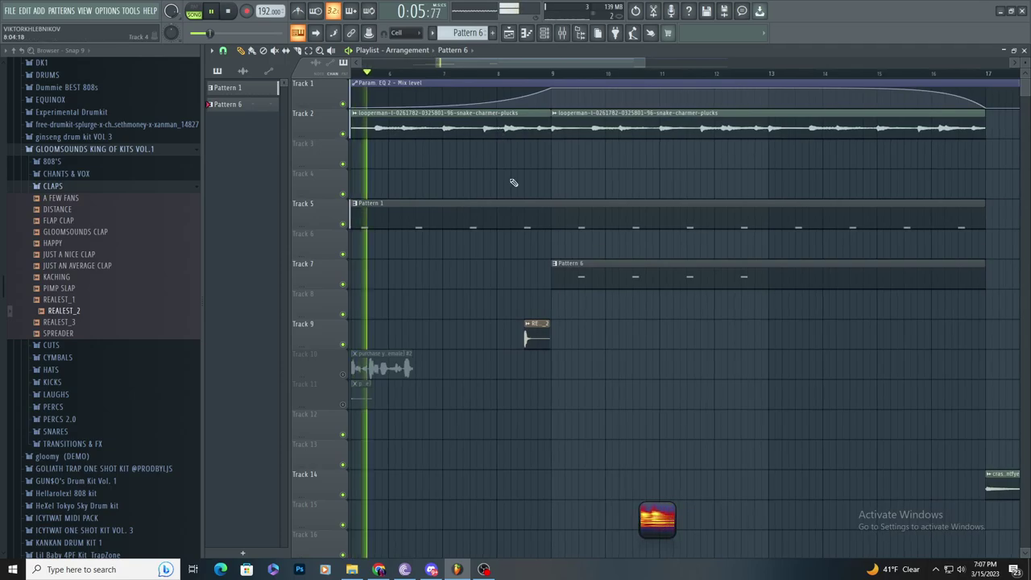
- Play the song from bar 9 and enable Fruity parametric EQ 2 and Fruity Reeverb 2 on mixer insert 13
scroll(553, 196, "up", 2)
double_click(573, 265)
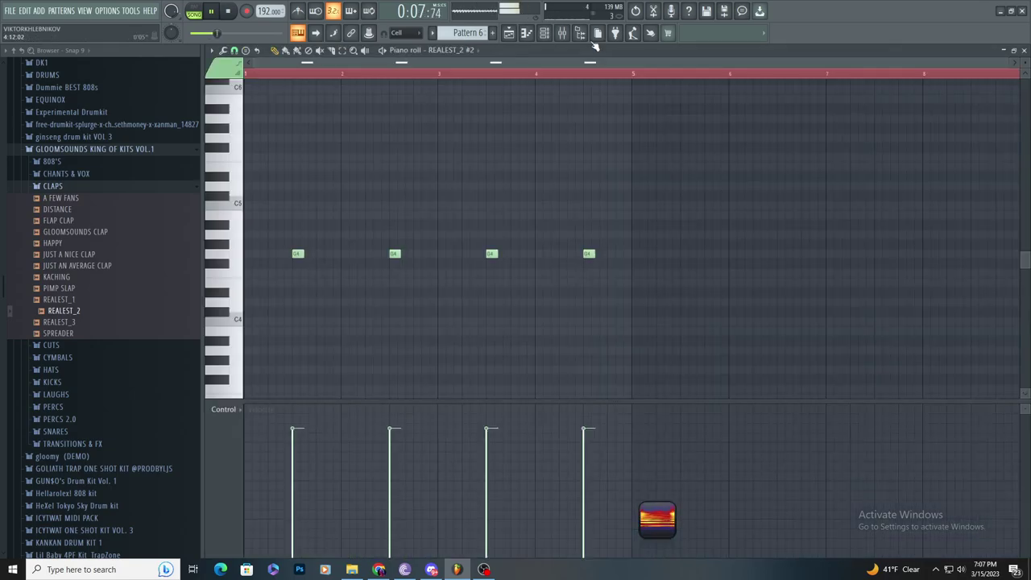
left_click(563, 32)
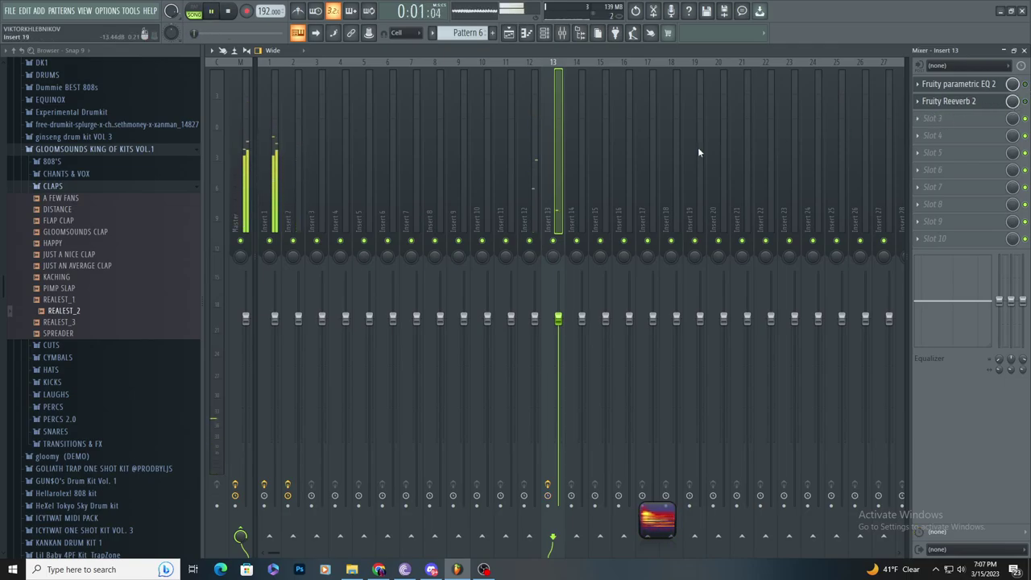
left_click(508, 32)
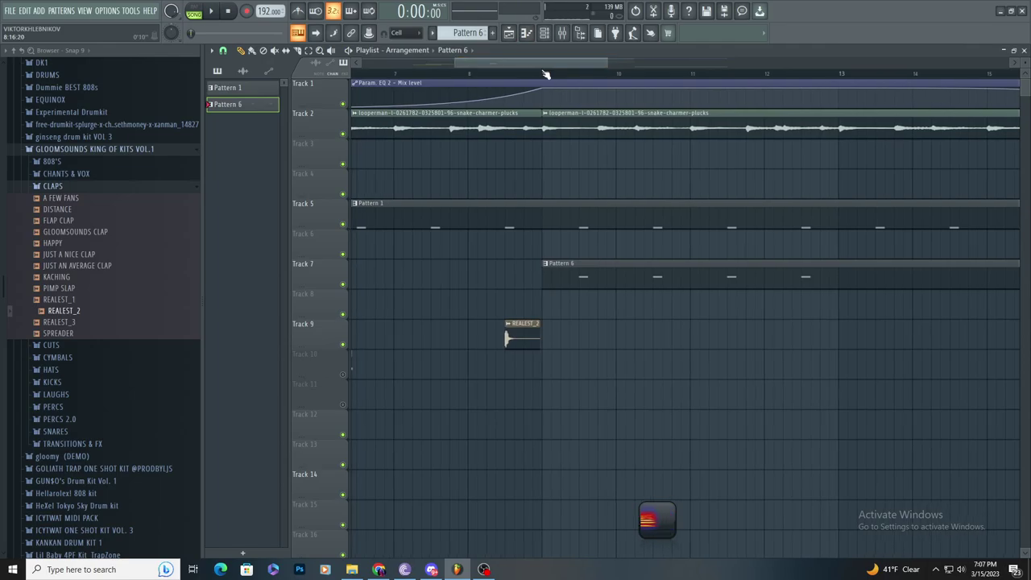
left_click(544, 71)
left_click(562, 32)
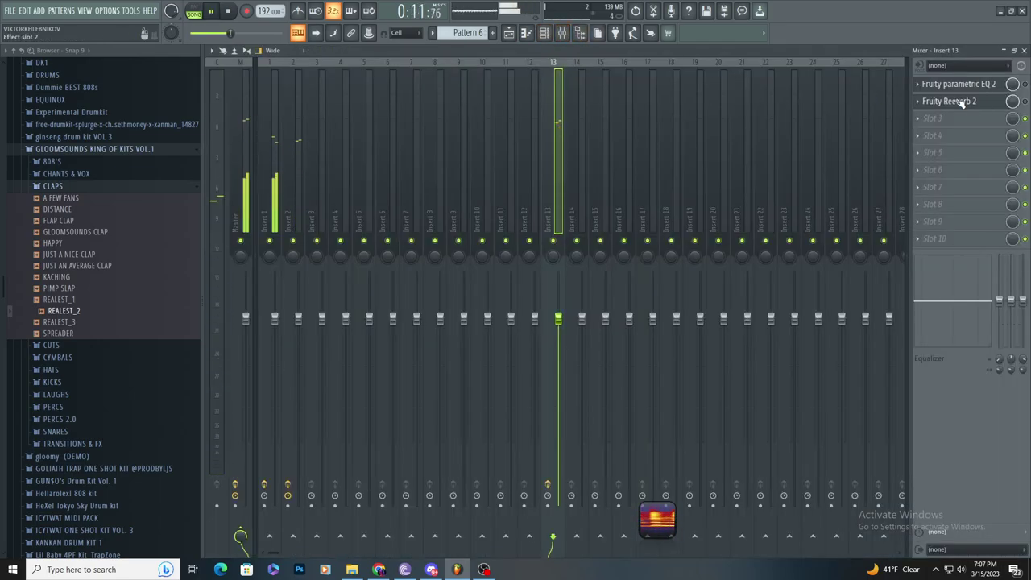
key("space")
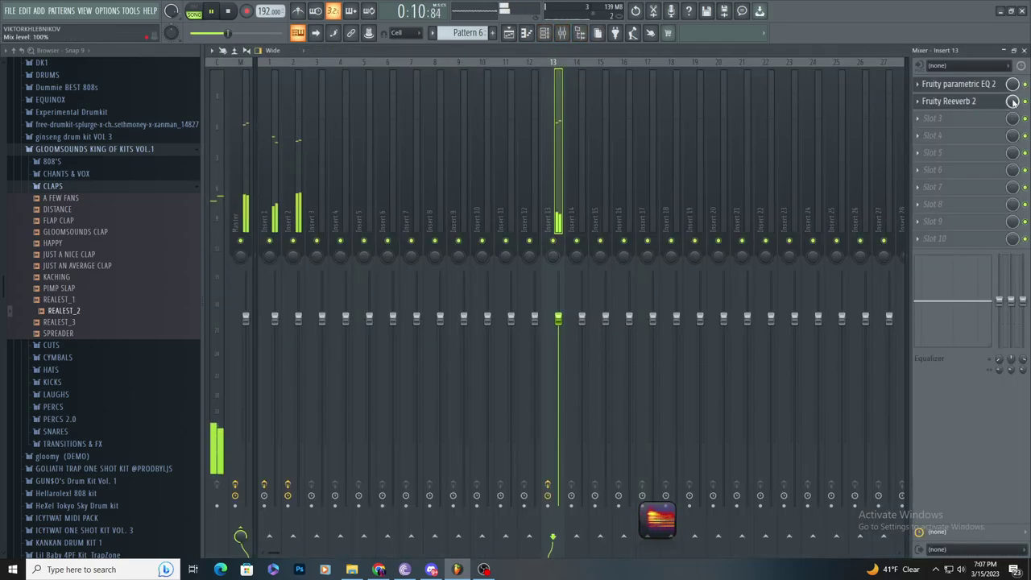
- Create automation clips for the mix levels of Fruity Reeverb 2 and Fruity parametric EQ 2 on insert 13
right_click(1013, 103)
left_click(991, 186)
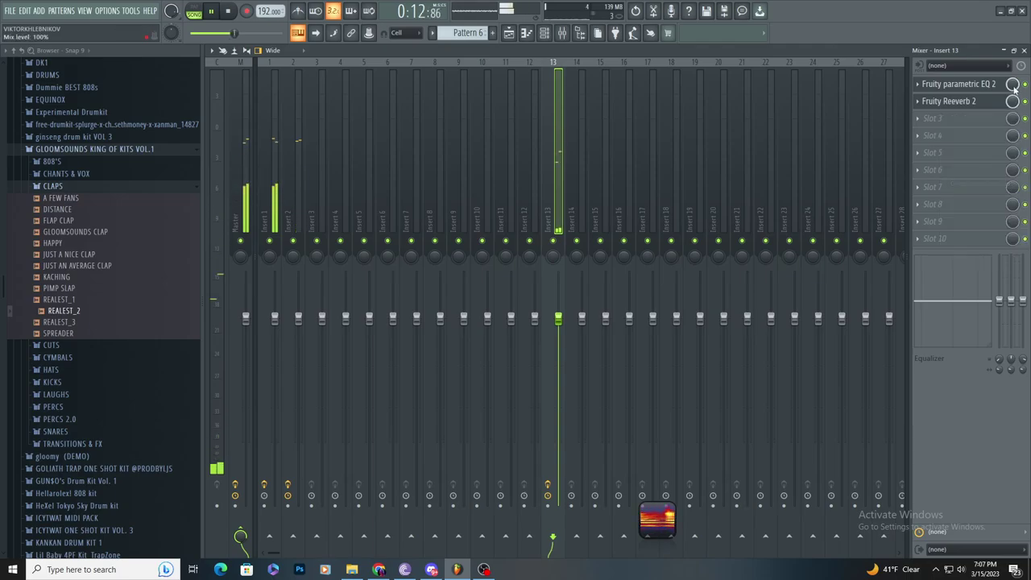
right_click(1012, 84)
left_click(986, 167)
- Shape the Param. EQ 2 - Mix level #2 automation on track 4 to curve down to 0% at bar 17
left_click(511, 35)
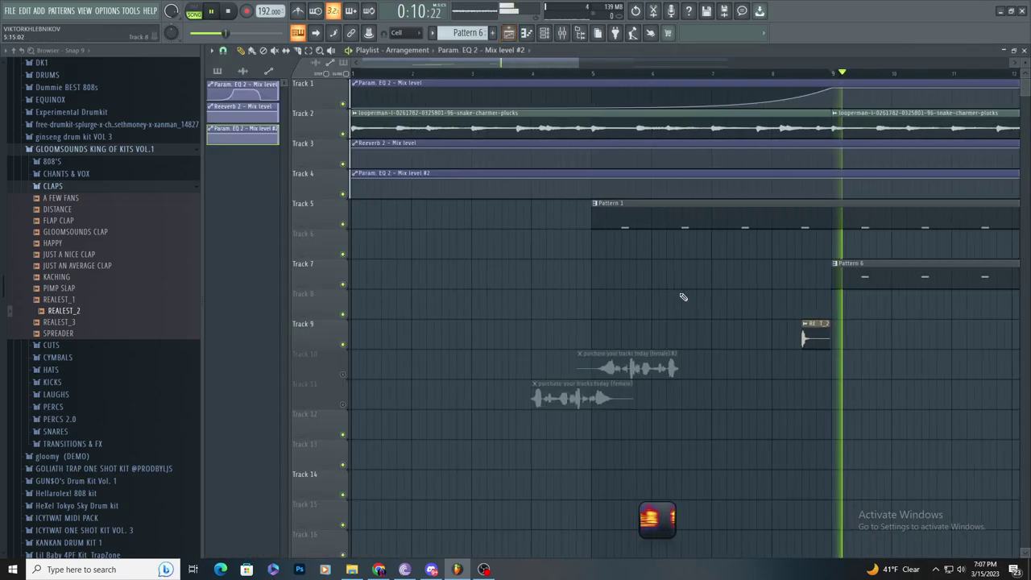
scroll(564, 242, "down", 5)
scroll(502, 211, "up", 3)
right_click(820, 198)
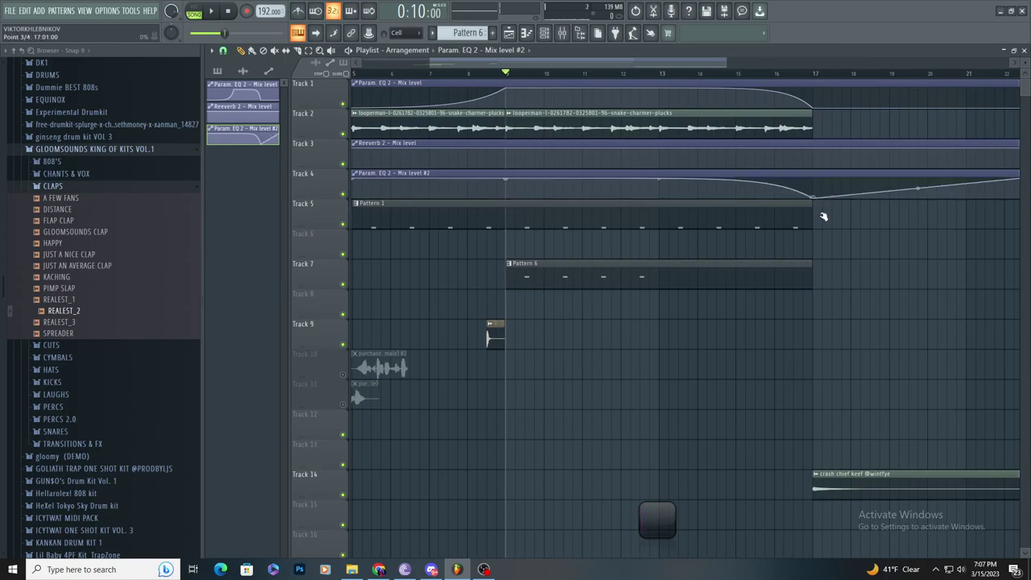
- Shape the Reeverb 2 mix level automation on track 3 to fall in a matching curve to its minimum at bar 17
right_click(507, 151)
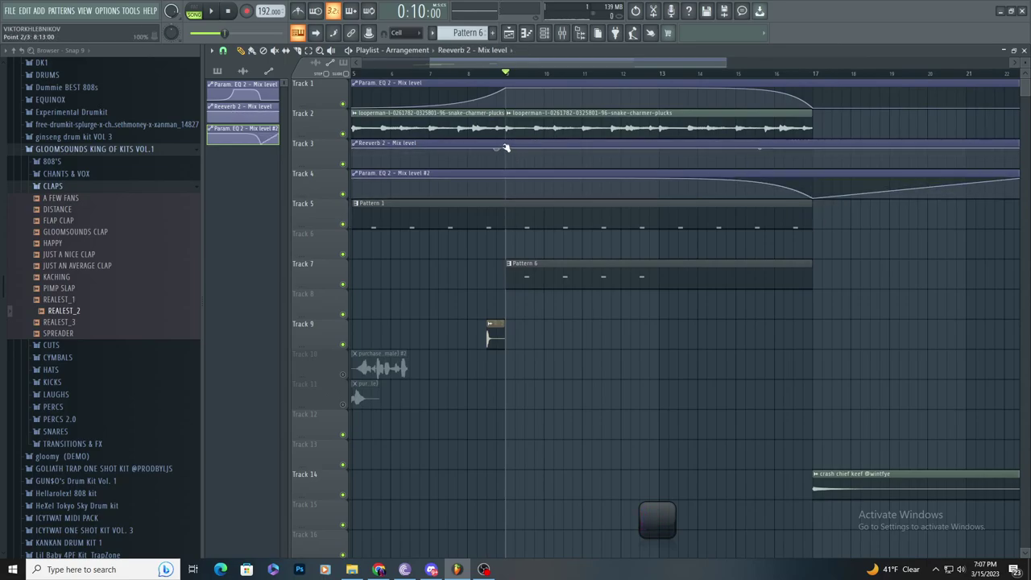
left_click_drag(805, 155, 812, 167)
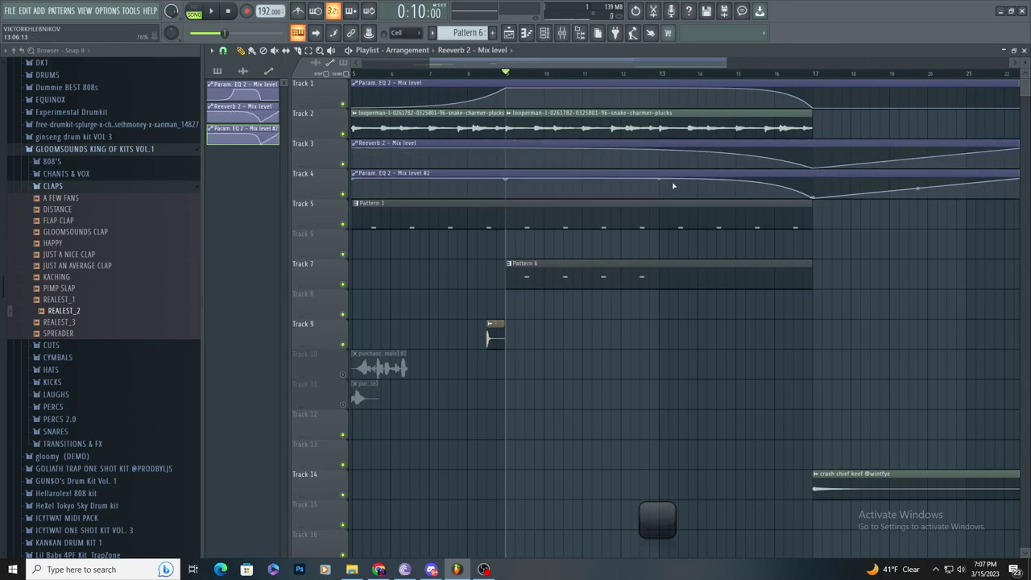
left_click_drag(659, 180, 656, 179)
- Place another Pattern 1 clip on track 5 starting at bar 17, directly after the existing one
scroll(656, 180, "down", 3)
left_click(613, 211)
left_click(763, 216)
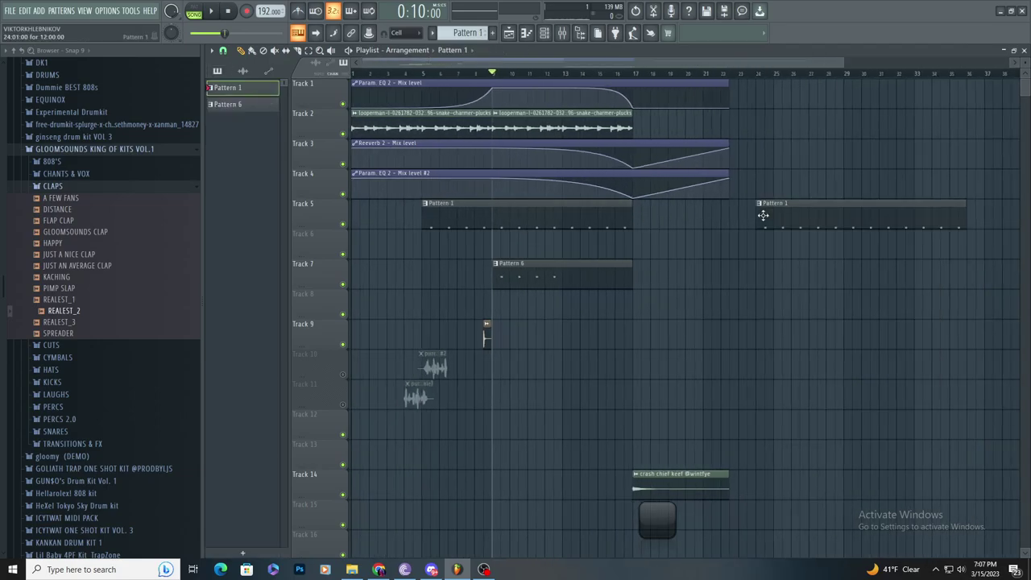
left_click_drag(729, 216, 704, 228)
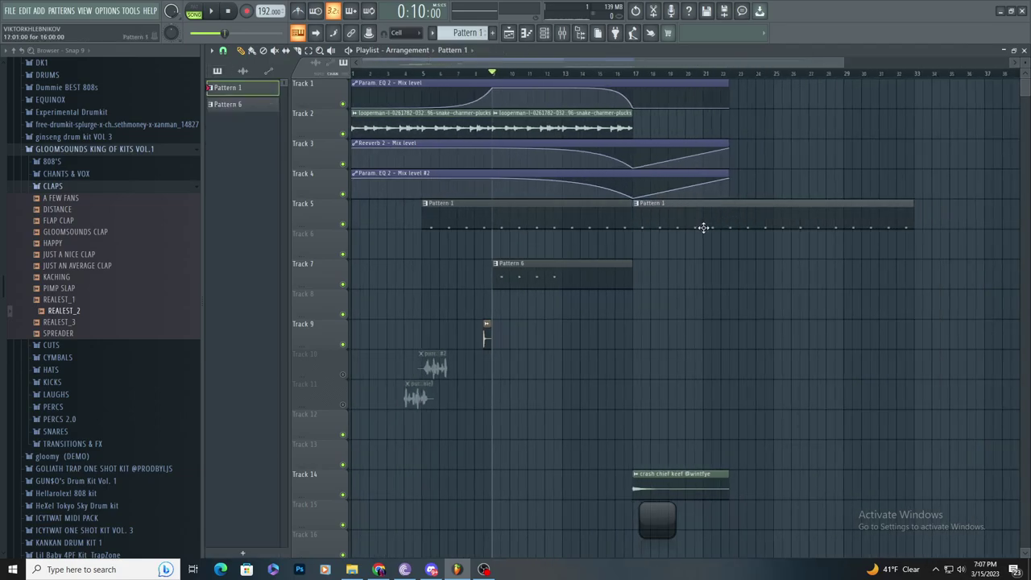
- Duplicate the four notes in Pattern 6 and move the copies one bar earlier so the rhythm continues evenly through bars 5 to 8
left_click(639, 277)
double_click(603, 278)
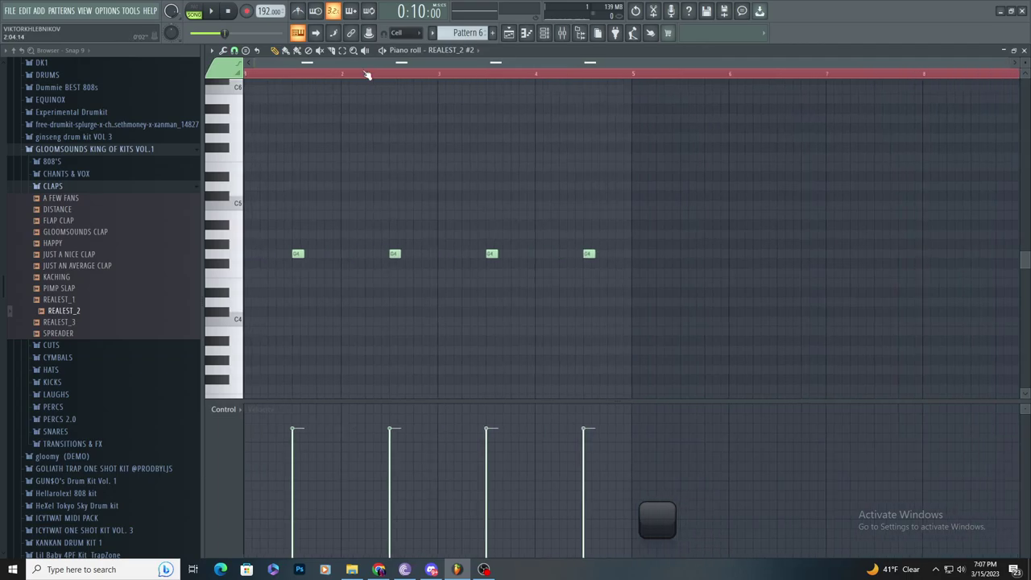
key("ctrl+a")
key("ctrl+b")
scroll(787, 276, "down", 3)
key("space")
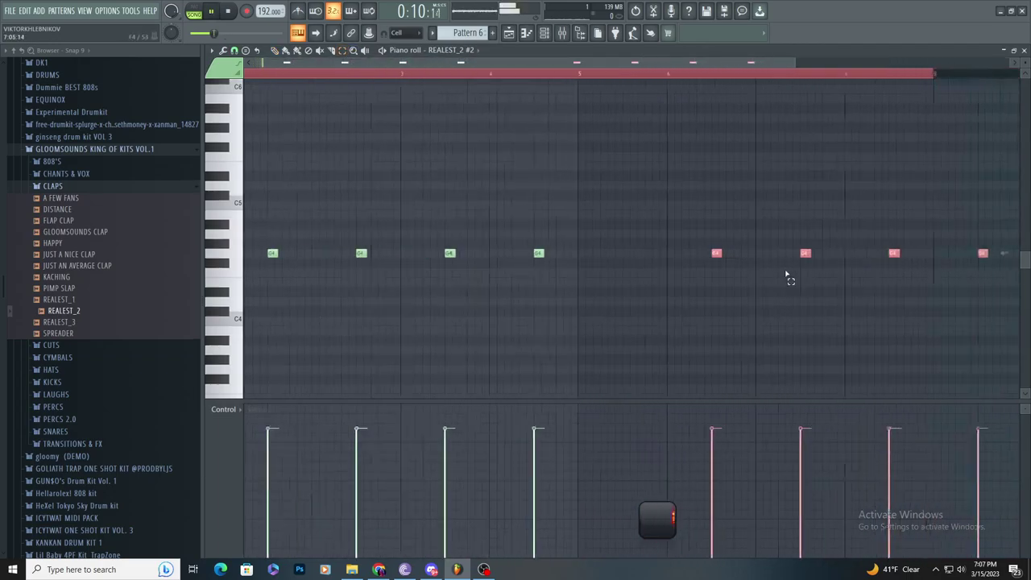
scroll(661, 255, "up", 2)
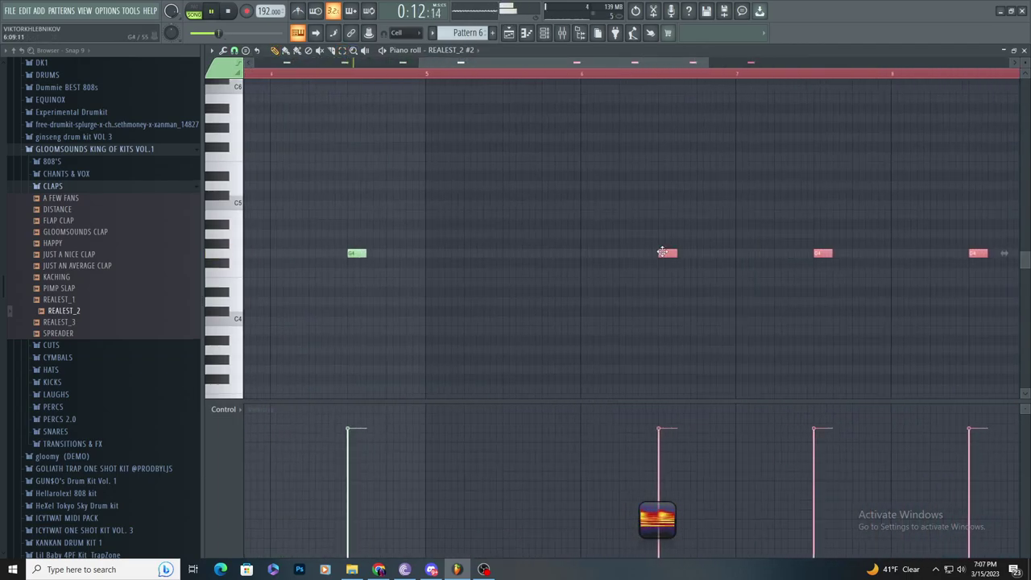
left_click_drag(662, 252, 507, 250)
scroll(645, 258, "down", 3)
scroll(722, 266, "up", 3)
left_click(628, 274, "ctrl")
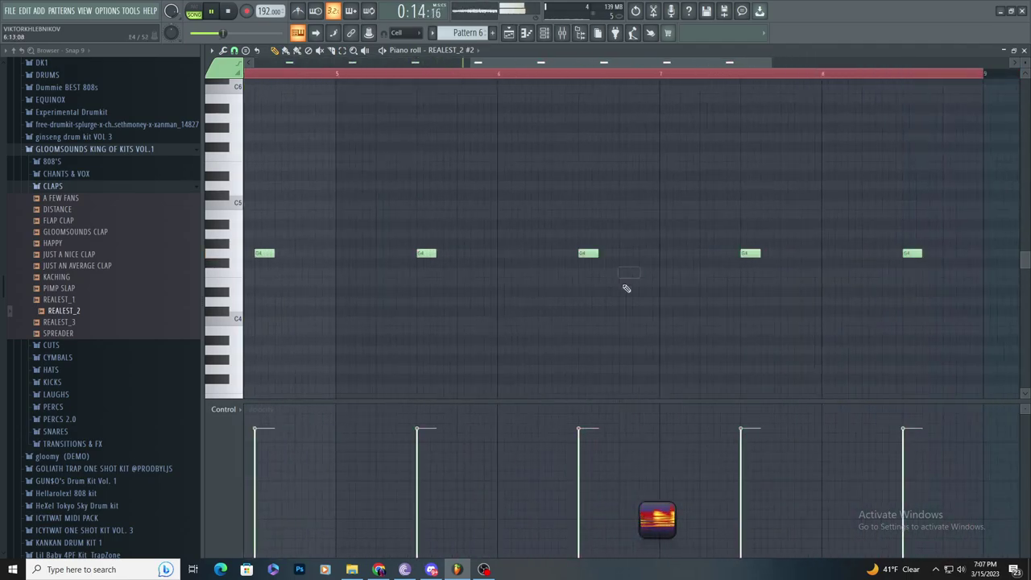
- Place a second Pattern 6 clip on track 7 of the playlist, starting at bar 17
key("F5")
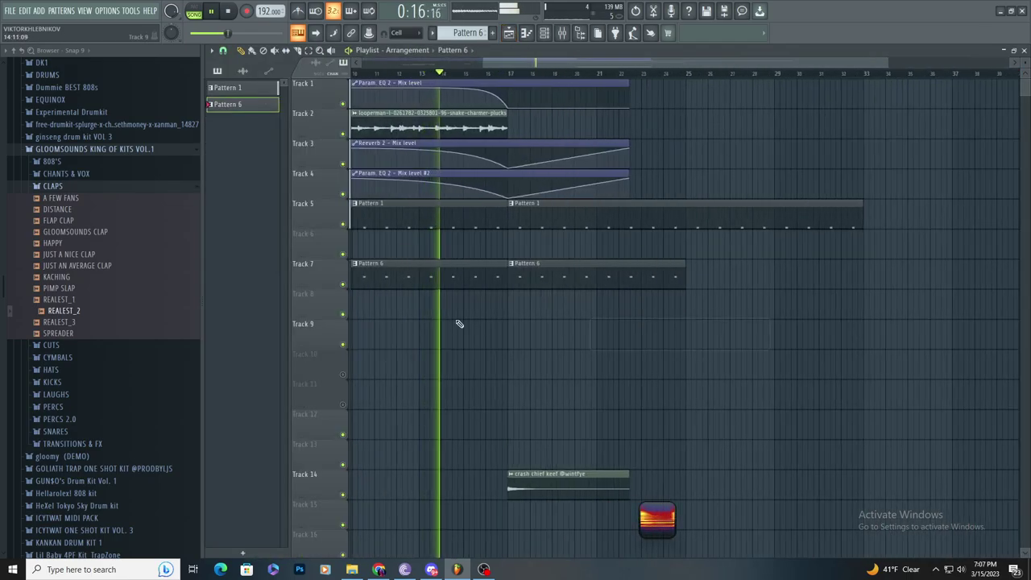
scroll(463, 323, "up", 1)
scroll(460, 327, "down", 3)
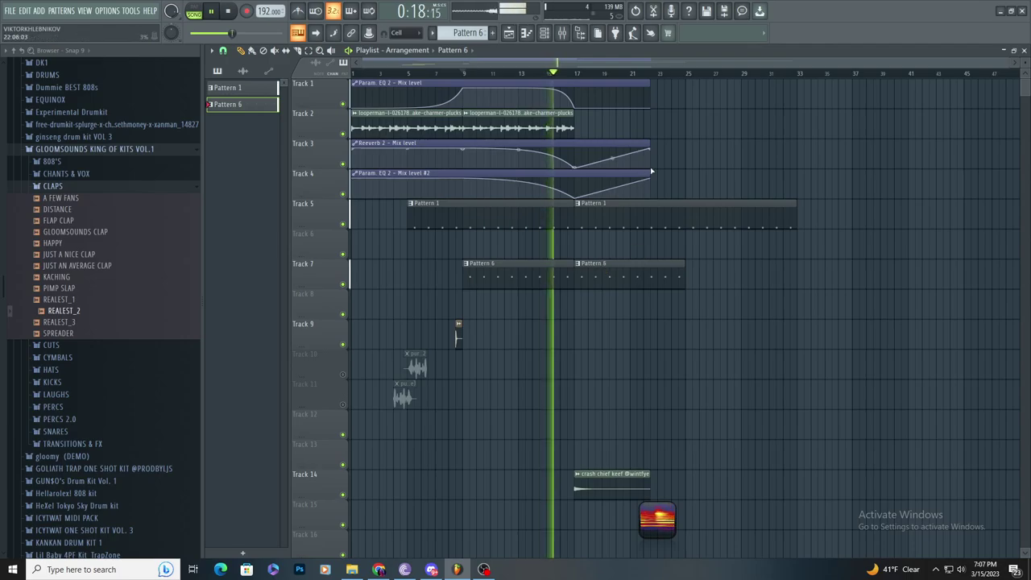
- Extend the Param. EQ 2 - Mix level #2 clip on track 4 to about bar 39 and delete its rising end point
left_click(652, 172)
key("ctrl+z")
left_click_drag(649, 173, 880, 173)
key("space")
right_click(651, 180)
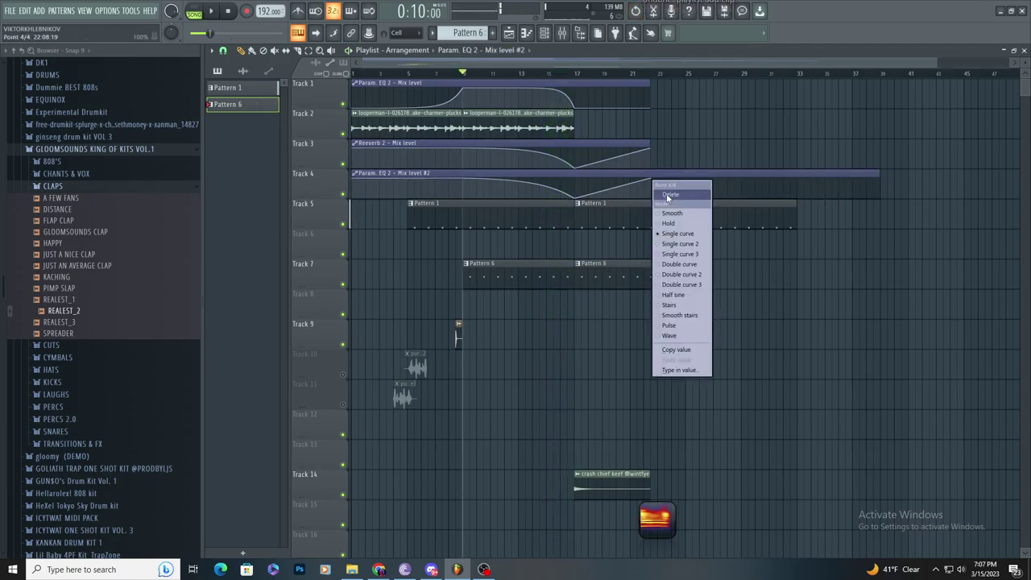
left_click(668, 195)
- Extend the Reeverb 2 mix level clip on track 3 to about bar 41 and delete its rising end point
key("space")
left_click_drag(650, 144, 908, 149)
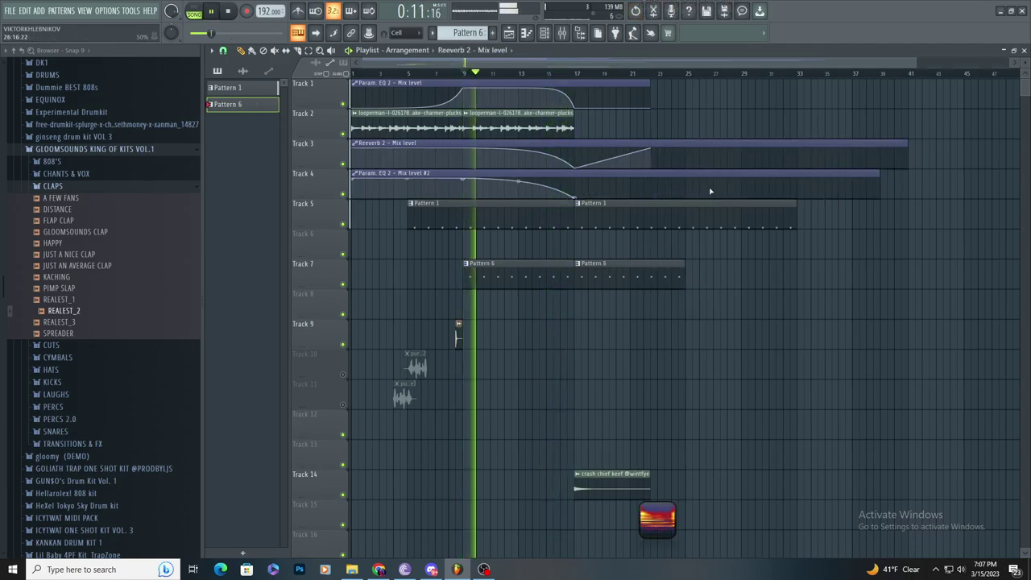
right_click(656, 151)
left_click(670, 166)
- Add points at bar 17 that jump both the Reeverb 2 and Param. EQ 2 #2 mix levels back up to 100%
scroll(568, 147, "up", 2)
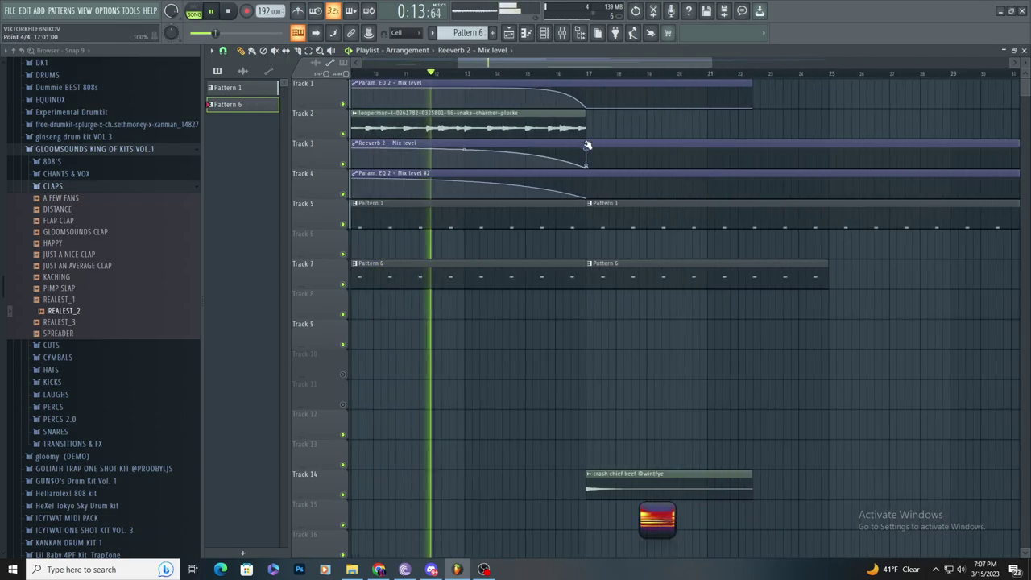
scroll(589, 144, "up", 3)
scroll(637, 211, "down", 5)
right_click(557, 178)
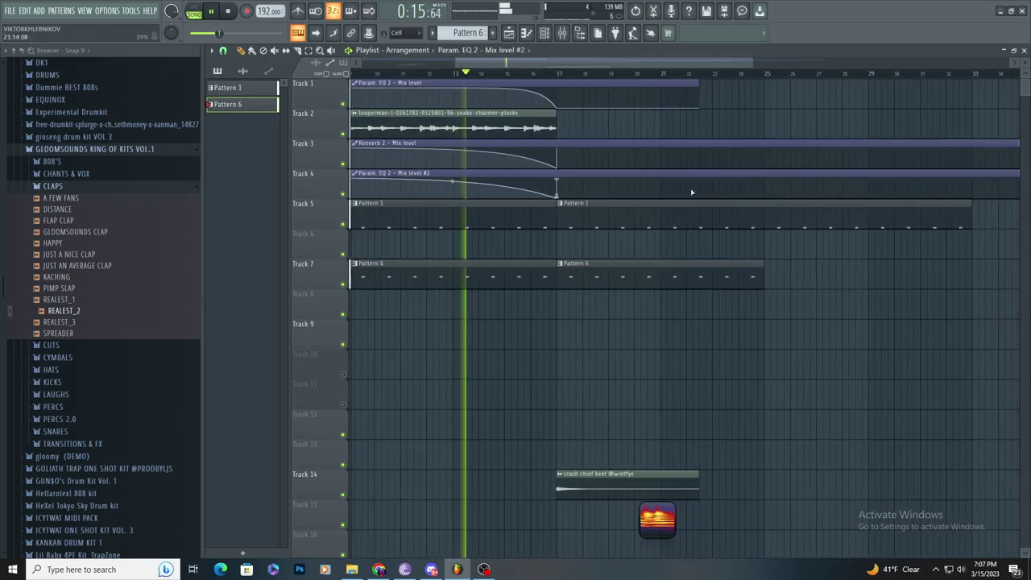
- Add low points at bar 25 to the track 3 and track 4 automation so both curves fall again from bar 17
right_click(766, 197)
key("space")
right_click(765, 168)
scroll(746, 241, "down", 2)
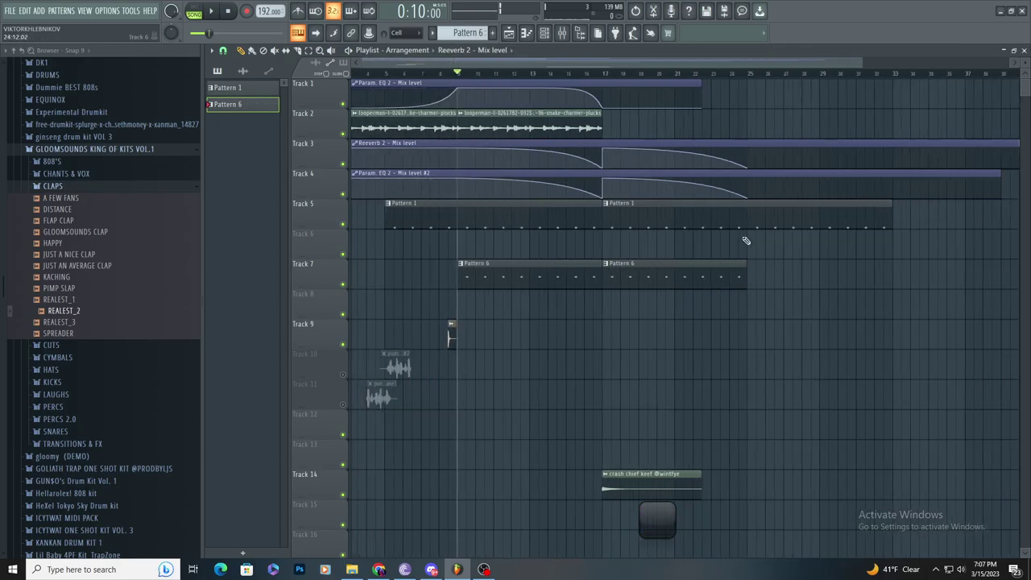
- Extend the track 1 Param. EQ 2 mix level clip to about bar 45, replacing its end point with a 0% point at bar 25
scroll(746, 240, "down", 2)
left_click_drag(636, 90, 945, 90)
right_click(637, 108)
left_click(655, 127)
right_click(677, 107)
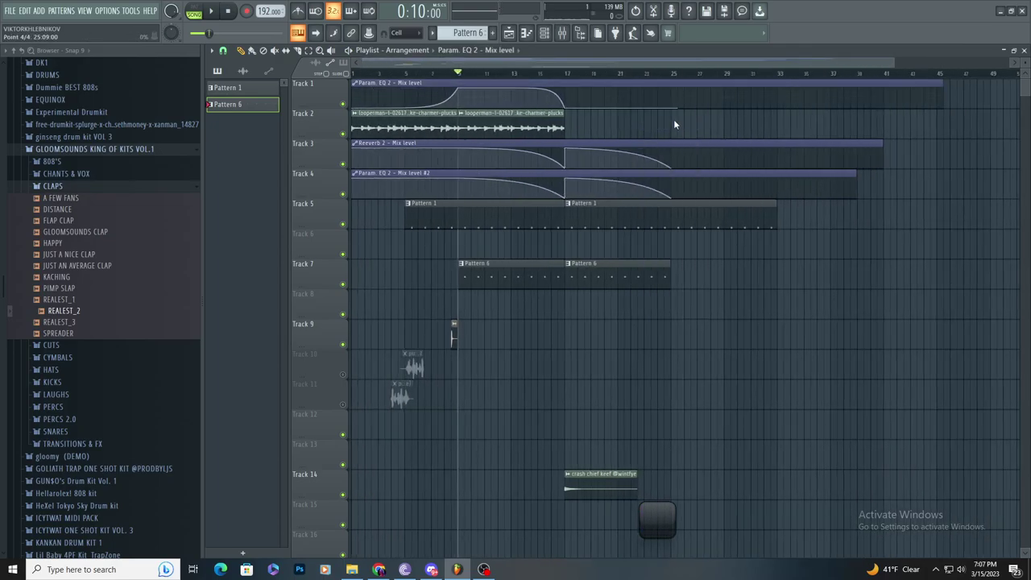
- Play the arrangement from bar 9 to check the new automation curves across the playlist
key("space")
scroll(524, 172, "up", 2)
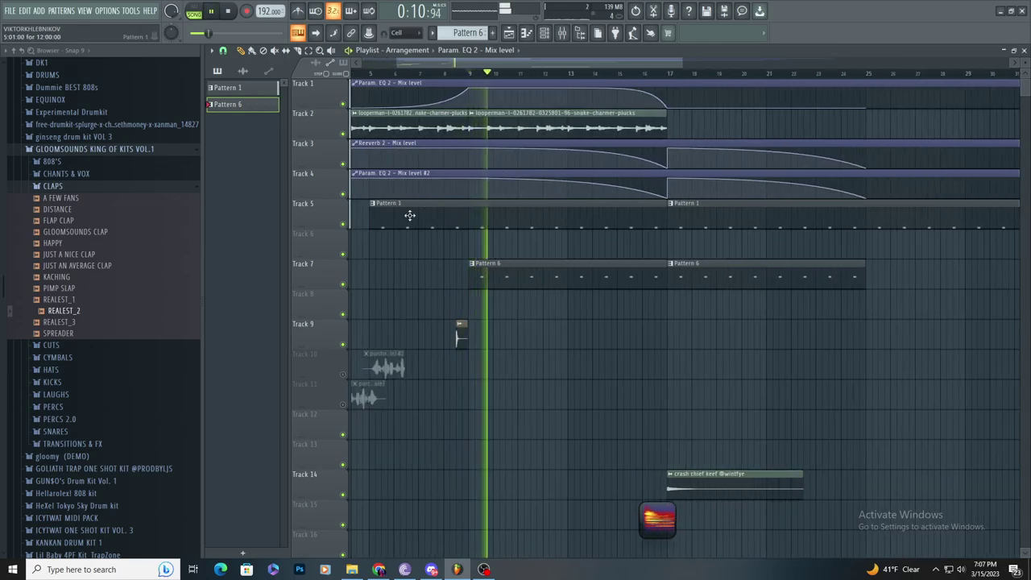
scroll(153, 275, "down", 5)
scroll(153, 275, "up", 3)
scroll(153, 275, "up", 1)
- Add the NAZI ZOMBIES sample from the LAUGHS folder to track 8 of the playlist
left_click(139, 327)
key("space")
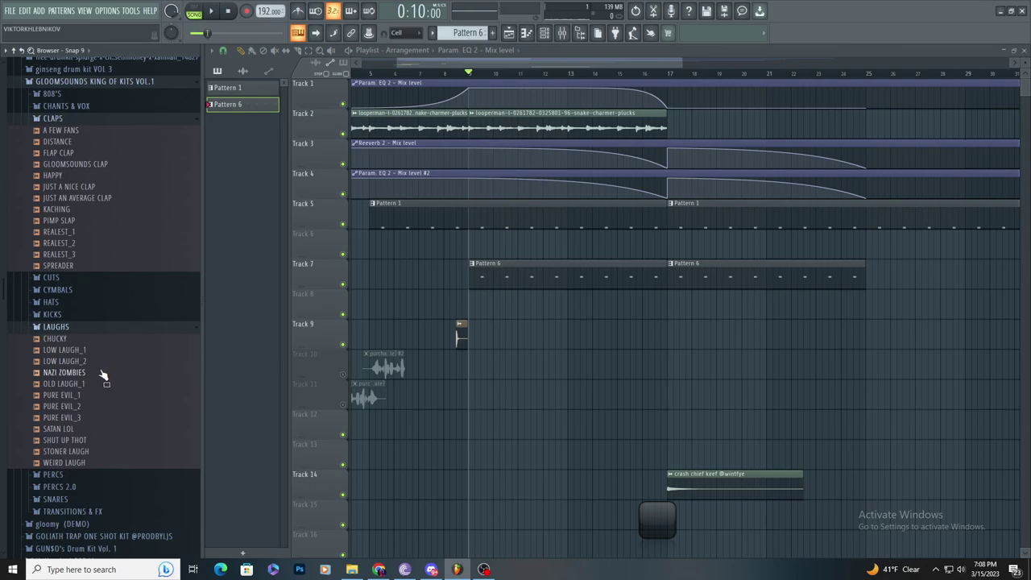
left_click_drag(103, 375, 657, 304)
- Trim the start of the NAZI ZOMBIES sample and move its clip on track 8 to just before bar 33
double_click(658, 305)
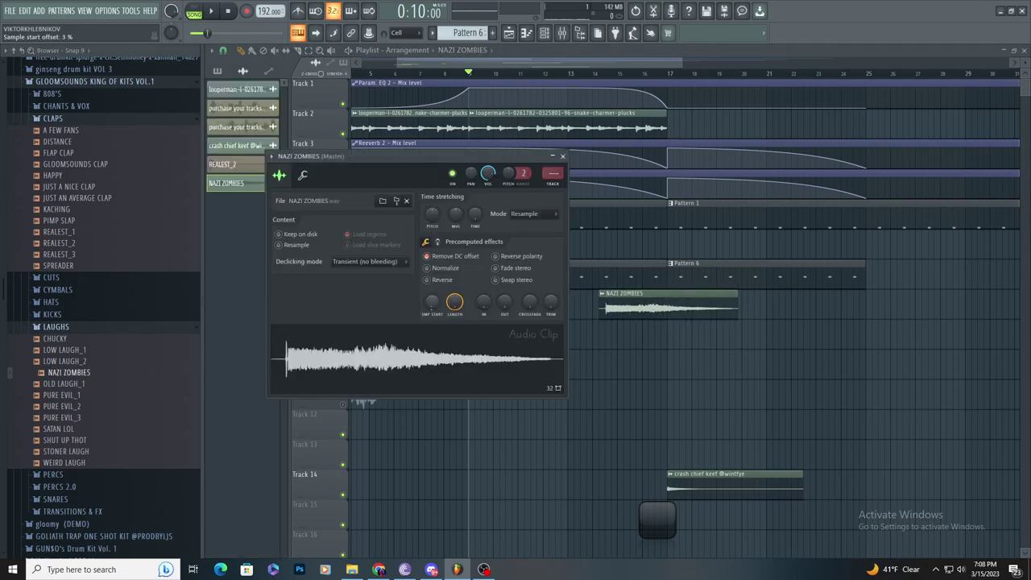
key("Escape")
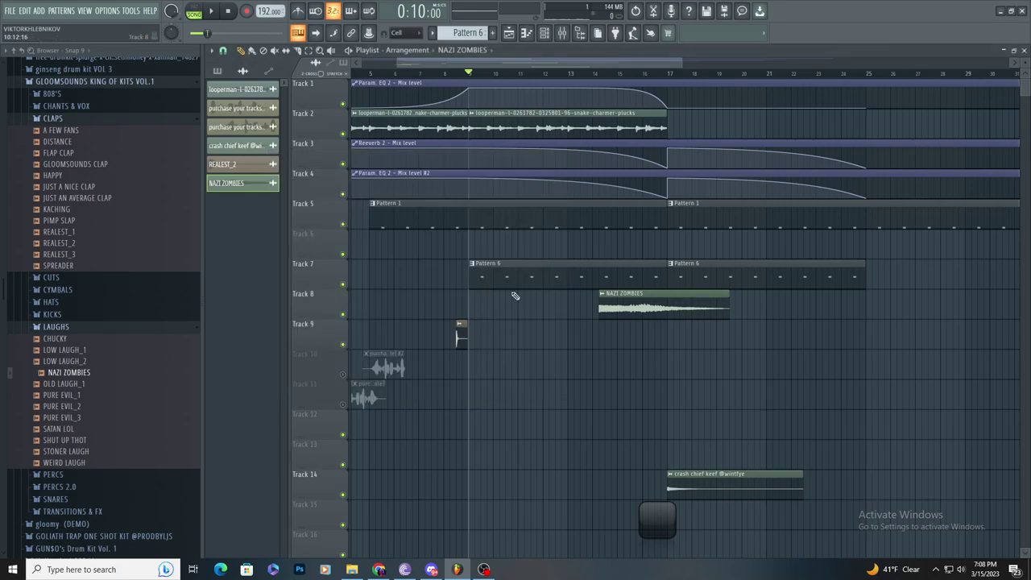
scroll(547, 319, "down", 4)
left_click_drag(612, 332, 898, 331)
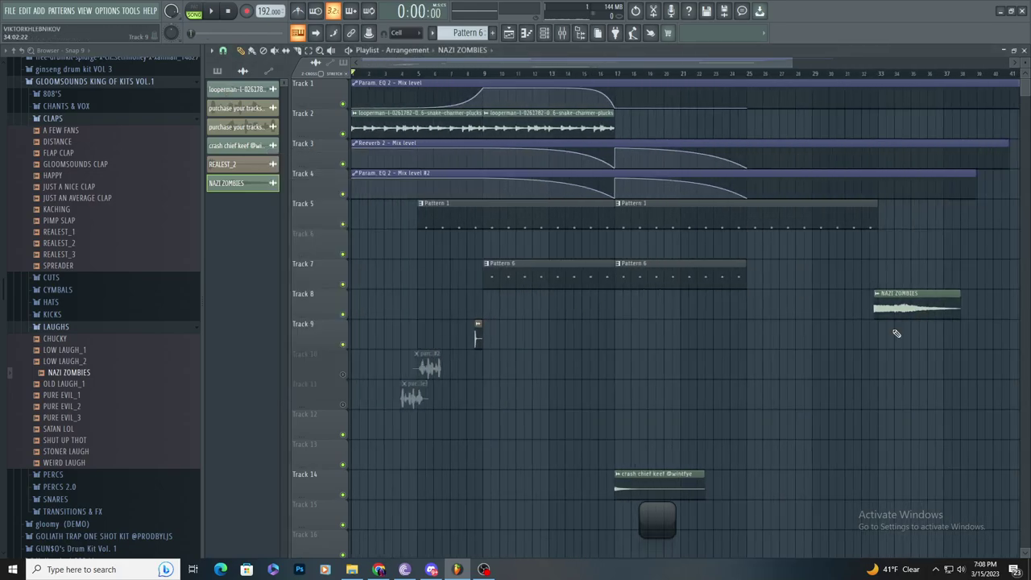
- Play the song from the beginning and audition the iOS sounds in the kit's TRANSITIONS & FX folder
key("space")
left_click(96, 326)
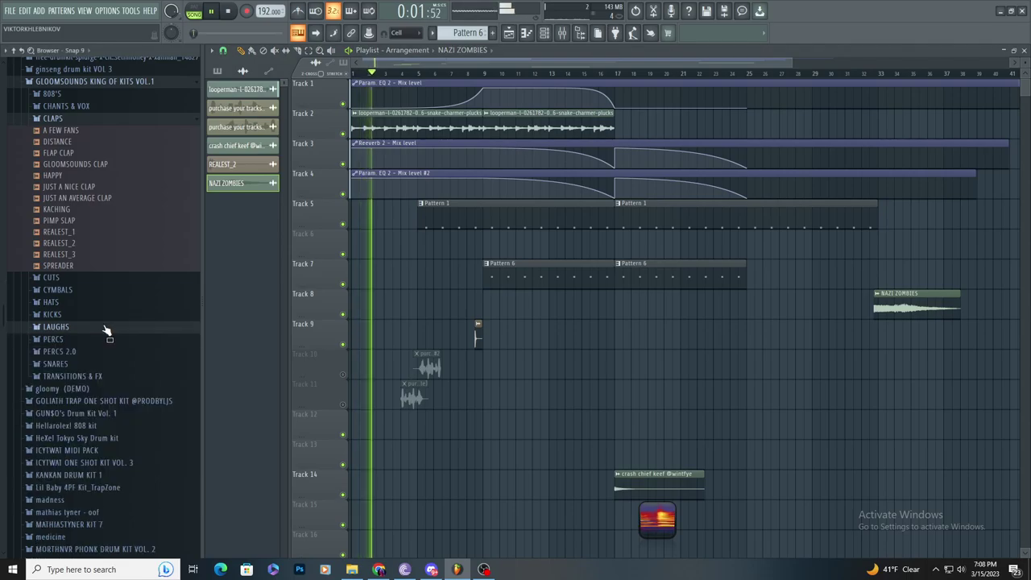
left_click(97, 374)
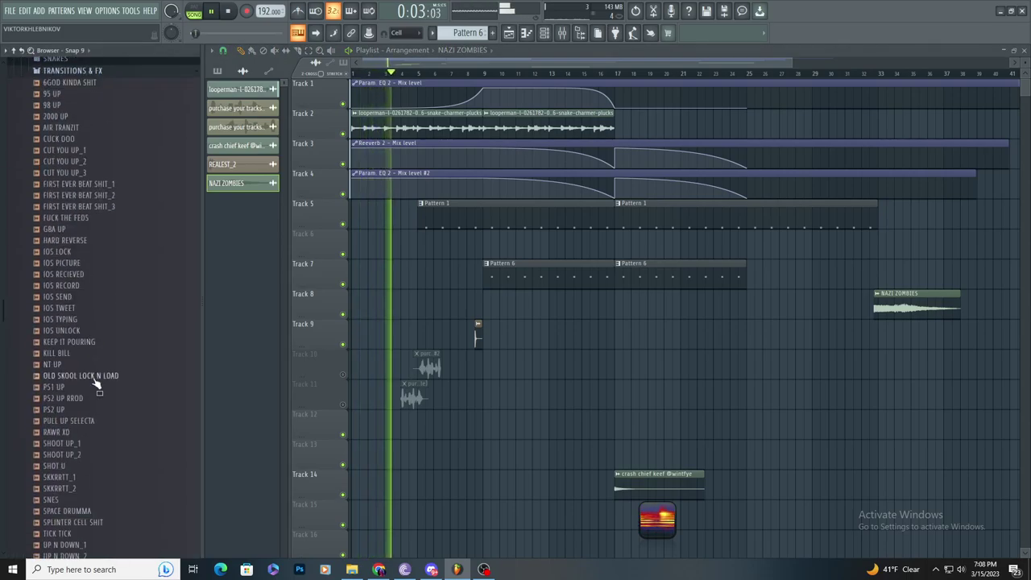
left_click(98, 314)
key("space")
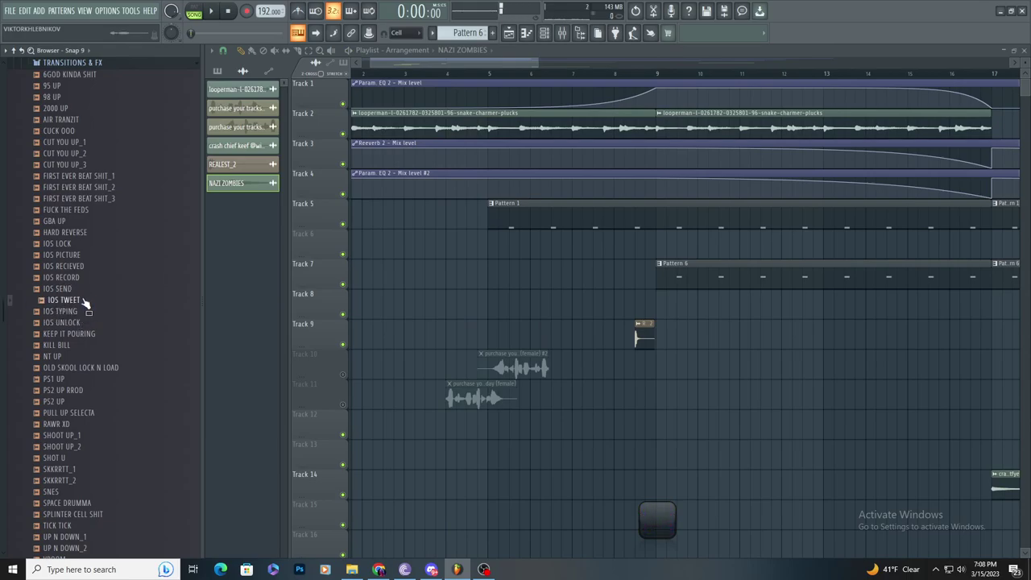
- Place two short IOS TYPING clips close together on track 8, shortly after bar 4
key("space")
scroll(442, 312, "up", 3)
left_click_drag(422, 324, 550, 309)
scroll(474, 298, "up", 3)
left_click(579, 314)
key("space")
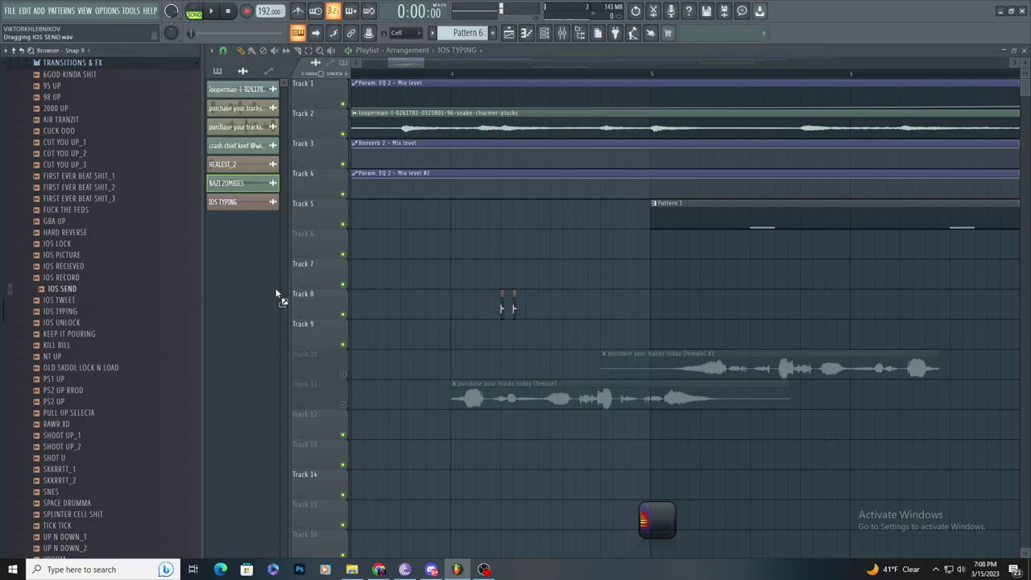
- Add the IOS SEND sample to track 8 so it ends around bar 5, and play the intro
left_click_drag(276, 295, 612, 304)
key("space")
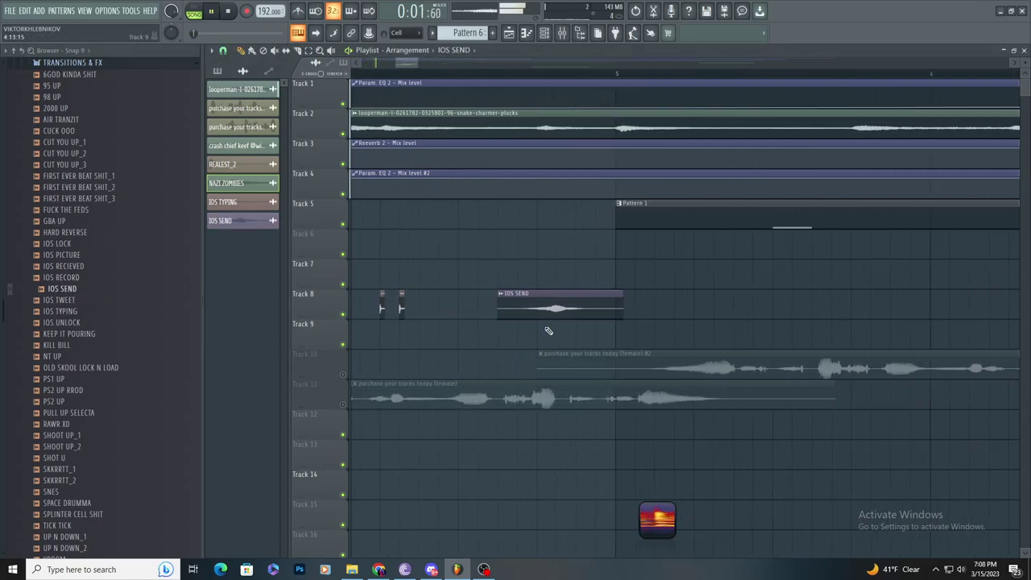
scroll(554, 290, "down", 3)
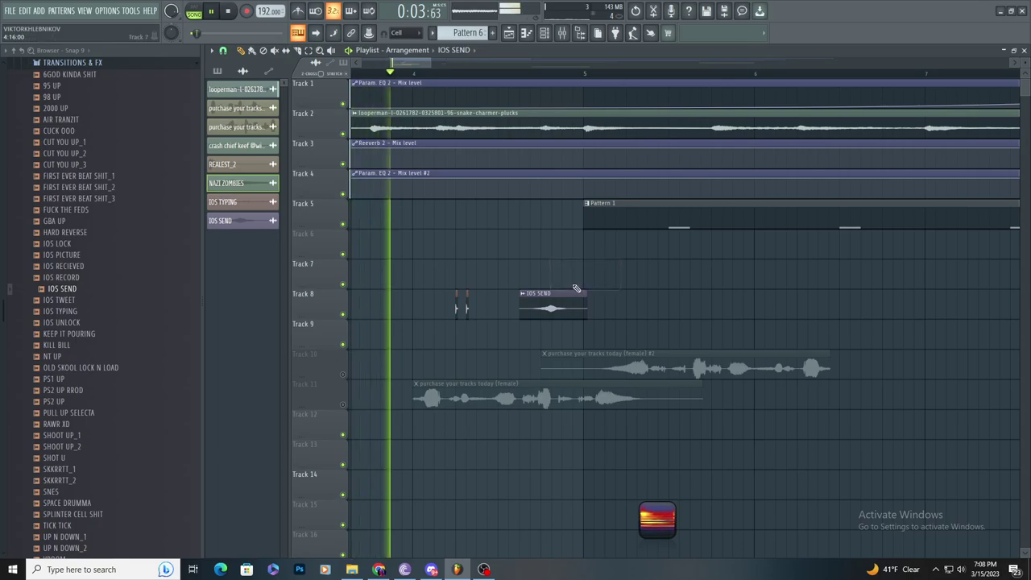
- Move the second IOS TYPING clip on track 8 to step 8 of bar 4 and play the passage
scroll(504, 308, "up", 3)
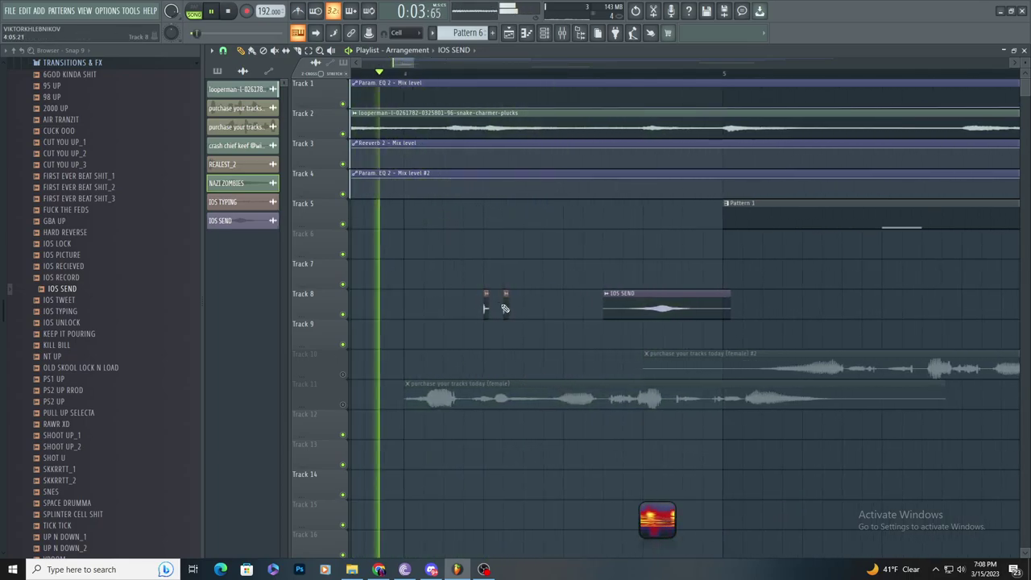
left_click_drag(505, 309, 524, 306)
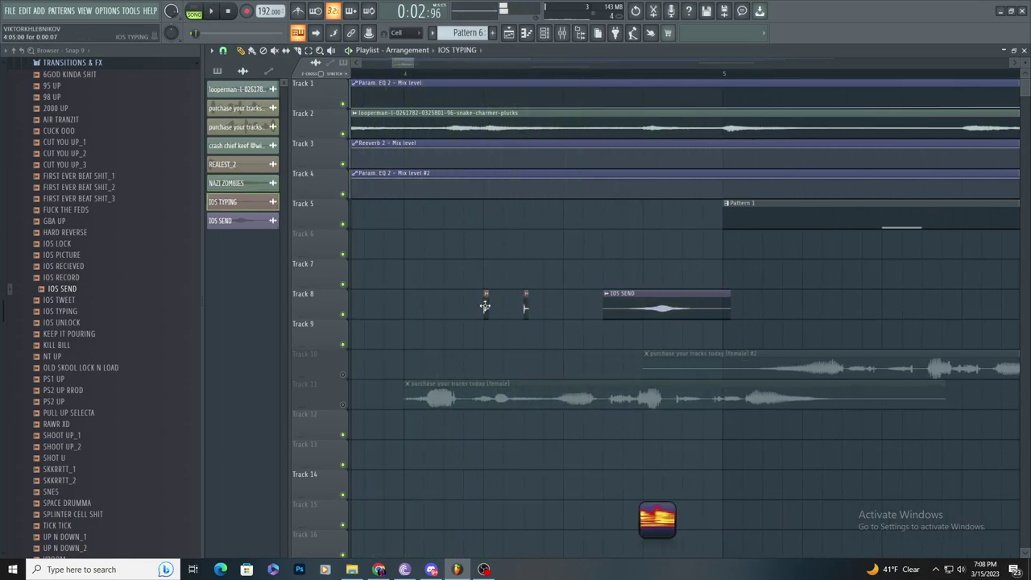
right_click(569, 298)
left_click_drag(526, 312, 490, 313)
left_click(546, 302)
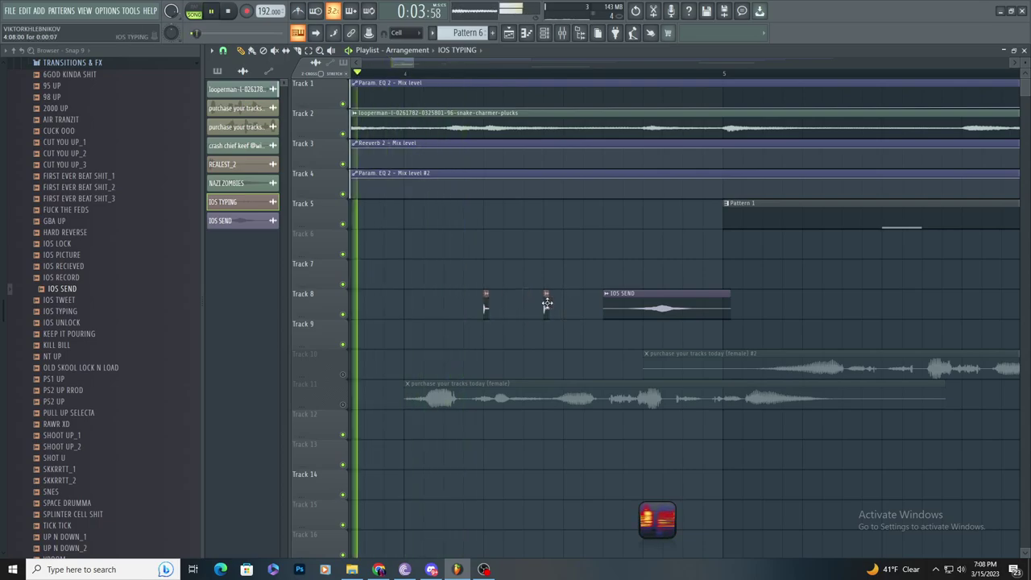
scroll(538, 314, "down", 3)
left_click(377, 73)
scroll(557, 194, "up", 3)
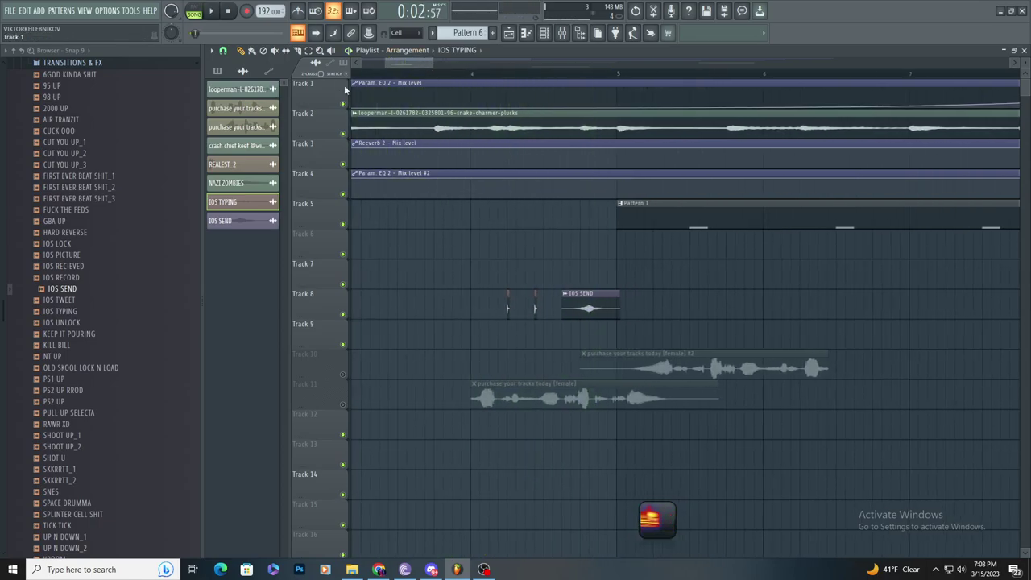
- Place the two IOS TYPING clips at steps 9 and 11 of bar 4, with IOS SEND following at step 12
right_click(497, 309)
right_click(438, 309)
key("space")
left_click(496, 297)
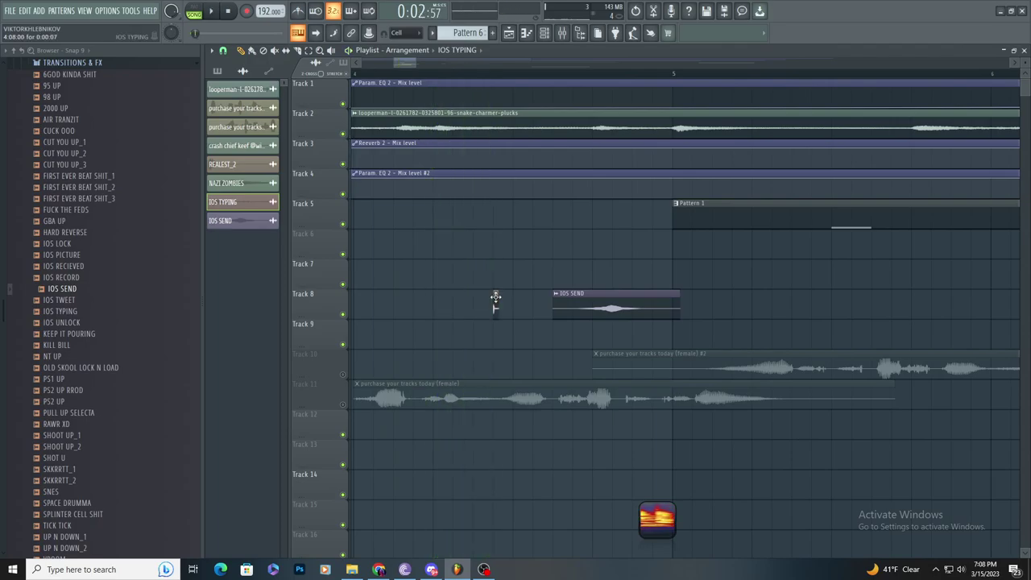
left_click_drag(644, 297, 625, 312)
key("space")
key("space")
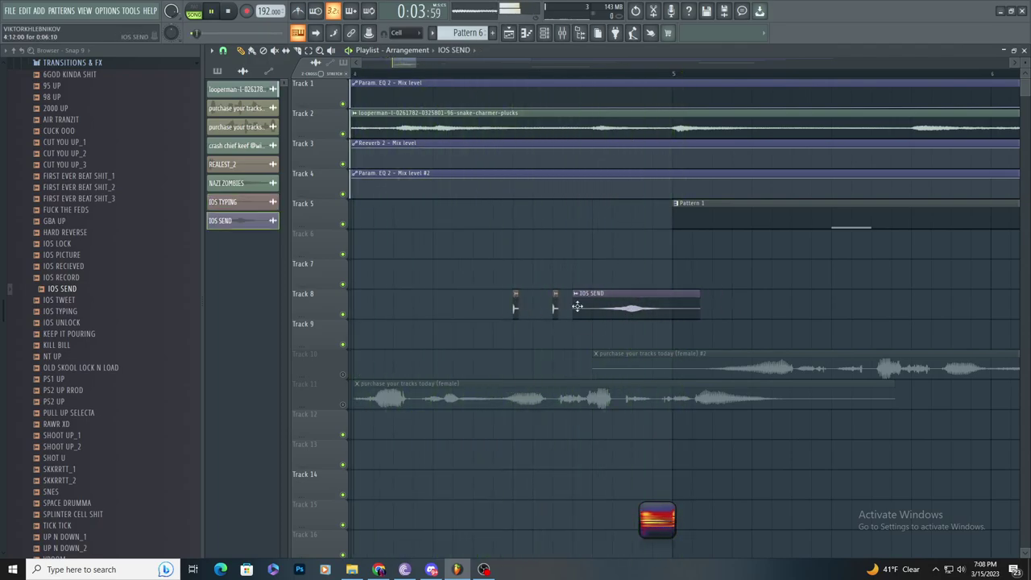
- Move the IOS SEND clip on track 8 to step 15 of bar 4 and play the passage
left_click_drag(555, 309, 575, 308)
left_click_drag(644, 303, 693, 297)
key("space")
key("space")
scroll(725, 274, "down", 3)
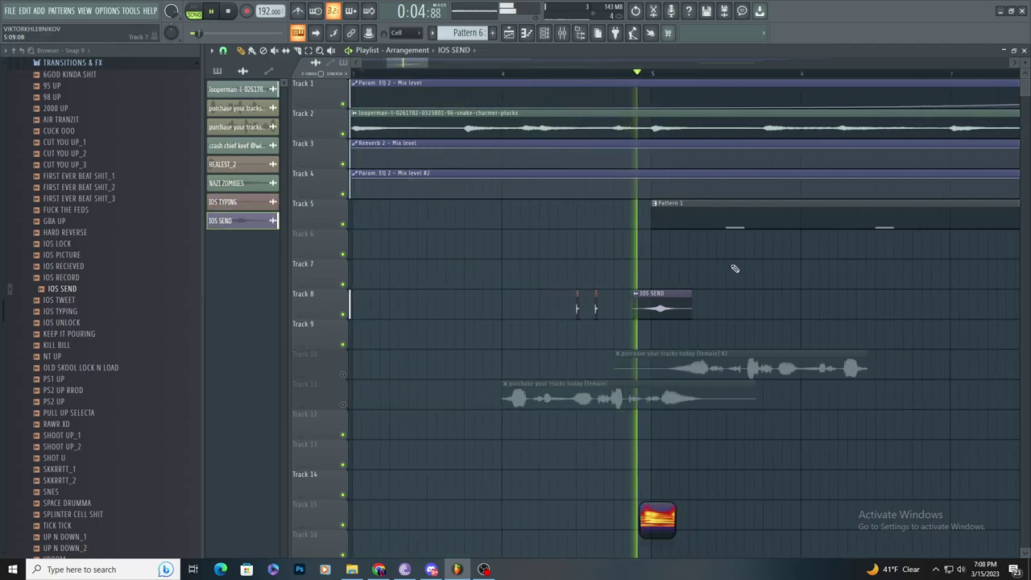
- Listen to the intro to check how the typing and send sounds lead into bar 5
scroll(737, 272, "up", 3)
left_click(748, 298)
right_click(757, 292)
scroll(605, 279, "down", 2)
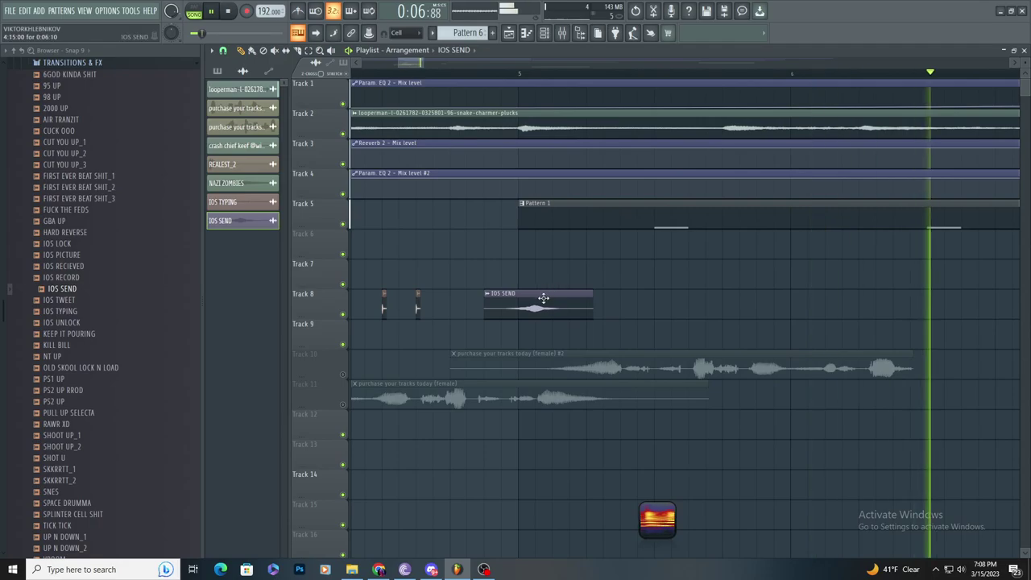
scroll(588, 293, "up", 2)
scroll(562, 311, "down", 2)
left_click(524, 284)
right_click(524, 284)
scroll(518, 265, "up", 2)
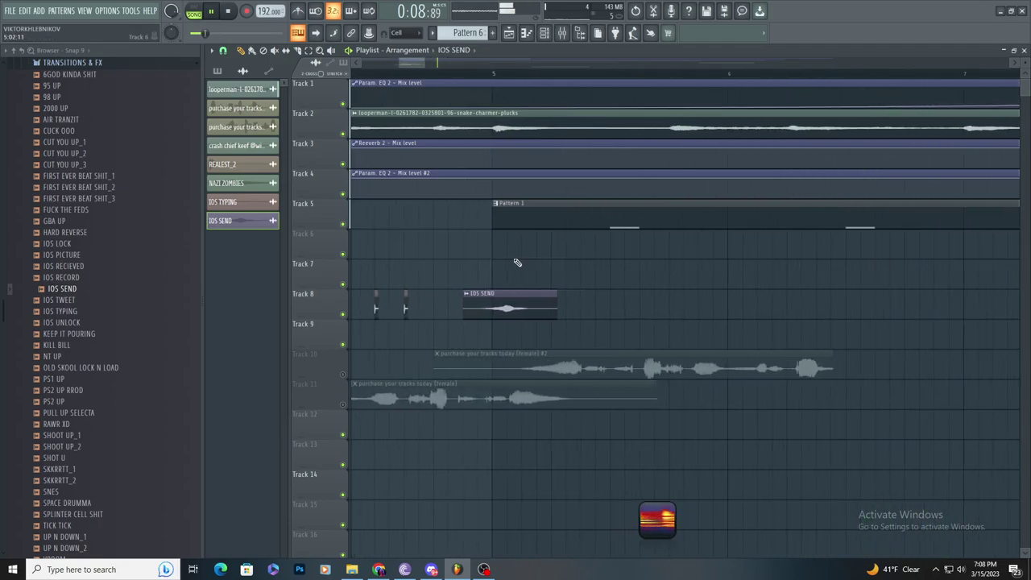
scroll(516, 262, "down", 3)
- Collapse the TRANSITIONS & FX folder and replay the intro around bar 4
left_click(110, 64)
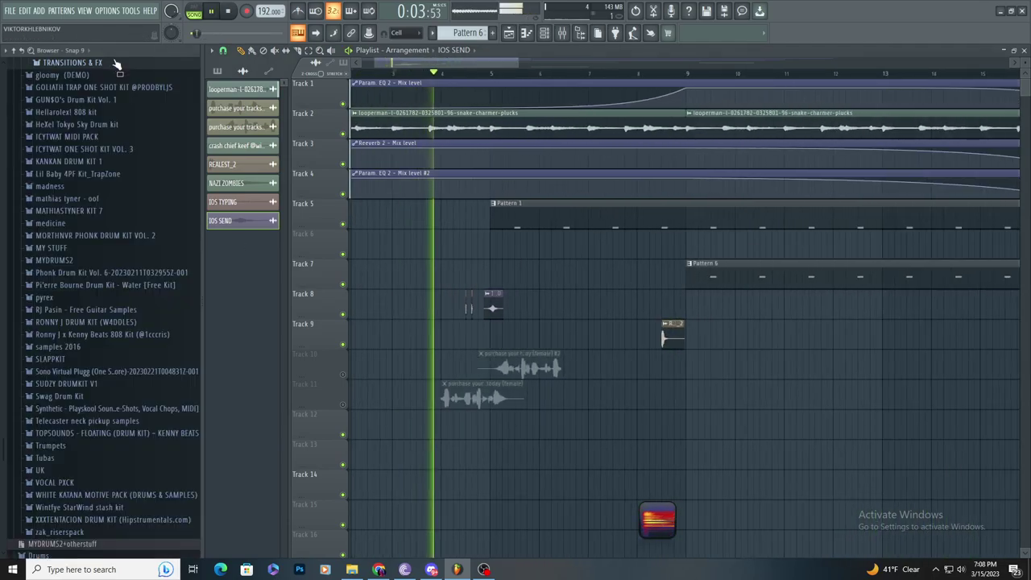
scroll(555, 264, "up", 2)
key("space")
key("space")
scroll(406, 302, "down", 1)
scroll(391, 310, "up", 2)
double_click(416, 306)
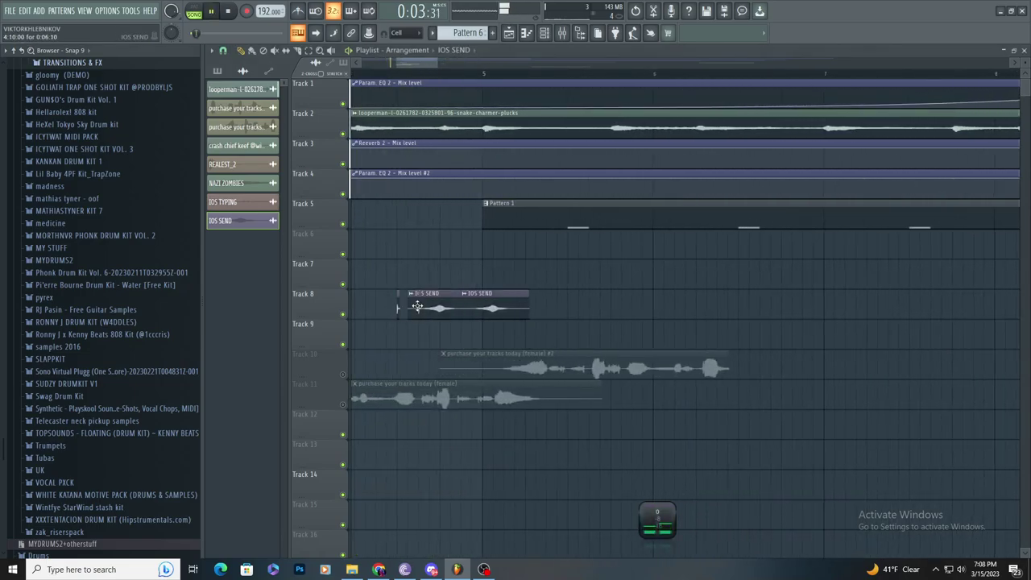
left_click(621, 272)
key("space")
key("space")
right_click(621, 272)
right_click(419, 310)
double_click(419, 308)
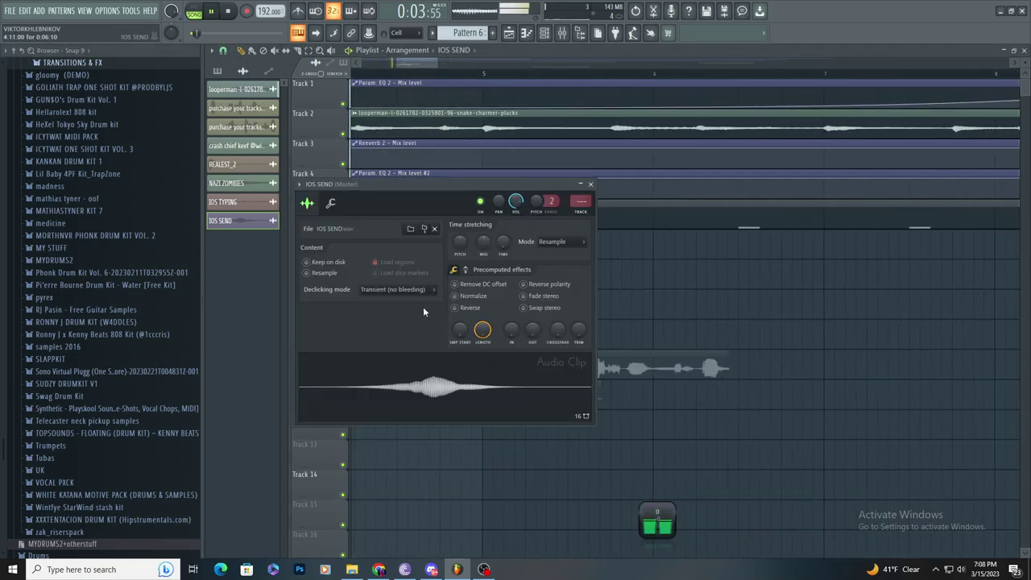
left_click(694, 279)
key("space")
- Check the sample settings of the IOS TYPING and IOS SEND clips on track 8
left_click_drag(693, 279, 456, 315)
double_click(421, 310)
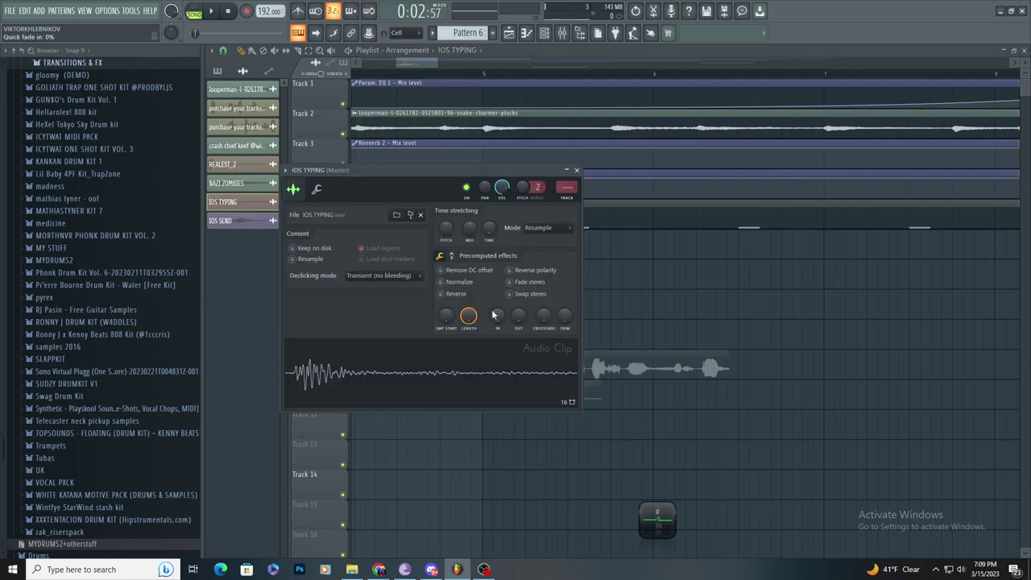
left_click(629, 282)
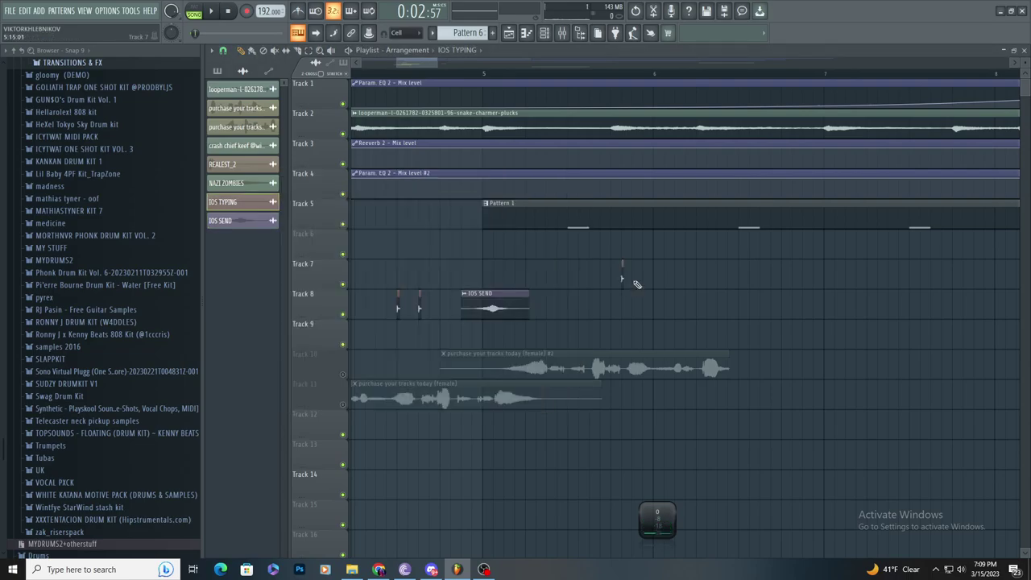
double_click(501, 309)
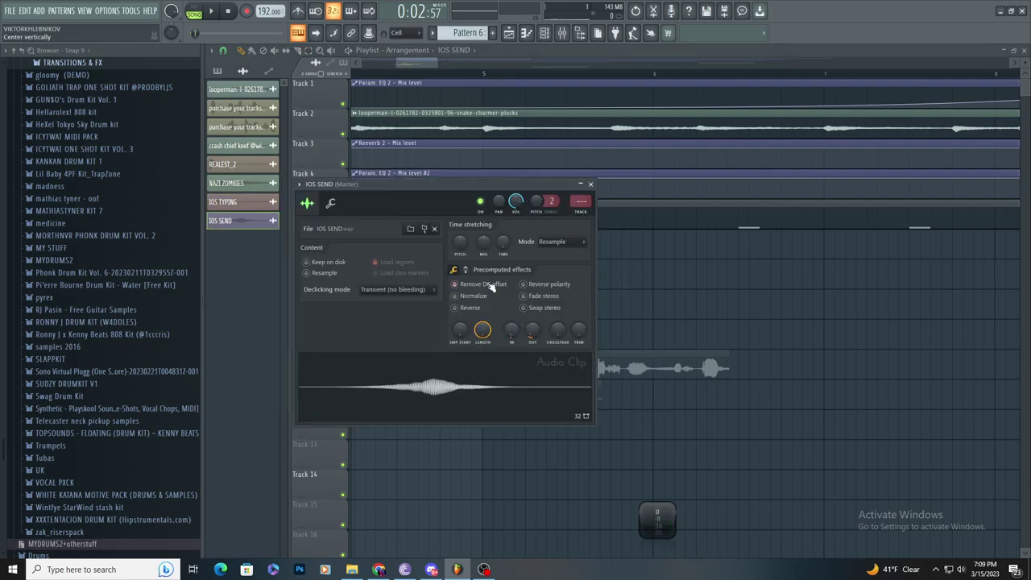
left_click(659, 275)
right_click(659, 275)
scroll(518, 211, "down", 2)
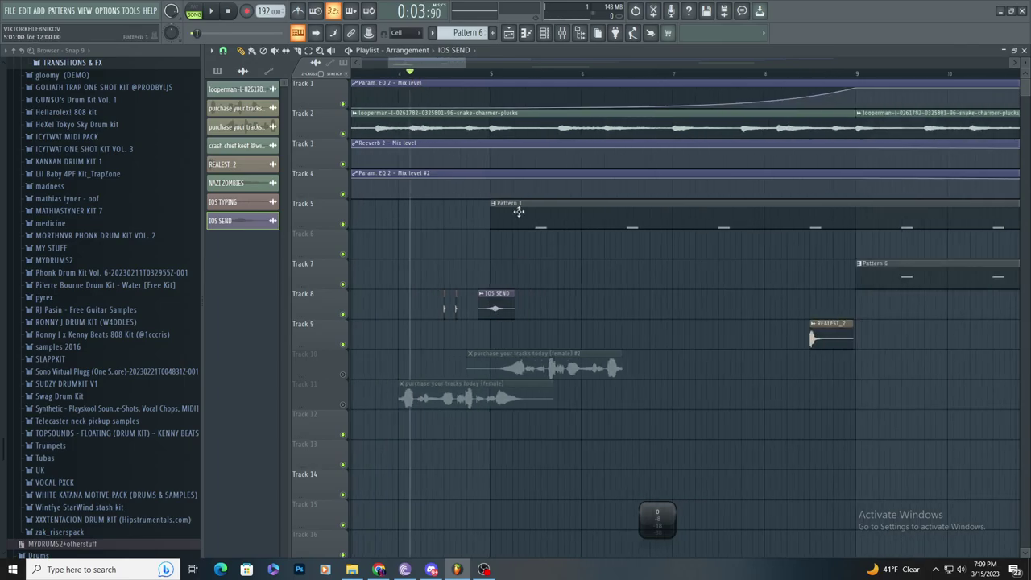
- Show the channel rack and look through the kit's CHANTS & VOX and CLAPS samples
left_click(544, 33)
scroll(115, 231, "up", 6)
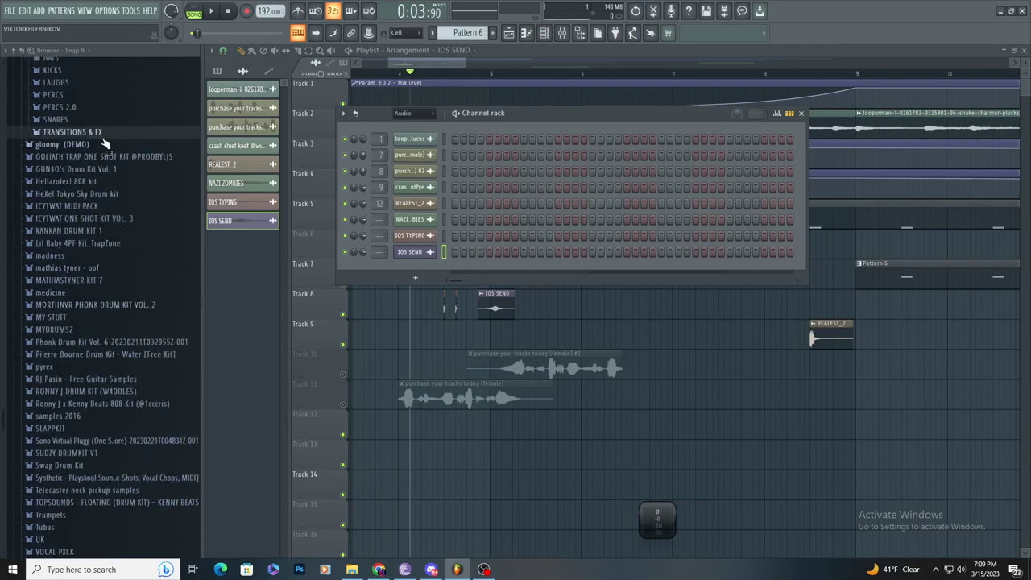
scroll(115, 230, "up", 5)
scroll(120, 336, "down", 4)
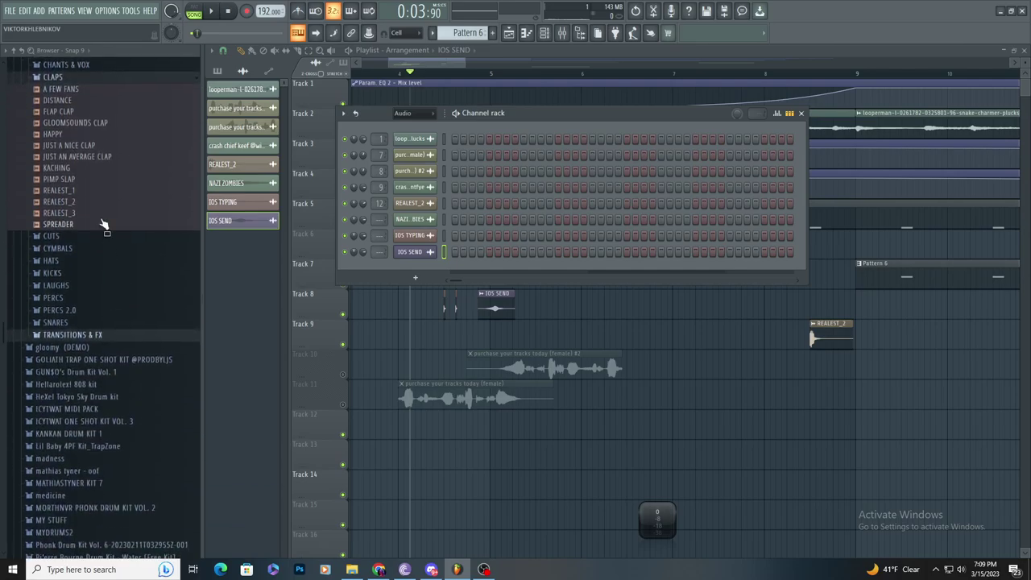
scroll(84, 298, "up", 5)
left_click(95, 269)
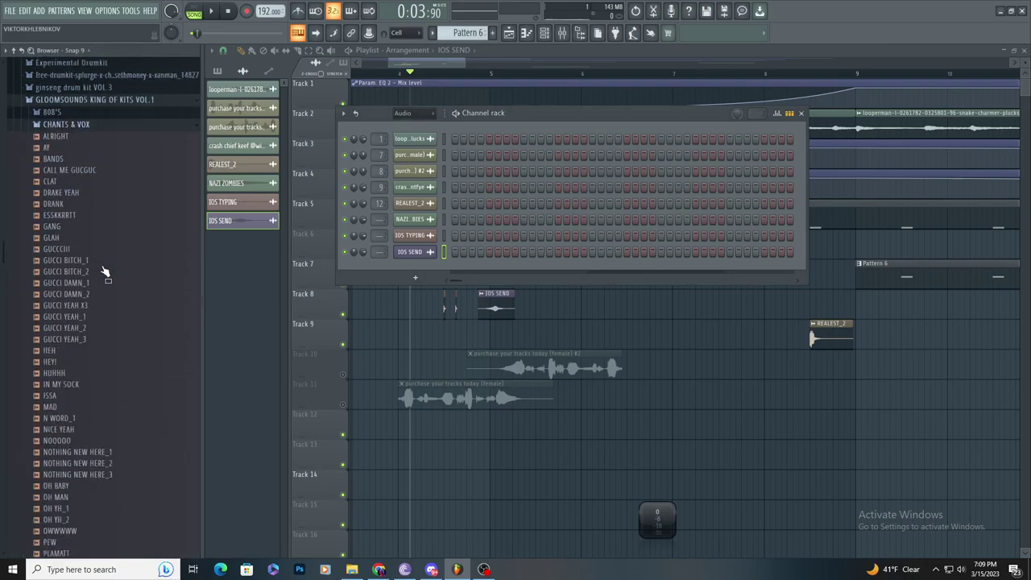
scroll(129, 334, "down", 4)
scroll(129, 334, "up", 6)
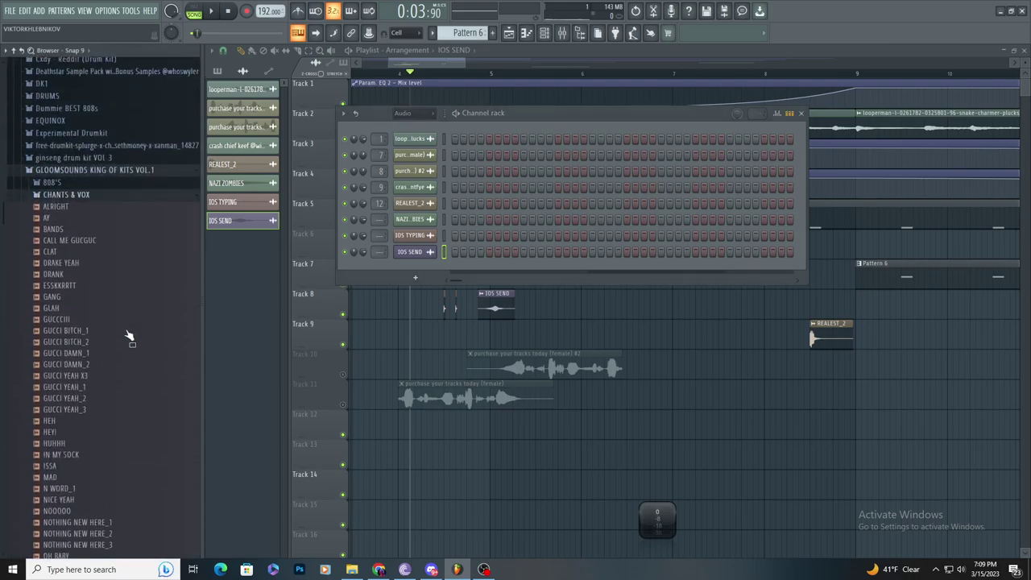
scroll(128, 334, "down", 7)
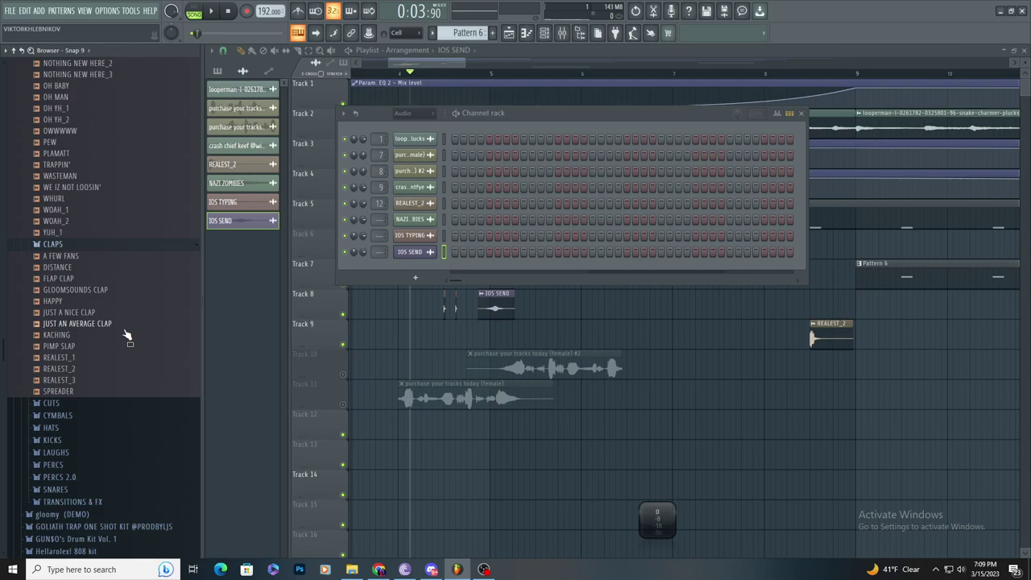
scroll(126, 332, "down", 4)
- Audition sounds in the kit's PERCS 2.0 folder and look through its PERCS folder
left_click(81, 209)
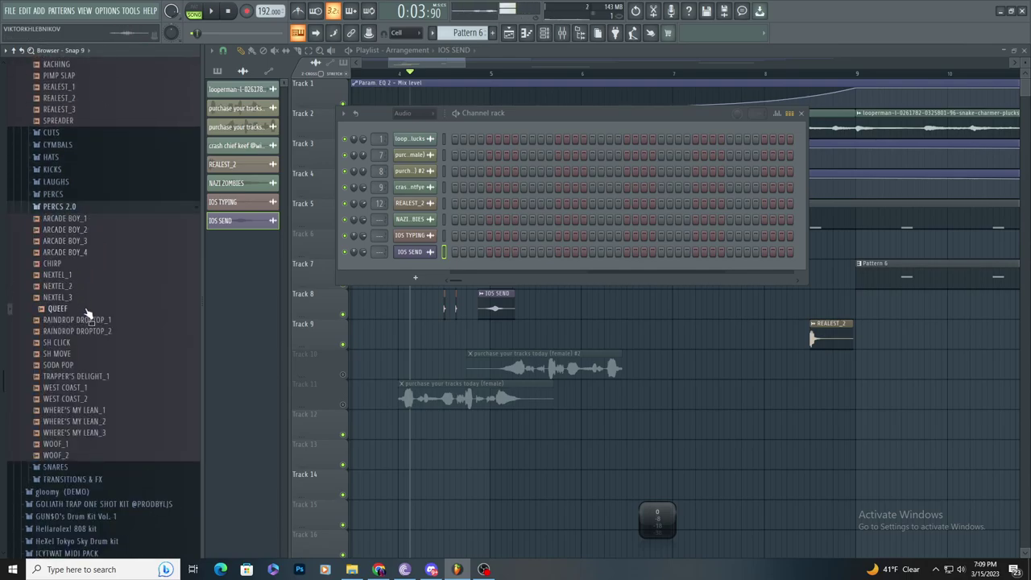
left_click(85, 210)
left_click(87, 196)
scroll(120, 298, "down", 4)
scroll(112, 282, "up", 6)
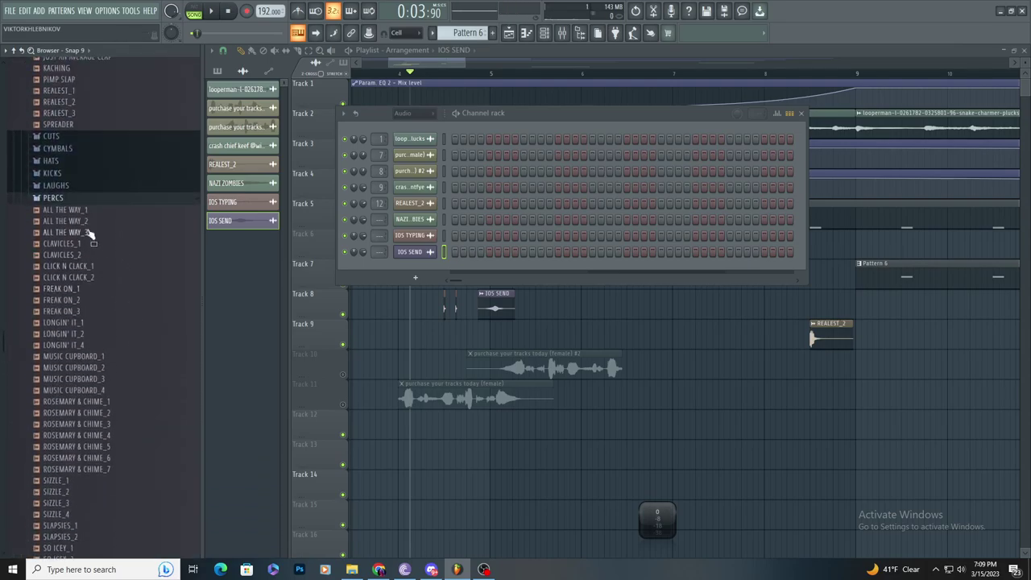
left_click(82, 200)
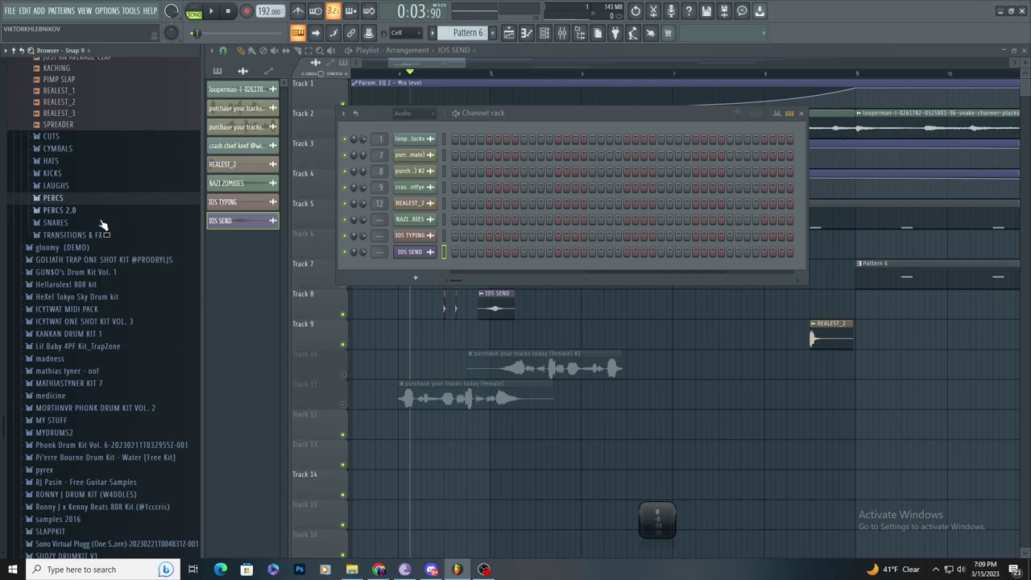
- Add IOS SEND from the TRANSITIONS & FX folder as a new sampler channel routed to mixer insert 11
left_click(103, 234)
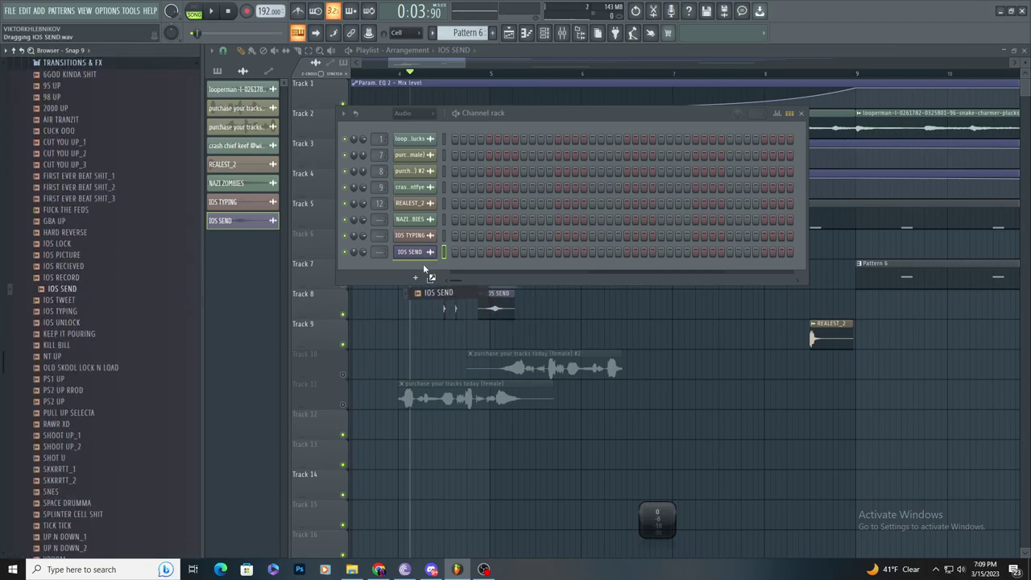
left_click_drag(425, 268, 424, 267)
double_click(378, 233)
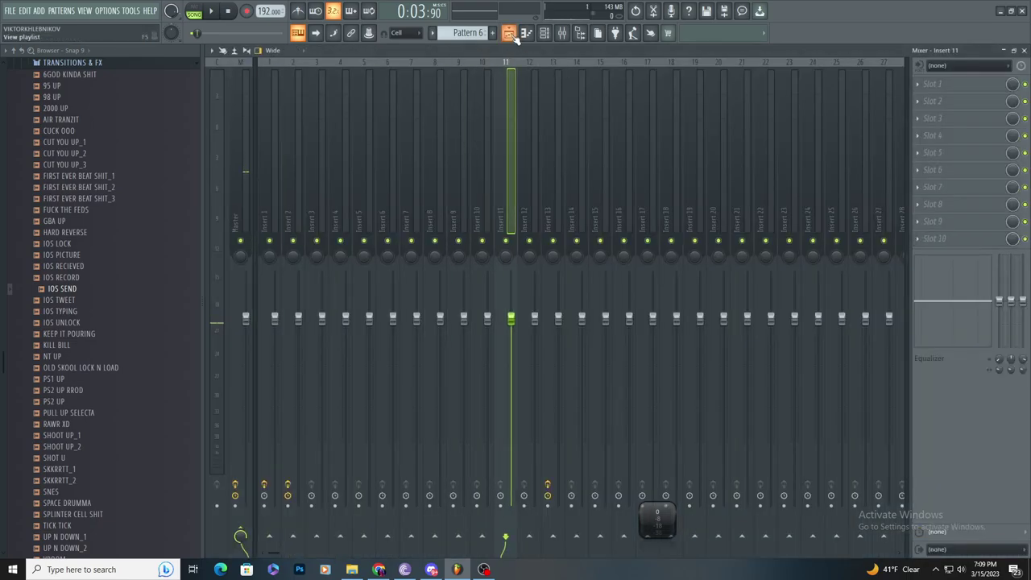
- Place the empty Pattern 11 on track 6 from the start of the song and mute track 8
left_click(513, 35)
left_click_drag(465, 33, 465, 18)
scroll(648, 459, "down", 5)
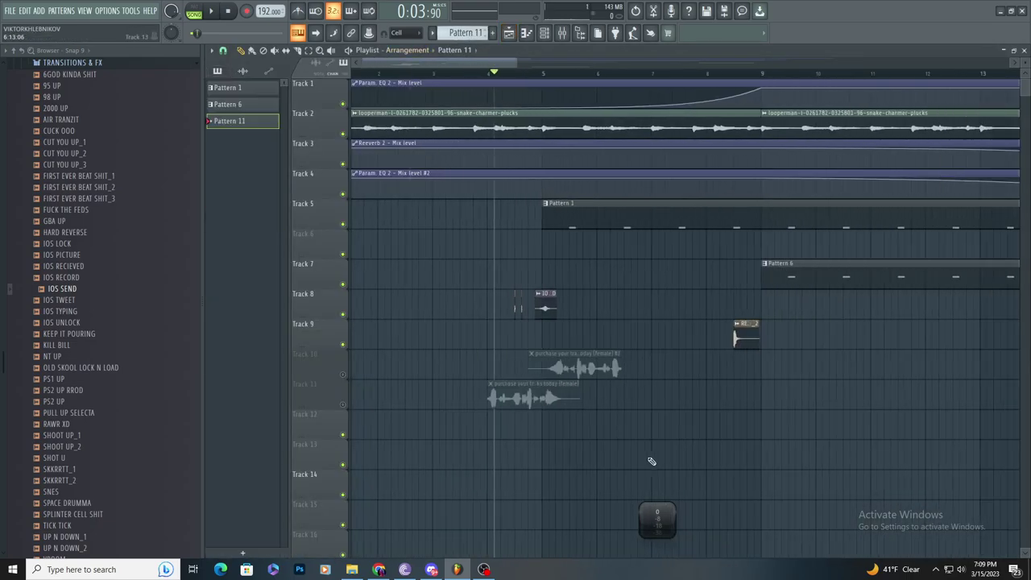
left_click(424, 248)
left_click_drag(384, 252, 896, 287)
scroll(411, 308, "up", 3)
left_click(345, 314)
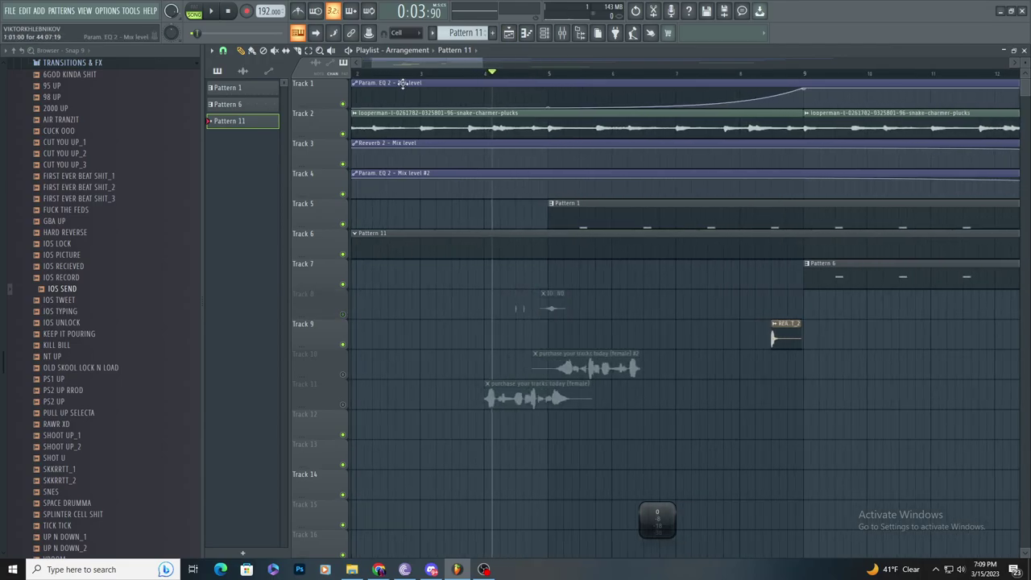
- Open the piano roll of IOS SEND #2 in Pattern 11 and play the song's intro against it
key("space")
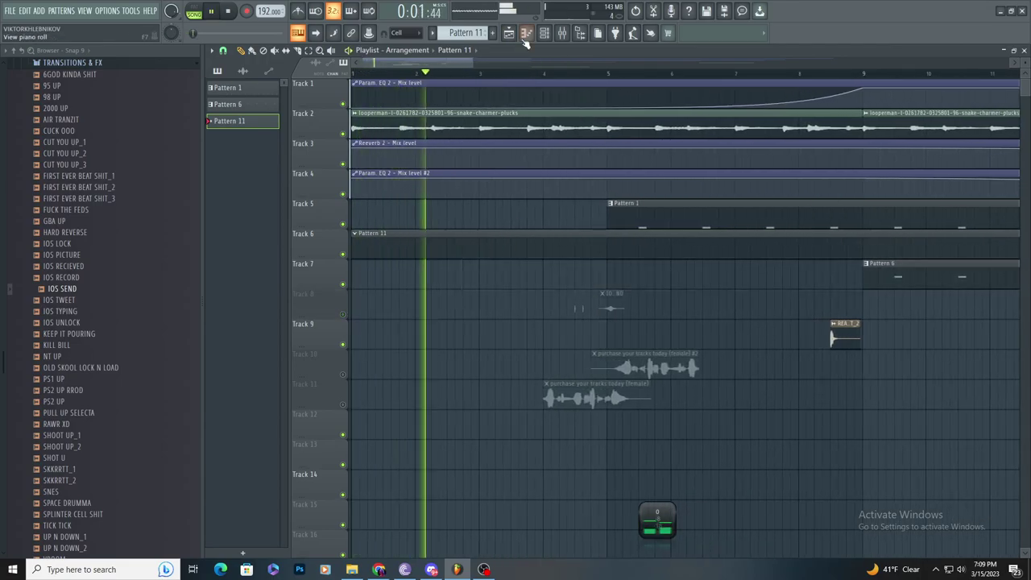
left_click(525, 38)
scroll(527, 131, "up", 4)
key("space")
left_click_drag(785, 225, 559, 254)
scroll(559, 255, "up", 2)
key("space")
scroll(557, 265, "down", 3)
right_click(510, 254)
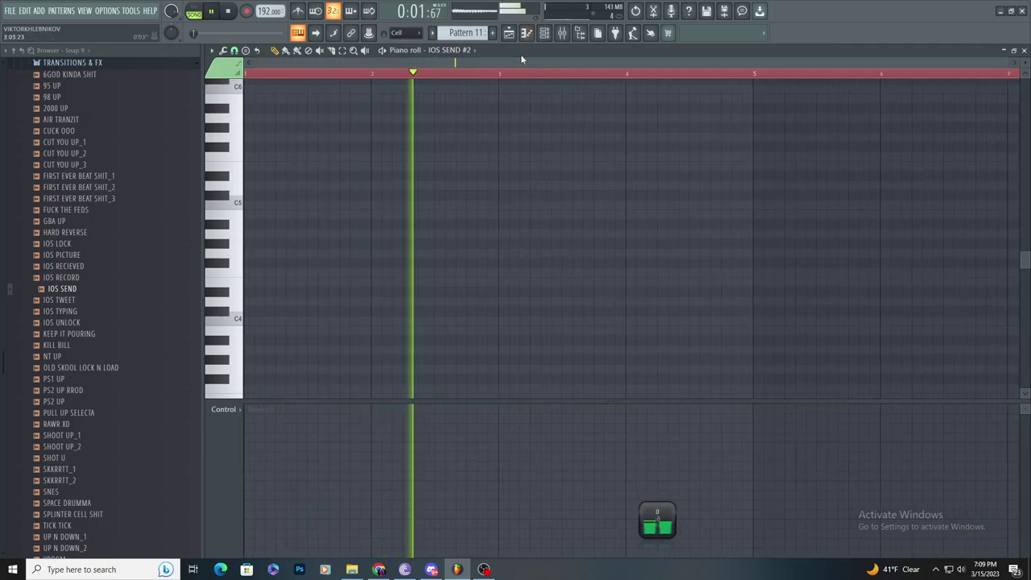
double_click(653, 517)
key("space")
- Load the IOS SEND #2 sample into the pitch corrector and audition its lower note segment
left_click(546, 33)
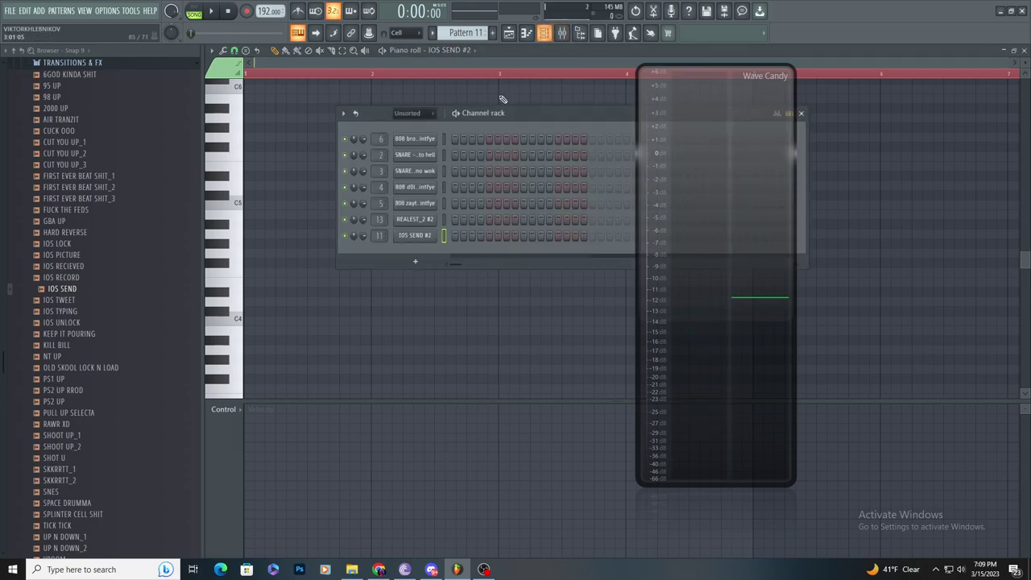
left_click(415, 236)
right_click(449, 379)
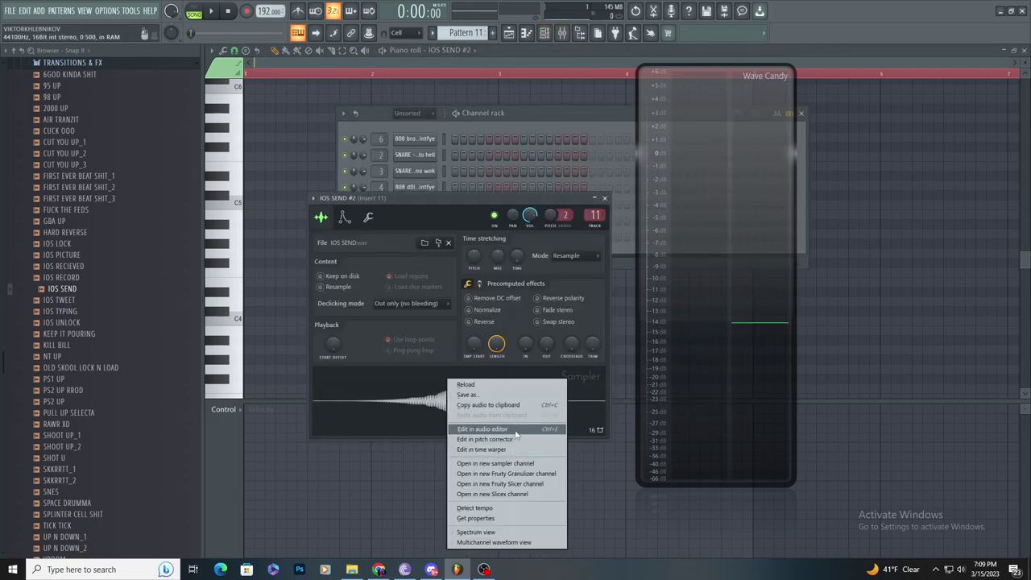
left_click(503, 431)
right_click(508, 411)
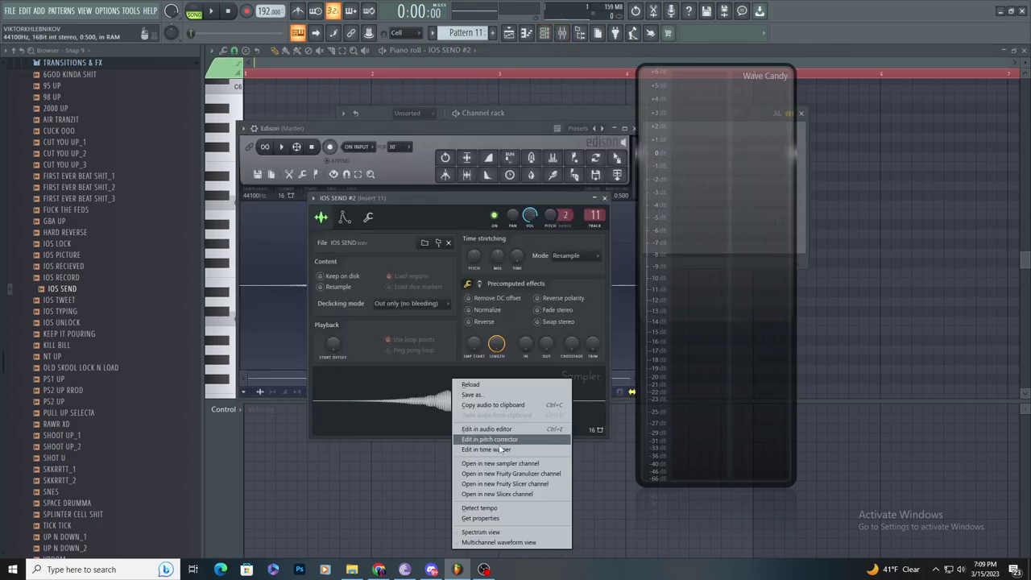
left_click(513, 439)
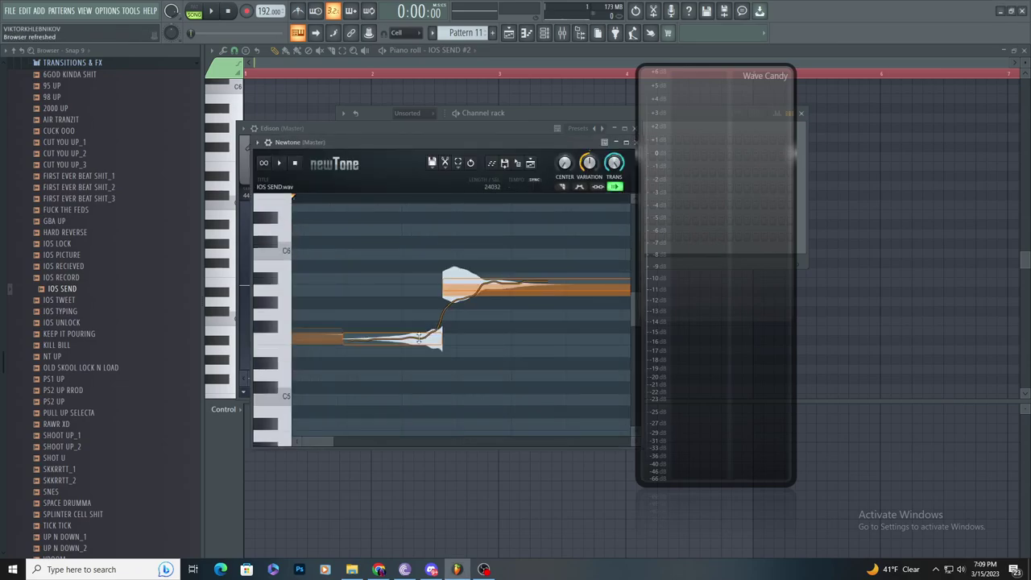
left_click(404, 337)
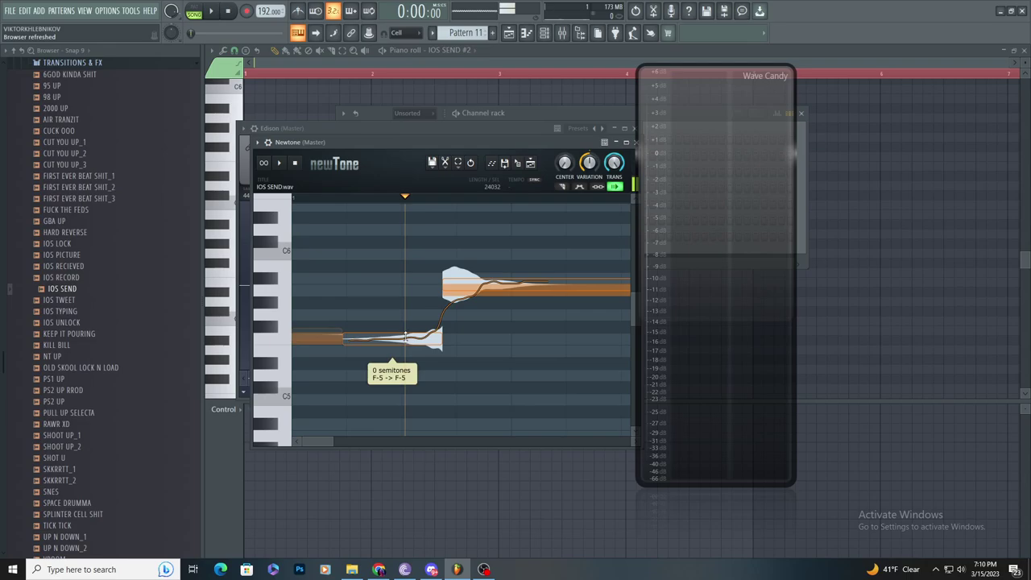
- Try raising the lower note segment of IOS SEND.wav to the upper segment's pitch in the pitch corrector and audition the result
left_click_drag(405, 337, 409, 284)
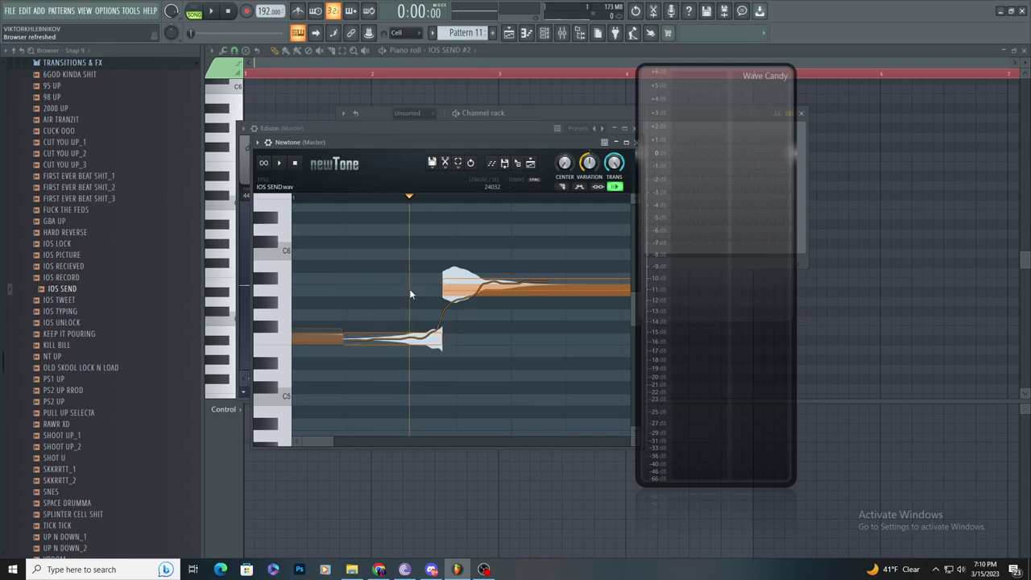
key("ctrl+z")
key("ctrl+z")
key("ctrl+z")
key("ctrl+z")
key("ctrl+z")
key("ctrl+z")
key("ctrl+z")
key("space")
key("space")
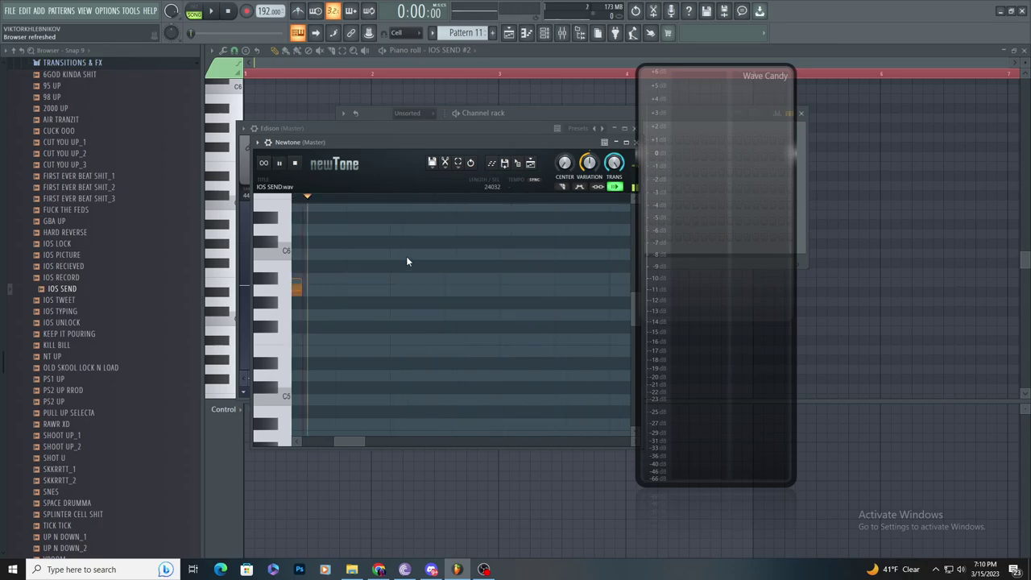
left_click_drag(353, 198, 285, 193)
key("space")
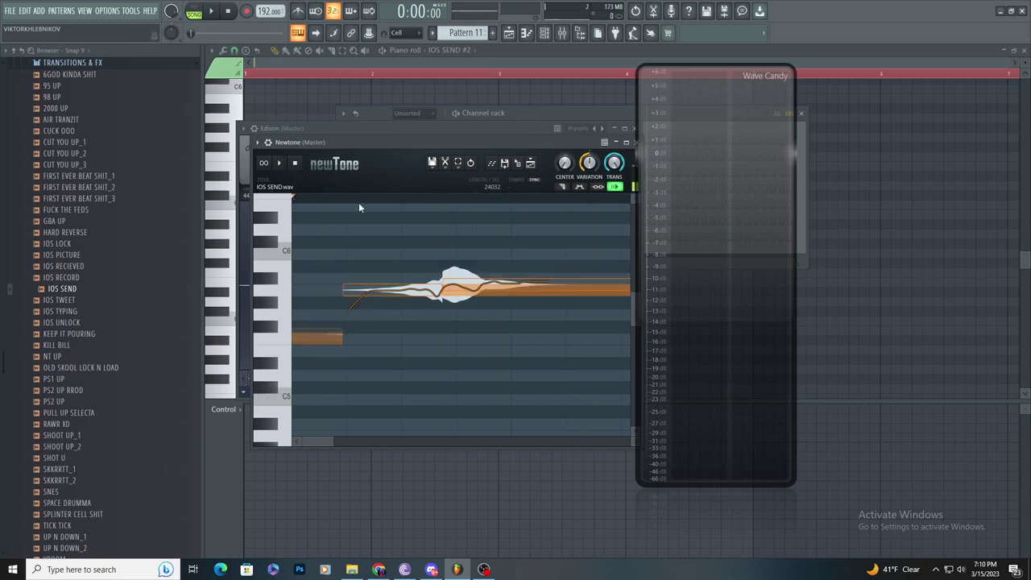
- Replay IOS SEND.wav from its start, try shifting its earlier note segments to other pitches, and close the pitch corrector
left_click_drag(359, 200, 308, 194)
key("space")
left_click_drag(310, 334, 306, 396)
mouse_move(400, 285)
left_mouse_down()
mouse_move(398, 394)
mouse_move(391, 291)
mouse_move(377, 392)
mouse_move(414, 282)
left_mouse_up()
scroll(490, 321, "down", 4)
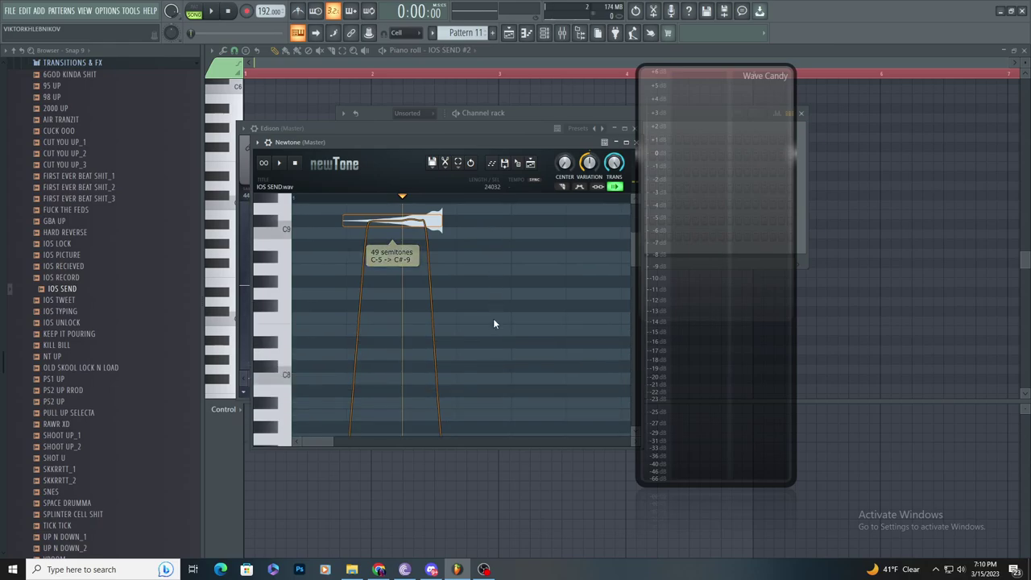
left_click_drag(636, 143, 540, 144)
left_click(534, 144)
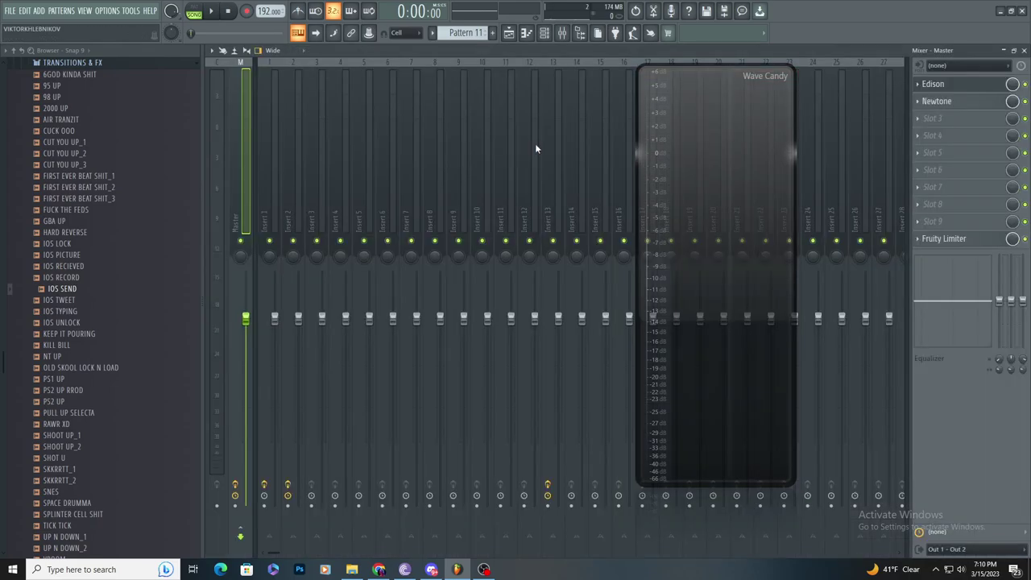
- Load the IOS SEND #2 sample into the audio editor and detect its pitch regions
left_click(545, 33)
left_click(422, 236)
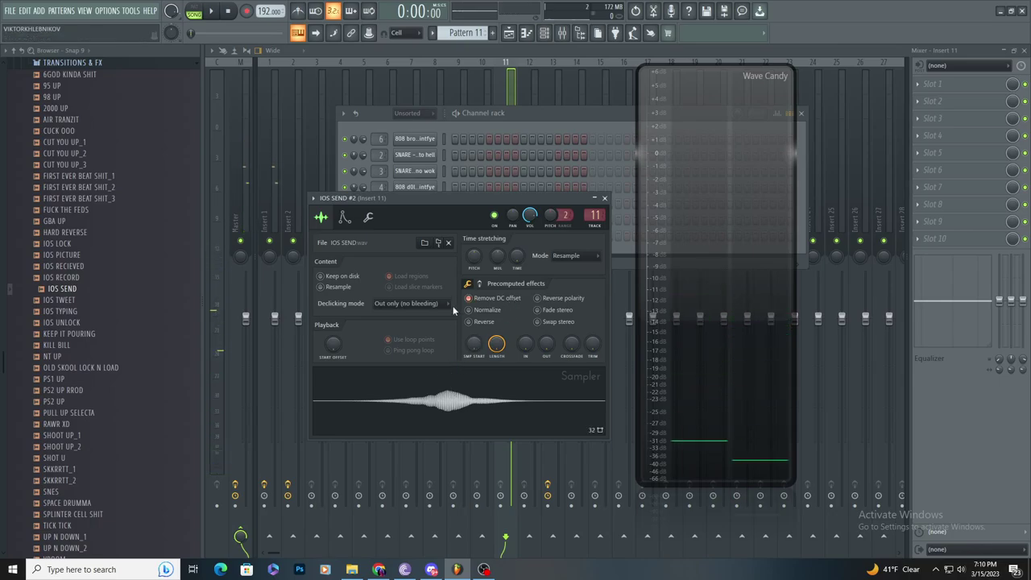
right_click(438, 379)
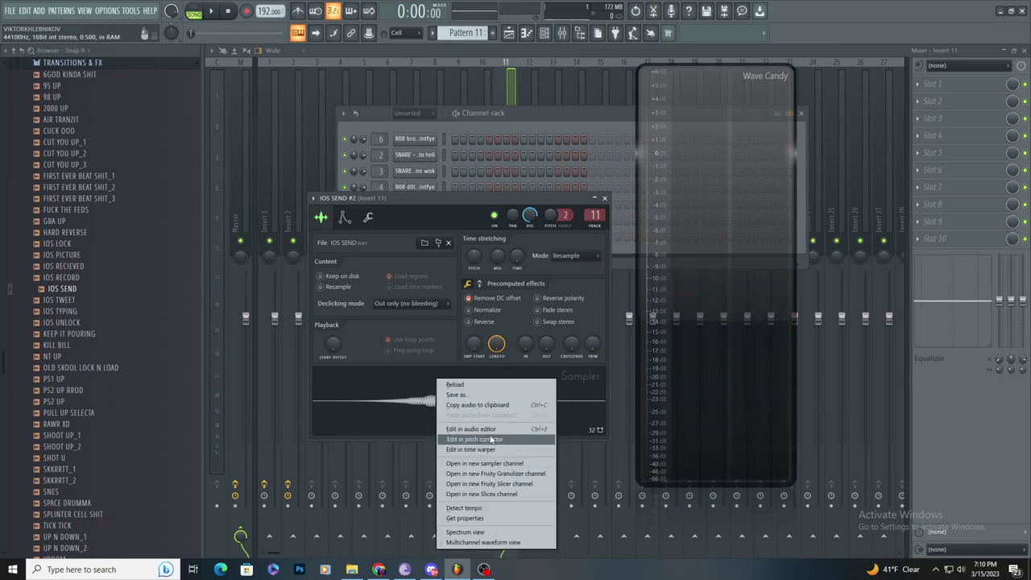
left_click(495, 429)
right_click(386, 256)
left_click(315, 174)
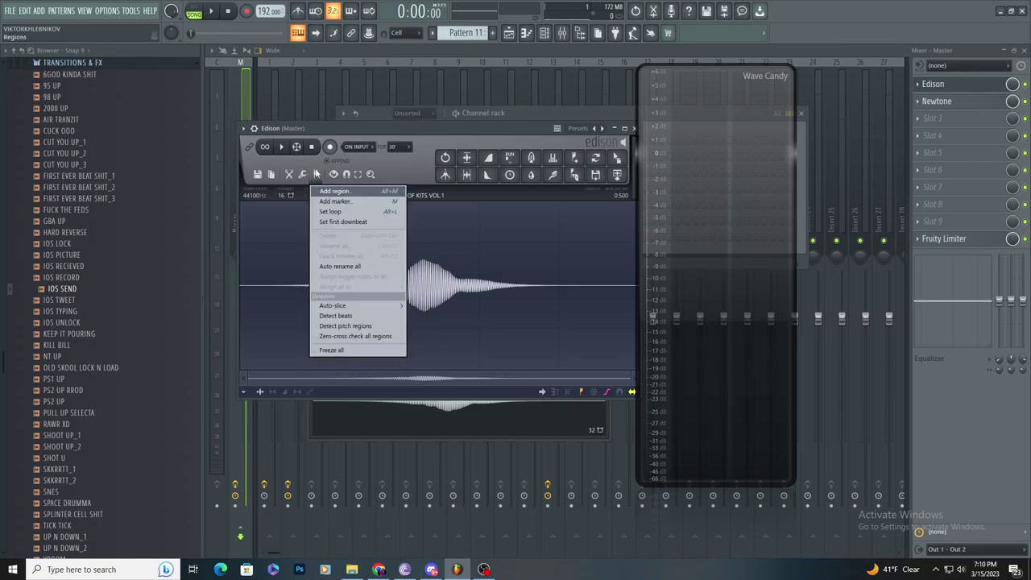
left_click(373, 326)
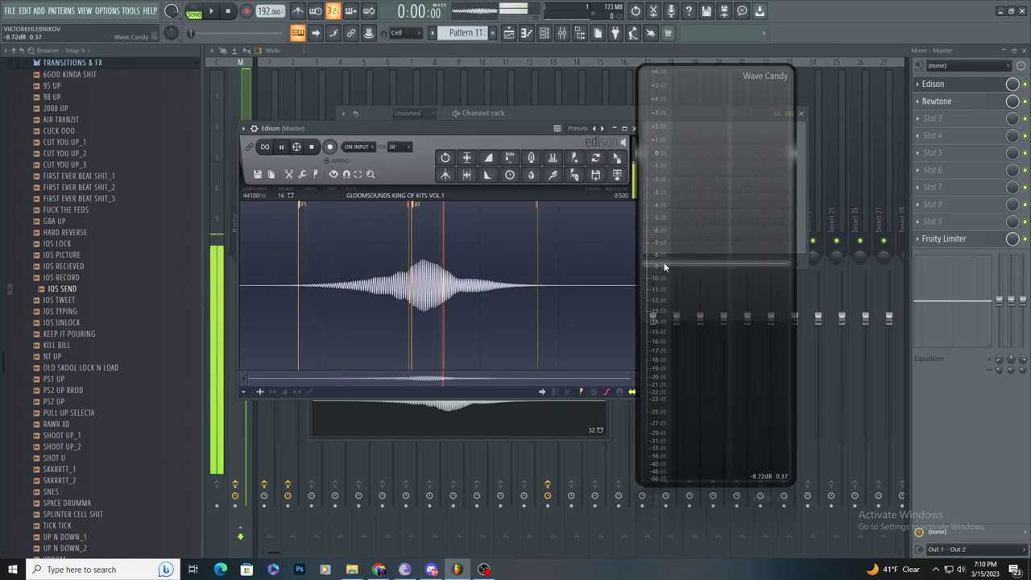
- Play the song from the playlist and switch Wave Candy from the level meter to the spectrum display with note keys
left_click(510, 33)
key("space")
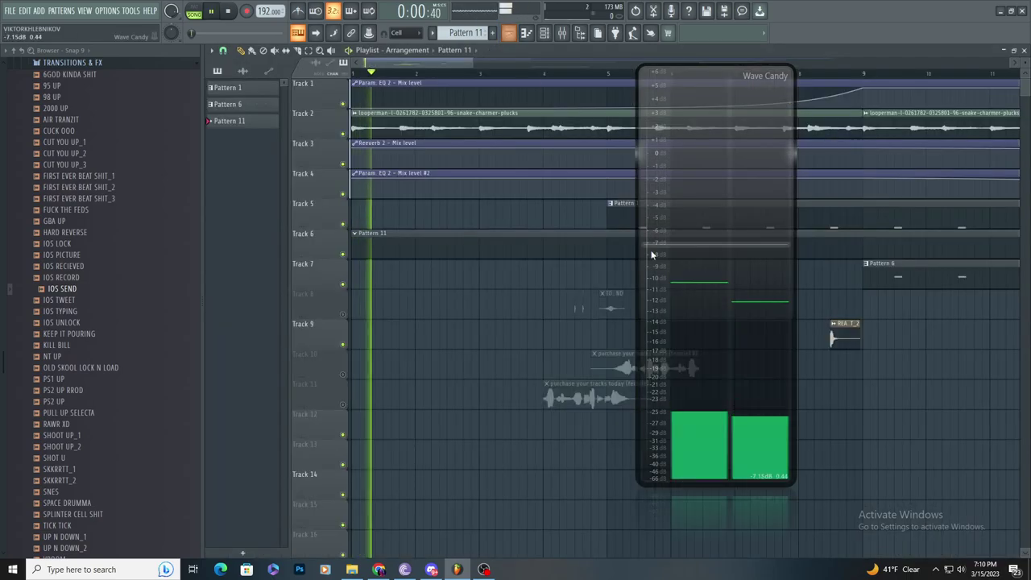
right_click(688, 321)
left_click(727, 369)
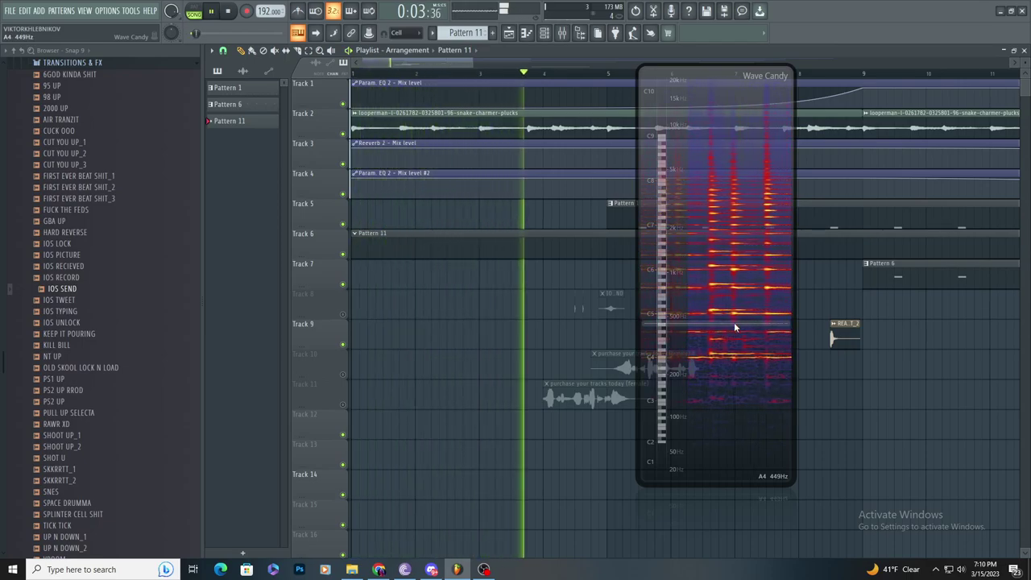
key("space")
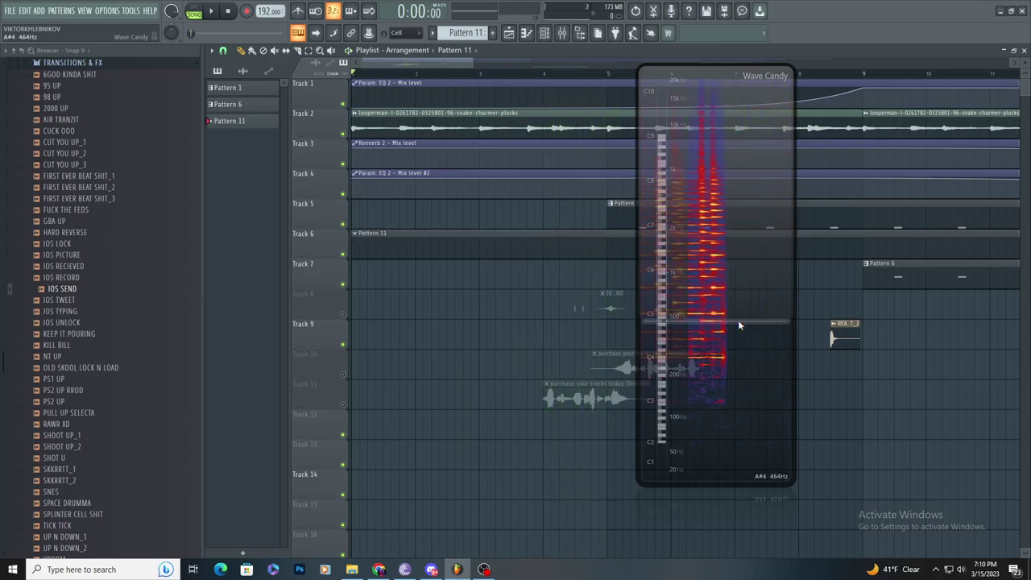
- Raise the time-stretching pitch of the IOS SEND audio clip, play the song, and move Wave Candy clear of the clips
left_click_drag(644, 314, 695, 317)
double_click(612, 307)
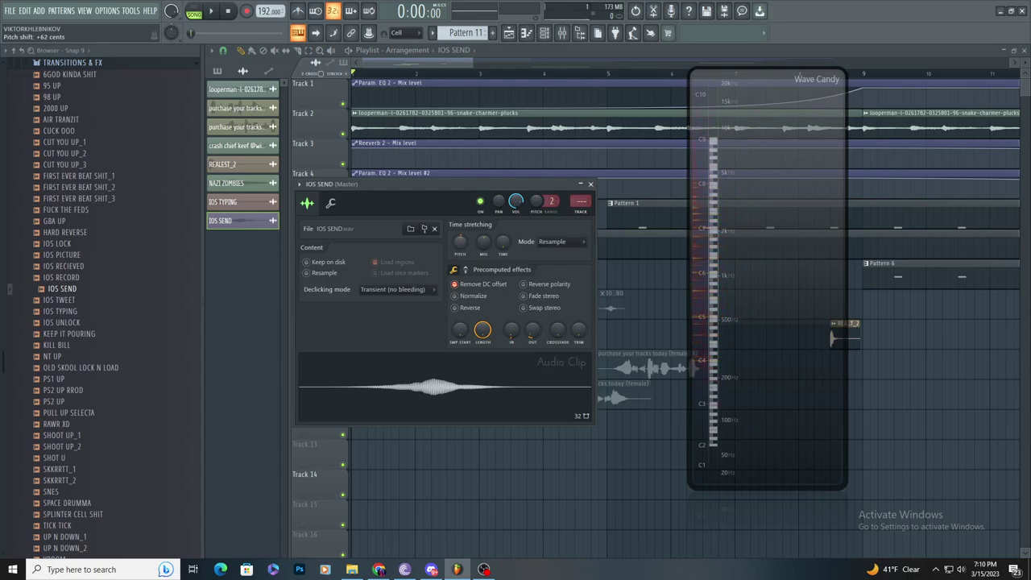
key("space")
left_click_drag(773, 303, 638, 302)
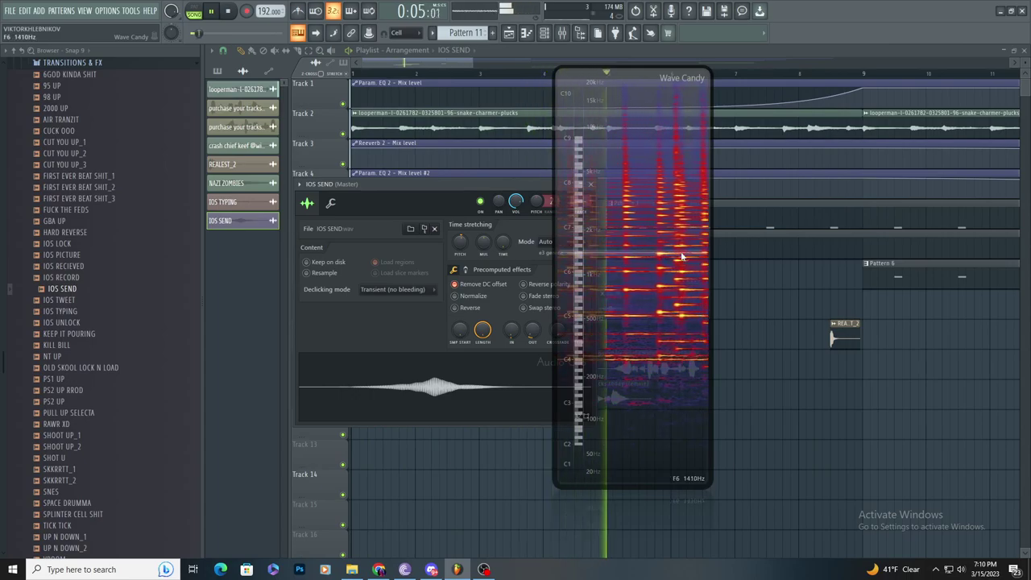
left_click_drag(681, 253, 977, 253)
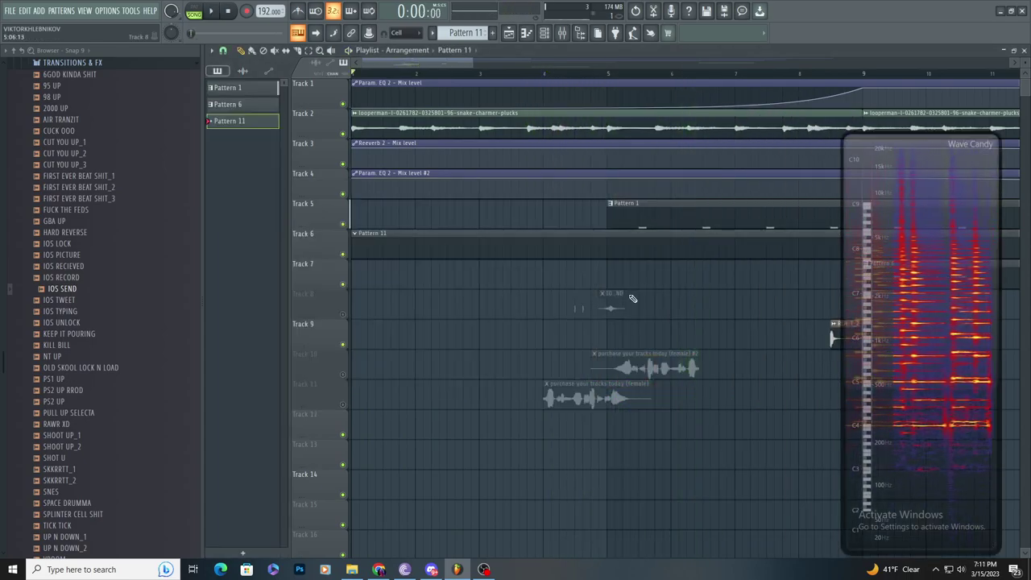
- Unmute track 8 while the song plays, removing the stray clip placed there
key("space")
scroll(642, 297, "up", 4)
left_click(653, 292)
right_click(650, 294)
scroll(647, 299, "down", 2)
scroll(637, 303, "up", 1)
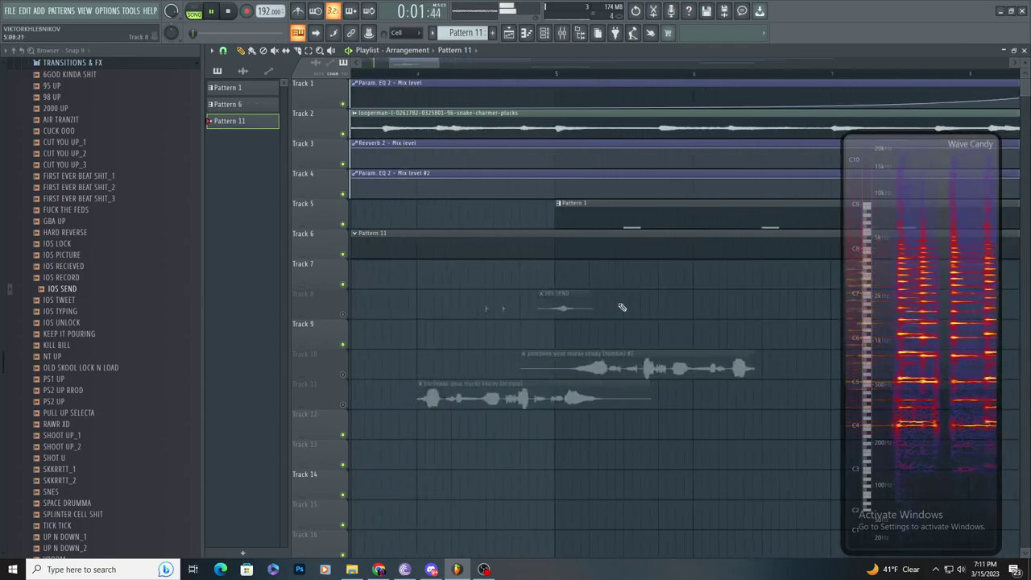
left_click(343, 315)
scroll(475, 326, "up", 2)
scroll(483, 333, "down", 3)
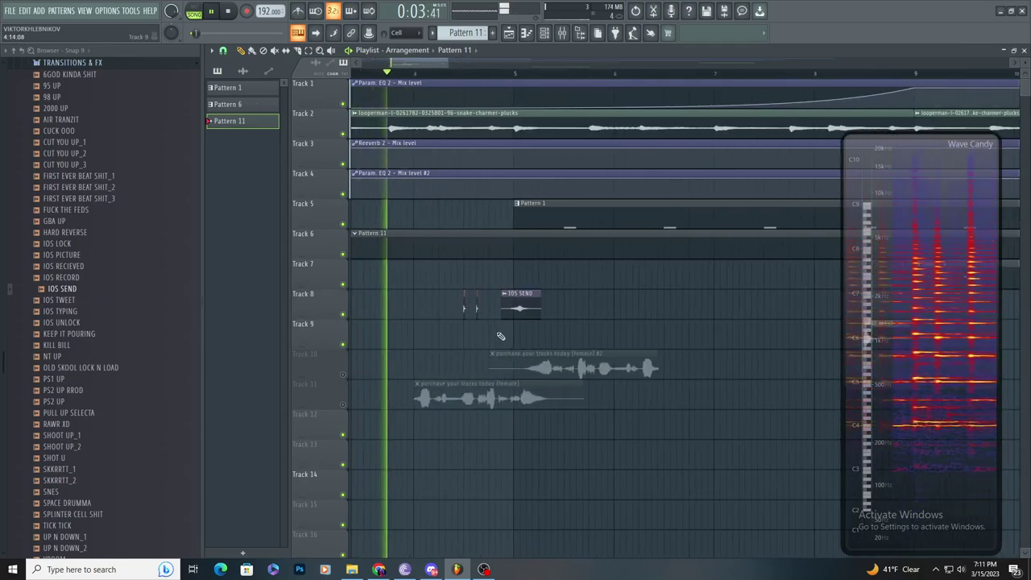
- Replay the intro to check how the IOS SEND clip on track 8 fits at the end of bar 4
scroll(516, 334, "up", 2)
left_click(667, 324)
right_click(689, 316)
scroll(584, 336, "down", 2)
scroll(616, 346, "up", 3)
key("space")
key("space")
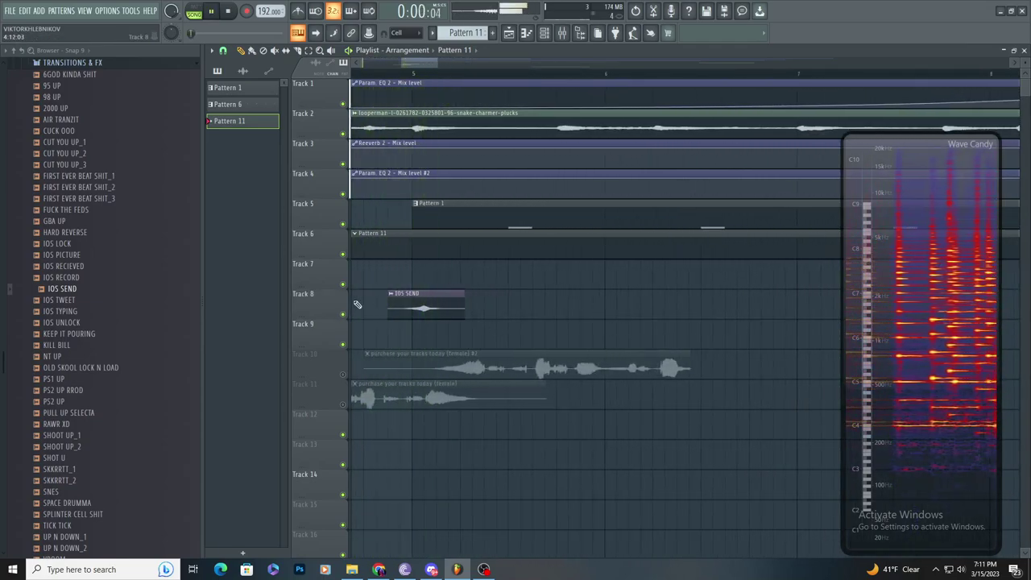
scroll(359, 305, "up", 2)
scroll(463, 327, "down", 3)
left_click(463, 310)
scroll(479, 313, "up", 2)
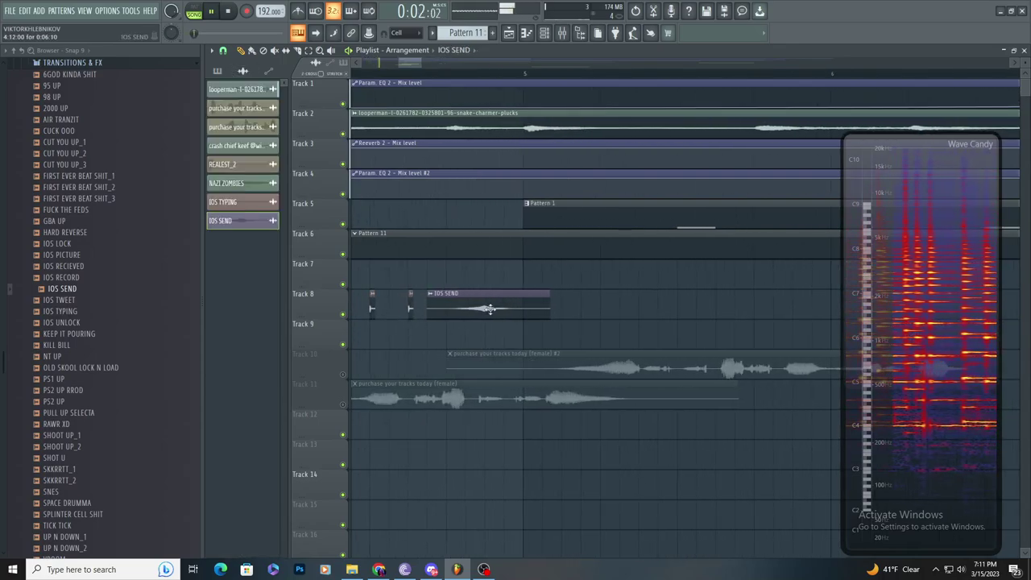
scroll(484, 307, "down", 1)
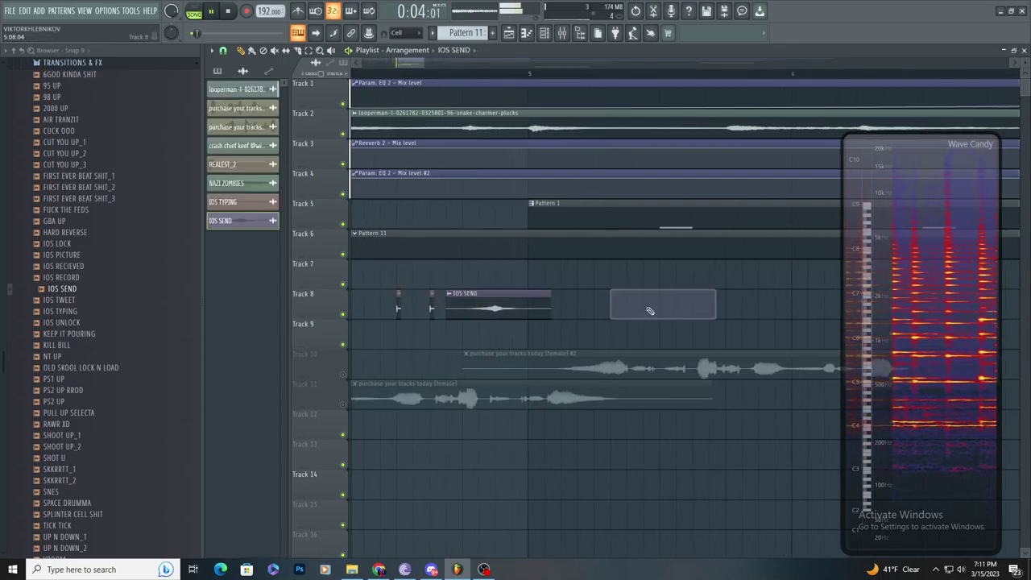
scroll(630, 316, "down", 2)
key("space")
- Increase the IOS SEND clip's fade-in slightly, play it in the song, and remove the accidental copy from track 8
double_click(576, 314)
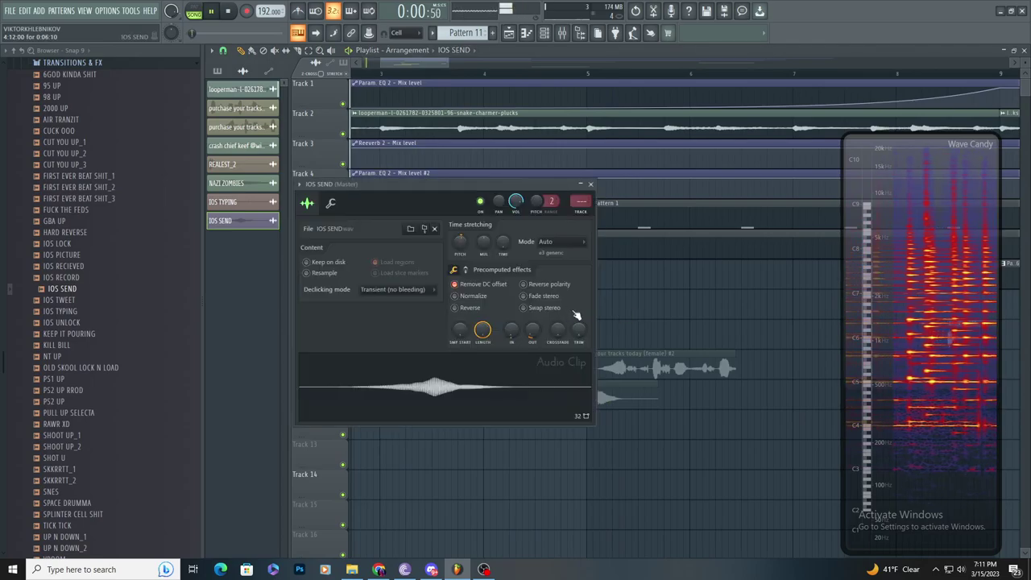
left_click(653, 284)
right_click(655, 282)
scroll(590, 278, "up", 3)
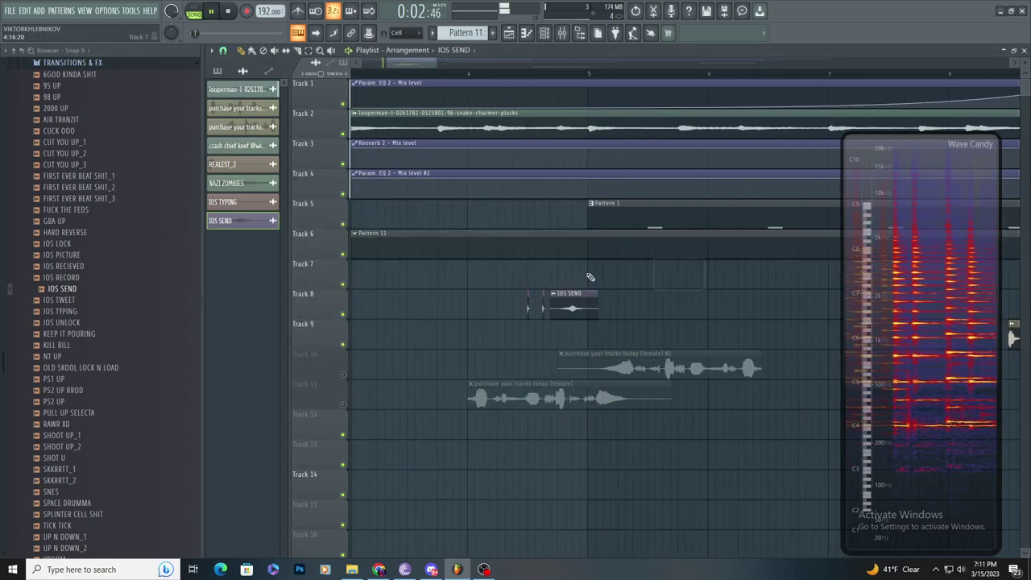
double_click(561, 293)
left_click_drag(512, 330, 512, 322)
left_click(675, 295)
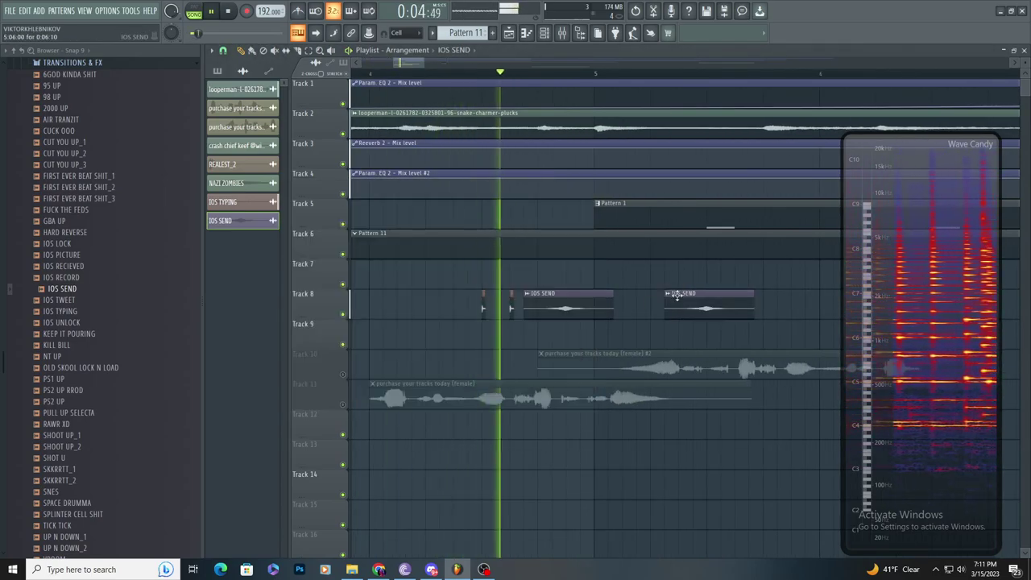
right_click(675, 295)
scroll(587, 298, "down", 3)
scroll(556, 296, "up", 2)
scroll(502, 298, "down", 3)
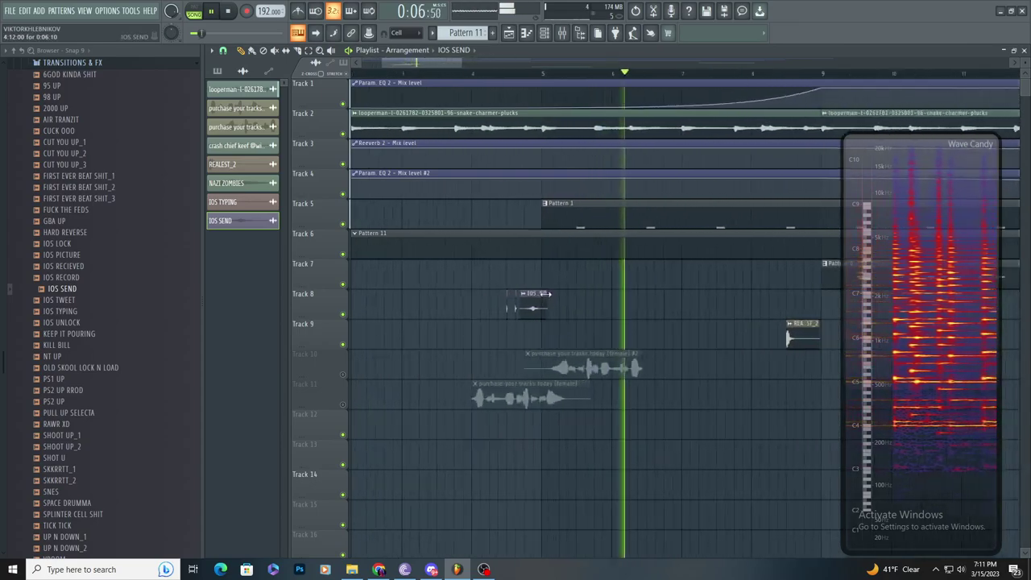
- Delete the IOS SEND clip from track 8, restoring the two IOS TYPING clips beside it, and play that section
right_click(519, 305)
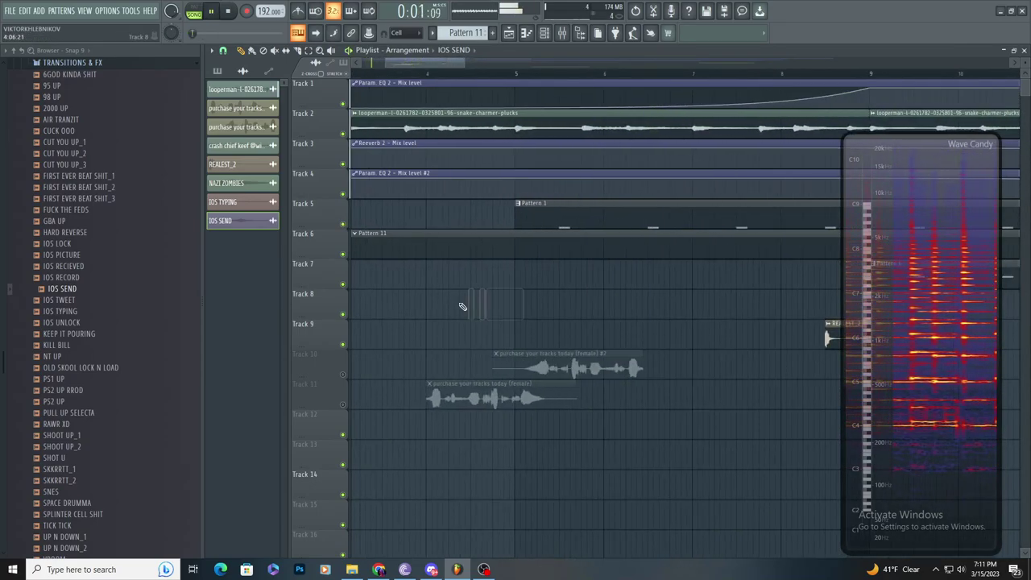
scroll(464, 303, "down", 4)
key("ctrl+z")
scroll(432, 296, "up", 4)
right_click(512, 305)
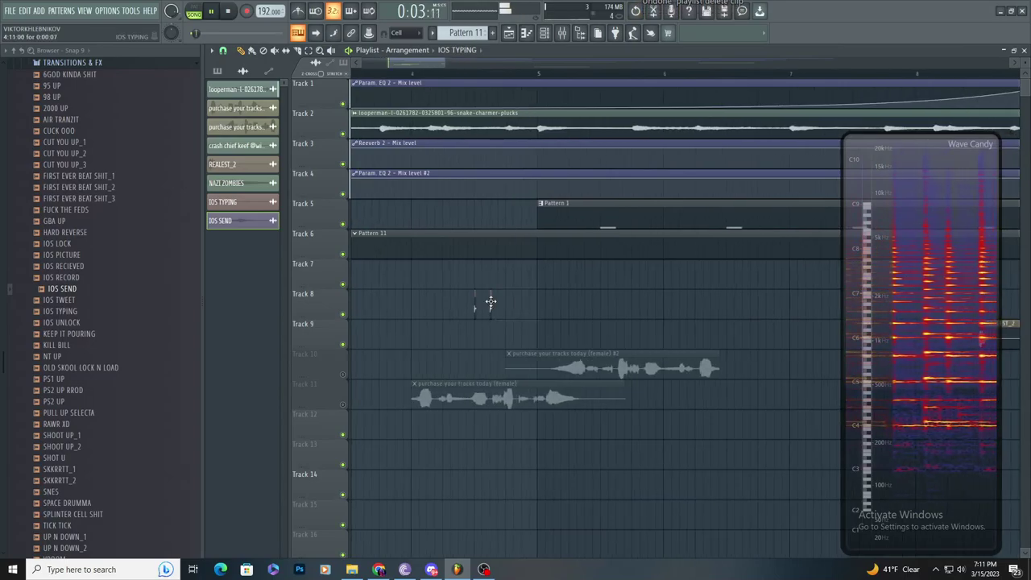
scroll(606, 302, "up", 2)
scroll(605, 302, "down", 4)
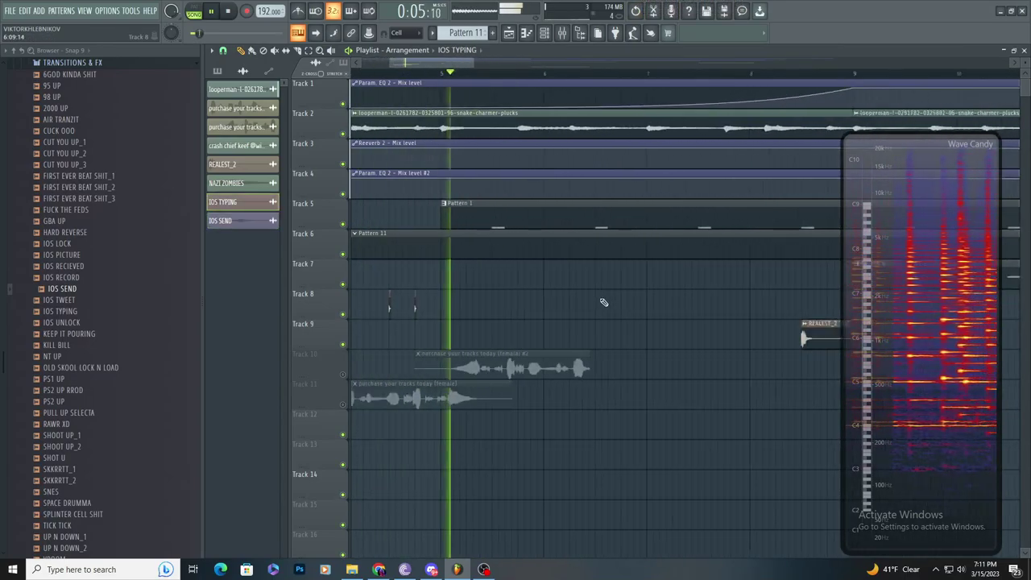
scroll(510, 301, "up", 3)
- Load the IOS TYPING clip's sample into the pitch corrector and move the corrector away from the sample settings
key("space")
double_click(502, 307)
right_click(414, 355)
left_click(453, 415)
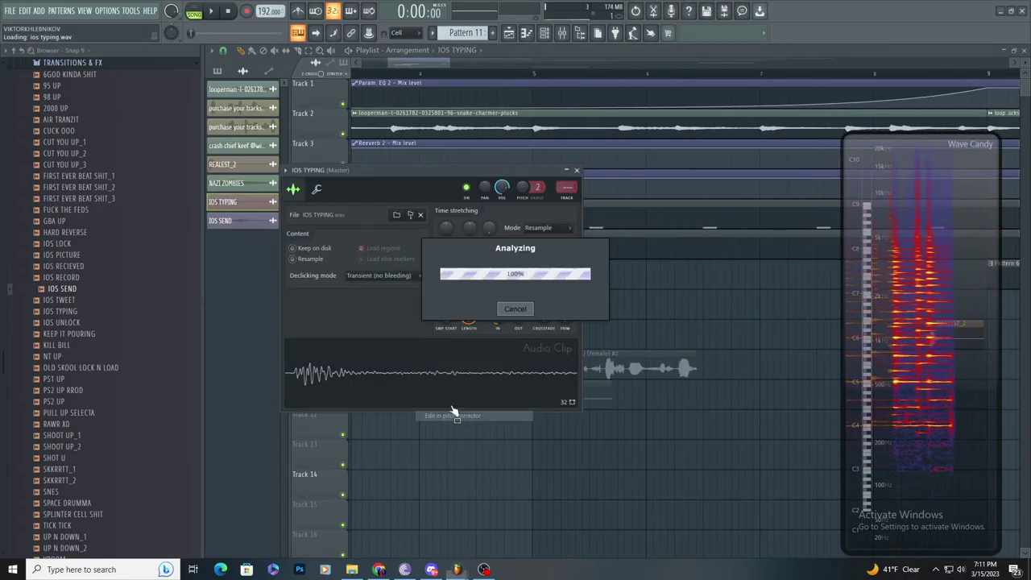
scroll(427, 301, "down", 2)
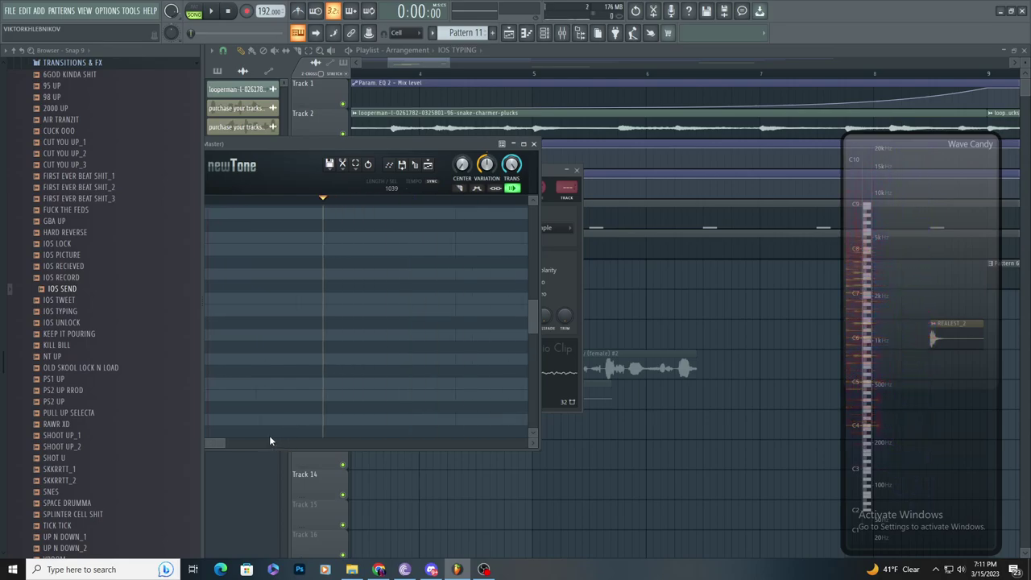
left_click_drag(339, 145, 712, 119)
- Play IOS TYPING.wav in the pitch corrector and look through the octaves for its detected note
scroll(612, 259, "down", 5)
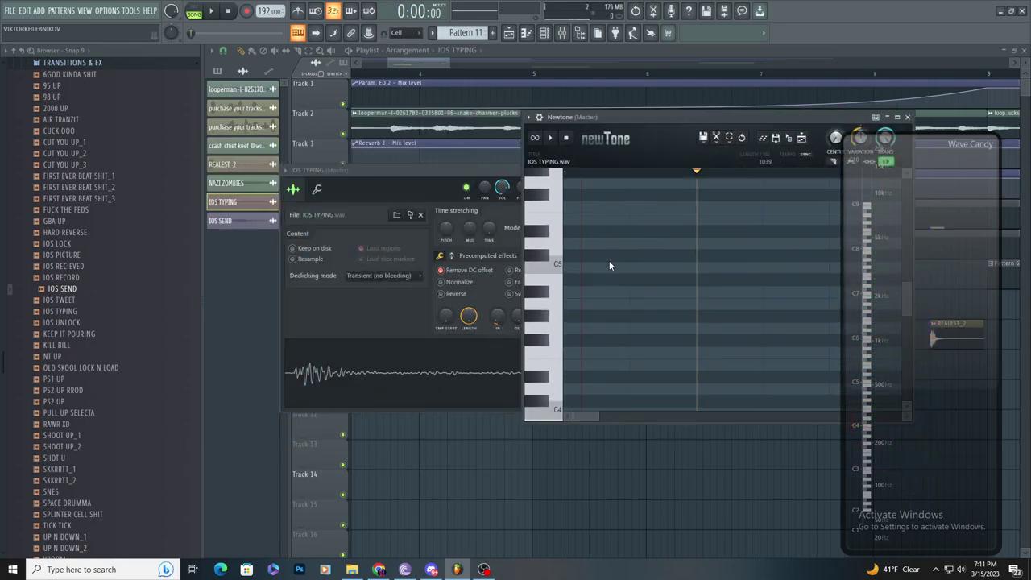
scroll(595, 326, "up", 5)
key("space")
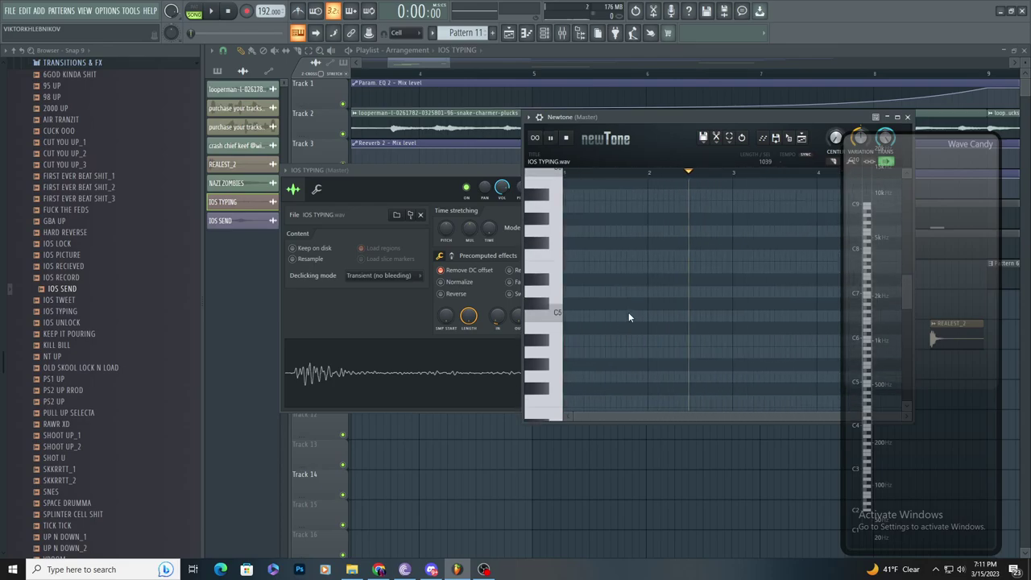
key("space")
scroll(648, 282, "up", 2)
scroll(654, 294, "down", 3)
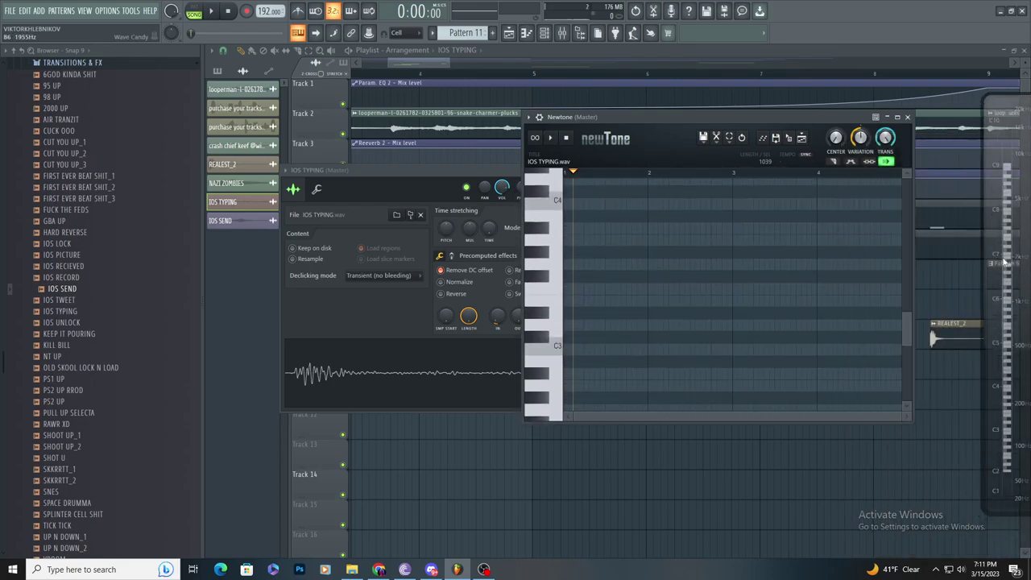
- Return to the playlist, reopen the IOS TYPING clip's settings and load its sample into the pitch corrector again
key("F9")
left_click(527, 33)
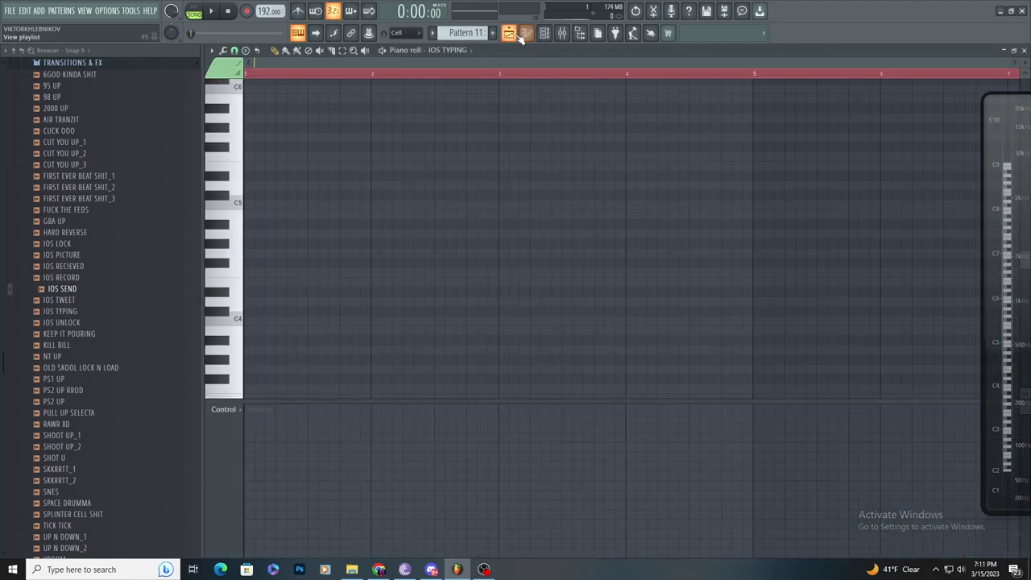
left_click(508, 33)
double_click(478, 300)
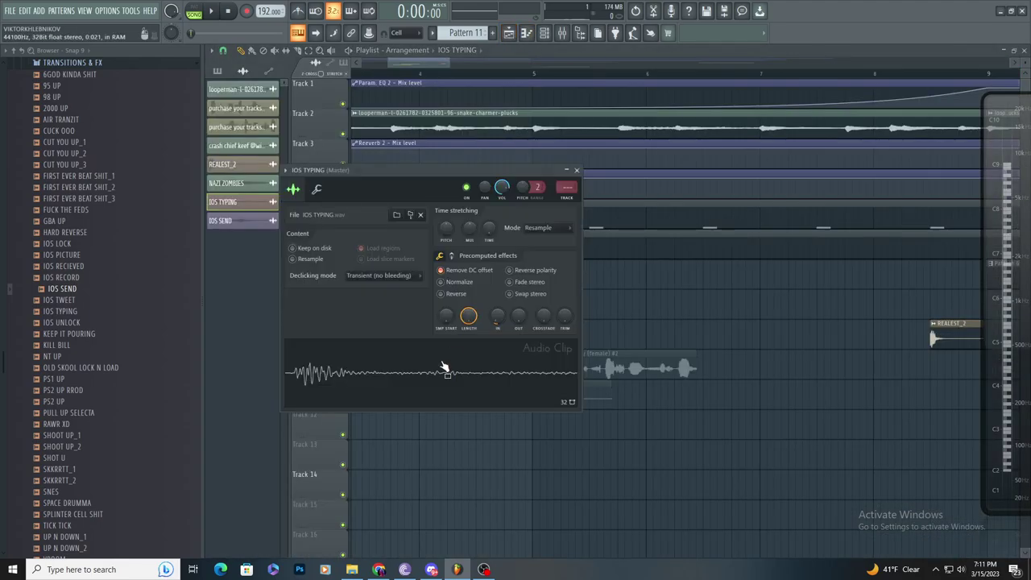
right_click(444, 369)
left_click(467, 427)
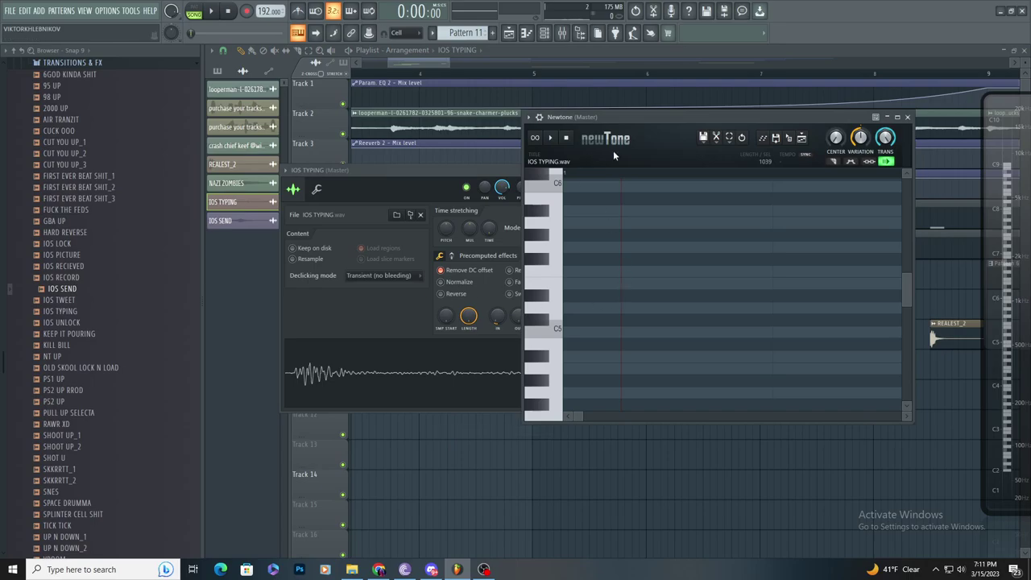
- Leave the pitch corrector and load the sample from the track 8 IOS TYPING clip into it once more
key("F9")
left_click(507, 34)
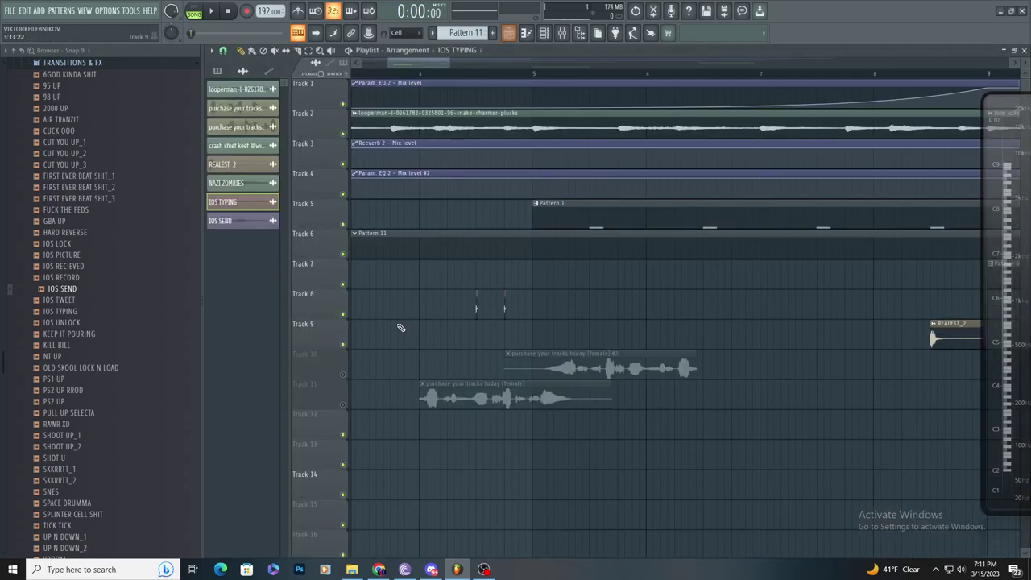
double_click(475, 315)
right_click(442, 369)
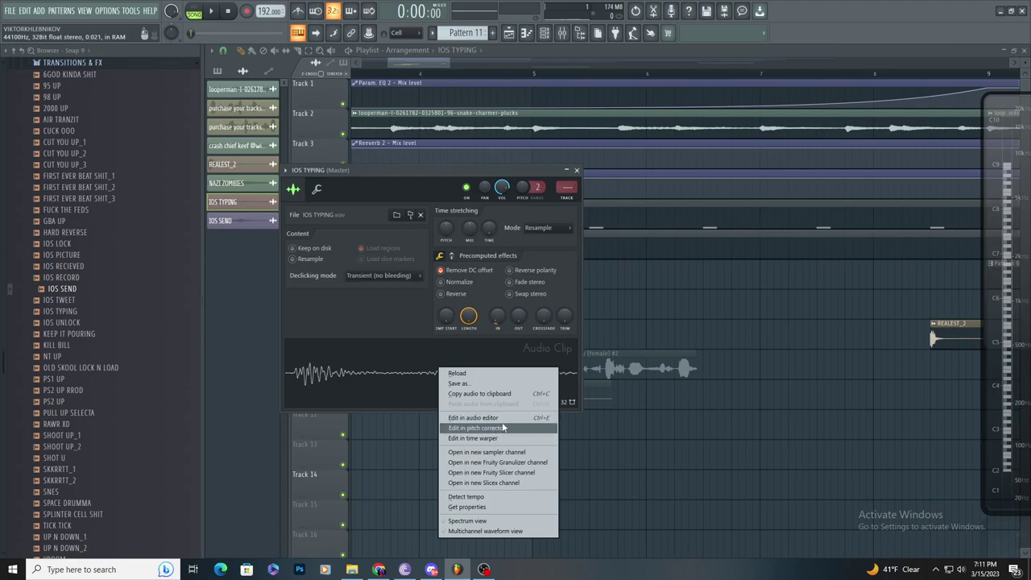
left_click(505, 427)
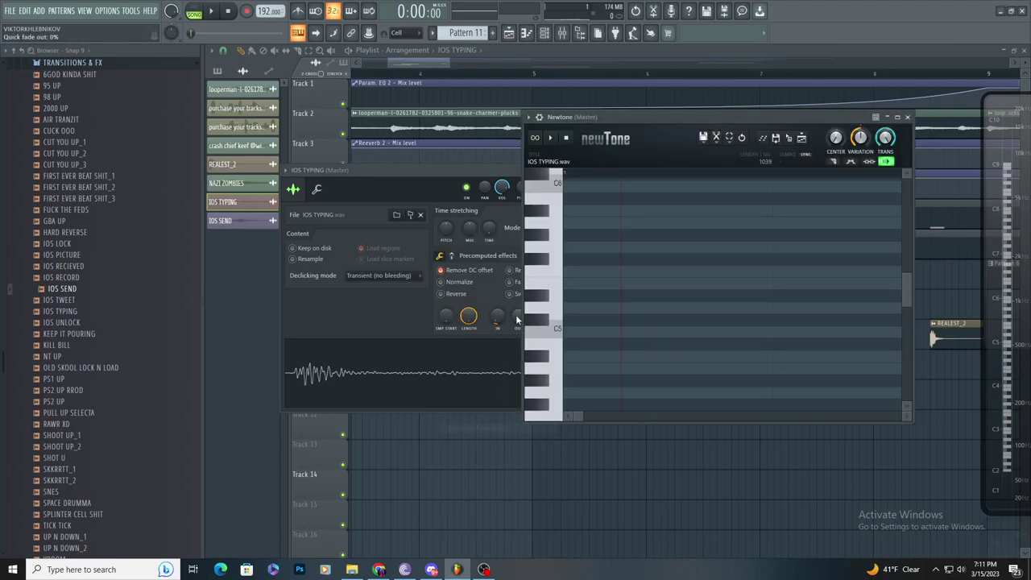
- Back in the playlist, open the IOS TYPING clip's sample in the audio editor and detect its pitch regions
key("F9")
left_click(509, 34)
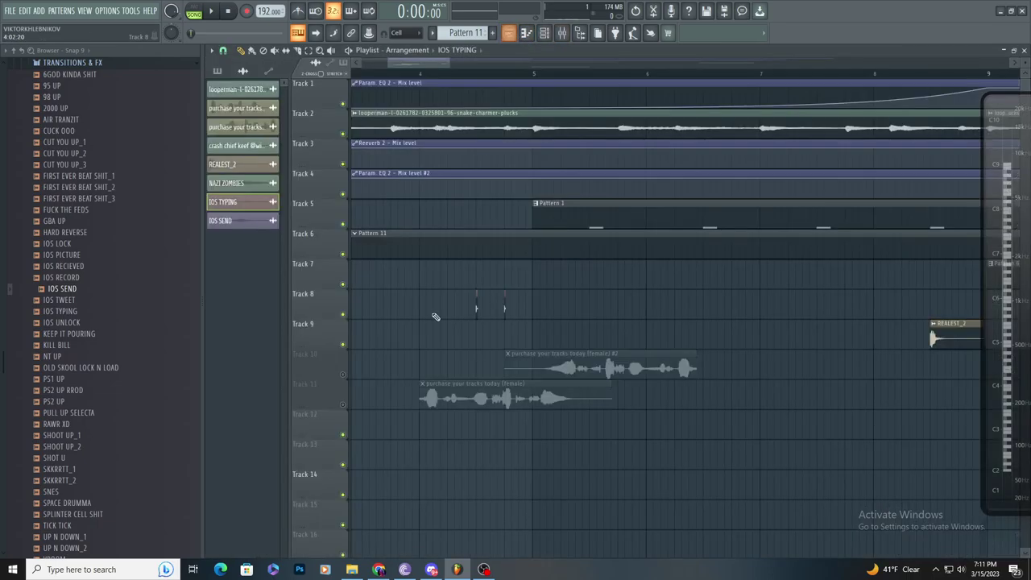
double_click(478, 319)
right_click(454, 369)
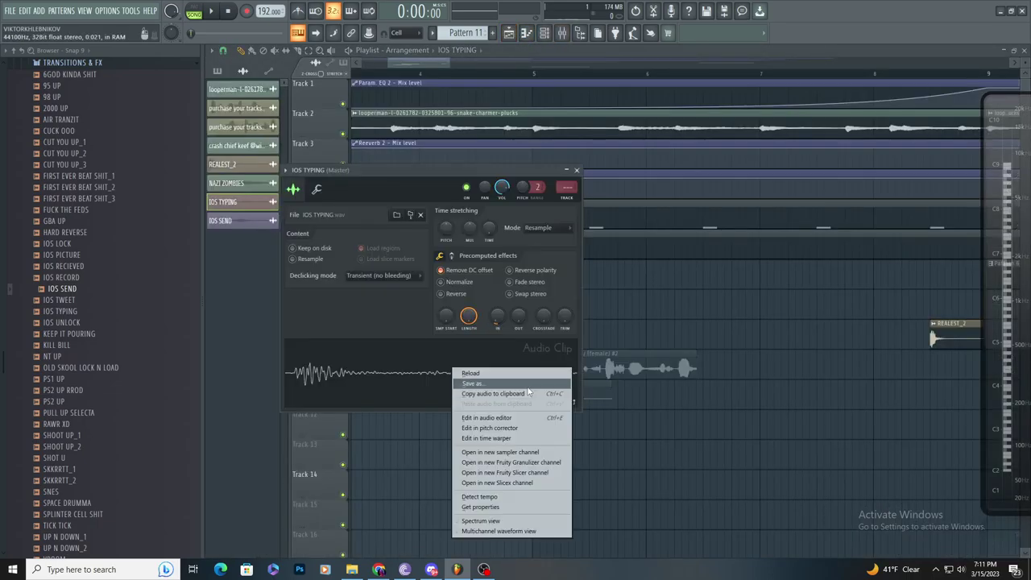
left_click(517, 419)
left_click(315, 174)
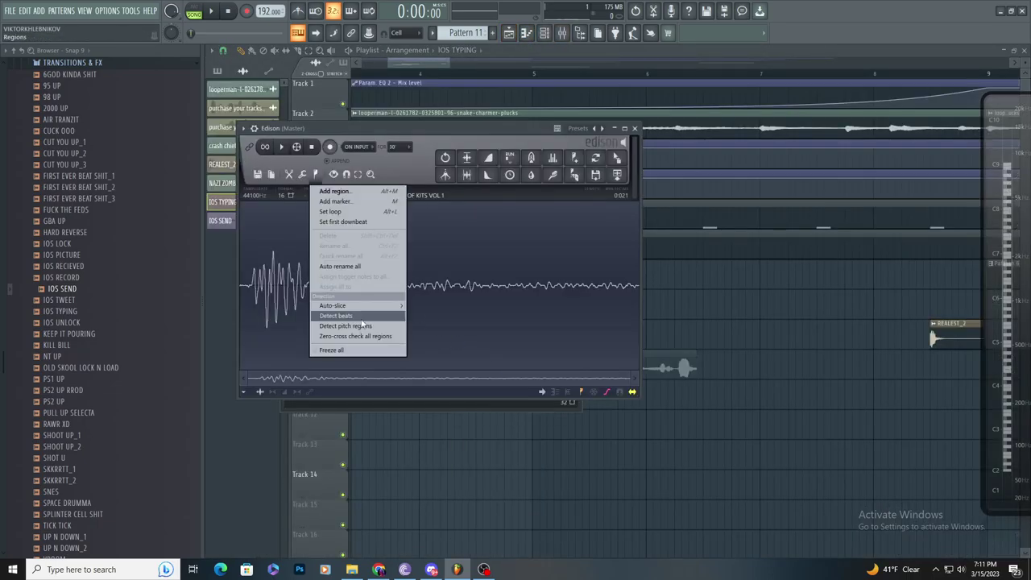
left_click(359, 325)
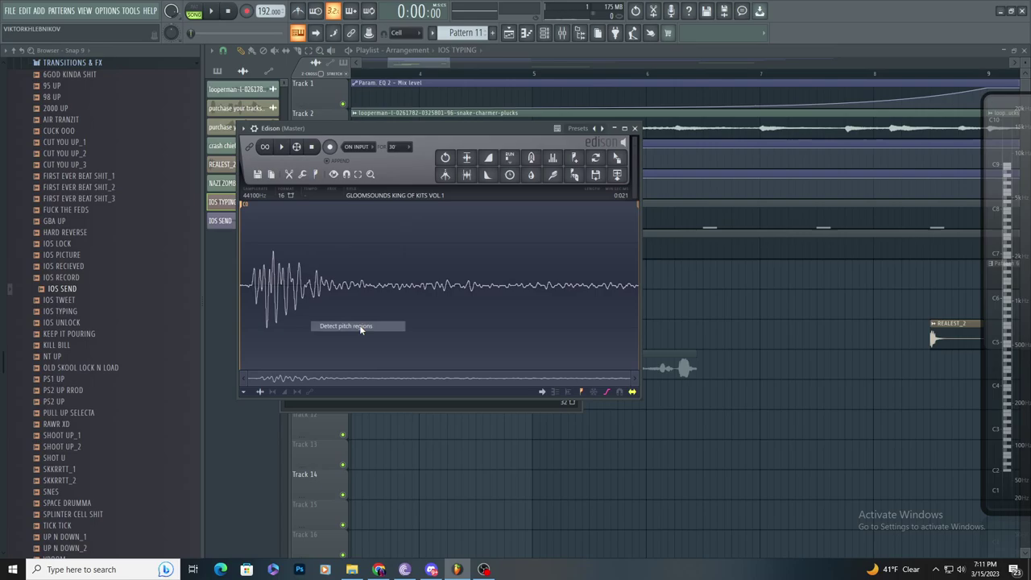
- Close the audio editor, return to the playlist and play the arrangement
left_click(635, 128)
left_click(509, 33)
key("space")
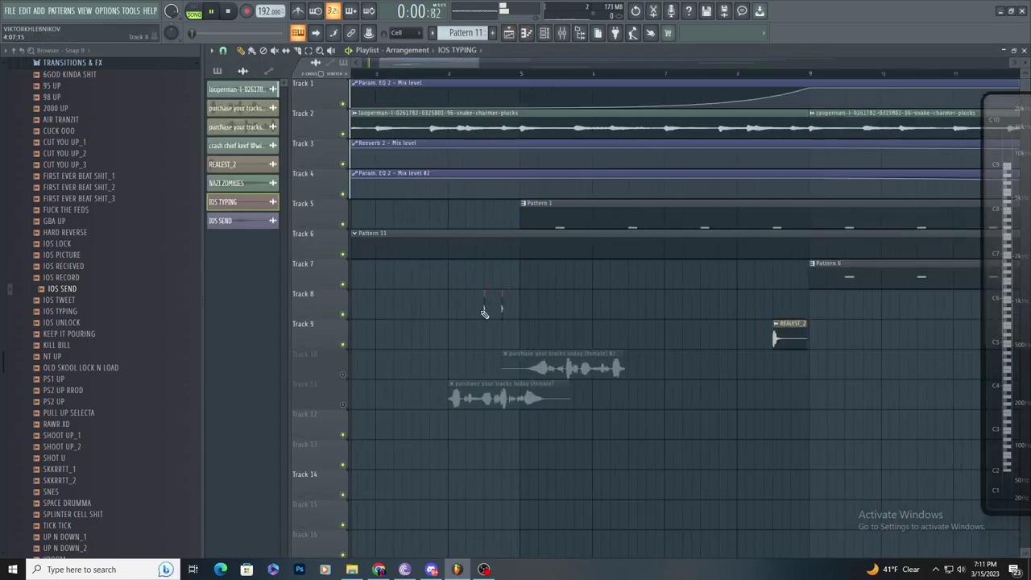
- Collapse the TRANSITIONS & FX folder, open SNARES, stop playback and audition GLOOMSOUNDS SNARE and MIKE 'N' IKE
scroll(154, 257, "up", 4)
scroll(149, 251, "up", 2)
left_click(103, 266)
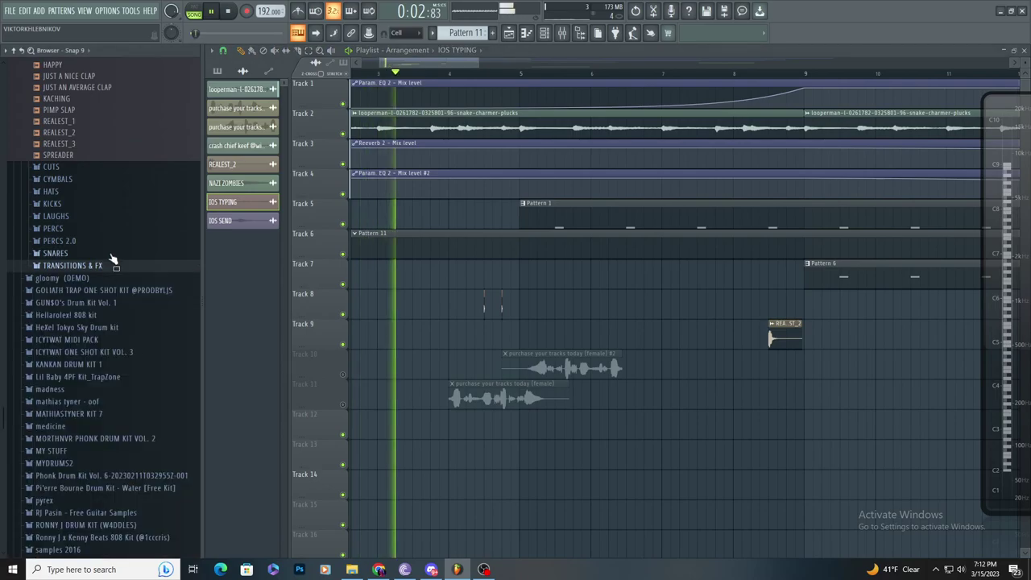
left_click(103, 253)
key("space")
left_click(113, 311)
scroll(374, 315, "down", 5)
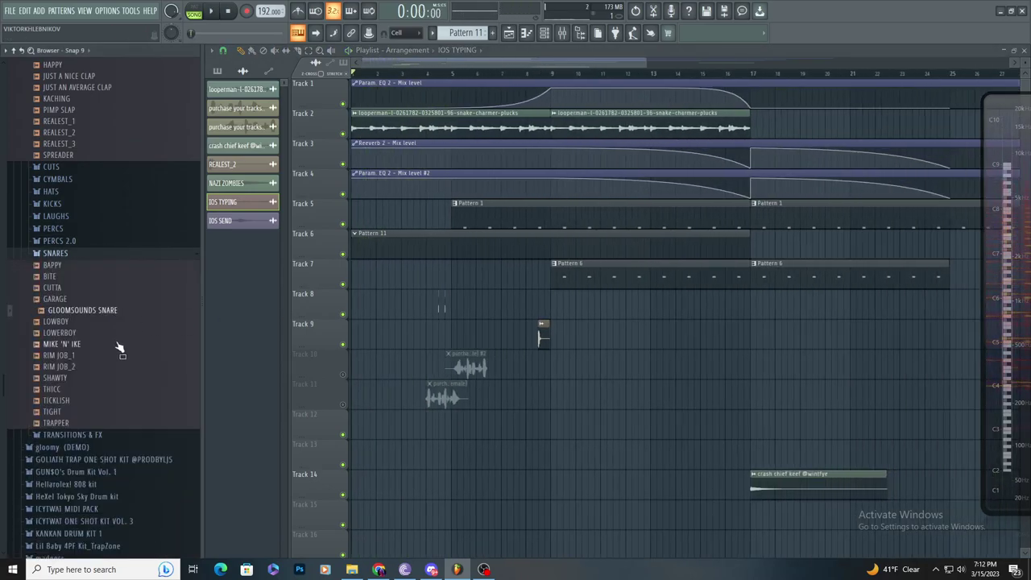
left_click(118, 344)
left_click(114, 312)
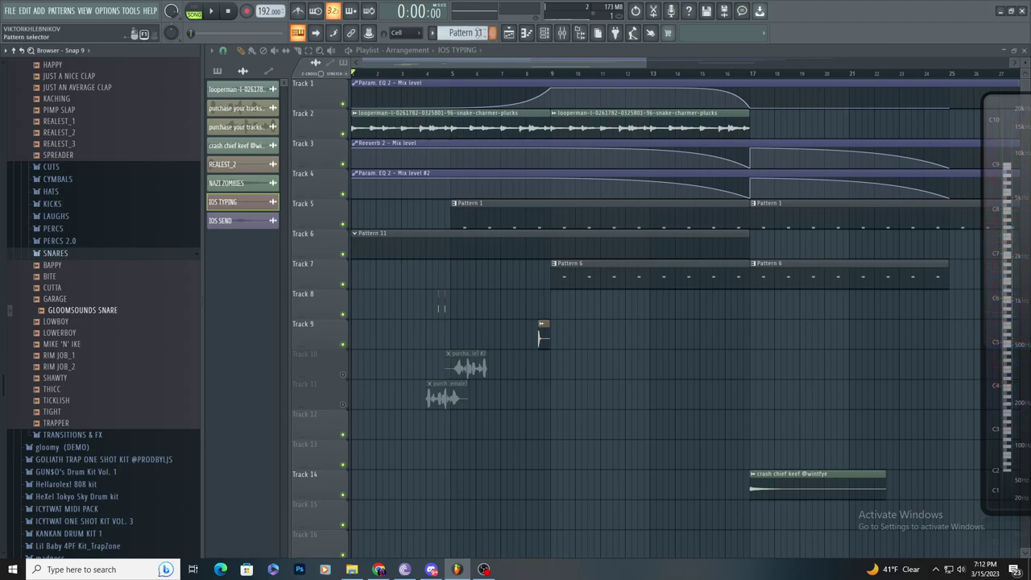
- Create a new empty pattern and open the channel rack
key("F4")
left_click_drag(569, 298, 748, 310)
left_click(548, 37)
- Add the GLOOMSOUNDS SNARE, CUTTA, LOWERBOY and TICKLISH snares to the channel rack as new channels
left_click_drag(129, 313, 416, 277)
left_click_drag(88, 302, 417, 267)
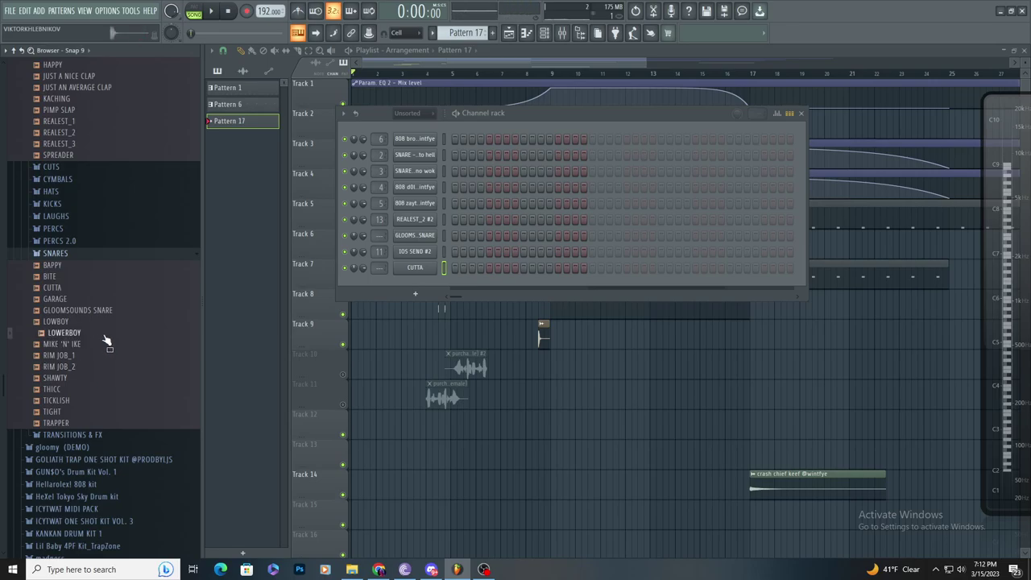
left_click_drag(104, 340, 409, 283)
left_click_drag(87, 378, 418, 310)
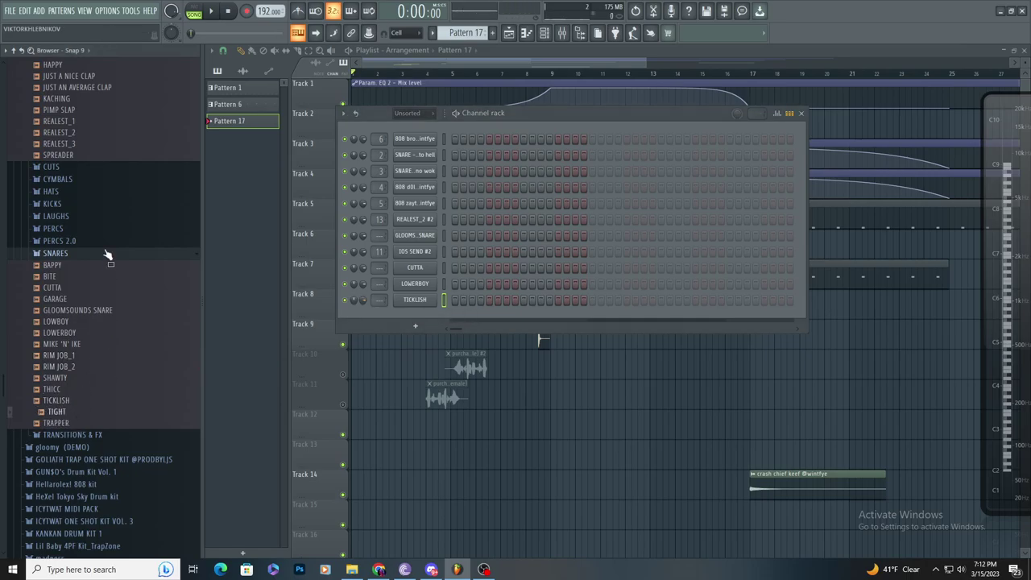
- Collapse the SNARES folder and expand the kit's KICKS folder
left_click(79, 258)
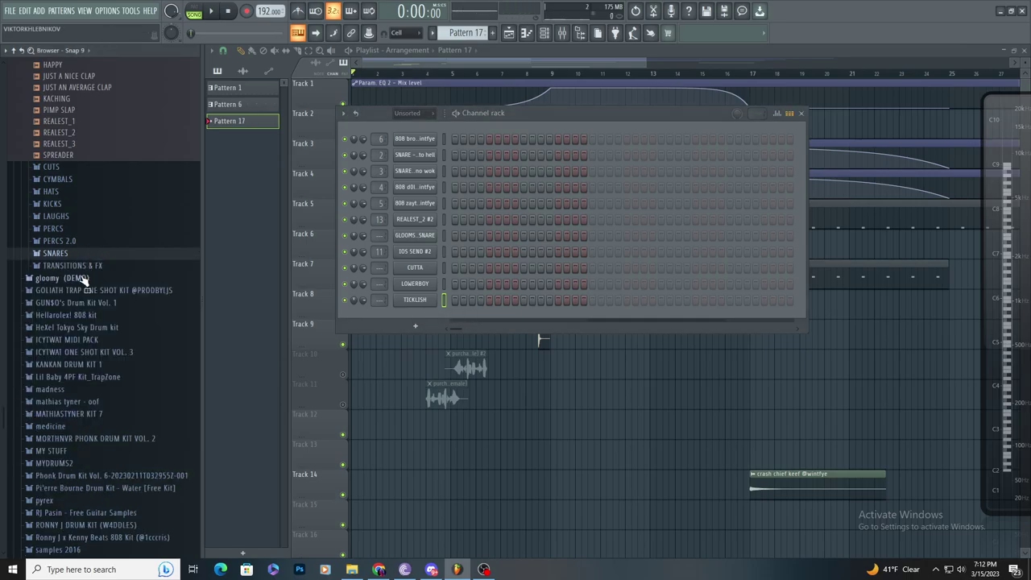
left_click(87, 216)
left_click(87, 215)
left_click(87, 206)
scroll(88, 220, "up", 6)
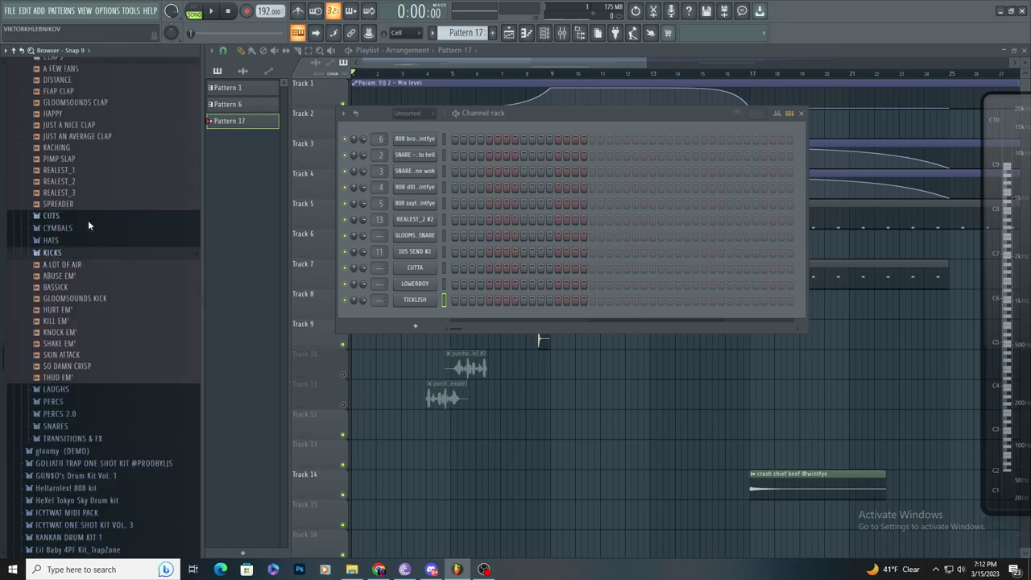
- Open the CYMBALS folder and add BELL END_2 and BELL END_4 to the channel rack as new channels
left_click(100, 452)
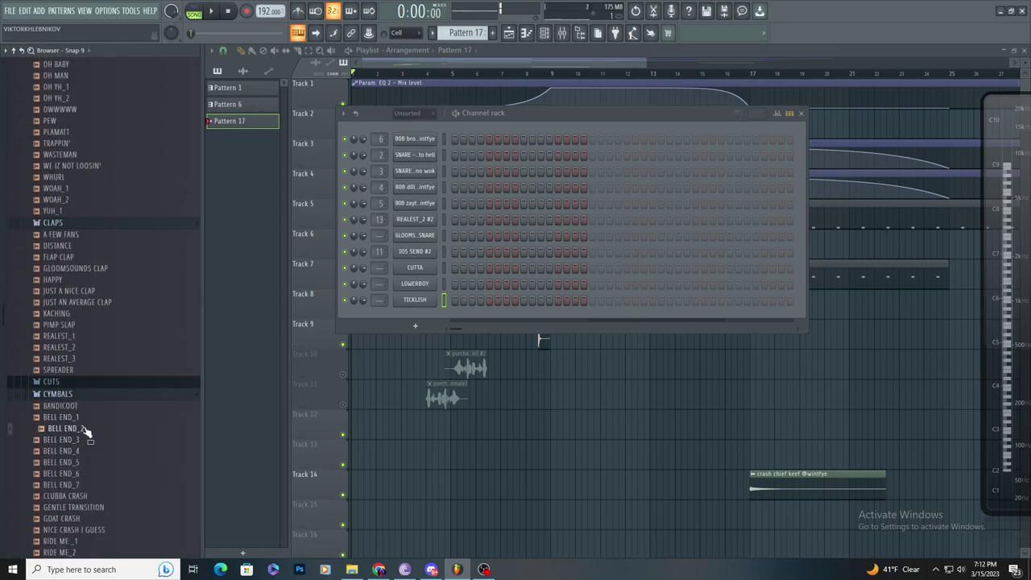
left_click_drag(87, 433, 483, 330)
left_click_drag(77, 452, 407, 345)
- Look through the kit's crashes and vocal chants, collapse the CHANTS & VOX and CLAPS folders, and check the remaining folders
scroll(94, 459, "down", 4)
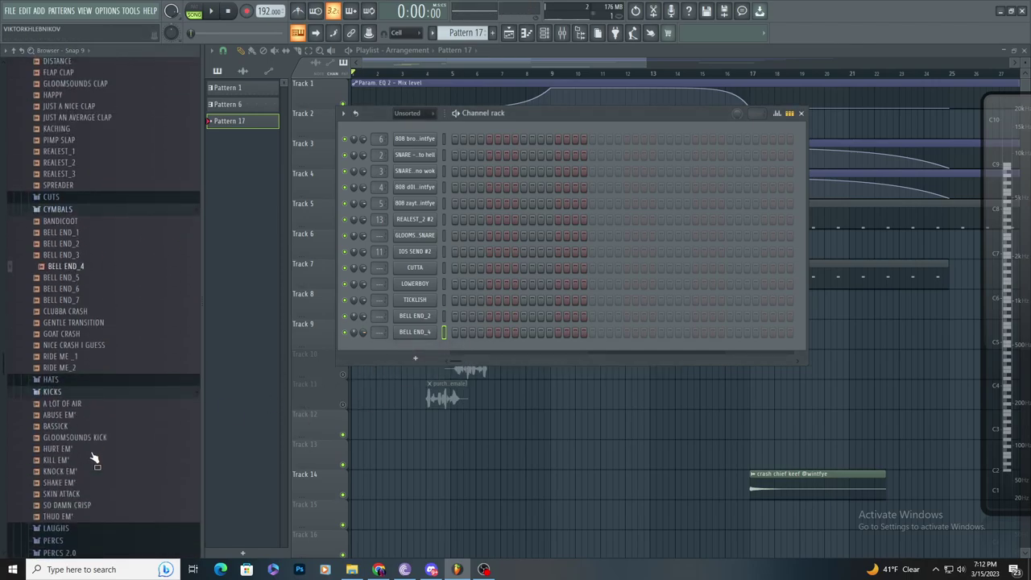
scroll(90, 315, "up", 5)
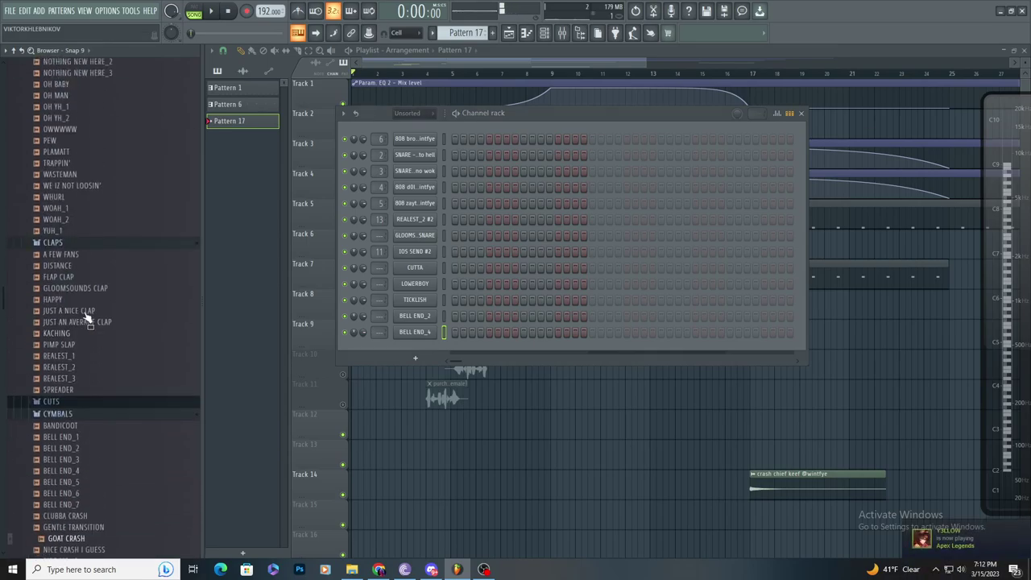
scroll(85, 355, "up", 6)
scroll(98, 439, "up", 5)
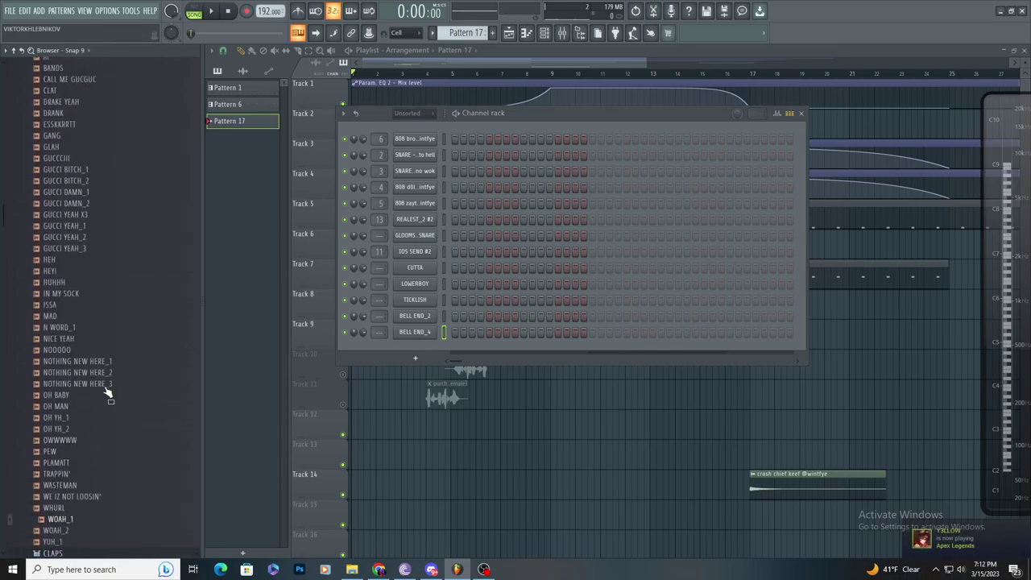
left_click(82, 178)
left_click(91, 191)
left_click(91, 201)
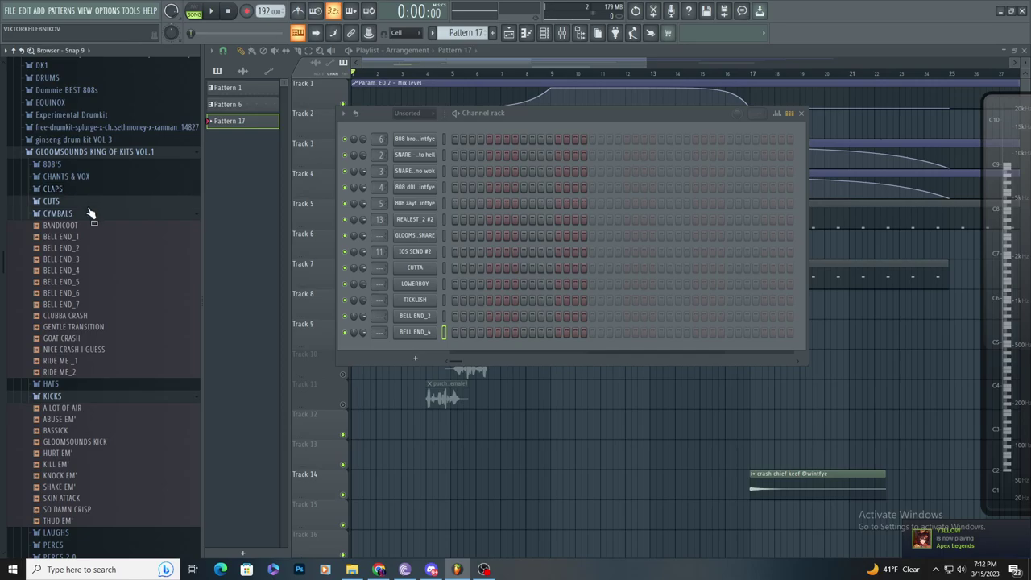
scroll(92, 347, "up", 3)
left_click(93, 336)
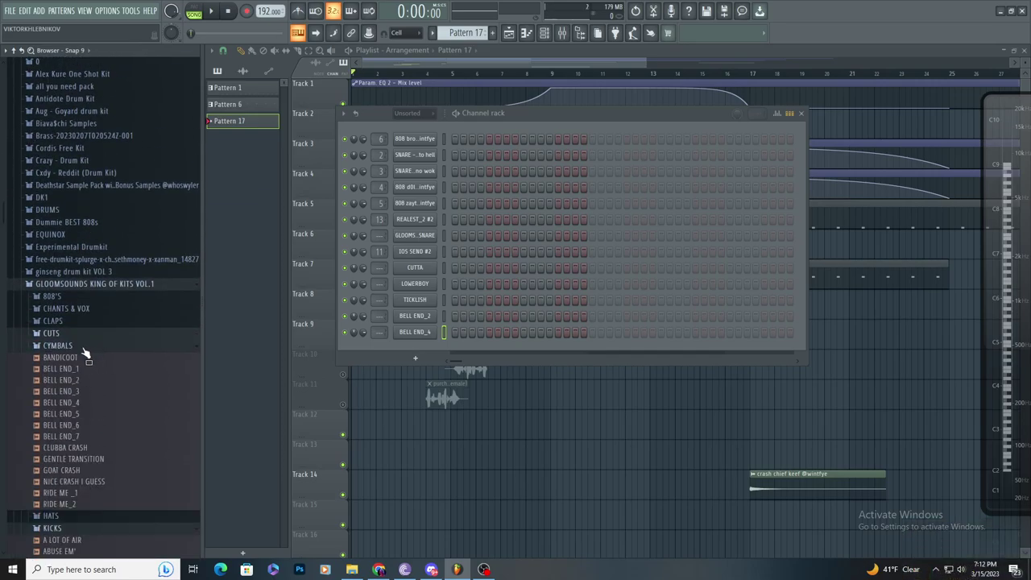
scroll(81, 345, "down", 6)
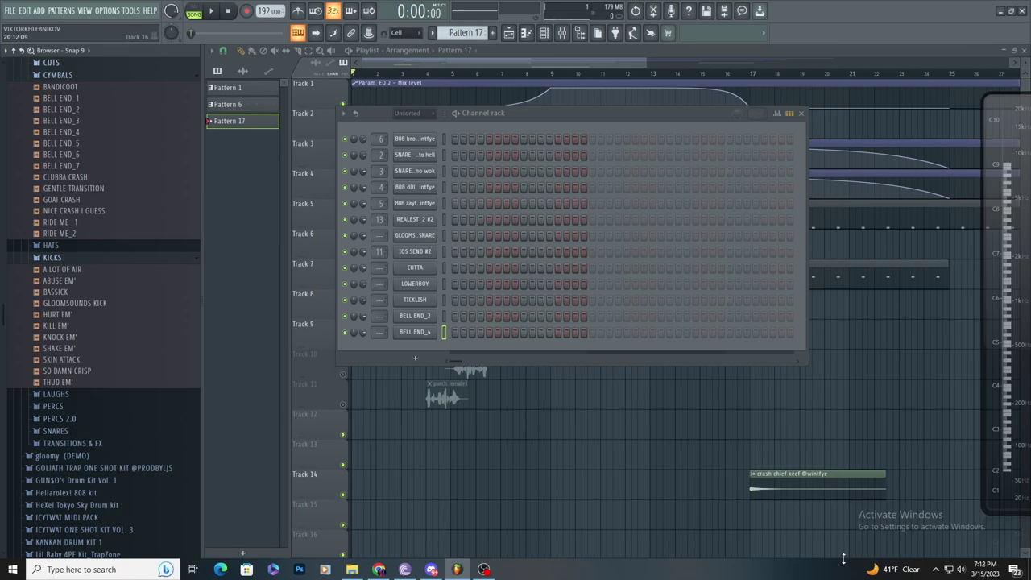
- Exit BitTorrent running in the background and confirm the exit
left_click(935, 569)
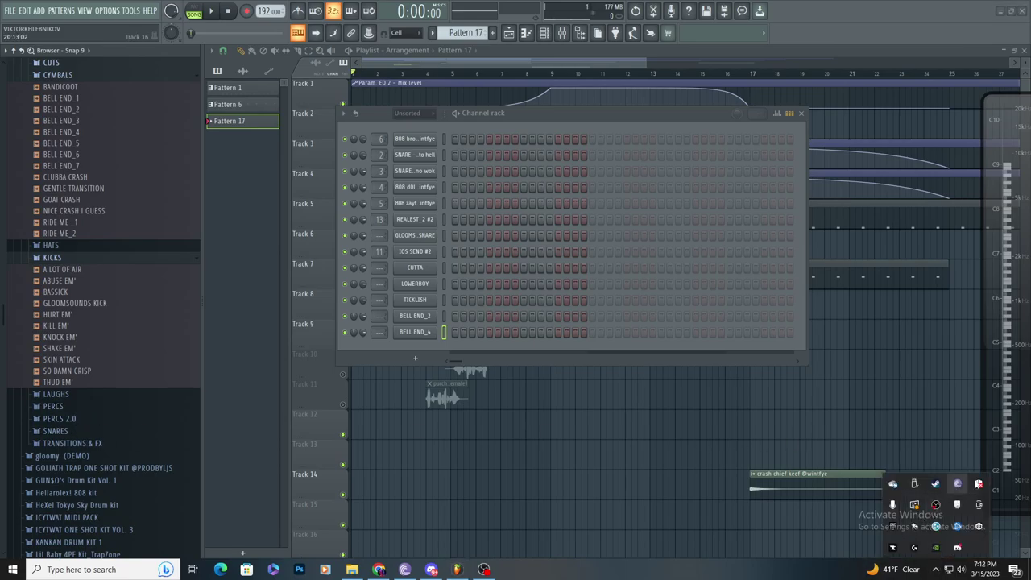
right_click(978, 483)
left_click(946, 470)
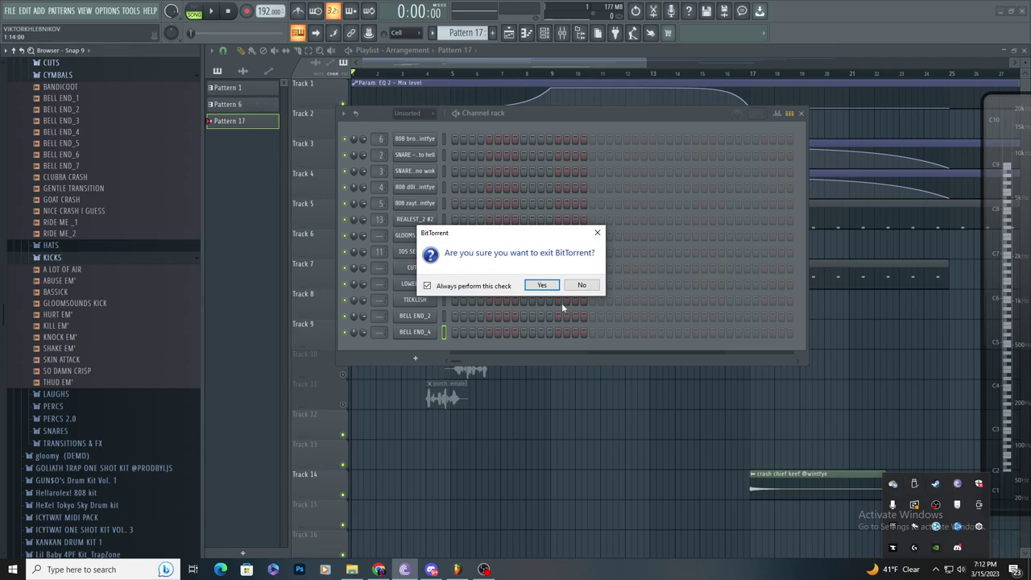
left_click(548, 286)
- Exit one more background application and Hamachi
right_click(936, 485)
left_click(880, 471)
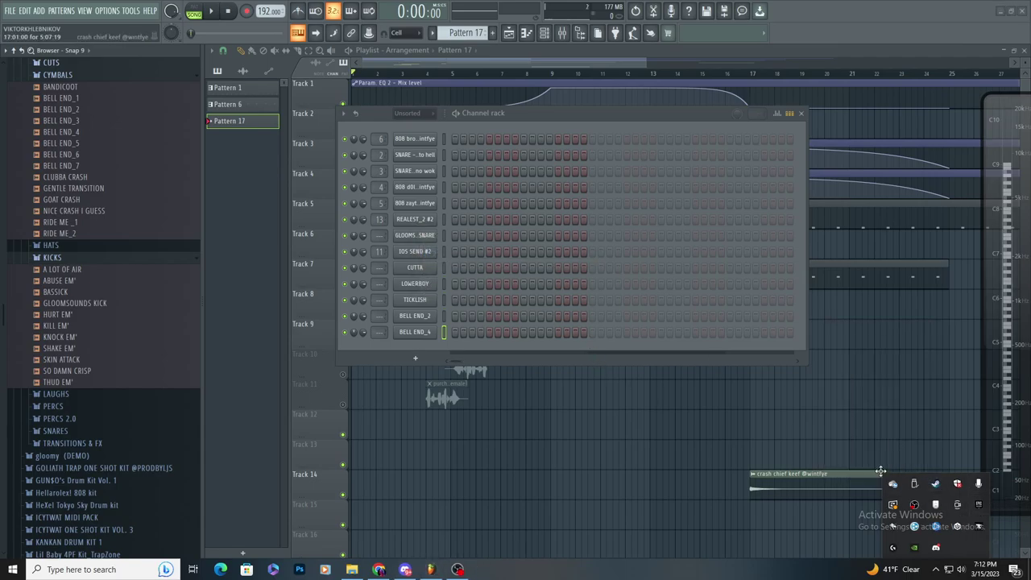
left_click(881, 480)
left_click(936, 569)
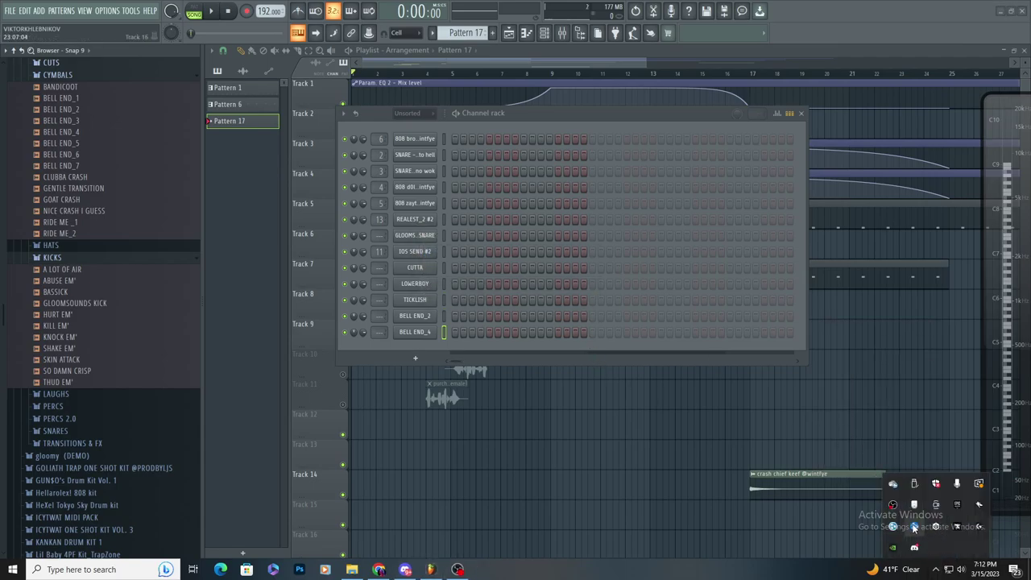
right_click(944, 522)
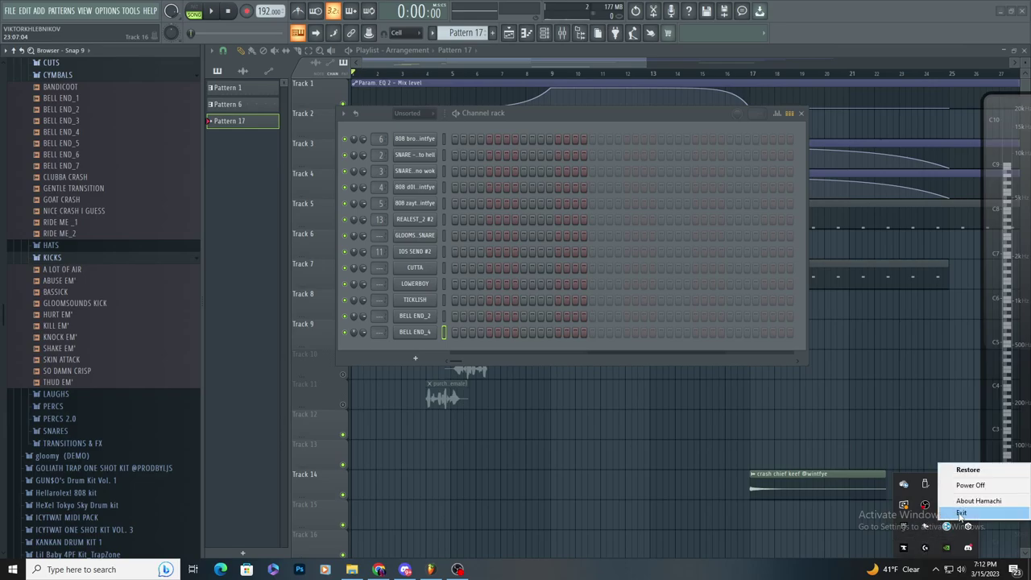
left_click(956, 515)
- Exit the Epic Games launcher and the background application listed beside it
right_click(901, 532)
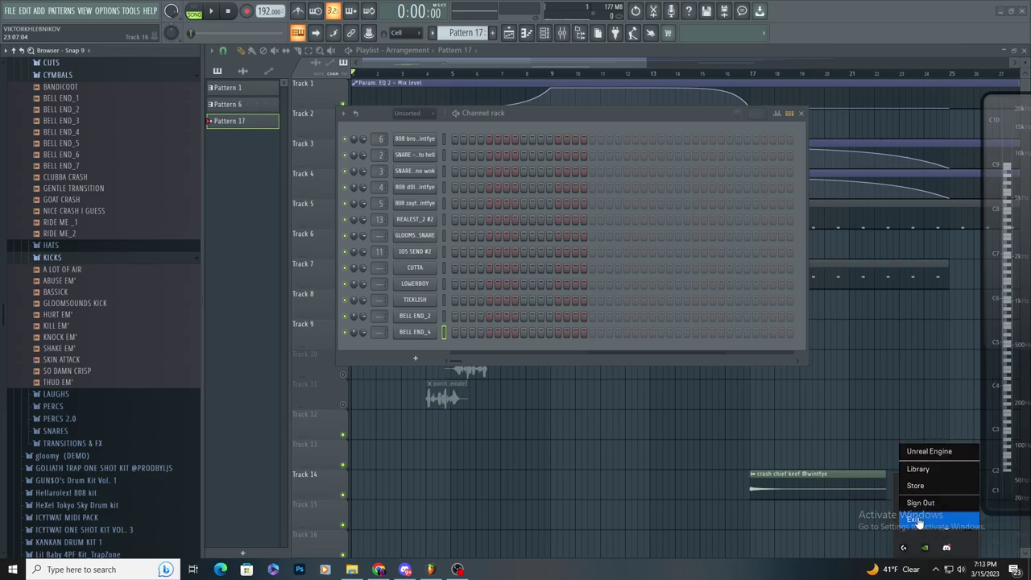
left_click(923, 522)
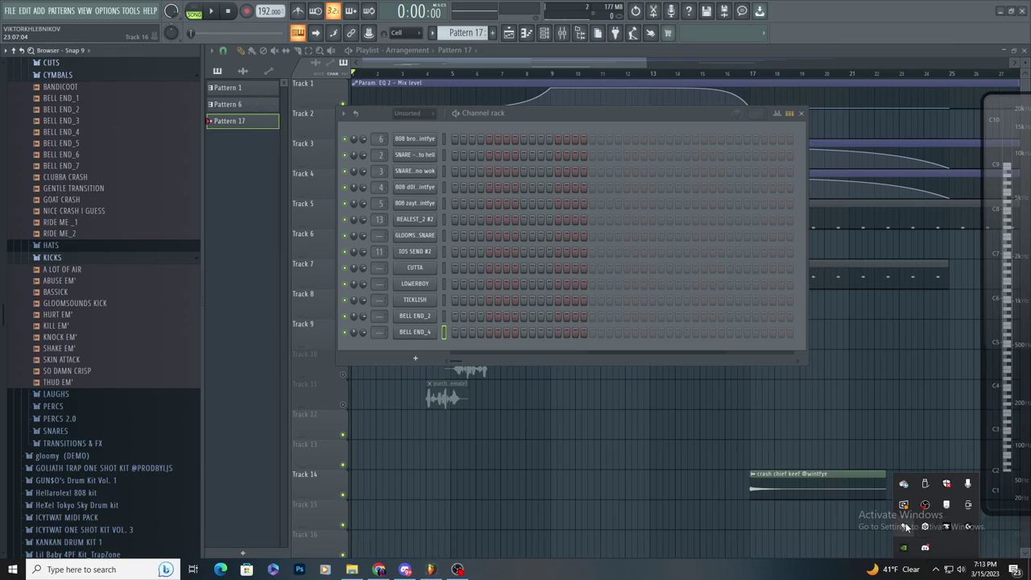
right_click(904, 525)
left_click(934, 512)
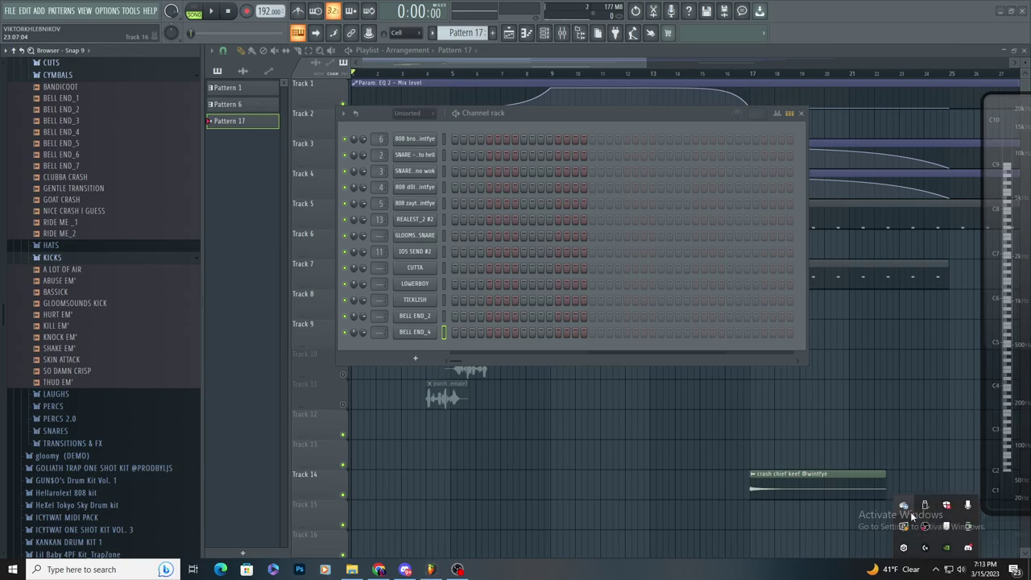
- Quit OneDrive and confirm closing it
right_click(905, 508)
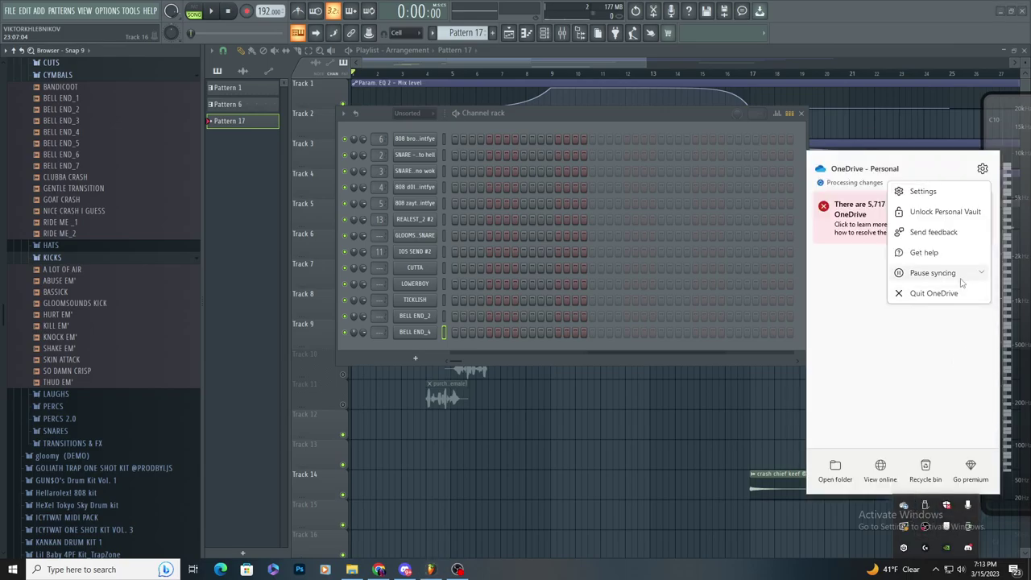
left_click(935, 293)
left_click(549, 295)
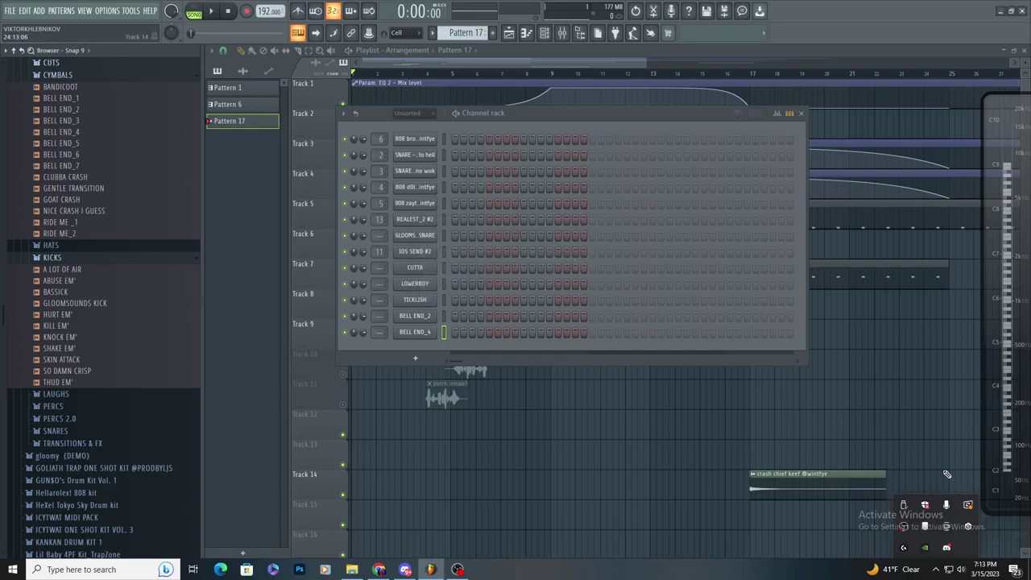
left_click(936, 569)
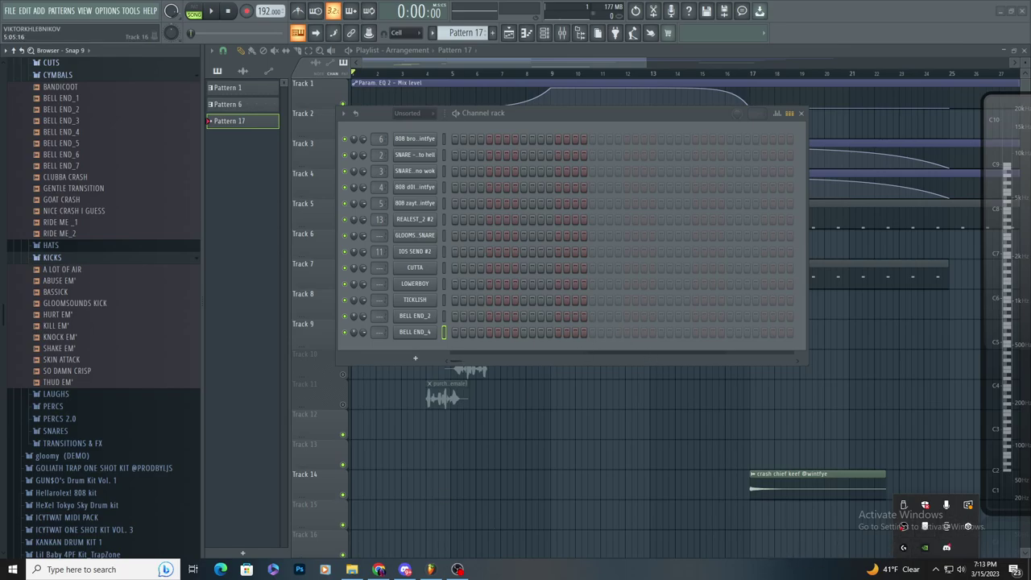
- Audition the 808's in GLOOMSOUNDS KING OF KITS VOL.1 and add HARDCORE(A) as a new channel in the channel rack
scroll(40, 403, "up", 4)
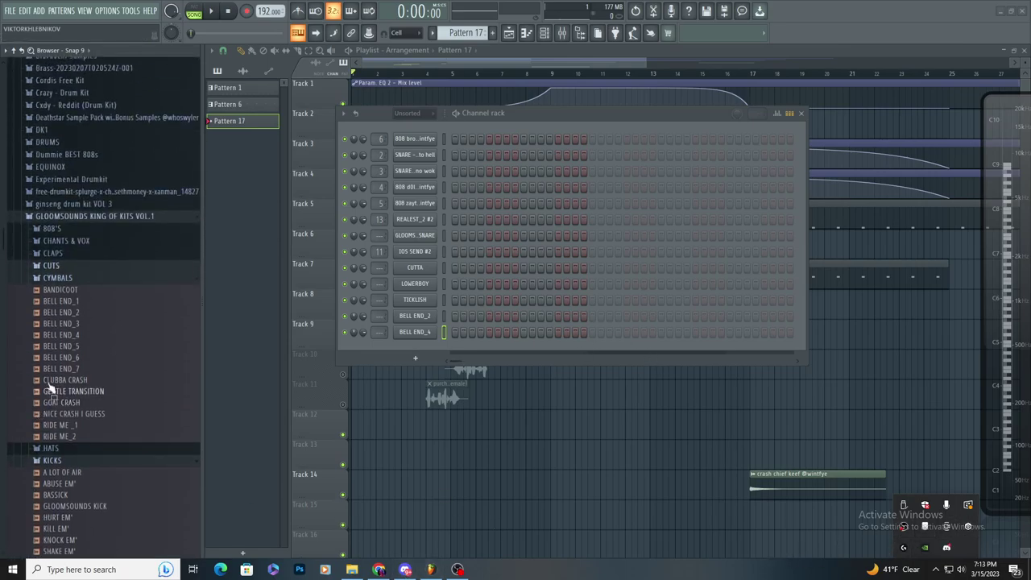
left_click(64, 230)
left_click_drag(59, 344, 89, 293)
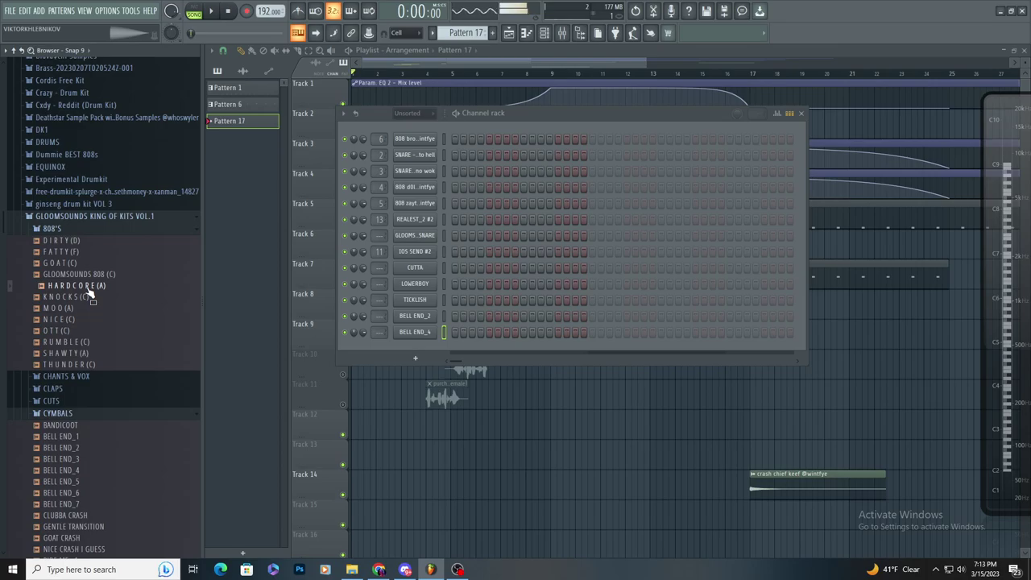
left_click_drag(84, 291, 393, 344)
- Set the HARDCORE(A) channel's root note to A4 and route it to mixer track 16
double_click(378, 347)
left_click(549, 76)
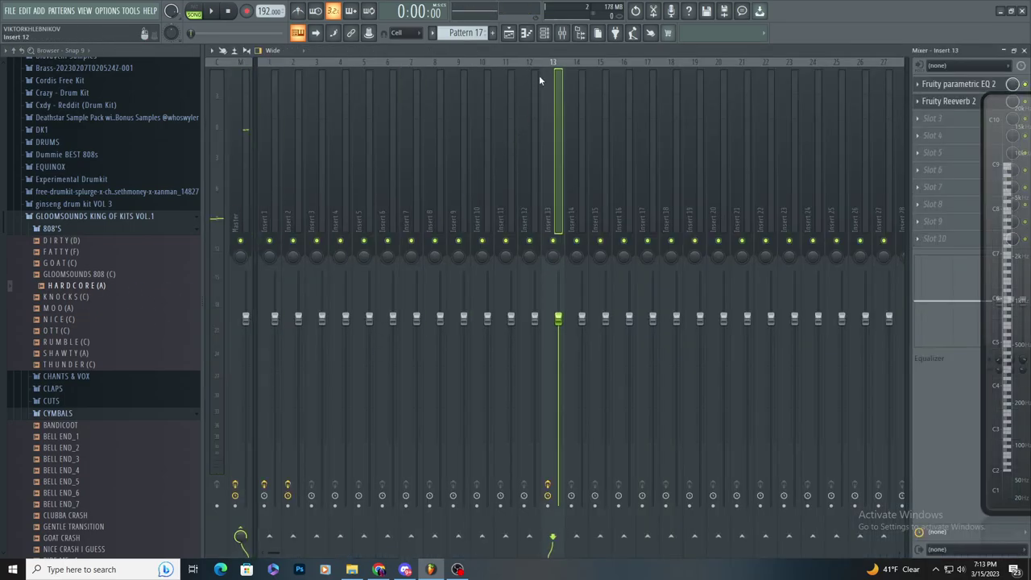
left_click(544, 33)
left_click(415, 348)
left_click(331, 203)
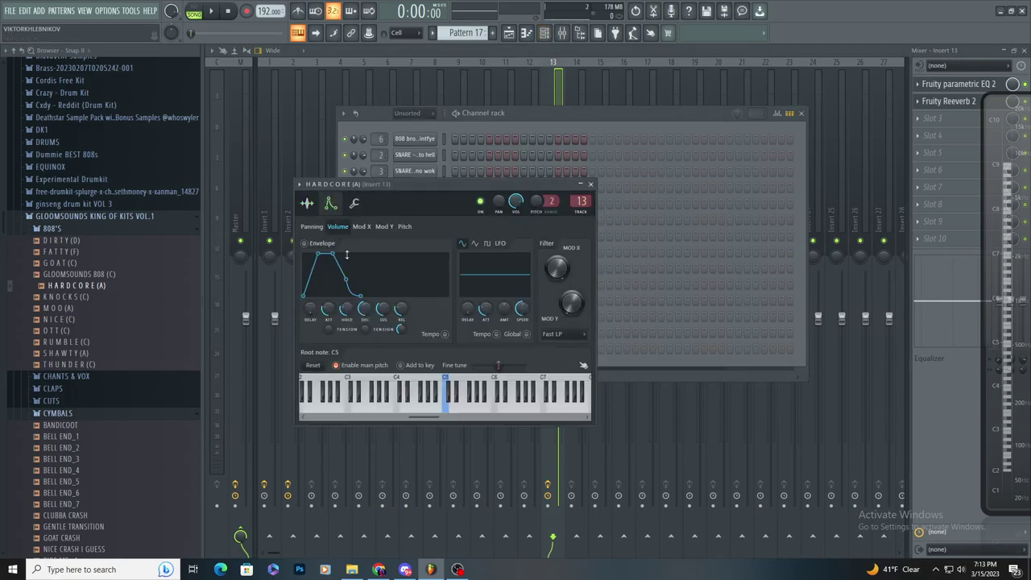
left_click(430, 412)
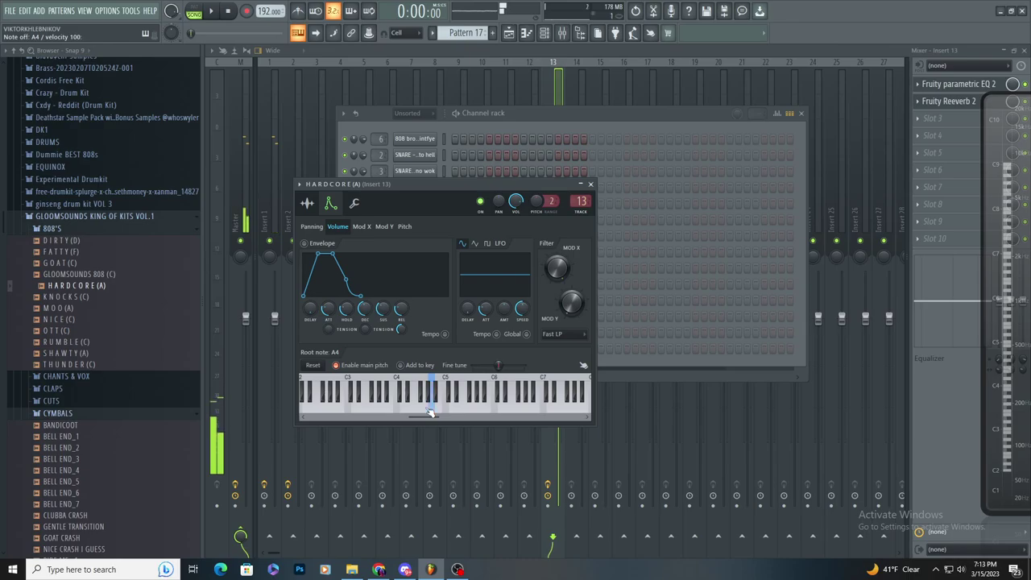
left_click_drag(581, 201, 580, 194)
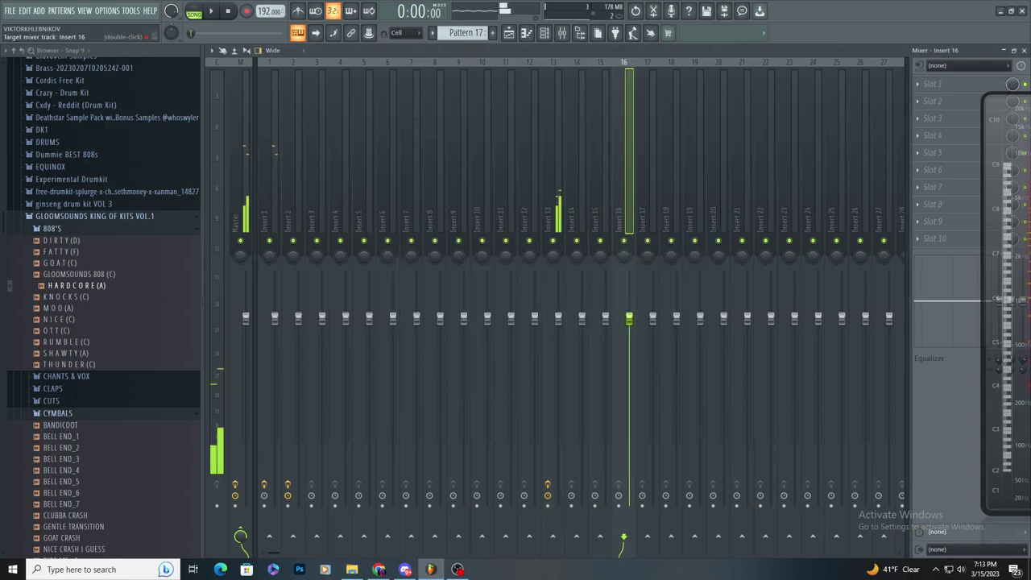
- Enable the HARDCORE(A) volume envelope with a 100% hold time and adjust its decay and release
left_click(547, 33)
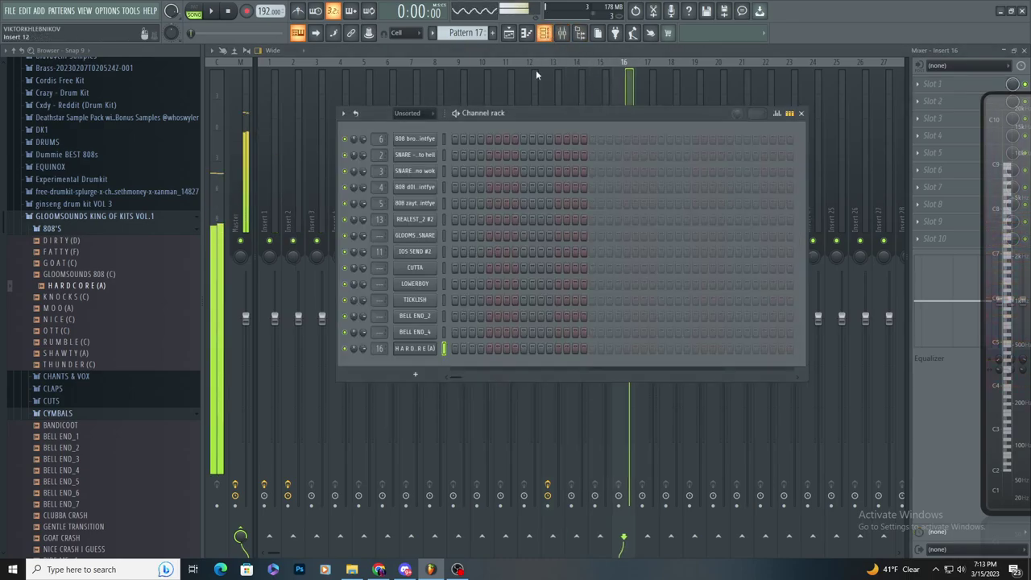
left_click(429, 348)
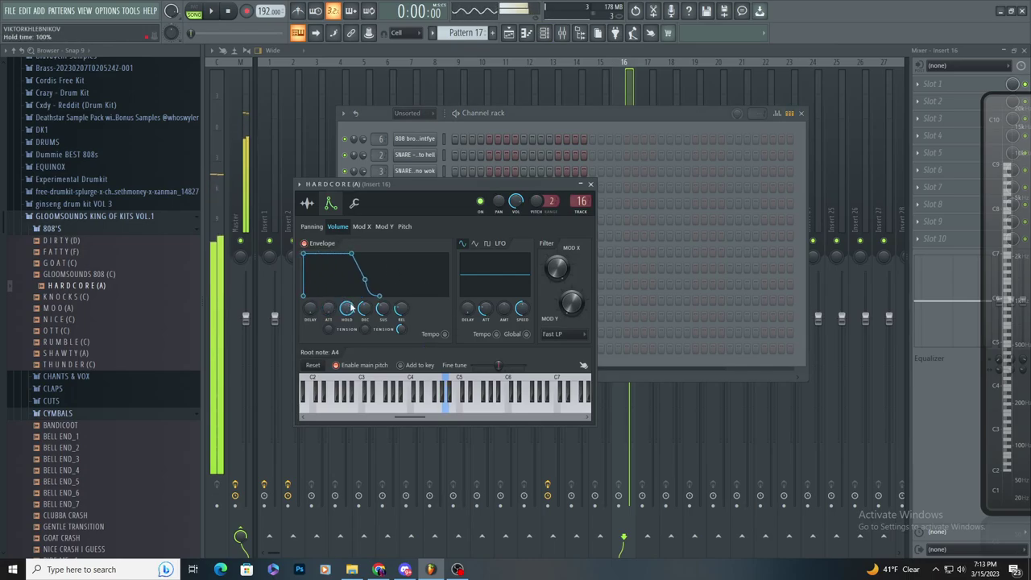
left_click_drag(365, 308, 383, 354)
left_click_drag(401, 309, 401, 309)
- Apply a 22% quick fade out to the HARDCORE(A) sample
left_click(307, 203)
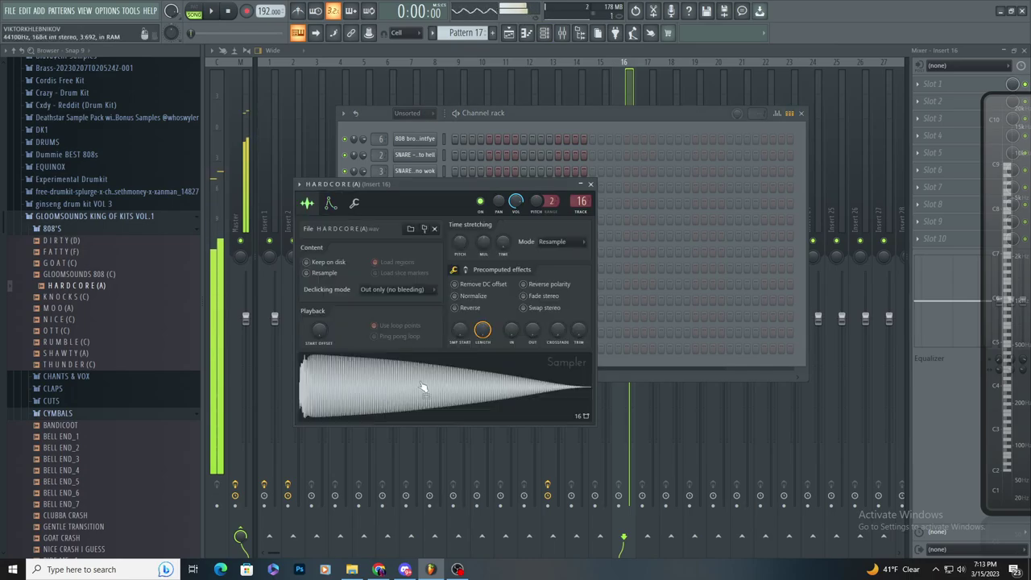
left_click_drag(538, 334, 538, 321)
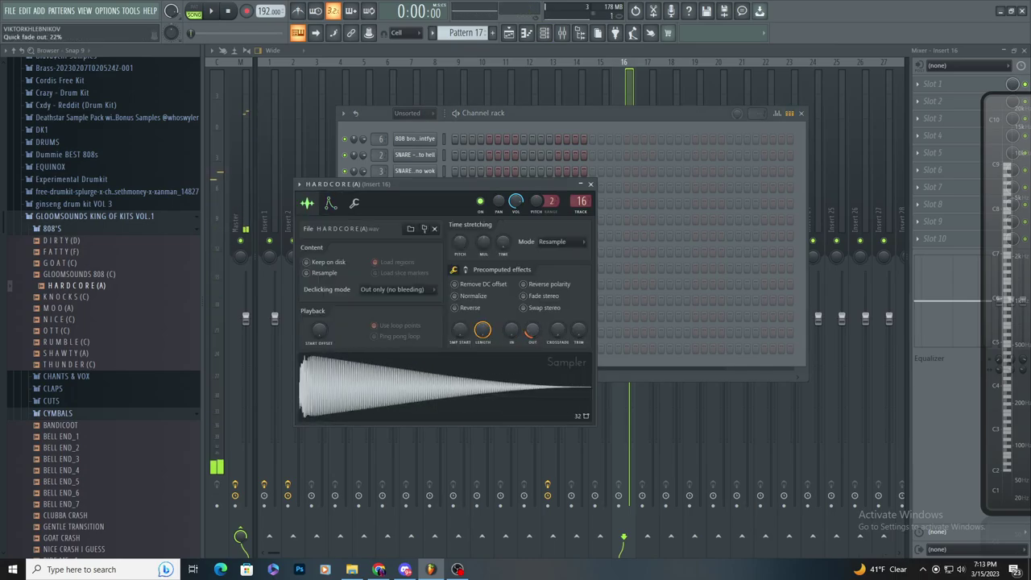
left_click(330, 204)
left_click(307, 205)
- Move the Pattern 11 clip on Track 6 of the playlist so it starts at bar 9
key("F5")
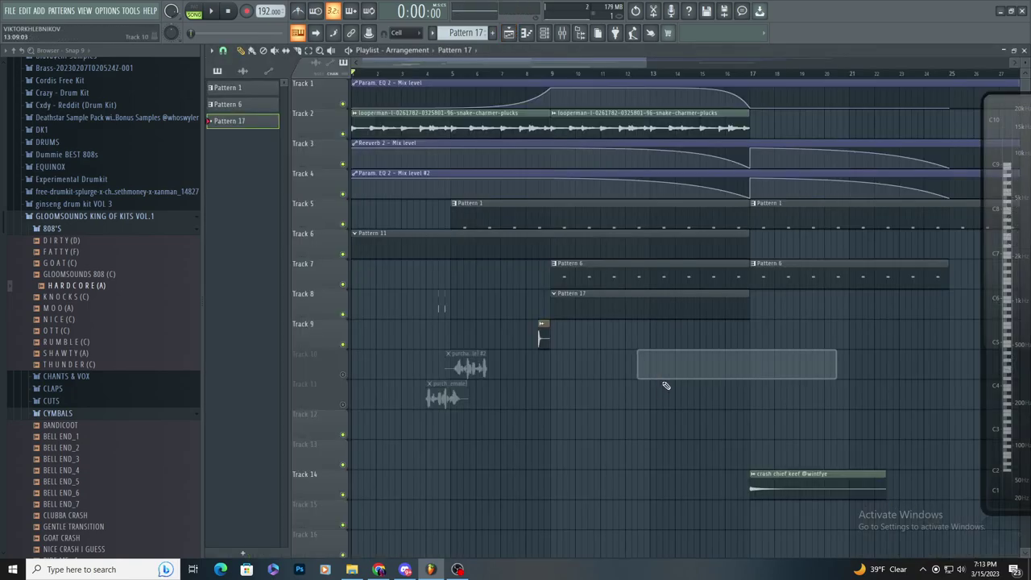
scroll(392, 334, "down", 2)
scroll(395, 331, "up", 2)
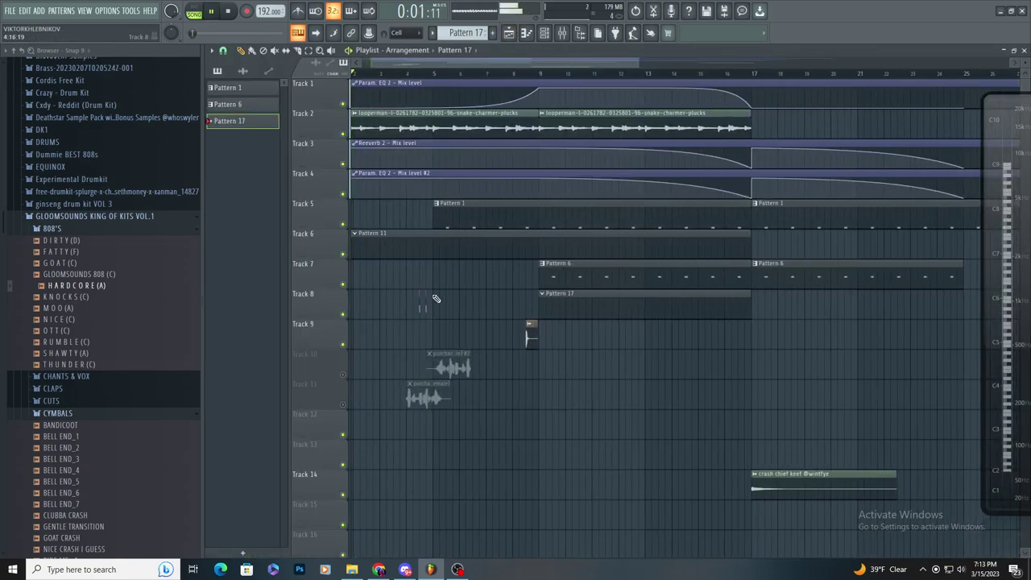
scroll(403, 274, "down", 3)
key("space")
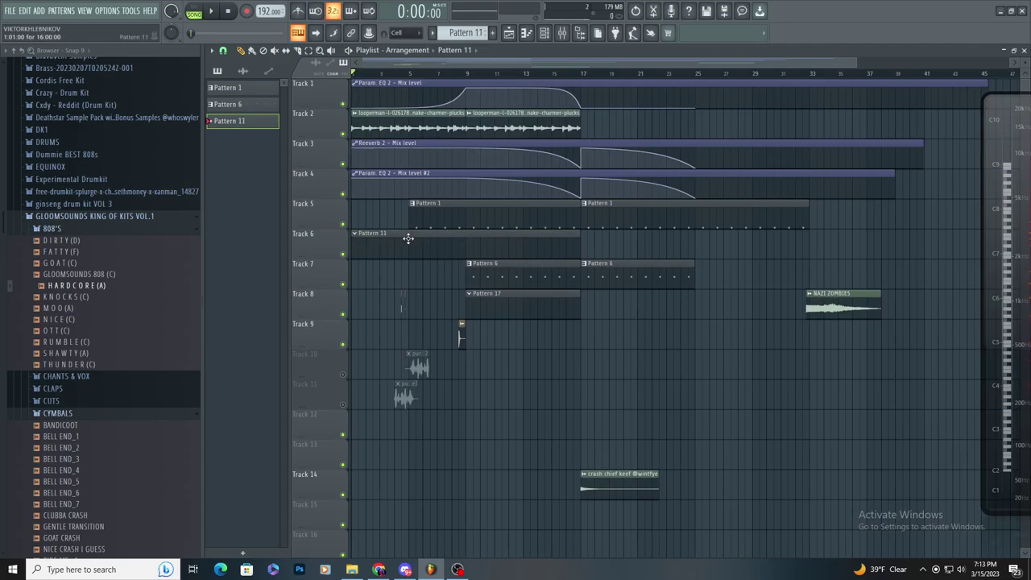
left_click_drag(519, 392, 483, 237)
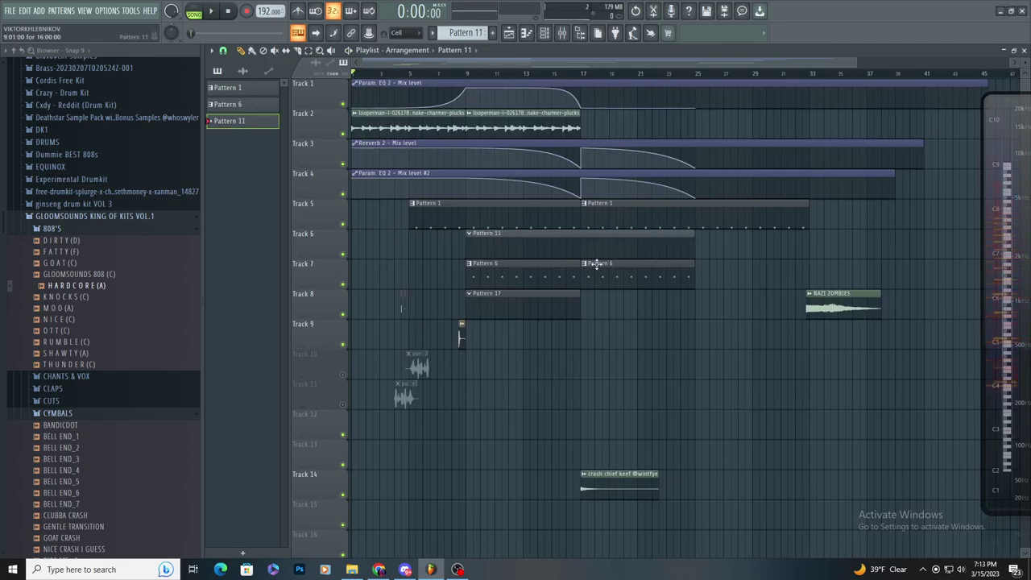
- Play the arrangement from the start and examine how the clips line up across the opening bars
key("space")
scroll(588, 258, "up", 4)
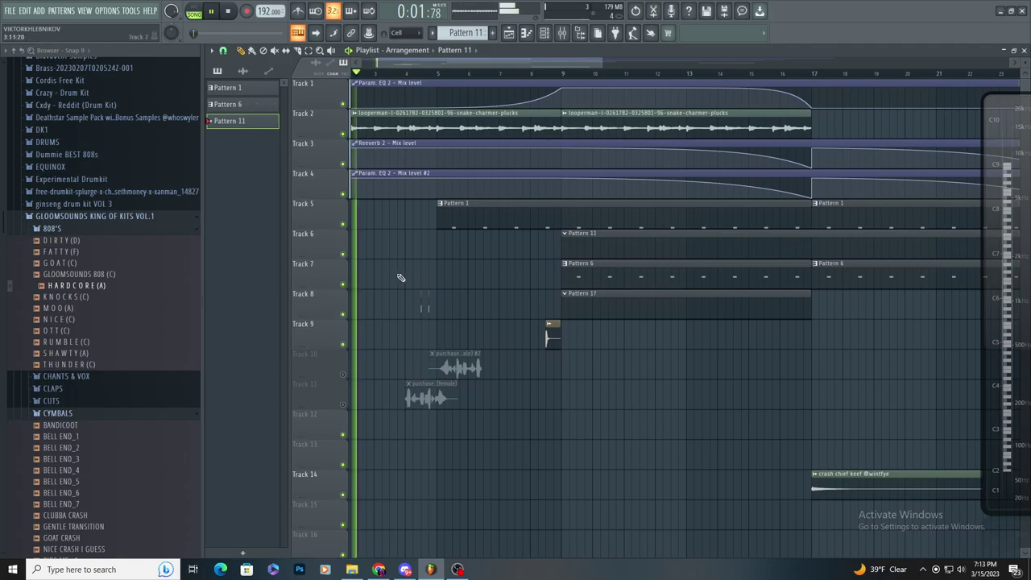
scroll(427, 282, "down", 3)
scroll(383, 358, "up", 4)
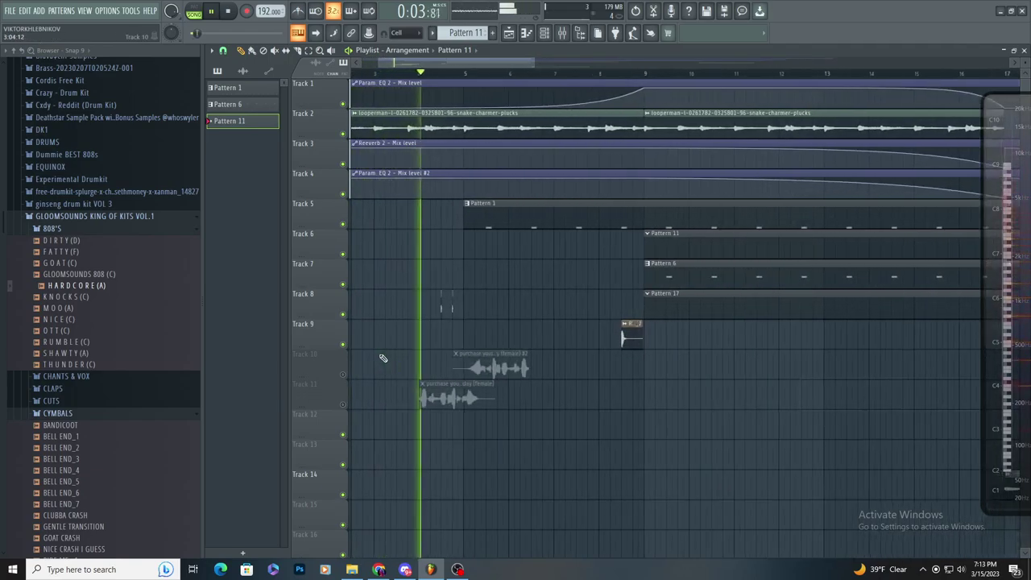
scroll(544, 354, "up", 4)
scroll(588, 395, "down", 4)
scroll(588, 384, "up", 3)
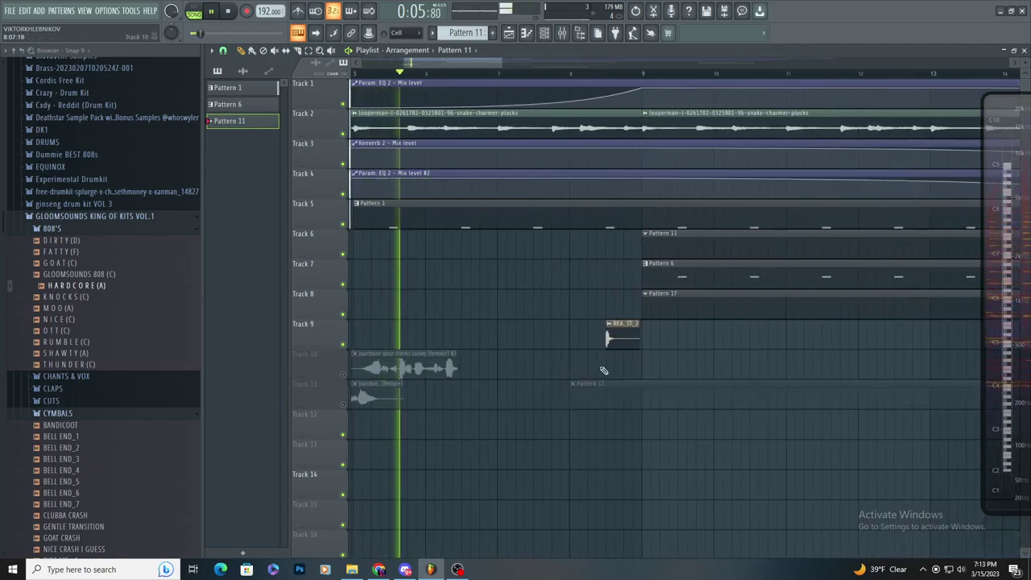
scroll(576, 356, "down", 4)
key("space")
key("space")
scroll(386, 297, "up", 3)
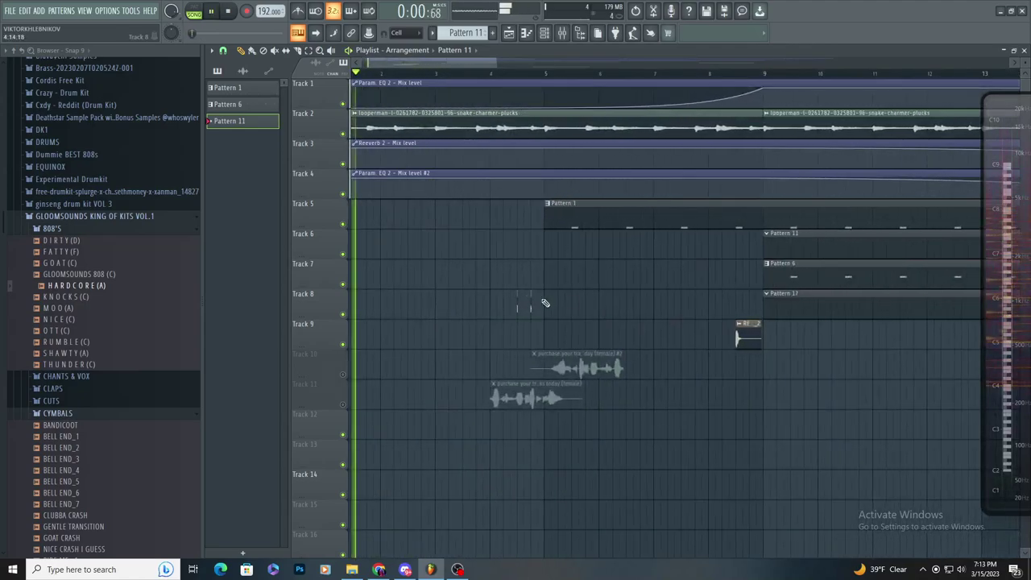
scroll(463, 335, "down", 2)
scroll(468, 324, "up", 3)
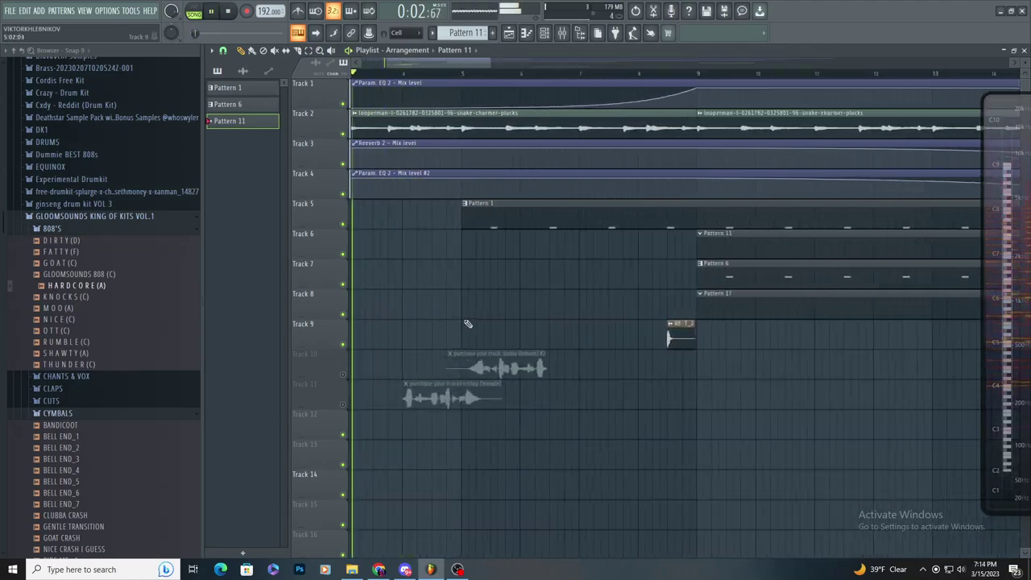
scroll(455, 338, "down", 4)
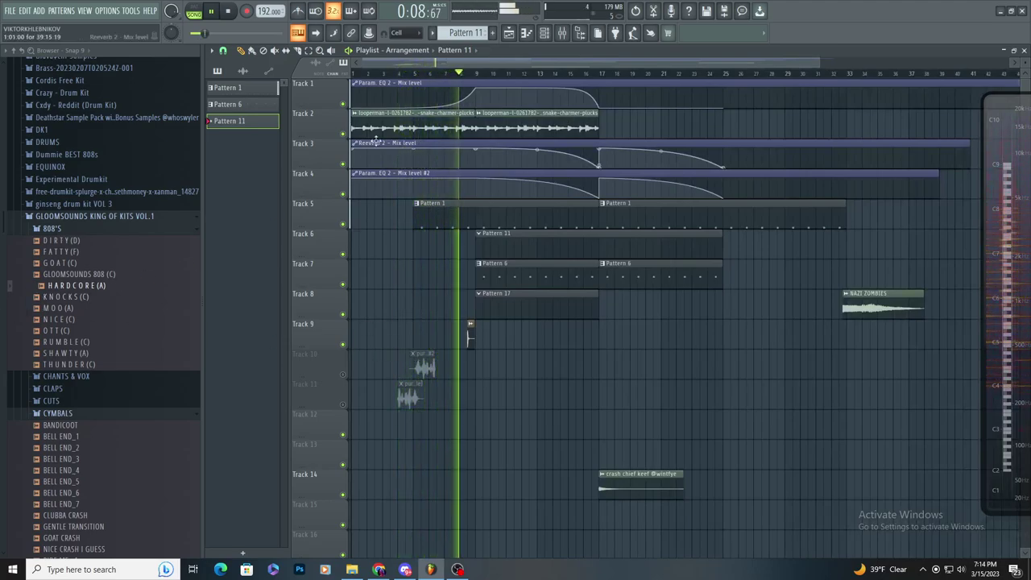
- Place another snake-charmer-plucks loop at bar 17 on Track 2 and a Pattern 14 clip at bar 9 on Track 12
left_click(540, 125)
key("space")
left_click(607, 134)
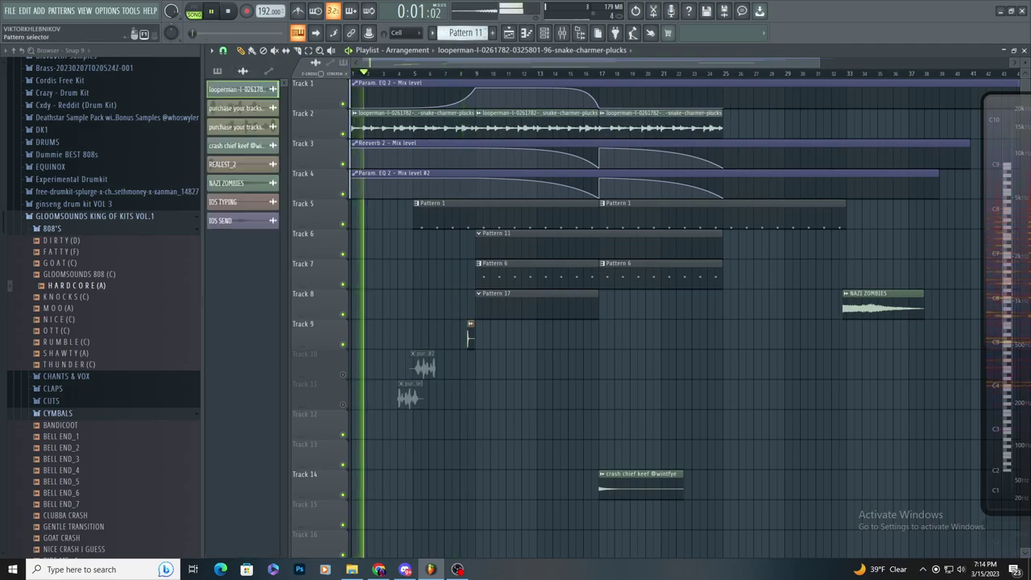
left_click_drag(466, 33, 466, 20)
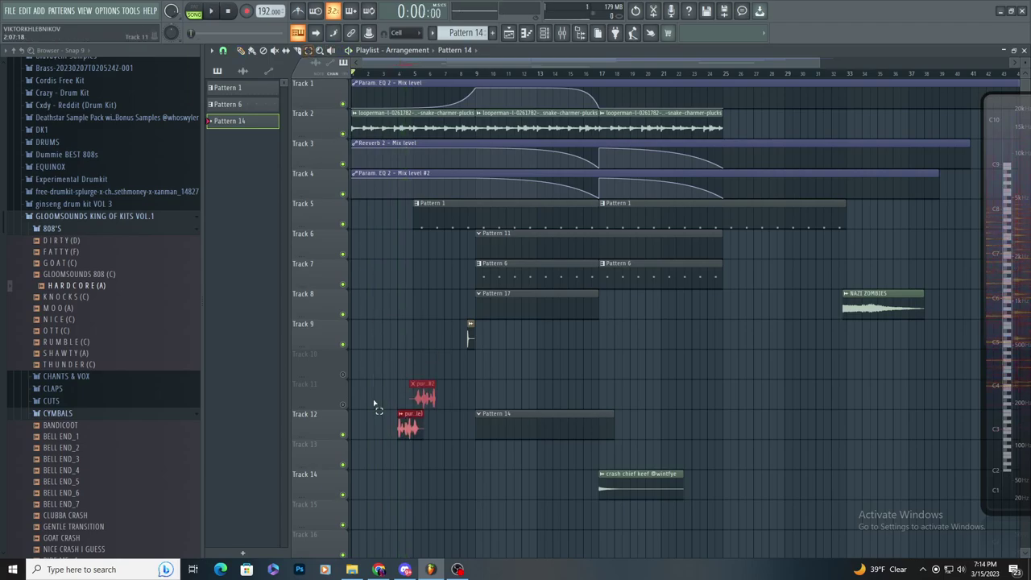
- Move the two selected purchase-your-tracks vocal clips down to Tracks 19 and 20 and mute Track 20
key("shift+Down")
key("shift+Down")
key("shift+Down")
key("shift+Down")
key("shift+Down")
key("shift+Down")
key("shift+Down")
scroll(410, 388, "down", 2)
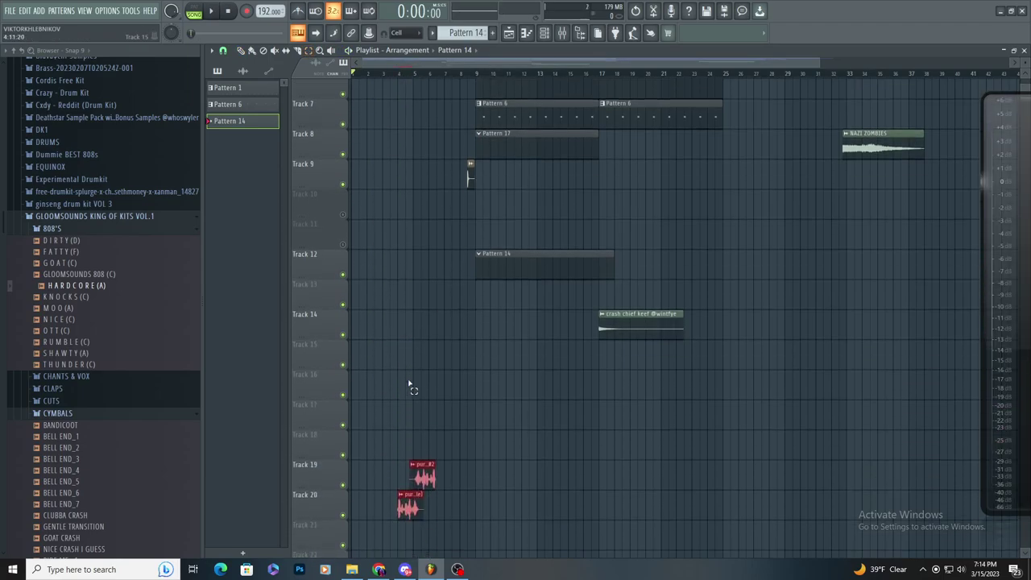
left_click(343, 514)
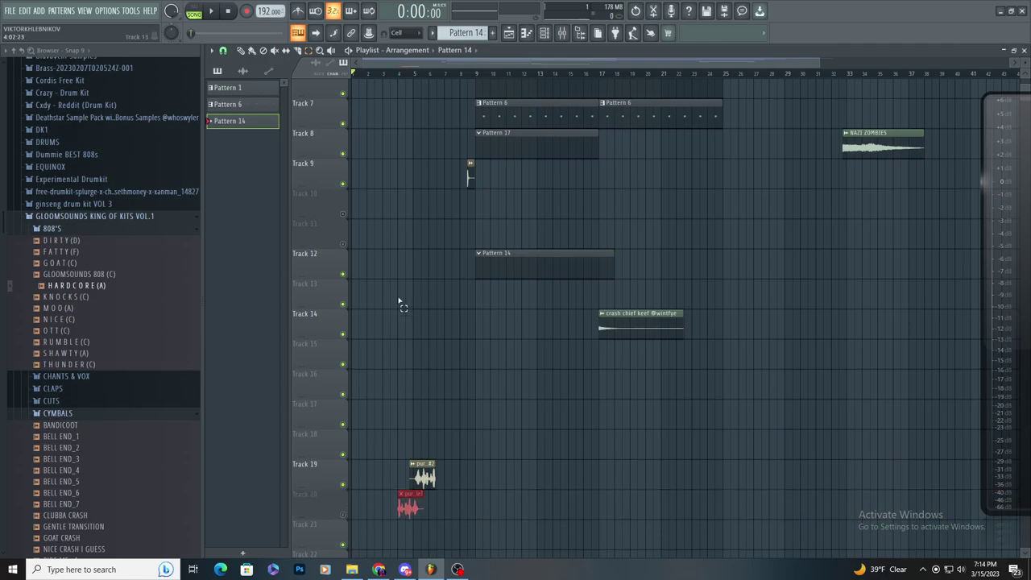
- Start playback and move the Pattern 14 clip up to Track 9, keeping its start at bar 9
scroll(353, 217, "up", 5)
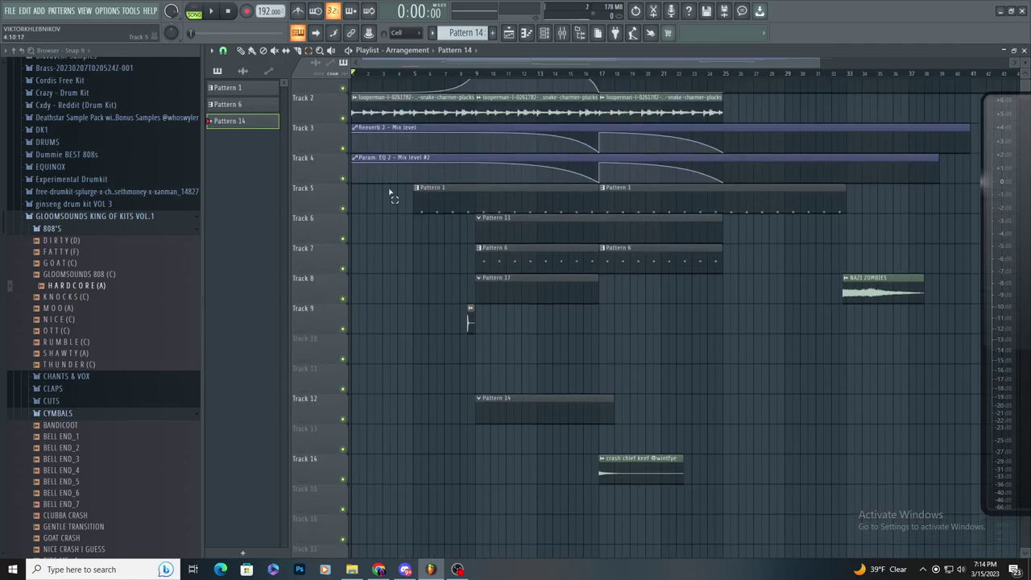
key("space")
left_click_drag(489, 411, 483, 314)
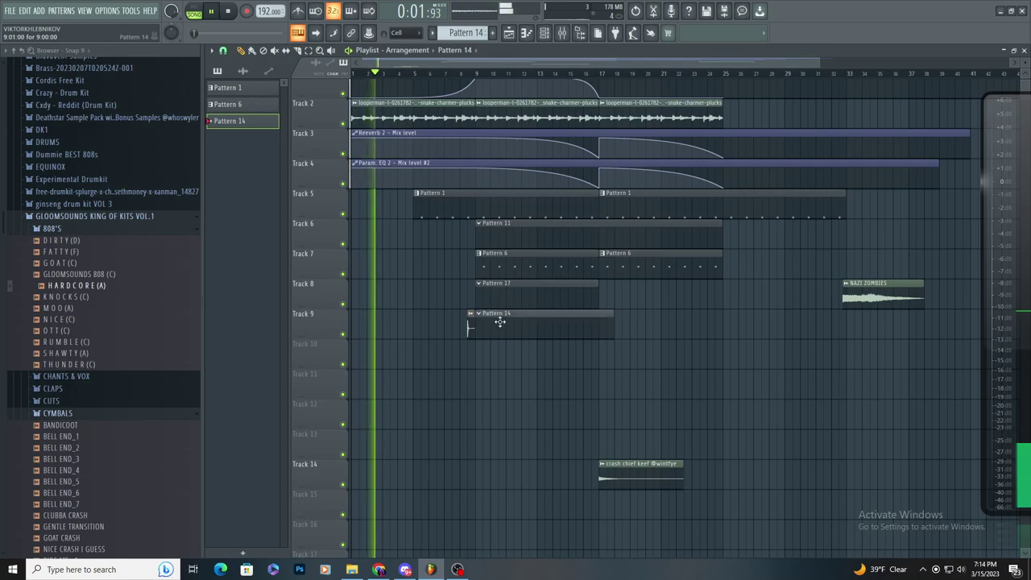
- Open the piano roll and browse the Synthetic - Playskool Sound Kit to its one-shots folder
left_click(526, 33)
left_click(122, 219)
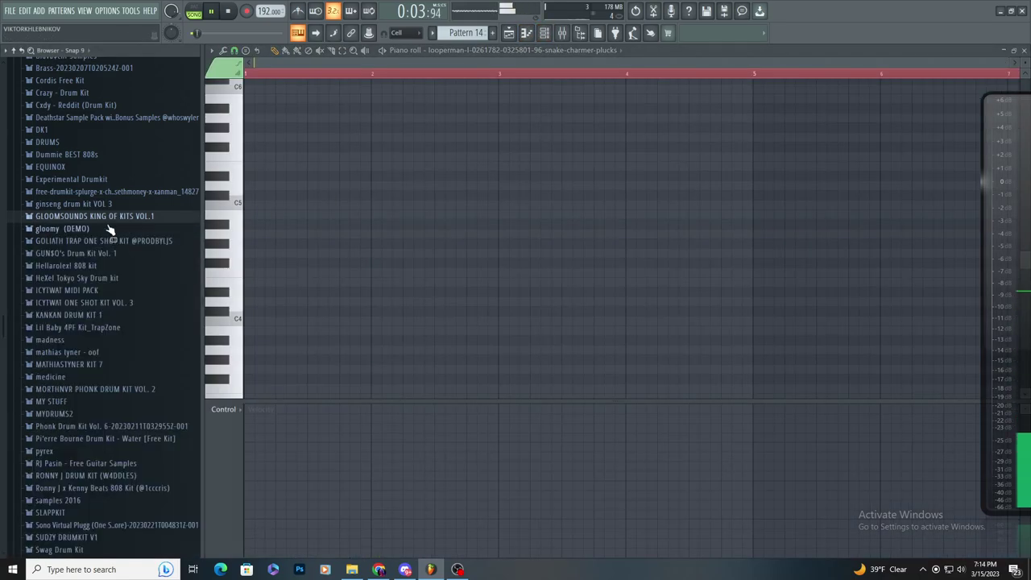
scroll(104, 369, "down", 10)
left_click(137, 292)
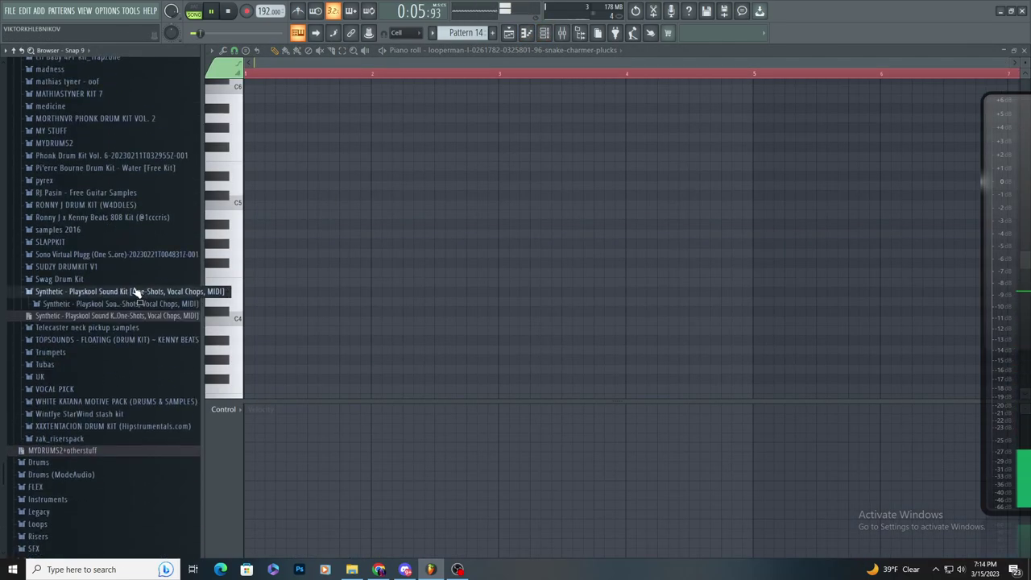
left_click(130, 305)
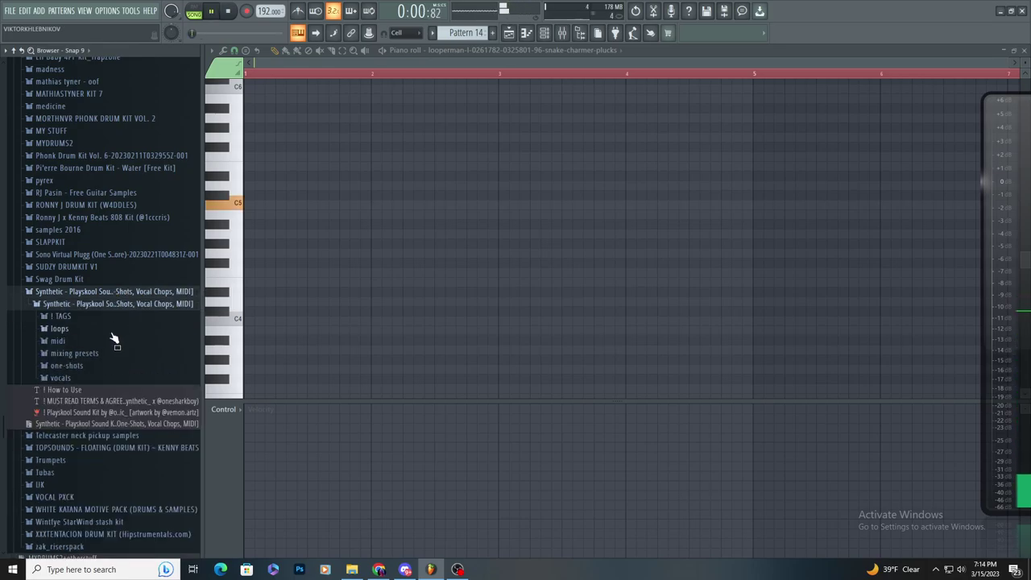
left_click(113, 329)
left_click(121, 331)
left_click(118, 342)
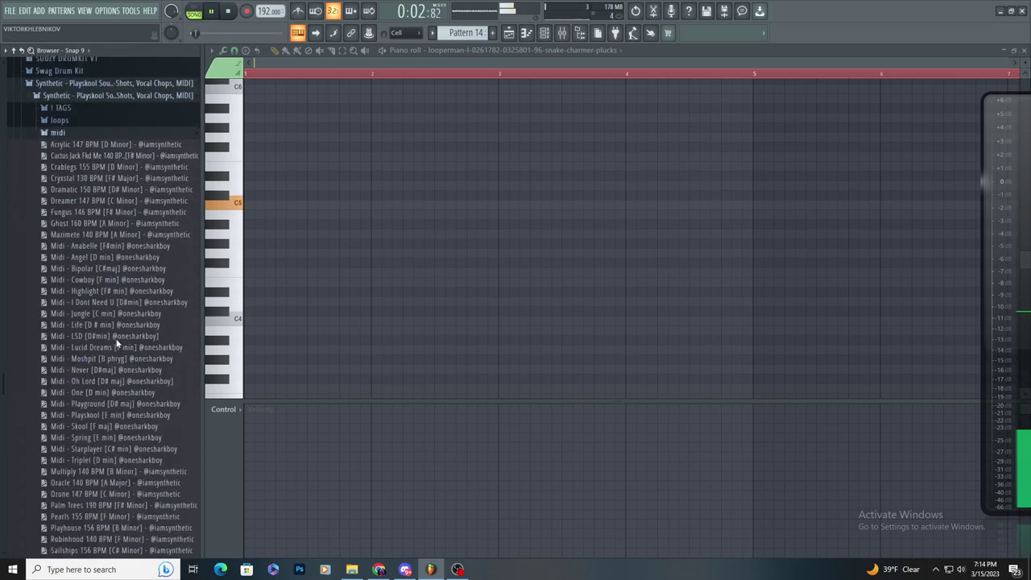
left_click(84, 128)
left_click(84, 138)
left_click(84, 139)
left_click(87, 151)
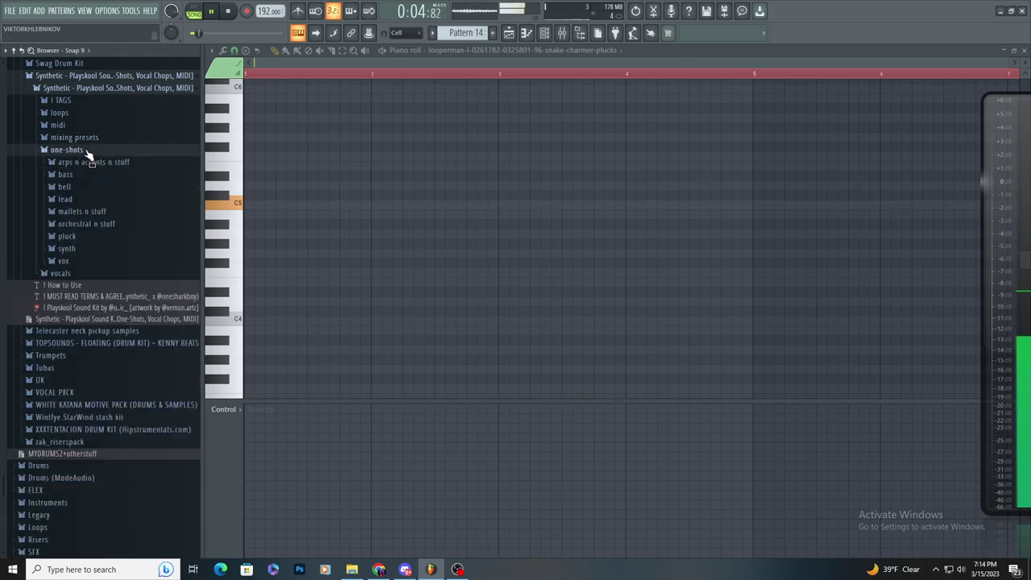
- Add the sharkboy - chaos [flute] one-shot from the orchestral n stuff folder to the channel rack, then collapse that folder
left_click(554, 36)
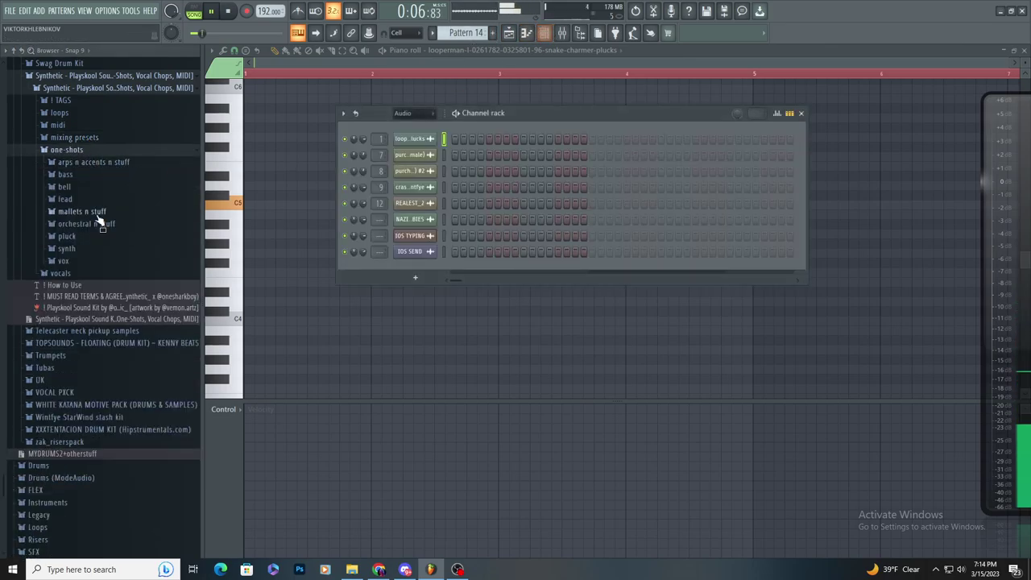
left_click(97, 224)
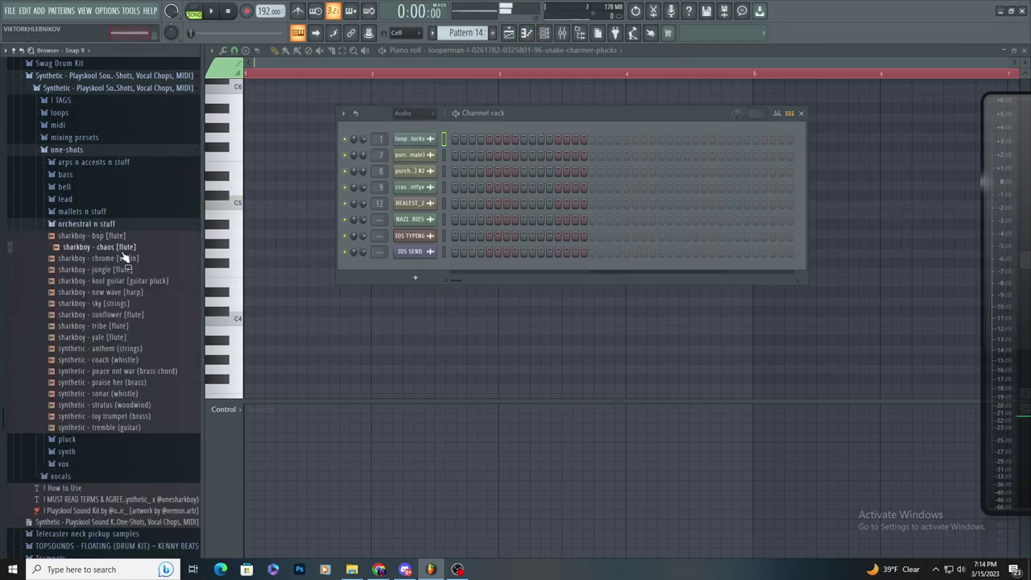
left_click_drag(405, 278, 319, 277)
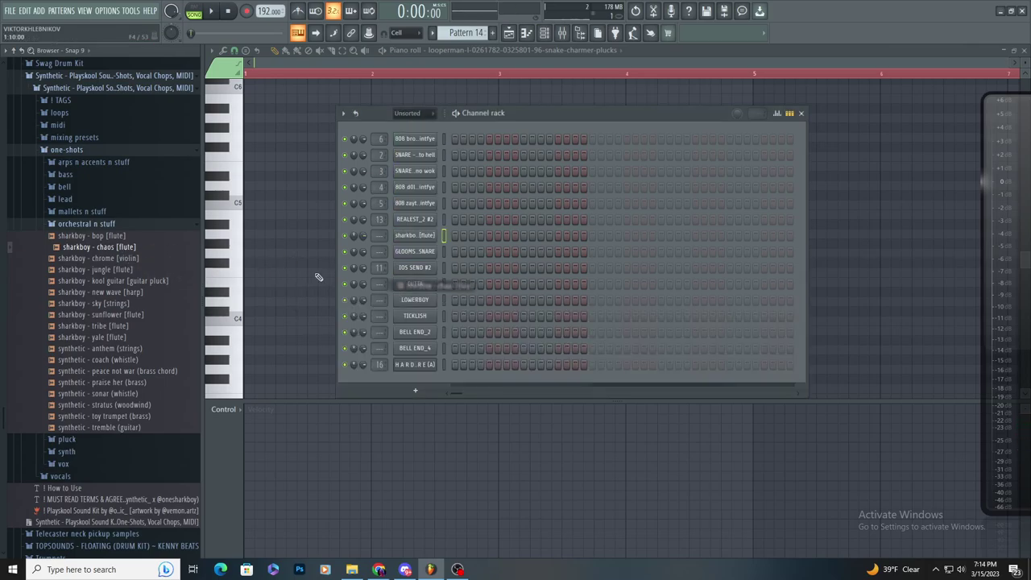
left_click(142, 225)
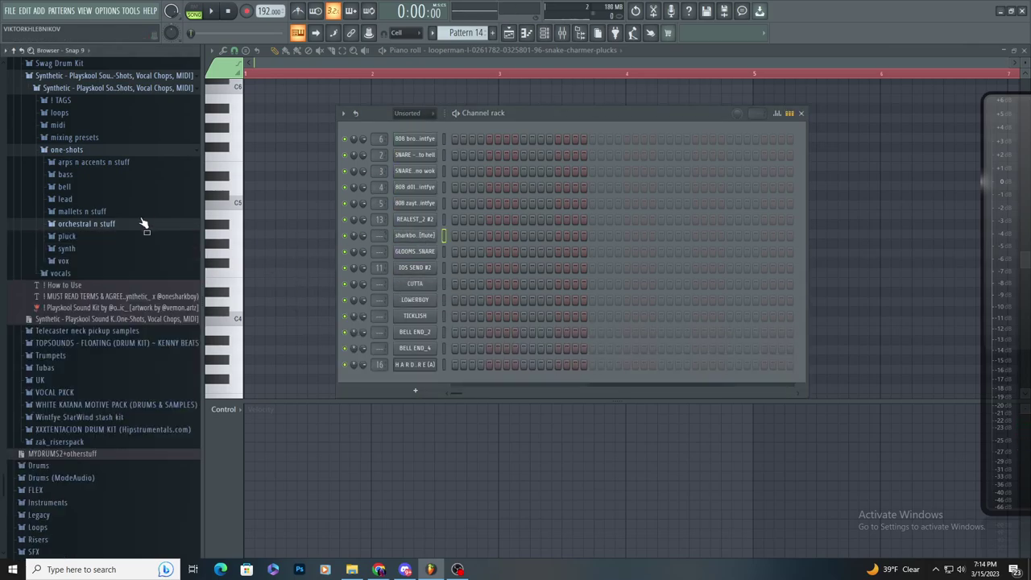
- Add the sharkboy - lightskin [lead] one-shot from the lead folder to the channel rack and route it to mixer Insert 15
key("space")
left_click(142, 214)
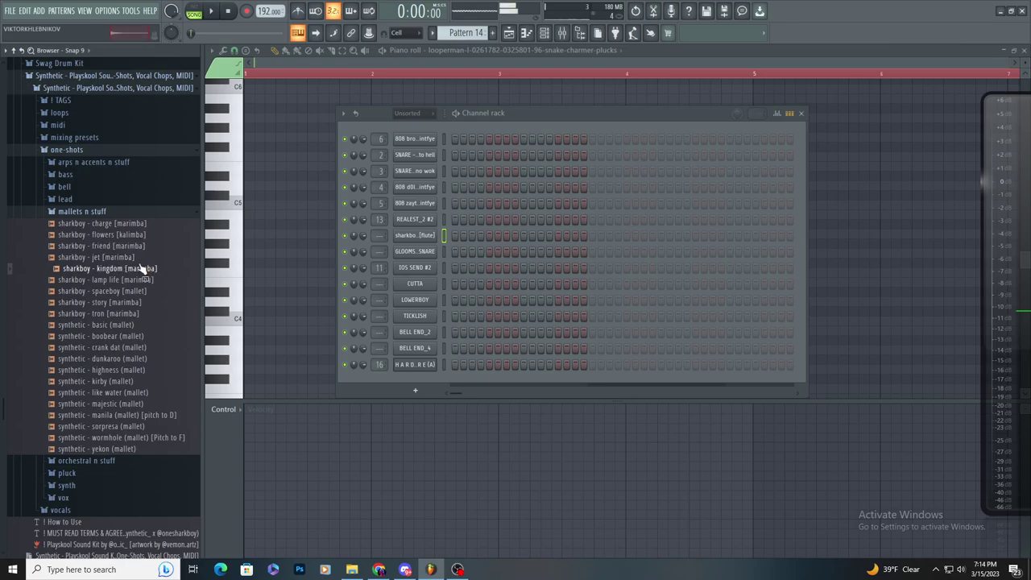
left_click(120, 200)
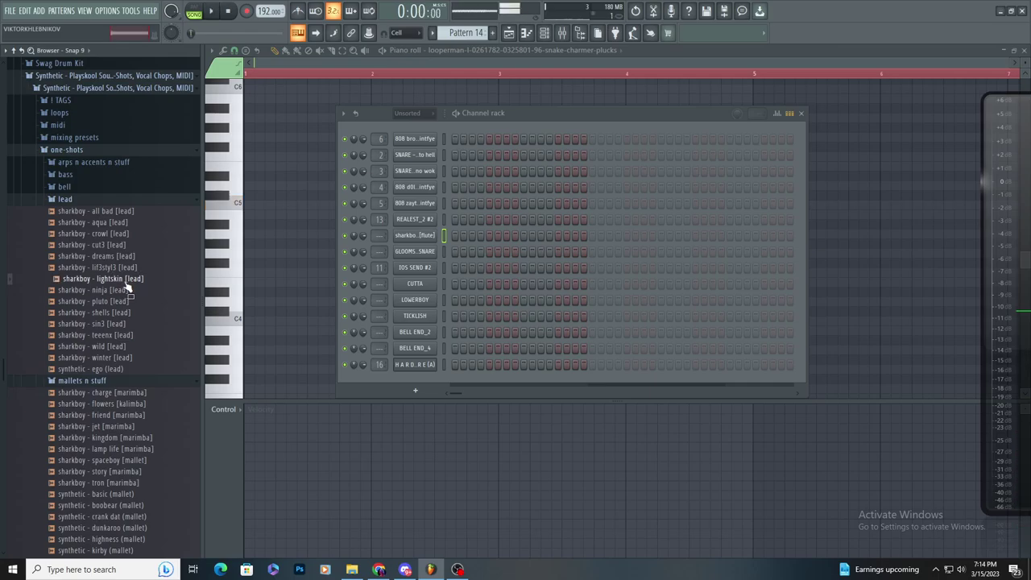
left_click_drag(441, 388, 416, 381)
double_click(380, 381)
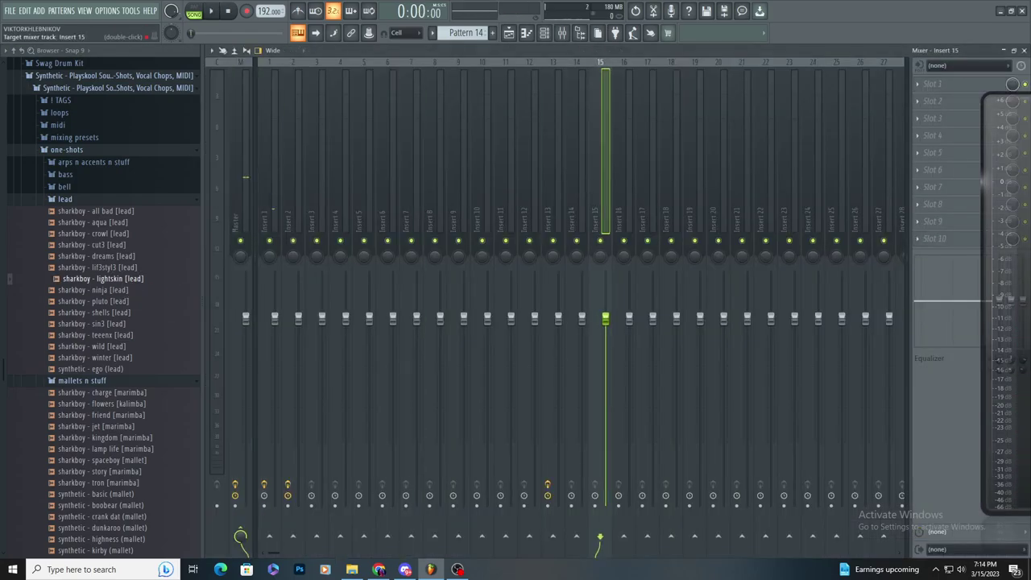
- Load Fruity parametric EQ 2 on Insert 15, pull the low bands fully down and dip band 6 in the high mids
left_click(923, 119)
left_click(756, 375)
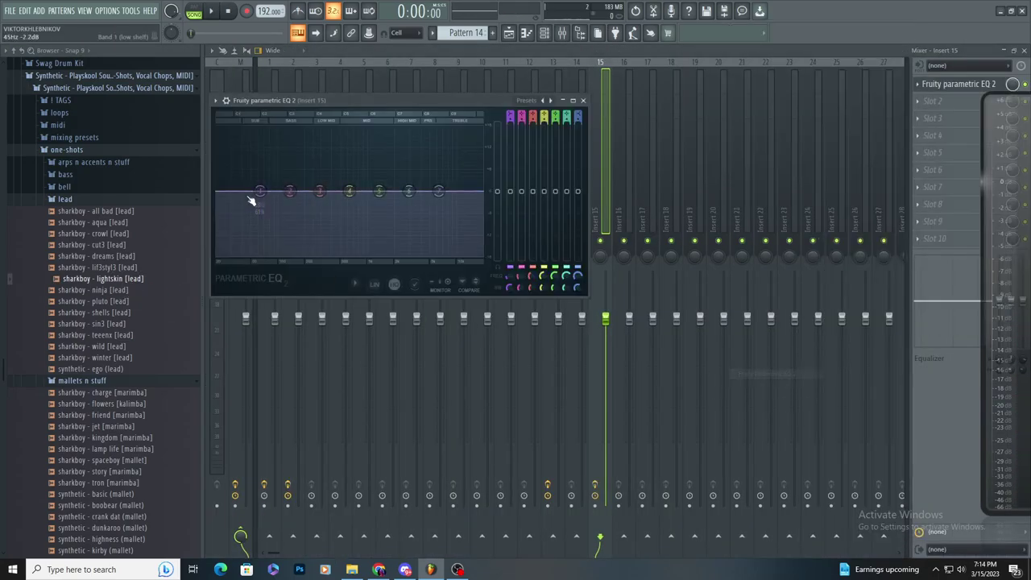
left_click_drag(349, 192, 323, 256)
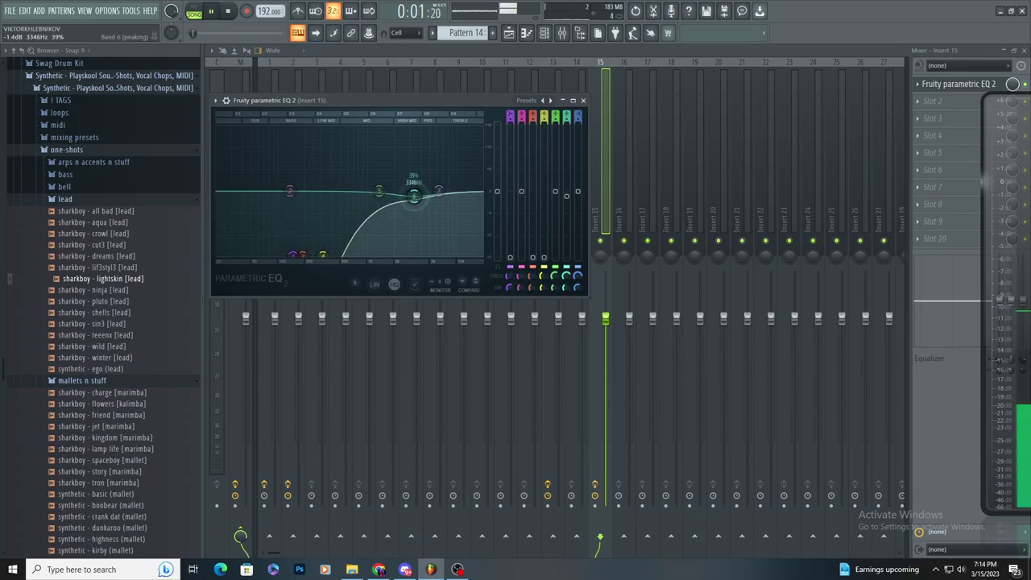
left_click_drag(414, 197, 426, 207)
- Move the Pattern 11 clip on Track 6 to start at bar 1 and extend it to 24 bars
left_click(509, 36)
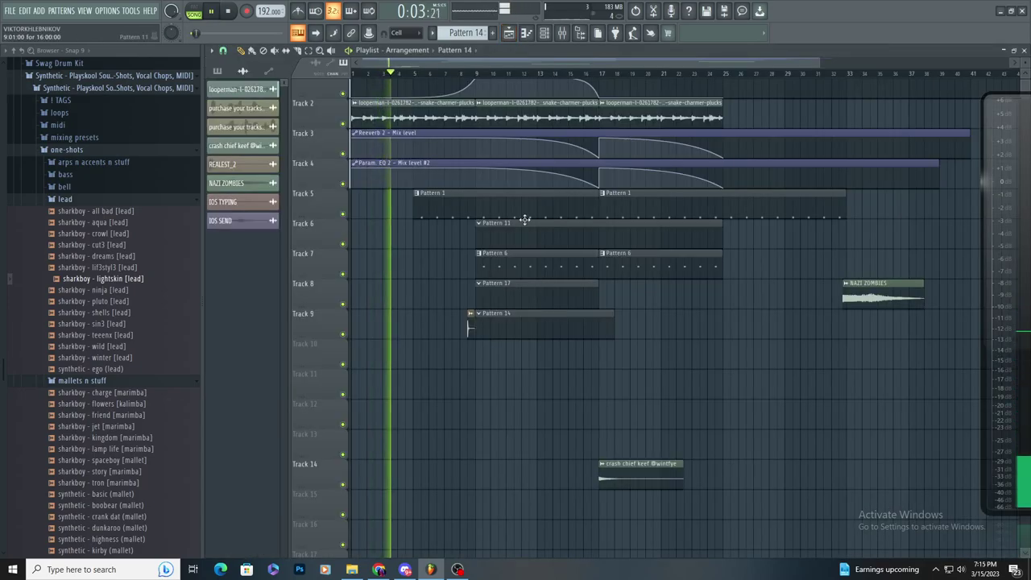
scroll(488, 237, "down", 3)
left_click_drag(488, 237, 371, 241)
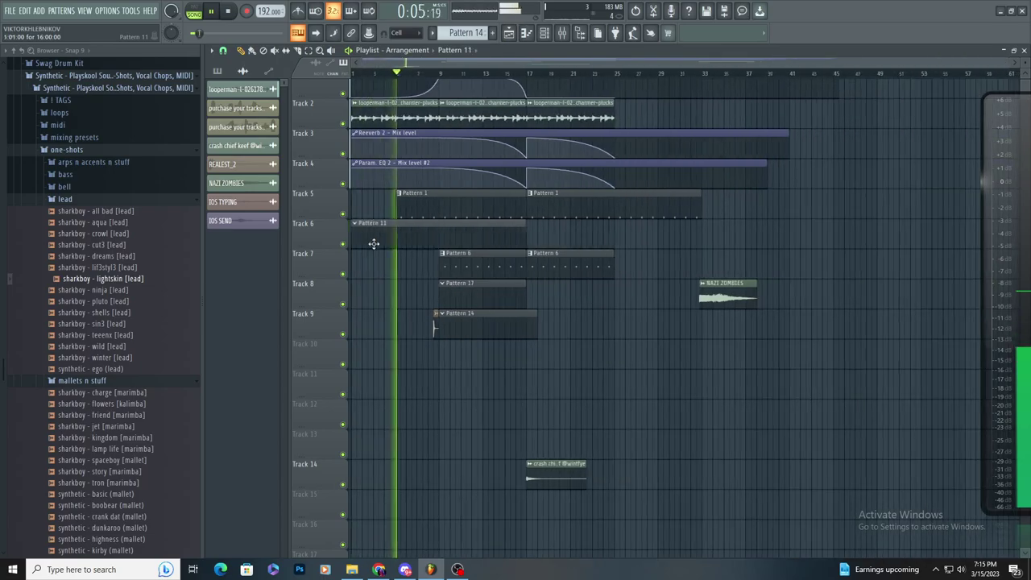
- Open Pattern 11's lead piano roll, draw an A#4 note about two bars long in bar 7 and raise its velocity to maximum
double_click(597, 232)
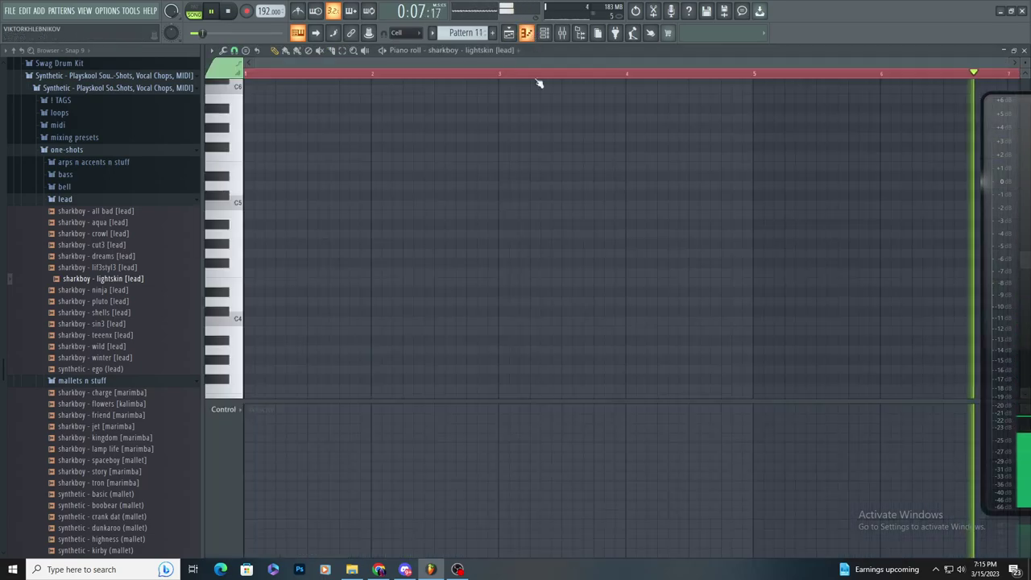
left_click(778, 194)
scroll(776, 196, "down", 4)
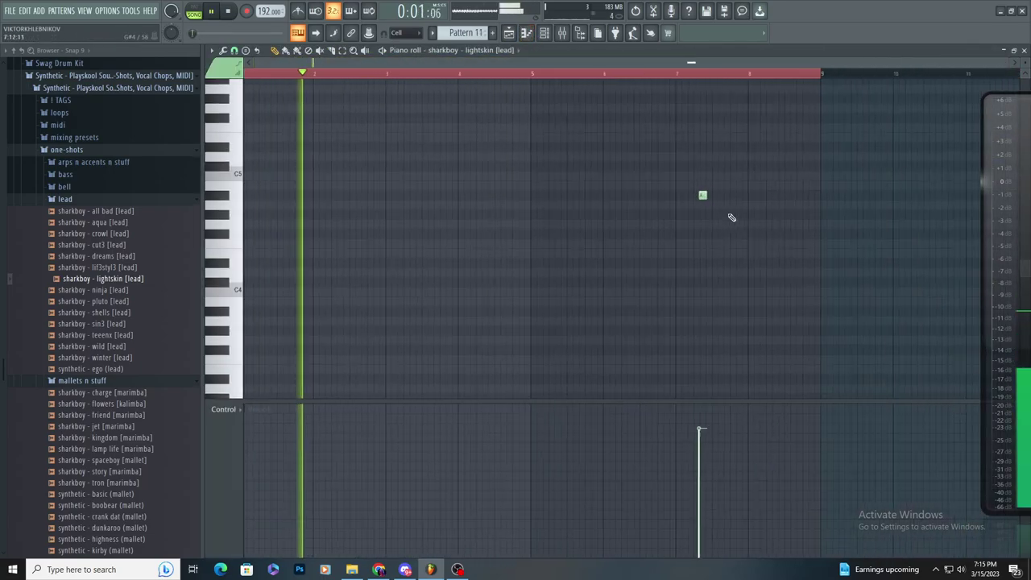
left_click_drag(698, 195, 837, 195)
left_click_drag(751, 477, 759, 386)
scroll(772, 157, "up", 3)
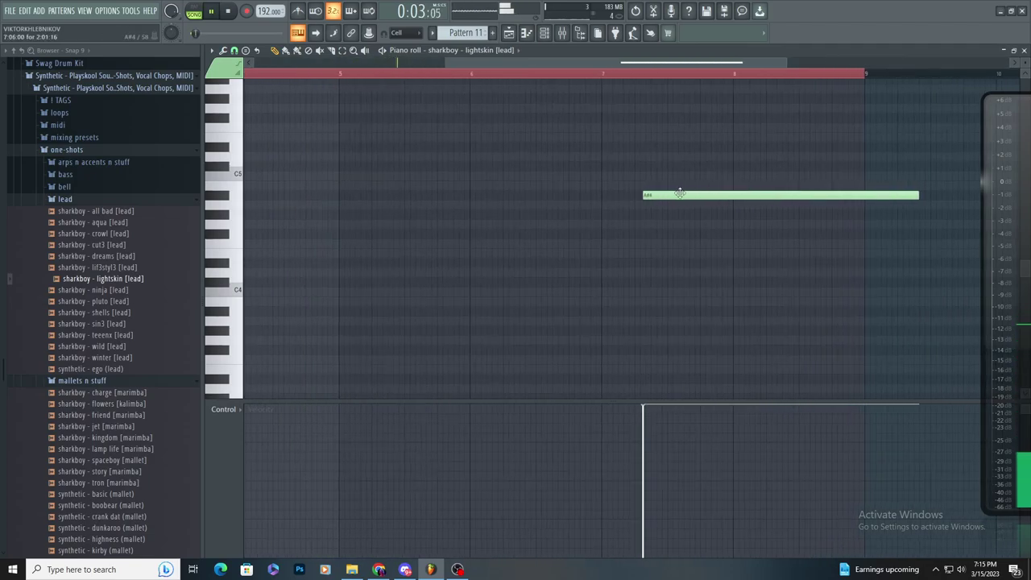
- Move the long lead note to C5 at 8:05:00 and place the Wave Candy spectrum display over the piano keys
left_click_drag(680, 194, 803, 179)
left_click_drag(1003, 301, 485, 231)
right_click(515, 204)
left_click(547, 278)
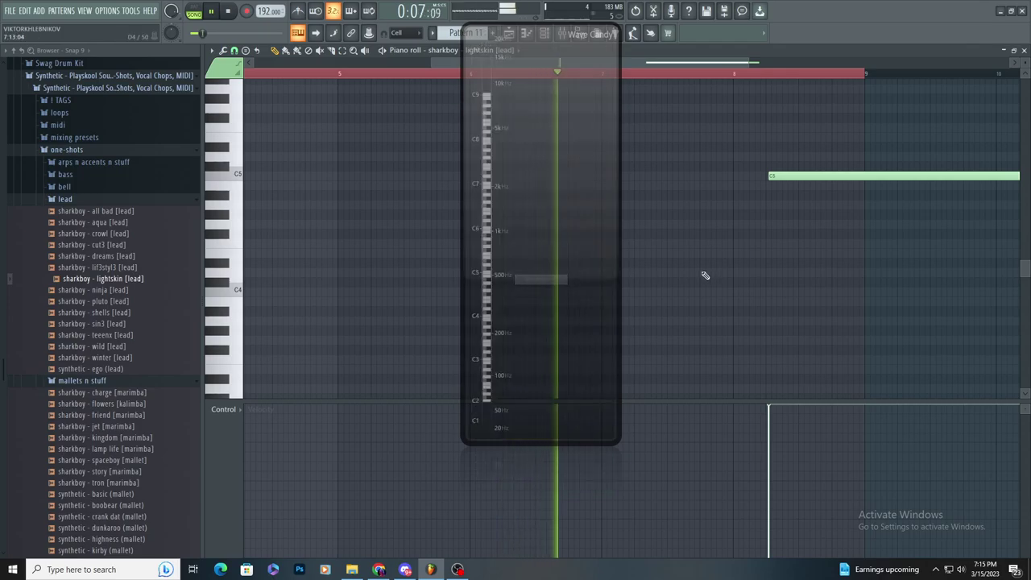
scroll(812, 223, "right", 2)
scroll(812, 223, "up", 3)
left_click_drag(578, 161, 316, 195)
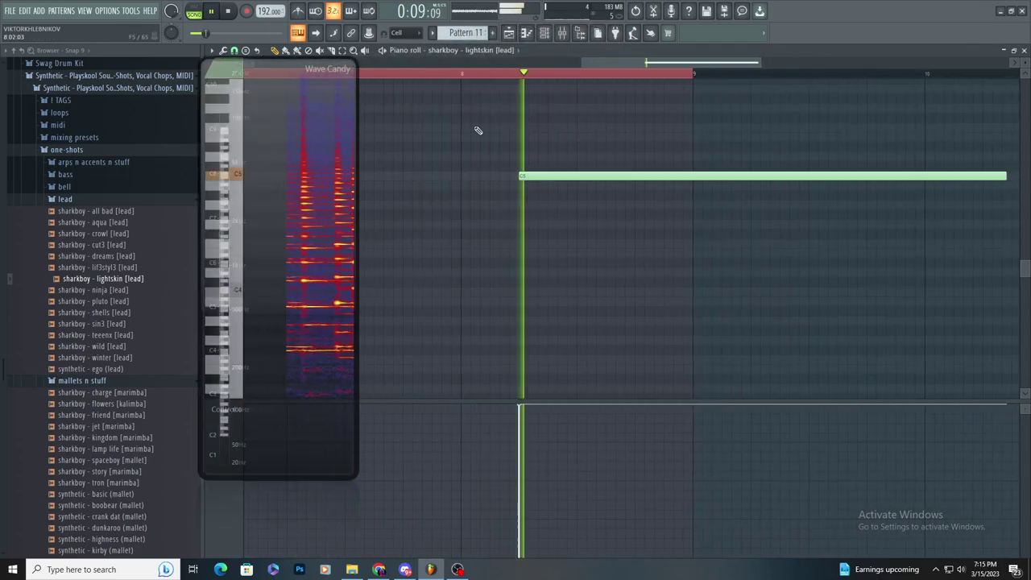
scroll(550, 172, "down", 2)
scroll(550, 172, "up", 2)
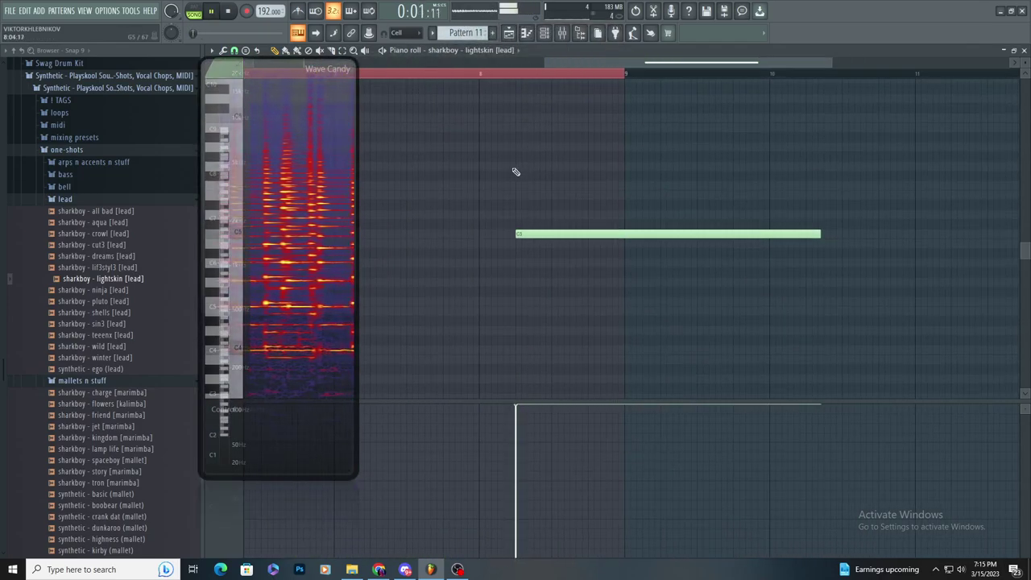
left_click(511, 167)
right_click(532, 165)
left_click(526, 157)
scroll(534, 157, "up", 2)
right_click(536, 158)
scroll(536, 158, "up", 1)
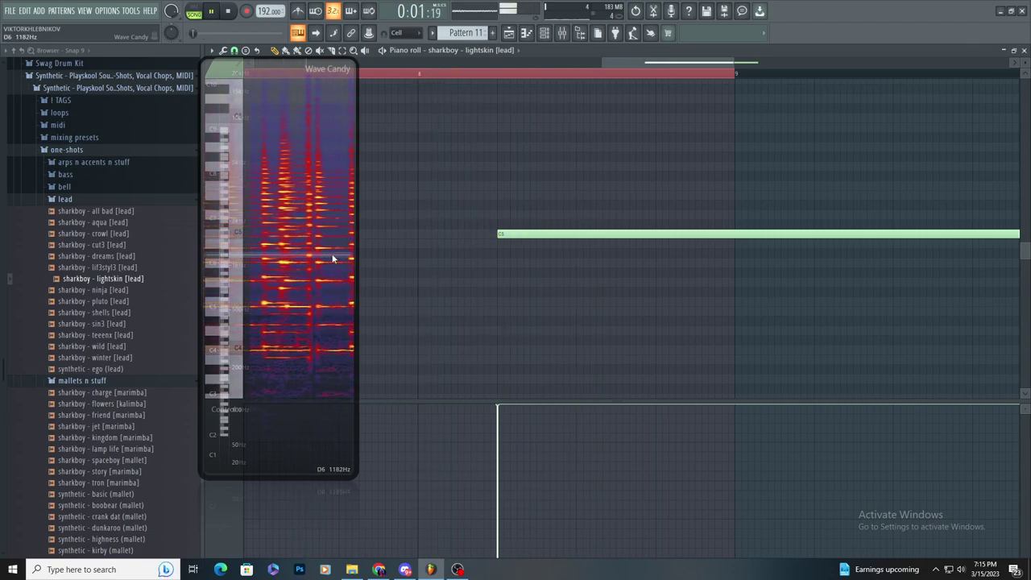
- Move the long C5 note earlier so that it starts late in bar 7
scroll(469, 226, "down", 3)
scroll(496, 208, "up", 2)
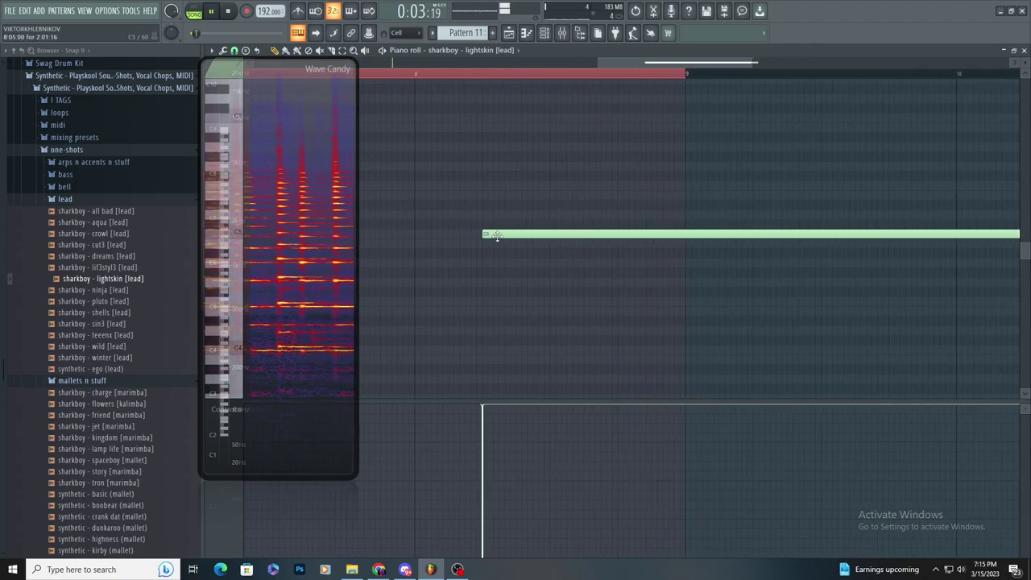
left_click_drag(529, 233, 394, 233)
scroll(465, 267, "down", 2)
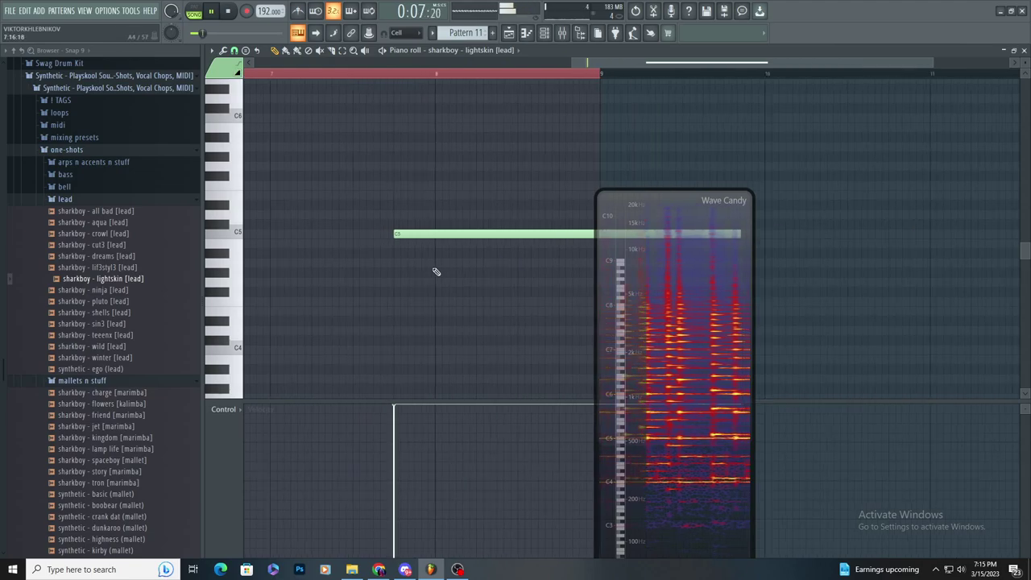
scroll(465, 249, "up", 3)
left_click_drag(430, 194, 444, 195)
key("ctrl+z")
key("space")
key("space")
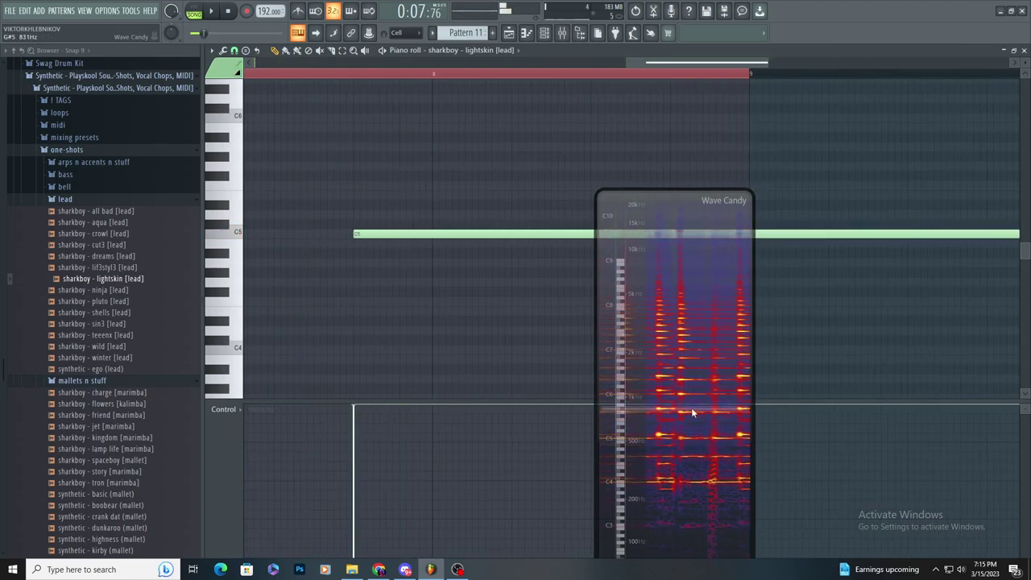
- Raise the long lead note by a semitone to C#5 and shift the Wave Candy display away from its start
left_click_drag(692, 408, 675, 348)
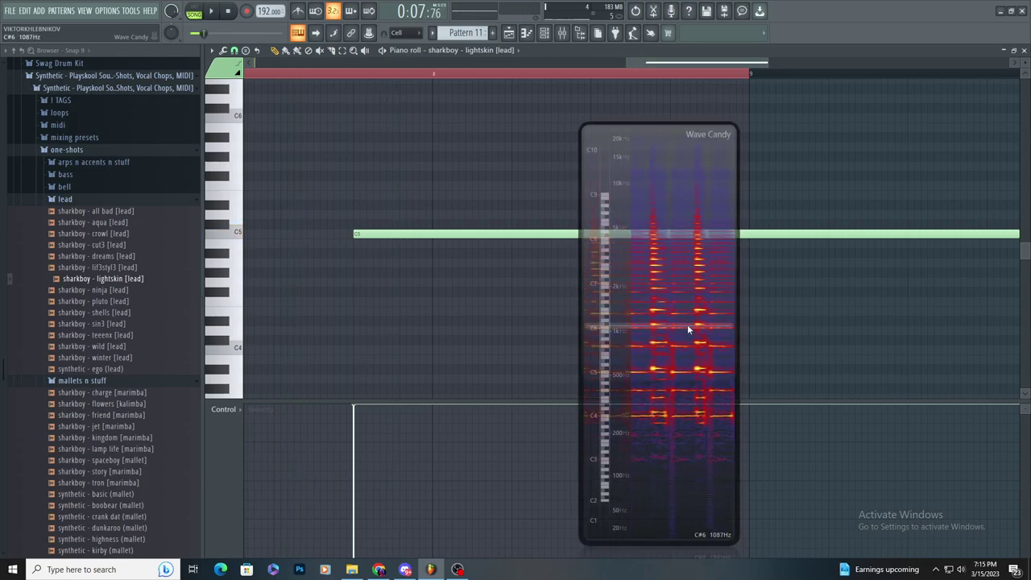
left_click_drag(414, 231, 415, 221)
left_click_drag(424, 243, 448, 229)
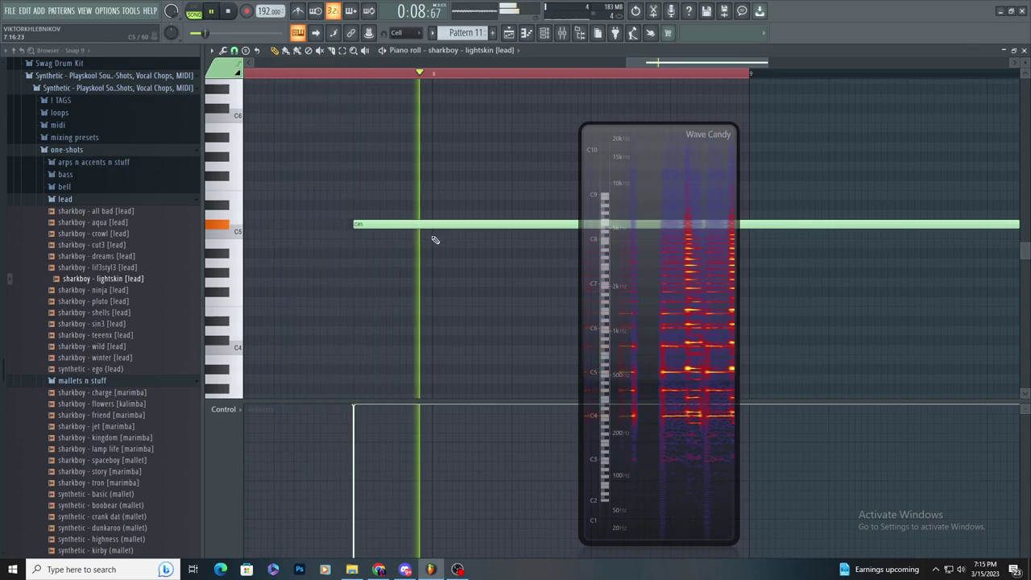
scroll(401, 289, "down", 2, "ctrl")
scroll(400, 290, "down", 1, "ctrl")
left_click_drag(636, 274, 867, 273)
- Add a one-beat C5 slide note starting at bar 8 beneath the long C#5 note
right_click(659, 234)
scroll(449, 261, "up", 3, "ctrl")
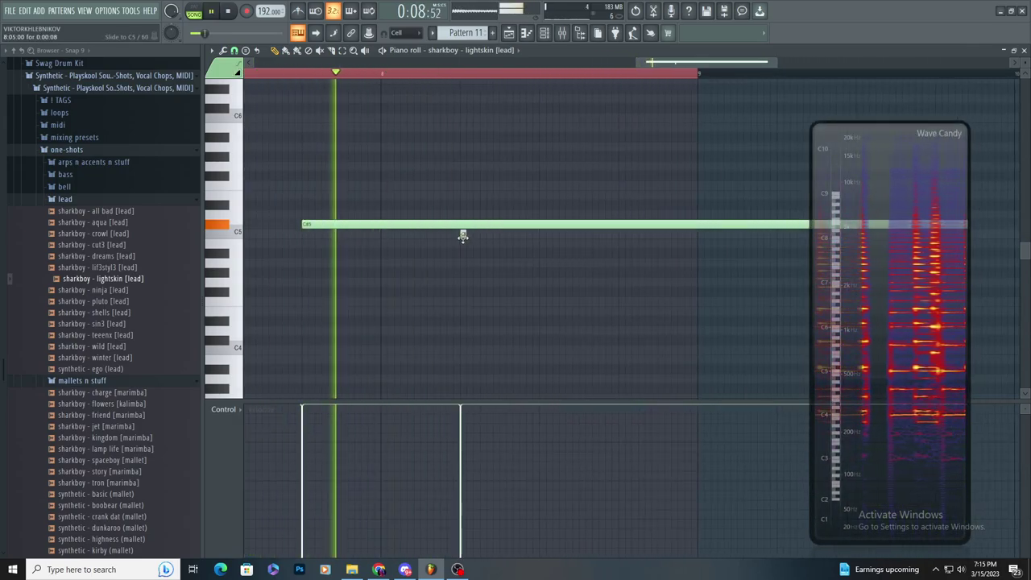
left_click(424, 234)
left_click_drag(446, 236, 499, 235)
left_click_drag(485, 235, 443, 235)
left_click(456, 242)
right_click(456, 243)
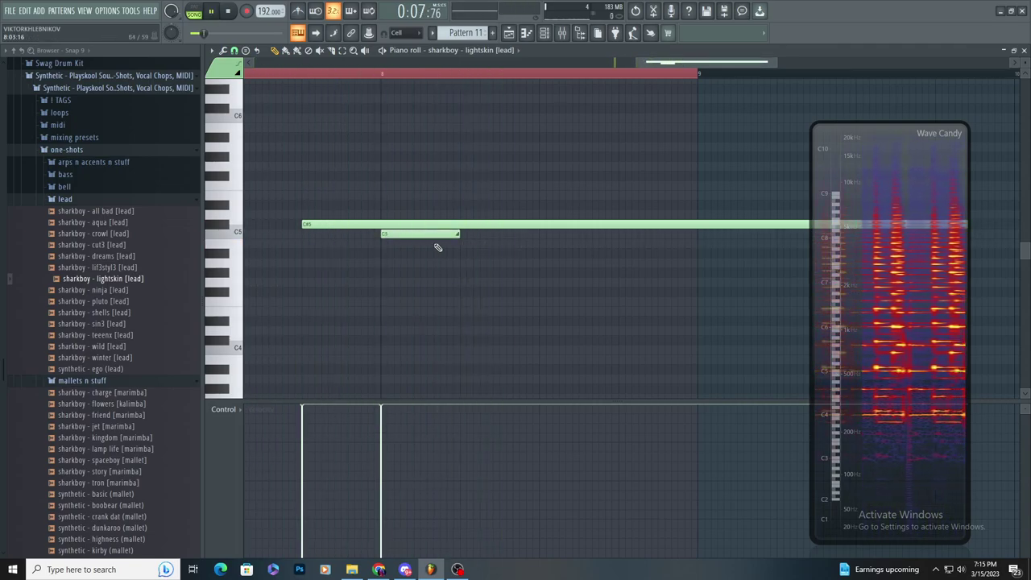
left_click(498, 243)
left_click_drag(545, 243, 414, 267)
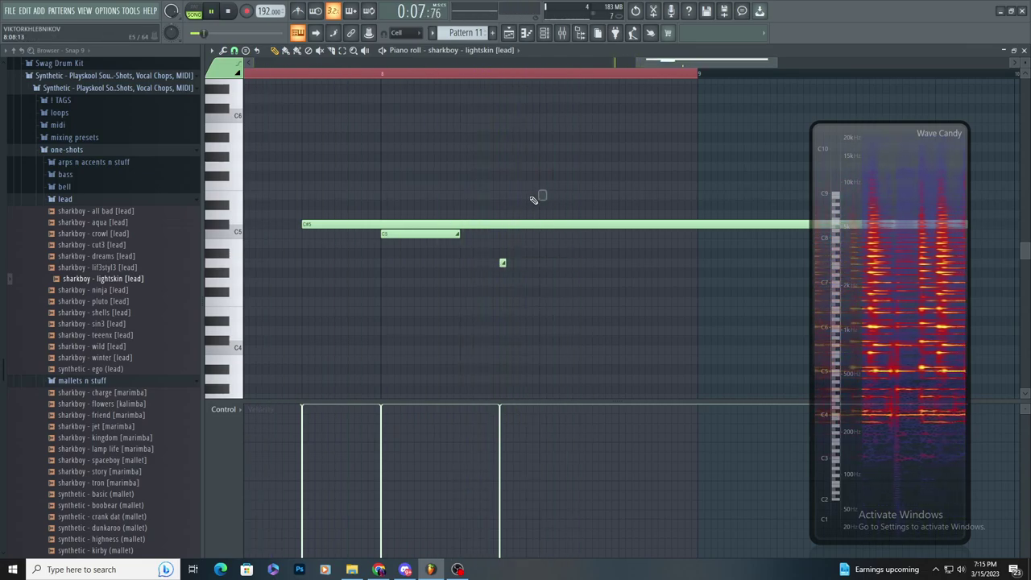
scroll(503, 264, "up", 3)
left_click_drag(483, 262, 481, 231)
right_click(485, 233)
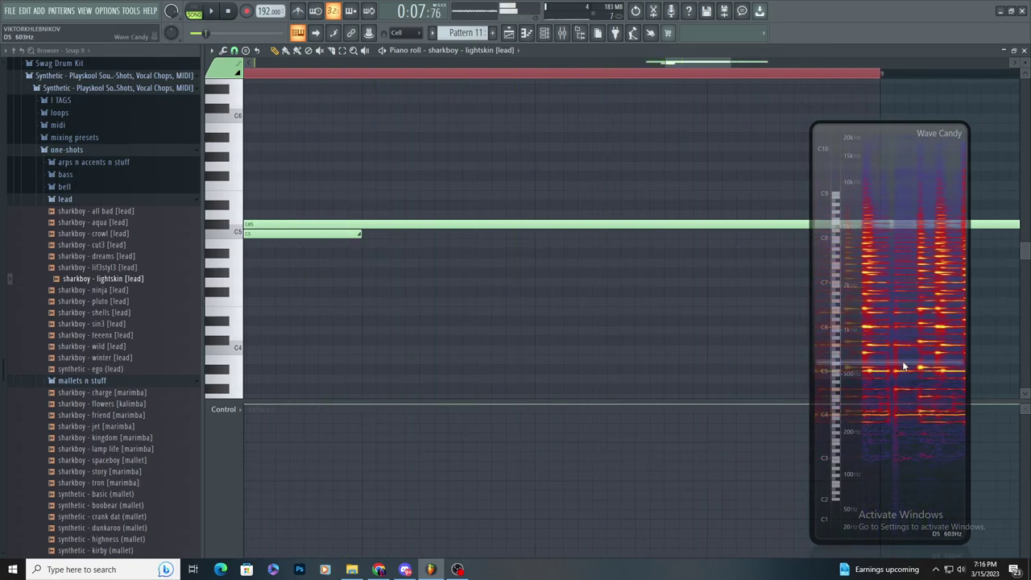
- Add a short A#4 slide note in the second half of bar 8 and audition it
key("space")
left_click(669, 301)
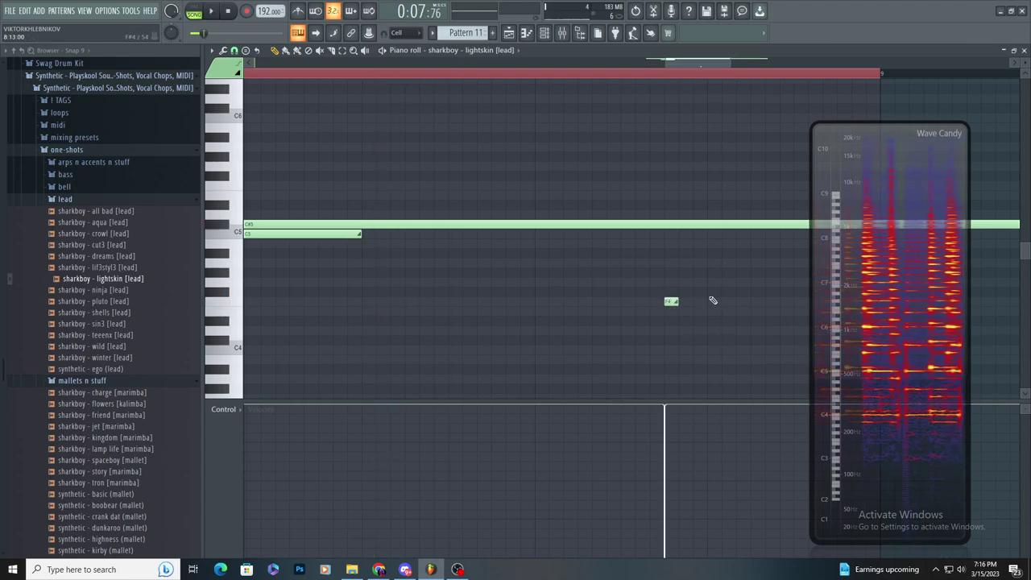
left_click_drag(659, 253, 716, 256)
key("space")
key("space")
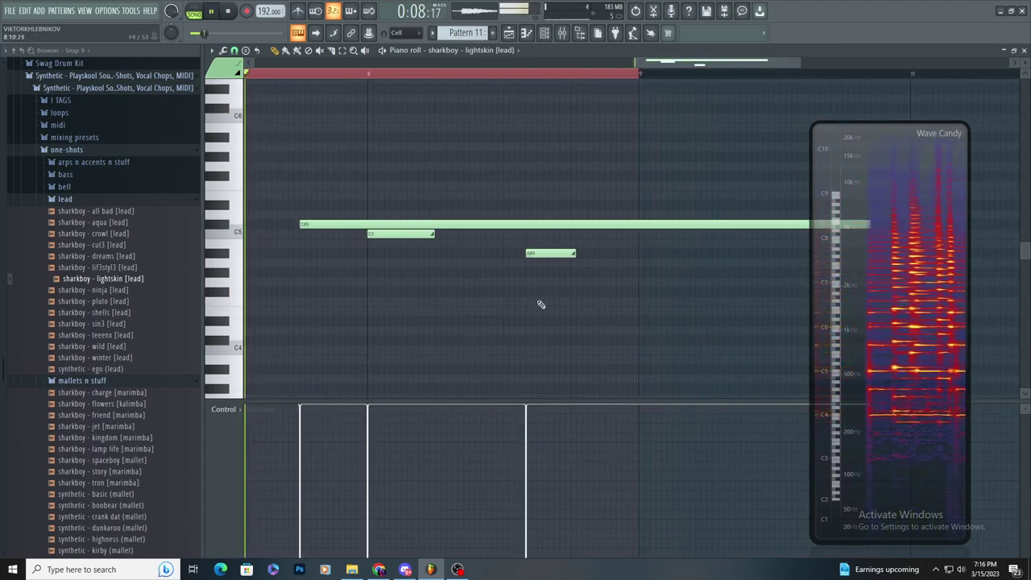
- Play back the slides and undo the last shortening of the C#5 note
scroll(515, 309, "down", 3)
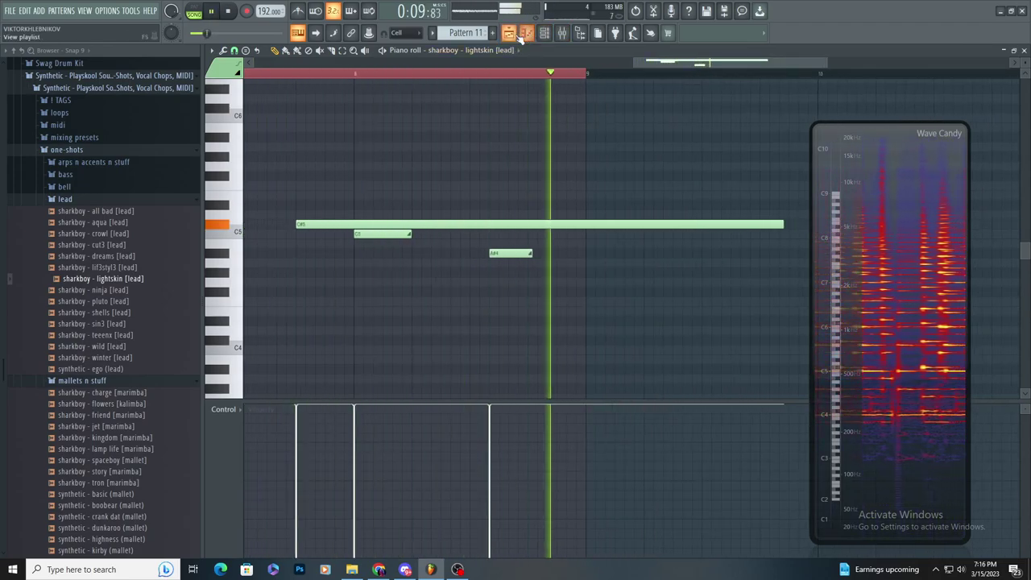
key("space")
key("space")
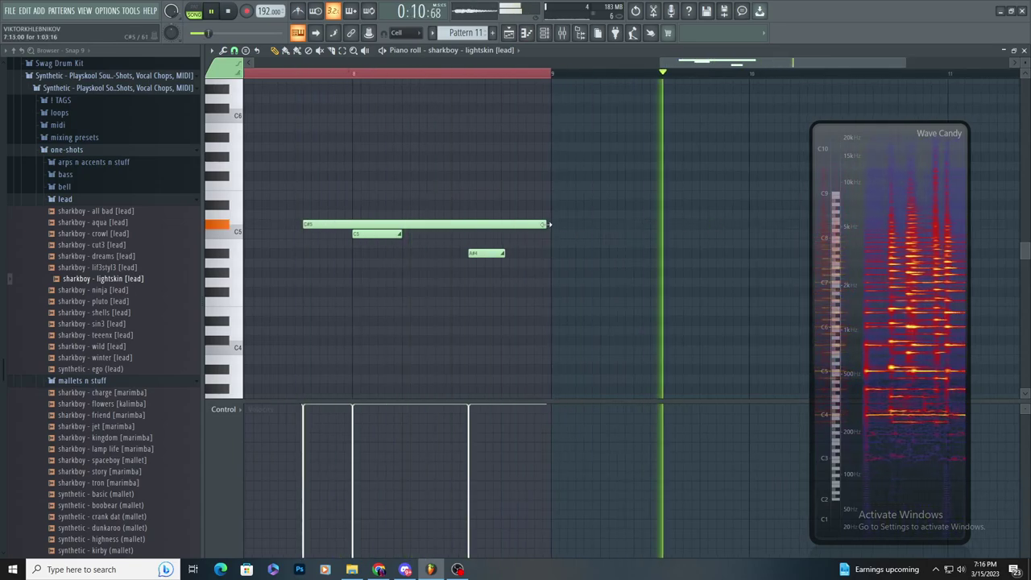
key("ctrl+z")
- Clear the piano roll's time selection and reopen Pattern 11 from its clip on Track 6
left_click(348, 73, "ctrl")
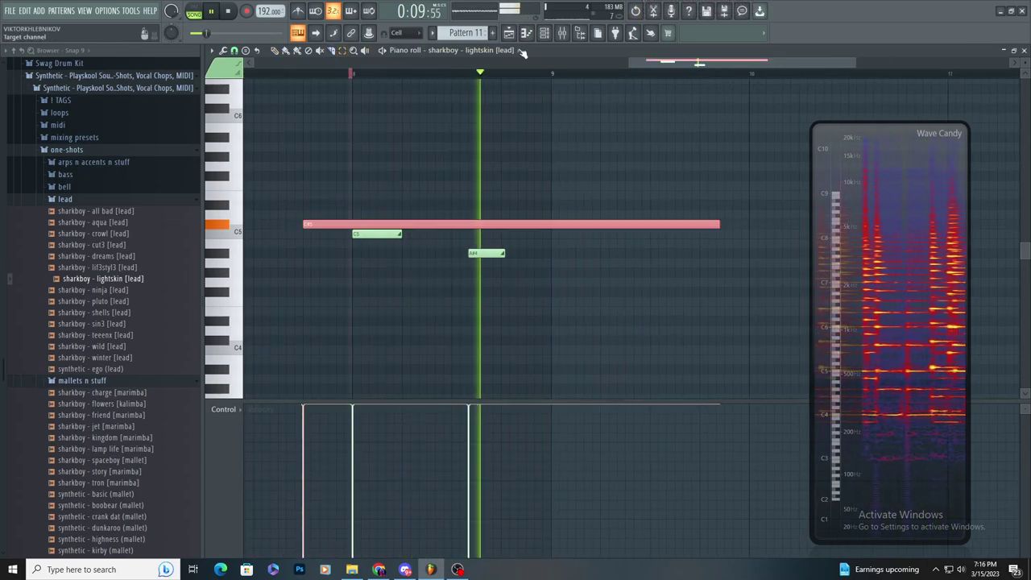
left_click(509, 34)
scroll(446, 159, "up", 1)
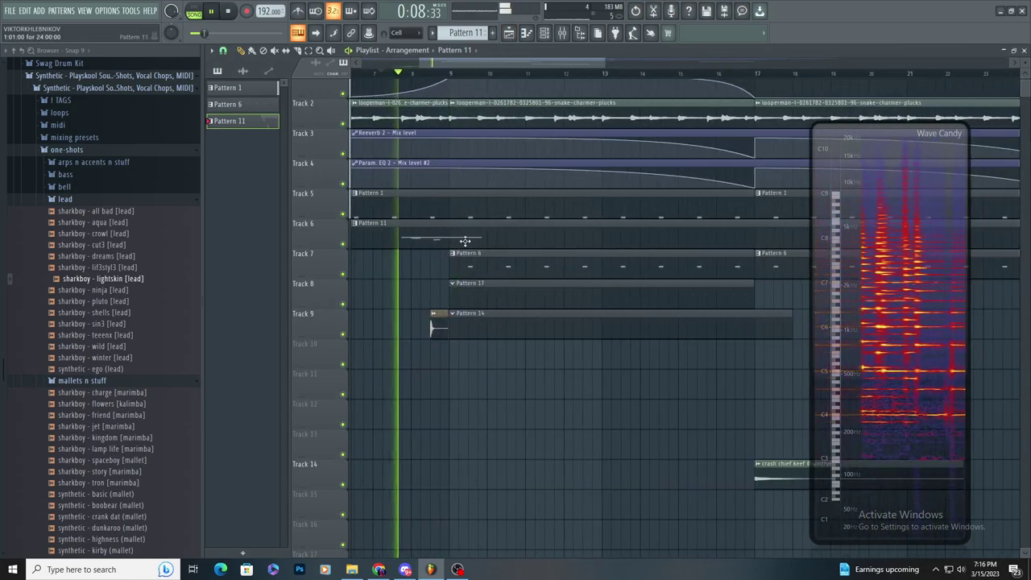
double_click(460, 242)
left_click(373, 74, "ctrl")
scroll(759, 180, "up", 4)
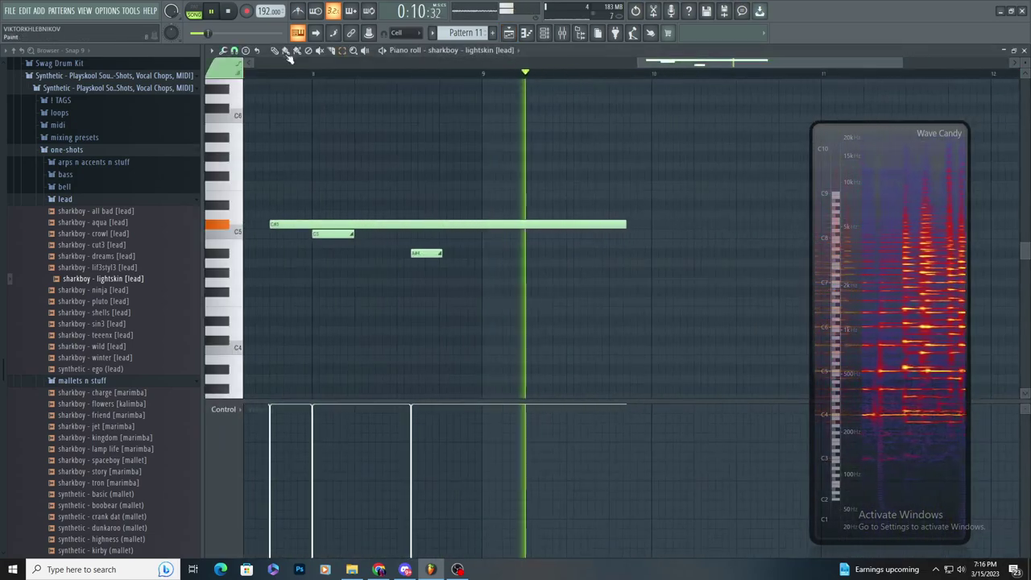
- Shorten the long C#5 note within bar 9 and add a second C#5 note starting at bar 10
key("space")
scroll(633, 238, "up", 3)
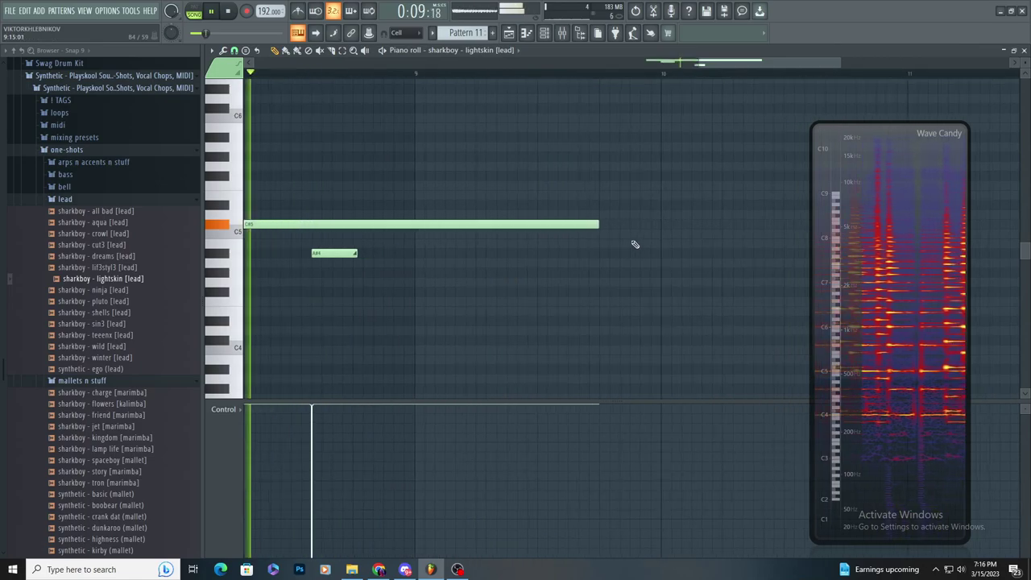
left_click(639, 224)
scroll(541, 252, "down", 3)
key("space")
key("space")
right_click(624, 225)
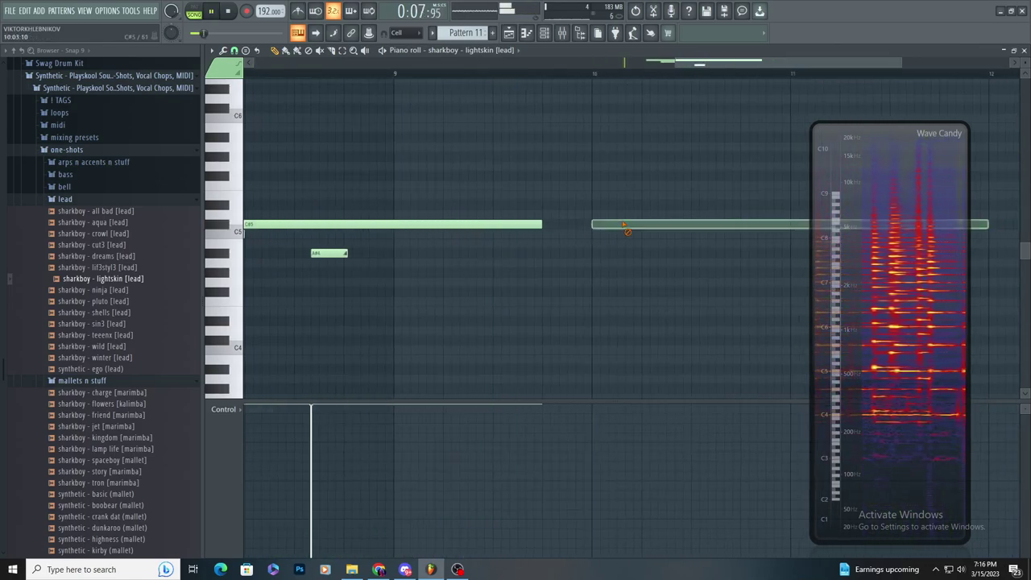
left_click(603, 225)
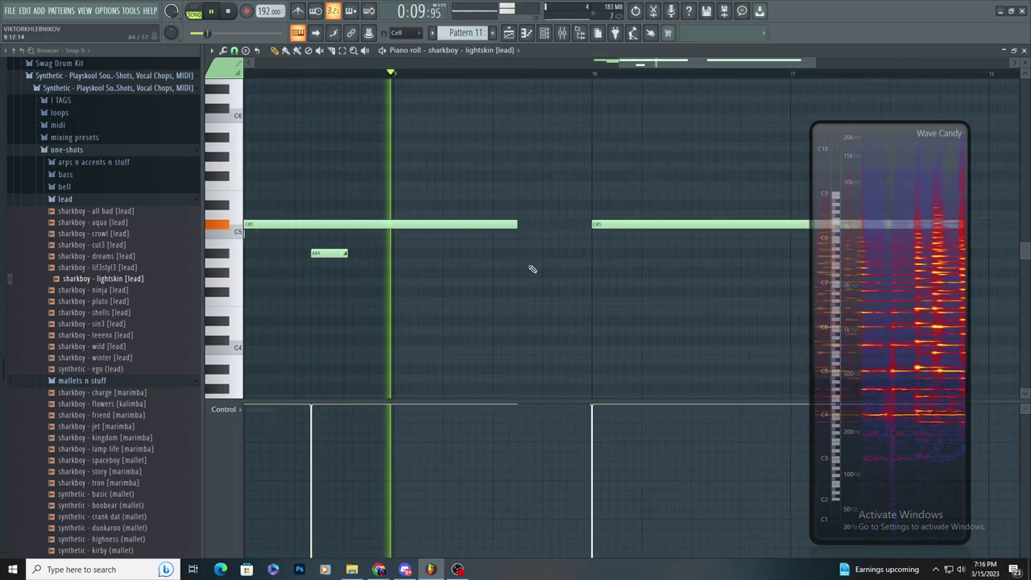
scroll(535, 268, "right", 2)
left_click(588, 263)
right_click(588, 263)
right_click(577, 224)
right_click(578, 219)
key("space")
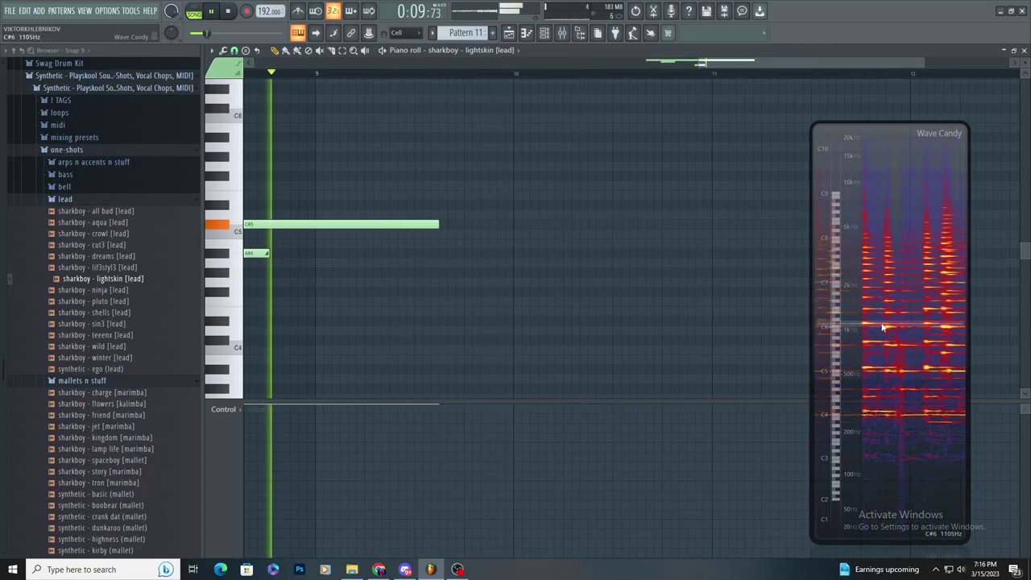
key("ctrl+z")
scroll(541, 258, "down", 3)
scroll(596, 268, "up", 4)
key("space")
key("space")
scroll(484, 250, "down", 2)
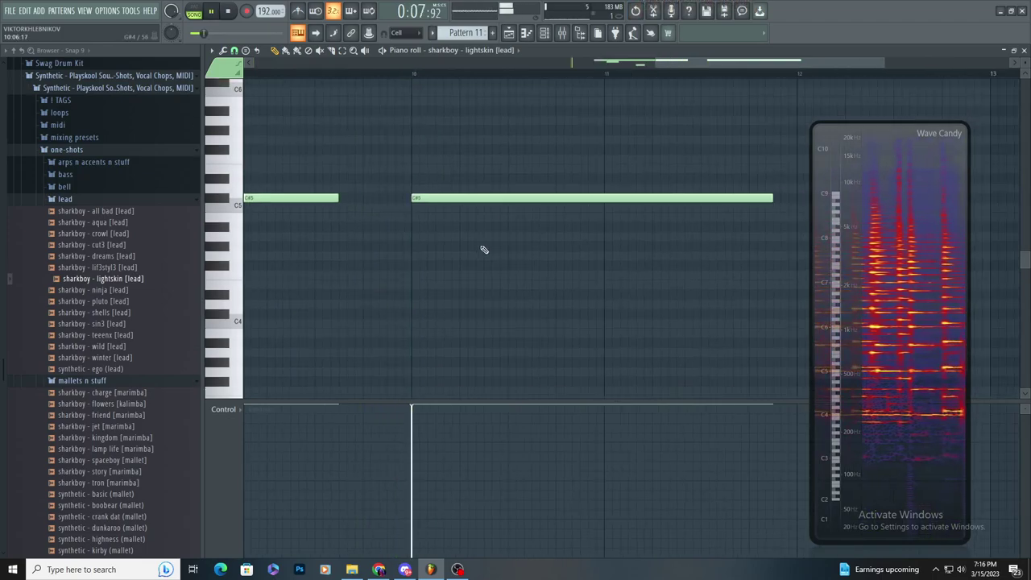
- Move the second C#5 note down to A#4 and start it a quarter bar after bar 10
scroll(482, 248, "down", 2)
scroll(439, 229, "up", 2)
left_click_drag(488, 199, 556, 227)
scroll(484, 237, "down", 1)
scroll(481, 235, "up", 3)
scroll(536, 266, "down", 4)
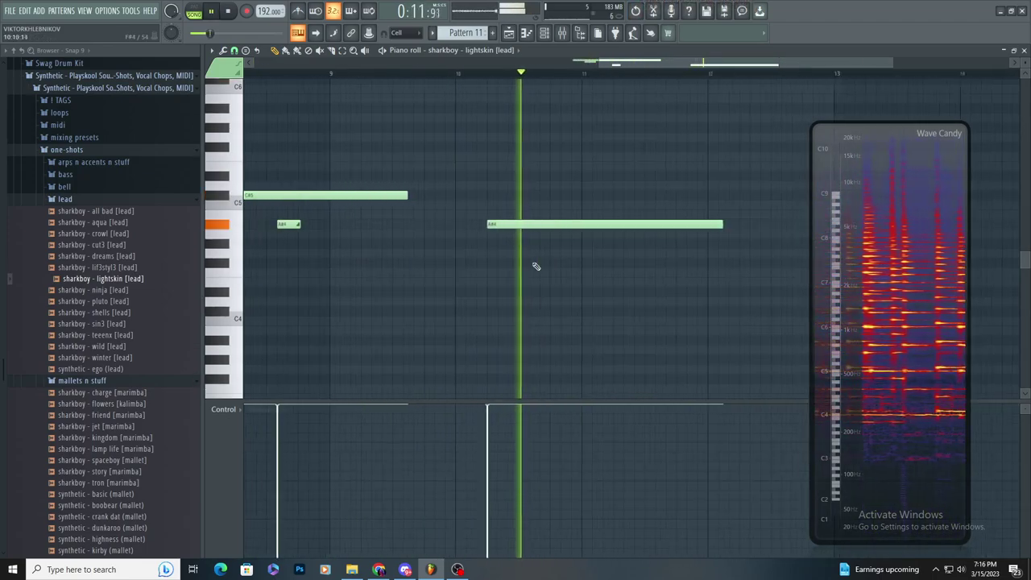
- Shorten the A#4 note in bar 10 to half a bar
scroll(490, 258, "up", 3)
scroll(661, 237, "down", 2)
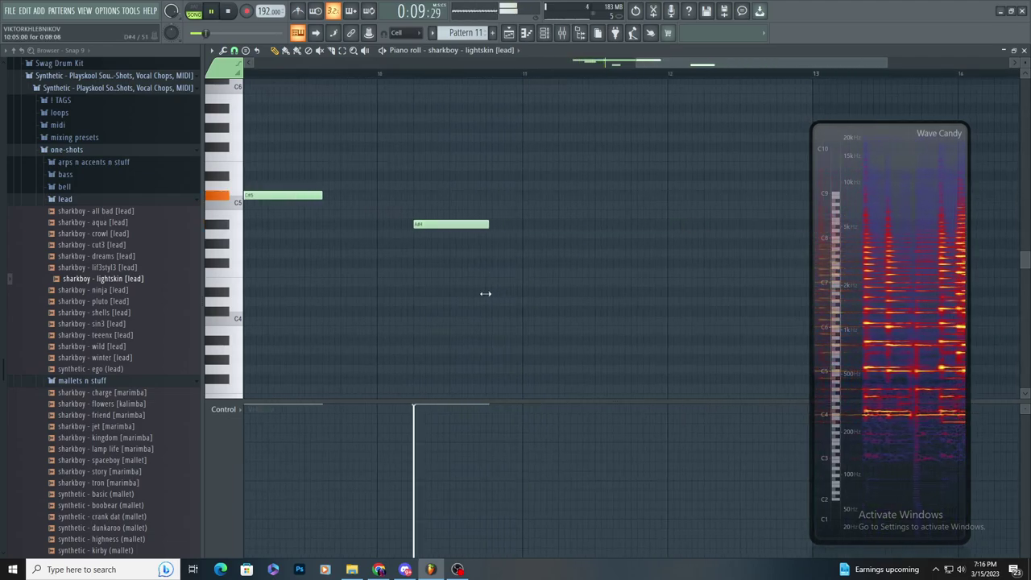
scroll(526, 302, "up", 2)
left_click(524, 302)
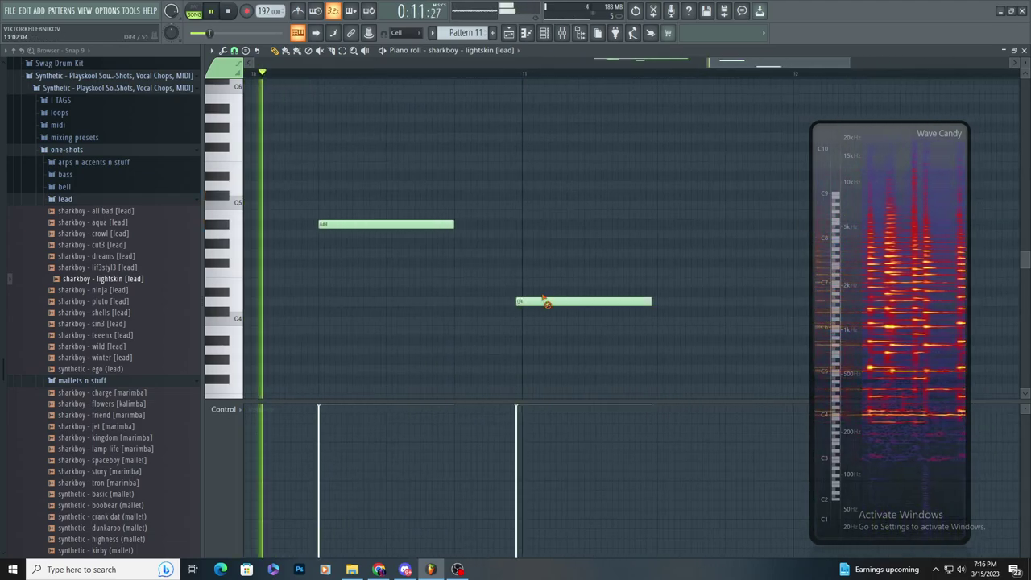
right_click(548, 302)
- Add three more half-bar A#4 notes at even spacing up to bar 13 and audition them
left_click(527, 225)
scroll(531, 228, "down", 2)
scroll(675, 240, "up", 4)
left_click_drag(675, 234, 675, 225)
scroll(354, 286, "down", 4)
scroll(609, 240, "up", 2)
scroll(609, 240, "up", 1)
left_click(569, 223)
key("space")
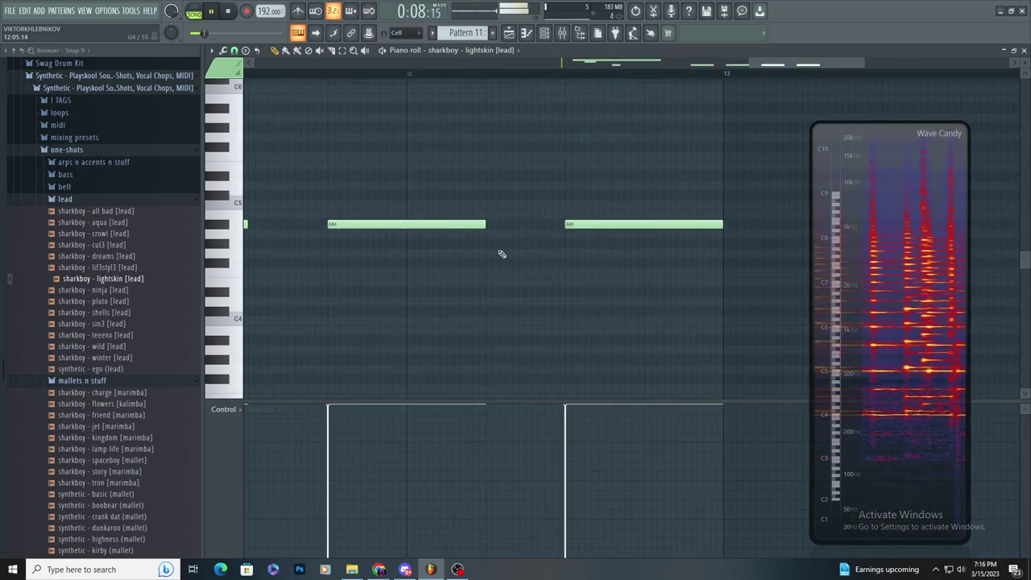
- Check the clips in the playlist, reopen Pattern 11 from Track 6, and move the Wave Candy window away from the notes
scroll(500, 270, "down", 5)
left_click(510, 34)
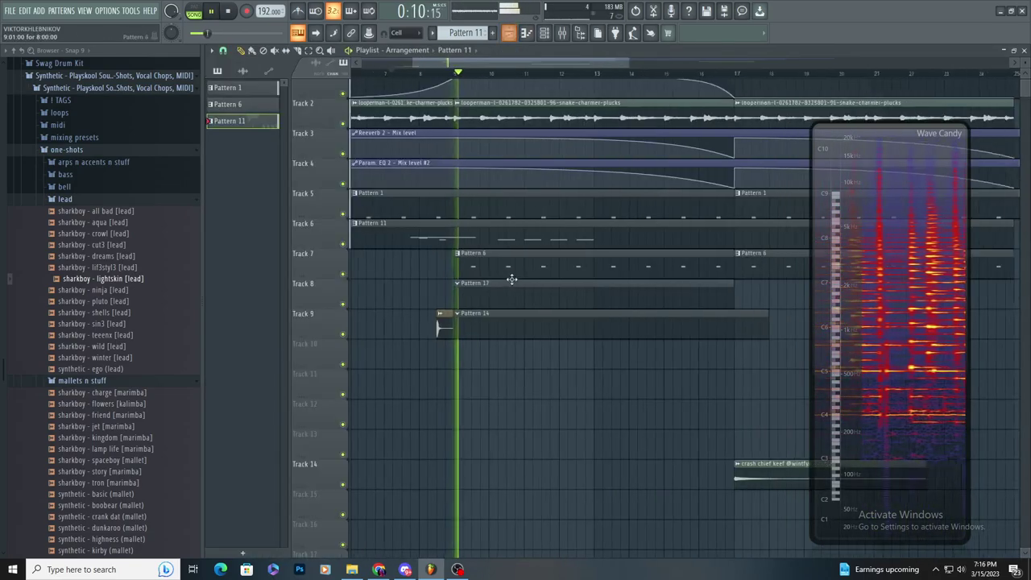
scroll(541, 264, "down", 2)
double_click(583, 242)
scroll(532, 315, "down", 2)
left_click_drag(823, 301, 967, 278)
scroll(794, 258, "up", 2)
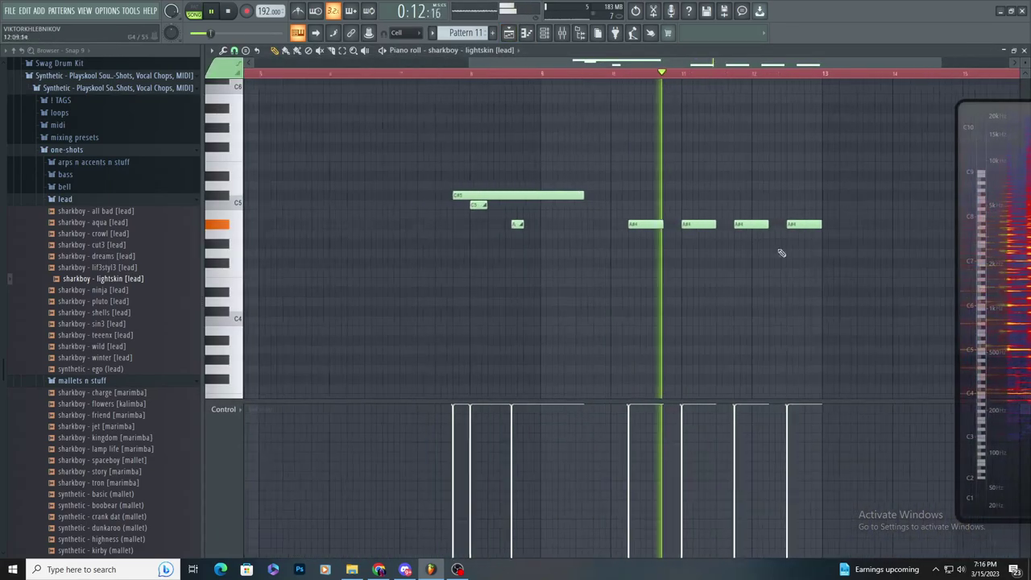
- Copy the long C#5 note with its C5 and A#4 slide notes and paste them in the piano roll
scroll(781, 253, "up", 1)
left_click(344, 53)
left_click_drag(382, 143, 512, 248)
key("ctrl+c")
scroll(887, 245, "up", 4)
key("ctrl+v")
scroll(610, 298, "down", 3)
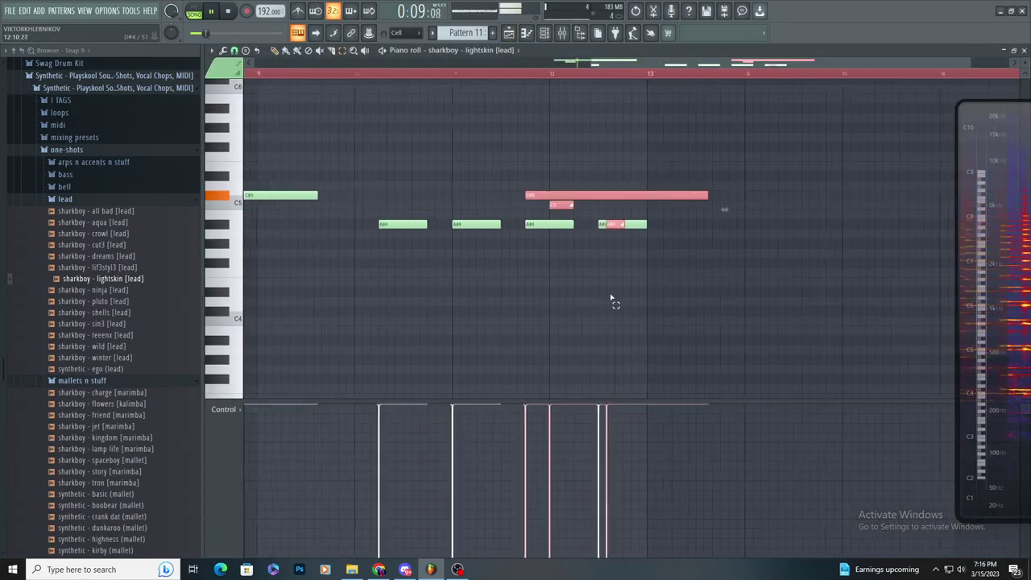
scroll(609, 299, "up", 2)
scroll(512, 295, "down", 2)
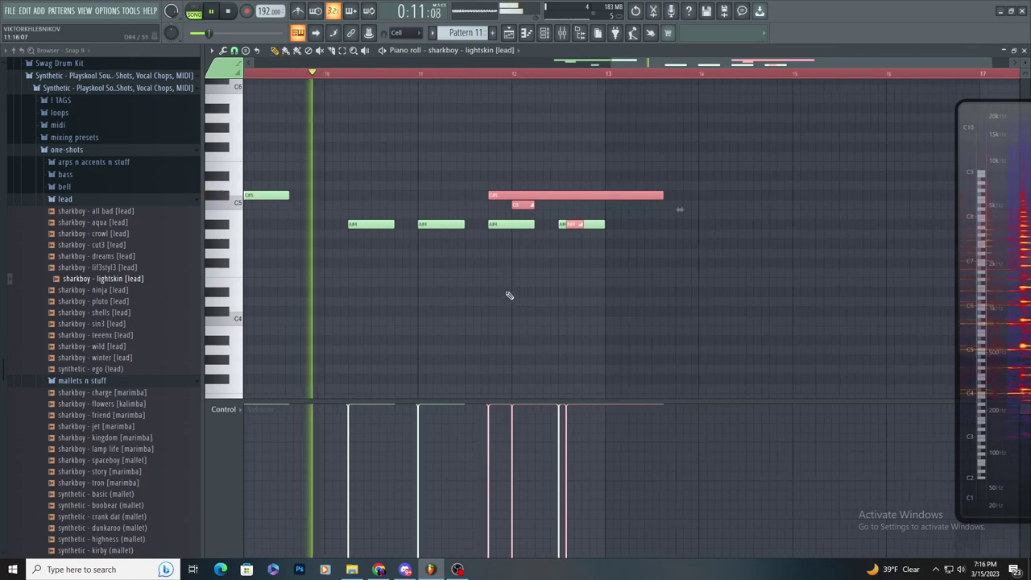
- Move the pasted C#5 phrase to start a quarter bar before bar 16 and deselect it
left_click_drag(528, 195, 862, 199)
scroll(548, 273, "down", 2)
scroll(660, 254, "up", 2)
scroll(626, 324, "down", 3)
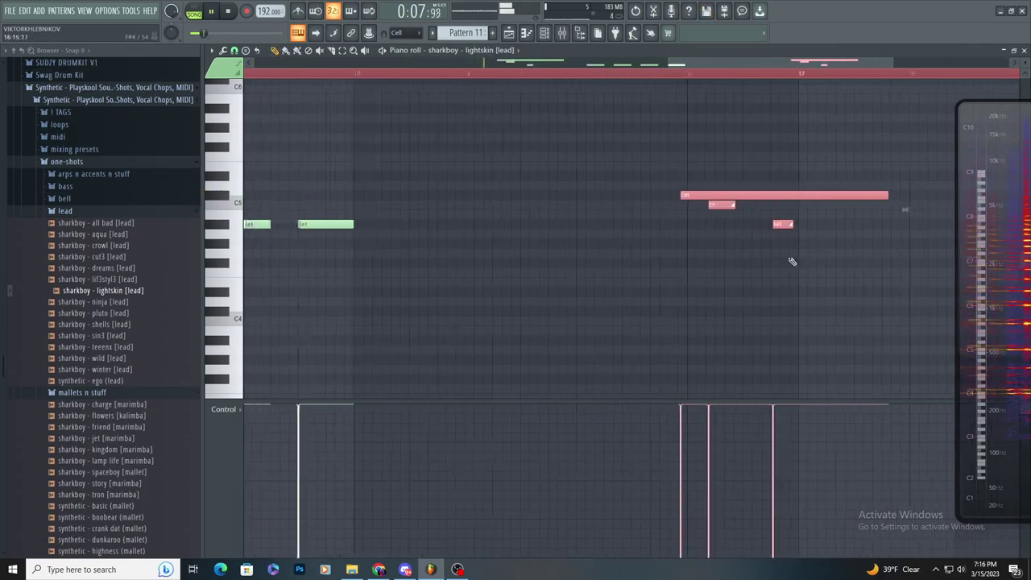
scroll(693, 194, "up", 1)
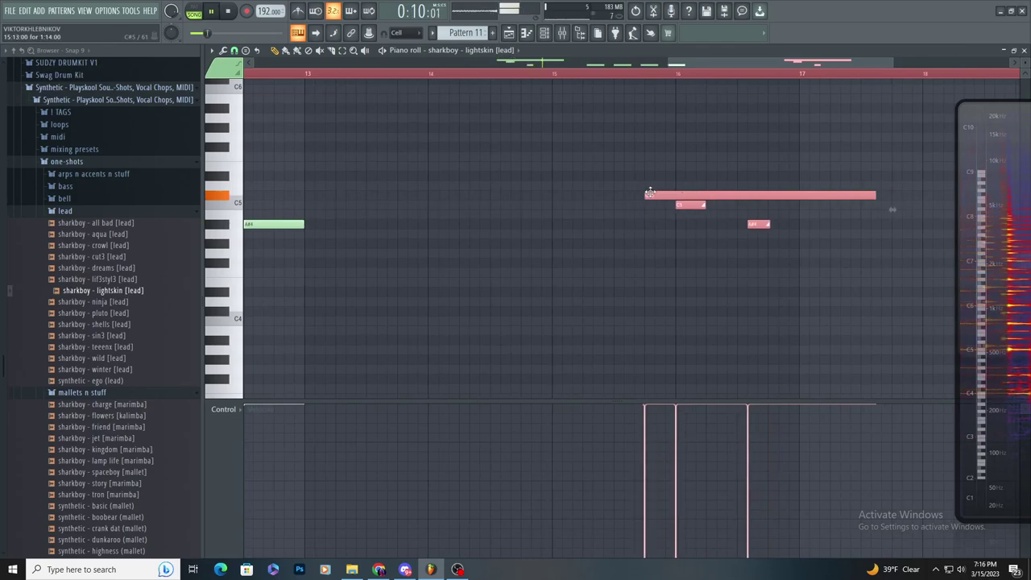
scroll(645, 197, "down", 3)
left_click(517, 282)
right_click(520, 282)
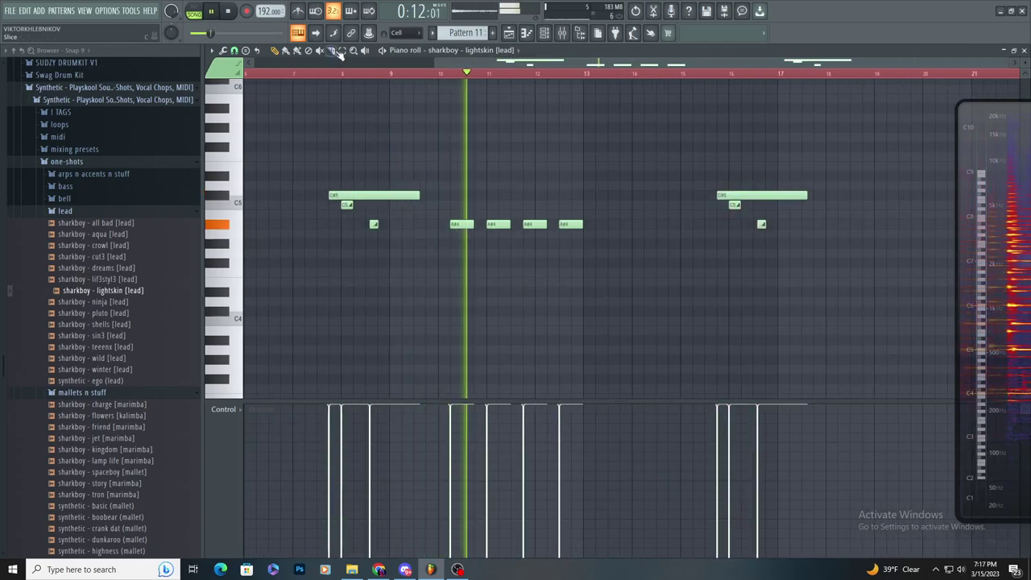
- Duplicate the four half-bar A#4 notes and shift the copies to start a quarter bar after bar 14
left_click_drag(530, 256, 600, 270)
scroll(835, 318, "up", 1)
scroll(502, 288, "up", 3)
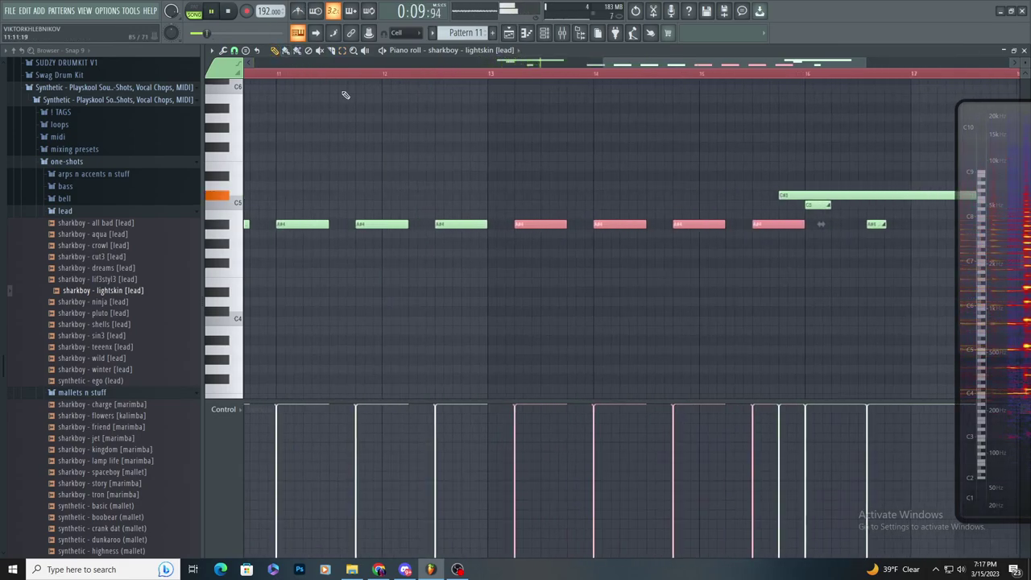
left_click_drag(853, 224, 881, 224)
left_click(800, 286, "ctrl")
- Add an A#4 note shortly after bar 13, move the following A#4 note back to bar 14, and audition the notes
scroll(670, 296, "up", 2)
scroll(502, 276, "up", 3)
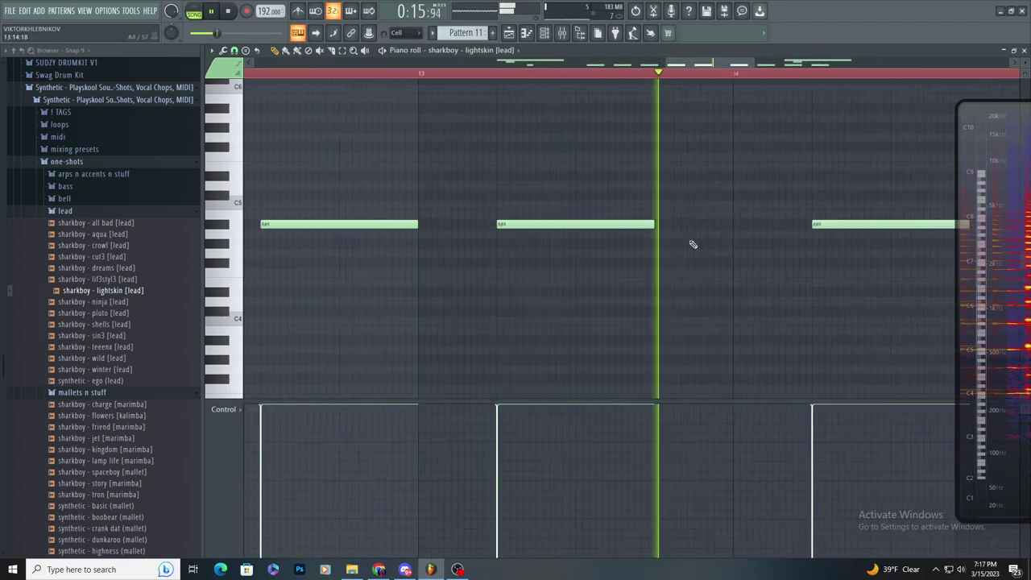
scroll(567, 347, "down", 2)
key("space")
key("space")
scroll(690, 285, "up", 2)
left_click_drag(639, 224, 557, 222)
scroll(543, 262, "down", 1)
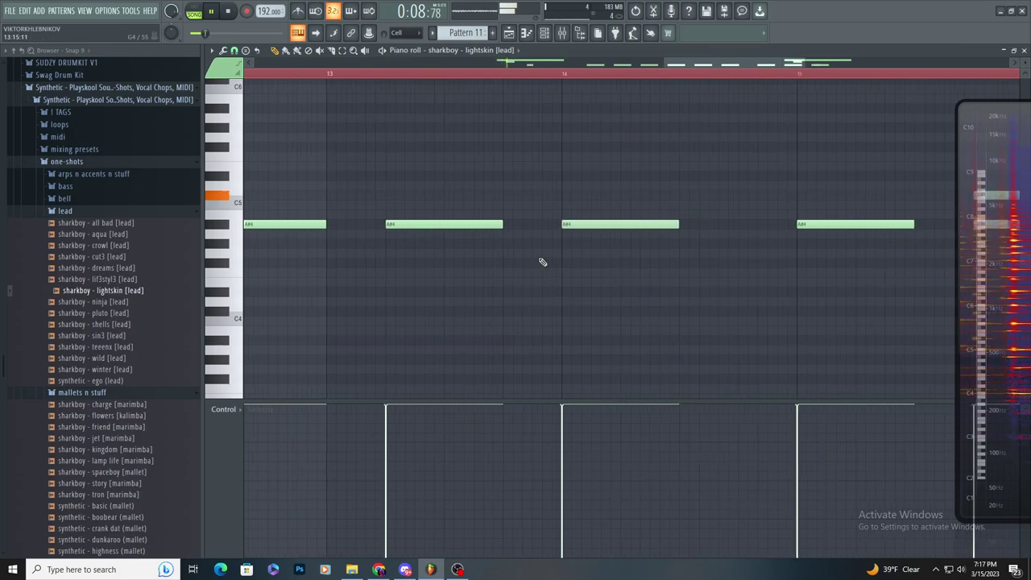
scroll(544, 261, "down", 2)
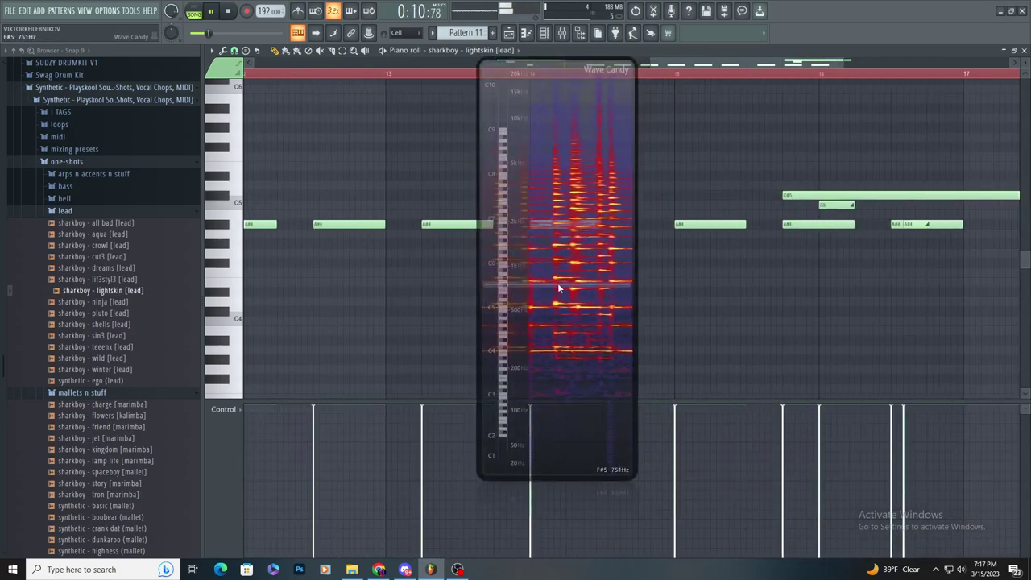
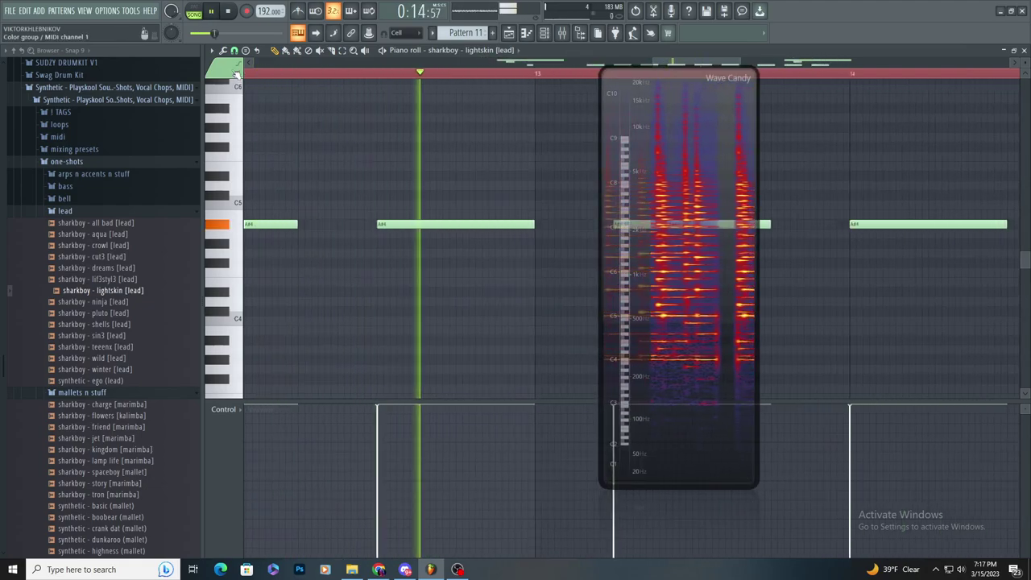
- Try lower slide notes beneath the A#4 note in the second half of bar 12 and audition them
left_click(427, 282)
left_click(433, 272)
left_click_drag(433, 273, 366, 272)
right_click(369, 272)
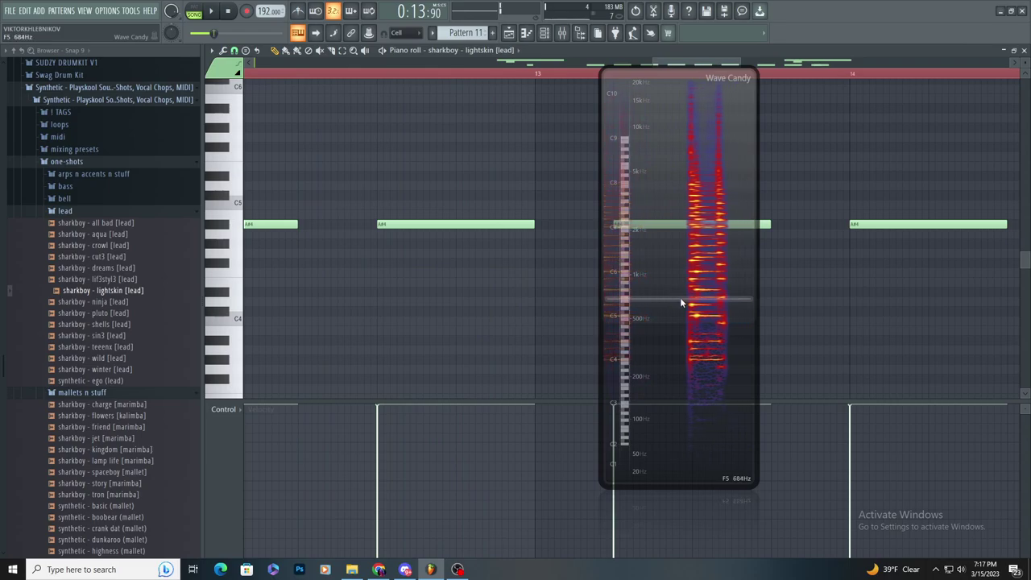
key("space")
key("space")
left_click_drag(373, 281, 417, 282)
right_click(418, 282)
key("space")
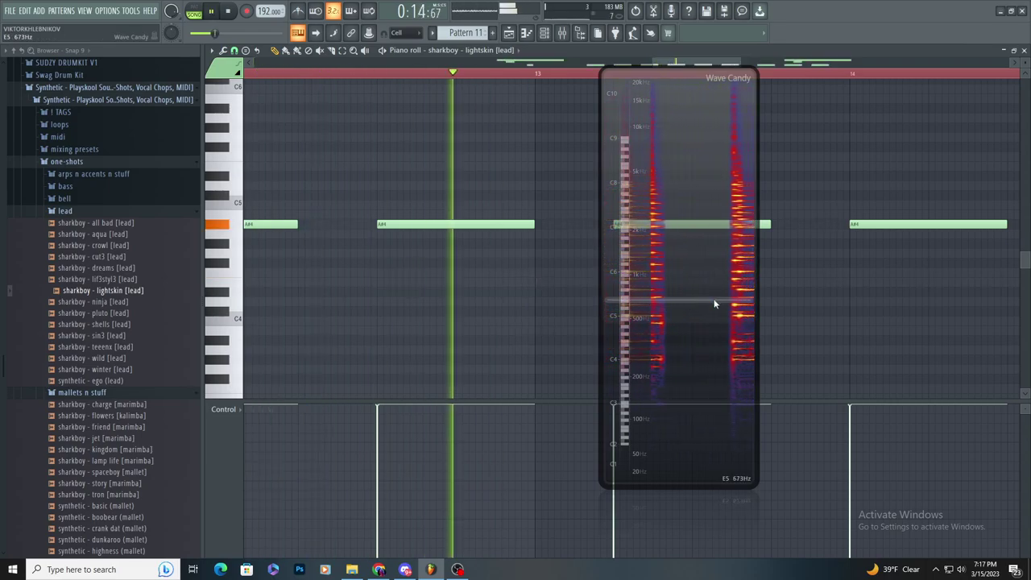
- Add a half-bar G4 slide note beneath the A#4 note in the second half of bar 12 and play it back
key("space")
left_click_drag(382, 183, 412, 252)
key("space")
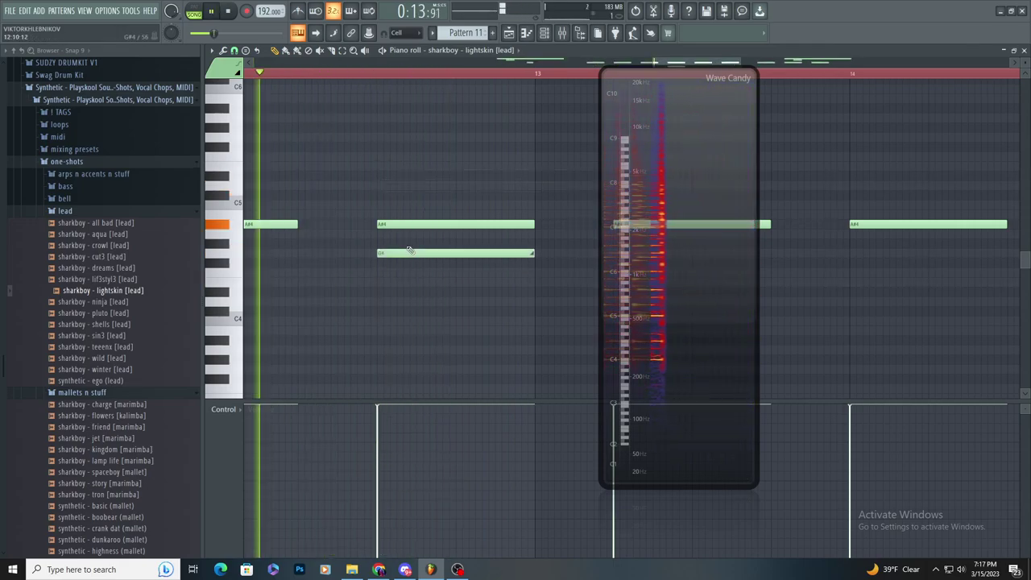
scroll(362, 303, "down", 2)
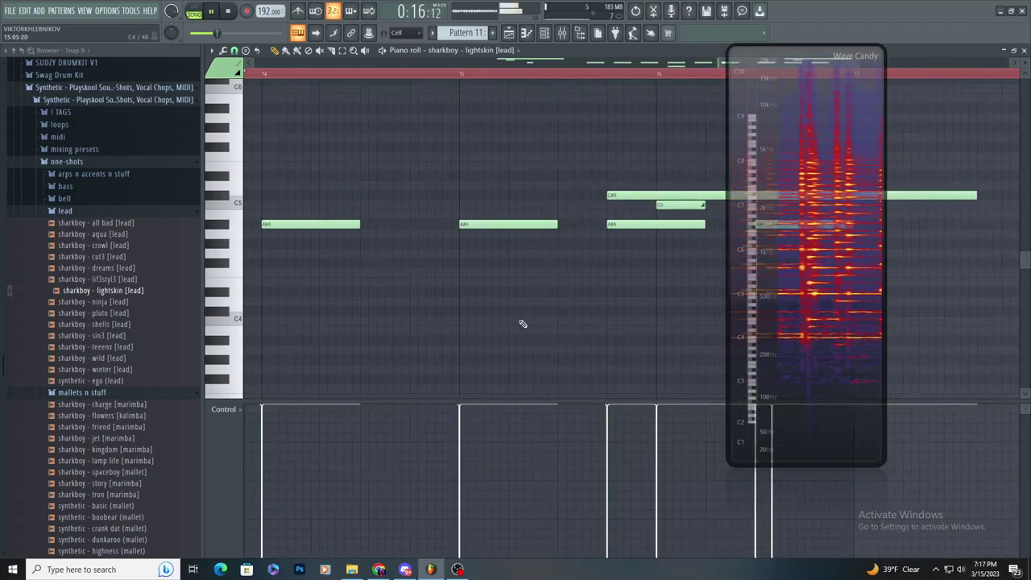
- Shorten the small A#4 note just before bar 15 and place a half-bar A#4 note at bar 15
scroll(440, 295, "up", 2)
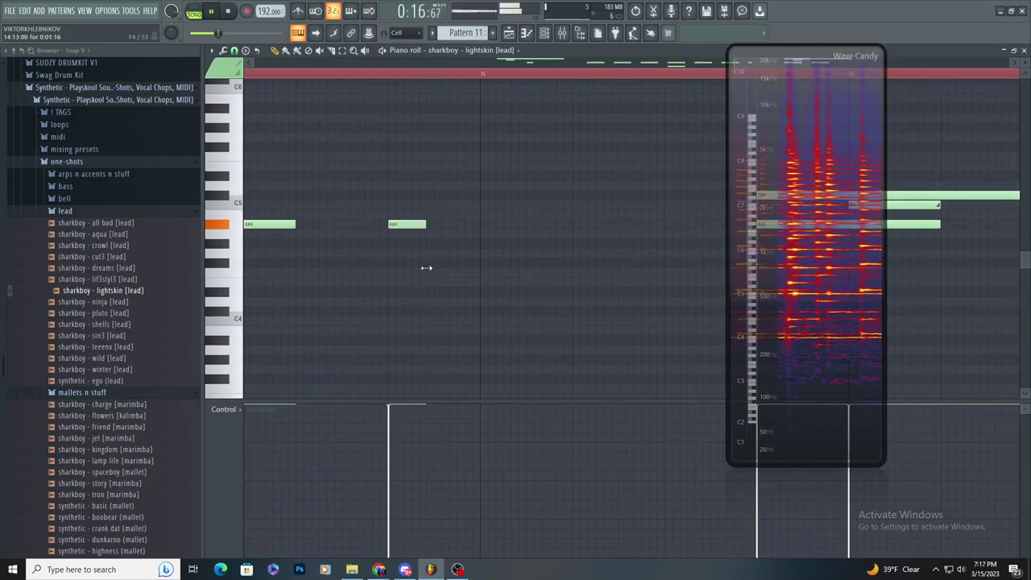
left_click_drag(426, 267, 411, 265)
left_click(485, 224)
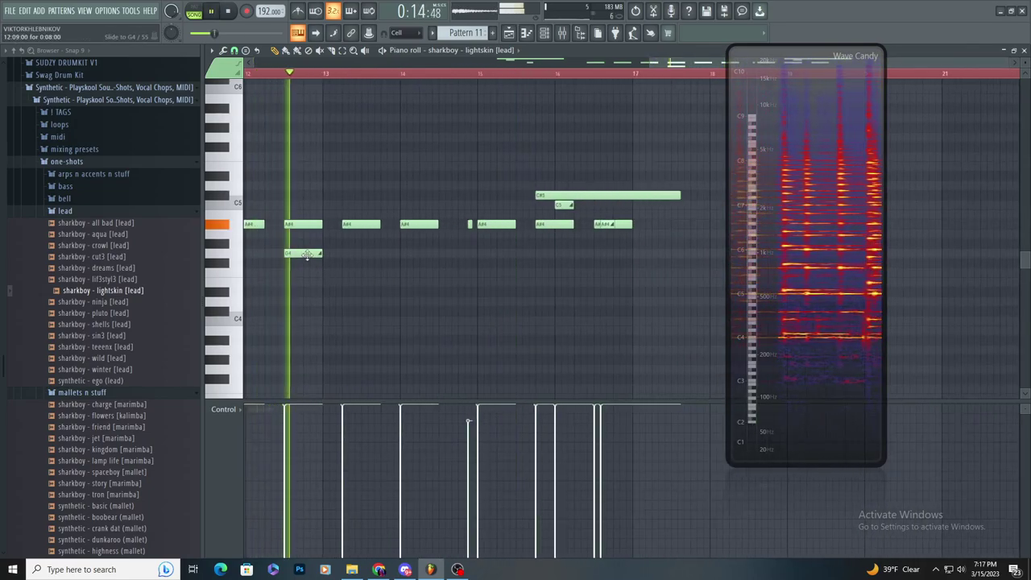
- Add a half-bar G4 slide note beneath the A#4 note at bar 15 and listen to the result
scroll(483, 270, "up", 2)
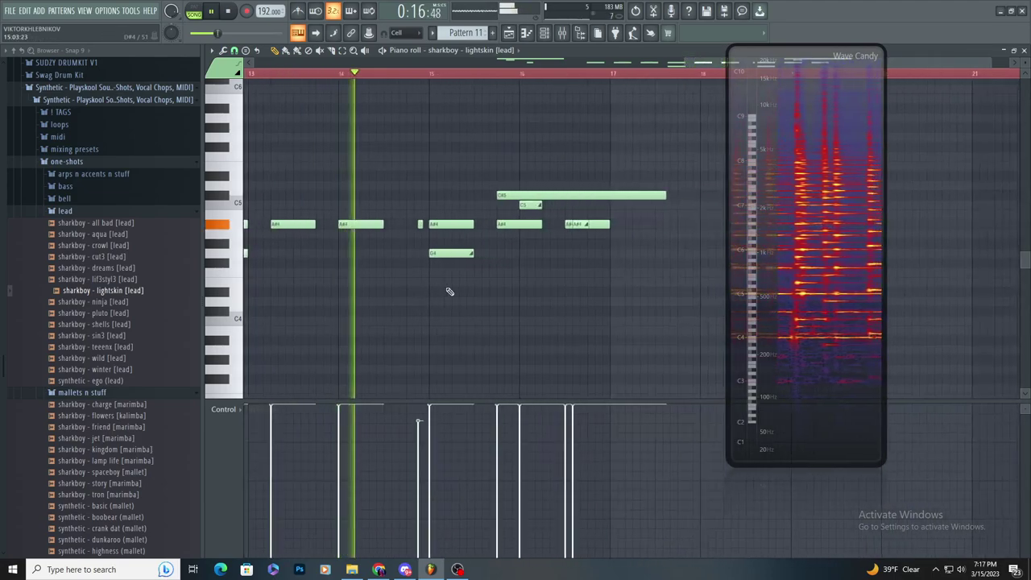
left_click(615, 321)
right_click(615, 319)
scroll(592, 318, "down", 2)
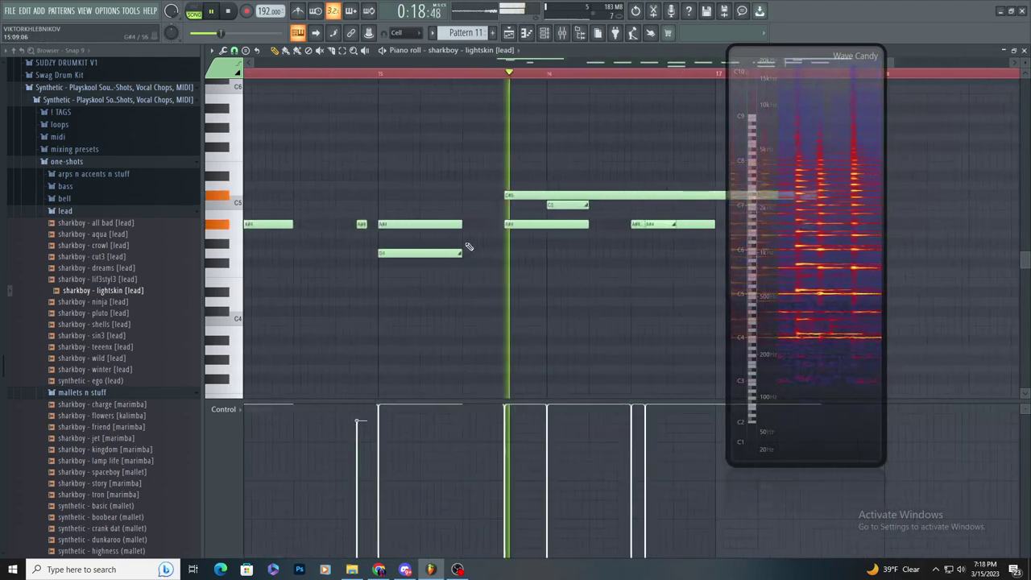
scroll(440, 234, "up", 1)
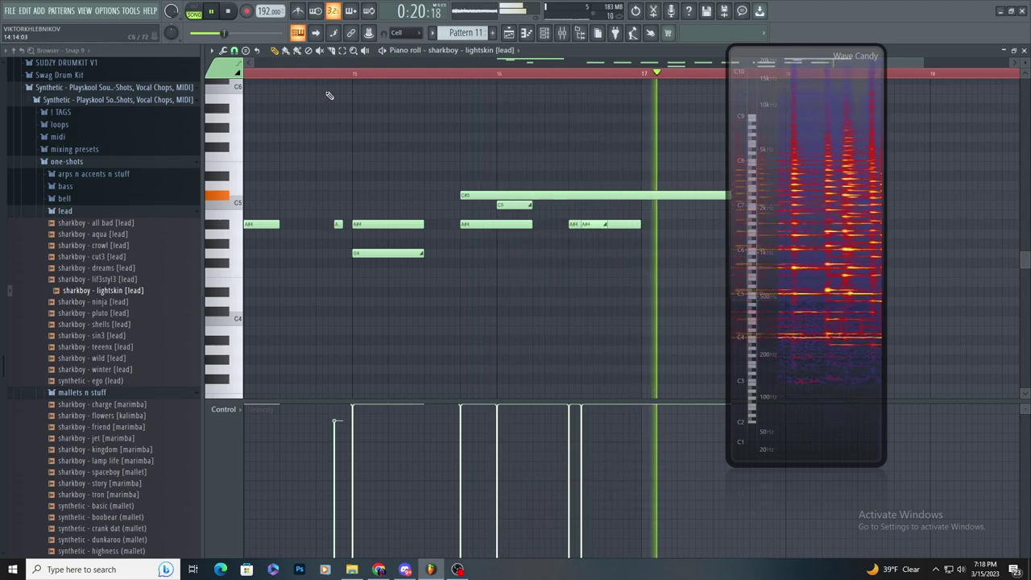
- Try removing the A#4 notes overlapping the second C#5 phrase and undo the deletions
scroll(483, 234, "up", 2)
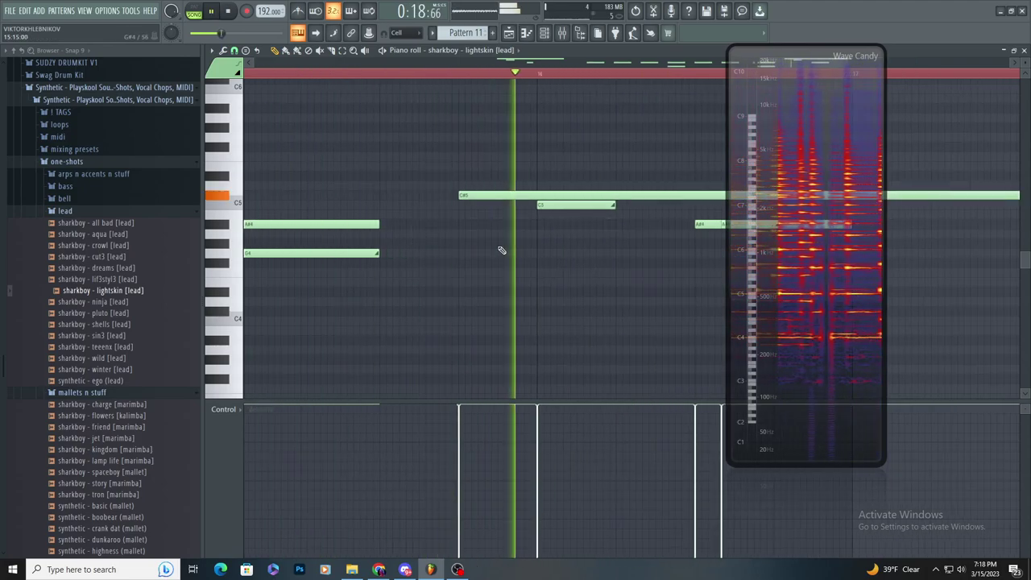
scroll(490, 234, "down", 2)
key("ctrl+z")
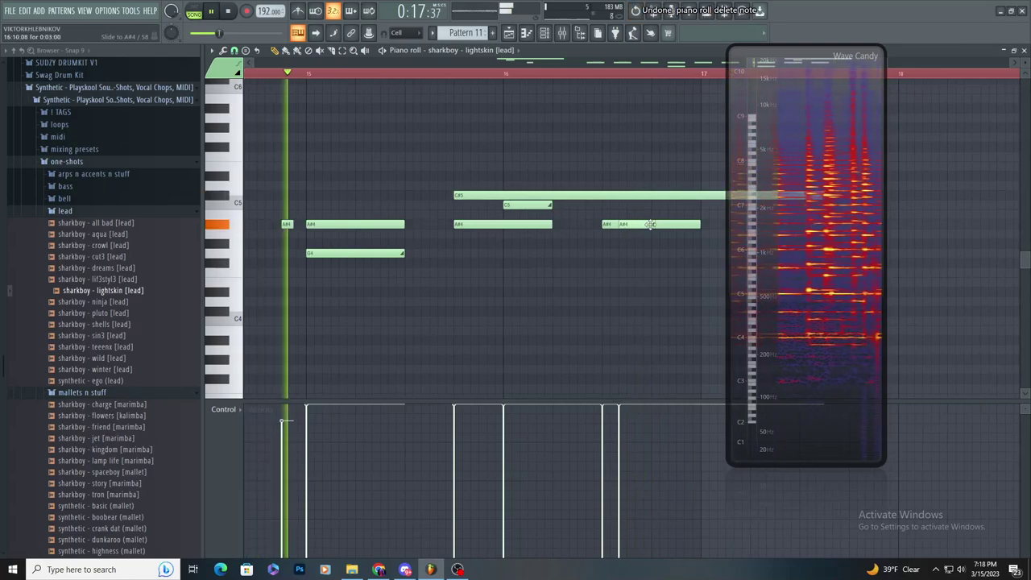
right_click(613, 224)
scroll(602, 225, "up", 1)
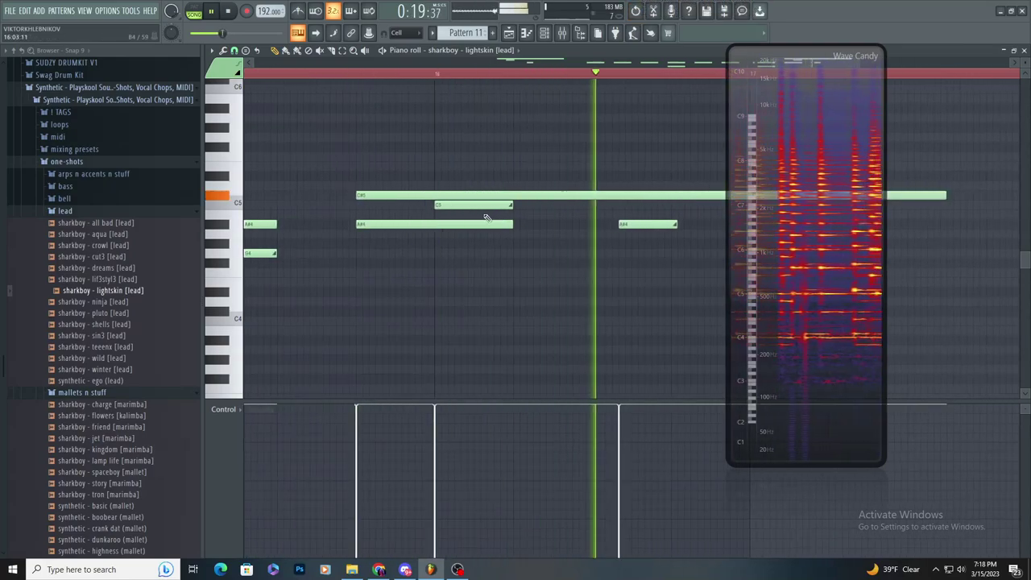
scroll(487, 219, "down", 2)
scroll(483, 224, "up", 2)
key("ctrl+z")
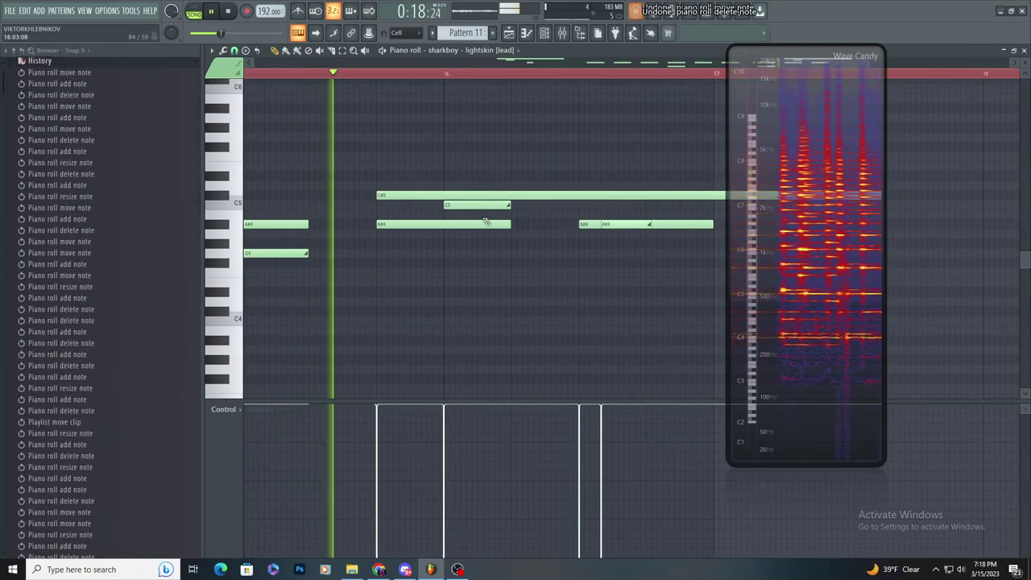
- Delete the two half-bar A#4 notes overlapping the second C#5 phrase in bars 15 and 16
key("space")
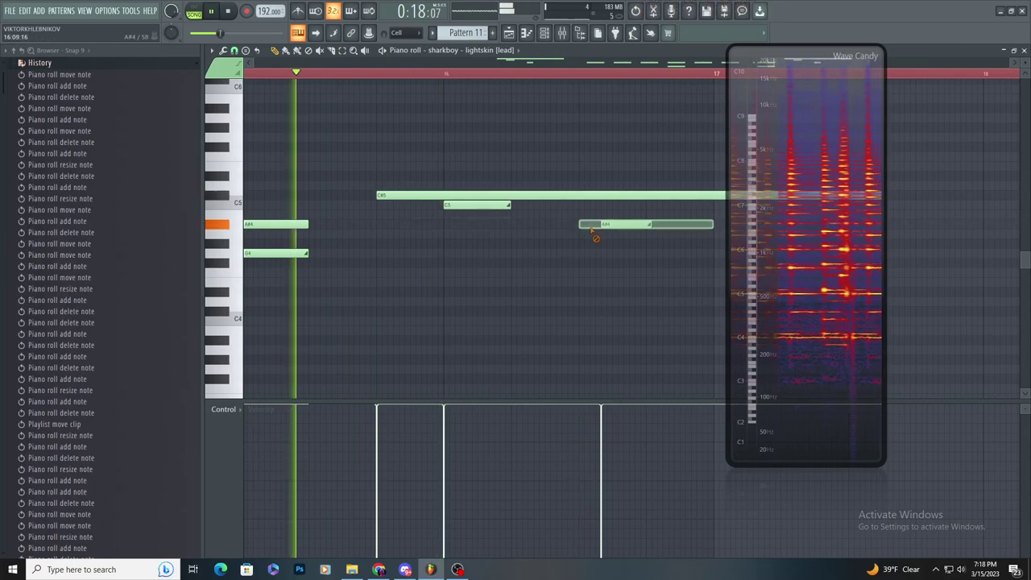
scroll(588, 231, "down", 3)
key("space")
scroll(757, 230, "down", 3)
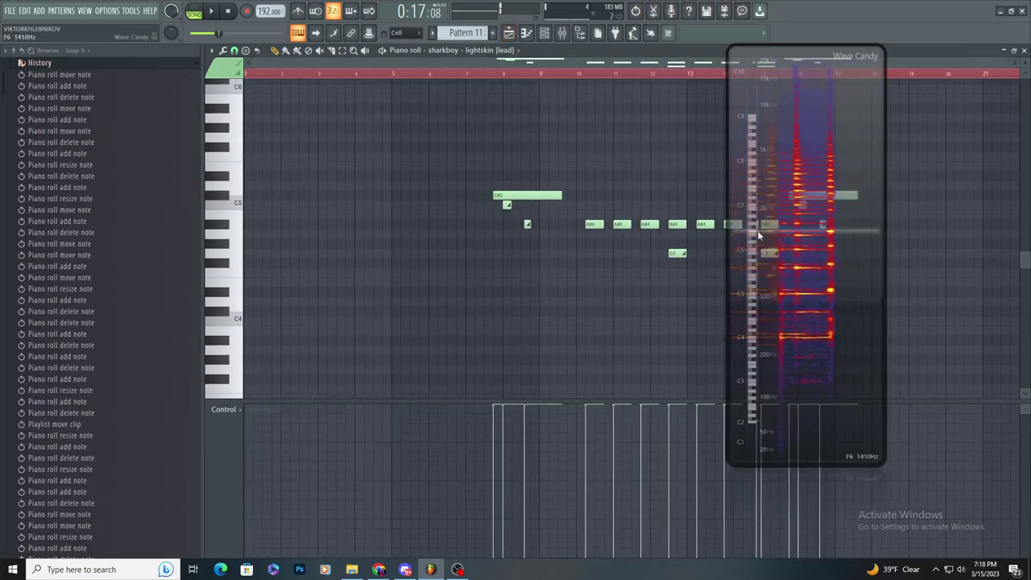
- Place a Pattern 13 clip on Track 10 at bar 9 of the playlist and extend it to bar 25
left_click(509, 34)
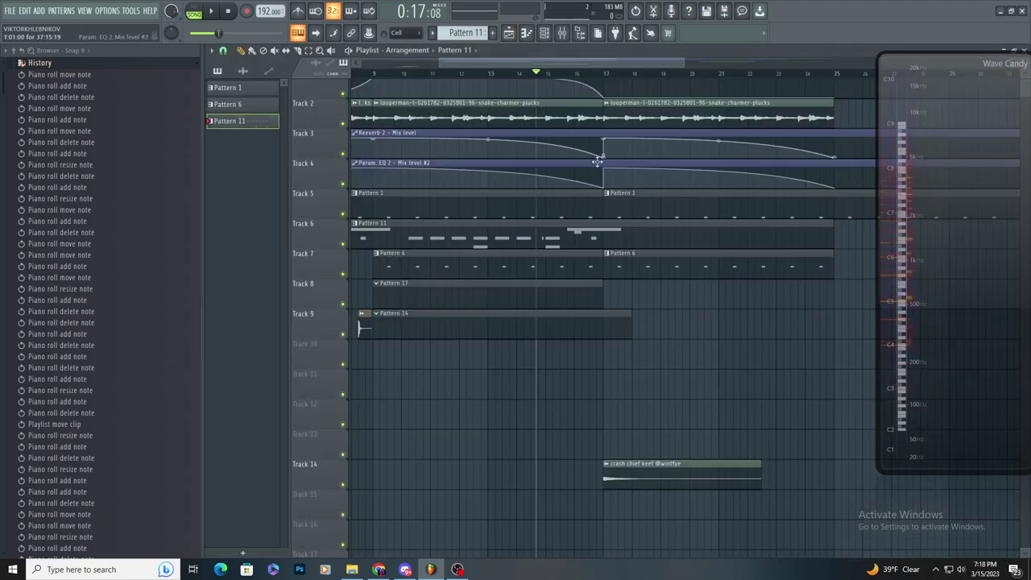
left_click(374, 360)
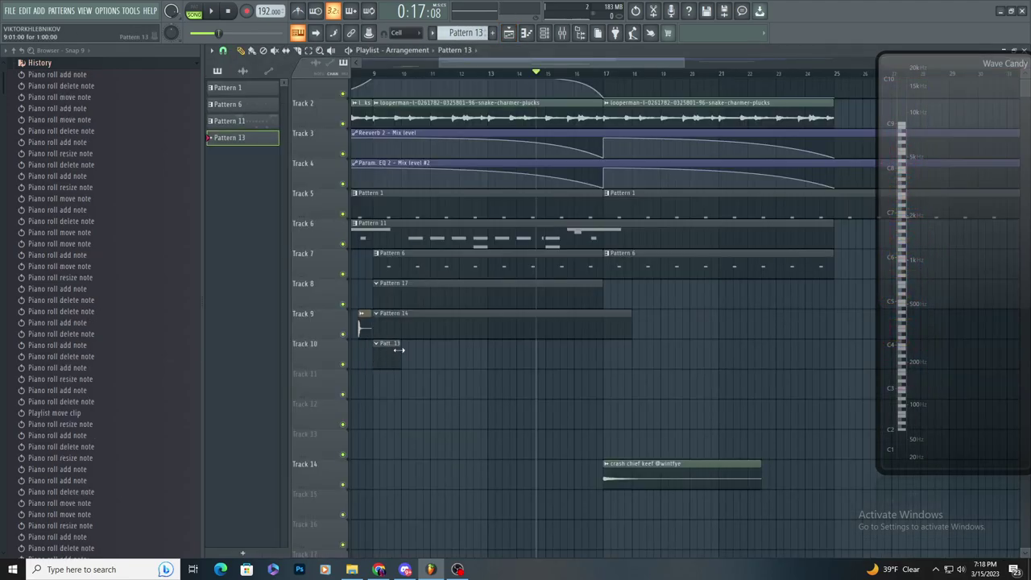
left_click_drag(399, 350, 832, 360)
- Clone the sharkboy lightskin lead channel in the channel rack
left_click(543, 33)
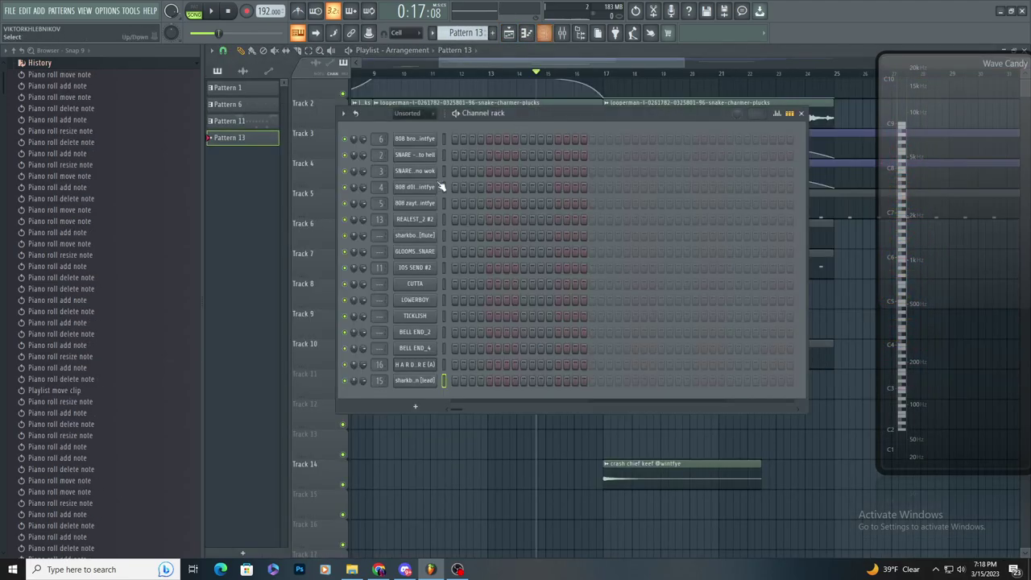
right_click(416, 385)
left_click(453, 482)
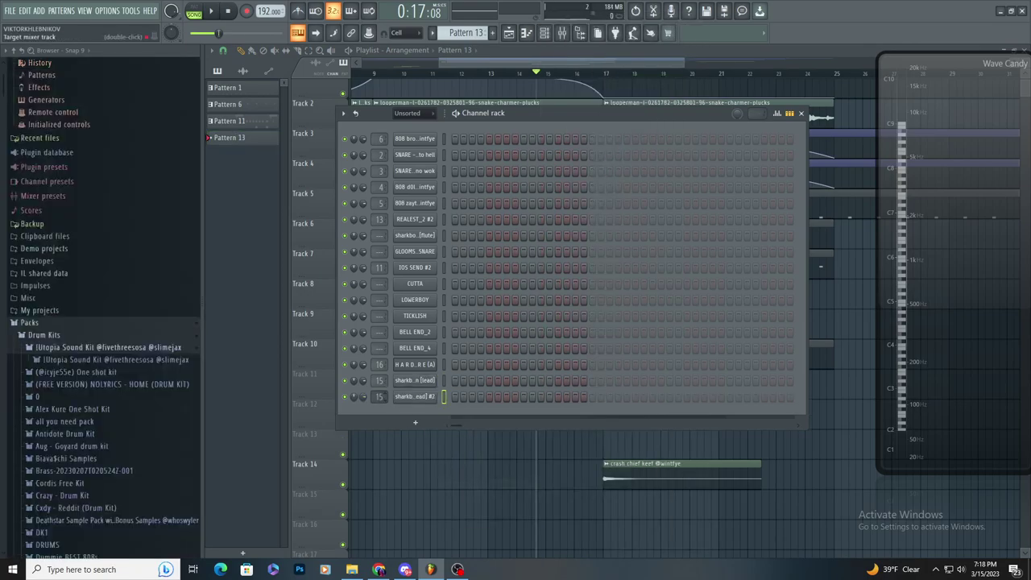
- Route the cloned sharkboy lightskin lead to mixer track 17 and shape its volume envelope with 0% decay time
left_click(412, 398)
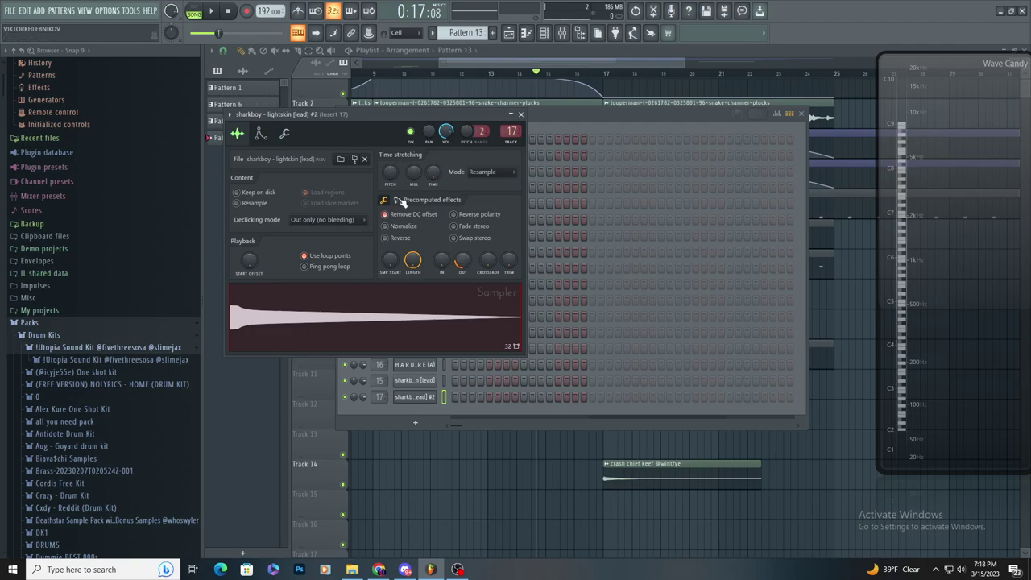
left_click(261, 134)
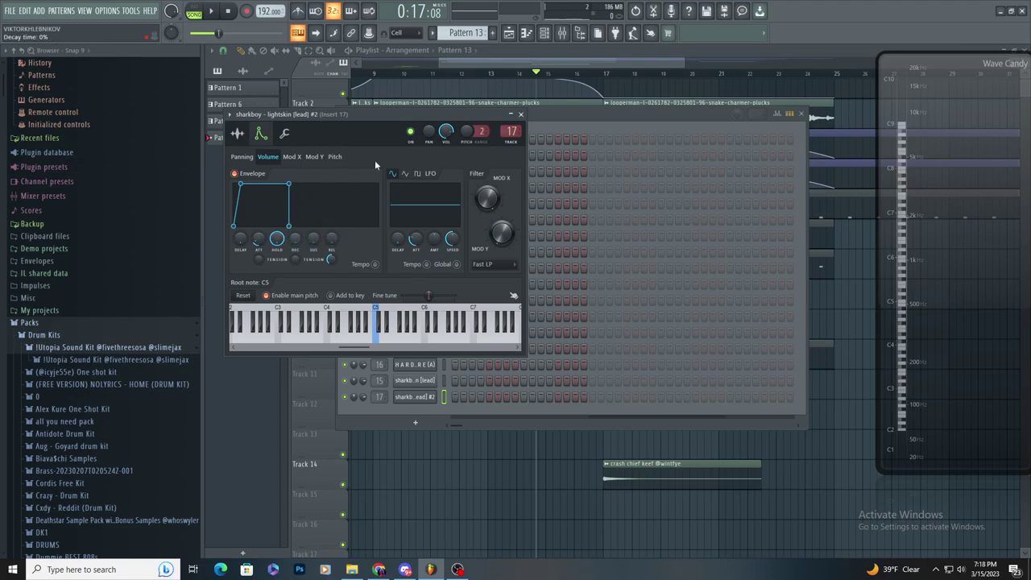
- Add Fruity Stereo Enhancer in slot 1 and Fruity Reeverb 2 in slot 2 of mixer insert 17
left_click(562, 34)
key("Escape")
left_click(918, 85)
mouse_move(924, 98)
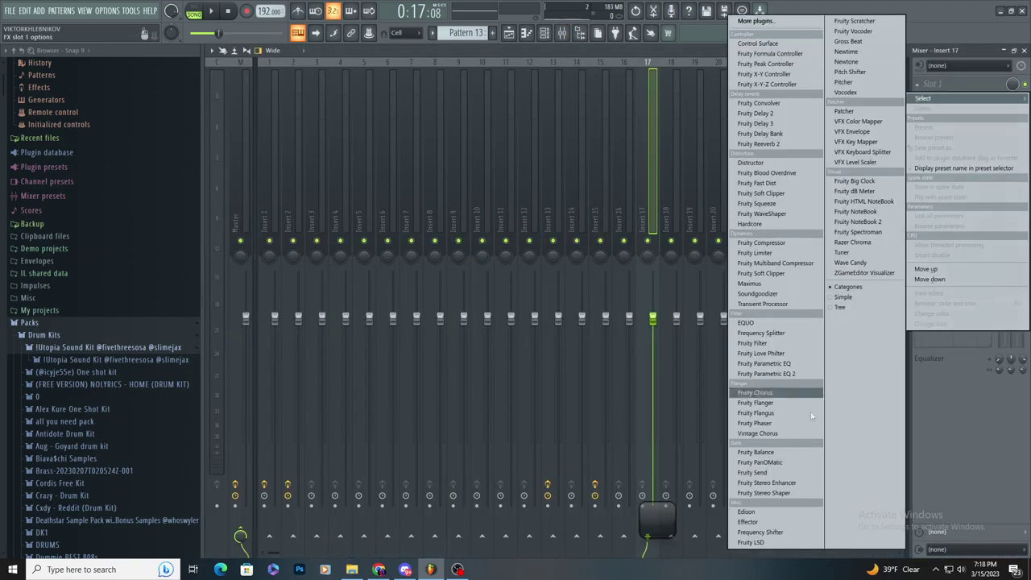
left_click(767, 482)
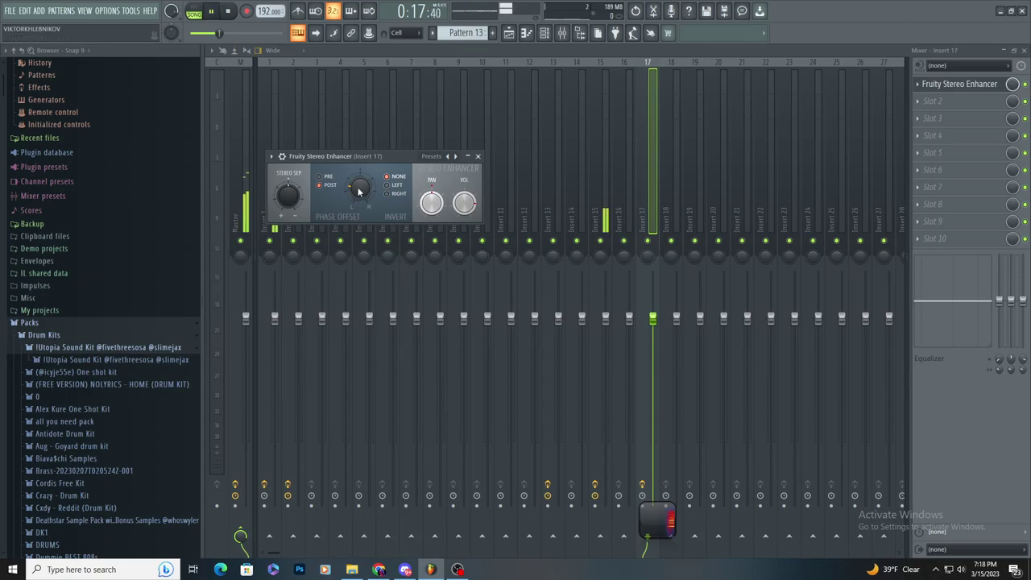
left_click(955, 102)
left_click(804, 144)
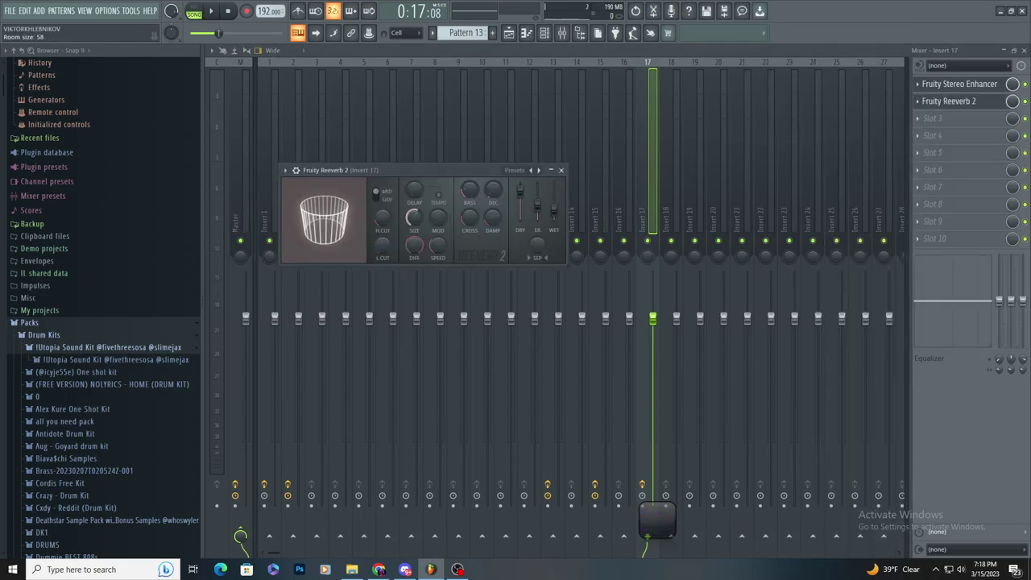
- Set the playlist playback position to bar 9 and play the arrangement with Pattern 13's cloned lead open in the piano roll
left_click(508, 33)
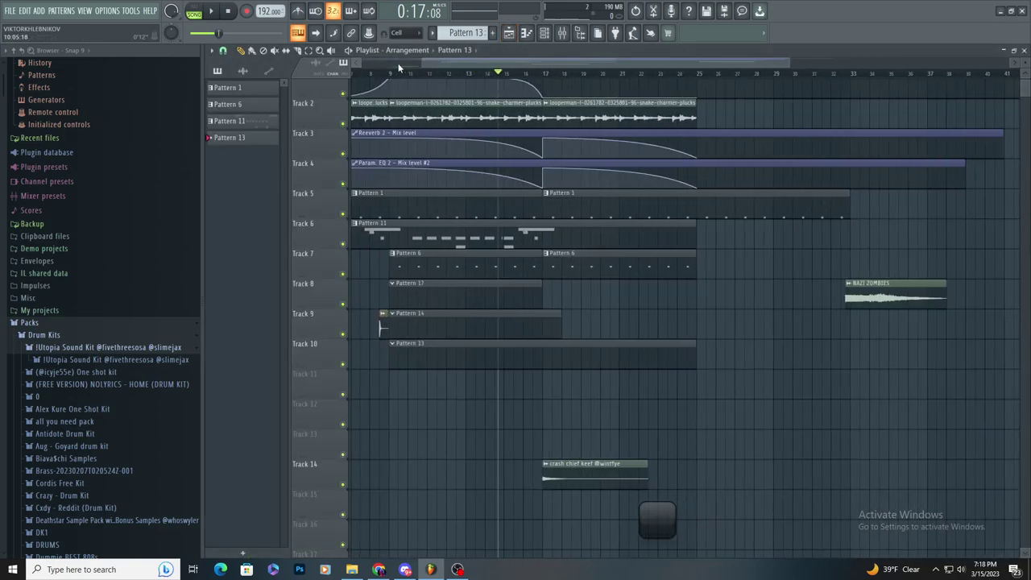
left_click_drag(481, 73, 497, 77)
scroll(605, 184, "down", 2)
scroll(462, 302, "up", 3)
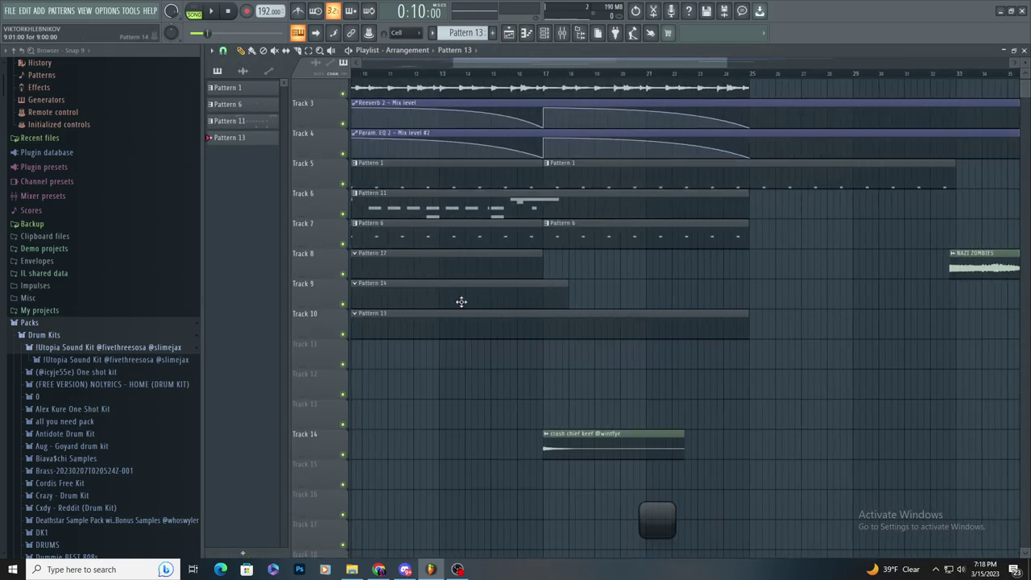
left_click(545, 38)
key("space")
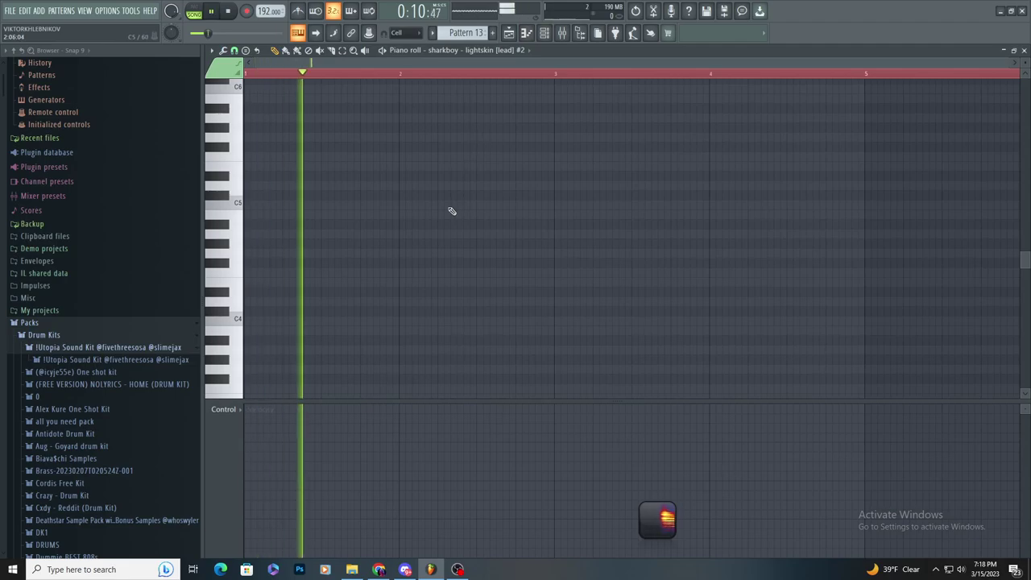
left_click(483, 50)
left_click(515, 359)
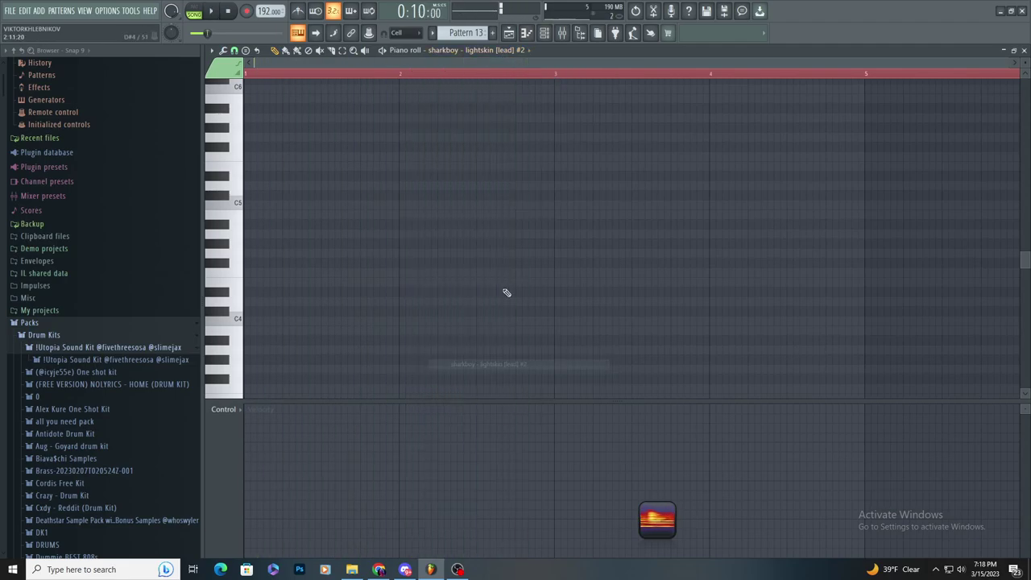
left_click(480, 254)
left_click_drag(436, 198, 460, 207)
right_click(462, 206)
key("space")
key("space")
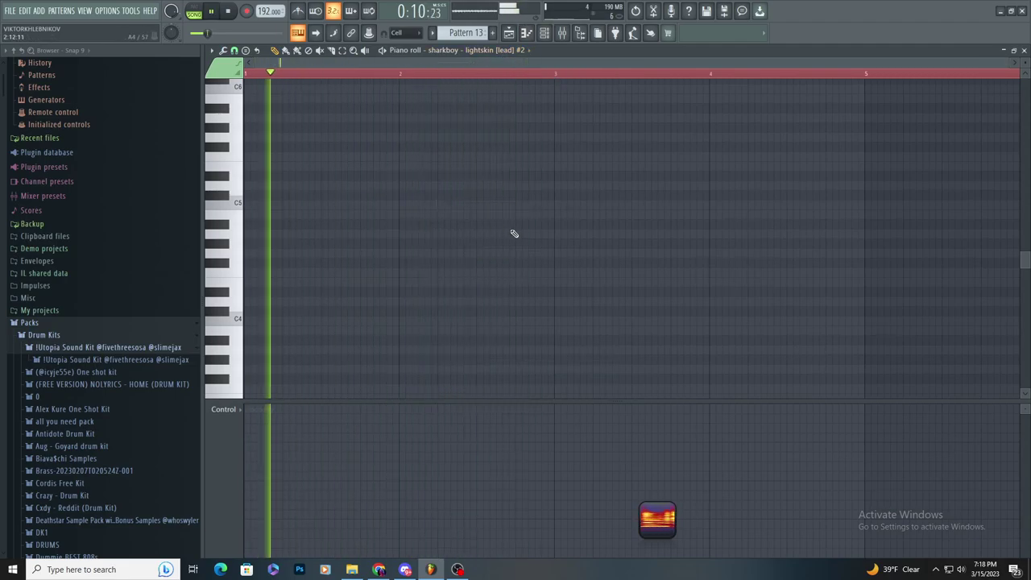
key("space")
- Open Pattern 11's lead notes and copy the A#4 and G4 notes between bars 10 and 15
key("F5")
double_click(493, 207)
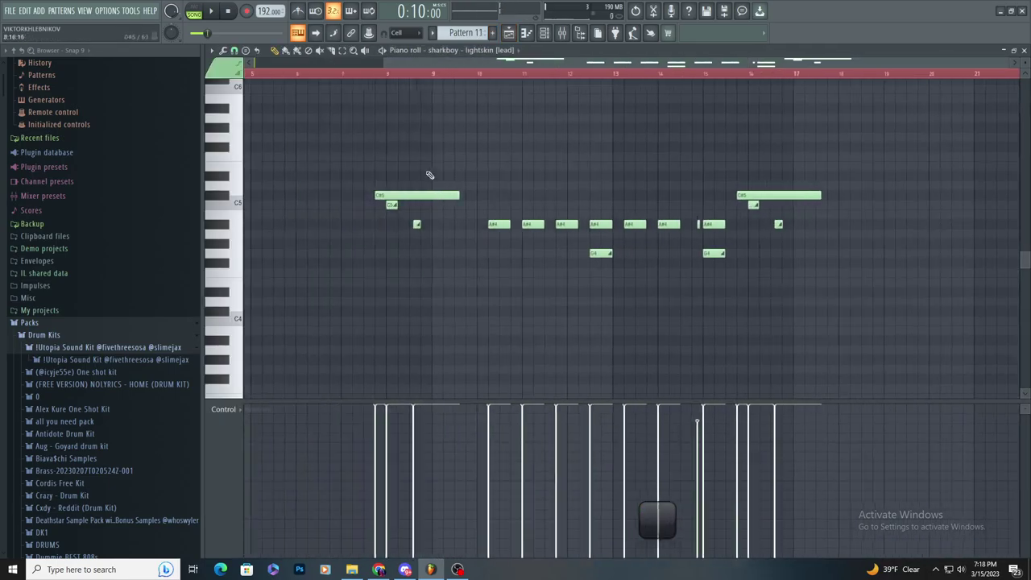
left_click_drag(502, 214, 706, 277)
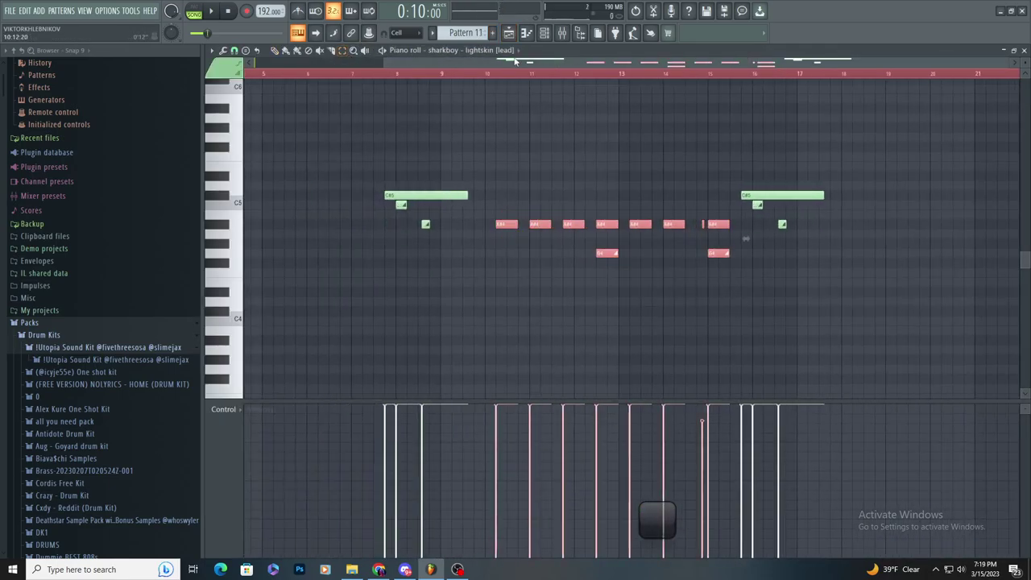
- Paste the copied notes into Pattern 13's lead piano roll and shift them one bar later
key("F5")
left_click(554, 34)
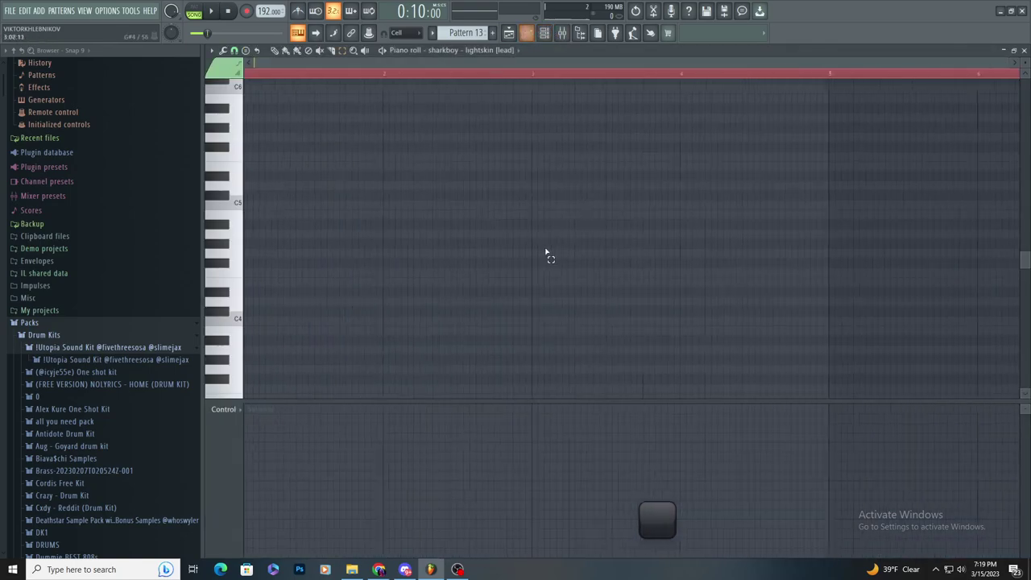
scroll(385, 256, "down", 3)
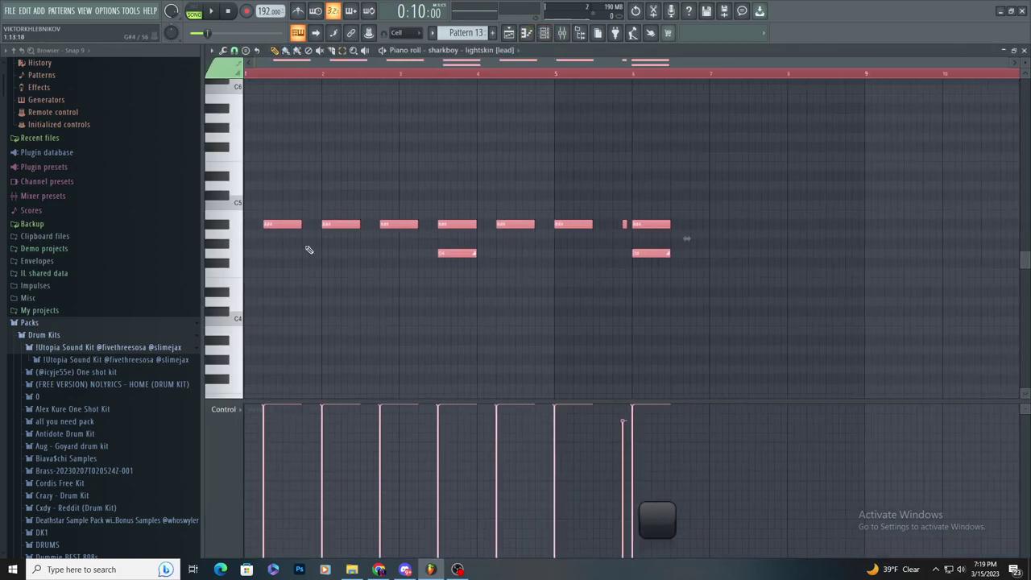
left_click_drag(288, 226, 345, 223)
- Play back the arrangement to check the timing of the pasted lead notes in Pattern 13
key("space")
key("space")
key("space")
scroll(361, 218, "up", 3)
scroll(361, 217, "up", 1)
left_click(532, 292, "ctrl")
scroll(545, 313, "down", 4)
key("space")
- Set the Fruity Stereo Enhancer on mixer insert 17 to invert the left channel
left_click(564, 35)
left_click(563, 34)
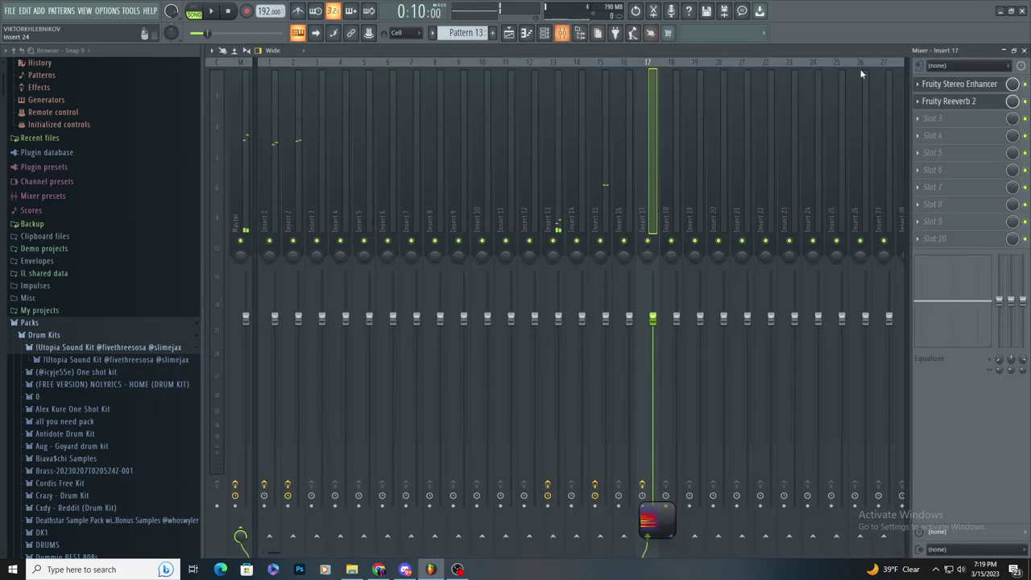
left_click(937, 124)
left_click(942, 100)
left_click(945, 86)
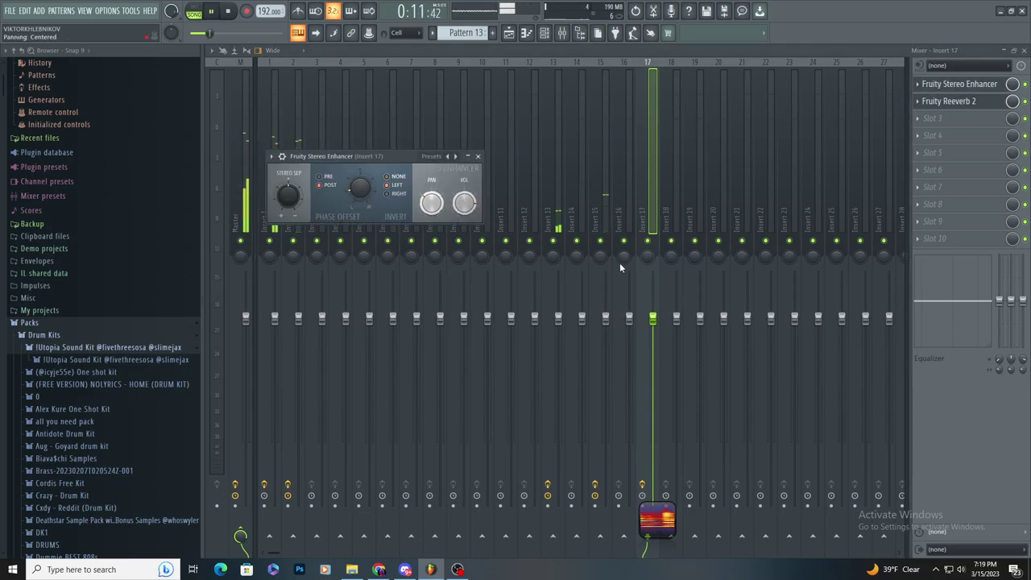
- Cut all Pattern 13 notes from the original sharkboy lightskin lead and paste them into its clone, lead #2
left_click(561, 33)
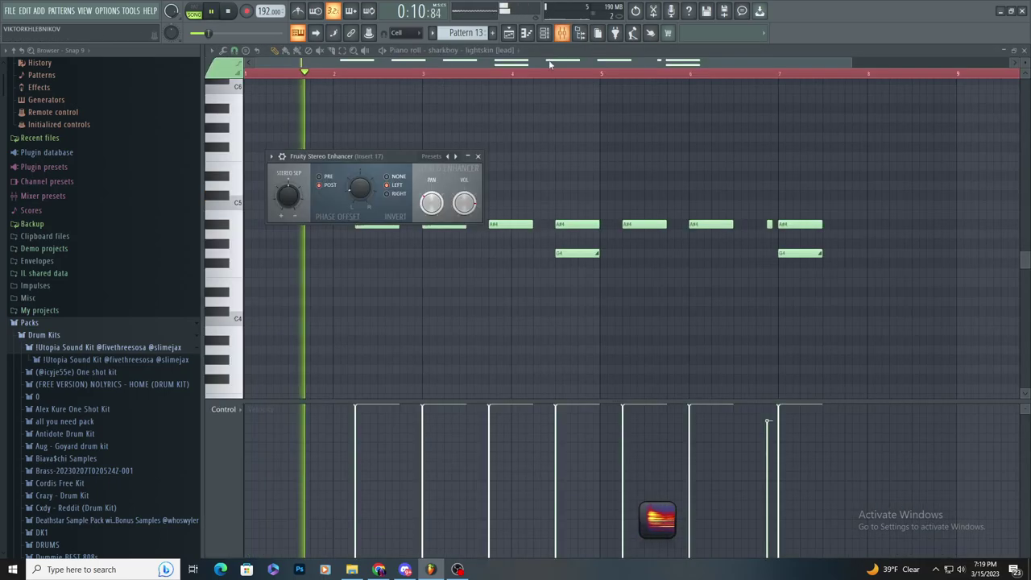
left_click(545, 36)
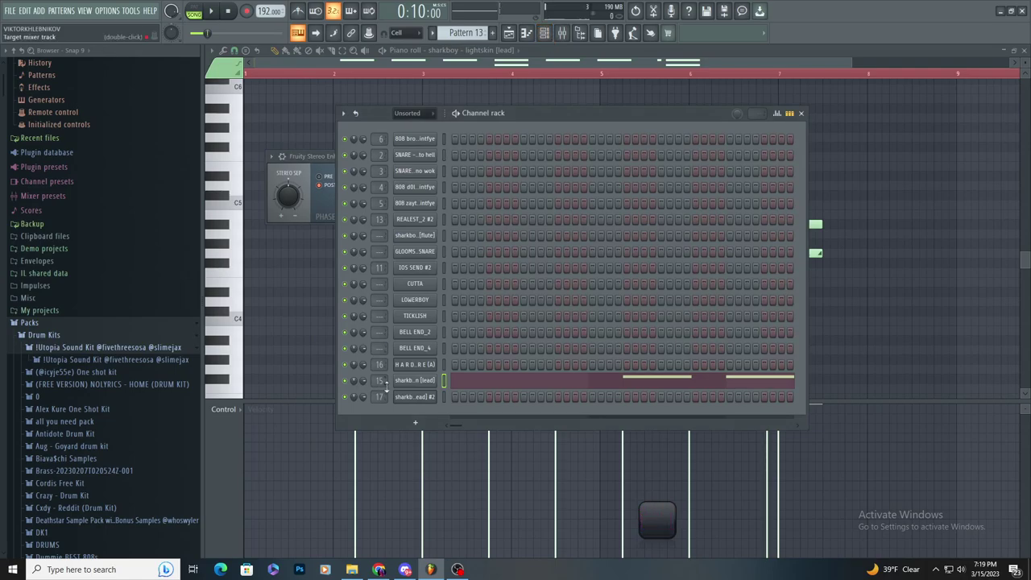
left_click(315, 126)
left_click_drag(334, 104, 833, 380)
left_click(511, 52)
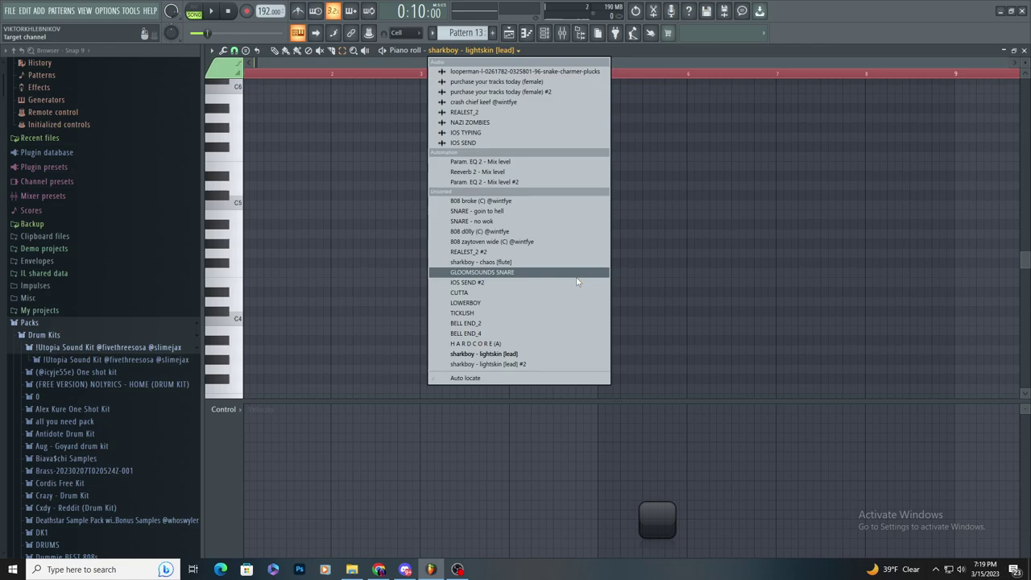
left_click(562, 368)
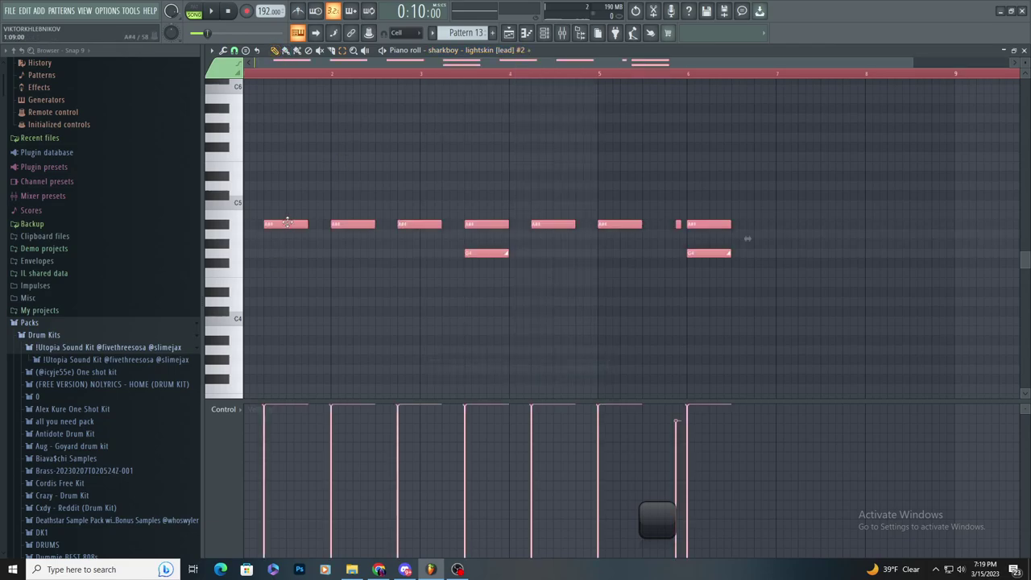
- Shift the cloned lead's pasted notes one bar later while playing the arrangement
key("space")
left_click_drag(287, 223, 376, 226)
scroll(372, 264, "up", 2)
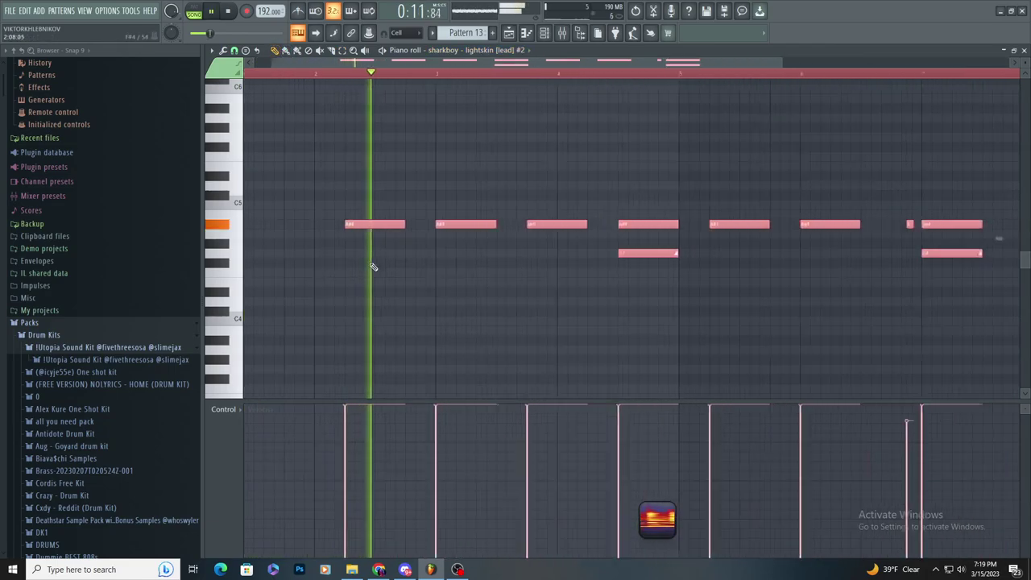
- Pan the Fruity Stereo Enhancer on mixer insert 17 to 23% right
left_click(562, 32)
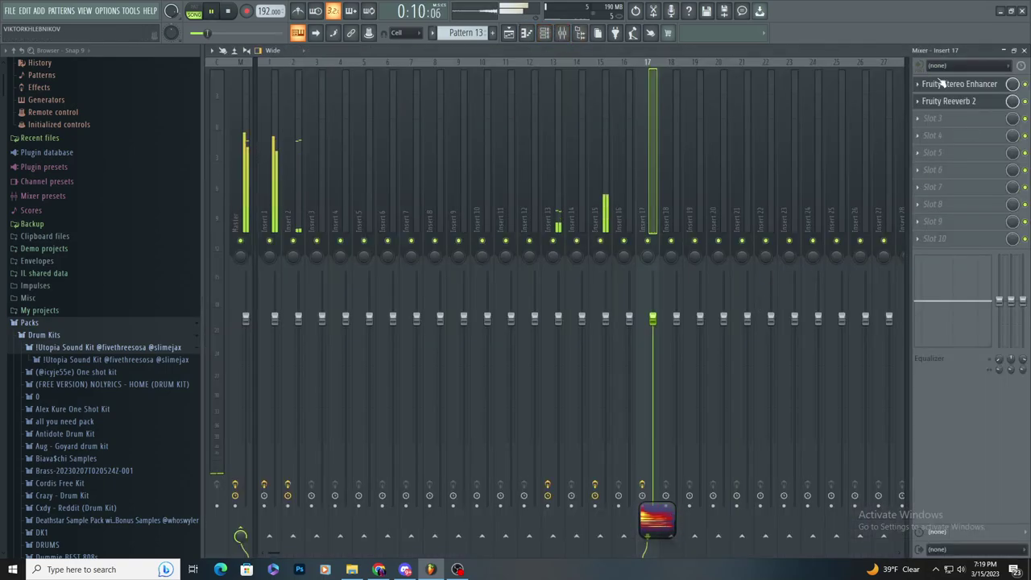
left_click(941, 83)
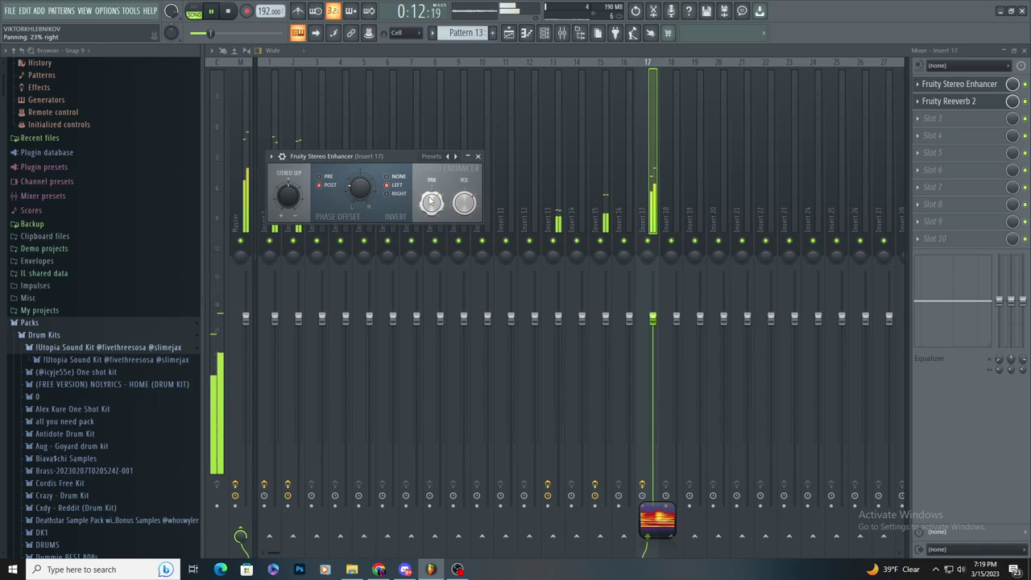
- Move Pattern 13's cloned lead phrase to start late in bar 9 and paste a copy of it in bar 1
left_click(508, 33)
scroll(474, 320, "down", 2)
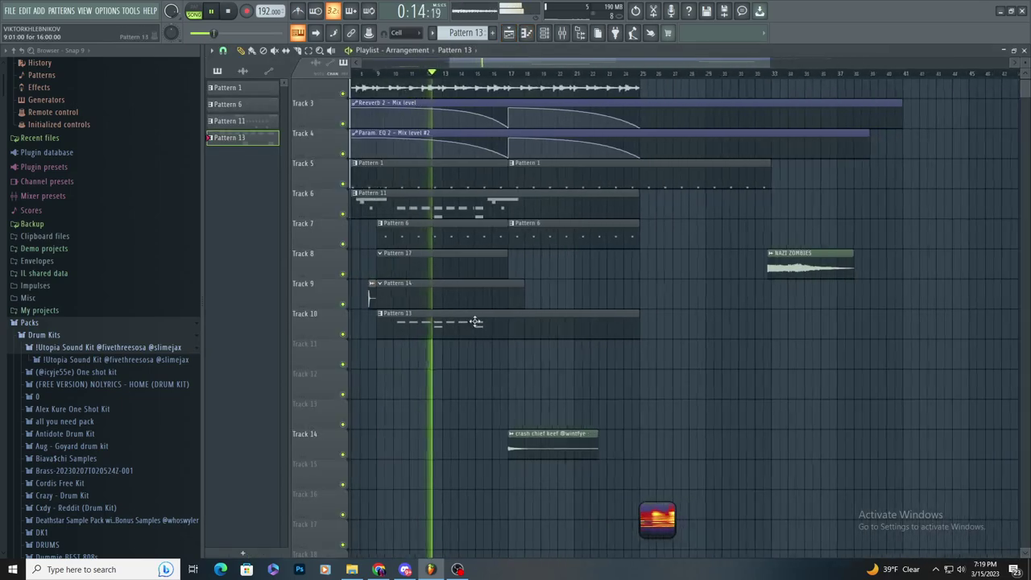
scroll(474, 321, "up", 1)
double_click(502, 331)
scroll(502, 331, "down", 4)
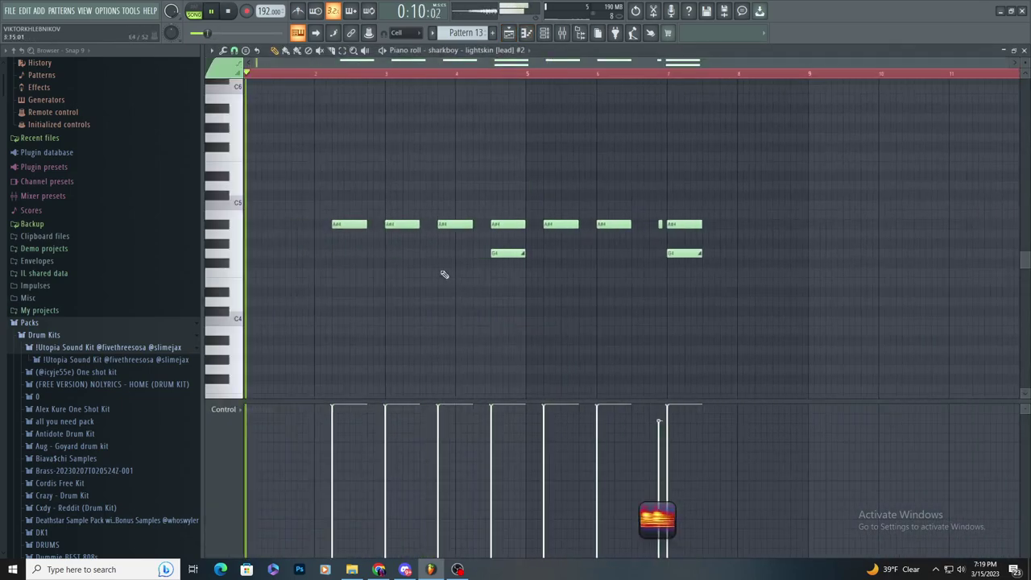
left_click(343, 51)
left_click_drag(325, 115, 717, 253)
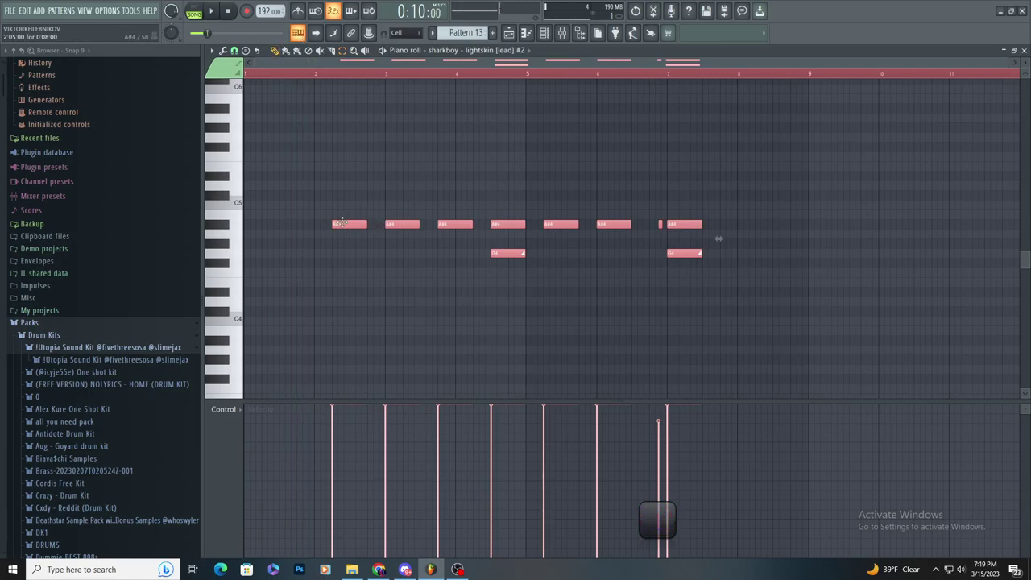
left_click_drag(342, 223, 908, 252)
key("ctrl+v")
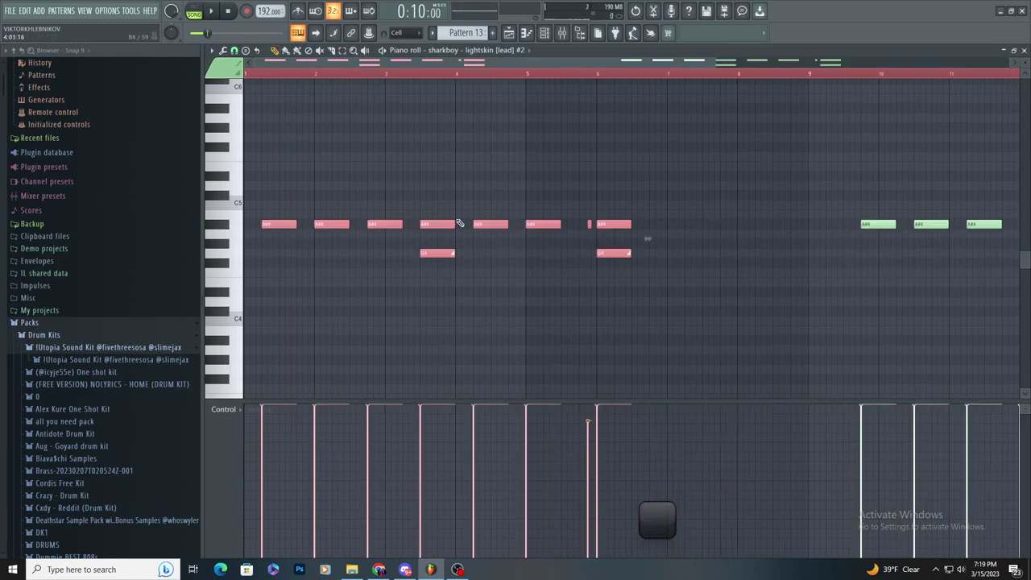
- Shift the pasted phrase one bar later and delete its first A#4 note in bar 2
left_click_drag(281, 225, 348, 223)
key("space")
right_click(348, 223)
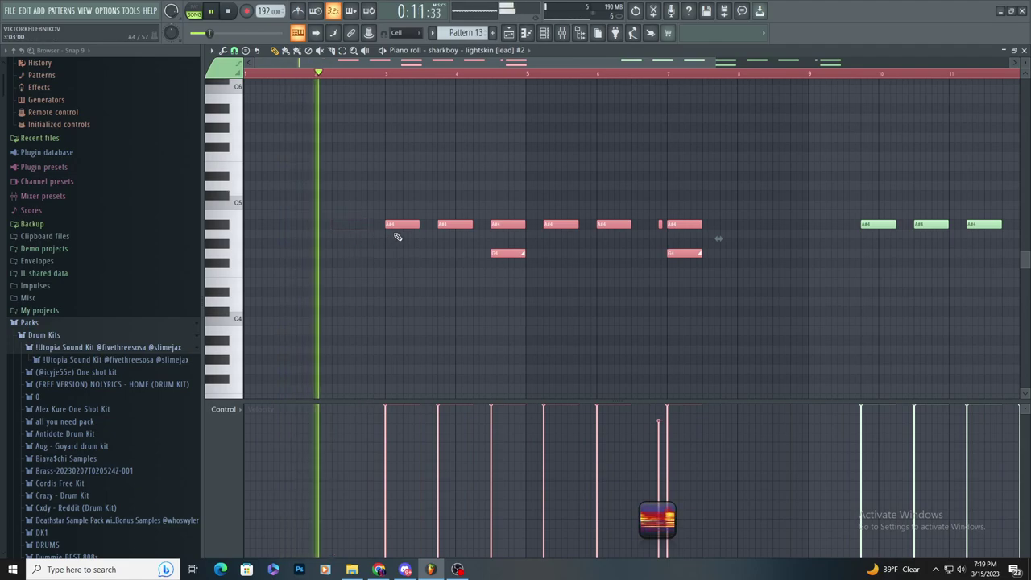
- Try removing the A#4 note at the start of bar 3, undo the deletion and remove the stray C#4 note
scroll(397, 237, "up", 3)
right_click(402, 224)
key("ctrl+z")
key("space")
left_click(467, 309)
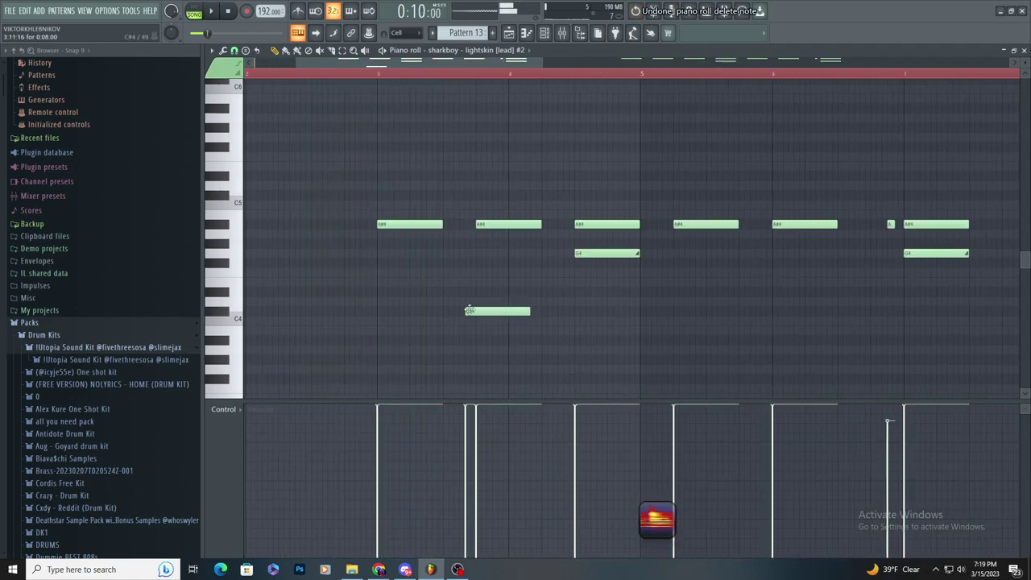
right_click(468, 309)
key("space")
- Move the start of the first A#4 note in bar 3 a quarter bar later, shorten the note and play it back
scroll(408, 270, "up", 2)
left_click_drag(424, 225, 513, 236)
key("ctrl+z")
key("space")
key("space")
- Lengthen the attack of the cloned lead's volume envelope and set its channel volume to 59%
left_click(561, 33)
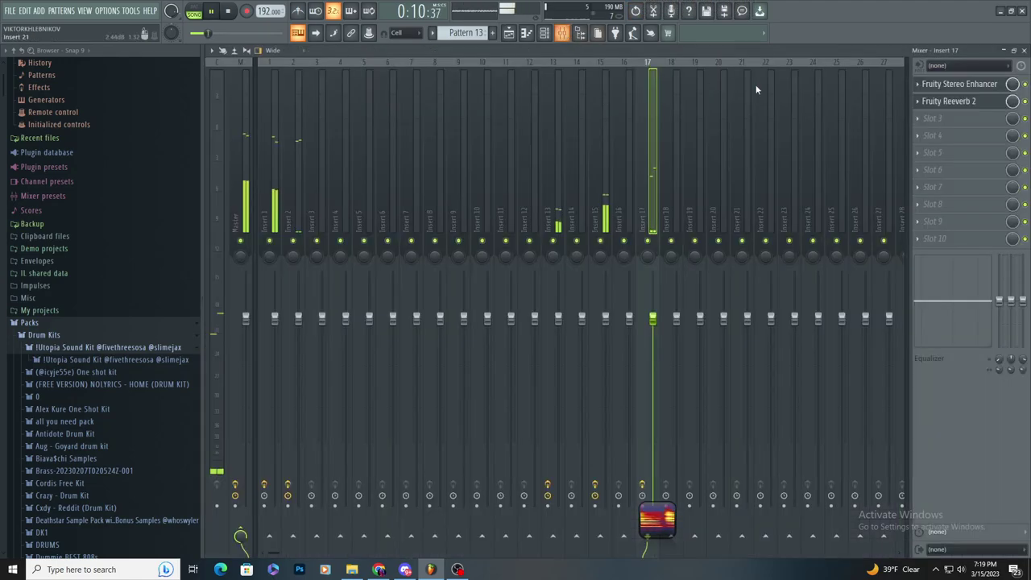
left_click(526, 32)
left_click(543, 32)
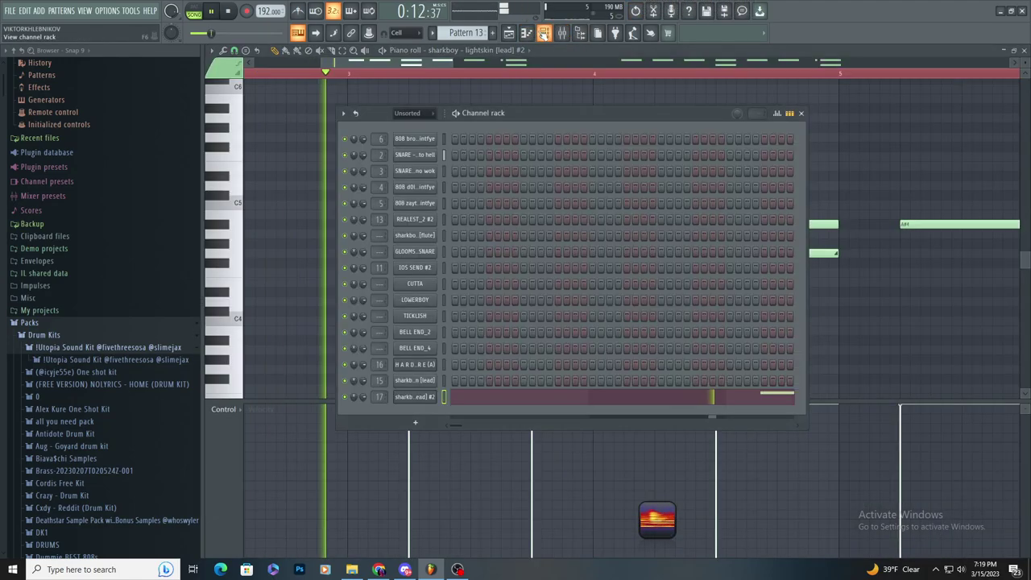
left_click(414, 395)
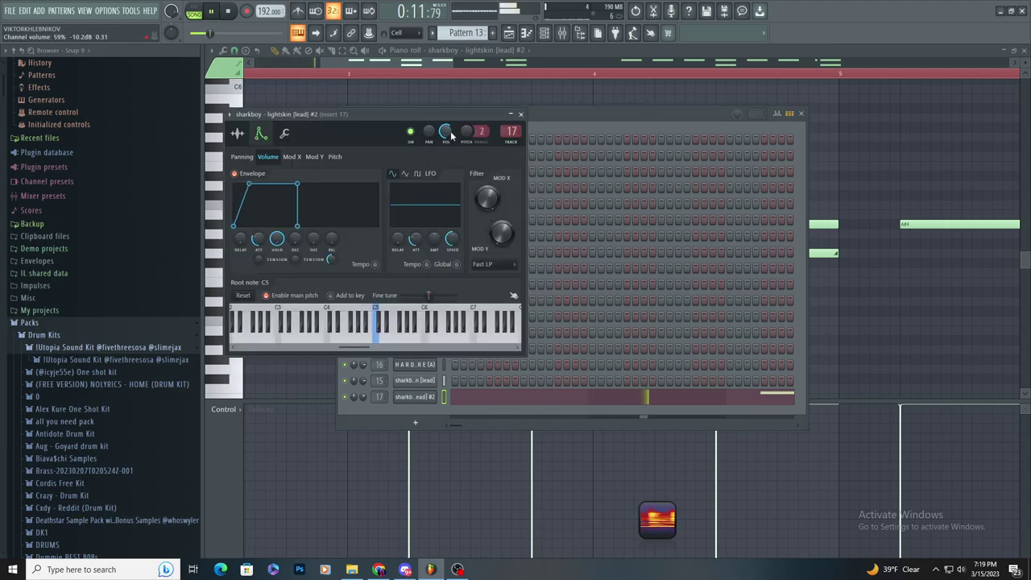
left_click(498, 60)
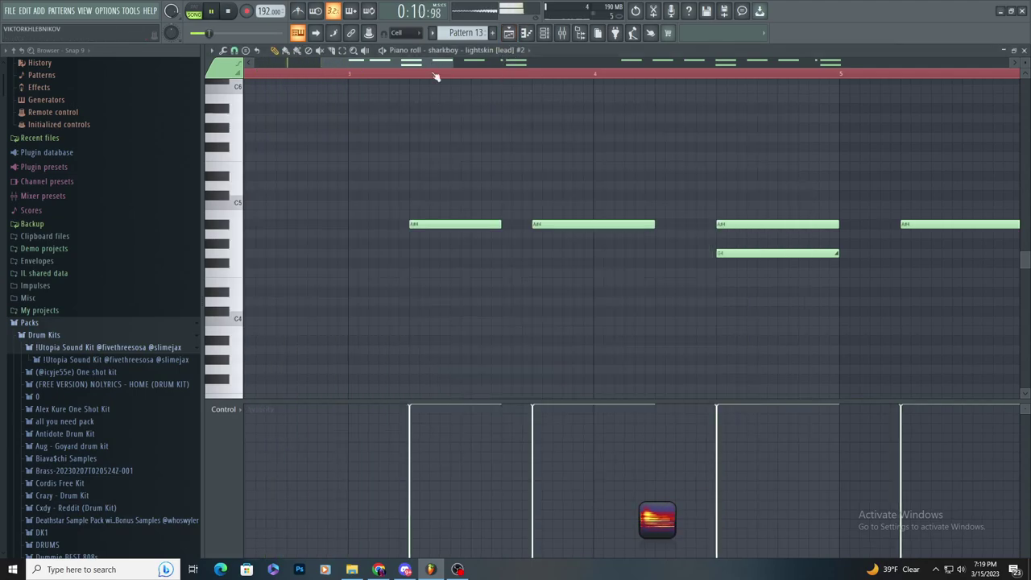
- Examine the cloned lead's notes in bars 3 to 7 of Pattern 13 during playback
scroll(470, 294, "down", 4)
scroll(471, 294, "up", 3)
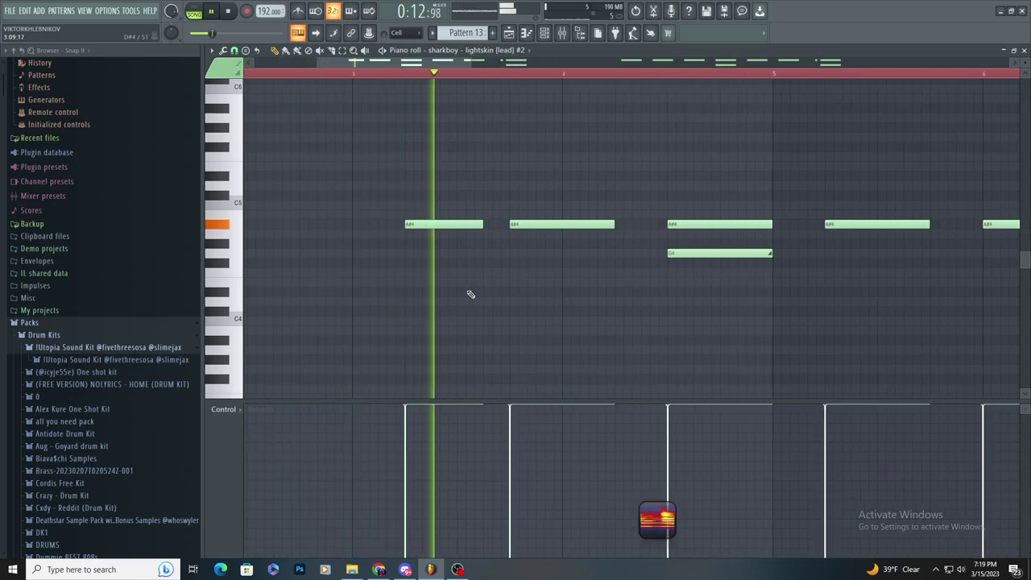
scroll(443, 296, "down", 4)
scroll(491, 315, "up", 4)
scroll(493, 317, "down", 4)
scroll(664, 344, "up", 3)
scroll(664, 344, "up", 2)
scroll(501, 322, "down", 4)
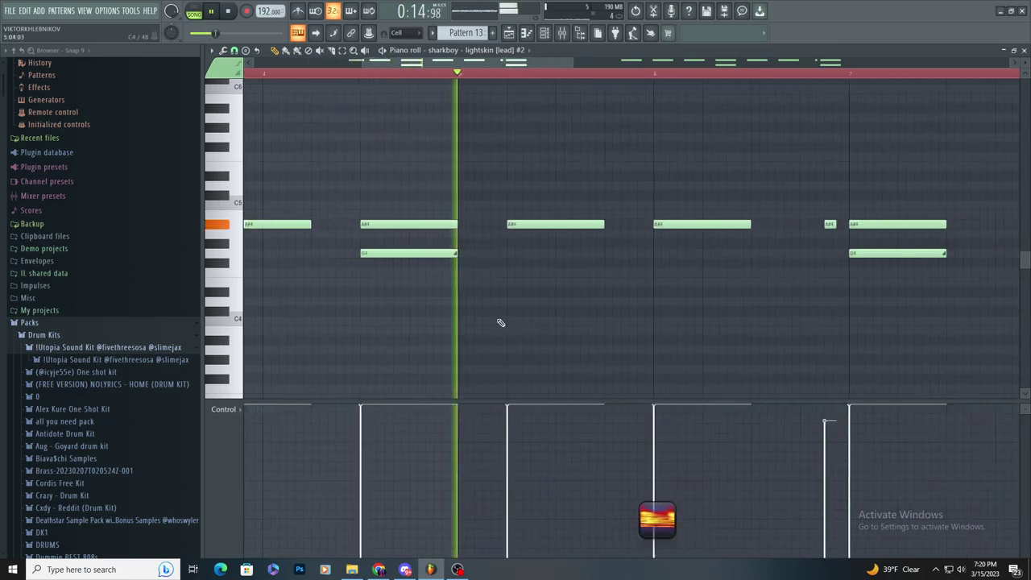
- Examine the cloned lead's notes from bar 4 to bar 12 of Pattern 13 during playback
scroll(577, 341, "up", 4)
scroll(465, 333, "down", 4)
scroll(442, 335, "up", 3)
scroll(484, 336, "down", 2)
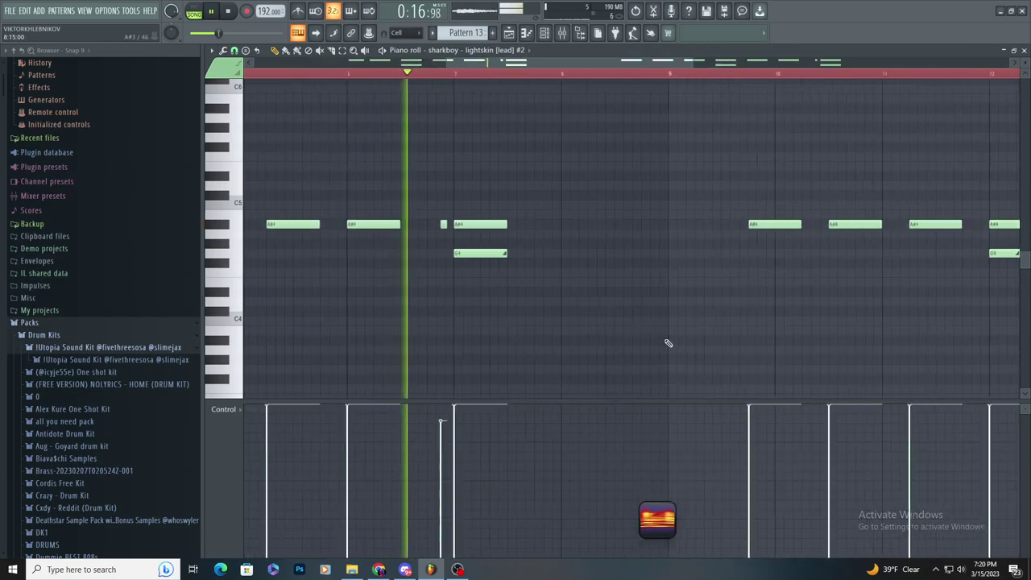
scroll(513, 336, "up", 2)
scroll(513, 336, "down", 2)
scroll(548, 341, "up", 2)
- Try duplicating the A#4 phrase from bar 7 onward over the existing notes and undo the duplication
key("space")
key("space")
scroll(527, 338, "down", 3)
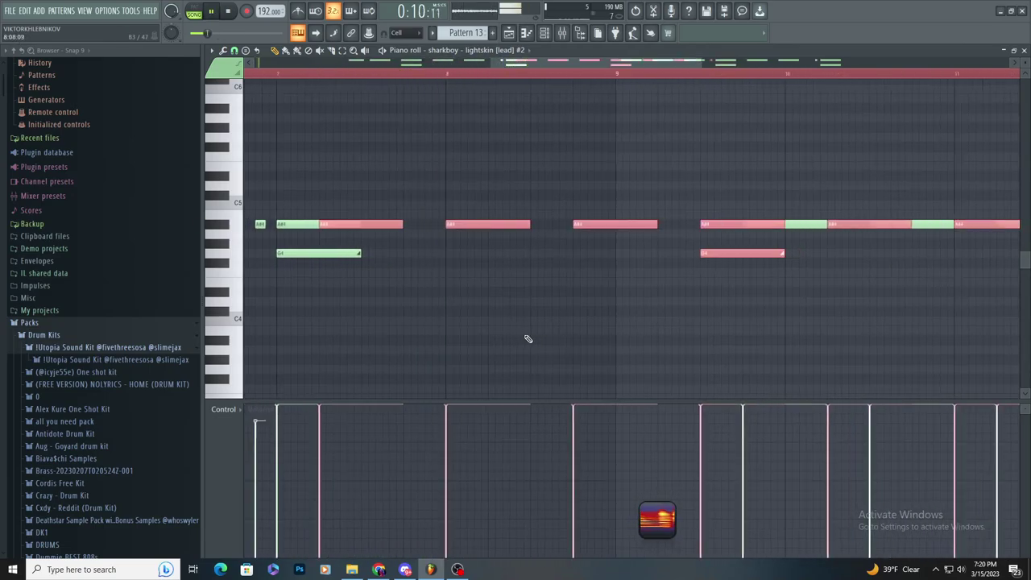
key("ctrl+z")
- Add two half-bar A#4 notes in the gap after bar 7's chord, starting three quarters through bar 7 and halfway through bar 8
scroll(451, 262, "up", 3)
scroll(428, 225, "up", 2)
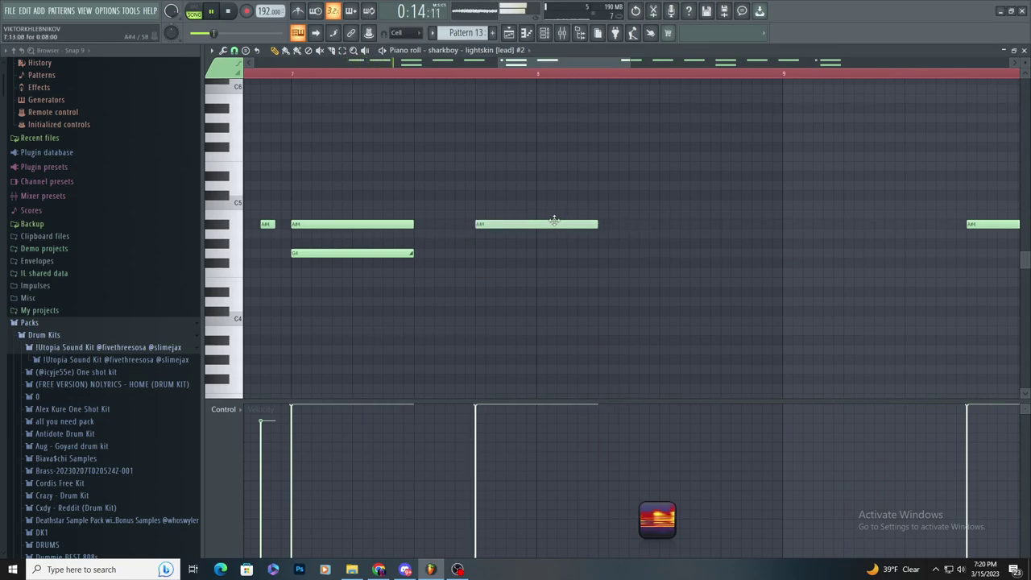
right_click(644, 257)
scroll(527, 339, "down", 2)
scroll(545, 339, "up", 2)
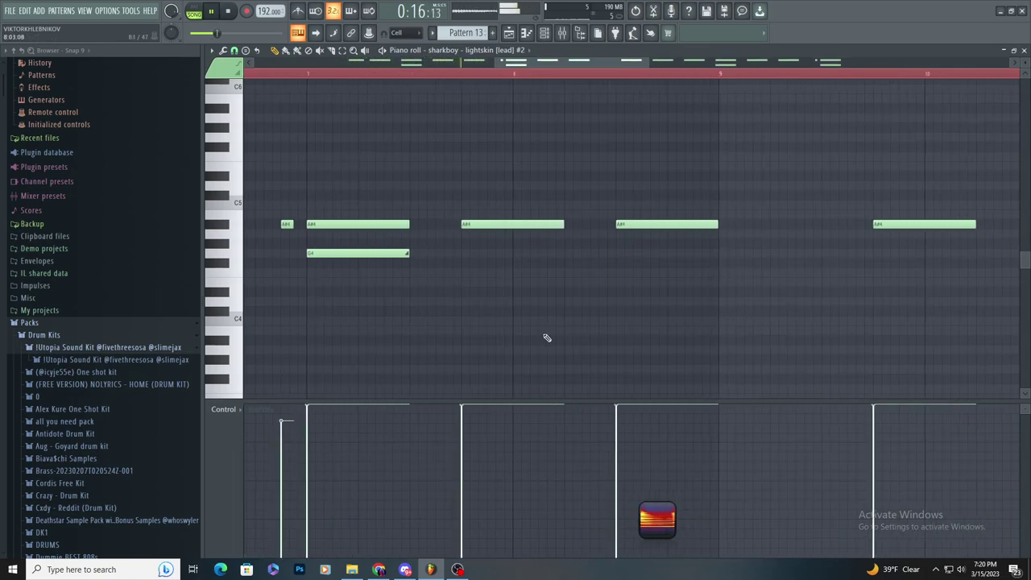
- Continue the rhythm with half-bar A#4 notes a quarter into bar 9 and at bar 10, replacing the overlapping A#4 note
scroll(546, 338, "down", 2)
scroll(548, 340, "up", 2)
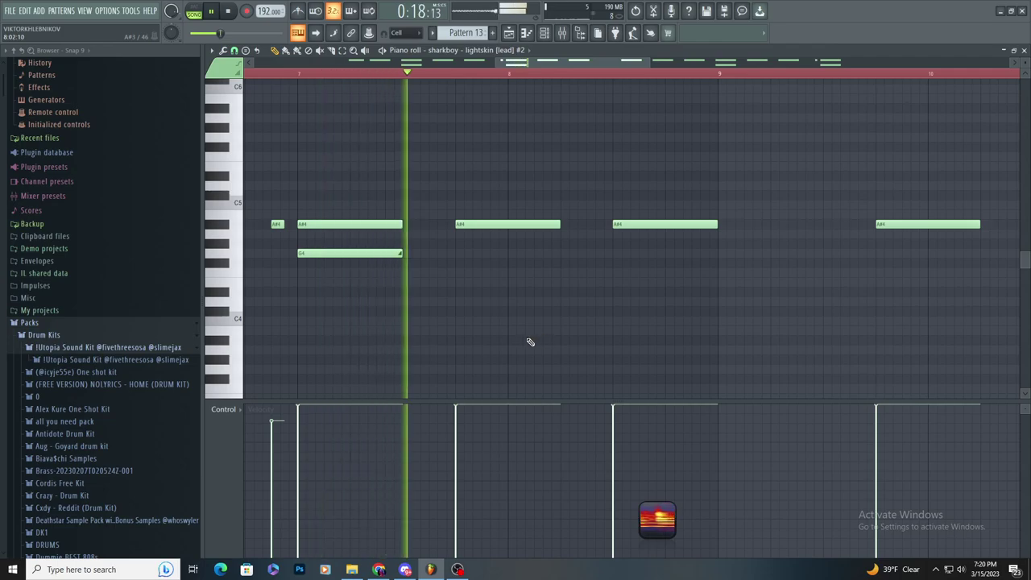
scroll(532, 340, "down", 2)
scroll(497, 334, "up", 2)
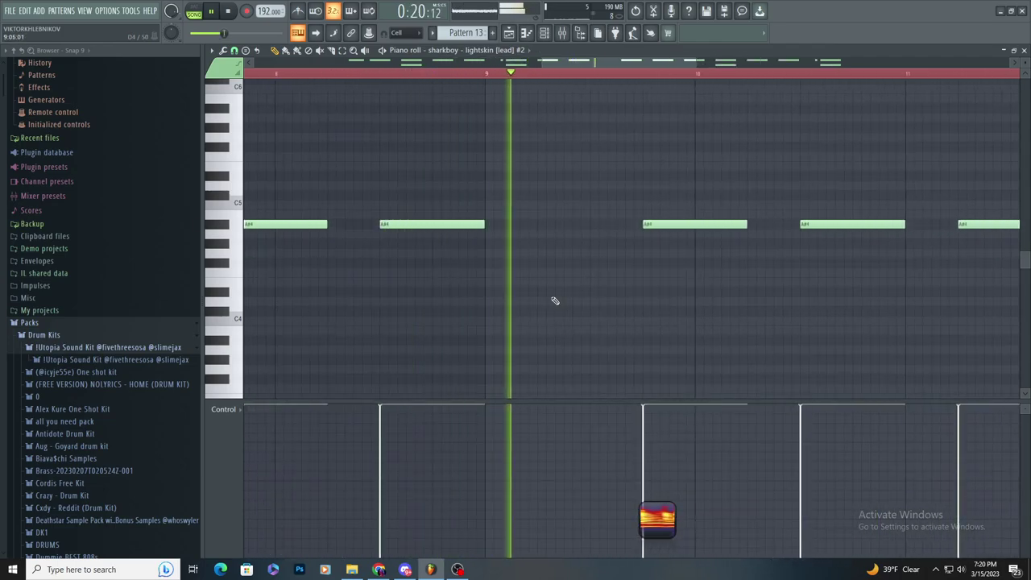
scroll(540, 223, "down", 2)
scroll(516, 269, "up", 3)
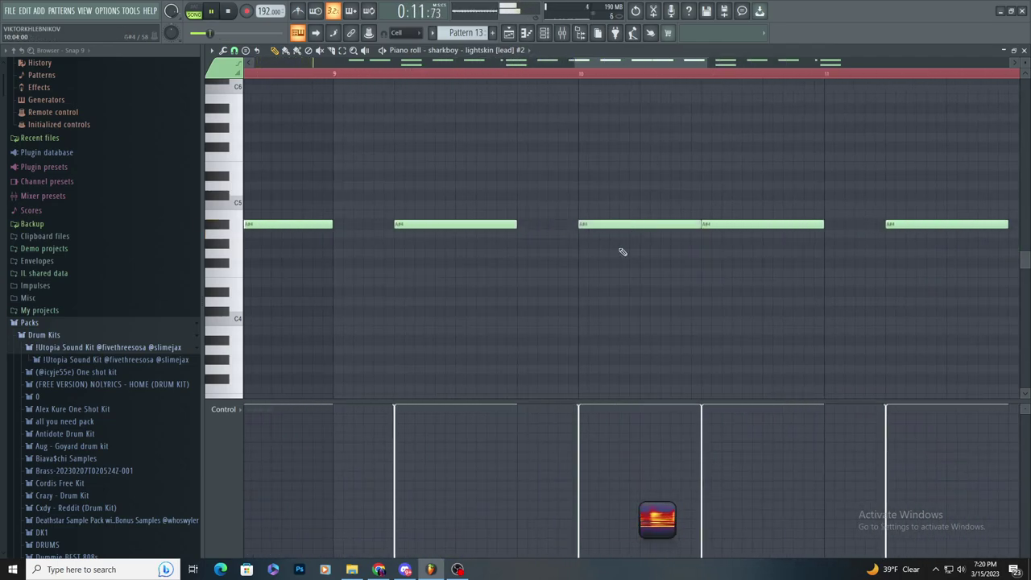
- Shift the rhythm of the next two A#4 notes so they start three quarters through bar 10 and halfway through bar 11
scroll(645, 276, "down", 2)
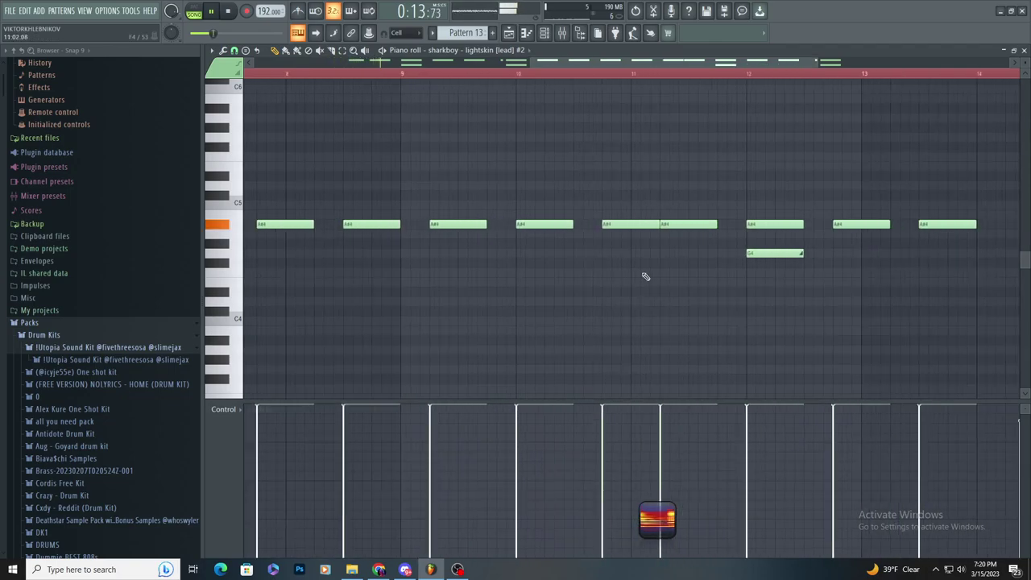
scroll(744, 223, "up", 2)
scroll(642, 350, "down", 2)
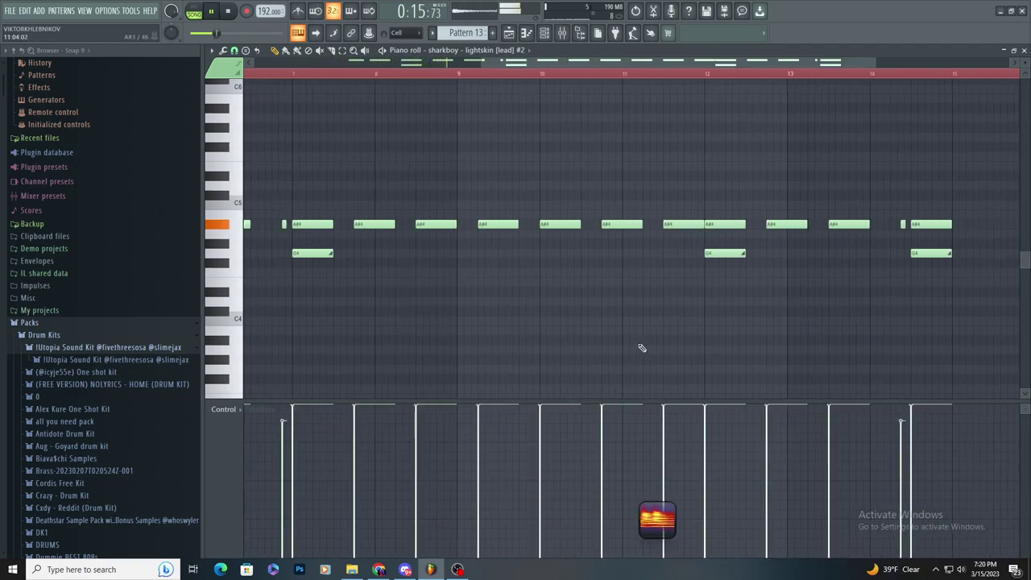
- Examine the respaced A#4 notes and the G4 slides in bars 7 to 14 during playback
scroll(640, 333, "up", 2)
scroll(632, 338, "down", 2)
scroll(608, 319, "up", 1)
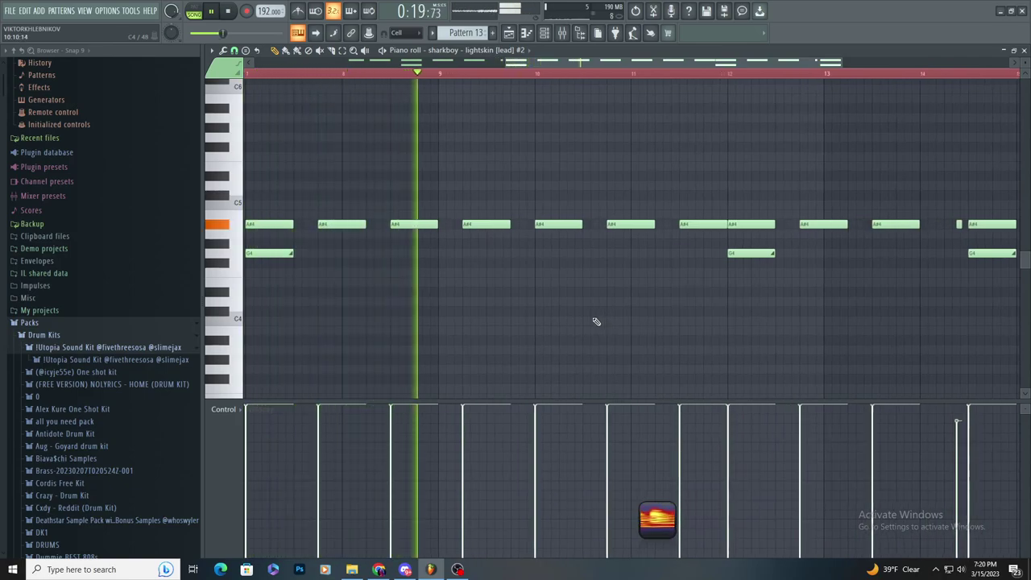
scroll(596, 319, "up", 2)
scroll(552, 352, "down", 2)
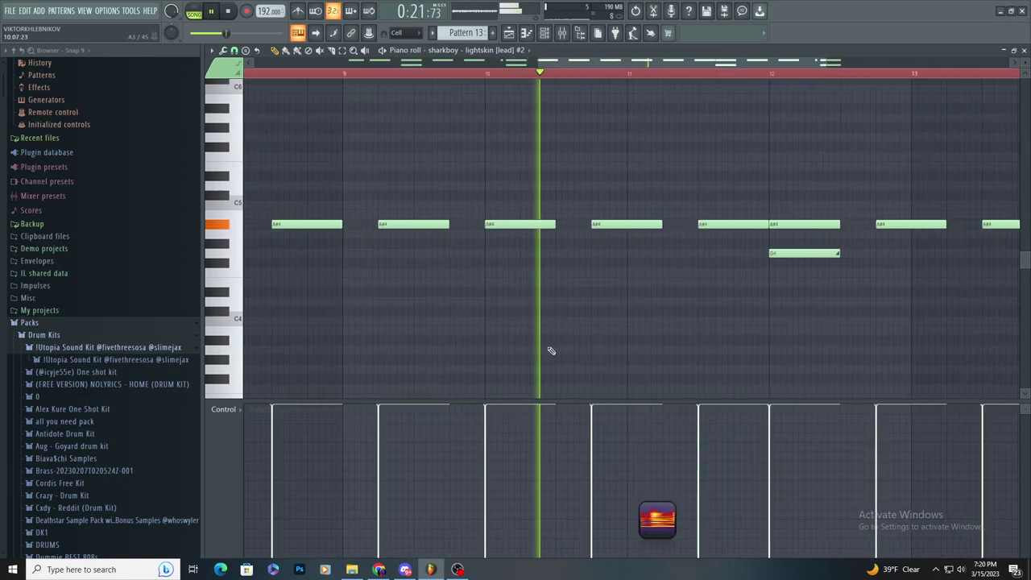
scroll(675, 327, "up", 2)
scroll(556, 339, "down", 3)
scroll(563, 334, "up", 2)
scroll(467, 295, "down", 3)
scroll(586, 284, "up", 2)
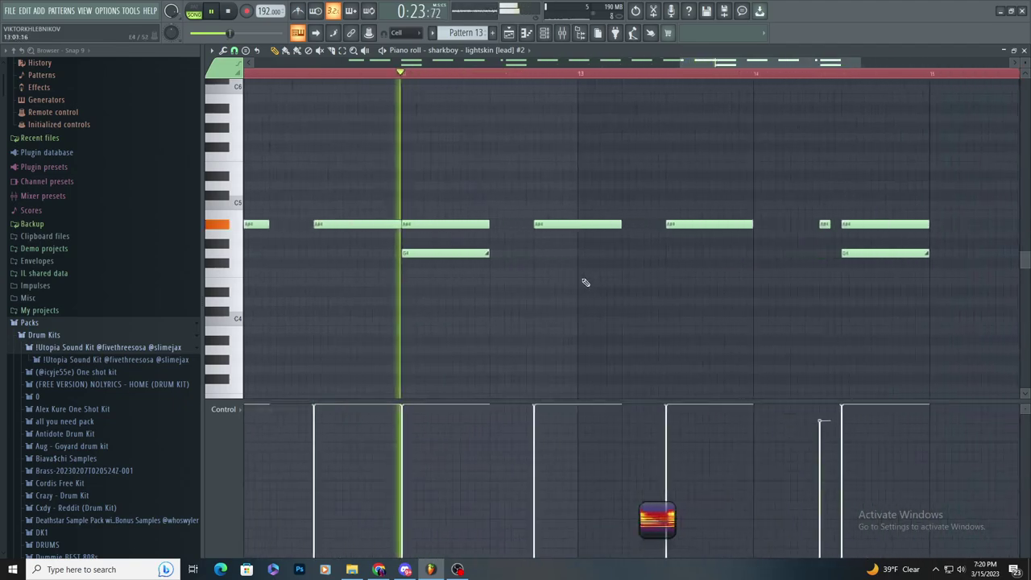
- Move the A#4 note following bar 12's chord to mid-bar 12 and add a half-bar C5 note at bar 13
mouse_move(574, 225)
left_mouse_down()
mouse_move(537, 233)
mouse_move(526, 216)
mouse_move(493, 231)
mouse_move(491, 216)
mouse_move(491, 226)
left_mouse_up()
right_click(524, 216)
scroll(604, 253, "up", 2)
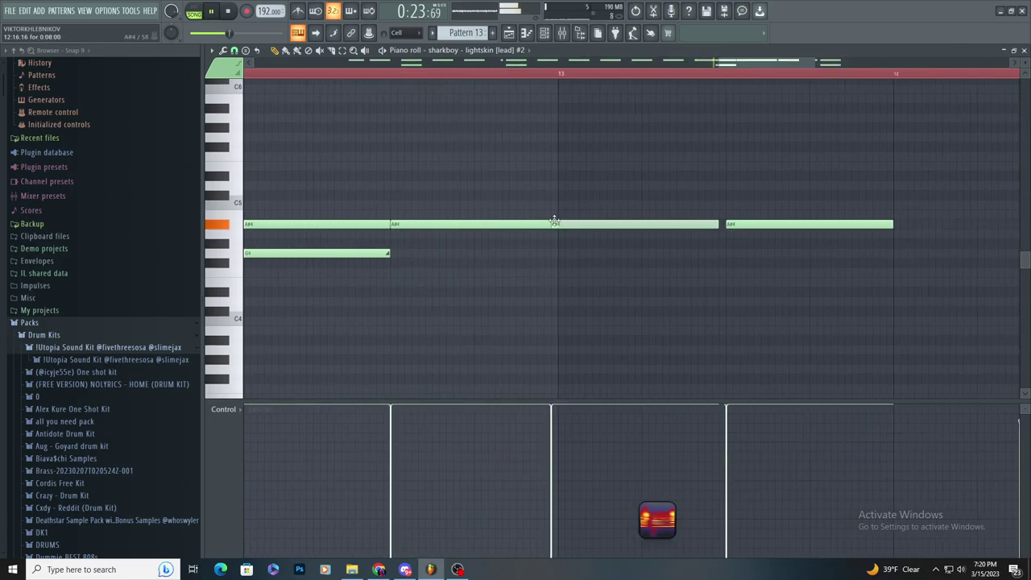
left_click_drag(554, 221, 555, 202)
scroll(613, 310, "down", 3)
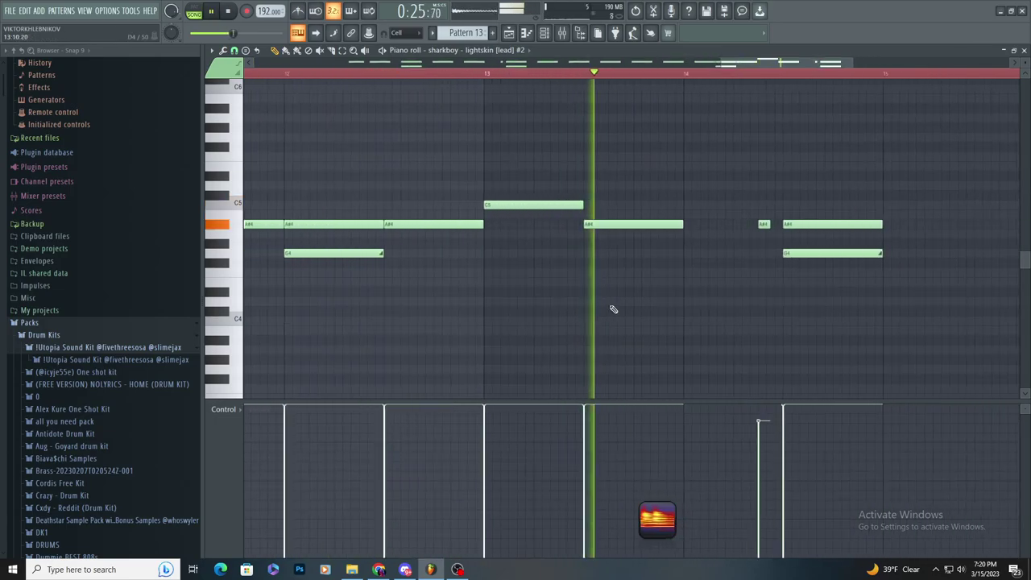
scroll(564, 290, "up", 3)
- Open the enlarged Wave Candy spectrum display beside the notes during playback and remove the stray D#4 note
key("space")
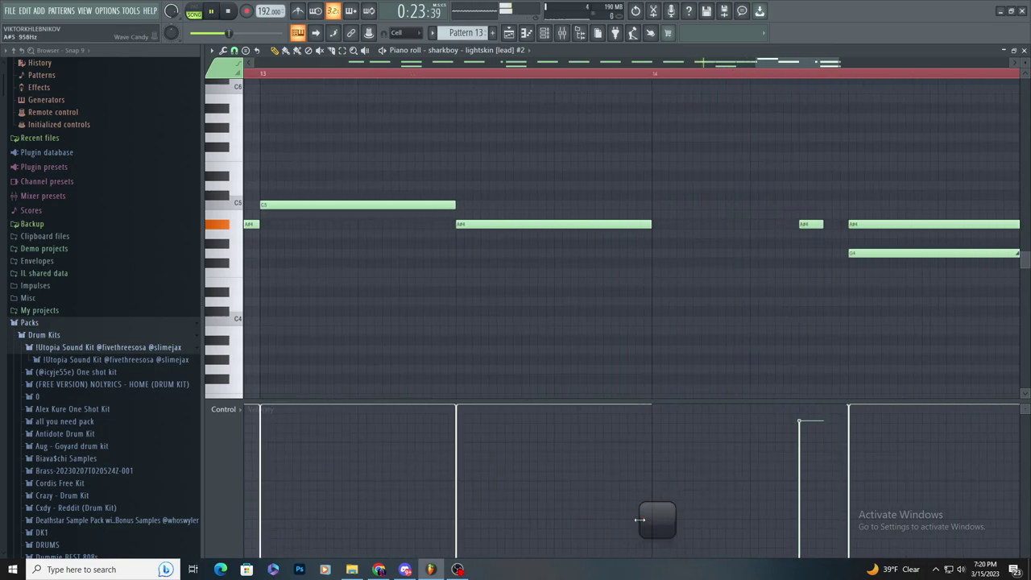
double_click(654, 520)
left_click_drag(946, 295, 731, 319)
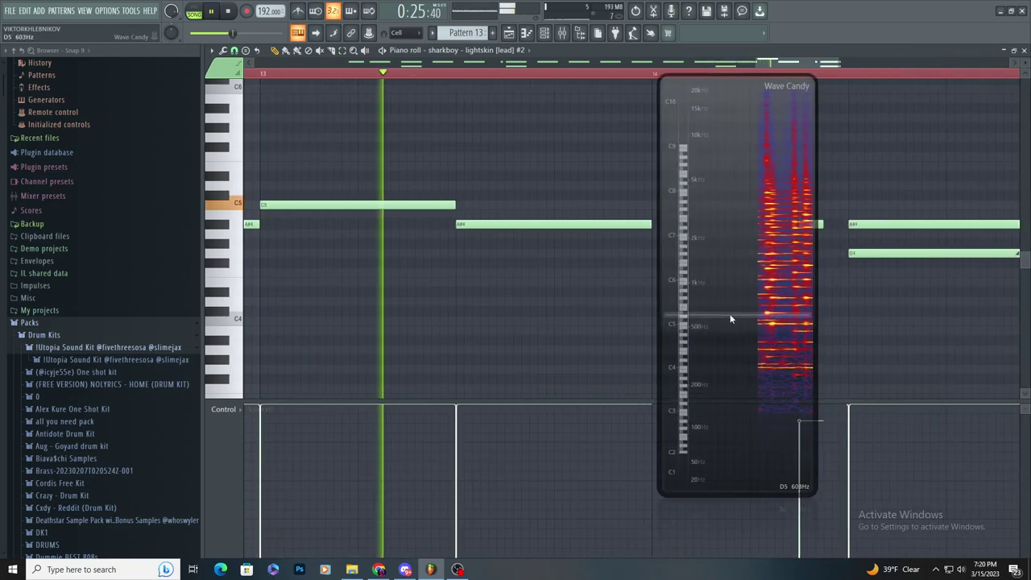
left_click(563, 293)
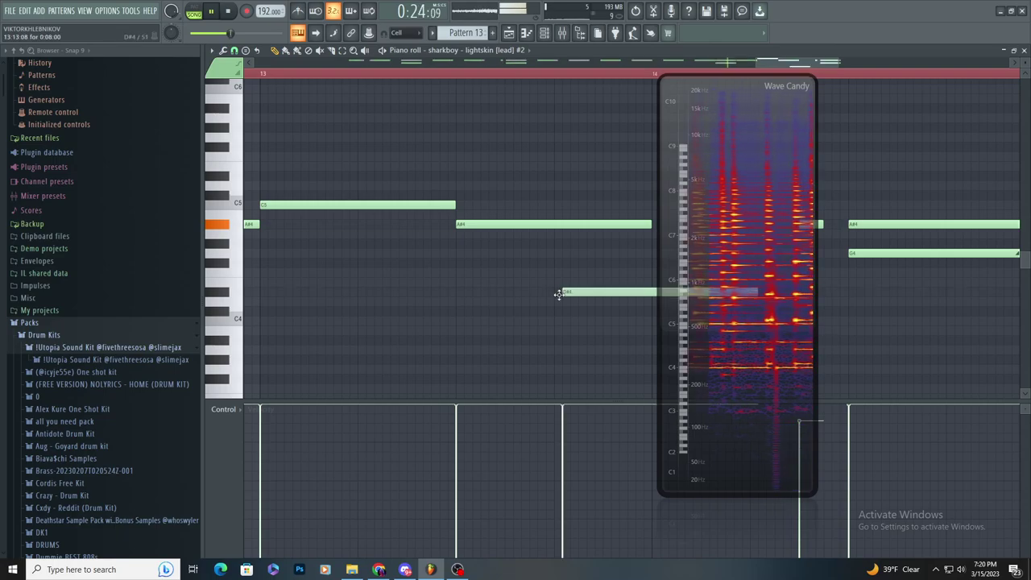
right_click(564, 293)
left_click_drag(697, 213, 884, 234)
- Add a half-bar G4 note at the start of bar 14, play it back and remove the stray note below it
left_click_drag(641, 274, 737, 255)
key("space")
key("space")
scroll(695, 284, "down", 1)
scroll(749, 274, "up", 3)
scroll(578, 284, "down", 3)
left_click(631, 301)
right_click(635, 303)
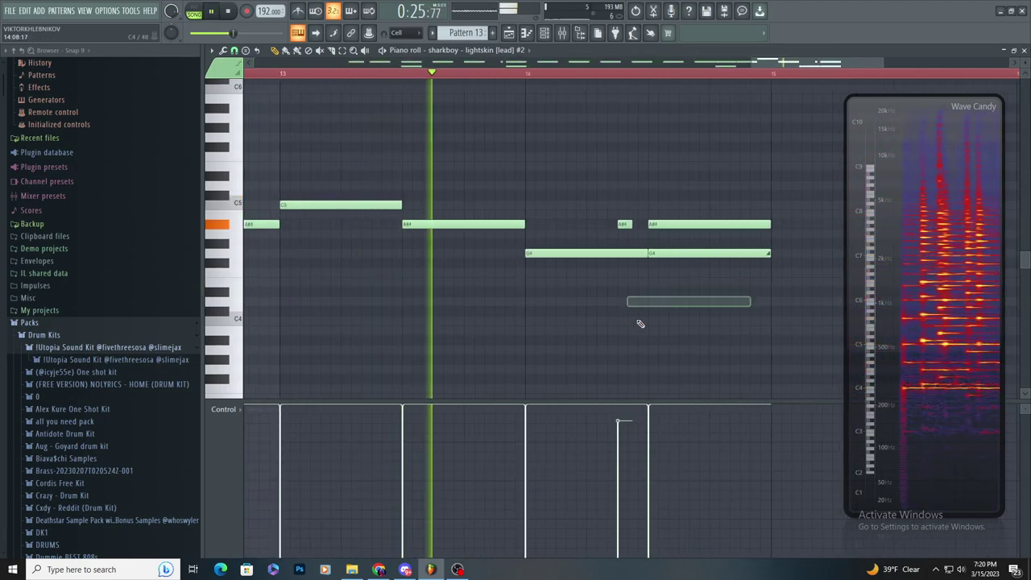
- Delete the G4 slide note and the short A#4 note in bar 14
scroll(693, 298, "down", 2)
scroll(687, 299, "up", 2)
scroll(611, 320, "down", 3)
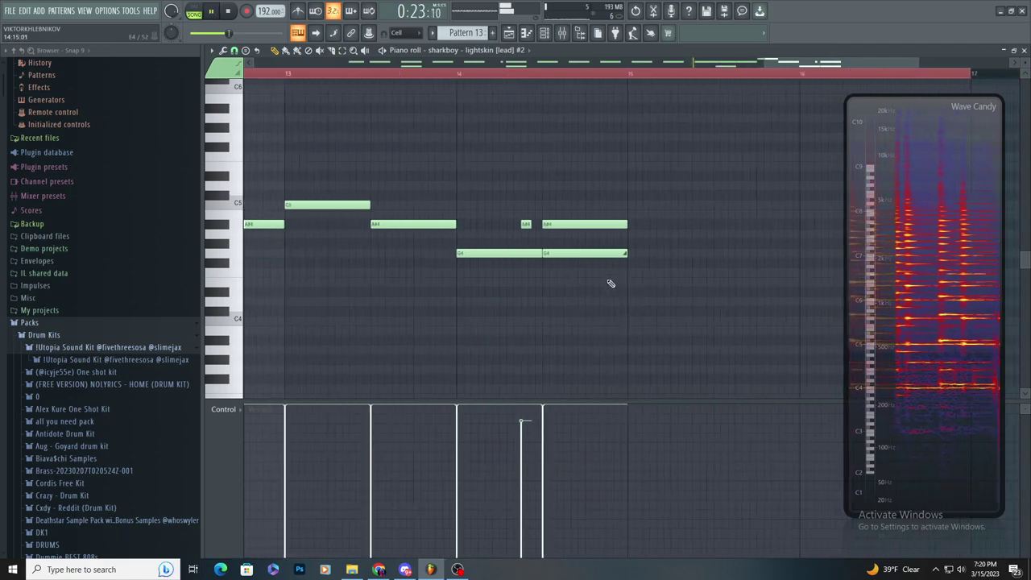
scroll(610, 282, "up", 2)
scroll(539, 238, "up", 2)
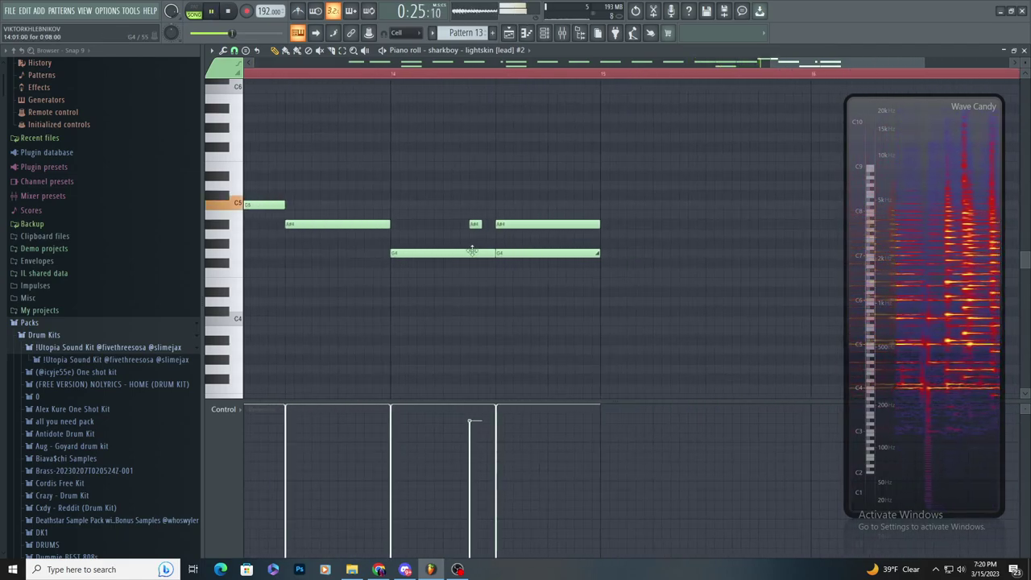
scroll(536, 322, "up", 1)
scroll(535, 345, "down", 2)
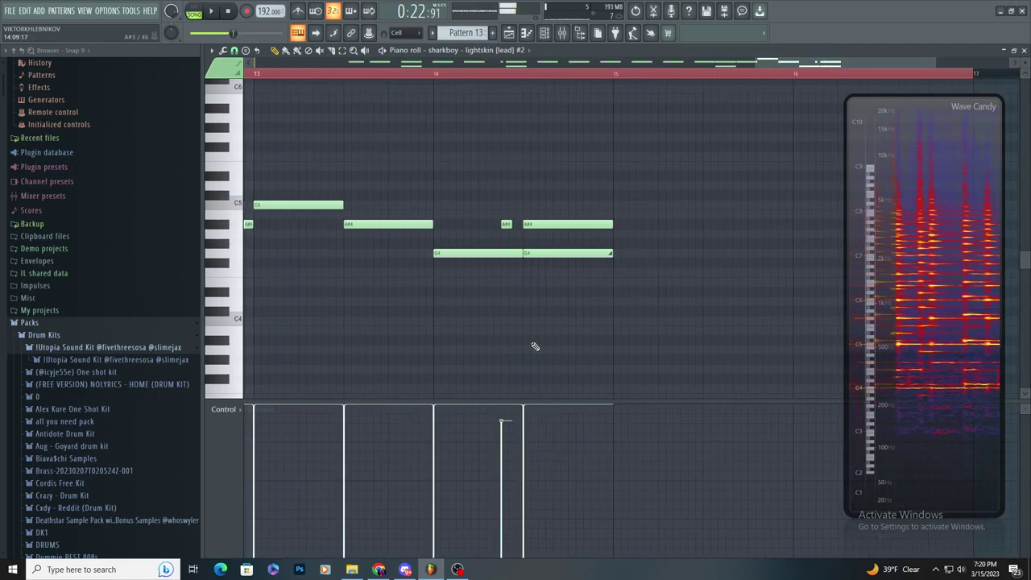
scroll(561, 338, "up", 2)
right_click(497, 253)
right_click(443, 225)
scroll(507, 282, "down", 3)
scroll(541, 288, "up", 2)
- Try a half-bar E4 note in the second half of bar 14 and remove it
left_click(548, 280)
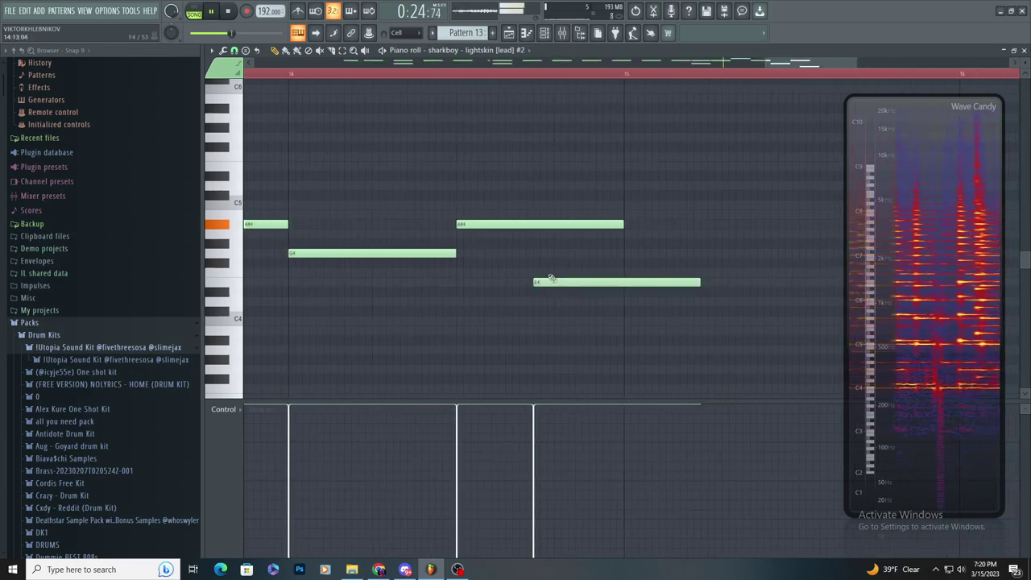
right_click(550, 281)
scroll(545, 299, "down", 3)
scroll(557, 300, "up", 3)
- Choose Wave Candy's Spectrum display and extend bar 14's G4 note to bar 15 in place of the A#4 note
right_click(911, 295)
left_click(932, 372)
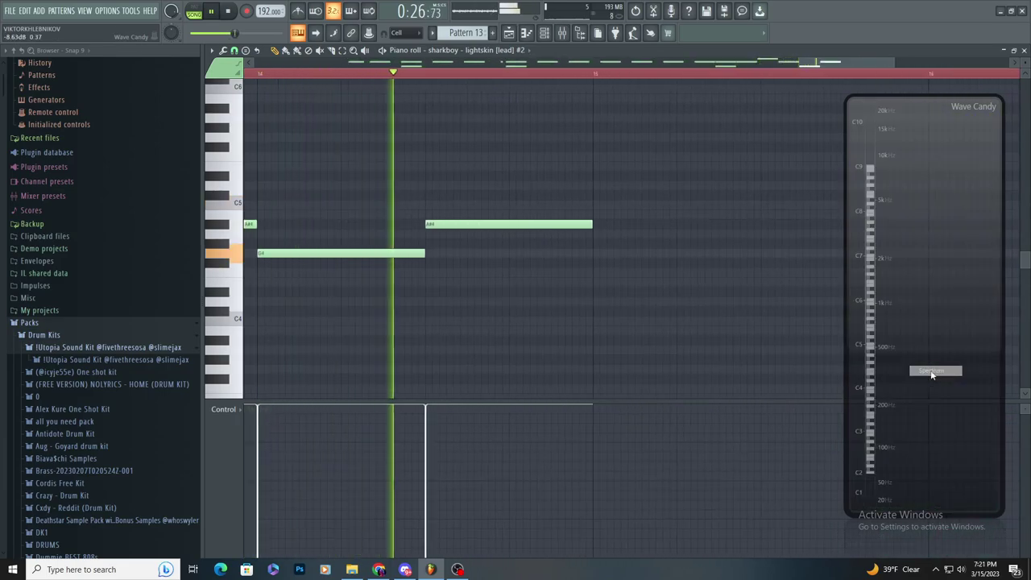
key("space")
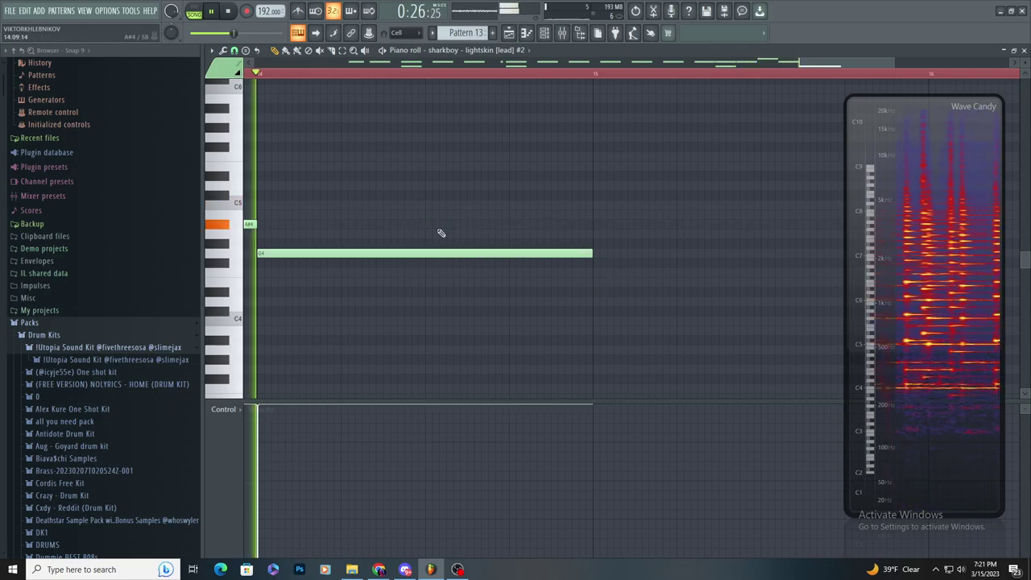
- Add an F4 slide note about a quarter bar long, starting halfway through bar 14 beneath the G4 note
left_click(512, 274)
key("space")
left_click_drag(799, 274, 386, 336)
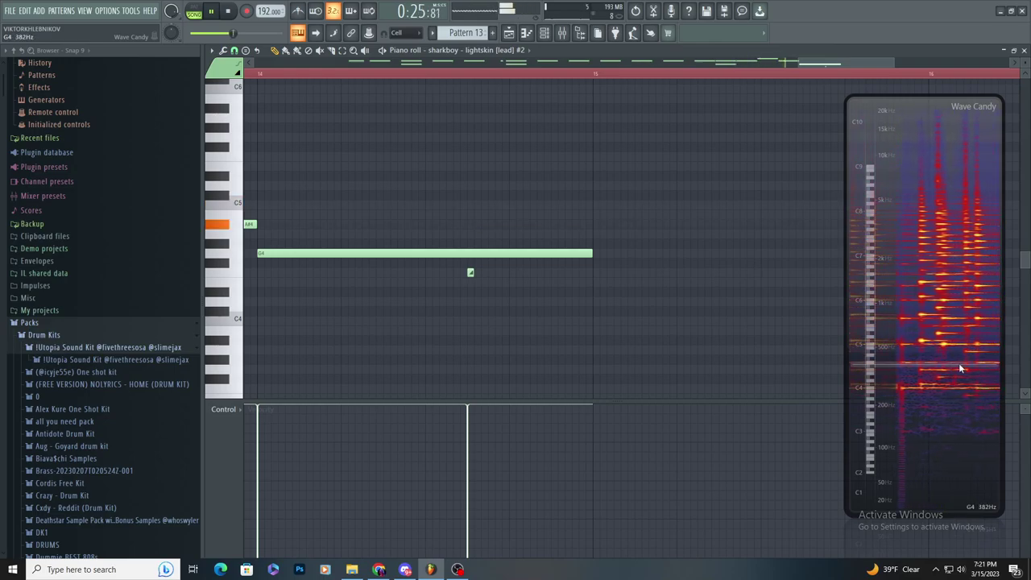
key("space")
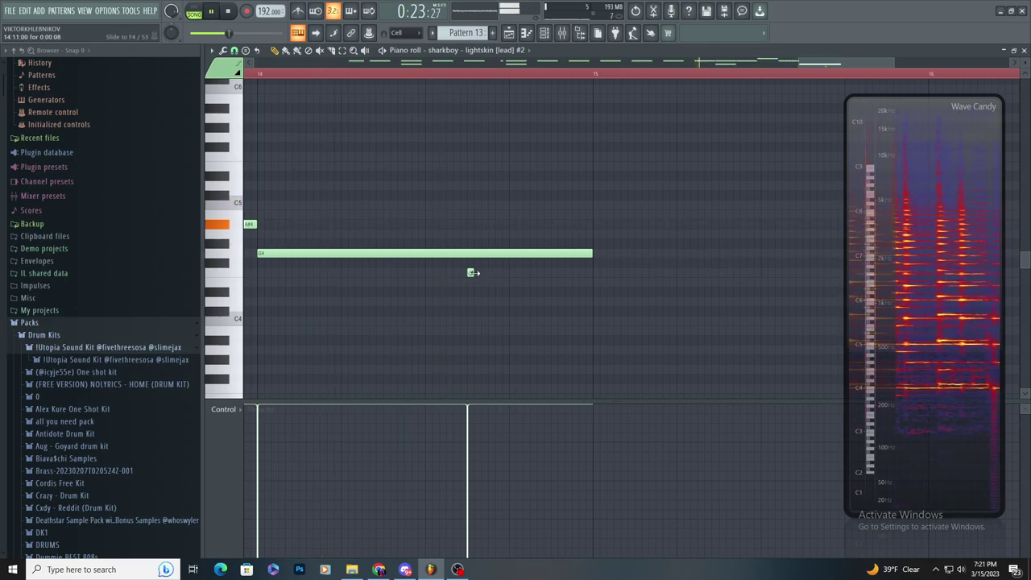
left_click_drag(489, 275, 477, 276)
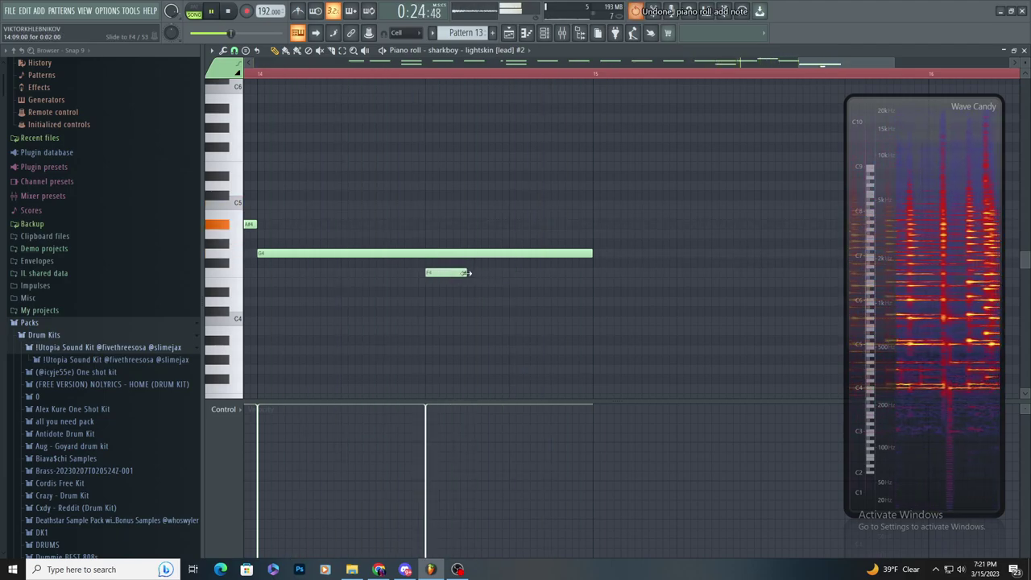
scroll(594, 291, "down", 2)
scroll(594, 290, "up", 3)
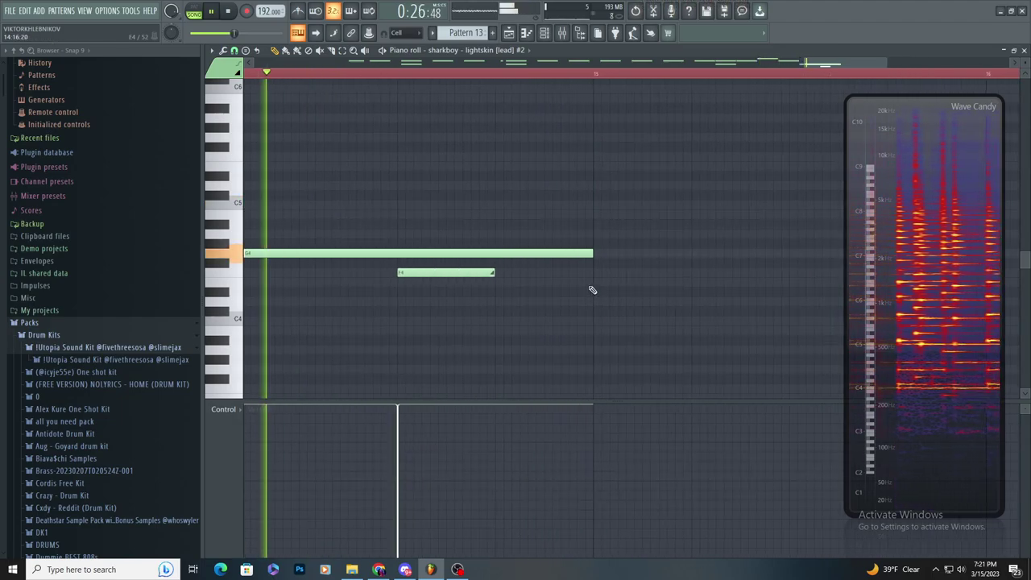
- Lower the F4 slide note's velocity and add a one-bar G4 note at bar 15
key("space")
key("space")
scroll(410, 189, "down", 3)
scroll(414, 194, "up", 2)
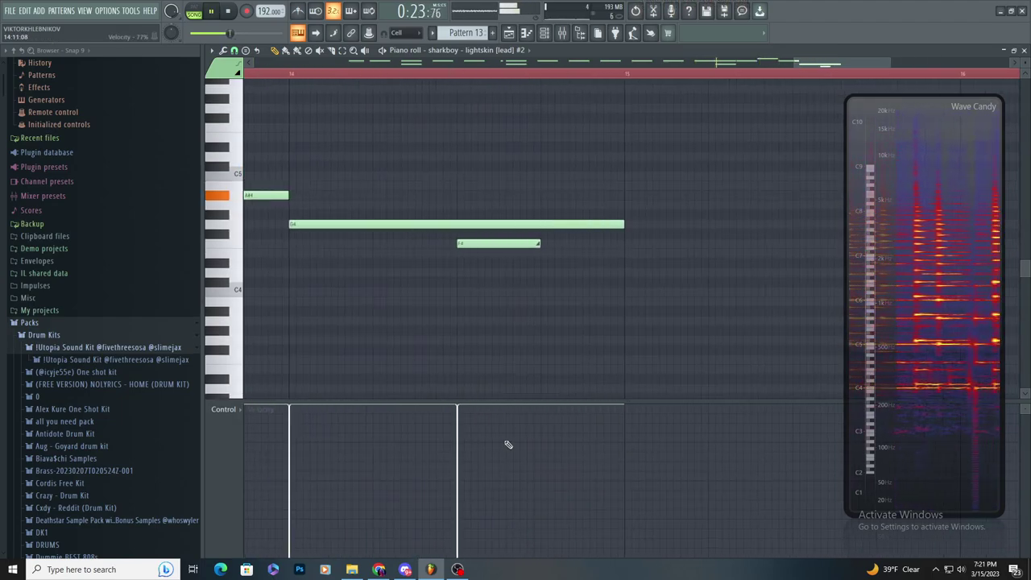
left_click_drag(632, 235, 634, 224)
scroll(552, 262, "down", 2)
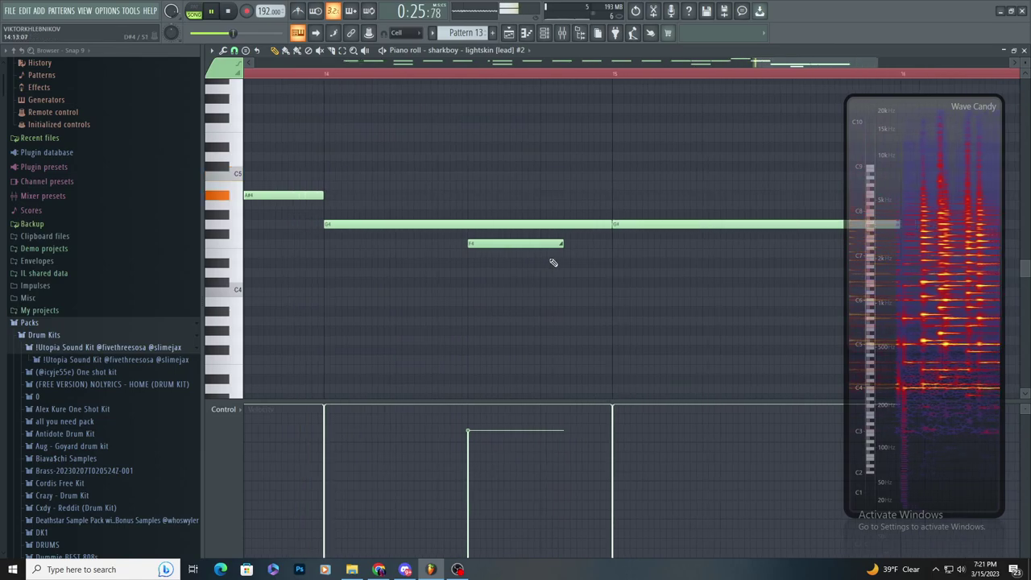
scroll(553, 262, "up", 2)
scroll(567, 281, "down", 4)
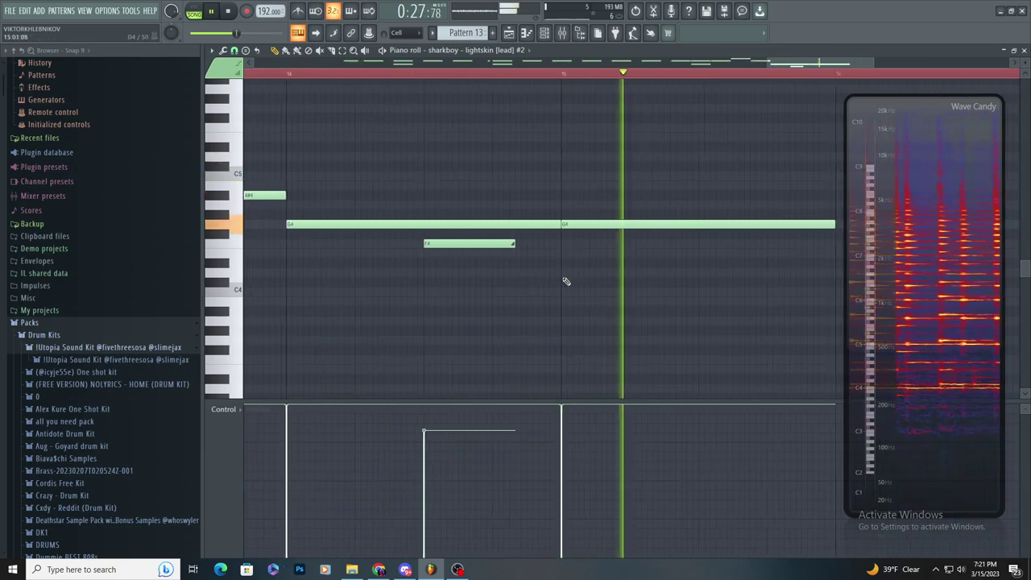
- Add an F4 slide note beneath bar 15's G4 note and lengthen it slightly
key("space")
key("space")
scroll(586, 217, "up", 2)
left_click(597, 223)
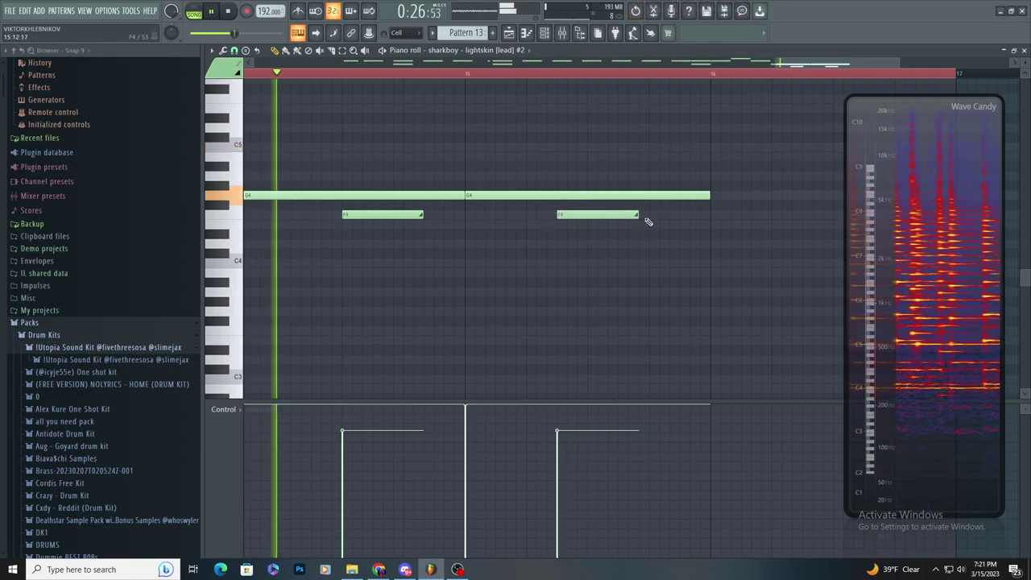
left_click_drag(638, 215, 647, 215)
scroll(566, 290, "down", 2)
scroll(650, 284, "up", 2)
- Add a one-bar G4 note at bar 16 with an F4 slide note beneath its first half
key("space")
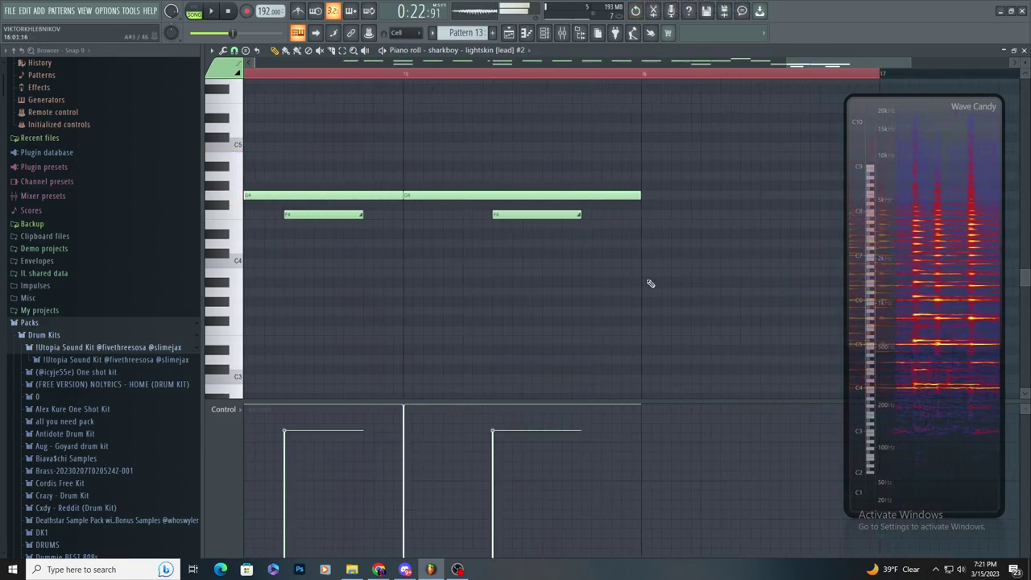
key("space")
scroll(637, 262, "down", 4)
scroll(621, 168, "up", 3)
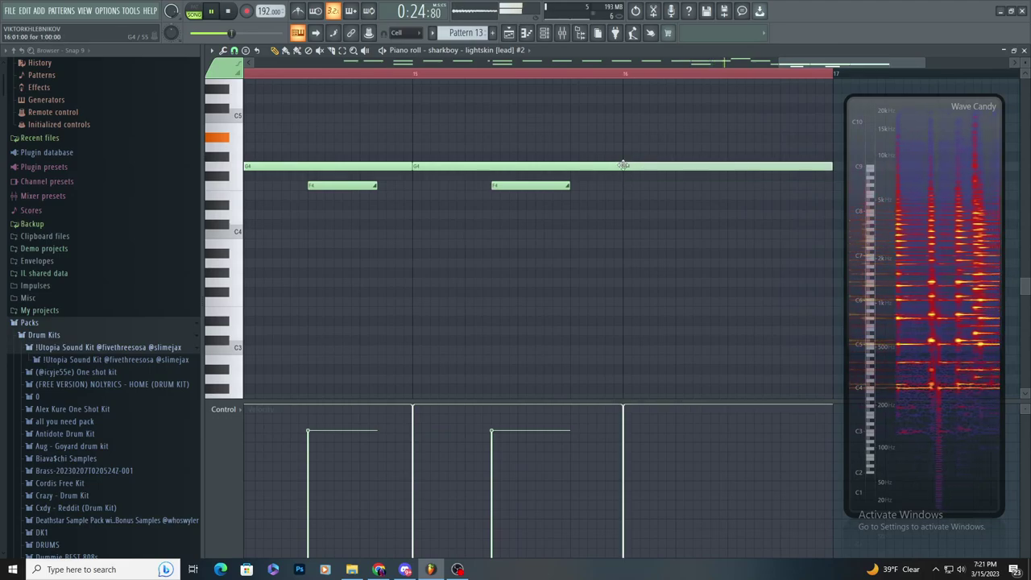
scroll(566, 188, "down", 3)
scroll(635, 183, "up", 3)
left_click(640, 194)
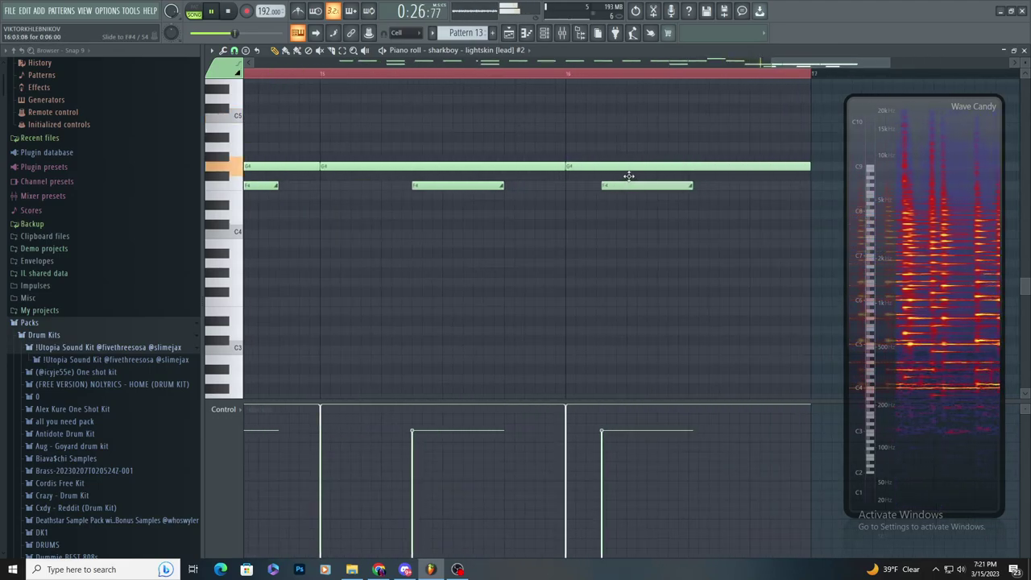
- Move the last G4 note a quarter bar earlier and start its F4 slide note a quarter bar into bar 16
left_click_drag(639, 175, 654, 178)
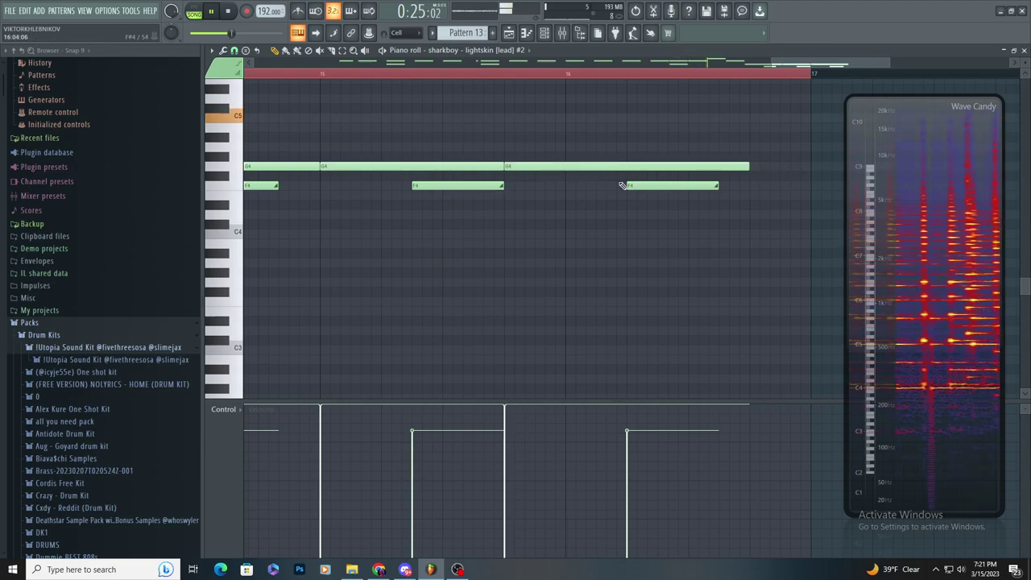
- Load Gross Beat and Fruity Parametric EQ 2 into effect slots 3 and 4 of mixer Insert 17
left_click(563, 36)
left_click_drag(898, 230, 889, 407)
left_click(953, 119)
mouse_move(934, 132)
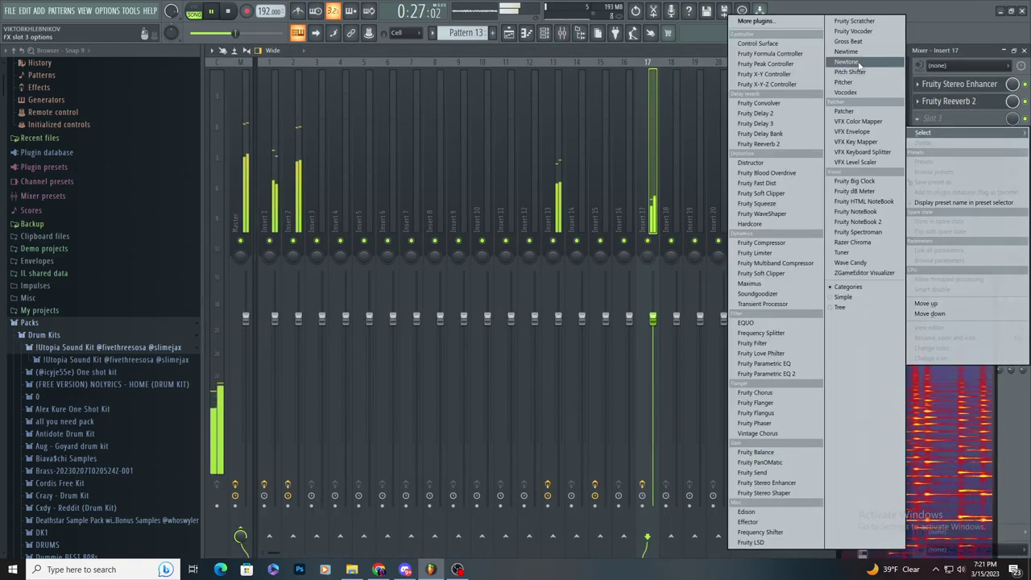
left_click(867, 42)
left_click(935, 136)
mouse_move(944, 149)
left_click(771, 374)
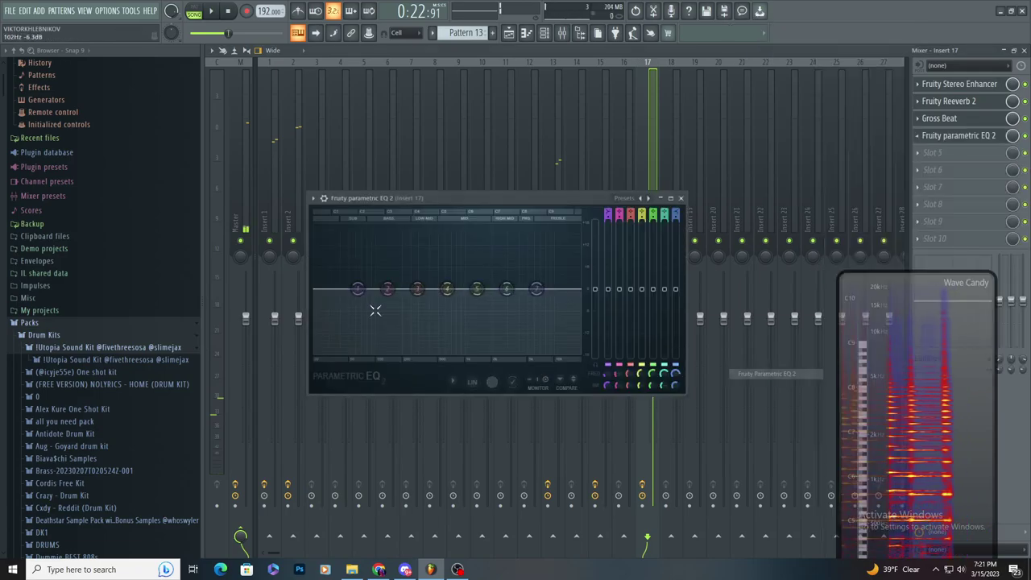
- Shape Insert 17's EQ with the lows cut by bands 1 and 4 and a strong band 5 boost at about 1668 Hz
left_click_drag(358, 289, 430, 353)
left_click_drag(446, 289, 500, 238)
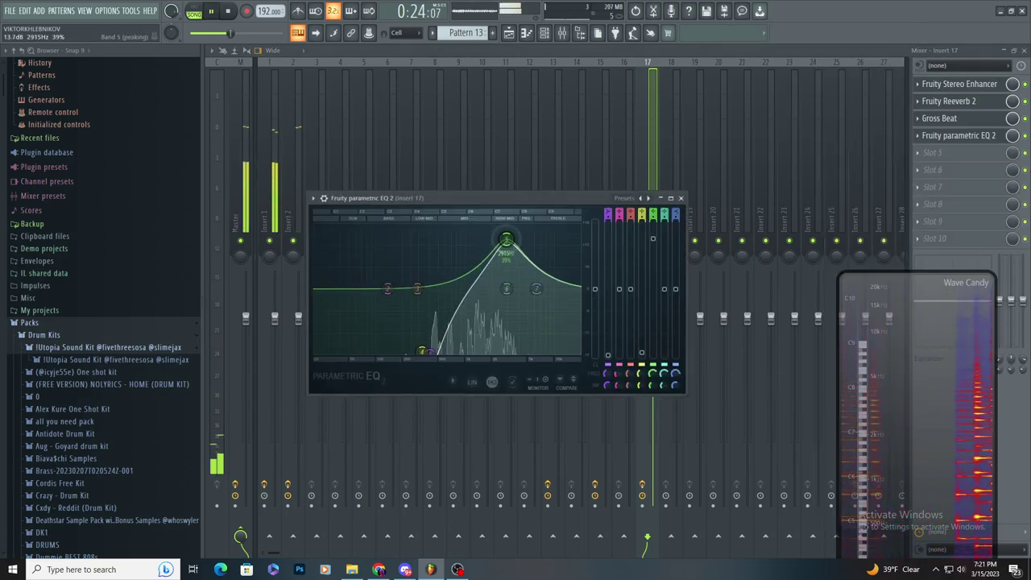
left_click_drag(518, 194, 468, 281)
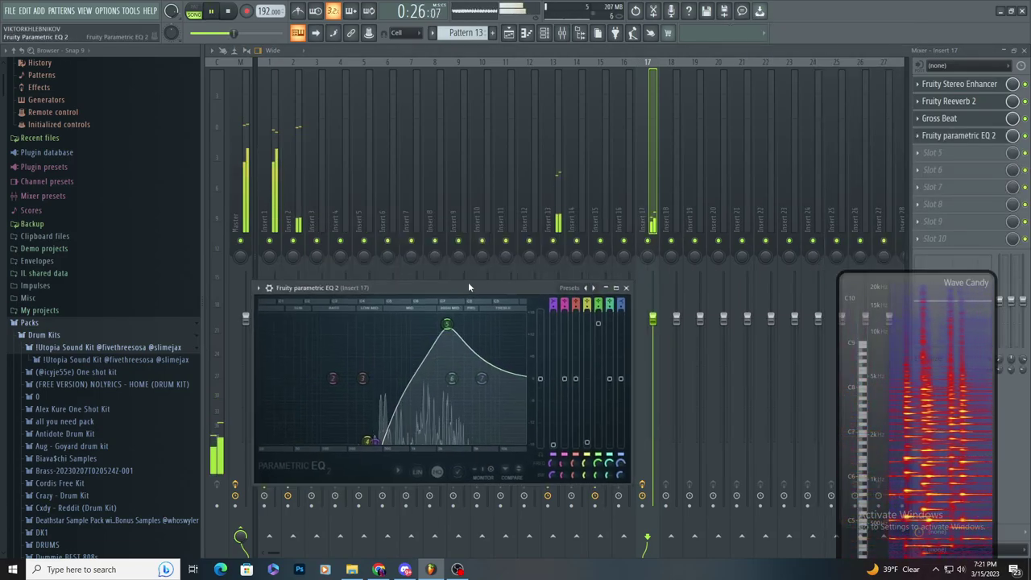
left_click_drag(447, 324, 442, 316)
left_click_drag(375, 441, 345, 442)
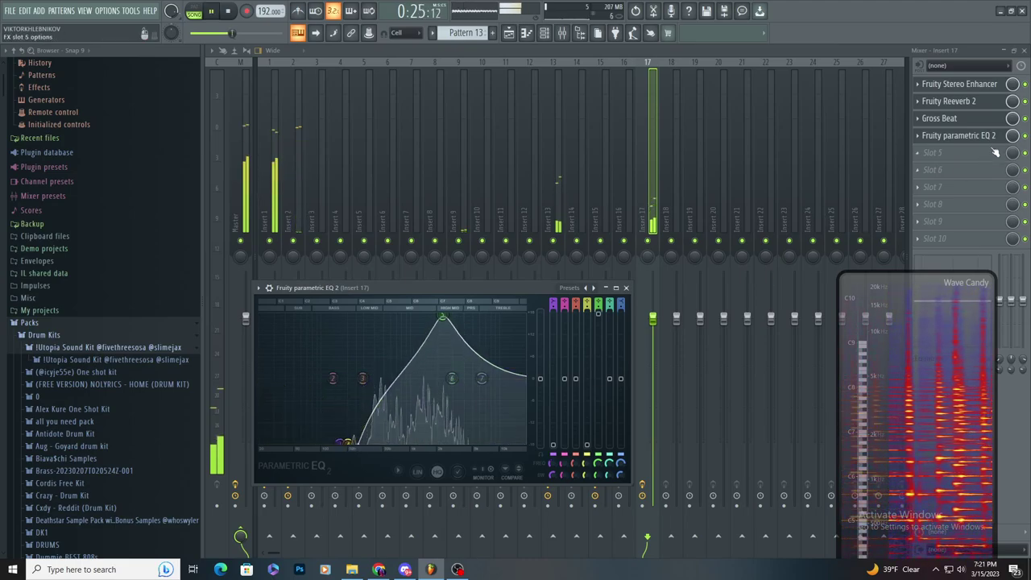
left_click_drag(444, 340, 433, 338)
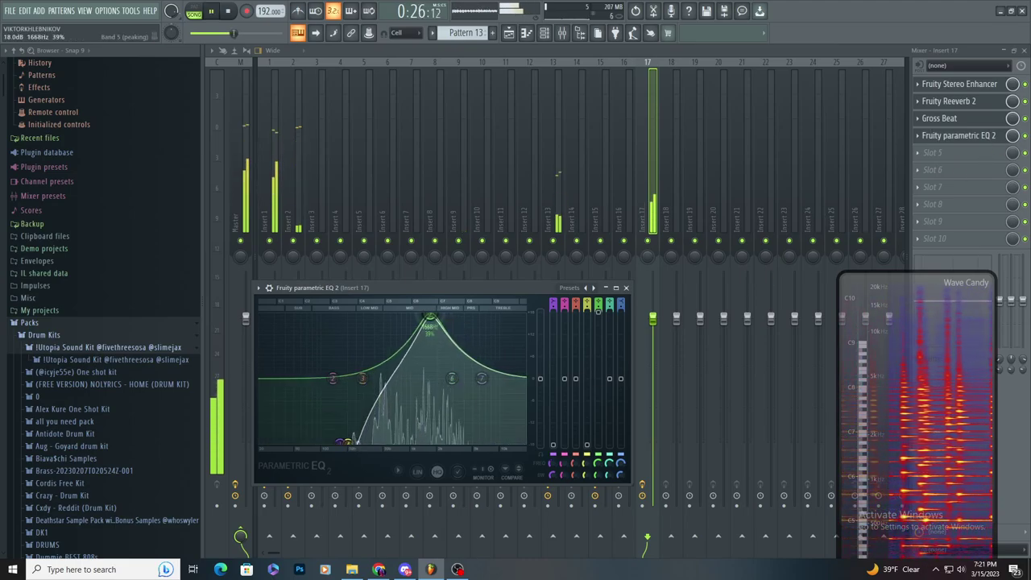
- Create an automation clip for the mix level of Insert 17's Parametric EQ 2 and show it in the playlist
key("space")
left_click(987, 136)
right_click(1012, 136)
left_click(984, 216)
left_click(509, 34)
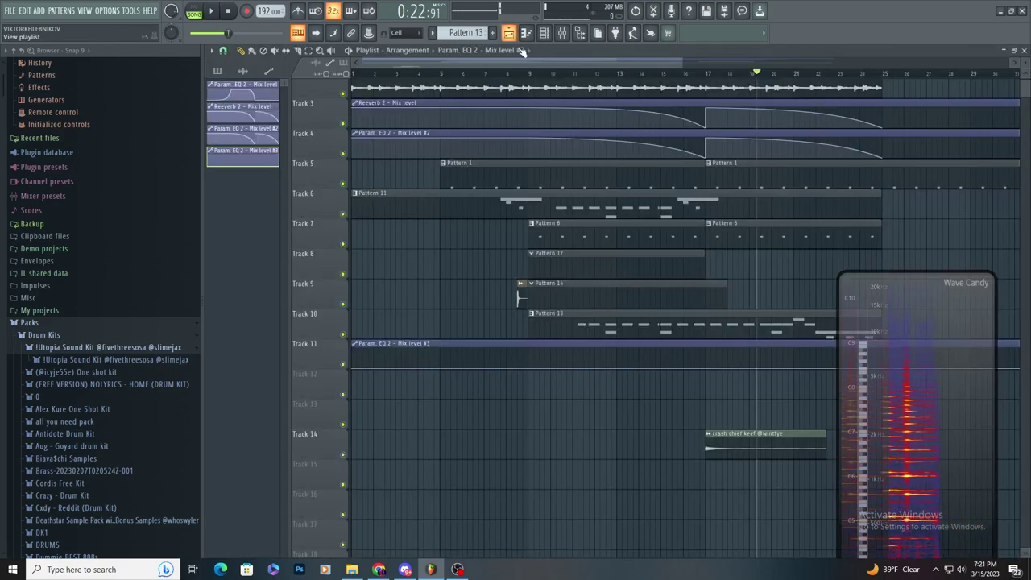
- Add points to the Param. EQ 2 - Mix level #3 clip for a curved rise from about bar 19 to bar 23
key("space")
scroll(538, 179, "down", 4)
scroll(596, 244, "up", 4)
scroll(556, 250, "down", 1)
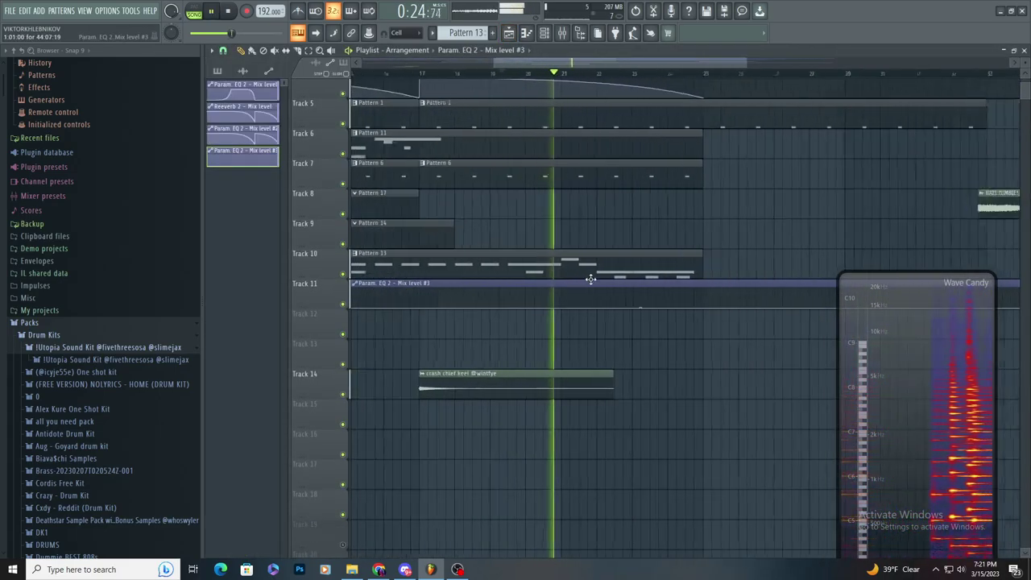
scroll(564, 292, "up", 2)
scroll(443, 305, "down", 3)
key("space")
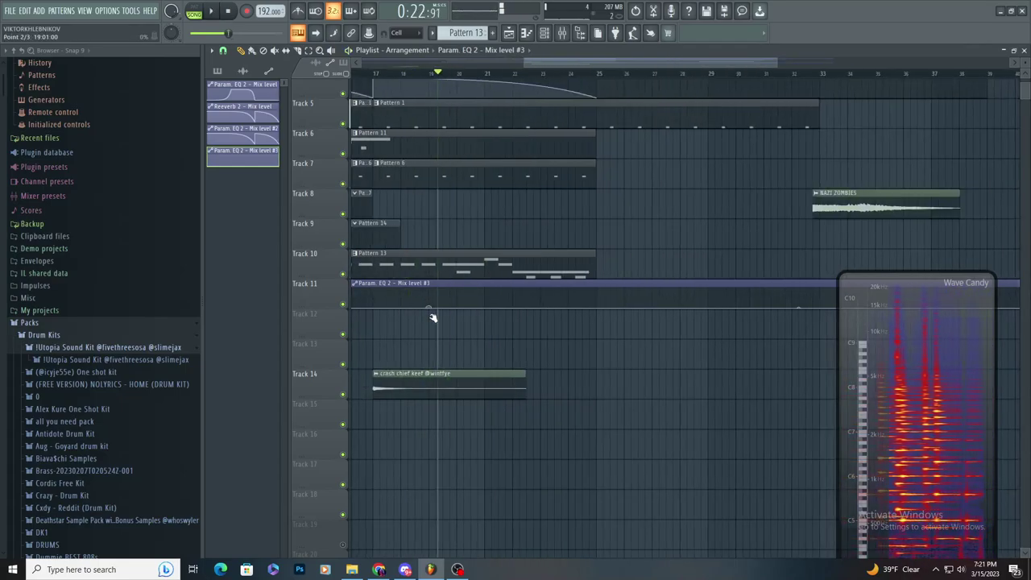
left_click_drag(492, 303, 559, 284)
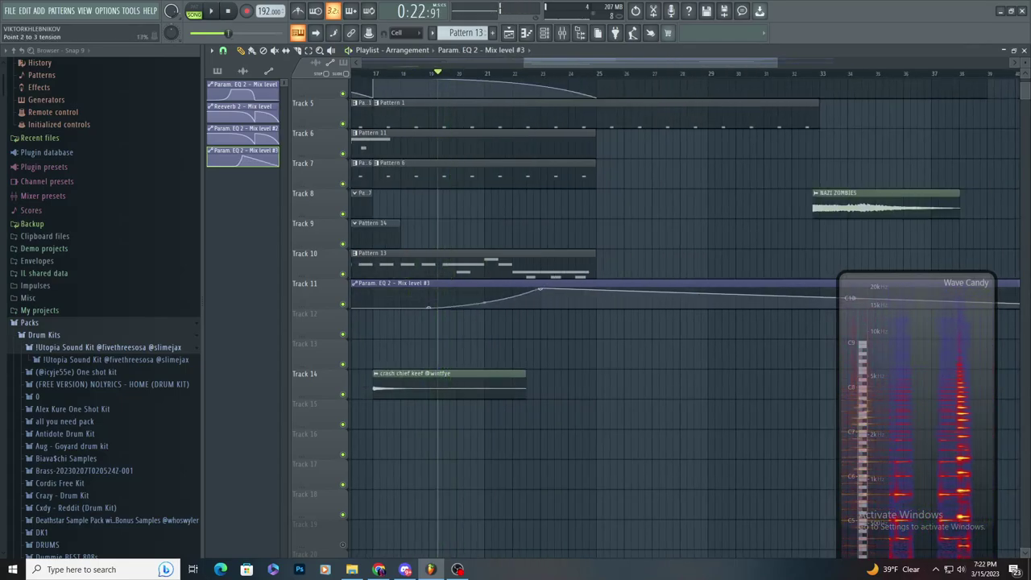
key("space")
scroll(490, 295, "up", 2)
scroll(483, 306, "up", 1)
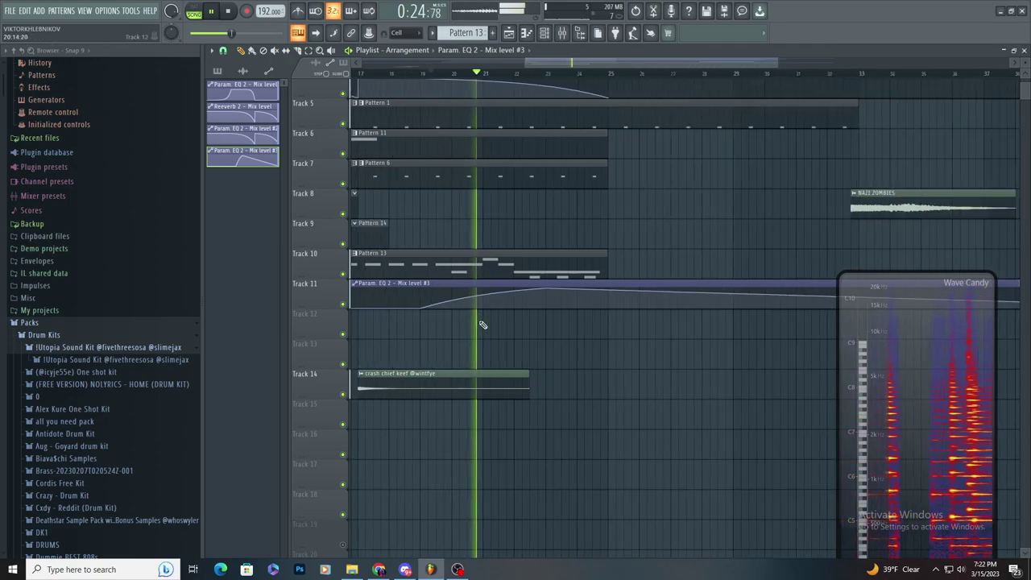
scroll(564, 334, "up", 2)
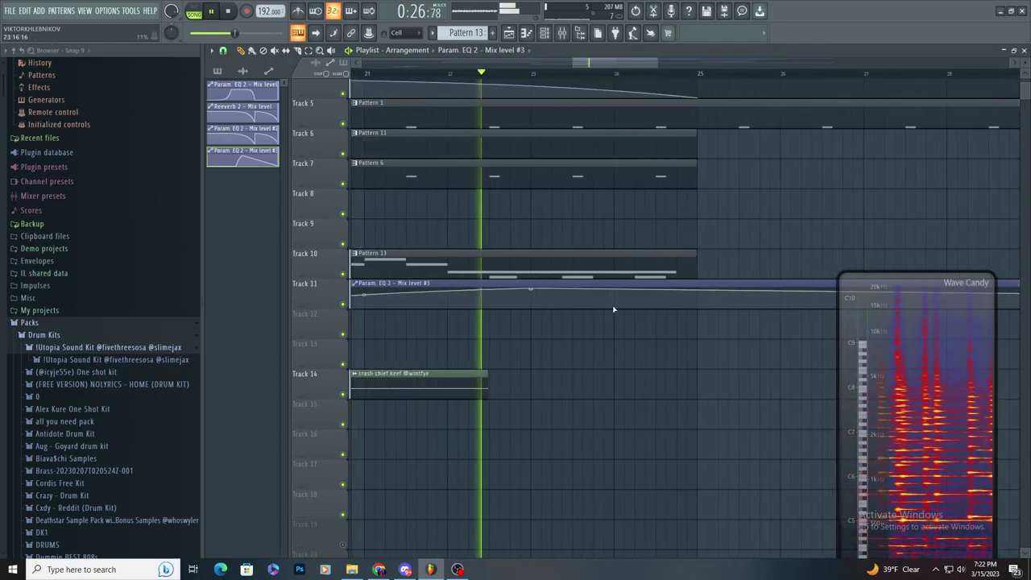
key("space")
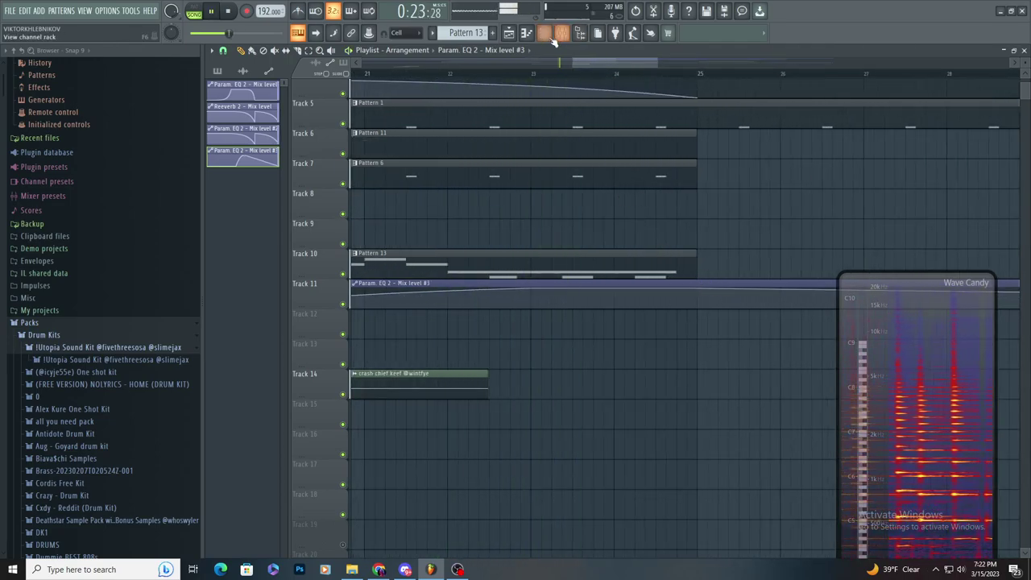
- Apply the 1 Beat Gate volume preset in Insert 17's Gross Beat
left_click(552, 38)
left_click(561, 38)
key("space")
left_click(957, 152)
left_click(965, 126)
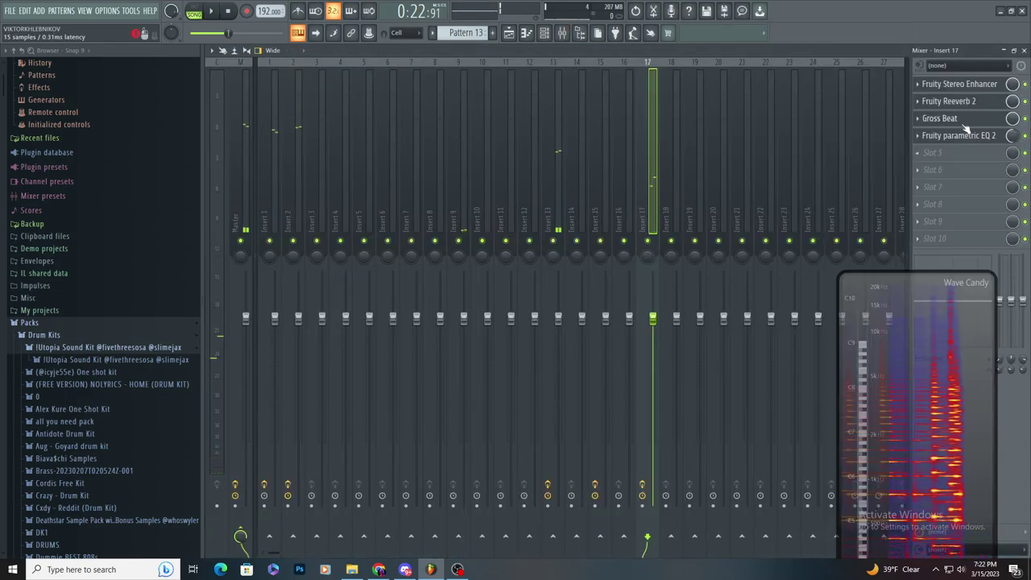
left_click(962, 120)
left_click(384, 344)
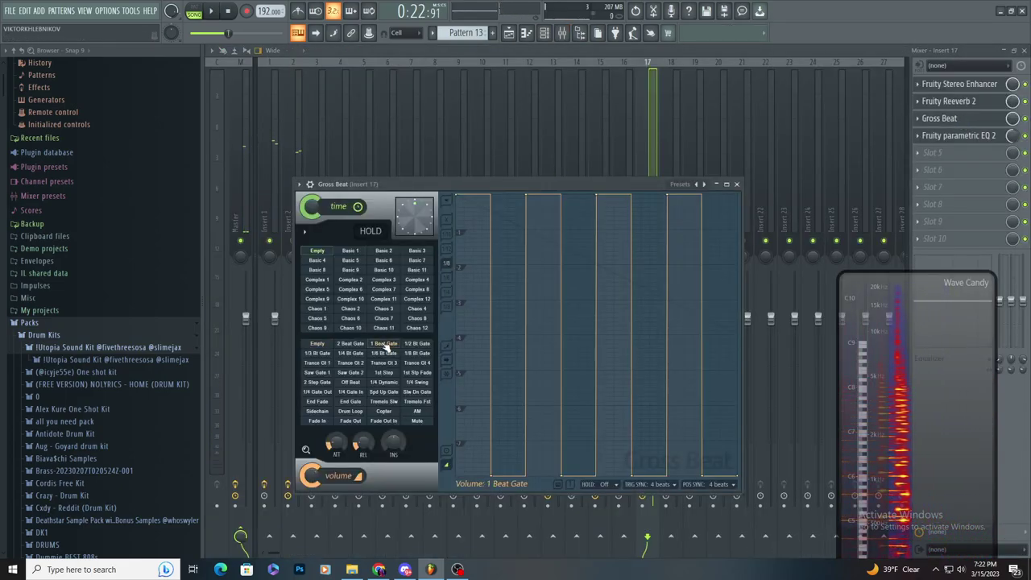
- Create an automation clip for Gross Beat's mix level and show it in the playlist
left_click(1026, 119)
right_click(1013, 119)
left_click(975, 199)
left_click(514, 36)
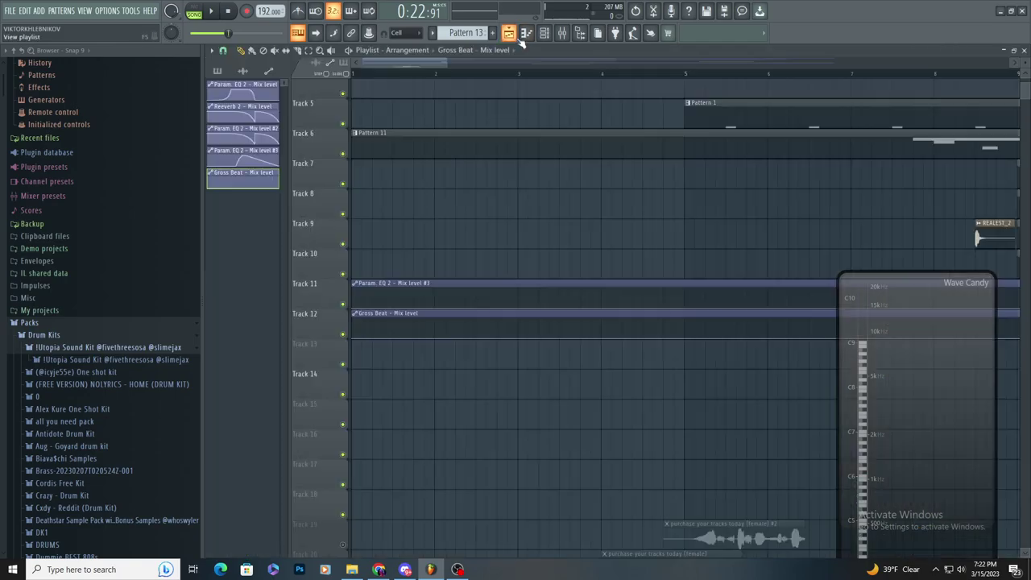
- Add points to the Gross Beat - Mix level clip at bars 21 and 25 to make the level rise between them
scroll(566, 164, "down", 8)
scroll(483, 355, "down", 4)
key("space")
scroll(561, 262, "up", 6)
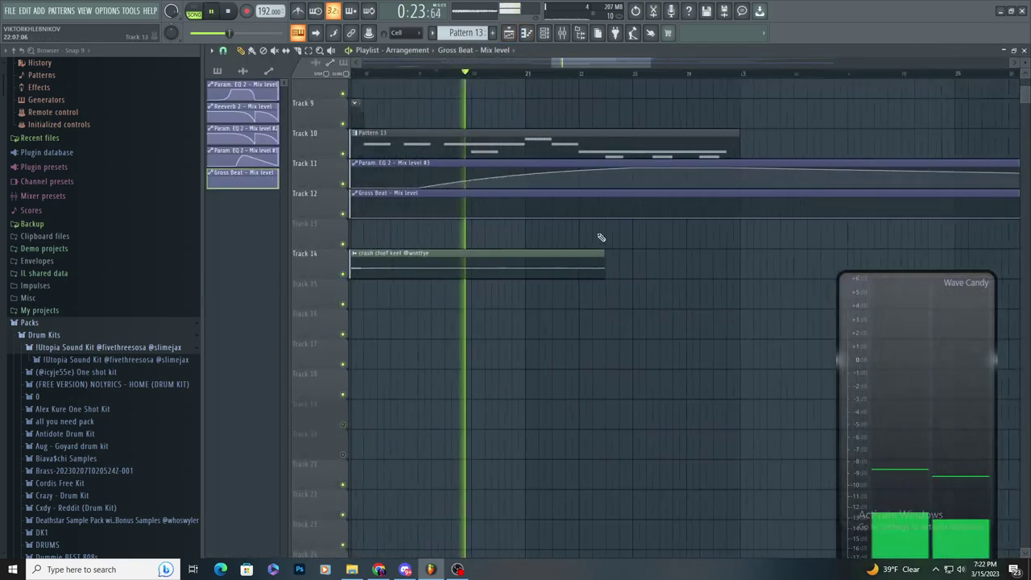
scroll(601, 238, "up", 1)
right_click(505, 217)
right_click(788, 198)
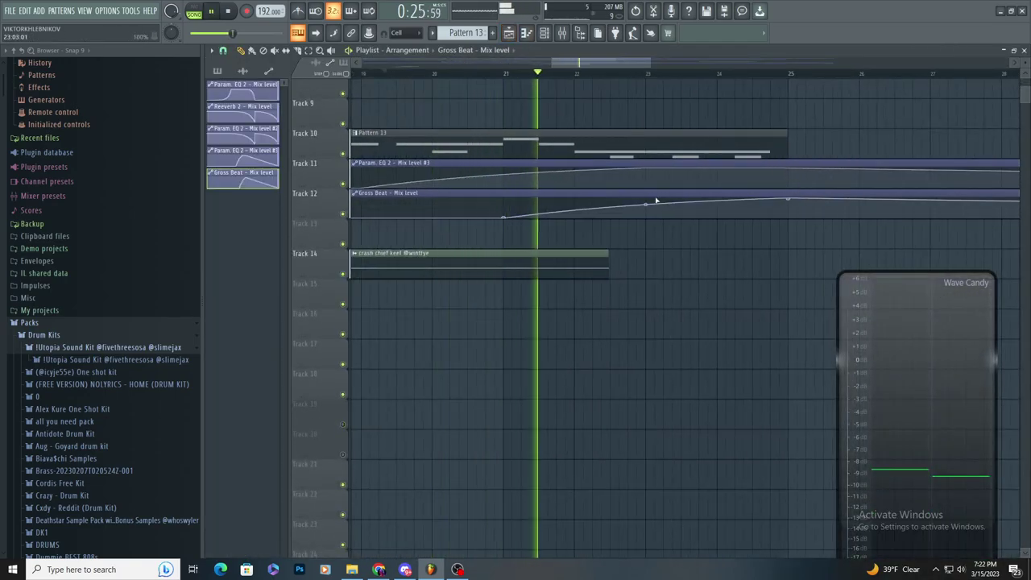
scroll(612, 218, "up", 3)
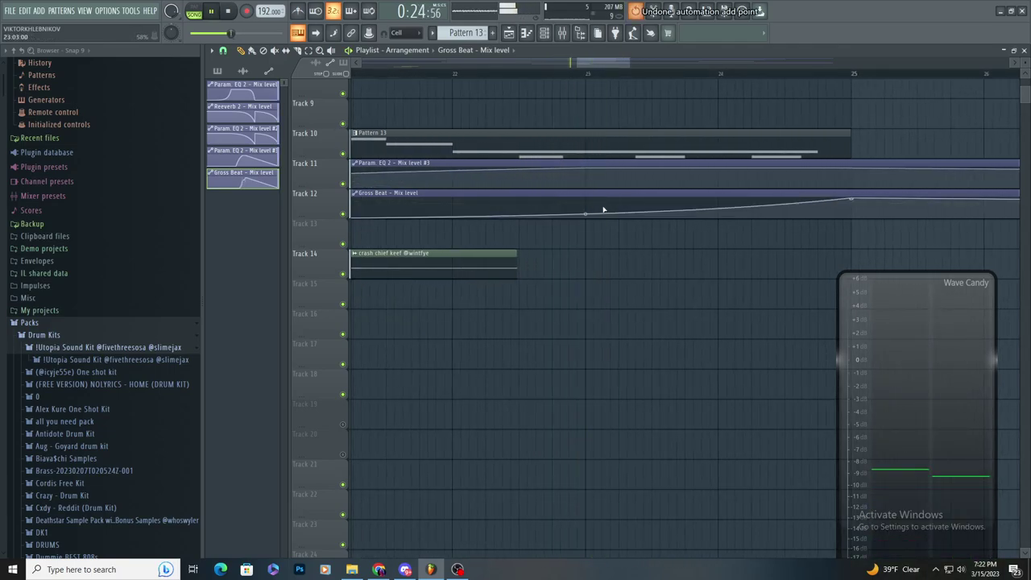
- Change the Gross Beat automation's bar 25 point to Double curve and steepen the rise just before bar 23
right_click(851, 199)
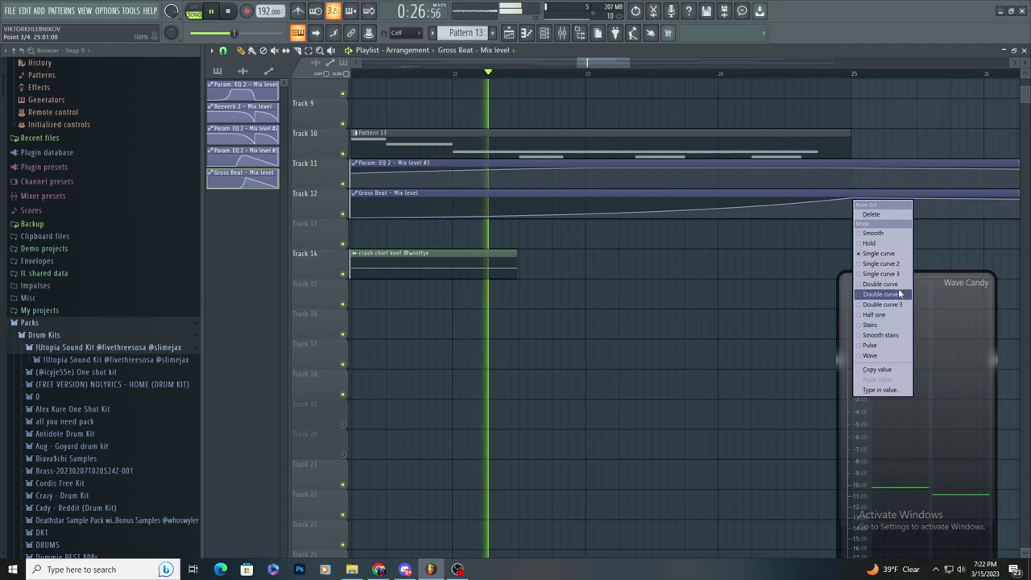
left_click(880, 286)
key("space")
left_click_drag(585, 208, 585, 195)
scroll(589, 212, "down", 2)
scroll(624, 230, "up", 1)
left_click(584, 284)
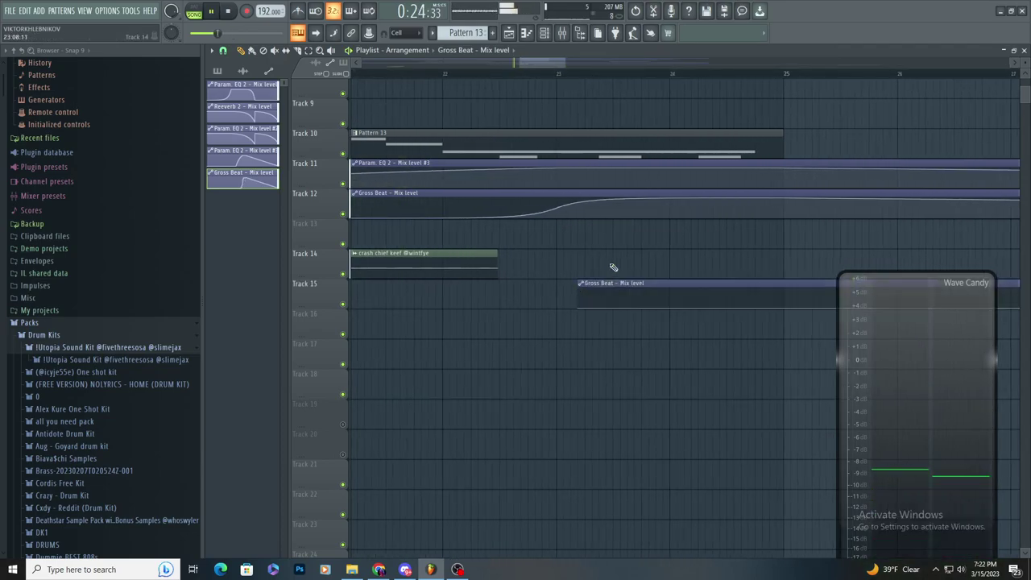
right_click(603, 282)
left_click(578, 311)
right_click(581, 314)
scroll(629, 295, "down", 2)
scroll(650, 288, "up", 2)
left_click(621, 298)
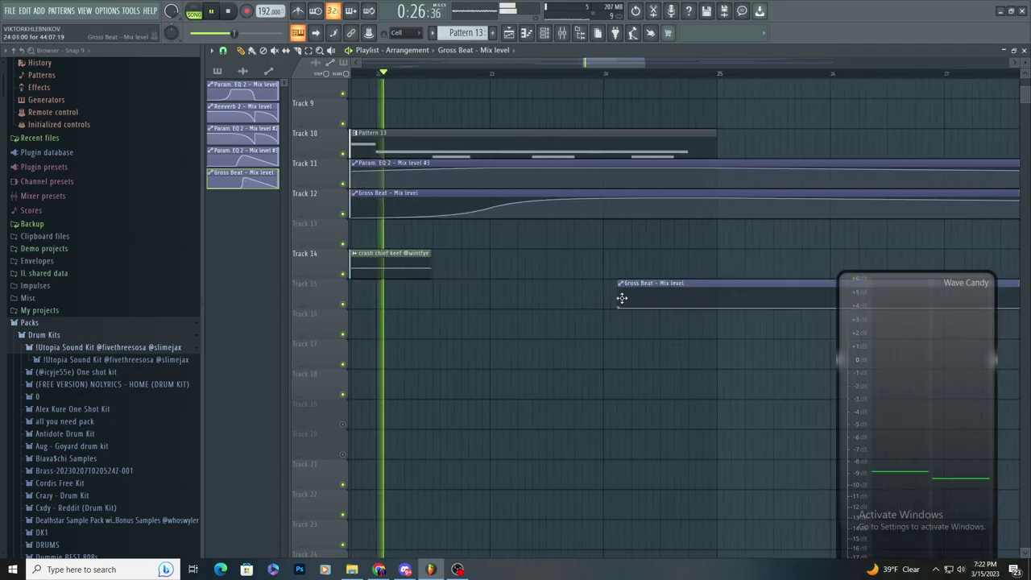
right_click(621, 299)
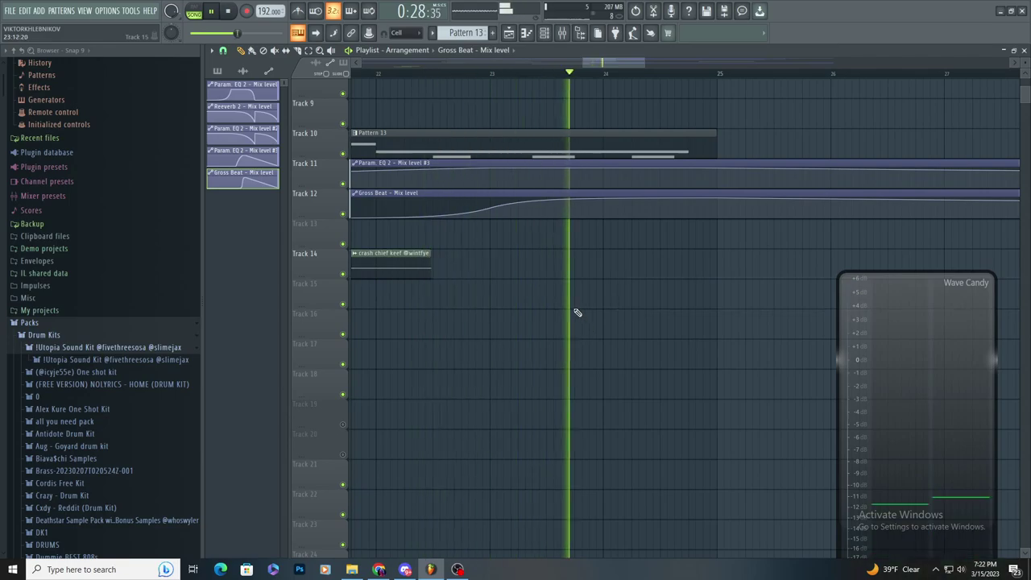
- Raise the end points of the Param. EQ 2 #3 and Gross Beat mix-level clips to hold both levels high after their rises
scroll(529, 295, "down", 8, "ctrl")
scroll(568, 193, "up", 3)
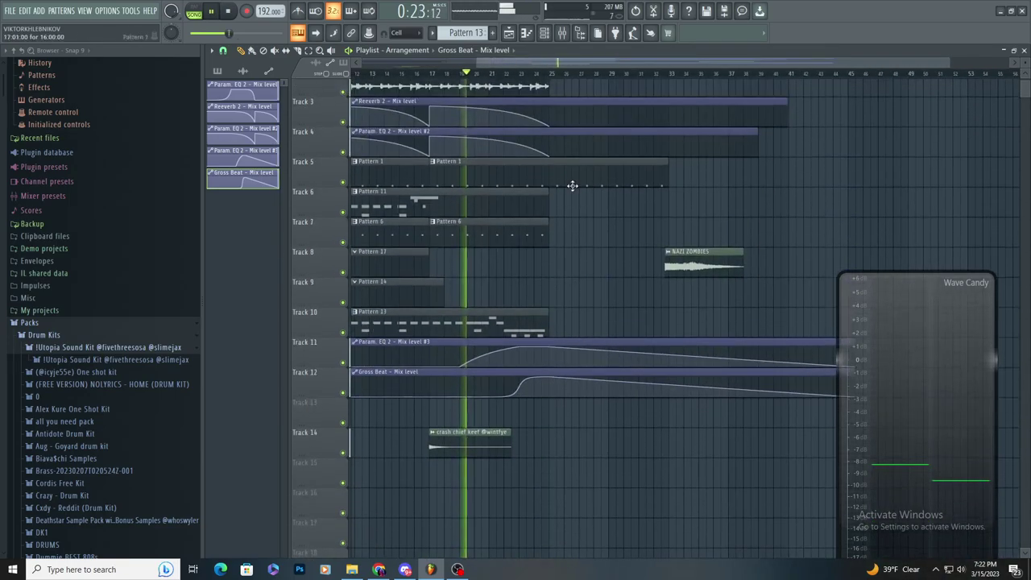
scroll(573, 186, "down", 2)
left_click_drag(862, 365, 961, 324)
left_click_drag(839, 398, 839, 347)
scroll(679, 290, "up", 3)
scroll(596, 293, "down", 4)
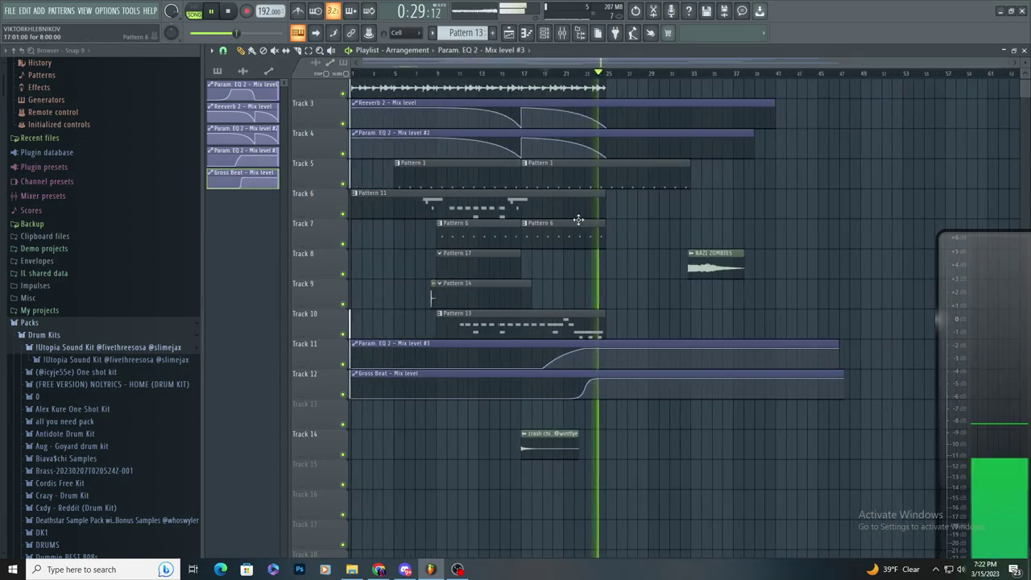
- Place another Pattern 6 clip on Track 7 from bar 25
scroll(578, 219, "up", 2)
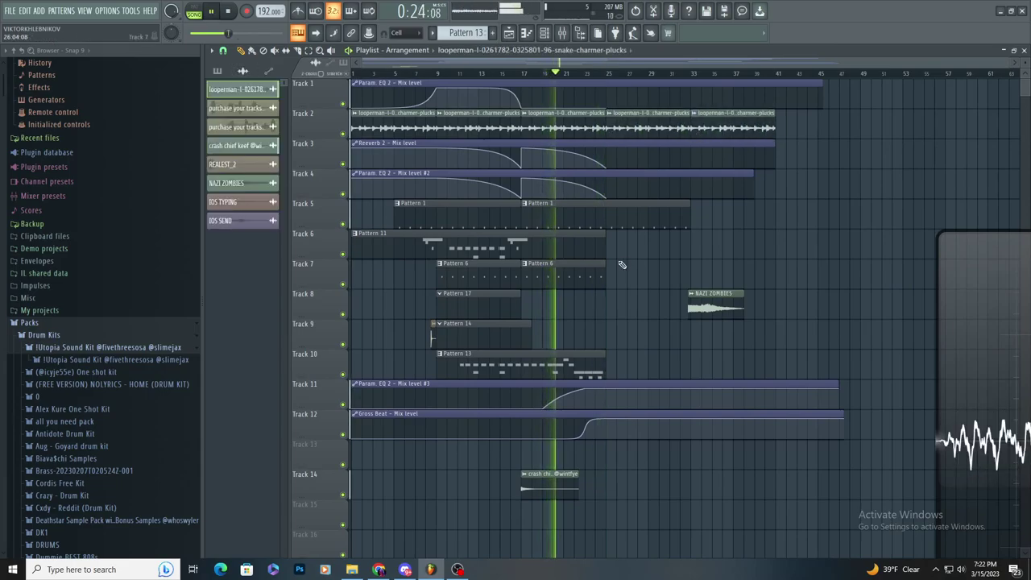
scroll(622, 264, "up", 3)
left_click(585, 275)
left_click(610, 277)
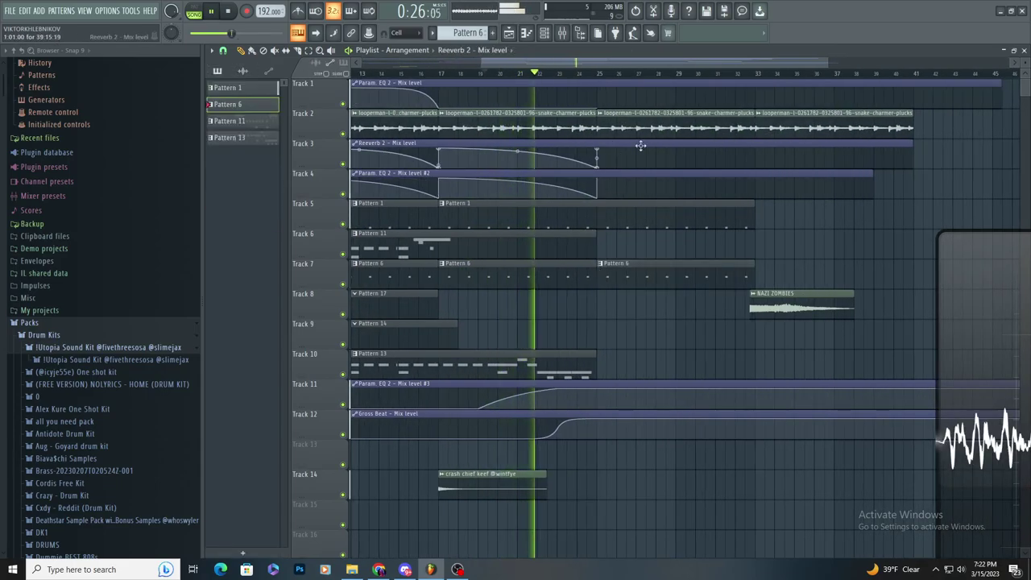
- Add falling curves from bar 25 to bar 33 in the Reeverb 2 and Param. EQ 2 #2 mix-level automation clips
key("ctrl+z")
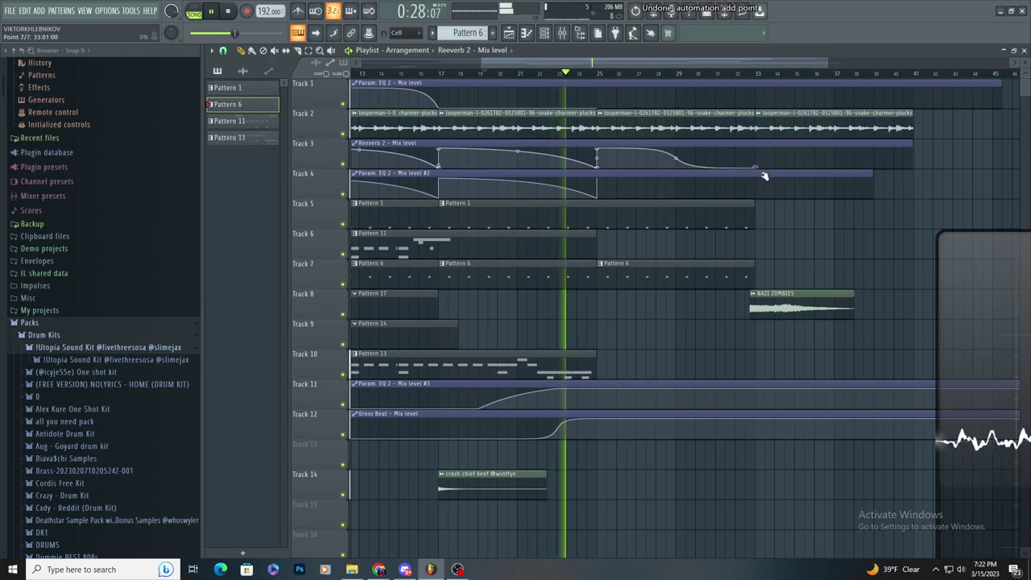
key("space")
right_click(765, 175)
left_click(783, 217)
right_click(755, 196)
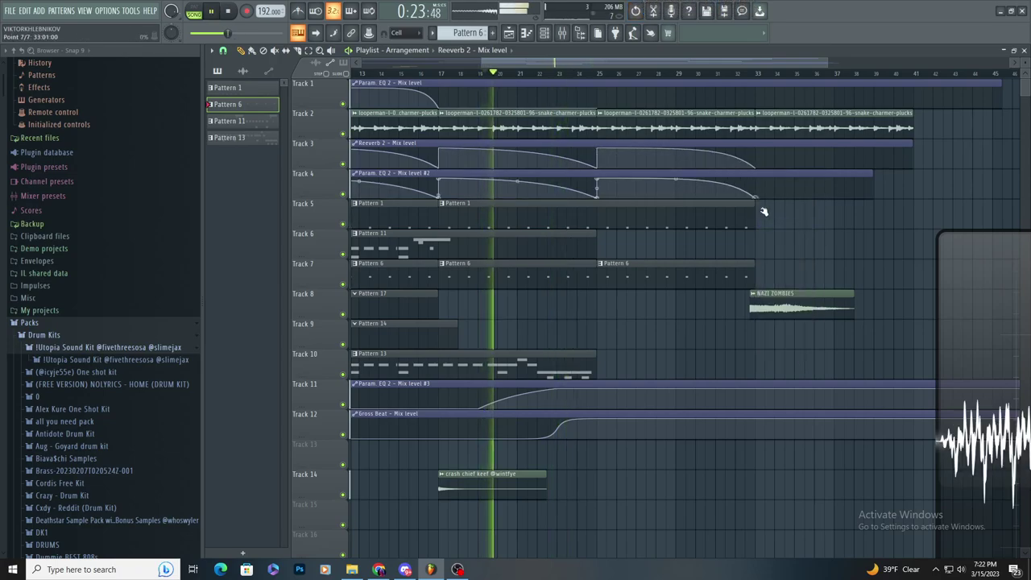
scroll(624, 253, "down", 3)
scroll(622, 253, "up", 3)
scroll(584, 244, "down", 3)
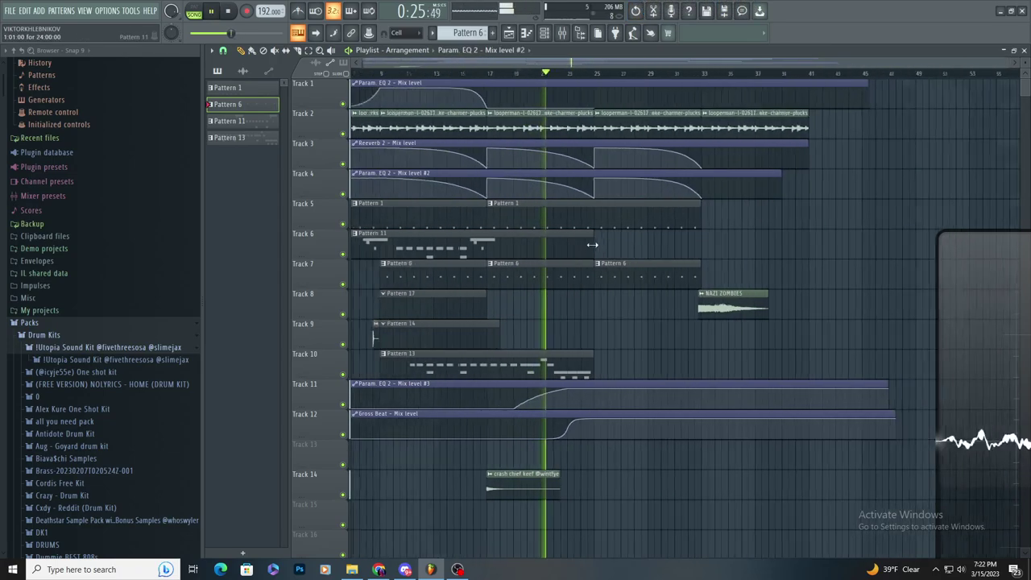
scroll(572, 328, "up", 3)
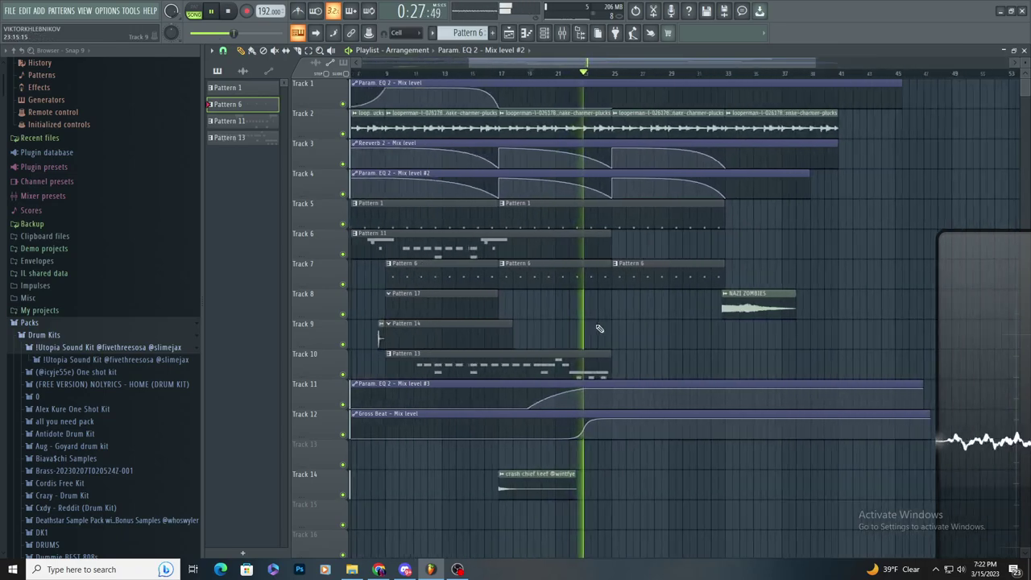
scroll(153, 266, "down", 5)
- Place the dreamcatcher snap sample from kit 0's snap folder on Track 8 near the end of bar 24
key("space")
left_click(147, 210)
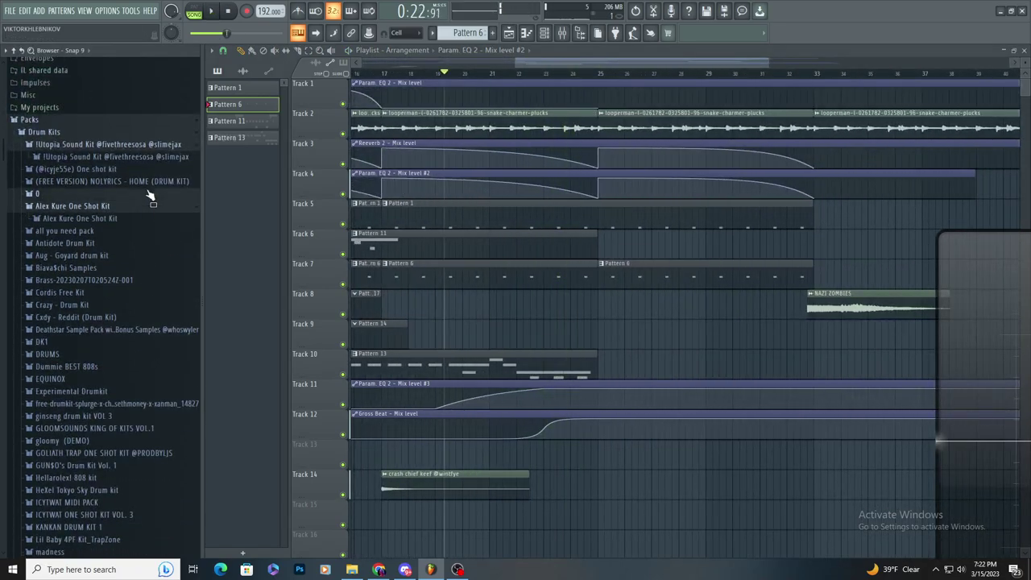
left_click(149, 194)
left_click(111, 327)
left_click(71, 101)
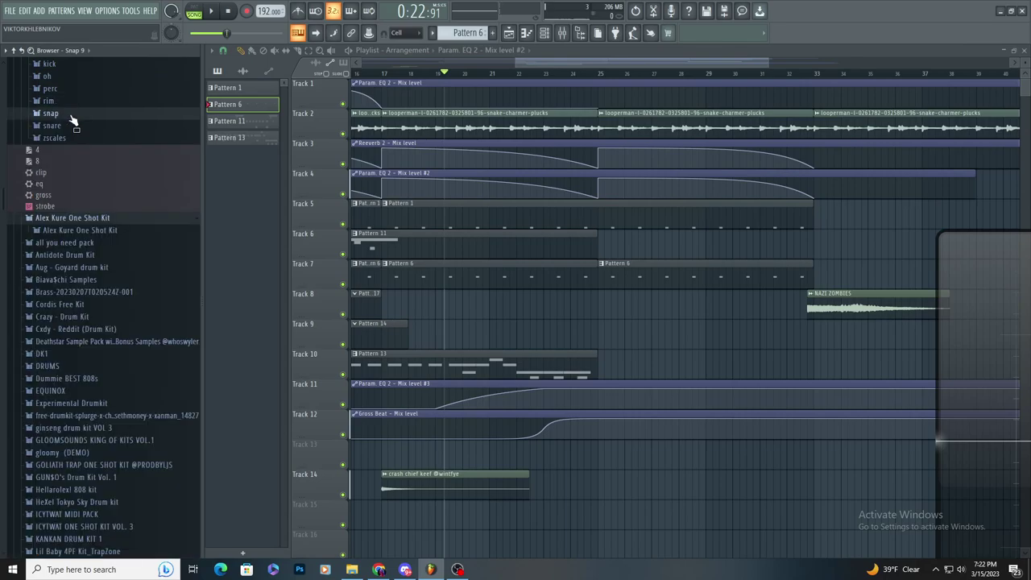
left_click(71, 113)
left_click_drag(560, 262, 593, 298)
key("space")
scroll(573, 335, "up", 3)
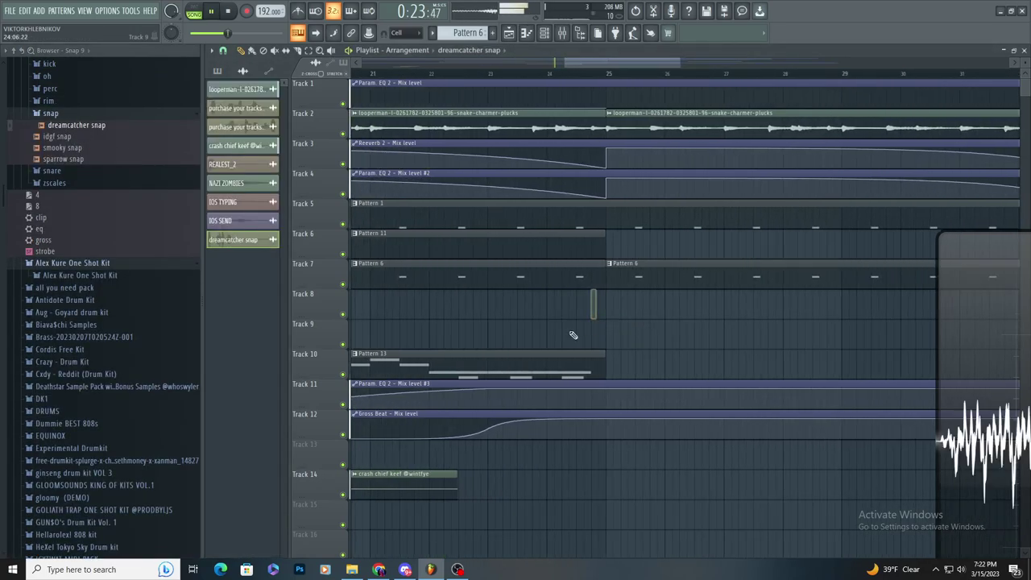
- Route the dreamcatcher snap to mixer insert 25, lower its level and add Fruity Reeverb 2 to the first slot
scroll(576, 331, "up", 2)
double_click(565, 331)
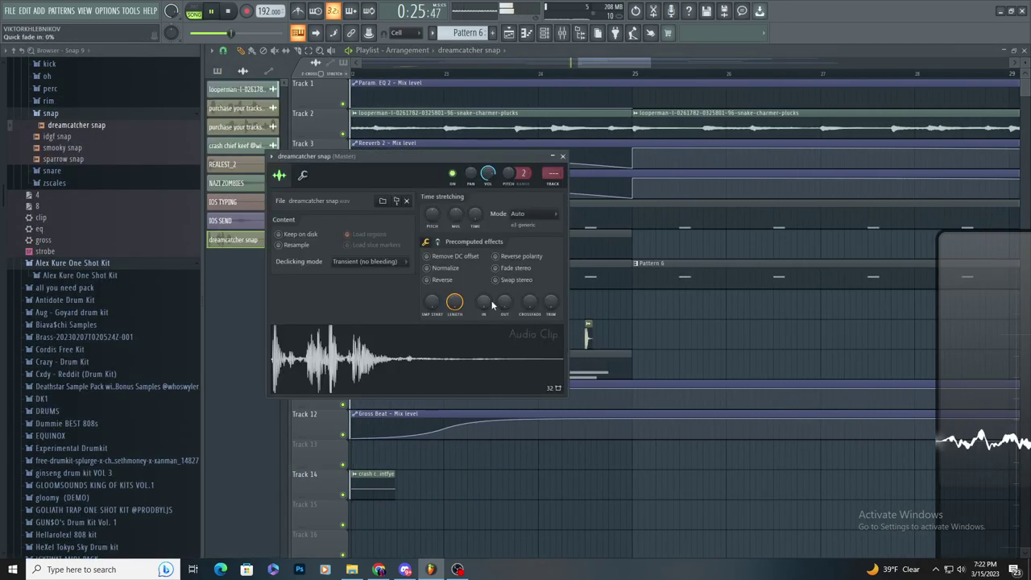
key("F9")
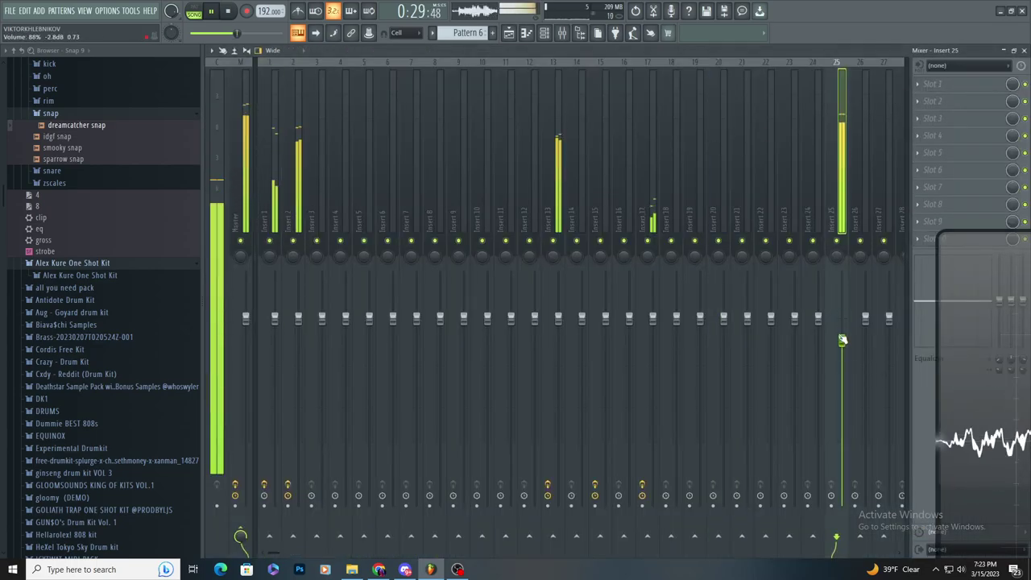
left_click(935, 84)
left_click(773, 138)
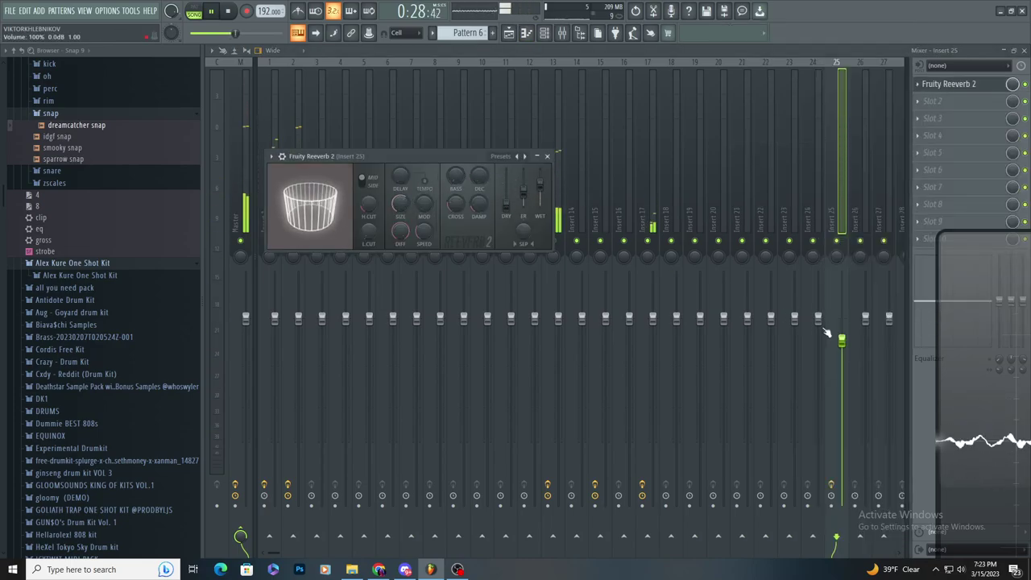
key("Escape")
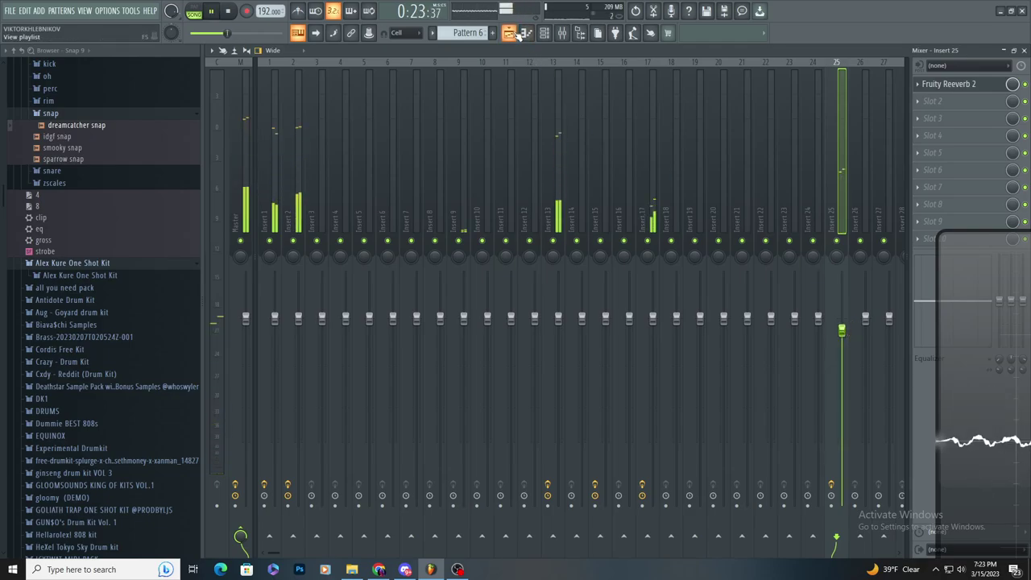
- Double the snap on Track 9 in bar 24 and delete the stray snap clip on Track 8 in bar 26
left_click(520, 33)
scroll(145, 266, "up", 5)
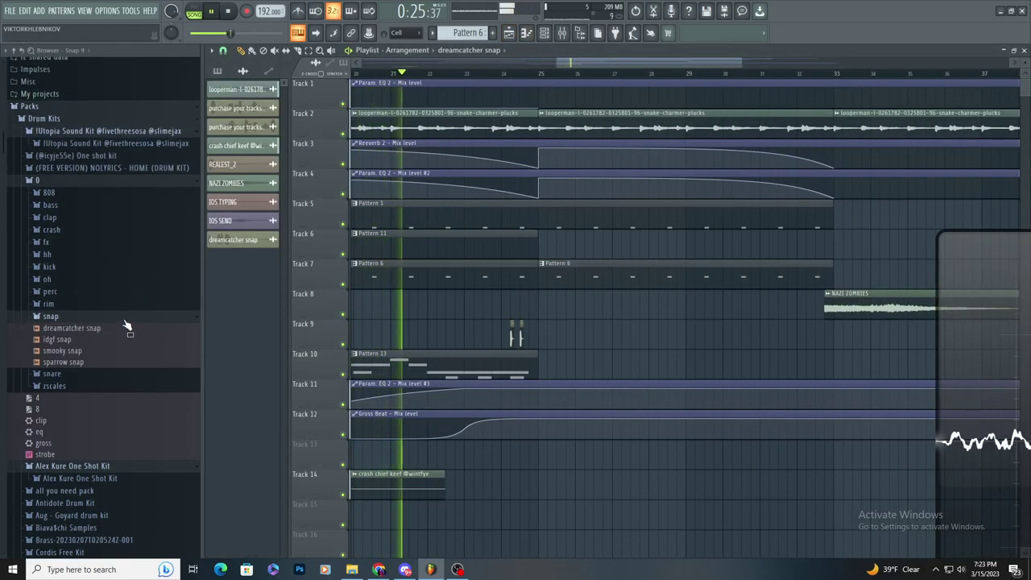
left_click(126, 316)
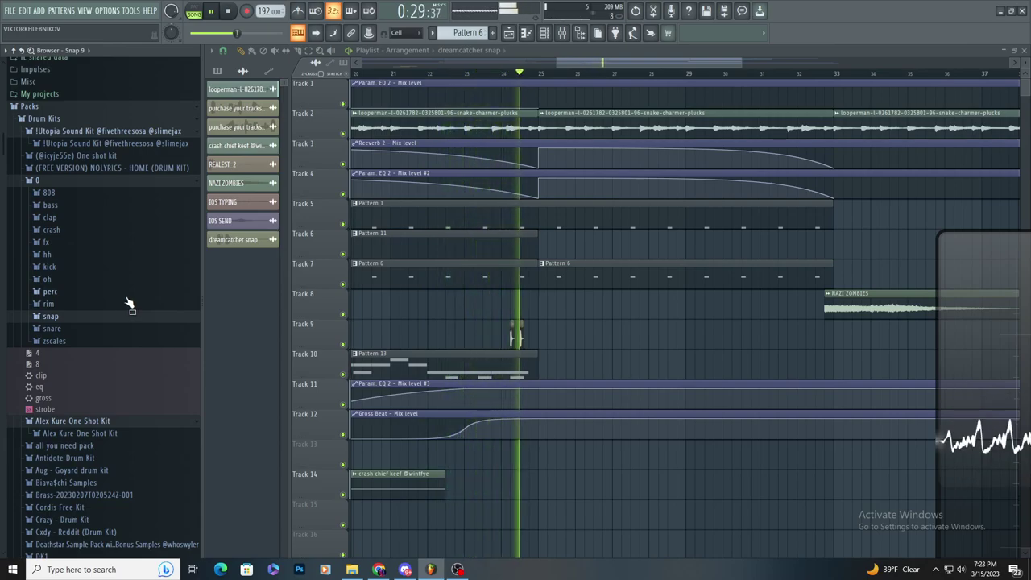
left_click(355, 74)
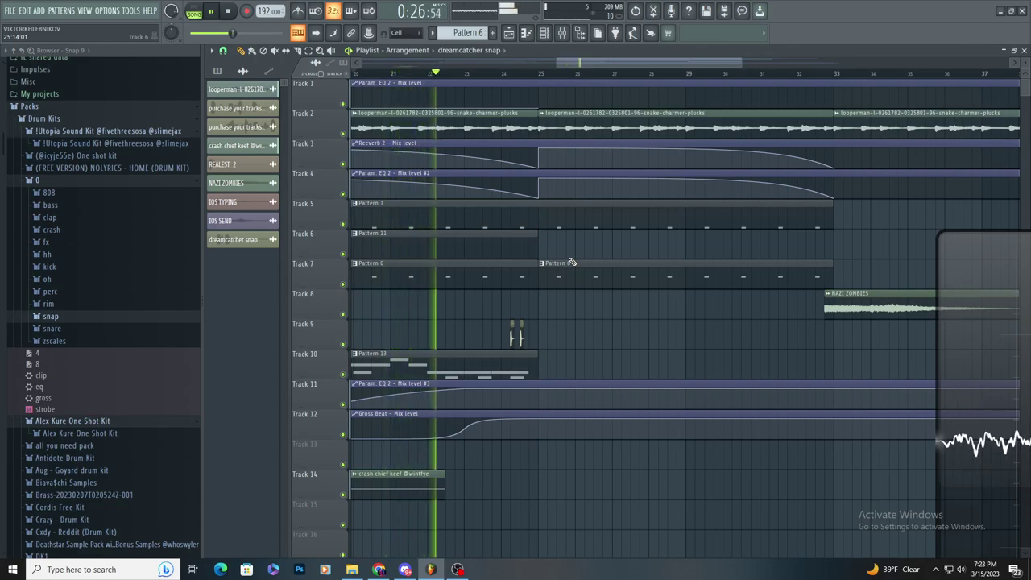
scroll(570, 263, "down", 2)
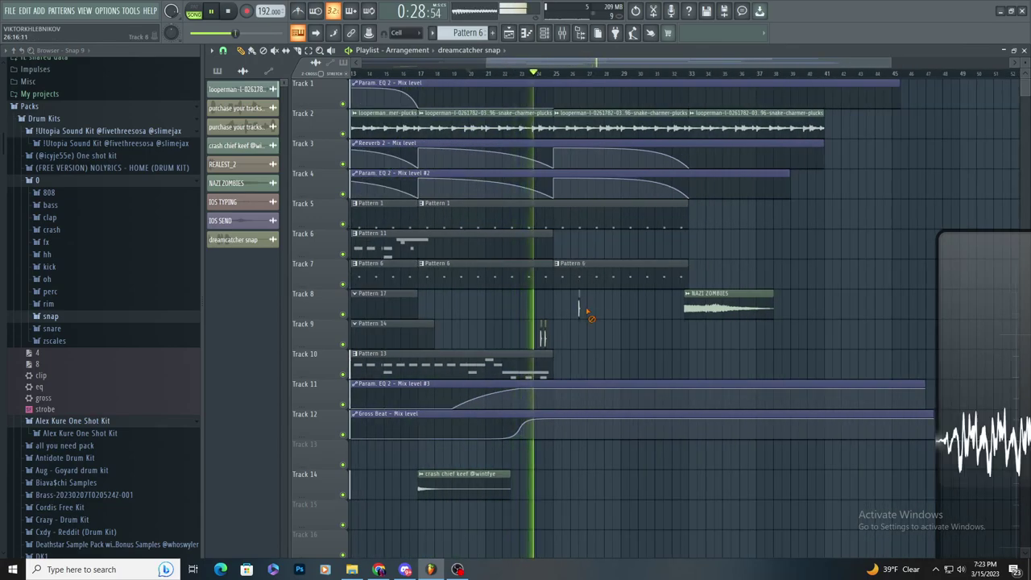
right_click(579, 311)
scroll(570, 298, "up", 2)
- Place Pattern 12 on Track 9 from bar 25 and extend the clip to bar 41
left_click(218, 71)
left_click(230, 137)
left_click(549, 347)
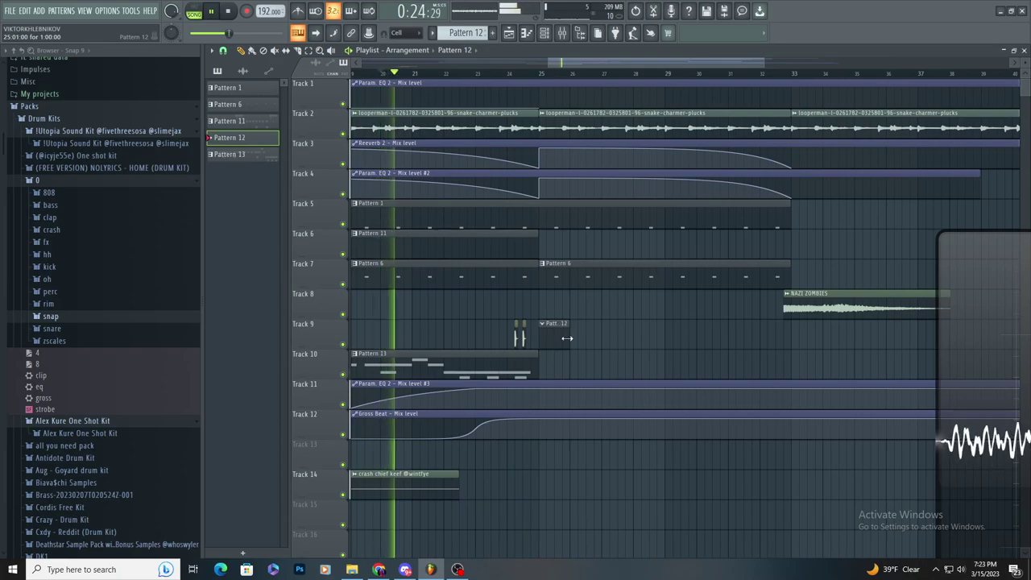
left_click_drag(567, 338, 945, 336)
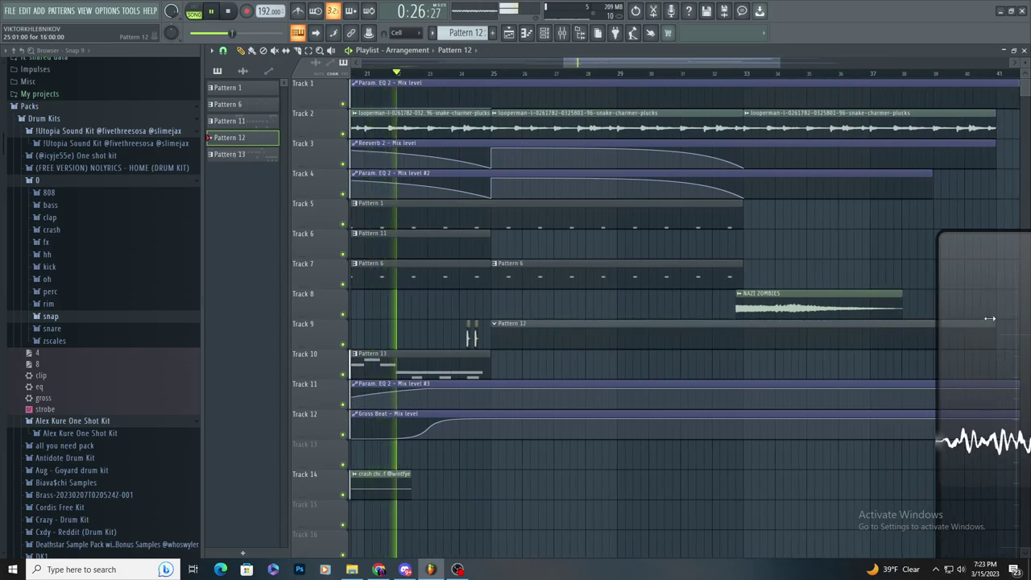
scroll(806, 291, "down", 2)
scroll(809, 288, "up", 2)
scroll(786, 285, "up", 1)
scroll(569, 274, "down", 2)
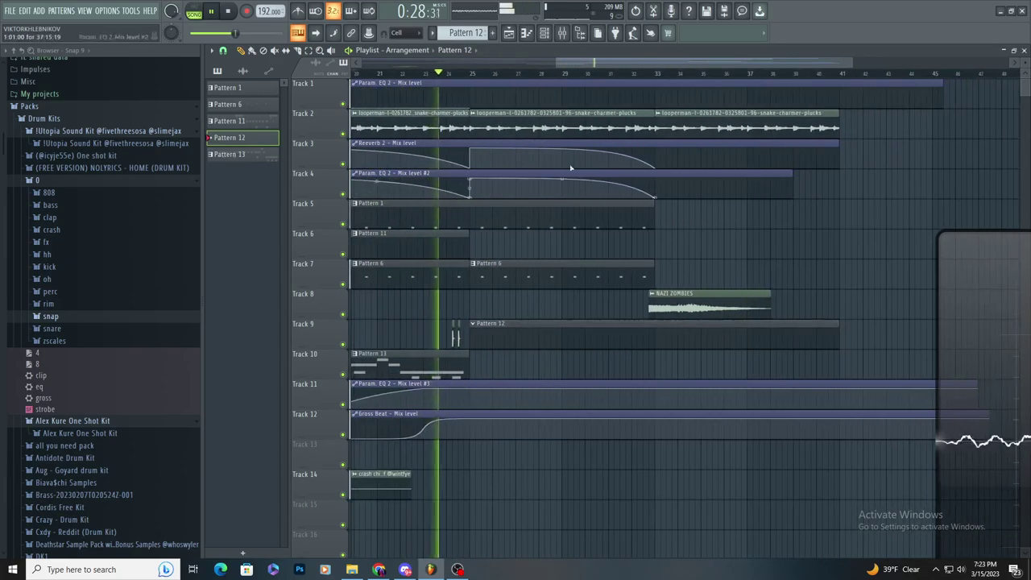
- Check Pattern 12's 808 broke and HARDCORE(A) channels in the piano roll
left_click(529, 33)
key("space")
left_click(100, 196)
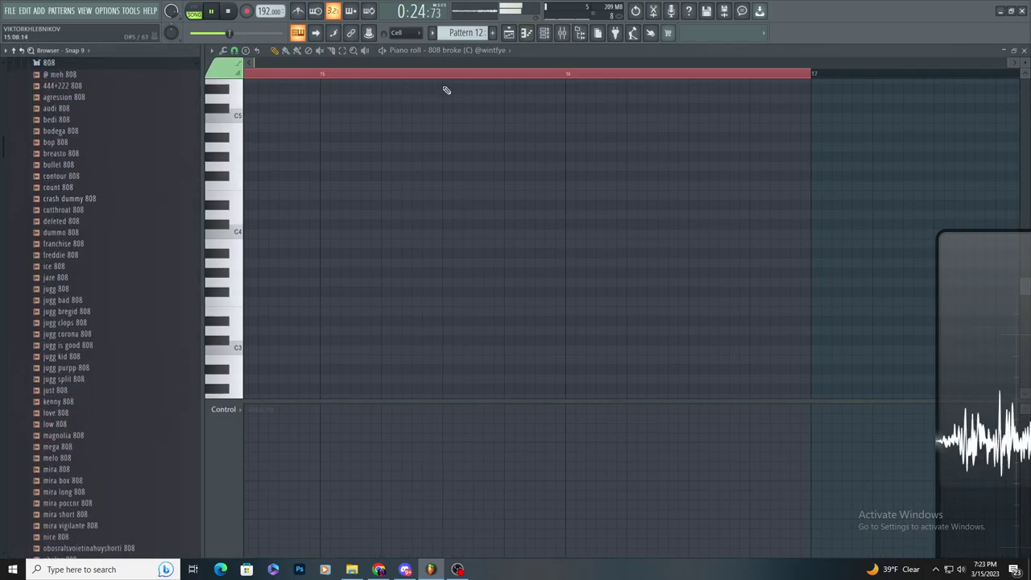
left_click(474, 51)
left_click(516, 375)
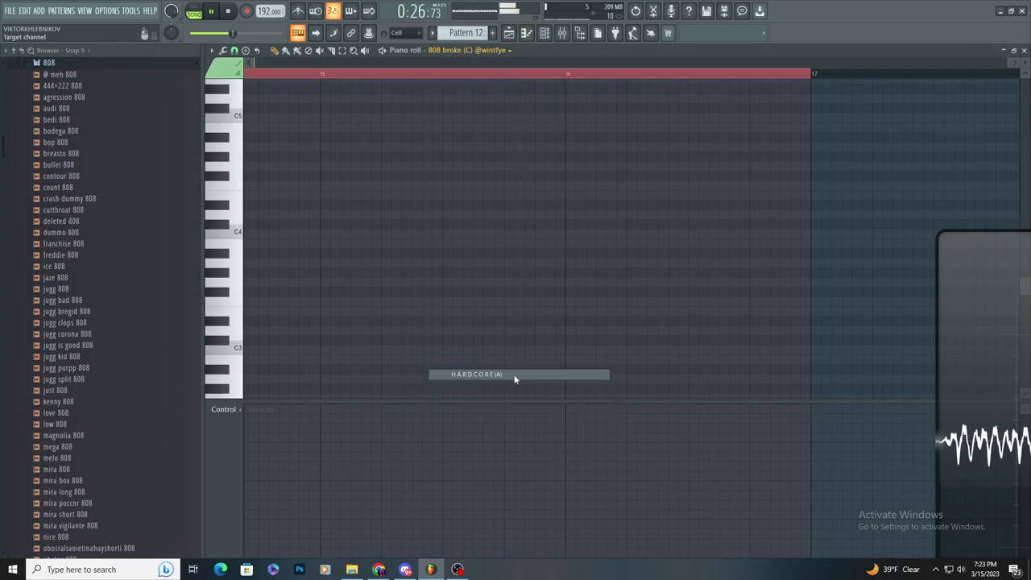
- Place another Pattern 13 clip on Track 10 from bar 25 and open its lead notes in the piano roll
left_click(510, 36)
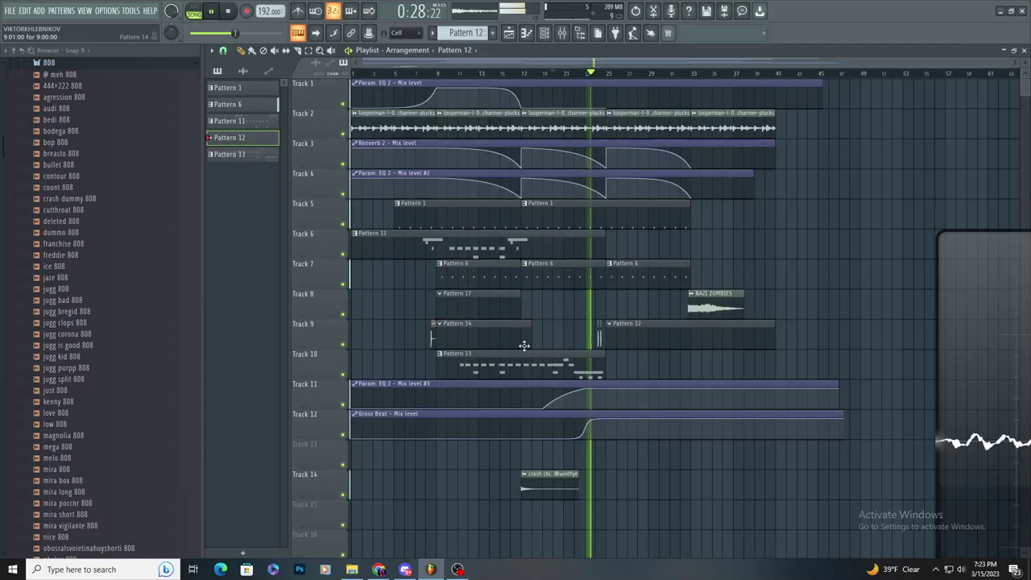
left_click(612, 371)
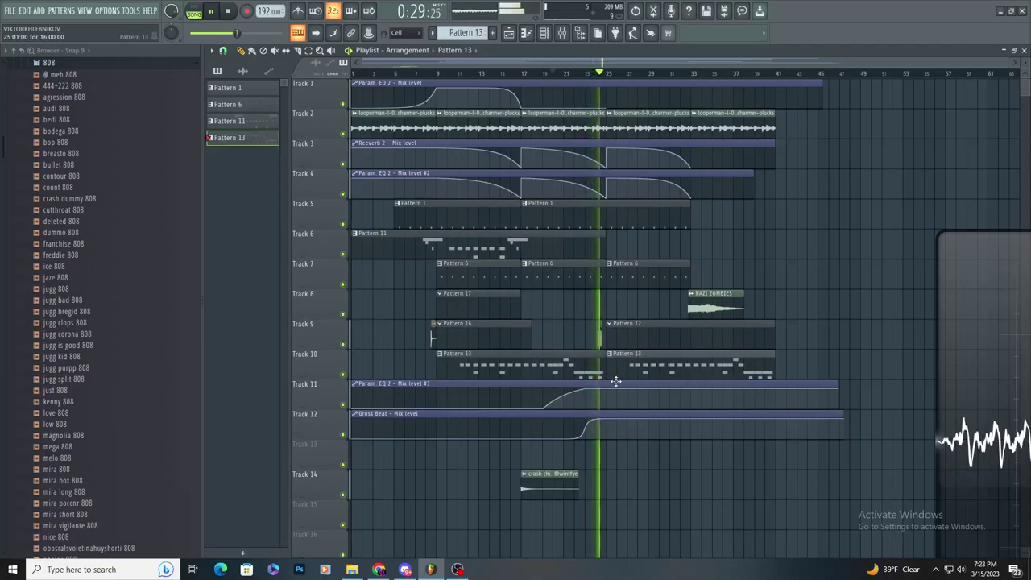
double_click(760, 365)
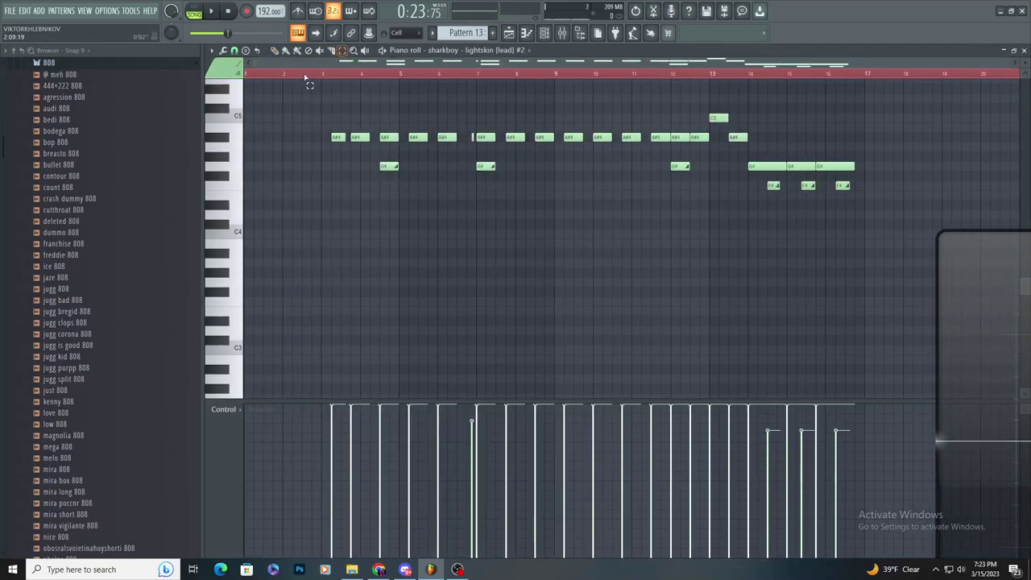
- Copy all of Pattern 13's lead notes and paste them after the originals, from bar 17 on
left_click_drag(309, 75, 1020, 81)
key("ctrl+d")
key("ctrl+d")
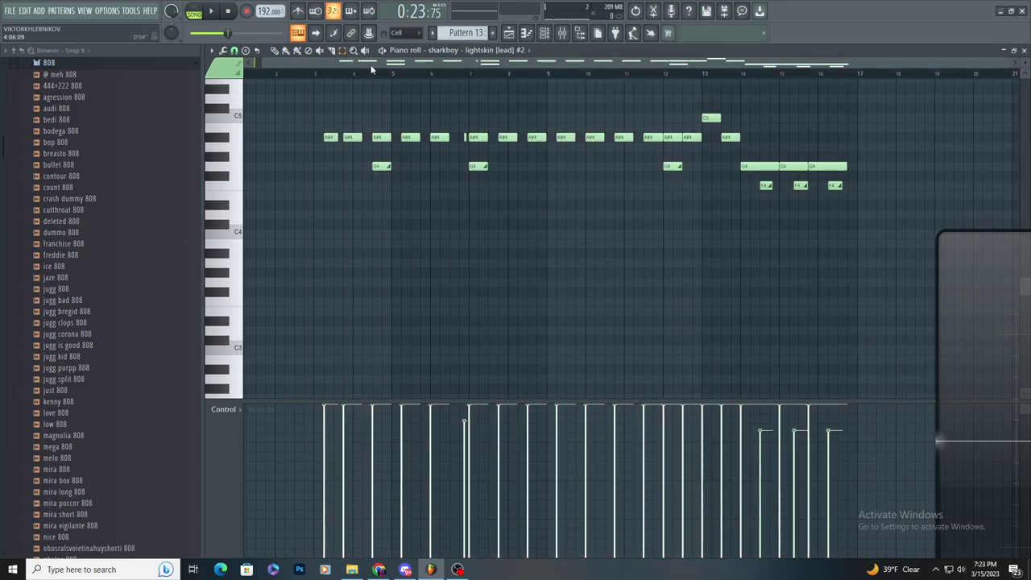
left_click_drag(374, 67, 731, 127)
key("ctrl+v")
scroll(707, 242, "down", 3)
key("ctrl+z")
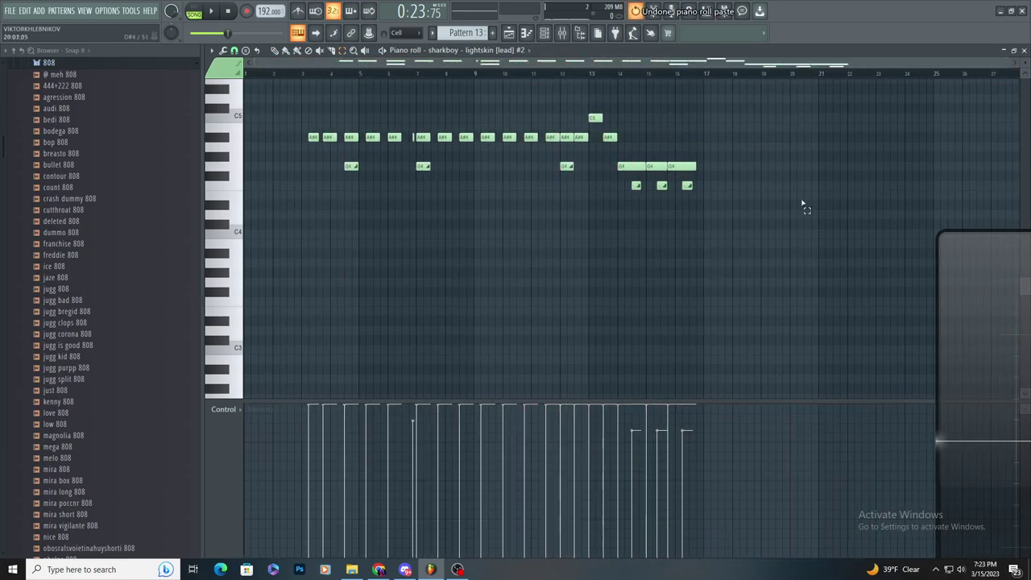
scroll(804, 202, "up", 8)
key("ctrl+v")
scroll(636, 211, "down", 5)
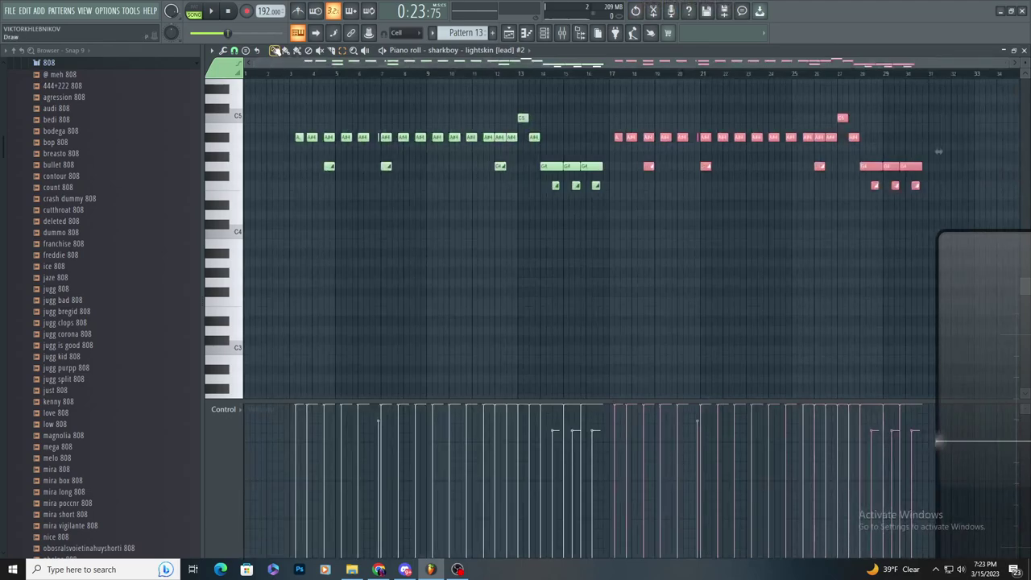
- Shift the pasted lead notes two bars later so they begin in bar 19
scroll(644, 185, "up", 4)
key("ctrl+z")
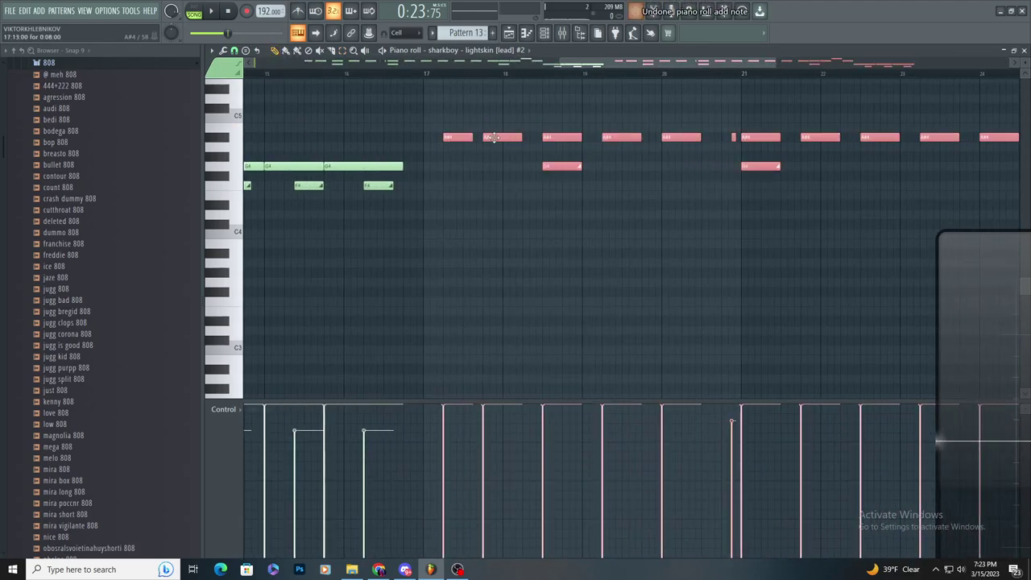
scroll(539, 232, "down", 4)
scroll(550, 193, "up", 3)
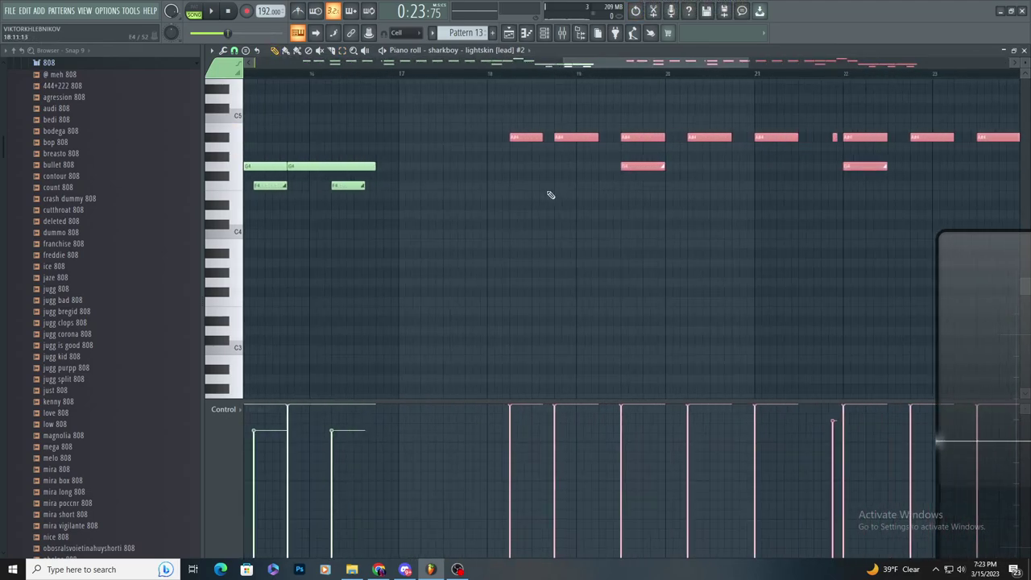
scroll(548, 214, "down", 2)
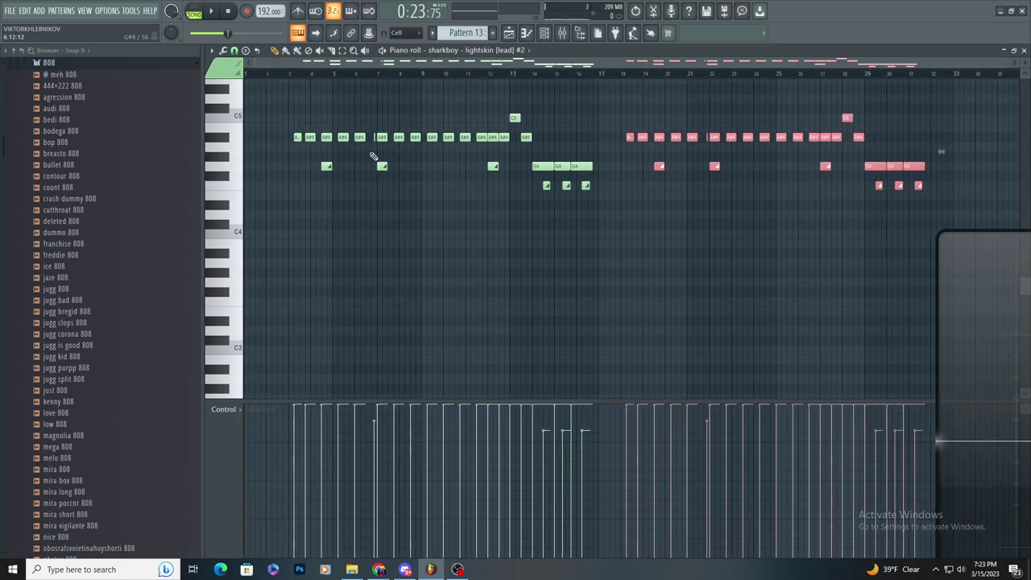
scroll(675, 165, "up", 4)
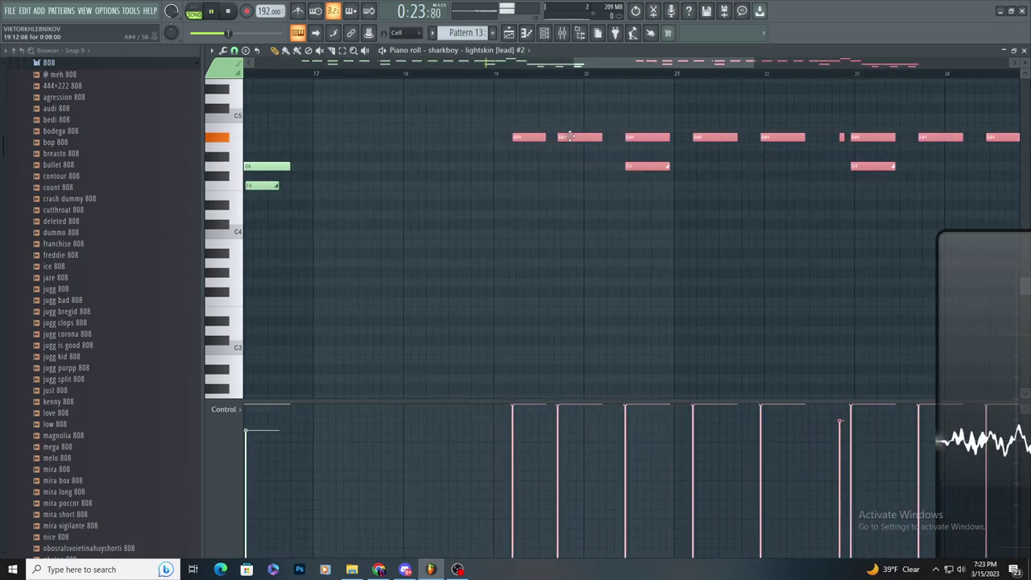
scroll(521, 135, "up", 2)
scroll(524, 261, "down", 3)
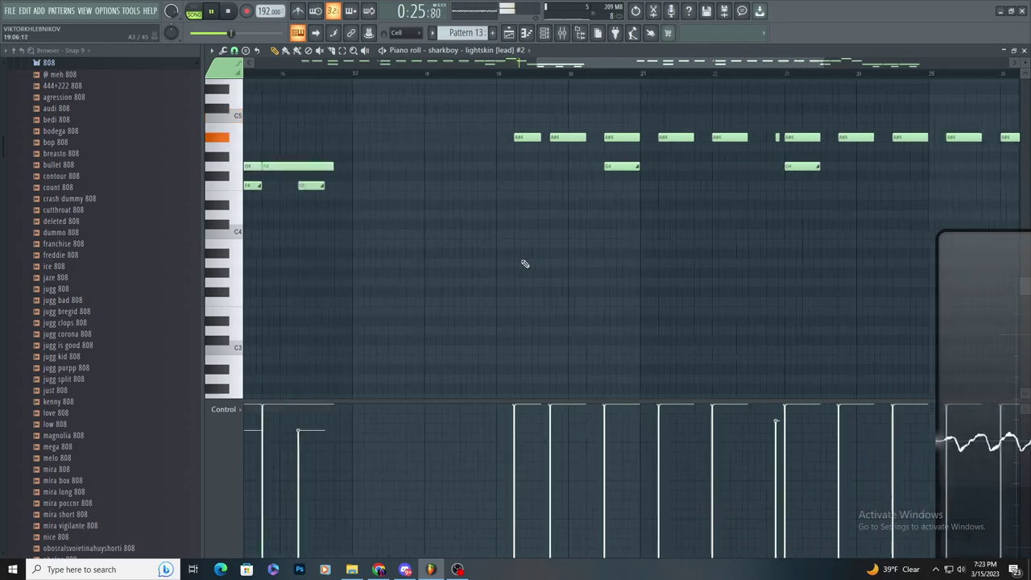
- Add four G4 notes from bar 17 to bar 19 and delete the first pasted A#4 note in bar 19
scroll(531, 262, "up", 3)
scroll(592, 173, "up", 1)
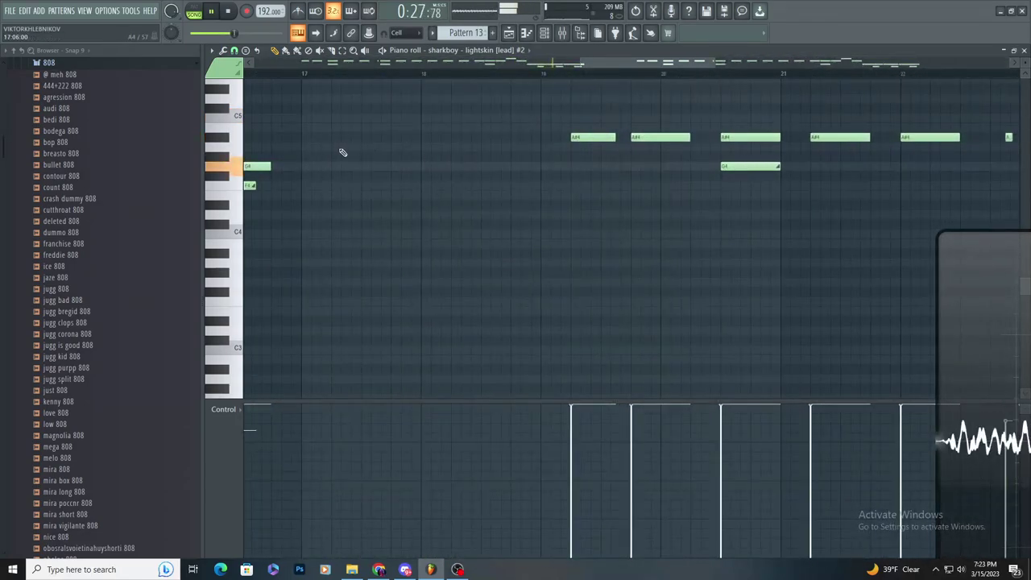
scroll(342, 152, "up", 2)
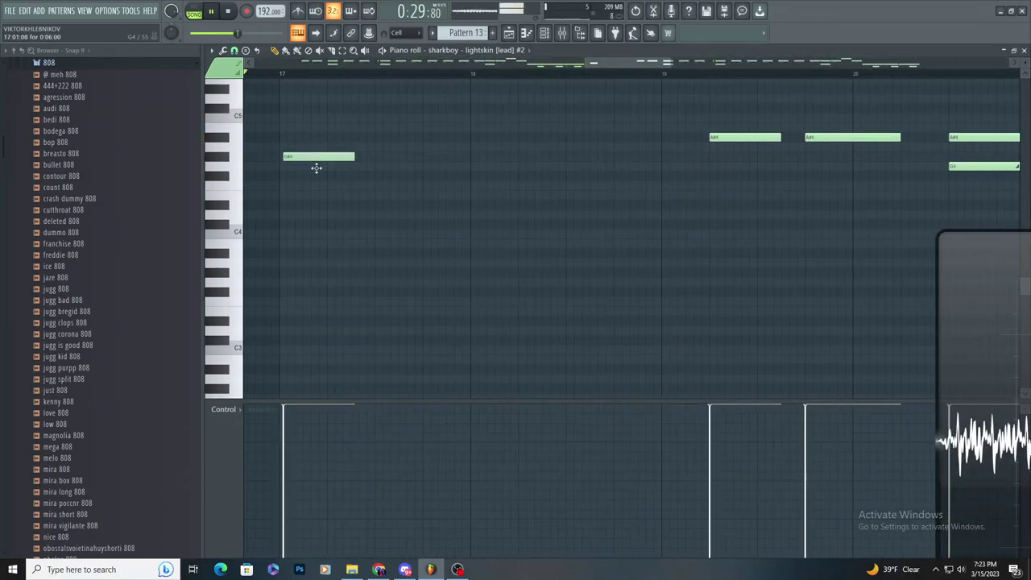
left_click_drag(316, 168, 318, 172)
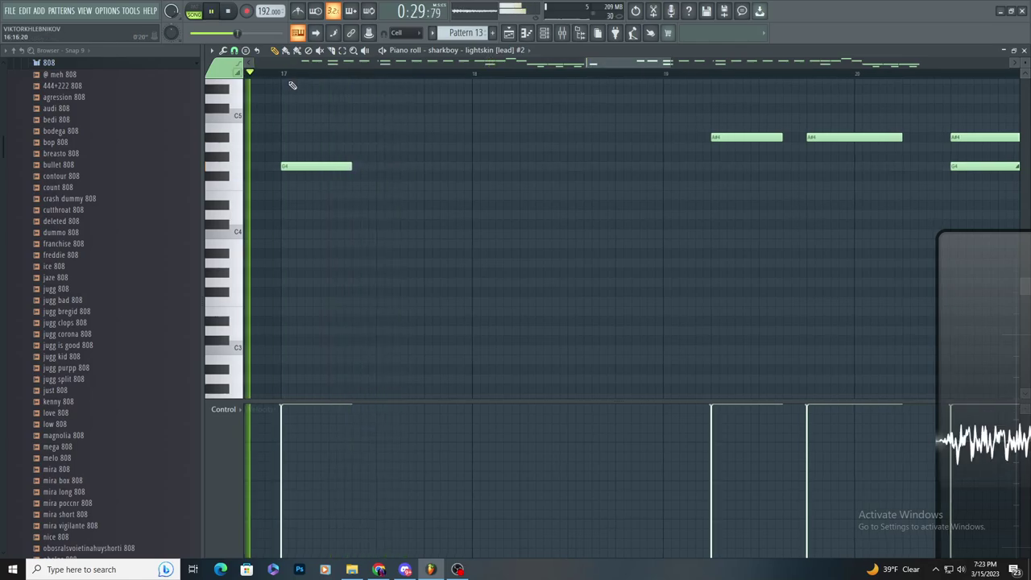
left_click(425, 166)
left_click(521, 166)
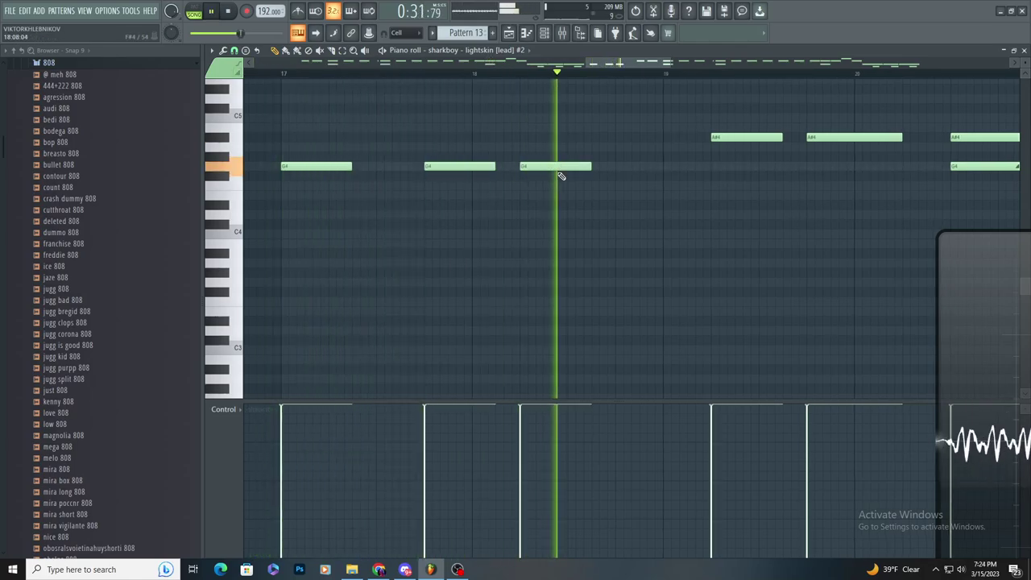
left_click_drag(624, 175, 662, 164)
right_click(726, 137)
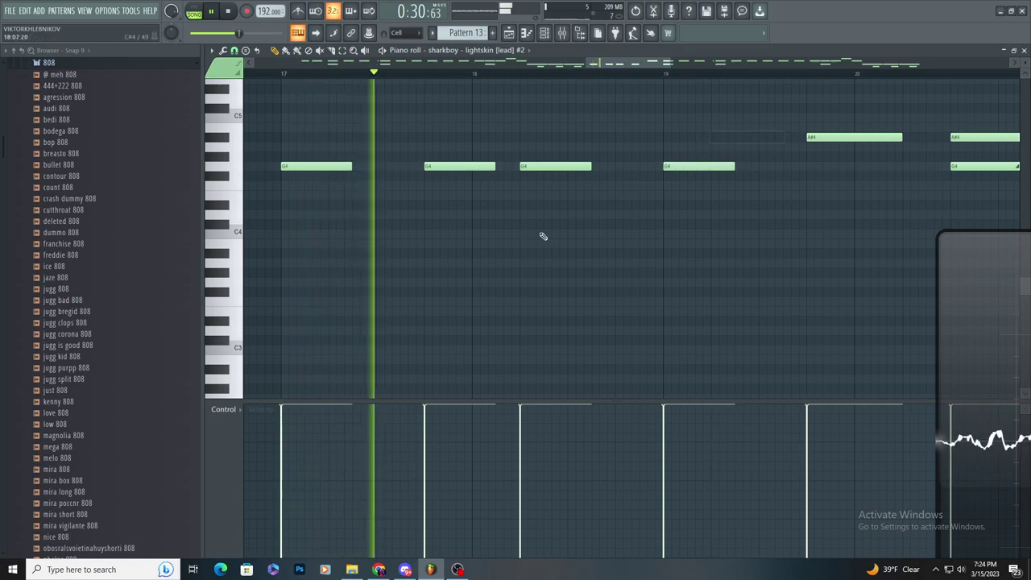
- Add a G4 note below the A#4 note late in bar 19, keeping the A#4 in place
scroll(575, 278, "down", 3)
scroll(606, 324, "up", 2)
scroll(554, 332, "down", 2)
scroll(555, 322, "up", 3)
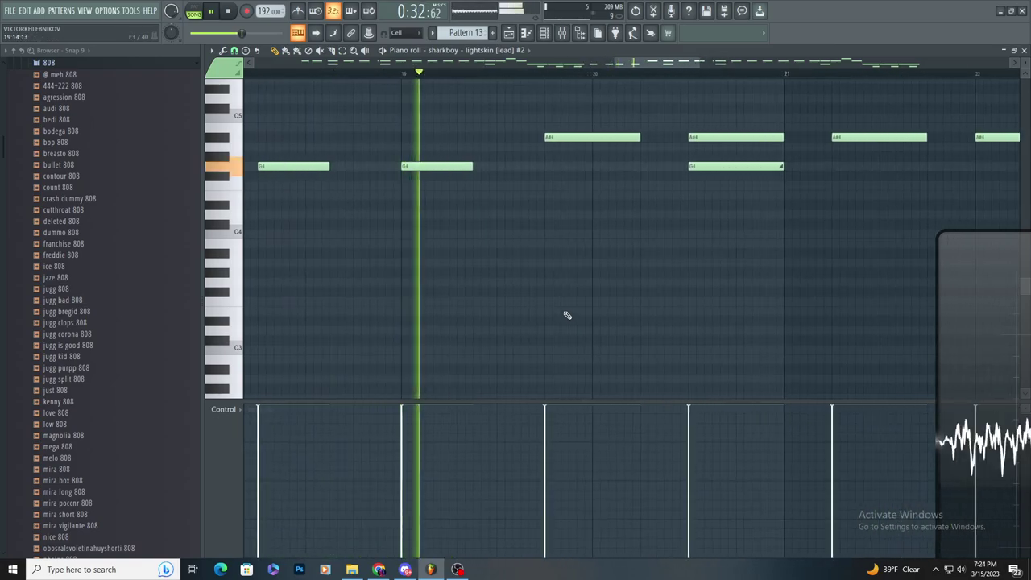
left_click_drag(564, 137, 549, 163)
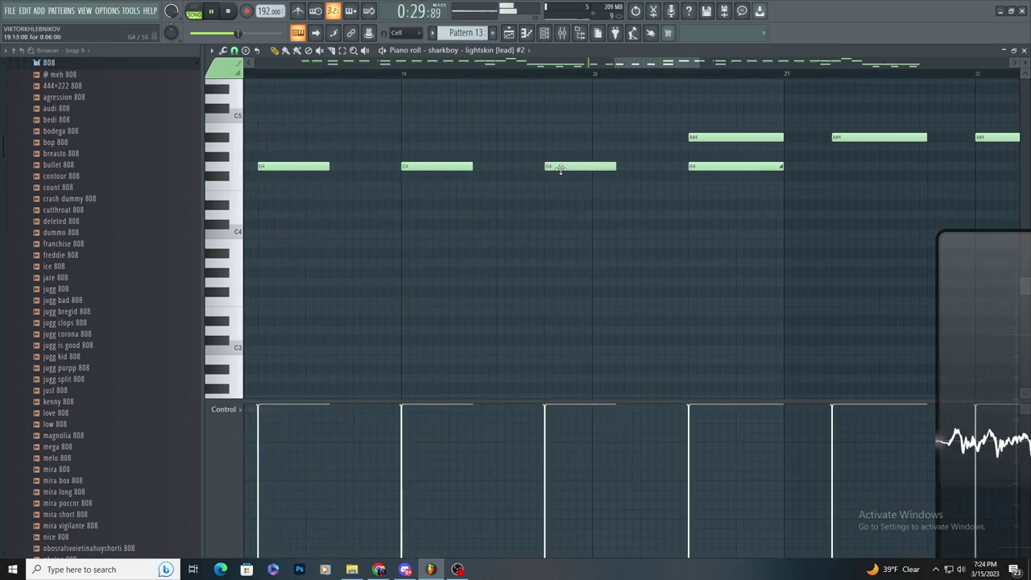
key("ctrl+z")
- Raise the A#4 note late in bar 19 to C#5 and shorten the G4 below it to end at bar 20
scroll(586, 181, "up", 2)
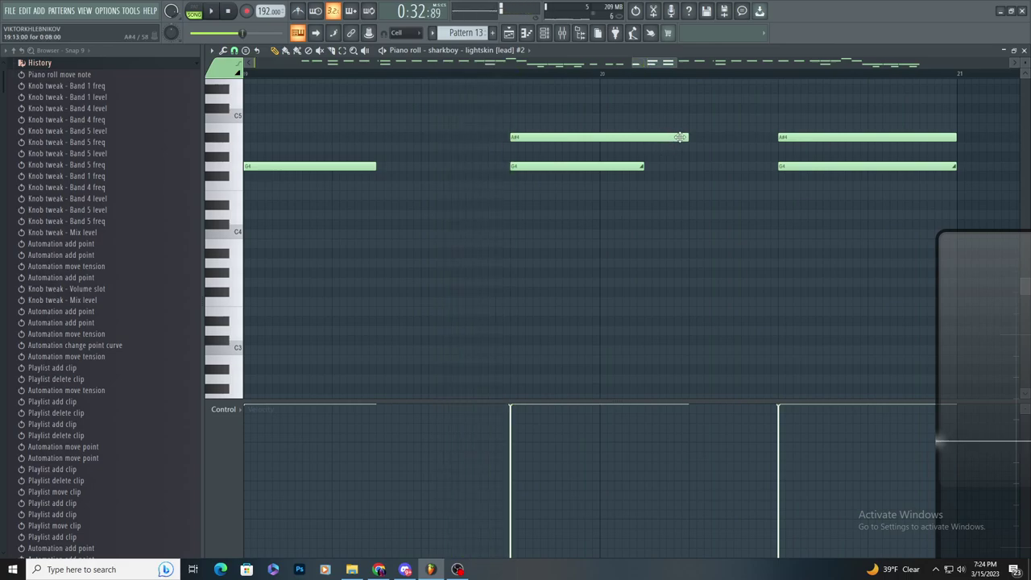
left_click_drag(655, 124, 656, 106)
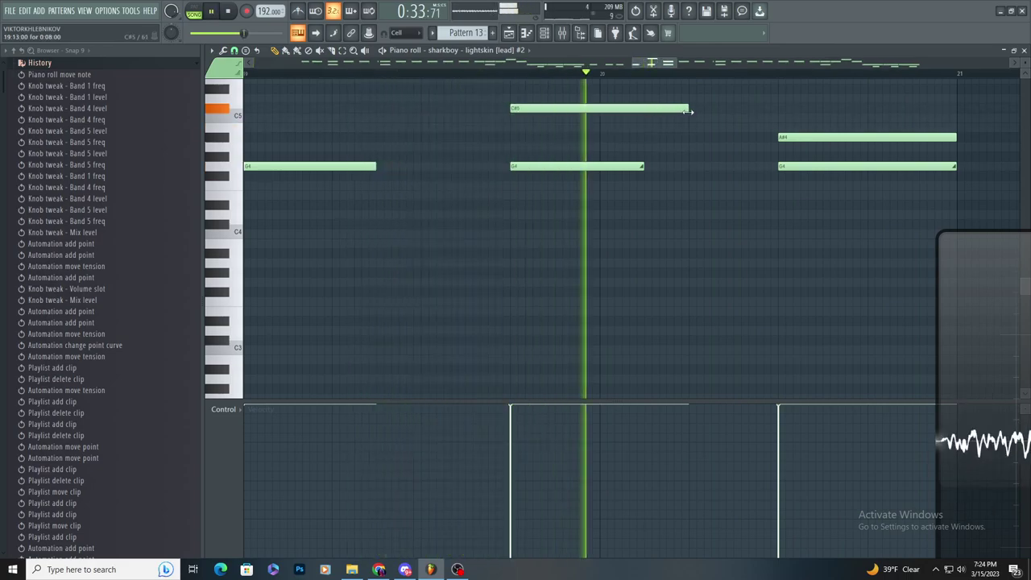
left_click_drag(642, 167, 598, 183)
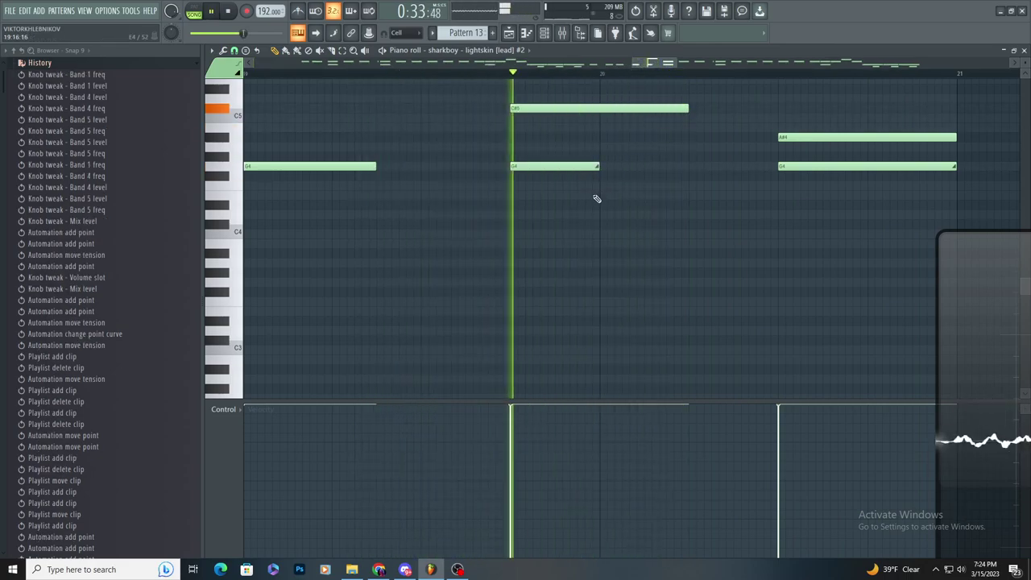
scroll(509, 225, "down", 1)
scroll(509, 225, "down", 2)
scroll(516, 217, "up", 2)
scroll(516, 216, "down", 2)
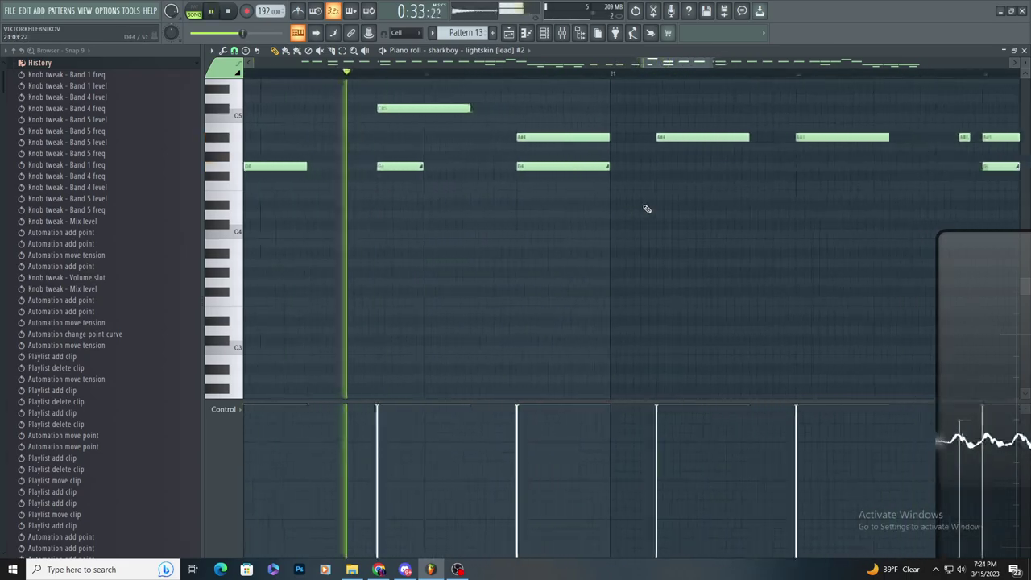
- Shorten the G4 note late in bar 20 and shift the following A#4 note earlier to the start of bar 21
scroll(647, 209, "up", 2)
left_click_drag(588, 167, 550, 175)
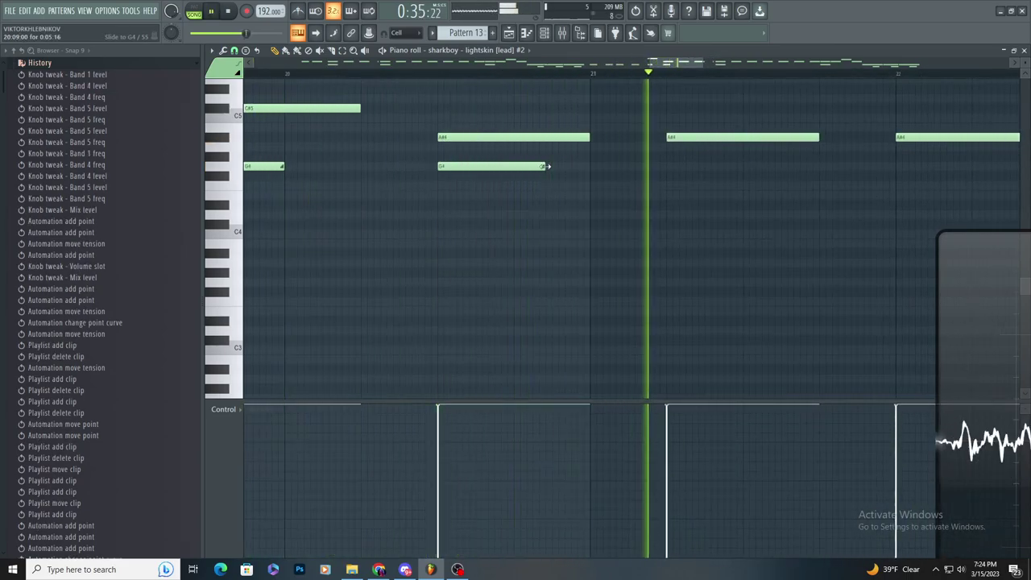
left_click_drag(605, 138, 527, 144)
scroll(373, 312, "down", 1)
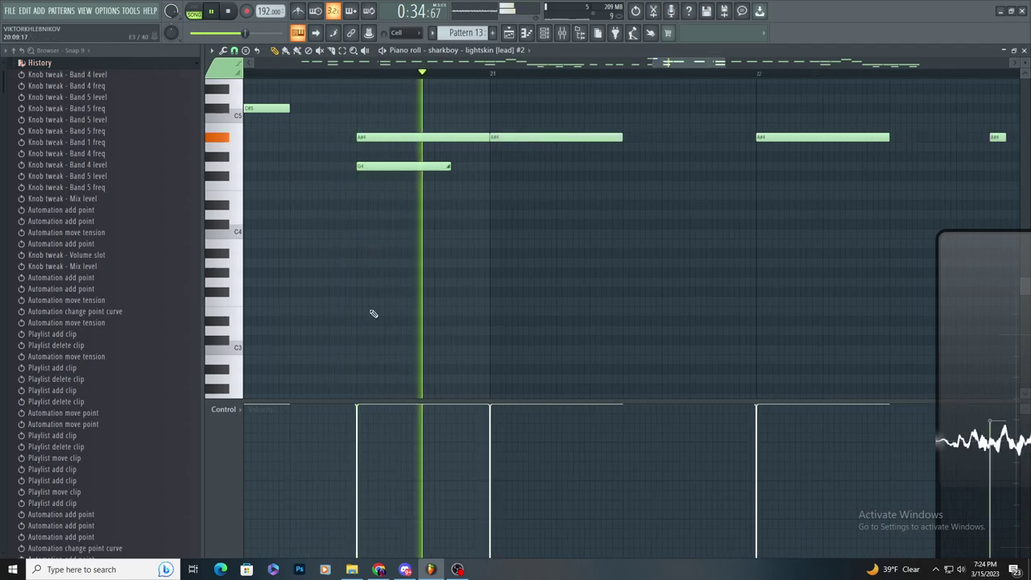
scroll(373, 313, "up", 1)
scroll(438, 255, "down", 3)
key("space")
scroll(437, 255, "up", 2)
key("ctrl+z")
key("space")
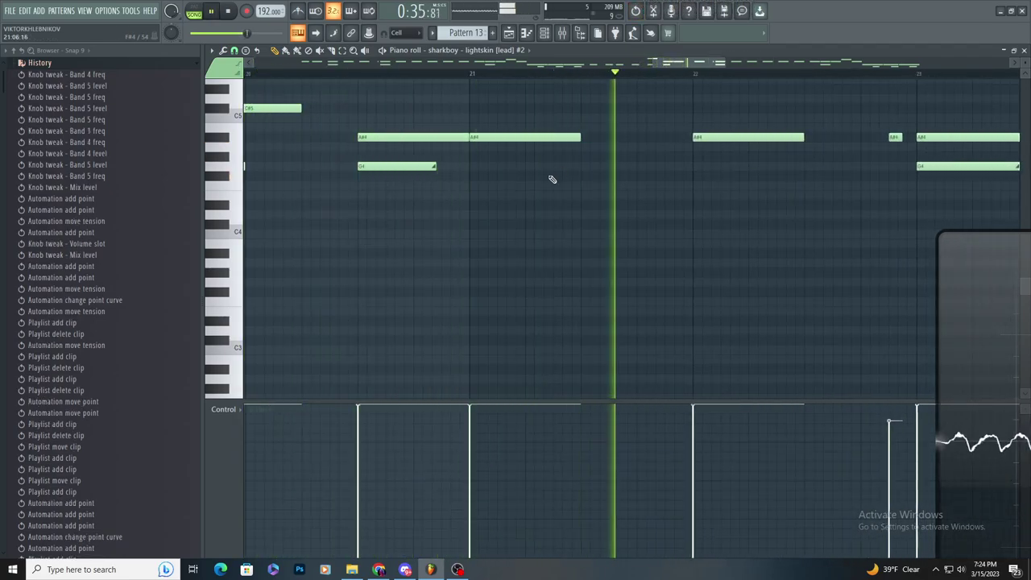
- Move the A#4 at bar 22 to G4 in the second half of bar 21 and add a new A#4 at bar 22
scroll(703, 146, "up", 2)
left_click_drag(719, 138, 550, 170)
scroll(594, 172, "down", 2)
left_click(635, 140)
scroll(631, 228, "down", 2)
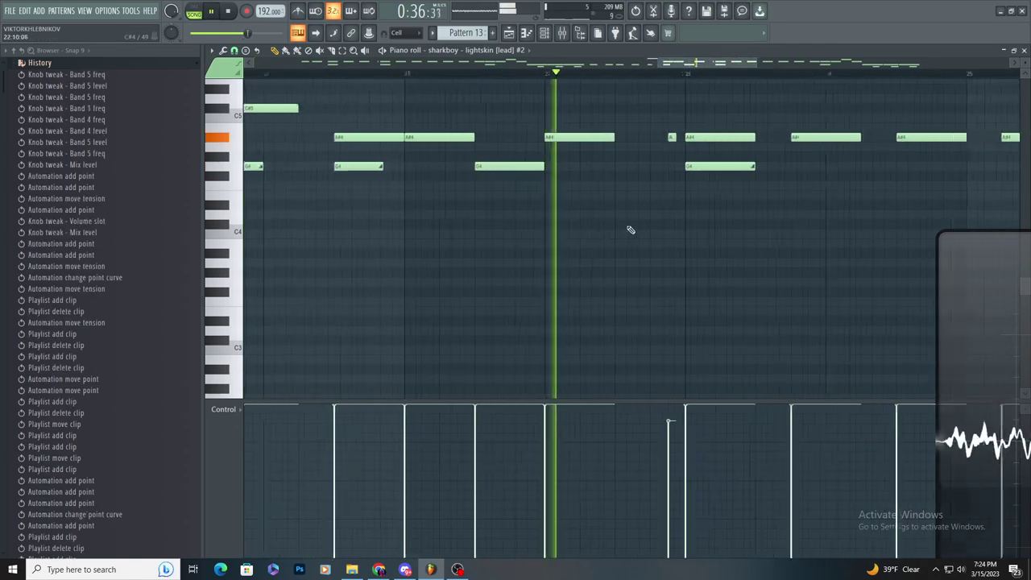
- Add a G4 note in the second half of bar 22 and delete the stray note just below it
scroll(628, 228, "up", 2)
scroll(598, 191, "up", 1)
left_click(613, 166)
left_click(629, 174)
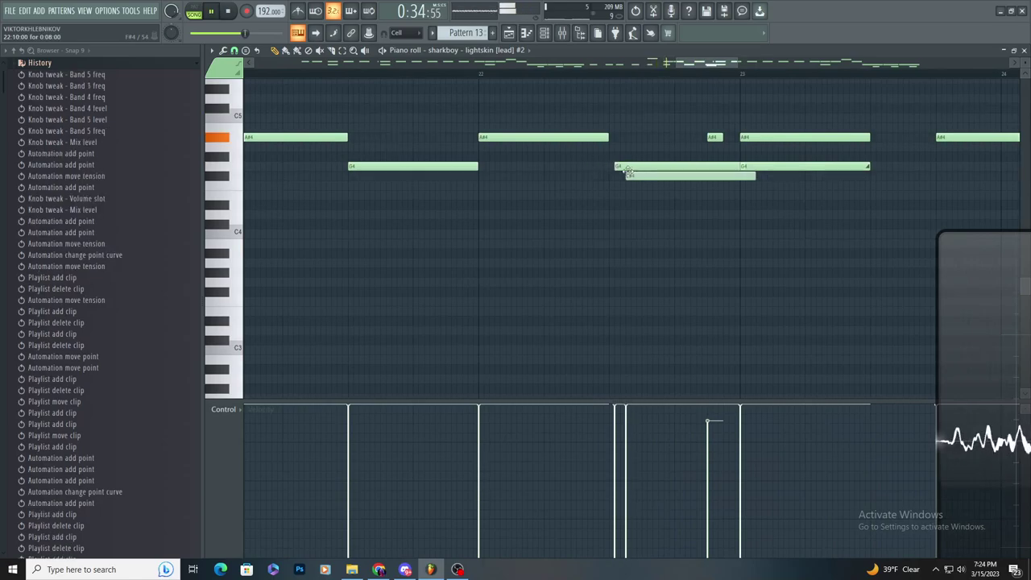
right_click(631, 174)
left_click(614, 166)
left_click_drag(633, 167, 623, 168)
scroll(508, 205, "down", 2)
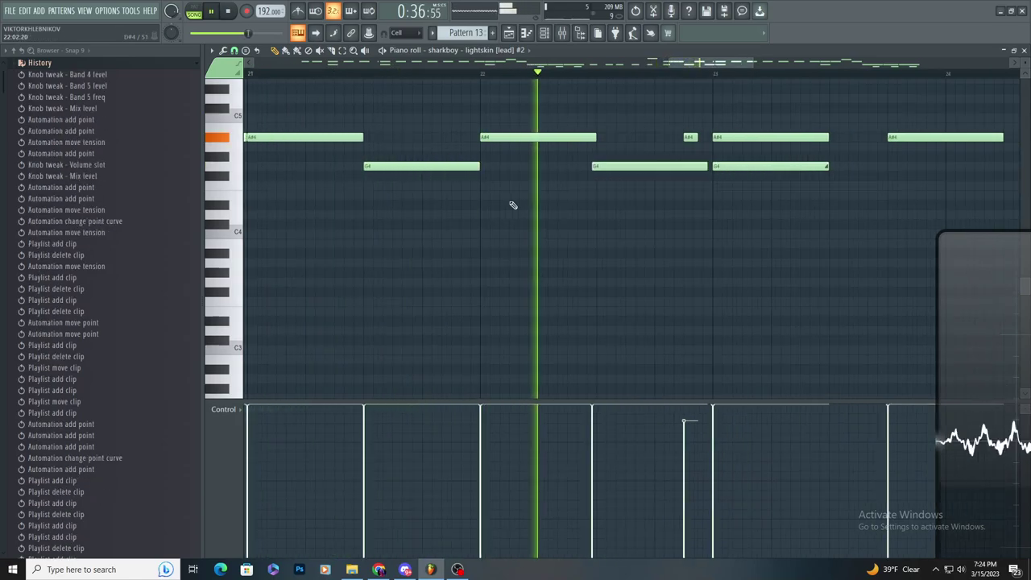
- Nudge the G4 note late in bar 22 so it starts where the A#4 ends and finishes at bar 23
scroll(532, 194, "up", 4)
left_click_drag(557, 166, 563, 166)
scroll(475, 217, "down", 1)
scroll(477, 216, "down", 2)
scroll(572, 181, "up", 2)
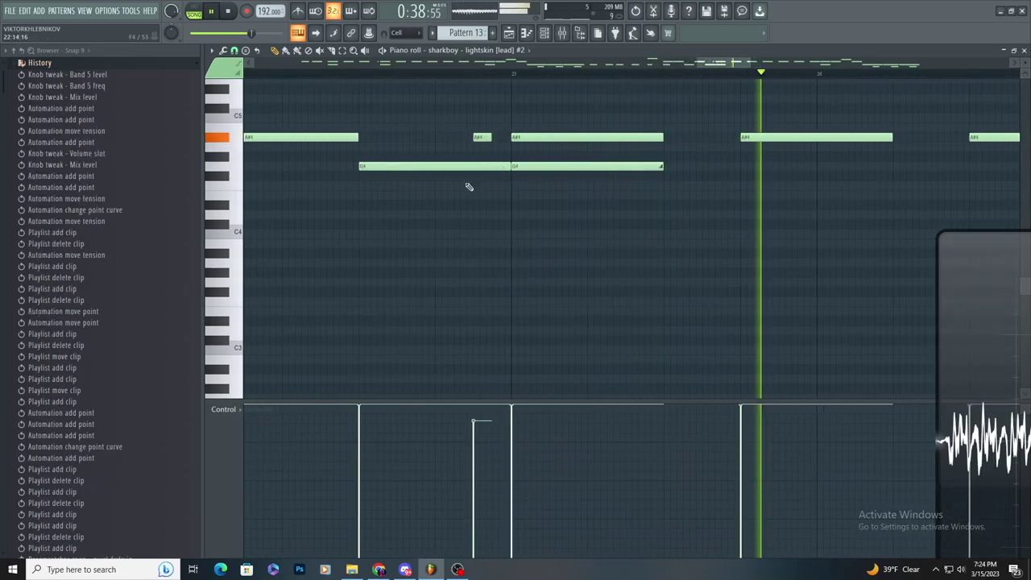
- Shorten the A#4 note crossing into bar 24 and add a G4 note filling the gap before the next A#4
scroll(475, 188, "down", 2)
scroll(676, 194, "up", 3)
scroll(677, 211, "down", 2)
scroll(675, 214, "up", 2)
left_click_drag(587, 138, 541, 175)
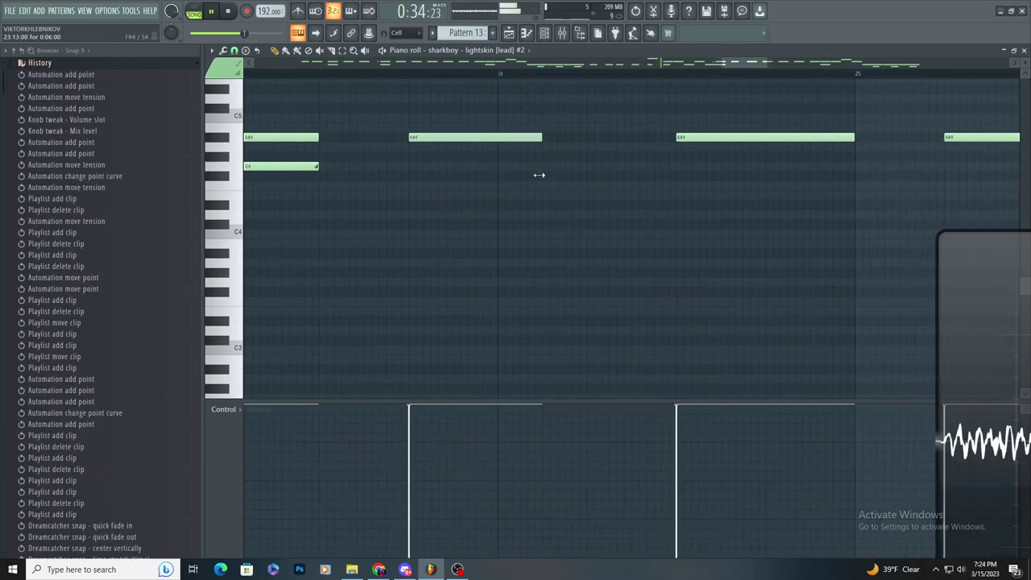
left_click(547, 165)
scroll(485, 229, "down", 3)
scroll(396, 253, "up", 2)
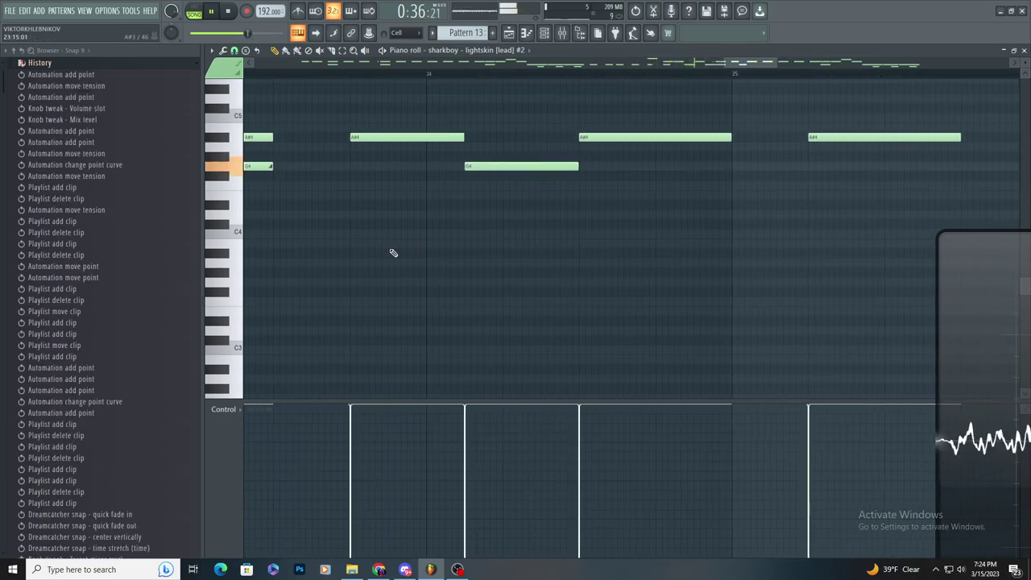
scroll(393, 253, "down", 2)
left_click(430, 241)
right_click(429, 242)
- Leave the lead's piano roll and return to the playlist arrangement
scroll(426, 271, "down", 2)
scroll(430, 264, "up", 2)
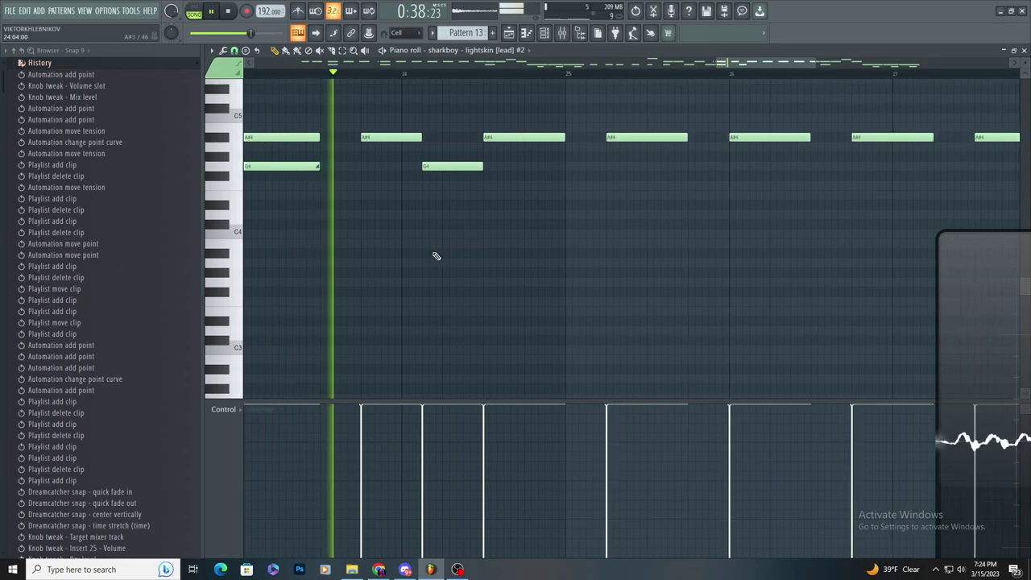
scroll(483, 259, "up", 2)
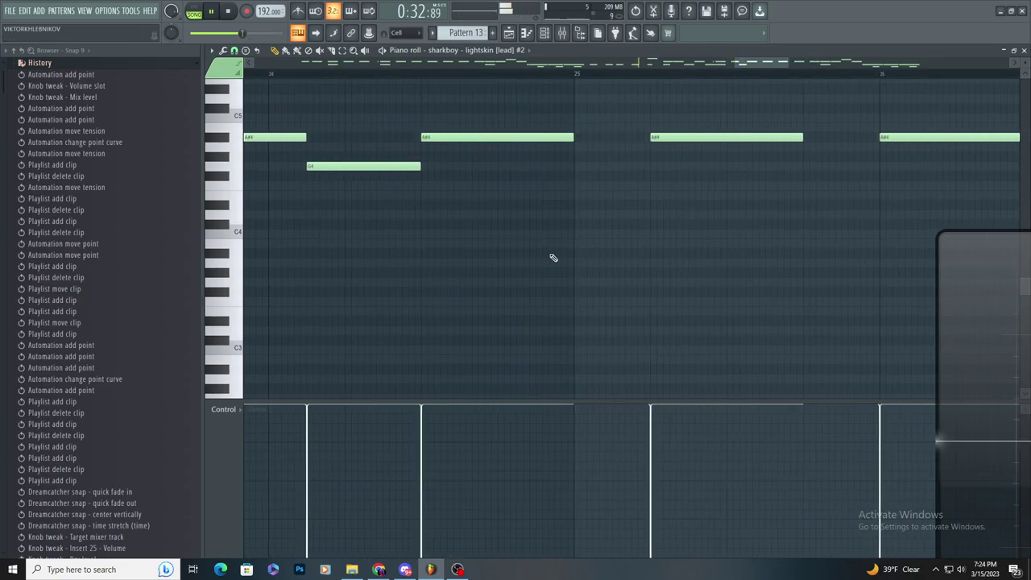
left_click(511, 33)
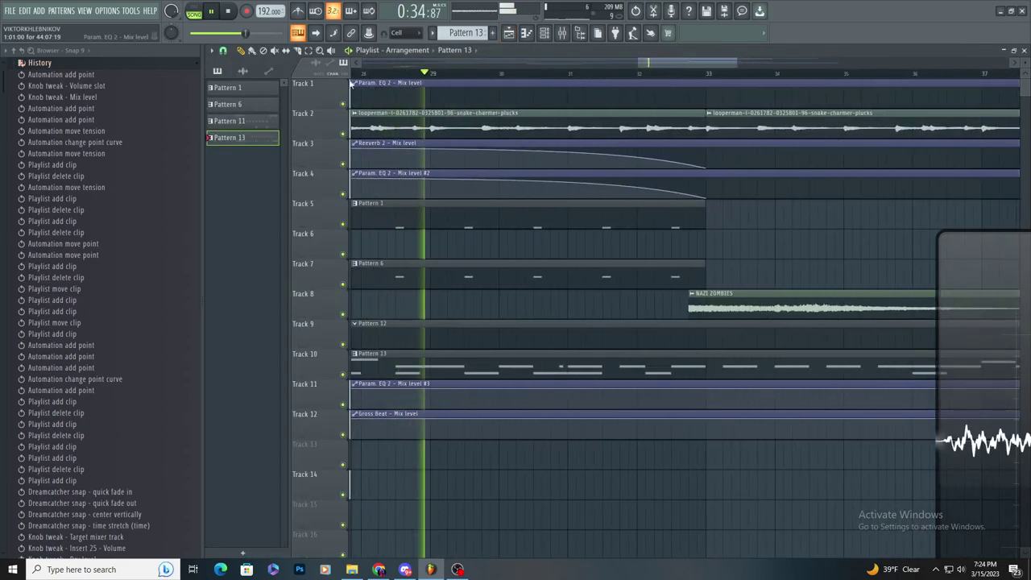
- Move the NAZI ZOMBIES clip on Track 8 so it starts at bar 33, and make that clip unique
scroll(733, 225, "up", 3)
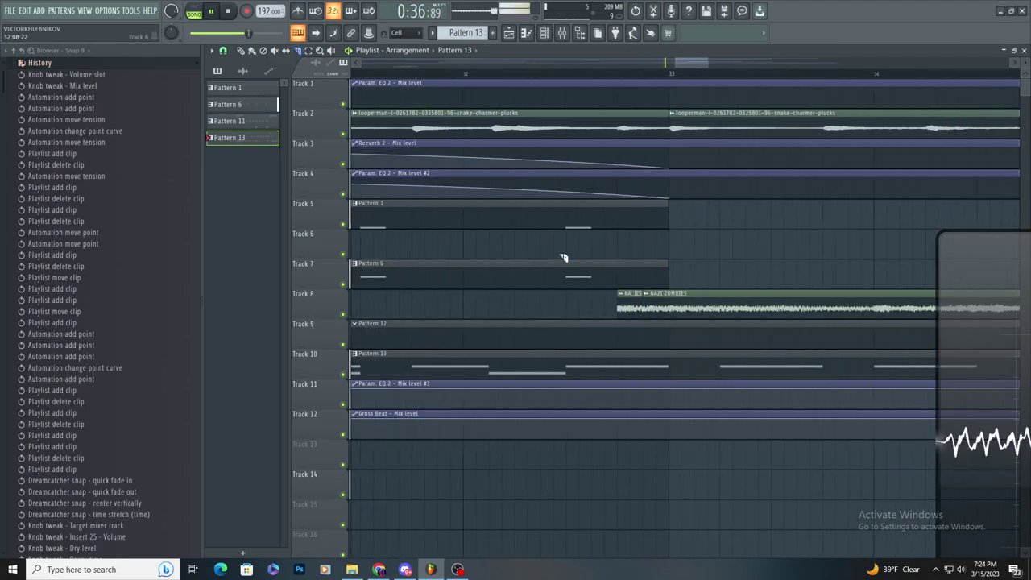
left_click_drag(712, 306, 659, 329)
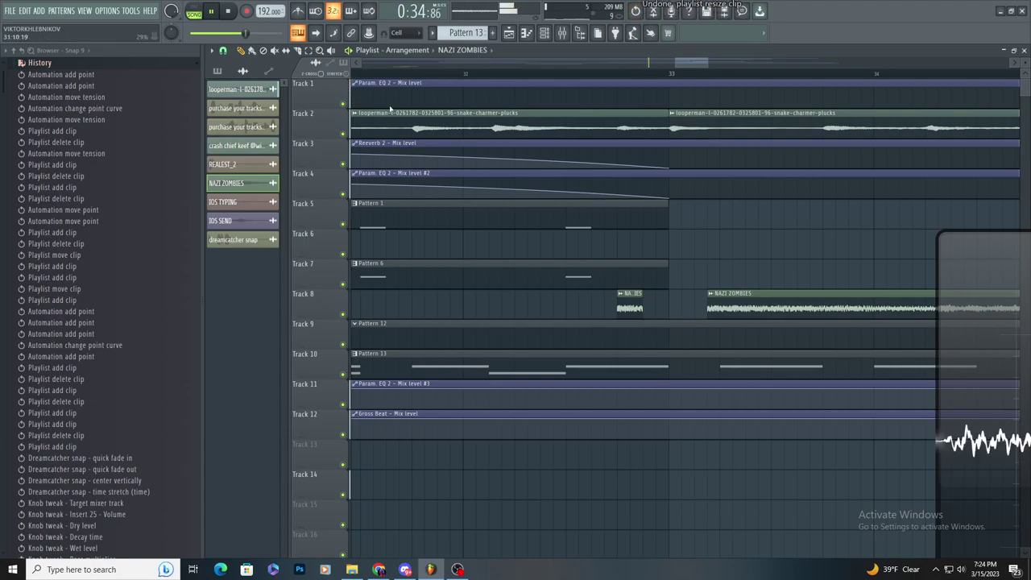
left_click_drag(682, 302, 672, 298)
right_click(672, 296)
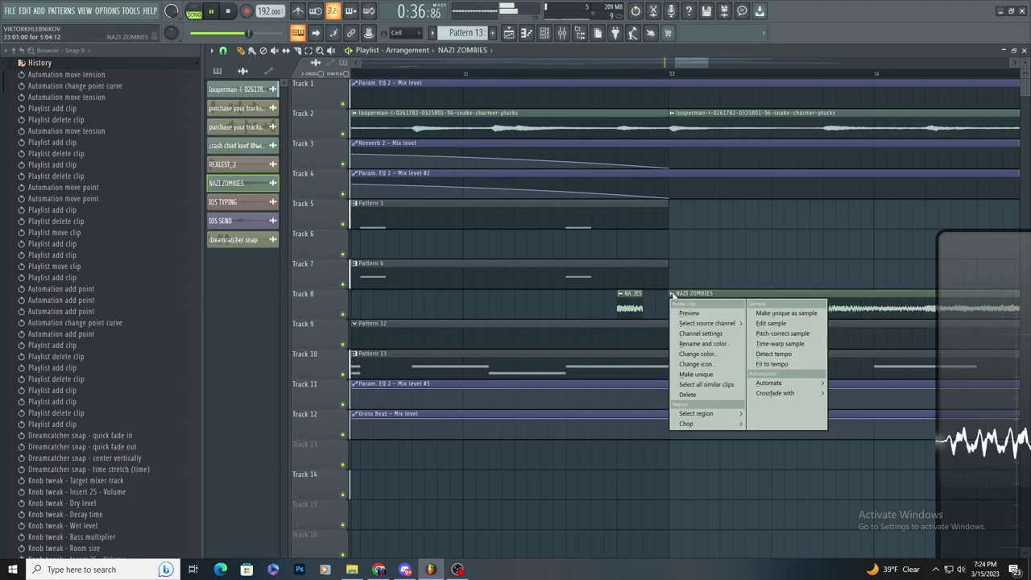
left_click(697, 376)
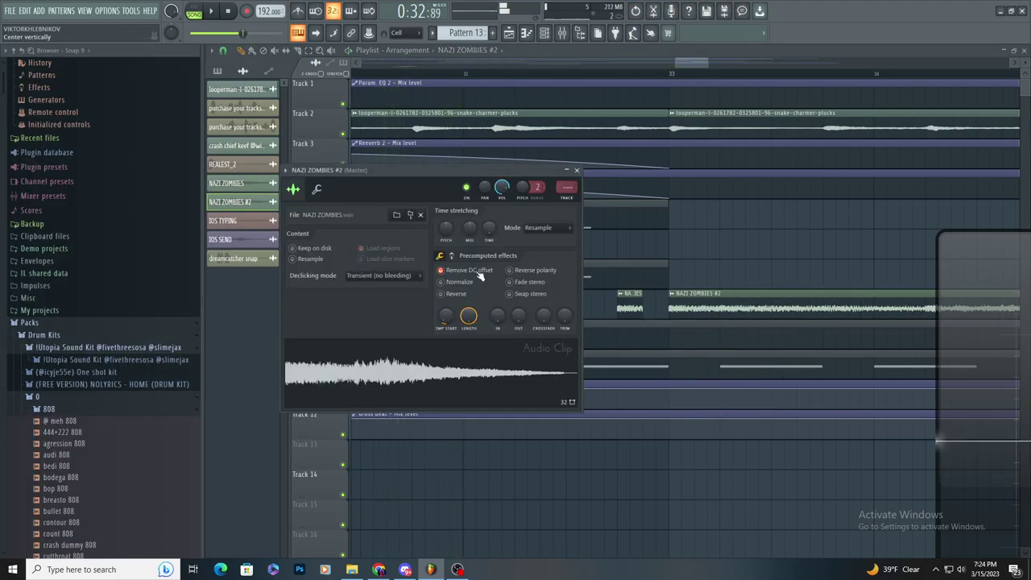
- Route NAZI ZOMBIES #2 to mixer Insert 33 and load Fruity Parametric EQ 2 in its first effect slot
left_click_drag(567, 187, 568, 134)
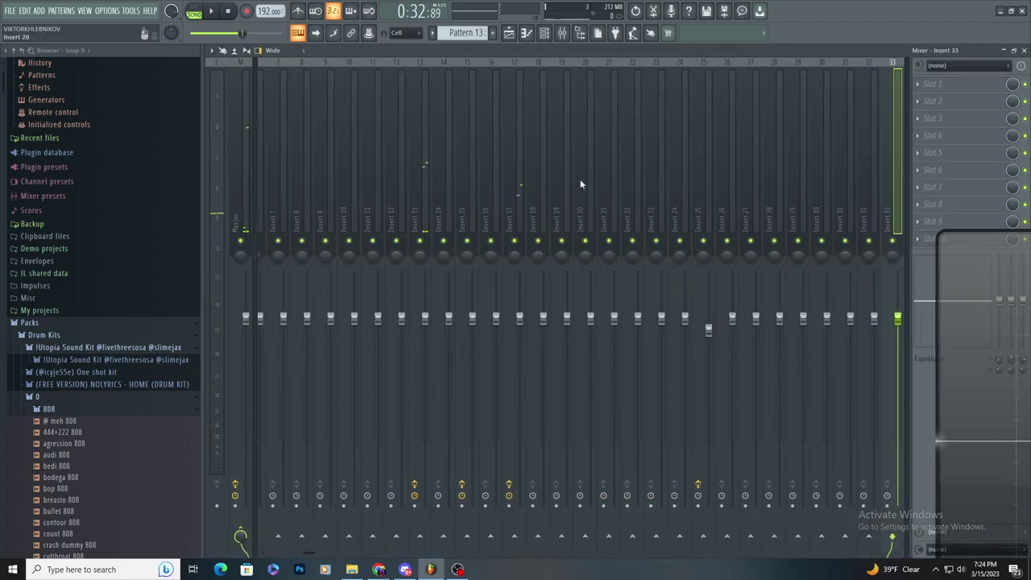
left_click(957, 86)
mouse_move(935, 98)
left_click(768, 374)
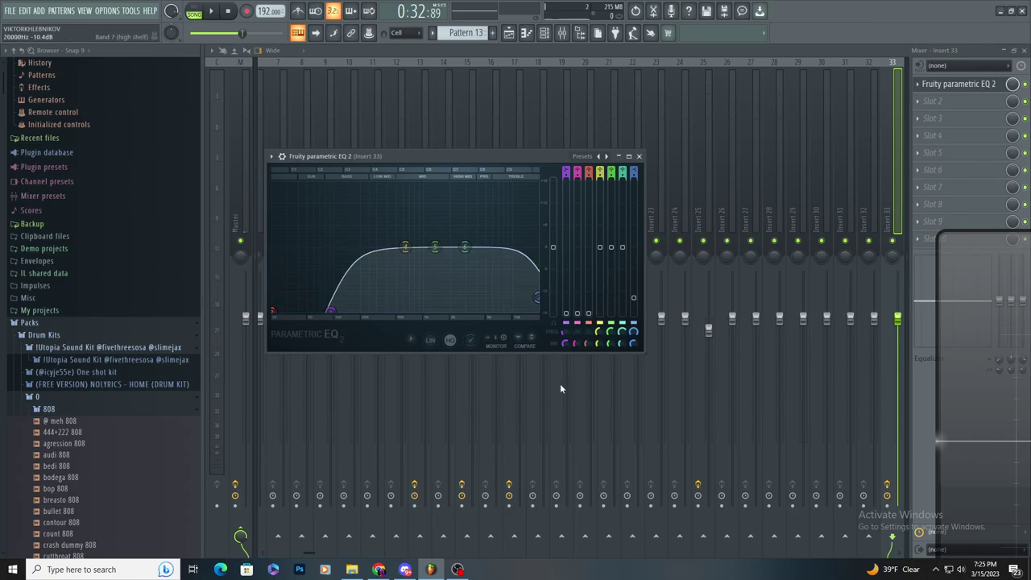
- Shape the Insert 33 EQ by cutting bands 4, 5 and 7, boosting band 6 near 300 Hz, and lowering the main level
left_click_drag(537, 298, 537, 311)
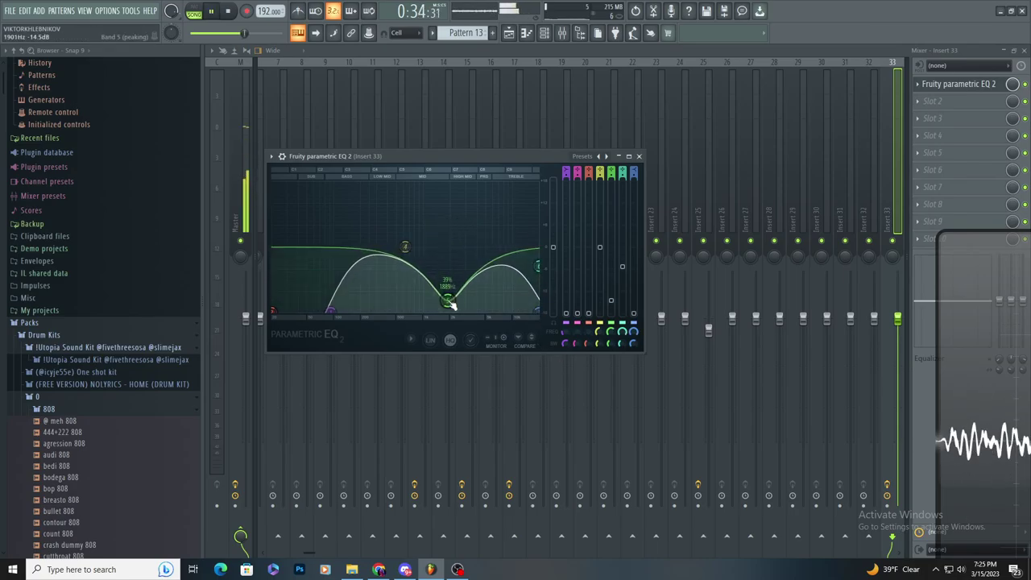
left_click_drag(448, 301, 440, 310)
left_click_drag(405, 247, 430, 311)
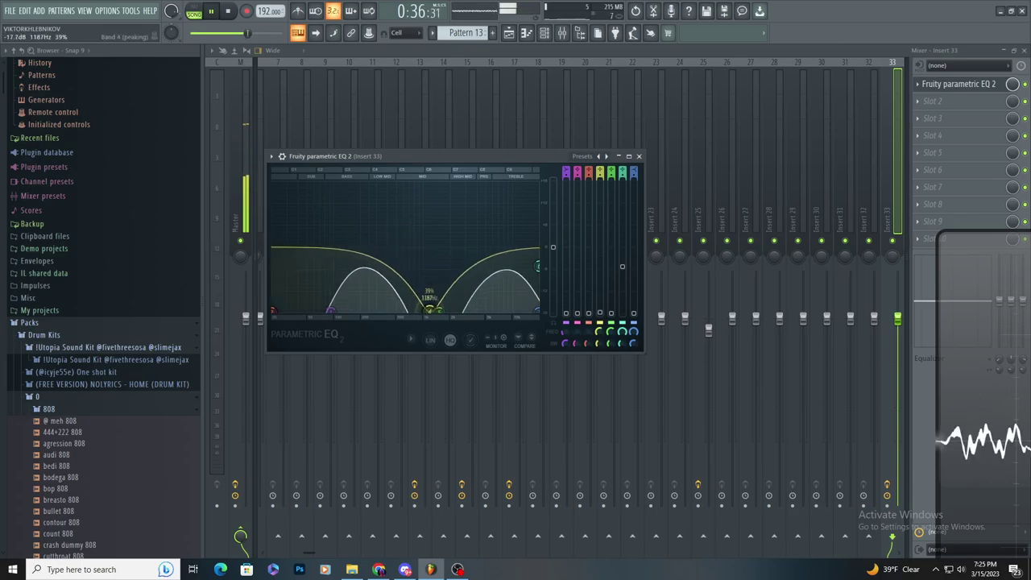
left_click_drag(538, 266, 381, 211)
scroll(381, 225, "down", 6)
left_click_drag(428, 246, 428, 271)
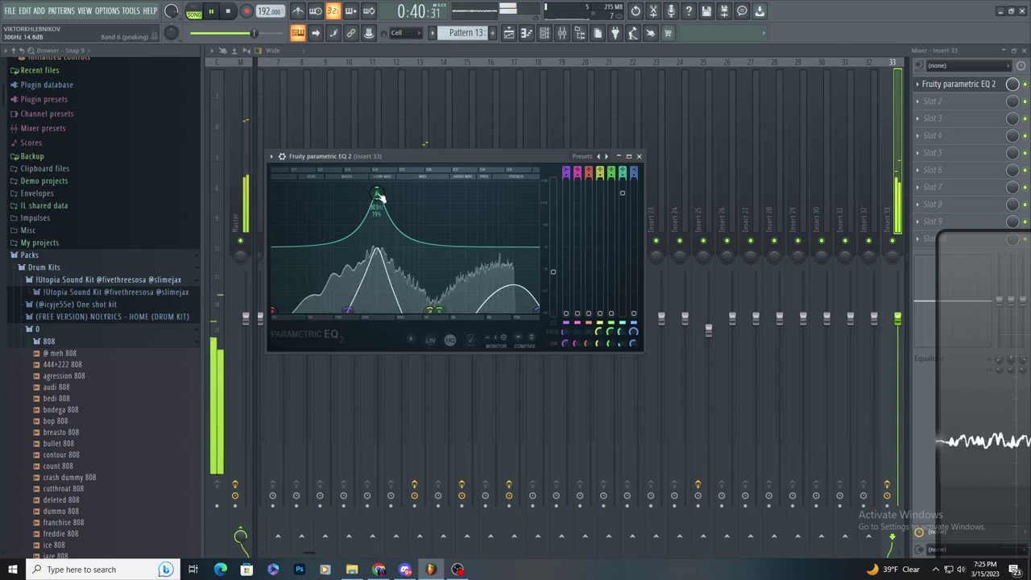
- Return to the playlist and inspect the sample settings of the short NAZI ZOMBIES clip on Track 8
key("F5")
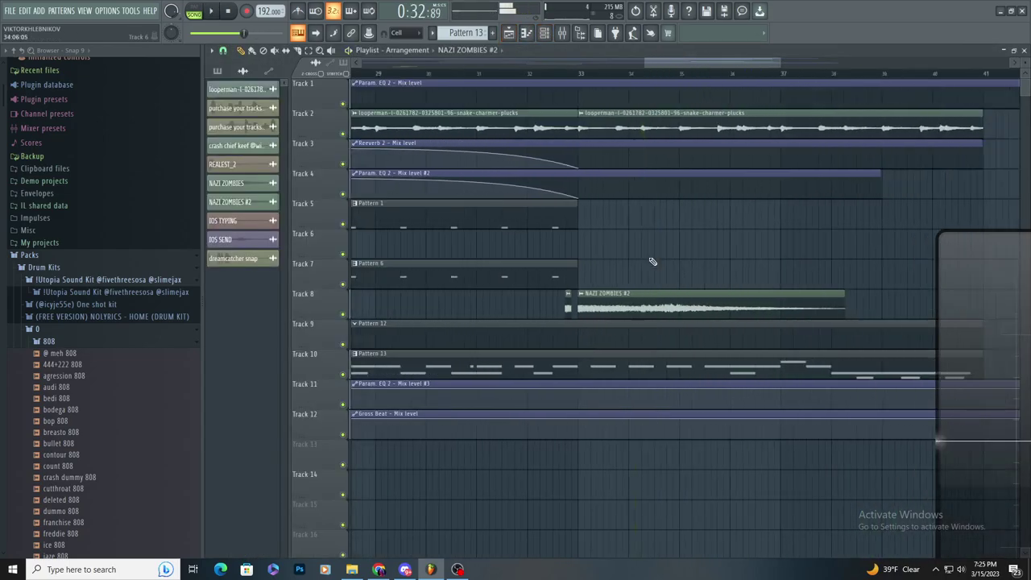
left_click(671, 246)
right_click(671, 245)
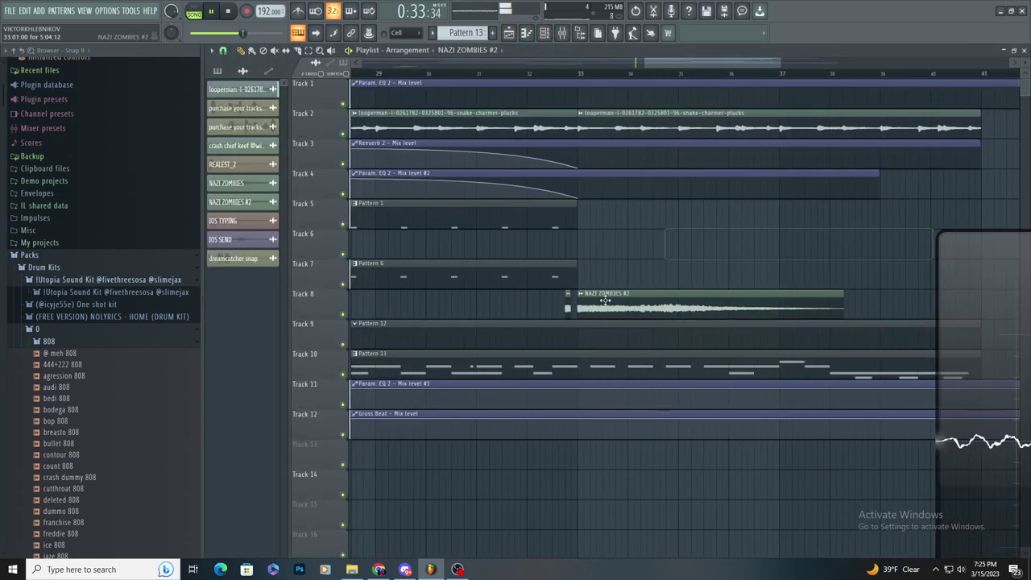
double_click(570, 307)
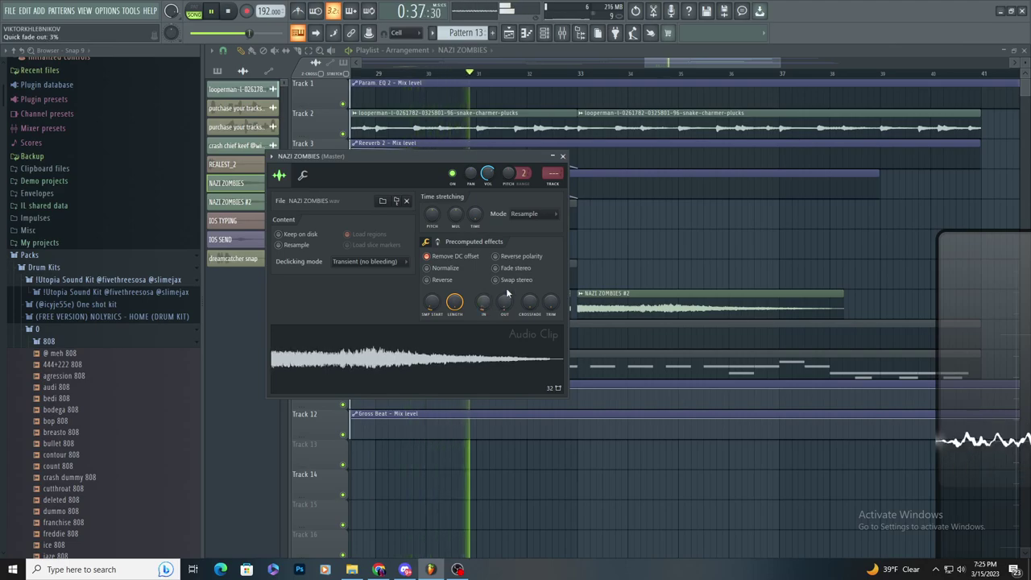
key("Escape")
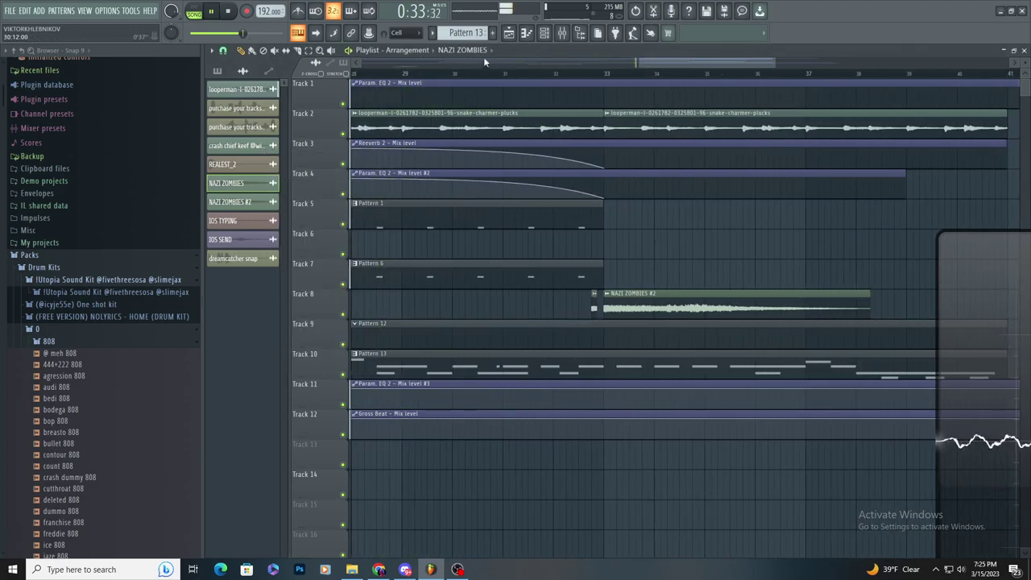
- Play through the arrangement to review its clips and automation, and return the playhead to bar 21
scroll(668, 299, "down", 4)
scroll(572, 331, "down", 2)
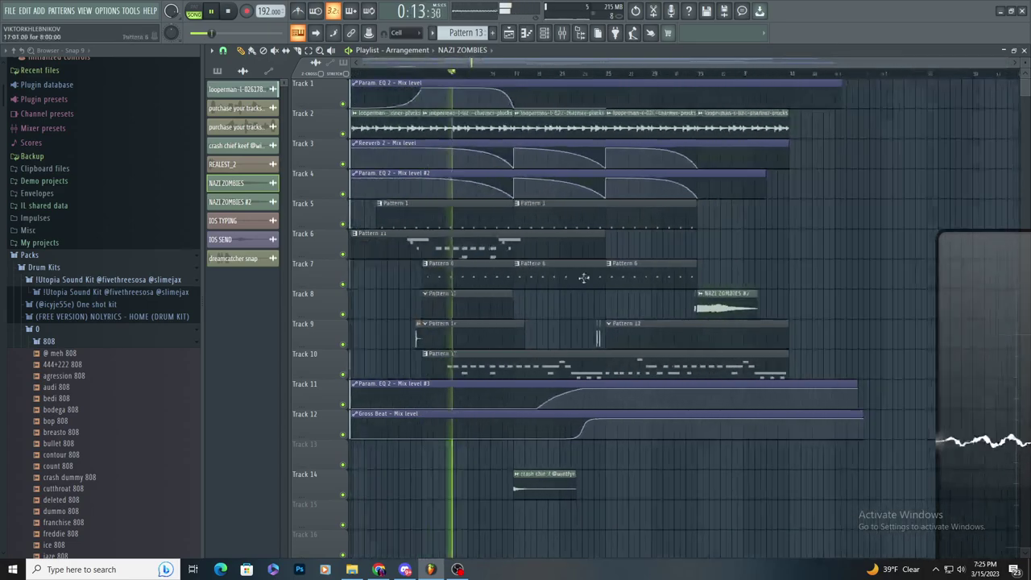
scroll(729, 254, "up", 3)
scroll(591, 259, "down", 3)
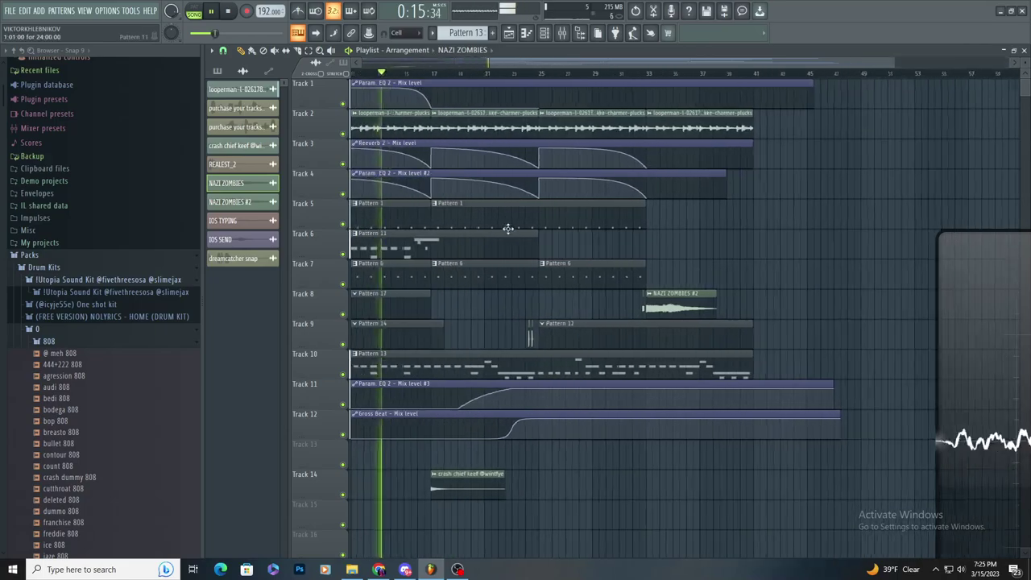
scroll(508, 228, "up", 2)
scroll(485, 262, "down", 3)
scroll(460, 234, "up", 3)
scroll(458, 233, "up", 2)
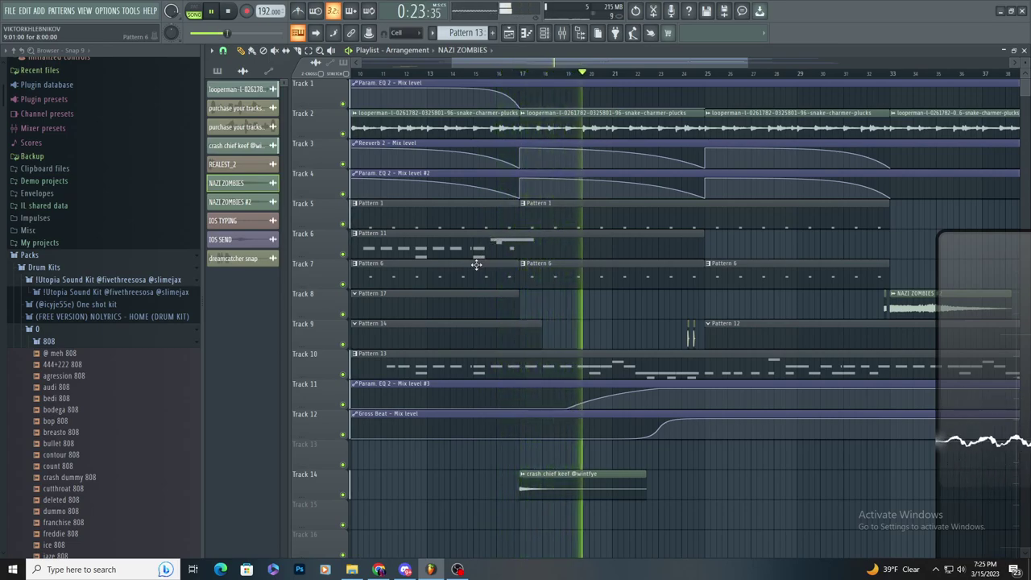
scroll(462, 293, "down", 3)
scroll(649, 403, "up", 4)
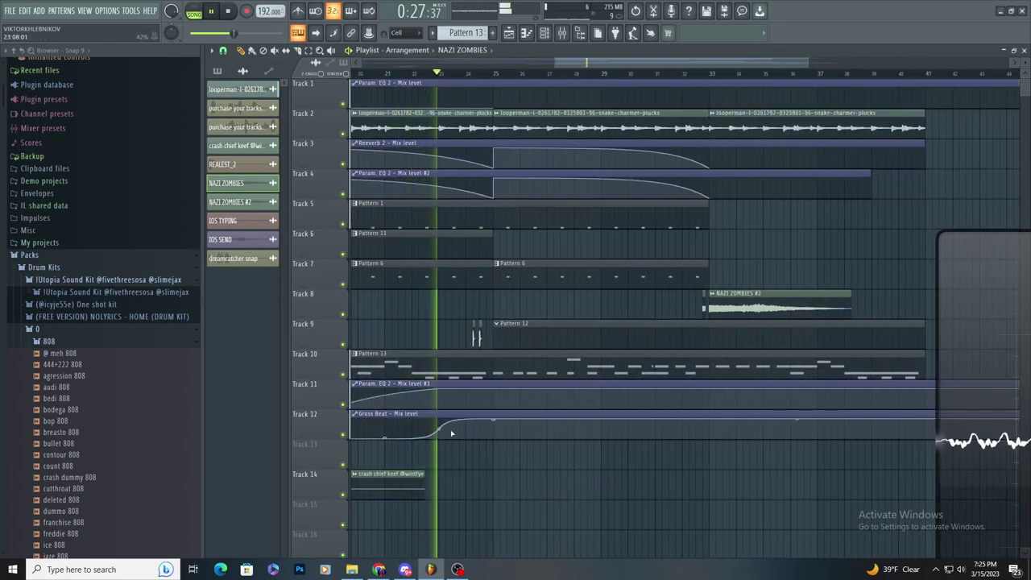
scroll(495, 83, "up", 4)
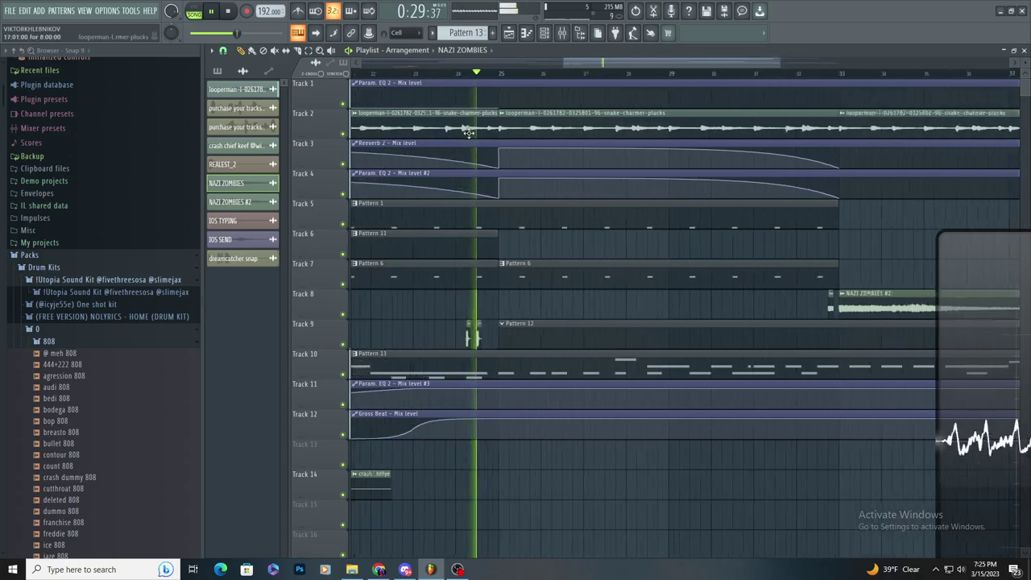
scroll(453, 151, "down", 5)
scroll(475, 189, "up", 1, "ctrl")
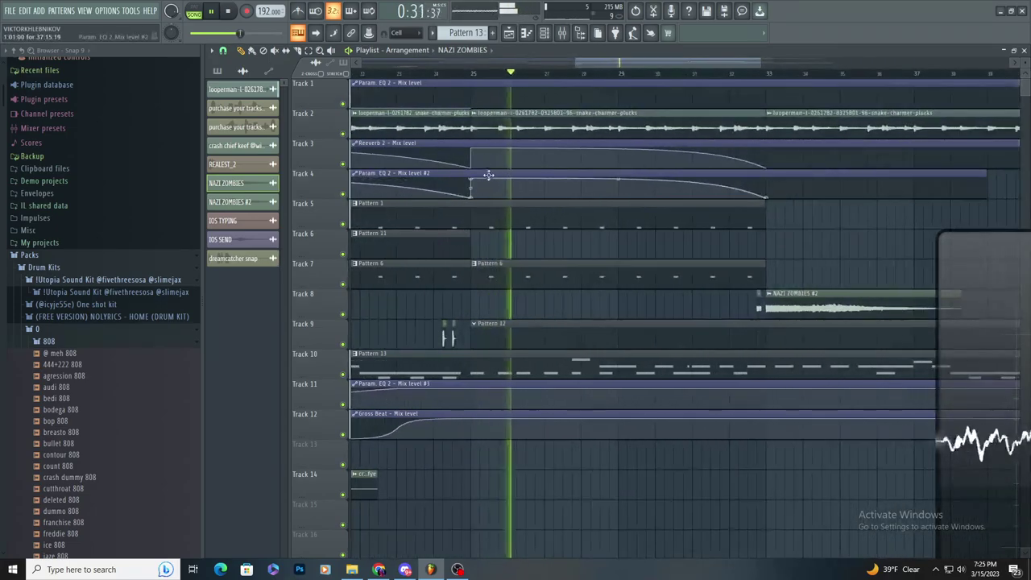
scroll(479, 198, "up", 2, "ctrl")
left_click(357, 73)
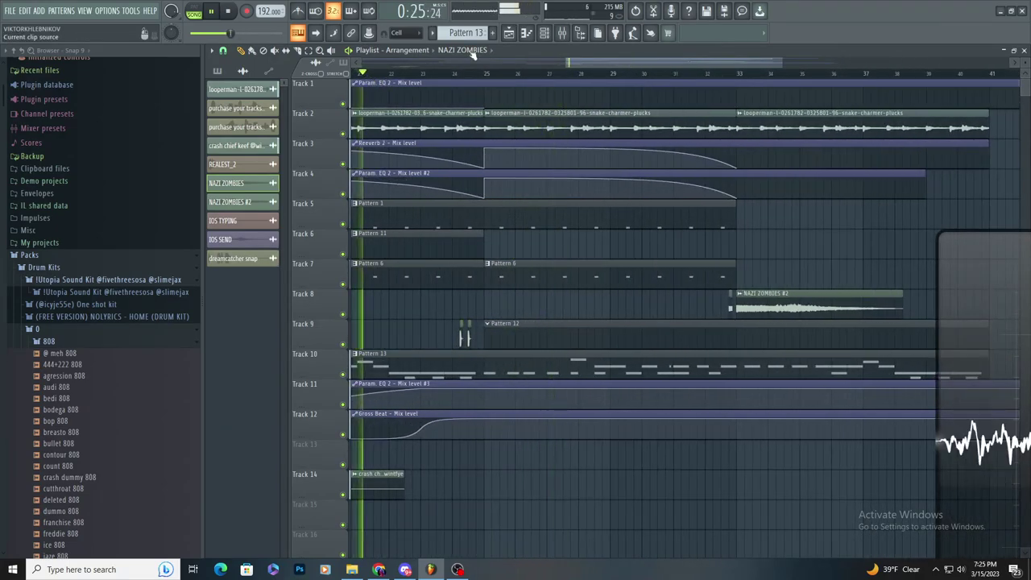
- Load Fruity Parametric EQ 2 in slot 5 of mixer Insert 17 and boost its band 6 in the mid range
left_click(562, 33)
left_click(516, 189)
left_click(953, 179)
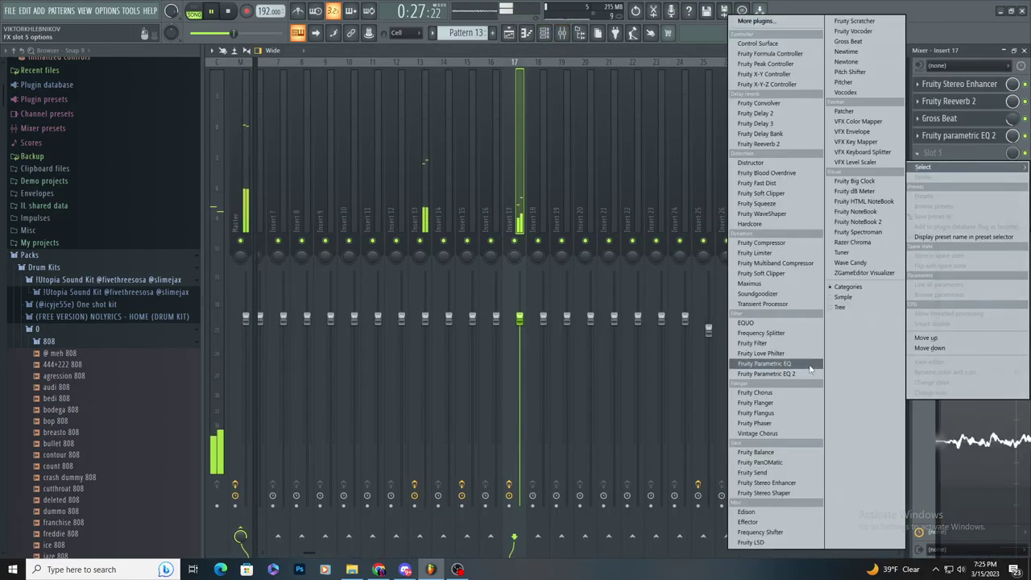
left_click(776, 366)
left_click_drag(408, 191, 356, 129)
- Set the mix level of the slot 5 EQ on Insert 17 to 0% and create an automation clip for it
left_click_drag(1013, 153, 1013, 258)
right_click(1014, 153)
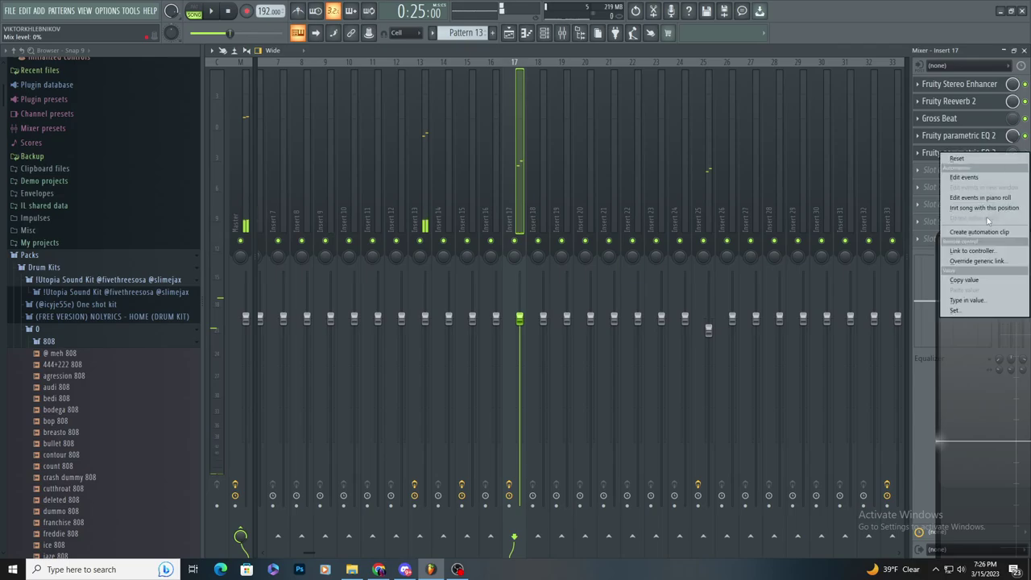
left_click(984, 228)
- Reopen the slot 5 EQ on Insert 17 and adjust its band 7 high shelf while the song plays
left_click(509, 33)
key("F9")
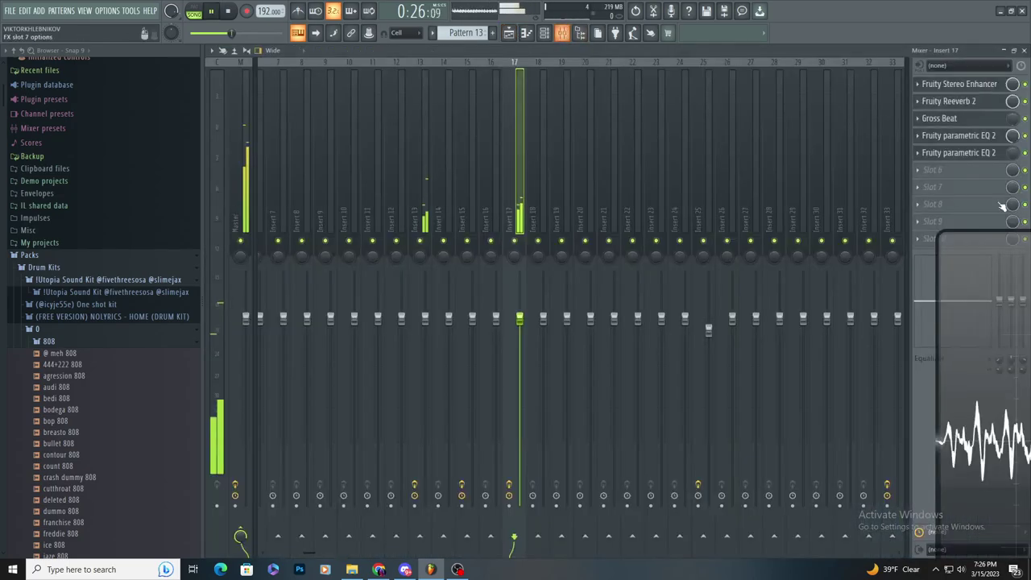
left_click(966, 152)
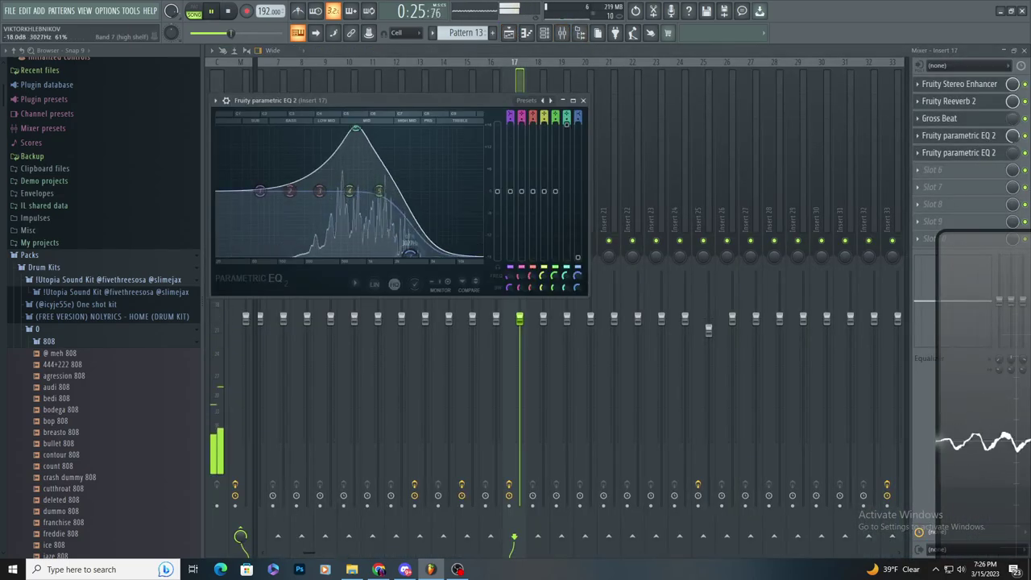
left_click_drag(409, 255, 392, 202)
- Load another Fruity Parametric EQ 2 in slot 6 of Insert 17 and shape it into a narrow mid-range peak with lows and highs cut
left_click(934, 170)
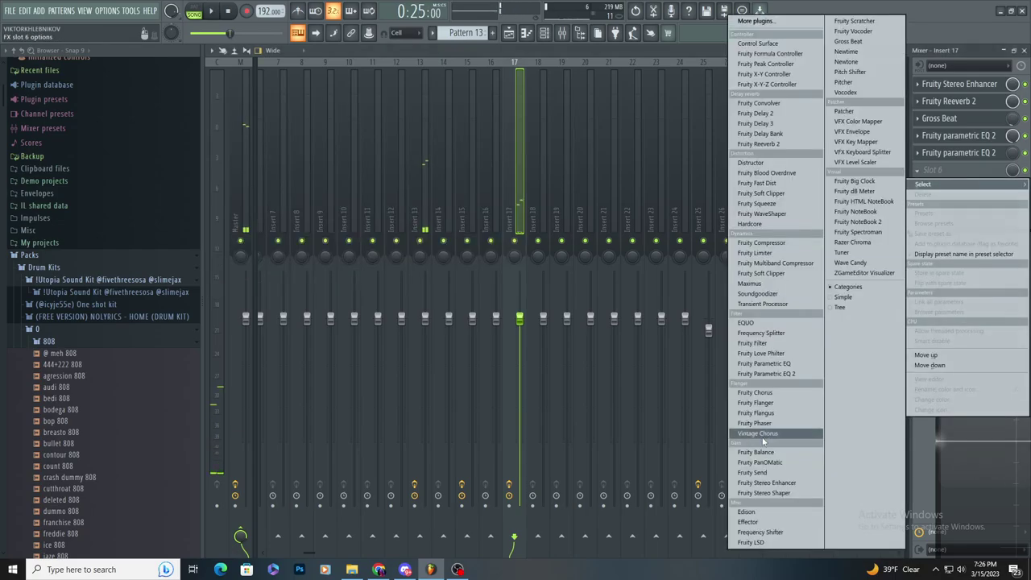
left_click(797, 376)
left_click_drag(451, 228, 396, 200)
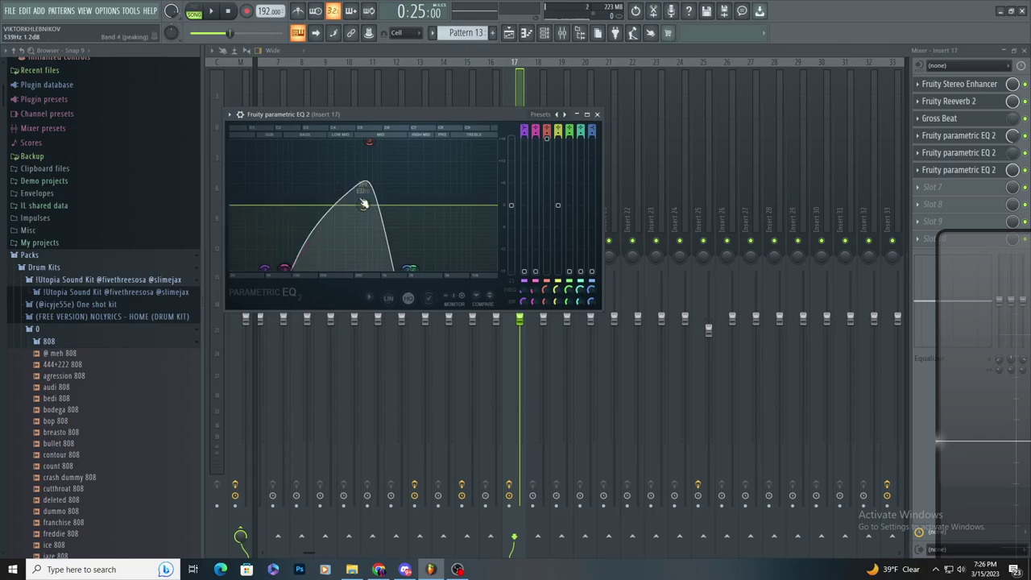
- Set the mix level of the slot 6 EQ on Insert 17 to 0% and create an automation clip for it
left_click_drag(1013, 170, 1013, 266)
right_click(1012, 171)
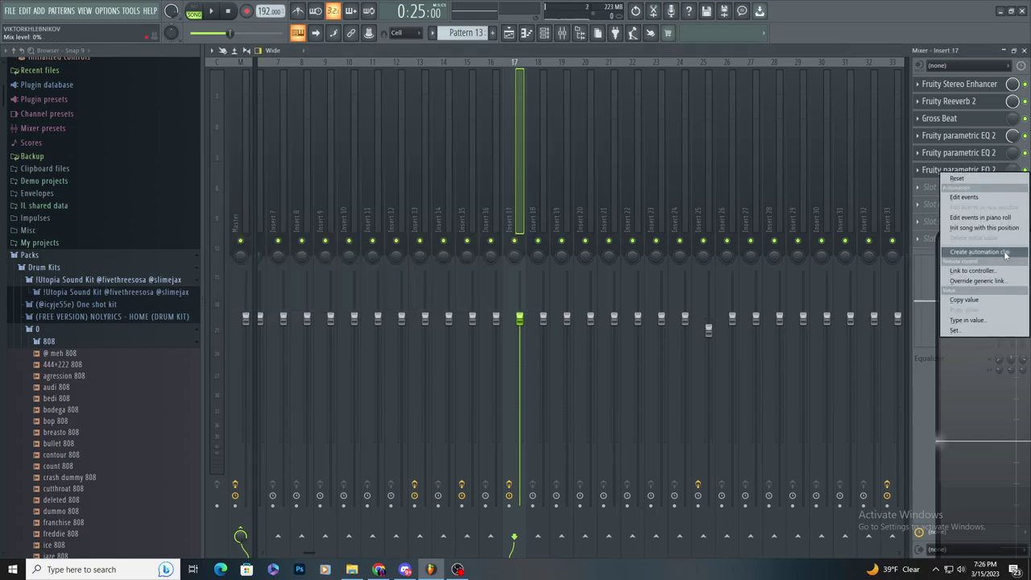
left_click(1005, 252)
- Add automation points to Param. EQ 2 - Mix level #4 at bars 21 and 25, raising the level toward a peak at bar 25
scroll(537, 251, "down", 4)
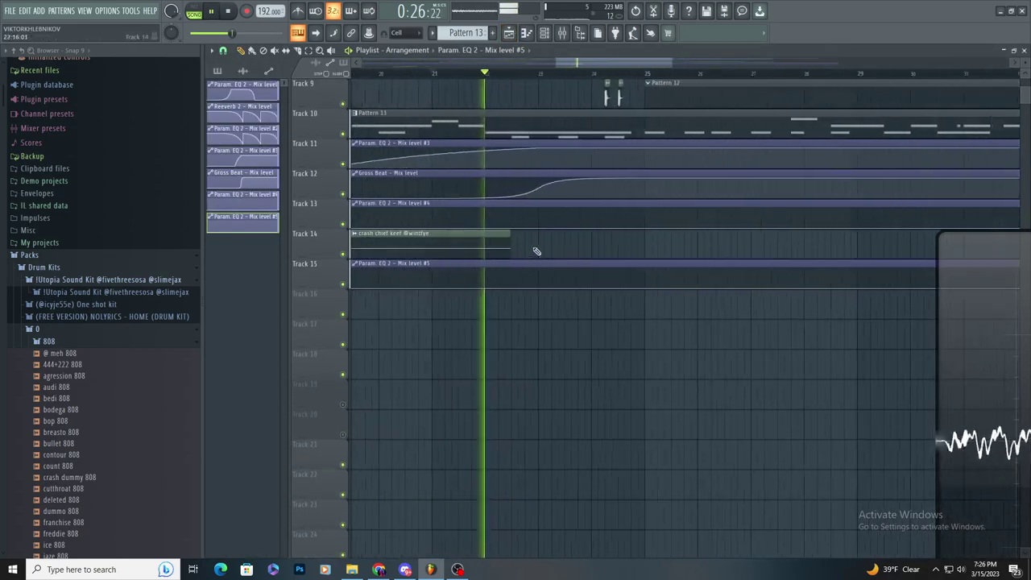
scroll(556, 248, "up", 1)
key("space")
key("space")
right_click(418, 228)
right_click(568, 210)
left_click_drag(568, 209, 651, 206)
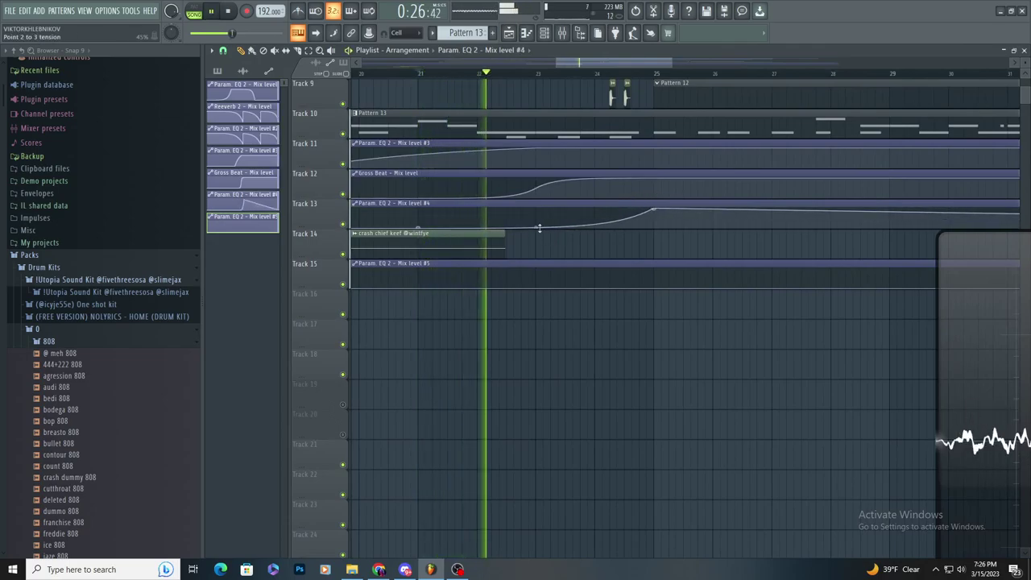
- Soften the curve tension between bars 21 and 25 in the Mix level #4 automation and play the transition back
left_click_drag(539, 228, 539, 221)
key("space")
key("space")
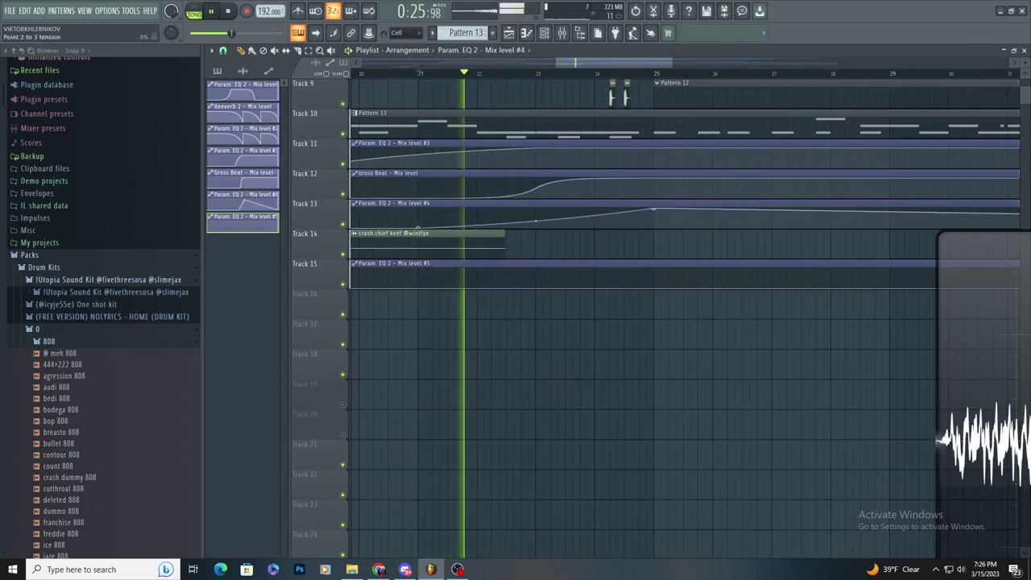
scroll(453, 359, "down", 1)
scroll(439, 360, "up", 1)
scroll(395, 362, "down", 1)
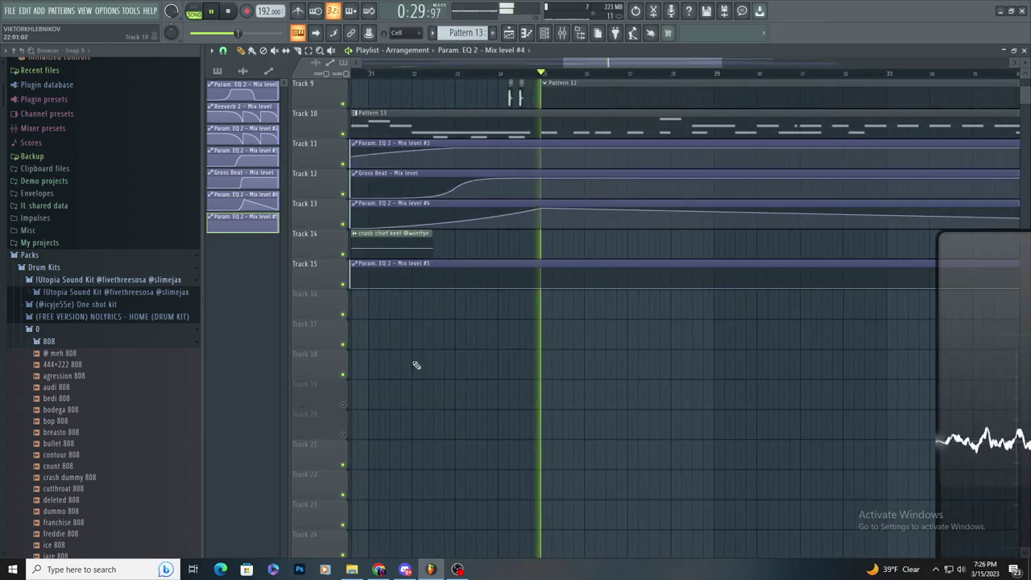
- Add automation points to Param. EQ 2 - Mix level #5 at bars 21 and 25, with the level peaking at bar 25
key("space")
key("space")
right_click(372, 286)
right_click(549, 272)
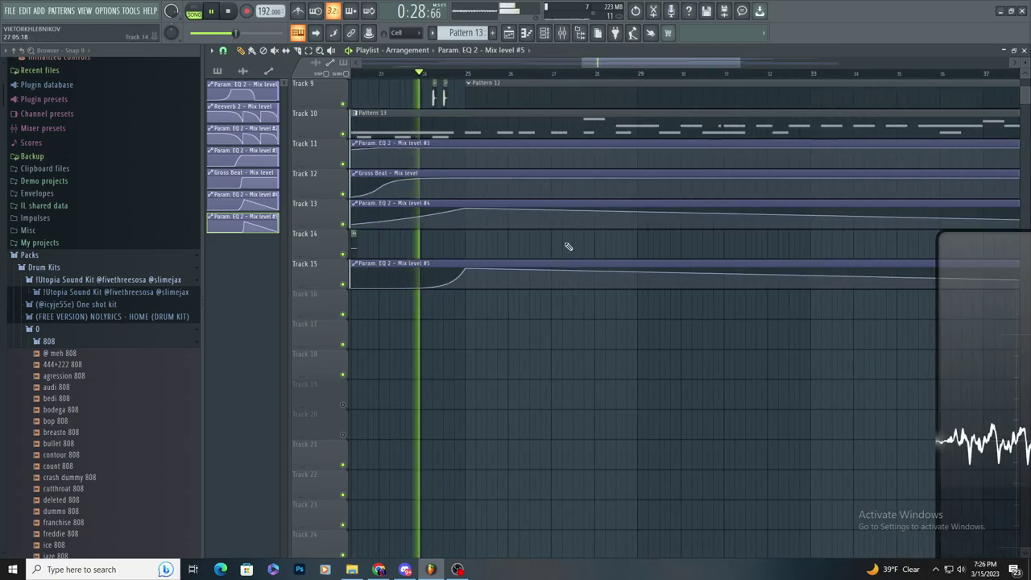
- Play the section from bar 21 onward to check how the two new EQ mix level automations sound
scroll(547, 250, "down", 5)
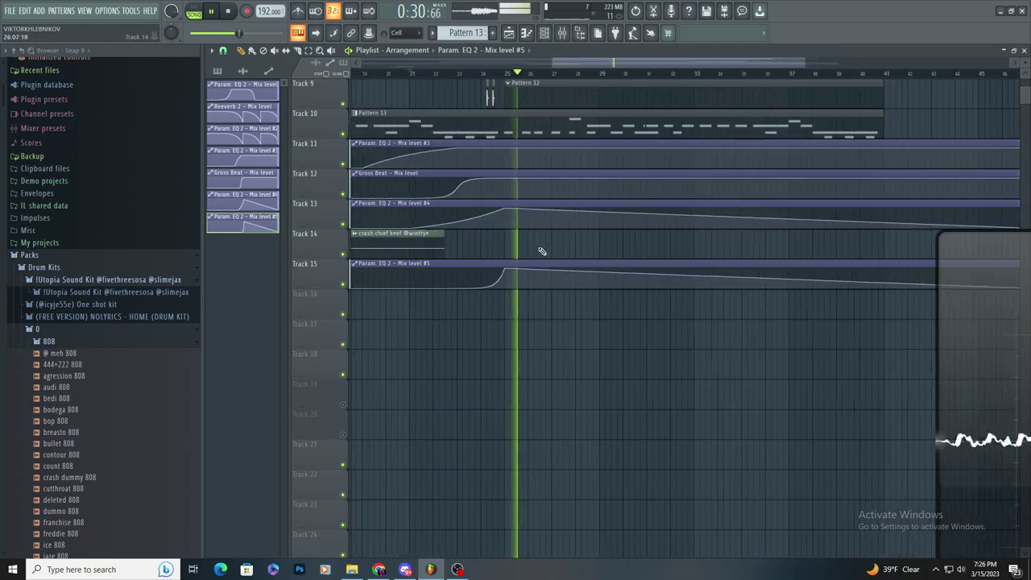
scroll(557, 266, "up", 4)
scroll(556, 273, "down", 4)
scroll(481, 261, "up", 3)
scroll(483, 260, "down", 3)
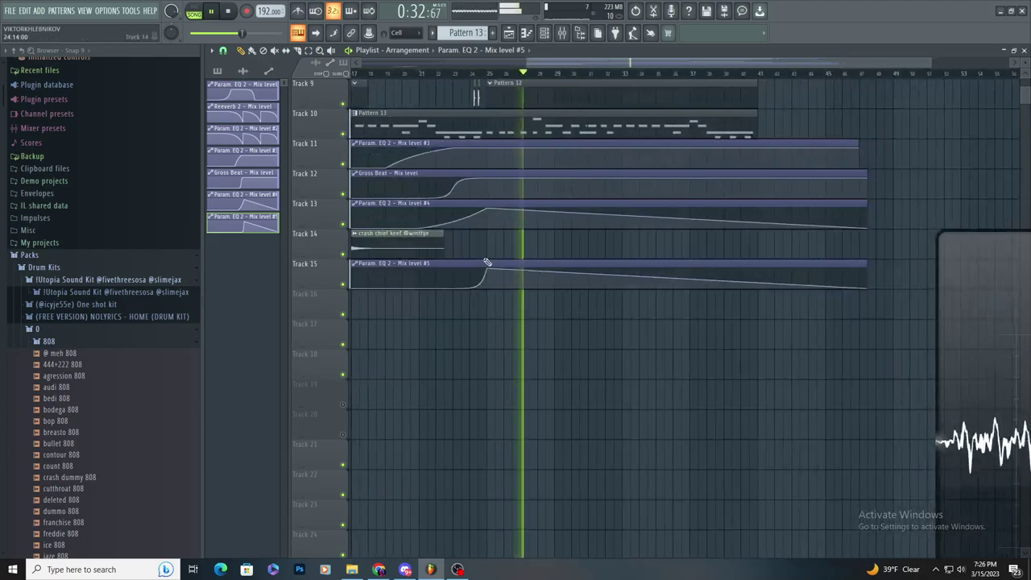
scroll(484, 256, "up", 3)
scroll(501, 249, "down", 4)
scroll(503, 252, "up", 4)
key("space")
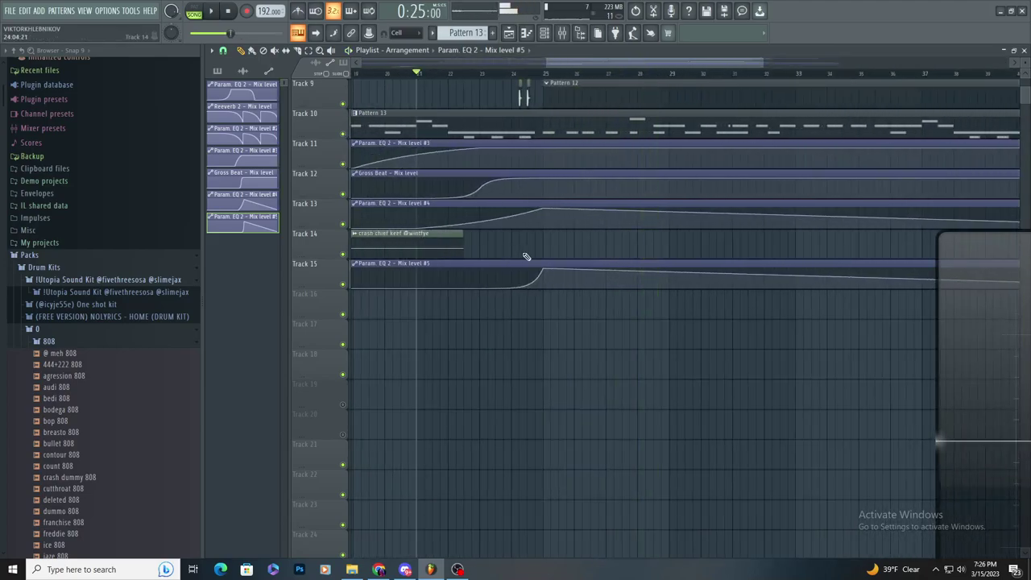
- Delete the bar 25 peak from the Param. EQ 2 - Mix level #5 automation, flattening its curve
right_click(540, 266)
left_click(566, 284)
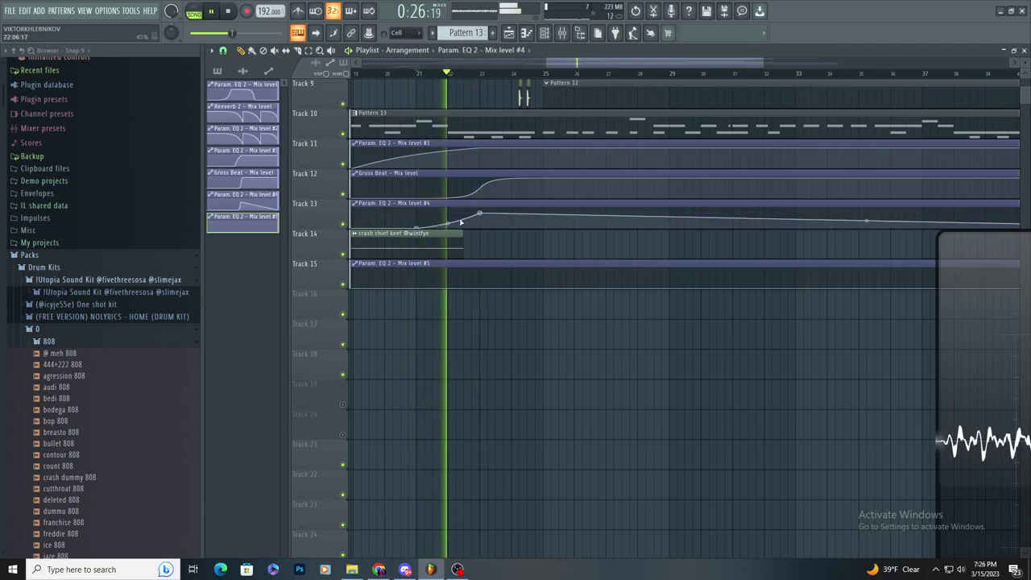
- Reshape the Param. EQ 2 - Mix level #4 automation to rise gradually to a peak at bar 25 and drop straight to zero there
left_click_drag(552, 228, 548, 248)
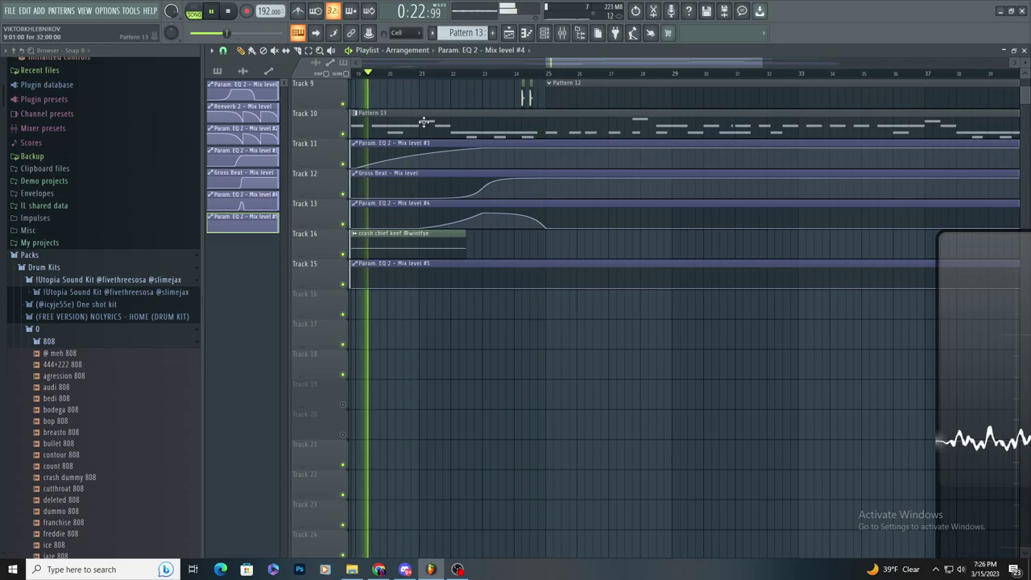
scroll(427, 125, "up", 3)
right_click(525, 214)
left_click(538, 230)
right_click(635, 206)
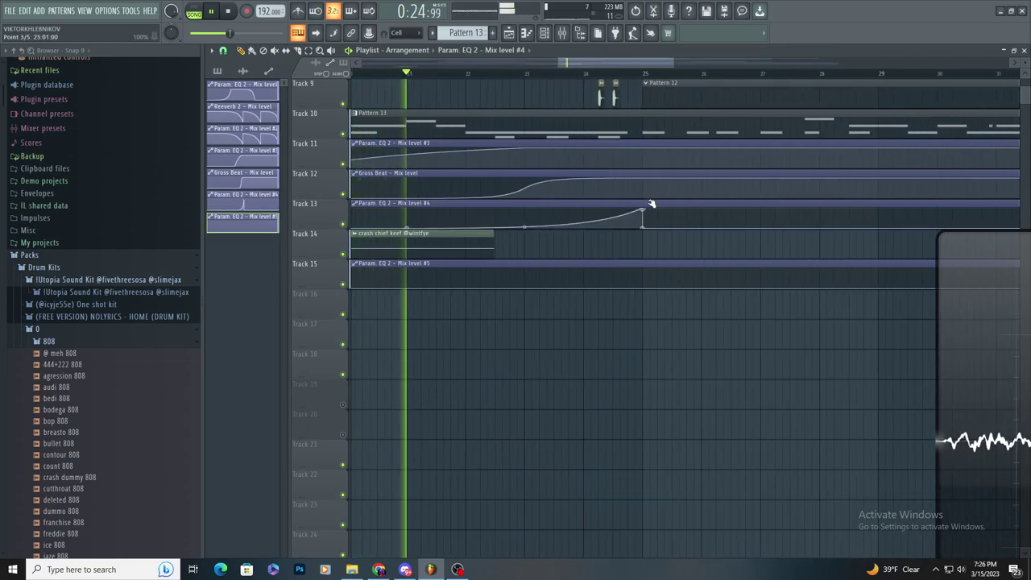
scroll(564, 209, "down", 2)
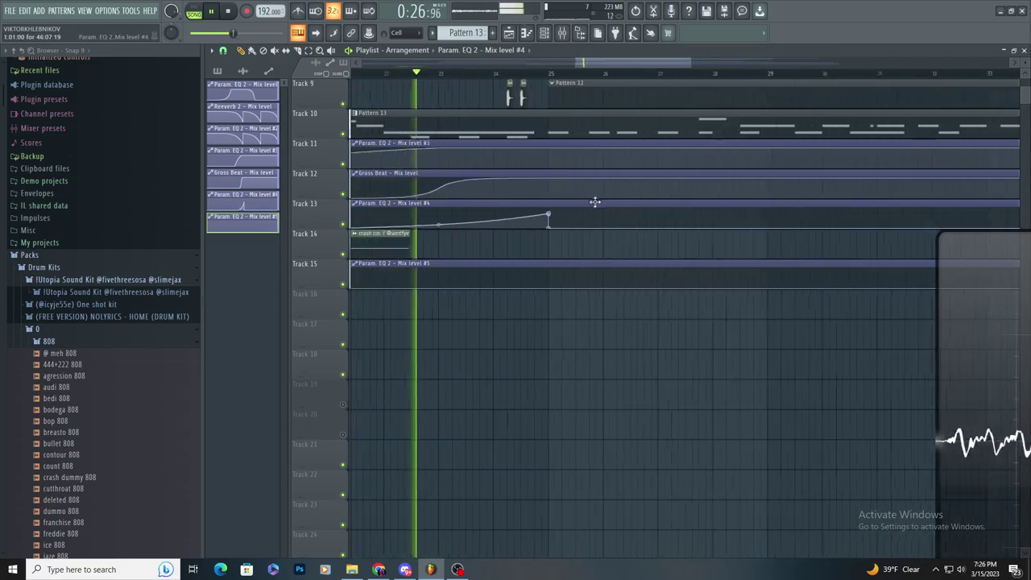
scroll(470, 277, "down", 3)
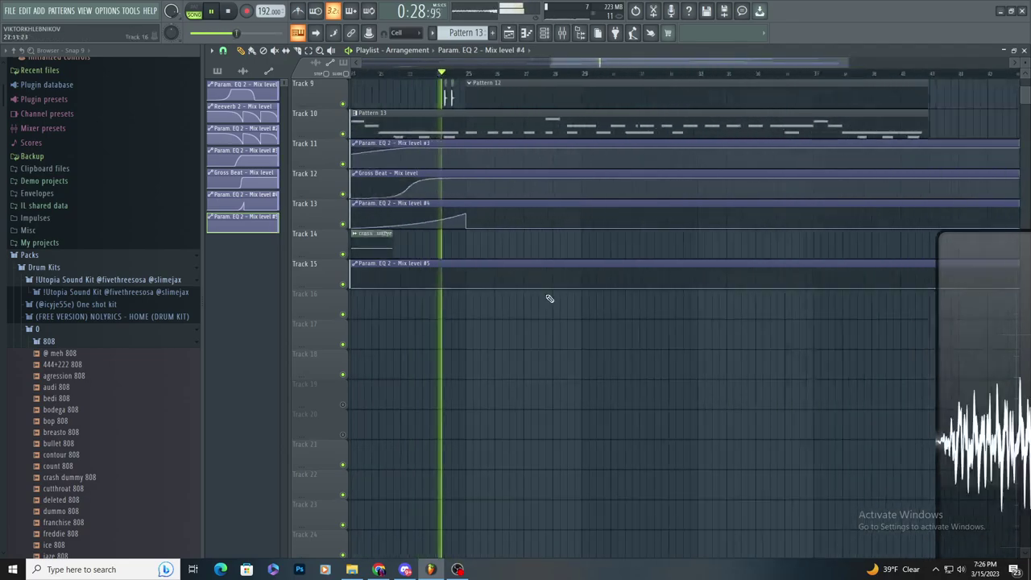
- Play back the arrangement and review the clips and automation around the transitions at bars 9, 17, 25 and 33
scroll(544, 293, "up", 3)
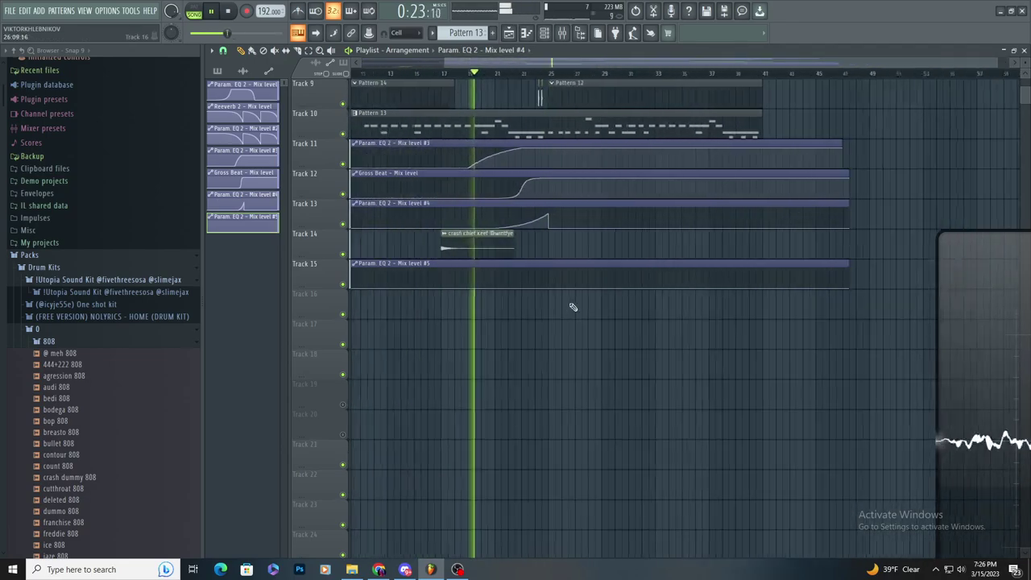
scroll(531, 330, "down", 3)
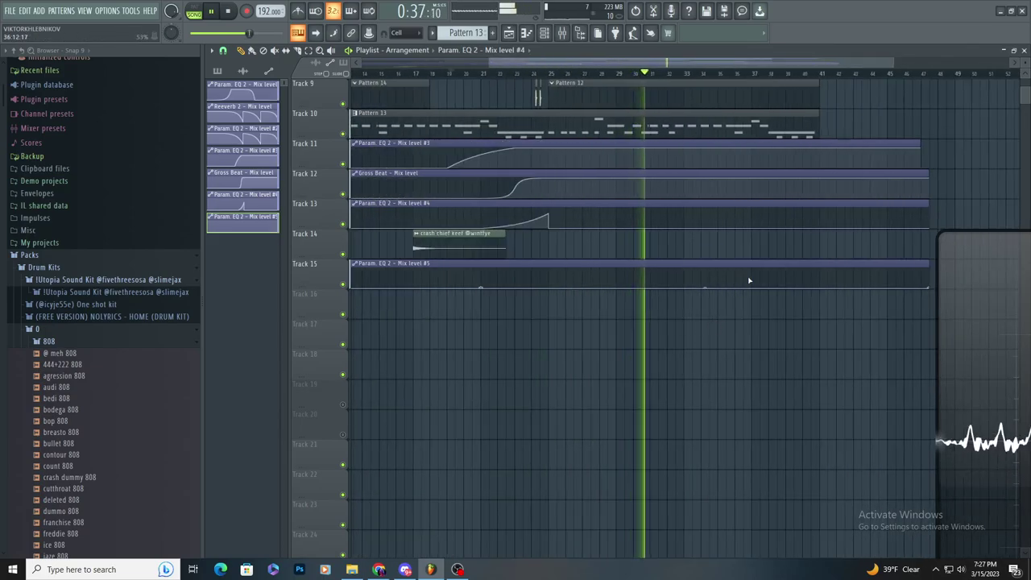
scroll(811, 245, "up", 4)
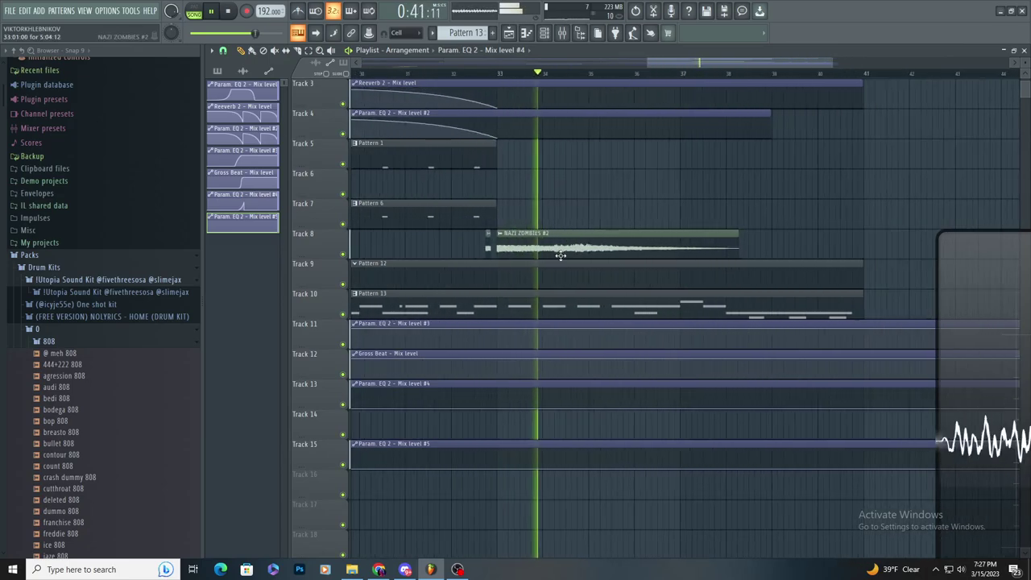
scroll(619, 100, "down", 4)
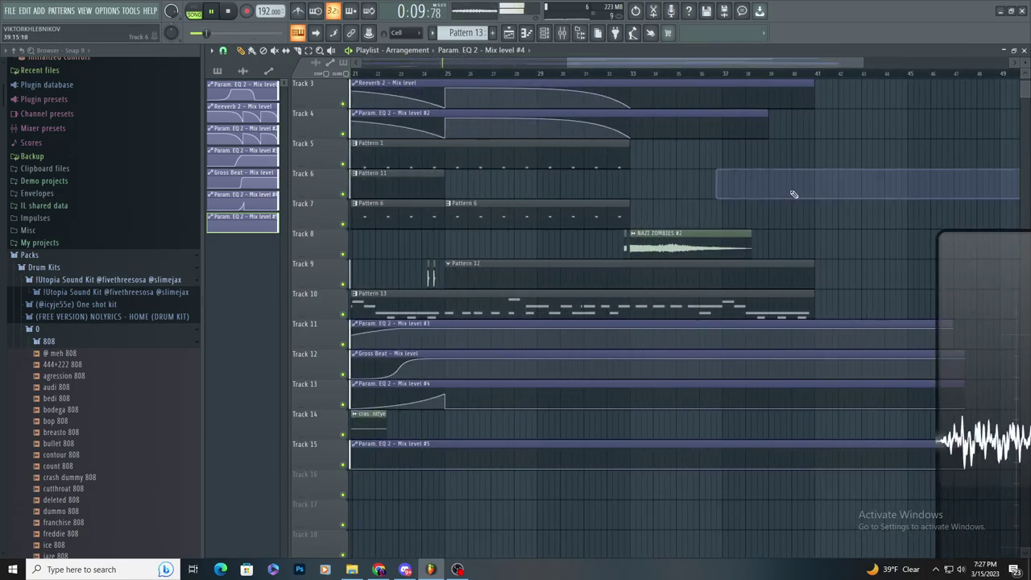
scroll(709, 235, "up", 3)
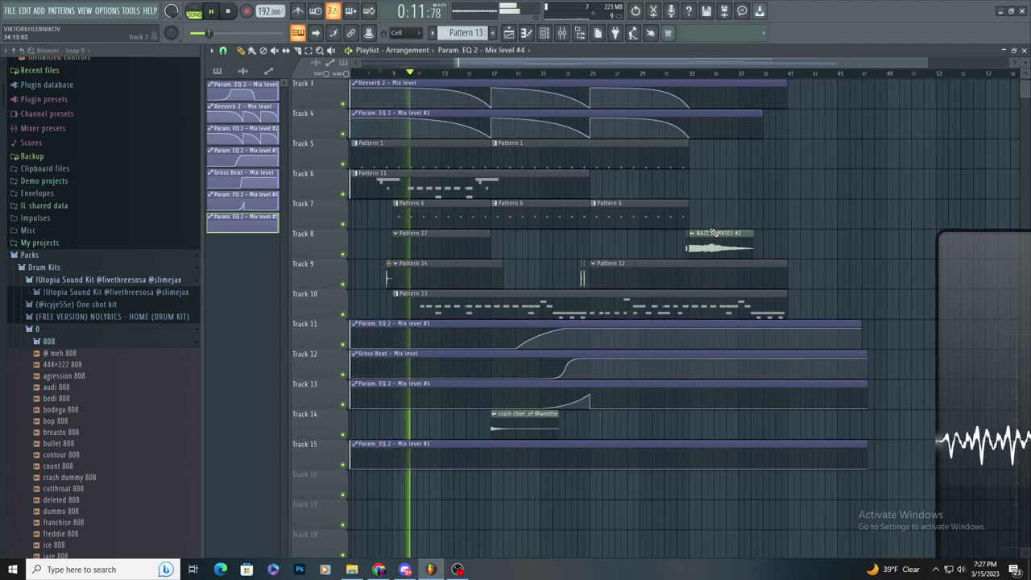
scroll(677, 282, "down", 4)
scroll(588, 312, "up", 3)
scroll(586, 310, "down", 3)
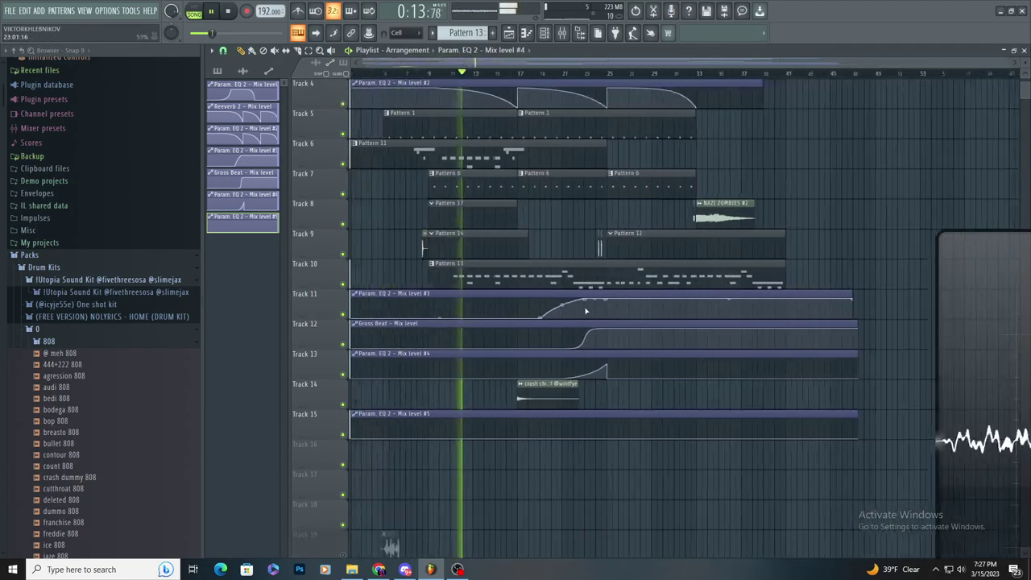
scroll(617, 385, "down", 3)
scroll(561, 348, "up", 4)
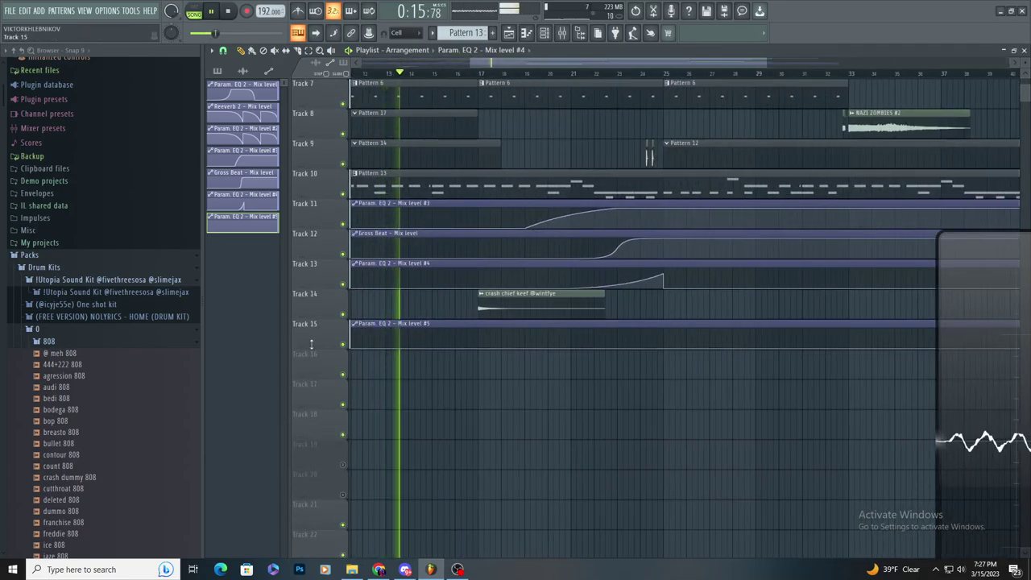
scroll(425, 298, "up", 3)
scroll(402, 341, "down", 4)
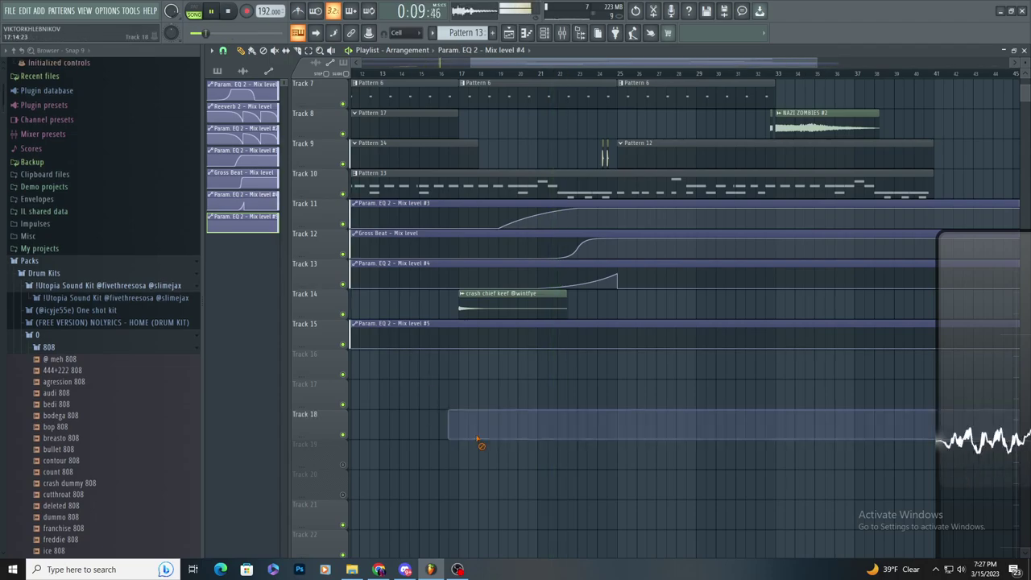
scroll(449, 384, "down", 3)
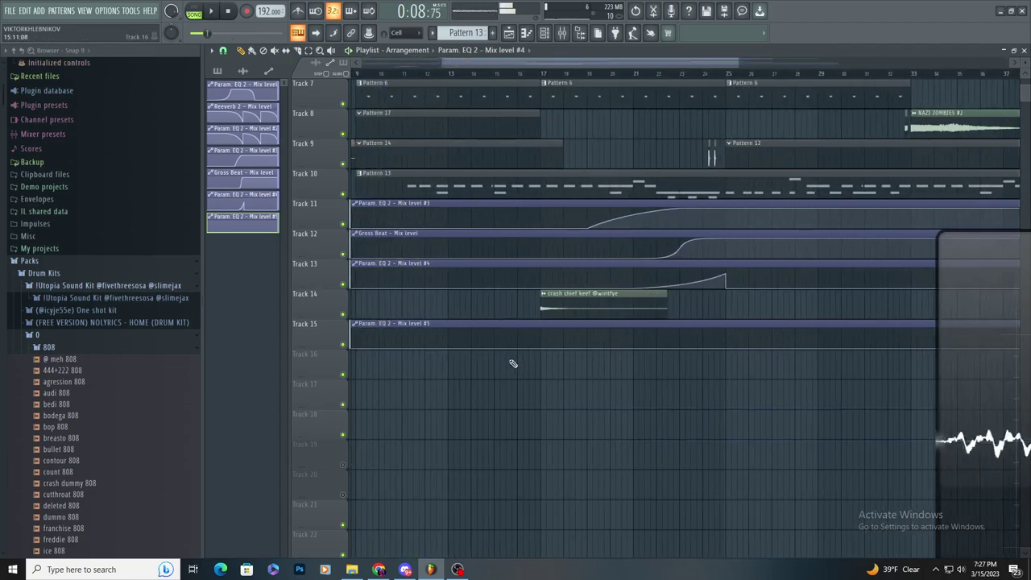
scroll(511, 362, "up", 2)
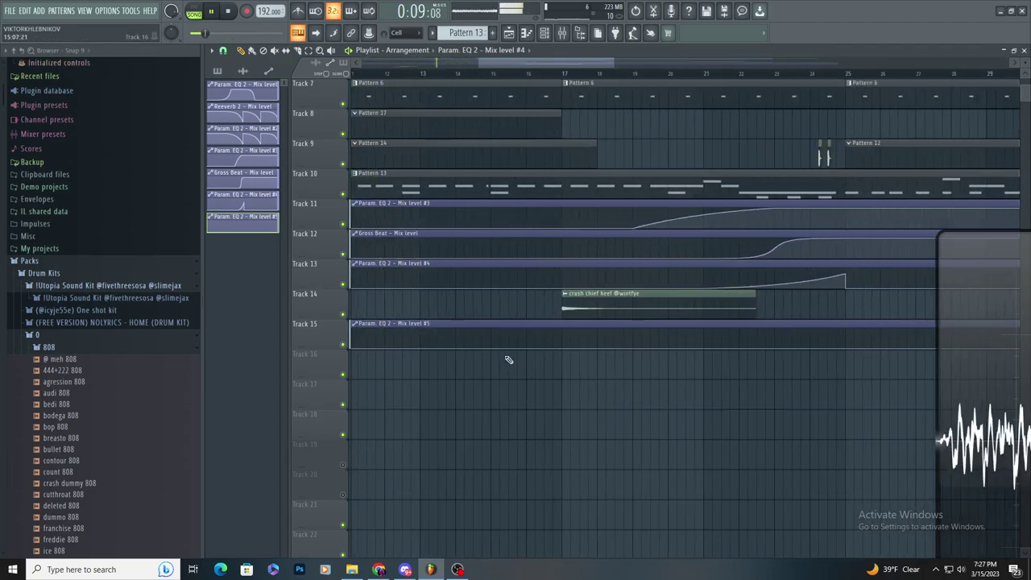
scroll(420, 311, "up", 2)
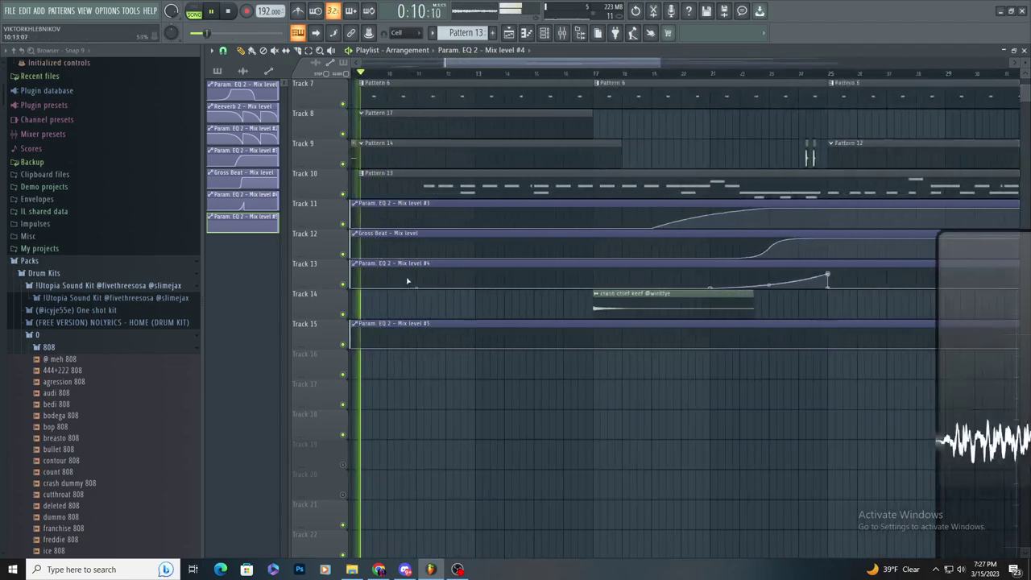
- Open the drum kit's snare folder and audition the pillz 1 snare sample against the beat
left_click(115, 350)
scroll(472, 402, "down", 3)
scroll(485, 433, "up", 3)
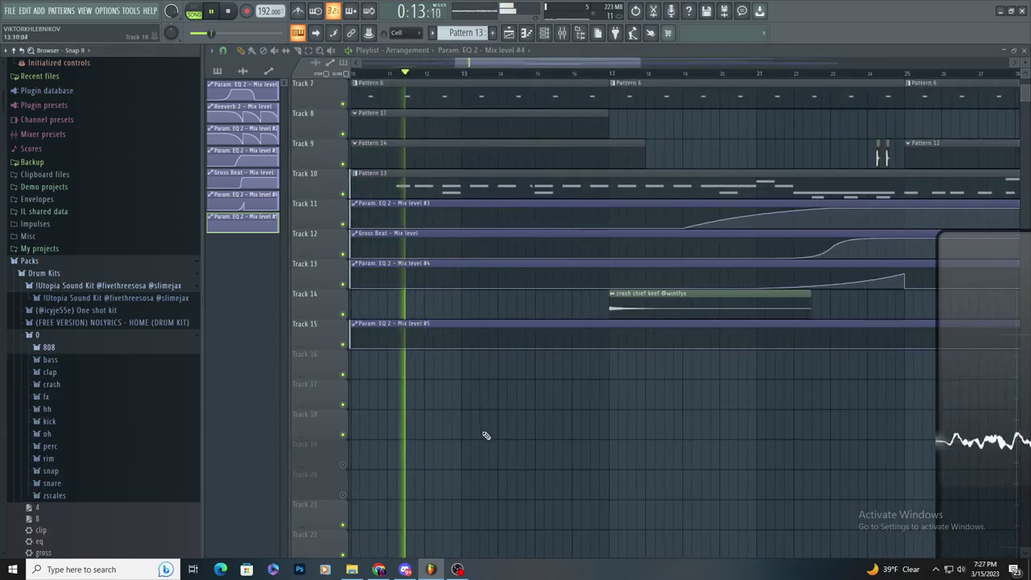
scroll(436, 447, "down", 2)
left_click(131, 485)
key("space")
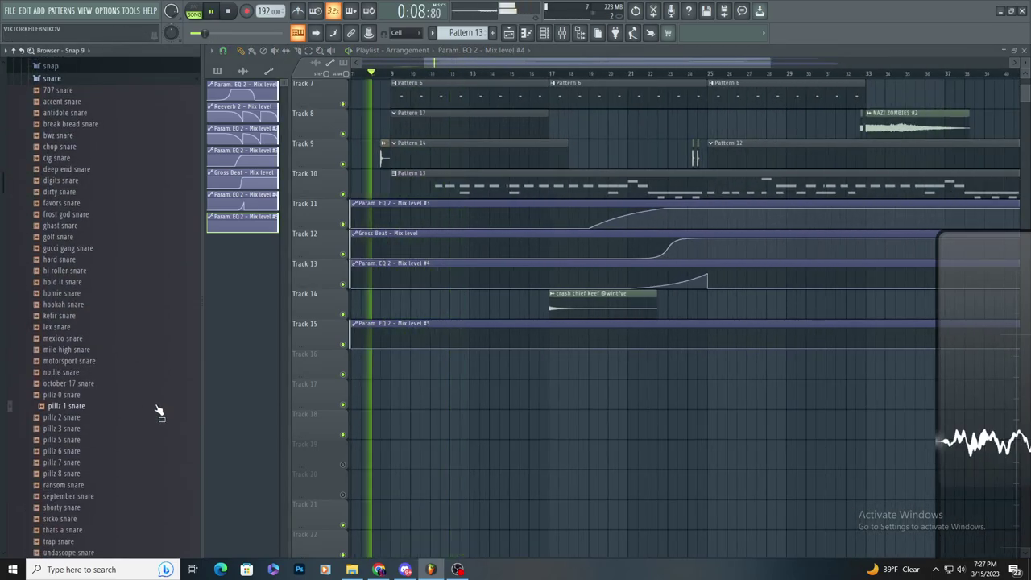
scroll(455, 423, "up", 3)
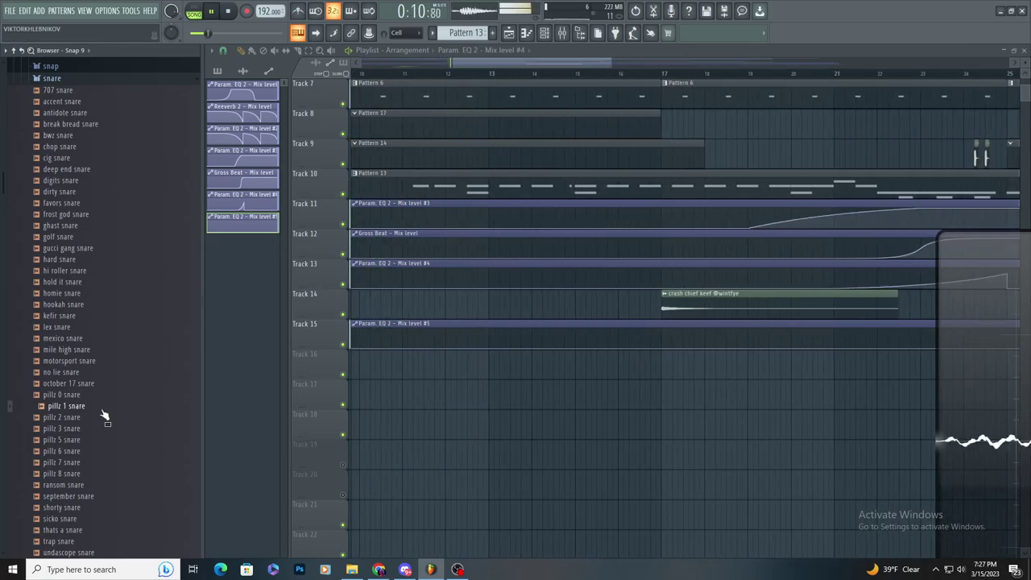
- Add the pillz 1 snare sample to the playlist as an audio clip and move it to Track 16 before bar 17
left_click_drag(529, 448, 694, 443)
key("space")
scroll(694, 442, "down", 2)
scroll(748, 430, "up", 2)
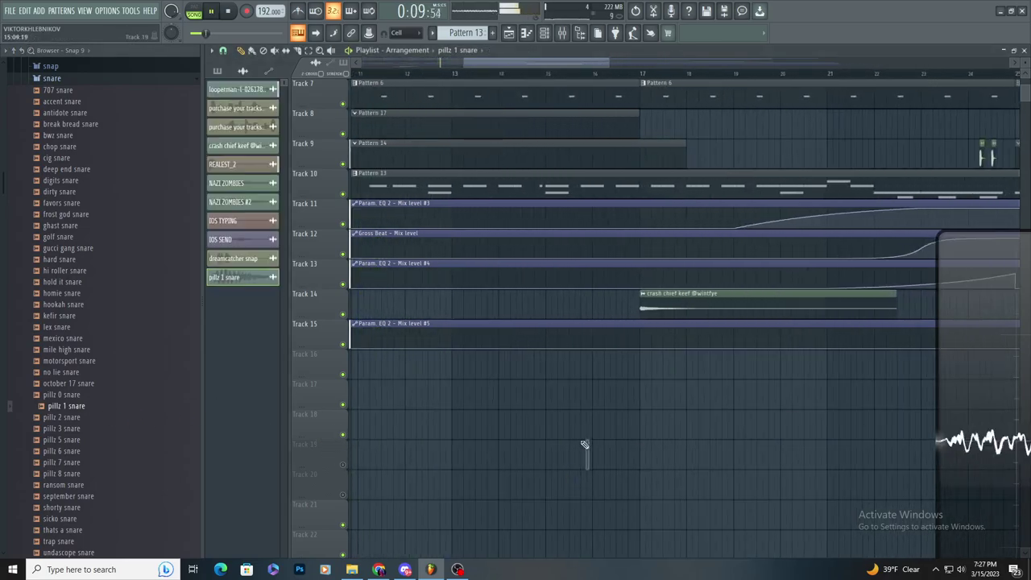
left_click_drag(584, 449, 624, 408)
scroll(624, 407, "up", 3)
scroll(624, 407, "down", 2)
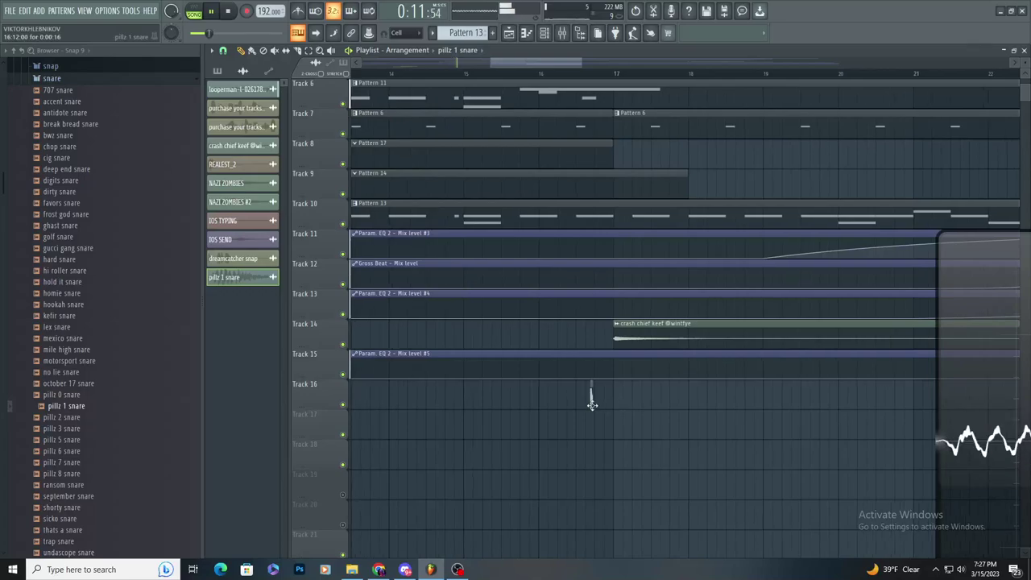
- Try the pillz 1 snare clip at a lower volume and at positions before bar 13 on Track 16, then delete it
double_click(591, 398)
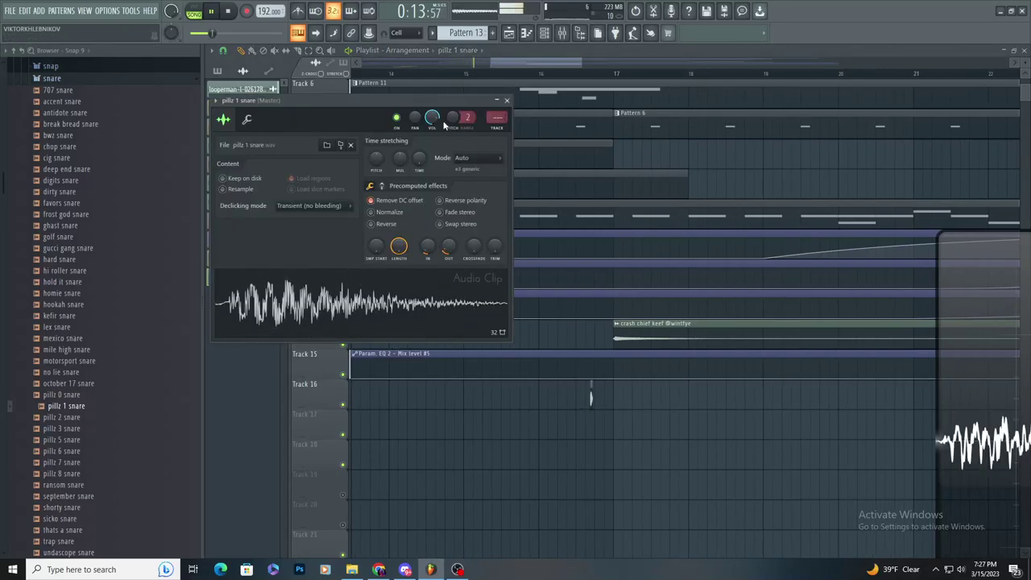
scroll(545, 418, "down", 2)
right_click(565, 398)
key("space")
key("space")
scroll(439, 402, "up", 2)
left_click(435, 402)
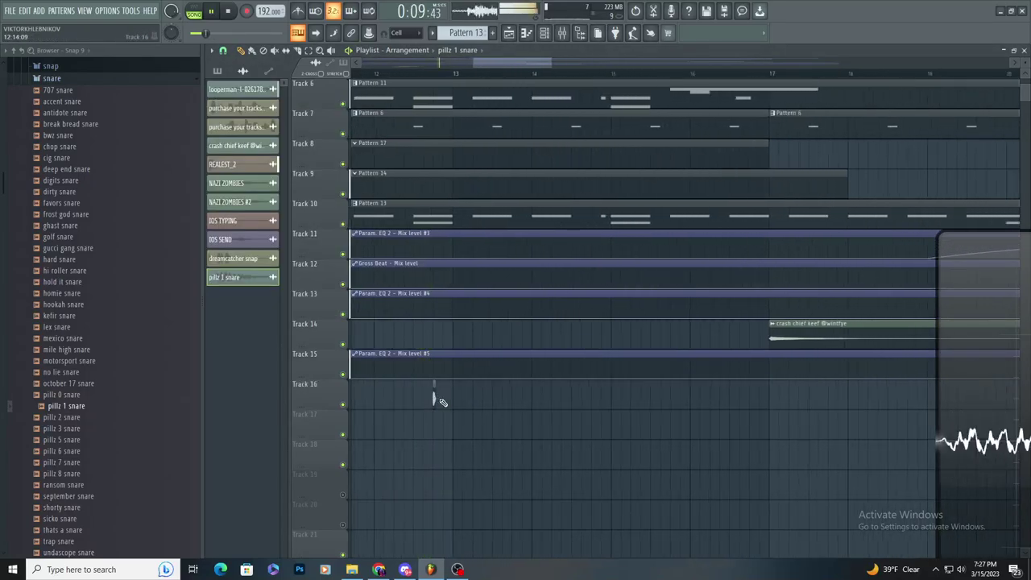
scroll(435, 403, "up", 2)
right_click(433, 405)
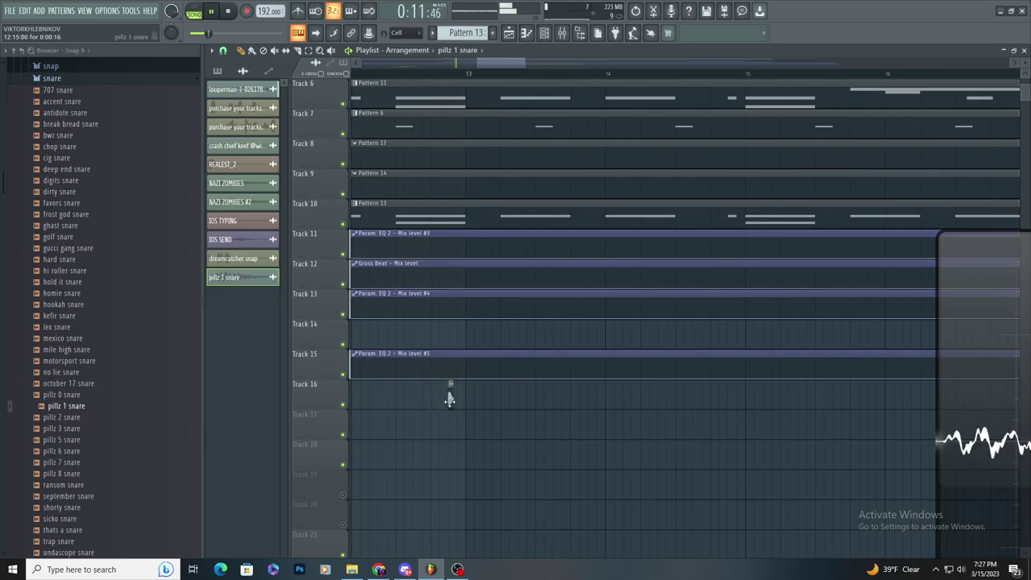
double_click(450, 399)
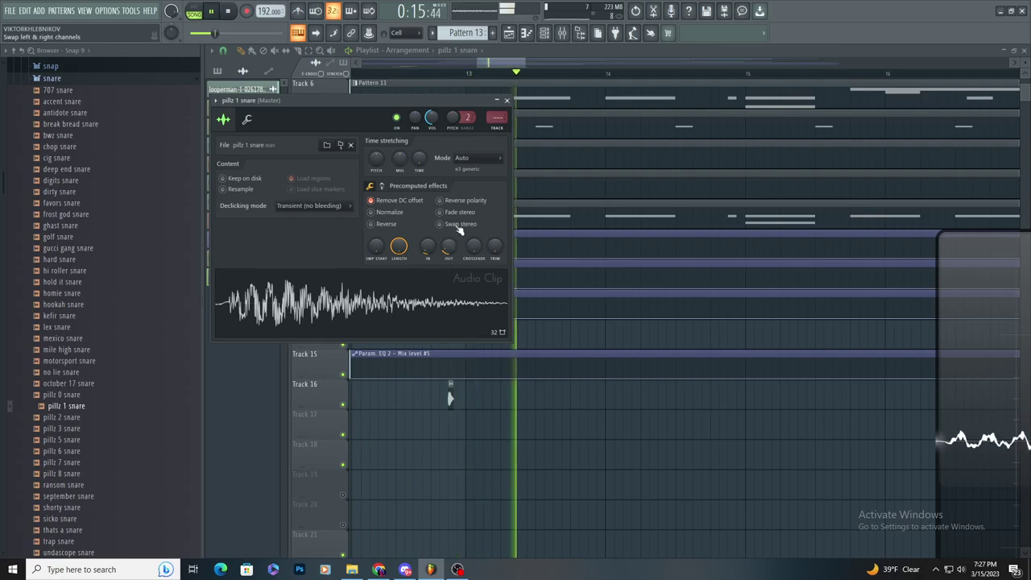
right_click(451, 401)
scroll(456, 421, "down", 3)
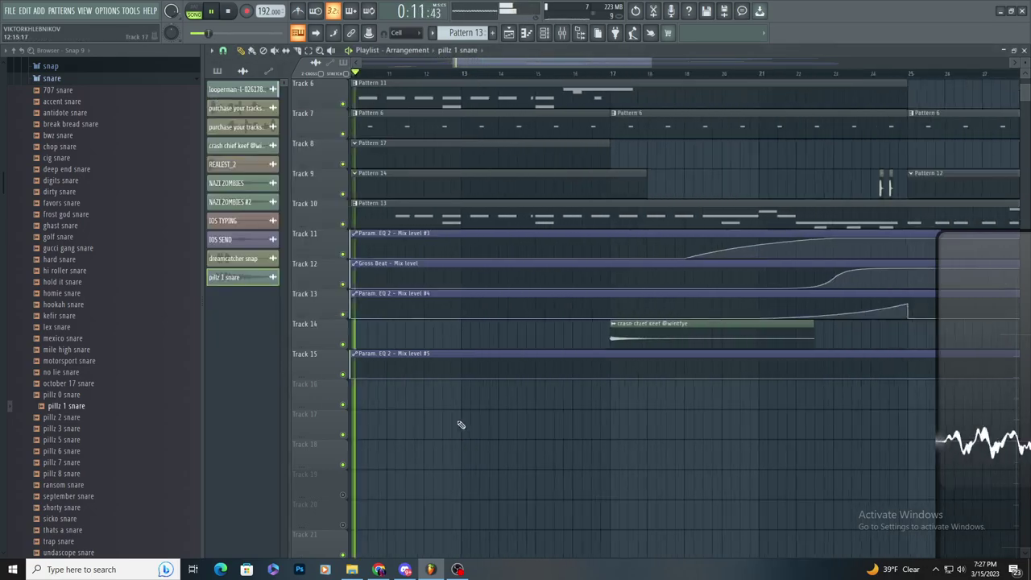
- Stop playback and add pillz 1 snare to the channel rack as a sampler channel
left_click(545, 33)
key("space")
left_click_drag(319, 339, 402, 314)
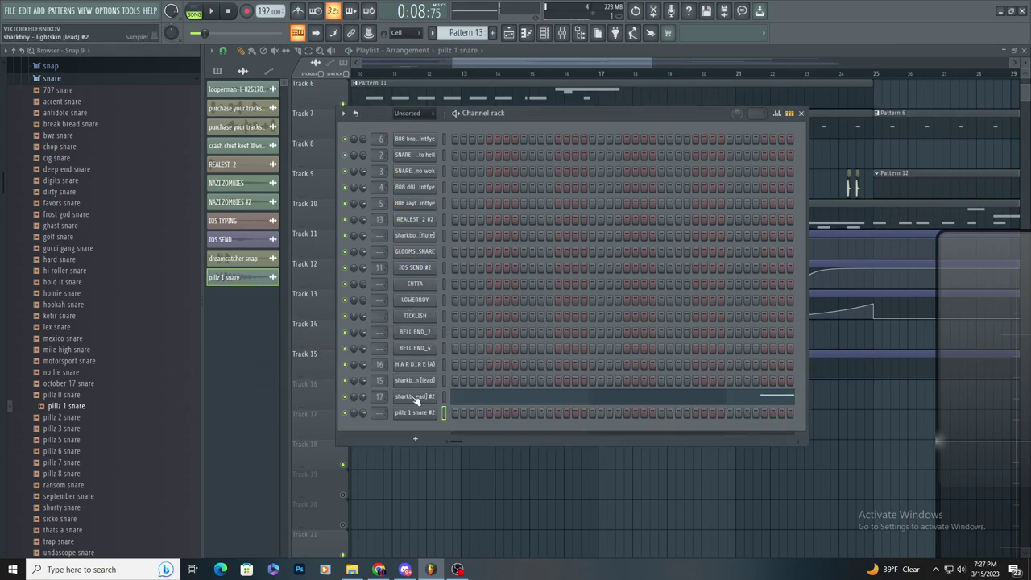
- Show all channels in the channel rack and delete the pillz 1 snare audio clip channel
left_click(411, 115)
left_click(412, 125)
scroll(417, 391, "down", 5)
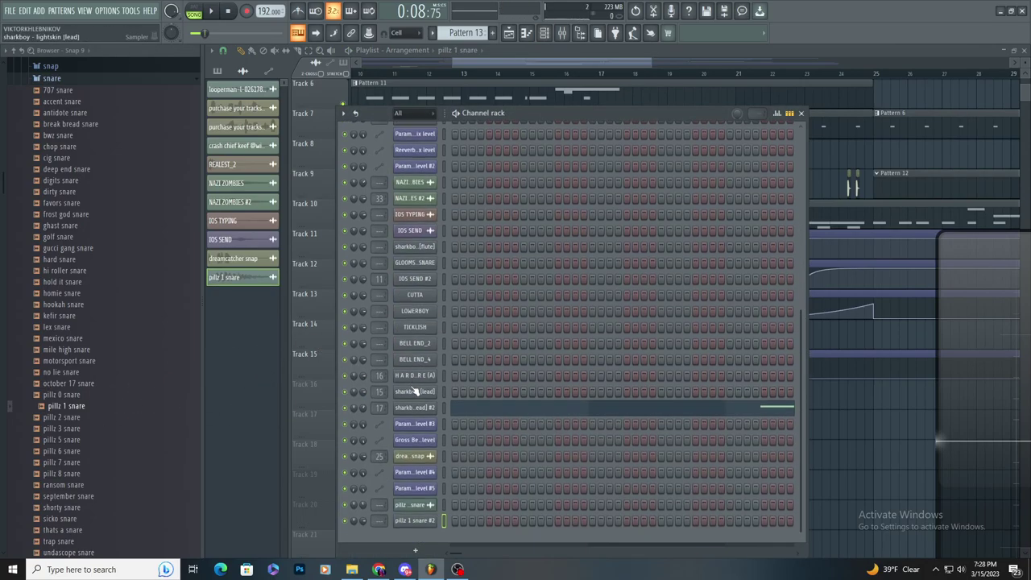
right_click(415, 411)
left_click(460, 518)
left_click(569, 319)
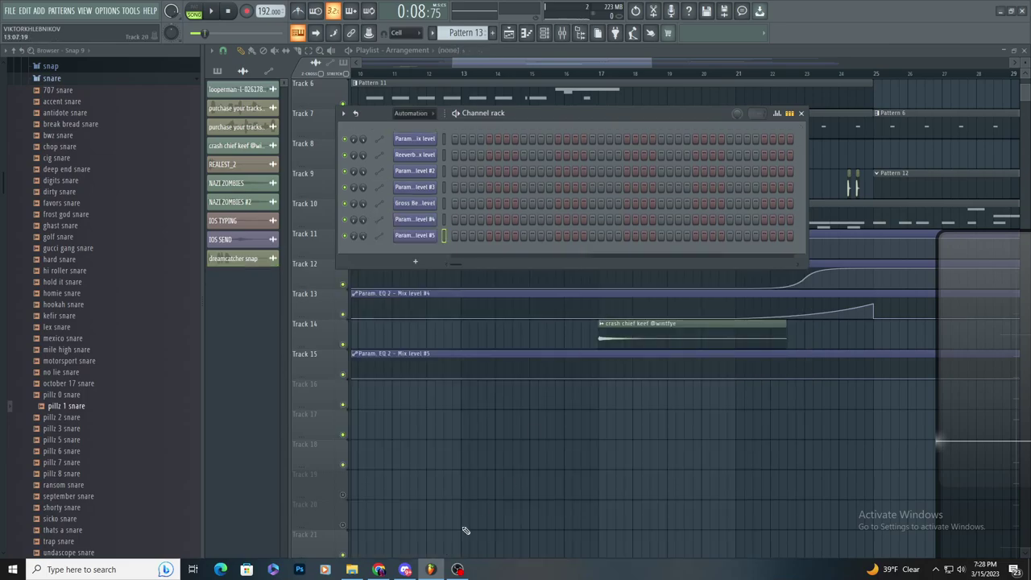
- Route the pillz 1 snare #2 channel to mixer Insert 30 and open the effect choices for its first slot
left_click(414, 126)
scroll(415, 347, "down", 5)
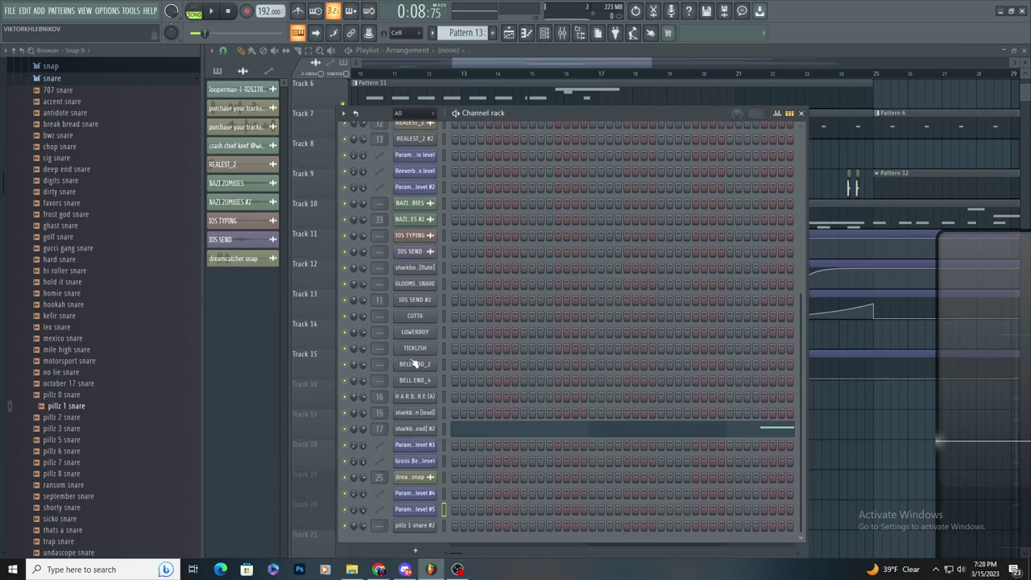
double_click(378, 522)
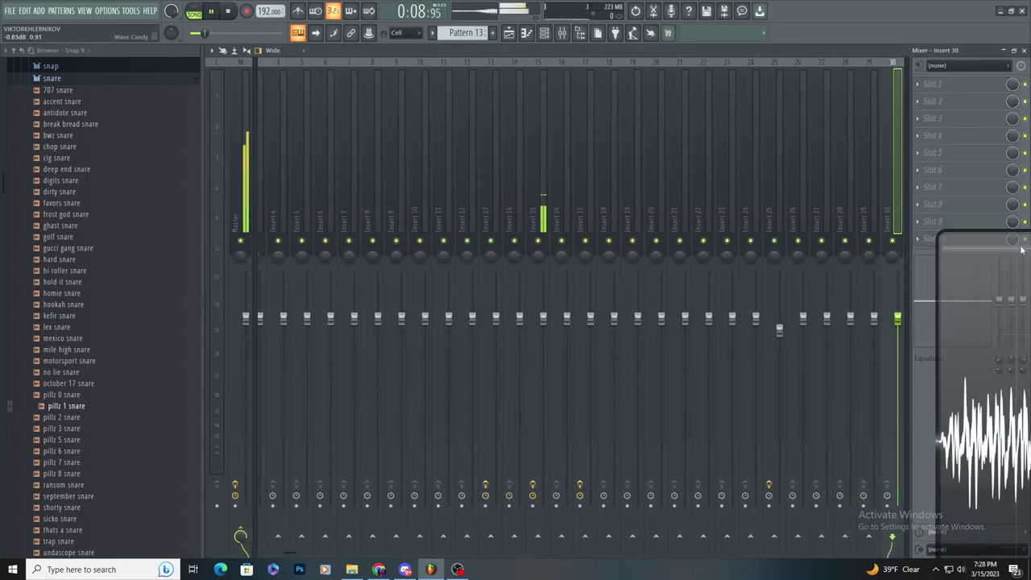
left_click(919, 85)
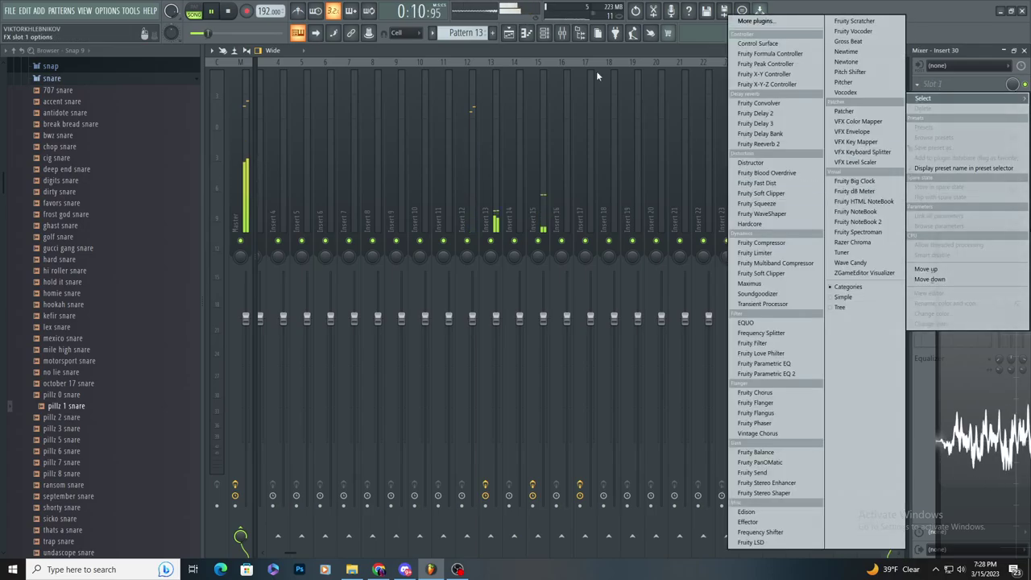
- Place Pattern 16 on Track 16 from bar 9 to about bar 24 in the playlist and open the piano roll
left_click(508, 33)
scroll(532, 161, "down", 3)
scroll(567, 338, "up", 3)
scroll(566, 338, "down", 2)
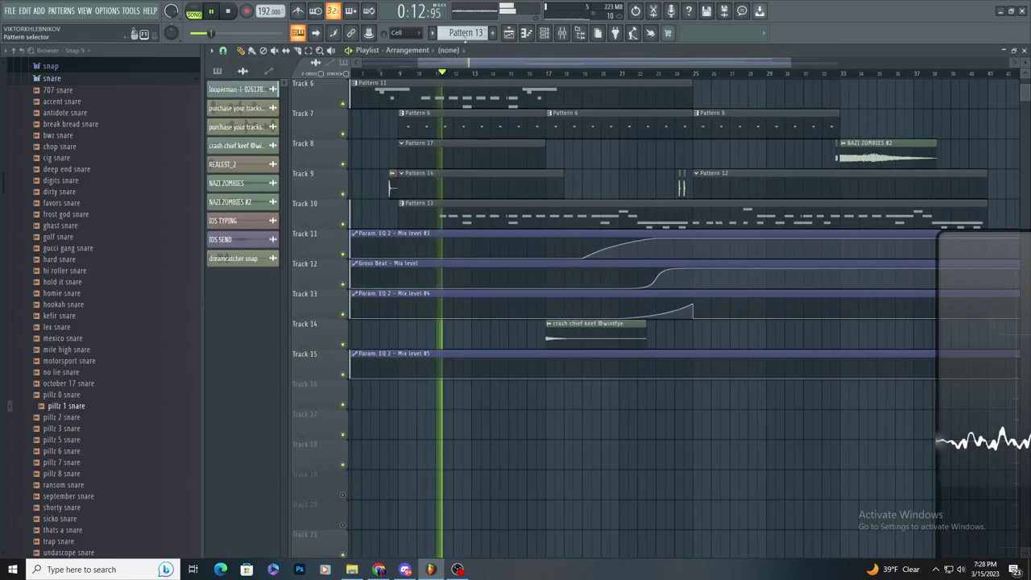
scroll(465, 38, "down", 3)
key("space")
key("space")
left_click(403, 389)
left_click_drag(414, 394, 681, 420)
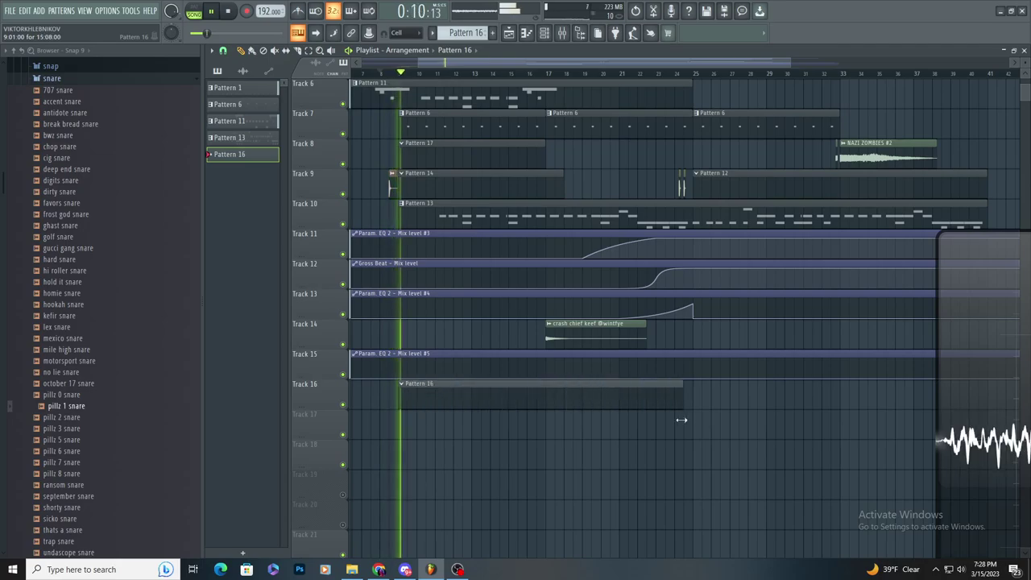
left_click(526, 32)
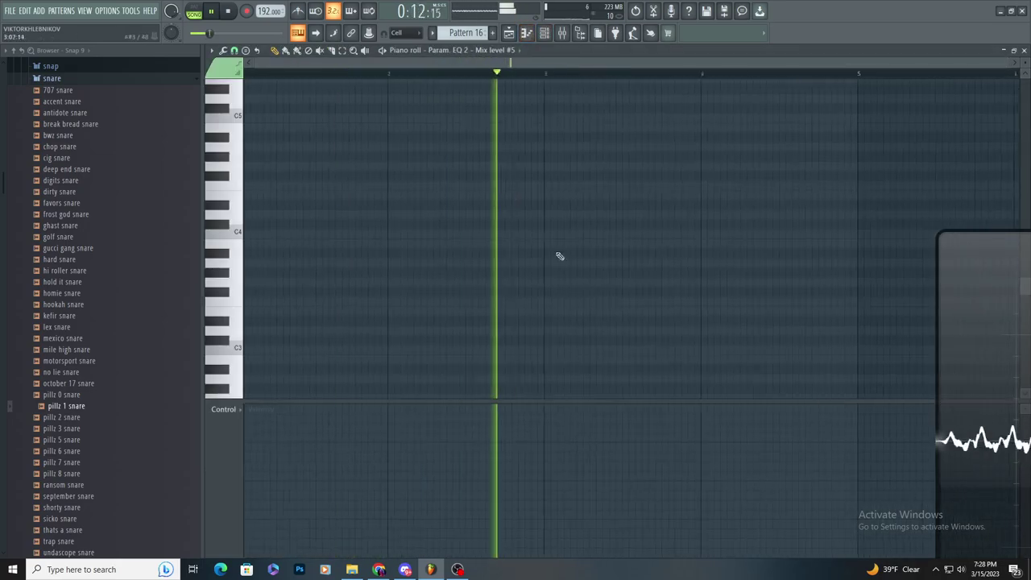
- Switch the piano roll to the pillz 1 snare #2 channel and place a C5 note just before bar 5
left_click(478, 50)
left_click(469, 435)
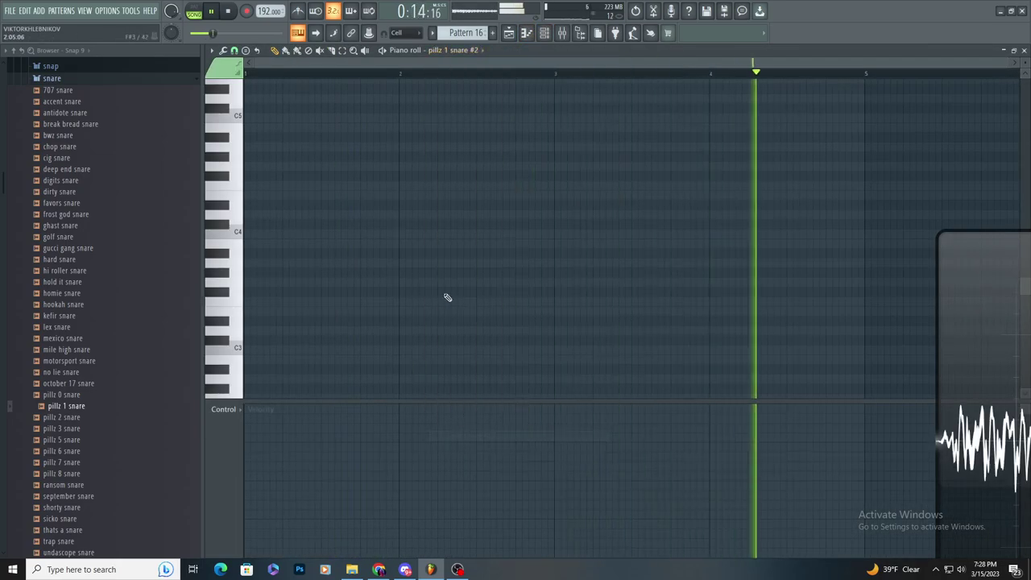
scroll(888, 247, "up", 3)
left_click_drag(889, 247, 851, 247)
scroll(682, 331, "down", 5)
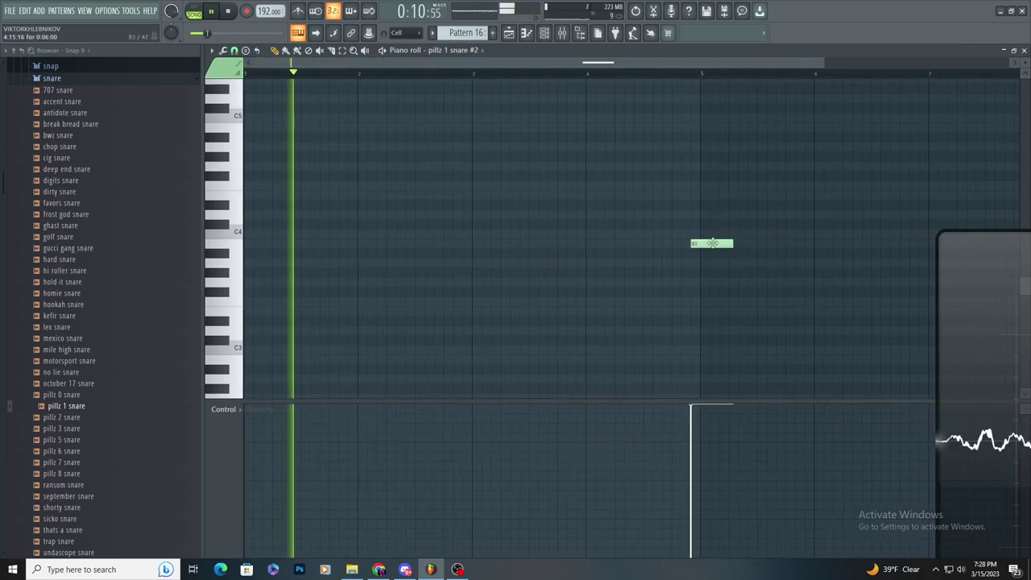
left_click_drag(712, 242, 712, 233)
scroll(716, 227, "up", 2)
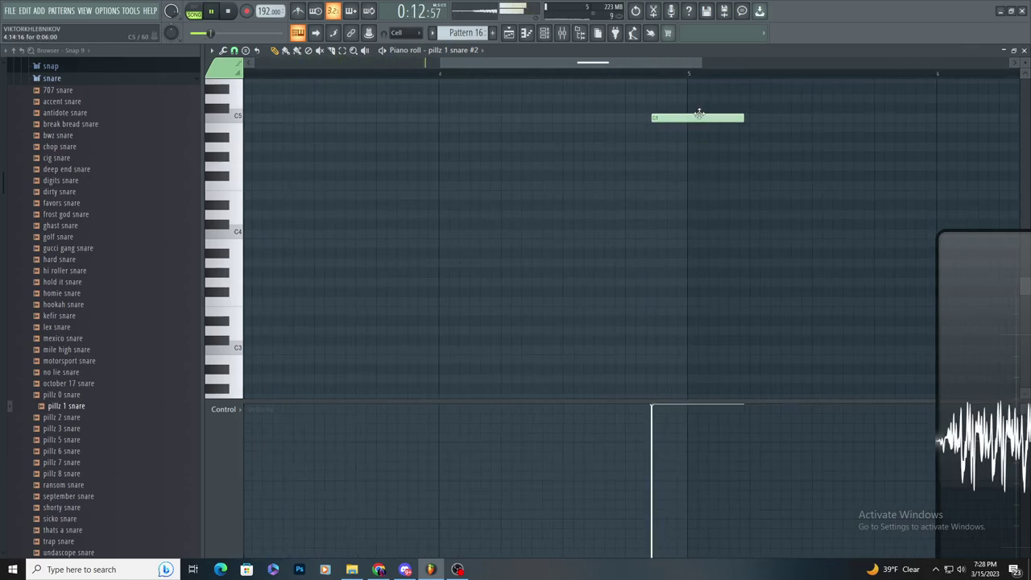
- Shorten the C5 snare note to a very short hit and lower its velocity to about 70%
left_click_drag(741, 117, 578, 133)
scroll(556, 177, "down", 3)
scroll(711, 320, "up", 3)
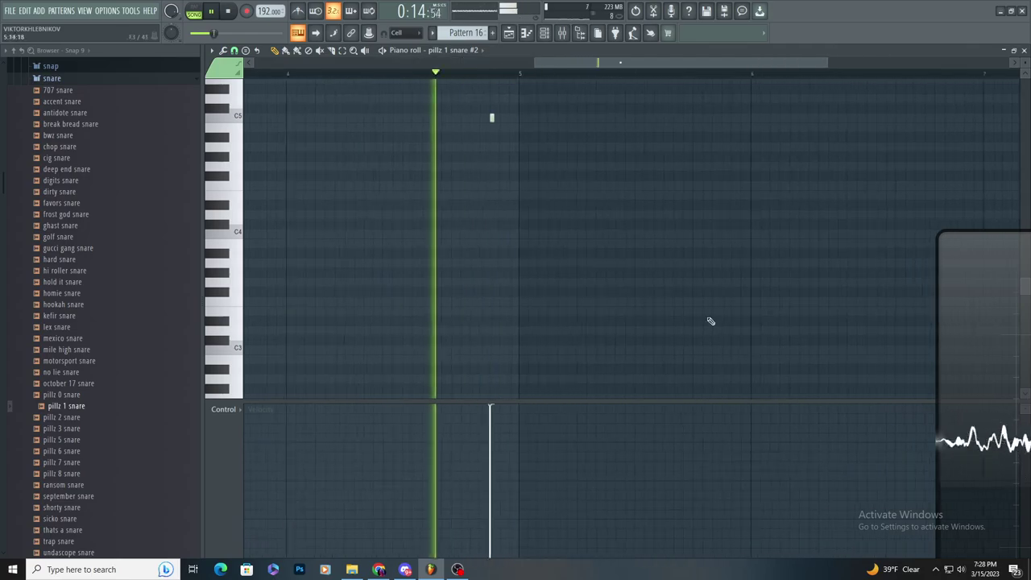
left_click(278, 74)
left_click_drag(475, 487, 481, 452)
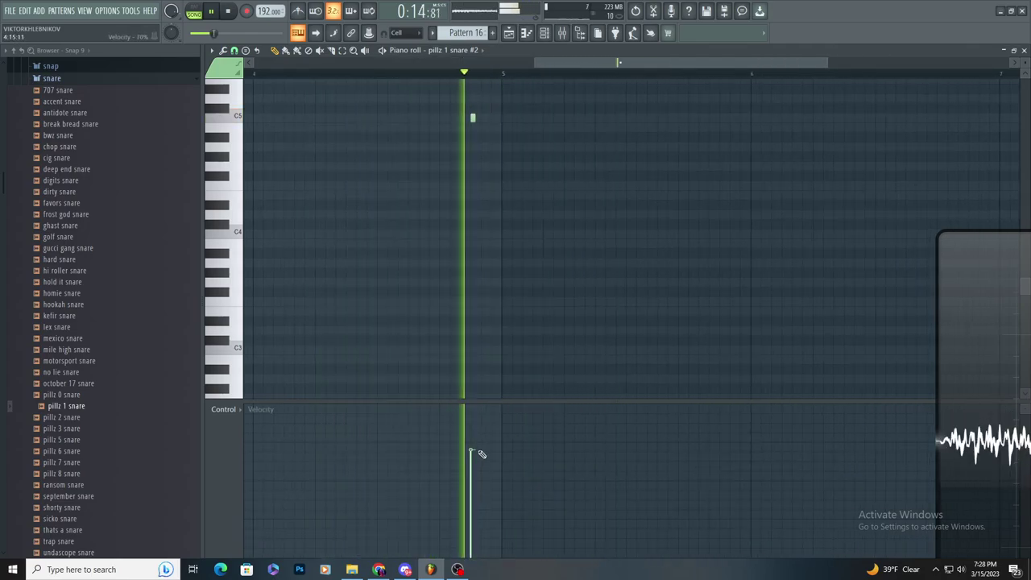
- Load Fruity Reeverb 2 in the first effect slot of Insert 30, lower its dry level and raise its wet level to 113%
key("F9")
left_click(944, 84)
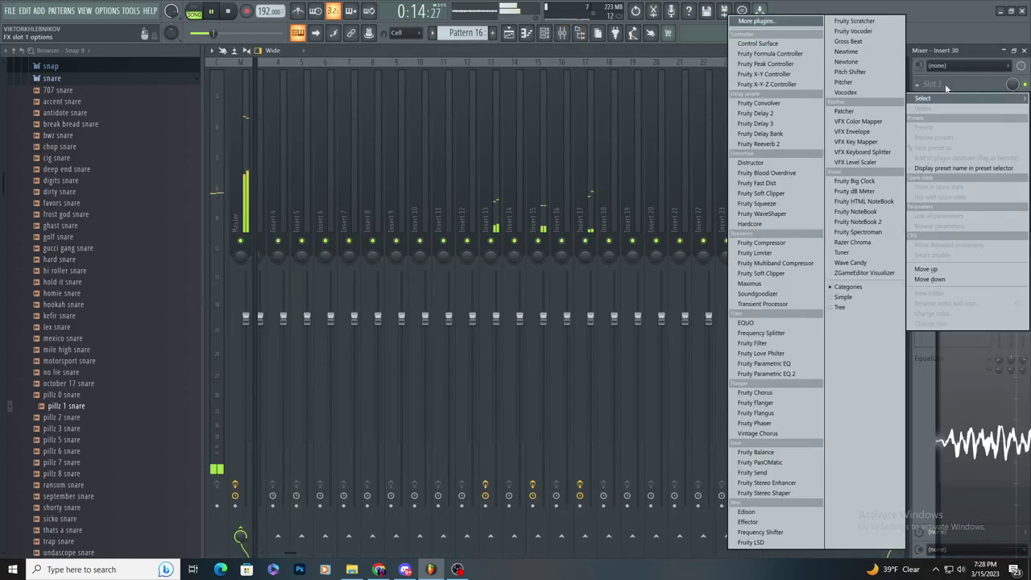
left_click(773, 143)
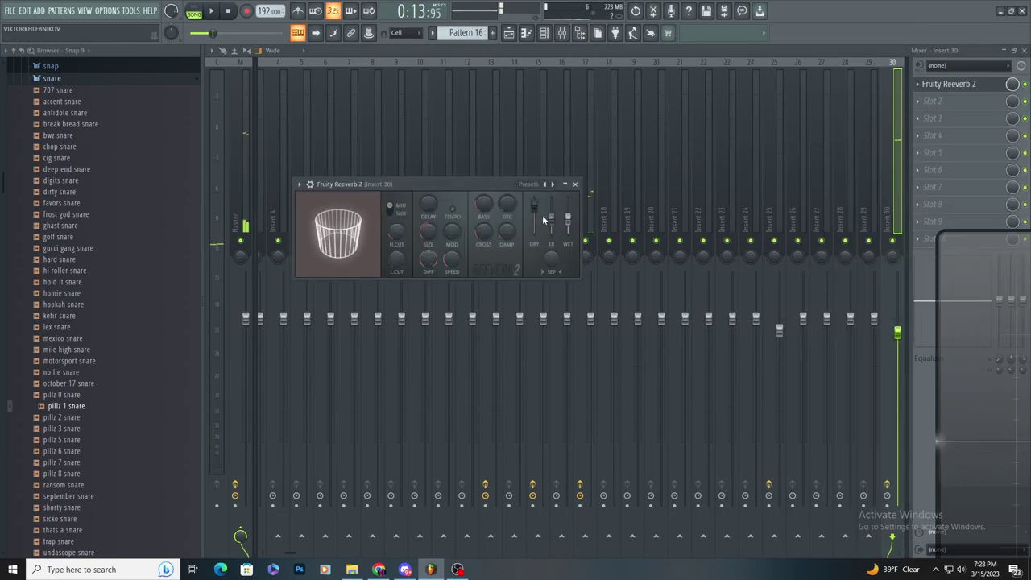
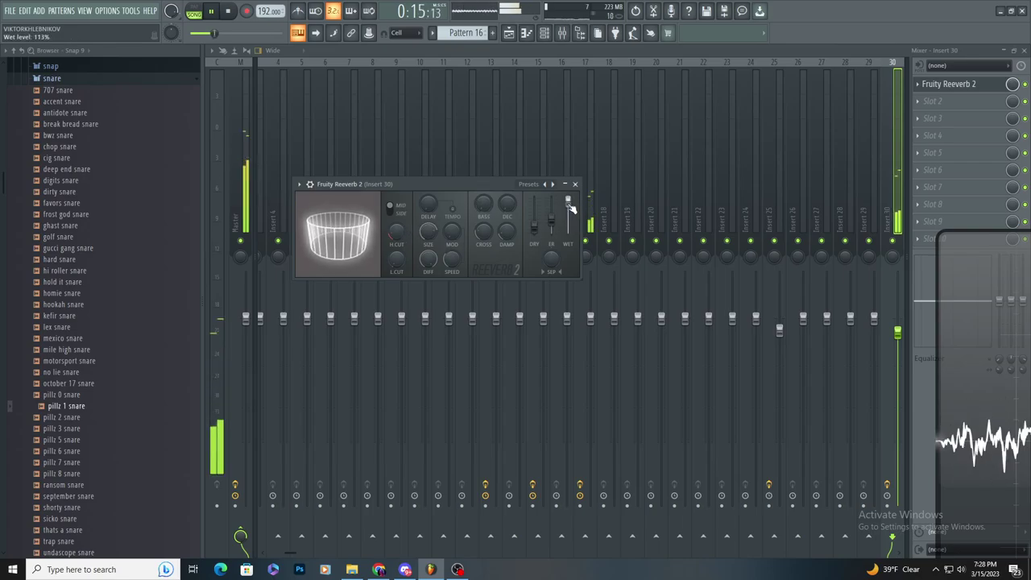
- Reduce the mix level of Fruity Reeverb 2 on Insert 30 and return to the playlist for playback
key("F5")
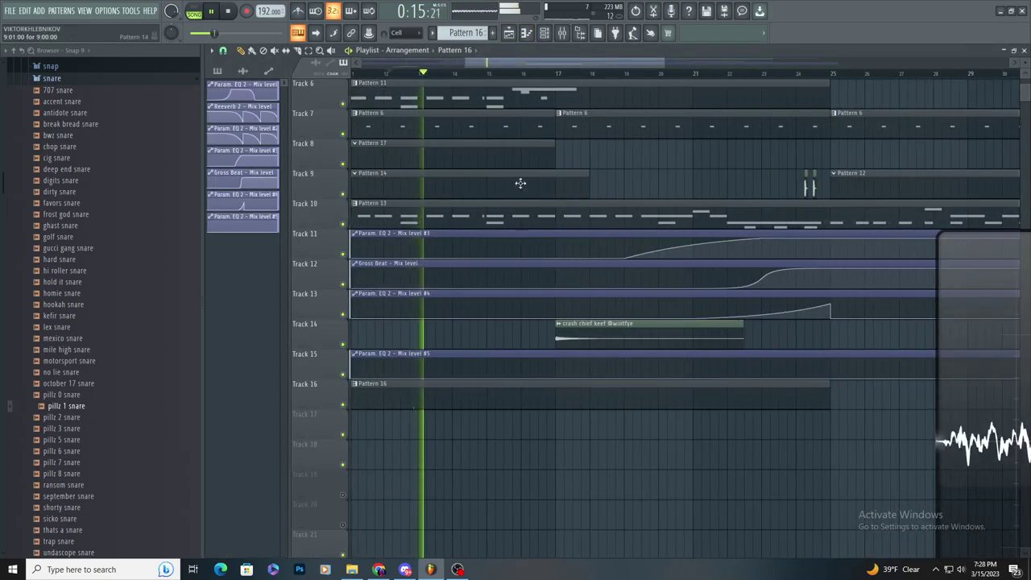
left_click(561, 33)
key("space")
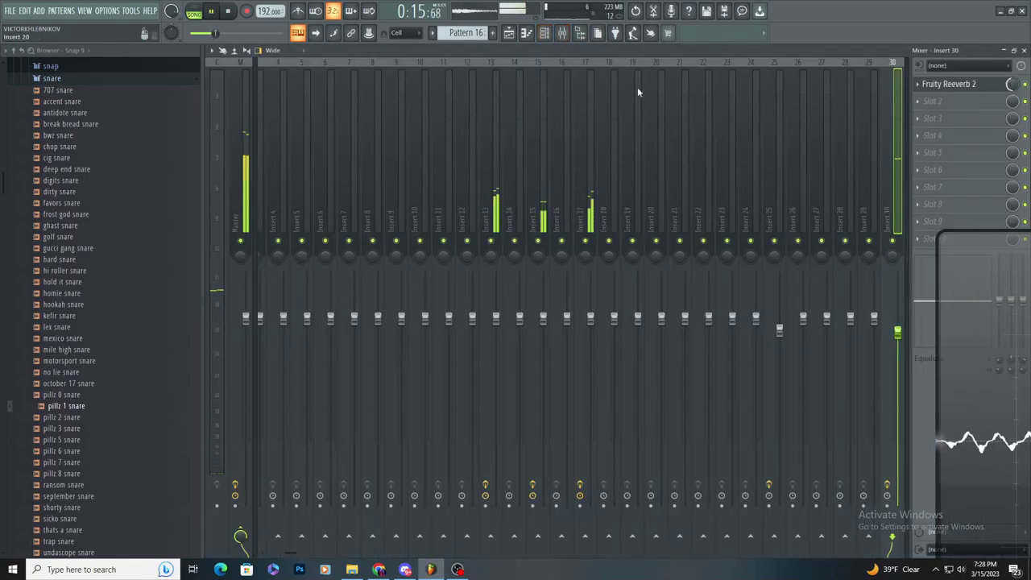
key("F5")
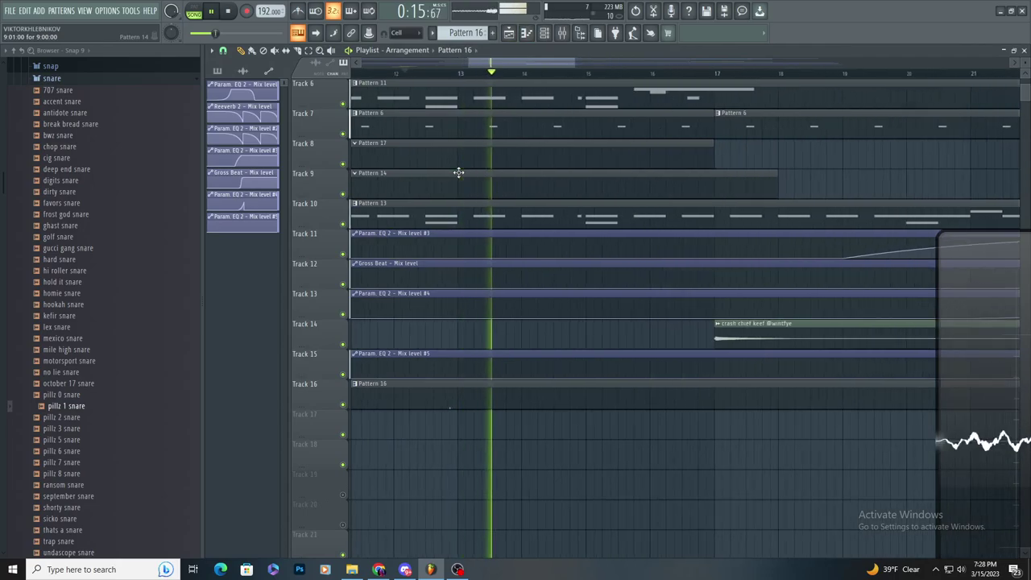
key("space")
key("space")
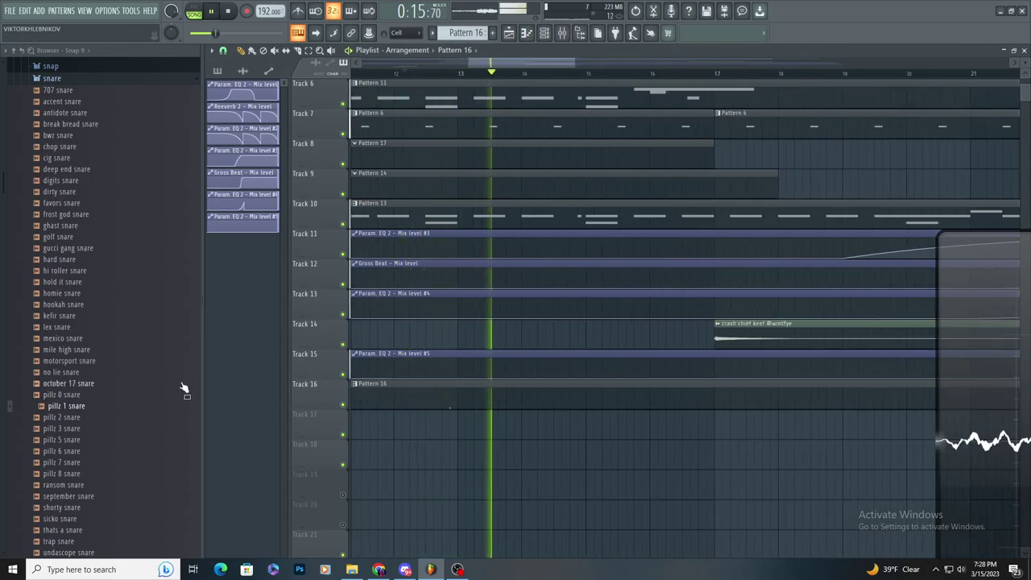
- Collapse the snare folder in the browser and review the arrangement from about bar 13 to bar 33 during playback
scroll(161, 375, "up", 5)
left_click(136, 352)
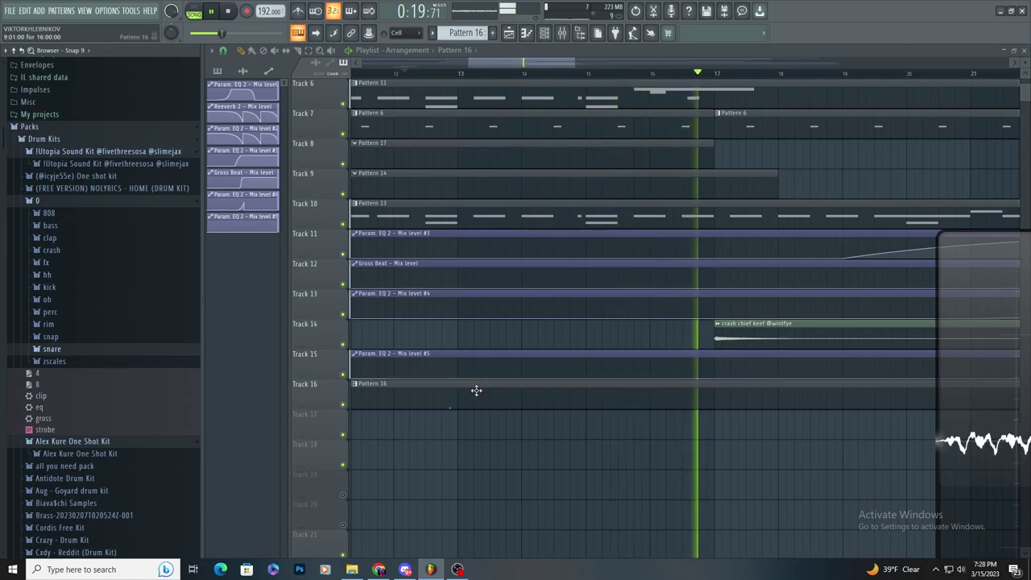
scroll(499, 395, "down", 3)
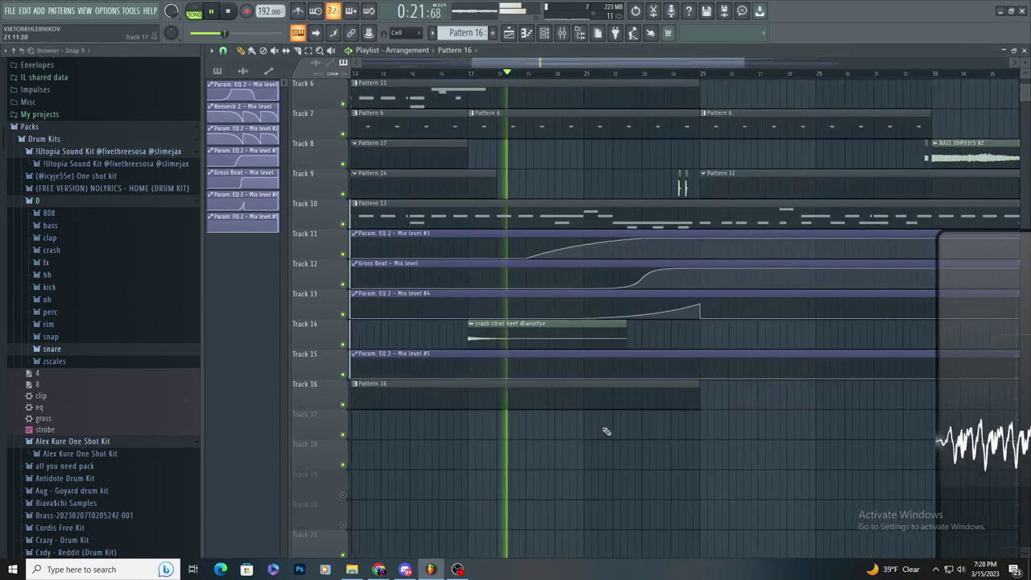
scroll(669, 443, "up", 2)
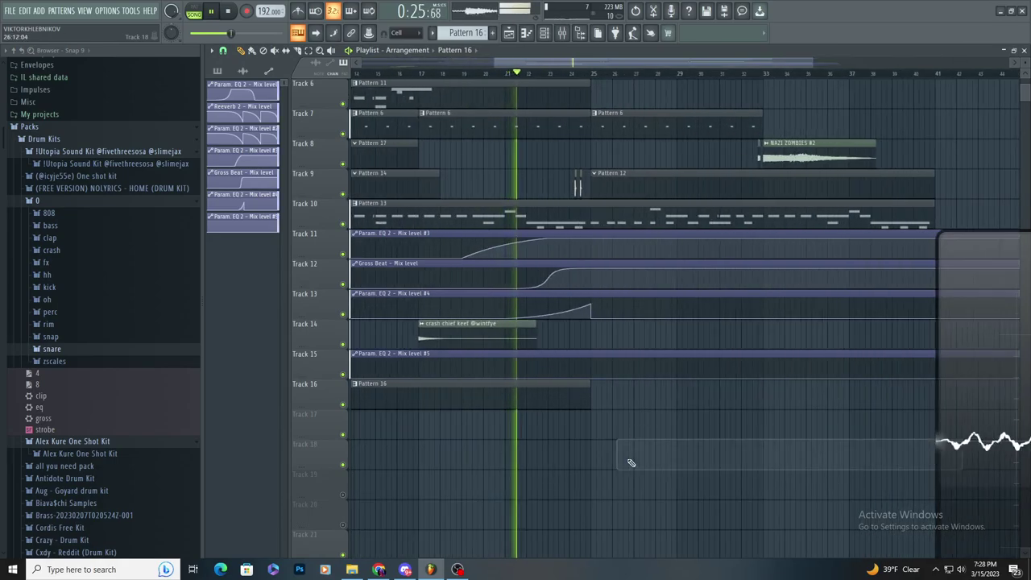
scroll(624, 443, "up", 2)
scroll(588, 425, "up", 2)
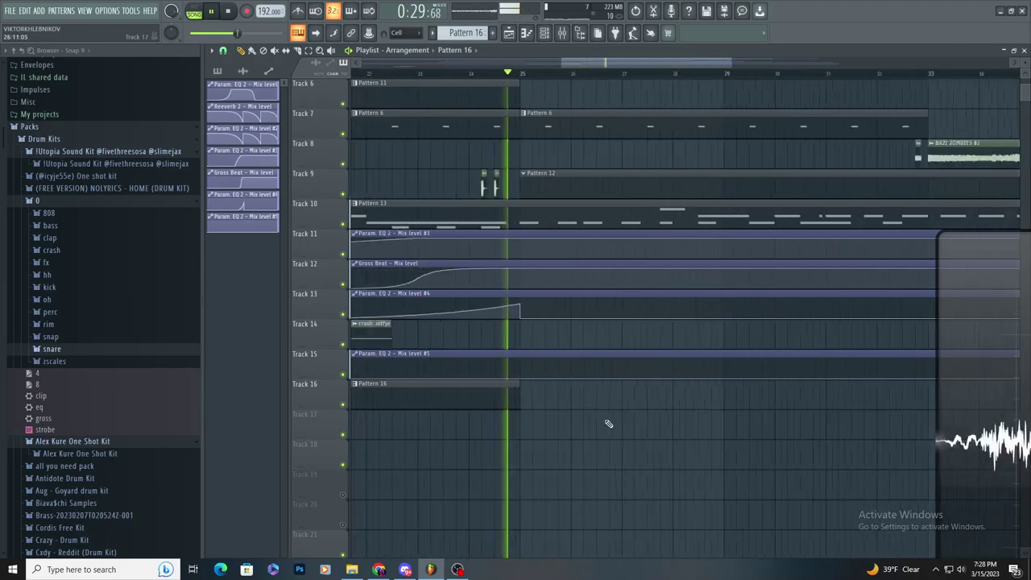
scroll(612, 420, "down", 3)
scroll(640, 430, "up", 2)
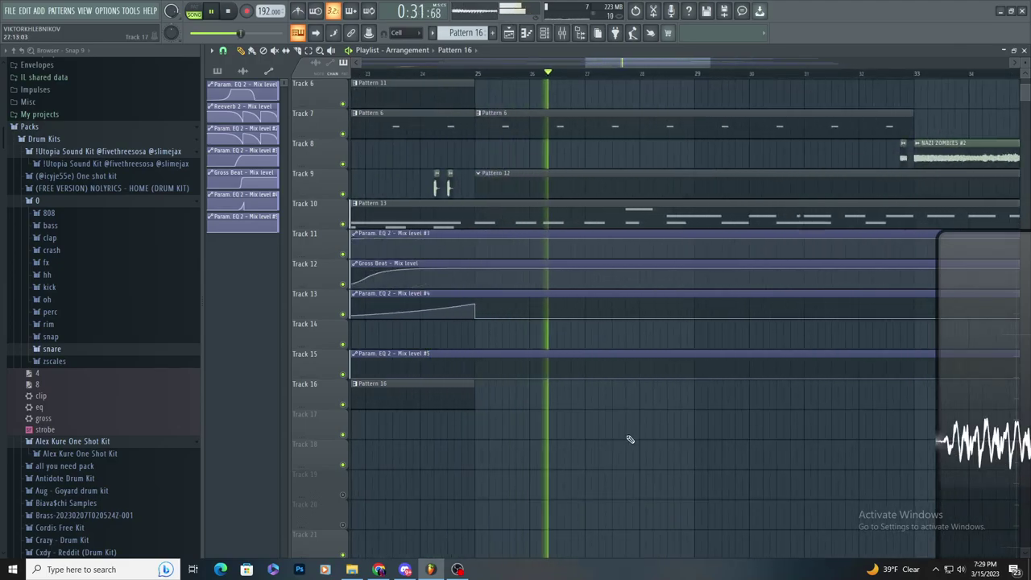
scroll(612, 447, "down", 1)
scroll(628, 438, "up", 1)
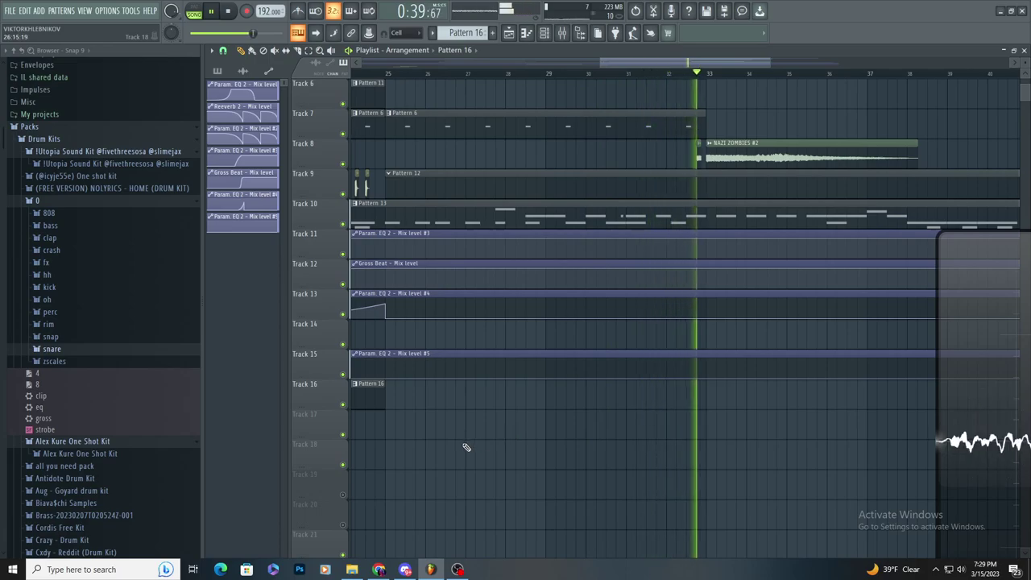
scroll(461, 445, "down", 5)
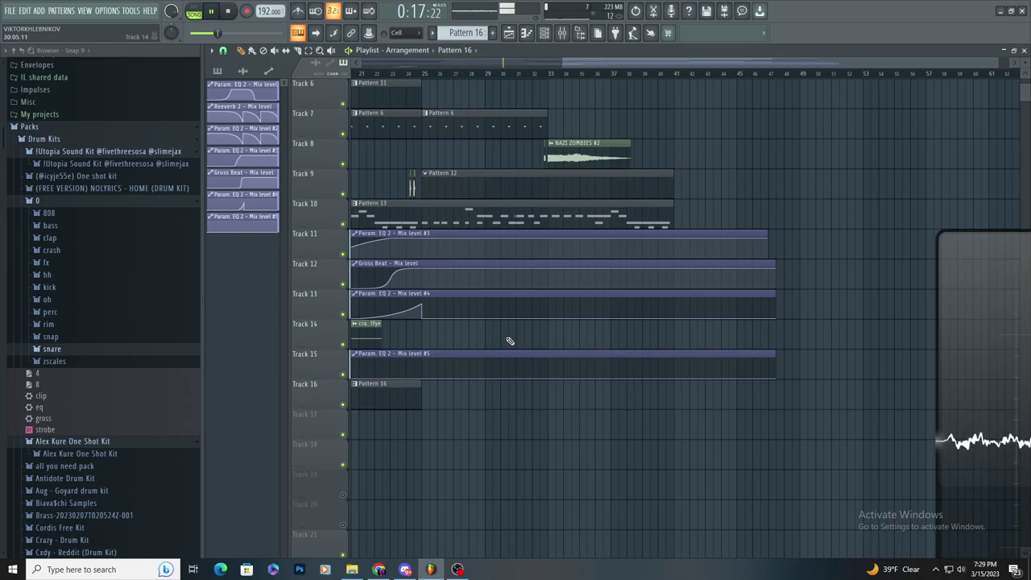
- Add a raised automation point at bar 41 to the Param. EQ 2 Mix level #4 and #5 clips
scroll(510, 341, "down", 3)
right_click(775, 299)
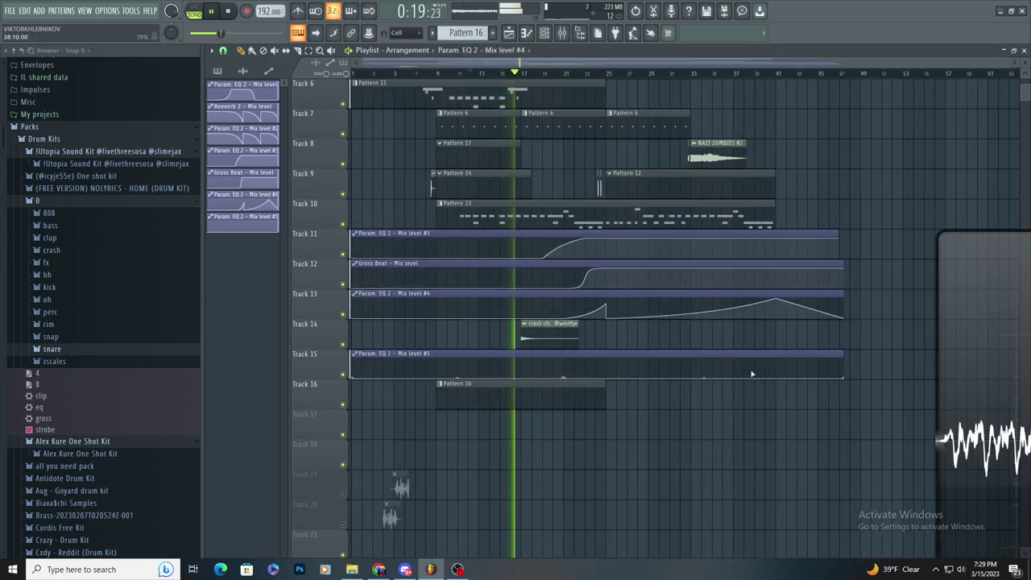
left_click_drag(775, 376, 786, 347)
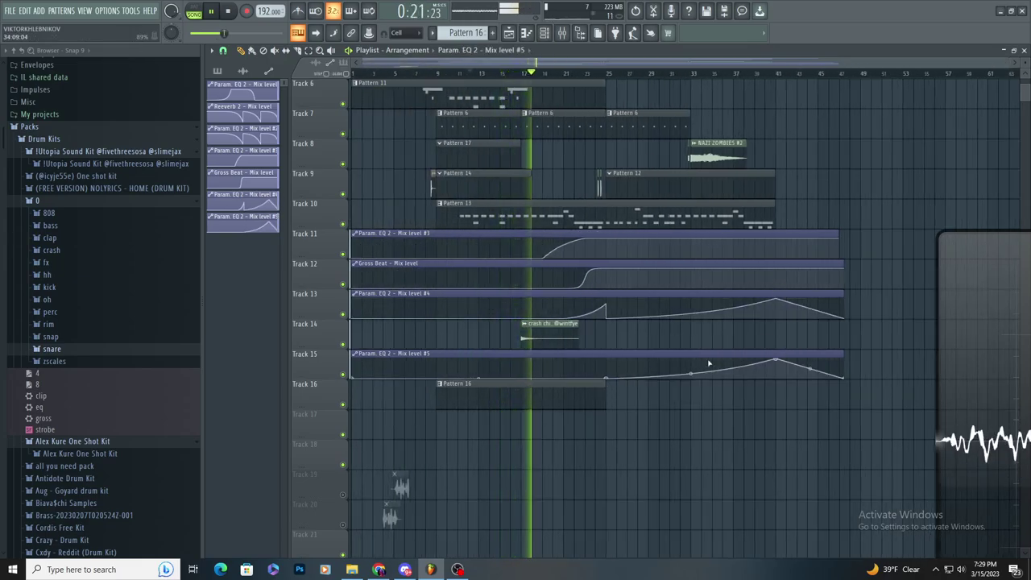
- Extend the Mix level #4 automation clip on Track 13 to about bar 66 and delete its final point
scroll(709, 365, "up", 2)
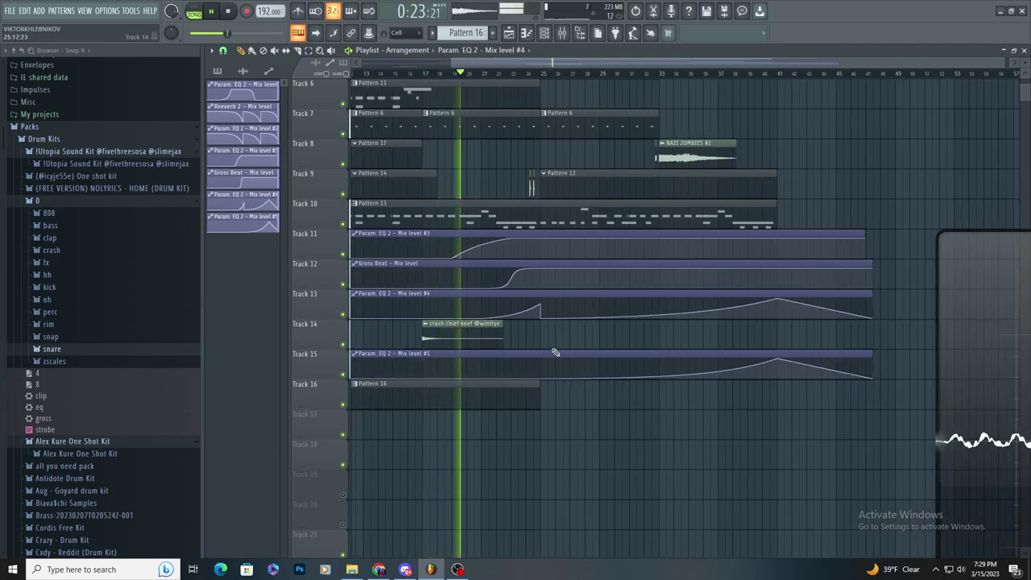
scroll(558, 359, "up", 1)
scroll(568, 374, "down", 3)
left_click_drag(841, 317, 834, 317)
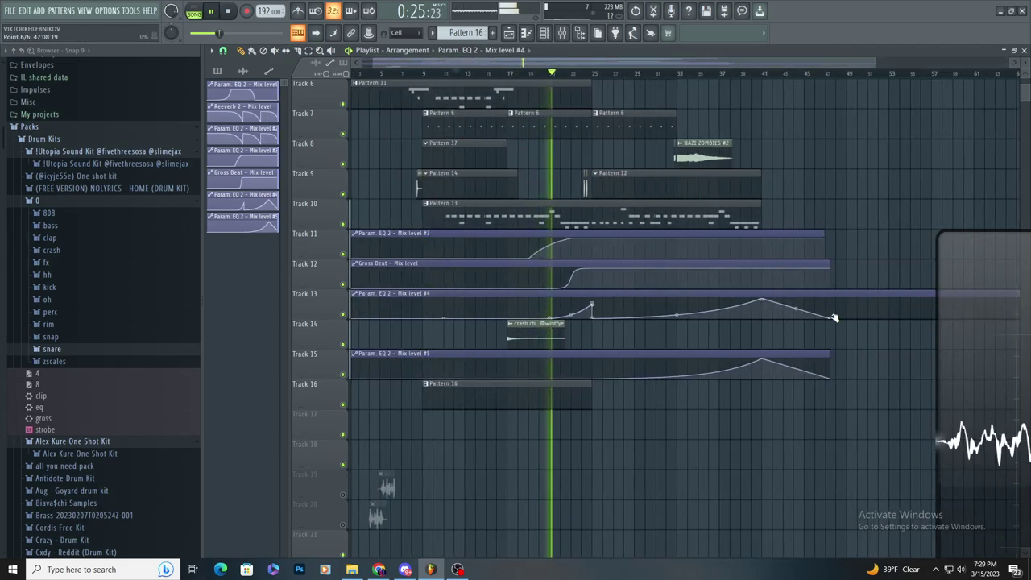
right_click(834, 318)
- Extend the Mix level #5 automation clip on Track 15 and delete its final point after bar 41
left_click_drag(825, 353, 988, 361)
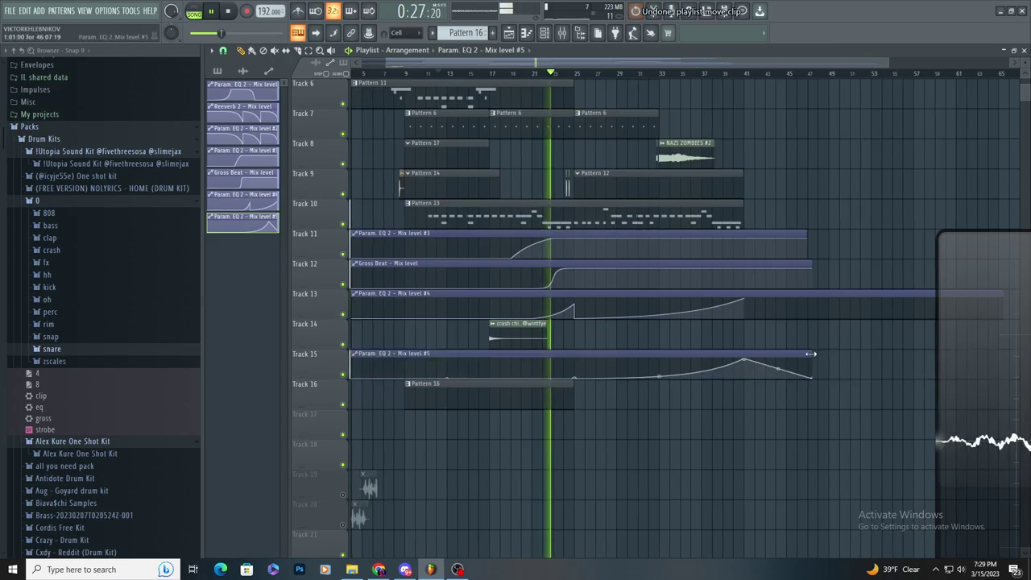
right_click(806, 377)
left_click(822, 367)
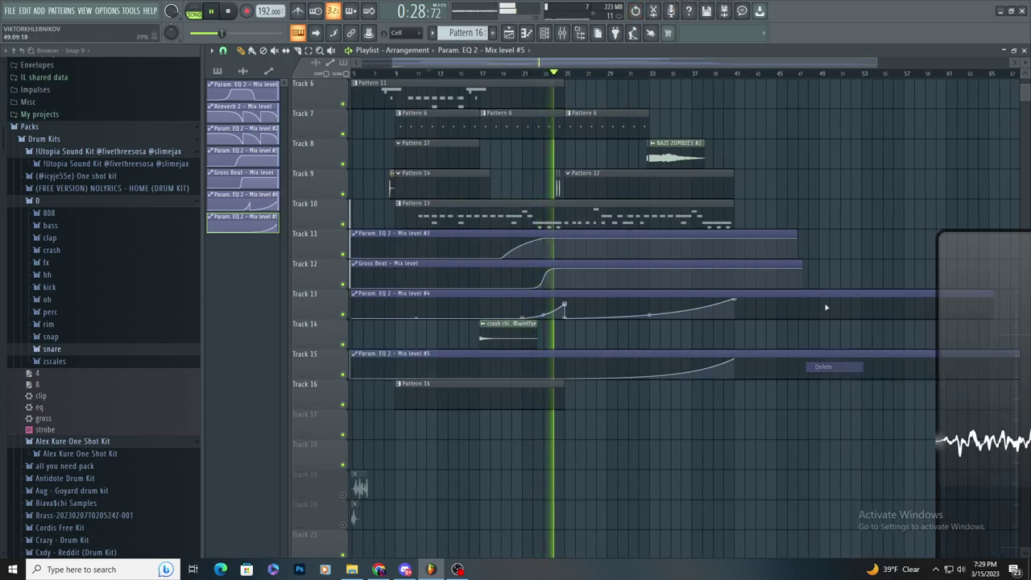
- Extend the Gross Beat Mix level clip on Track 12 and replace its final automation point with one at bar 41
left_click_drag(800, 263, 1020, 269)
right_click(796, 272)
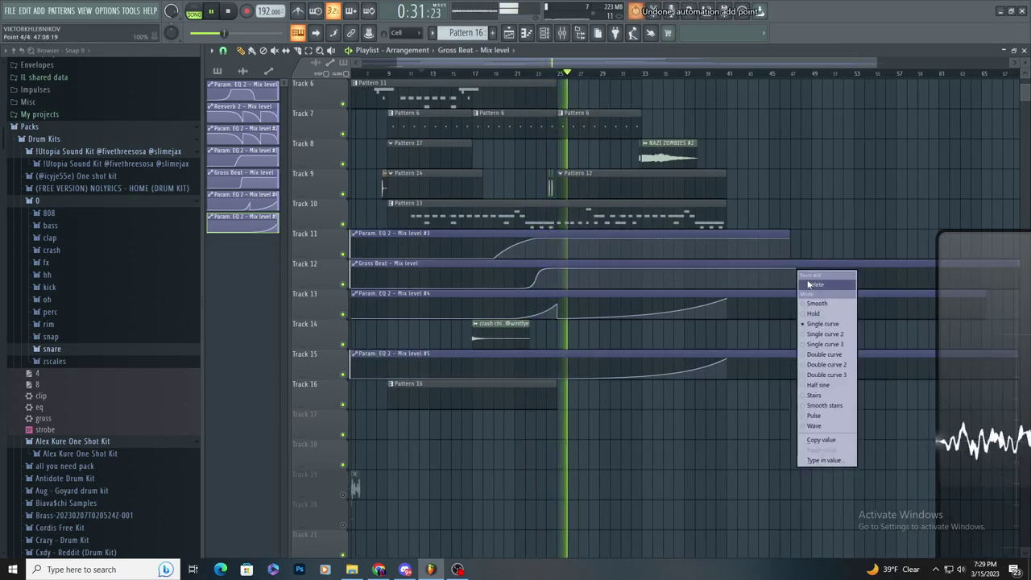
left_click(811, 286)
right_click(726, 270)
- Extend the Mix level #3 clip on Track 11 to about bar 59 and replace its final automation point with one at bar 41
right_click(789, 236)
key("ctrl+z")
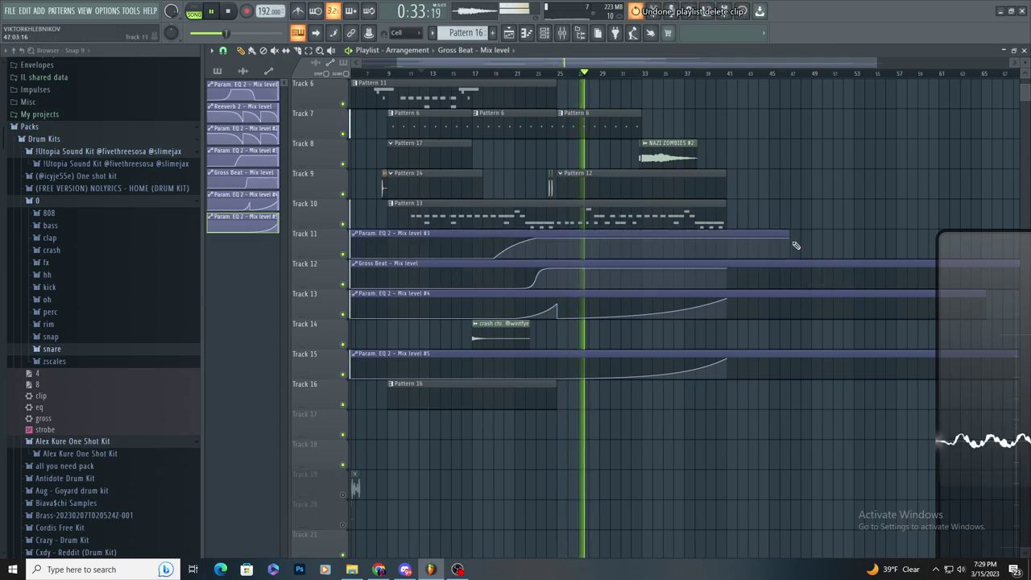
right_click(793, 241)
left_click(808, 254)
left_click_drag(555, 233, 915, 250)
key("space")
key("space")
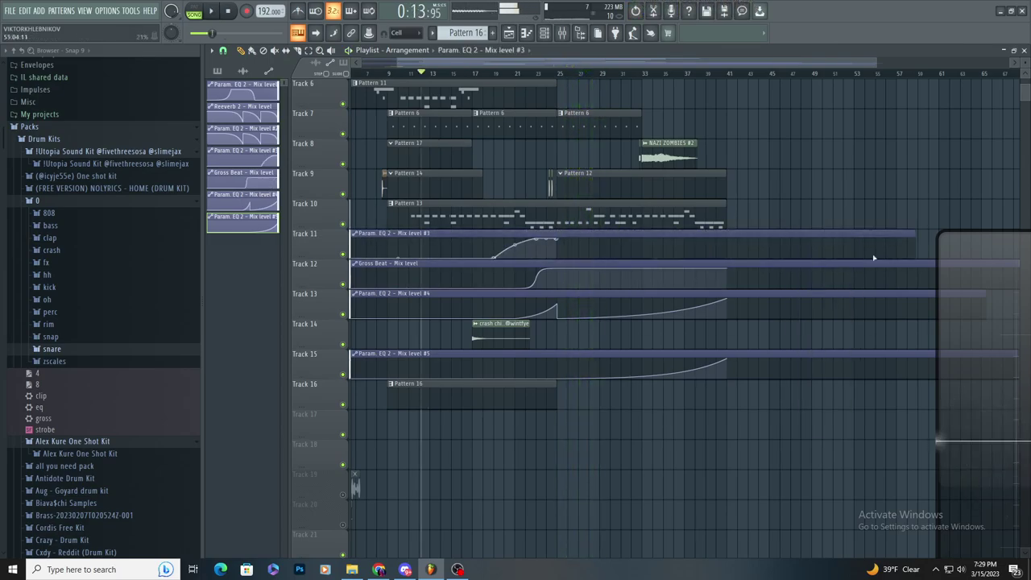
right_click(727, 237)
left_click(776, 195)
right_click(779, 195)
scroll(702, 198, "up", 1)
scroll(703, 208, "up", 1)
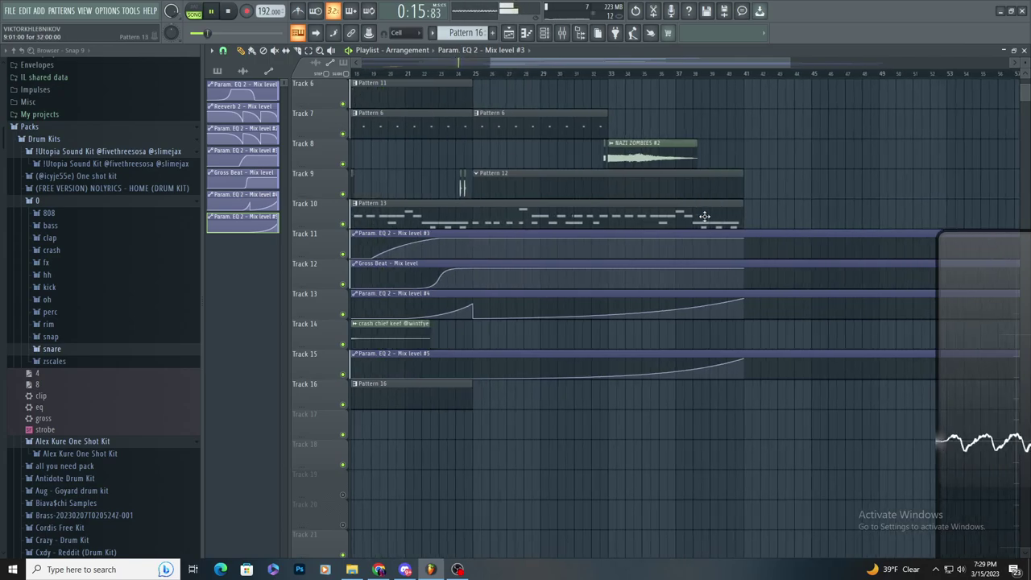
scroll(706, 213, "down", 2)
scroll(651, 201, "up", 1)
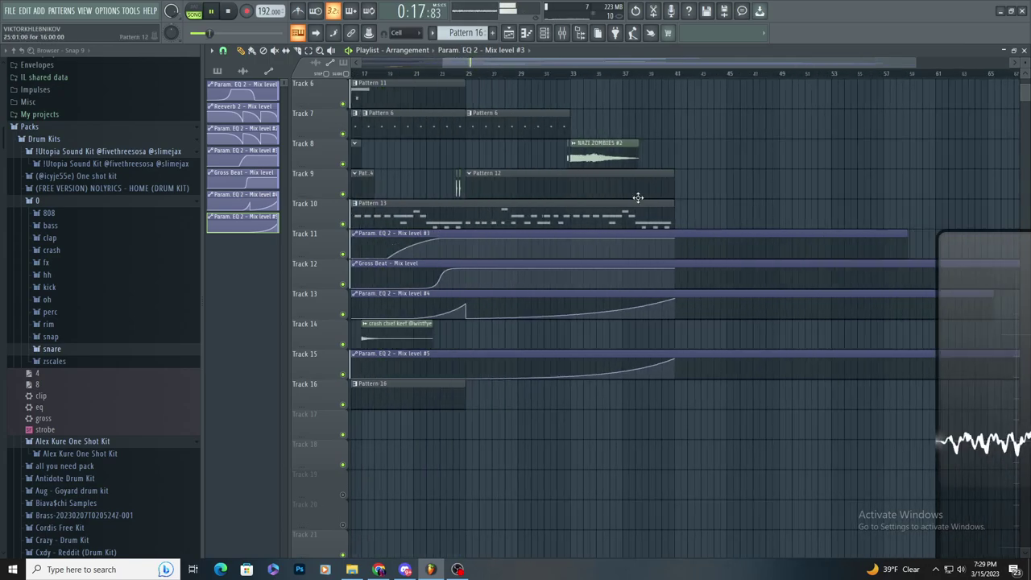
scroll(632, 193, "down", 1)
scroll(617, 173, "up", 3)
left_click(662, 177)
right_click(707, 175)
- Listen to the arrangement from about bar 17 onward and examine the clips on Tracks 2 to 16
scroll(570, 198, "up", 4)
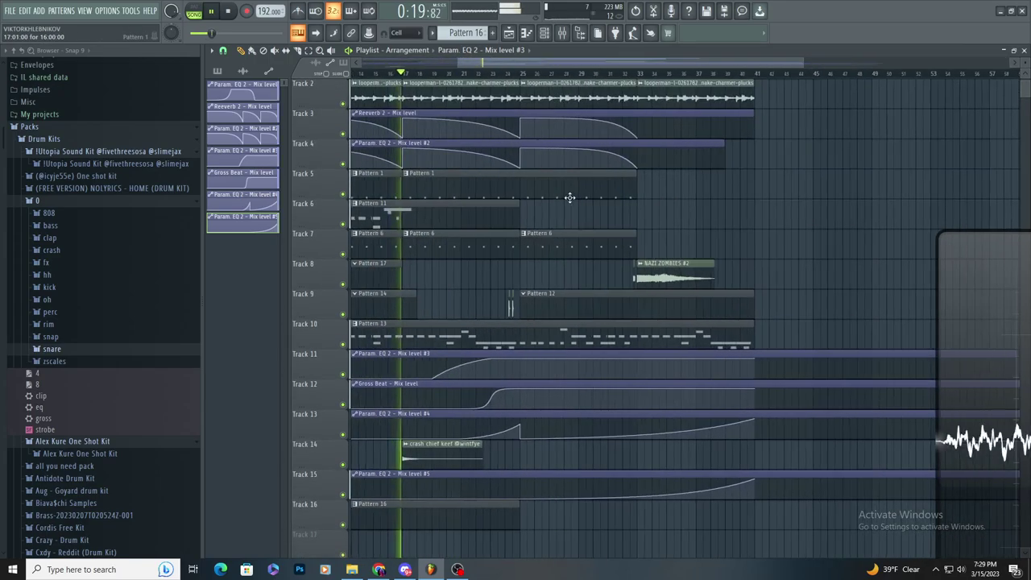
scroll(488, 203, "down", 2)
scroll(475, 256, "up", 2)
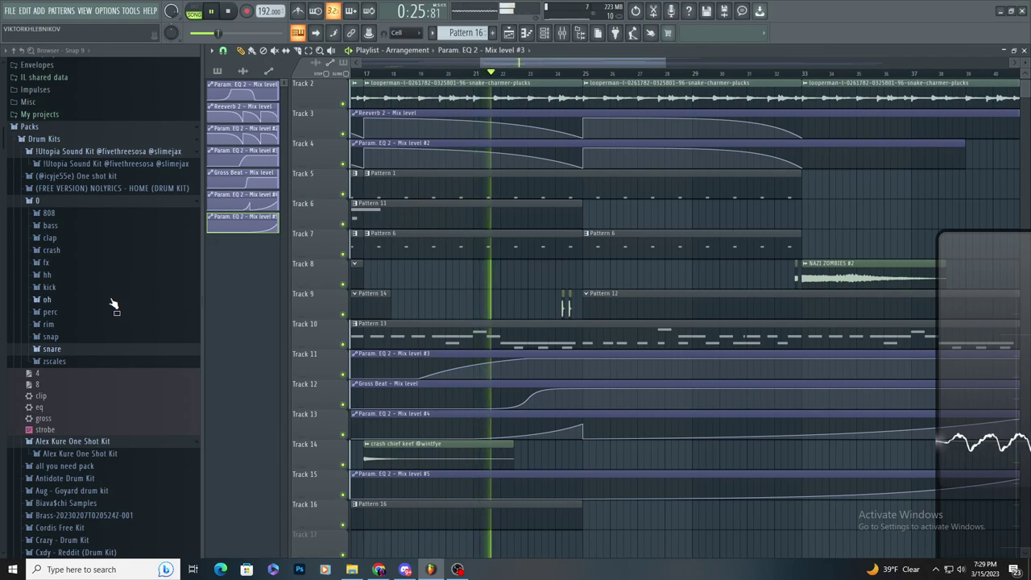
scroll(682, 333, "up", 2)
scroll(526, 289, "down", 2)
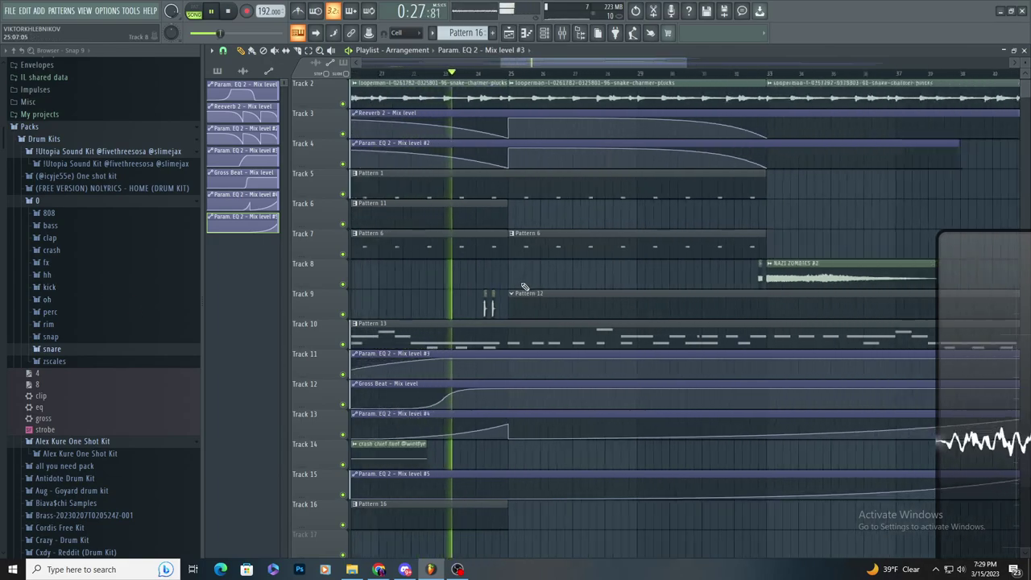
scroll(534, 279, "up", 2)
left_click(535, 274)
right_click(535, 276)
scroll(493, 288, "down", 2)
scroll(536, 274, "up", 2)
left_click(536, 274)
right_click(535, 273)
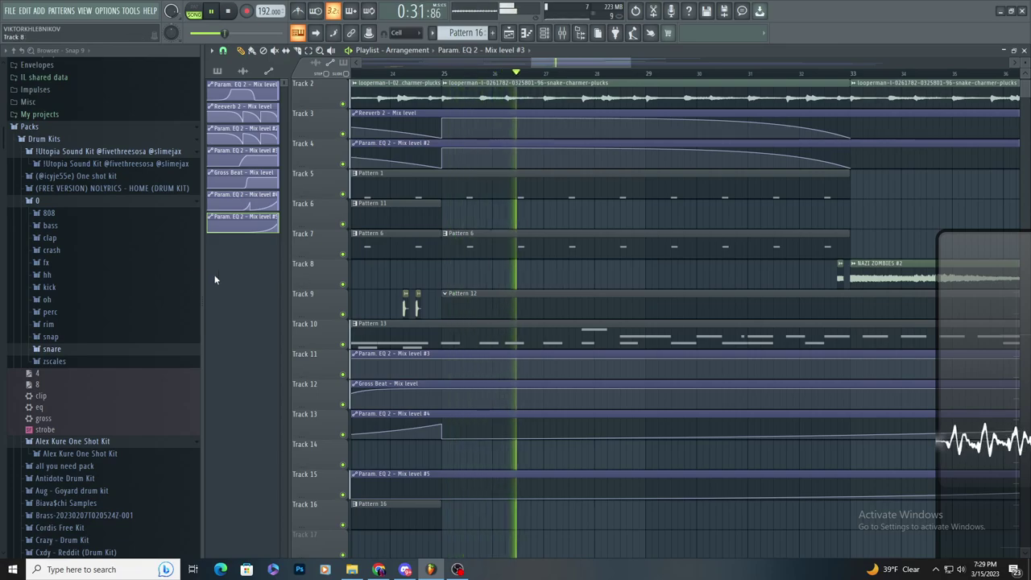
- Find the "! Synthetic Tag - Sept 2020" sample in the Synthetic kit's TAGS folder and place it on Track 8 at about bar 3
scroll(153, 271, "down", 6)
scroll(155, 272, "down", 6)
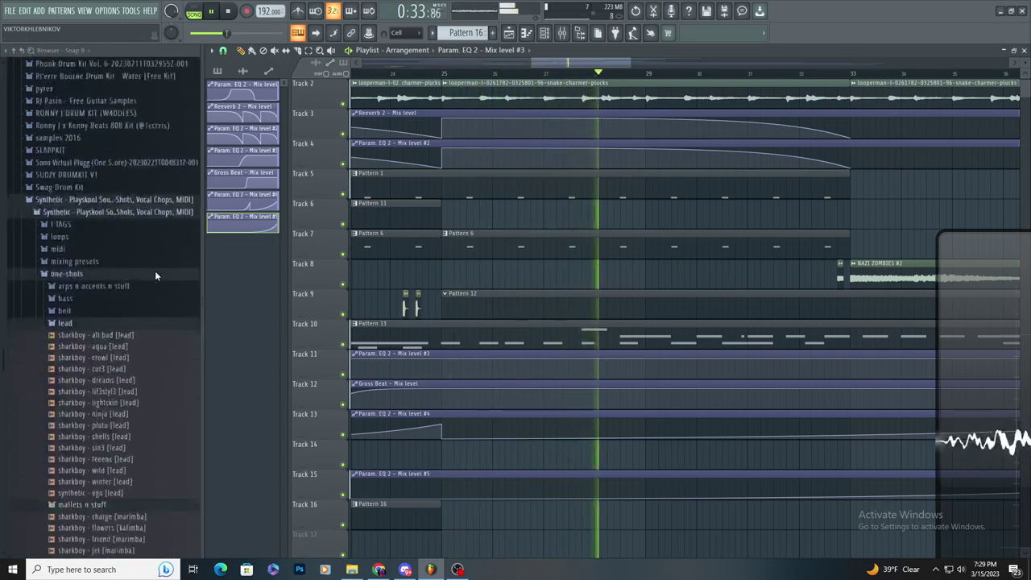
scroll(501, 409, "down", 8)
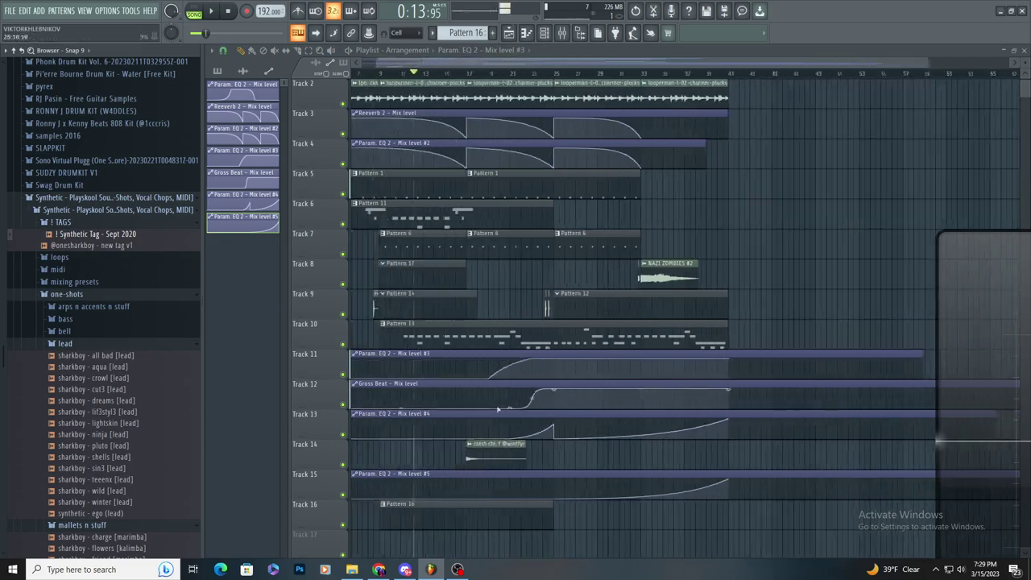
left_click_drag(361, 282, 364, 278)
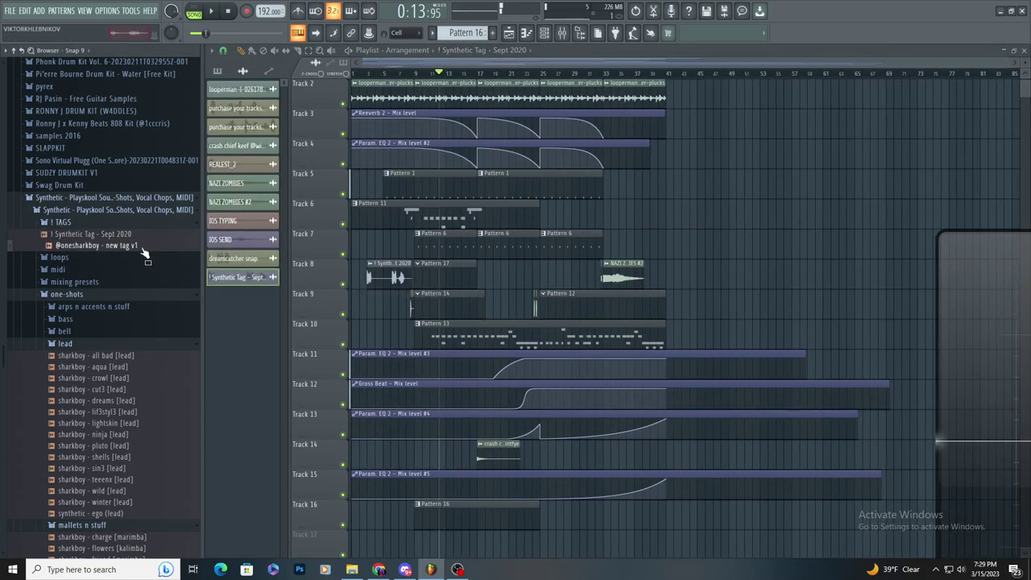
key("Page_Up")
key("Page_Up")
key("Page_Up")
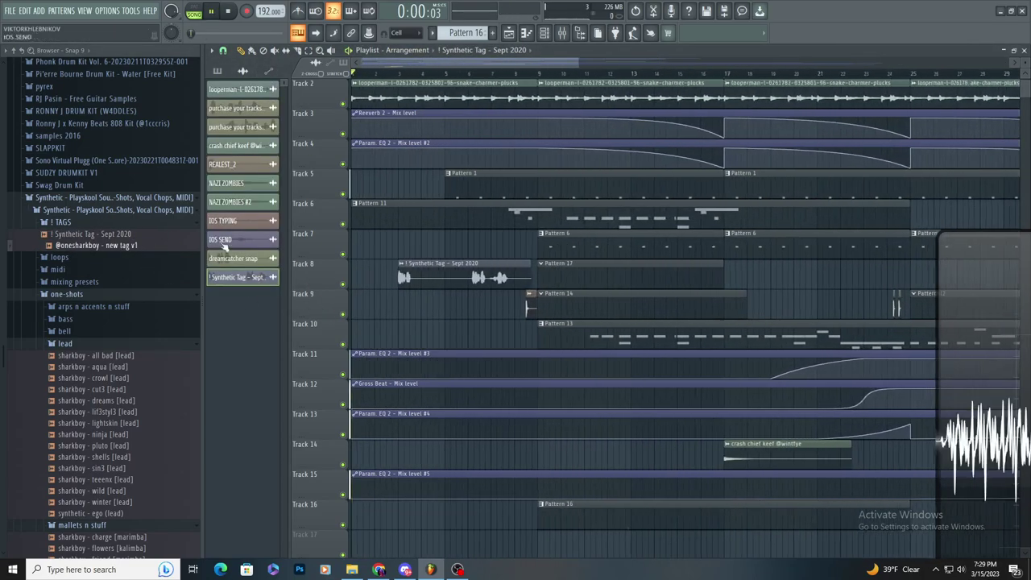
key("space")
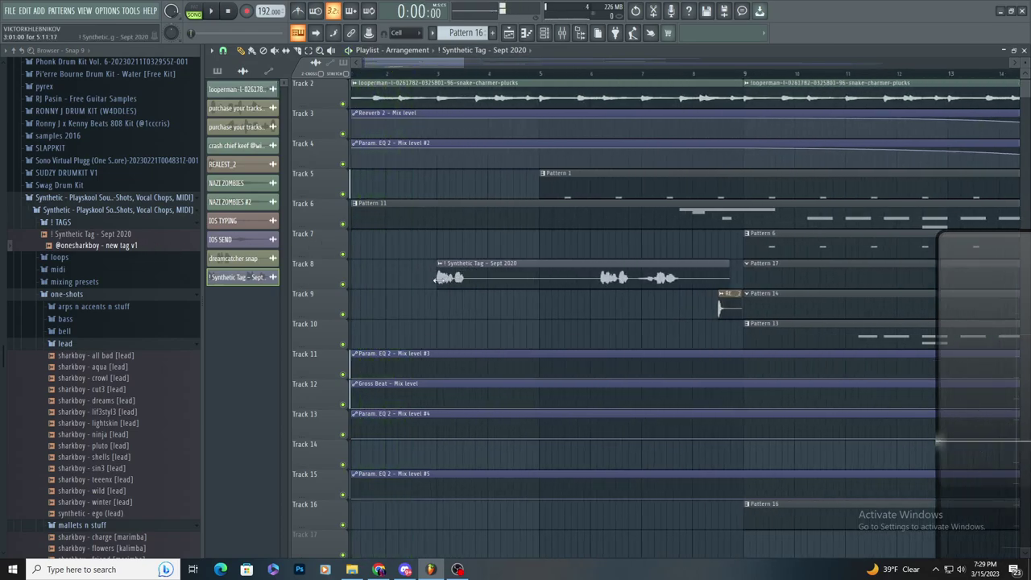
- Move the Synthetic Tag clip on Track 8 to the start of bar 1, play it back and open its sample settings
left_click_drag(592, 281, 340, 264)
key("space")
scroll(338, 263, "up", 3)
scroll(375, 283, "down", 3)
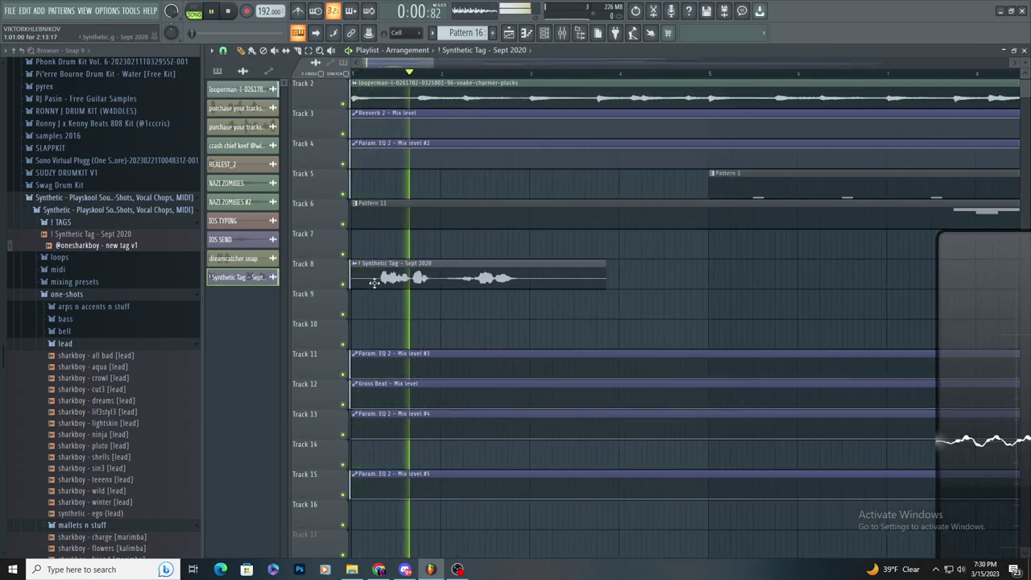
double_click(379, 283)
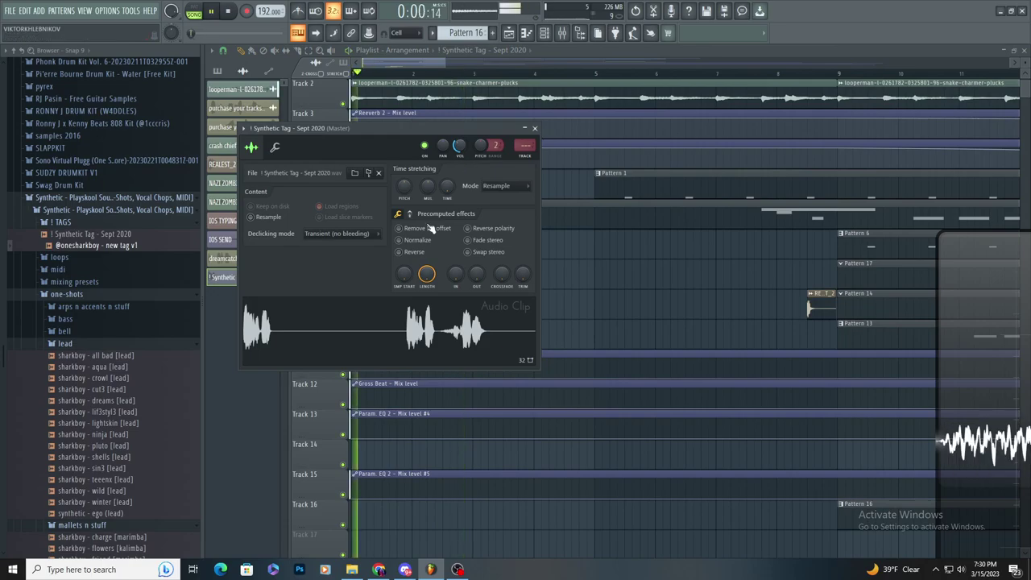
left_click(598, 306)
right_click(598, 306)
scroll(387, 269, "down", 2)
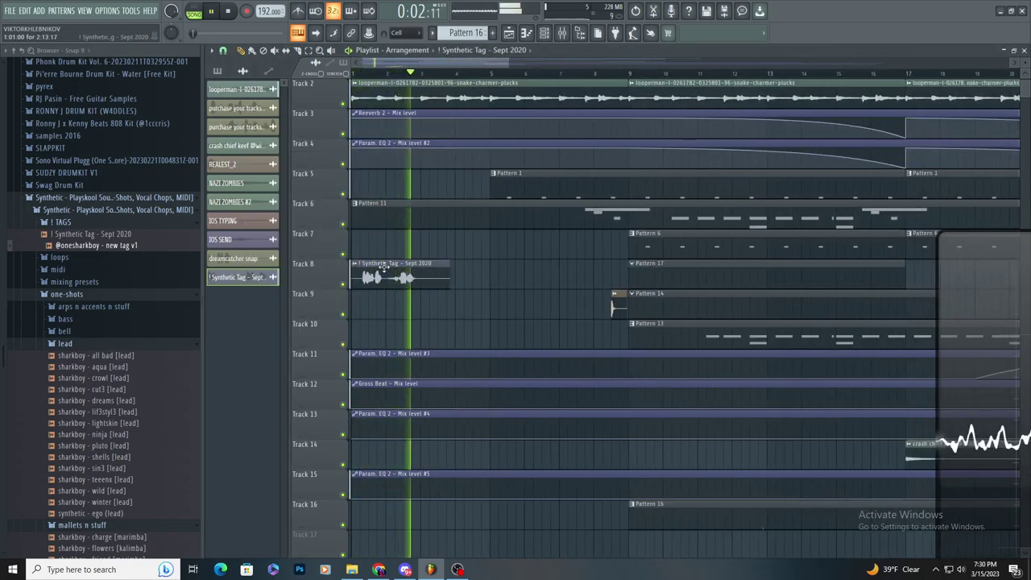
- Move the Synthetic Tag clip on Track 8 to 4:04 and play it back in context
key("space")
left_click_drag(384, 266, 591, 262)
key("space")
key("space")
key("space")
key("Page_Up")
scroll(559, 267, "up", 3)
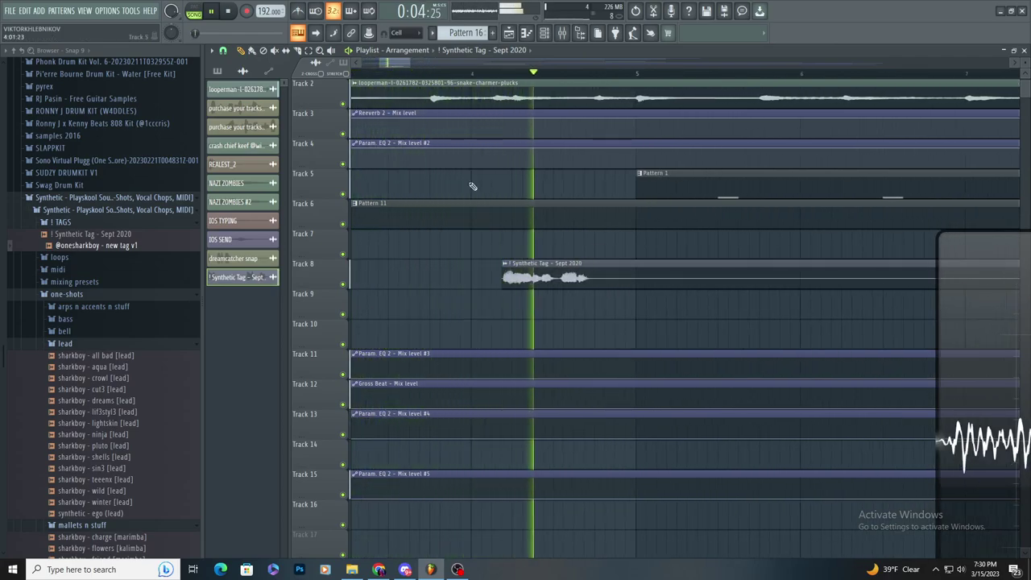
- Trim the silent tail of the Synthetic Tag clip on Track 8 so it ends at about bar 5
left_click(242, 50)
right_click(692, 285)
scroll(654, 269, "up", 3)
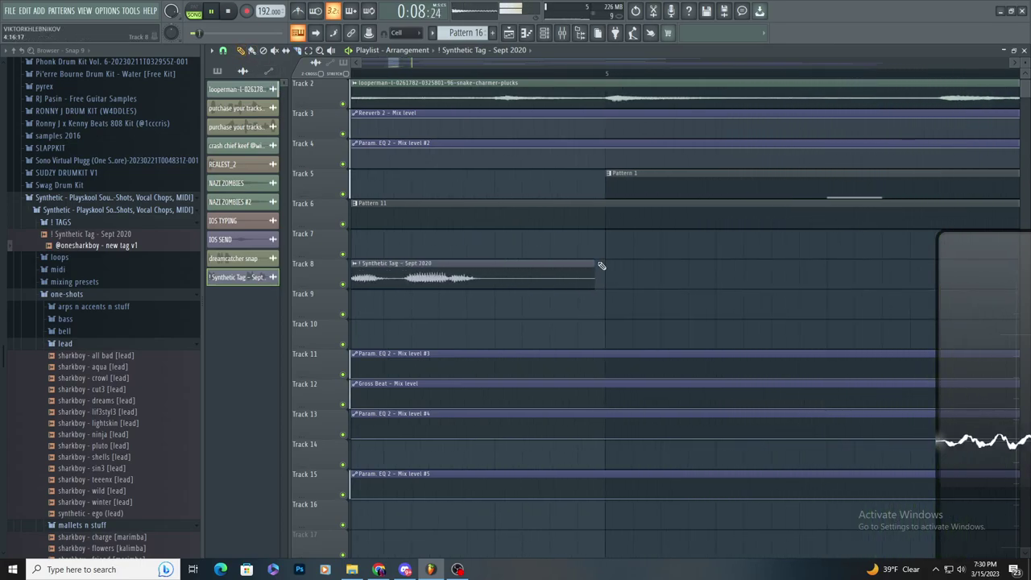
scroll(601, 266, "up", 3)
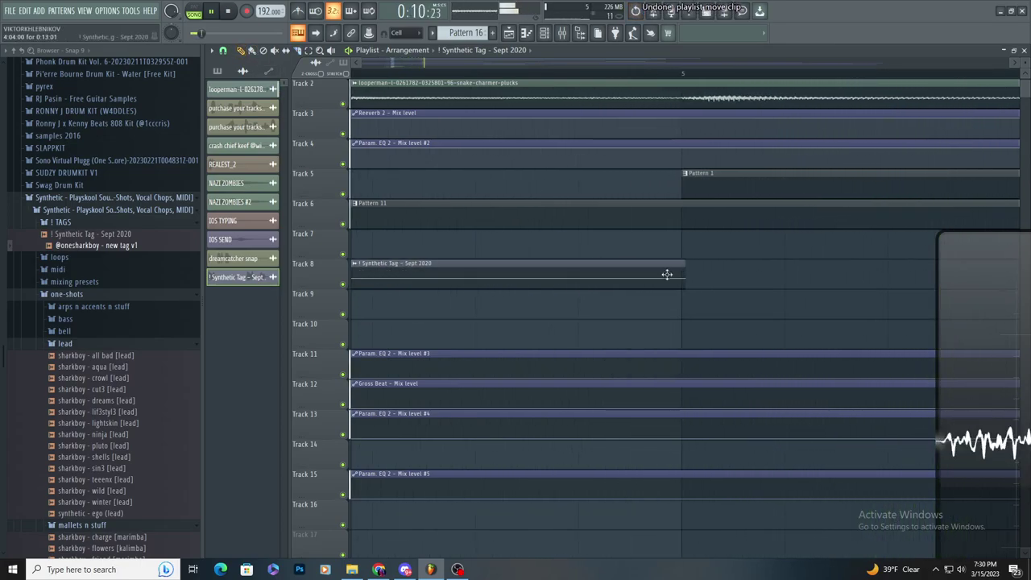
- Listen to the arrangement from about bar 10 to bar 20 and examine the clips on Tracks 2 to 20
scroll(471, 331, "down", 6)
scroll(435, 294, "up", 2)
scroll(428, 288, "down", 3)
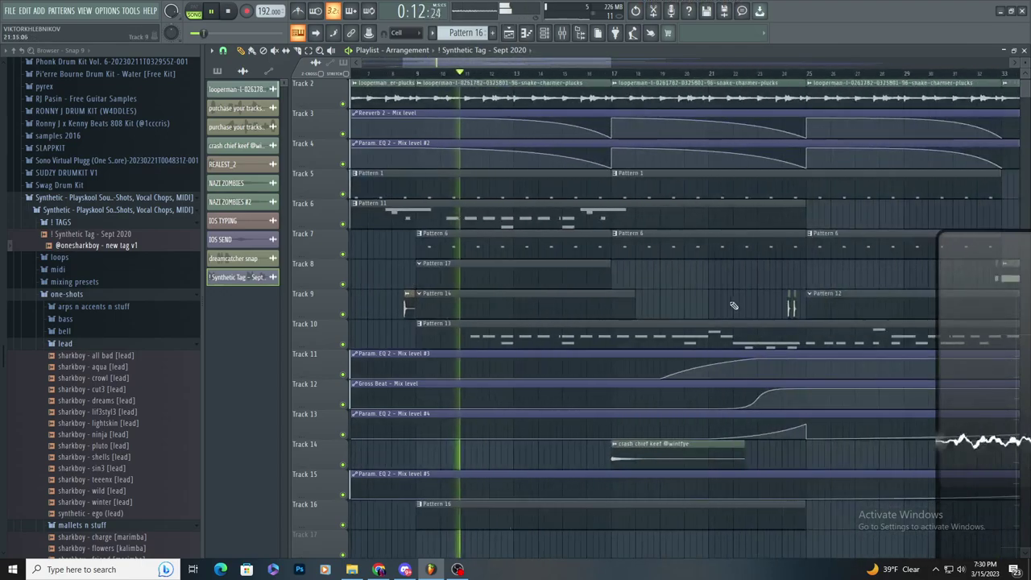
key("Page_Up")
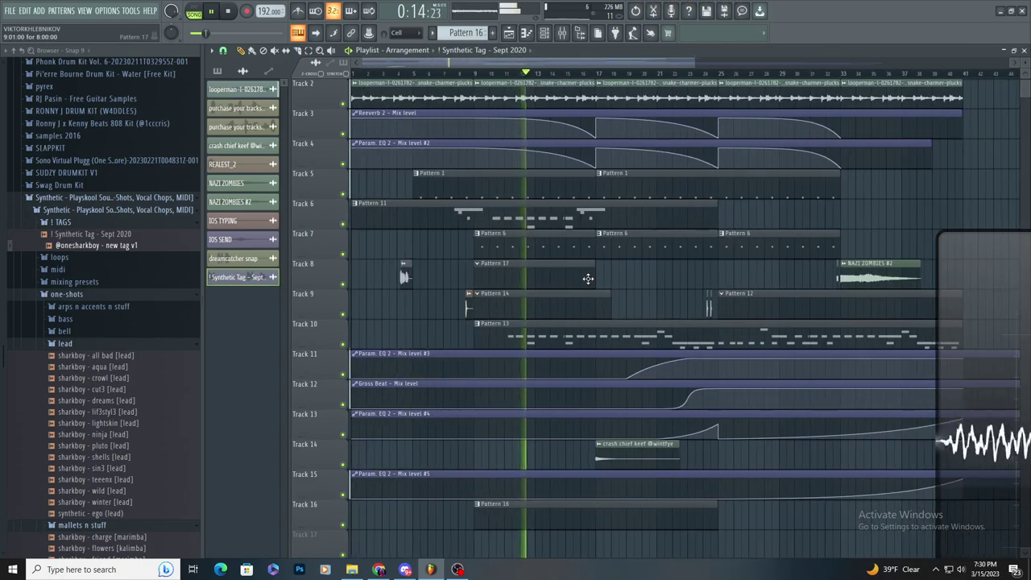
scroll(617, 270, "up", 1)
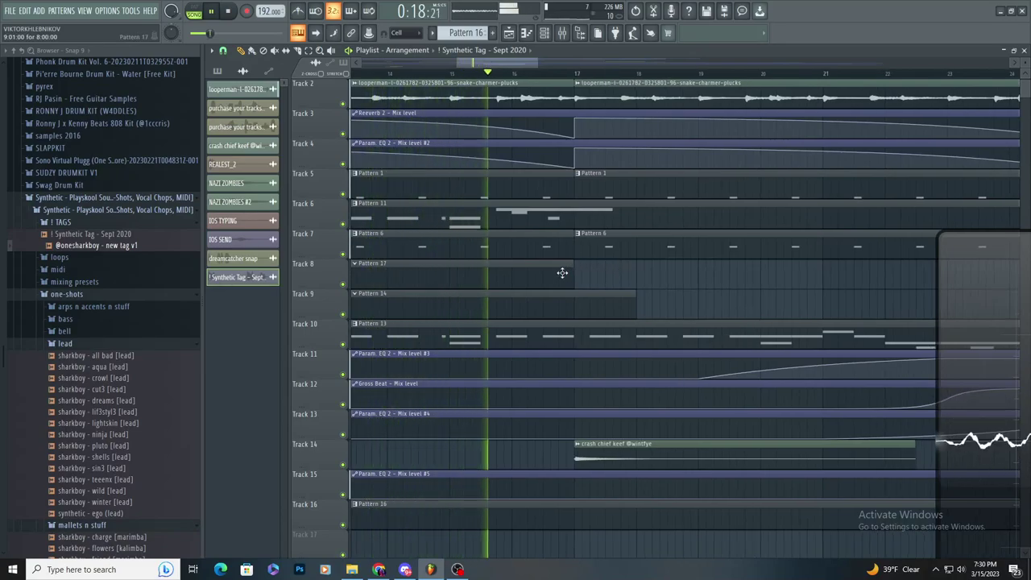
scroll(568, 278, "down", 3)
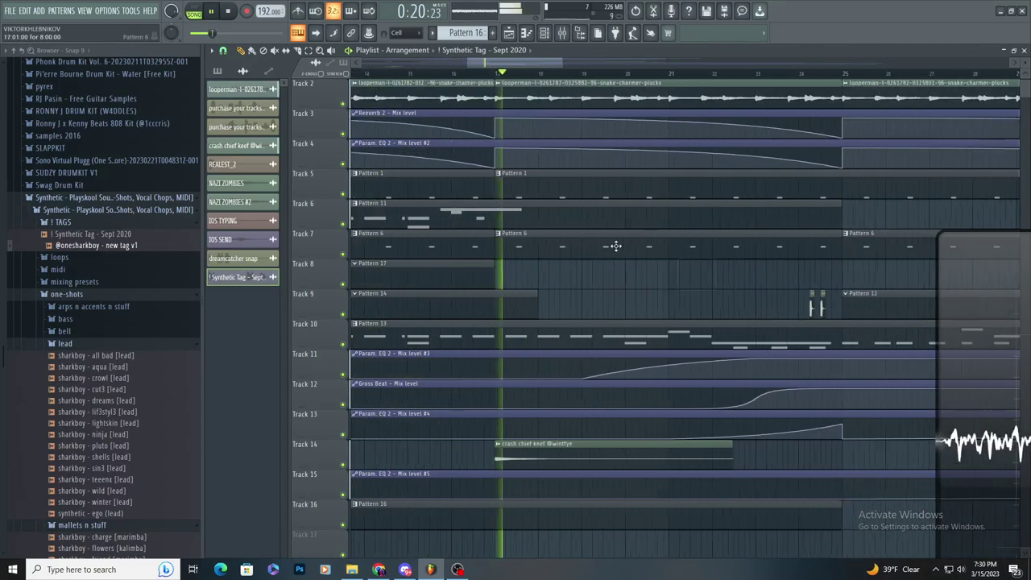
scroll(491, 209, "down", 4)
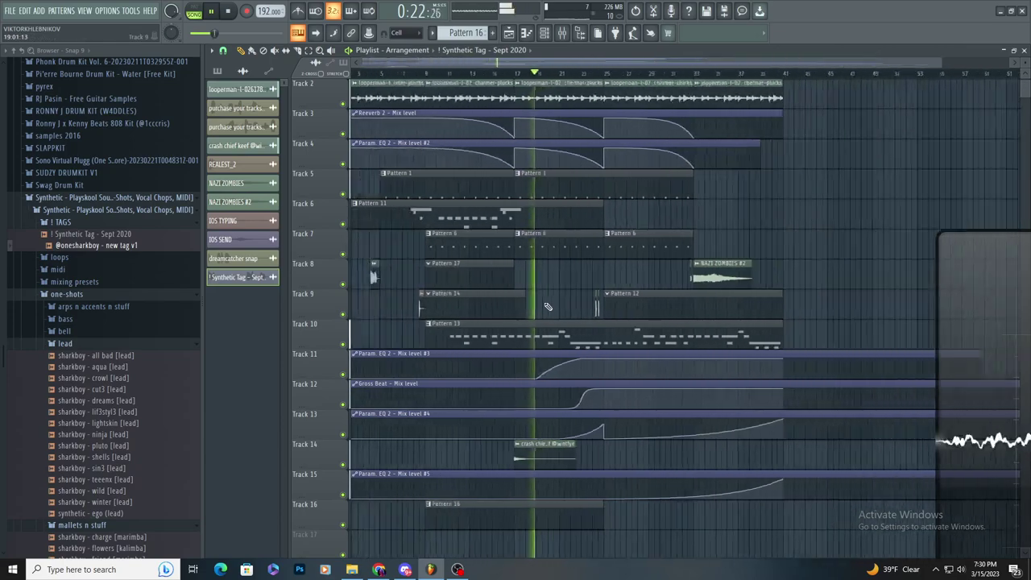
scroll(533, 400, "down", 5)
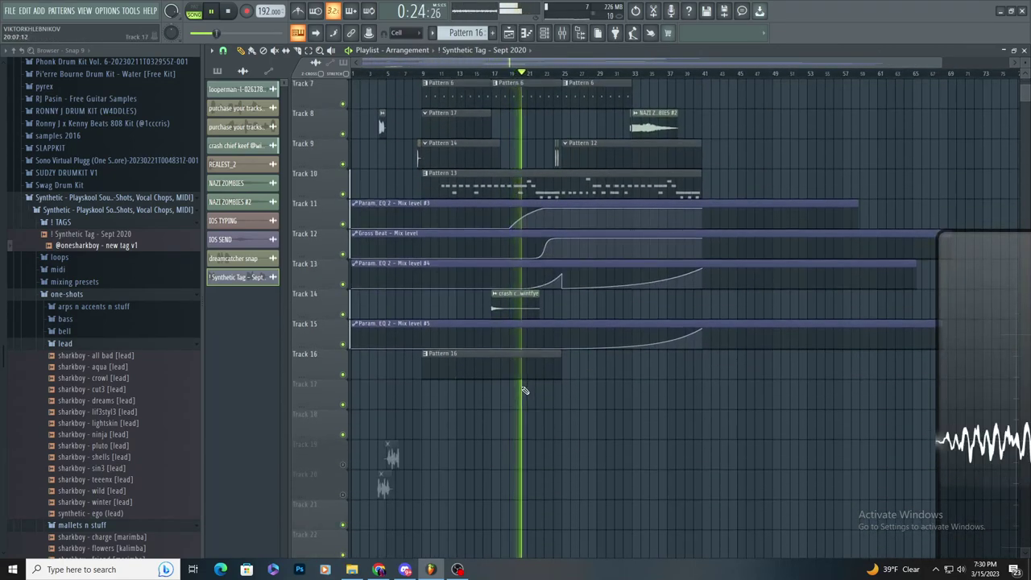
- Place a Synthetic Tag clip on Track 18 at bar 25
scroll(523, 390, "up", 4)
left_click(572, 427)
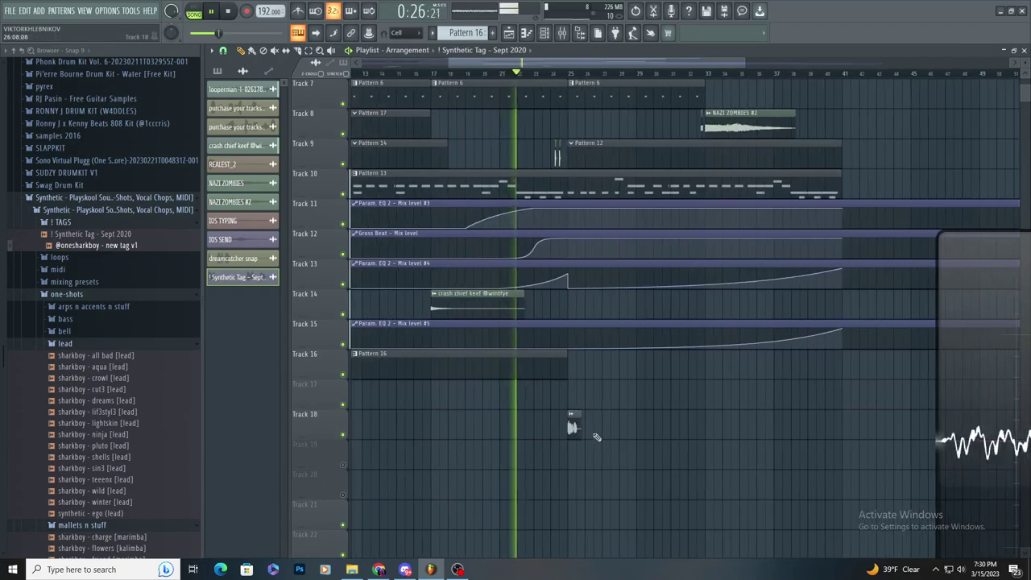
- Open Pattern 16's pillz 1 snare #2 notes in the piano roll and place a B4 hit near the end of bar 12
left_click(561, 365)
key("space")
key("space")
left_click(571, 363)
double_click(558, 369)
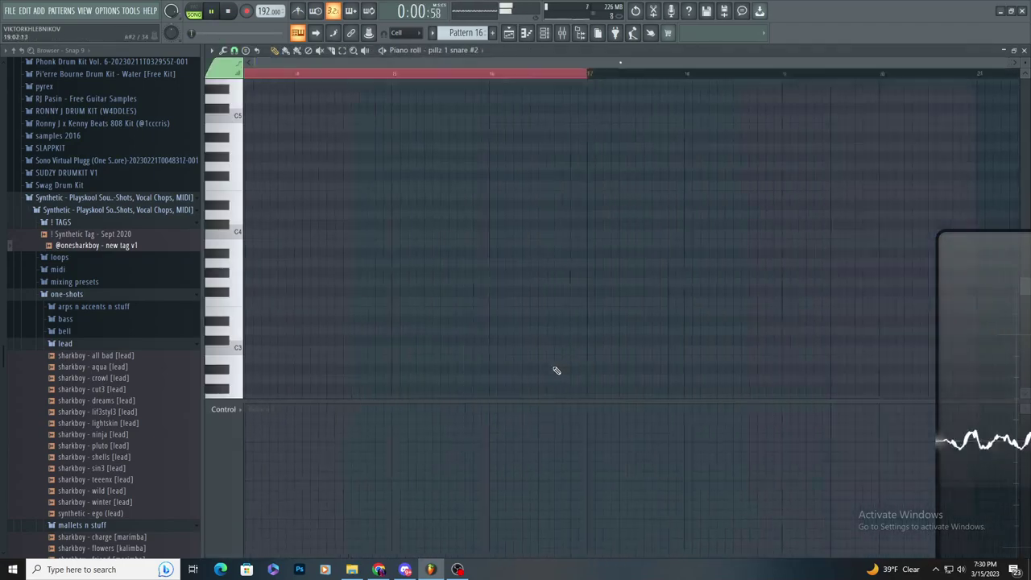
left_click_drag(479, 63, 768, 106)
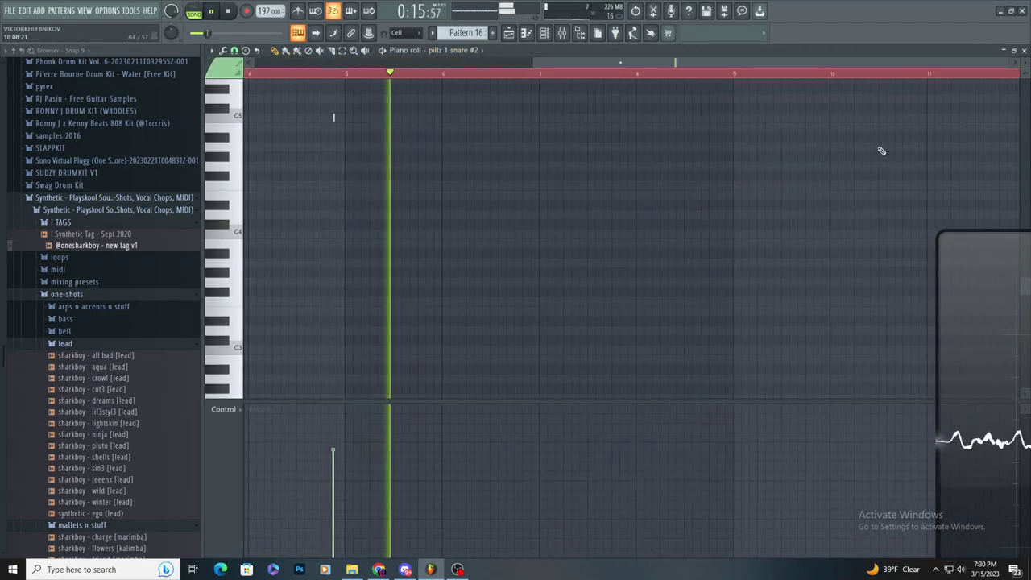
left_click_drag(666, 64, 835, 91)
left_click_drag(837, 122, 934, 127)
scroll(953, 152, "up", 3)
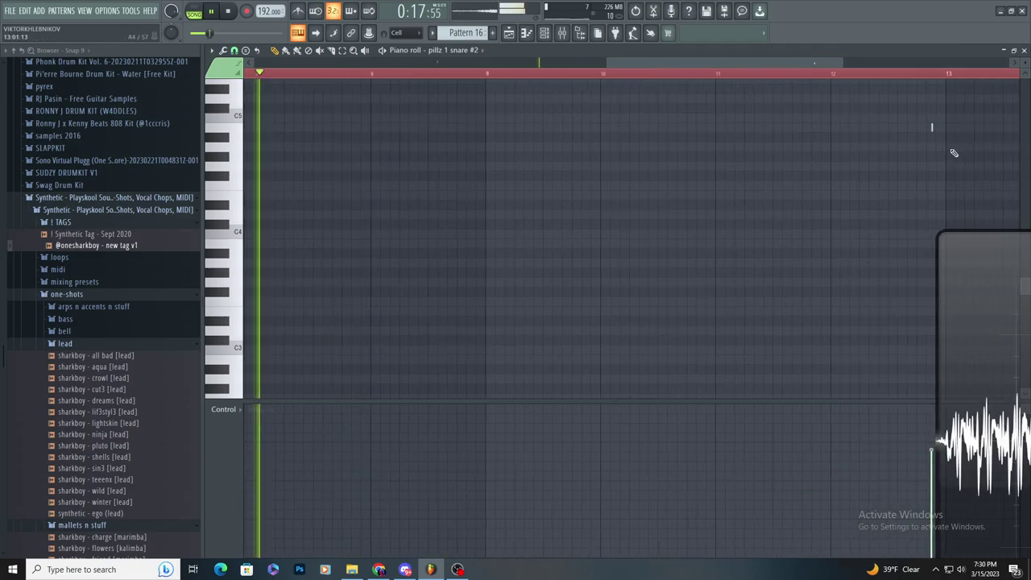
- Add two separate C5 snare hits in the last quarter of bar 8, removing the misplaced B4 notes
scroll(782, 226, "down", 4)
scroll(473, 132, "up", 3)
left_click(473, 129)
left_click(484, 127)
scroll(505, 127, "up", 3)
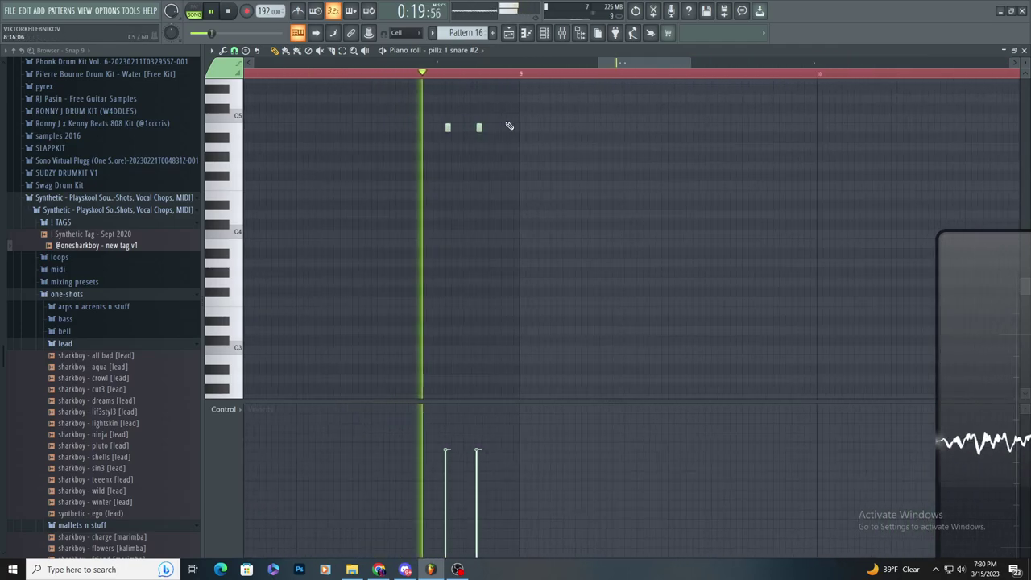
right_click(469, 129)
left_click(479, 128)
right_click(479, 128)
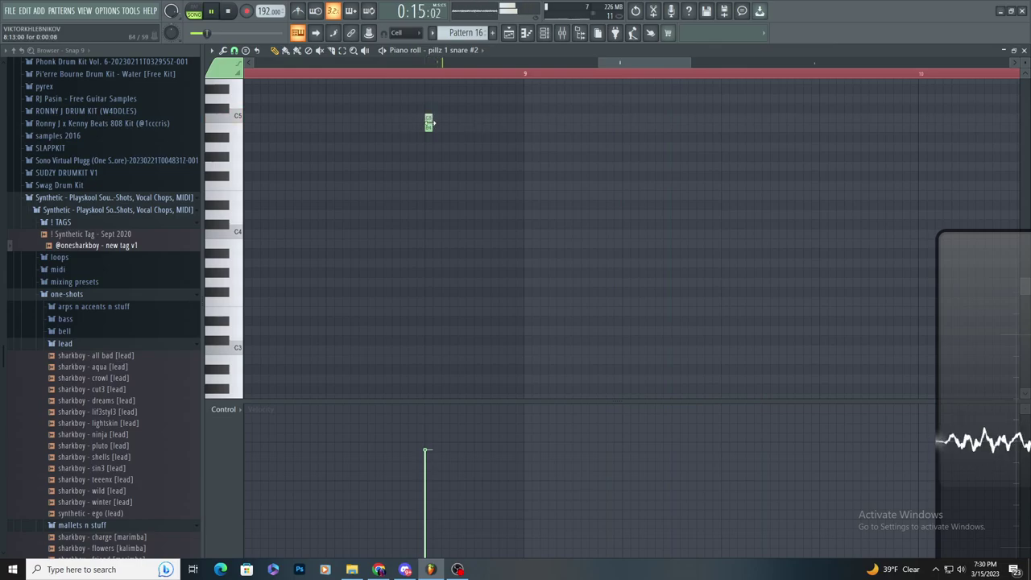
left_click(477, 121)
scroll(480, 201, "down", 6)
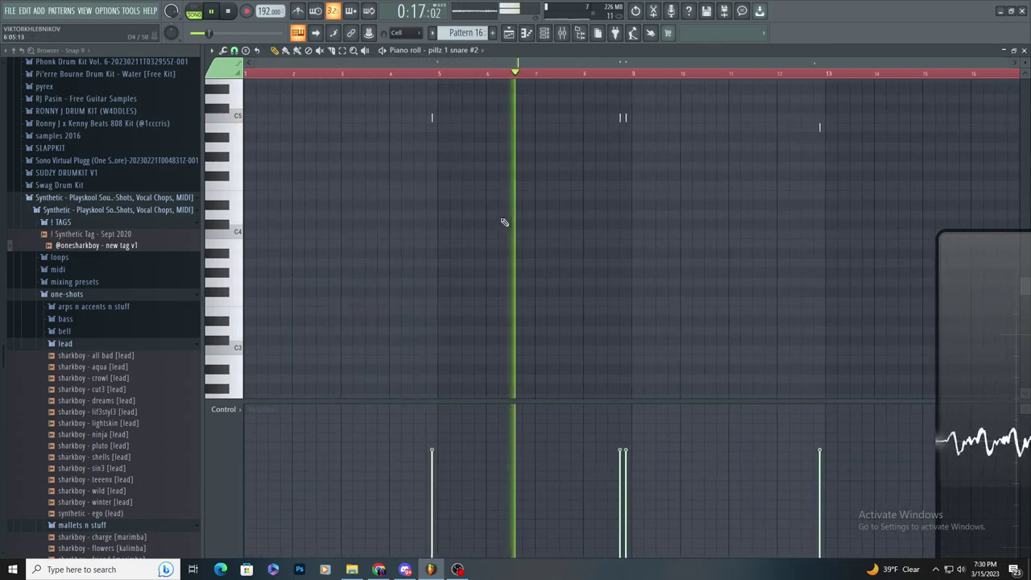
- Replace the B4 hit in bar 12 with three spaced C5 hits and add two adjacent C5 notes before them
scroll(833, 143, "up", 3)
right_click(778, 132)
scroll(769, 113, "up", 3)
left_click(738, 117)
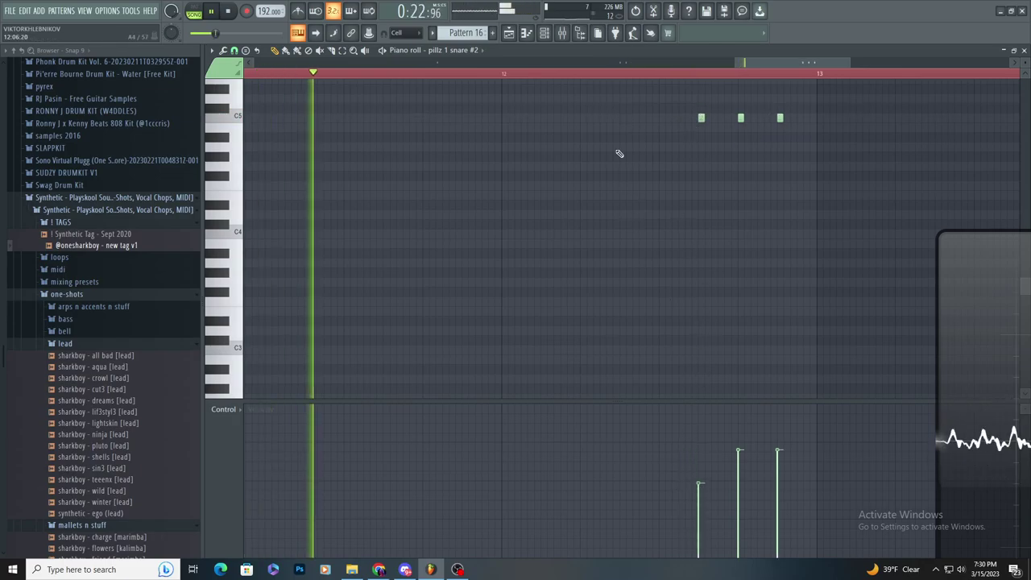
left_click(616, 118)
left_click(621, 118)
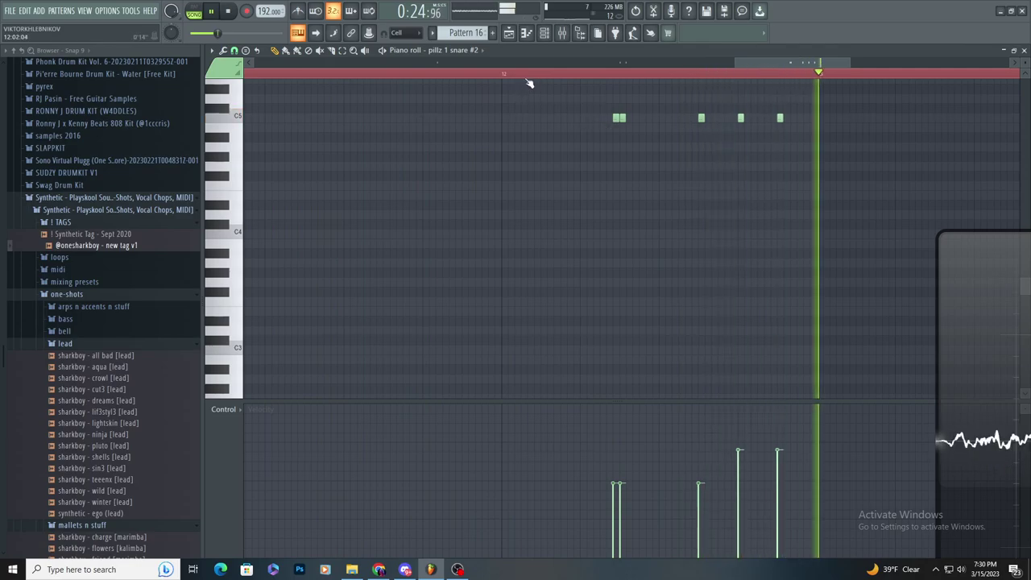
- Rebuild the snare roll in bar 12 as three consecutive C5 notes starting at about 12:05
left_click(429, 75)
scroll(693, 153, "up", 2)
right_click(582, 120)
right_click(573, 119)
left_click(528, 119)
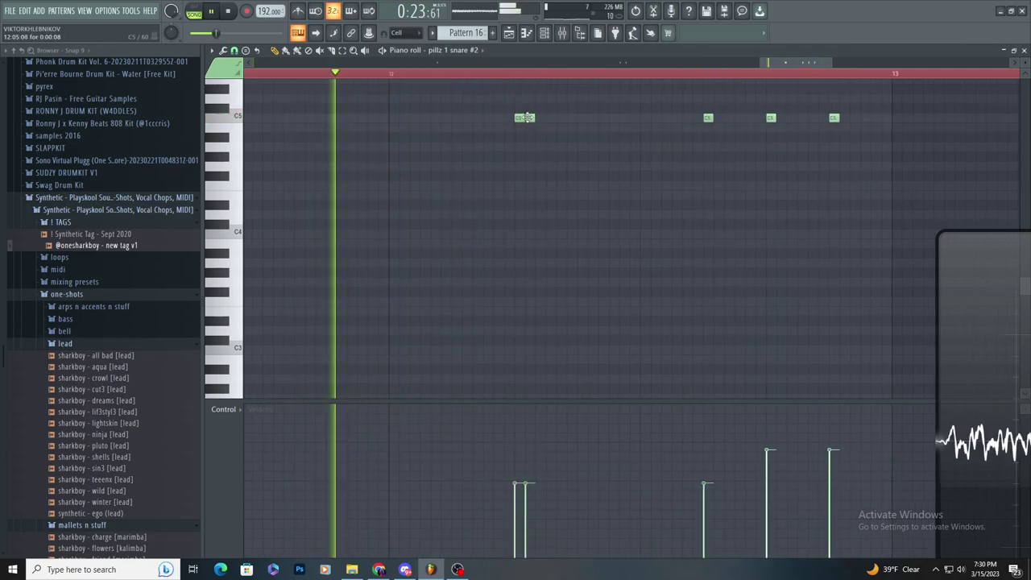
left_click(538, 118)
- Delete the first and last of the three spaced C5 hits late in bar 12, keeping the middle one
right_click(709, 118)
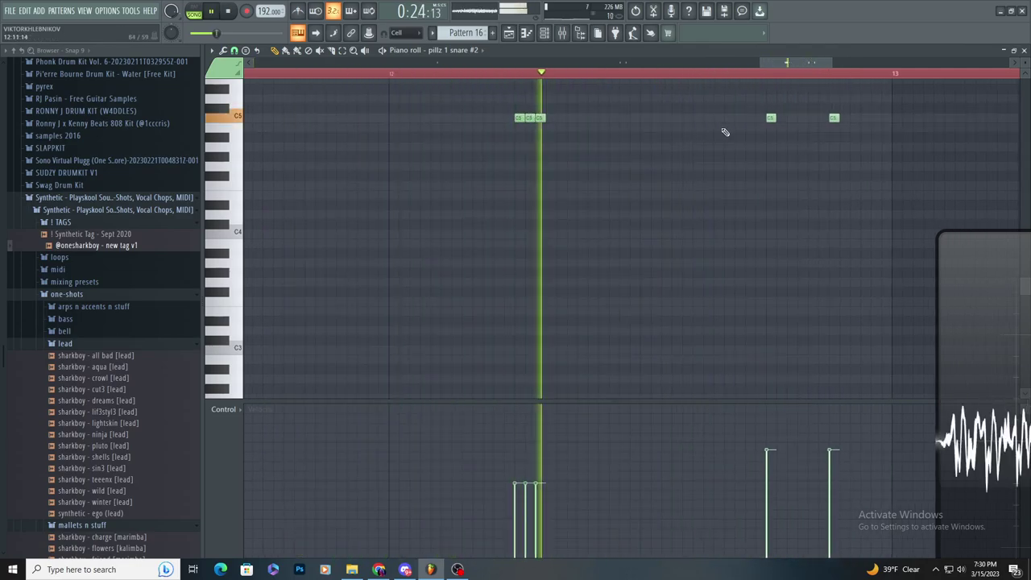
right_click(835, 118)
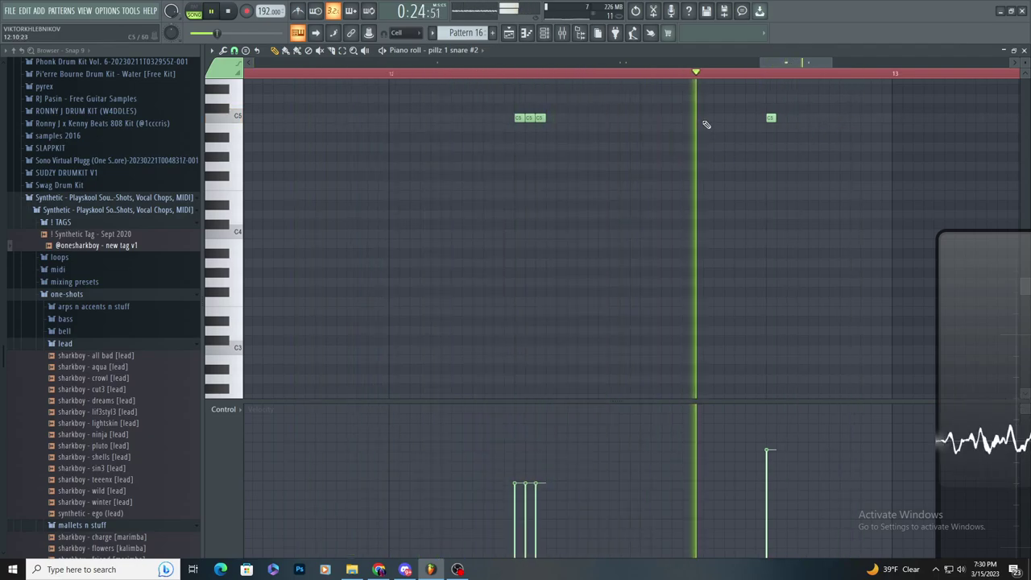
scroll(619, 245, "down", 4)
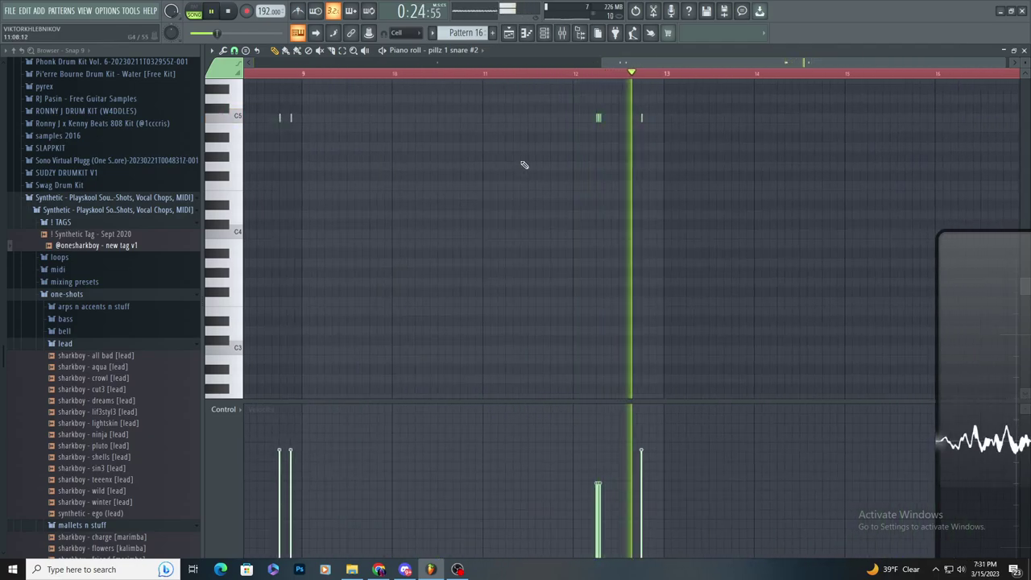
- Move the Wave Candy visualizer nearer the middle of the piano roll and switch it from oscilloscope to spectrum mode during playback
scroll(735, 180, "up", 4)
left_click_drag(992, 358, 695, 189)
key("space")
right_click(696, 189)
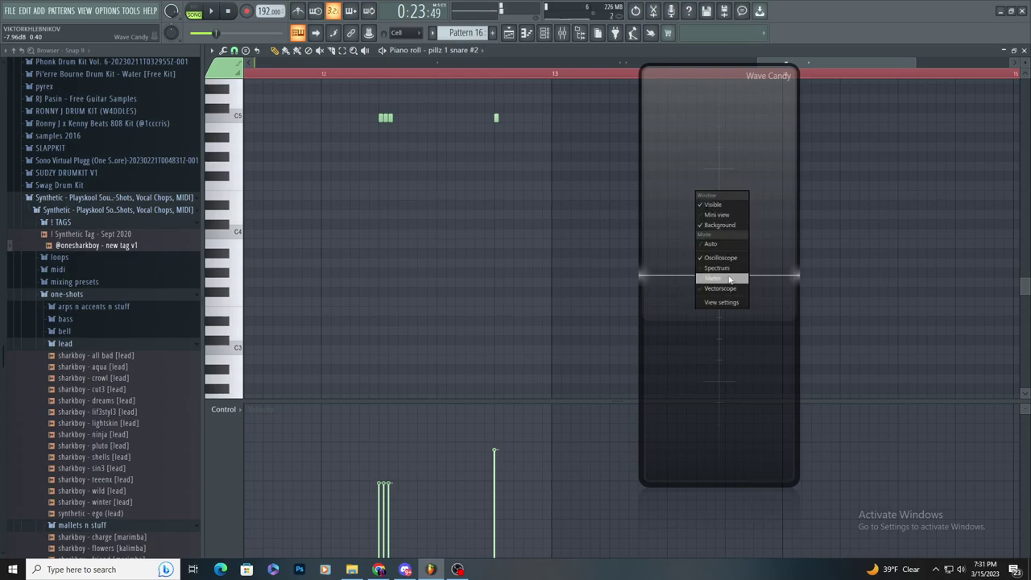
left_click(727, 278)
right_click(722, 236)
left_click(753, 313)
key("space")
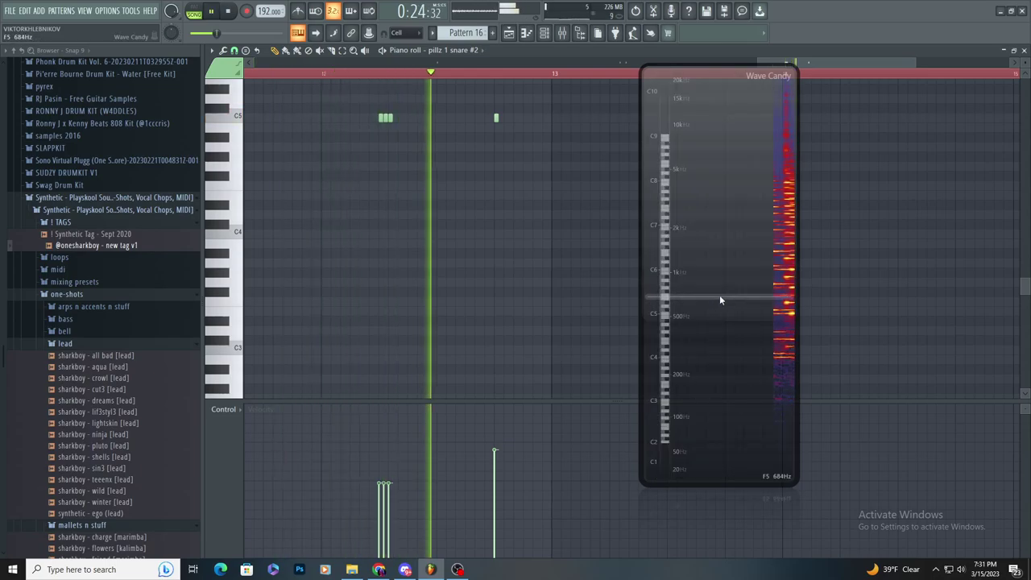
scroll(382, 106, "up", 4)
left_click(344, 51)
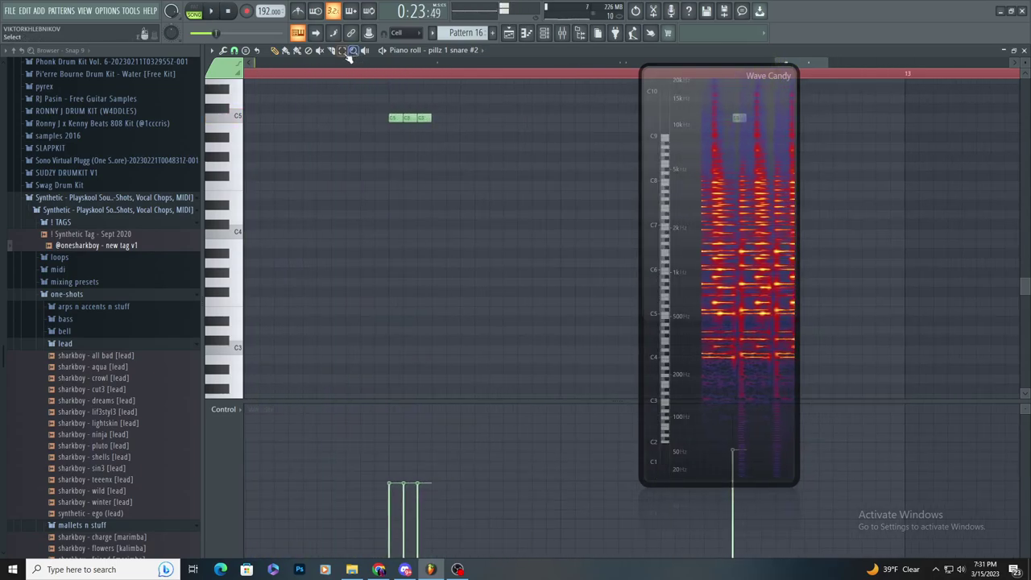
left_click_drag(364, 95, 467, 133)
scroll(485, 161, "up", 3)
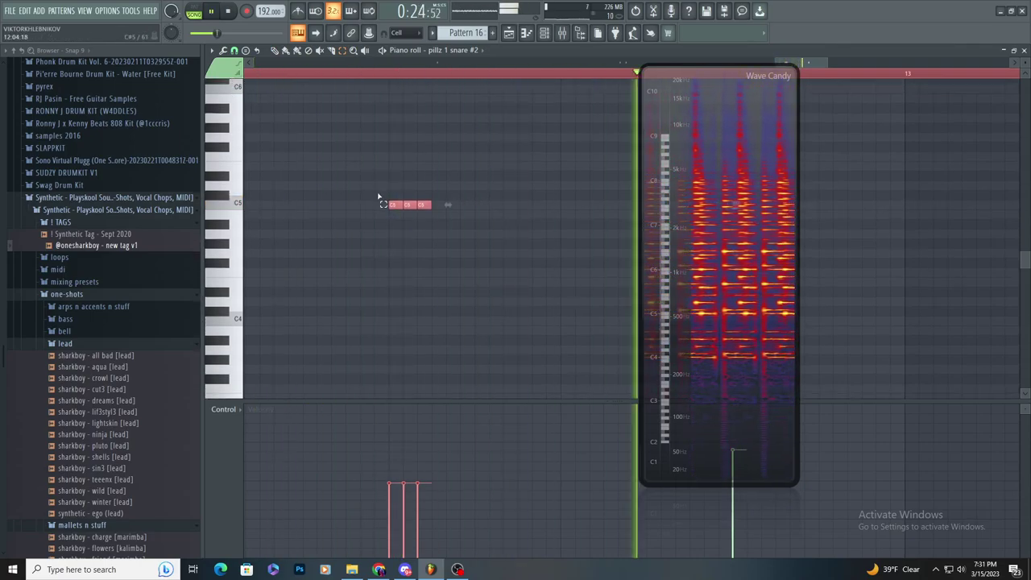
scroll(380, 196, "down", 3)
scroll(460, 231, "up", 2)
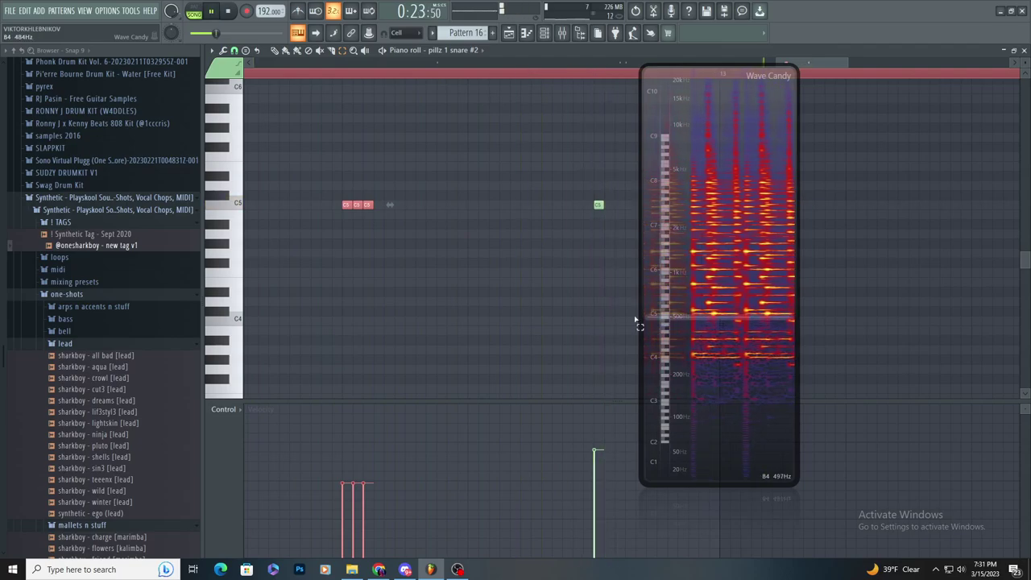
key("space")
left_click(425, 178, "ctrl")
- Lower the single hit late in bar 12 to A#4 and open the sampler settings of the pillz 1 snare #2 channel
scroll(583, 262, "up", 2)
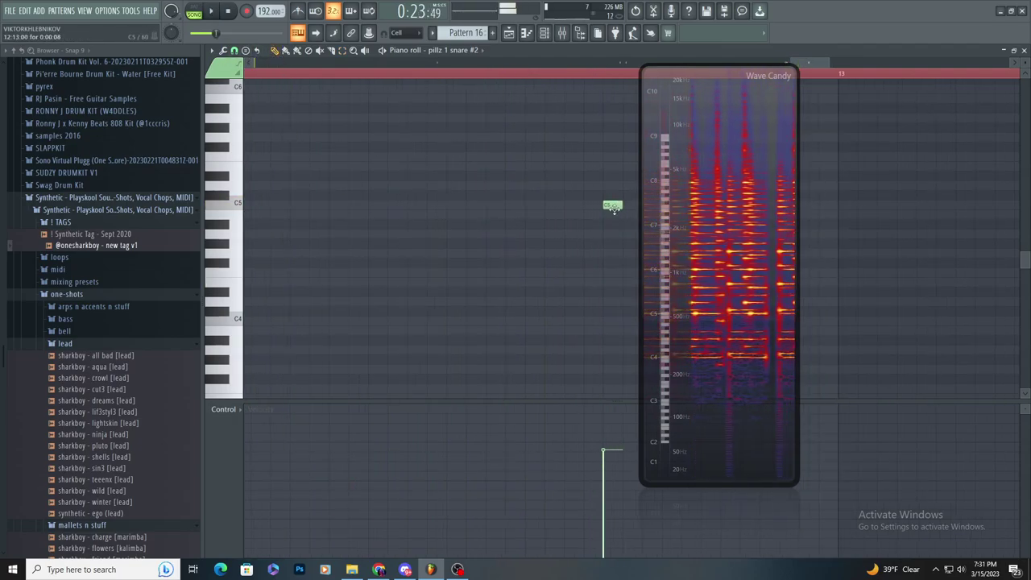
mouse_move(616, 209)
left_mouse_down()
mouse_move(615, 238)
mouse_move(616, 228)
left_mouse_up()
key("F6")
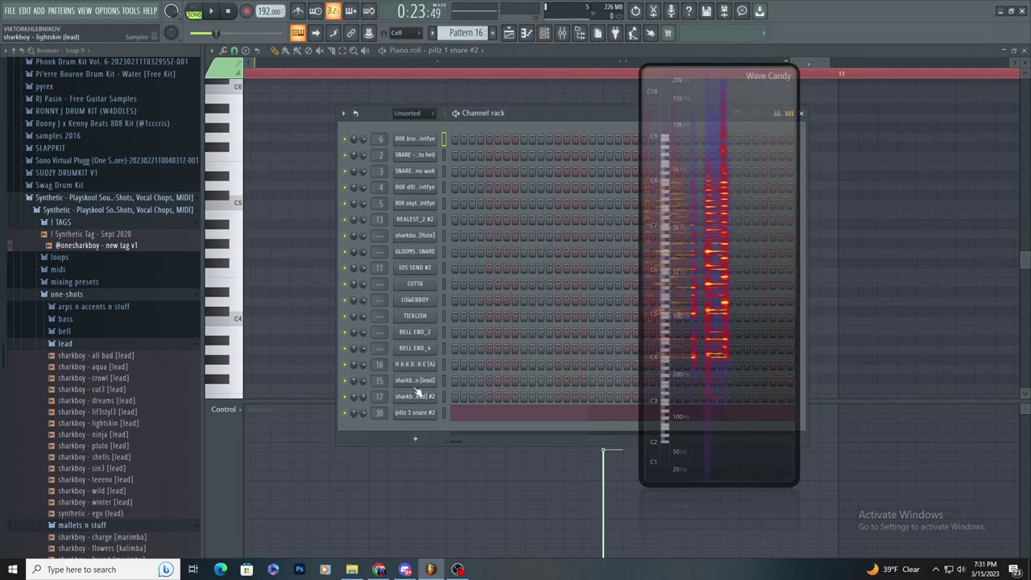
left_click(415, 413)
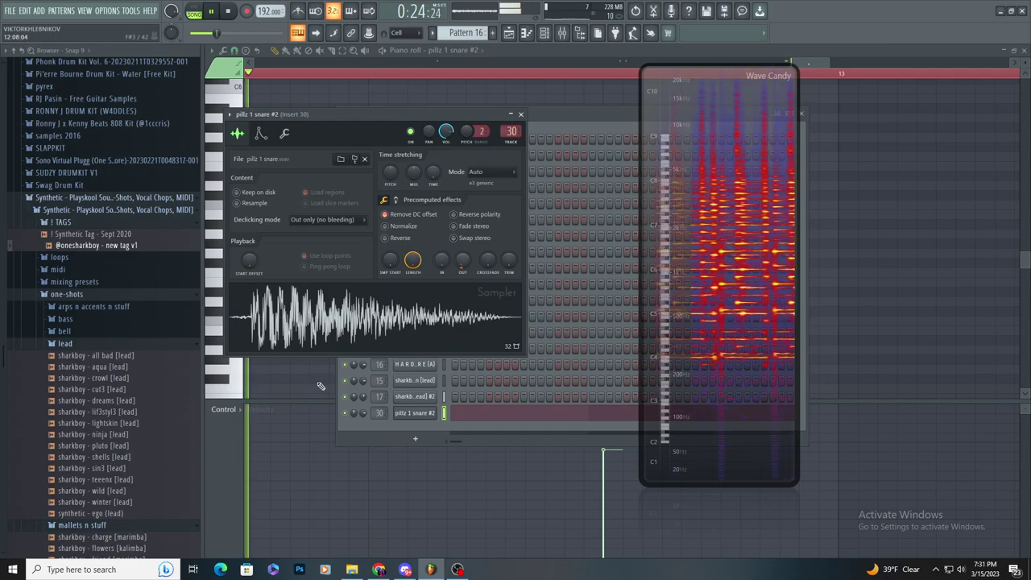
- Return to the snare's piano roll and move the Wave Candy visualizer further toward the later bars
left_click(281, 386)
right_click(281, 386)
scroll(363, 355, "down", 6)
left_click_drag(735, 279, 834, 276)
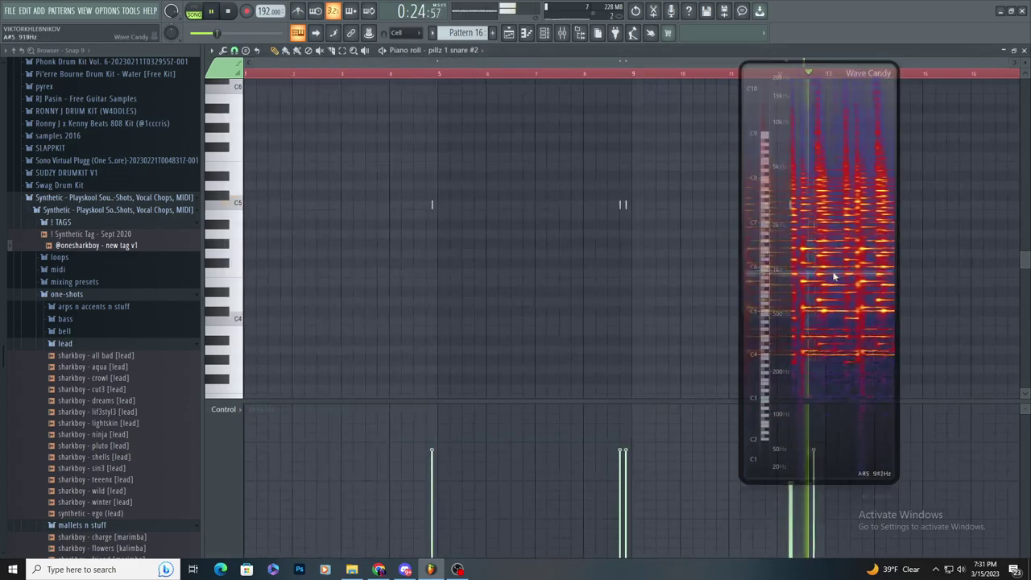
- Lower the two bar 8 hits to A#4 and layer a C5 hit above each at the same position
scroll(649, 173, "up", 5)
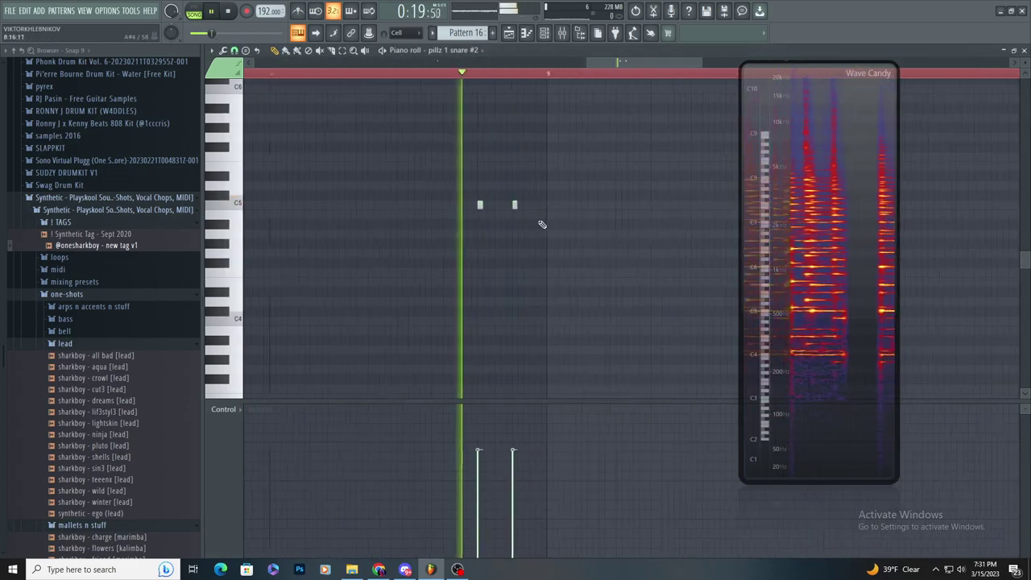
key("space")
key("space")
scroll(488, 219, "up", 2)
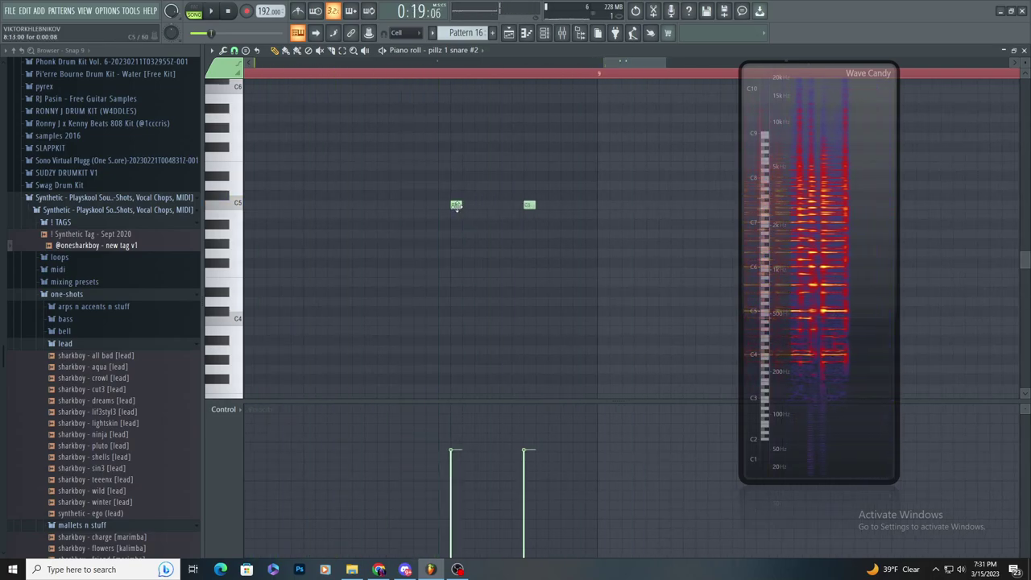
key("ctrl+z")
key("space")
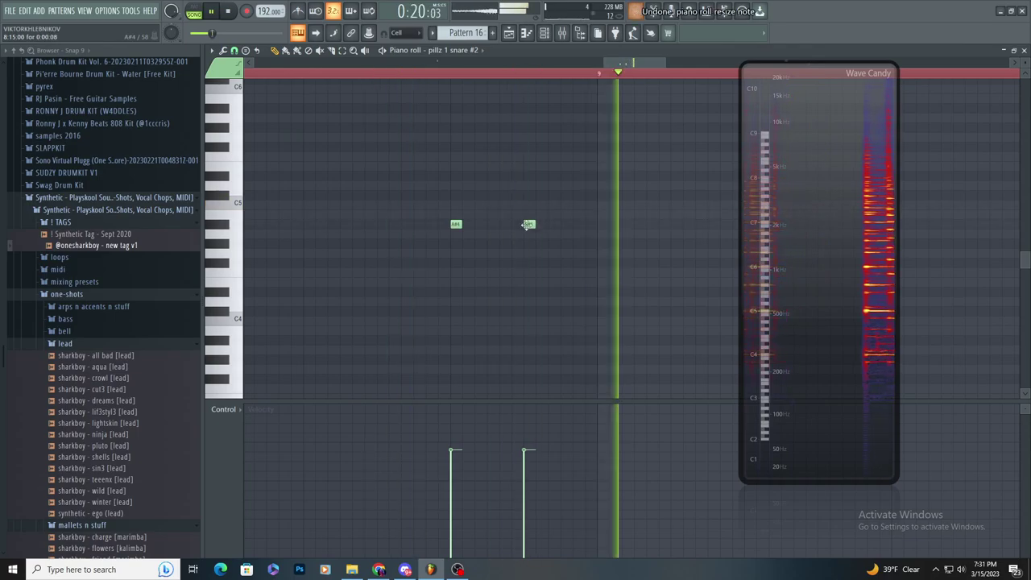
left_click(454, 204)
left_click(525, 205)
key("space")
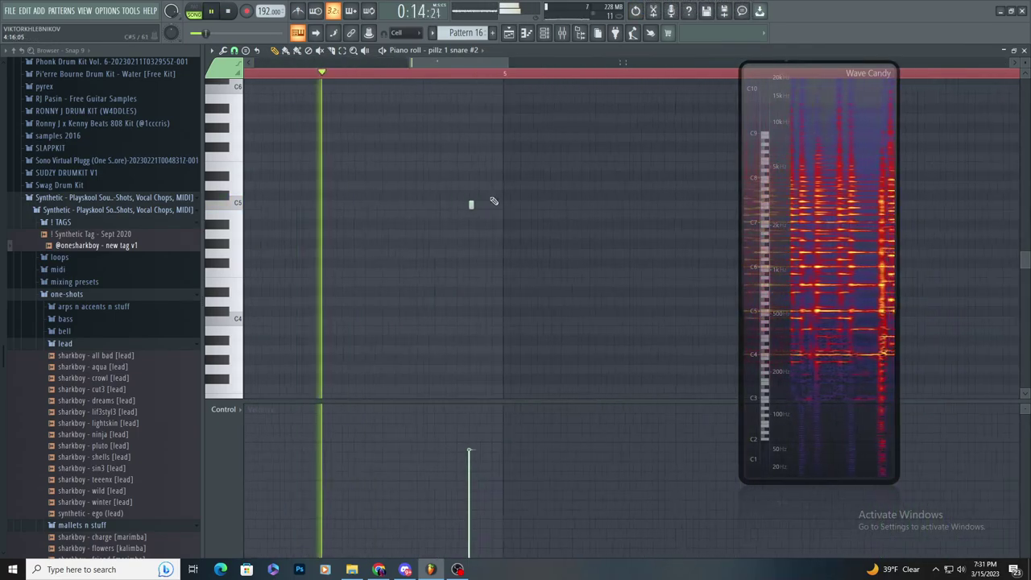
- Lower the bar 4 hit to A#4 and layer a C5 hit above it at the same position
scroll(483, 203, "up", 3)
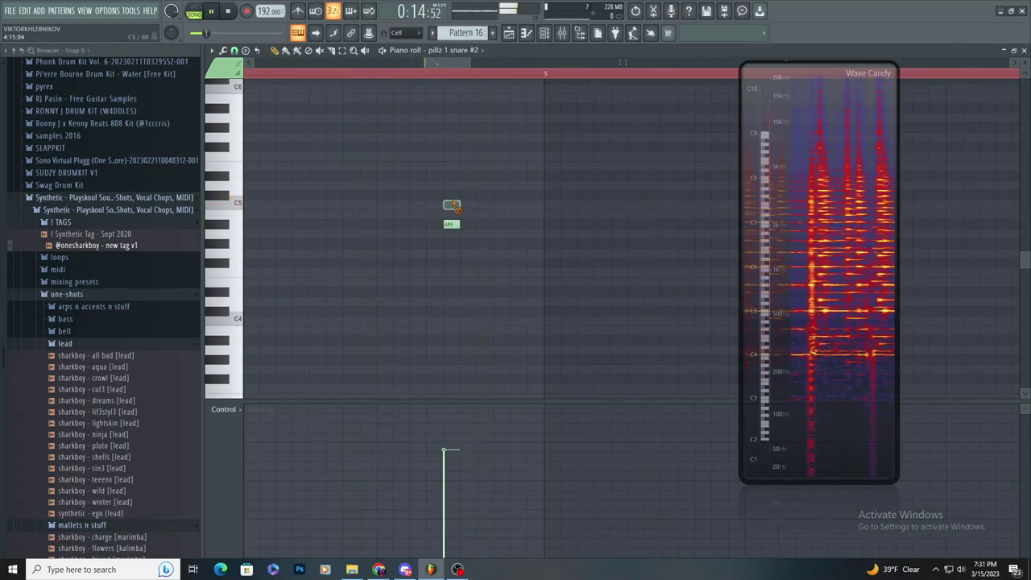
right_click(454, 204)
key("space")
scroll(400, 237, "down", 5)
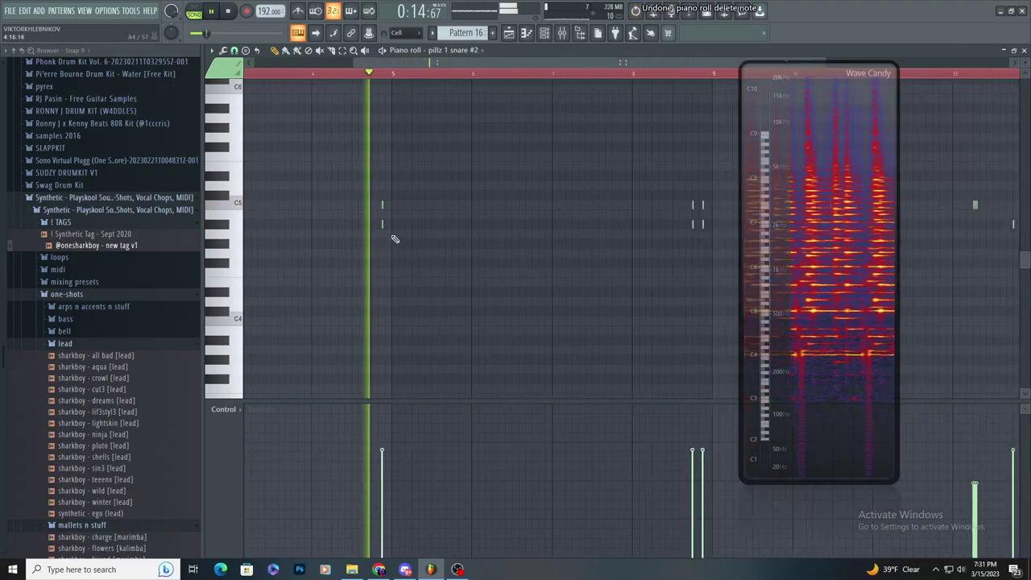
scroll(532, 232, "down", 2)
scroll(556, 240, "up", 3)
left_click(562, 244)
scroll(532, 258, "down", 2)
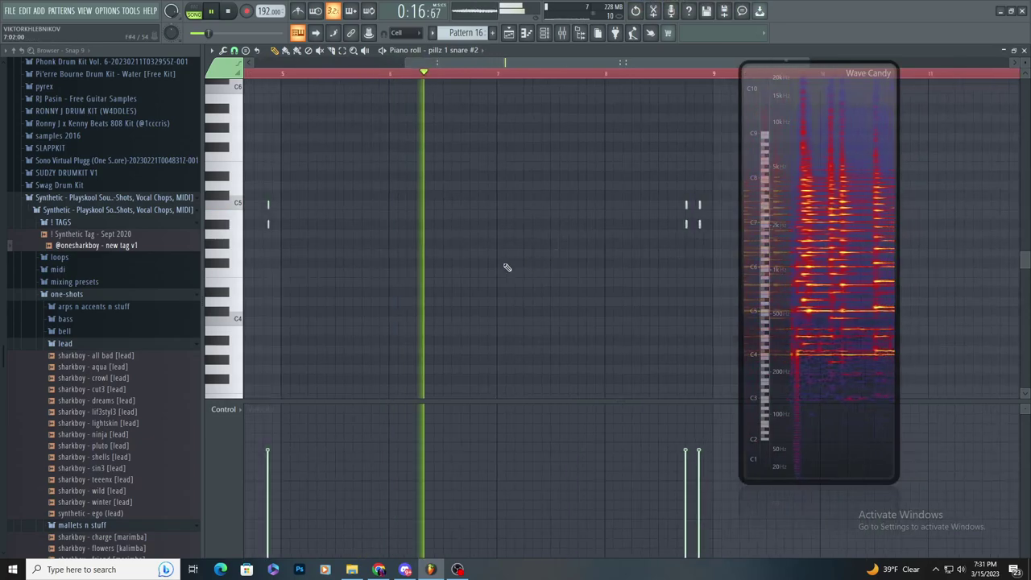
- Slightly reduce the velocities of the layered hits in bars 4 and 8, giving the two bar 8 positions different levels
scroll(552, 315, "down", 3)
key("space")
key("space")
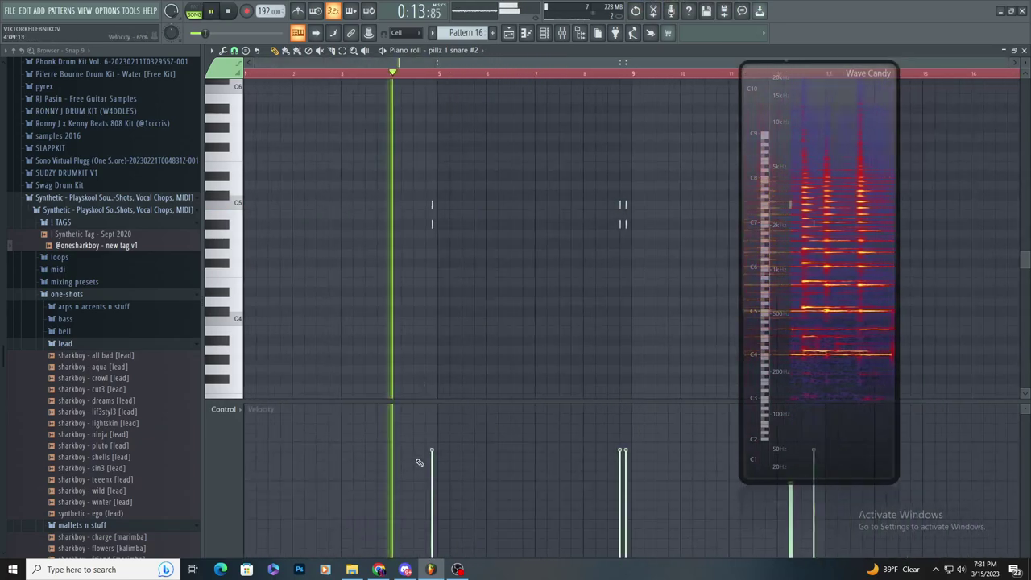
scroll(573, 351, "up", 5)
scroll(560, 350, "up", 2)
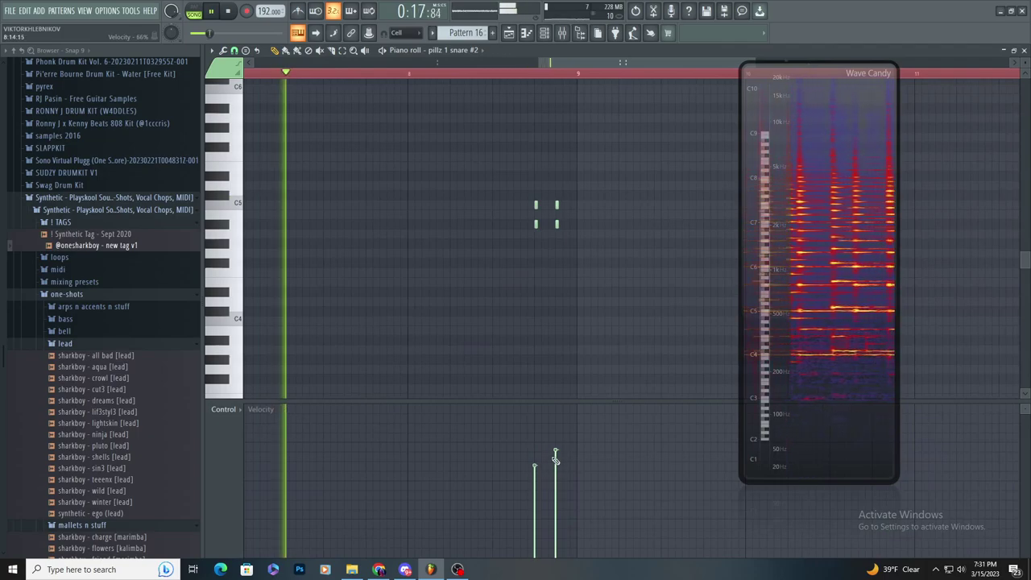
scroll(541, 357, "down", 3)
scroll(504, 366, "up", 2)
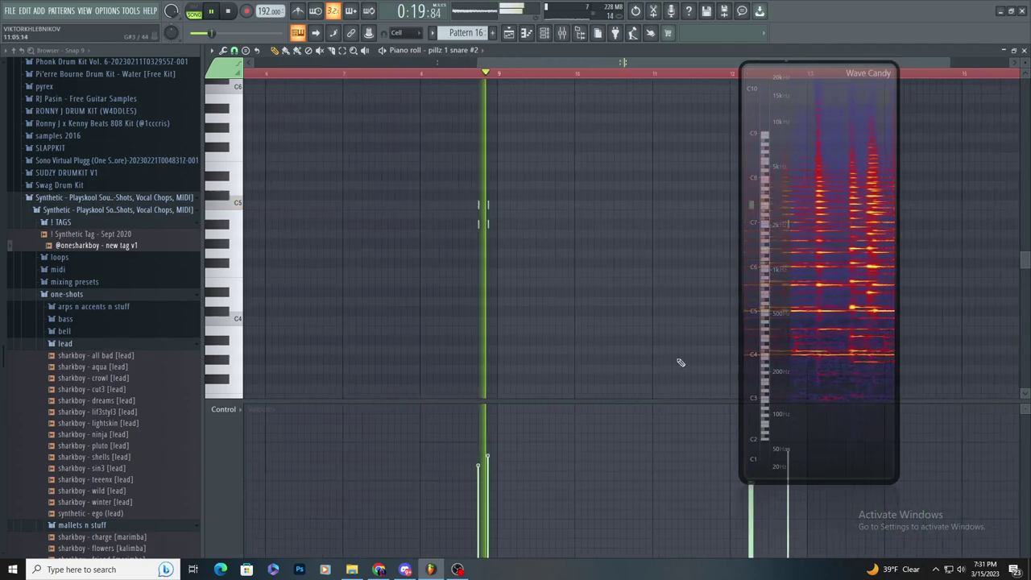
- Copy the three-note roll and the A#4 hit from bar 12 and paste them into bar 15
key("F5")
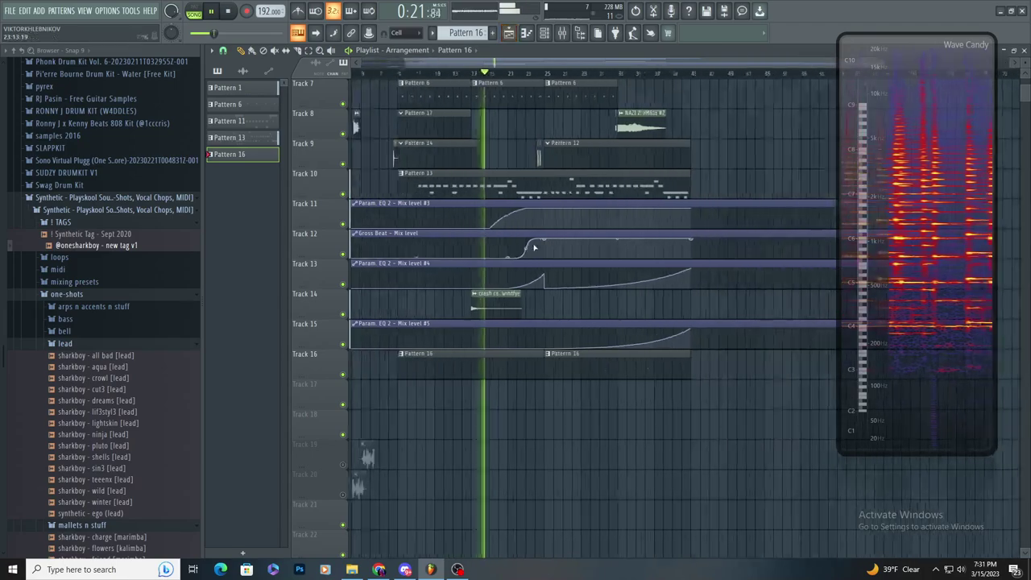
scroll(552, 472, "up", 3)
key("F7")
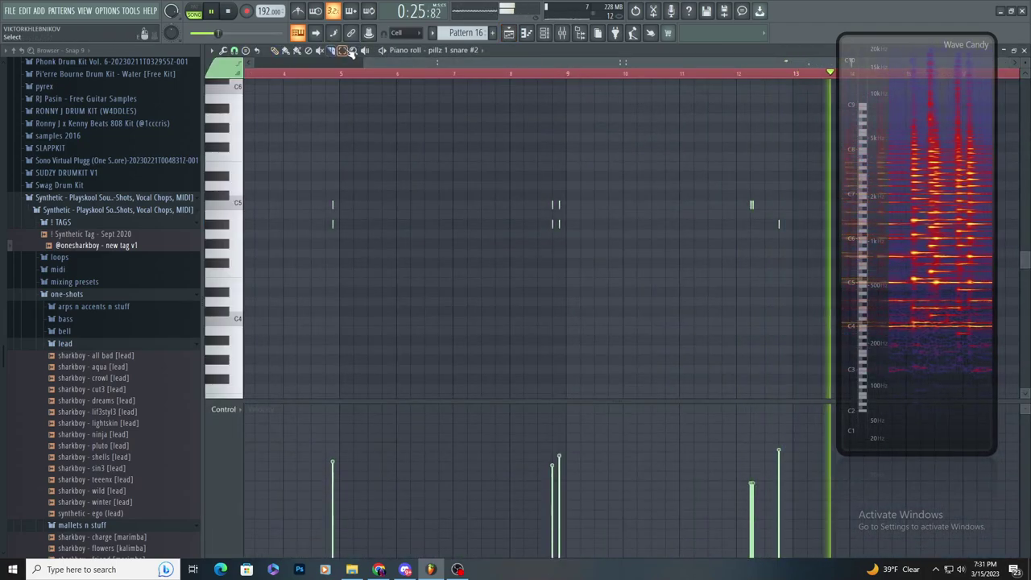
left_click_drag(638, 135, 409, 279)
key("ctrl+c")
scroll(809, 198, "up", 4)
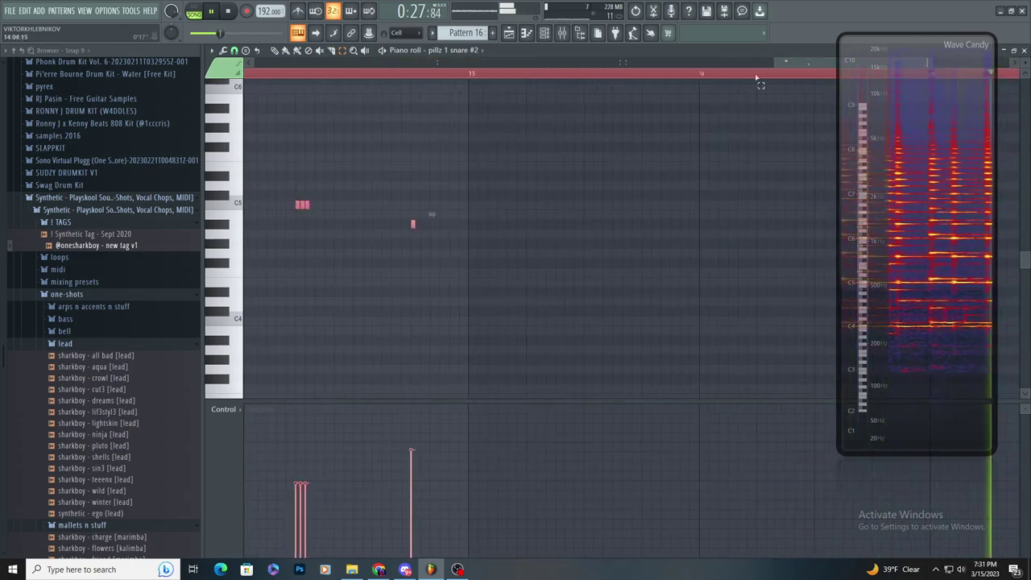
left_click_drag(777, 63, 974, 74)
key("ctrl+v")
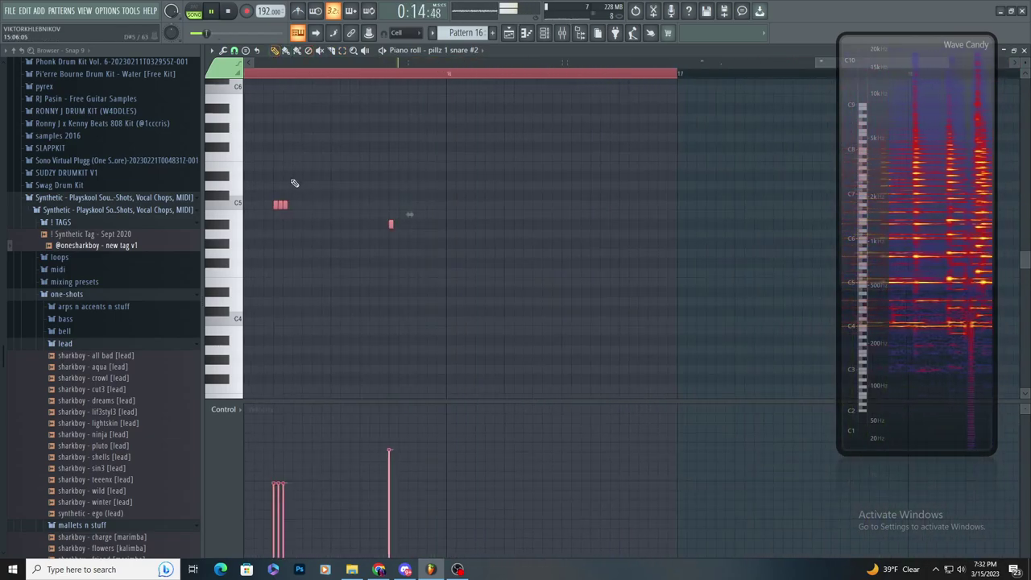
- Move the pasted roll and A#4 hit into bar 16, matching their bar 12 positions, and deselect them
scroll(484, 293, "down", 5)
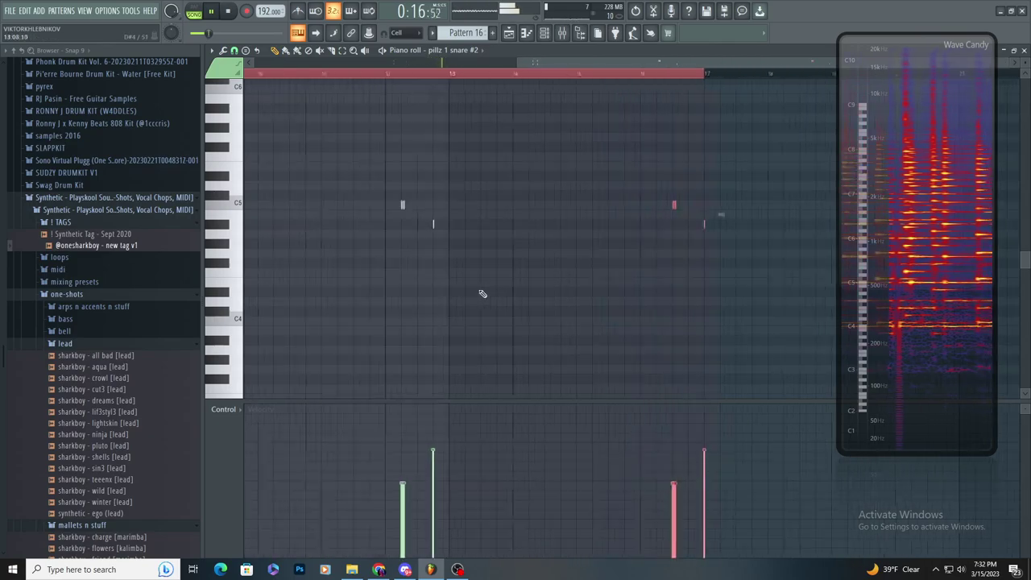
scroll(657, 225, "up", 4)
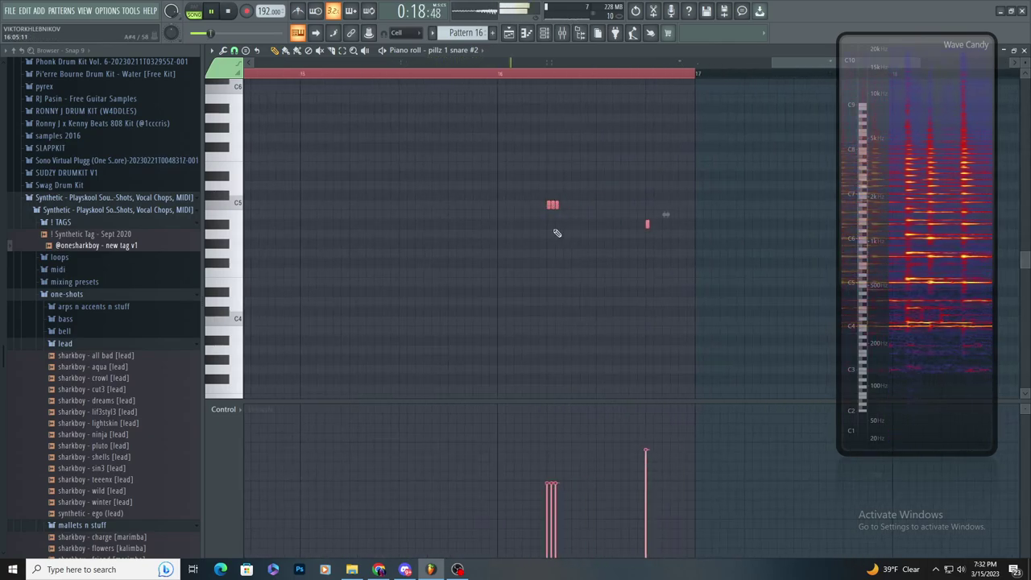
scroll(540, 276, "down", 4)
scroll(690, 279, "up", 5)
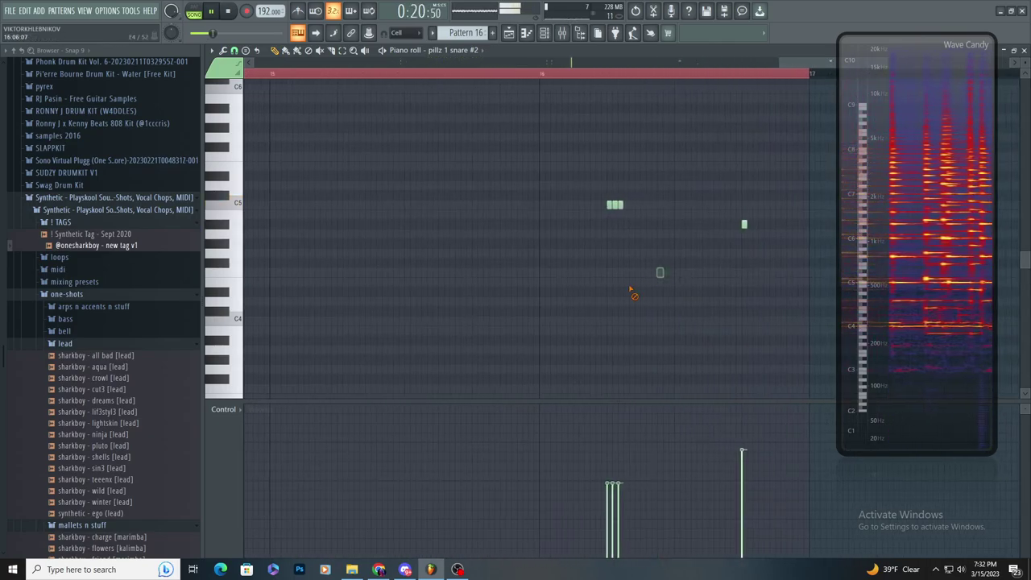
scroll(635, 290, "down", 2)
scroll(638, 285, "up", 3)
left_click(646, 282)
scroll(599, 300, "down", 3)
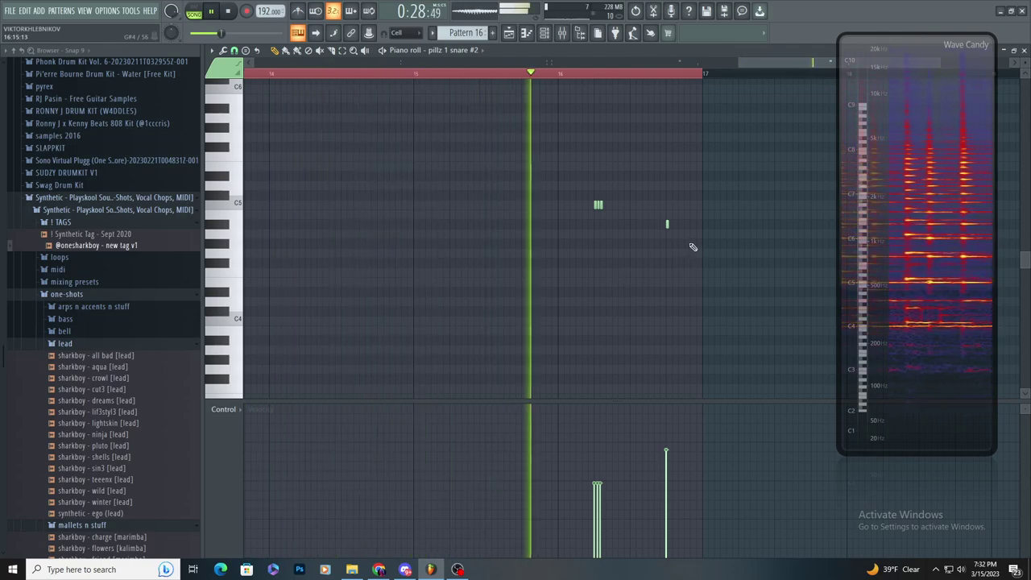
- Delete the pasted three-note roll and A#4 hit from bar 16
scroll(598, 218, "up", 3)
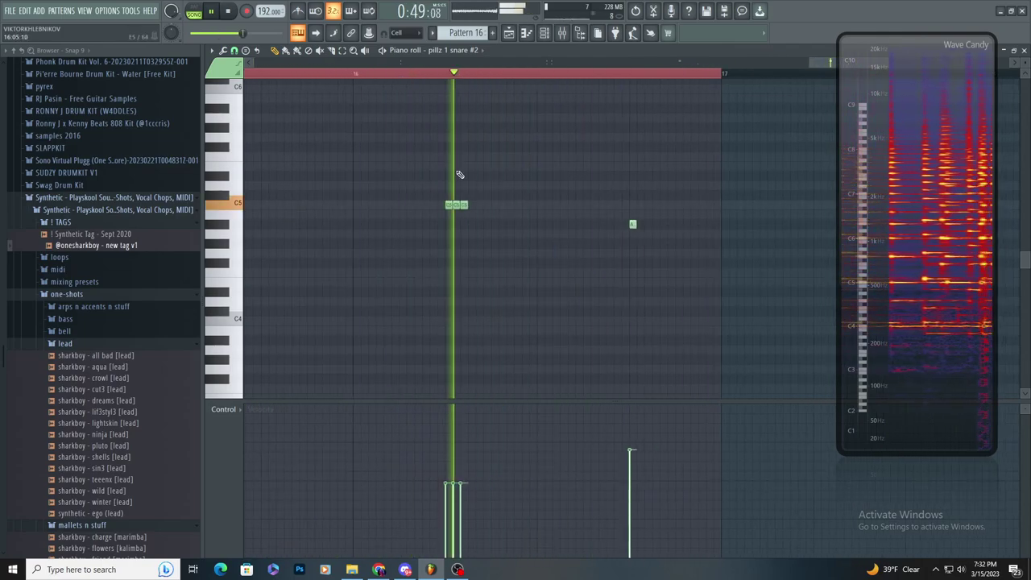
right_click(456, 205)
right_click(632, 224)
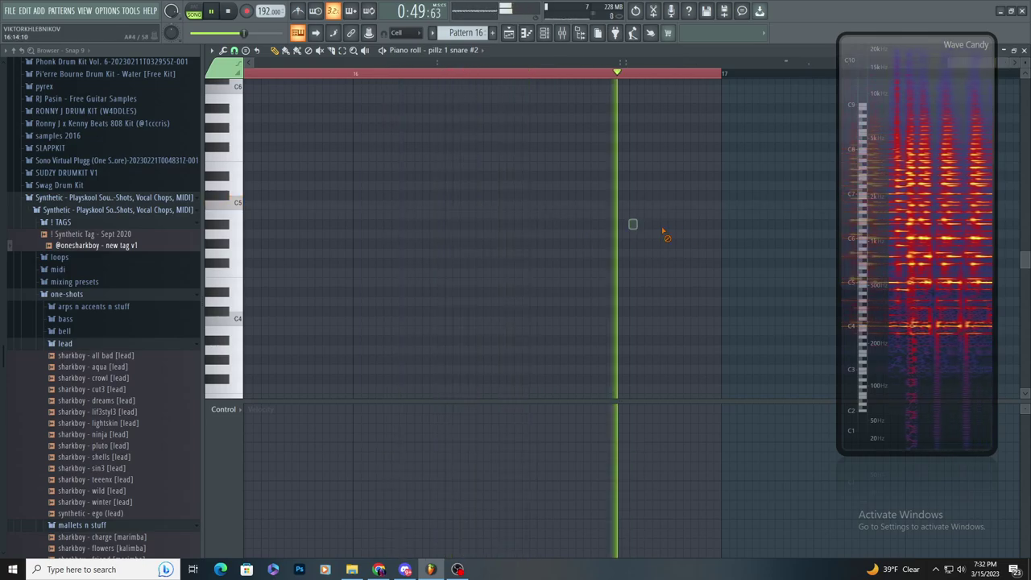
- Remove the second Pattern 16 clip, starting at bar 25, from Track 16 of the playlist
left_click(526, 34)
left_click(526, 33)
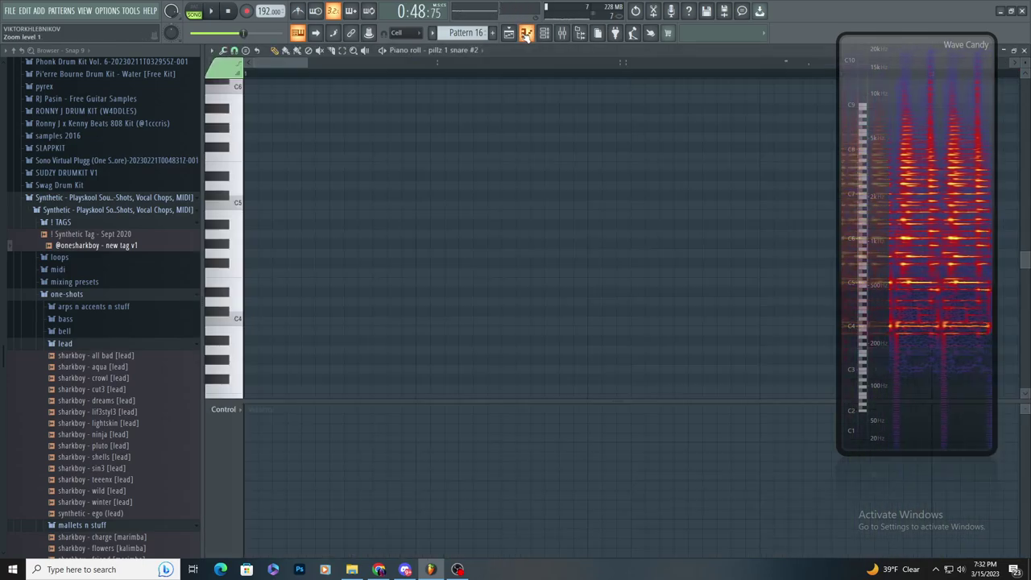
left_click(527, 34)
left_click(498, 64)
scroll(500, 235, "down", 6)
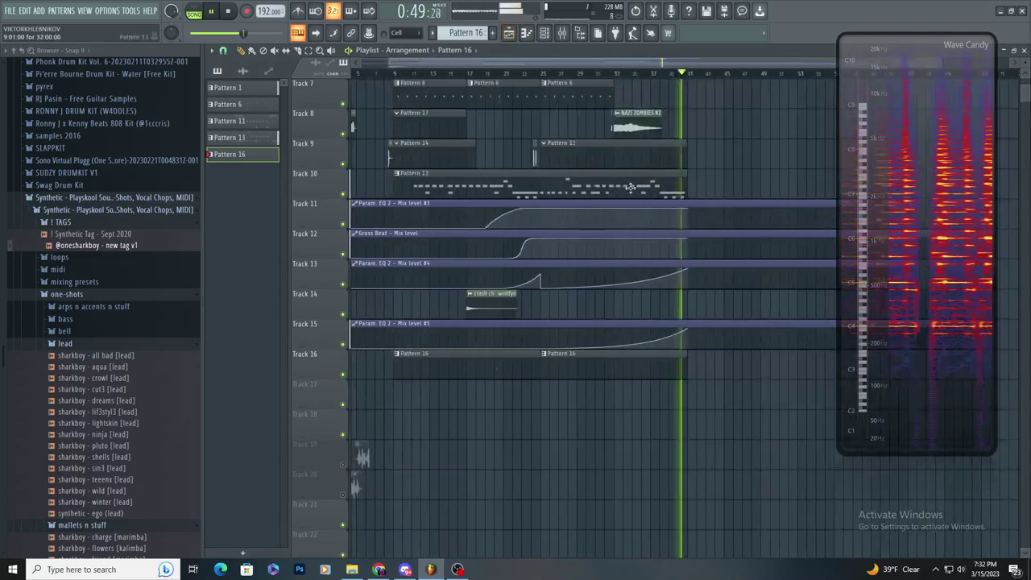
left_click(513, 73)
scroll(564, 343, "up", 4)
right_click(560, 360)
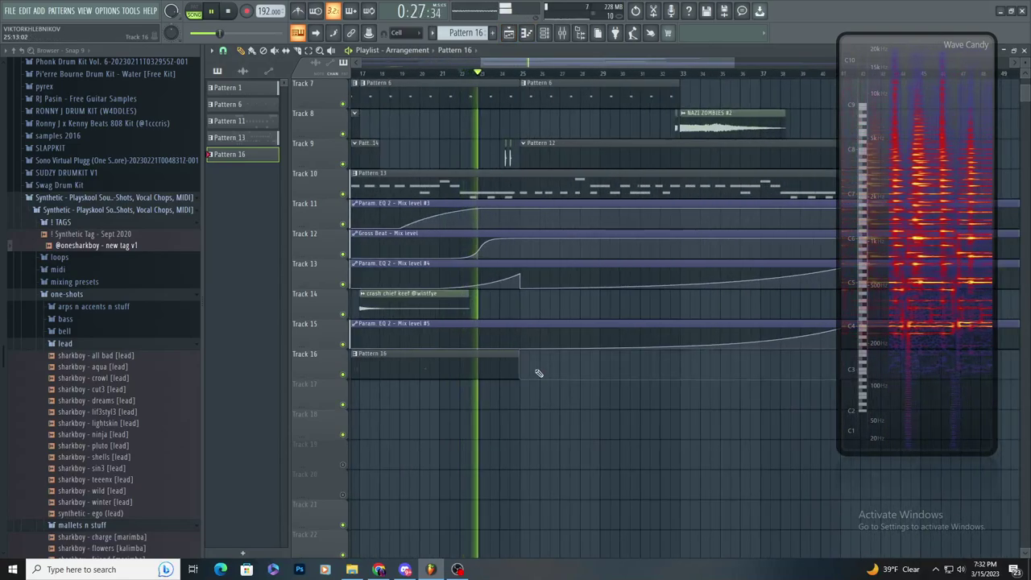
- Extend the remaining Pattern 16 clip on Track 16 to 32 bars and open its snare notes for editing
scroll(532, 369, "down", 3)
left_click_drag(524, 367, 679, 366)
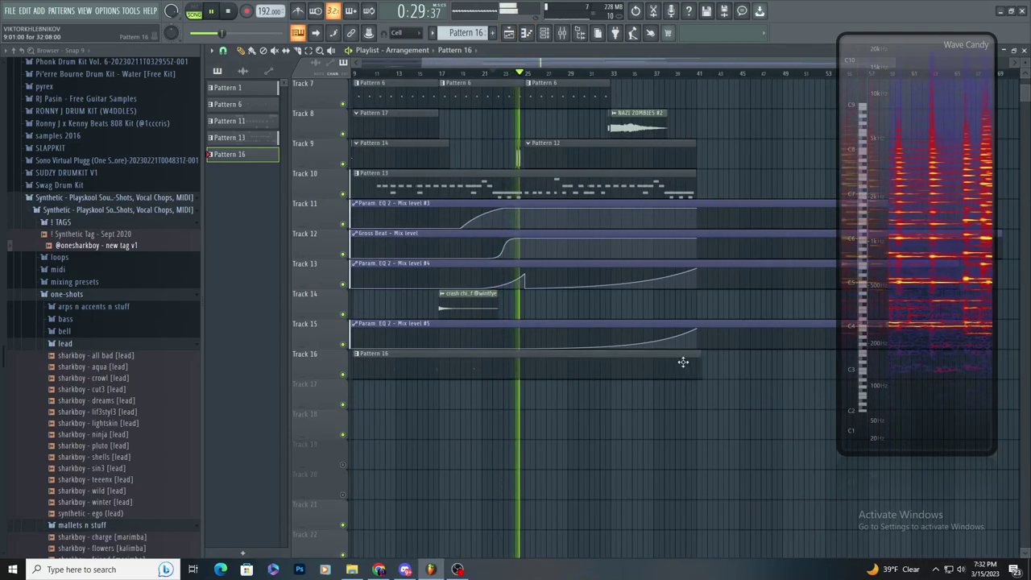
double_click(687, 371)
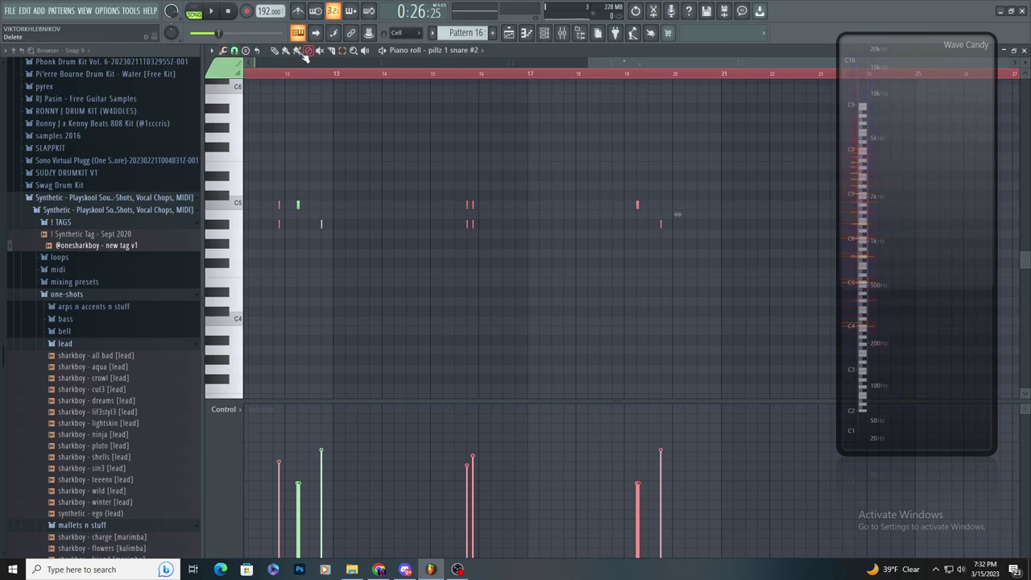
- Place a copy of the whole snare sequence about 12 bars after the original, starting late in bar 16, and fine-tune its timing
left_click_drag(723, 206, 718, 206)
key("space")
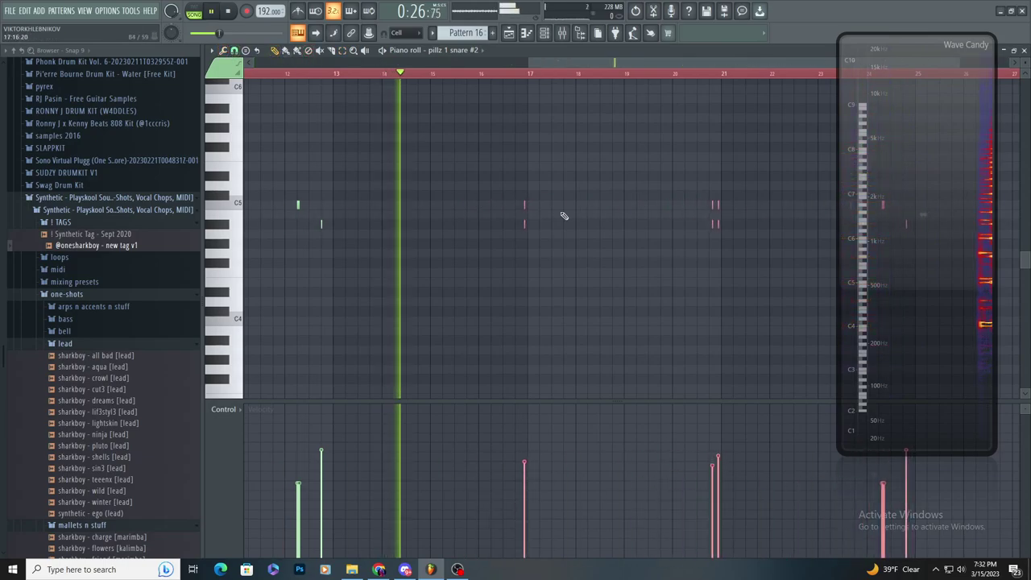
scroll(532, 213, "up", 3)
key("ctrl+z")
left_click_drag(551, 203, 527, 203)
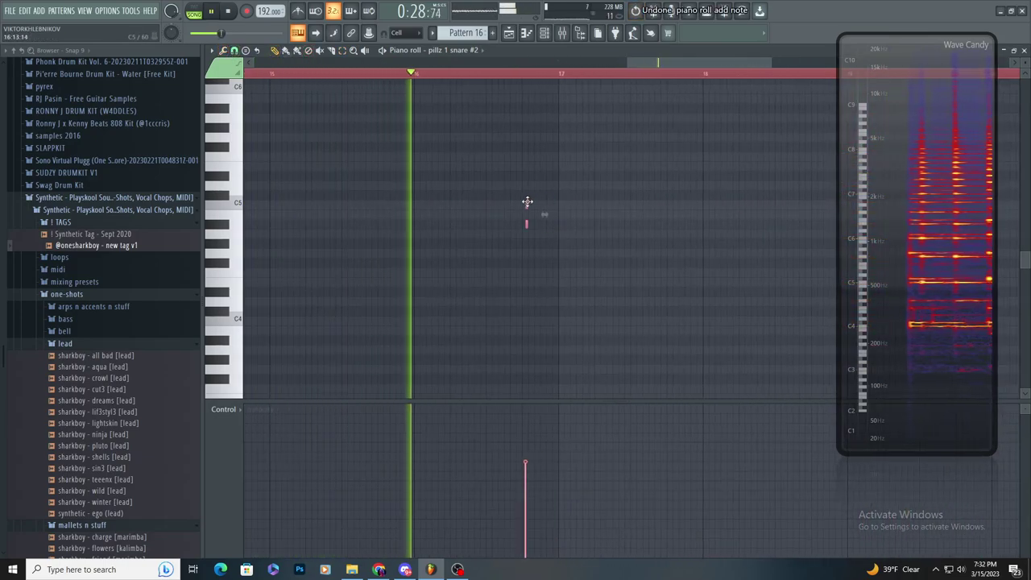
scroll(531, 301, "down", 7)
scroll(527, 293, "up", 8)
key("space")
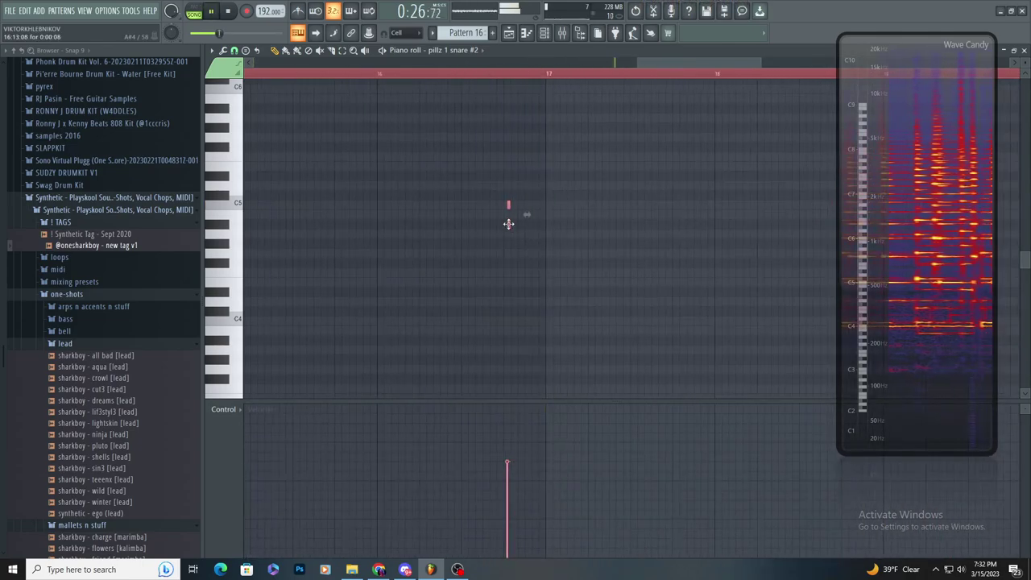
- Move the copied snare sequence four bars later so that it starts late in bar 20
scroll(506, 223, "down", 7)
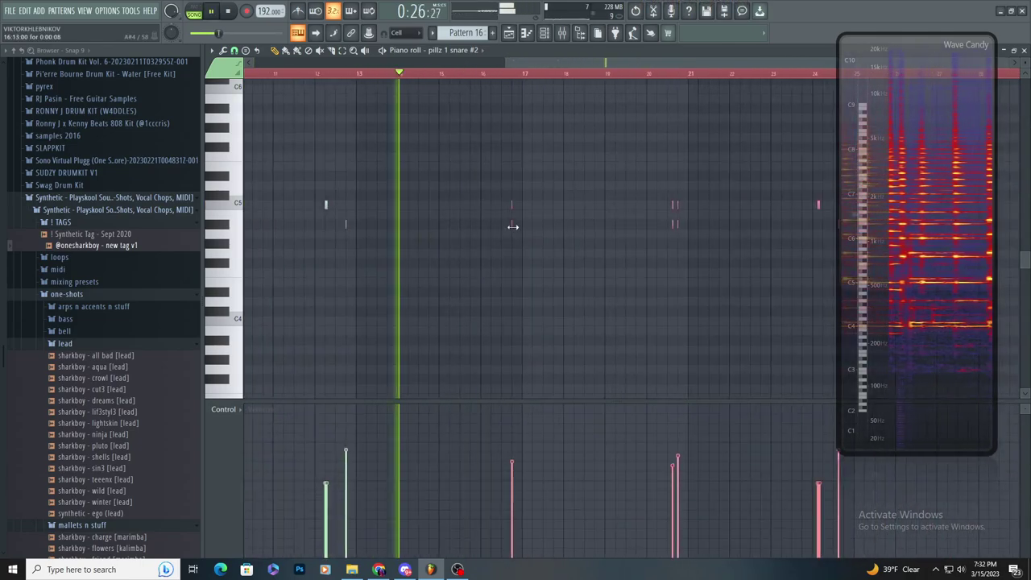
left_click_drag(512, 225, 679, 220)
scroll(679, 219, "up", 2)
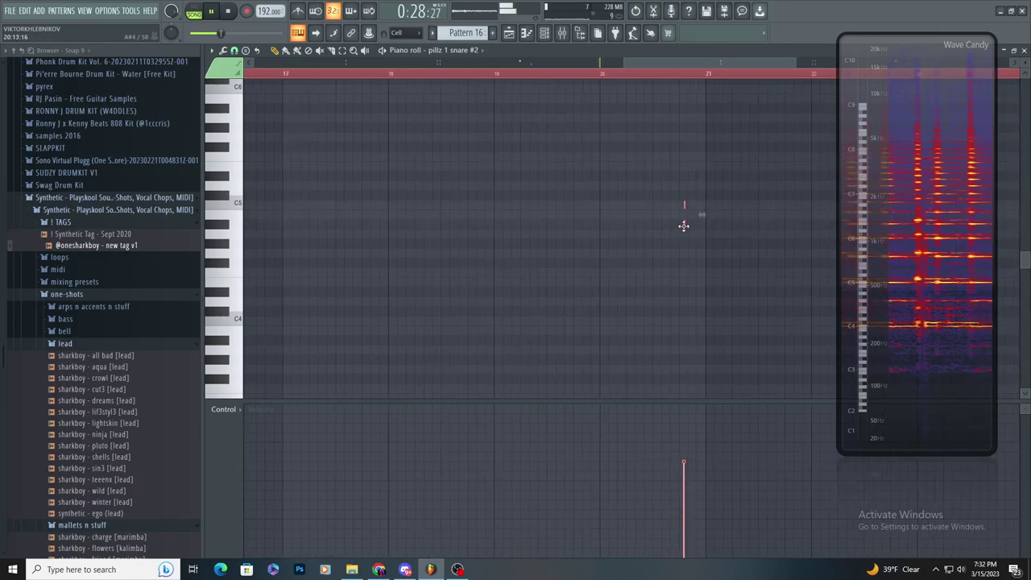
scroll(612, 216, "down", 3)
- Place two C5 snare hits in bar 16 without the trailing A#4 hit, giving the first a lower velocity than the second
scroll(375, 196, "up", 4)
left_click(476, 195)
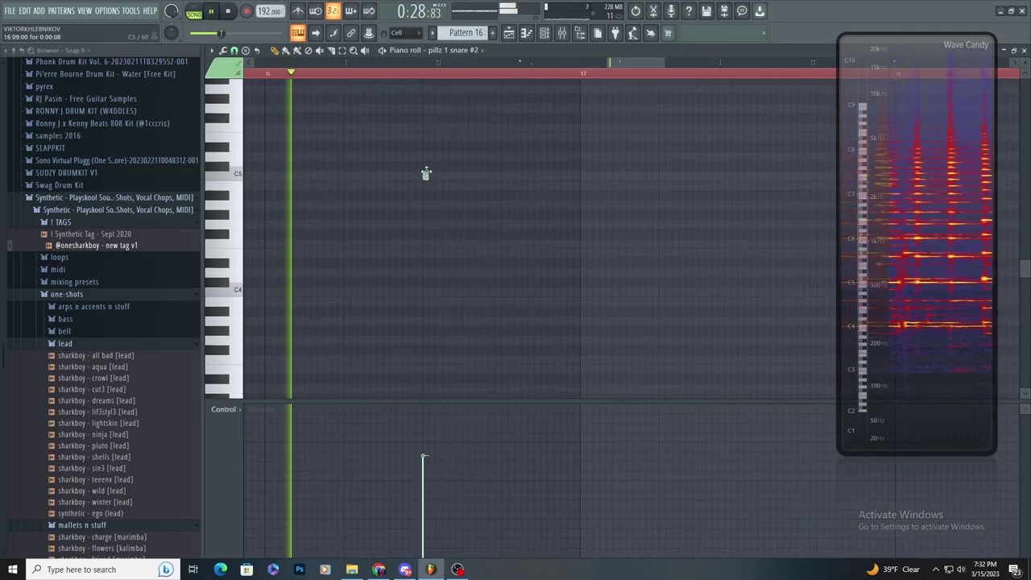
scroll(517, 207, "up", 2)
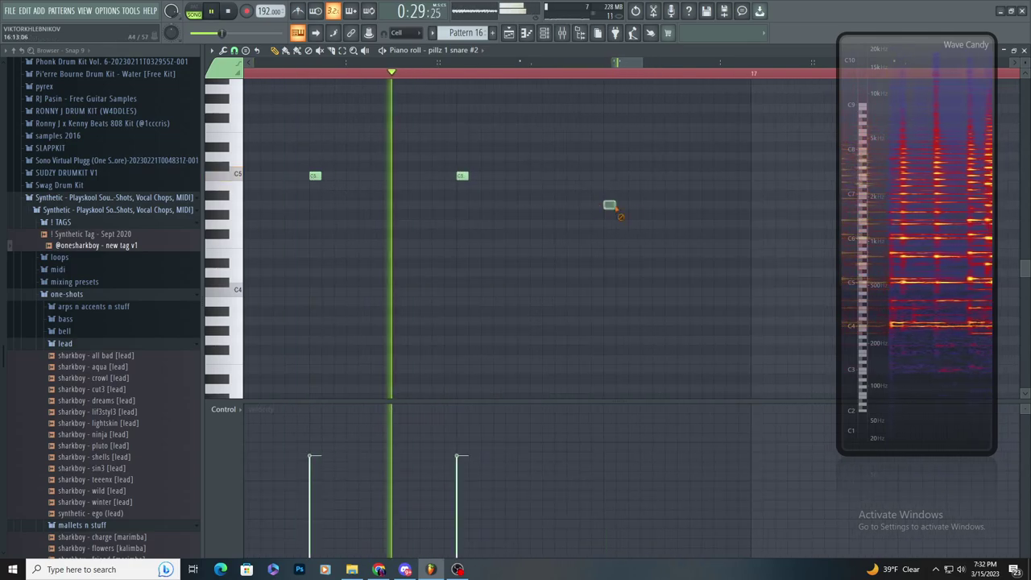
right_click(609, 205)
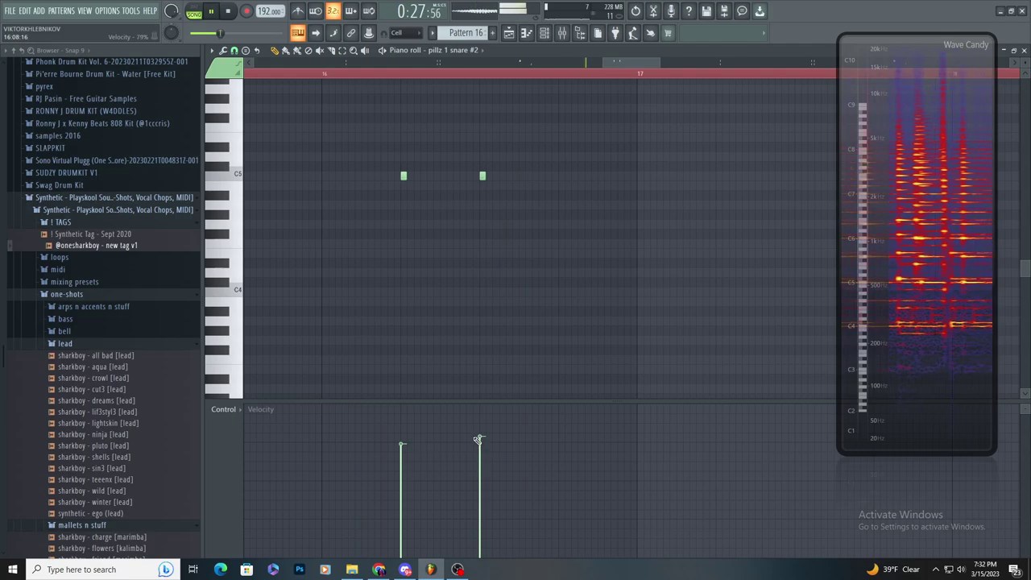
scroll(462, 352, "down", 2)
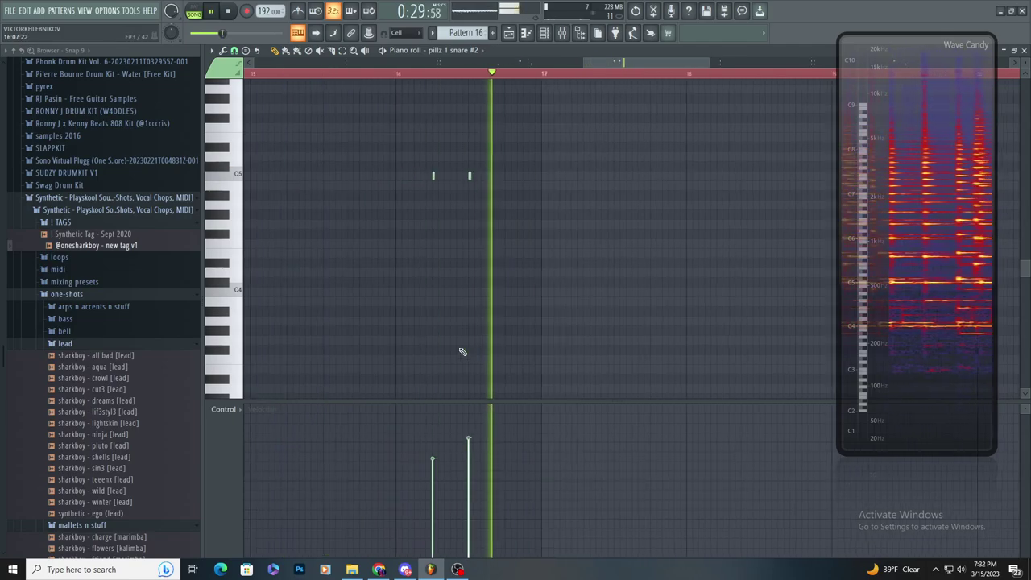
- Place an empty Pattern 19 clip on Track 6 of the playlist, spanning bar 25 to bar 33
left_click(510, 33)
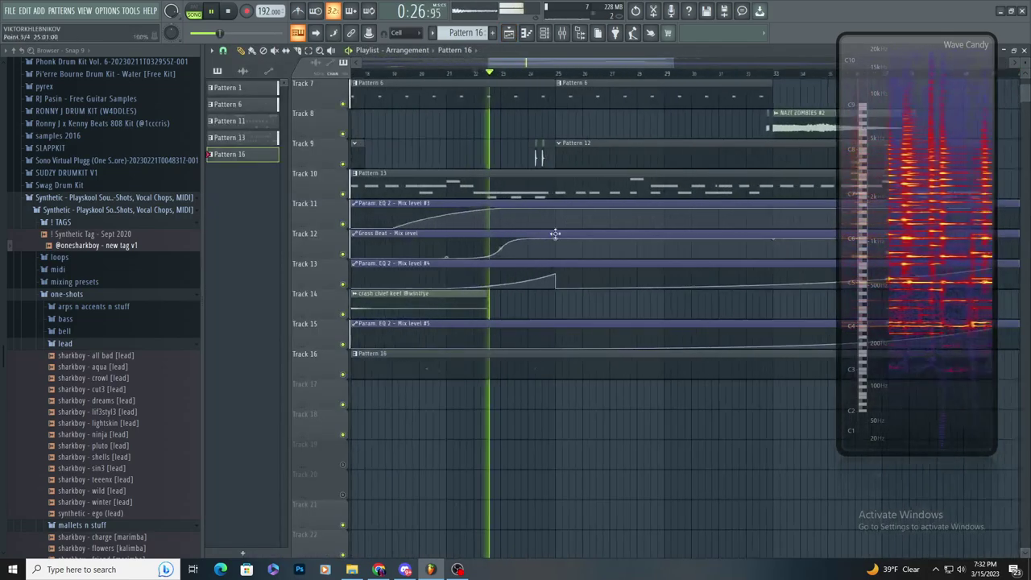
scroll(588, 246, "down", 2)
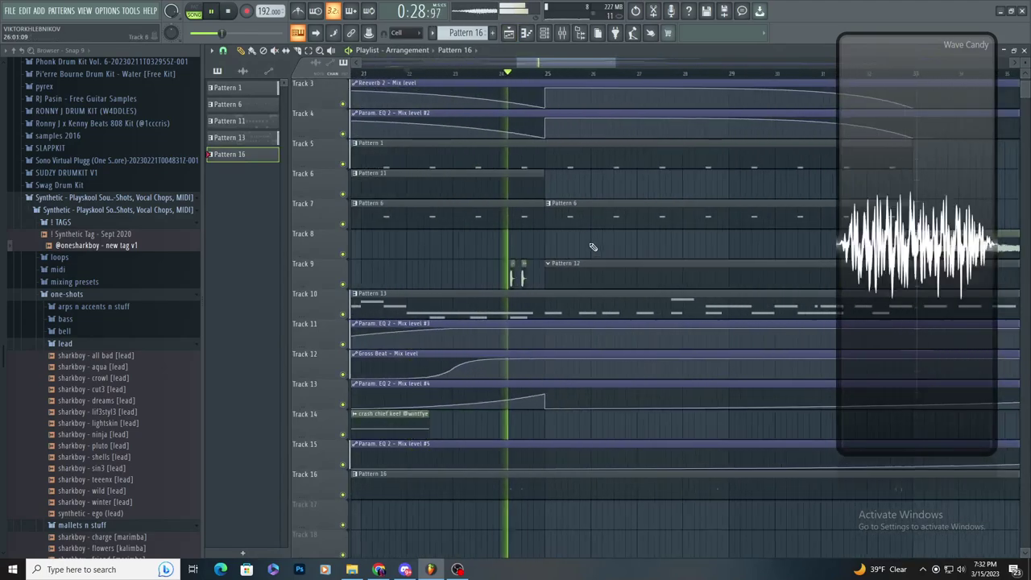
scroll(593, 246, "up", 2)
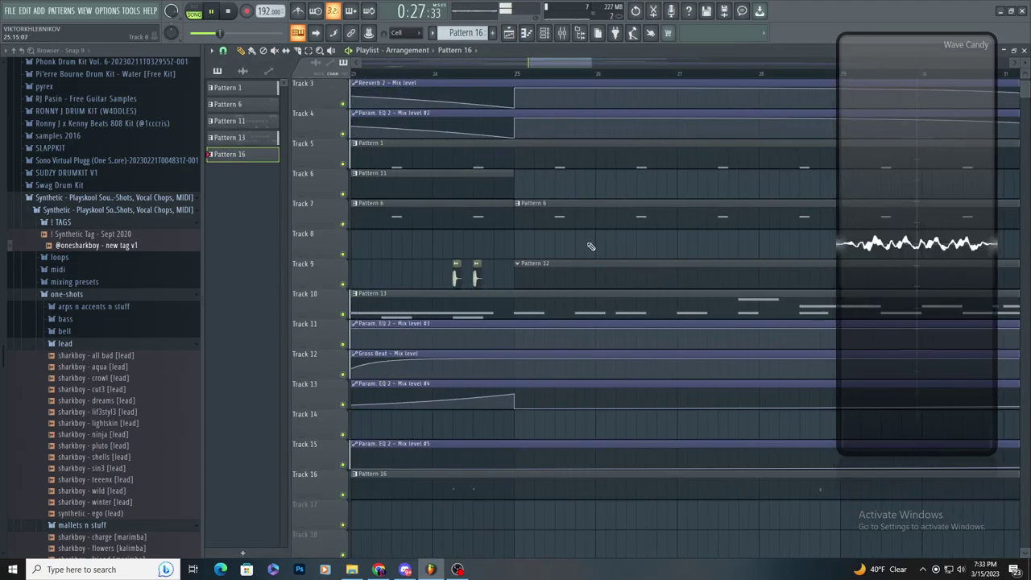
scroll(594, 235, "up", 2)
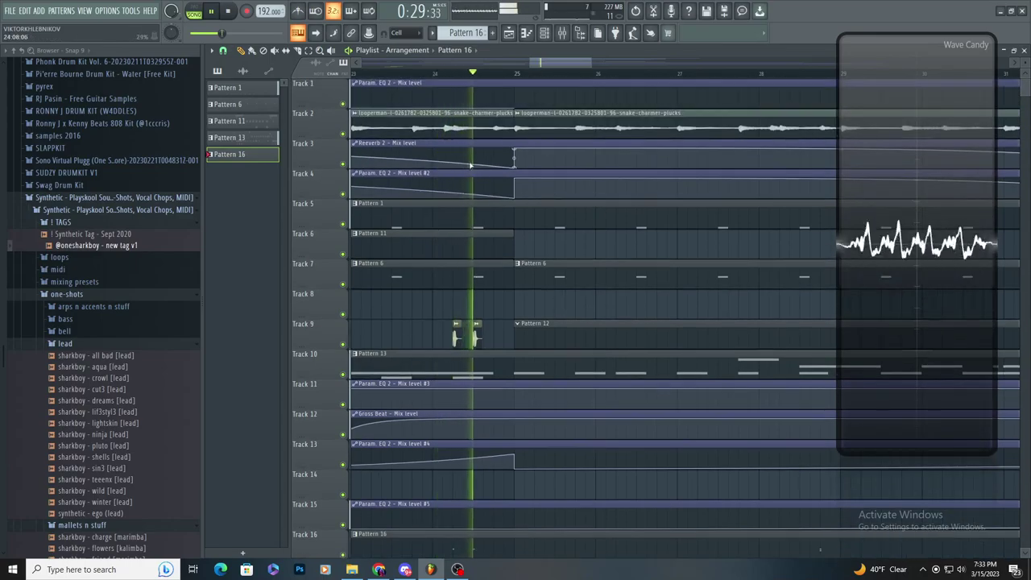
left_click(528, 250)
scroll(527, 252, "down", 3)
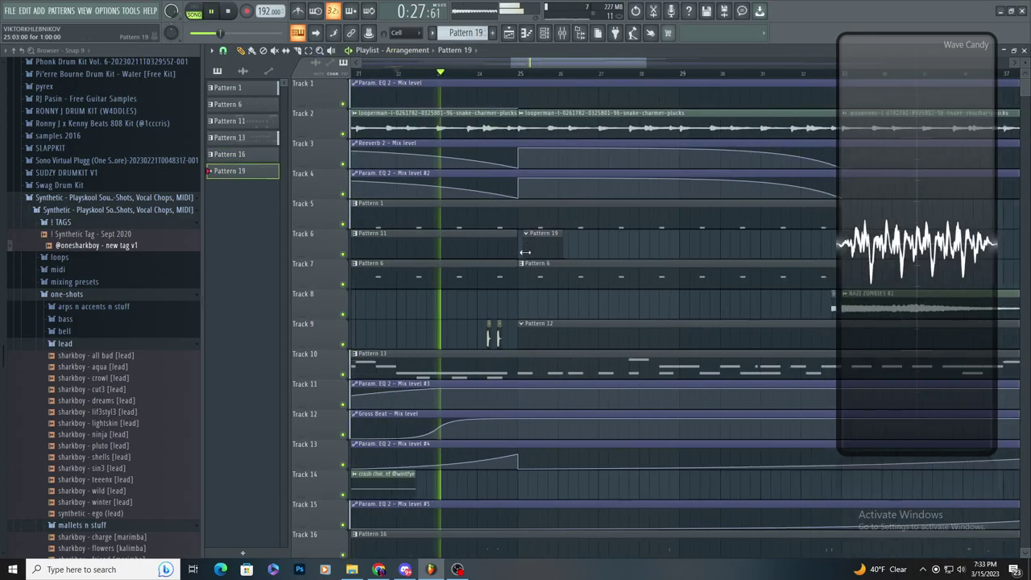
left_click_drag(551, 248, 796, 315)
key("space")
key("space")
- Load SUDZY HIHAT (4) from the SUDZY DRUMKIT V1 HIHATS folder as a new channel in the channel rack
left_click(544, 33)
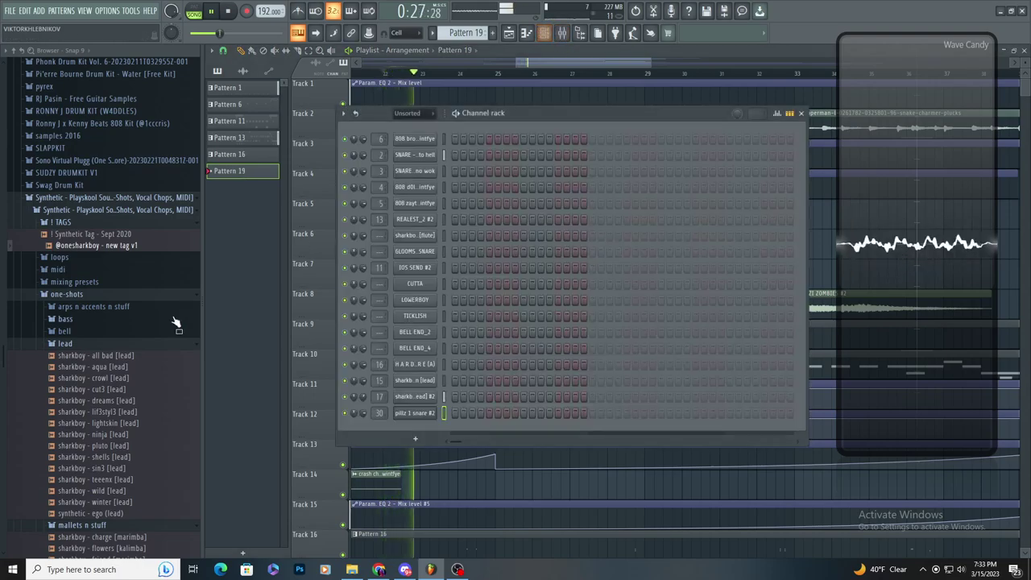
left_click(113, 344)
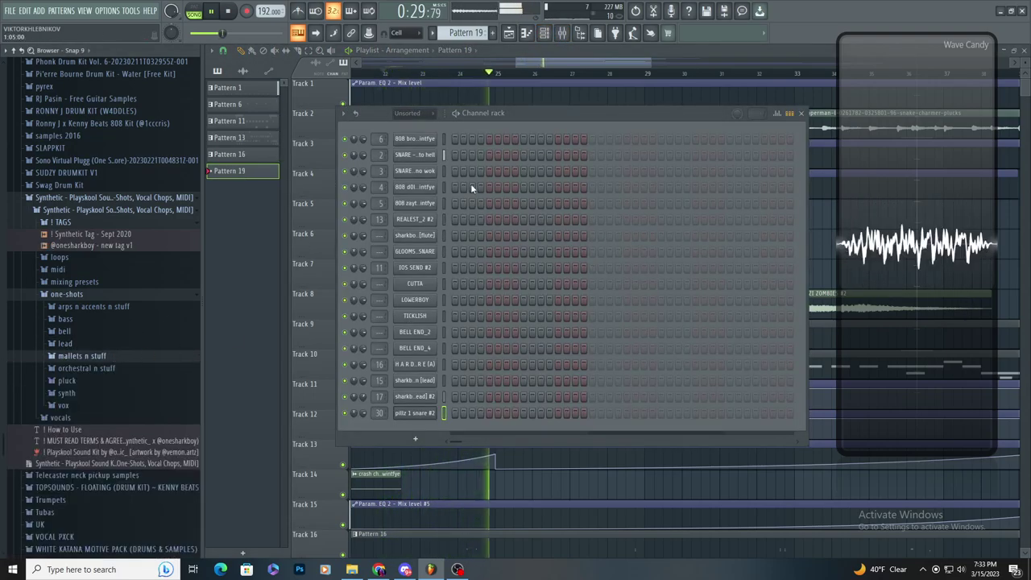
left_click(105, 210)
left_click(107, 172)
left_click(108, 186)
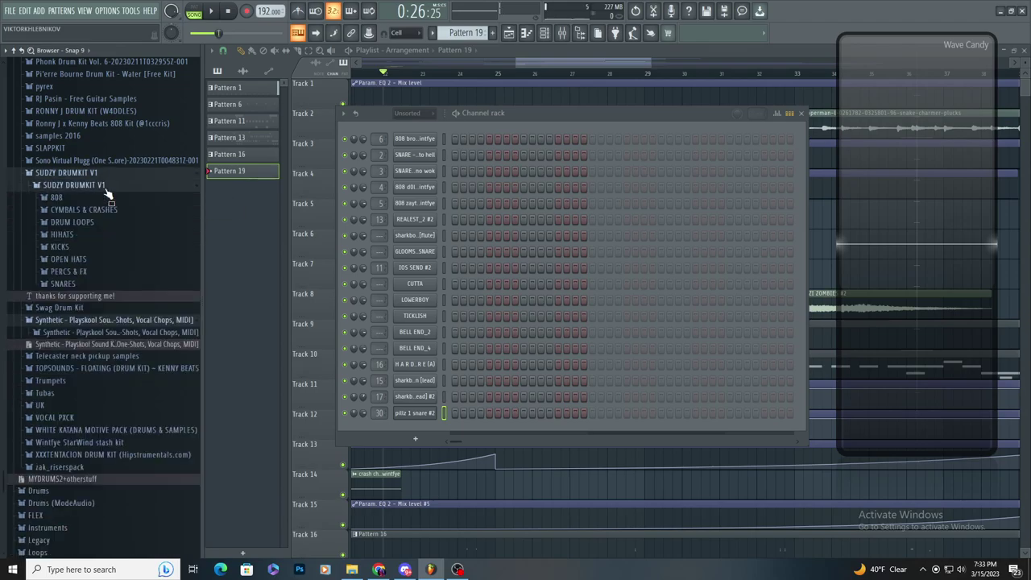
left_click(107, 240)
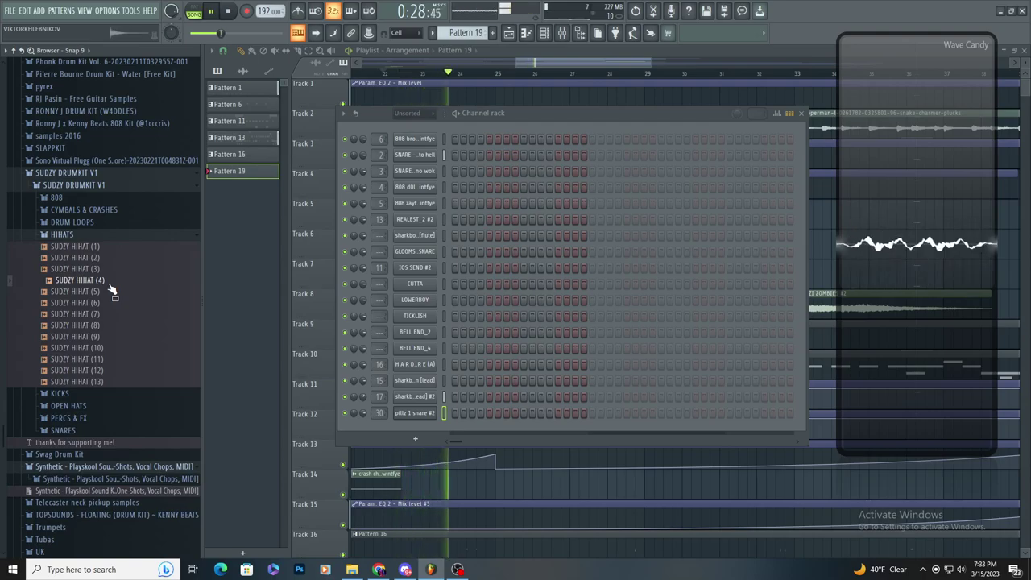
left_click_drag(432, 127, 375, 135)
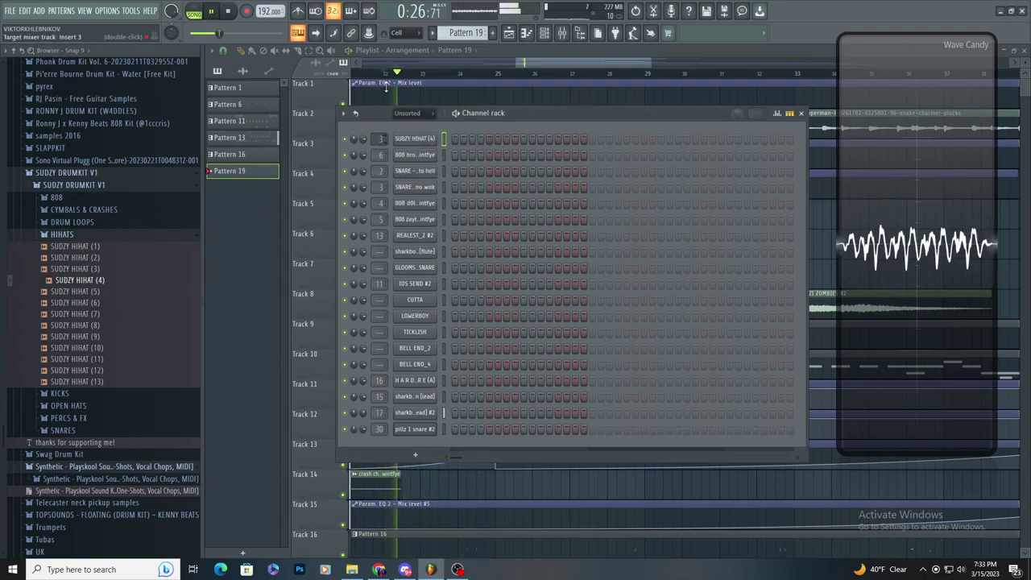
- Route the SUDZY HIHAT (4) channel to mixer track 23 and enable its volume envelope
left_click(544, 33)
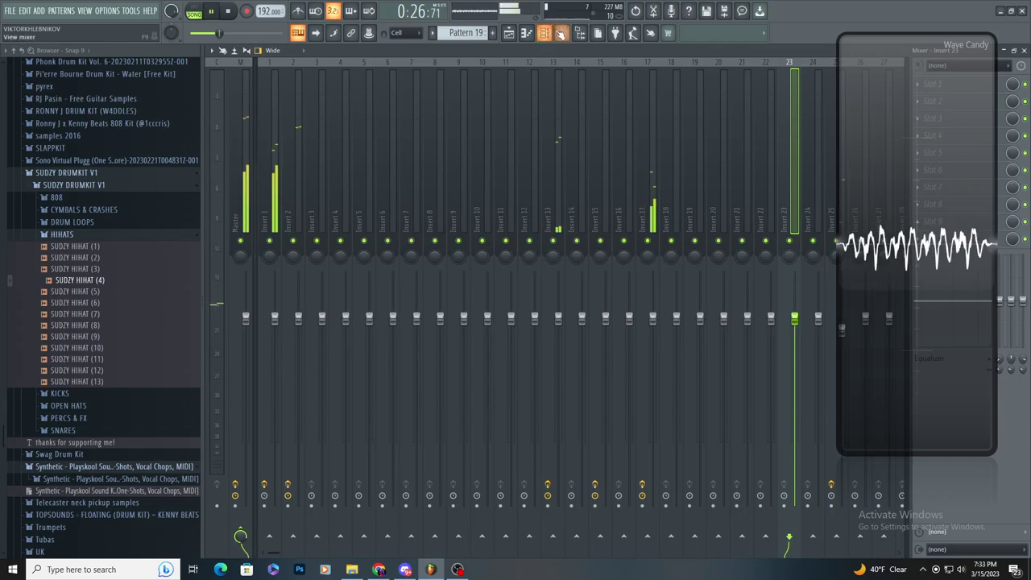
left_click(562, 33)
left_click(420, 140)
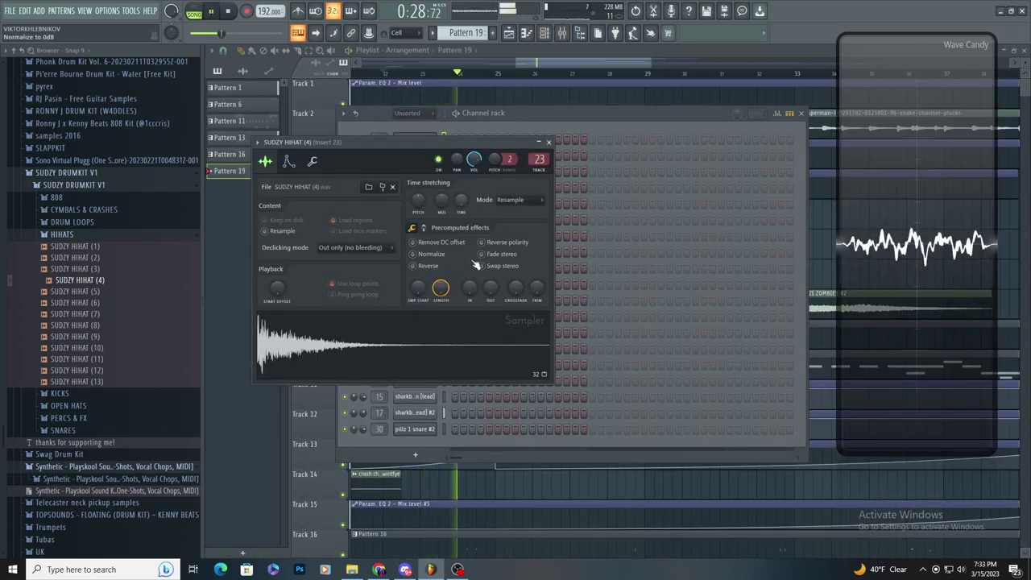
left_click(288, 162)
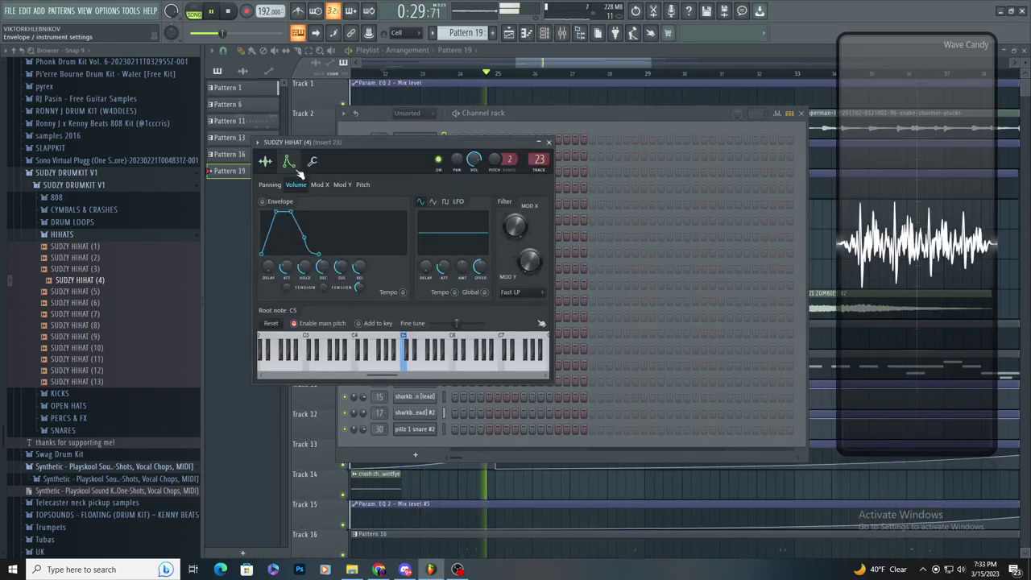
left_click(644, 92)
left_click(544, 33)
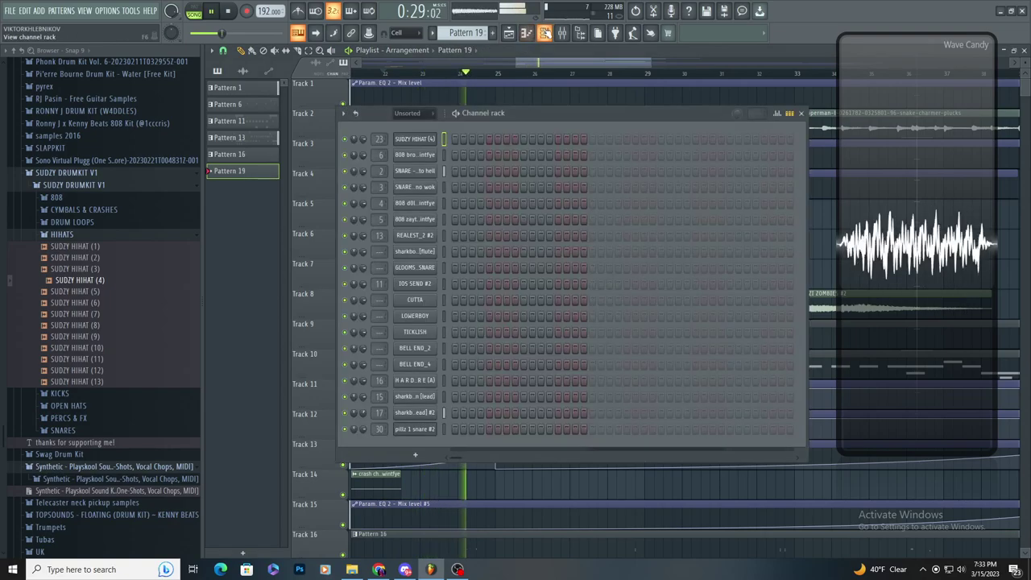
left_click(415, 140)
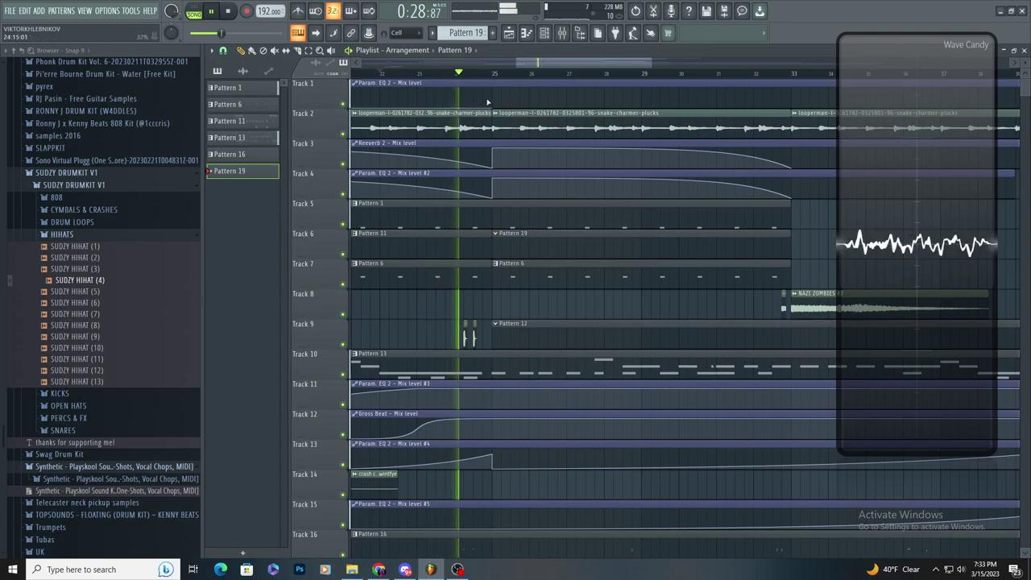
- Open Pattern 19's hi-hat notes and place three evenly spaced C5 hits, four steps apart, from the start of bar 1
double_click(534, 232)
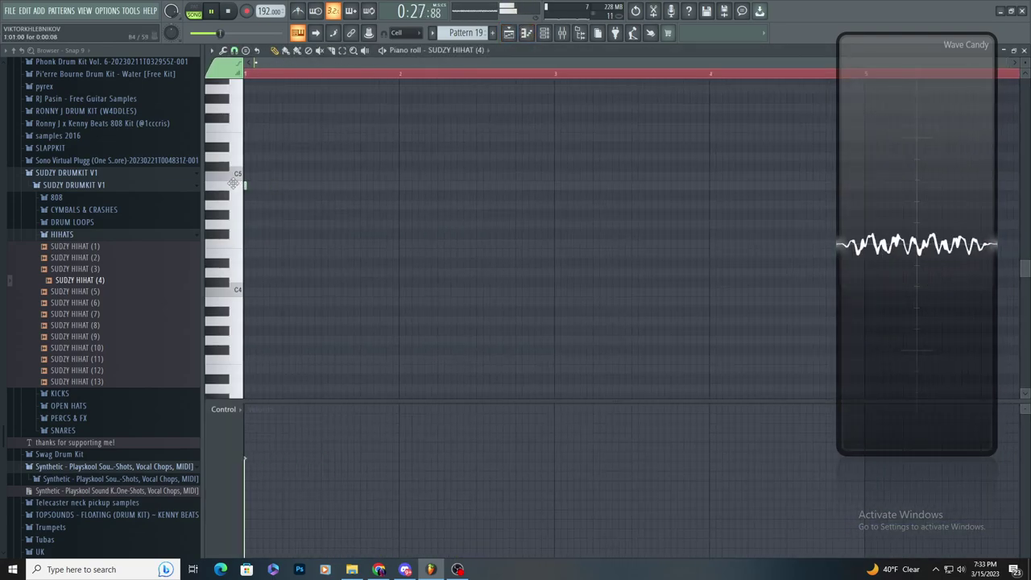
scroll(294, 201, "up", 2, "ctrl")
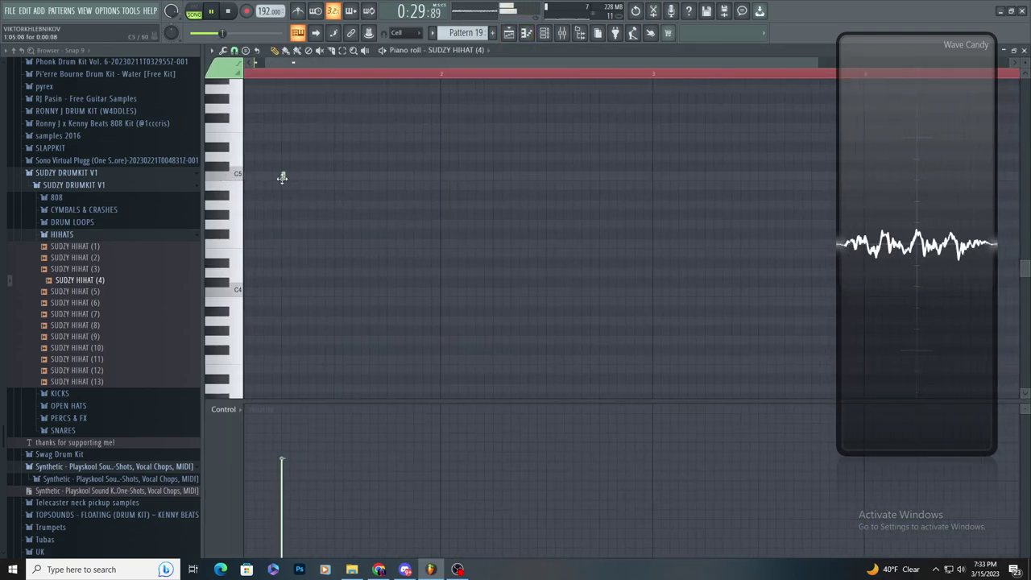
left_click(339, 175)
- Shorten the hi-hat volume envelope's attack time to about 5% and return to its notes
left_click(544, 33)
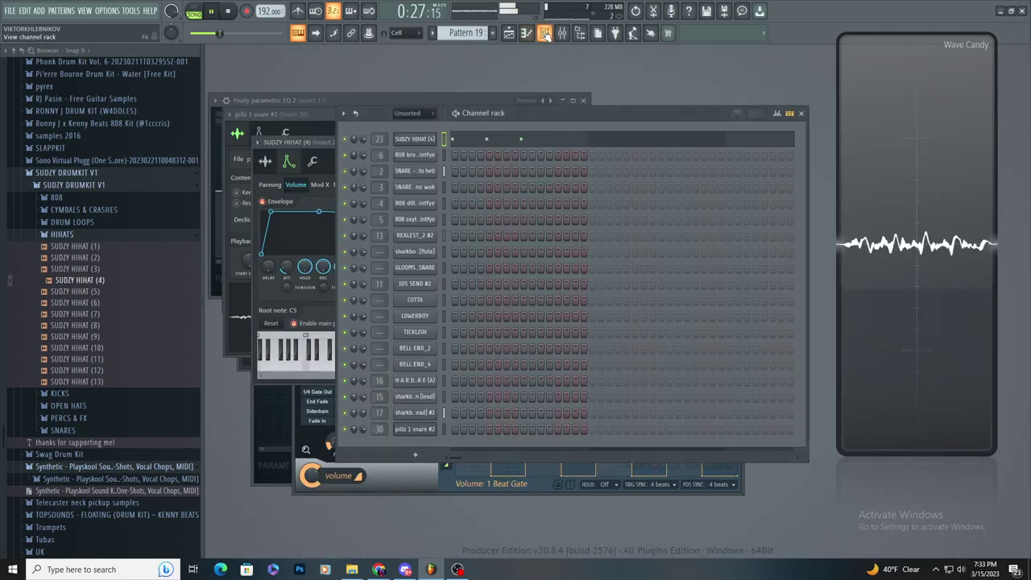
left_click(295, 150)
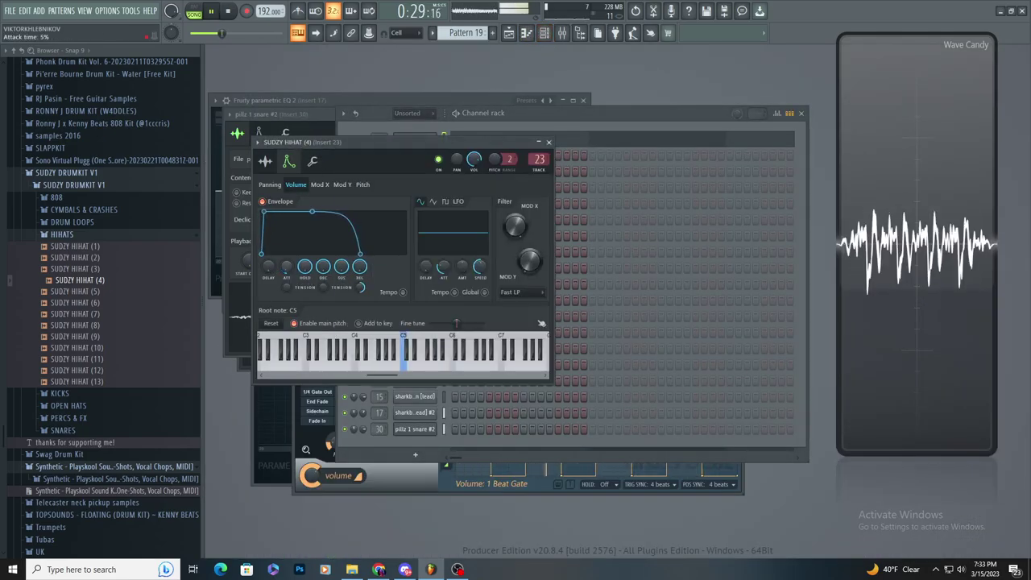
key("F5")
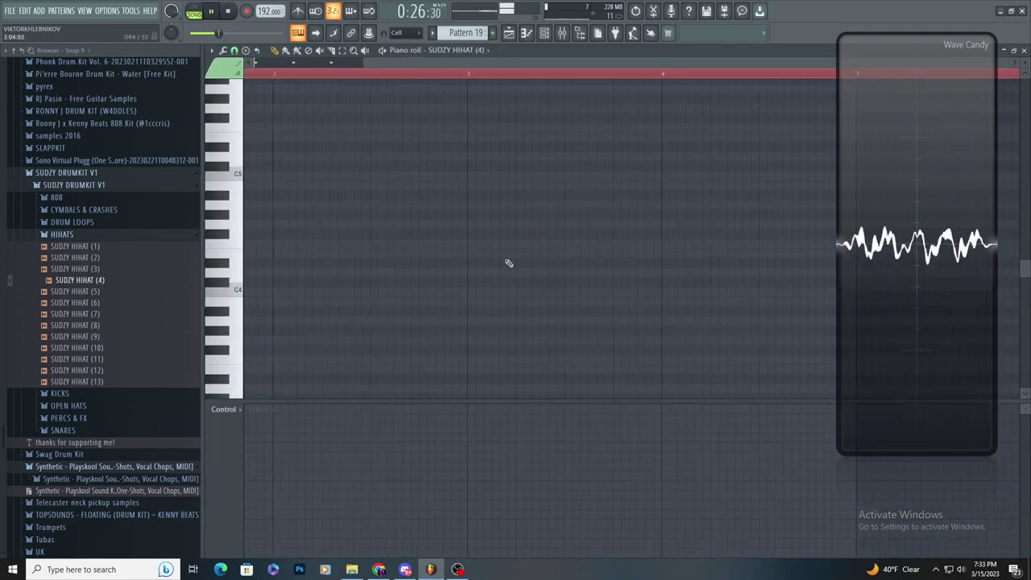
- Duplicate the three hi-hat hits and shift the copy to continue the four-step spacing from late bar 1, repeating them onward
left_click_drag(368, 86, 154, 287)
key("ctrl+b")
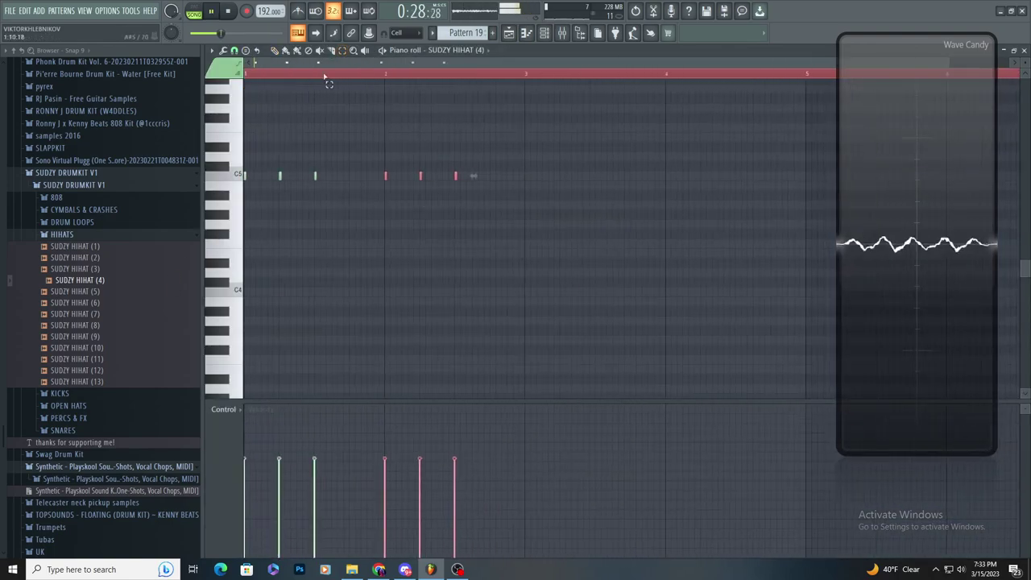
left_click_drag(355, 183, 350, 184)
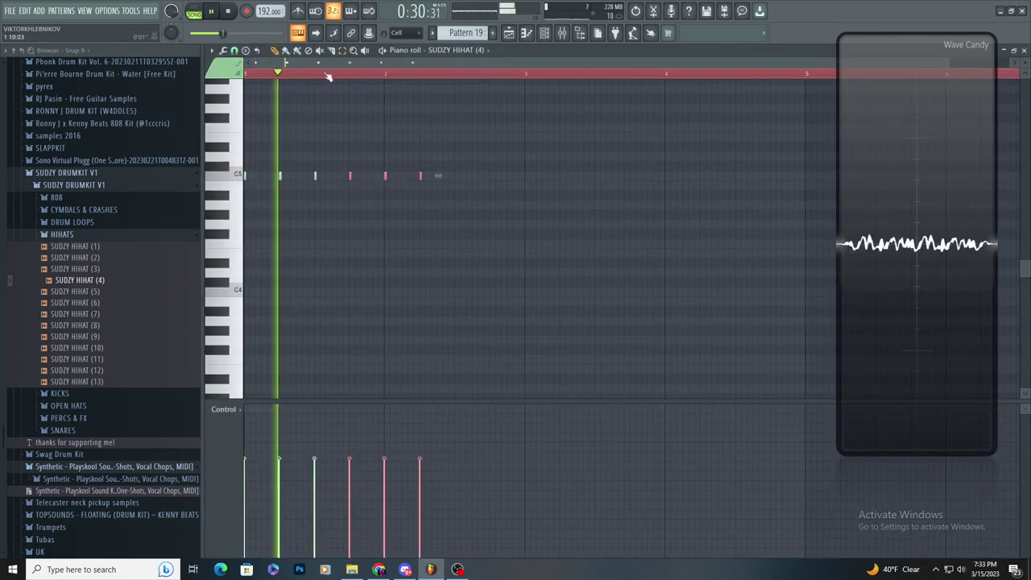
key("ctrl+a")
scroll(526, 187, "up", 3)
key("ctrl+b")
scroll(501, 234, "down", 3)
- Extend the evenly spaced C5 hi-hat hits through bar 4 and delete the surplus hits from bar 5 onward
left_click(264, 75)
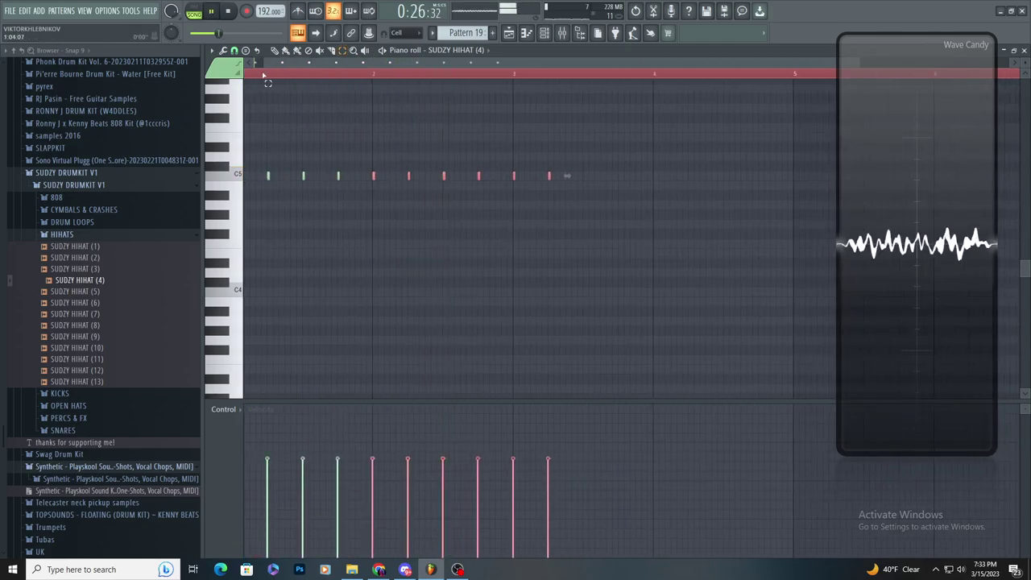
left_click_drag(407, 174, 478, 178)
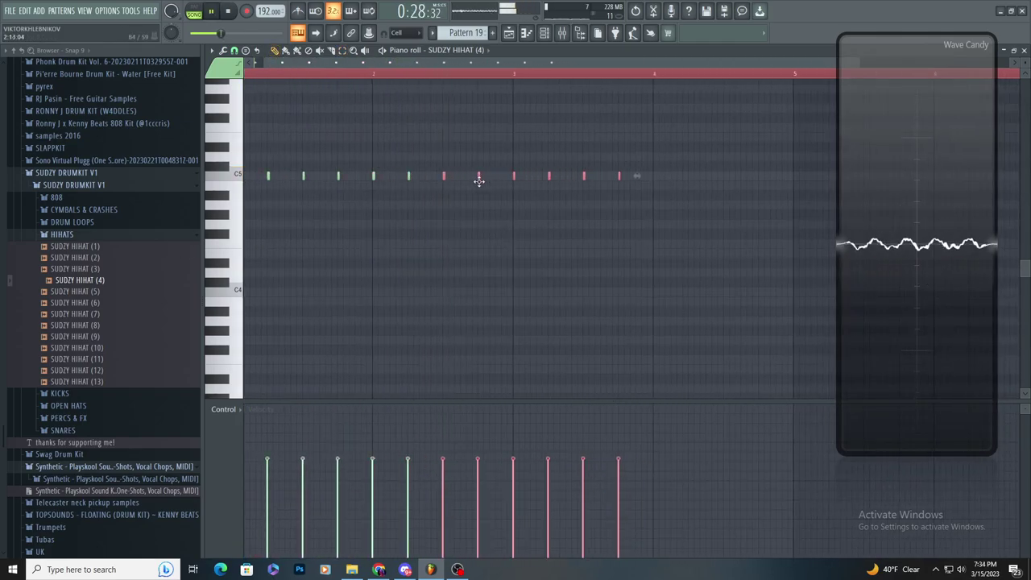
key("ctrl+b")
scroll(591, 271, "down", 3)
scroll(714, 184, "down", 2)
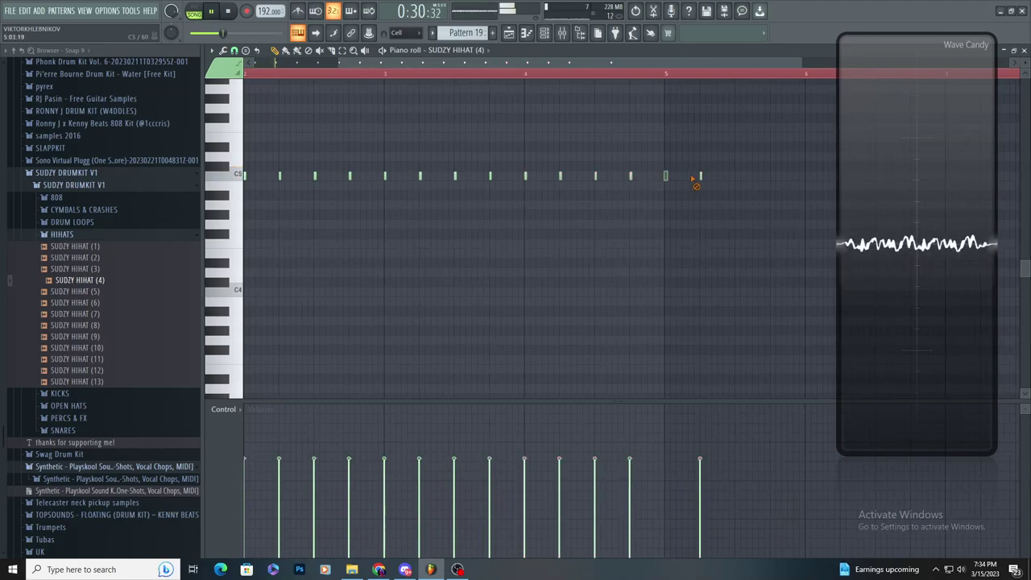
- Create an automation clip for the SUDZY HIHAT (4) volume envelope's attack time on Track 17 of the playlist
left_click(509, 33)
left_click(562, 34)
left_click(547, 35)
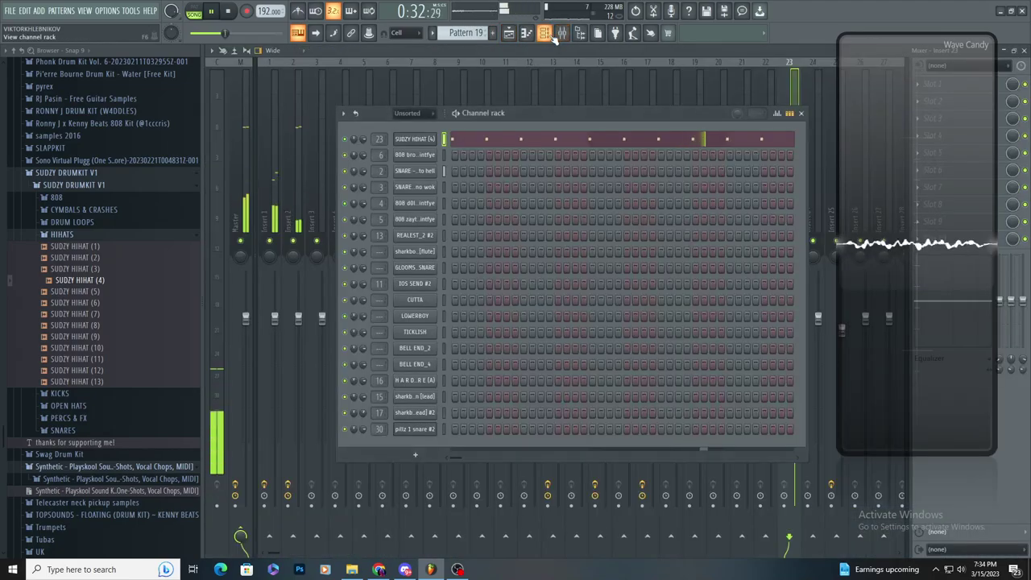
left_click(426, 142)
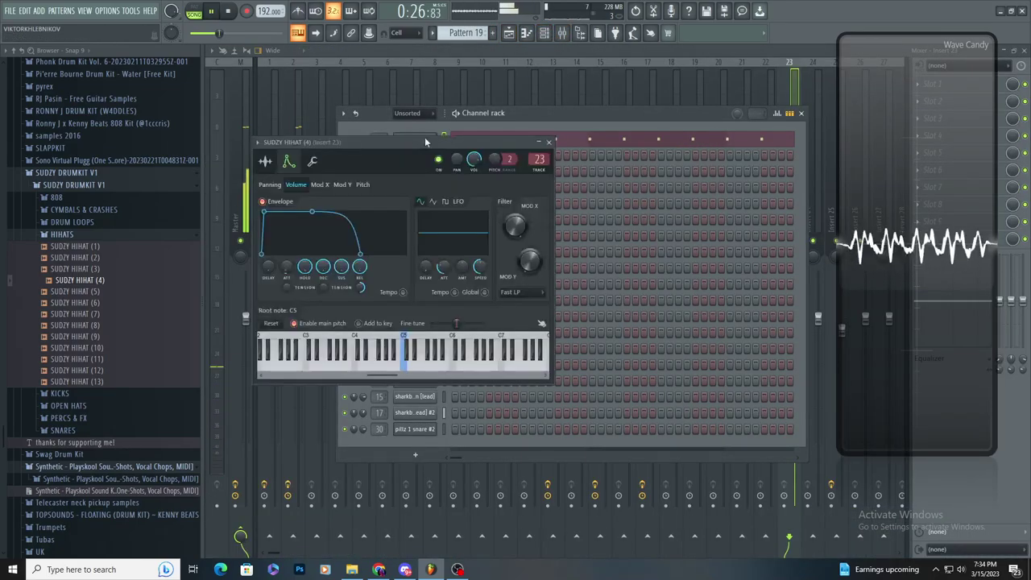
key("space")
right_click(295, 271)
left_click(324, 358)
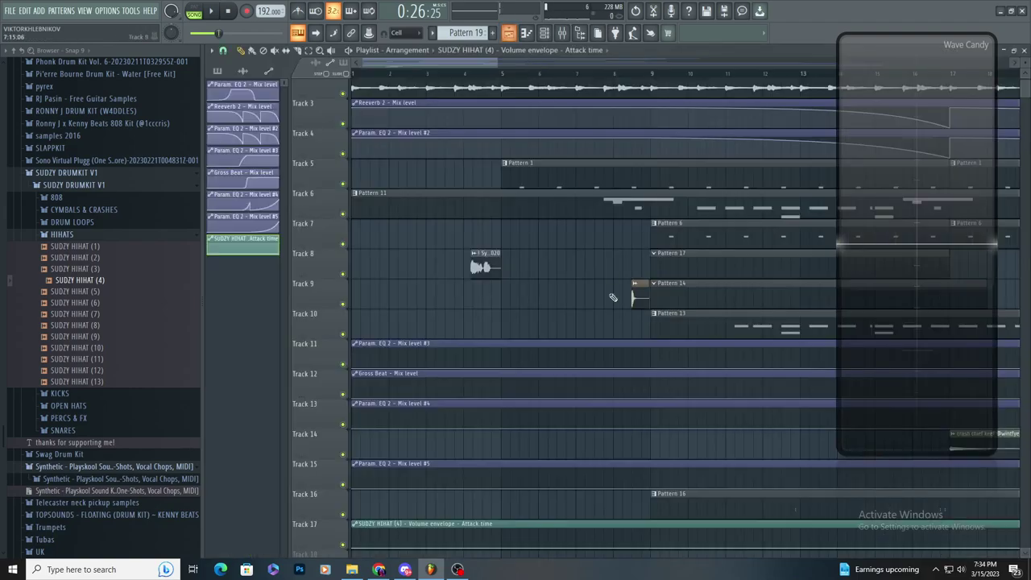
key("space")
scroll(542, 349, "up", 3)
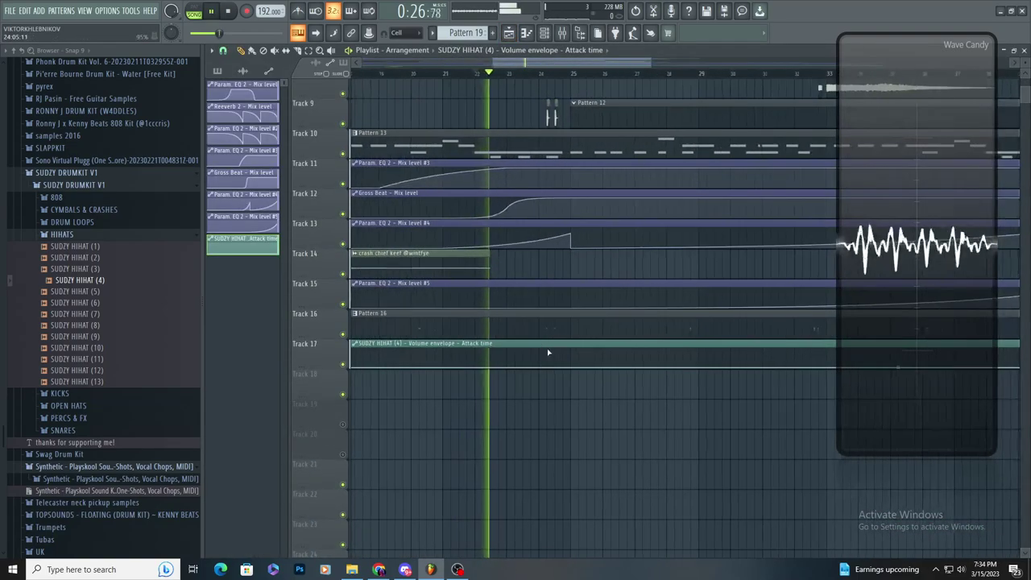
- Move the SUDZY HIHAT (4) attack-time automation clip to Track 8 and copy the value of its first point
scroll(562, 361, "down", 2)
left_click_drag(552, 309, 424, 299)
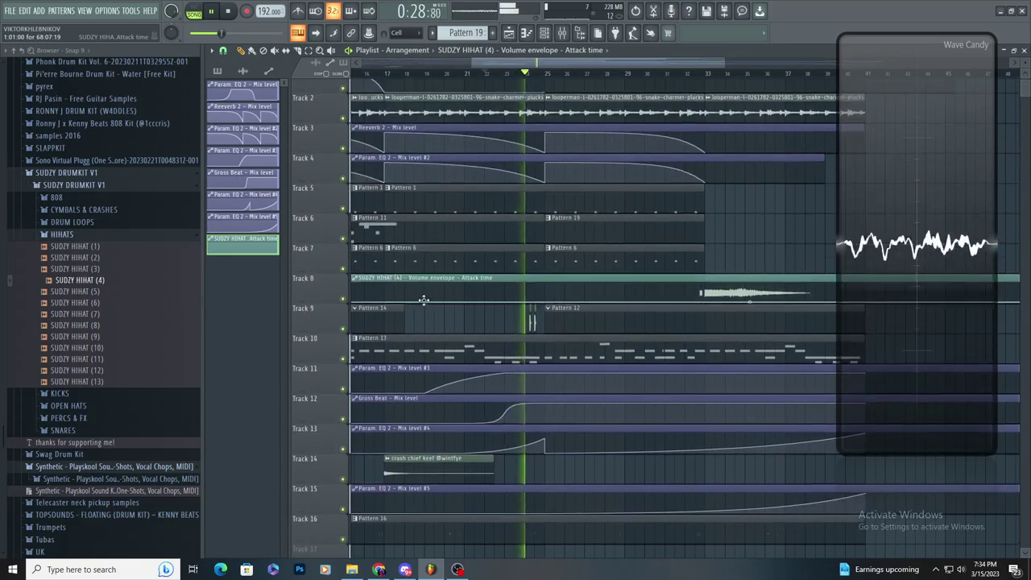
scroll(573, 293, "up", 4)
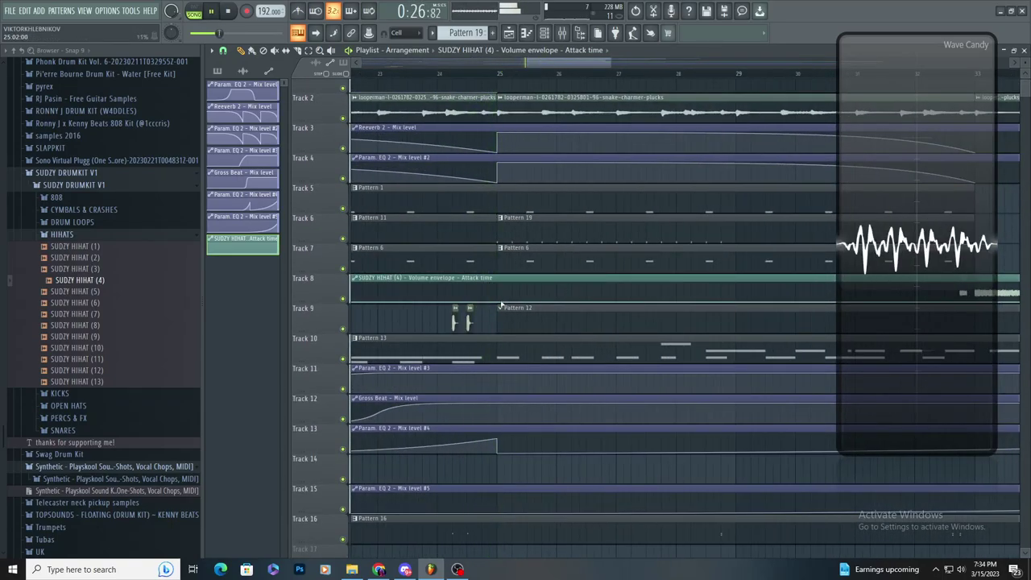
scroll(355, 303, "down", 5)
key("space")
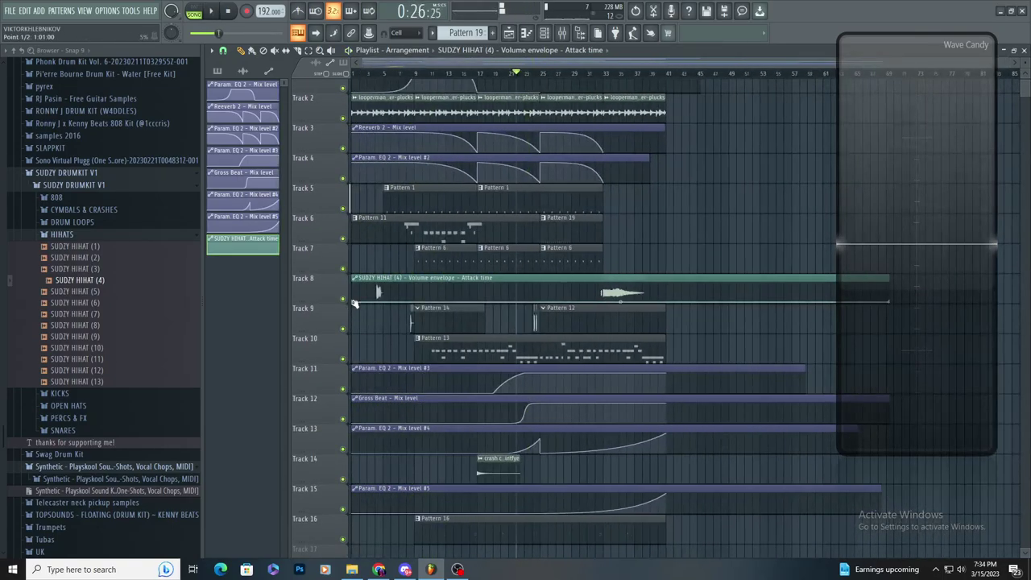
right_click(354, 303)
left_click(381, 474)
- Add attack-time automation points at the start of bar 25 and at 25:09, pasting the copied 5% value
scroll(593, 303, "up", 5)
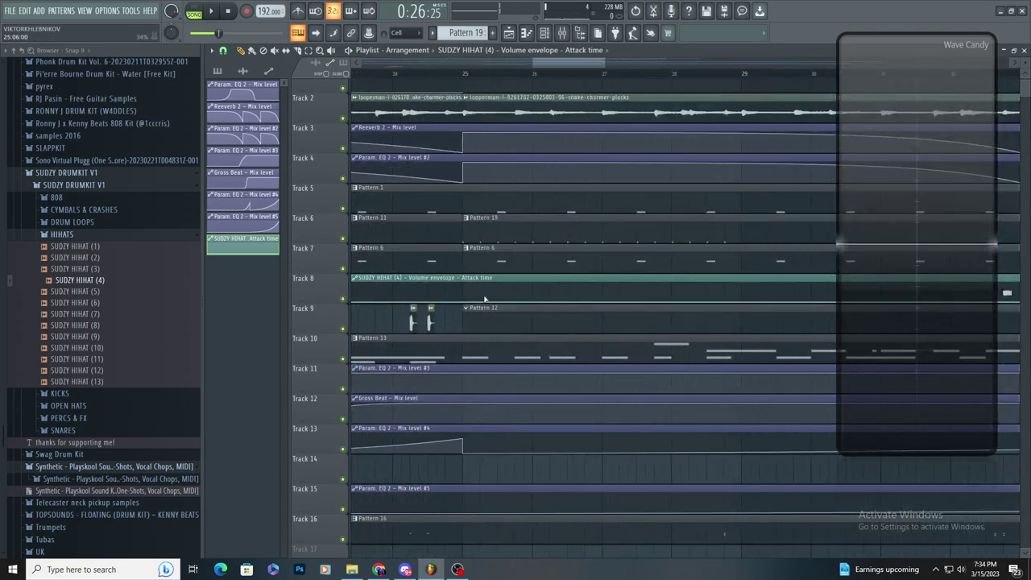
scroll(556, 298, "up", 2)
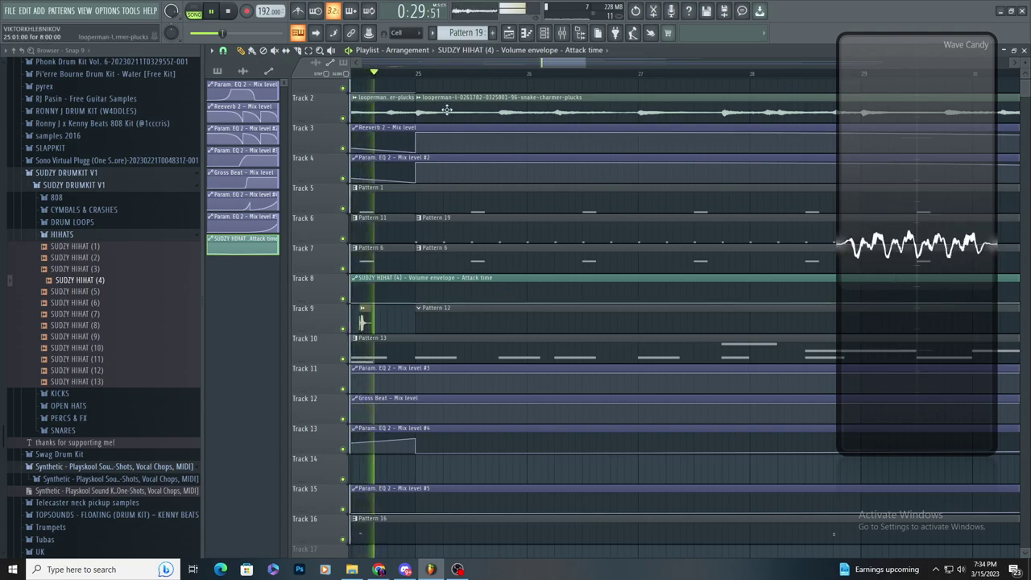
right_click(473, 295)
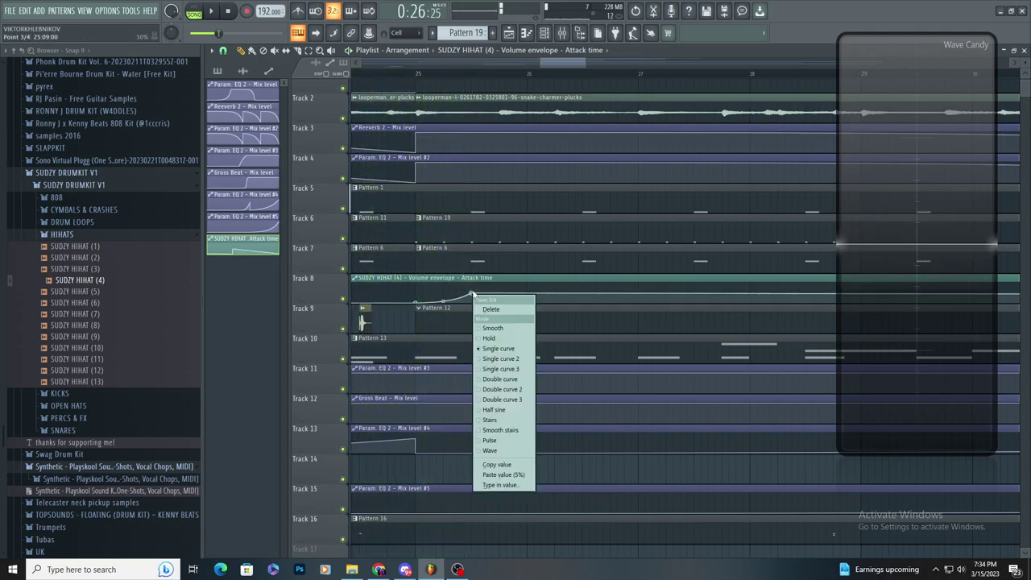
left_click(503, 474)
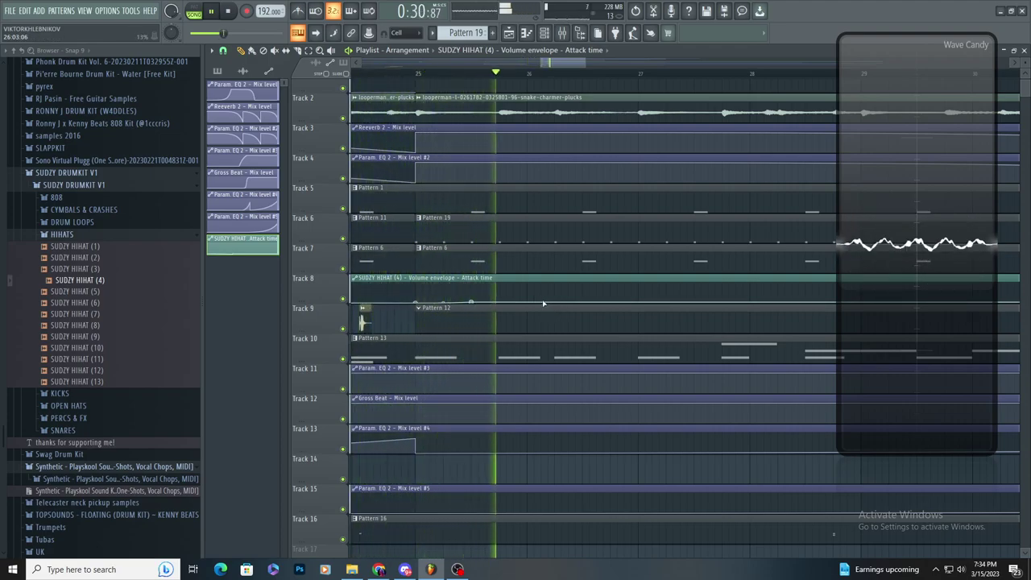
- Shape the first attack-time bump by raising the point at 25:09 and adding a low point at 25:13
key("space")
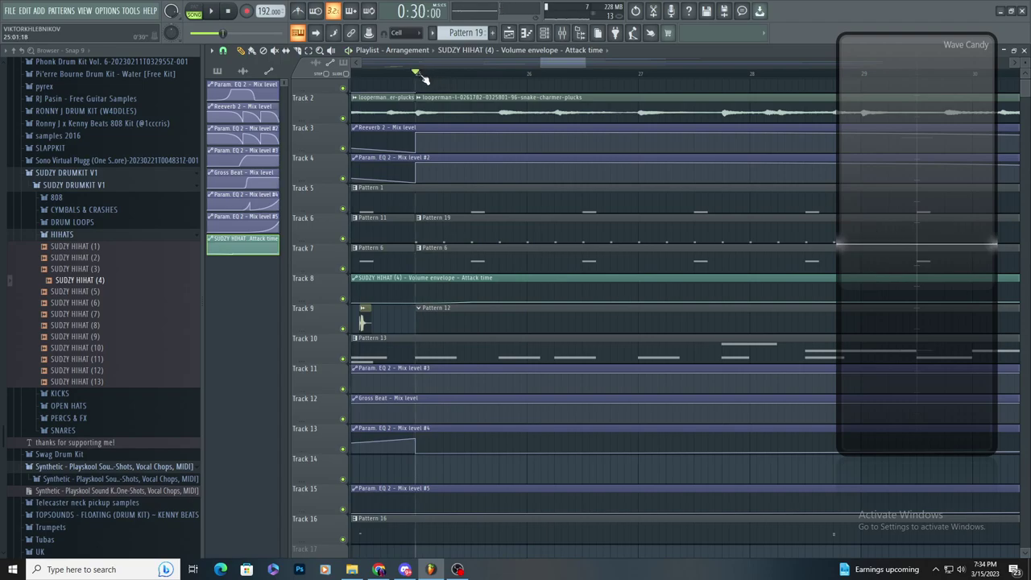
scroll(521, 233, "up", 3)
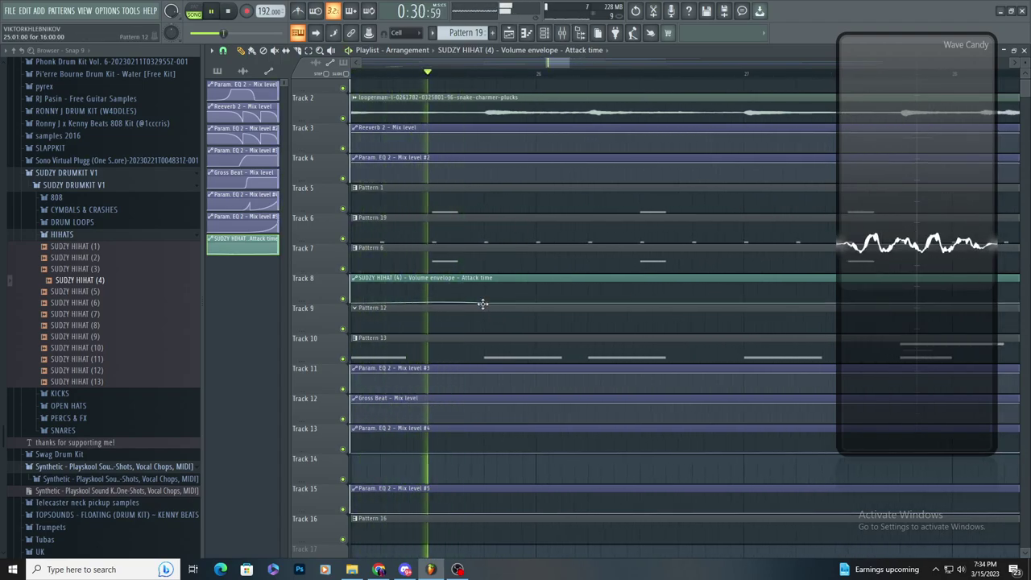
key("space")
key("space")
key("space")
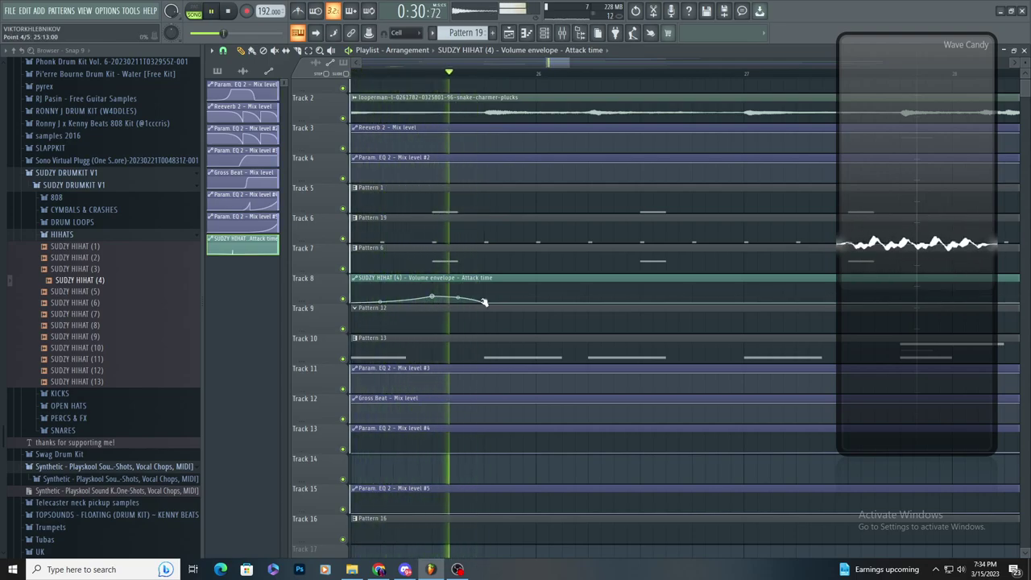
- Add a second attack-time bump that peaks at about 26:05 and falls back at about 26:09
right_click(594, 295)
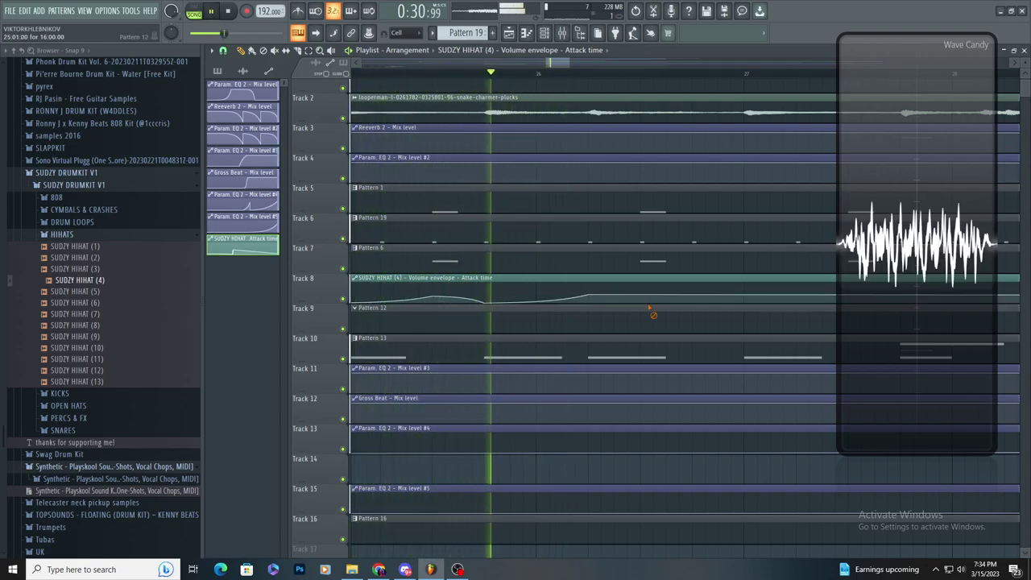
right_click(653, 312)
key("ctrl+z")
right_click(647, 300)
scroll(518, 334, "down", 4)
scroll(557, 296, "up", 3)
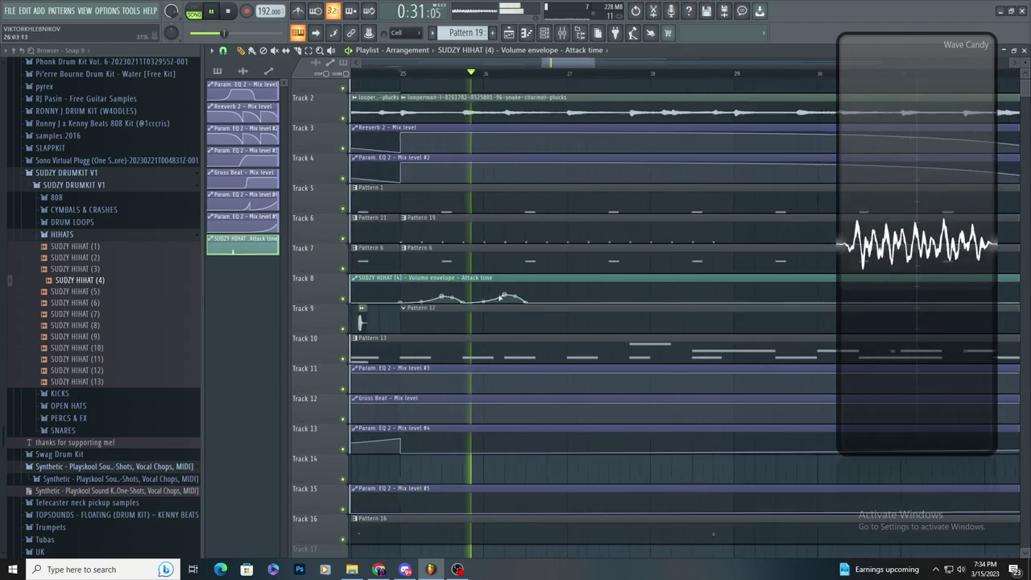
- Add two more attack-time bumps peaking at 27:01 and 27:13, with low points at about 27:05 and 28:01
scroll(568, 300, "down", 2)
scroll(569, 301, "up", 2)
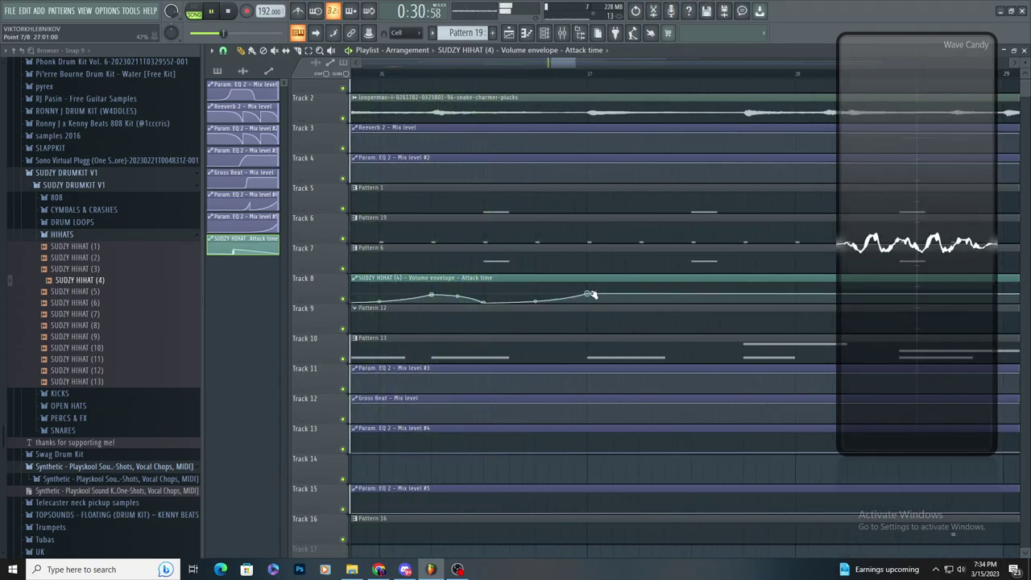
left_click_drag(657, 301, 643, 305)
scroll(587, 347, "down", 2)
scroll(653, 304, "up", 2)
right_click(628, 296)
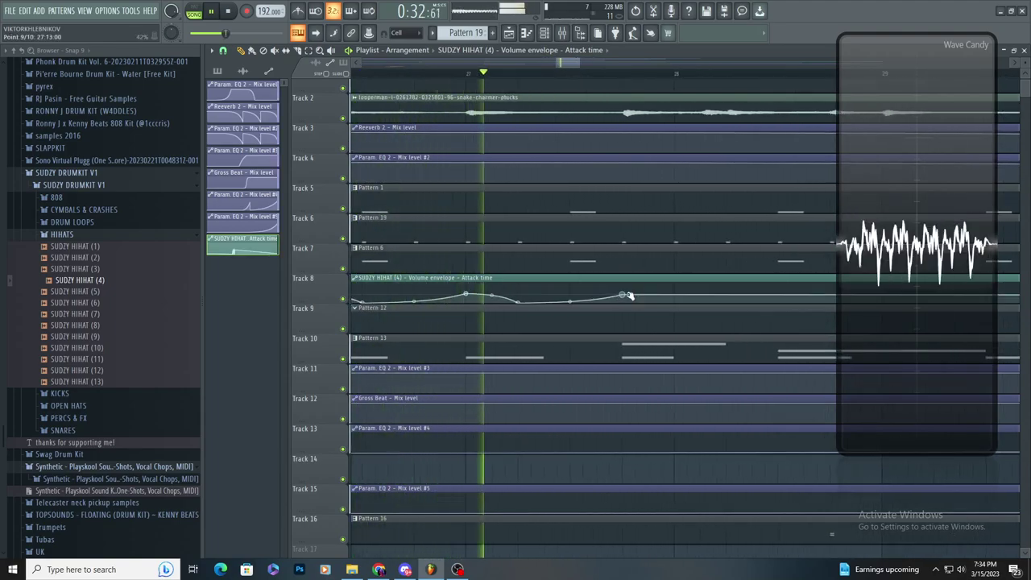
right_click(681, 301)
scroll(662, 307, "right", 2)
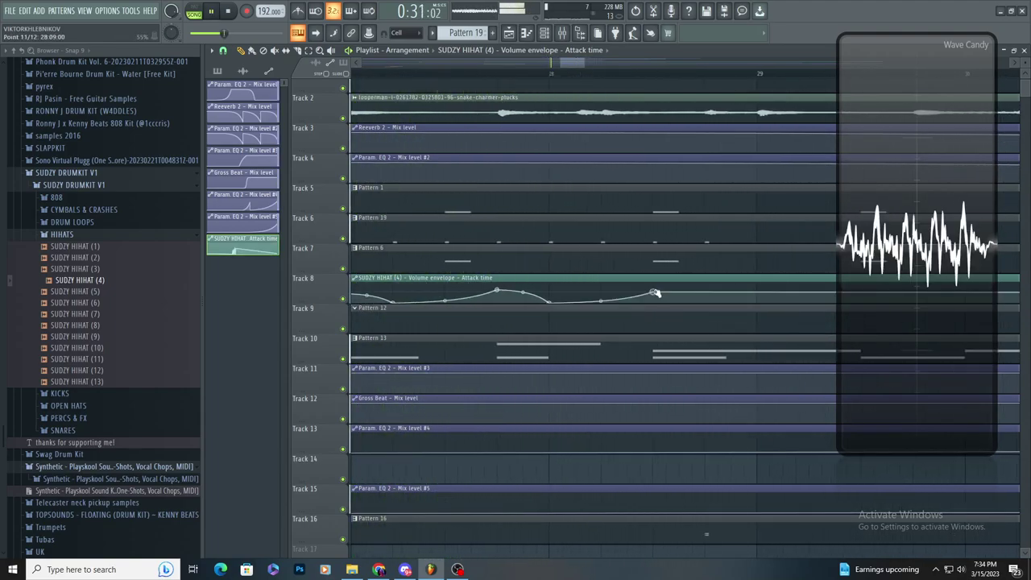
- Add an attack-time bump that peaks at 28:09 and falls back at the start of bar 29
left_click_drag(759, 316, 765, 319)
scroll(654, 339, "down", 1)
scroll(644, 320, "up", 1)
scroll(630, 326, "down", 2)
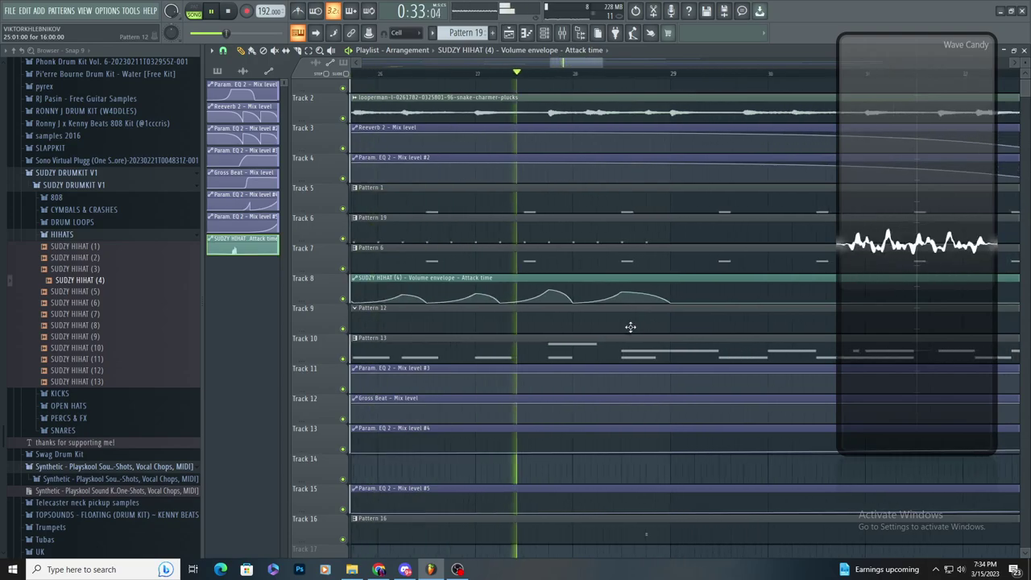
scroll(624, 324, "up", 2)
scroll(644, 325, "down", 1)
scroll(620, 322, "up", 1)
scroll(501, 326, "down", 2)
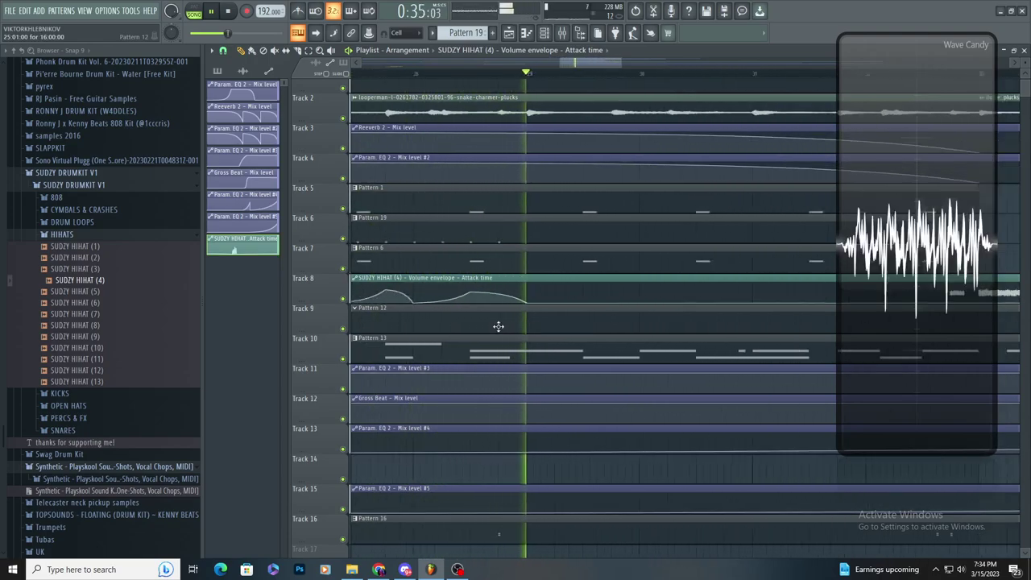
- Add a wider attack-time bump that peaks at the start of bar 30 and drops back at 31:01
key("space")
key("space")
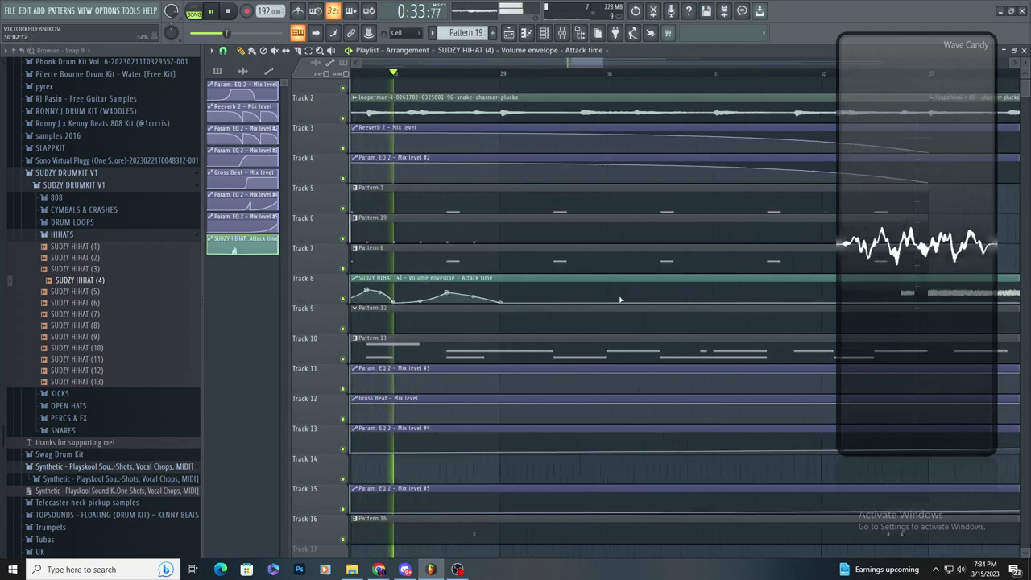
scroll(570, 320, "up", 3)
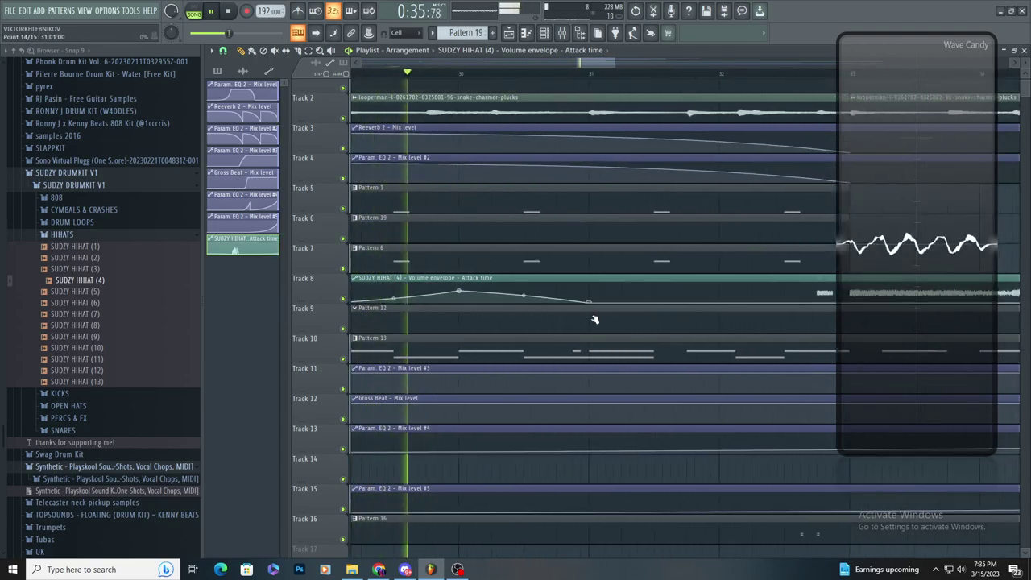
- Duplicate the Pattern 19 hi-hat hits from bar 5 onward and return to the playlist
scroll(594, 314, "down", 6)
double_click(518, 234)
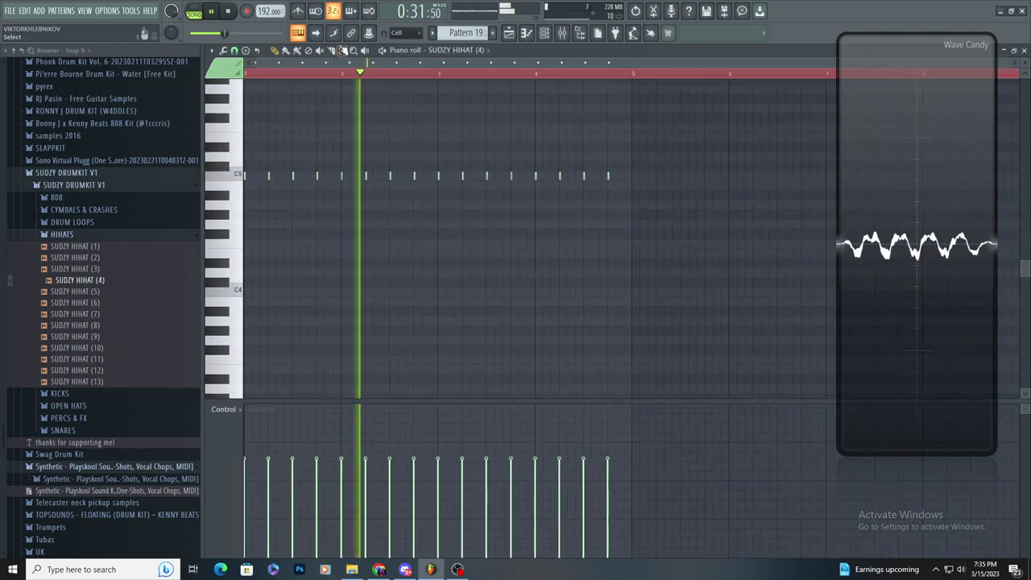
scroll(754, 248, "down", 3)
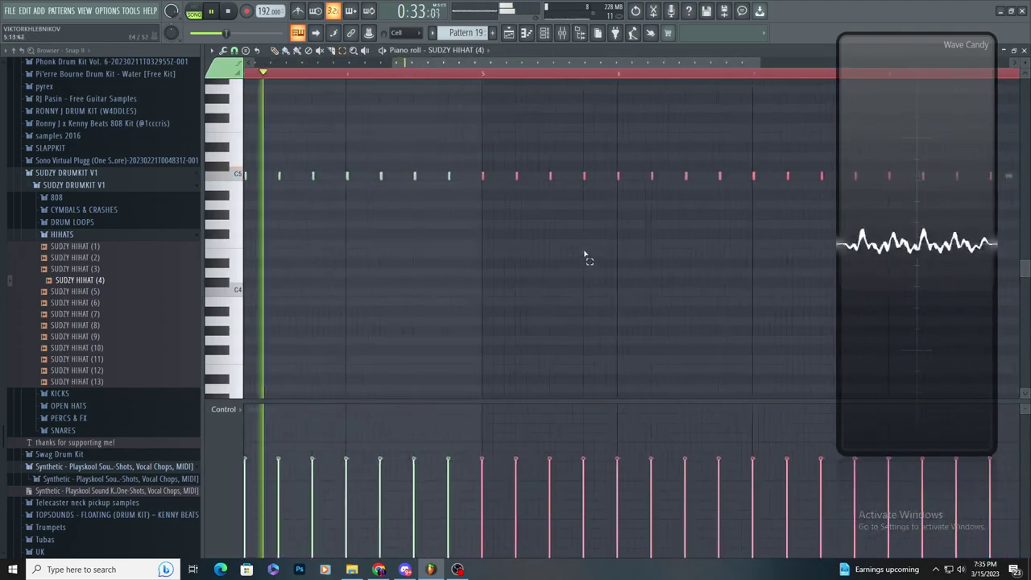
left_click(509, 33)
scroll(605, 297, "up", 3)
left_click(677, 256)
right_click(692, 238)
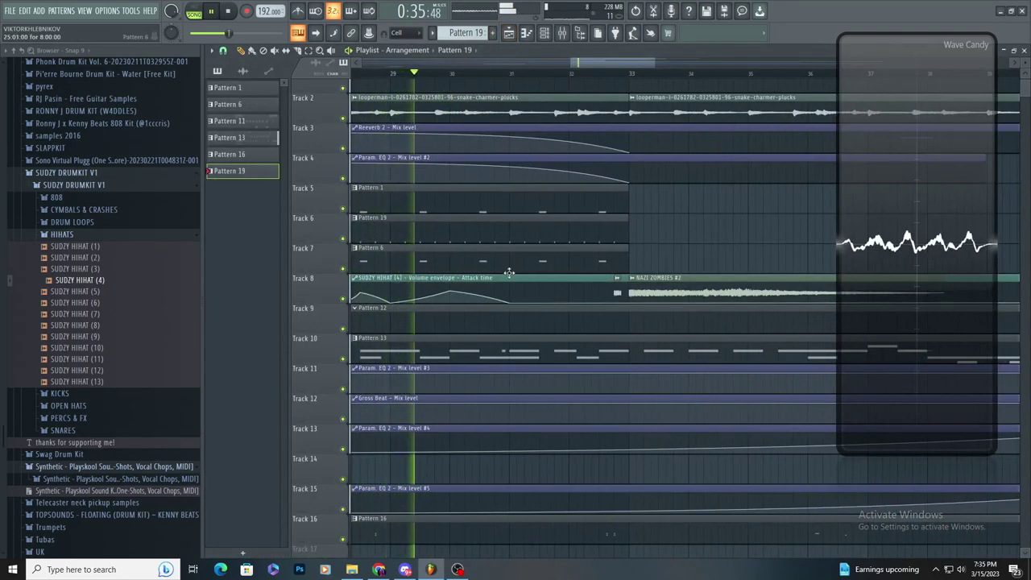
- Finish the attack-time curve with peaks at 32:01 and about 32:13, a dip at about 32:05 and a low point at 33:01
scroll(516, 278, "up", 2)
right_click(619, 292)
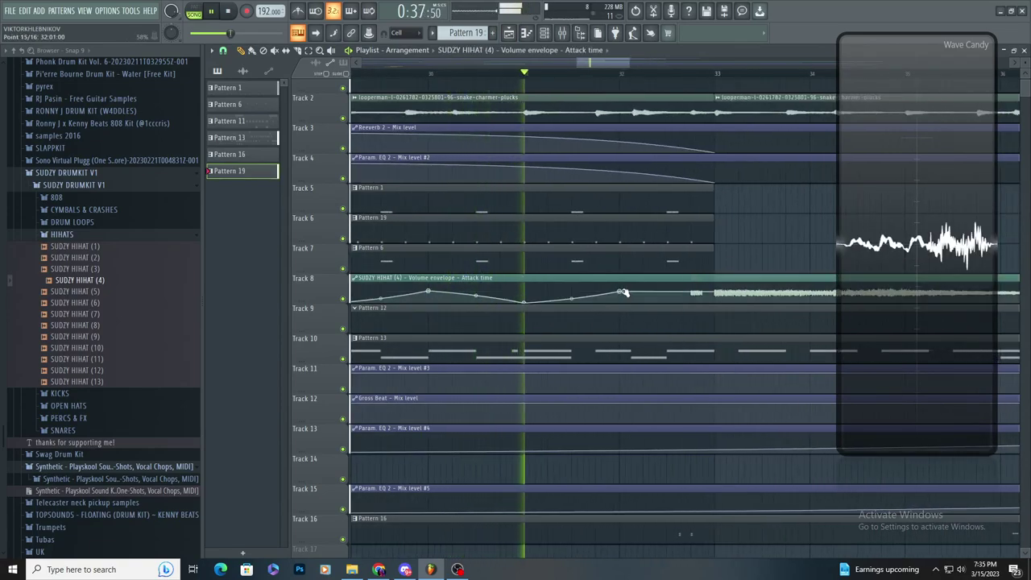
key("space")
key("space")
scroll(656, 295, "up", 3)
right_click(642, 319)
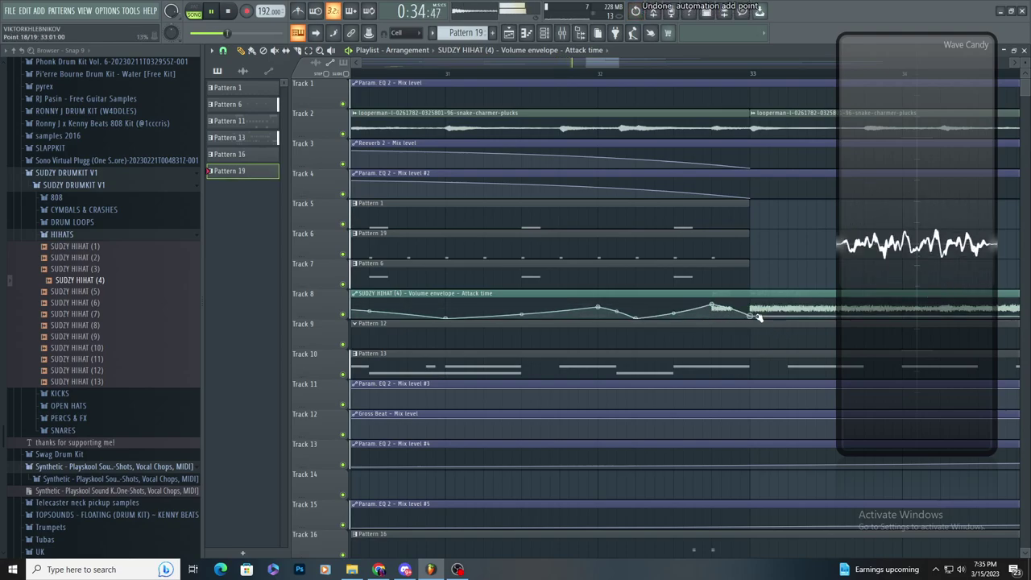
- Move the hi-hat attack-time automation clip from Track 8 to Track 14
scroll(660, 345, "down", 3)
left_click_drag(658, 295, 650, 468)
scroll(692, 360, "down", 2)
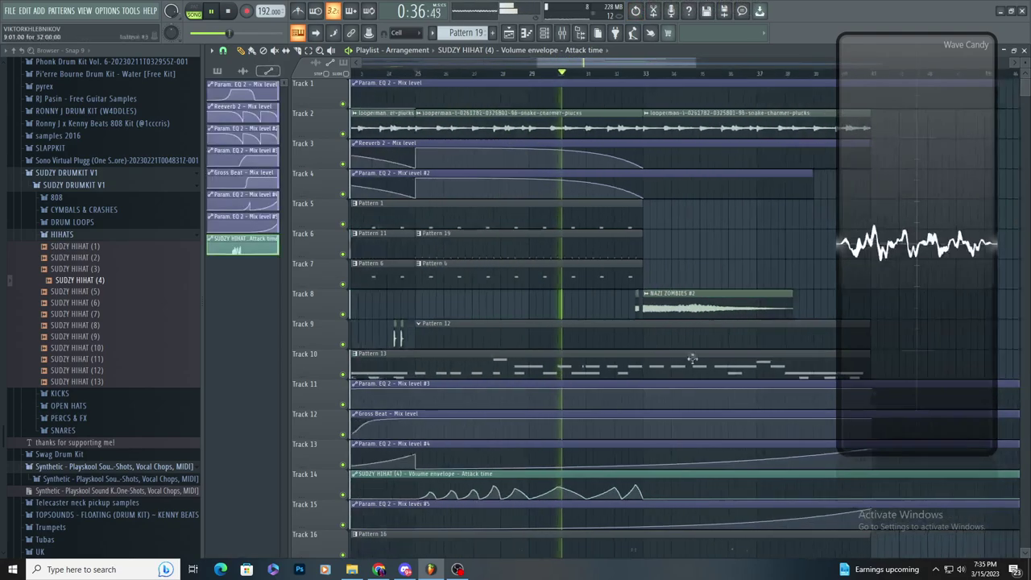
scroll(617, 279, "up", 4)
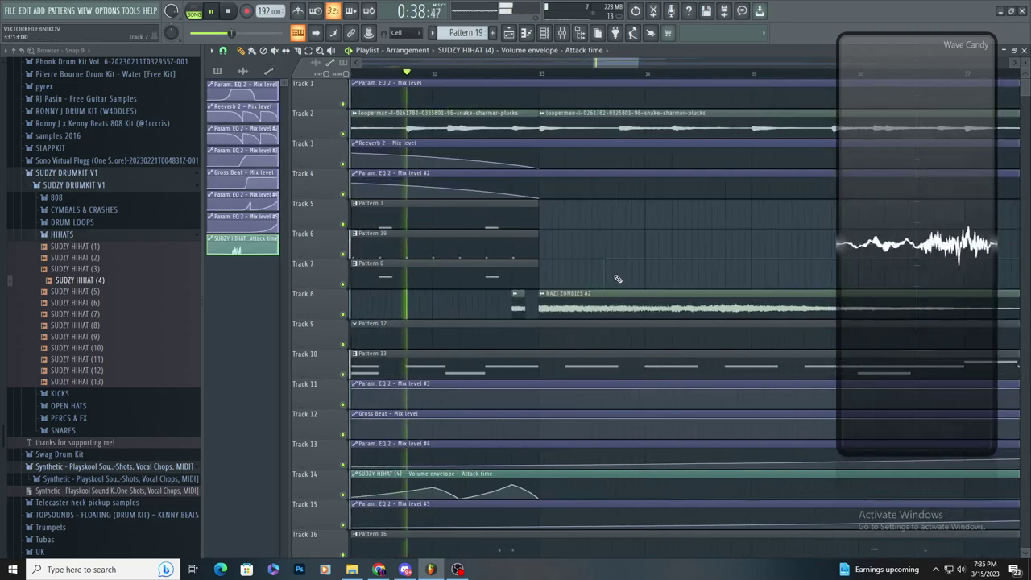
left_click(637, 273)
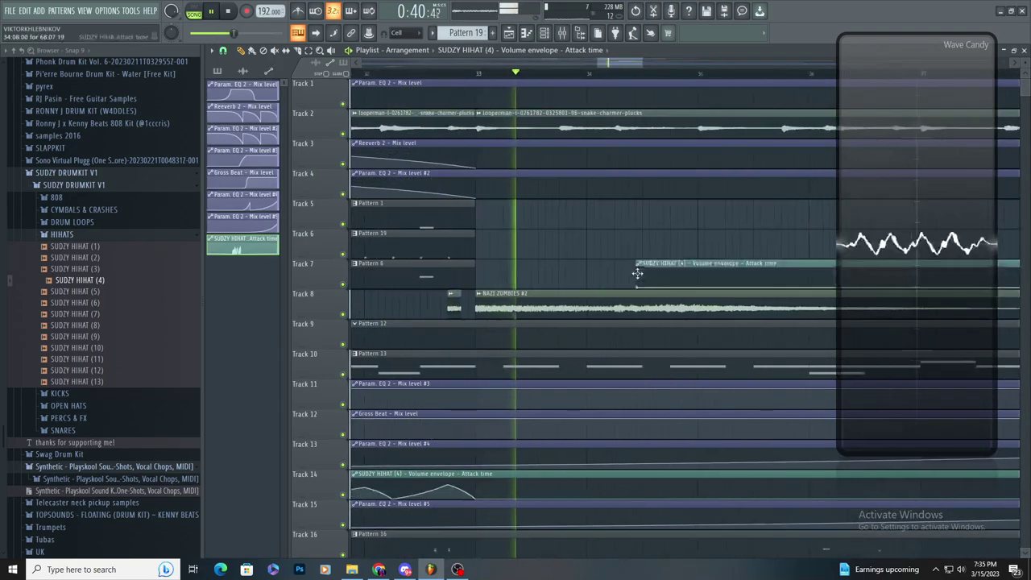
right_click(636, 273)
scroll(629, 281, "down", 3)
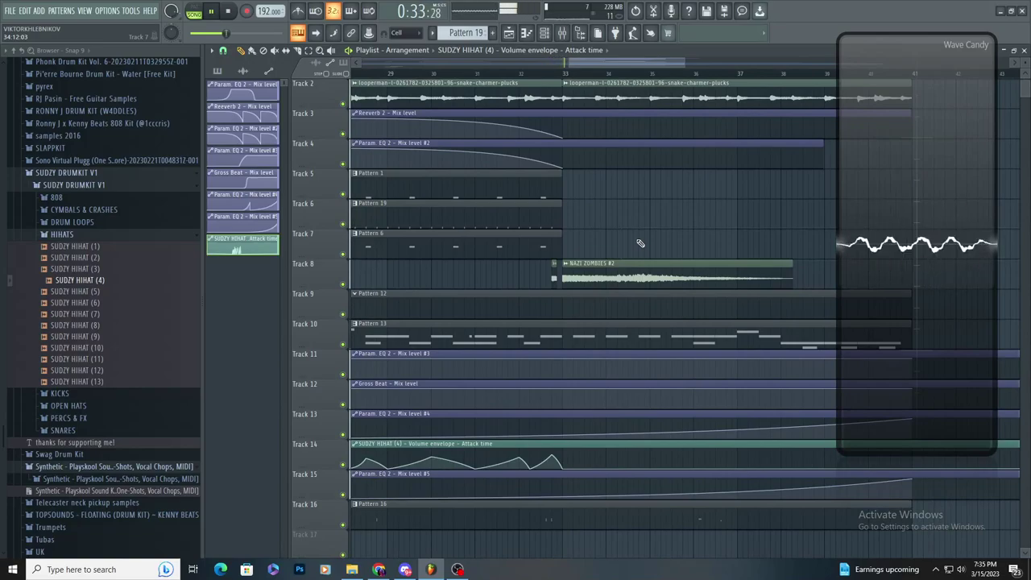
left_click(641, 242)
right_click(644, 241)
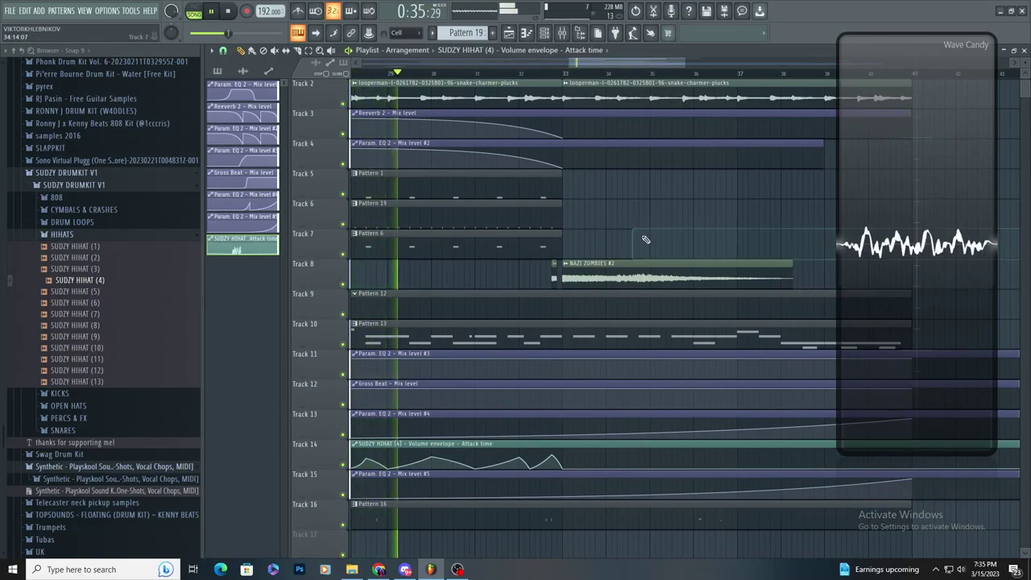
scroll(601, 232, "up", 2)
scroll(573, 229, "down", 3)
left_click(586, 217)
right_click(586, 218)
scroll(577, 225, "up", 3)
scroll(593, 233, "down", 2)
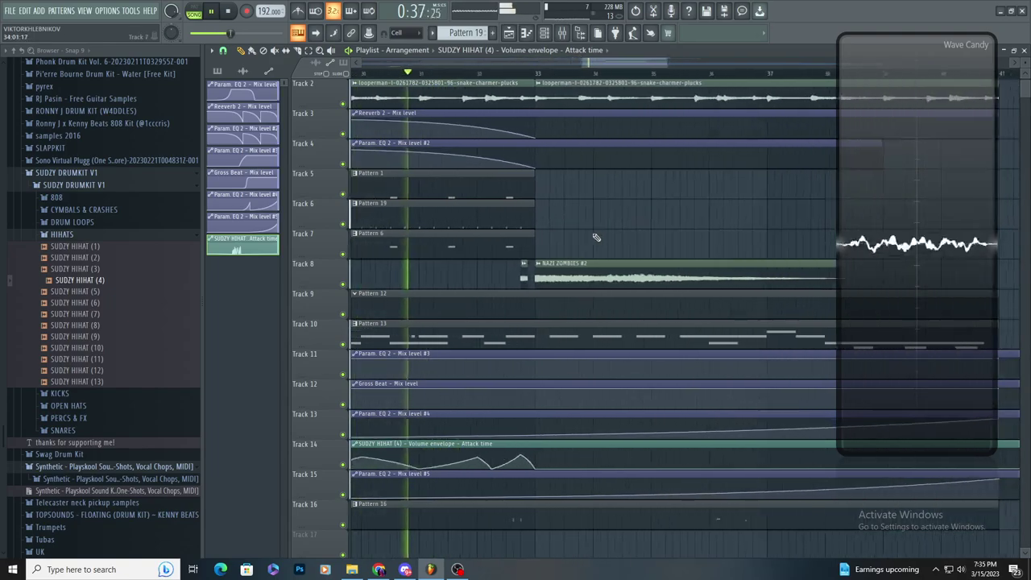
left_click(591, 238)
right_click(585, 240)
scroll(589, 246, "up", 2)
scroll(589, 247, "up", 2)
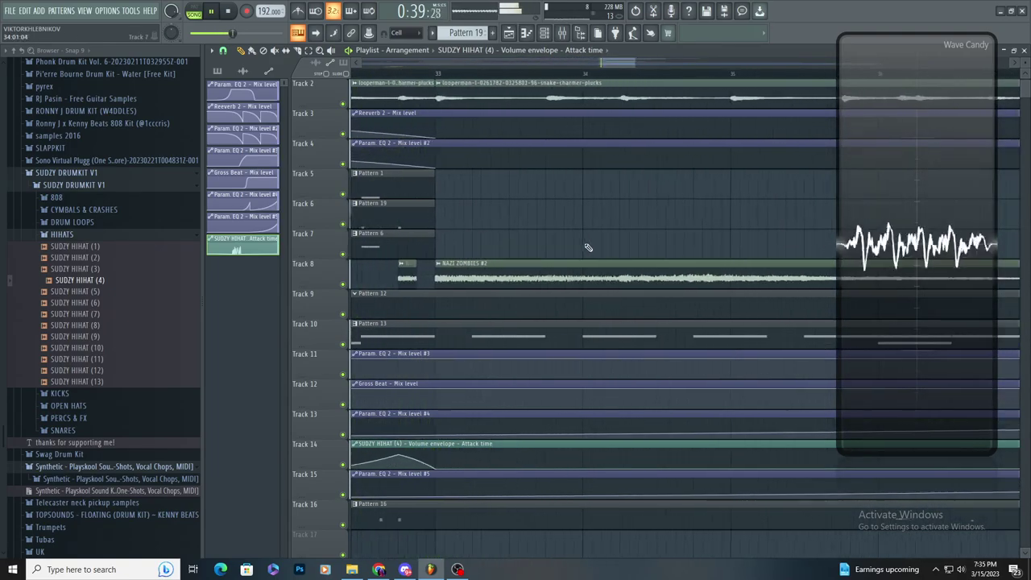
scroll(569, 247, "up", 1)
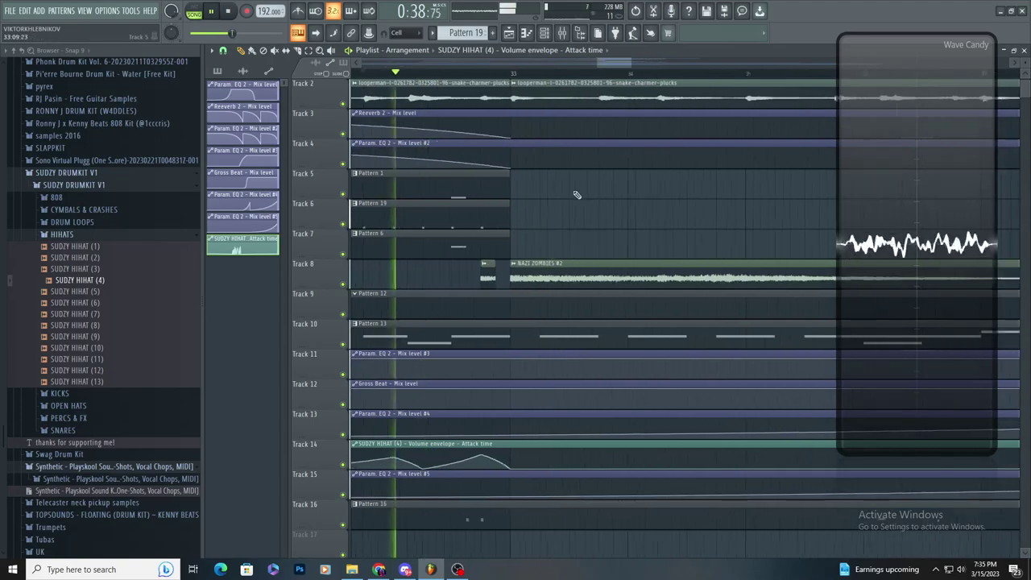
- Place copies of the NAZI ZOMBIES #2 audio clip on Track 7 at about 33:07 and on Track 6 at about 33:13
left_click(548, 264)
scroll(548, 260, "up", 2)
left_click(568, 240)
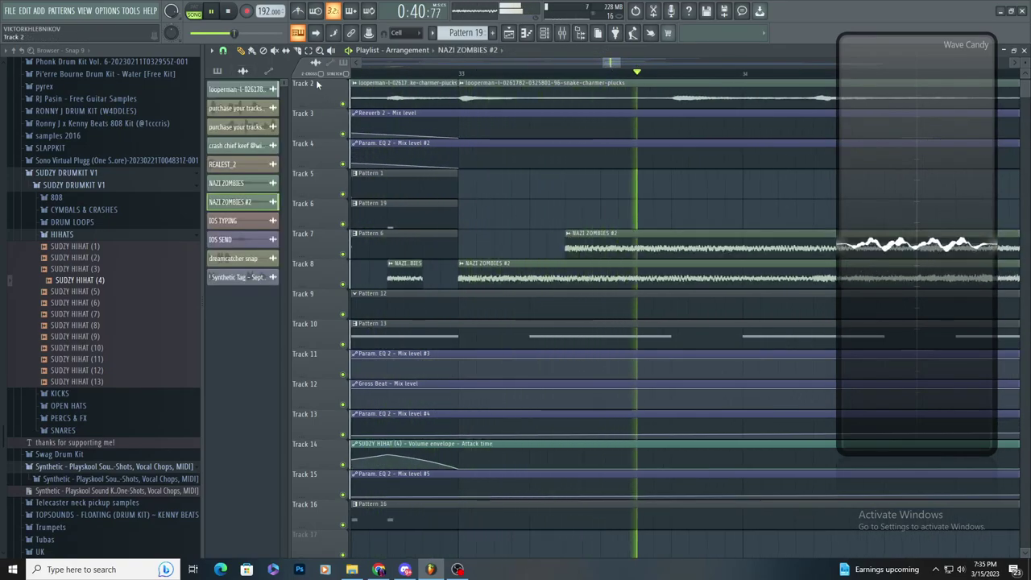
left_click(232, 33)
scroll(464, 242, "down", 4)
scroll(551, 229, "up", 4)
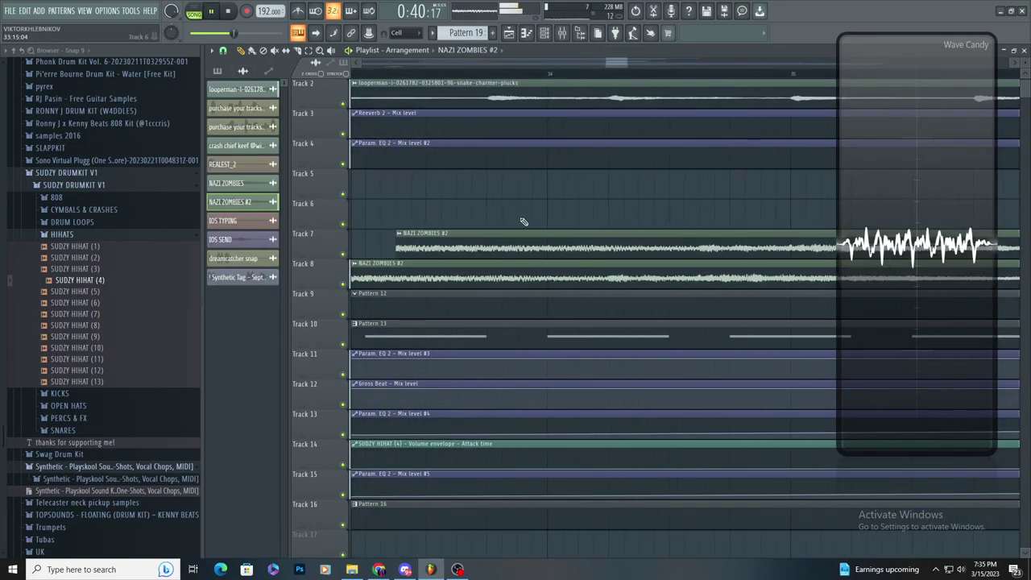
left_click(523, 219)
key("space")
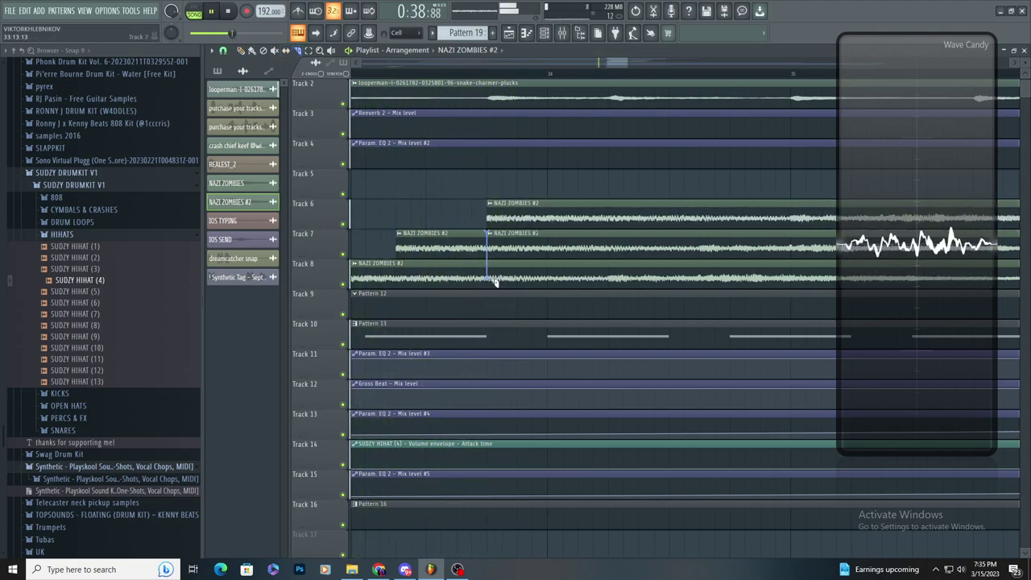
- Trim the NAZI ZOMBIES #2 clips on Tracks 7 and 8 to end at about 33:13, deleting their remainders
right_click(550, 252)
right_click(546, 278)
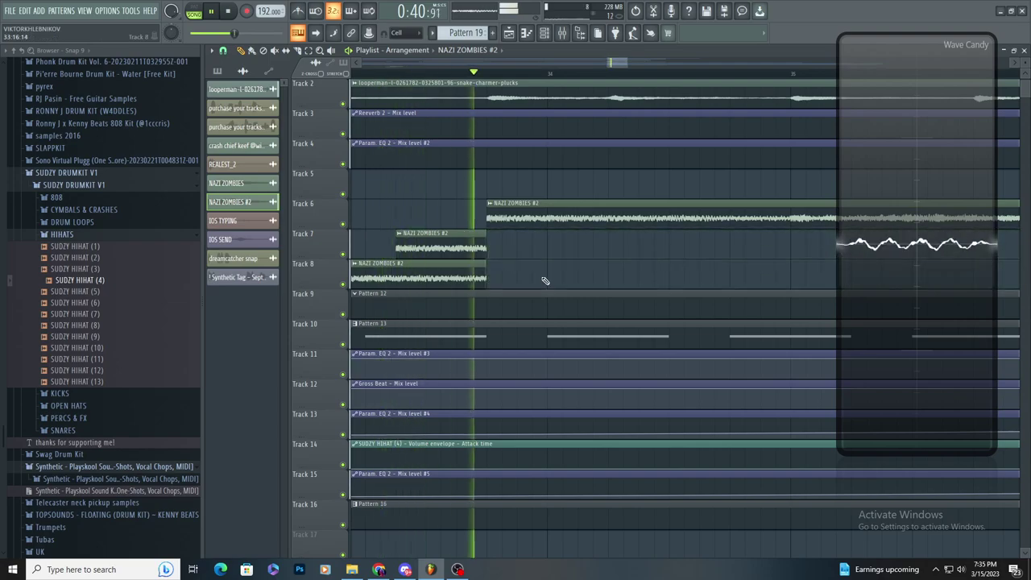
scroll(499, 283, "down", 3)
scroll(519, 278, "up", 2)
scroll(391, 260, "down", 2)
scroll(625, 266, "up", 2)
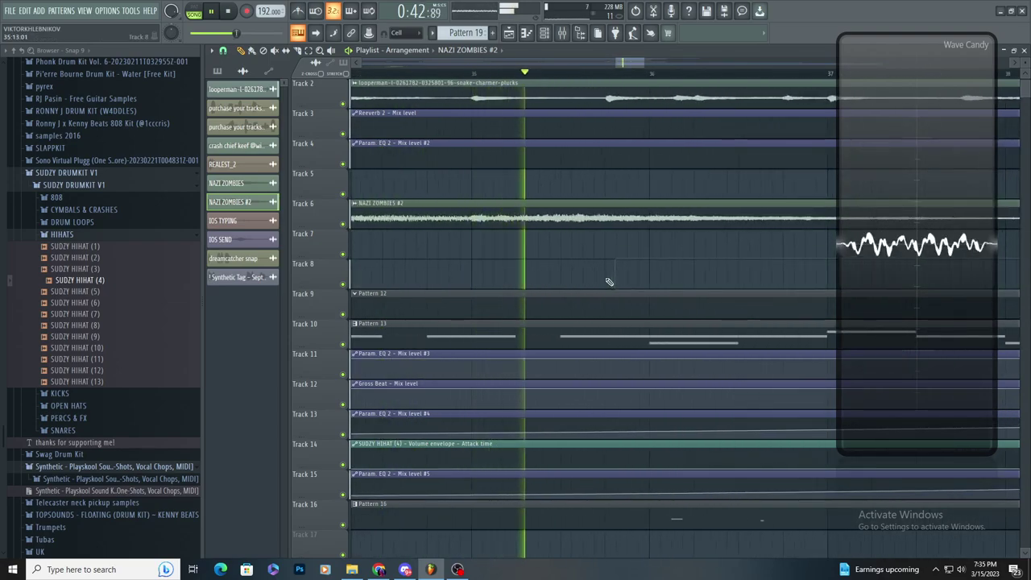
scroll(608, 280, "down", 5)
scroll(574, 262, "down", 5)
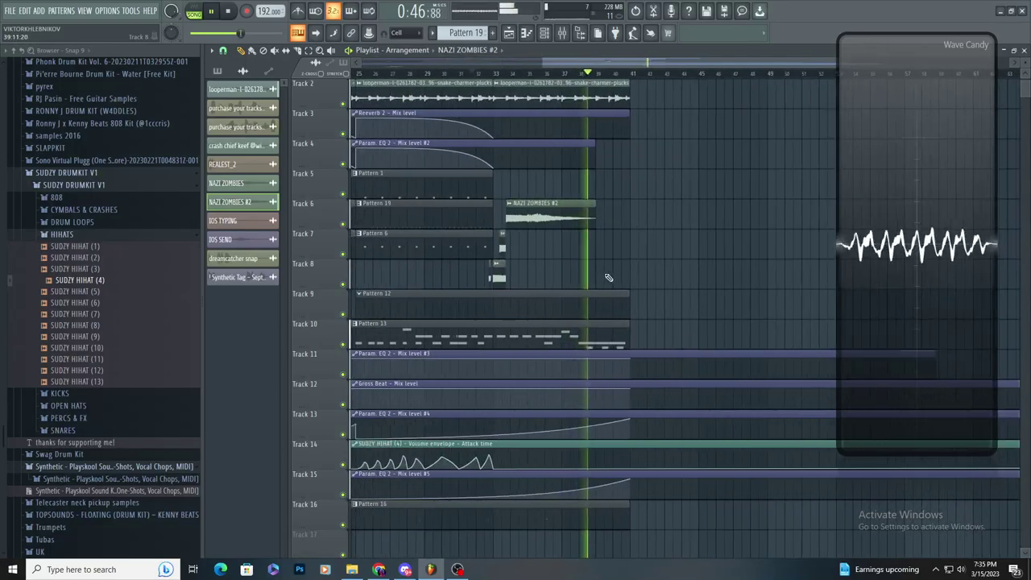
scroll(610, 277, "up", 3)
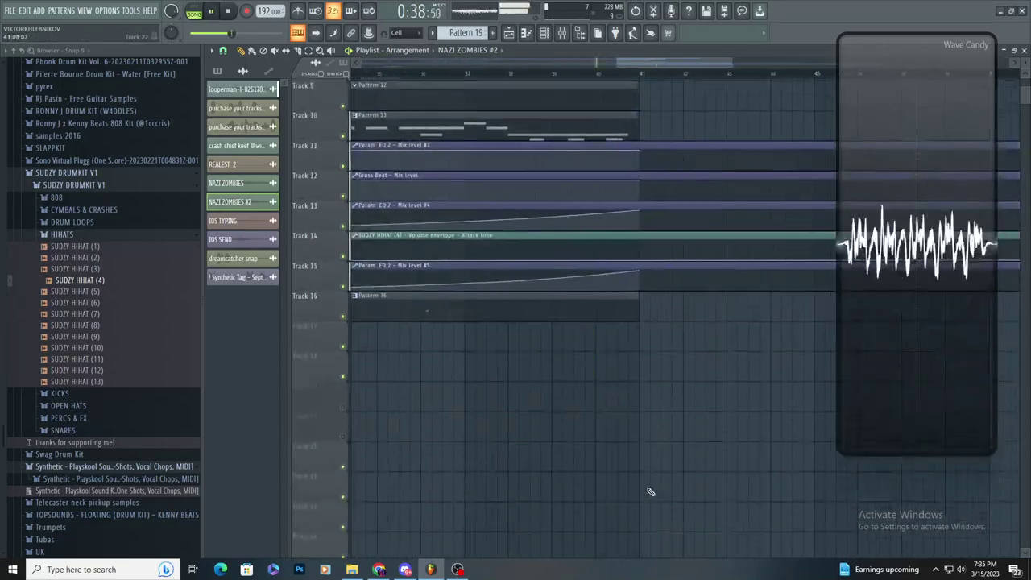
- Start a new Pattern 26 and place it on Track 17 from bar 33 with a length of 16 bars
scroll(649, 490, "down", 2)
left_click(492, 33)
scroll(551, 337, "up", 3)
scroll(551, 338, "down", 3)
left_click(543, 333)
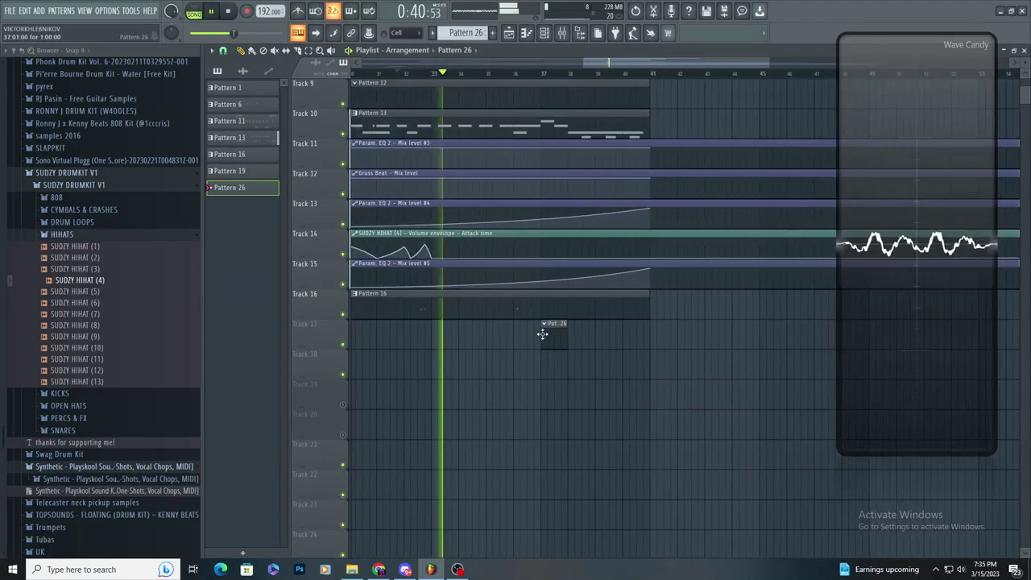
left_click(571, 334)
key("ctrl+z")
left_click_drag(559, 335, 869, 382)
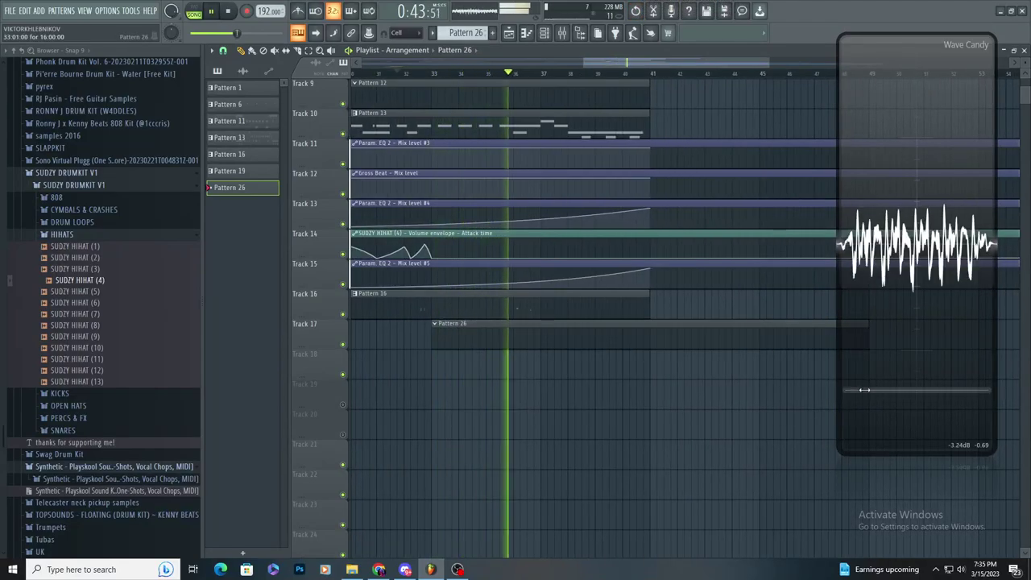
- Show the channel rack and open the SNARE folder of the !Filthy-Yeat-Carti Drum Kit inside the !Utopia Sound Kit
left_click(546, 33)
key("space")
key("space")
scroll(111, 214, "up", 5)
scroll(112, 214, "up", 15)
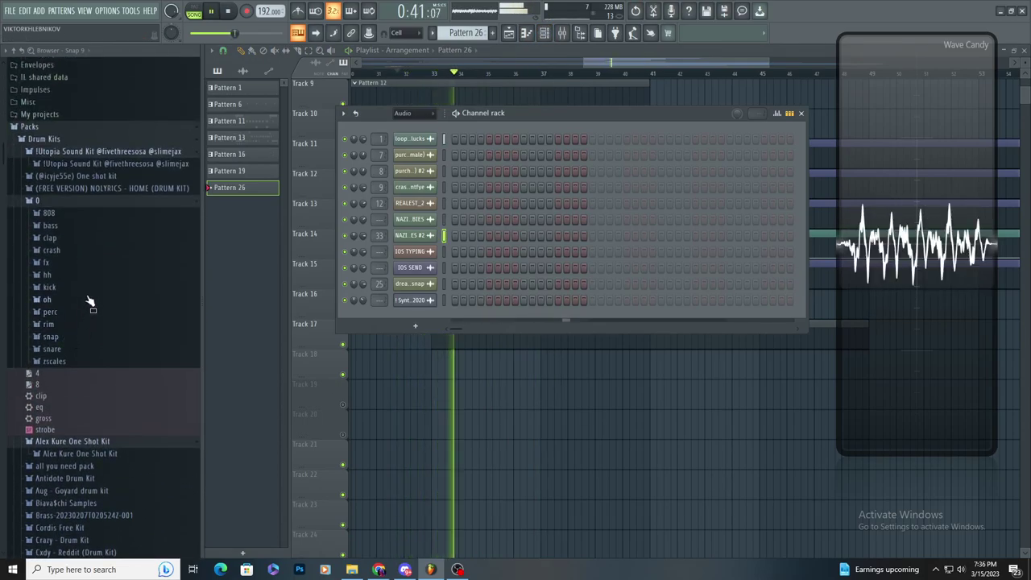
left_click(81, 201)
left_click(105, 164)
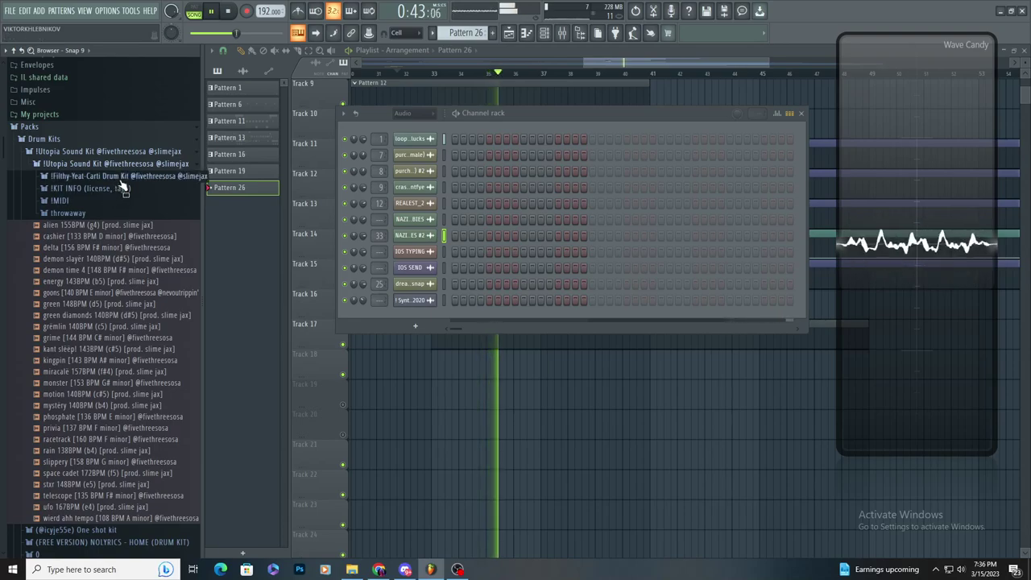
left_click(113, 175)
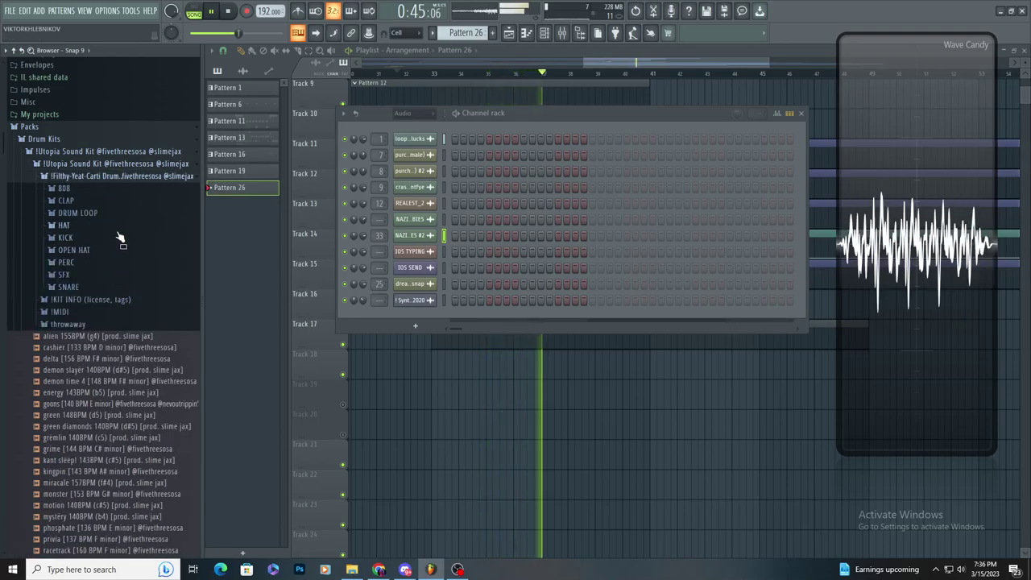
left_click(91, 288)
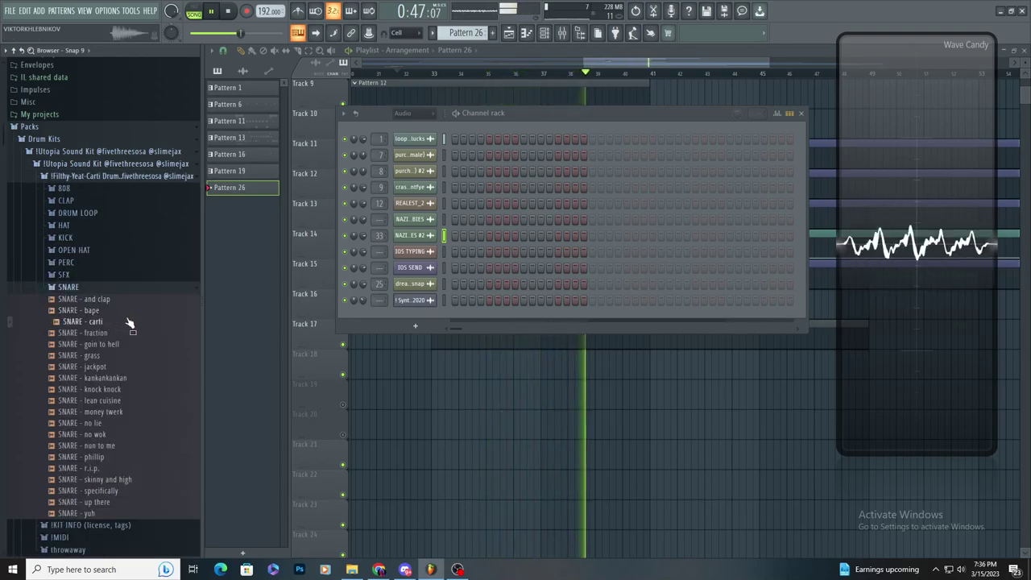
- Add the SNARE - phillip sample as a new channel and route it to mixer Insert 32
key("space")
left_click_drag(433, 319, 433, 322)
key("space")
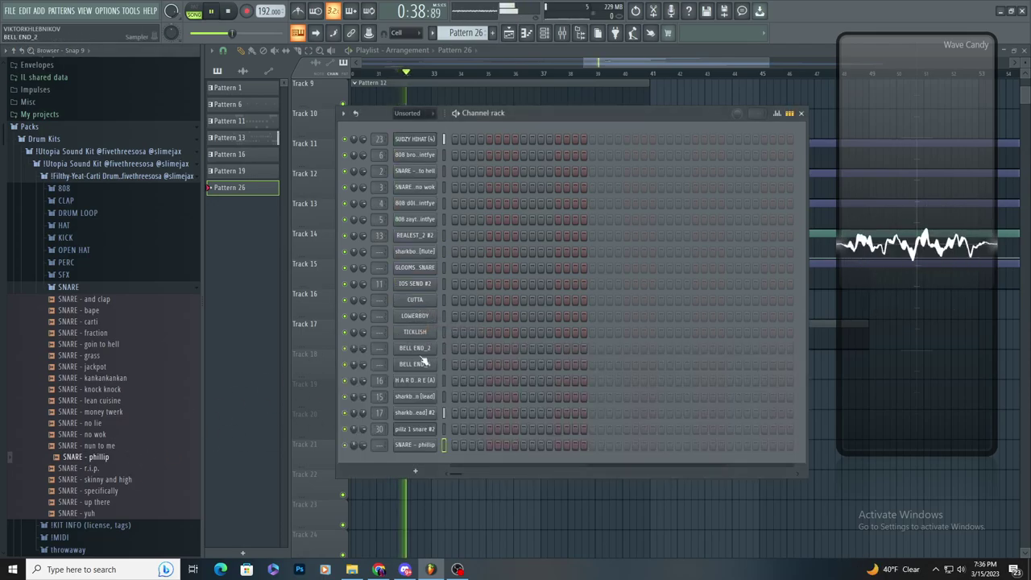
double_click(375, 444)
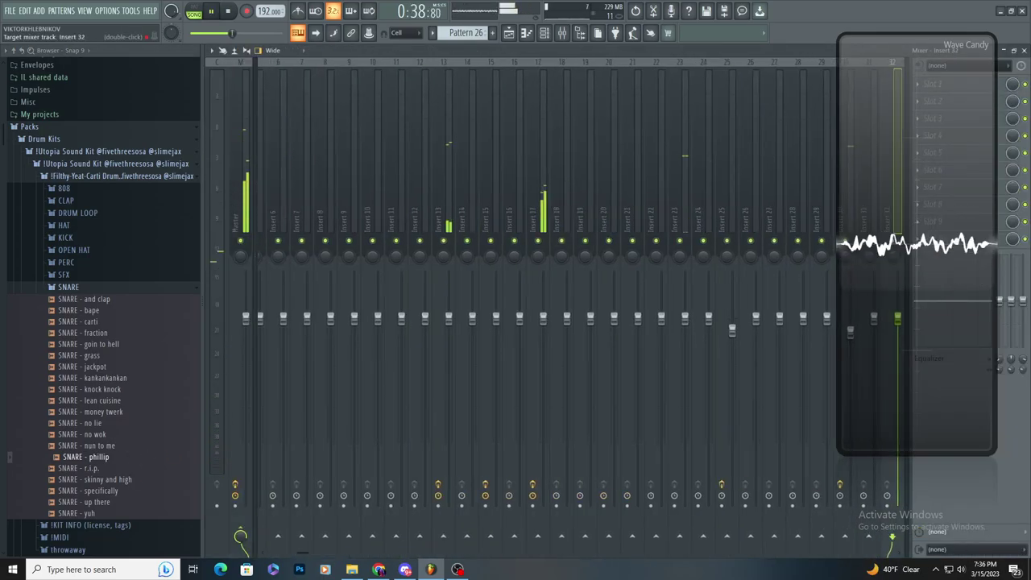
- Enable the volume envelope of SNARE - phillip with 78% release tension and a slight attack, and audition it
left_click(544, 32)
left_click(425, 445)
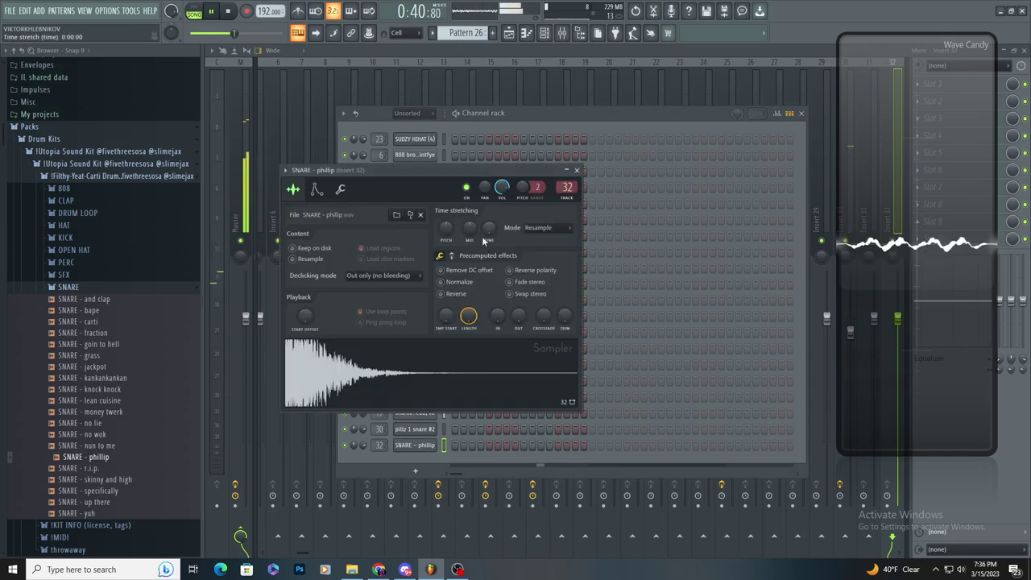
left_click(316, 190)
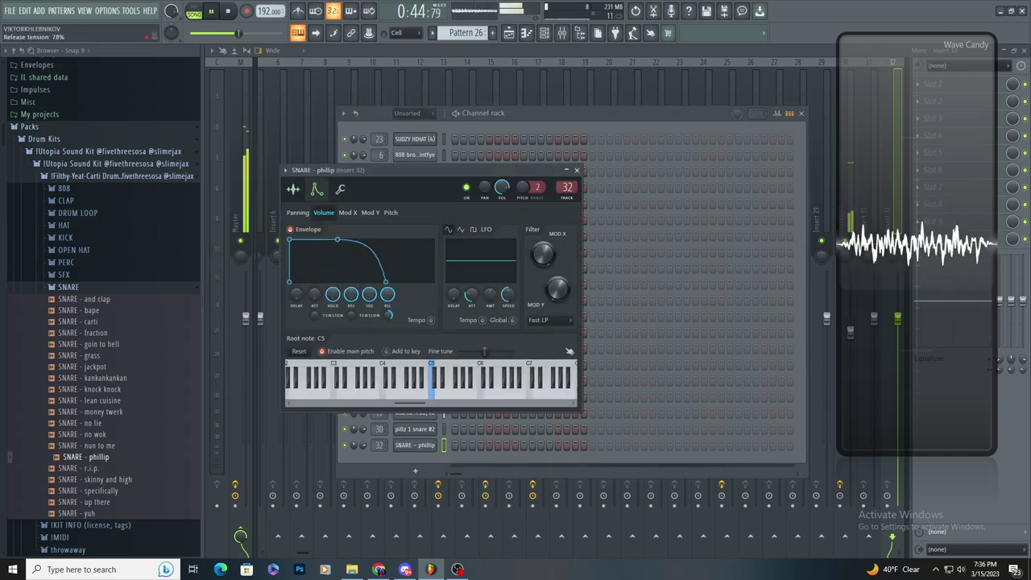
left_click_drag(314, 295, 314, 288)
key("q")
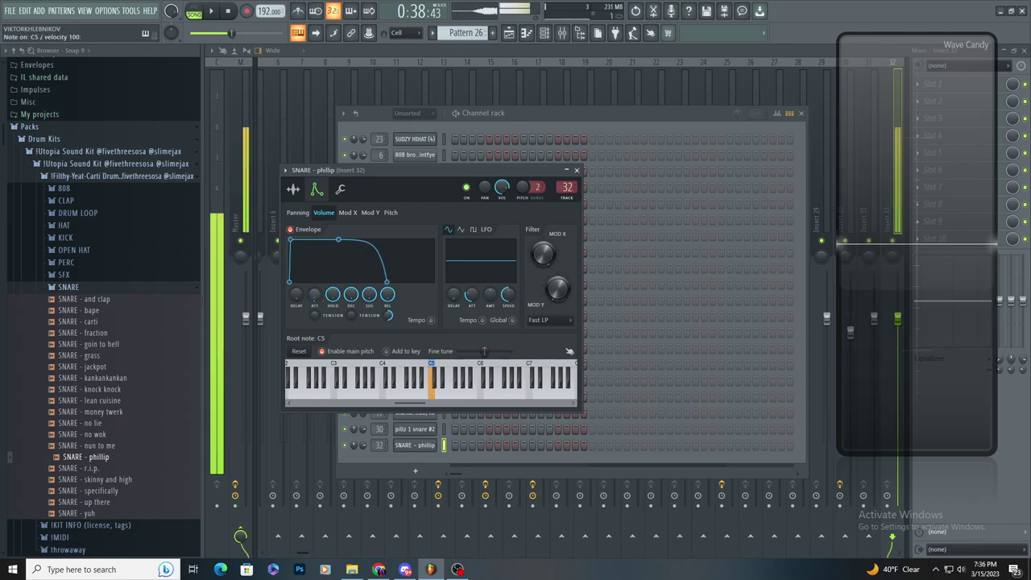
- Turn on Remove DC offset for SNARE - phillip, add a quick fade out and audition the snare
left_click(294, 190)
left_click_drag(508, 320, 499, 319)
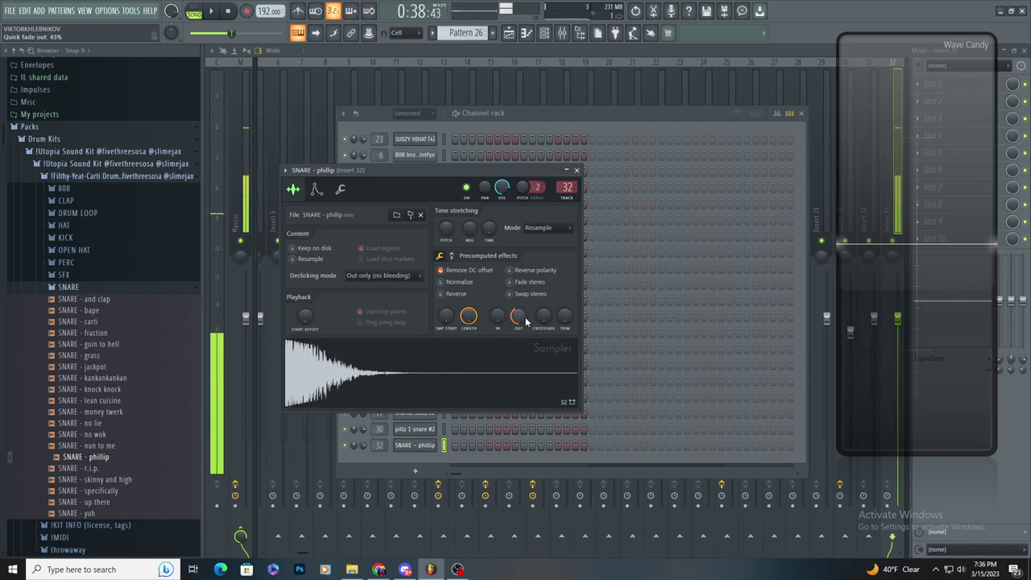
key("z")
key("z")
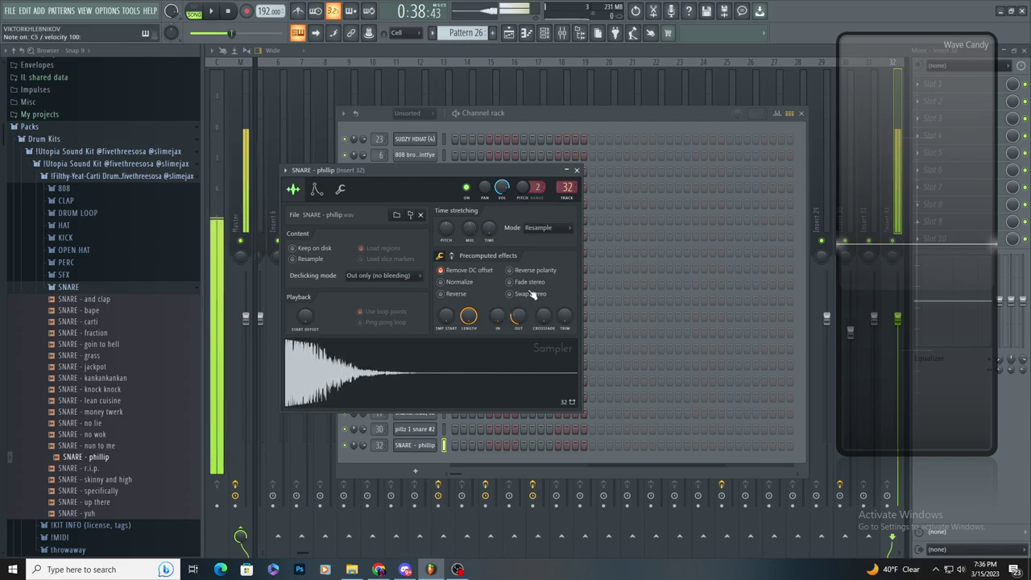
key("z")
key("z")
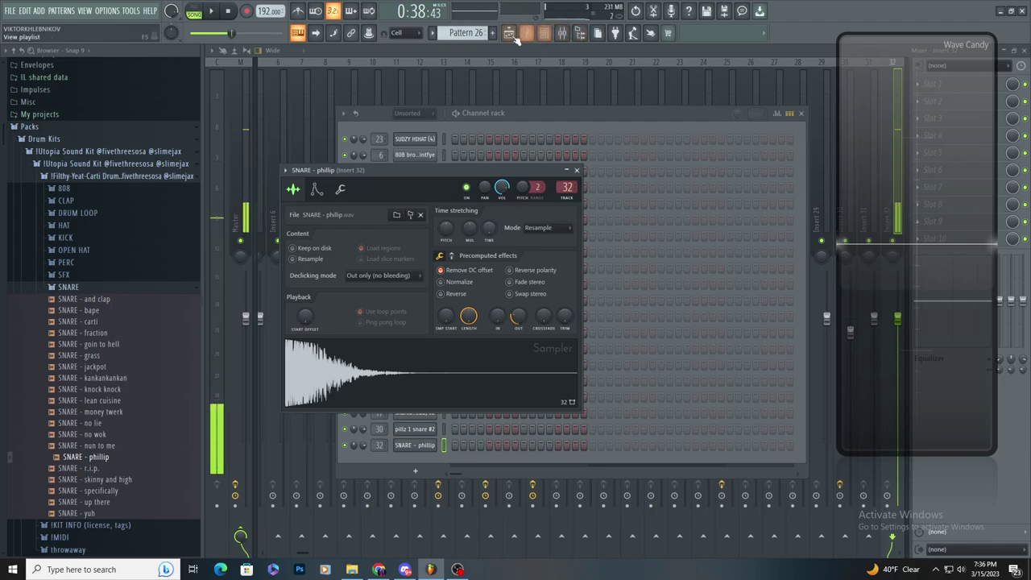
- Open the piano roll of SNARE - phillip and place a C5 hit at 4:09
left_click(513, 34)
key("space")
key("F7")
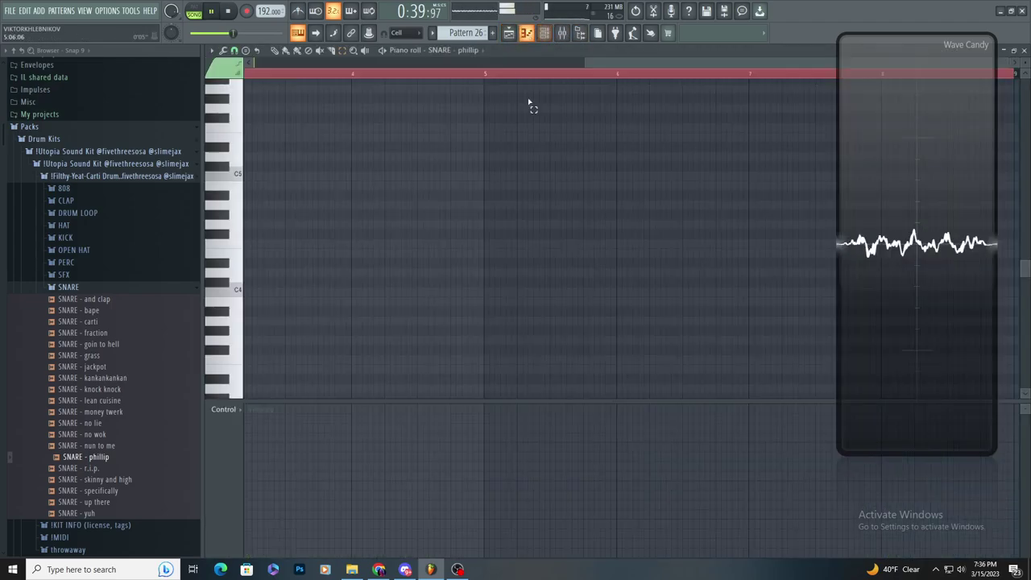
left_click(275, 51)
mouse_move(751, 201)
left_mouse_down()
mouse_move(796, 205)
mouse_move(787, 174)
left_mouse_up()
double_click(920, 233)
right_click(794, 206)
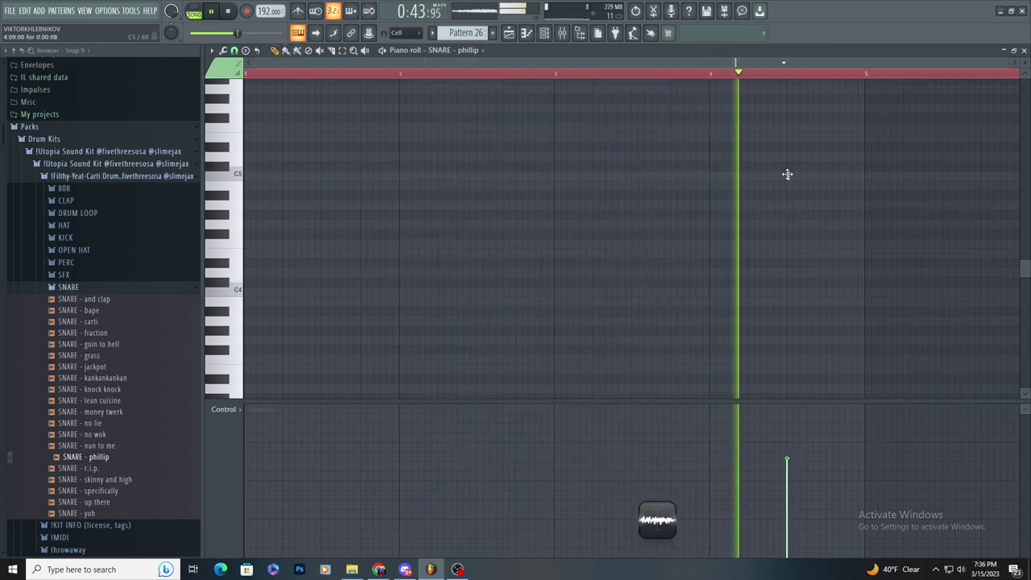
- Place C5 snare hits at 5:09, 6:09, 7:09 and 8:09, then delete those at 4:09 and 6:09
scroll(867, 259, "down", 2)
scroll(867, 259, "up", 3)
scroll(683, 247, "down", 4)
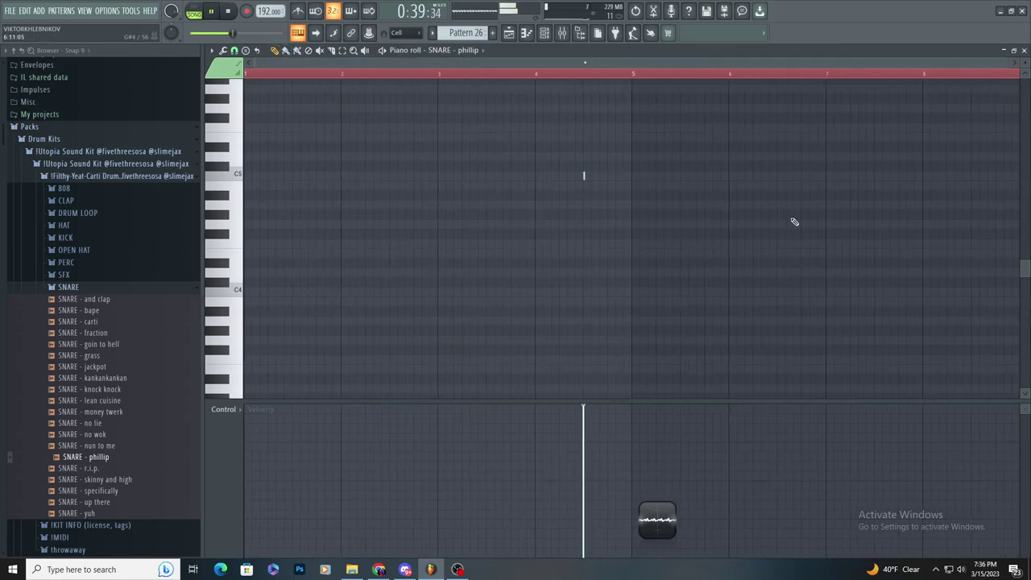
scroll(794, 221, "up", 2)
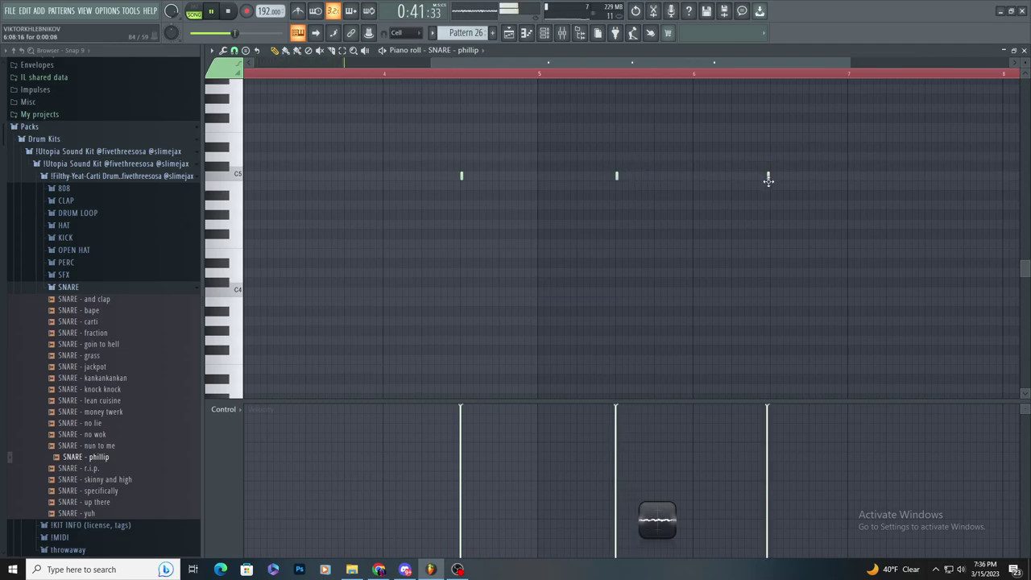
scroll(681, 221, "down", 3)
mouse_move(768, 182)
left_mouse_down()
mouse_move(767, 166)
mouse_move(749, 182)
left_mouse_up()
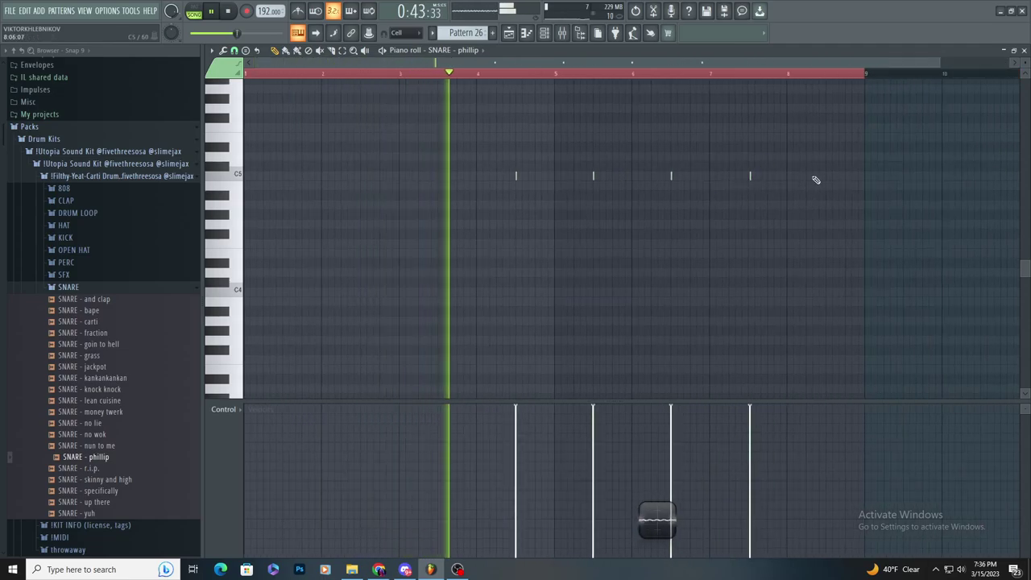
scroll(753, 184, "up", 3)
scroll(743, 262, "down", 3)
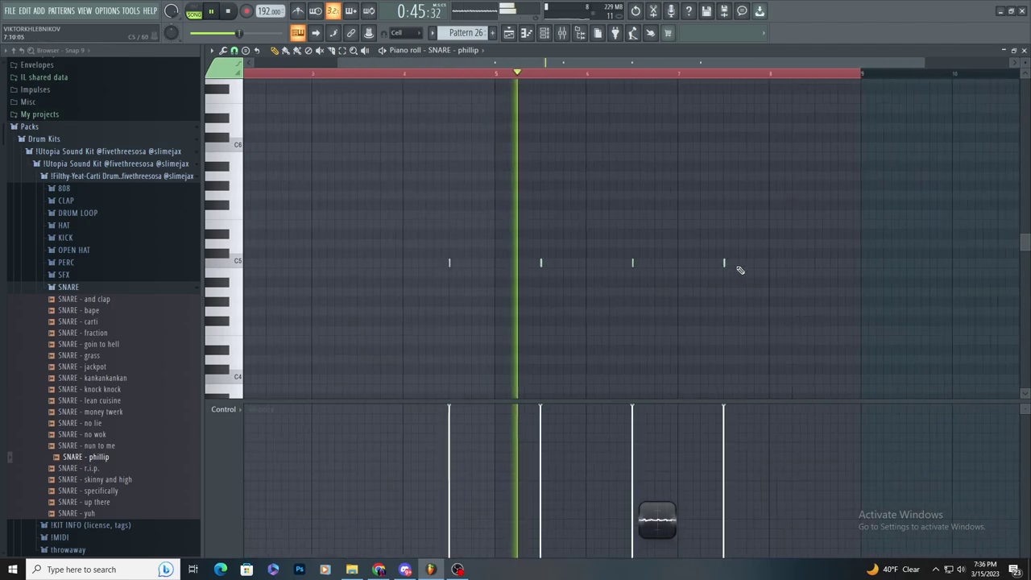
left_click(815, 262)
key("space")
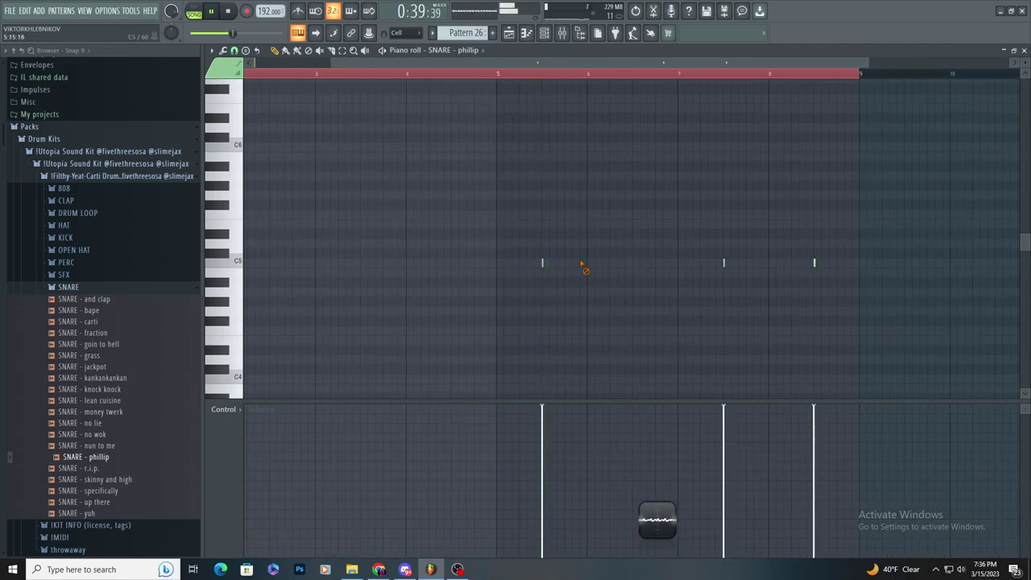
- Load Fruity Parametric EQ 2 in the first slot of Insert 32 and roll off the snare's low frequencies
left_click(562, 33)
left_click(917, 84)
mouse_move(922, 98)
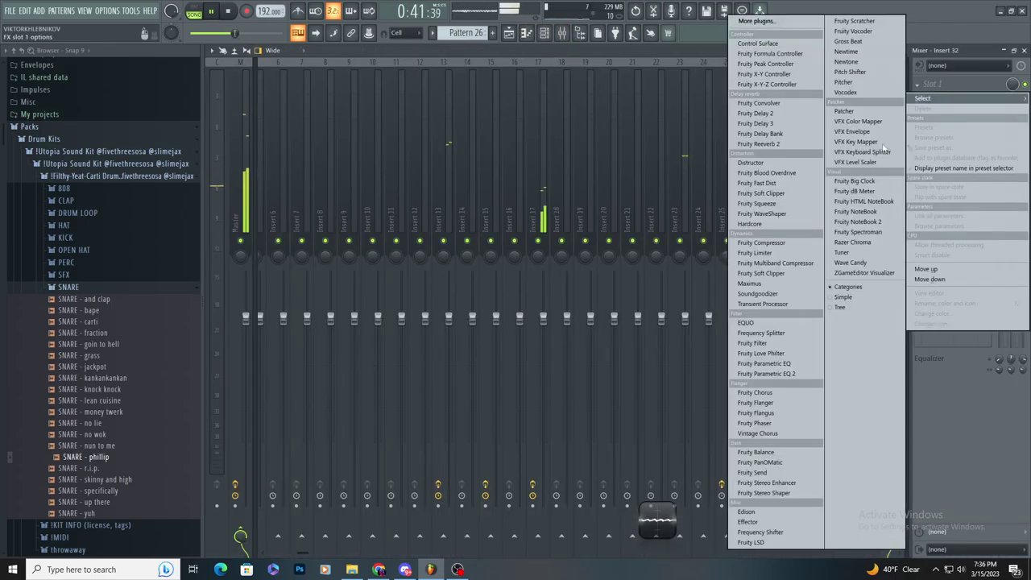
left_click(761, 374)
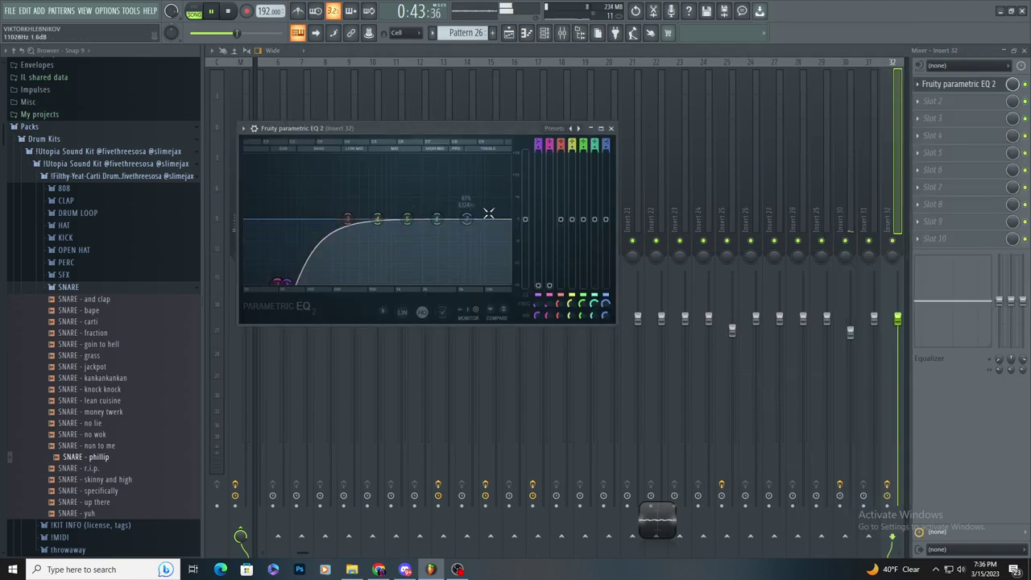
- Extend the Pattern 26 snare with C5 hits at 9:09, 10:09 and 11:09 and play it back
left_click(508, 32)
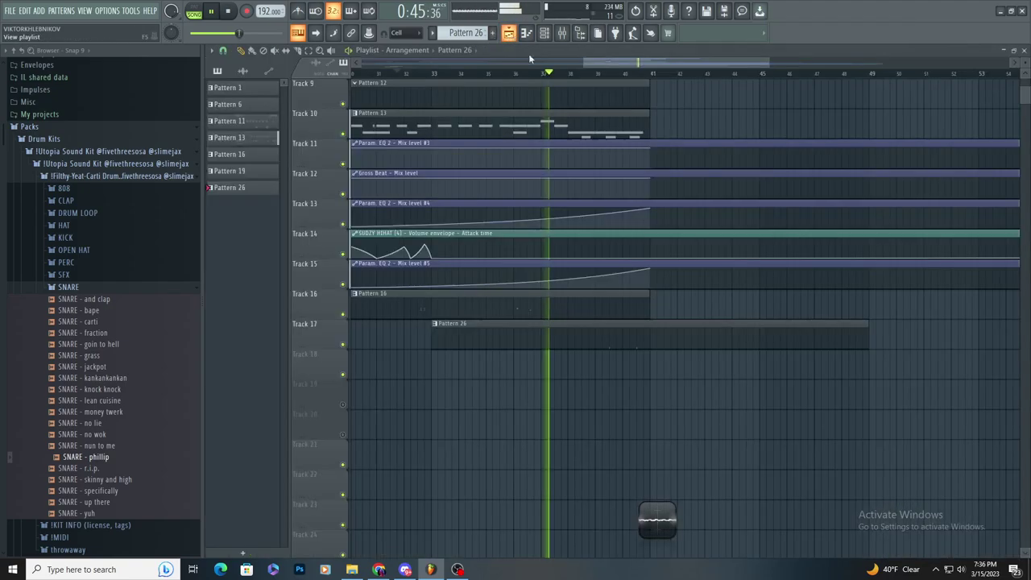
double_click(622, 338)
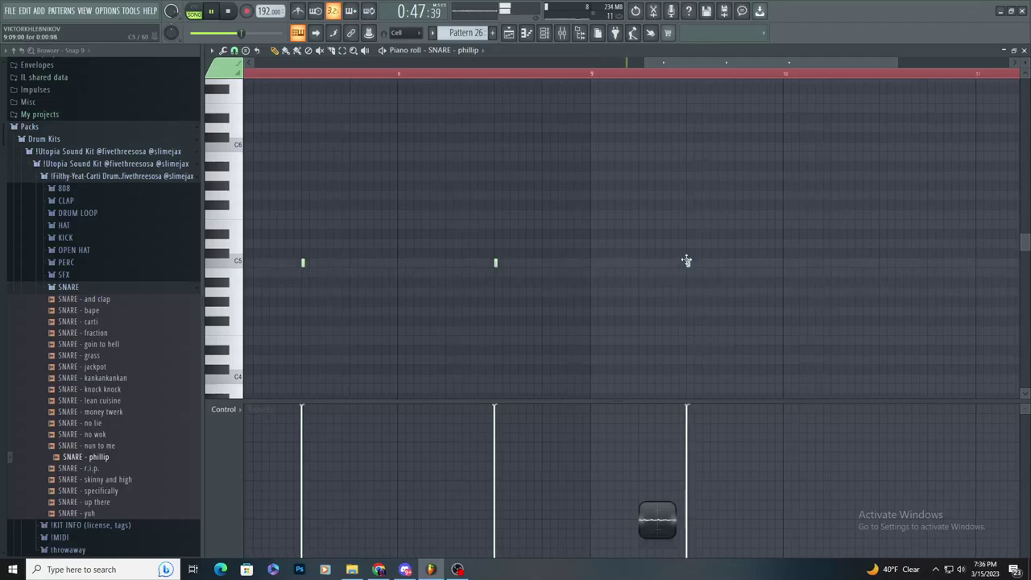
scroll(688, 262, "down", 2)
scroll(781, 271, "up", 2)
left_click(771, 260)
scroll(684, 272, "down", 3)
scroll(758, 271, "up", 3)
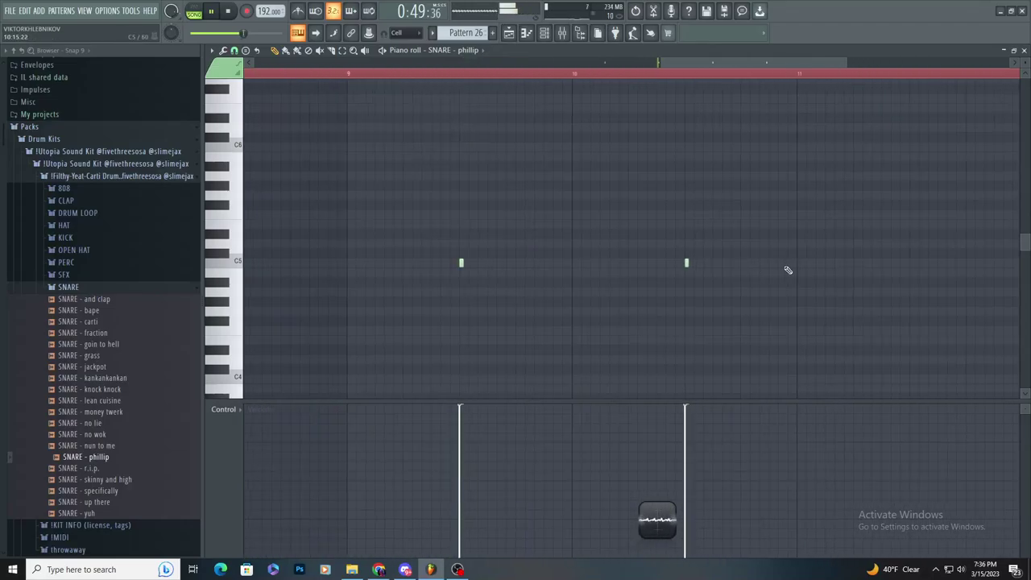
left_click(911, 256)
key("space")
- Check the release time in the volume envelope of SNARE - phillip and return to its piano roll
left_click(544, 32)
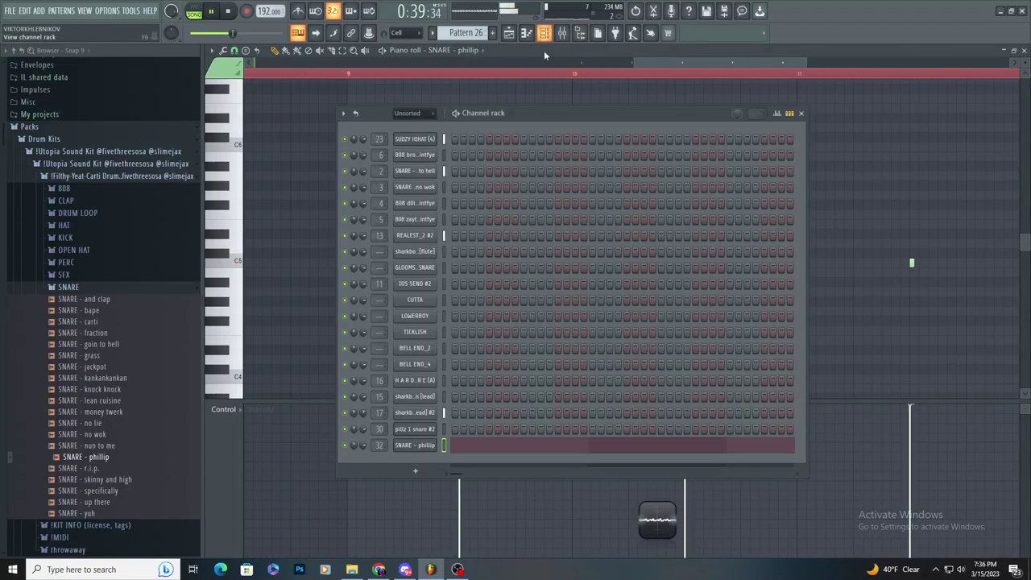
left_click(419, 445)
left_click(316, 188)
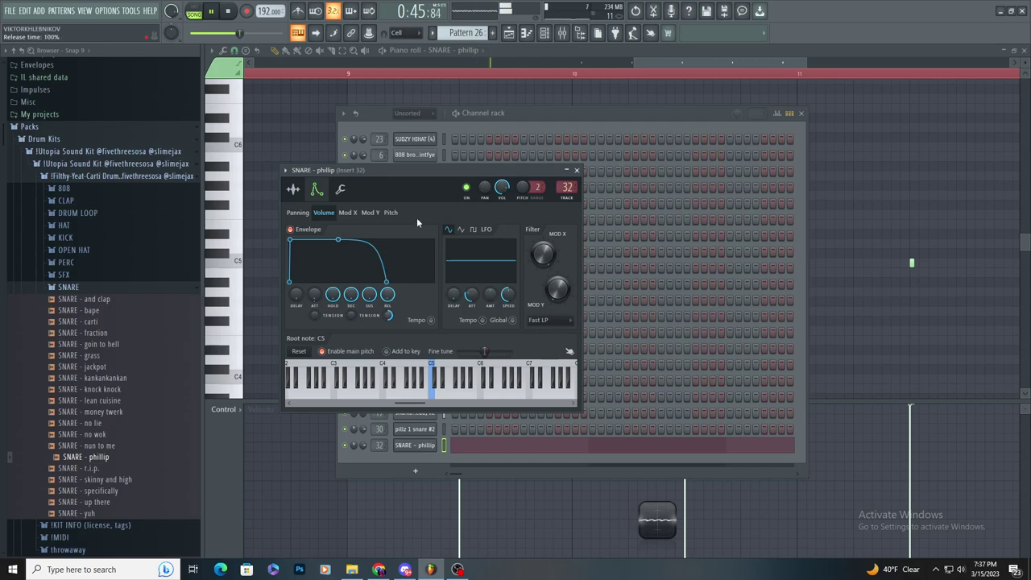
left_click(528, 54)
- Add another C5 snare hit at 12:09 in Pattern 26
scroll(623, 322, "down", 4)
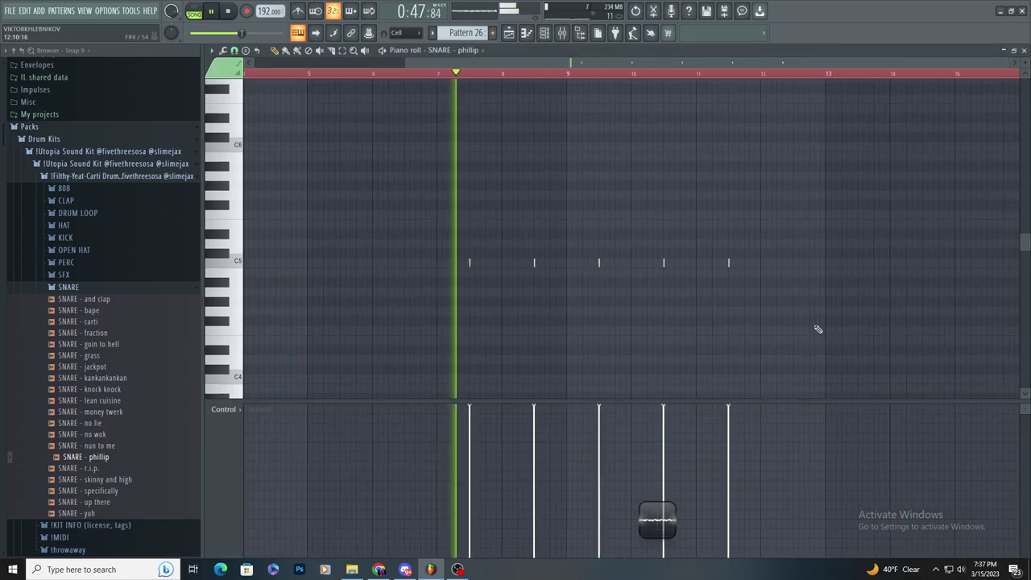
scroll(817, 325, "up", 2)
left_click(755, 285)
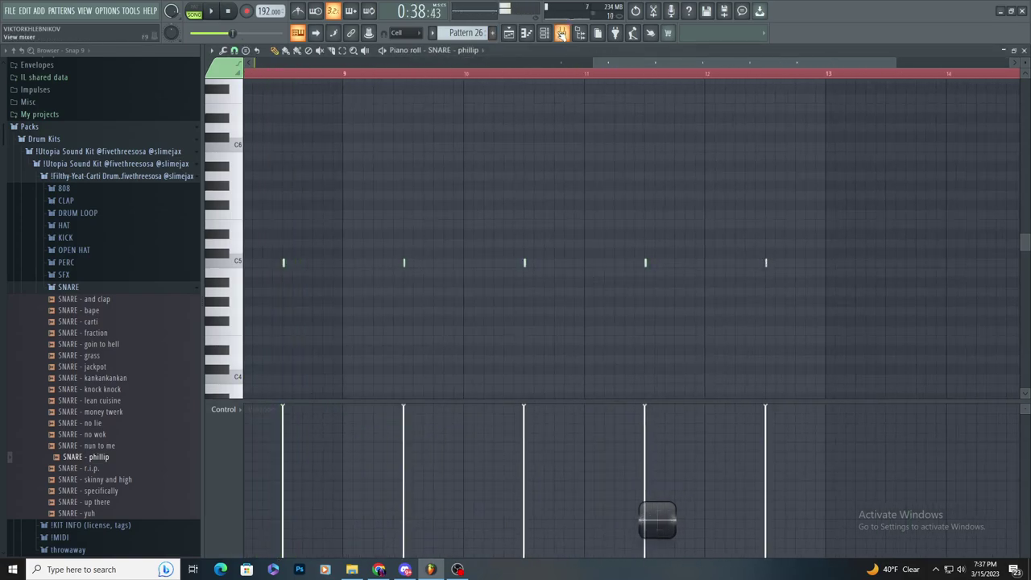
- Adjust the attack time in the volume envelope of SNARE - phillip and check its mixer insert and sample settings
key("F6")
left_click(413, 446)
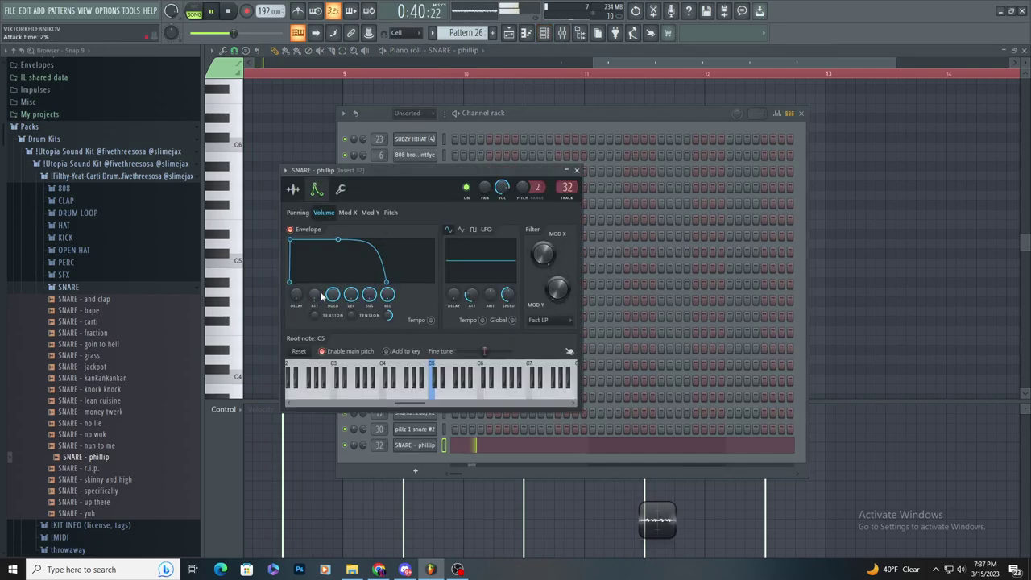
left_click(567, 34)
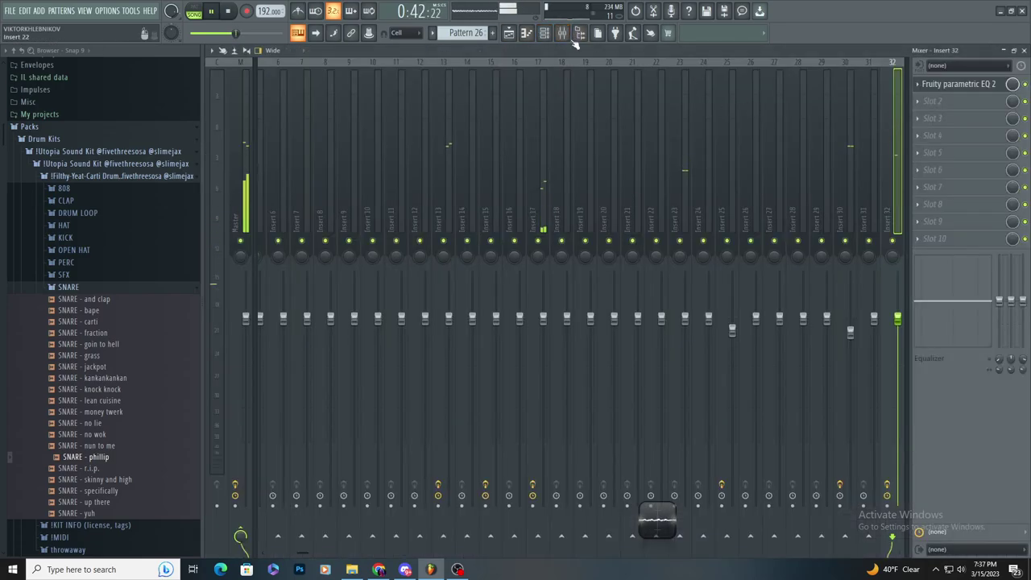
left_click(526, 33)
left_click(415, 446)
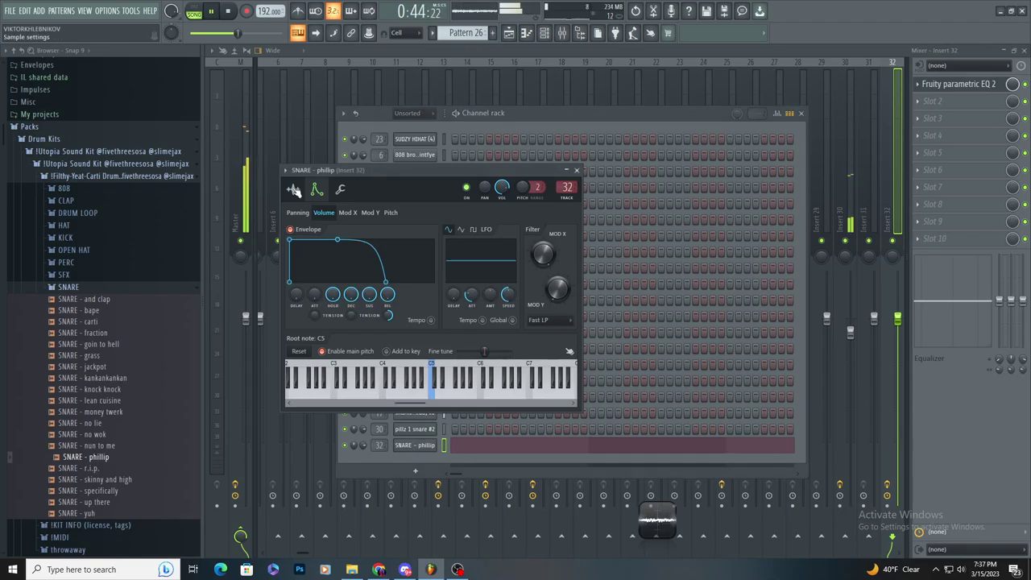
left_click(293, 189)
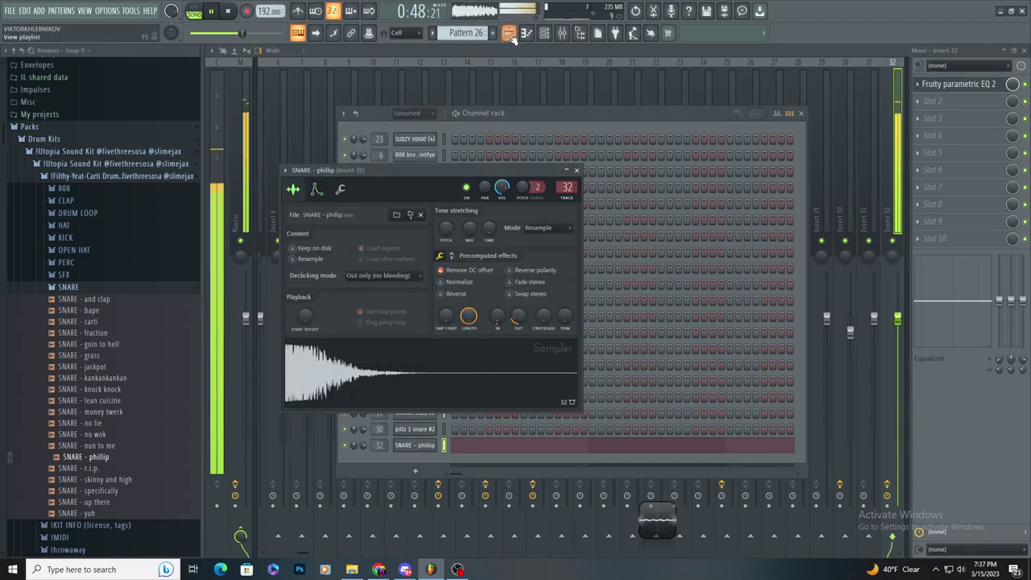
- Play back the arrangement around the Pattern 26 clip on Track 17 of the playlist
key("F5")
scroll(609, 335, "up", 2)
key("space")
key("space")
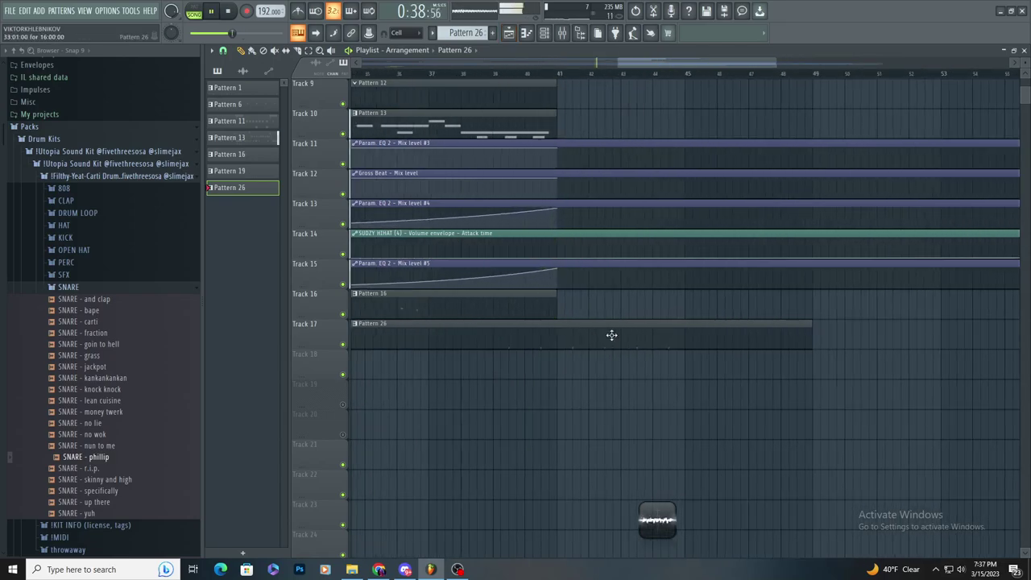
scroll(610, 335, "down", 2)
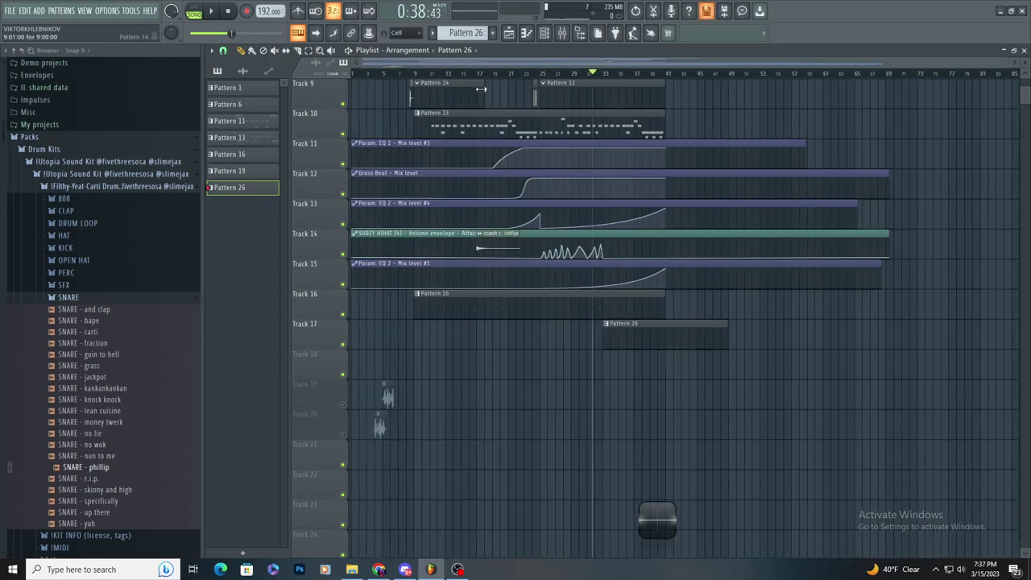
- Play the song from the beginning and review how the clips are laid out across the whole arrangement
left_click_drag(232, 33, 157, 73)
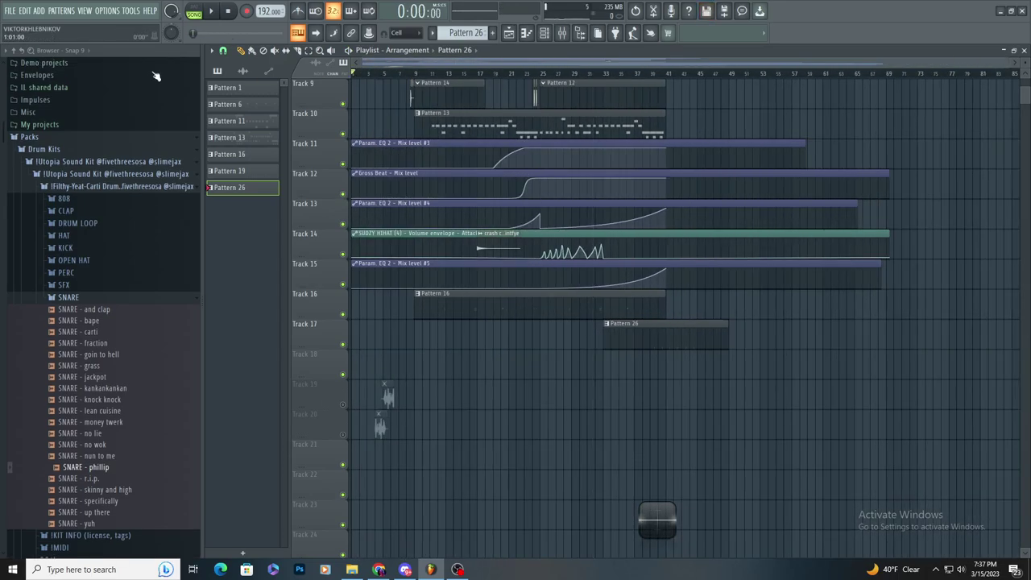
key("space")
scroll(610, 201, "up", 2)
scroll(612, 193, "down", 2)
scroll(633, 145, "up", 4)
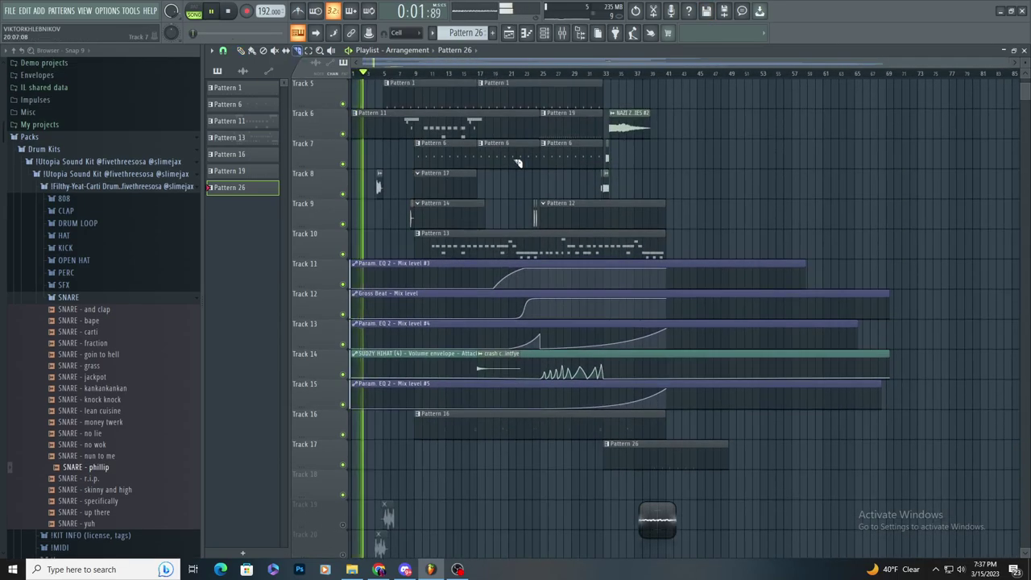
scroll(566, 238, "up", 6)
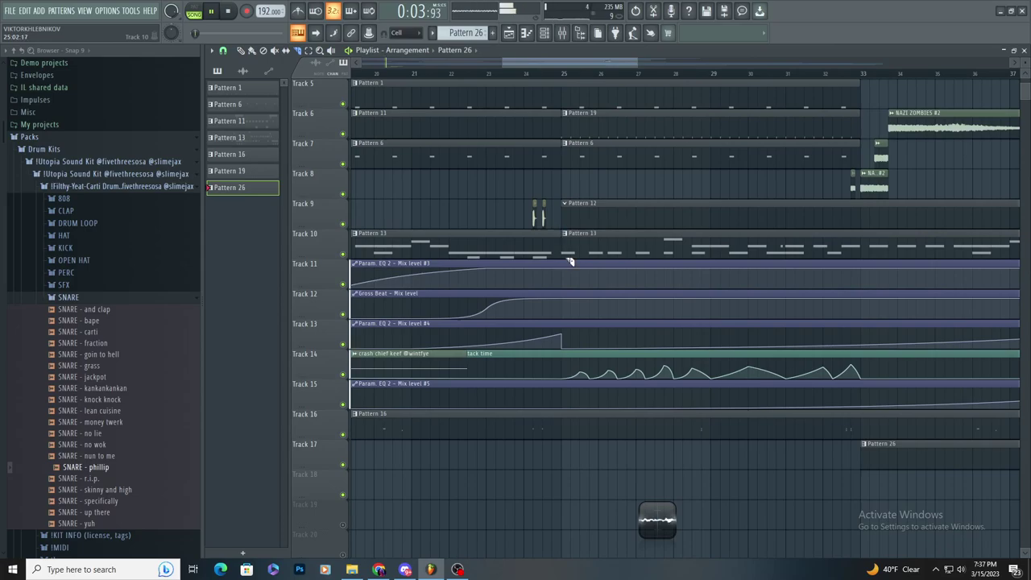
scroll(610, 174, "down", 3)
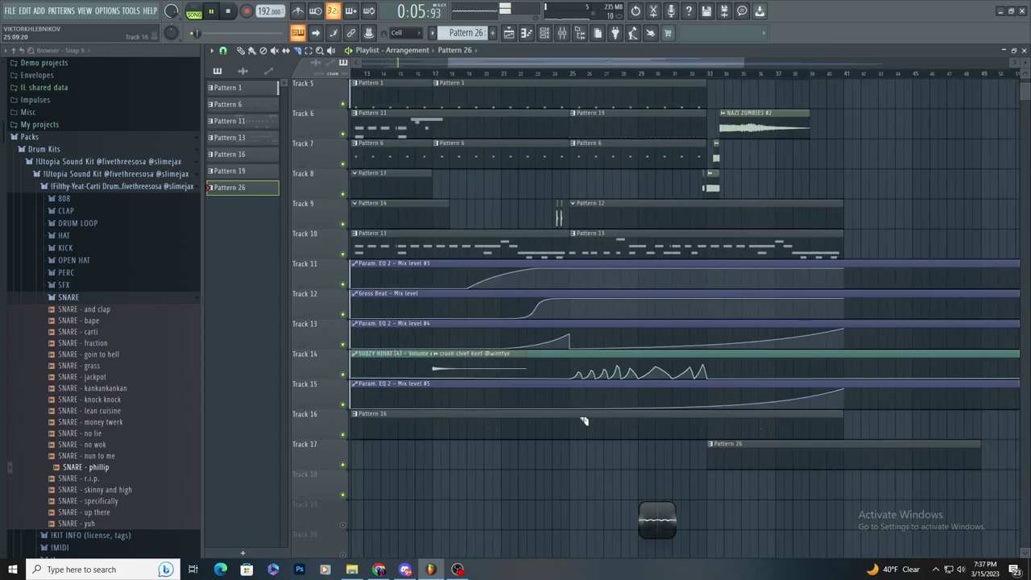
scroll(582, 420, "up", 2)
key("space")
key("space")
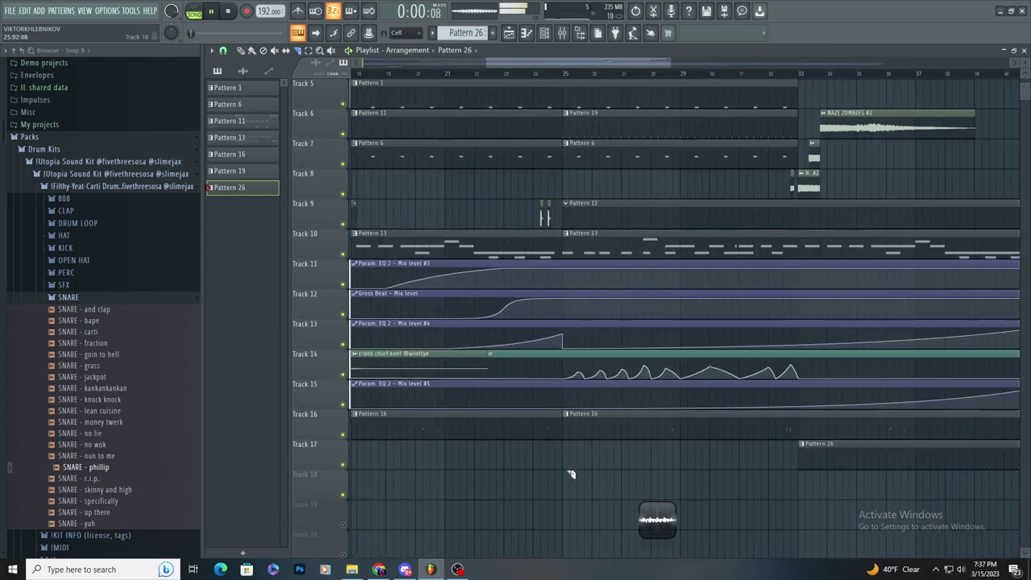
scroll(576, 473, "down", 4)
scroll(351, 324, "up", 4)
- Try placing another ! Synthetic Tag - Sept 2020 clip on Track 9 with the Draw tool, then remove it
left_click(251, 50)
scroll(483, 157, "up", 3)
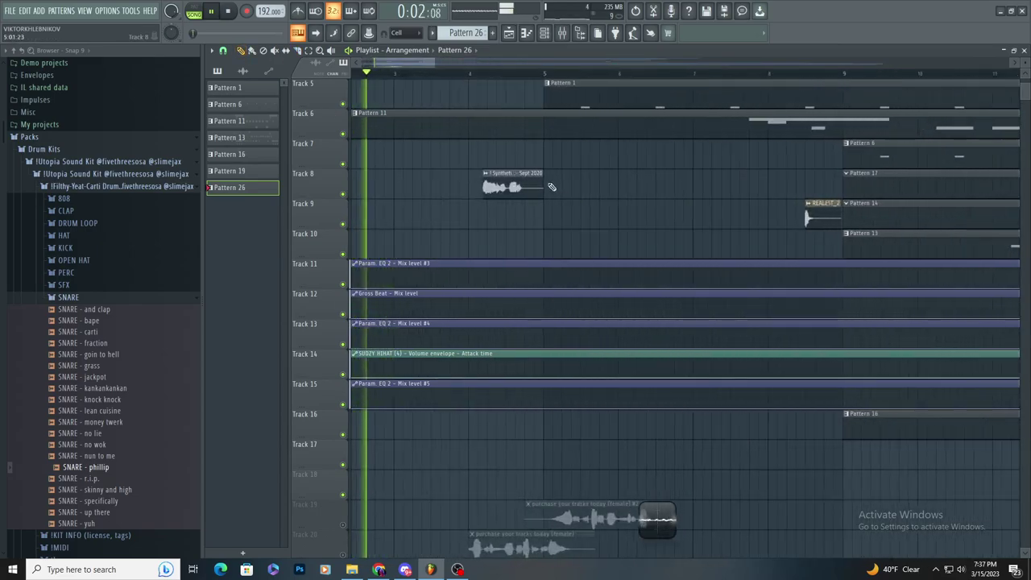
double_click(515, 187)
left_click(618, 213)
right_click(619, 213)
key("space")
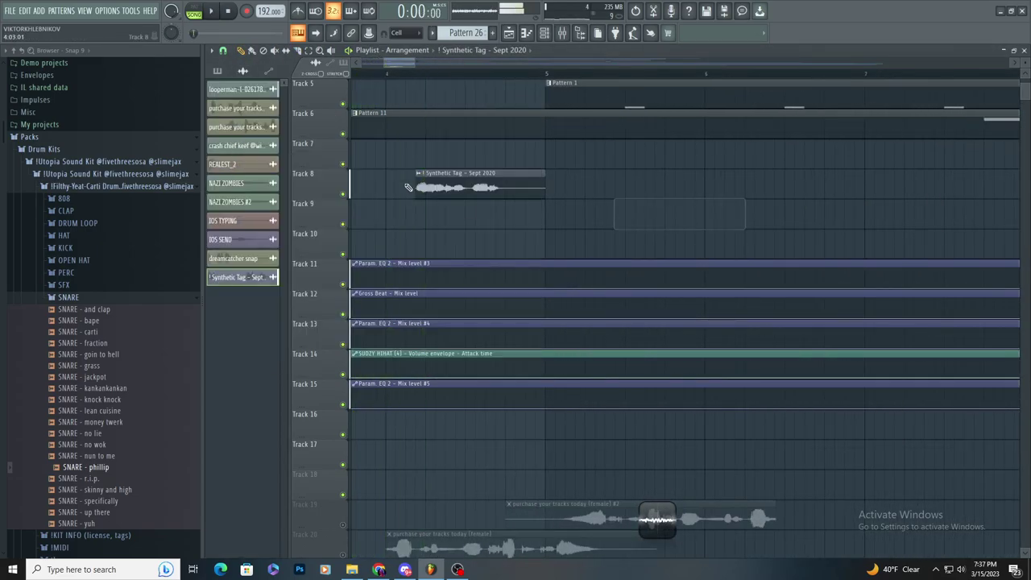
scroll(409, 189, "up", 2)
key("space")
- Place a copy of the ! Synthetic Tag - Sept 2020 clip on Track 9, make it unique and move it to 4:01
double_click(547, 191)
left_click(567, 189)
scroll(566, 190, "down", 1)
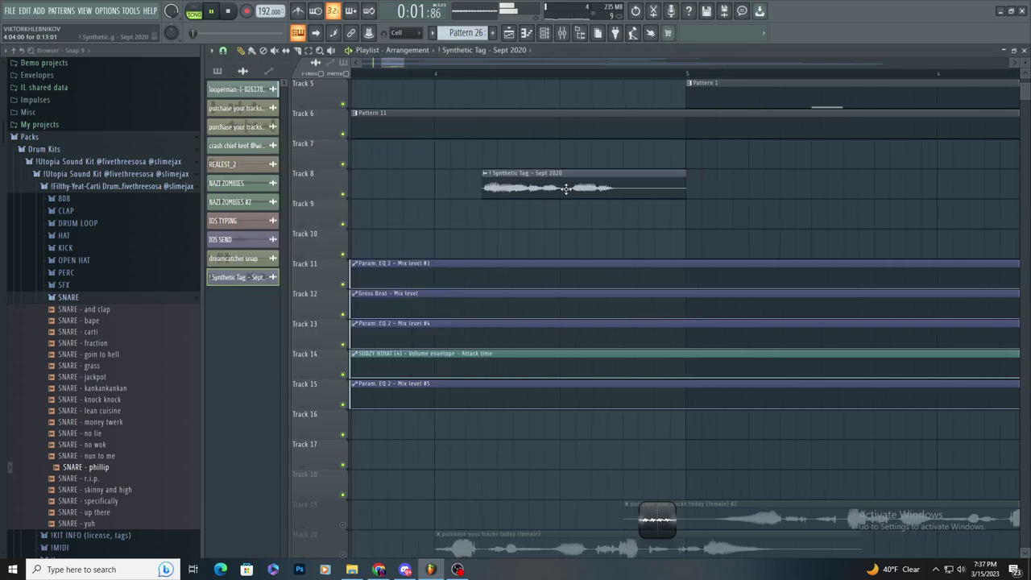
scroll(564, 192, "up", 2)
left_click(471, 216)
left_click(456, 204)
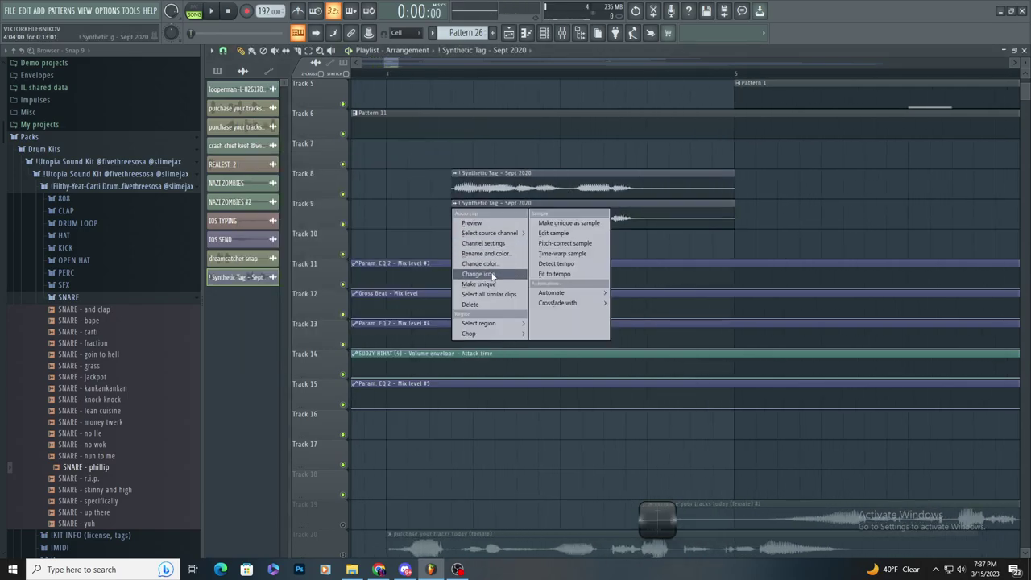
left_click(523, 284)
left_click_drag(509, 223, 444, 223)
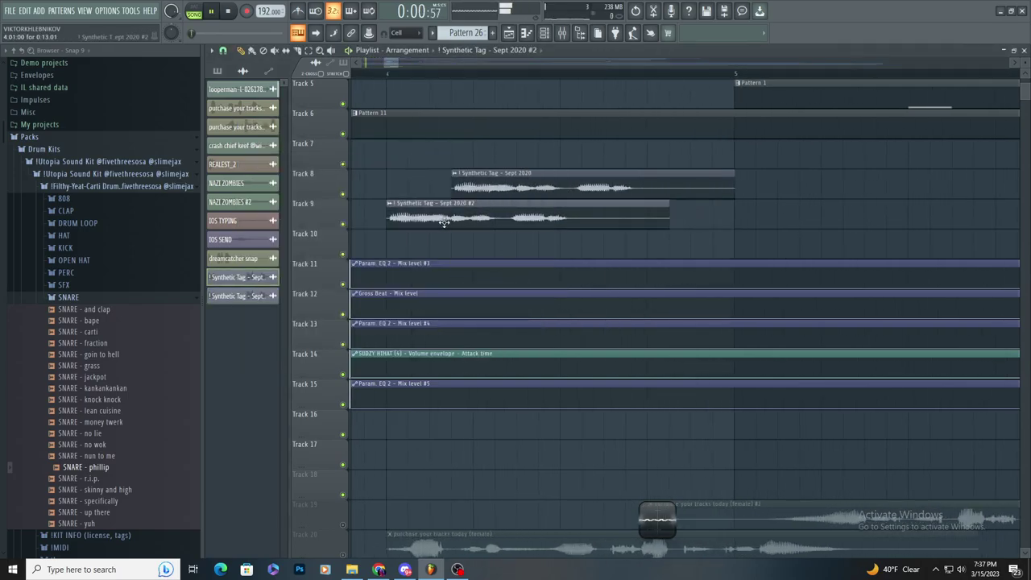
- Shift the pitch of the unique Synthetic Tag copy on Track 9 to -1200 cents and play it back
double_click(468, 212)
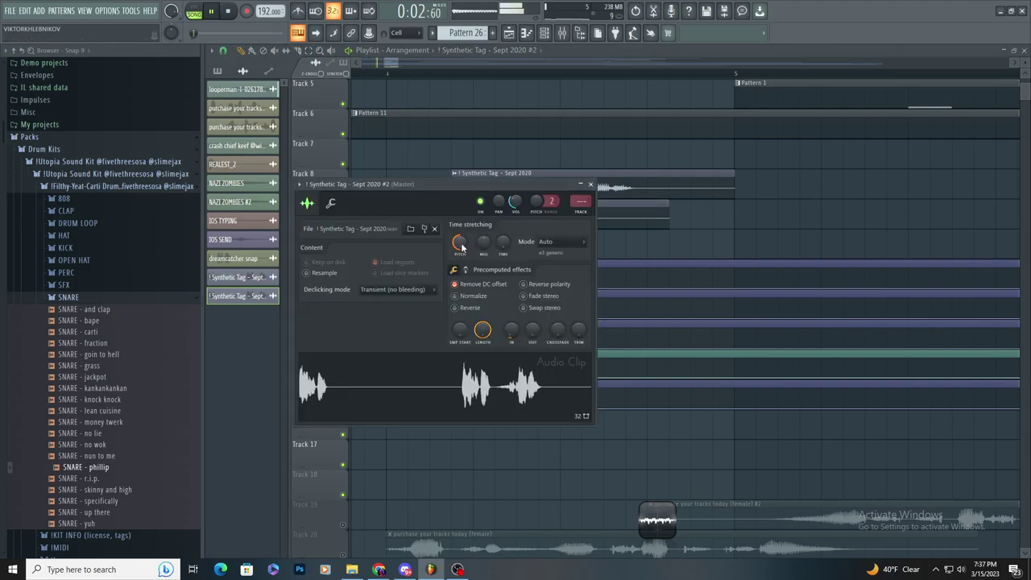
left_click(785, 258)
left_click(659, 220)
key("space")
key("space")
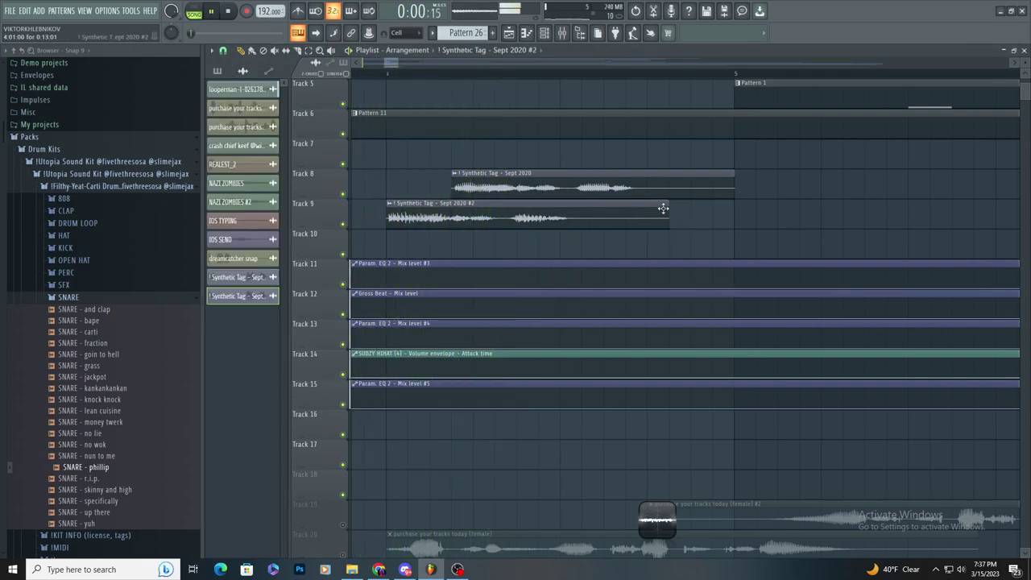
double_click(605, 213)
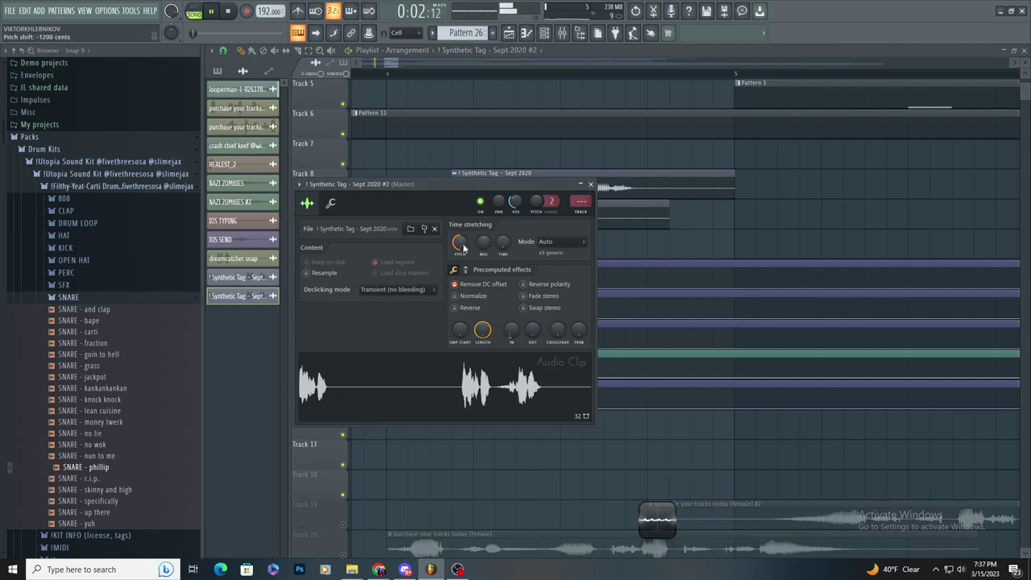
key("space")
right_click(463, 245)
right_click(753, 243)
- Delete both Synthetic Tag audio clips near bar 4 from Tracks 8 and 9
scroll(640, 224, "down", 2)
right_click(636, 226)
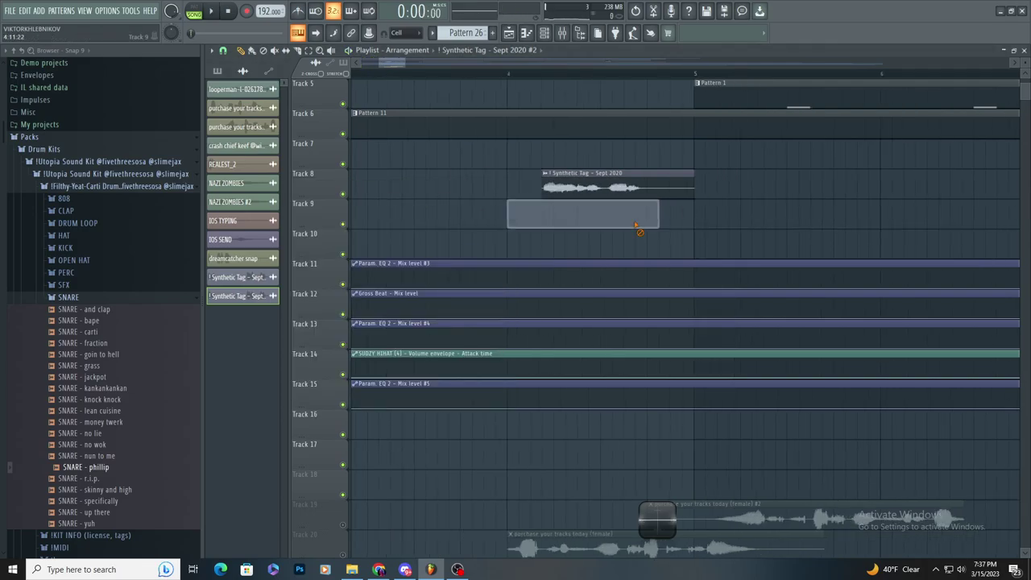
right_click(628, 189)
- Load ! Synthetic Tag - Sept 2020 from the Synthetic Playskool kit's ! TAGS folder as a new channel beside SNARE - phillip
left_click(545, 34)
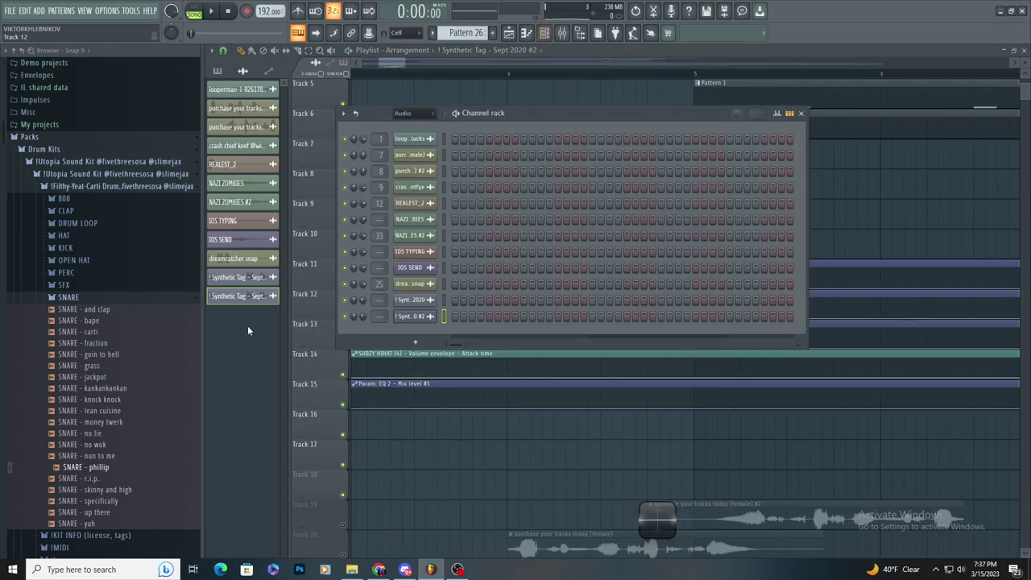
left_click(104, 186)
left_click(105, 186)
left_click(106, 174)
key("space")
scroll(110, 278, "down", 10)
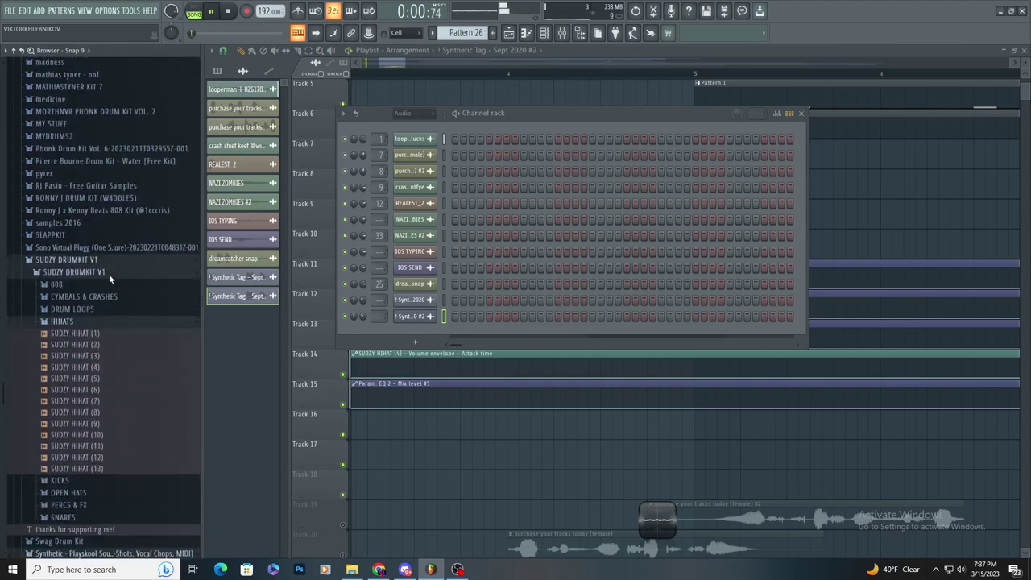
left_click(111, 260)
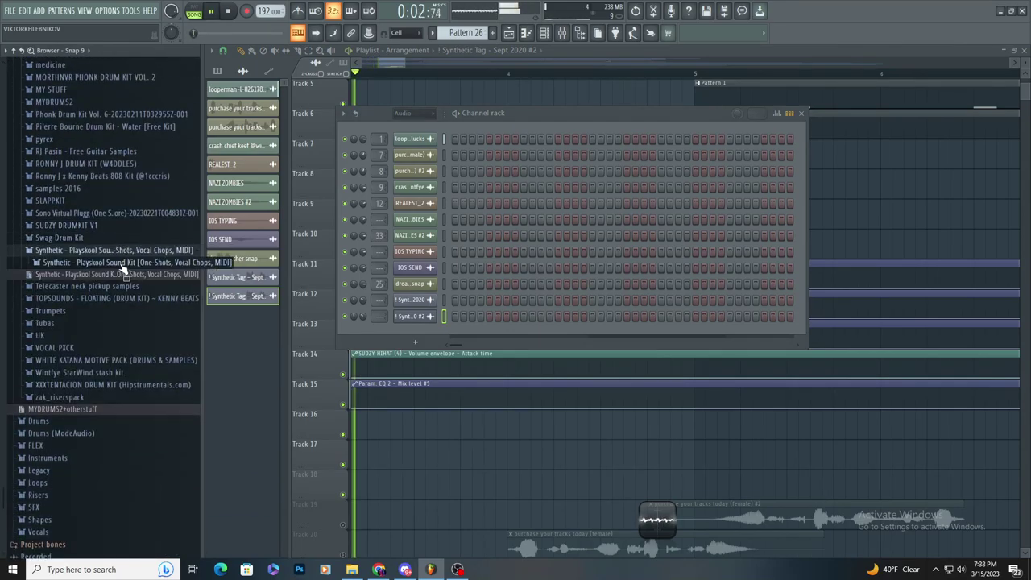
left_click(122, 264)
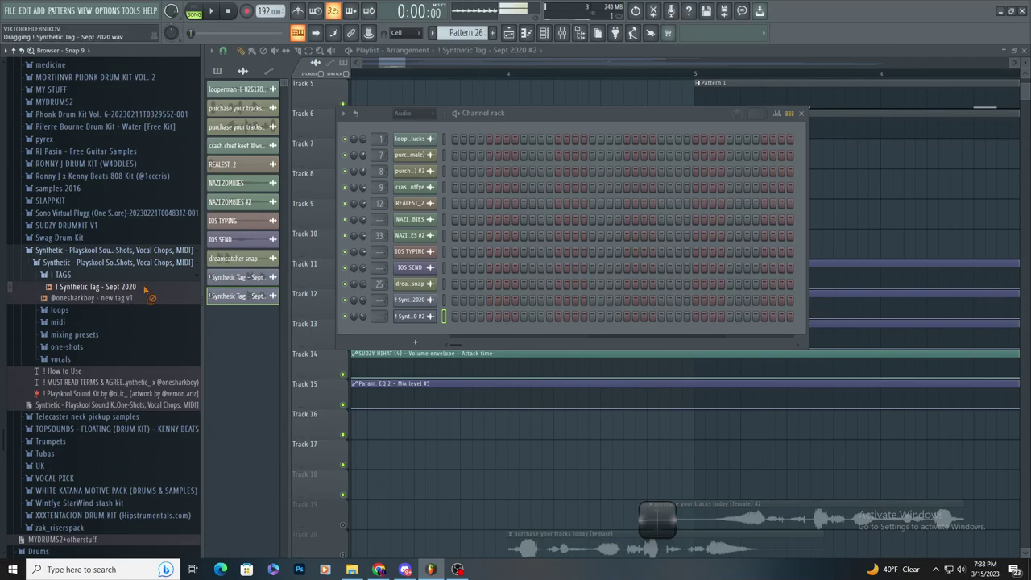
left_click_drag(414, 340, 417, 334)
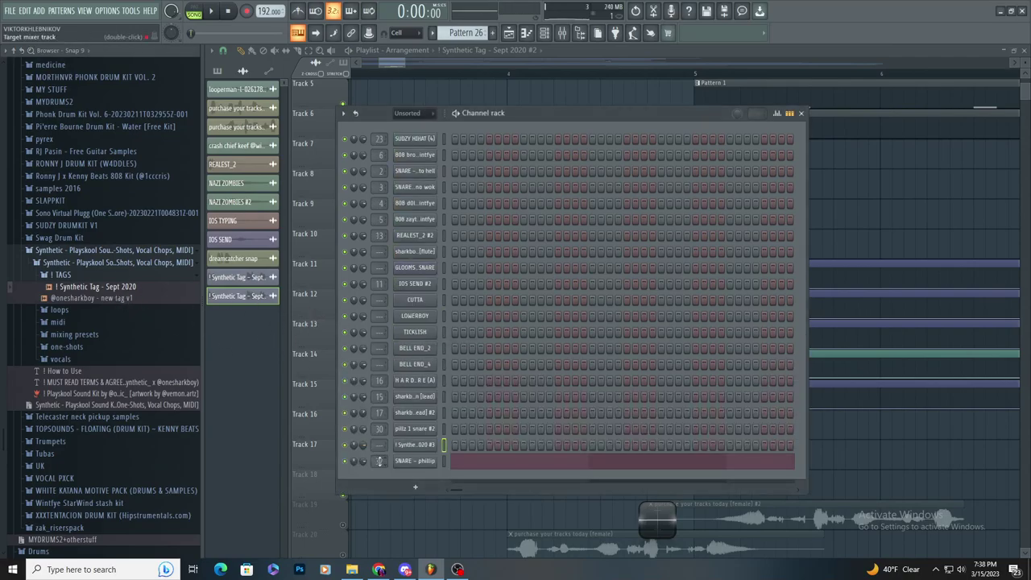
- Route the new Synthetic Tag channel to mixer Insert 40
double_click(381, 448)
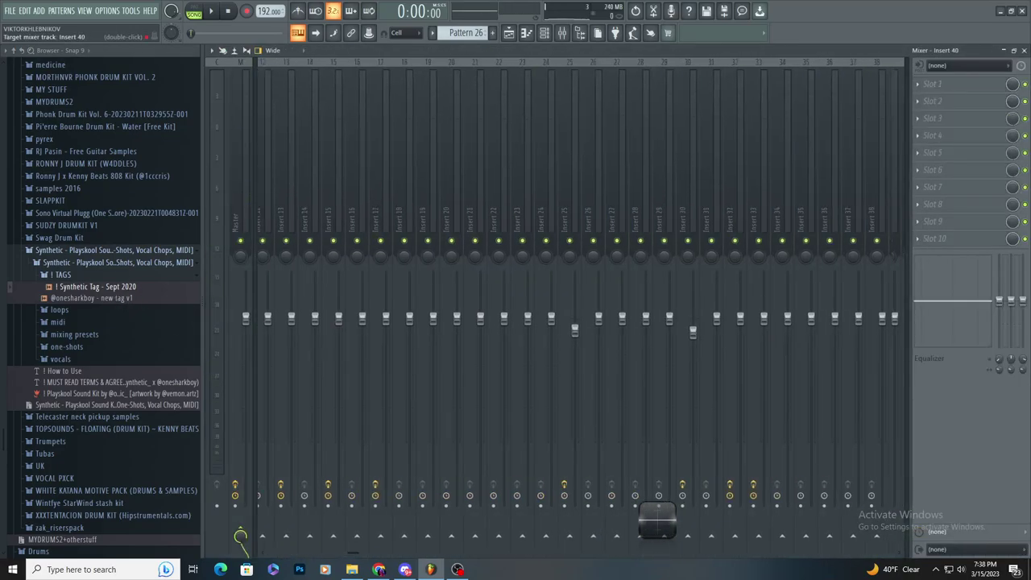
left_click(955, 98)
left_click(952, 90)
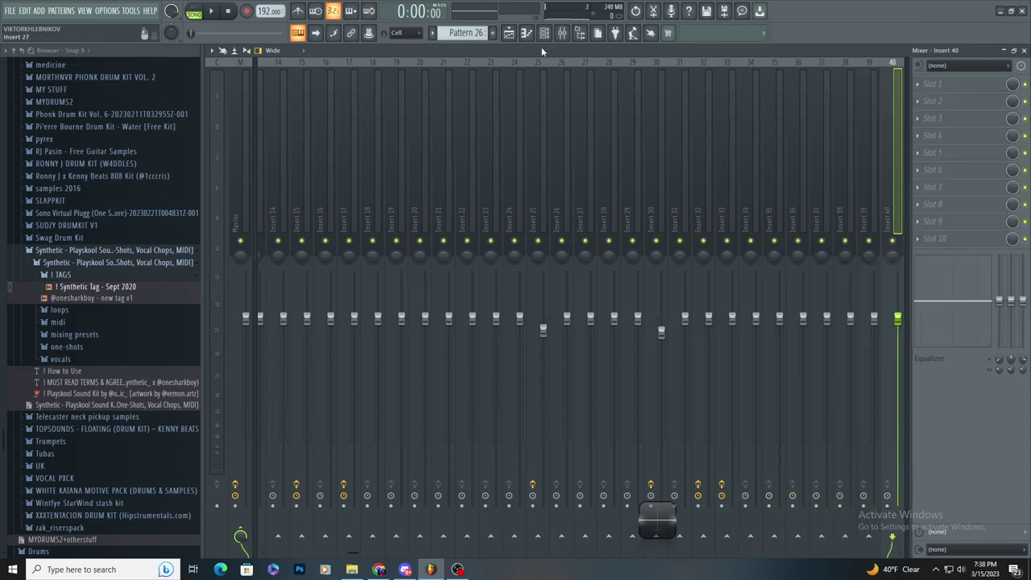
- Enable the volume envelope on the new Synthetic Tag sampler channel
left_click(544, 33)
left_click(418, 447)
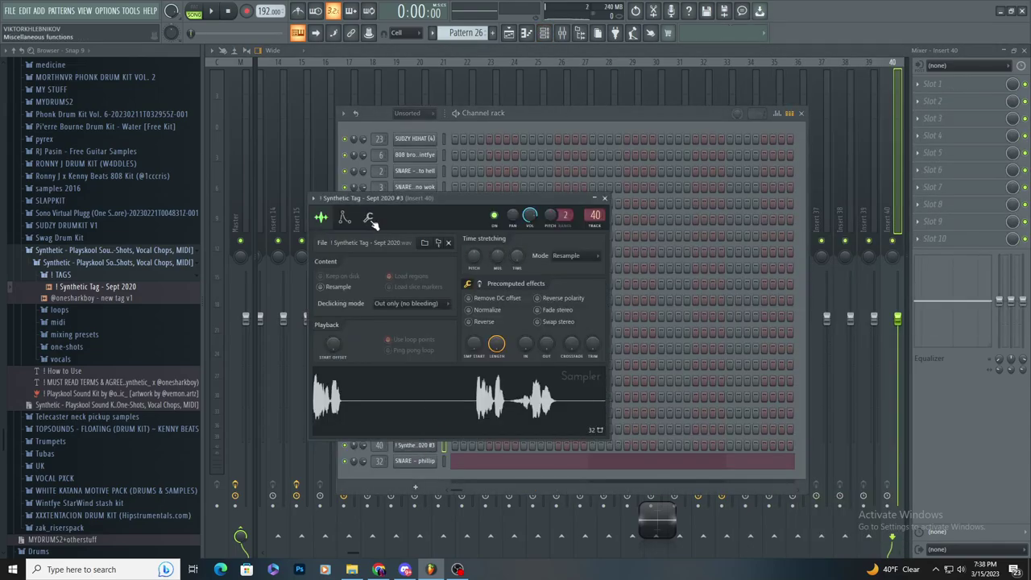
left_click_drag(497, 349, 496, 415)
left_click(344, 216)
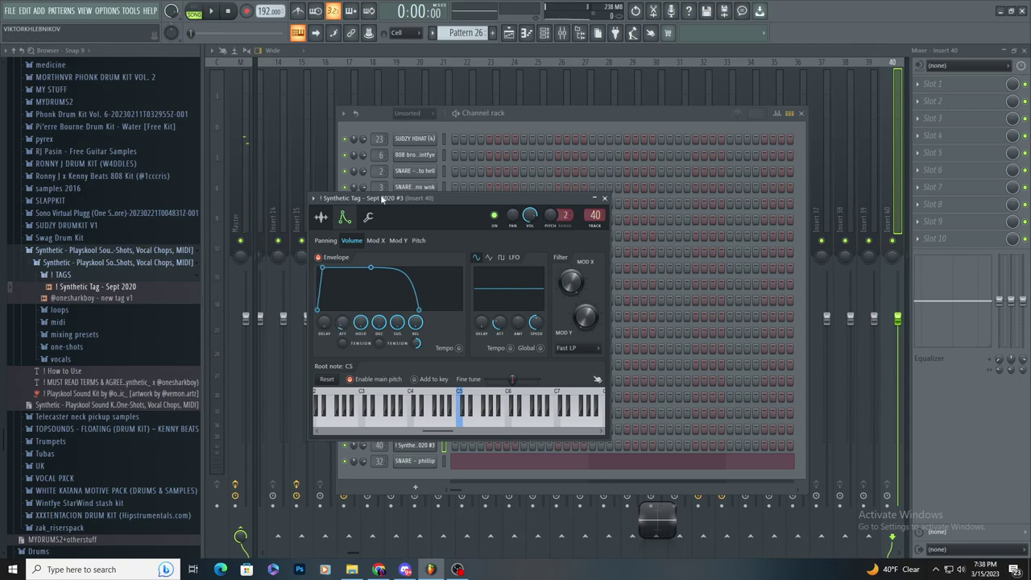
- Create Pattern 32, place it at bar 3 on Track 9 and extend the clip to about three bars
left_click(509, 32)
key("space")
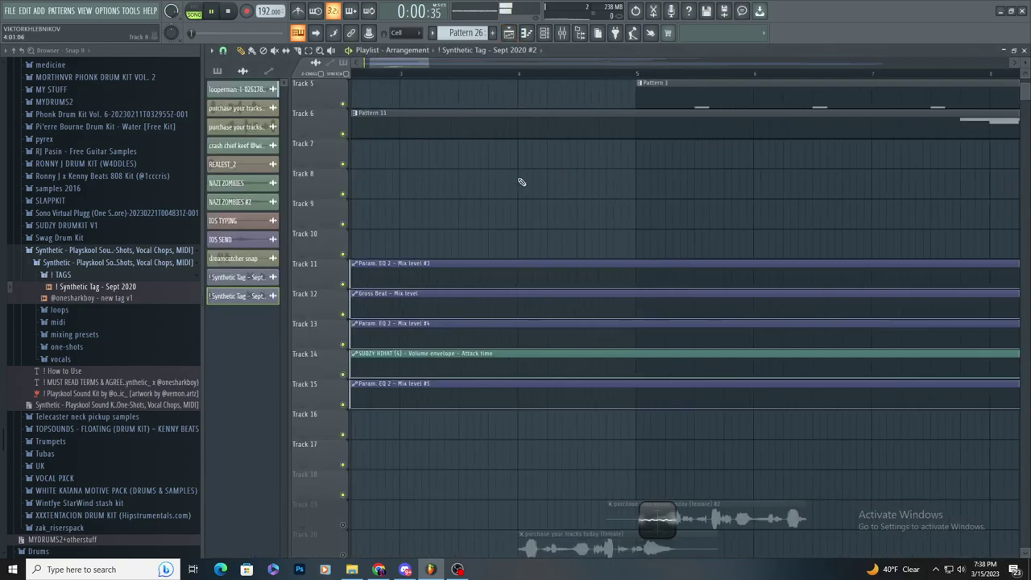
left_click(492, 33)
scroll(465, 178, "up", 3)
left_click(435, 219)
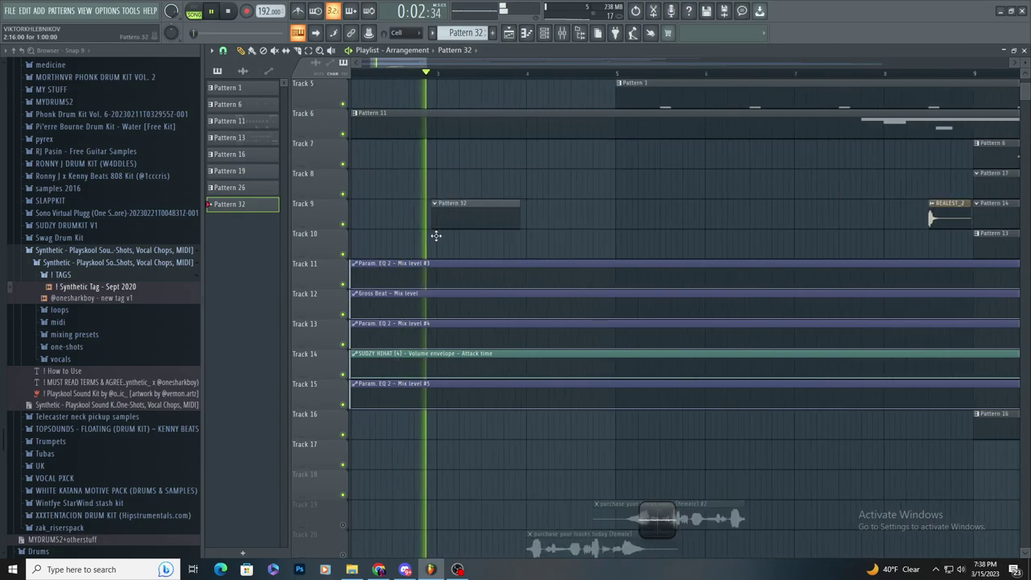
left_click_drag(510, 214, 712, 244)
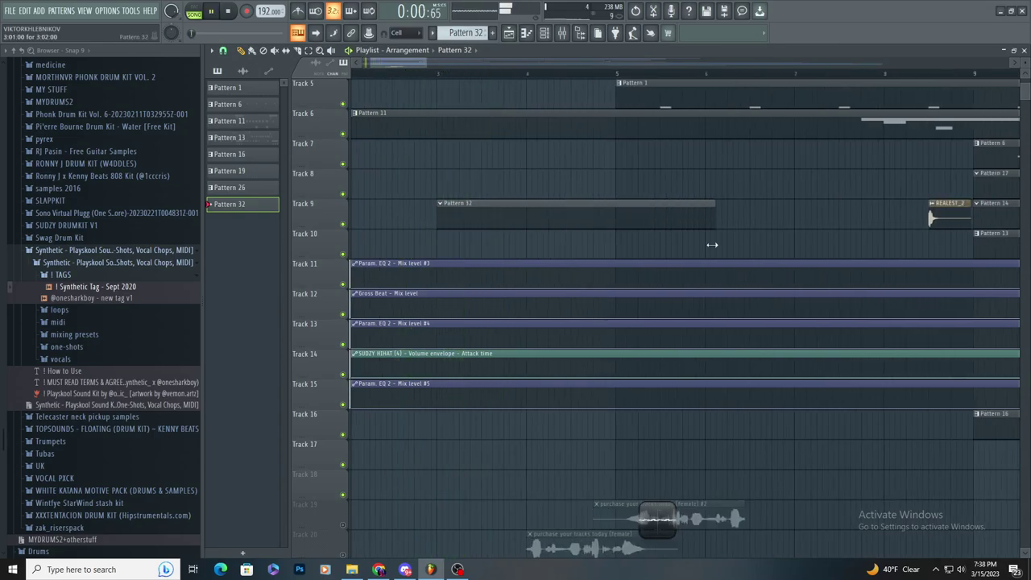
- Add a Synthetic Tag note at 1:09 in Pattern 32 and lower the attack of the channel's volume envelope
double_click(689, 214)
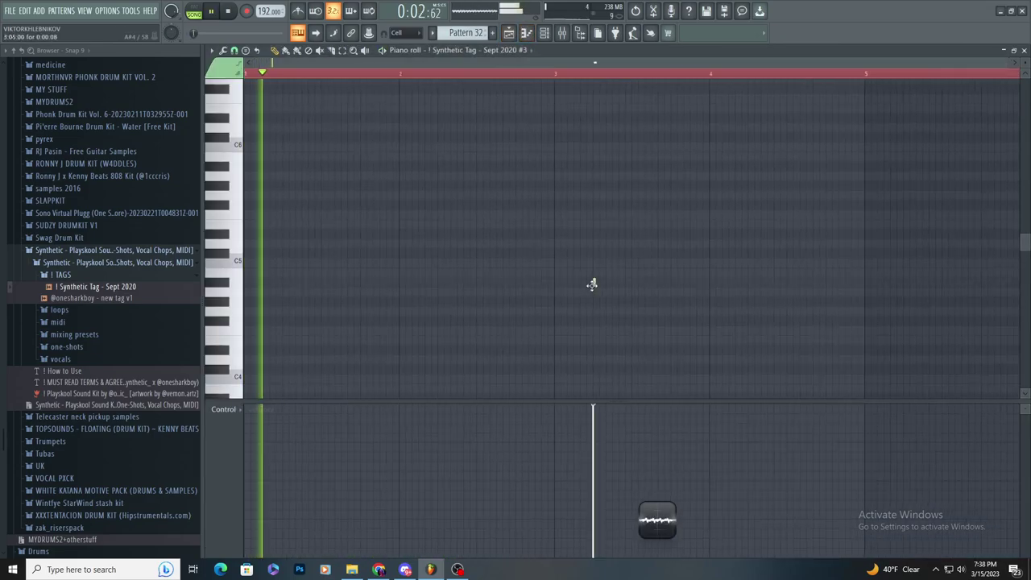
key("space")
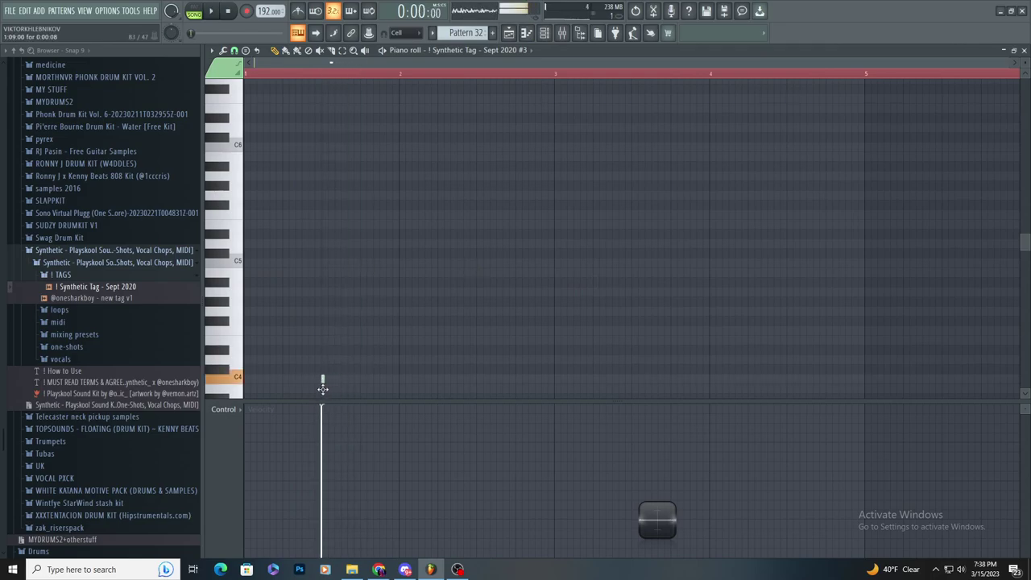
left_click(577, 36)
left_click(411, 447)
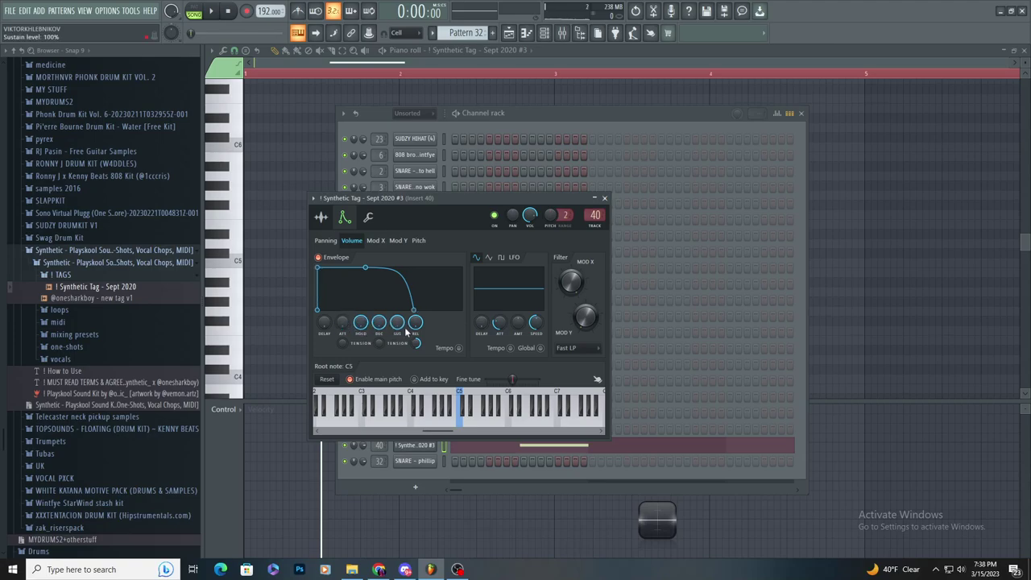
- Add a C5 slide note at 1:09 above the C4 note in Pattern 32, removing the stray higher note
left_click(293, 223)
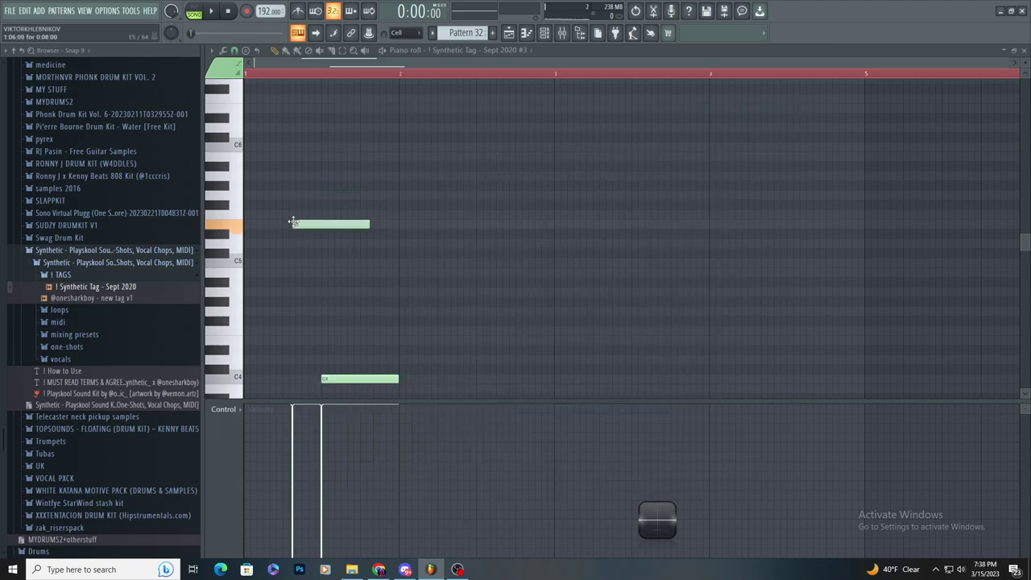
right_click(292, 225)
scroll(291, 233, "up", 4)
key("space")
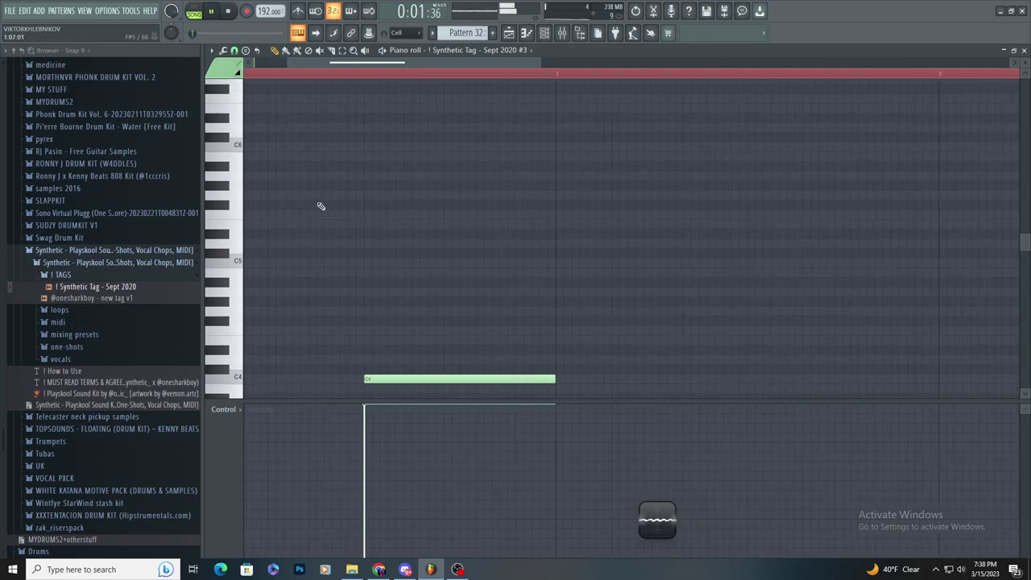
left_click(369, 264)
scroll(419, 262, "down", 3)
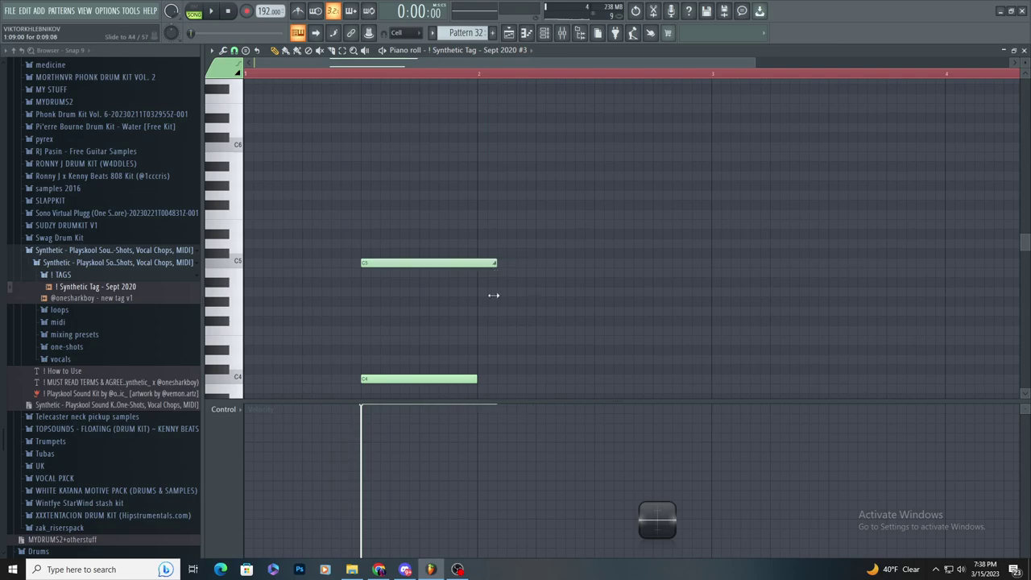
- Lengthen the C4 note in Pattern 32 to one bar and the C5 slide note to 12 steps
left_click_drag(475, 377, 590, 395)
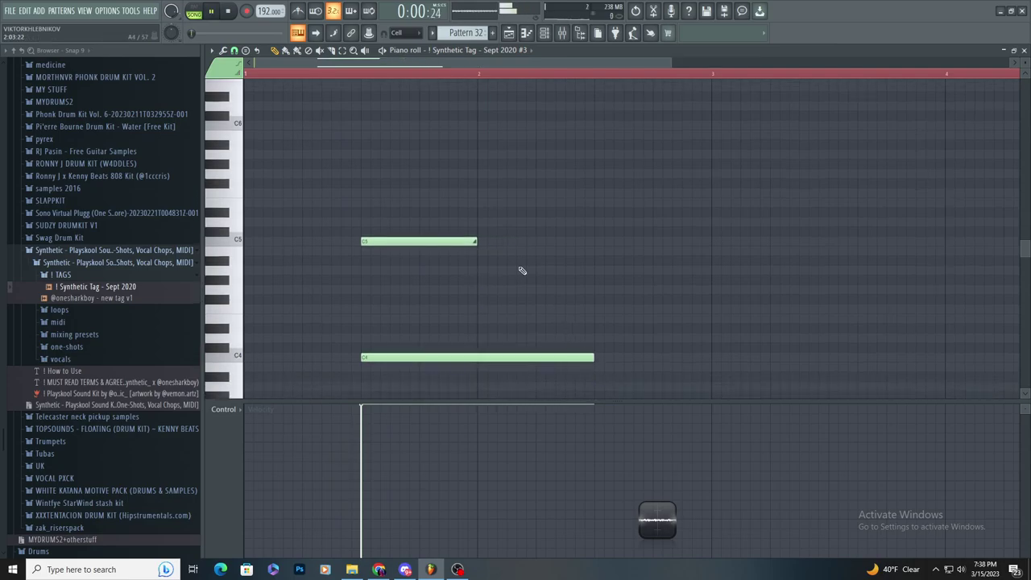
left_click(478, 358)
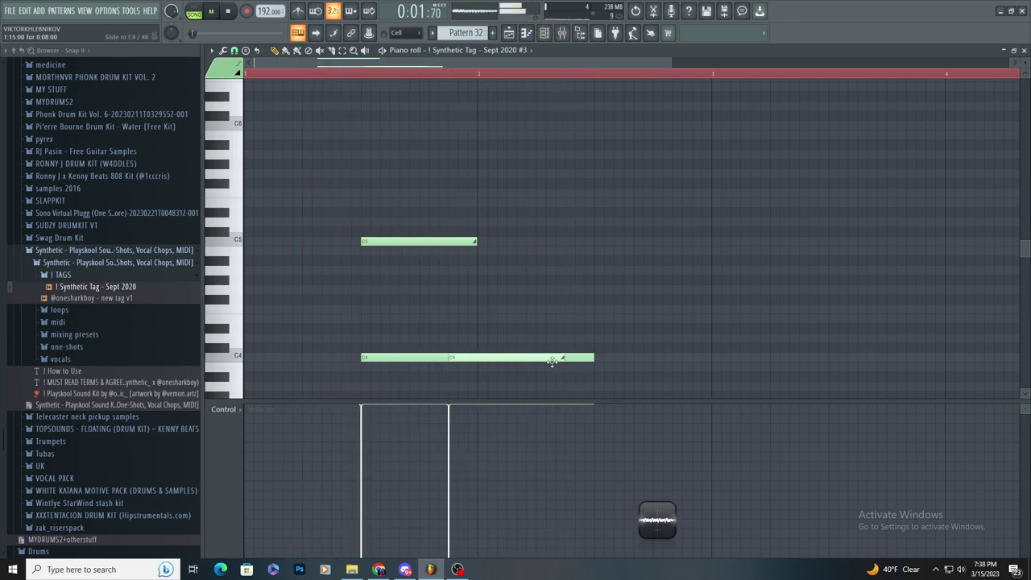
left_click_drag(476, 241, 448, 285)
left_click(488, 280)
right_click(491, 281)
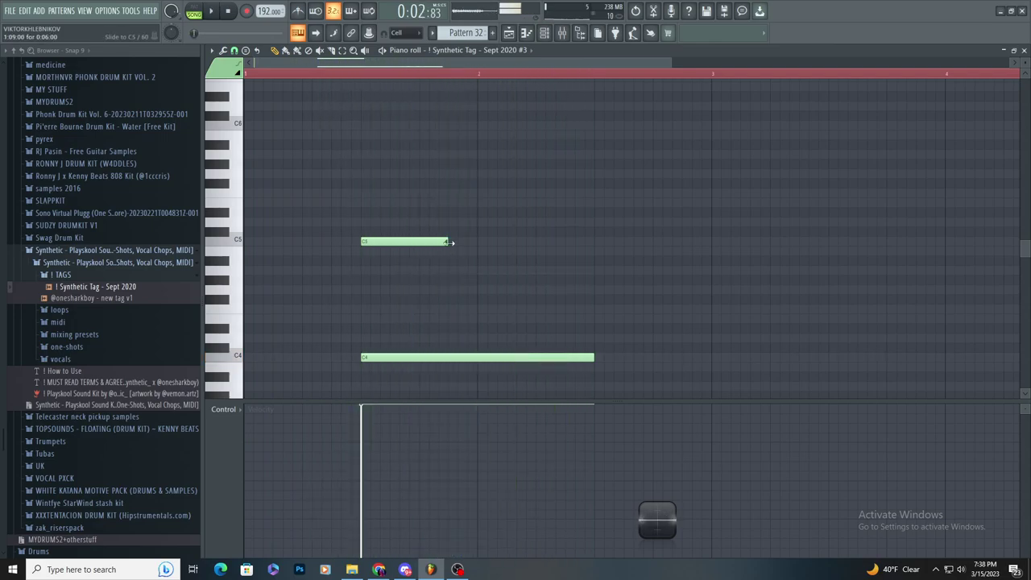
left_click_drag(447, 241, 535, 270)
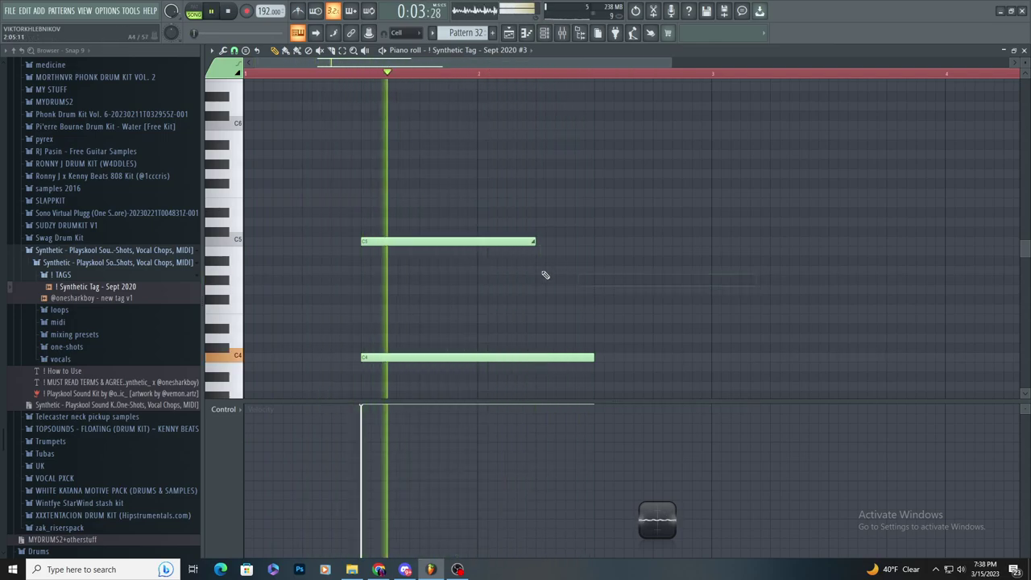
left_click(660, 268)
right_click(661, 268)
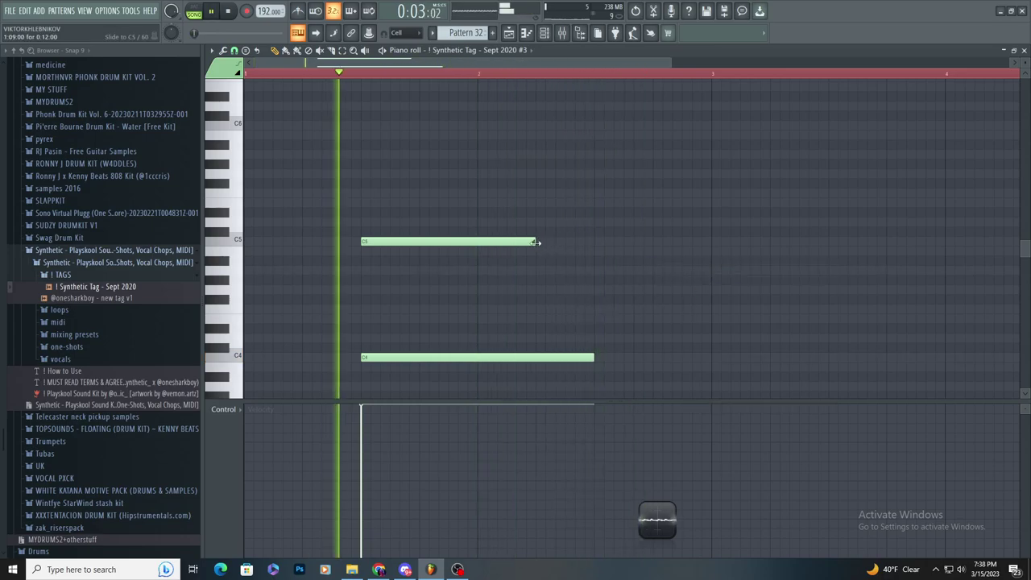
scroll(393, 212, "up", 3)
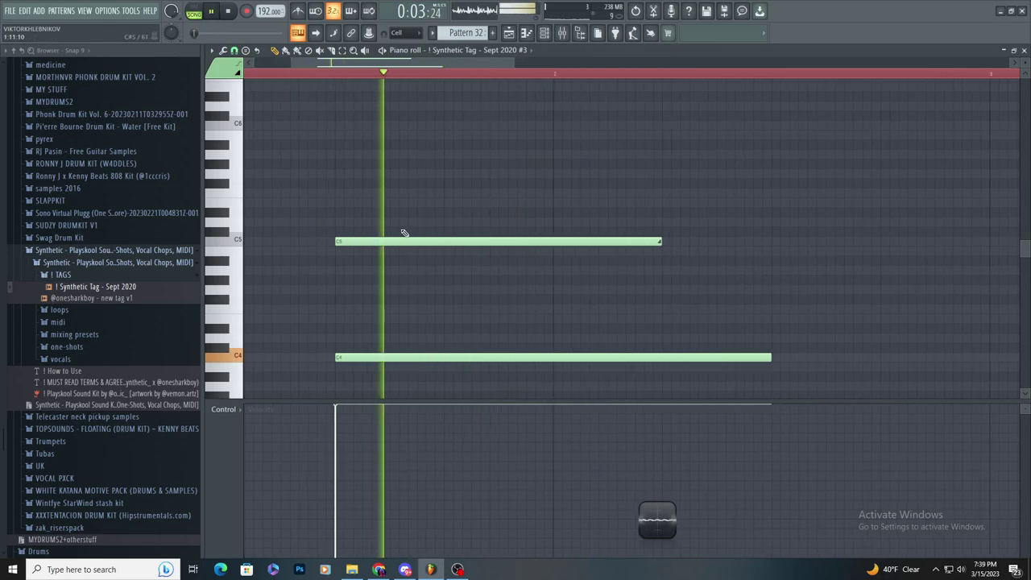
- Move the Pattern 32 clip on Track 9 of the playlist to start at 3:08 and play back the intro
left_click(515, 37)
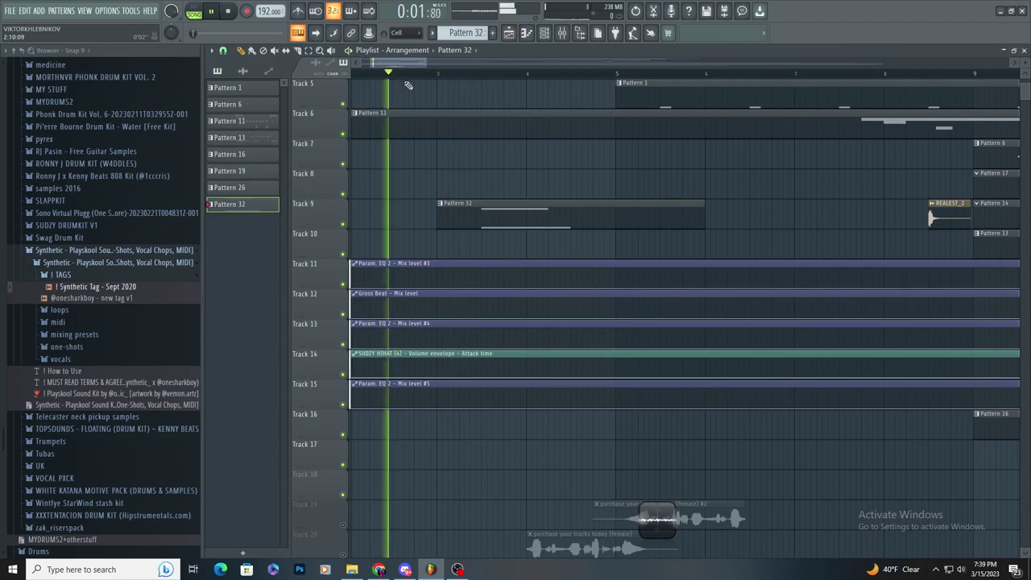
scroll(514, 175, "up", 2)
left_click_drag(495, 203, 558, 214)
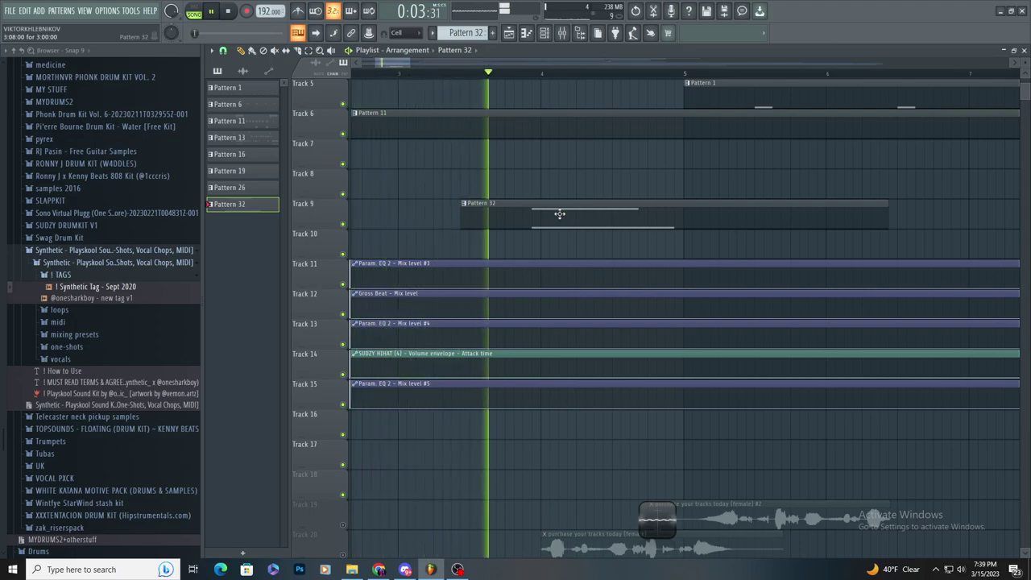
scroll(500, 228, "down", 1)
scroll(500, 228, "down", 3)
scroll(581, 242, "up", 3)
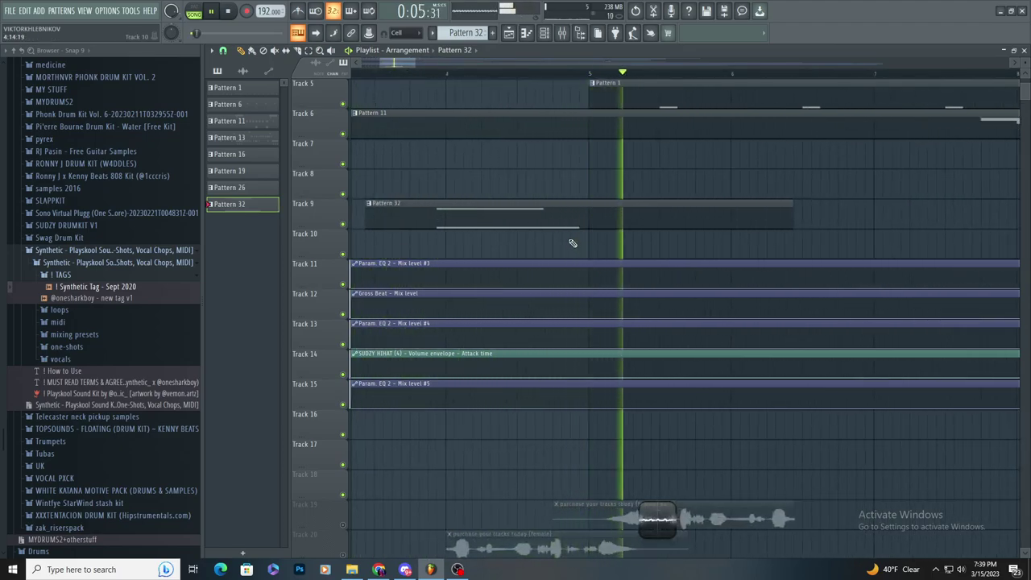
scroll(573, 242, "down", 4)
scroll(600, 248, "up", 2)
left_click(707, 213)
key("space")
- Load Fruity Parametric EQ 2 in the first slot of Insert 40 and lower its outer bands to leave only a mid-range hump
left_click(562, 33)
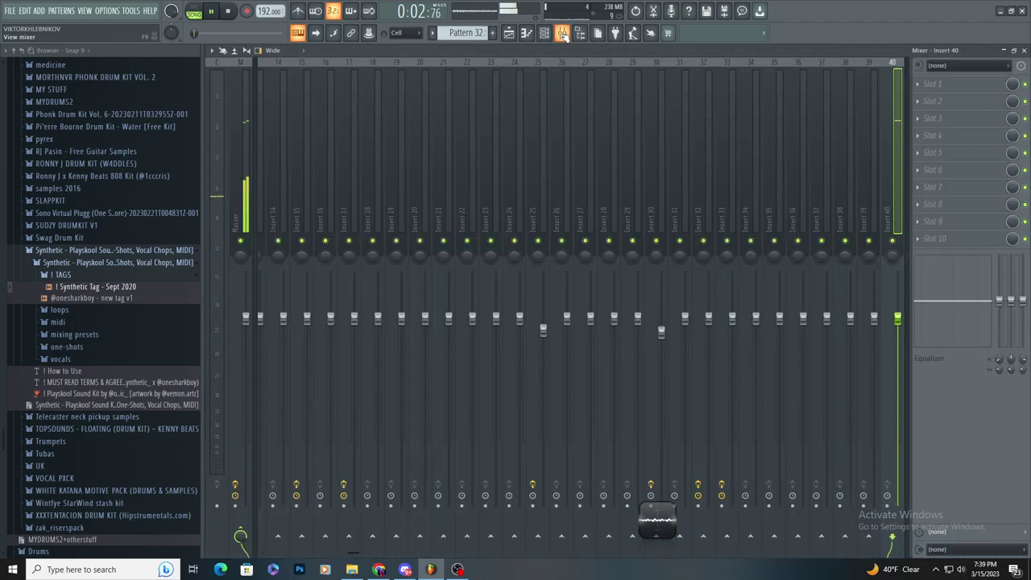
left_click(980, 85)
left_click(773, 373)
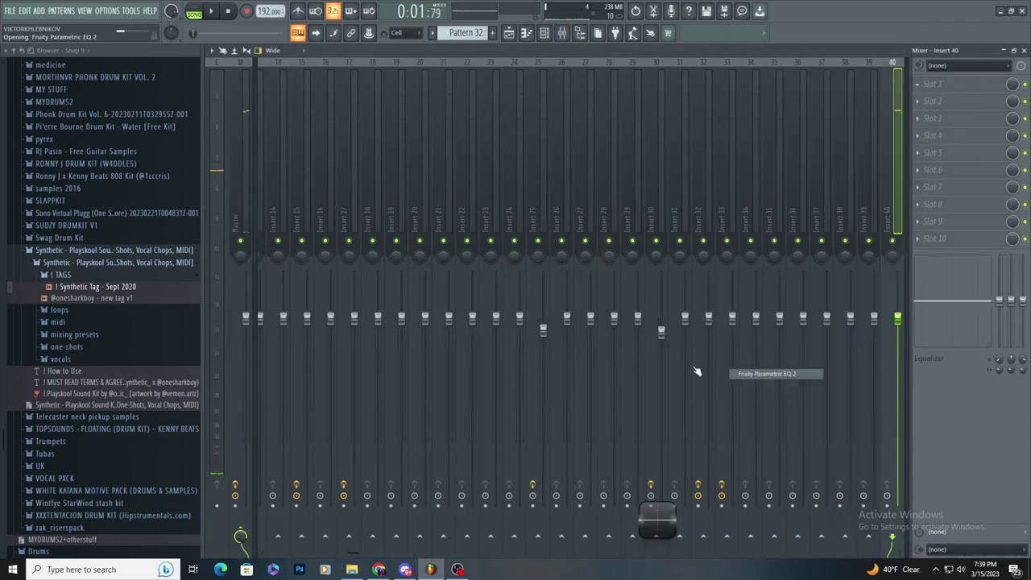
left_click_drag(280, 267, 280, 284)
left_click_drag(317, 220, 261, 284)
left_click_drag(466, 219, 421, 285)
left_click_drag(436, 219, 377, 218)
key("space")
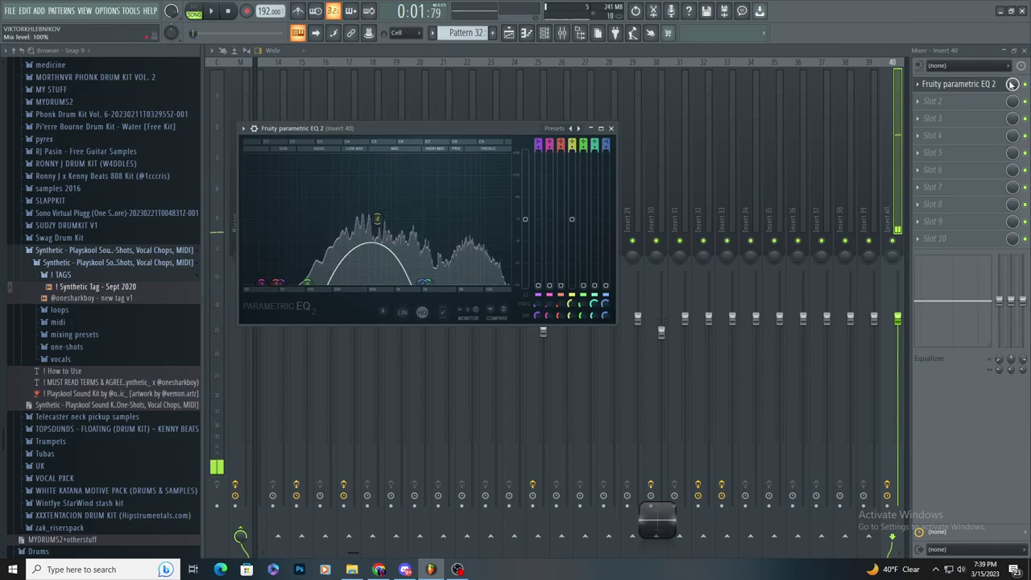
- Turn down the mix level of Insert 40's Fruity Parametric EQ 2 and create an automation clip for it
left_click_drag(1013, 85, 1013, 153)
right_click(1013, 84)
left_click(980, 164)
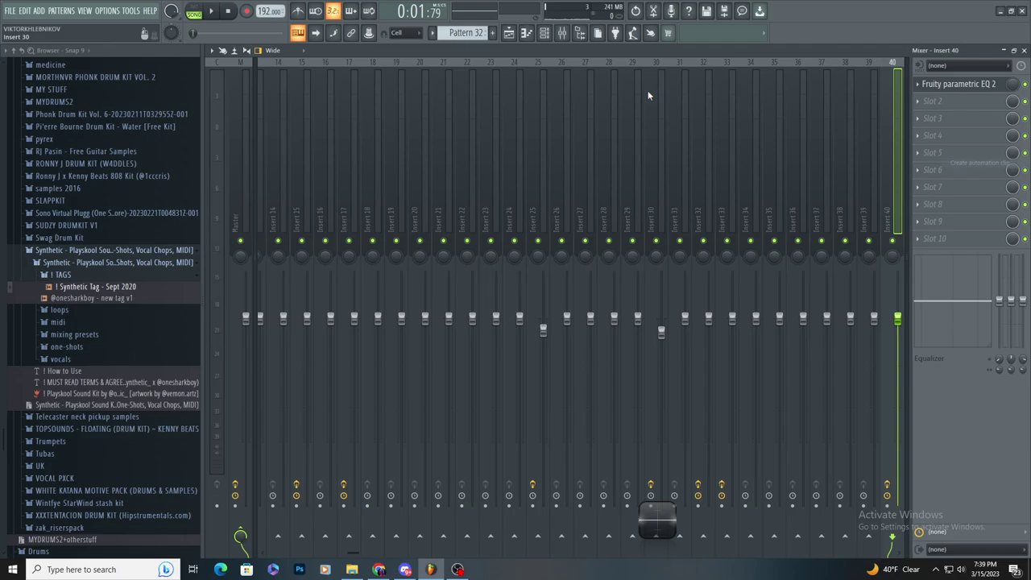
- Try ramping the Param. EQ 2 - Mix level #6 automation on Track 18 up from 3:13 to bar 5
left_click(509, 33)
scroll(550, 258, "down", 3)
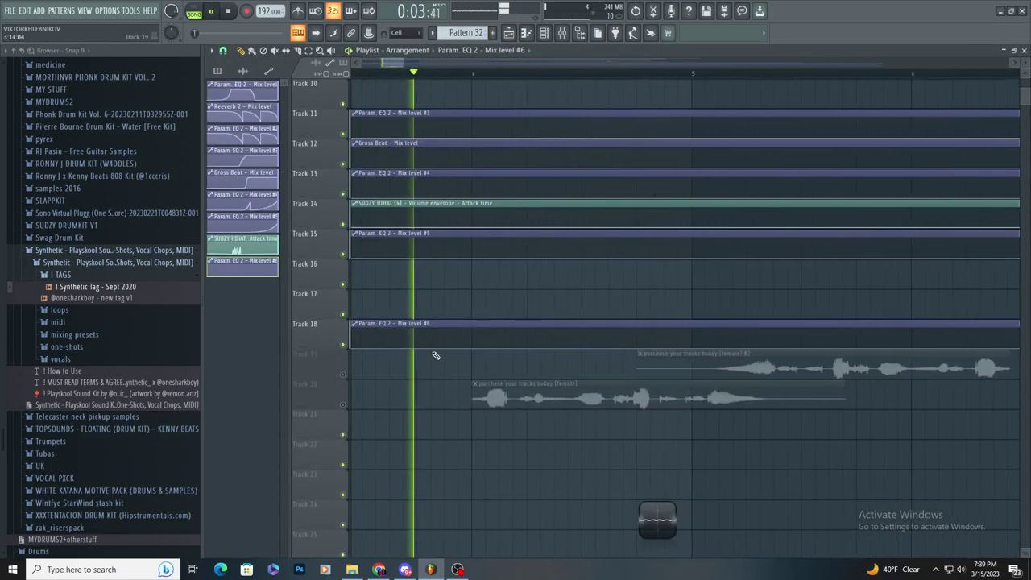
left_click_drag(435, 355, 694, 315)
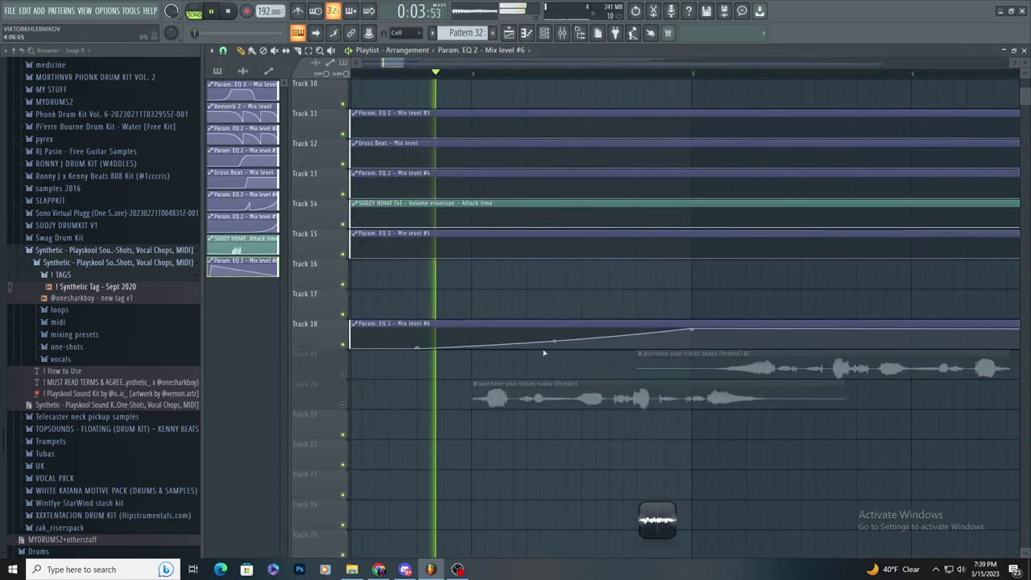
left_click_drag(553, 341, 553, 332)
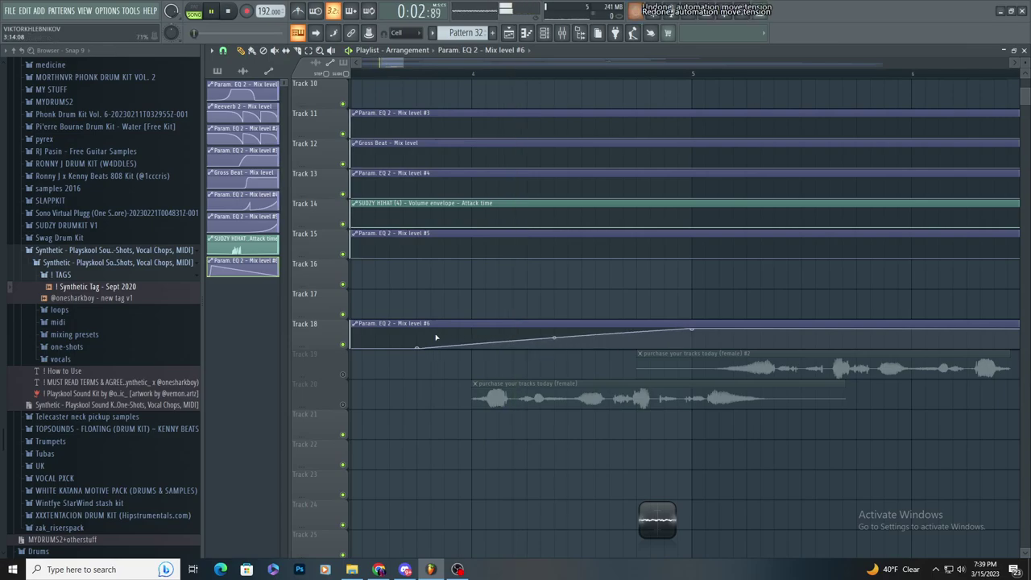
key("ctrl+alt+z")
key("ctrl+alt+z")
key("ctrl+alt+z")
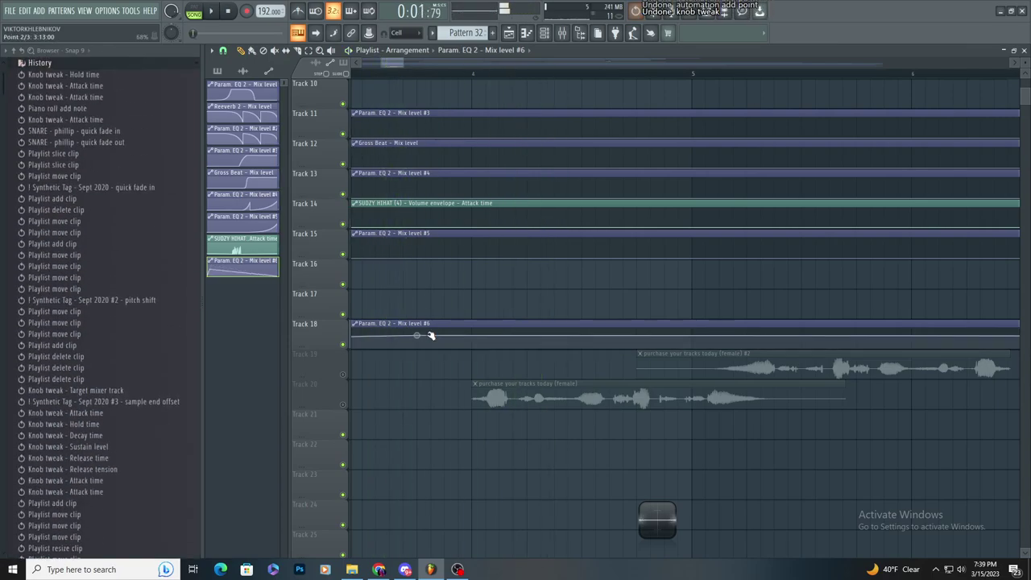
key("ctrl+alt+z")
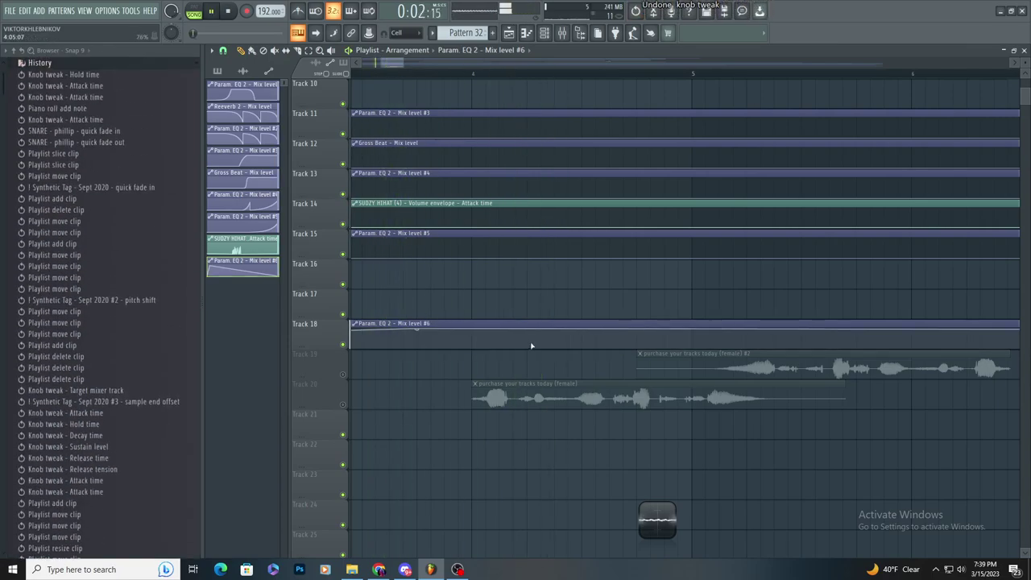
- Curve the Param. EQ 2 - Mix level #6 automation on Track 18 down to 0% at about 4:09 and play it back
left_click_drag(531, 346, 598, 350)
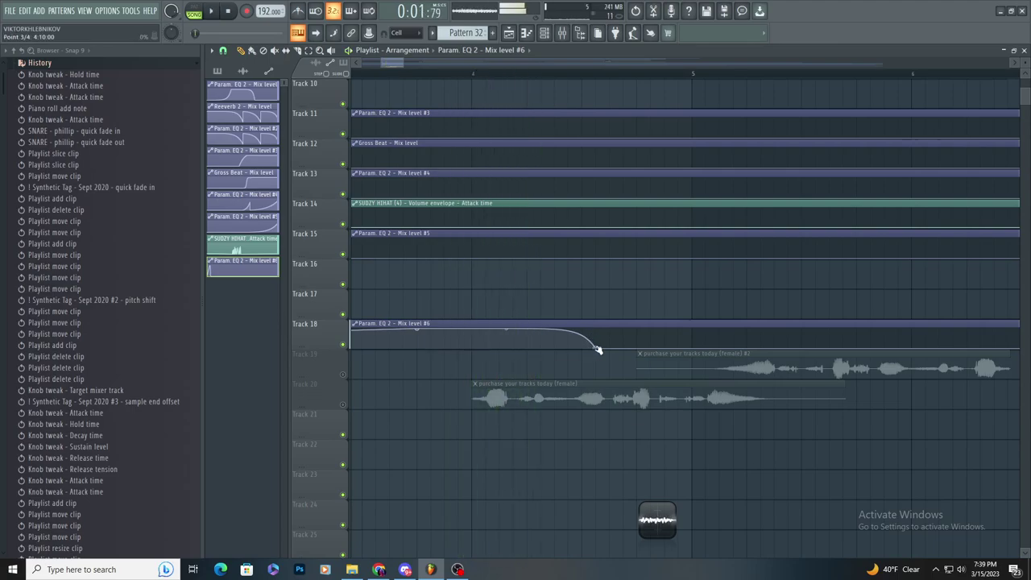
left_click_drag(499, 328, 500, 330)
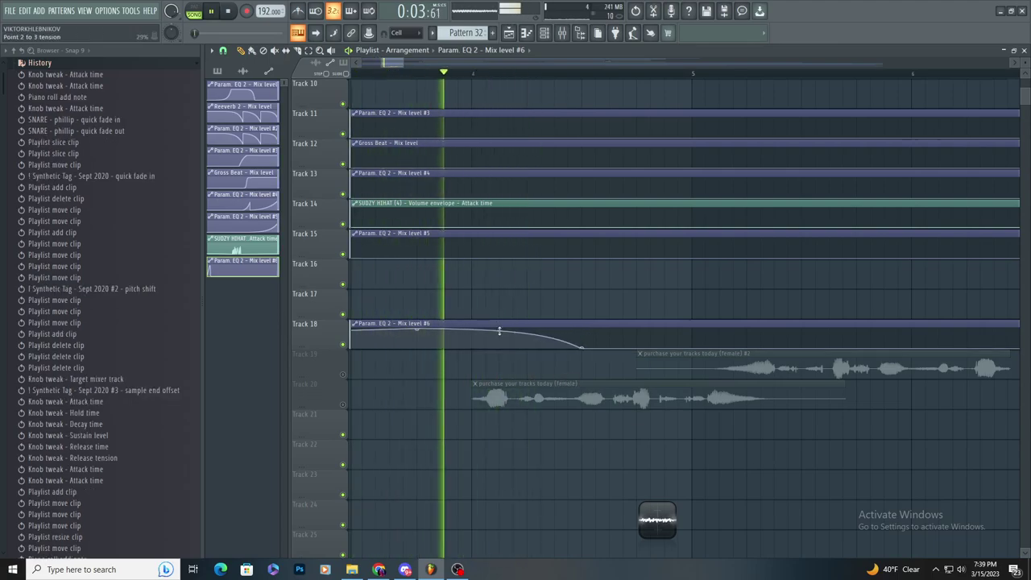
scroll(499, 329, "down", 1)
scroll(500, 328, "down", 2)
key("space")
key("space")
scroll(516, 241, "up", 3)
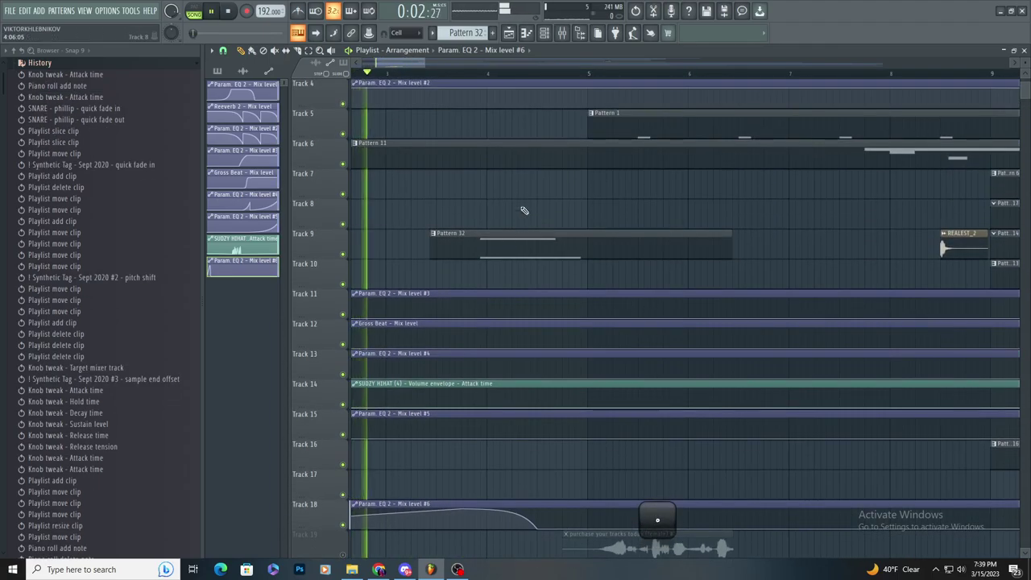
- Enable Remove DC offset and raise the fade-out slightly on the Synthetic Tag sampler channel routed to Insert 40
left_click(544, 33)
scroll(422, 115, "up", 2)
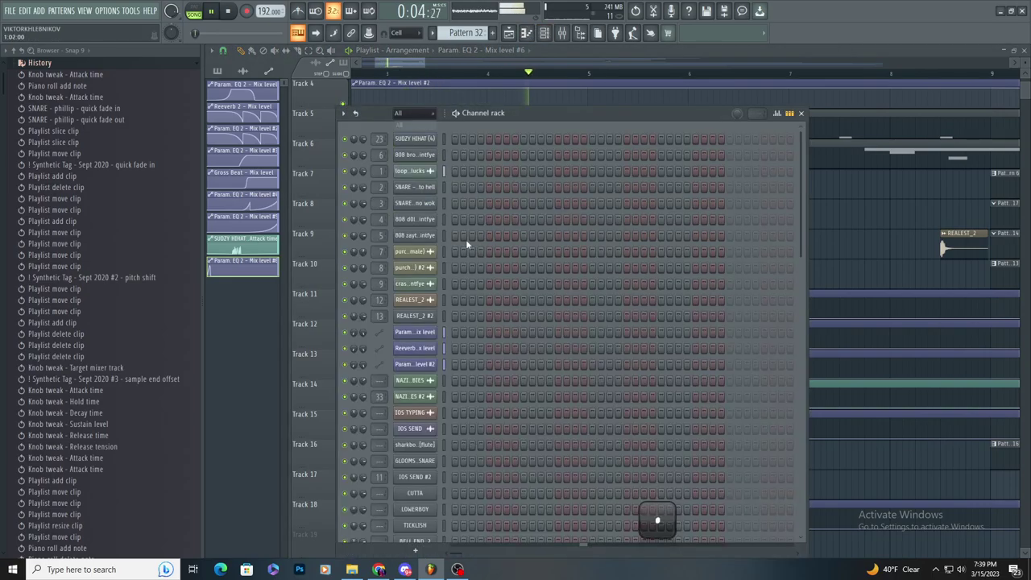
scroll(424, 306, "down", 6)
key("space")
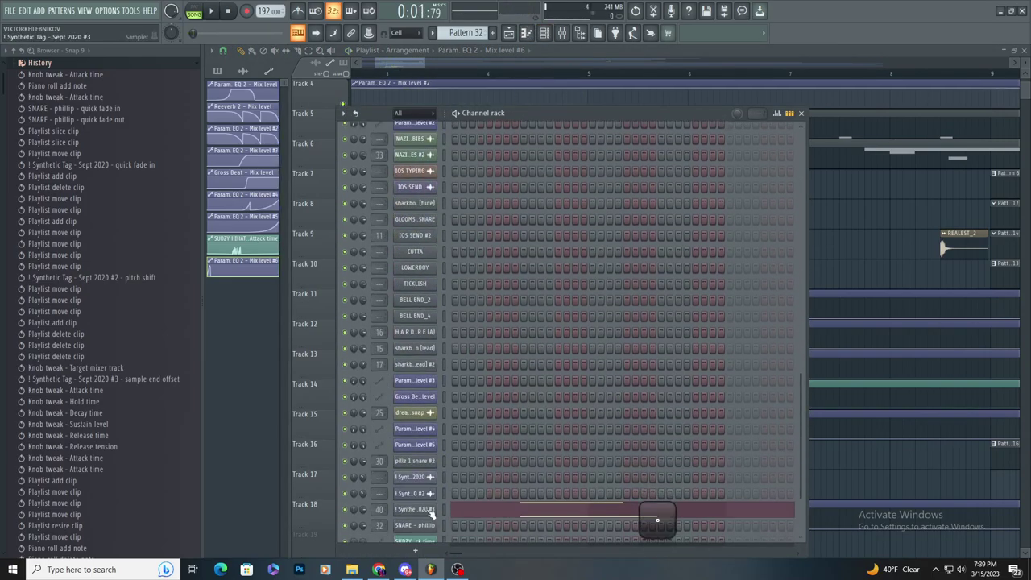
left_click(431, 513)
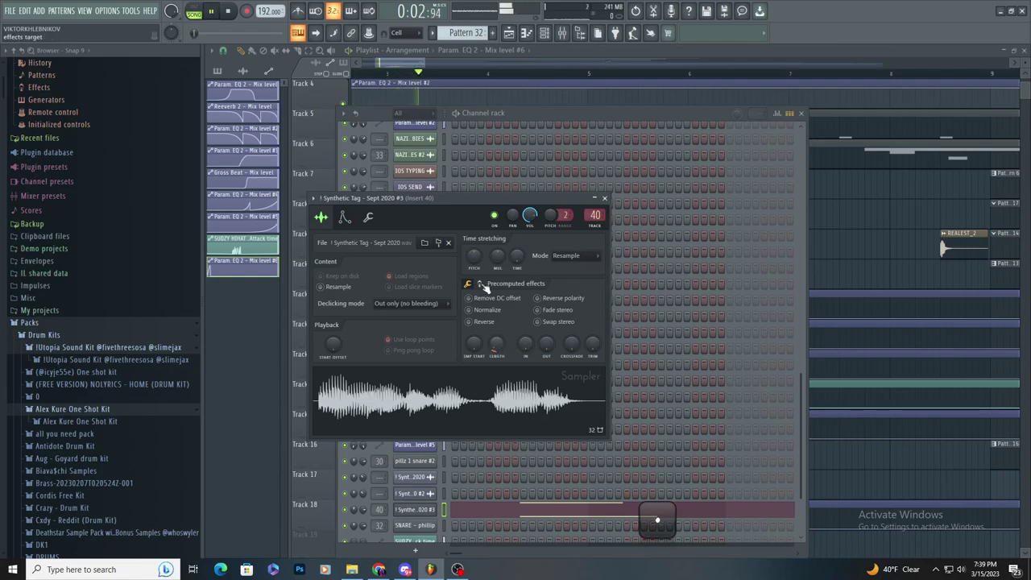
key("space")
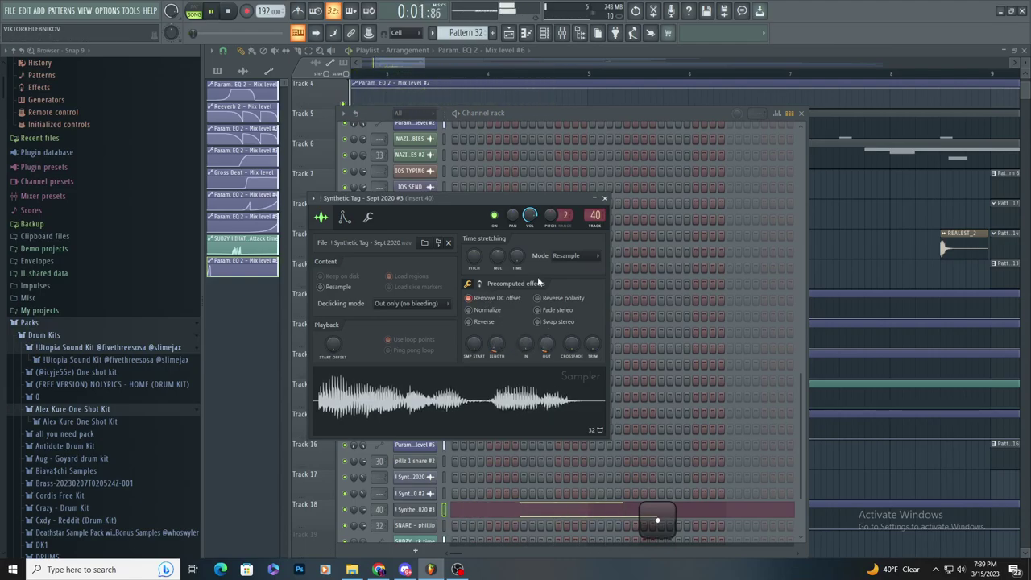
left_click(345, 219)
- Undo the stray Param. EQ 2 - Mix level #6 clip on Track 9 near bar 8 and replay the intro
left_click(878, 243)
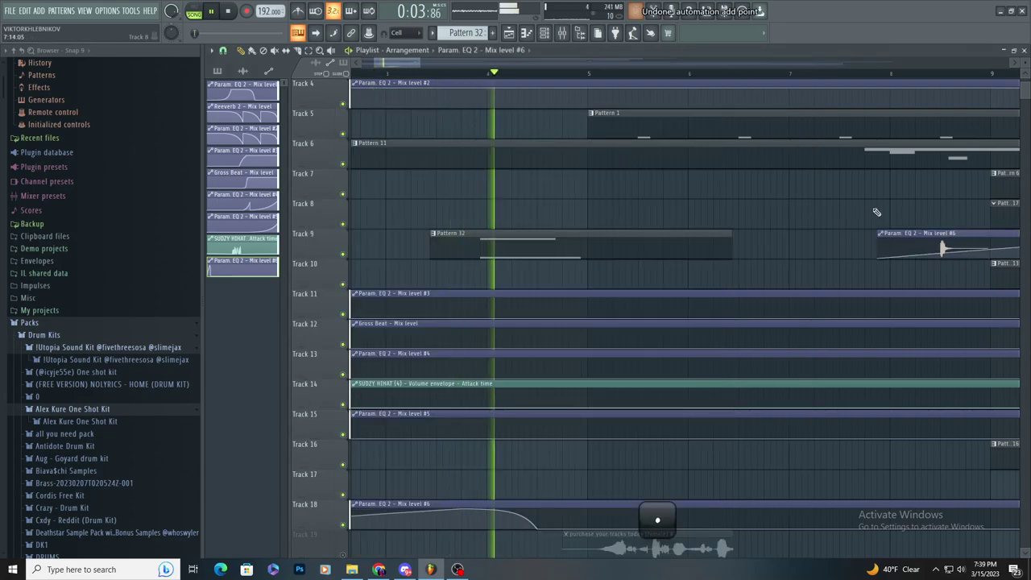
key("ctrl+z")
key("space")
scroll(486, 295, "down", 1)
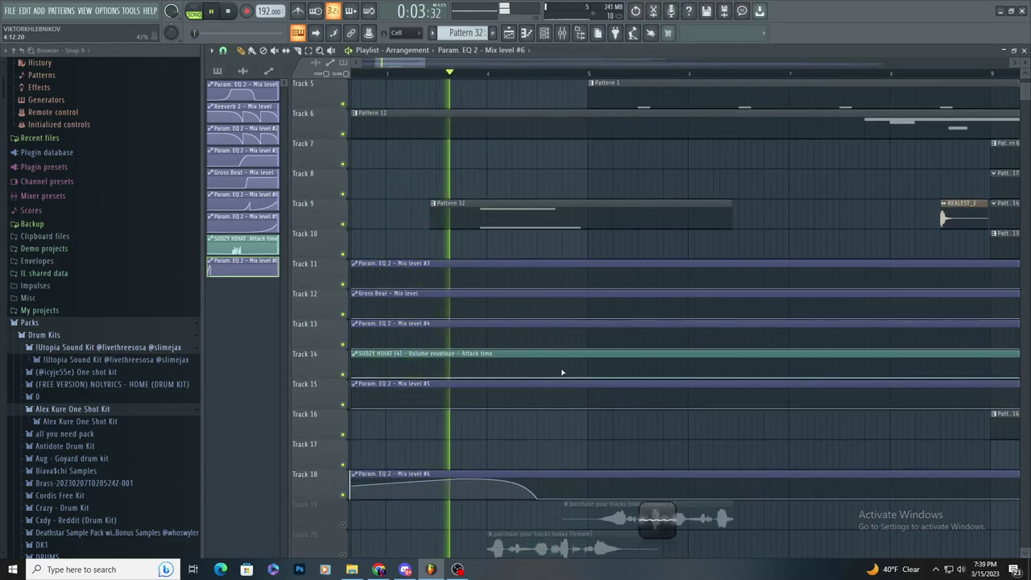
scroll(577, 355, "up", 4)
key("space")
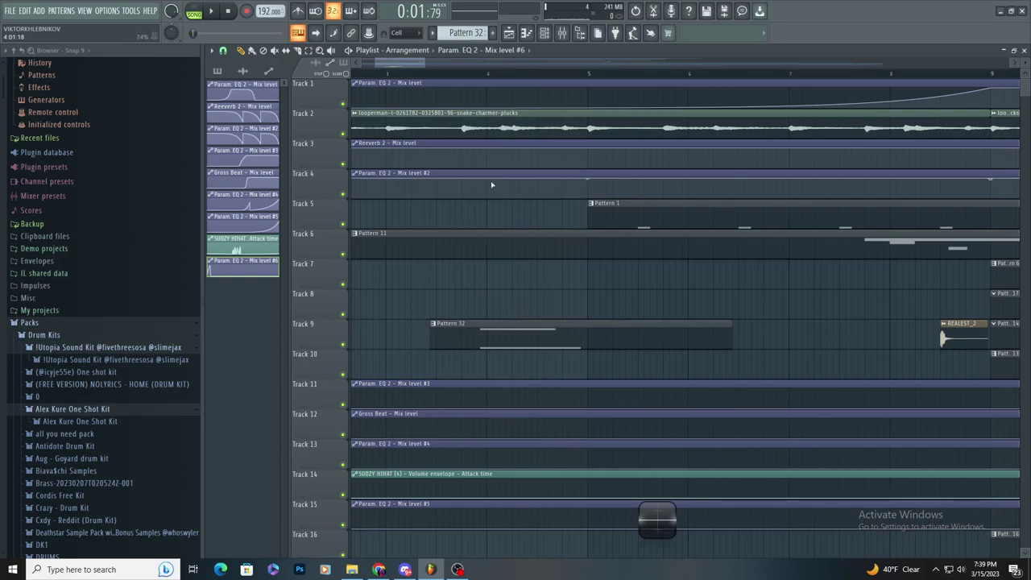
- Place the sampler channel's sample on Track 8 of the playlist as the audio clip ! Synthetic Tag - Sept 2020
left_click(545, 35)
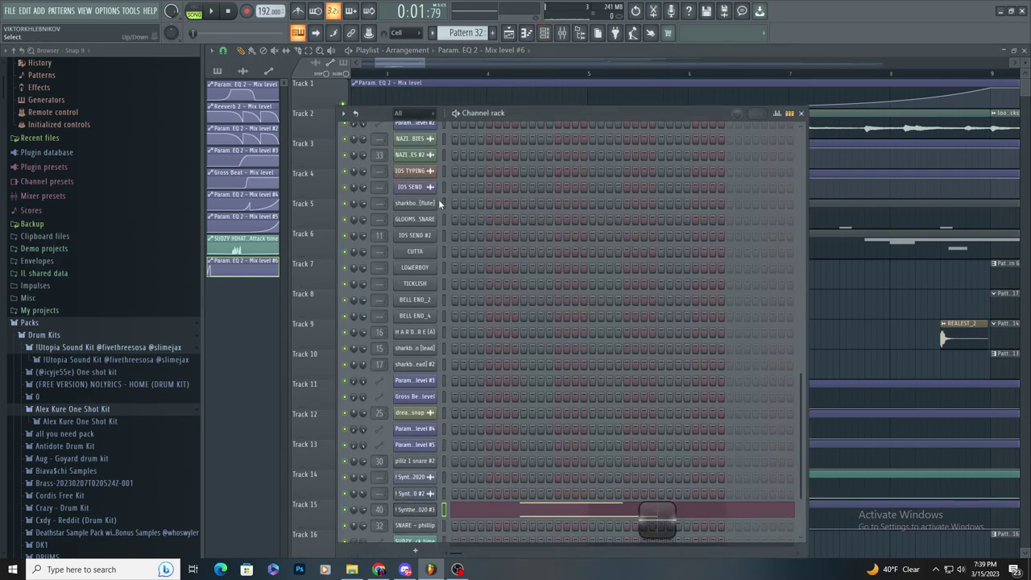
left_click(429, 511)
left_click(323, 220)
left_click_drag(417, 410, 852, 312)
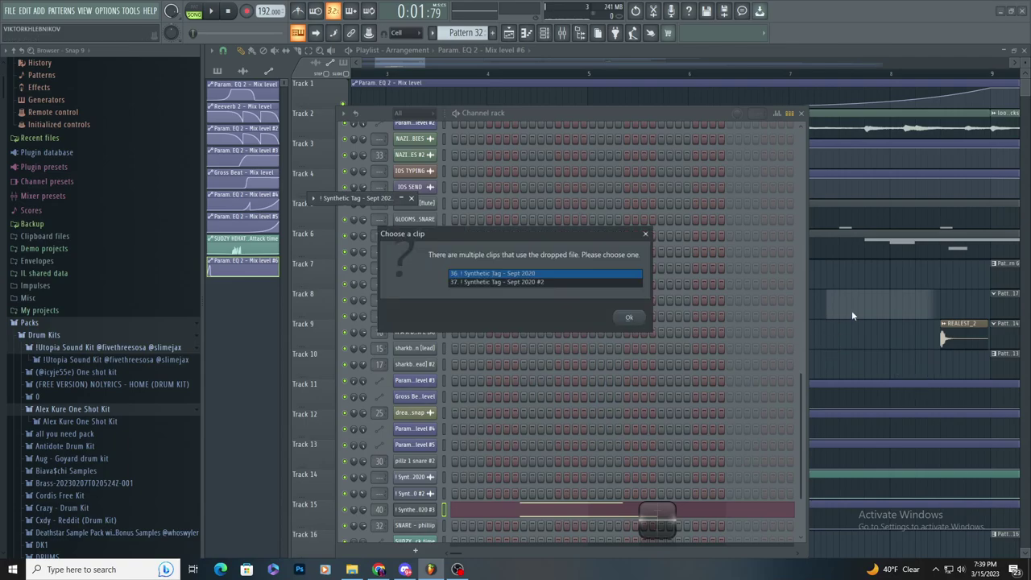
left_click(630, 320)
- Try to make the Synthetic Tag clip on Track 8 unique and move its start to line up with Pattern 32's notes
left_click(421, 294)
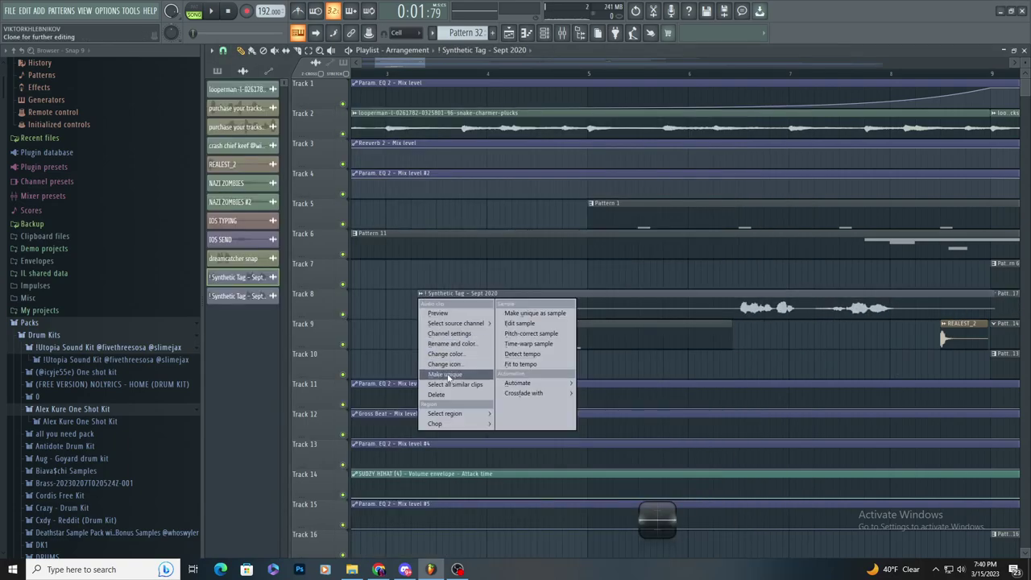
left_click(448, 377)
left_click(632, 325)
left_click_drag(599, 308, 661, 309)
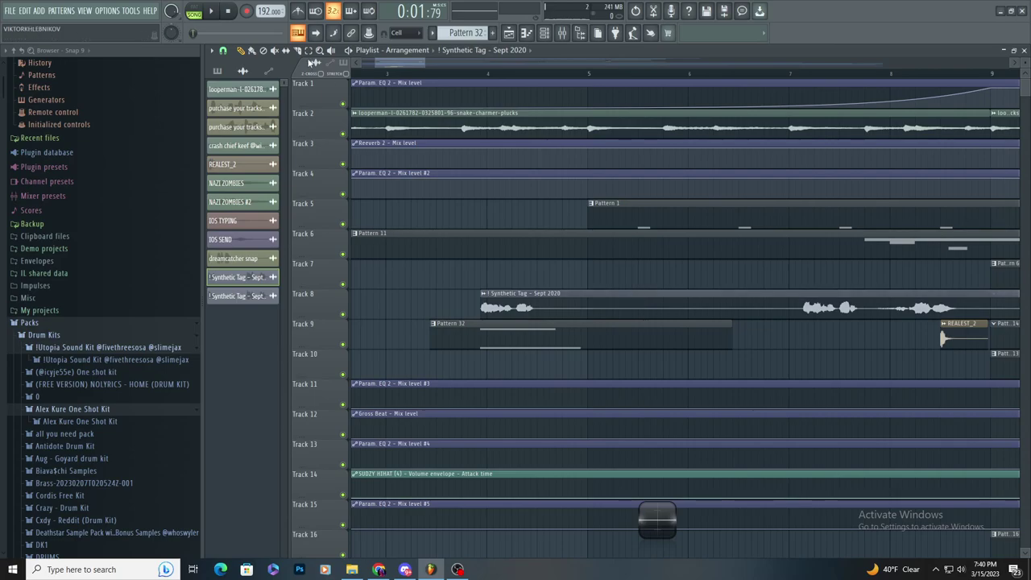
- Slice the Synthetic Tag clip on Track 8 just before bar 5, after its first phrase, and delete the remainder
left_click_drag(565, 317, 565, 322)
left_click(250, 51)
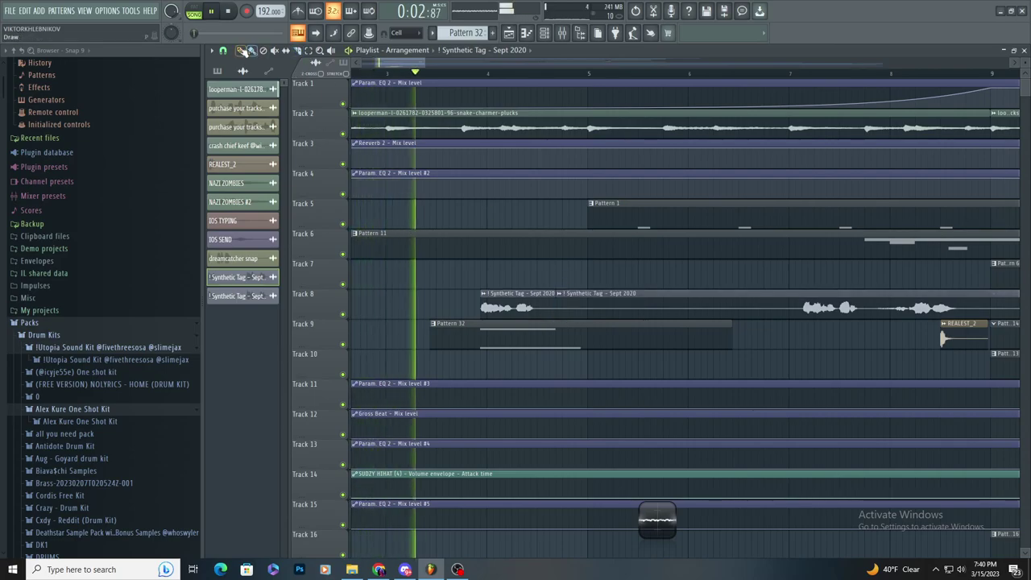
right_click(644, 302)
- Route the Synthetic Tag audio clip to mixer Insert 31 and load Fruity Stereo Enhancer in its first effect slot
double_click(540, 298)
key("space")
left_click_drag(524, 146, 524, 69)
left_click(928, 84)
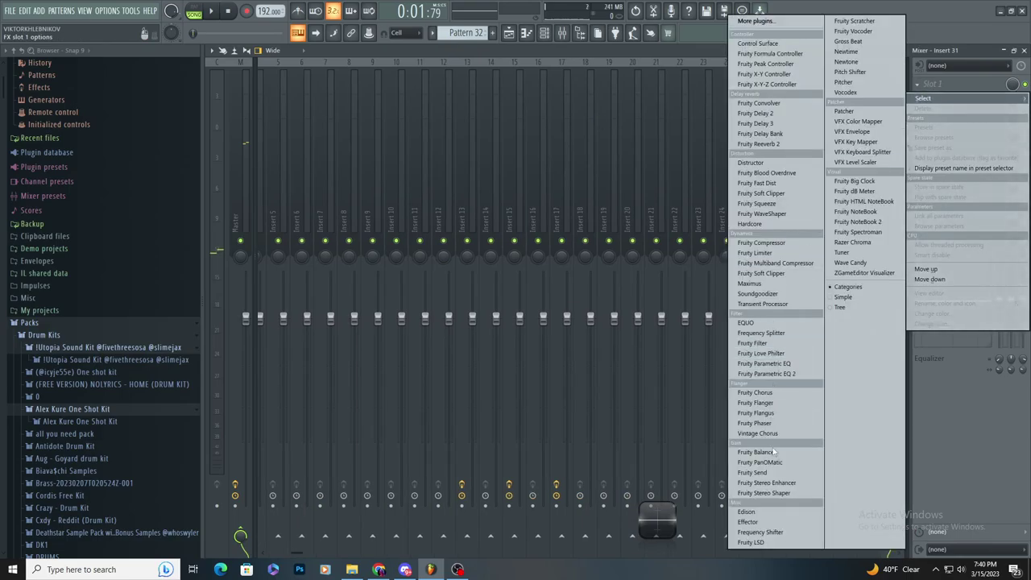
left_click(772, 483)
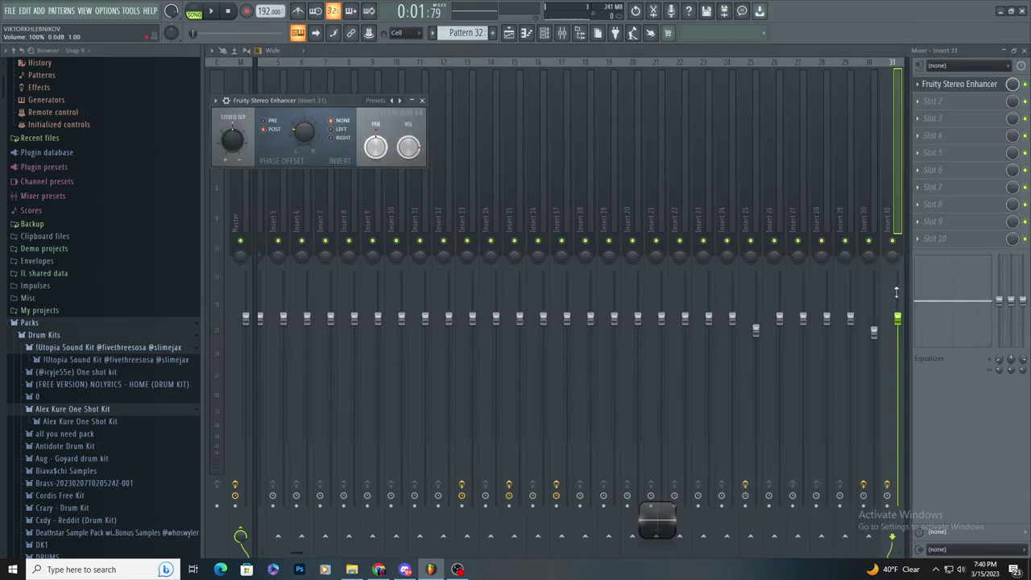
- Lower Insert 31's volume fader and load Fruity Delay 3 in slot 2 with reduced feedback level and wet output
left_click_drag(898, 321, 897, 376)
left_click(933, 101)
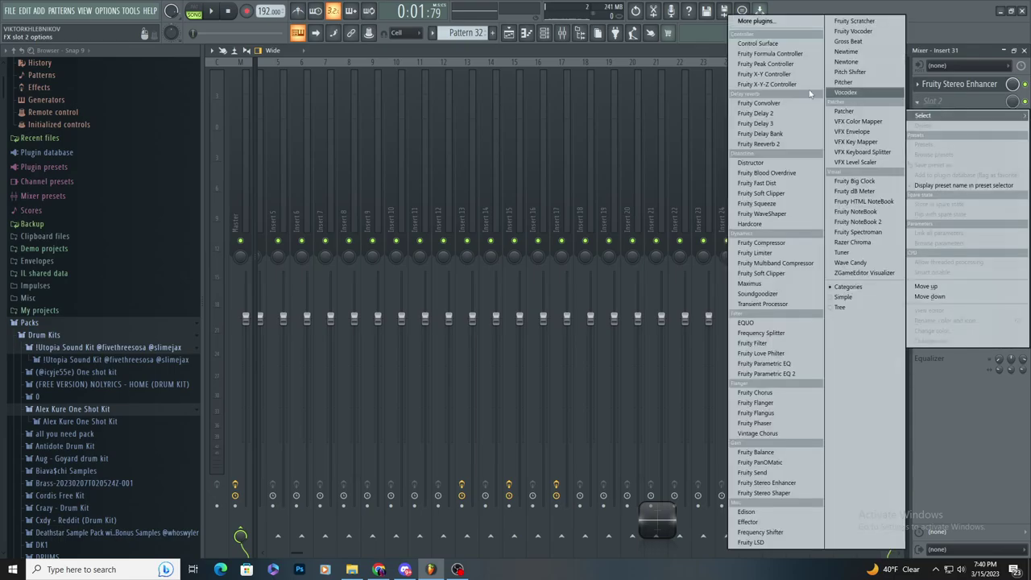
left_click(786, 124)
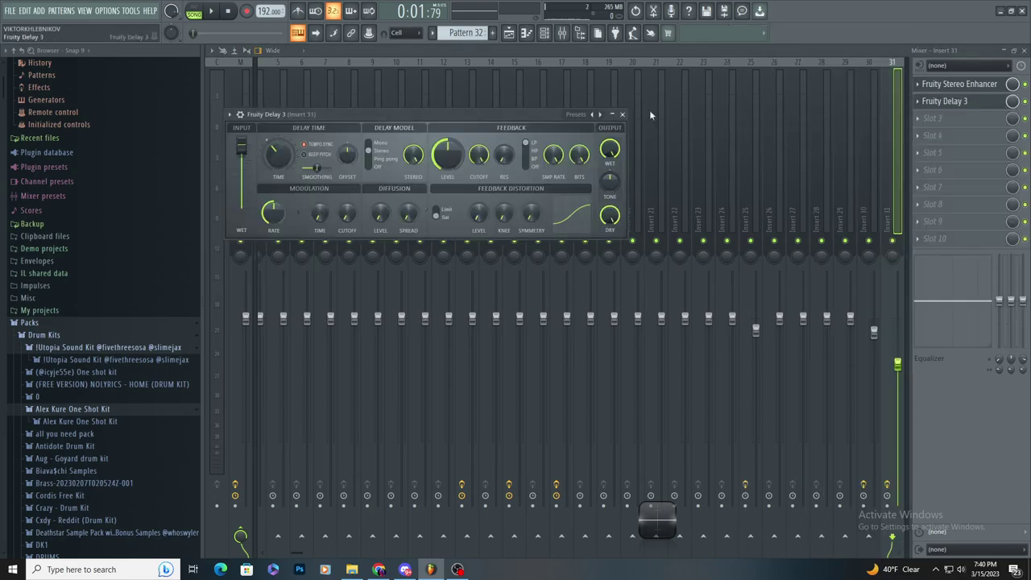
left_click(941, 119)
left_click(437, 193)
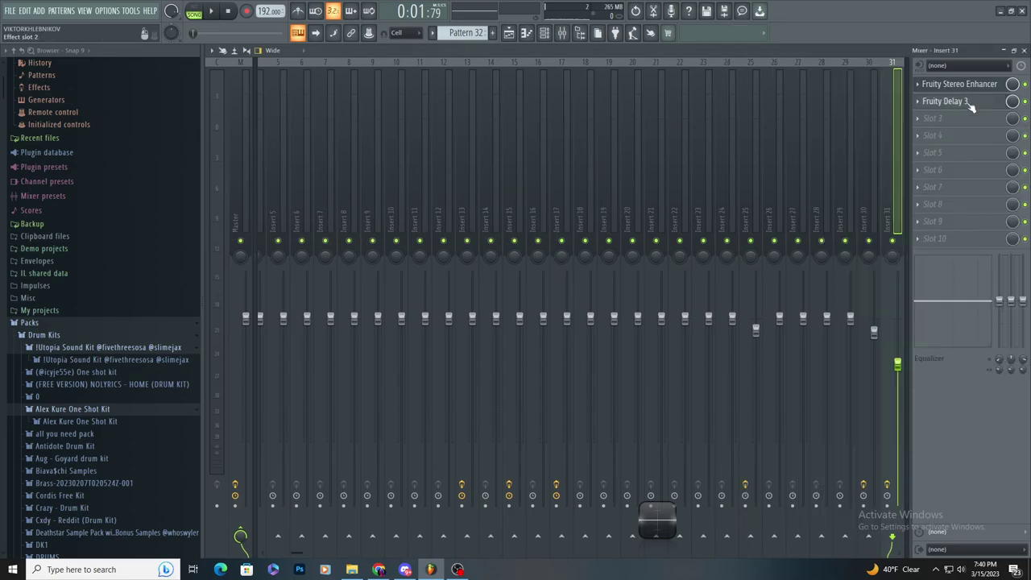
left_click(969, 103)
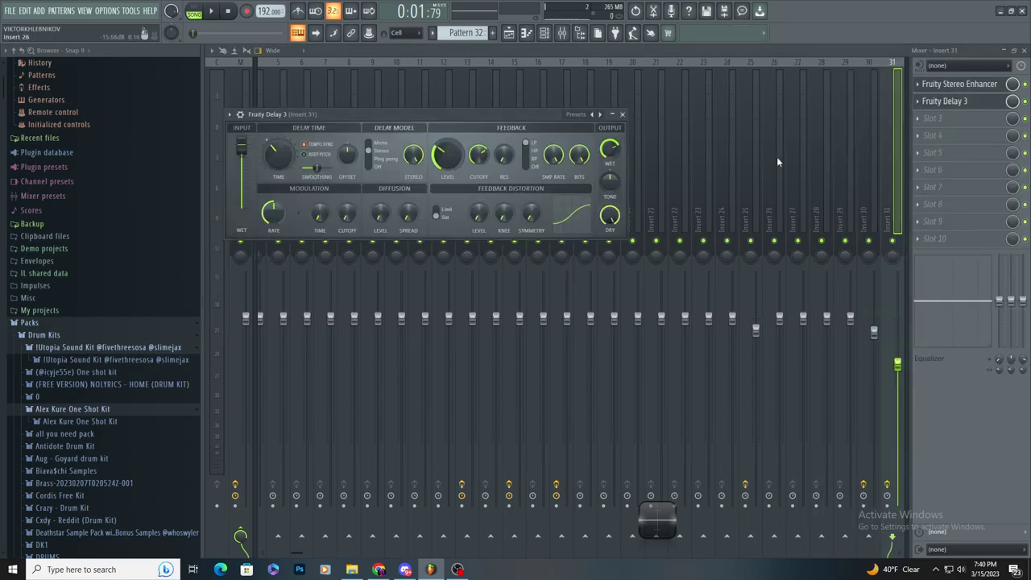
- Load Fruity Reeverb 2 in slot 3 of Insert 31 and set its room size to about 63
left_click(953, 120)
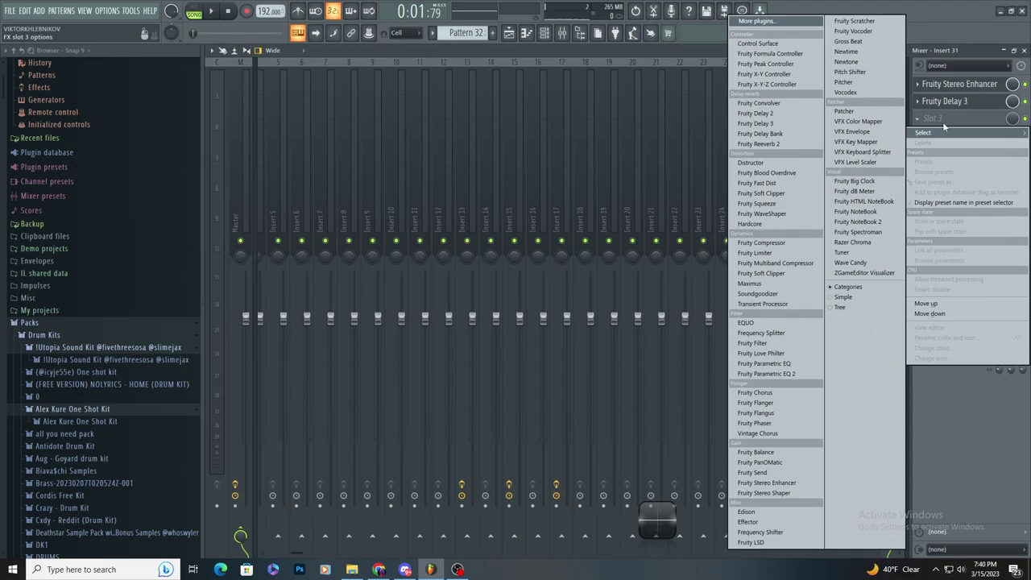
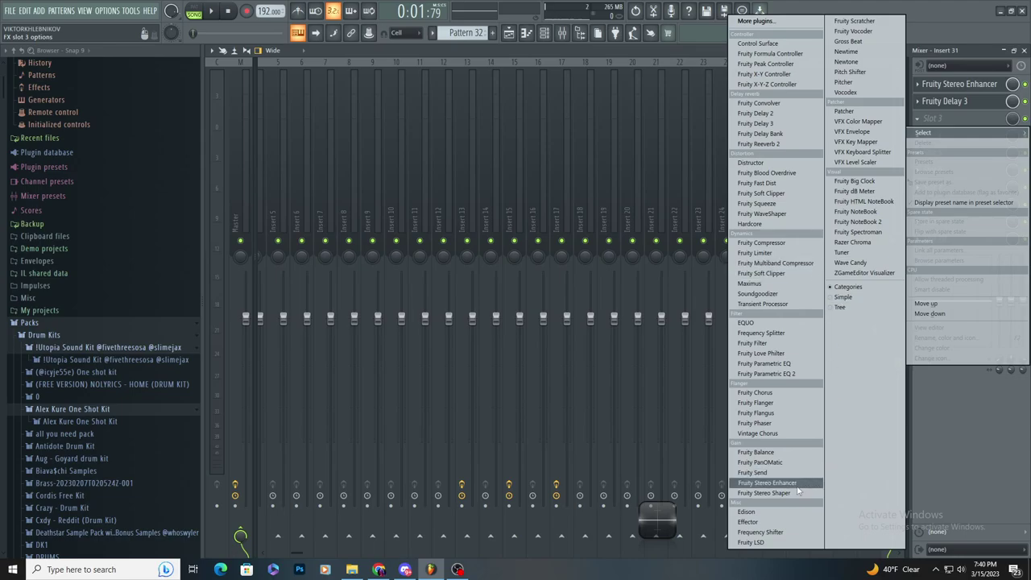
left_click(800, 125)
left_click(917, 119)
mouse_move(926, 132)
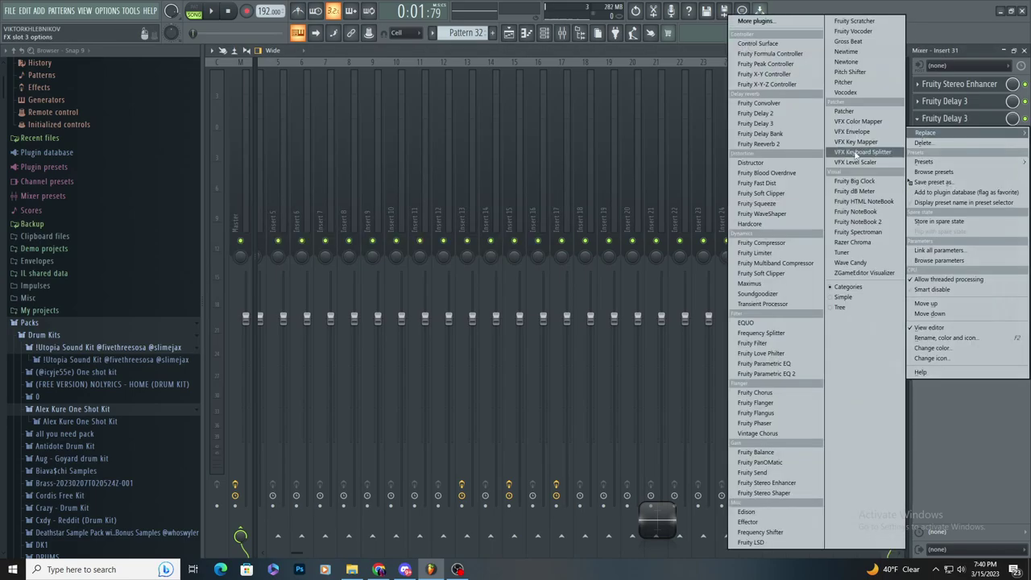
left_click(805, 144)
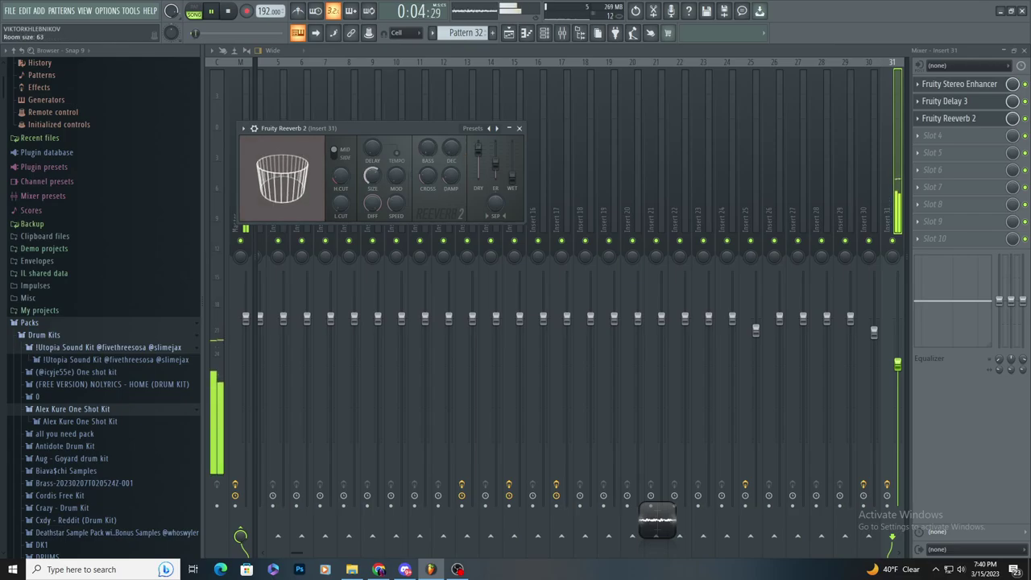
- Trim the start of the Synthetic Tag clip on Track 8 to a 0:10:00 length and move it to 5:01:00
left_click(510, 36)
scroll(460, 165, "up", 3)
left_click_drag(559, 293, 625, 291)
key("space")
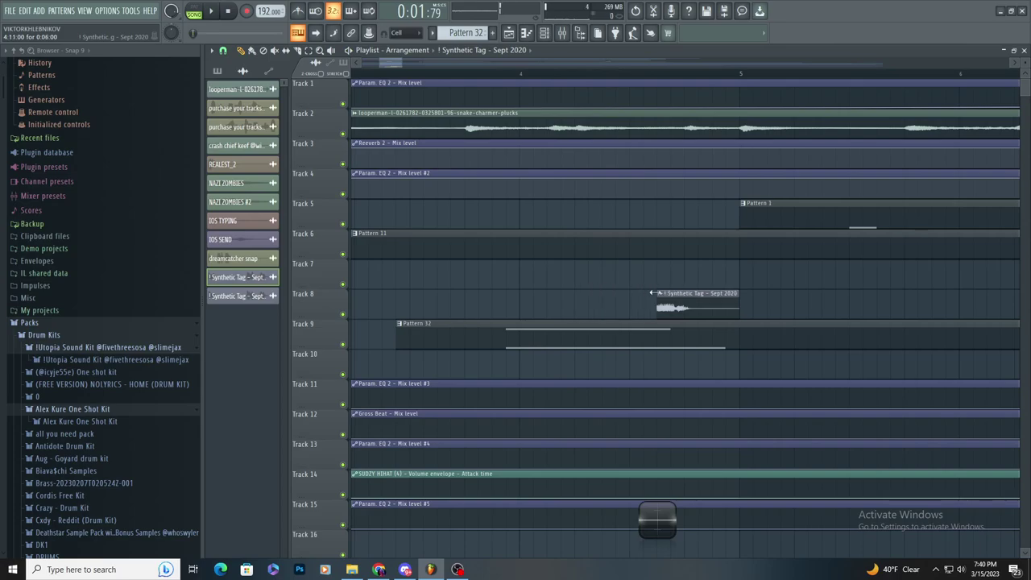
left_click_drag(651, 290, 815, 291)
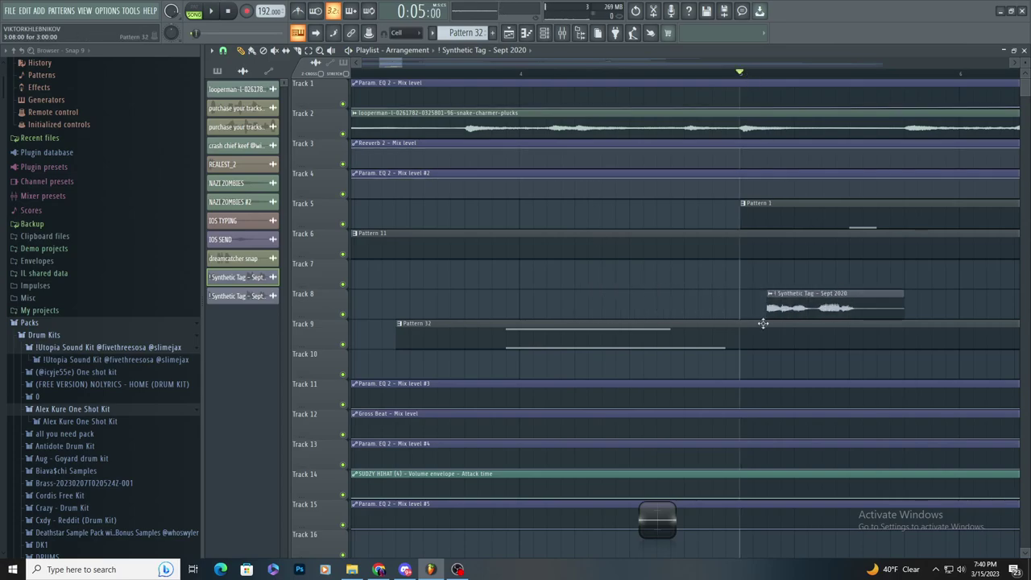
scroll(762, 321, "down", 5)
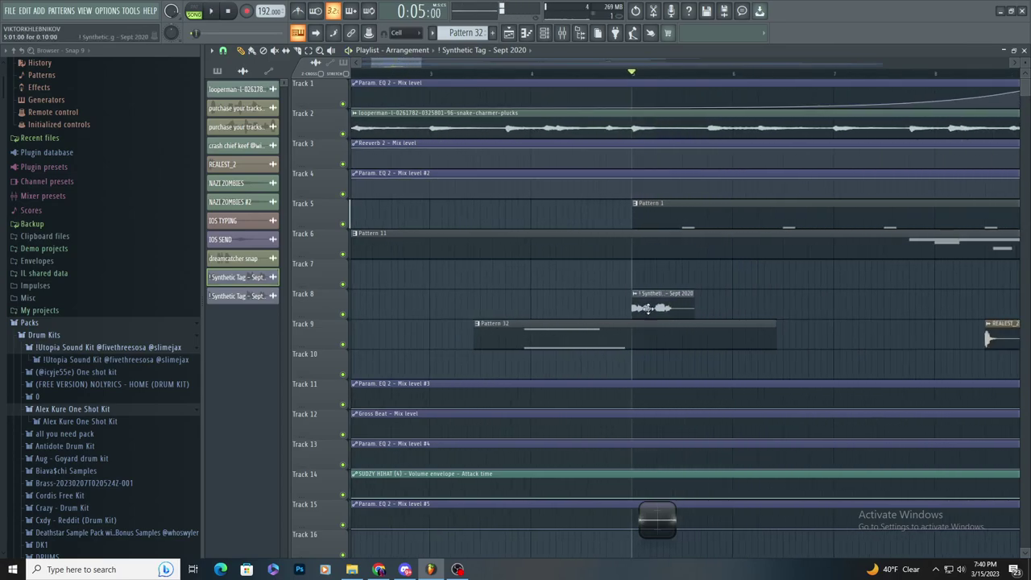
- Move the Synthetic Tag clip on Track 8 back to 4:05:00 and replay the intro
left_click(564, 33)
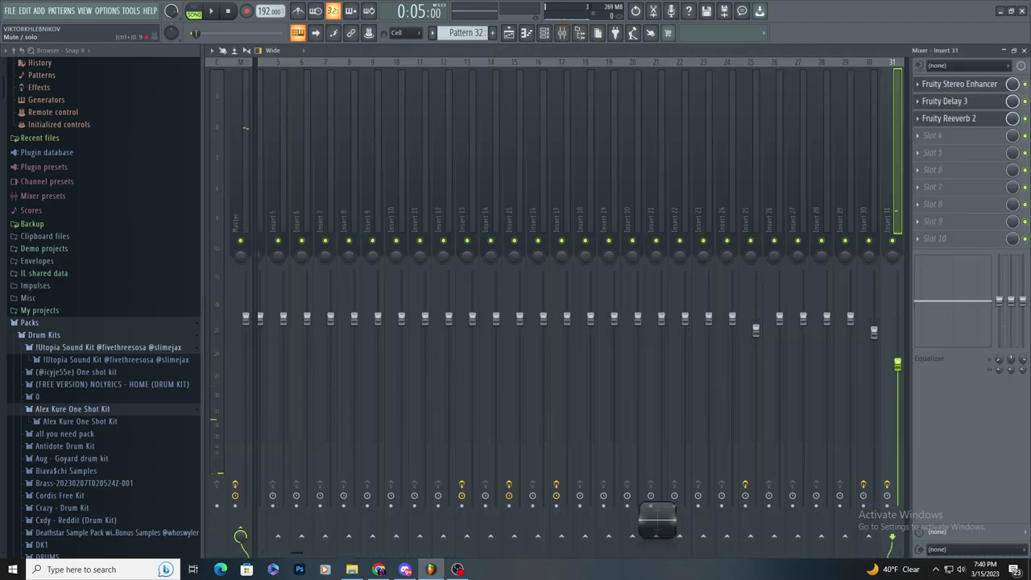
left_click(509, 33)
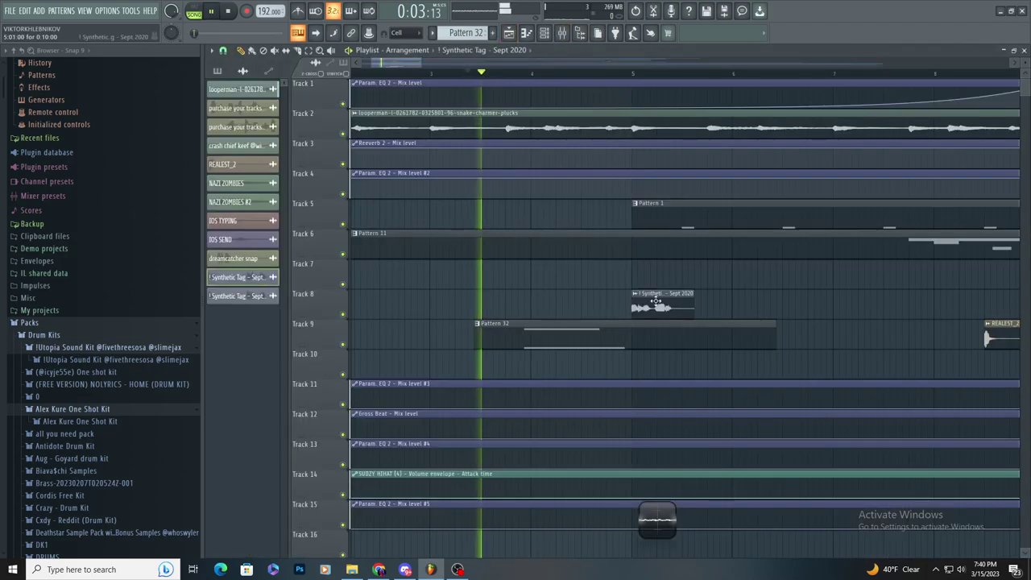
scroll(657, 302, "up", 5)
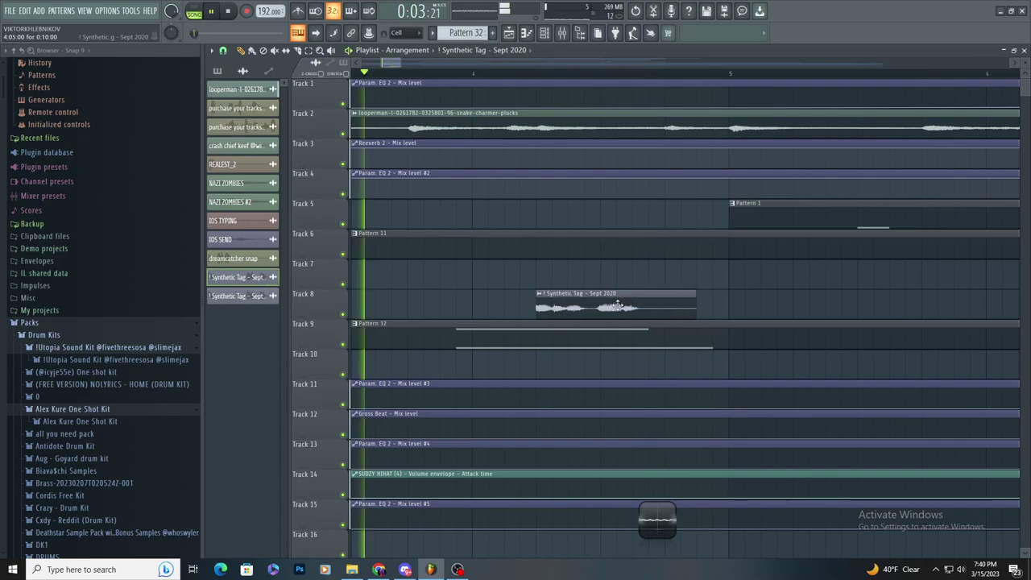
double_click(617, 305)
left_click_drag(465, 151, 466, 153)
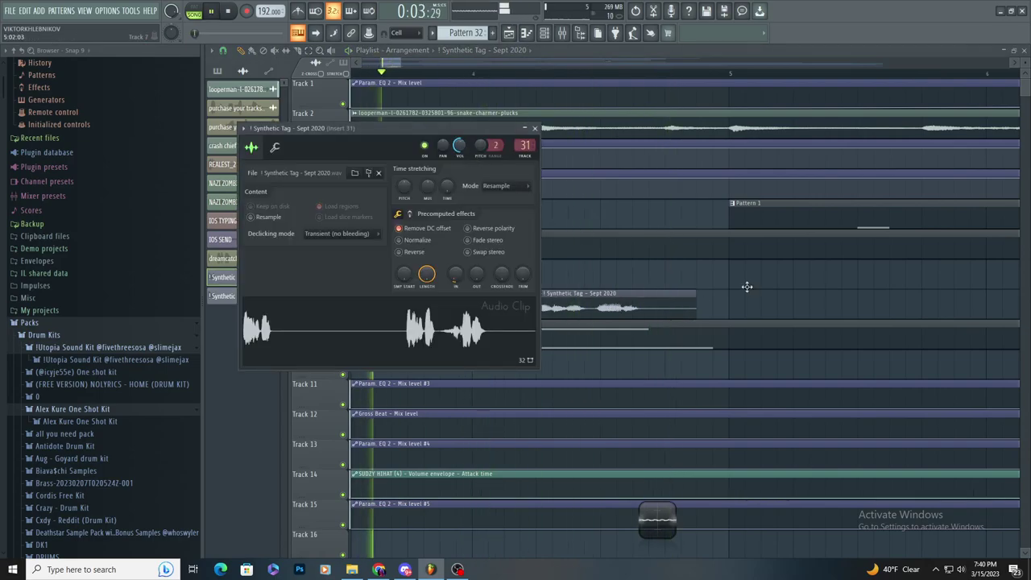
key("Escape")
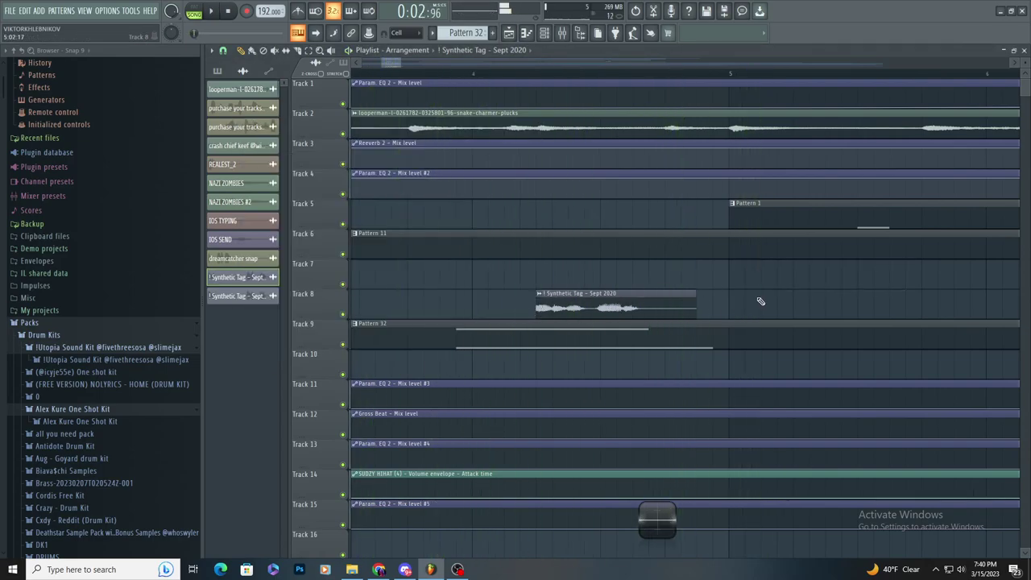
key("space")
left_click(760, 301)
right_click(760, 301)
scroll(678, 311, "right", 1)
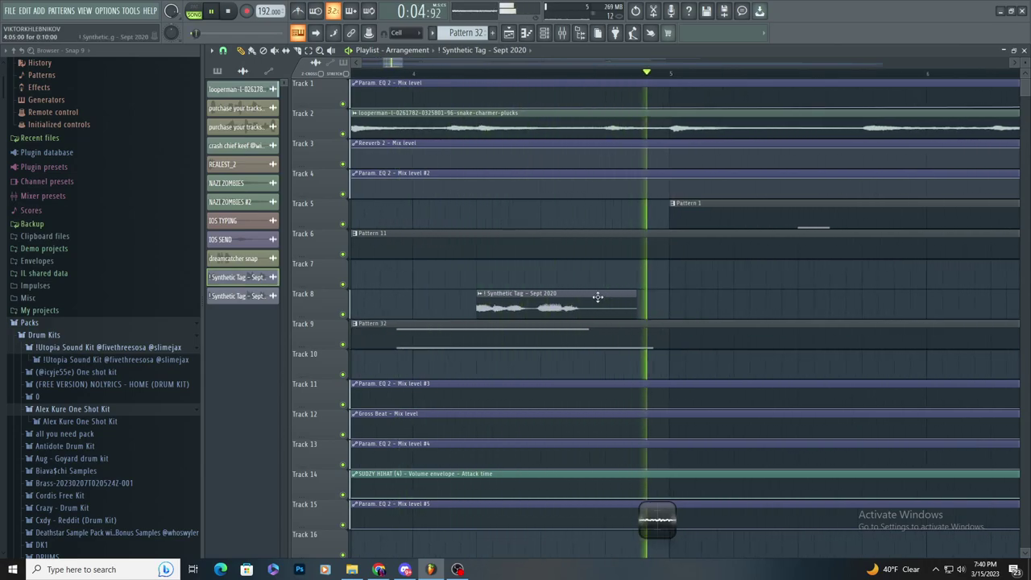
- Trim the start of the Synthetic Tag clip on Track 8 to 4:07:00, leaving a length of 0:08:00
left_click_drag(479, 311, 542, 311)
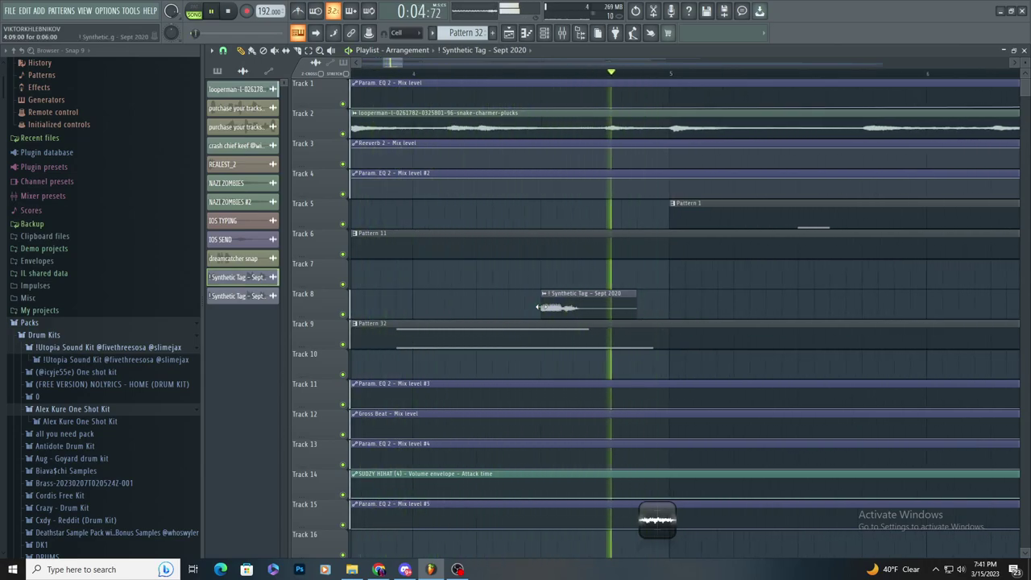
scroll(541, 309, "down", 4)
key("space")
key("space")
scroll(517, 313, "up", 3)
left_click(659, 284)
right_click(662, 285)
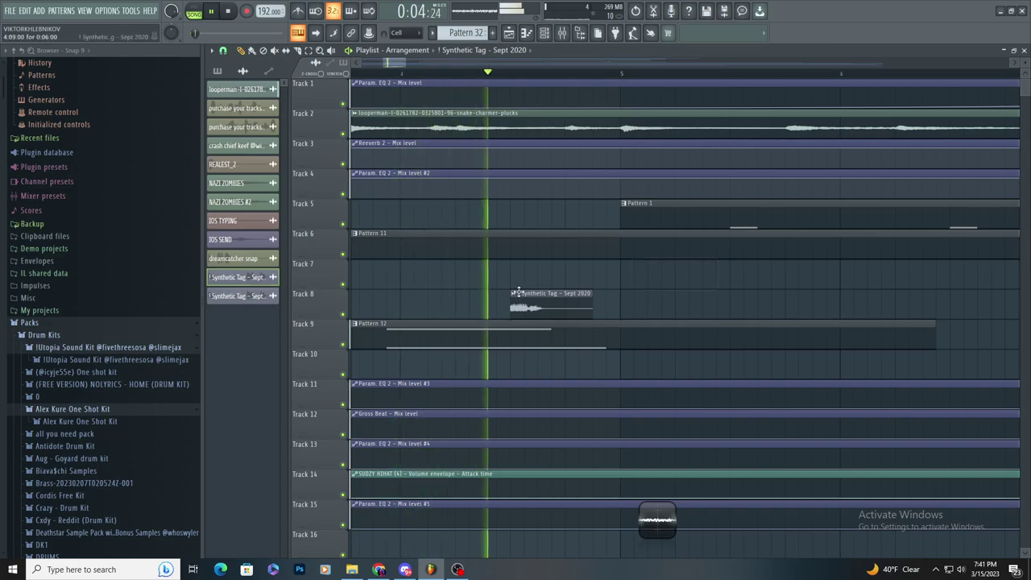
scroll(501, 296, "down", 1)
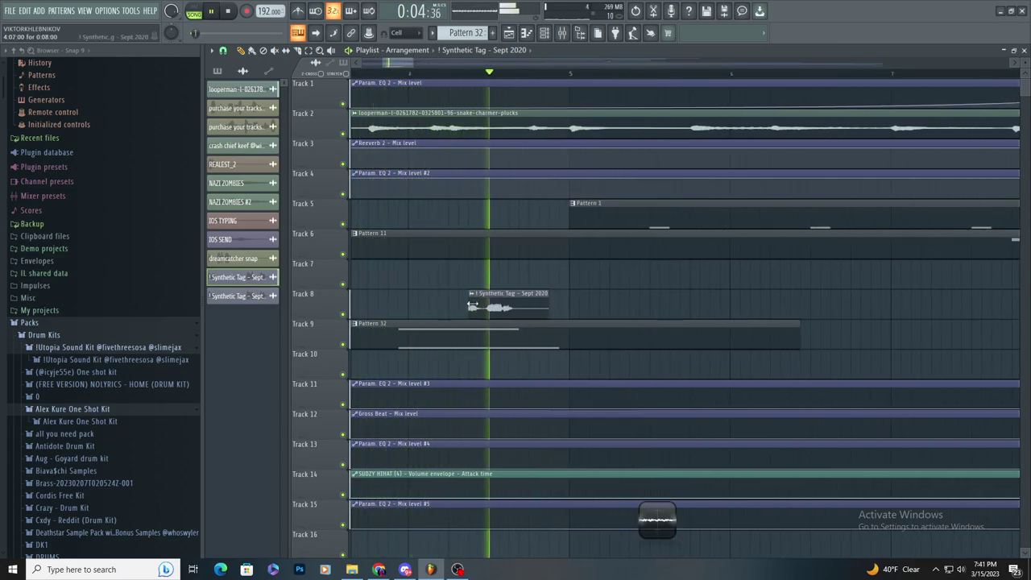
- Replay the intro to check the timing of the trimmed Synthetic Tag clip against Pattern 32
key("space")
key("space")
double_click(524, 310)
left_click(636, 303)
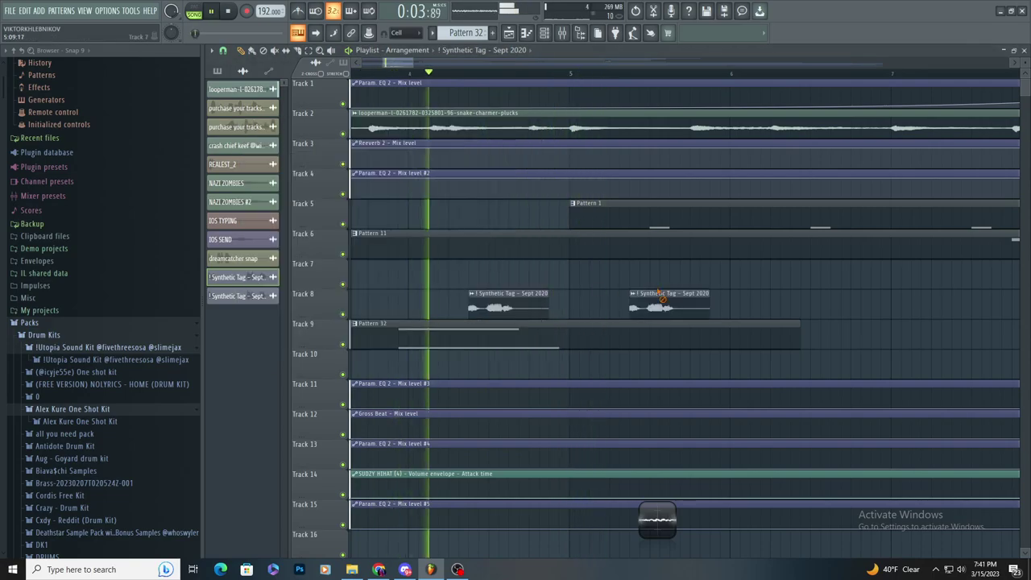
right_click(663, 301)
scroll(569, 307, "down", 3)
key("space")
key("space")
scroll(564, 325, "down", 2)
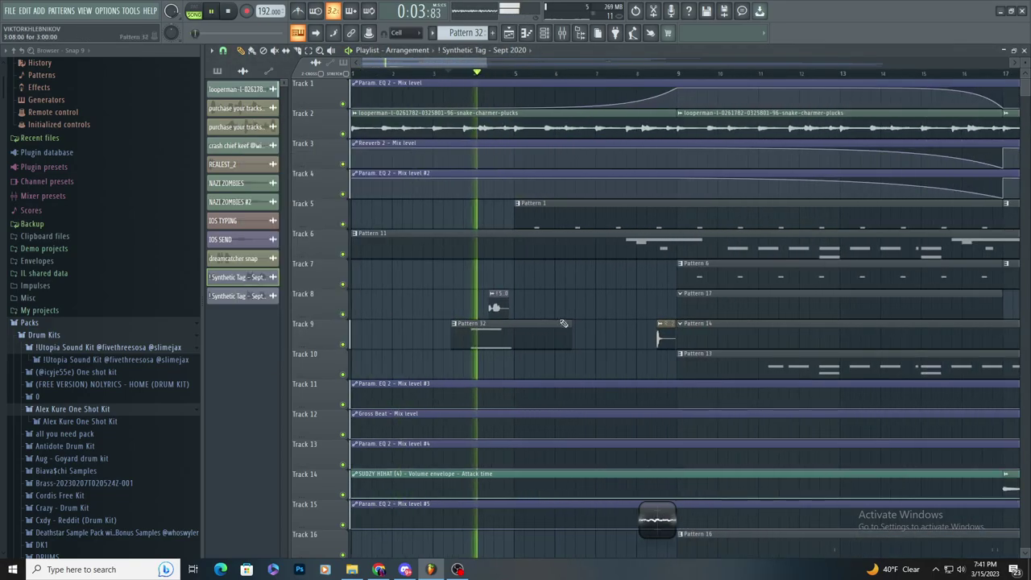
scroll(564, 318, "up", 4)
left_click(566, 299)
right_click(569, 297)
key("space")
key("space")
- Stop playback and expand the X CHANTS folder of the XXXTENTACION DRUM KIT among the drum kits
scroll(144, 338, "down", 15)
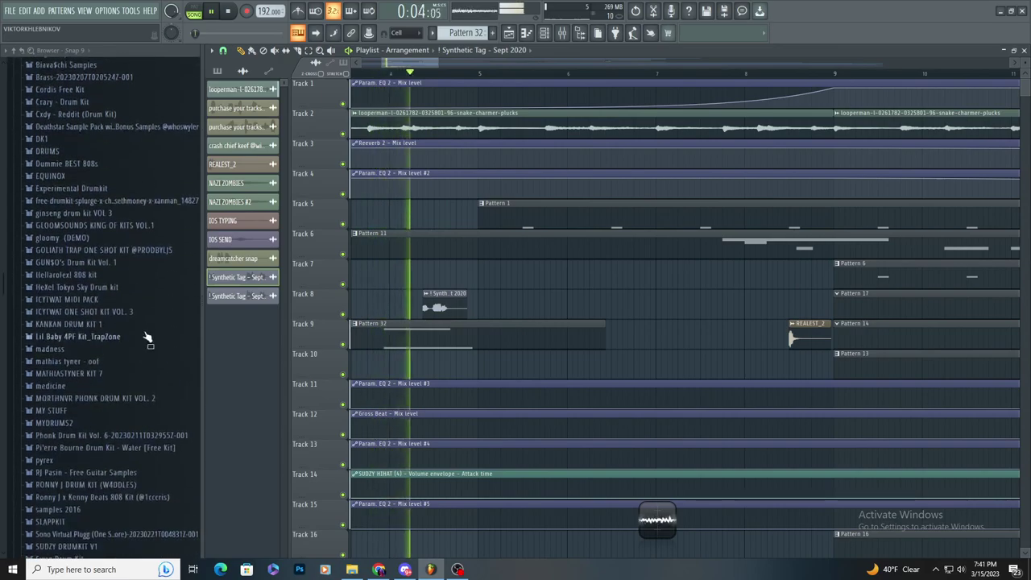
key("space")
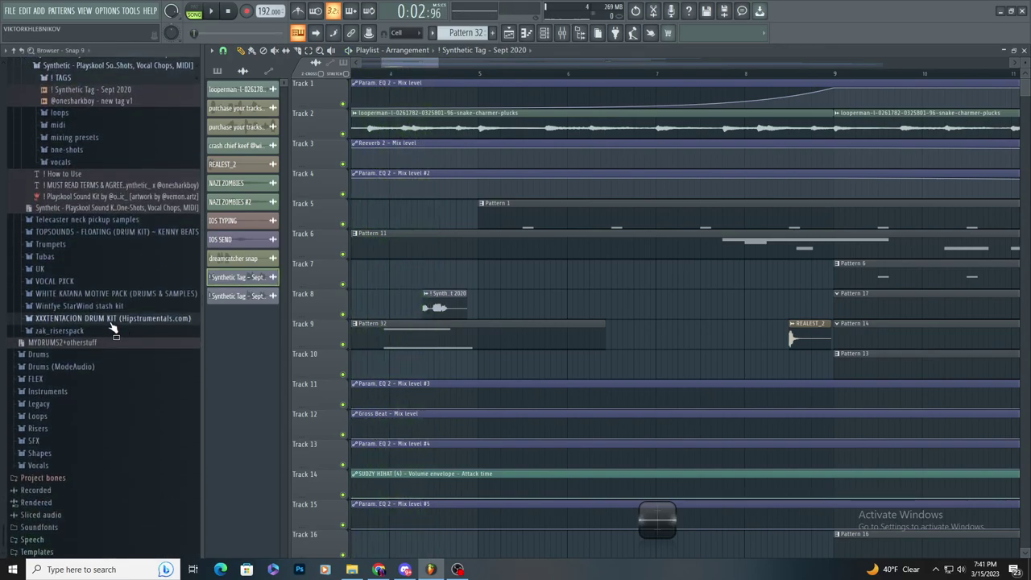
left_click(112, 322)
left_click(120, 321)
left_click(129, 307)
left_click(129, 307)
left_click(120, 321)
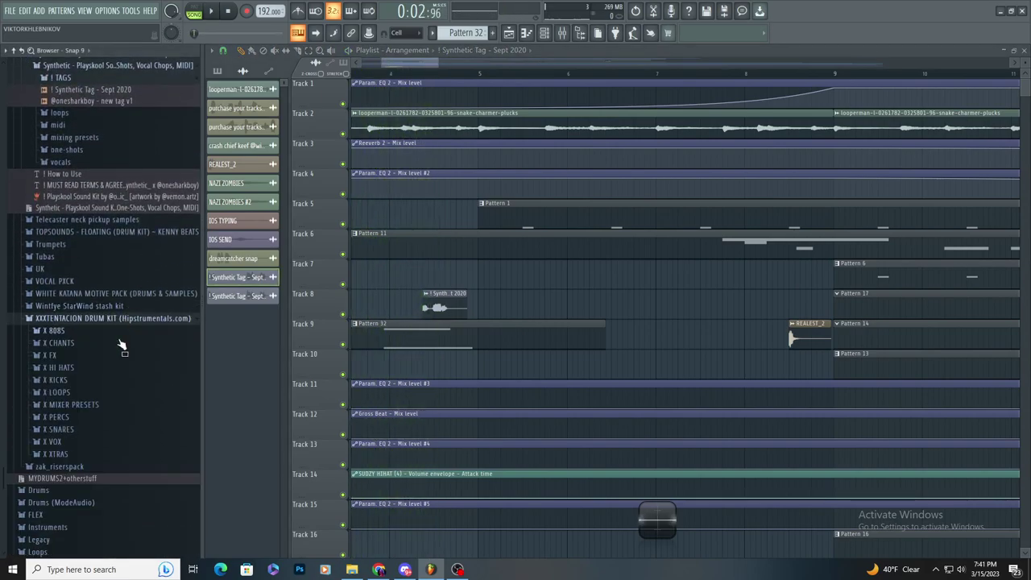
left_click(122, 344)
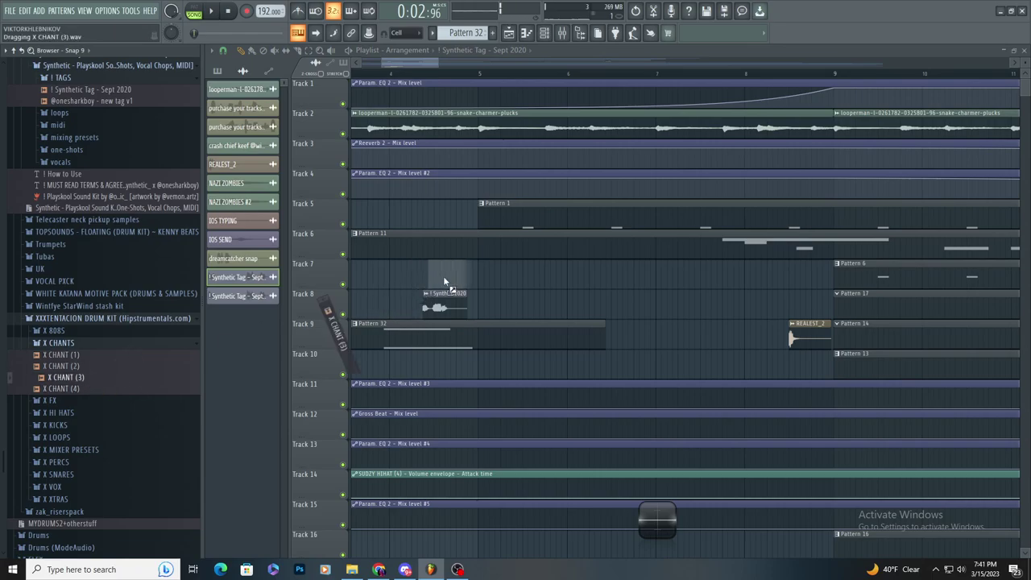
- Place the X CHANT (1) sample on Track 7 at 4:13:00 and check it in the playing intro and its clip settings
left_click_drag(444, 281, 98, 378)
left_click_drag(505, 271, 460, 275)
scroll(504, 270, "up", 2)
key("space")
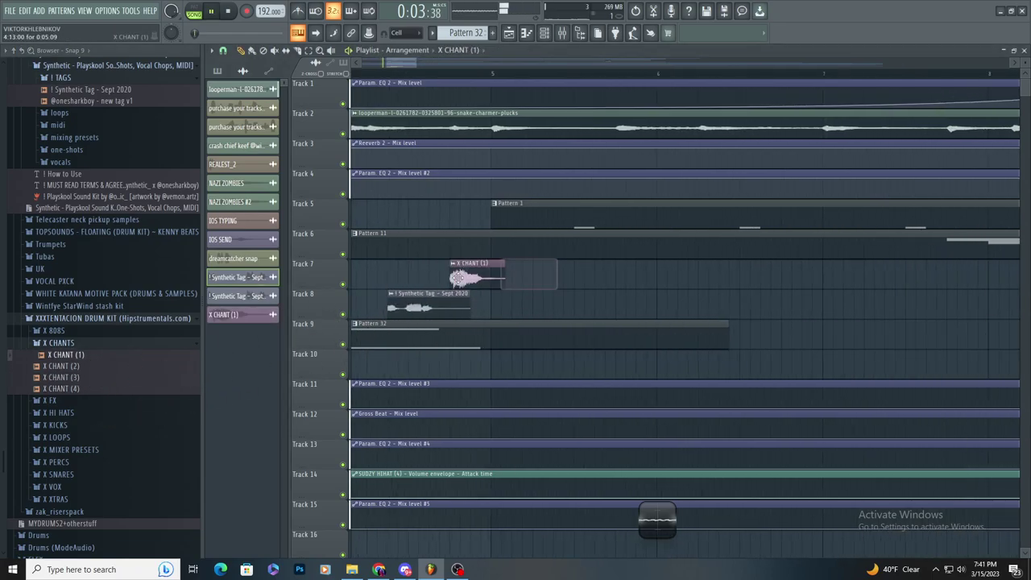
double_click(464, 277)
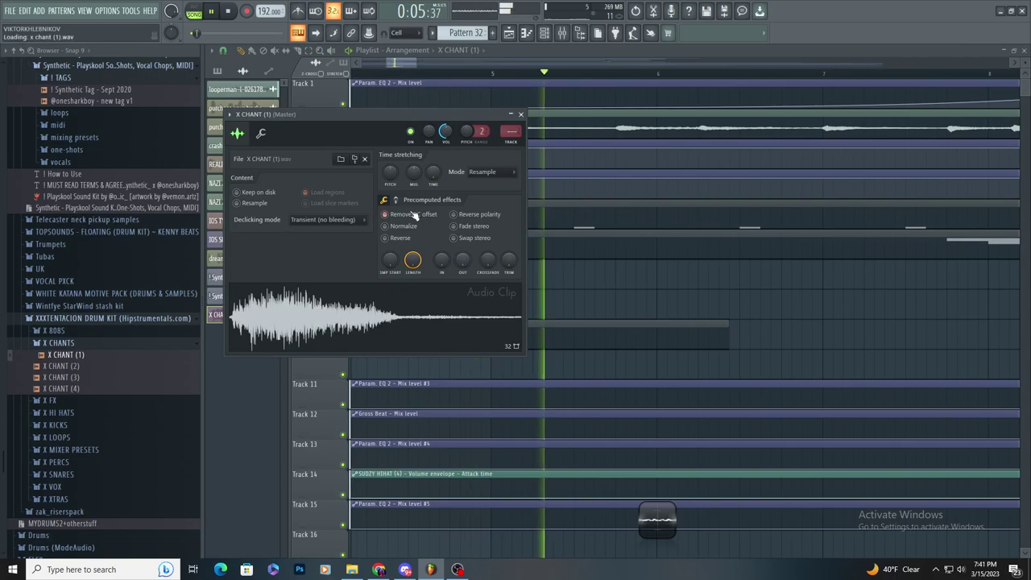
left_click(725, 304)
right_click(725, 305)
- Listen through the playing arrangement and examine the clip layout around bar 9 and across the full timeline
scroll(631, 294, "down", 3)
scroll(615, 278, "up", 2)
scroll(500, 269, "down", 2)
scroll(590, 283, "up", 2)
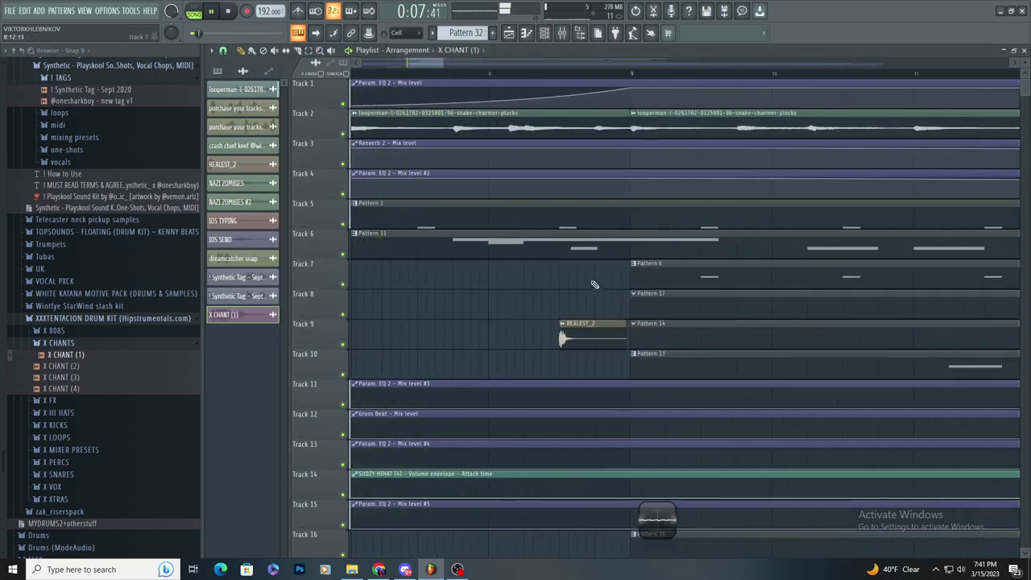
scroll(589, 295, "down", 2)
scroll(556, 302, "up", 2)
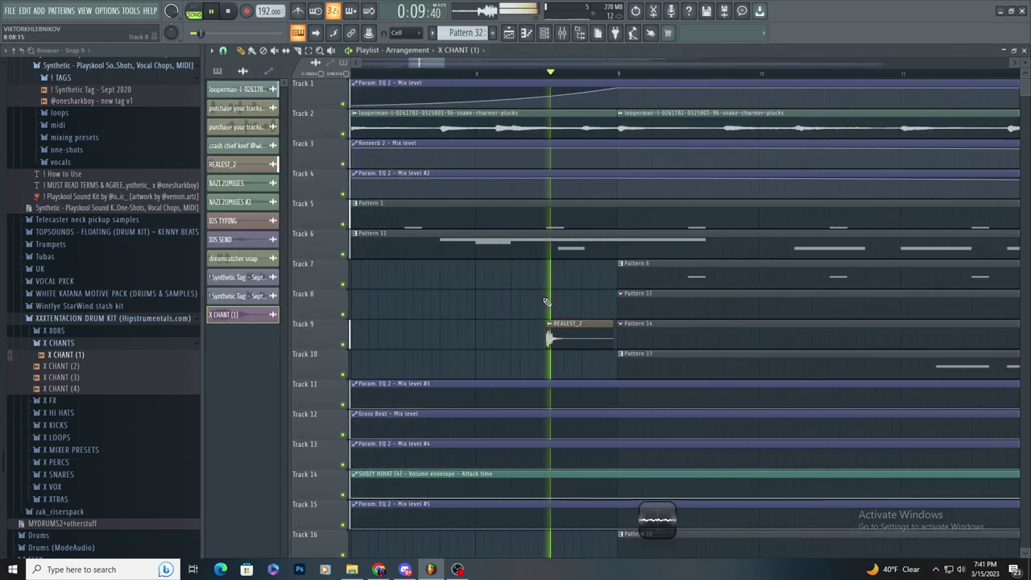
scroll(548, 301, "down", 3)
scroll(628, 327, "down", 4)
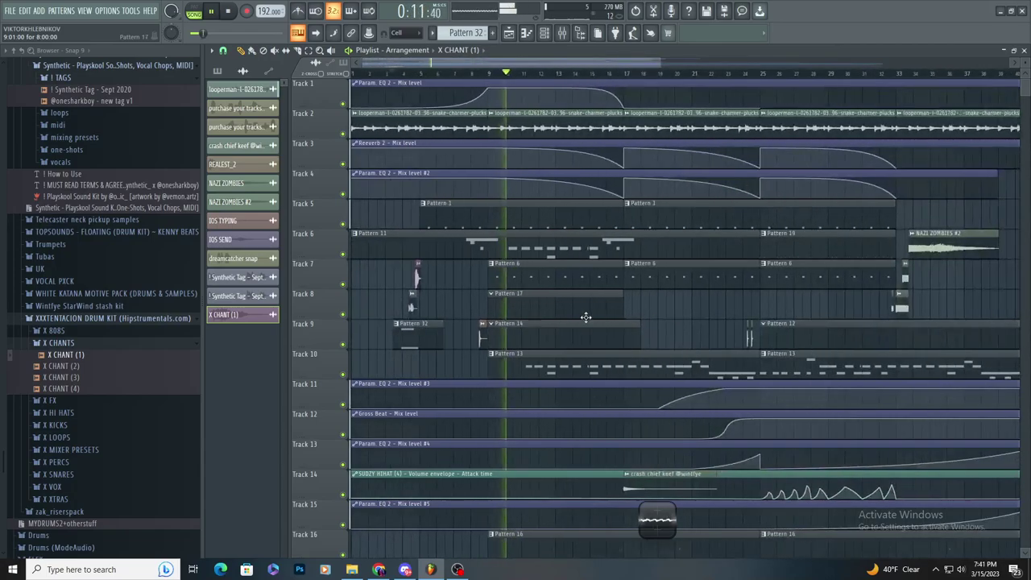
scroll(514, 320, "down", 2)
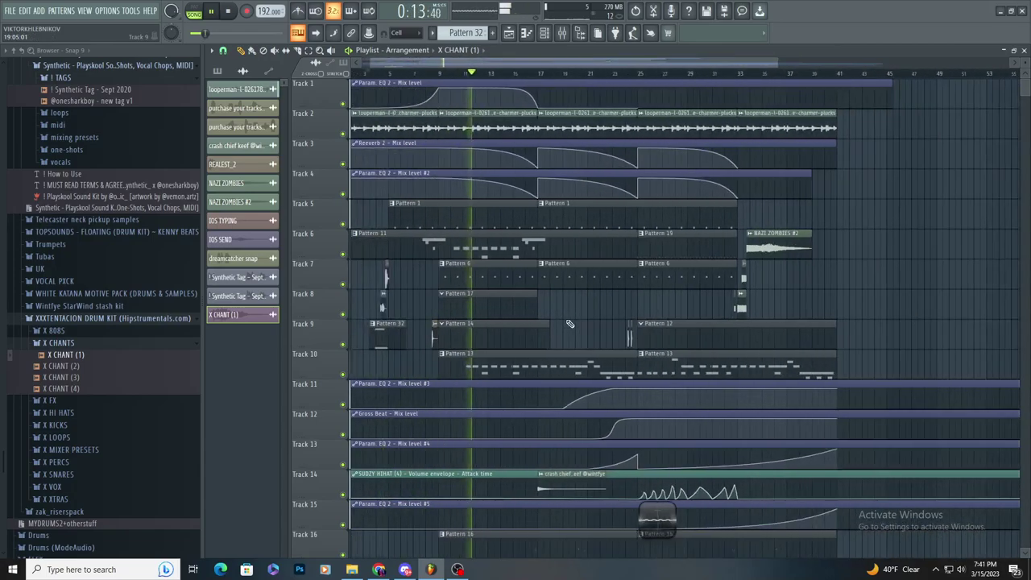
- Move the crash chief keef clip off Track 14 and place it on Track 8 at bar 17
scroll(568, 323, "down", 3)
scroll(562, 268, "up", 1)
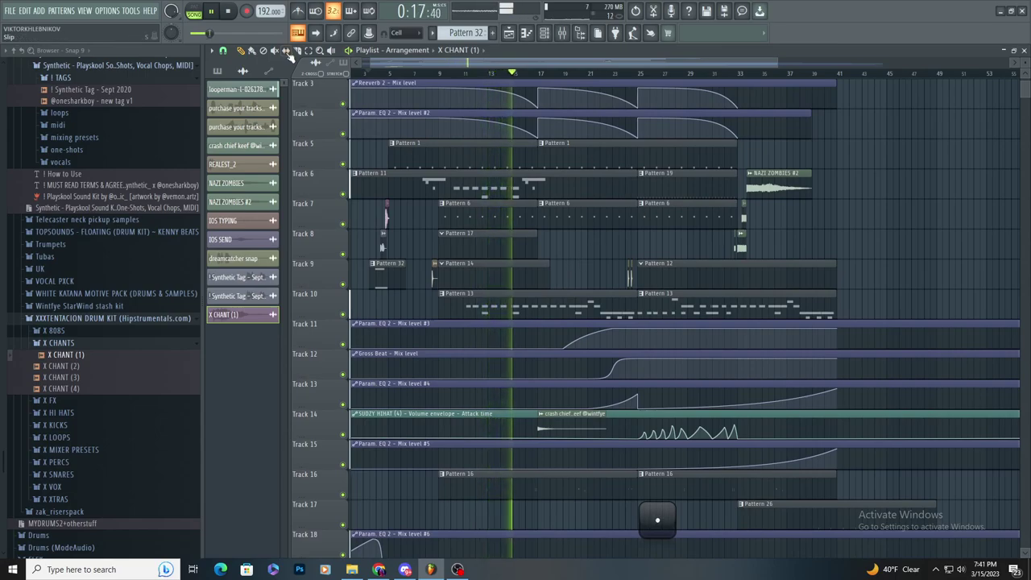
scroll(772, 342, "up", 3)
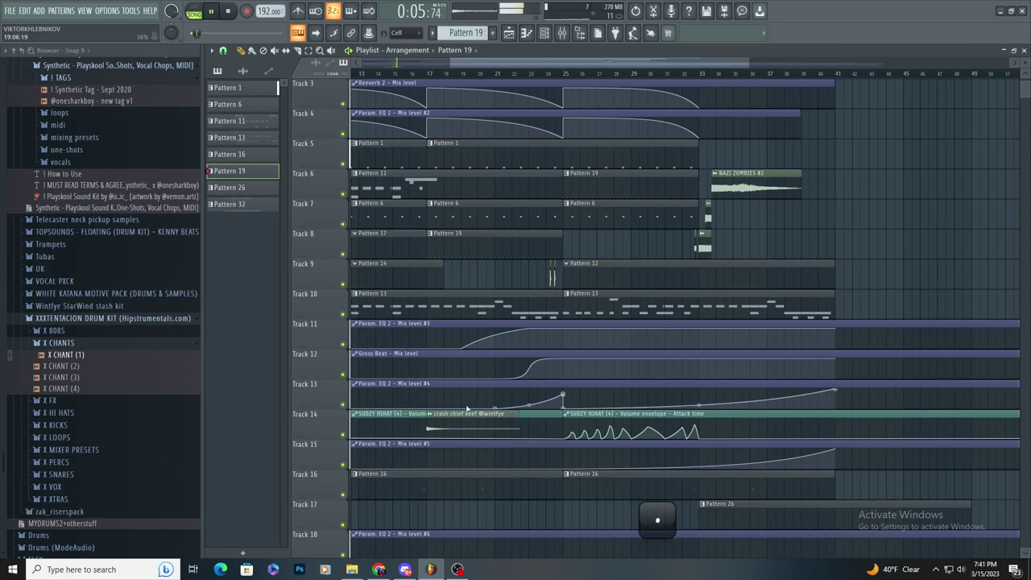
left_click_drag(514, 339, 616, 279)
key("ctrl+z")
key("ctrl+z")
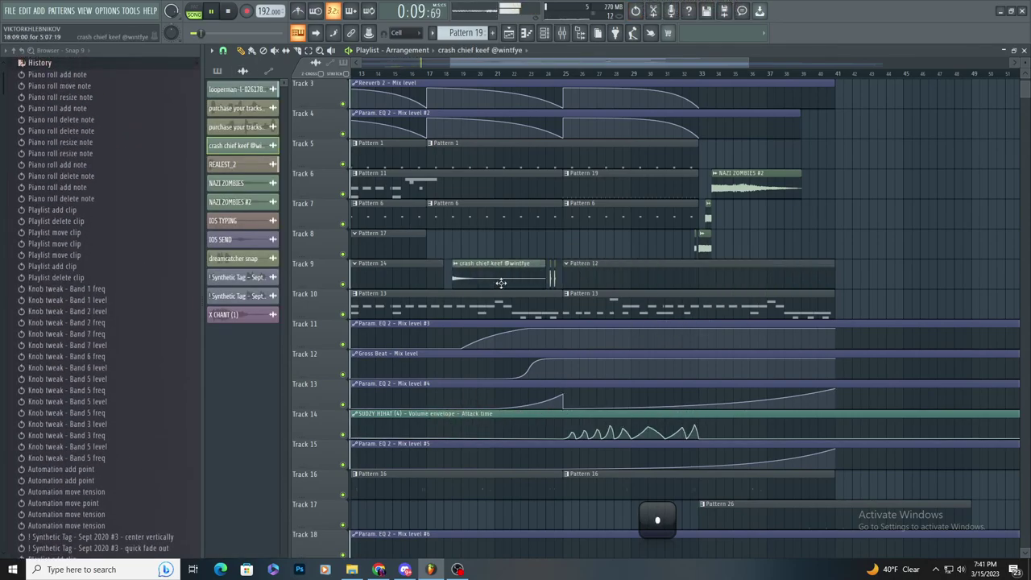
left_click_drag(501, 282, 476, 235)
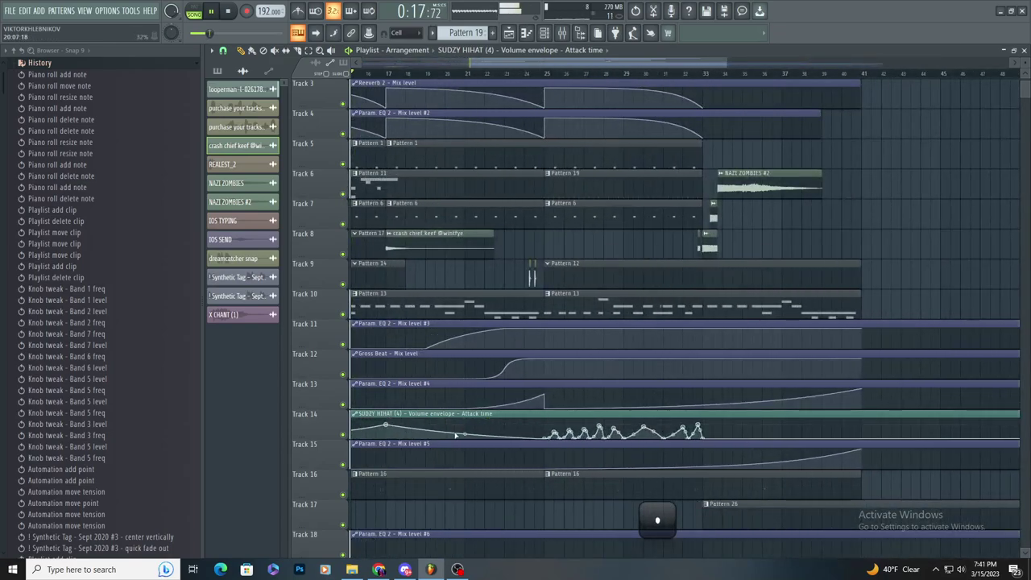
- Shape the SUDZY HIHAT attack time automation on Track 14 into a gradual fall from bar 17 to bar 25
left_click_drag(465, 435, 465, 432)
scroll(410, 333, "up", 4)
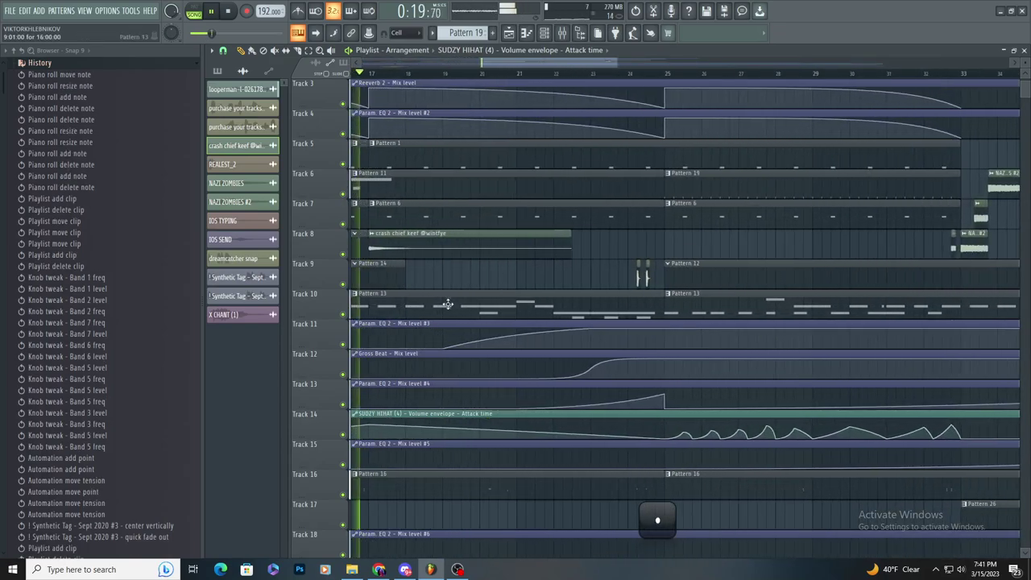
- Shift the crash chief keef clip down from Track 8 to Track 9, keeping its start at bar 17
left_click(756, 196)
mouse_move(520, 240)
left_mouse_down()
mouse_move(527, 209)
mouse_move(520, 249)
left_mouse_up()
scroll(441, 281, "down", 5)
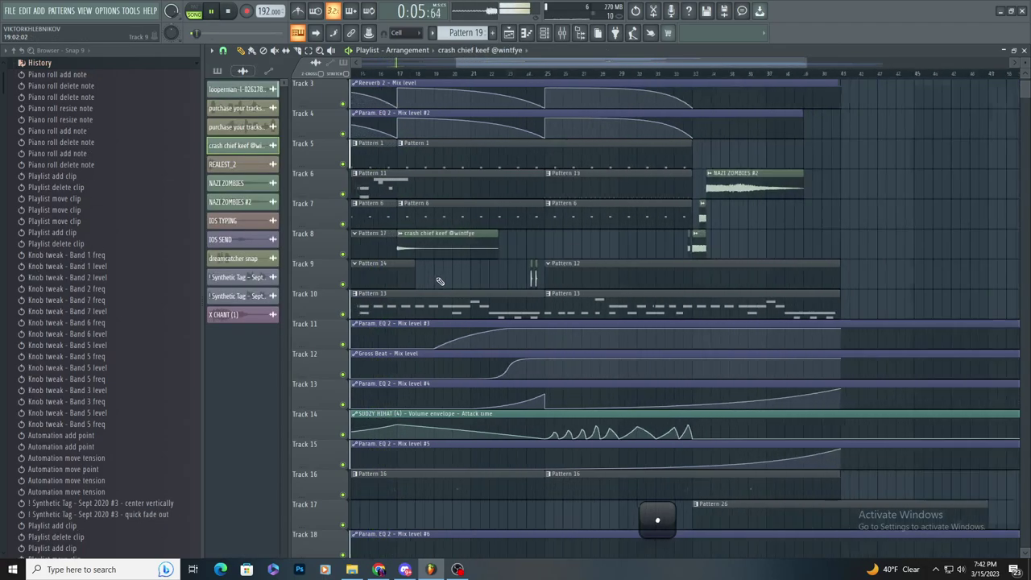
scroll(456, 288, "up", 3)
left_click_drag(582, 236, 582, 279)
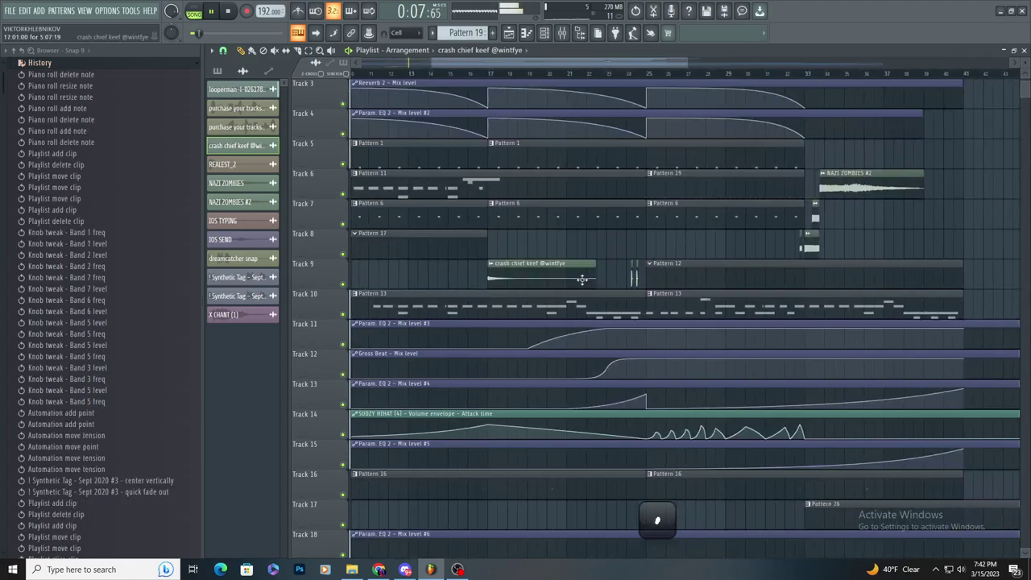
- Place Pattern 19 on Track 8 at bar 17 and move its existing Track 6 clip to Track 8 at bar 25
left_click(696, 199)
left_click(482, 238)
left_click_drag(684, 185, 666, 246)
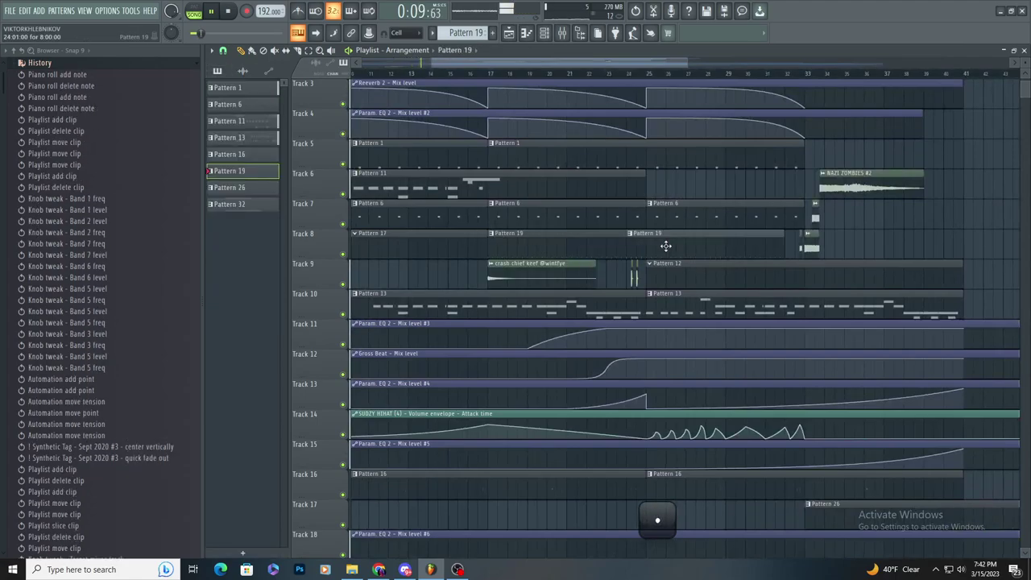
scroll(544, 138, "up", 3)
scroll(472, 248, "down", 3)
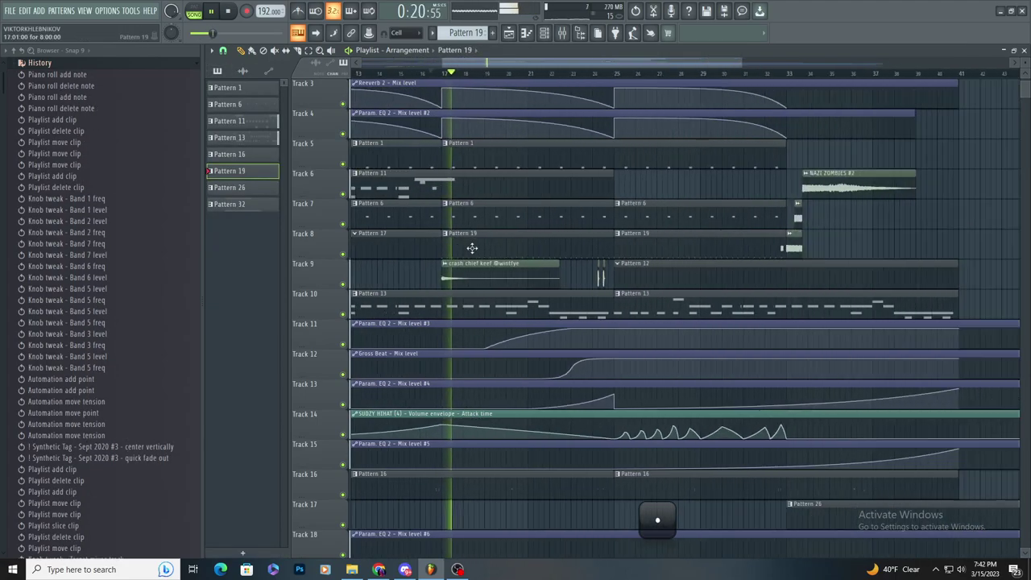
- Lower the SUDZY HIHAT attack time automation point at bar 17 on Track 14 and check the curve during playback
scroll(478, 262, "up", 2)
key("space")
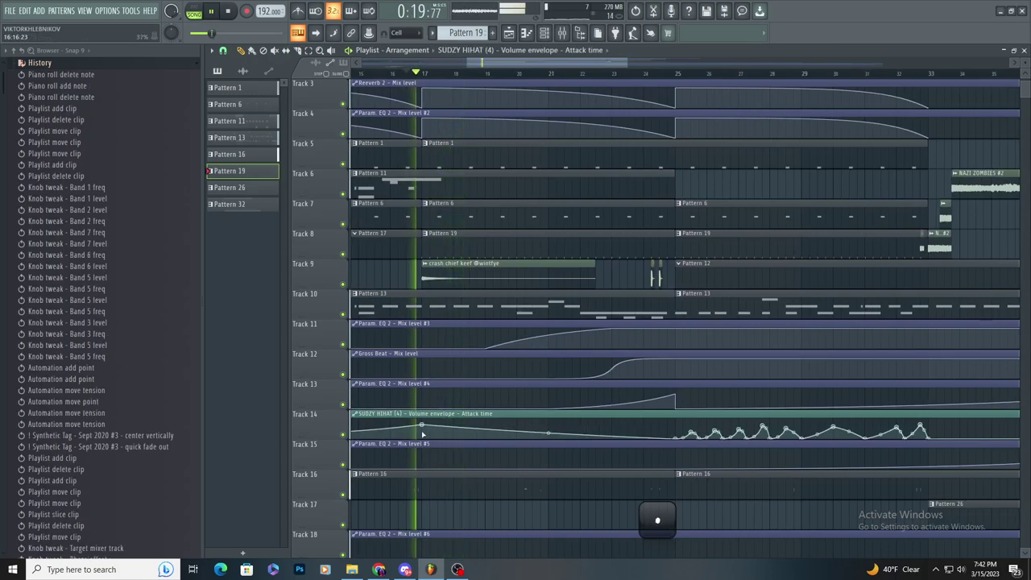
key("space")
key("space")
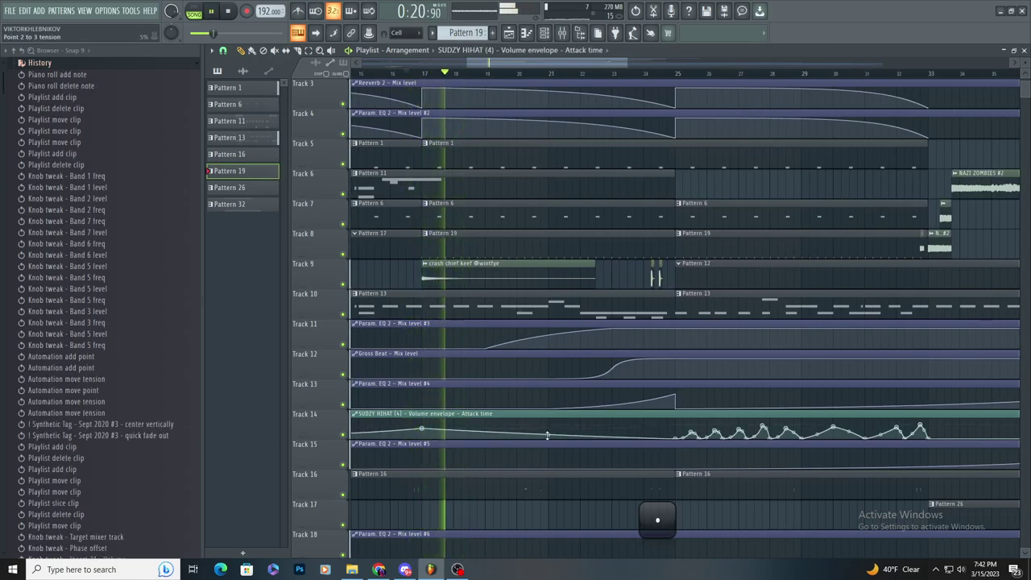
scroll(548, 435, "down", 3)
scroll(550, 437, "up", 3)
scroll(553, 437, "down", 2)
scroll(554, 437, "up", 3)
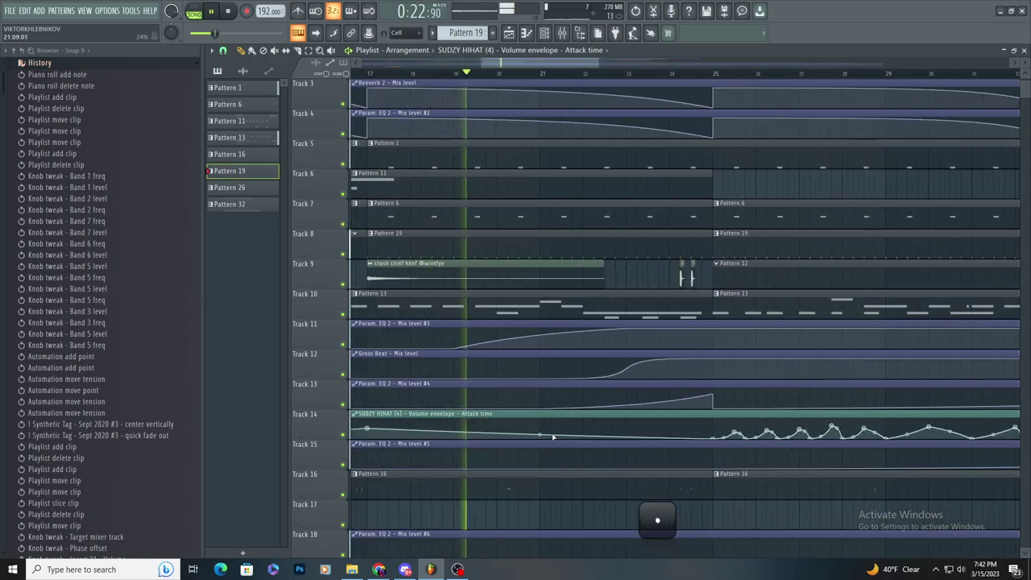
scroll(552, 435, "down", 2)
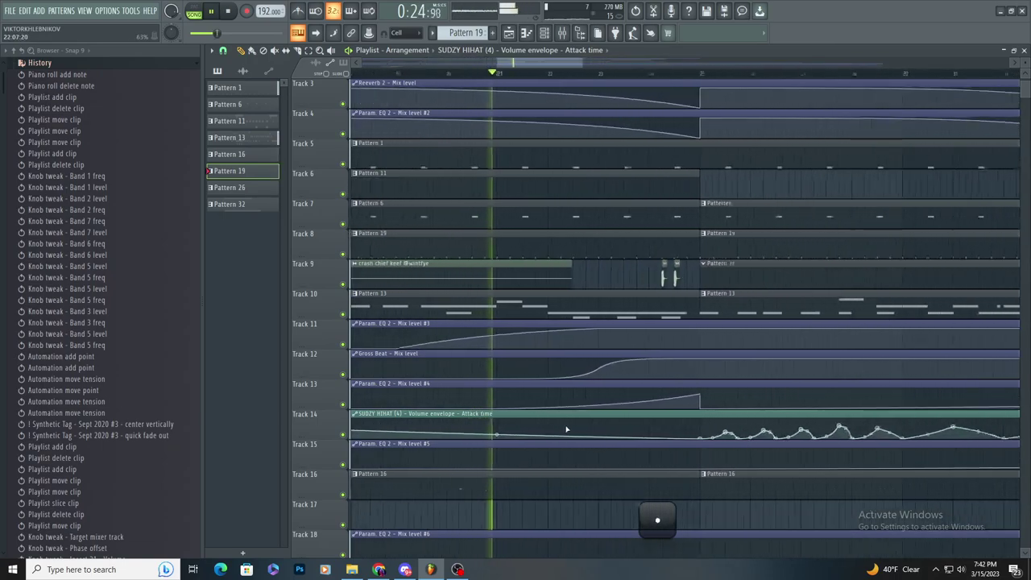
scroll(516, 433, "up", 2)
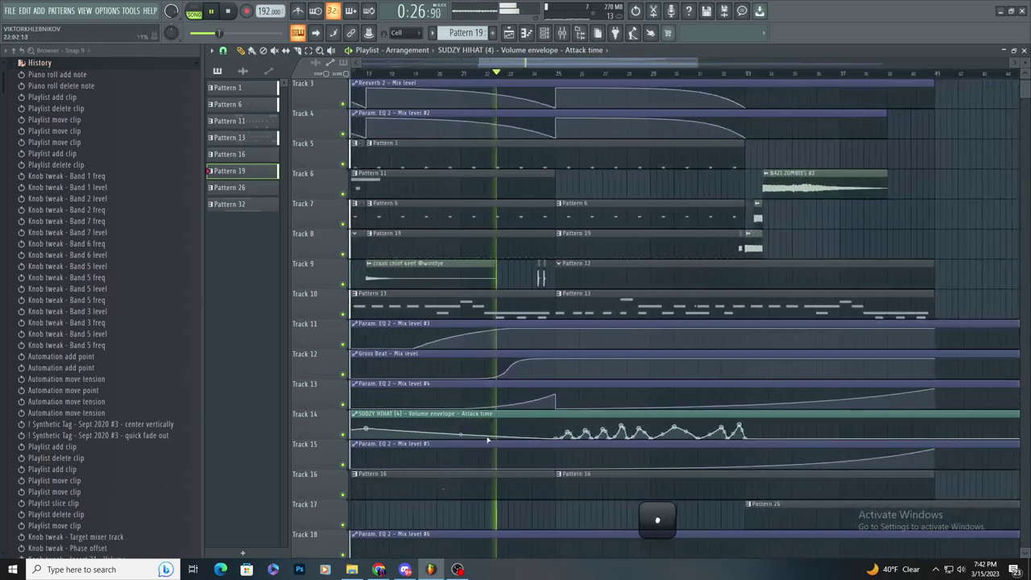
- Review the playing arrangement between bars 17 and 41, following the hi-hat automation and the section after bar 33
scroll(427, 441, "down", 3)
scroll(612, 444, "up", 2)
scroll(583, 448, "down", 2)
scroll(528, 446, "up", 2)
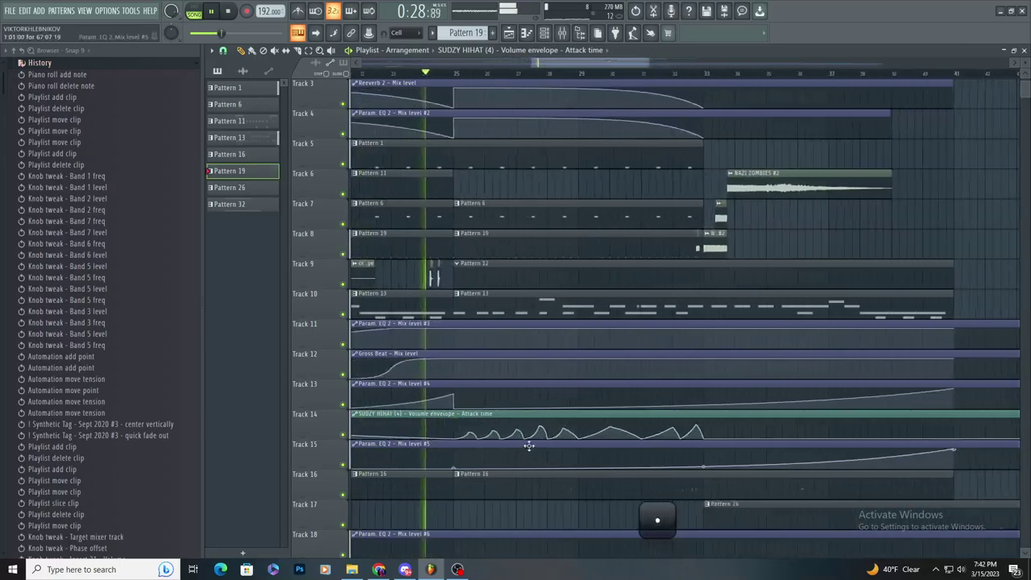
scroll(515, 450, "down", 1)
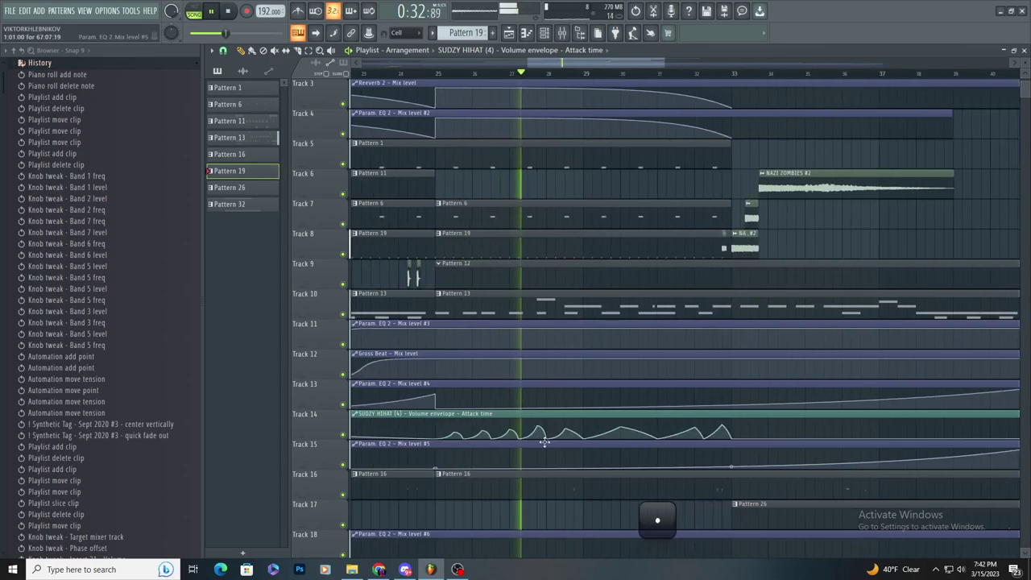
scroll(587, 443, "down", 1)
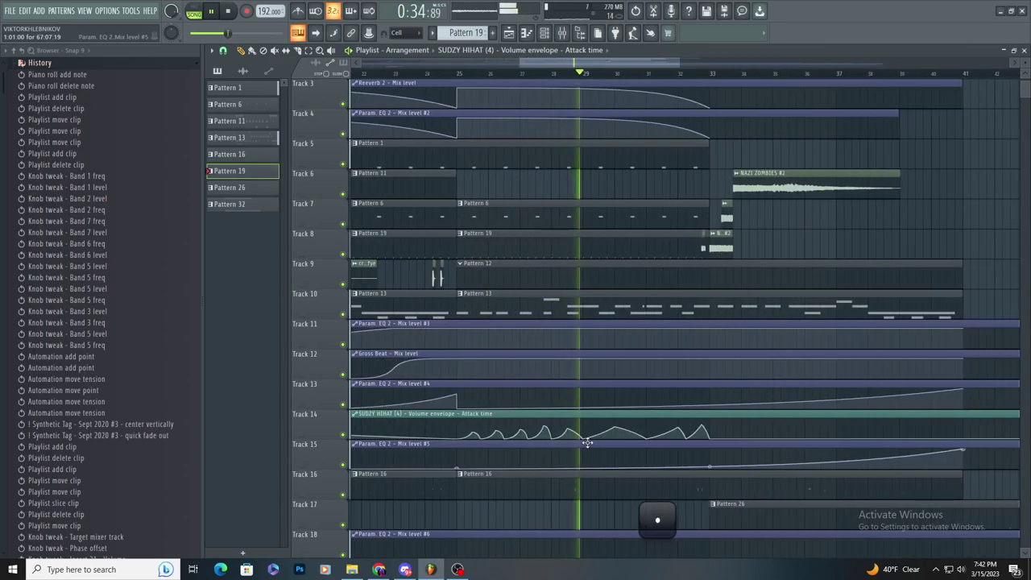
scroll(594, 369, "up", 2)
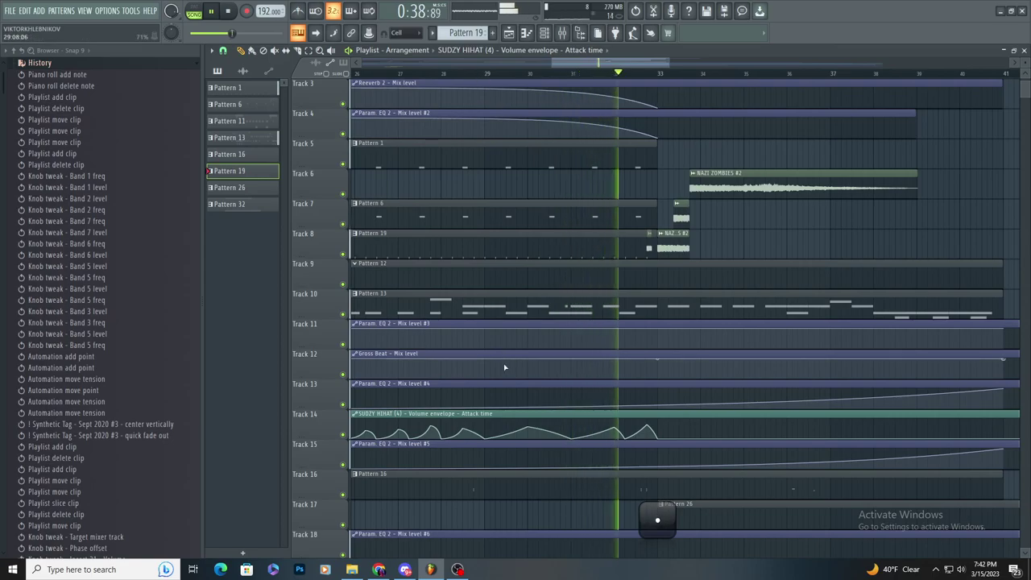
scroll(505, 367, "down", 4)
scroll(596, 354, "up", 4)
scroll(571, 365, "down", 2)
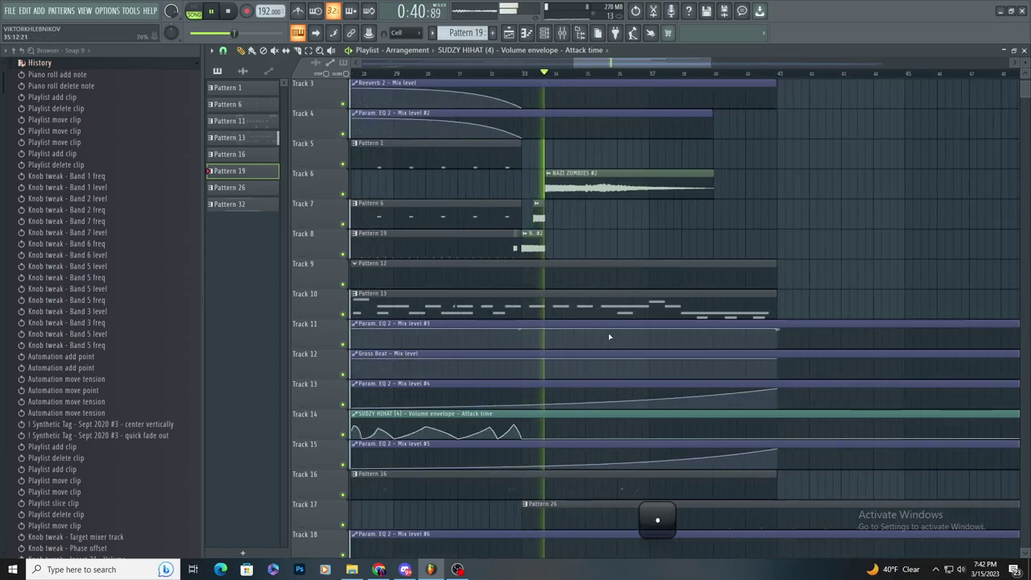
scroll(612, 331, "up", 1)
left_click(628, 241)
right_click(665, 250)
scroll(679, 244, "up", 1)
left_click(682, 244)
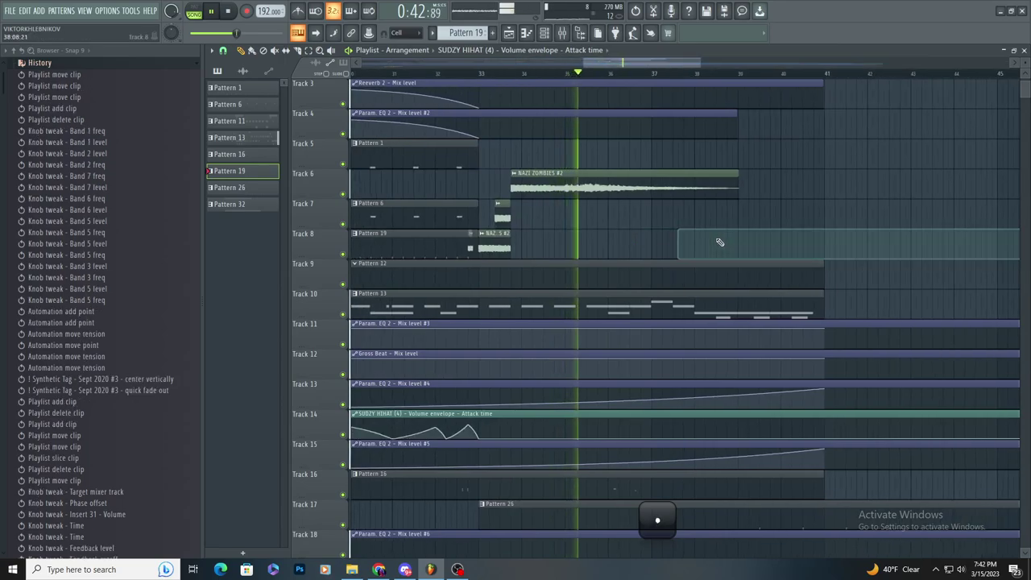
right_click(718, 244)
scroll(715, 245, "up", 2)
scroll(591, 261, "down", 3)
scroll(604, 242, "up", 2)
left_click(610, 240)
scroll(648, 246, "down", 3)
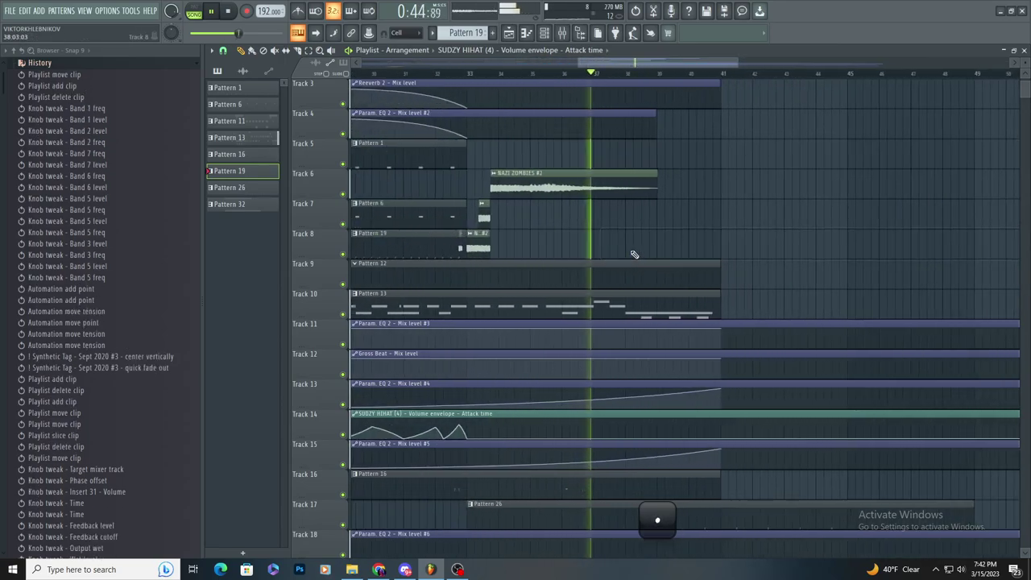
key("space")
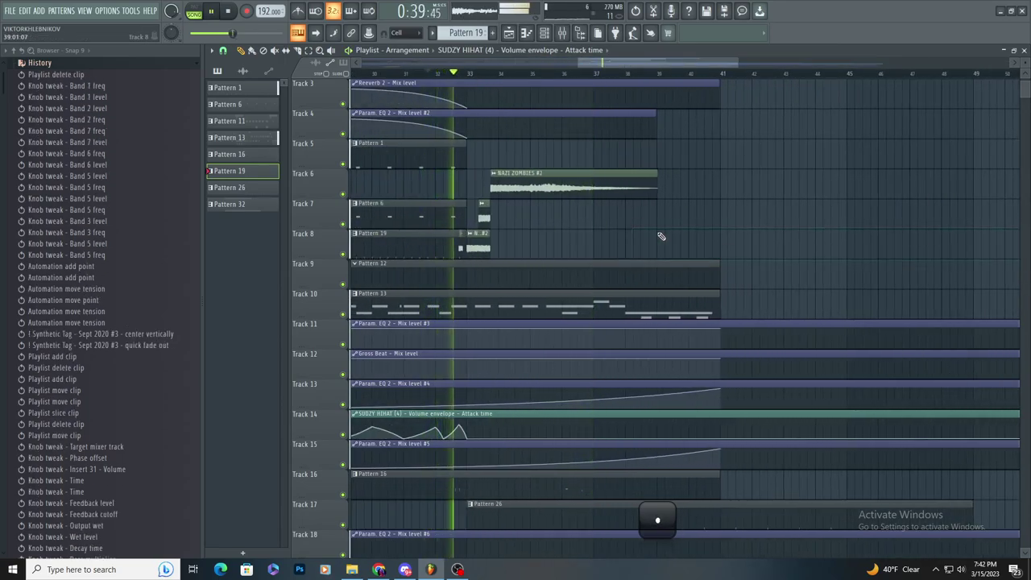
scroll(658, 232, "down", 3)
scroll(716, 216, "up", 2)
left_click(717, 224)
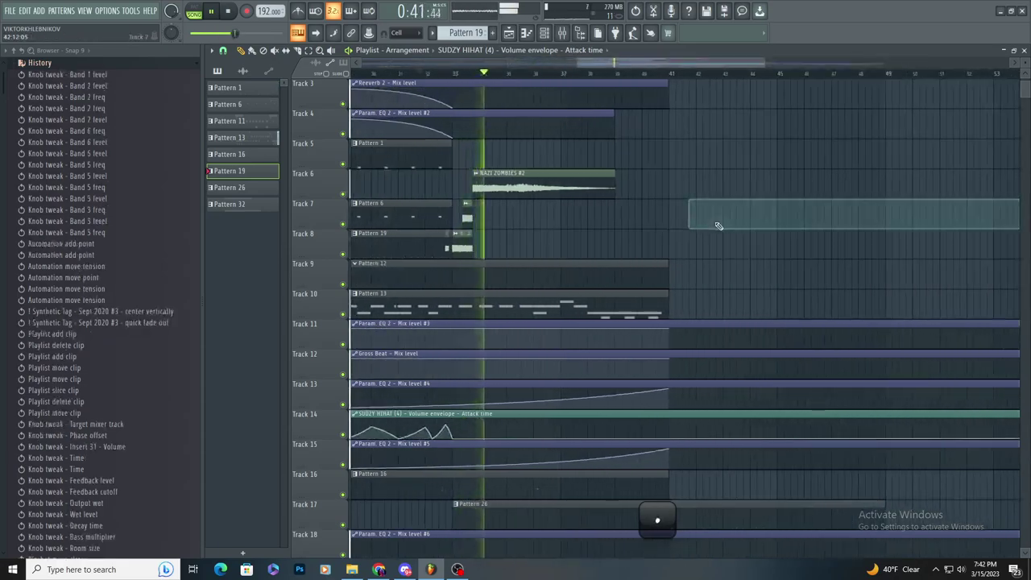
right_click(717, 225)
- Select the clips on Tracks 5 to 10 together with Pattern 16 on Track 16, and place a duplicate 32 bars after the originals
scroll(685, 218, "down", 4)
left_click(308, 53)
scroll(546, 251, "down", 2)
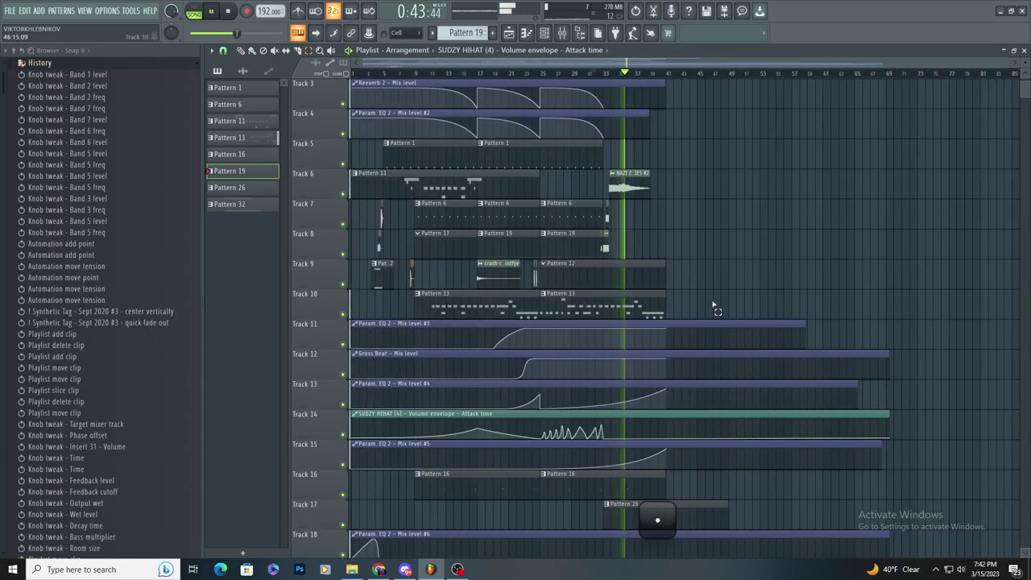
left_click_drag(712, 306, 459, 195)
left_click(714, 213)
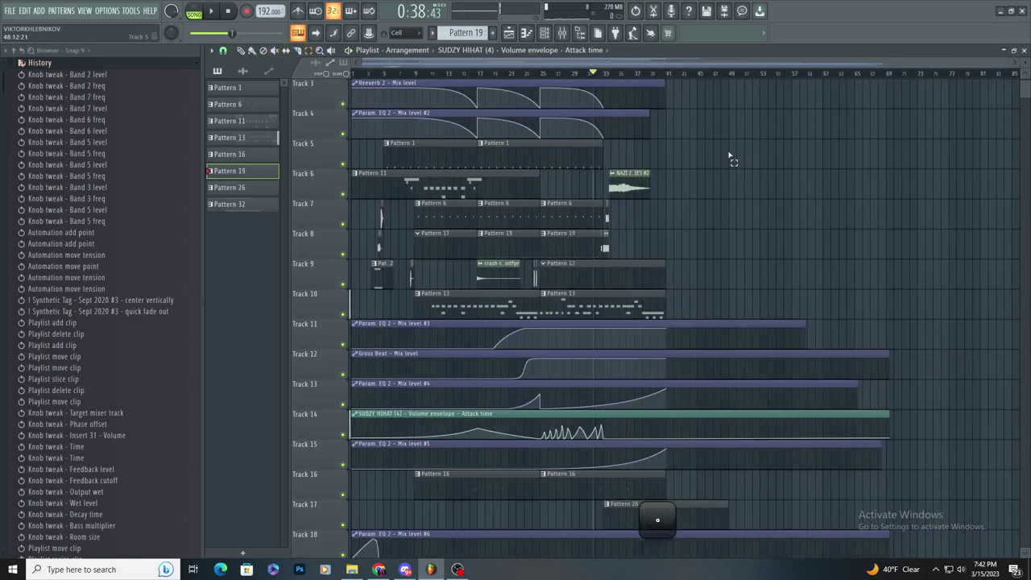
key("space")
left_click_drag(731, 143, 416, 314)
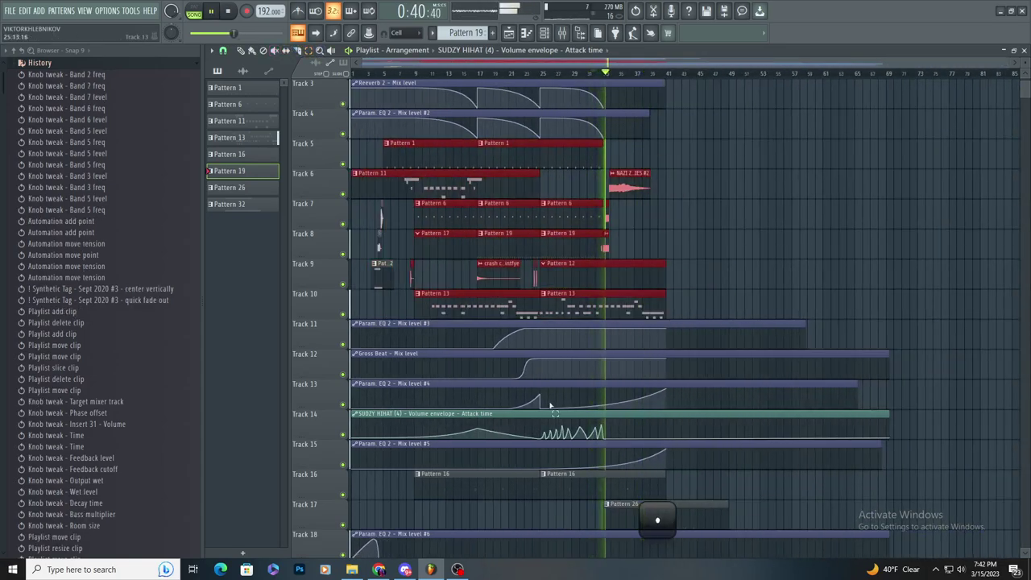
left_click(562, 485, "ctrl+shift")
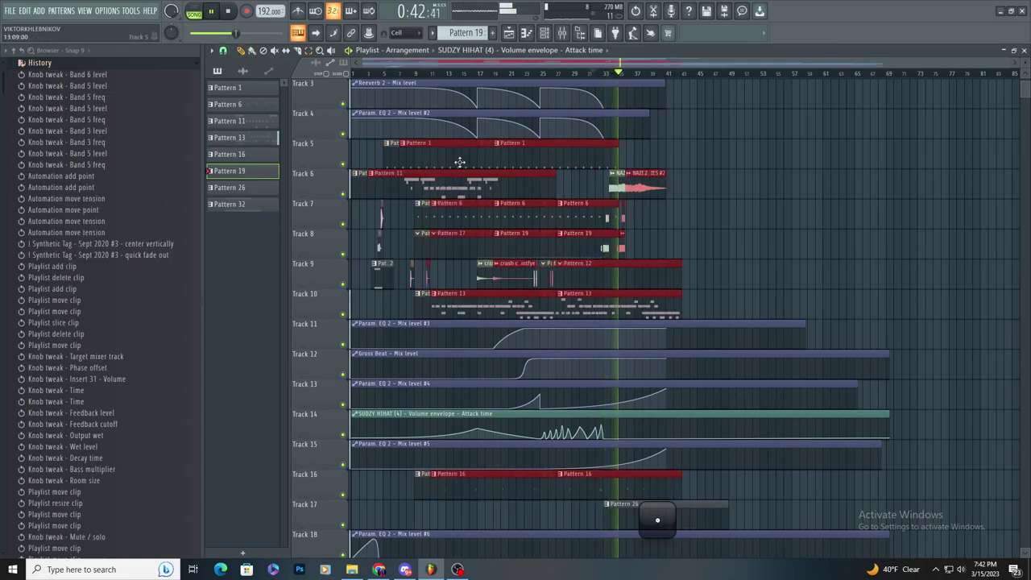
key("ctrl+b")
scroll(682, 161, "up", 3)
scroll(670, 162, "up", 3)
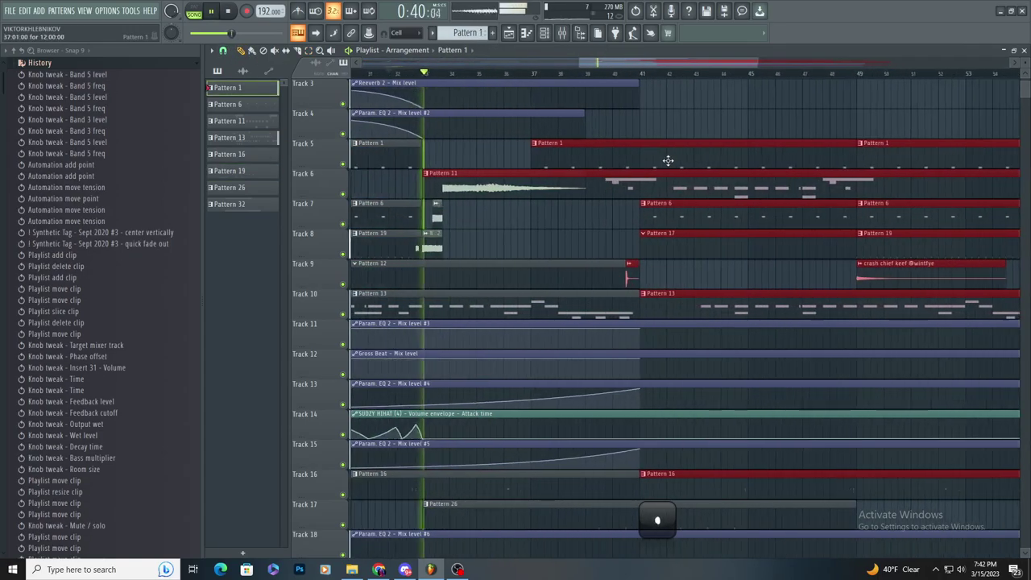
- Deselect the duplicated clips and move the Pattern 11 clip at bar 33 from Track 6 to Track 5
left_click(539, 230, "ctrl")
scroll(525, 188, "up", 2)
scroll(522, 188, "down", 2)
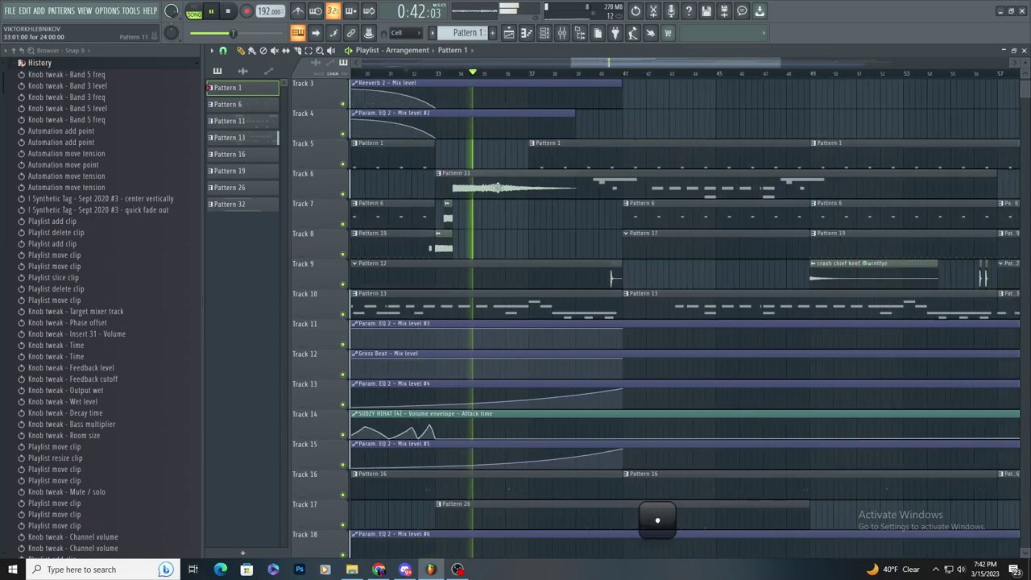
scroll(477, 181, "up", 3)
left_click_drag(398, 172, 399, 145)
- Place another NAZI ZOMBIES #2 clip on Track 8 directly after the short one past bar 33, and make it unique
key("space")
left_click(457, 180)
scroll(467, 184, "up", 1)
left_click(414, 245)
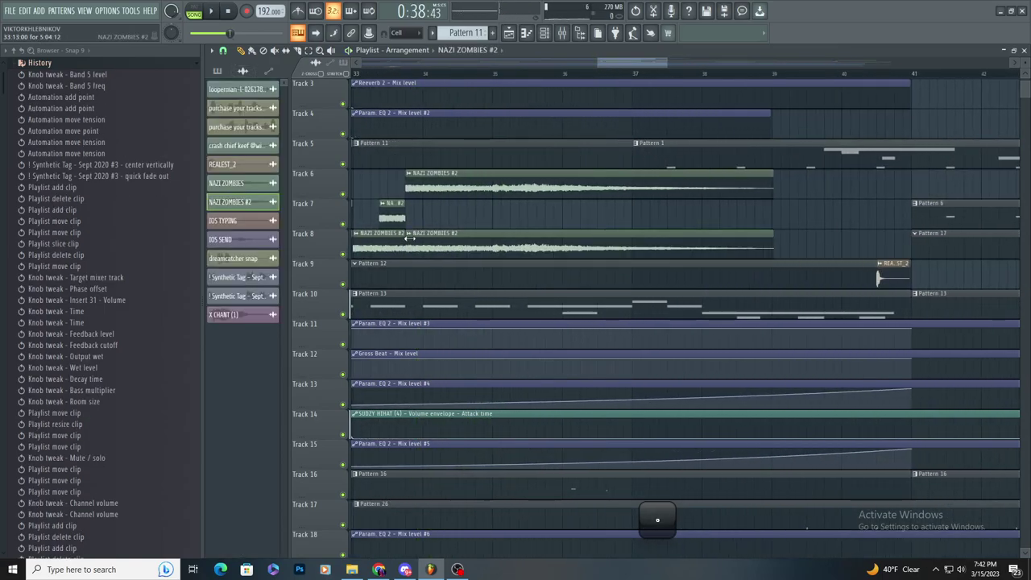
left_click(410, 236)
left_click(439, 315)
- Route the NAZI ZOMBIES #3 sample to mixer Insert 43 and load Fruity parametric EQ 2 in its first slot
double_click(470, 239)
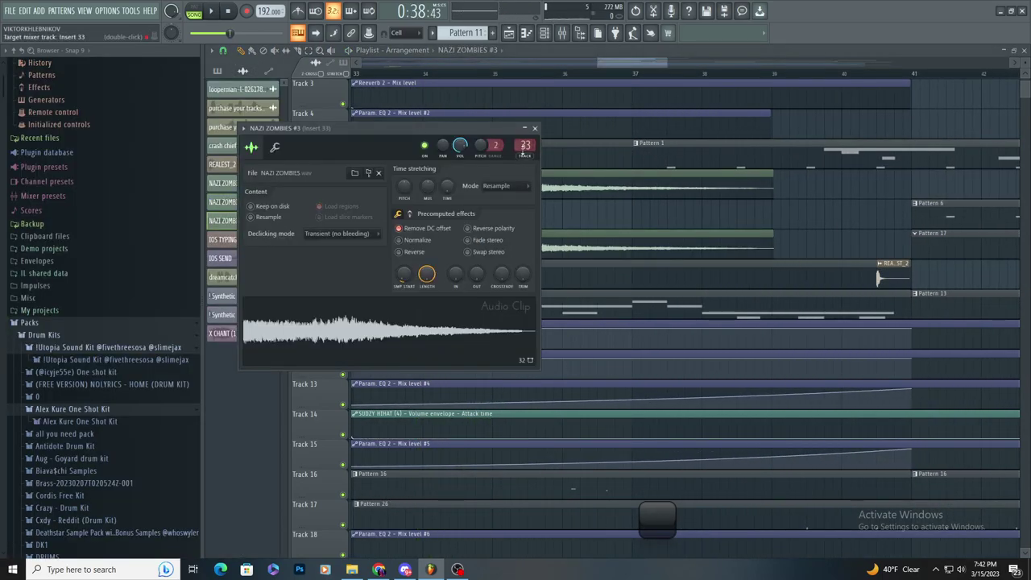
double_click(524, 150)
left_click(958, 84)
left_click(769, 372)
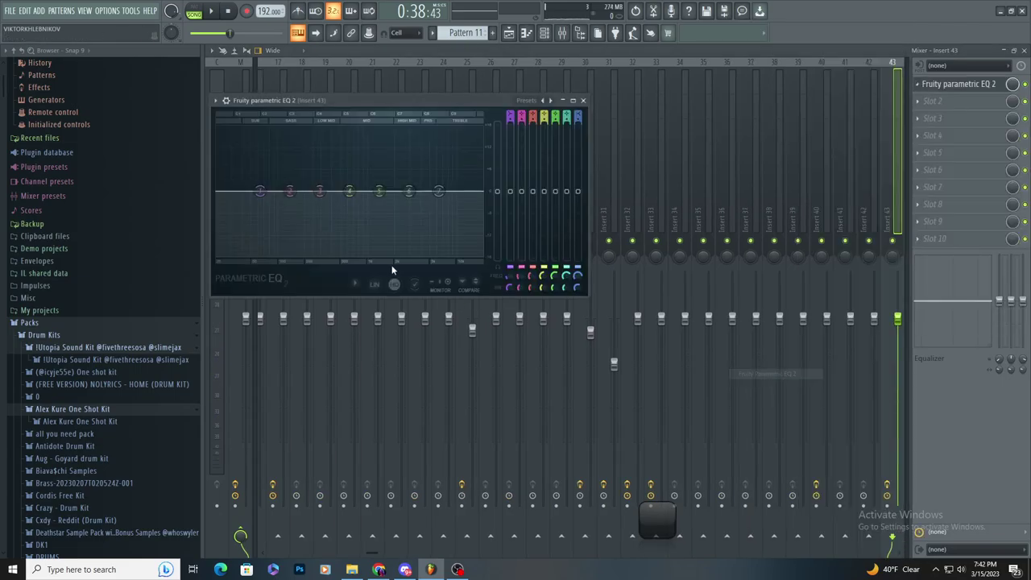
- Cut the low and high EQ bands, lower the main level, and raise band 4 into a narrow peak
left_click_drag(259, 191, 274, 256)
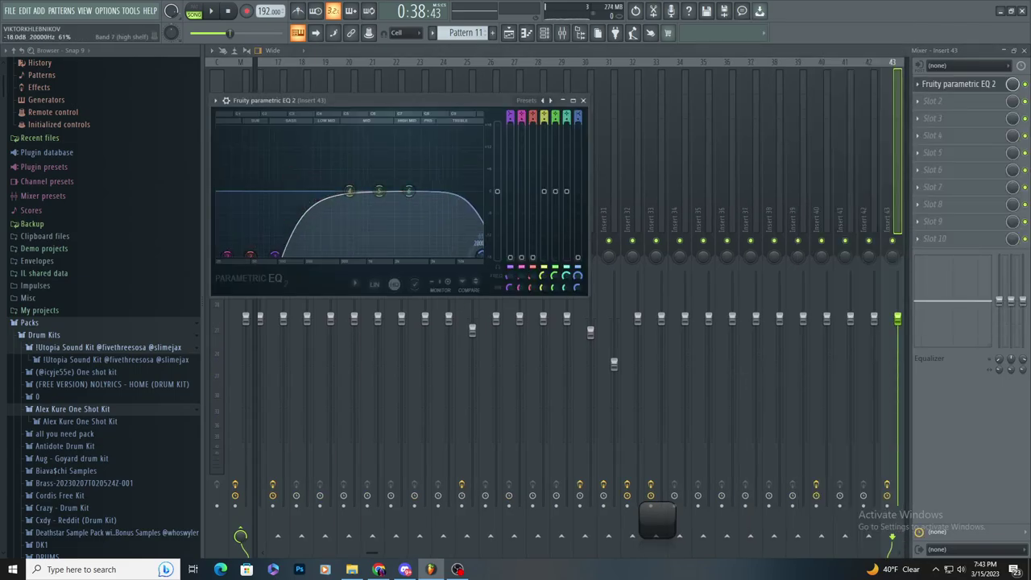
left_click_drag(409, 190, 414, 244)
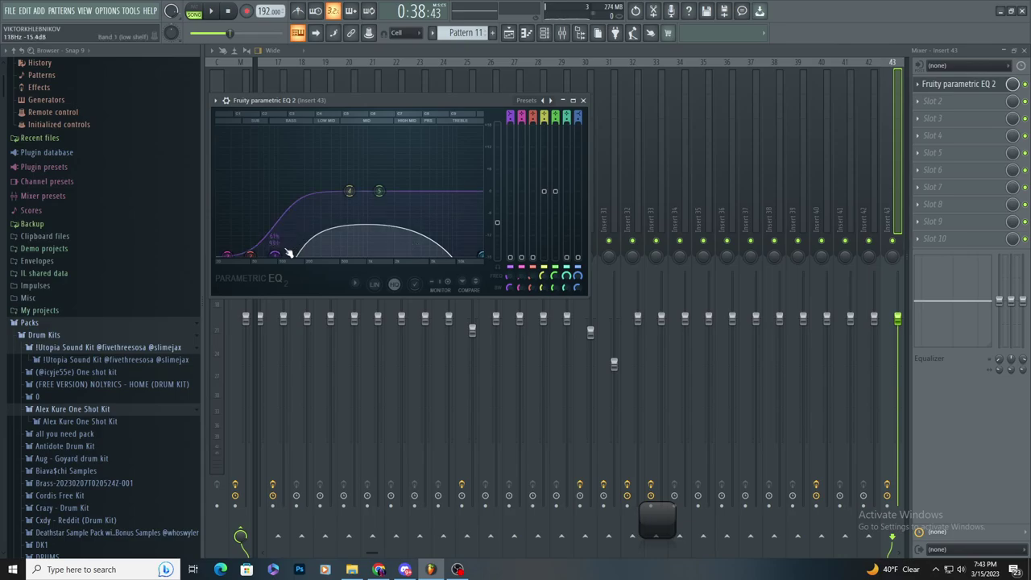
left_click_drag(349, 191, 358, 256)
- Create an automation clip for the EQ's band 4 frequency and move it to Track 7
right_click(544, 276)
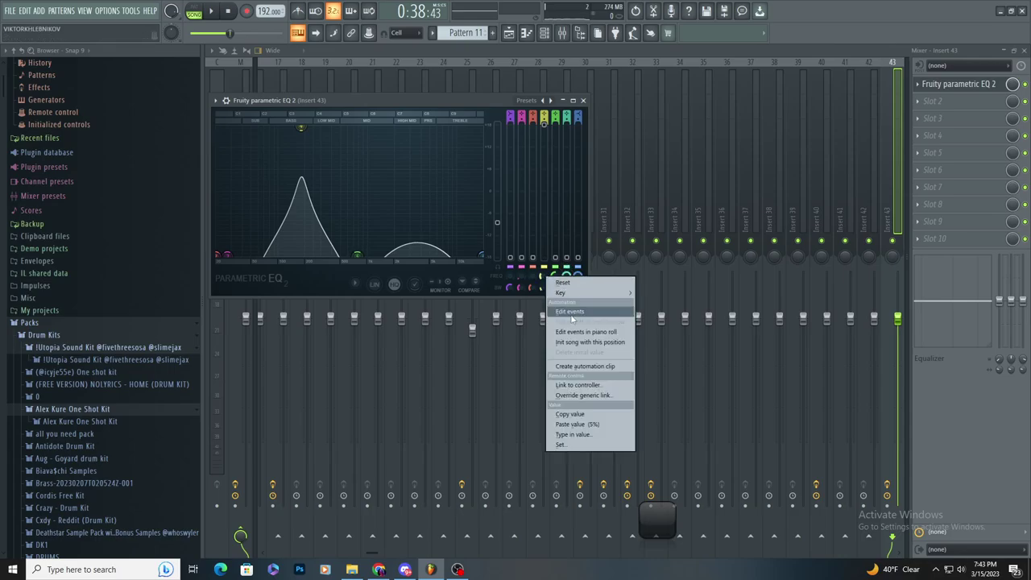
left_click(576, 367)
key("space")
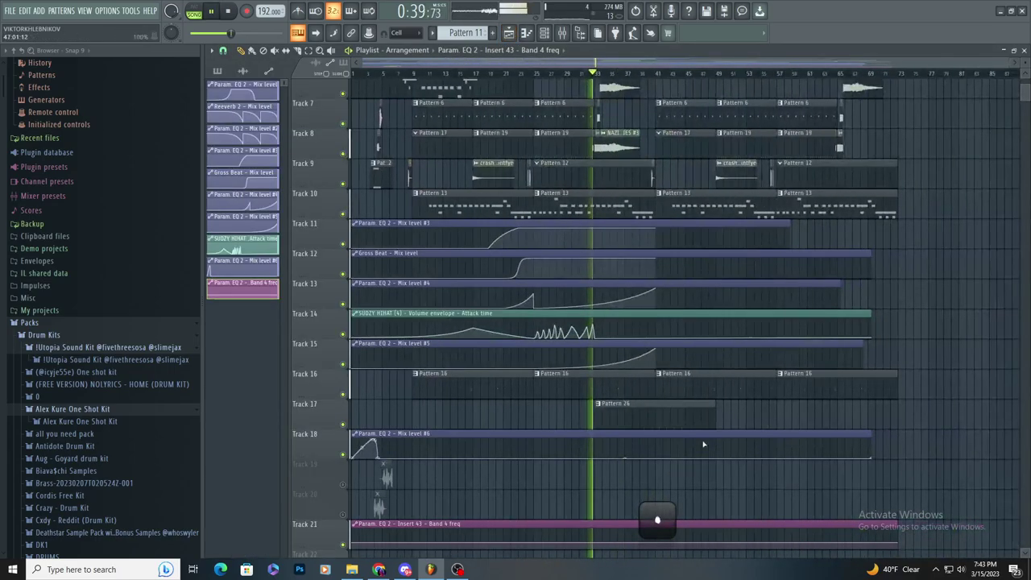
scroll(703, 443, "down", 2)
left_click_drag(547, 418, 459, 223)
- Play from about bar 32 and create an automation clip for the NAZI ZOMBIES #3 channel volume
left_click(582, 73)
scroll(589, 213, "up", 5)
key("space")
key("space")
double_click(486, 269)
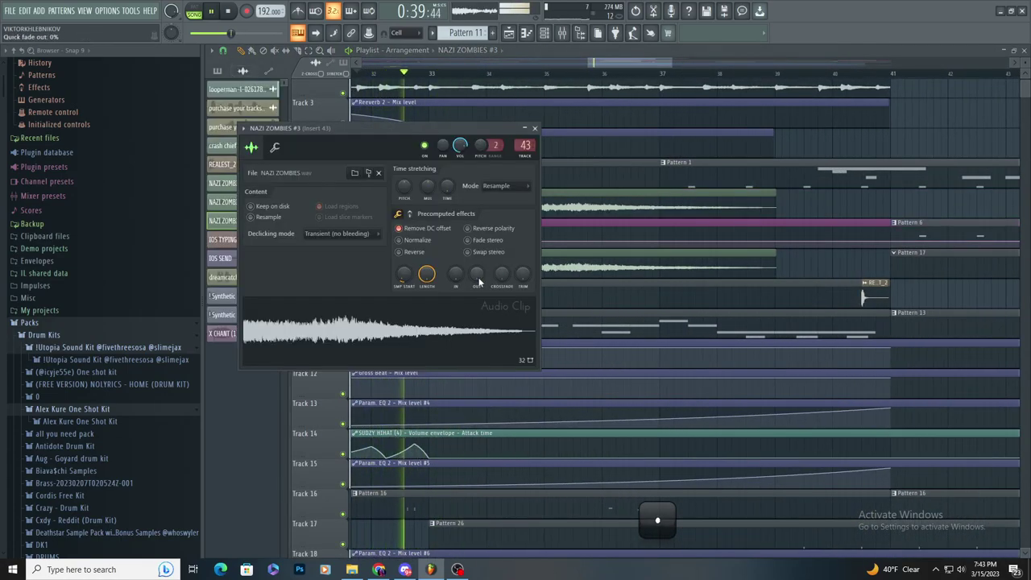
right_click(460, 145)
left_click(495, 223)
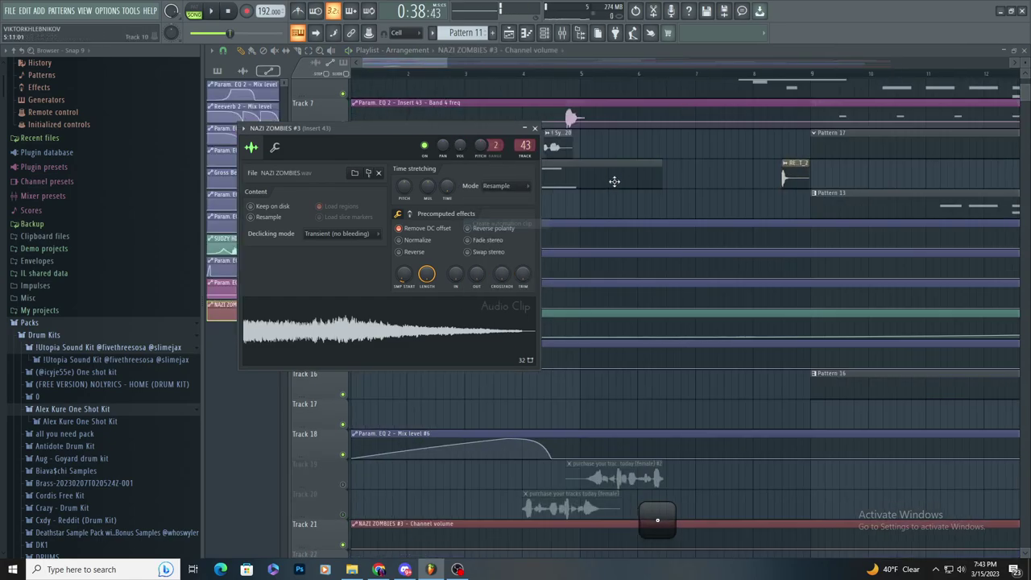
- Play back the section from about bar 32 with the new channel volume automation
key("space")
left_click_drag(582, 532, 521, 530)
scroll(788, 358, "up", 4)
key("space")
key("space")
scroll(533, 535, "down", 7)
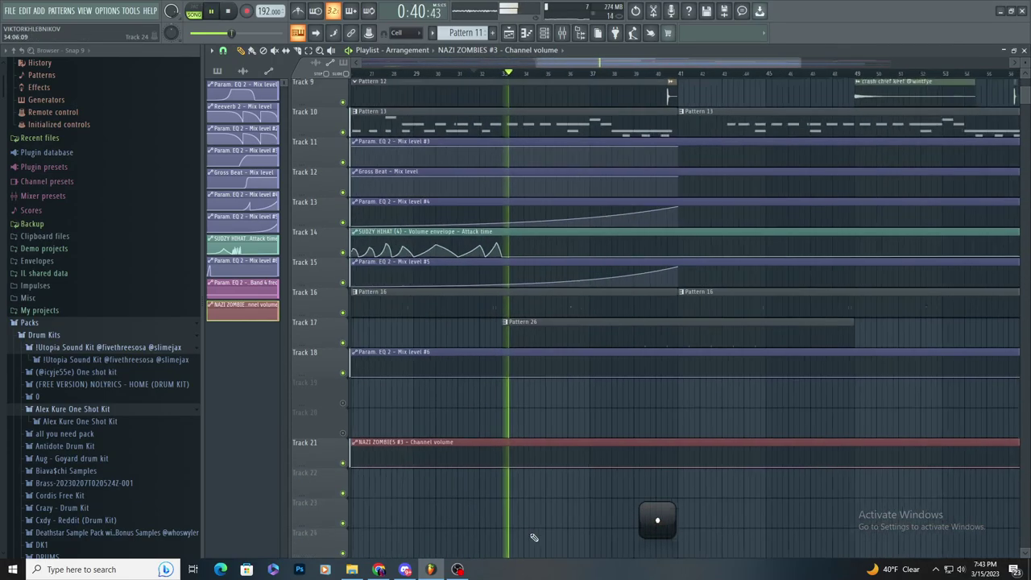
key("space")
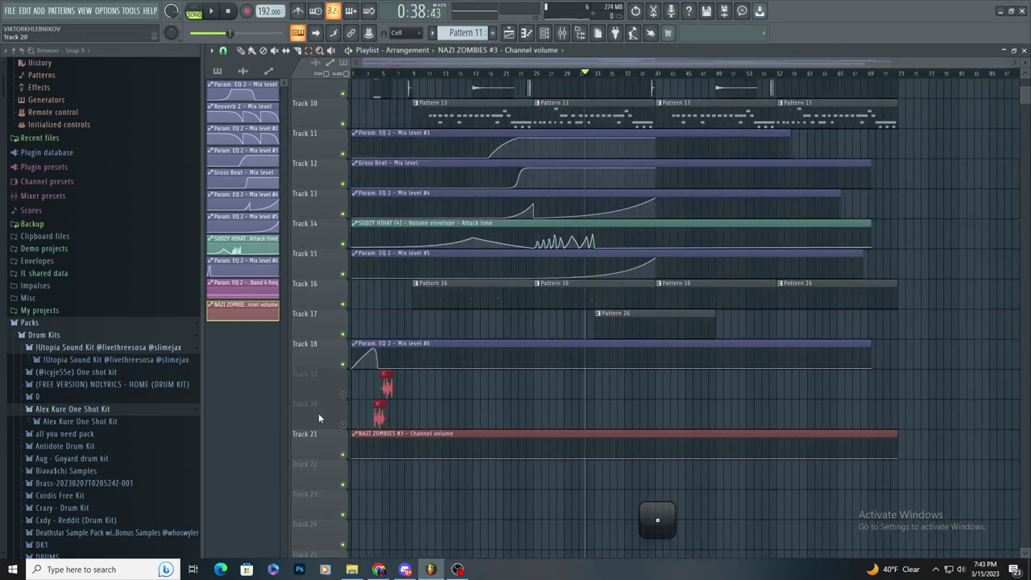
- Move the two muted vocal tag clips from Tracks 19 and 20 to Tracks 31 and 32, and mute Track 32
scroll(318, 412, "down", 3)
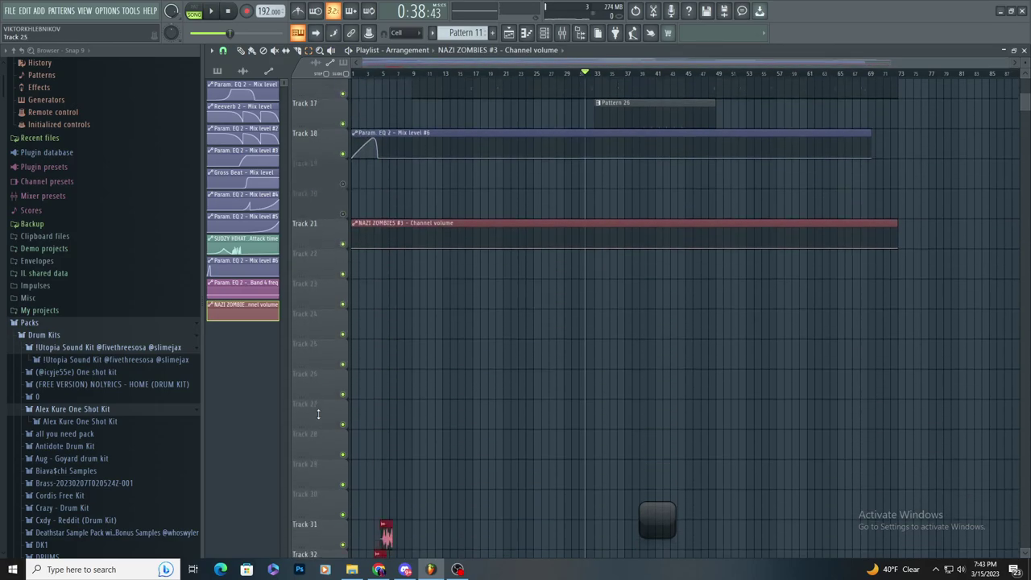
scroll(365, 452, "down", 2)
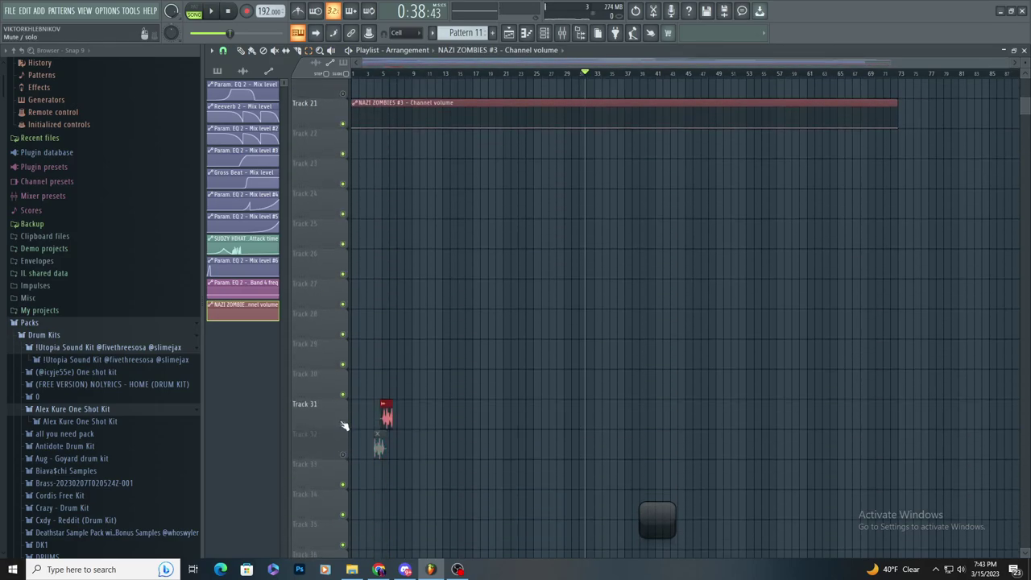
scroll(573, 322, "up", 3)
key("space")
scroll(633, 322, "up", 2)
scroll(633, 326, "up", 3, "ctrl")
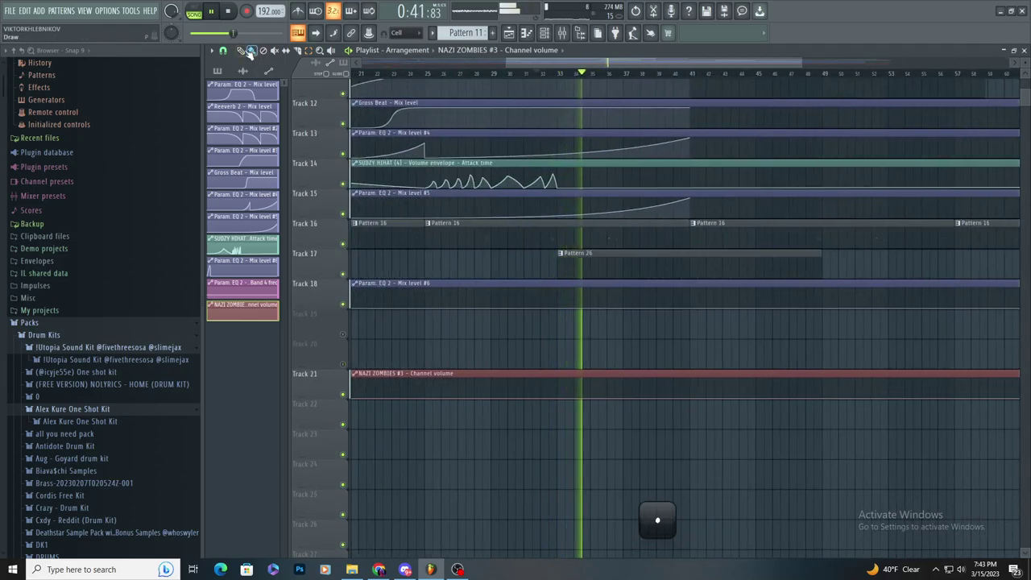
- Shape the channel volume automation on Track 21 into a gentle rise from bar 33 to bar 41, and play it back
left_click(643, 347)
key("ctrl+z")
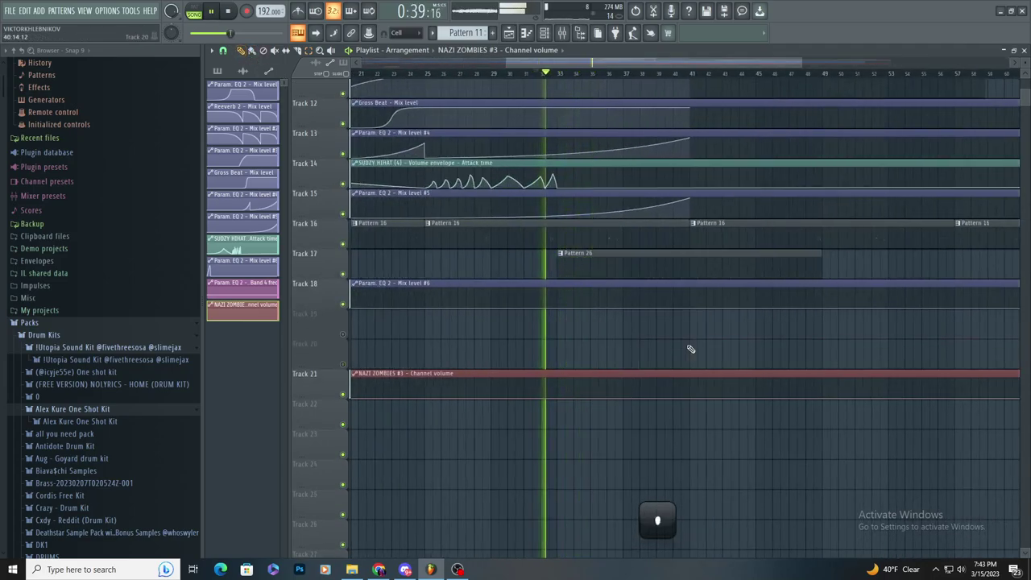
scroll(690, 349, "up", 3, "ctrl")
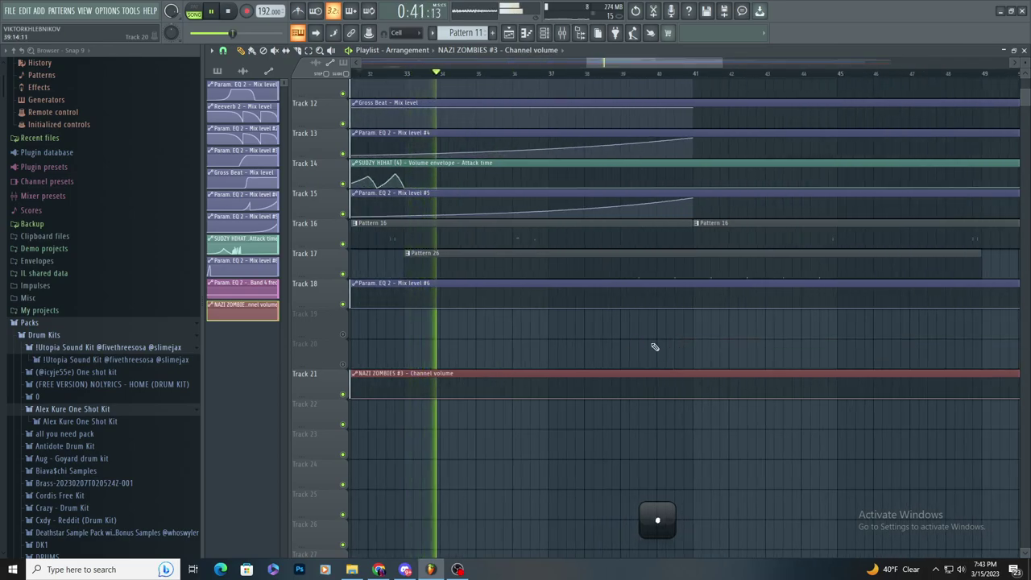
scroll(648, 346, "down", 2, "ctrl")
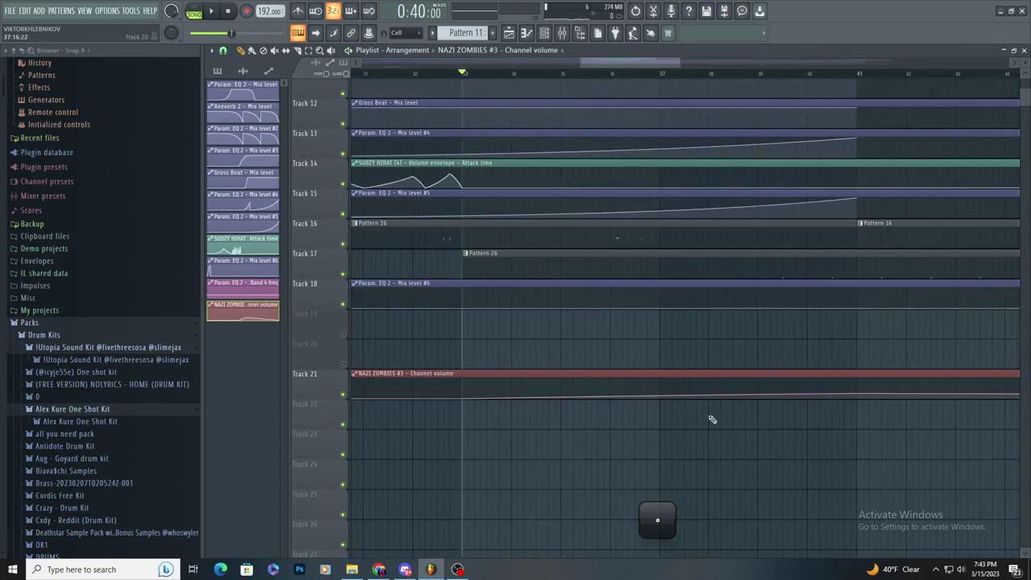
key("space")
scroll(659, 393, "down", 5)
scroll(704, 383, "up", 6)
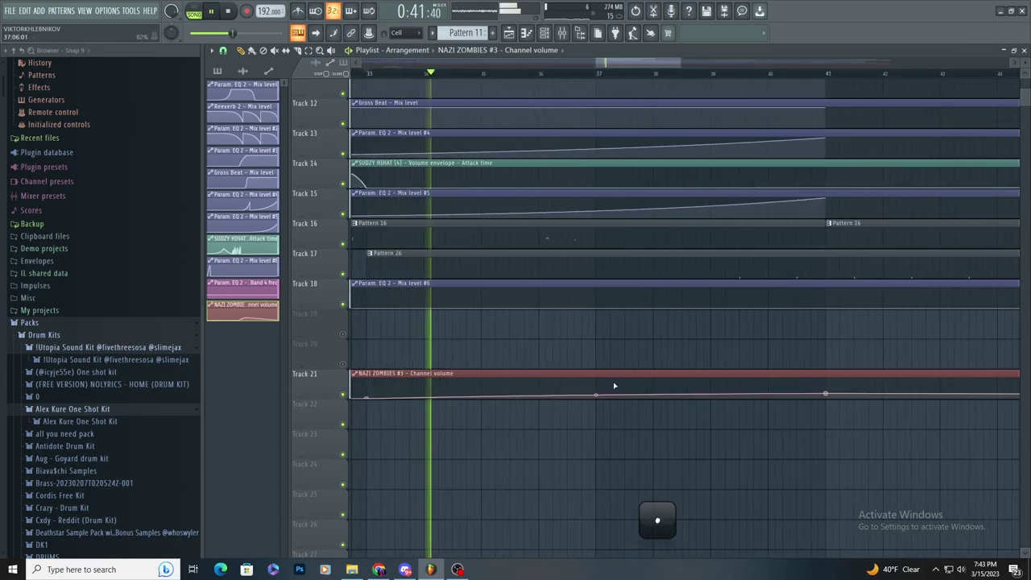
key("space")
- Move the NAZI ZOMBIES #3 channel volume automation clip to Track 19
scroll(499, 306, "up", 5)
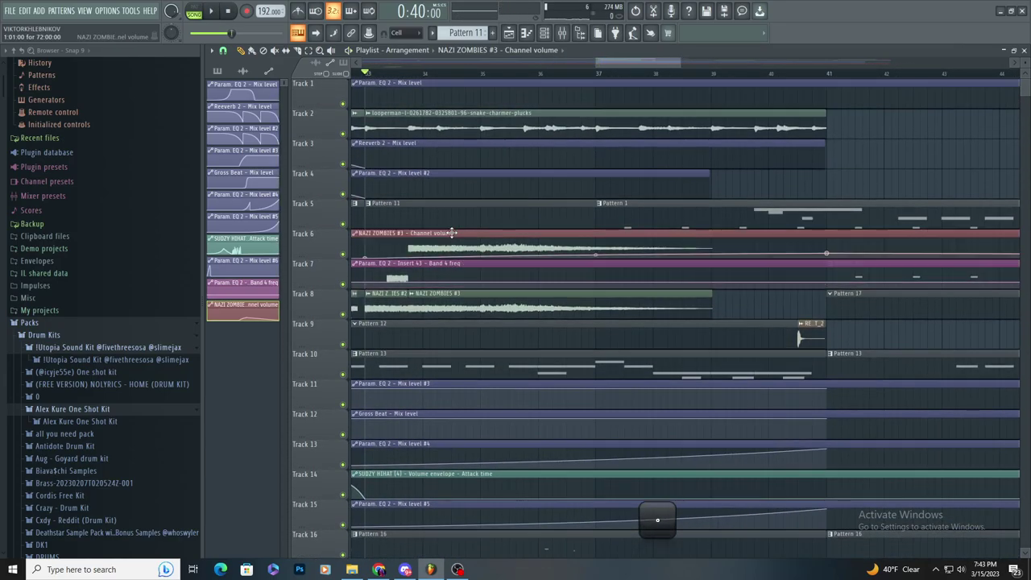
left_click_drag(452, 233, 403, 451)
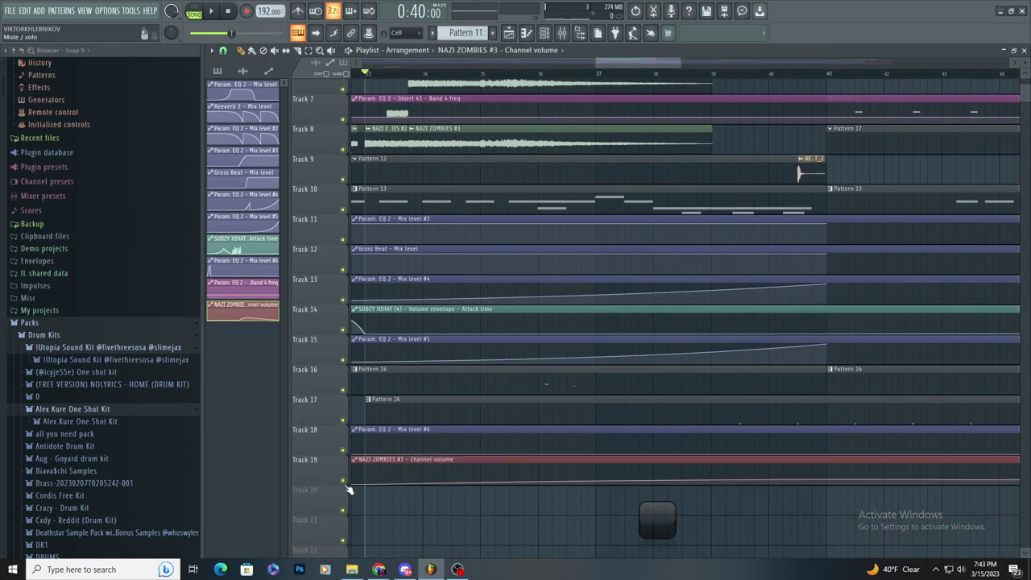
- Reshape the NAZI ZOMBIES #3 channel volume automation on Track 19 to rise from late in bar 33 to a peak about mid-bar 35
key("space")
key("space")
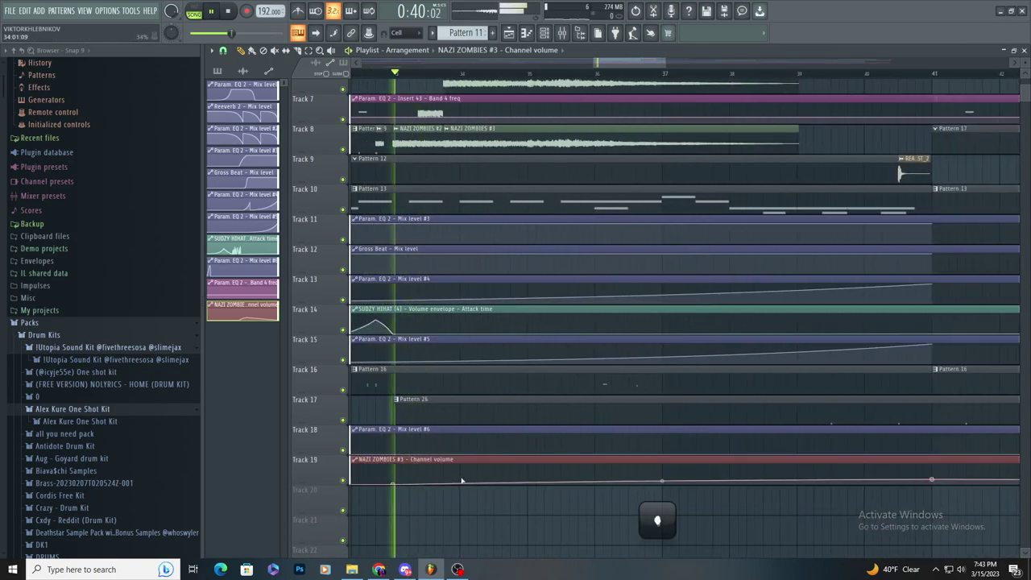
right_click(453, 483)
key("space")
right_click(529, 468)
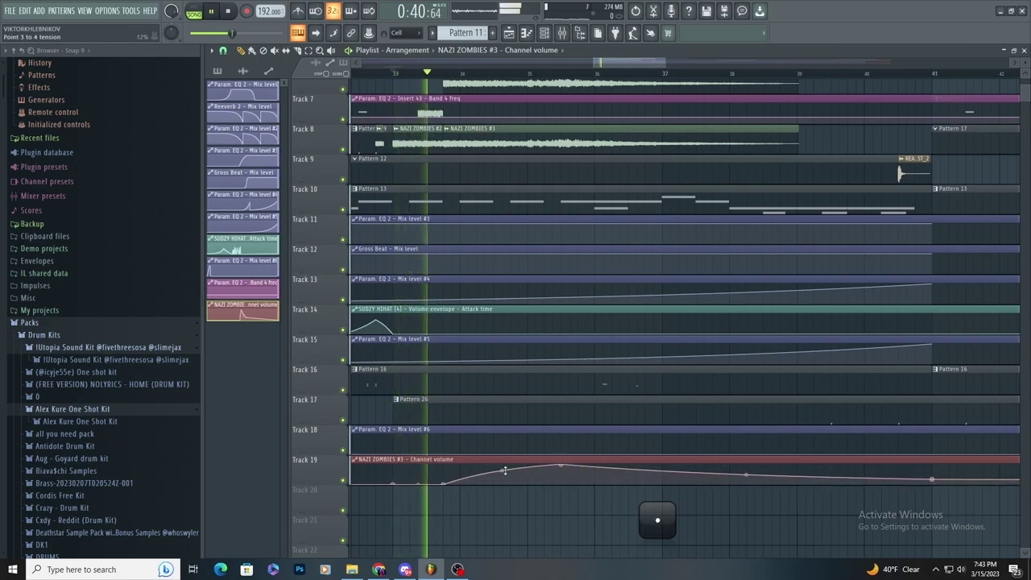
left_click_drag(561, 466, 562, 469)
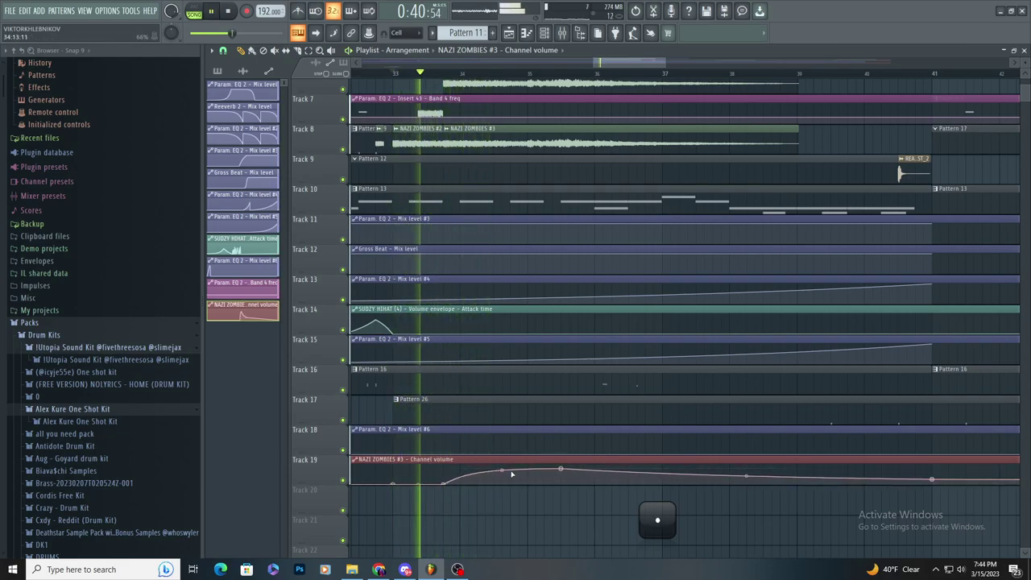
- Play back the transition and straighten the rising segment of the NAZI ZOMBIES #3 channel volume automation
scroll(531, 372, "down", 3)
scroll(531, 373, "up", 3)
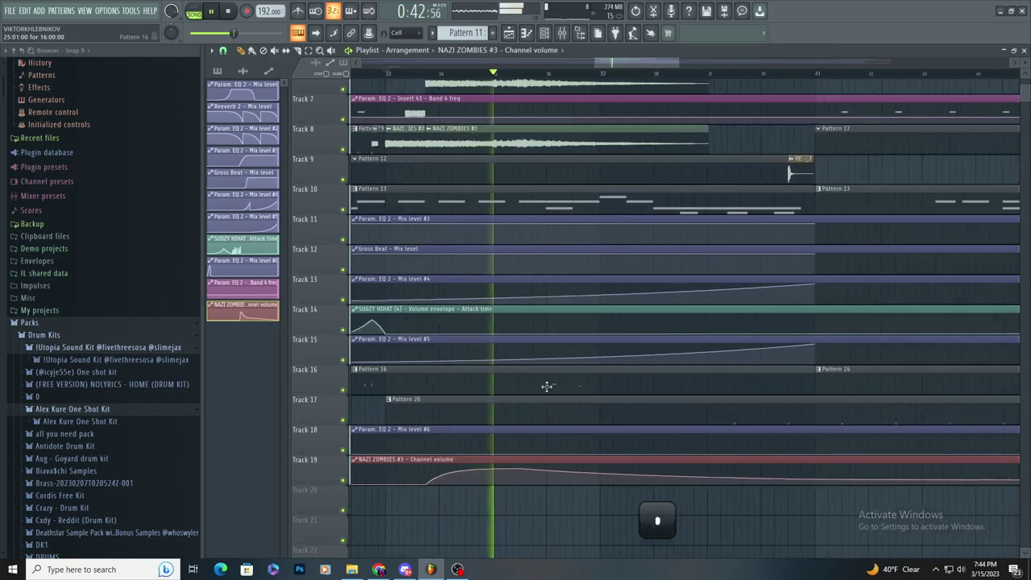
scroll(612, 298, "up", 2)
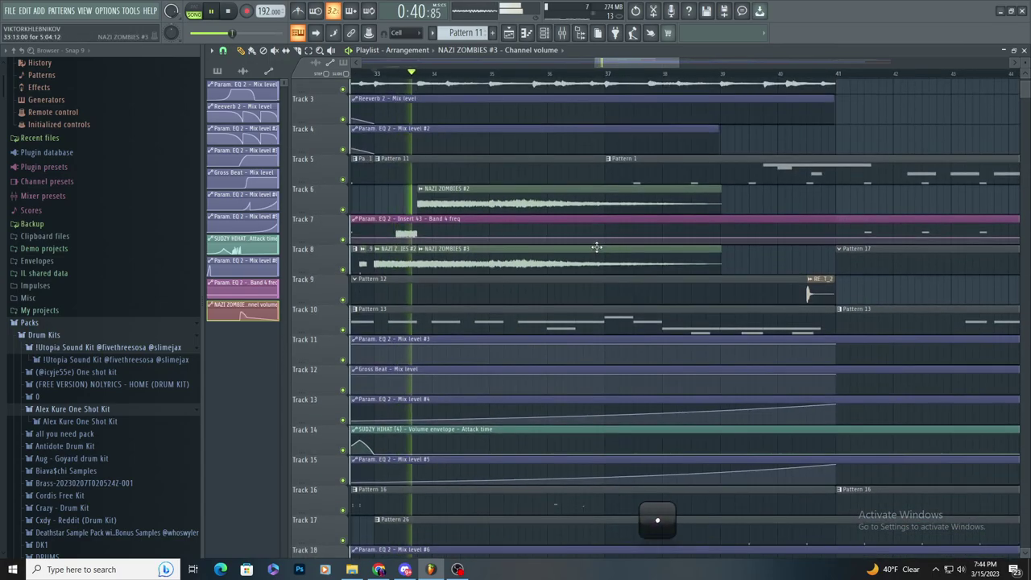
scroll(759, 454, "down", 1)
key("space")
key("space")
left_click_drag(468, 530, 468, 534)
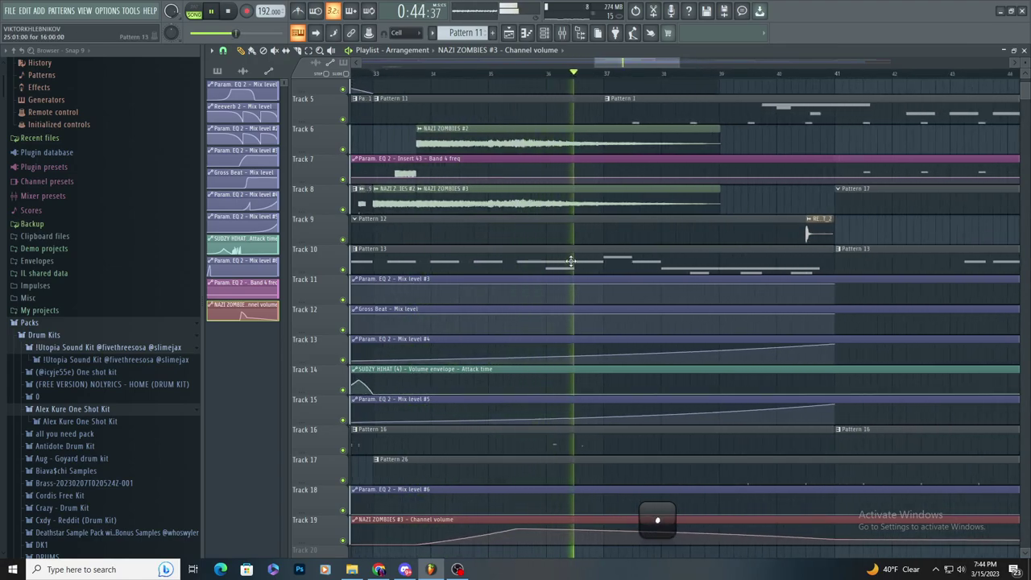
- Check the NAZI ZOMBIES #3 sample's settings and its mixer Insert 43, and return to the playlist
double_click(564, 208)
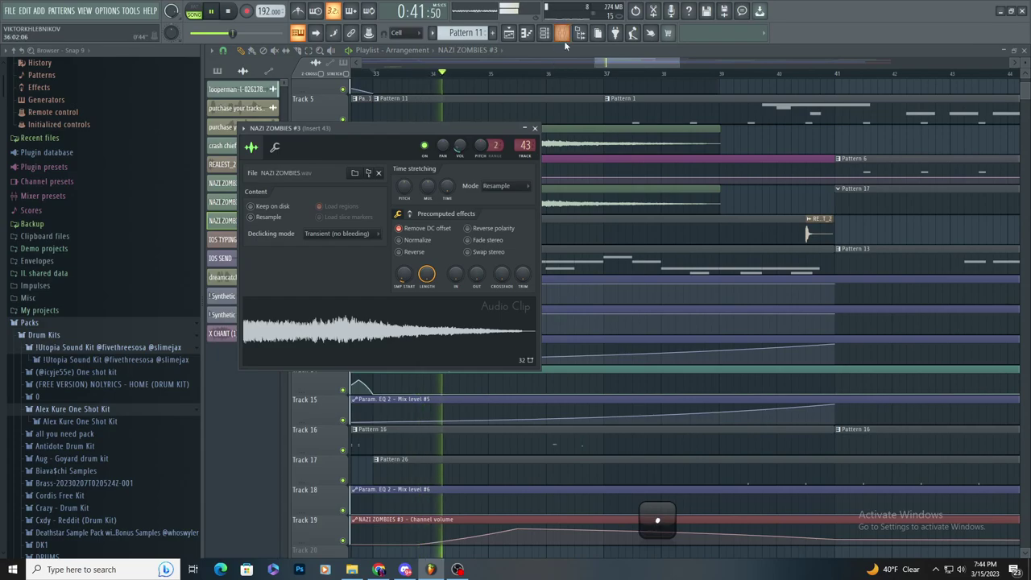
left_click(564, 36)
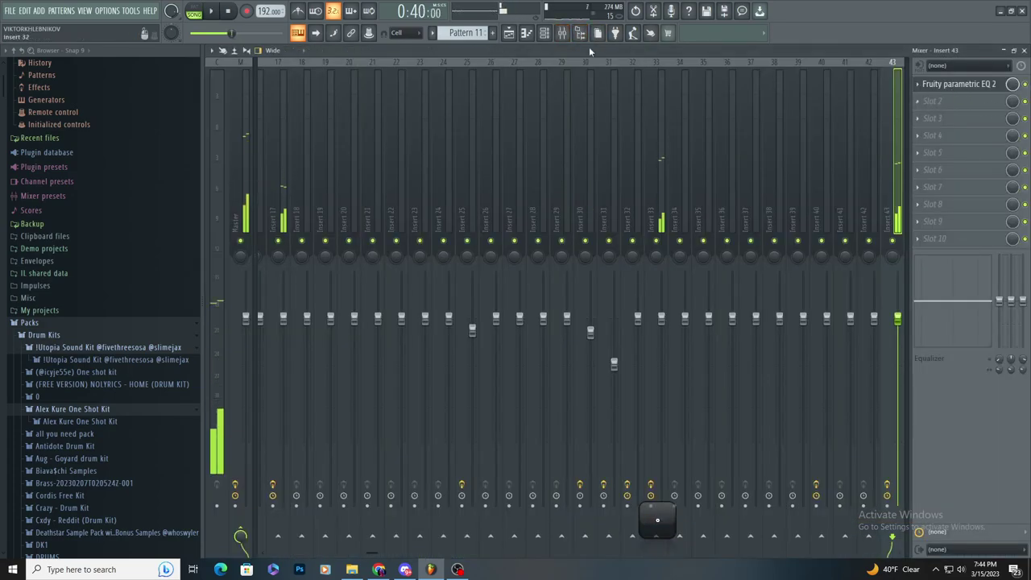
key("space")
left_click(526, 34)
left_click(510, 34)
- Move the Param. EQ 2 Insert 43 Band 4 freq automation clip from Track 7 to Track 20
scroll(573, 415, "down", 3)
scroll(566, 451, "down", 5)
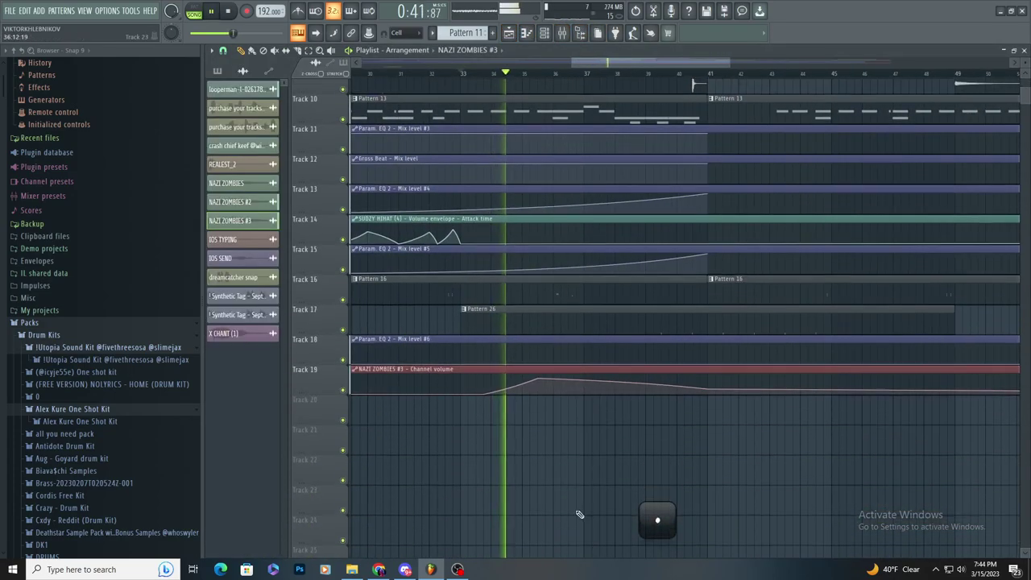
scroll(571, 484, "down", 5)
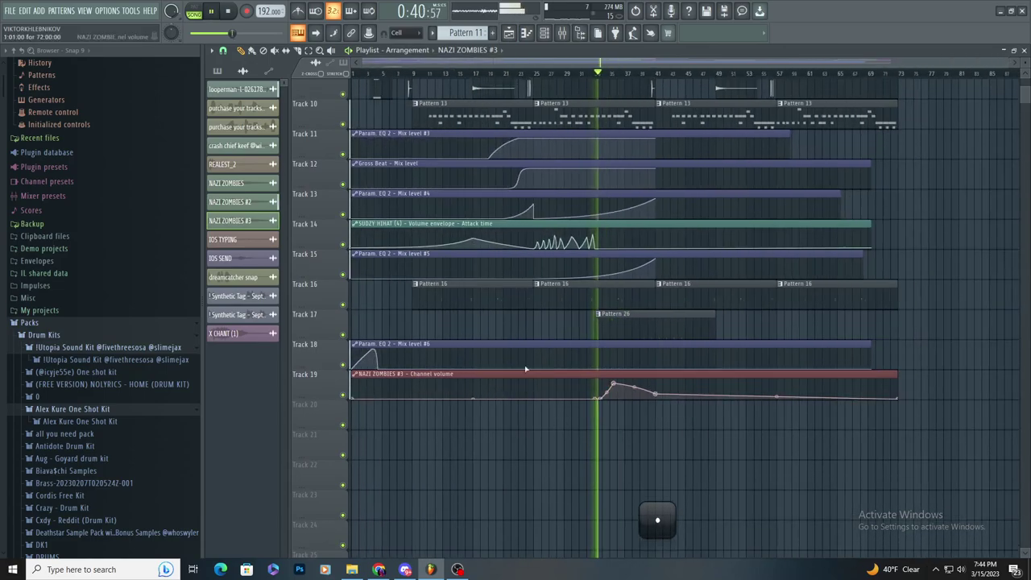
scroll(617, 240, "up", 3)
key("space")
left_click_drag(643, 191, 532, 480)
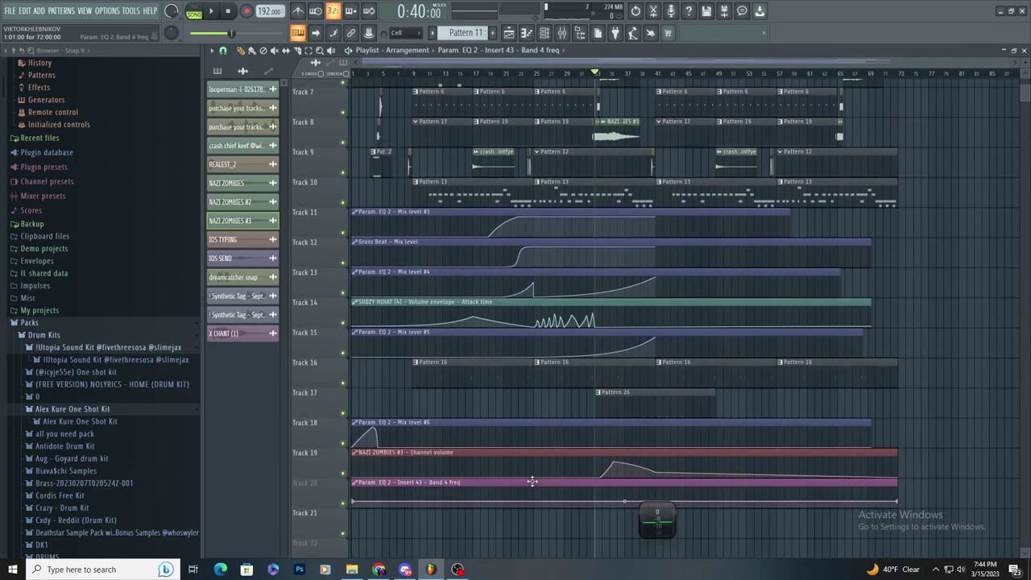
- Add points to the Band 4 freq automation on Track 20 so it rises from bar 33 step 13 to bar 36
key("space")
scroll(622, 468, "up", 6)
key("space")
key("space")
right_click(491, 503)
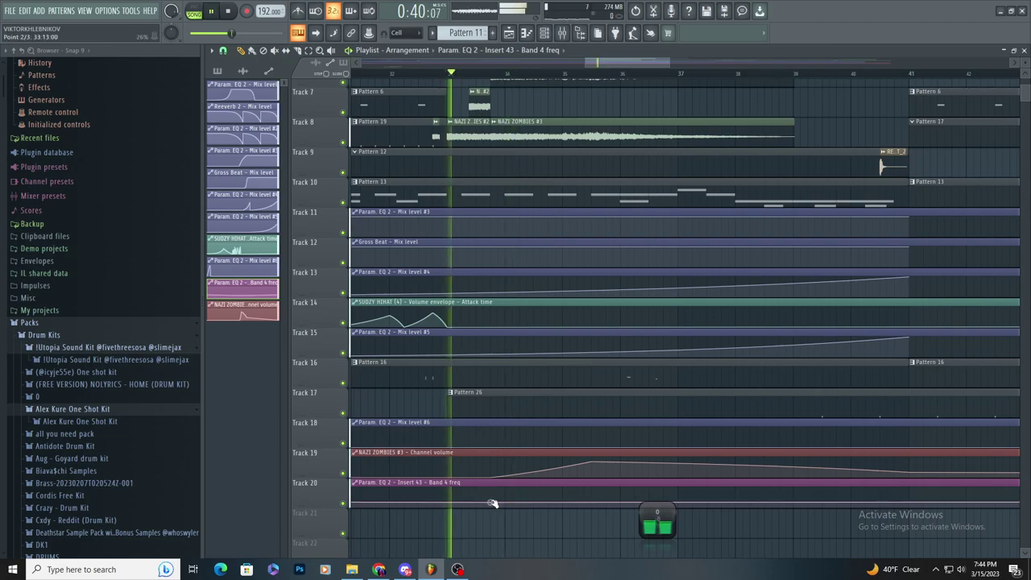
right_click(594, 499)
left_click_drag(594, 498, 624, 492)
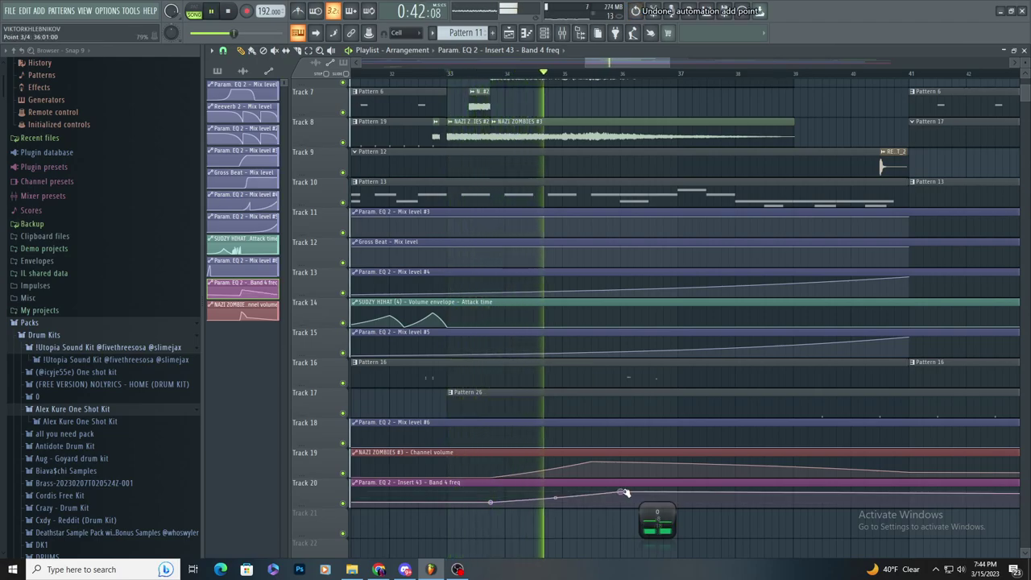
- Bend the Band 4 freq rise into a slow-starting curve, extend it smoothly to a peak at bar 37, and play it back
key("space")
key("space")
left_click_drag(554, 496, 556, 502)
scroll(567, 495, "down", 1)
scroll(568, 499, "up", 1, "ctrl")
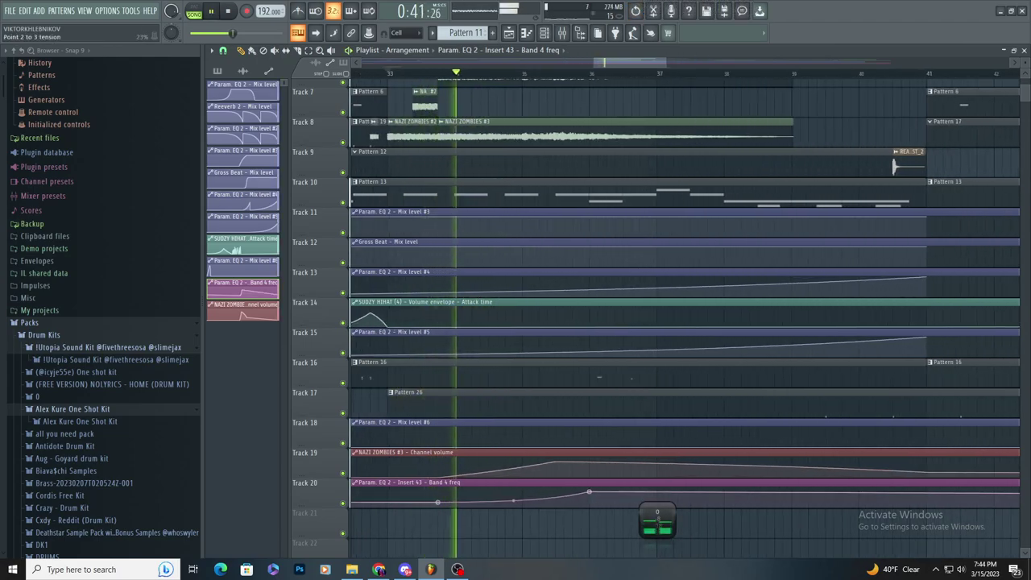
scroll(575, 508, "up", 1, "ctrl")
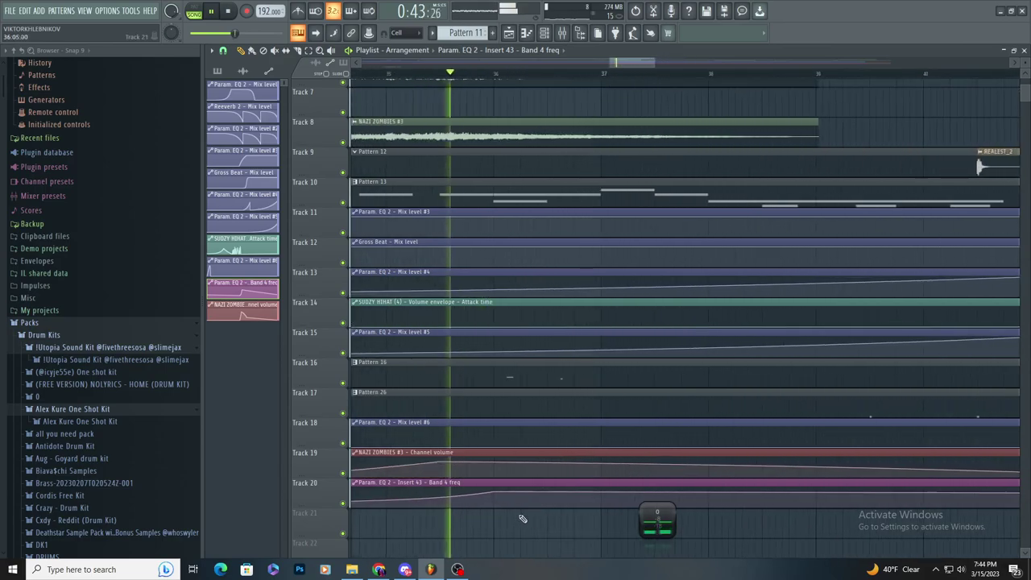
scroll(531, 514, "down", 1, "ctrl")
scroll(530, 516, "up", 2, "ctrl")
scroll(548, 491, "down", 1)
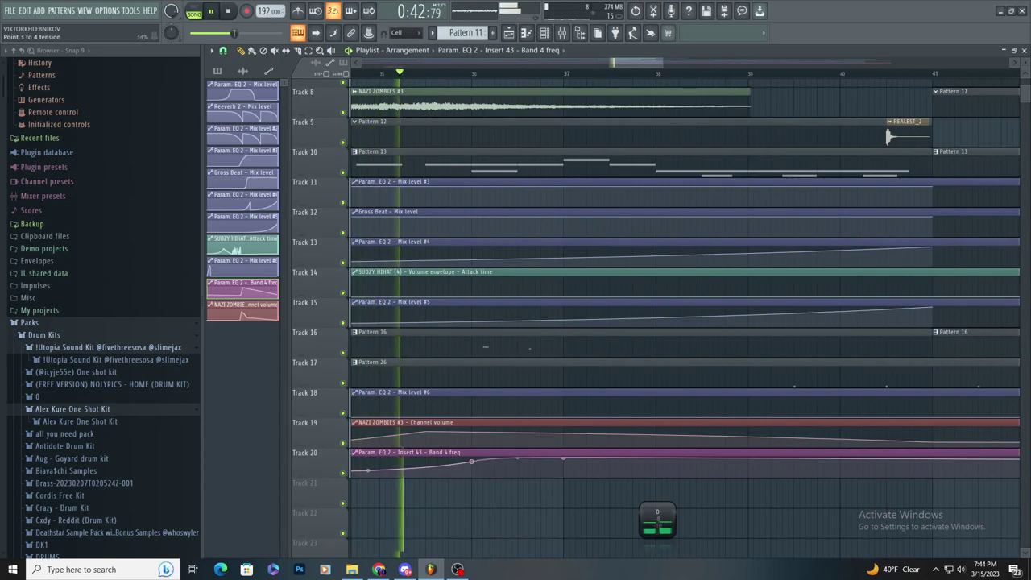
left_click(562, 32)
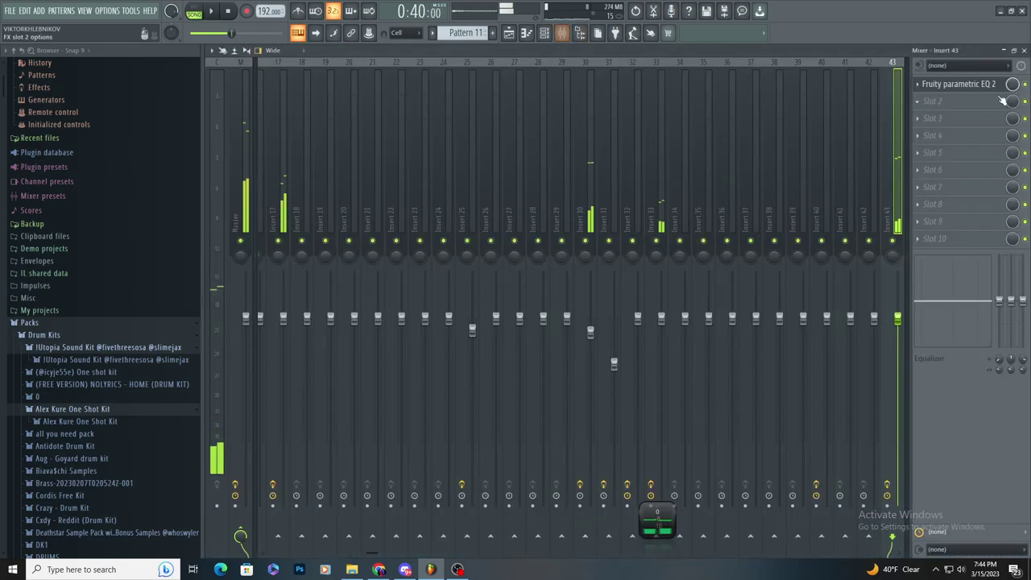
left_click(966, 100)
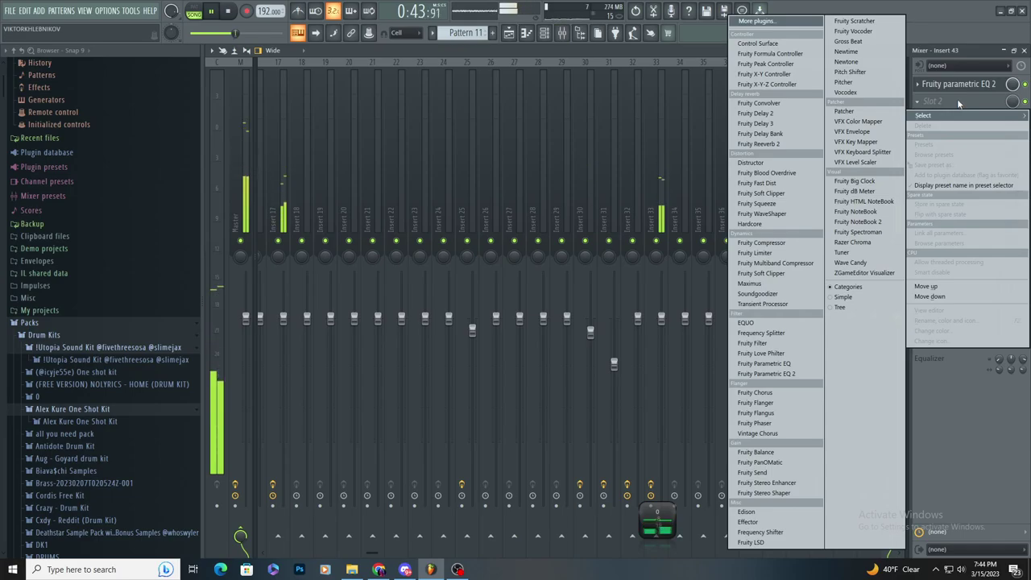
left_click(959, 104)
key("space")
left_click(509, 32)
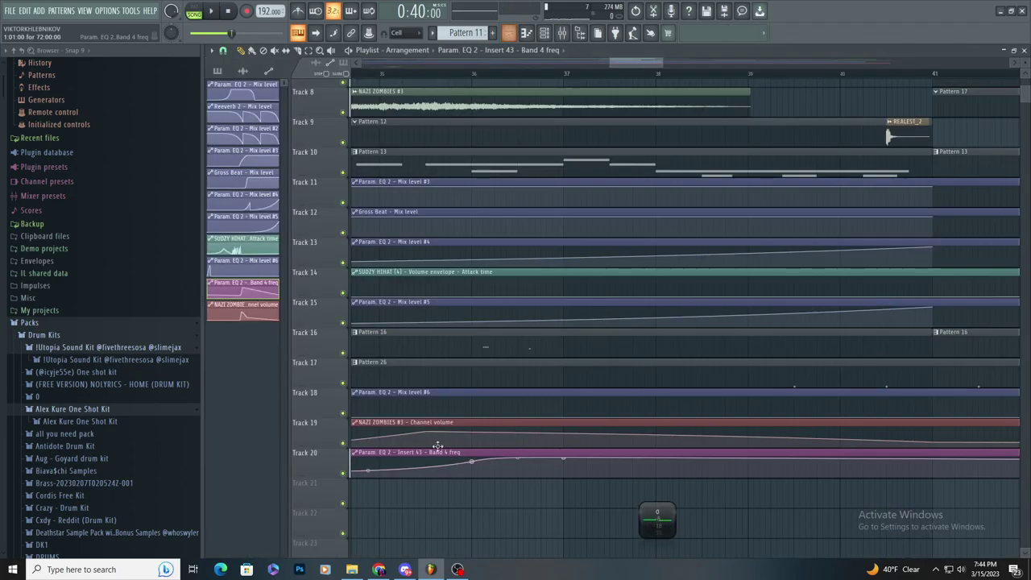
- Open Fruity parametric EQ 2 on Insert 43 and play back the transition to check the Band 4 frequency movement
left_click(563, 33)
left_click(984, 85)
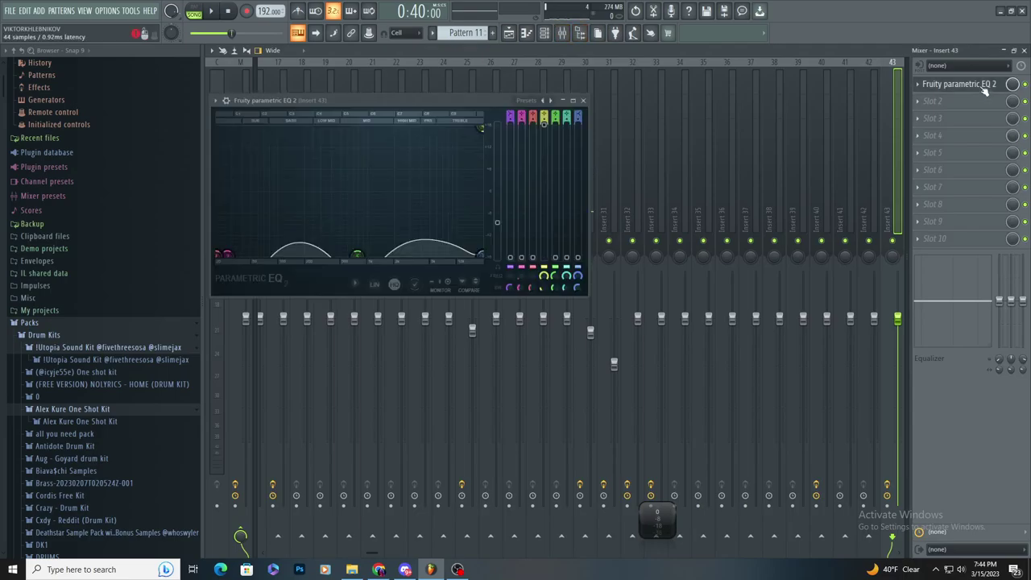
key("space")
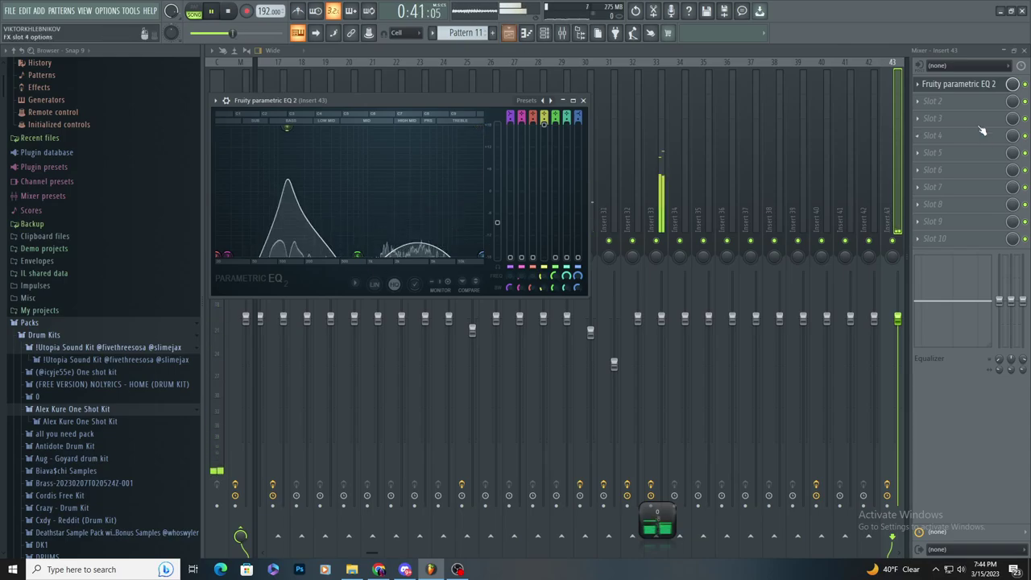
- Add Gross Beat to slot 2 of Insert 43 with the 1 Beat Gate volume preset and a mix level of 0%
left_click(957, 105)
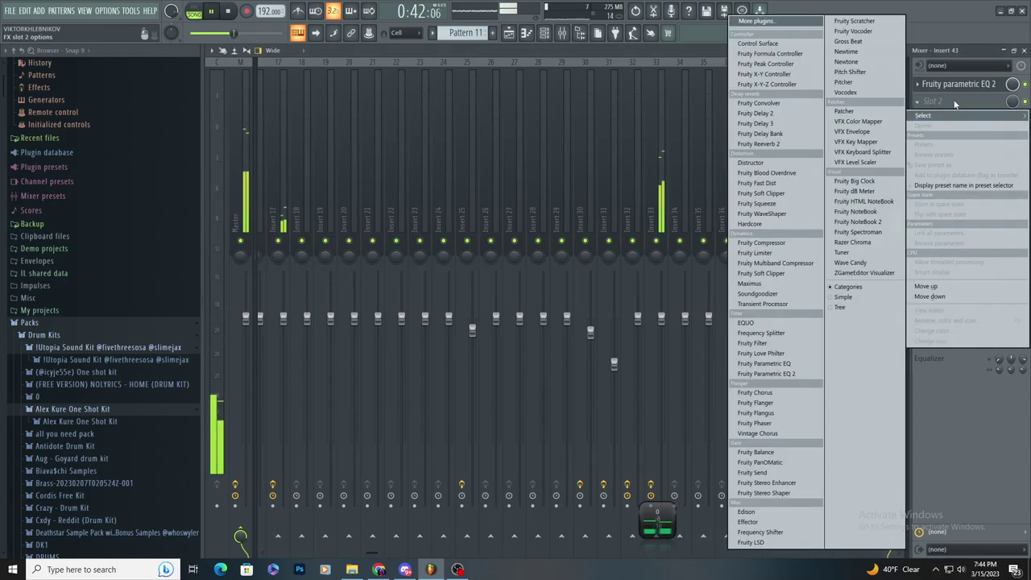
left_click(865, 44)
left_click(315, 275)
left_click(1002, 110)
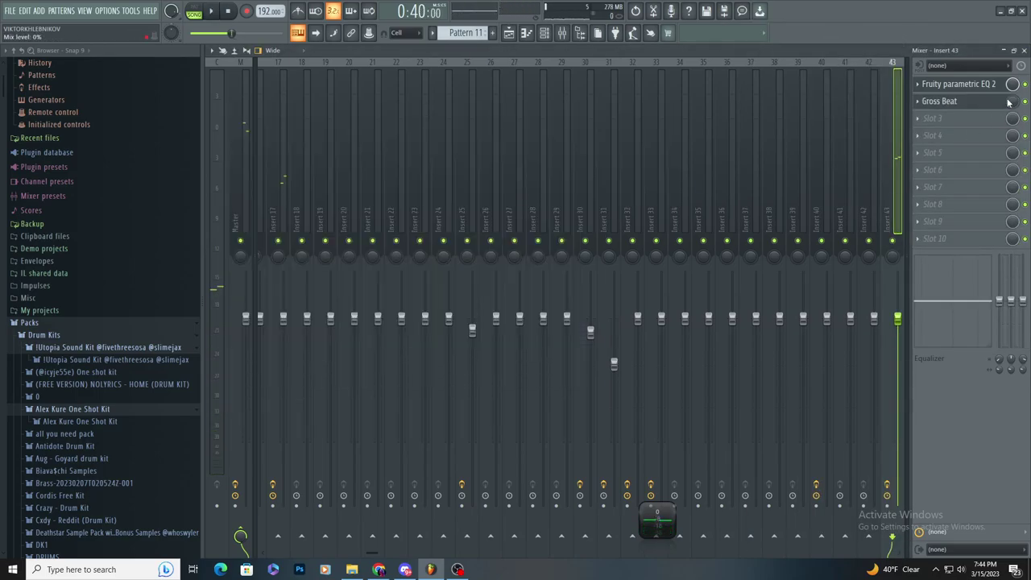
left_click(940, 102)
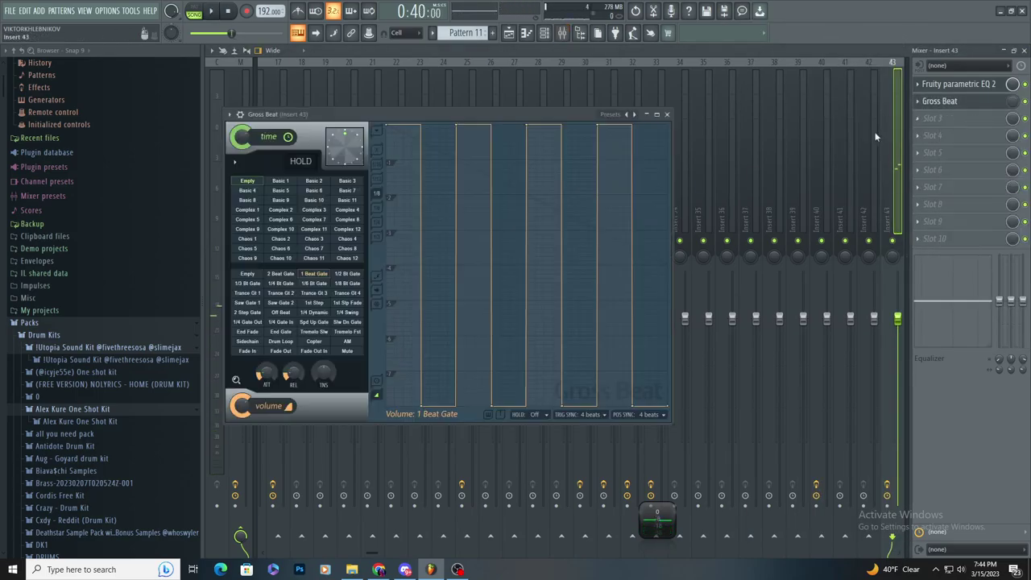
left_click(348, 274)
left_click(320, 275)
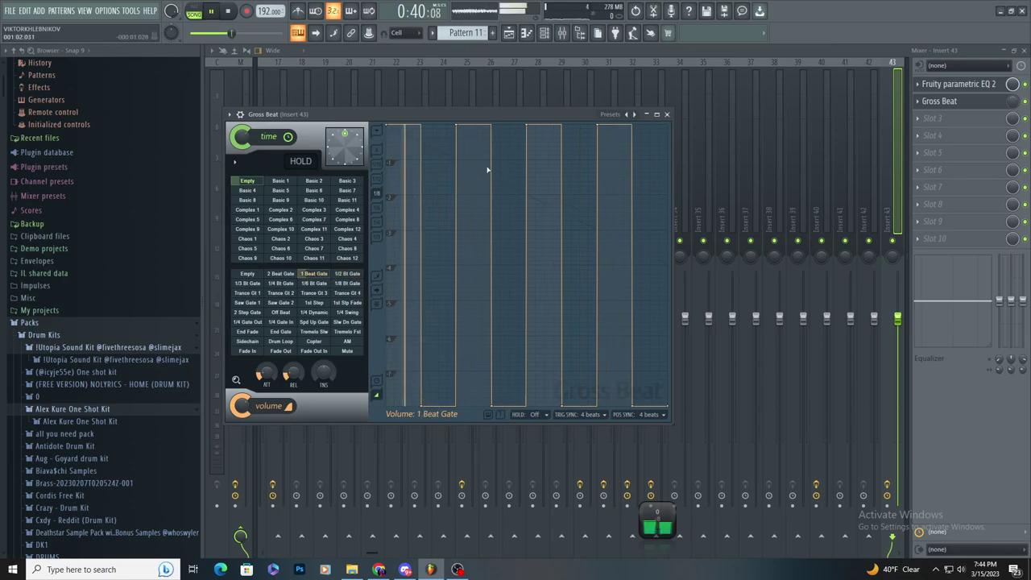
- Automate Insert 43's Gross Beat mix level on Track 21 with a curved rise from bar 33 to bar 37
left_click(543, 33)
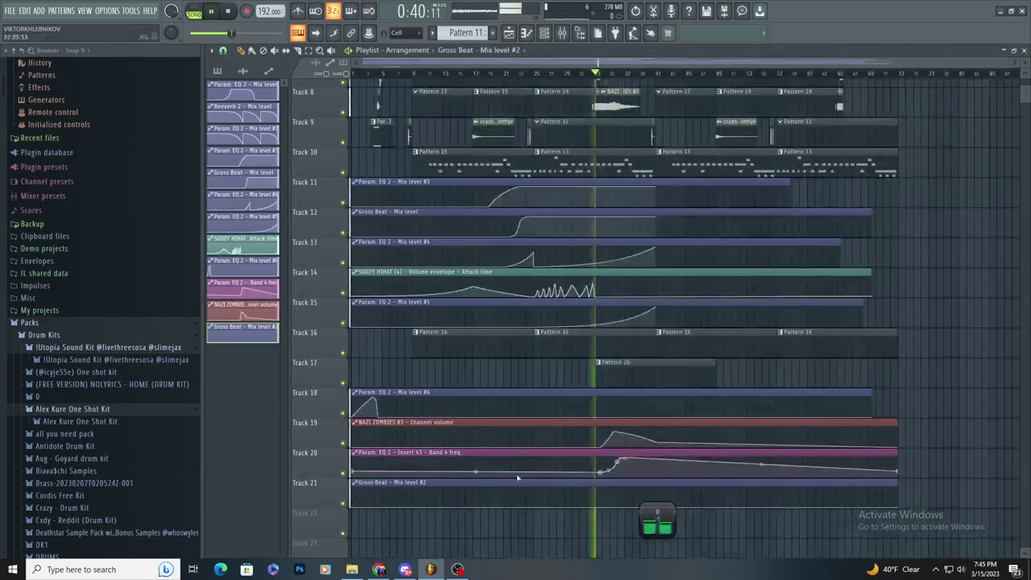
scroll(675, 450, "up", 3)
scroll(499, 484, "down", 2)
scroll(485, 451, "up", 3)
right_click(465, 445)
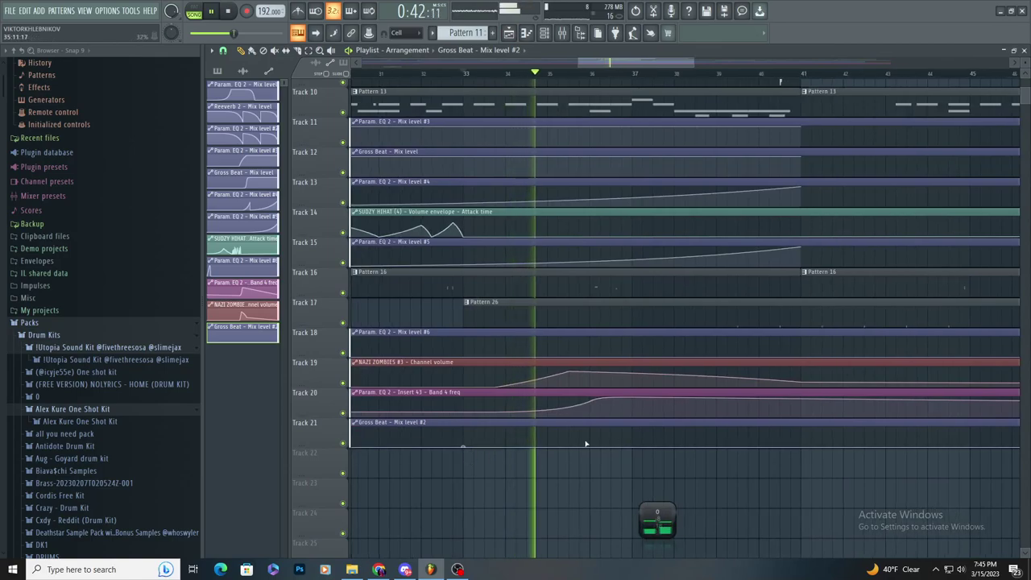
right_click(633, 439)
left_click_drag(548, 428, 548, 444)
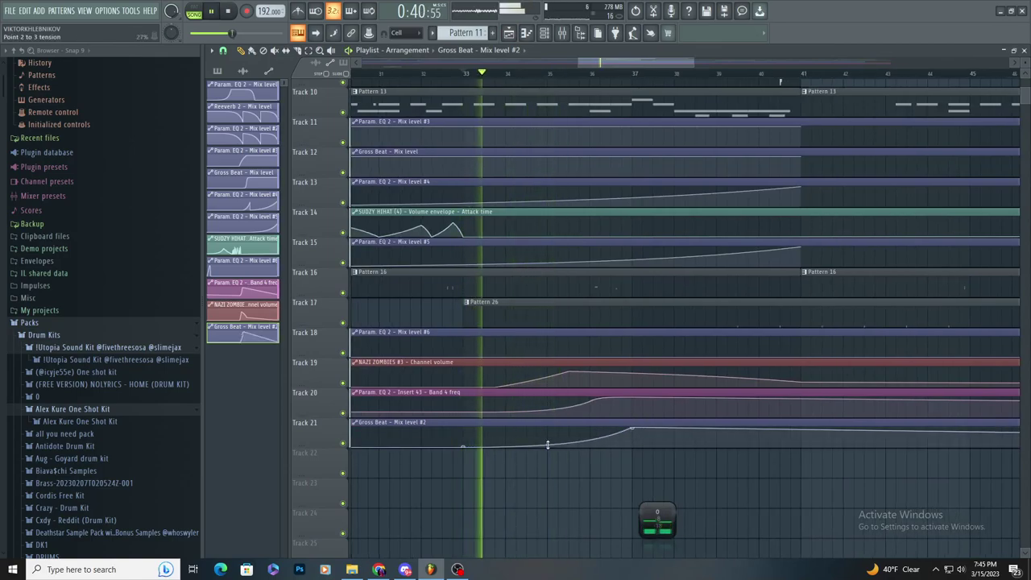
- Bring the peak of the Gross Beat mix level automation forward to bar 36 step 9, steepen its curve, and play it back
scroll(652, 411, "up", 3)
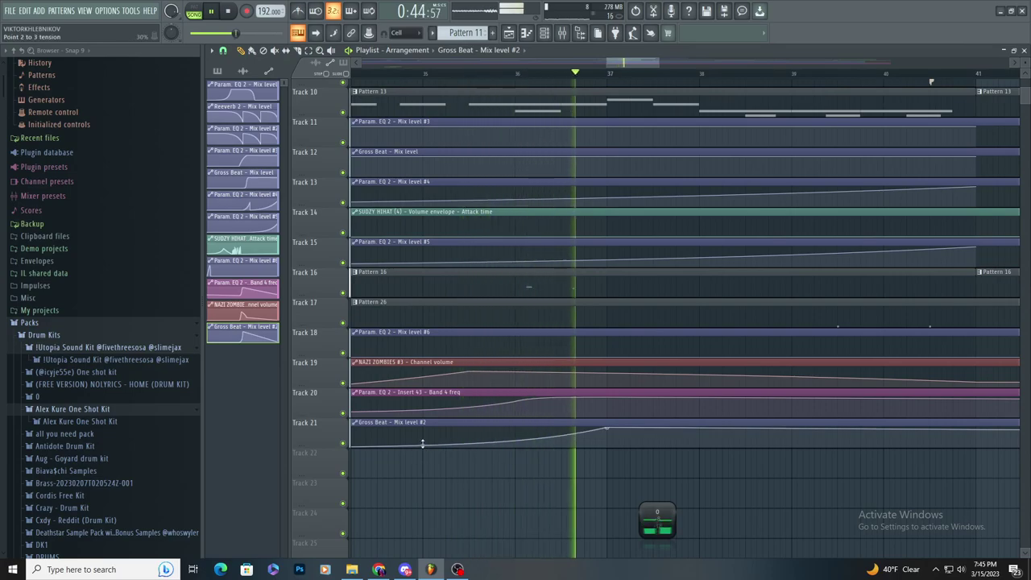
key("space")
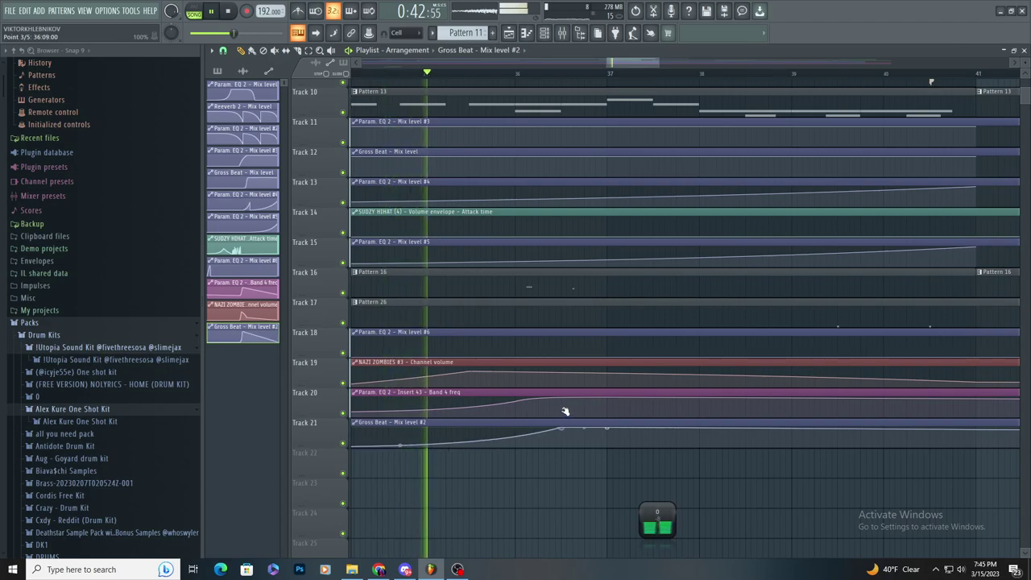
left_click_drag(401, 444, 401, 447)
key("space")
key("space")
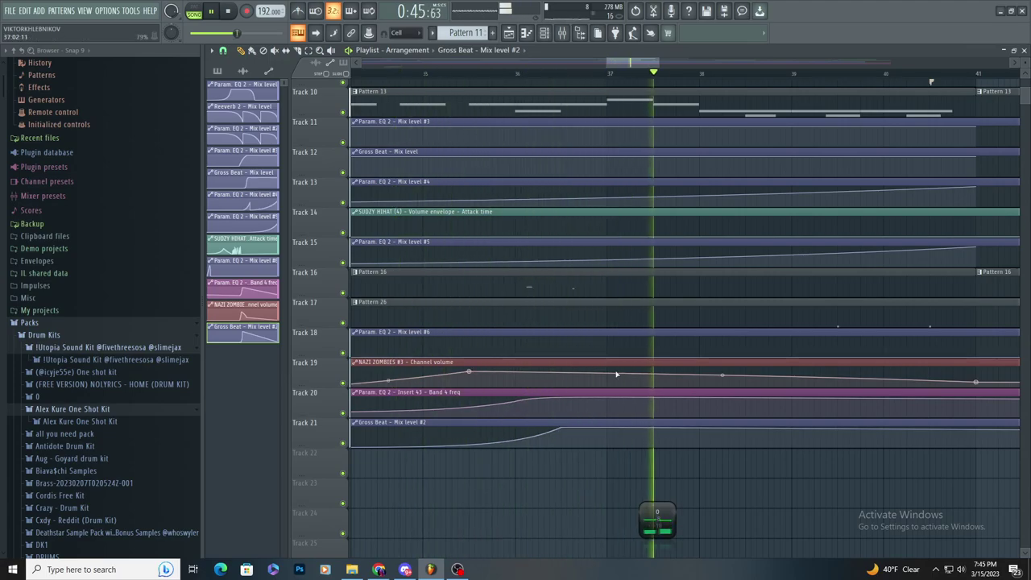
- Place the snake-charmer-plucks loop on Track 2 at bar 41 and duplicate it at bar 49
scroll(616, 375, "down", 5, "ctrl")
scroll(679, 295, "up", 2)
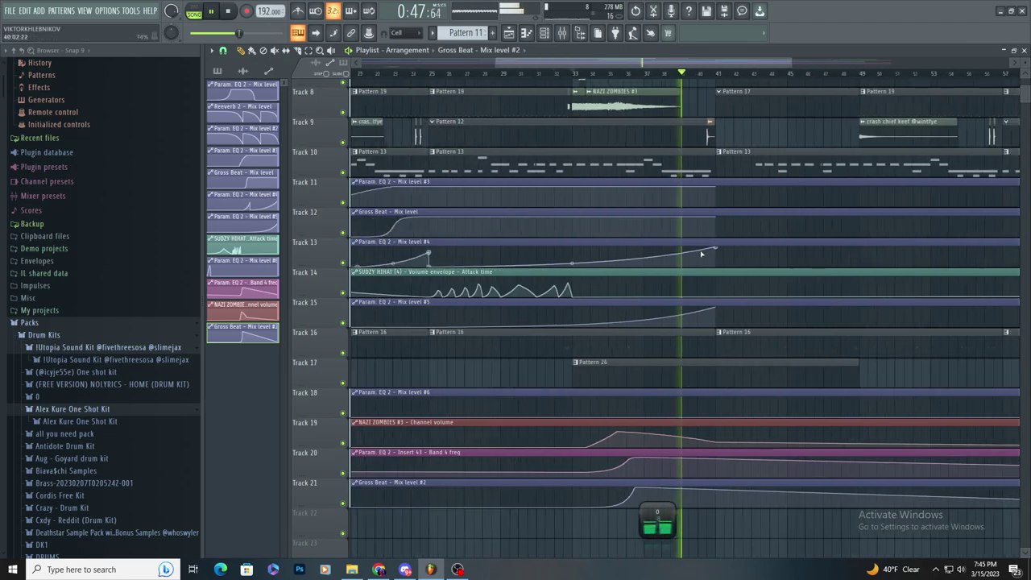
scroll(773, 277, "up", 6)
scroll(814, 181, "up", 3, "ctrl")
left_click(773, 166)
right_click(774, 166)
scroll(758, 182, "down", 1, "ctrl")
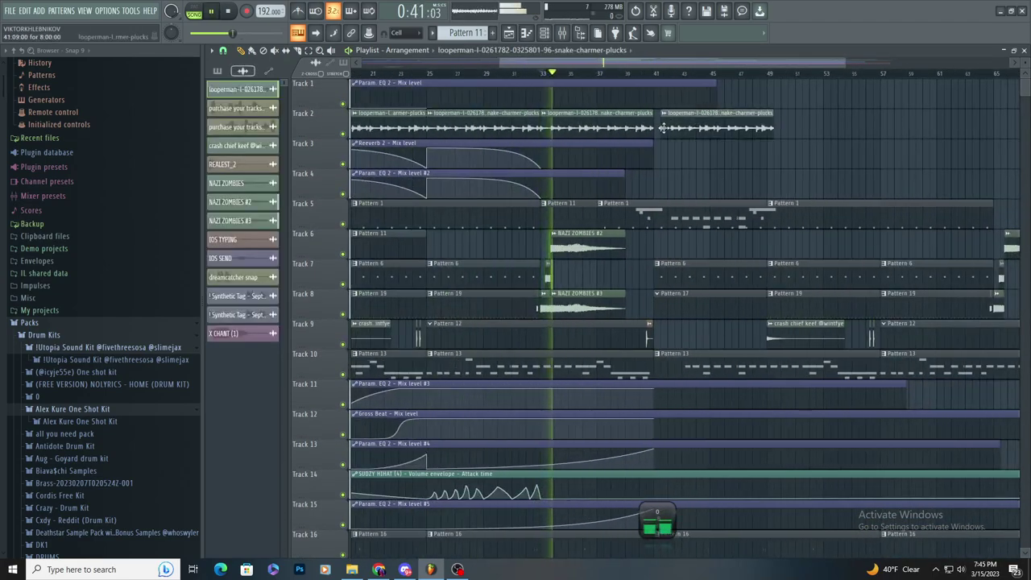
left_click_drag(663, 128, 656, 128)
left_click_drag(746, 143, 768, 121)
scroll(728, 122, "up", 4, "ctrl")
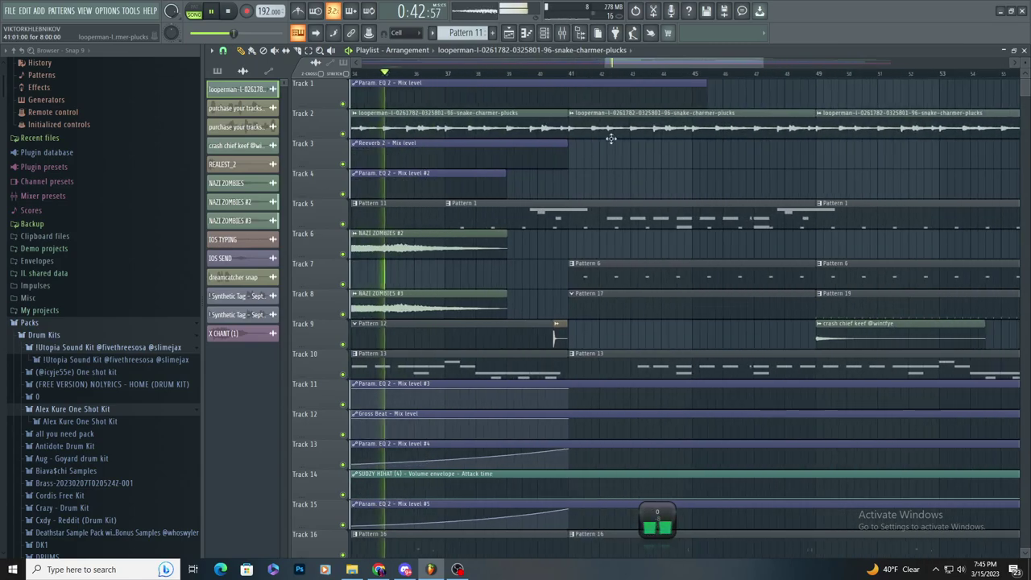
- Make the snake-charmer-plucks clip at bar 41 unique and route its new channel to mixer Insert 22
left_click(571, 115)
left_click(594, 195)
double_click(651, 122)
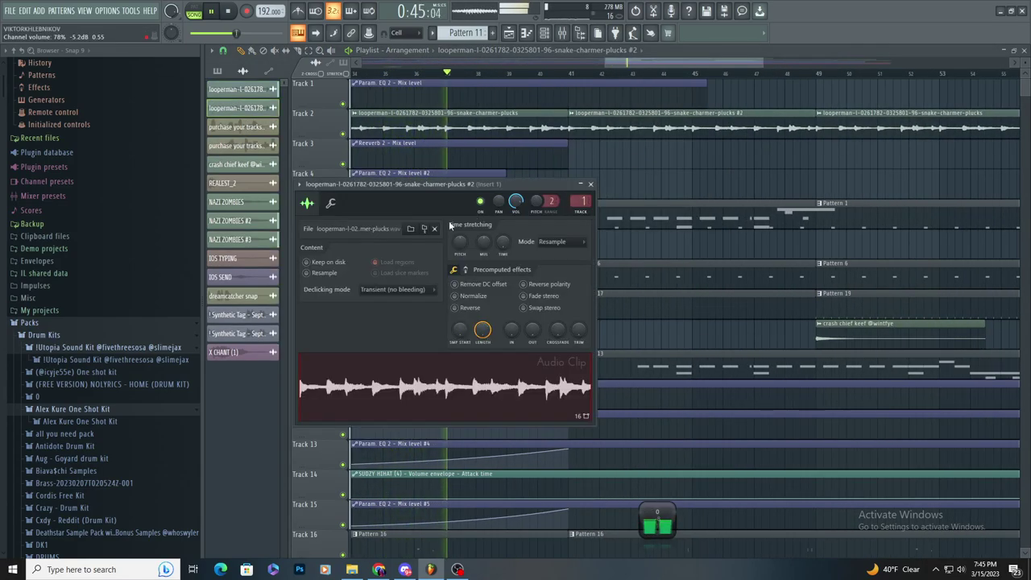
key("space")
left_click_drag(583, 198, 584, 130)
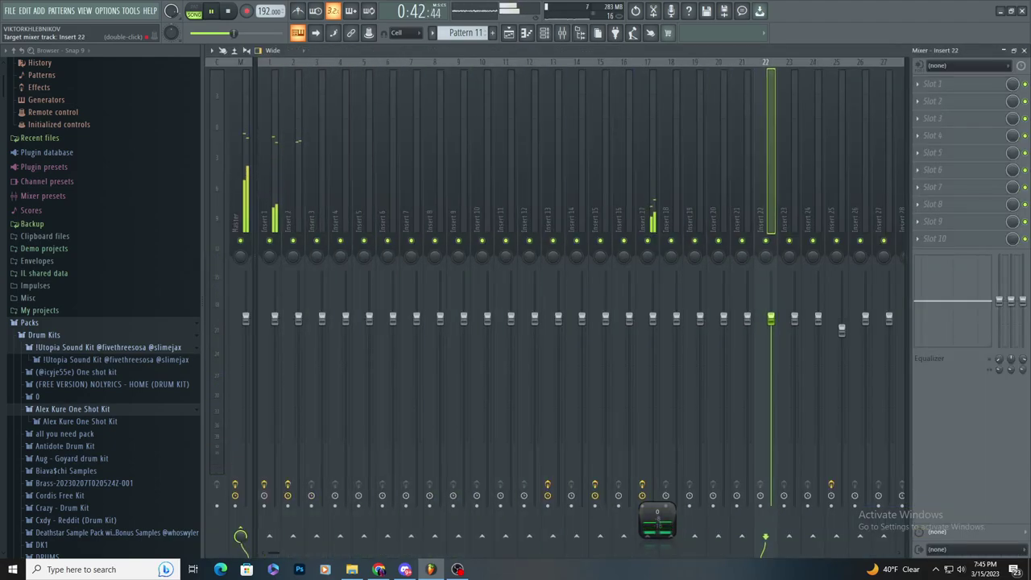
- Load Fruity Delay 3 at about 53% wet, Fruity Stereo Enhancer and Fruity Love Philter into slots 1 to 3 of Insert 22
left_click(967, 84)
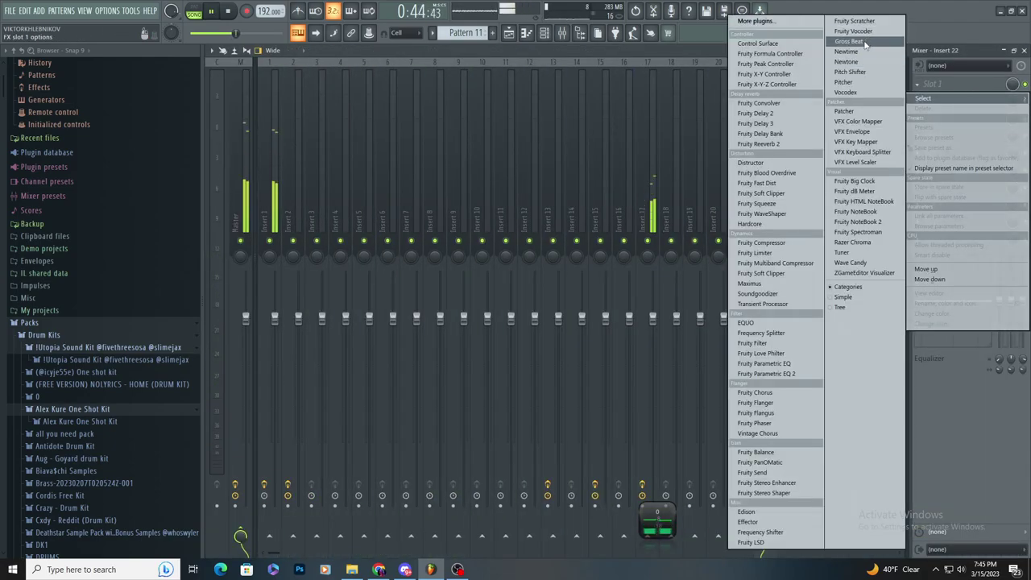
left_click(790, 124)
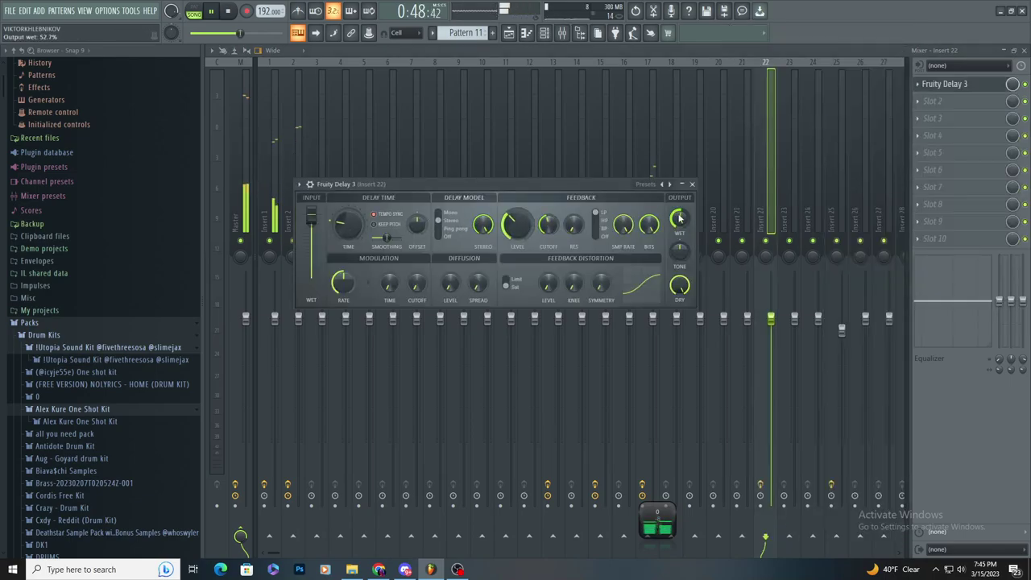
left_click(950, 103)
left_click(767, 482)
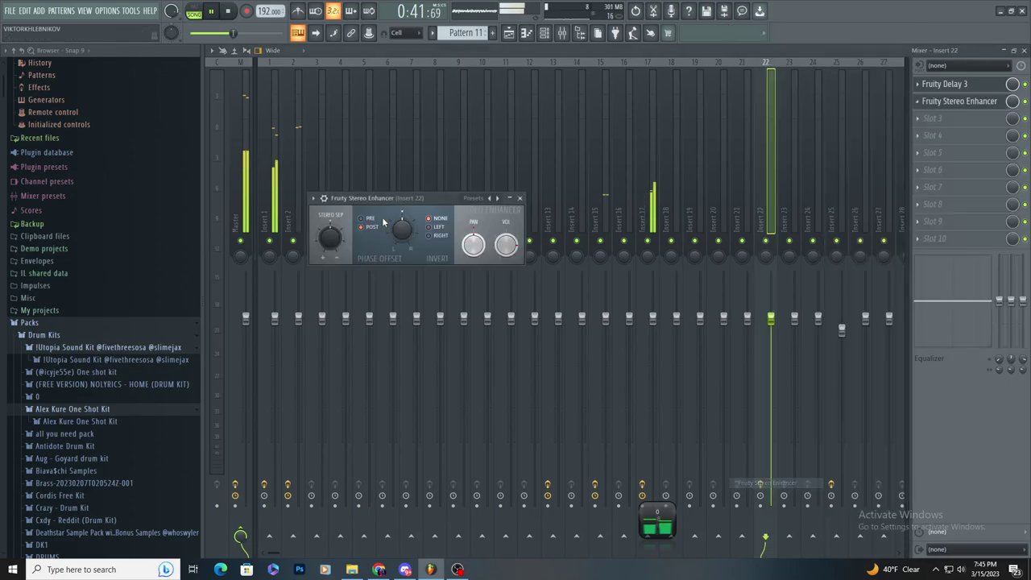
left_click(967, 120)
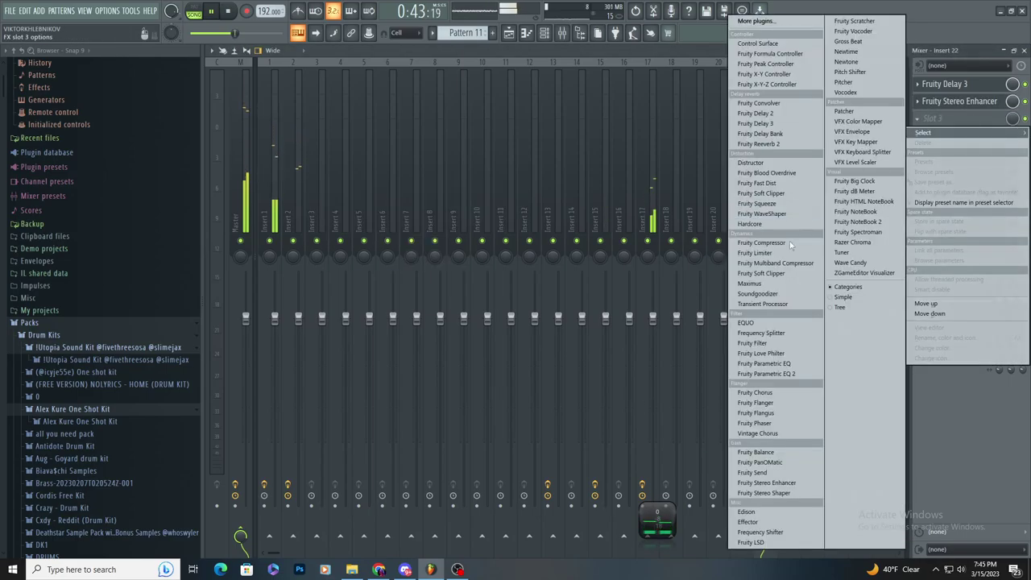
left_click(757, 355)
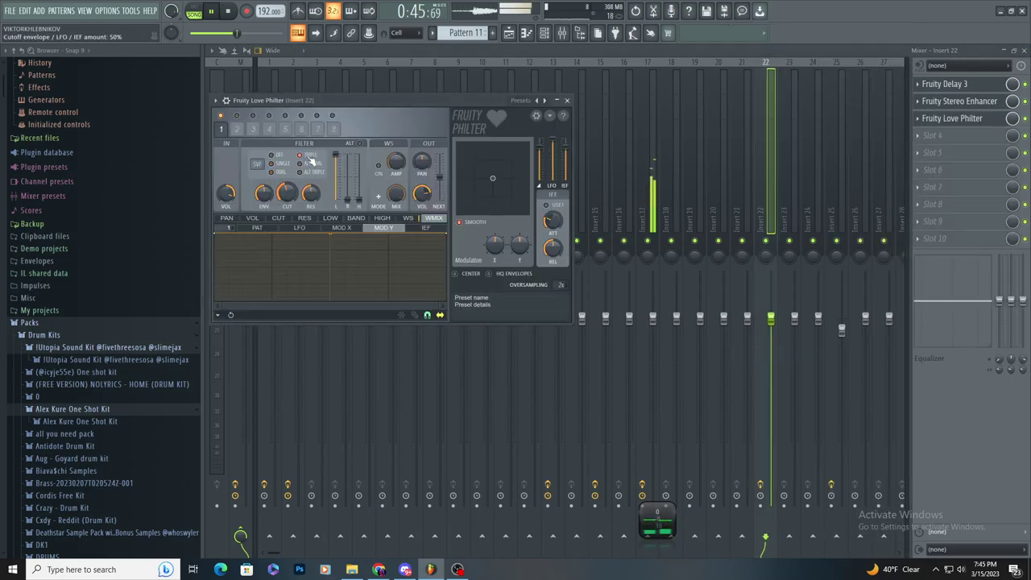
- Remove the original plucks clip at bar 49 on Track 2 and place the unique version on Track 3 at bar 49
key("F5")
scroll(556, 194, "down", 3)
scroll(605, 202, "up", 2)
left_click(609, 187)
right_click(638, 187)
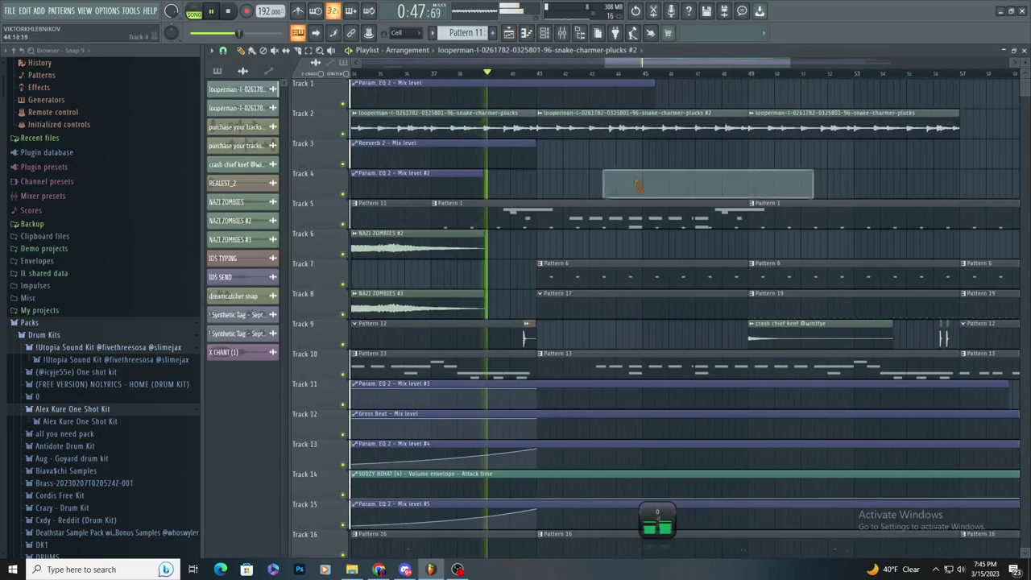
scroll(595, 198, "up", 3)
scroll(576, 202, "down", 3)
scroll(700, 196, "up", 2)
right_click(755, 131)
left_click(723, 152)
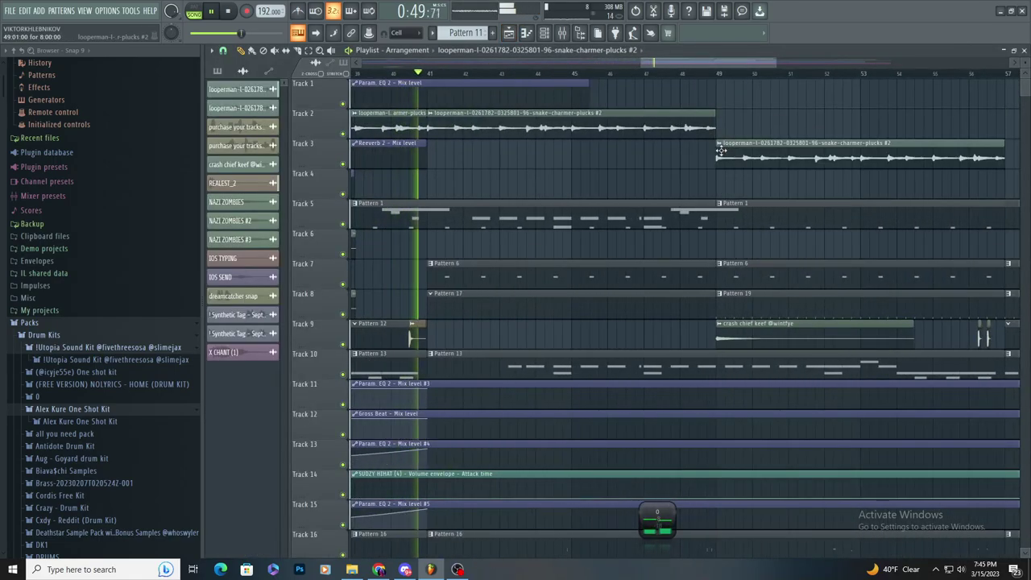
- Repeat the unique snake-charmer-plucks clip on Track 3 at bars 57 and 65, and play the section around bar 41
scroll(630, 192, "down", 1)
scroll(631, 193, "down", 2)
scroll(578, 184, "up", 1)
left_click(590, 177)
right_click(608, 188)
scroll(644, 189, "down", 2)
scroll(830, 181, "up", 2)
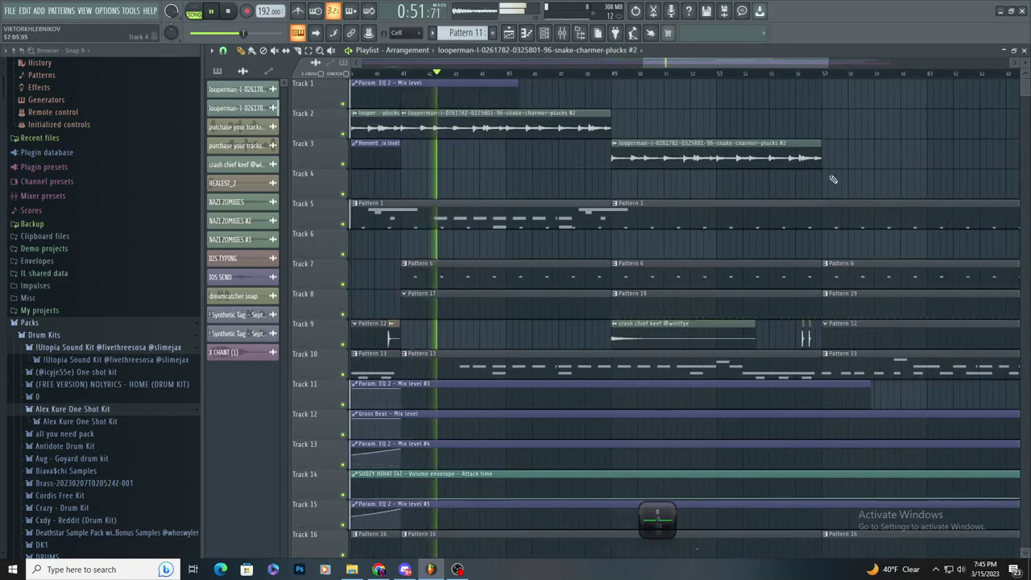
left_click(824, 157)
scroll(628, 121, "down", 3)
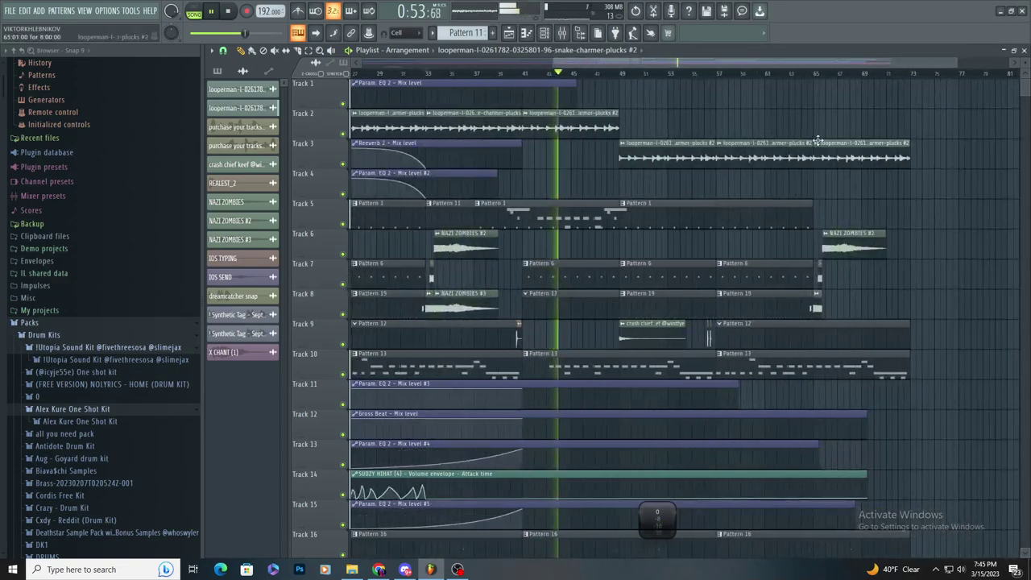
scroll(523, 83, "up", 5)
key("space")
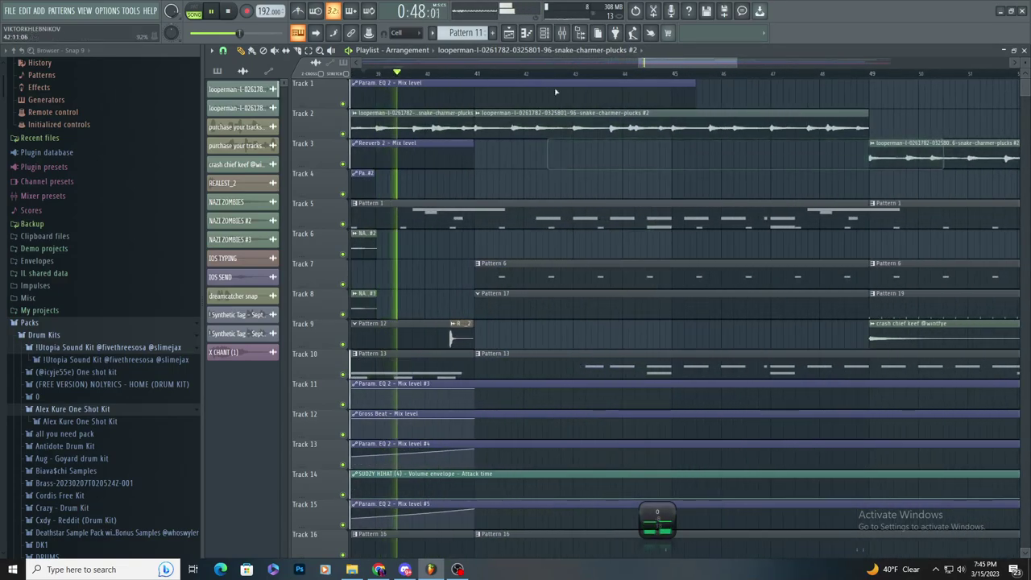
scroll(477, 34, "down", 2)
key("space")
- Place Pattern 24 on Track 4 from bar 41 to bar 49 and play the section back
left_click(483, 193)
scroll(479, 191, "down", 3)
right_click(479, 189)
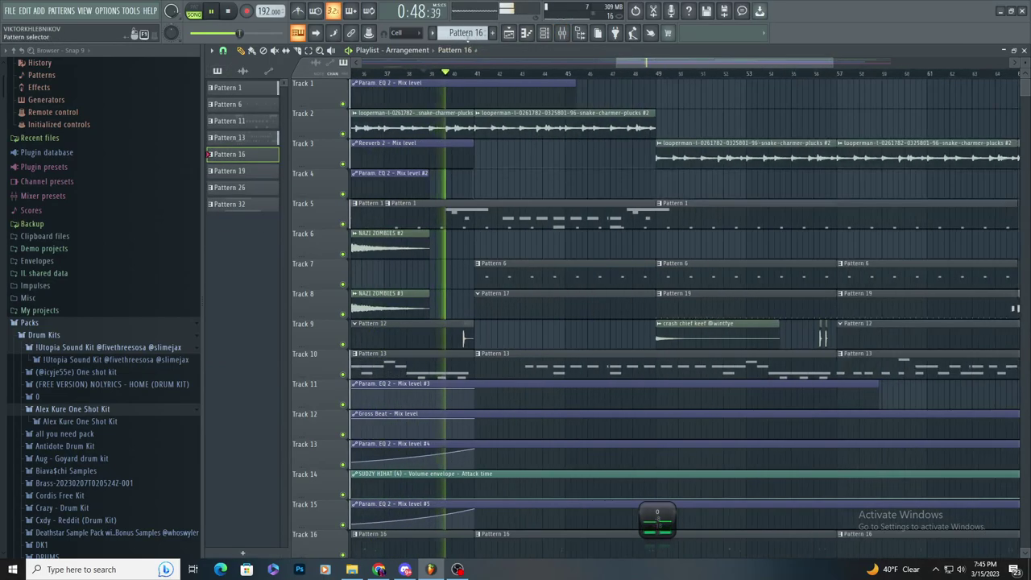
scroll(476, 34, "down", 1)
left_click(496, 193)
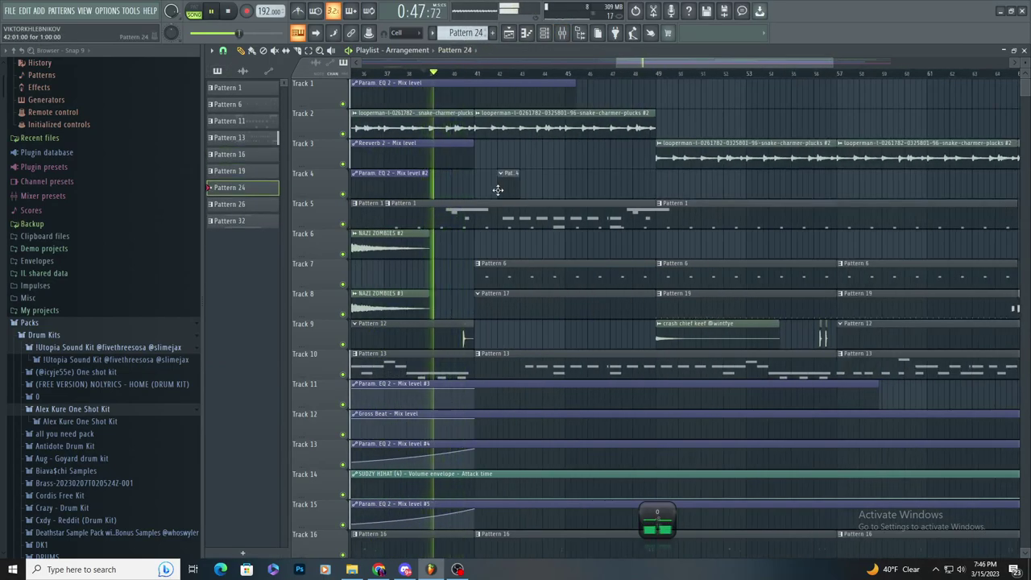
left_click_drag(559, 188, 658, 189)
scroll(471, 207, "right", 3)
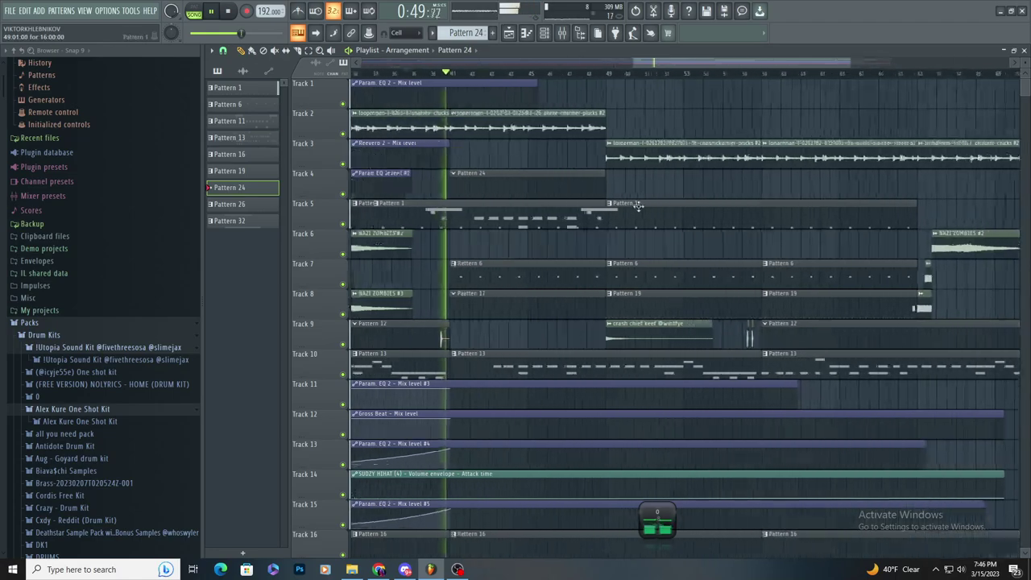
scroll(469, 201, "up", 2)
key("space")
key("space")
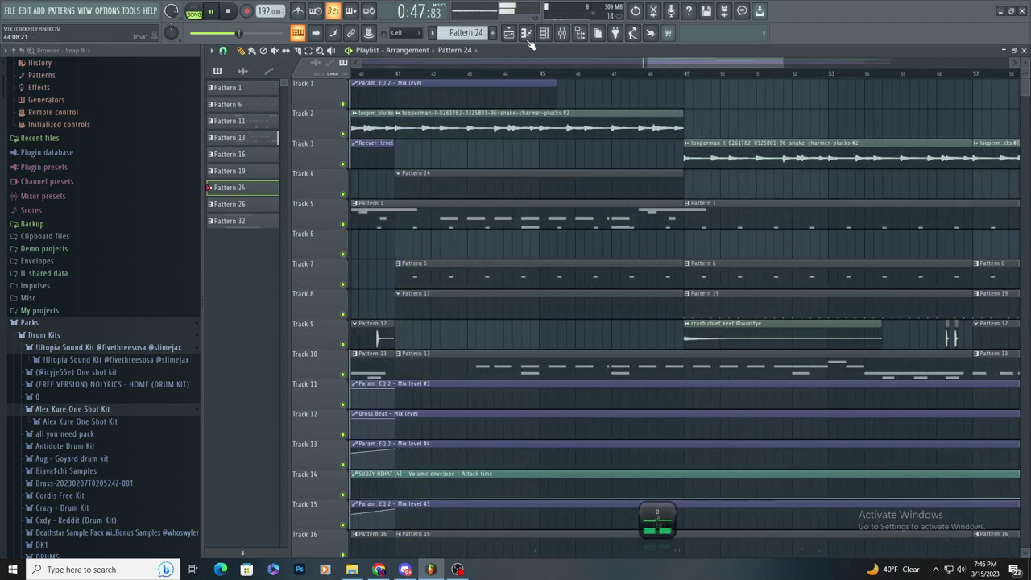
left_click(528, 35)
left_click(459, 52)
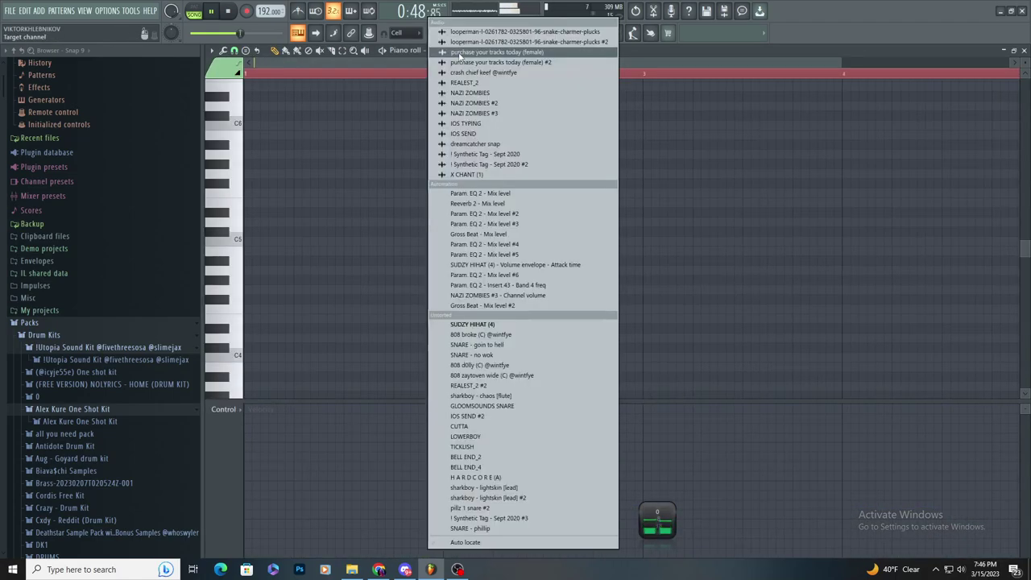
left_click(630, 64)
left_click(529, 33)
- Place Pattern 27 on Track 3 from bar 41 to 49, and Pattern 19 on Track 6 with its start trimmed to bar 42
key("space")
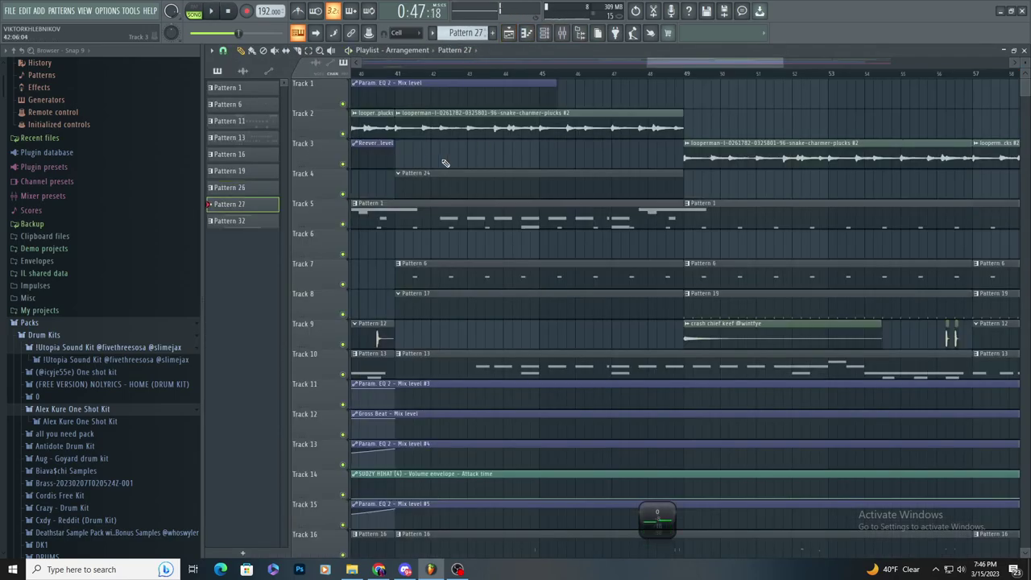
left_click_drag(428, 157, 620, 171)
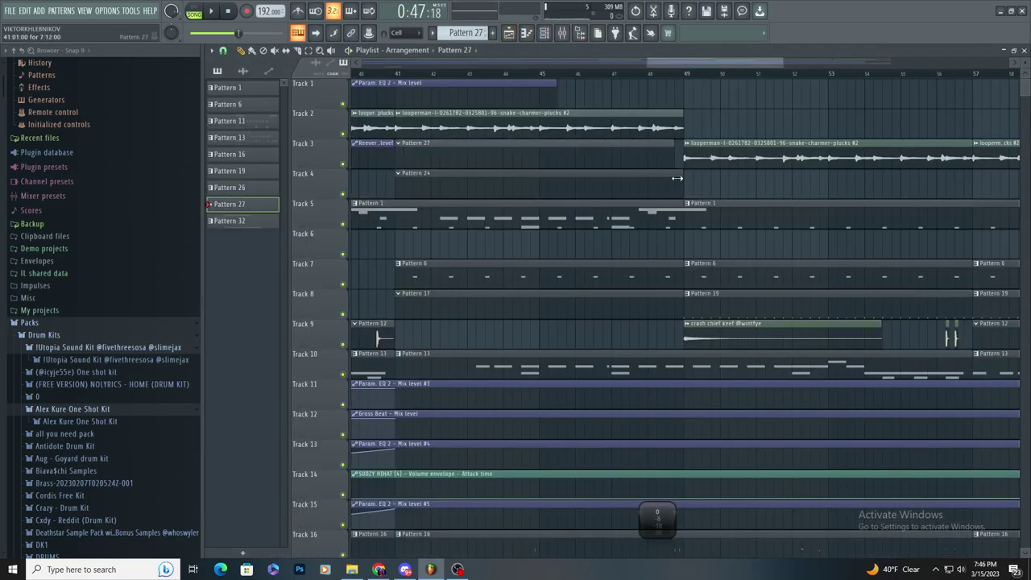
scroll(586, 272, "down", 6)
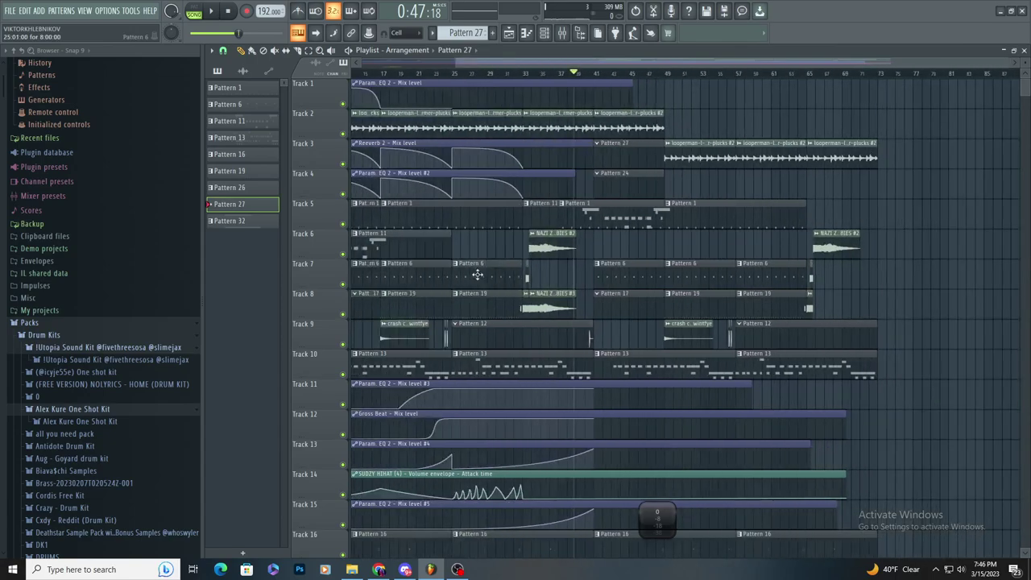
scroll(591, 249, "up", 6)
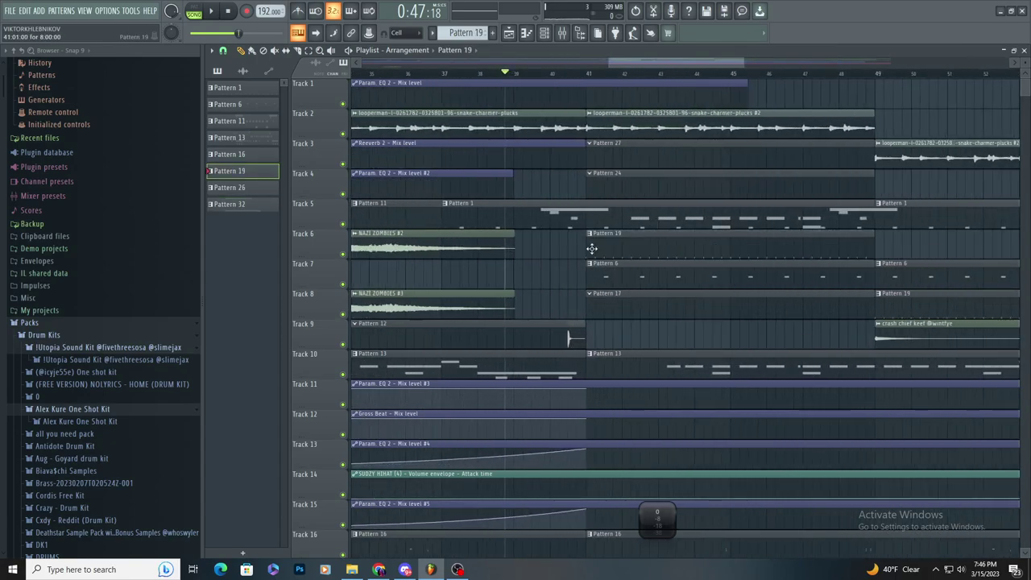
scroll(610, 235, "up", 2)
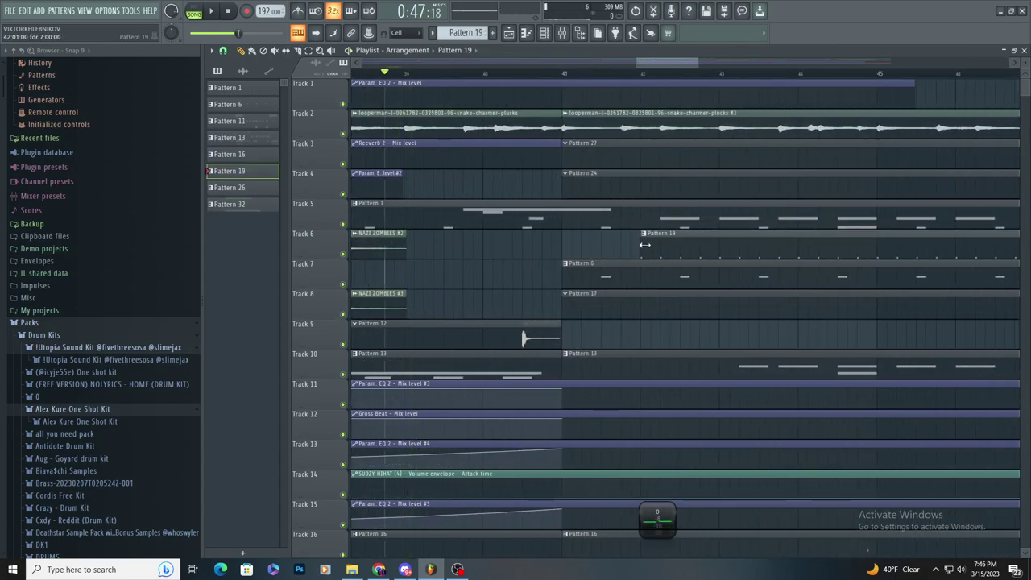
- Audition the hi-hats of the Aug - Goyard drum kit with the channel rack open
scroll(95, 433, "down", 5)
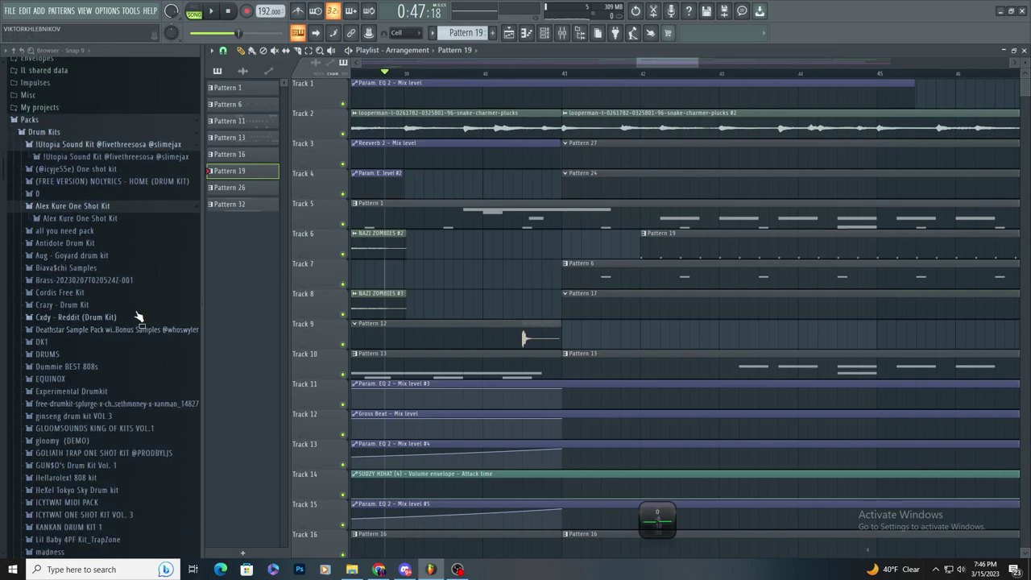
left_click(71, 256)
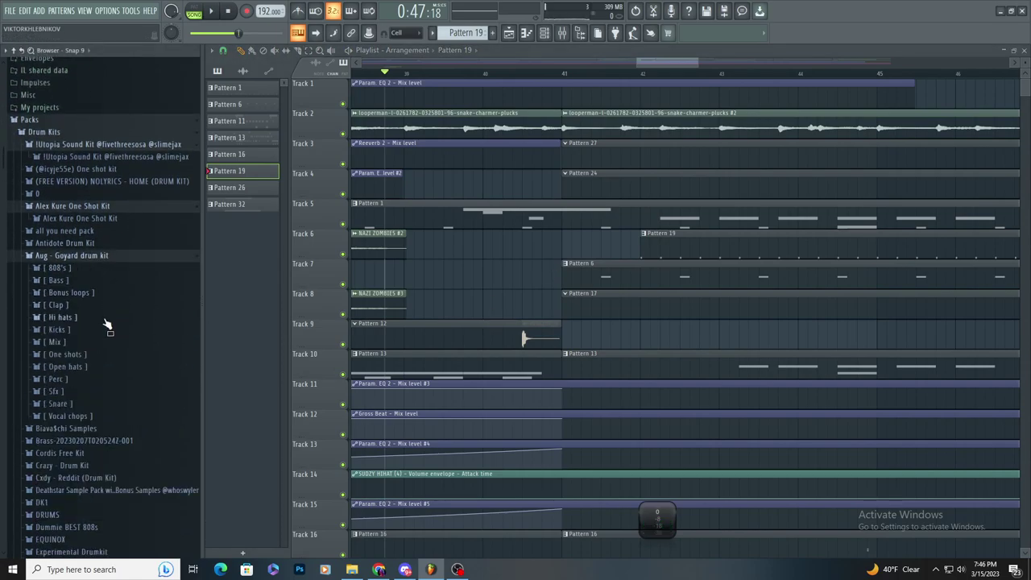
left_click(103, 319)
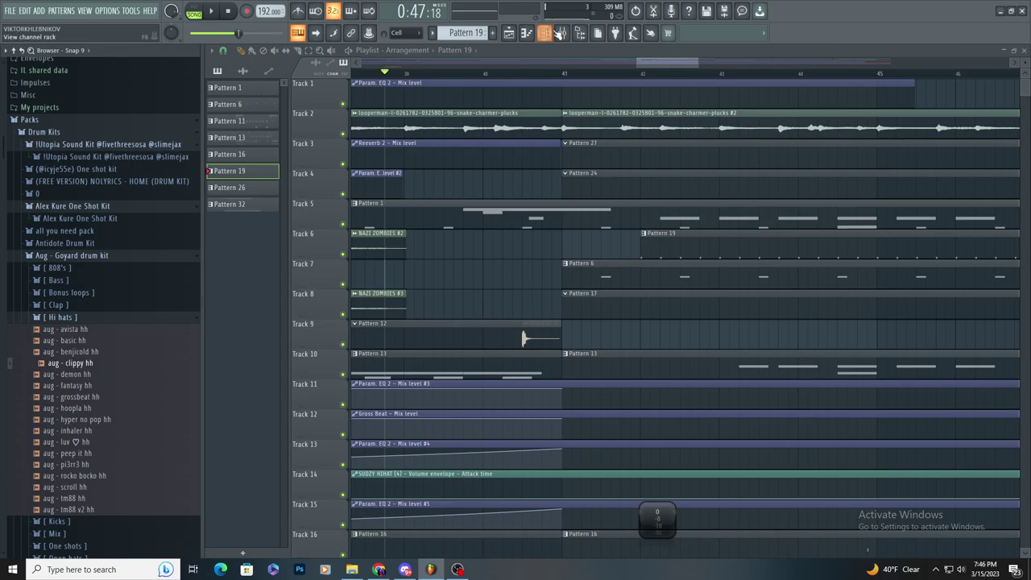
left_click(551, 32)
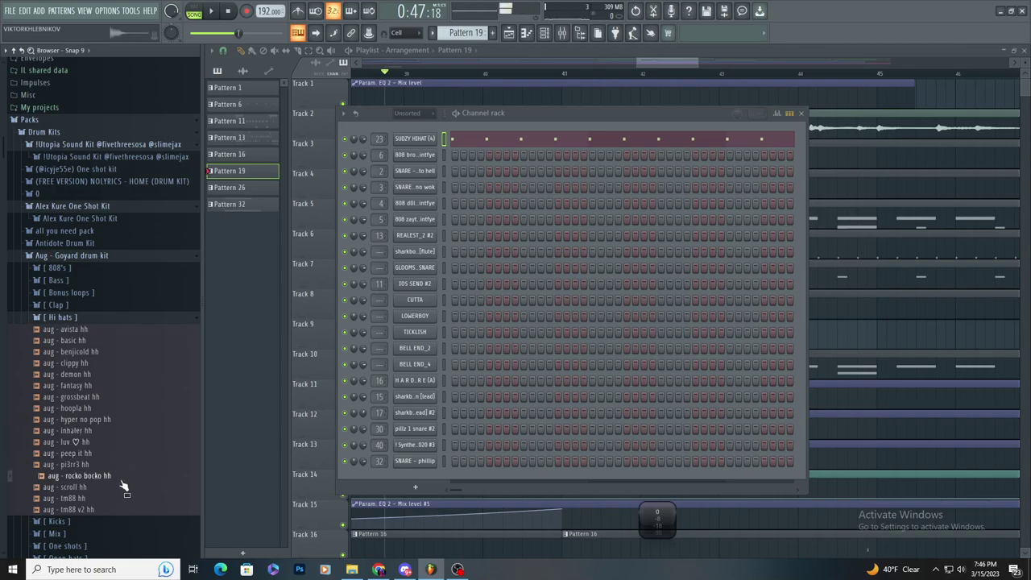
left_click(118, 317)
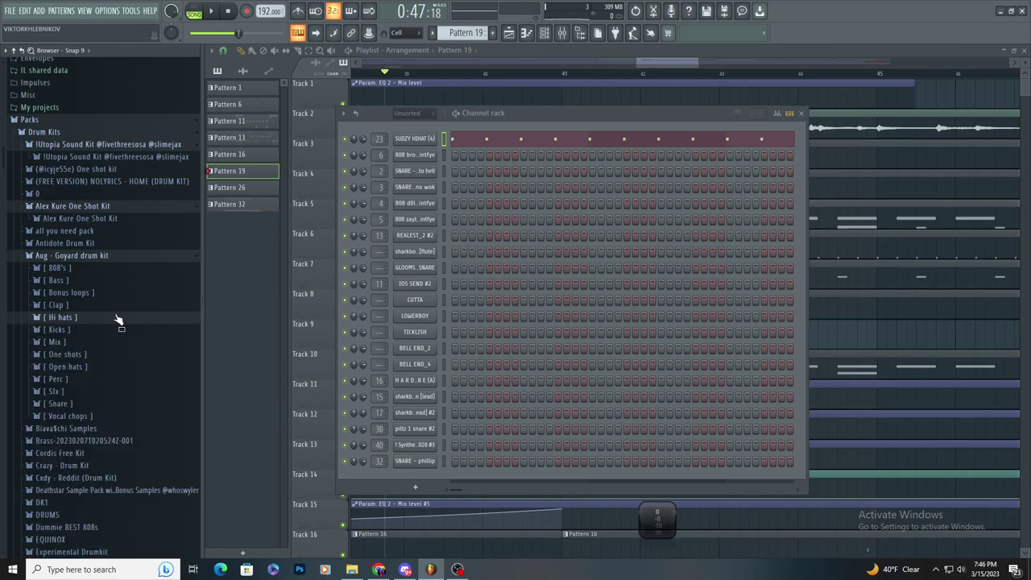
- Add Antidote - Hat - 03 from the Antidote Drum Kit's closed hats as a new channel and route it to mixer Insert 18
left_click(120, 256)
left_click(129, 241)
left_click(121, 256)
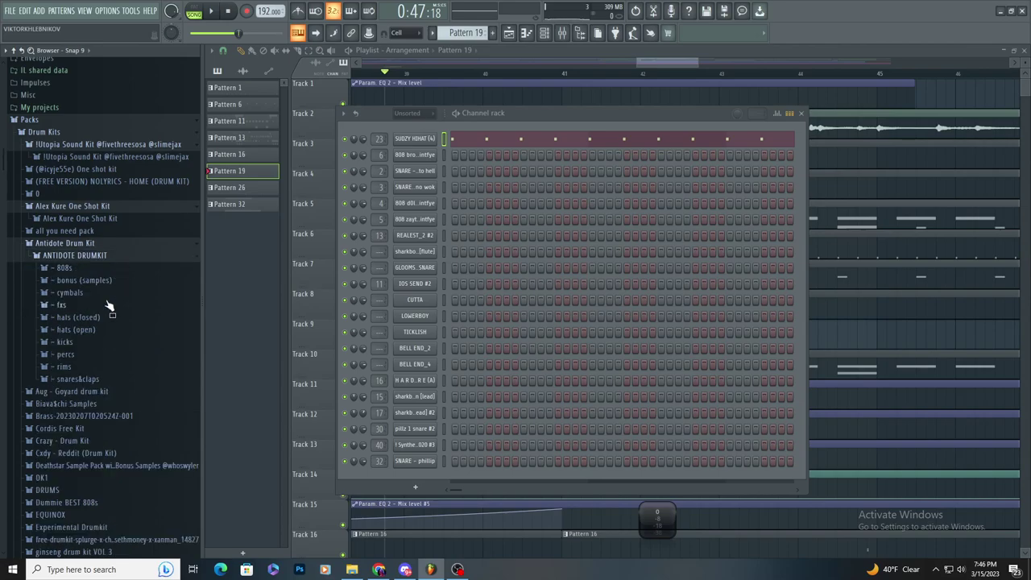
left_click(112, 317)
left_click(113, 317)
left_click(117, 330)
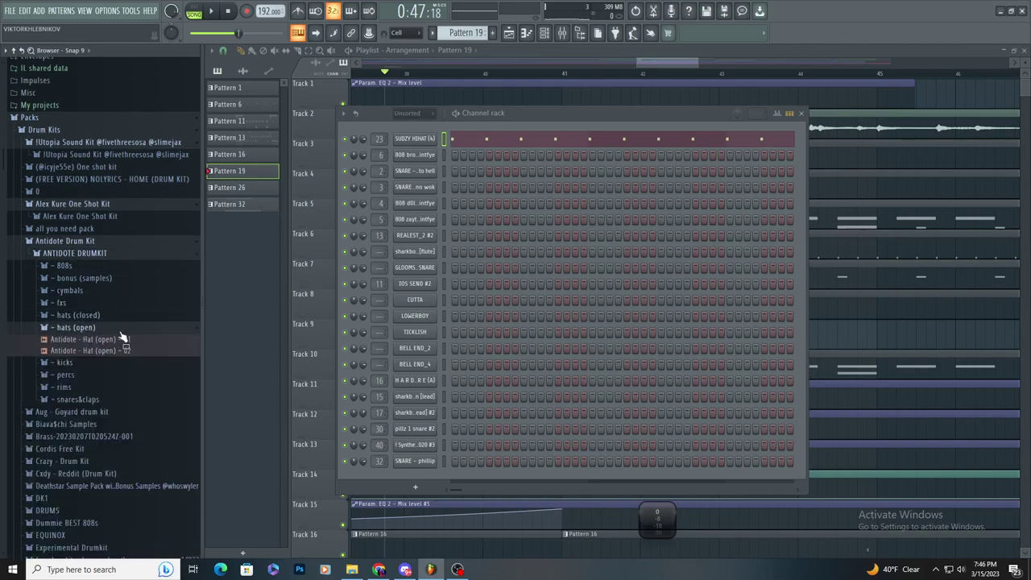
left_click(124, 318)
left_click(124, 350)
left_click_drag(431, 131, 428, 135)
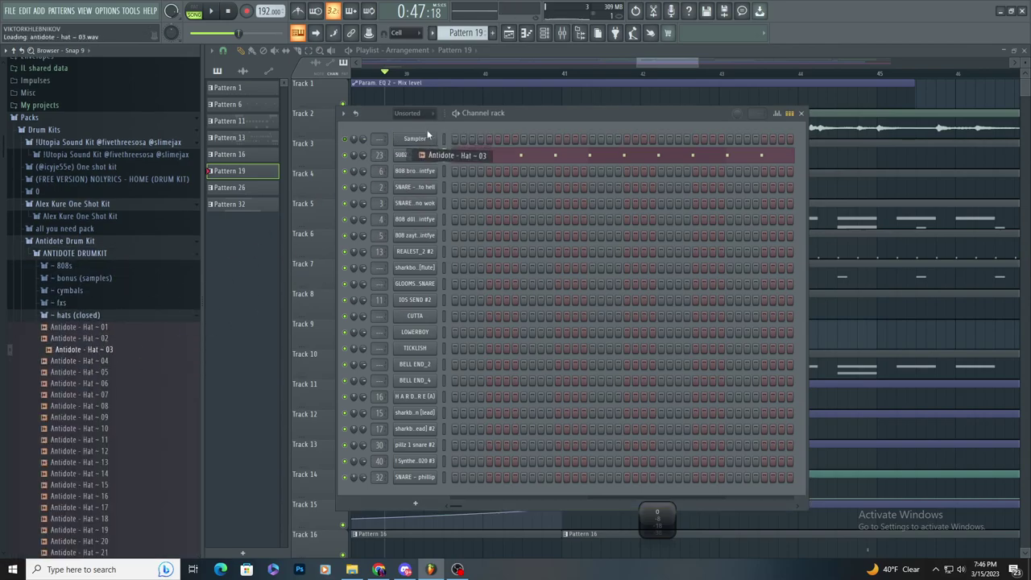
double_click(378, 139)
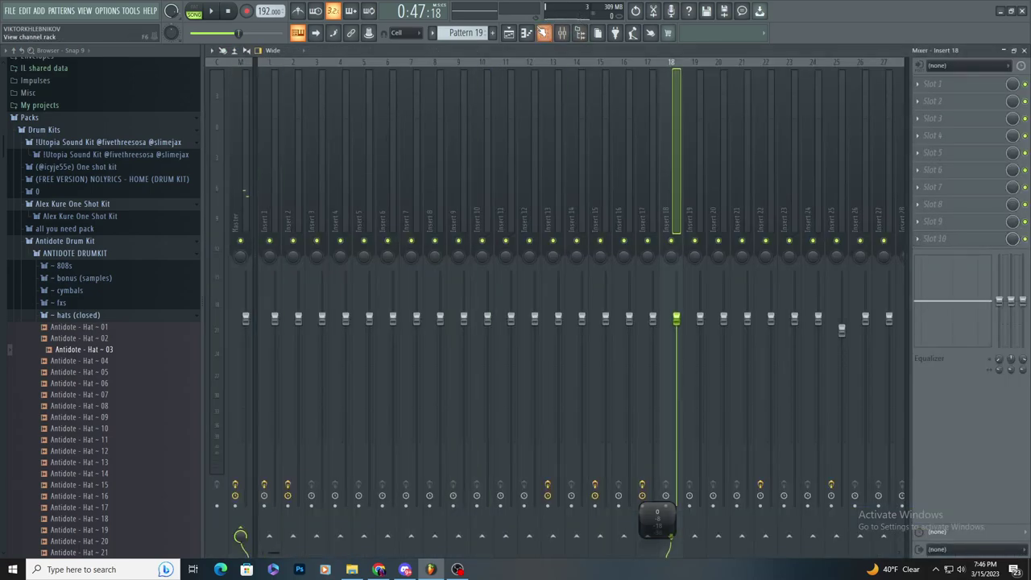
- Add Fruity Parametric EQ 2 to Insert 18, cutting band 5 and boosting band 6 by about 11 dB near 4.3 kHz with 14% width
left_click(934, 84)
left_click(776, 363)
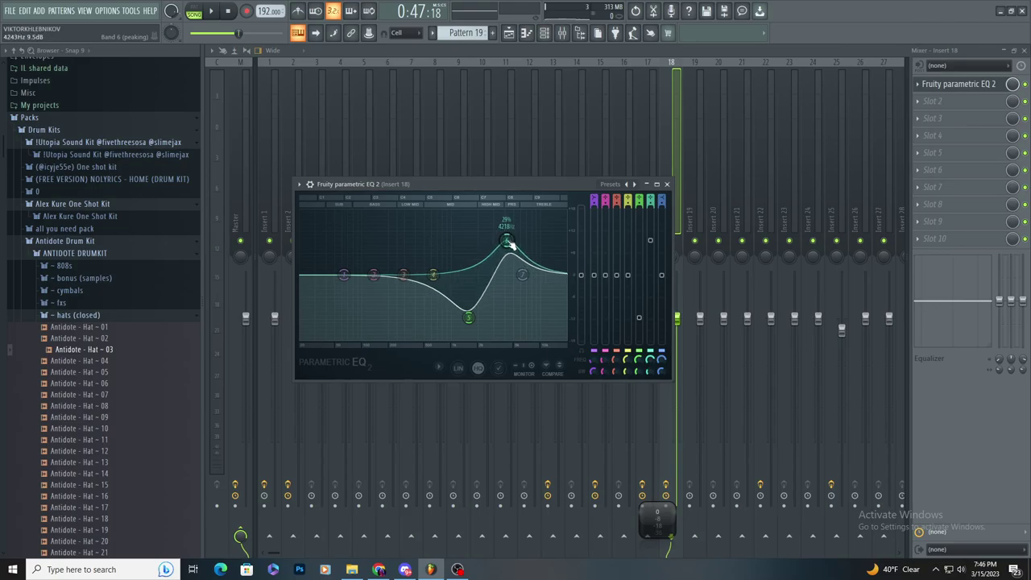
left_click_drag(507, 237, 512, 232)
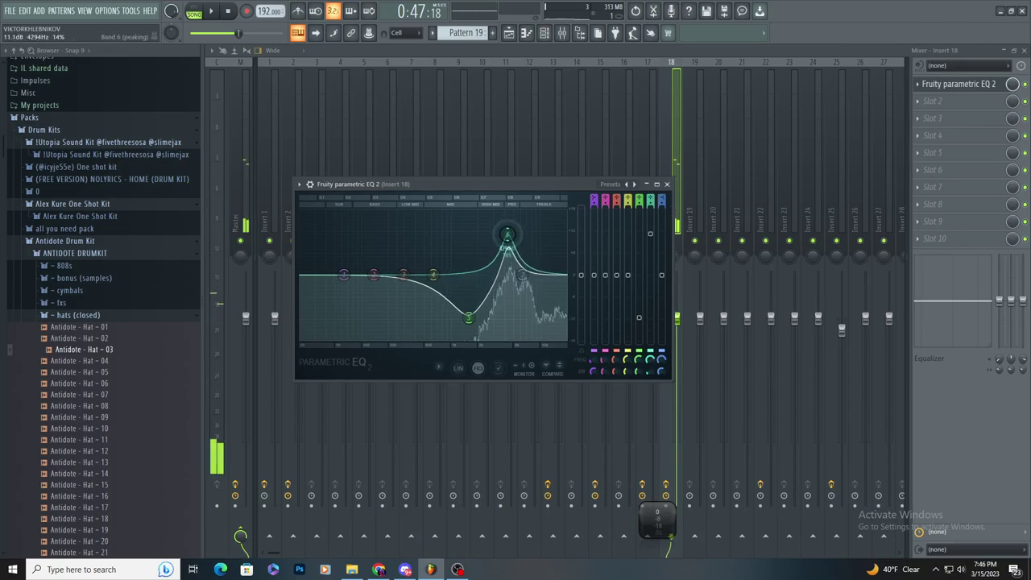
- Copy all the SUDZY HIHAT (4) notes from Pattern 19
key("F5")
double_click(598, 179)
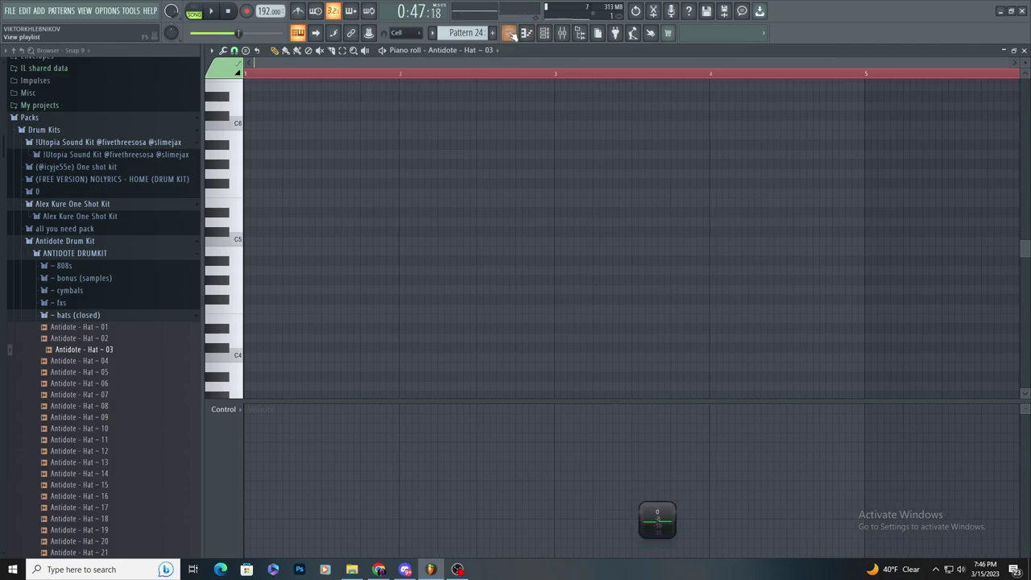
left_click(509, 33)
double_click(672, 242)
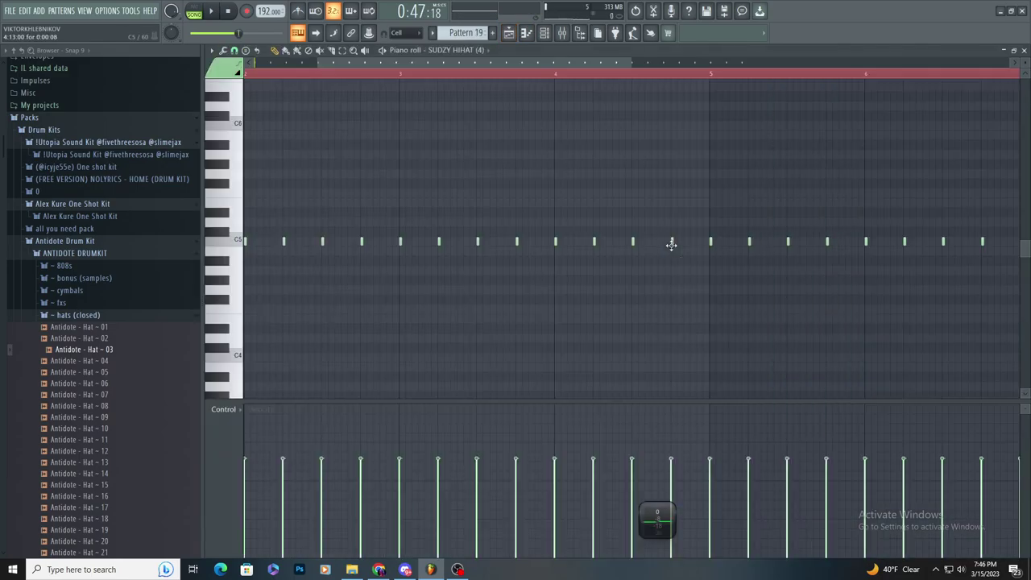
left_click(350, 74)
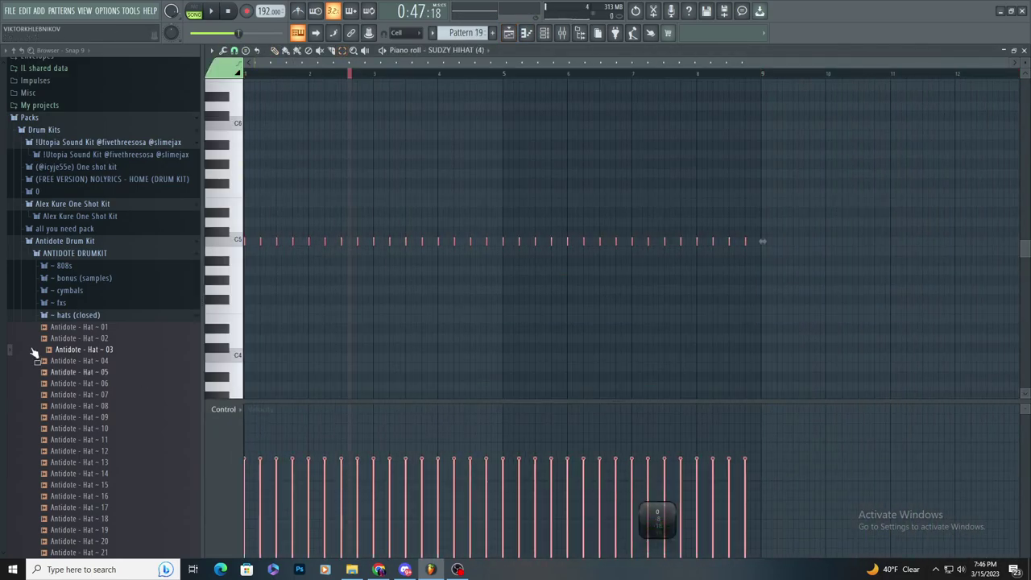
left_click(509, 33)
left_click(526, 33)
key("ctrl+v")
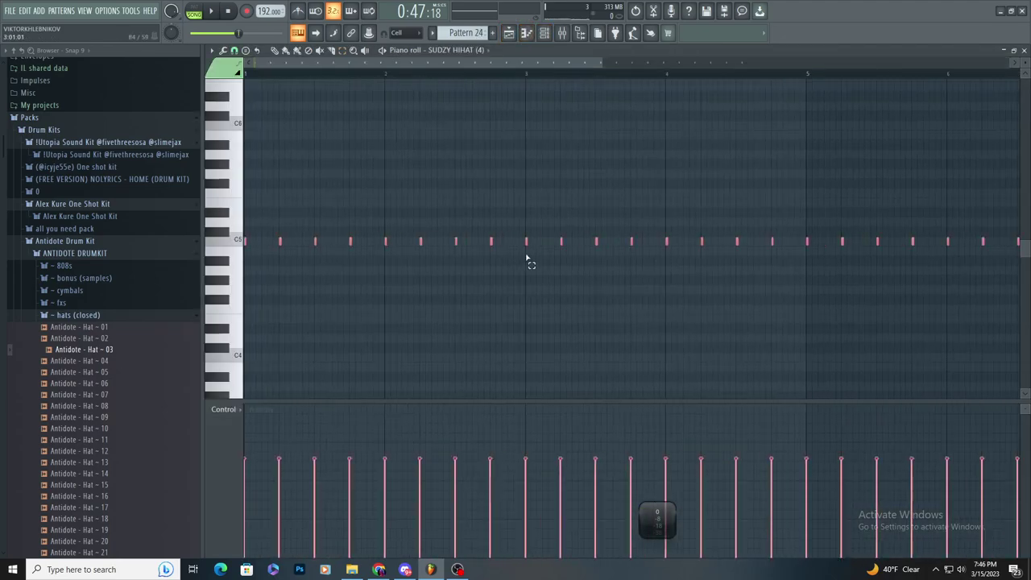
key("space")
scroll(321, 178, "up", 2)
scroll(321, 177, "down", 3)
left_click(331, 145)
right_click(331, 145)
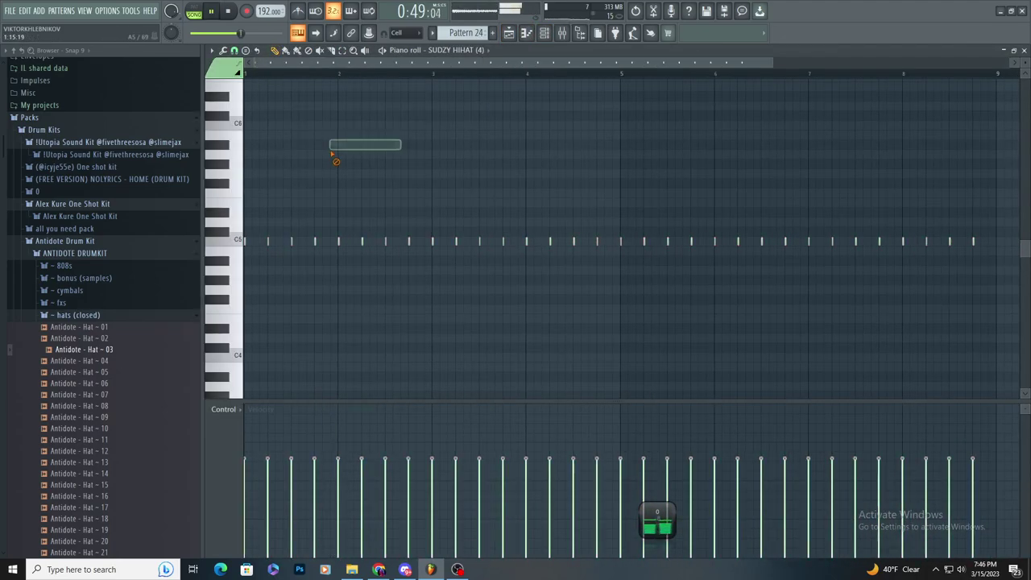
scroll(282, 198, "down", 2)
scroll(283, 199, "up", 3)
scroll(287, 199, "down", 2)
scroll(288, 199, "up", 3)
key("space")
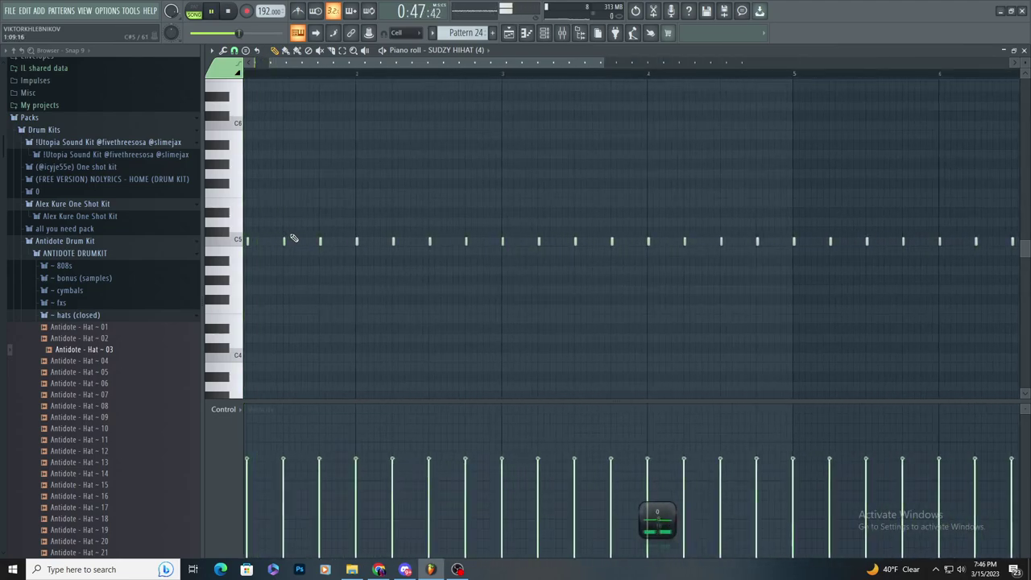
key("ctrl+alt+z")
- Paste the copied hi-hat notes into the Antidote - Hat - 03 channel of Pattern 24
left_click(478, 52)
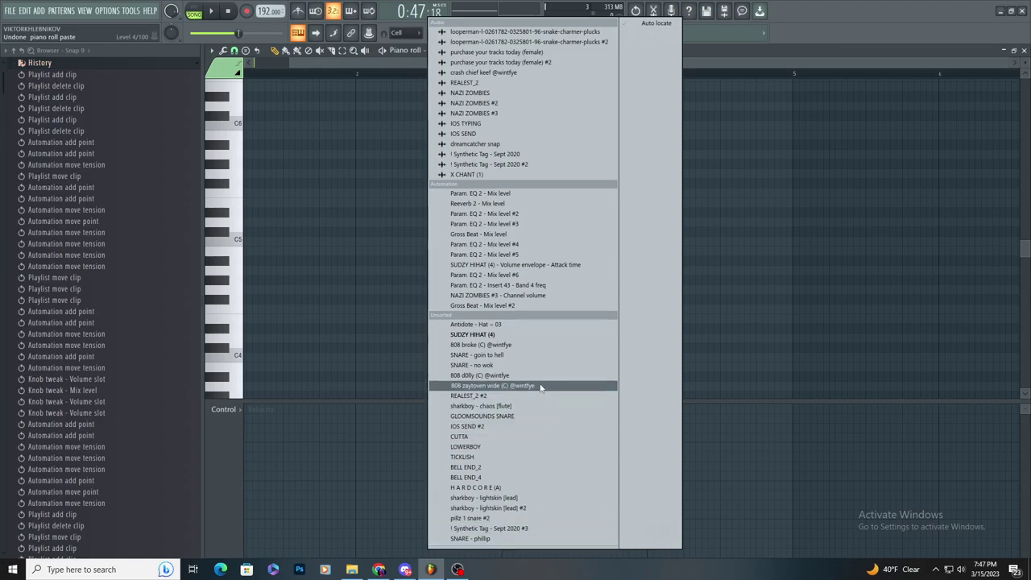
left_click(541, 325)
scroll(219, 209, "up", 6)
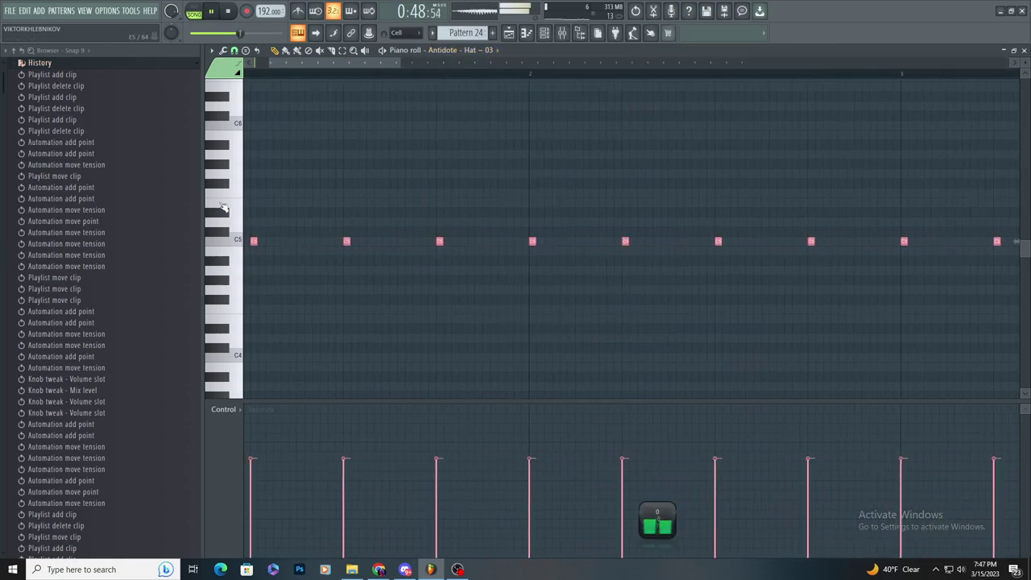
- Delete the first two hi-hat notes in Pattern 24 and raise the velocity of the remaining notes to maximum
scroll(282, 225, "down", 7)
scroll(233, 215, "up", 5)
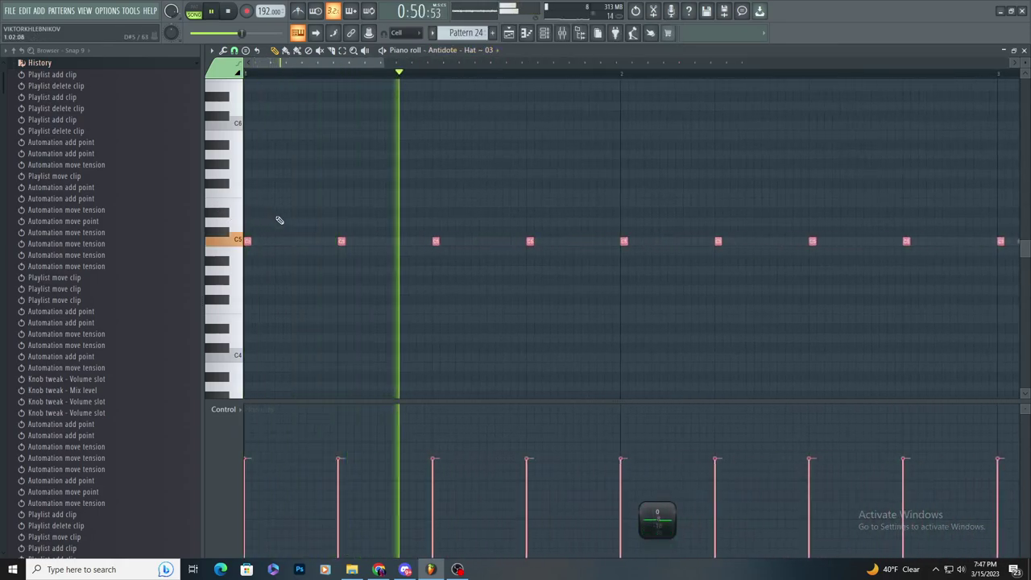
scroll(280, 220, "down", 4)
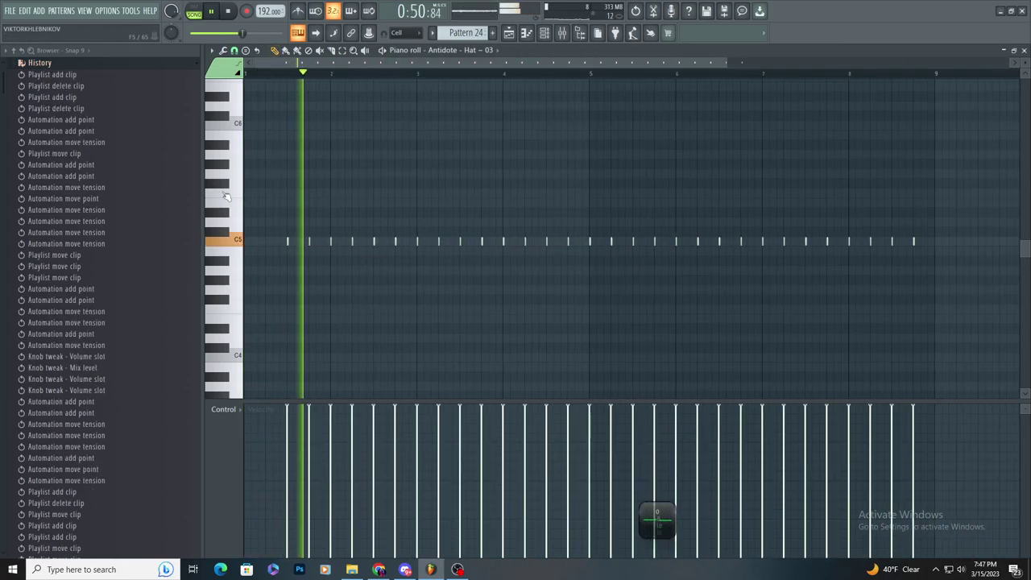
key("space")
key("space")
- Load Fruity Reeverb 2 in slot 2 of mixer Insert 18 and lower its mix level to about 37%
left_click(563, 33)
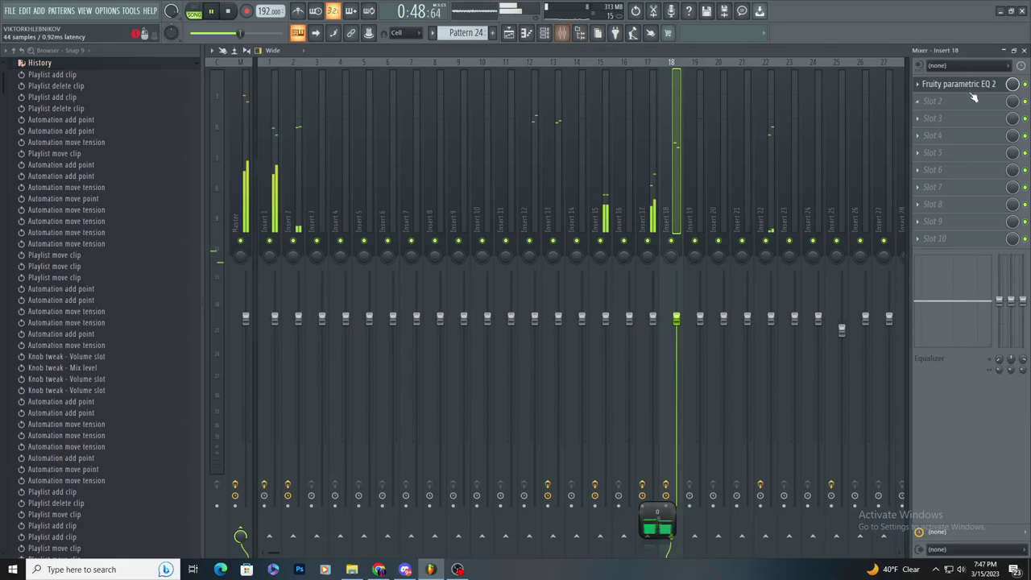
left_click(549, 37)
left_click(550, 37)
left_click(964, 103)
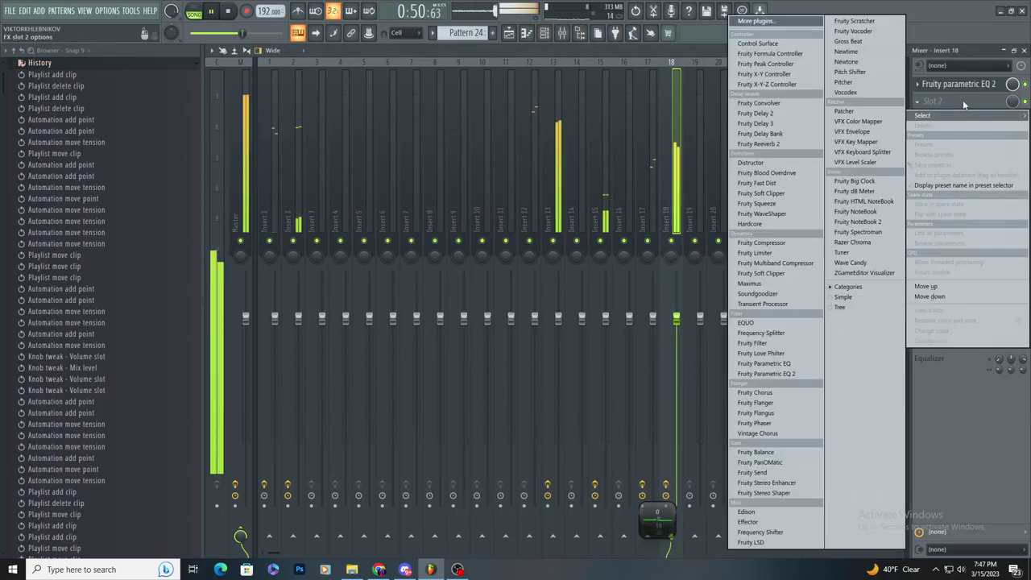
left_click(755, 145)
left_click(960, 103)
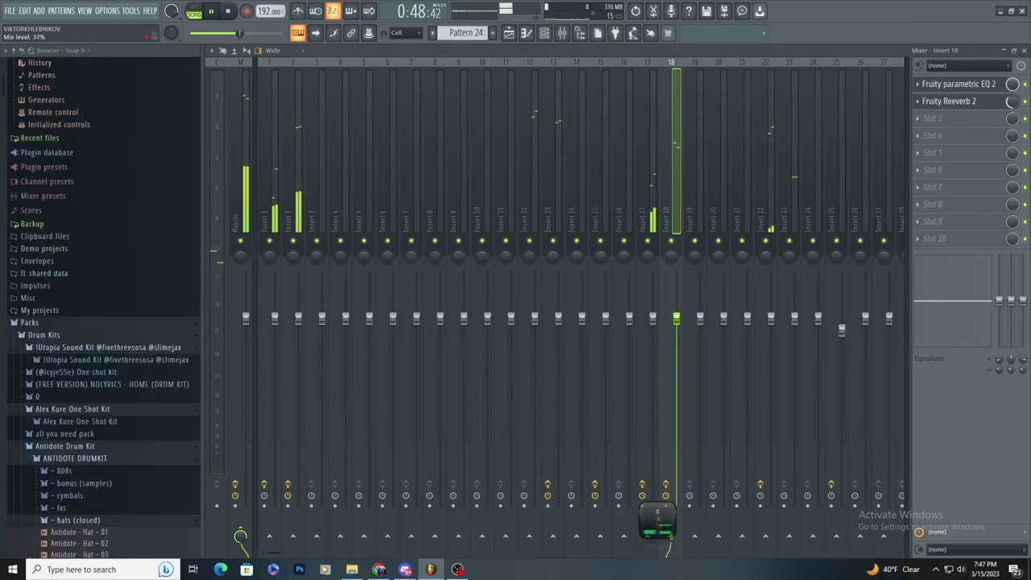
- Create an automation clip for Insert 18's Reeverb 2 mix level and display the playlist during playback
right_click(1013, 101)
left_click(984, 182)
left_click(510, 34)
key("space")
key("space")
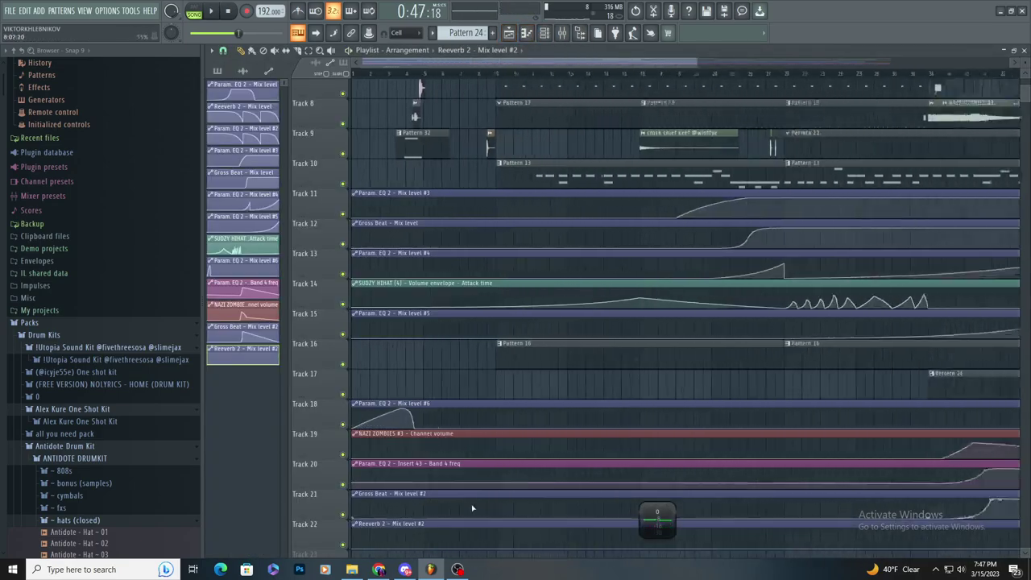
- Shape the Reeverb 2 automation on Track 22 to jump from zero to high late in bar 41 and hold to the end
scroll(564, 387, "down", 5)
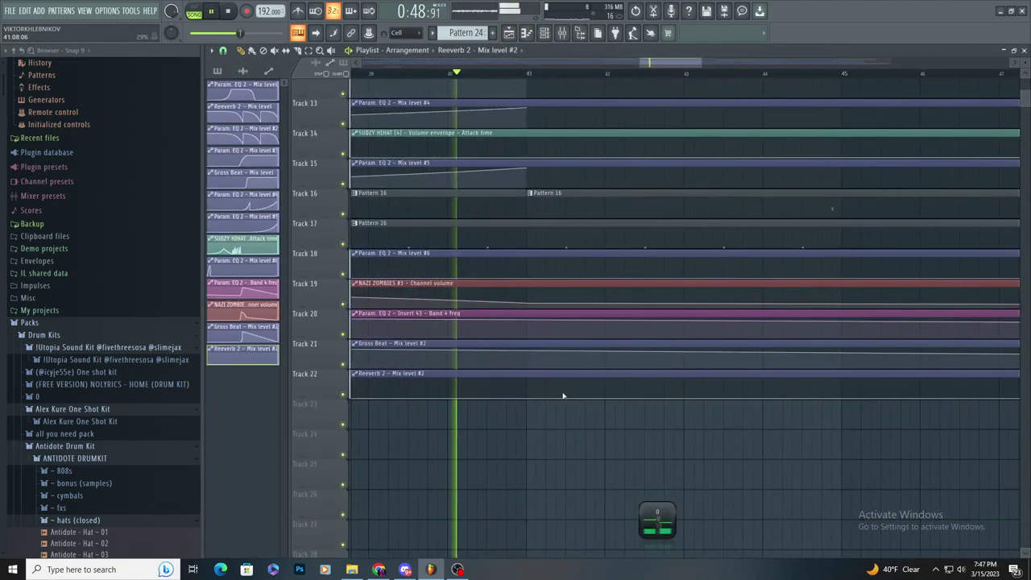
right_click(564, 396)
scroll(583, 403, "up", 4)
right_click(589, 388)
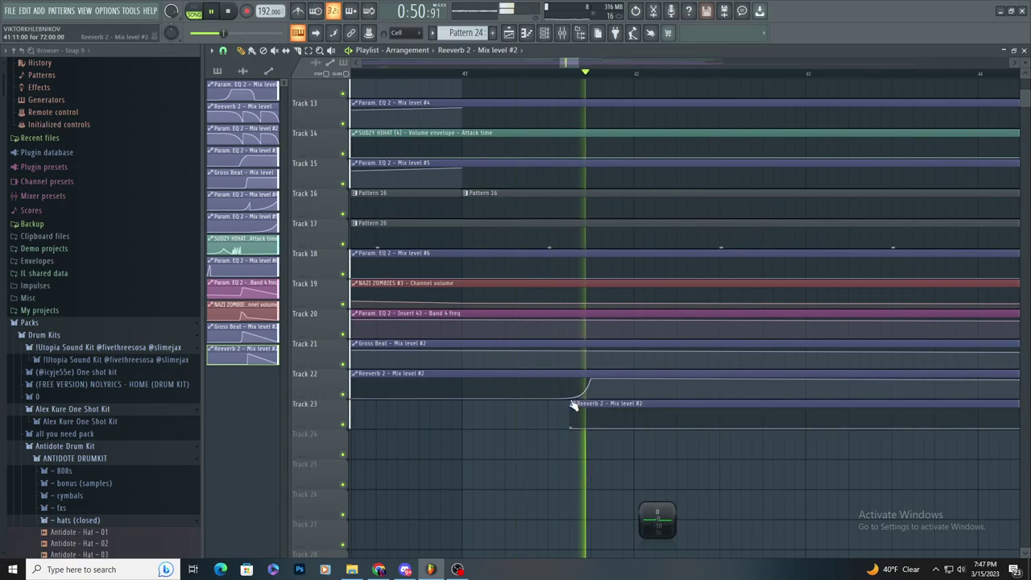
scroll(605, 409, "down", 5)
scroll(722, 455, "down", 1)
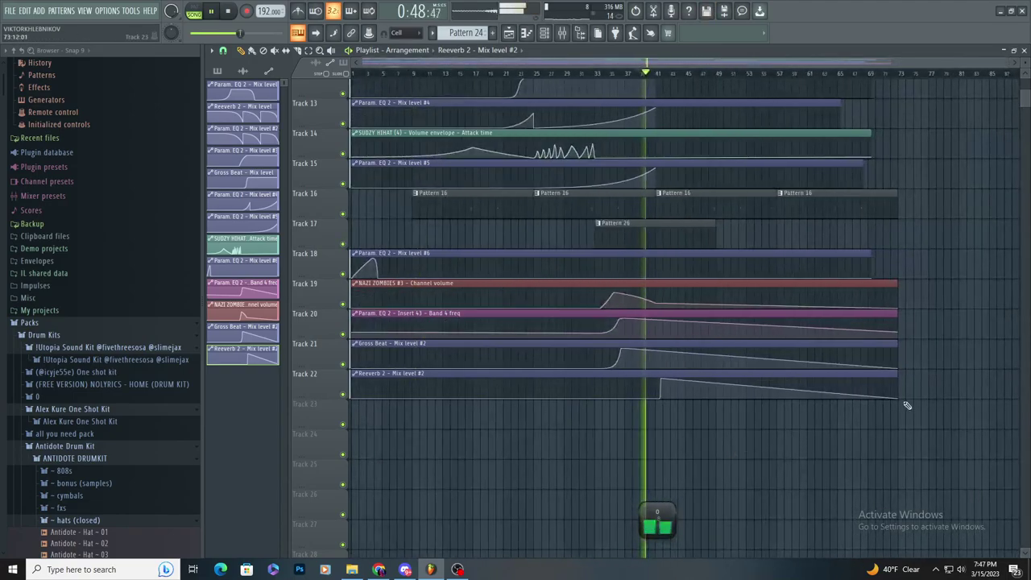
scroll(580, 352, "up", 6)
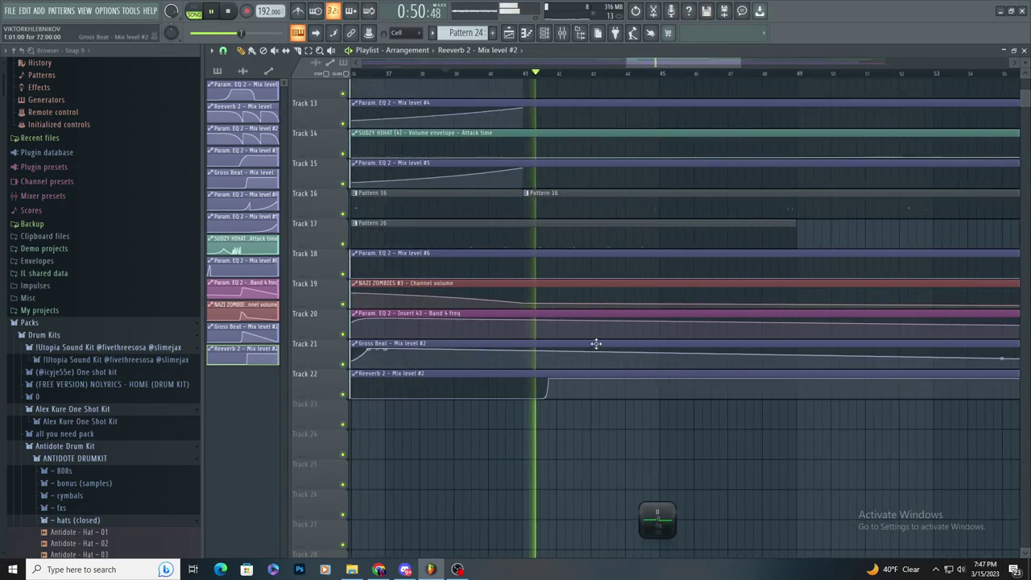
- Shift band 6 of Insert 18's Fruity Parametric EQ 2 to a slightly lower frequency while auditioning from bar 41
scroll(576, 133, "up", 4)
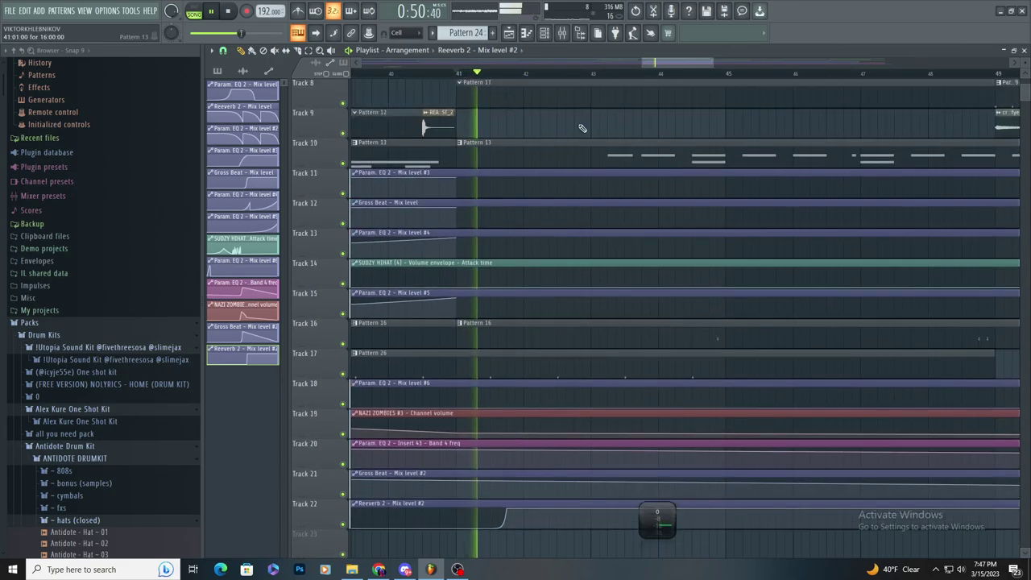
scroll(534, 146, "up", 2)
left_click(534, 145)
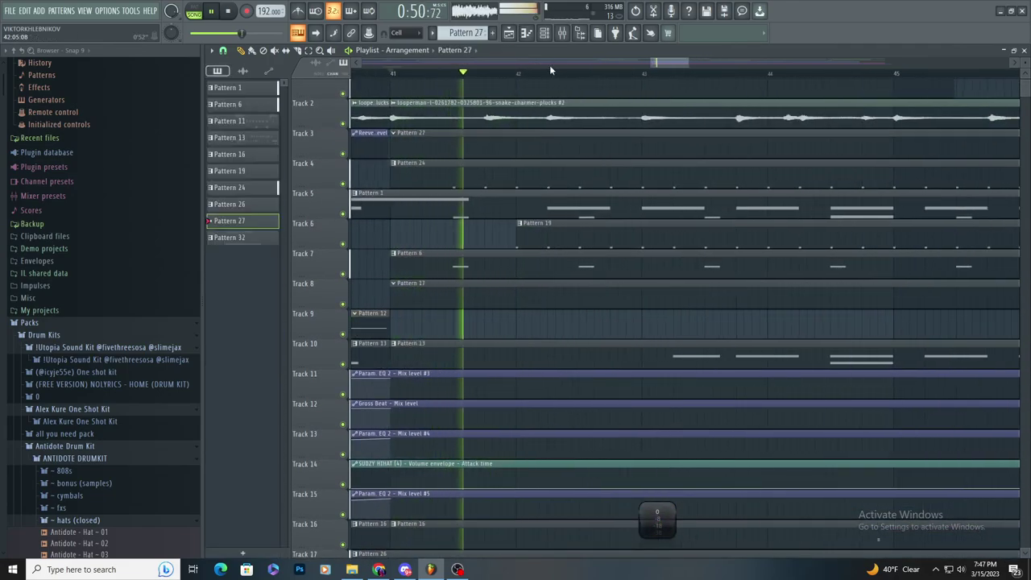
left_click(562, 34)
left_click(951, 89)
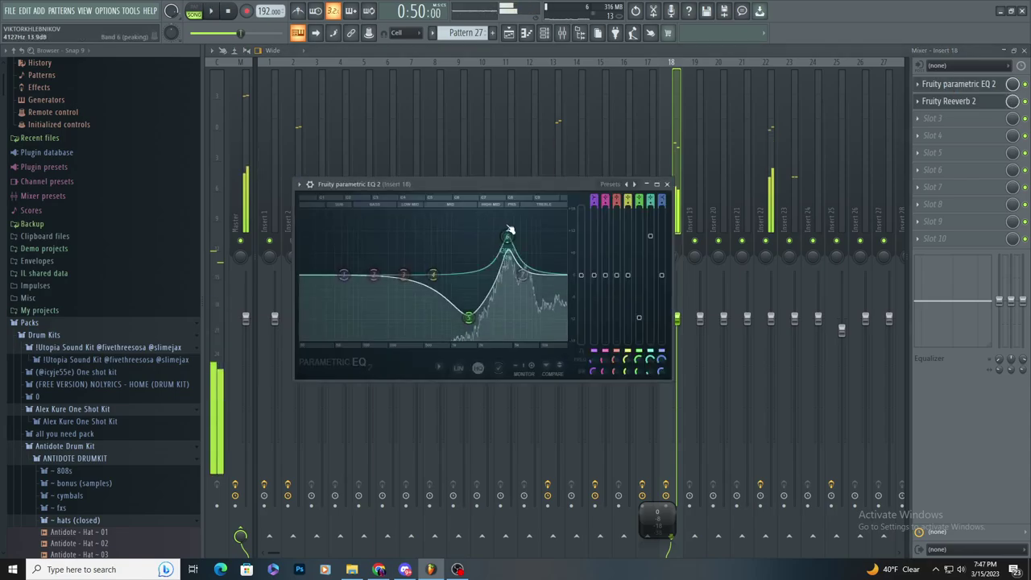
mouse_move(508, 234)
left_mouse_down()
mouse_move(482, 235)
mouse_move(501, 236)
left_mouse_up()
key("ctrl+z")
key("space")
left_click_drag(638, 367, 638, 365)
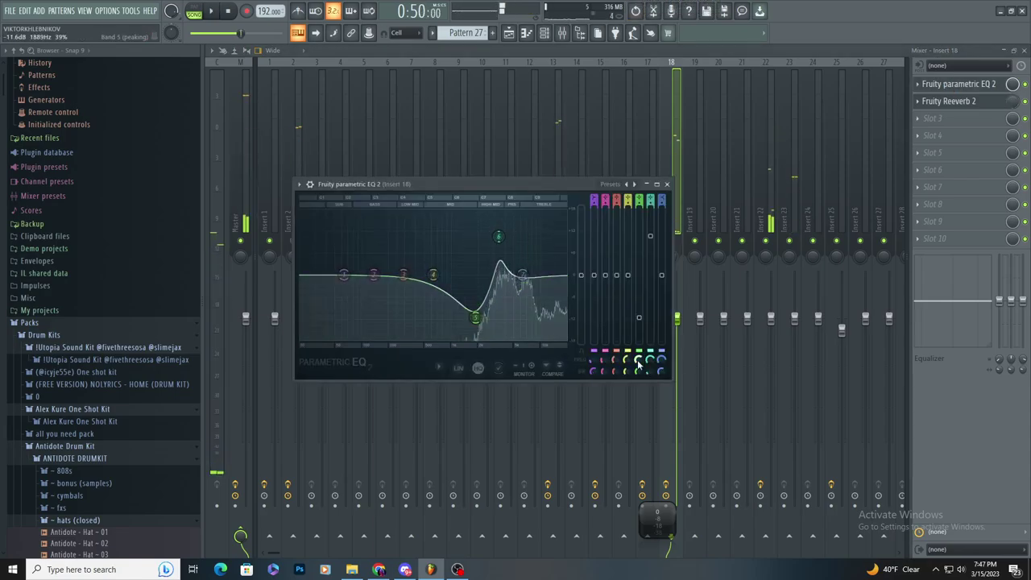
- Create an automation clip for Insert 18's EQ band 6 frequency and copy the value of its end point
right_click(651, 361)
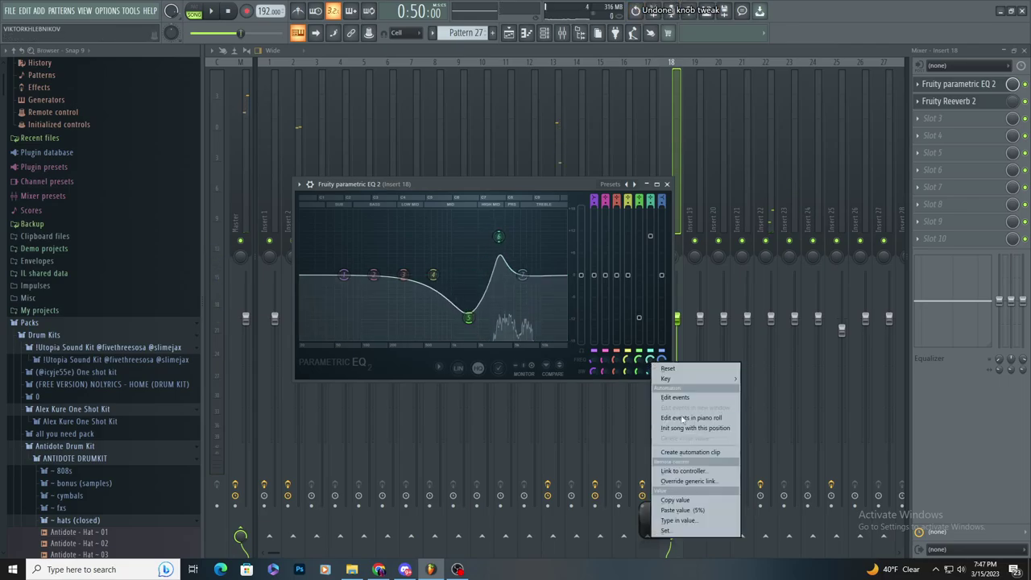
left_click(691, 452)
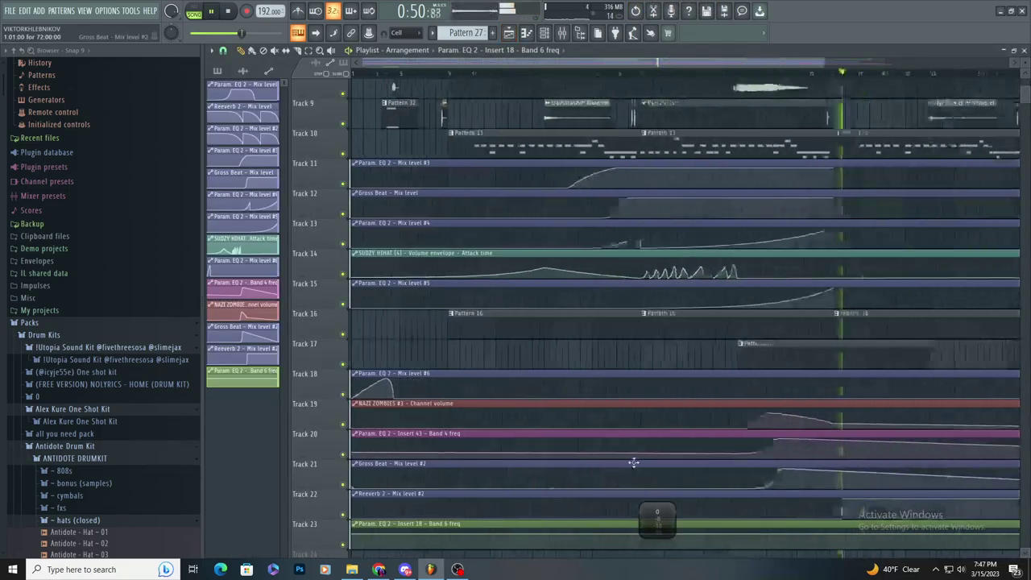
scroll(816, 488, "down", 5)
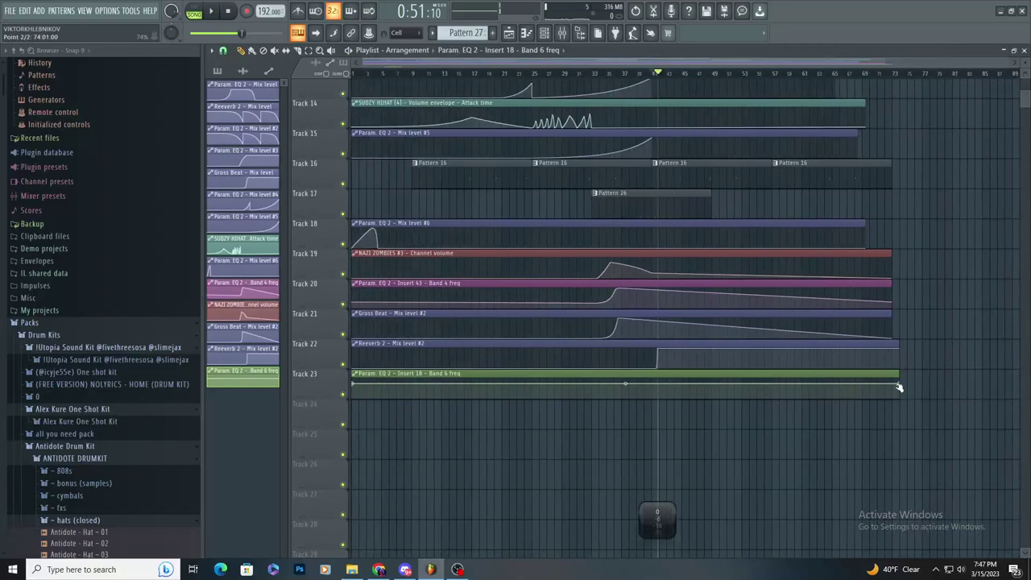
right_click(894, 385)
left_click(911, 522)
- Add a point at bar 41 on the band 6 frequency automation and paste the 74% value onto it
scroll(665, 387, "up", 8)
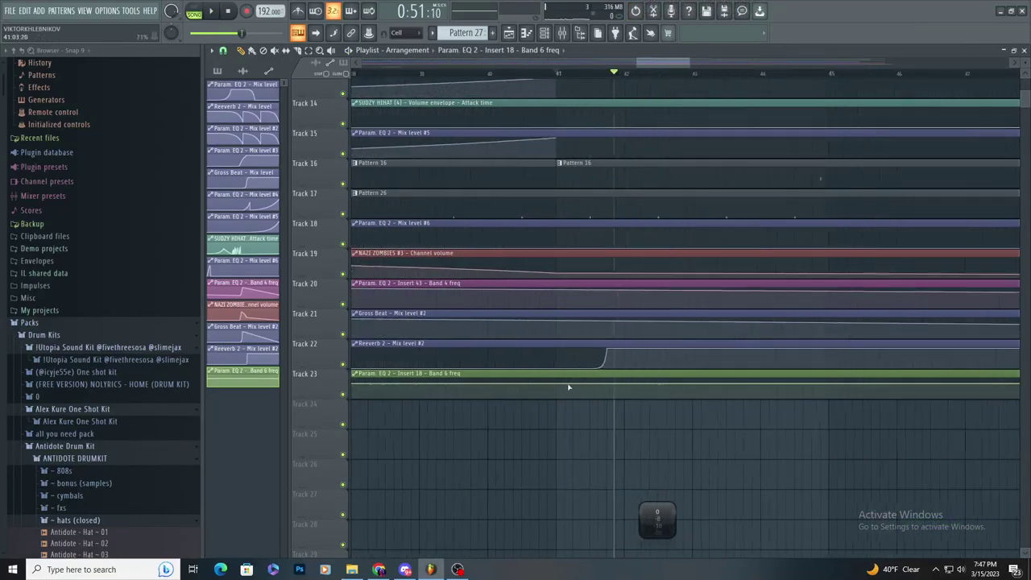
key("space")
right_click(551, 389)
right_click(545, 388)
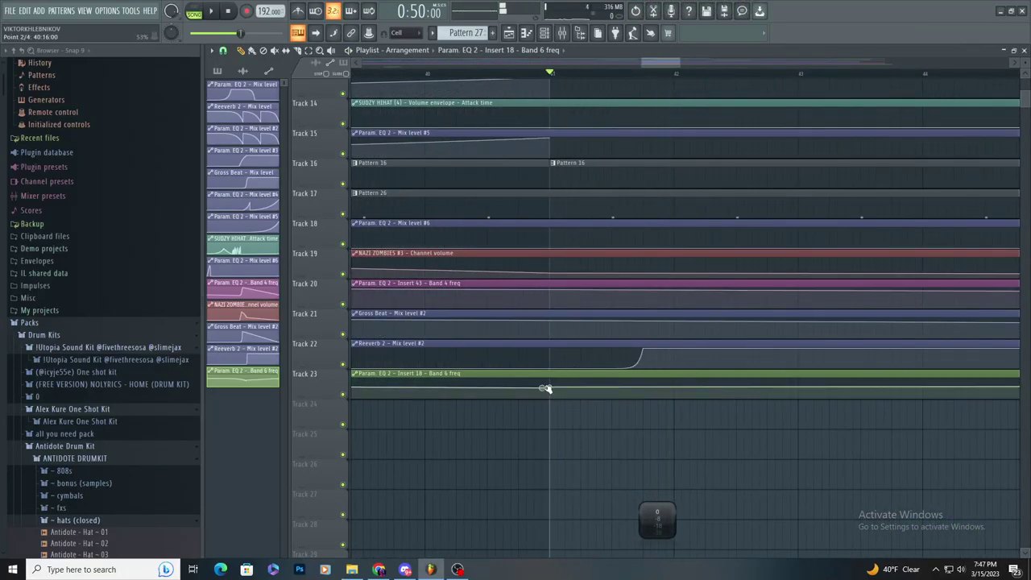
right_click(551, 388)
left_click(579, 533)
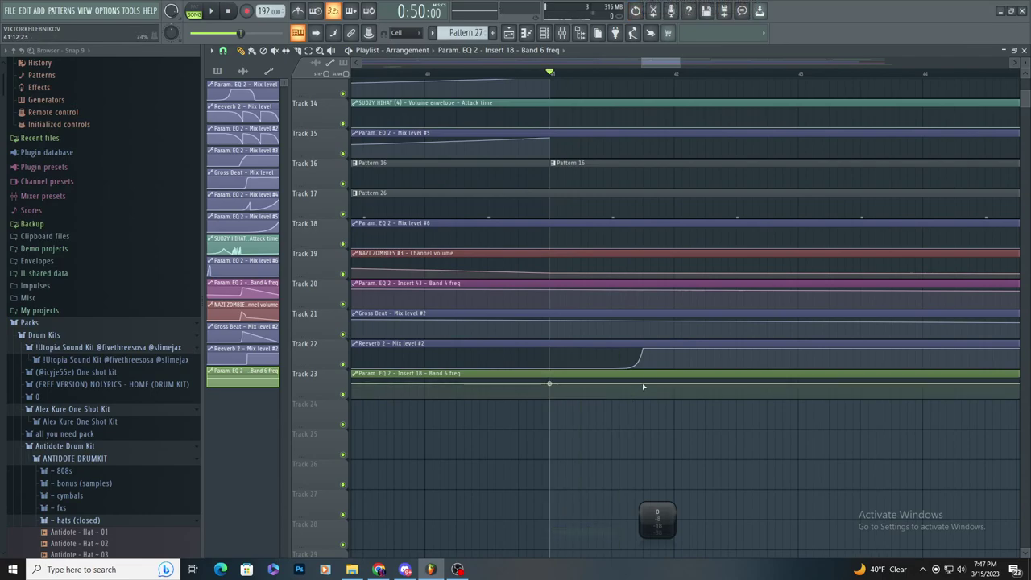
- Add band 6 frequency automation points late in bar 41 and at 42:09, pasting the 74% value onto each
right_click(645, 384)
left_click(670, 533)
scroll(610, 395, "down", 3)
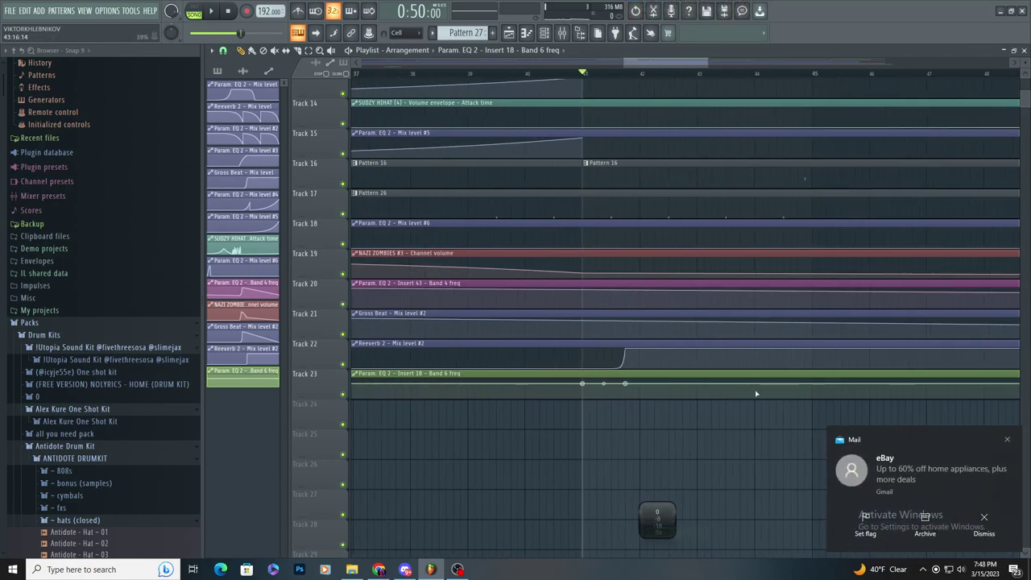
scroll(754, 392, "up", 3)
right_click(566, 388)
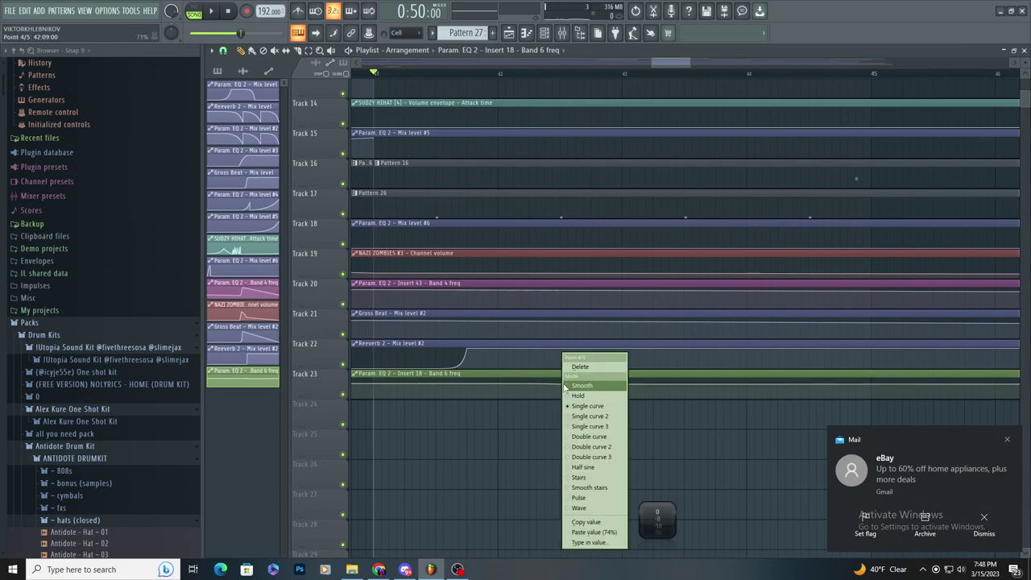
left_click(607, 533)
- Add a raised point at bar 42 and a dip to 50% at 42:05 on the band 6 frequency automation
key("space")
scroll(479, 387, "up", 3)
right_click(515, 383)
left_click_drag(529, 384, 534, 379)
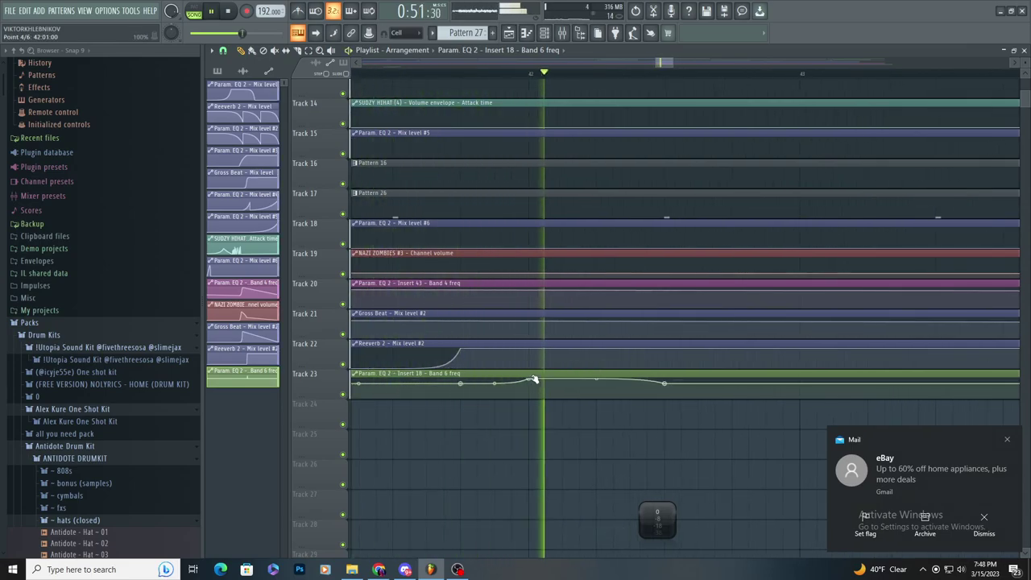
right_click(601, 395)
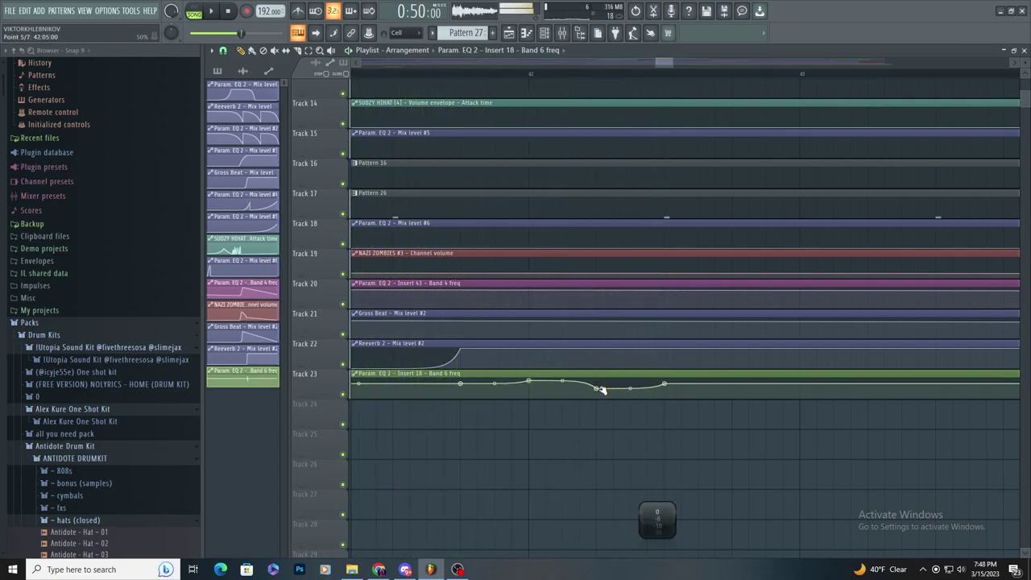
- Continue the band 6 frequency automation with points at 42:13, at 43:01 on 92% and at 43:09 on 61%
scroll(656, 383, "down", 2)
scroll(624, 393, "up", 2)
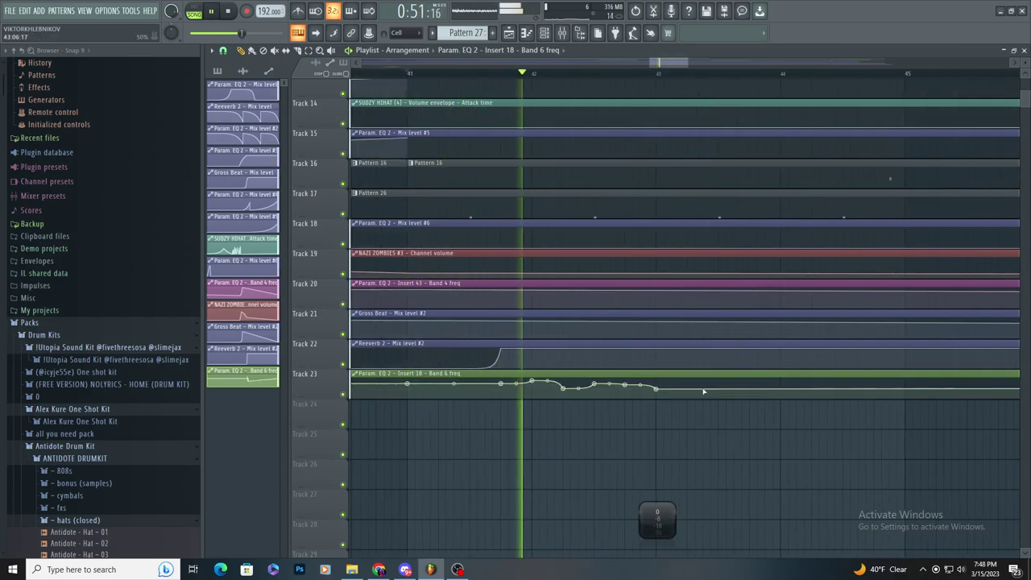
left_click(563, 34)
left_click(565, 35)
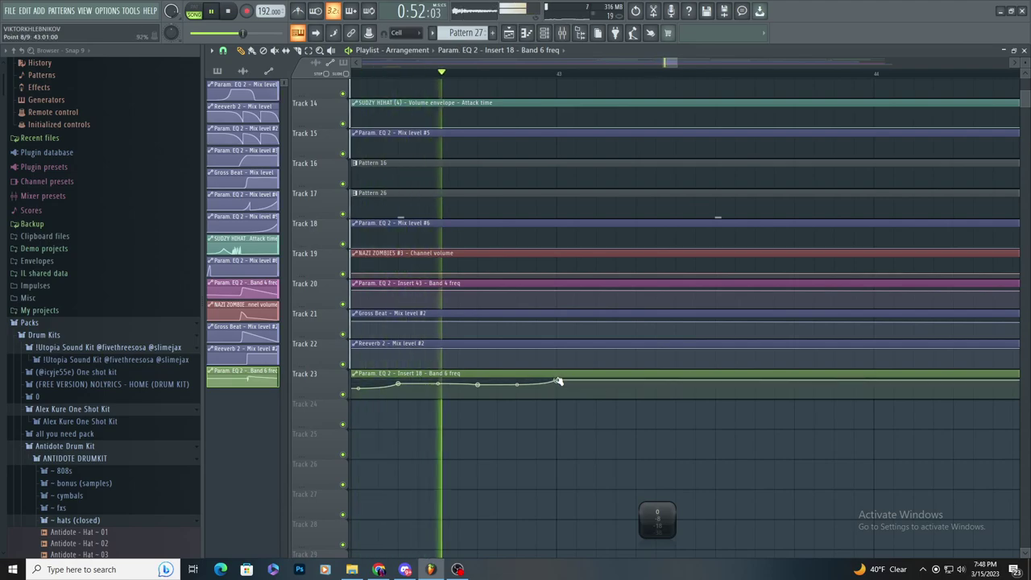
key("space")
scroll(639, 390, "down", 3)
right_click(671, 387)
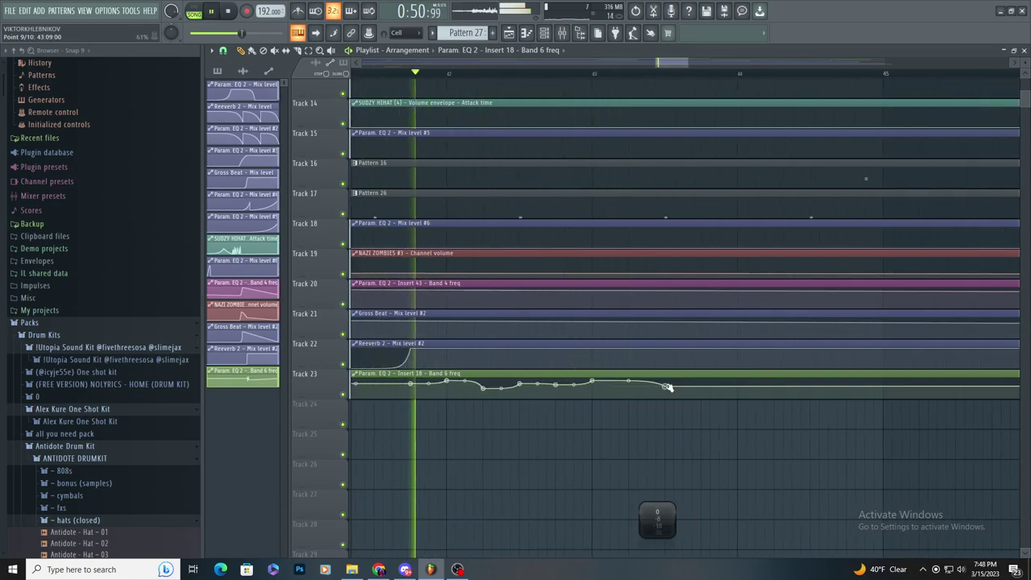
- Continue the band 6 frequency automation with a raised point at bar 44 and a lower point at bar 45
scroll(725, 389, "down", 1)
scroll(732, 389, "up", 4)
scroll(598, 386, "down", 2)
scroll(577, 377, "down", 2)
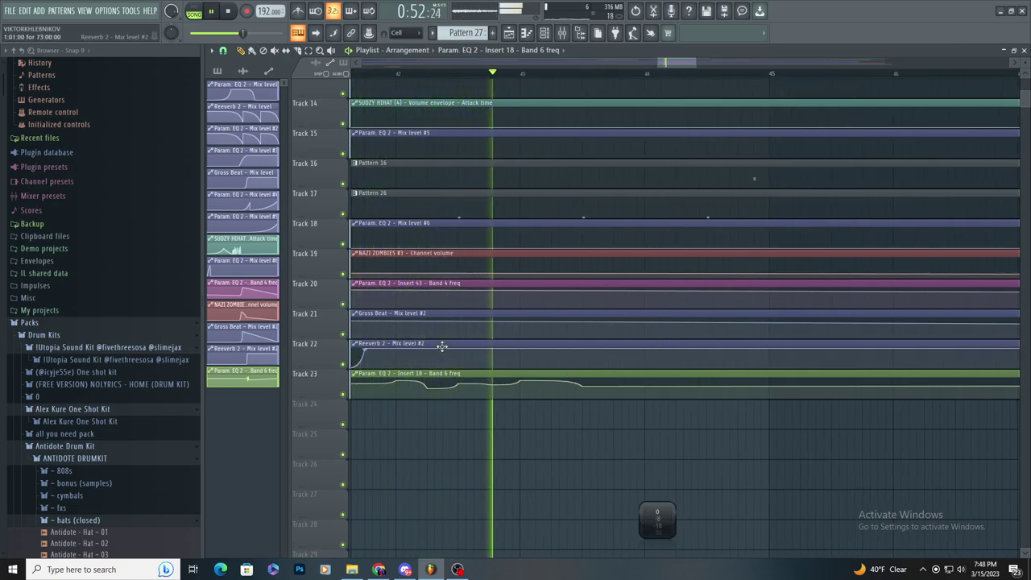
scroll(656, 333, "up", 1)
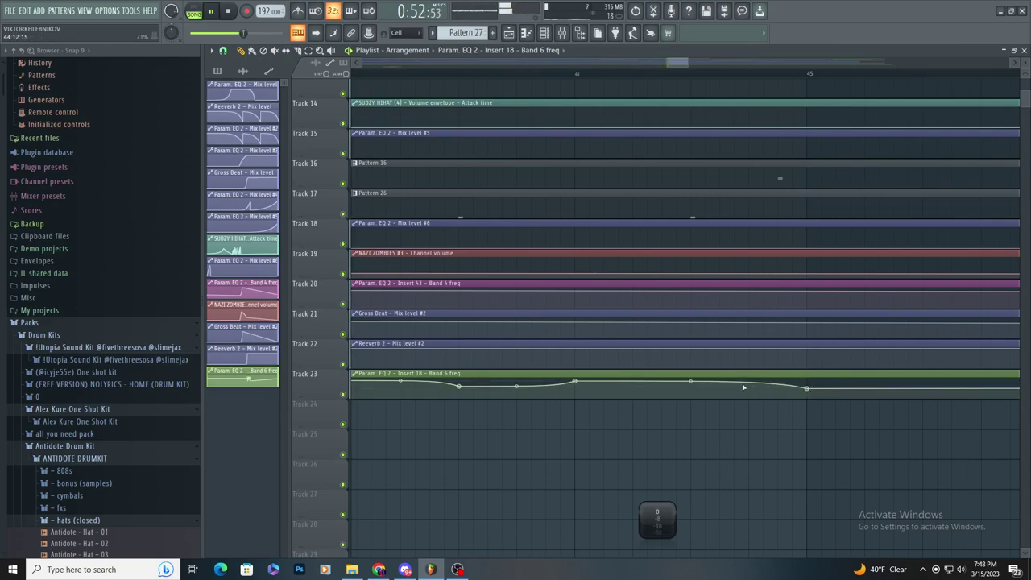
scroll(743, 387, "down", 2)
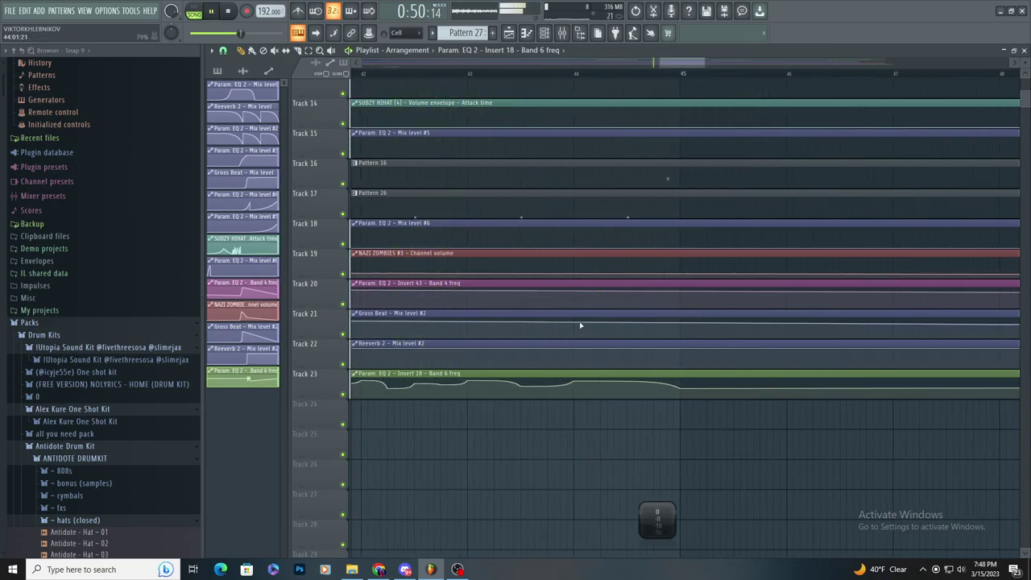
- Rework the band 6 frequency automation so the bar 44 peak sits at 43:13, followed by a dip to 53% at 44:05
scroll(567, 314, "up", 2)
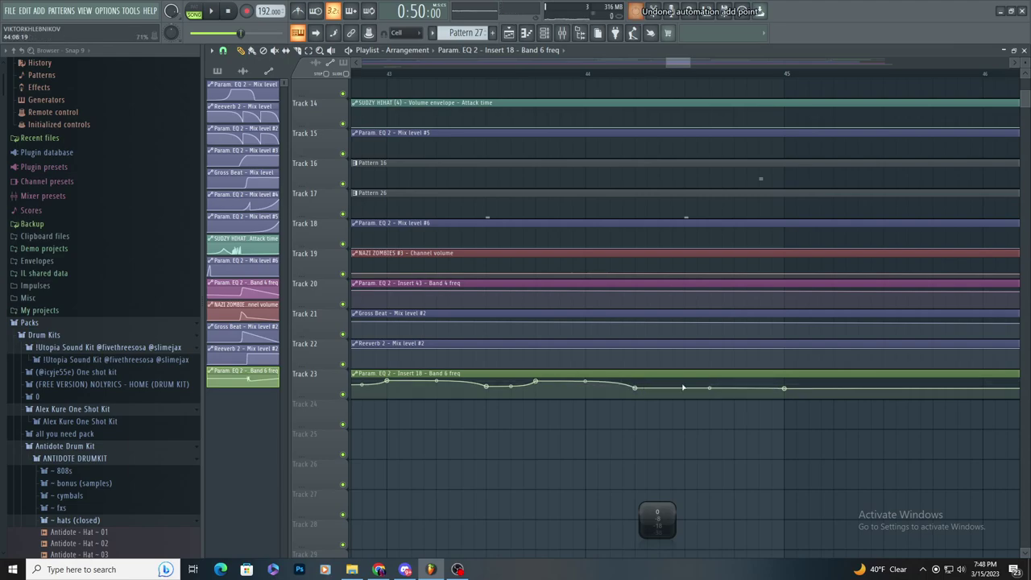
scroll(681, 387, "down", 1)
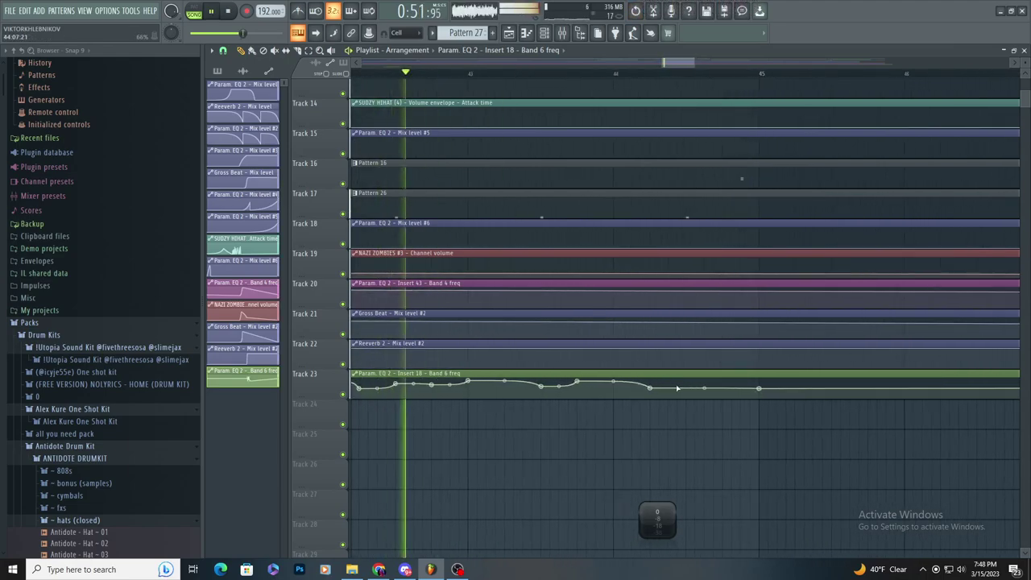
scroll(678, 388, "down", 1)
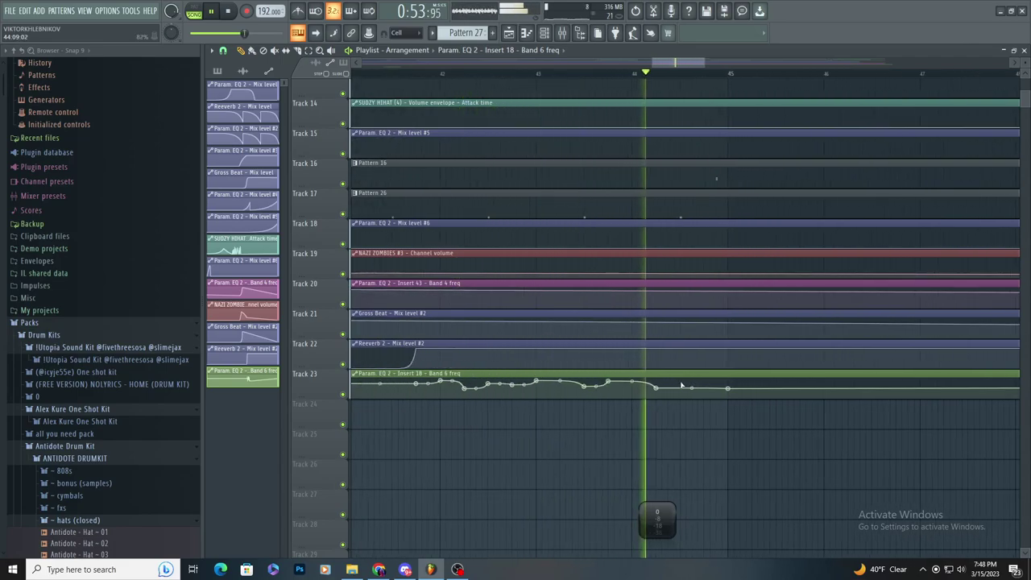
scroll(547, 383, "up", 1)
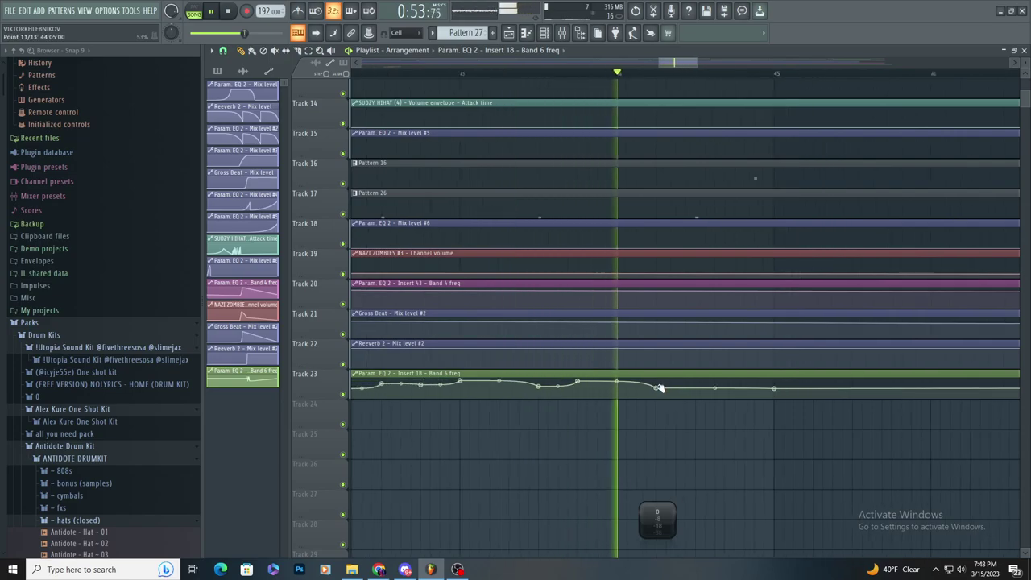
scroll(493, 377, "down", 1)
scroll(495, 375, "up", 1)
right_click(502, 385)
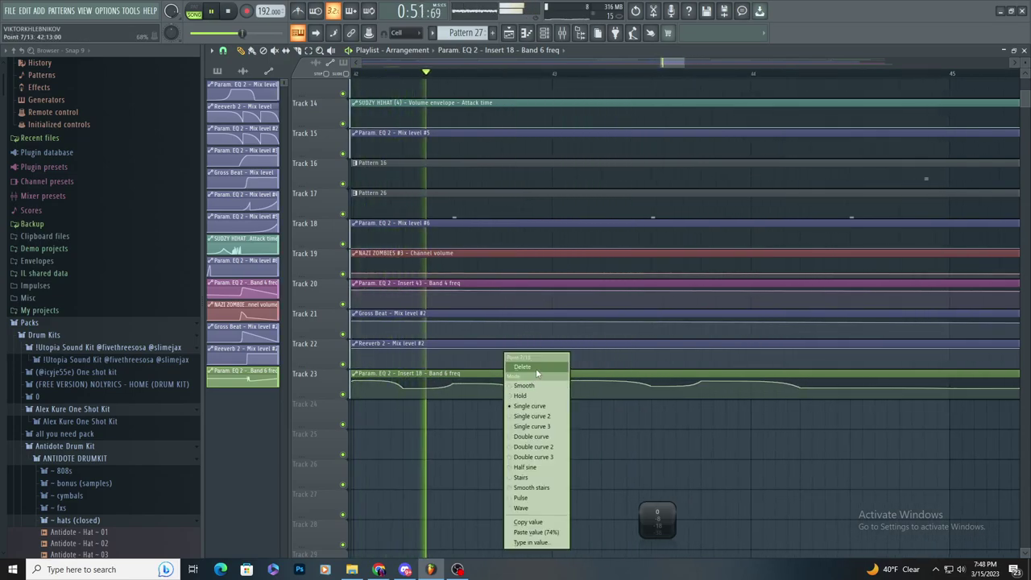
left_click(589, 373)
scroll(562, 387, "down", 3)
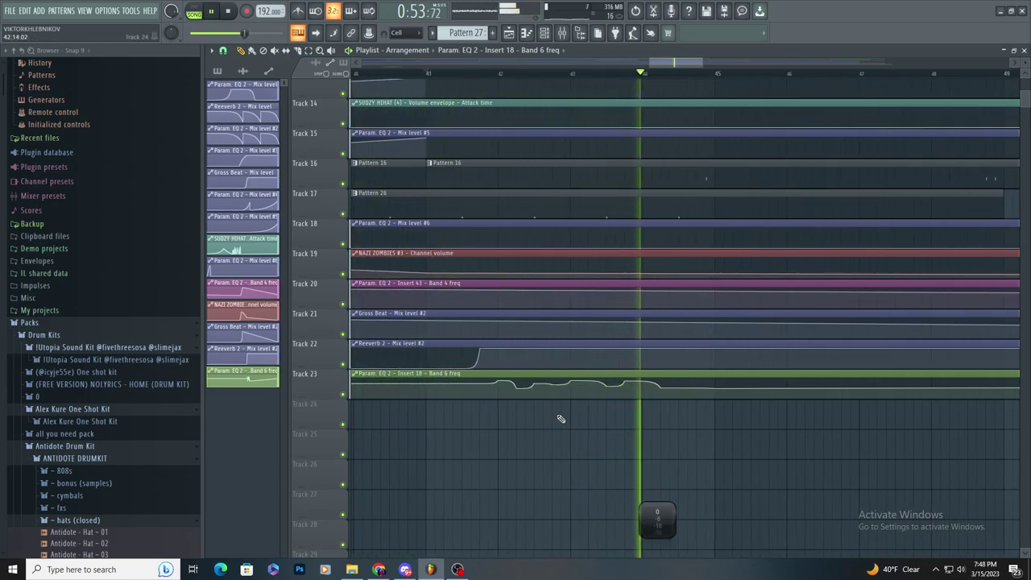
- Add a point at 44:09 on the band 6 frequency automation and set it to 82%
scroll(558, 418, "up", 2)
scroll(553, 389, "down", 1)
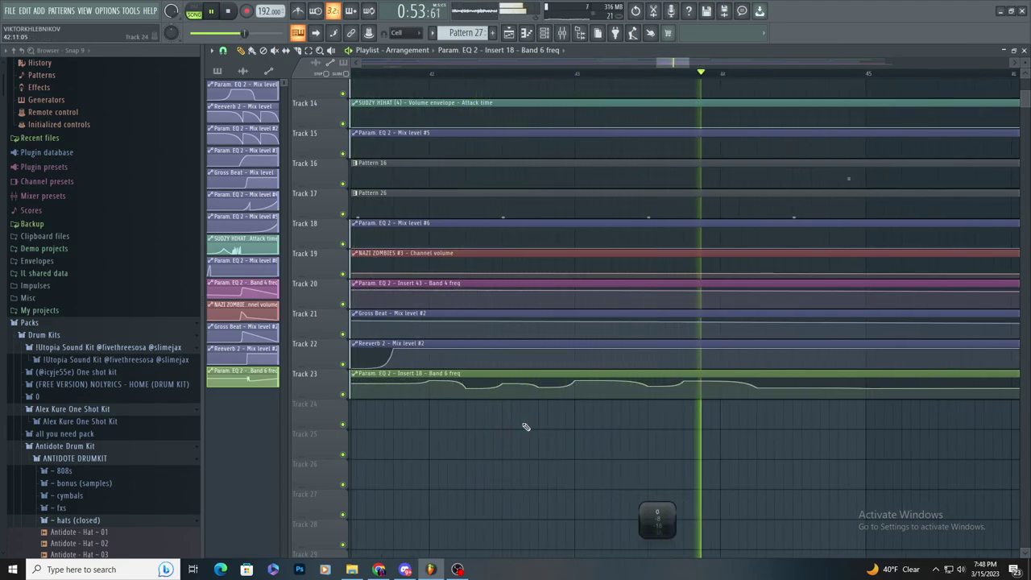
scroll(696, 400, "up", 3)
key("space")
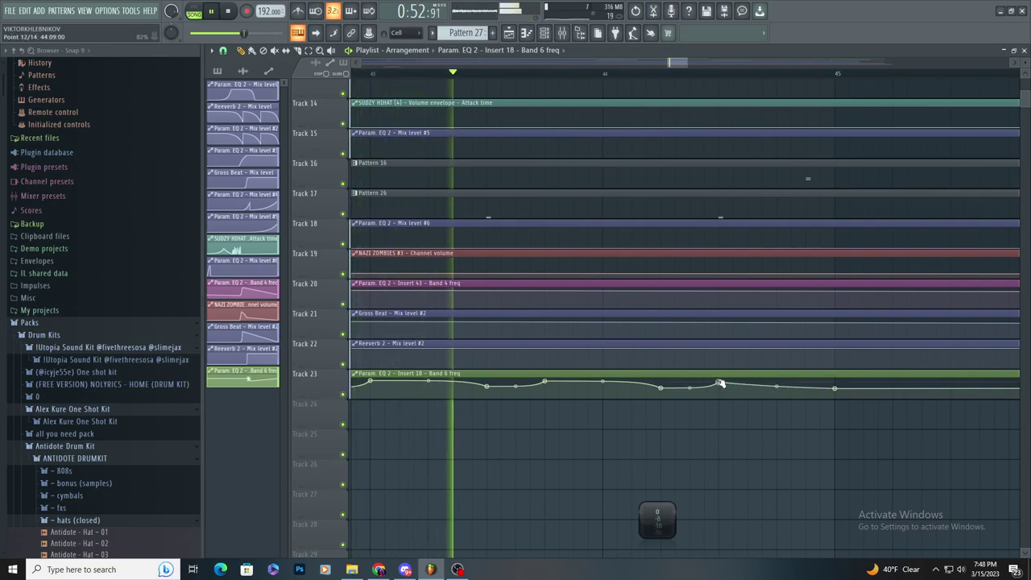
scroll(783, 344, "up", 1)
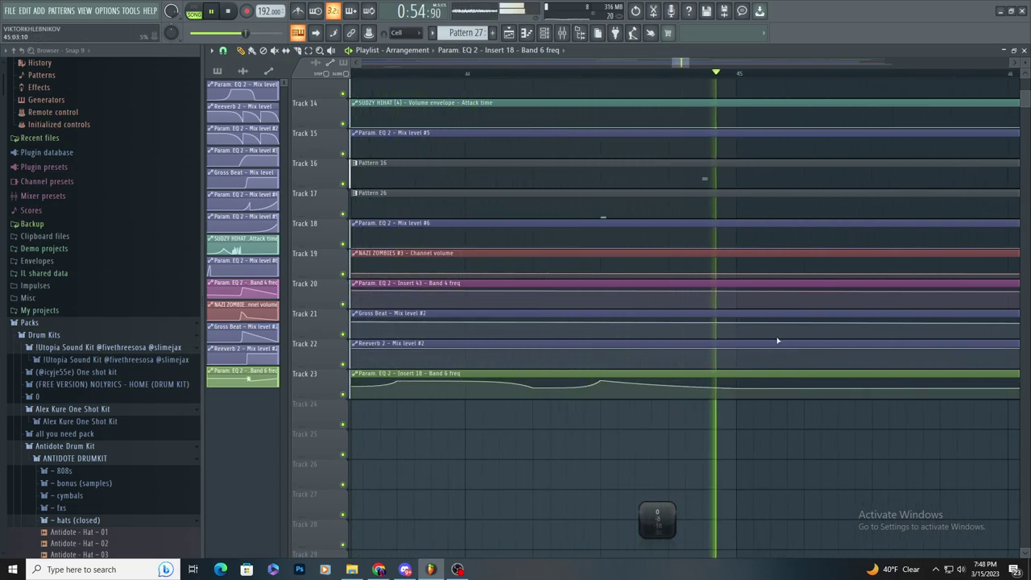
scroll(749, 336, "down", 8)
scroll(714, 331, "up", 1)
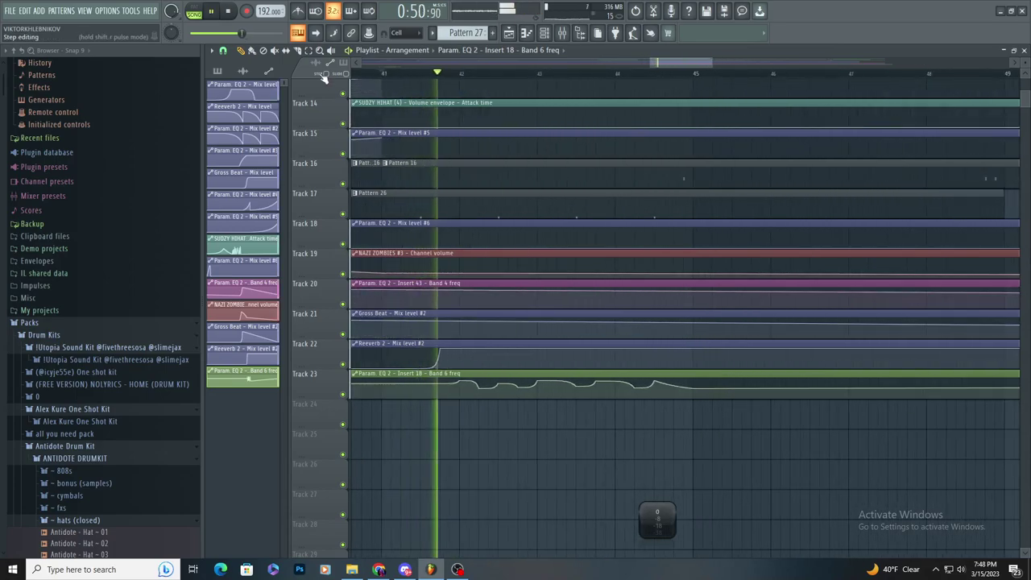
- Create a new pattern and place it on track 9 at bar 45, spanning four bars up to the crash
left_click(298, 50)
scroll(604, 302, "down", 6)
scroll(173, 310, "down", 5)
scroll(709, 230, "up", 2)
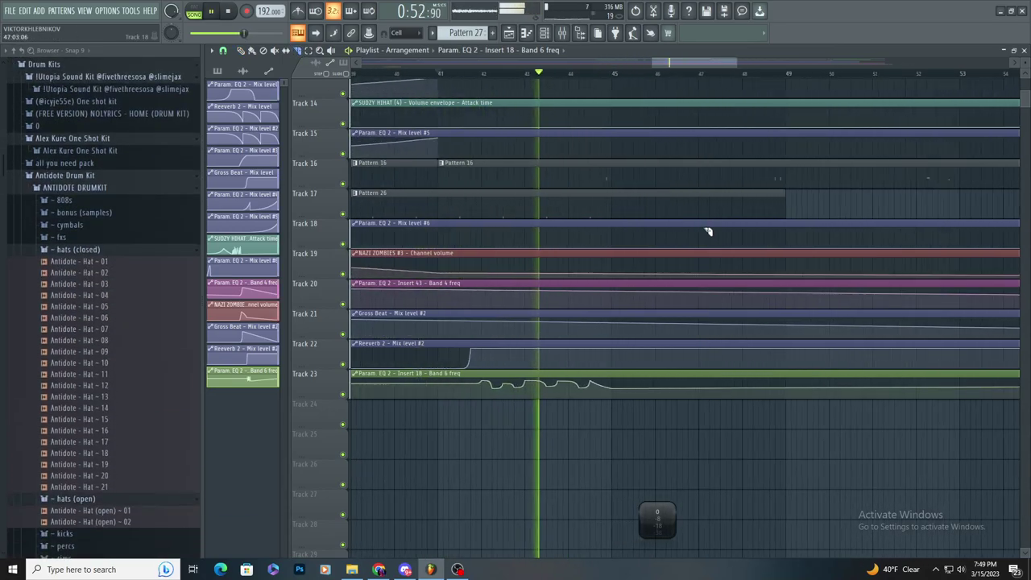
scroll(635, 229, "down", 3)
scroll(647, 194, "up", 6)
scroll(648, 191, "up", 3)
scroll(648, 192, "up", 1)
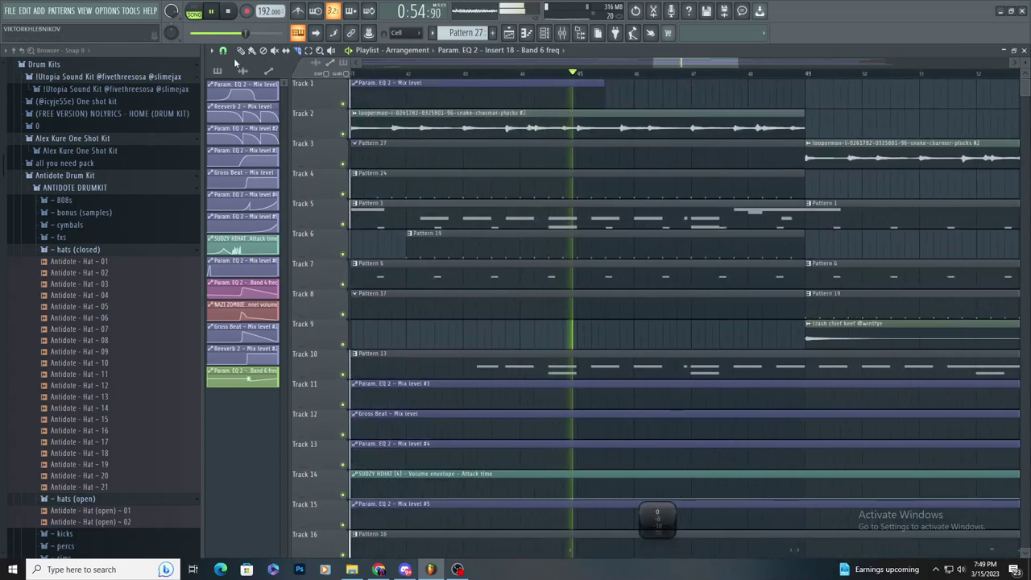
left_click(241, 51)
key("space")
key("space")
scroll(603, 274, "down", 2)
scroll(626, 259, "up", 2)
left_click(493, 33)
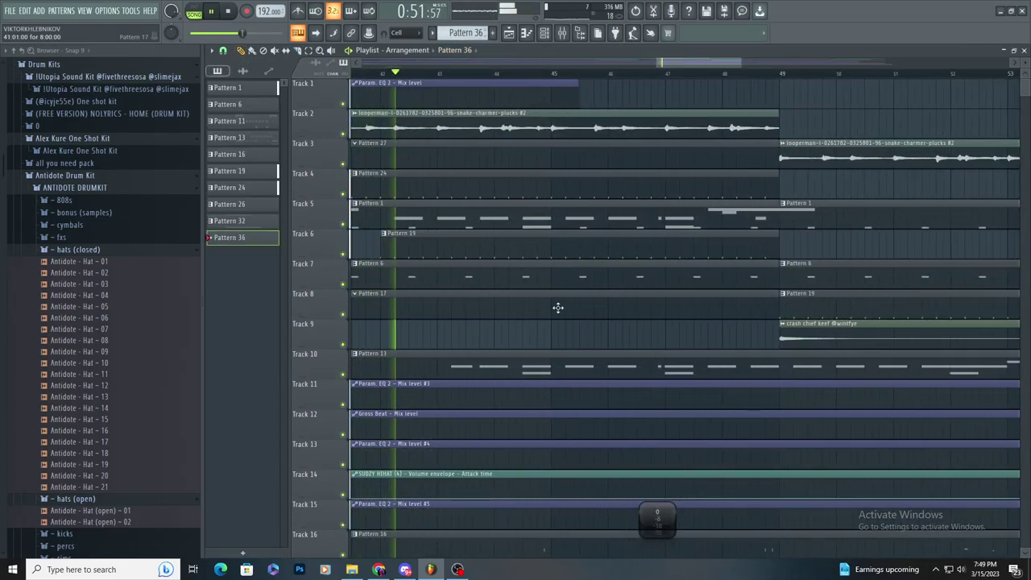
left_click(562, 332)
left_click_drag(606, 336, 776, 346)
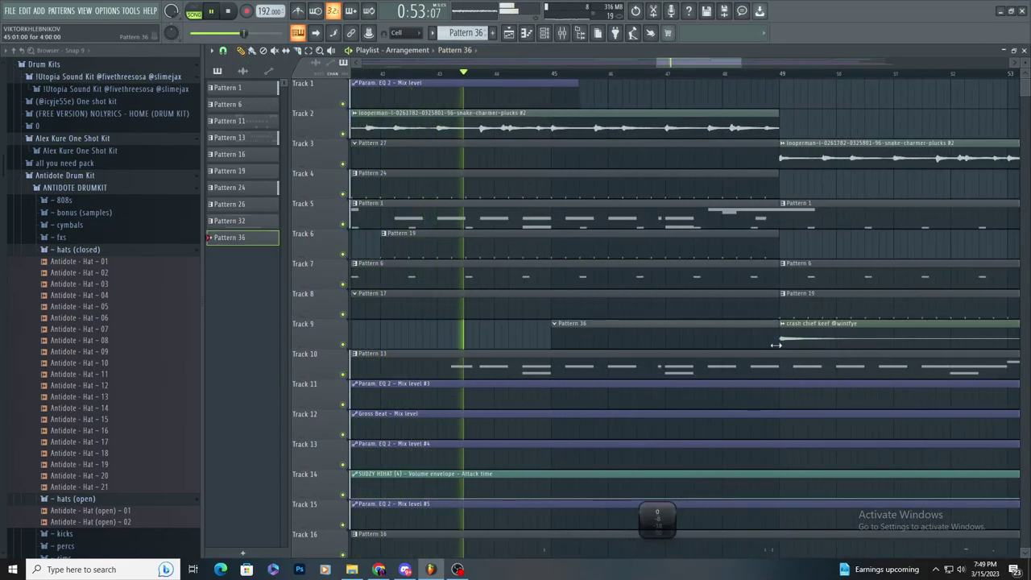
- Collapse the Antidote and Synthetic Playskool folders in the browser and locate the XXXTENTACION drum kit
left_click(114, 251)
left_click(114, 190)
key("space")
key("space")
scroll(131, 301, "down", 8)
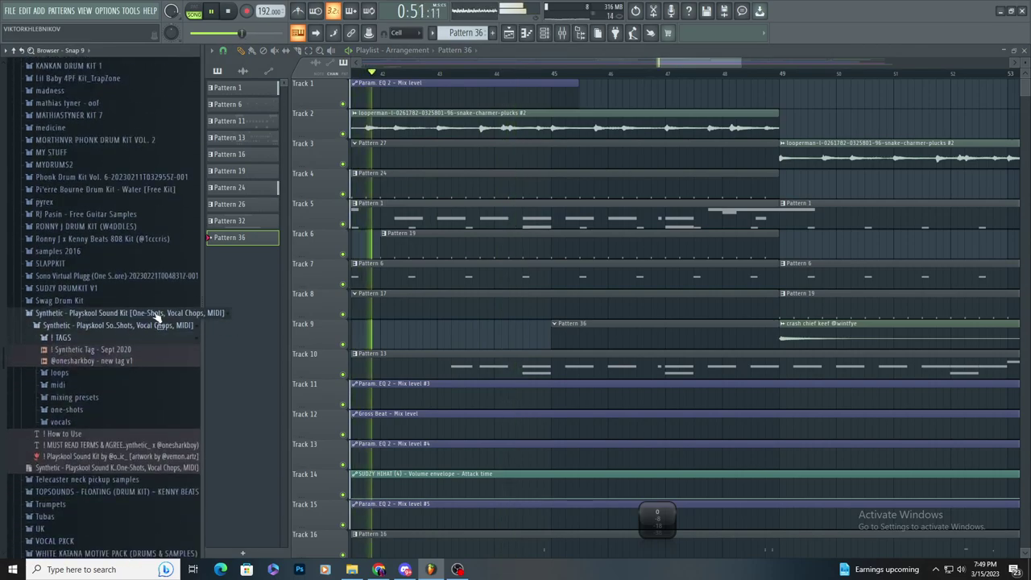
left_click(156, 312)
scroll(157, 349, "down", 8)
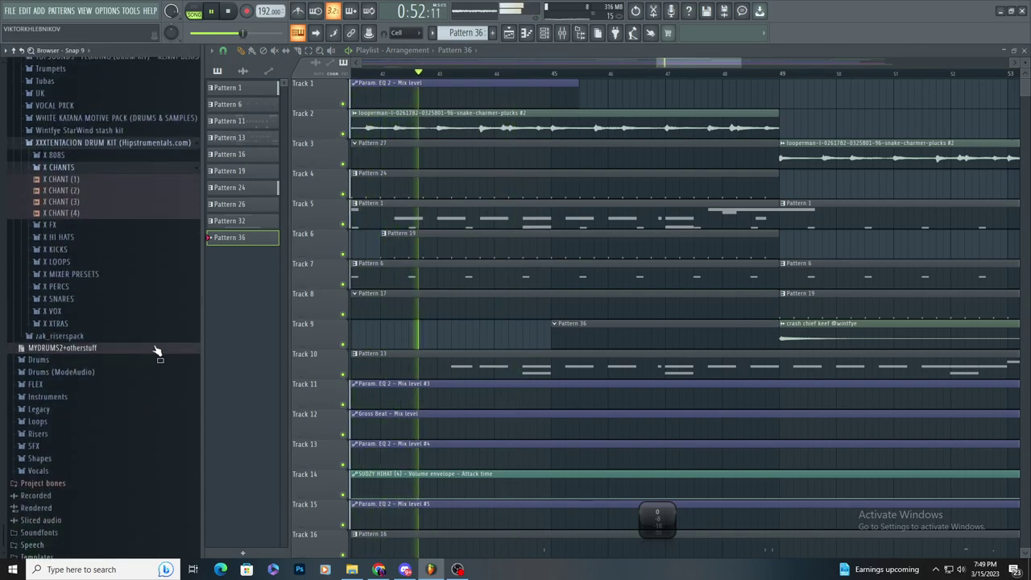
- Load X KICK (1) from the X KICKS folder as a new channel and route it to mixer insert 21
left_click(95, 293)
left_click(93, 293)
key("space")
left_click(87, 245)
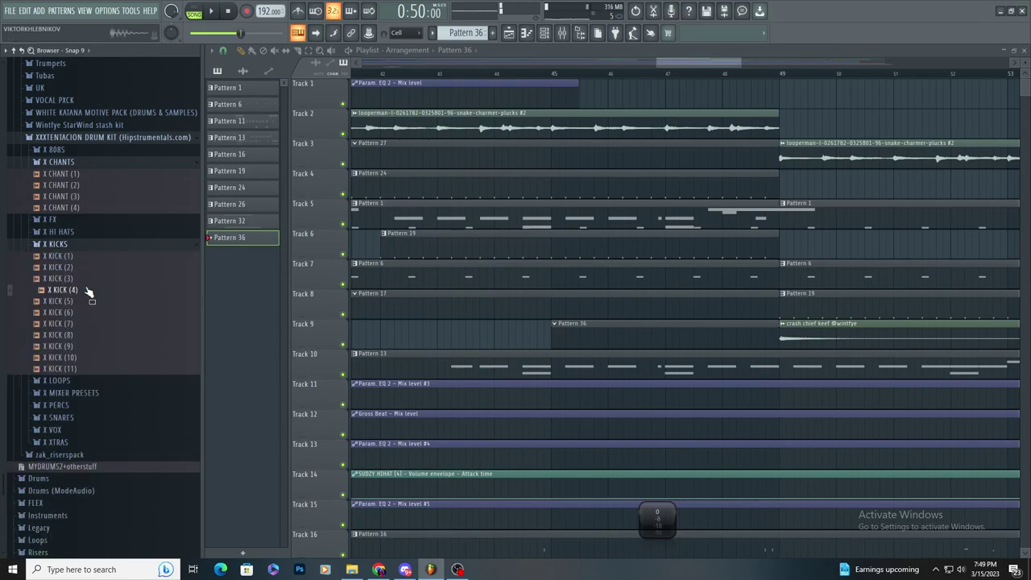
left_click(543, 32)
left_click_drag(406, 135, 381, 88)
left_click(381, 139)
- Add Fruity Parametric EQ 2 to the first slot of insert 21 and make band 1 a Steep 8 high-pass
left_click(956, 87)
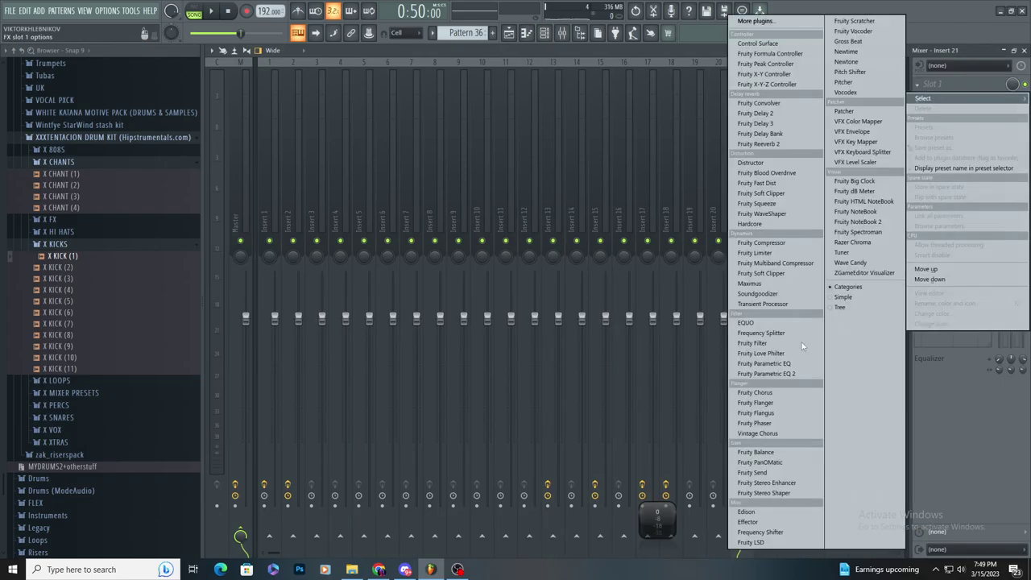
left_click(804, 376)
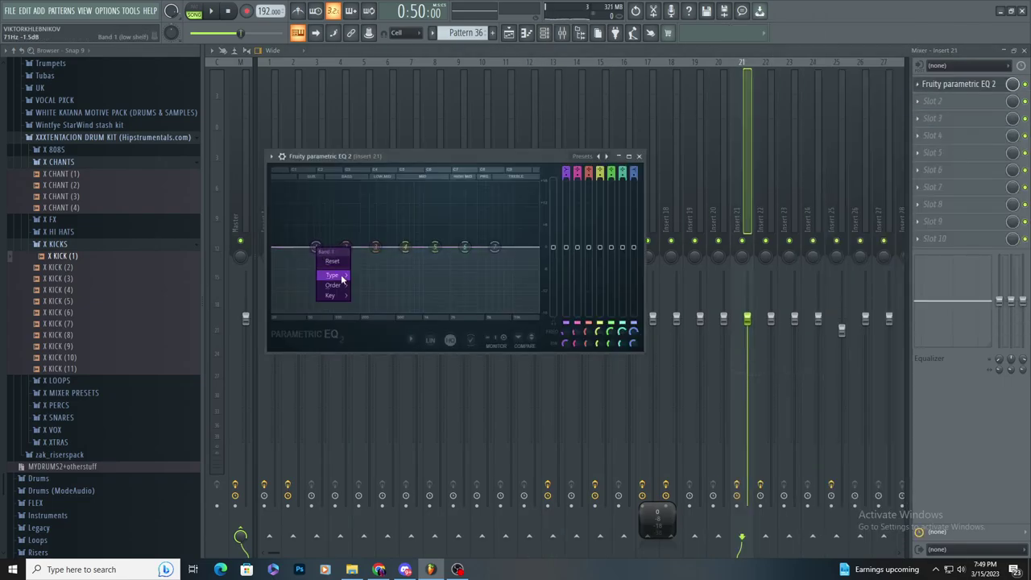
left_click(391, 305)
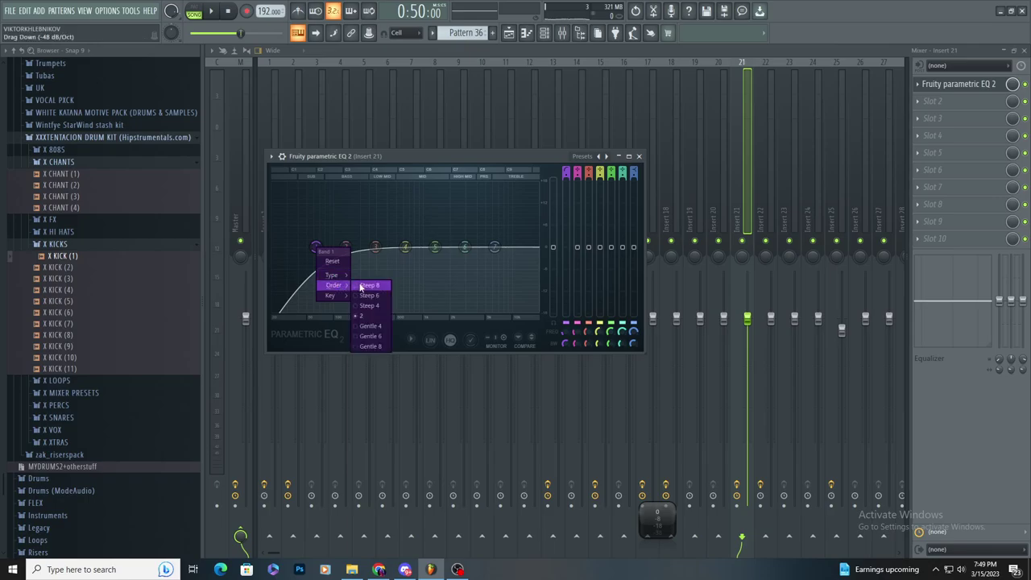
left_click(369, 285)
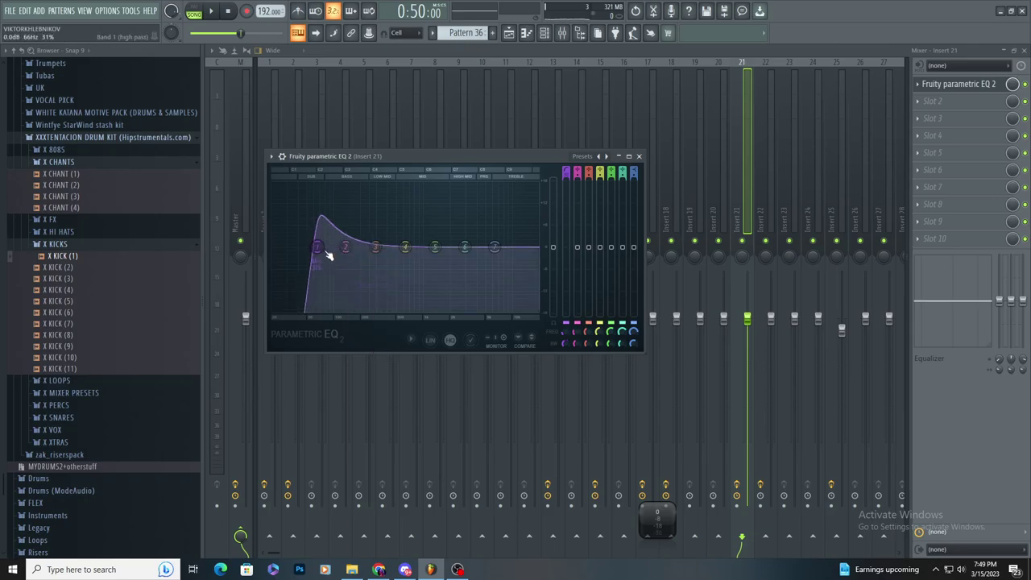
- Shift EQ bands 2 and 7 toward the low mids with slight cuts
left_click_drag(495, 246, 446, 257)
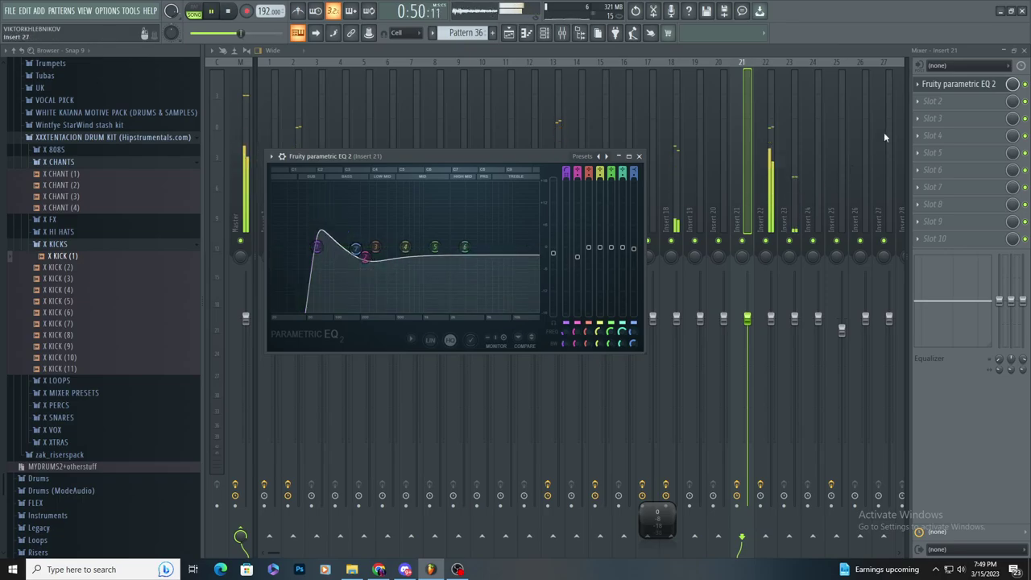
left_click(946, 84)
left_click(946, 84)
- Add Fruity Soft Clipper to the second slot of insert 21
left_click(930, 102)
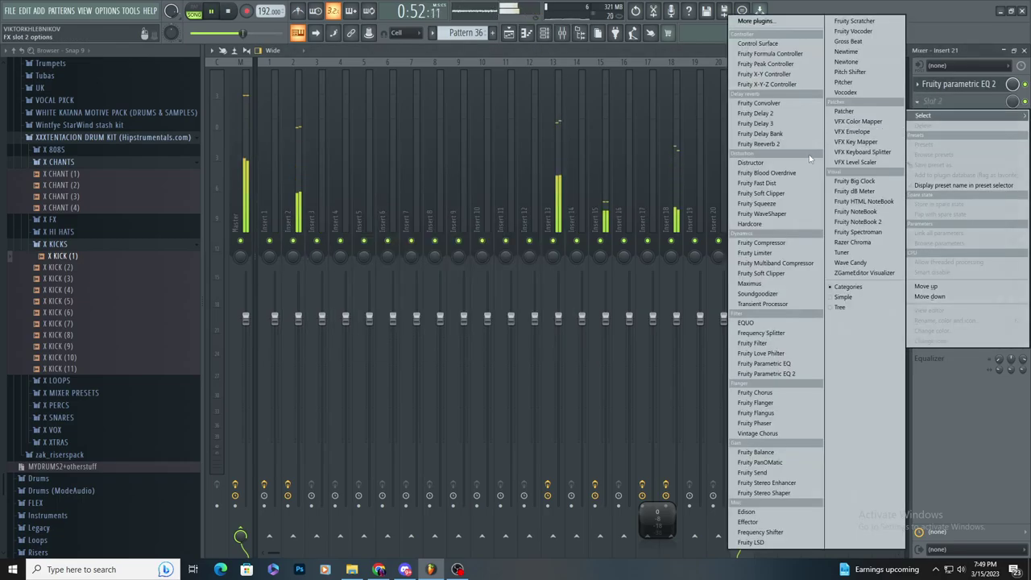
left_click(775, 275)
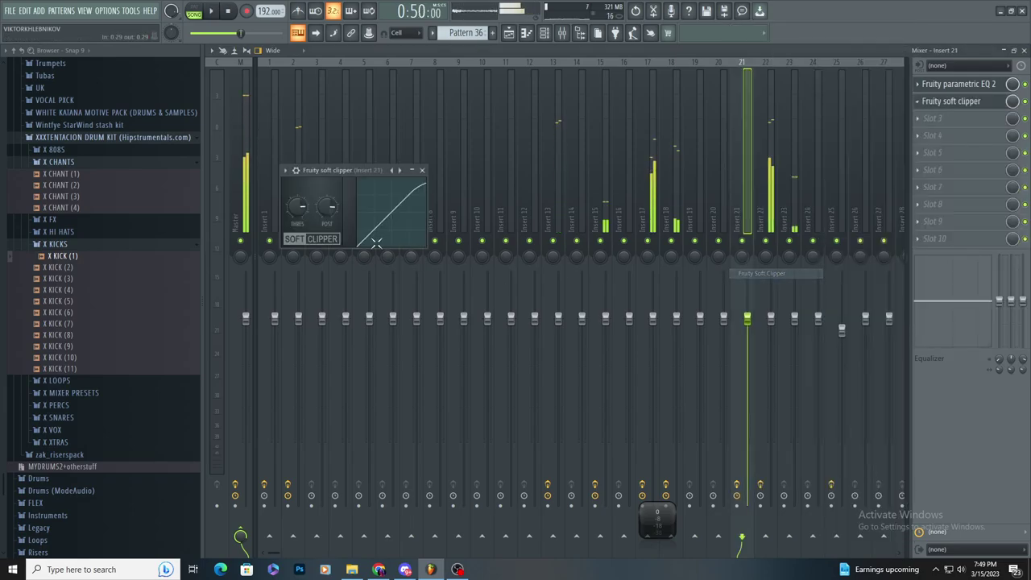
left_click(507, 32)
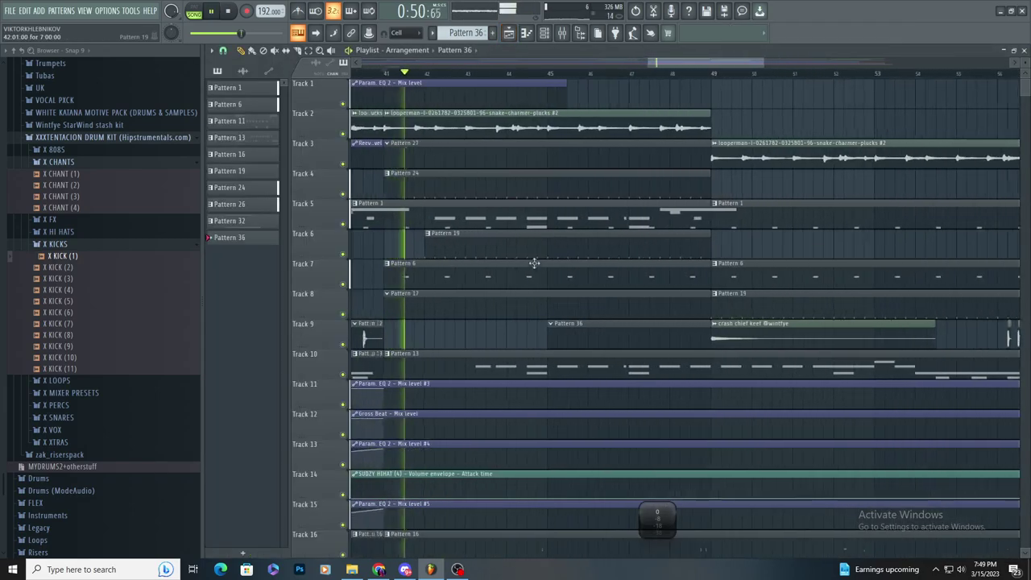
- Place X KICK (1) notes on C5 at 2:05 and 3:01 in Pattern 17's piano roll
key("space")
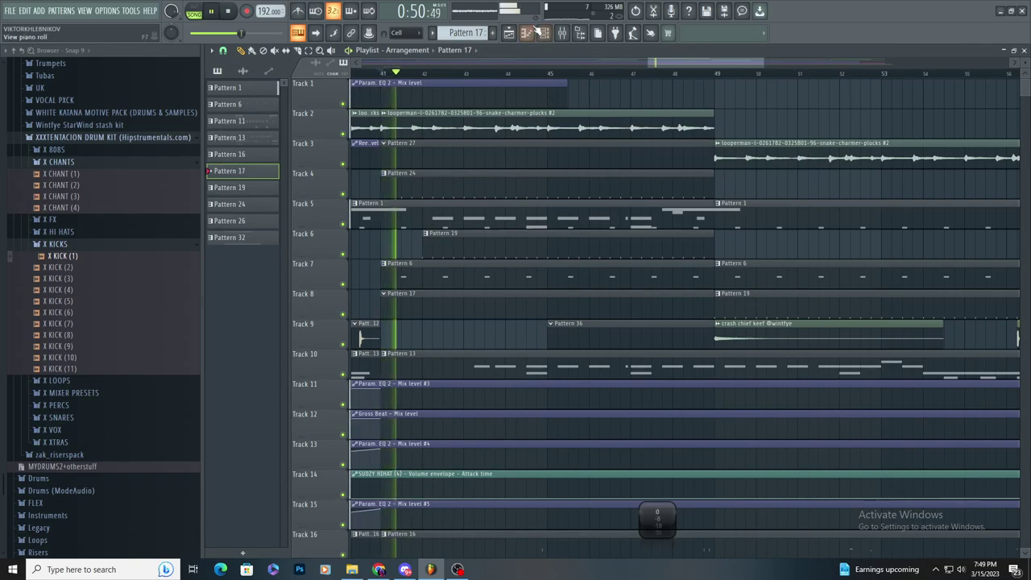
left_click(527, 33)
key("space")
key("space")
left_click(424, 236)
left_click_drag(424, 236, 439, 241)
left_click(238, 74)
right_click(445, 242)
left_click_drag(555, 242, 441, 247)
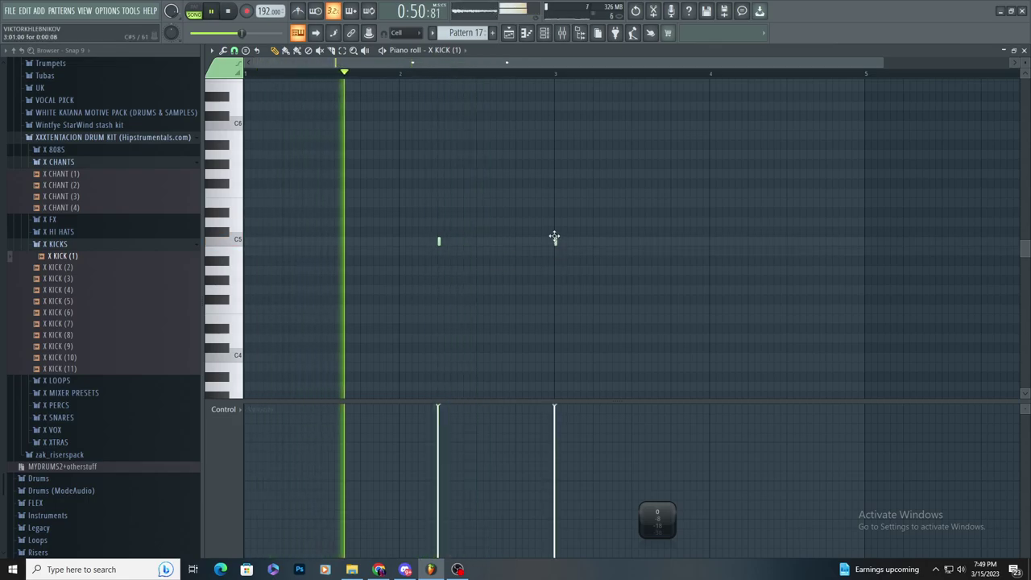
- Add two more X KICK (1) notes on C5 at 3:13 and 4:05 in Pattern 17
scroll(659, 246, "up", 2)
left_click_drag(671, 239, 678, 240)
scroll(548, 304, "down", 2)
scroll(663, 243, "up", 2)
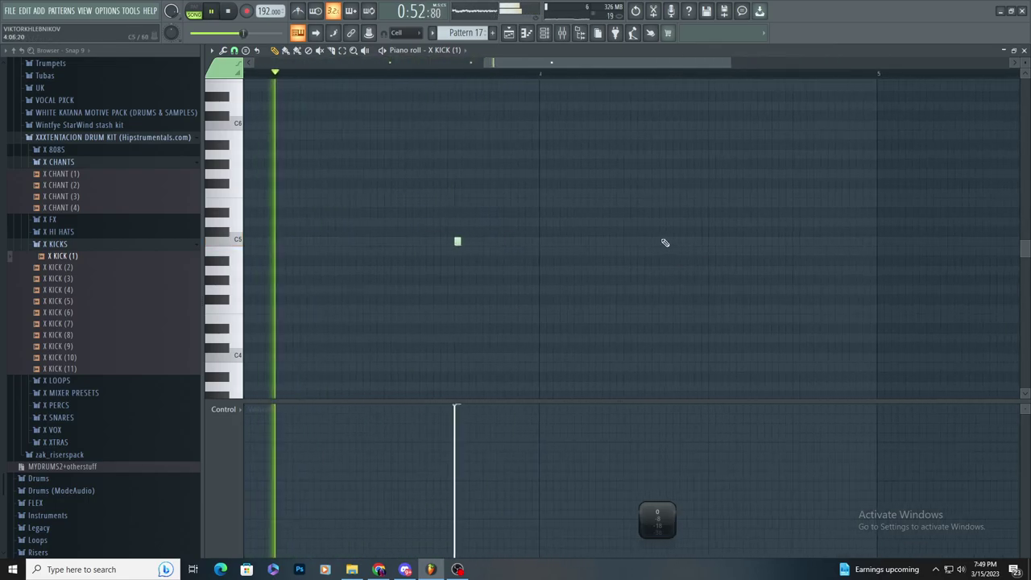
left_click(625, 240)
scroll(663, 269, "down", 2)
scroll(664, 270, "up", 2)
scroll(546, 272, "down", 2)
right_click(543, 249)
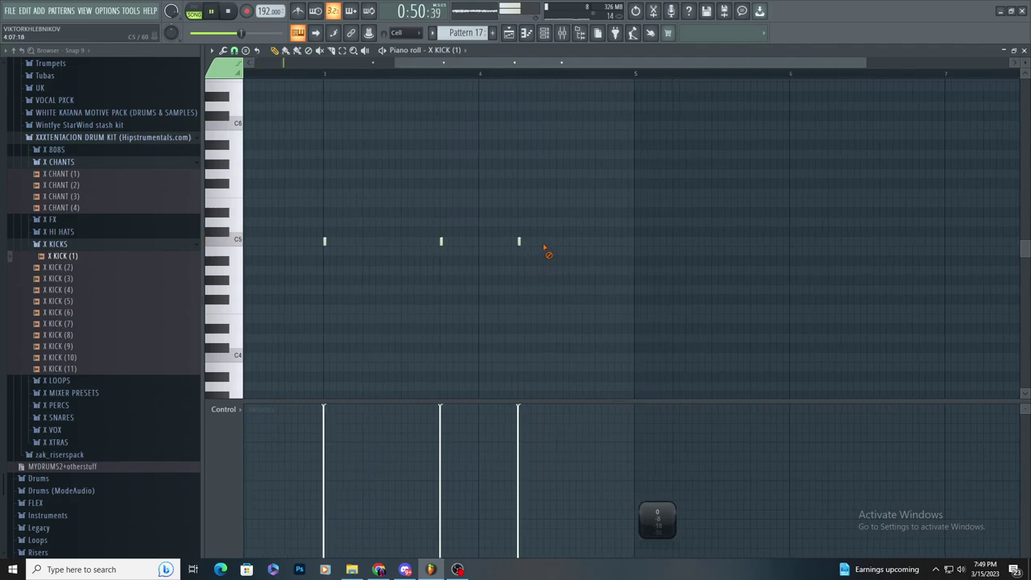
- Switch from Pattern 17 to Pattern 27 and open its piano roll
left_click(509, 33)
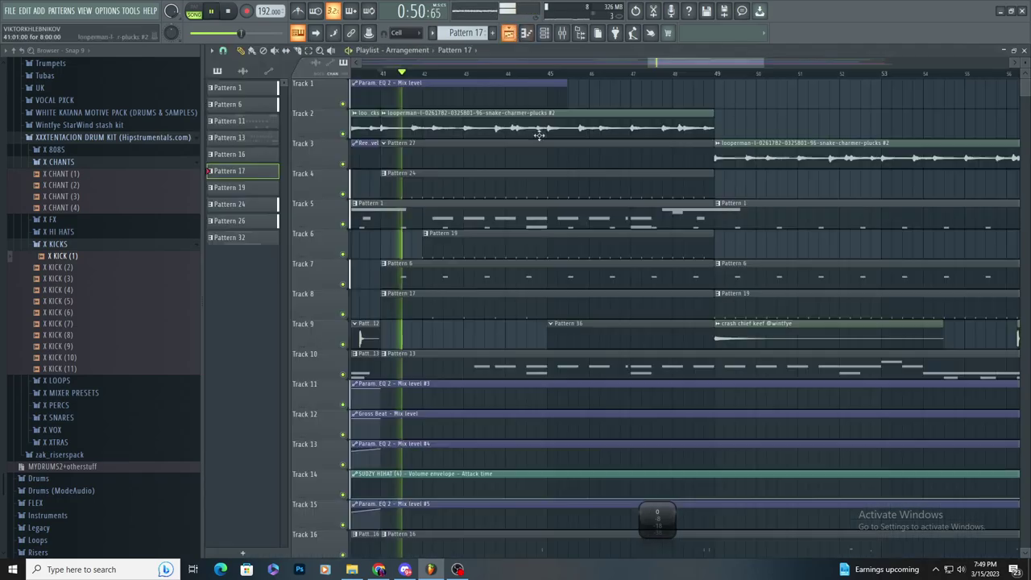
scroll(539, 135, "down", 2)
scroll(460, 202, "up", 2)
left_click(493, 33)
key("space")
left_click(527, 33)
key("space")
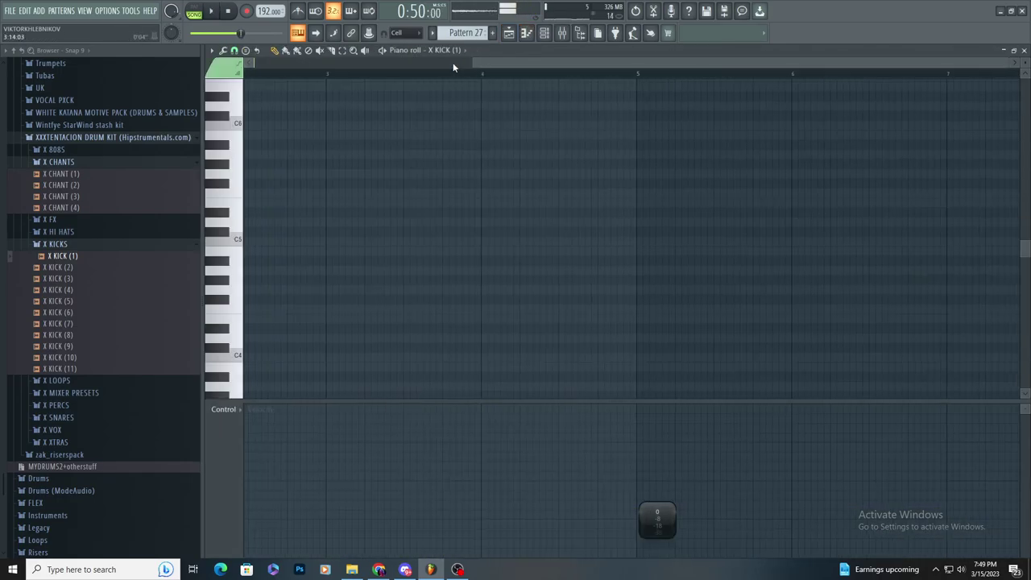
- Try a HARDCORE (A) note on C#5 around 2:05 in Pattern 27's piano roll
left_click(451, 50)
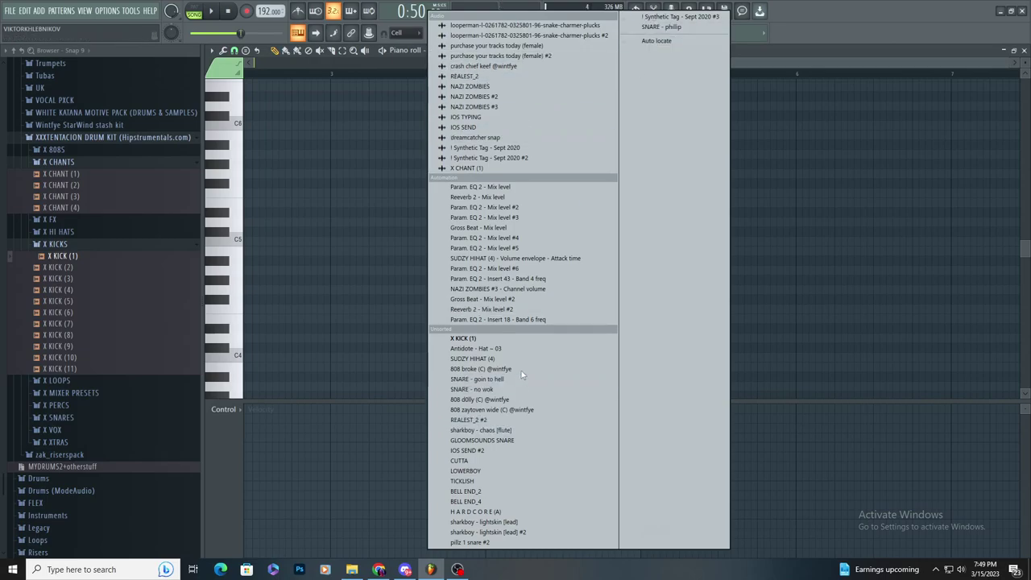
left_click(488, 512)
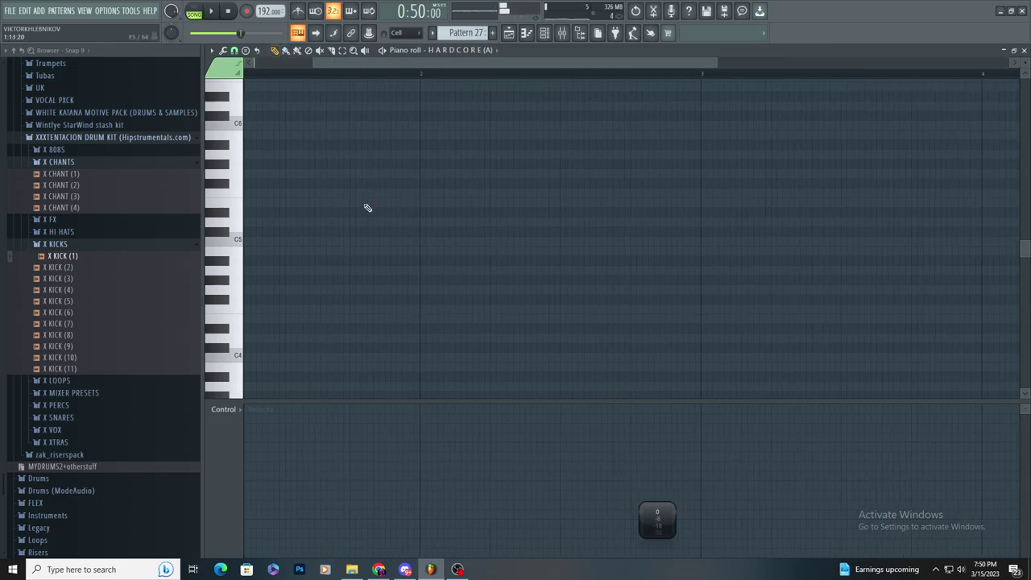
left_click_drag(357, 241, 789, 240)
left_click_drag(604, 242, 746, 246)
scroll(568, 302, "down", 3)
scroll(664, 243, "up", 3)
left_click_drag(664, 241, 524, 296)
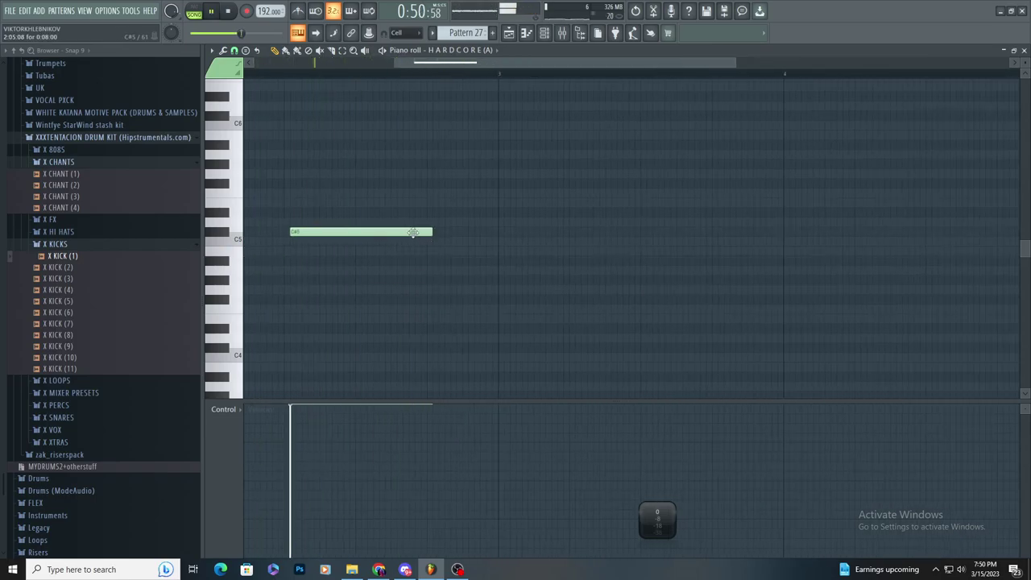
left_click(471, 51)
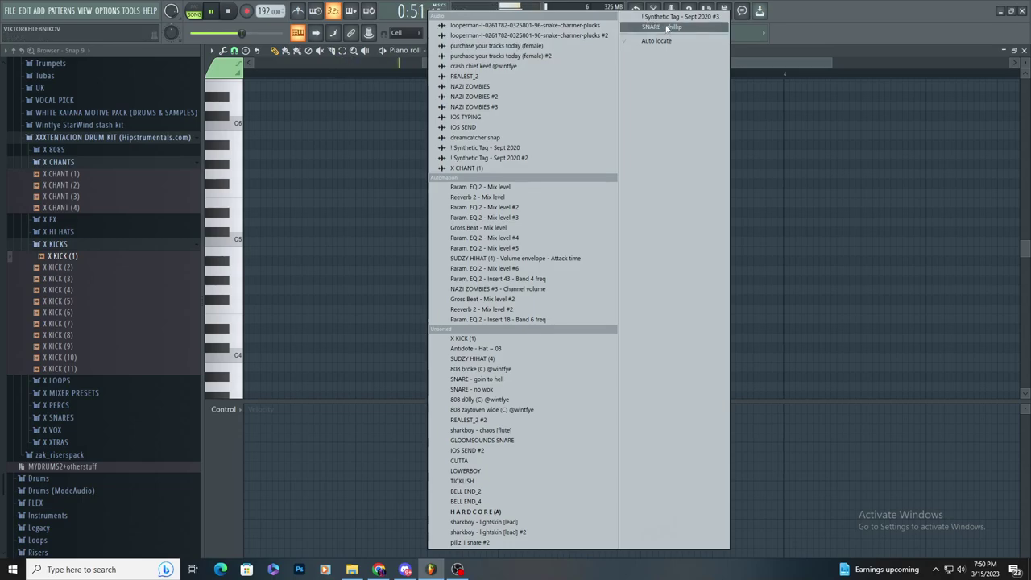
left_click(503, 513)
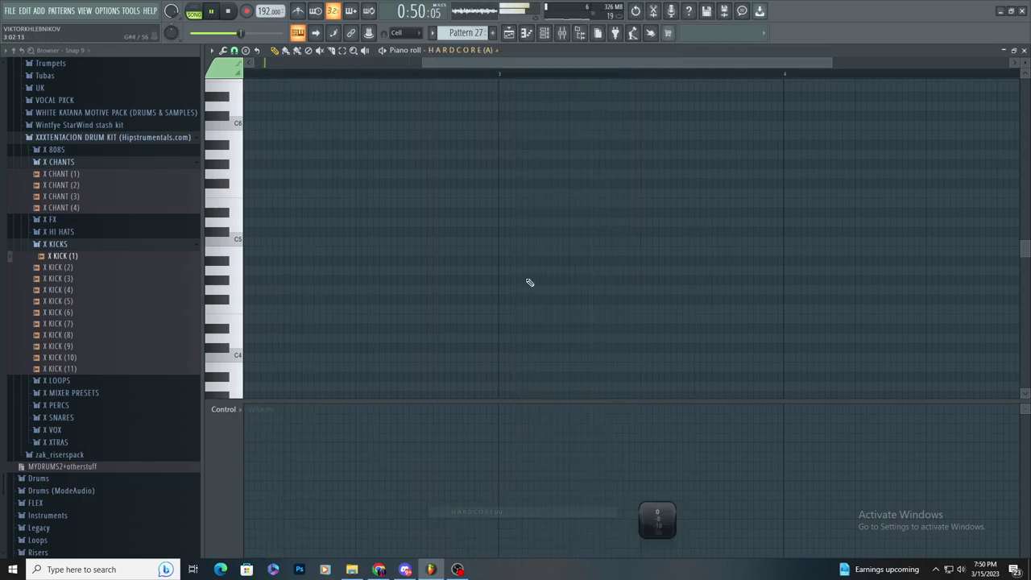
- Place two 808 broke (C) notes about 8 steps long on C5 at 2:05 and 3:01 in Pattern 27
left_click(470, 50)
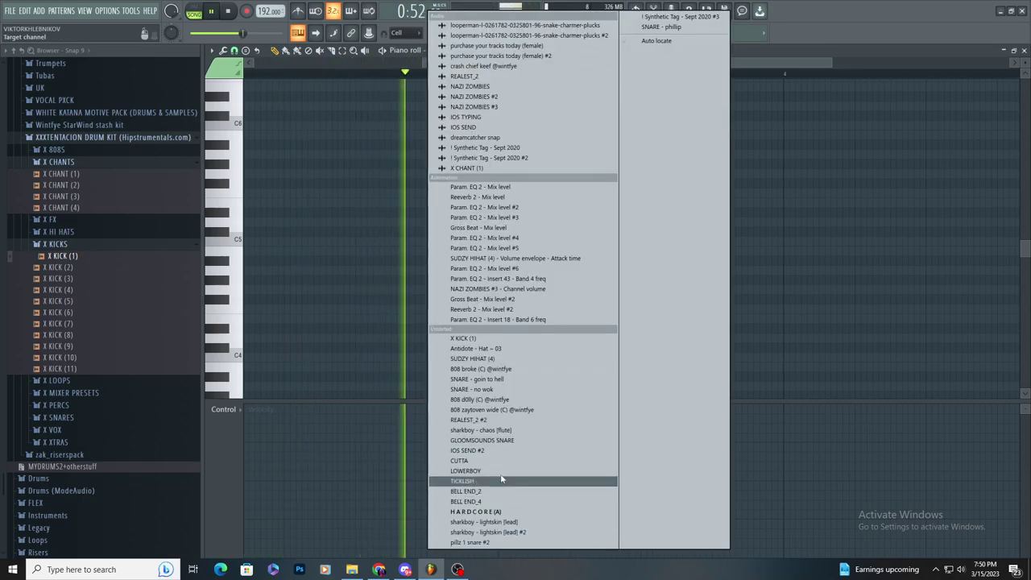
left_click(500, 369)
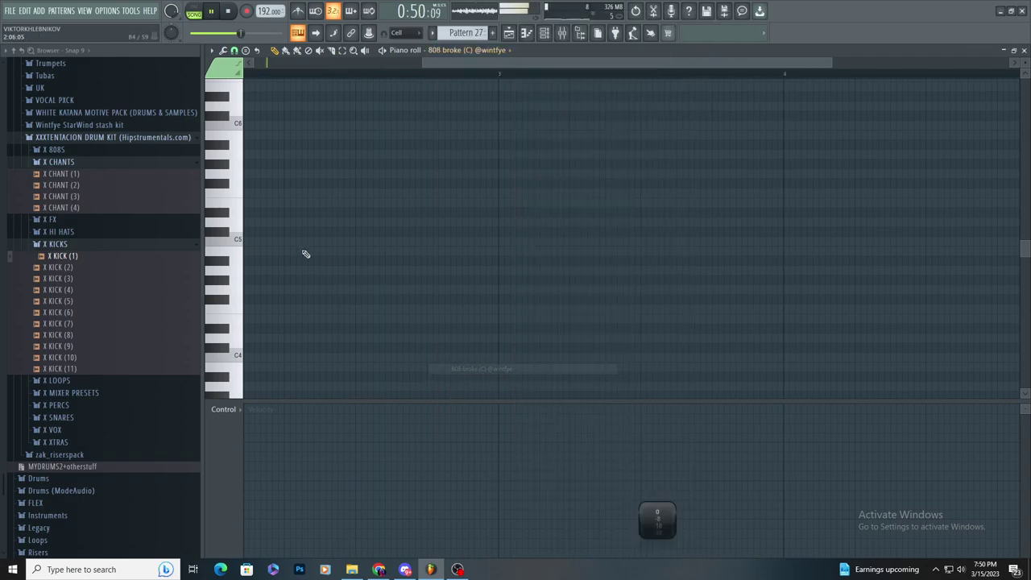
left_click_drag(500, 256, 430, 285)
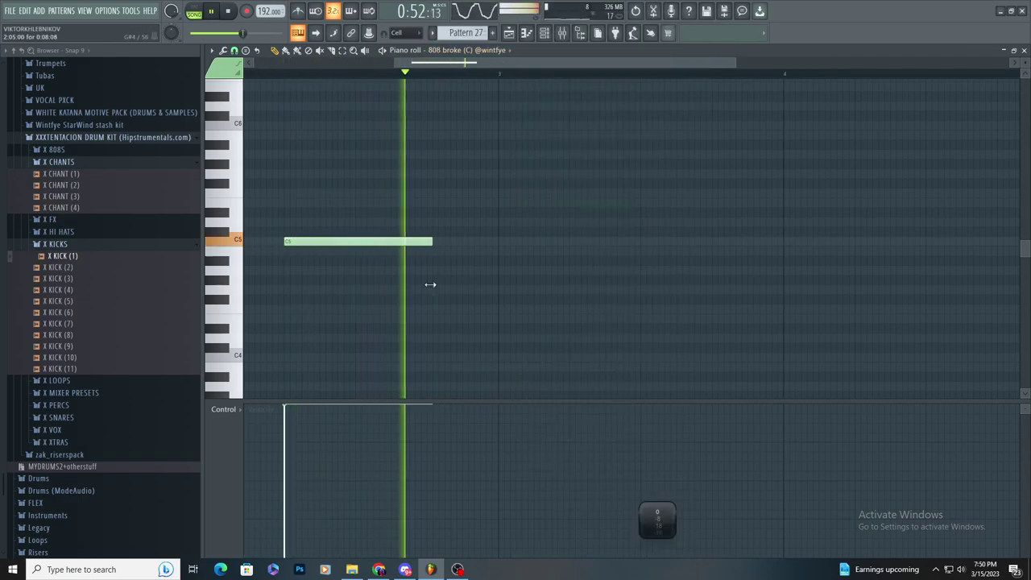
left_click(499, 244)
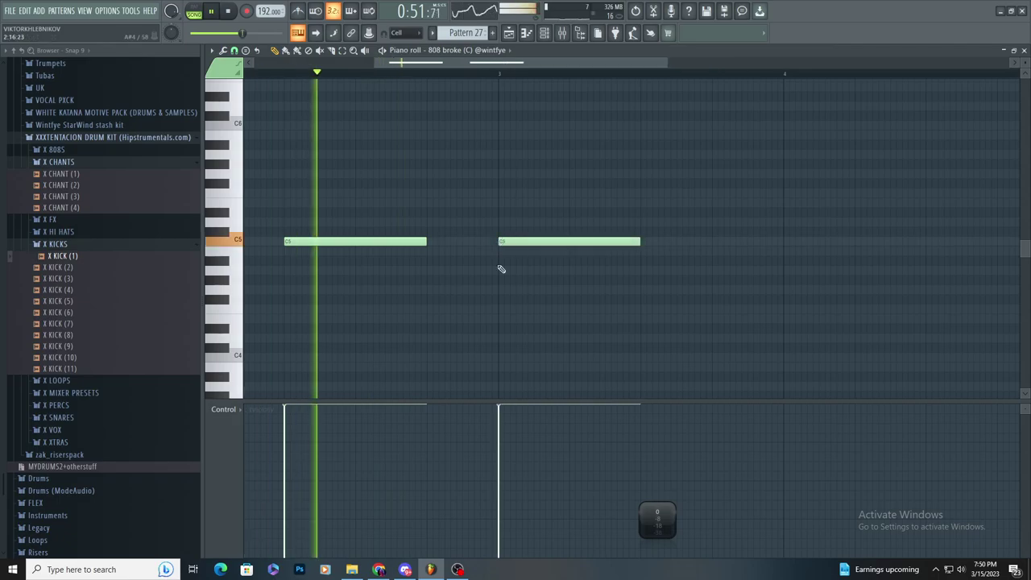
- Raise the quick fade-out slightly in the 808 broke (C) sampler's precomputed effects
key("space")
left_click(545, 33)
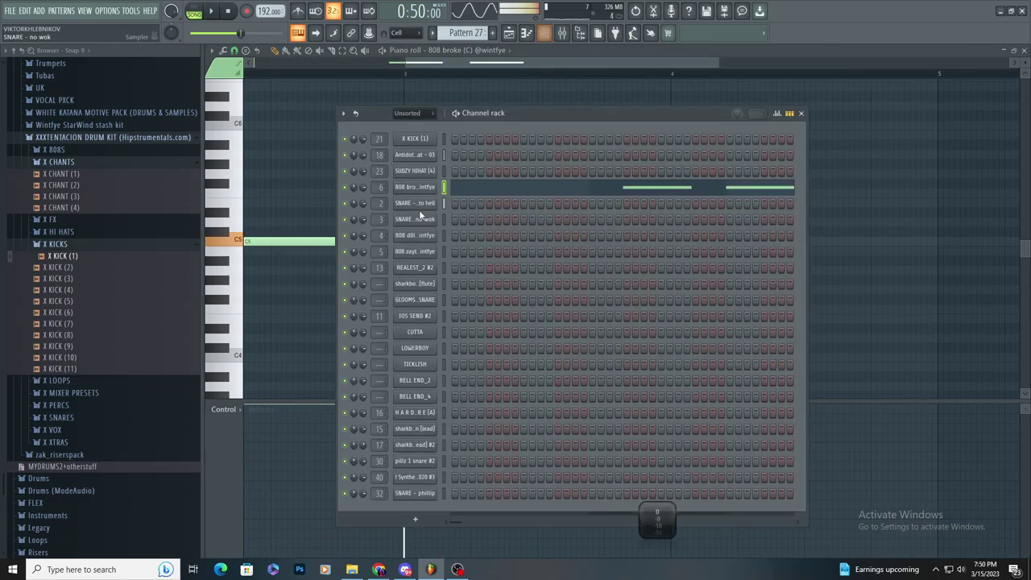
left_click(414, 192)
left_click(288, 161)
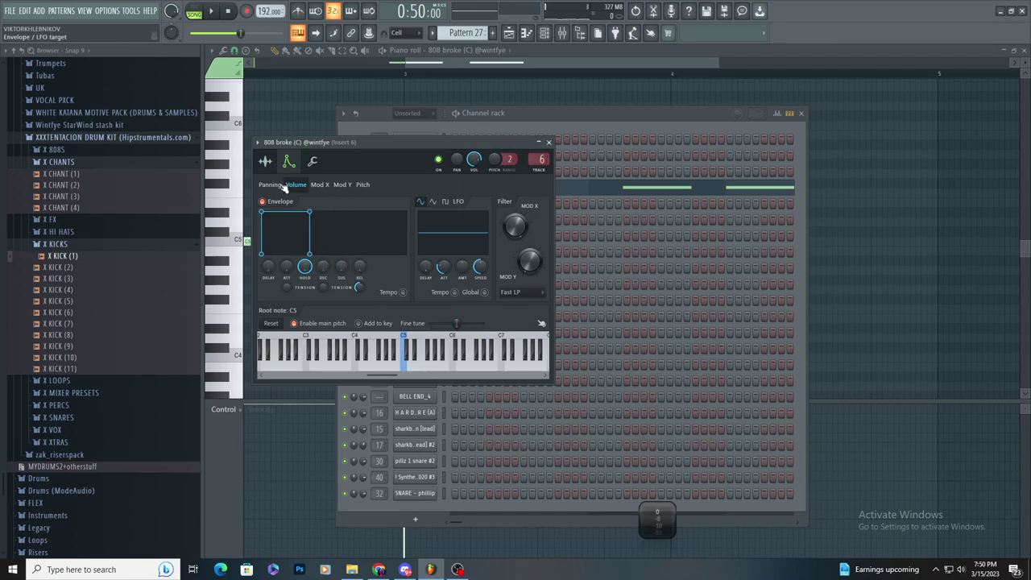
left_click(266, 162)
key("space")
left_click_drag(495, 293, 494, 278)
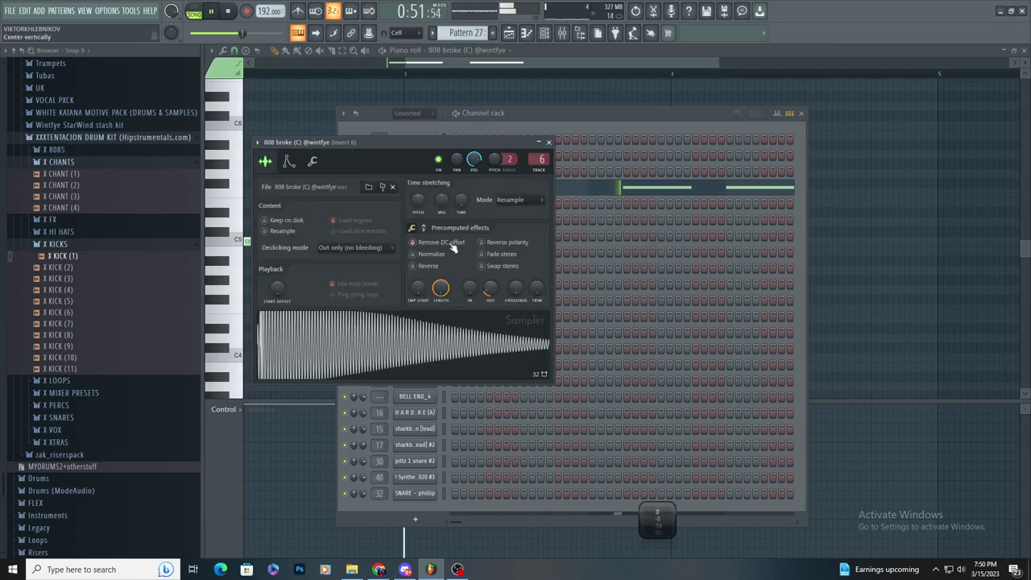
left_click(858, 285)
right_click(858, 285)
- Lengthen the 808 broke (C) note at 3:01 to about 12 steps
scroll(621, 282, "down", 3)
scroll(621, 281, "up", 4)
key("space")
key("space")
scroll(501, 250, "down", 1)
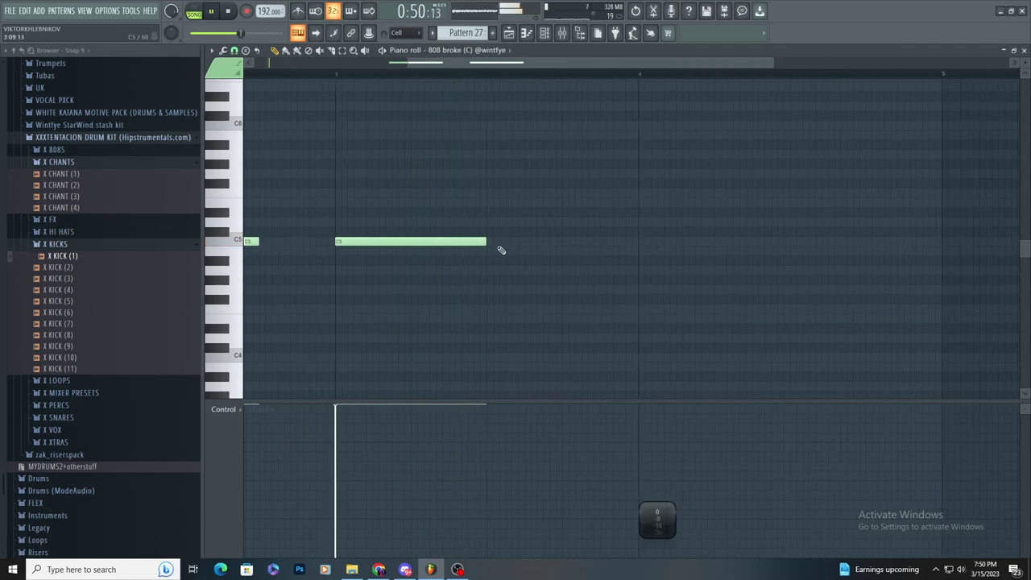
scroll(501, 250, "down", 2)
left_click_drag(573, 275, 541, 274)
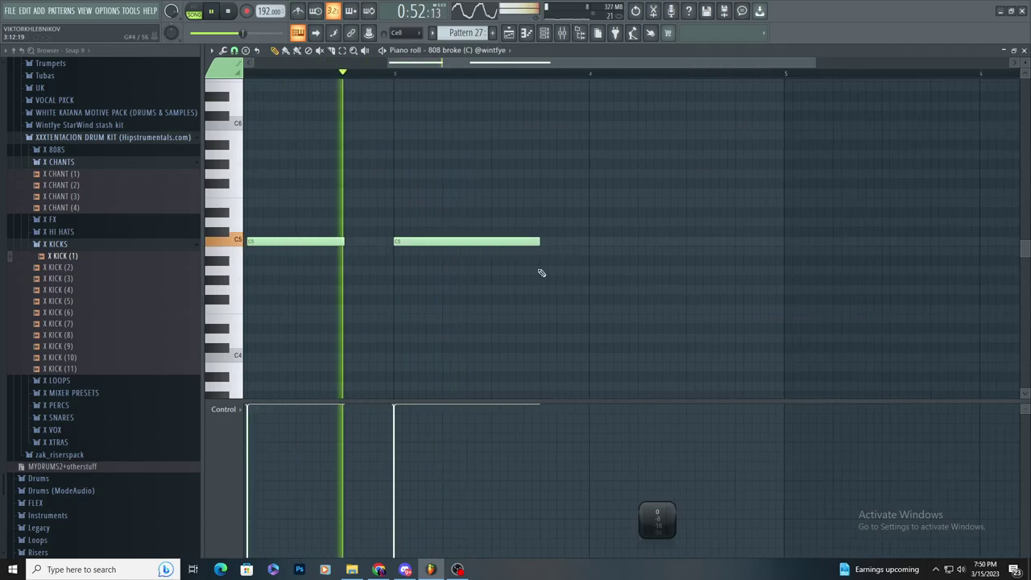
- Place the 808 broke (C) sample as an audio clip on Track 1 of the playlist, around bar 46
left_click(556, 32)
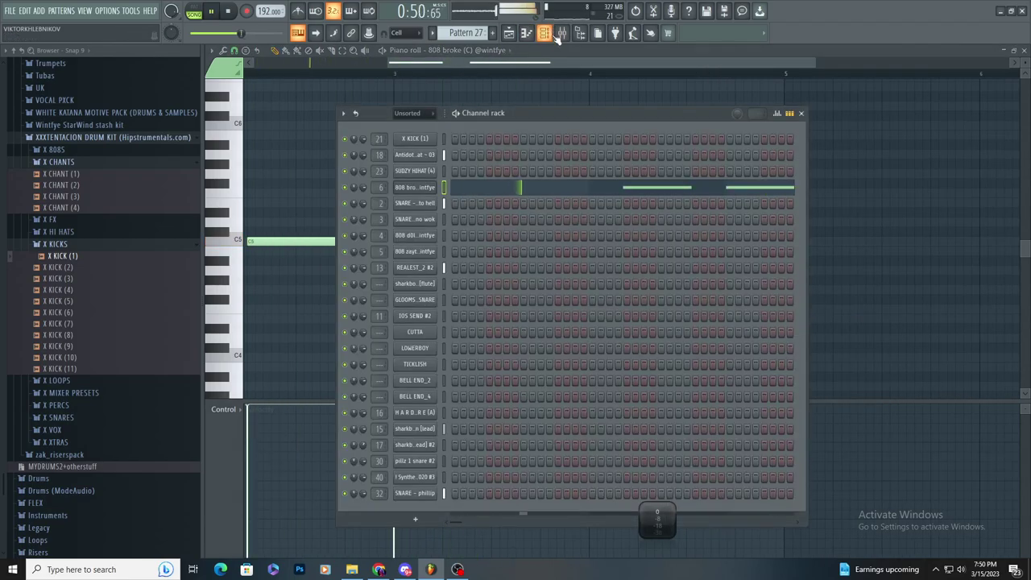
left_click(553, 35)
left_click(557, 36)
key("space")
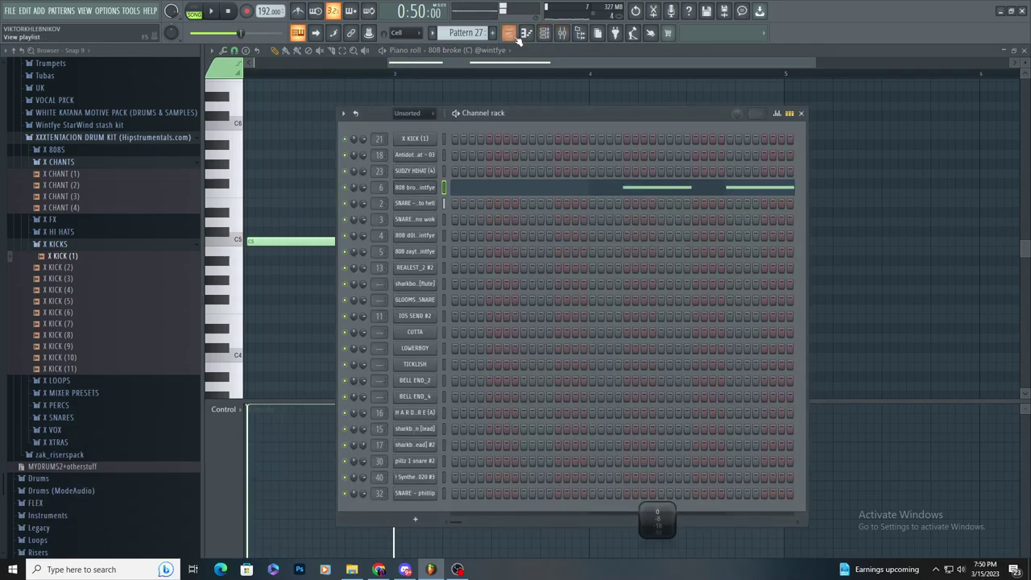
left_click(515, 36)
left_click(543, 36)
left_click(427, 188)
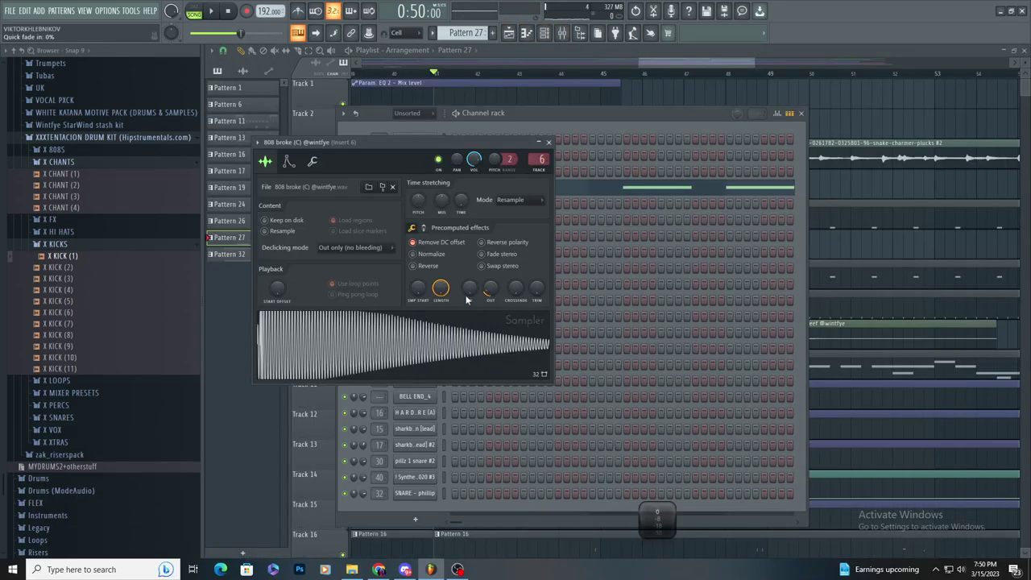
left_click_drag(425, 332, 679, 93)
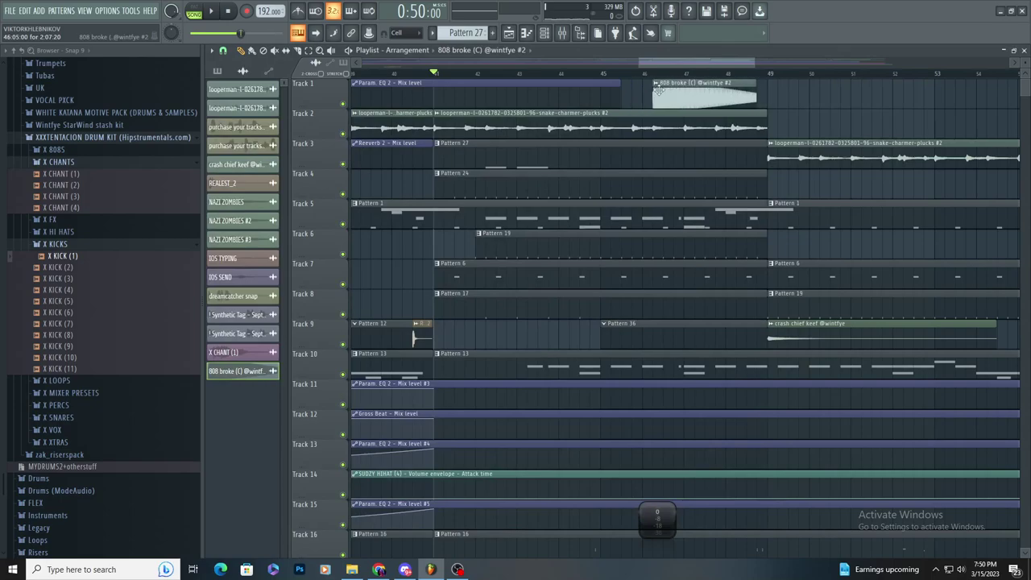
right_click(657, 95)
left_click(685, 165)
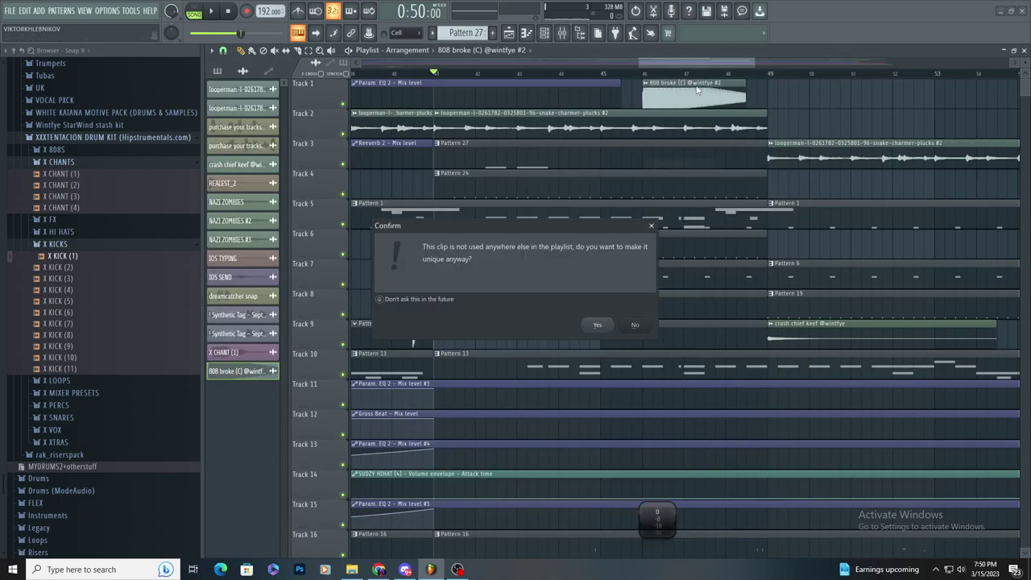
left_click(637, 324)
- Reverse the 808 broke (C) audio clip and set its quick fade-in to 25%
double_click(672, 98)
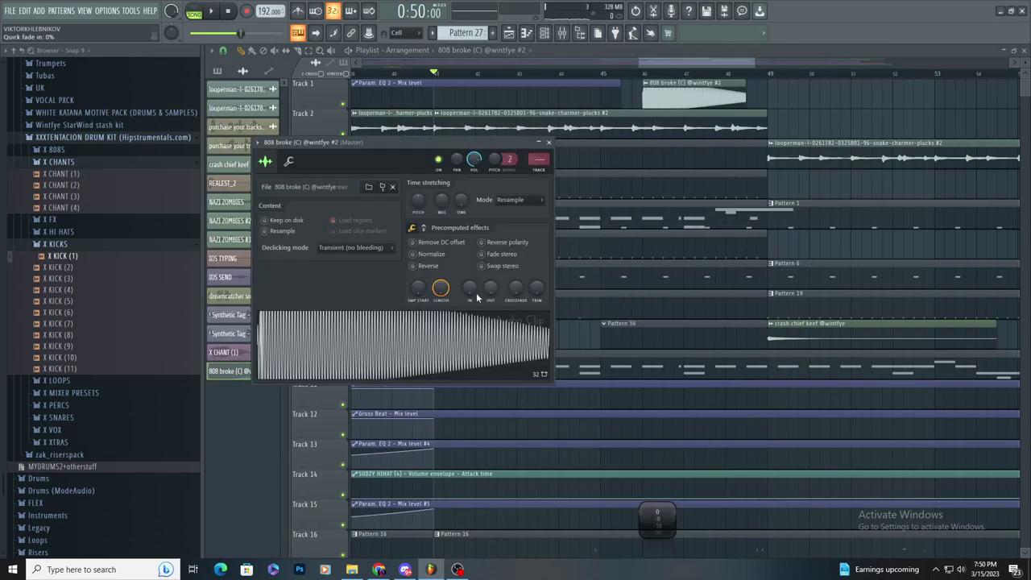
left_click(413, 266)
left_click_drag(468, 288, 469, 278)
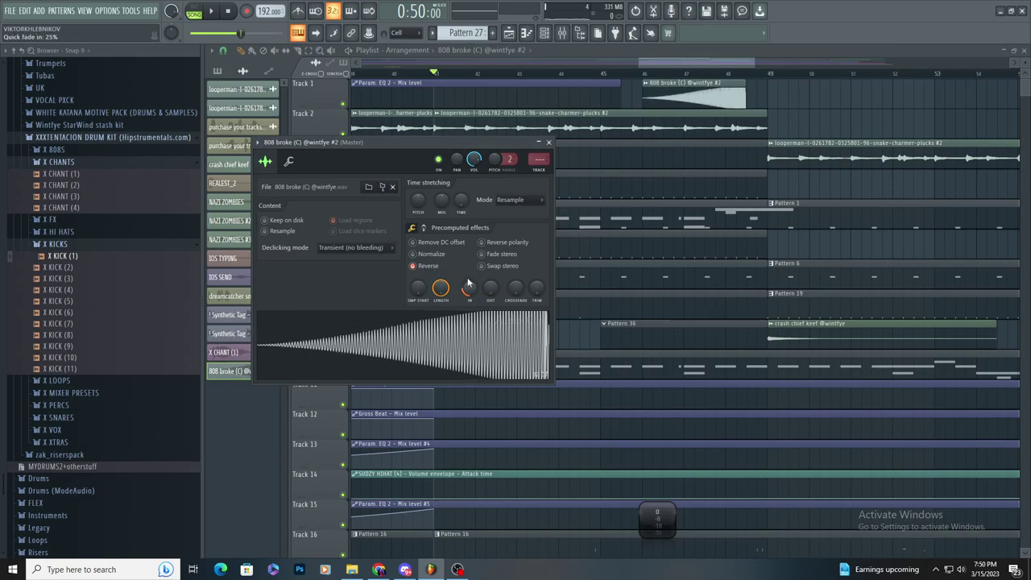
- Route the reversed 808 clip to insert 20 and load Fruity Stereo Enhancer and Fruity Parametric EQ 2 there
left_click_drag(539, 159, 539, 121)
left_click(927, 84)
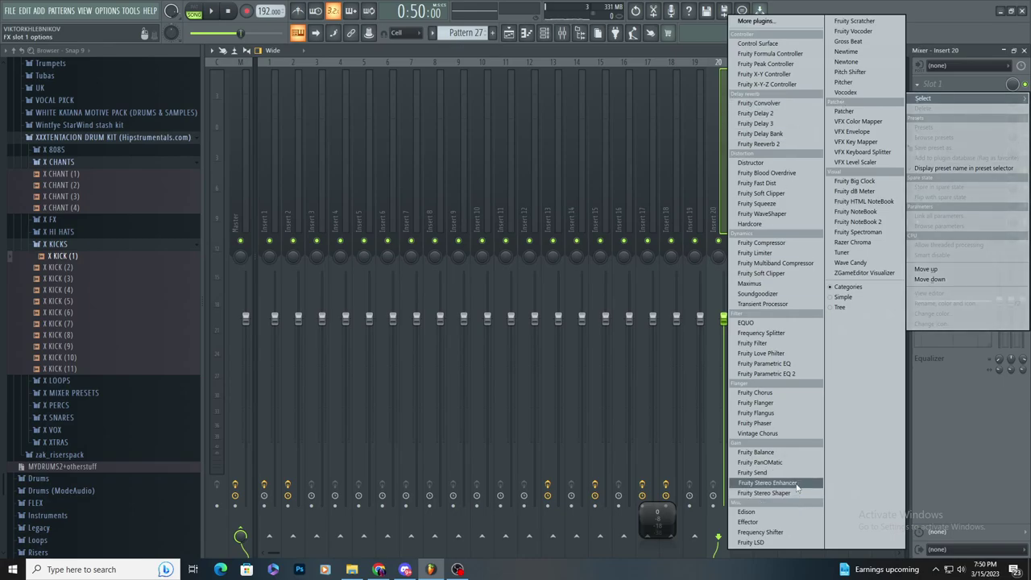
left_click(796, 483)
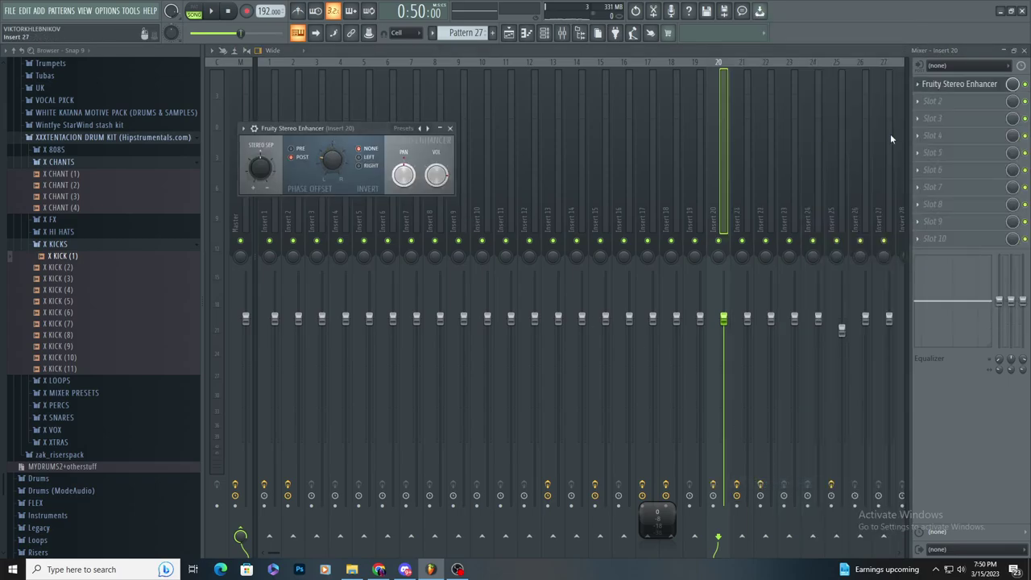
left_click(966, 101)
left_click(773, 374)
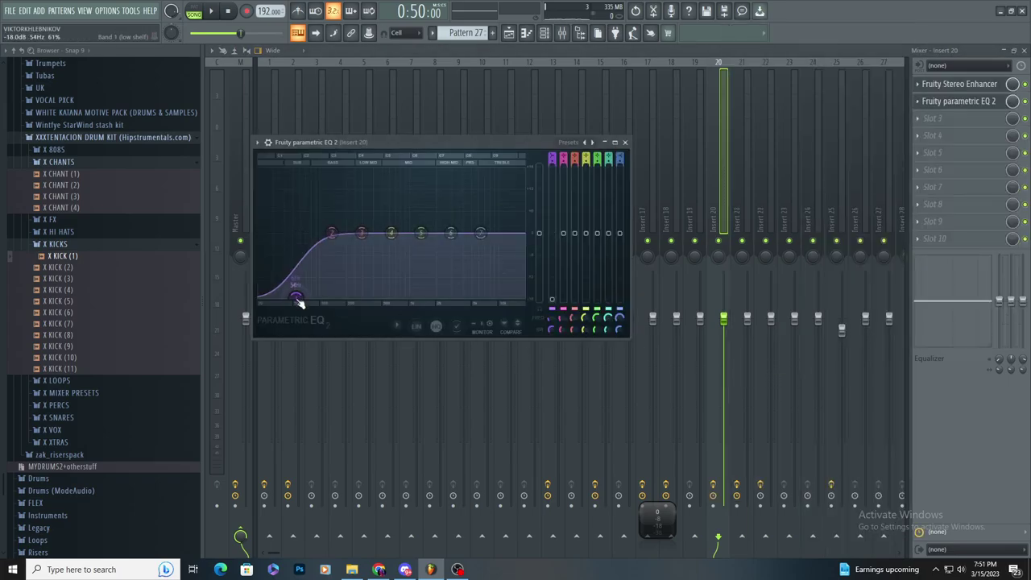
- Cut every EQ band on insert 20 except band 5 to -18 dB, and boost band 5 strongly in the mids
left_click_drag(451, 232, 524, 298)
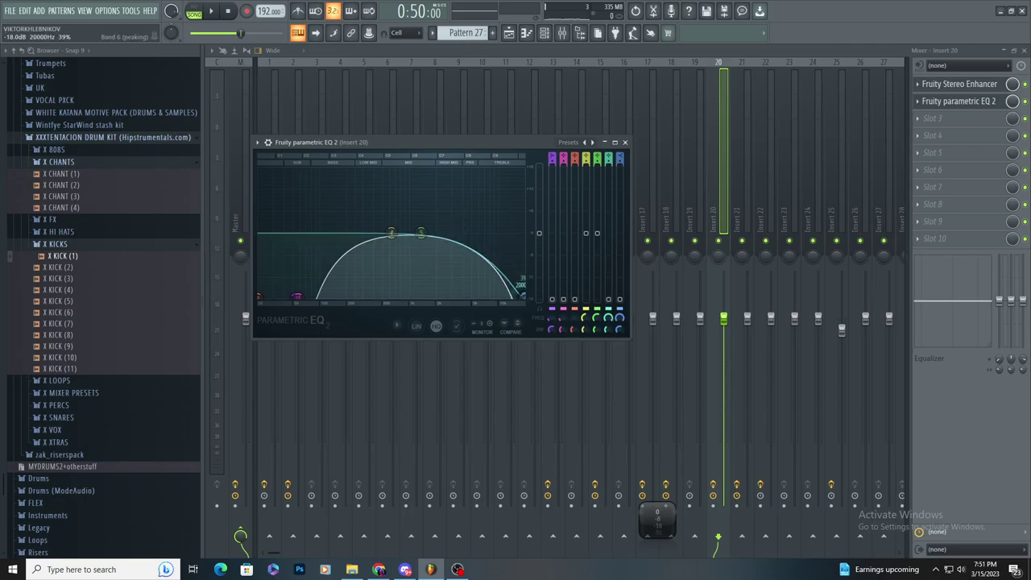
key("space")
left_click_drag(392, 232, 421, 174)
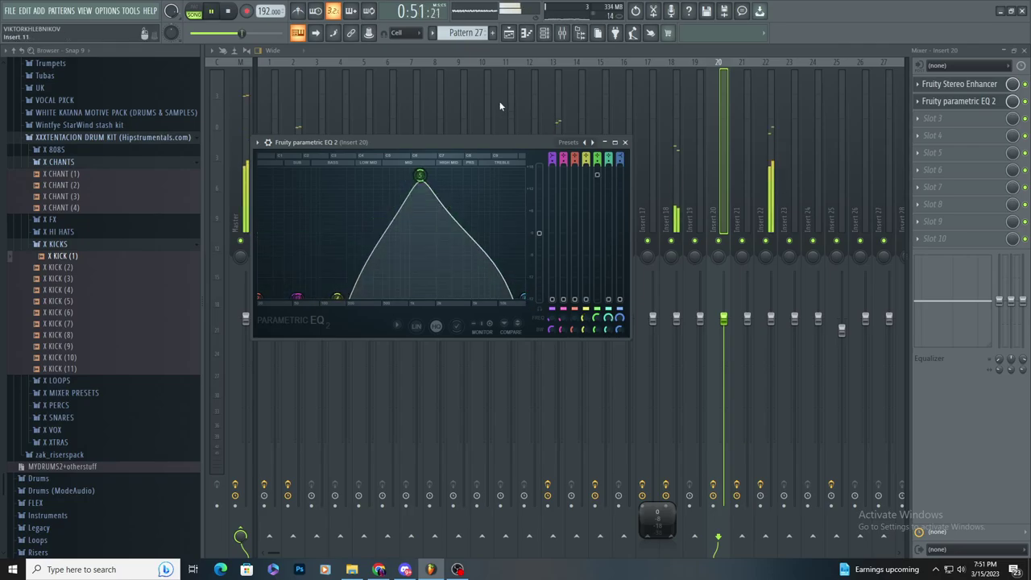
- Move the reversed 808 clip to Track 9 ahead of Pattern 36 and raise its quick fade-in well beyond 25%
left_click(509, 33)
key("space")
scroll(516, 205, "up", 3)
left_click_drag(814, 95, 425, 340)
scroll(507, 348, "up", 2)
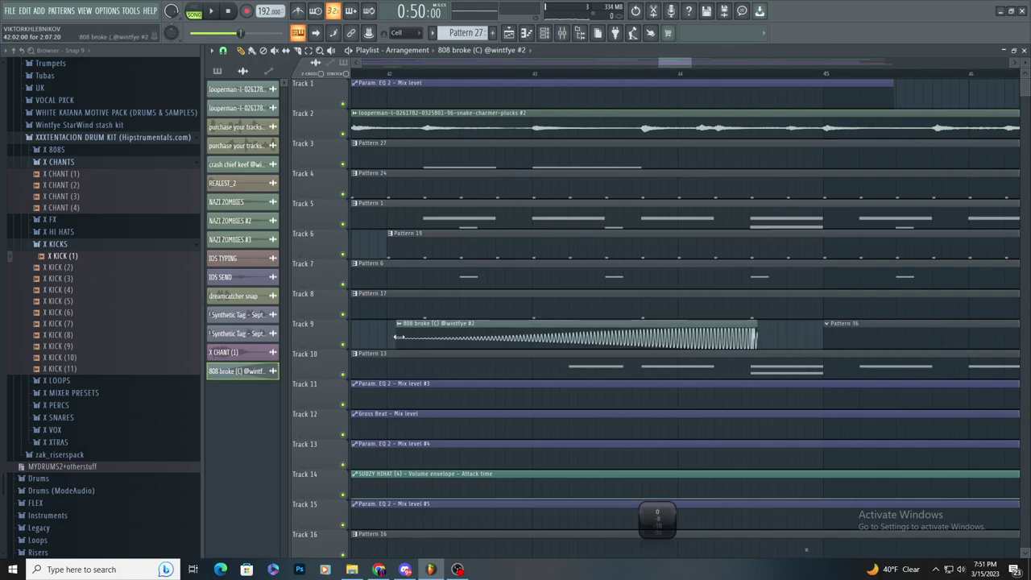
double_click(605, 328)
left_click_drag(470, 288, 469, 238)
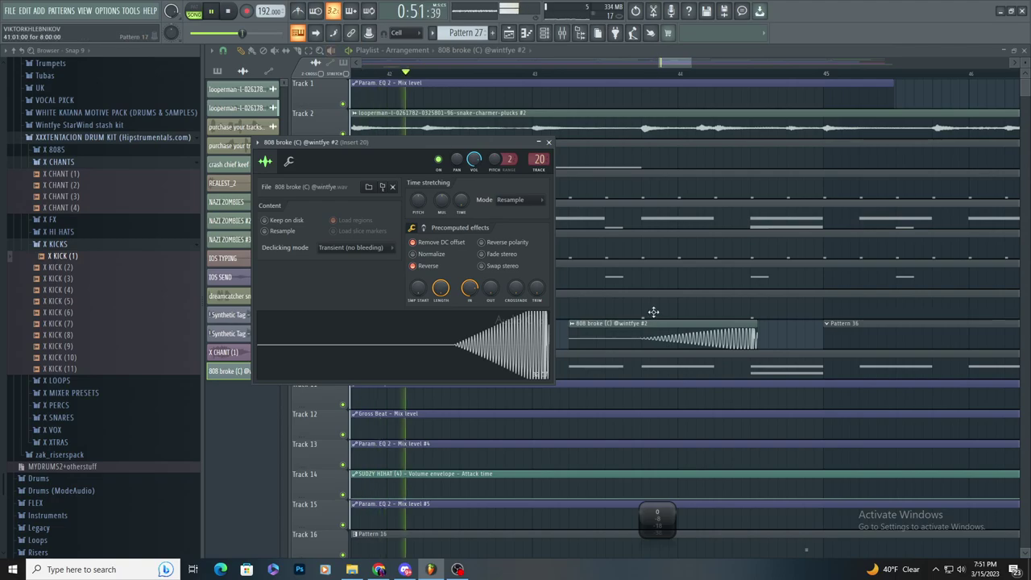
- Shift the reversed 808 clip earlier on Track 9 to start just before bar 43, and undo the slice near its end
left_click_drag(656, 330, 609, 353)
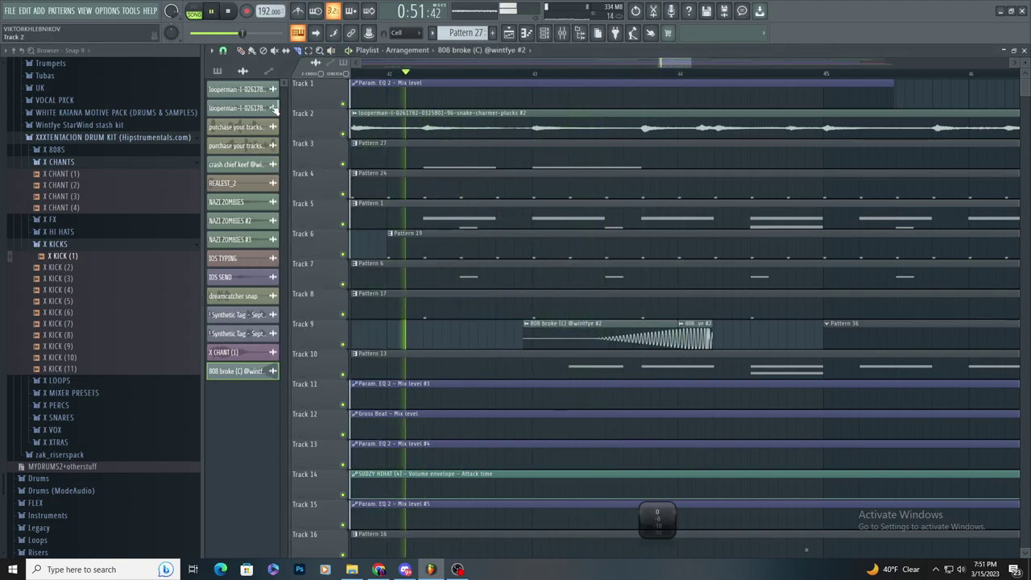
key("ctrl+z")
scroll(739, 342, "up", 3)
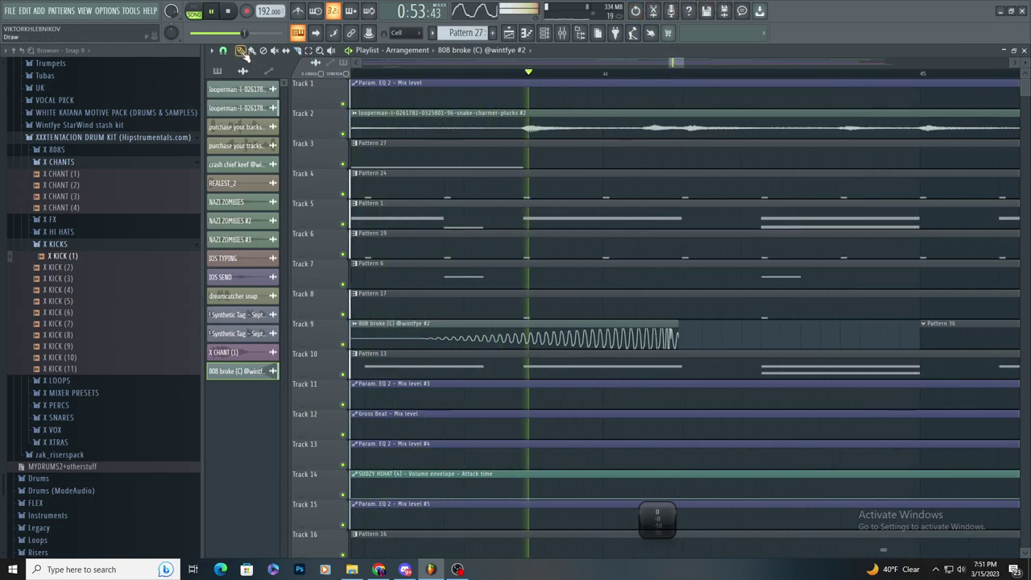
scroll(690, 353, "up", 4)
key("space")
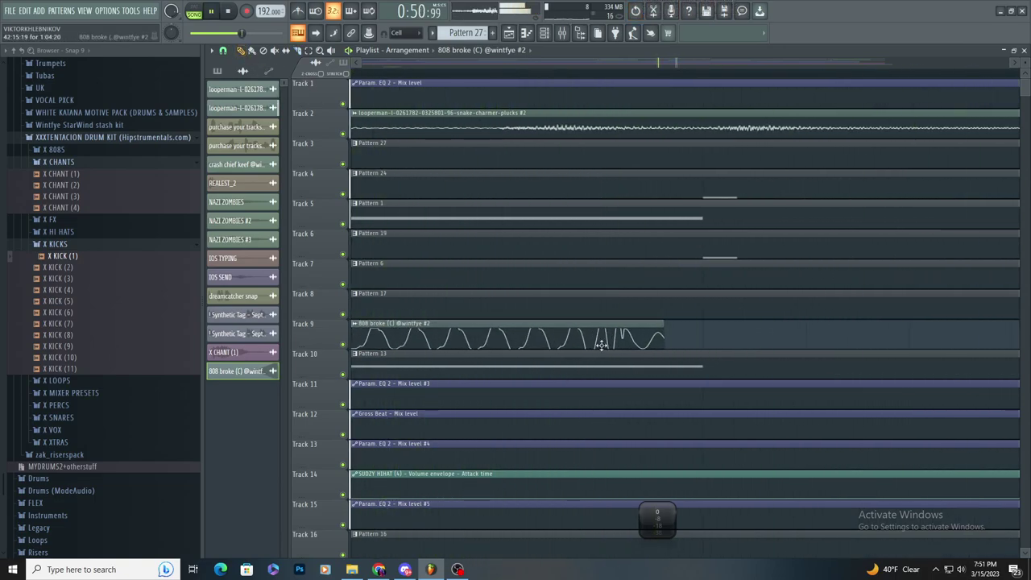
scroll(637, 342, "down", 5)
- Add a C5 808 note 0:04:00 long halfway through bar 4 of Pattern 27 and play the section back
left_click(672, 155)
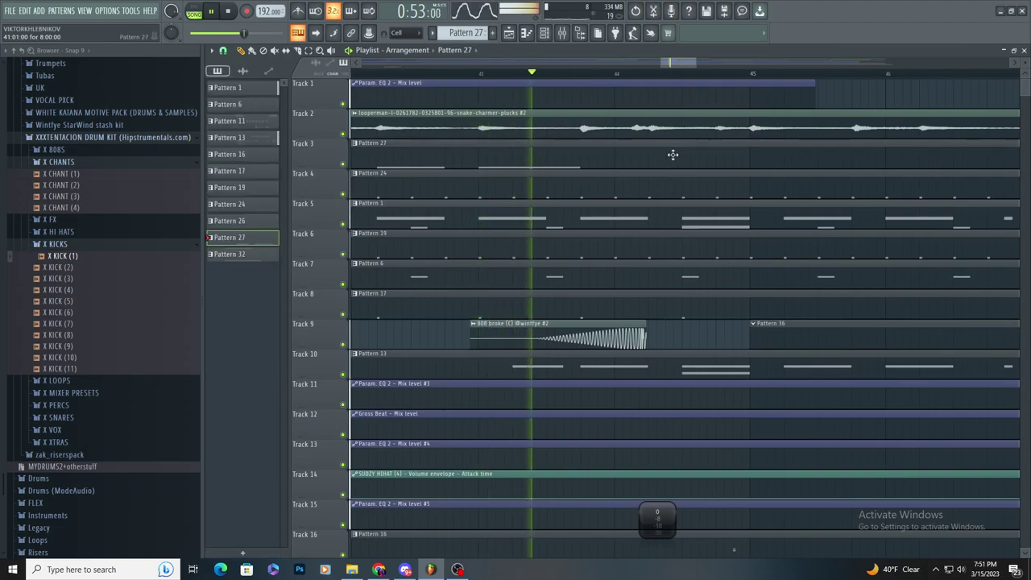
double_click(605, 164)
scroll(610, 250, "up", 3)
key("space")
key("space")
scroll(563, 250, "up", 2)
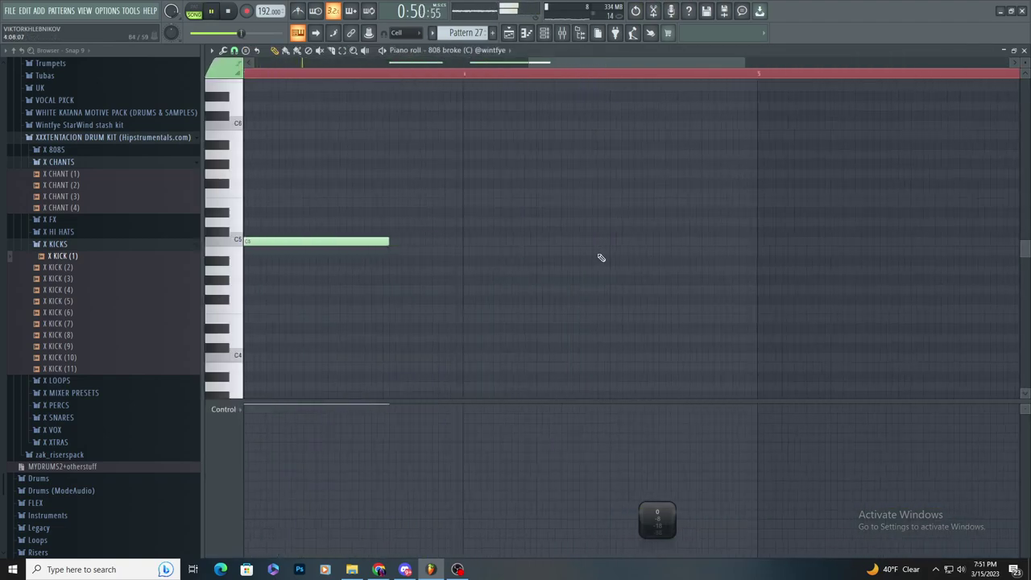
left_click(614, 241)
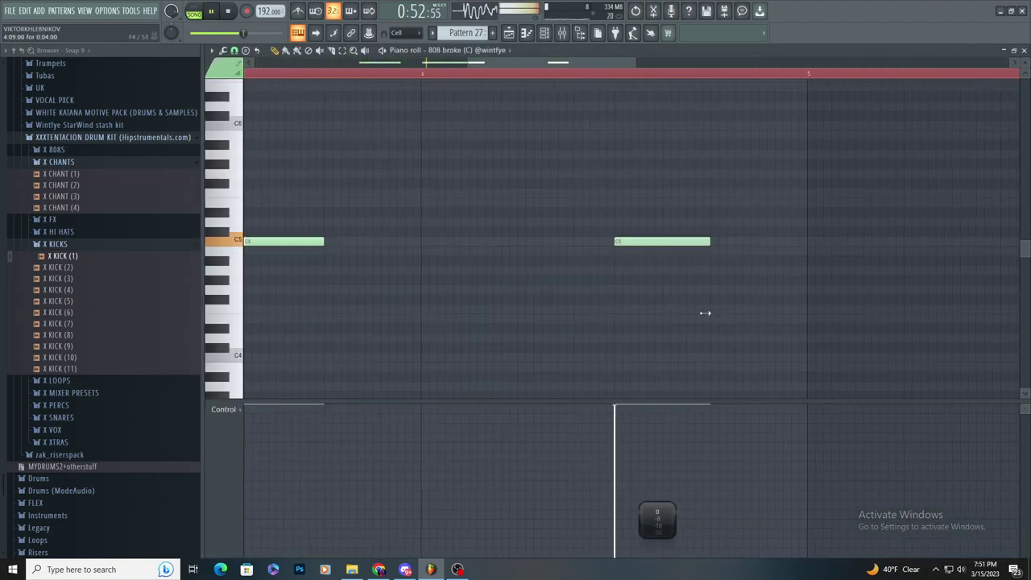
left_click(509, 33)
scroll(746, 333, "up", 3)
key("space")
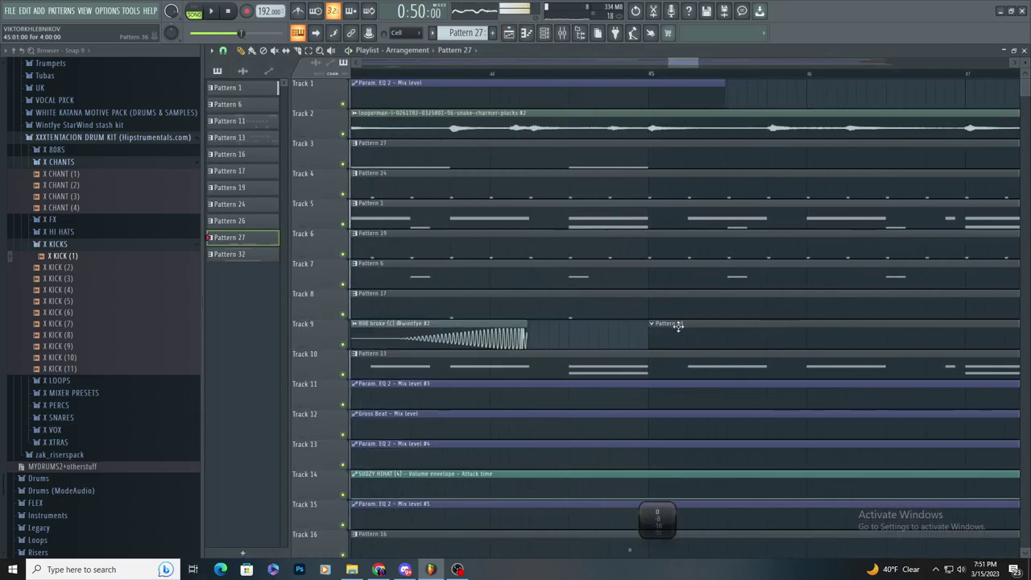
- Add another C5 X KICK (1) hit three quarters of the way through bar 4 of Pattern 17
scroll(654, 327, "up", 2)
double_click(621, 309)
scroll(615, 298, "down", 2)
scroll(610, 290, "up", 2)
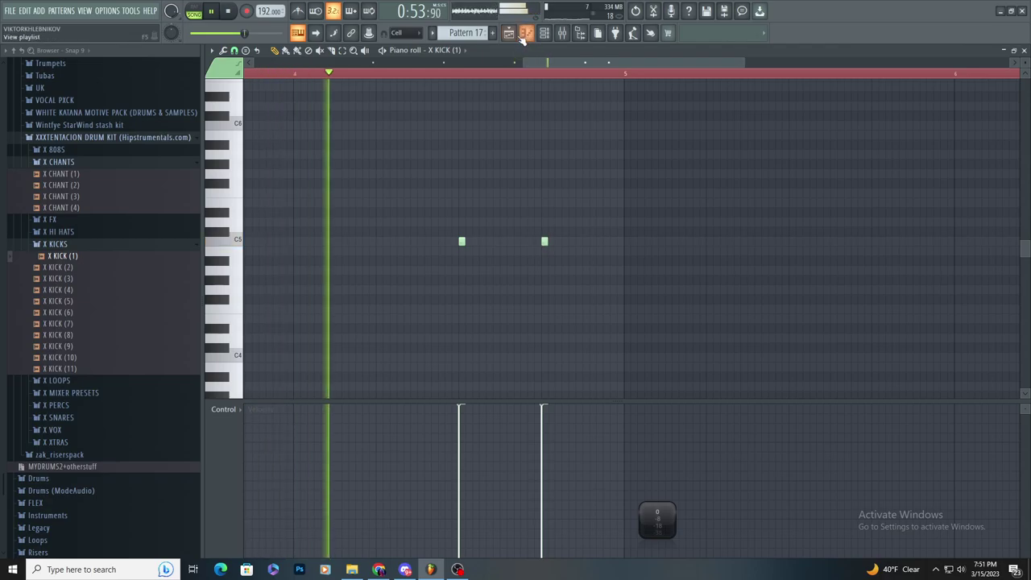
left_click(524, 34)
key("space")
key("space")
- Shorten the C5 808 note halfway through bar 4 of Pattern 27 to 0:02:08
double_click(653, 171)
scroll(629, 169, "down", 2)
scroll(549, 258, "up", 2)
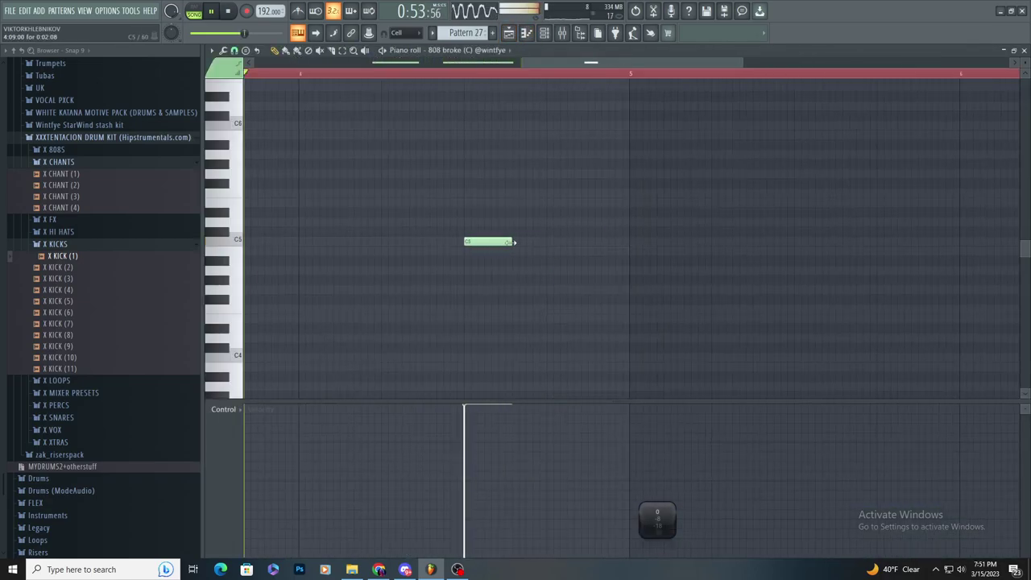
scroll(512, 241, "down", 1)
key("F5")
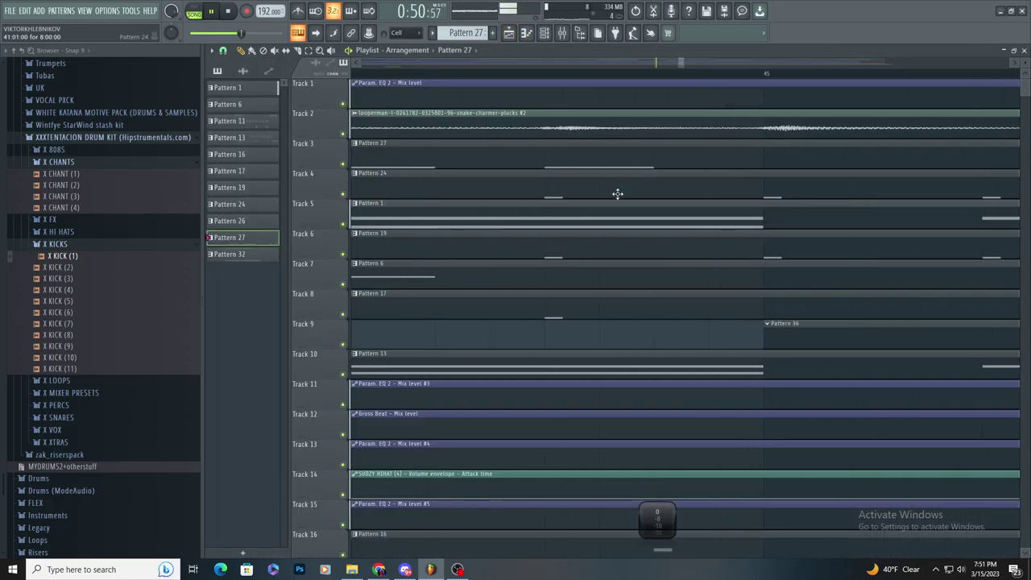
scroll(577, 132, "down", 3)
- Load Gross Beat with the 1 Beat Gate volume preset on the Master, and create an automation clip for its mix level
left_click(563, 32)
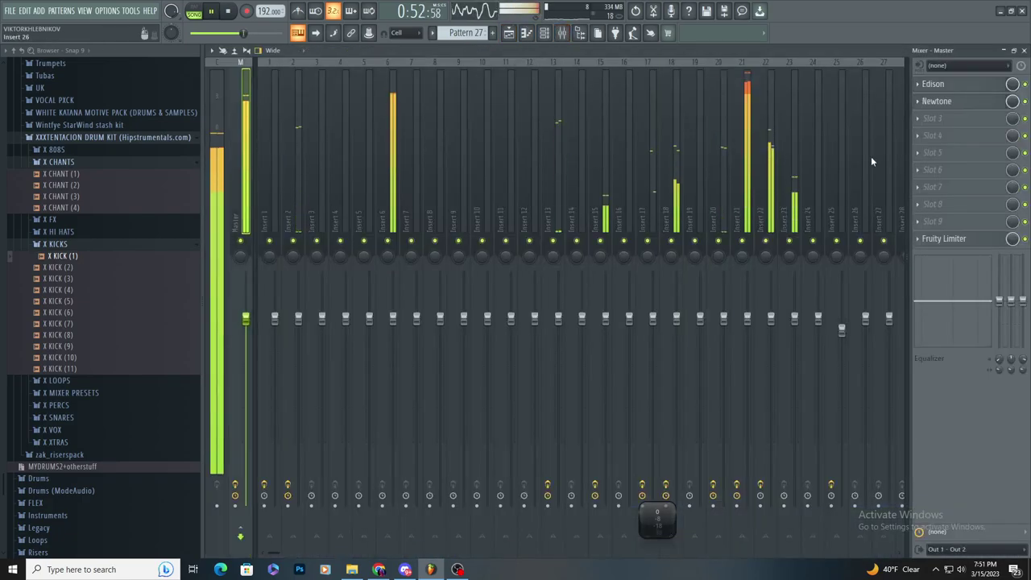
key("space")
left_click(925, 119)
left_click(841, 41)
left_click(357, 316)
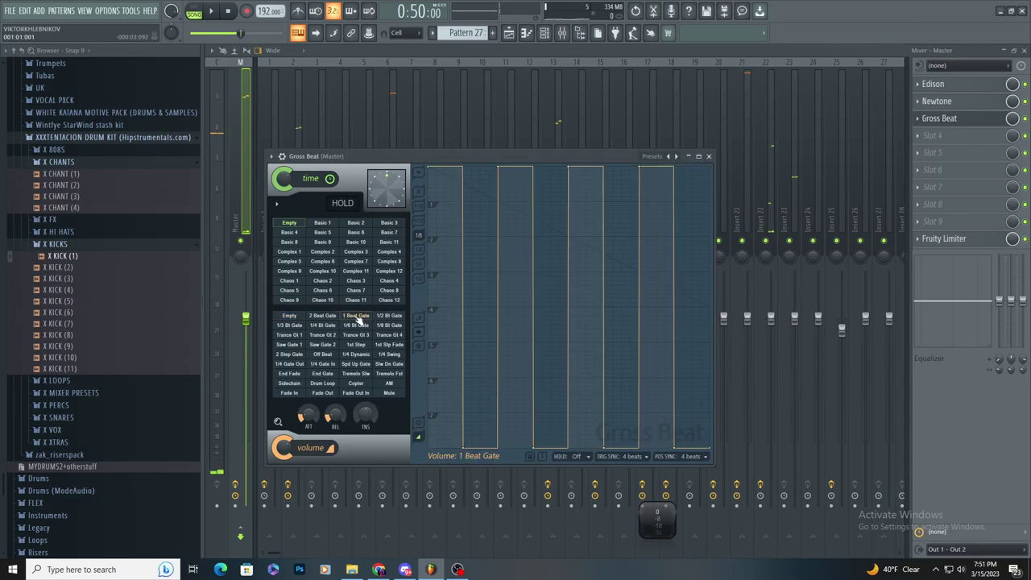
left_click(708, 156)
right_click(1012, 119)
left_click(982, 199)
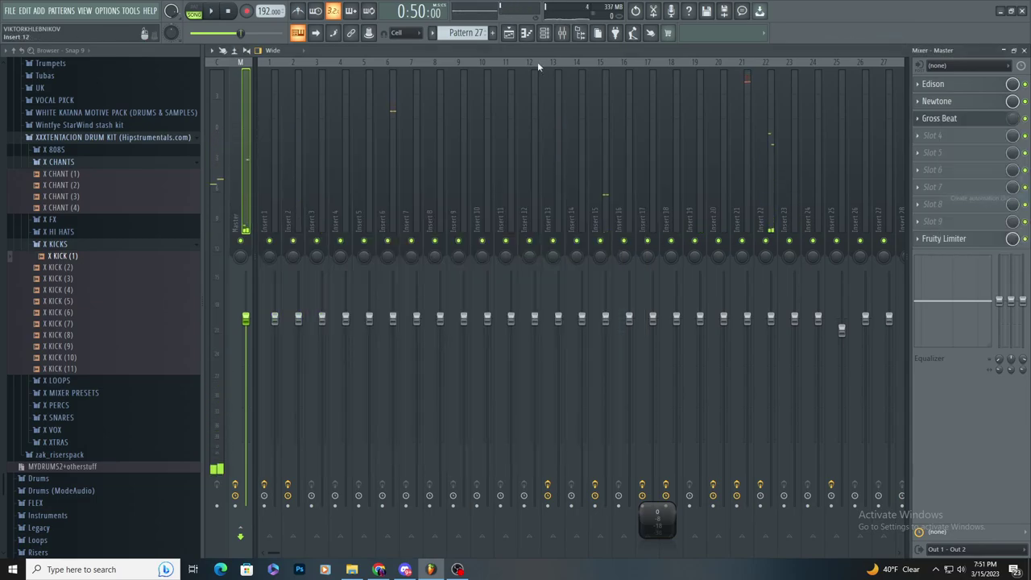
left_click(509, 33)
scroll(695, 325, "down", 5, "ctrl")
scroll(382, 523, "down", 4)
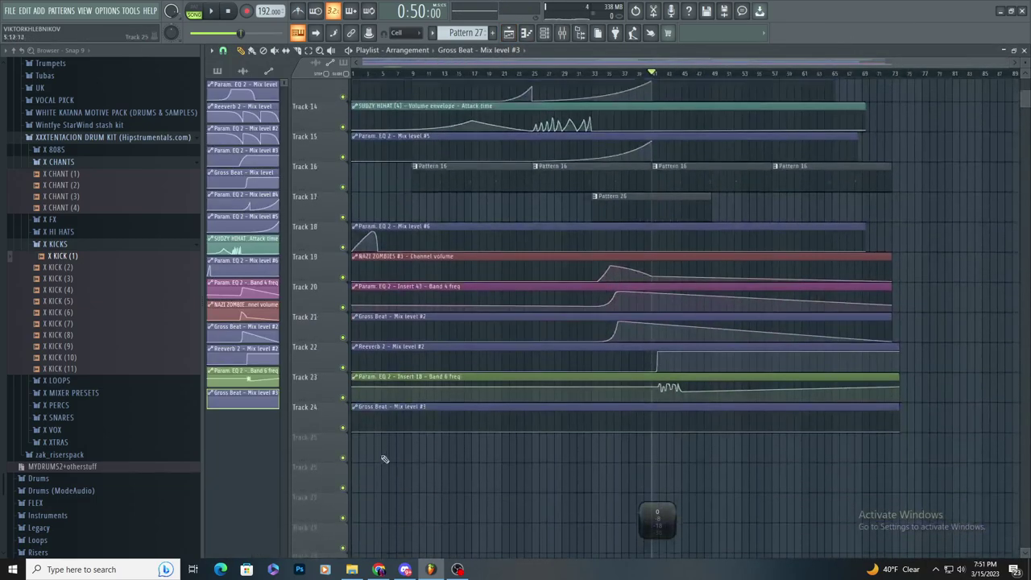
left_click_drag(353, 428, 912, 405)
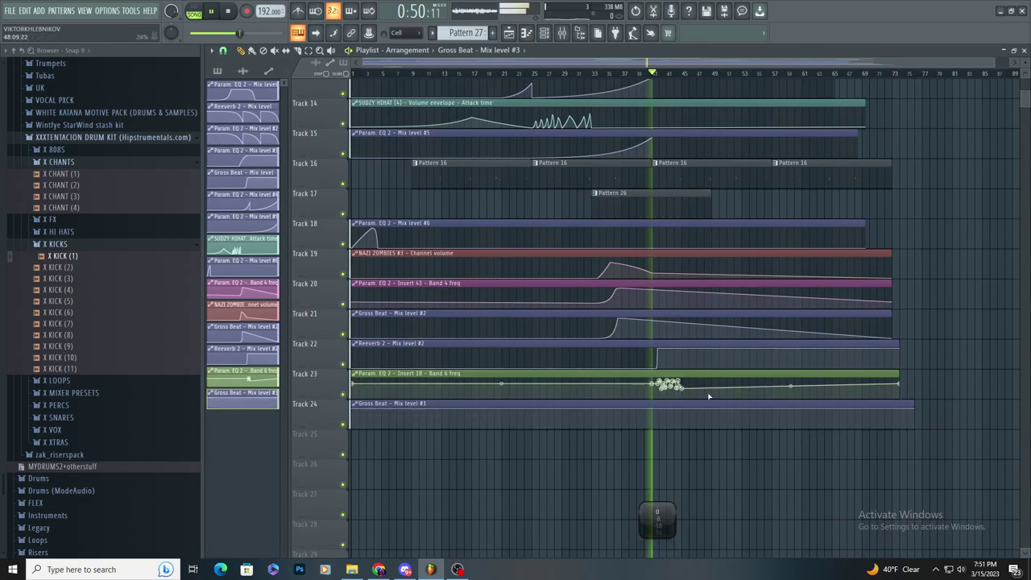
scroll(707, 397, "up", 5, "ctrl")
scroll(513, 430, "down", 5, "ctrl")
key("ctrl+z")
key("ctrl+z")
- Shape the Gross Beat - Mix level #3 automation on Track 24 to jump up halfway through bar 44 and curve down to zero at bar 45
scroll(518, 431, "up", 5, "ctrl")
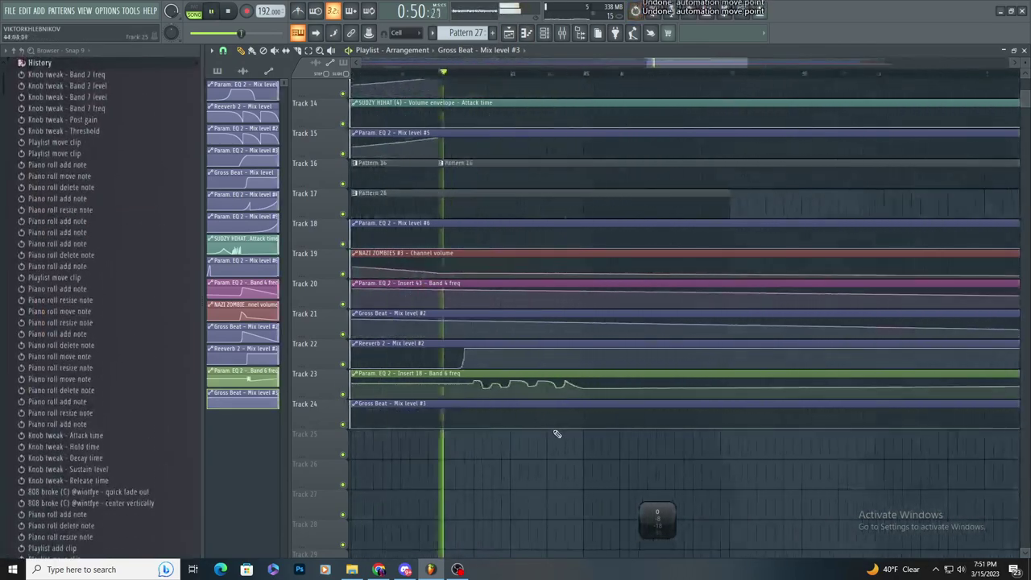
key("space")
mouse_move(548, 429)
left_mouse_down()
mouse_move(573, 406)
mouse_move(556, 432)
left_mouse_up()
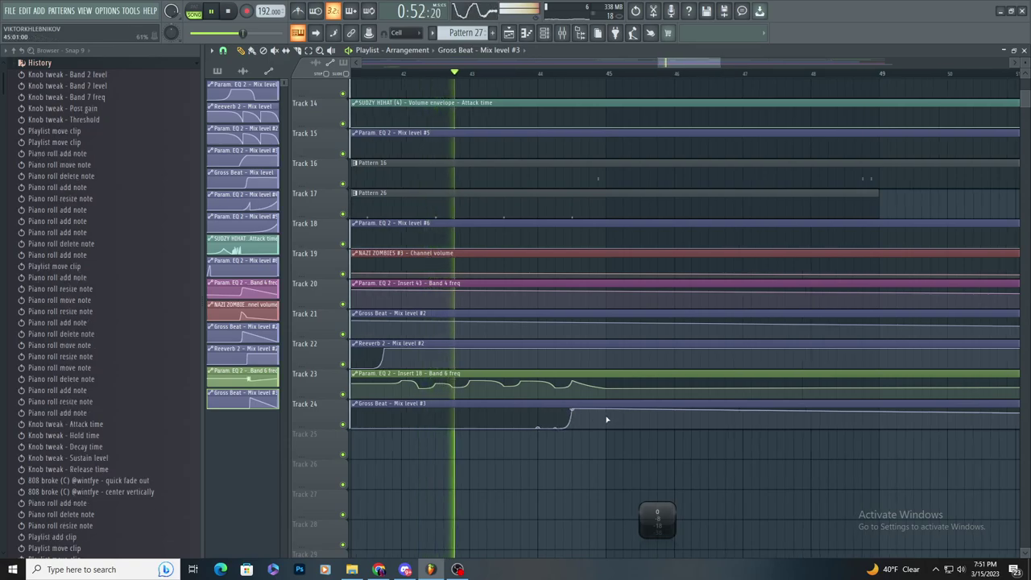
scroll(607, 419, "up", 3, "ctrl")
right_click(615, 426)
scroll(596, 430, "down", 2, "ctrl")
scroll(639, 408, "up", 3, "ctrl")
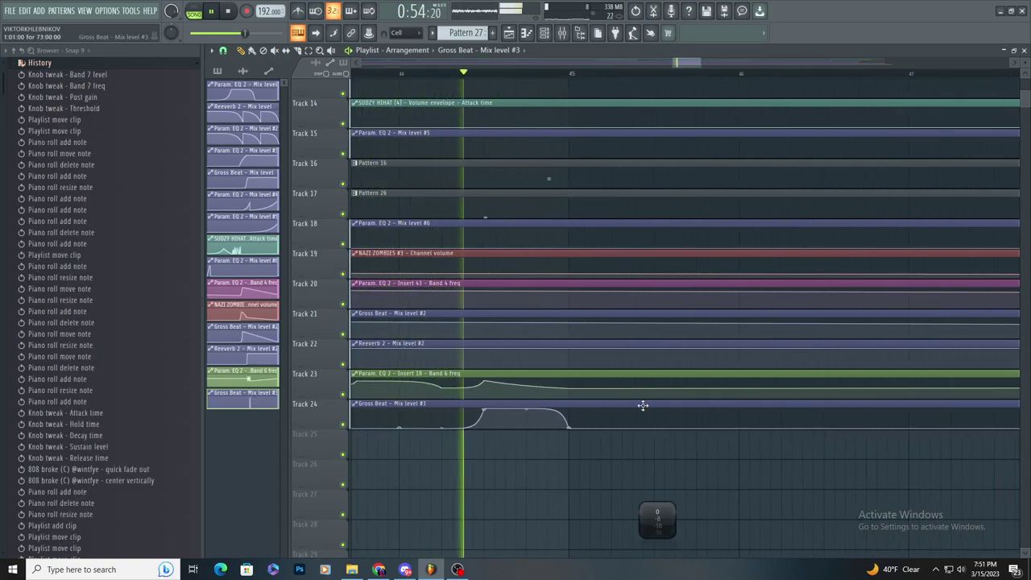
right_click(487, 428)
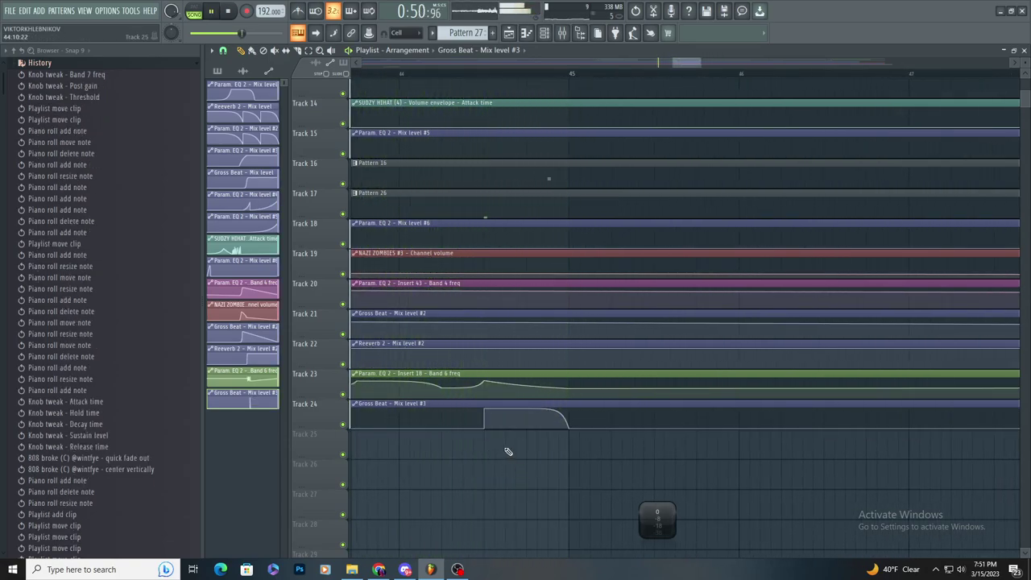
- Turn the curved mix level drop on Track 24 into an instant cut at bar 45, and collapse the browser's History folder
scroll(506, 425, "down", 1, "ctrl")
scroll(501, 435, "up", 1, "ctrl")
left_click(499, 476)
right_click(503, 482)
scroll(511, 481, "down", 3, "ctrl")
scroll(522, 479, "up", 2, "ctrl")
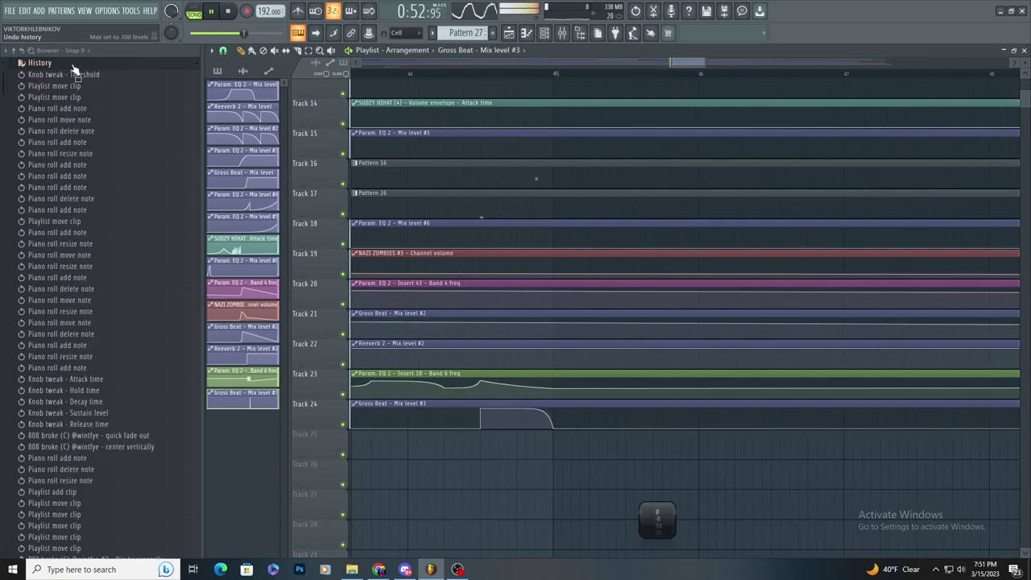
left_click(72, 64)
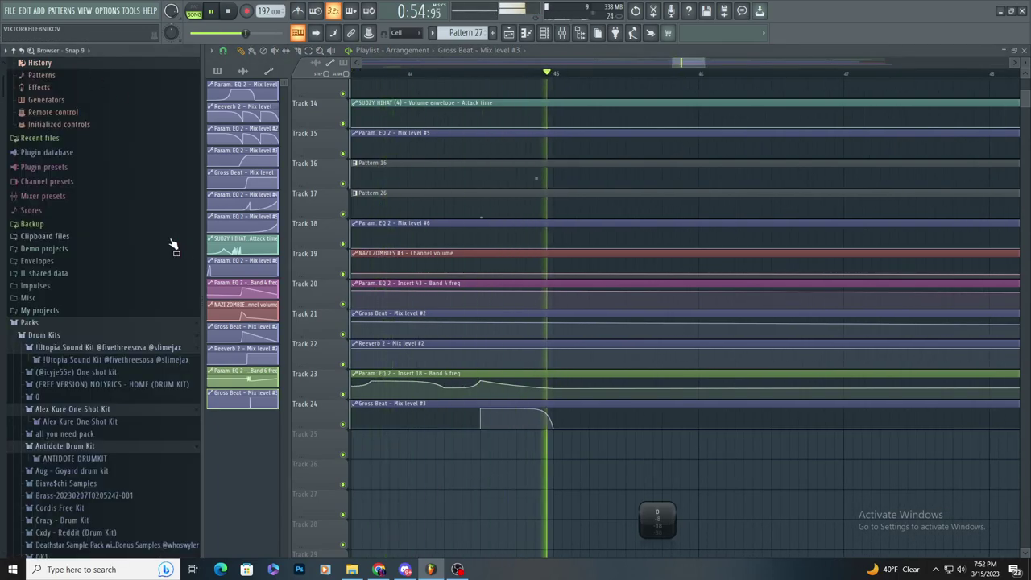
key("space")
scroll(525, 355, "down", 2, "ctrl")
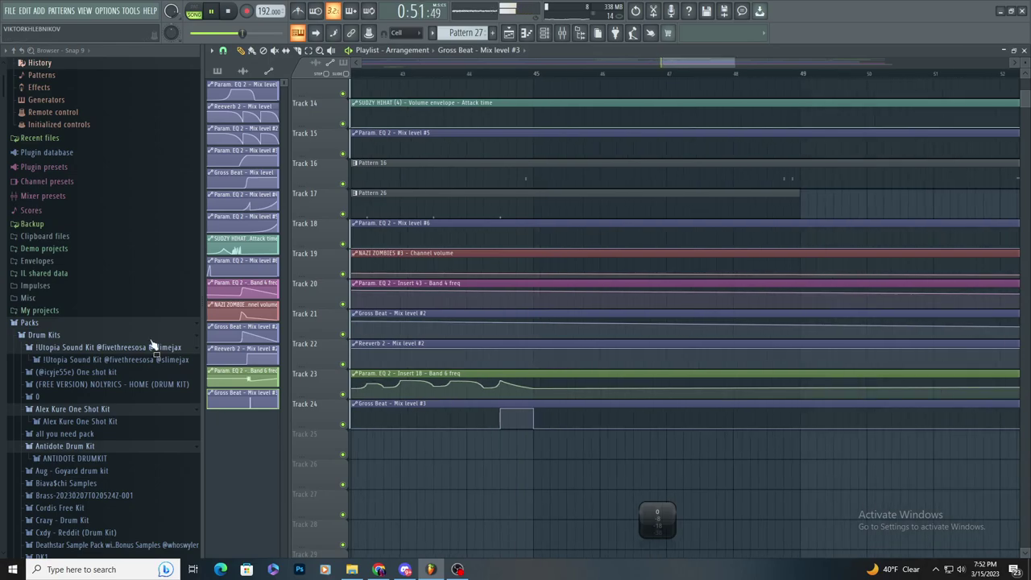
- Play back the gated section and adjust the volume smoothing attack of Gross Beat on the Master
scroll(169, 318, "down", 7)
scroll(538, 306, "up", 2, "ctrl")
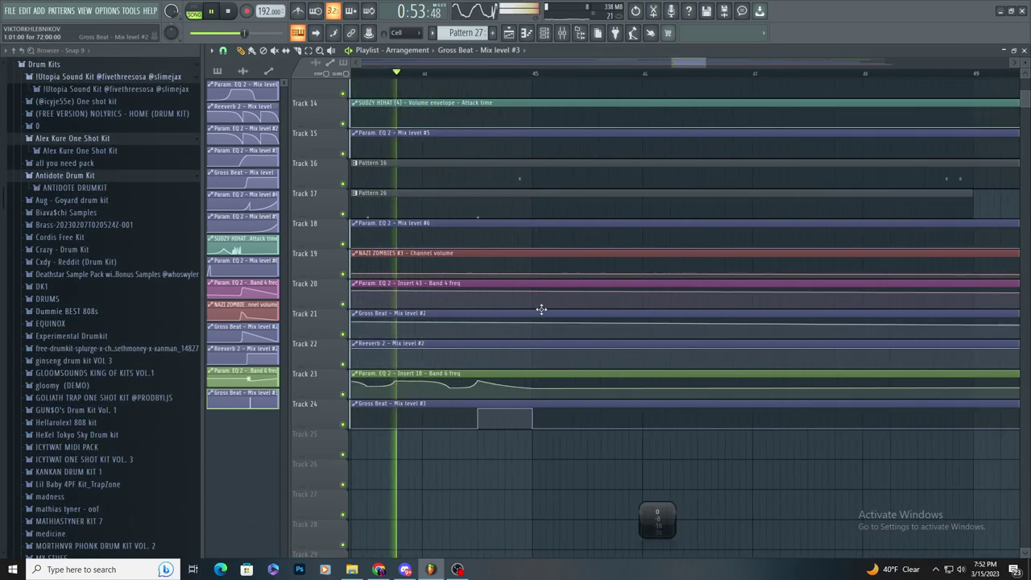
scroll(460, 281, "down", 2, "ctrl")
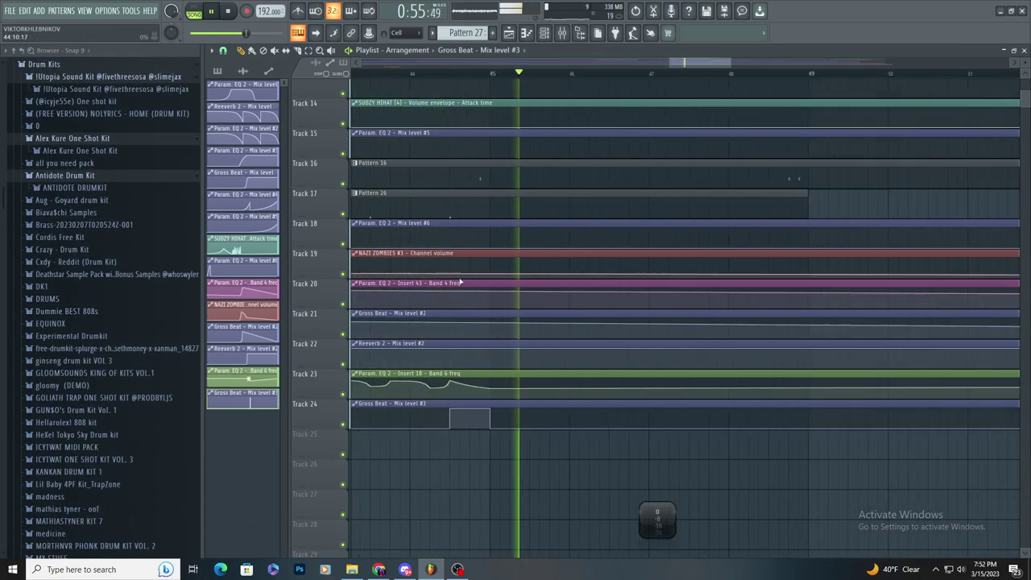
key("space")
key("space")
scroll(488, 196, "up", 4)
scroll(432, 186, "up", 1, "ctrl")
left_click(562, 34)
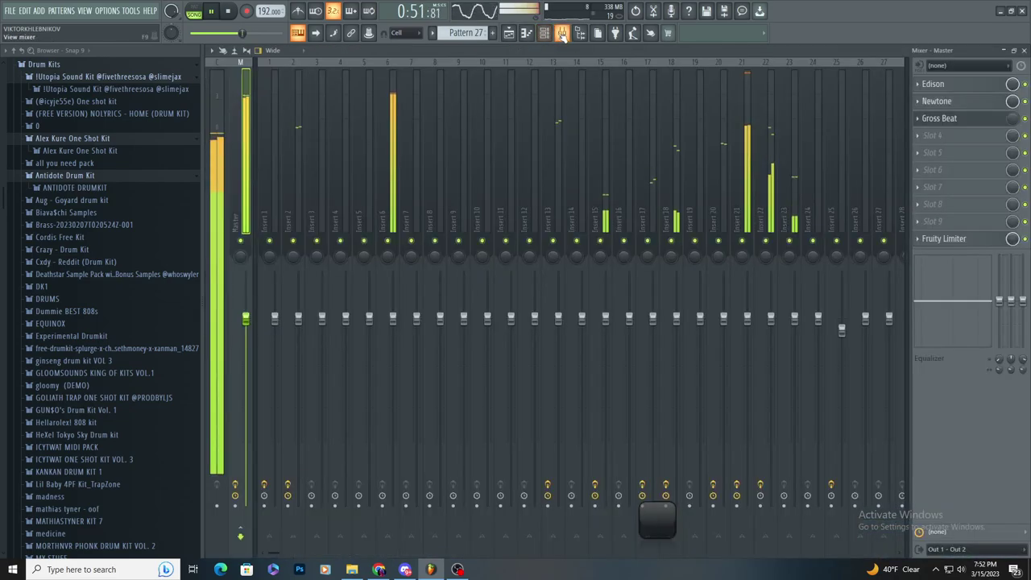
left_click(959, 120)
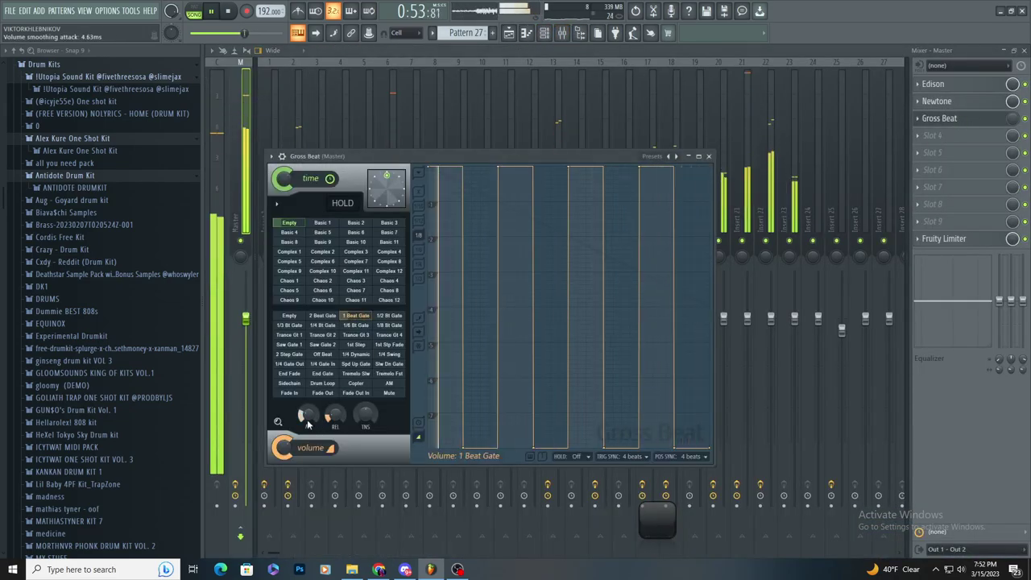
left_click_drag(312, 424, 318, 411)
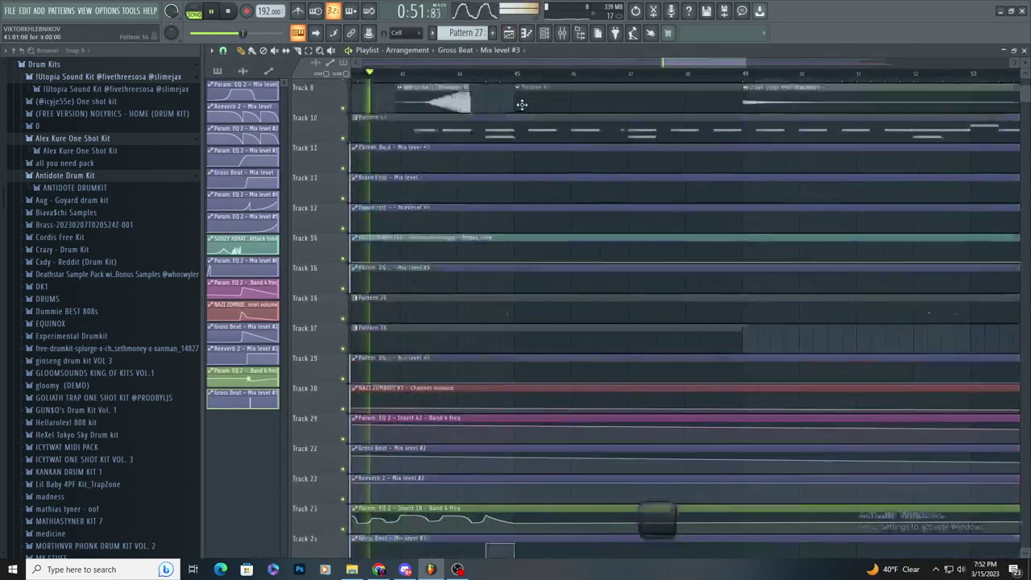
- Place two short C5 notes in the second half of bar 4 of Pattern 27 and a D#5 note about three quarters of a bar long at bar 5
scroll(522, 105, "up", 5)
double_click(550, 230)
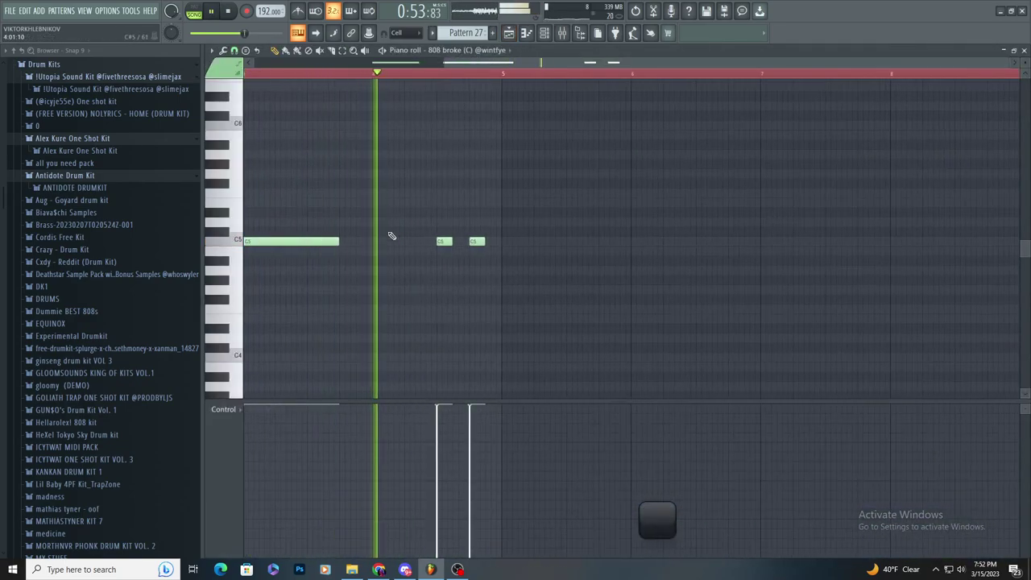
scroll(494, 217, "up", 2)
left_click_drag(524, 213, 534, 216)
- Expand the floating Wave Candy display, switch it to the level meter, and reopen the playlist
left_click(650, 517)
key("space")
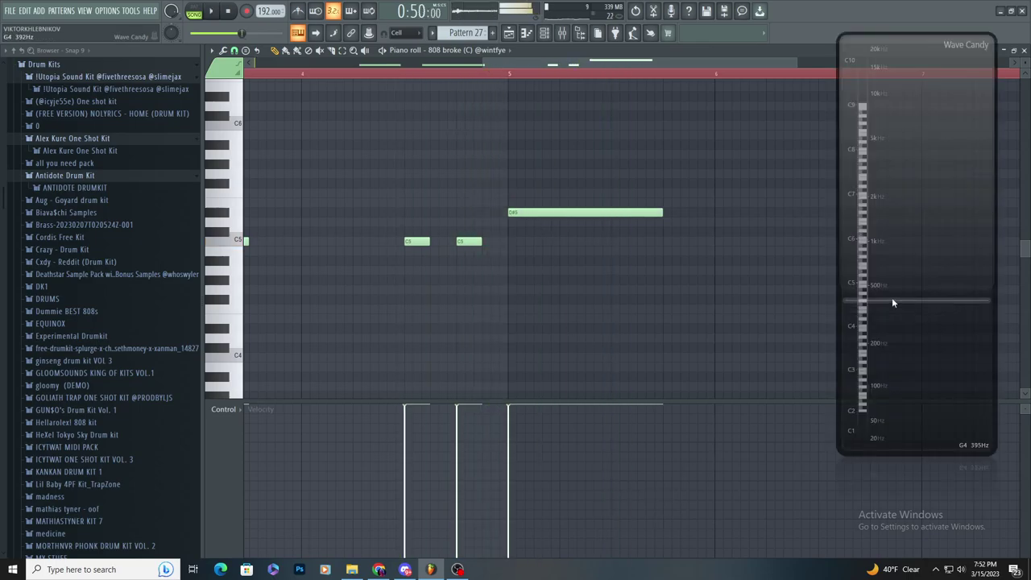
left_click(923, 377)
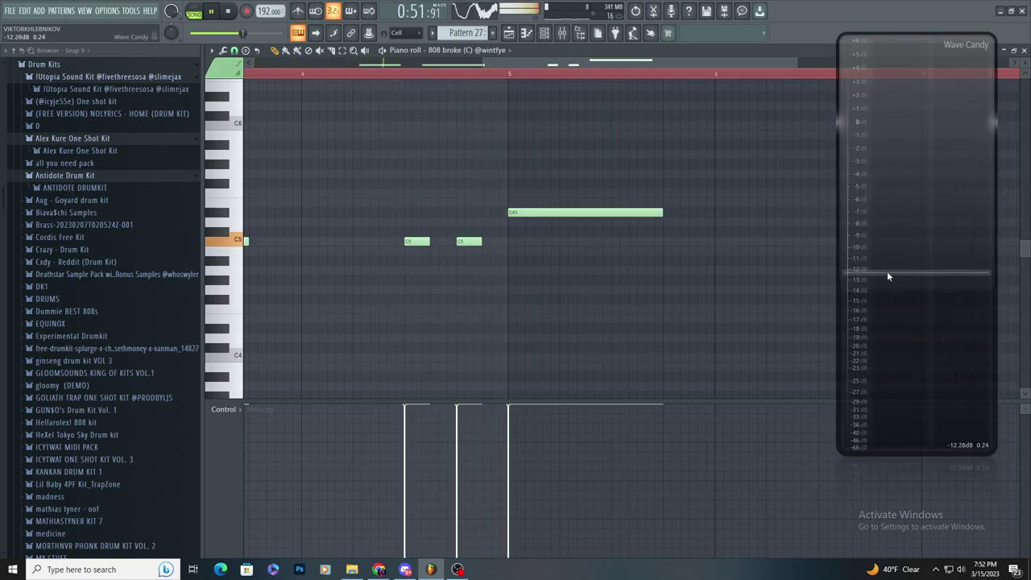
left_click_drag(887, 273, 870, 308)
left_click(510, 33)
scroll(540, 157, "down", 1)
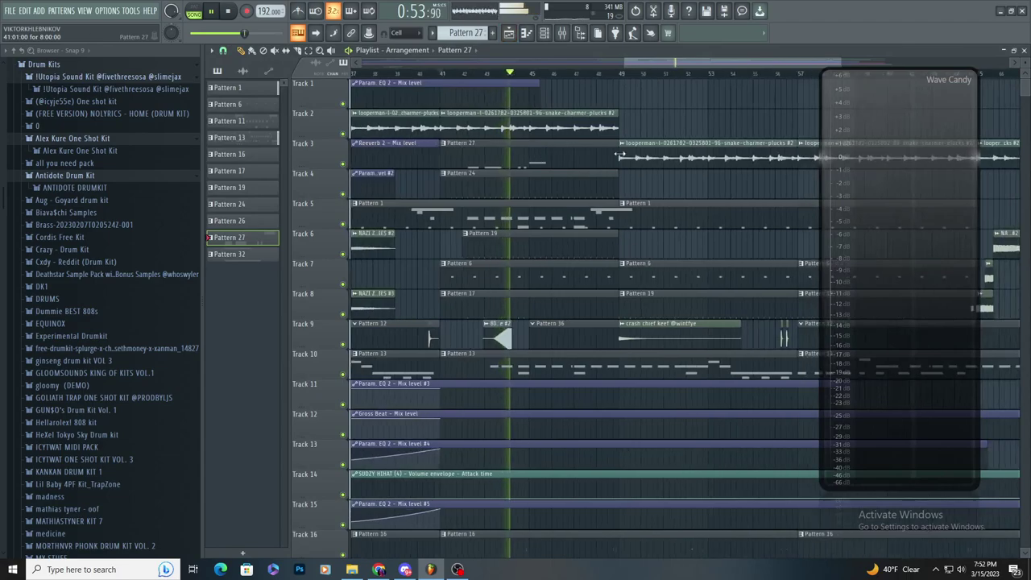
- Load Wave Candy on insert 22 of the snake-charmer plucks loop and switch it to Spectrum
scroll(538, 141, "up", 3)
double_click(527, 129)
key("space")
double_click(581, 201)
left_click_drag(900, 134, 857, 252)
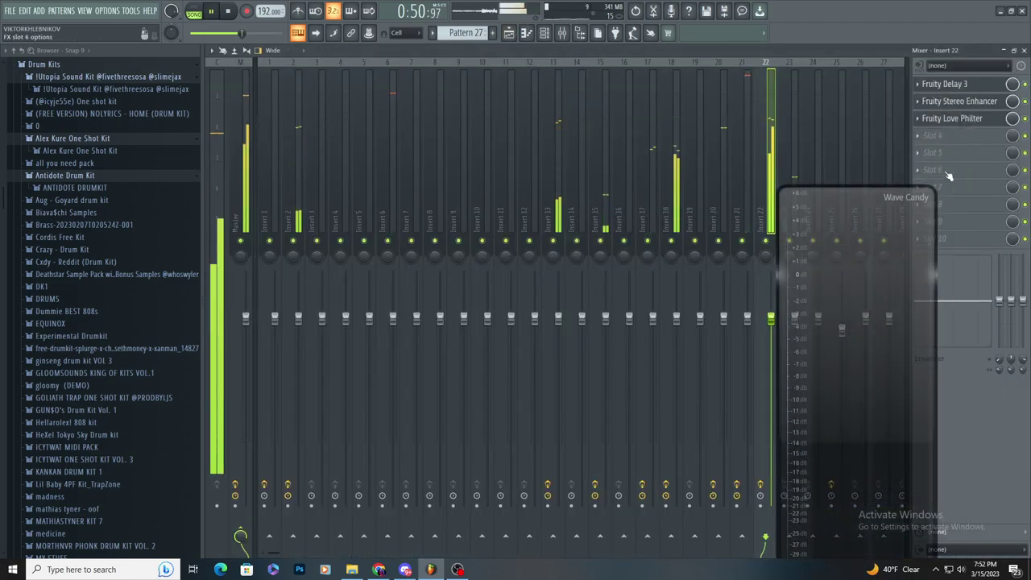
left_click(917, 136)
mouse_move(923, 150)
left_click(851, 262)
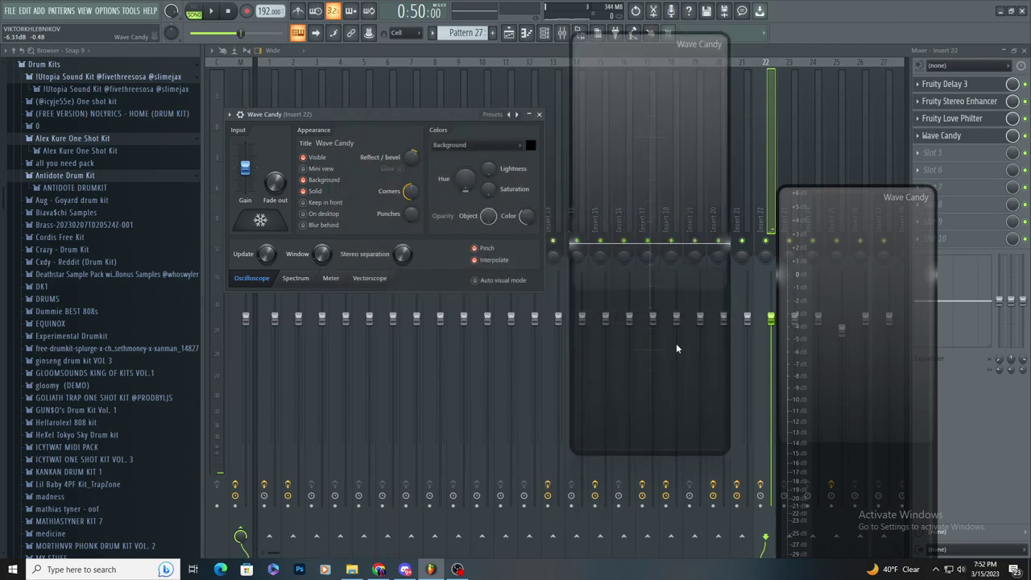
left_click(298, 282)
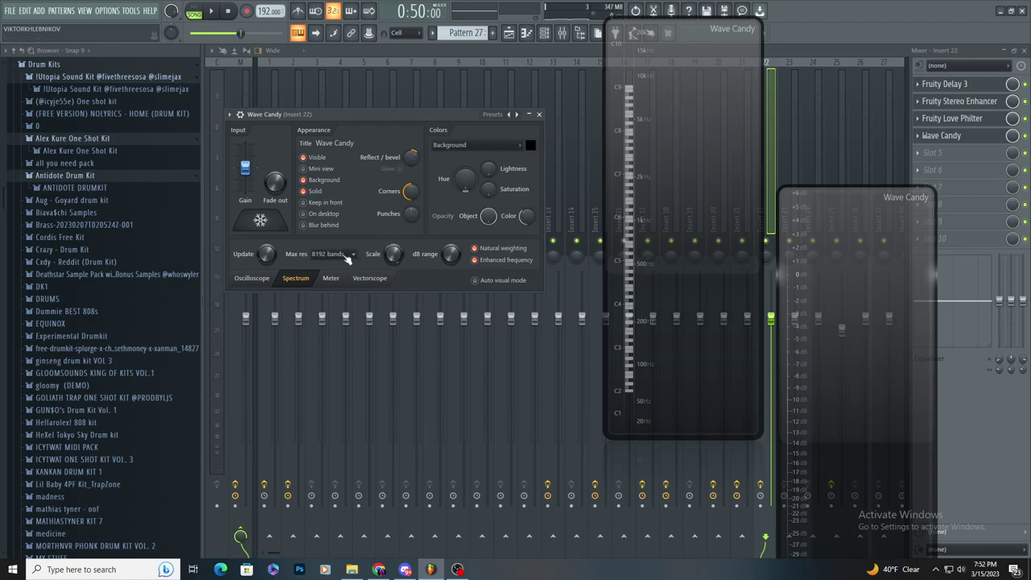
- Play the snake-charmer plucks loop up to bar 45 and examine its pitch there in the Wave Candy spectrum
key("F5")
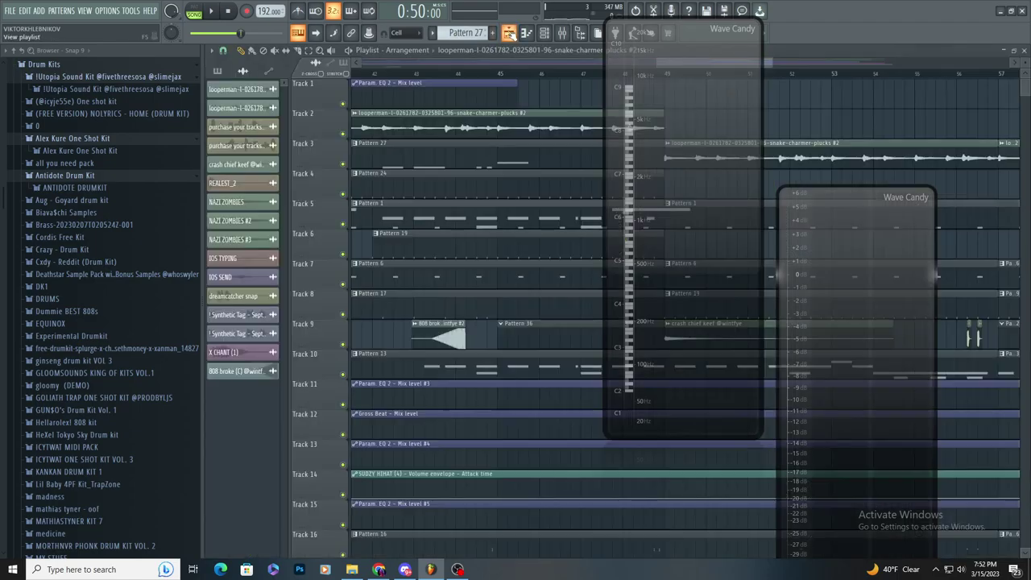
key("space")
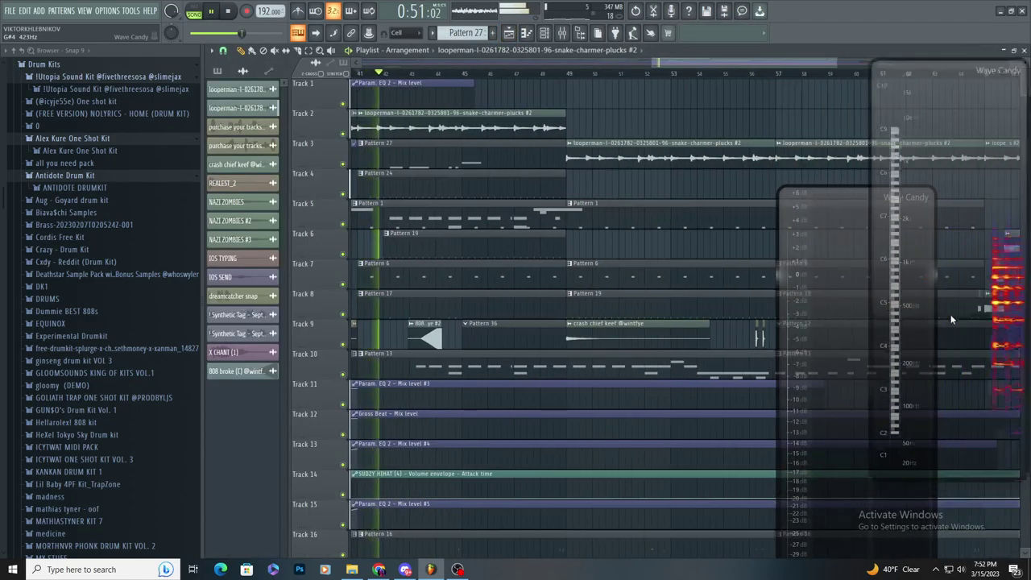
scroll(500, 230, "up", 2)
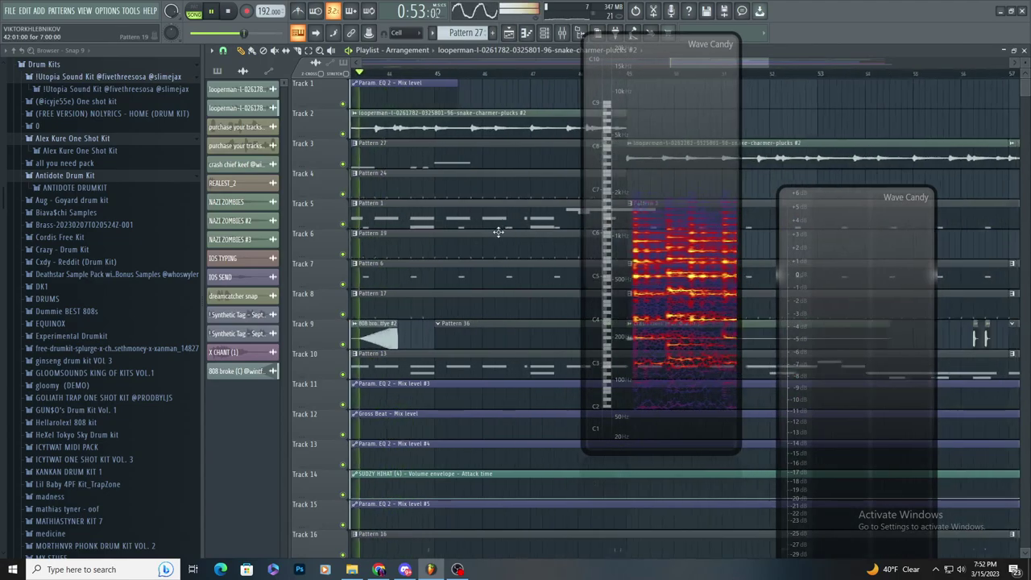
scroll(439, 167, "up", 1)
left_click(431, 73)
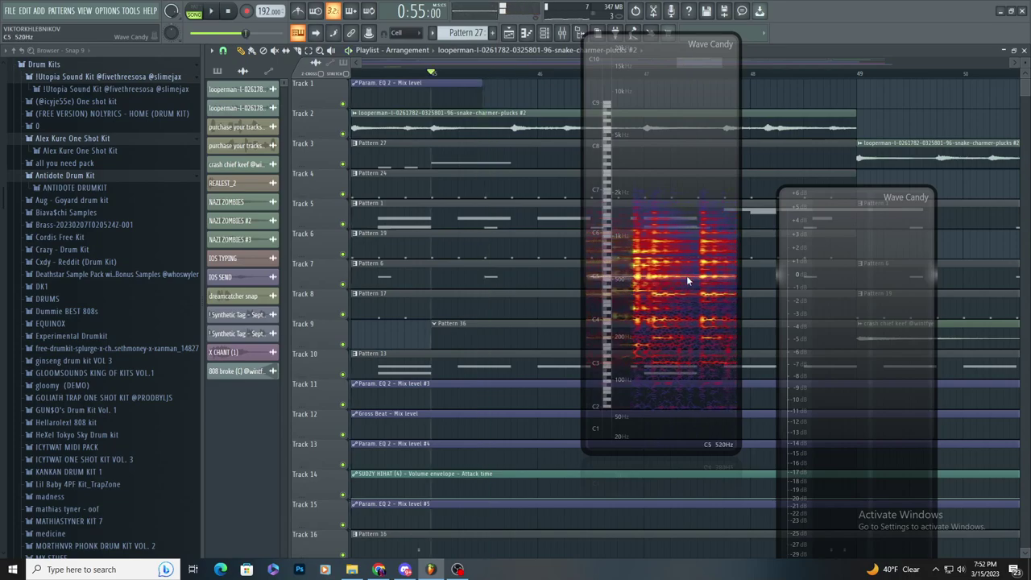
- Lower Pattern 27's 808 note at bar 5 to D5 and shorten it to about half a bar
key("space")
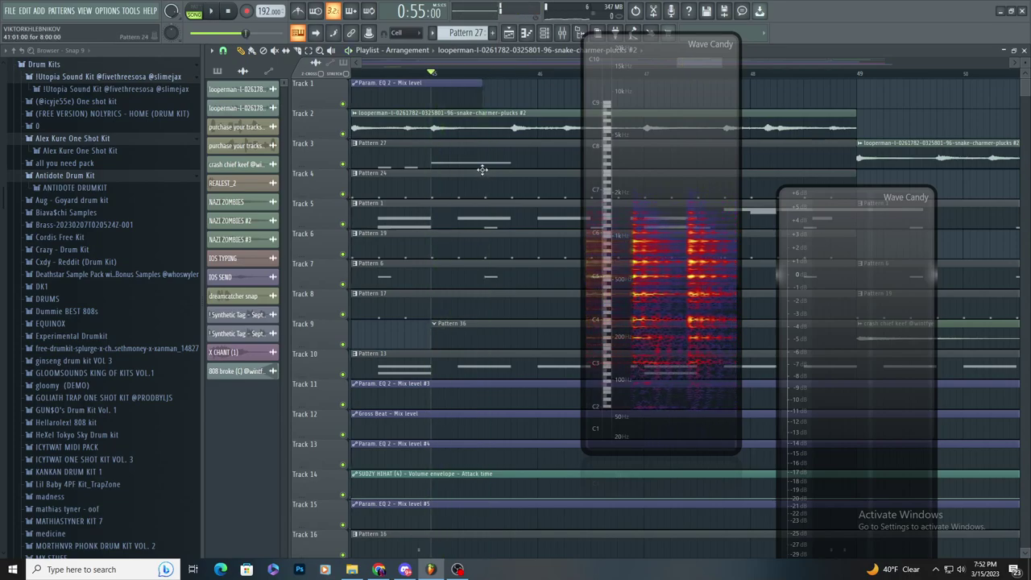
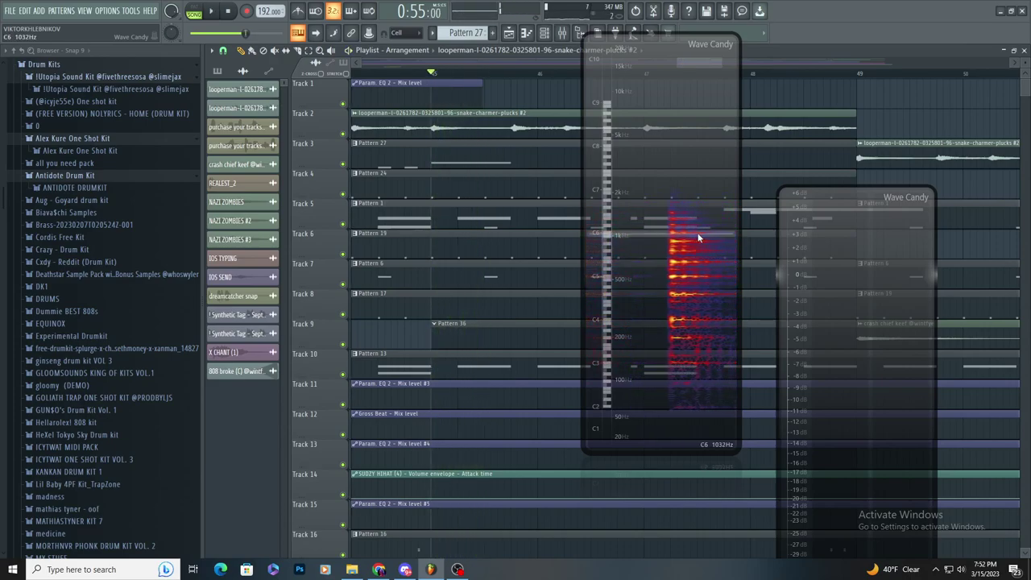
double_click(477, 166)
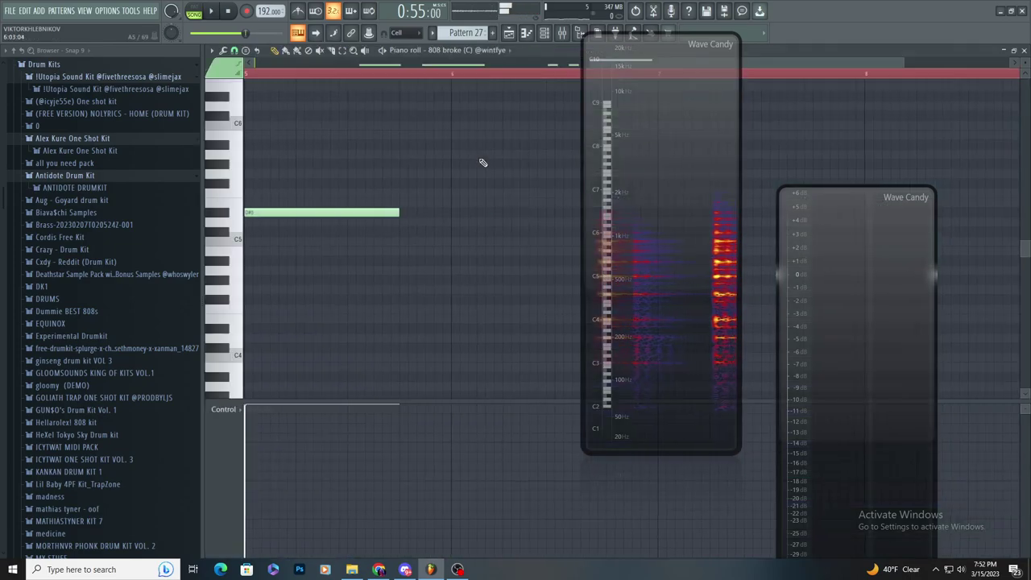
scroll(481, 166, "down", 3)
scroll(405, 251, "up", 2)
key("space")
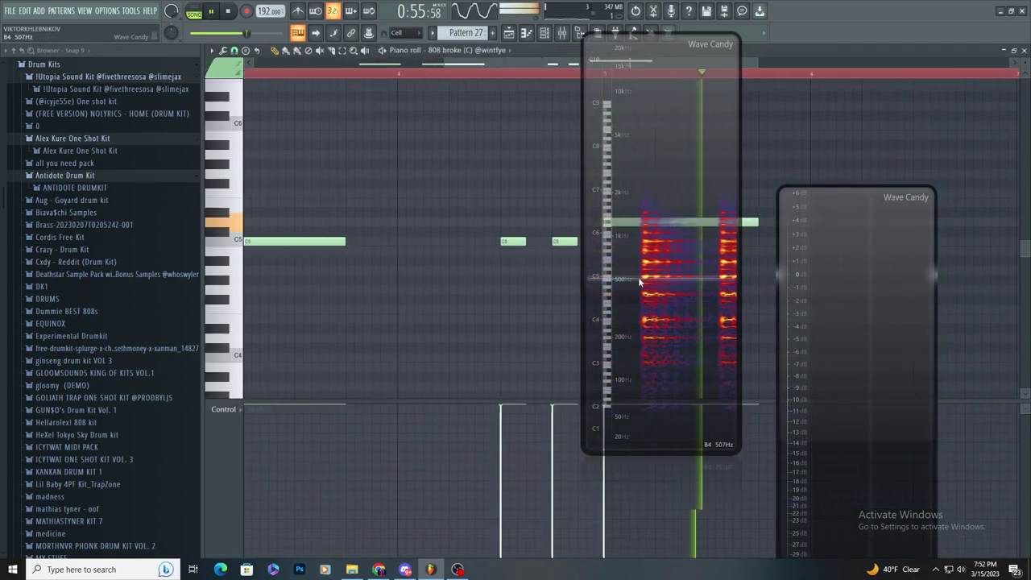
left_click_drag(643, 222, 580, 259)
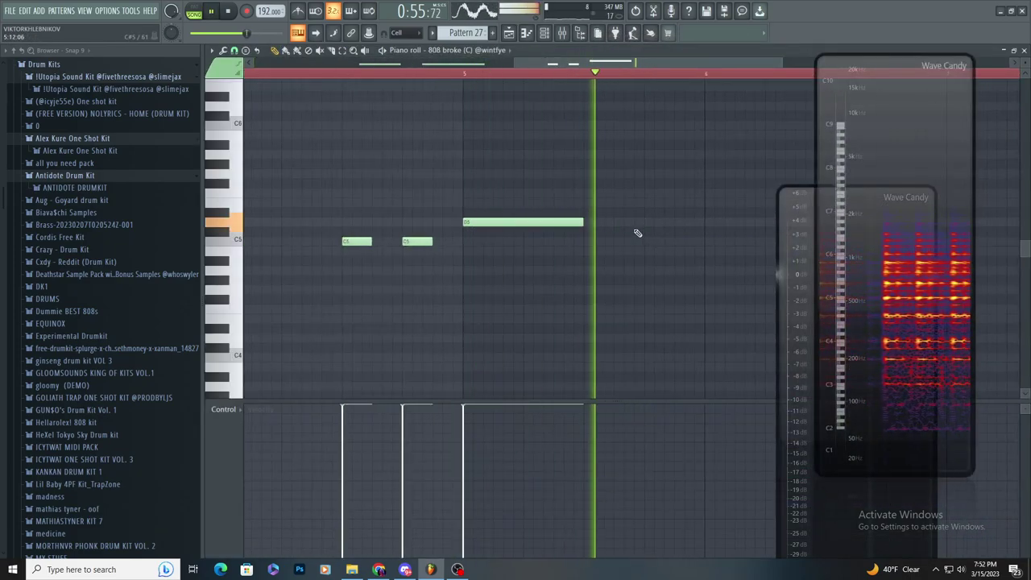
- Add a second D5 808 note about half a bar long, starting roughly three quarters through bar 5, and play it in the playlist
mouse_move(635, 224)
left_mouse_down()
mouse_move(626, 226)
mouse_move(649, 224)
left_mouse_up()
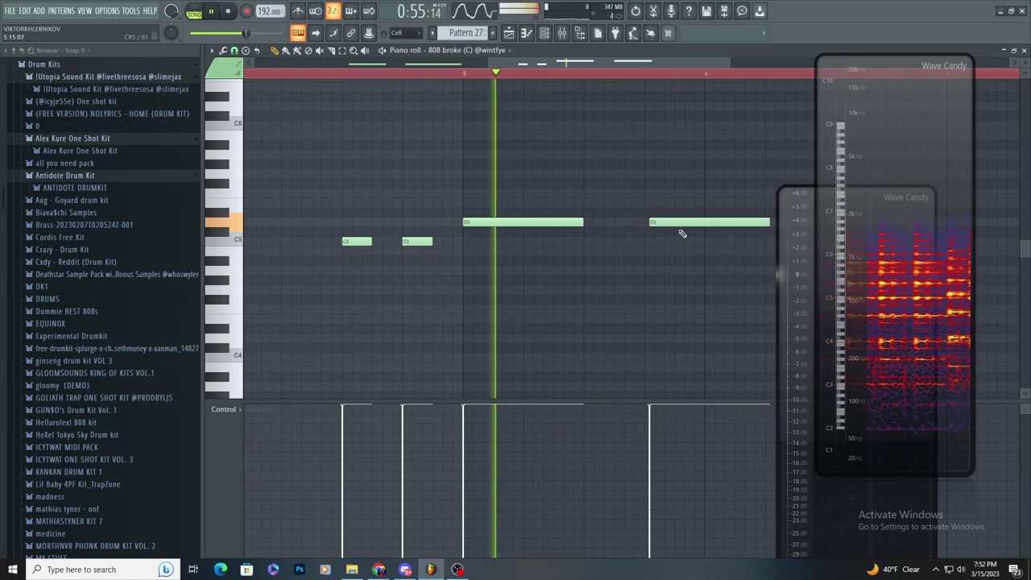
left_click(544, 33)
key("space")
left_click(513, 35)
key("space")
scroll(527, 310, "down", 3)
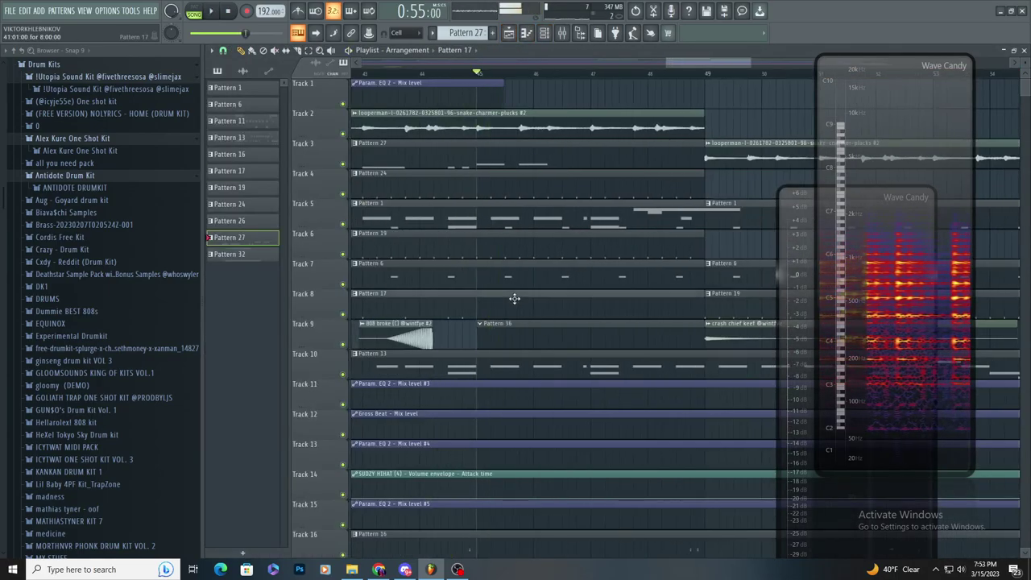
- Open Pattern 17's X KICK notes from the playlist and select all the kicks
double_click(514, 298)
key("space")
left_click_drag(305, 145, 729, 301)
scroll(729, 303, "up", 3)
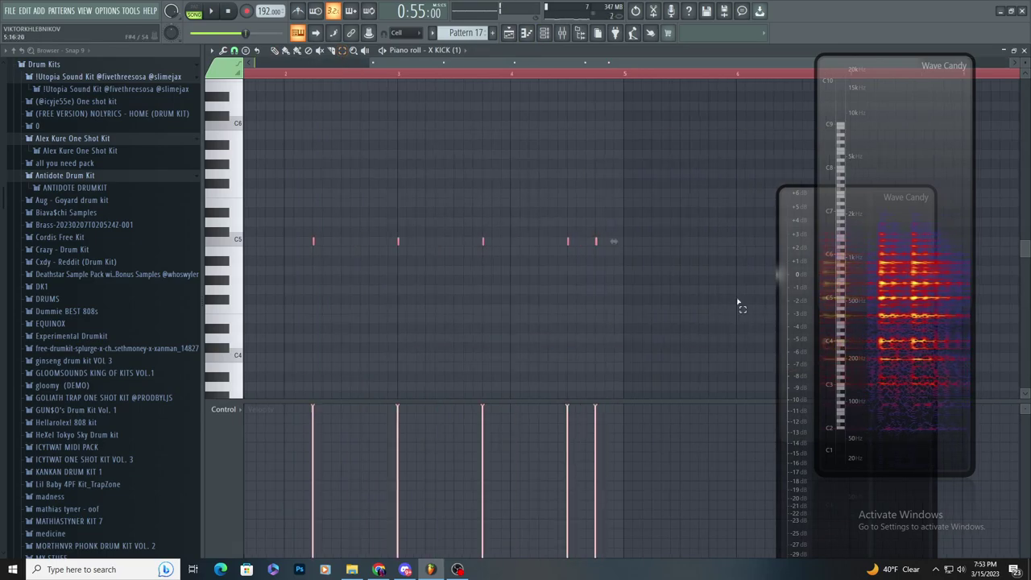
key("ctrl+c")
key("ctrl+v")
scroll(619, 322, "down", 2)
scroll(697, 317, "up", 4)
key("ctrl+z")
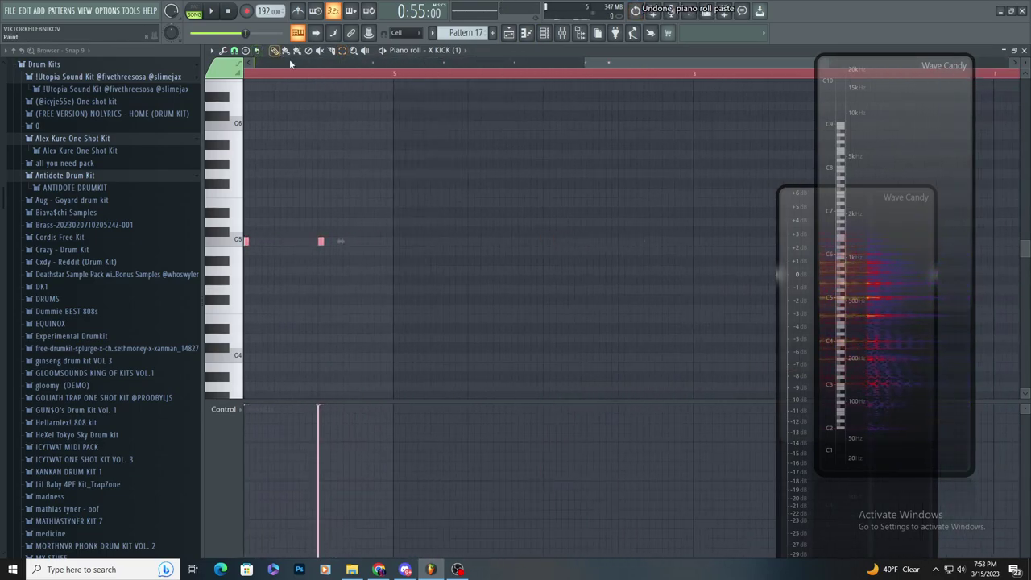
- Duplicate the selected kicks into the second half of Pattern 17 and shift the copies about half a bar later
scroll(393, 234, "down", 3)
key("ctrl+b")
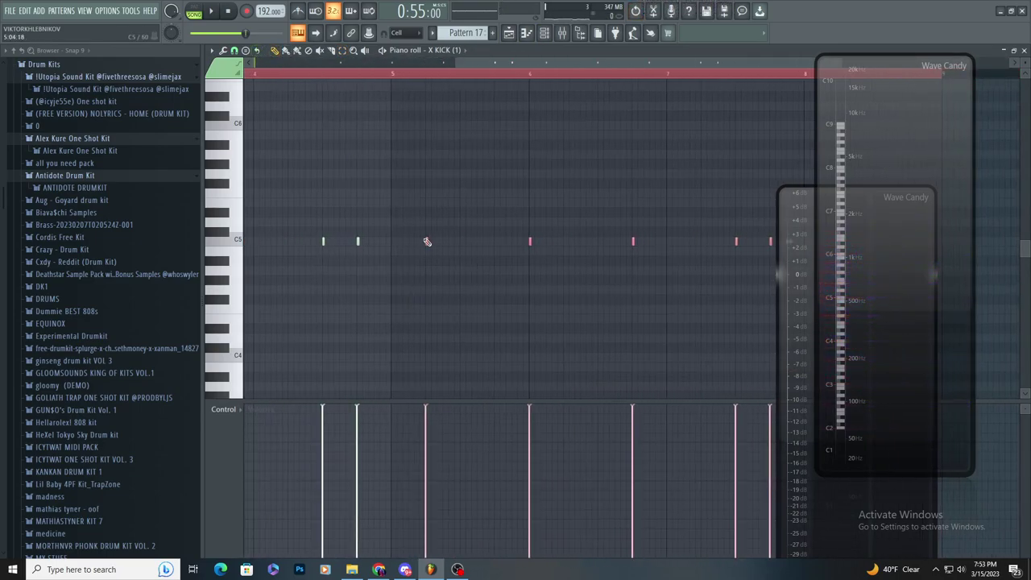
left_click_drag(510, 238, 495, 239)
key("space")
scroll(592, 303, "up", 3)
left_click(518, 316, "ctrl")
key("space")
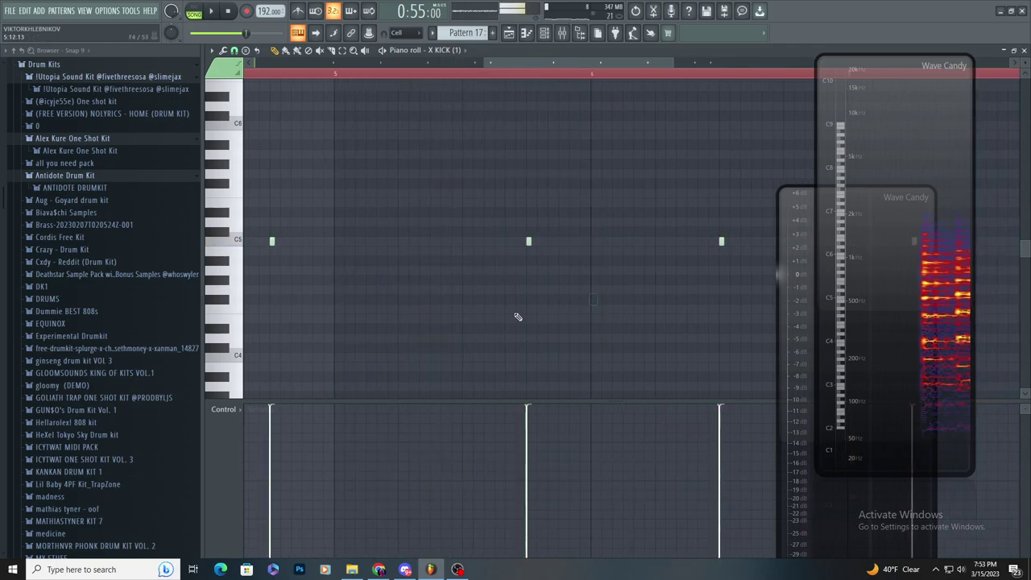
- Replace the early bar 6 kick in Pattern 17 with one about a quarter of the way into the bar
key("space")
scroll(524, 321, "down", 3)
scroll(548, 333, "up", 3)
scroll(548, 333, "up", 1)
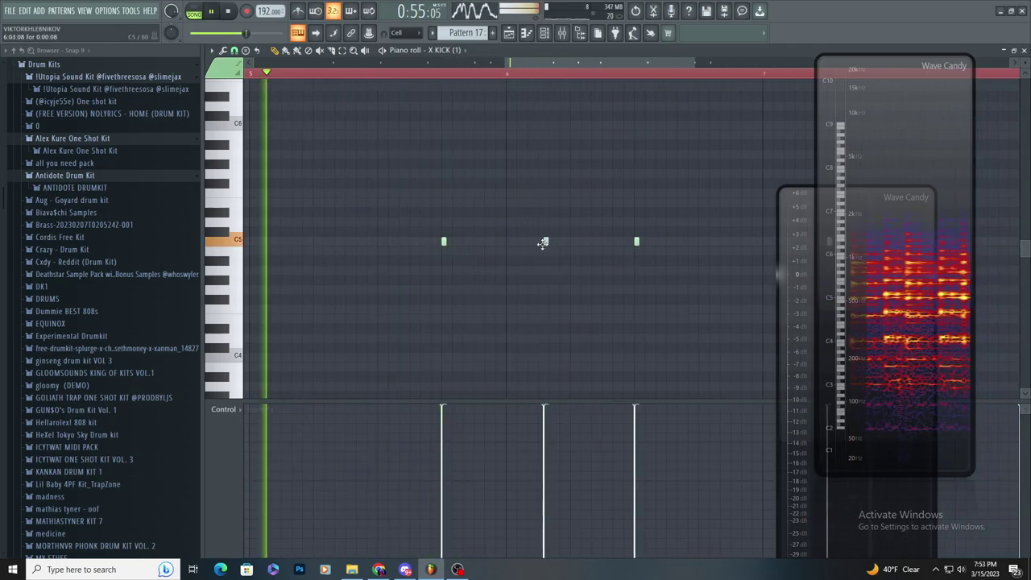
right_click(543, 241)
key("space")
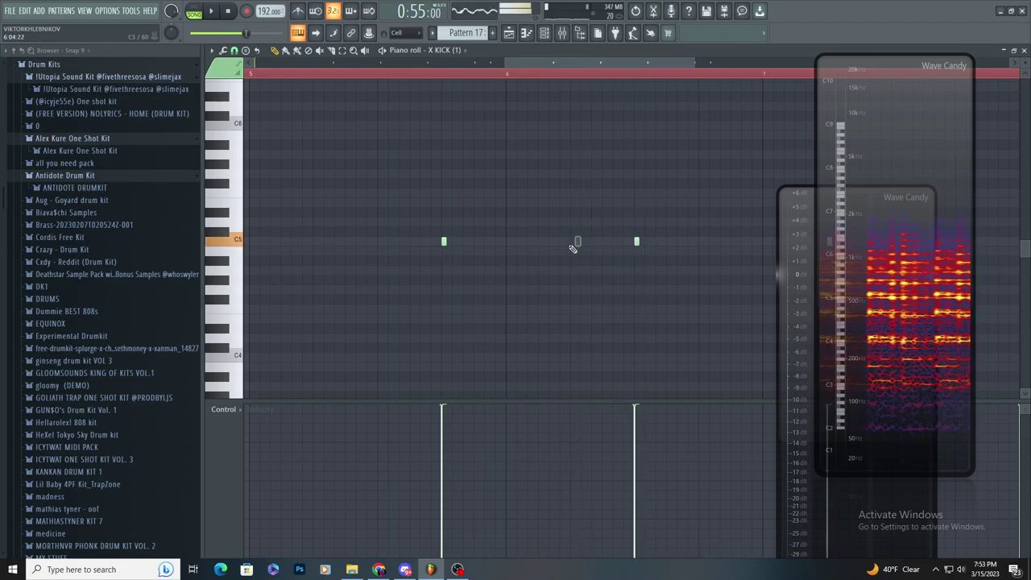
key("space")
- Load a second Fruity parametric EQ 2 into slot 3 of mixer insert 21
key("F9")
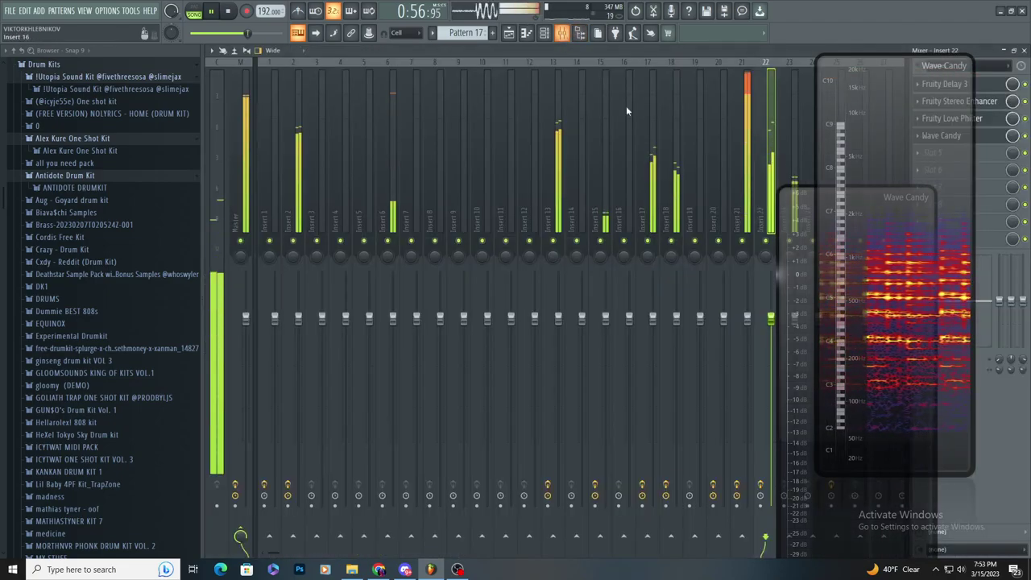
left_click(747, 121)
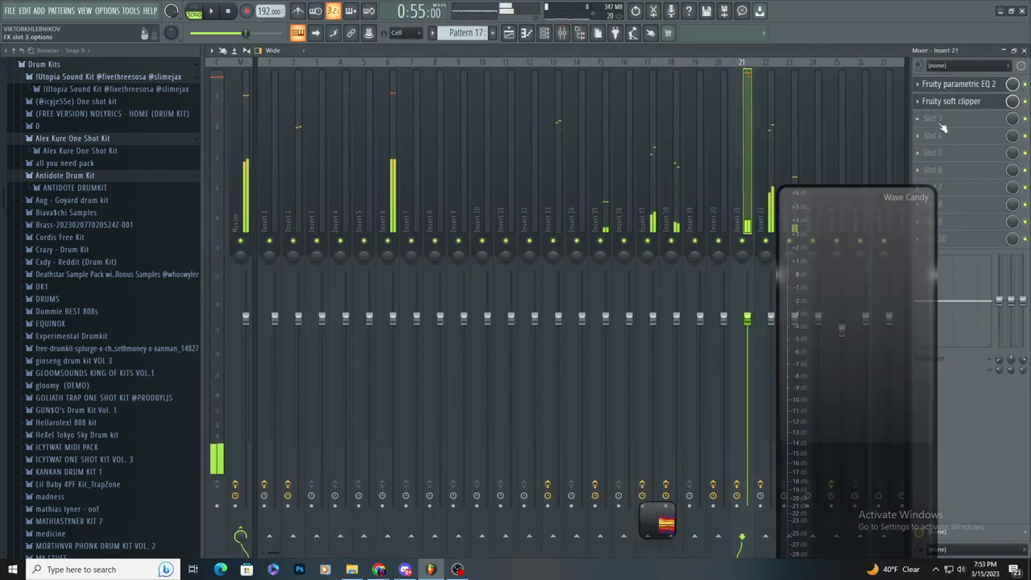
left_click(941, 124)
left_click(779, 376)
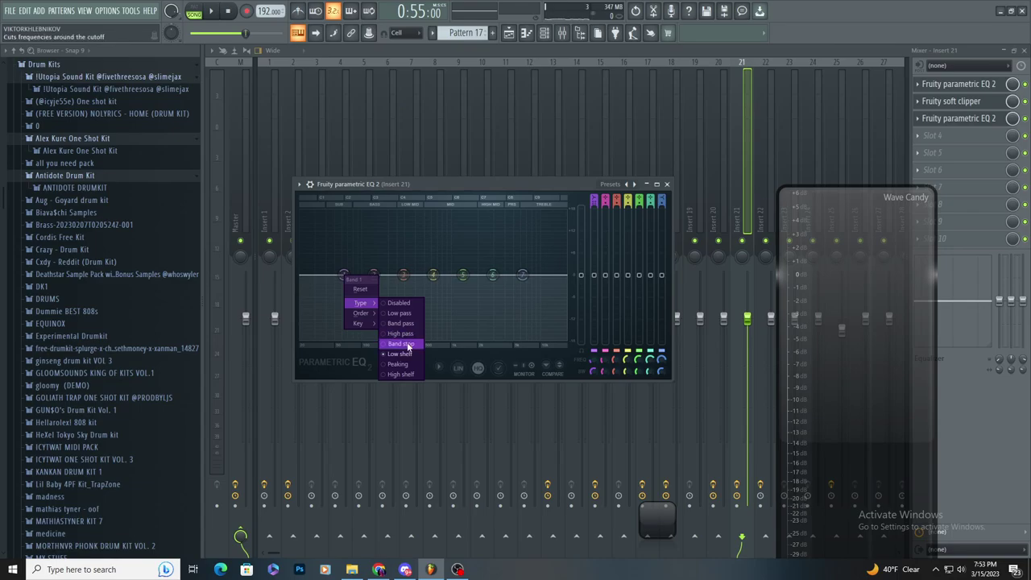
- Set EQ band 1 to High pass at about 82 Hz and pull the band 7 high shelf down into the low frequencies
left_click(400, 333)
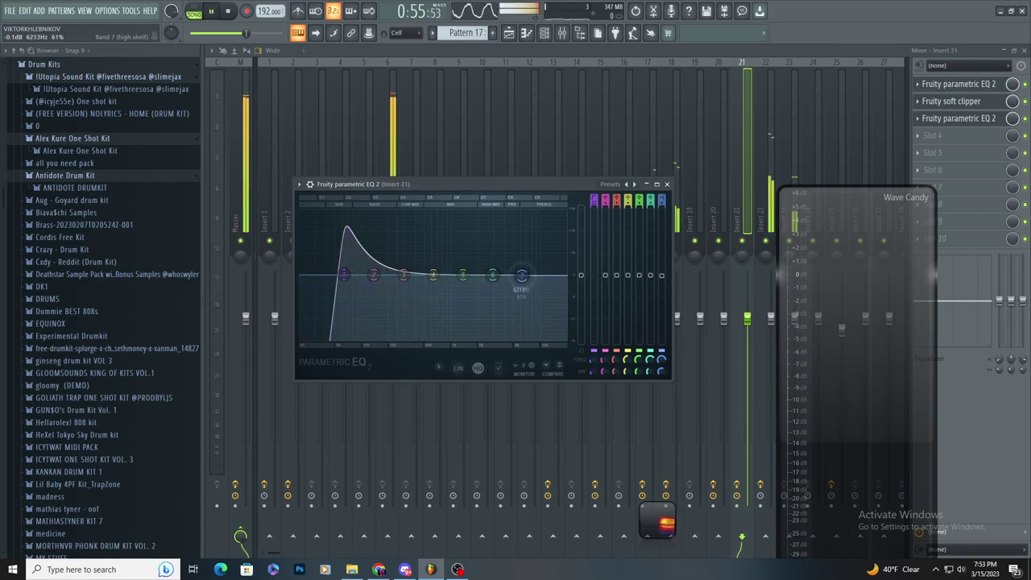
left_click_drag(521, 274, 365, 308)
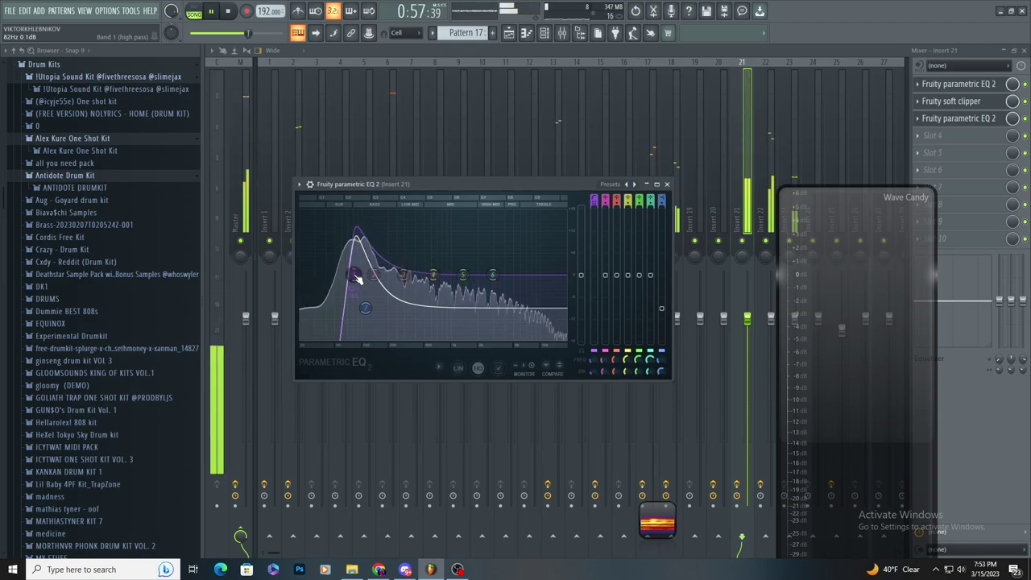
left_click(666, 183)
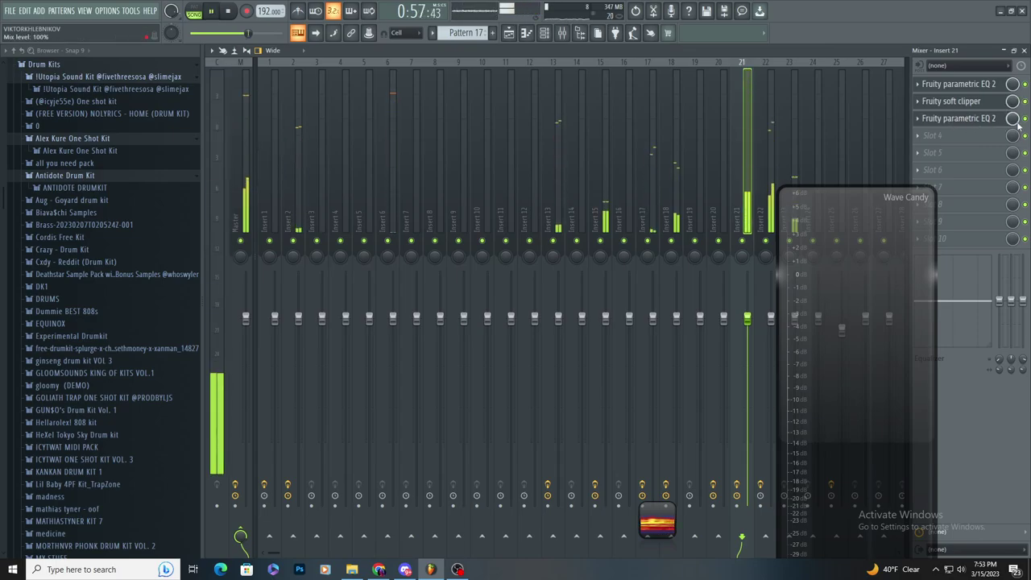
- Create an automation clip for the mix level of insert 21's slot 3 EQ and play the section in the playlist
right_click(1012, 119)
left_click(971, 201)
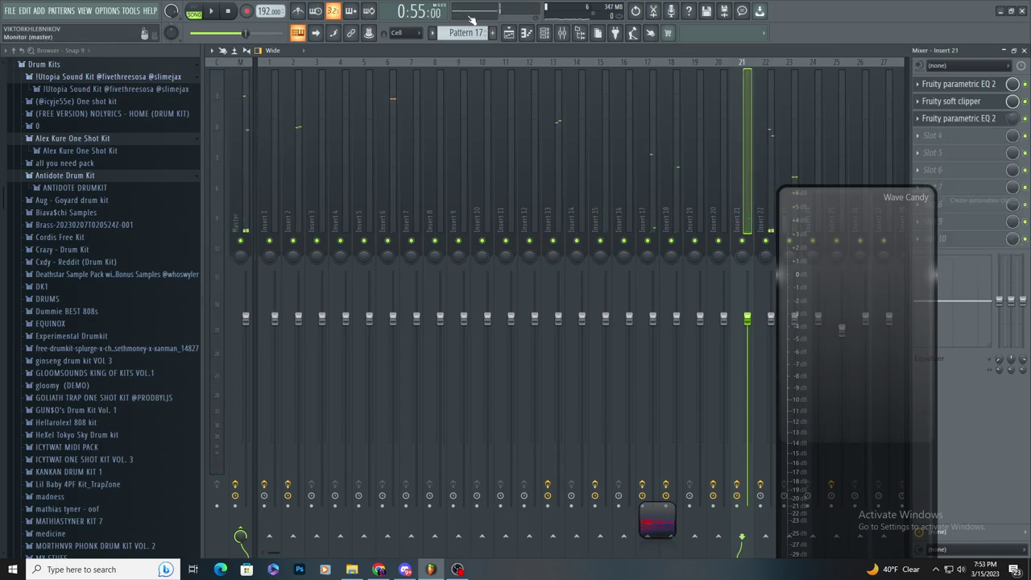
left_click(509, 33)
key("space")
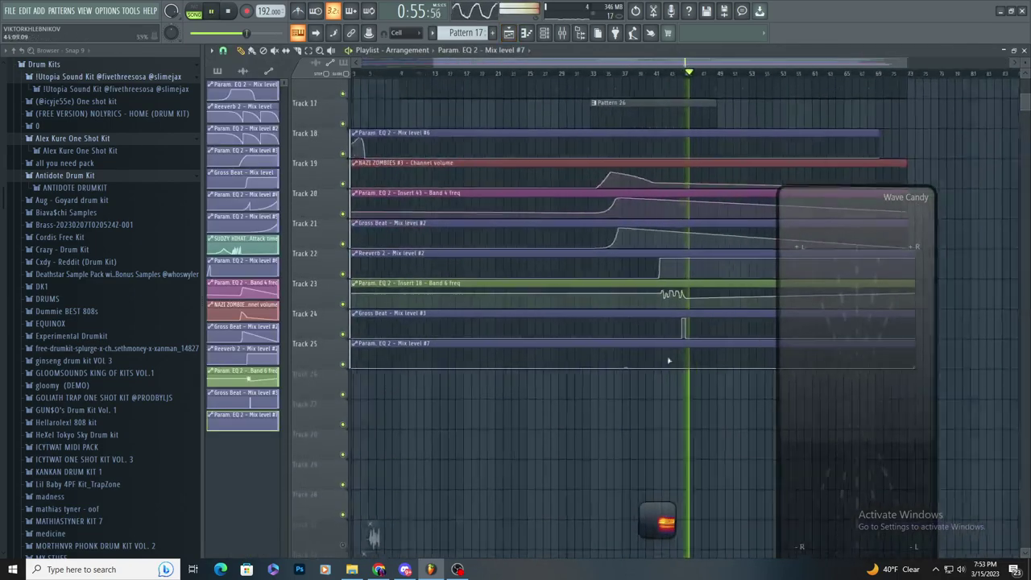
key("space")
key("space")
- Shape the Param. EQ 2 - Mix level #7 automation to jump up about a quarter into bar 46 and curve back to zero by bar 47
right_click(695, 368)
right_click(695, 349)
scroll(681, 369, "down", 3)
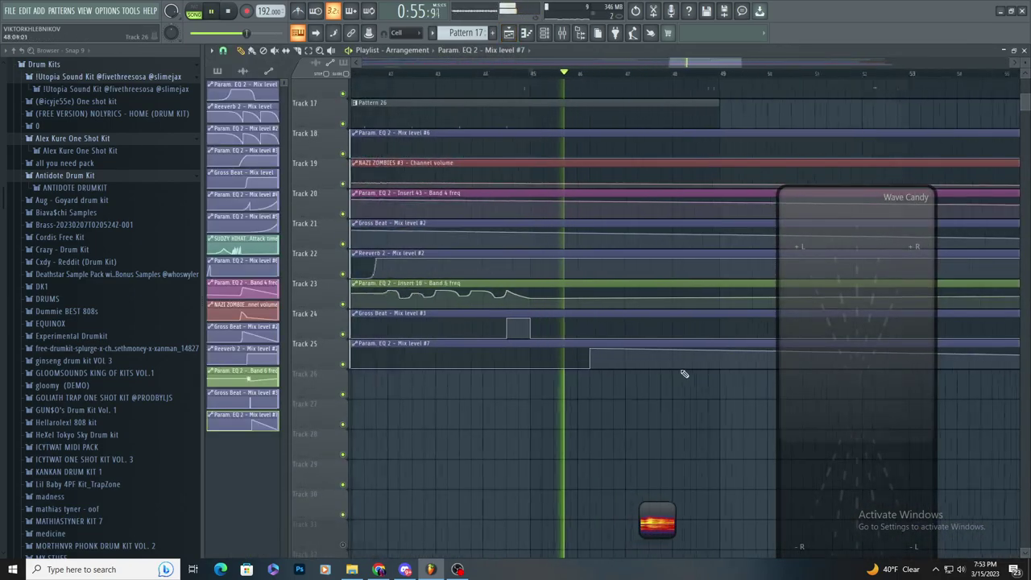
scroll(677, 370, "up", 3)
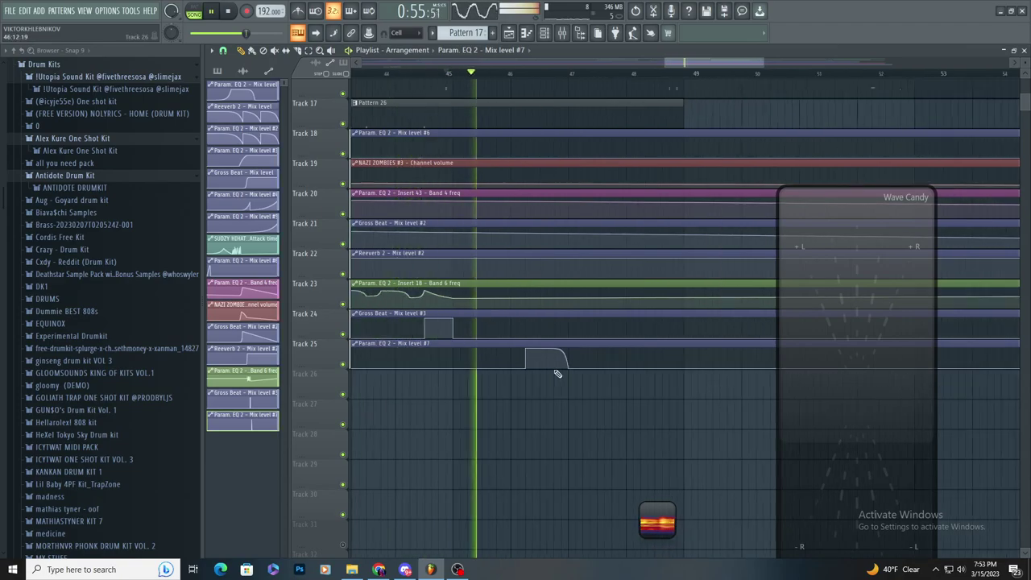
key("space")
scroll(404, 393, "down", 3)
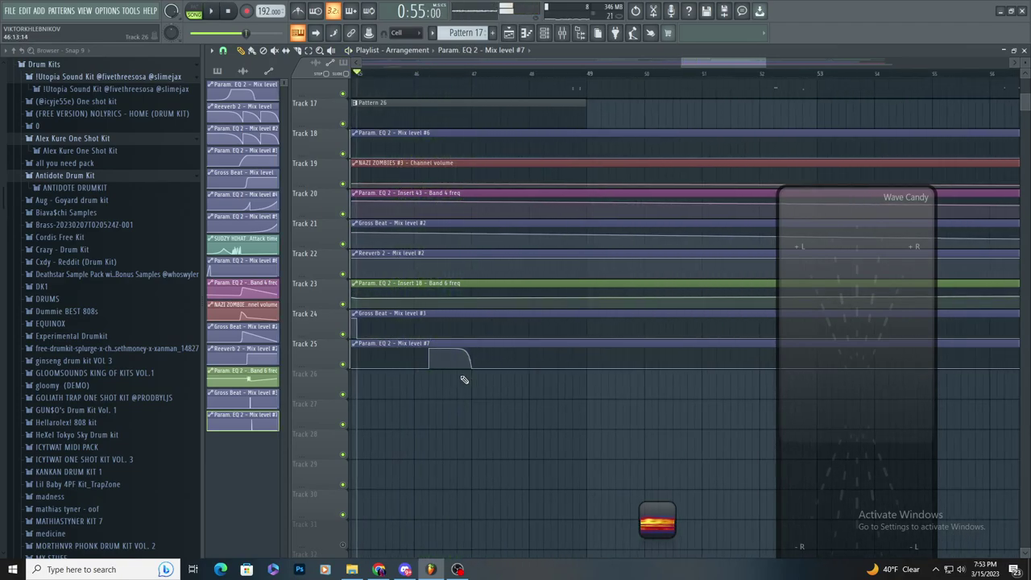
scroll(465, 381, "up", 3)
scroll(466, 382, "down", 4)
- Add a second peak to the Mix level #7 automation near bar 48 and play it back
key("space")
scroll(414, 217, "up", 1)
scroll(415, 219, "up", 2)
scroll(455, 281, "down", 3)
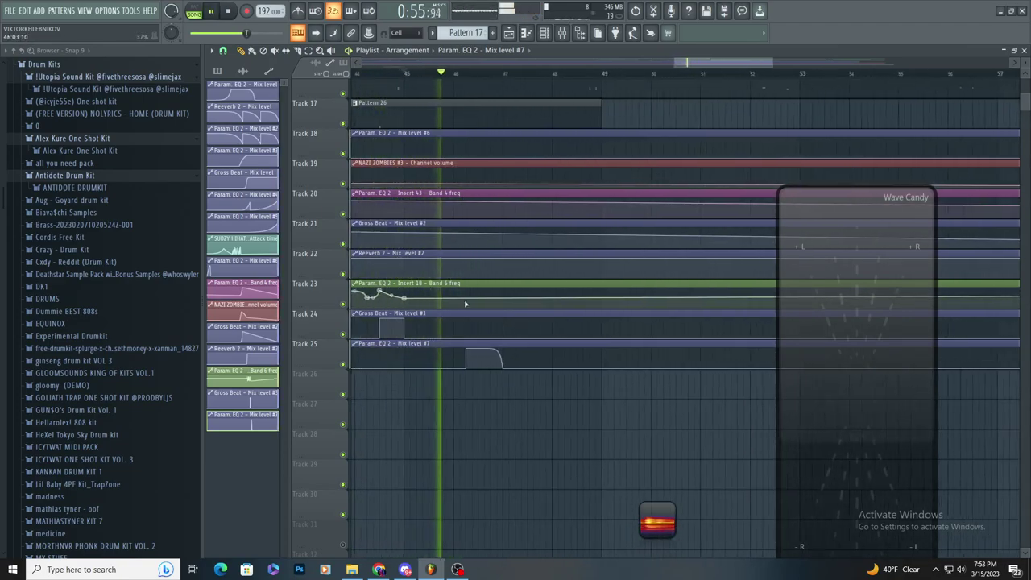
scroll(463, 314, "up", 3)
scroll(463, 325, "down", 3)
scroll(513, 342, "up", 3)
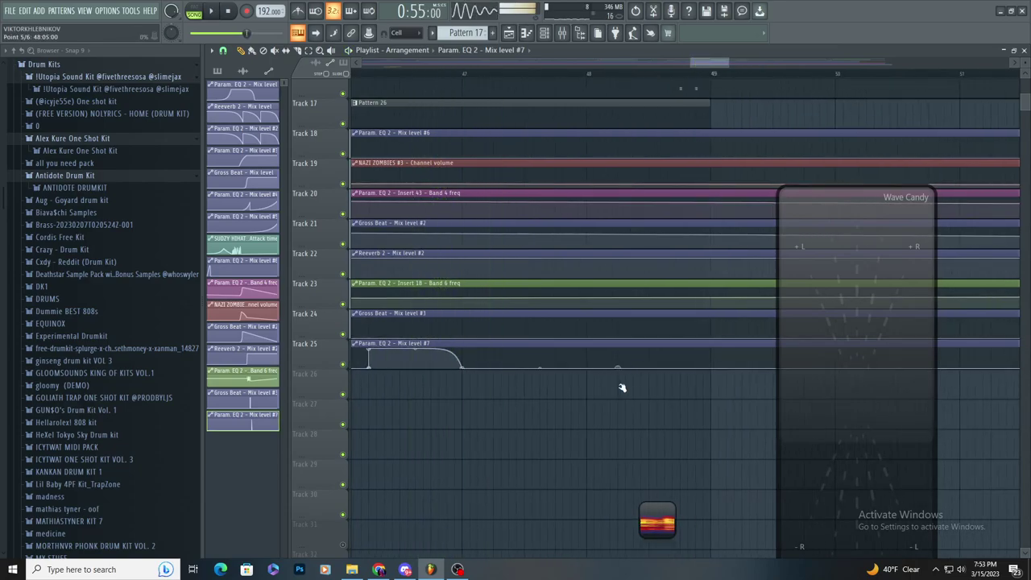
right_click(619, 350)
key("space")
key("space")
scroll(567, 217, "down", 2)
- Move Pattern 17's bar 7 kick to the start of the bar and add another about three quarters through it
scroll(540, 180, "up", 8)
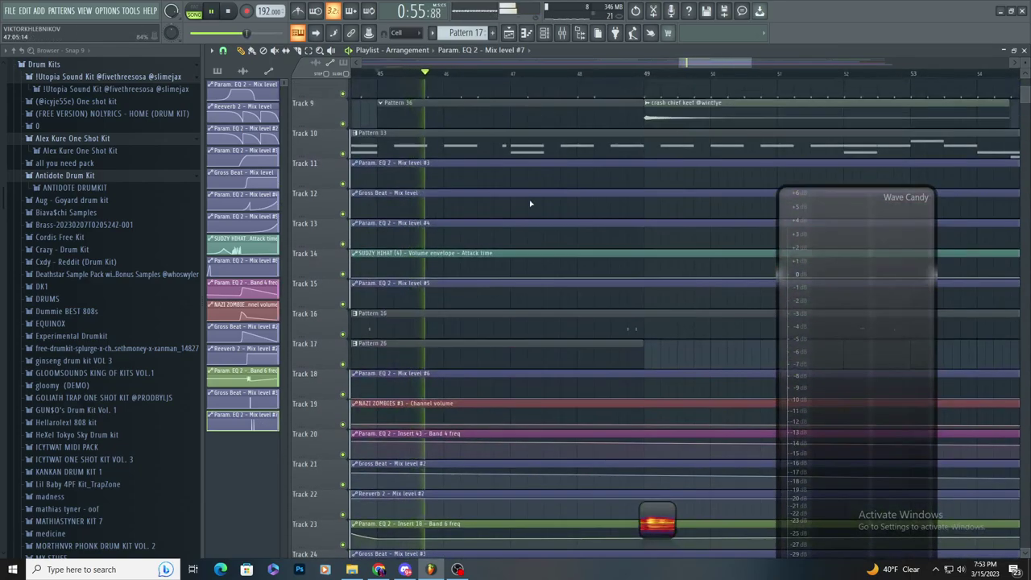
double_click(550, 153)
scroll(485, 280, "down", 2)
scroll(382, 260, "up", 3)
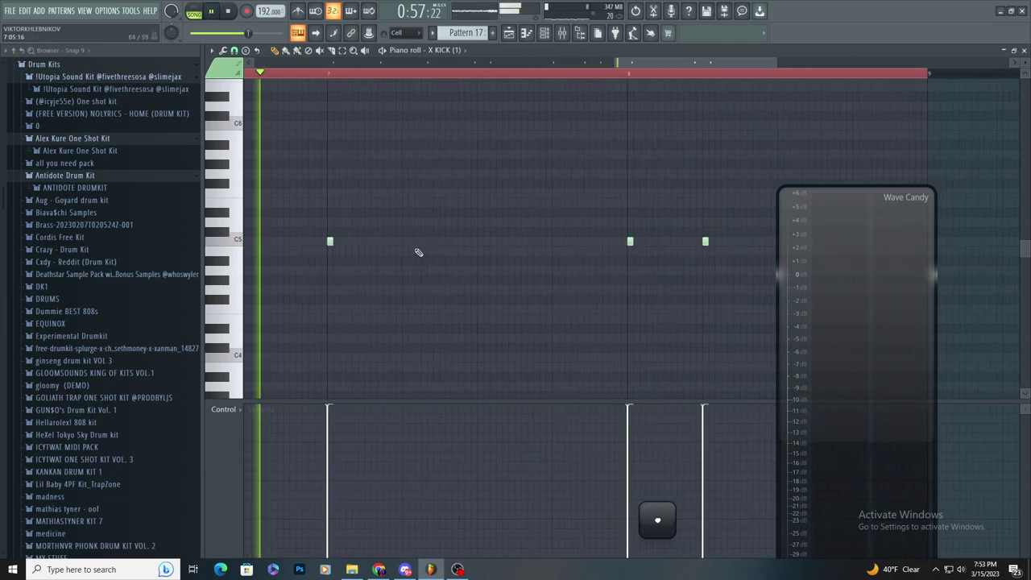
left_click(553, 242)
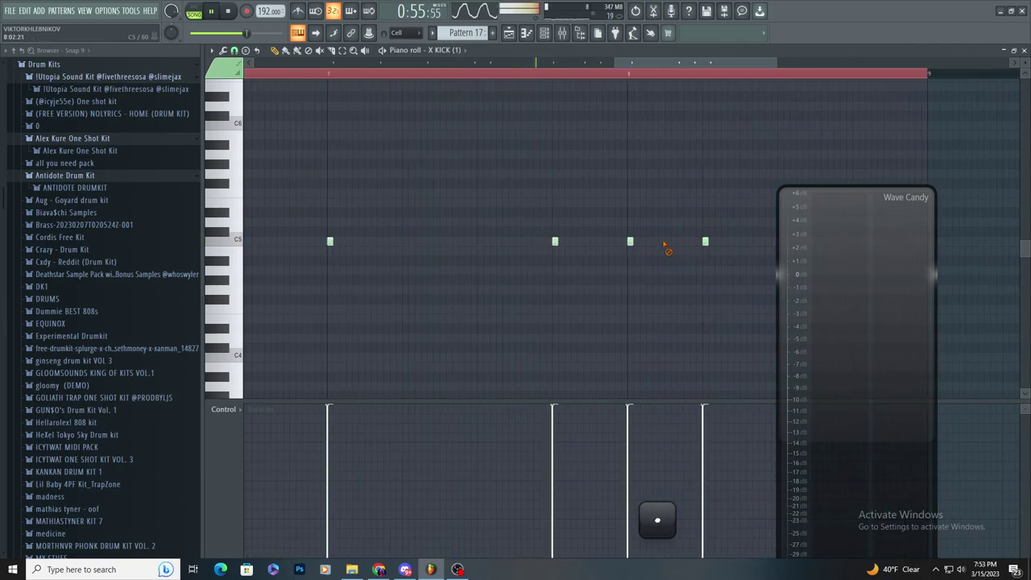
- Delete Pattern 17's kick at the start of bar 8 and add one about five eighths through that bar
scroll(654, 300, "down", 2)
scroll(621, 280, "up", 1)
left_click(580, 240)
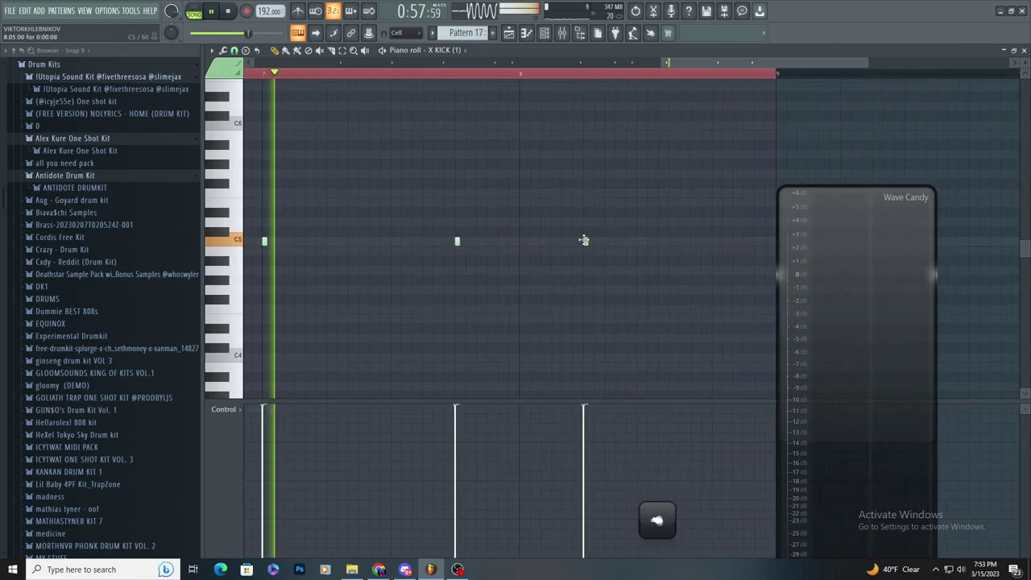
left_click(584, 240)
- Delete the kicks about three quarters through bar 7 and five eighths through bar 8 of Pattern 17
scroll(564, 306, "down", 4)
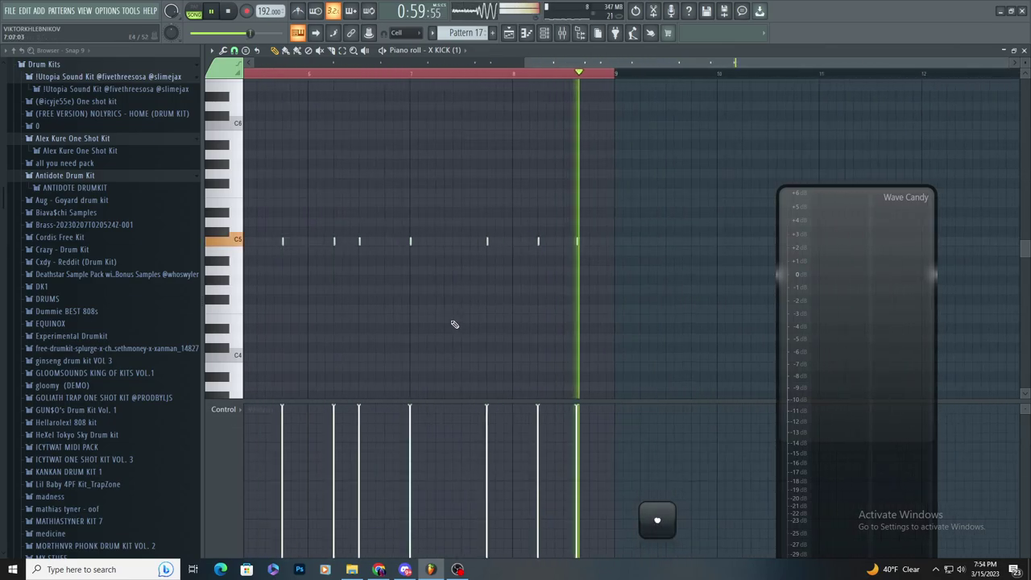
scroll(660, 266, "up", 2)
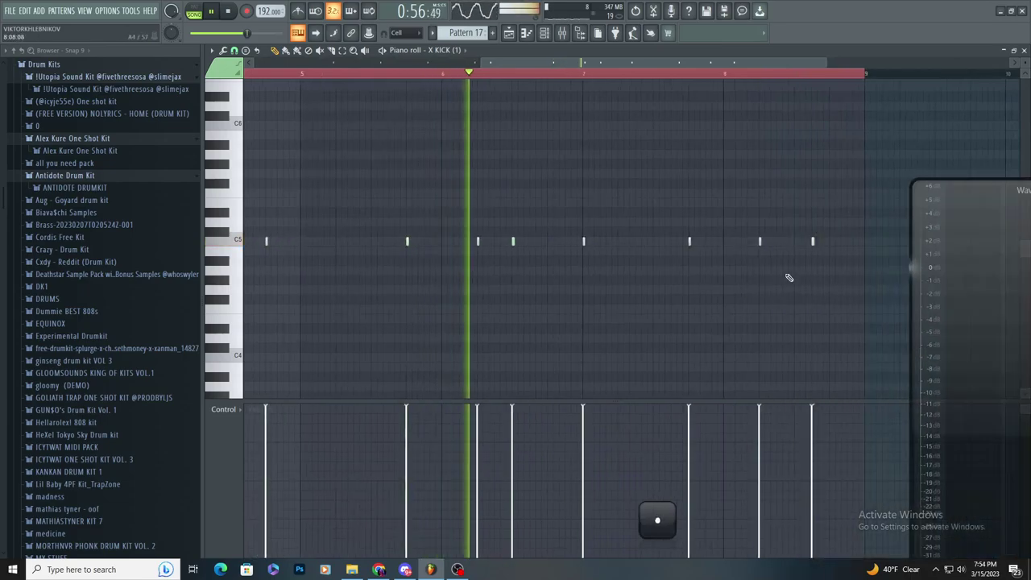
scroll(589, 177, "up", 2)
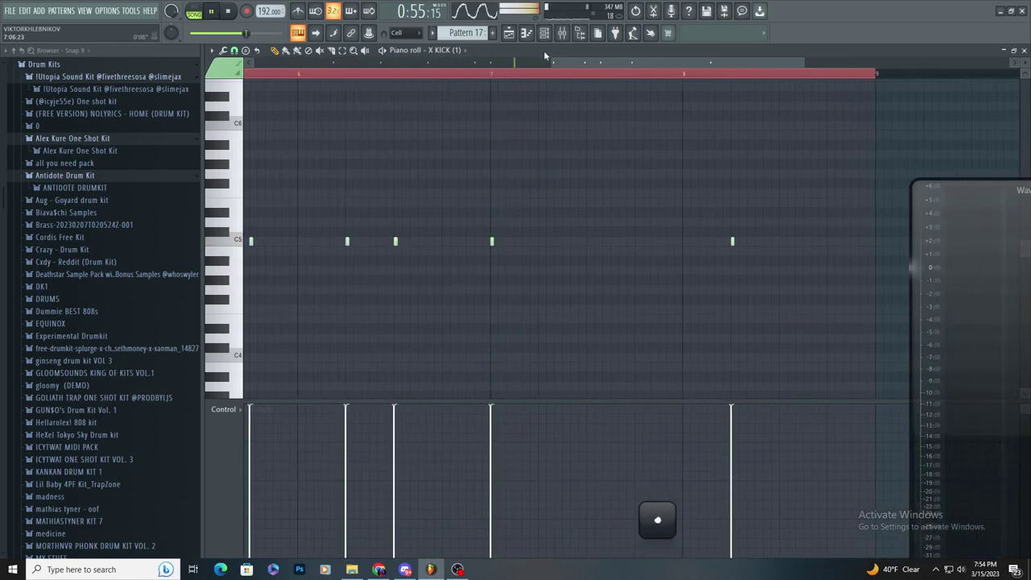
- Open Pattern 27's 808 part from the playlist and add a D5 note at the start of bar 7
left_click(509, 34)
scroll(575, 191, "down", 2)
scroll(571, 162, "up", 3)
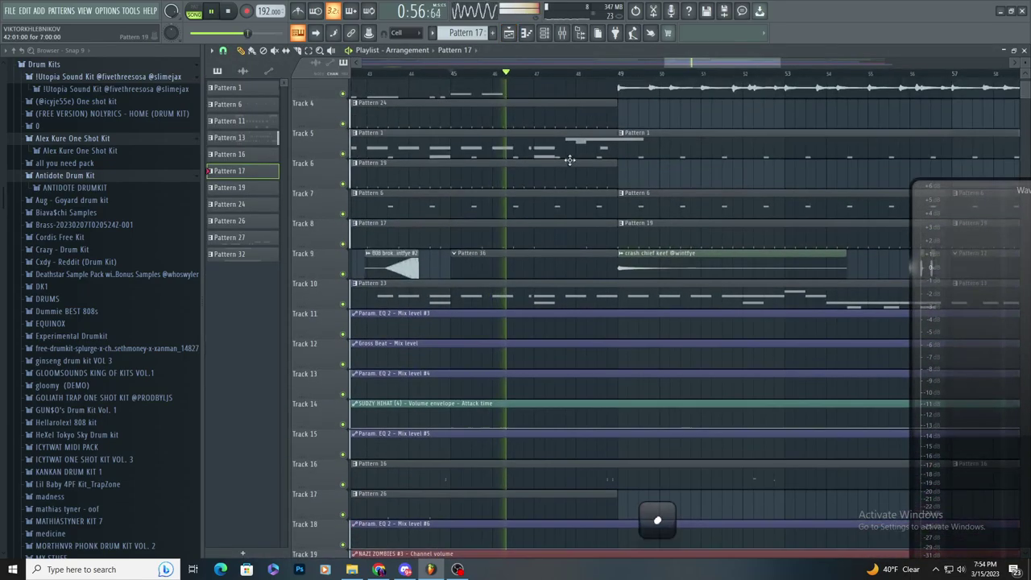
double_click(543, 98)
scroll(532, 121, "down", 4)
scroll(656, 240, "up", 3)
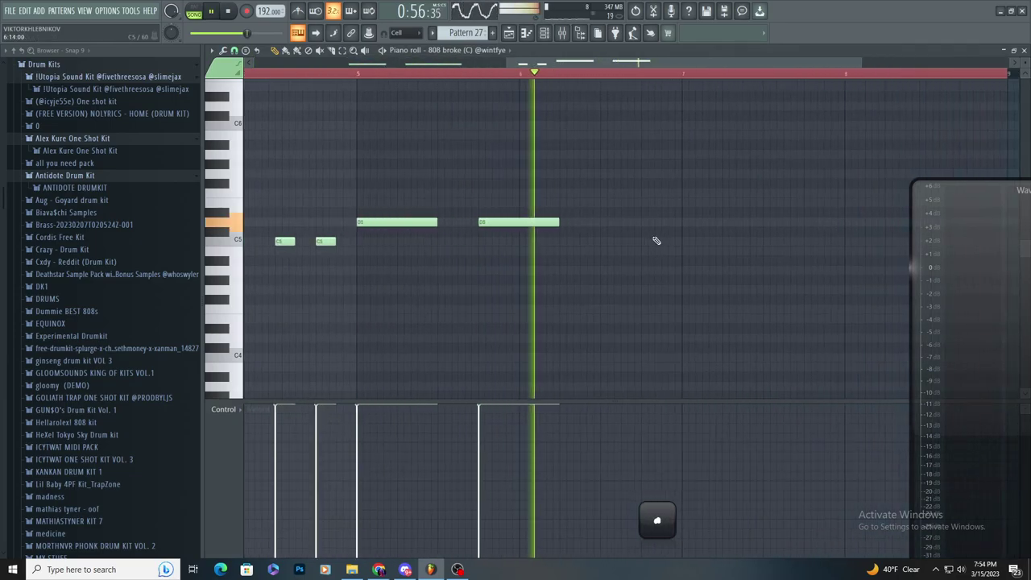
- Set both Wave Candy visualizers to Spectrum mode and place them side by side away from the 808 notes being edited
right_click(610, 193)
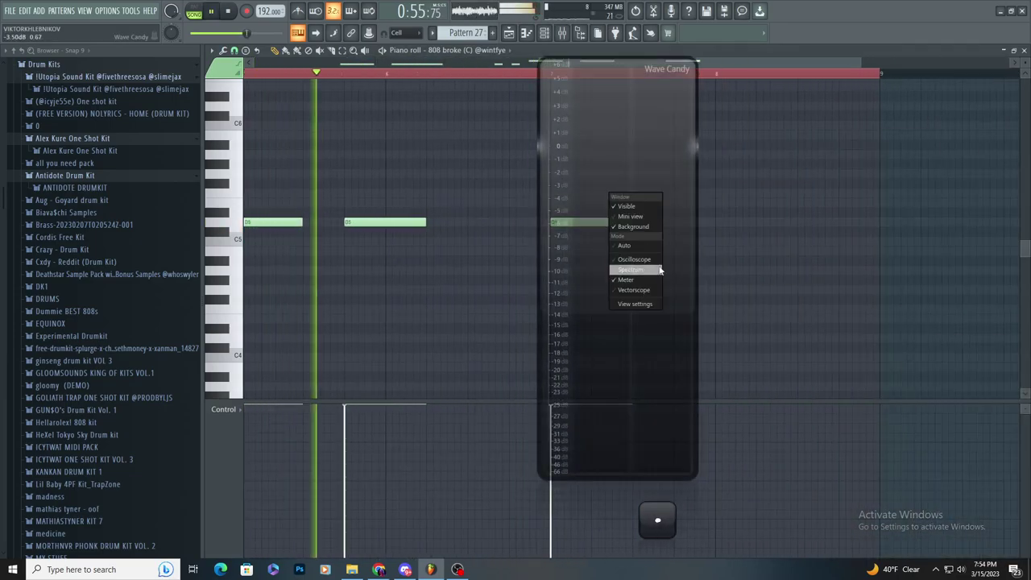
left_click(657, 271)
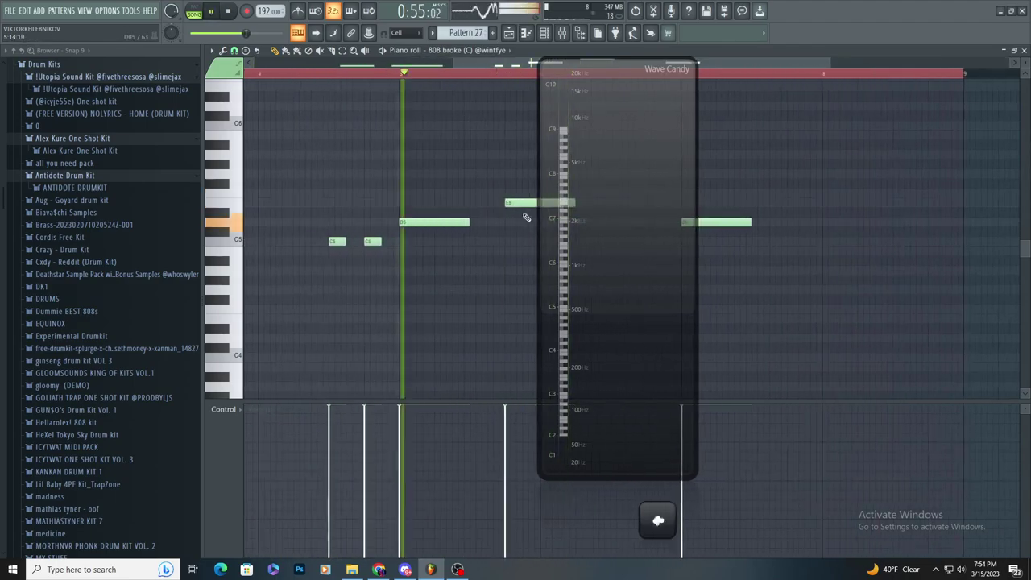
left_click_drag(572, 223, 834, 257)
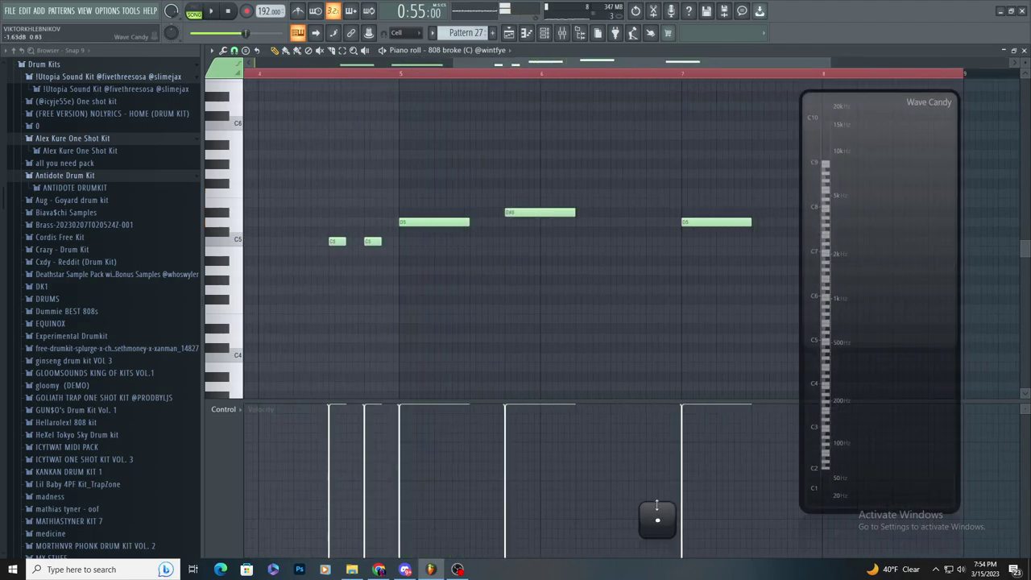
double_click(657, 518)
left_click_drag(863, 315, 719, 368)
right_click(664, 335)
left_click(698, 407)
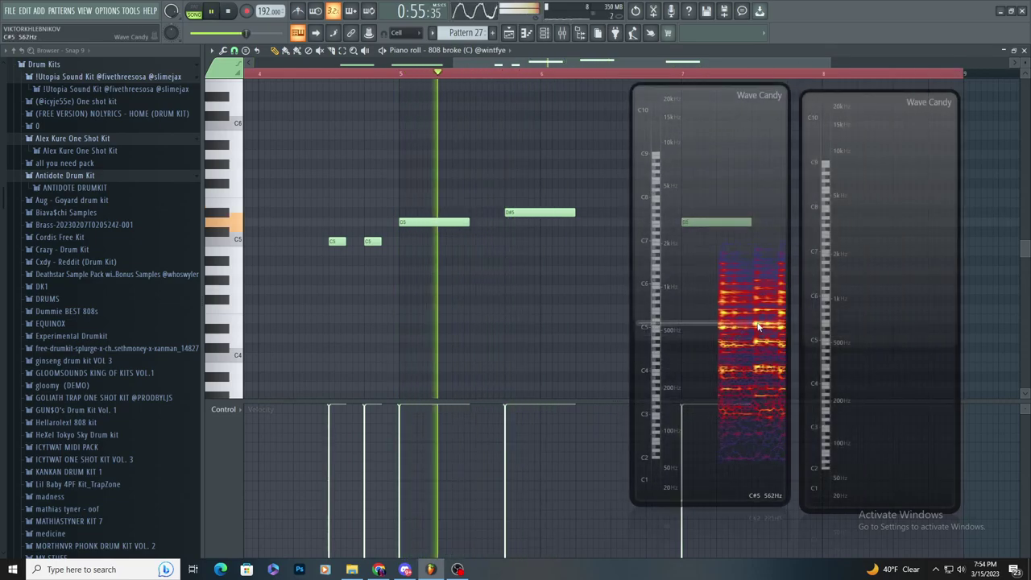
- Move the 808 note about three quarters through bar 5 to C#5 and play it against the melody
scroll(529, 216, "up", 2)
left_click_drag(529, 216, 529, 236)
key("space")
key("space")
scroll(462, 249, "down", 3)
scroll(522, 329, "up", 3)
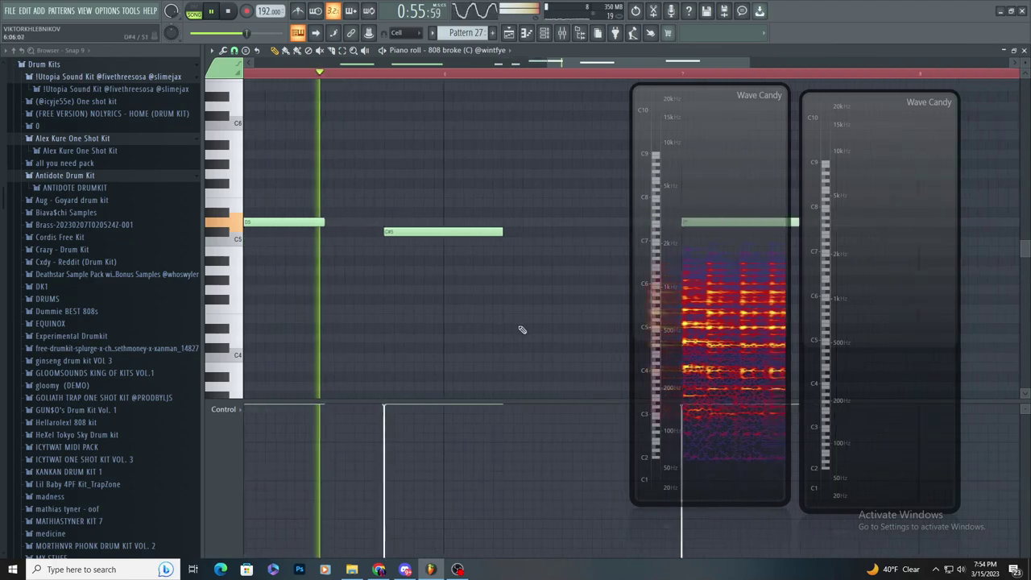
scroll(341, 324, "down", 3)
scroll(394, 311, "up", 3)
scroll(395, 311, "down", 3)
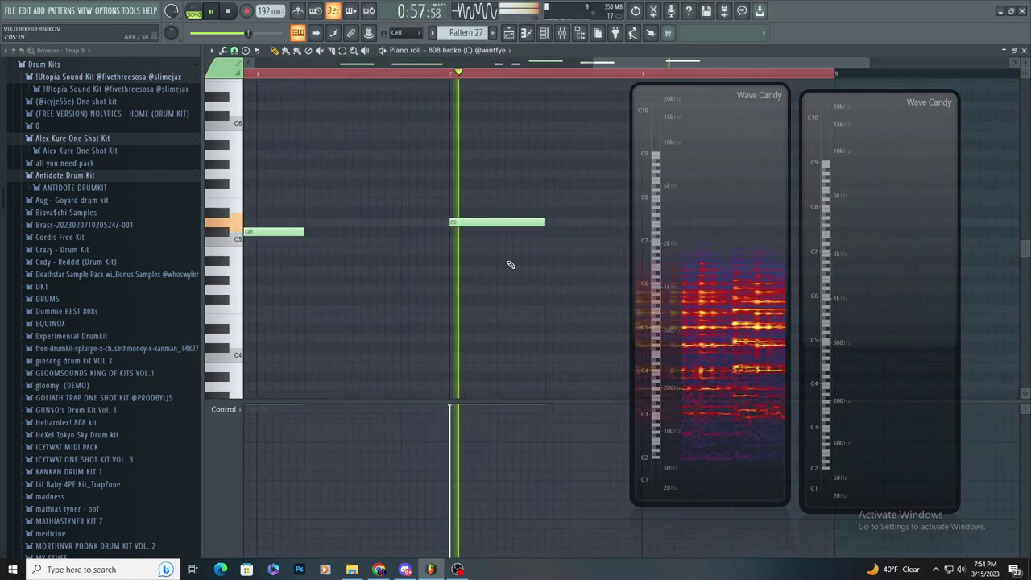
- Lower the 808 note at bar 7 to C5 and add another C5 about three quarters through that bar
scroll(481, 287, "up", 2)
left_click_drag(472, 224, 460, 244)
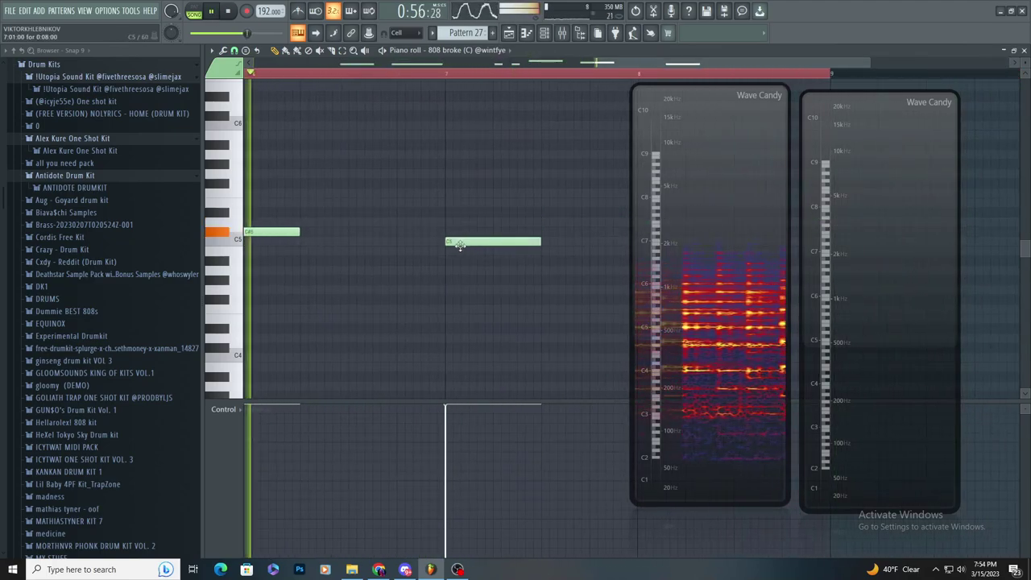
scroll(593, 309, "down", 2)
scroll(548, 287, "up", 2)
left_click(472, 240)
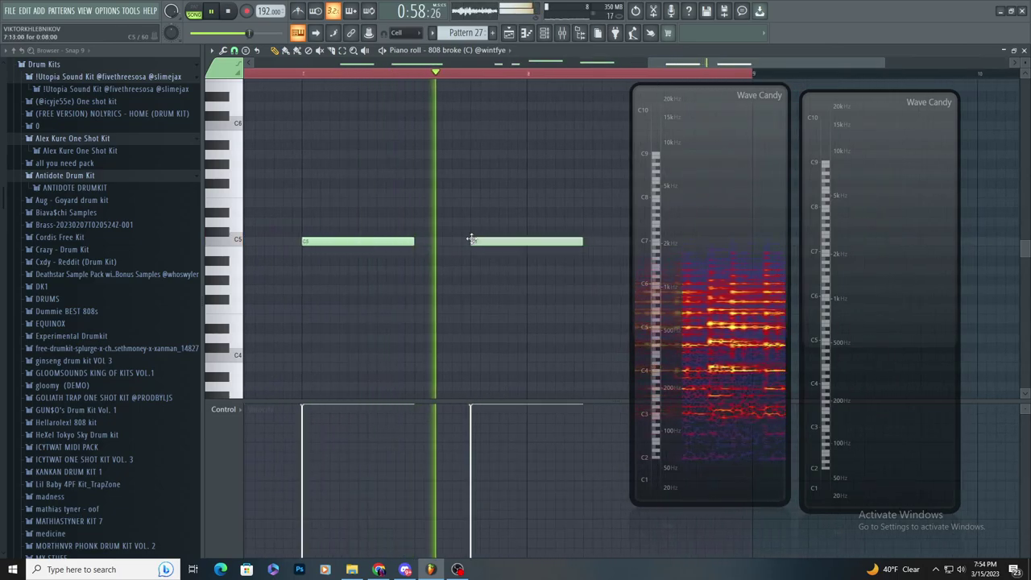
- Add two-step C5 808 notes a quarter, half and three quarters of the way through bar 8
scroll(538, 295, "up", 2)
scroll(405, 303, "down", 1)
scroll(405, 303, "down", 2)
left_click_drag(556, 243, 548, 244)
scroll(416, 339, "down", 1)
scroll(555, 282, "up", 1)
left_click_drag(632, 256, 563, 271)
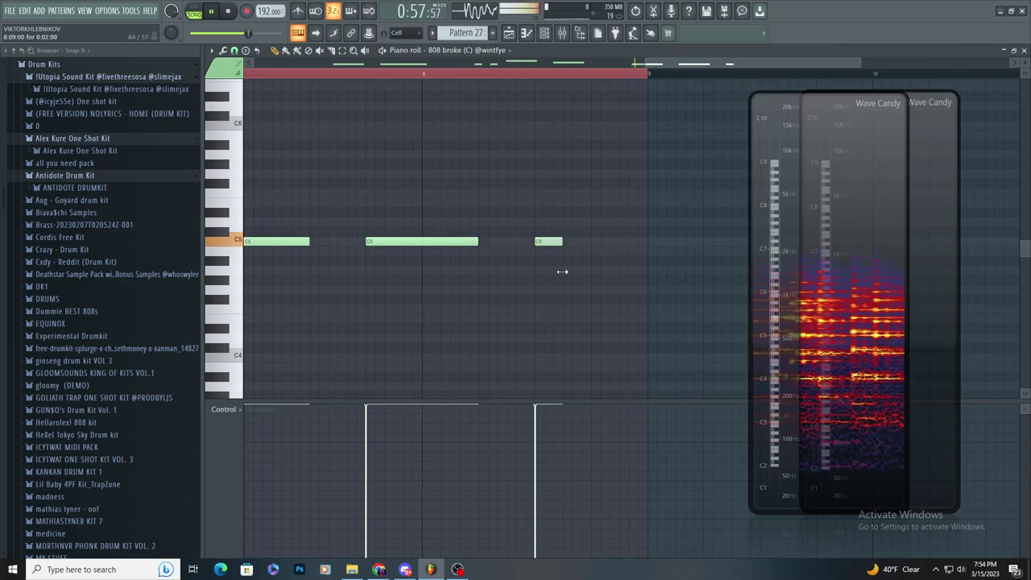
left_click(485, 241)
left_click(596, 242)
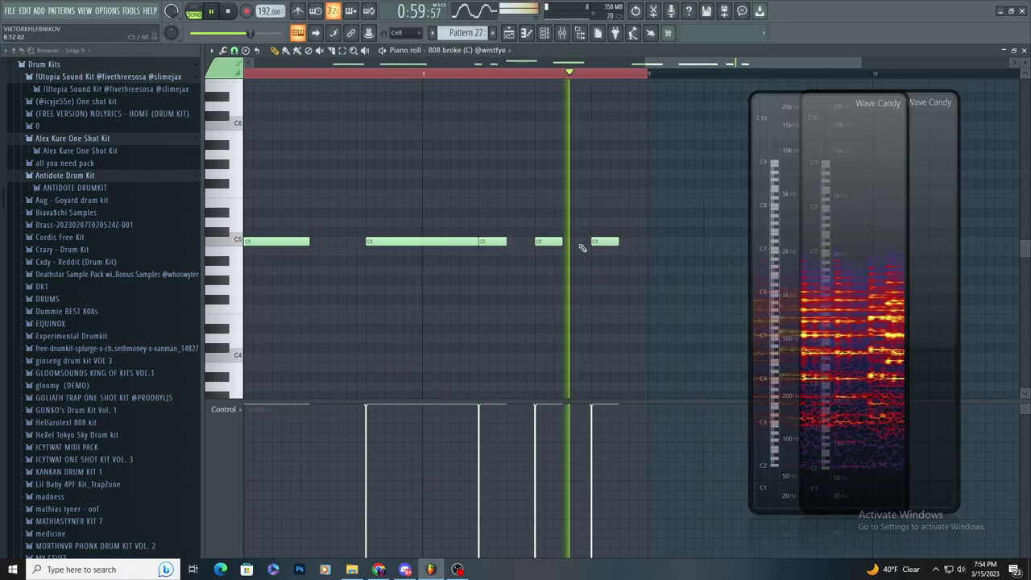
- Lower the last 808 note of bar 8 in Pattern 27 to A#4
left_click(514, 37)
scroll(448, 343, "up", 3)
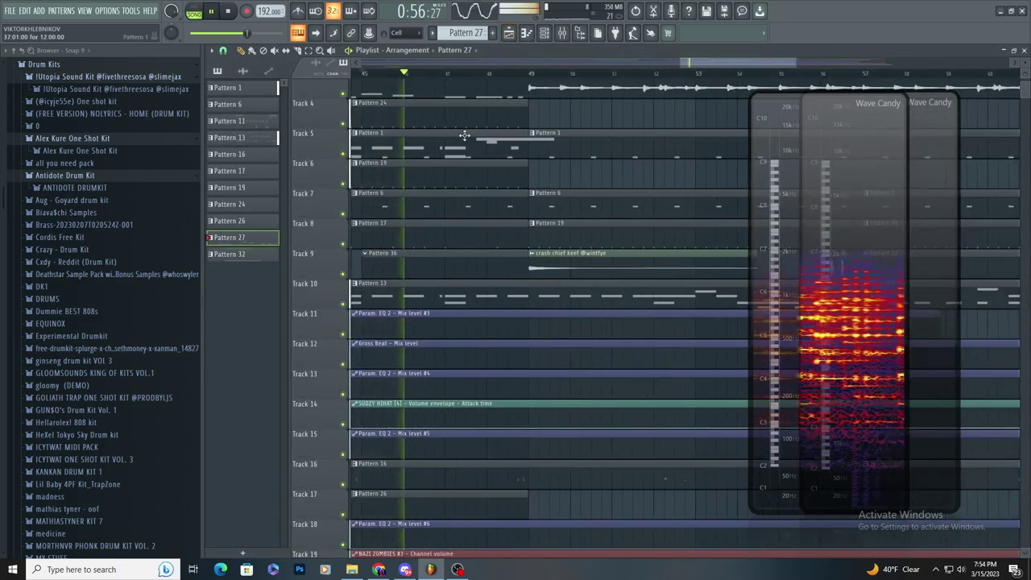
left_click(509, 34)
scroll(631, 241, "up", 2)
left_click_drag(667, 242, 668, 267)
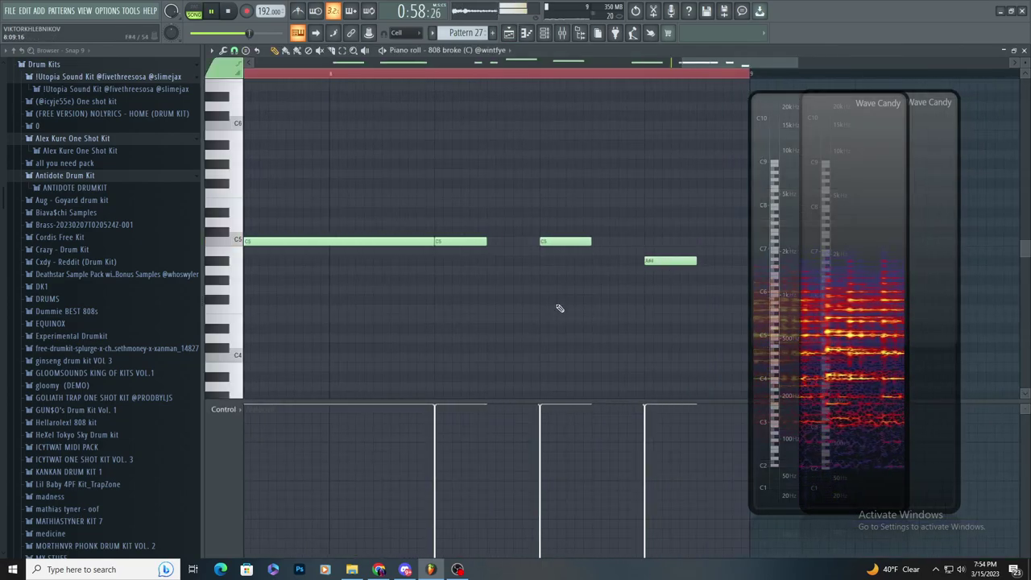
- Raise the long 808 note leading into bar 8 to C#5, keeping the short note after it at C5
scroll(560, 308, "down", 2)
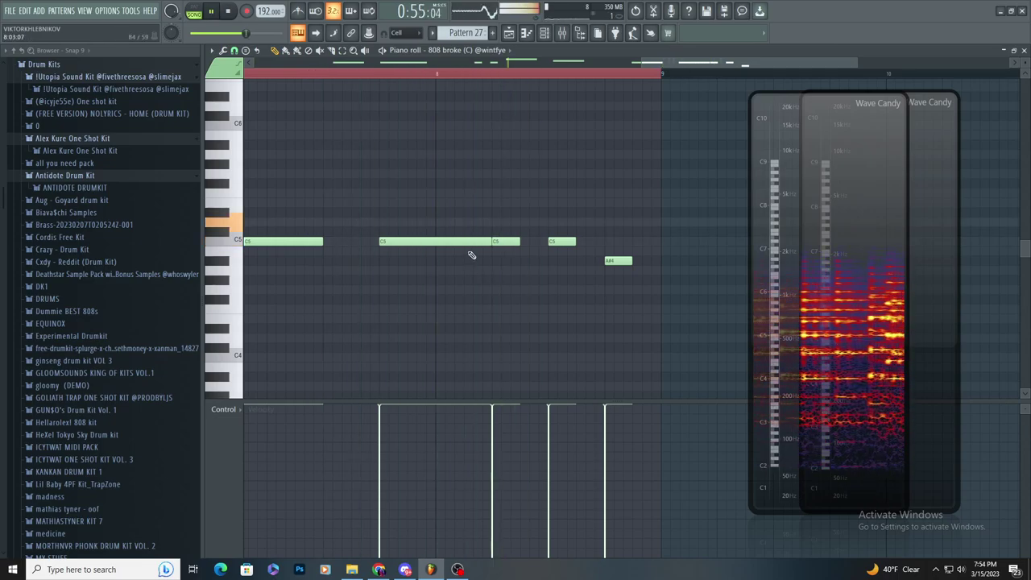
left_click_drag(472, 242, 471, 233)
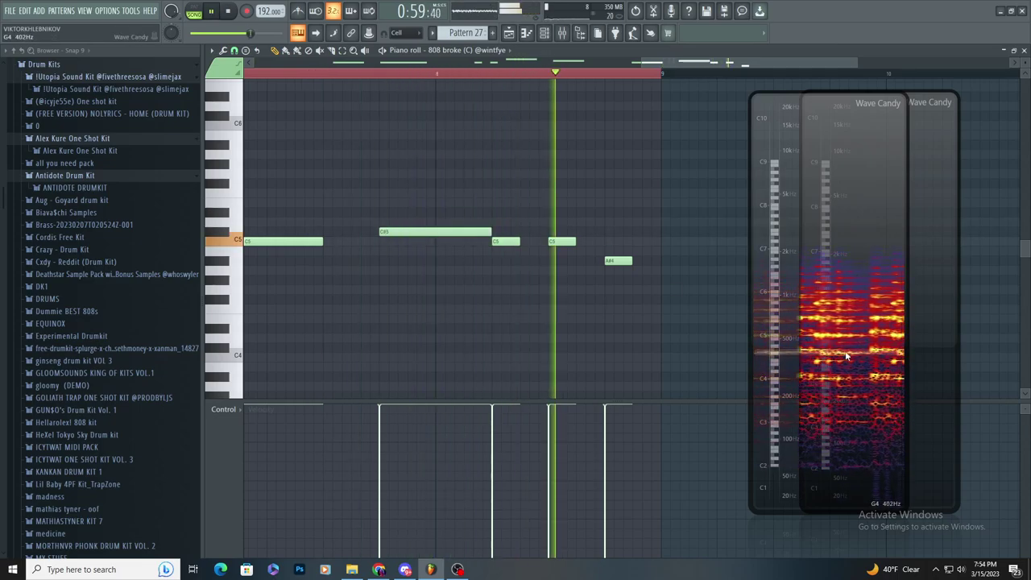
left_click_drag(512, 242, 514, 233)
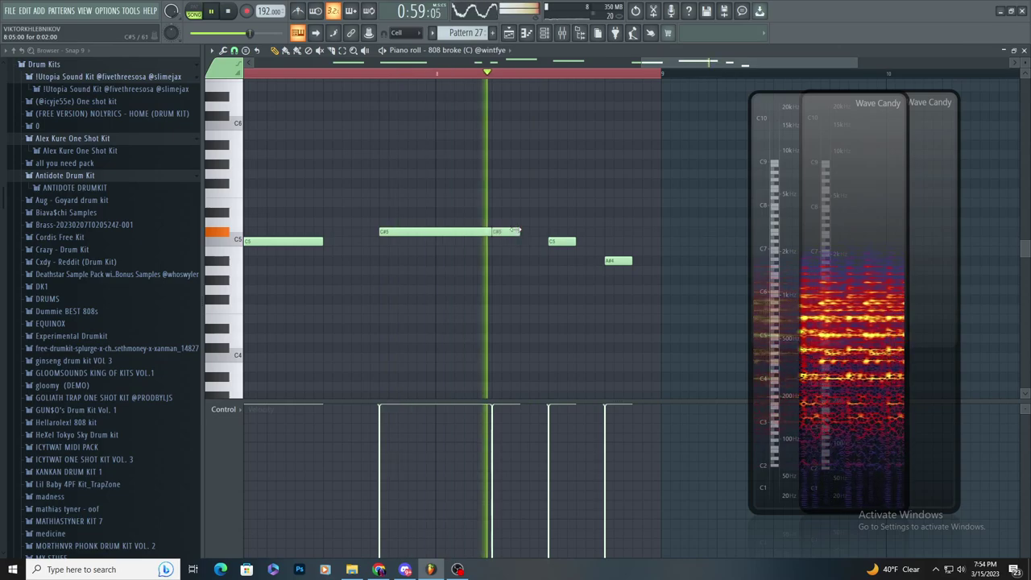
key("ctrl+z")
- Load Fruity Stereo Enhancer in the first effect slot of mixer Insert 6
key("F9")
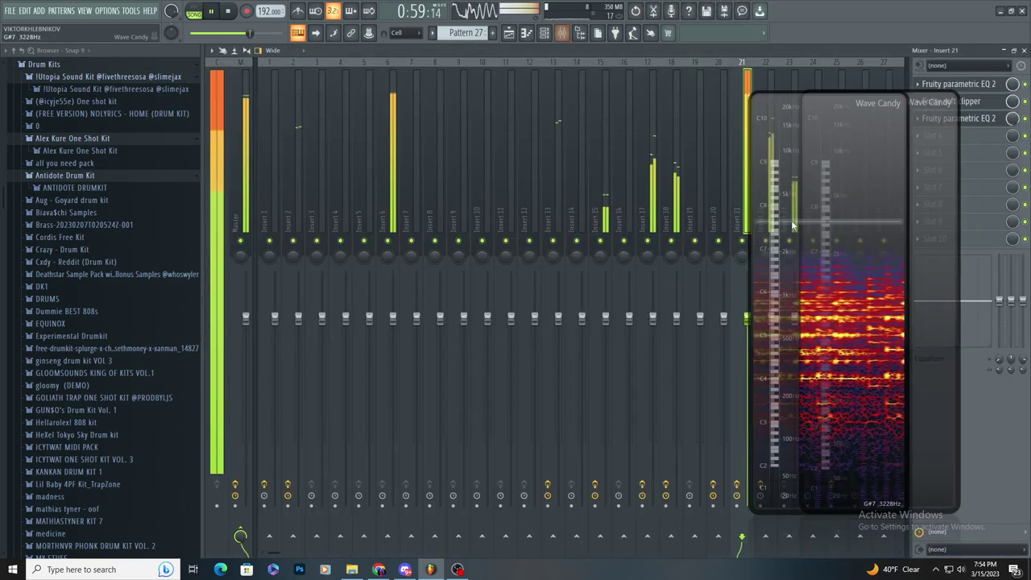
left_click(404, 180)
left_click(943, 84)
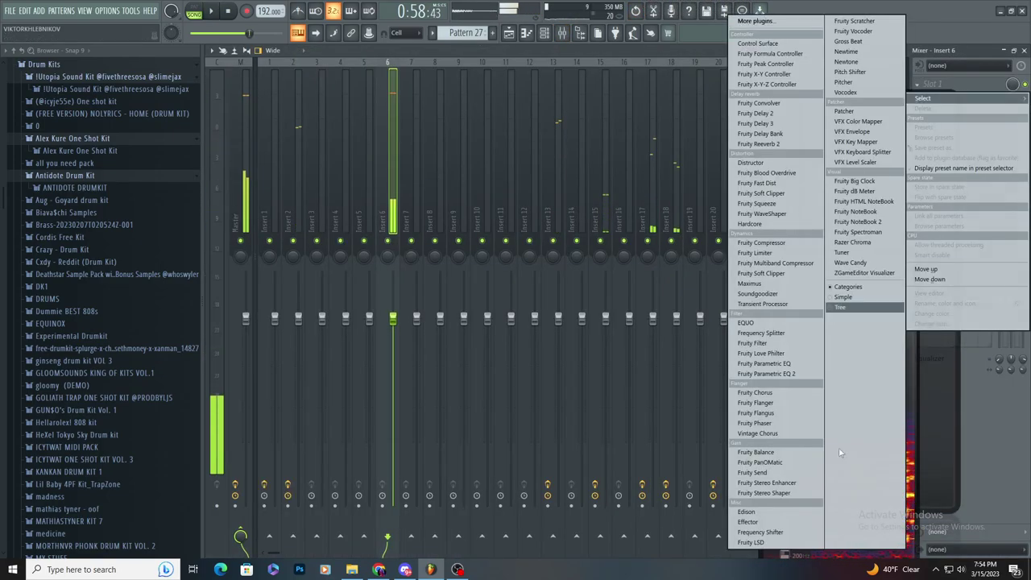
left_click(774, 483)
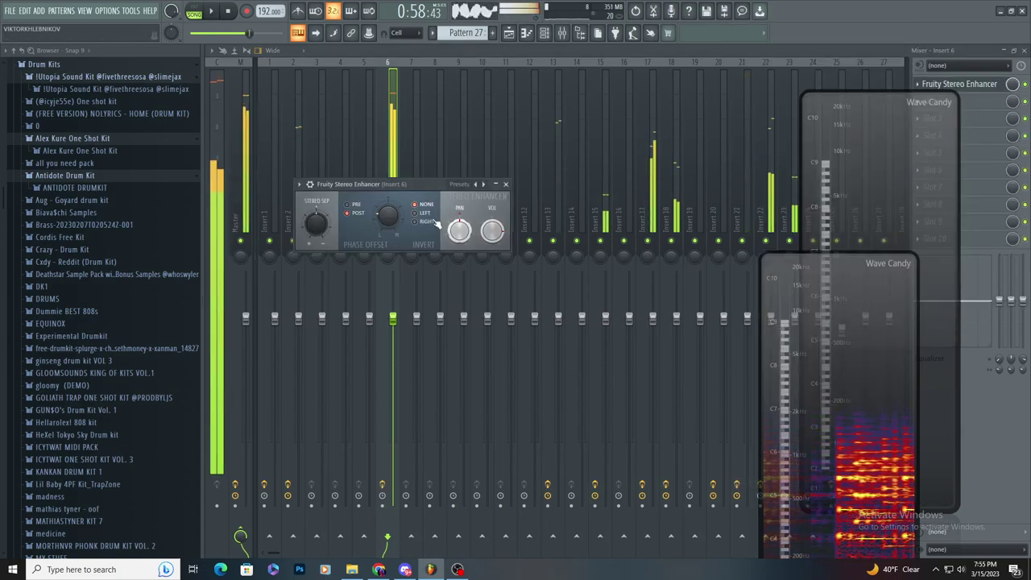
key("space")
key("Escape")
- Create an automation clip for the Stereo Enhancer's mix level and find its bar 48 section in the playlist
right_click(1012, 85)
left_click(994, 167)
left_click(509, 33)
key("space")
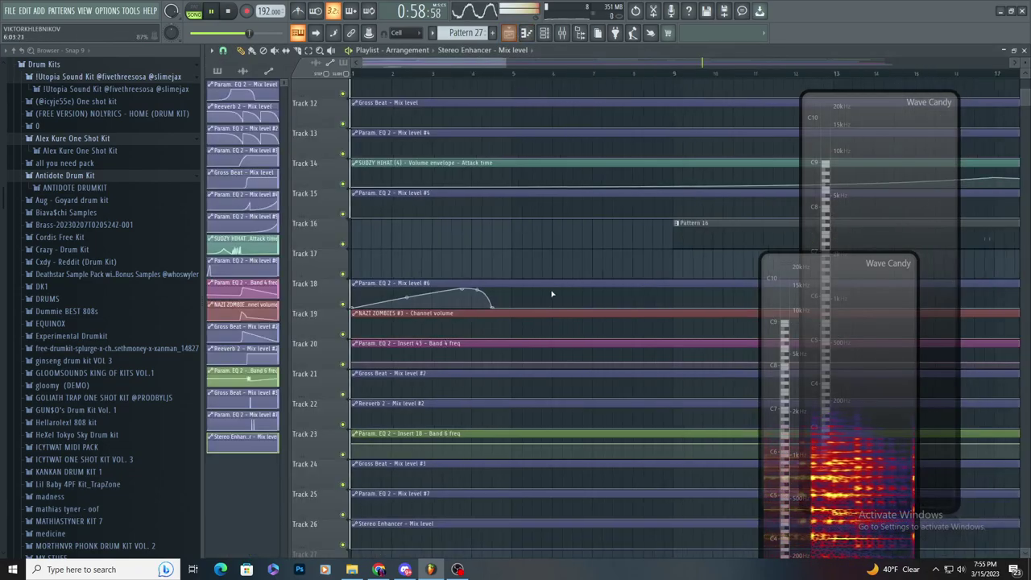
scroll(554, 296, "down", 5)
key("space")
scroll(704, 483, "down", 4)
scroll(703, 471, "up", 8)
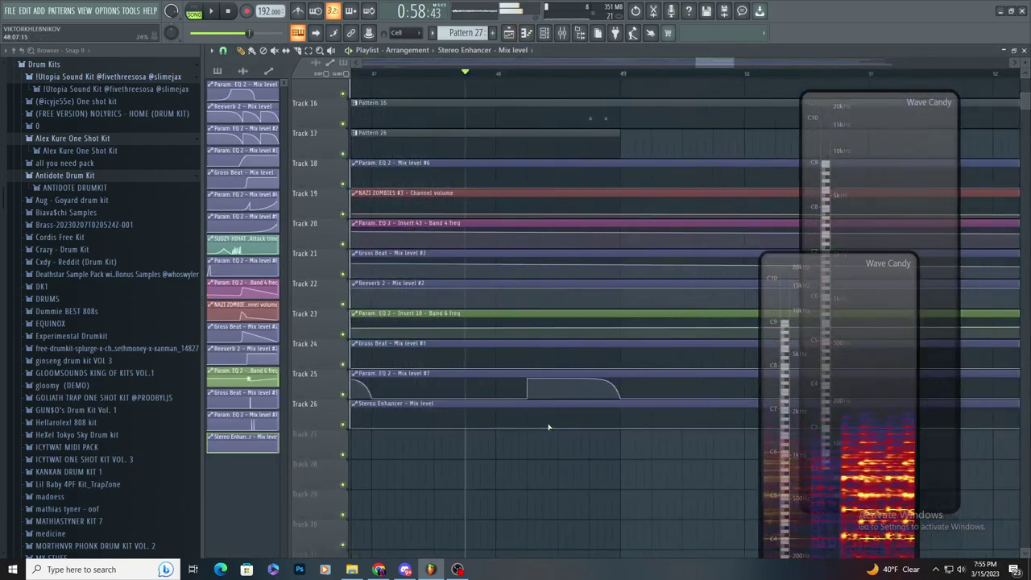
- Shape the Stereo Enhancer automation to curve up to a plateau about a quarter through bar 48 and drop to zero at bar 49
left_click_drag(530, 440, 568, 389)
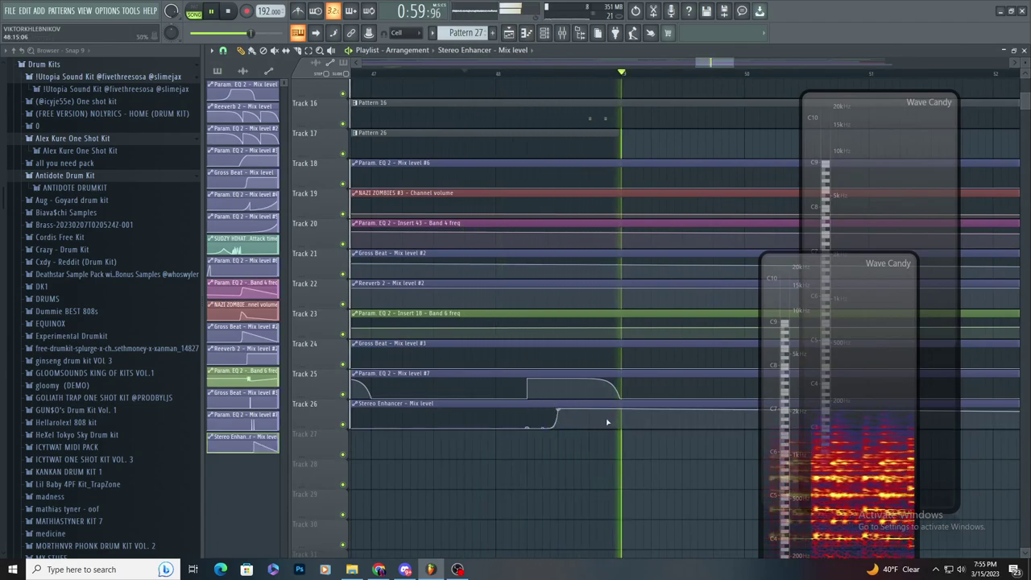
key("space")
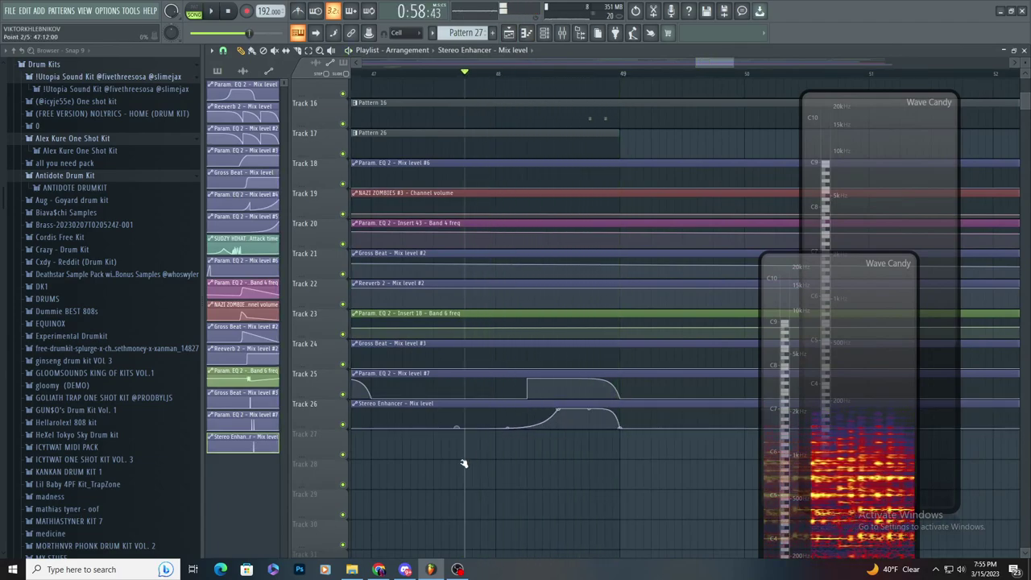
left_click_drag(531, 404, 524, 410)
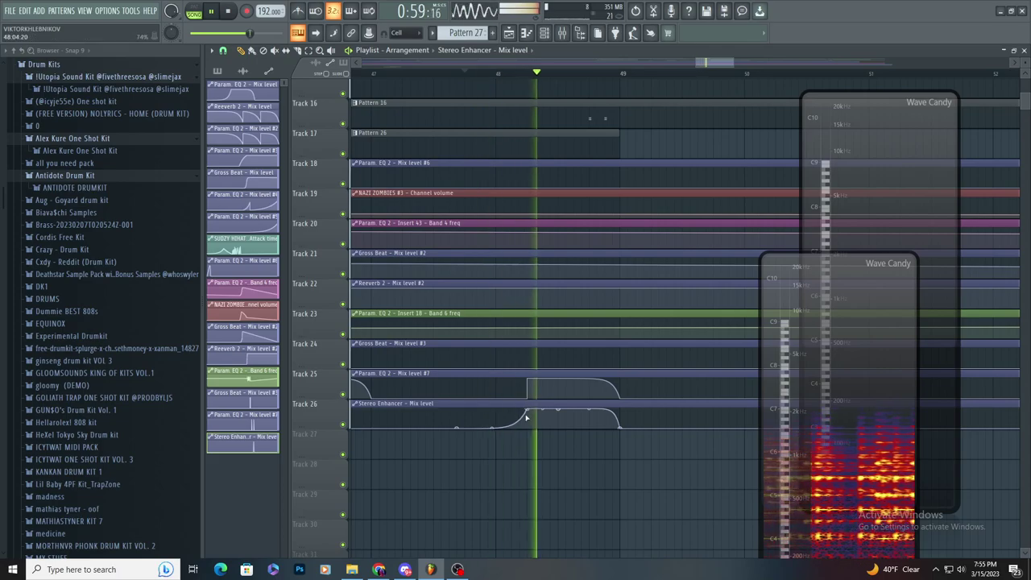
scroll(527, 439, "down", 3)
scroll(552, 449, "up", 3)
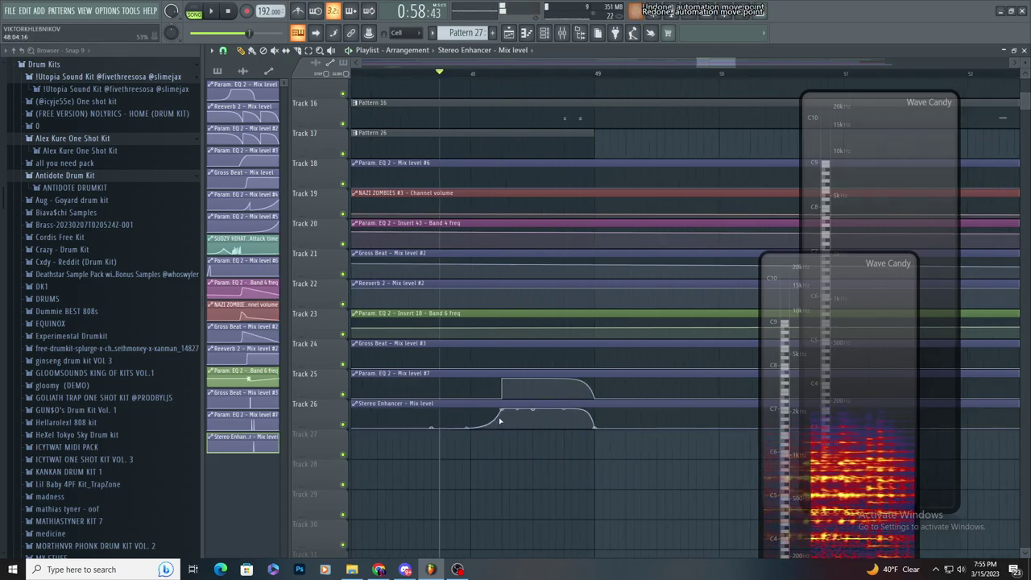
- Step back through the last edits in the undo history and play the transition into bar 49
key("ctrl+alt+z")
key("ctrl+alt+z")
key("space")
scroll(488, 442, "down", 2)
scroll(450, 440, "up", 2)
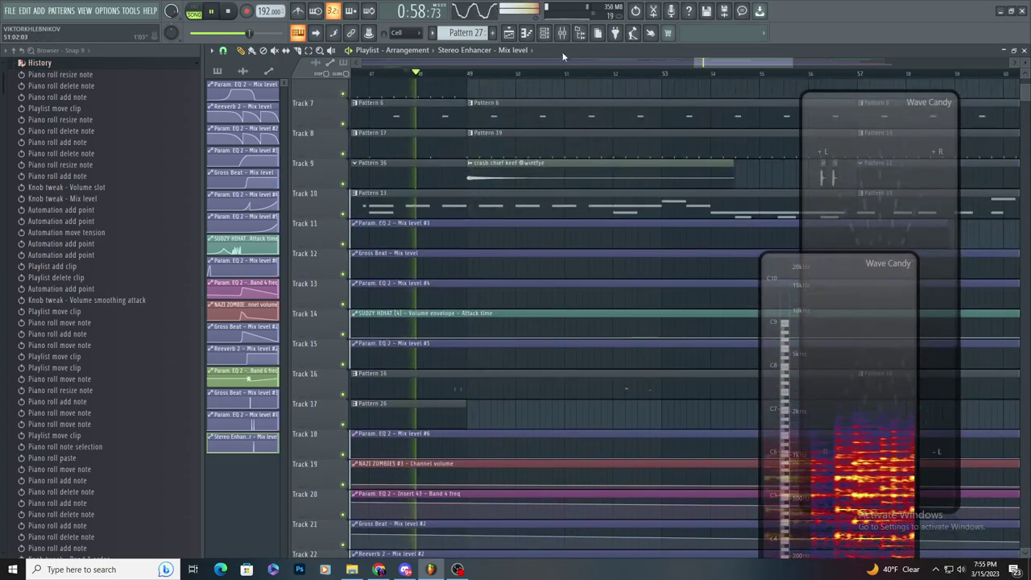
left_click(561, 32)
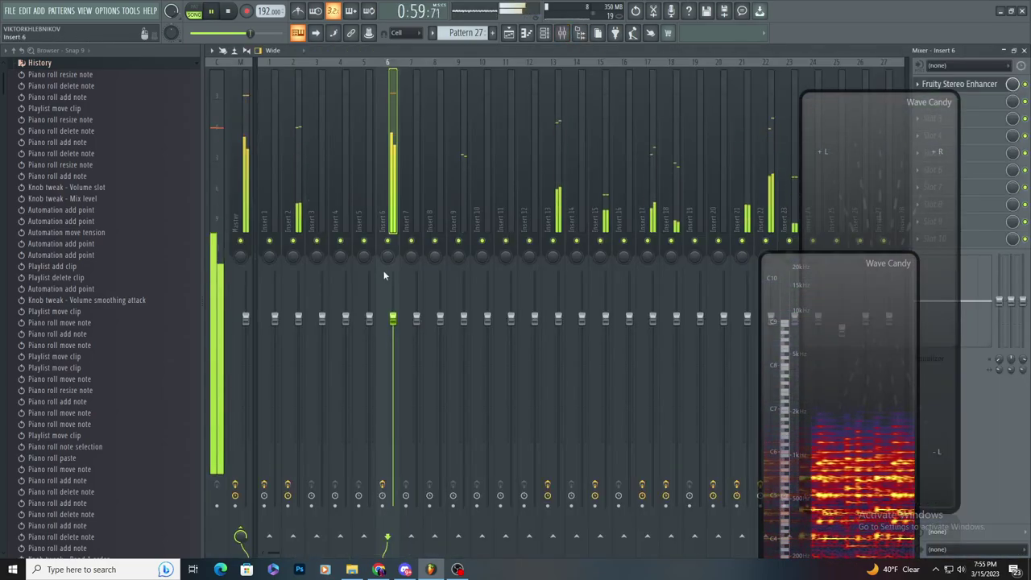
key("F5")
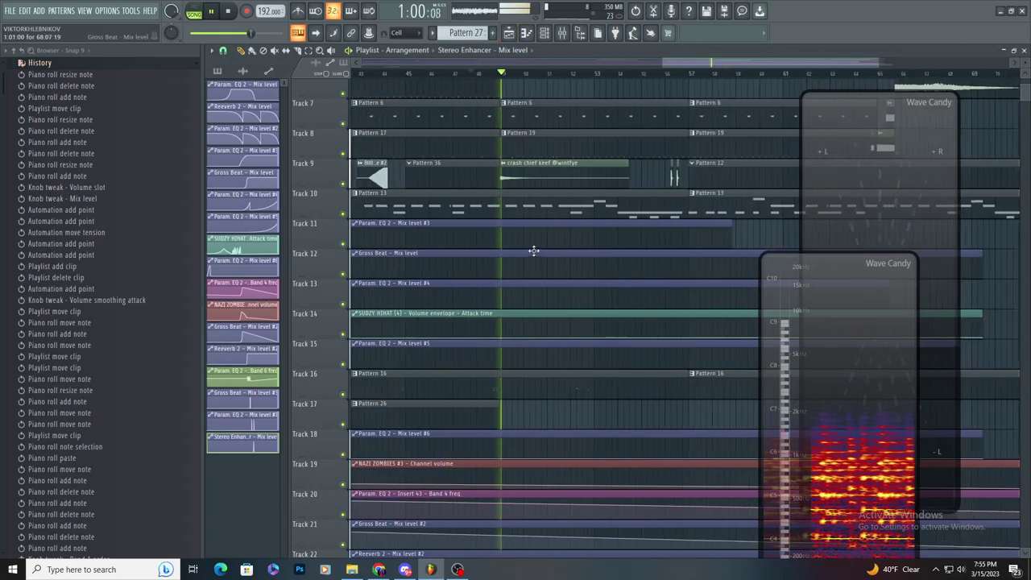
scroll(543, 156, "up", 4)
left_click(544, 156)
right_click(557, 158)
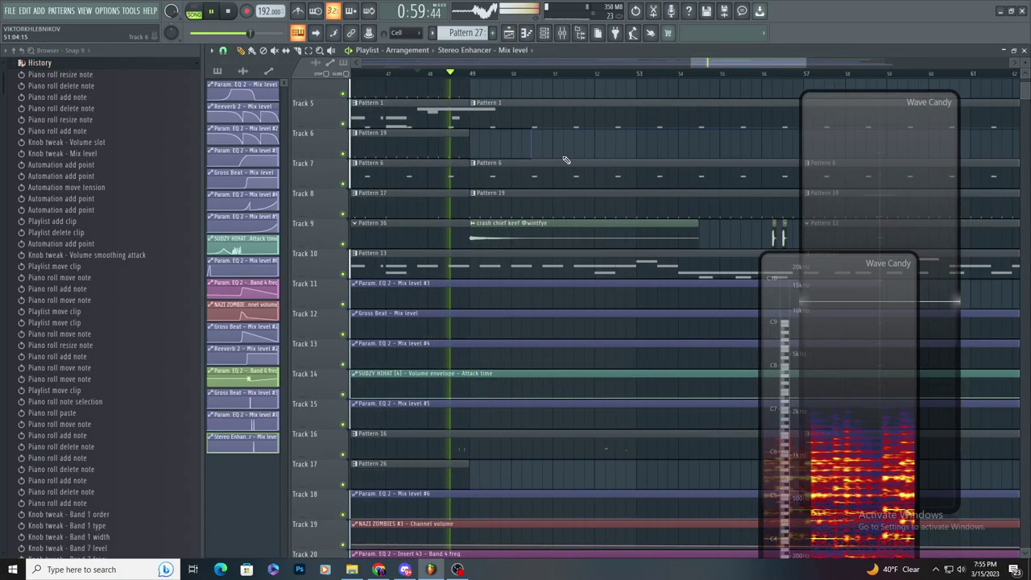
scroll(585, 154, "down", 3)
scroll(584, 154, "up", 1)
key("space")
key("space")
scroll(572, 147, "down", 1)
scroll(527, 114, "up", 3)
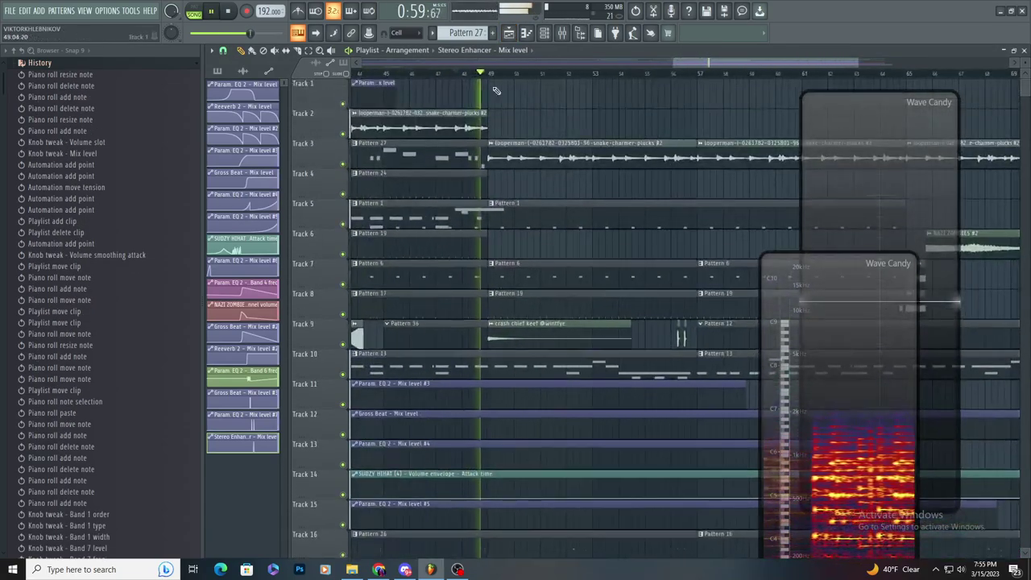
left_click(475, 151)
left_click(495, 185)
right_click(523, 185)
- Place Pattern 35 on Track 4 at bar 49 and extend it to bar 57
scroll(469, 32, "up", 5)
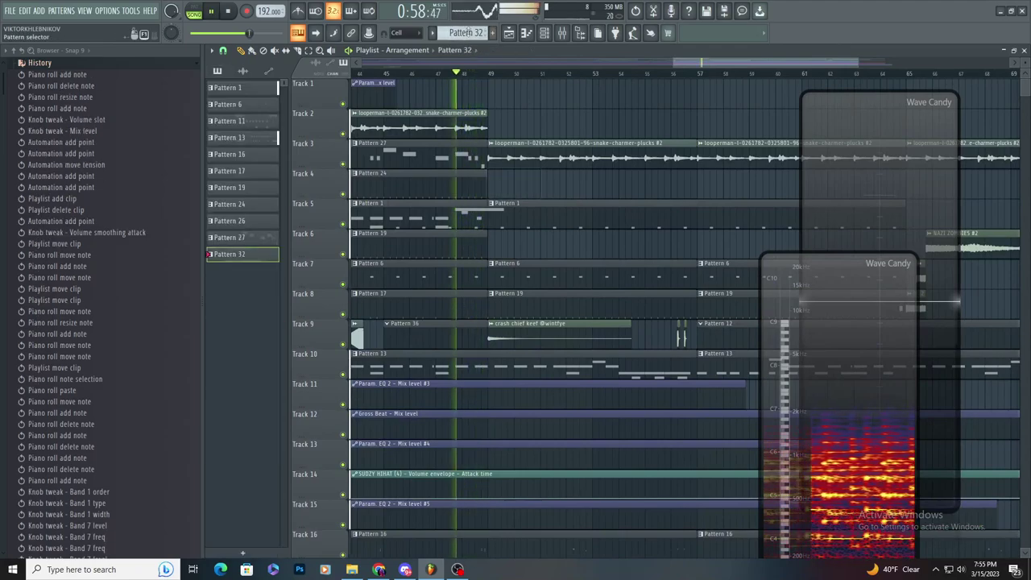
left_click(498, 185)
left_click_drag(543, 186, 683, 186)
key("ctrl+z")
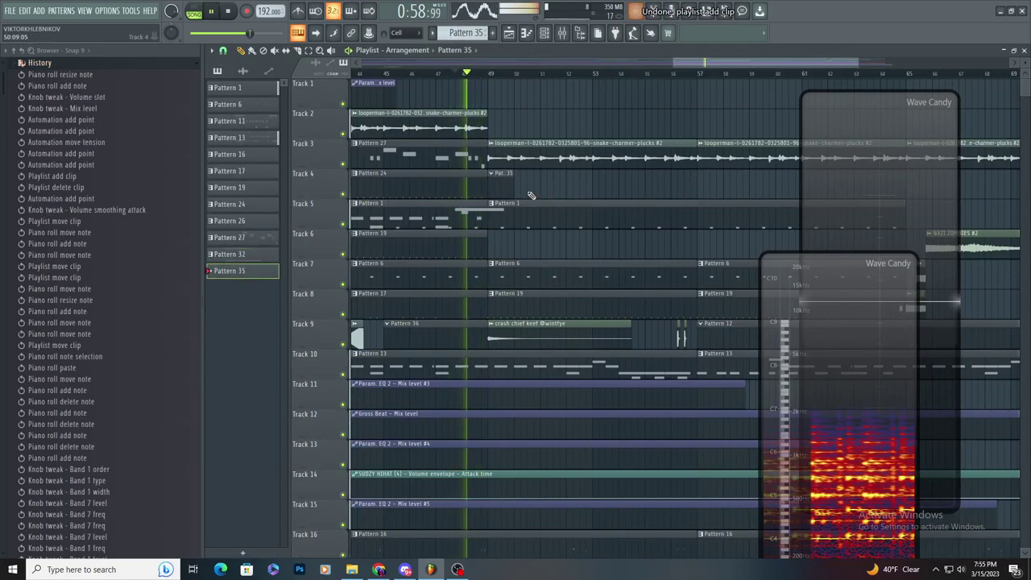
scroll(499, 176, "down", 2)
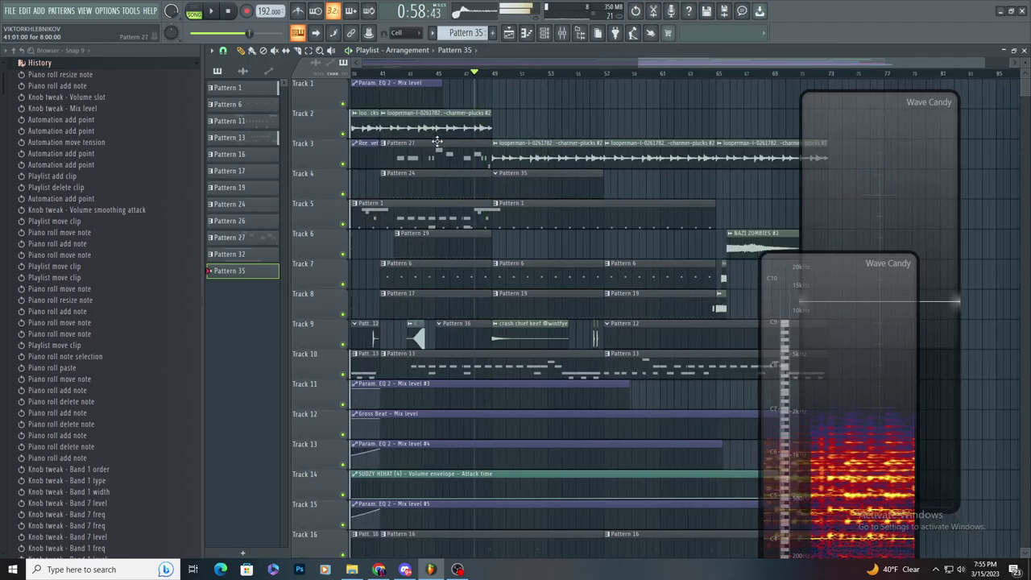
- Place the snake-charmer-plucks #2 loop on Track 2 at bar 49 and make that clip unique
left_click(368, 127)
scroll(504, 125, "up", 2)
left_click(489, 125)
key("space")
left_click(484, 114)
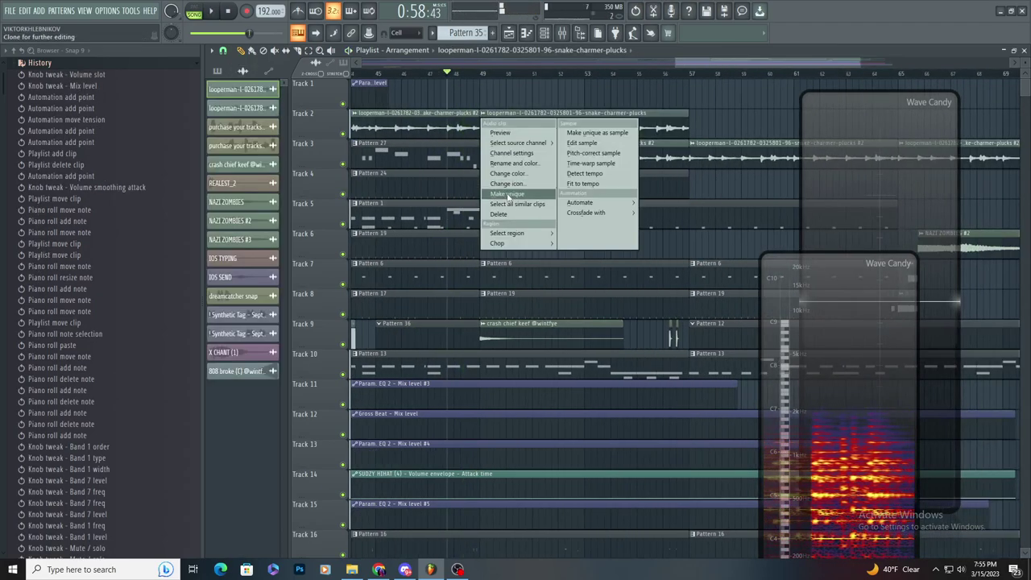
left_click(544, 191)
- Route the snake-charmer-plucks #3 clip to mixer Insert 29 and load Fruity Reeverb 2 in its first effect slot
double_click(558, 119)
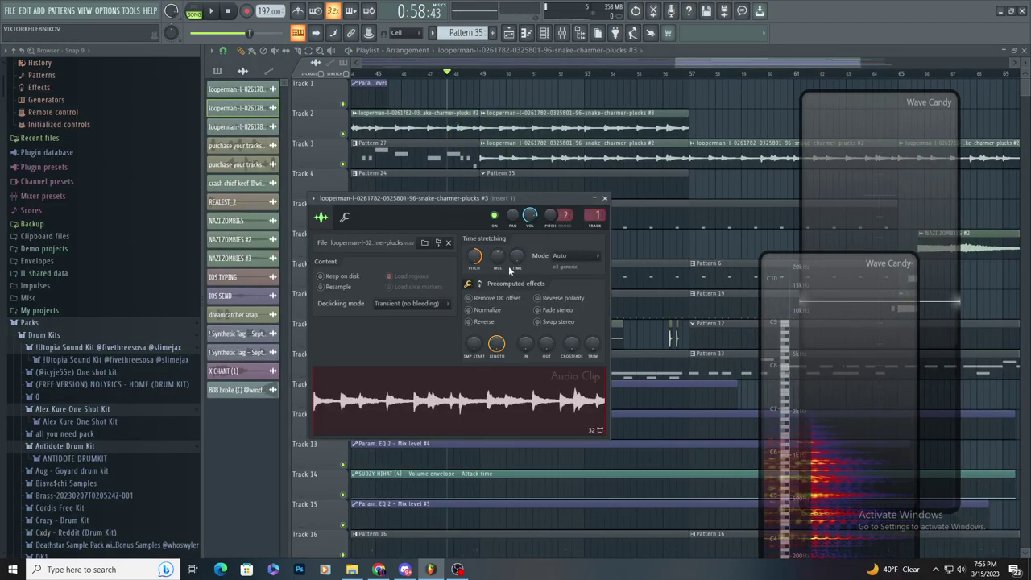
double_click(597, 214)
left_click(951, 87)
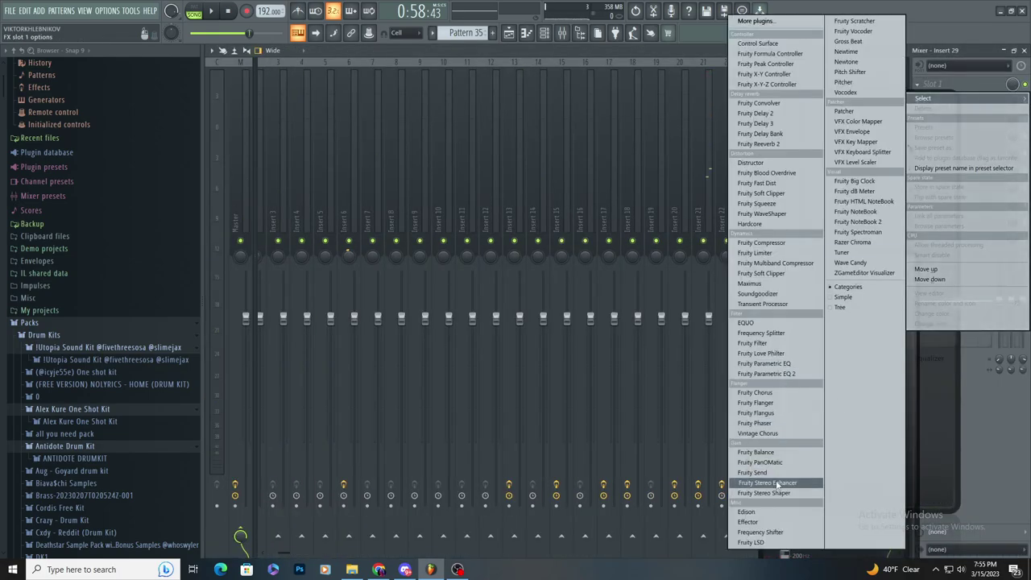
left_click(761, 143)
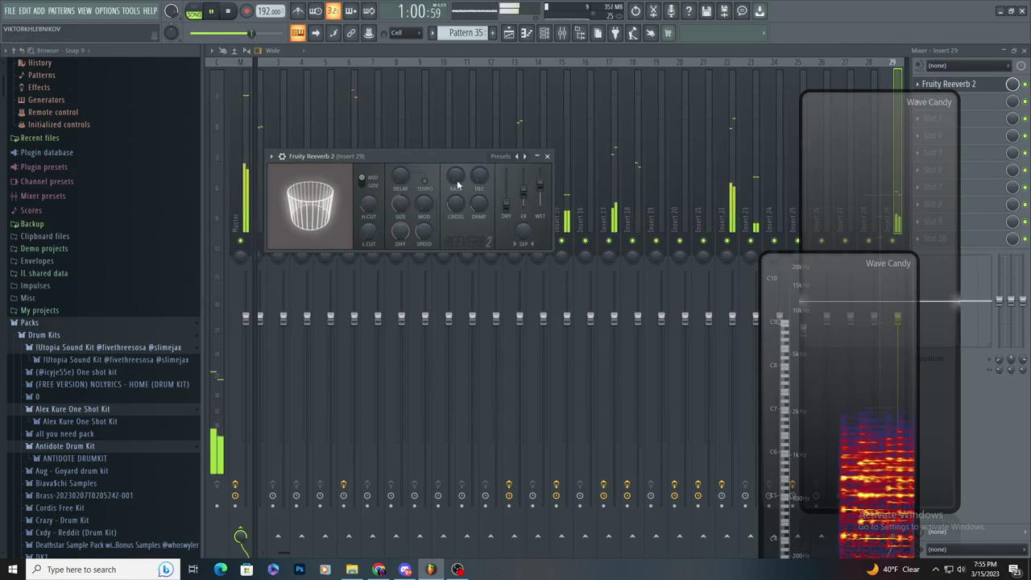
- Add the snake-charmer-plucks #3 loop on Track 2 and the original snake-charmer-plucks loop on Track 1, both at bar 57
left_click(512, 33)
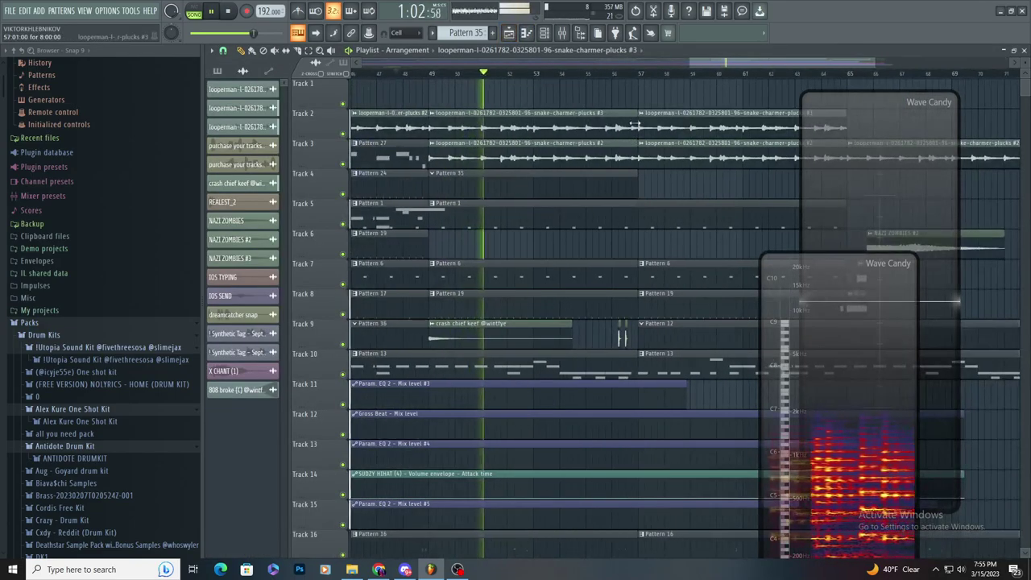
scroll(637, 197, "up", 1)
scroll(653, 228, "down", 1)
scroll(665, 183, "up", 1)
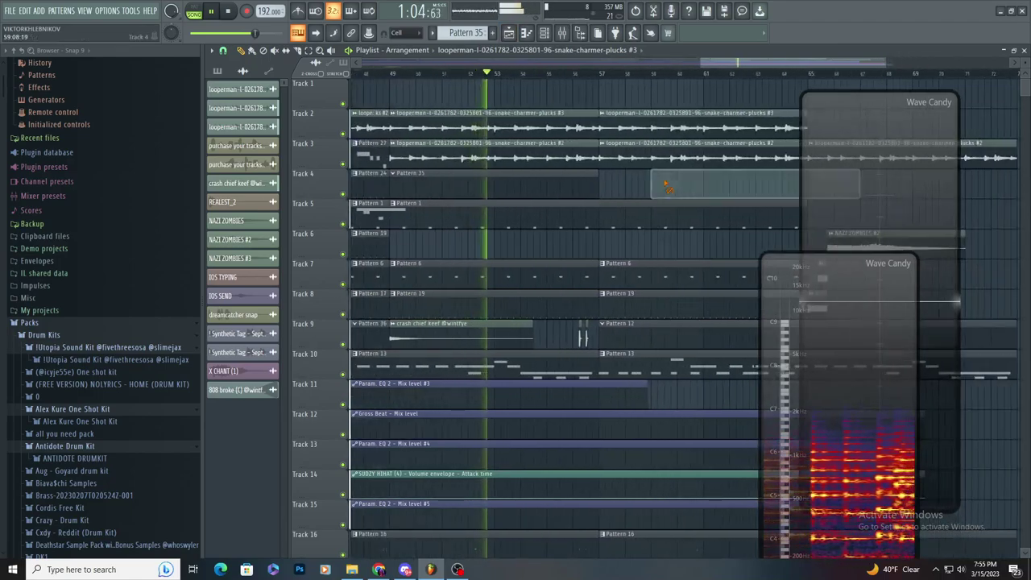
scroll(534, 253, "down", 3)
scroll(515, 193, "down", 2)
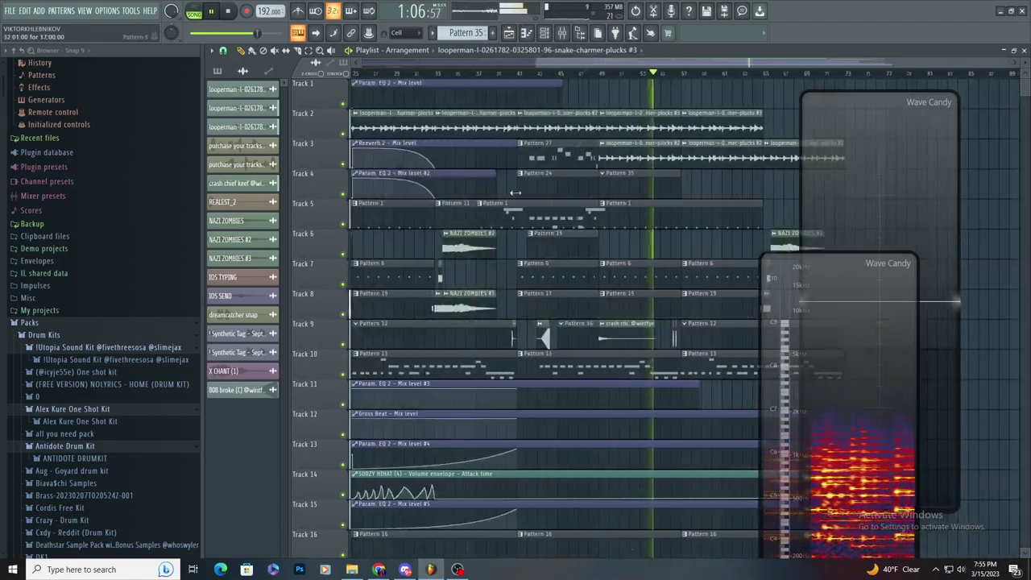
scroll(716, 116, "up", 5)
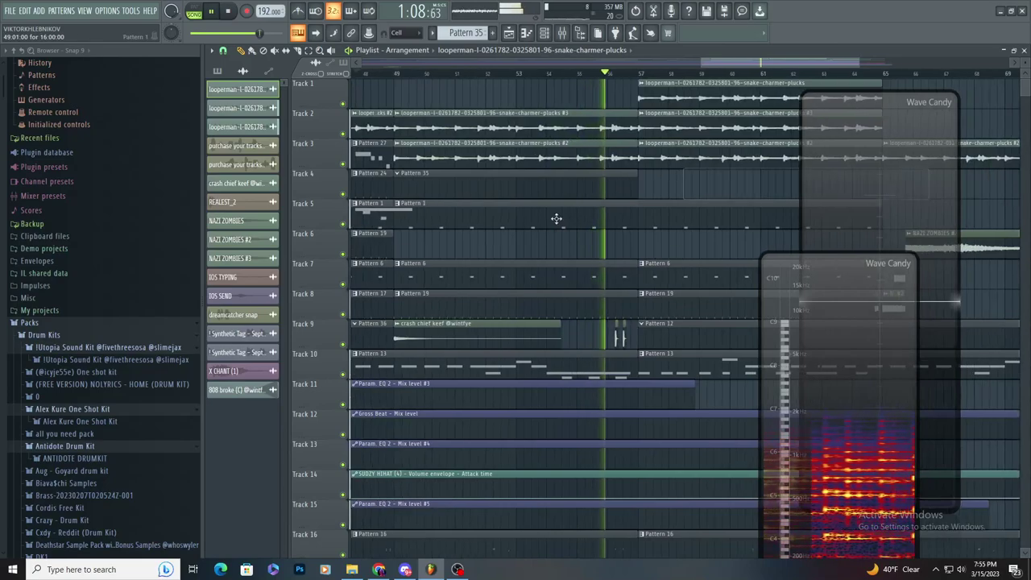
- Play the arrangement through the layered loops from bar 57 to about bar 63
left_click(665, 188)
right_click(665, 188)
scroll(555, 214, "down", 1)
scroll(572, 223, "up", 1)
scroll(535, 246, "down", 1)
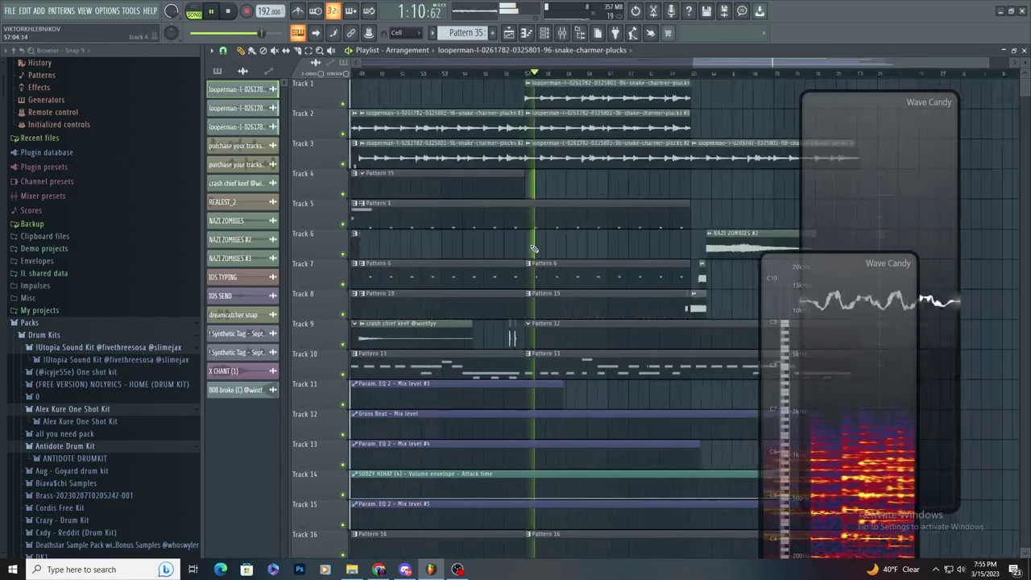
scroll(491, 234, "up", 1)
scroll(448, 222, "down", 2)
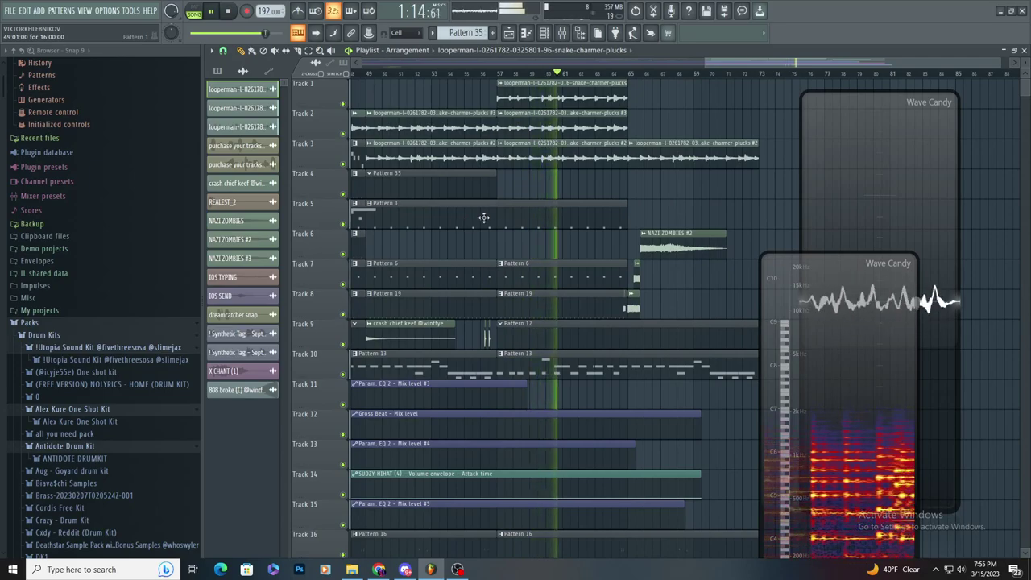
scroll(524, 206, "up", 3)
scroll(610, 207, "up", 5)
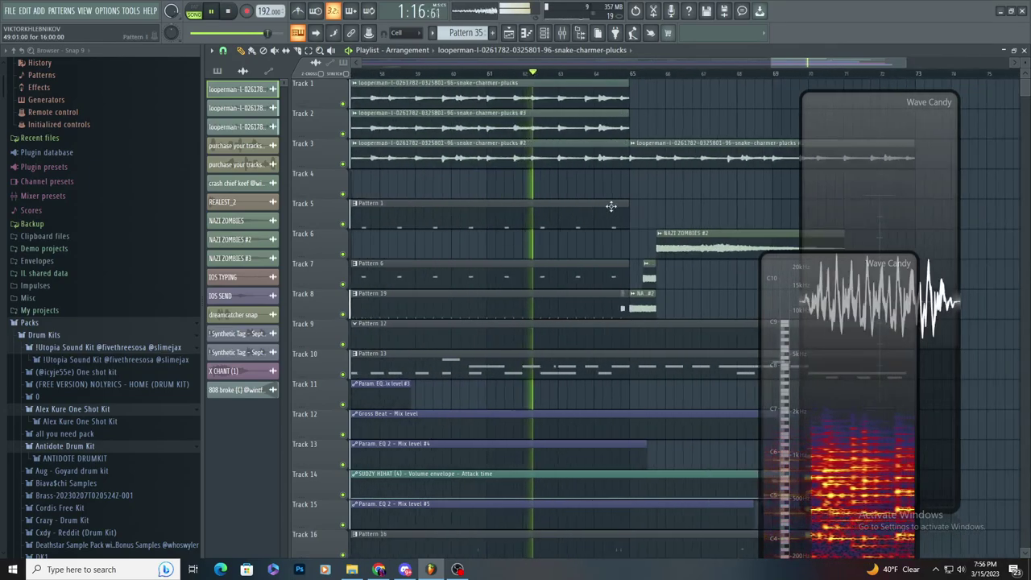
key("space")
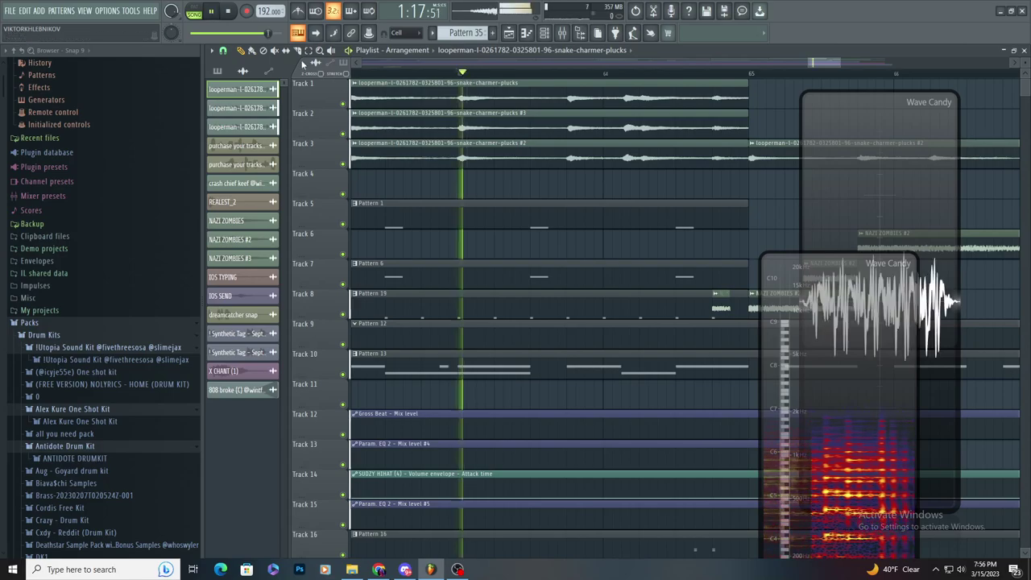
- Slice the clips on Tracks 1 to 10 just after bar 63 and three quarters into it, and delete the section between
scroll(483, 181, "up", 1)
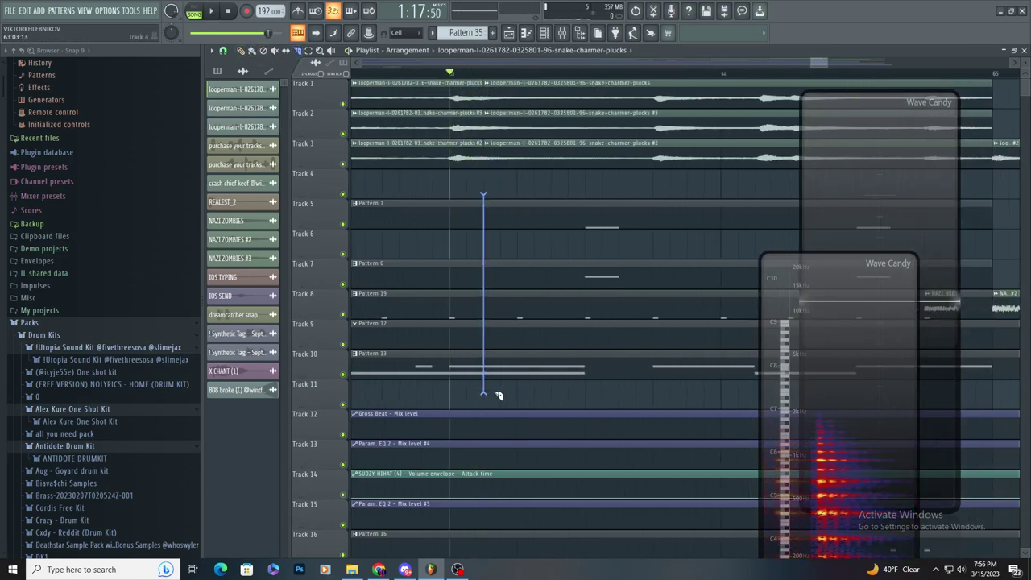
scroll(498, 395, "down", 3)
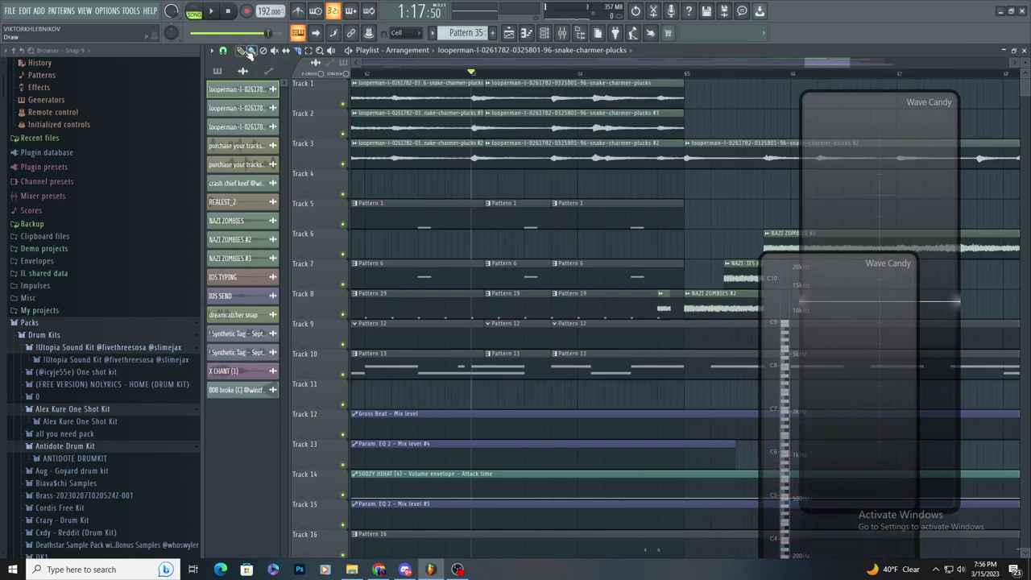
right_click(513, 205)
right_click(519, 85)
key("ctrl+z")
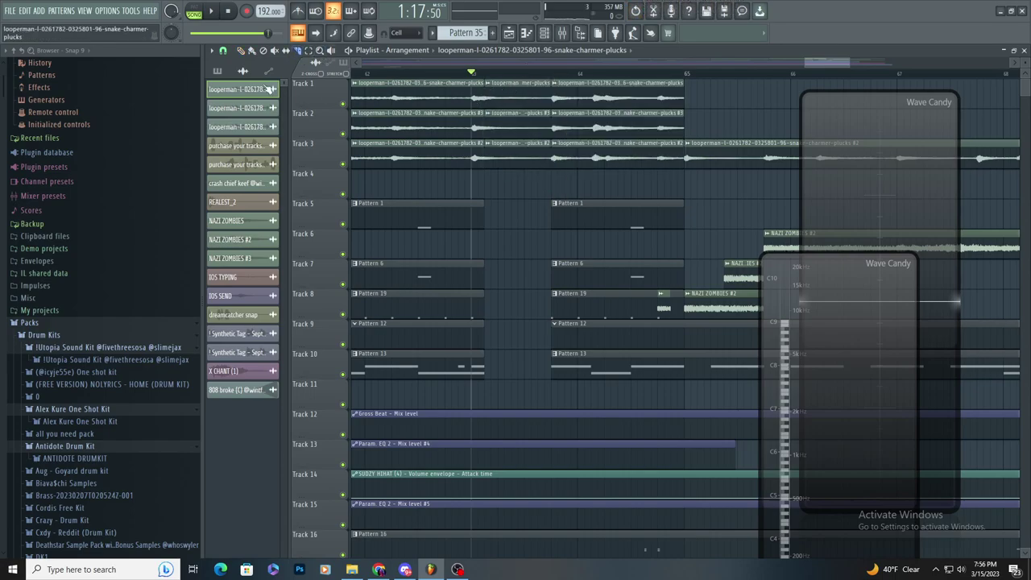
key("space")
scroll(527, 193, "up", 2)
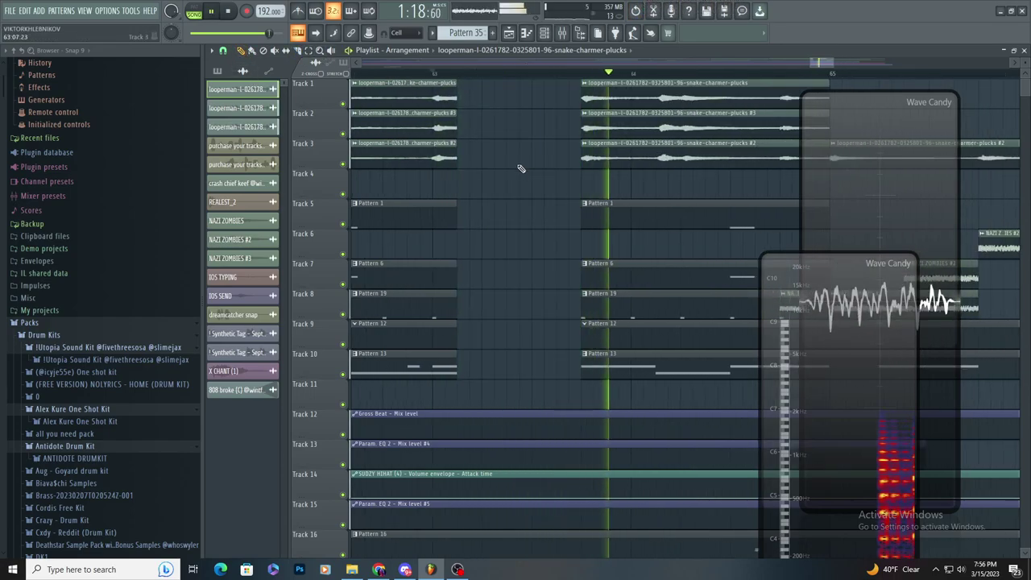
scroll(492, 174, "down", 1)
- Slice out the section across the start of bar 64 on Tracks 1 to 10 and the short slice right after it
key("space")
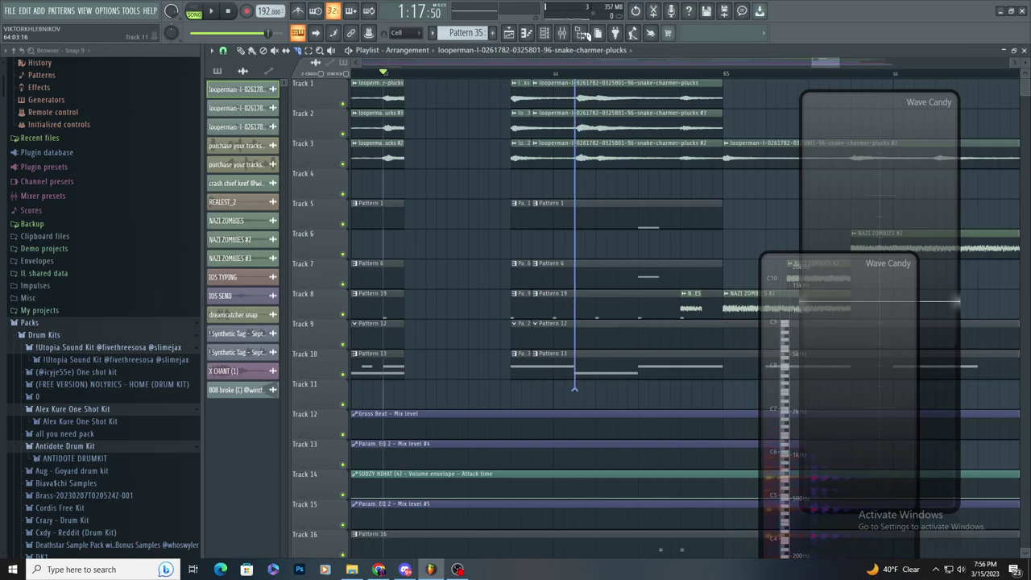
key("space")
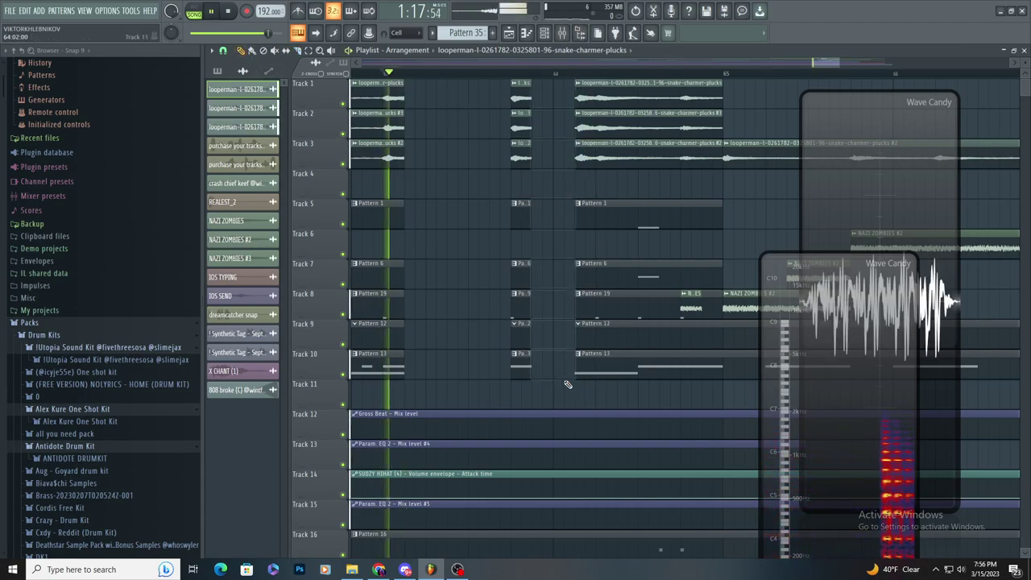
scroll(621, 352, "up", 2)
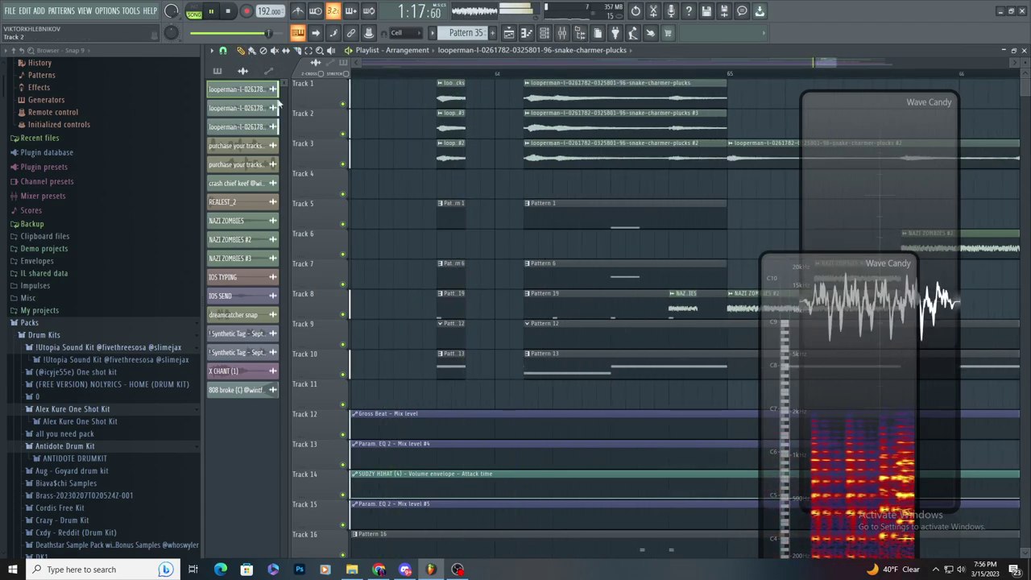
key("space")
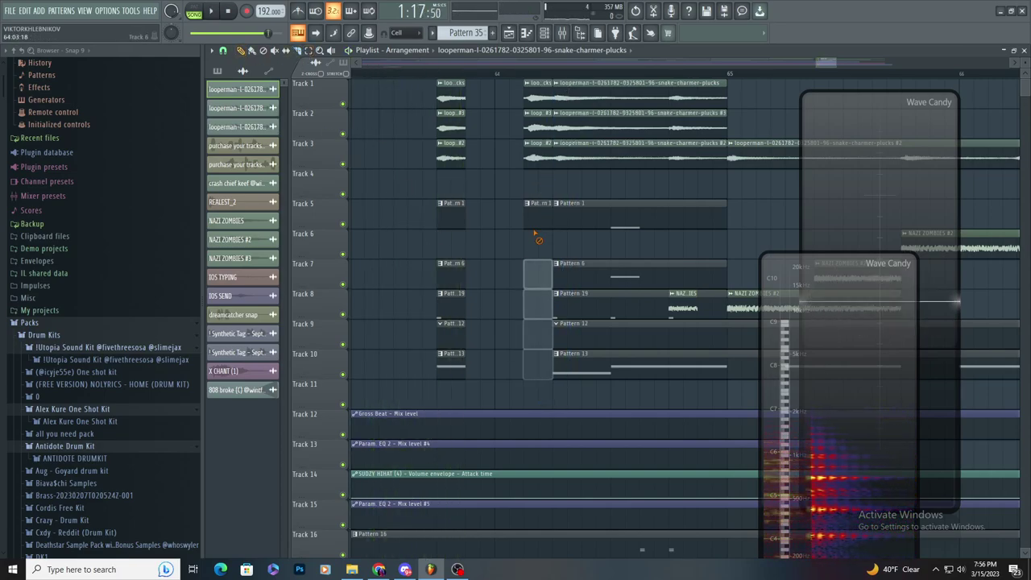
key("space")
scroll(612, 194, "down", 2)
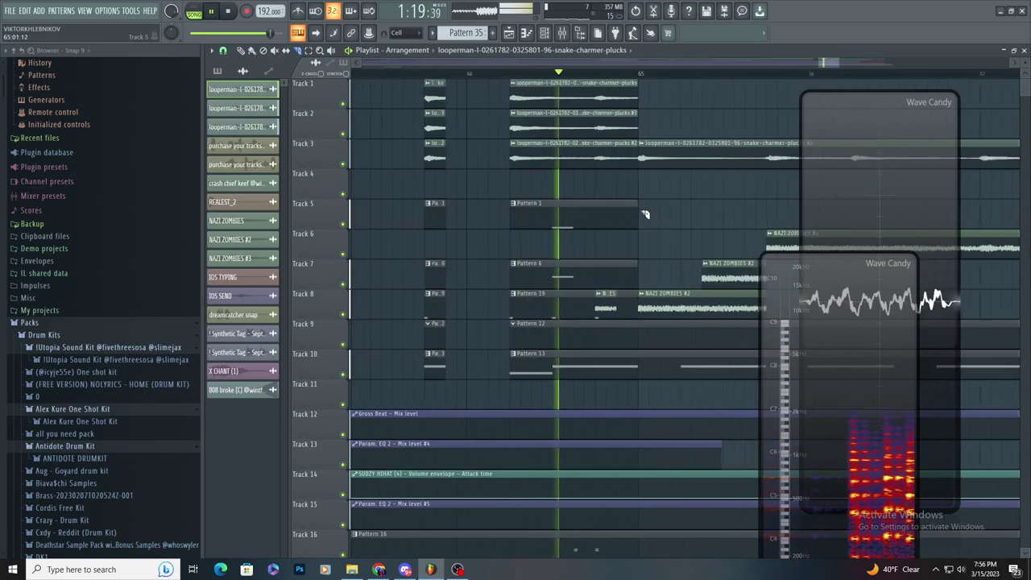
- Slice the clips on Tracks 1 to 10 between the first quarter of bar 64 and bar 65 into six equal pieces
key("space")
scroll(645, 213, "up", 2)
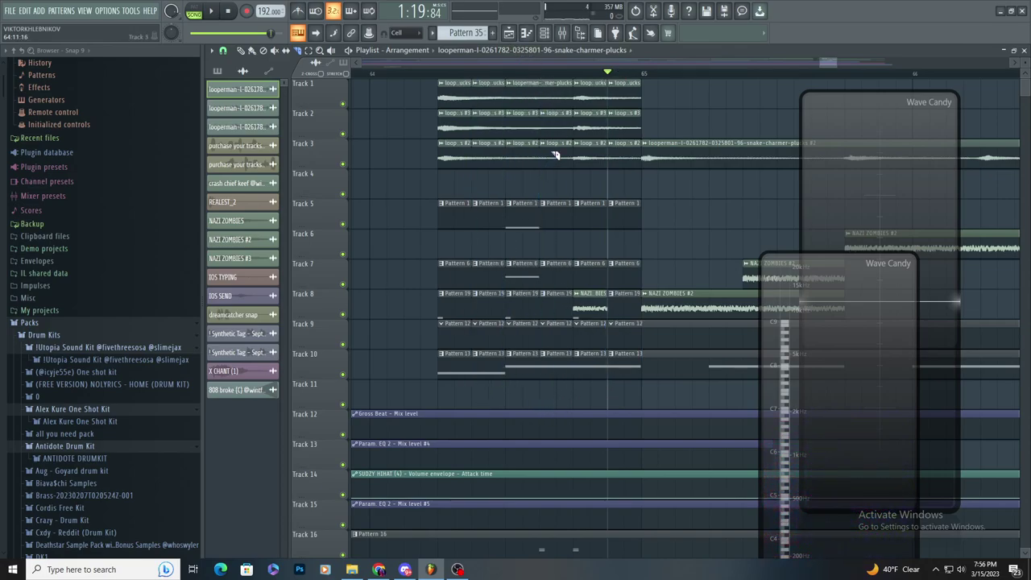
key("space")
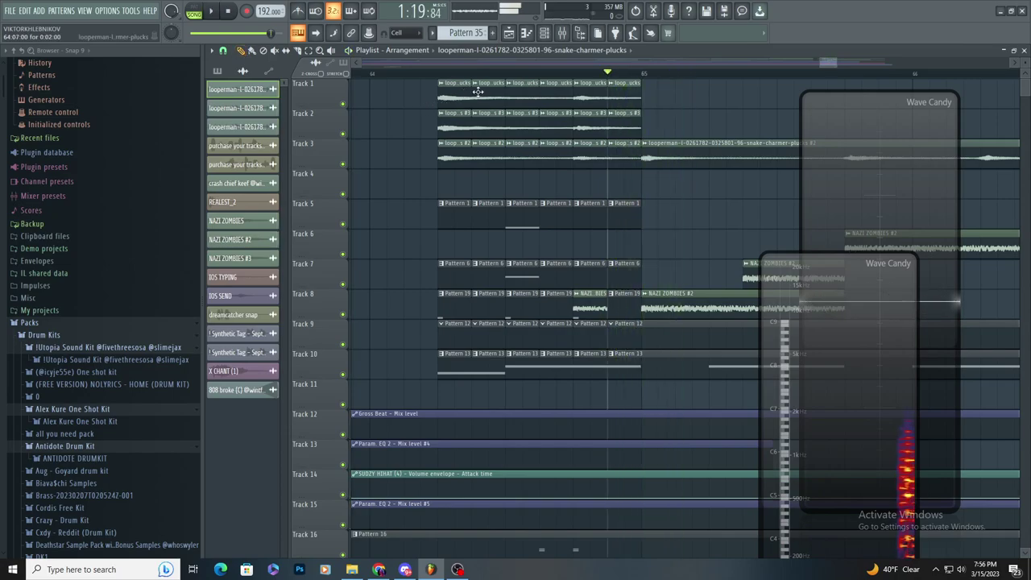
- Delete every second slice up to bar 65 on Tracks 1 to 10 and play back the resulting stutter
scroll(580, 200, "left", 2)
scroll(578, 199, "down", 4)
left_click(392, 73)
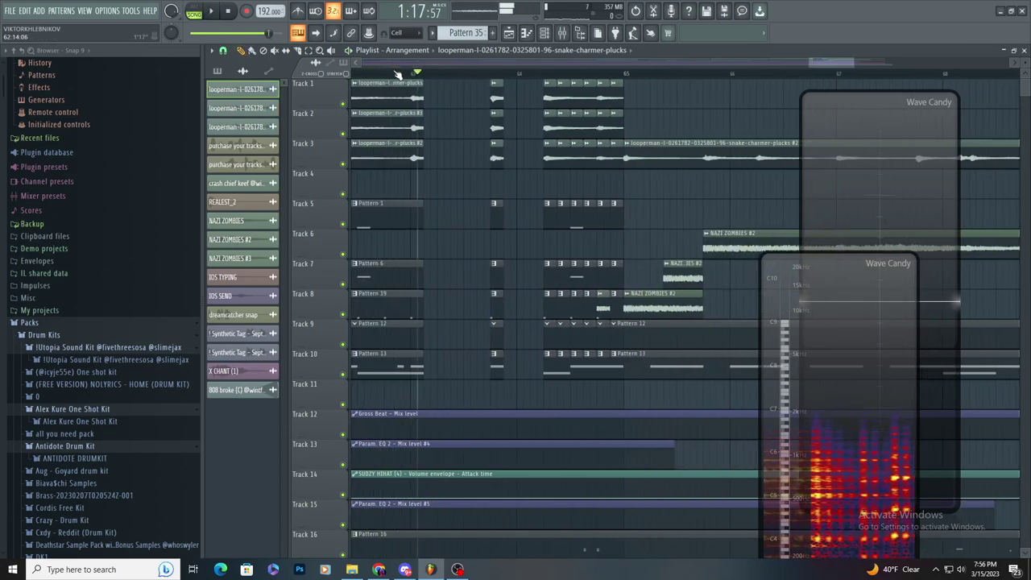
key("space")
scroll(562, 105, "up", 4)
right_click(552, 103)
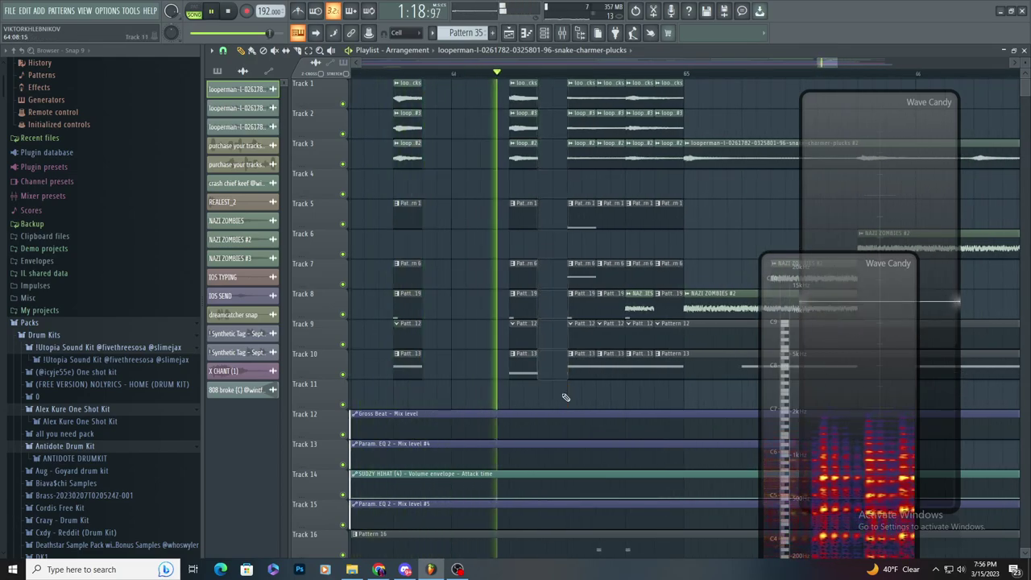
key("space")
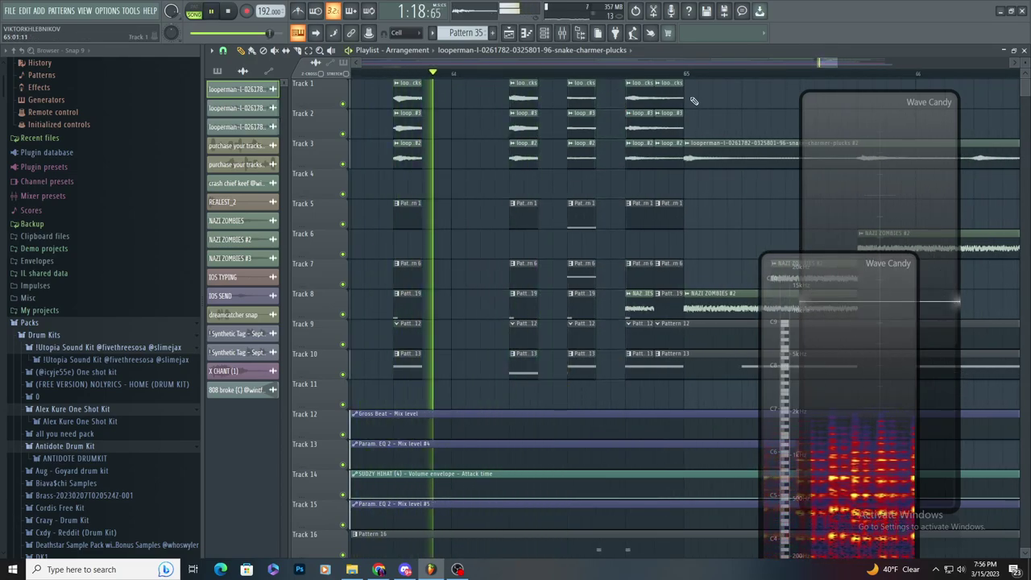
scroll(704, 350, "down", 2)
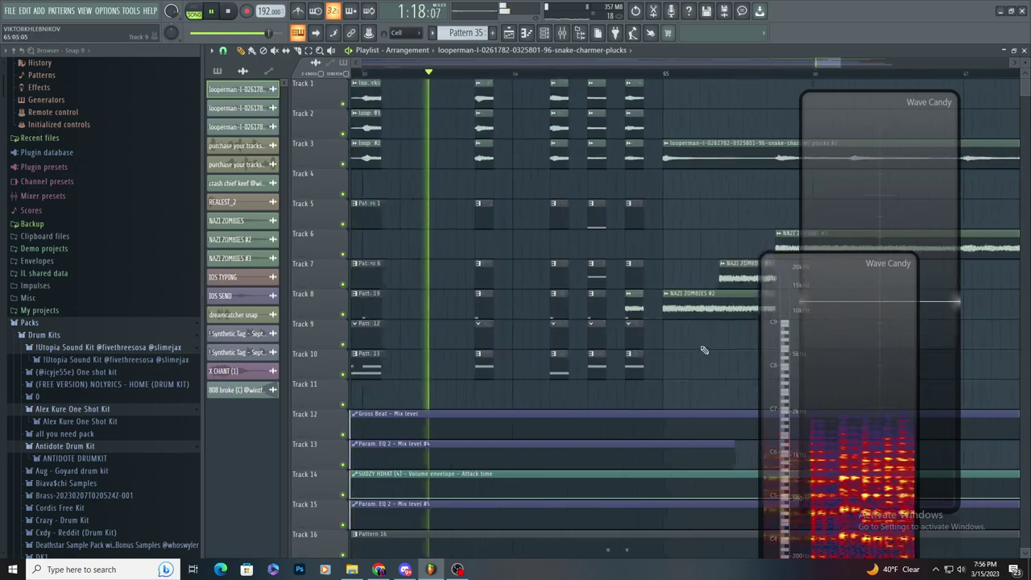
scroll(704, 350, "down", 2)
key("space")
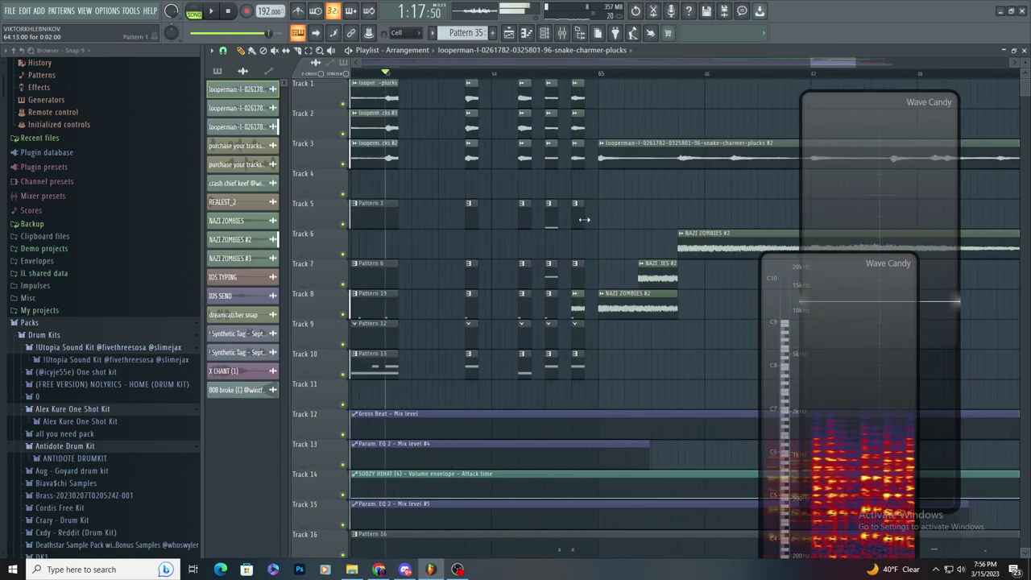
key("space")
scroll(608, 206, "down", 10)
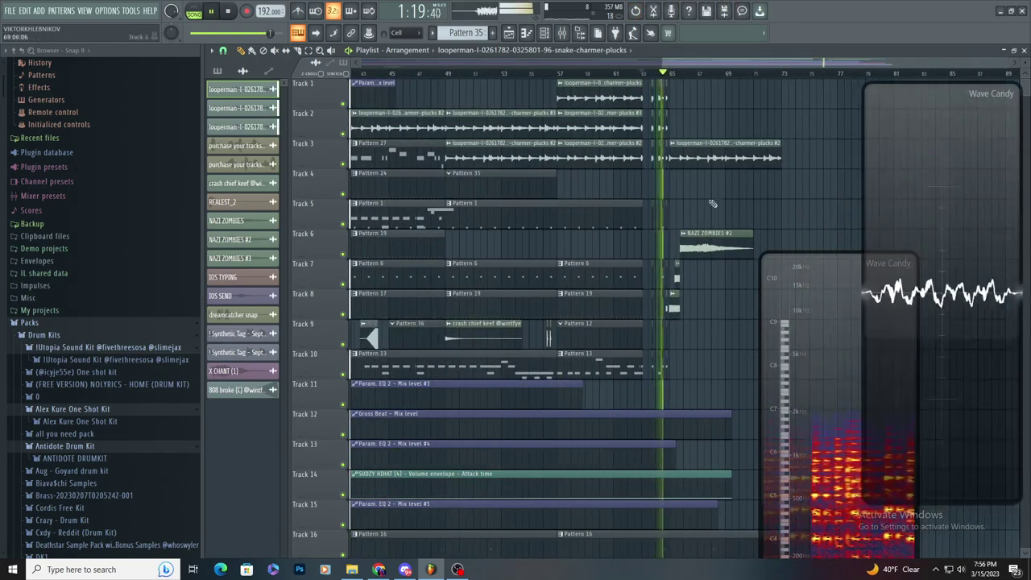
- Move the two Wave Candy visualizers out of the way of the playlist clips
left_click(307, 52)
scroll(821, 210, "down", 2)
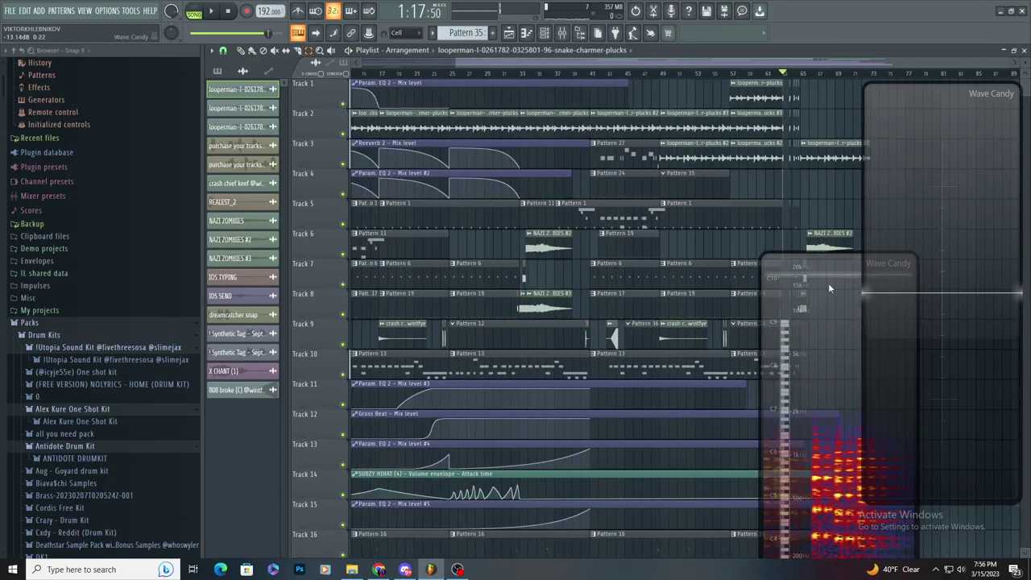
left_click_drag(828, 283, 706, 530)
left_click_drag(887, 265, 1019, 317)
- Select all clips from bar 41 onward on Tracks 1 to 10 and duplicate them after the existing arrangement
scroll(907, 269, "up", 2)
left_click_drag(874, 378, 415, 150)
left_click_drag(532, 84, 502, 87)
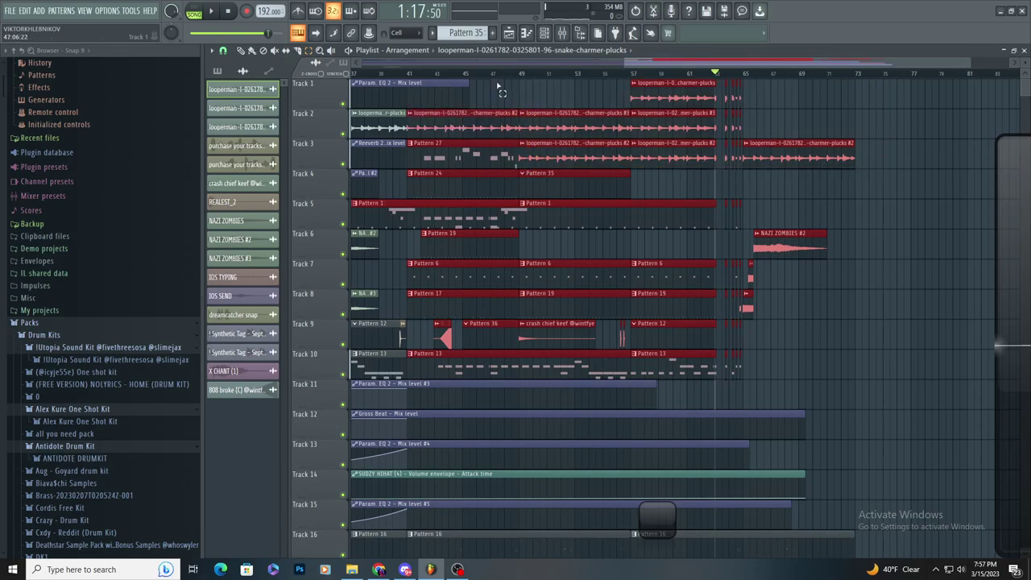
scroll(916, 223, "up", 3)
key("ctrl+b")
scroll(719, 251, "down", 1)
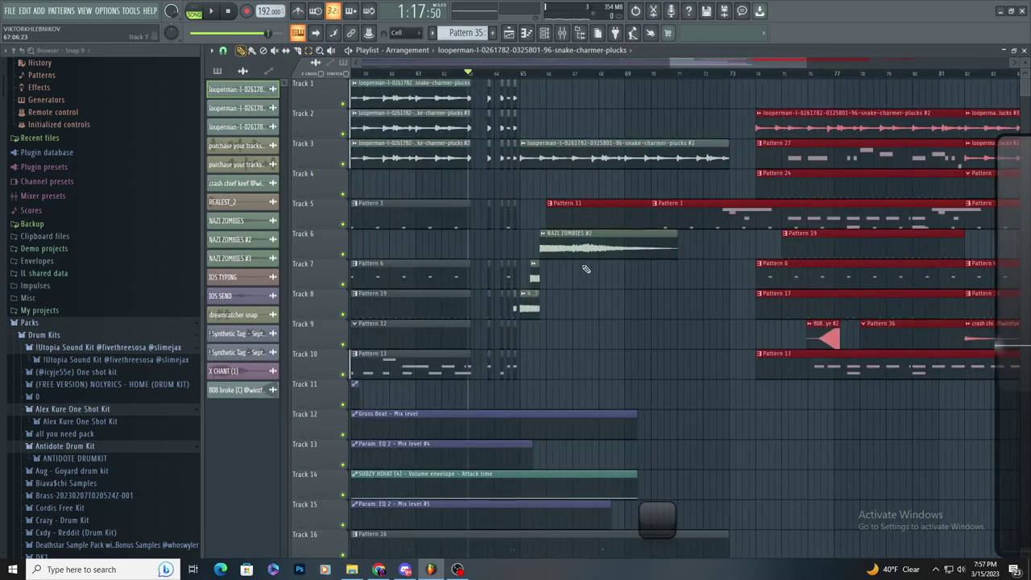
- Move the duplicated section so that it starts at bar 65, one track lower, and play it
scroll(586, 269, "down", 2)
right_click(621, 214)
left_click_drag(673, 211, 573, 203)
left_click(549, 272)
key("space")
scroll(549, 272, "up", 2)
key("space")
key("space")
scroll(566, 250, "up", 2)
- Delete the duplicated Pattern 11 section before bar 73 on Track 6 and play the transition into bar 65
scroll(566, 250, "up", 1)
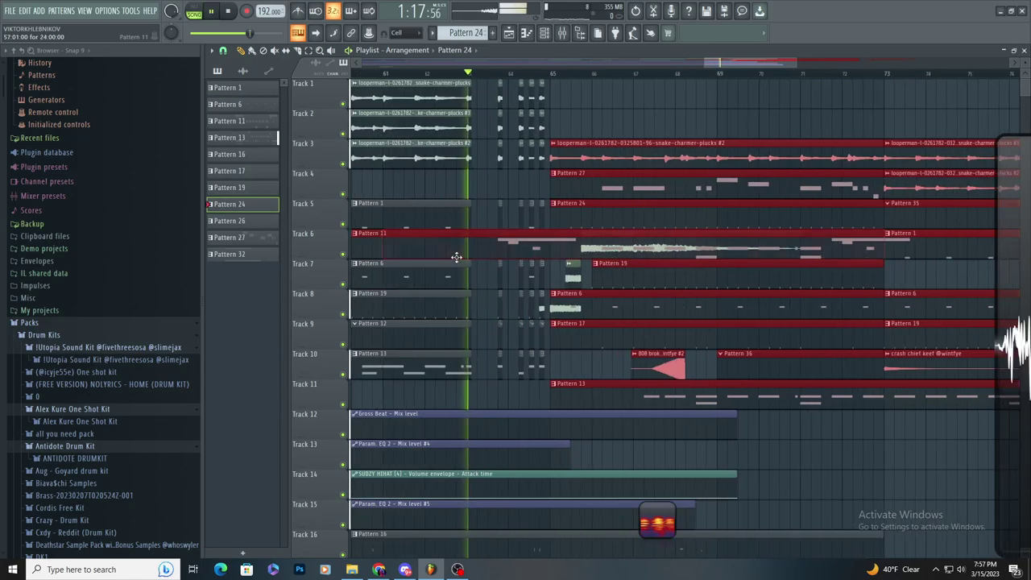
scroll(459, 257, "down", 2)
scroll(476, 258, "up", 3)
right_click(478, 259)
right_click(479, 260)
scroll(479, 259, "down", 2)
scroll(544, 283, "up", 1)
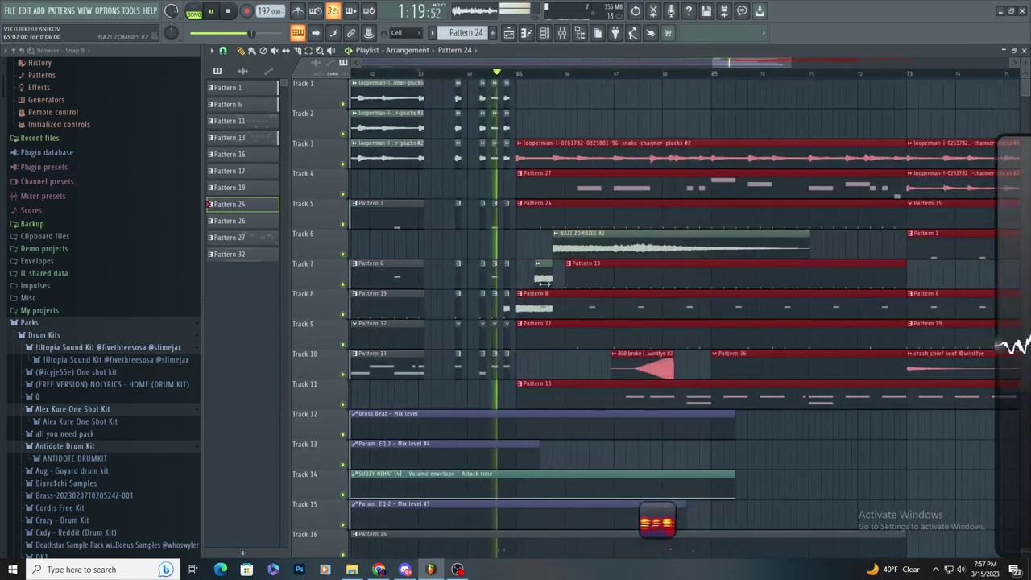
key("space")
key("space")
left_click_drag(617, 281, 617, 306)
key("space")
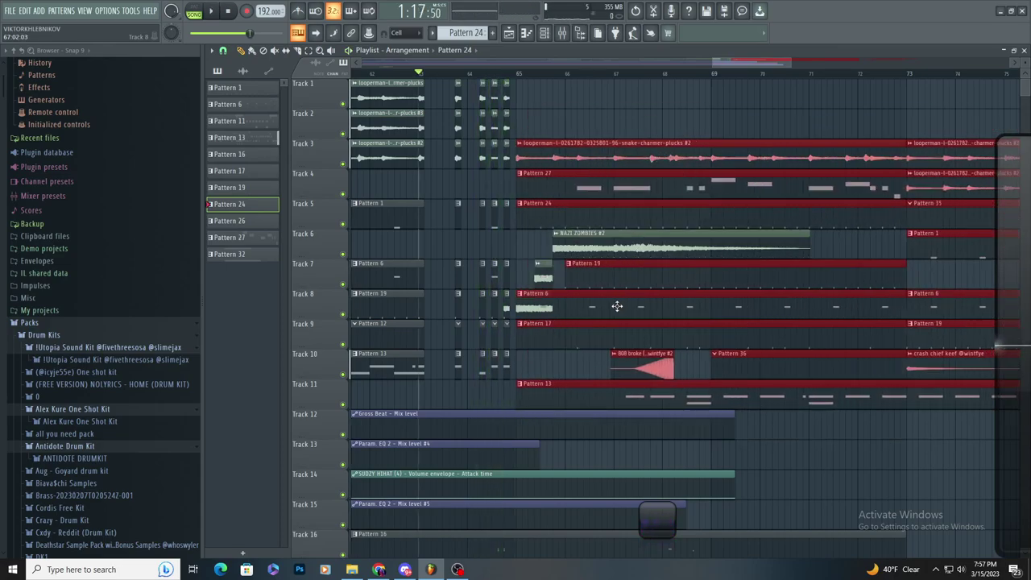
- Try the snake-charmer-plucks #2 loop on Track 2 from bar 65 to bar 73, audition it, and delete it
left_click(617, 279)
left_click(614, 119)
right_click(615, 120)
left_click_drag(617, 152, 617, 118)
key("space")
scroll(600, 164, "down", 2)
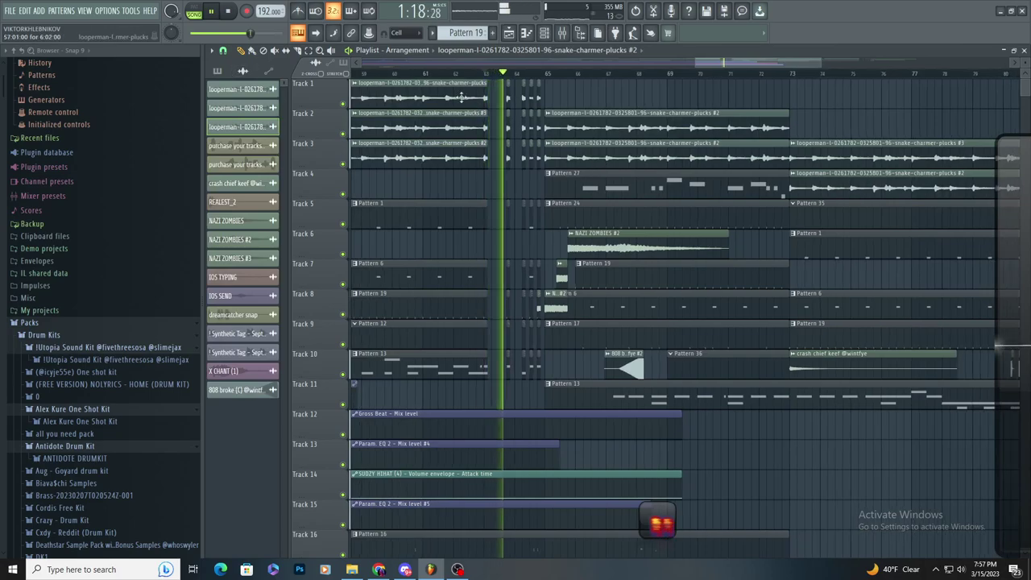
key("space")
left_click(552, 99)
right_click(562, 101)
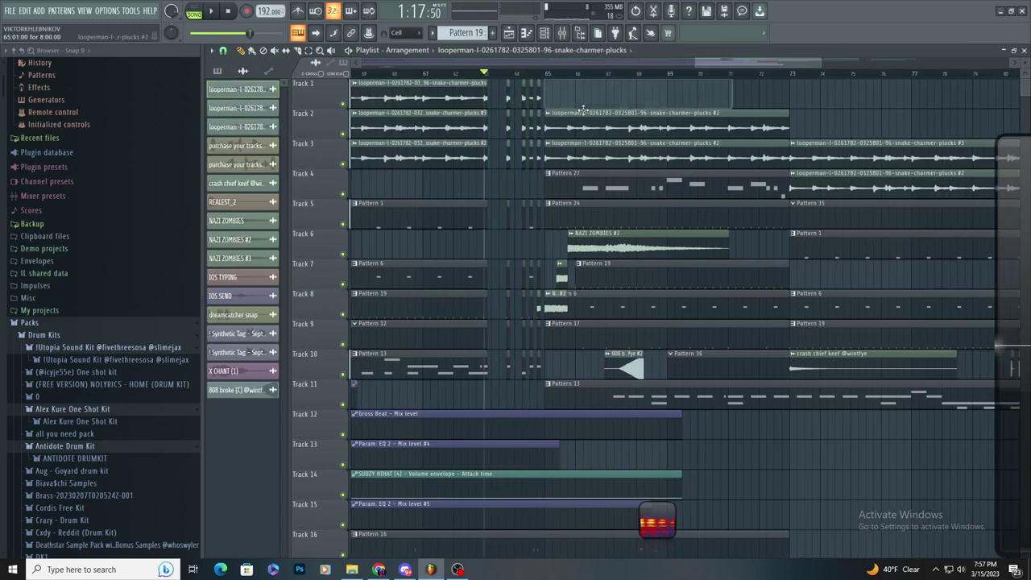
right_click(571, 117)
- Place an eight-bar clip of the original snake-charmer-plucks loop on Track 1 from bar 73 to bar 81
left_click_drag(555, 90, 548, 88)
left_click_drag(719, 95, 984, 95)
key("space")
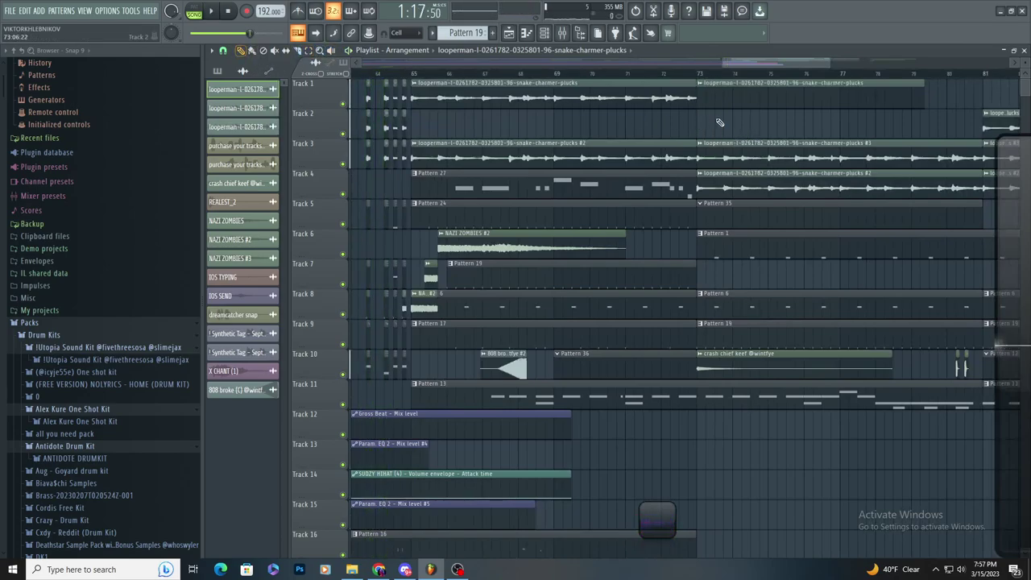
right_click(721, 100)
left_click_drag(507, 100, 793, 103)
- Place a unique copy of the snake-charmer-plucks clip on Track 2 at bar 65 and route it to mixer insert 35
left_click(412, 121)
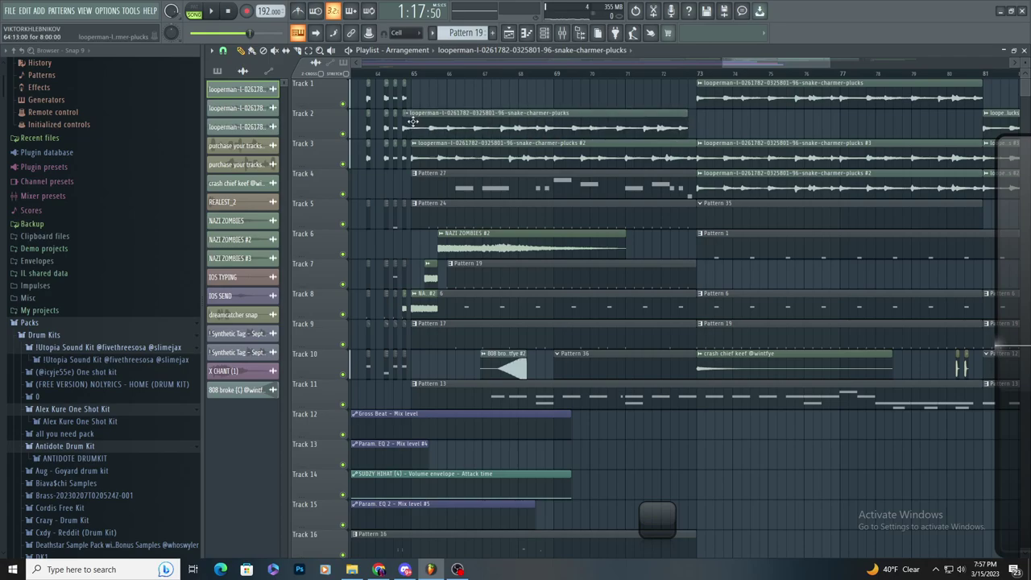
left_click(416, 113)
left_click(451, 195)
double_click(521, 134)
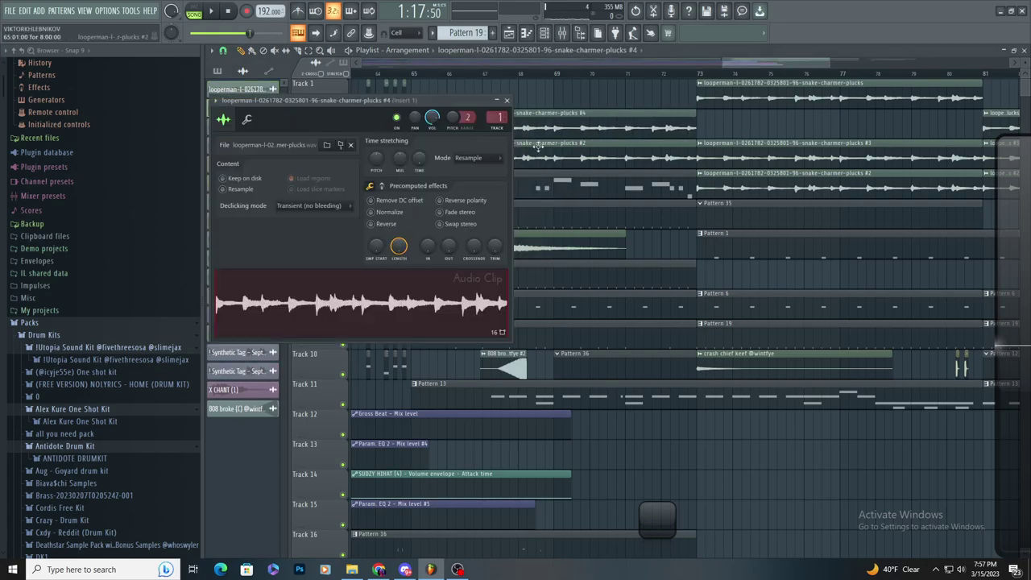
left_click_drag(498, 117, 498, 62)
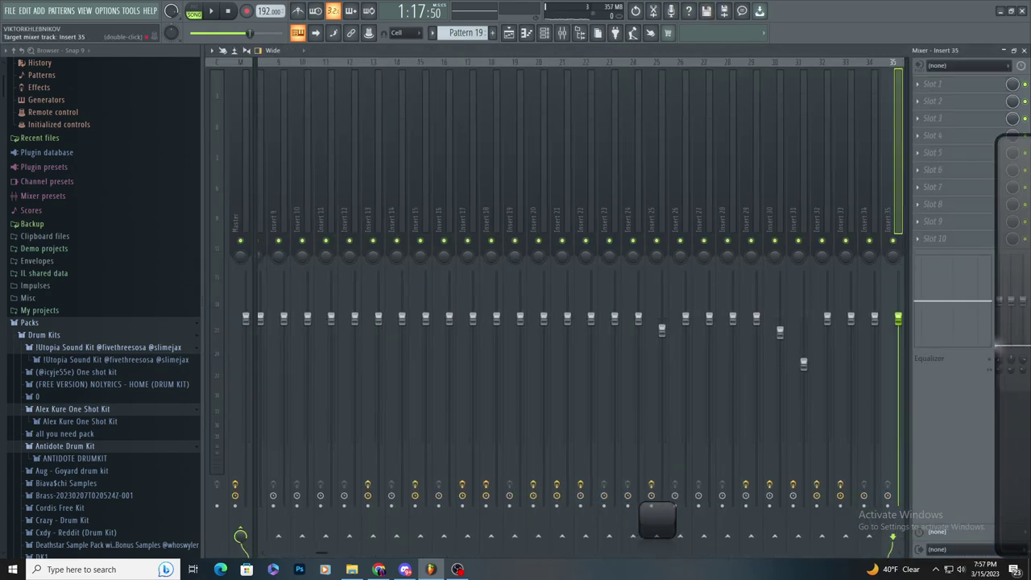
- Add Fruity Parametric EQ 2 to insert 35, cutting lows, mids and highs while boosting a bass peak and a high-mid peak near 2.6 kHz
left_click(998, 94)
left_click(765, 366)
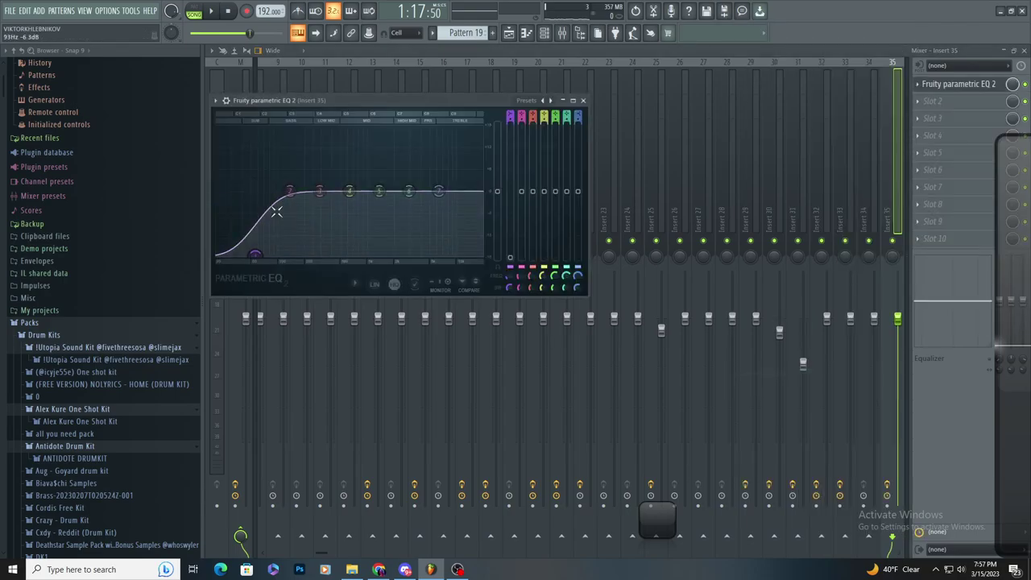
left_click_drag(349, 191, 342, 256)
left_click_drag(410, 187, 406, 157)
left_click_drag(439, 191, 424, 254)
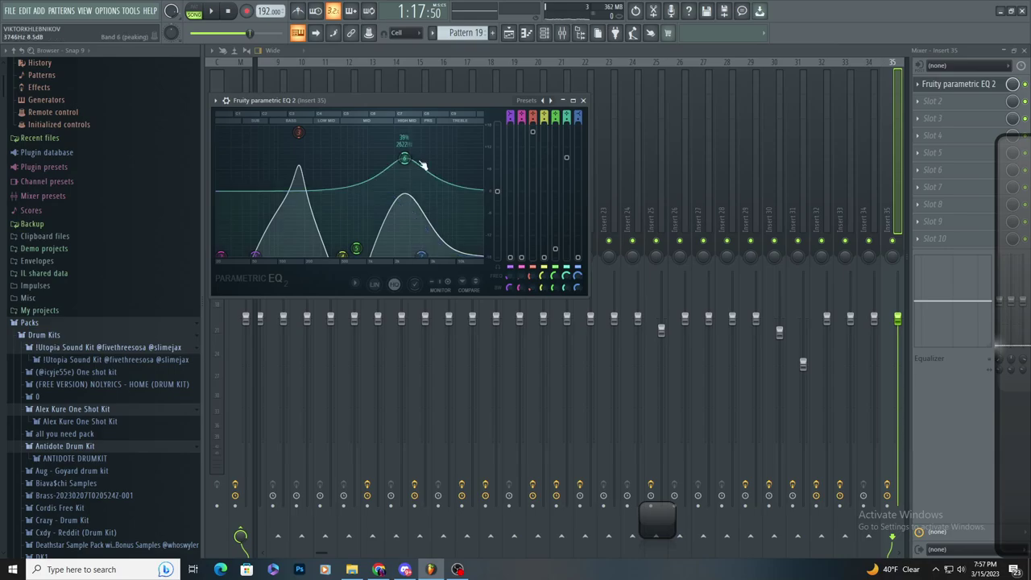
left_click(509, 33)
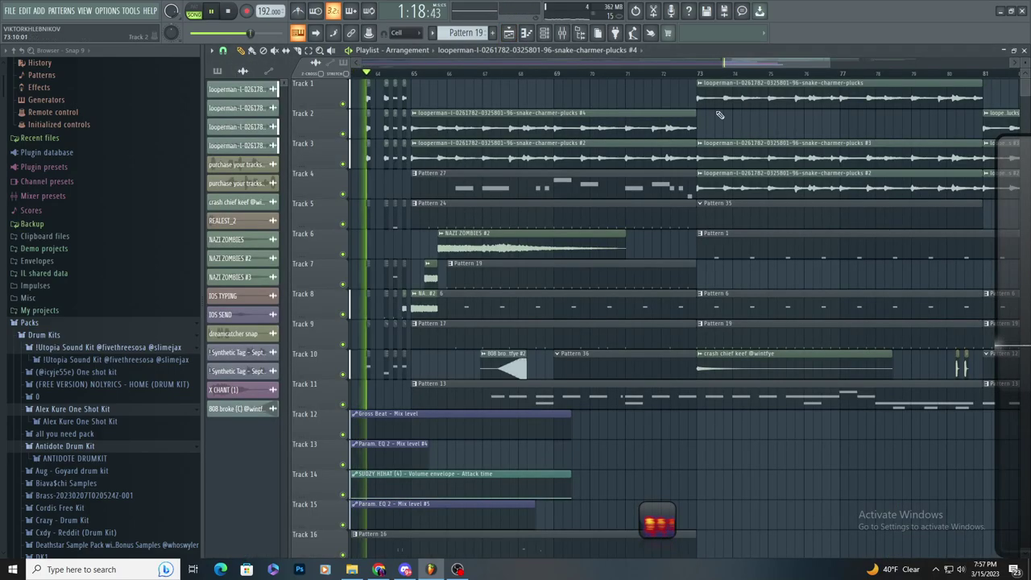
- Adjust the time-stretching pitch of the snake-charmer-plucks #4 clip on Track 2
double_click(619, 133)
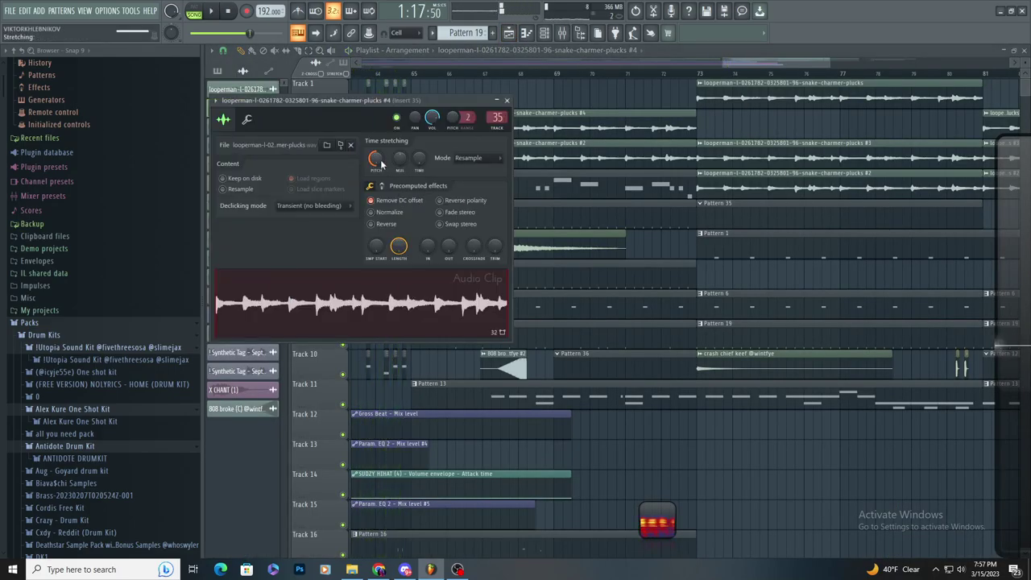
left_click(507, 101)
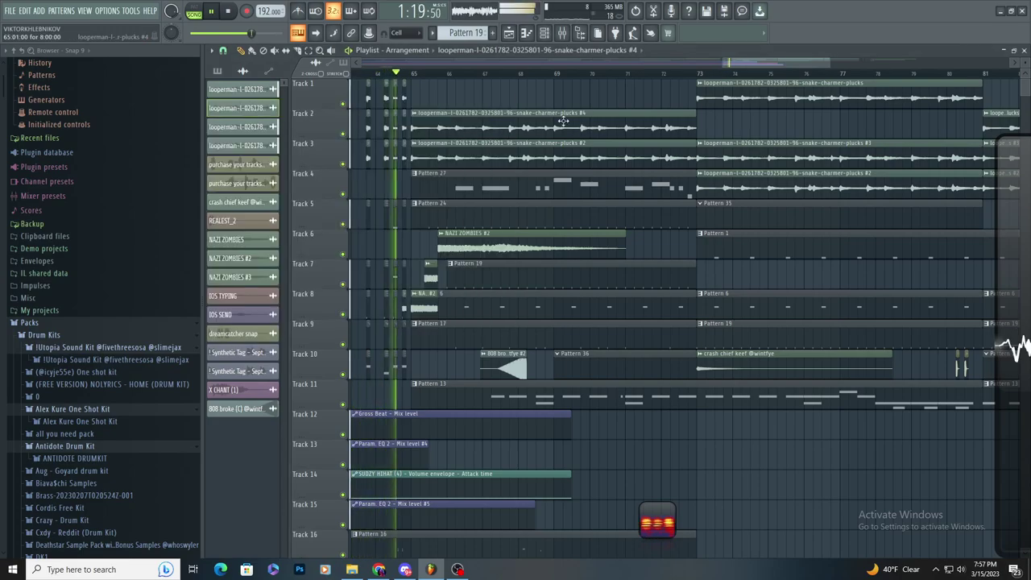
- Play the arrangement through bar 65 into bar 73 and examine the layered plucks and pattern clips
scroll(509, 105, "up", 3)
left_click(524, 97)
right_click(527, 97)
scroll(519, 117, "down", 3)
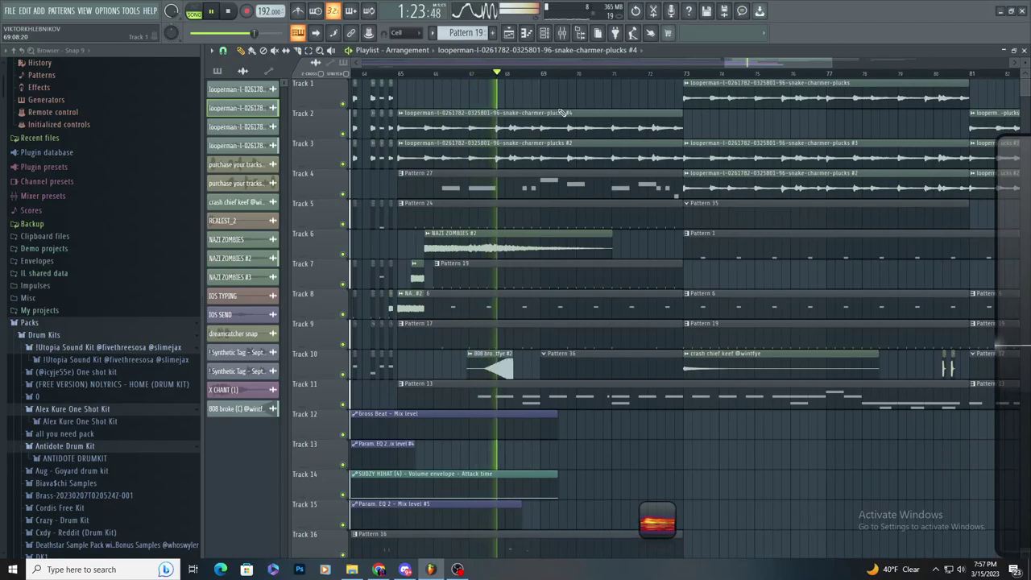
scroll(586, 143, "up", 3)
scroll(579, 144, "down", 1)
scroll(569, 143, "up", 1)
scroll(596, 149, "down", 3)
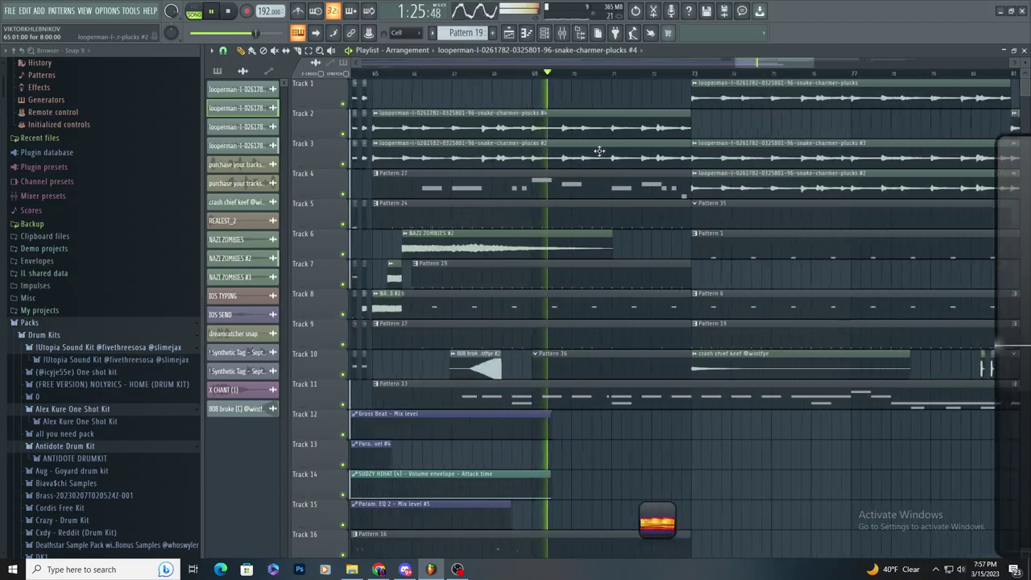
scroll(592, 150, "up", 2)
scroll(573, 153, "down", 4)
scroll(575, 154, "up", 4)
scroll(702, 172, "down", 1)
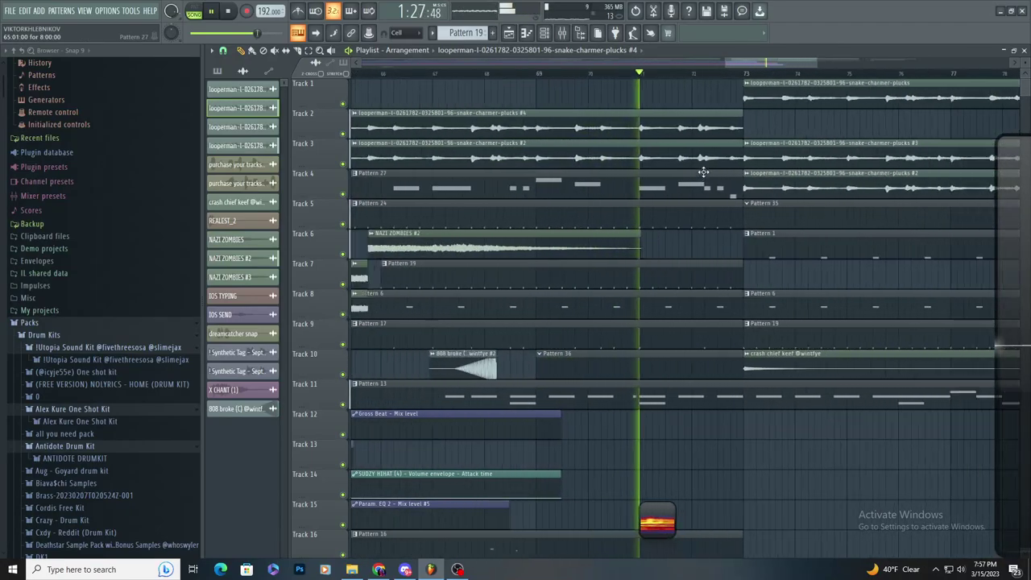
scroll(698, 172, "down", 3)
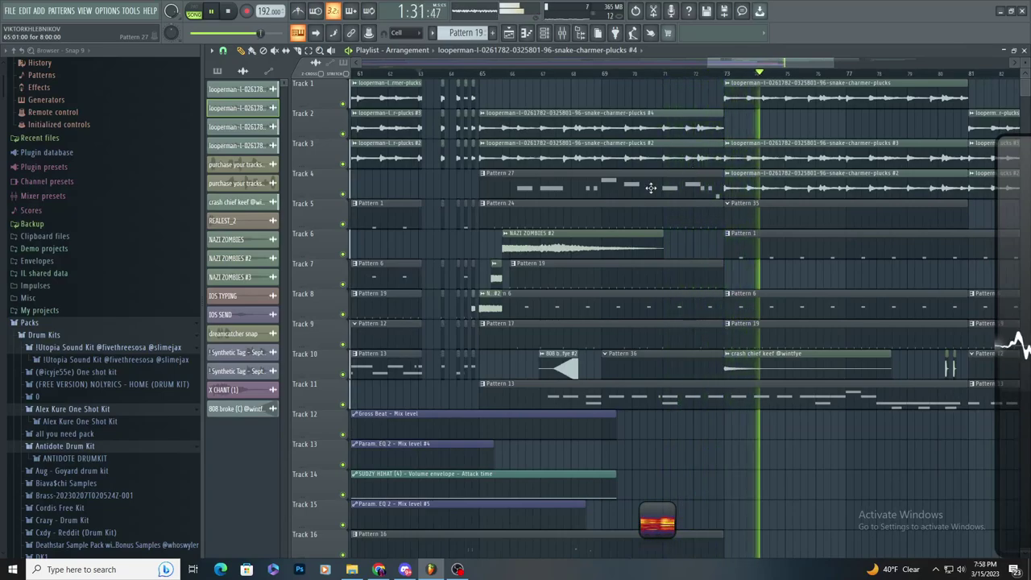
scroll(651, 188, "down", 4)
scroll(878, 147, "up", 2)
scroll(714, 106, "up", 4)
key("space")
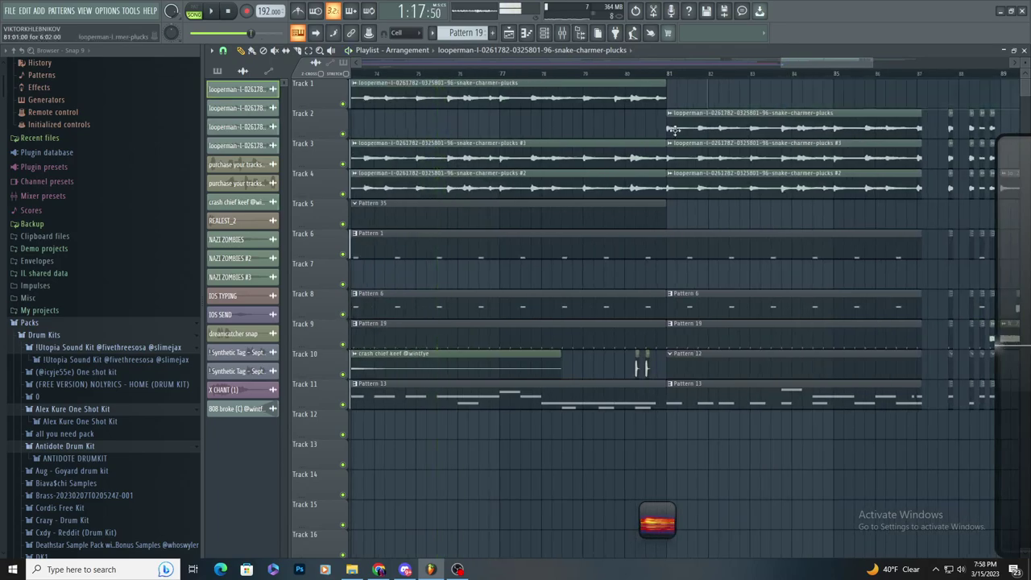
- Place another Pattern 35 clip on Track 5 around bar 82 while the arrangement plays
scroll(525, 153, "down", 3)
key("space")
left_click(498, 205)
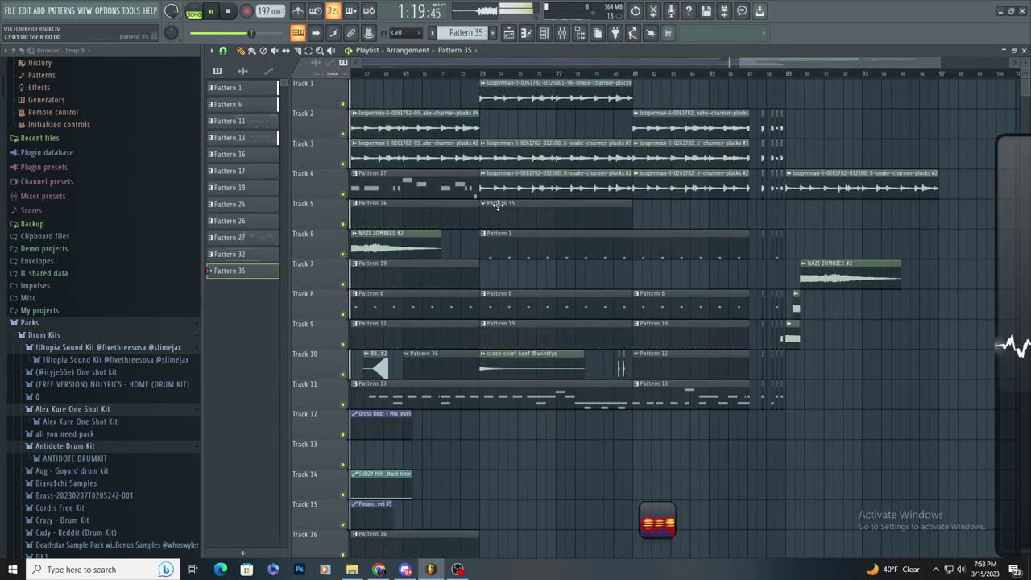
scroll(541, 199, "down", 4)
scroll(820, 212, "up", 4)
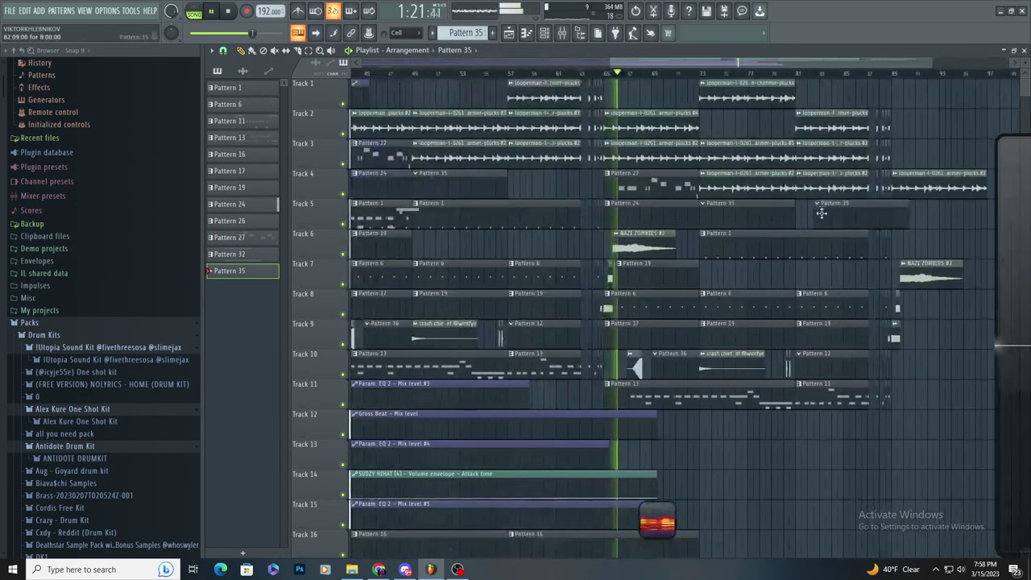
- Check the BELL END_2 channel of Pattern 35 in the piano roll and return to the playlist
left_click(526, 33)
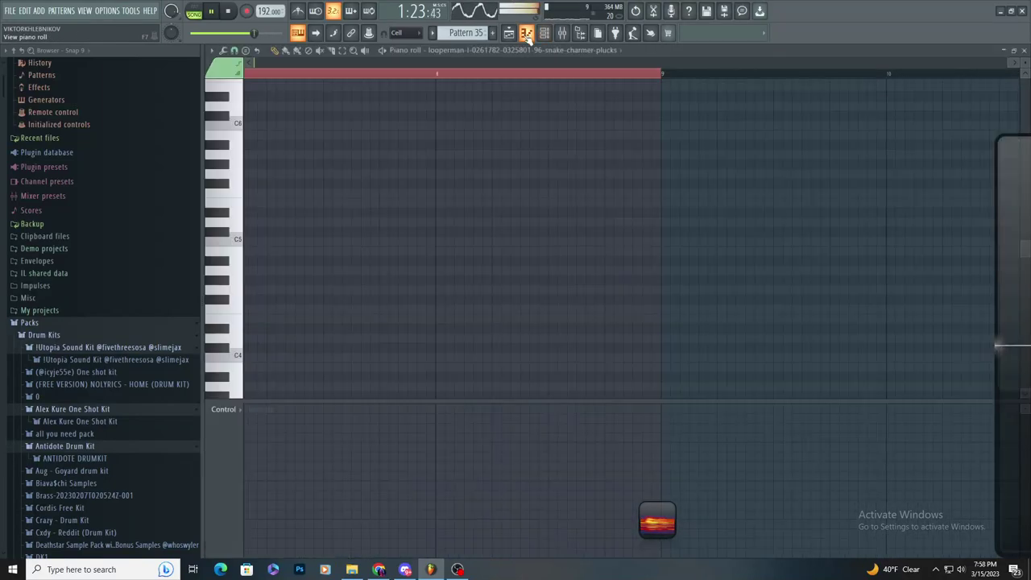
left_click(547, 50)
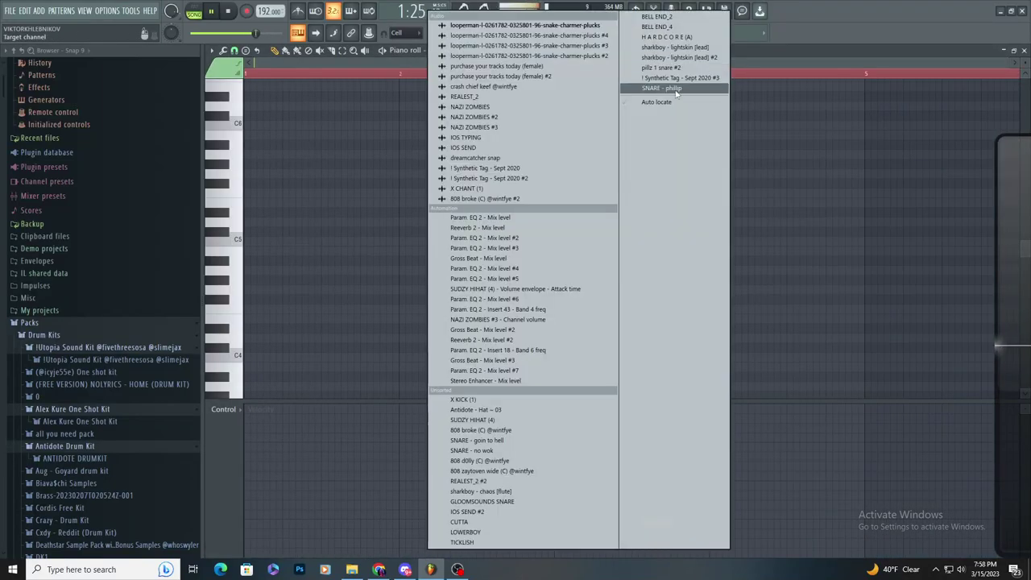
left_click(675, 18)
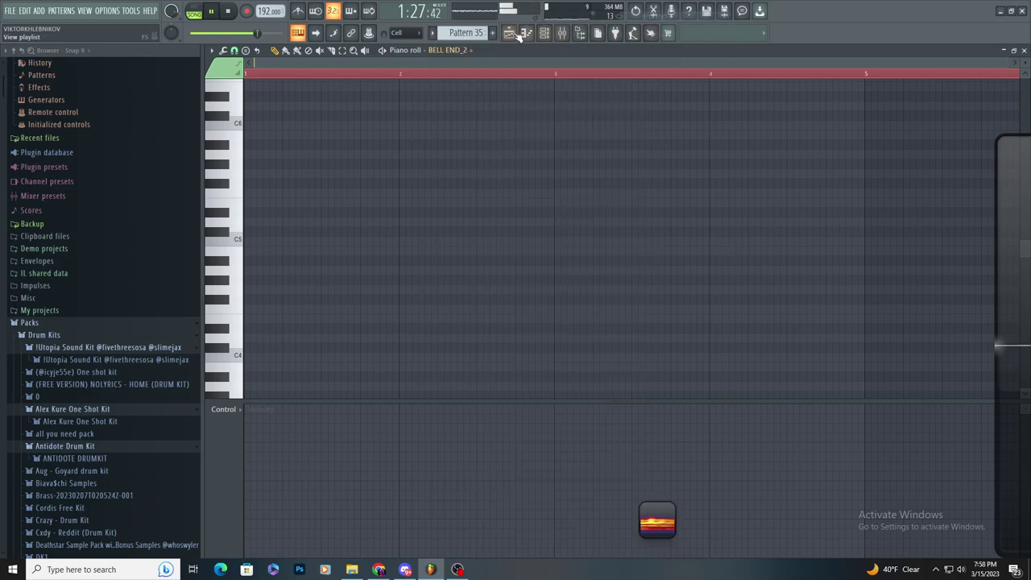
left_click(513, 33)
- Try a Pattern 35 clip on Tracks 12 and 13 around bar 73 and delete it
scroll(610, 248, "down", 5)
scroll(562, 302, "up", 2)
left_click_drag(501, 299, 475, 261)
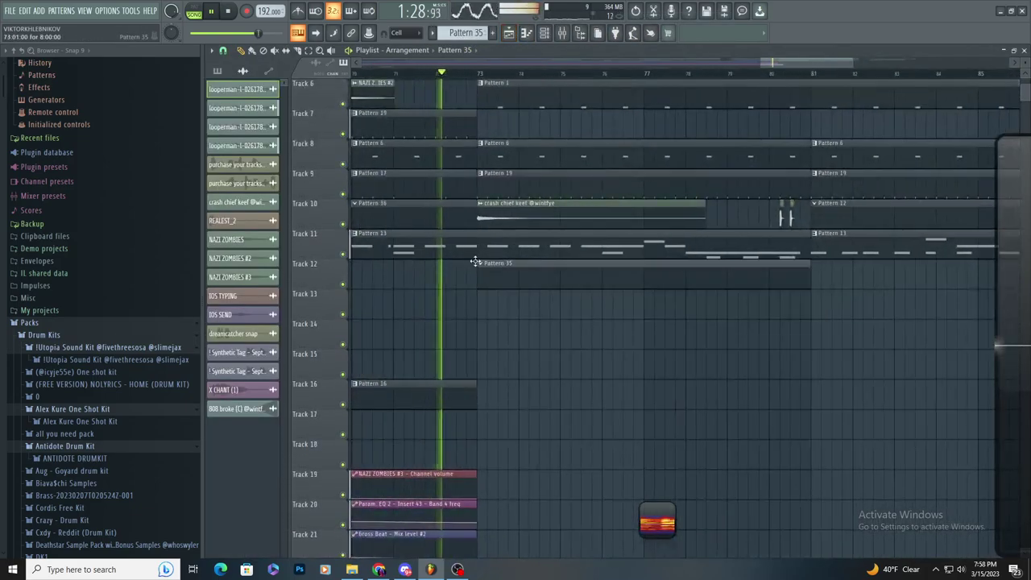
key("space")
left_click(545, 32)
left_click(493, 299)
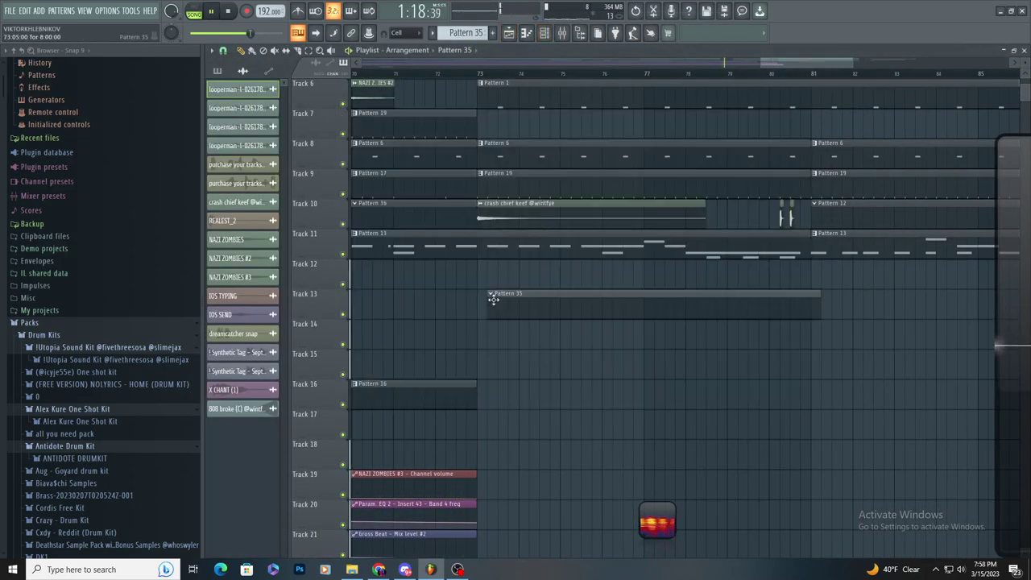
left_click(549, 308)
scroll(549, 309, "down", 3)
right_click(550, 309)
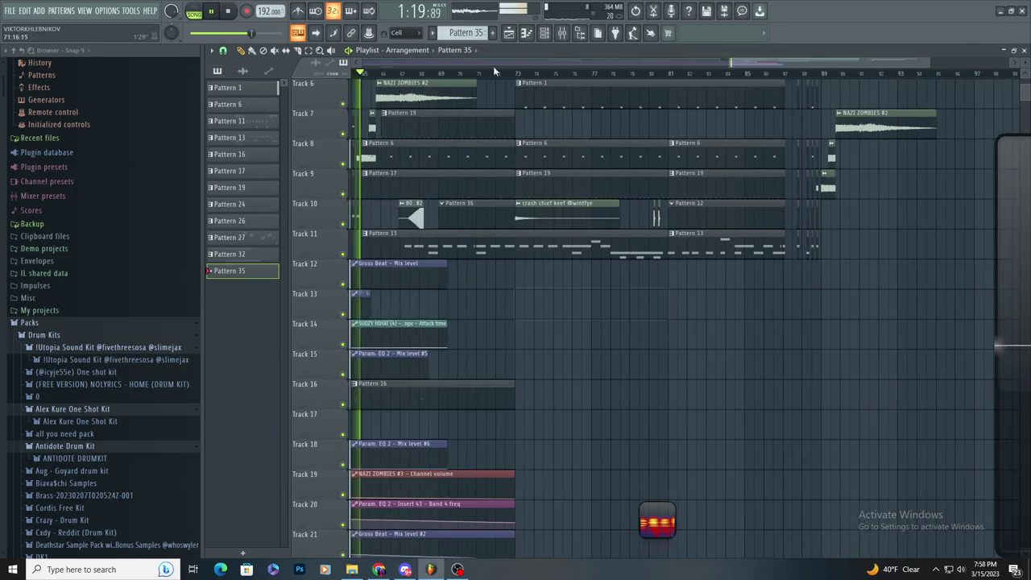
- Create a new pattern clip on Track 13 from bar 73 to bar 81 and open it in the piano roll
left_click(513, 293)
left_click_drag(532, 306, 672, 326)
double_click(654, 294)
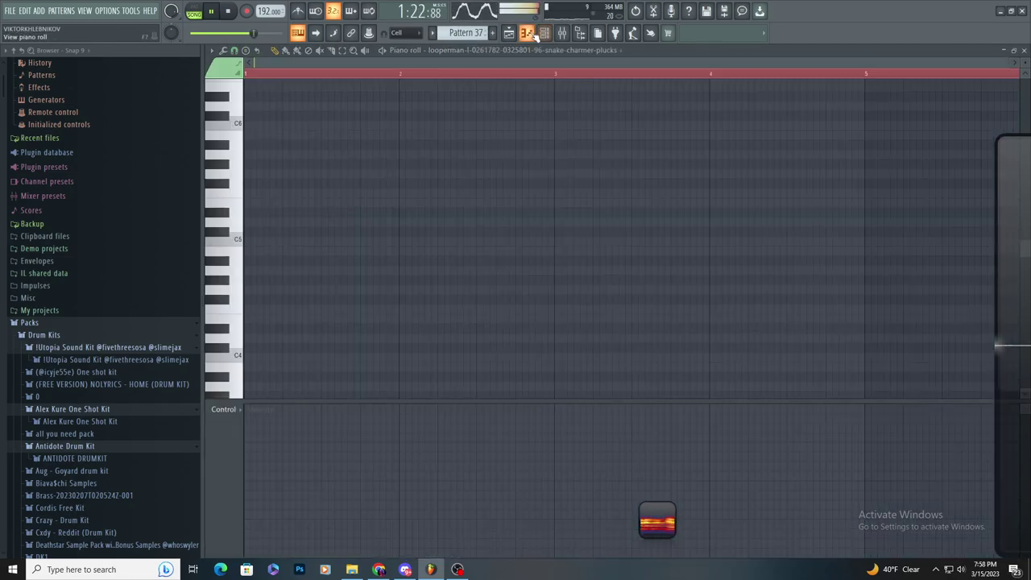
- Set the channel rack filter to All and look through the full list of channels
left_click(544, 32)
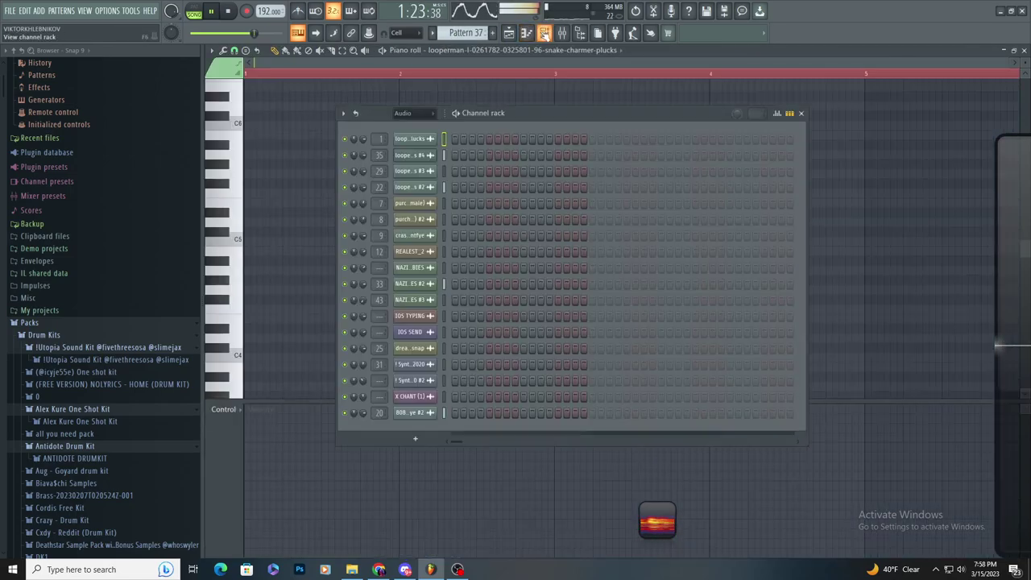
left_click(411, 115)
left_click(411, 125)
scroll(441, 209, "down", 6)
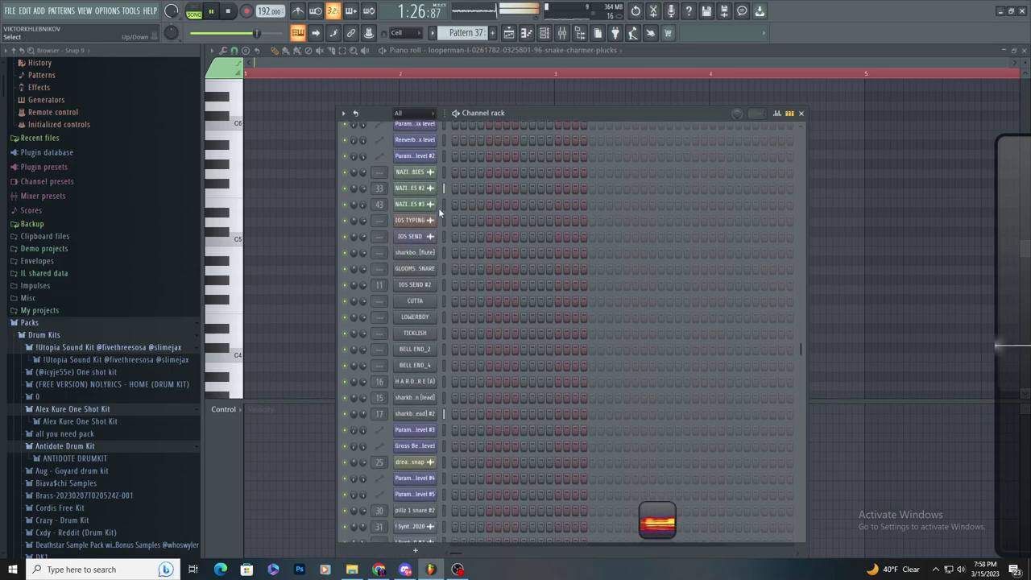
scroll(418, 326, "down", 4)
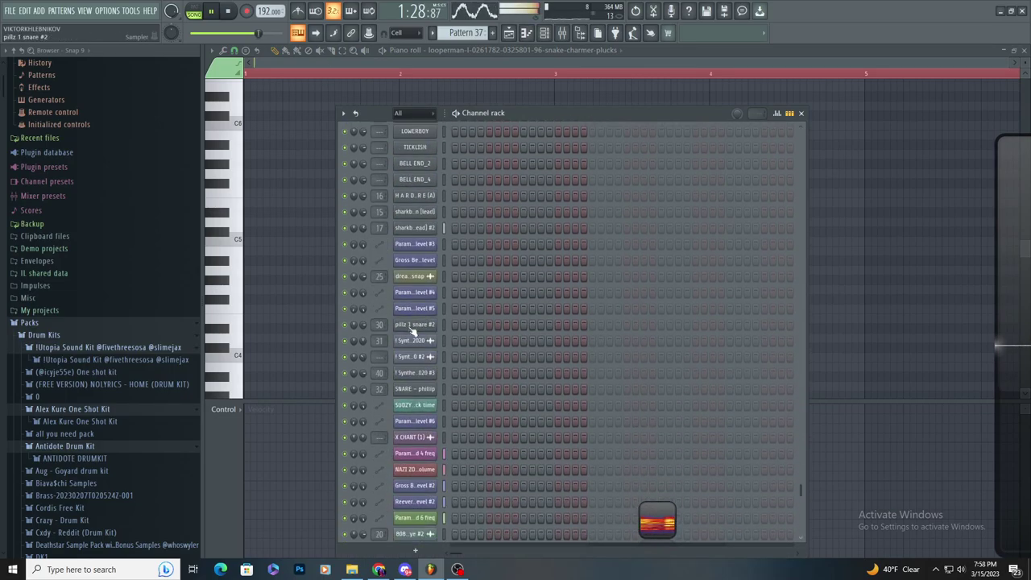
scroll(418, 329, "down", 1)
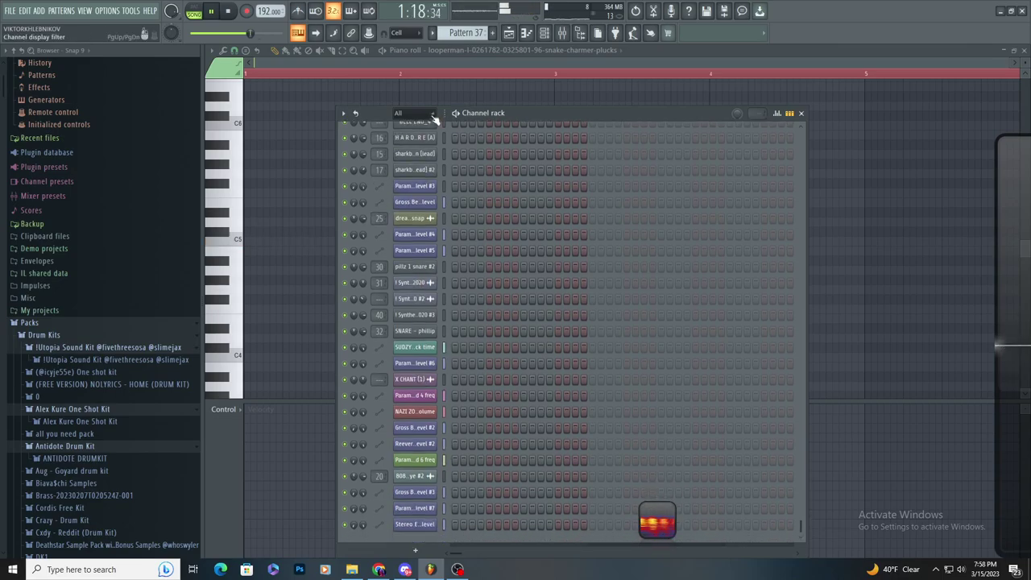
scroll(433, 184, "up", 10)
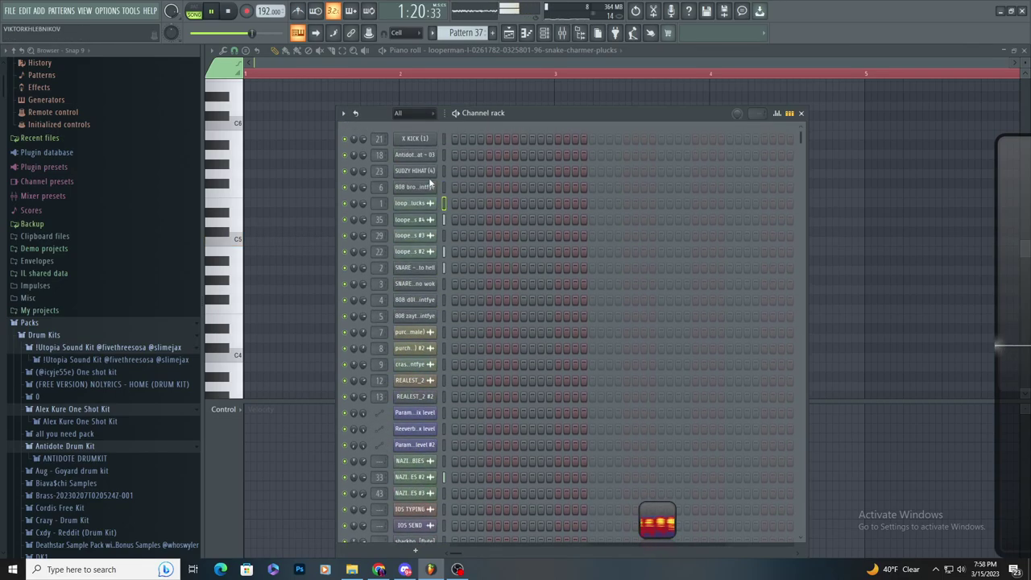
- Examine the settings of the snake-charmer-plucks, 808 zaytoven wide and both purchase your tracks today (female) channels
left_click(431, 203)
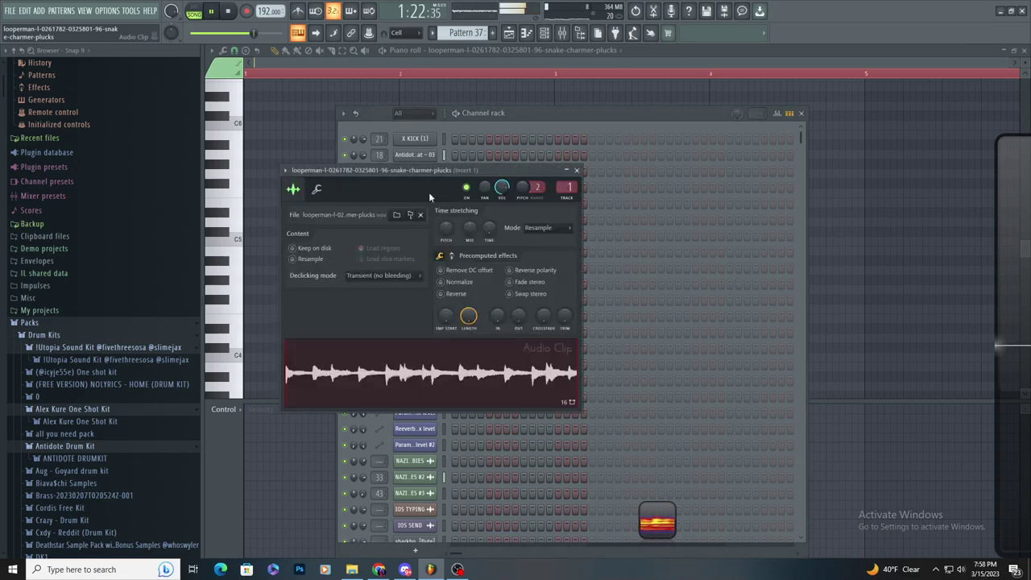
left_click_drag(429, 192, 716, 198)
left_click(418, 315)
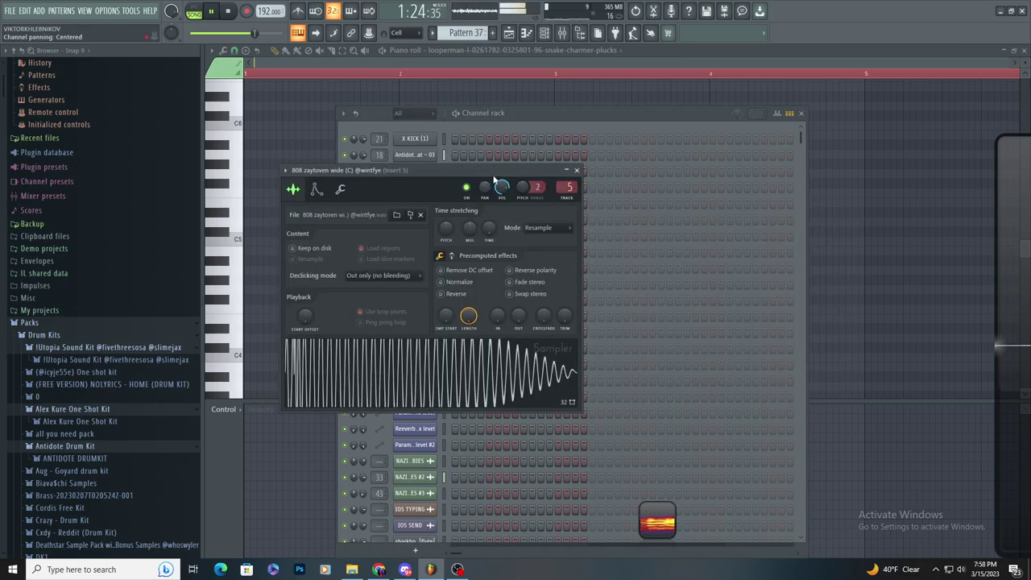
left_click_drag(494, 172, 829, 135)
left_click(434, 348)
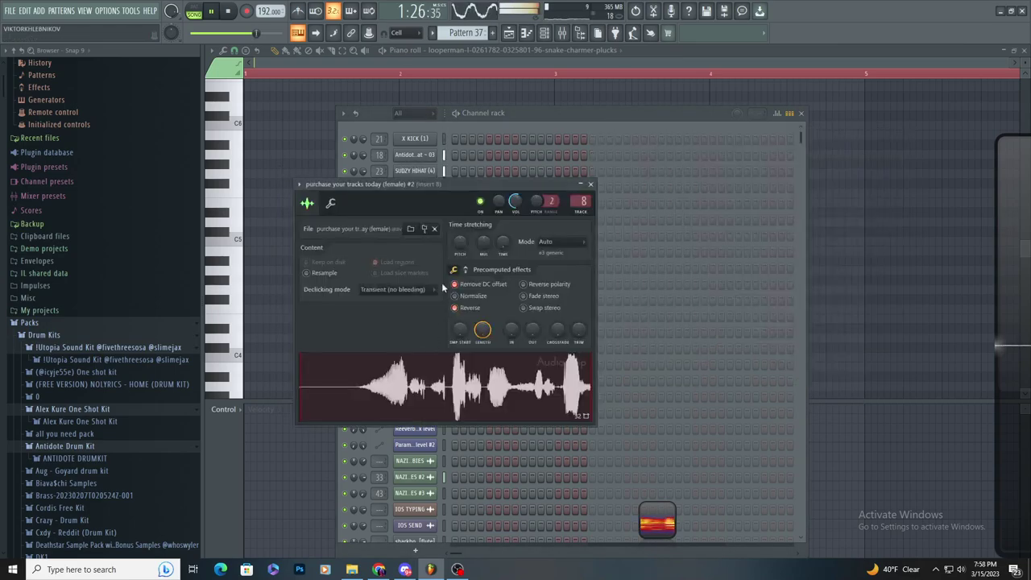
left_click_drag(461, 171, 678, 163)
scroll(67, 411, "down", 7)
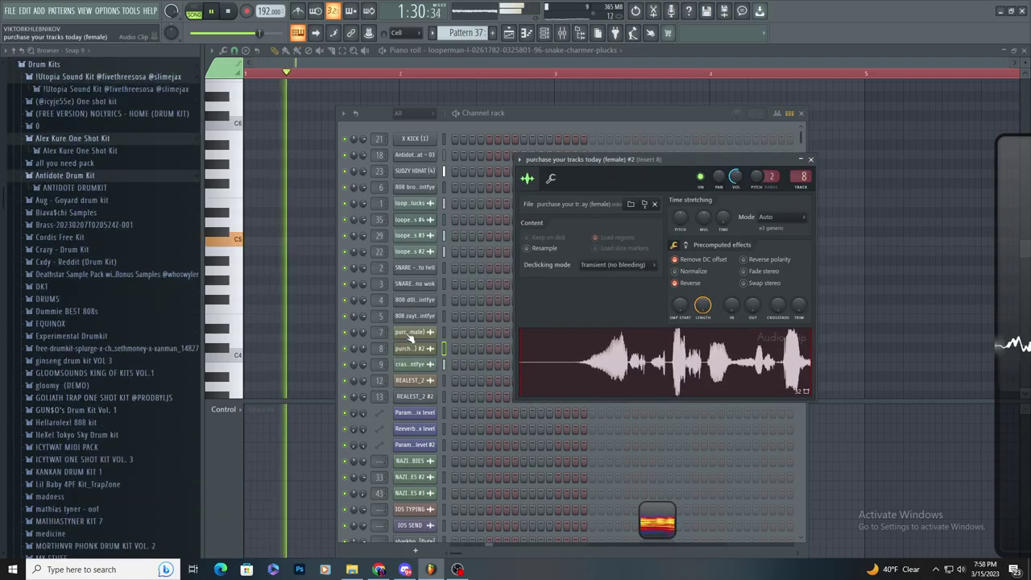
left_click(411, 334)
left_click(503, 142)
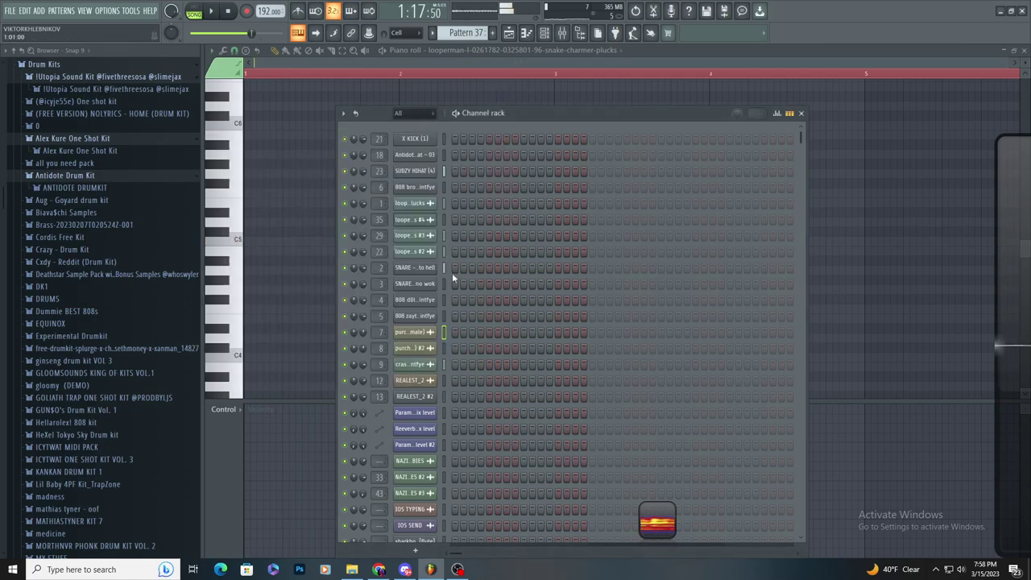
- Place the snake-charmer-plucks #2 loop on Track 3 and the #4 loop on Track 2, both from bar 73 to bar 81
scroll(452, 272, "down", 7)
key("F5")
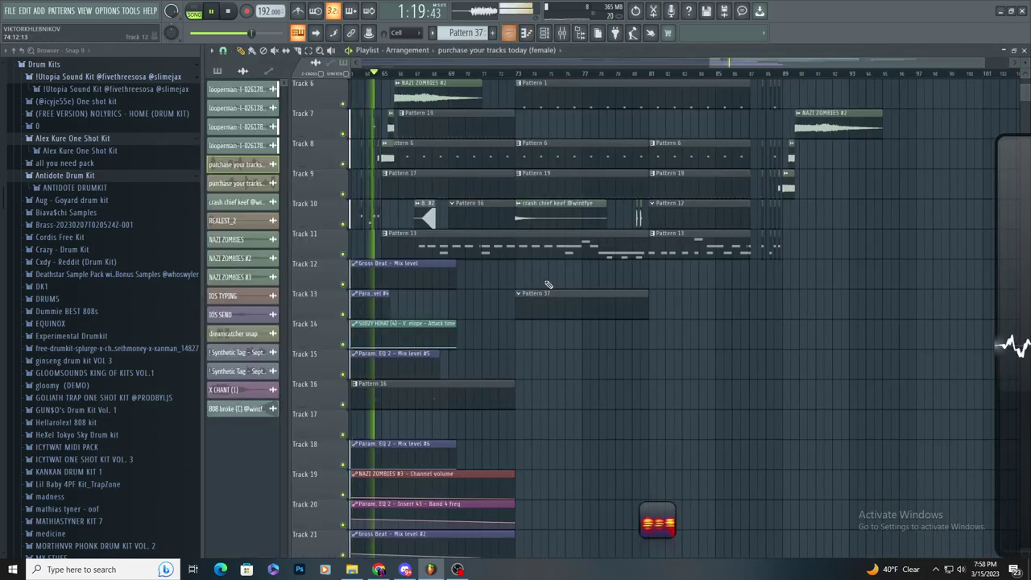
left_click(578, 133)
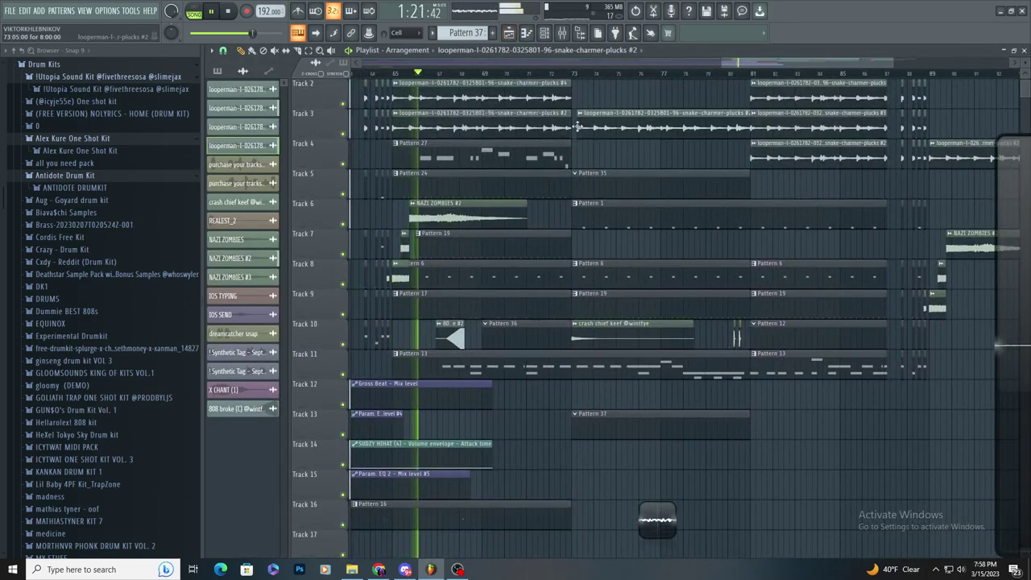
left_click(577, 96)
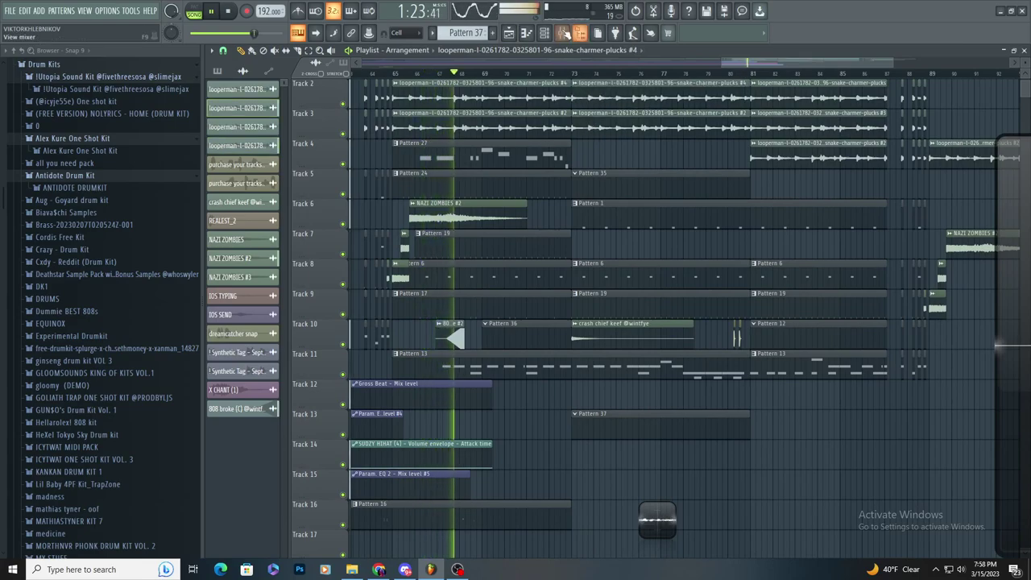
- Play the arrangement from about bar 68 and switch the Wave Candy visualizer to its spectrum display
left_click_drag(569, 161, 592, 191)
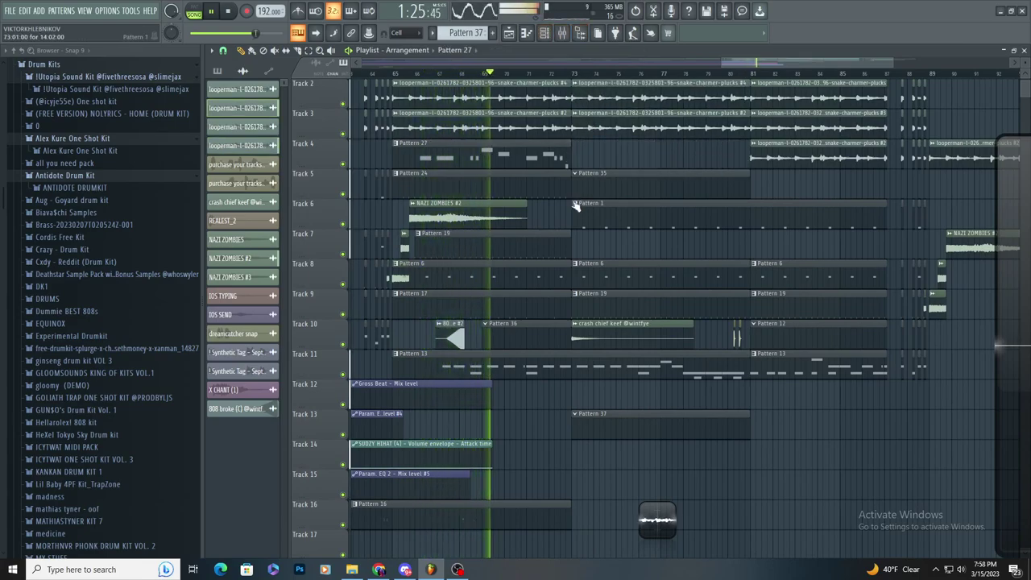
scroll(620, 217, "up", 2)
scroll(541, 201, "down", 1)
scroll(493, 181, "up", 1)
key("space")
left_click(382, 74)
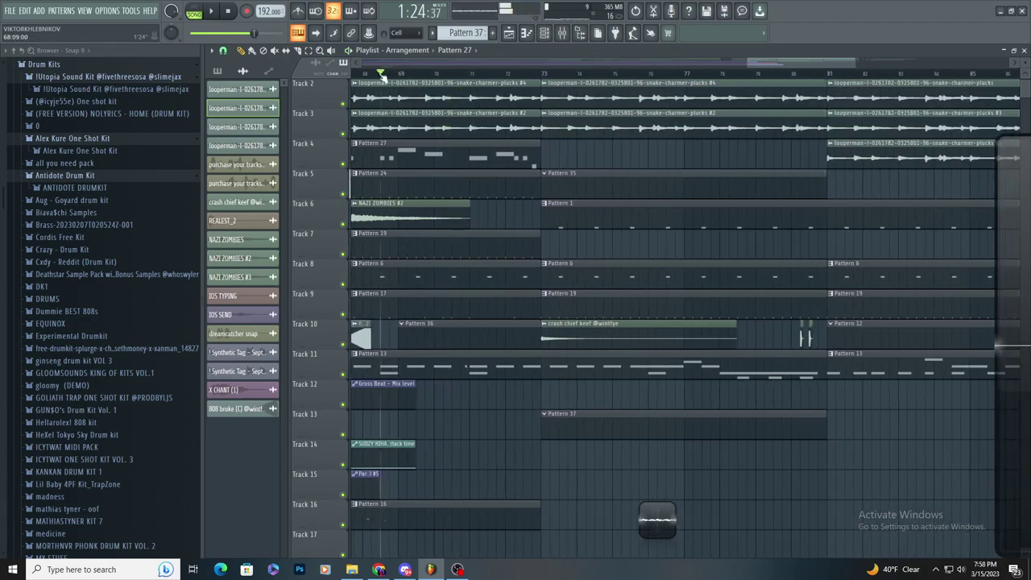
key("space")
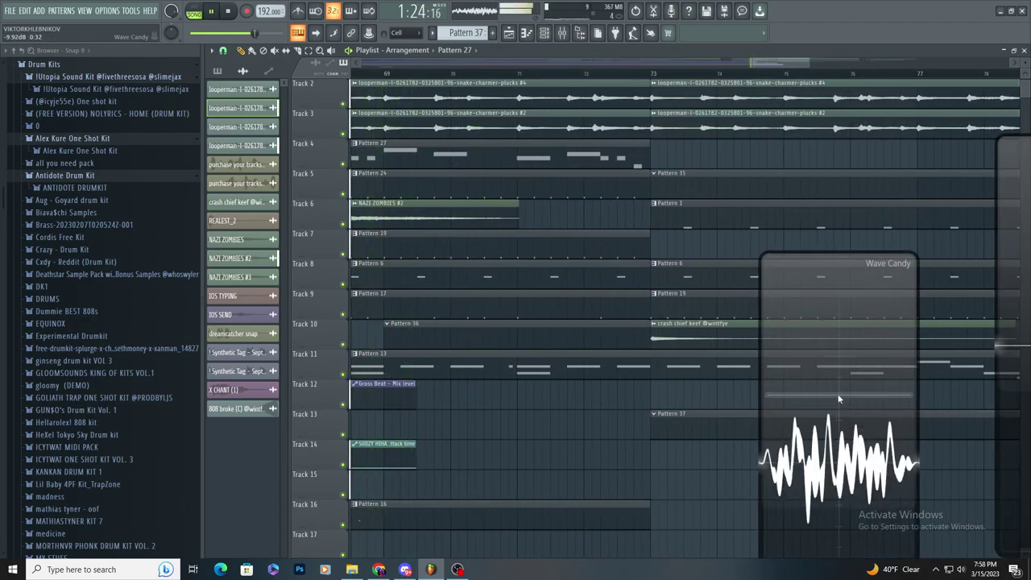
right_click(840, 398)
left_click(863, 472)
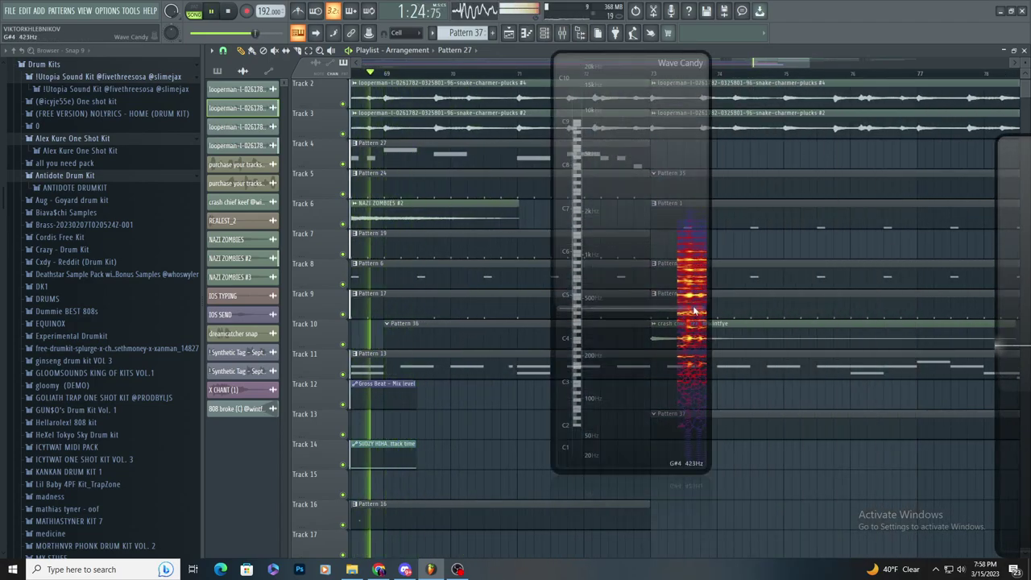
- Try moving the D5 note at bar 5 of Pattern 27's 808 broke part to C5, and undo the move
scroll(459, 201, "down", 2)
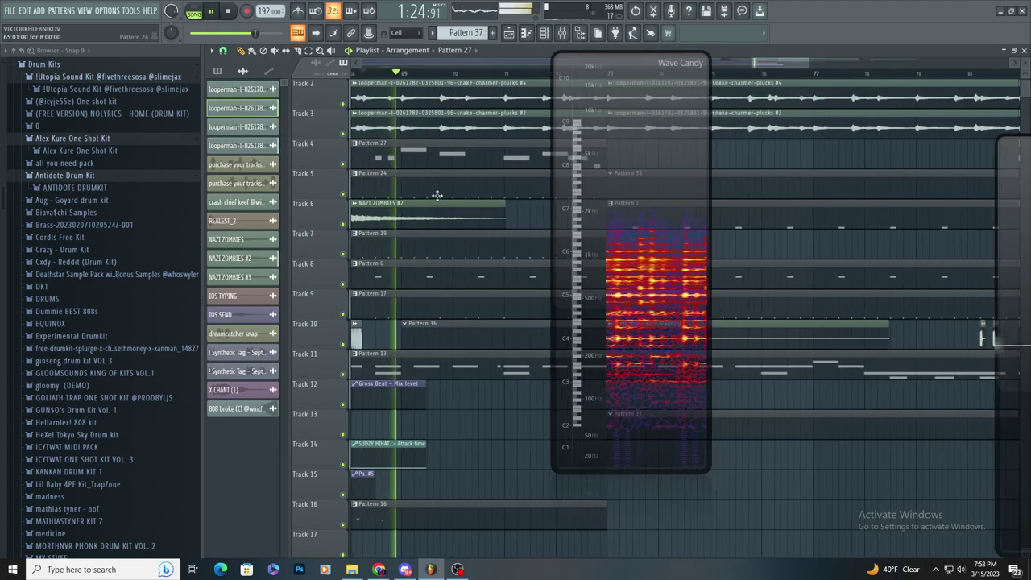
scroll(438, 193, "up", 3)
double_click(453, 154)
scroll(387, 218, "up", 3)
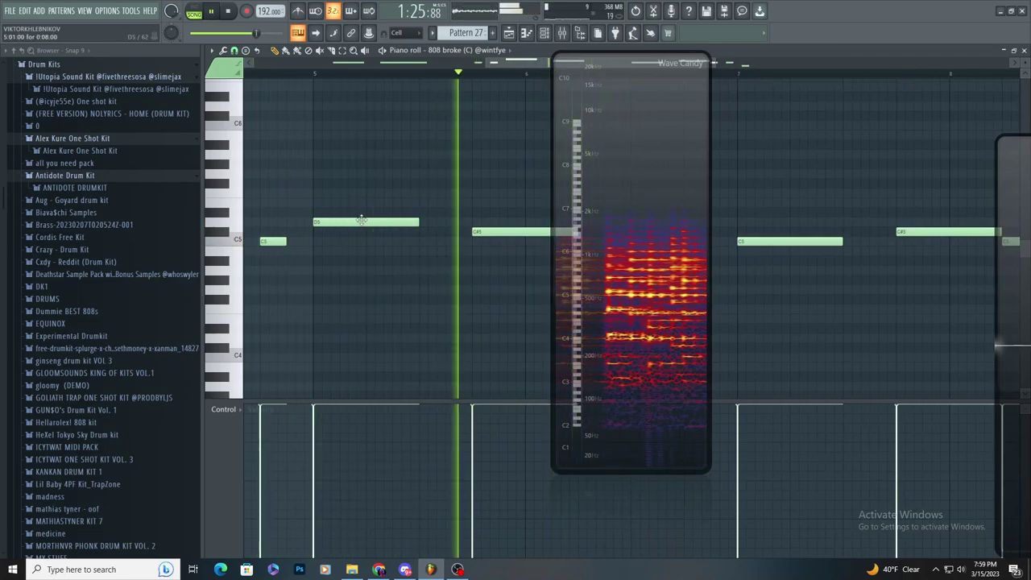
left_click_drag(361, 221, 360, 243)
scroll(362, 244, "down", 3)
scroll(379, 251, "up", 3)
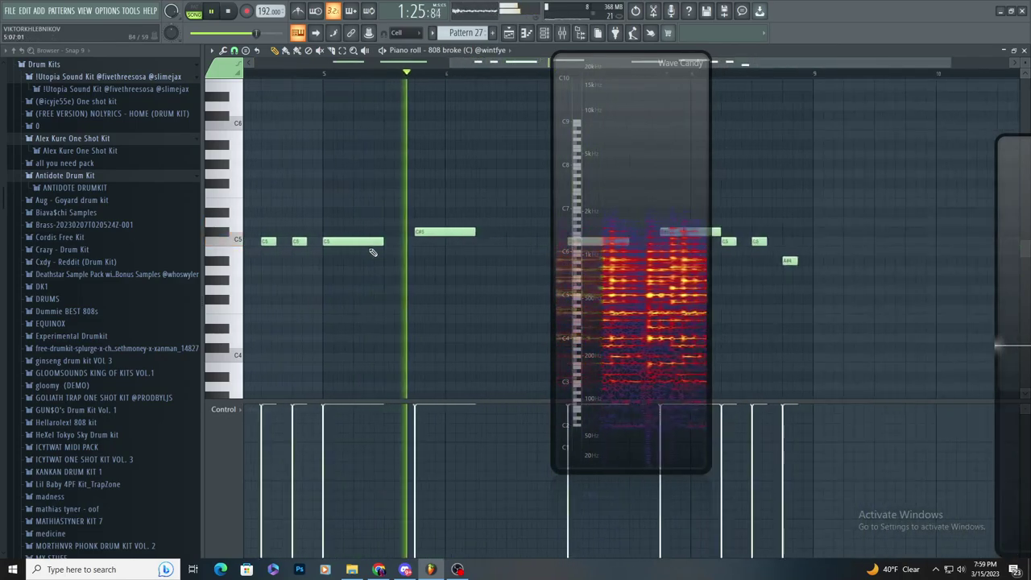
scroll(385, 262, "down", 1)
key("ctrl+z")
key("ctrl+z")
key("space")
key("ctrl+z")
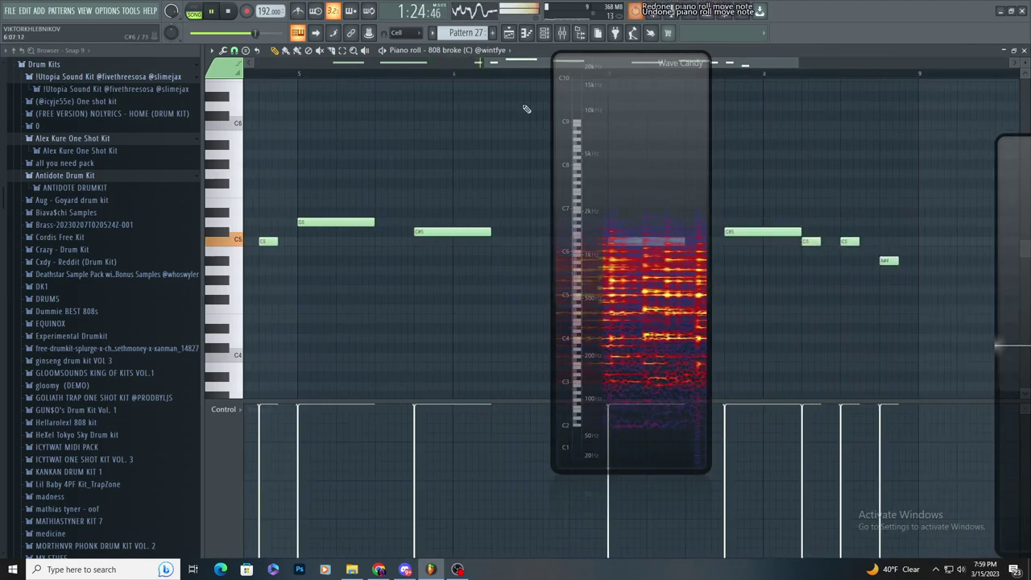
key("space")
- Add Fruity Parametric EQ 2 to the second effect slot of mixer Insert 6
left_click(562, 33)
left_click_drag(578, 78, 796, 132)
left_click(393, 193)
left_click(951, 101)
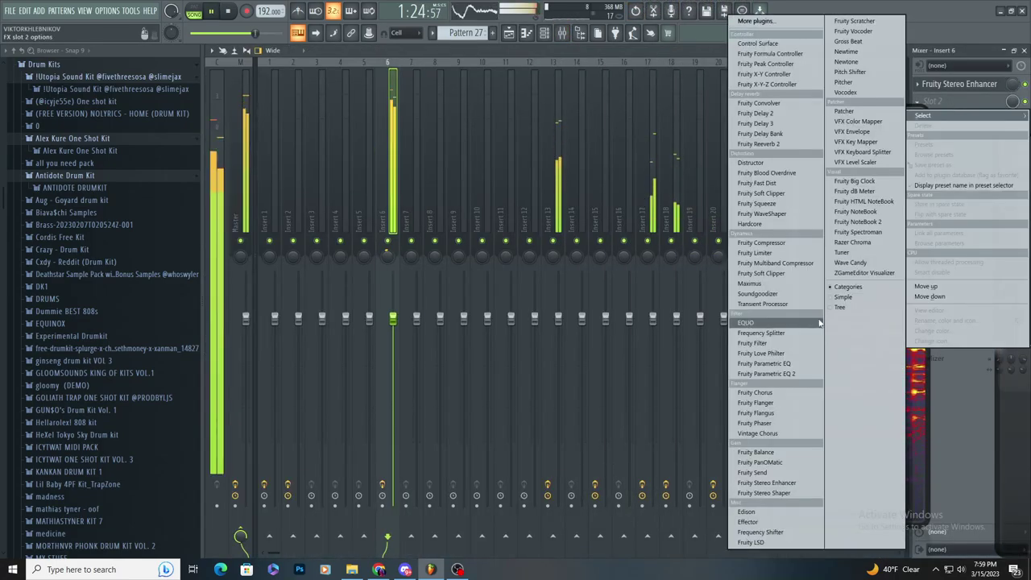
left_click(760, 368)
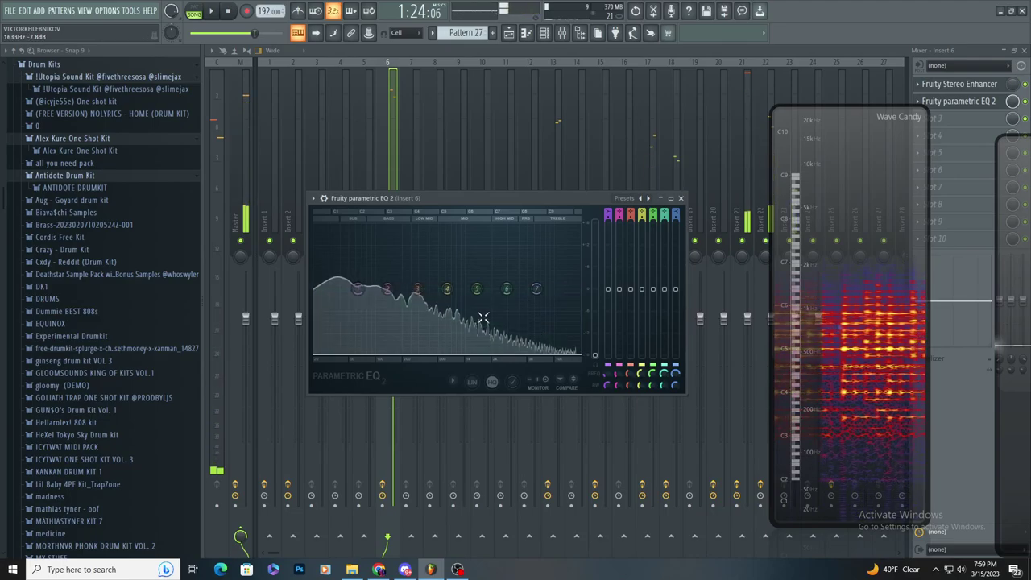
- Shape the Insert 6 EQ as a resonant low-pass by lowering bands 4 to 7 to -18 dB and boosting band 3 to its maximum
left_click_drag(537, 288, 469, 353)
key("space")
left_click_drag(447, 288, 485, 353)
left_click_drag(507, 288, 514, 353)
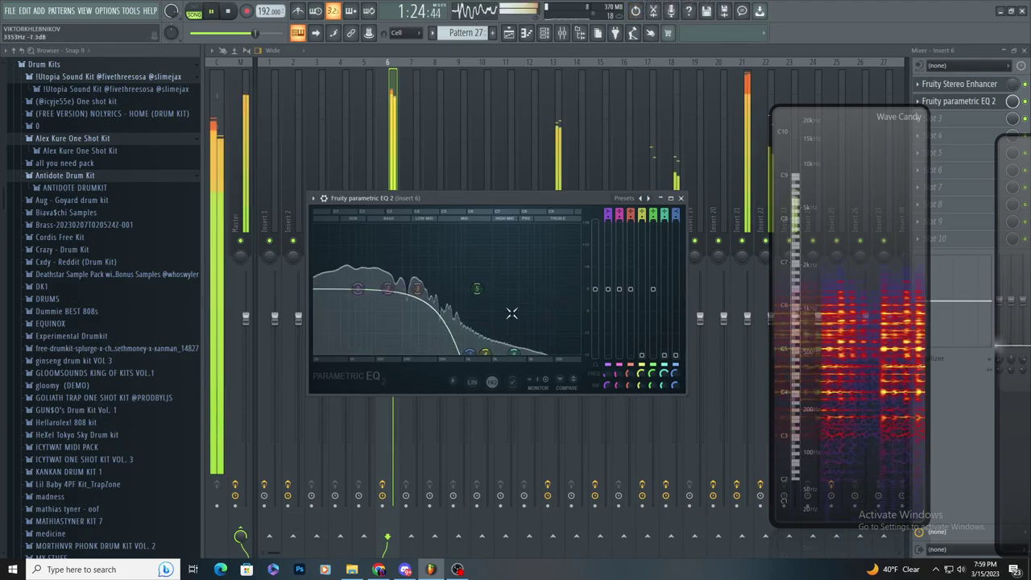
left_click_drag(477, 288, 496, 353)
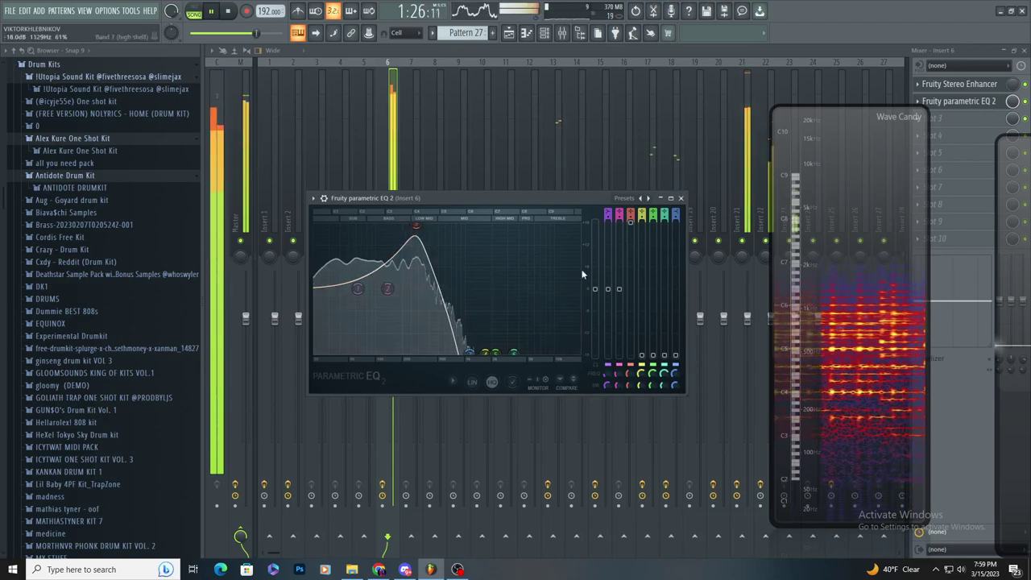
scroll(416, 226, "down", 5)
mouse_move(416, 226)
left_mouse_down()
mouse_move(400, 226)
mouse_move(434, 227)
mouse_move(416, 229)
mouse_move(425, 239)
mouse_move(410, 228)
left_mouse_up()
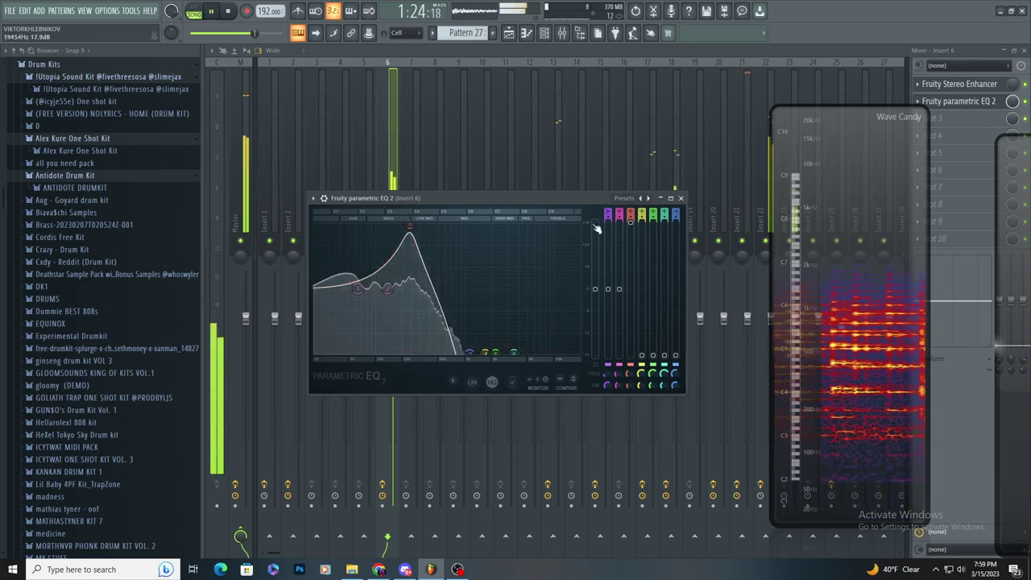
- Set the Insert 6 EQ's mix level to 0% and create an automation clip for it
key("space")
right_click(1013, 101)
left_click(974, 181)
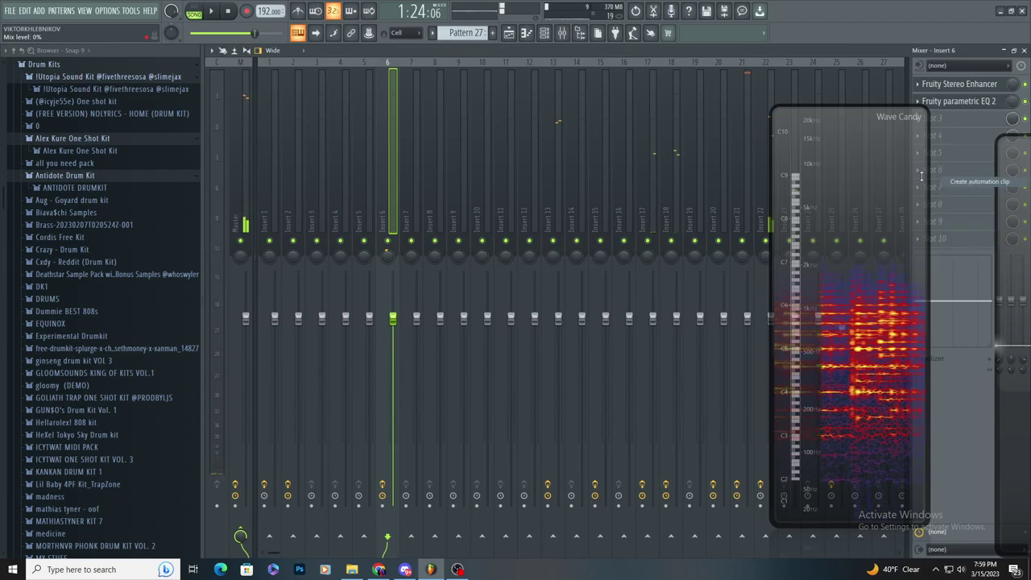
left_click(525, 36)
left_click(525, 37)
key("space")
- Draw a curved rise in the new EQ mix level automation on Track 27 from bar 68 to about halfway through the bar
scroll(504, 255, "down", 6)
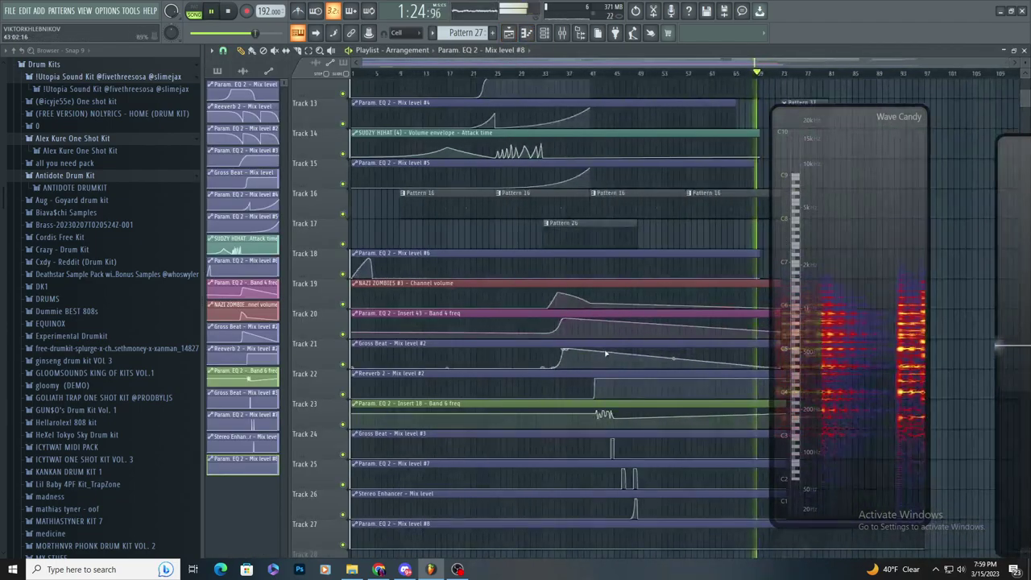
scroll(605, 352, "down", 1)
left_click_drag(832, 386, 951, 384)
key("space")
scroll(785, 486, "up", 5)
scroll(713, 509, "down", 4)
scroll(598, 400, "up", 3)
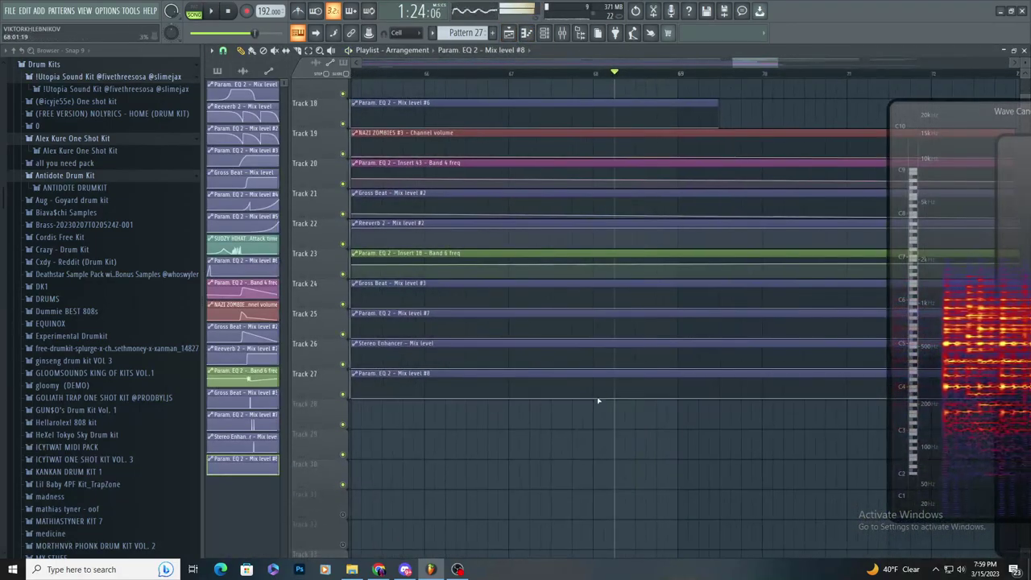
left_click_drag(643, 393, 635, 372)
key("space")
scroll(675, 400, "up", 2)
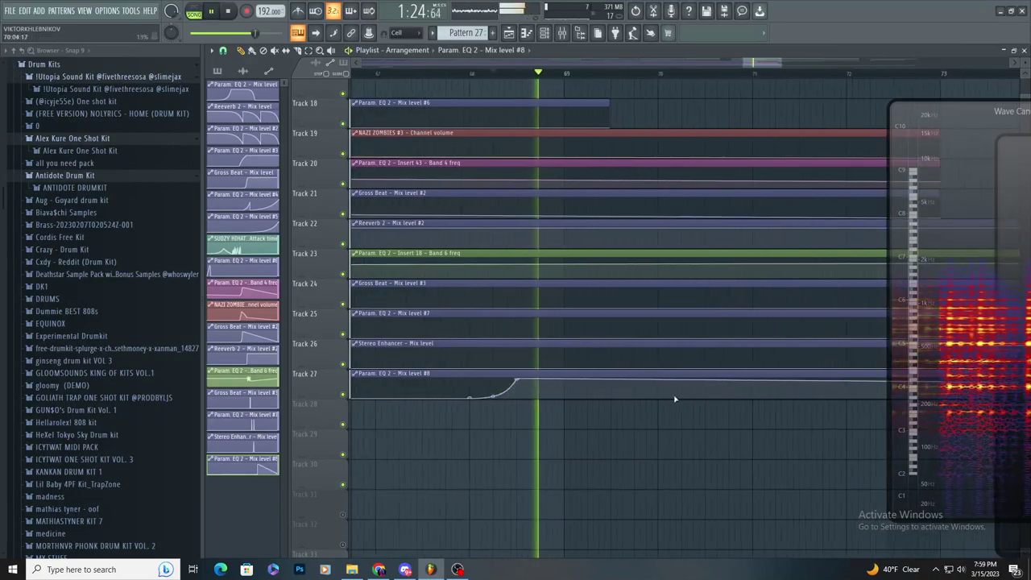
- Add a point at bar 71 in the Track 27 EQ mix level automation, bringing the level down to zero in a curve
scroll(725, 404, "up", 2)
scroll(737, 410, "down", 2)
scroll(725, 409, "up", 2)
right_click(629, 385)
left_click_drag(629, 389, 637, 398)
key("space")
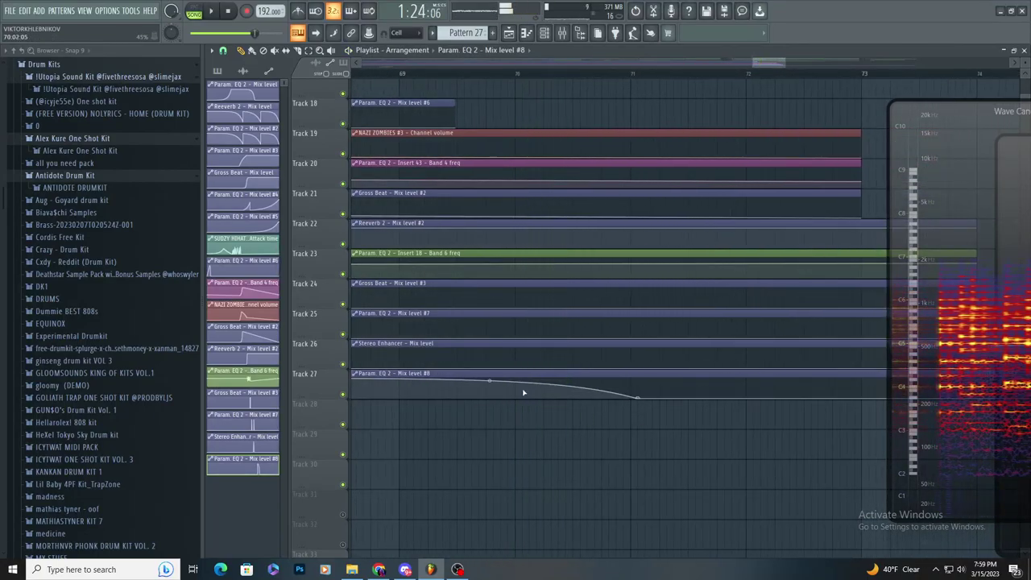
- Load Fruity Soft Clipper into slot 3 of mixer Insert 6, audition it, and set its mix level to 0%
left_click(568, 34)
left_click(958, 118)
mouse_move(926, 132)
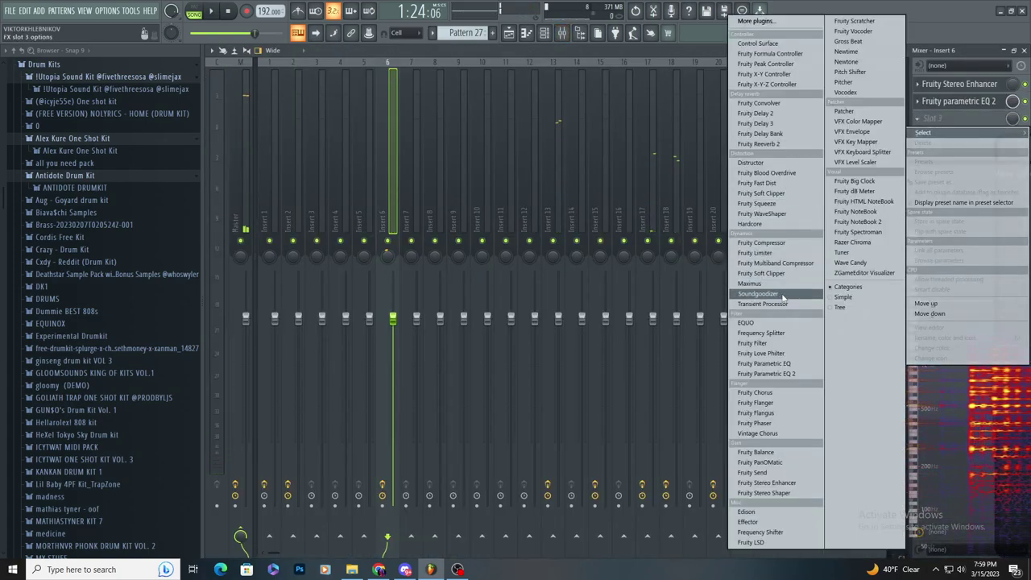
left_click(762, 273)
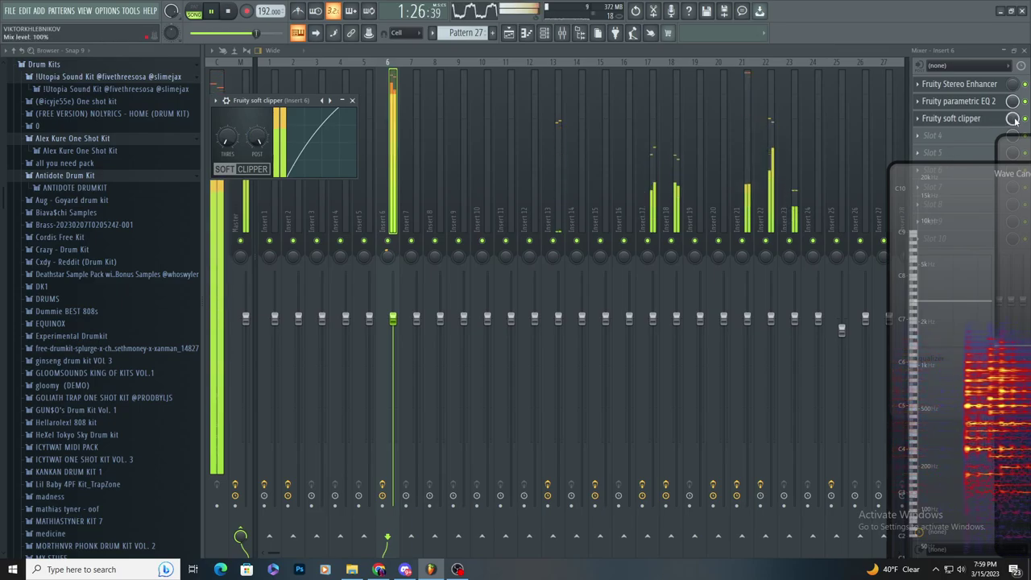
key("space")
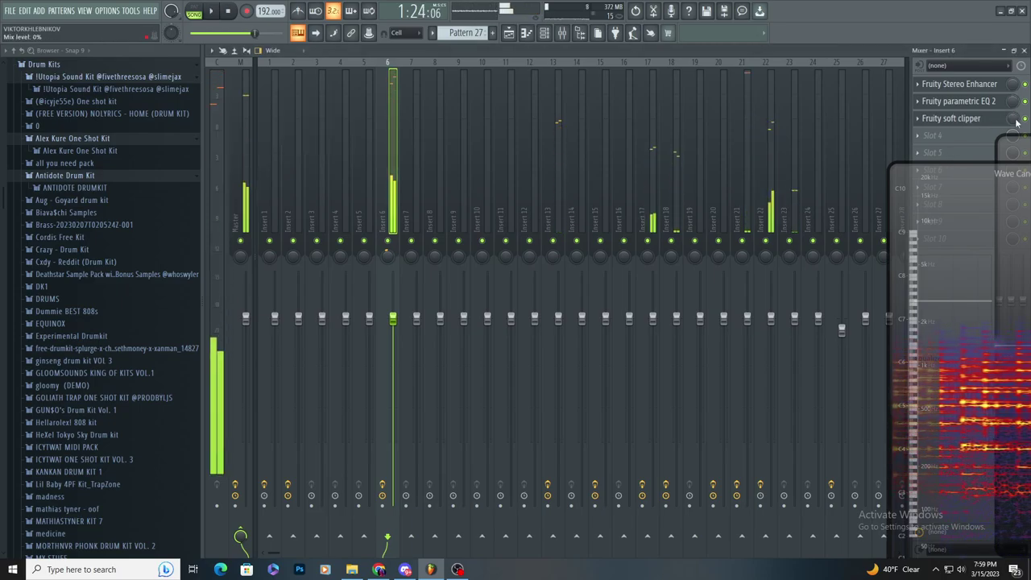
- Create an automation clip for the soft clipper's mix level and return to the playlist
right_click(1015, 121)
left_click(977, 199)
left_click(518, 46)
left_click(509, 33)
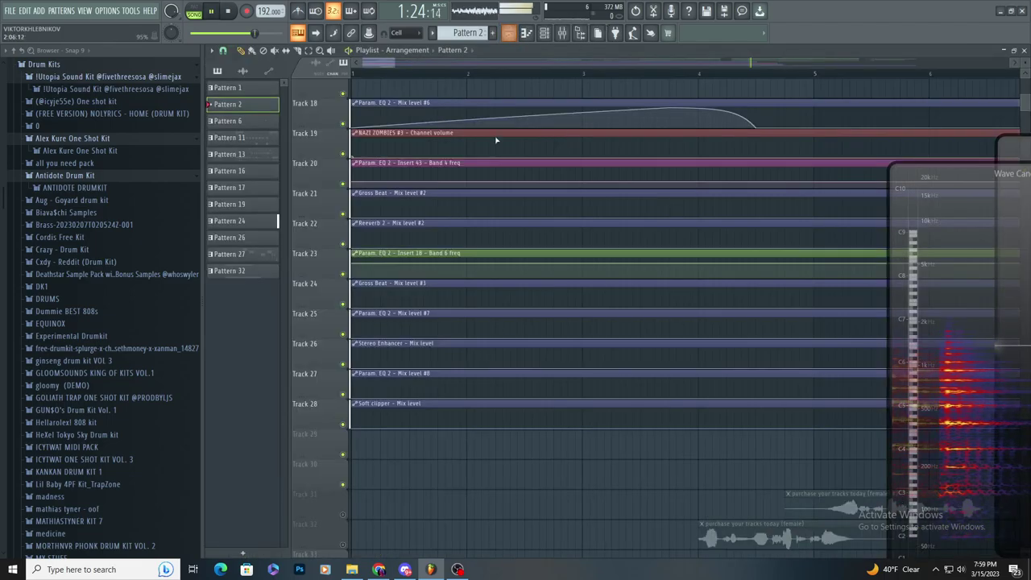
- Shape the Soft clipper mix-level automation on Track 28 to curve up from zero to a peak at bar 69
scroll(515, 210, "down", 8)
scroll(818, 433, "up", 3)
key("space")
scroll(778, 436, "up", 6)
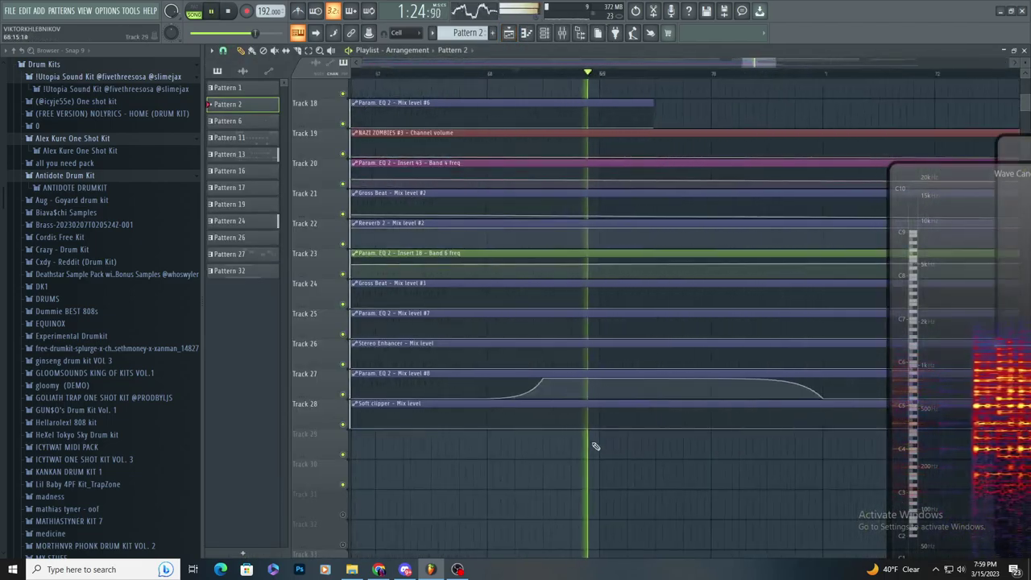
key("space")
key("space")
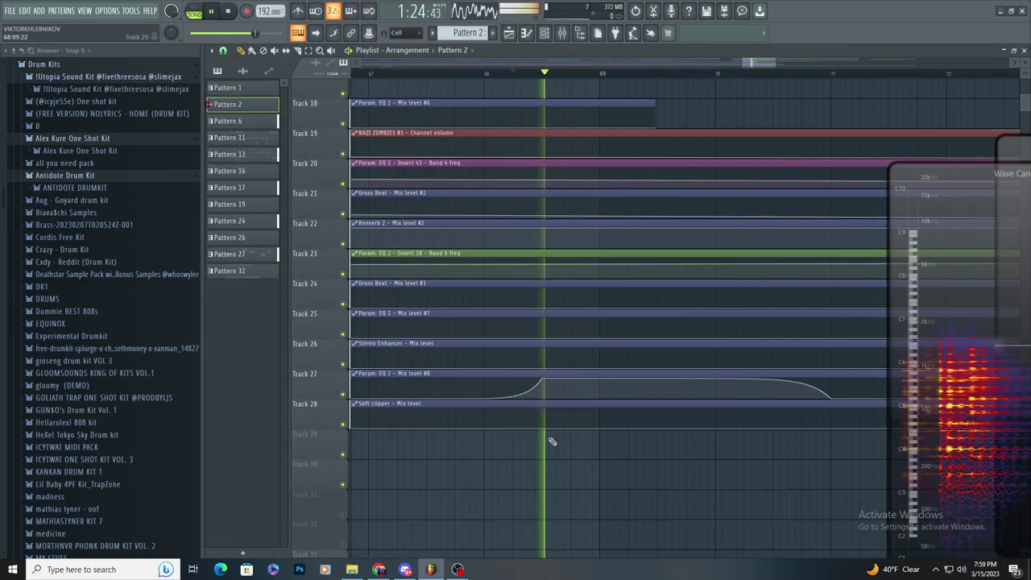
scroll(645, 451, "up", 2)
key("space")
key("space")
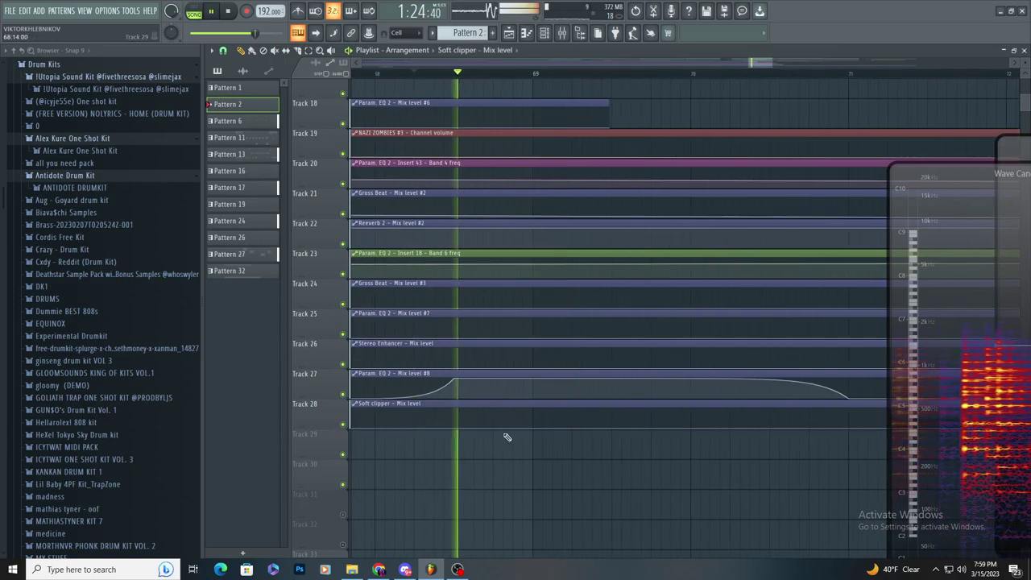
key("space")
right_click(533, 409)
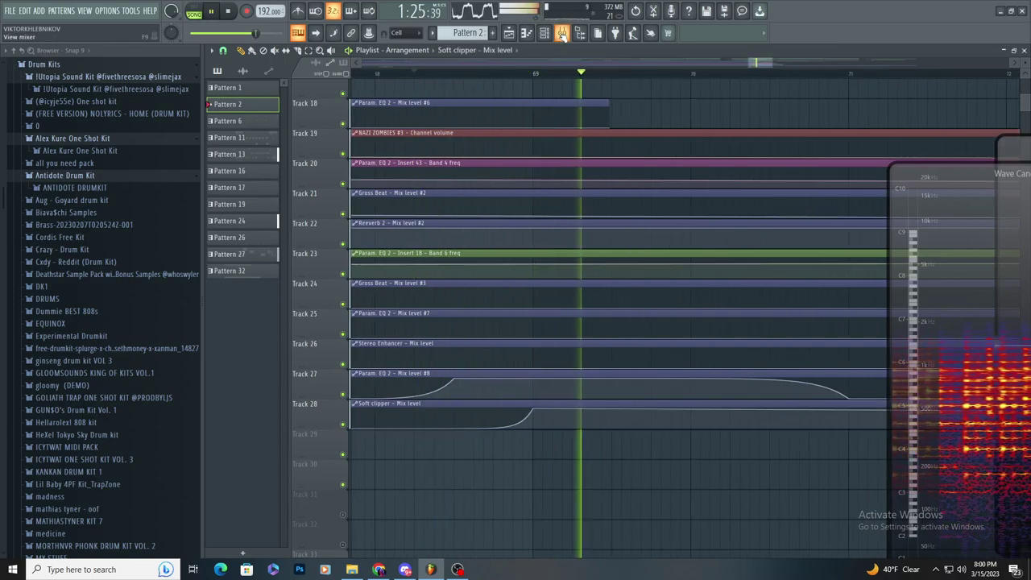
- Load Fruity Parametric EQ 2 into slot 4 of Insert 6 and pull bands 4 to 7 down to cut the highs
key("space")
key("F9")
left_click(944, 142)
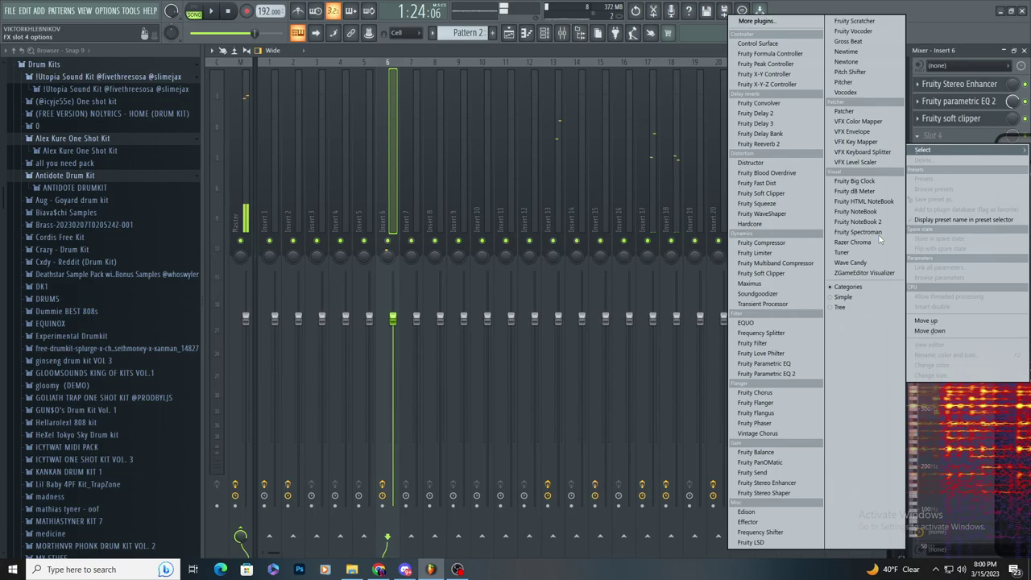
left_click(780, 376)
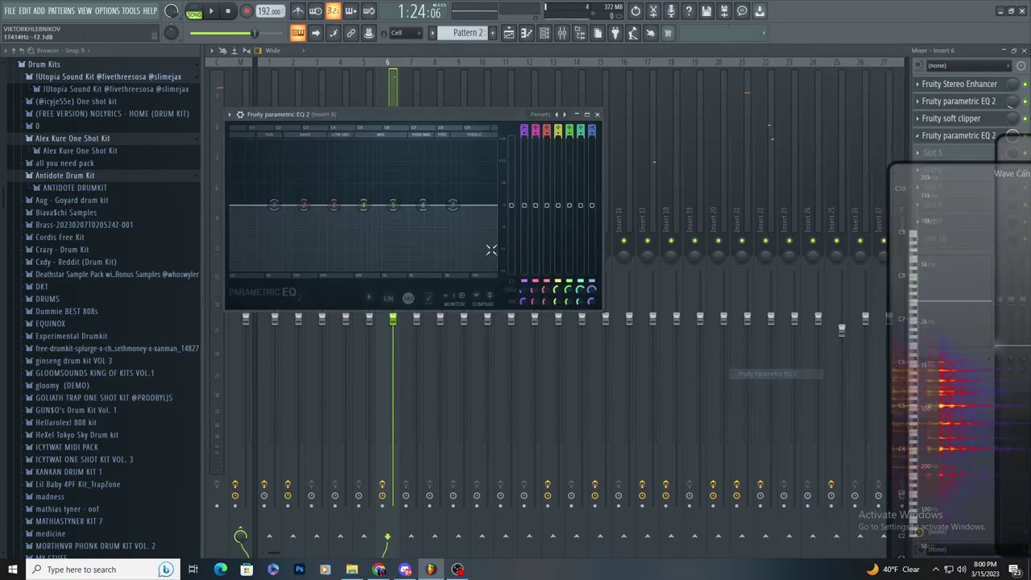
left_click_drag(453, 206, 372, 269)
key("space")
left_click_drag(393, 206, 372, 272)
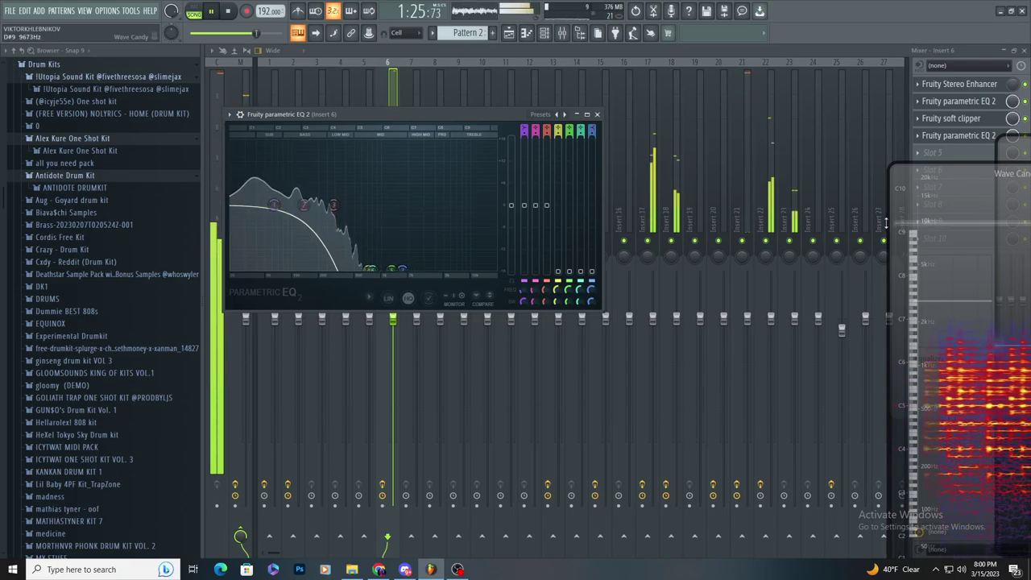
key("space")
left_click(395, 95)
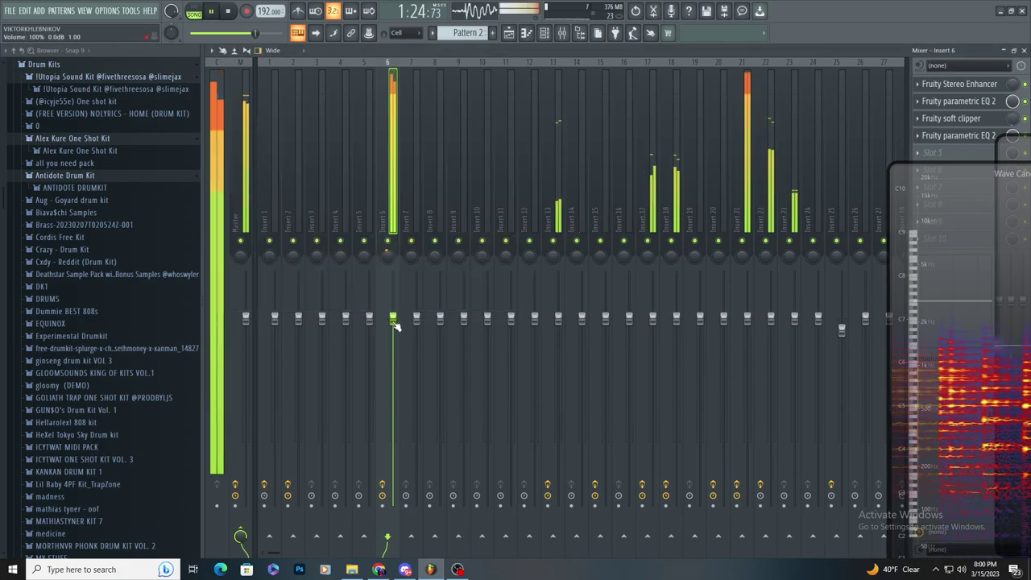
- Test a lower fader level on Insert 6, then create an automation clip for its volume at 100%
left_click_drag(393, 341, 395, 368)
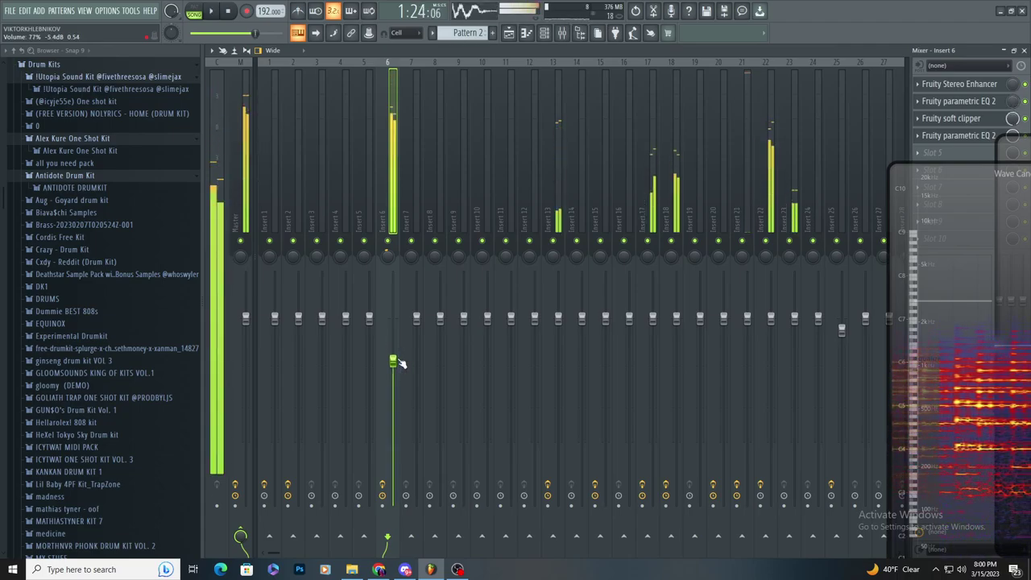
right_click(393, 323)
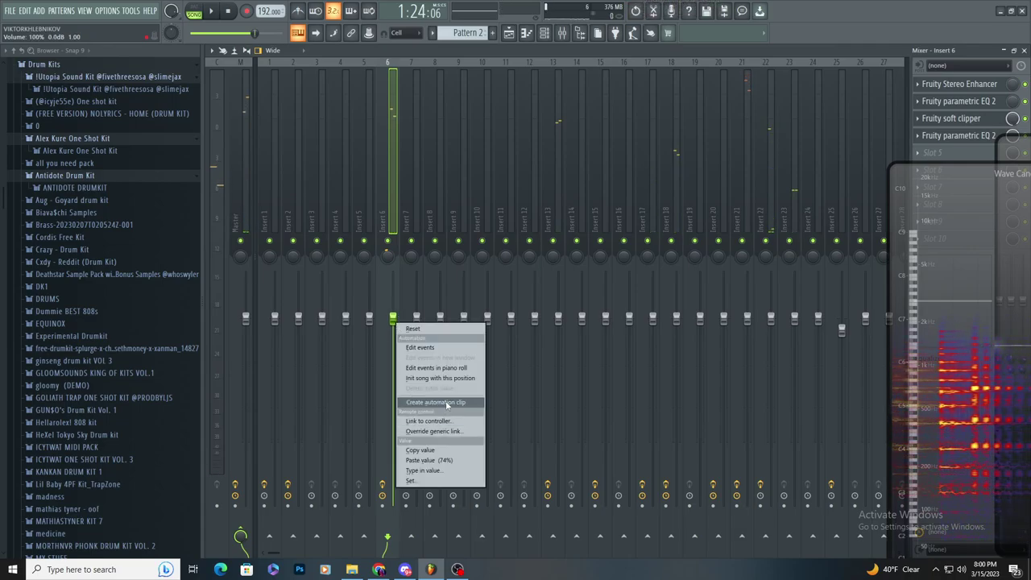
left_click(447, 404)
- Add a point at bar 68 of the Insert 6 volume automation and paste the first point's 80% value into it
right_click(365, 458)
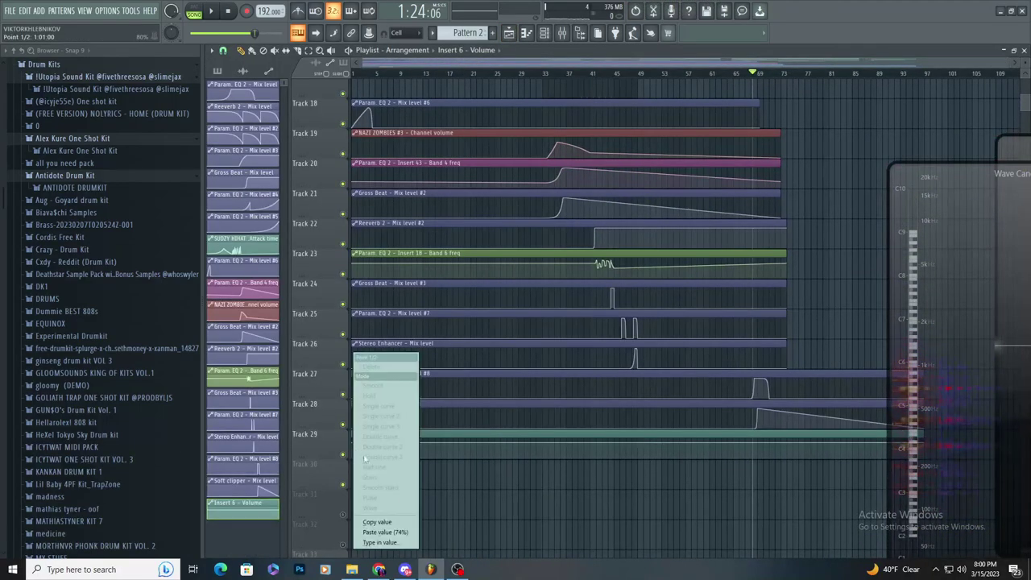
left_click(381, 522)
scroll(815, 433, "up", 2)
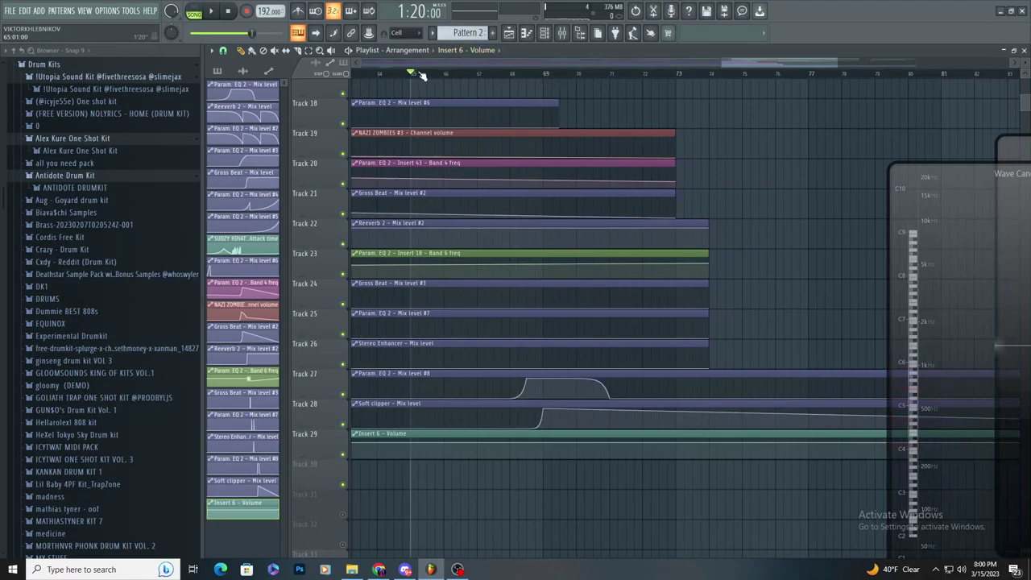
key("space")
scroll(534, 345, "up", 2)
scroll(543, 428, "down", 2)
scroll(544, 429, "up", 3)
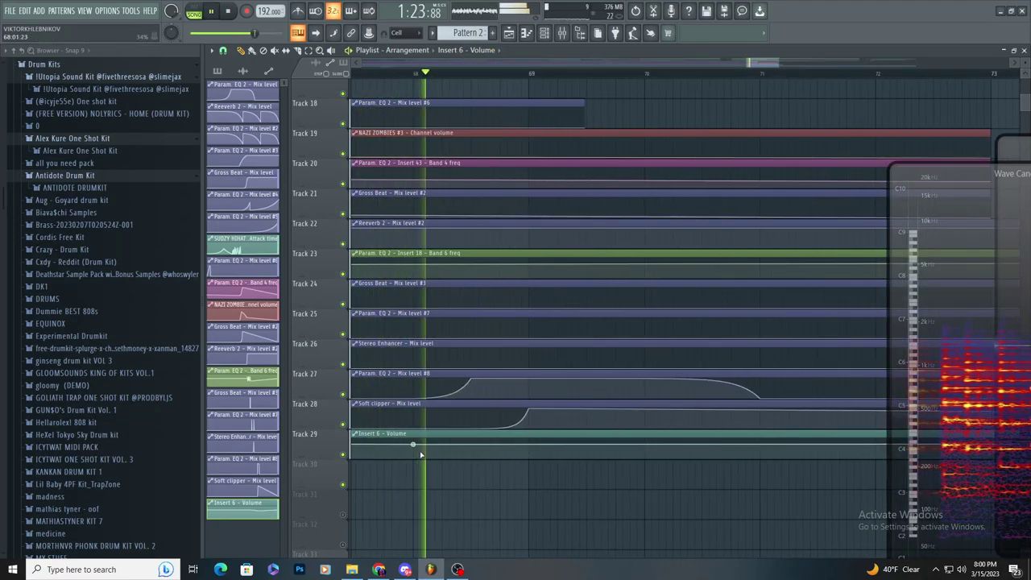
right_click(414, 445)
left_click(427, 532)
key("space")
key("space")
- Add a point at bar 69 of the Insert 6 volume automation that lowers the level in a curve
right_click(530, 449)
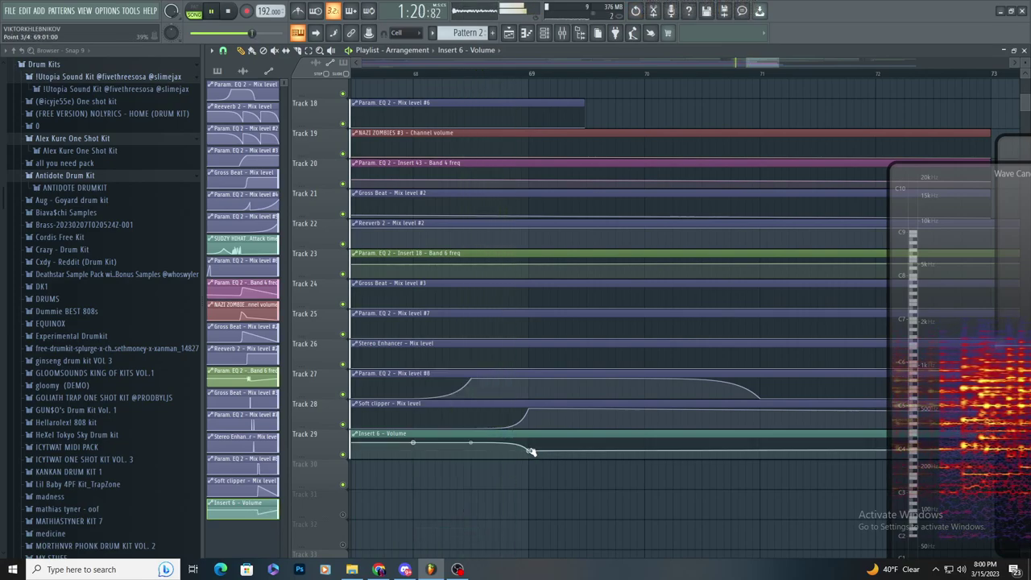
scroll(532, 451, "down", 2)
scroll(542, 447, "up", 2)
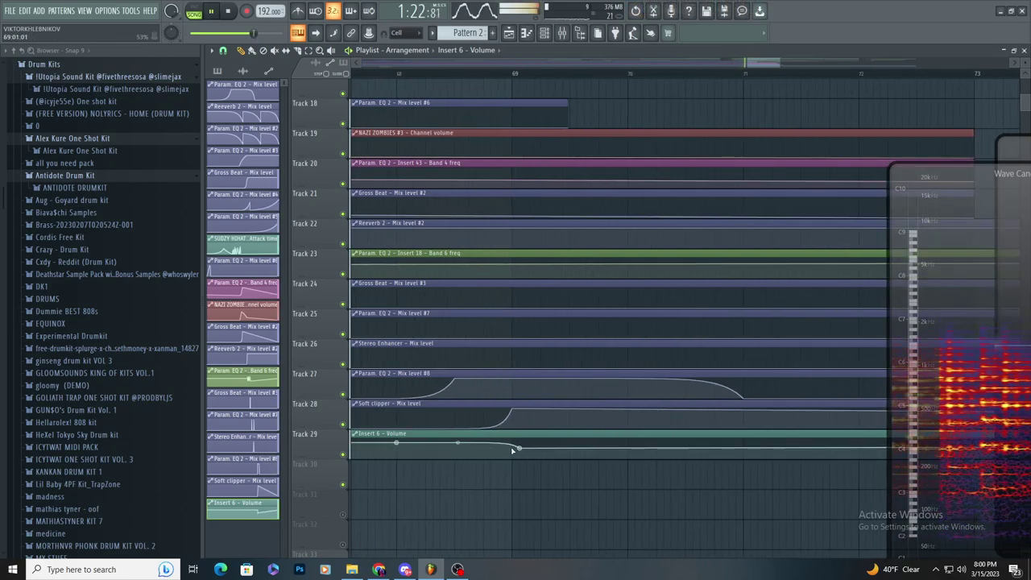
- Add a point at bar 73 of the Soft clipper automation and curve the mix level down to zero there
scroll(612, 431, "down", 3)
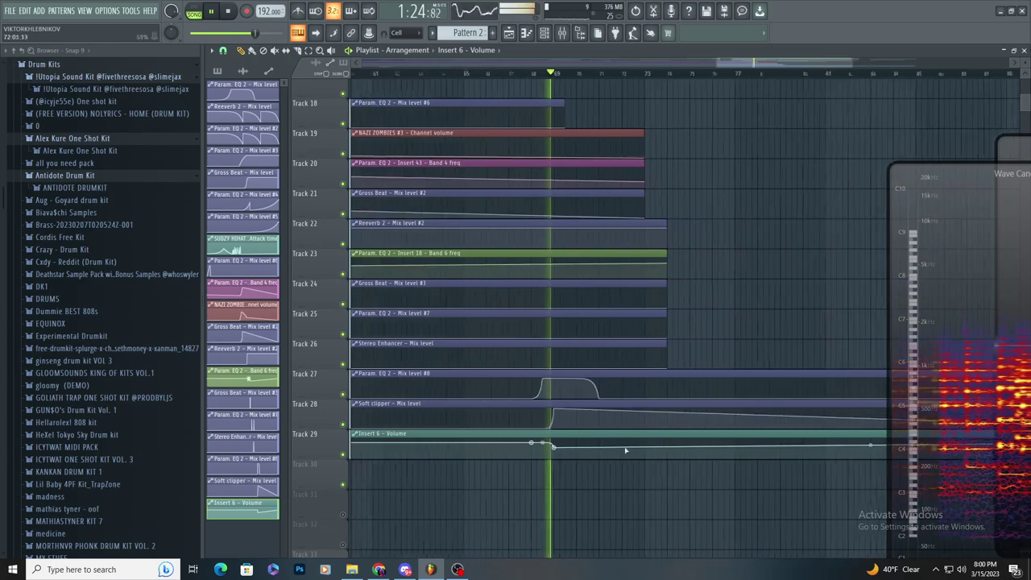
right_click(675, 426)
scroll(497, 398, "down", 2)
scroll(424, 387, "up", 2)
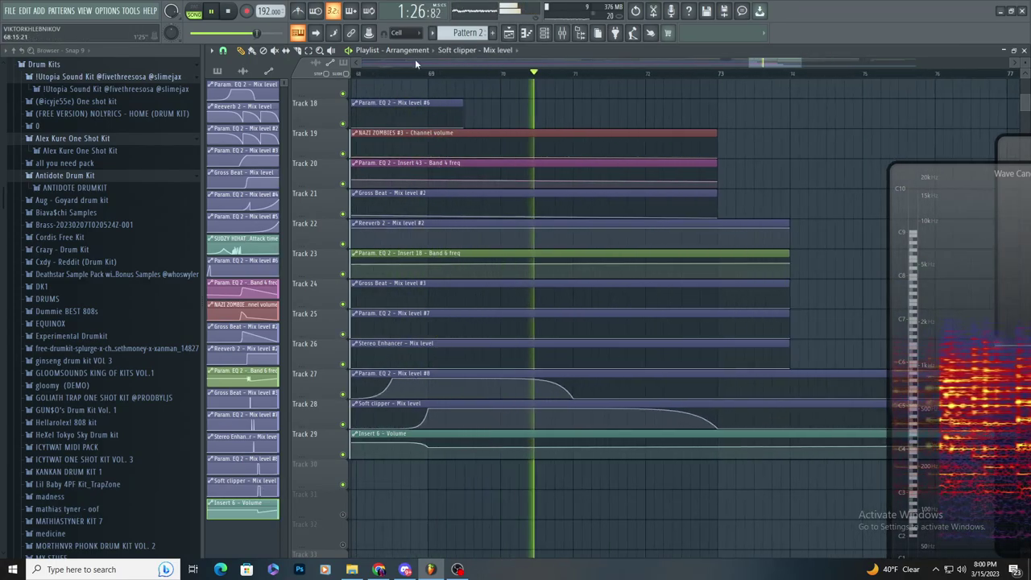
- Check Insert 6's level in the mixer and slightly raise its volume automation point at bar 69
key("F9")
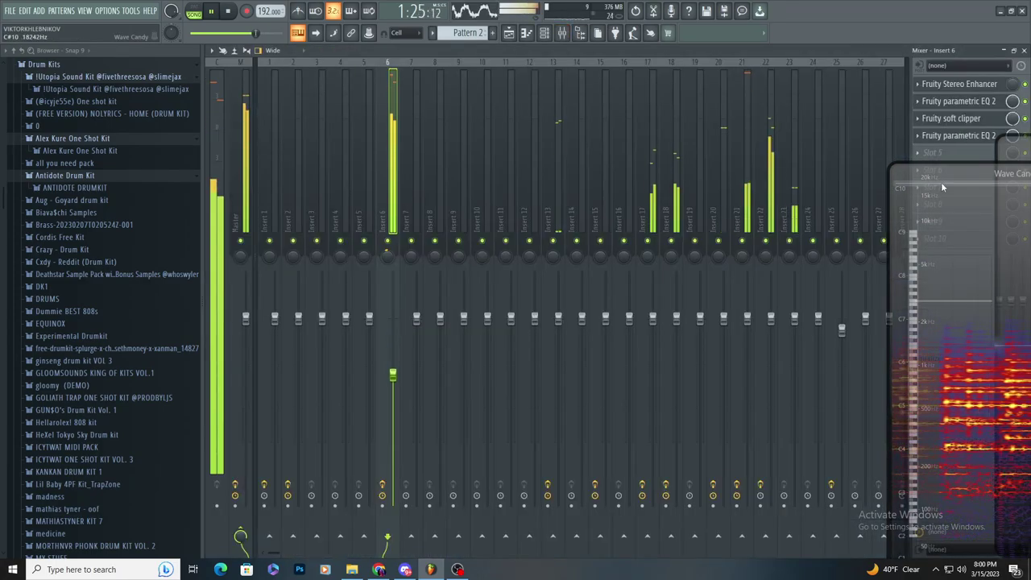
left_click(509, 34)
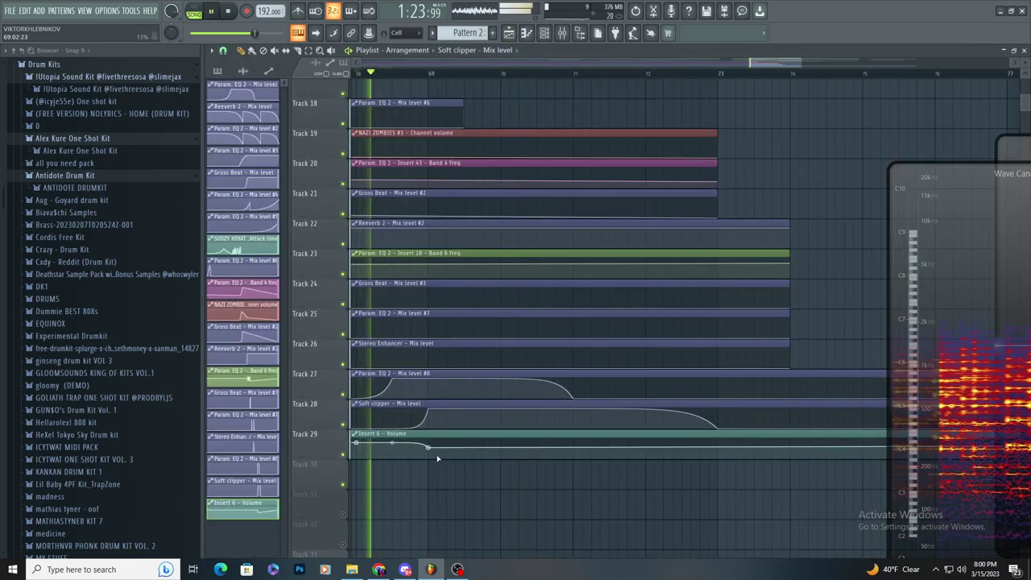
left_click_drag(437, 451, 428, 447)
key("space")
key("space")
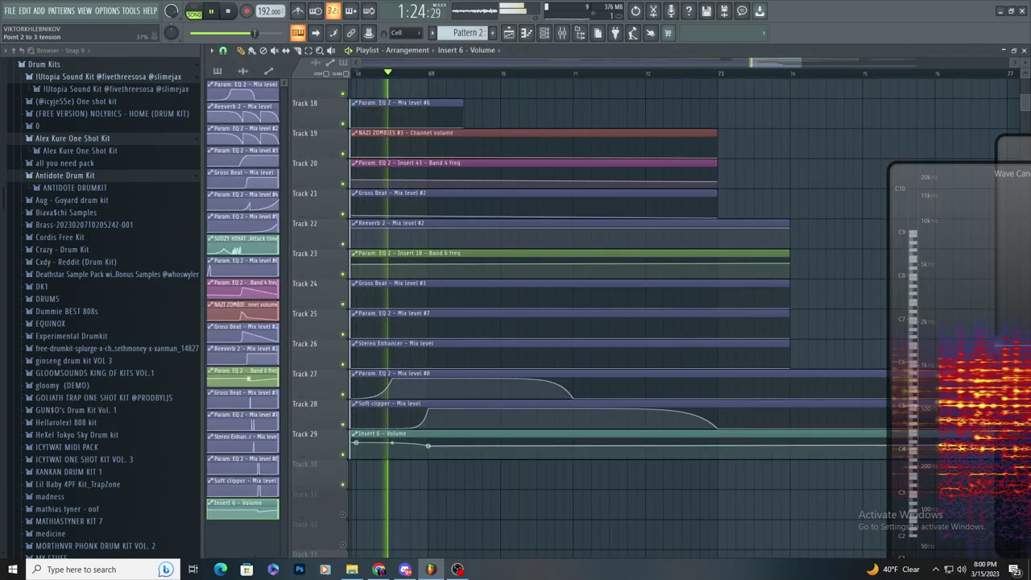
- Compare levels in the mixer, set the bar 69 volume point to 66%, and bend the curve from bar 68 toward an earlier drop
left_click(563, 33)
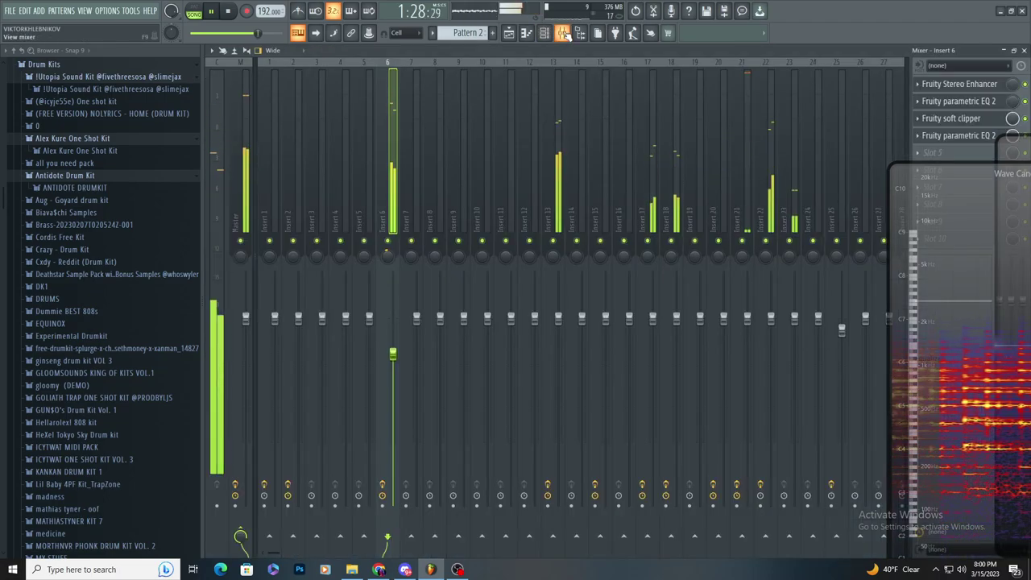
left_click(563, 33)
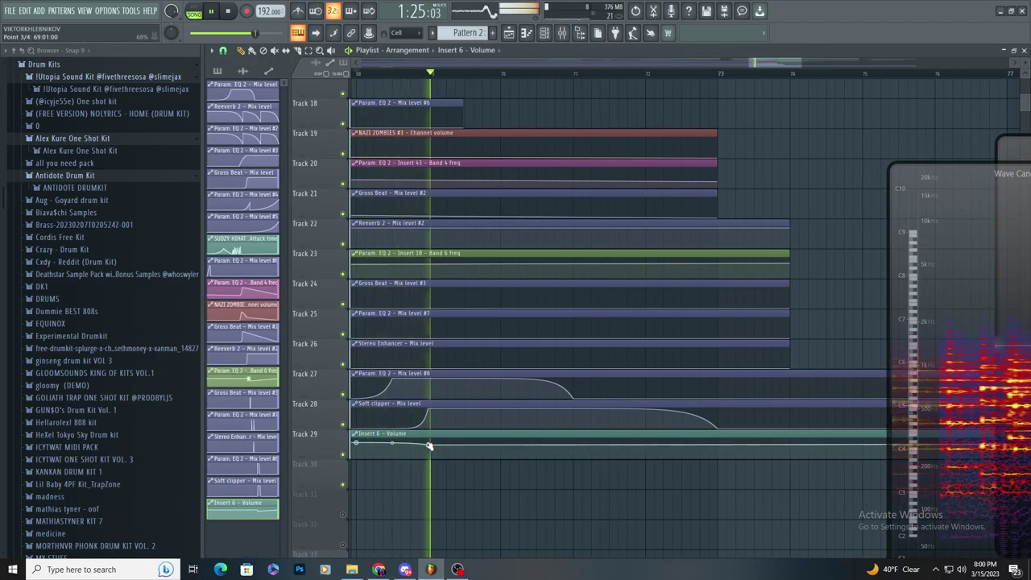
left_click(563, 33)
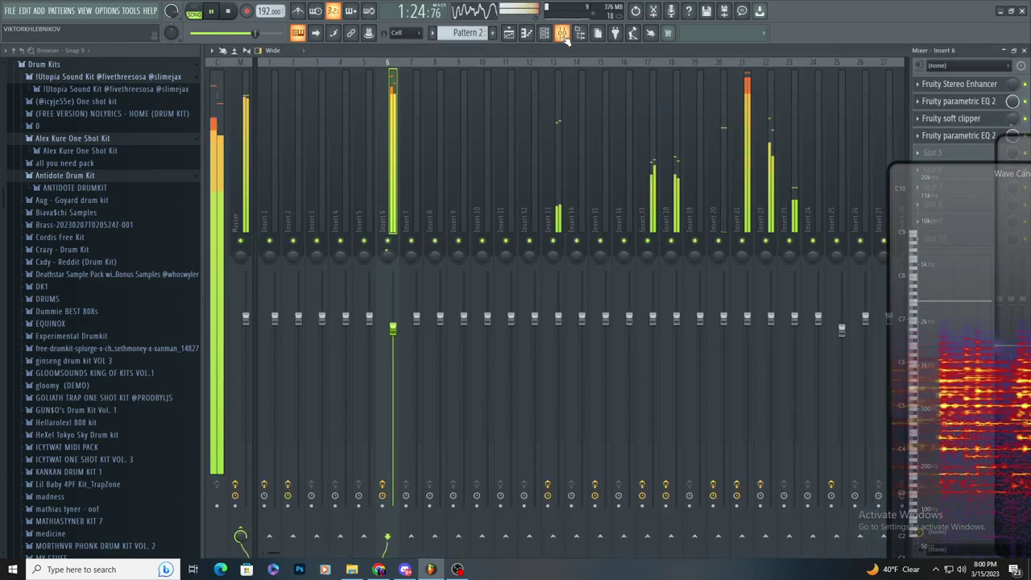
left_click(563, 33)
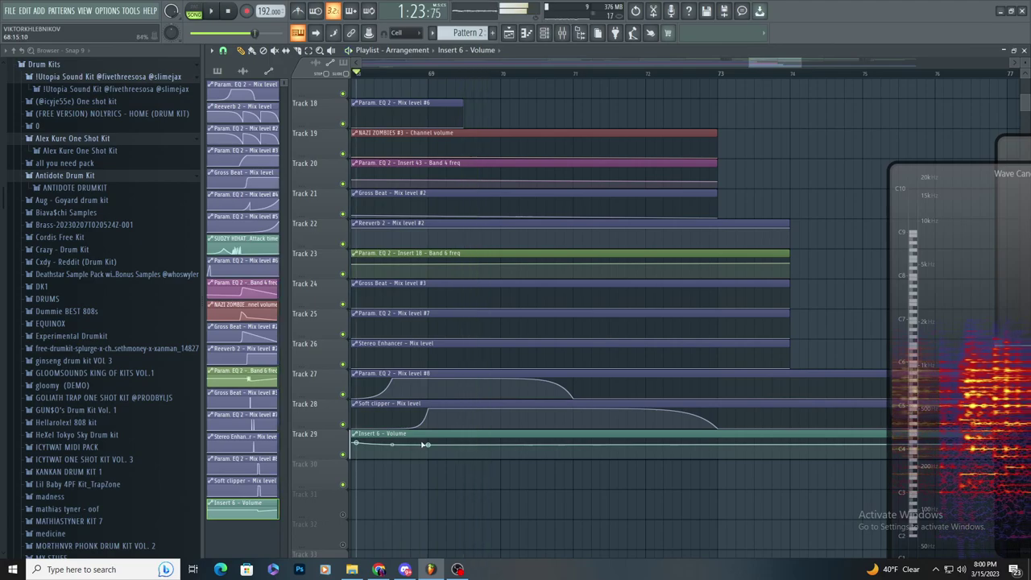
key("space")
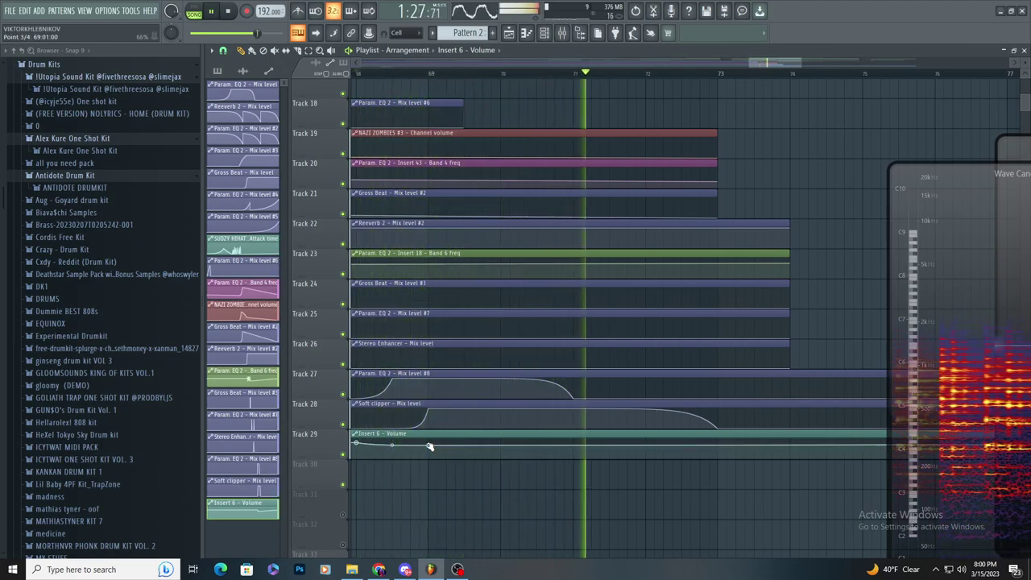
- Copy the bar 69 point's 66% value and paste it into the end point of the Insert 6 volume automation
scroll(527, 446, "down", 3)
right_click(428, 445)
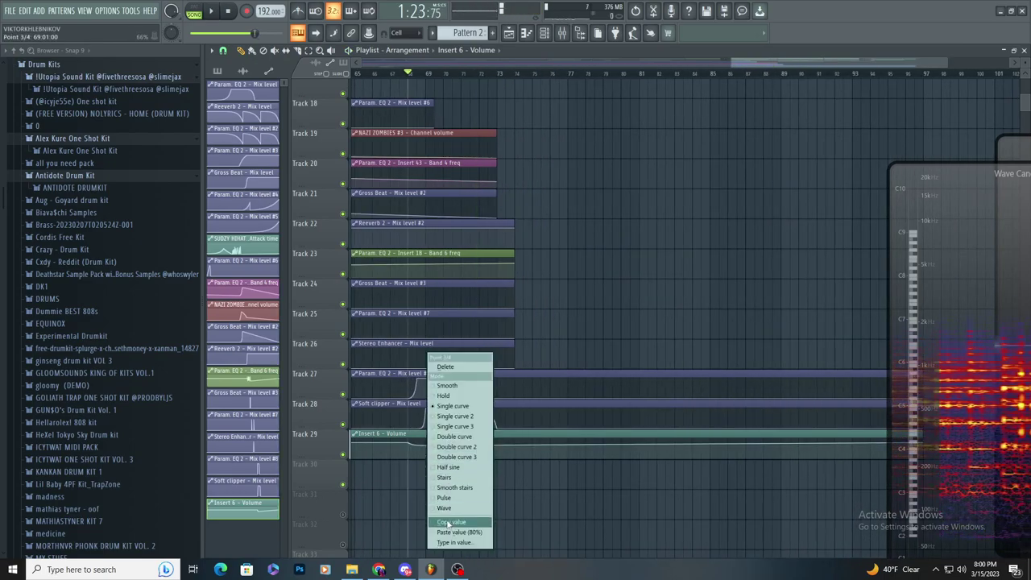
left_click(449, 523)
scroll(553, 476, "down", 3)
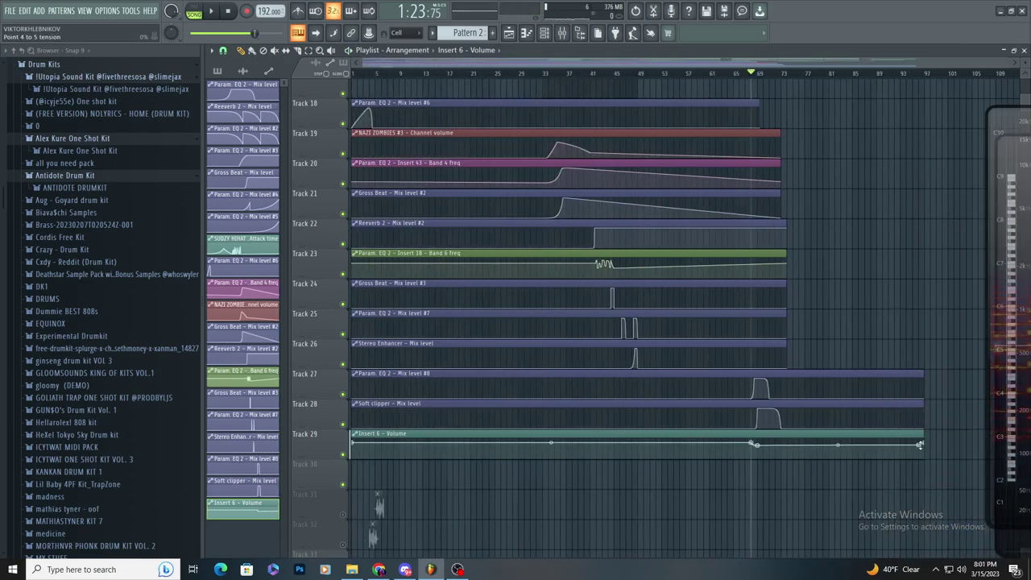
left_click(960, 533)
- Play the arrangement from around bar 68 and review the pattern and automation tracks leading past bar 73
key("space")
scroll(835, 333, "up", 3)
scroll(803, 278, "up", 3)
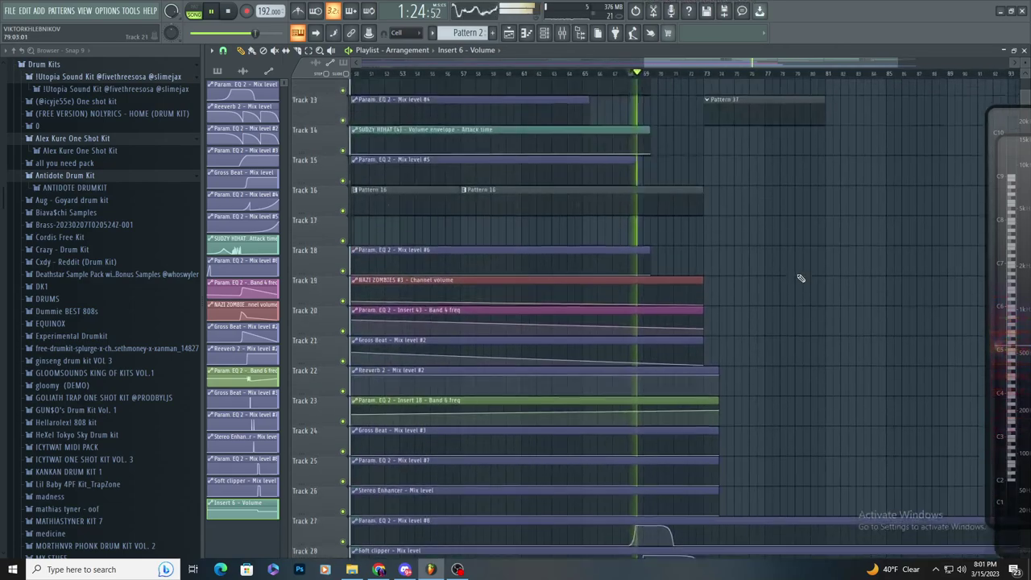
scroll(750, 292, "up", 3)
scroll(619, 266, "up", 5)
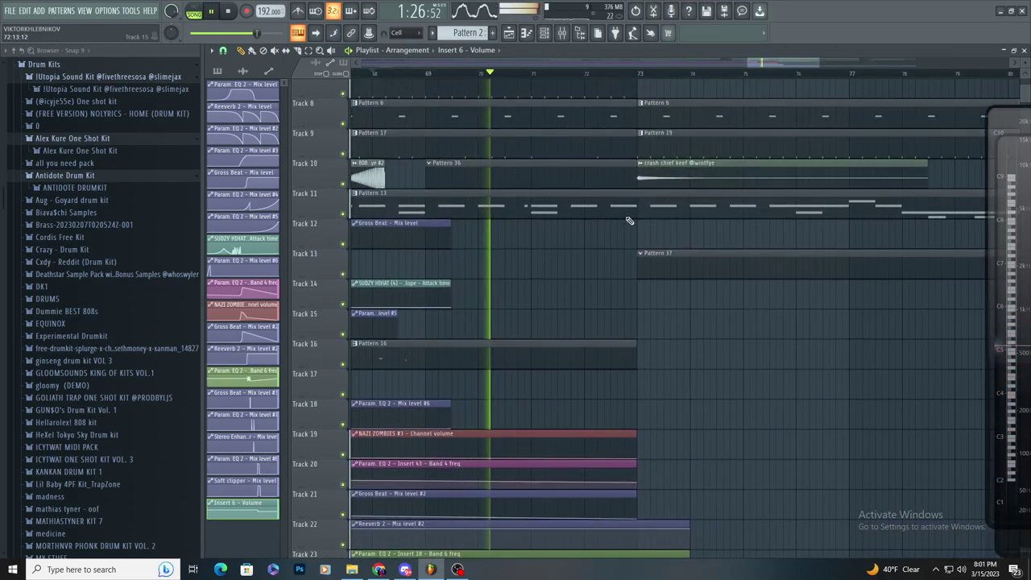
scroll(619, 297, "up", 2)
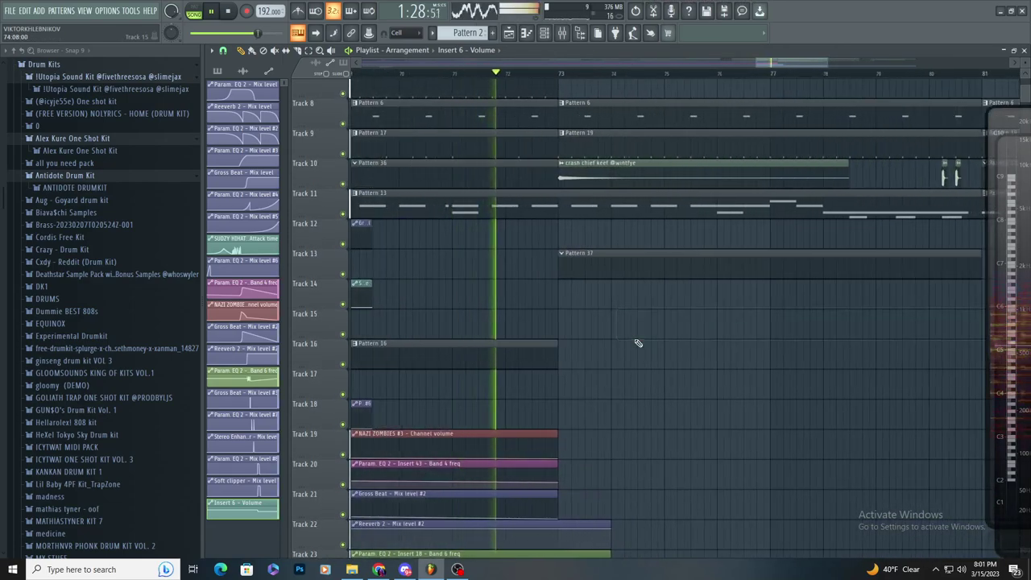
scroll(625, 343, "up", 3)
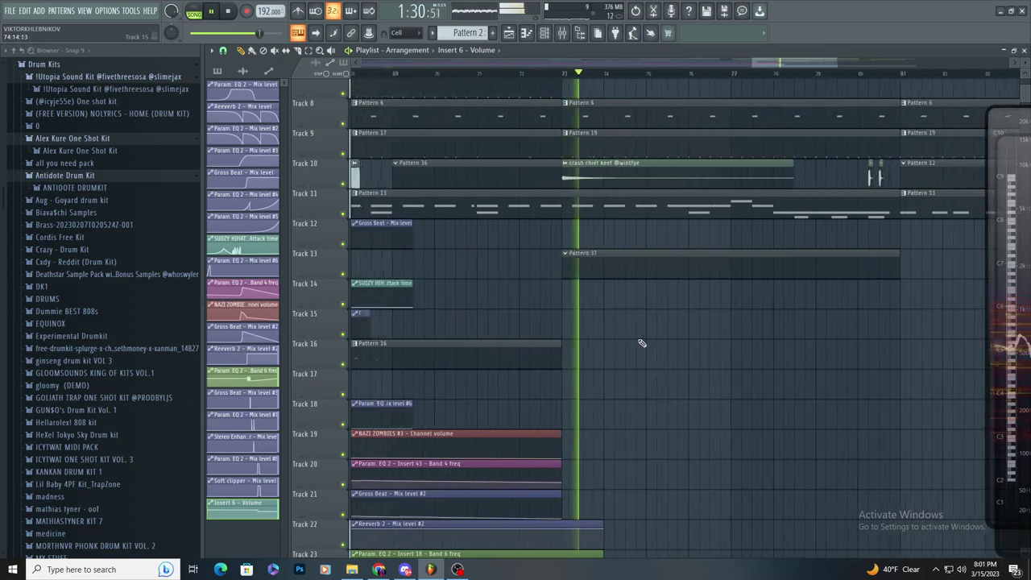
- Play on through the arrangement and review the pattern clips from bar 73 to about bar 89
scroll(640, 345, "down", 3)
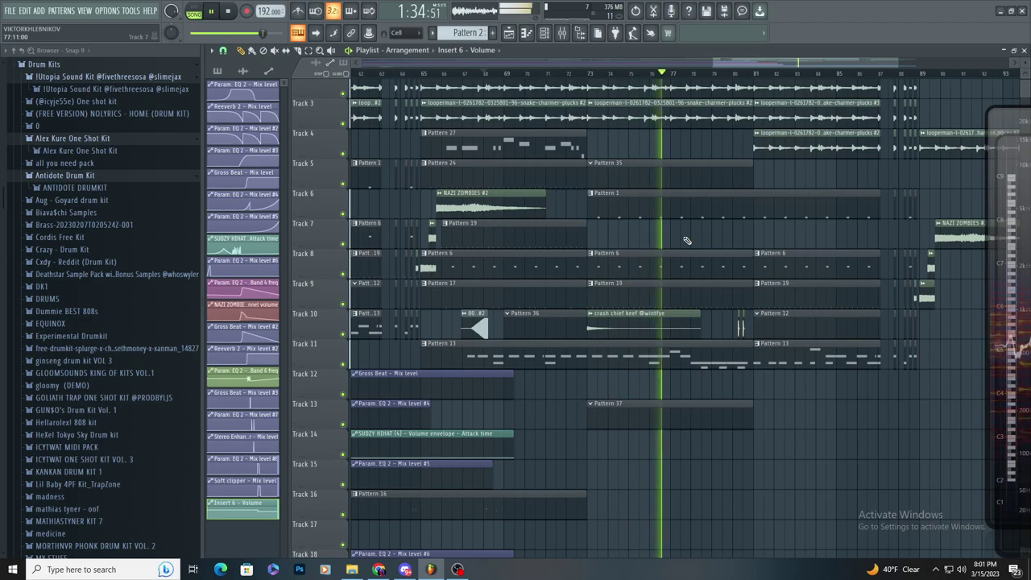
scroll(683, 246, "up", 3)
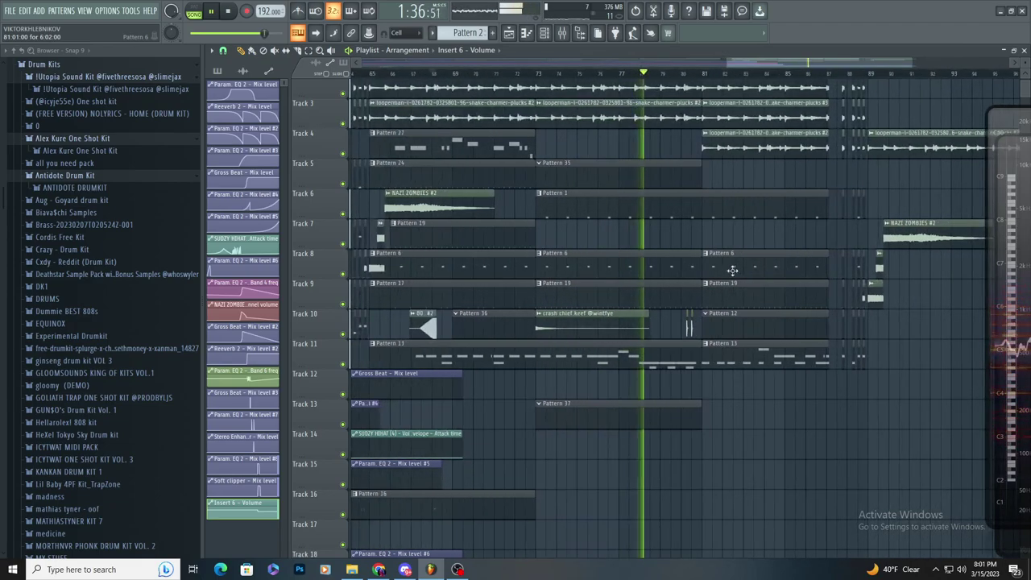
scroll(702, 272, "up", 3)
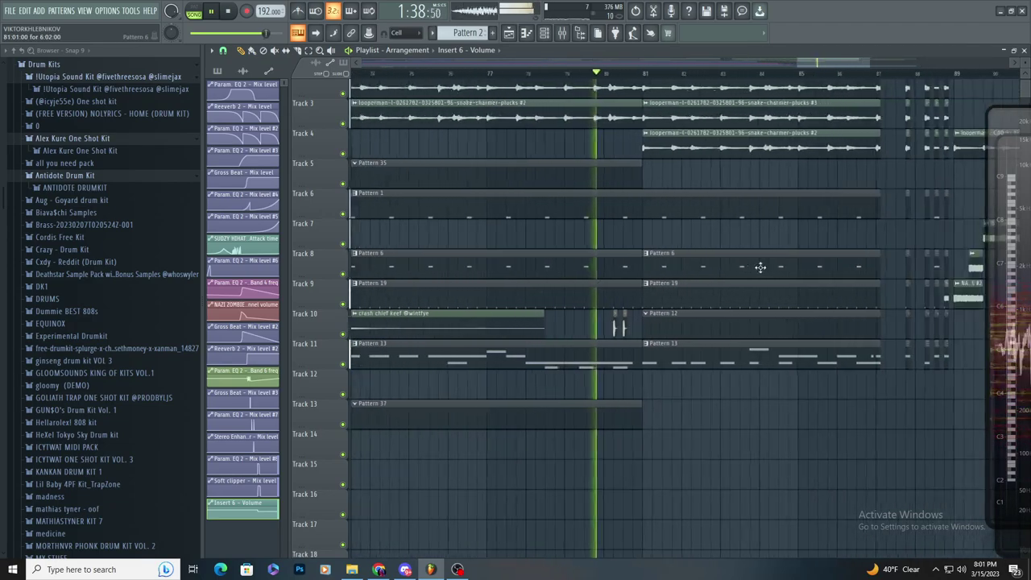
scroll(621, 314, "down", 5)
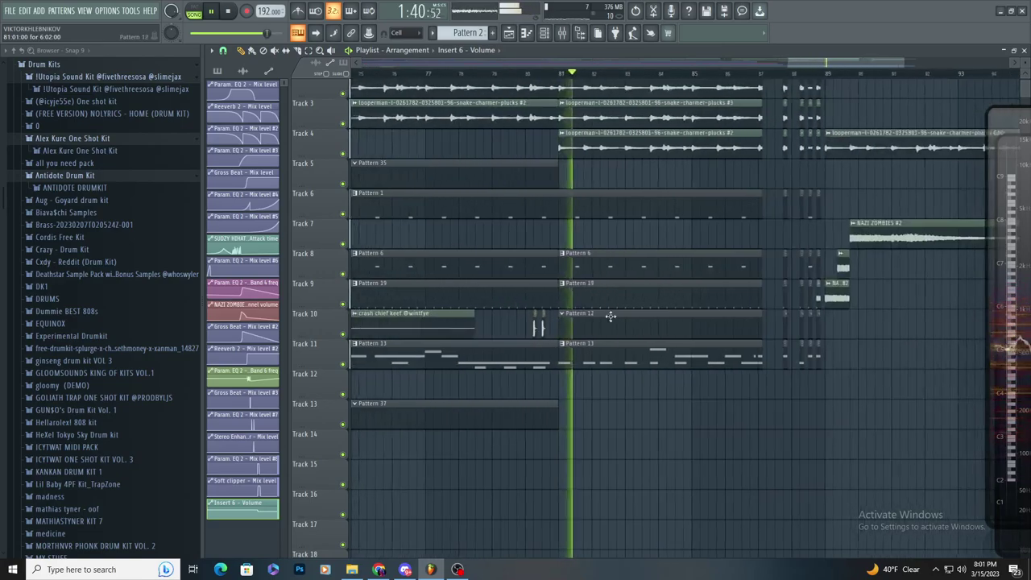
scroll(643, 331, "down", 3)
scroll(645, 331, "up", 3)
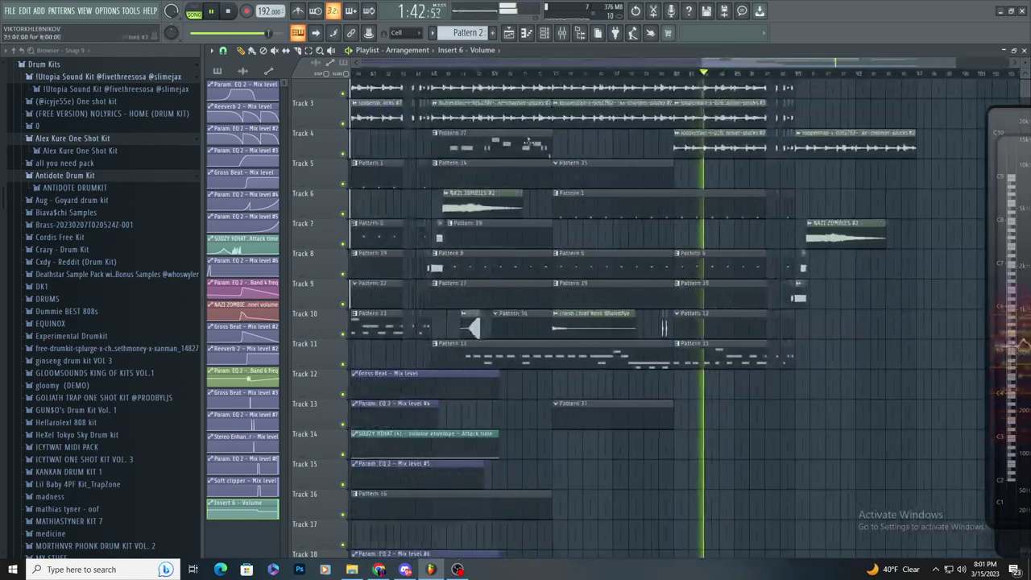
- Extend the Pattern 7 clip on Track 4 so it spans bars 73 to 81
left_click(415, 77)
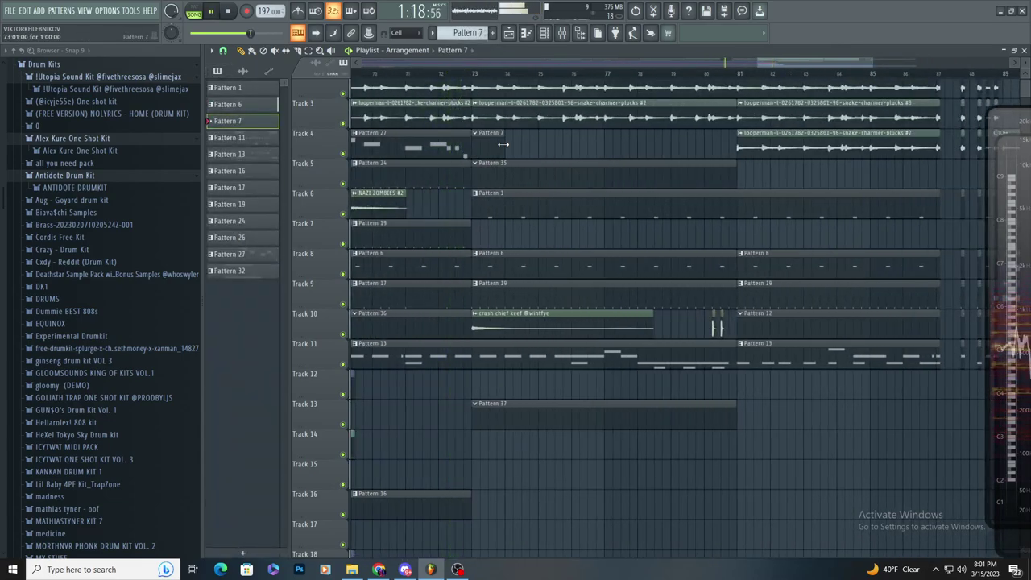
left_click_drag(502, 144, 738, 171)
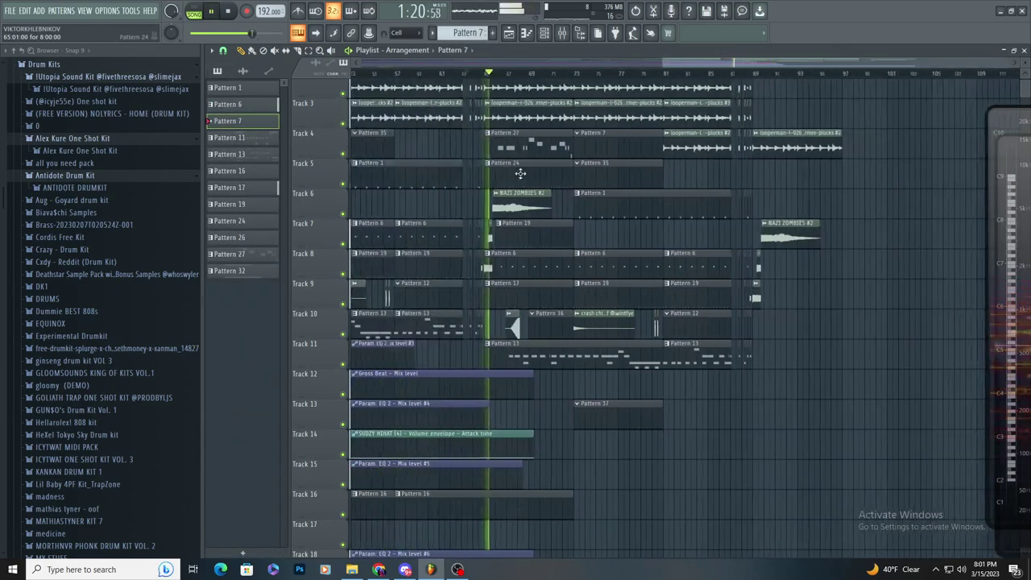
scroll(566, 227, "up", 1)
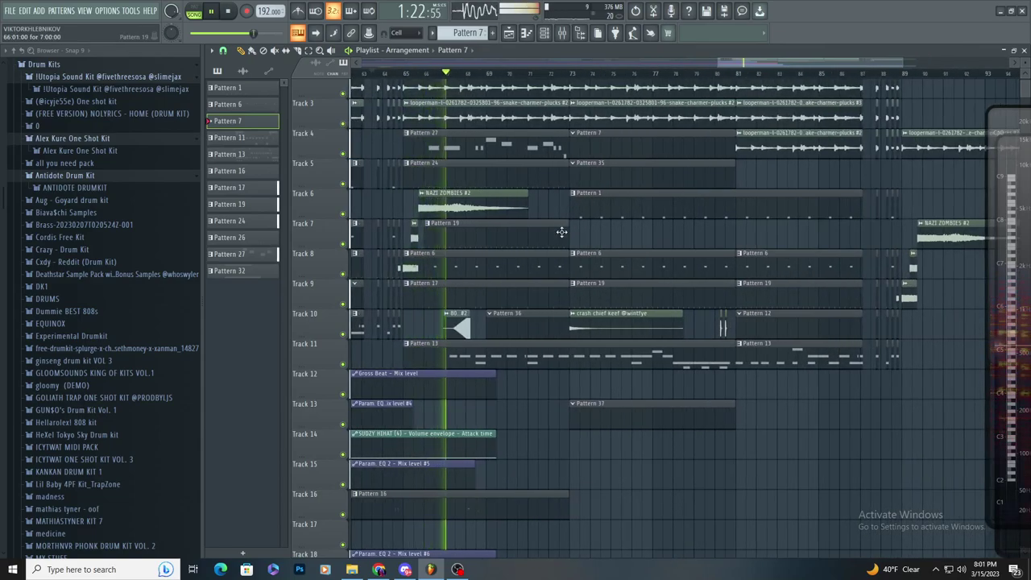
scroll(561, 232, "up", 2)
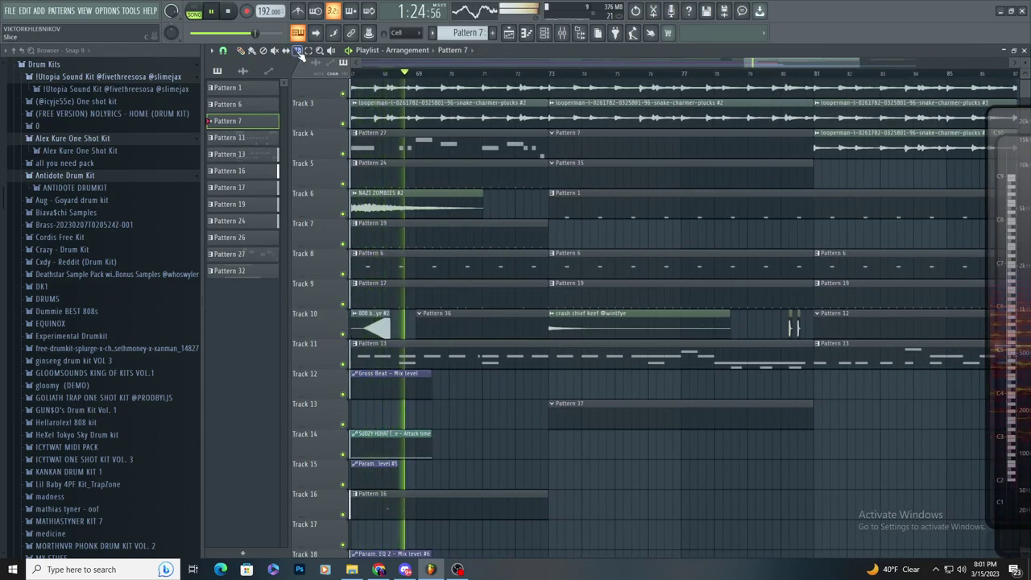
- Slice the Pattern 24 and Pattern 19 clips at bar 69 and place Pattern 19 on Track 7 at bar 73
left_click_drag(418, 222, 418, 248)
key("p")
left_click(553, 234)
- Place Pattern 24 on Track 12 at bars 73 and 77, and Pattern 19 on Track 7 at bar 77
left_click(524, 172)
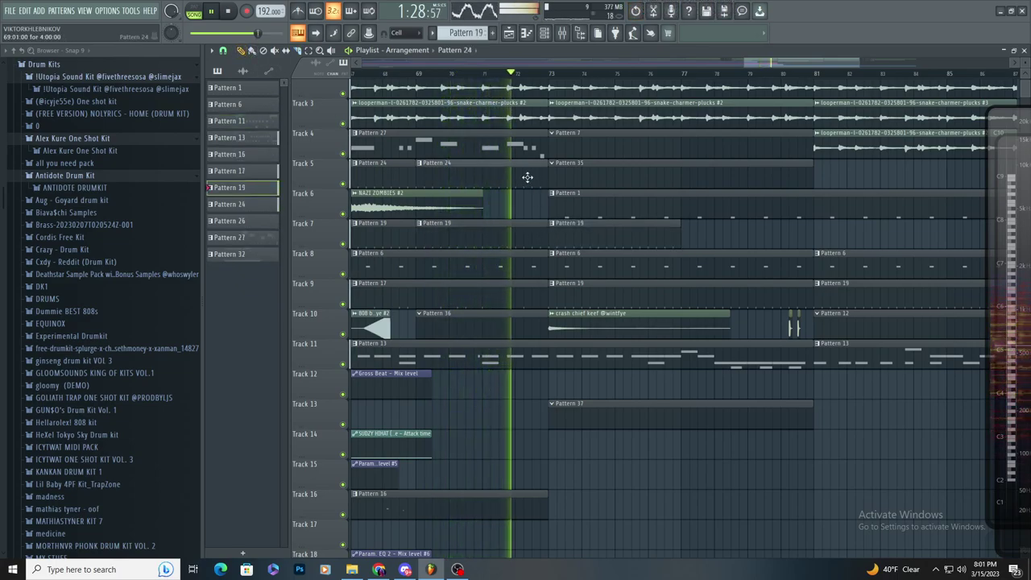
left_click(553, 387)
left_click(690, 235)
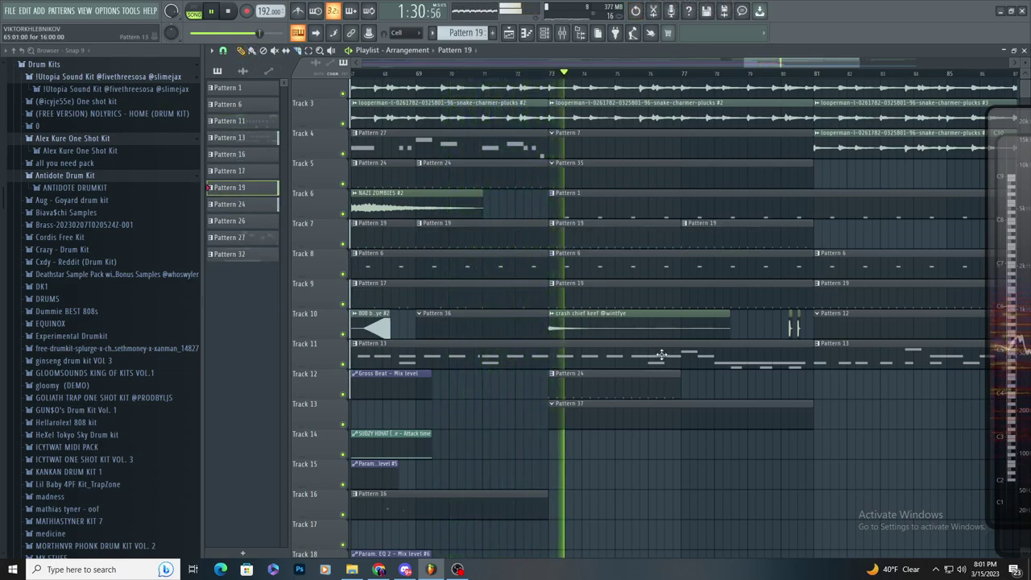
left_click(688, 385)
- Open Track 4's Pattern 7 clip in the piano roll and switch it to the BELL END_2 channel
scroll(593, 366, "down", 2)
scroll(589, 320, "up", 3)
scroll(589, 320, "down", 3)
scroll(594, 164, "up", 2)
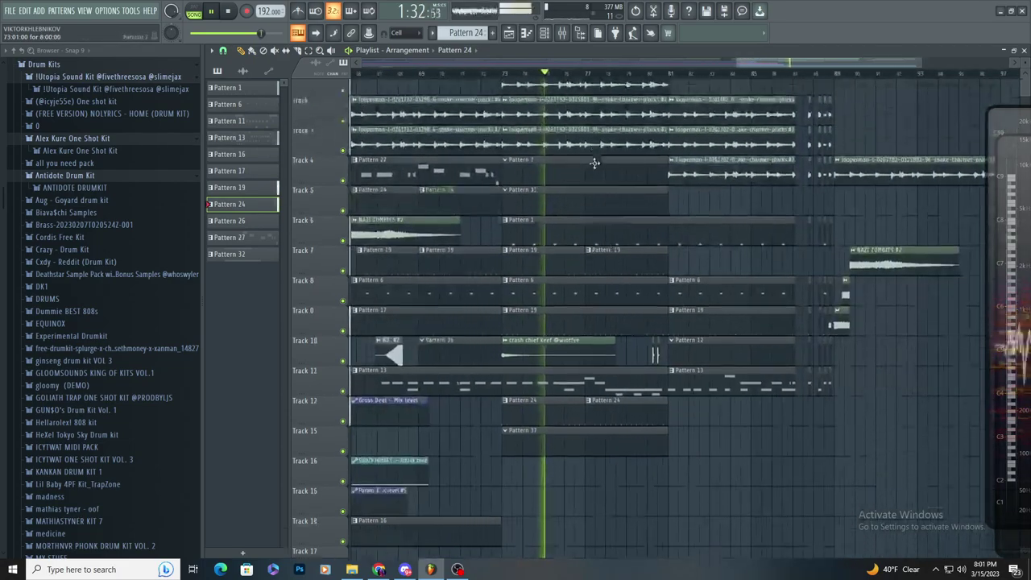
scroll(611, 188, "up", 1)
scroll(610, 187, "up", 1)
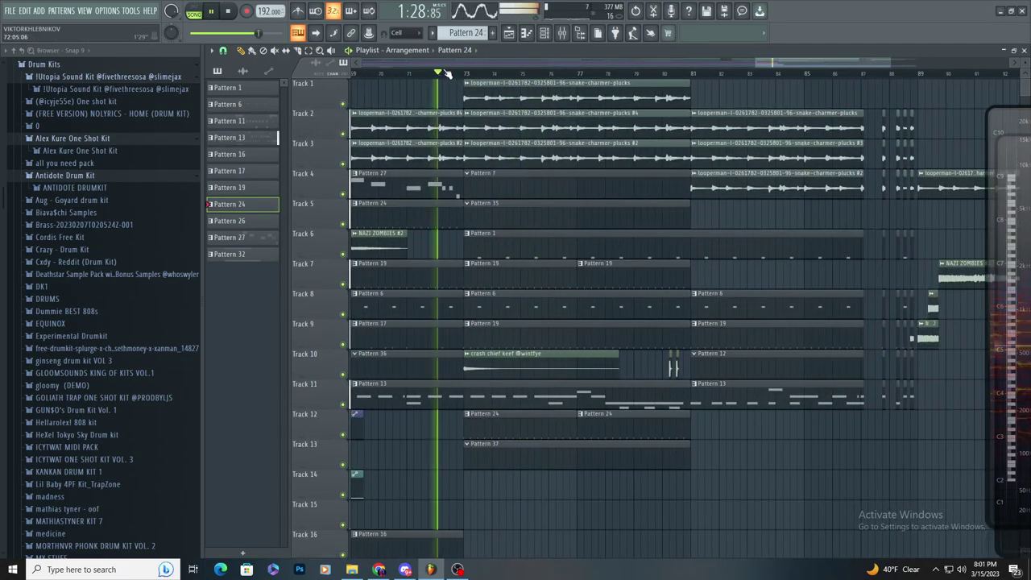
double_click(481, 180)
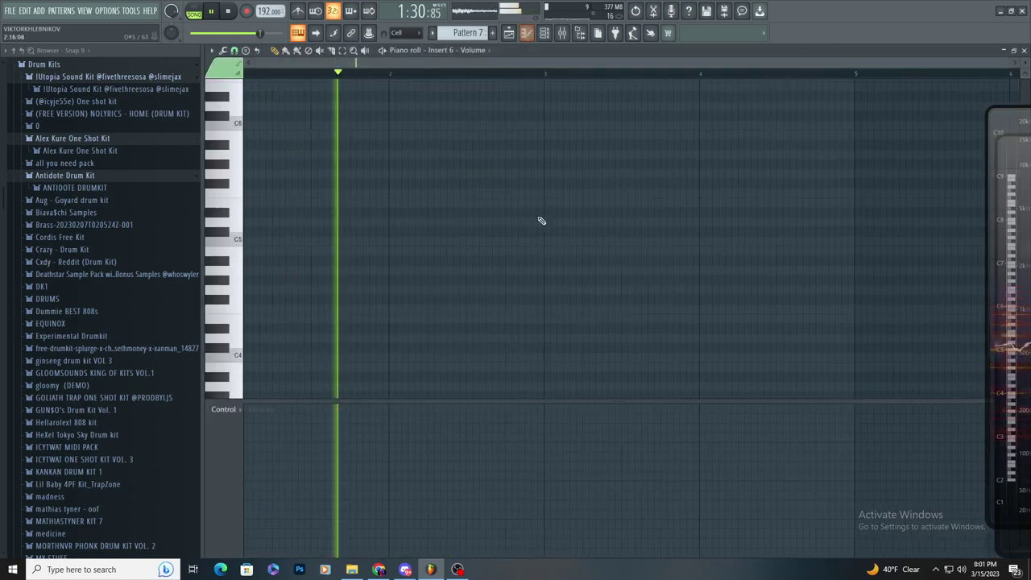
left_click(472, 51)
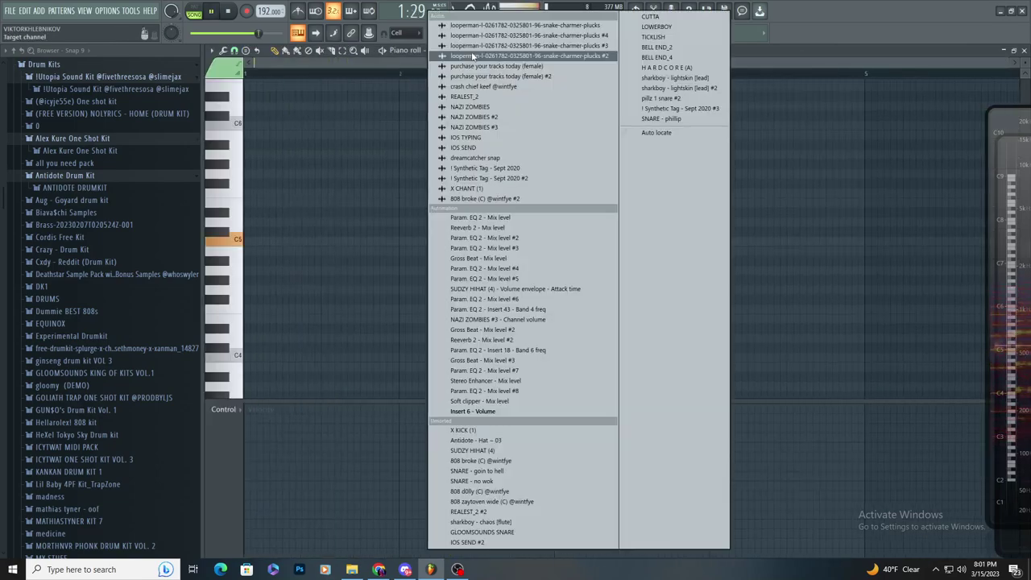
left_click(656, 47)
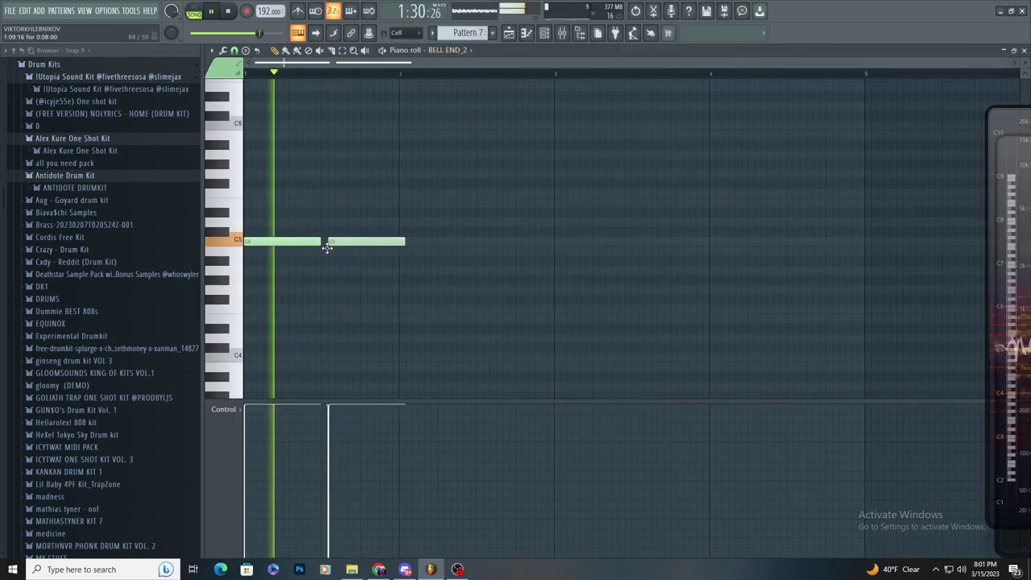
- Place equal-length C5 notes for BELL END_2 so one begins at each of bars 1 to 4
left_click(369, 242)
key("space")
left_click_drag(414, 245, 451, 245)
key("space")
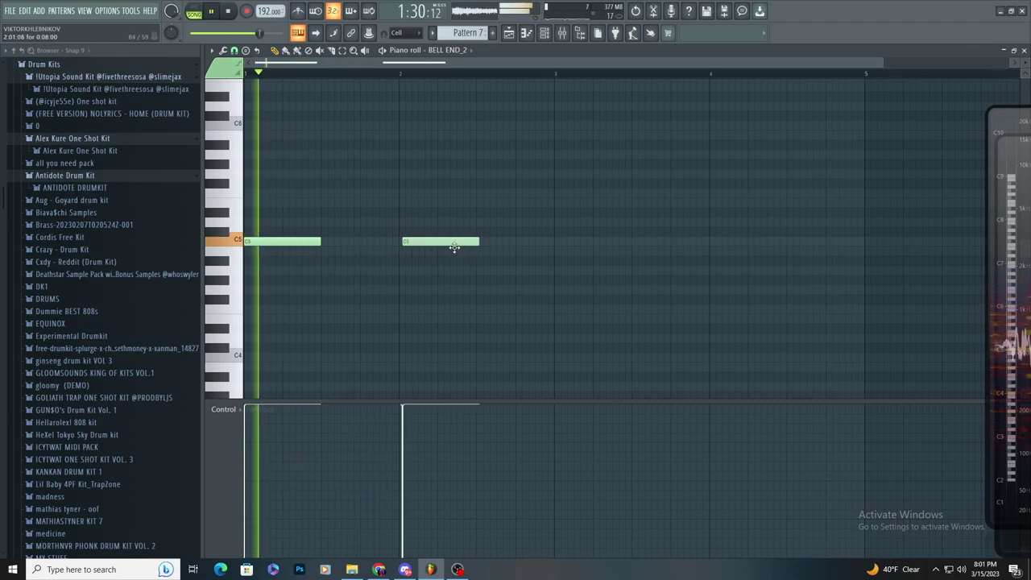
left_click(557, 241)
left_click(711, 242)
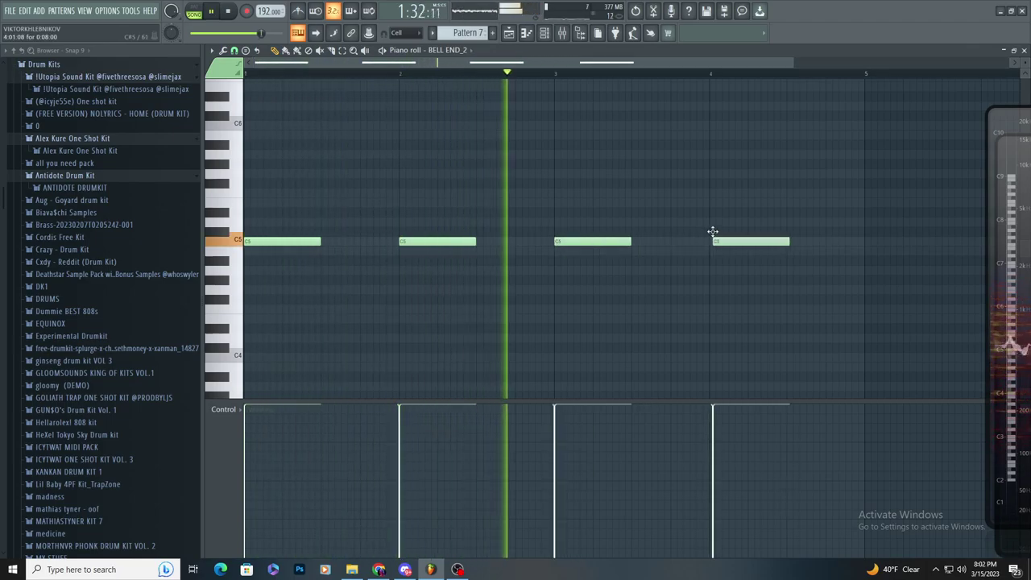
- Continue the BELL END_2 C5 notes at bars 5 through 8 and return to the playlist
scroll(677, 242, "down", 2)
left_click(676, 241)
left_click_drag(677, 242, 667, 241)
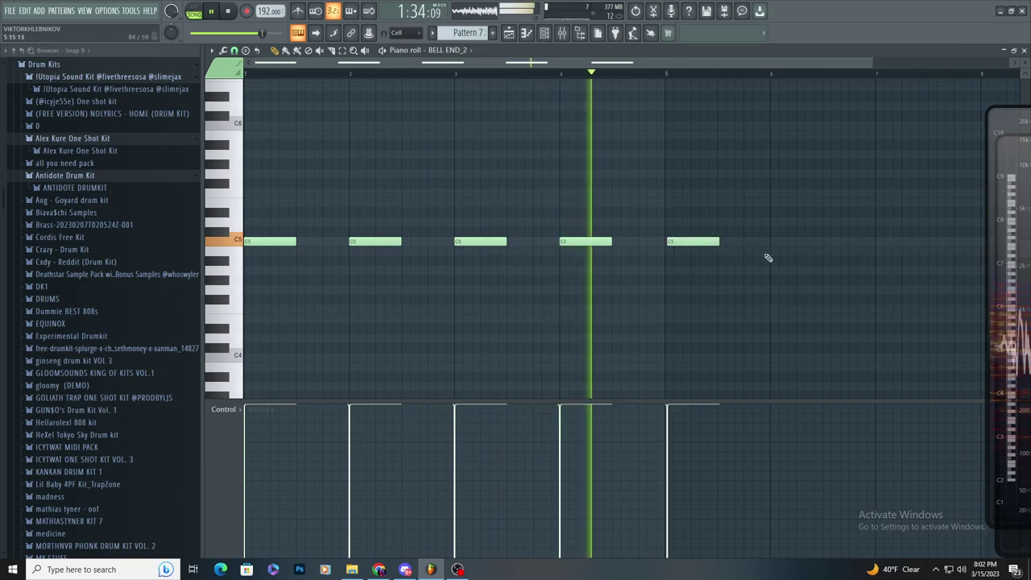
scroll(770, 258, "up", 2)
left_click_drag(601, 244, 593, 243)
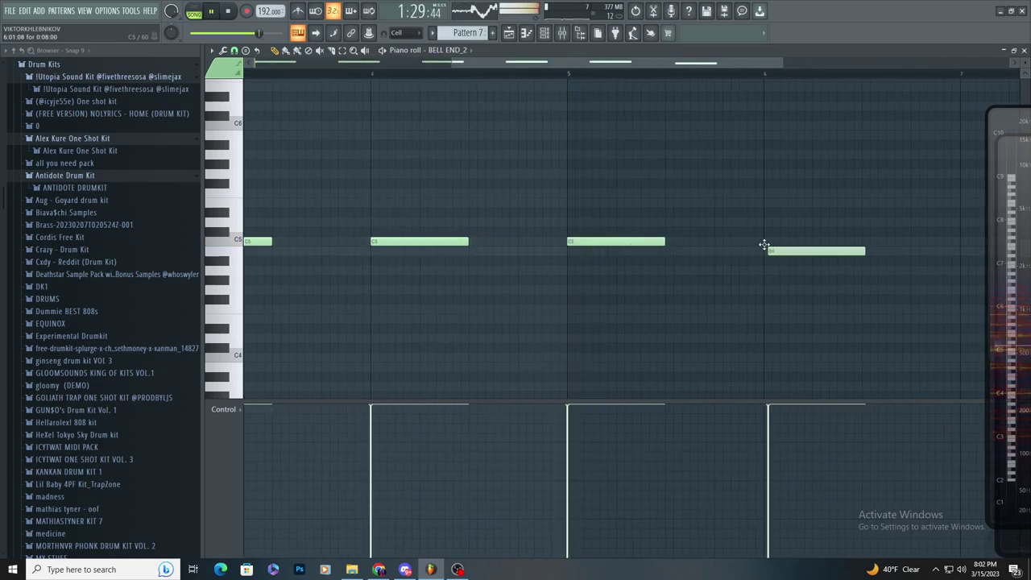
scroll(761, 239, "down", 2)
left_click(759, 241)
left_click(841, 241)
scroll(839, 242, "up", 2)
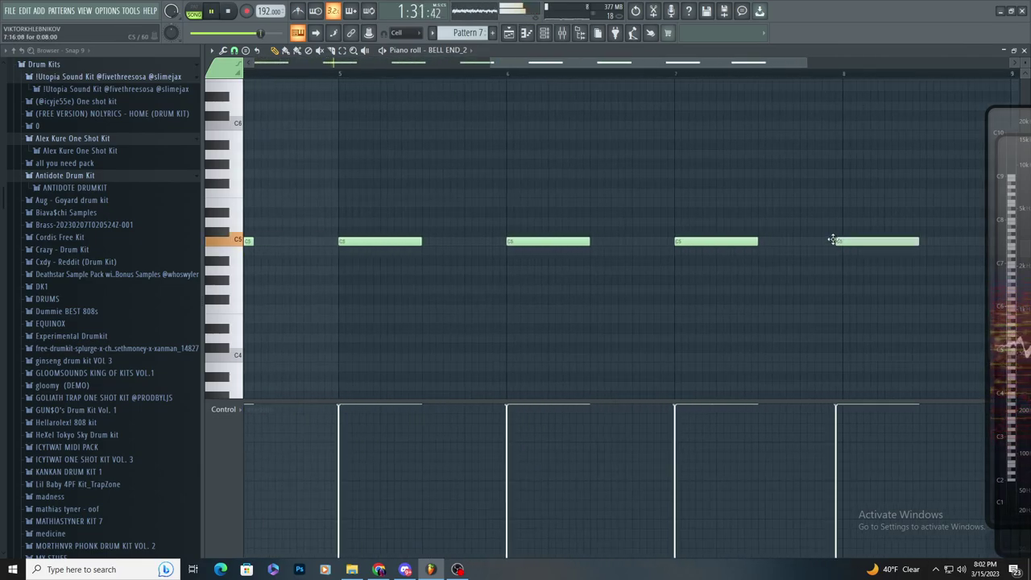
scroll(833, 251, "down", 3)
key("F5")
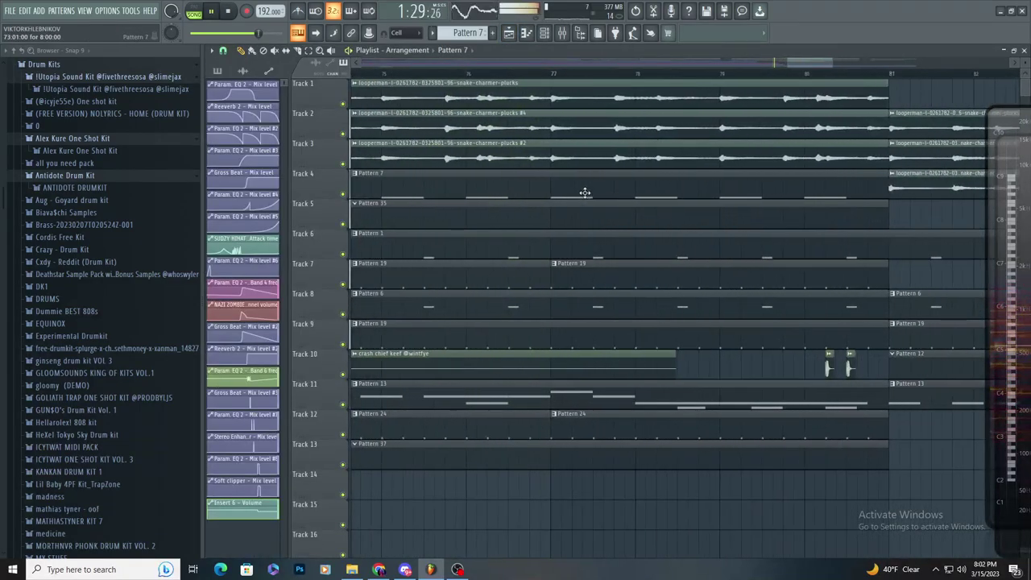
- Open the BELL END_2 channel settings from the channel rack and route the channel to mixer track 38
double_click(584, 192)
scroll(596, 201, "down", 2)
scroll(600, 205, "up", 2)
left_click(547, 35)
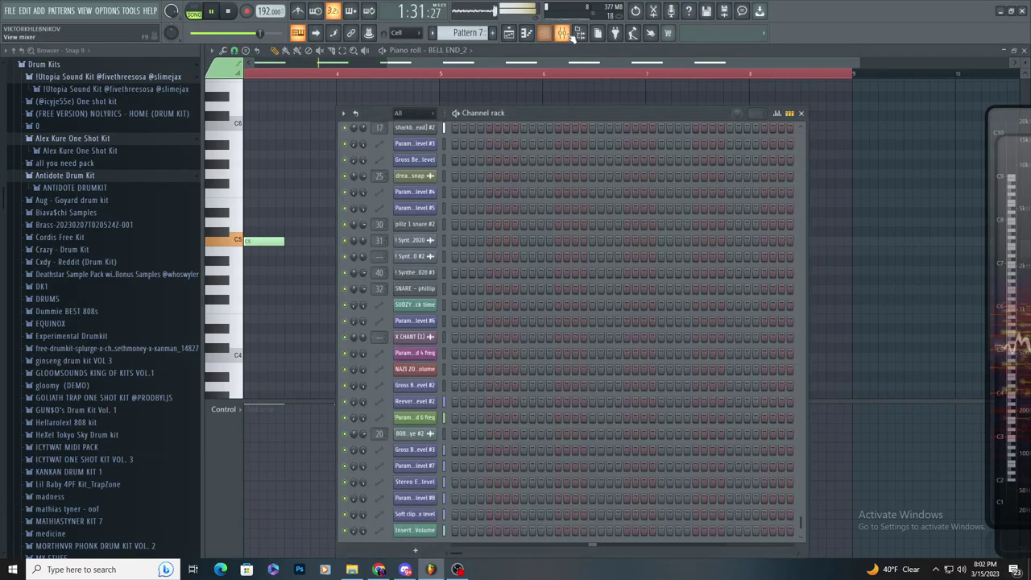
left_click(564, 35)
left_click(549, 36)
scroll(407, 184, "up", 4)
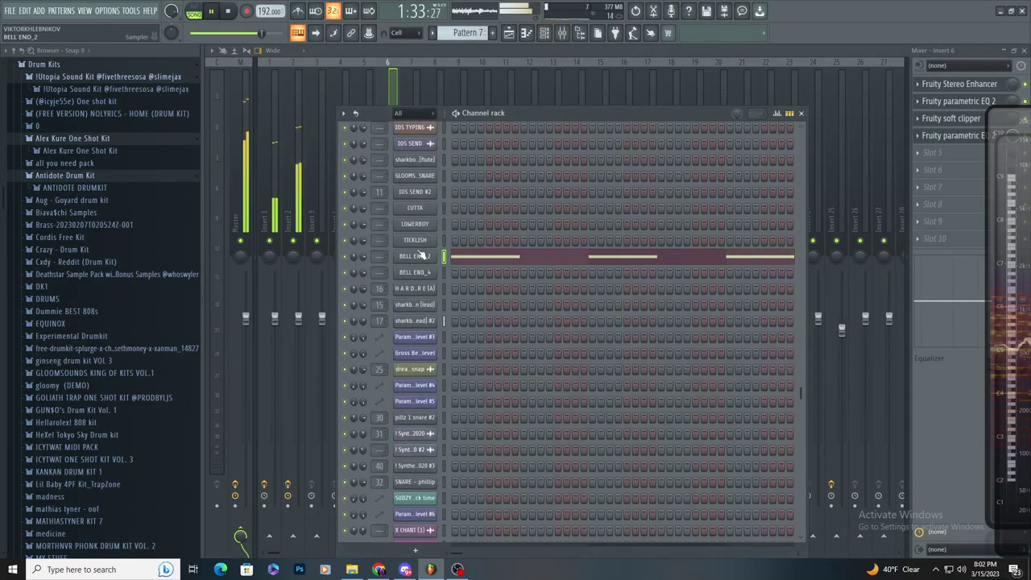
left_click(415, 256)
key("space")
left_click_drag(553, 175, 553, 75)
- Add Fruity Parametric EQ 2 to Insert 38's first effect slot, cutting the lows and rolling off the highs
left_click(933, 87)
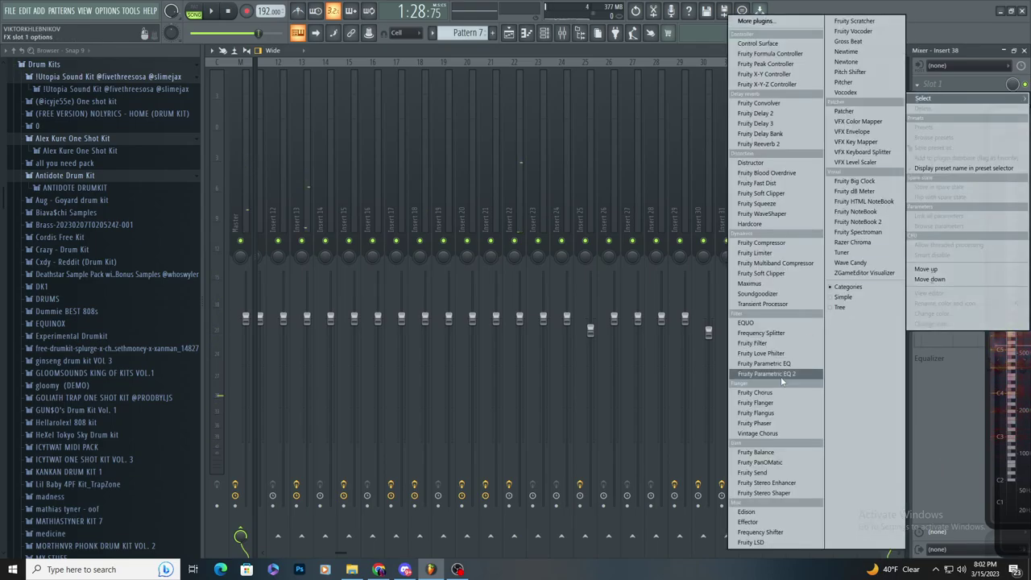
left_click(767, 375)
key("space")
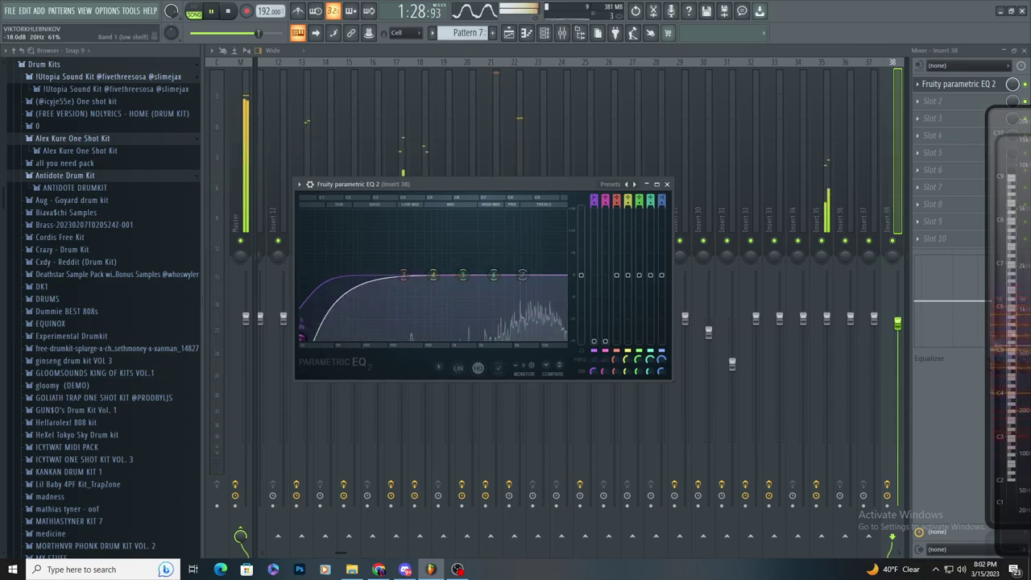
left_click_drag(494, 276, 526, 281)
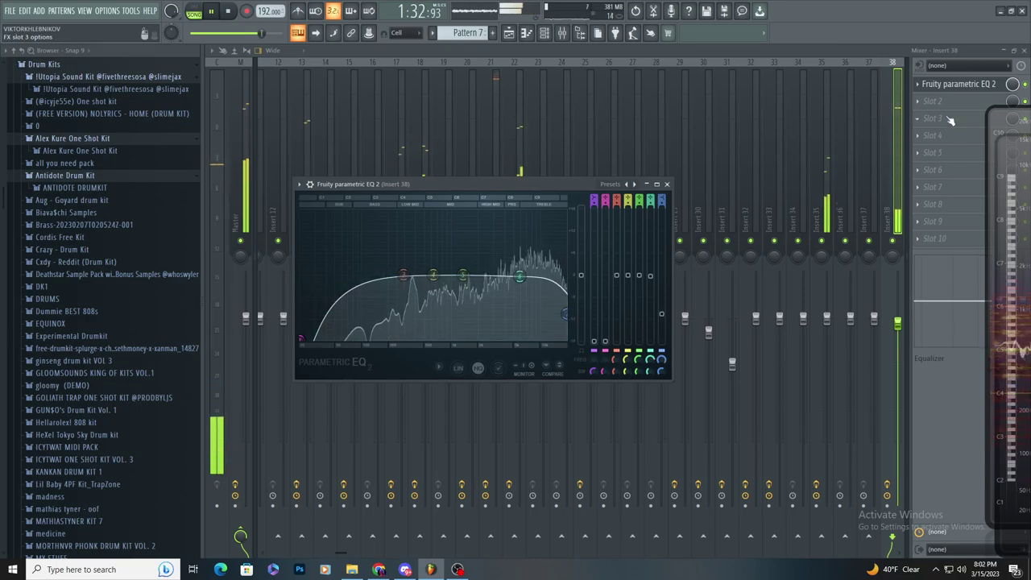
- Raise the decay and sustain of BELL END_2's volume envelope and set its release time to 100%
left_click(544, 34)
left_click(415, 256)
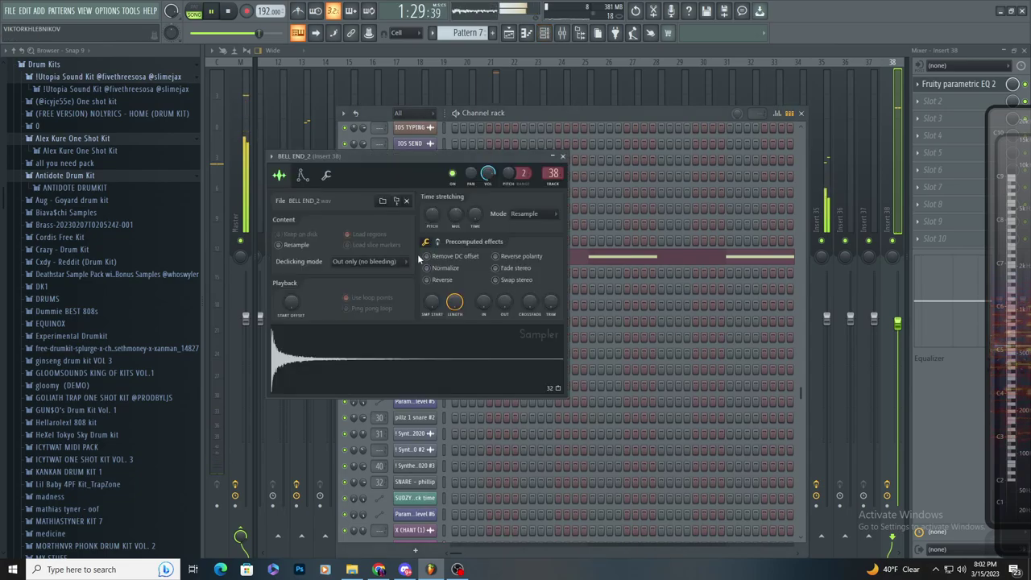
left_click(311, 180)
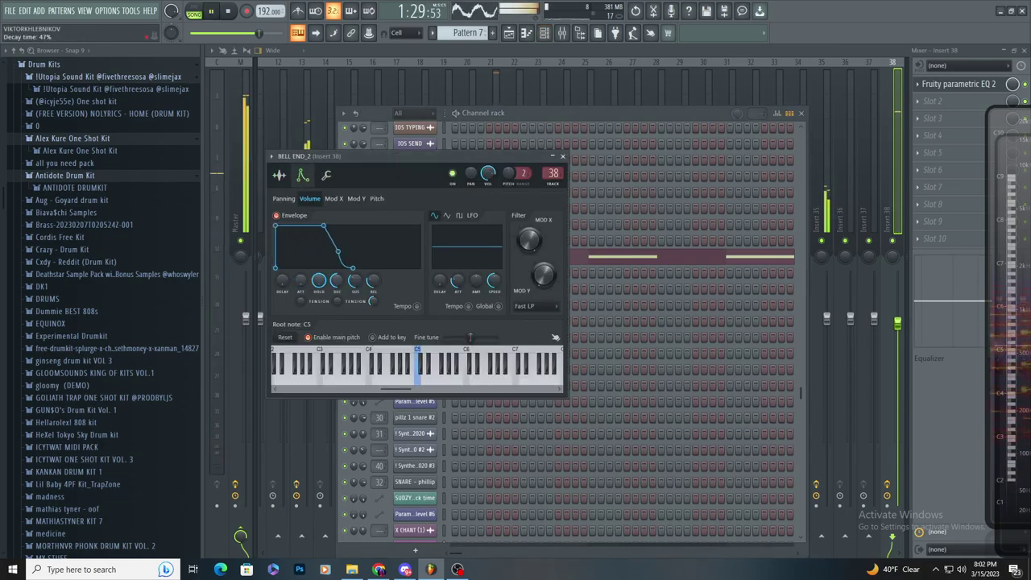
left_click_drag(336, 281, 337, 238)
left_click_drag(355, 280, 356, 272)
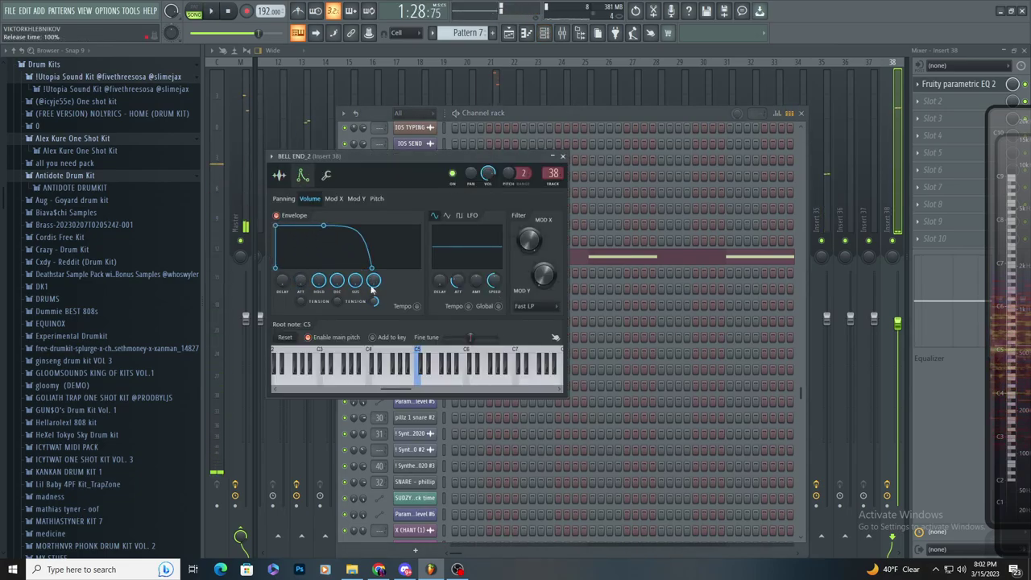
- Create an automation clip for BELL END_2's volume envelope attack time and make it rise from bar 73 to a low peak at bar 77
right_click(302, 282)
left_click(347, 372)
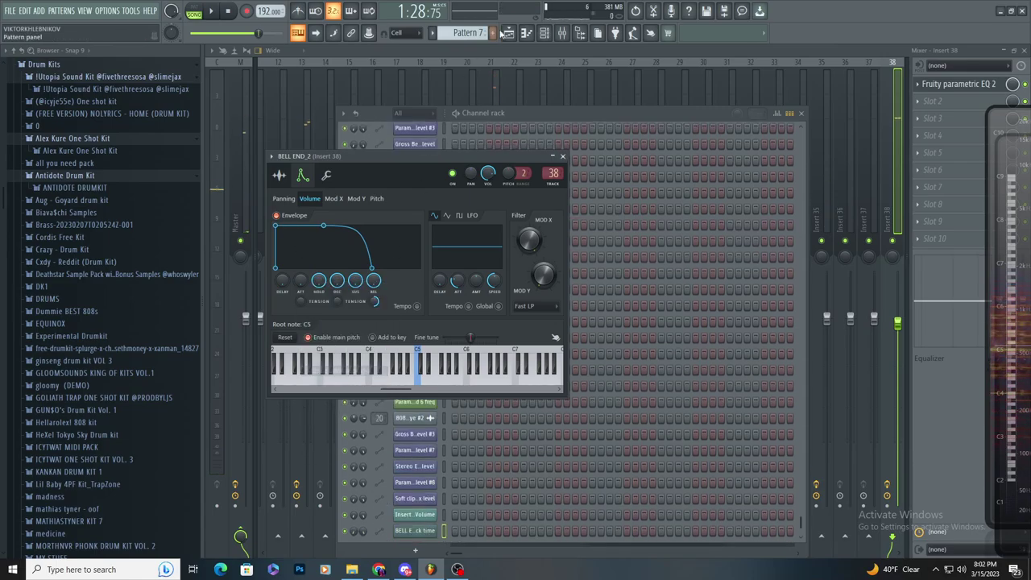
scroll(554, 489, "down", 3)
scroll(831, 440, "down", 4)
scroll(831, 440, "up", 5)
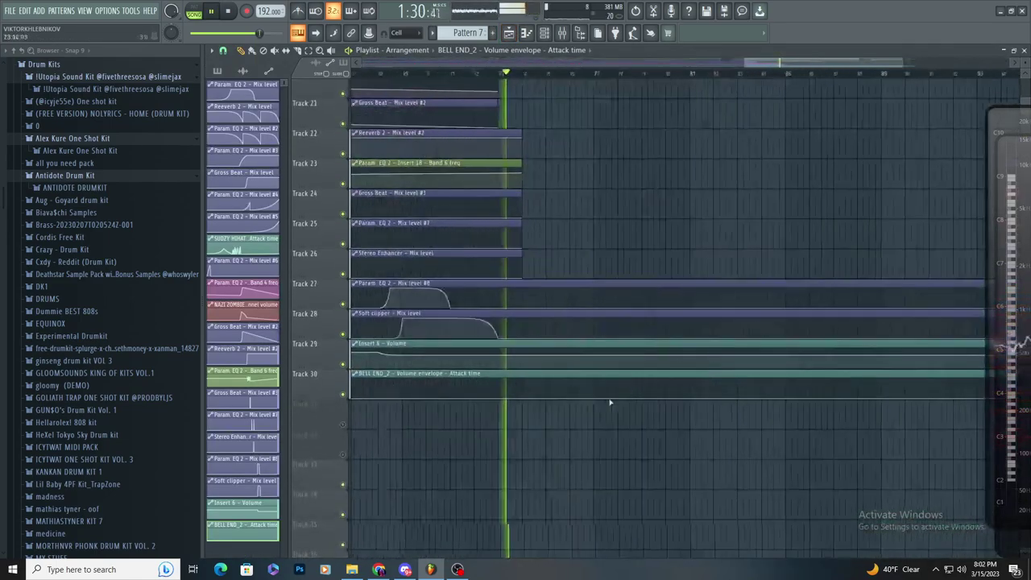
key("space")
left_click_drag(564, 396, 594, 365)
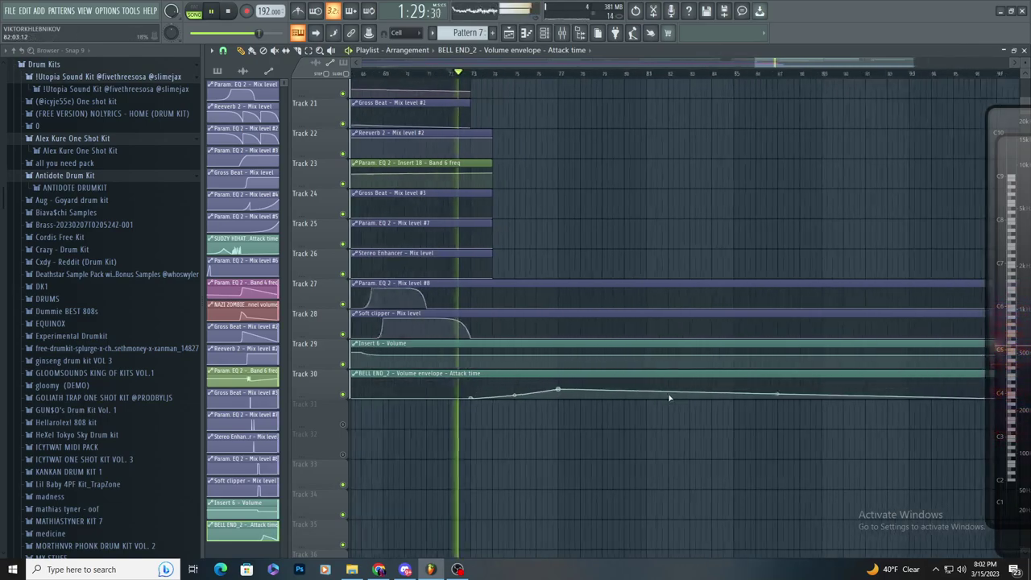
- Open the mixer during playback to check Insert 38's level against the other tracks
left_click(562, 33)
left_click(563, 33)
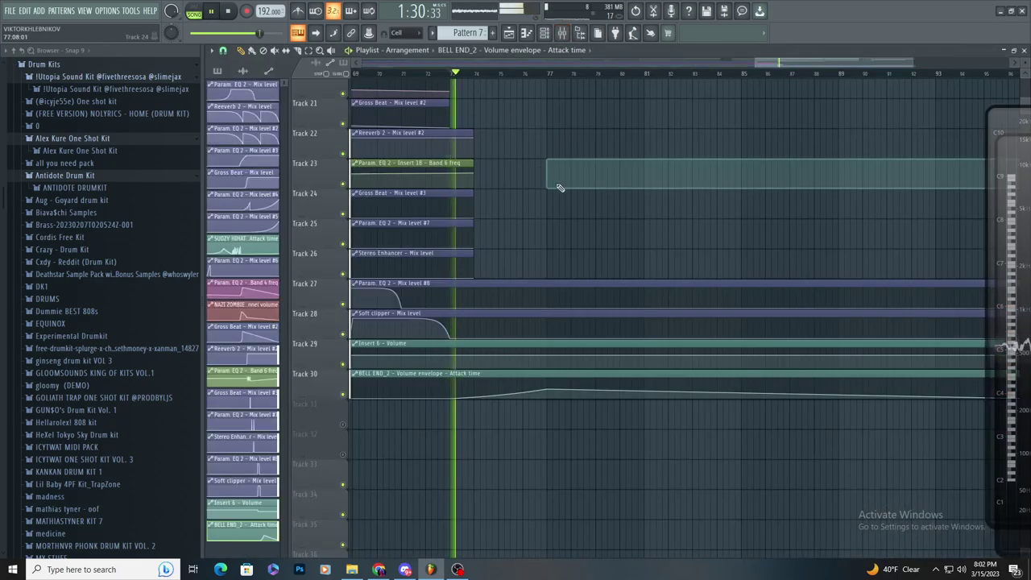
left_click(564, 33)
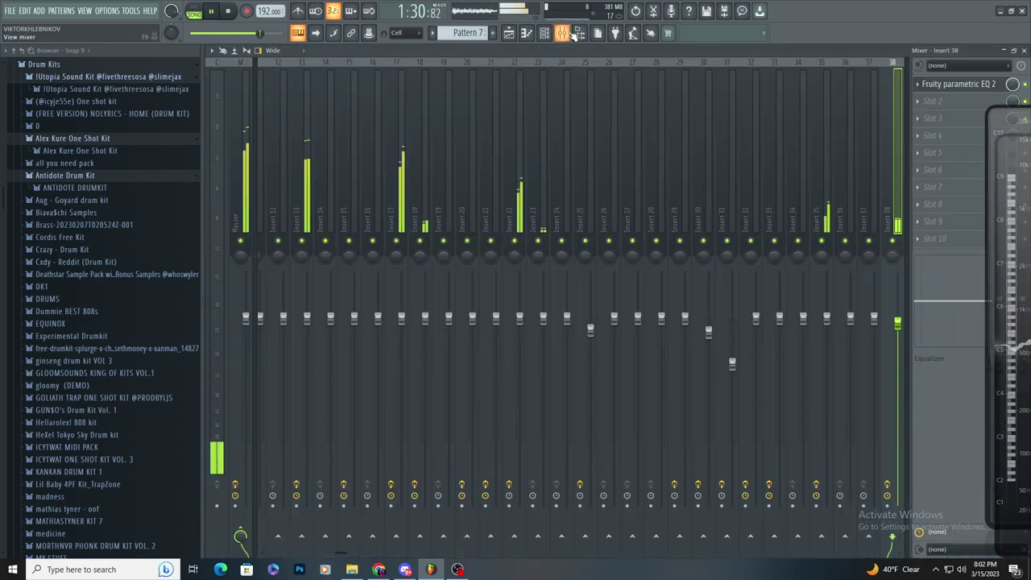
- Replay the section from bar 73 and watch the track levels in the mixer
left_click(507, 32)
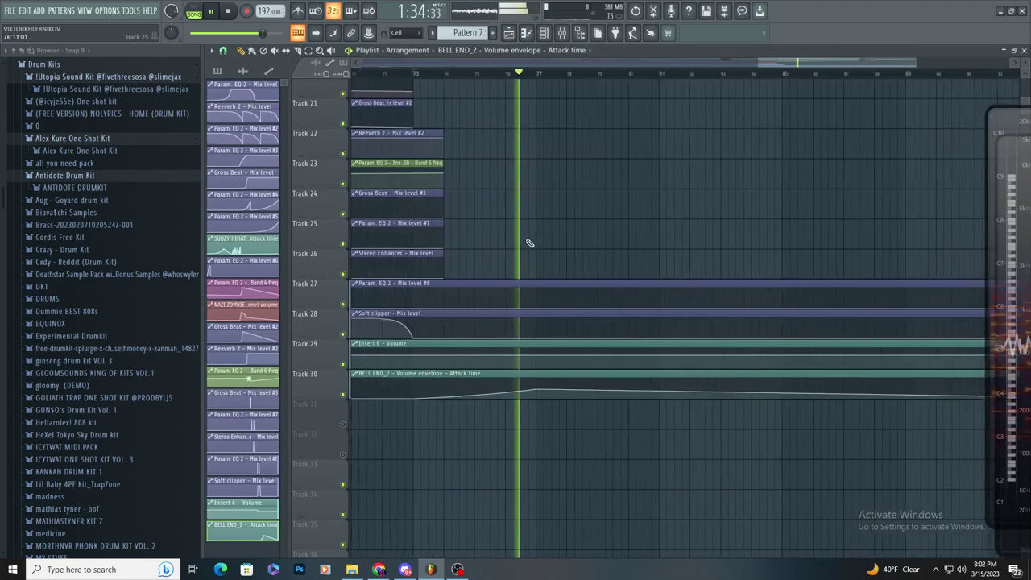
scroll(533, 244, "up", 2)
scroll(534, 245, "down", 3)
left_click(433, 73)
left_click(562, 33)
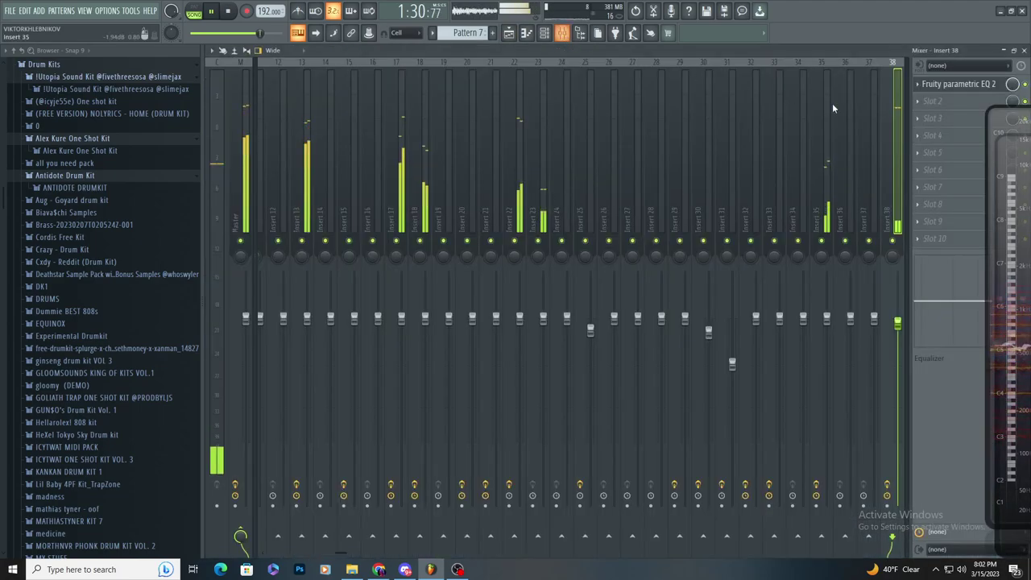
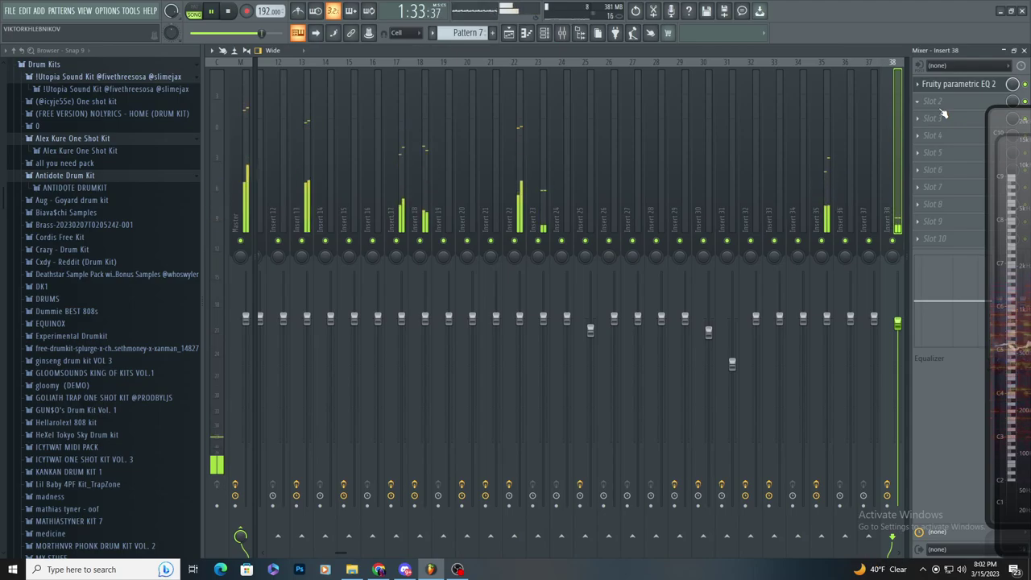
- Create Pattern 29 and place its clip on Track 14 of the playlist from bar 73 to bar 81
left_click(509, 32)
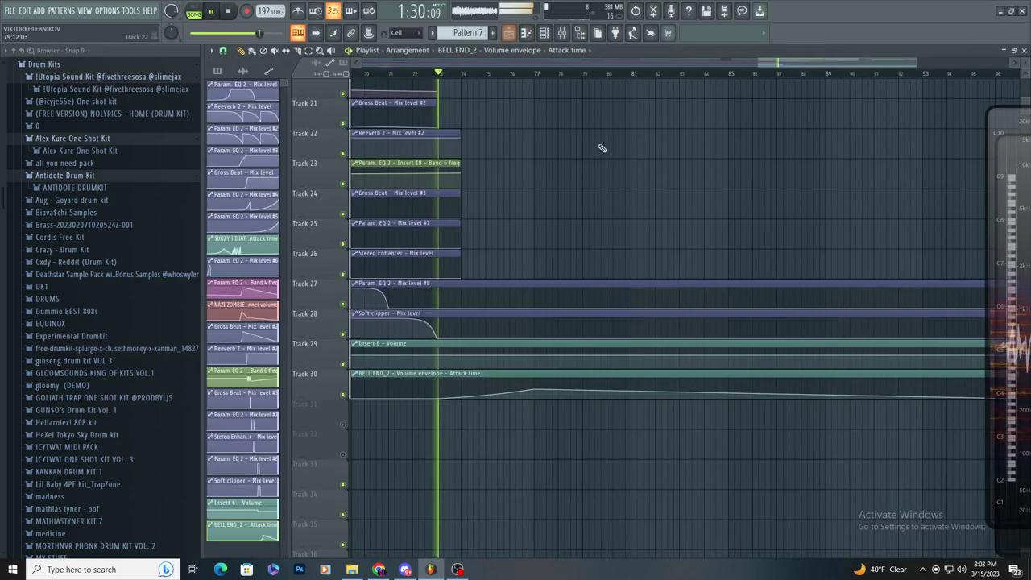
scroll(596, 137, "down", 5)
left_click(448, 174)
right_click(447, 174)
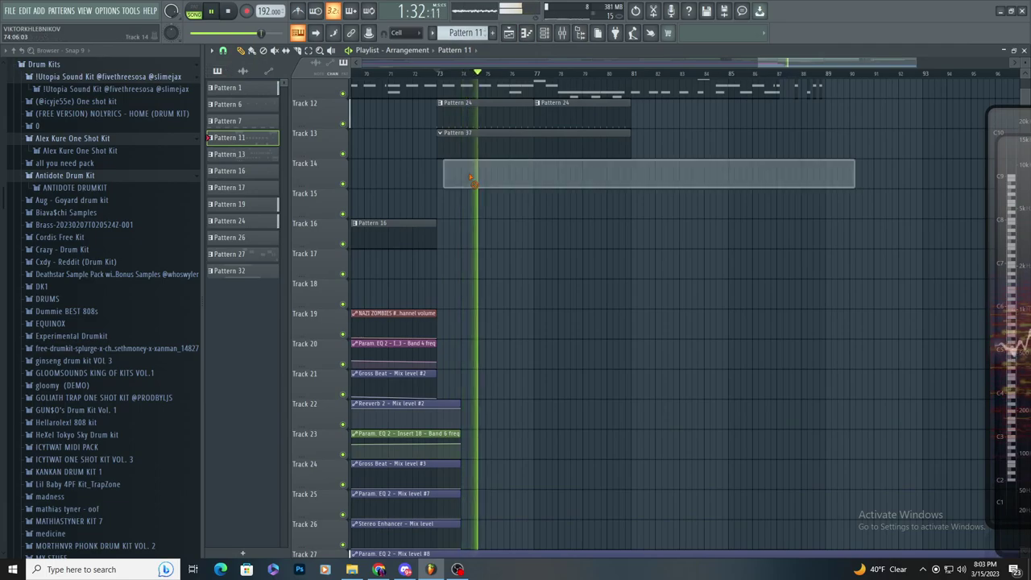
key("space")
scroll(467, 33, "down", 4)
key("space")
left_click(436, 177)
right_click(437, 176)
key("space")
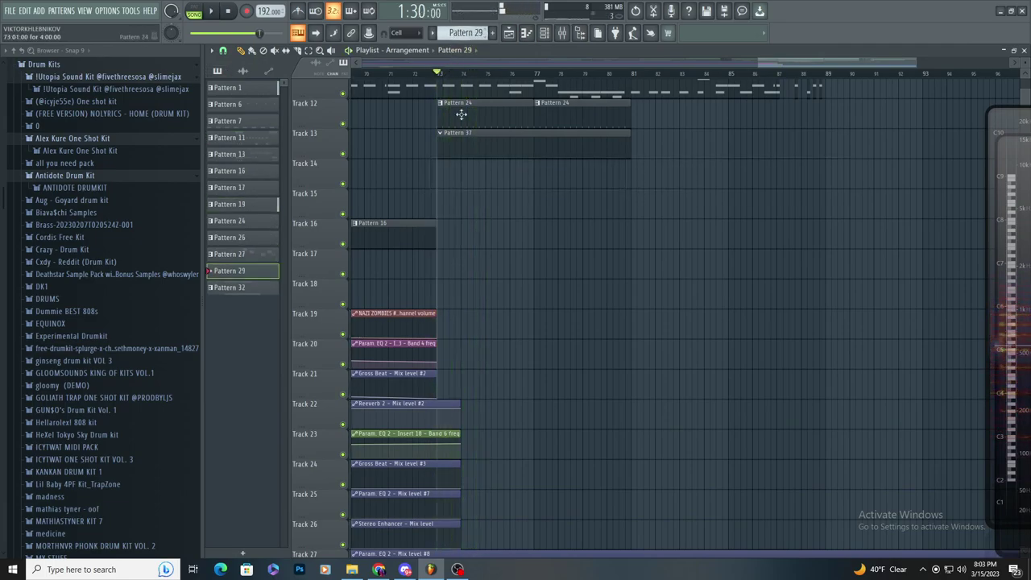
left_click_drag(441, 177, 632, 174)
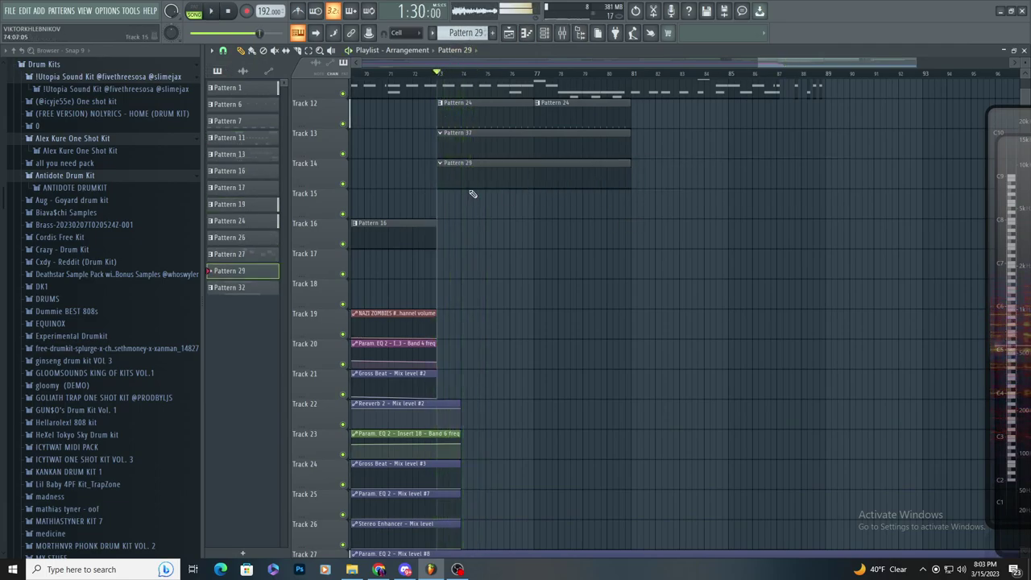
- Browse the drum kit folders during playback for another sound to use in Pattern 29
scroll(527, 63, "up", 2)
key("F7")
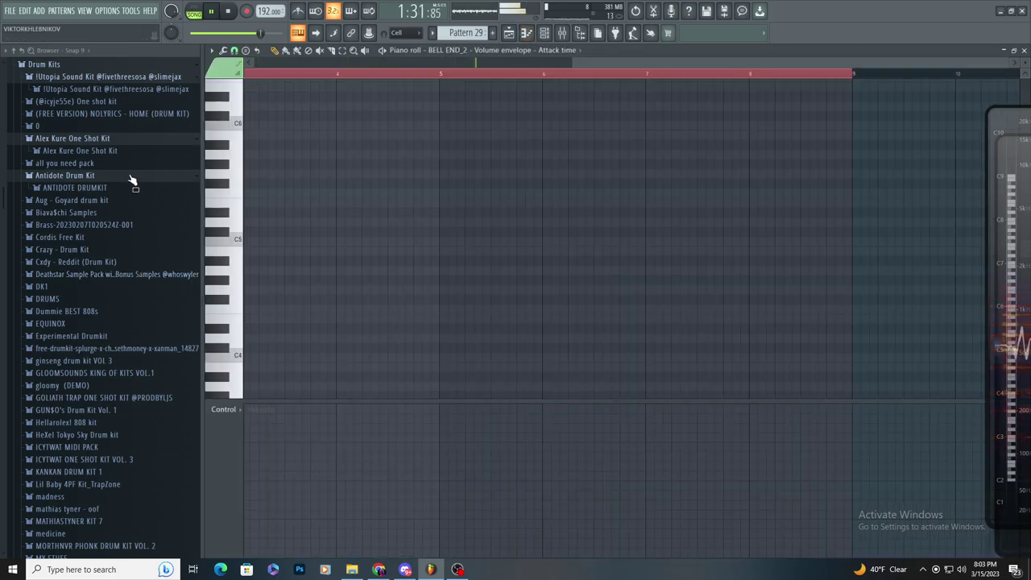
left_click(133, 175)
scroll(149, 265, "down", 6)
scroll(147, 260, "up", 6)
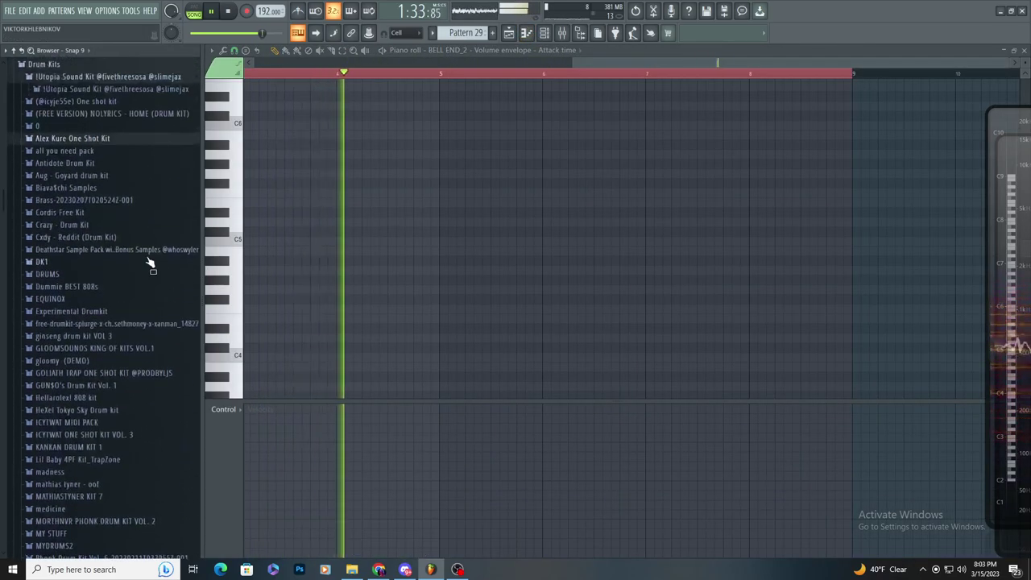
scroll(148, 260, "down", 8)
scroll(146, 256, "up", 6)
scroll(146, 254, "down", 12)
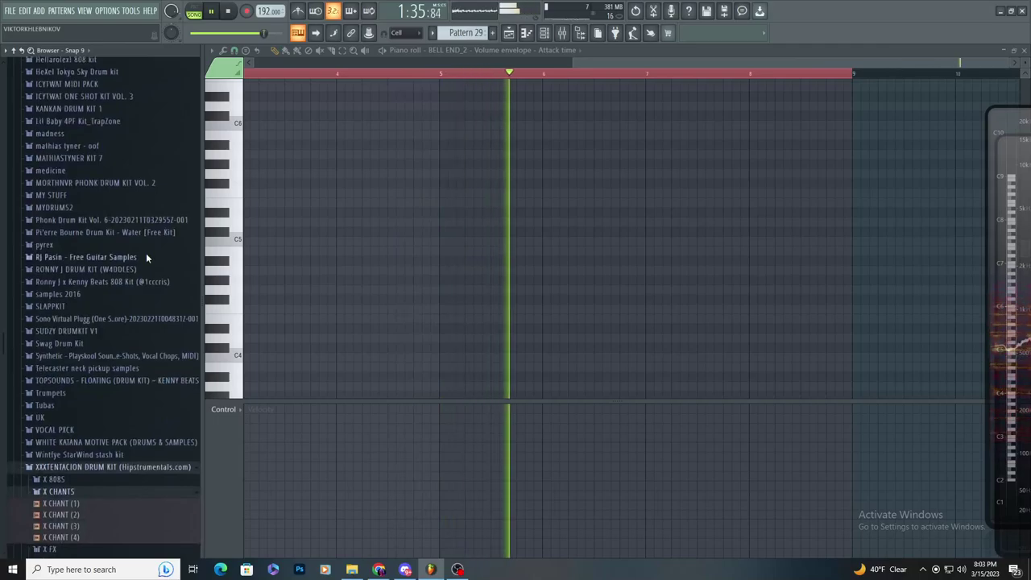
left_click(126, 267)
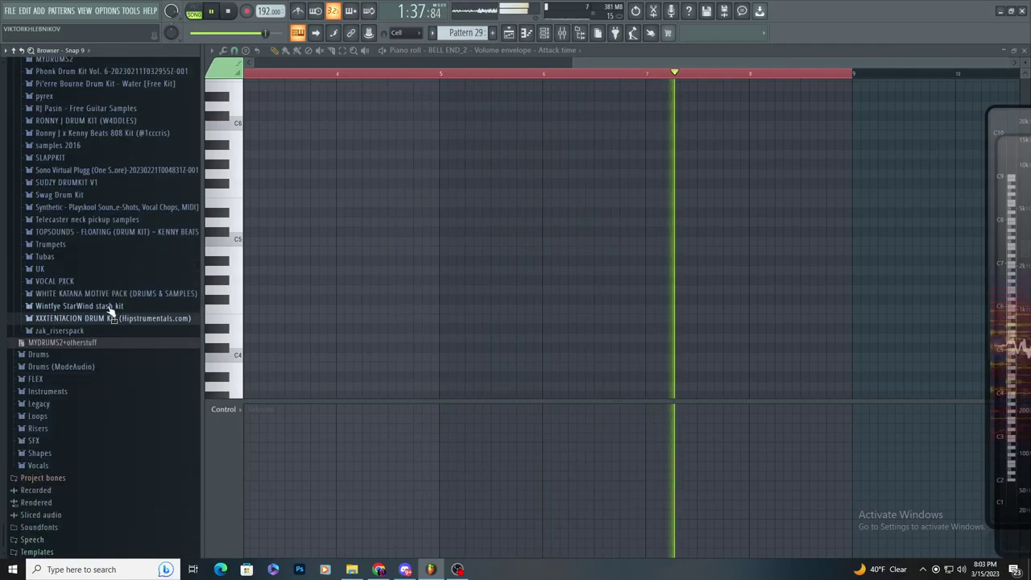
key("space")
scroll(117, 306, "up", 9)
key("space")
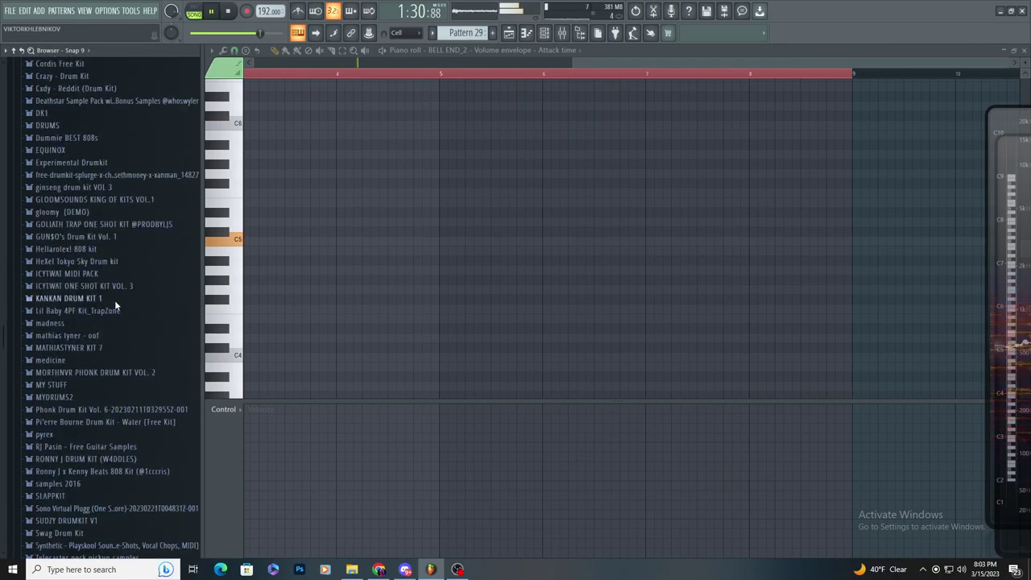
scroll(117, 307, "up", 5)
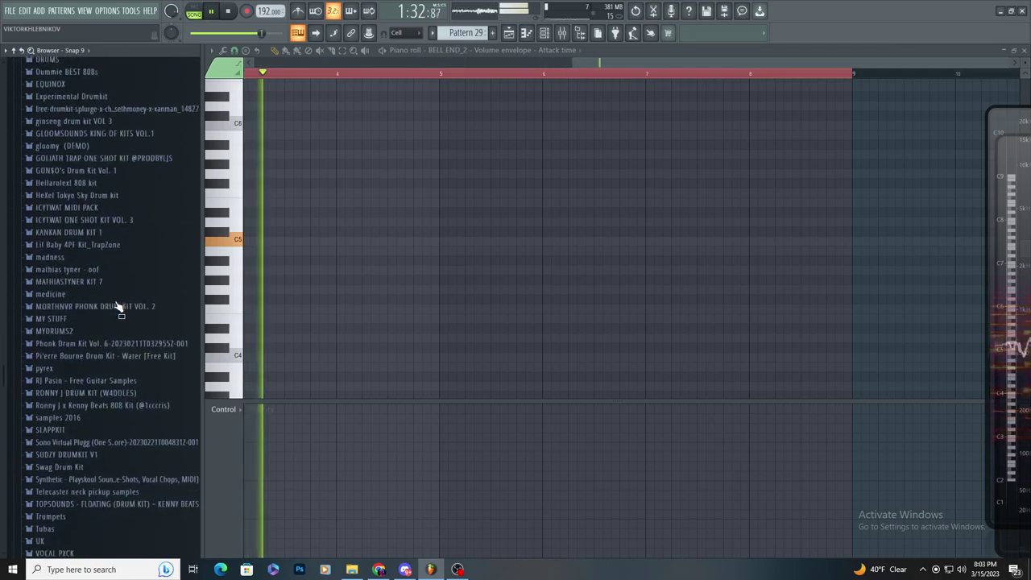
key("space")
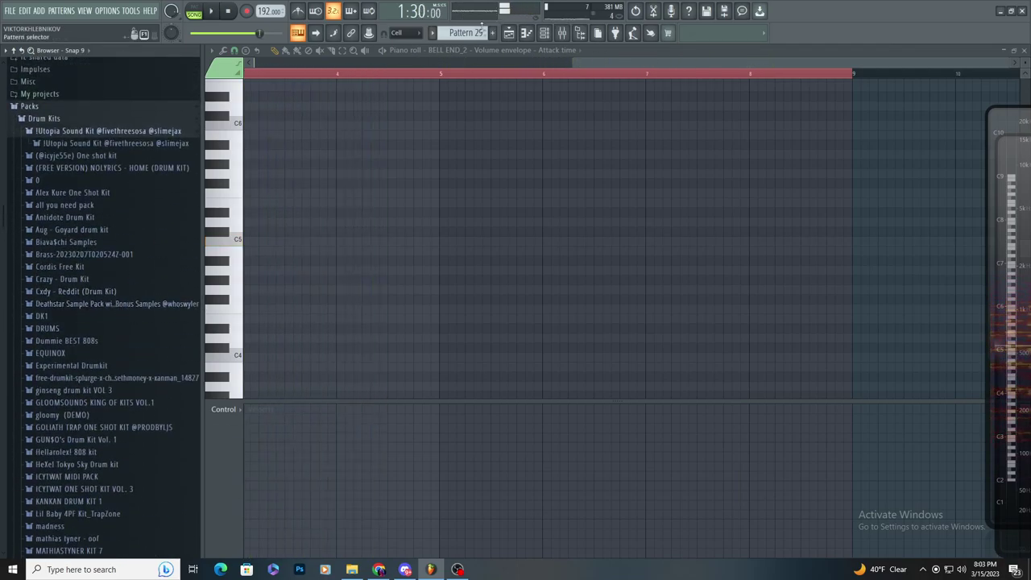
- Find the BELL END_4 channel in the channel rack and route it to mixer Insert 37
left_click(545, 33)
scroll(427, 221, "up", 10)
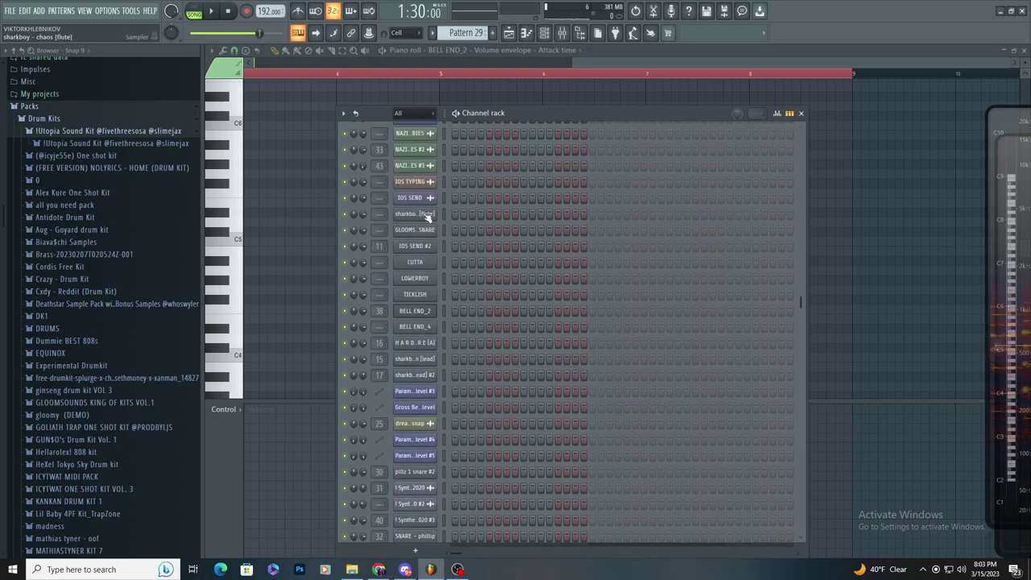
scroll(407, 431, "down", 3)
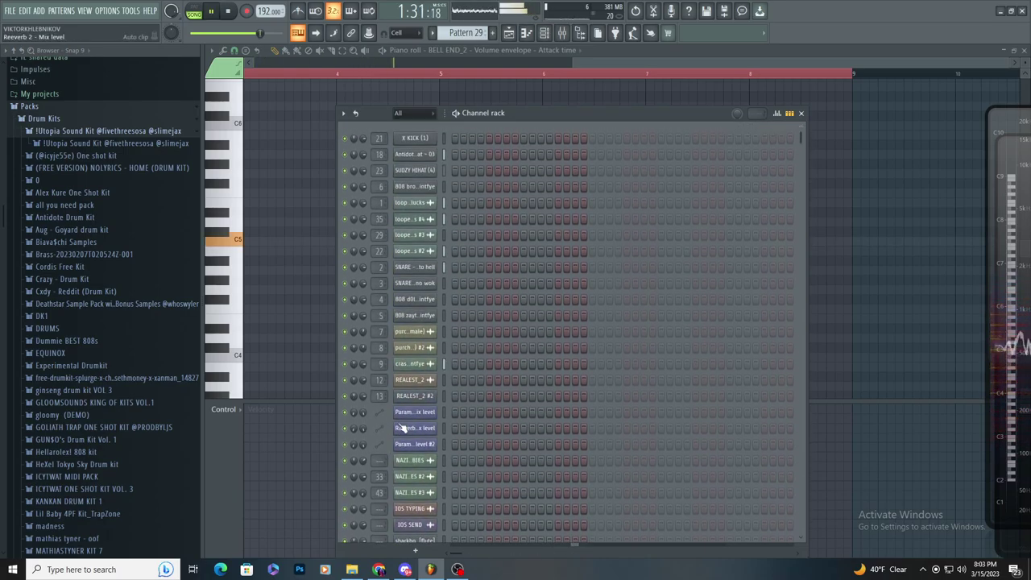
scroll(396, 414, "down", 4)
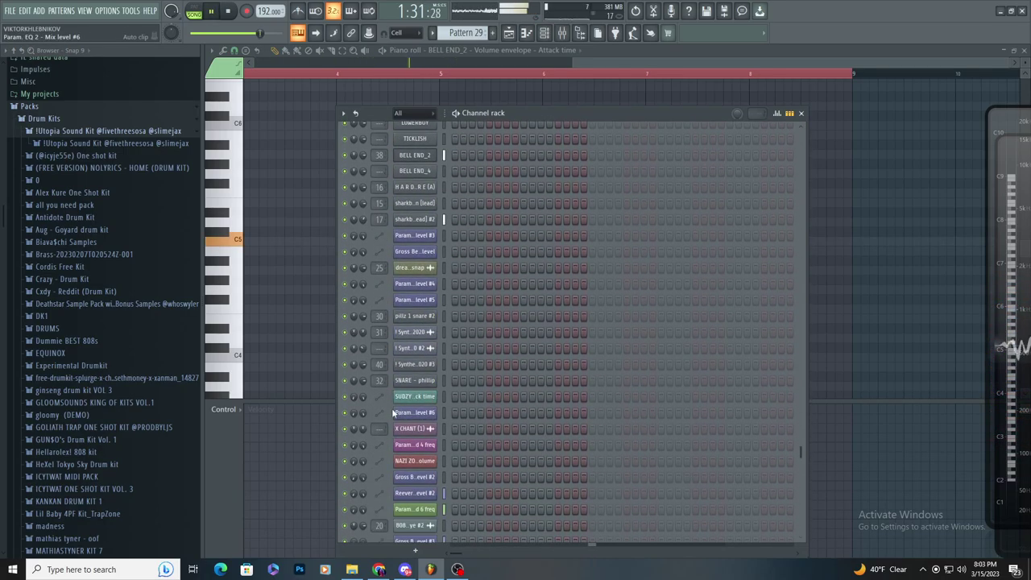
left_click(381, 155)
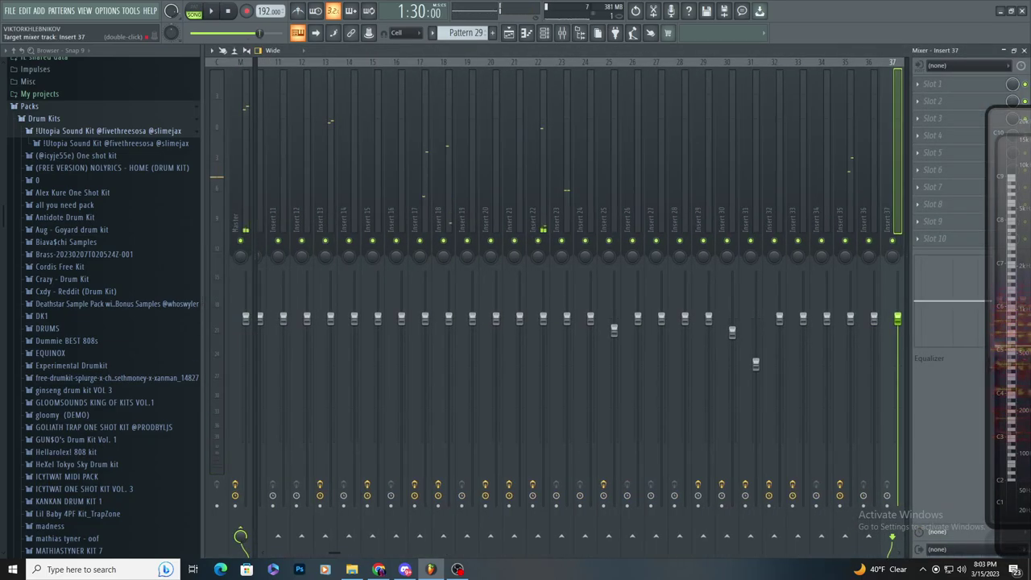
- Add Fruity Reeverb 2 to Insert 37's first effect slot and lower its mix level
left_click(948, 84)
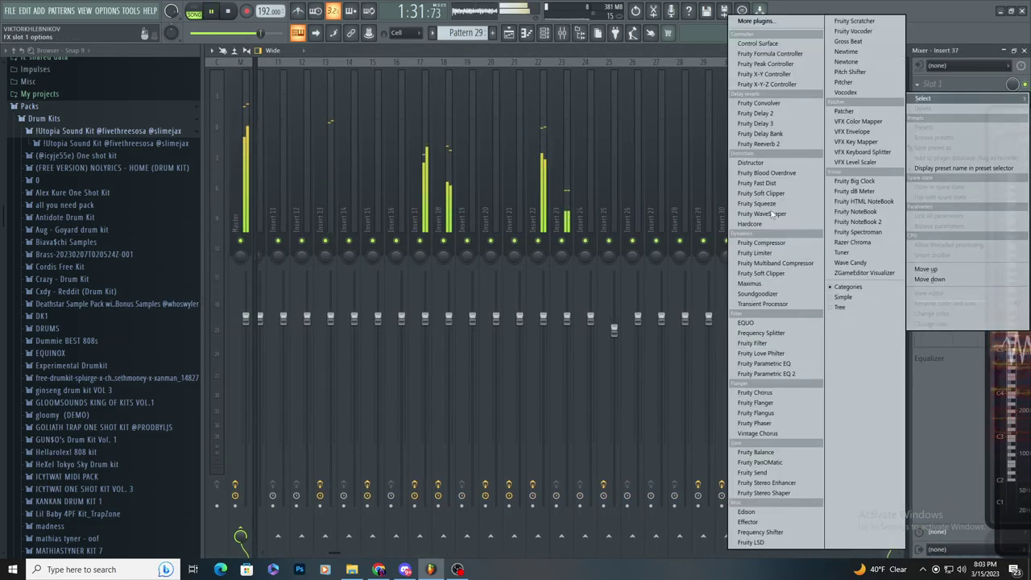
left_click(758, 143)
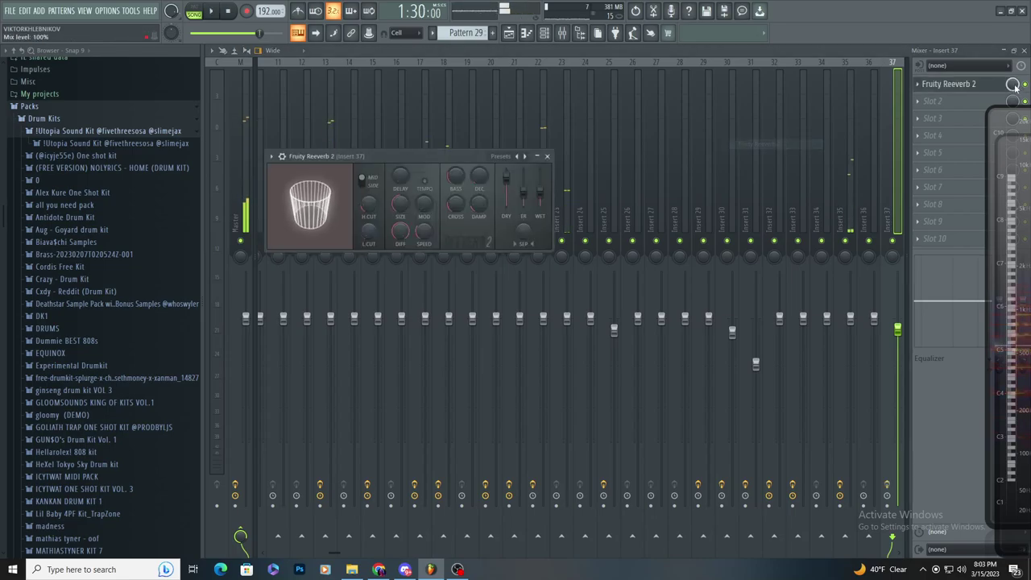
left_click(971, 86)
left_click(973, 87)
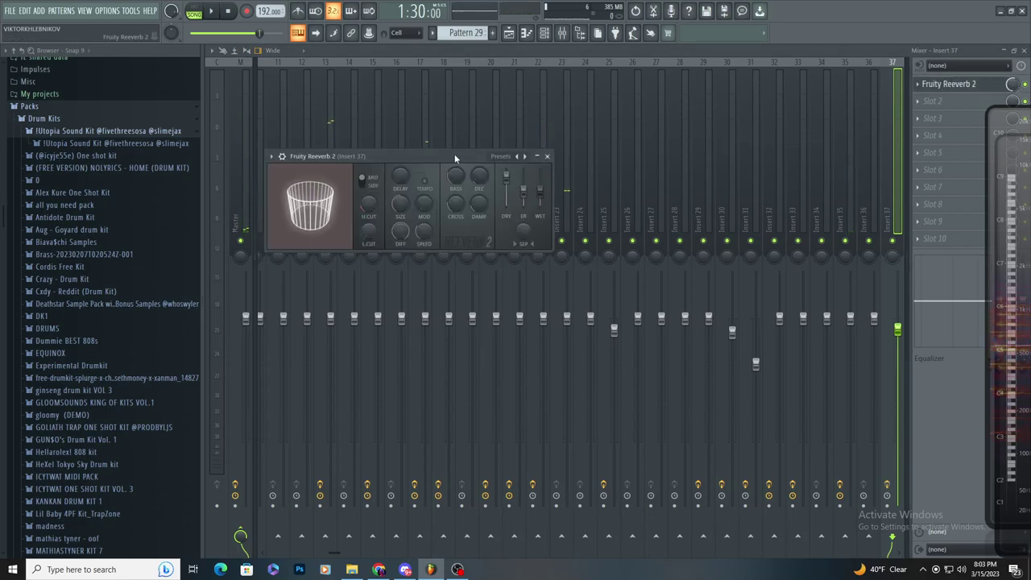
left_click_drag(455, 159, 451, 157)
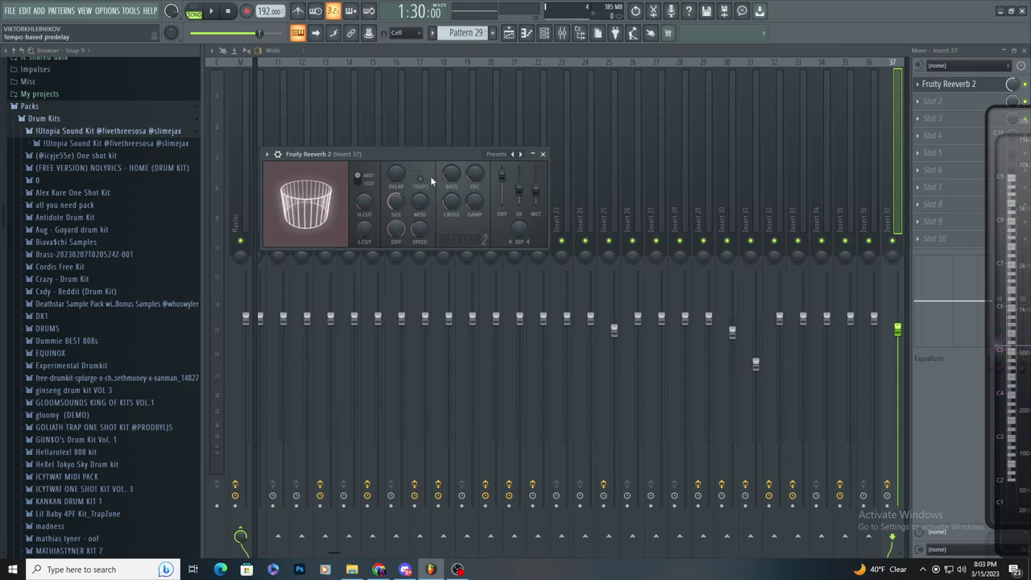
- In Pattern 29's piano roll for BELL END_4, place half-bar C5 notes at the starts of bars 5, 6, 7 and 8
left_click(510, 34)
key("space")
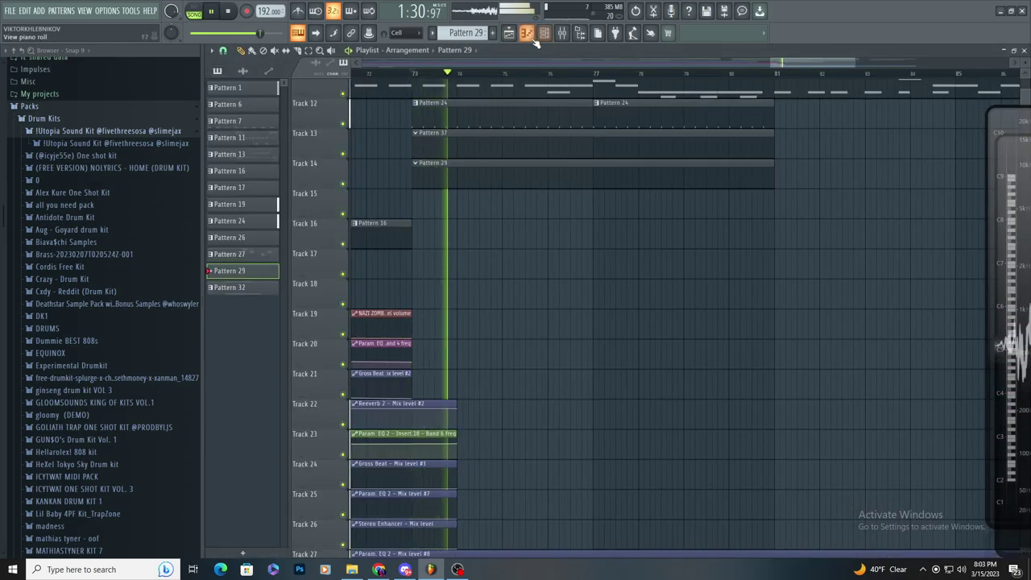
left_click(529, 34)
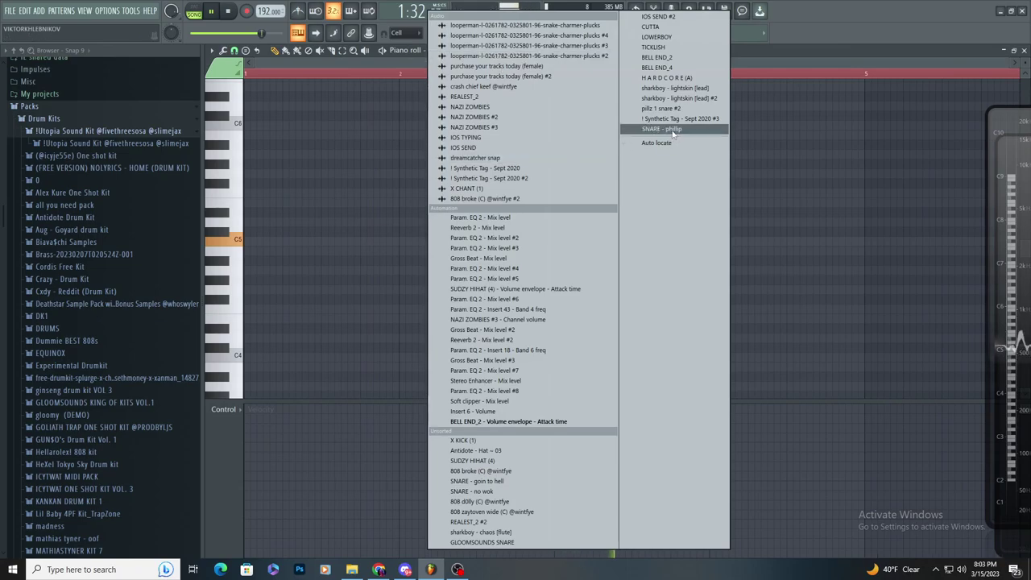
left_click(521, 522)
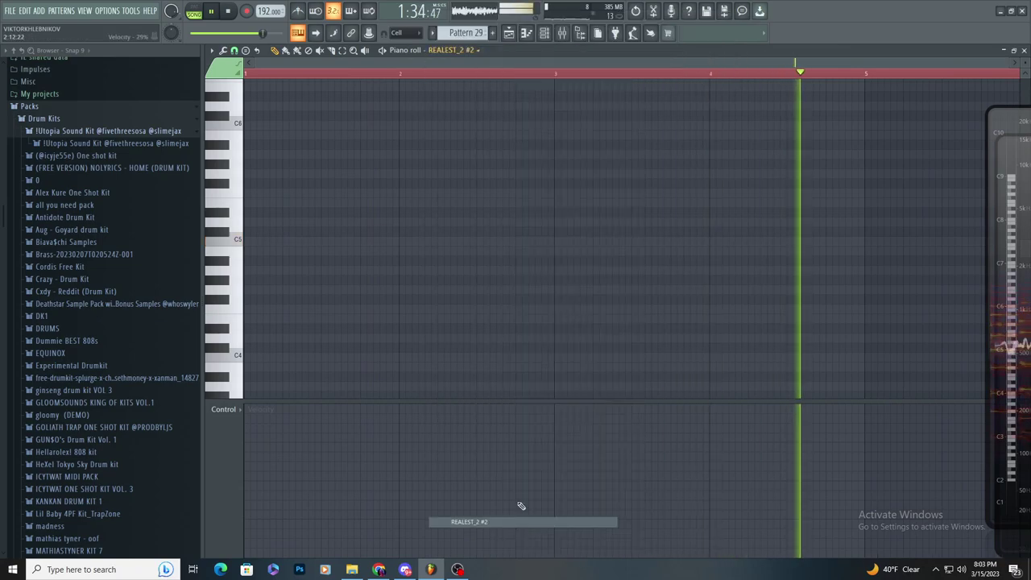
left_click(478, 50)
left_click(659, 67)
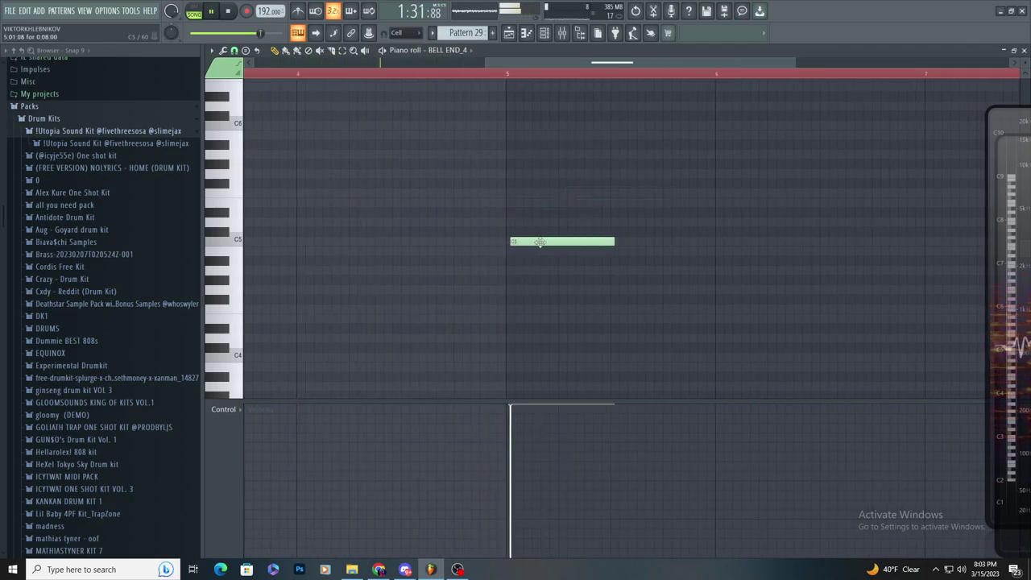
left_click_drag(470, 251, 442, 247)
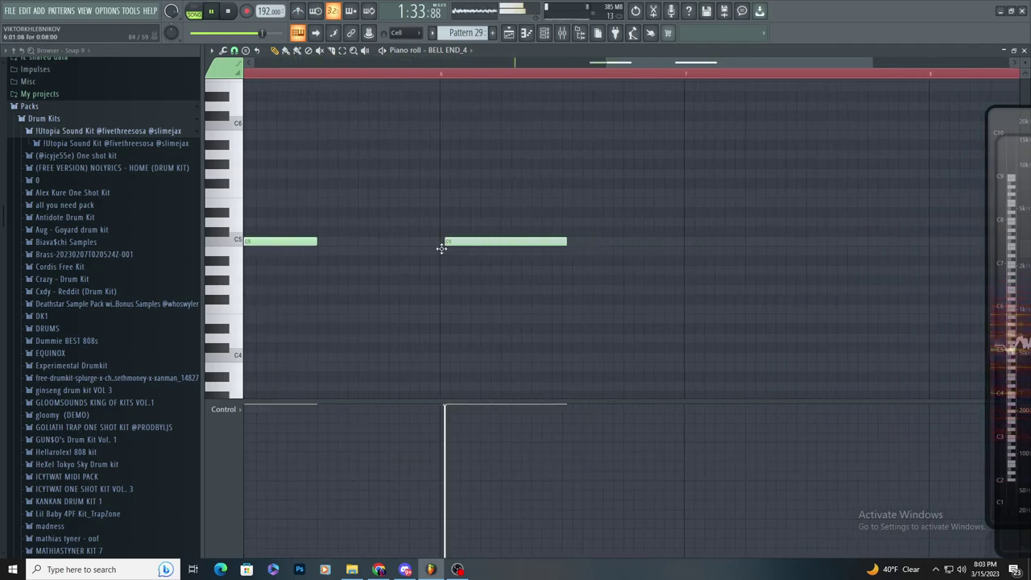
scroll(466, 245, "down", 3)
right_click(481, 244)
left_click(453, 243)
left_click_drag(586, 241, 581, 232)
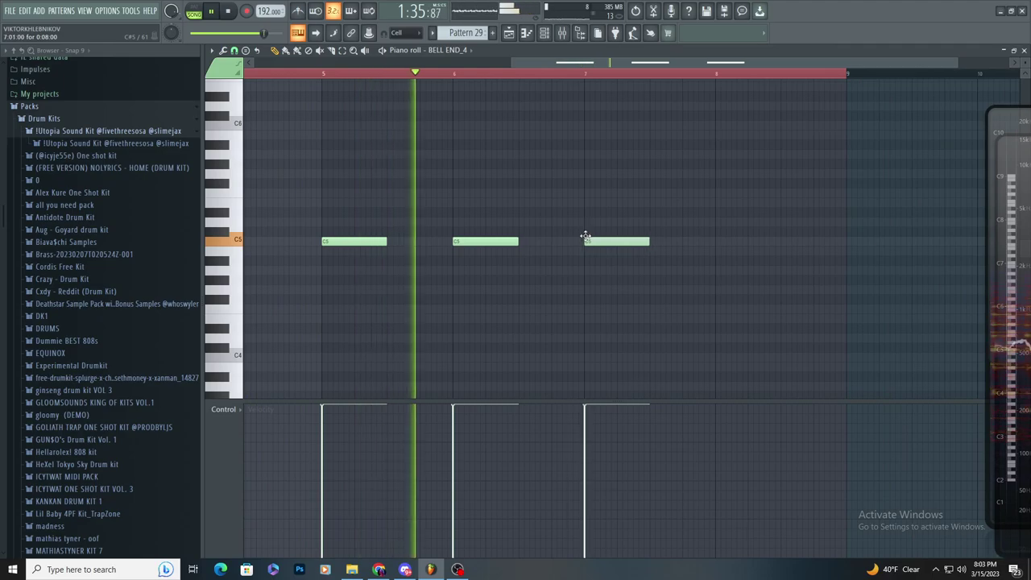
left_click(716, 240)
- Shorten BELL END_4's bar 8 note to a quarter bar and add two quarter-bar C5 notes in the bar's second half
key("F9")
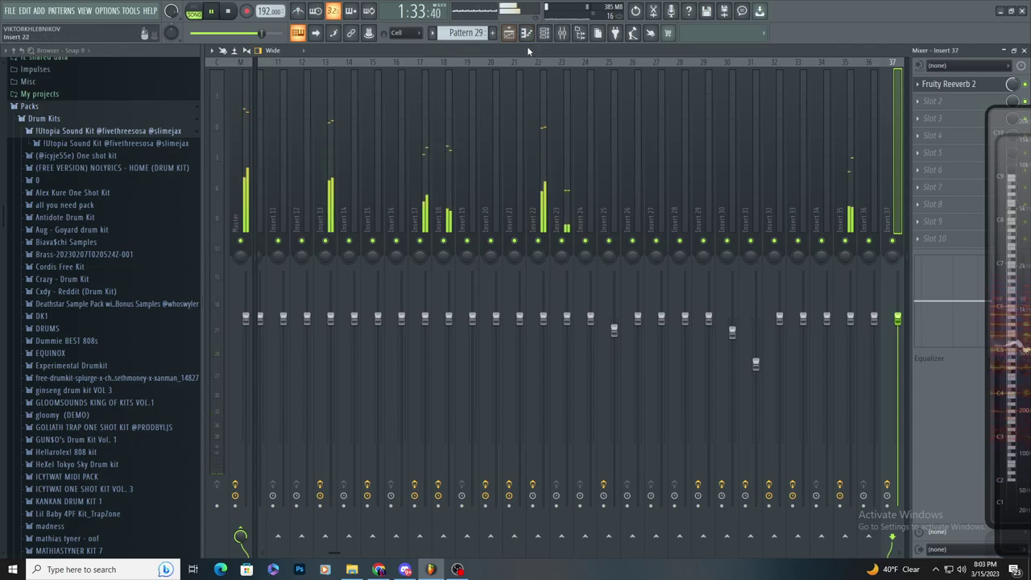
left_click(509, 33)
double_click(718, 179)
scroll(709, 237, "up", 3)
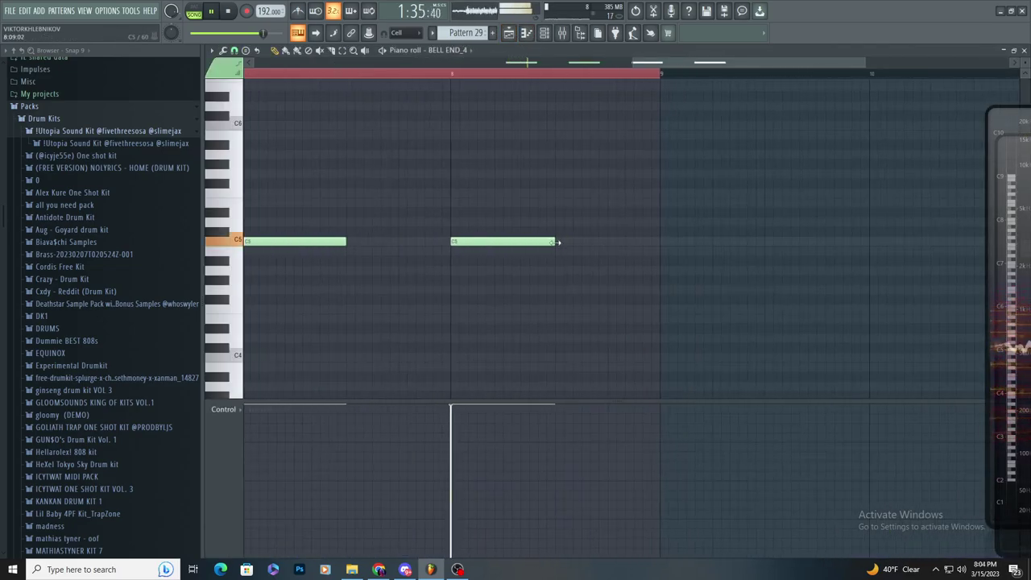
left_click_drag(552, 242, 497, 274)
left_click(556, 241)
left_click(610, 241)
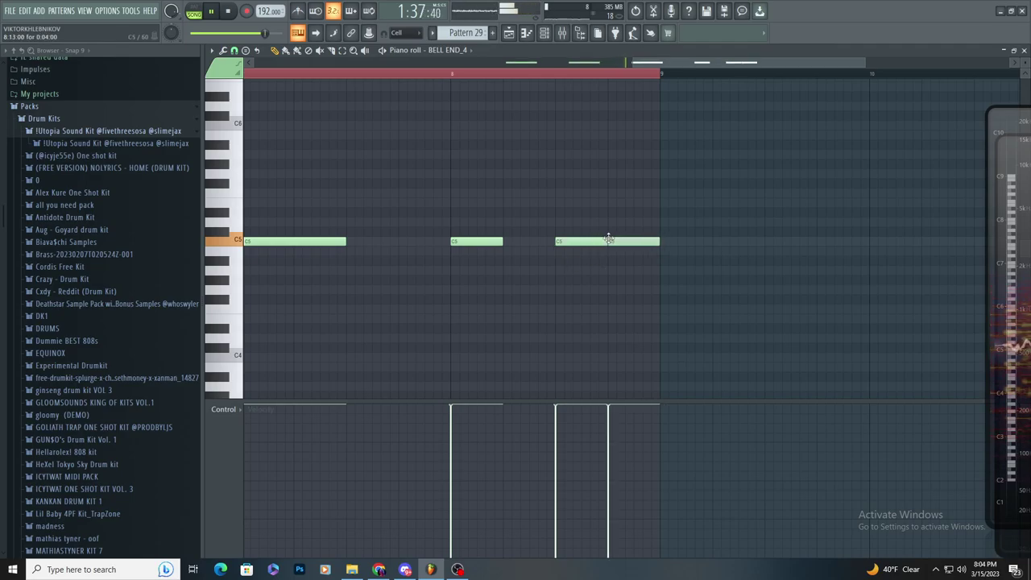
scroll(666, 293, "down", 1)
scroll(659, 291, "up", 1)
key("space")
scroll(501, 265, "down", 1)
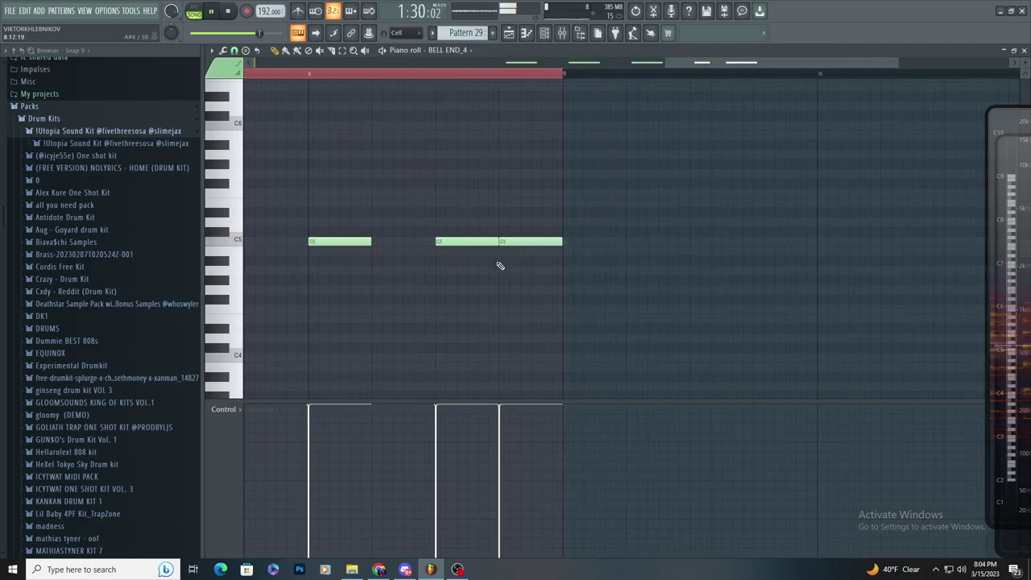
- Replace BELL END_4's three notes in bar 8 with two C5 notes in the middle of the bar
left_click(326, 76)
key("space")
scroll(319, 93, "up", 1)
right_click(443, 242)
right_click(572, 242)
right_click(642, 242)
left_click_drag(459, 233, 467, 243)
key("space")
key("space")
left_click_drag(528, 247, 538, 239)
- Add Fruity Parametric EQ 2 to Insert 37's second effect slot, cutting the lows, boosting band 5 and lowering the highs
key("F6")
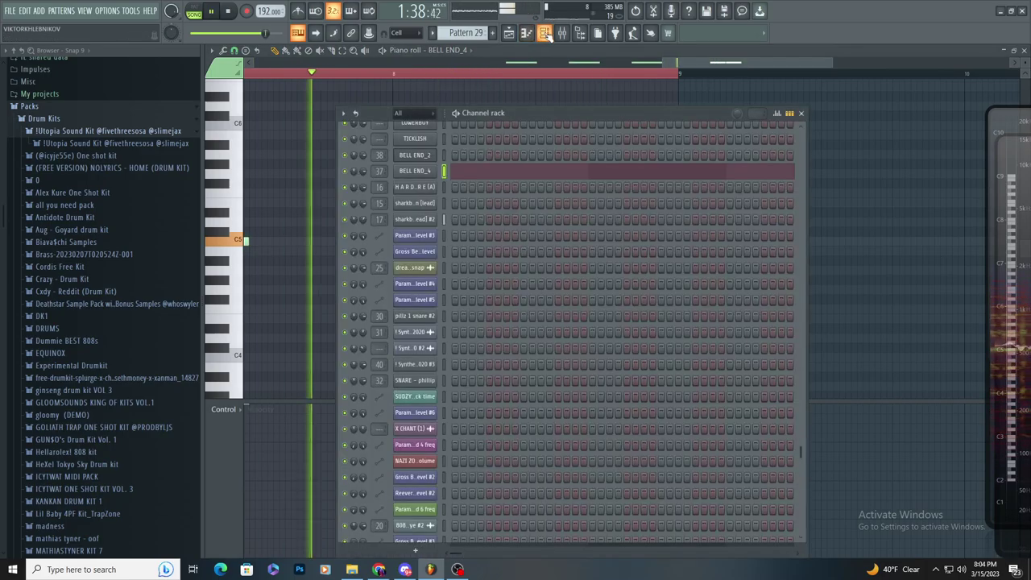
key("F9")
left_click(953, 102)
left_click(769, 373)
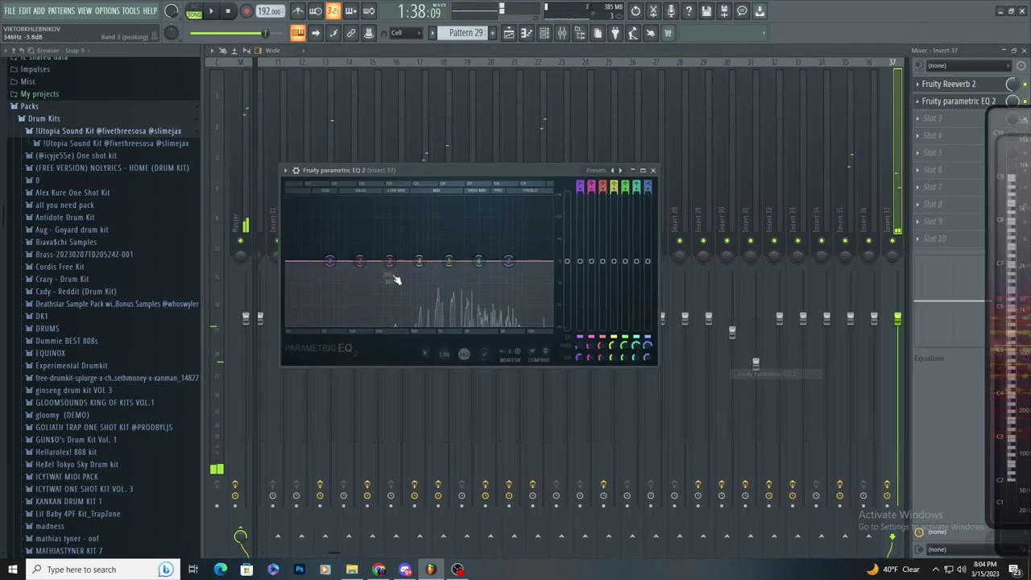
left_click_drag(449, 257, 448, 199)
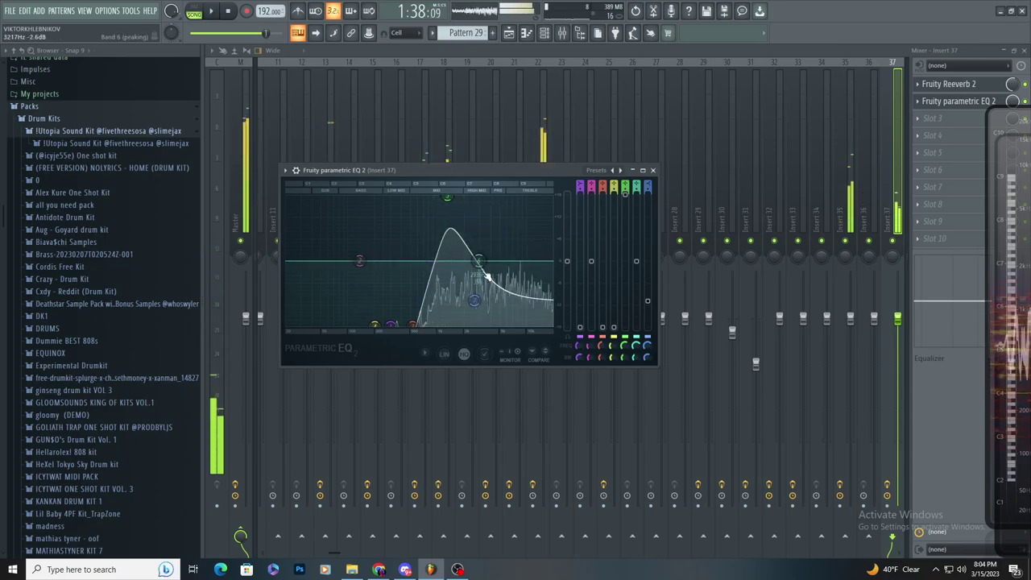
- Reshape Insert 37's EQ by moving bands 5 and 6 into a boost around 7 to 8 kHz and lowering band 7 fully
left_click_drag(479, 261, 522, 200)
left_click_drag(475, 301, 470, 323)
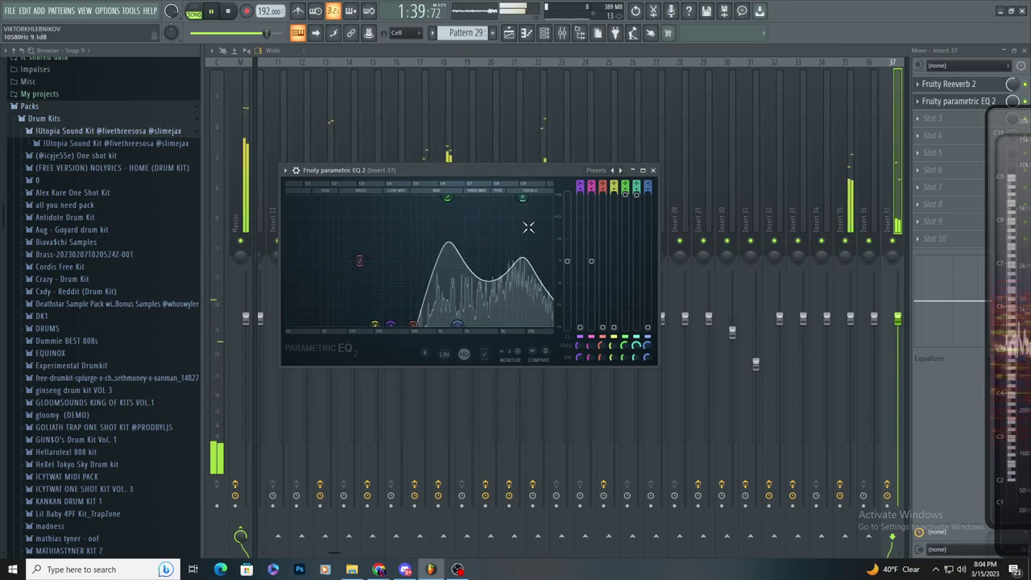
left_click_drag(522, 198, 515, 198)
left_click_drag(447, 198, 513, 223)
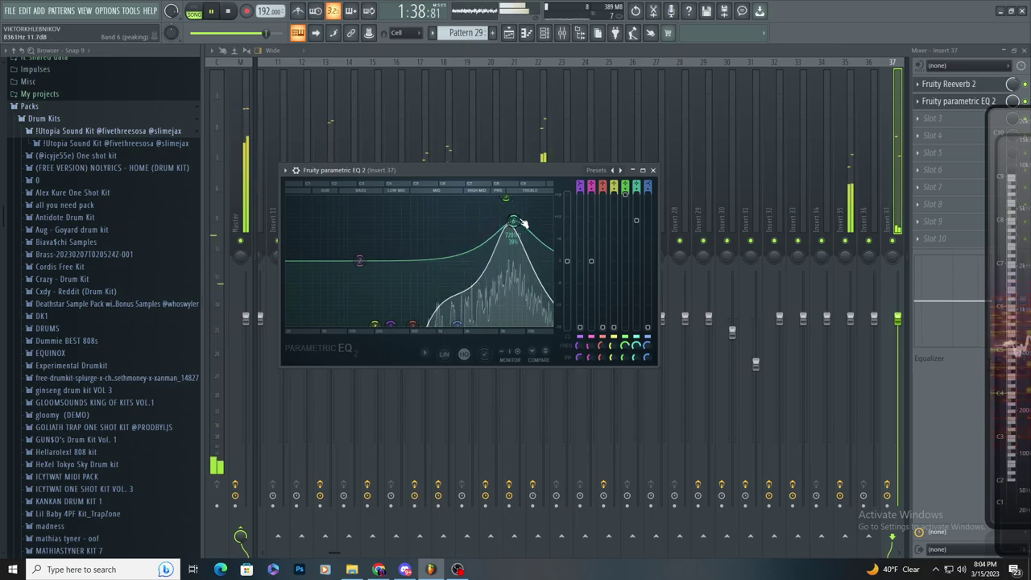
- Set Insert 37's Fruity Parametric EQ 2 mix level to 0% and create a playlist automation clip for it
right_click(1013, 101)
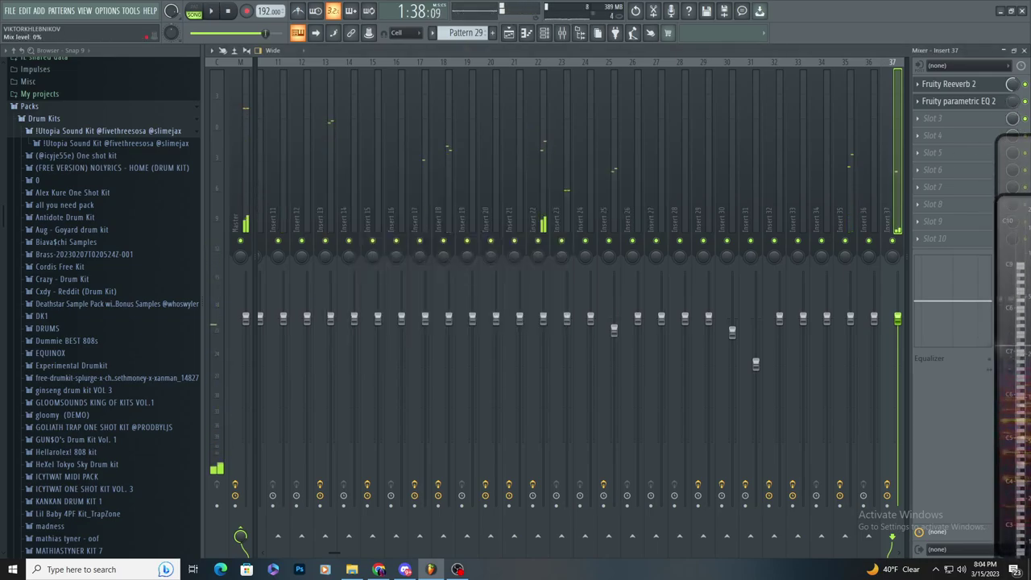
left_click(974, 182)
left_click(513, 36)
left_click(509, 33)
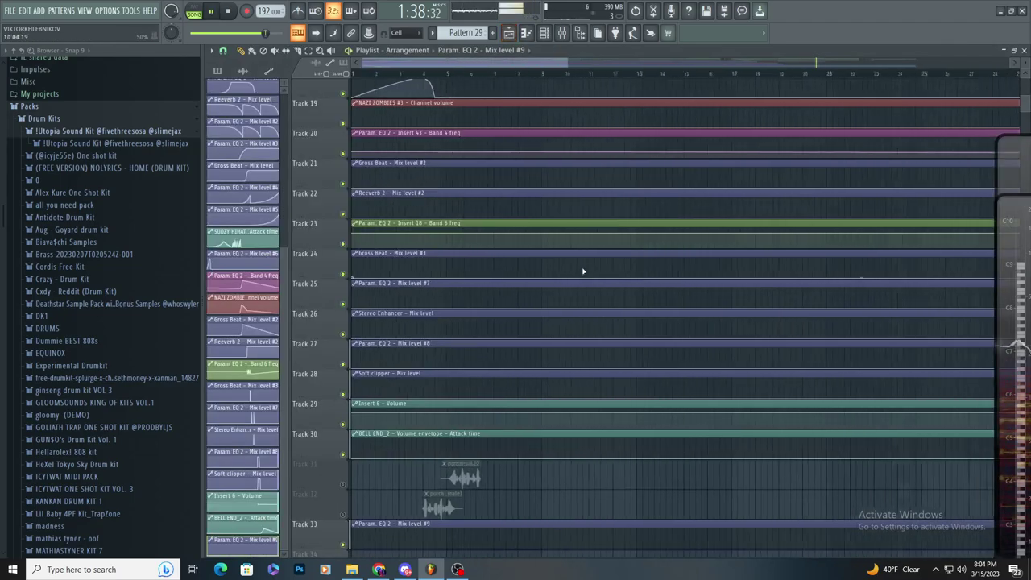
- In the Track 33 mix level automation, add a curved rise from bar 79 to a peak halfway through bar 80
key("space")
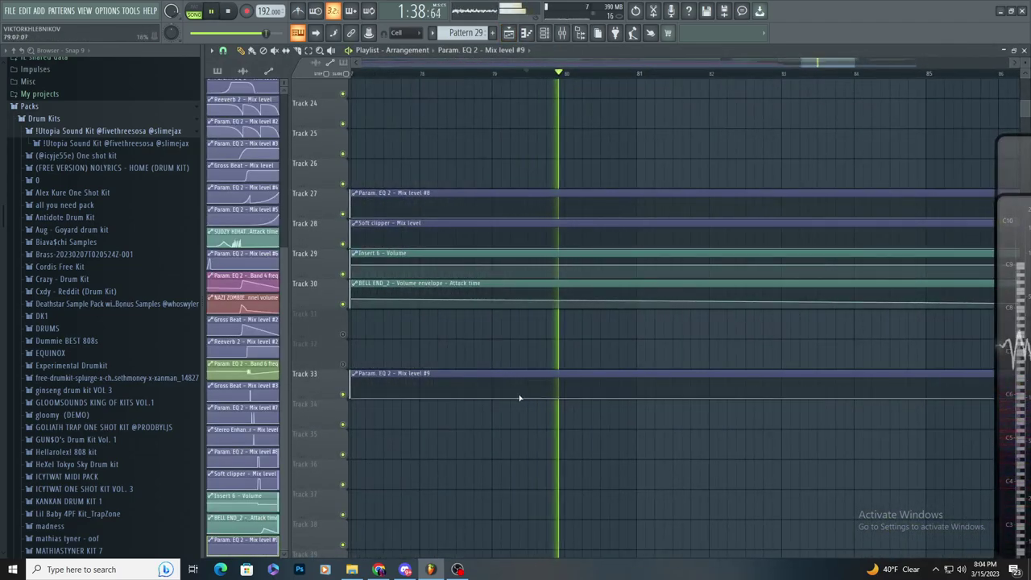
left_click_drag(492, 397, 603, 373)
key("space")
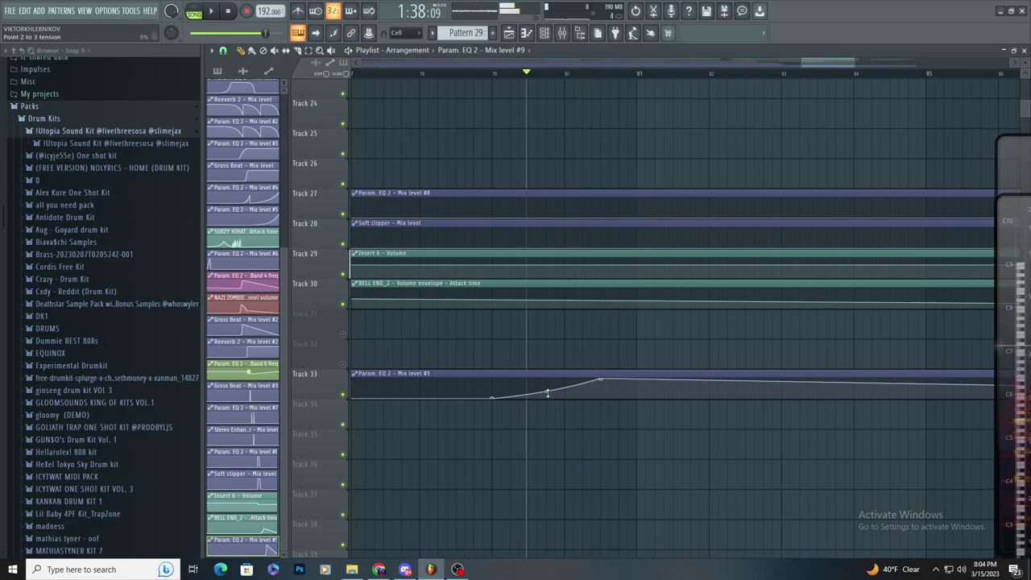
left_click_drag(547, 392, 548, 399)
key("space")
- Add a curved drop back to zero just after bar 81 in the Track 33 mix level automation
scroll(640, 386, "up", 3)
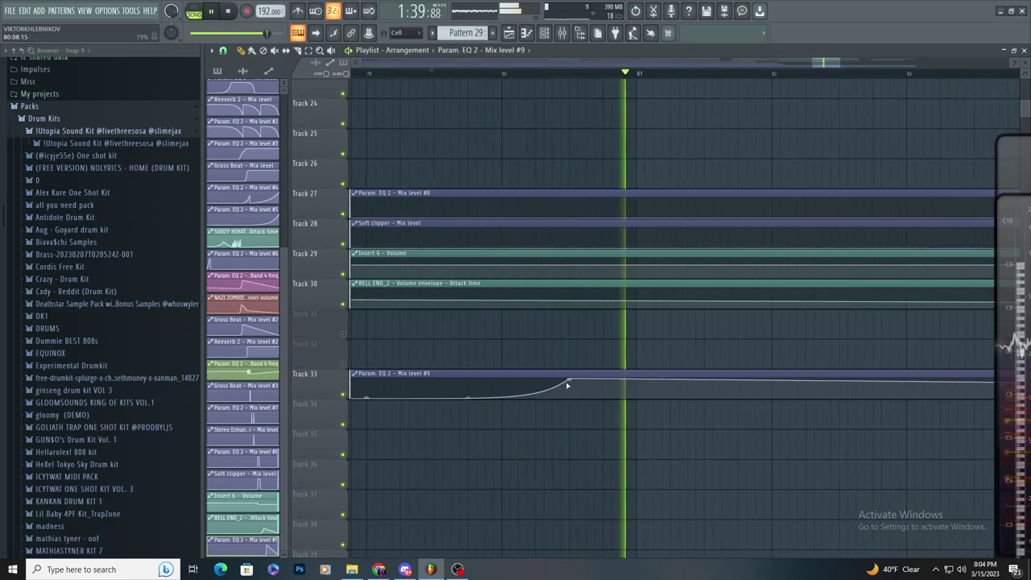
scroll(574, 385, "down", 3)
key("space")
key("space")
right_click(639, 397)
scroll(642, 393, "down", 3)
scroll(729, 164, "up", 7)
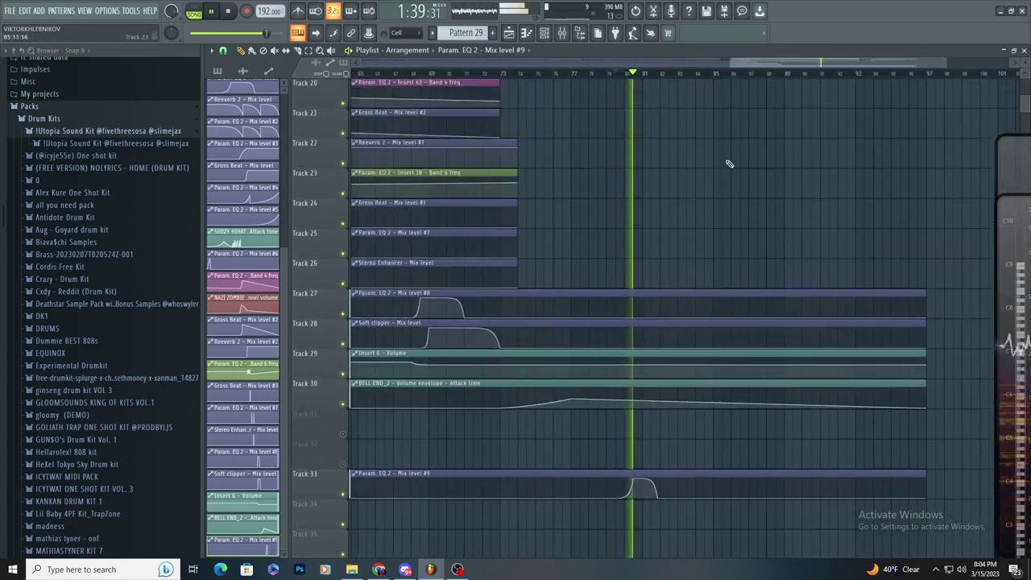
- Try a Pattern 27 clip on Track 5 starting at bar 81
key("space")
key("space")
left_click(482, 179)
left_click(661, 203)
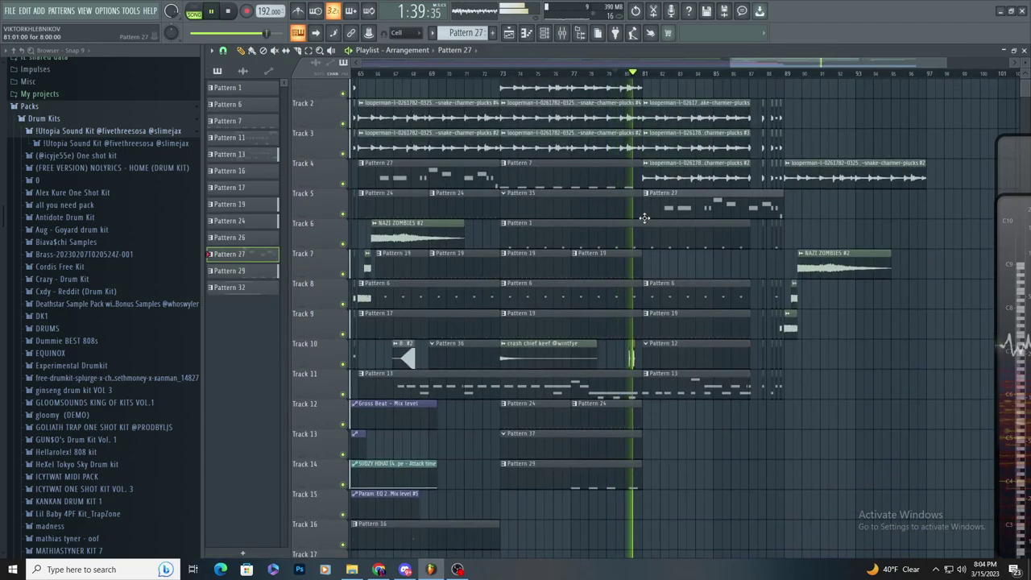
left_click_drag(662, 204, 645, 203)
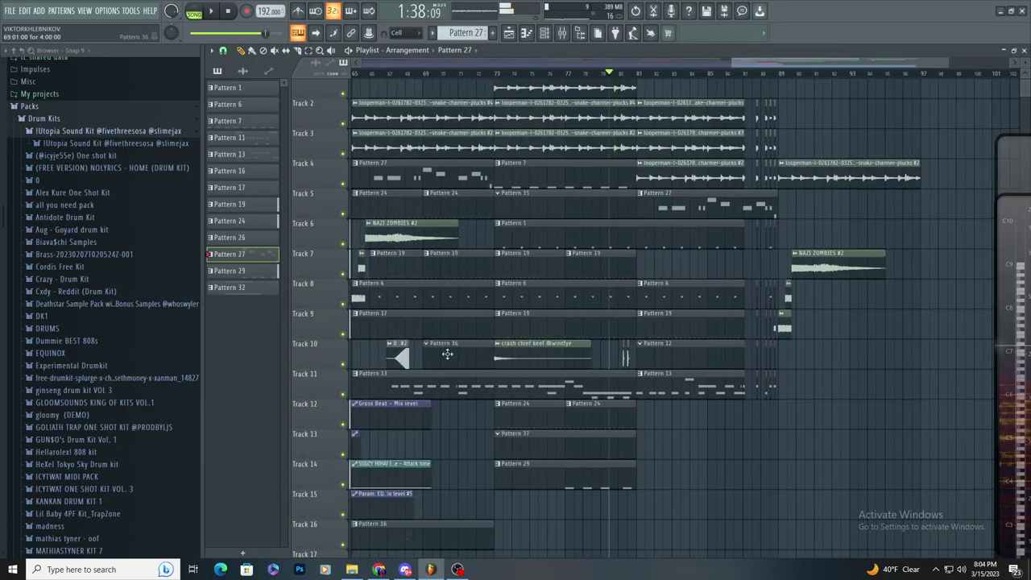
- Try Pattern 17 on Track 12 at bar 81, and remove both it and Track 5's Pattern 27 clip at bar 81
scroll(447, 353, "down", 2)
left_click(662, 327)
scroll(779, 335, "up", 3)
scroll(778, 335, "up", 2)
left_click_drag(601, 413, 592, 405)
key("space")
key("space")
right_click(640, 422)
right_click(650, 210)
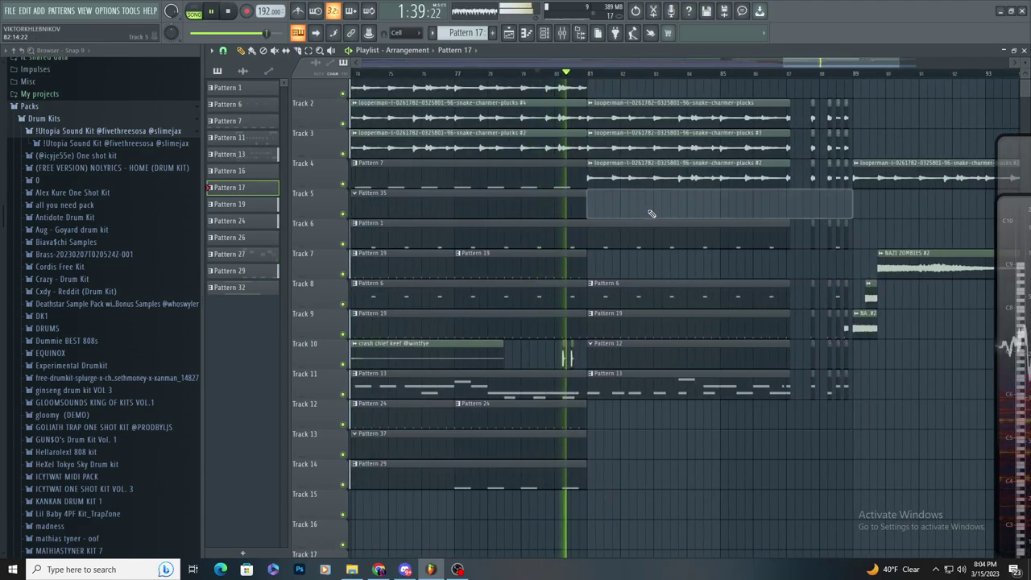
- Try a Pattern 29 clip on Track 5 at bar 81 and remove it
key("space")
left_click(561, 473)
left_click(611, 203)
right_click(612, 201)
- Create a new pattern and place it on Track 5, stretching the clip from bar 81 to bar 89
key("F4")
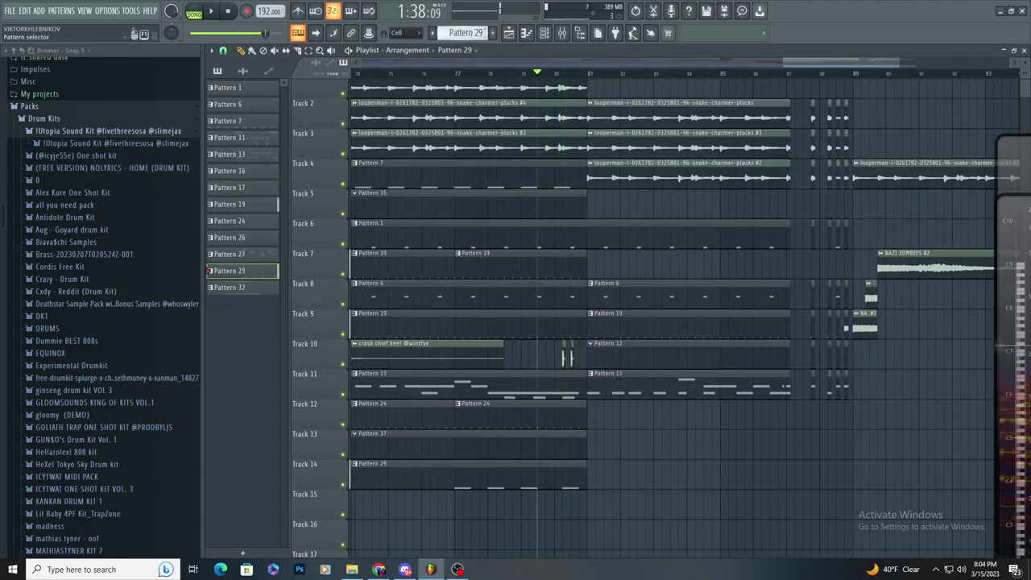
left_click(604, 210)
left_click_drag(620, 203, 857, 233)
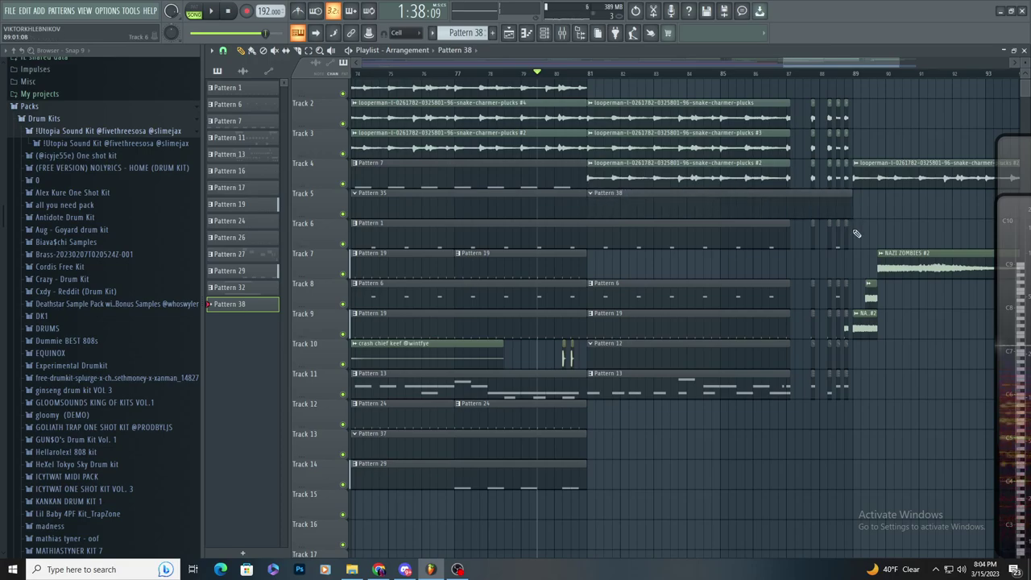
- Create another new pattern and place it on Track 12, spanning bars 81 to 89
key("F4")
left_click(592, 409)
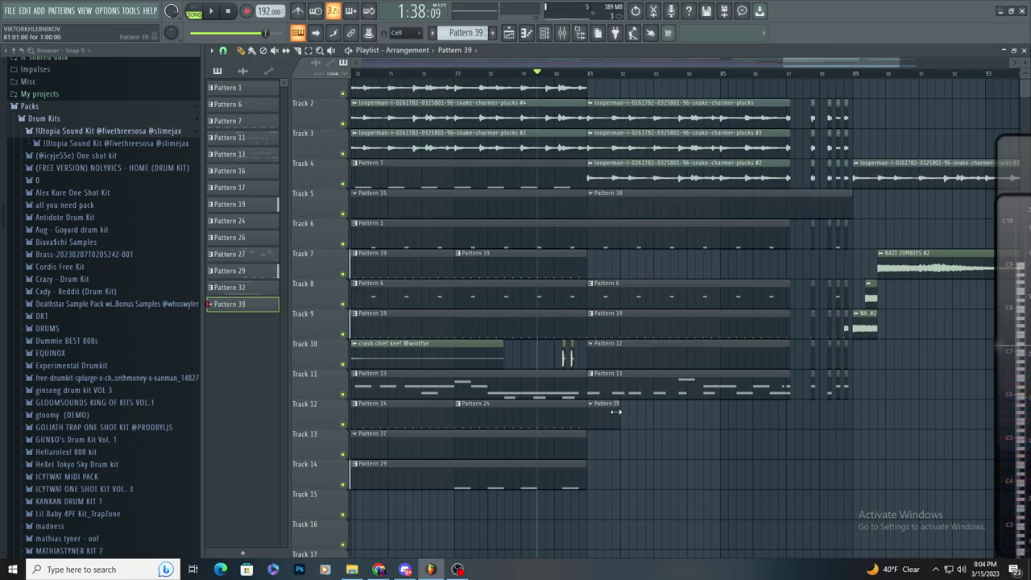
left_click_drag(618, 411, 835, 433)
scroll(835, 433, "up", 2)
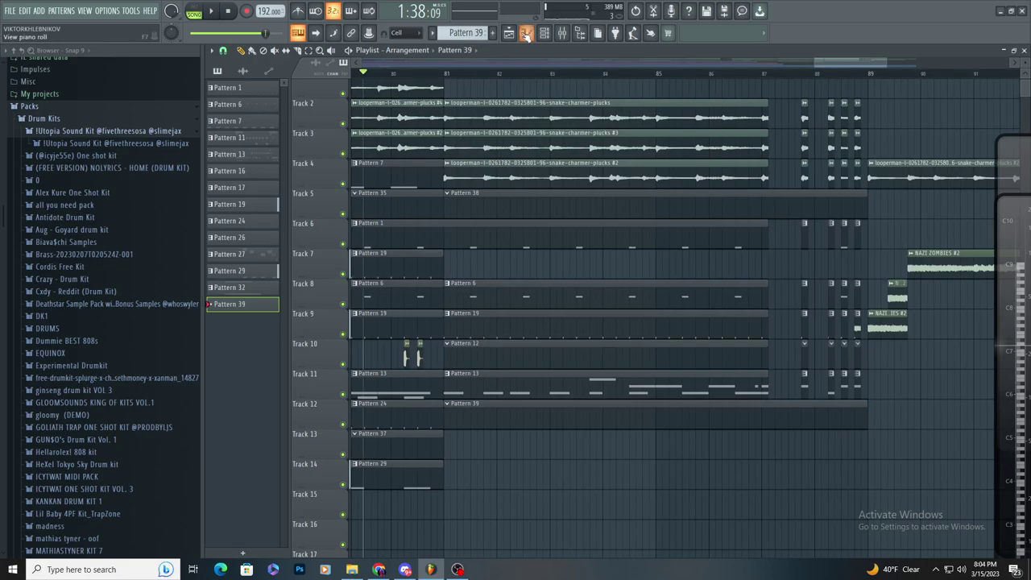
left_click(526, 34)
left_click(465, 52)
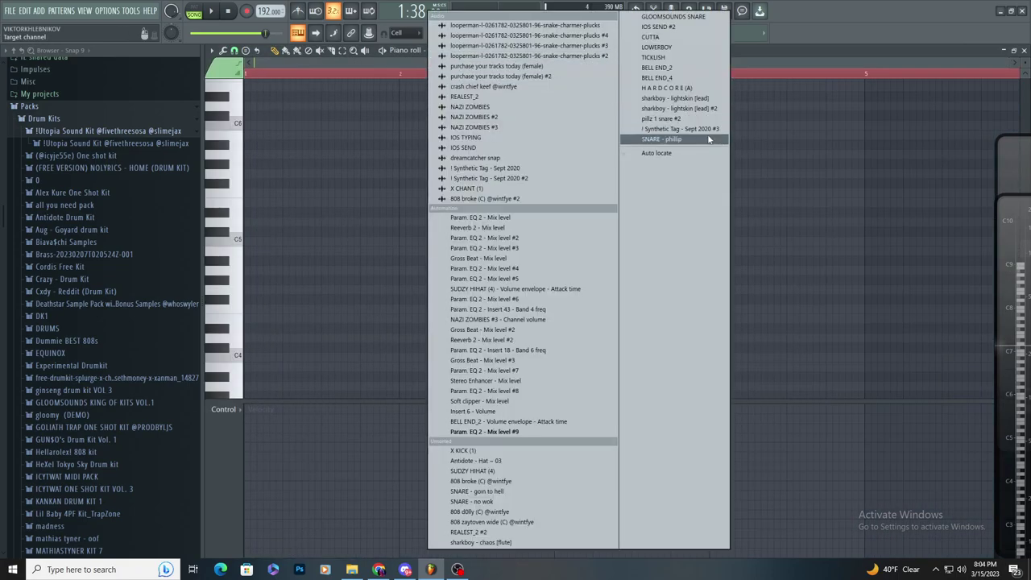
left_click(791, 48)
left_click(510, 34)
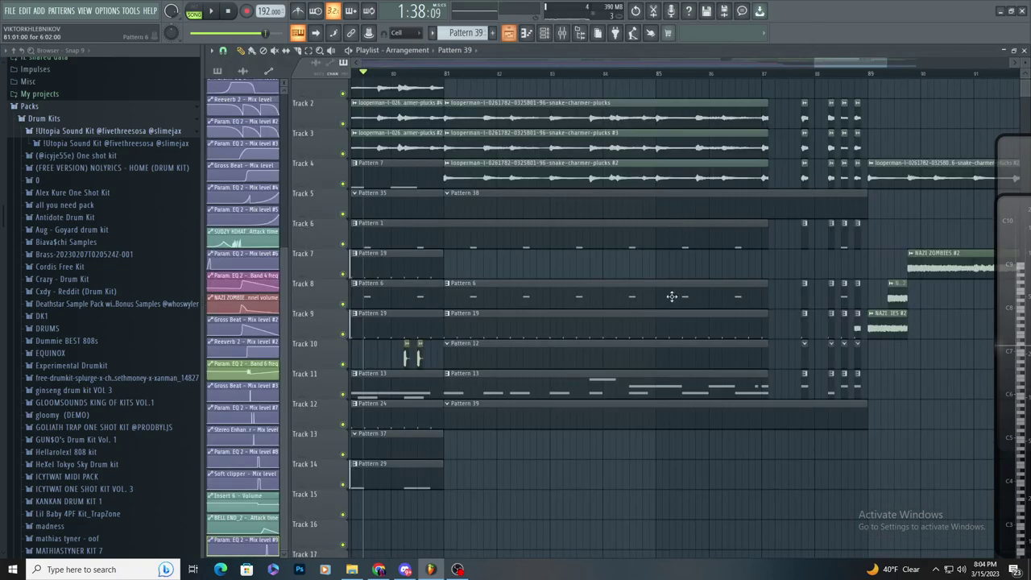
- Copy the dreamcatcher snap clip onto Track 13 once in every bar from bar 81 through bar 88
scroll(672, 296, "down", 5)
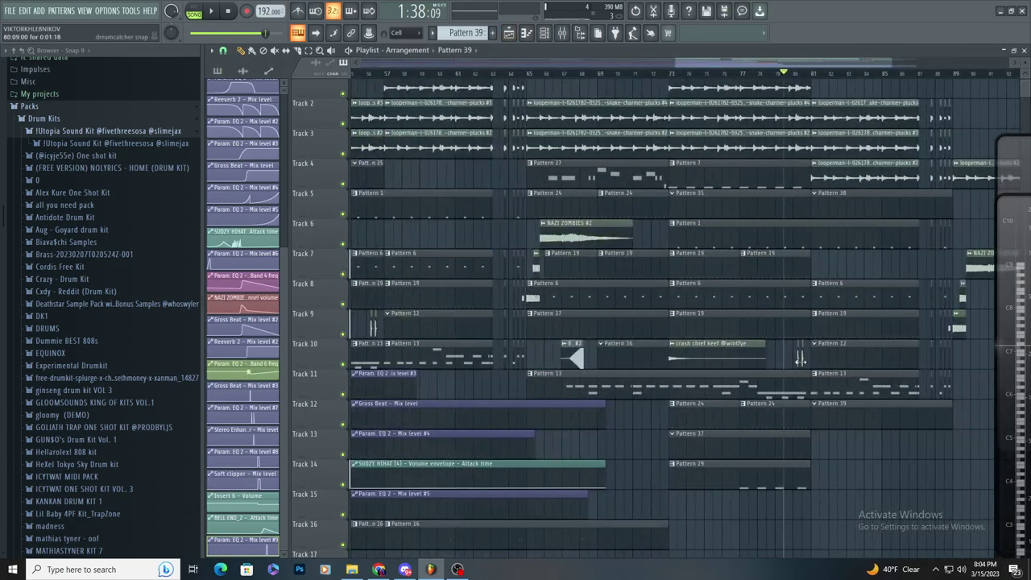
scroll(799, 360, "up", 4)
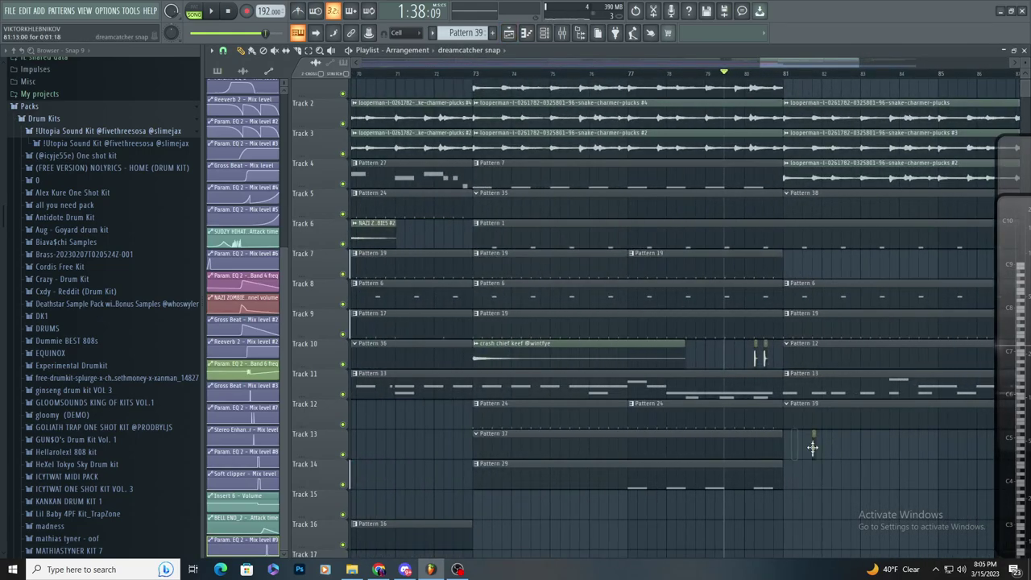
scroll(891, 453, "down", 5)
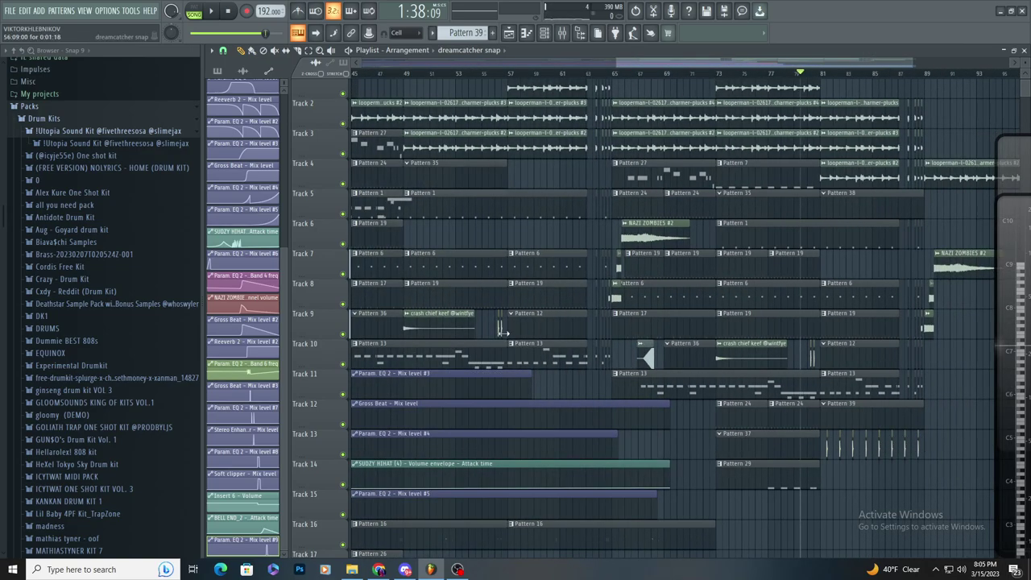
- Find the REALEST_2 clip on Track 8 just before bar 41 and inspect its audio clip settings
scroll(503, 330, "down", 3)
scroll(603, 387, "down", 3)
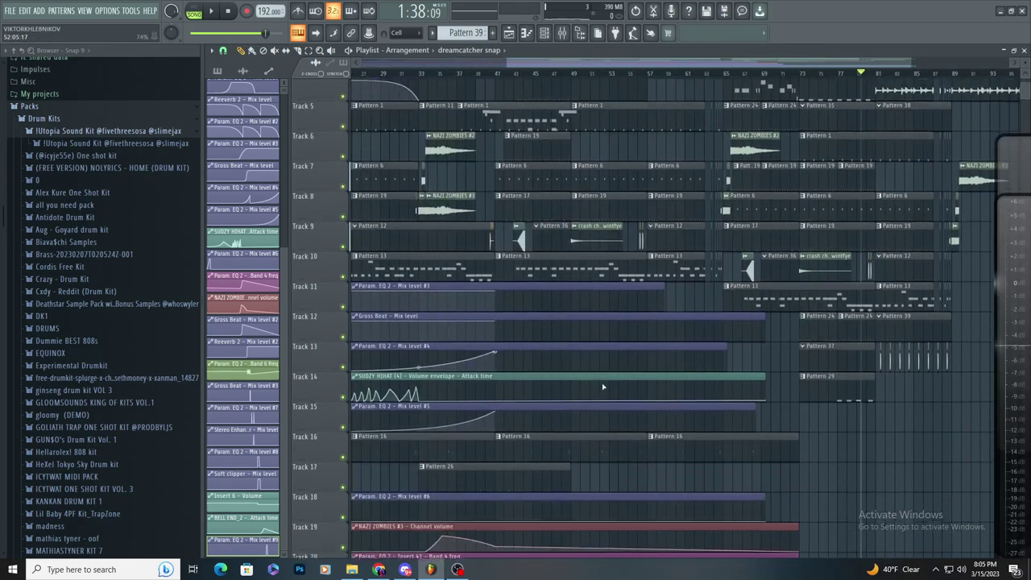
scroll(489, 232, "up", 5)
left_click_drag(492, 193, 497, 202)
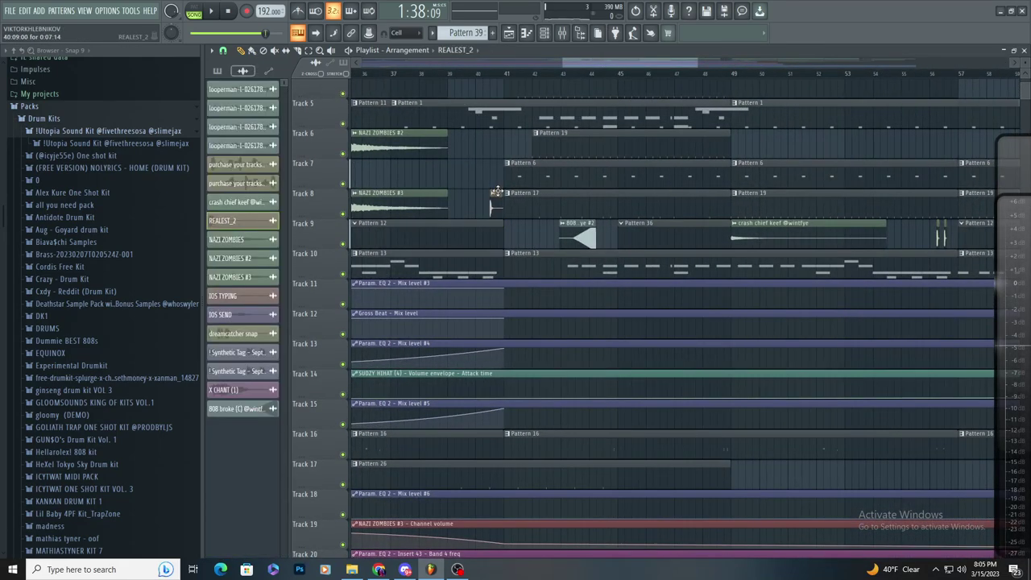
scroll(499, 207, "up", 3)
double_click(498, 204)
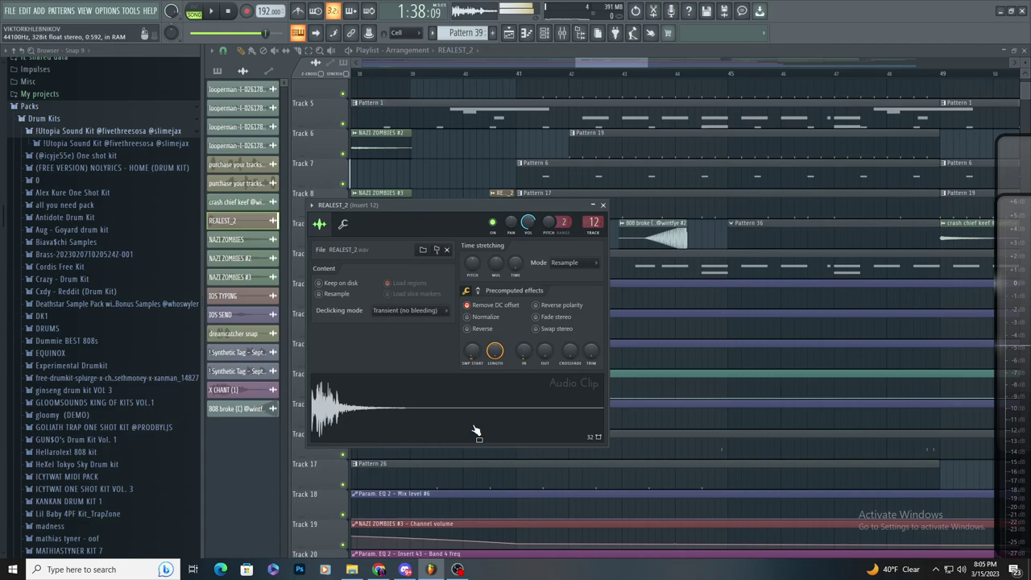
left_click(606, 207)
- Examine the arrangement between bars 17 and 97, moving the playback position to bar 65
scroll(457, 259, "down", 6)
scroll(519, 257, "up", 2)
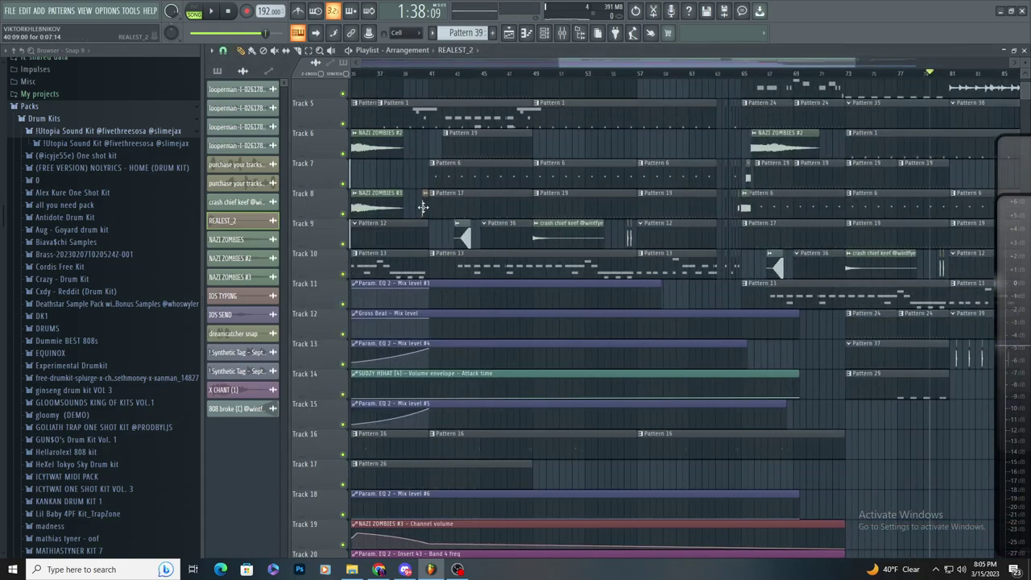
scroll(622, 295, "down", 3)
scroll(870, 401, "up", 5)
scroll(762, 393, "down", 5)
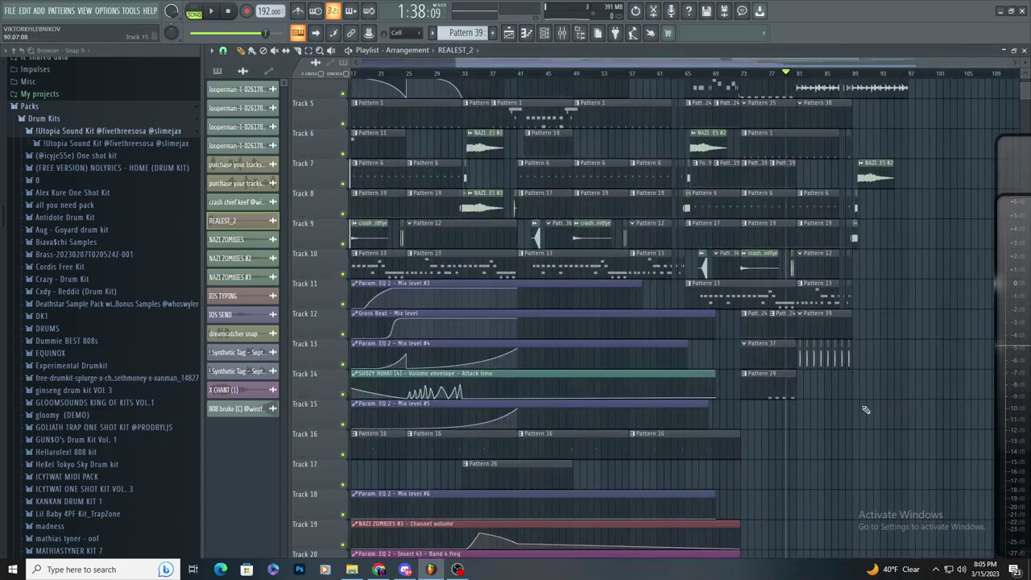
scroll(838, 399, "up", 2)
left_click(487, 74)
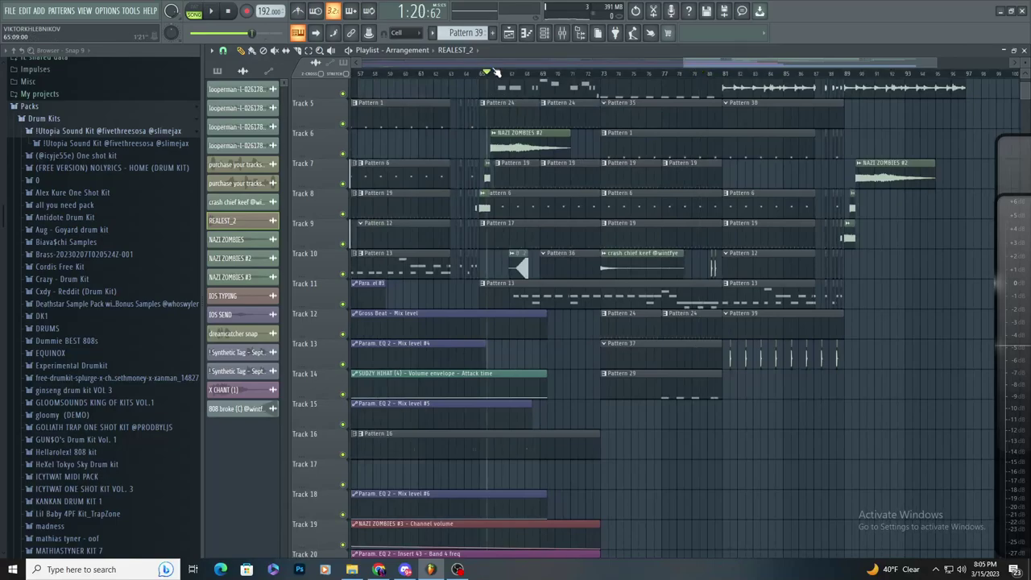
scroll(654, 375, "down", 3)
scroll(799, 451, "up", 3)
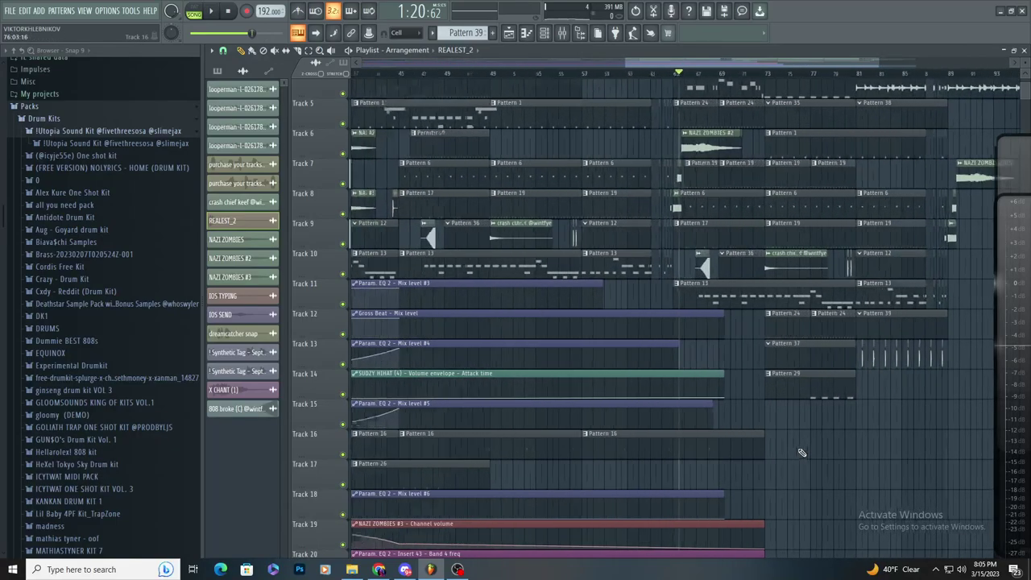
- Compare the earlier sections by moving the playback position to bars 57, 41 and 25 and examining their clips
scroll(609, 311, "up", 4)
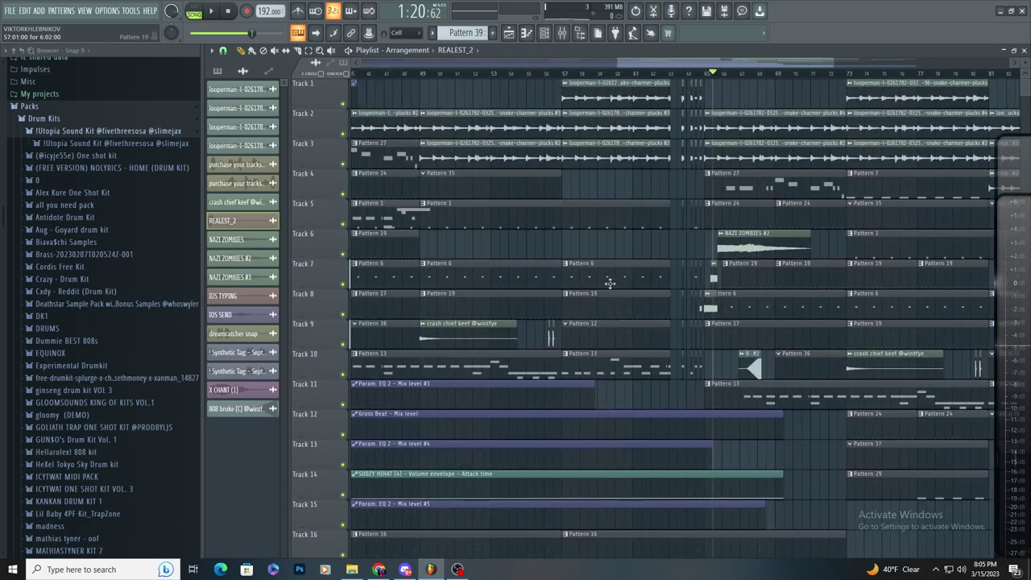
left_click(565, 74)
scroll(653, 298, "down", 3)
scroll(606, 328, "up", 3)
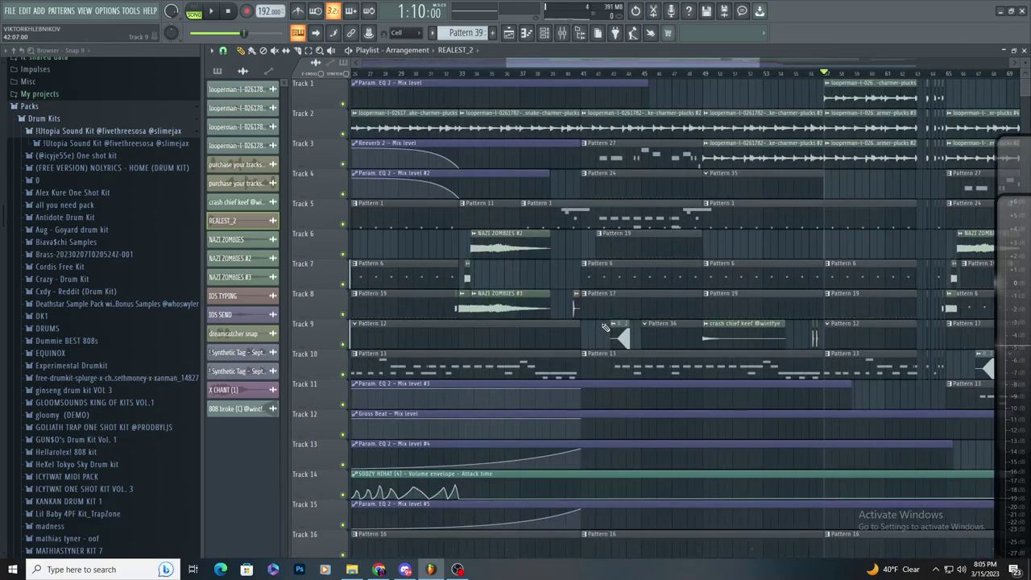
left_click(583, 73)
scroll(428, 247, "left", 4)
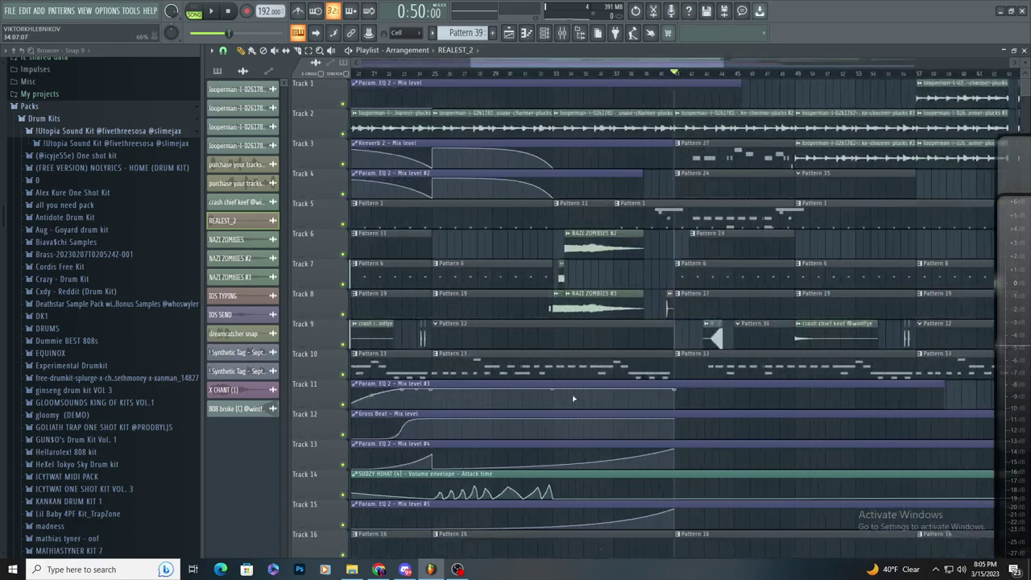
left_click(433, 75)
scroll(386, 380, "left", 6)
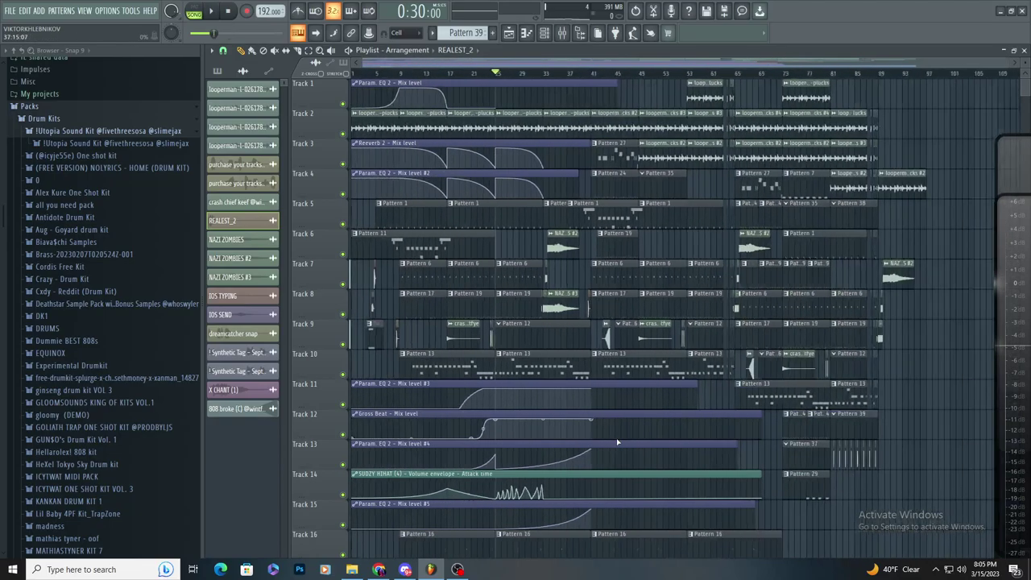
scroll(509, 278, "up", 3)
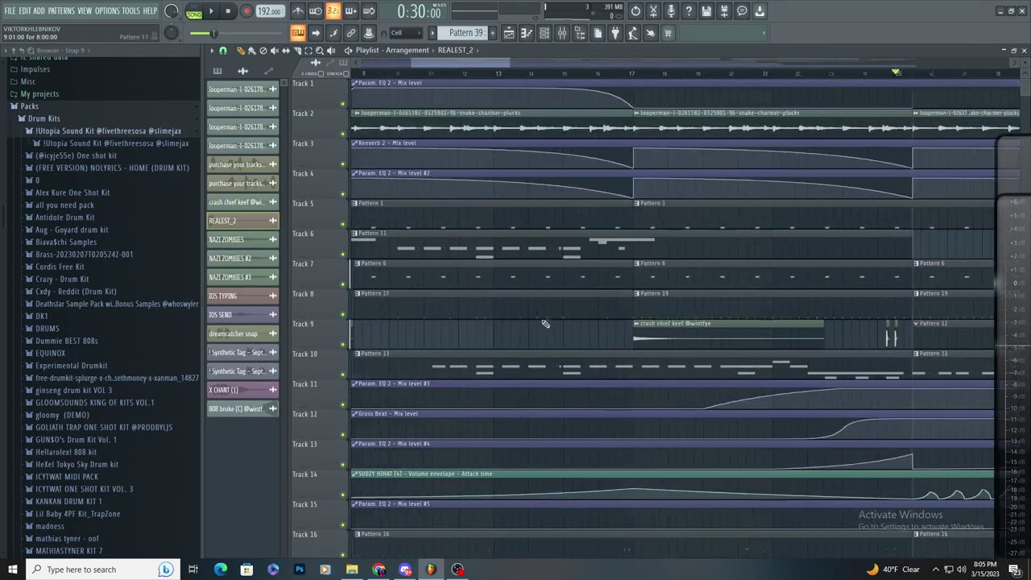
scroll(528, 395, "down", 5)
scroll(725, 414, "right", 5)
scroll(632, 293, "up", 5)
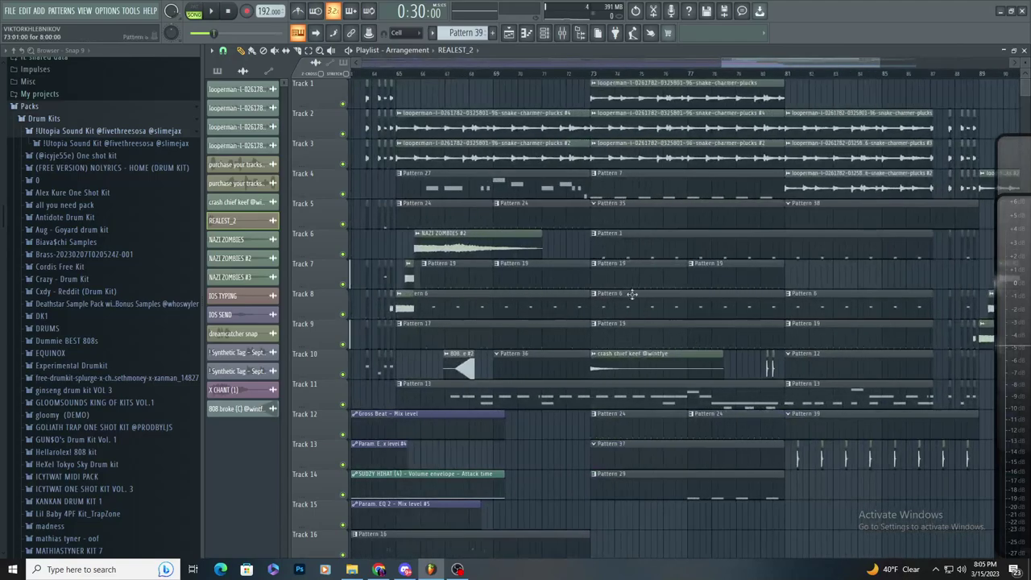
- Create a new Pattern 45 and place its clip on Track 15 from bar 73 to bar 89
left_click(594, 74)
scroll(791, 315, "up", 2)
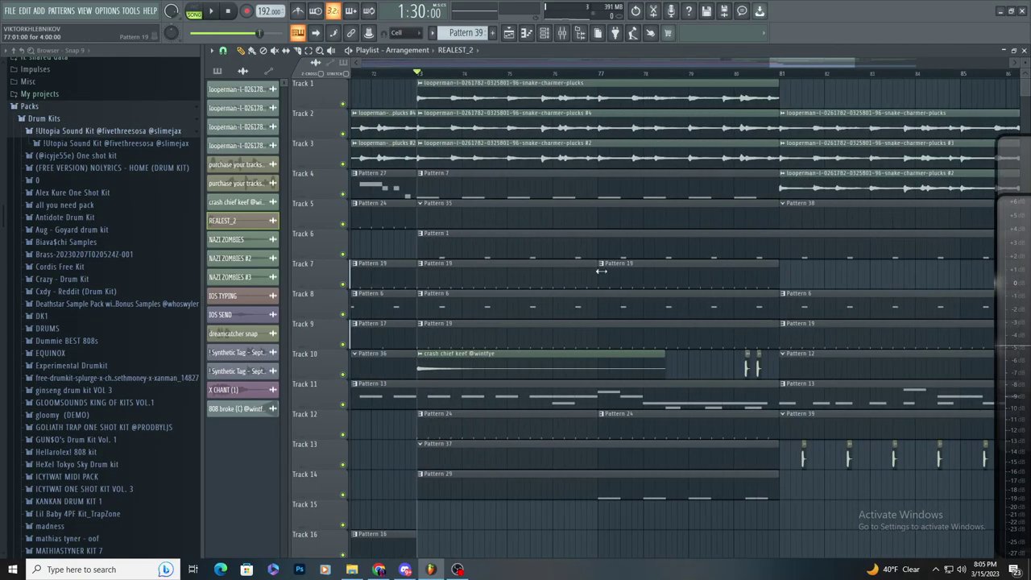
scroll(604, 277, "down", 3)
left_click(492, 33)
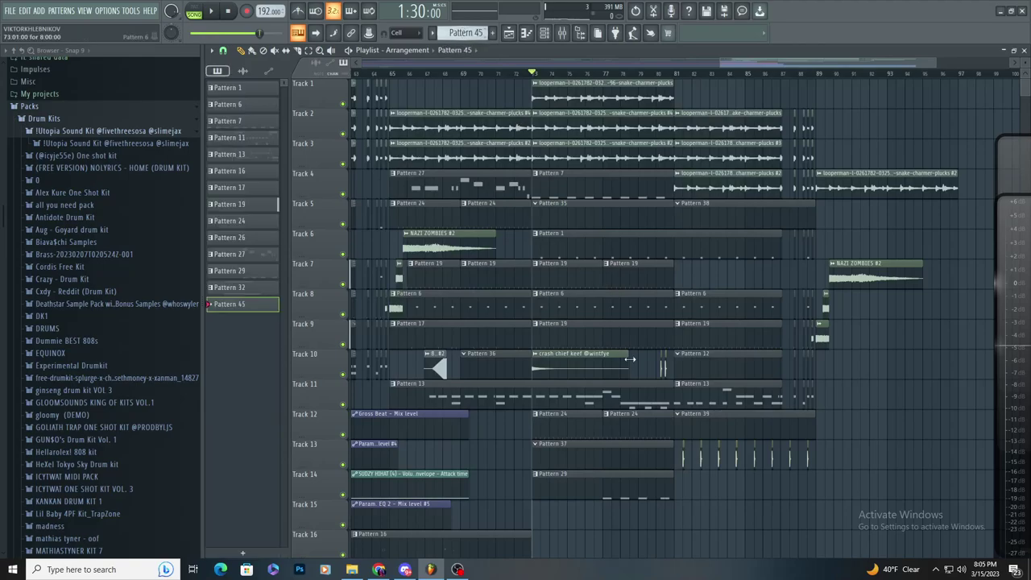
scroll(702, 488, "down", 4)
left_click_drag(544, 419, 807, 421)
- Audition the dreamcatcher, smooky and sparrow snaps in drum kit folder 0, and open its snare folder
left_click(544, 32)
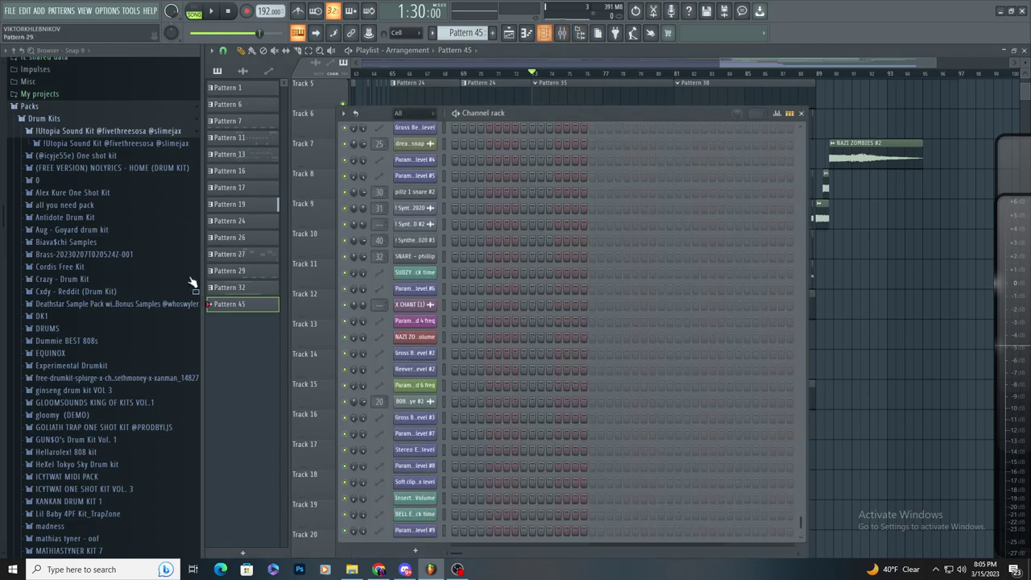
left_click(80, 143)
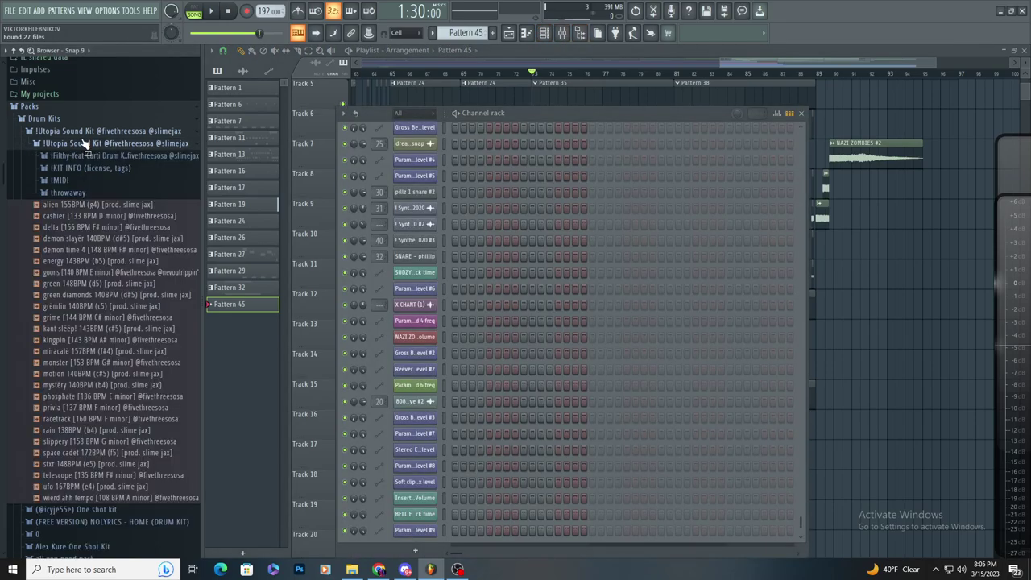
left_click(82, 145)
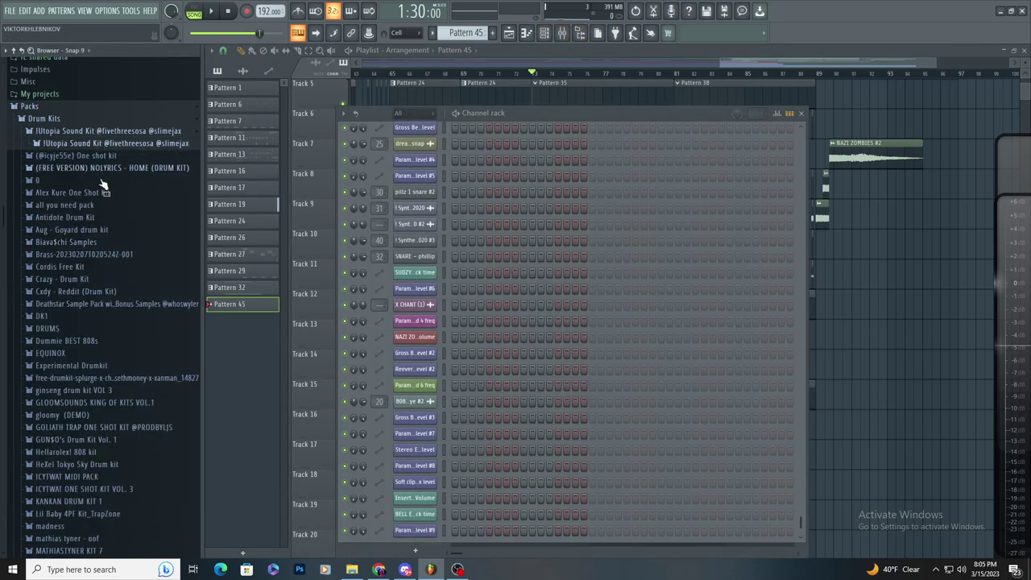
left_click(101, 182)
left_click(51, 316)
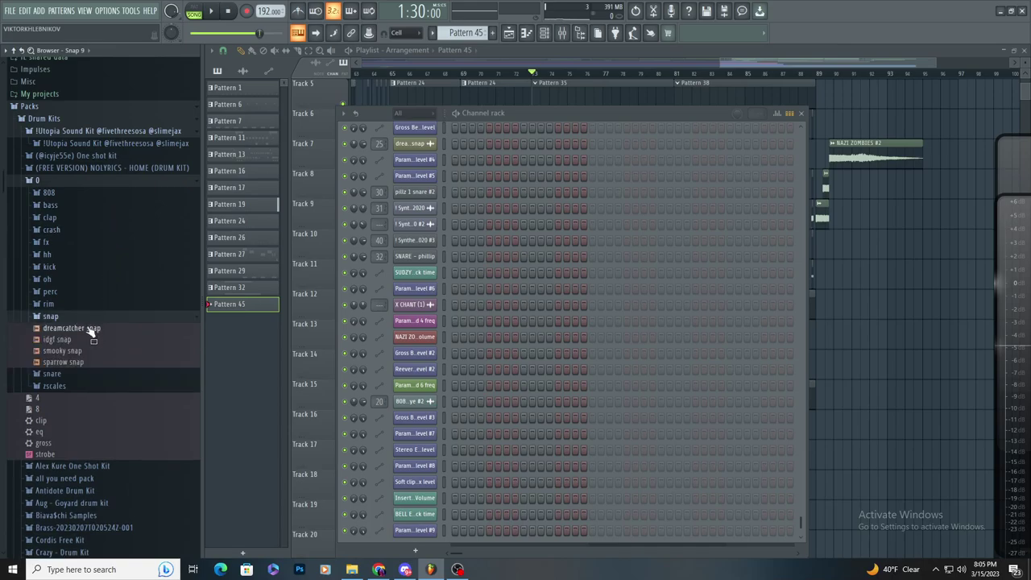
left_click(91, 330)
left_click(81, 351)
left_click(79, 362)
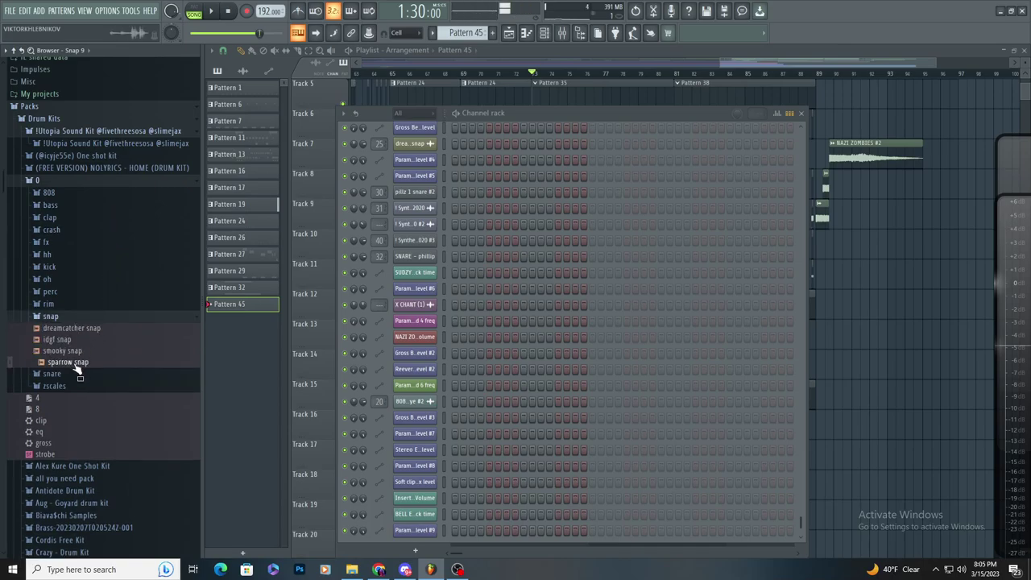
left_click(79, 375)
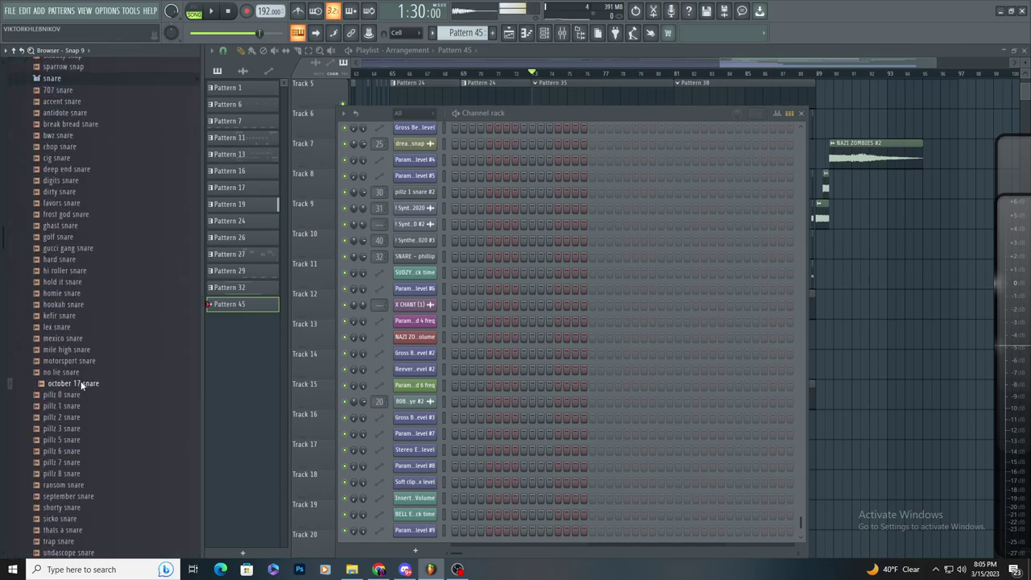
- Audition several snares and add the dirty snare as a new channel routed to mixer insert 24
left_click(80, 361)
left_click(80, 373)
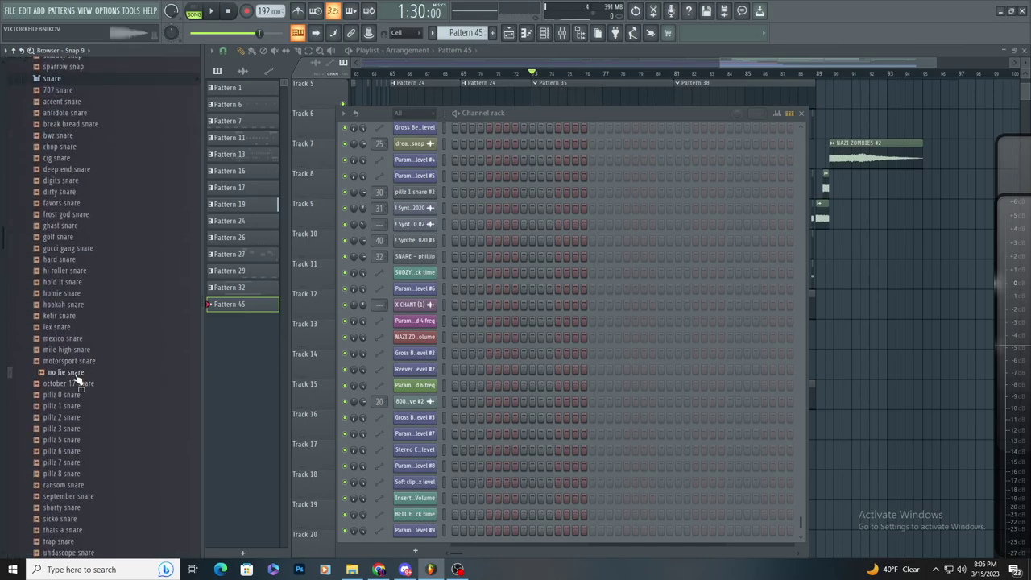
left_click(83, 270)
left_click(94, 194)
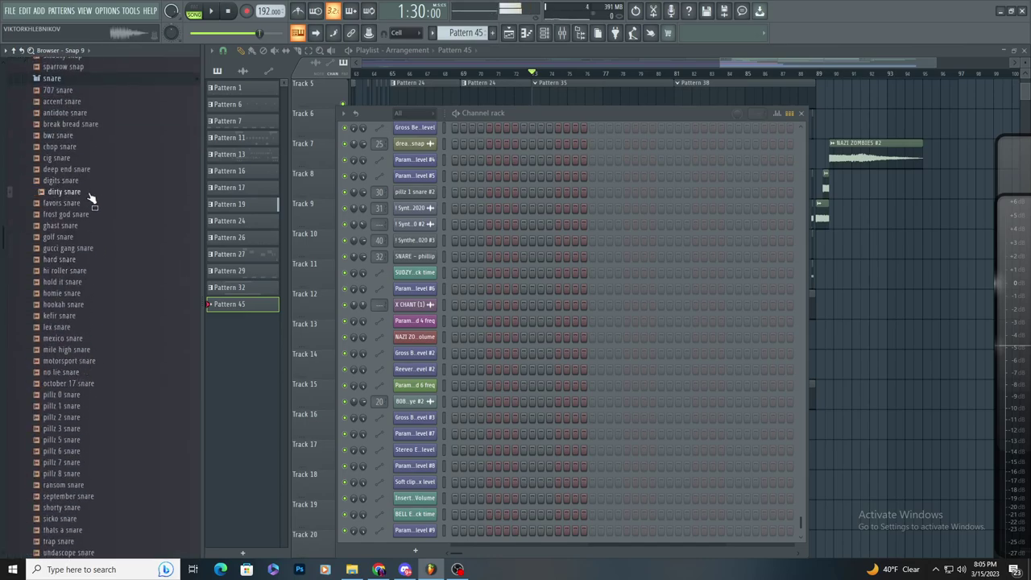
left_click_drag(83, 197, 415, 145)
double_click(375, 143)
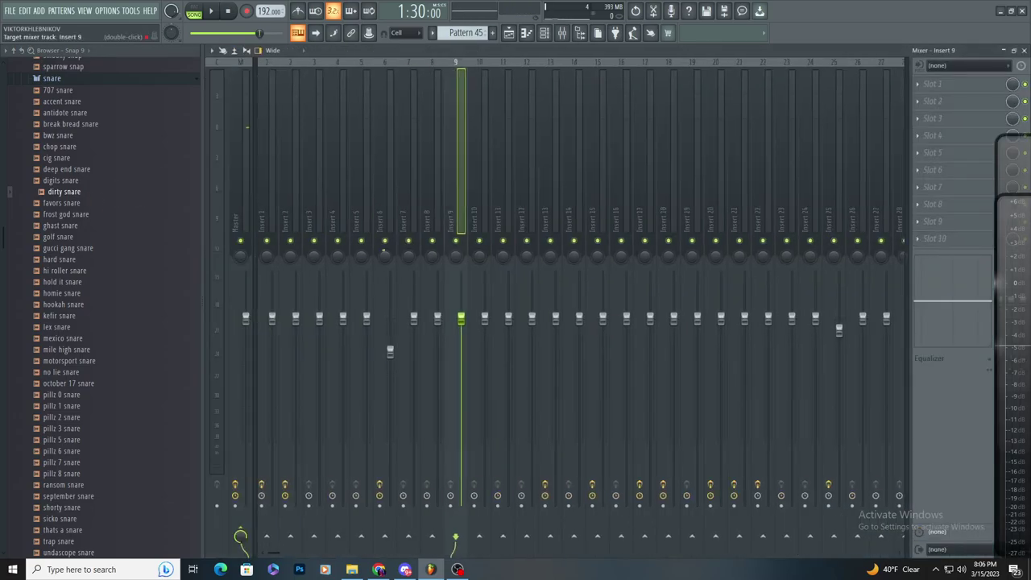
- Give the dirty snare channel a sample fade-out and a volume envelope with 100% release tension
left_click(526, 32)
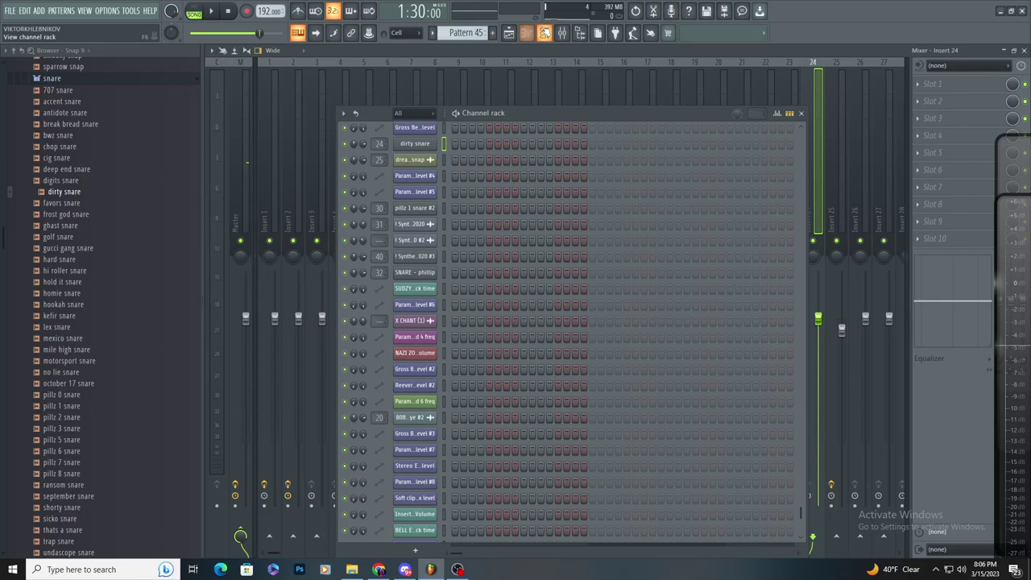
left_click(415, 144)
left_click_drag(530, 329, 528, 309)
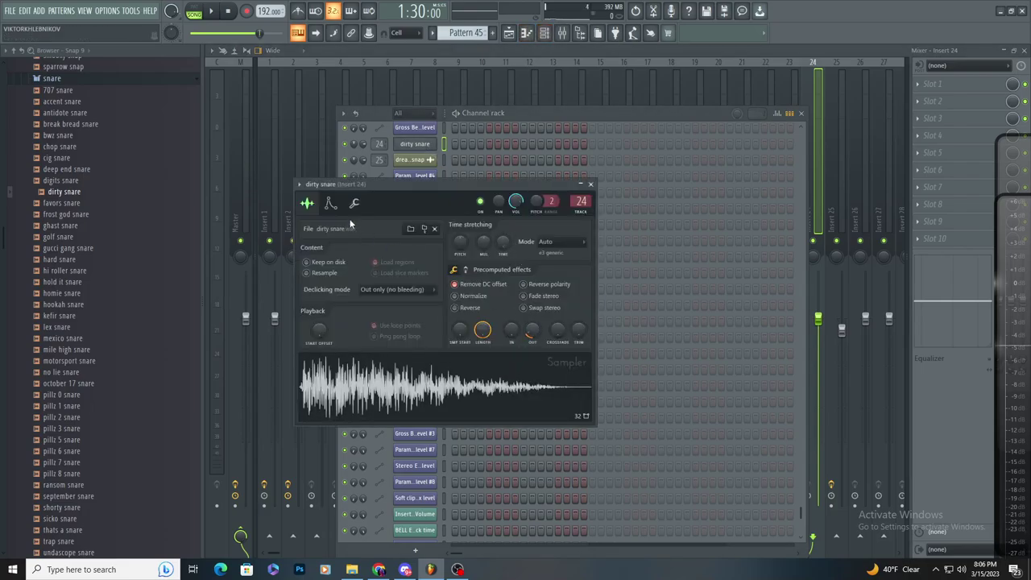
left_click(330, 203)
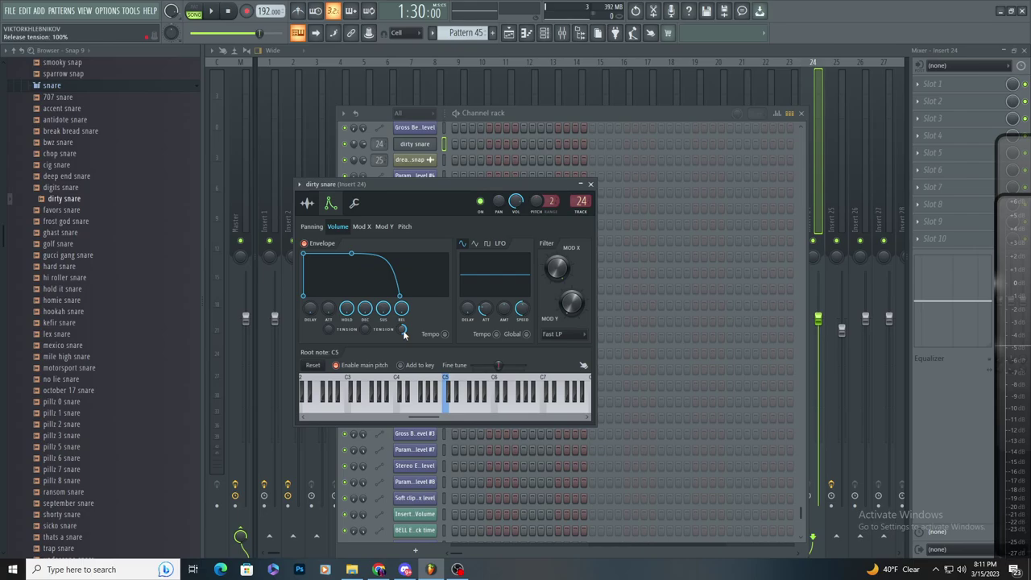
- Play the arrangement from bar 73 and again from bar 69 to check the transition into the new section
left_click(508, 32)
key("space")
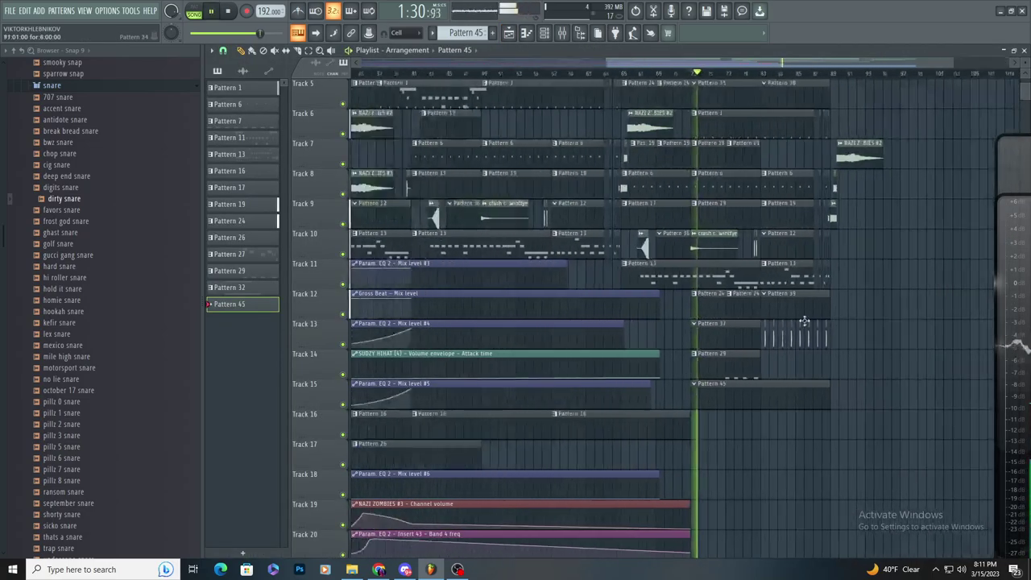
key("space")
key("space")
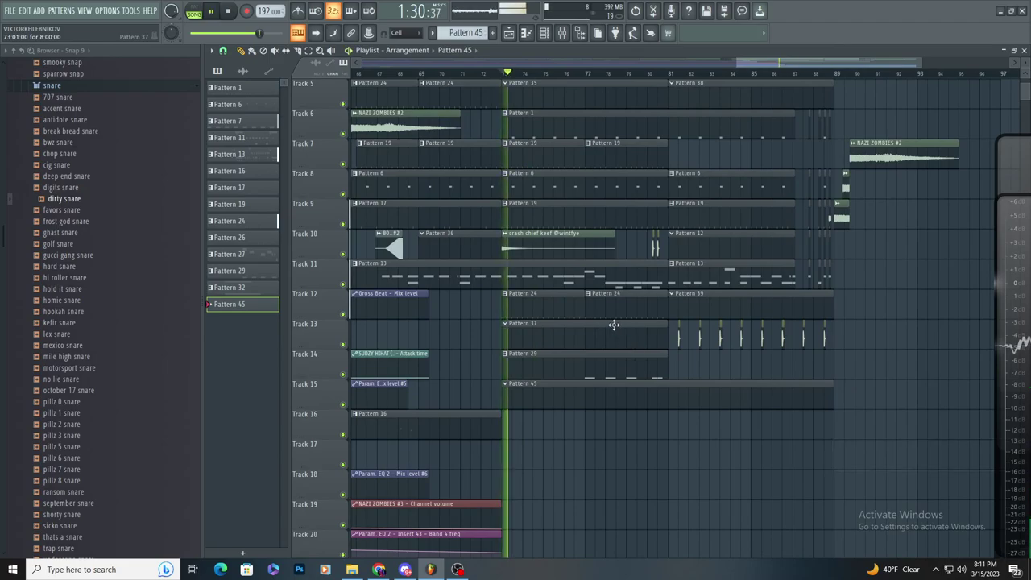
key("space")
left_click(418, 73)
key("space")
scroll(553, 173, "up", 3)
scroll(552, 161, "up", 4)
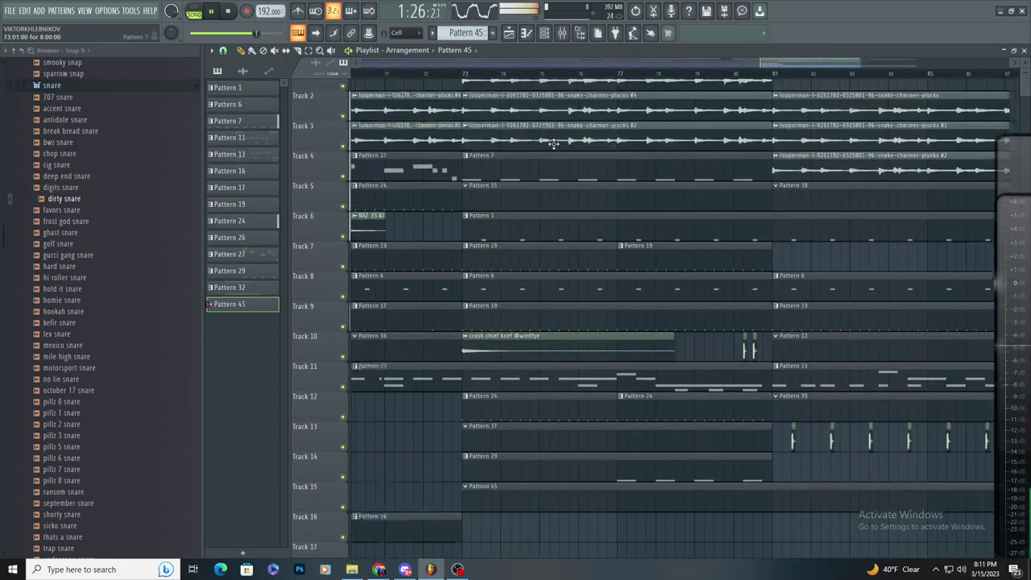
- Add dirty snare notes at C5 on steps 5 and 9 of Pattern 35's first bar
left_click(538, 220)
left_click(529, 36)
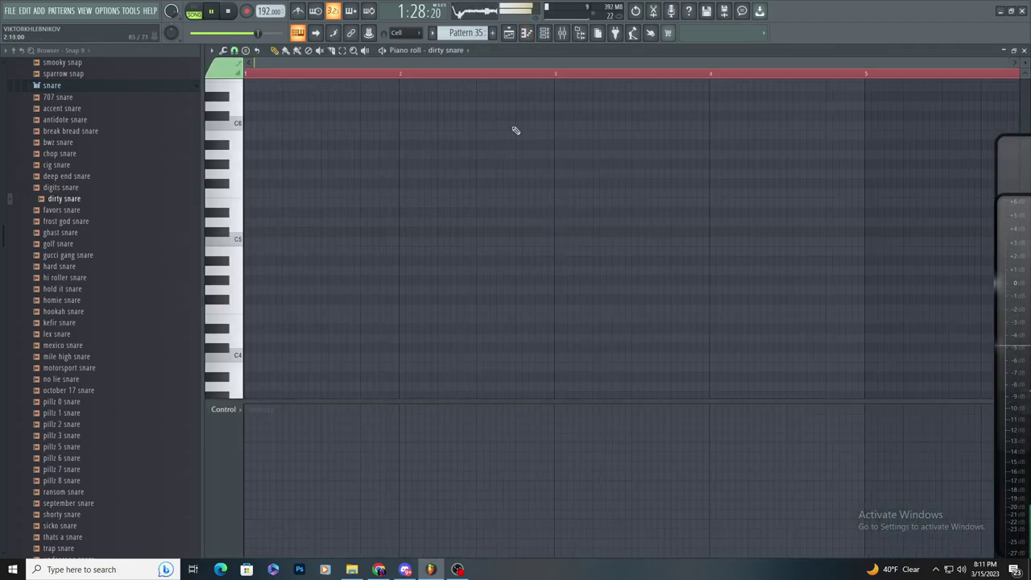
left_click(455, 51)
left_click_drag(298, 221, 290, 246)
right_click(287, 243)
left_click(283, 242)
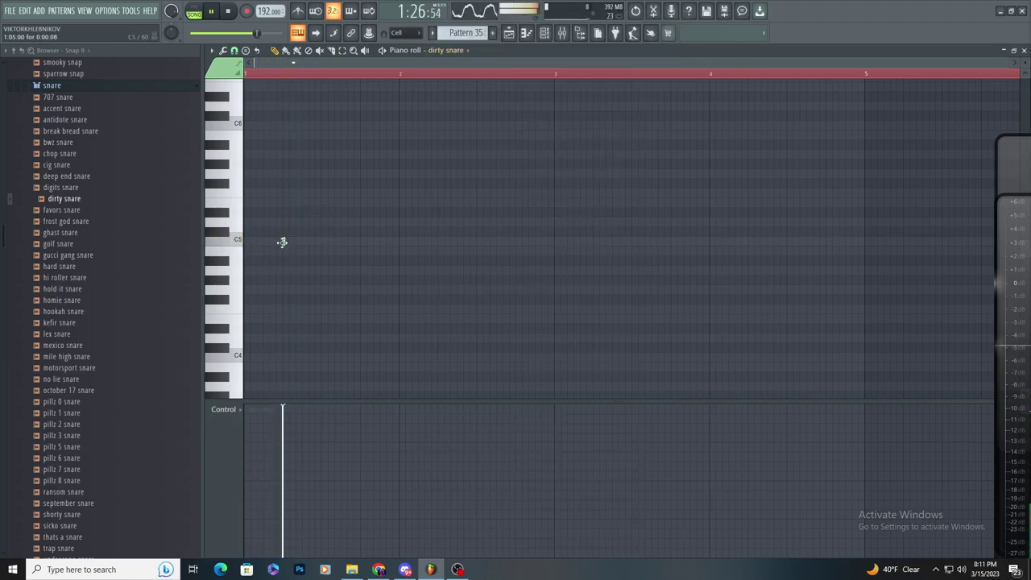
left_click(322, 241)
- Lower the first dirty snare note's velocity to about 49% during playback, and delete that note
scroll(309, 238, "up", 2)
scroll(312, 241, "down", 2)
scroll(326, 362, "up", 3)
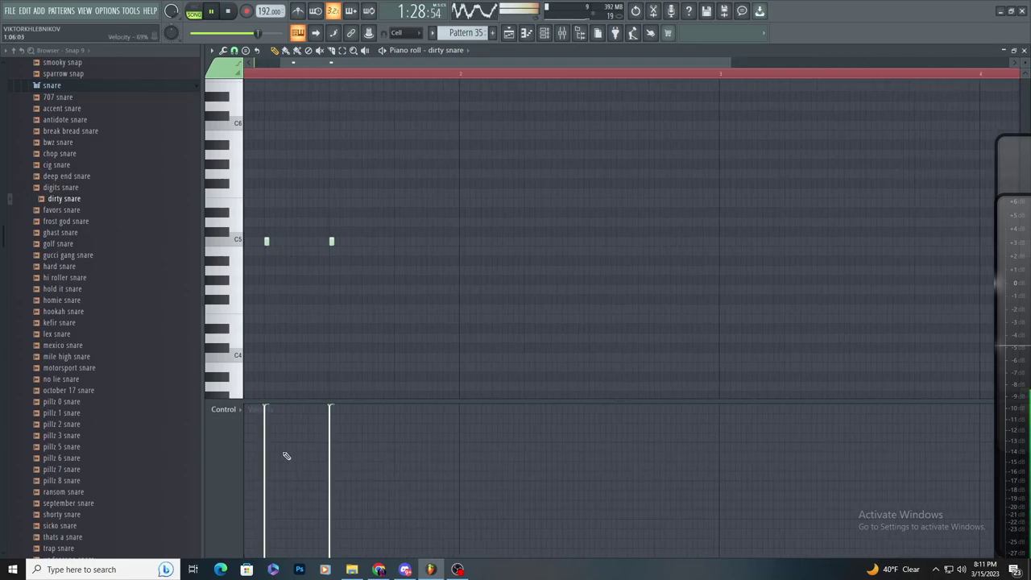
left_click(290, 443)
scroll(332, 274, "down", 2)
scroll(265, 272, "up", 3)
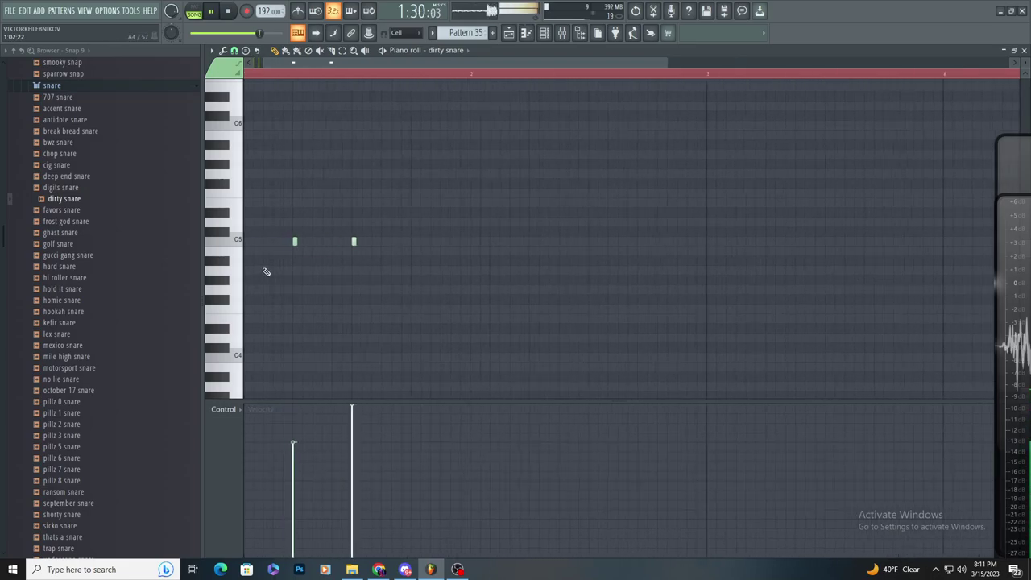
left_click(534, 76)
left_click_drag(314, 446, 302, 481)
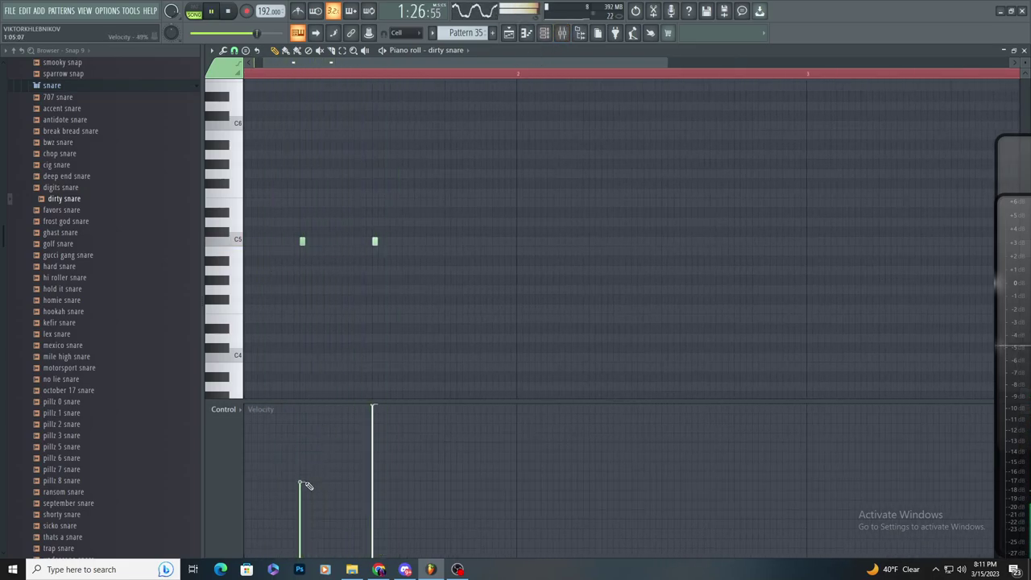
right_click(302, 242)
key("space")
- Bring the dirty snare sample into the playlist as an audio clip on Track 16 at 73:05
left_click(546, 34)
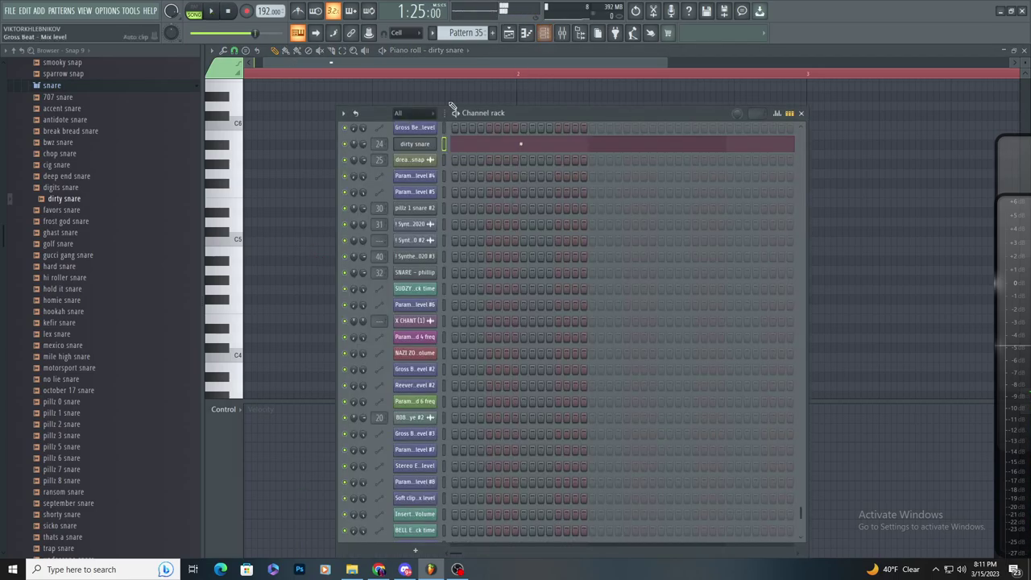
left_click(509, 34)
left_click(545, 34)
left_click(416, 145)
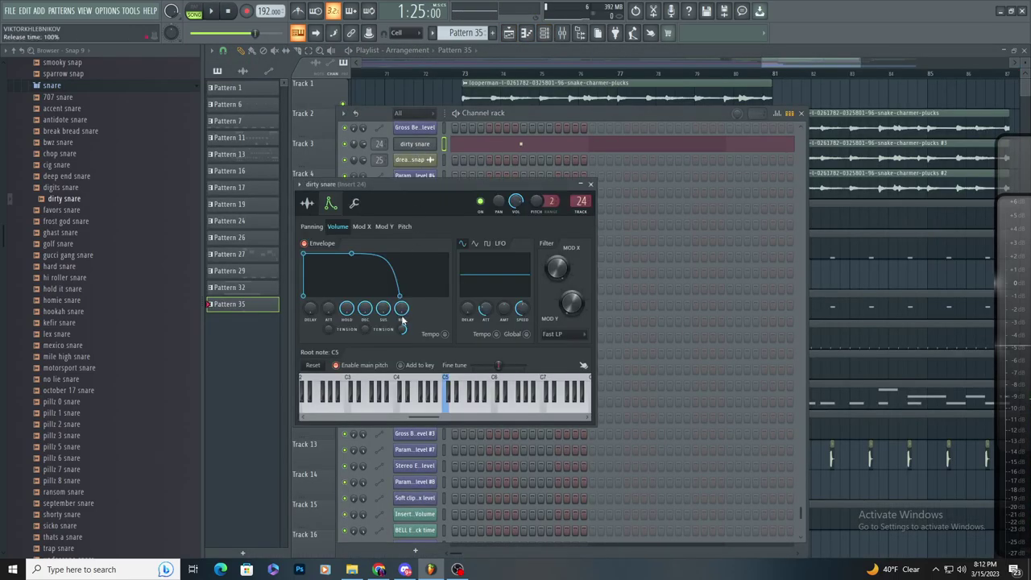
left_click(307, 204)
left_click_drag(387, 391, 424, 105)
scroll(425, 107, "up", 2)
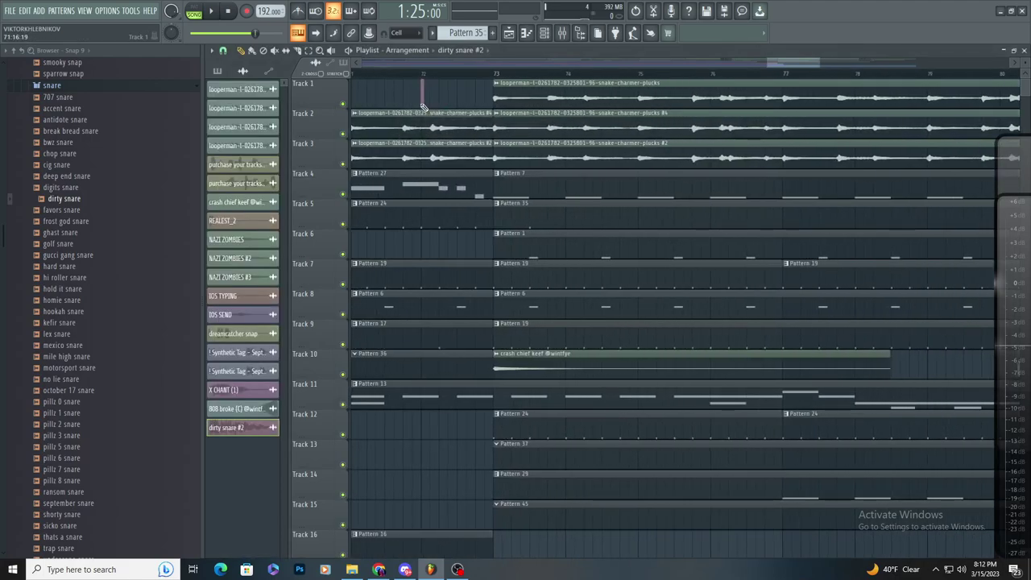
scroll(566, 418, "down", 2)
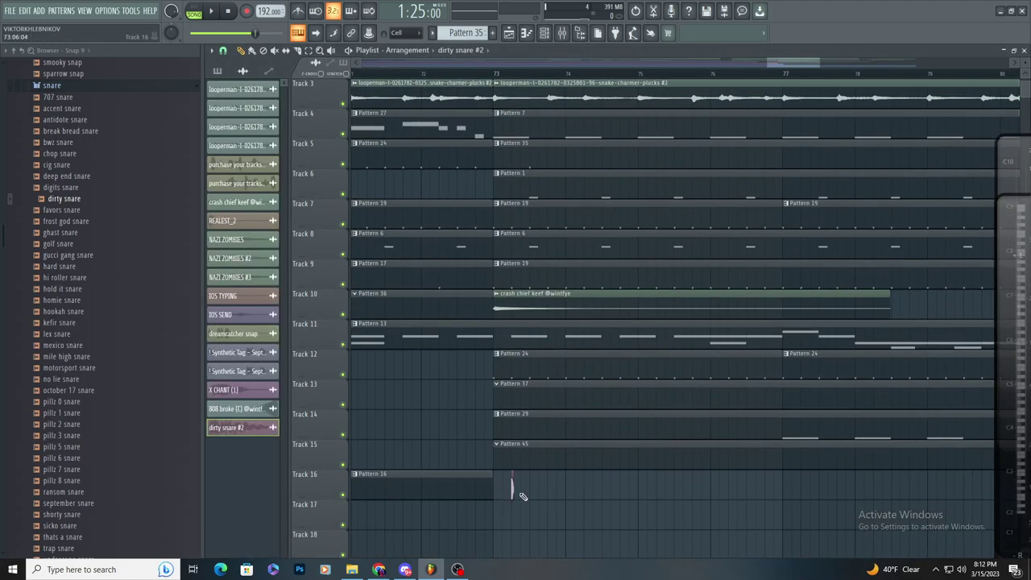
scroll(522, 497, "up", 3)
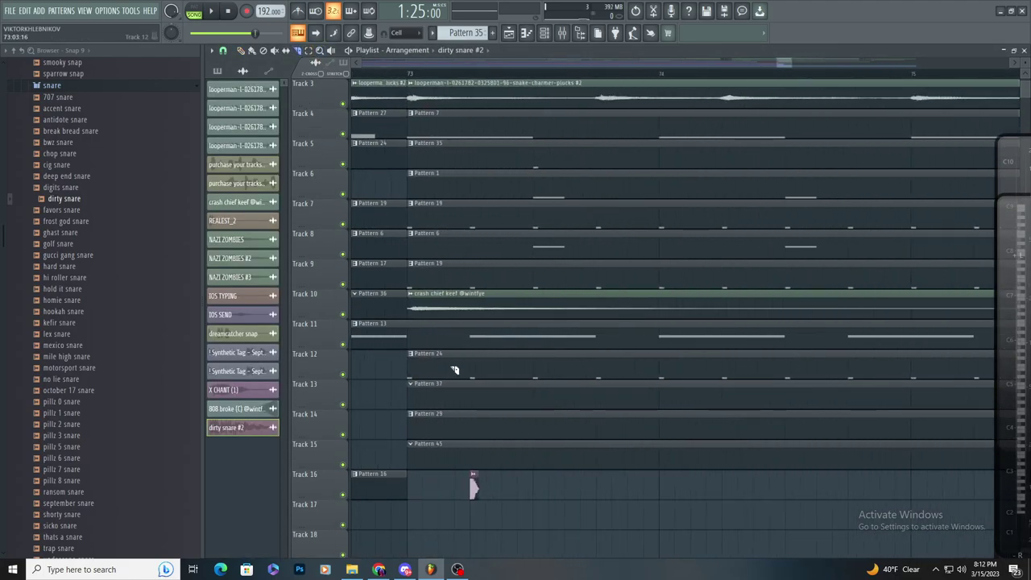
- Slice the Track 7, 9 and 12 patterns at 73:05 and 73:07, and delete the pieces between the cuts
left_click_drag(481, 206, 510, 237)
left_click_drag(503, 350, 503, 387)
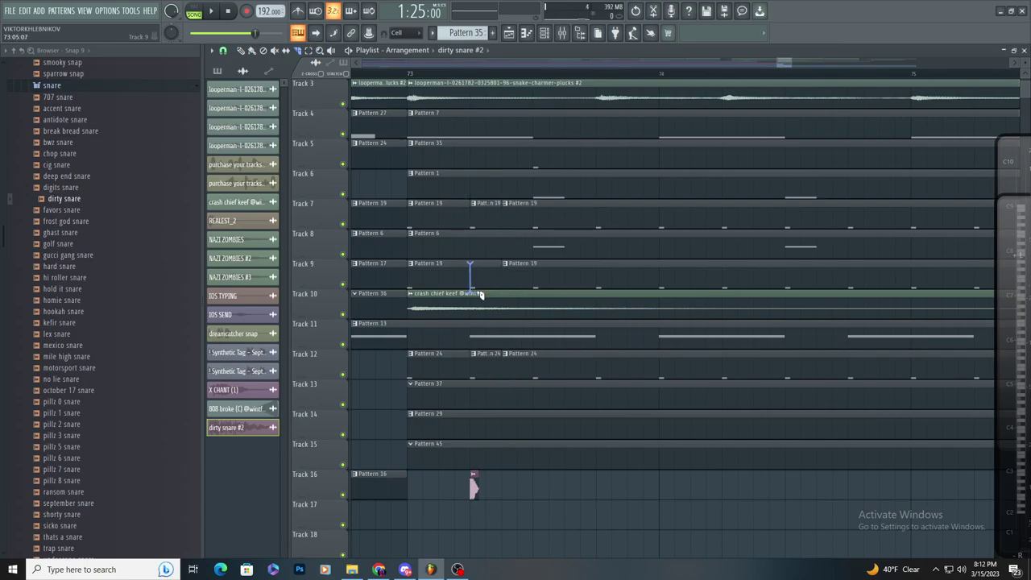
right_click(486, 211)
right_click(486, 271)
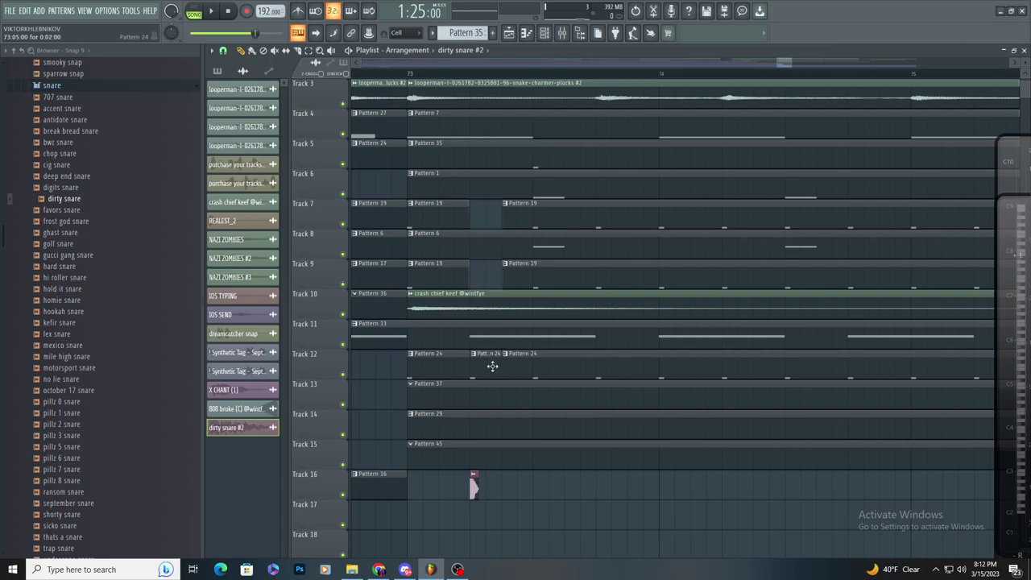
right_click(491, 364)
- Reverse the dirty snare #2 audio clip and lower its channel volume to about 43%
key("space")
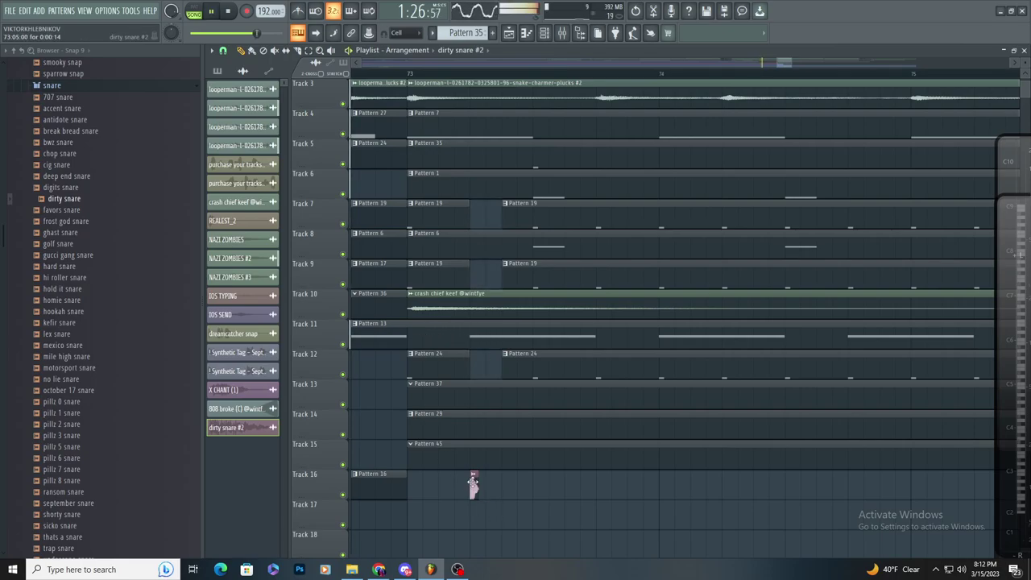
double_click(473, 486)
left_click(485, 322)
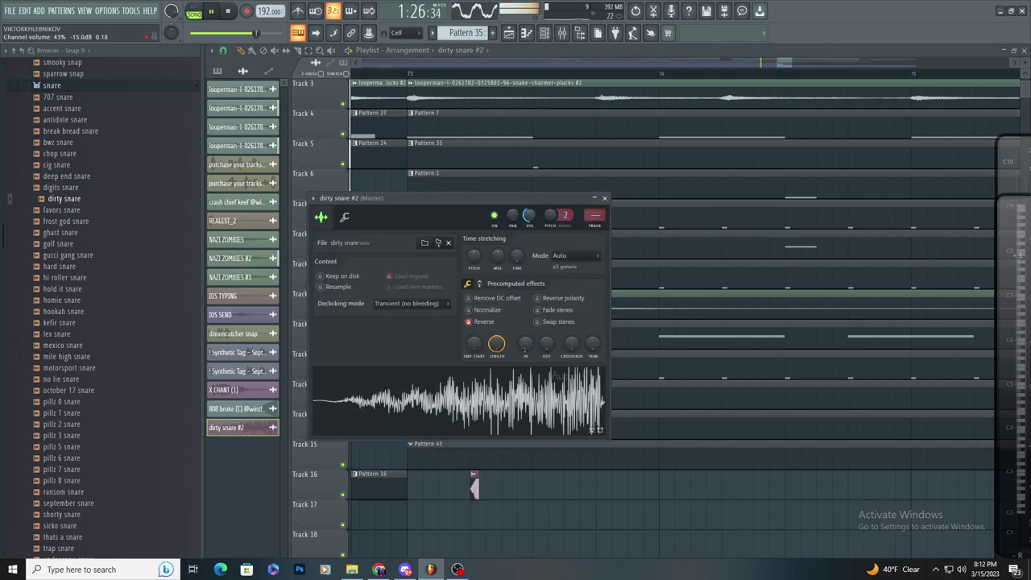
left_click(469, 298)
- Place a second reversed dirty snare #2 clip on Track 16 at step 5 of bar 75
left_click(561, 484)
key("ctrl+z")
scroll(488, 494, "up", 7)
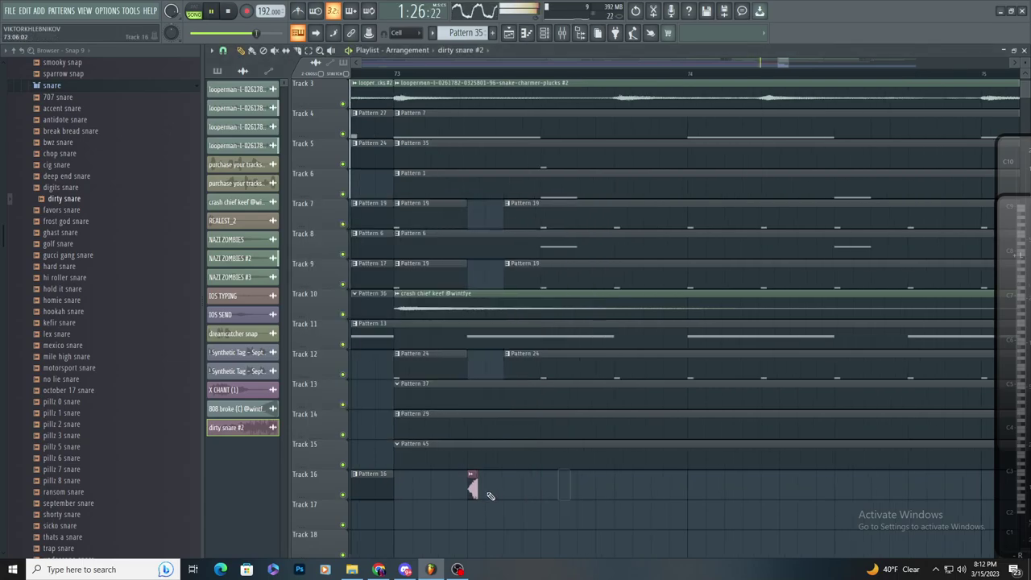
left_click_drag(547, 494, 534, 495)
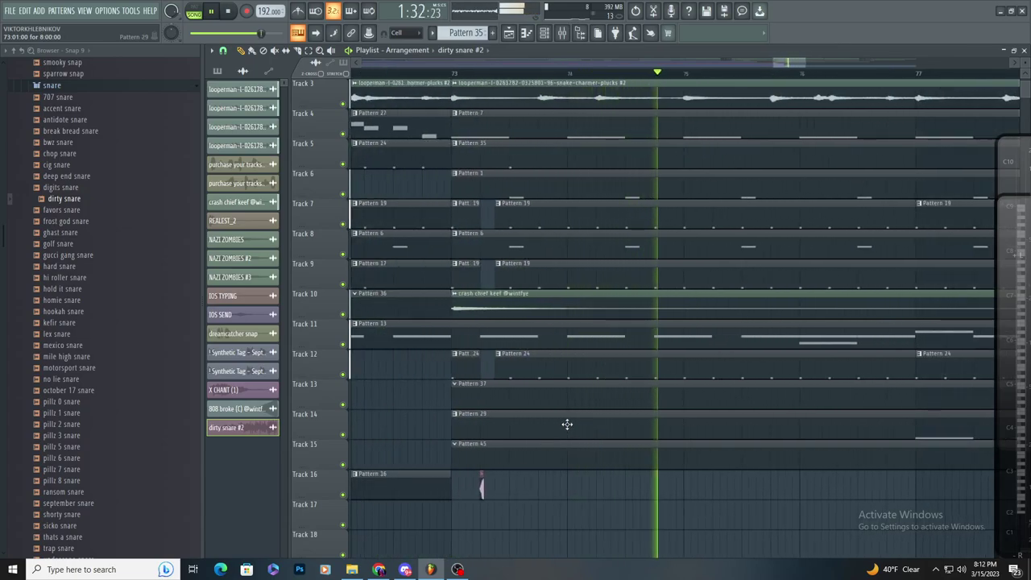
scroll(725, 475, "up", 10)
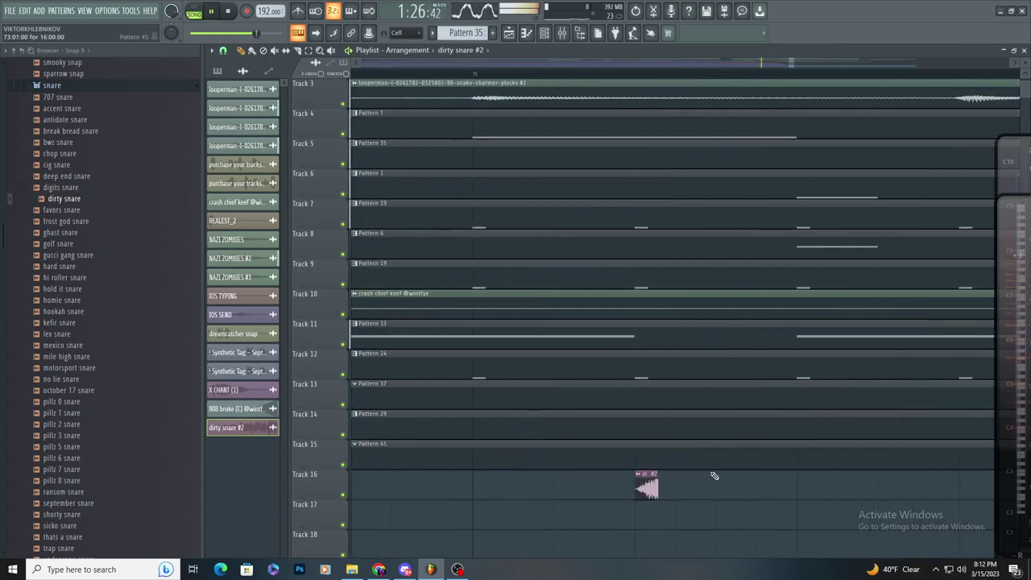
left_click_drag(645, 496, 636, 500)
scroll(635, 503, "down", 10)
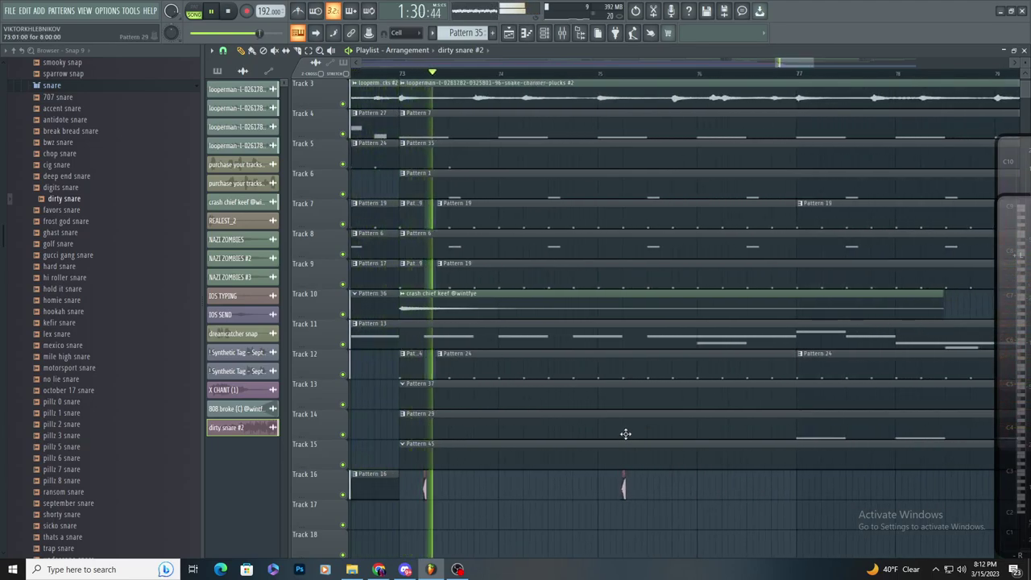
- Play back from bar 73 and delete the reversed dirty snare #2 clip in bar 75 on Track 16
scroll(624, 424, "up", 5)
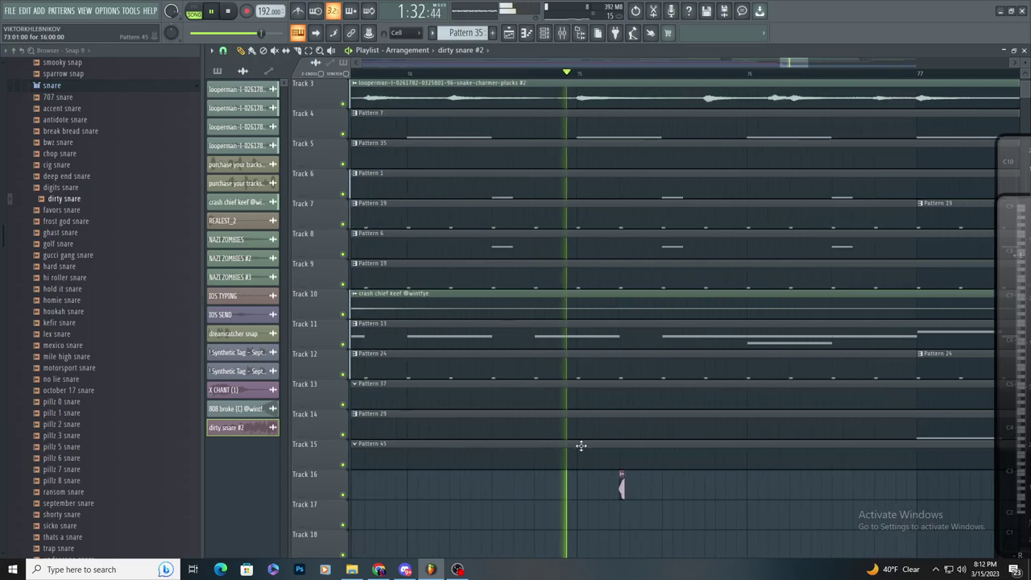
scroll(580, 446, "down", 5)
key("space")
key("space")
scroll(500, 367, "up", 5)
right_click(694, 489)
scroll(633, 488, "down", 4)
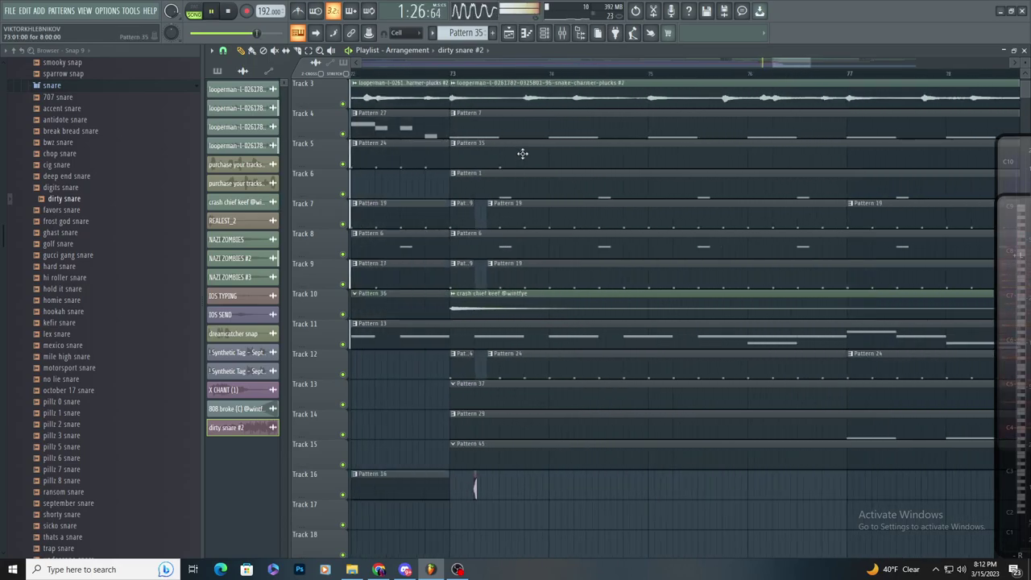
- Add two C5 notes in bar 2 of the Pattern 35 dirty snare piano roll and lower their velocities
left_click(439, 73)
key("F7")
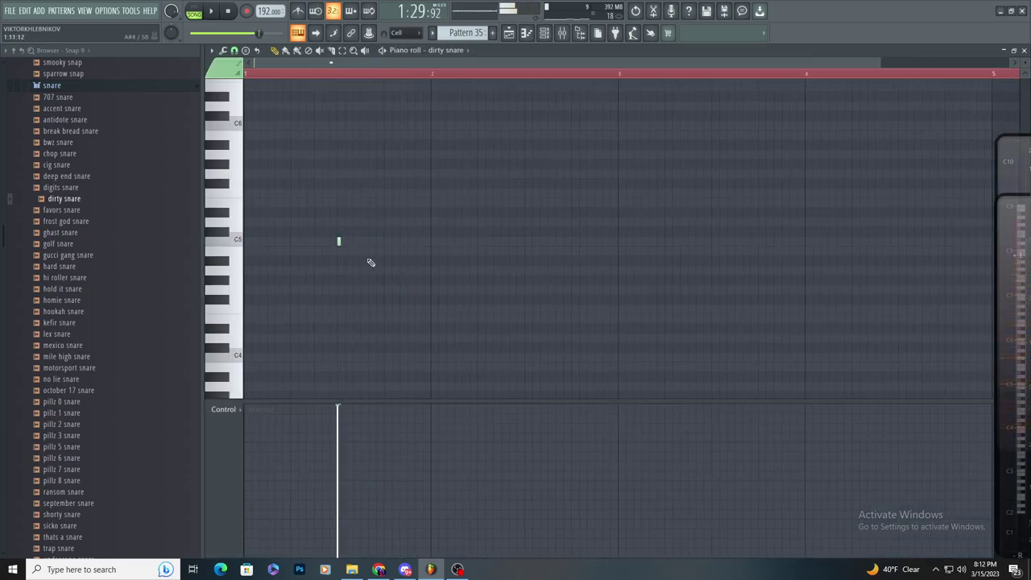
left_click(465, 241)
left_click(534, 241)
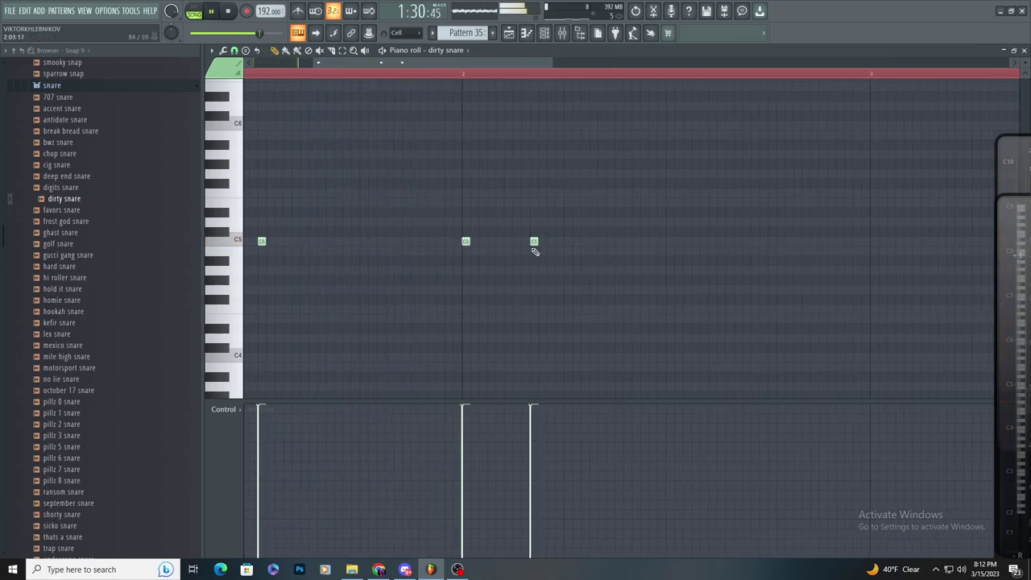
left_click(464, 471)
left_click(532, 443)
- Rearrange the bar 2 snare notes onto steps 1, 4 and 7, with velocities rising from note to note
left_click(610, 241)
right_click(534, 241)
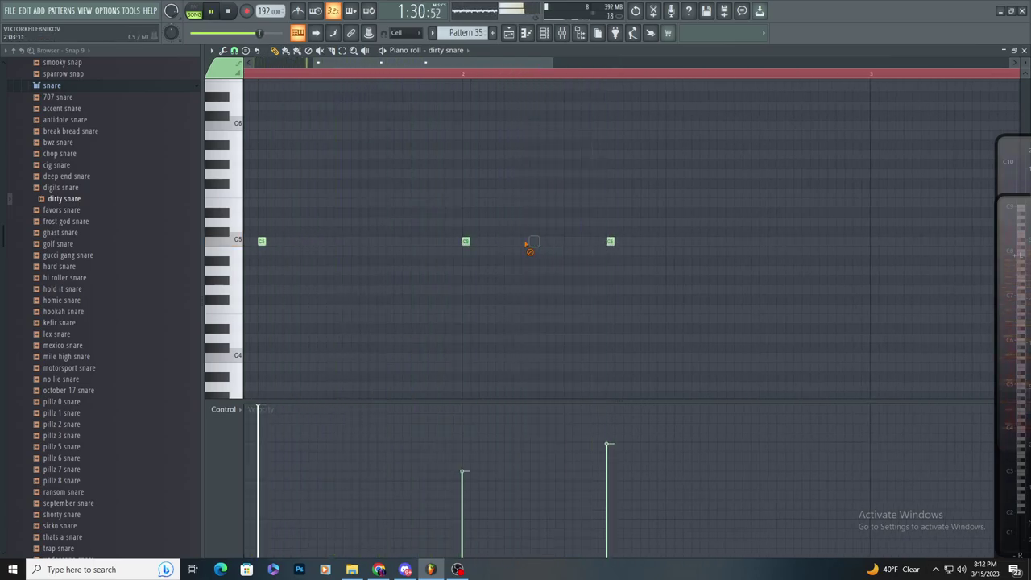
left_click(550, 241)
right_click(611, 242)
left_click(618, 242)
right_click(550, 242)
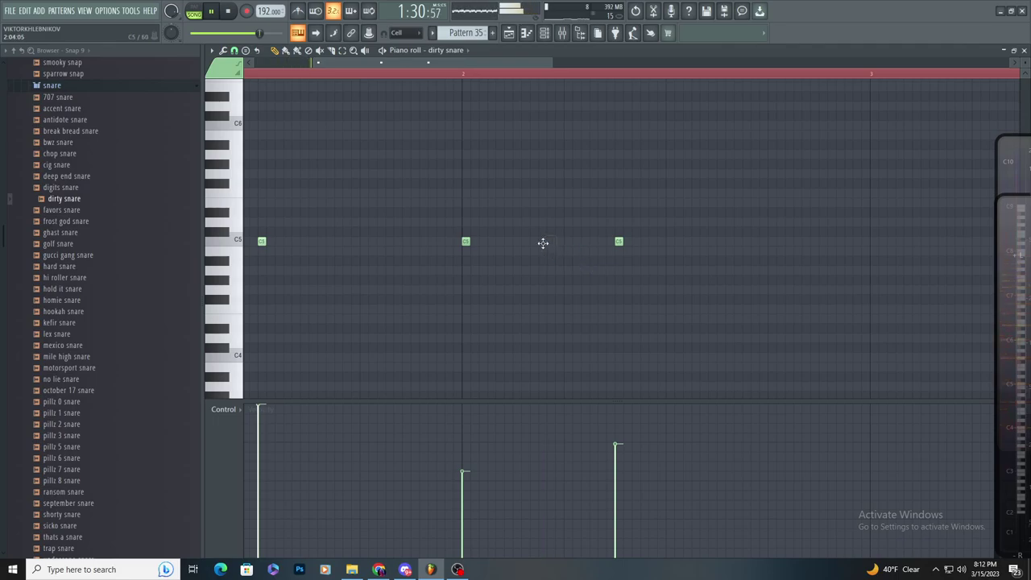
left_click(543, 243)
scroll(472, 435, "down", 1)
key("space")
left_click(435, 459)
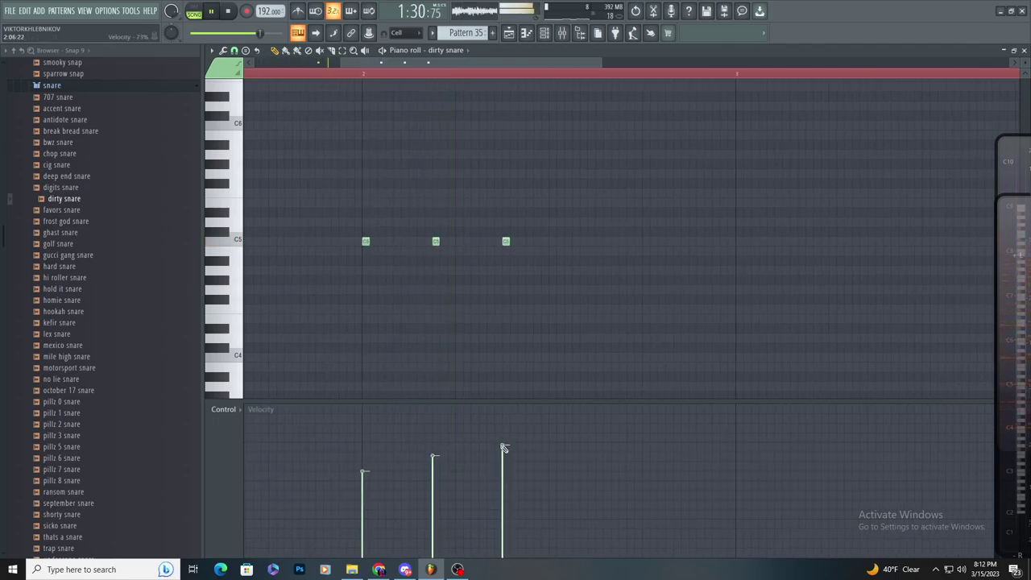
- Select all the dirty snare notes and duplicate them into bars 3 and 4
scroll(488, 354, "down", 4)
scroll(520, 344, "up", 3)
scroll(516, 338, "down", 4)
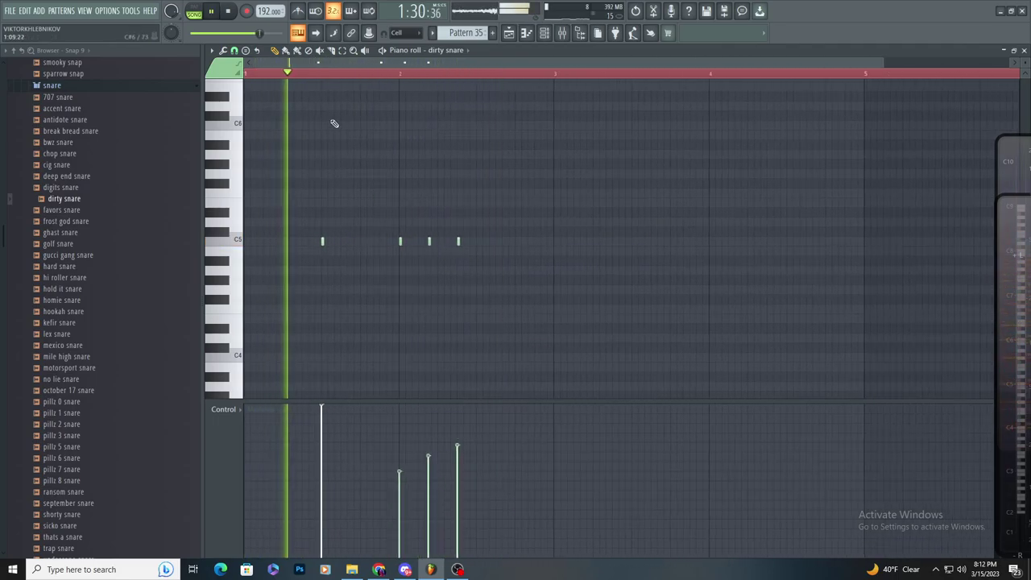
key("ctrl+a")
scroll(702, 258, "up", 4)
scroll(612, 314, "down", 5)
key("ctrl+b")
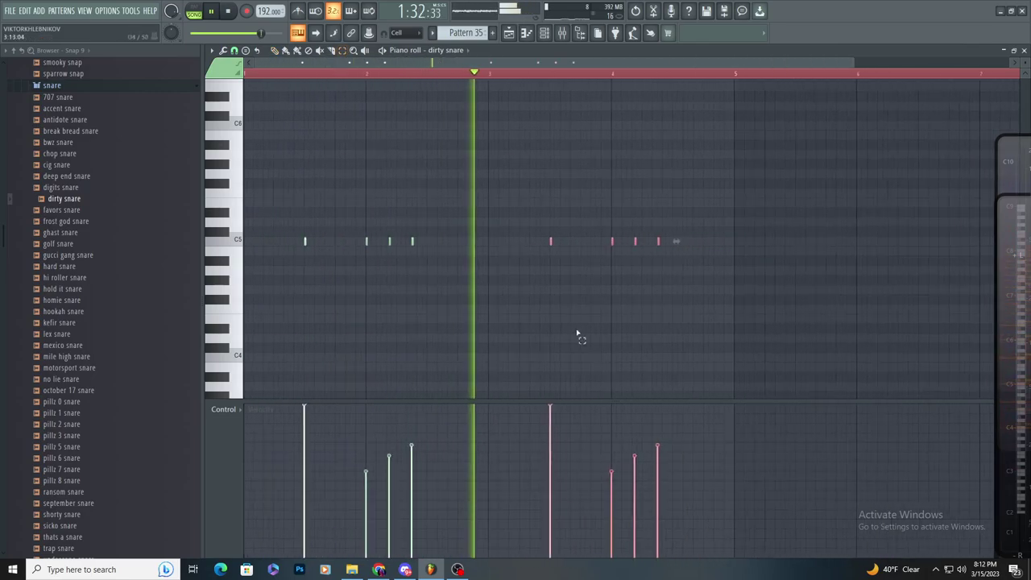
- Draw four more C5 snare notes in bar 3, on steps 1, 2, 4 and 5
scroll(431, 242, "up", 4)
left_click(274, 51)
scroll(506, 294, "up", 4)
left_click_drag(530, 299, 568, 304)
left_click(593, 302)
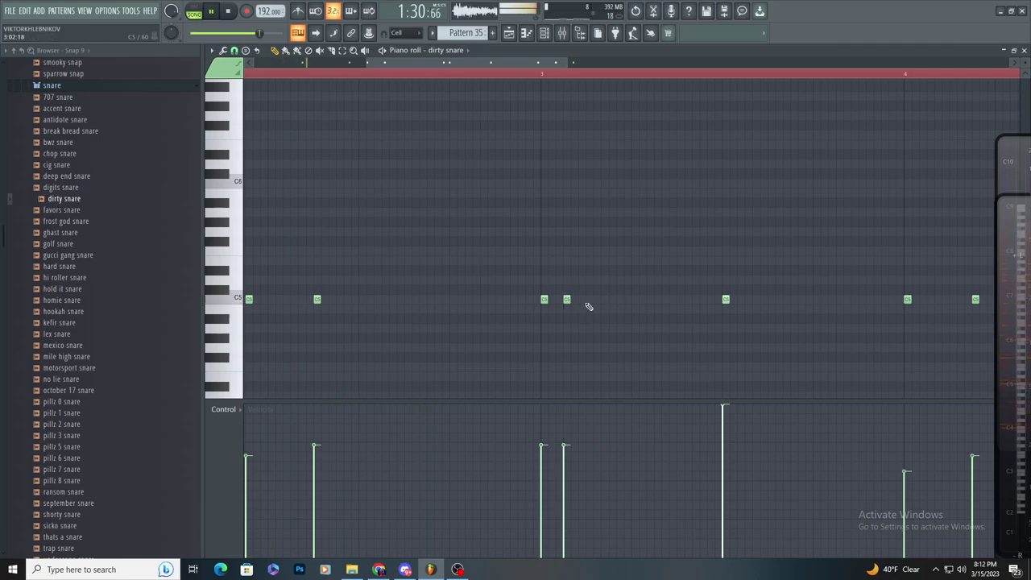
left_click(612, 300)
left_click(635, 301)
scroll(657, 342, "up", 2)
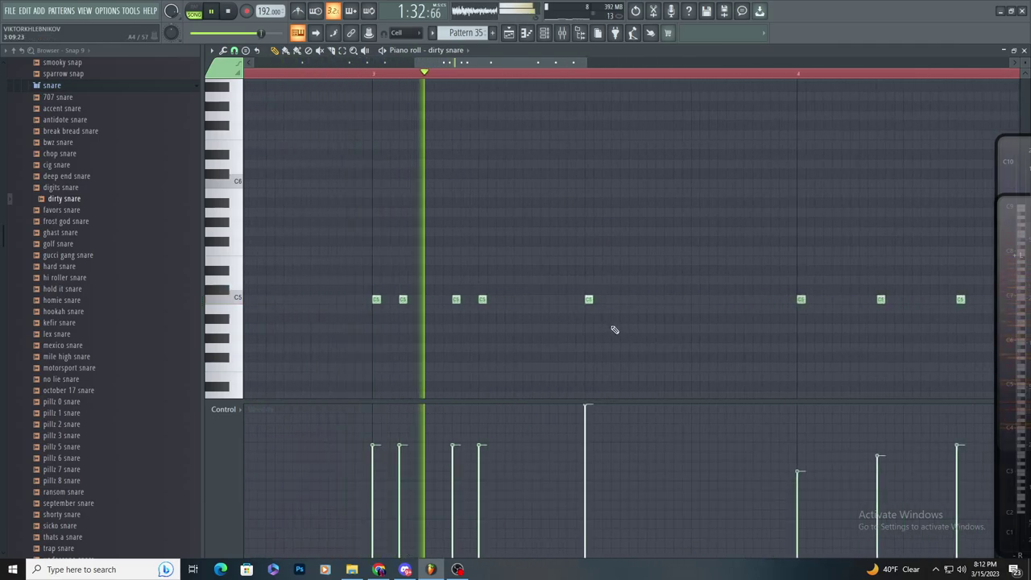
- Shift the step 4 snare note in bar 3 past step 5, settling the pair on steps 5 and 6
left_click_drag(456, 301, 533, 304)
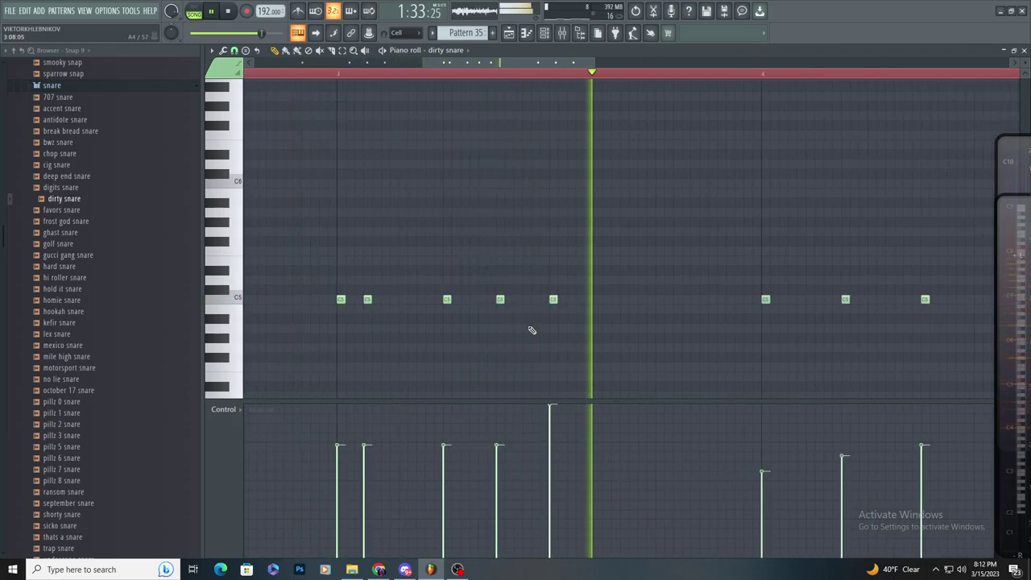
scroll(387, 221, "down", 2)
scroll(460, 244, "up", 2)
scroll(409, 249, "down", 1)
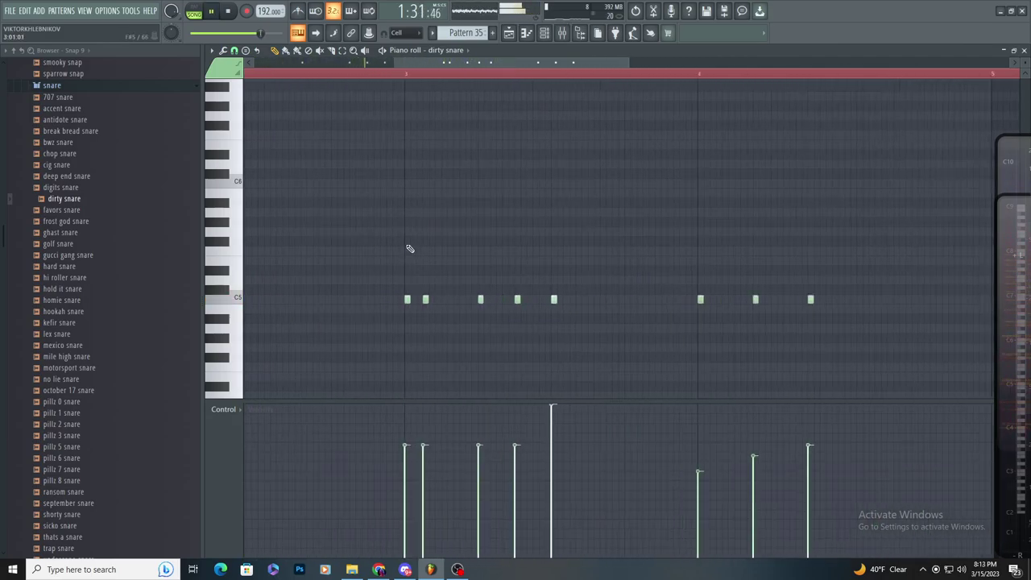
left_click(505, 301)
right_click(524, 302)
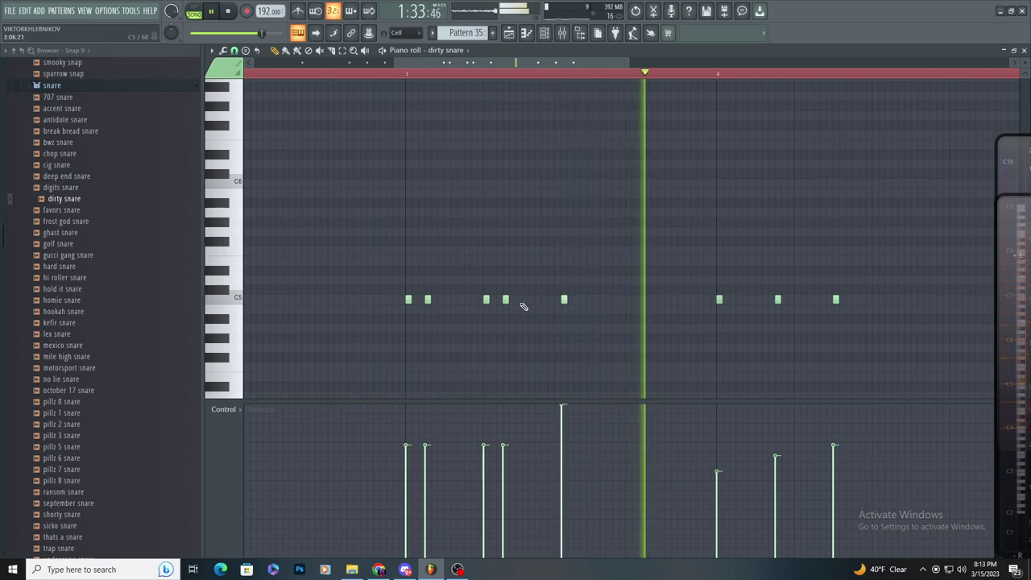
- Fill between steps 5 and 6 of bar 3 to make a four-note C5 snare roll with descending velocities
scroll(502, 308, "up", 2)
left_click(496, 475)
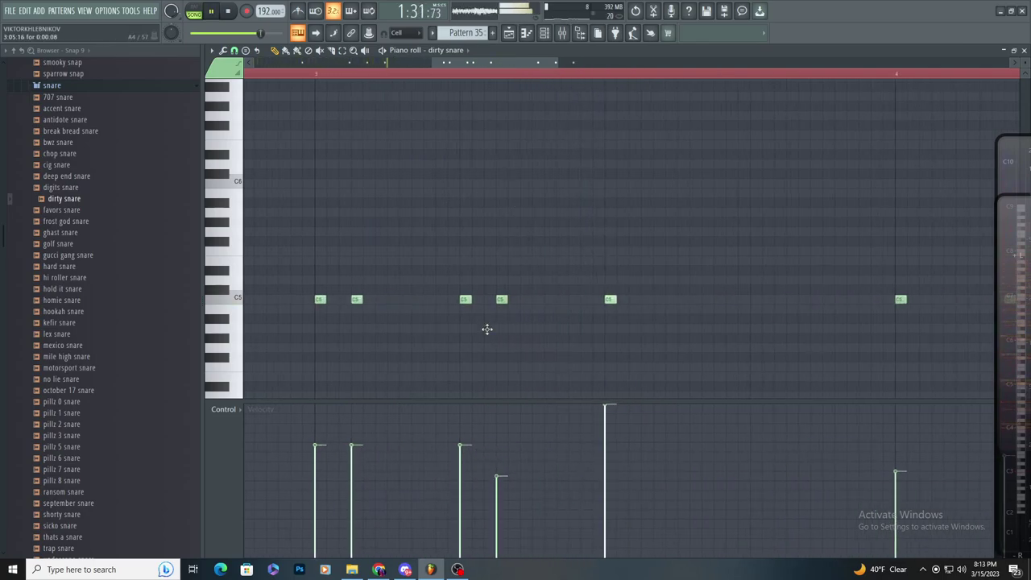
left_click(477, 299)
left_click(496, 496)
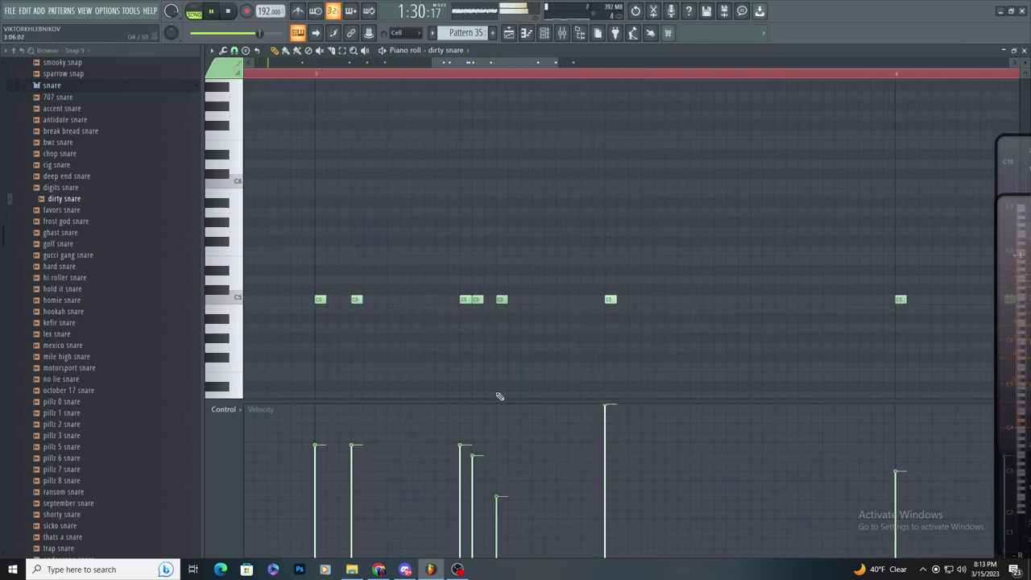
left_click(488, 299)
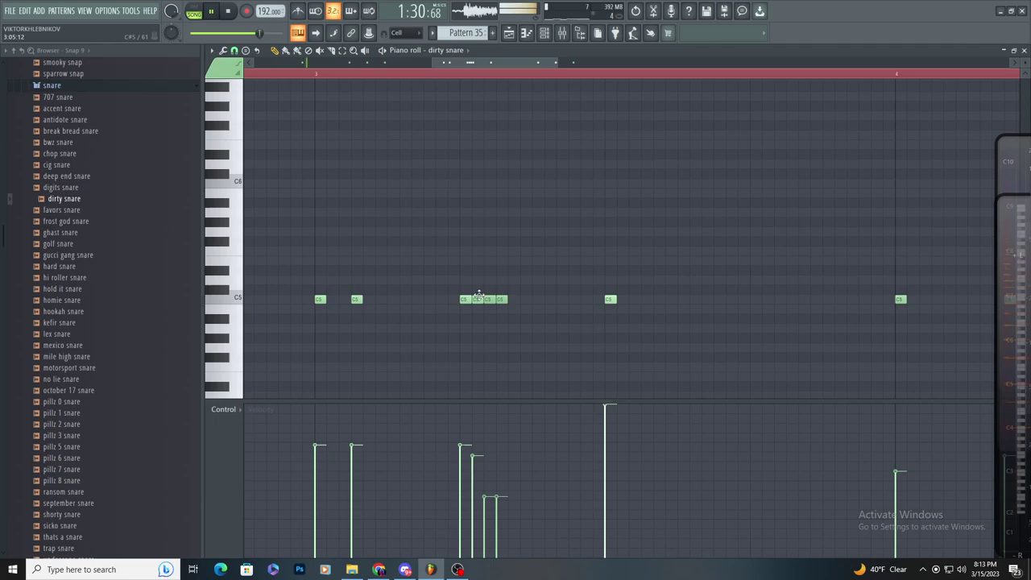
left_click(496, 535)
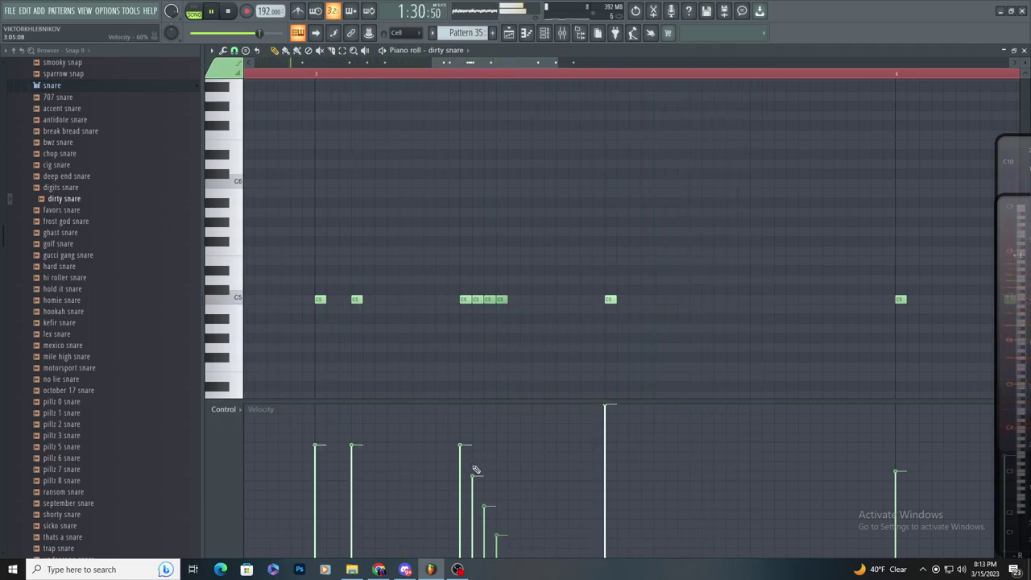
left_click(497, 510)
scroll(452, 350, "down", 1)
scroll(526, 357, "up", 3)
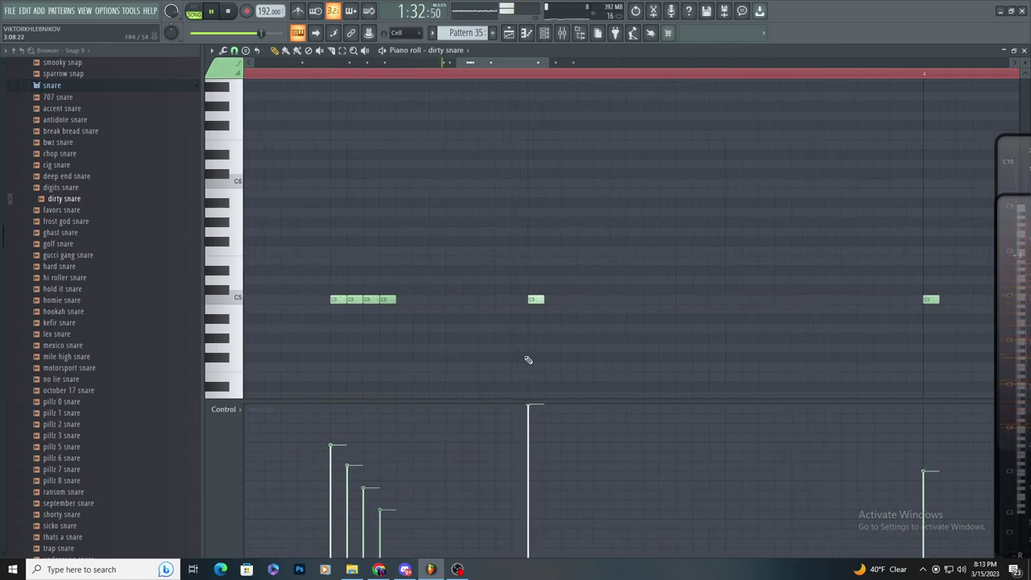
- Draw a second four-note C5 snare roll starting at step 13 of bar 3
scroll(519, 361, "down", 5)
scroll(526, 343, "up", 3)
left_click_drag(594, 327, 550, 300)
left_click(543, 288)
right_click(550, 290)
right_click(541, 308)
left_click(542, 300)
left_click_drag(559, 318, 559, 300)
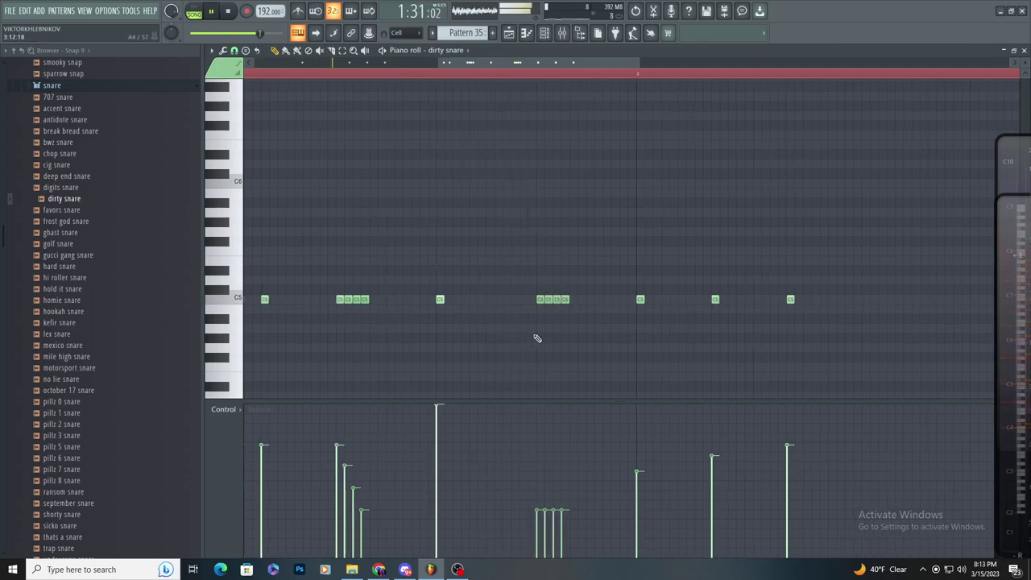
- Move the floating Wave Candy visualizer over the piano roll, clear of the bar 2 snare notes
scroll(536, 338, "down", 3)
key("space")
left_click_drag(1005, 222, 478, 208)
key("space")
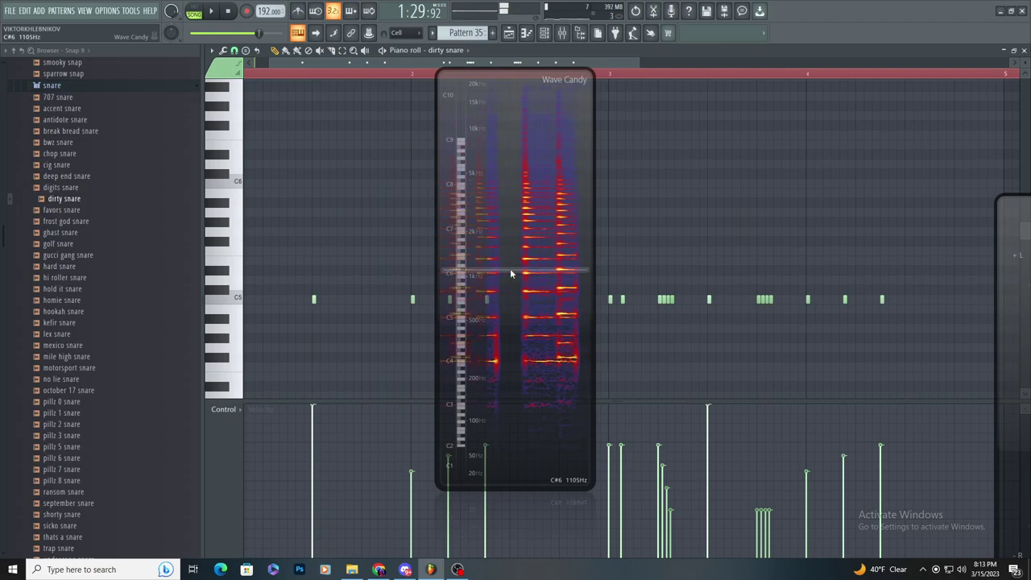
key("space")
scroll(299, 307, "up", 3)
left_click_drag(513, 322, 710, 331)
- Raise the first two bar 2 snare notes by one semitone to C#5 and play back the result
key("space")
left_click_drag(516, 298, 516, 289)
key("space")
left_click_drag(584, 299, 584, 290)
scroll(553, 293, "down", 4)
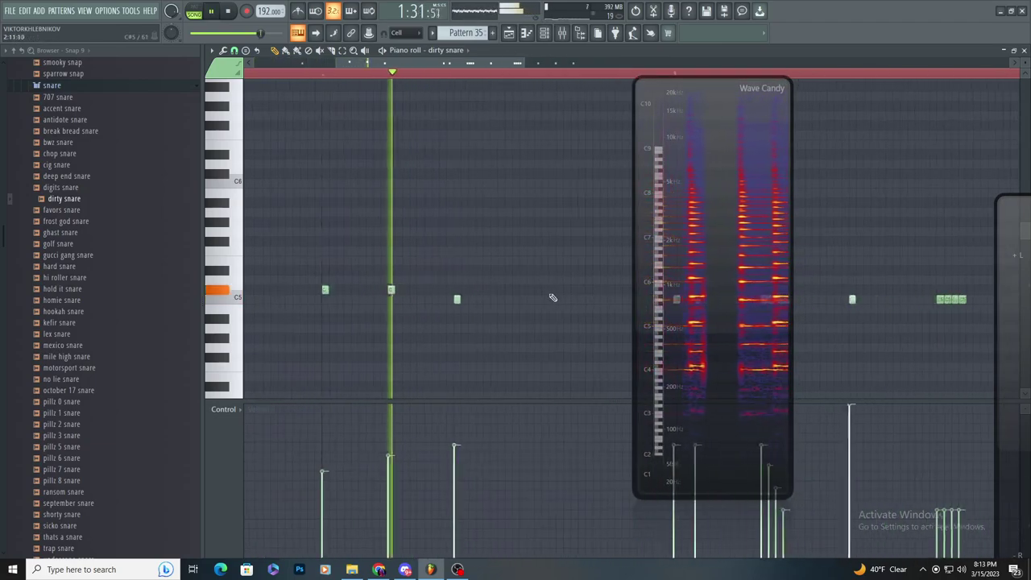
scroll(483, 302, "up", 4)
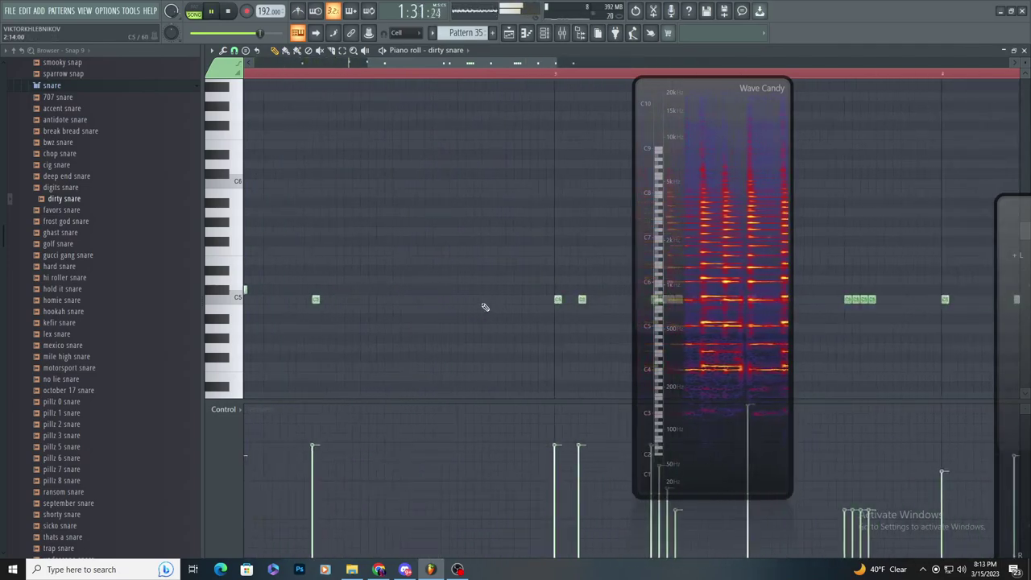
key("space")
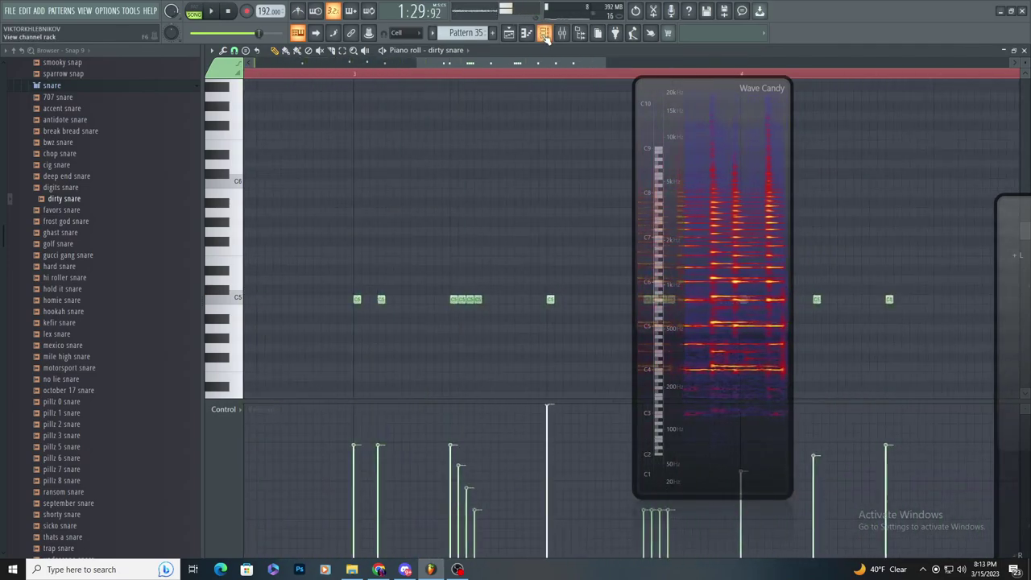
- Check the dirty snare channel's sampler settings and listen through the snare pattern in bars 3 and 4
key("F6")
left_click(435, 463)
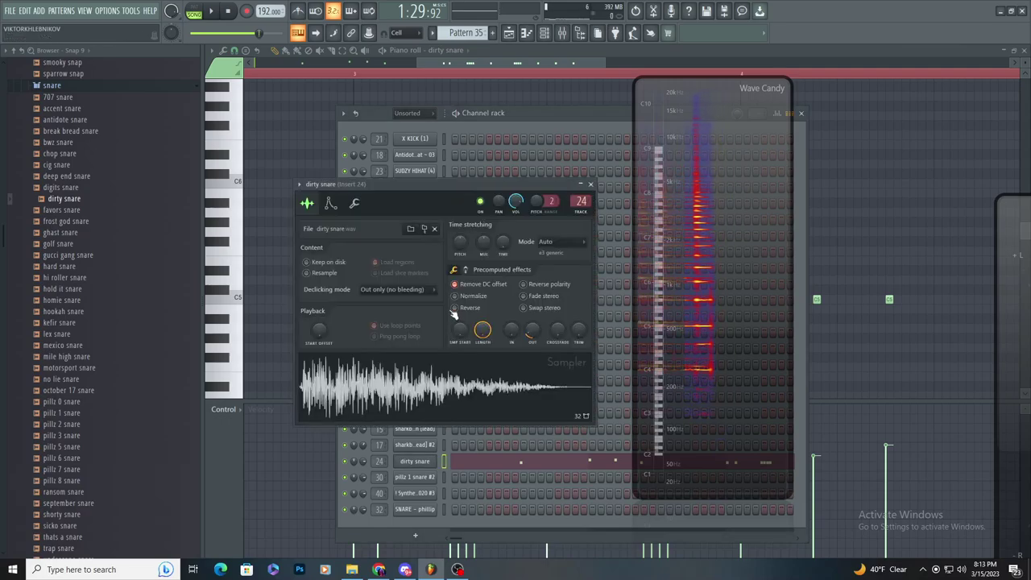
key("space")
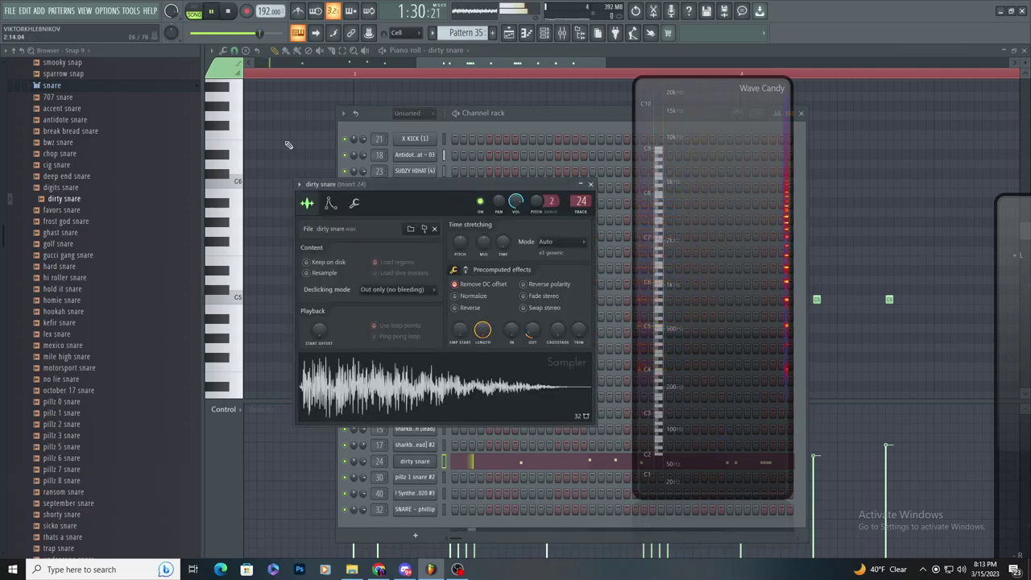
right_click(290, 146)
scroll(395, 189, "down", 3)
scroll(494, 226, "up", 3)
scroll(493, 226, "down", 3)
scroll(460, 233, "up", 3)
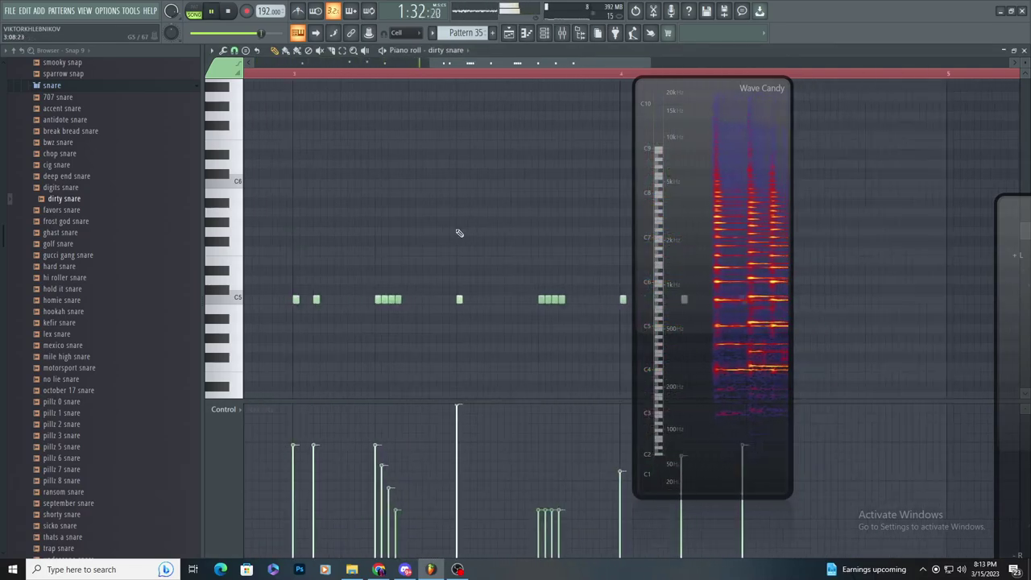
scroll(463, 239, "down", 2)
scroll(519, 260, "up", 3)
key("space")
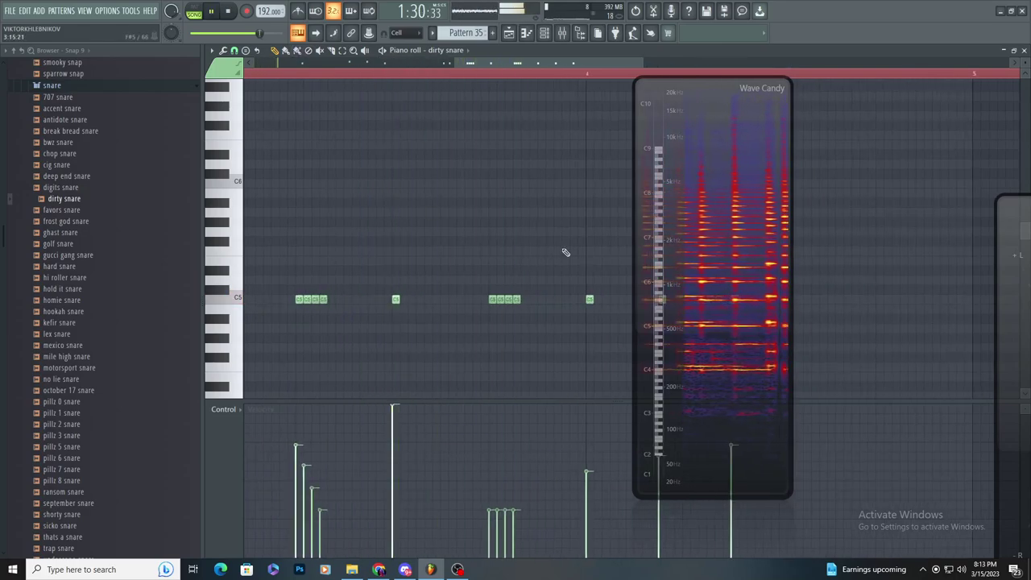
- Extend the step 13 snare roll with C5 notes up to the start of bar 4 and ramp its velocities upward
left_click(524, 299)
left_click(532, 298)
left_click(541, 299)
left_click(549, 299)
key("space")
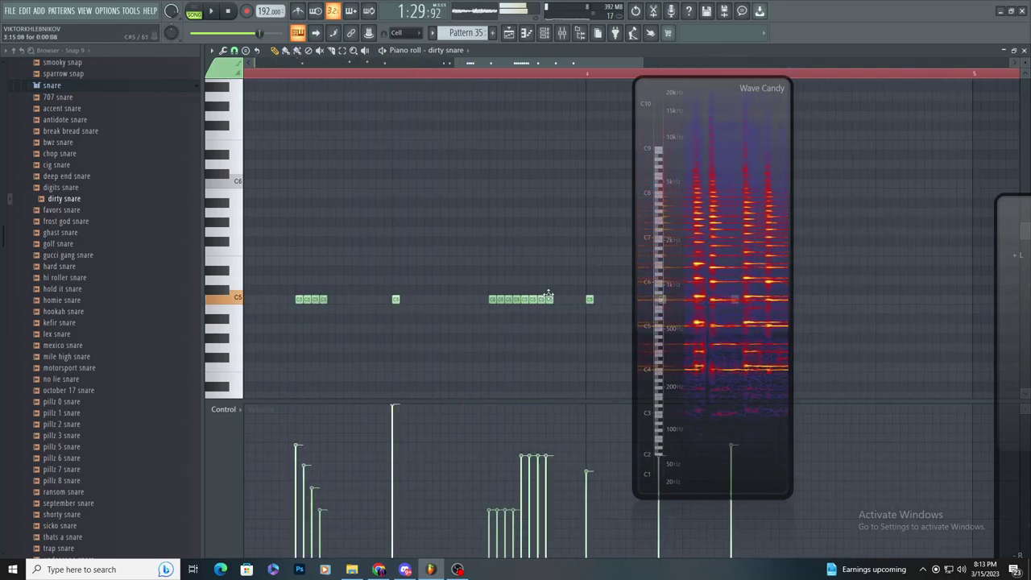
left_click(556, 298)
right_click(557, 300)
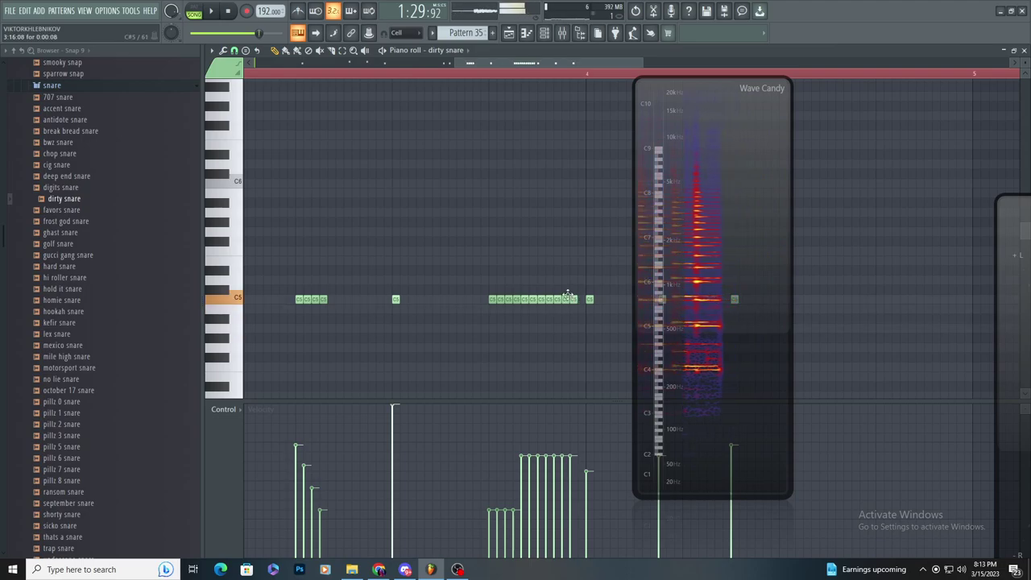
key("ctrl+z")
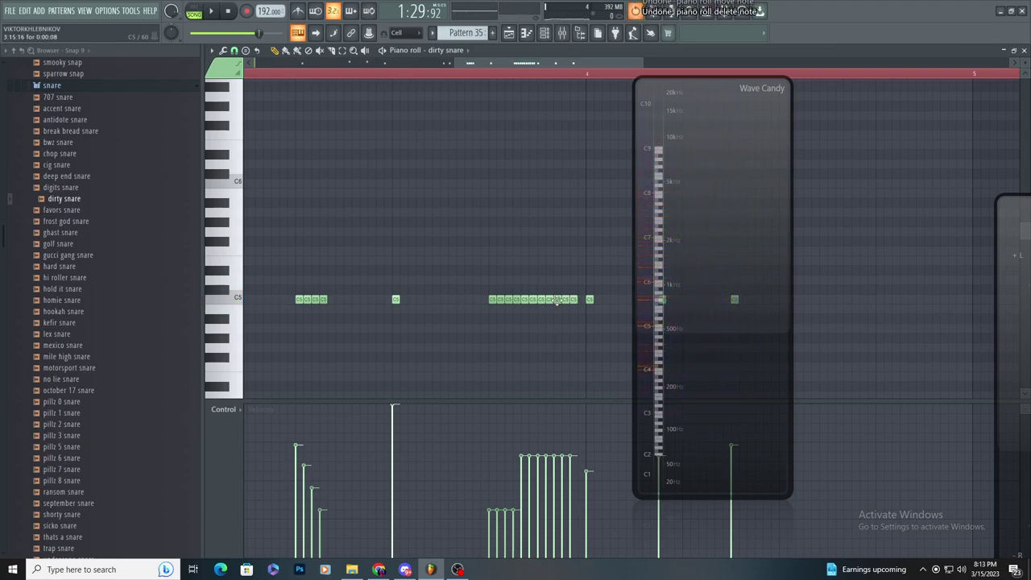
left_click(578, 298)
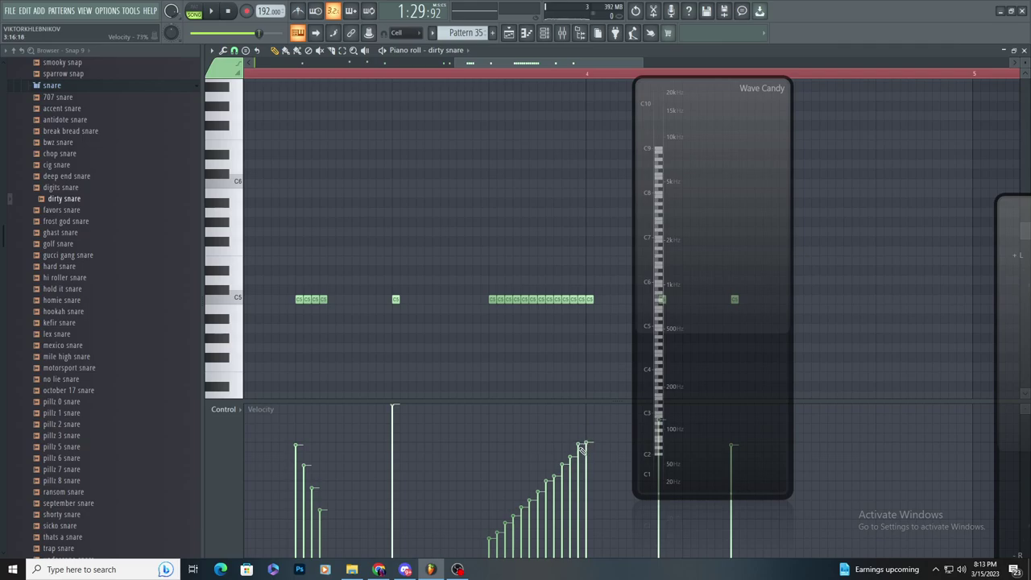
- Select the whole snare roll leading into bar 4 and transpose it up to C#5
left_click_drag(465, 256, 597, 325)
scroll(575, 324, "down", 3)
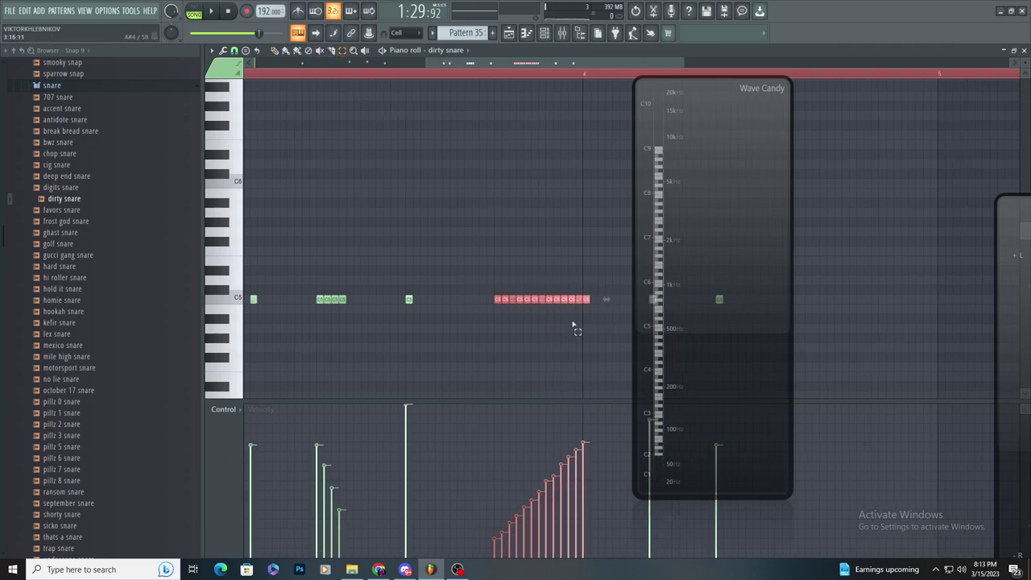
scroll(631, 269, "up", 5)
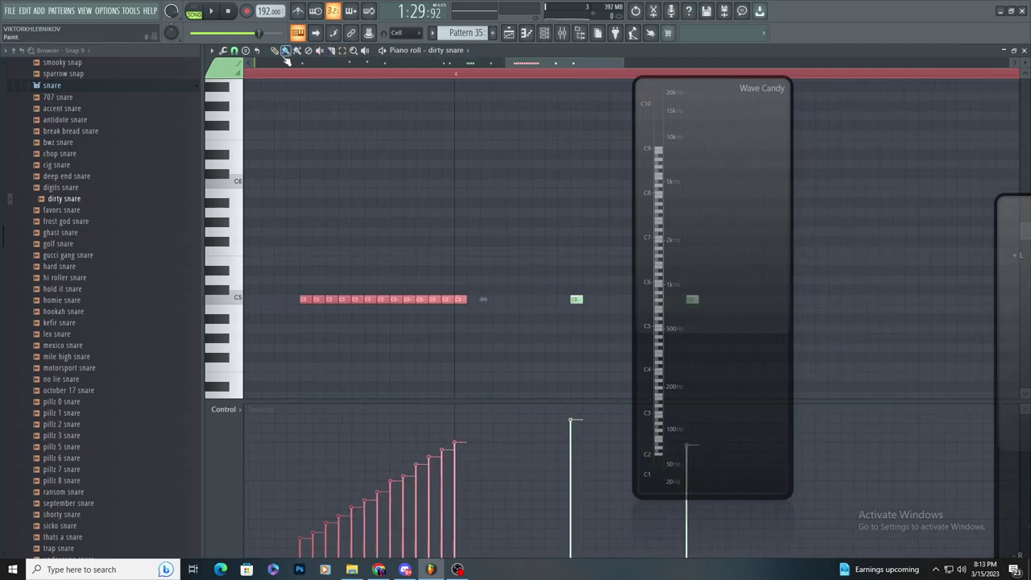
left_click_drag(344, 298, 347, 287)
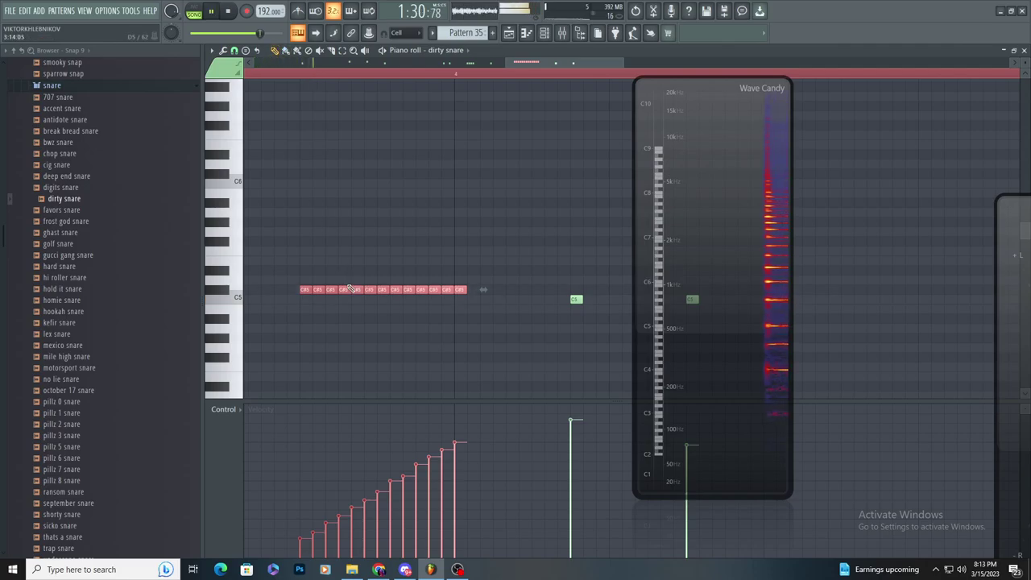
- Raise the two snare notes after the roll in bar 4 to C#5
scroll(394, 274, "down", 4)
left_click(431, 261)
right_click(432, 262)
scroll(451, 272, "up", 4)
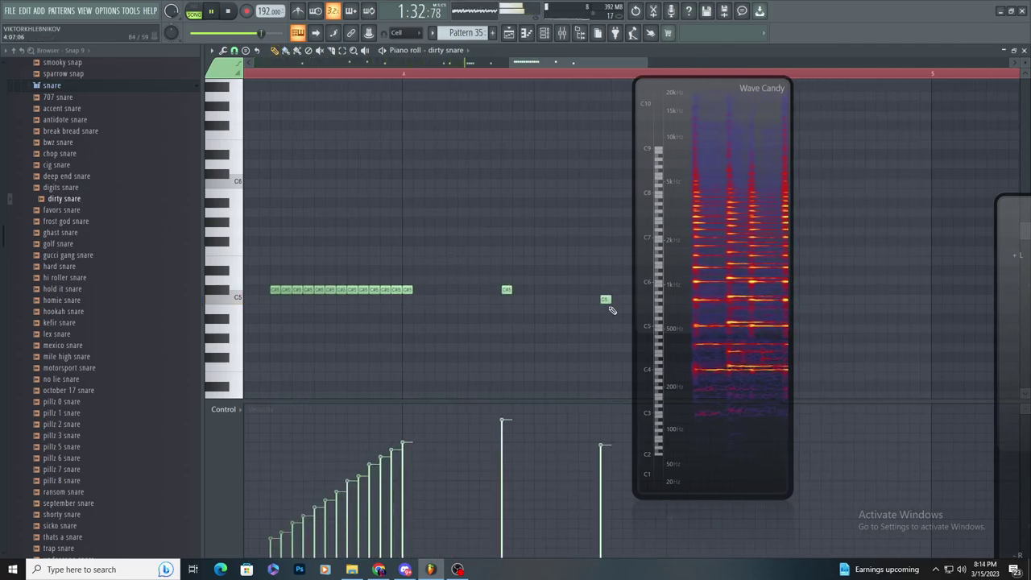
left_click_drag(606, 297, 605, 288)
scroll(575, 301, "down", 4)
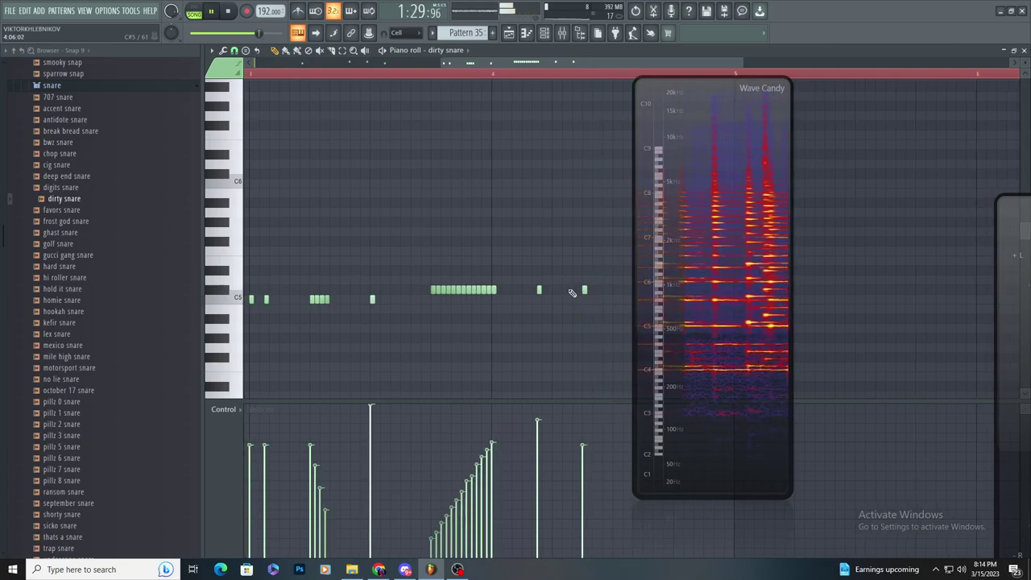
- Curve the roll's velocity ramp into bar 4 and replace the two following hits with C#5 notes on steps 5, 9 and 13
scroll(557, 299, "up", 4)
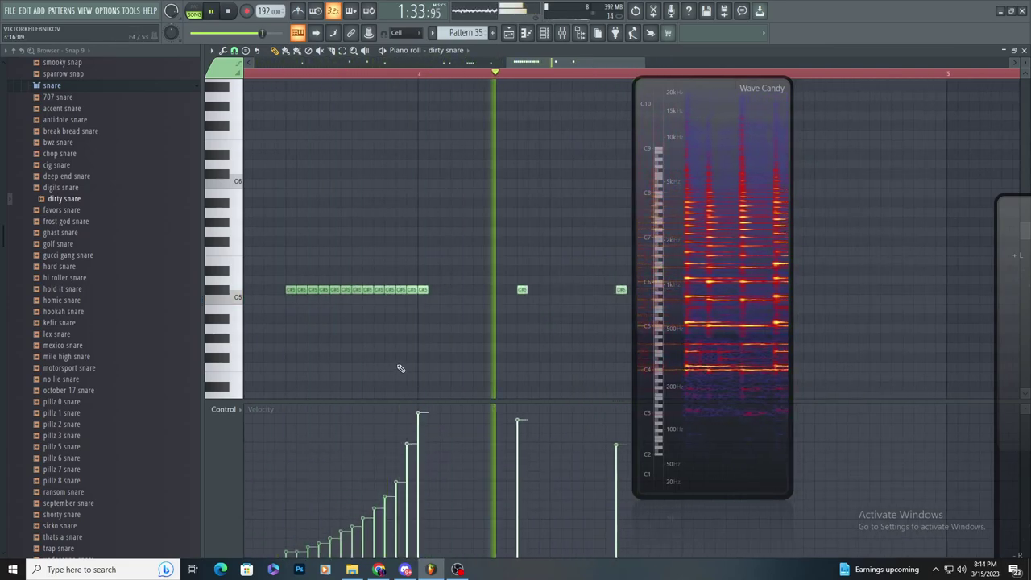
scroll(467, 340, "down", 1)
scroll(444, 322, "down", 3)
right_click(444, 290)
right_click(481, 290)
scroll(480, 292, "up", 2)
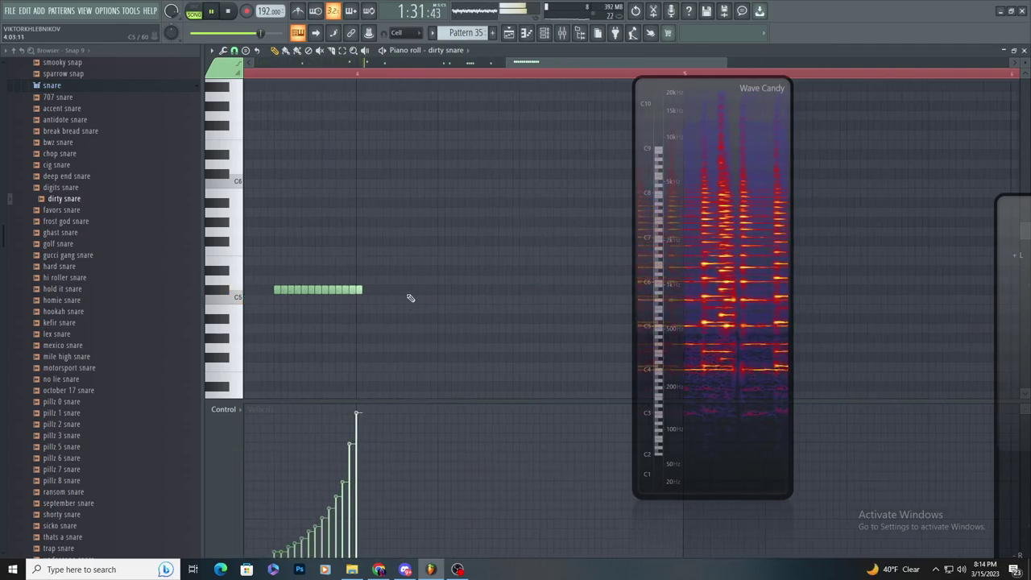
left_click(440, 289)
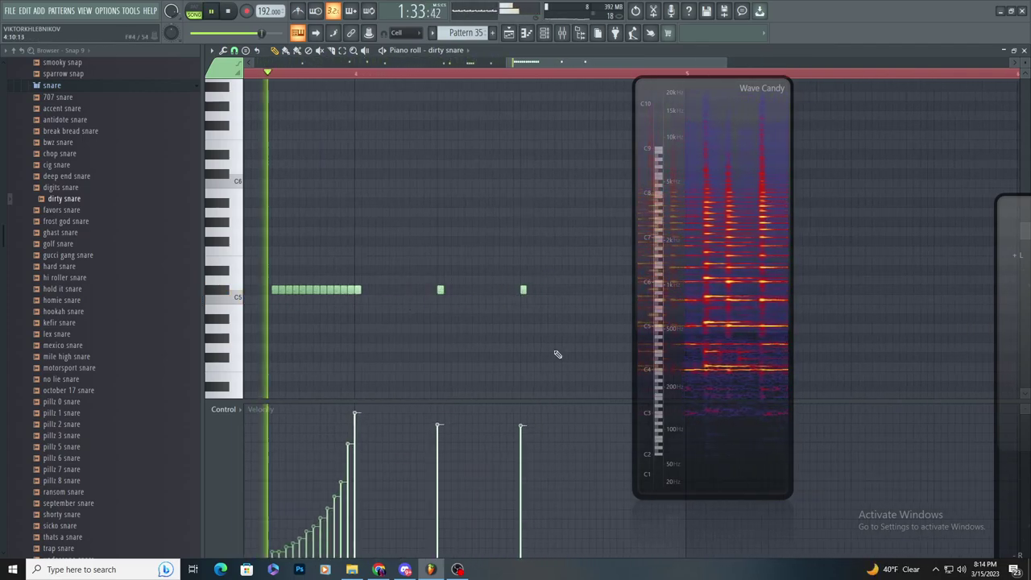
left_click(601, 290)
scroll(596, 306, "down", 2)
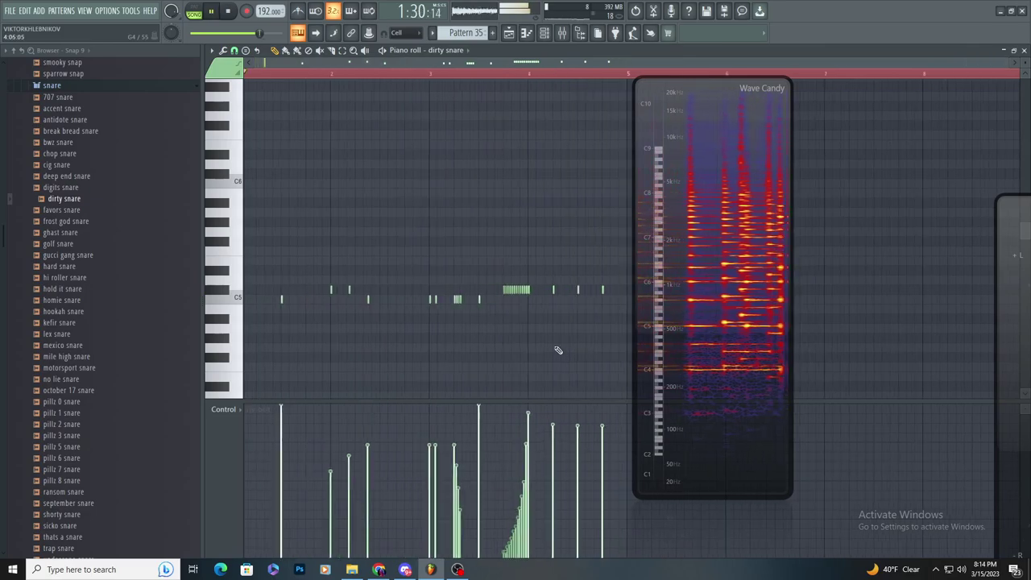
key("F5")
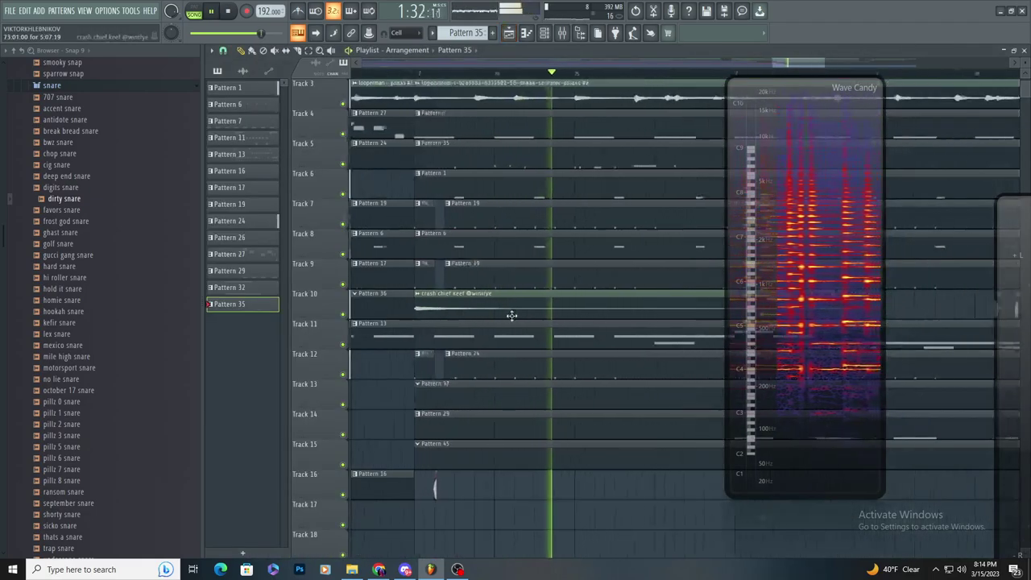
left_click(592, 503)
right_click(592, 503)
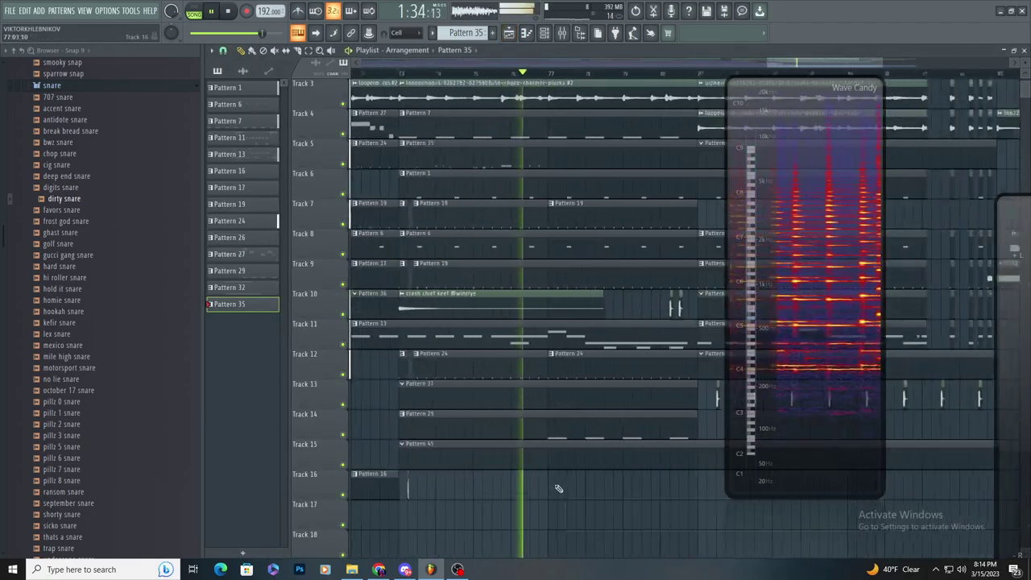
double_click(552, 154)
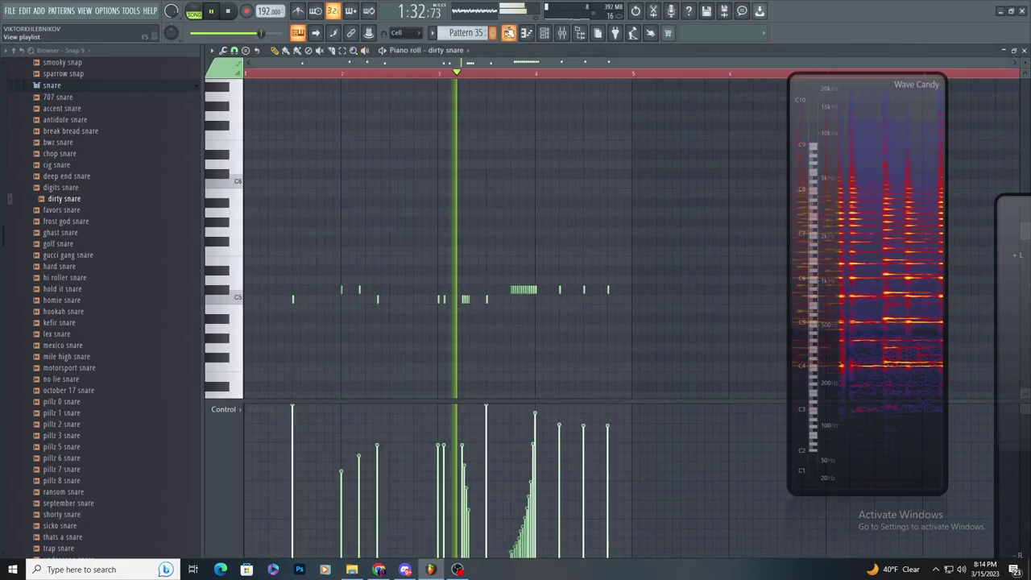
left_click(508, 33)
double_click(558, 150)
- Preview the chop snare sample and place it in the playlist on Track 16 at step 9 of bar 77
left_click(96, 158)
key("space")
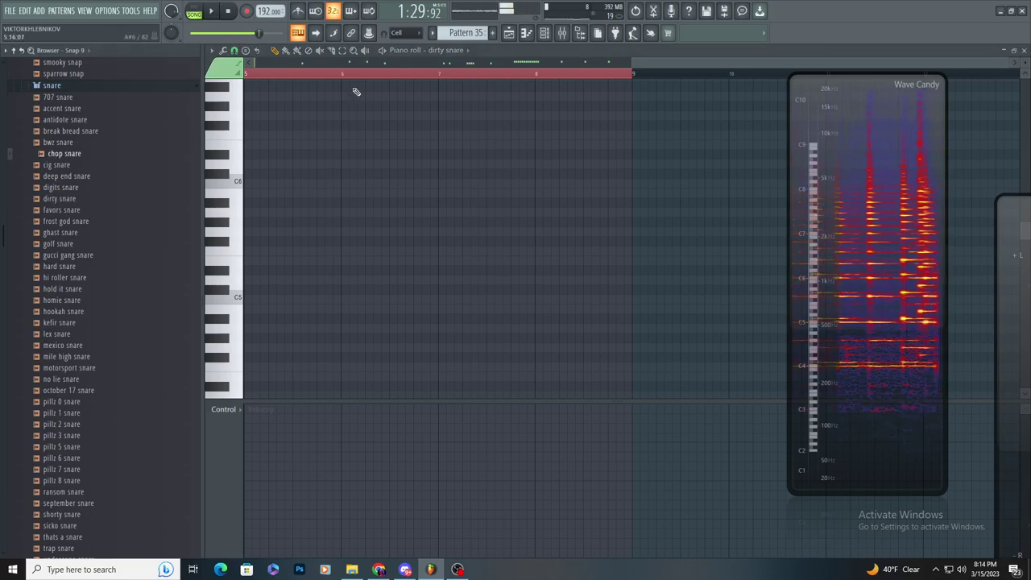
left_click(548, 34)
left_click(510, 34)
key("space")
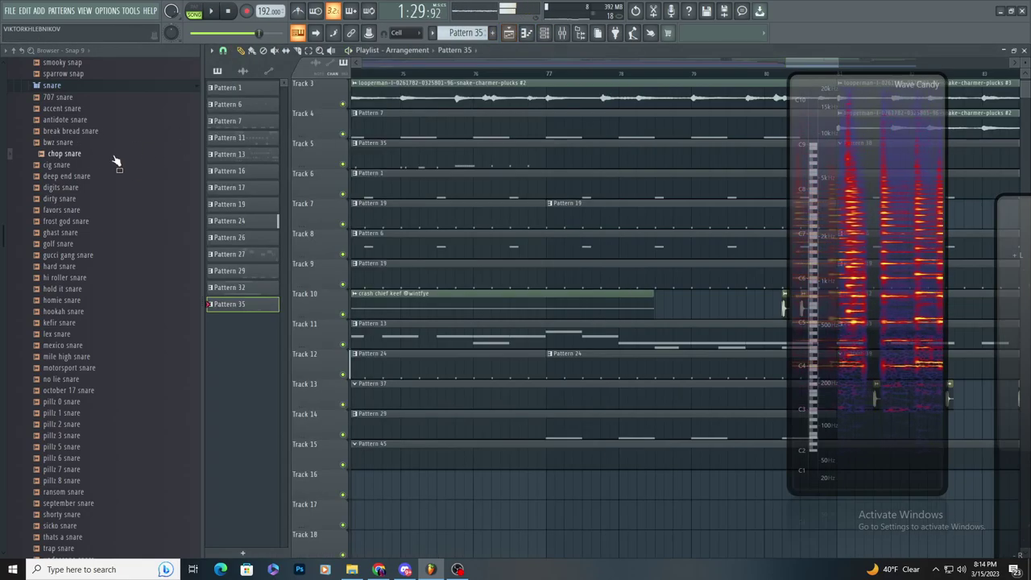
left_click_drag(114, 157, 594, 424)
left_click(648, 415)
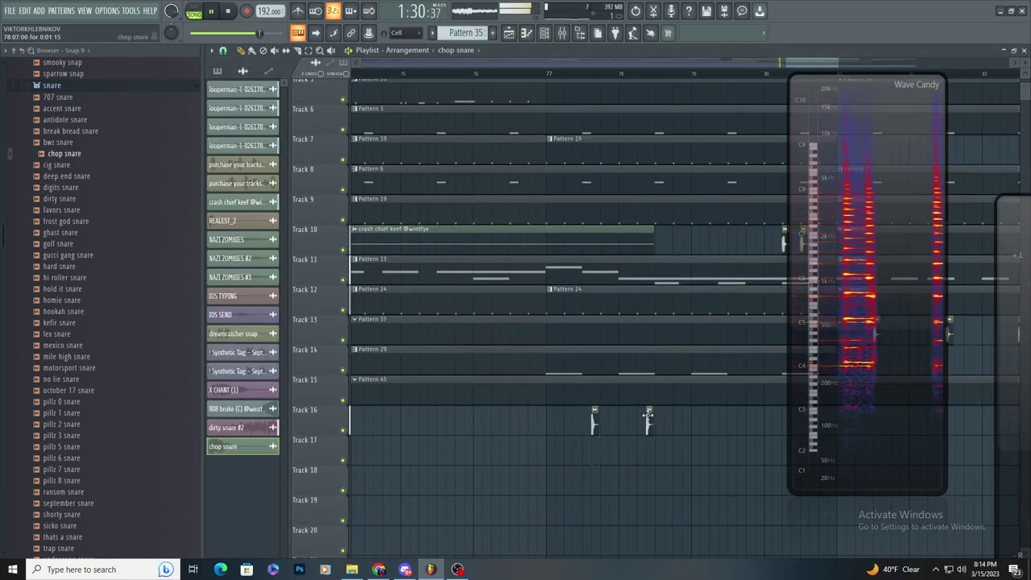
- Turn on Remove DC offset for the chop snare clip and route it to mixer insert 34
double_click(584, 420)
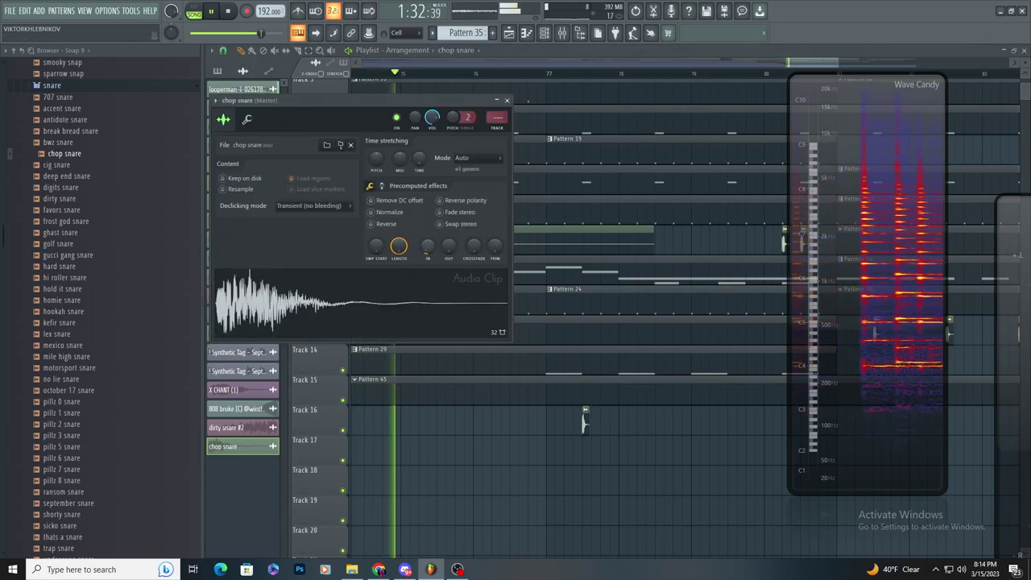
scroll(683, 438, "up", 2)
scroll(683, 438, "down", 2)
left_click(661, 450)
right_click(659, 451)
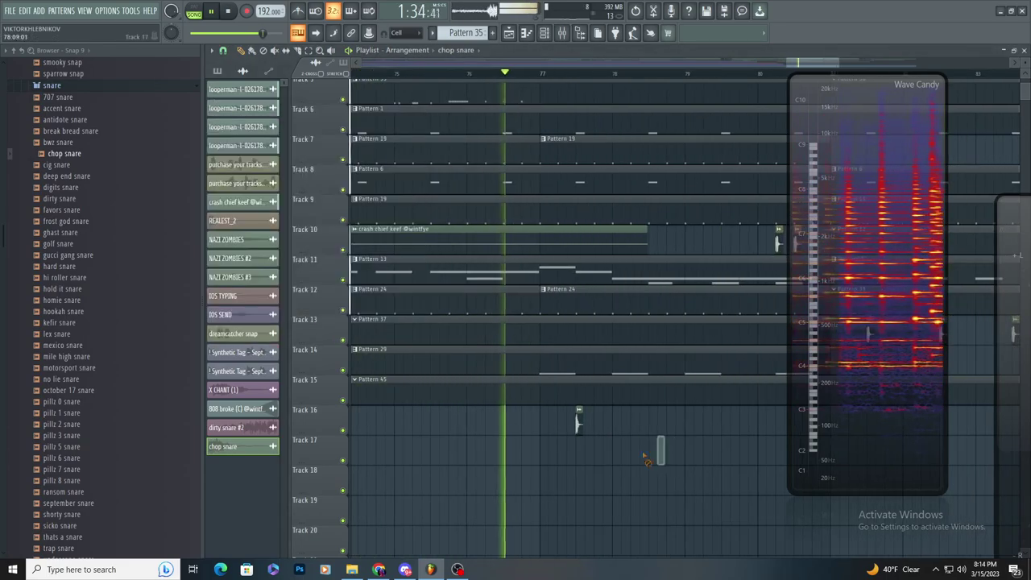
scroll(630, 450, "up", 2)
double_click(549, 421)
key("space")
key("space")
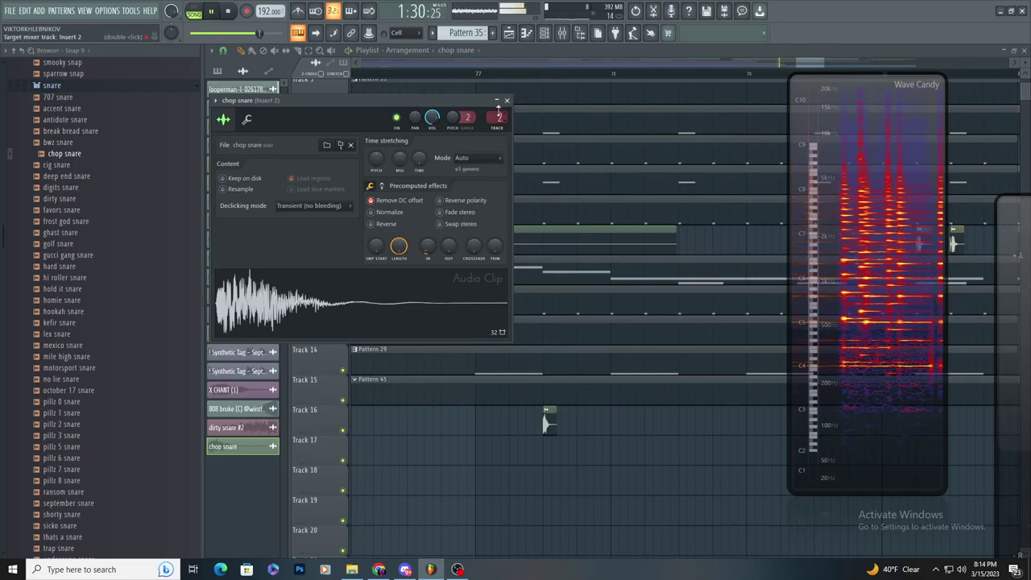
key("ctrl+l")
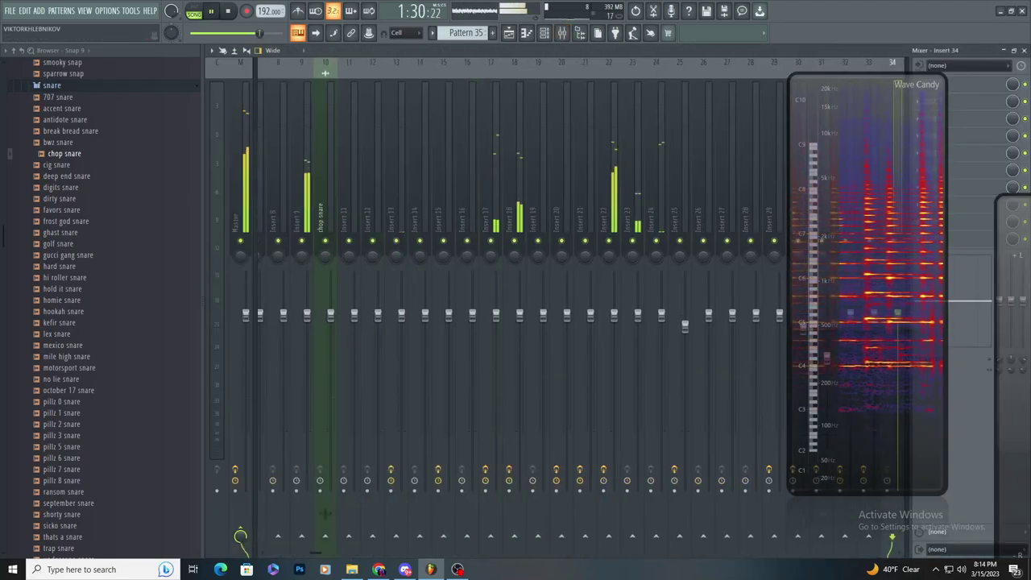
- Load Fruity Reeverb 2 into the first effect slot of insert 34 and play back the chop snare with it
double_click(891, 182)
key("space")
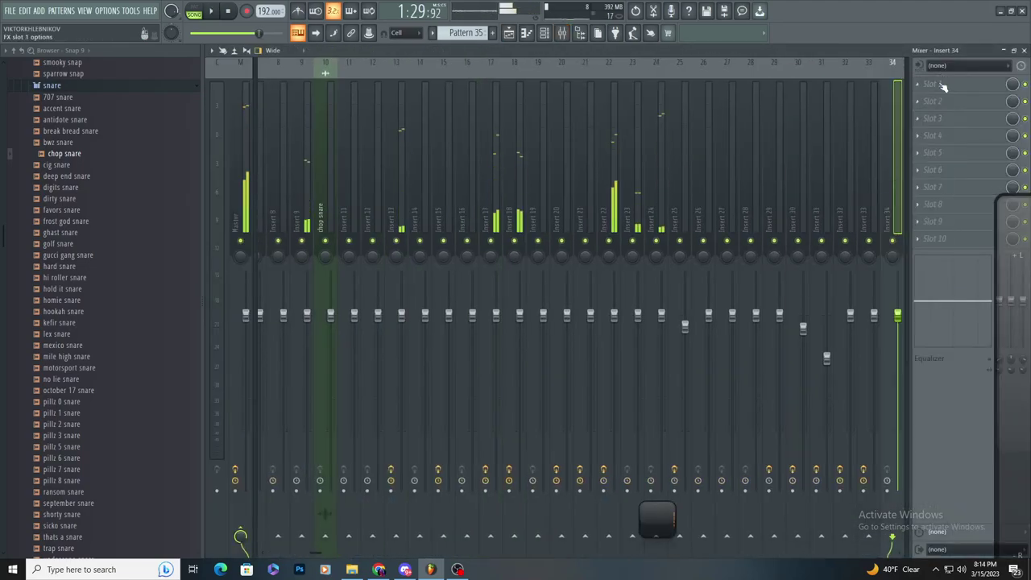
left_click(943, 86)
mouse_move(927, 98)
left_click(764, 143)
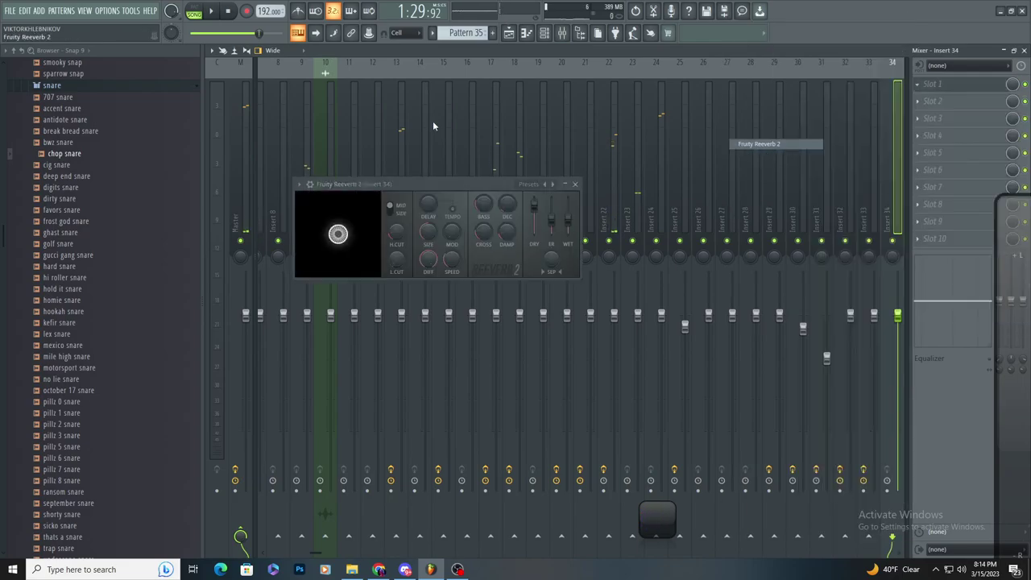
key("space")
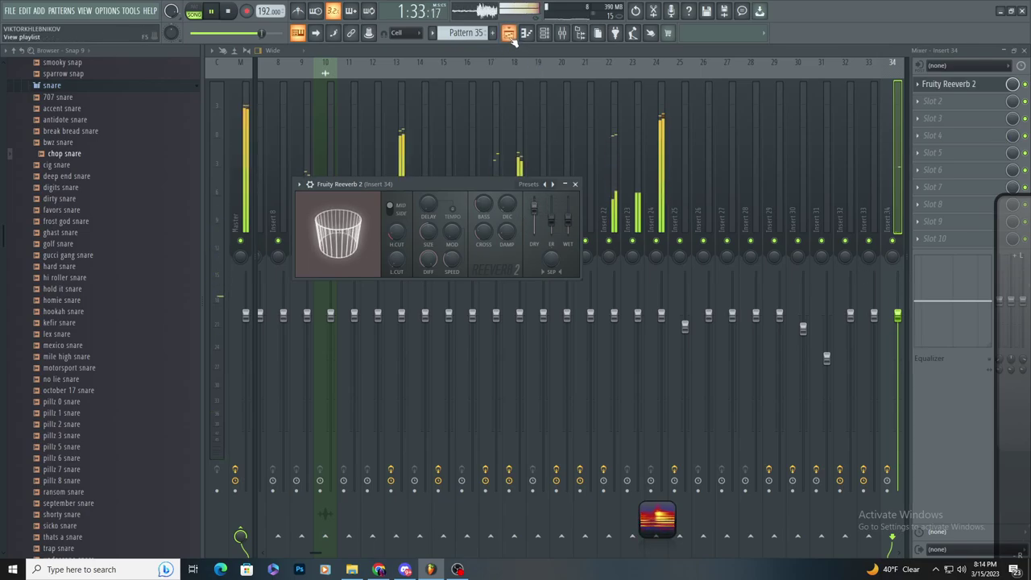
- Place chop snare clips on Track 16 at step 9 of bars 78, 79 and 80
key("F5")
left_click_drag(613, 420, 621, 402)
left_click(750, 427)
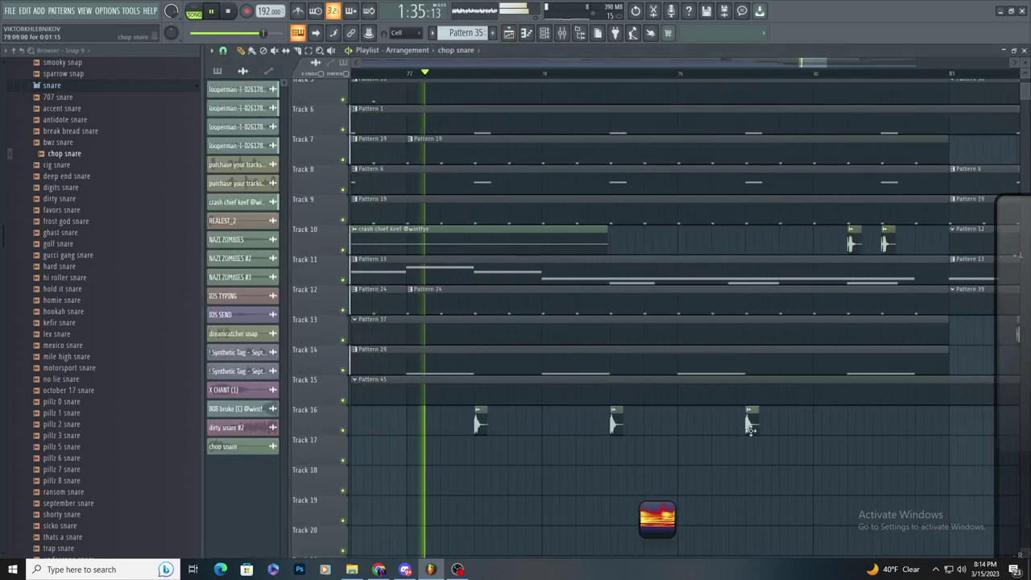
left_click_drag(895, 448, 887, 408)
scroll(614, 504, "down", 2)
scroll(582, 459, "up", 1)
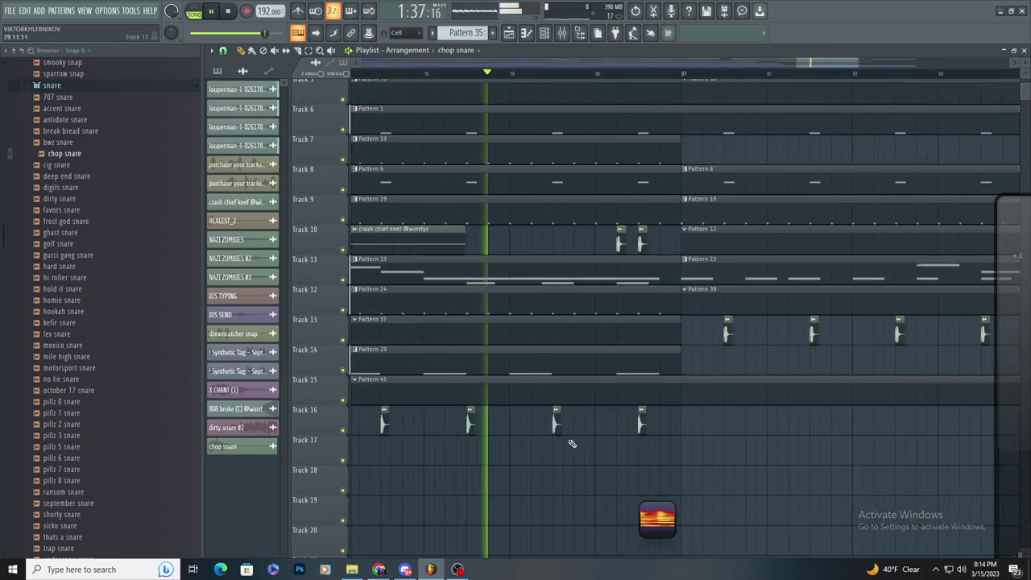
- Play the arrangement from bar 73 and listen to the chop snare hits in bars 77 to 80
scroll(583, 458, "down", 5)
scroll(612, 411, "up", 4)
key("space")
key("space")
scroll(616, 390, "down", 5)
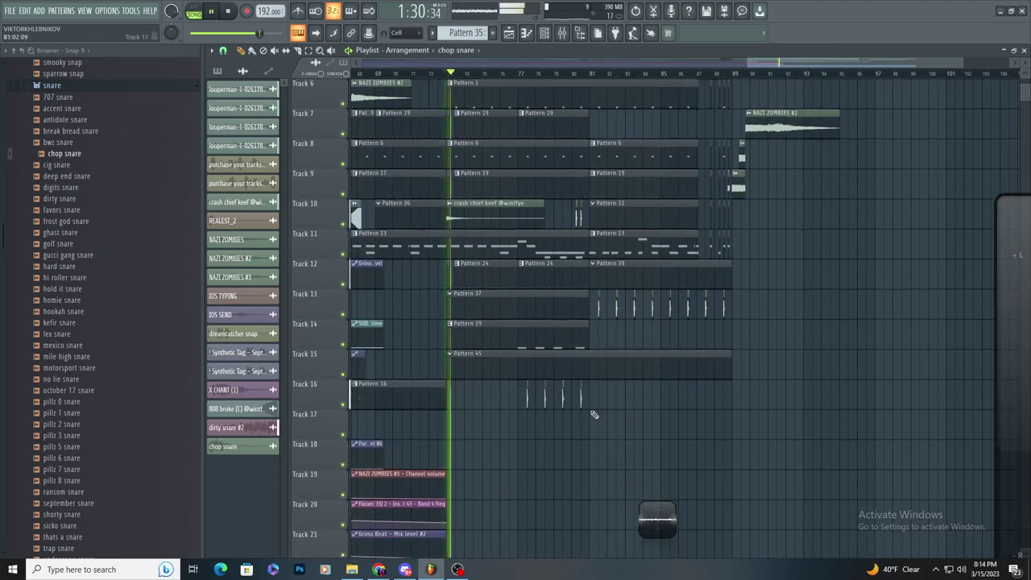
scroll(586, 406, "up", 1)
scroll(562, 380, "down", 1)
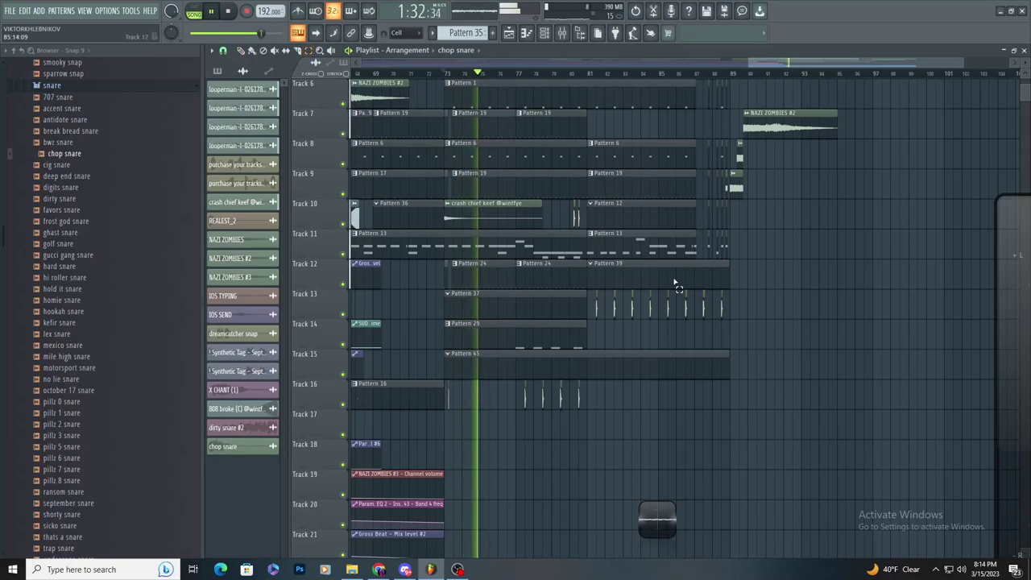
scroll(656, 395, "up", 3)
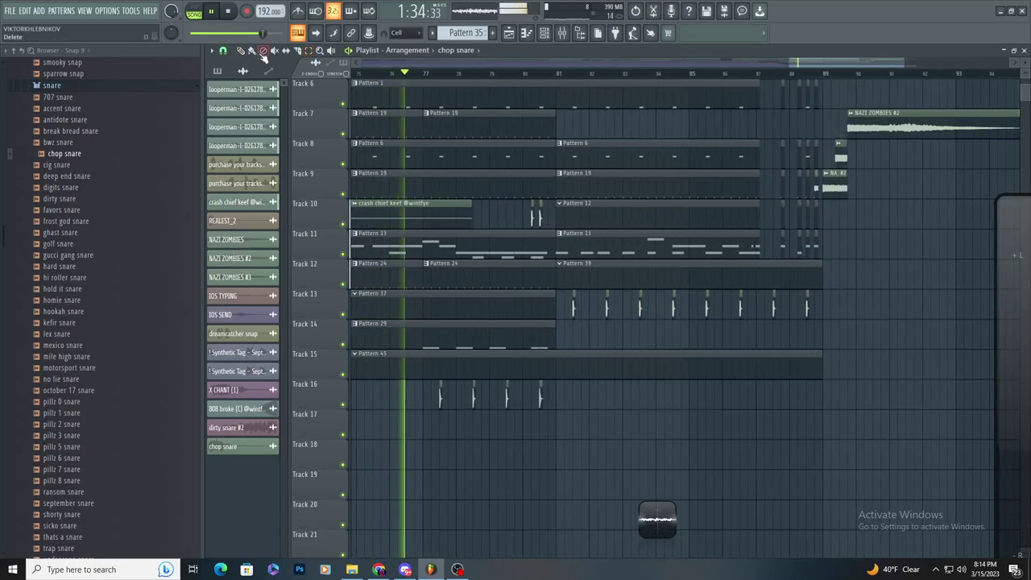
scroll(524, 451, "up", 2)
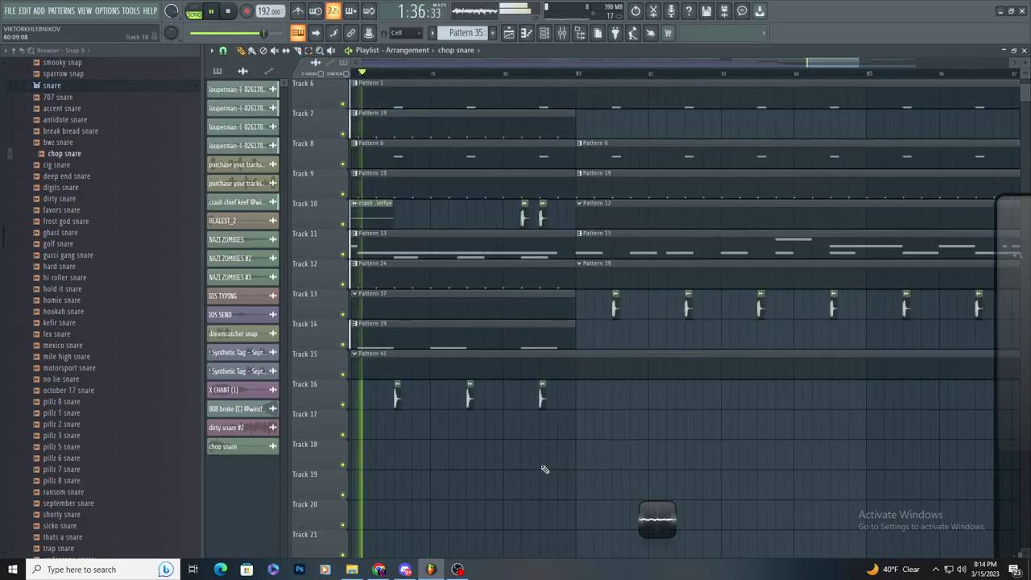
scroll(478, 432, "down", 1)
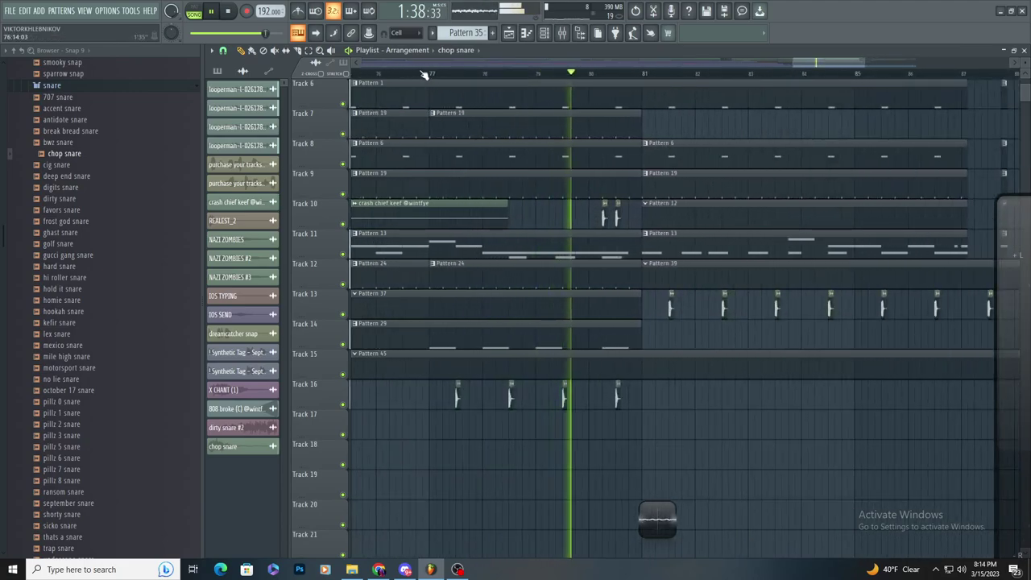
left_click(368, 73)
left_click(638, 457)
right_click(638, 456)
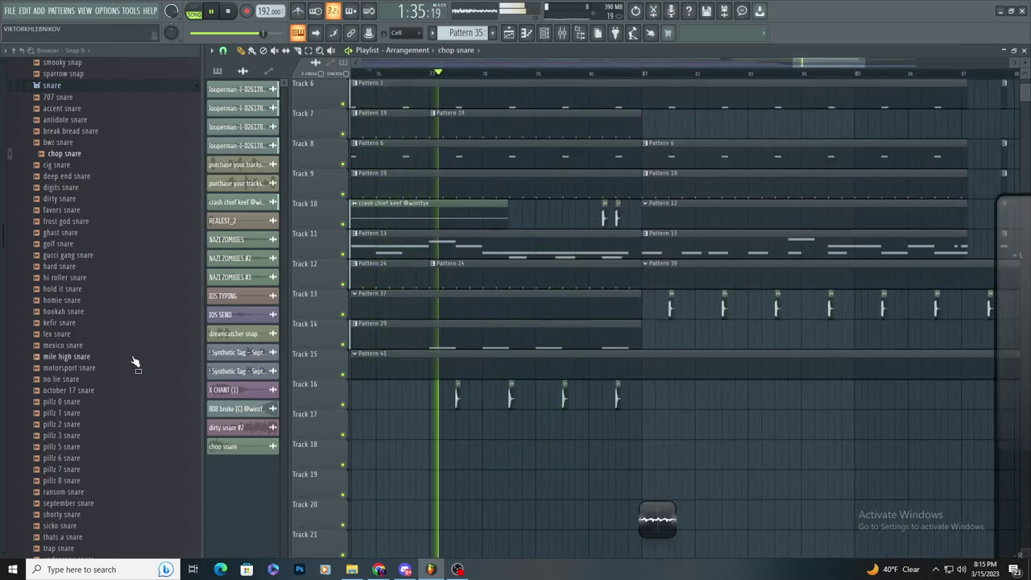
- Add another chop snare clip on Track 16 at step 5 of bar 80 and make it unique
scroll(559, 403, "up", 2)
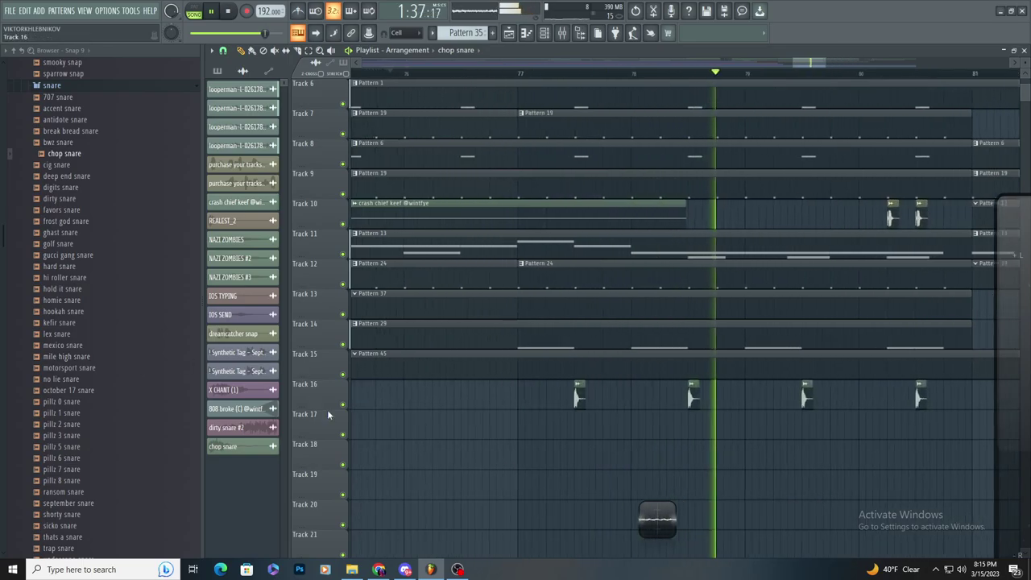
scroll(560, 403, "up", 2)
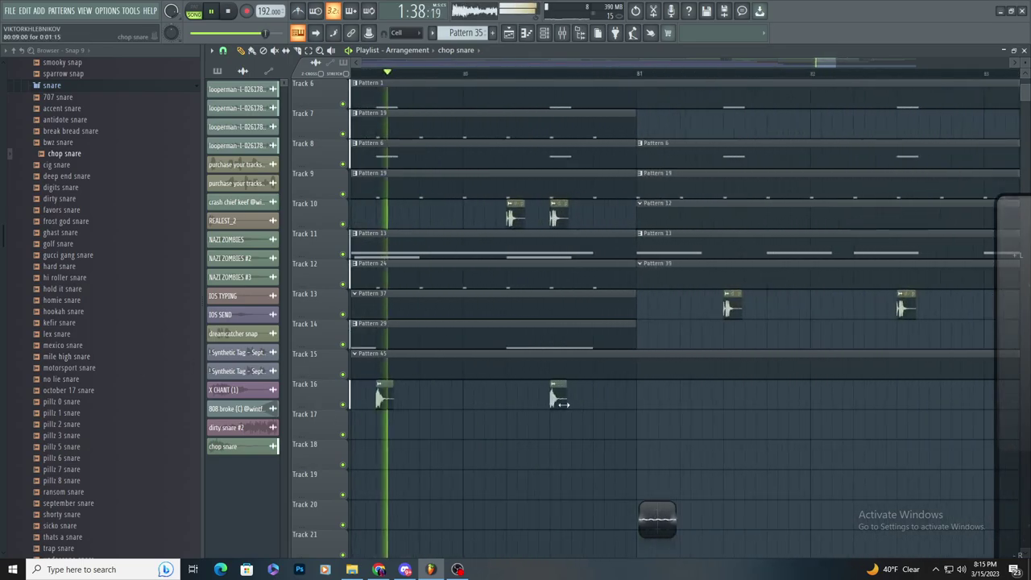
scroll(493, 423, "down", 3)
left_click(490, 407)
right_click(490, 407)
scroll(484, 421, "up", 1)
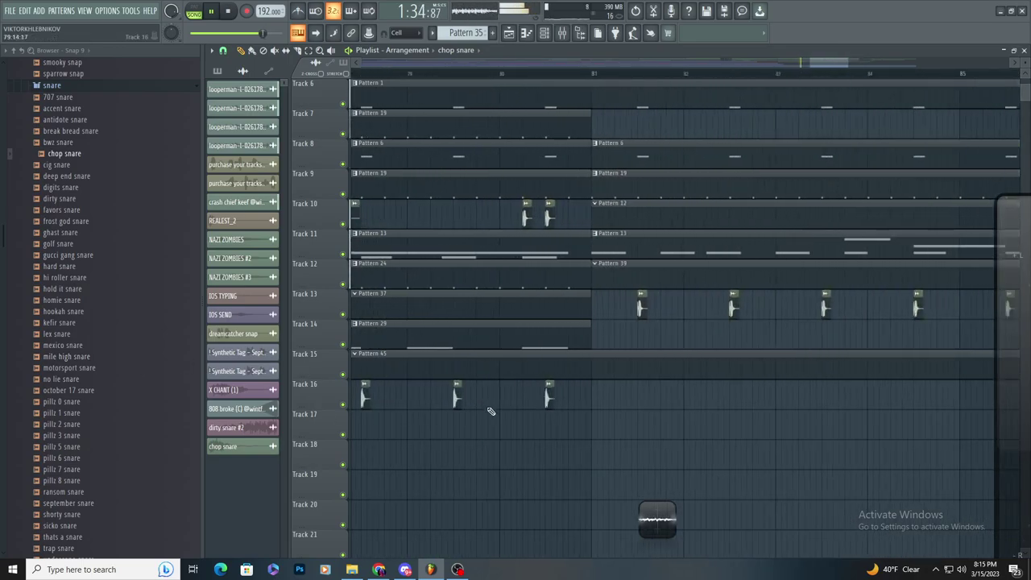
scroll(502, 428, "up", 1)
left_click(529, 398)
left_click(526, 384)
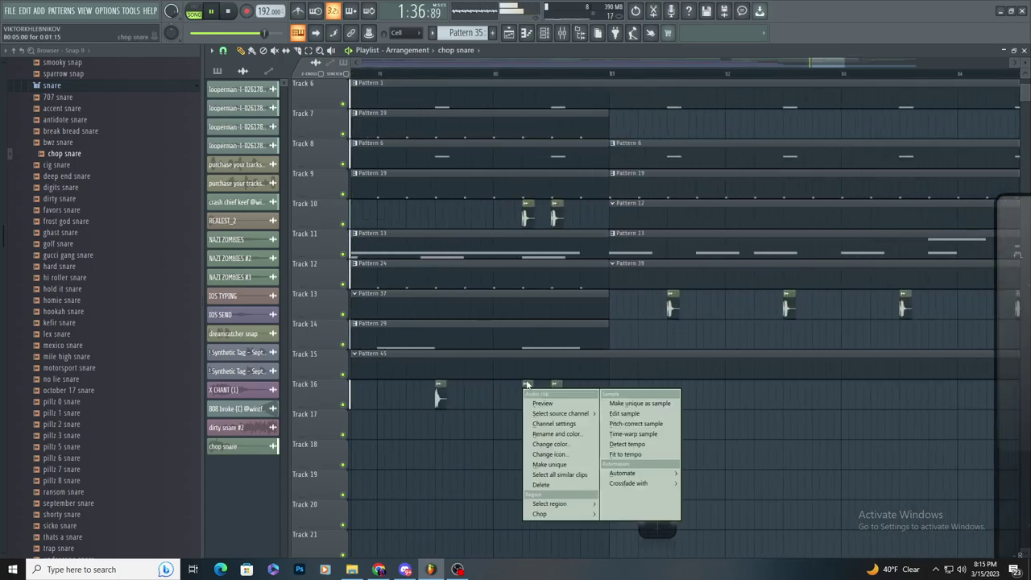
left_click(554, 464)
- Reverse the unique chop snare clip in bar 80 and shift it about 1.3 steps earlier
double_click(524, 407)
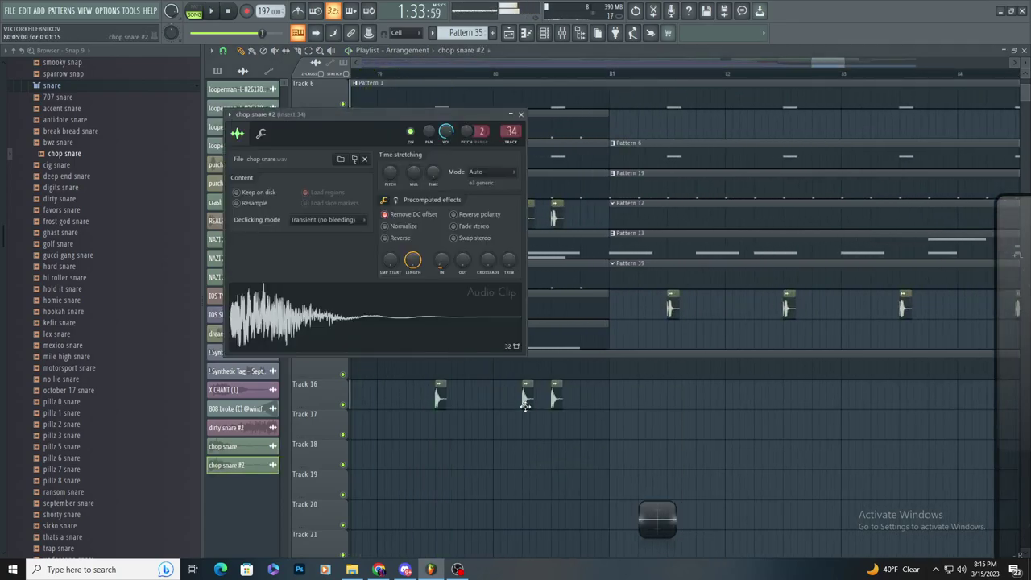
left_click(397, 238)
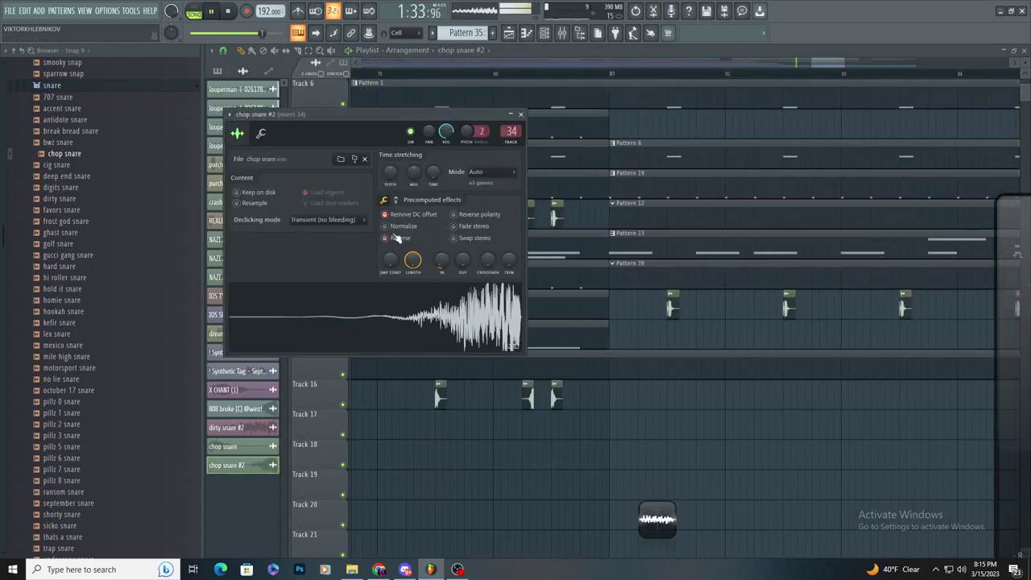
scroll(551, 450, "up", 4)
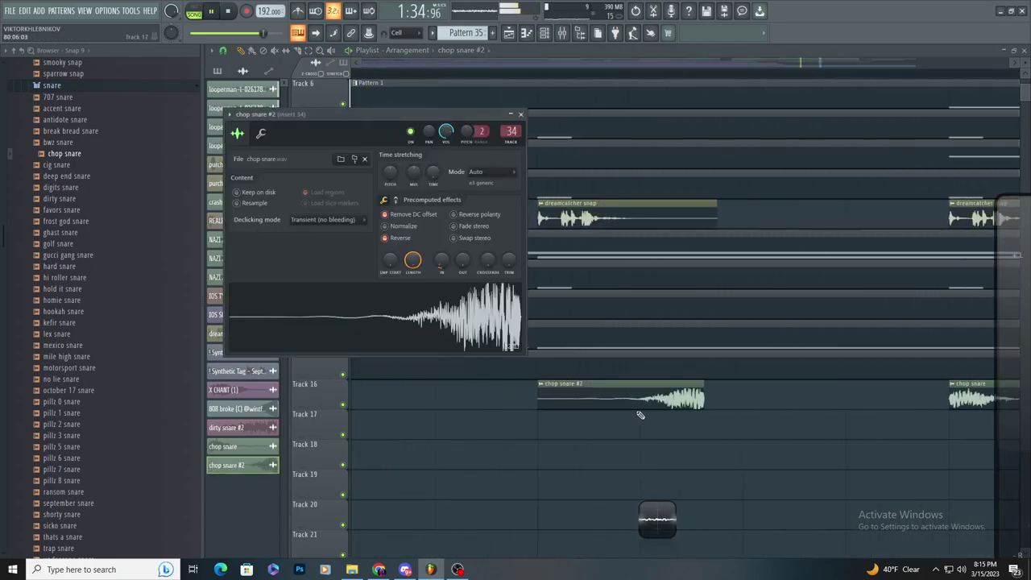
left_click_drag(636, 403, 503, 404)
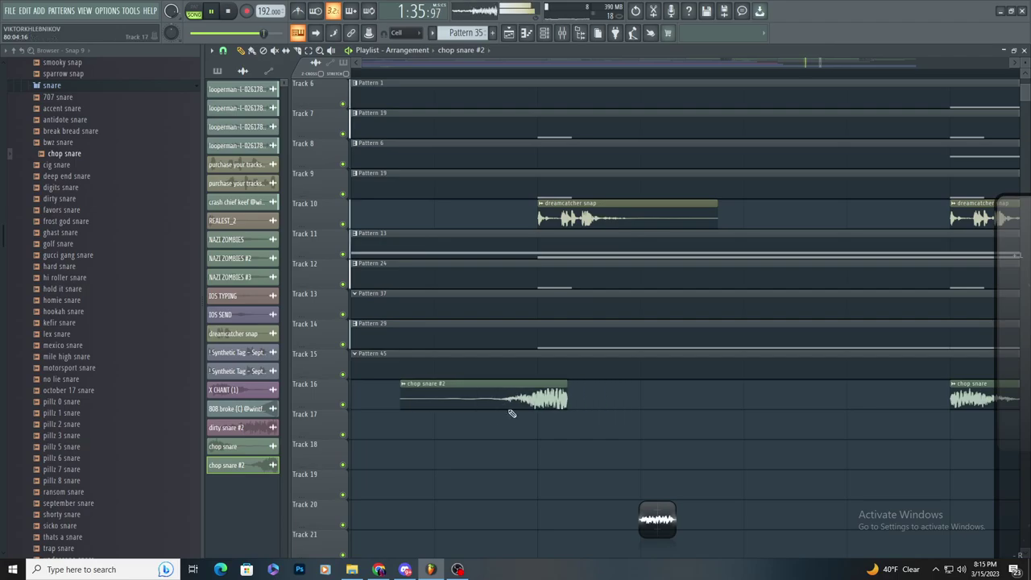
- Route the reversed chop snare channel to mixer insert 48 and load Fruity Parametric EQ 2 on that insert
double_click(510, 406)
double_click(510, 132)
scroll(725, 194, "down", 17)
left_click(821, 161)
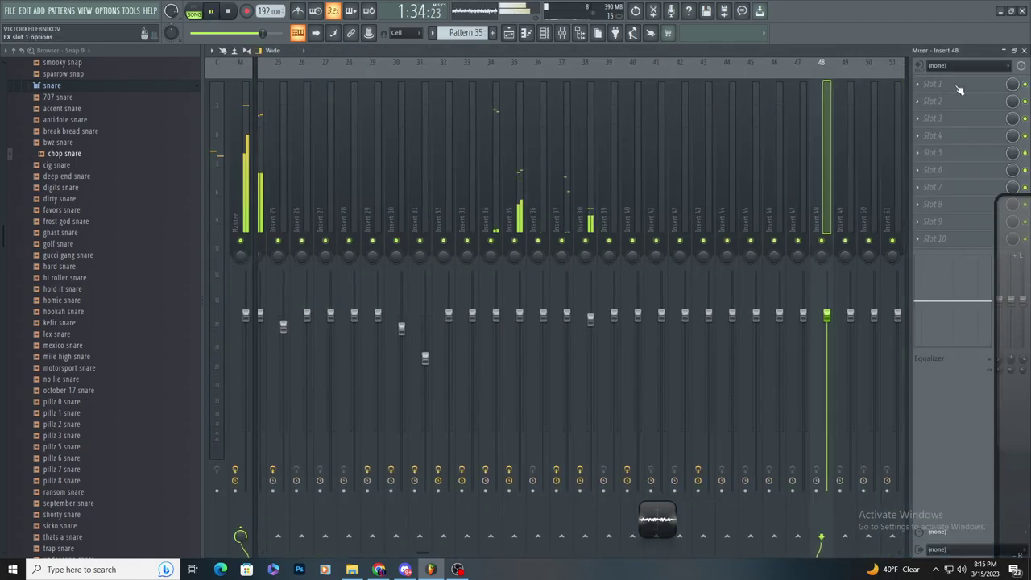
left_click(917, 84)
mouse_move(924, 98)
left_click(792, 376)
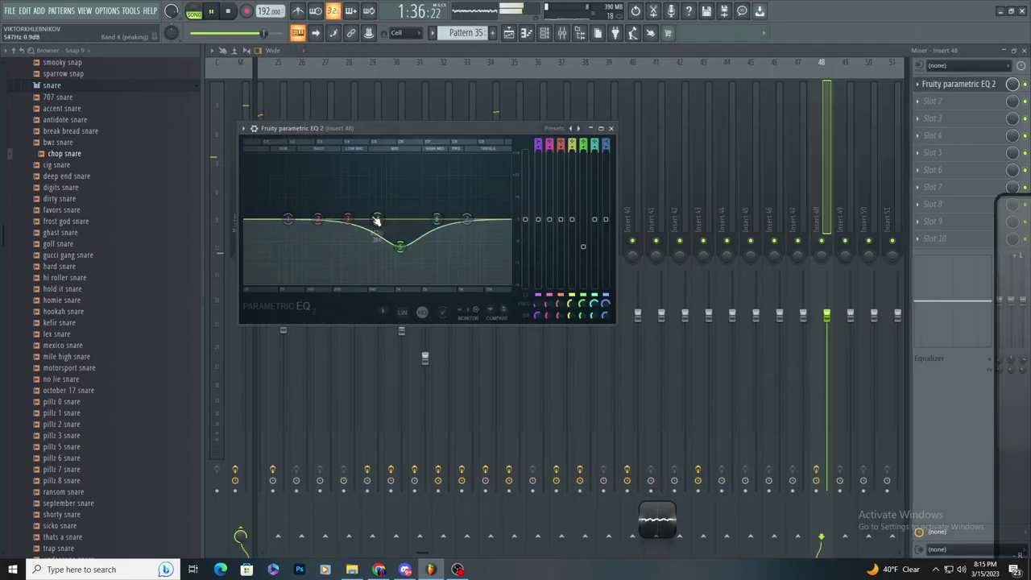
- Shape insert 48's EQ with low and high cuts plus a dip in the mids, and lower the insert's fader
left_click_drag(288, 218, 245, 283)
left_click_drag(467, 218, 510, 238)
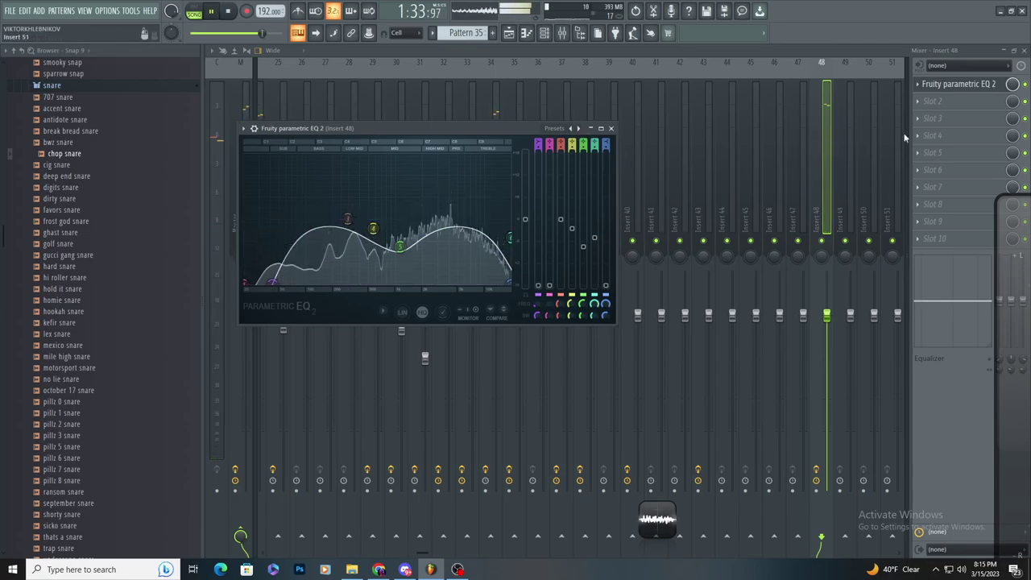
left_click_drag(404, 252, 423, 256)
left_click_drag(830, 323, 829, 353)
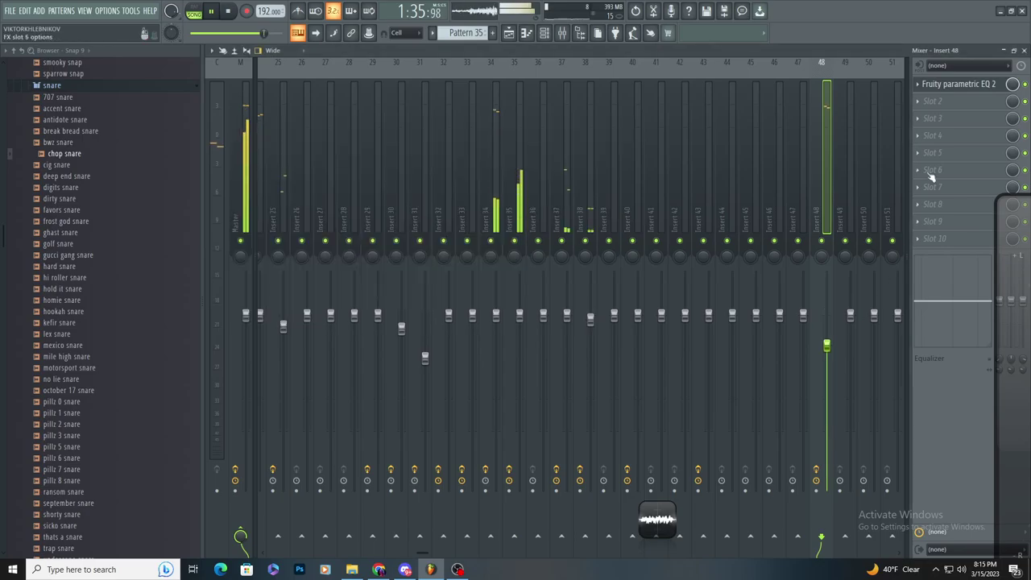
- Add a slight fade-out to the reversed chop snare #2 sample in bar 80
left_click(509, 33)
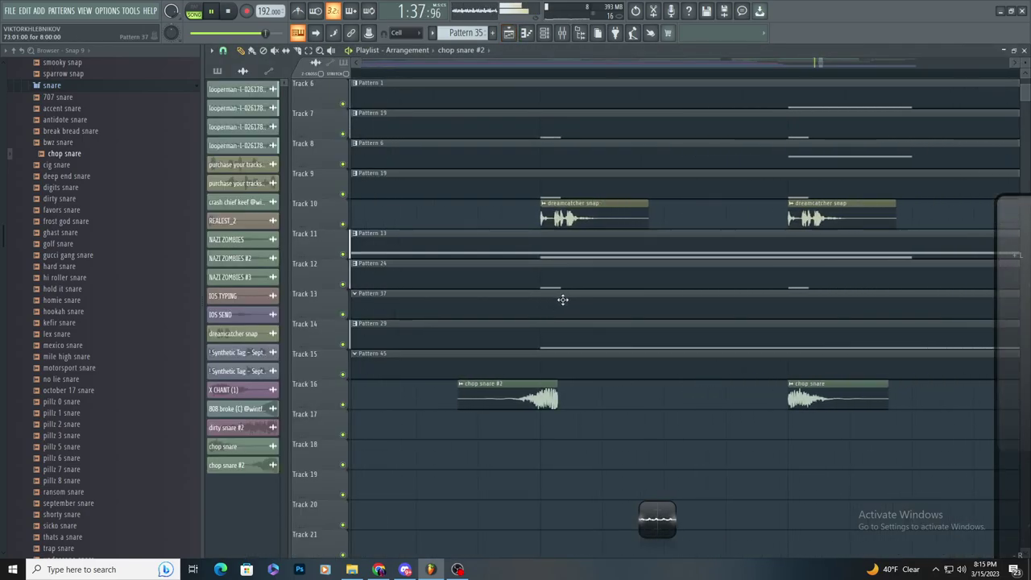
scroll(529, 392, "down", 4)
scroll(529, 390, "up", 3)
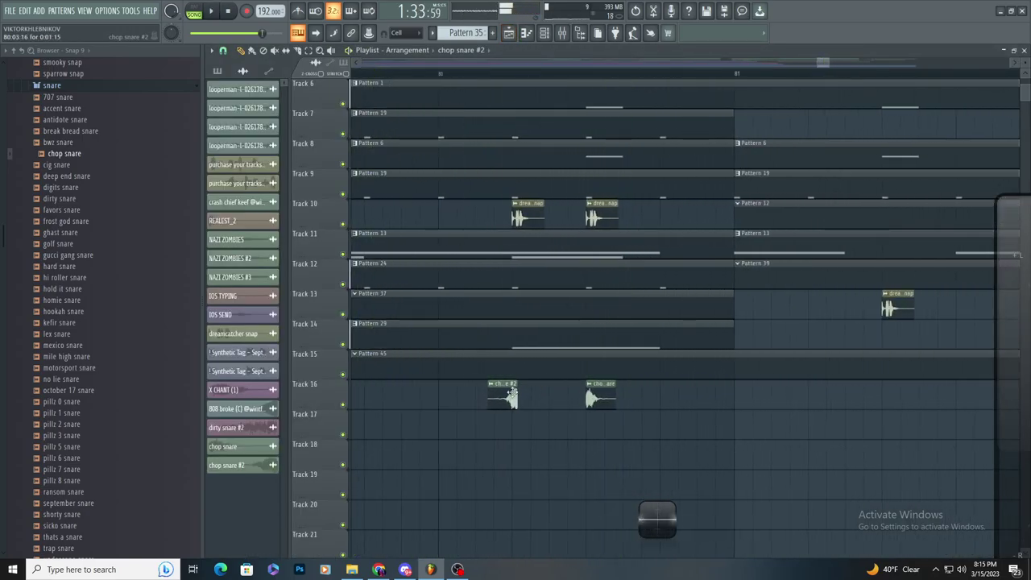
double_click(509, 395)
left_click_drag(463, 271, 467, 264)
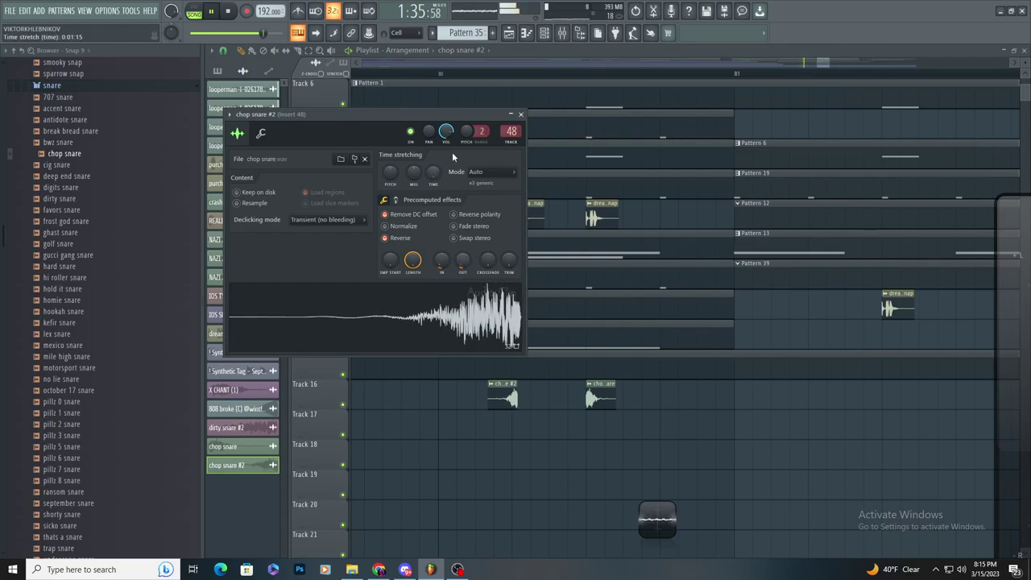
- Deepen the mid-band dip in insert 48's Fruity Parametric EQ 2 and move it to a higher frequency
left_click(562, 33)
left_click(959, 84)
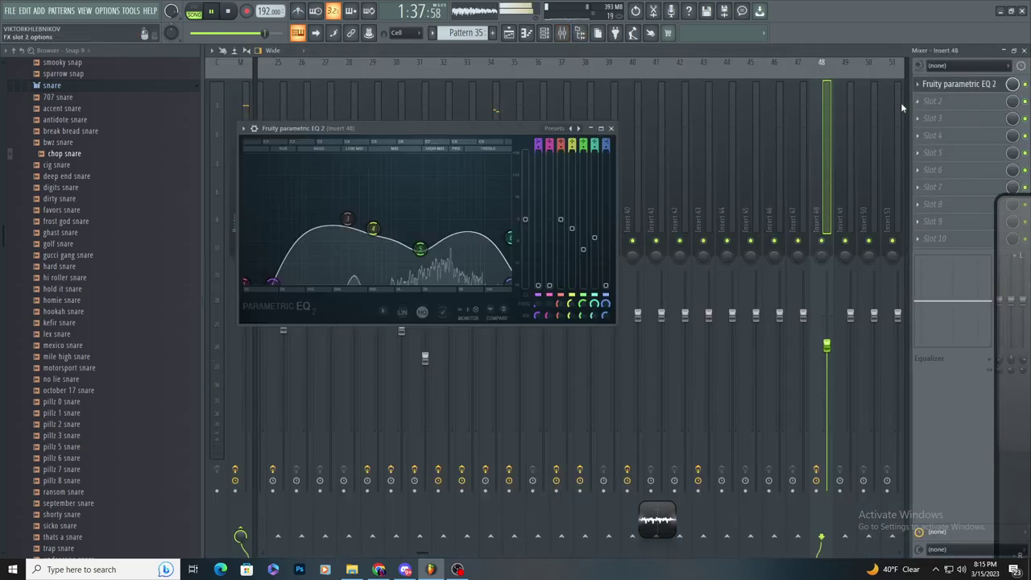
mouse_move(443, 270)
left_mouse_down()
mouse_move(416, 240)
mouse_move(447, 249)
mouse_move(450, 272)
left_mouse_up()
key("space")
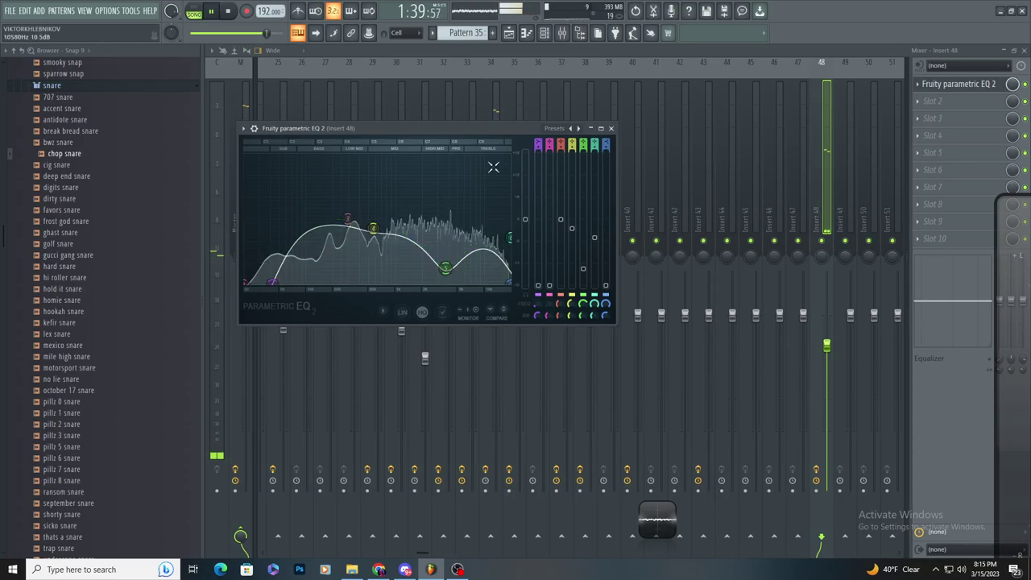
- Play the arrangement before bar 81 and listen to the reversed chop snare accent in the mix
left_click(509, 33)
key("space")
scroll(578, 307, "down", 4)
scroll(553, 306, "up", 3)
scroll(552, 306, "up", 1)
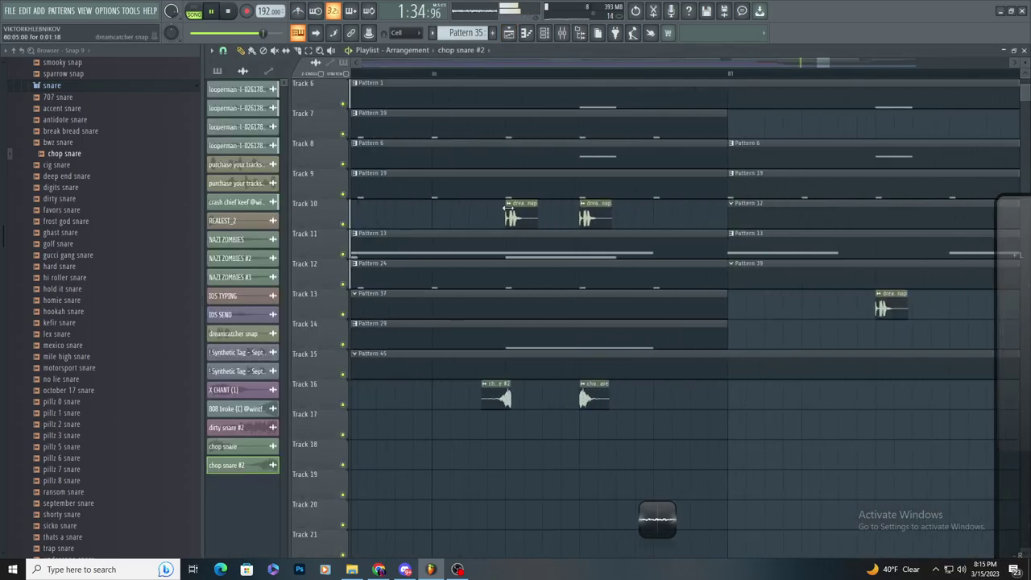
left_click(509, 204)
left_click(699, 454)
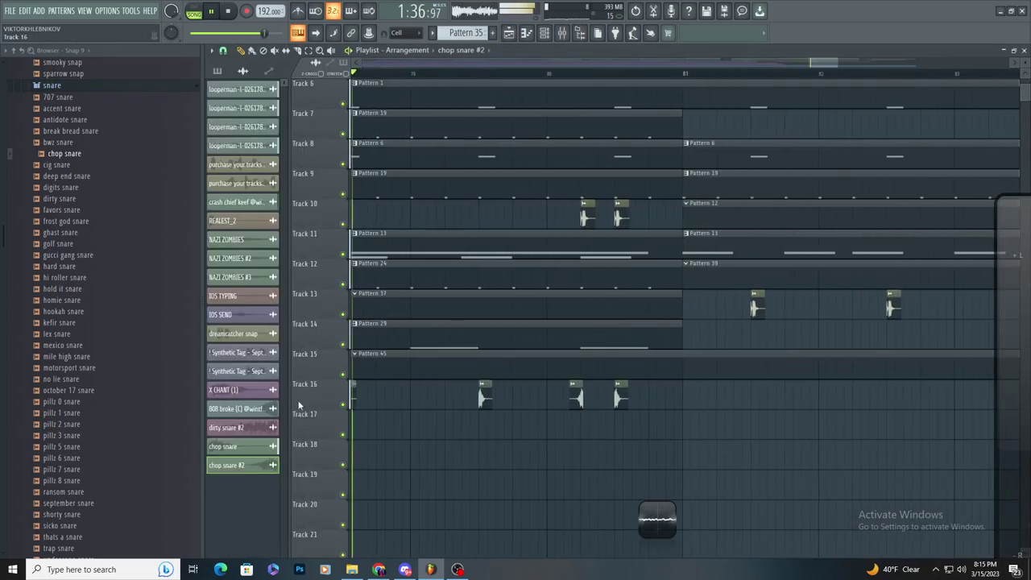
- Place the mile high snare sample on Track 17 at step 7 of bar 77 and give it a slight fade-out
left_click(172, 357)
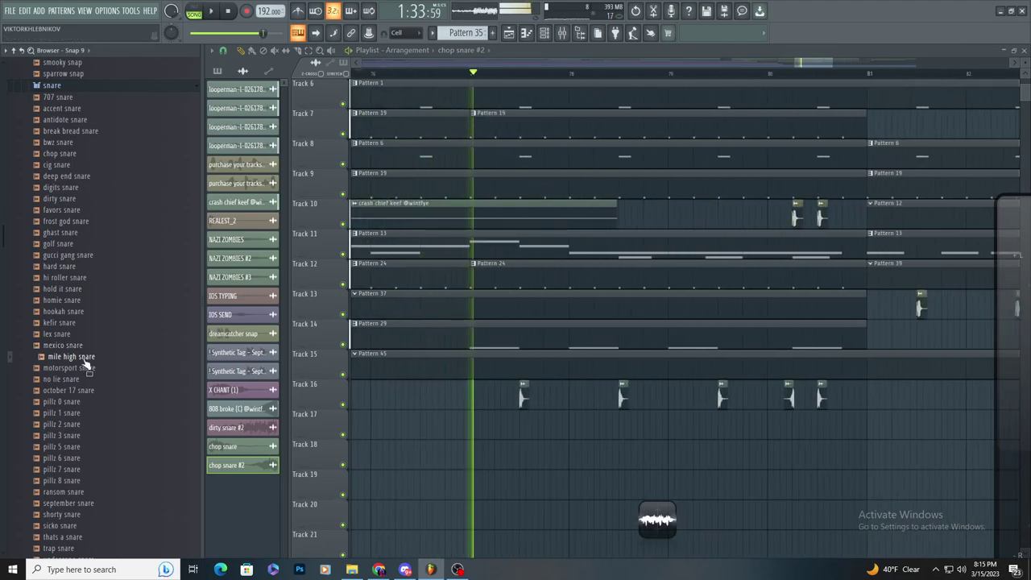
left_click_drag(80, 357, 436, 426)
double_click(436, 426)
key("space")
left_click(424, 227)
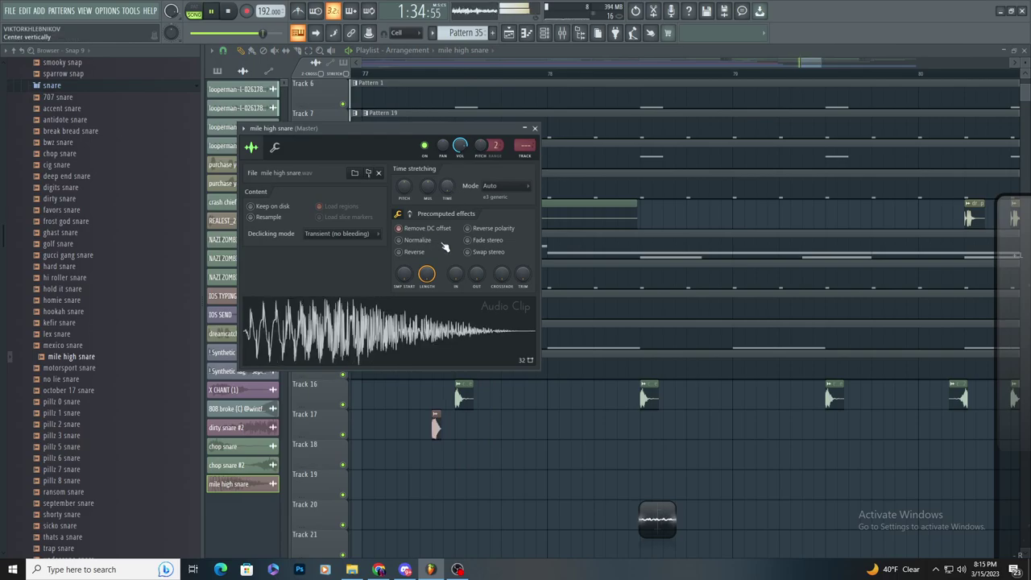
left_click_drag(475, 276, 475, 264)
left_click(564, 403)
right_click(568, 405)
- Play the arrangement and listen to the mile high snare hit in bar 77
key("space")
key("space")
scroll(580, 405, "down", 2)
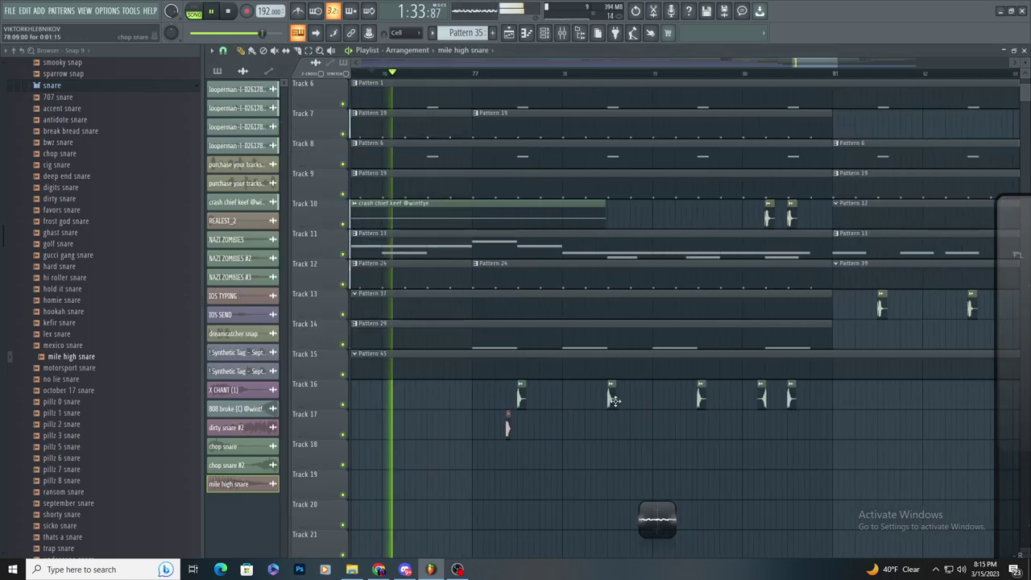
scroll(615, 401, "up", 2)
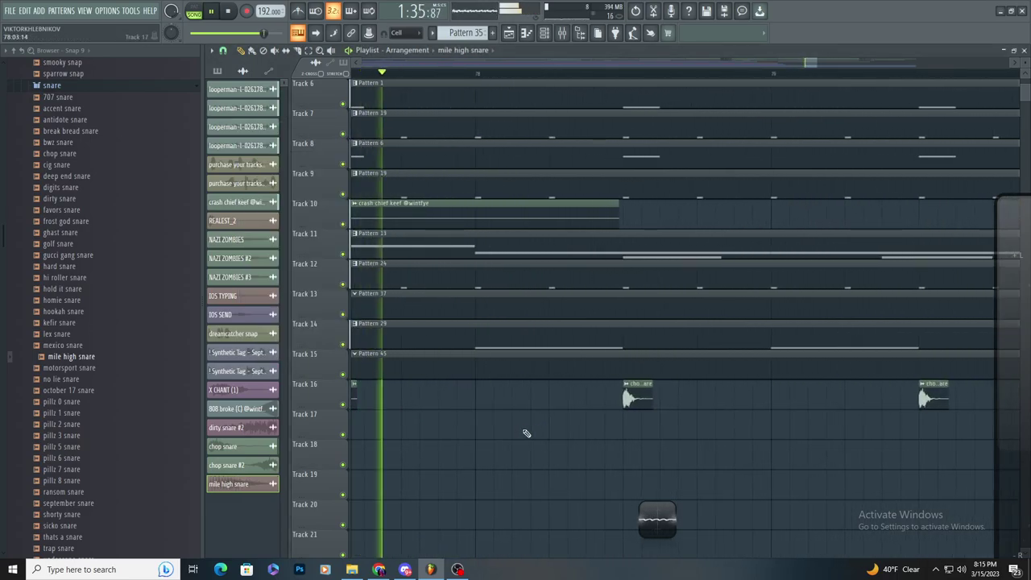
key("space")
key("space")
- Place mile high snare clips on Track 17 at steps 1 and 5 of bar 78
left_click(469, 429)
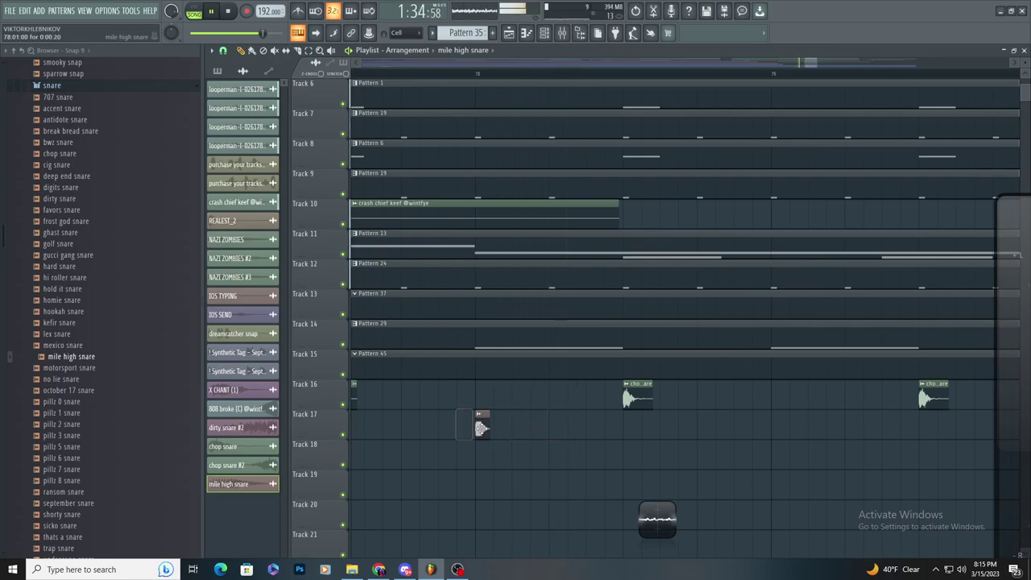
left_click(551, 427)
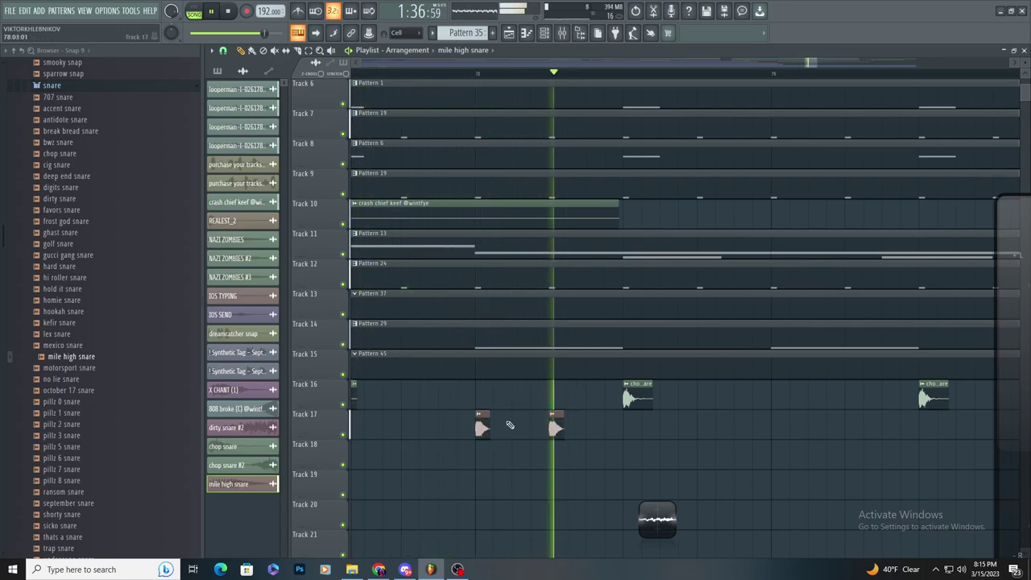
left_click(555, 434)
key("space")
key("space")
scroll(633, 435, "down", 2)
scroll(633, 438, "up", 2)
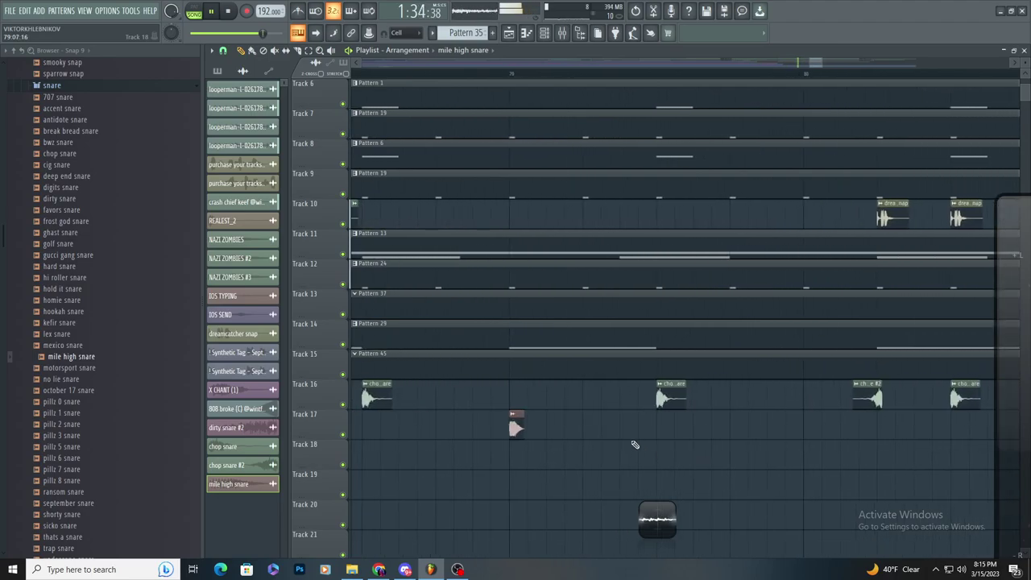
- Place mile high snare clips on Track 17 at steps 1, 4 and 7 of bar 79
left_click(630, 437)
scroll(636, 448, "down", 2)
scroll(639, 451, "up", 1)
left_click(657, 451)
right_click(657, 461)
scroll(655, 467, "down", 2)
scroll(646, 466, "up", 2)
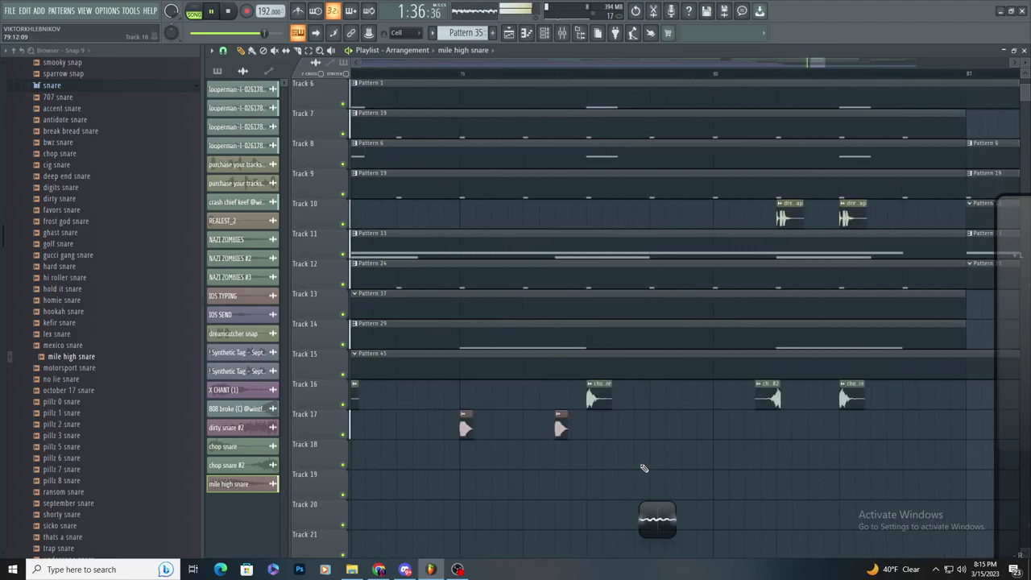
scroll(649, 466, "down", 2)
scroll(654, 464, "up", 3)
left_click_drag(522, 429, 484, 433)
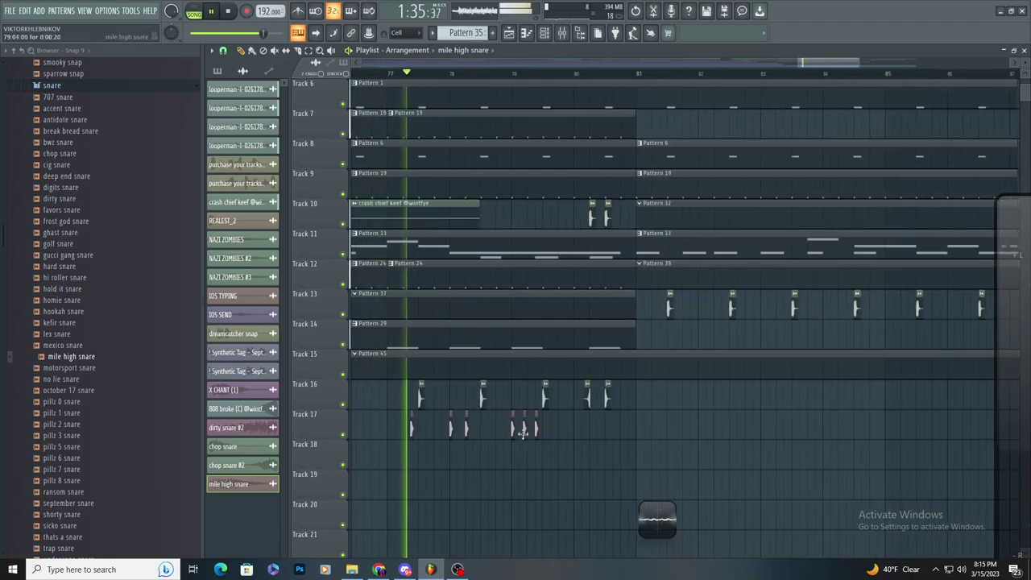
- Stop playback and lay a clip of the new Pattern 39 on Track 18 across bars 77 to 80
key("space")
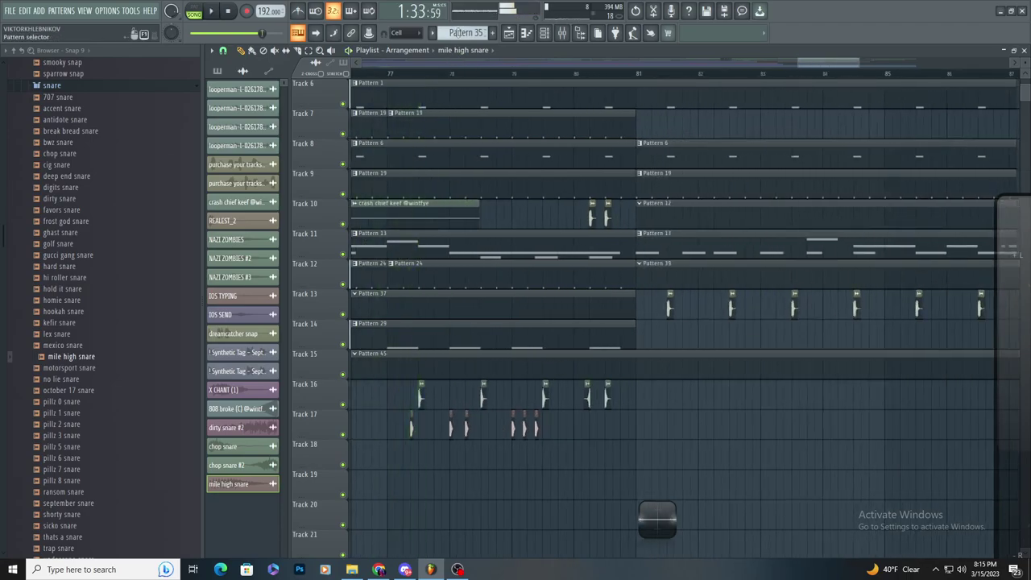
left_click_drag(448, 459, 632, 465)
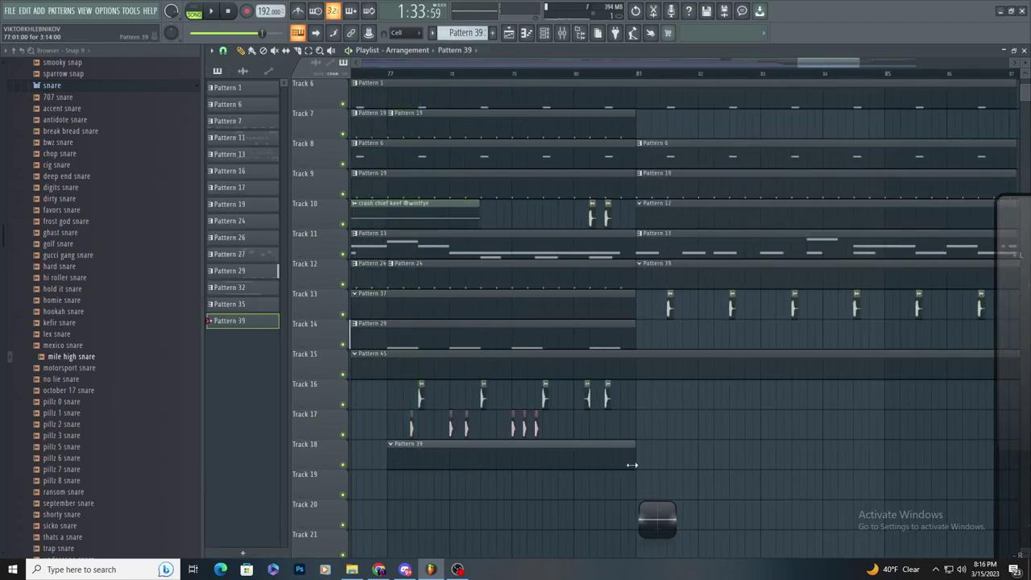
- Load mile high snare as a sampler channel in Pattern 39 and place a C6 note for it in bar 1
left_click(546, 34)
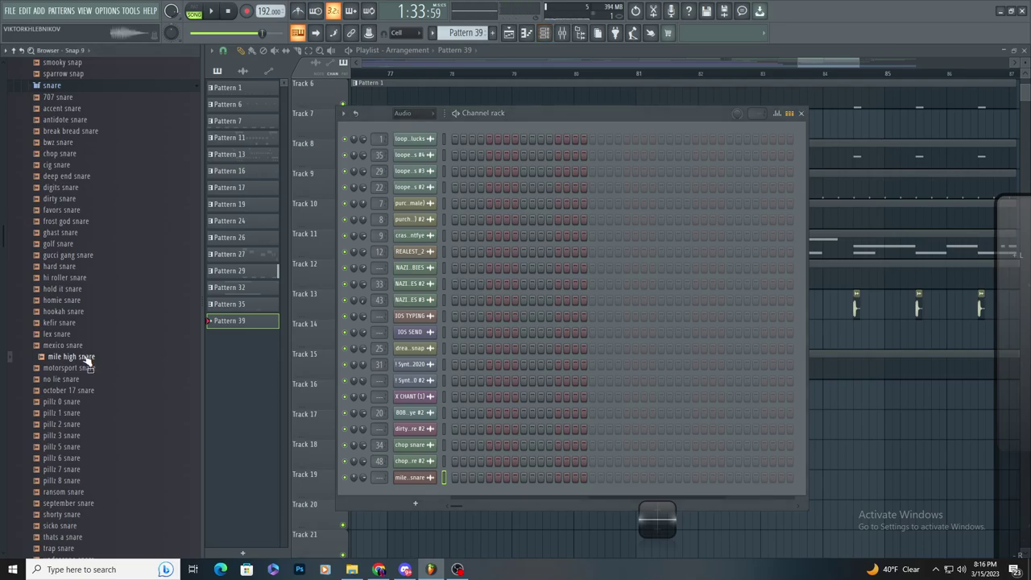
left_click_drag(442, 139, 444, 143)
left_click(415, 115)
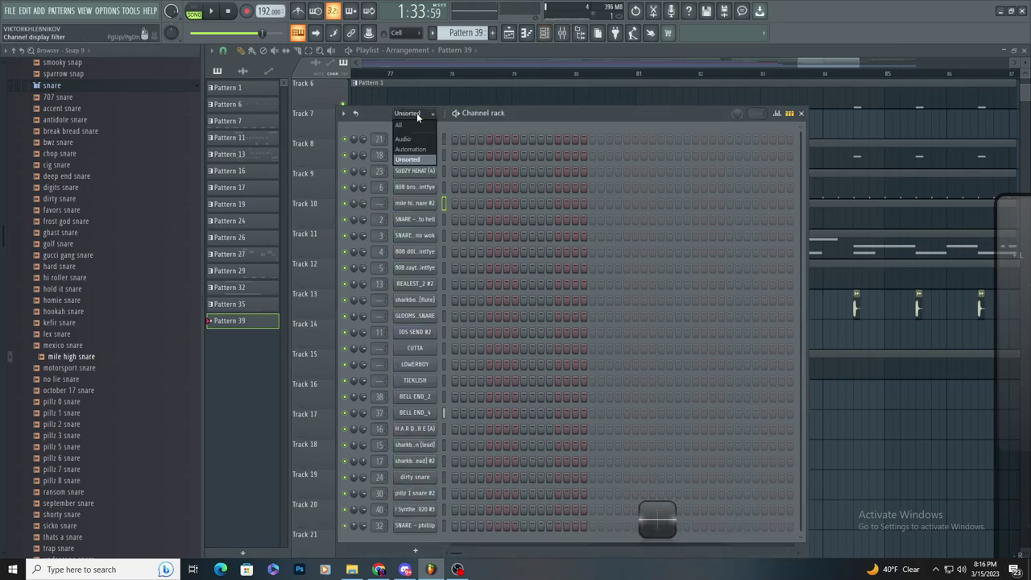
left_click(414, 125)
left_click(844, 356)
left_click(562, 430)
right_click(613, 423)
left_click(593, 463)
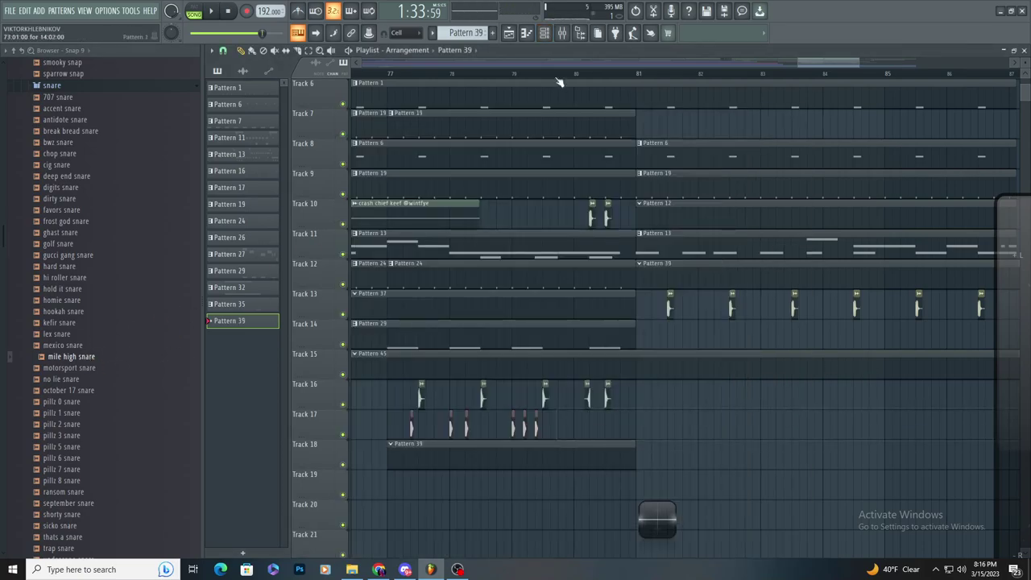
key("F7")
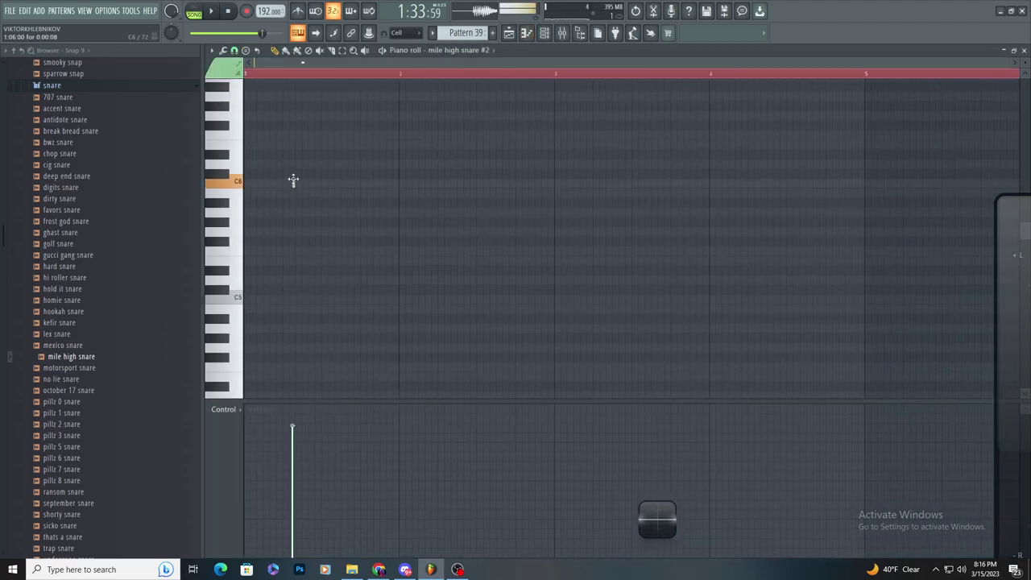
- Route the mile high snare #2 channel to mixer insert 44 and slightly lower that insert's fader
left_click(562, 33)
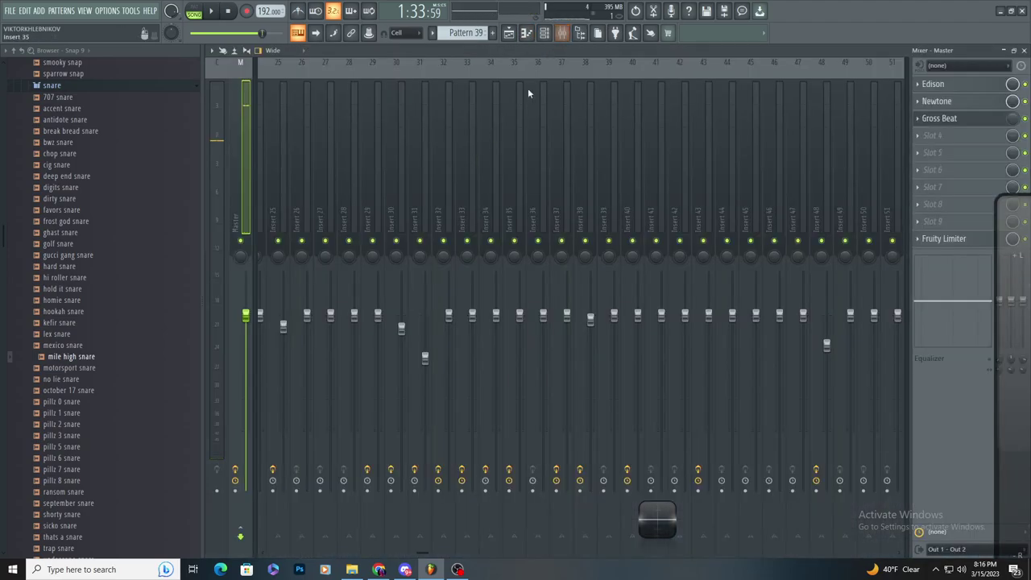
left_click(544, 33)
left_click_drag(382, 200, 382, 121)
left_click(544, 33)
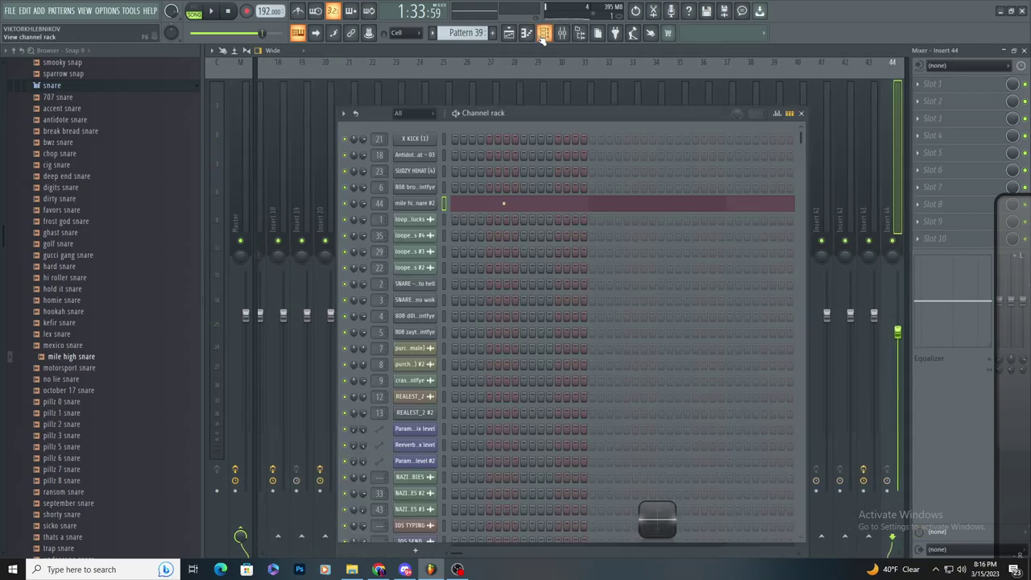
- Enable the volume envelope of the mile high snare #2 sampler and set its release tension to 100%
left_click(414, 203)
left_click_drag(460, 200, 460, 194)
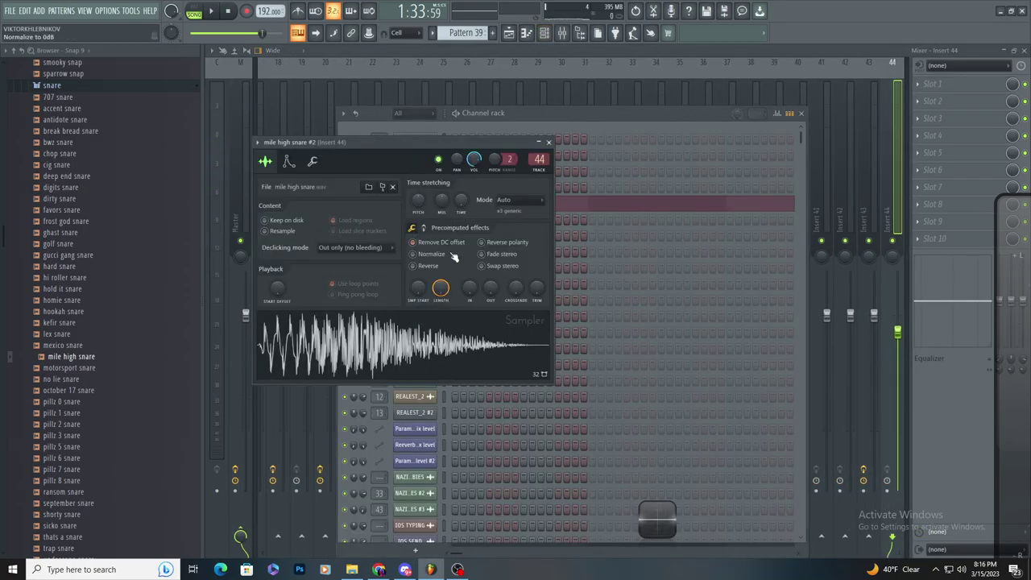
left_click(289, 161)
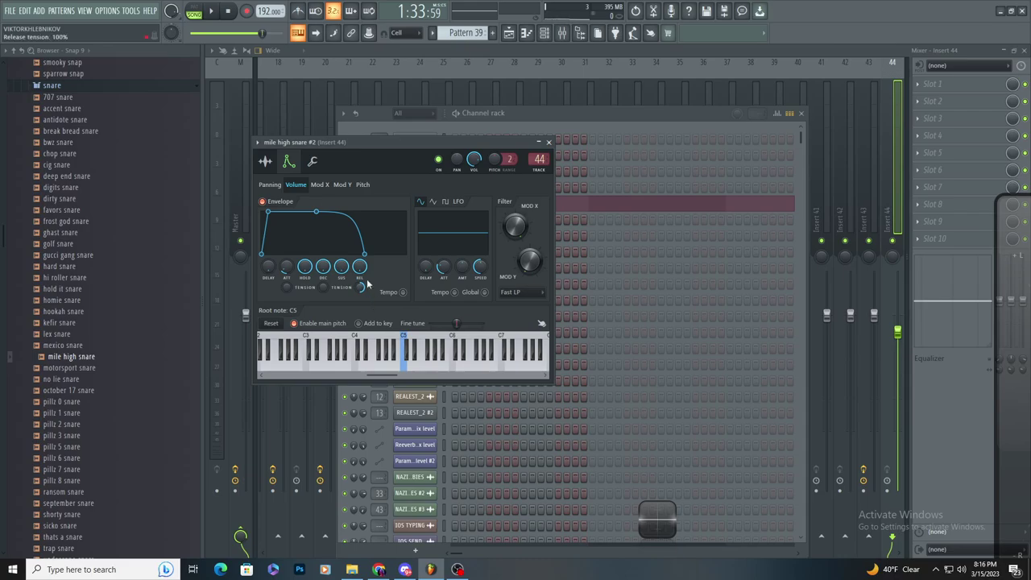
left_click(267, 161)
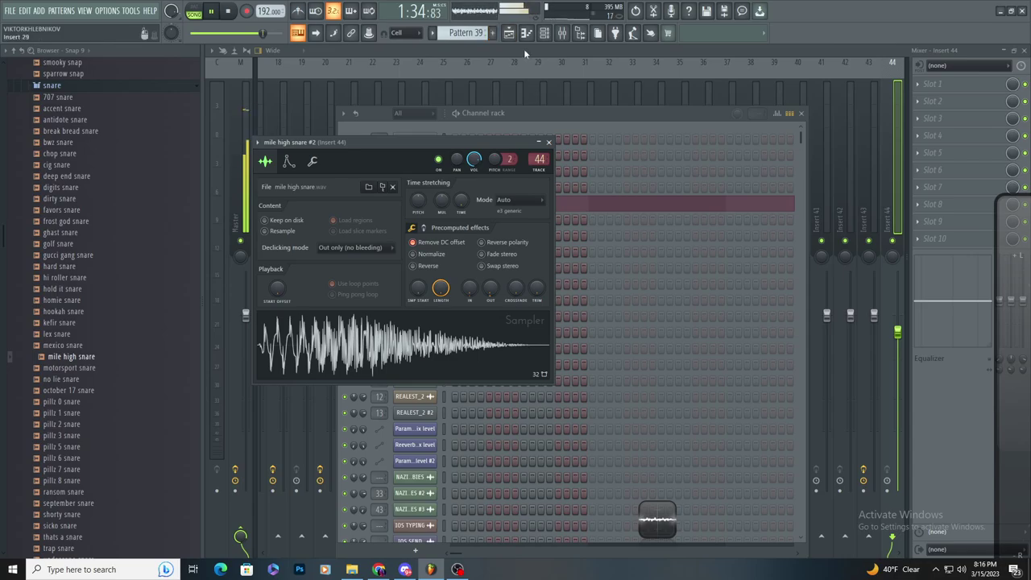
- Delete the mile high snare audio clips from Track 17 in bars 77 to 79
left_click(509, 33)
scroll(537, 347, "down", 2)
key("space")
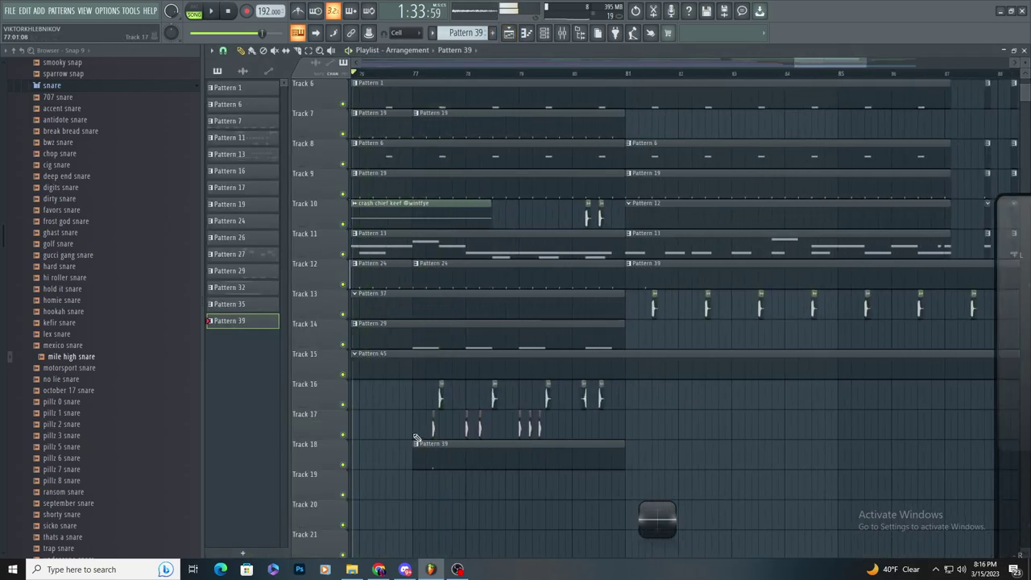
scroll(418, 437, "up", 2)
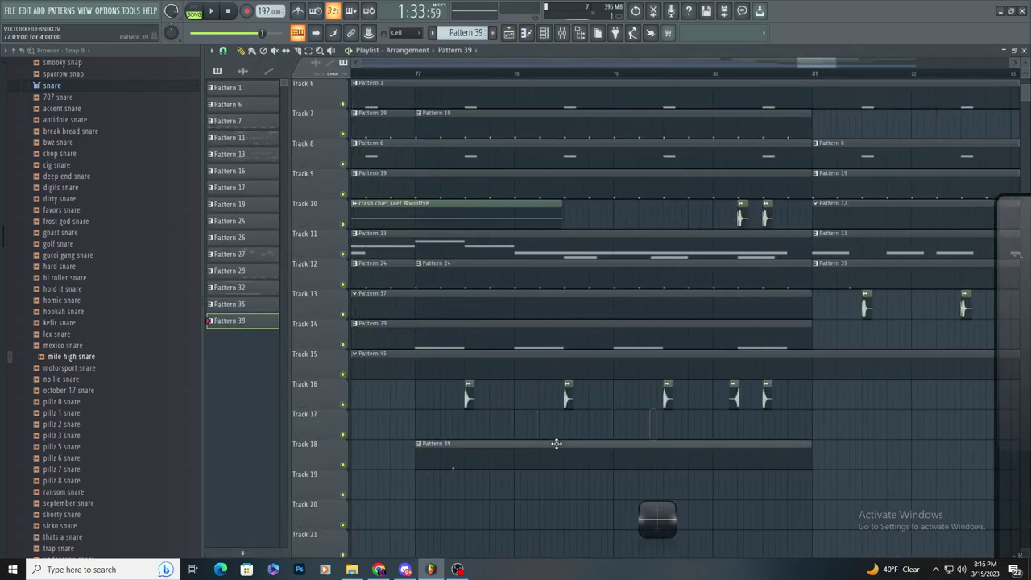
- Place a second mile high snare note on C6 at step 5 of bar 2 in Pattern 39
left_click(527, 33)
key("space")
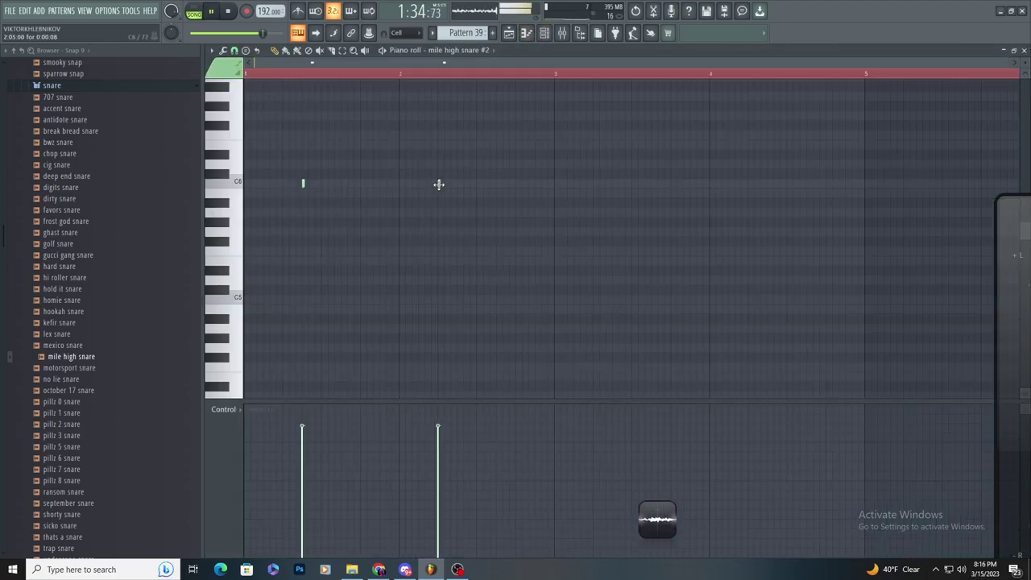
scroll(438, 184, "up", 2, "ctrl")
scroll(274, 433, "down", 2, "ctrl")
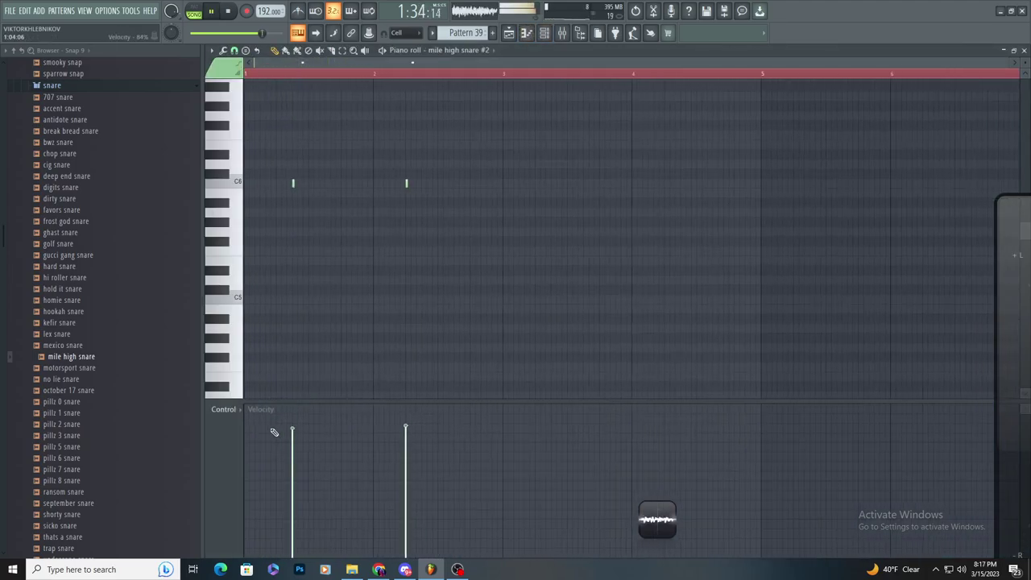
- Fine-tune the attack time of the volume envelope on the mile high snare #2 sampler while checking playback
left_click(543, 32)
left_click(424, 204)
key("space")
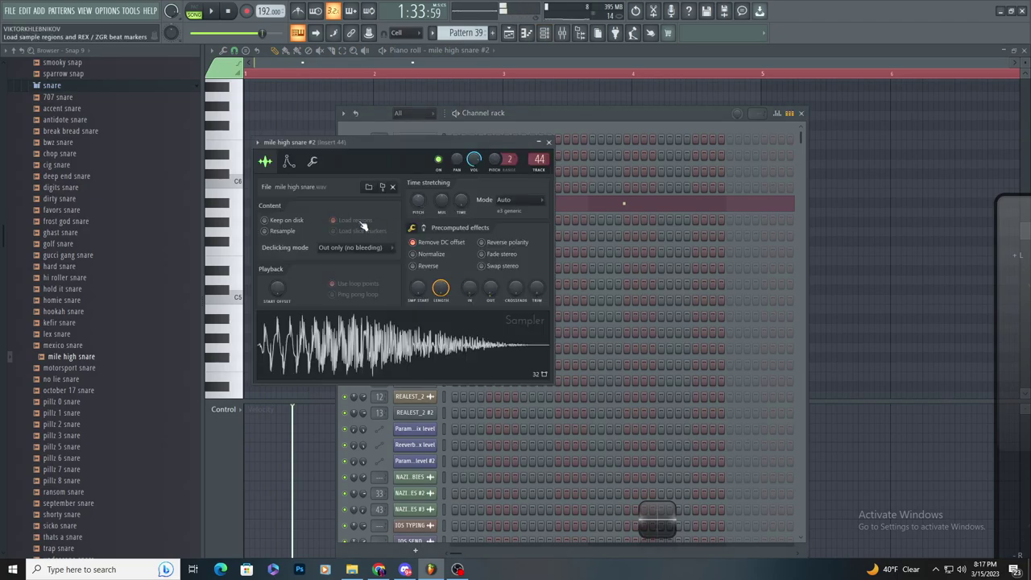
left_click(288, 161)
left_click(298, 186)
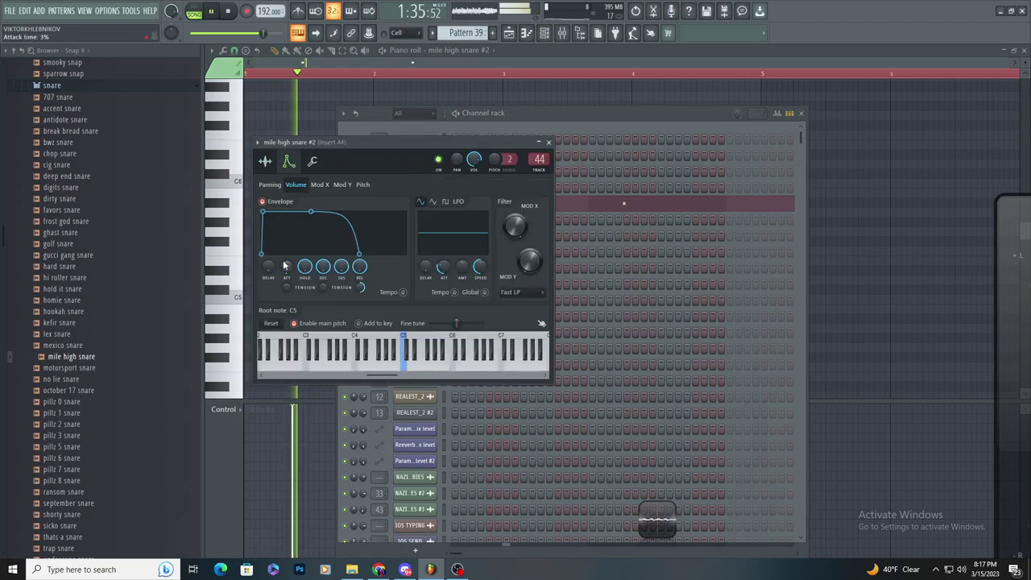
key("space")
left_click(268, 165)
left_click(289, 164)
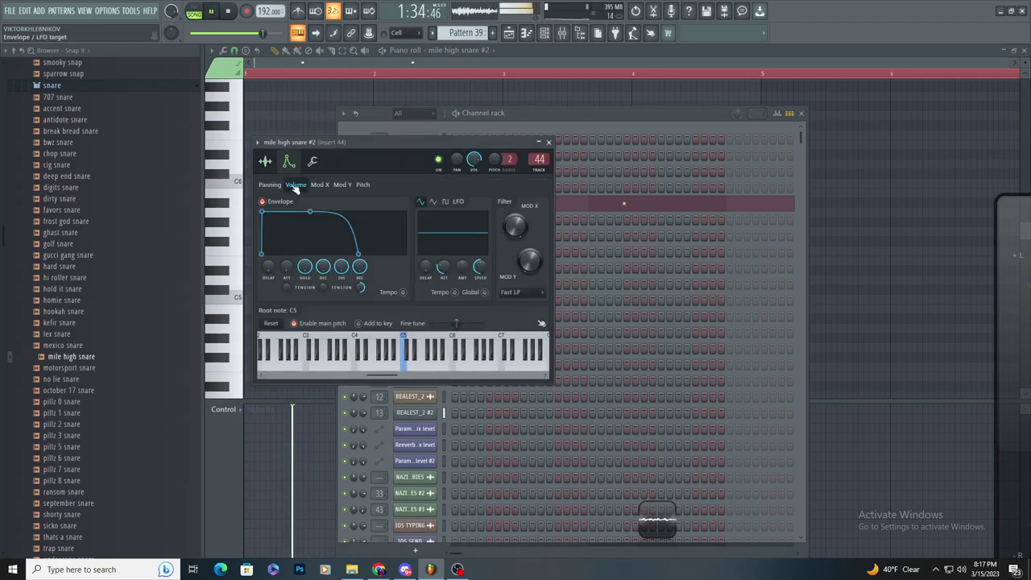
left_click(290, 126)
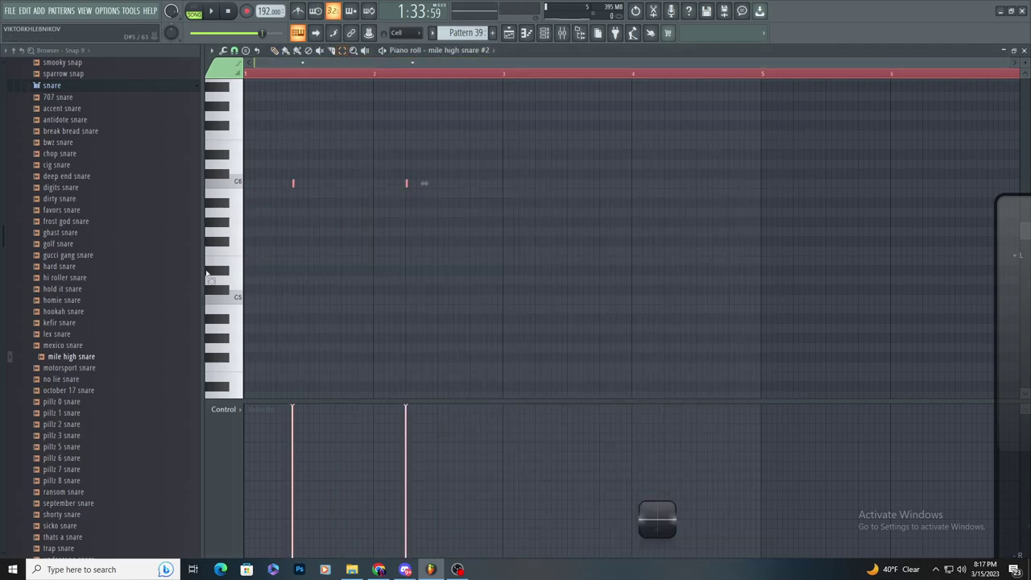
- Transpose the mile high snare #2 notes down an octave to C5 and try notes at steps 1 and 5 of bar 2
left_click(278, 53)
scroll(448, 175, "up", 2)
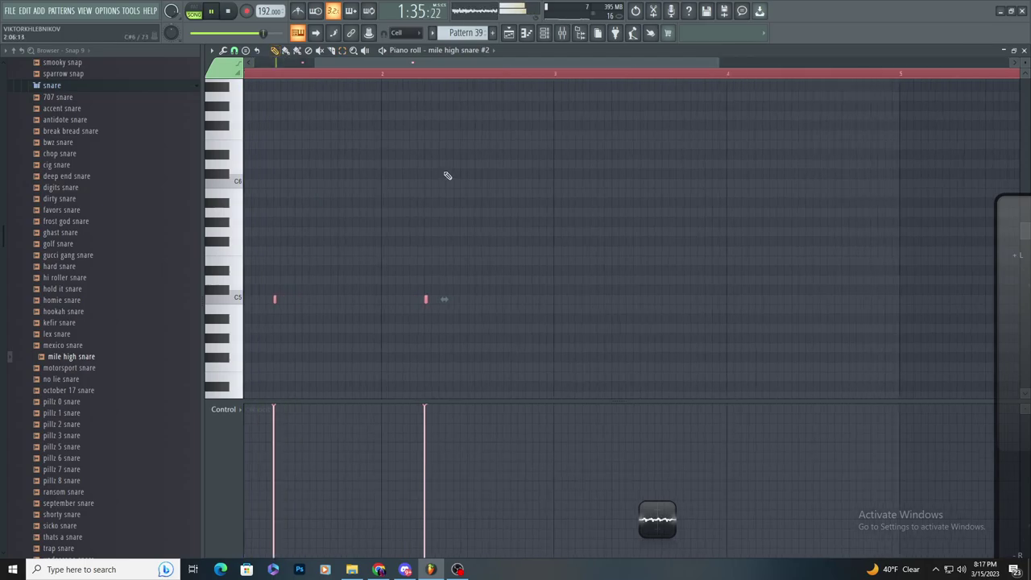
left_click(450, 191, "ctrl")
scroll(418, 203, "up", 5)
left_click(426, 299)
scroll(433, 299, "down", 5)
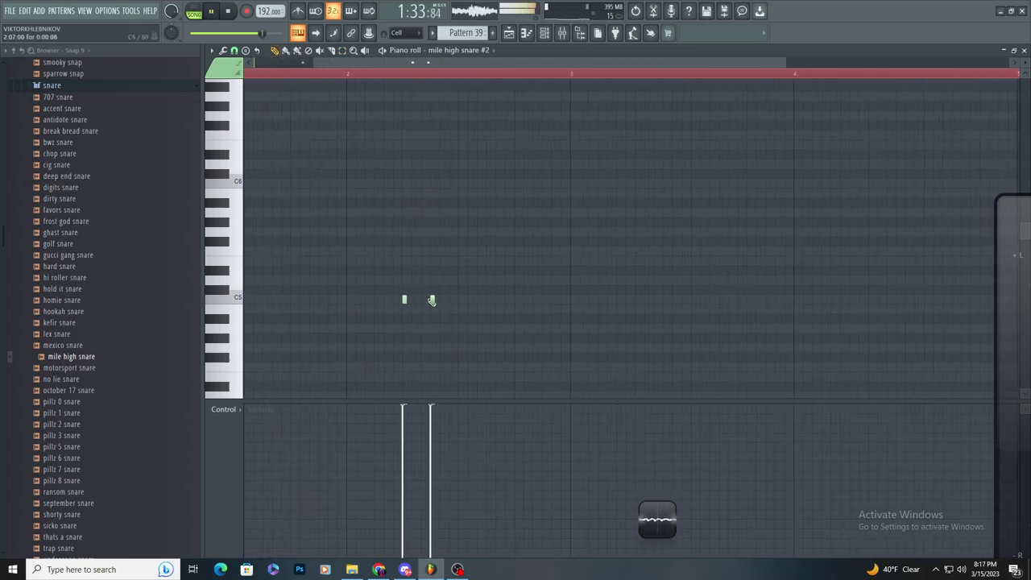
scroll(433, 299, "up", 4)
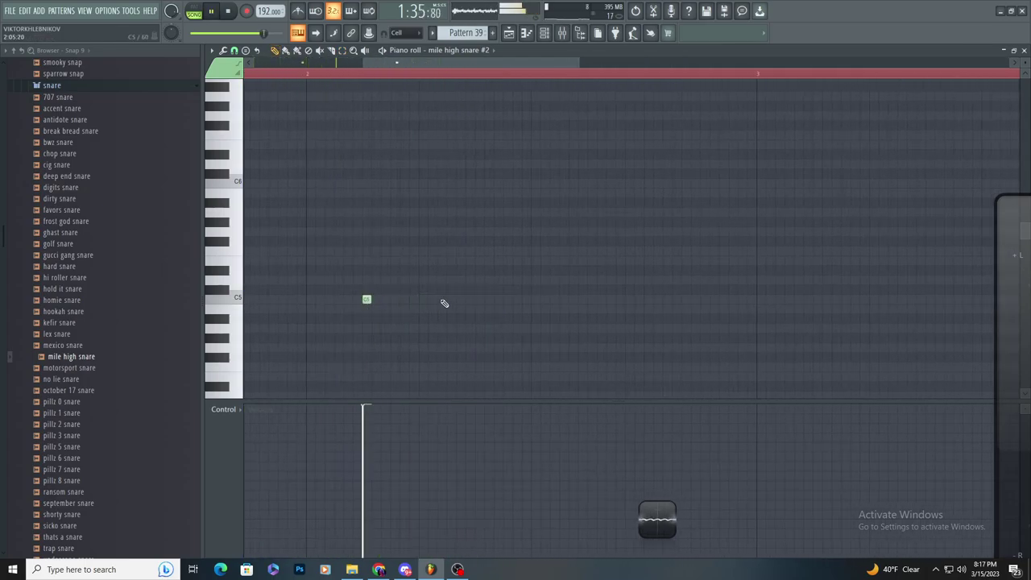
right_click(424, 300)
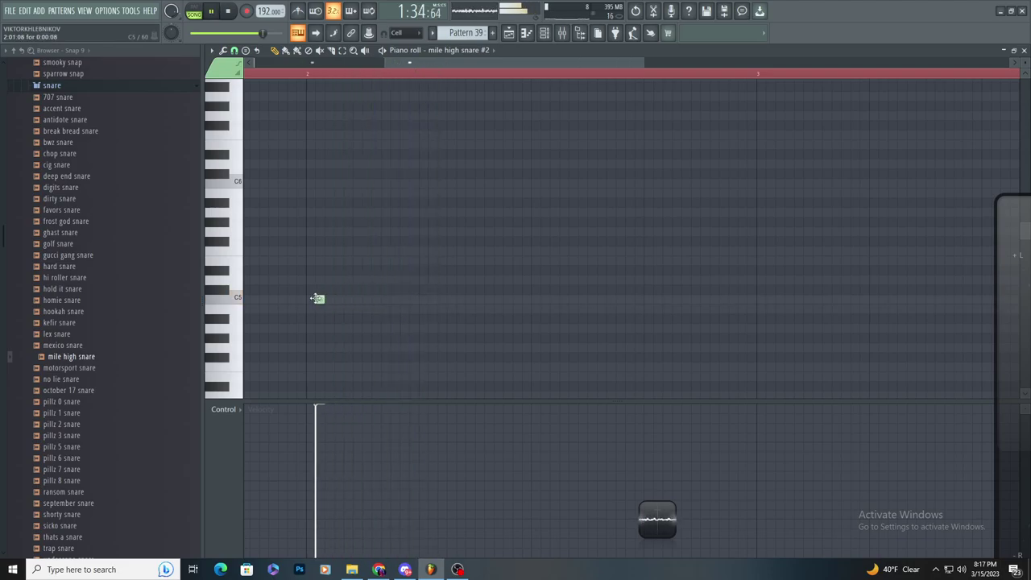
scroll(413, 299, "down", 5)
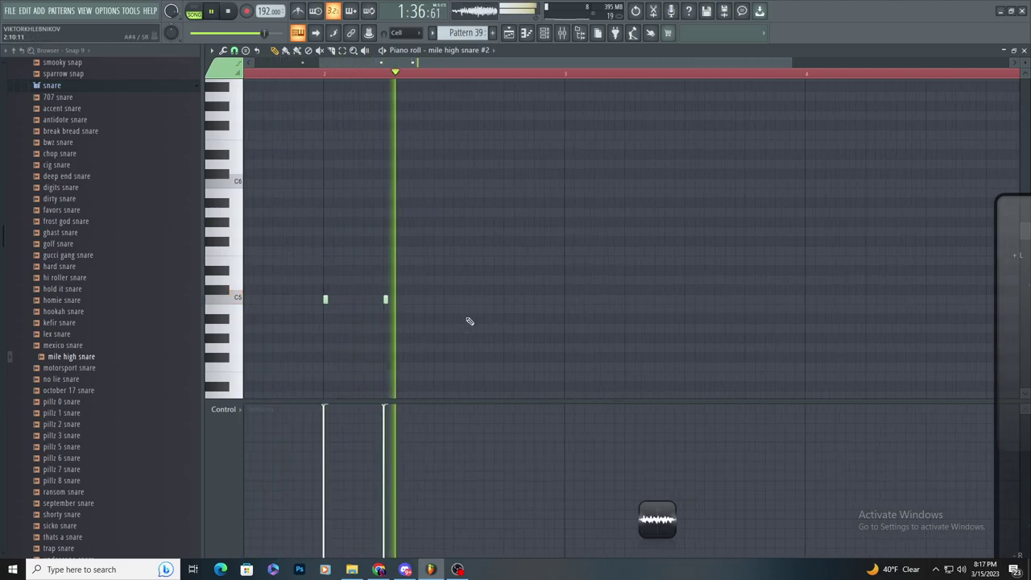
- Replace the bar 2 mile high snare notes with C5 notes at steps 3 and 7
key("space")
key("space")
scroll(382, 260, "up", 3)
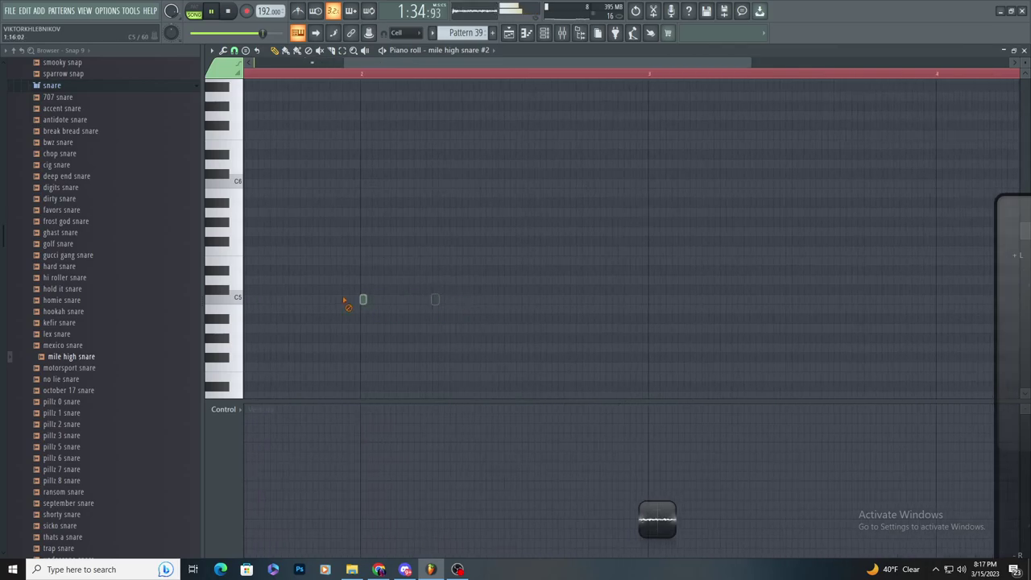
left_click_drag(428, 293, 429, 302)
left_click(471, 299)
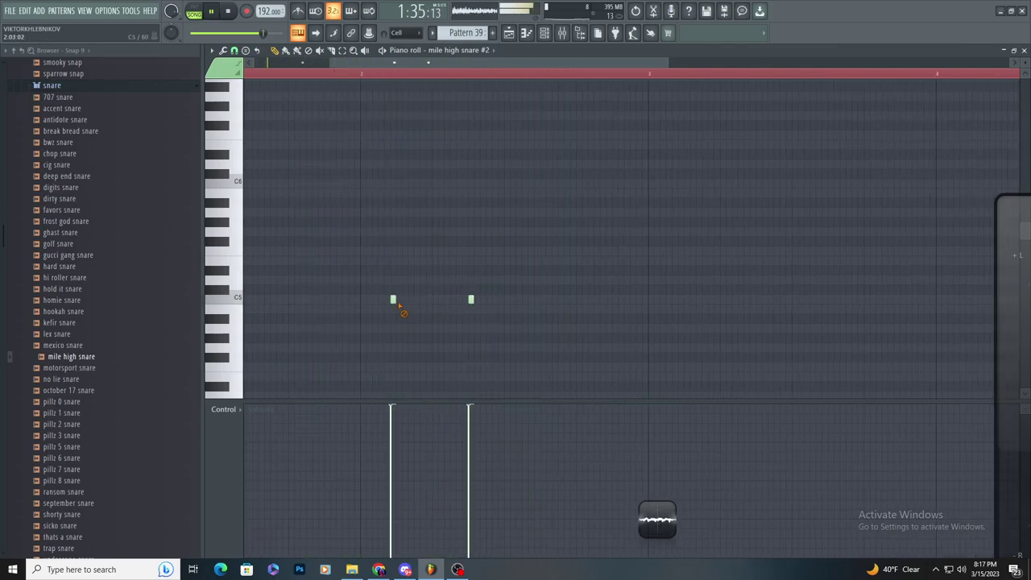
left_click(393, 302)
scroll(451, 332, "down", 3)
scroll(461, 333, "up", 4)
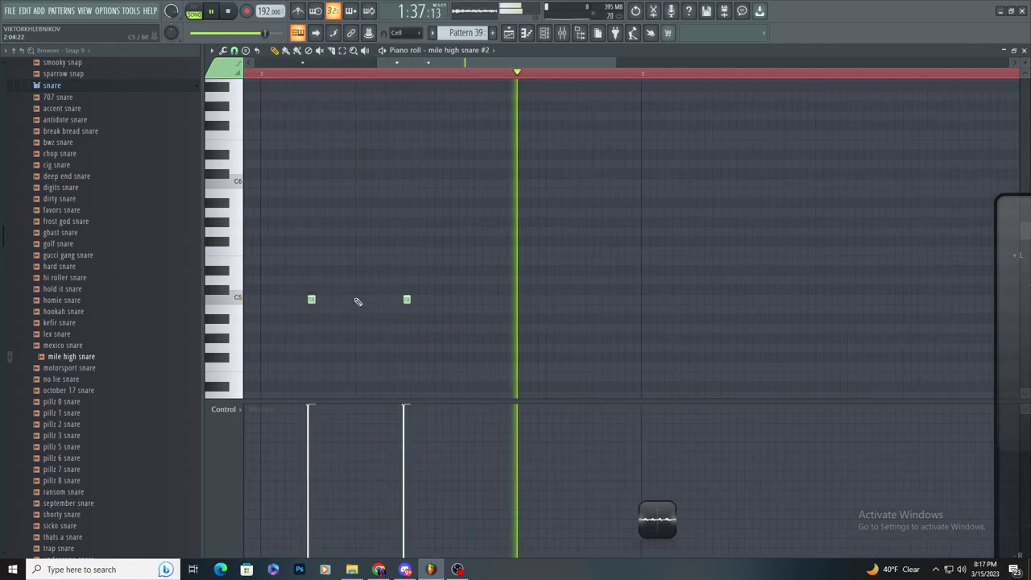
right_click(411, 300)
scroll(386, 301, "down", 4)
left_click(382, 300)
scroll(429, 246, "up", 2)
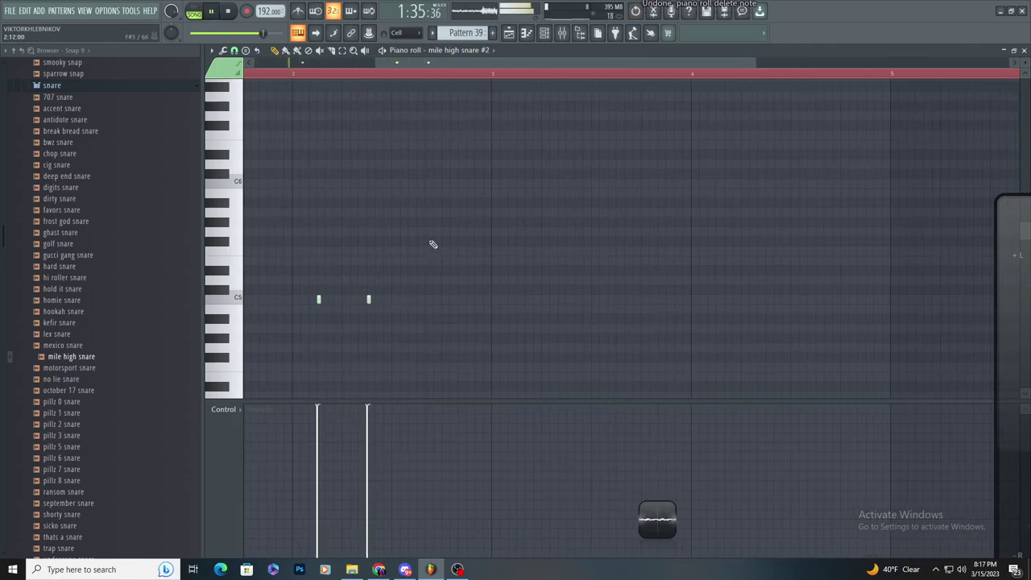
- Place three mile high snare notes on C5 at steps 1, 4 and 7 of bar 3
scroll(488, 294, "down", 2)
scroll(490, 291, "up", 2)
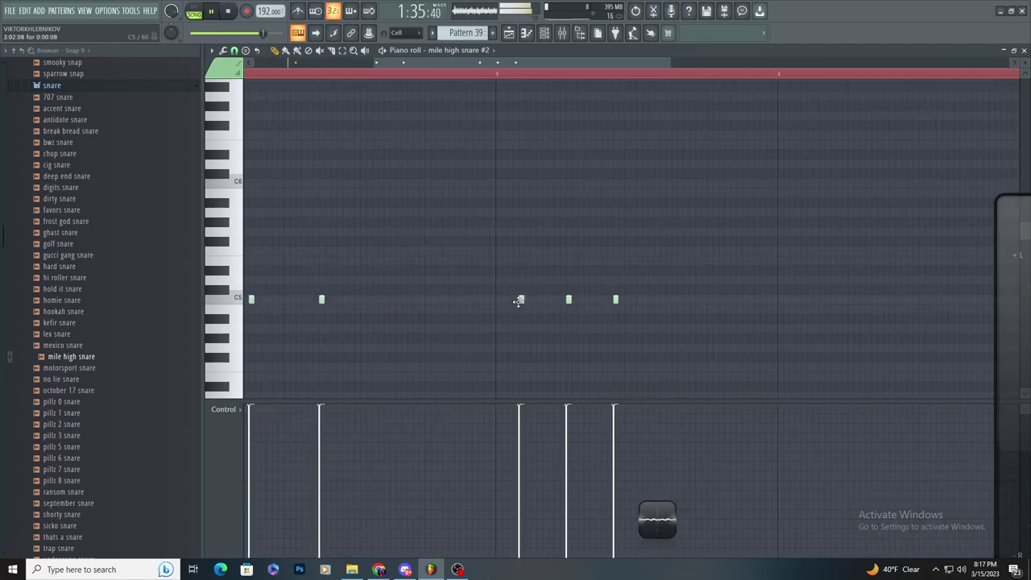
left_click_drag(616, 299, 516, 300)
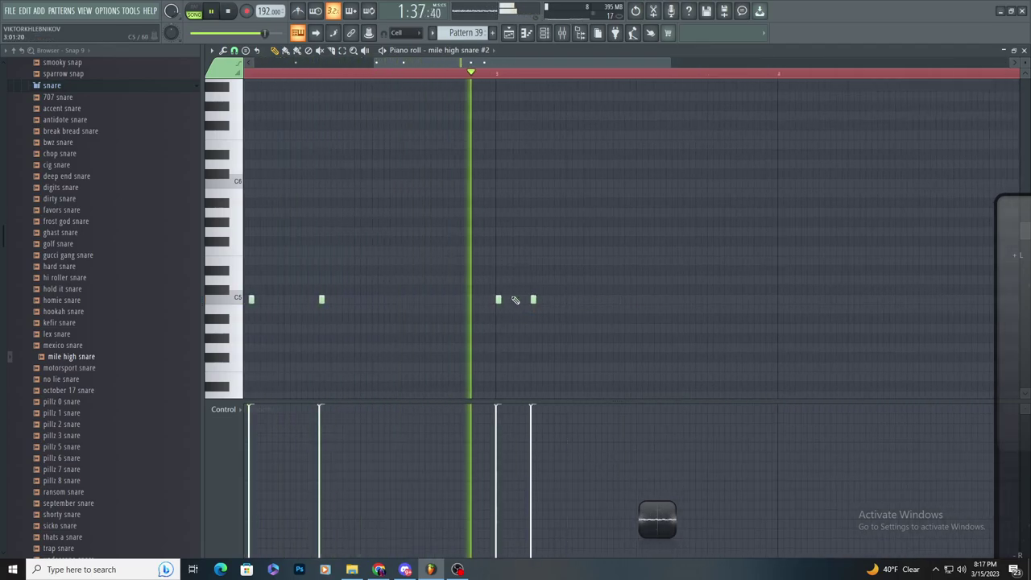
scroll(579, 376, "down", 2)
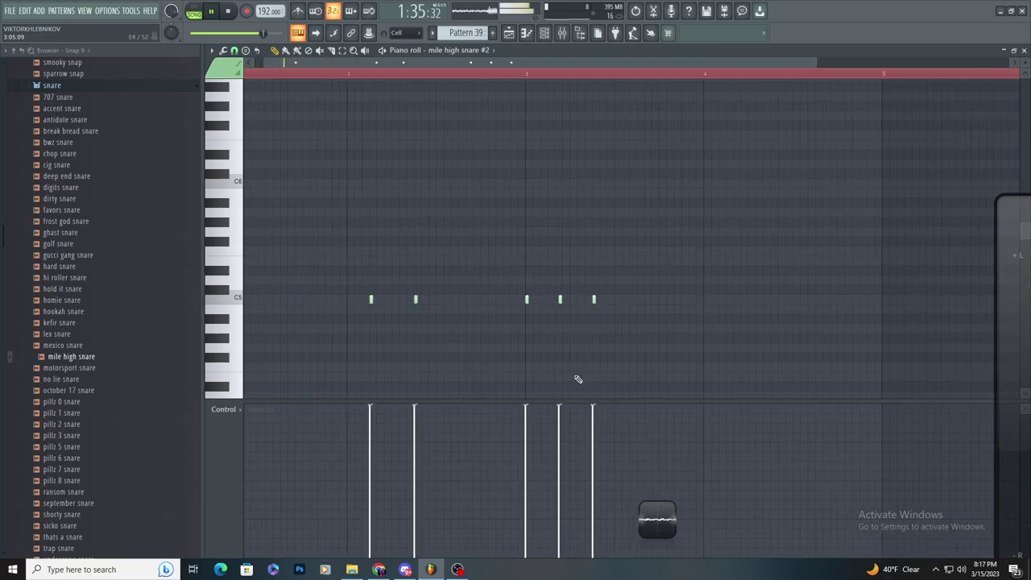
- Lower the velocities of the three bar 3 snare notes so they rise gradually from first to last
left_click(535, 474)
left_click(562, 439)
left_click(538, 458)
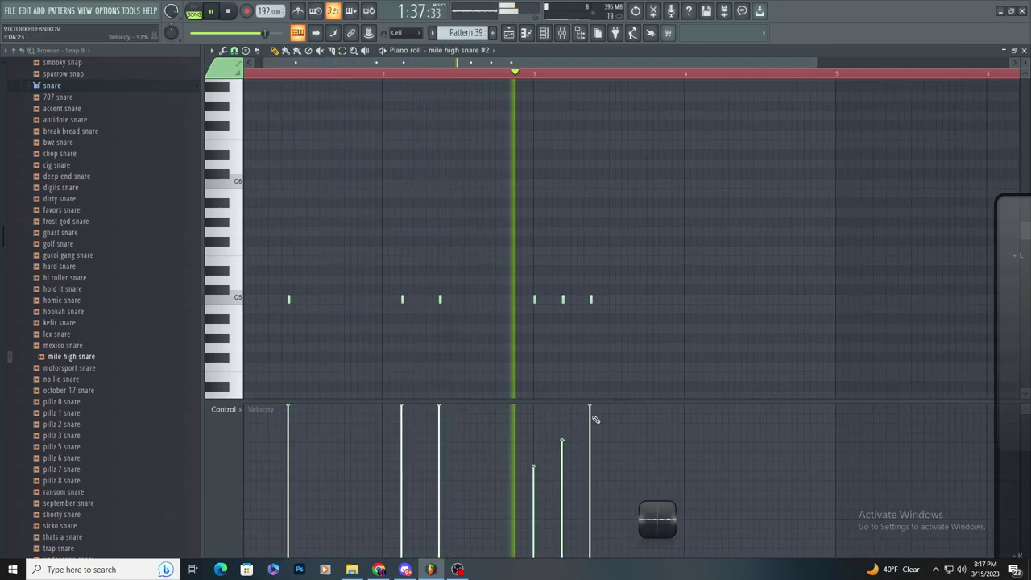
scroll(604, 279, "up", 2)
key("space")
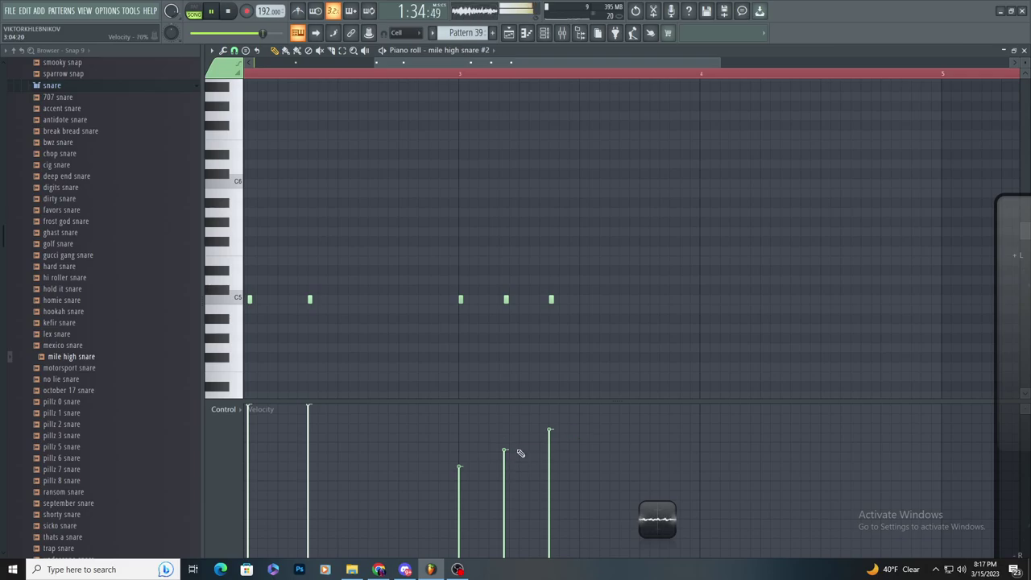
- Add a mile high snare note on C5 at step 15 of bar 1 and raise its velocity slightly
scroll(550, 308, "down", 2)
scroll(612, 312, "up", 3)
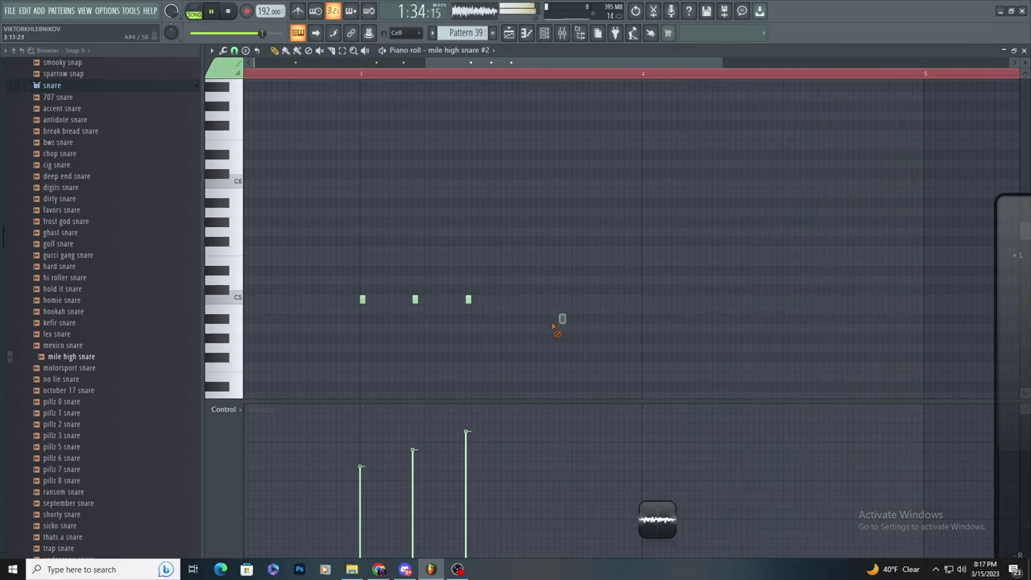
scroll(556, 331, "down", 3)
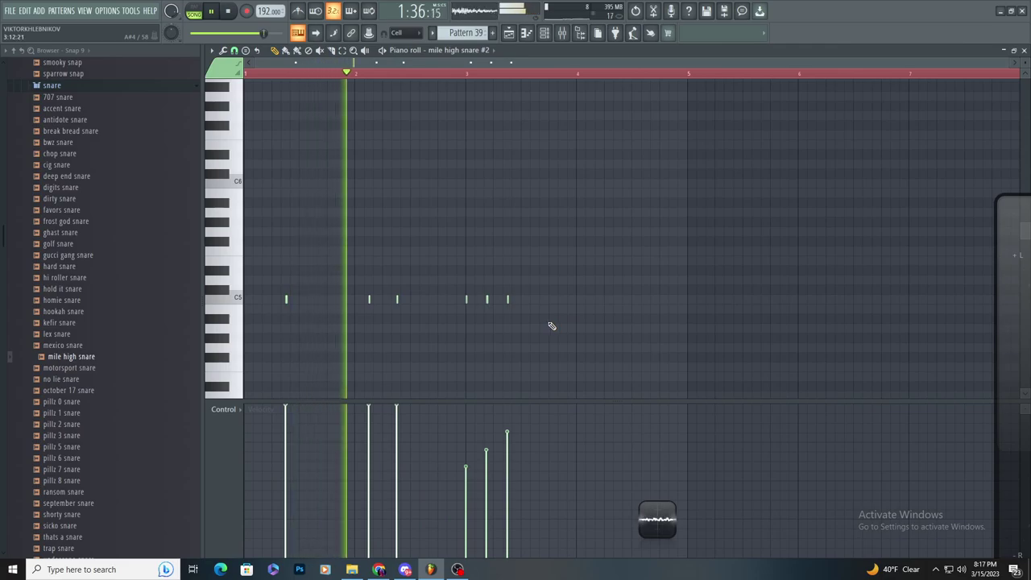
scroll(357, 287, "up", 2)
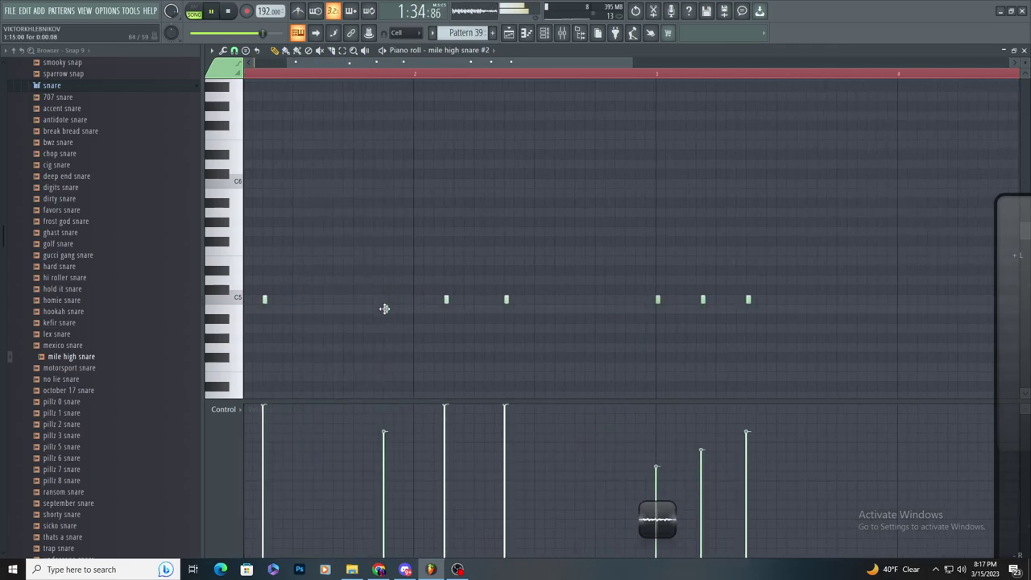
scroll(384, 297, "up", 2)
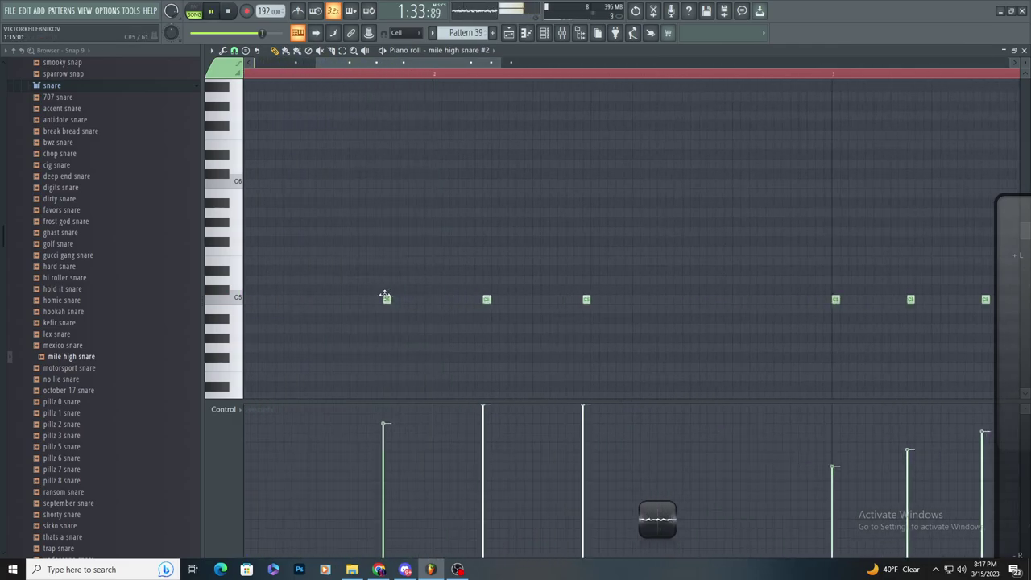
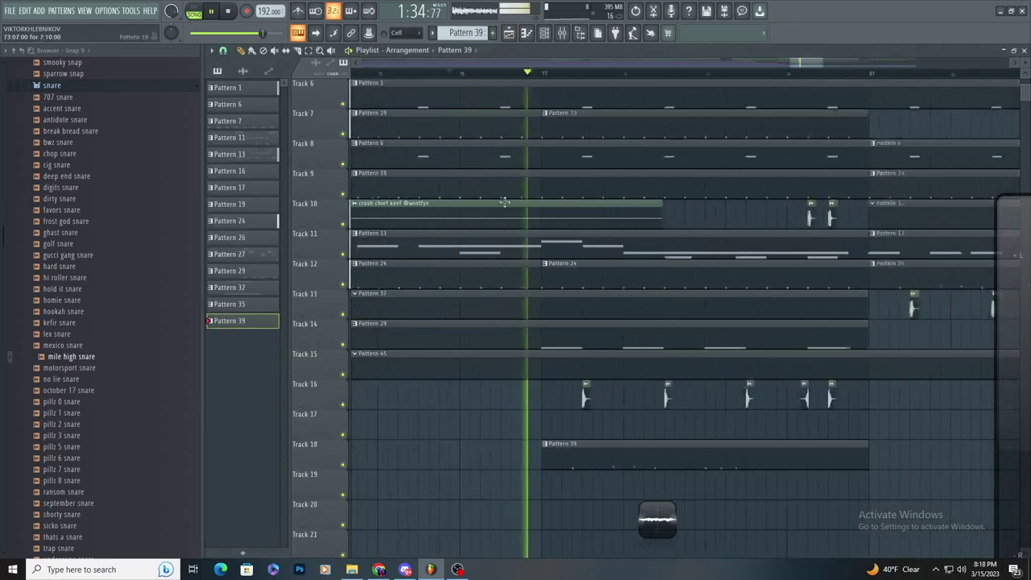
double_click(636, 250)
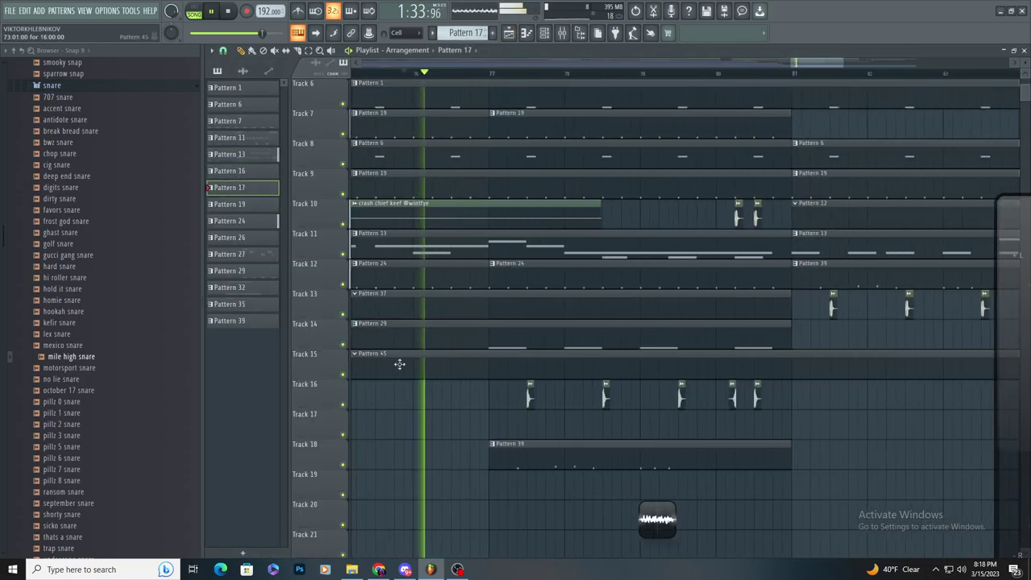
left_click(493, 427)
right_click(494, 427)
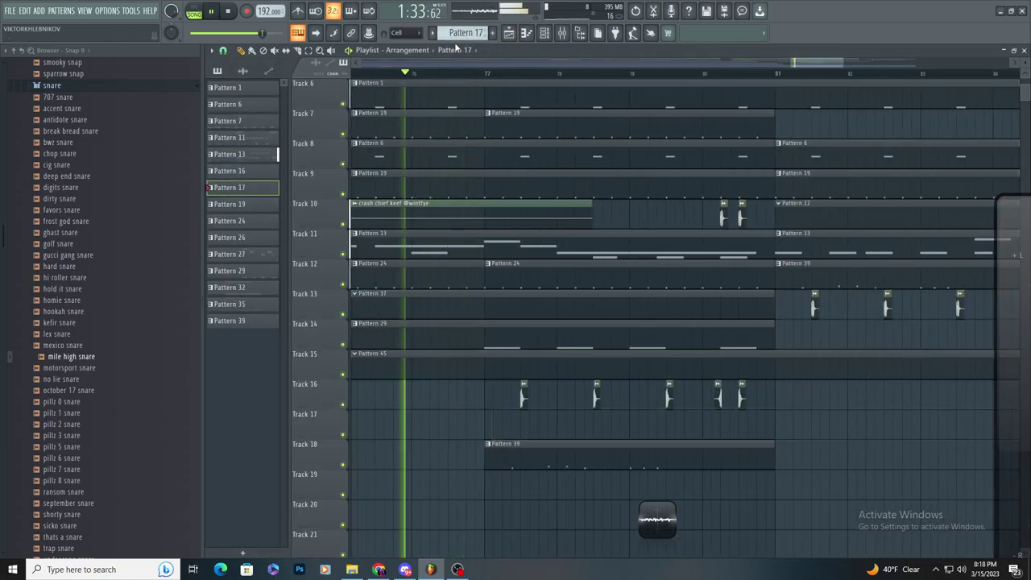
- Create the new Pattern 28, place it on Track 17 at bar 77 and extend the clip to bar 81, removing the extra clip
left_click(493, 33)
left_click(486, 421)
left_click_drag(555, 420, 774, 435)
left_click(784, 426)
right_click(784, 428)
key("space")
key("ctrl+z")
right_click(791, 436)
key("space")
key("space")
- Open the sharkboy - lightskin [lead] #2 melody of Pattern 13, select its notes, and return to the playlist
double_click(590, 255)
scroll(539, 226, "down", 5)
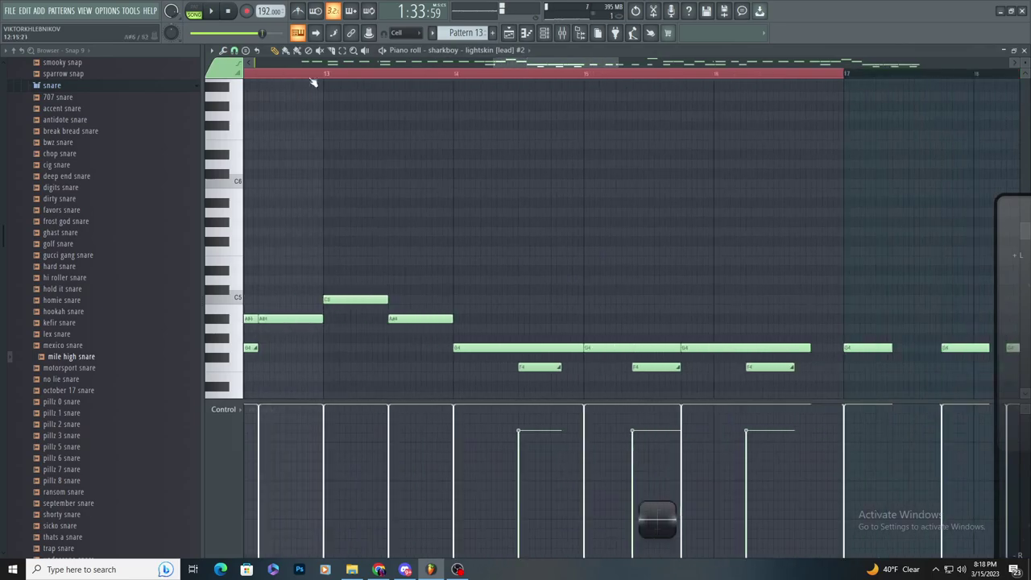
left_click(344, 52)
scroll(391, 218, "down", 3)
left_click_drag(379, 228, 1021, 362)
left_click(937, 360)
scroll(611, 227, "down", 4)
left_click_drag(441, 153, 1021, 315)
left_click(511, 32)
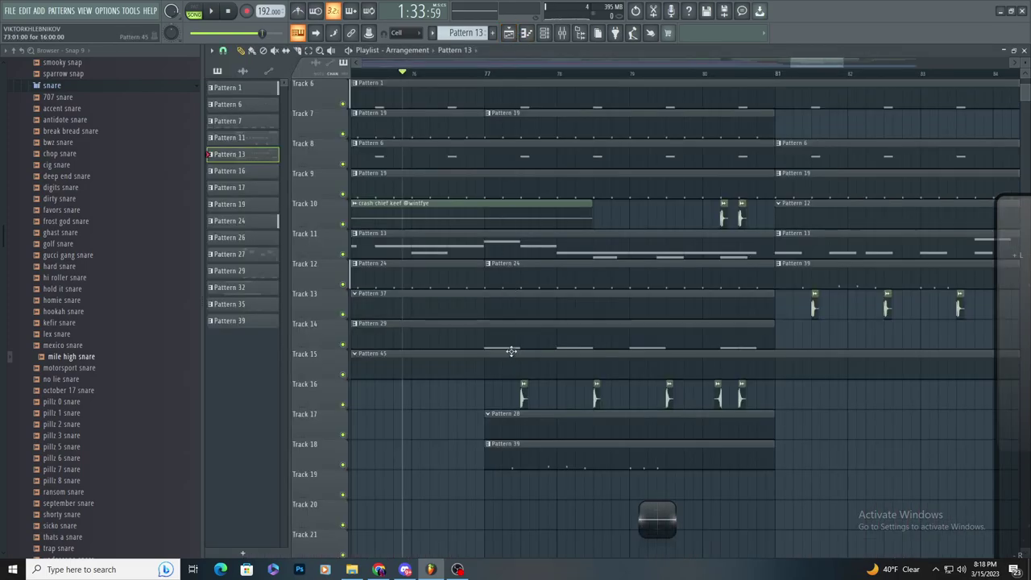
- Make Pattern 28 on Track 17 the active pattern and show its piano roll and the channel rack
scroll(511, 354, "down", 2)
key("space")
scroll(534, 409, "up", 1)
left_click(534, 413)
left_click(527, 33)
key("space")
left_click(547, 33)
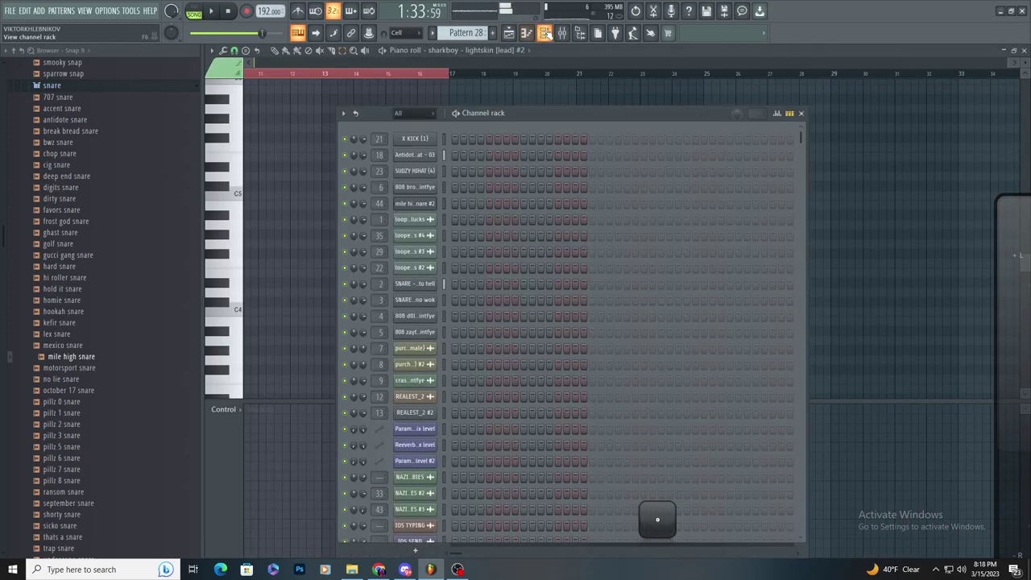
- Clone the sharkboy - lightskin [lead] #2 channel and route the clone to mixer insert 58
scroll(411, 349, "down", 8)
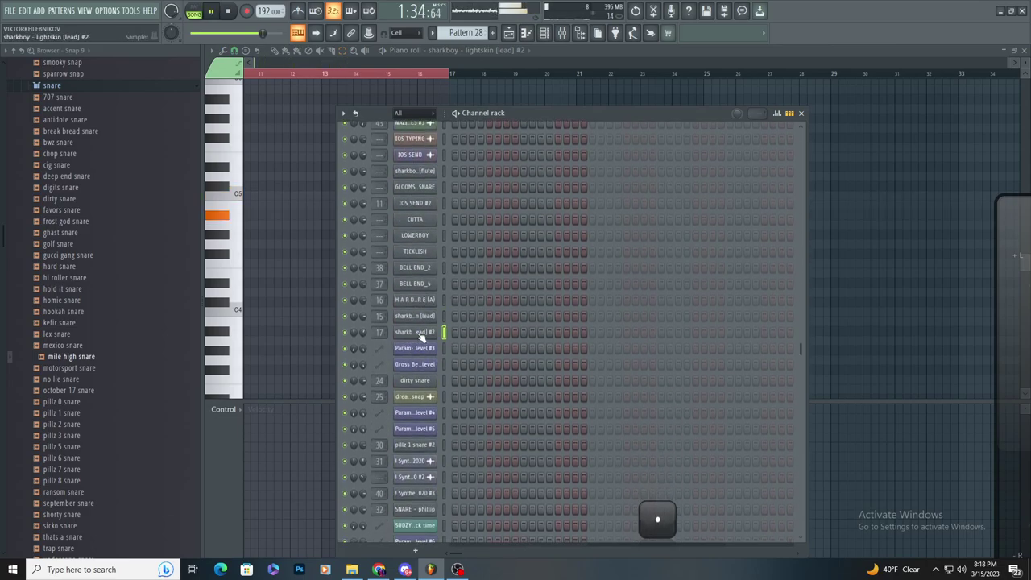
key("space")
right_click(419, 334)
left_click(483, 440)
left_click_drag(387, 352, 387, 258)
- Add Fruity parametric EQ 2 to slot 1 of insert 58, cutting the lows and boosting the high mids with band 4
left_click(960, 83)
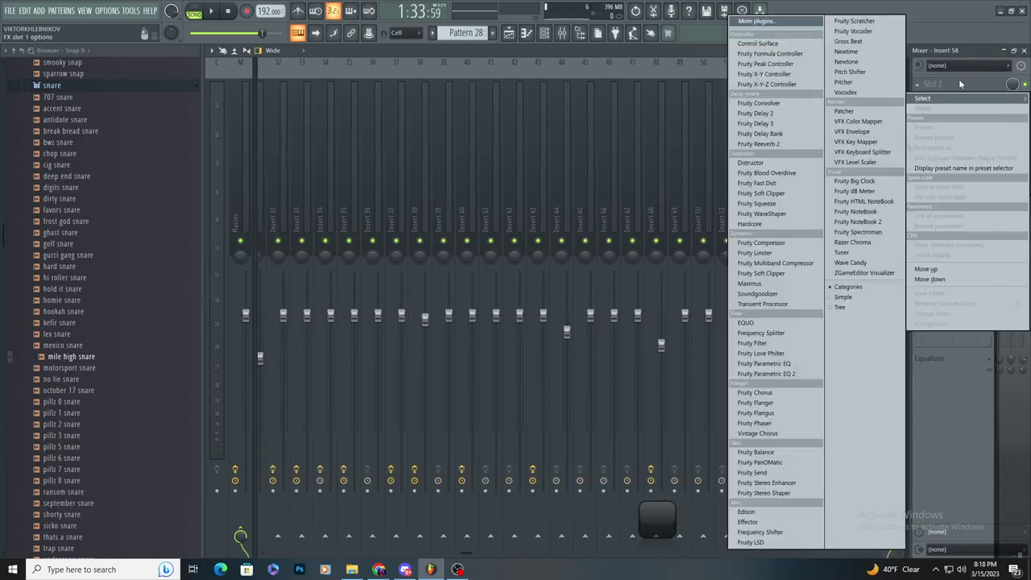
left_click(785, 375)
left_click_drag(313, 269, 522, 275)
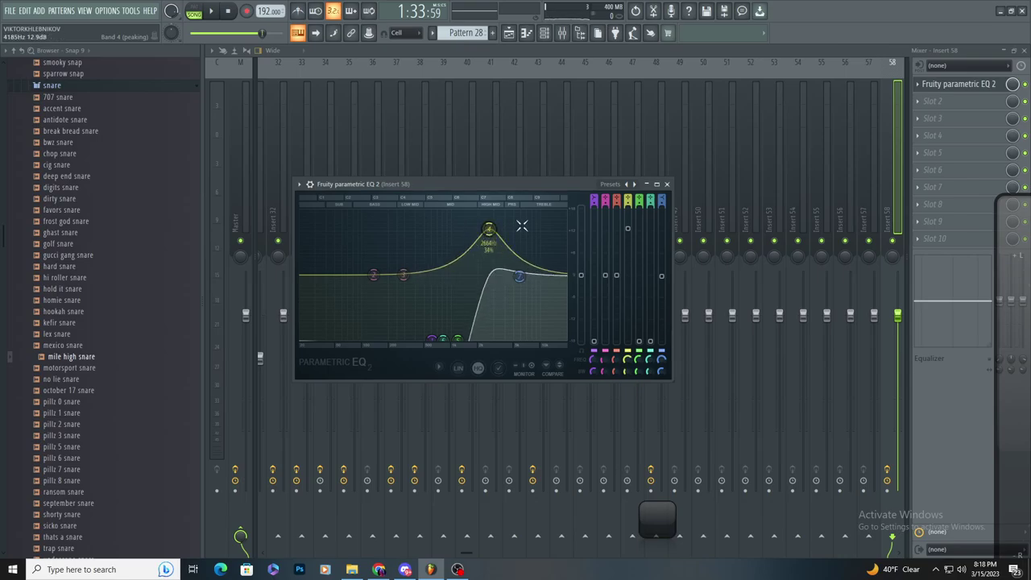
key("space")
- Load Gross Beat into slot 2 of mixer insert 58
left_click(952, 105)
key("space")
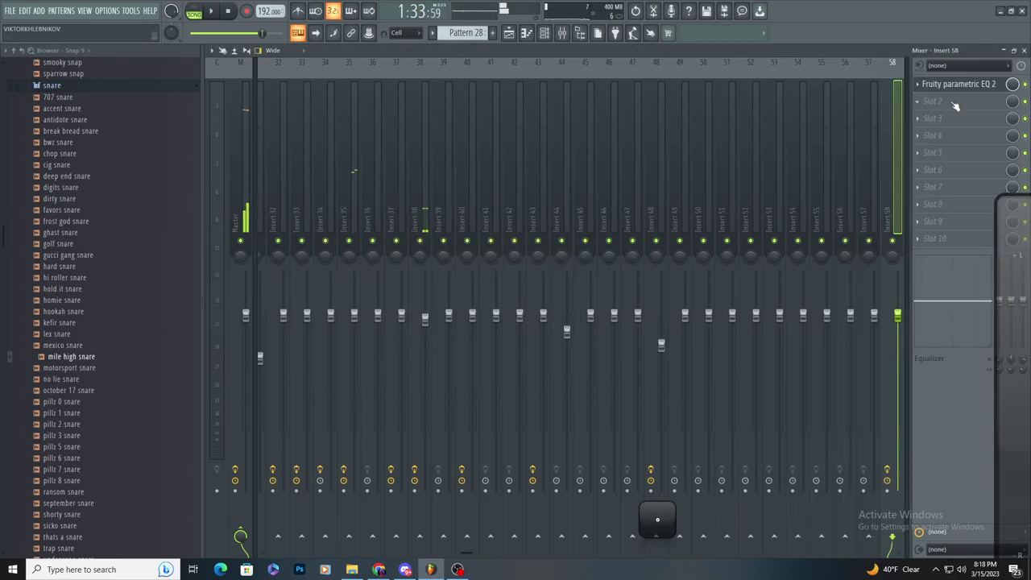
left_click(954, 105)
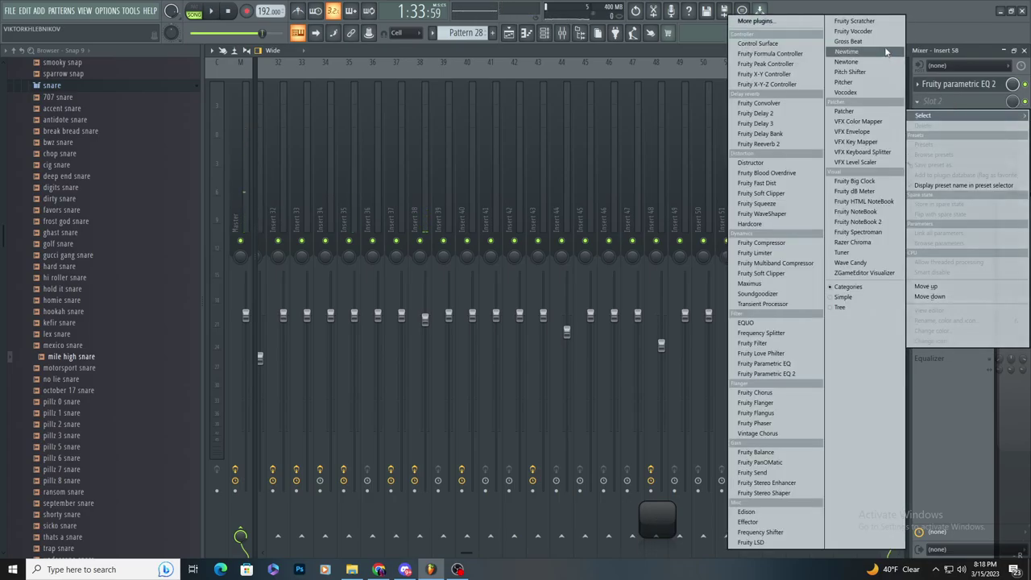
left_click(854, 41)
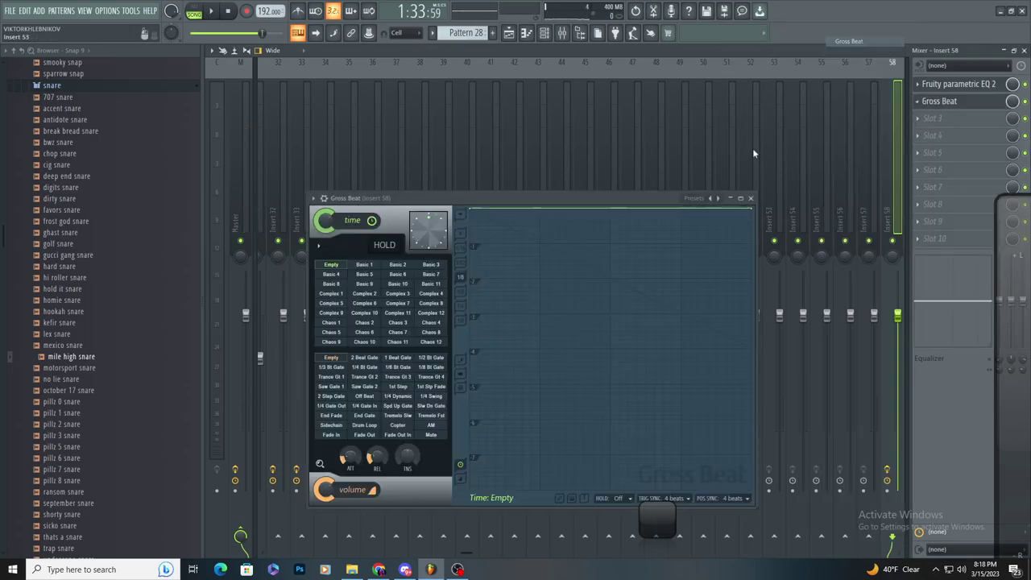
- Switch Gross Beat to the preset with scratch patterns and choose Scrt Patt 2 for the volume
left_click(720, 199)
left_click(712, 199)
left_click(392, 357)
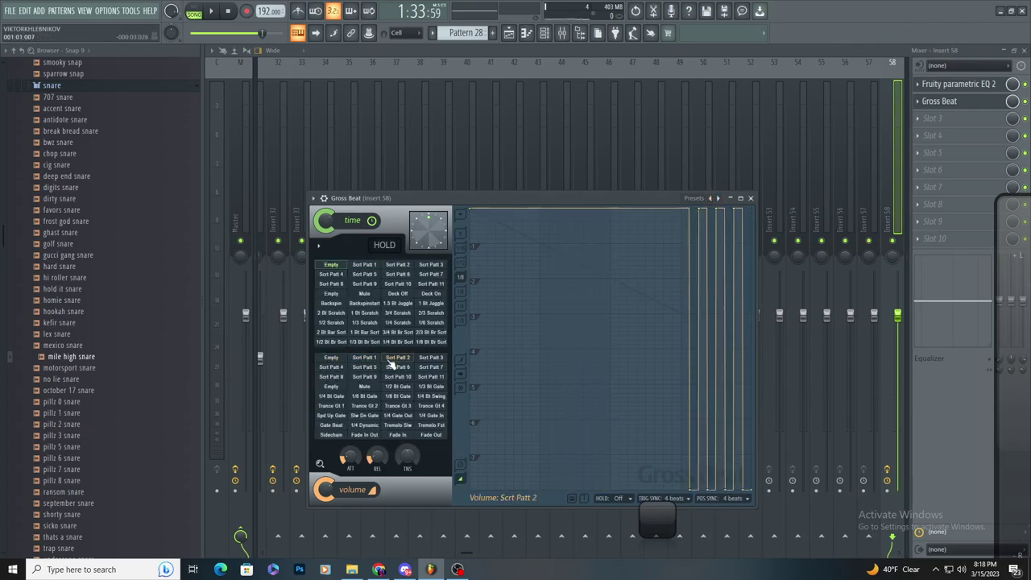
- Try Scrt Patt 3 for Gross Beat's volume, switch to the preset with Basic, Complex and Chaos patterns, and choose 1 Beat Gate
left_click(431, 358)
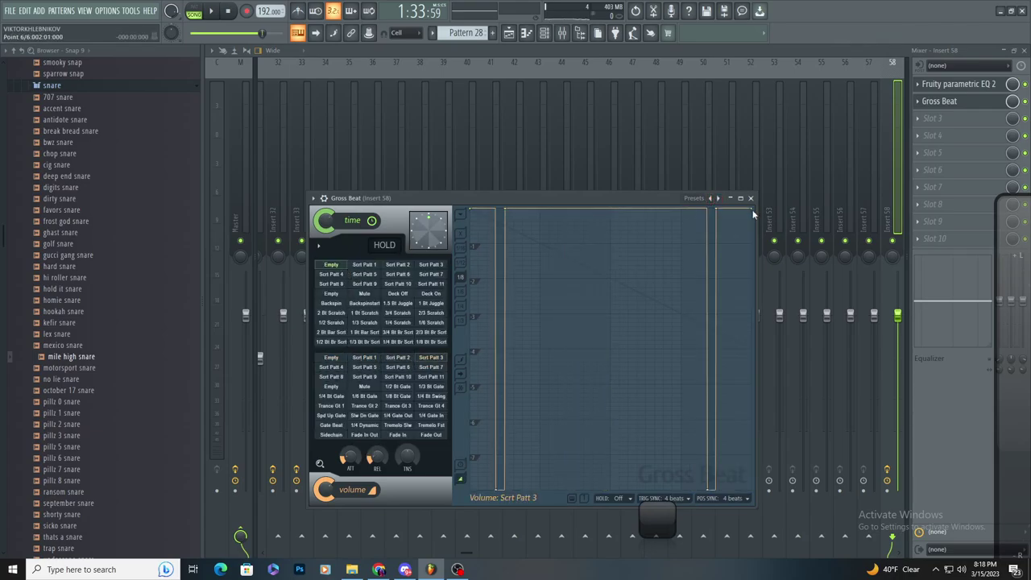
left_click(712, 199)
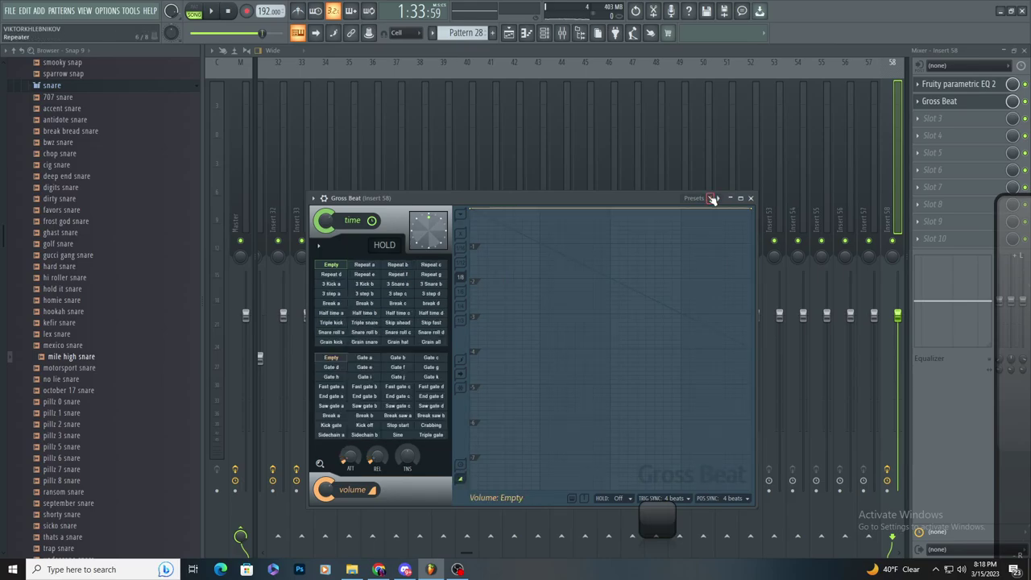
left_click(712, 199)
left_click(712, 199)
left_click(397, 358)
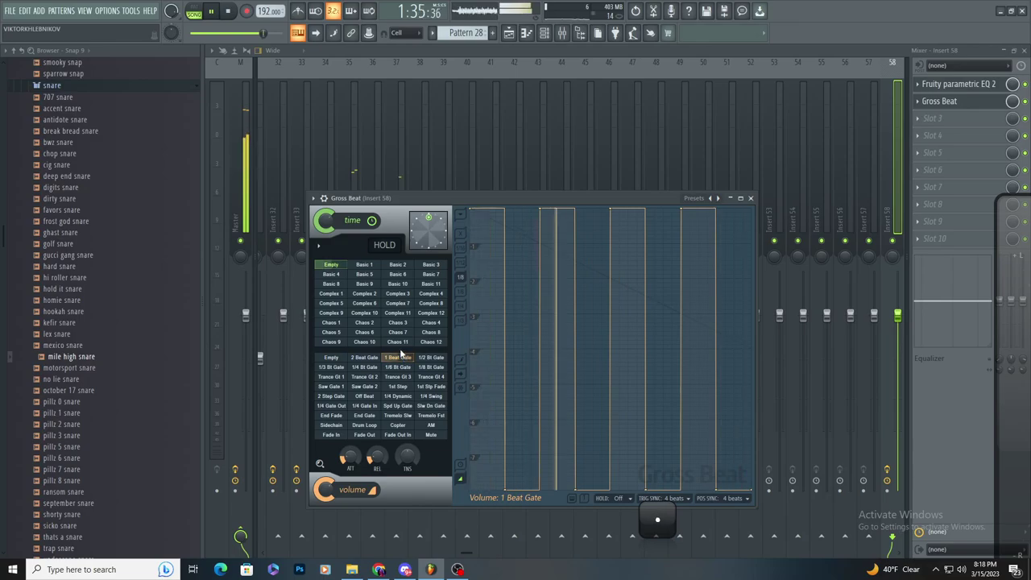
- Raise all notes of the cloned sharkboy - lightskin [lead] #3 by one octave in the piano roll
left_click(510, 34)
left_click(526, 34)
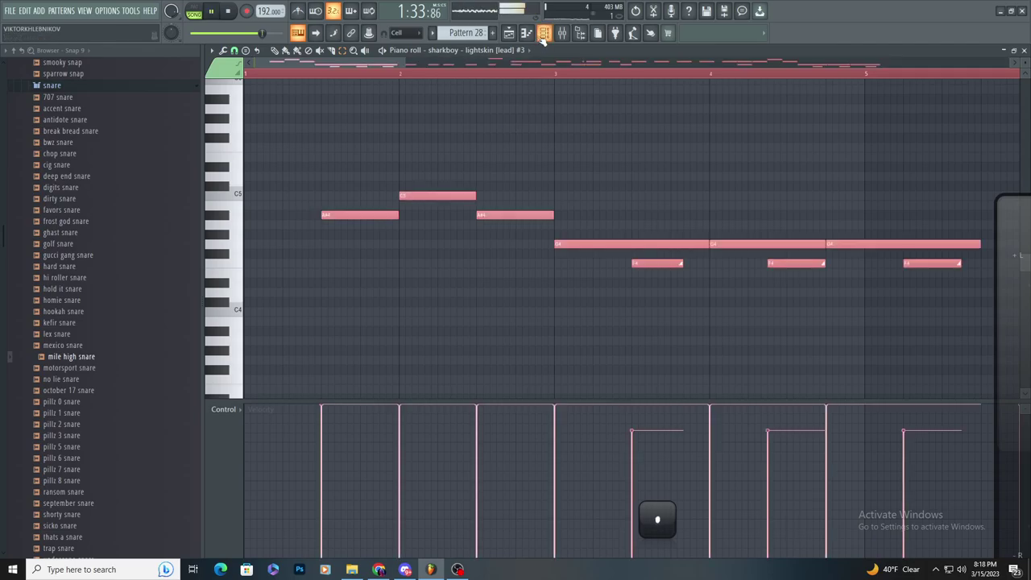
key("ctrl+Up")
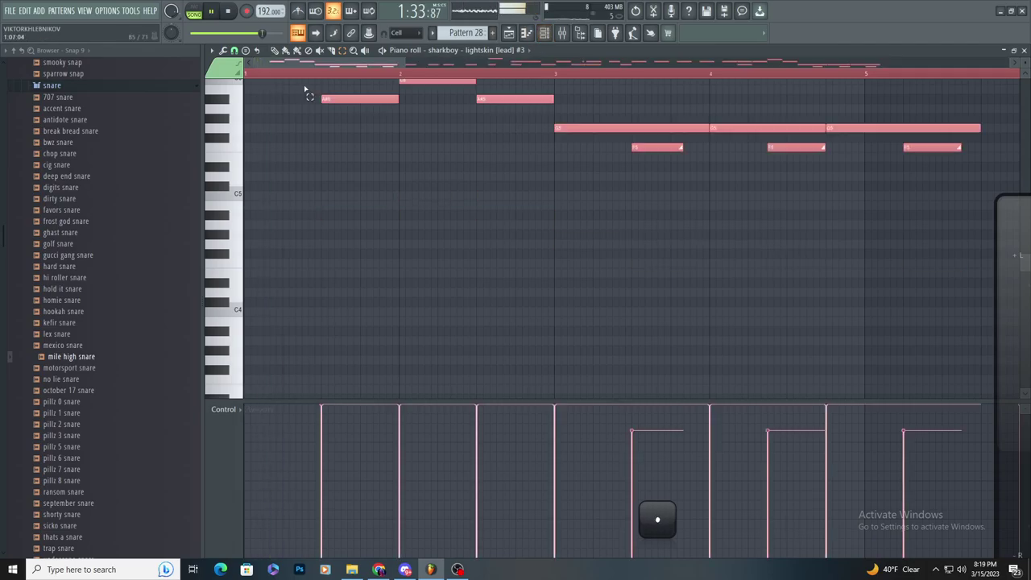
left_click(275, 55)
scroll(354, 126, "up", 3)
scroll(299, 165, "up", 3)
left_click(303, 166)
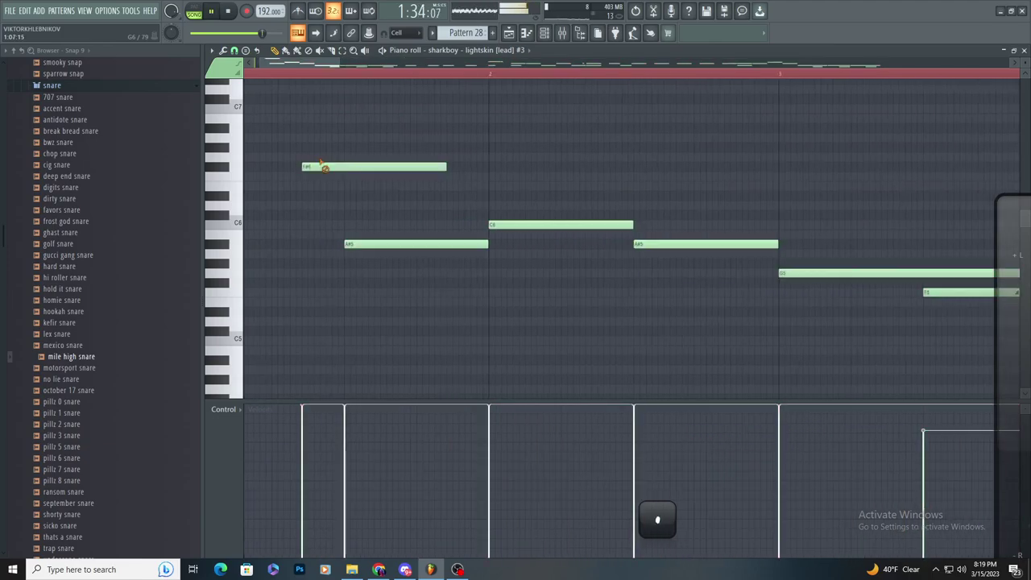
scroll(406, 240, "down", 3)
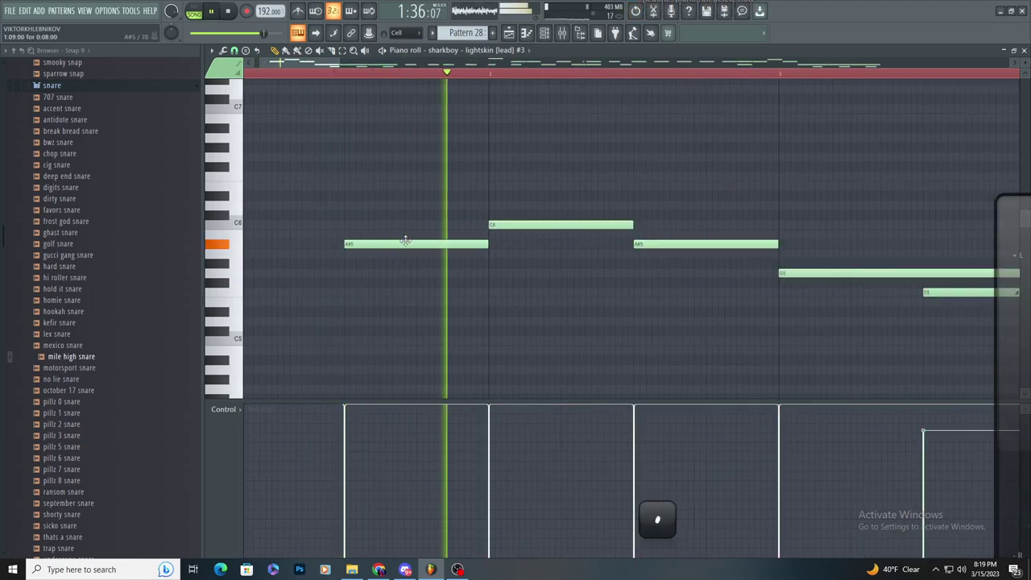
- Enable the volume envelope on the cloned lead channel with an attack time of about 33%, and go back to its sample settings
left_click(546, 35)
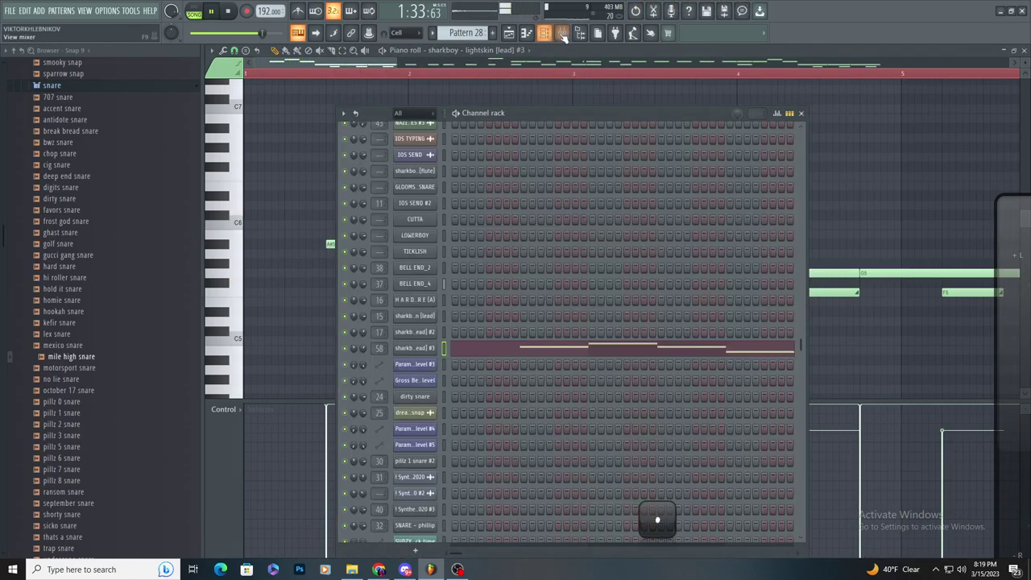
left_click(415, 348)
left_click(274, 147)
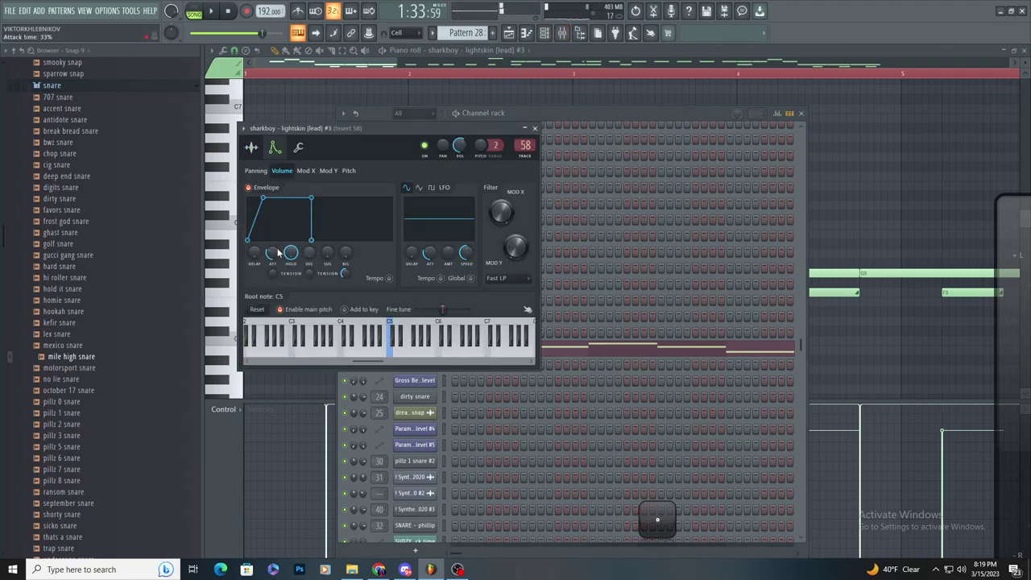
left_click(251, 147)
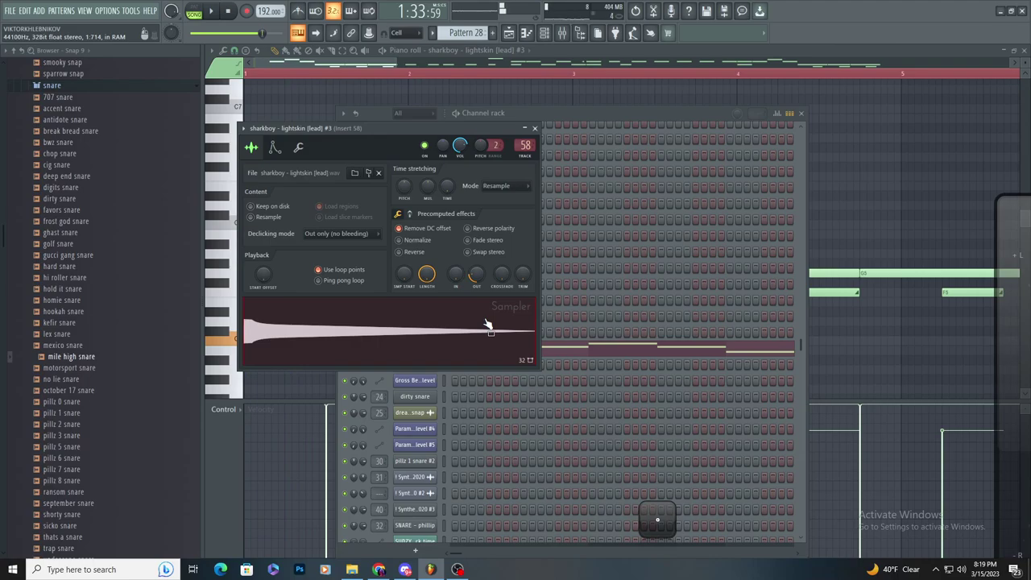
- Move the low cut of the first Fruity parametric EQ 2 on insert 58 to a higher frequency
left_click(561, 33)
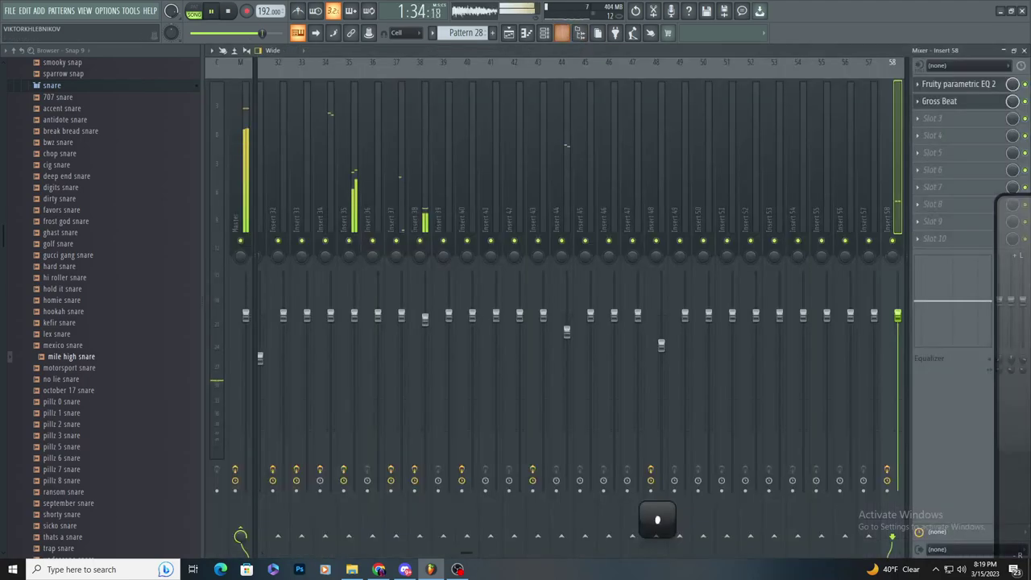
left_click(958, 86)
left_click_drag(406, 322, 432, 325)
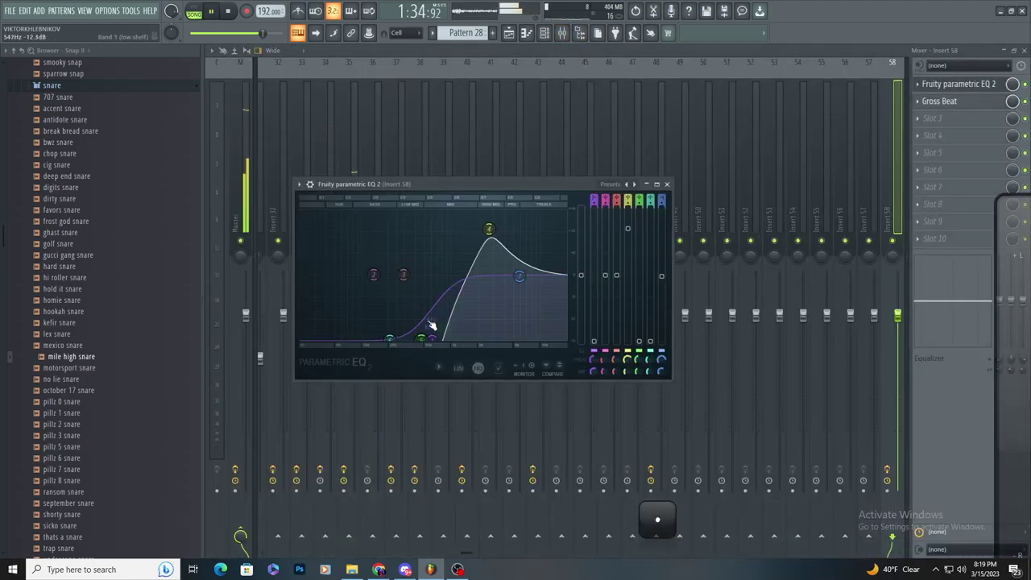
- Select all notes of the cloned lead and shift them one bar earlier in the piano roll
left_click(508, 33)
double_click(541, 430)
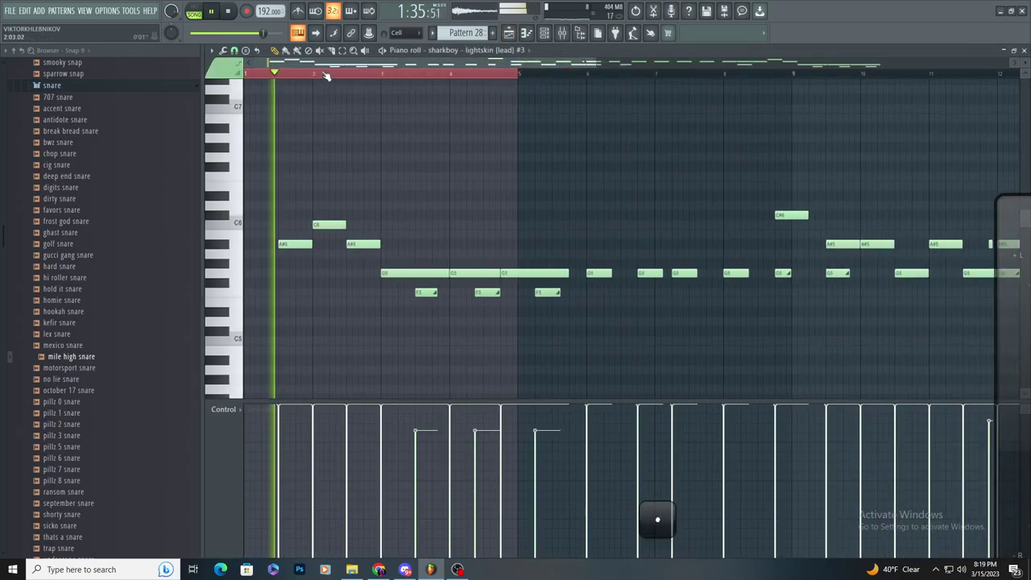
scroll(351, 67, "down", 2)
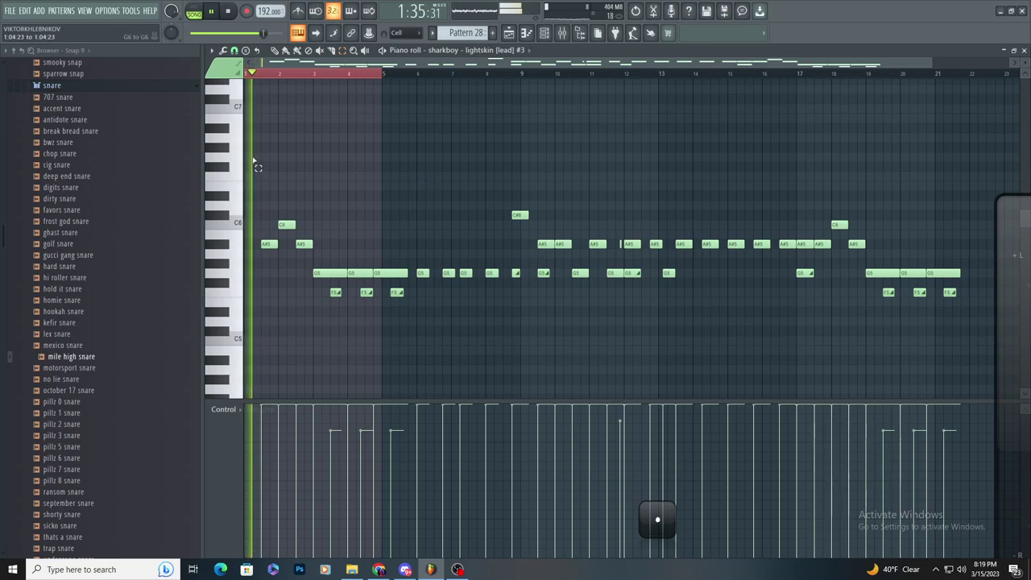
key("ctrl+a")
scroll(212, 147, "up", 4)
key("space")
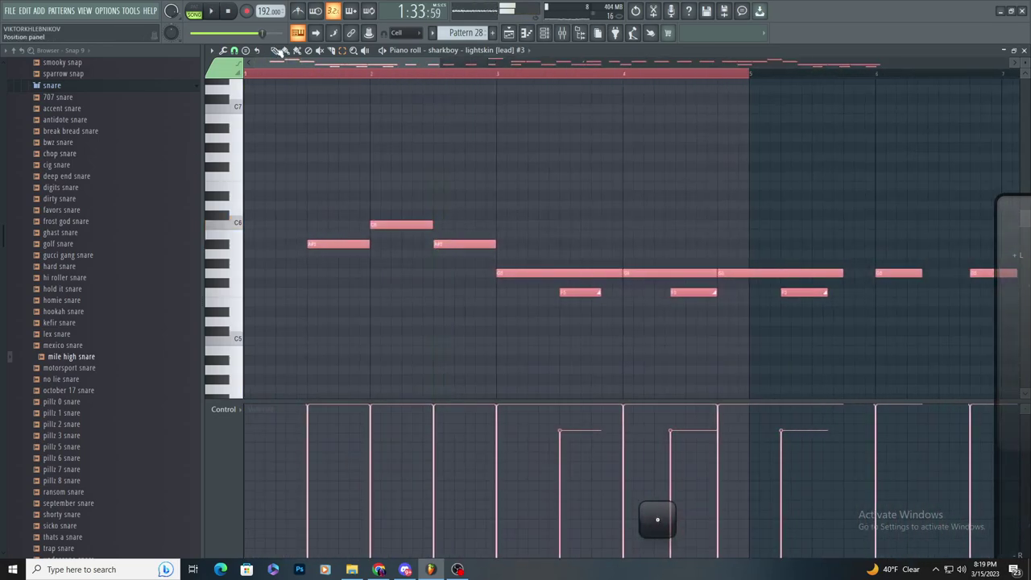
left_click_drag(376, 225, 250, 224)
left_click(359, 204)
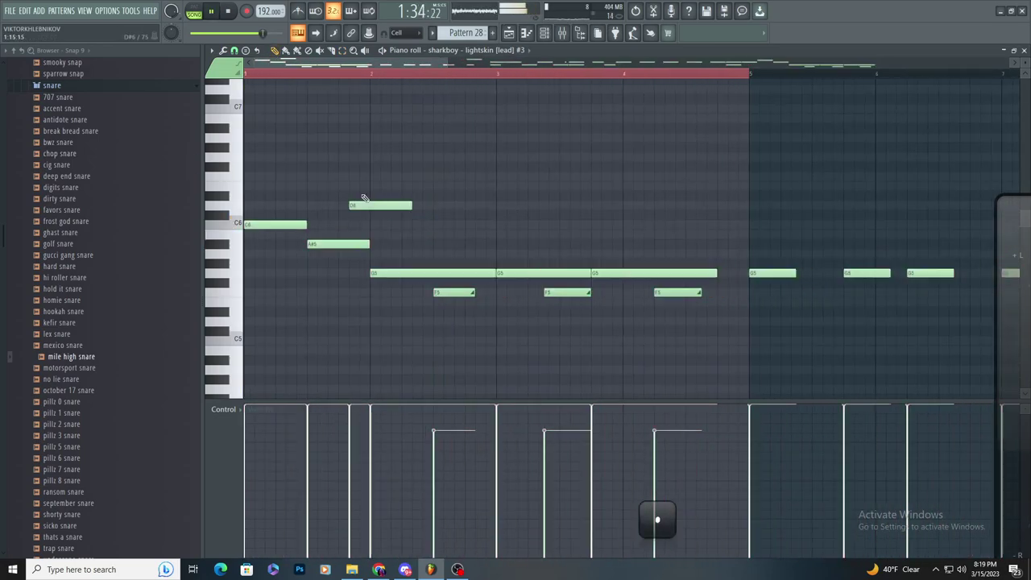
- Raise the velocities of the three short F5 notes in the cloned lead's first four bars
scroll(362, 225, "up", 3)
scroll(435, 236, "down", 3)
scroll(412, 234, "up", 2)
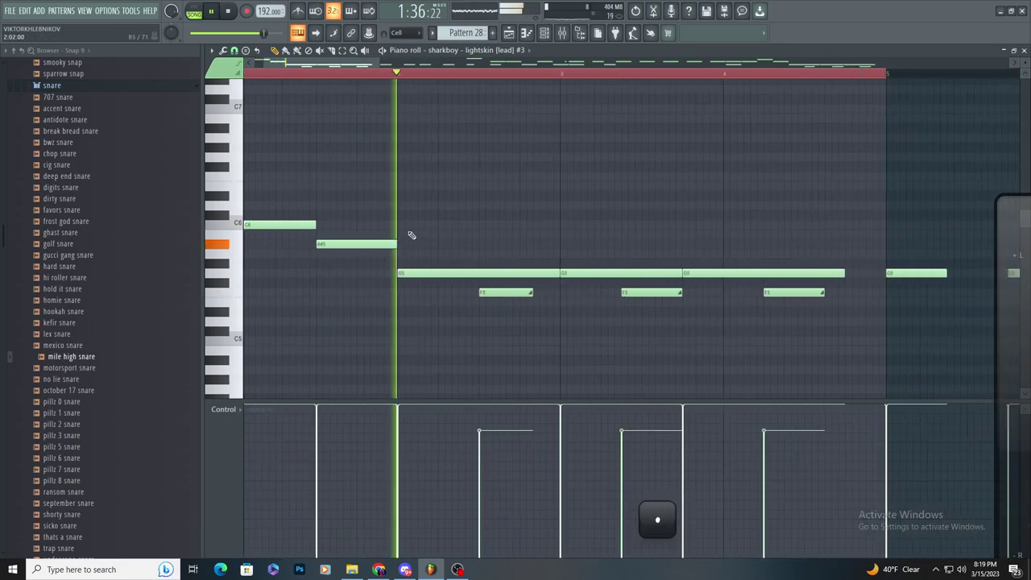
scroll(419, 212, "down", 3)
scroll(532, 233, "up", 1)
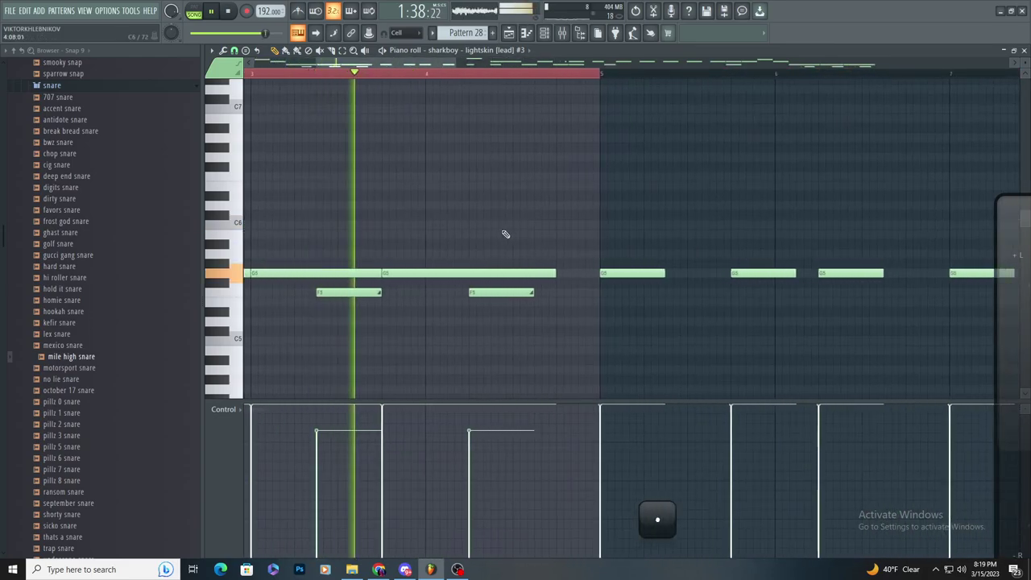
scroll(455, 242, "down", 2)
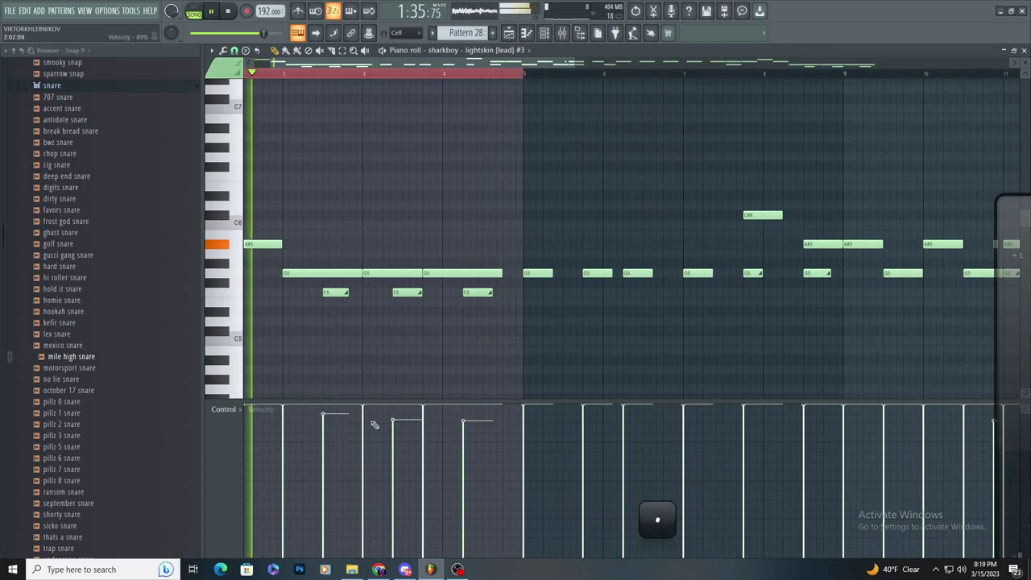
scroll(307, 321, "up", 2)
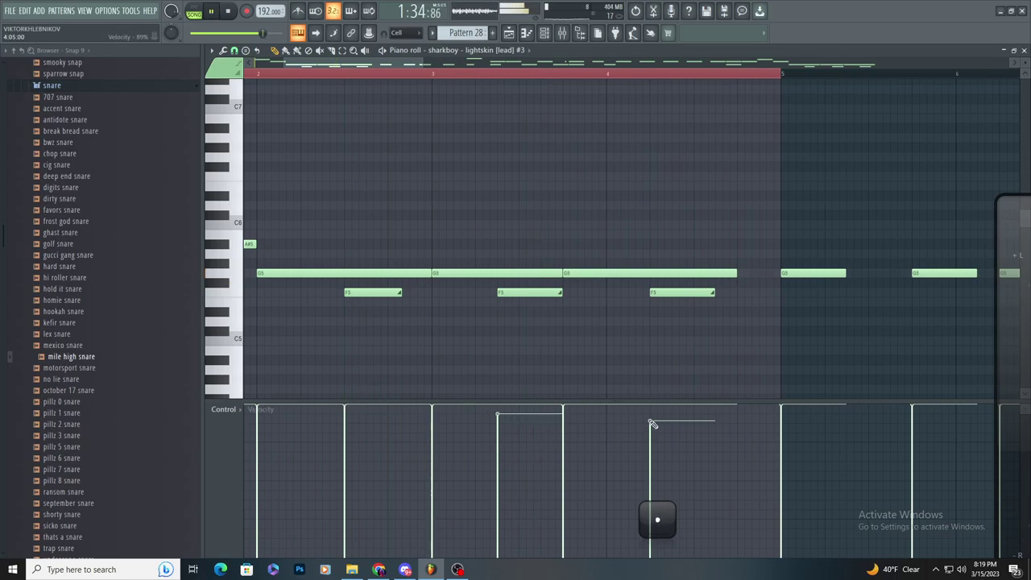
scroll(451, 363, "down", 1)
scroll(345, 339, "up", 1)
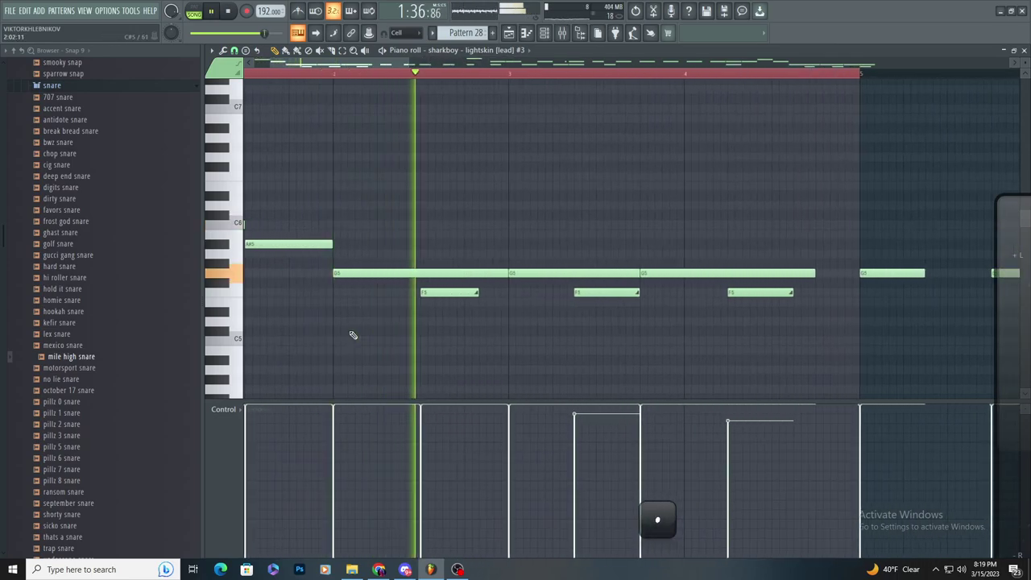
scroll(483, 359, "down", 2)
scroll(433, 362, "up", 1)
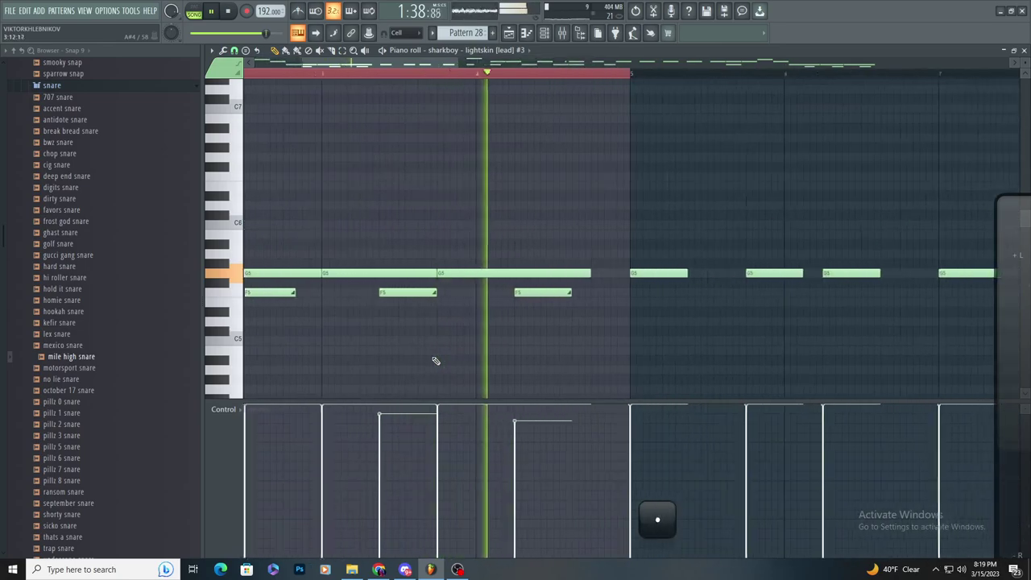
- Add Fruity parametric EQ 2 to slot 3 of insert 58, boosting band 5 by 18 dB near 320 Hz and cutting the lows
left_click(510, 33)
left_click(545, 34)
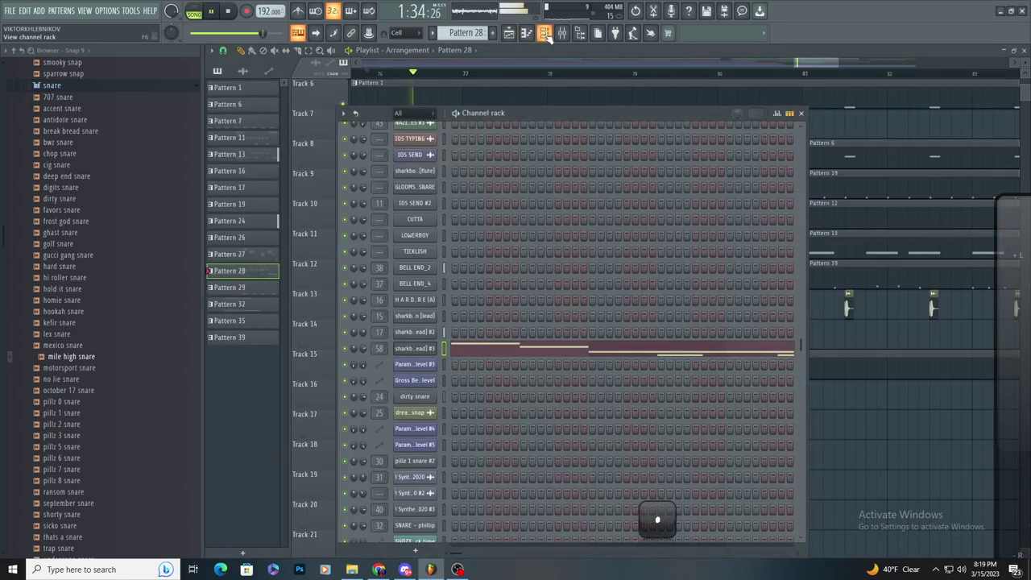
left_click(546, 34)
left_click(565, 34)
left_click(930, 117)
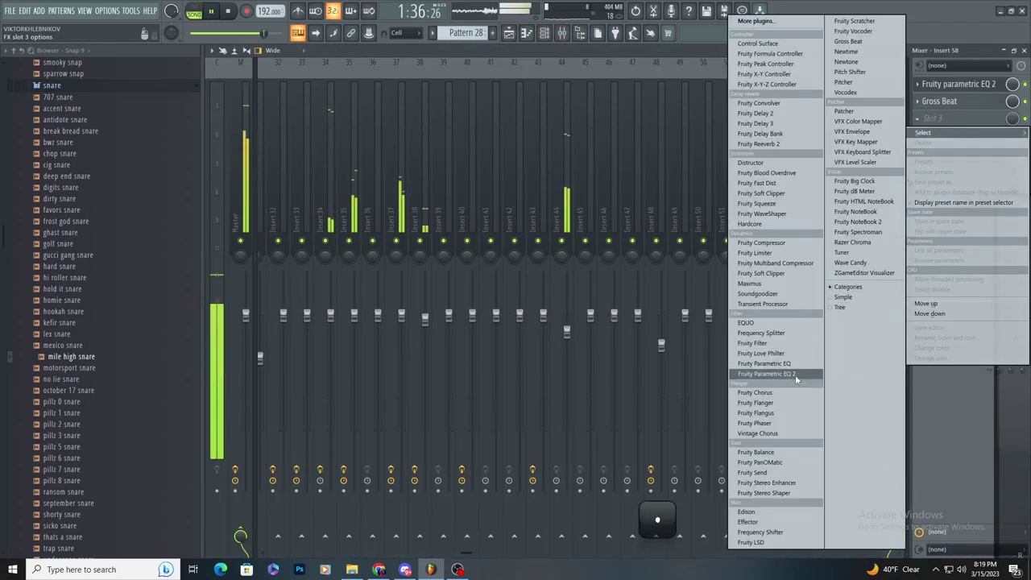
left_click(766, 374)
left_click_drag(363, 136, 334, 143)
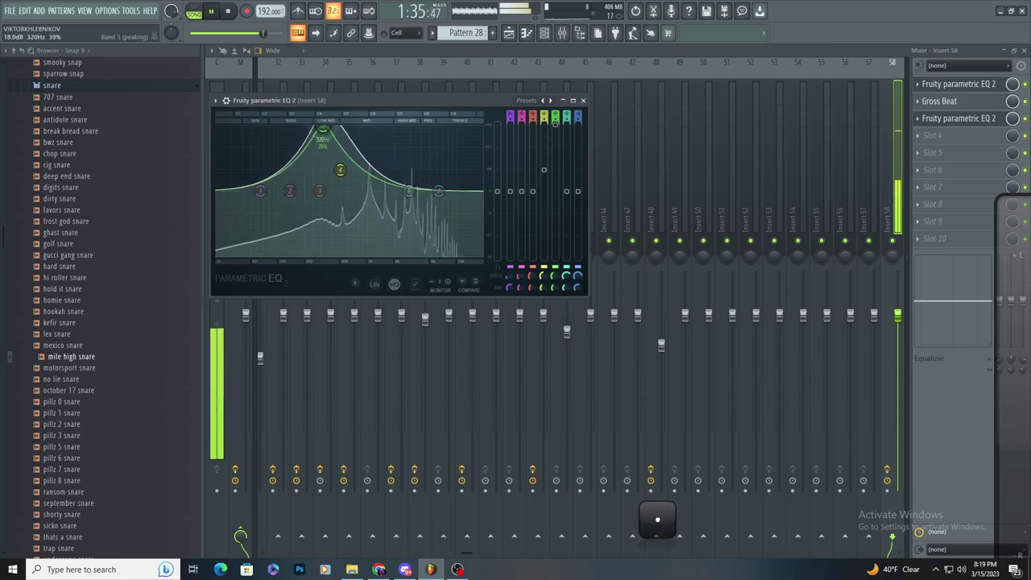
left_click_drag(260, 191, 238, 256)
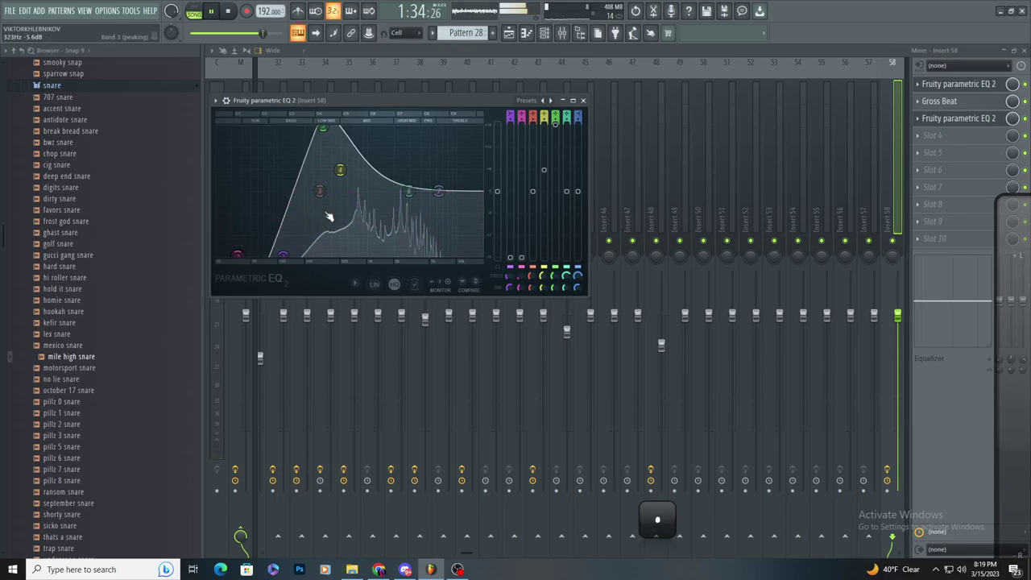
- Create an automation clip for the mix level of the slot 3 equalizer on insert 58
left_click(981, 119)
right_click(1013, 118)
left_click(980, 200)
- Shape a curved rise from bar 77 to a peak at bar 79 in the Param. EQ 2 - Mix level #10 clip on track 34
left_click(509, 33)
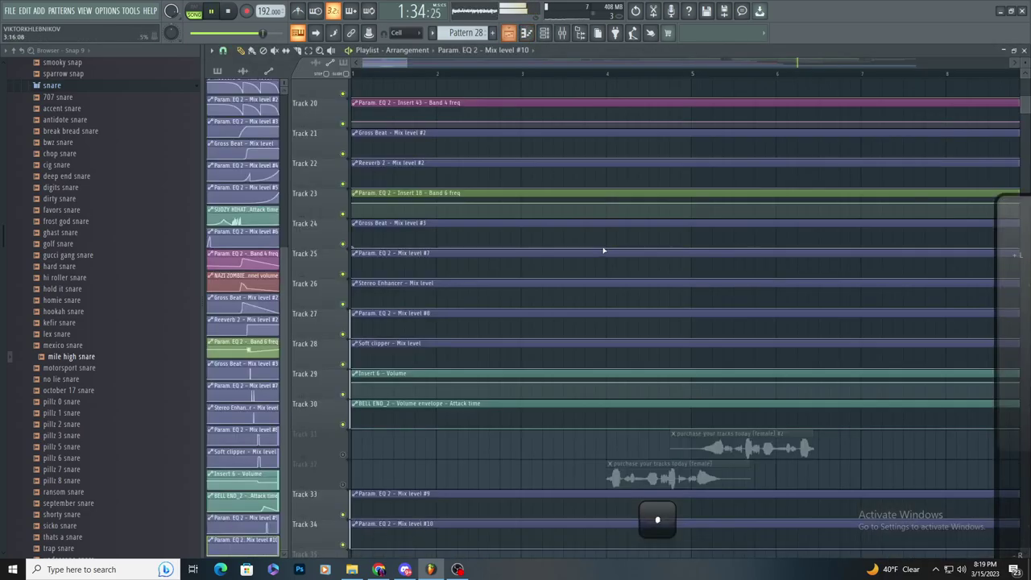
scroll(580, 411, "down", 5)
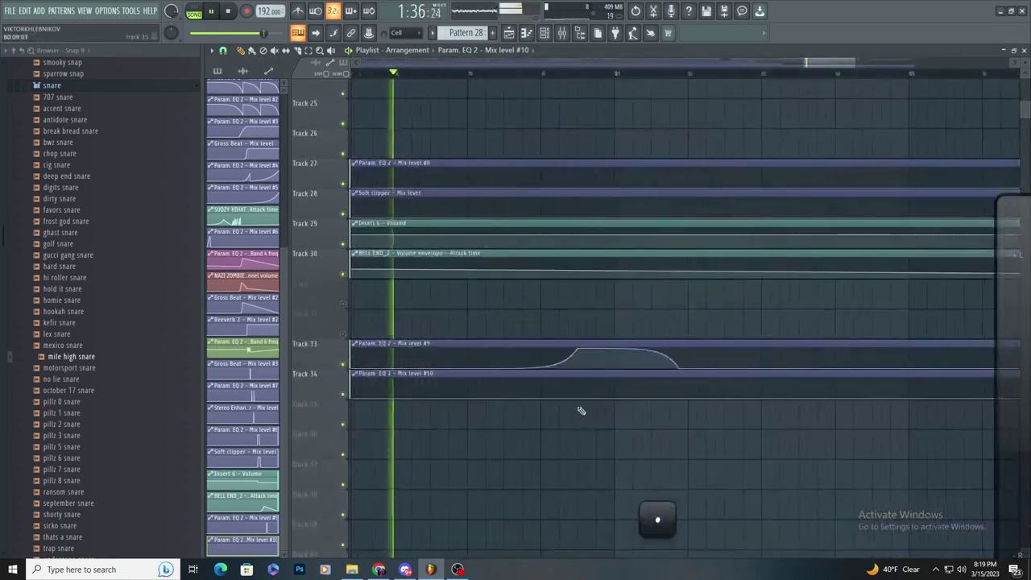
scroll(403, 398, "up", 2)
scroll(366, 399, "down", 2)
scroll(411, 420, "down", 3)
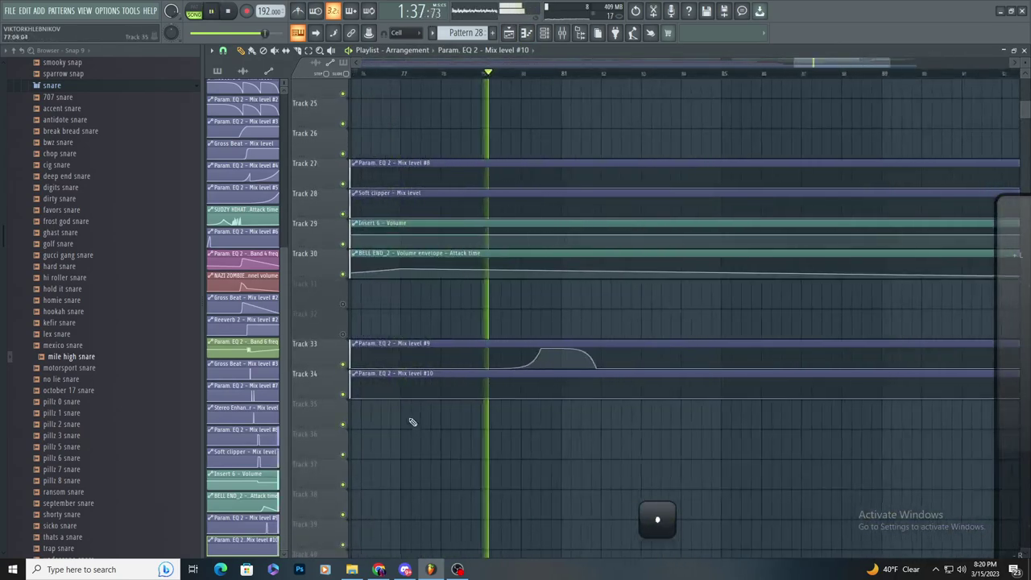
key("space")
key("space")
right_click(402, 397)
right_click(481, 380)
left_click_drag(441, 389, 456, 462)
key("ctrl+z")
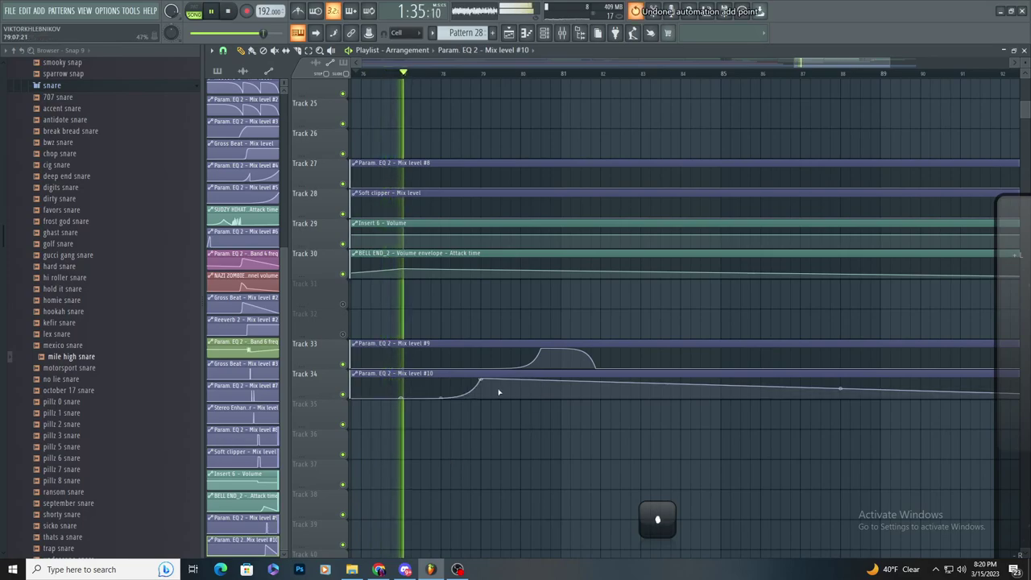
- Add two more drops and curved rises peaking at bars 80 and 81 in the Mix level #10 clip, undoing any accidental clip deletion
right_click(490, 397)
right_click(522, 379)
left_click_drag(505, 389, 504, 451)
right_click(529, 396)
right_click(561, 374)
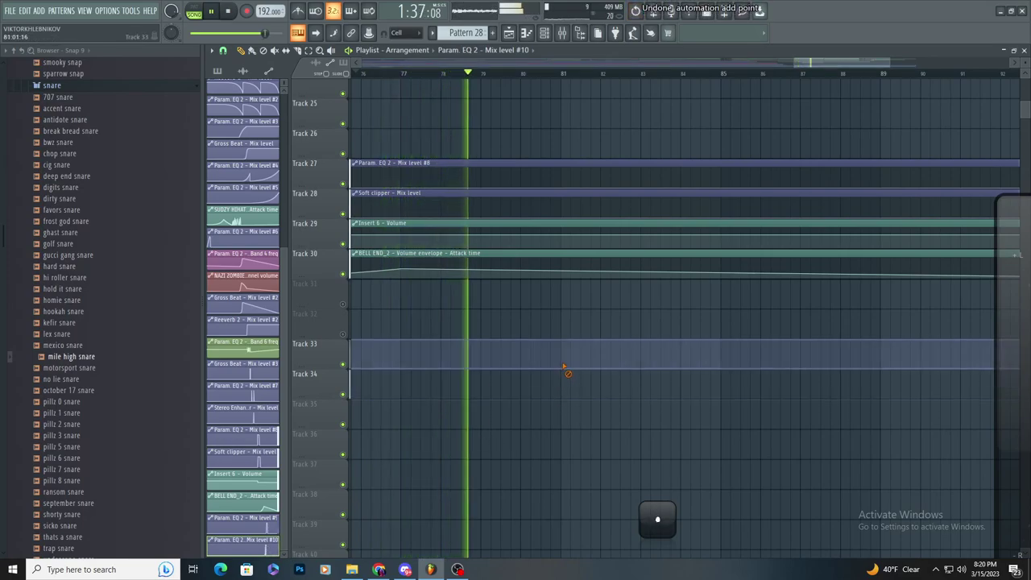
key("ctrl+z")
scroll(461, 402, "up", 3)
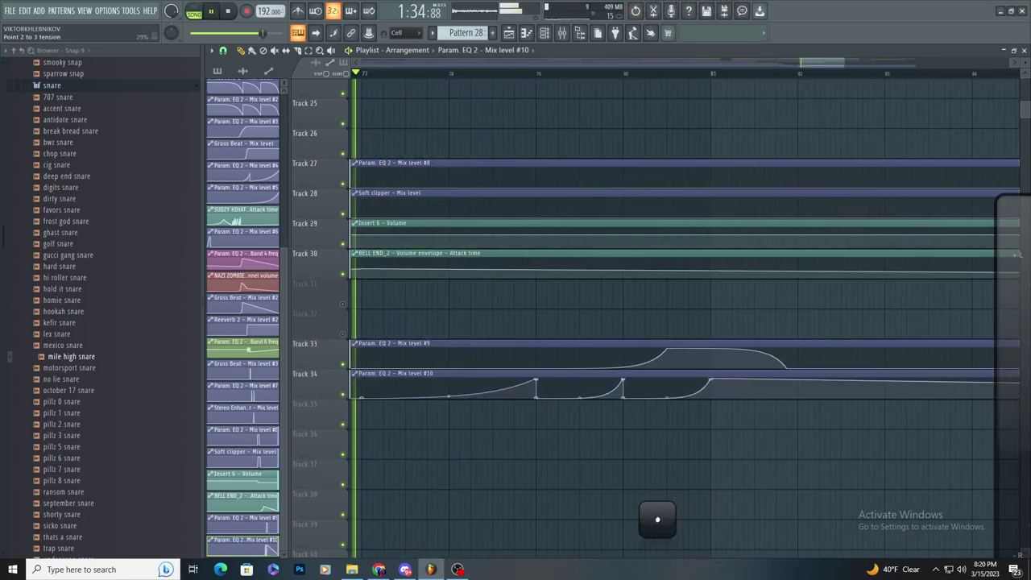
- Rework the second and third rises in the Mix level #10 clip so they peak just before and just after bar 80
scroll(491, 400, "down", 2)
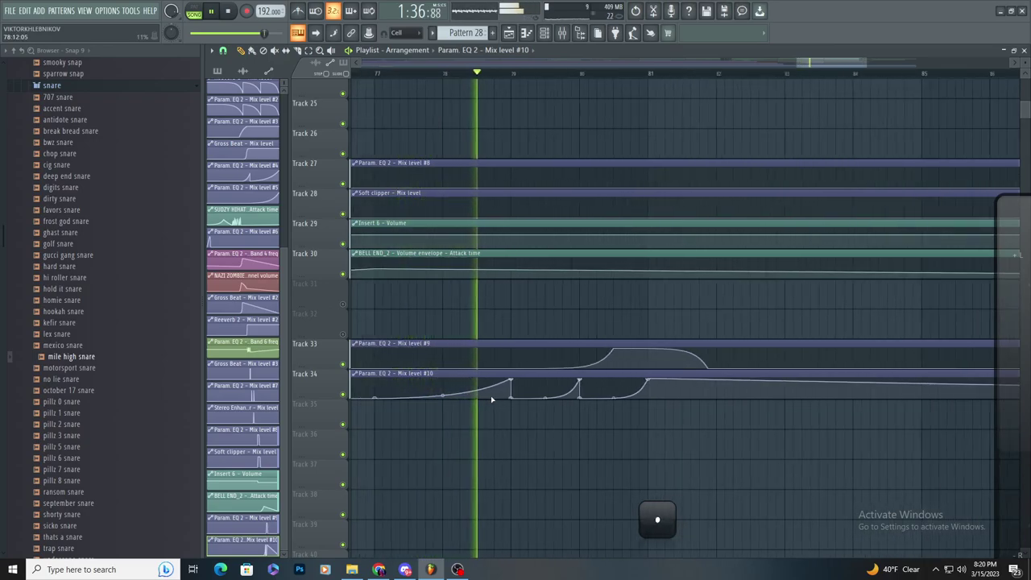
scroll(465, 392, "up", 2)
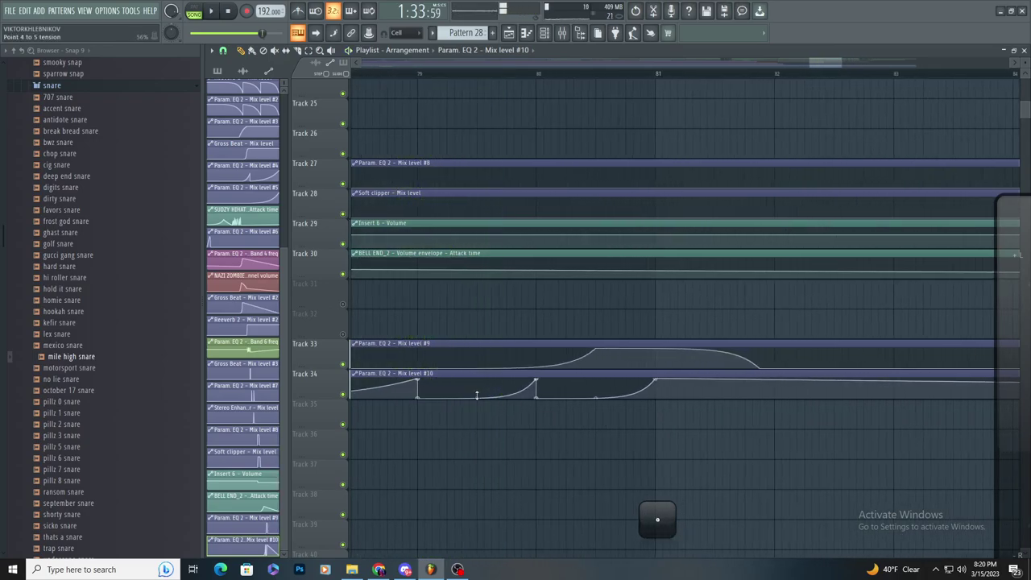
right_click(537, 379)
left_click(555, 368)
right_click(537, 399)
left_click(554, 370)
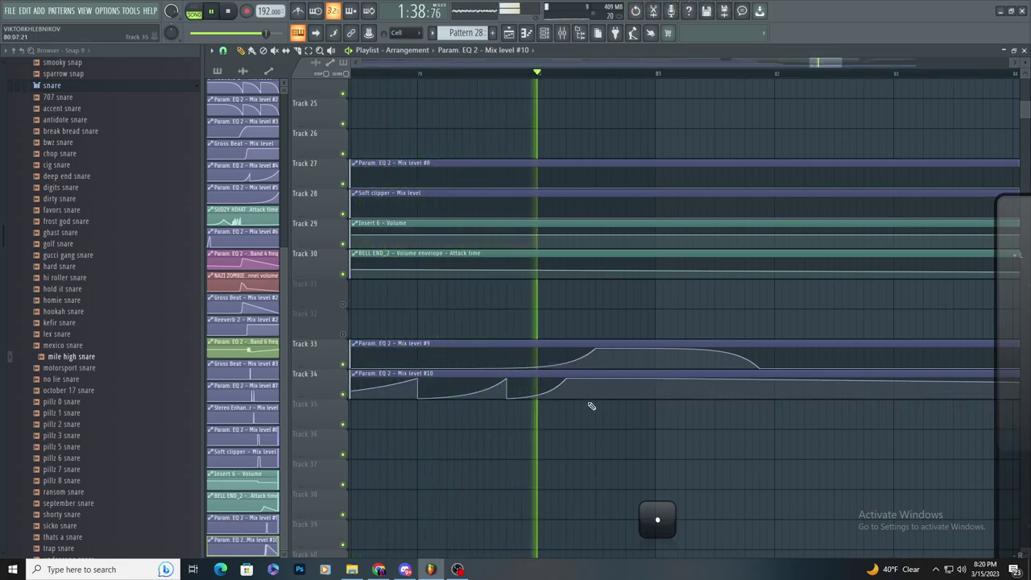
- Extend the Pattern 28 clip on track 17 to bar 97
scroll(621, 368, "down", 3)
scroll(643, 374, "down", 3)
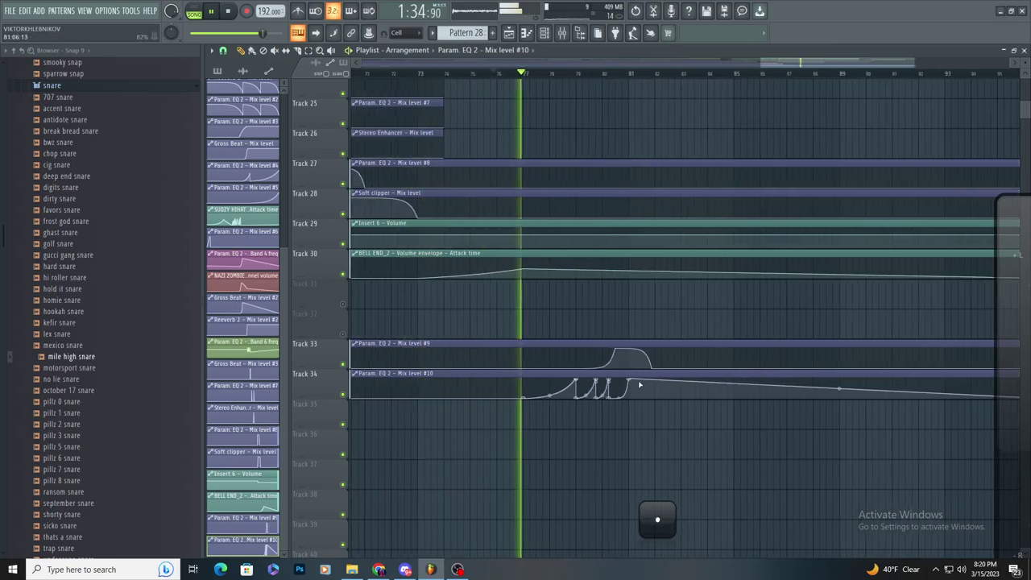
scroll(650, 376, "up", 3)
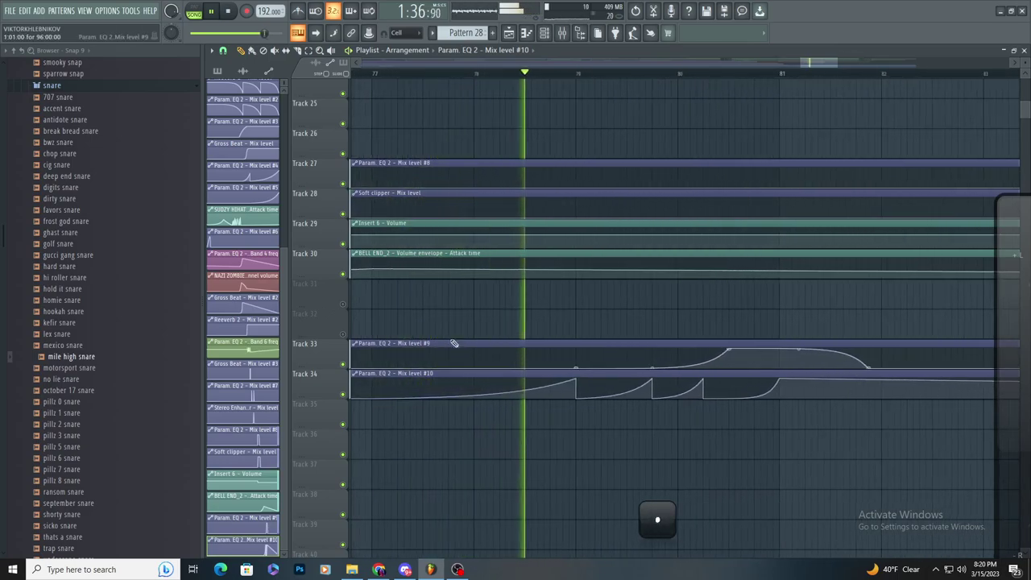
scroll(547, 357, "up", 3)
scroll(644, 330, "up", 5)
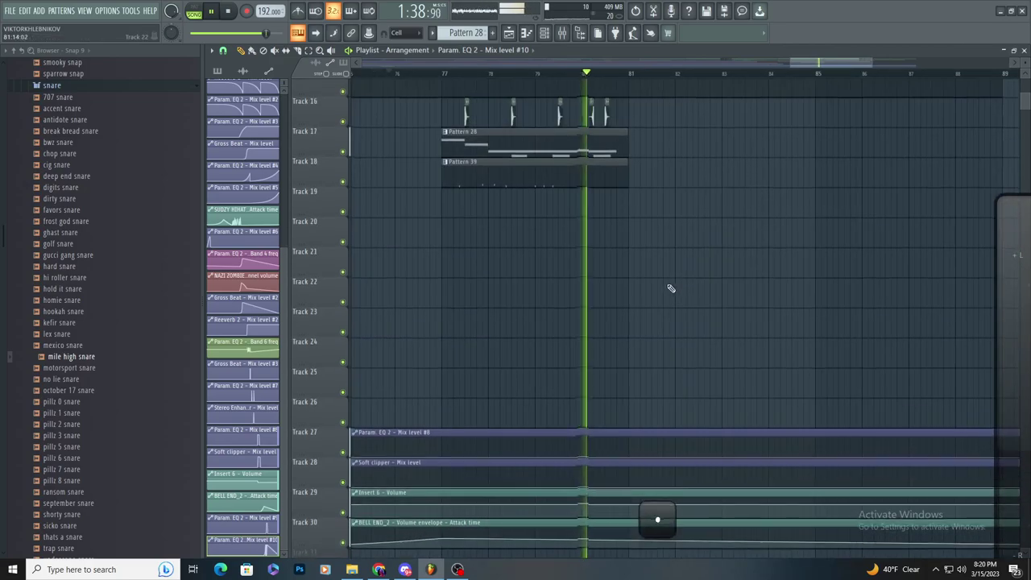
scroll(704, 295, "down", 2, "ctrl")
left_click_drag(651, 150, 979, 153)
scroll(801, 301, "down", 3, "ctrl")
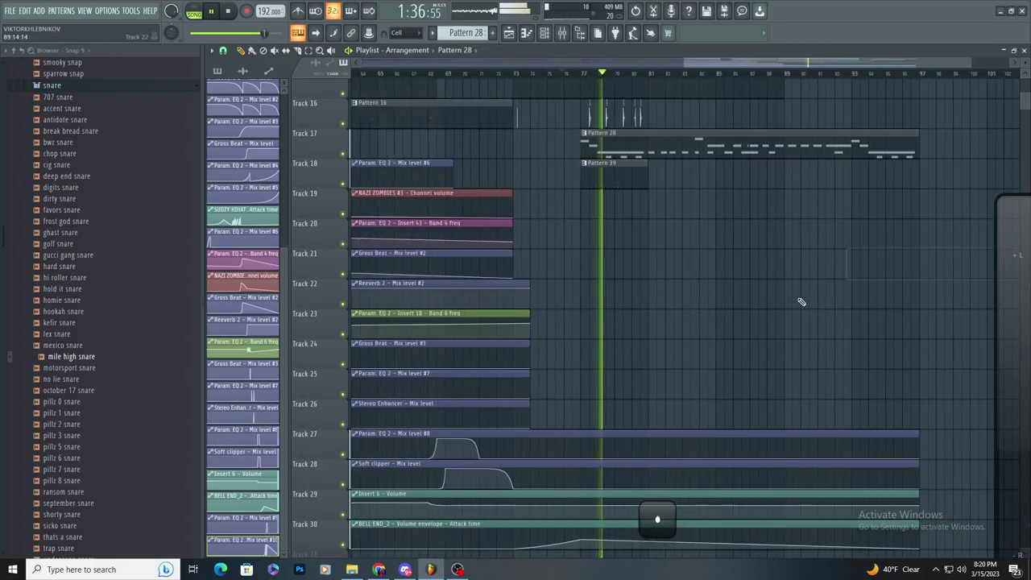
- Try adding C#5 snare notes to Pattern 39 at the start of bar 4, plus a short roll about a quarter into it
scroll(806, 330, "up", 5)
left_click(809, 368)
right_click(811, 368)
scroll(644, 355, "up", 5, "ctrl")
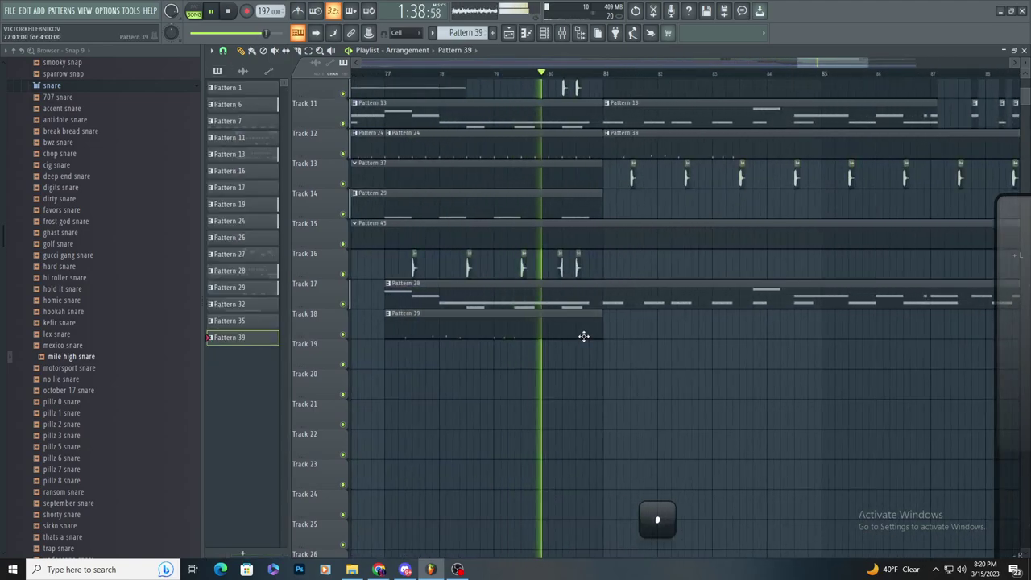
double_click(583, 336)
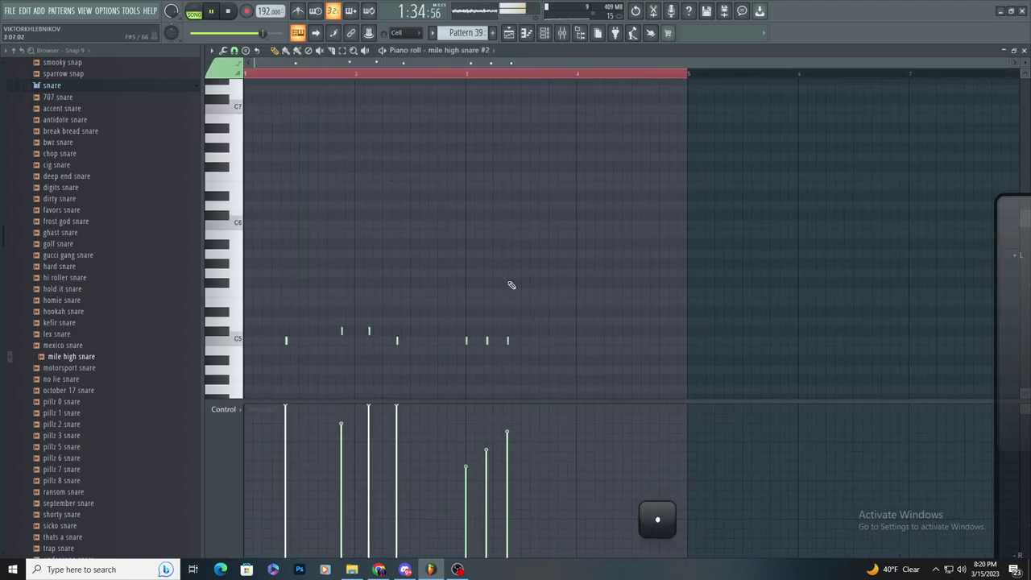
scroll(483, 286, "down", 2)
scroll(483, 242, "up", 2, "ctrl")
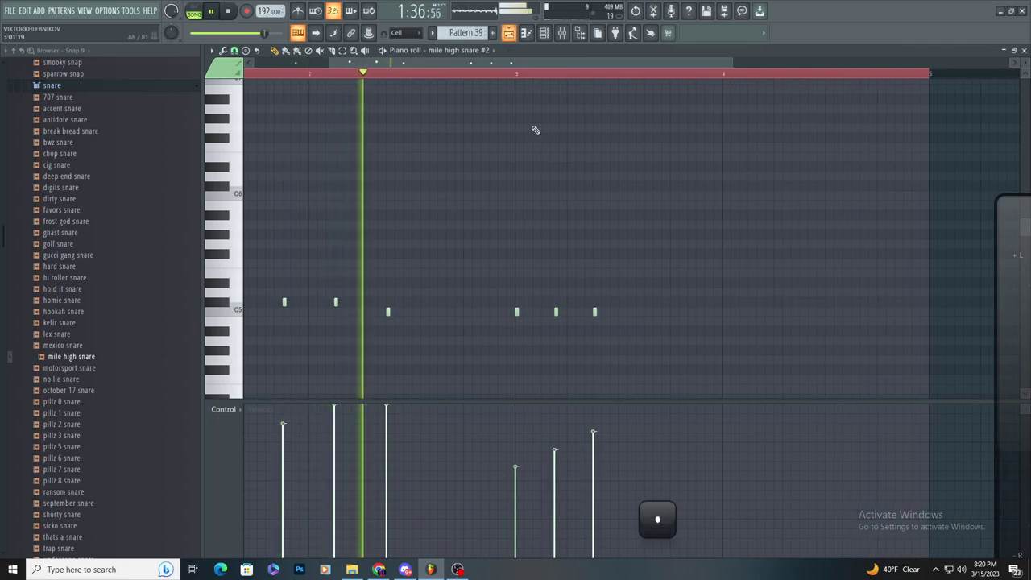
scroll(669, 320, "down", 2, "ctrl")
scroll(670, 322, "up", 2, "ctrl")
scroll(504, 334, "down", 3, "ctrl")
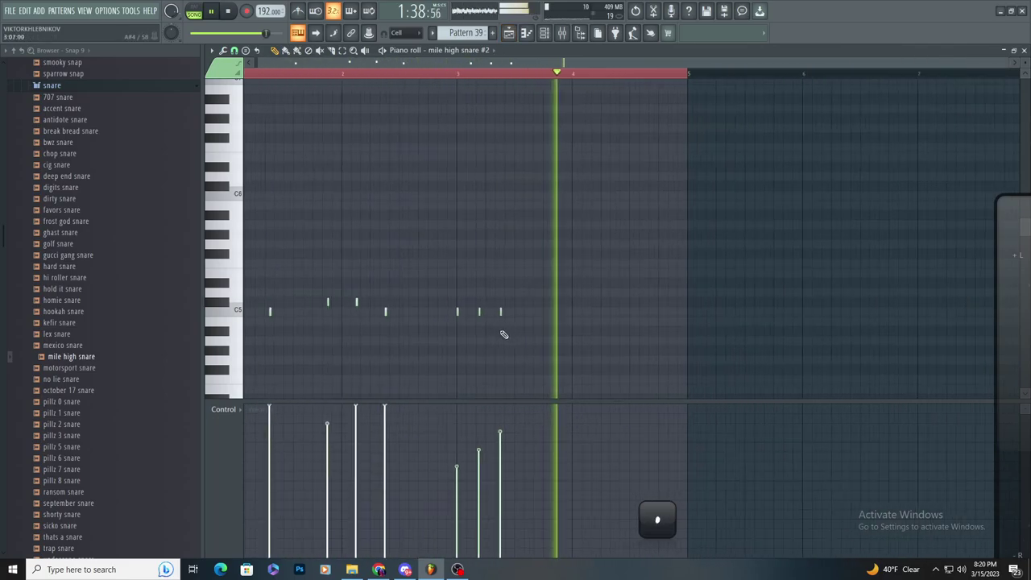
scroll(503, 334, "up", 4, "ctrl")
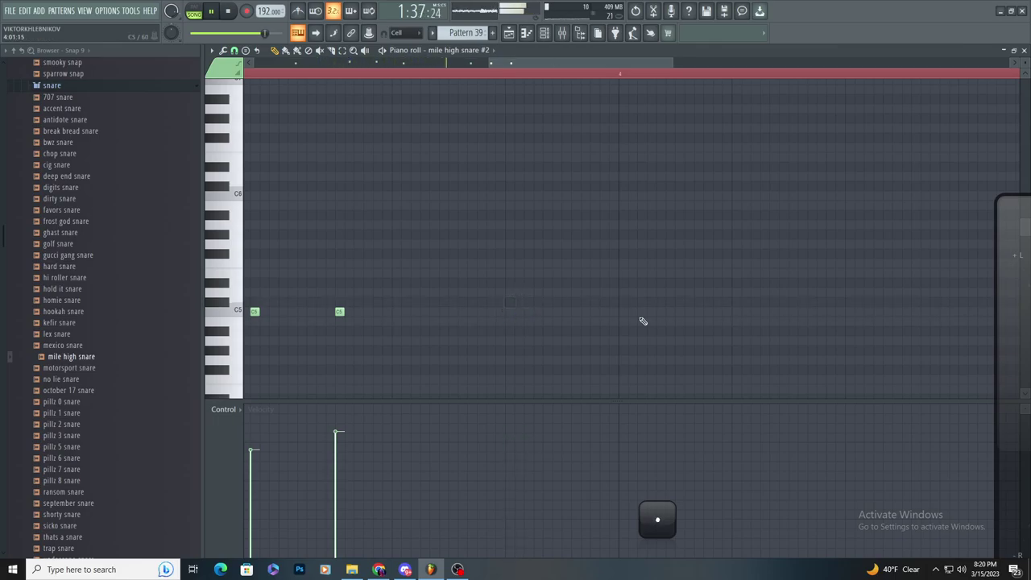
scroll(619, 298, "down", 4, "ctrl")
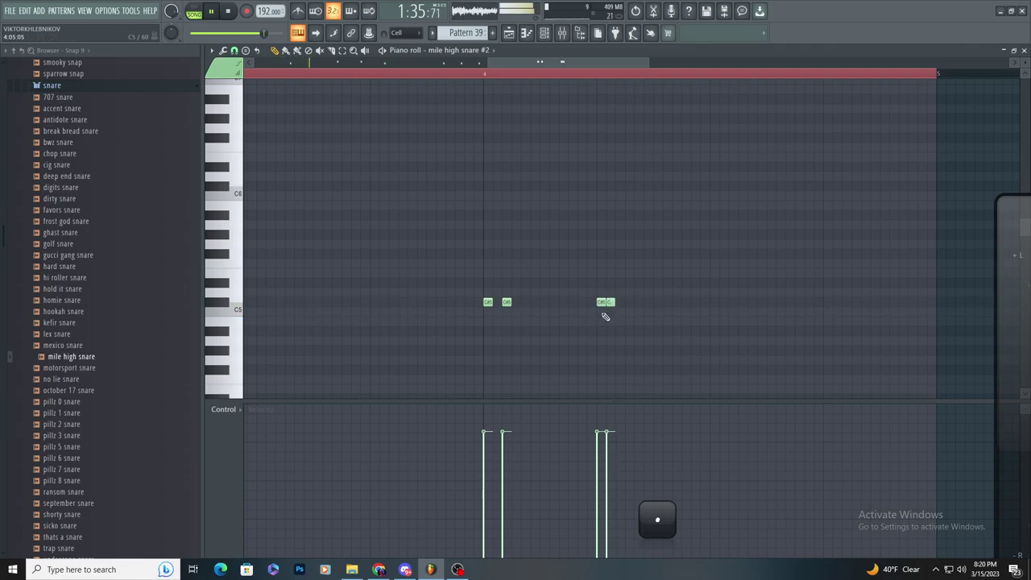
left_click_drag(626, 296, 626, 303)
scroll(575, 316, "down", 1, "ctrl")
scroll(623, 320, "up", 2, "ctrl")
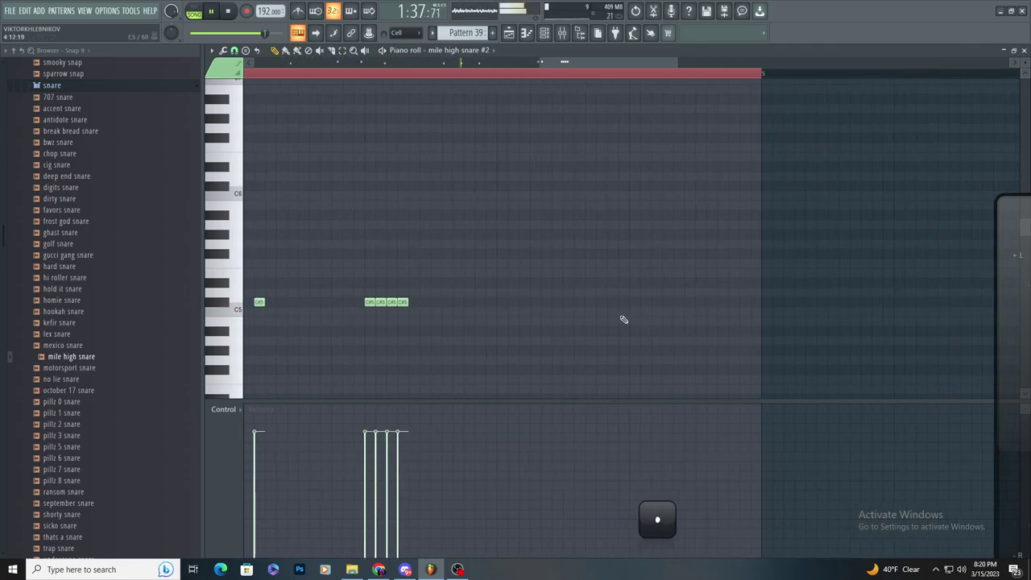
- Delete the C#5 notes just added to bar 4 of Pattern 39 and return to the playlist
left_click(343, 51)
left_click_drag(532, 229, 369, 314)
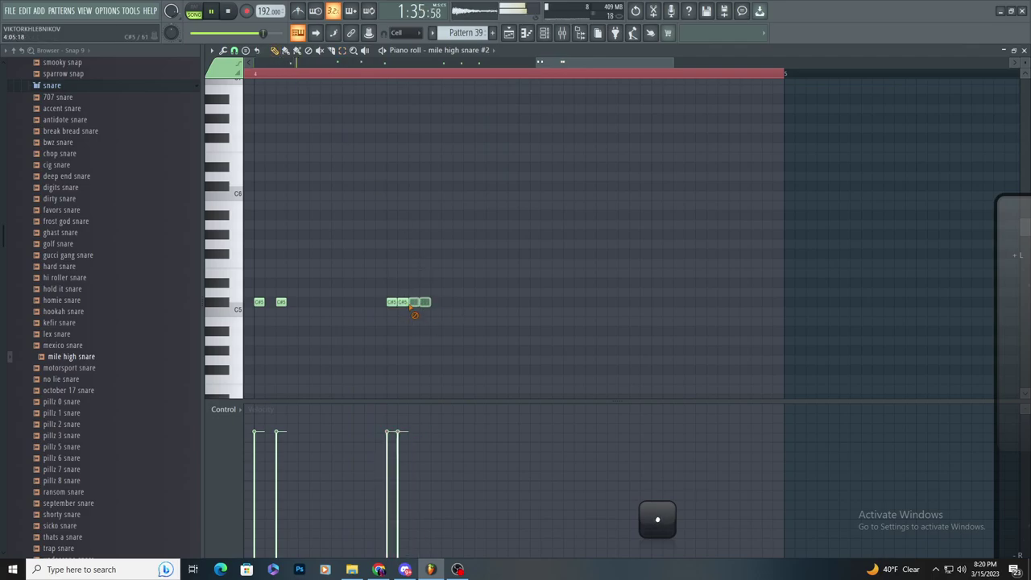
right_click(403, 303)
right_click(392, 303)
scroll(423, 274, "down", 2, "ctrl")
left_click(509, 33)
scroll(559, 153, "up", 3, "ctrl")
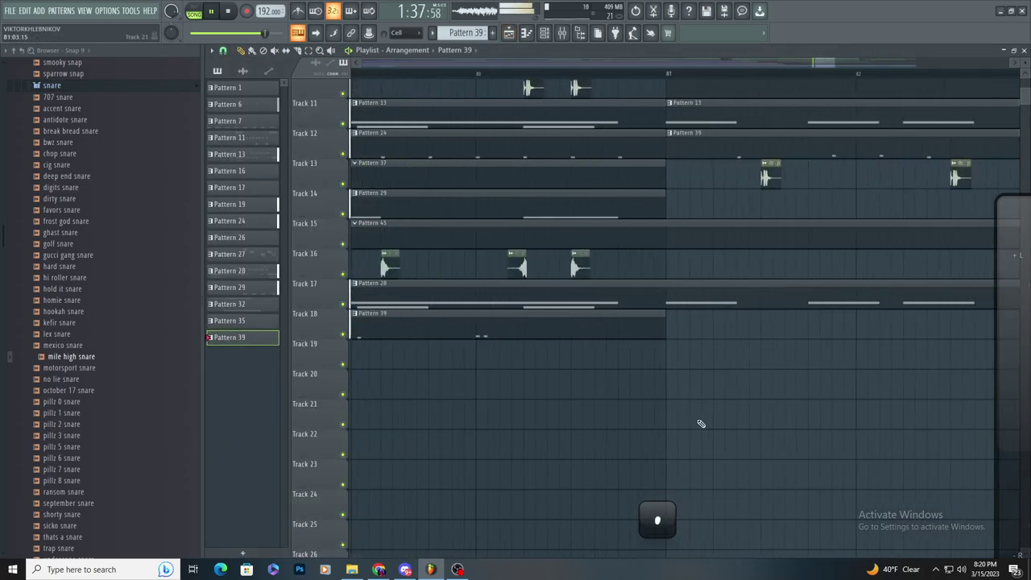
scroll(678, 417, "down", 3, "ctrl")
scroll(719, 364, "up", 2, "ctrl")
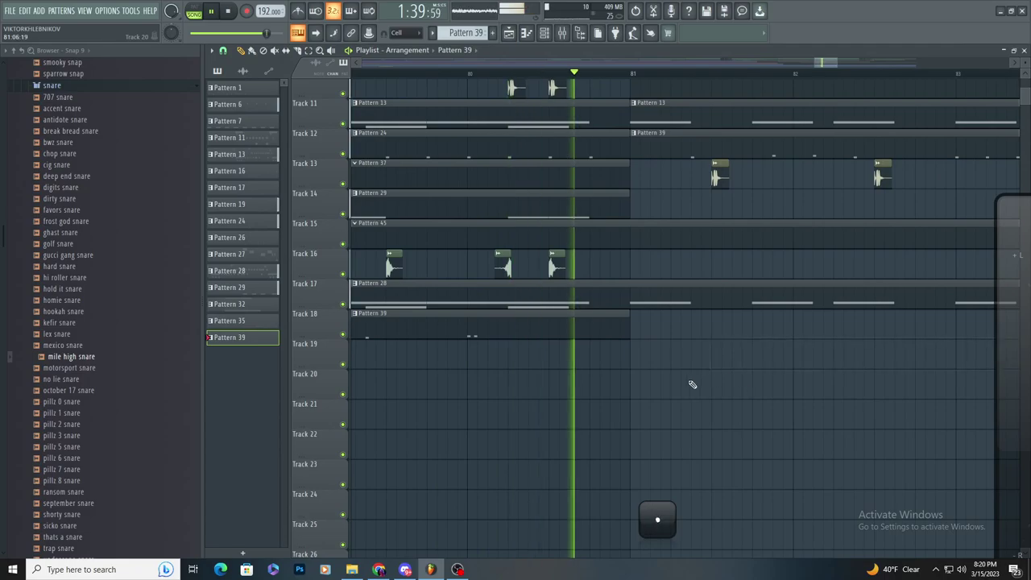
double_click(506, 335)
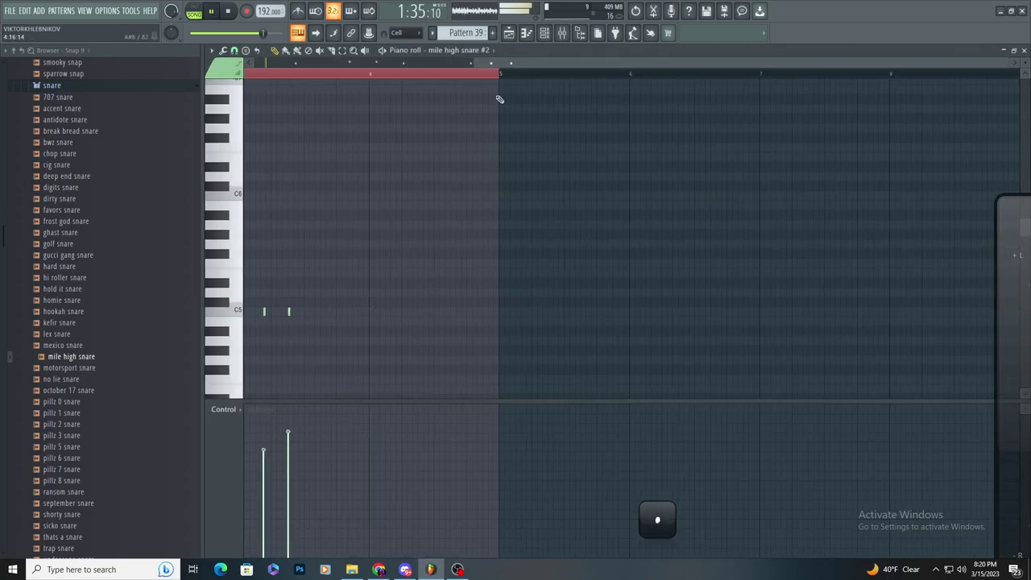
left_click(506, 33)
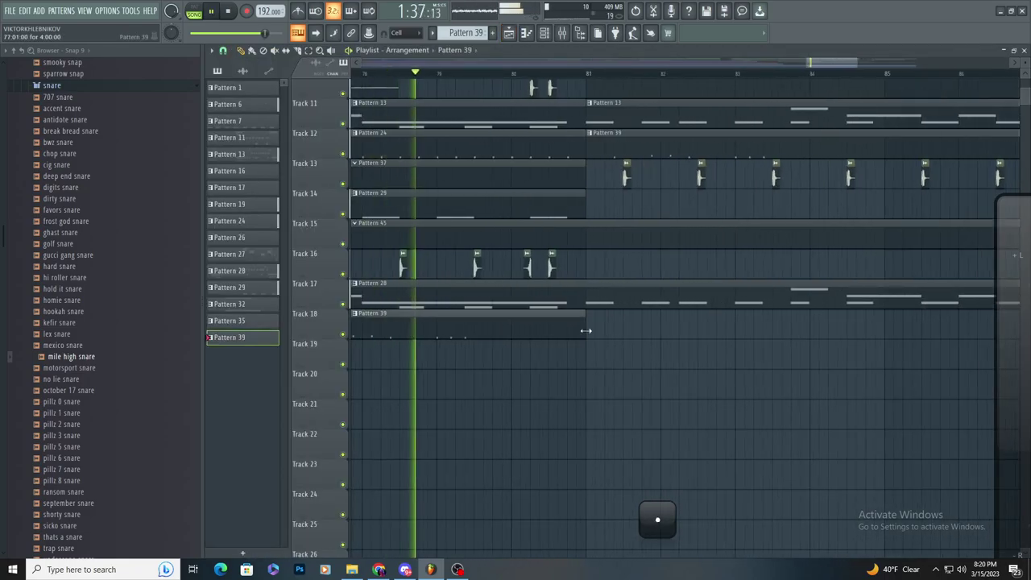
- Extend the Pattern 39 clip on track 18 to bar 85 and duplicate all its snare notes into the added four bars
left_click_drag(585, 327, 894, 395)
double_click(855, 328)
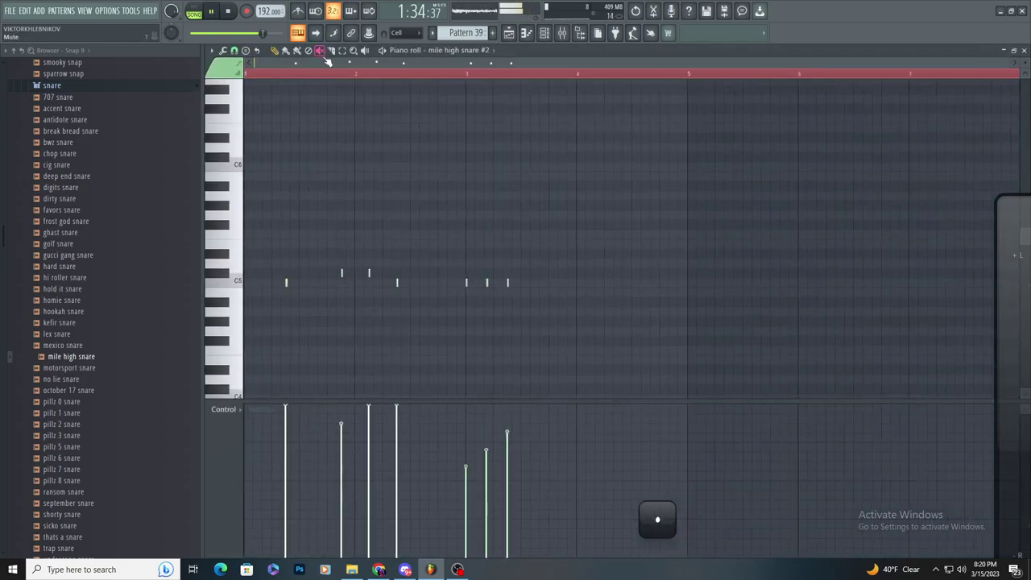
key("ctrl+a")
key("ctrl+b")
- Delete the first C#5 snare note in the duplicated half of Pattern 39
scroll(658, 293, "up", 6)
scroll(658, 292, "down", 6)
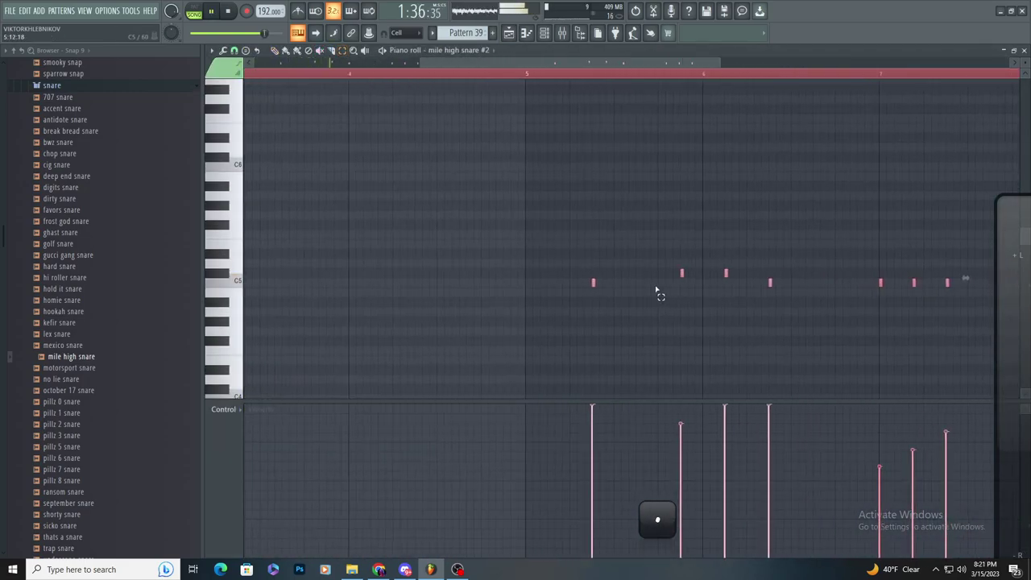
scroll(737, 316, "up", 2)
scroll(739, 319, "up", 1)
scroll(548, 292, "down", 5)
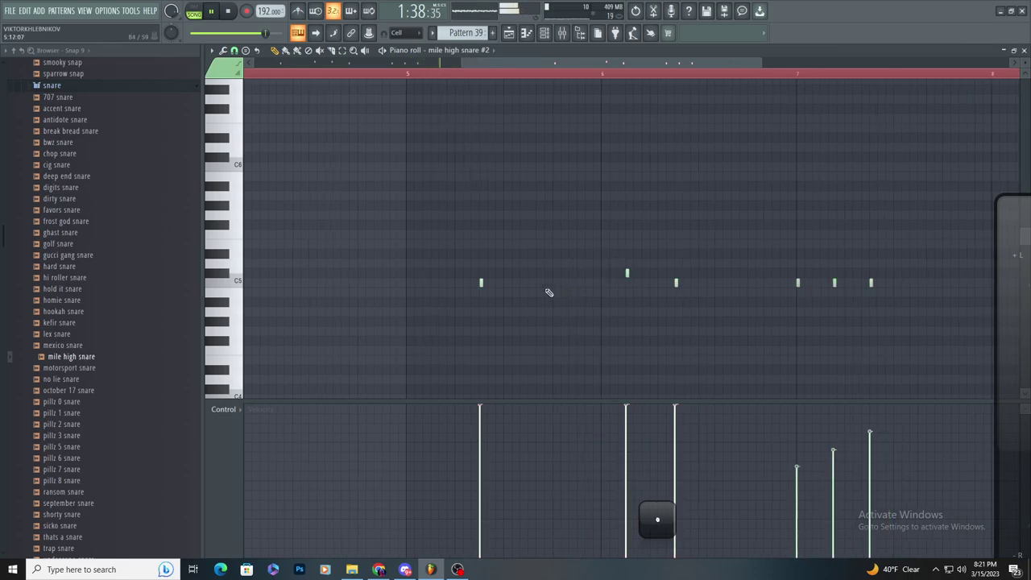
scroll(775, 268, "up", 3)
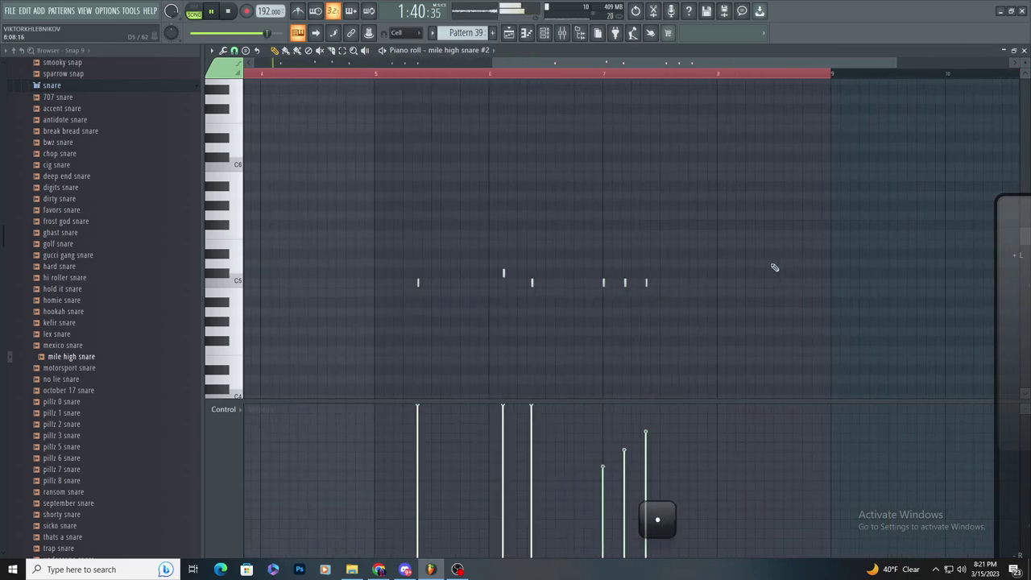
- Return to the playlist and play back the section with the lengthened Pattern 39 clip from bar 77
left_click(509, 34)
key("space")
key("space")
scroll(583, 302, "down", 2)
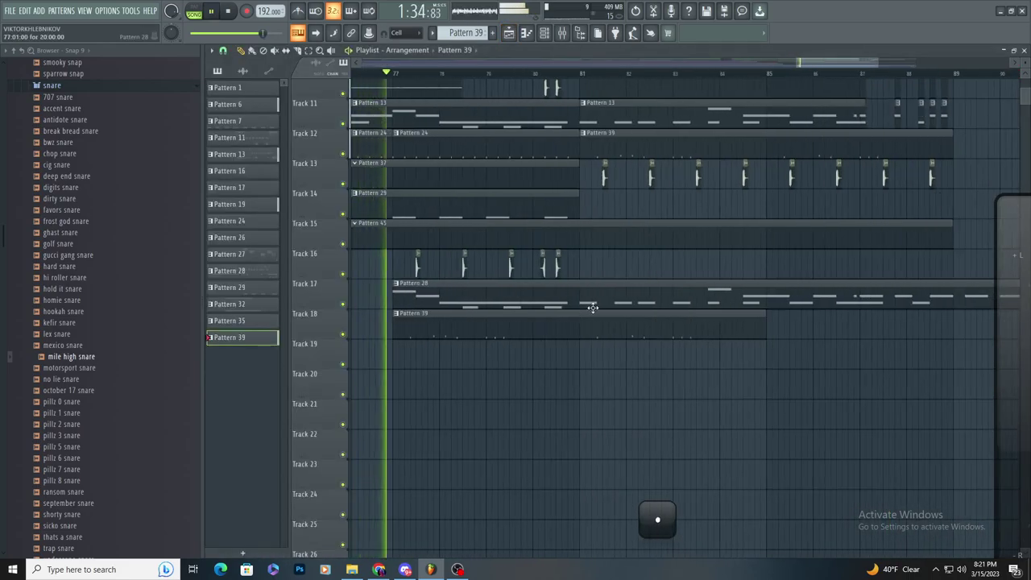
scroll(679, 237, "up", 3)
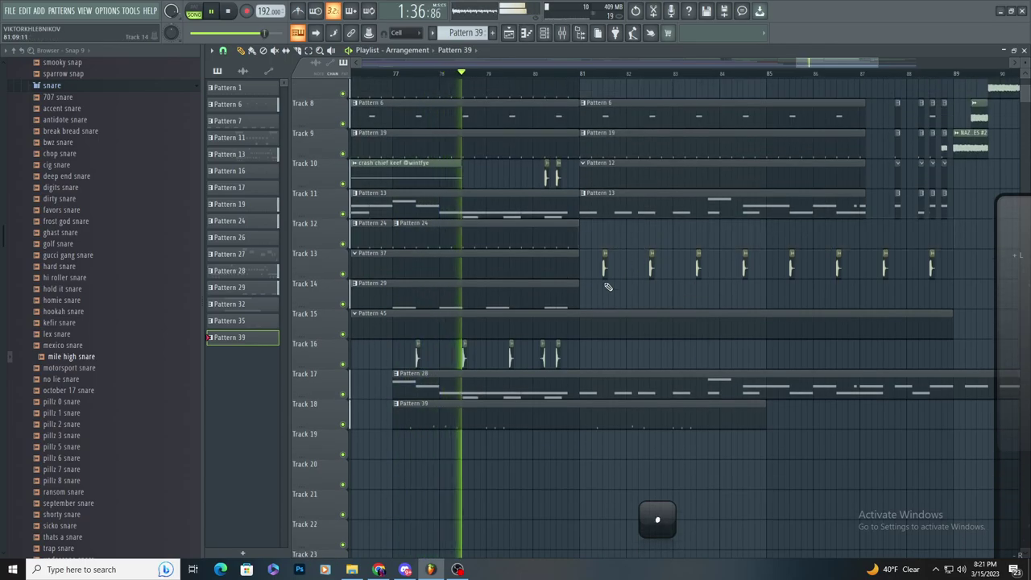
scroll(668, 295, "down", 2)
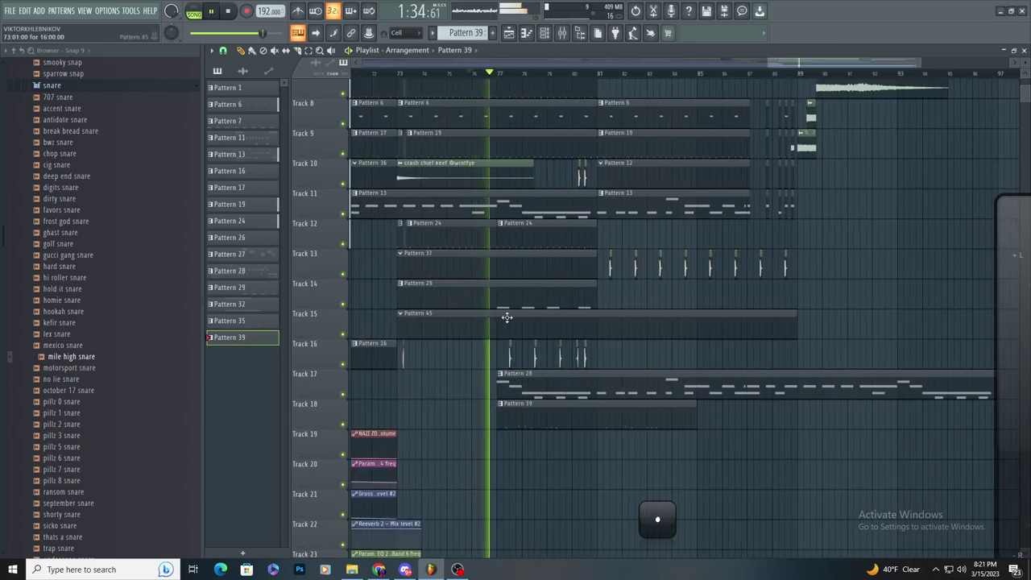
- Play the arrangement from around bar 72 and review how the layers work together up to bar 81
left_click(369, 73)
key("space")
scroll(452, 105, "up", 3)
scroll(499, 149, "down", 3)
scroll(523, 165, "up", 5)
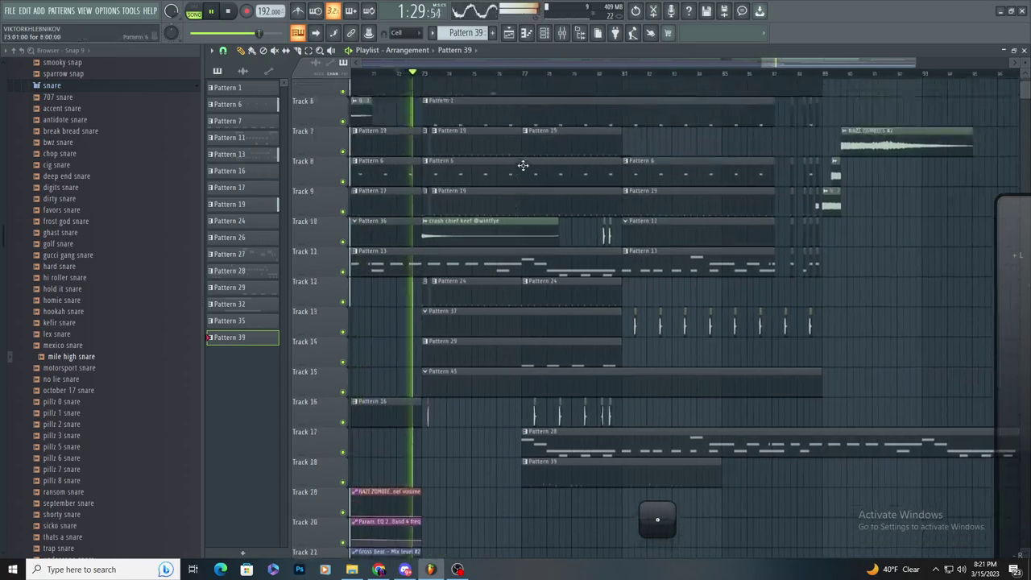
scroll(523, 165, "down", 4)
scroll(523, 242, "up", 2)
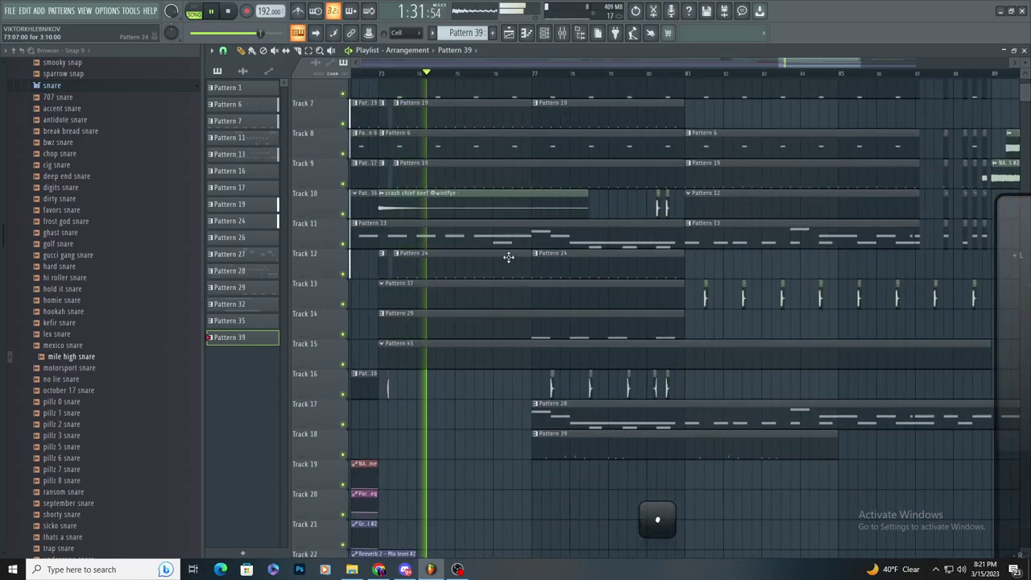
scroll(563, 282, "up", 1)
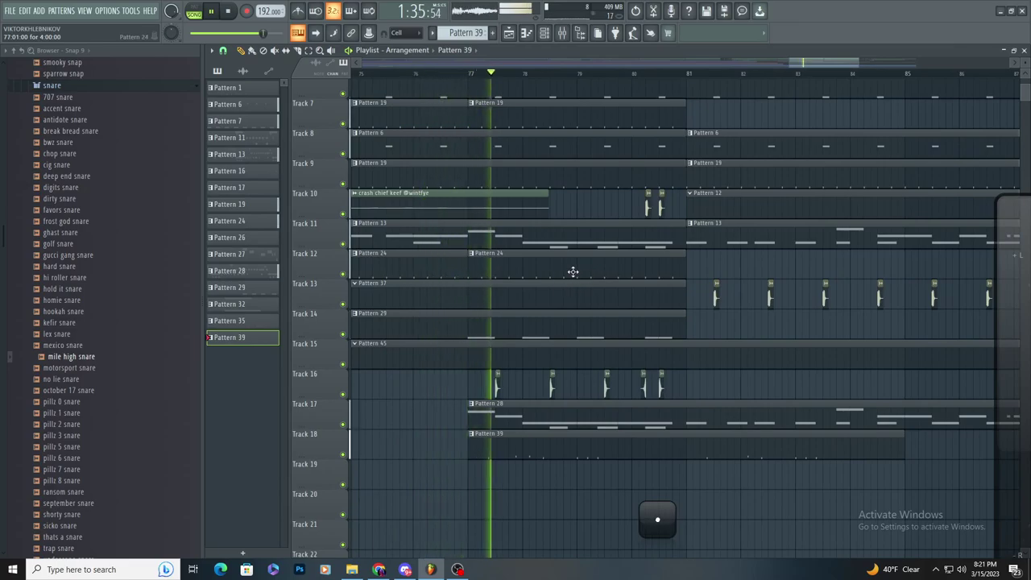
scroll(580, 294, "up", 2)
scroll(536, 235, "down", 2)
scroll(530, 247, "down", 1)
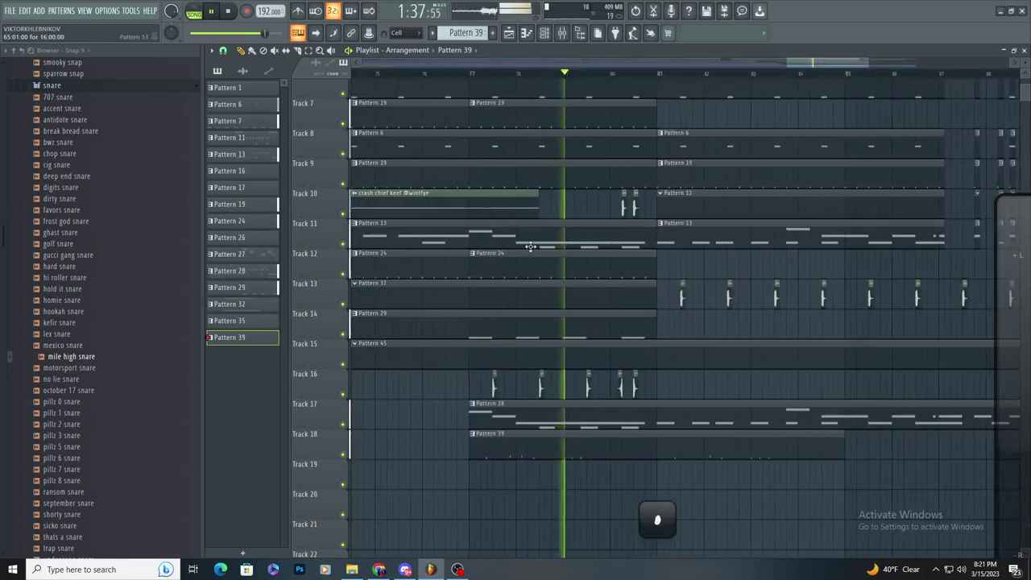
scroll(534, 258, "down", 3)
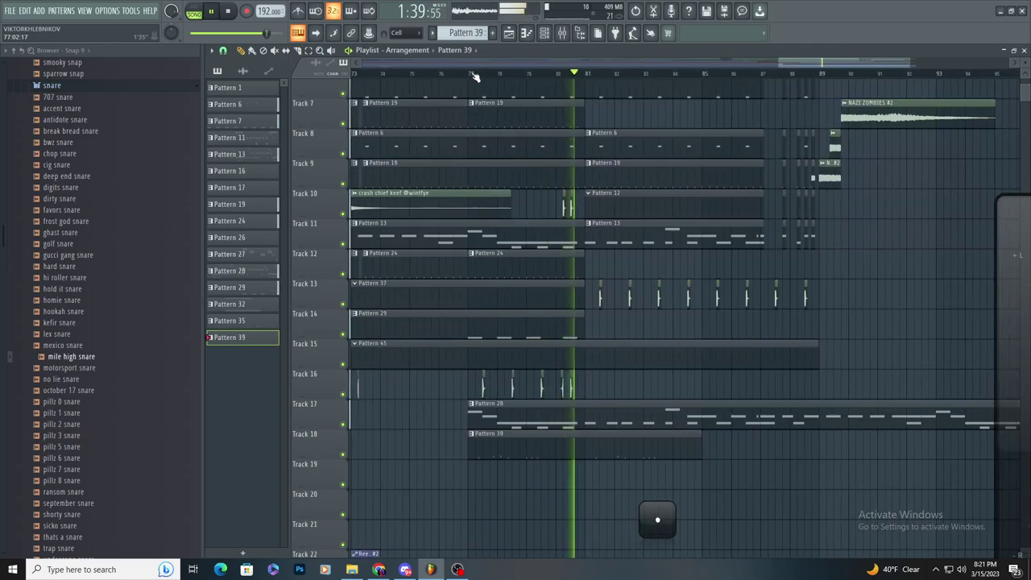
scroll(567, 246, "up", 2)
scroll(556, 270, "down", 2)
- Check the mixer levels around insert 58, then follow the arrangement's playback from bar 81 to bar 85
left_click(567, 37)
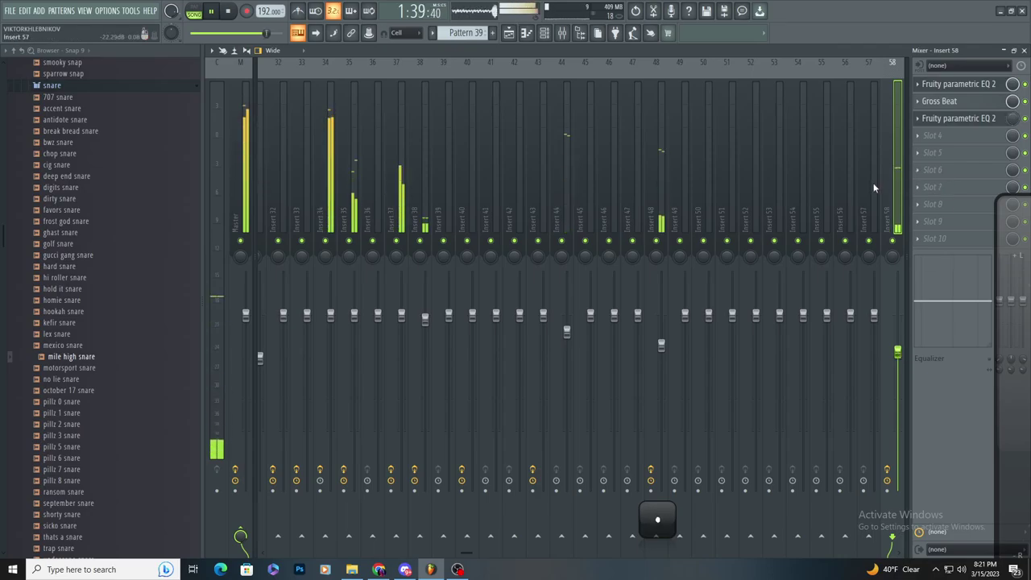
left_click(510, 33)
scroll(569, 217, "down", 3)
scroll(645, 266, "up", 3)
left_click(830, 325)
right_click(830, 325)
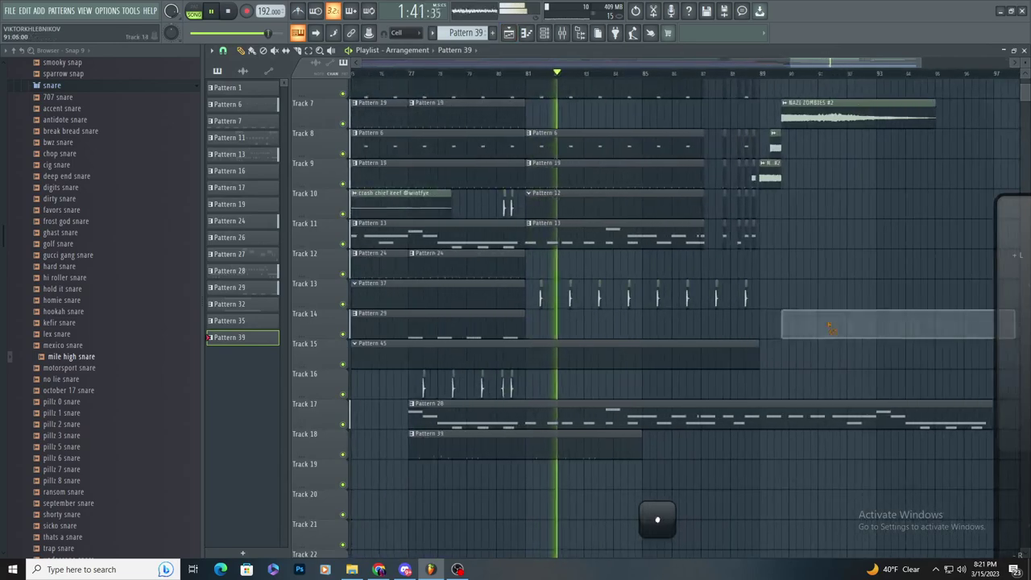
scroll(815, 344, "down", 2)
scroll(815, 345, "up", 2)
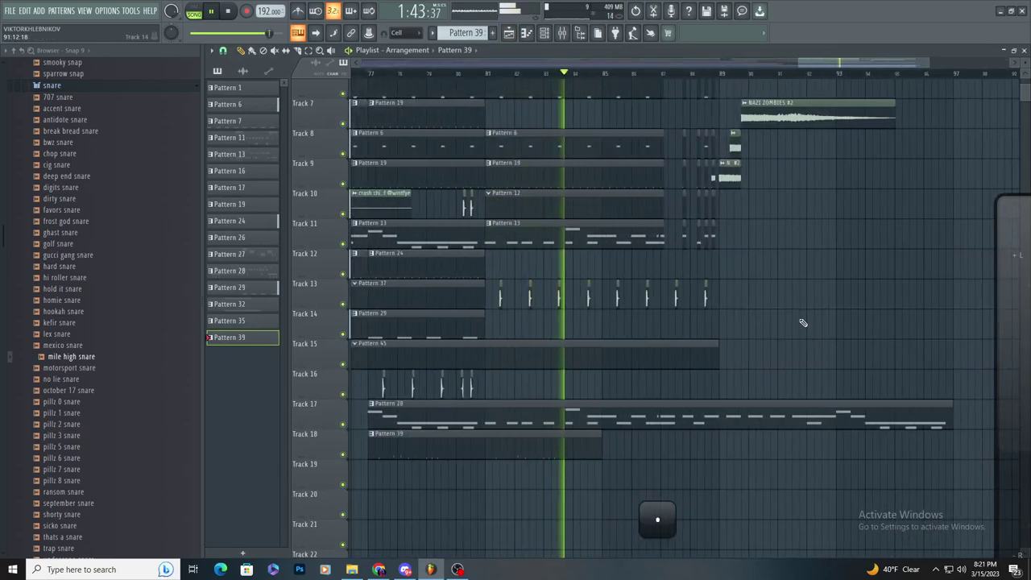
scroll(786, 319, "up", 3)
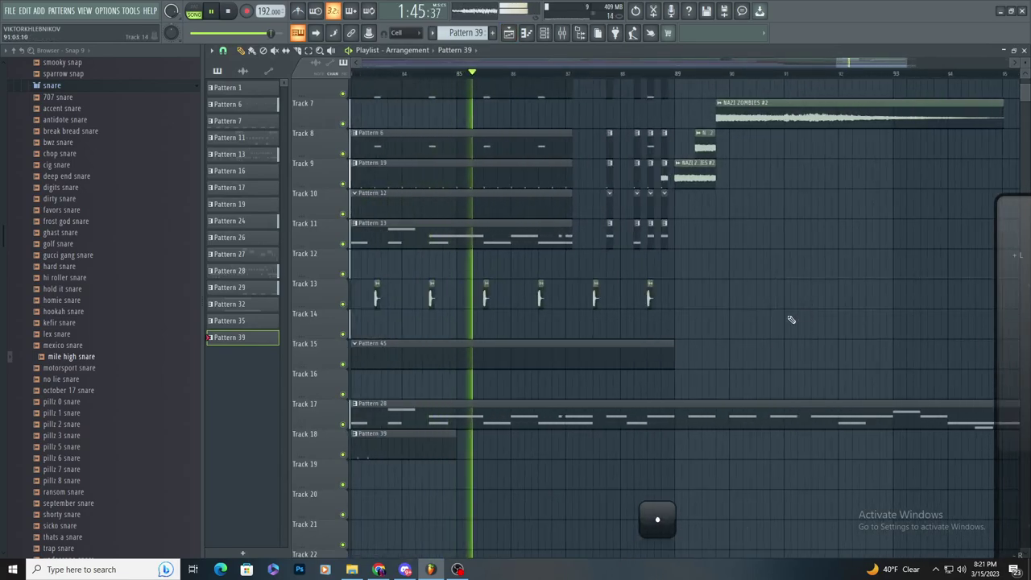
- Open the Pattern 28 lead notes from track 17 and listen to them from around bar 84 of the arrangement
left_click(404, 74)
scroll(455, 331, "up", 3)
double_click(471, 414)
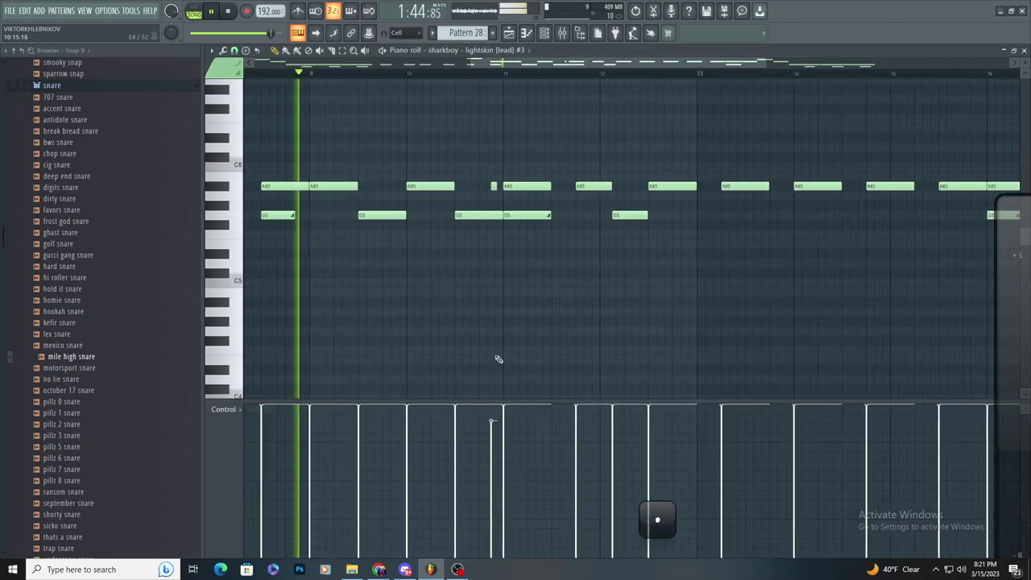
key("space")
scroll(483, 323, "down", 3)
key("space")
scroll(444, 194, "up", 5)
key("space")
key("space")
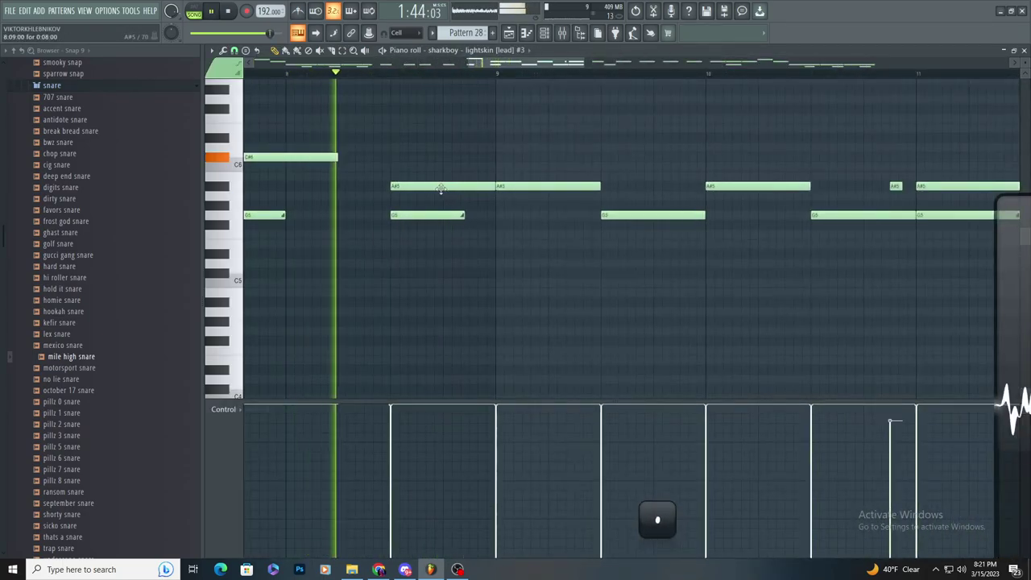
- Stop playback, try deleting the G5 note in the middle of the lead pattern's bar 8, and undo the deletion
scroll(441, 187, "up", 1)
key("space")
right_click(418, 217)
key("ctrl+z")
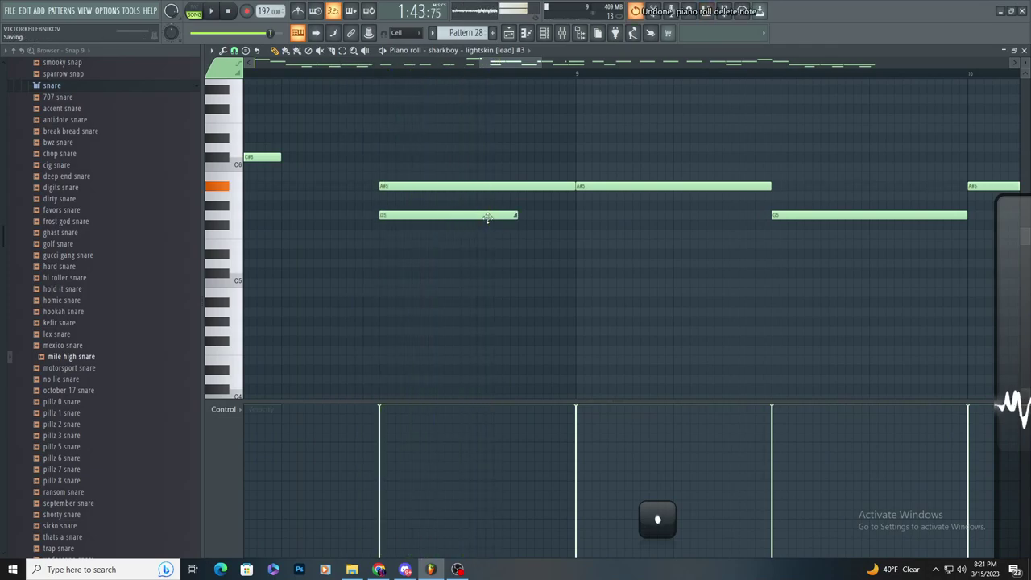
- Shorten the G5 slide note in bar 8 and place it at 8:13, halfway through the long A#5 note, checking it in playback
key("space")
left_click(596, 219)
key("ctrl+z")
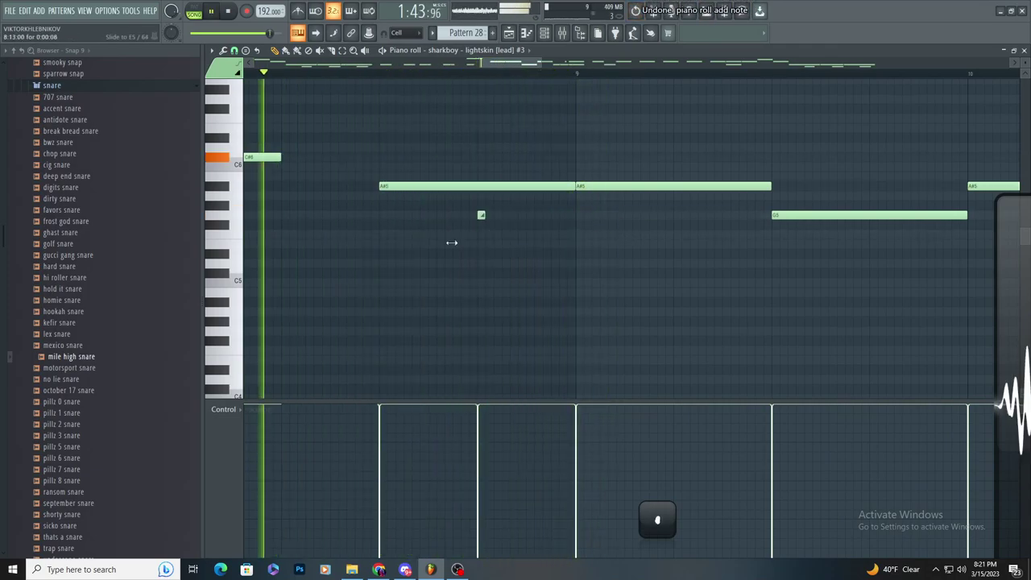
scroll(440, 288, "down", 2)
scroll(347, 235, "up", 1)
key("space")
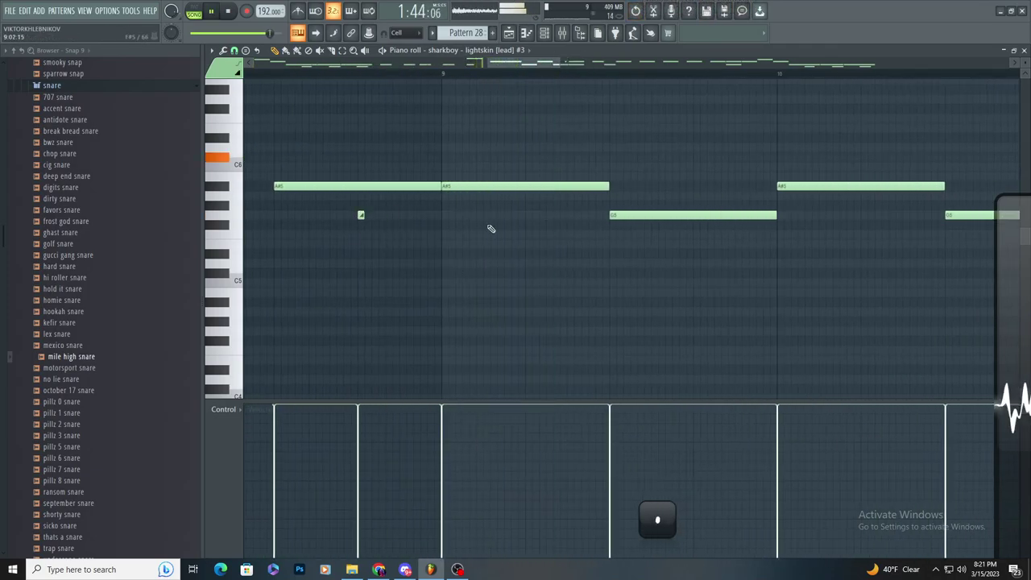
- Add short slide notes to bar 9 of the lead pattern, a G5 at 9:05 and an A#5 at 9:13
left_click(527, 215)
scroll(470, 247, "down", 2)
scroll(595, 264, "up", 1)
key("space")
key("space")
left_click(487, 186)
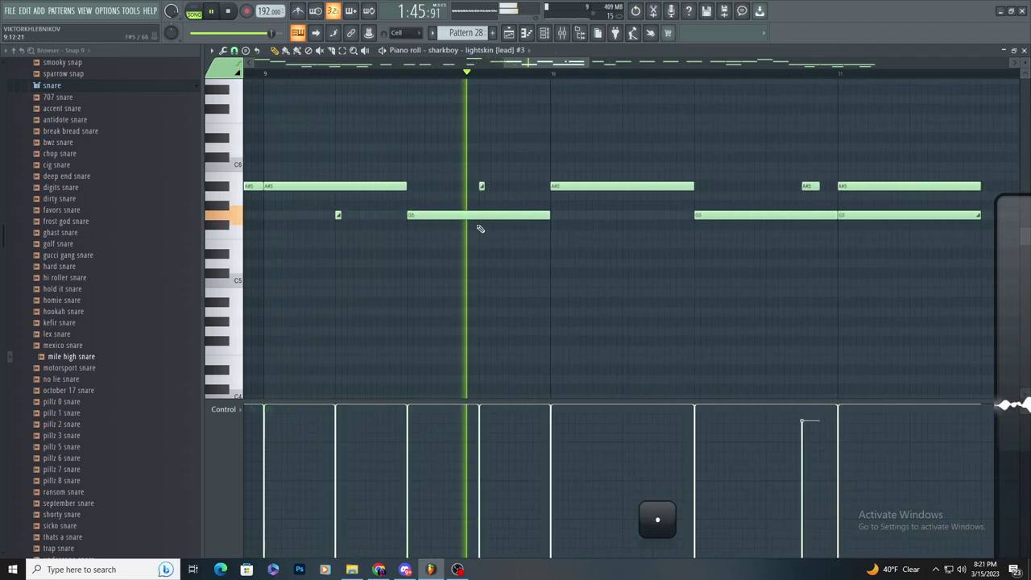
- Change bar 9's second-half G5 note to A#5 and place short G5 slide notes at 9:13 and 10:05
scroll(449, 258, "down", 1)
scroll(612, 241, "up", 2)
key("space")
key("space")
scroll(555, 214, "up", 1)
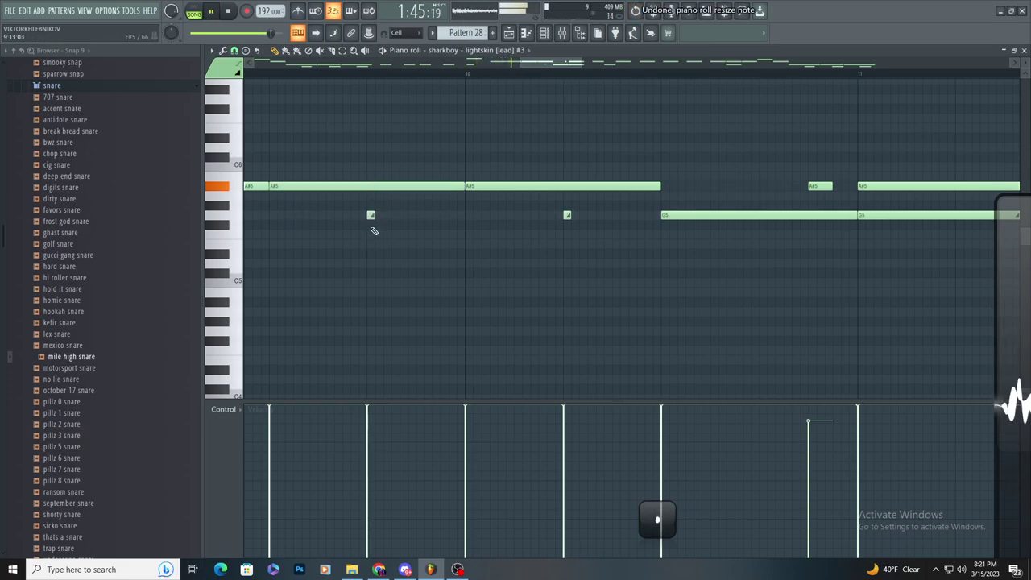
- Change bar 10's second-half note to A#5, add a short G5 slide at 10:13, and delete the overlapping short A#5 note
scroll(377, 225, "down", 2)
key("space")
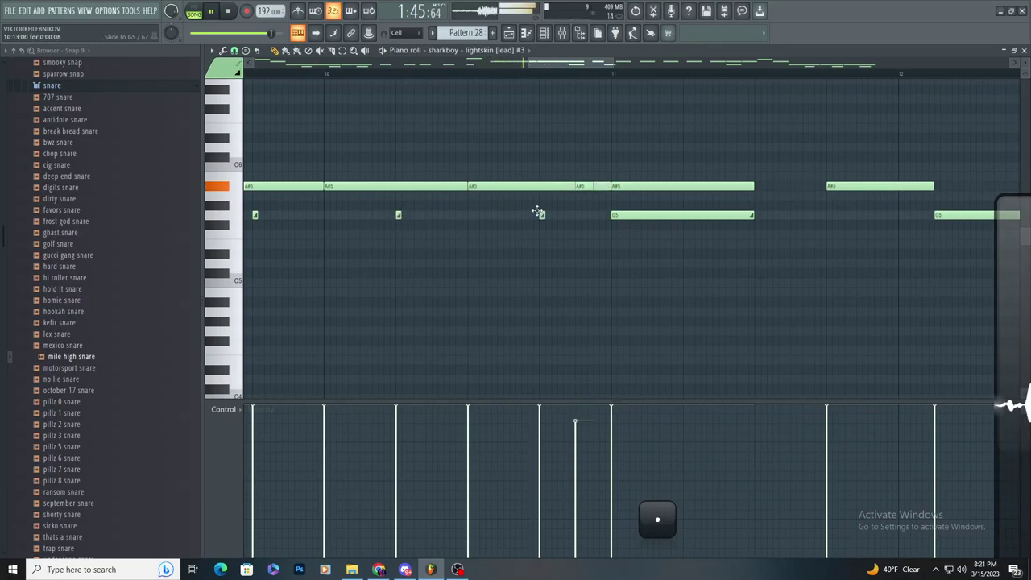
scroll(624, 233, "down", 1)
scroll(660, 275, "up", 1)
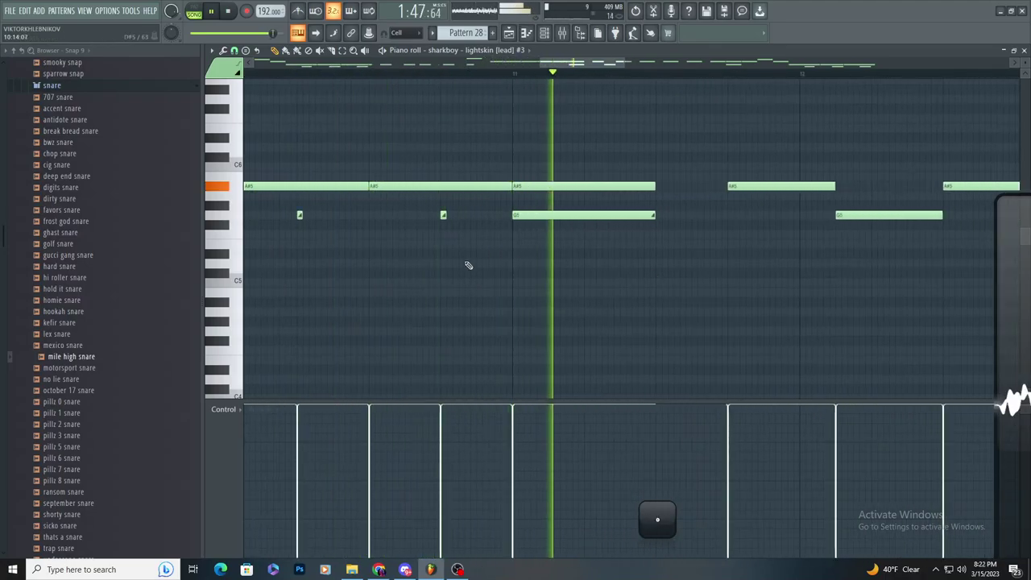
scroll(568, 267, "up", 1)
- Review the arrangement around bars 84 to 88 during playback, then reopen the Pattern 28 lead notes from track 17
key("F5")
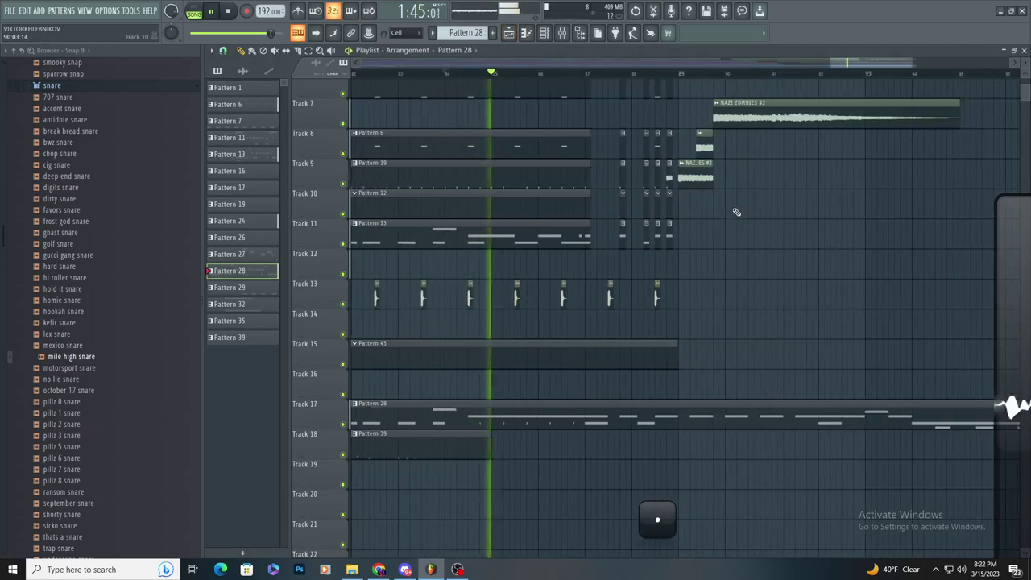
scroll(751, 249, "up", 1)
scroll(430, 375, "down", 1)
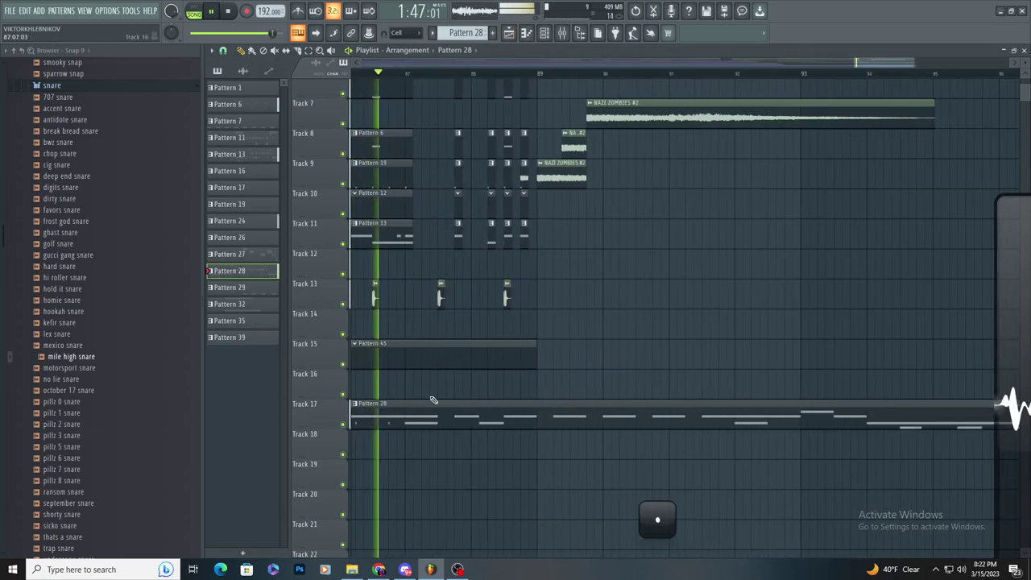
double_click(432, 401)
scroll(461, 346, "down", 2)
scroll(488, 270, "up", 1)
key("space")
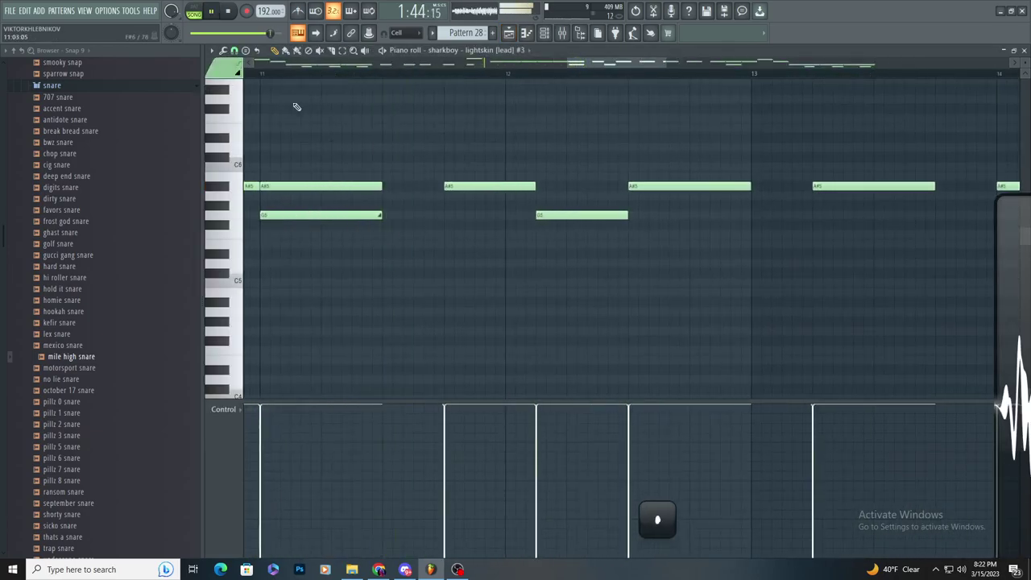
- Replace the notes between 11:09 and 12:09 with two back-to-back A#5 notes and short G5 slides at 11:13 and 12:05
scroll(302, 209, "down", 4)
scroll(278, 189, "up", 2)
right_click(426, 187)
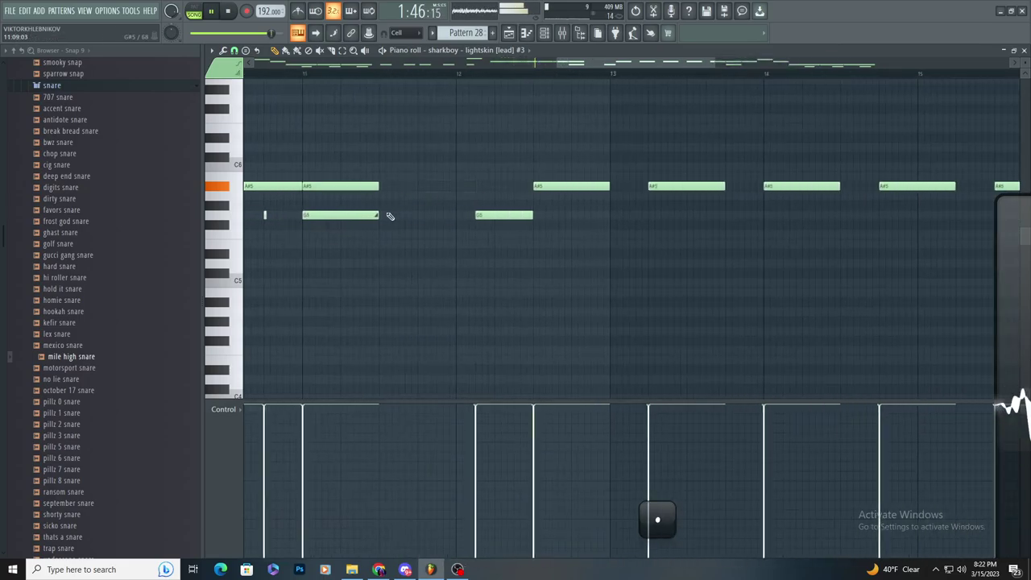
scroll(416, 211, "up", 3)
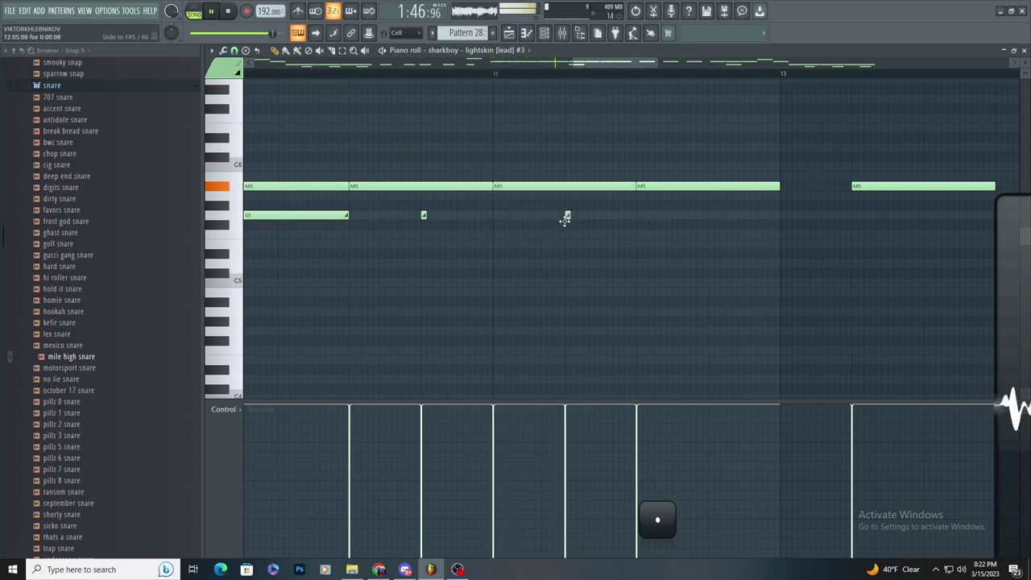
- Draw a G5 slide note about three and a half steps long at 12:11, under bar 12's second A#5 note
left_click_drag(712, 215, 773, 215)
left_click_drag(757, 215, 720, 215)
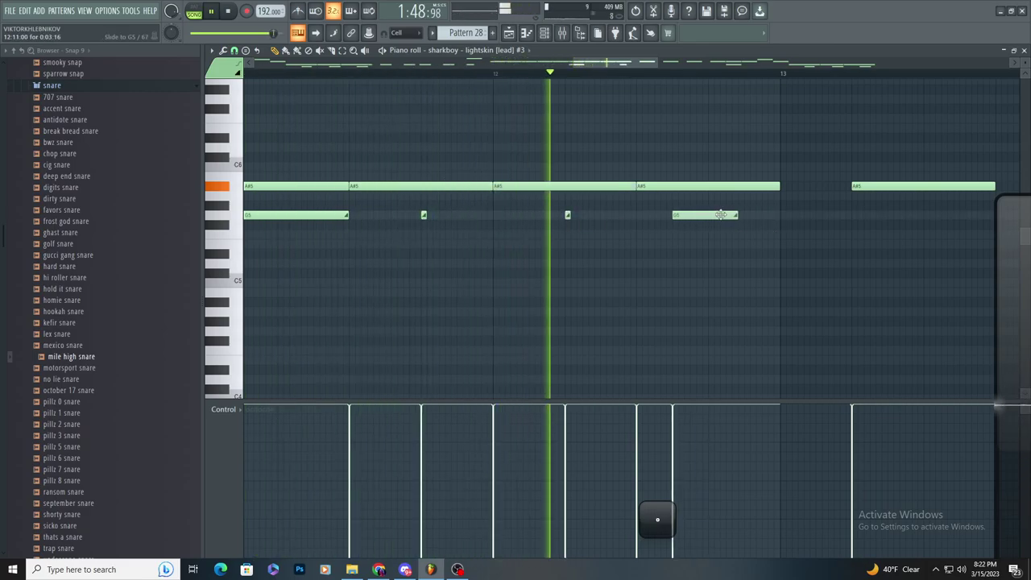
- Place another Pattern 28 clip at bar 97 on Track 17, directly after the existing one, and play the arrangement
scroll(692, 258, "right", 1)
key("space")
key("space")
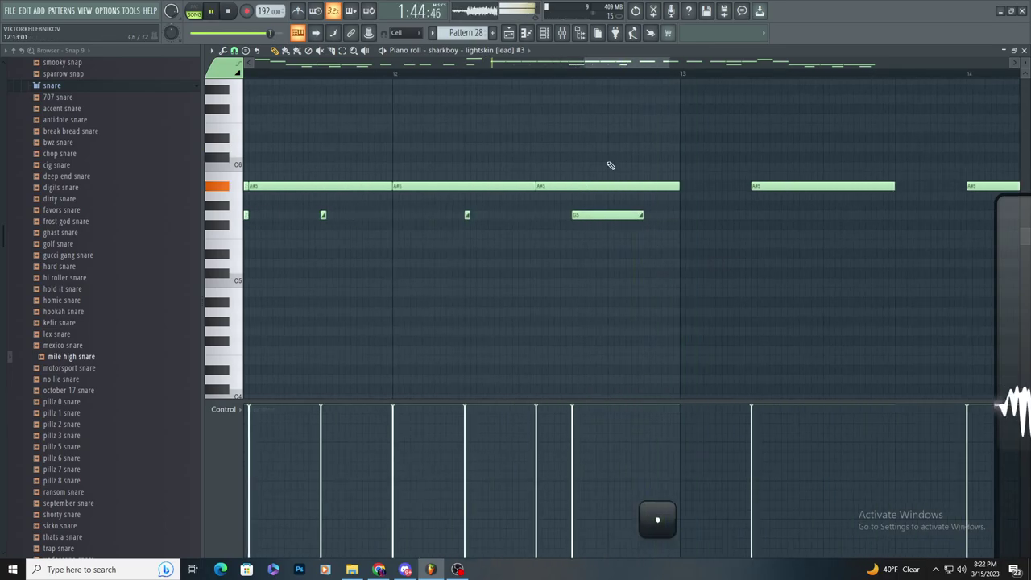
key("F5")
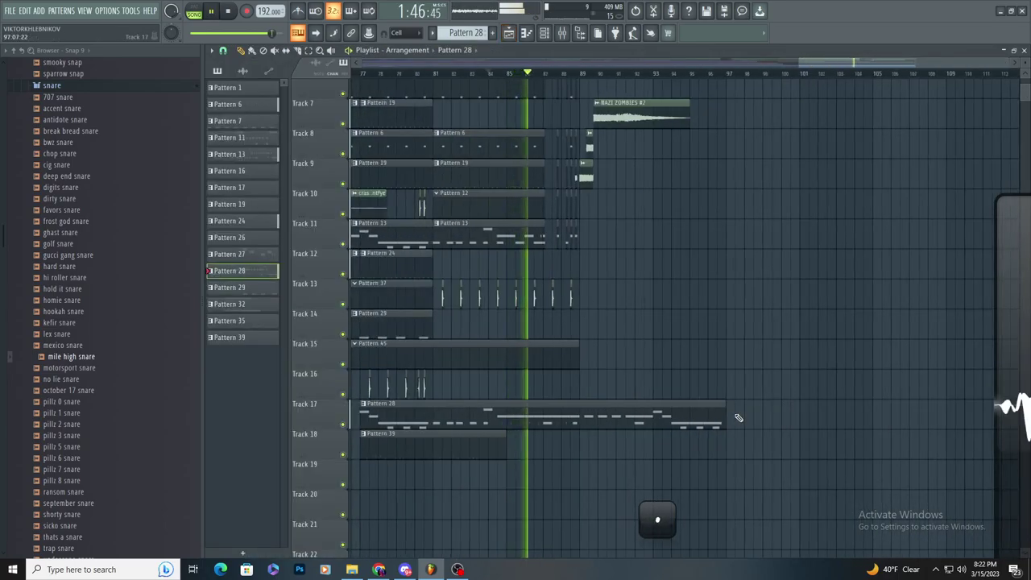
left_click_drag(729, 433, 727, 411)
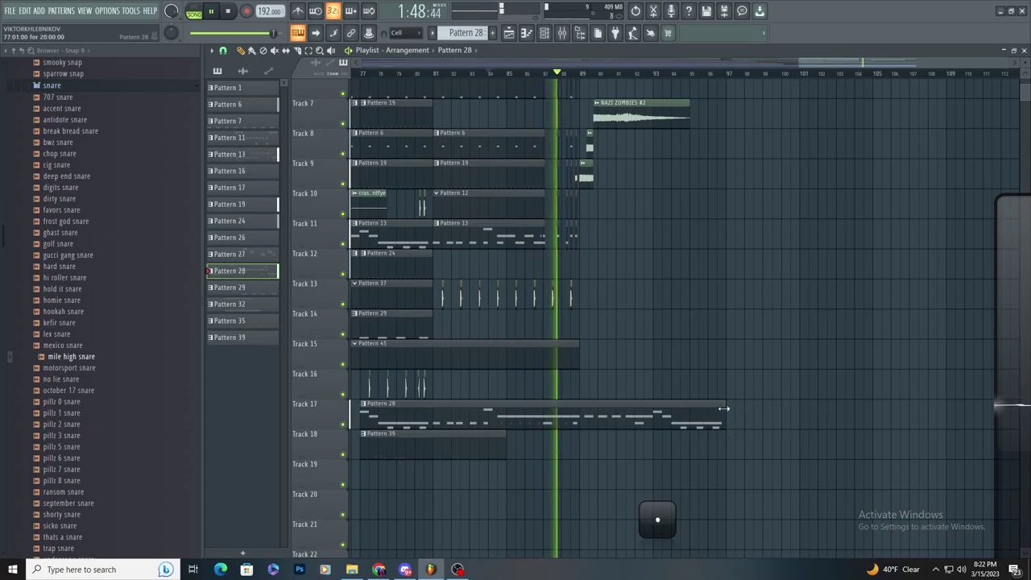
left_click(731, 416)
scroll(731, 415, "down", 3)
left_click(733, 355)
right_click(733, 355)
key("space")
key("space")
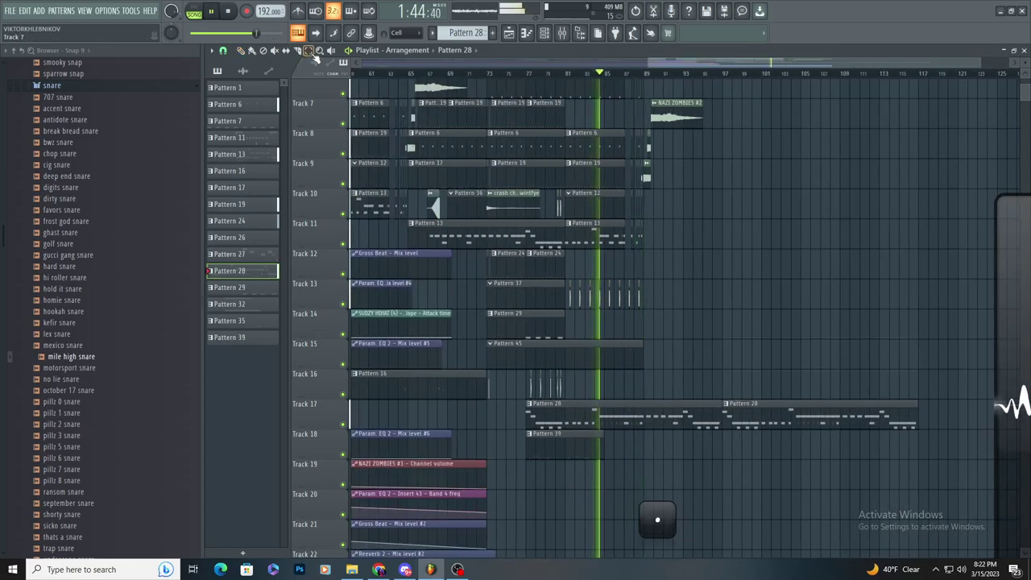
- Select the clips from bar 73 onward across the tracks, duplicate them as a block and deselect
left_click_drag(926, 422, 486, 74)
key("ctrl+b")
key("space")
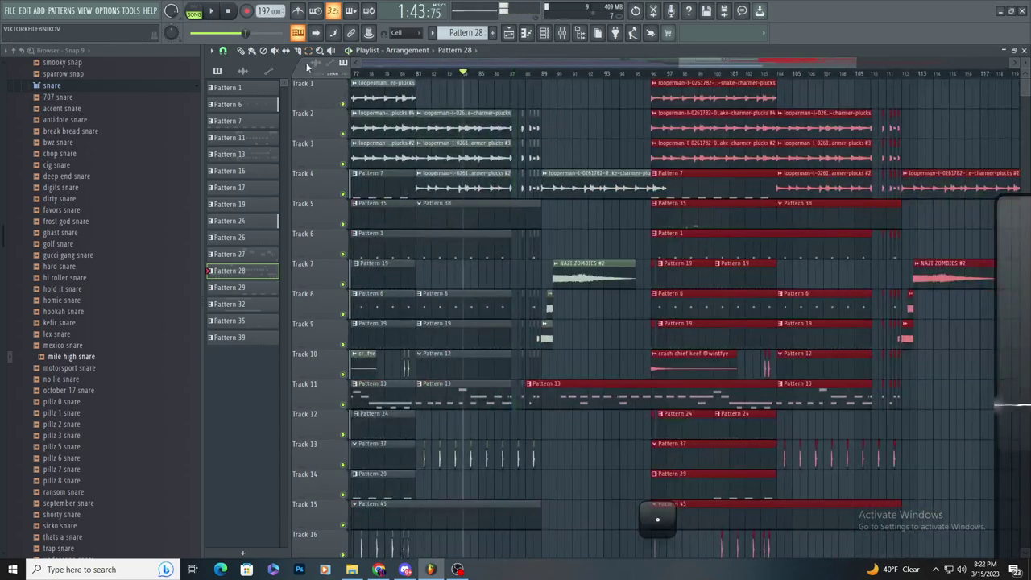
key("ctrl+d")
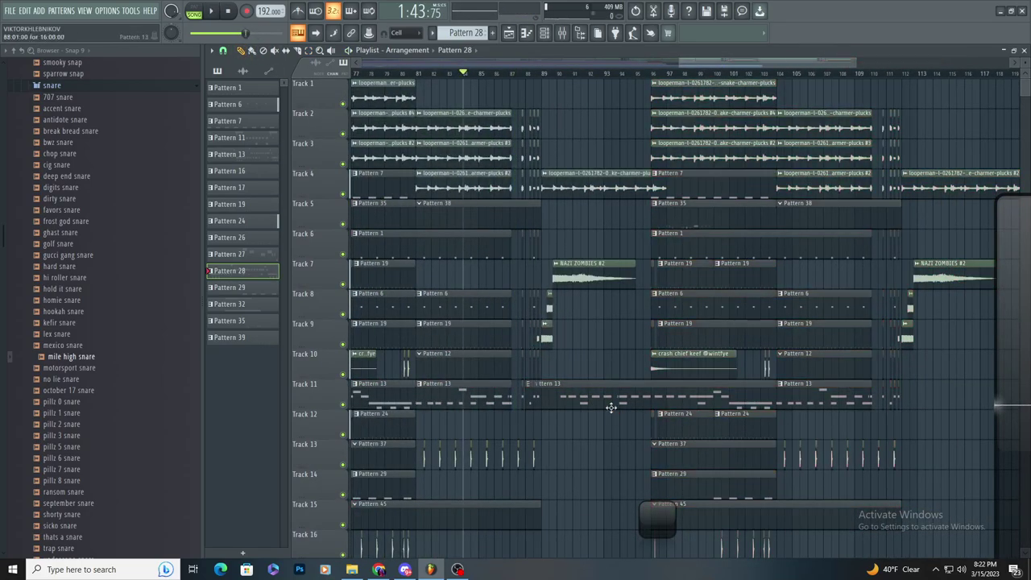
- Restore the block selection, delete the duplicated long Pattern 13 clip on Track 11, and move the block to start at bar 89
key("ctrl+z")
right_click(629, 382)
left_click_drag(676, 341, 573, 347)
key("space")
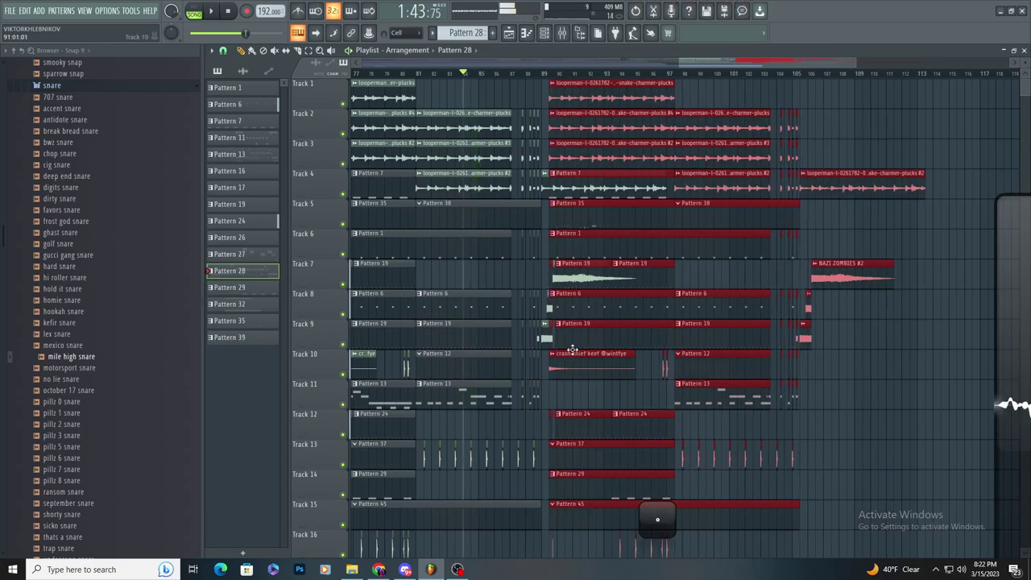
key("space")
scroll(571, 342, "up", 5)
key("shift+Left")
key("shift+Left")
key("shift+Left")
key("shift+Left")
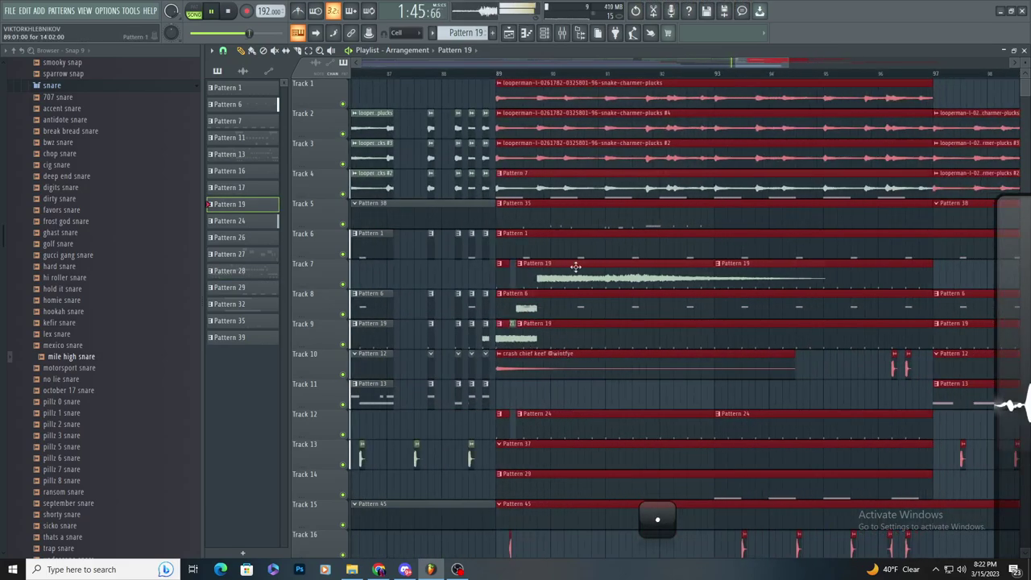
- Replace the overlapping clips at bar 89 on Track 4 with a single Pattern 7 clip
scroll(600, 188, "down", 3)
scroll(599, 189, "up", 2)
right_click(599, 188)
scroll(543, 246, "down", 3)
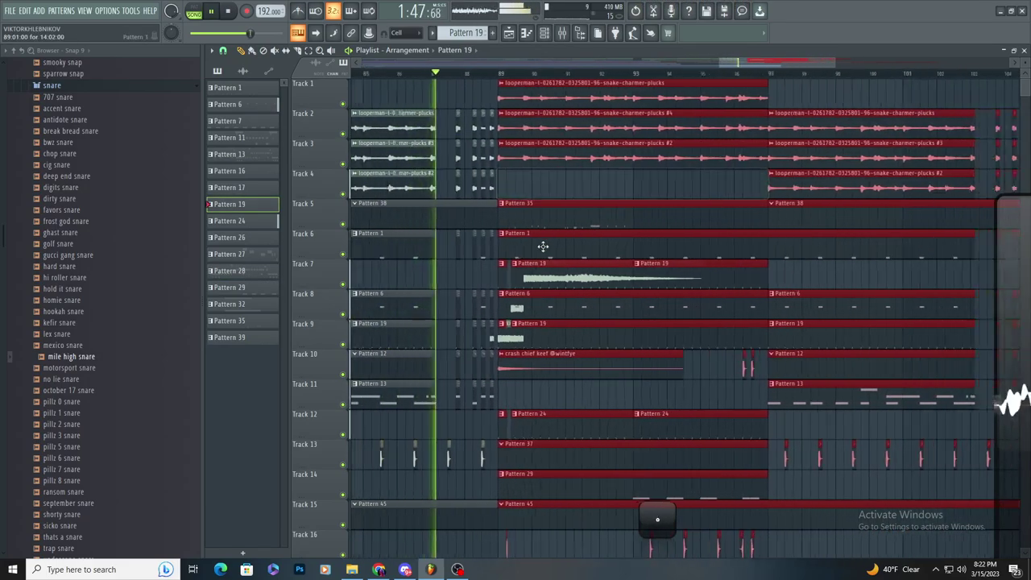
scroll(550, 238, "up", 2)
scroll(514, 275, "down", 3)
scroll(516, 274, "down", 3)
scroll(532, 218, "up", 2)
key("ctrl+d")
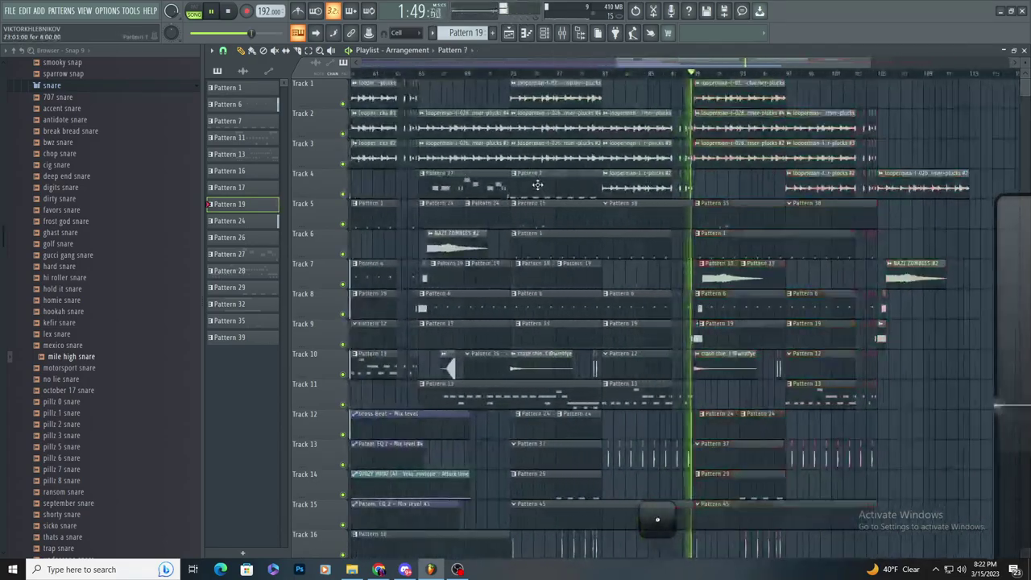
left_click(538, 184)
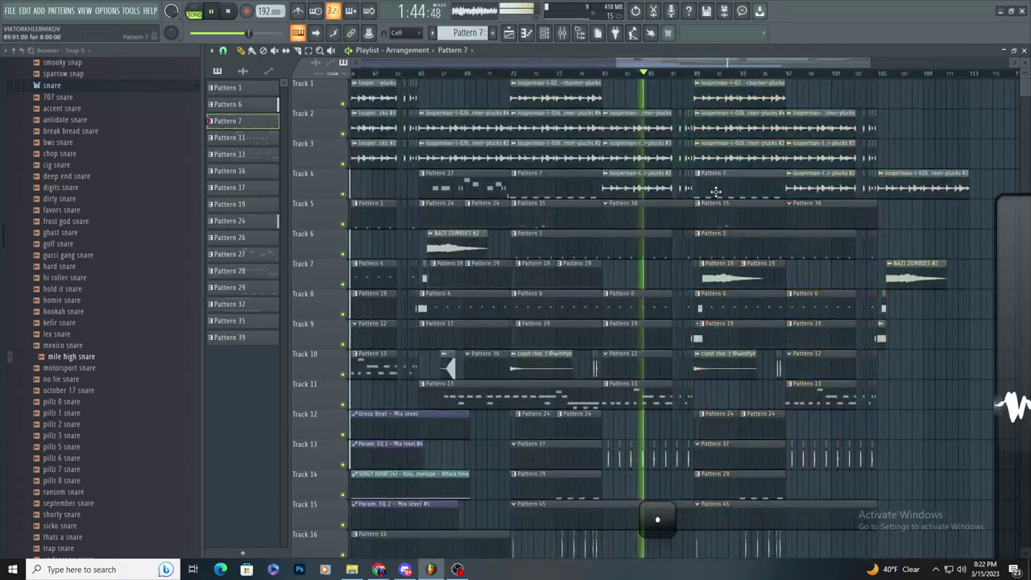
- Delete the Pattern 45 clip at bar 73 on Track 15
scroll(816, 322, "down", 3)
scroll(838, 347, "down", 5)
scroll(842, 350, "up", 4)
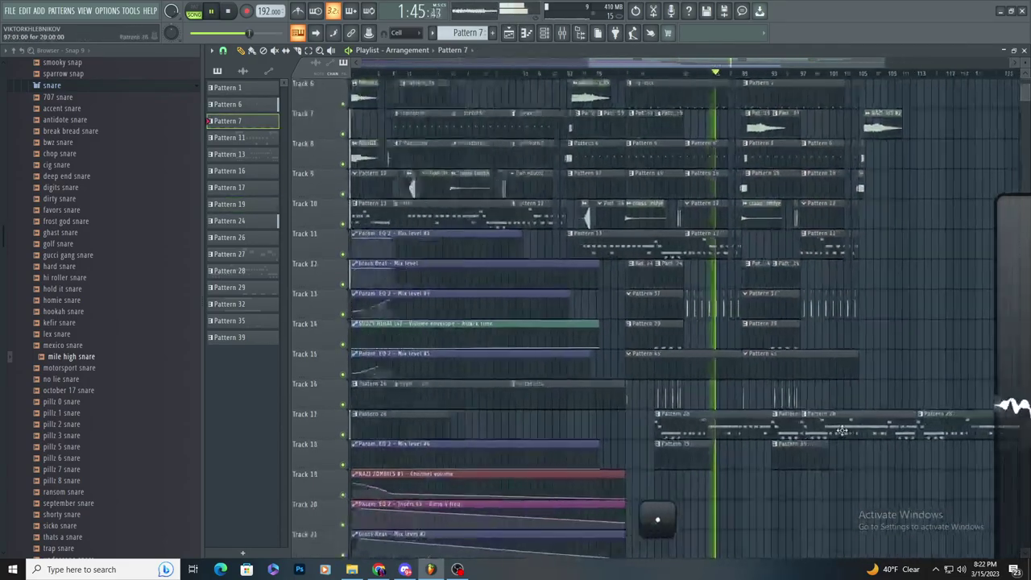
right_click(626, 360)
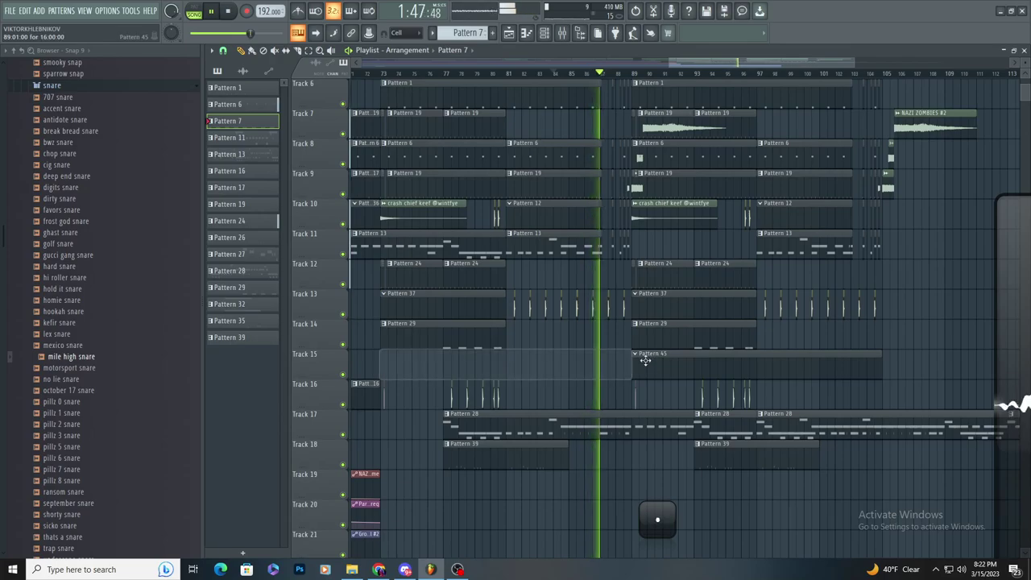
left_click(645, 359)
left_click(528, 32)
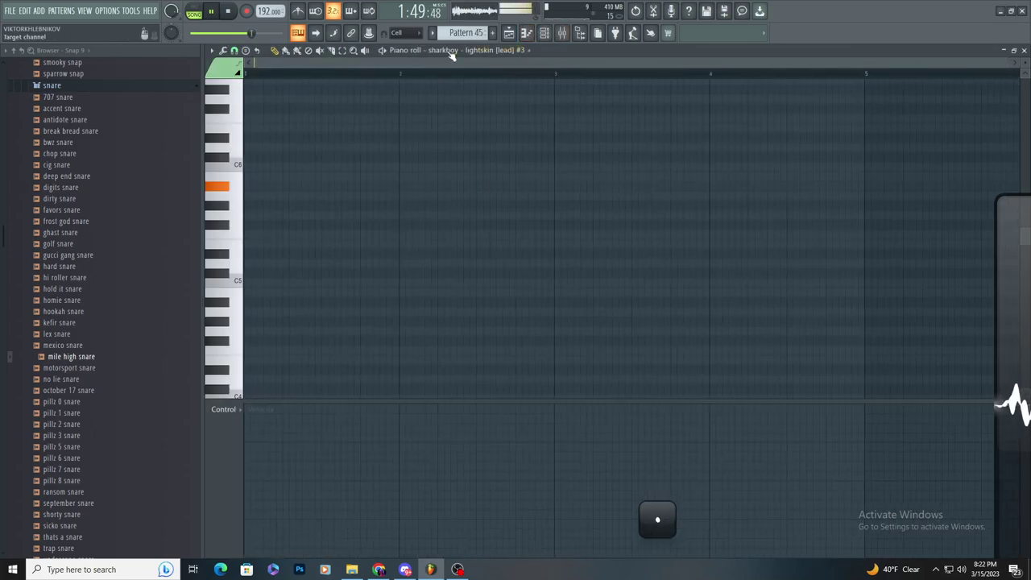
left_click(467, 50)
left_click(683, 180)
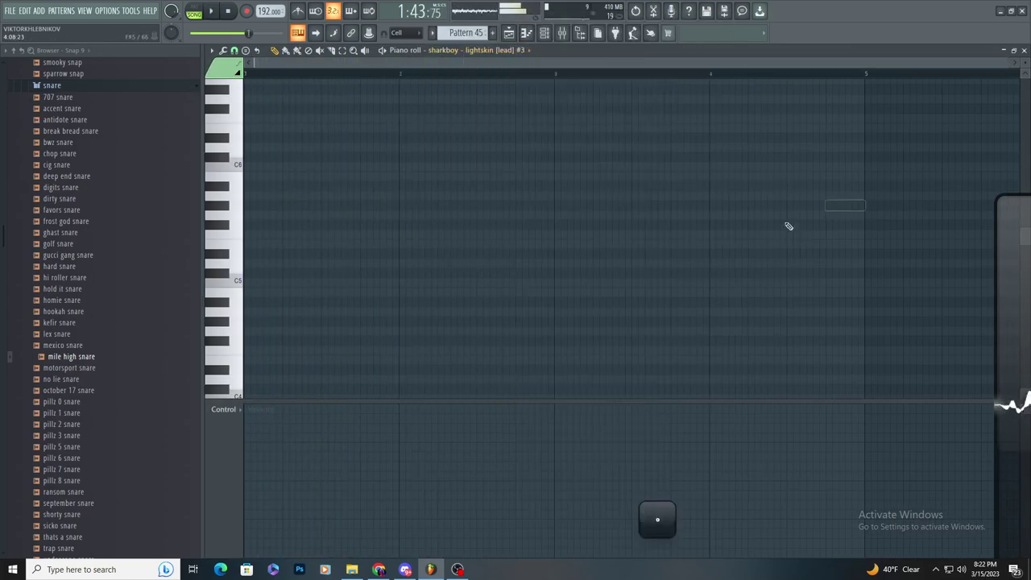
left_click(479, 51)
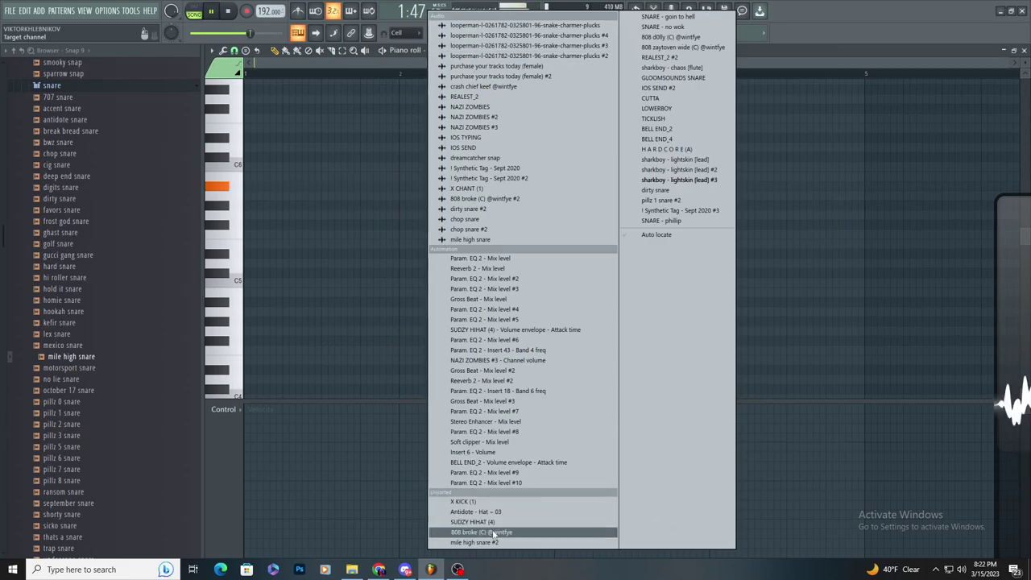
left_click(494, 533)
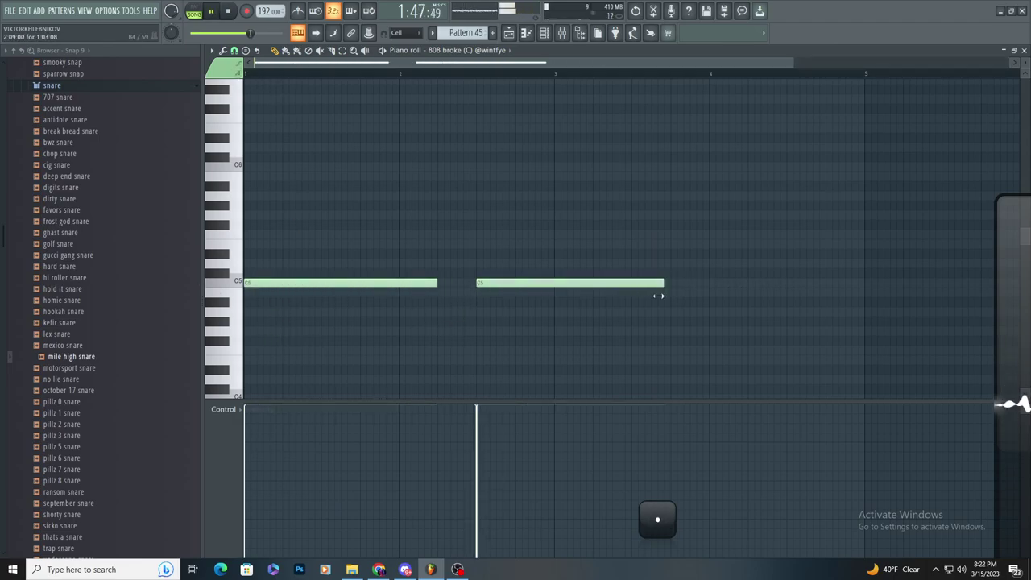
- Add C5 bass notes starting at bar 1, 2:09, bar 3 and 4:09
left_click(555, 282)
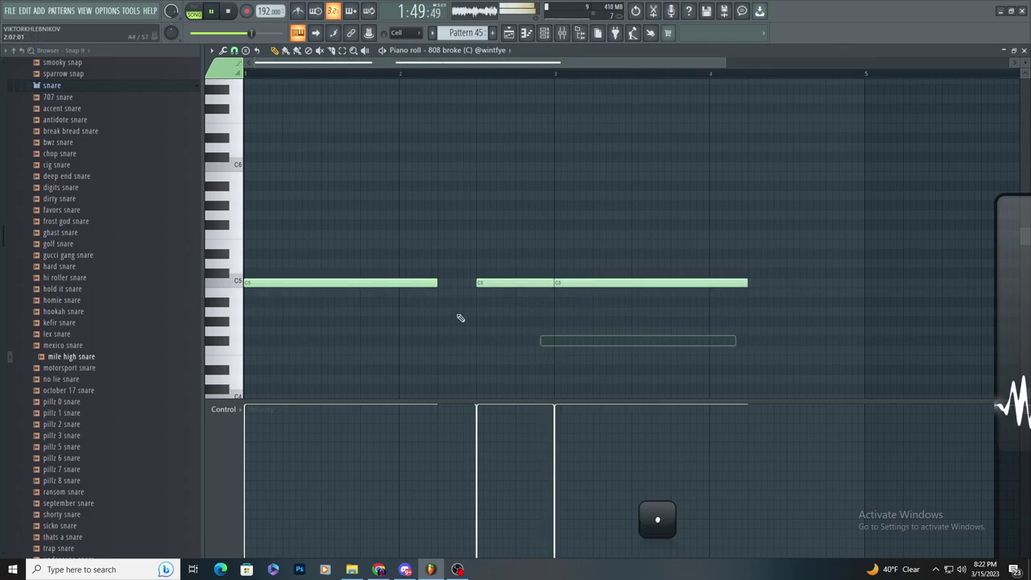
scroll(469, 329, "down", 2)
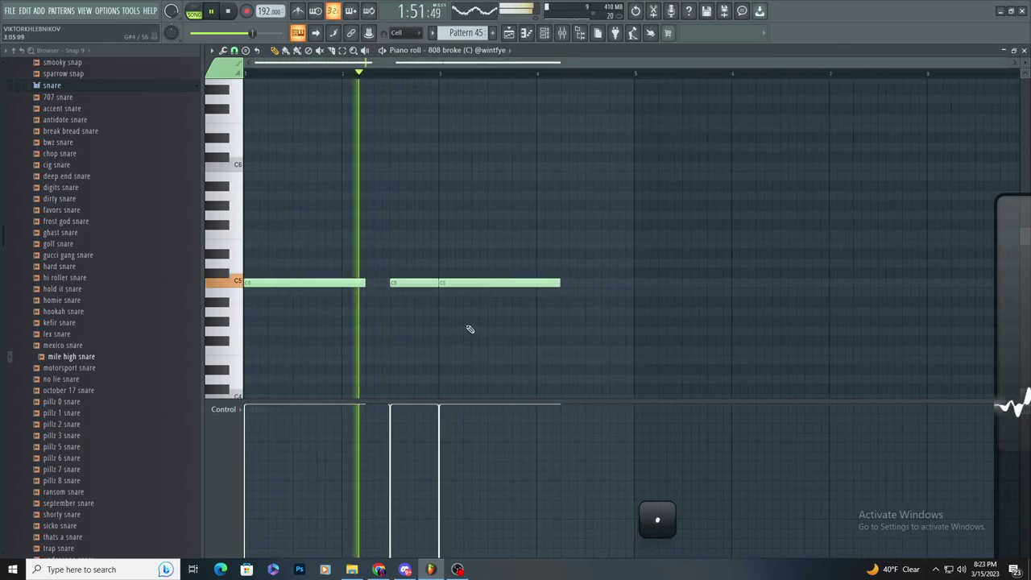
scroll(471, 337, "up", 2)
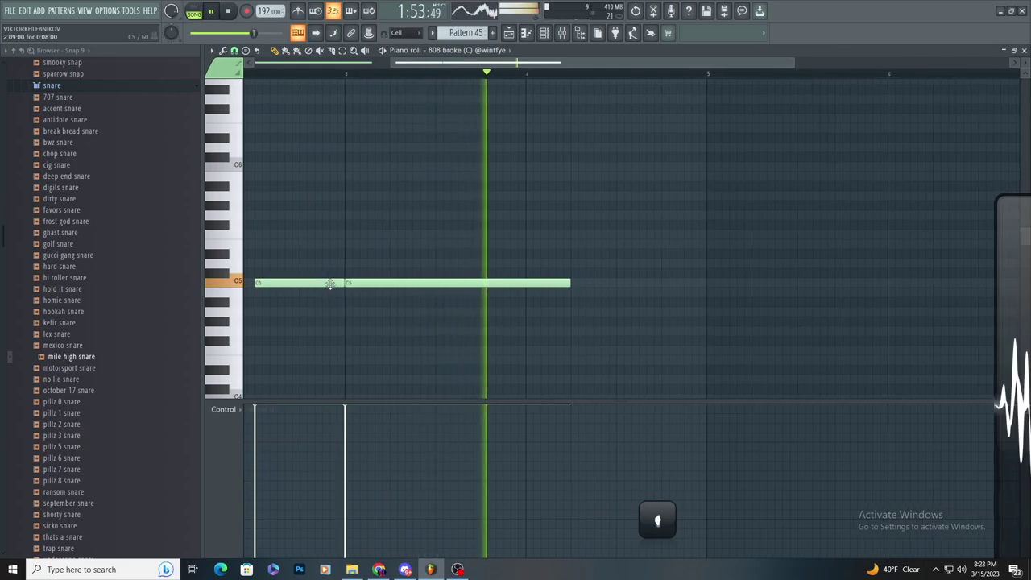
left_click(615, 282)
scroll(615, 280, "down", 3)
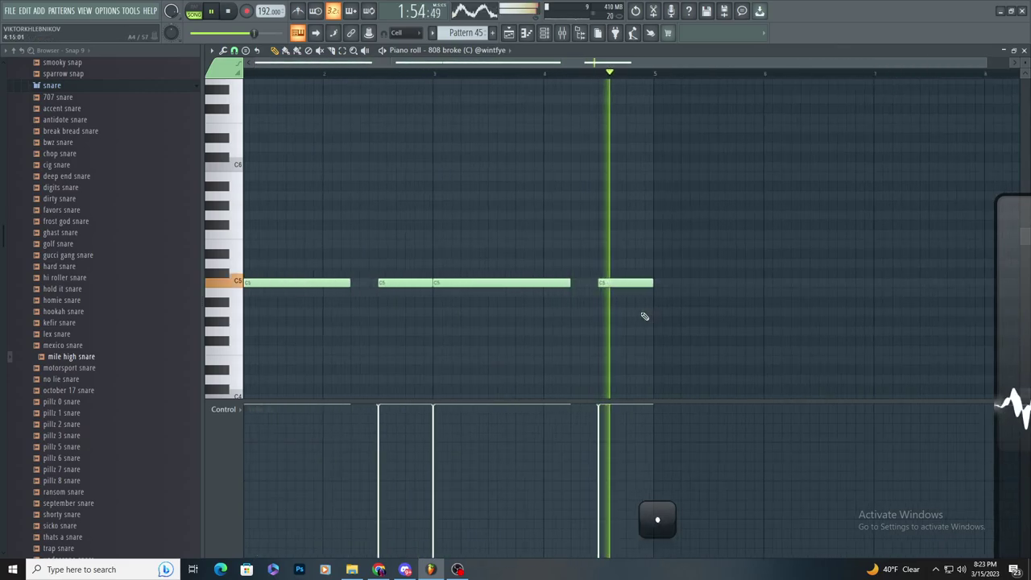
- Duplicate the C5 bass notes and arrange the second half with notes starting at 4:09, 5:13, bar 7 and 8:09
left_click(341, 50)
left_click_drag(681, 190, 196, 398)
scroll(878, 306, "up", 5)
key("ctrl+b")
scroll(862, 303, "down", 4)
left_click(467, 205)
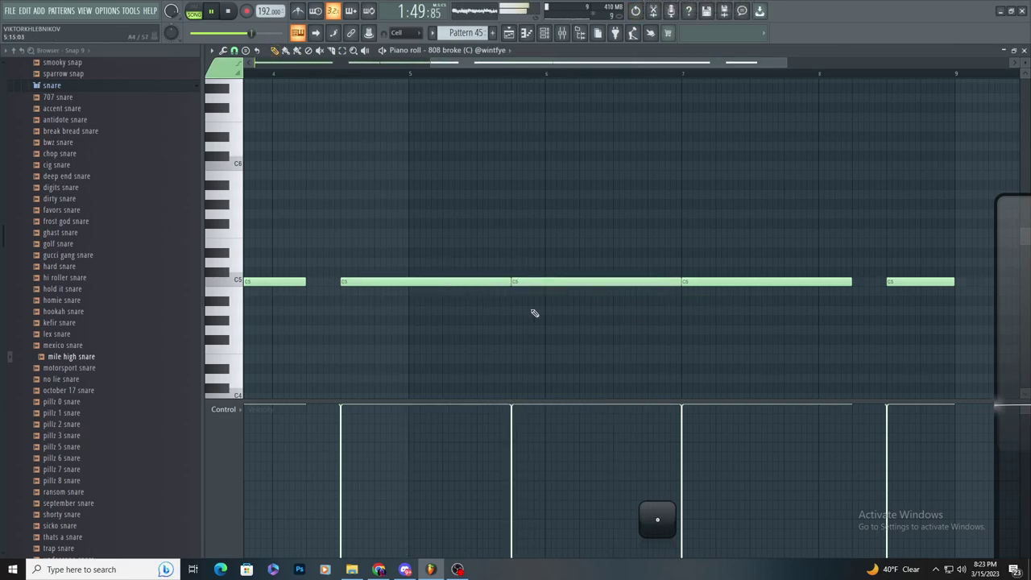
scroll(531, 372, "down", 4)
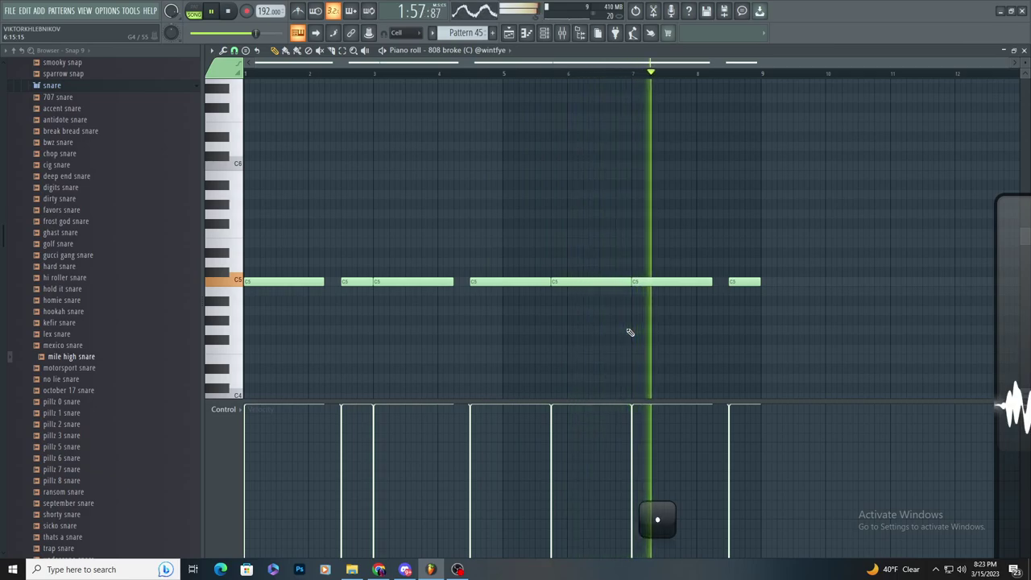
scroll(825, 272, "up", 8)
- Try to shorten the last C5 note at 8:09
key("space")
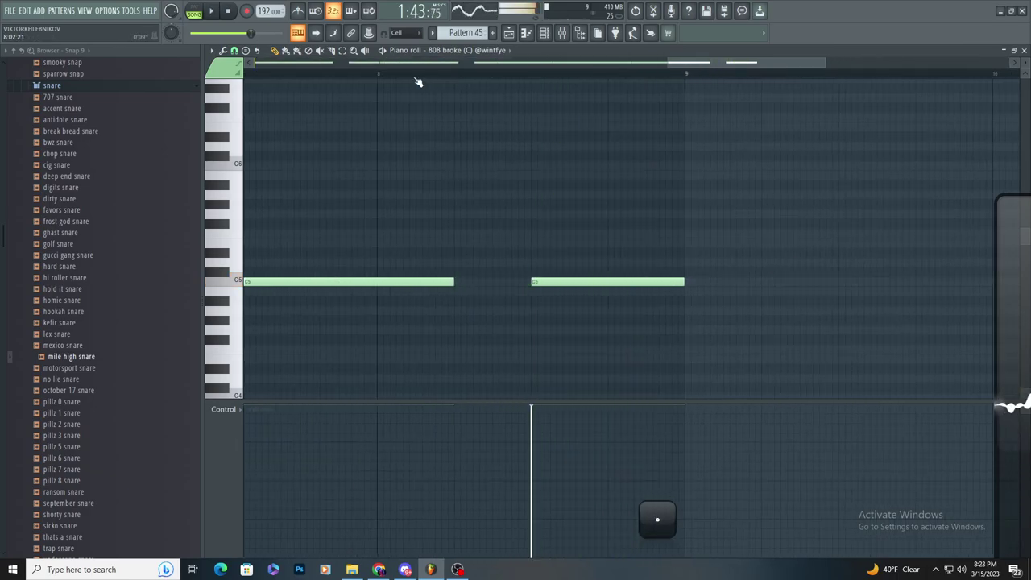
left_click_drag(683, 282, 537, 282)
key("space")
key("ctrl+z")
key("space")
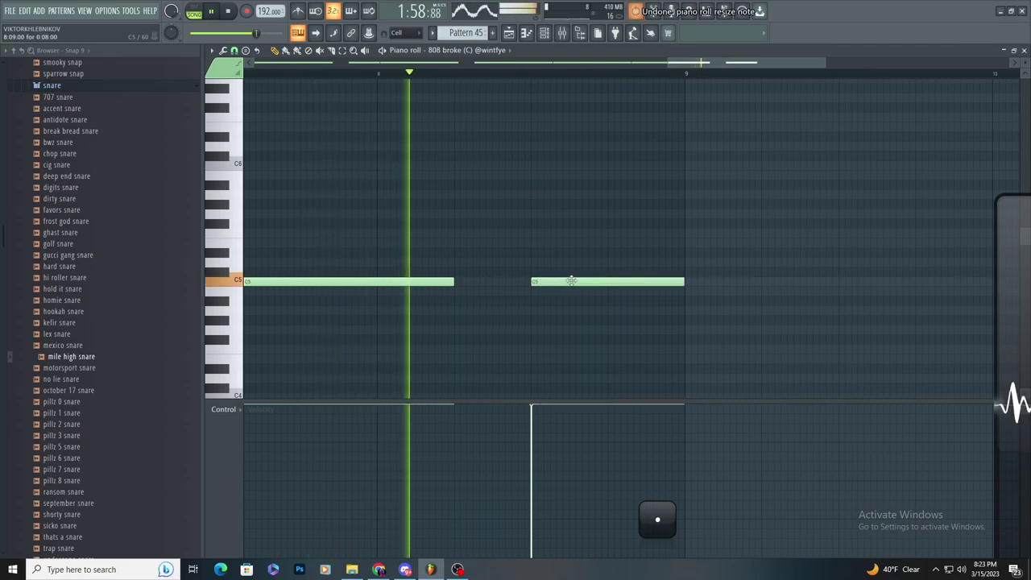
- Add slide notes on C6 at 8:09 and F5 at 8:13 above the last C5 note, and play them back
key("space")
key("space")
key("space")
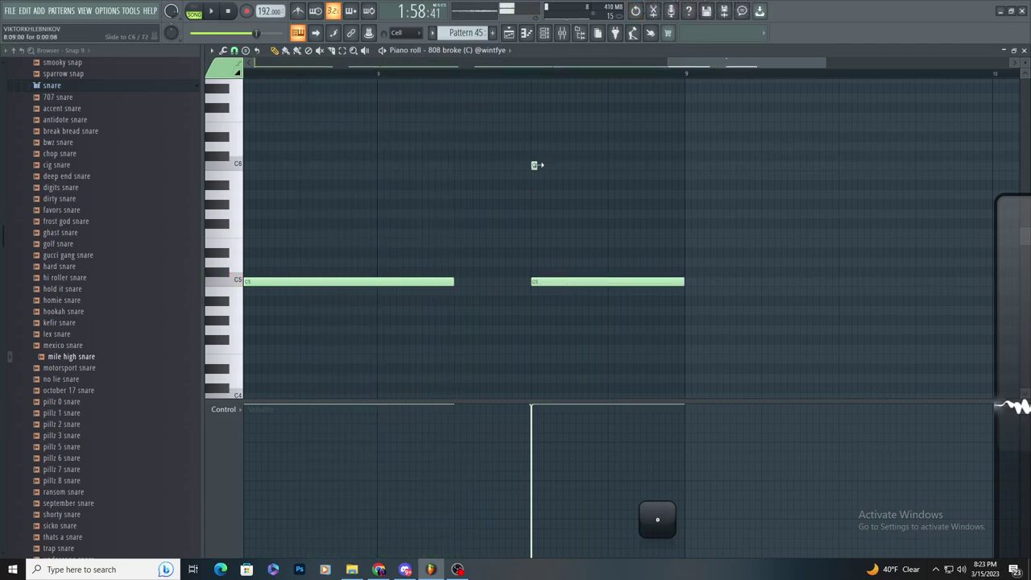
key("space")
left_click(537, 165)
left_click(610, 232)
scroll(618, 232, "up", 2)
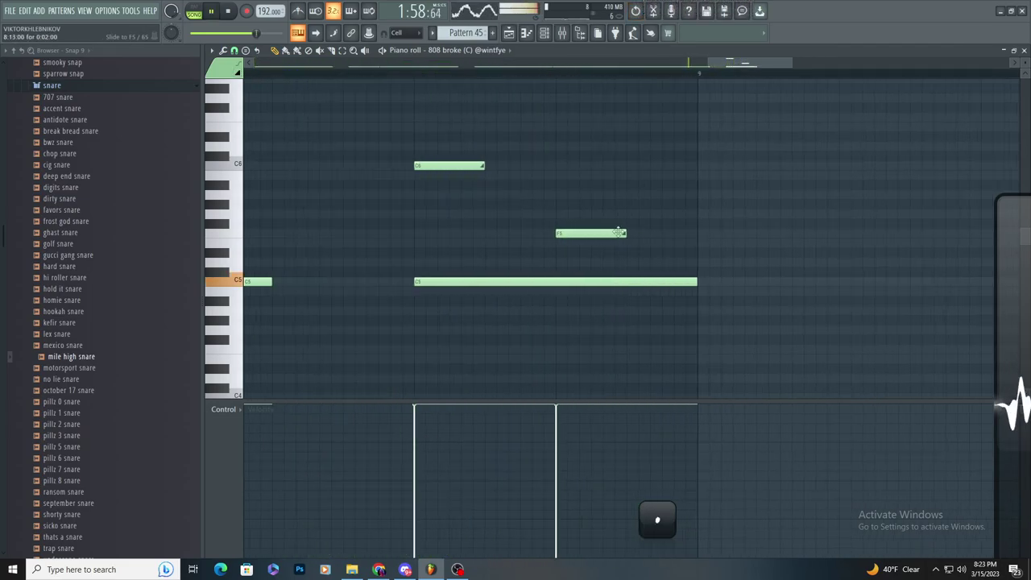
scroll(608, 232, "down", 3)
scroll(739, 226, "up", 2)
key("space")
key("space")
- Play the arrangement, then reopen Pattern 45 and duplicate all of its 808 notes
left_click(511, 33)
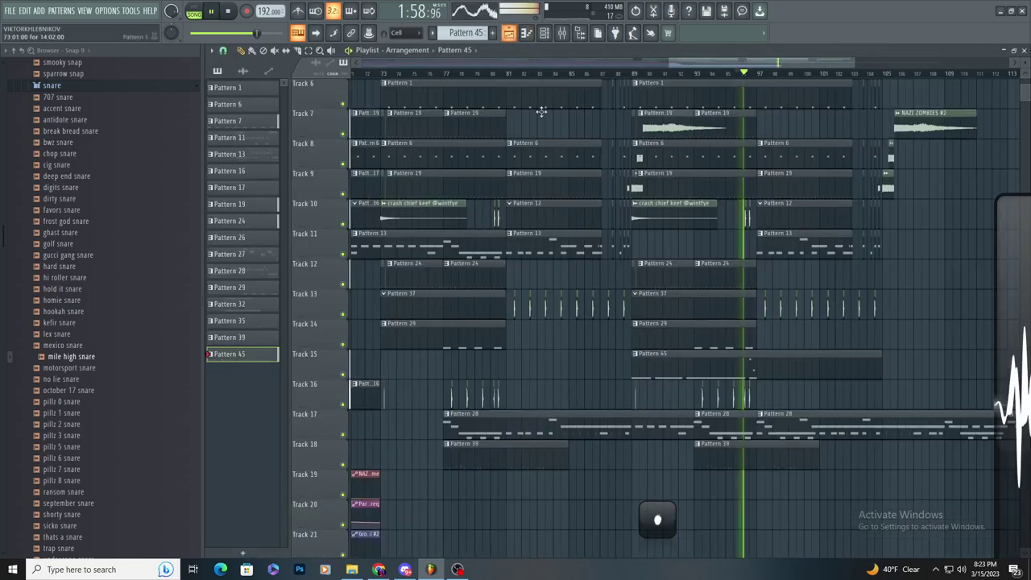
scroll(761, 339, "down", 2)
double_click(743, 370)
key("space")
key("space")
scroll(744, 370, "down", 5)
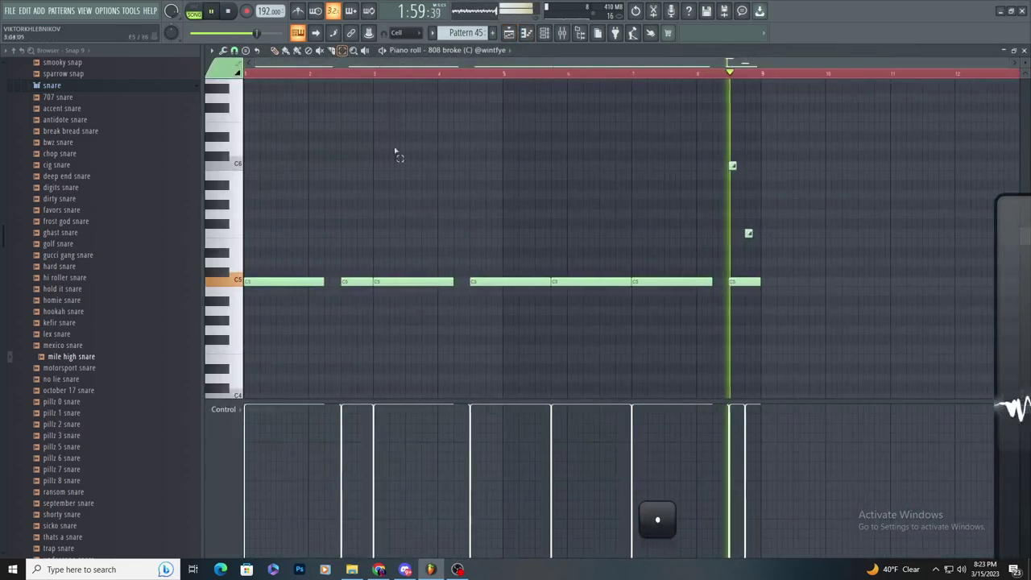
key("space")
left_click_drag(830, 334, 244, 80)
scroll(879, 269, "up", 2)
key("ctrl+b")
scroll(689, 242, "down", 1)
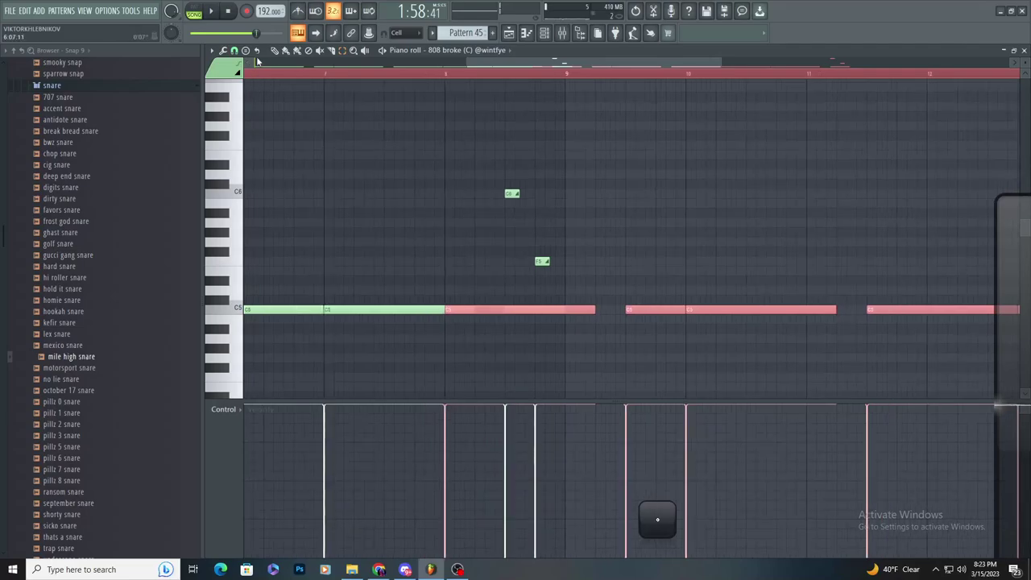
- Move the duplicated 808 notes to start at bar 9, right after the original phrase
left_click_drag(520, 309, 666, 307)
key("space")
scroll(642, 306, "up", 2)
left_click_drag(594, 306, 543, 305)
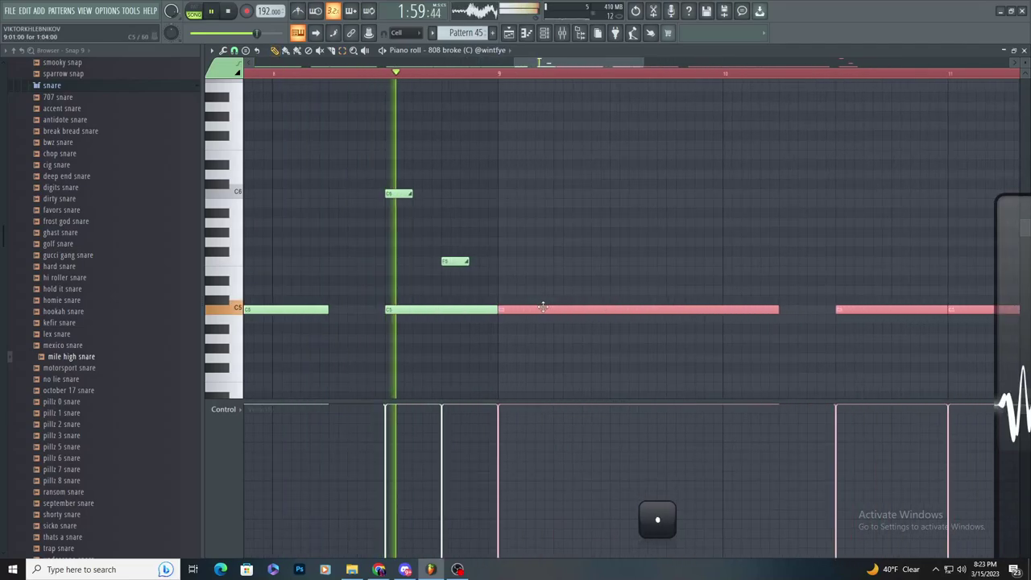
key("space")
- Place a clip of a new empty pattern, about five bars long, at bar 97 on Track 14 in the playlist
left_click(512, 36)
left_click(509, 34)
key("space")
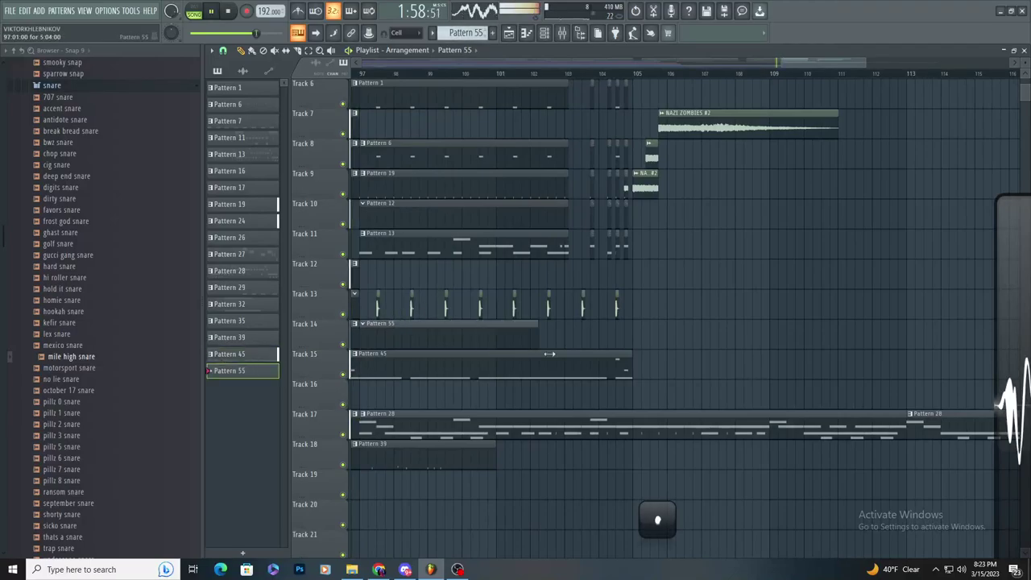
- Target the X KICK (1) channel for Pattern 55 and add a C5 note at the start of bar 1
left_click(527, 34)
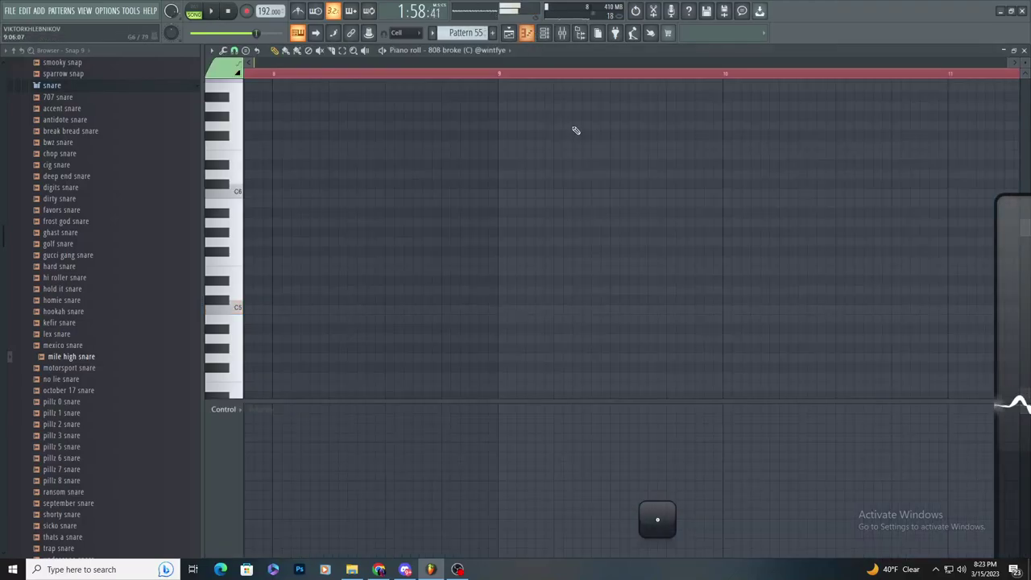
left_click(453, 52)
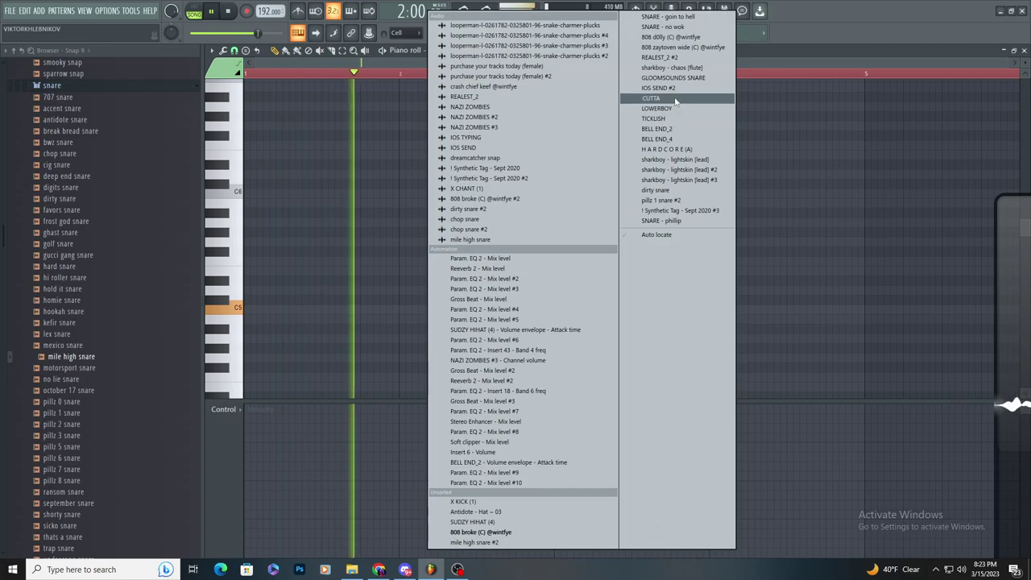
left_click(475, 501)
key("space")
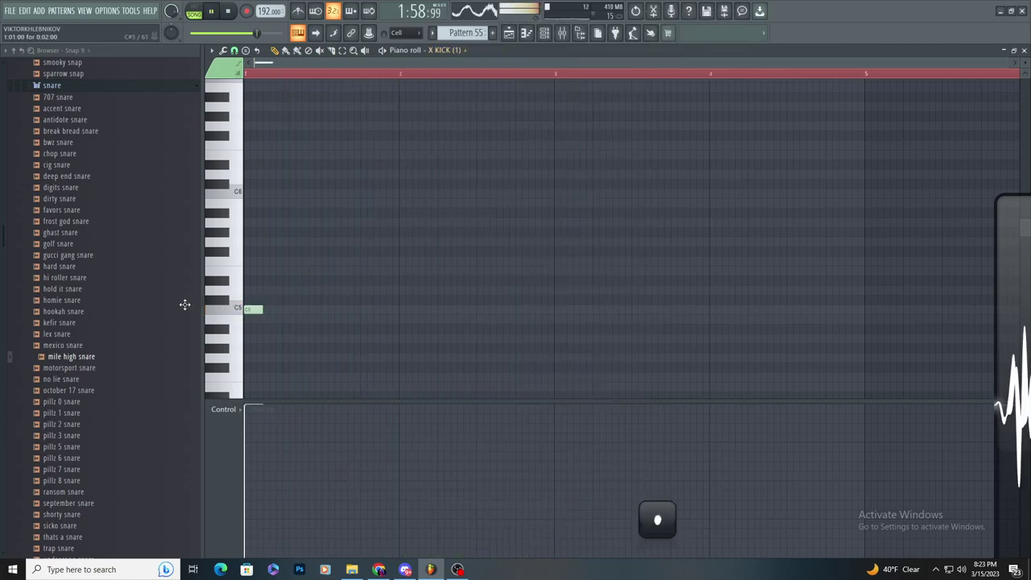
- Add a second C5 note late in bar 1 on the X KICK (1) channel of Pattern 55
scroll(256, 295, "up", 3)
scroll(378, 311, "down", 2)
right_click(320, 313)
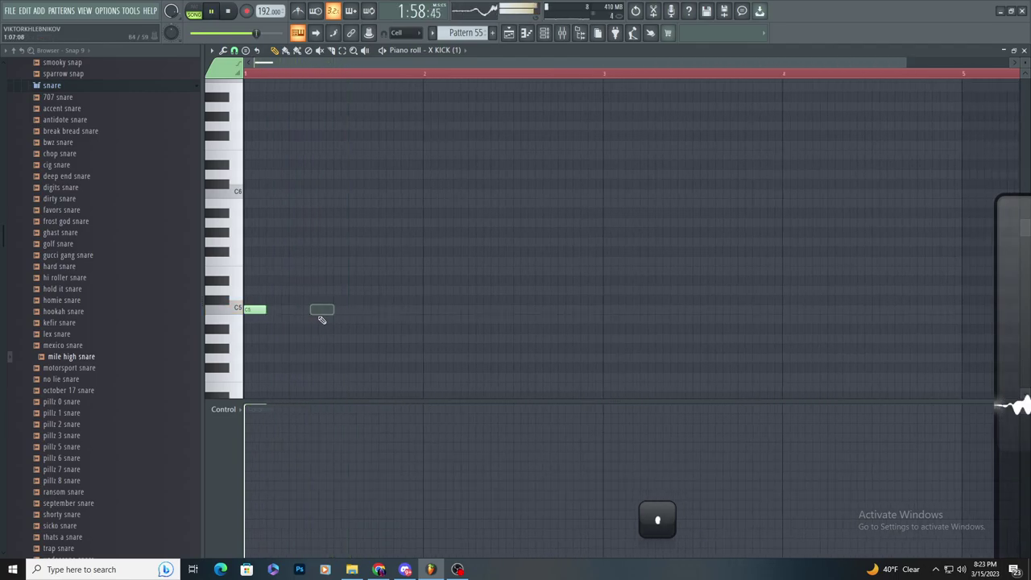
scroll(381, 311, "down", 1)
scroll(439, 345, "up", 2)
scroll(464, 352, "down", 2)
key("space")
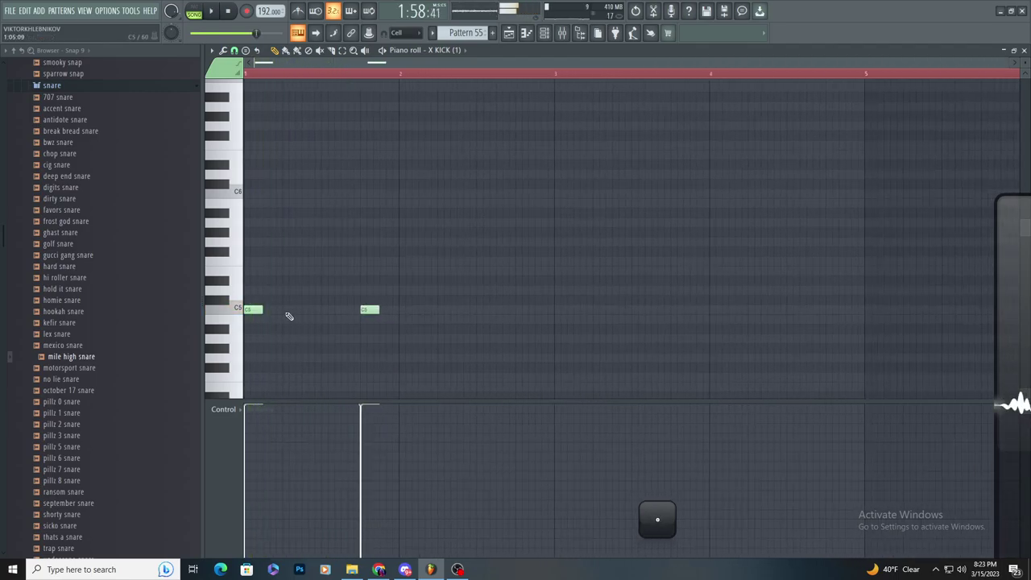
- Lower both X KICK (1) notes in Pattern 55 to A#4 and cut them from the channel
scroll(266, 310, "up", 3)
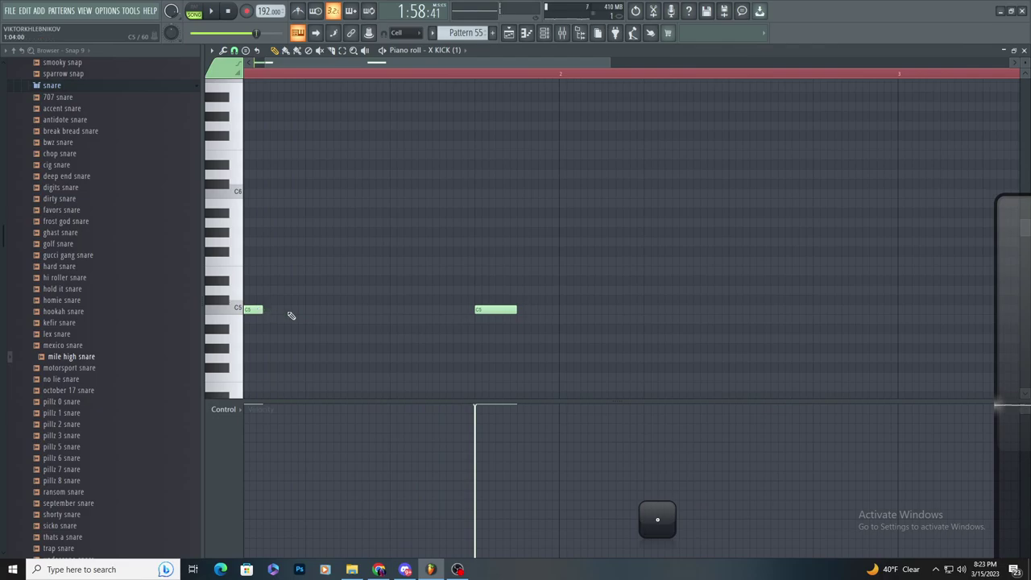
scroll(256, 313, "up", 2)
key("space")
scroll(472, 341, "down", 2)
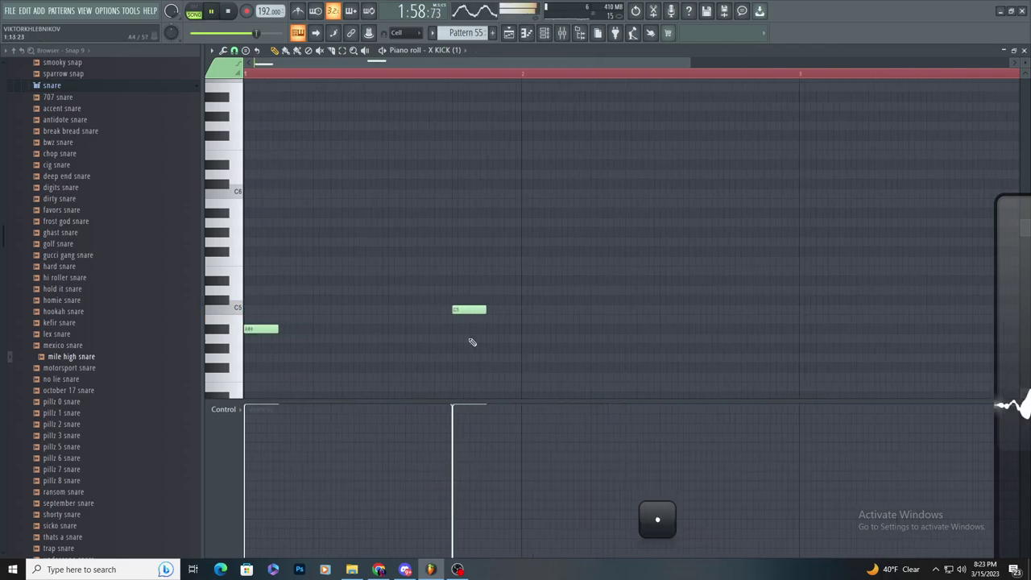
scroll(452, 330, "down", 1)
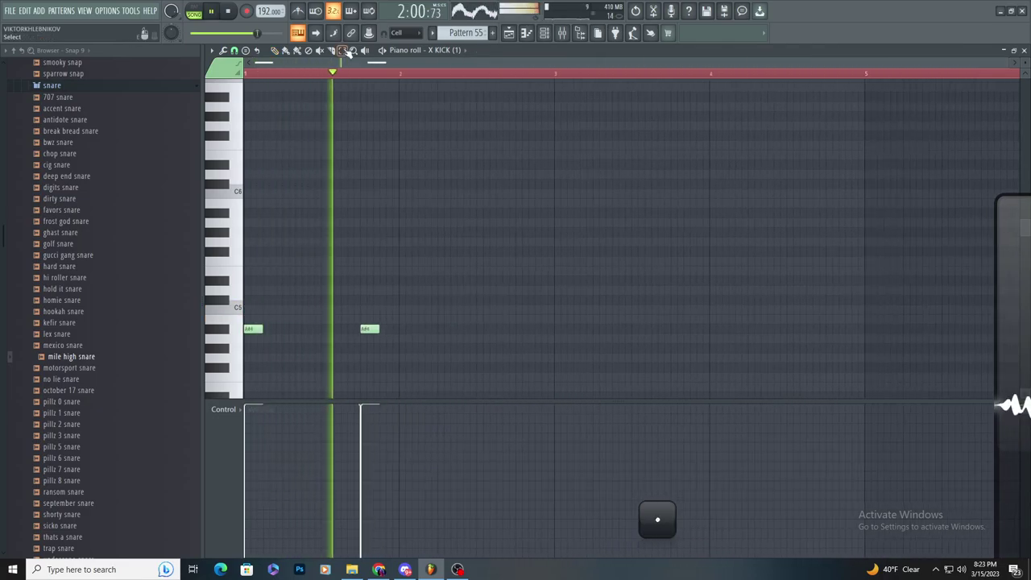
key("space")
key("ctrl+a")
- Add the daktel kick sample from the kick folder to the channel rack as a new channel
left_click(544, 32)
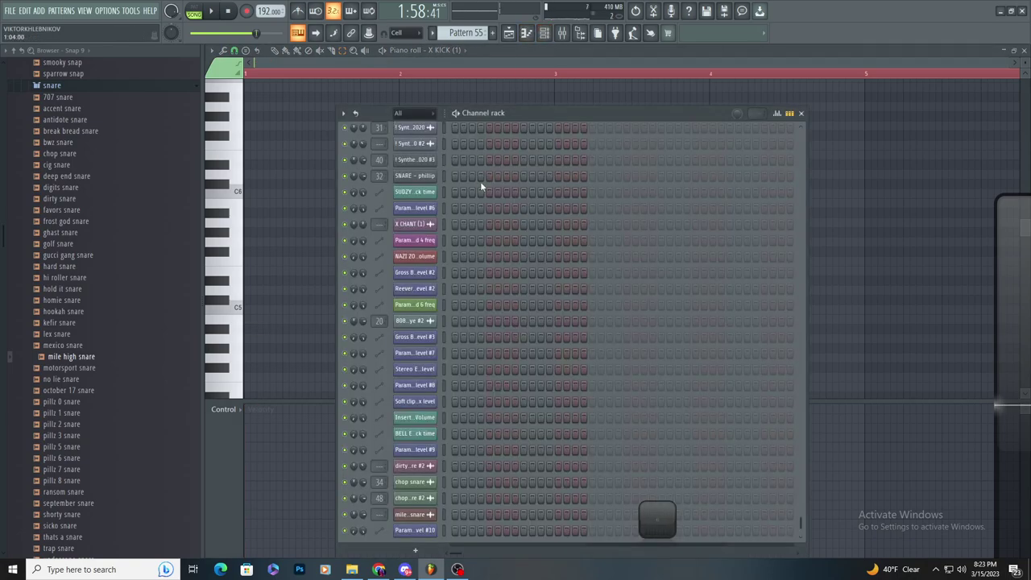
scroll(91, 216, "up", 10)
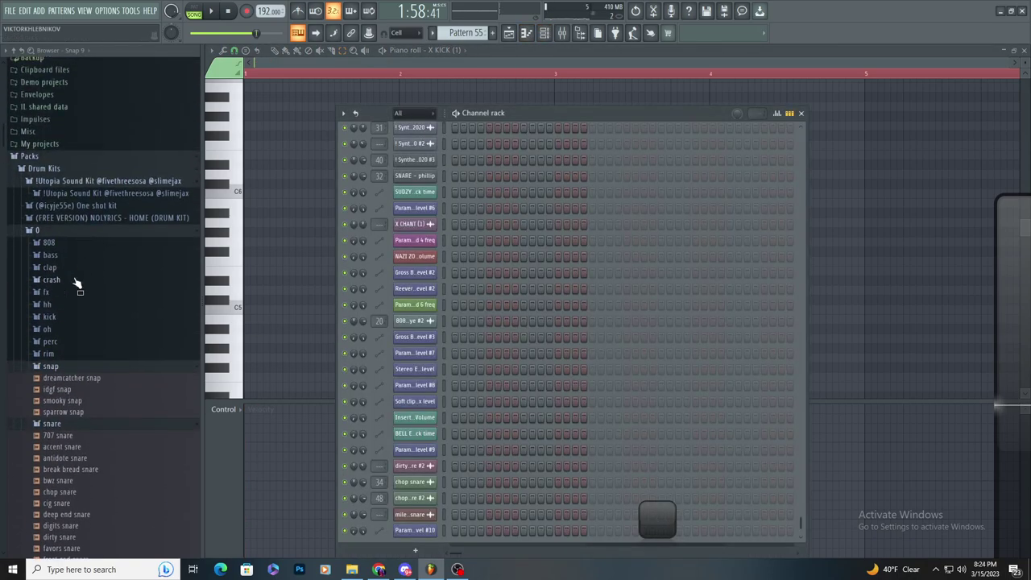
left_click(71, 317)
left_click(81, 308)
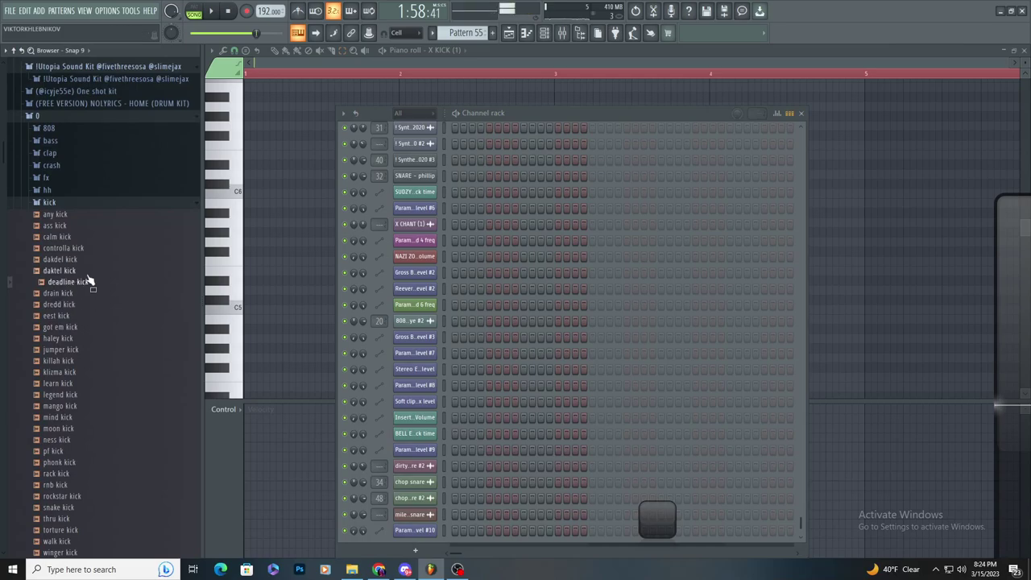
left_click_drag(413, 196, 379, 117)
- Route the daktel kick channel to its own mixer track, Insert 47
double_click(380, 192)
left_click(916, 84)
mouse_move(939, 97)
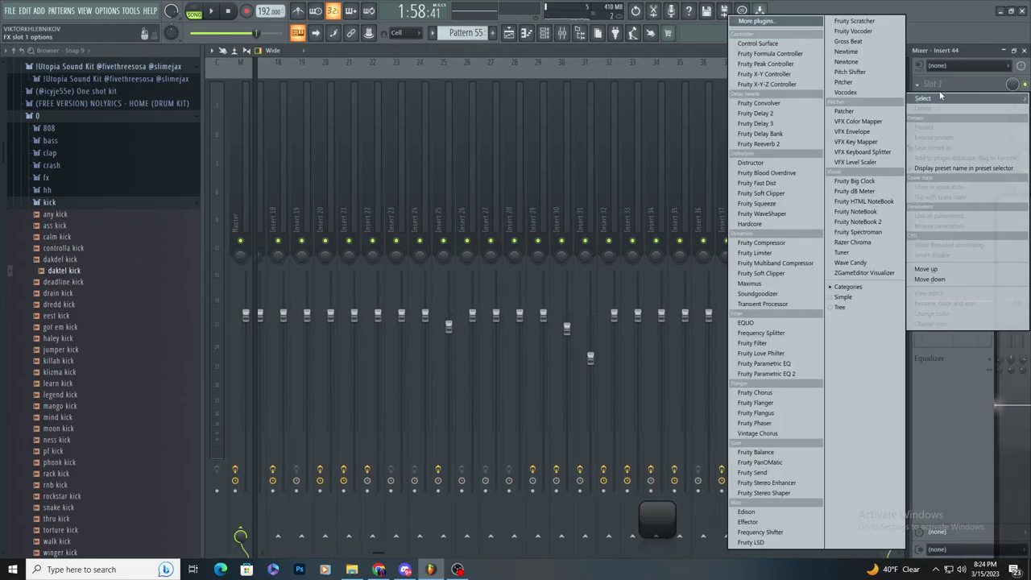
left_click(562, 34)
double_click(378, 192)
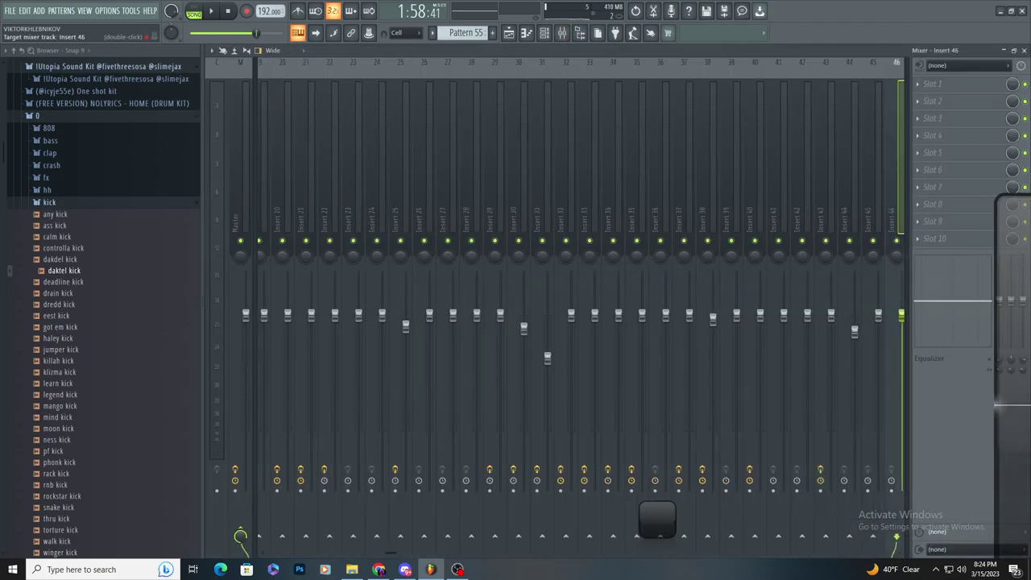
- Load Fruity Parametric EQ 2 in slot 1 of Insert 47 and make band 1 a Steep 4 high pass
left_click(942, 103)
mouse_move(934, 98)
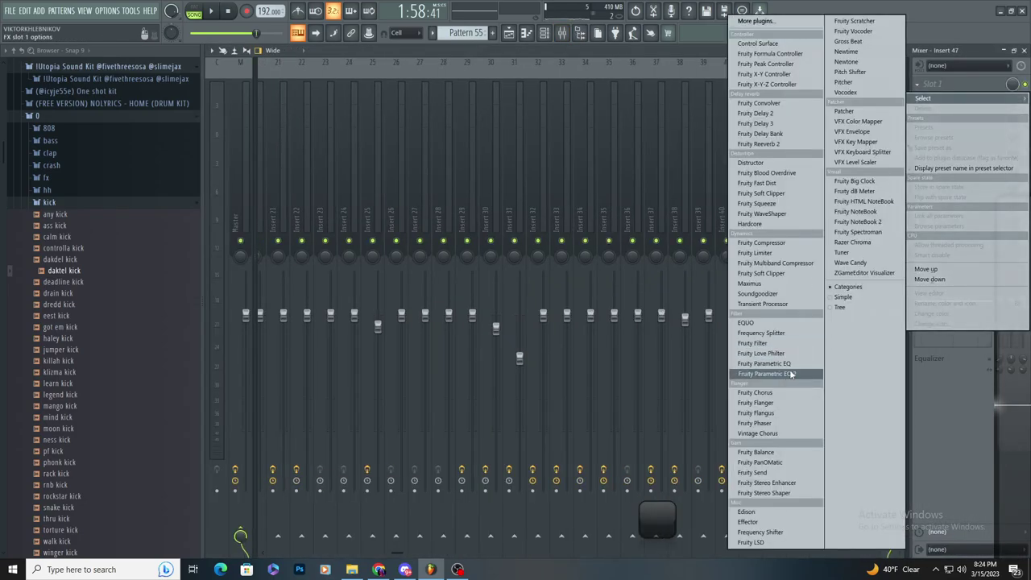
left_click(791, 375)
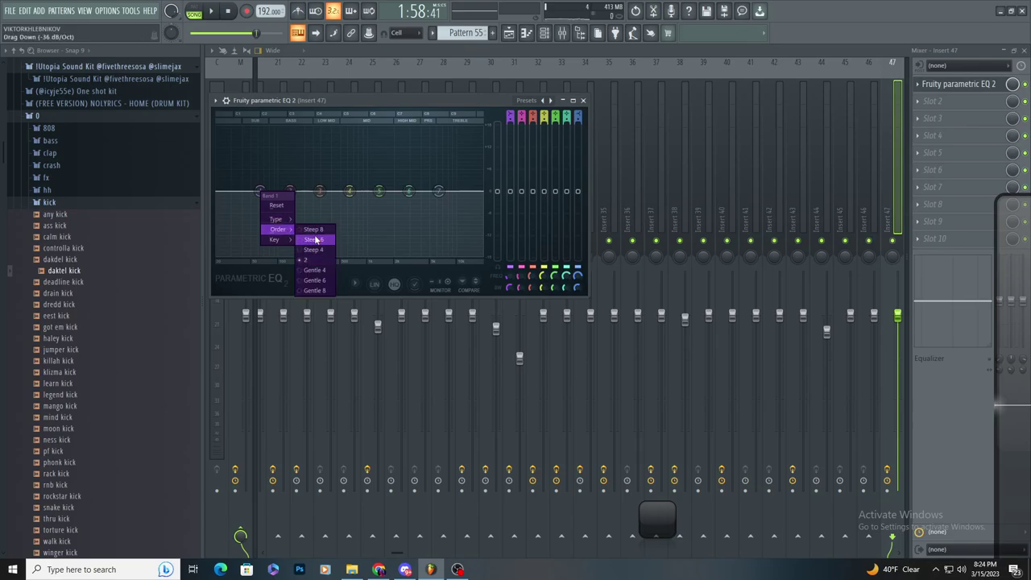
left_click(318, 249)
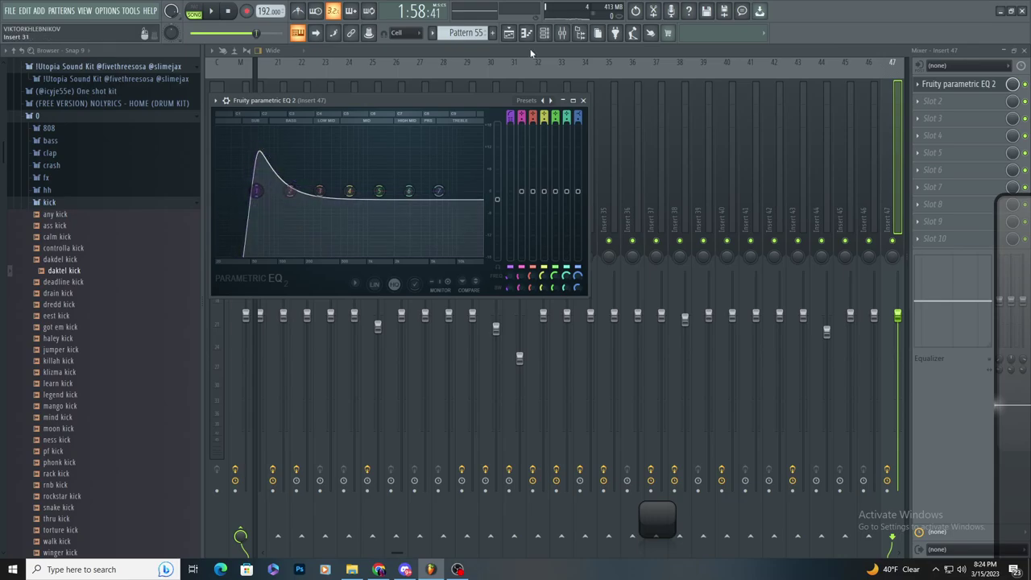
- Paste the two cut A#4 kick notes into the daktel kick channel of Pattern 55
left_click(509, 33)
scroll(627, 253, "down", 2)
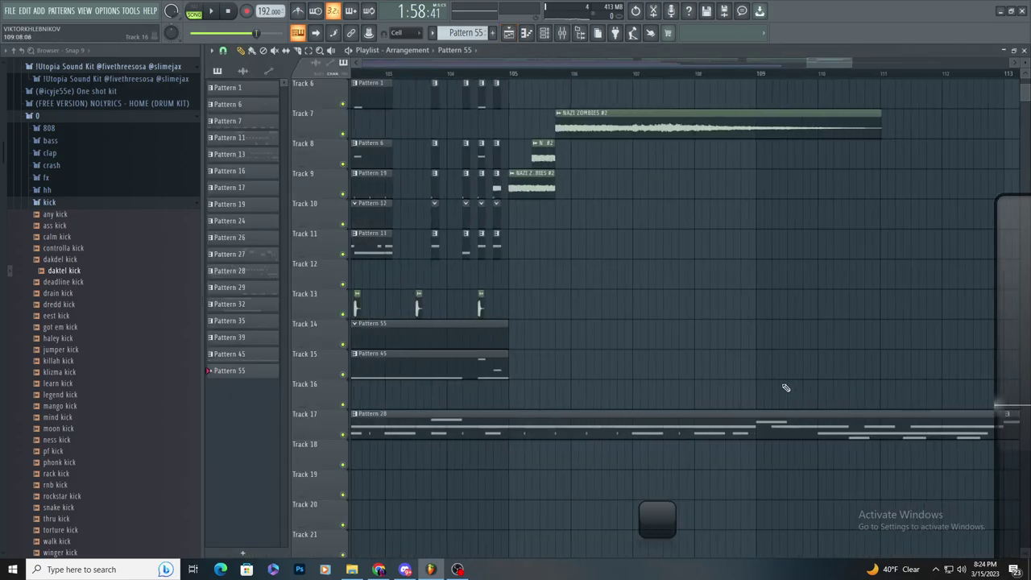
left_click(526, 33)
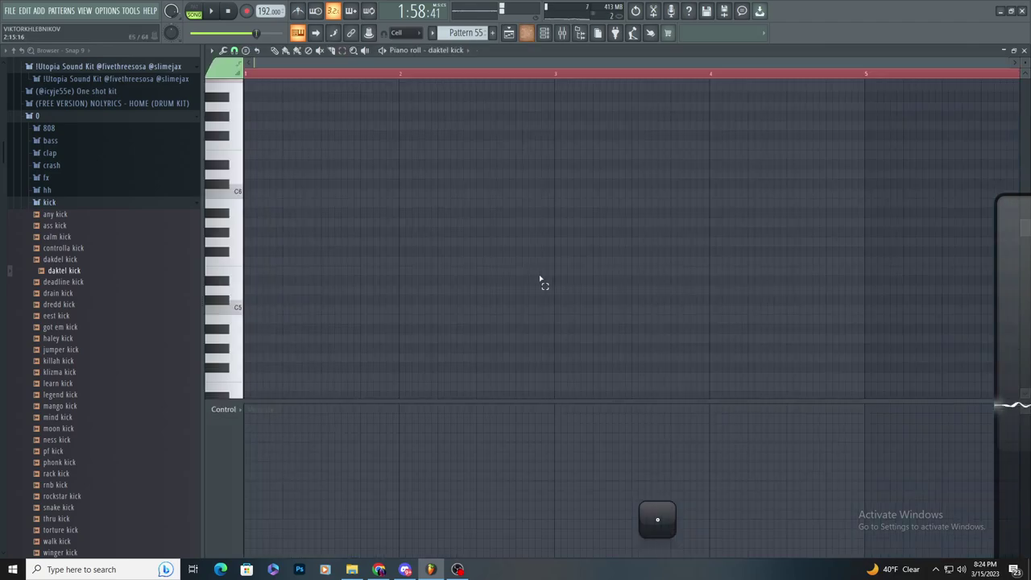
scroll(276, 73, "up", 2)
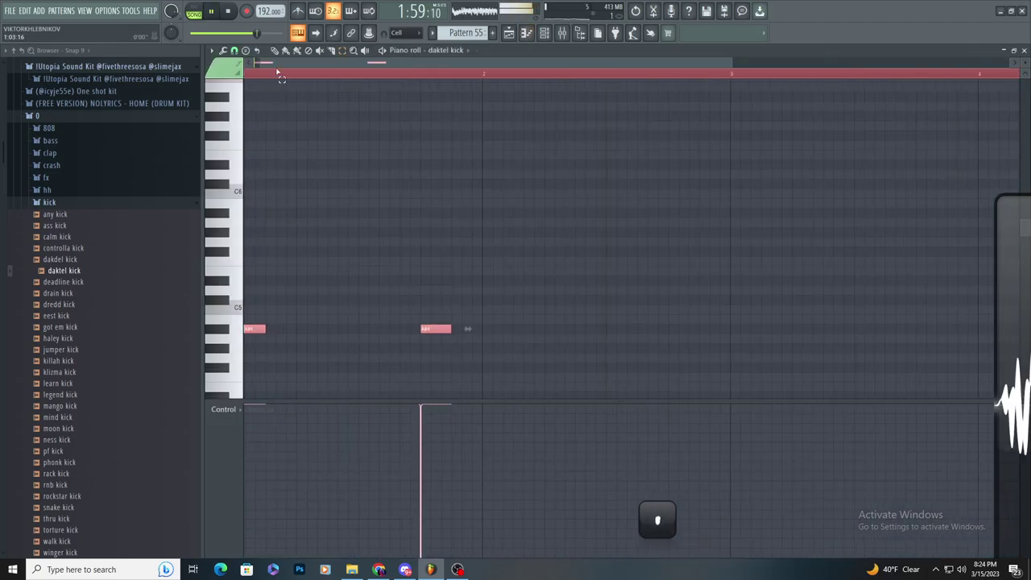
- Examine the daktel kick channel's sample settings and volume envelope
left_click(545, 34)
left_click(422, 194)
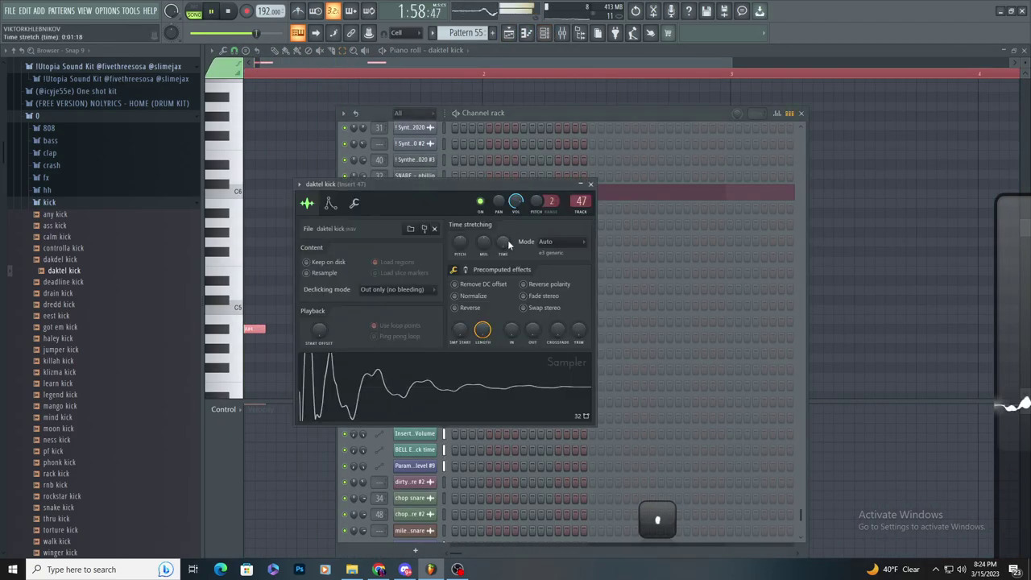
left_click(330, 203)
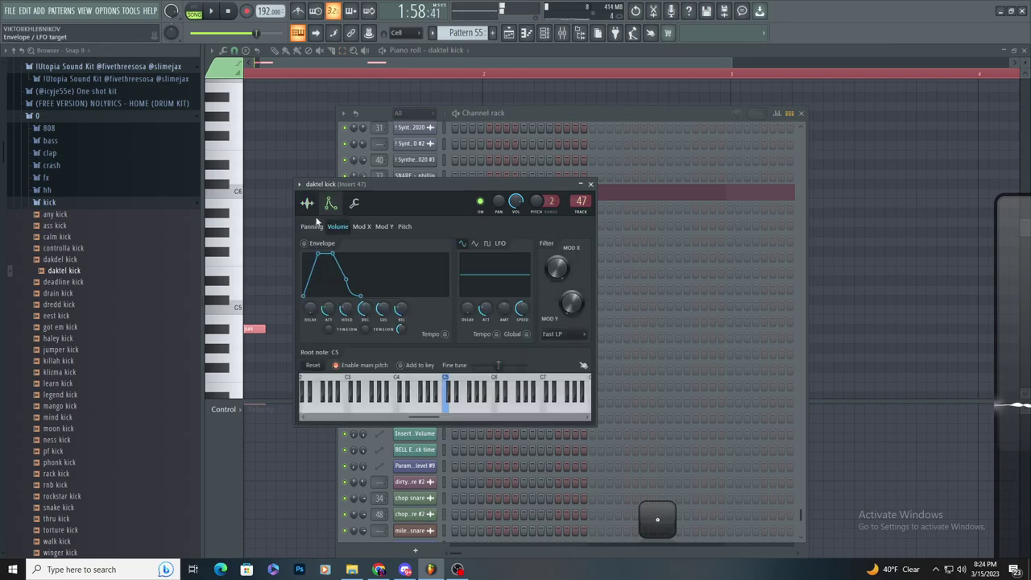
left_click(307, 203)
- Check the EQ on Insert 47, add Fruity Soft Clipper in slot 2 and play the result
left_click(577, 34)
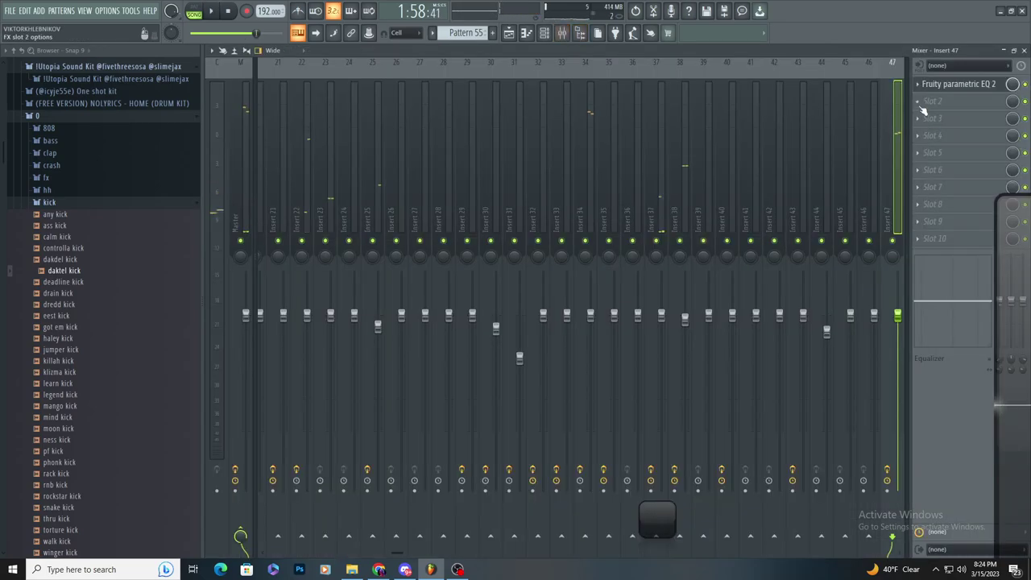
left_click(950, 86)
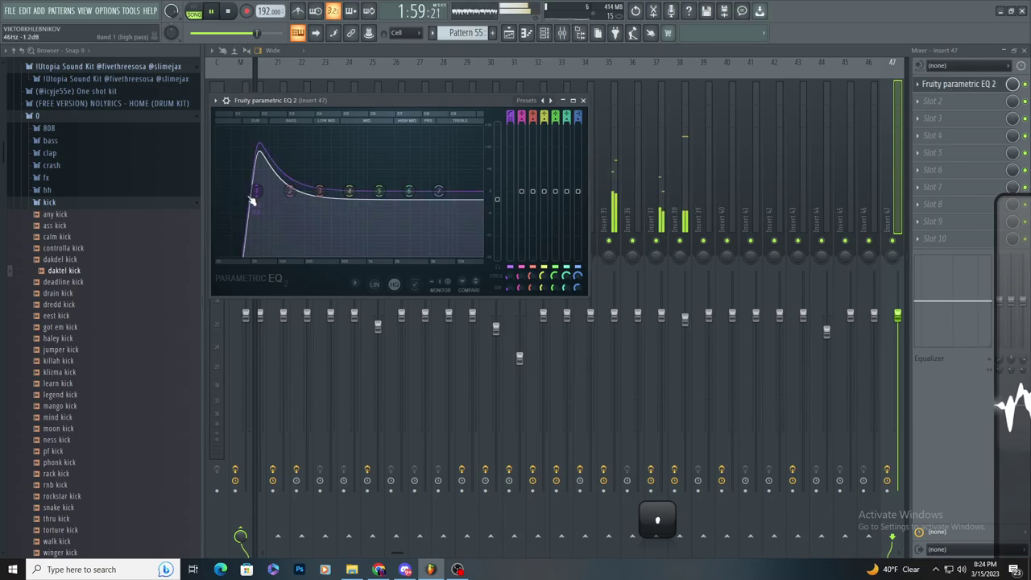
key("space")
left_click(955, 100)
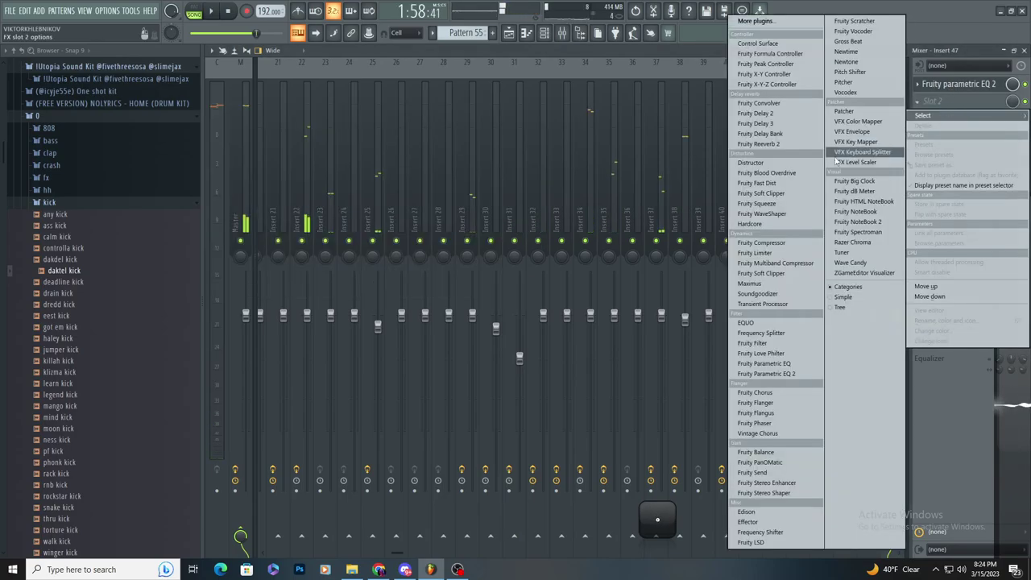
left_click(800, 276)
key("space")
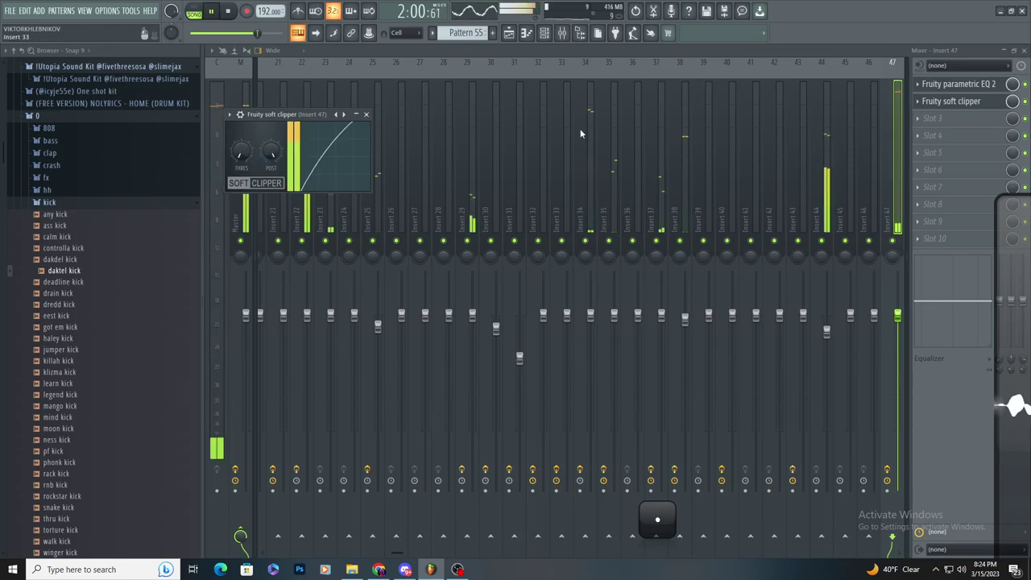
key("space")
- Load Fruity Fast Dist in slot 3 of Insert 47 and create an automation clip for its mix level
left_click(943, 118)
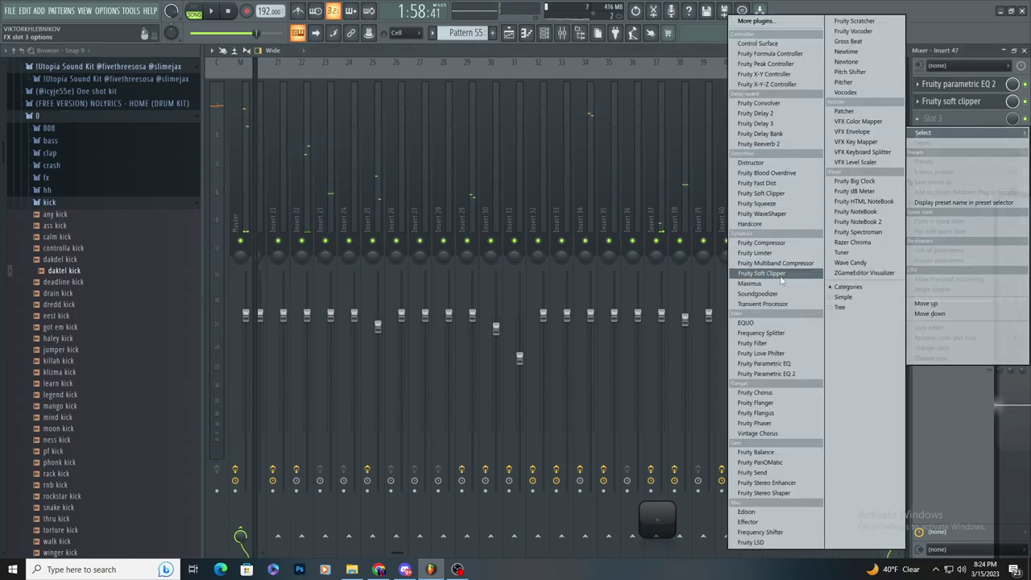
left_click(792, 191)
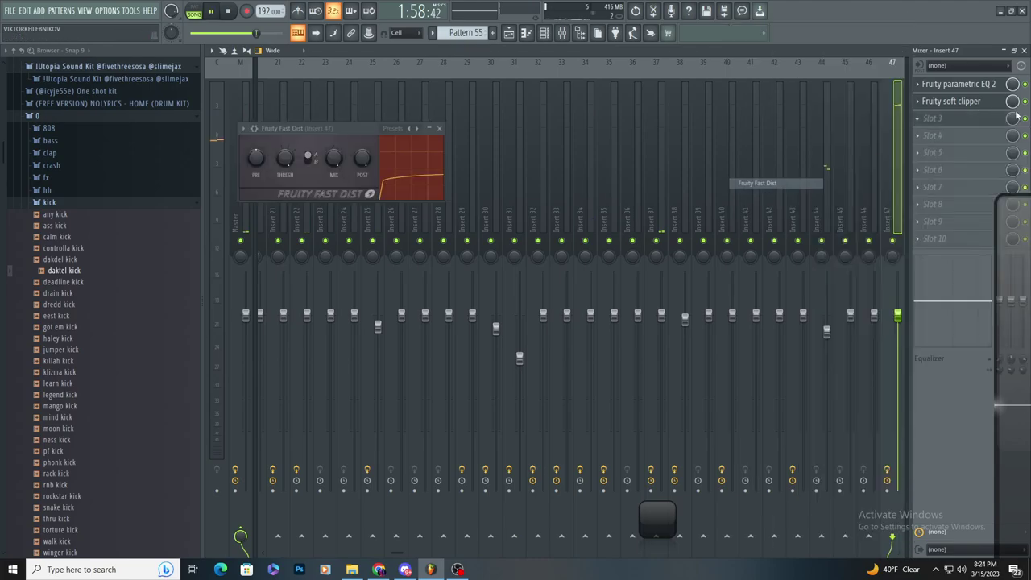
key("space")
key("F5")
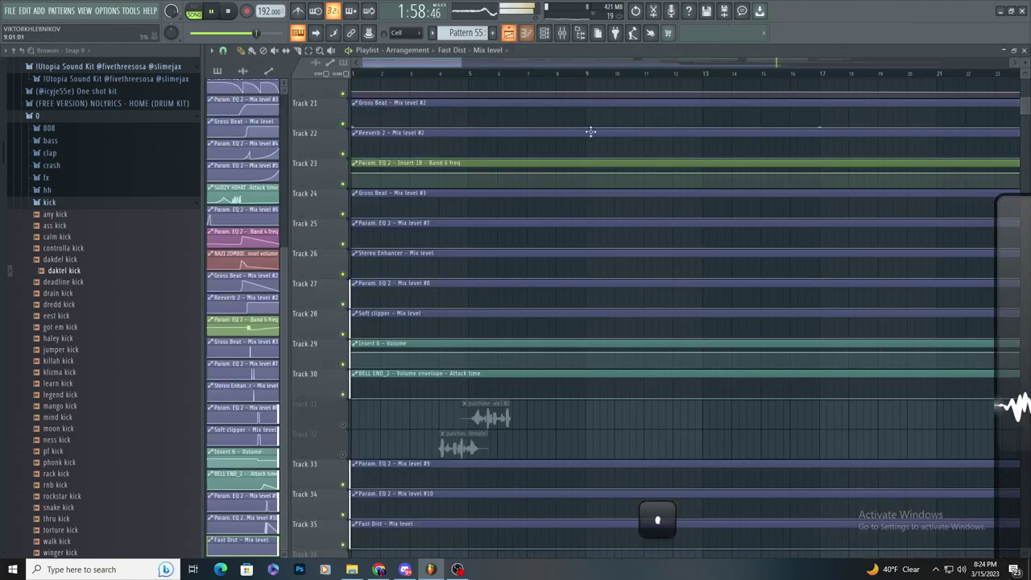
key("space")
key("space")
- Shape the Fast Dist mix level automation as a curved rise from bar 97 to just before bar 98
scroll(818, 412, "up", 4)
scroll(789, 426, "down", 3)
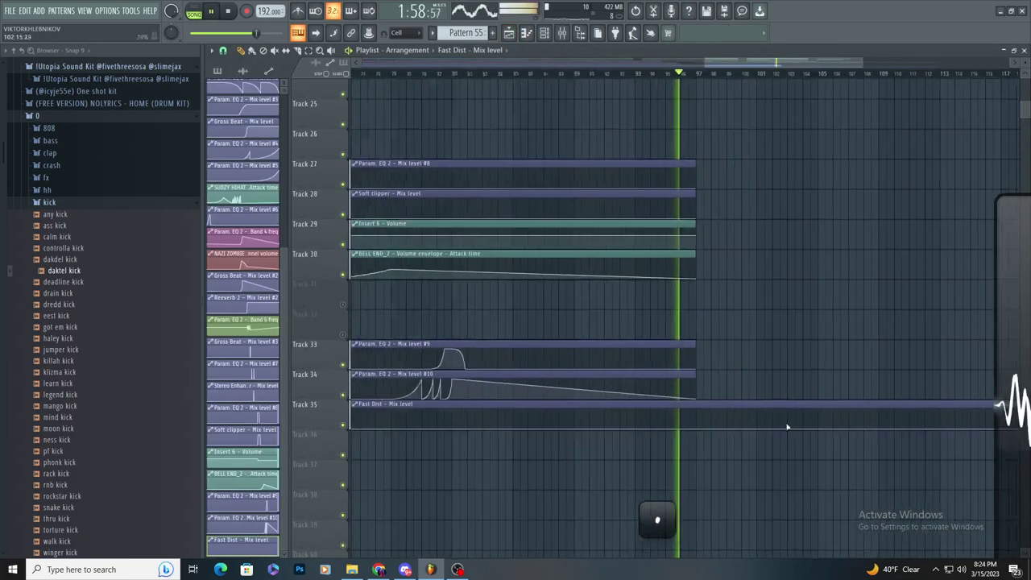
scroll(725, 427, "up", 4)
right_click(562, 429)
right_click(602, 415)
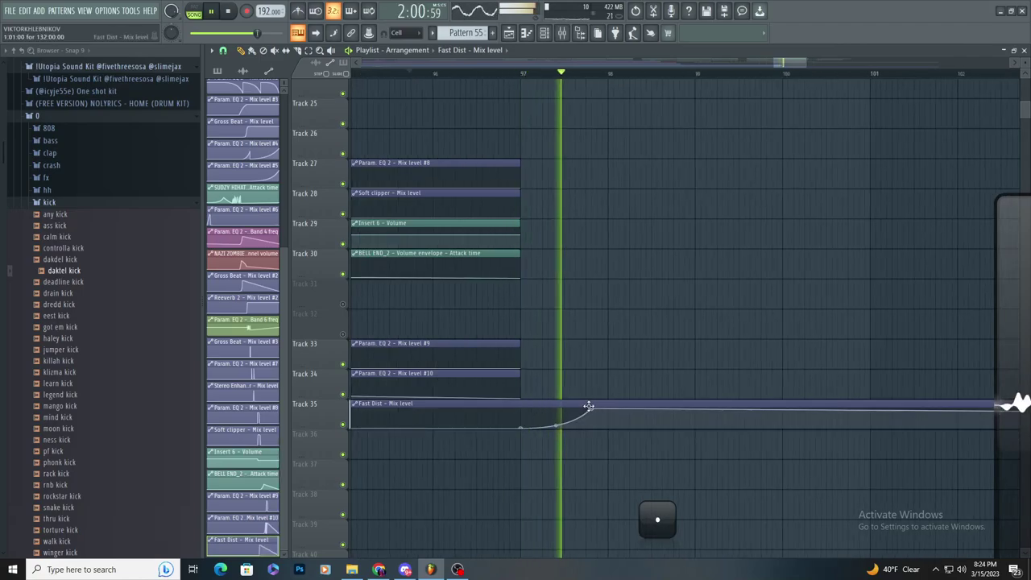
key("space")
- Add a point at bar 101 so the Fast Dist mix level curves back down to zero, and play it
scroll(610, 400, "down", 3)
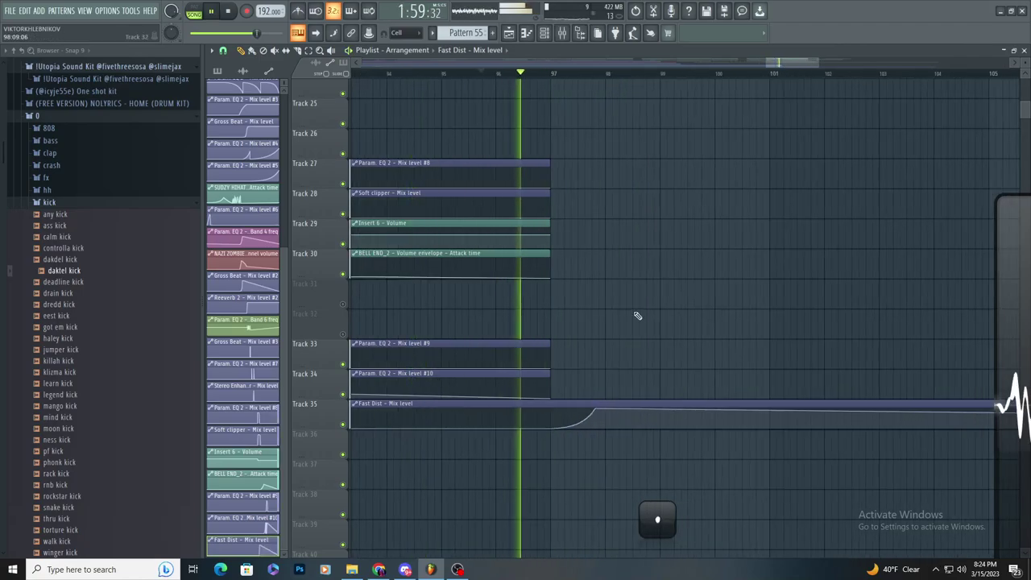
scroll(637, 315, "up", 4)
right_click(773, 541)
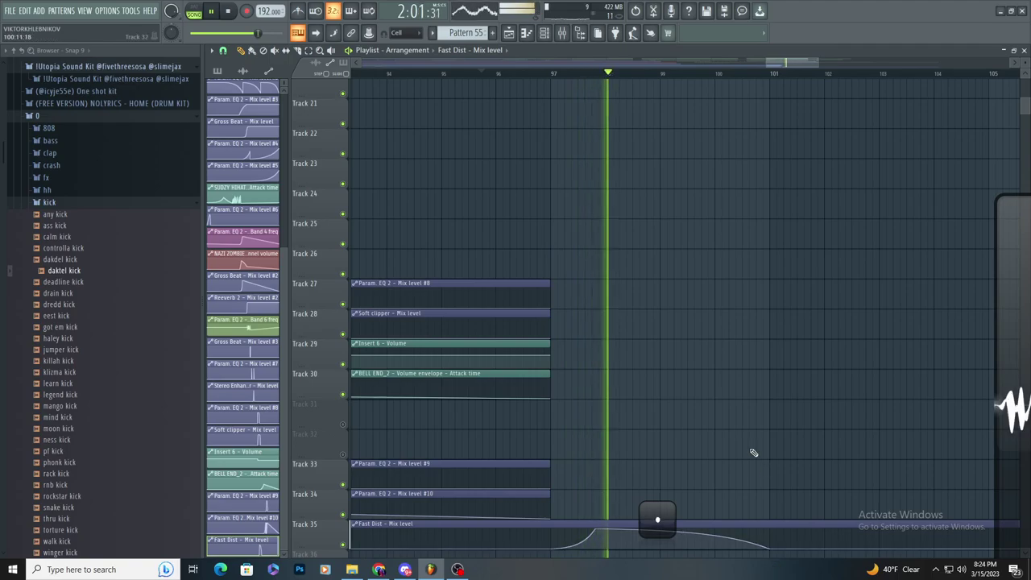
key("space")
key("space")
- Open Pattern 55 and add further A#4 daktel kick notes early in bar 2 and at the start of bar 3
scroll(709, 218, "up", 6)
left_click(670, 237)
double_click(670, 235)
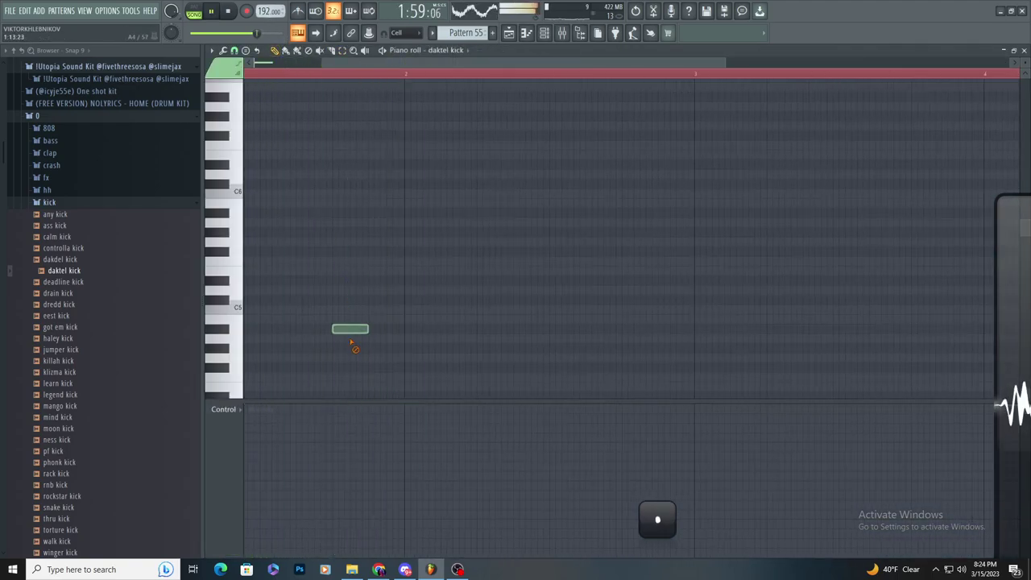
left_click(481, 331)
scroll(556, 347, "down", 2)
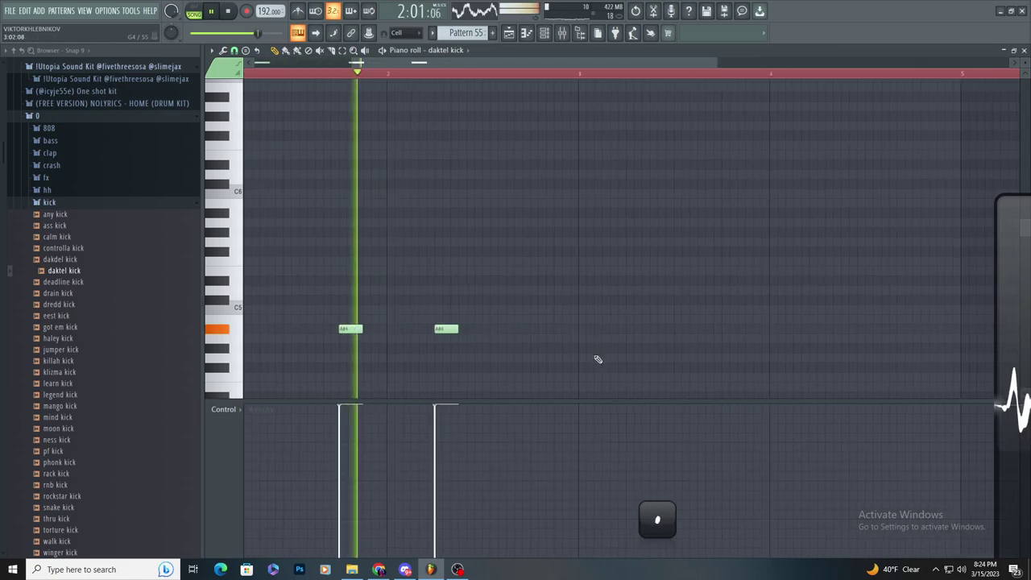
scroll(597, 357, "up", 3)
scroll(559, 342, "down", 3)
key("space")
key("space")
- Move the Fast Dist mix level automation clip up to Track 20 in the playlist and play the section
left_click(509, 33)
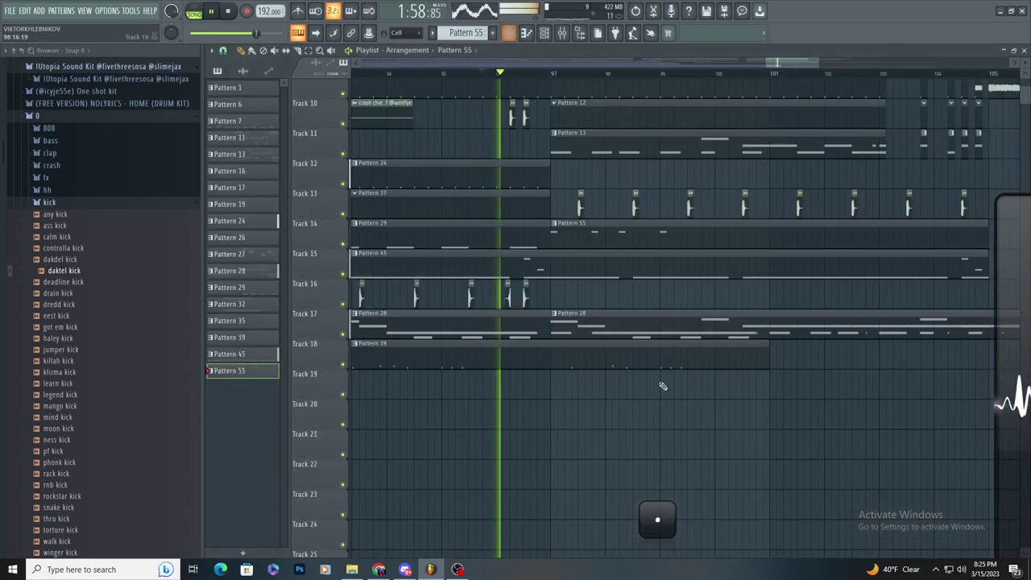
scroll(681, 362, "down", 2)
scroll(717, 338, "down", 3)
scroll(748, 499, "down", 5)
key("space")
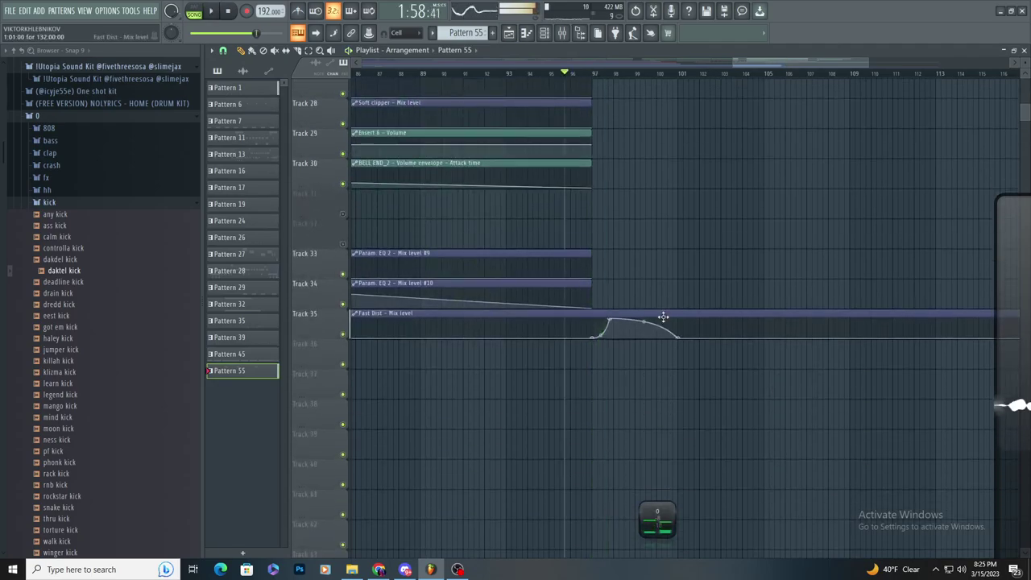
right_click(665, 315)
key("space")
scroll(663, 302, "up", 4)
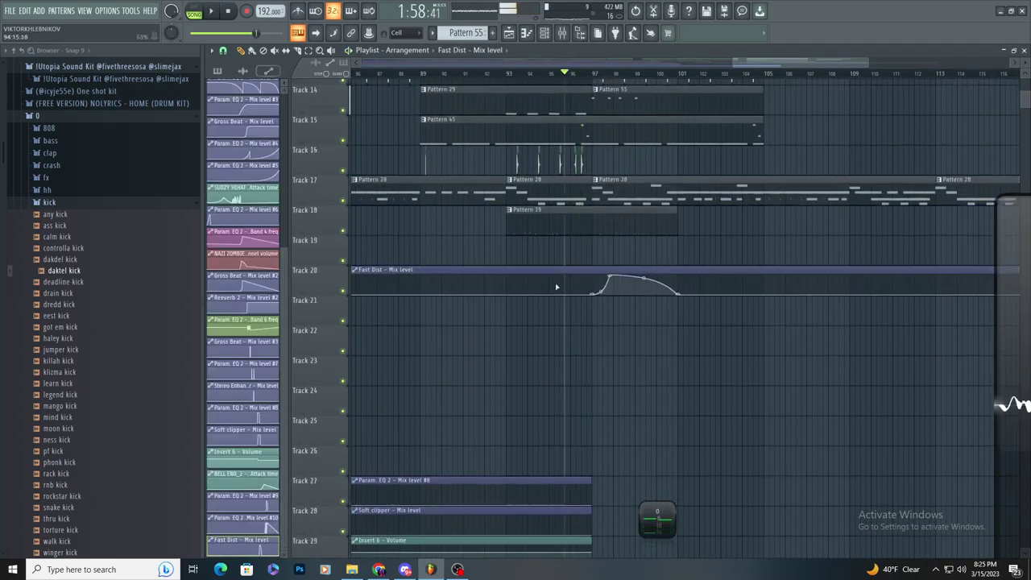
scroll(636, 291, "up", 3)
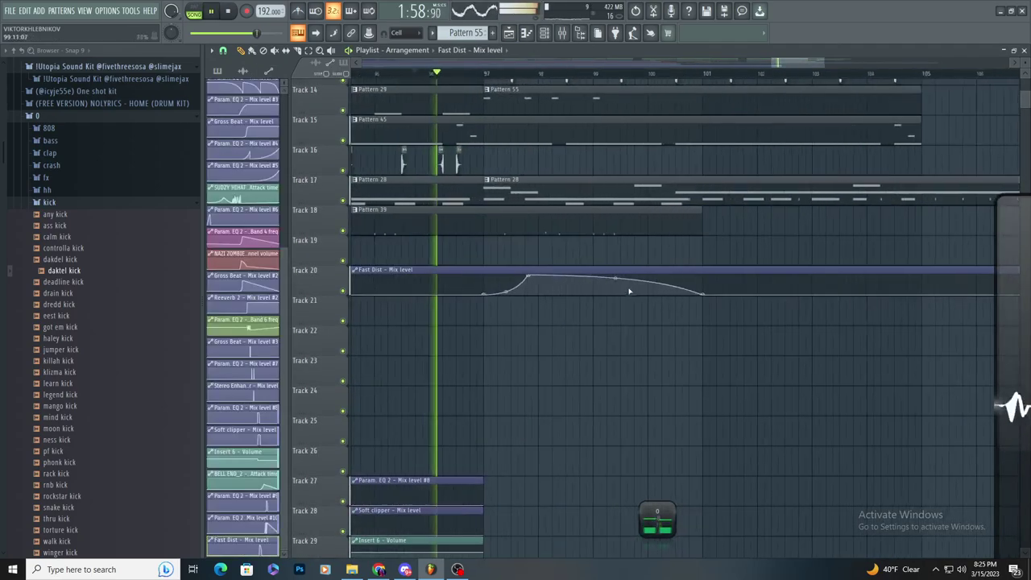
- Pull the end of the Fast Dist mix level fall back to zero at bar 99 and play it
scroll(597, 318, "up", 3)
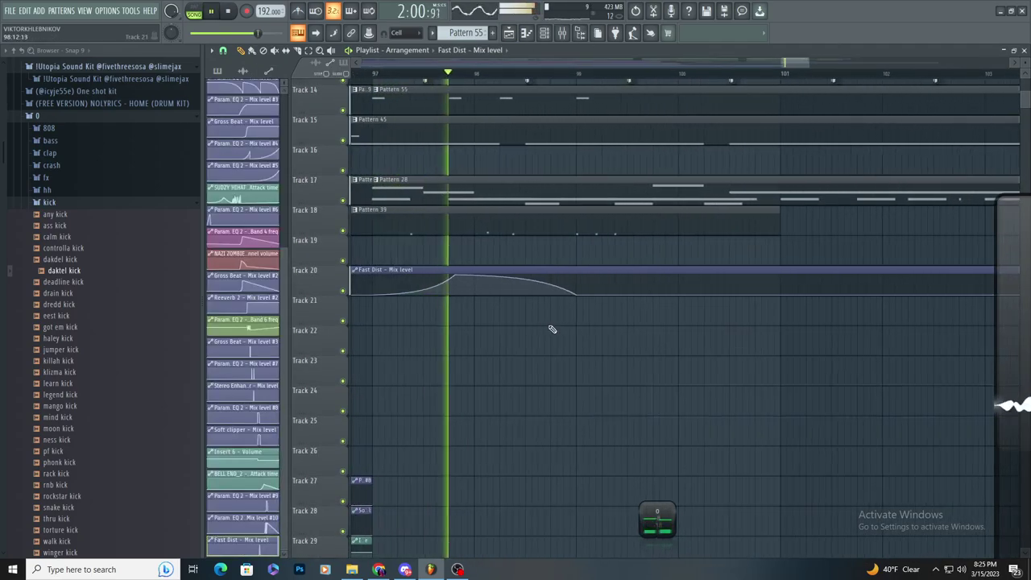
scroll(625, 286, "up", 3)
key("space")
key("space")
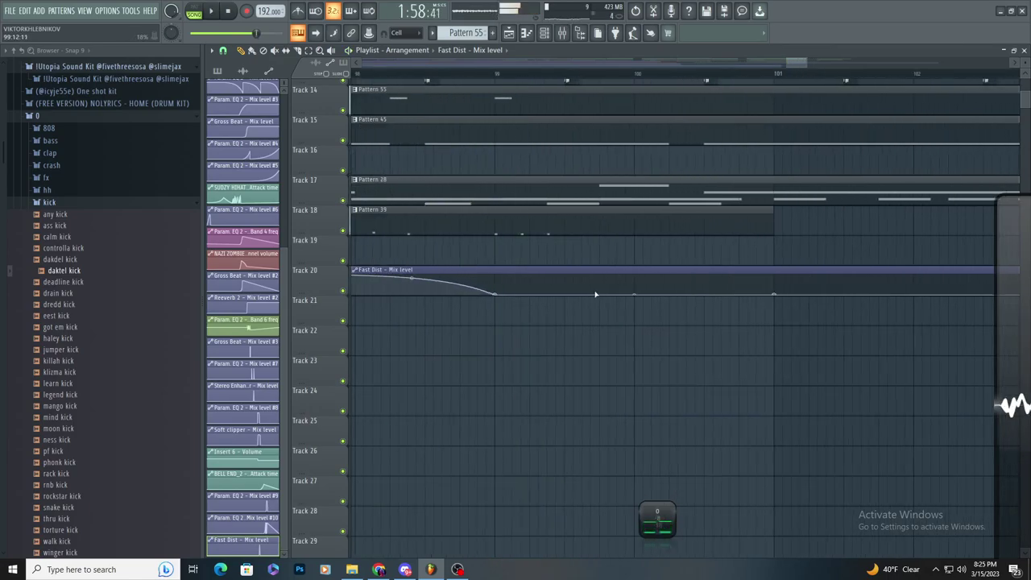
- Shape a second Fast Dist mix level curve, rising from bar 99 to just before bar 100 and falling to zero at bar 101
scroll(586, 310, "down", 4)
scroll(570, 293, "up", 3)
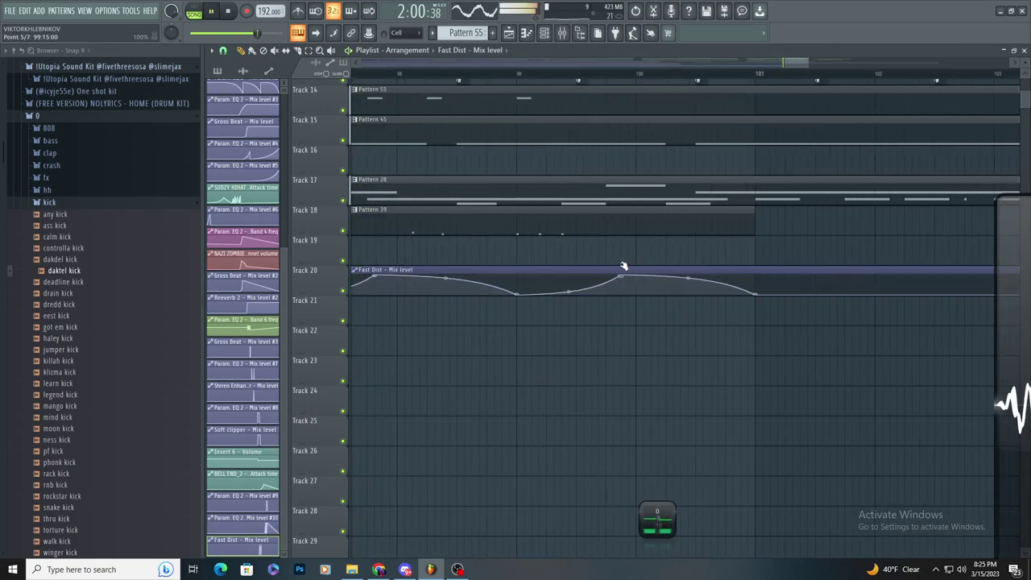
scroll(610, 348, "down", 2)
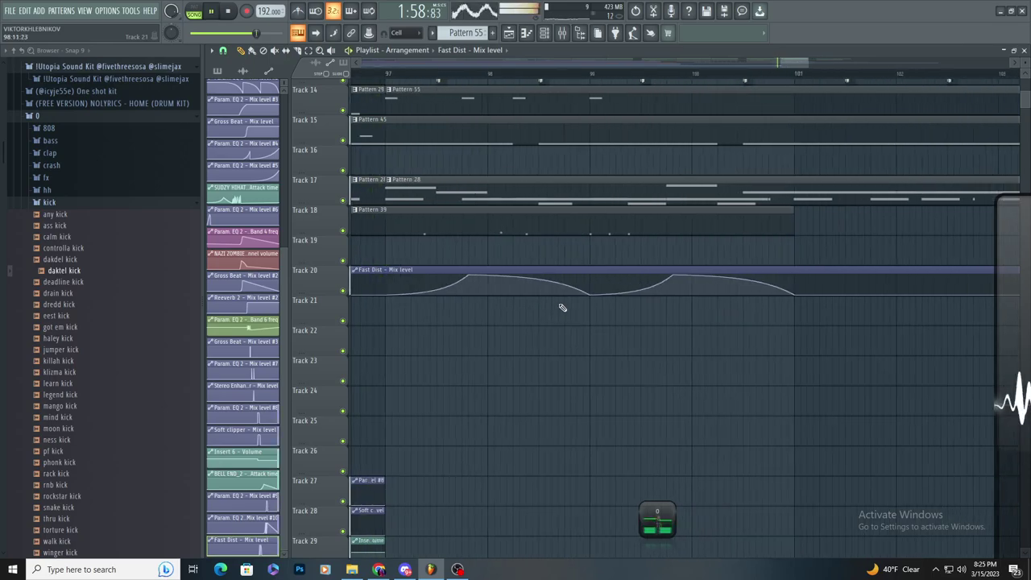
scroll(527, 322, "down", 3)
left_click(512, 369)
right_click(546, 376)
scroll(545, 377, "up", 4)
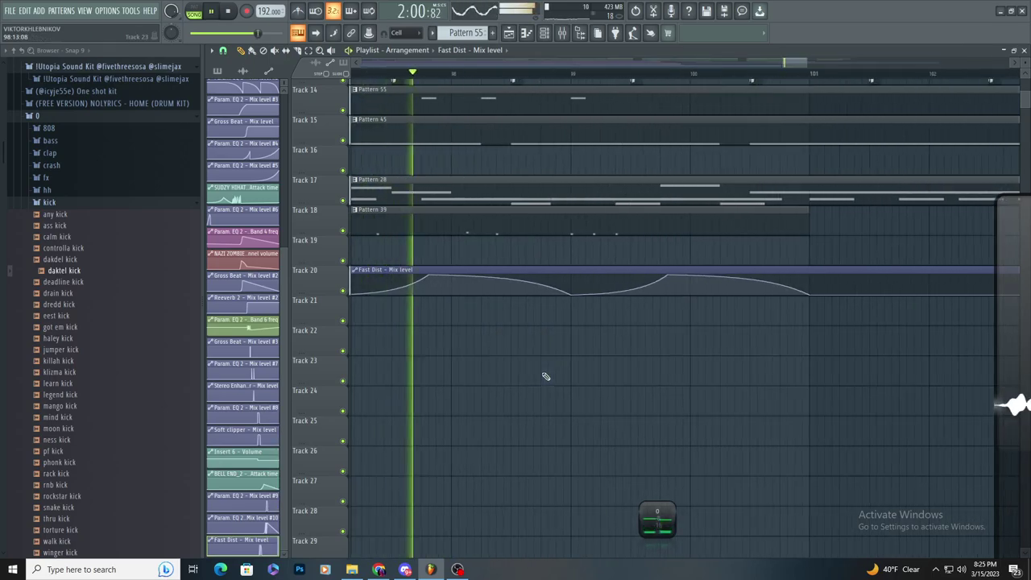
scroll(545, 376, "down", 1)
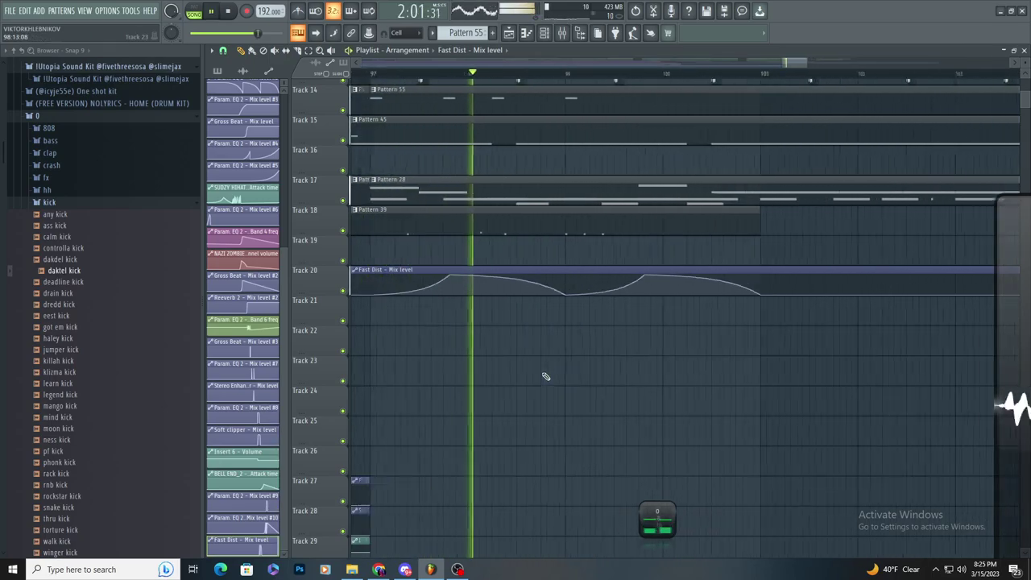
- Open Pattern 55 and raise the daktel kick notes late in bar 1 and early in bar 2 to C#5
double_click(518, 231)
key("F5")
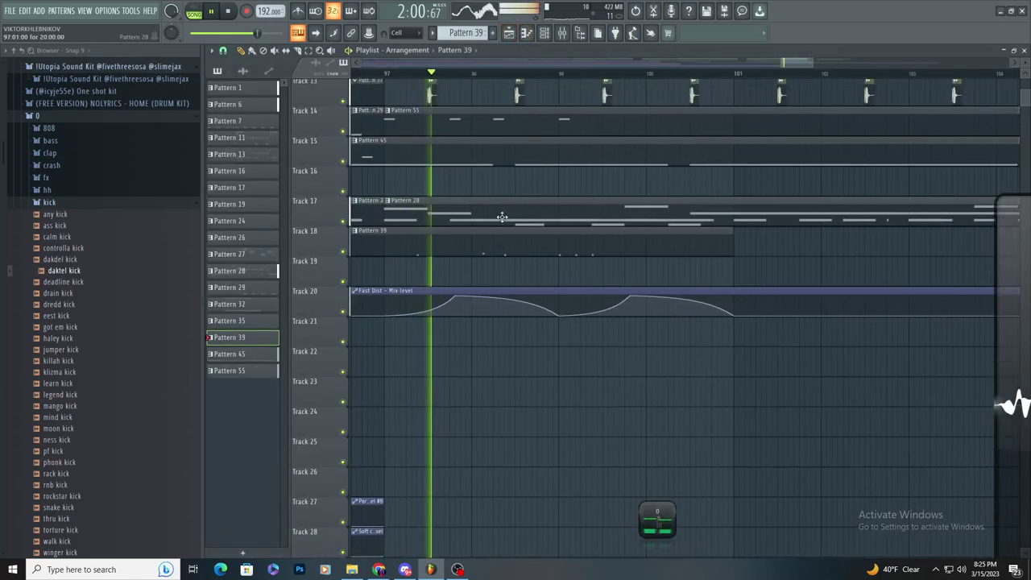
double_click(501, 217)
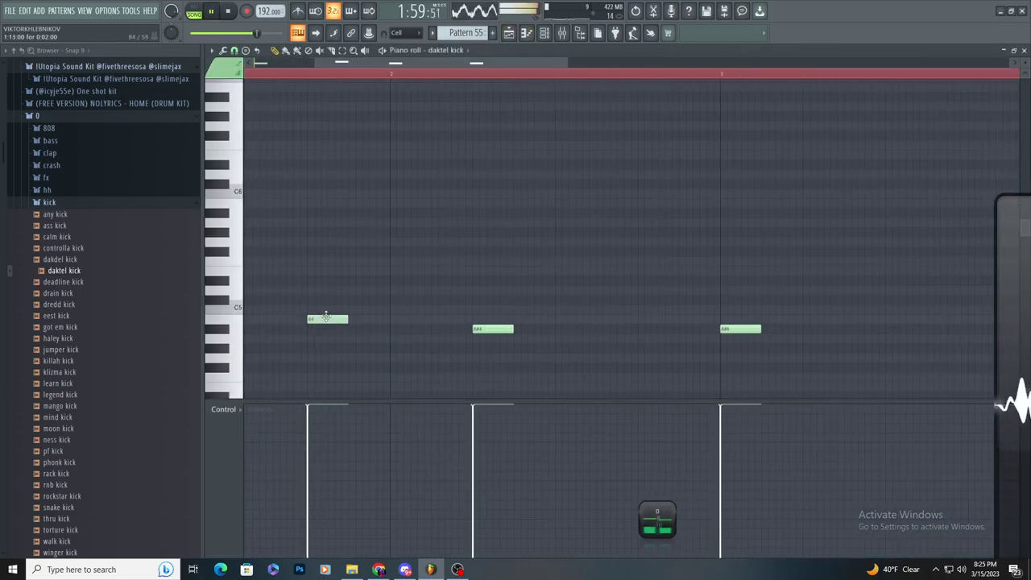
left_click_drag(485, 329, 485, 299)
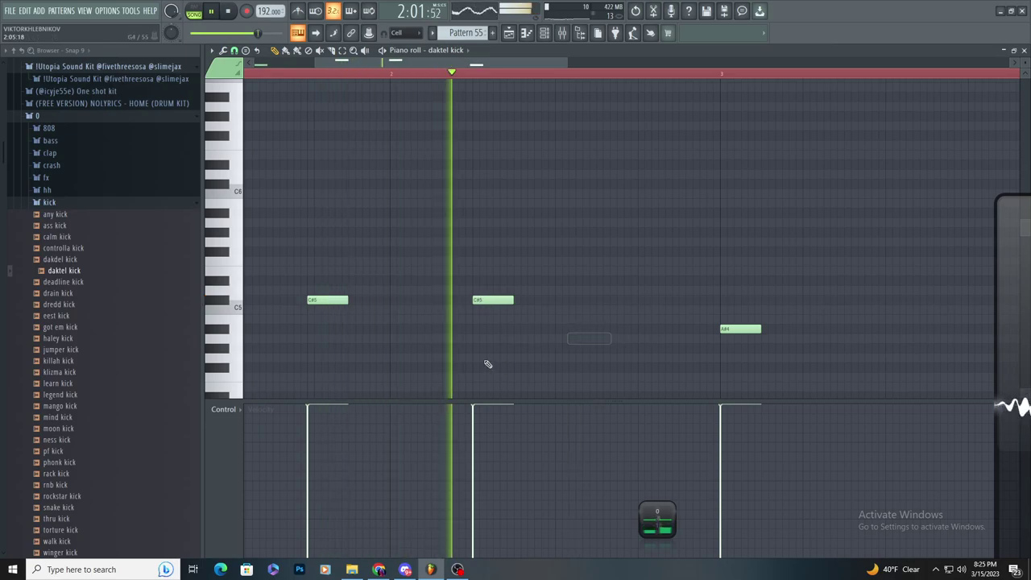
scroll(488, 364, "down", 2)
- Open the daktel kick channel's sampler settings and check its volume envelope
left_click(544, 33)
left_click(421, 163)
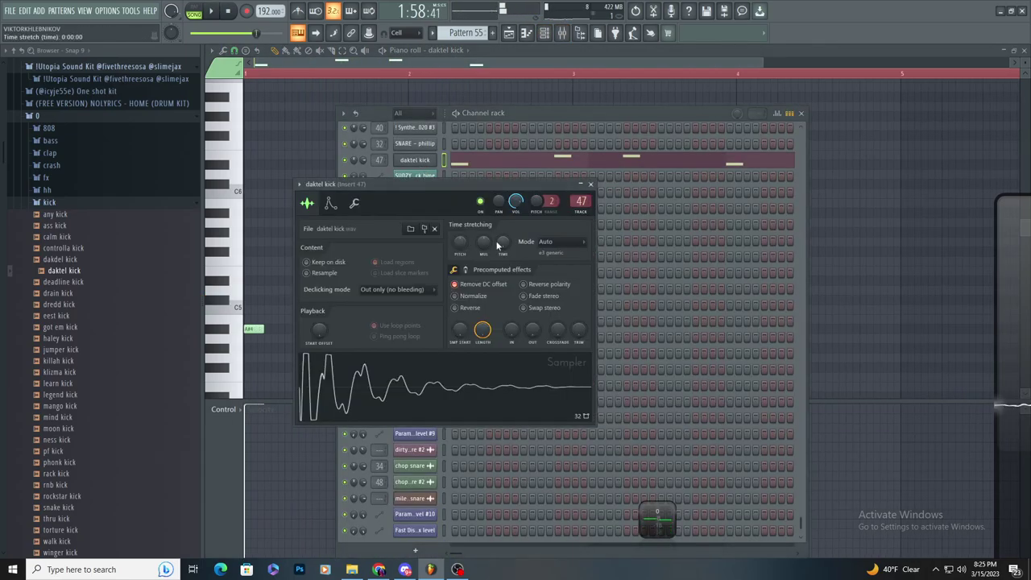
left_click(332, 204)
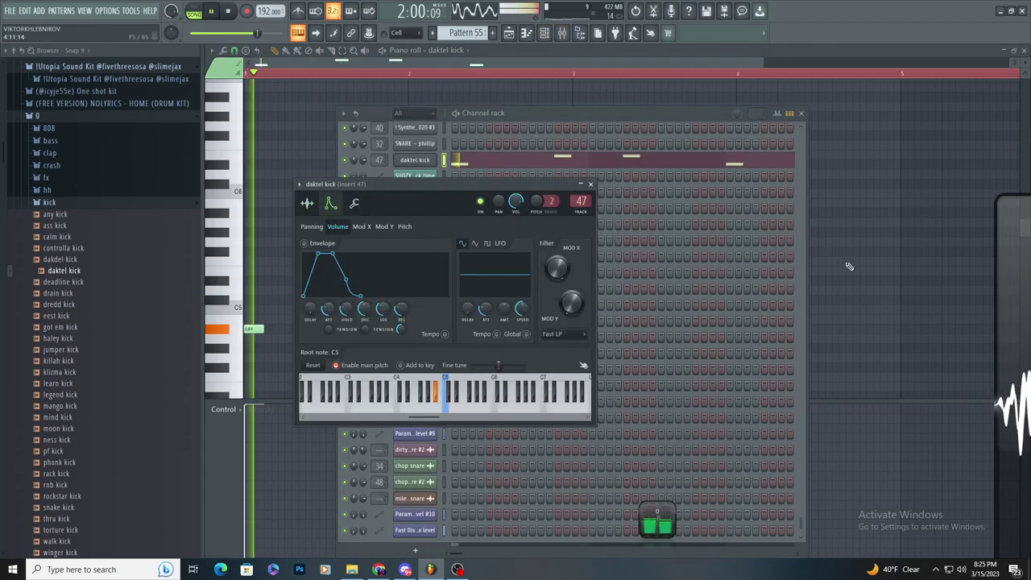
right_click(849, 266)
- Add two C5 daktel kick notes early in bar 4 and a third just before bar 5, and play them
scroll(581, 319, "down", 3)
scroll(564, 314, "up", 3)
scroll(508, 278, "down", 2)
scroll(597, 288, "up", 2)
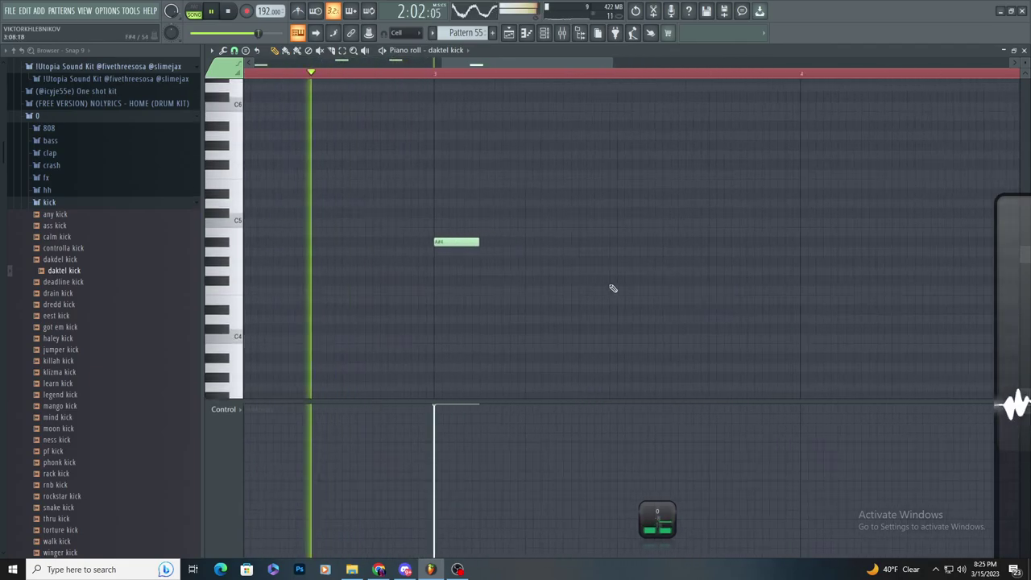
scroll(620, 294, "down", 3)
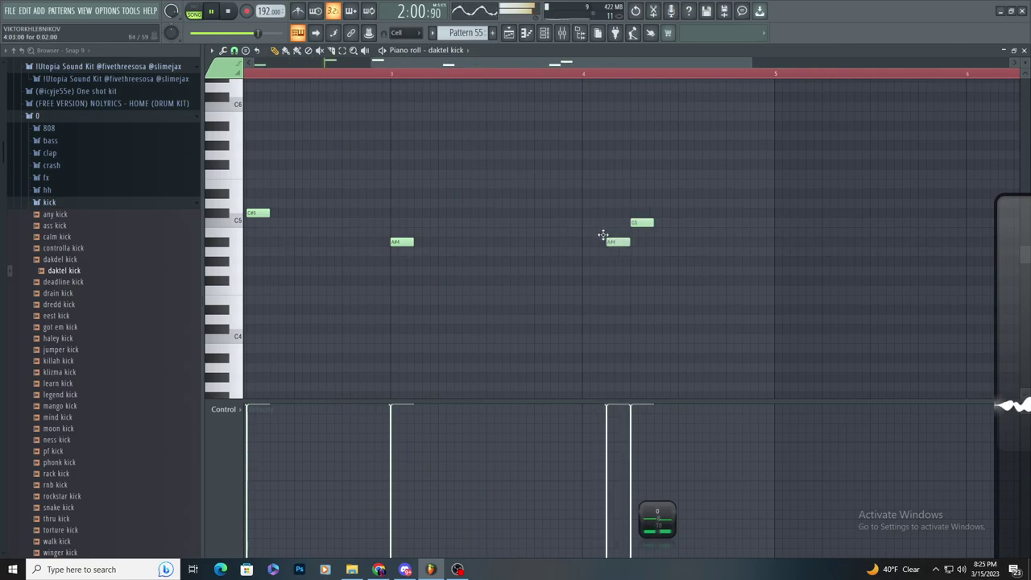
left_click_drag(694, 219, 759, 217)
scroll(698, 262, "down", 3)
scroll(698, 265, "up", 3)
key("space")
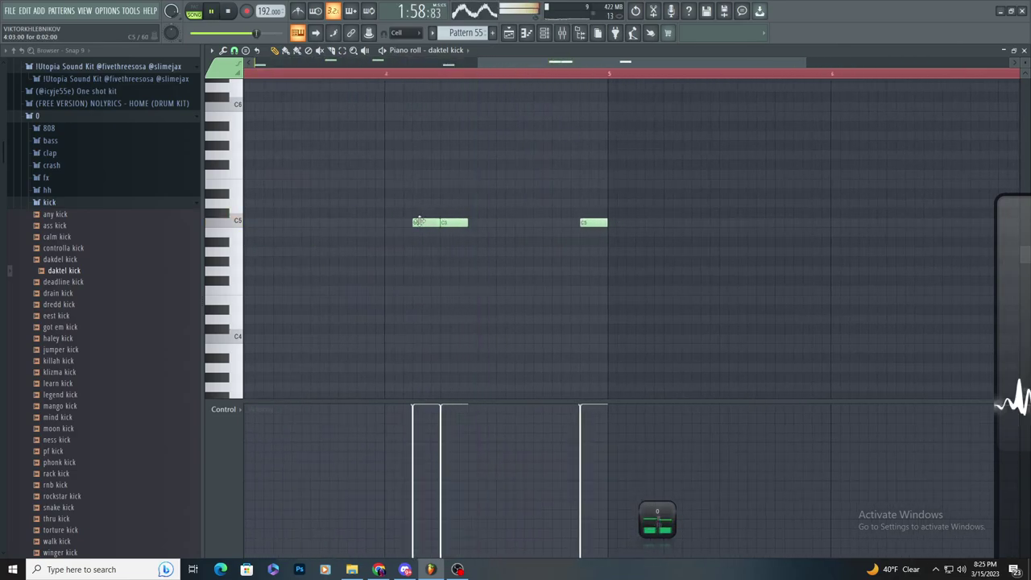
- Select all daktel kick notes of bars 1 to 4 in Pattern 55 and duplicate them directly after bar 4
left_click(509, 33)
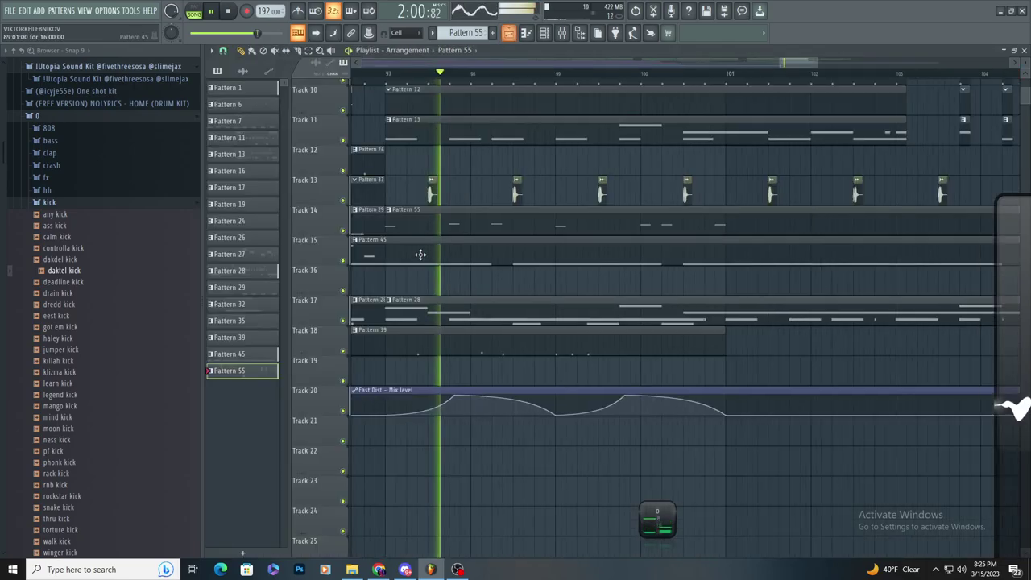
scroll(422, 253, "down", 3)
double_click(649, 232)
scroll(656, 229, "down", 3)
left_click(342, 50)
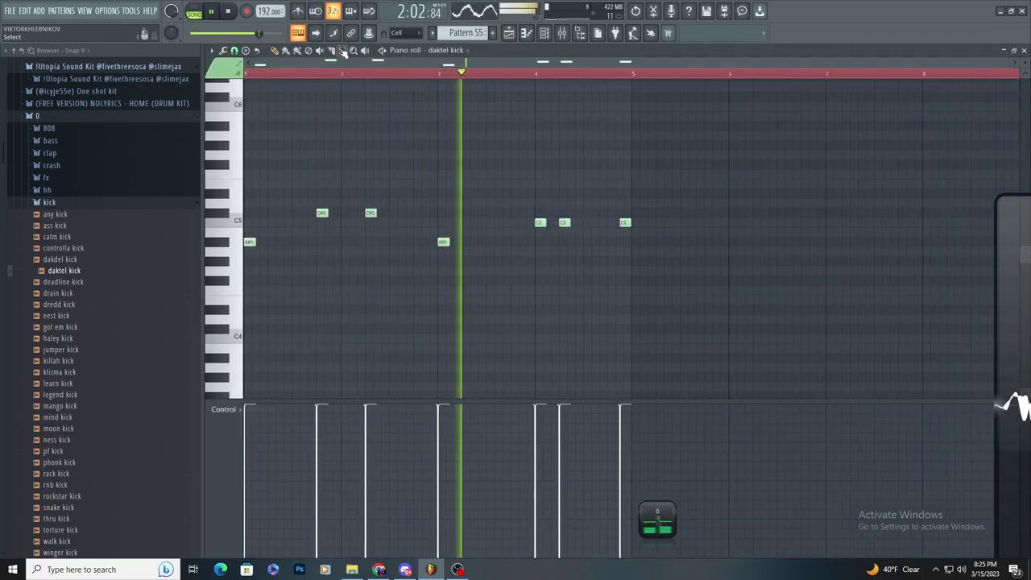
left_click_drag(249, 167, 686, 288)
key("ctrl+b")
- Move the C5 note just before bar 5 two steps earlier, play it, and return to the playlist
scroll(714, 302, "up", 3)
scroll(580, 278, "down", 2)
scroll(554, 273, "up", 2)
left_click(553, 271)
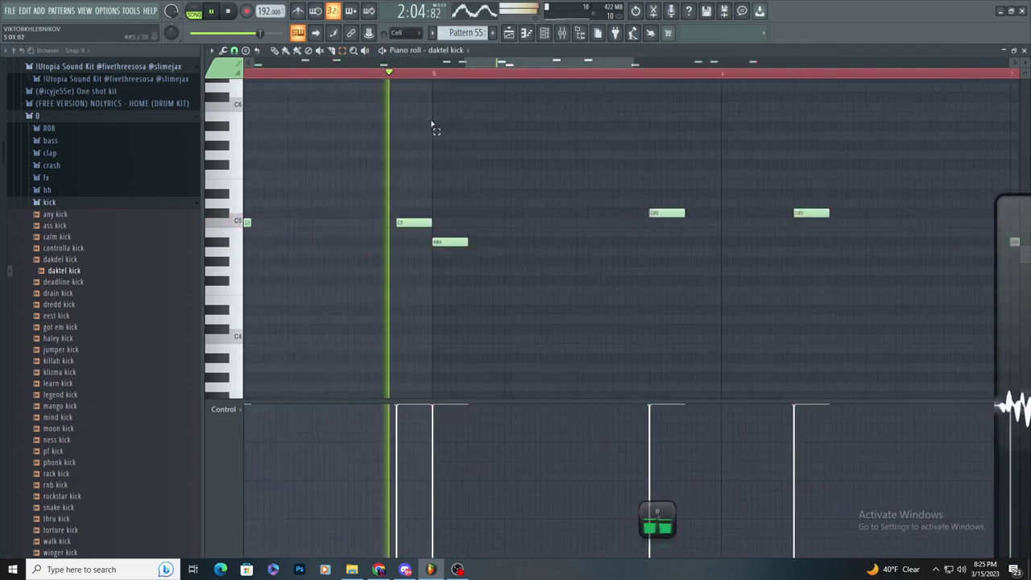
key("space")
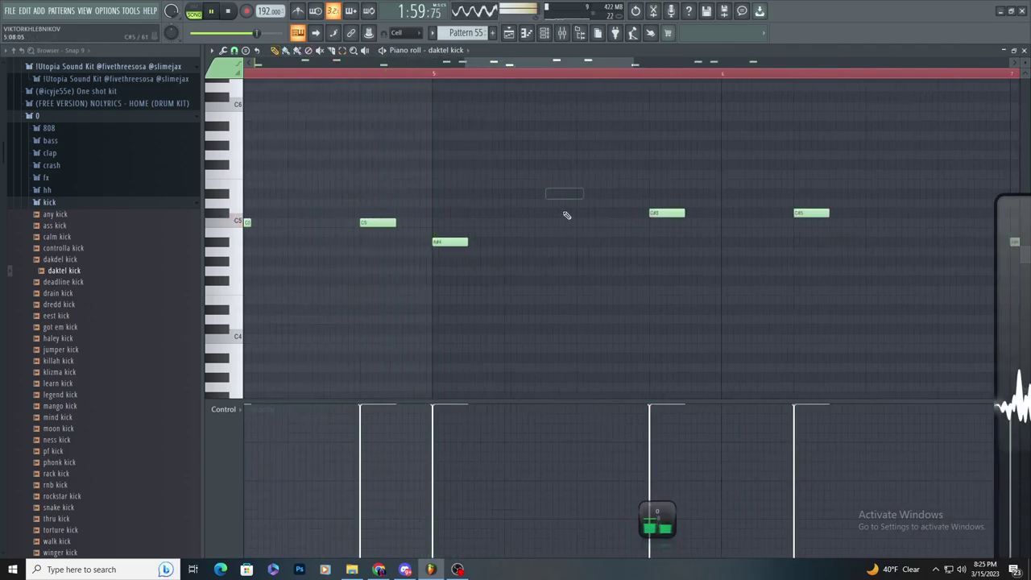
left_click(509, 33)
scroll(554, 218, "down", 2)
scroll(569, 283, "up", 2)
left_click(772, 284)
right_click(778, 290)
key("ctrl+z")
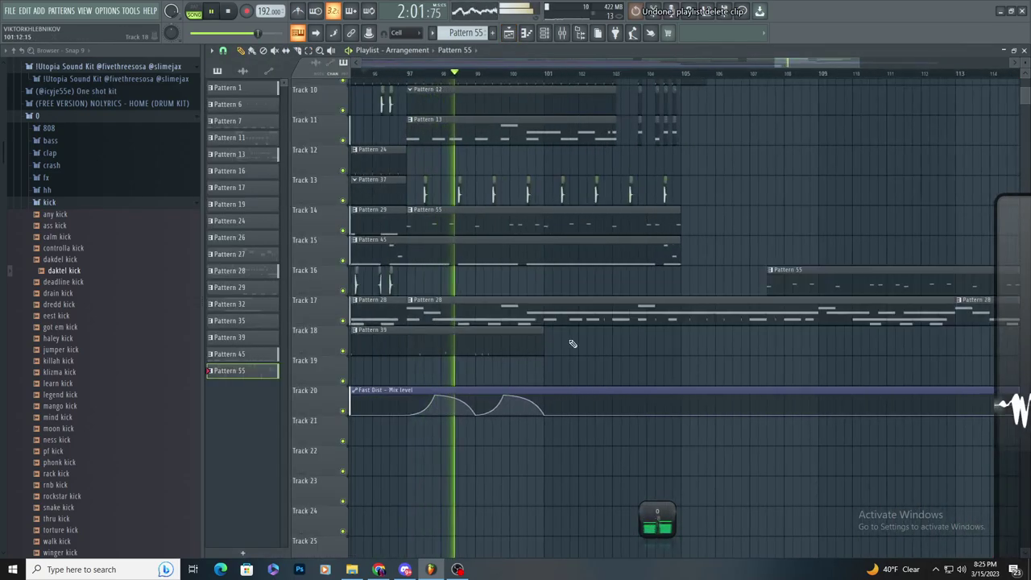
right_click(801, 284)
scroll(682, 278, "up", 2)
scroll(588, 282, "down", 1)
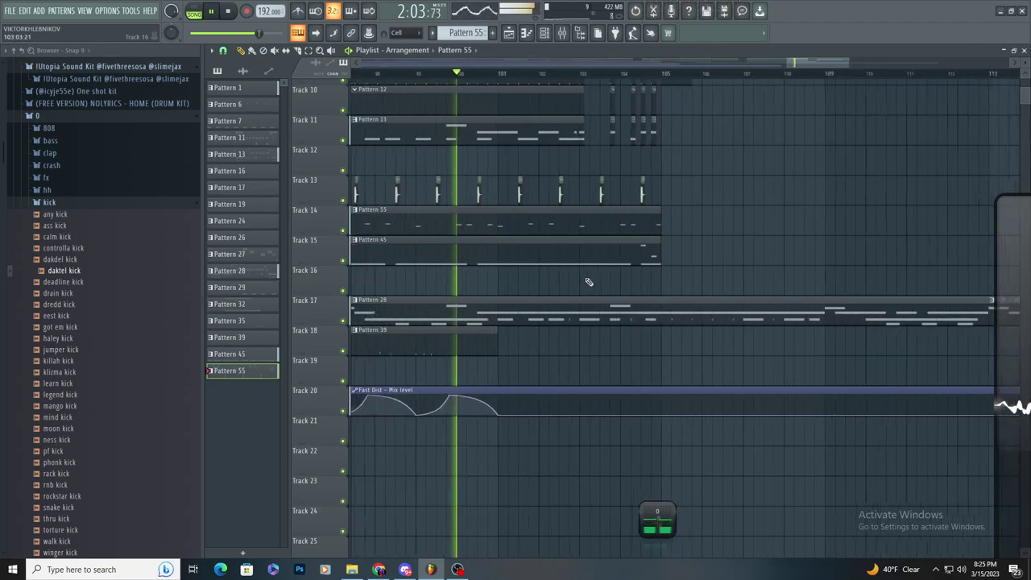
left_click(589, 282)
right_click(614, 283)
- Pull the second Fast Dist mix level fall back so it reaches zero late in bar 100
scroll(583, 289, "down", 2)
key("space")
key("space")
scroll(526, 288, "up", 2)
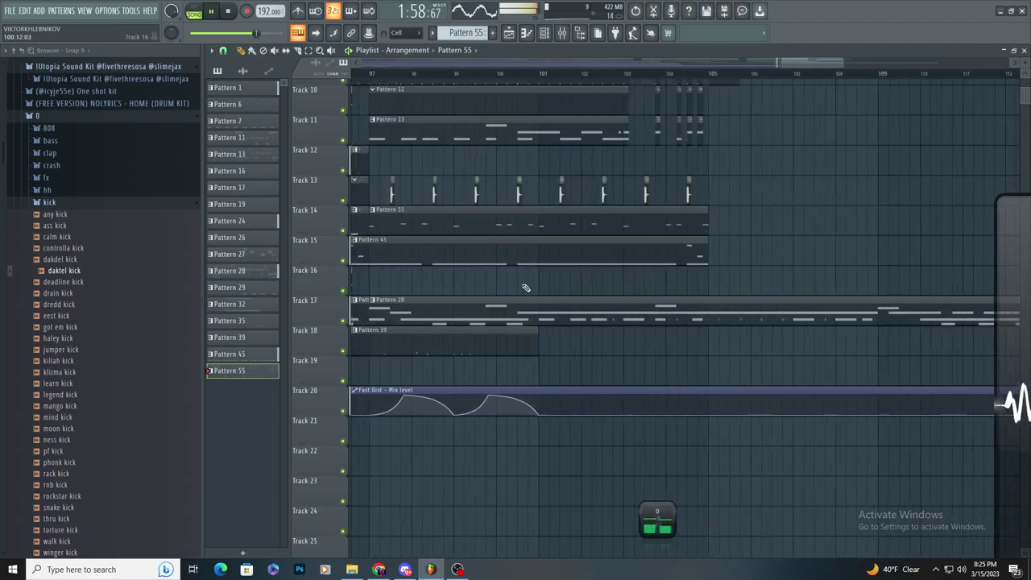
scroll(513, 394, "up", 4)
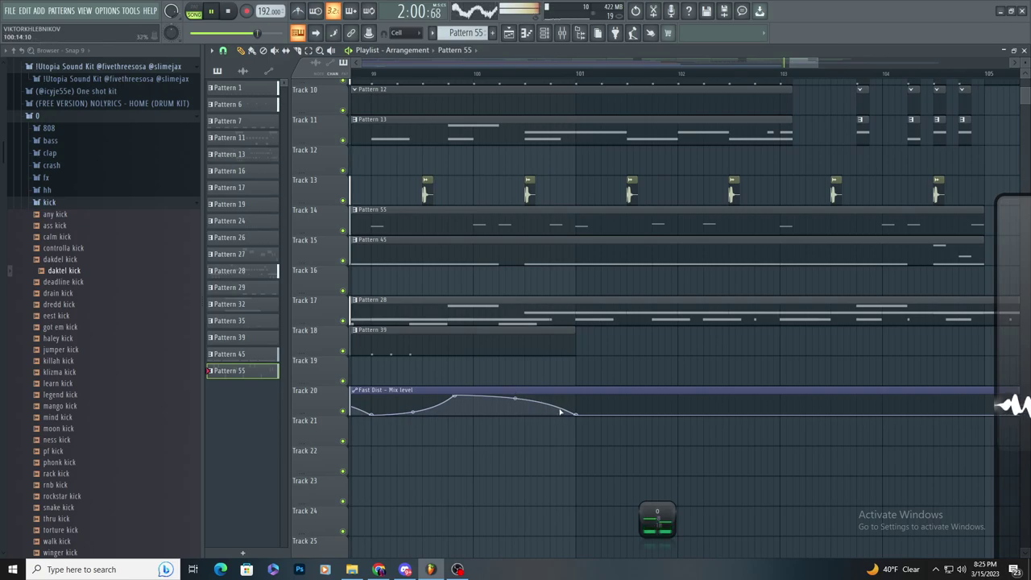
left_click(562, 430)
key("ctrl+z")
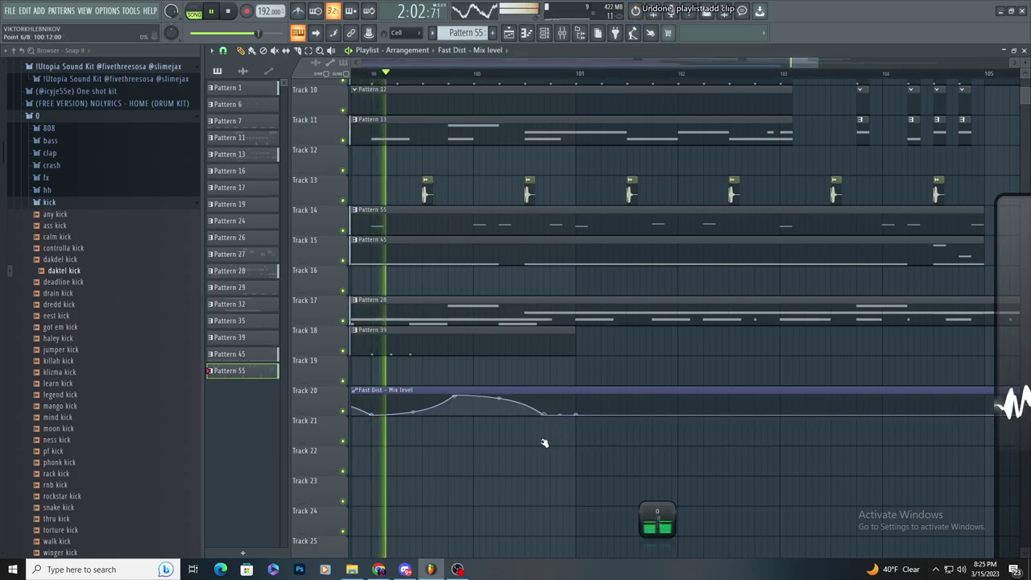
- Add a short Fast Dist mix level spike at the end of bar 100 that curves to zero at bar 101, and play the section
right_click(551, 396)
scroll(567, 381, "up", 4)
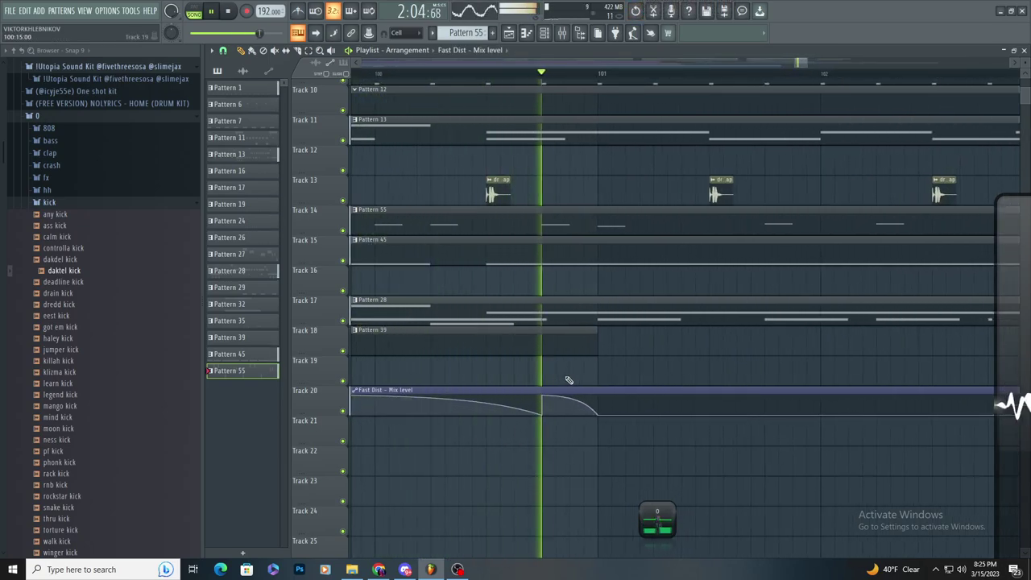
scroll(568, 380, "down", 6)
scroll(613, 276, "up", 6)
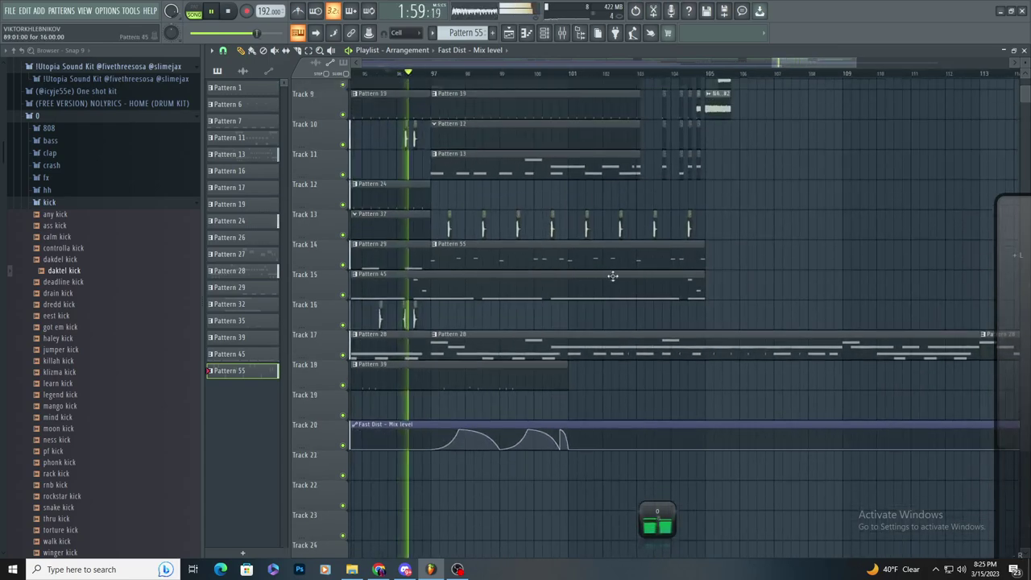
scroll(565, 373, "down", 4)
key("space")
key("space")
scroll(532, 376, "up", 3)
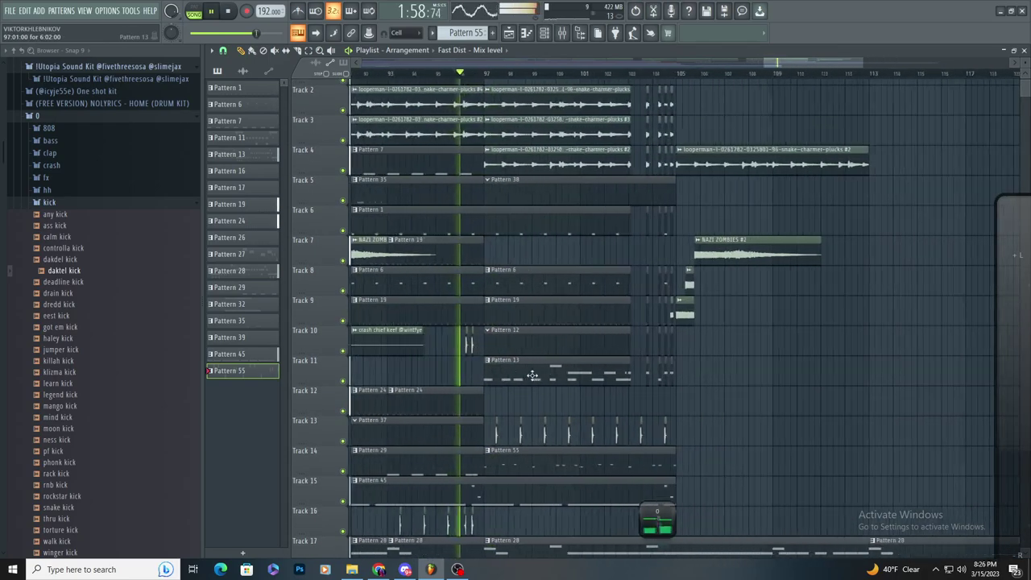
scroll(690, 485, "down", 1)
scroll(577, 354, "down", 4)
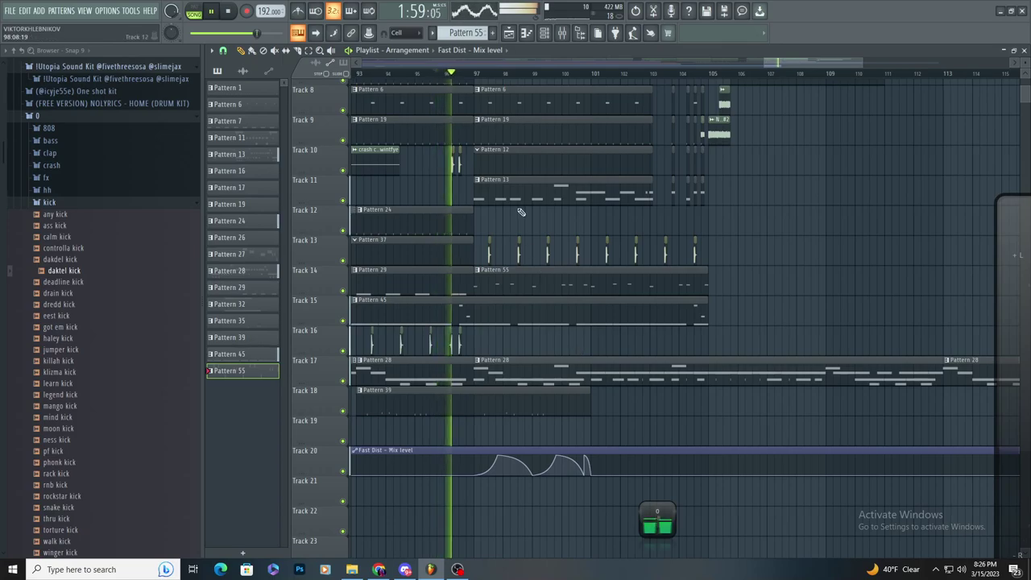
- Open the 808 notes of Pattern 45 and add a two-step F5 slide note at 9:05
double_click(548, 305)
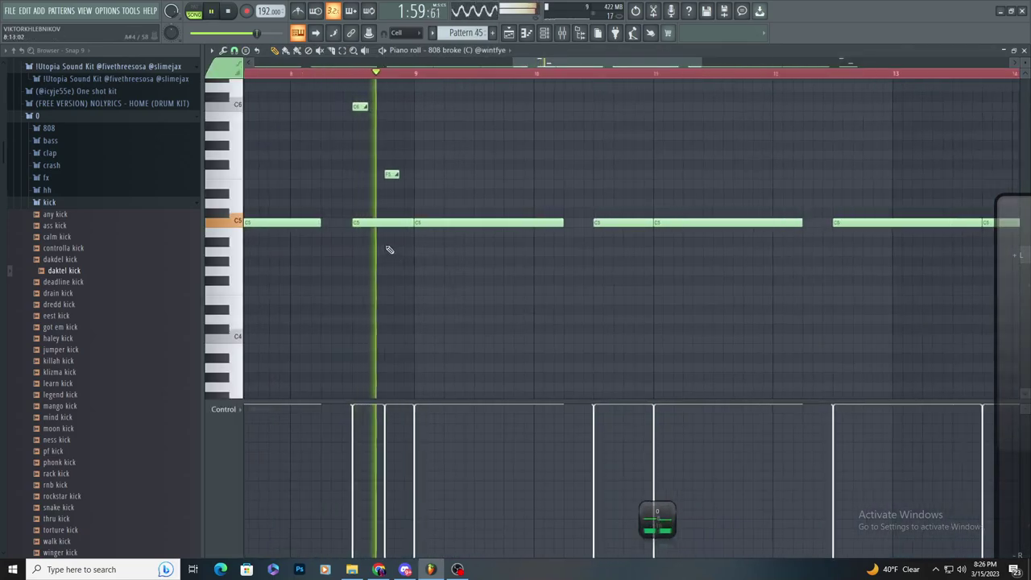
scroll(390, 249, "up", 3)
left_click(397, 164)
key("ctrl+z")
key("space")
scroll(557, 194, "up", 2)
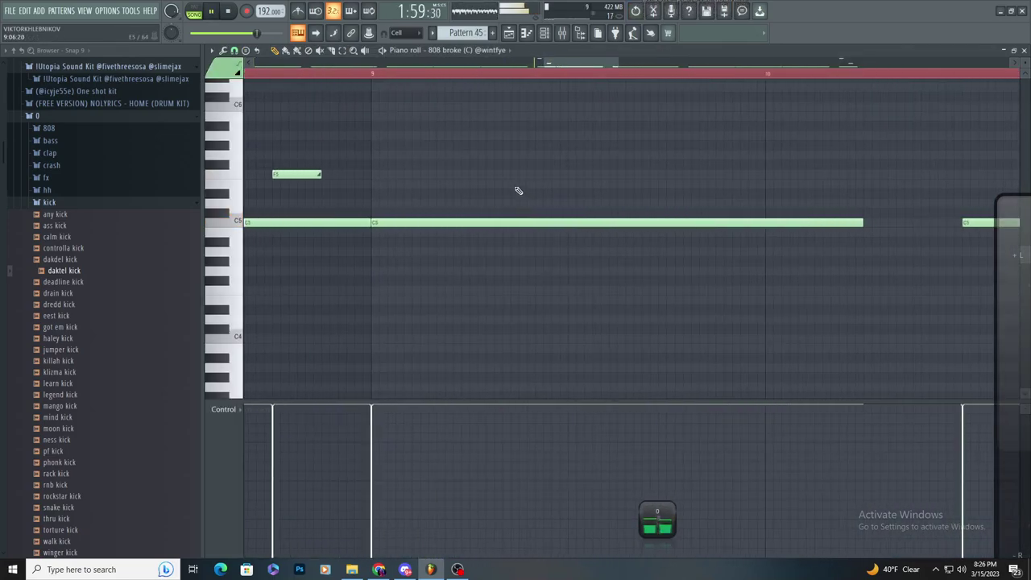
key("space")
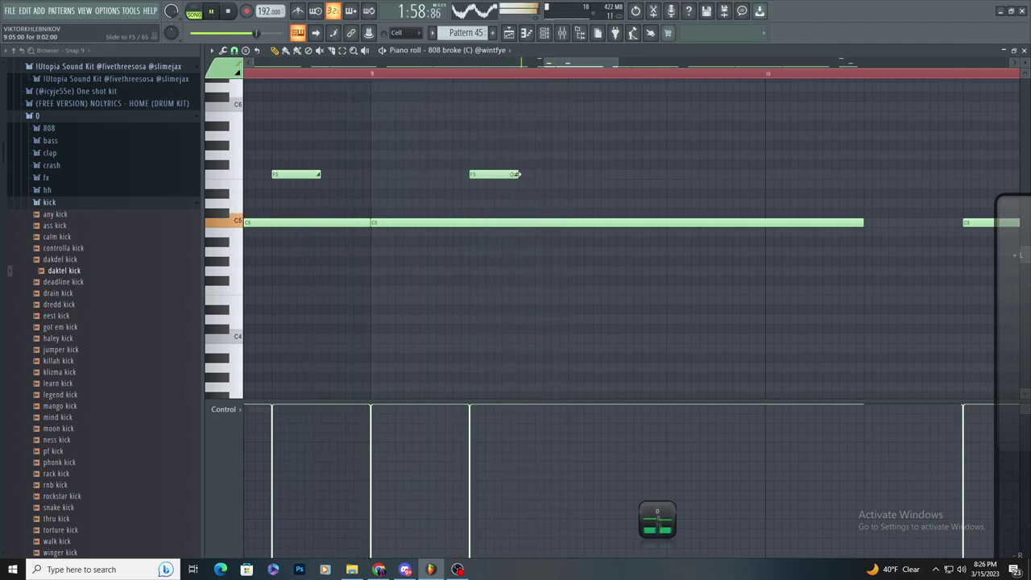
- Add a second 808 slide note at 9:09 and set its pitch to A#4
scroll(501, 266, "down", 2)
scroll(499, 274, "up", 2)
left_click_drag(506, 272, 527, 252)
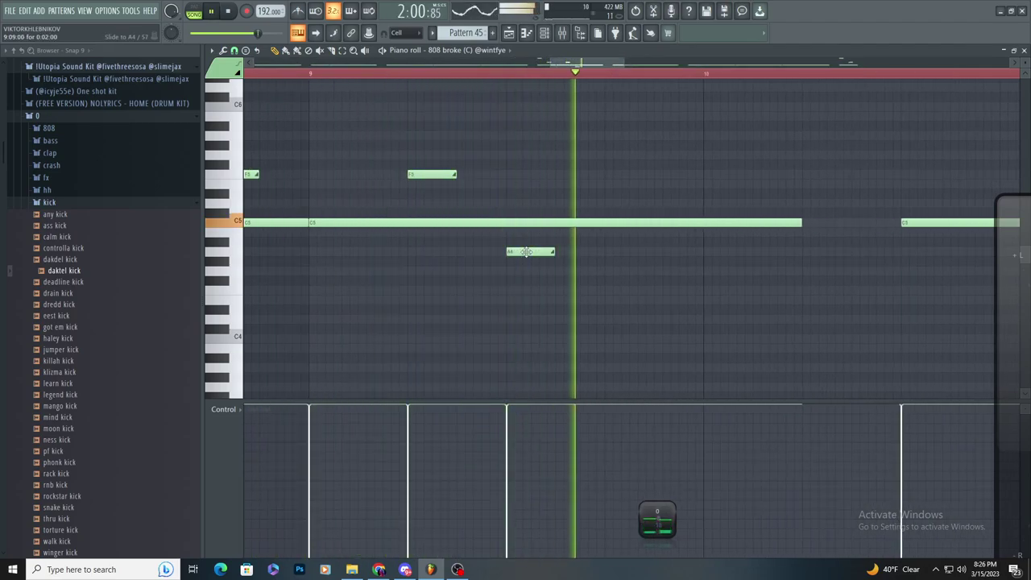
scroll(435, 258, "down", 2)
- Enlarge the Wave Candy visualizer, switch it from the level meter to the spectrum display, and shift it over the piano roll
left_click(655, 519)
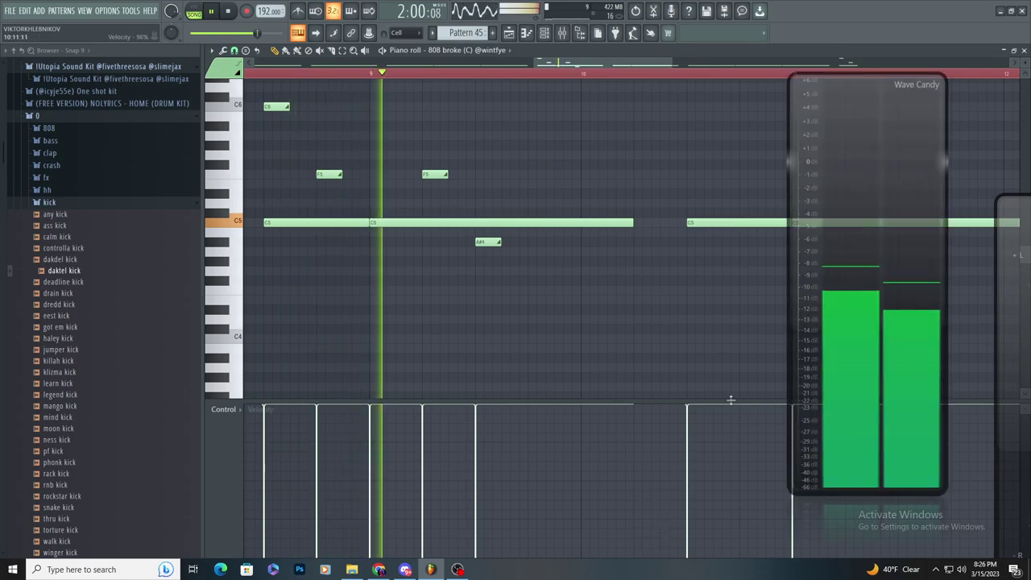
right_click(849, 327)
left_click(883, 407)
left_click_drag(883, 408, 790, 400)
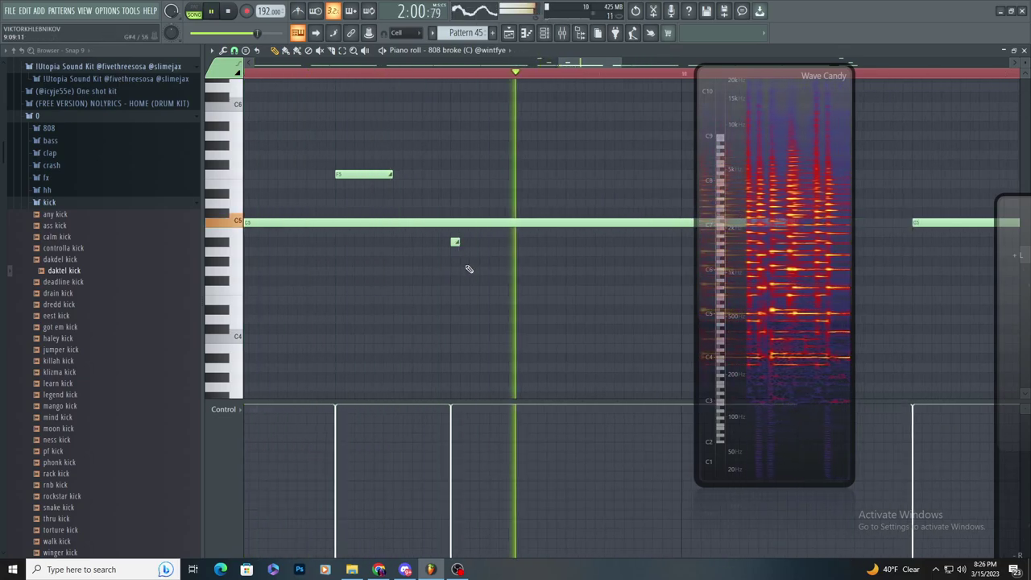
- Shorten the A#4 slide note to one step and trim the C5 808 note of bar 9 to end at 9:13
scroll(469, 270, "down", 2)
key("ctrl+z")
left_click_drag(472, 242, 457, 261)
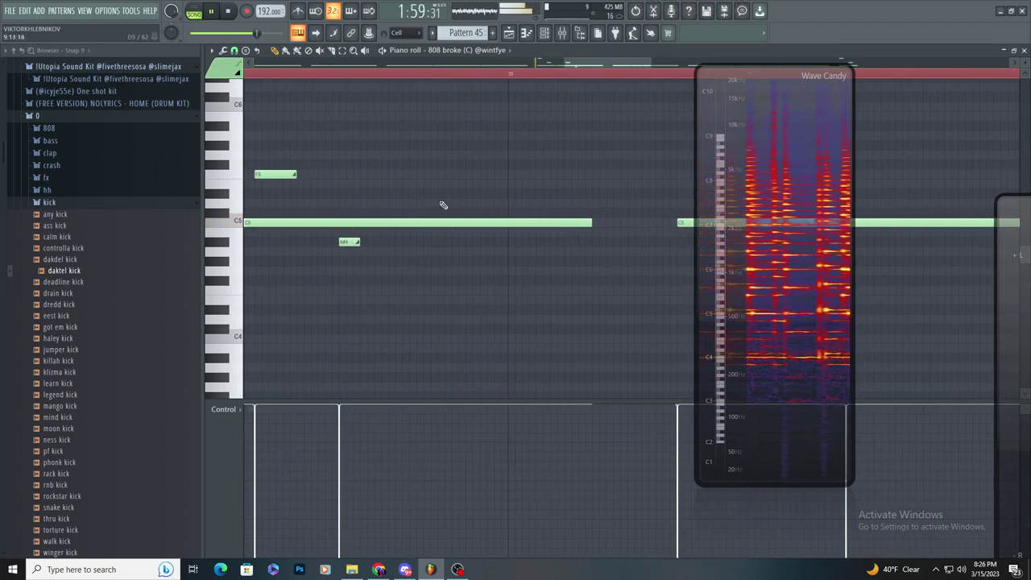
left_click_drag(590, 223, 423, 262)
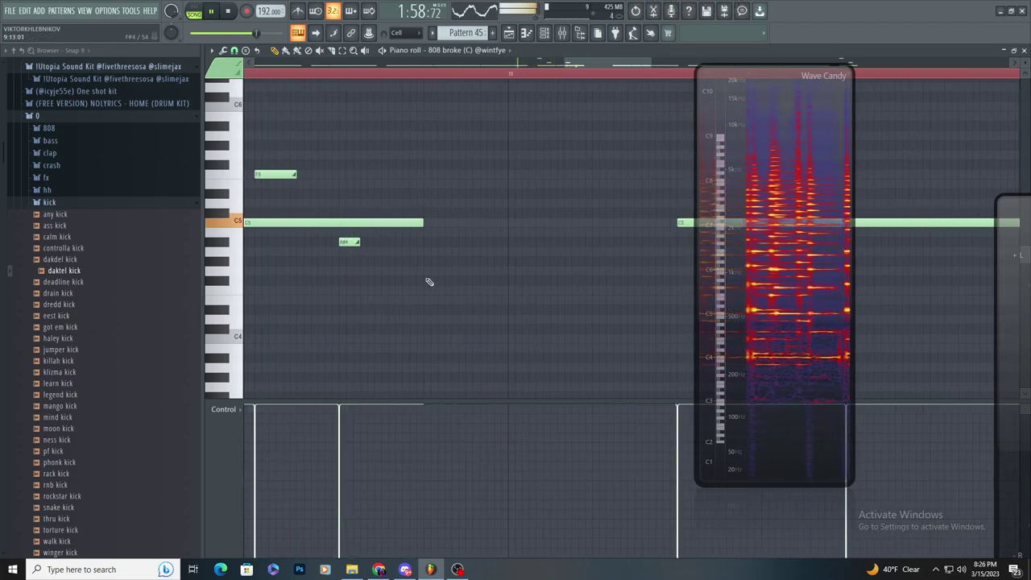
- Add a 12-step F5 808 note at 9:13
left_click(434, 175)
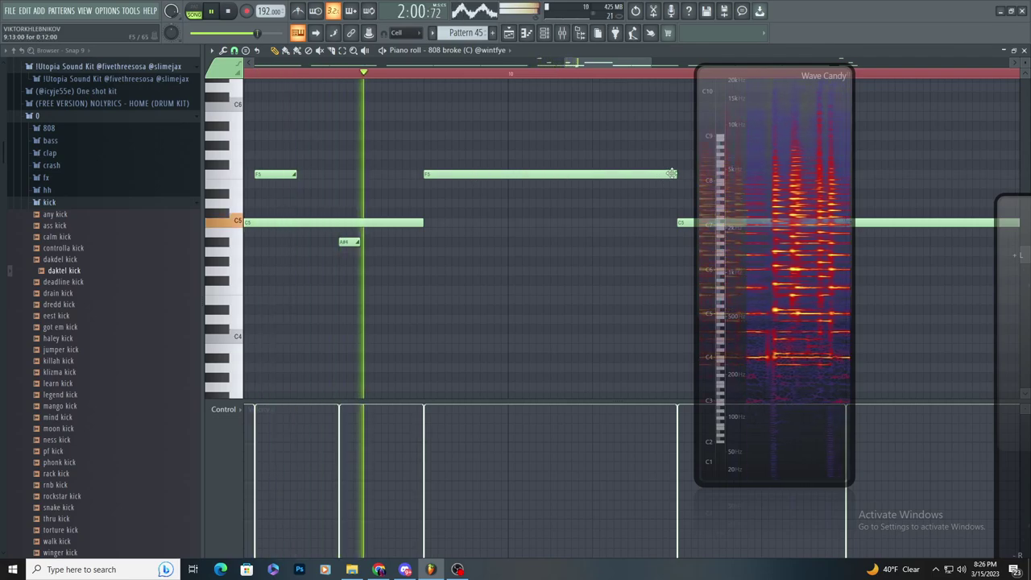
scroll(548, 304, "down", 3)
scroll(544, 300, "up", 2)
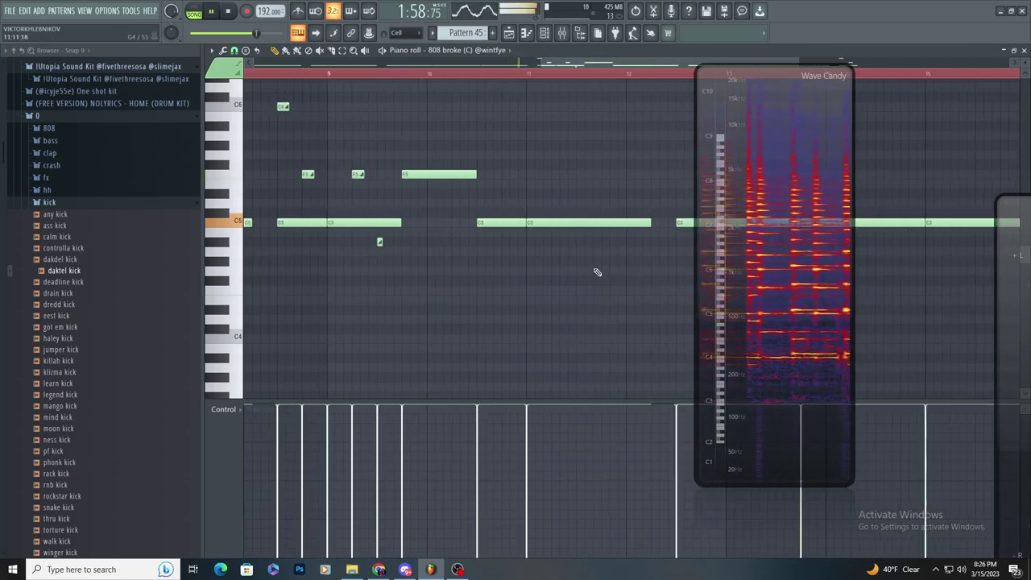
- Raise the 808 note at 10:09 to F5 and bring the note opening bar 11 back to C5
scroll(383, 273, "down", 4)
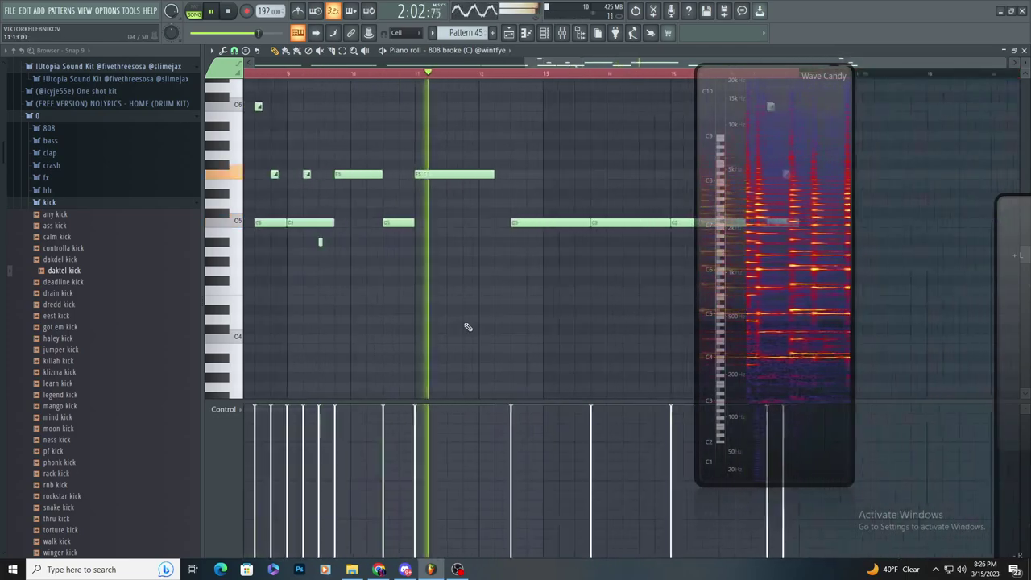
scroll(481, 339, "up", 4)
left_click_drag(407, 223, 408, 175)
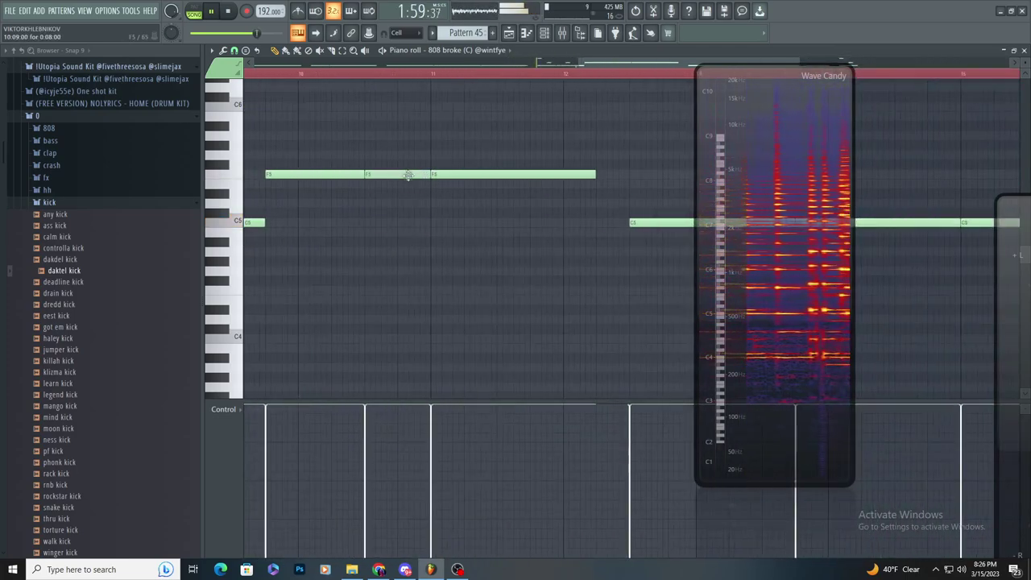
scroll(400, 282, "down", 3)
scroll(375, 298, "up", 3)
left_click(493, 292)
right_click(506, 293)
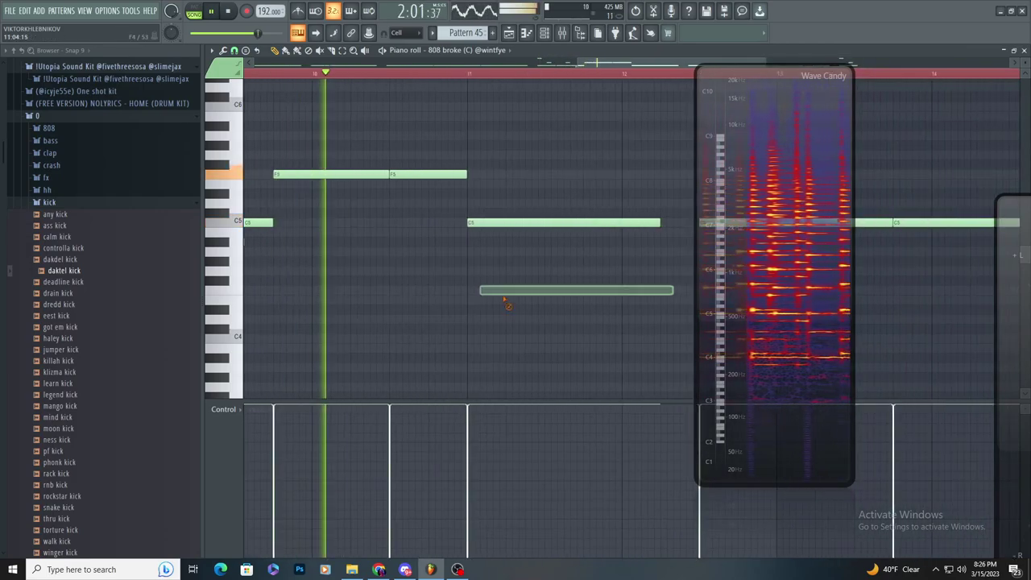
- Shorten the F5 808 note at 9:13 to eight steps and raise the note at 10:09 to G5
scroll(290, 262, "up", 3)
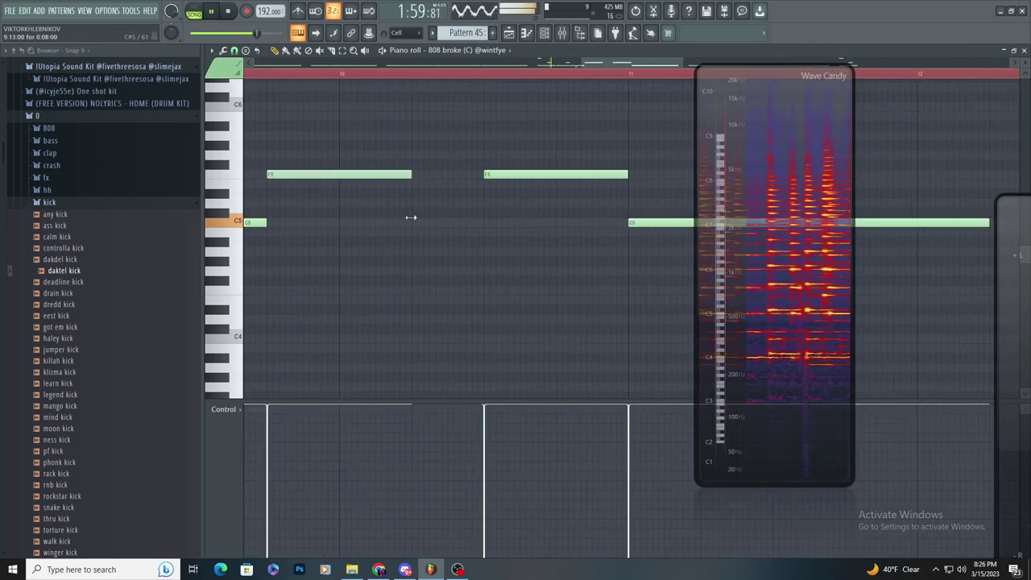
scroll(476, 282, "down", 3)
scroll(417, 319, "up", 3)
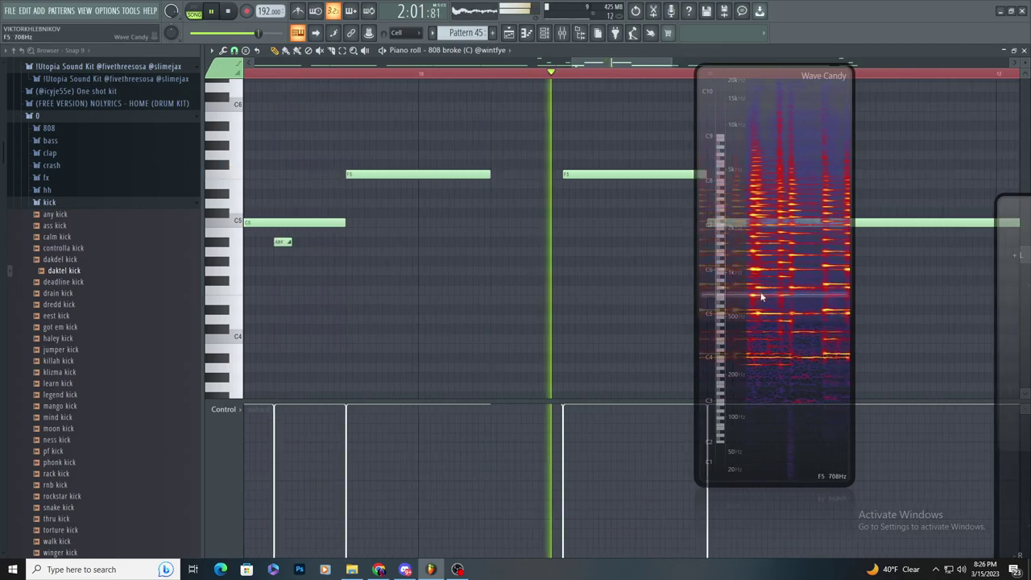
key("space")
scroll(575, 294, "up", 2)
left_click_drag(521, 172, 521, 145)
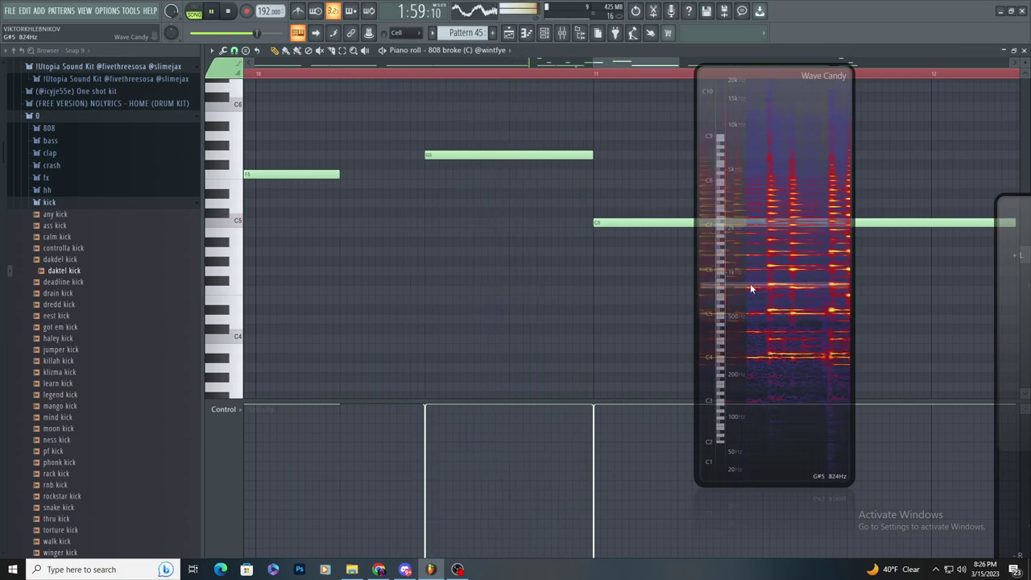
- Try the 808 note at 9:13 on G#5 and undo that pitch change
scroll(393, 318, "down", 3)
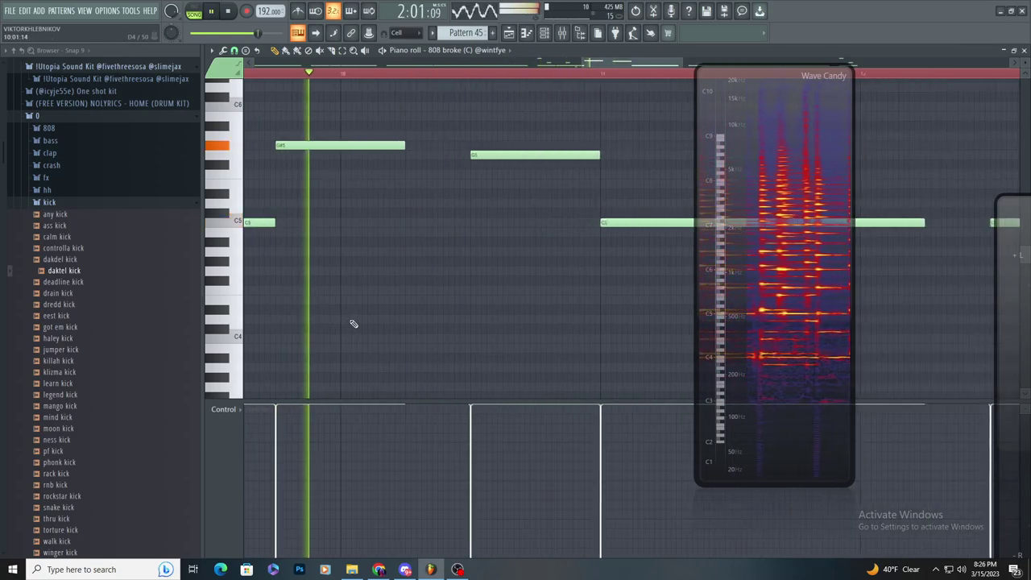
scroll(359, 302, "down", 2)
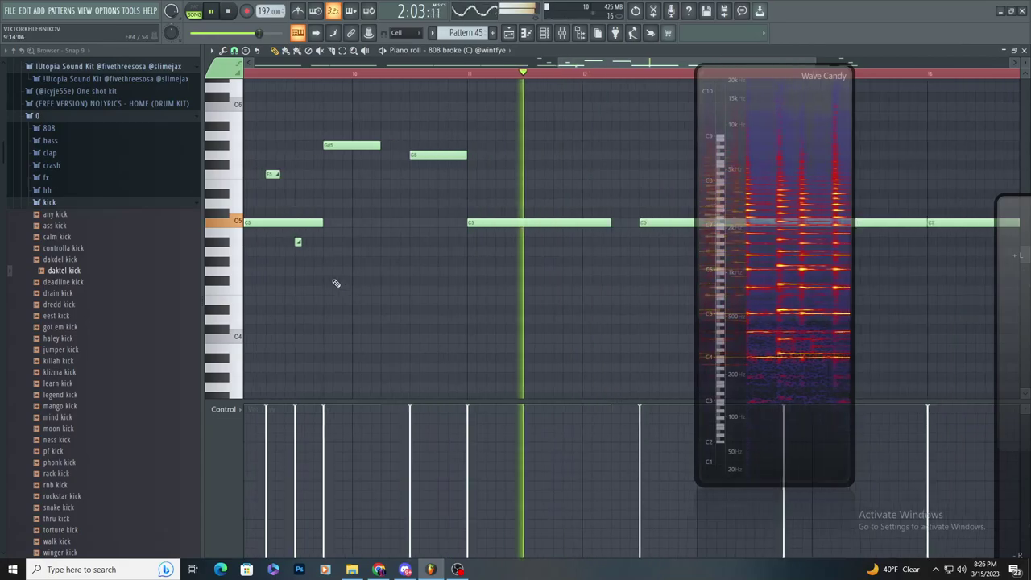
scroll(332, 250, "up", 4)
key("ctrl+z")
scroll(407, 241, "down", 2)
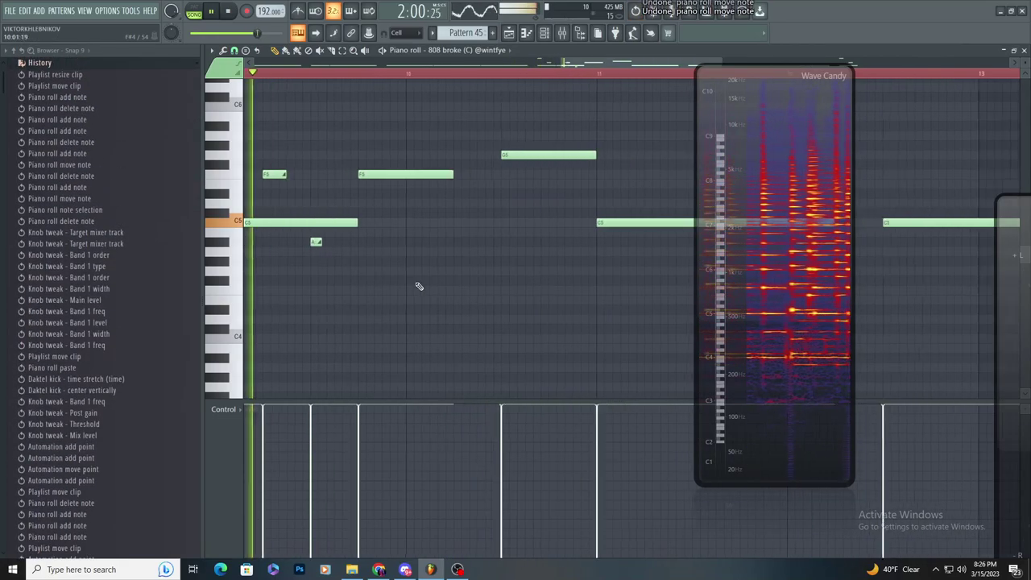
left_click(489, 259)
right_click(493, 259)
scroll(491, 304, "down", 1)
scroll(491, 302, "up", 1)
key("space")
key("space")
scroll(364, 246, "up", 2)
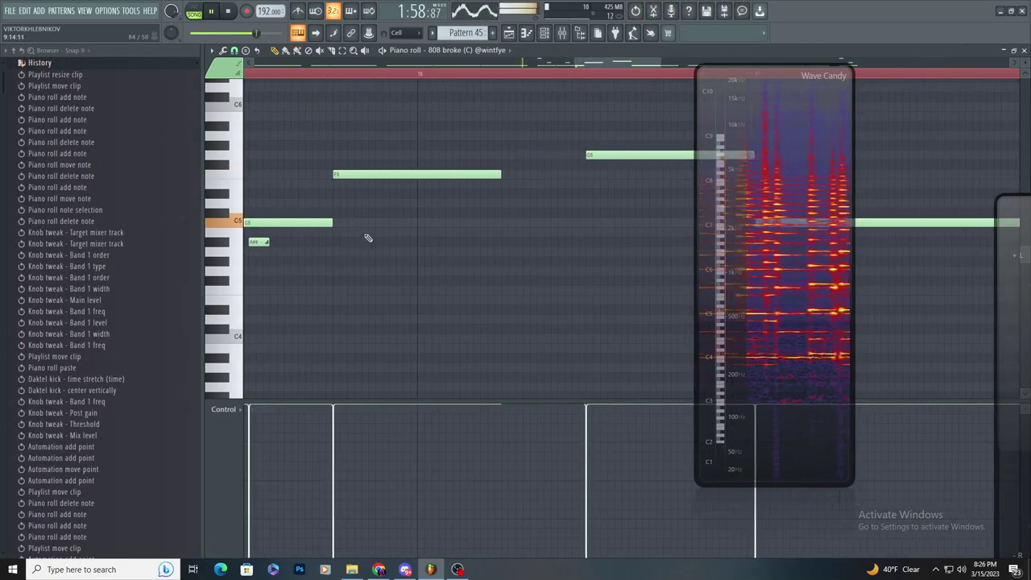
- Replace the F5 808 note at 9:13 with an eight-step F5 note at 10:01
scroll(387, 269, "down", 3)
scroll(415, 257, "up", 2)
right_click(409, 176)
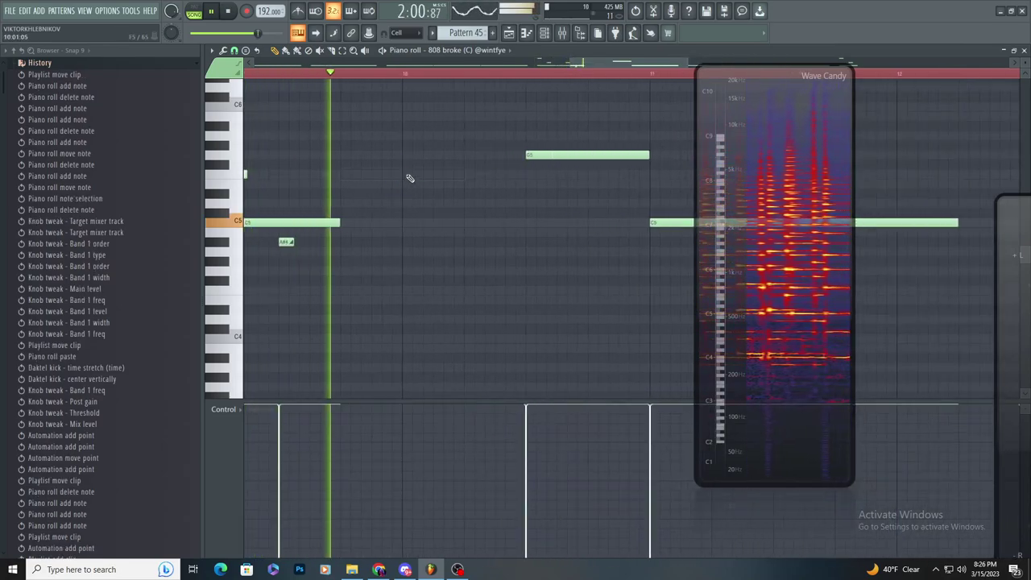
left_click(409, 176)
key("space")
key("space")
scroll(418, 238, "down", 1)
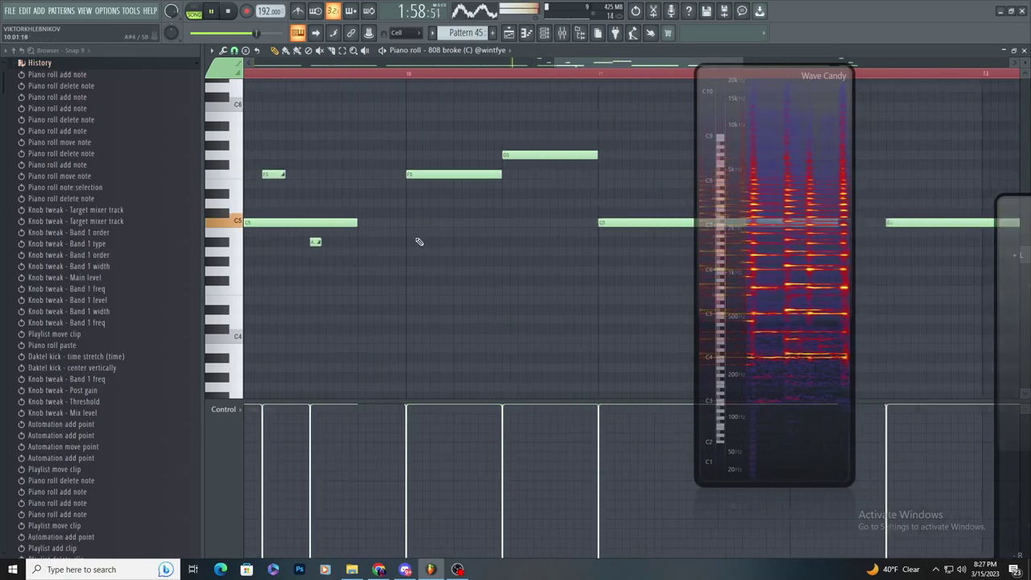
- Delete the G5 808 note at 10:09 and extend the F5 note of bar 10 to end at 11:01
scroll(564, 169, "up", 1)
right_click(541, 155)
scroll(475, 234, "down", 2)
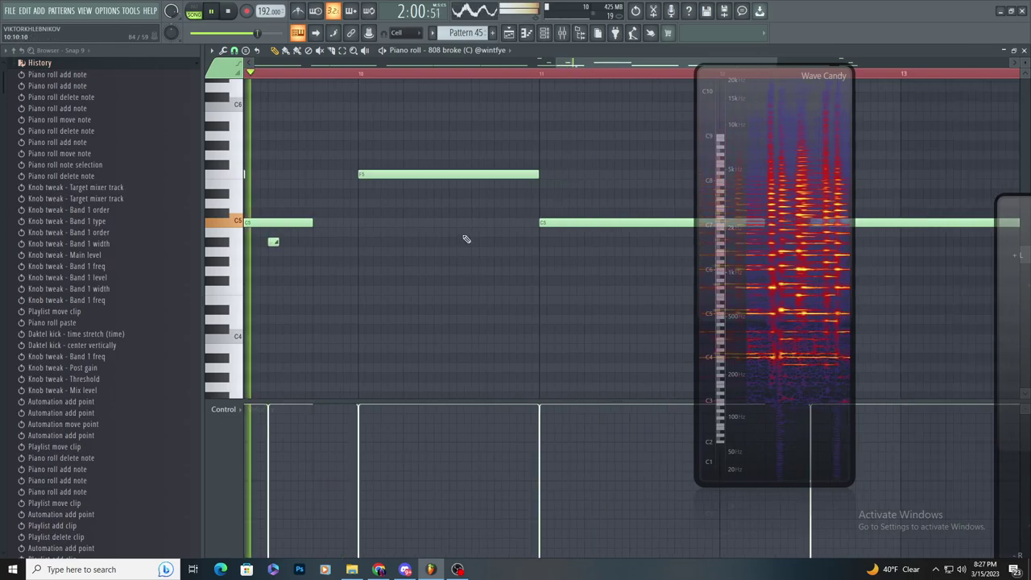
scroll(469, 239, "up", 2)
left_click(485, 240)
key("ctrl+z")
scroll(451, 290, "down", 2)
scroll(439, 298, "up", 3)
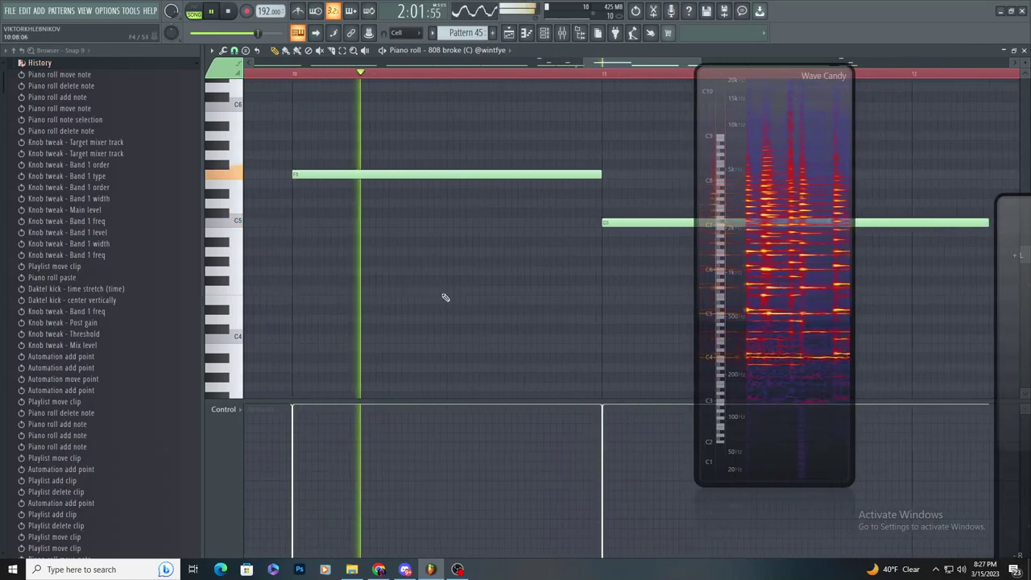
- Shift the F5 808 note of bar 10 to start at 10:05 and trim its end to 11:01
scroll(533, 327, "down", 3)
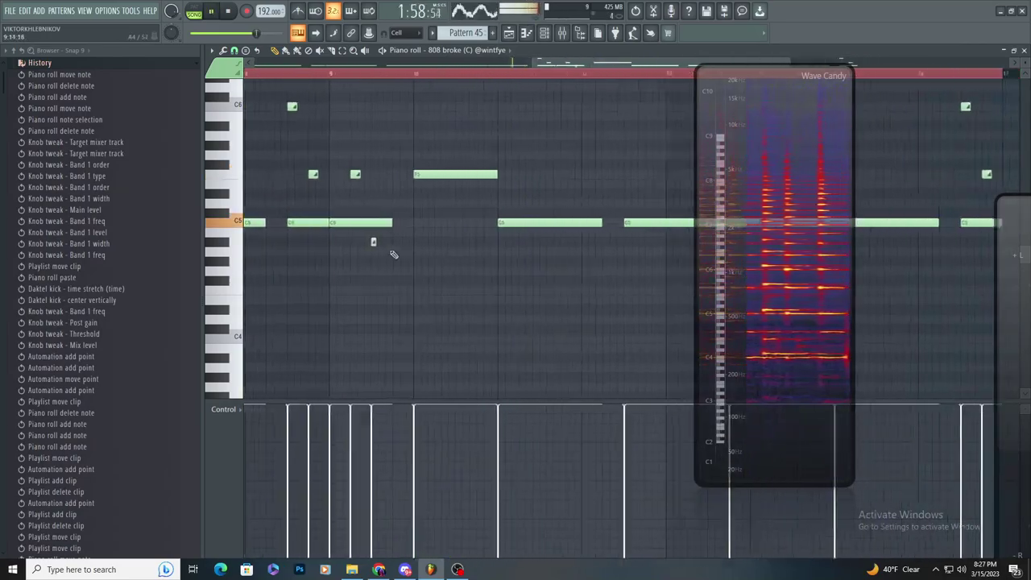
scroll(394, 253, "up", 3)
left_click_drag(436, 174, 470, 175)
left_click_drag(623, 174, 588, 215)
- Stop playback, find the 808 broke (C) channel in the channel rack, and open its sampler settings
left_click(544, 33)
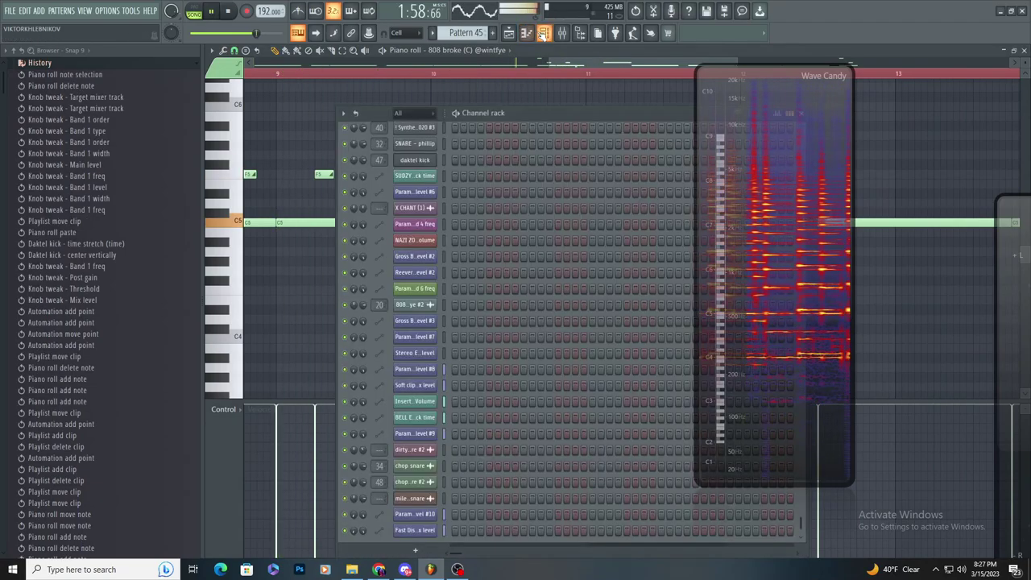
scroll(412, 367, "up", 6)
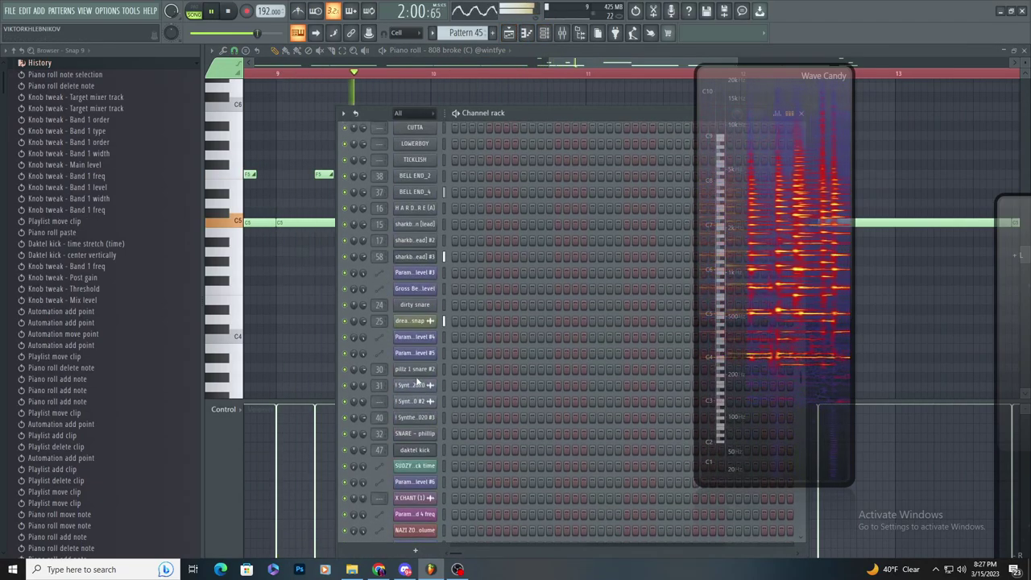
scroll(417, 382, "up", 4)
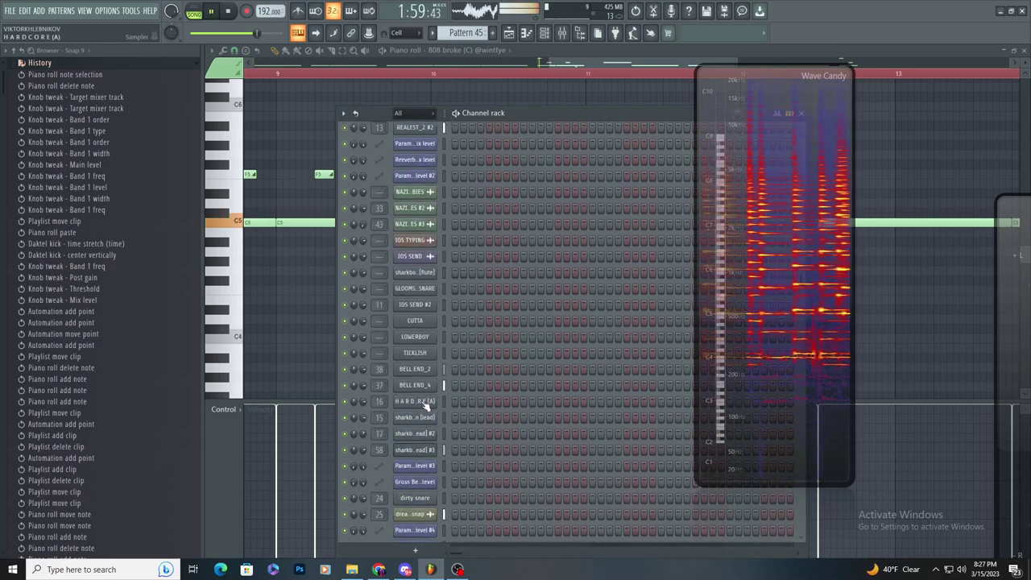
scroll(435, 402, "up", 6)
key("space")
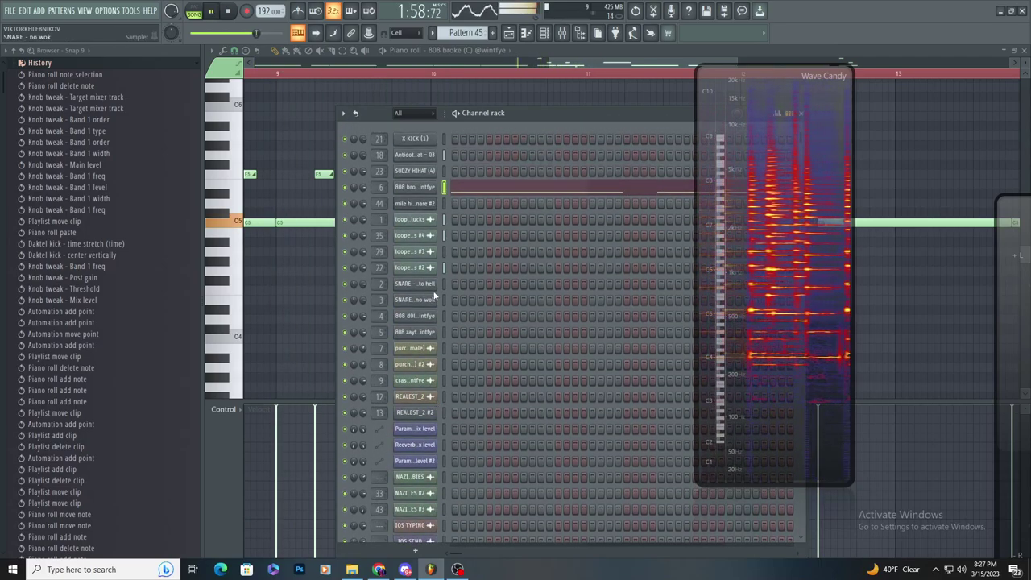
left_click(424, 188)
left_click(512, 36)
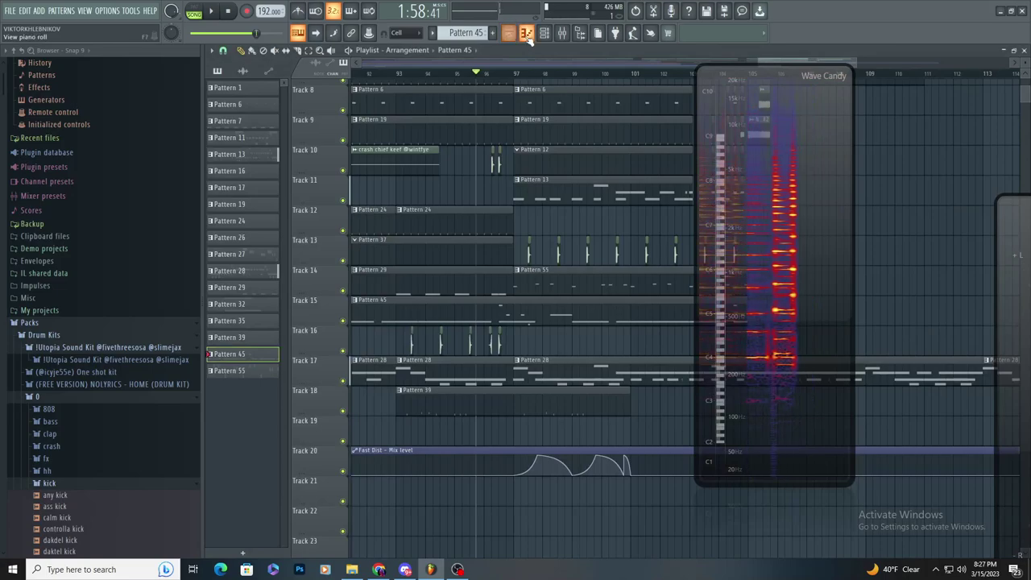
left_click(527, 34)
left_click(544, 34)
left_click(415, 186)
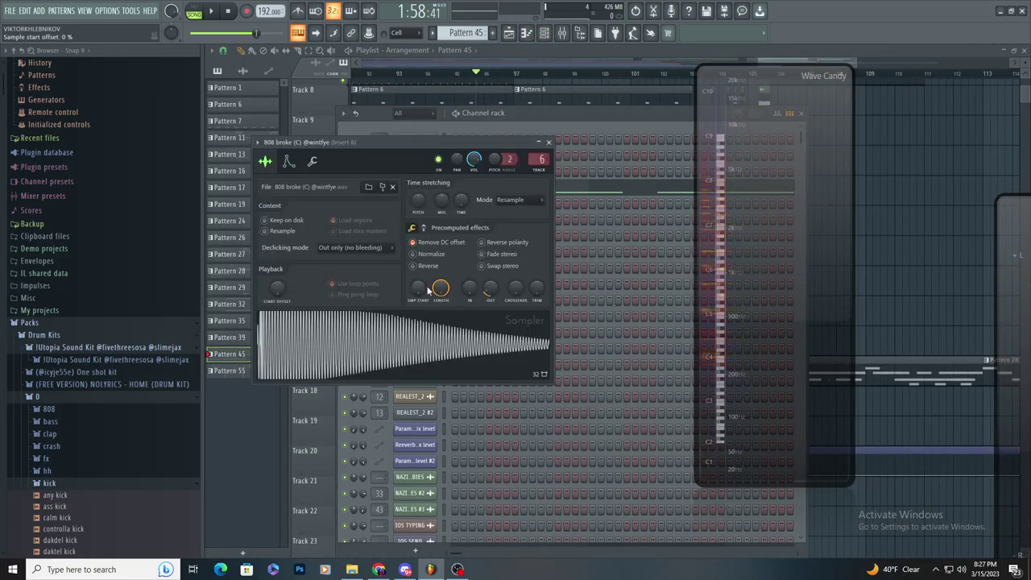
- Place the reversed 808 broke (C) #2 clip on Track 12 at about bar 110 and make it unique
left_click_drag(436, 342, 897, 223)
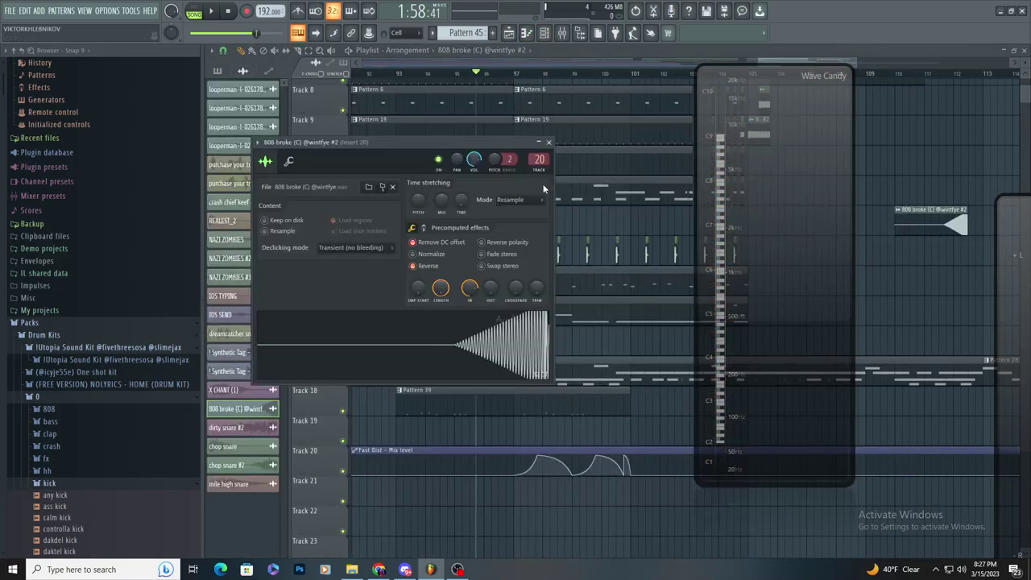
left_click(965, 211)
left_click(902, 212)
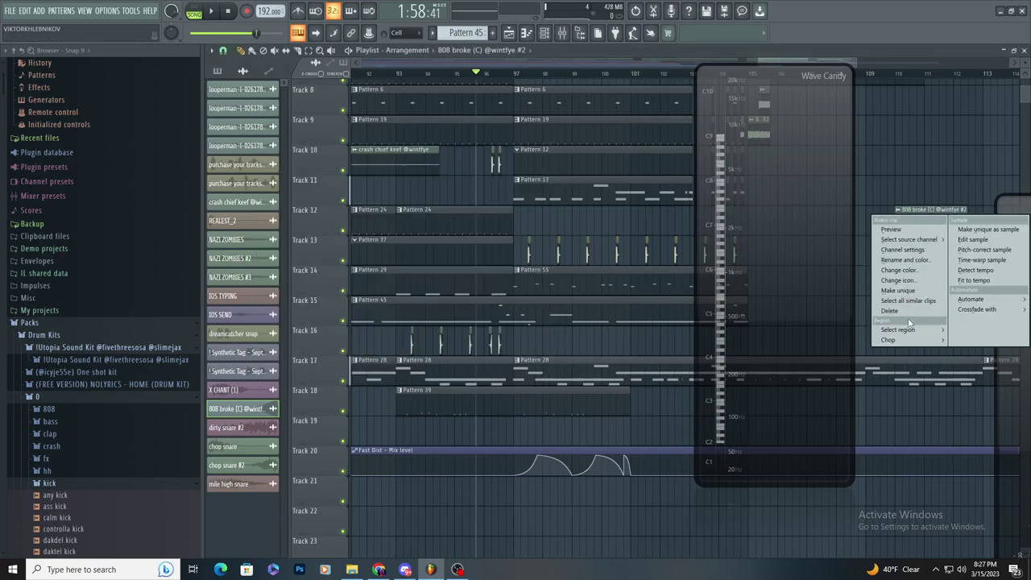
left_click(903, 291)
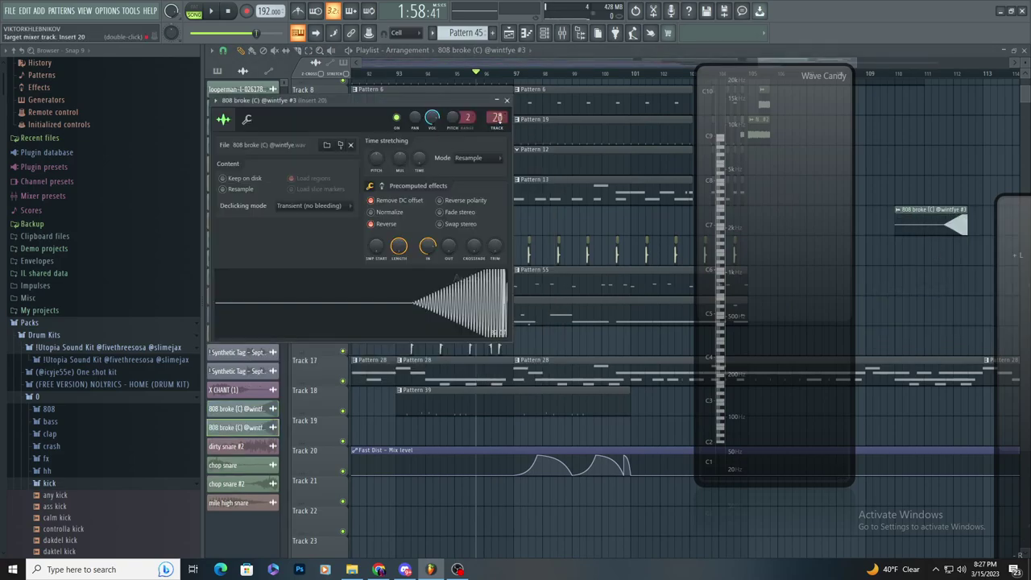
- Route the unique reversed 808 clip to mixer Insert 51 and load Fruity Parametric EQ 2 in its first effect slot
double_click(498, 118)
left_click(918, 84)
mouse_move(934, 118)
left_click(764, 374)
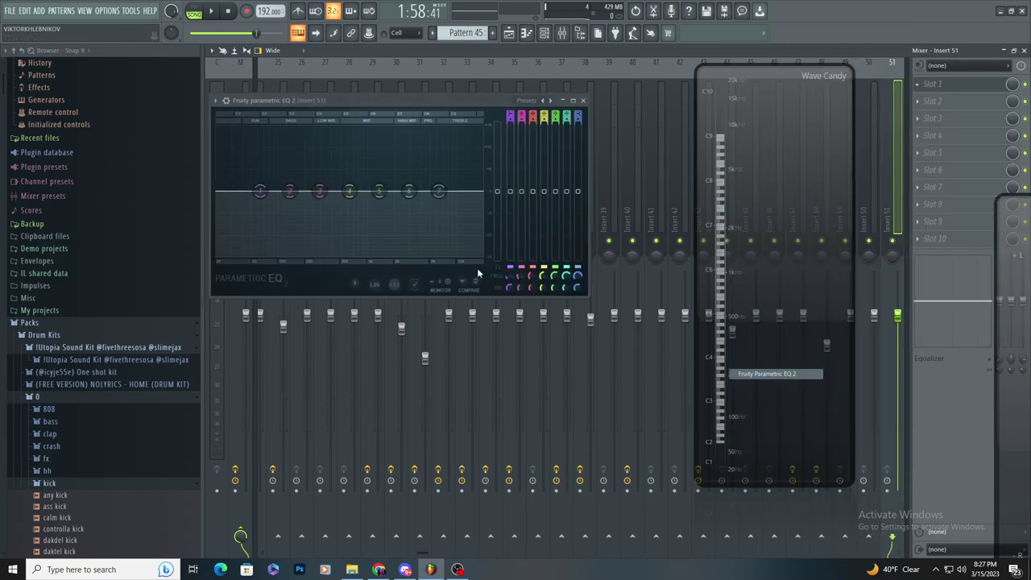
- Cut the highs in the first EQ by lowering bands 3 to 7 fully at the upper end of the spectrum
left_click_drag(438, 191, 480, 256)
left_click_drag(350, 191, 480, 256)
left_click_drag(320, 191, 326, 199)
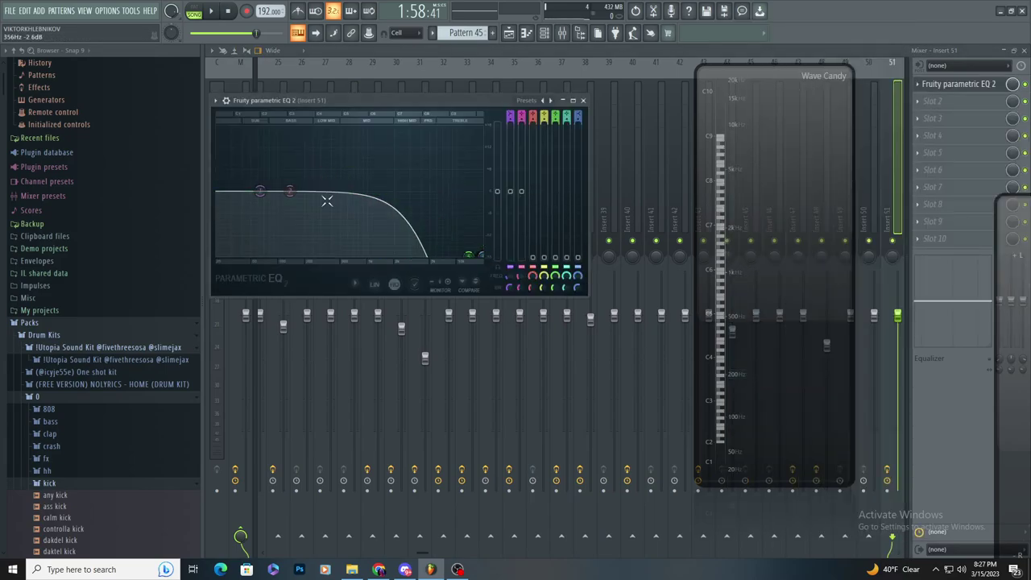
- Load a second Fruity Parametric EQ 2 in slot 2, cut the highs with bands 3 to 7, and boost band 2 around 763 Hz
left_click(932, 102)
left_click(775, 374)
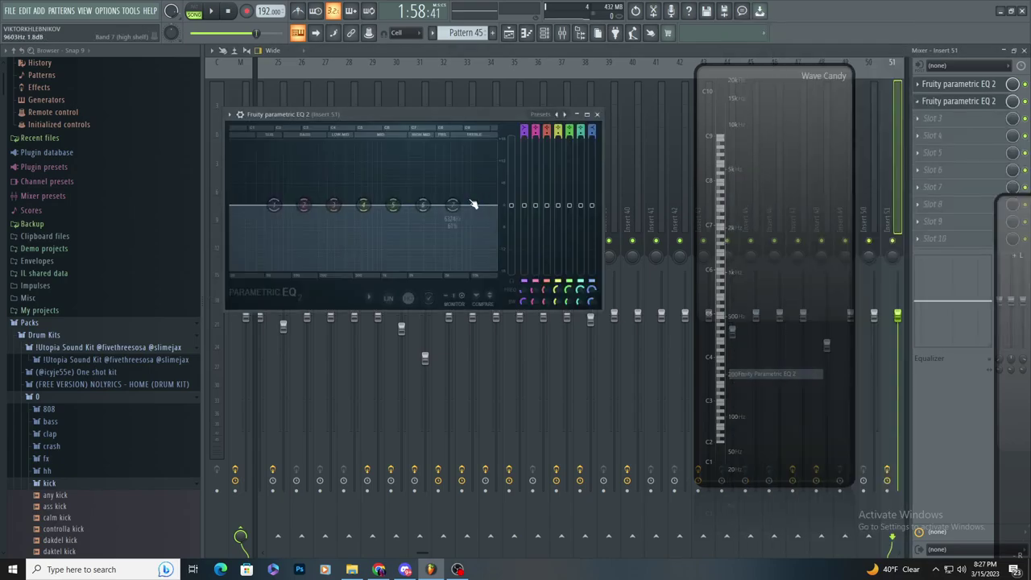
left_click_drag(423, 206, 466, 269)
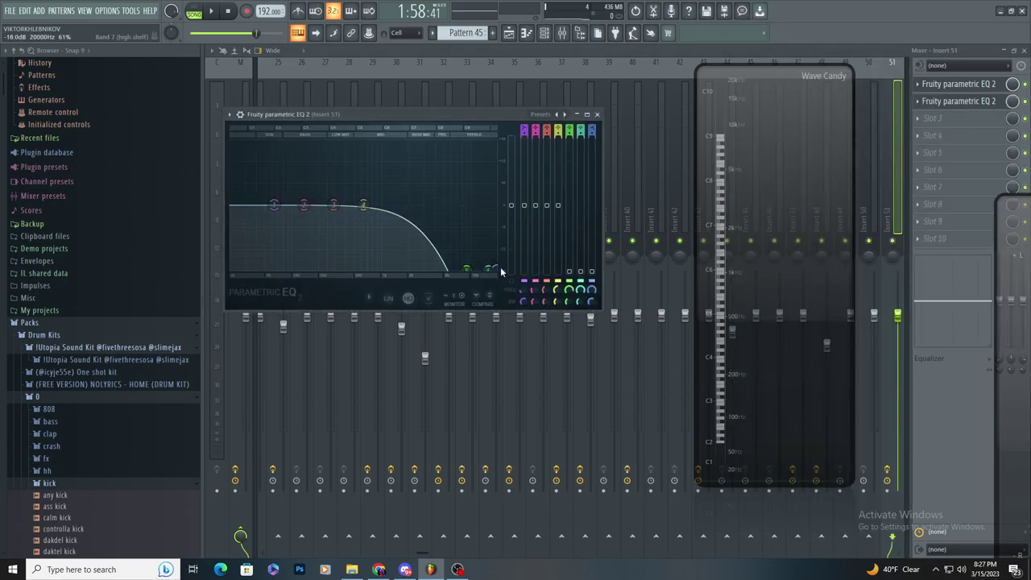
left_click_drag(363, 205, 388, 227)
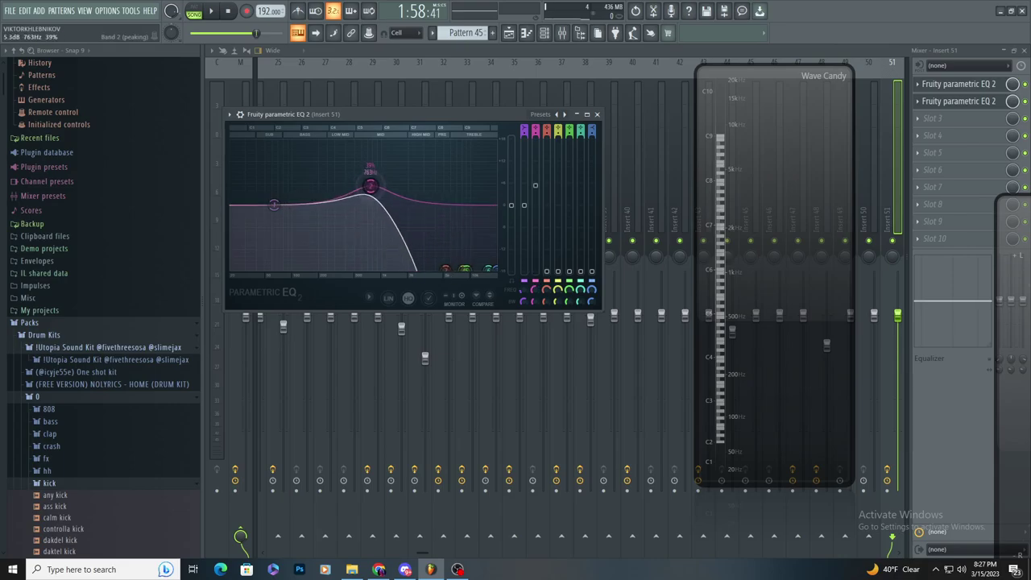
mouse_move(368, 168)
left_mouse_down()
mouse_move(352, 168)
mouse_move(375, 173)
left_mouse_up()
- Load Fruity Soft Clipper in slot 3 with post gain at 98%, and lower Insert 51's volume to 90%
left_click(943, 119)
mouse_move(926, 132)
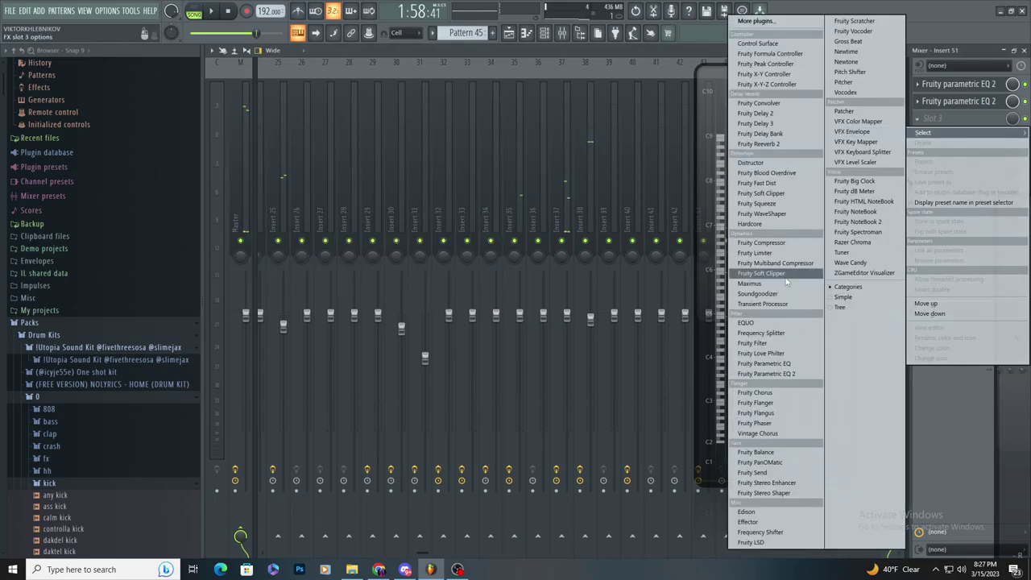
left_click(785, 195)
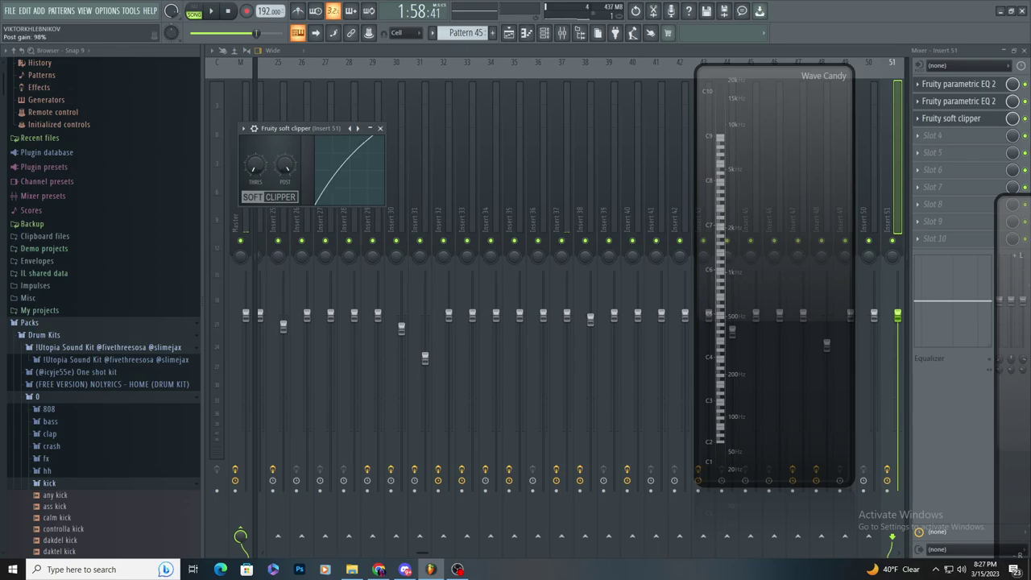
left_click_drag(907, 319, 902, 337)
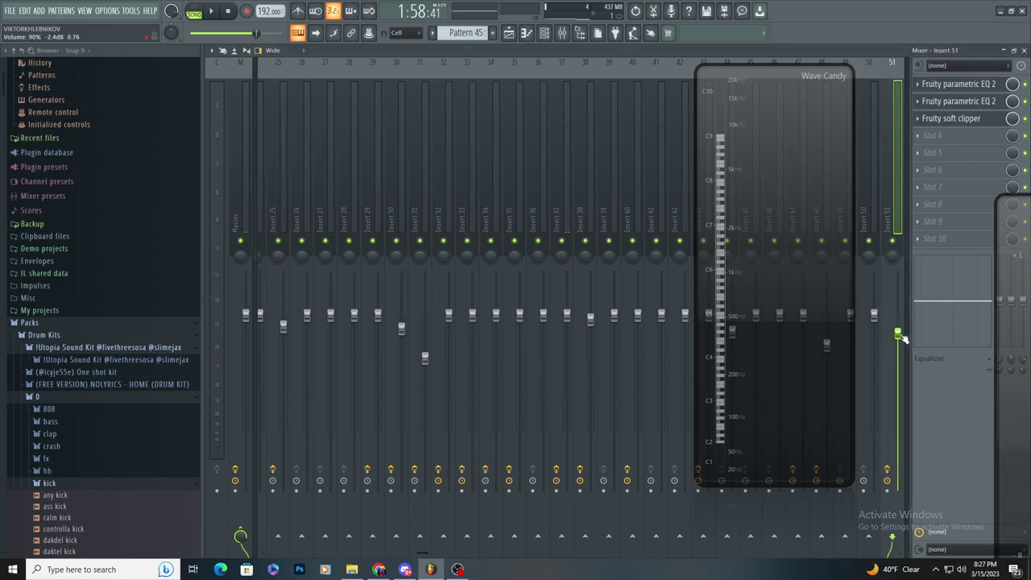
- Raise the time-stretching pitch of the reversed 808 clip on Track 12 in its channel settings
left_click(510, 33)
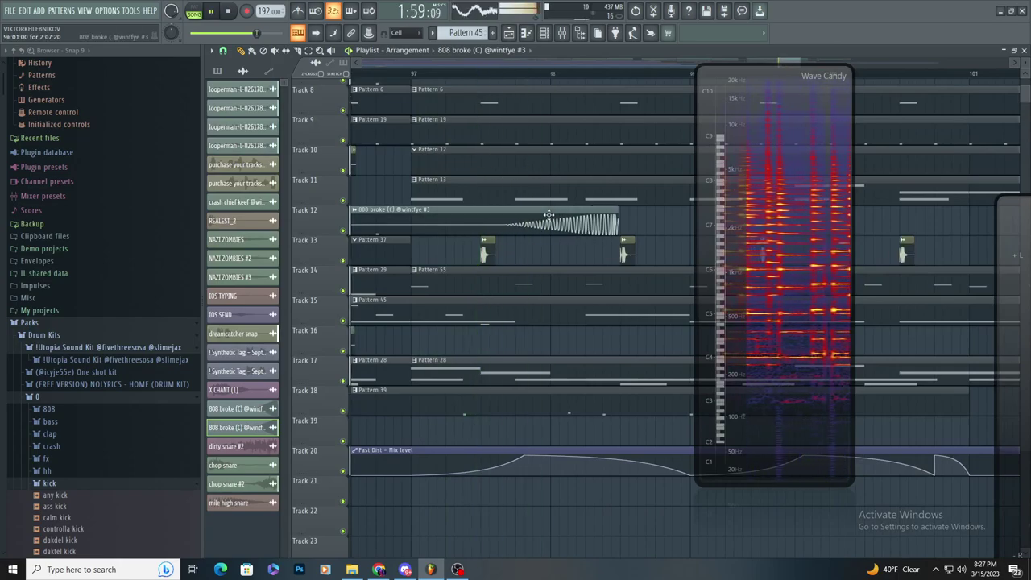
key("space")
double_click(434, 220)
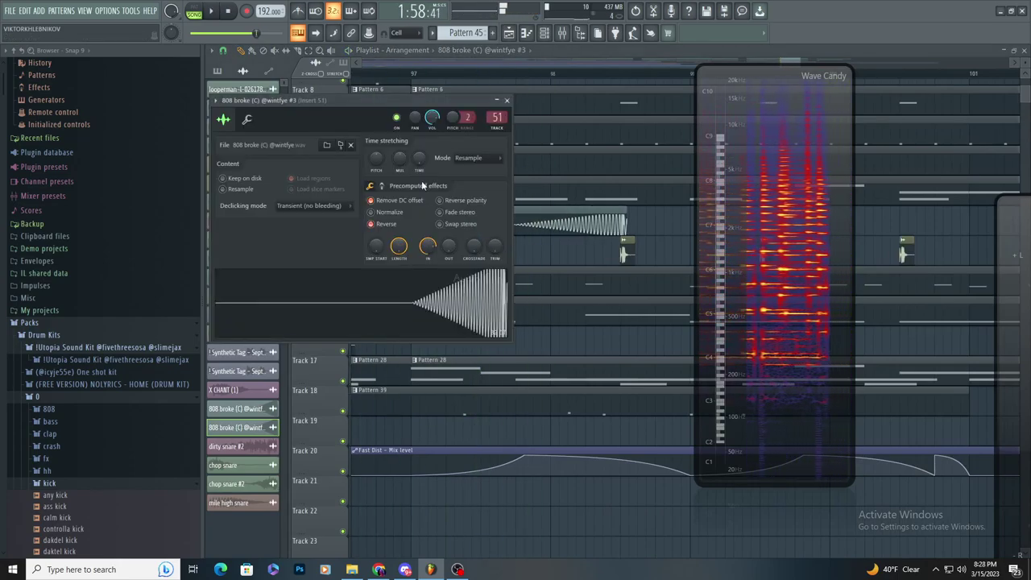
left_click_drag(377, 157, 377, 153)
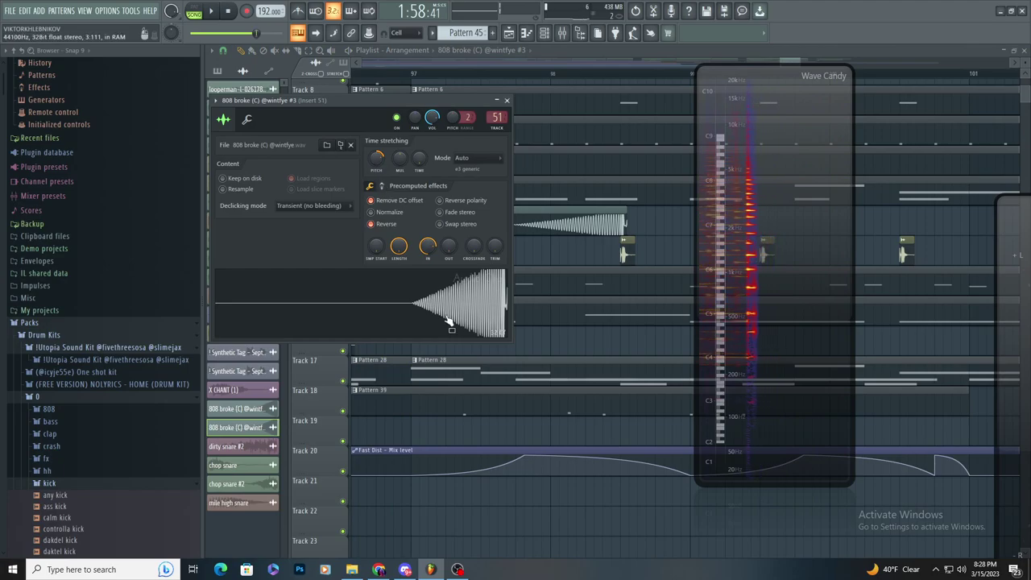
left_click(507, 101)
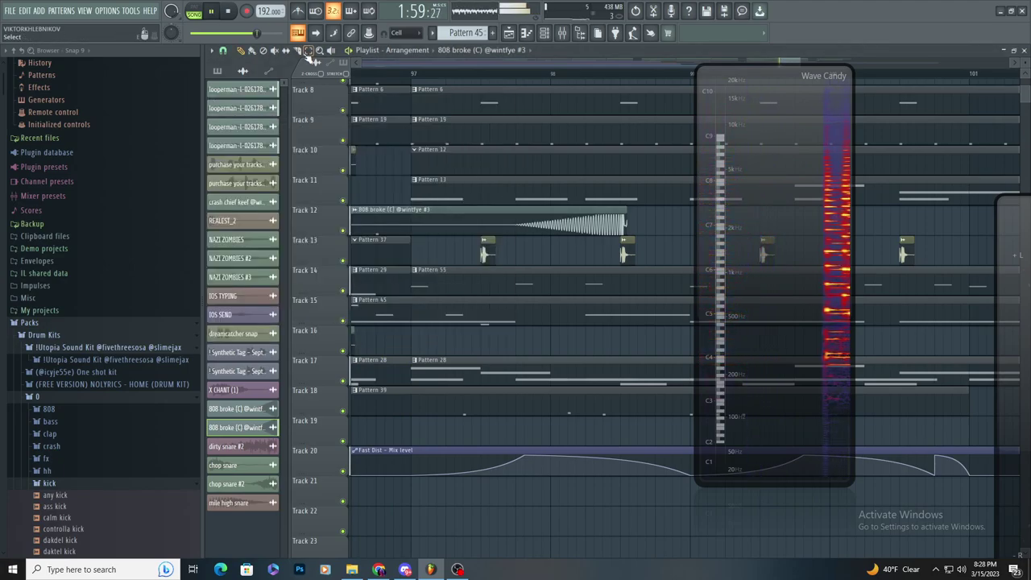
- Slice the reversed 808 clip on Track 12 near its end and delete the cut-off tail
left_click(297, 51)
left_click_drag(586, 246, 587, 205)
key("space")
left_click(223, 50)
left_click(251, 51)
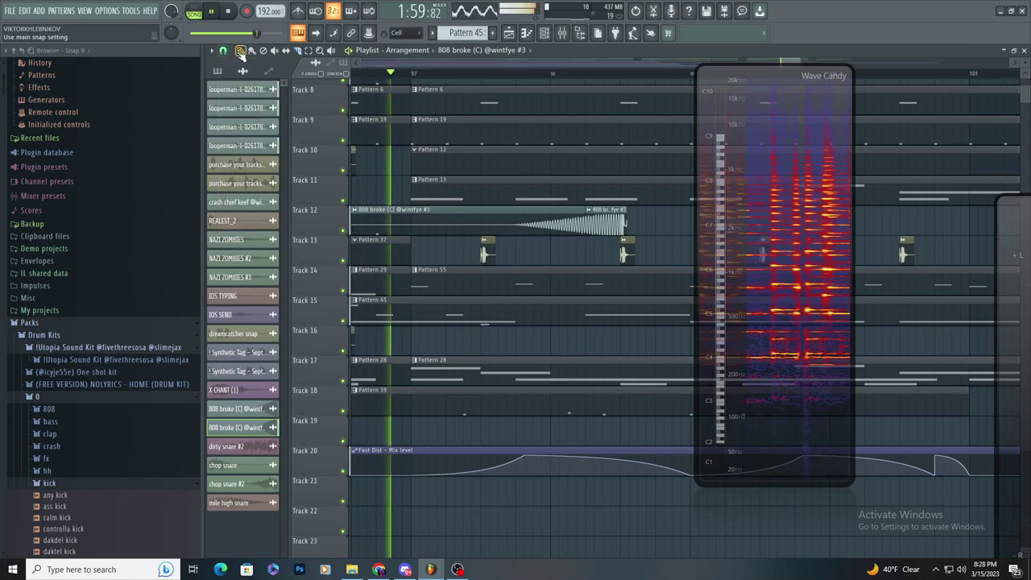
right_click(606, 223)
- Load Gross Beat in slot 4 of mixer Insert 51 with the 1 Beat Gate volume pattern
key("space")
double_click(551, 211)
left_click(562, 32)
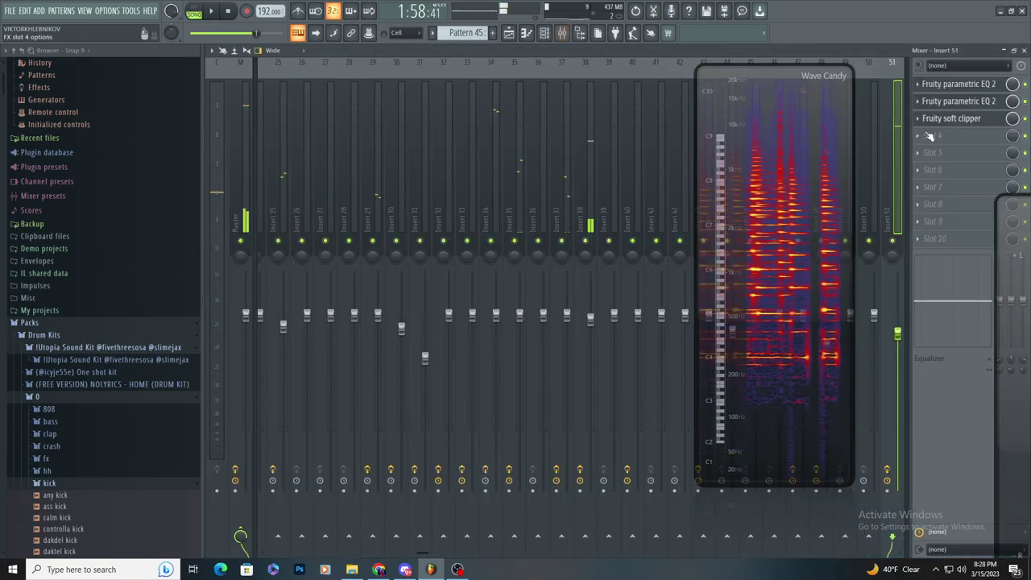
left_click(951, 136)
left_click(873, 51)
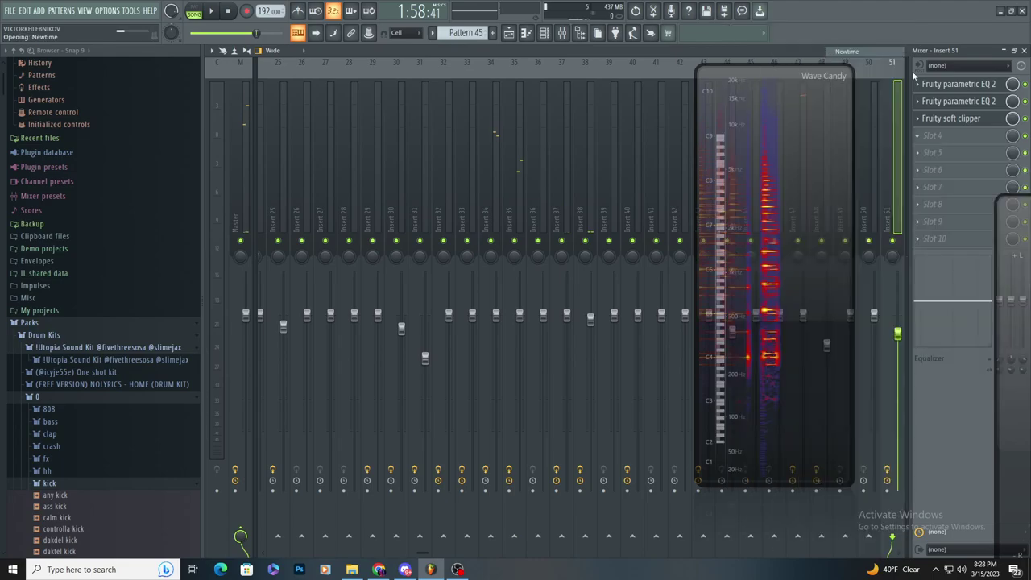
left_click(935, 136)
left_click(935, 136)
left_click(930, 137)
mouse_move(925, 150)
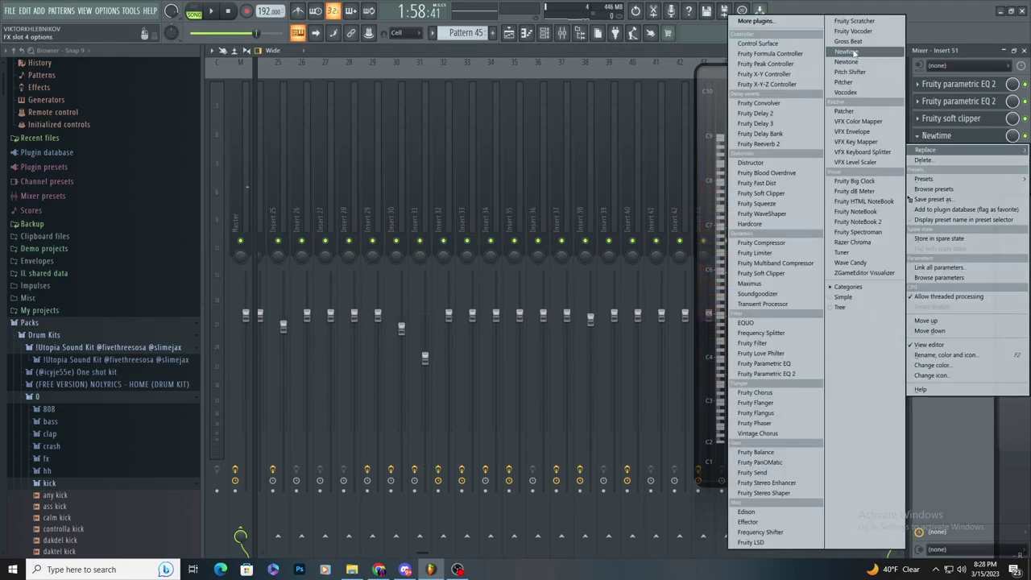
left_click(862, 52)
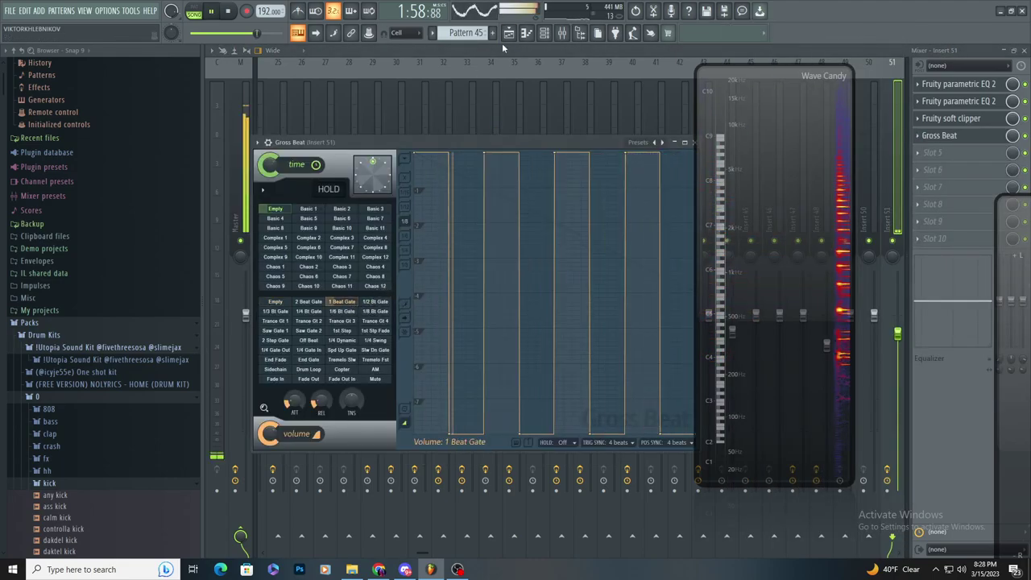
- Open Pattern 45's 808 notes and add a second short F5 note near the end of bar 10
left_click(510, 33)
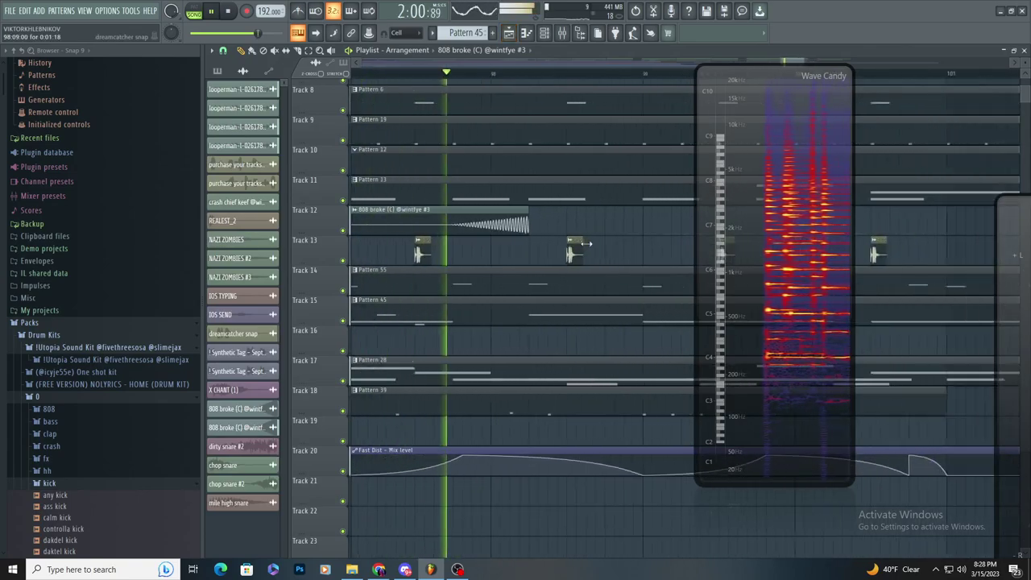
scroll(586, 243, "up", 2)
scroll(585, 245, "down", 4)
scroll(583, 249, "up", 3)
left_click(537, 303)
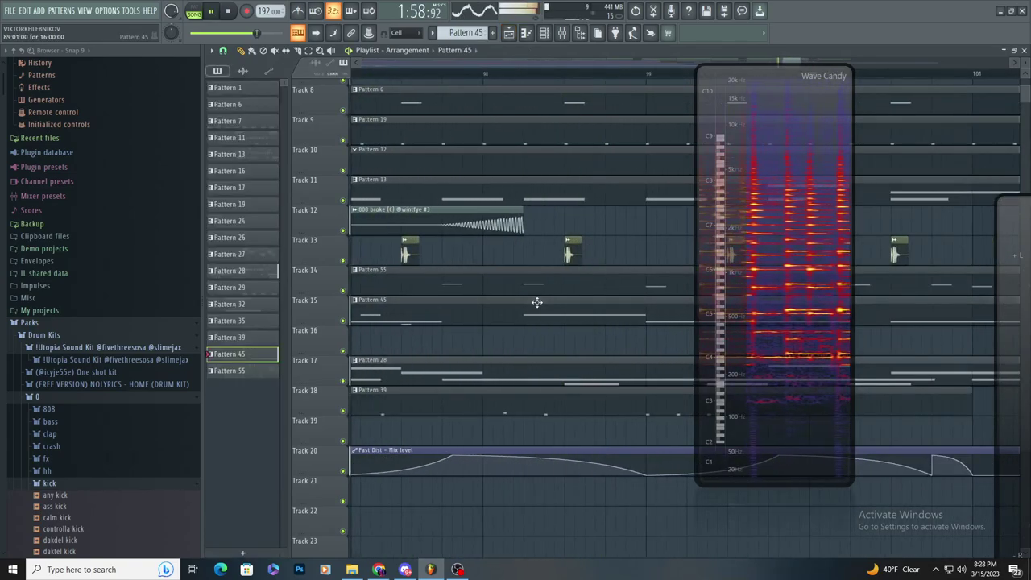
double_click(537, 303)
scroll(475, 210, "up", 2)
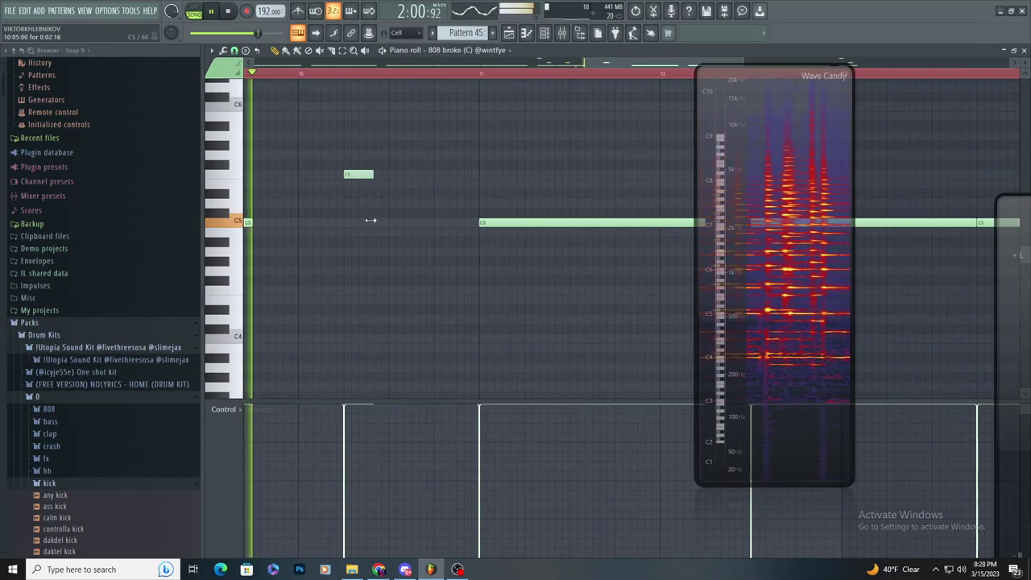
scroll(372, 215, "up", 3)
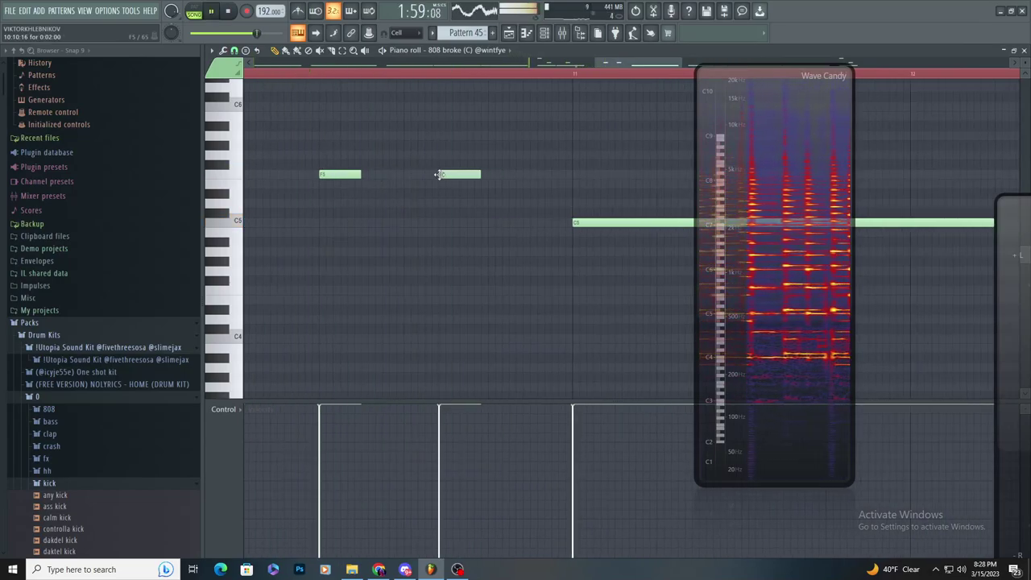
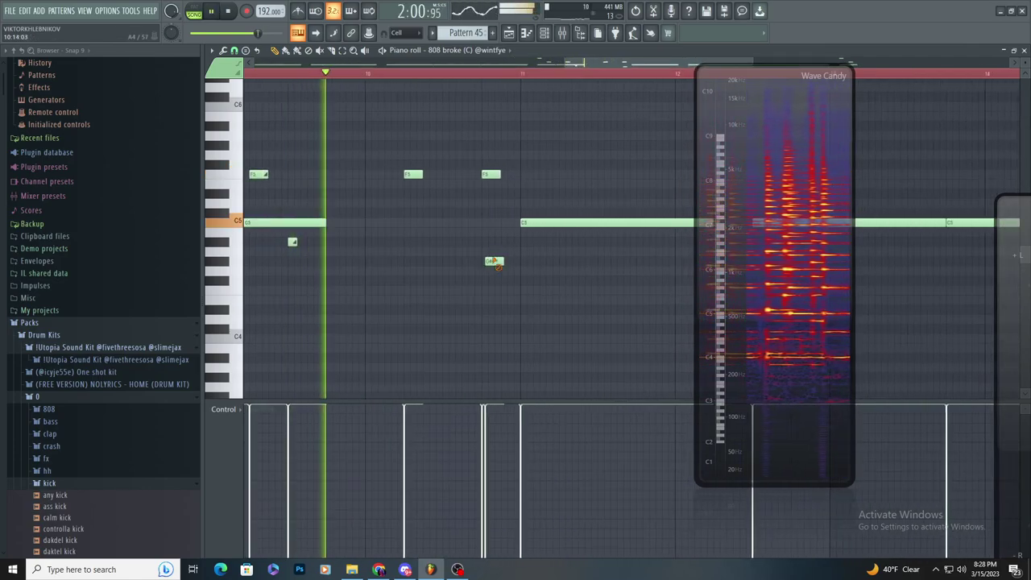
- Raise the long C5 note at the start of bar 11 to F5 and shift it further into the bar
scroll(467, 262, "down", 4)
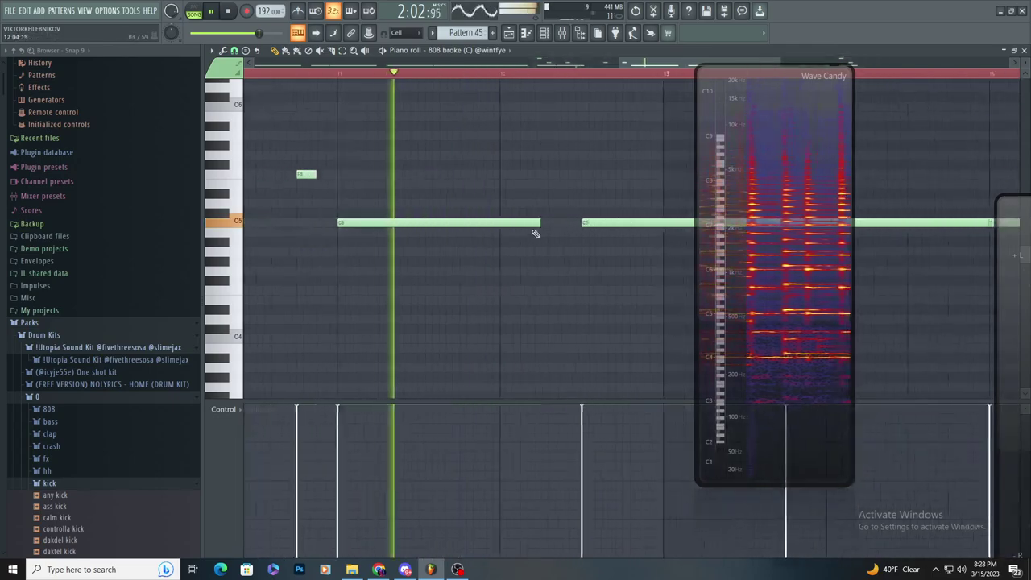
scroll(388, 234, "up", 3)
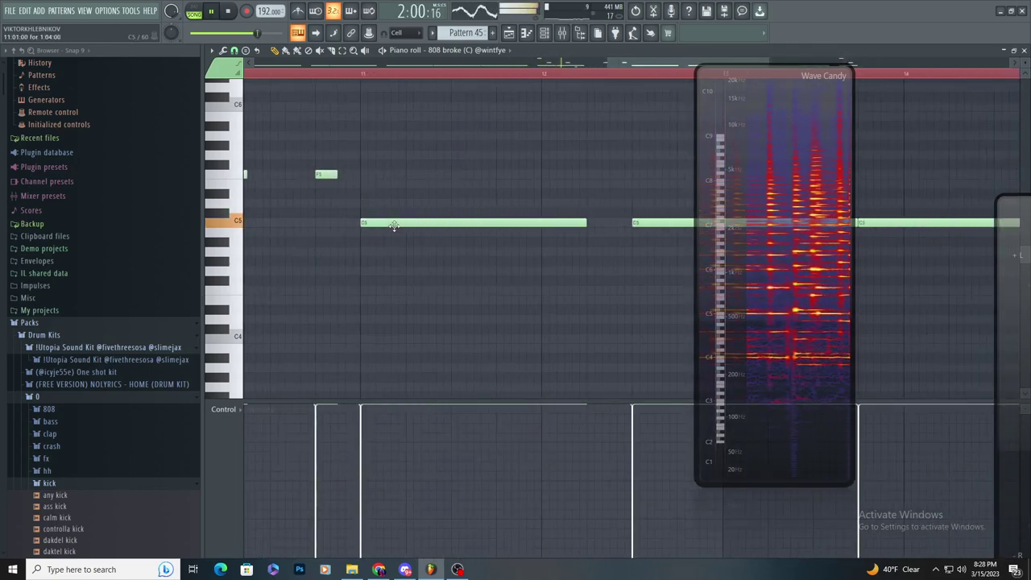
left_click_drag(394, 226, 458, 176)
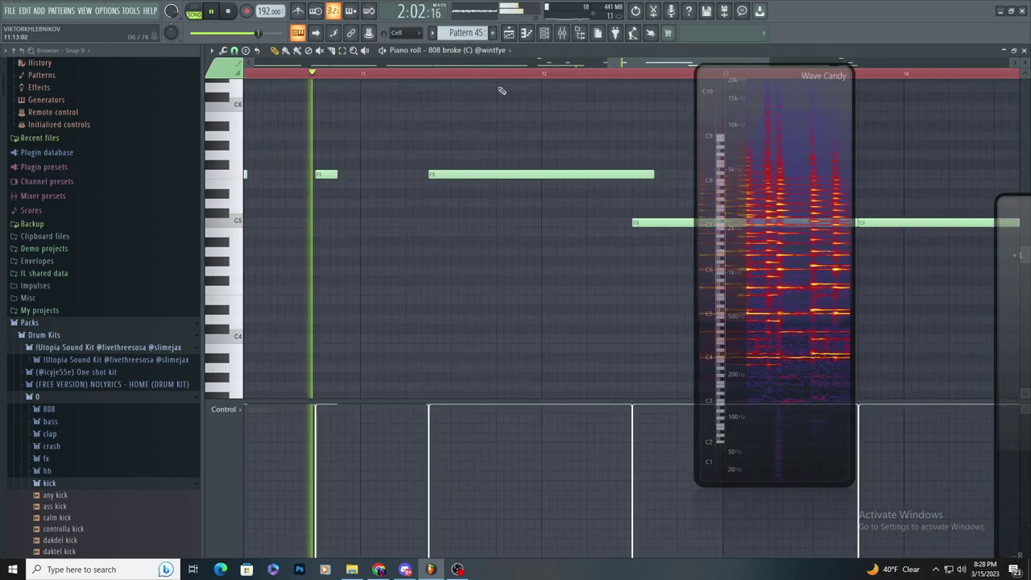
key("space")
- Place a second copy of the reversed 808 clip on Track 12, starting at 97:10:00
key("F5")
left_click(490, 223)
scroll(516, 226, "down", 3)
left_click(558, 223)
scroll(592, 216, "up", 3)
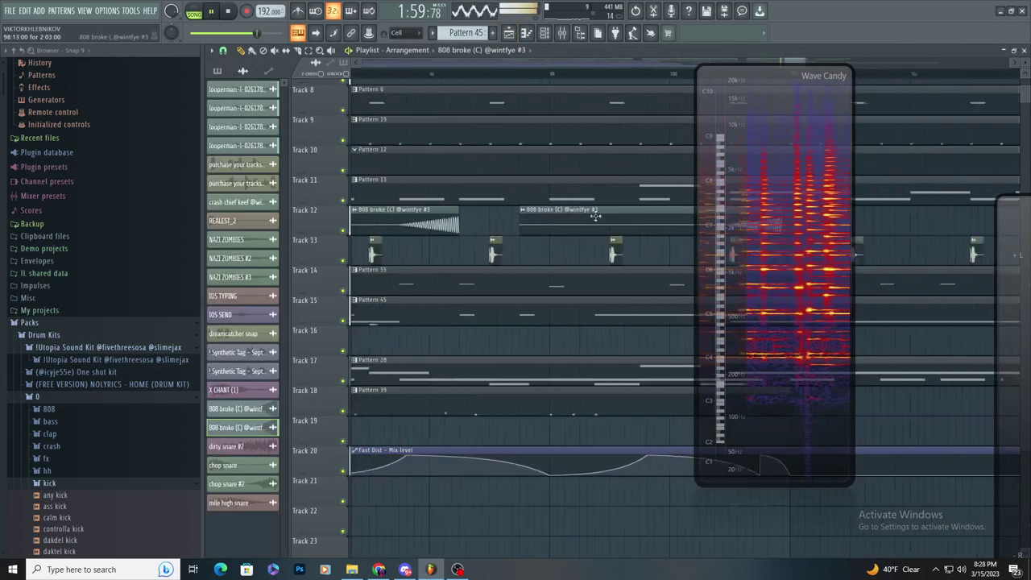
left_click_drag(684, 221, 595, 216)
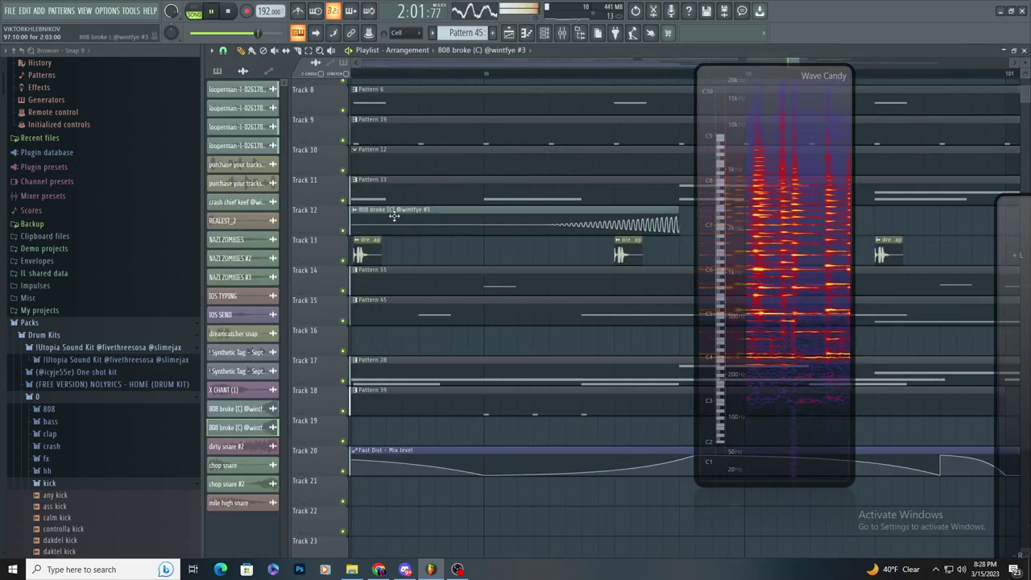
- Make the second reversed 808 clip unique and lengthen its fade-in
key("space")
left_click(359, 213)
left_click(446, 233)
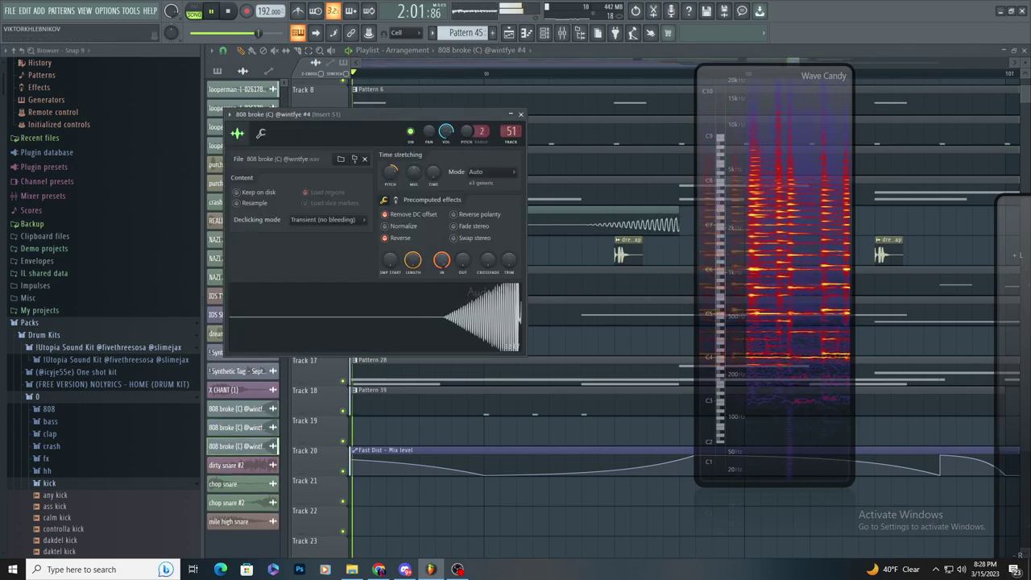
key("space")
left_click(603, 225)
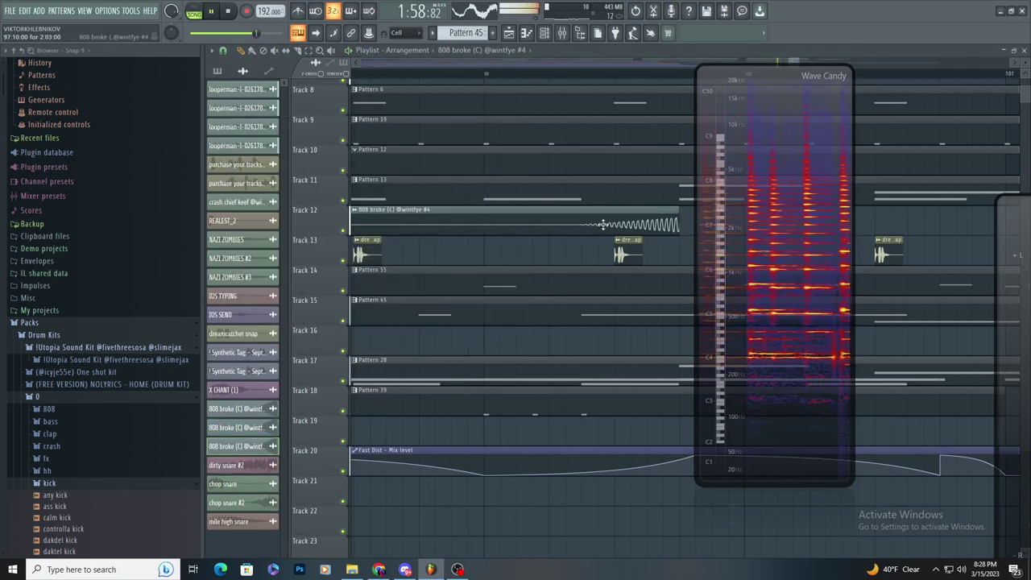
- Play back the passage around bar 99 and compare Pattern 45's 808 notes with the second reversed 808 clip
scroll(519, 157, "down", 3)
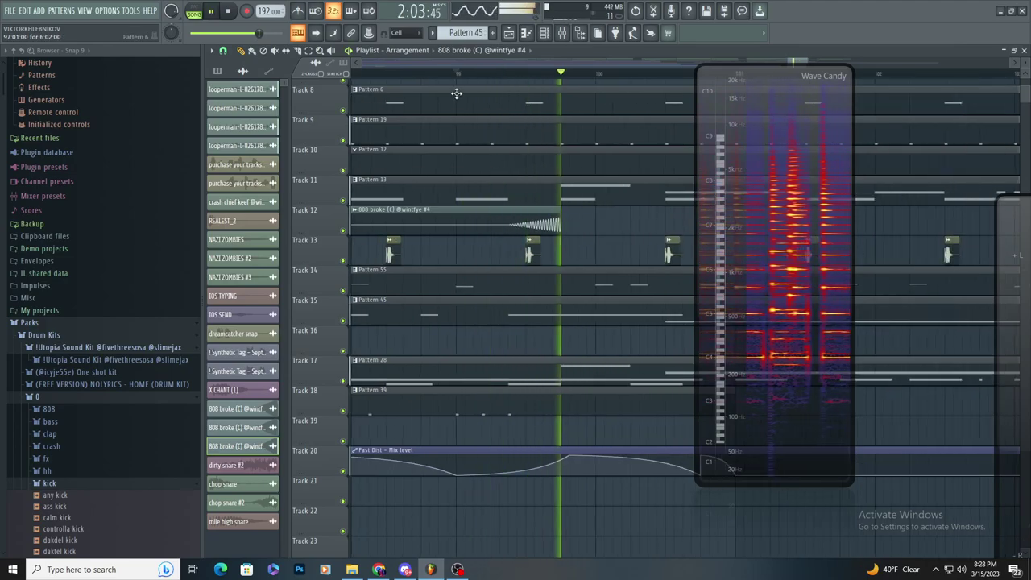
left_click(432, 74)
scroll(509, 167, "up", 4)
key("space")
scroll(500, 193, "down", 3)
key("space")
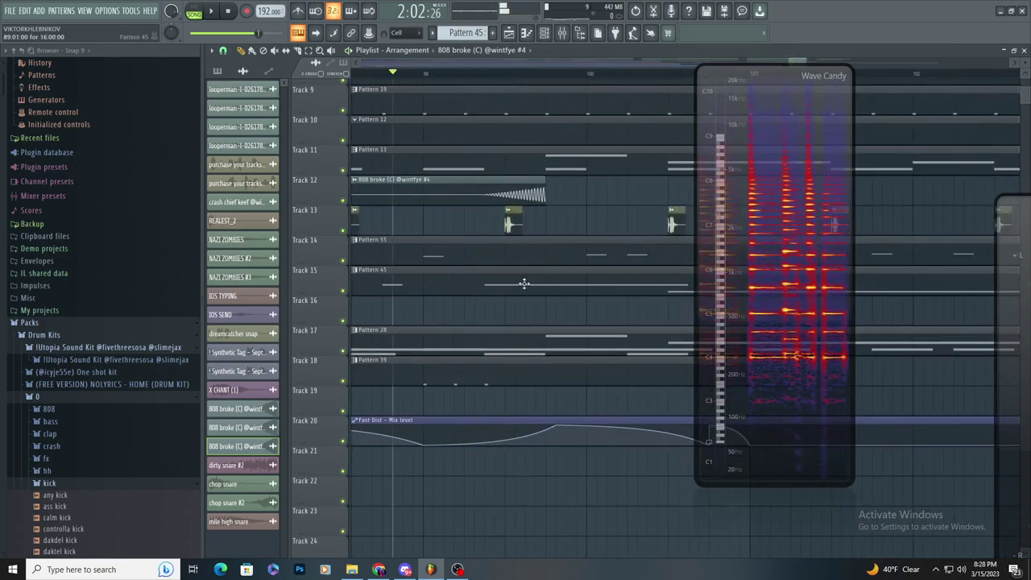
double_click(525, 284)
scroll(516, 278, "down", 3)
key("space")
scroll(451, 193, "up", 3)
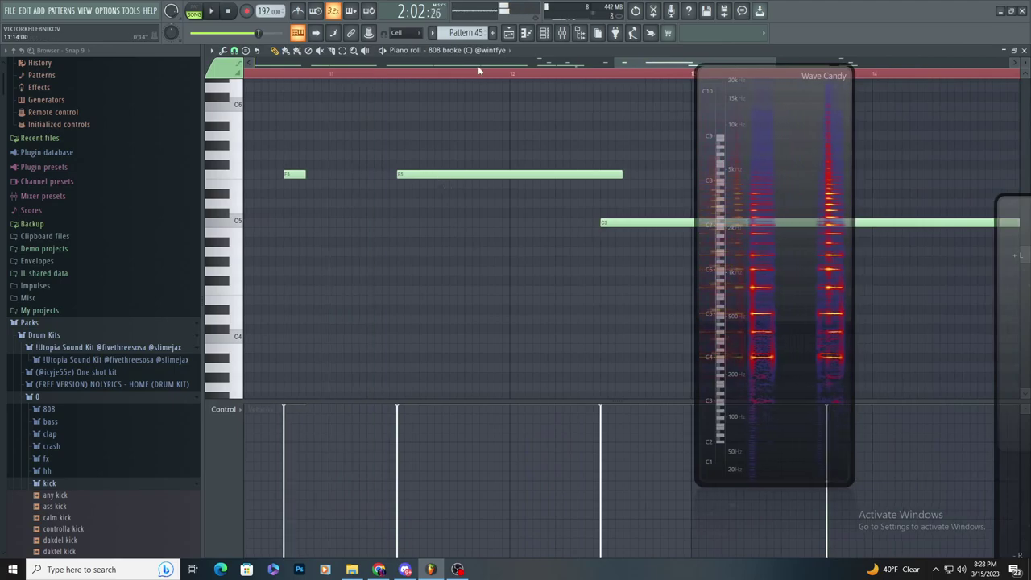
key("F5")
- Listen to the second reversed 808 clip, and review its channel settings and the effects on Insert 51
key("space")
mouse_move(482, 198)
left_mouse_down()
mouse_move(462, 200)
mouse_move(481, 198)
left_mouse_up()
scroll(456, 200, "up", 3)
key("space")
key("space")
key("space")
double_click(427, 181)
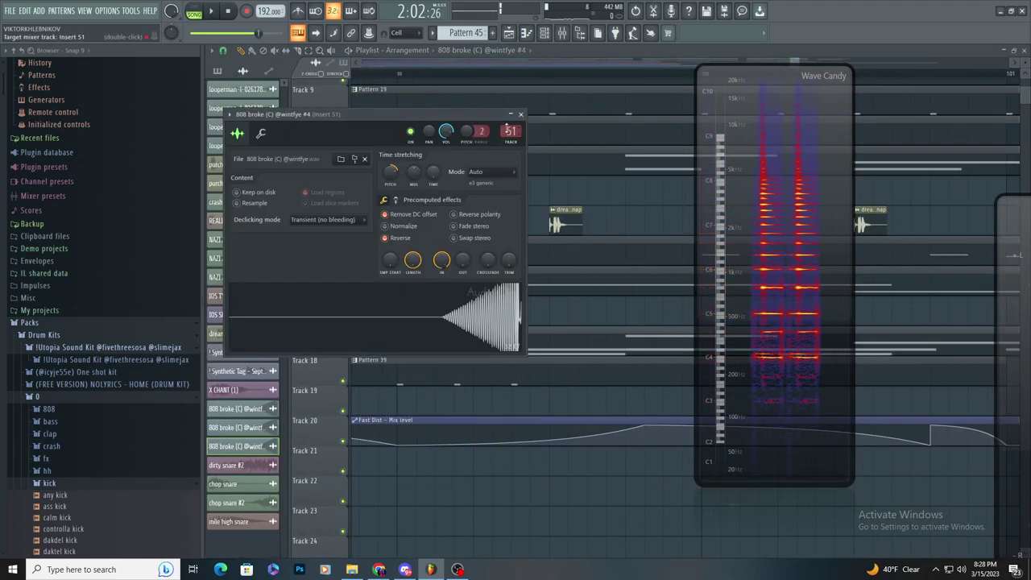
double_click(510, 130)
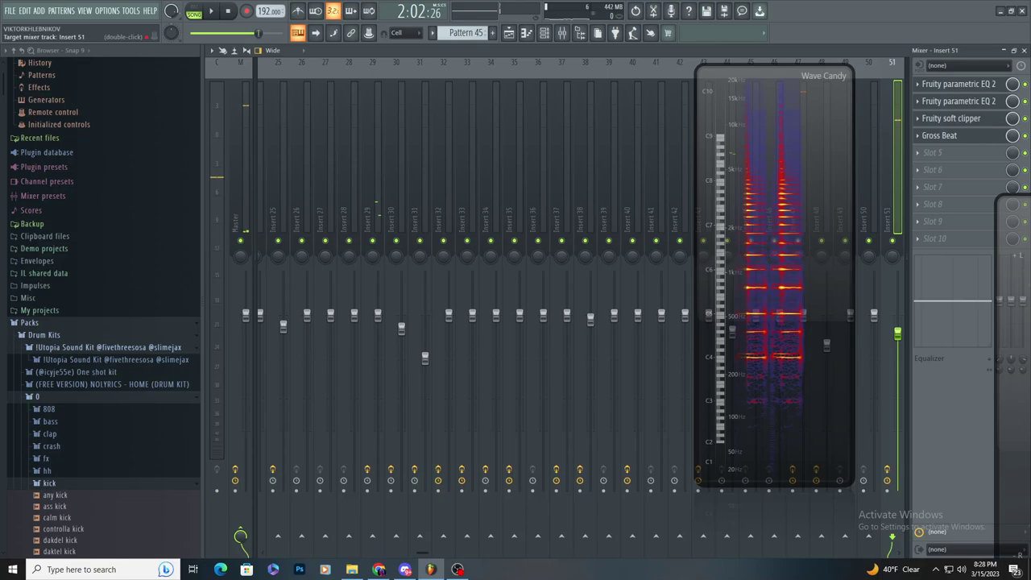
- Move the second reversed 808 clip on Track 12 earlier so that it ends around the middle of bar 99
left_click(509, 33)
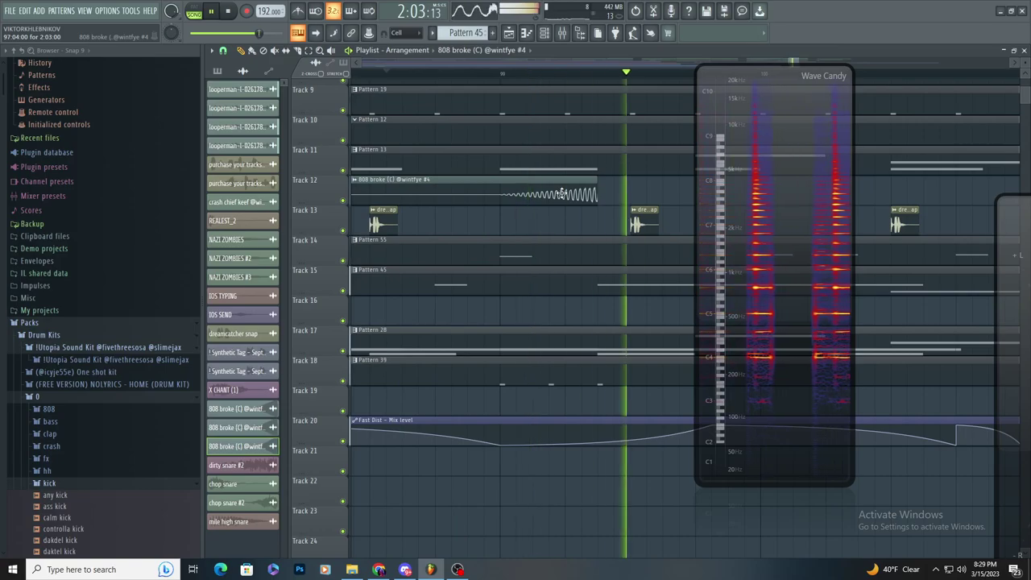
key("space")
scroll(483, 260, "down", 1)
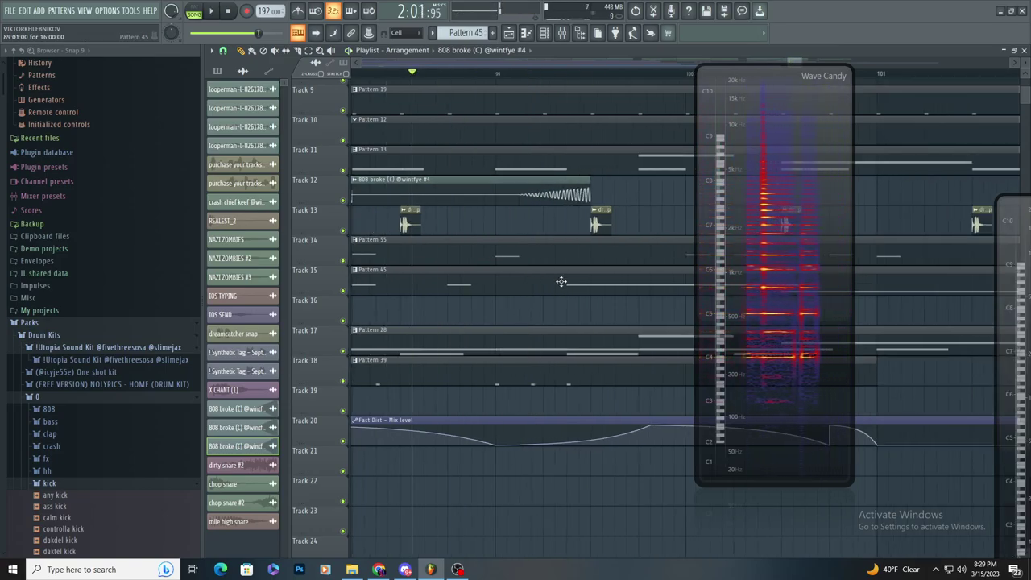
- In Pattern 45's 808 notes, start the long F5 note at 11:09:00 and shorten it to end at the next C5 note
double_click(561, 281)
key("space")
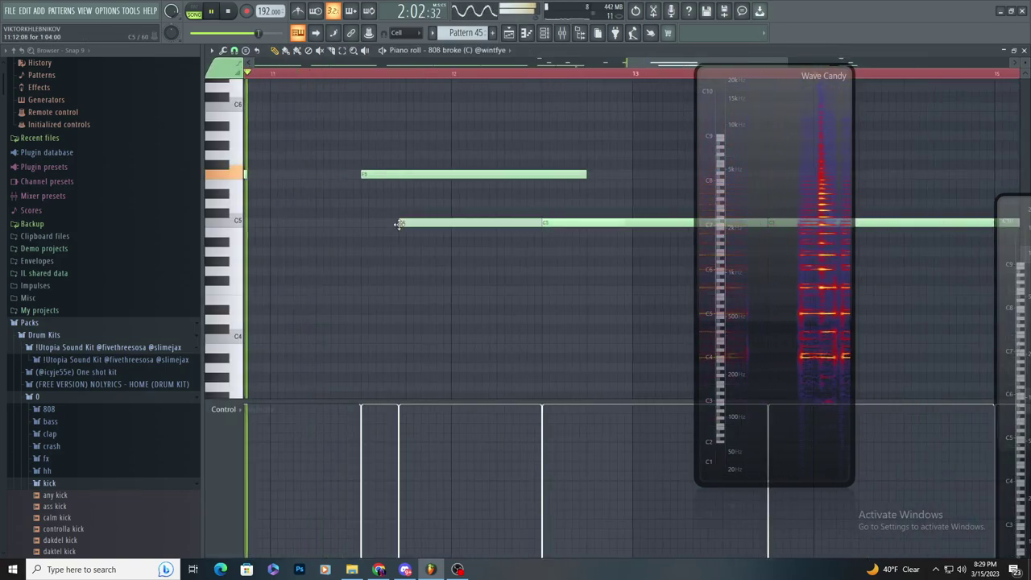
right_click(400, 224)
left_click_drag(585, 175, 537, 225)
key("space")
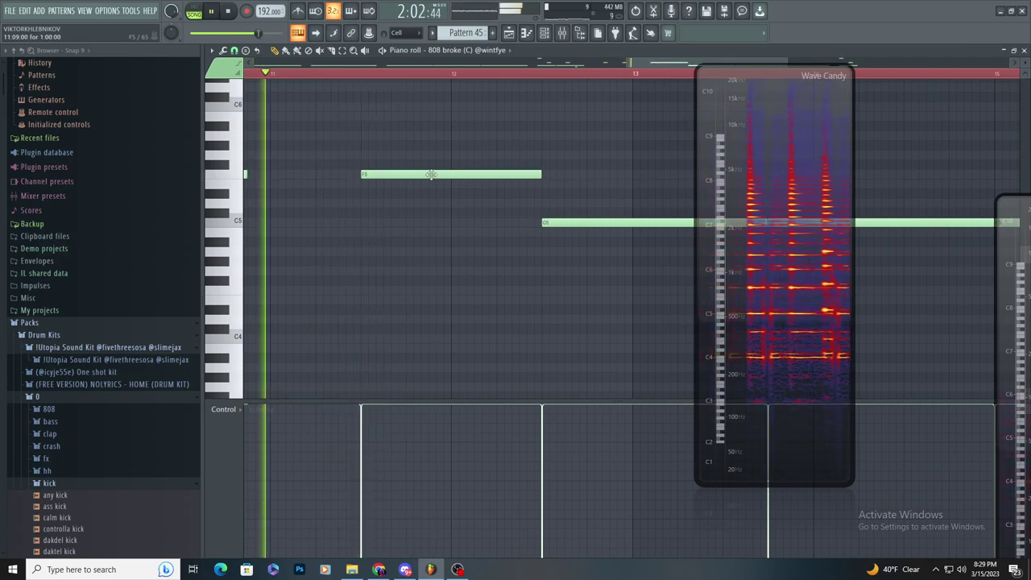
- Lower the long F5 note in the second half of bar 11 to C5, and play the passage back
left_click_drag(431, 174, 431, 222)
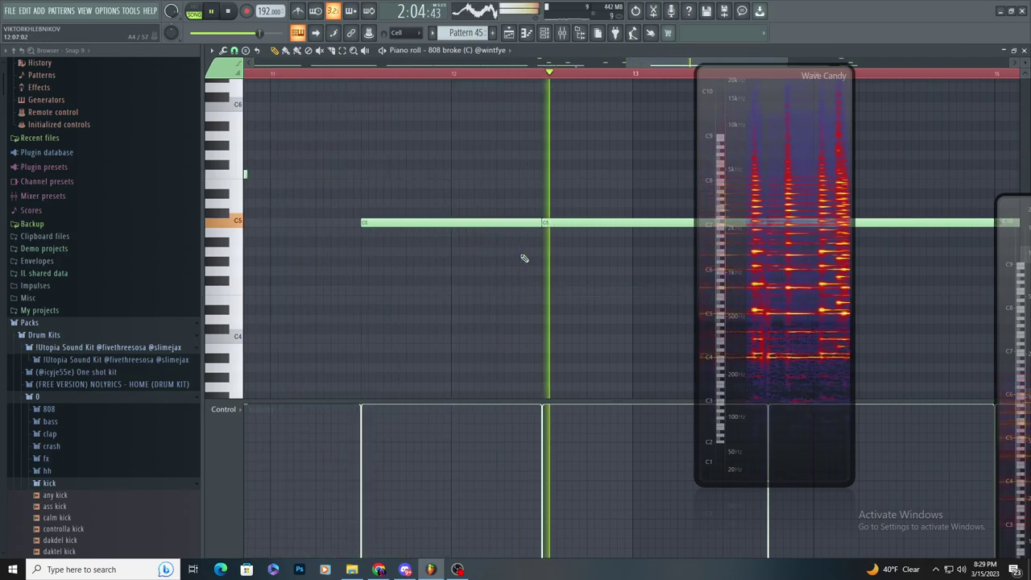
key("space")
key("space")
scroll(491, 274, "down", 3)
scroll(535, 253, "up", 2)
- Try deleting one of the long C5 notes around bar 12, and undo the deletion
right_click(519, 222)
key("ctrl+z")
scroll(520, 216, "up", 3)
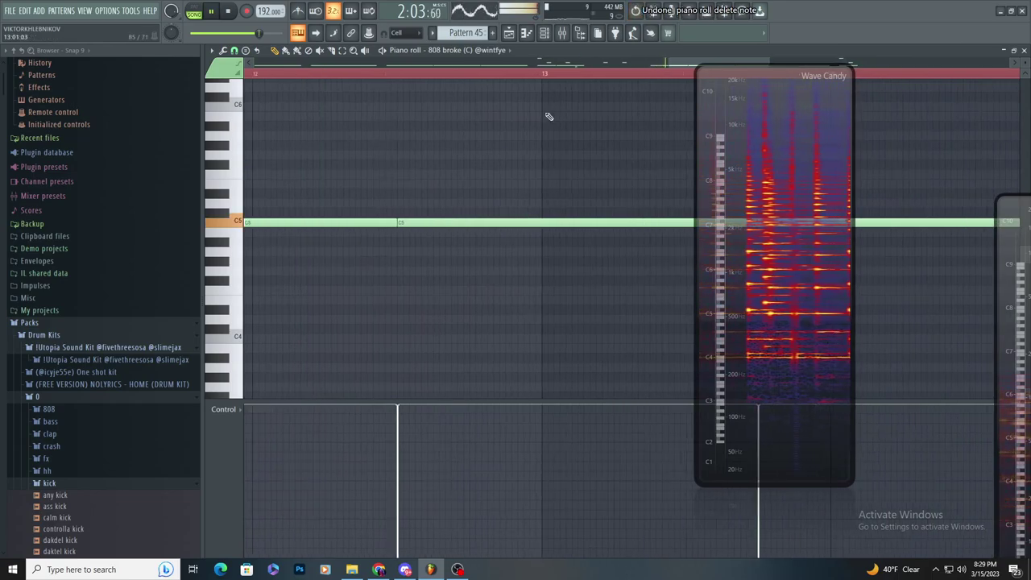
- Add a Fruity Stereo Enhancer in slot 5 of mixer Insert 6 and set its phase offset to 66.5 ms left
key("F9")
scroll(623, 188, "up", 5)
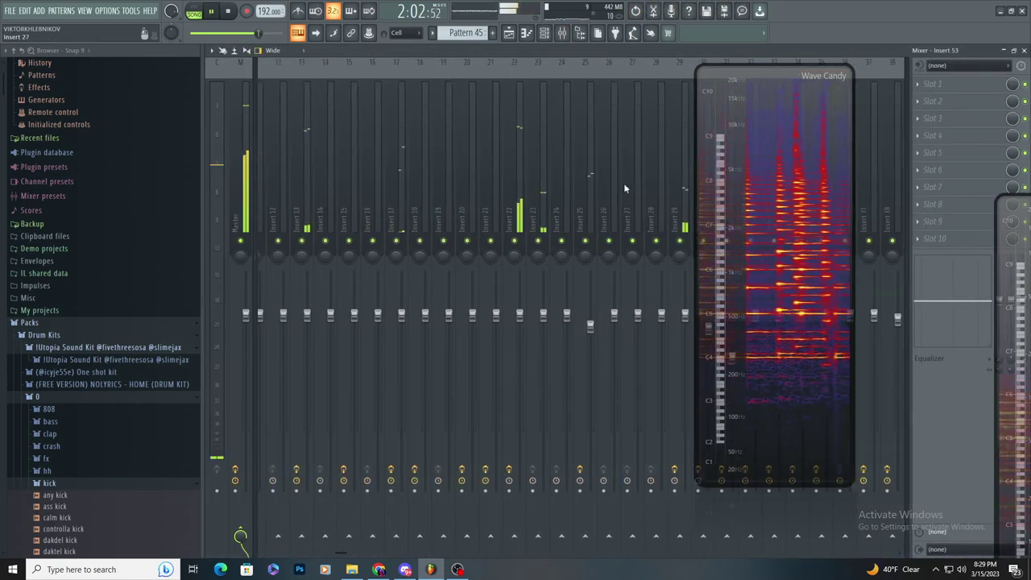
scroll(437, 170, "up", 4)
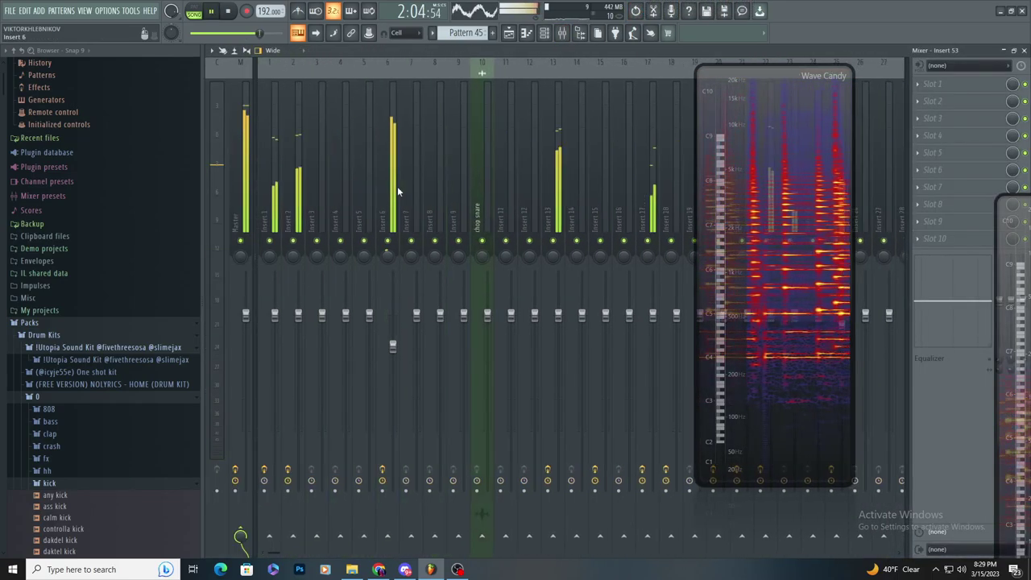
left_click(393, 186)
left_click(973, 159)
left_click(575, 60)
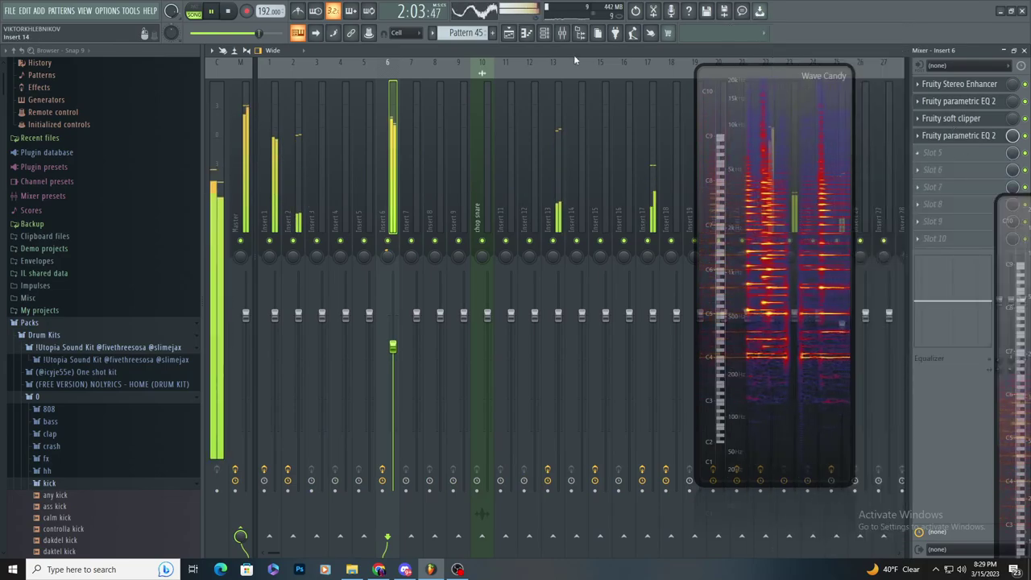
left_click(966, 156)
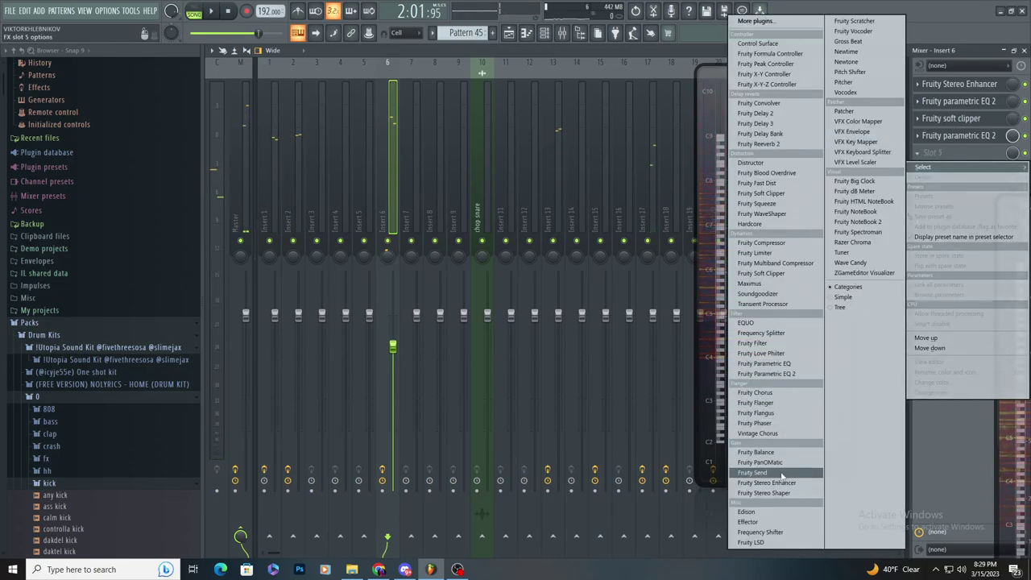
left_click(780, 482)
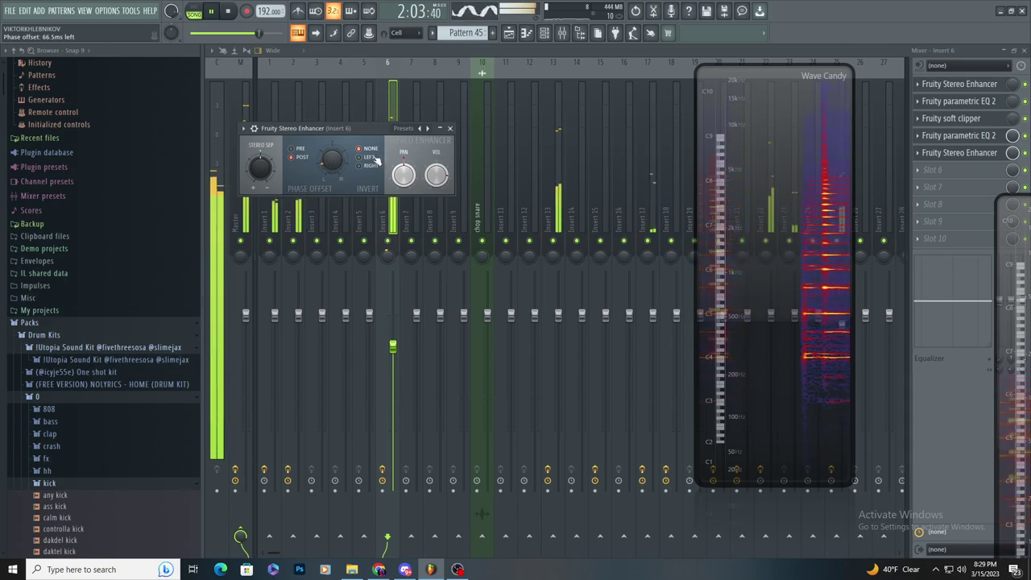
- Lower the new Stereo Enhancer's mix level to 0% and create an automation clip for it
key("space")
left_click_drag(1012, 153, 1013, 225)
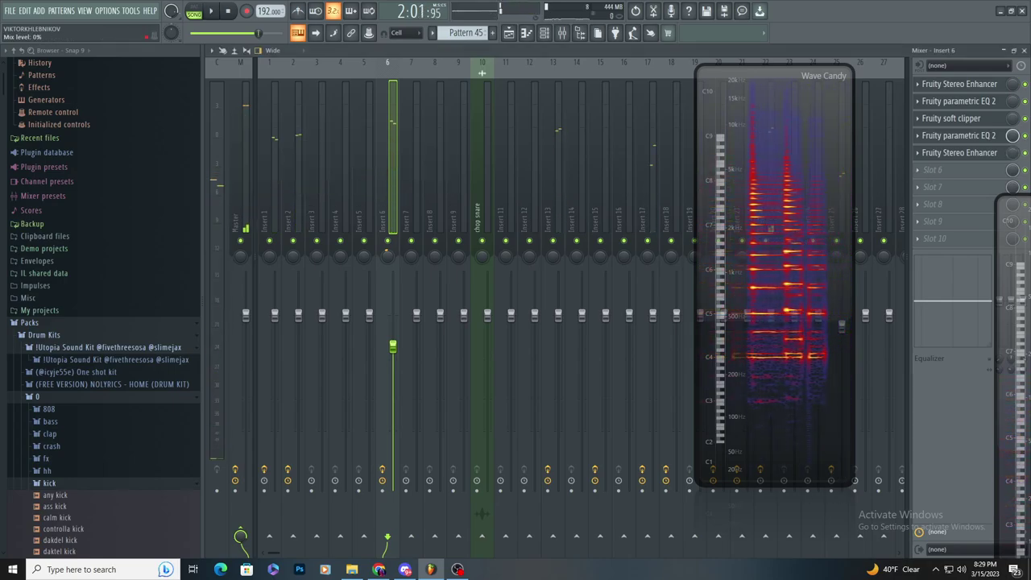
right_click(1013, 155)
left_click(974, 235)
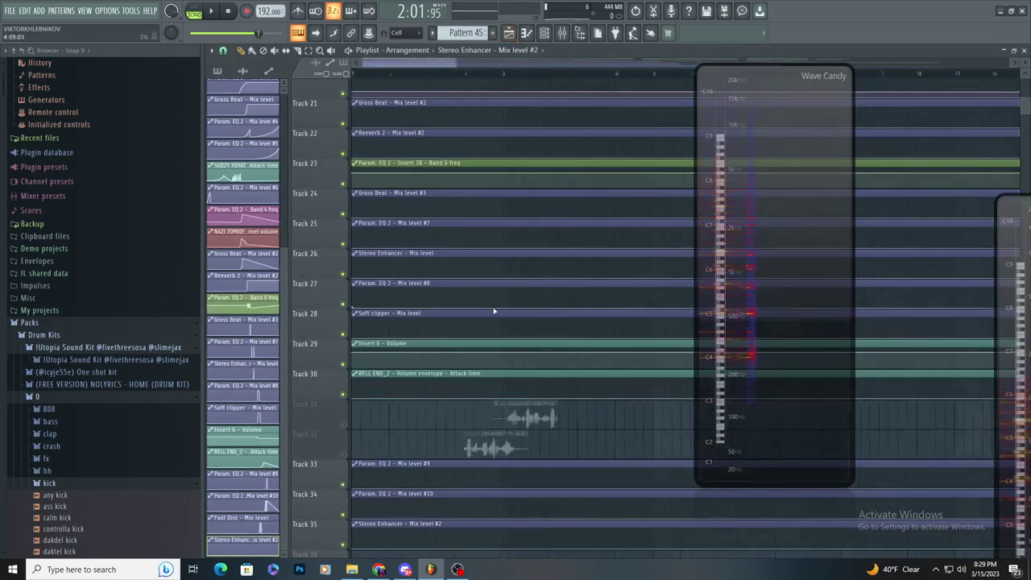
- Add automation points to the Track 35 Stereo Enhancer clip so the mix level jumps up around the middle of bar 100
scroll(483, 329, "down", 4)
left_click_drag(733, 378, 356, 379)
key("space")
scroll(808, 383, "up", 8)
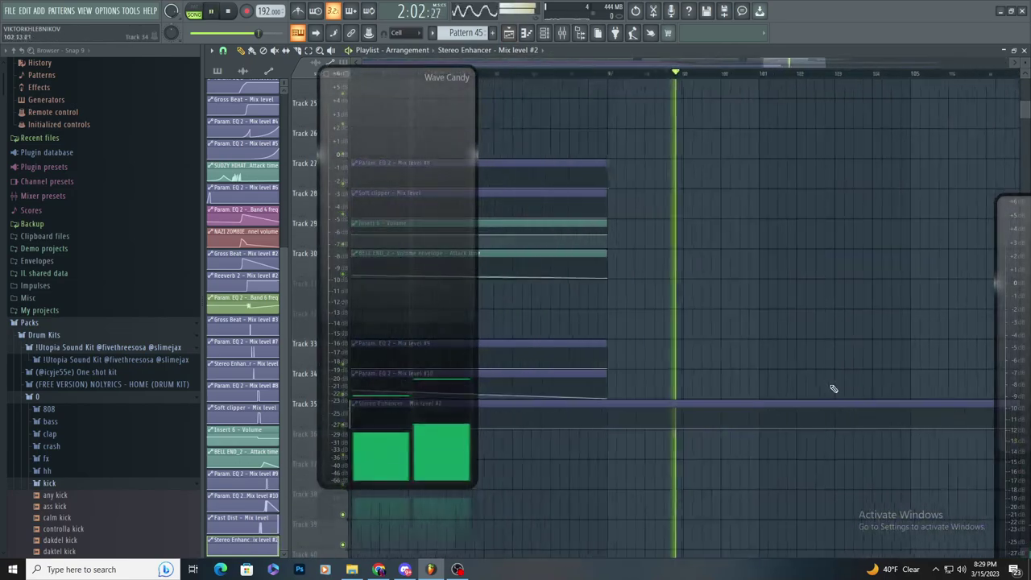
scroll(780, 396, "up", 3)
key("space")
key("space")
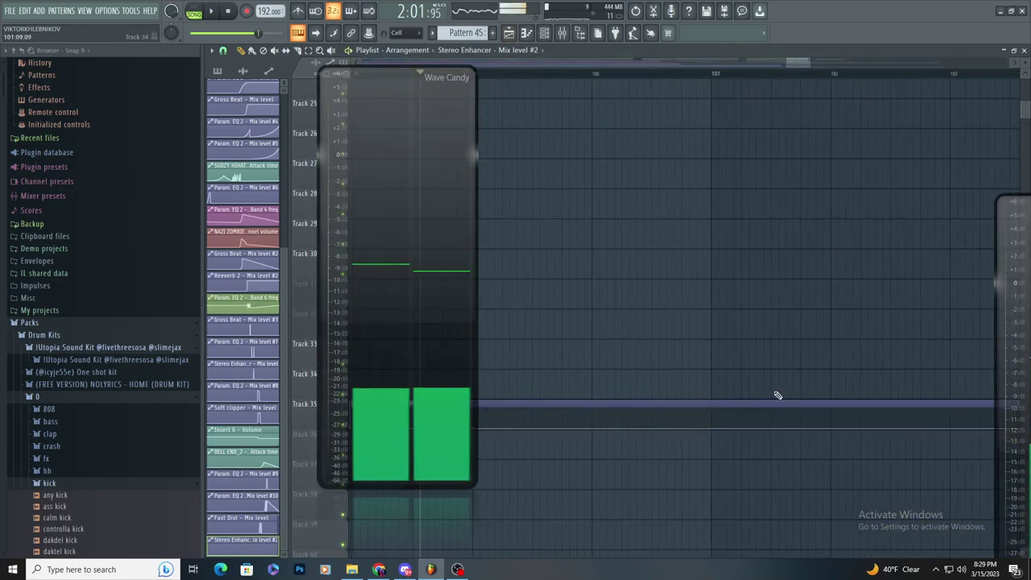
scroll(778, 395, "down", 2)
scroll(748, 398, "up", 4)
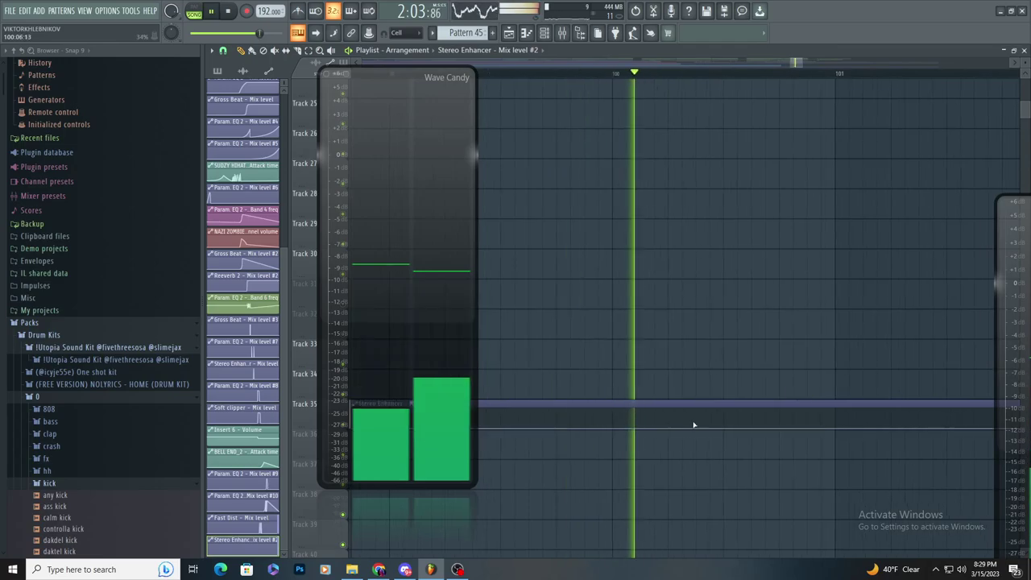
right_click(709, 428)
right_click(732, 427)
right_click(735, 410)
- Bring the Stereo Enhancer mix level back to zero near bar 102 with a curved fall, and play the passage
scroll(817, 391, "down", 3)
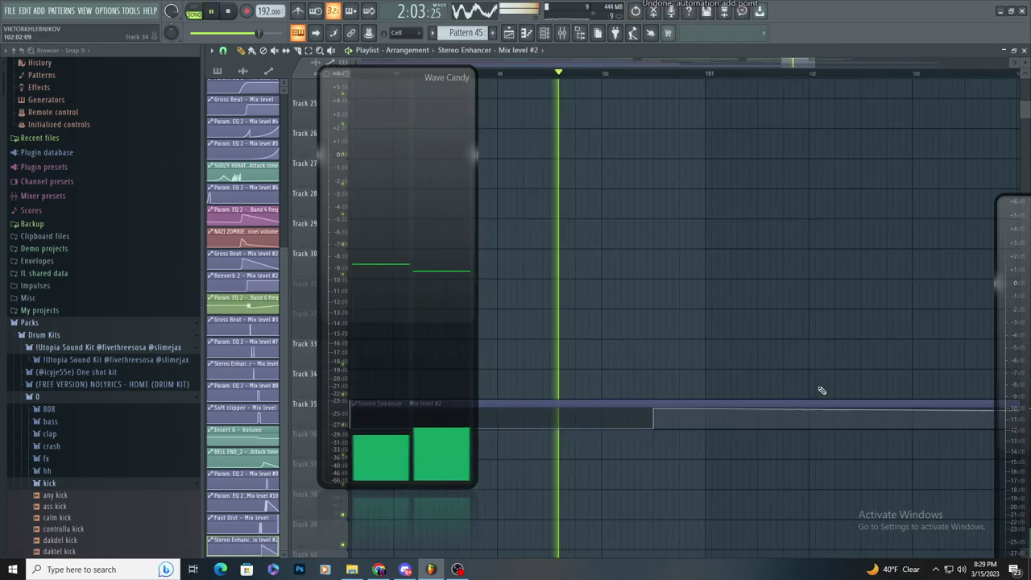
scroll(822, 390, "up", 3)
right_click(752, 428)
scroll(703, 430, "down", 2)
left_click_drag(638, 414, 638, 398)
key("space")
key("space")
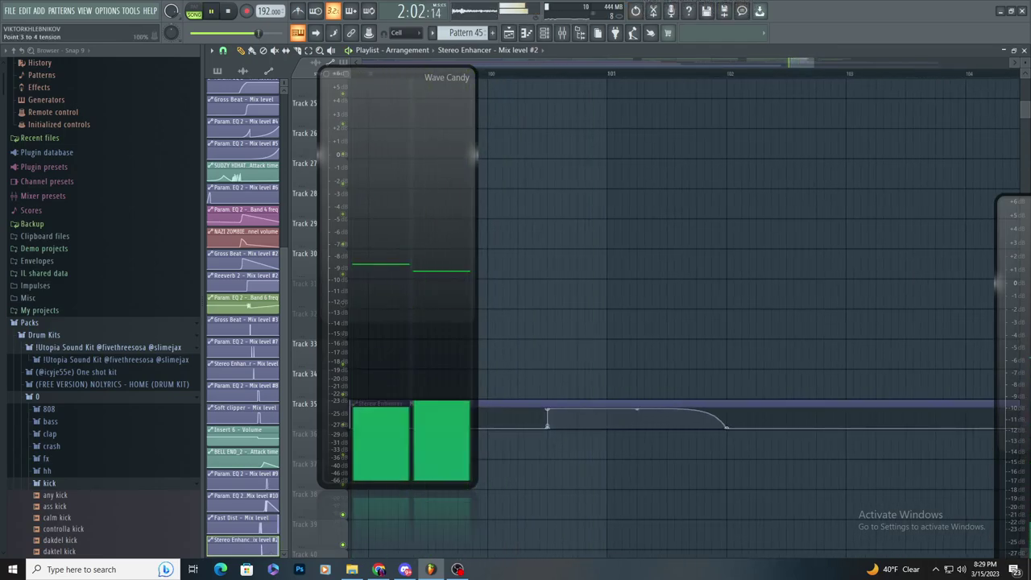
- Move the Wave Candy meter off the Track 35 automation clip and shrink it
scroll(641, 403, "down", 4)
scroll(668, 384, "up", 2)
left_click_drag(428, 297, 879, 319)
double_click(879, 319)
scroll(669, 308, "up", 2)
scroll(649, 360, "down", 3)
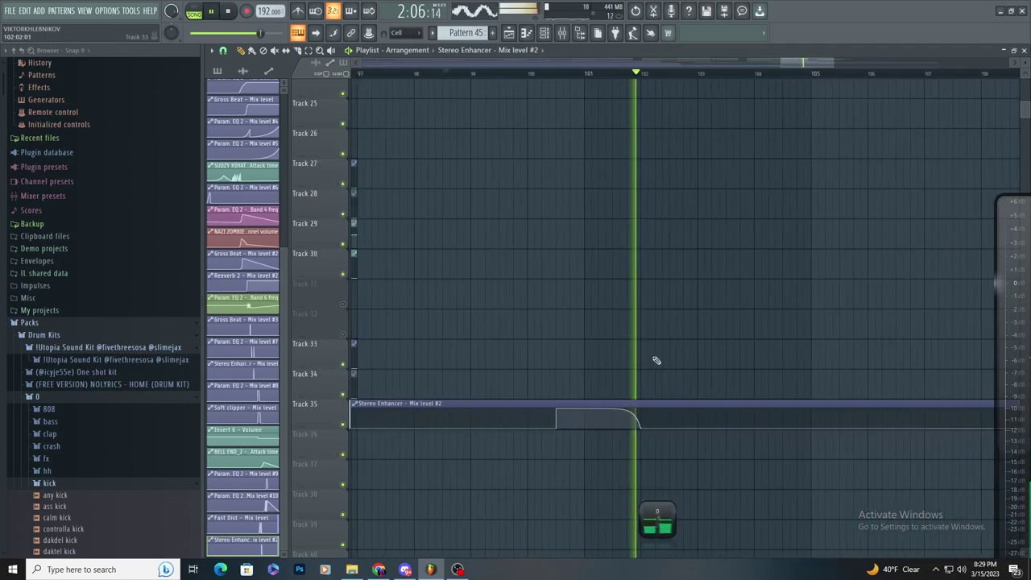
- Move the return-to-zero point of the Stereo Enhancer mix automation to 105:01:00
scroll(709, 371, "up", 4)
key("space")
key("space")
left_click_drag(606, 432, 950, 446)
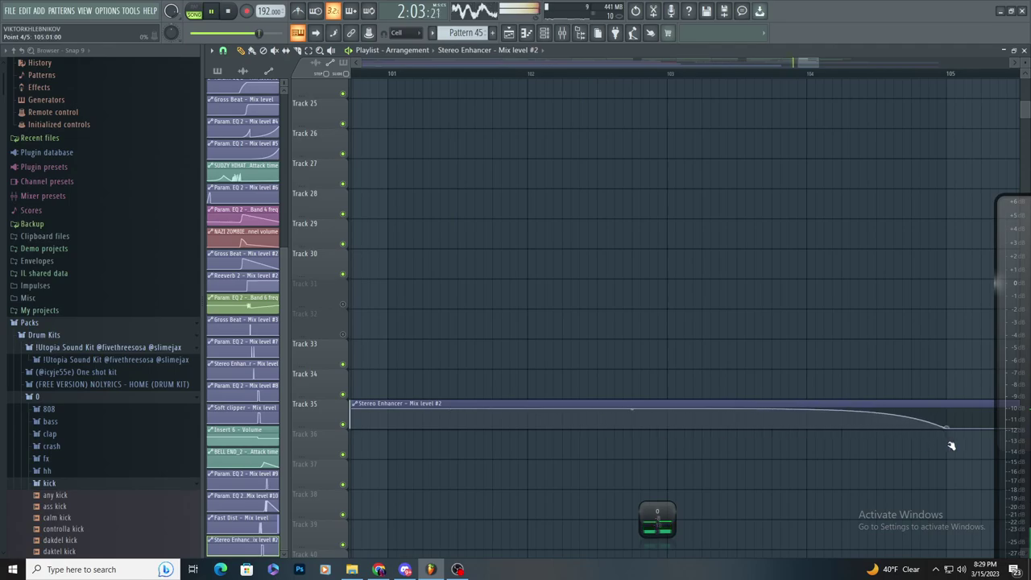
scroll(720, 389, "down", 4)
- Examine the 808 notes at the end of Pattern 45 and return to the arrangement around bars 102–105
scroll(762, 236, "up", 8)
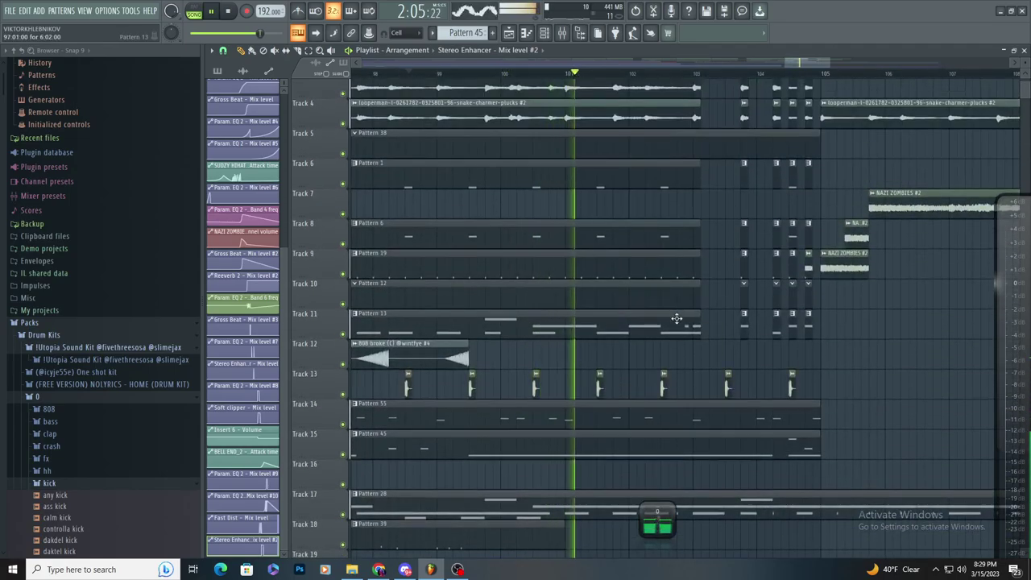
scroll(717, 410, "down", 1, "ctrl")
scroll(709, 451, "down", 3)
left_click(688, 319)
double_click(687, 318)
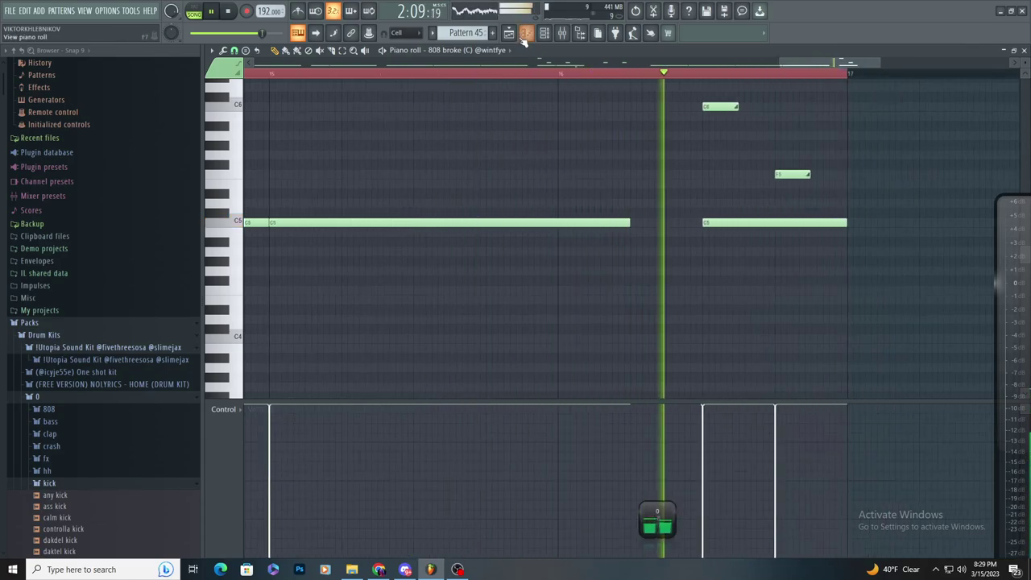
key("F5")
scroll(643, 244, "up", 2)
scroll(626, 253, "up", 3, "ctrl")
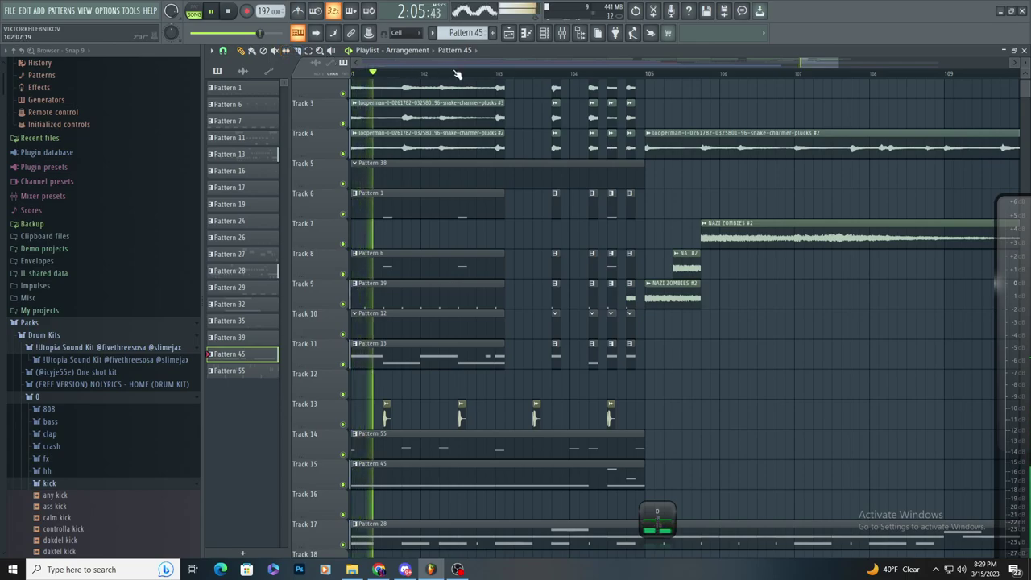
- Delete the short stutter slices on Tracks 2–4, 6 and 8–11 in bars 103–104, keeping only the last slice on each track
scroll(557, 143, "up", 1, "ctrl")
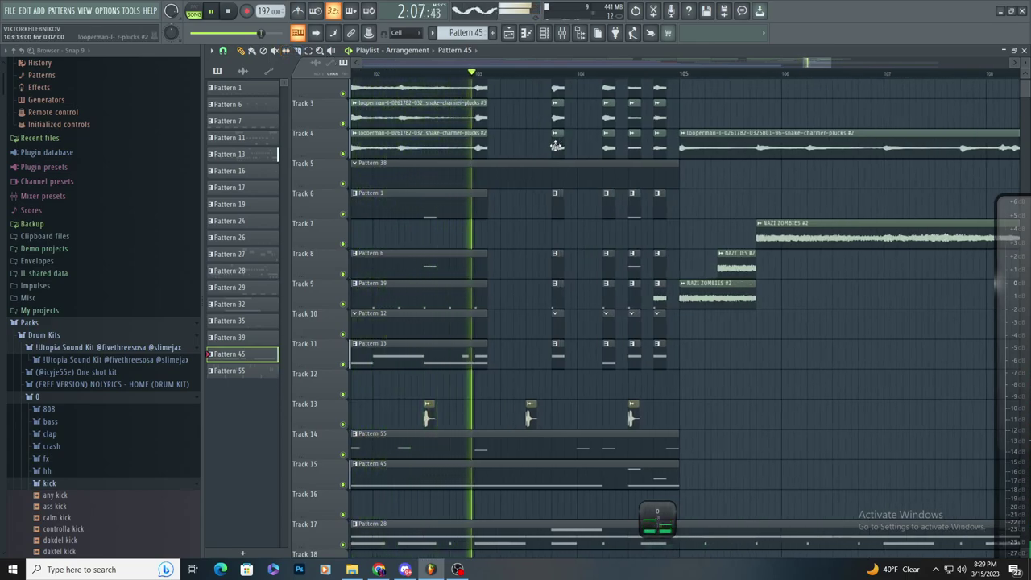
scroll(556, 209, "up", 2, "ctrl")
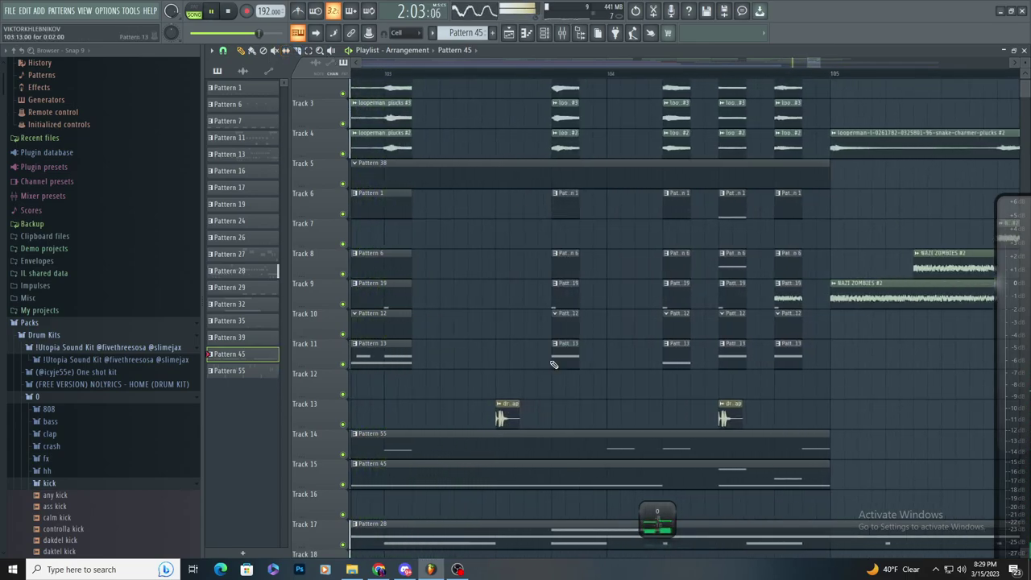
scroll(554, 364, "down", 2, "ctrl")
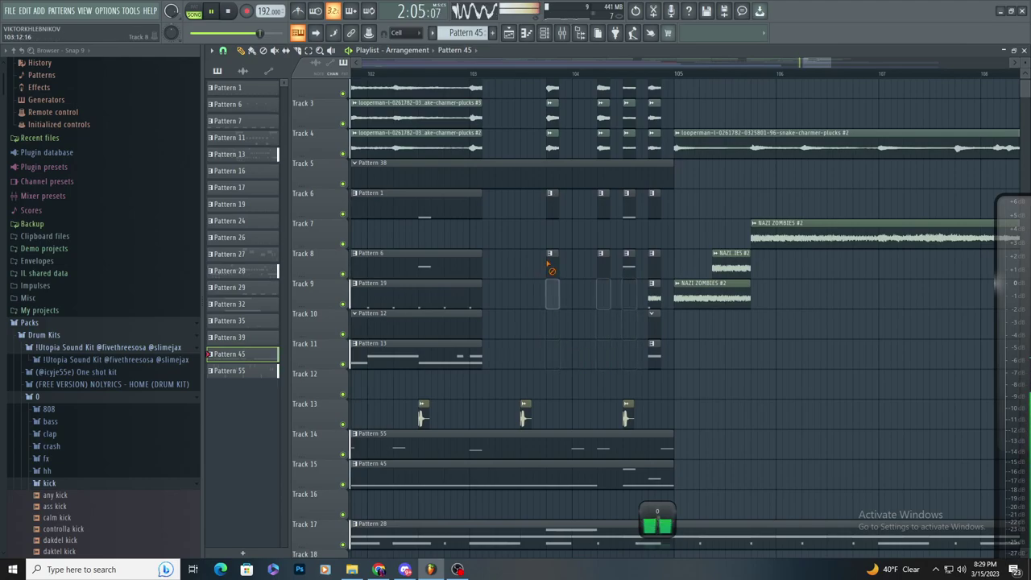
scroll(629, 145, "up", 1)
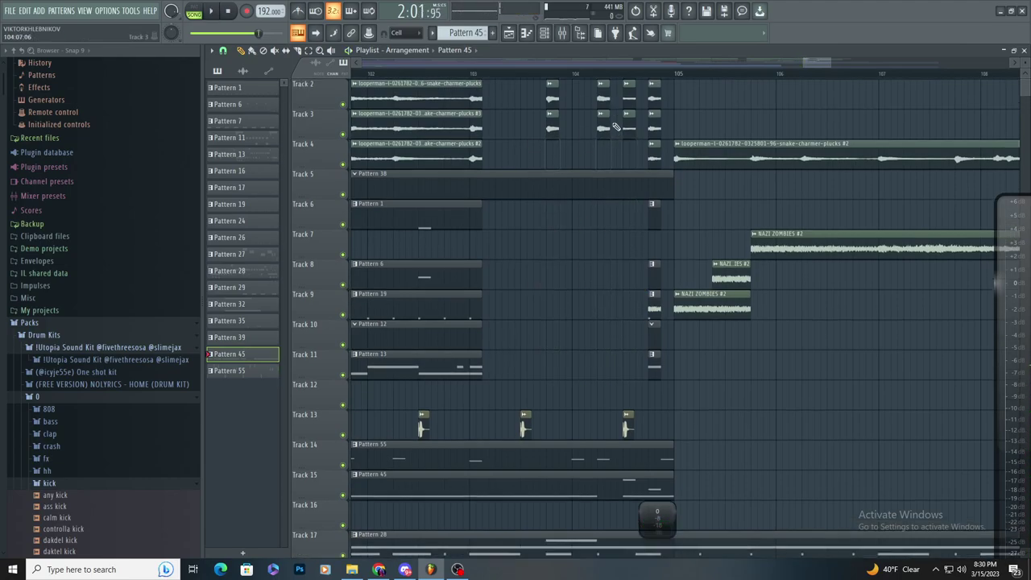
left_click(645, 122)
key("ctrl+z")
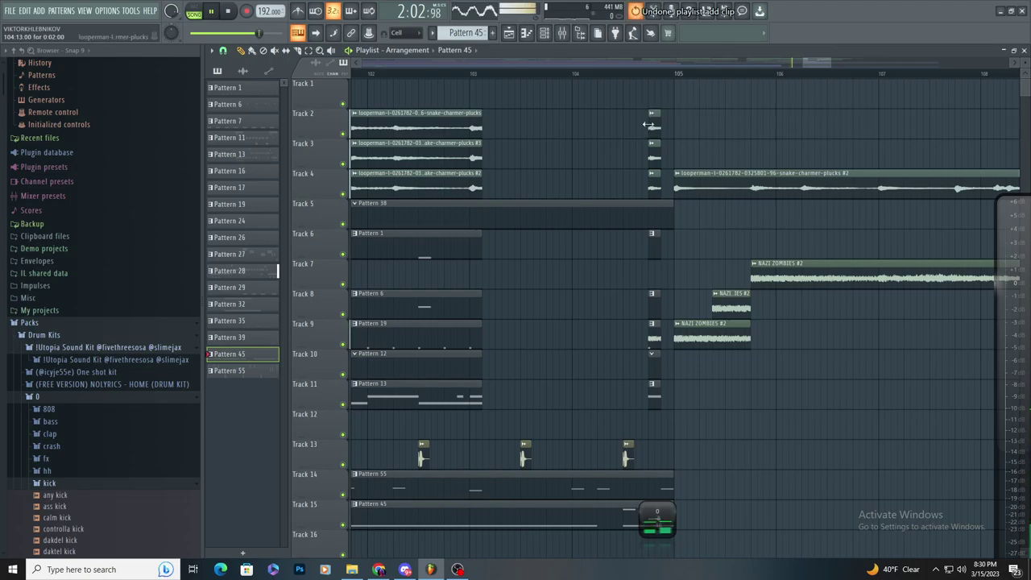
- Extend the remaining slices on Tracks 2–4, 6 and 8–11 back to start at 103:09:00
left_click_drag(649, 125, 537, 171)
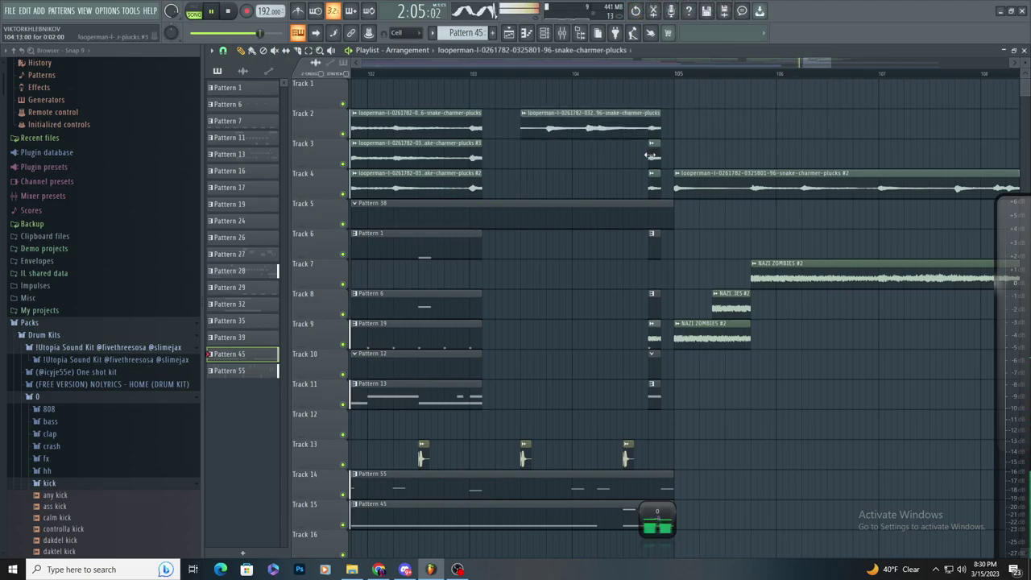
left_click_drag(654, 182, 522, 181)
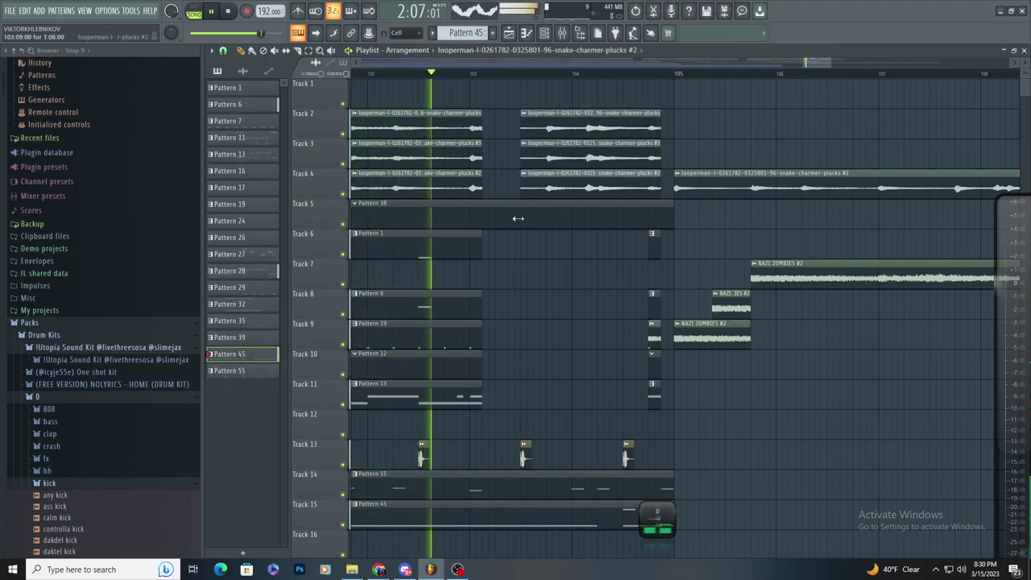
key("space")
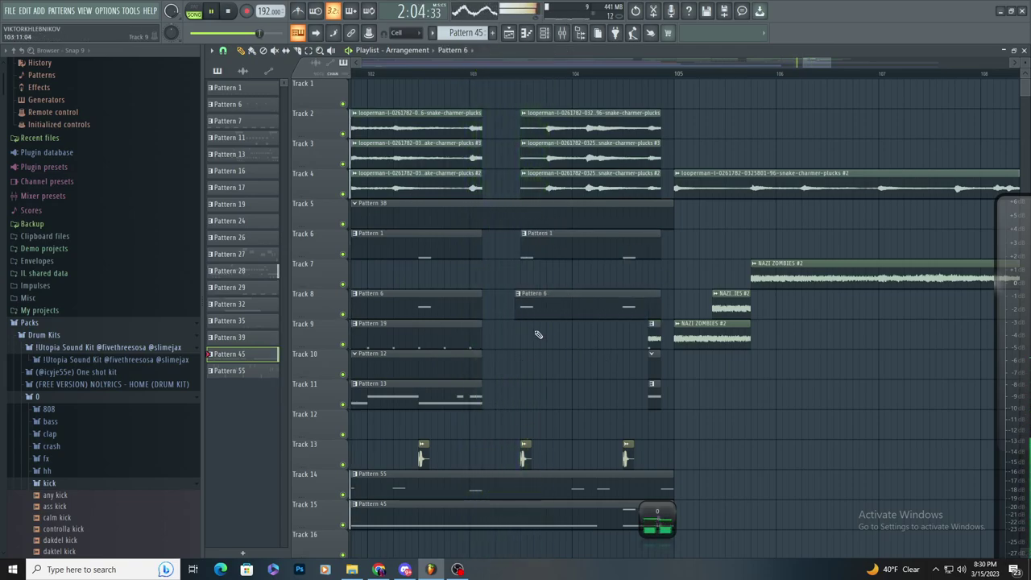
key("space")
left_click_drag(650, 344, 521, 345)
left_click_drag(649, 368, 522, 367)
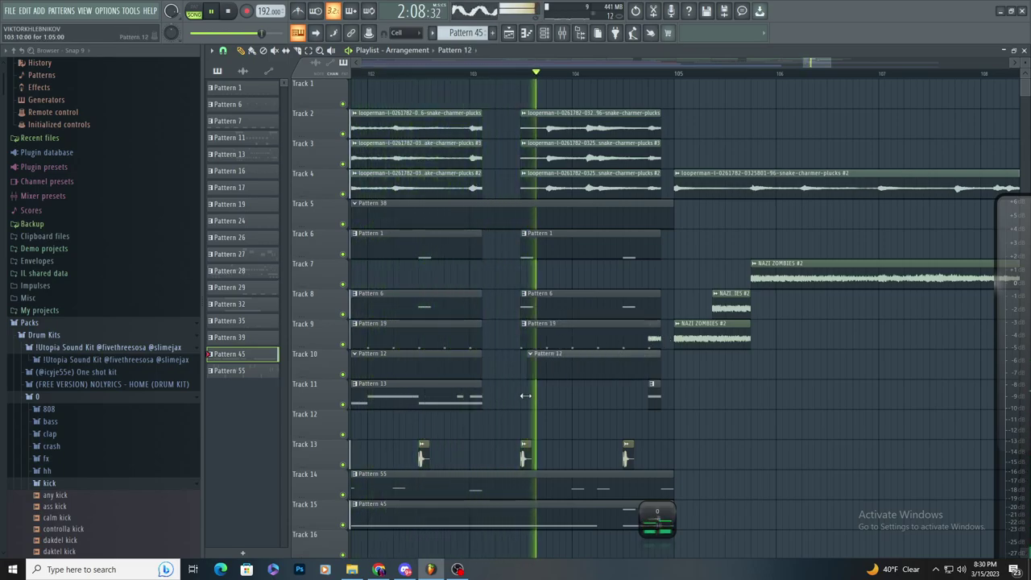
key("space")
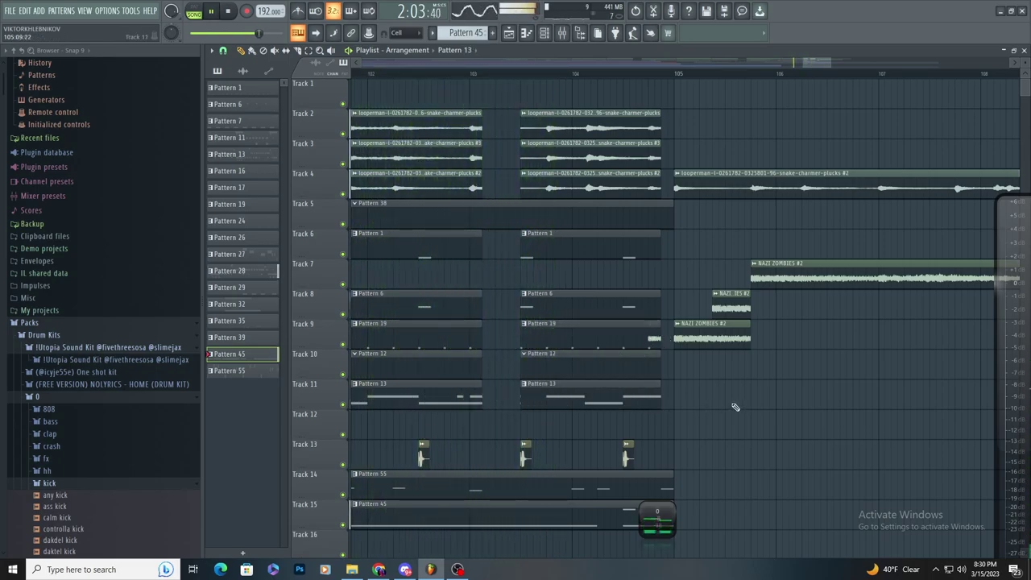
- Try slicing the Pattern 6 and Pattern 19 clips near the end of bar 104, and undo the slice
scroll(737, 411, "down", 3)
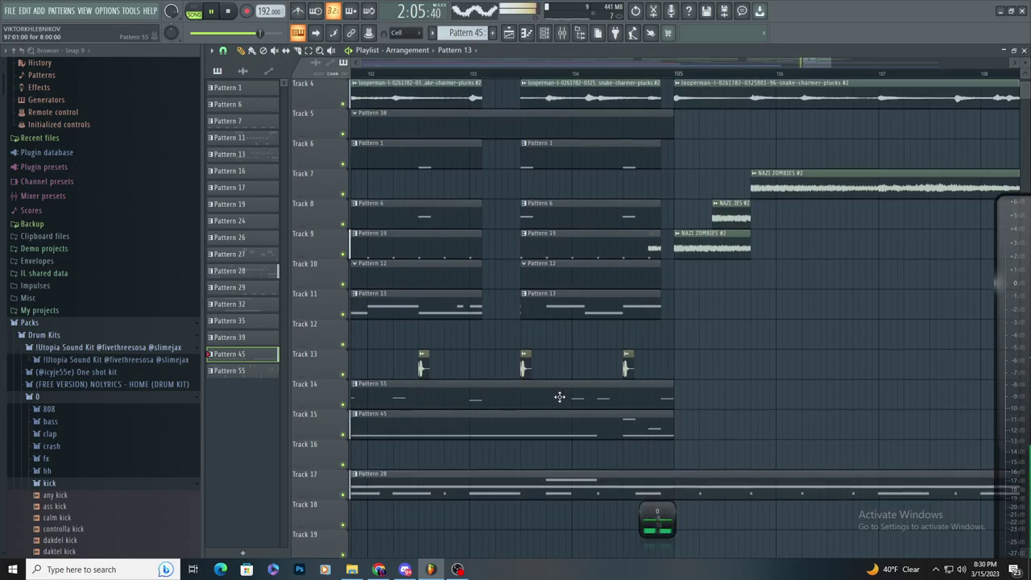
scroll(609, 409, "up", 2)
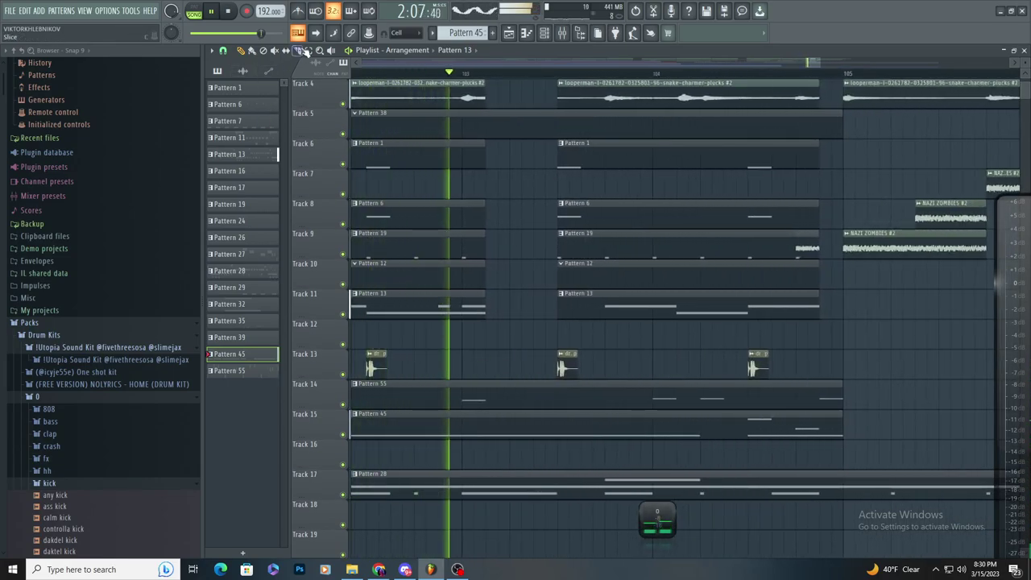
scroll(697, 268, "down", 1)
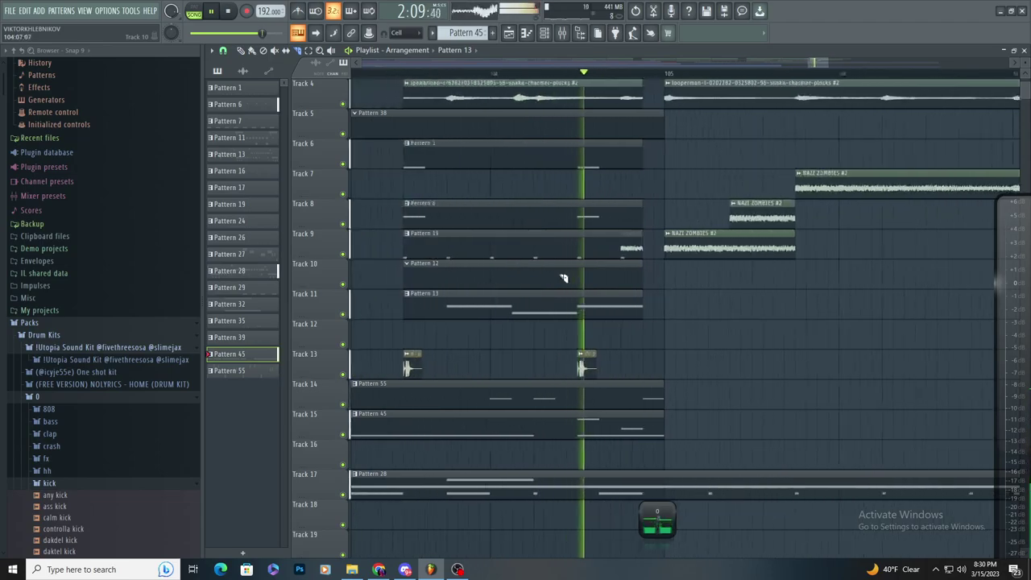
scroll(564, 277, "down", 4)
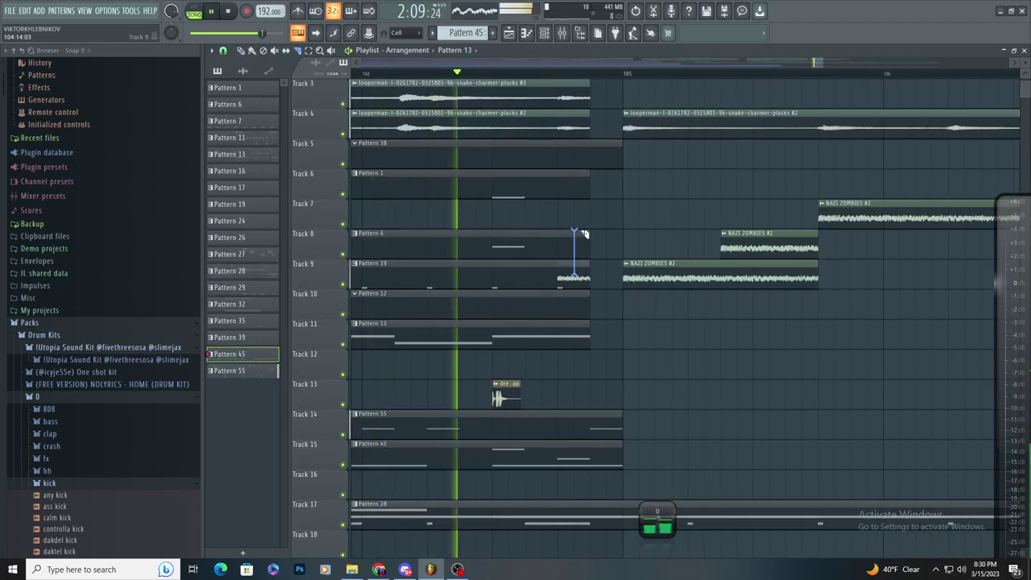
key("ctrl+z")
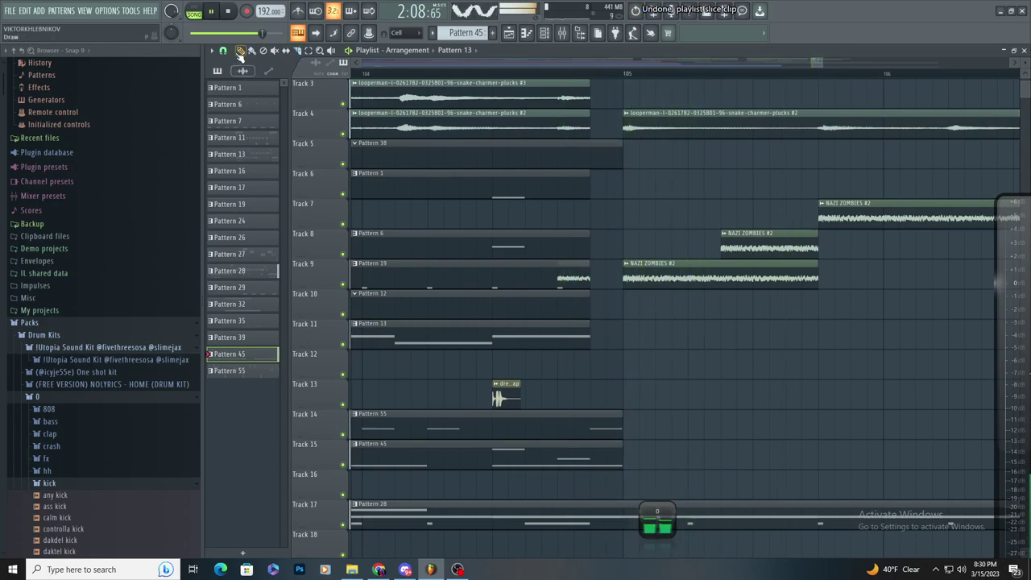
- Move the second Pattern 19 clip to Track 12 and the short NAZI ZOMBIES clip to Track 7, ending at bar 105
left_click_drag(485, 265, 487, 379)
left_click_drag(574, 266, 584, 222)
left_click(665, 358)
right_click(663, 370)
scroll(656, 373, "down", 3)
scroll(695, 314, "up", 3)
left_click(688, 396)
right_click(686, 399)
scroll(684, 417, "down", 3)
scroll(709, 391, "up", 3)
key("space")
key("space")
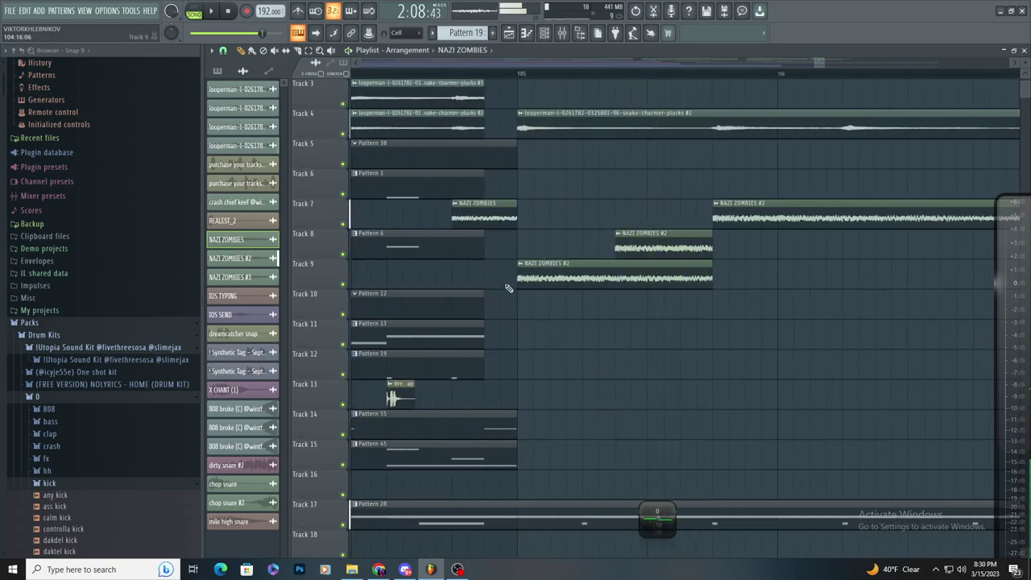
- Try extending the Track 4 snake-charmer-plucks clip to bar 105, and undo the resize
left_click_drag(484, 120, 517, 120)
scroll(484, 129, "up", 2)
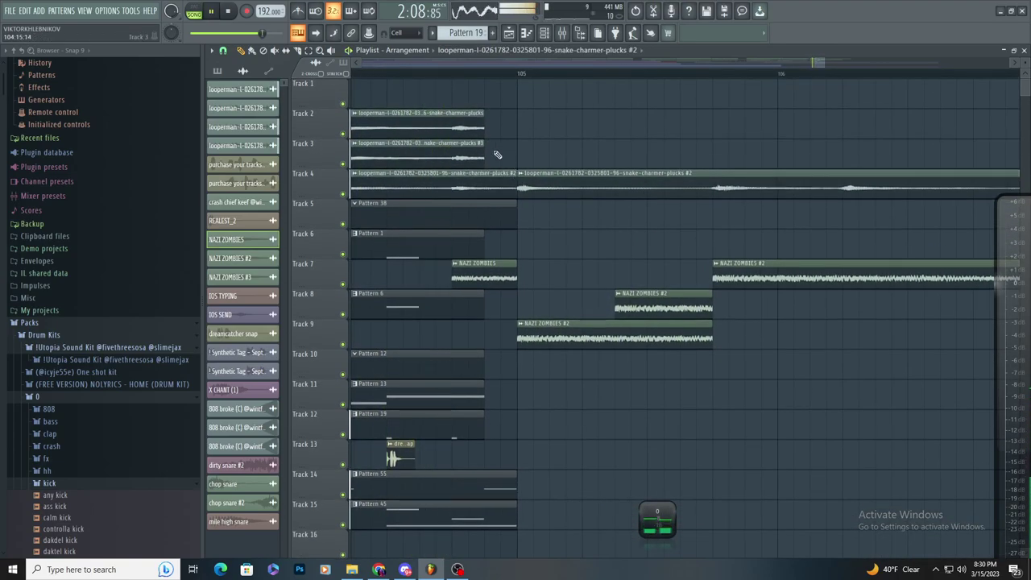
key("ctrl+z")
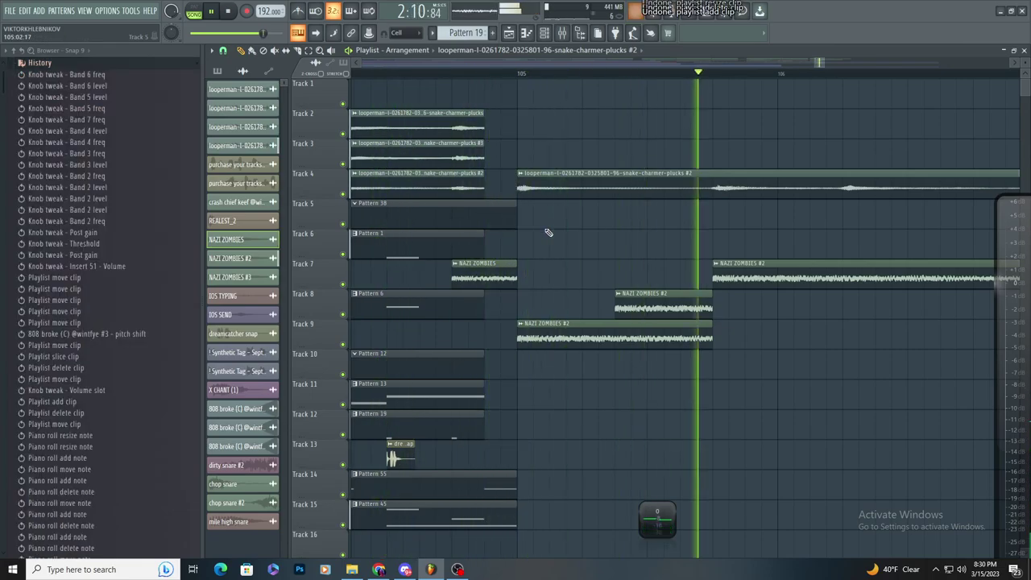
- Shorten the NAZI ZOMBIES clip on Track 7 to one step and place a second one-step copy just before bar 105
left_click_drag(517, 273, 465, 280)
left_click(497, 273)
left_click_drag(513, 279, 498, 280)
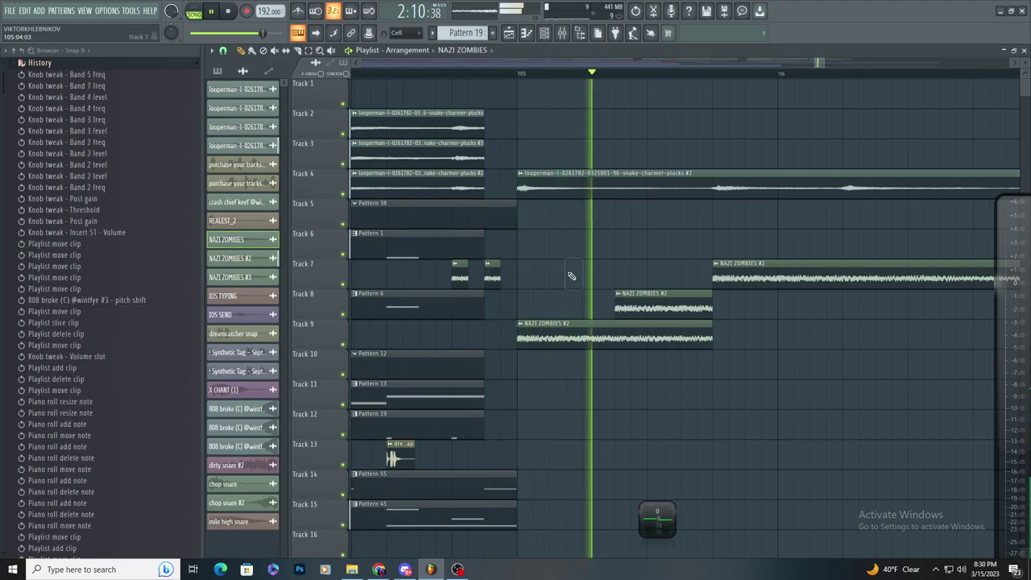
scroll(573, 274, "down", 2)
scroll(574, 261, "up", 2)
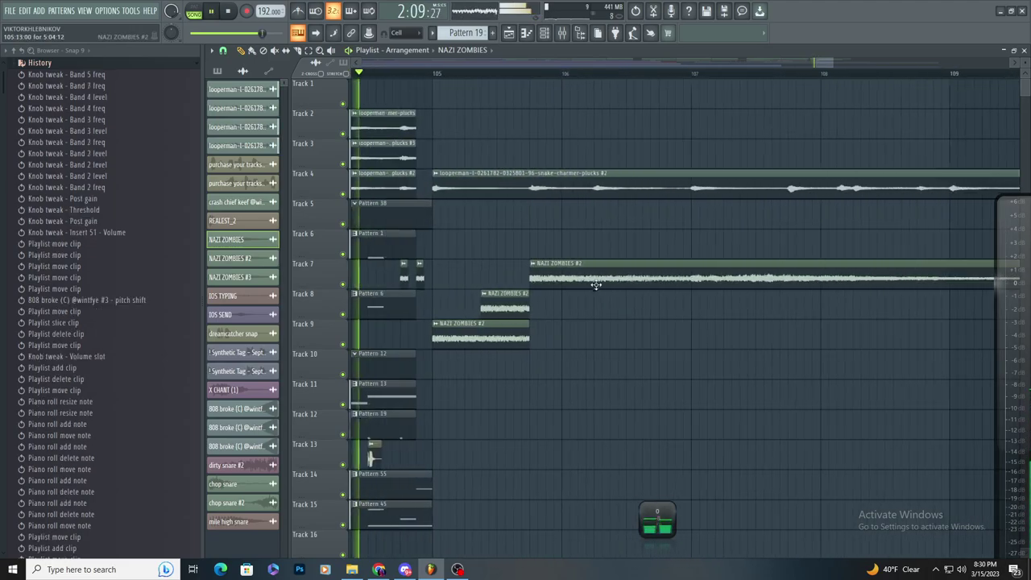
- Try two one-step NAZI ZOMBIES clips on Track 6 just after bar 106, and remove them
left_click(574, 241)
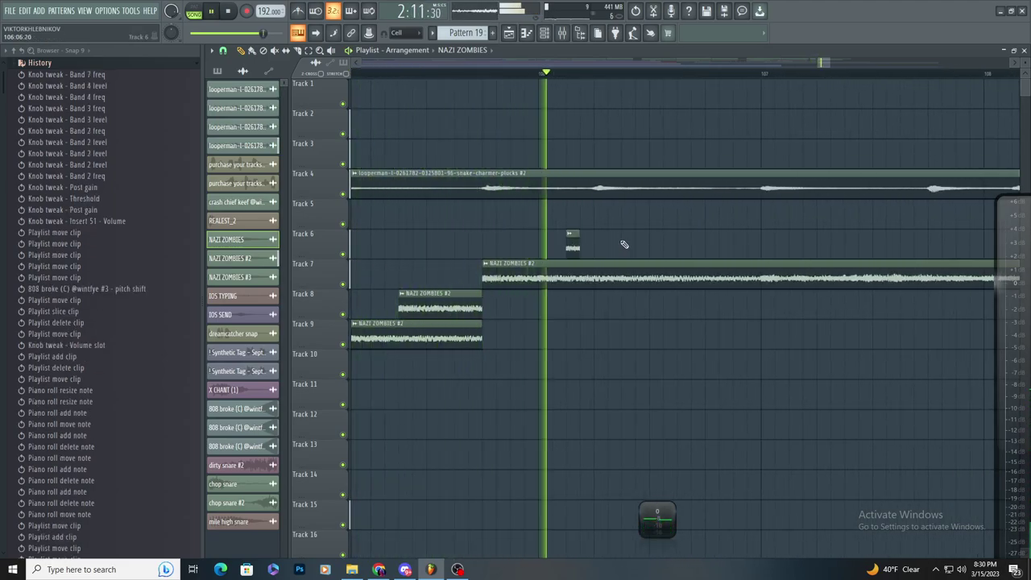
left_click(628, 240)
key("space")
key("space")
left_click(572, 244)
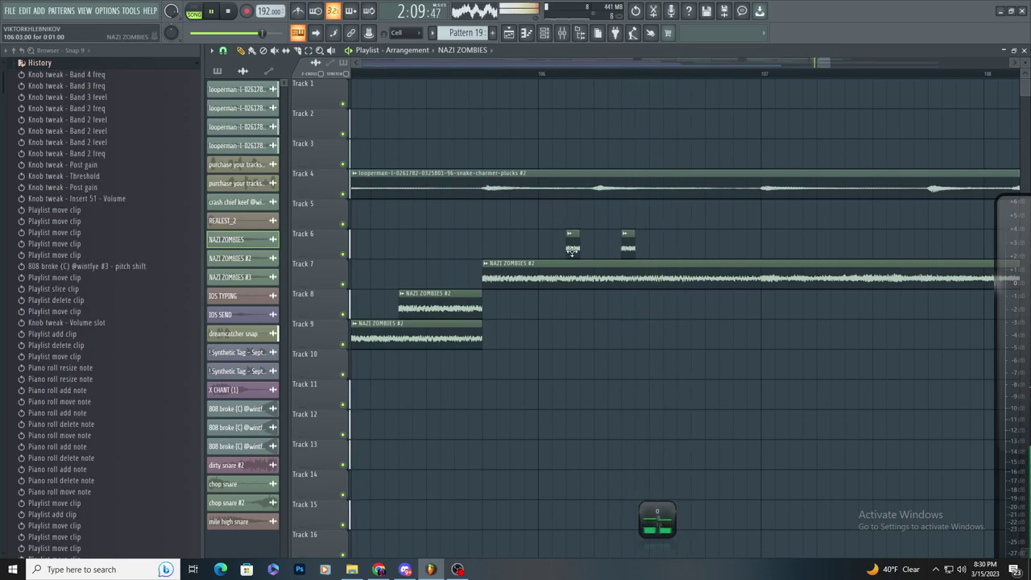
right_click(572, 247)
right_click(628, 248)
- Place a NAZI ZOMBIES #2 clip on Track 6 at 106:03, cut it to a short slice, and add a copy directly behind it
left_click(580, 239)
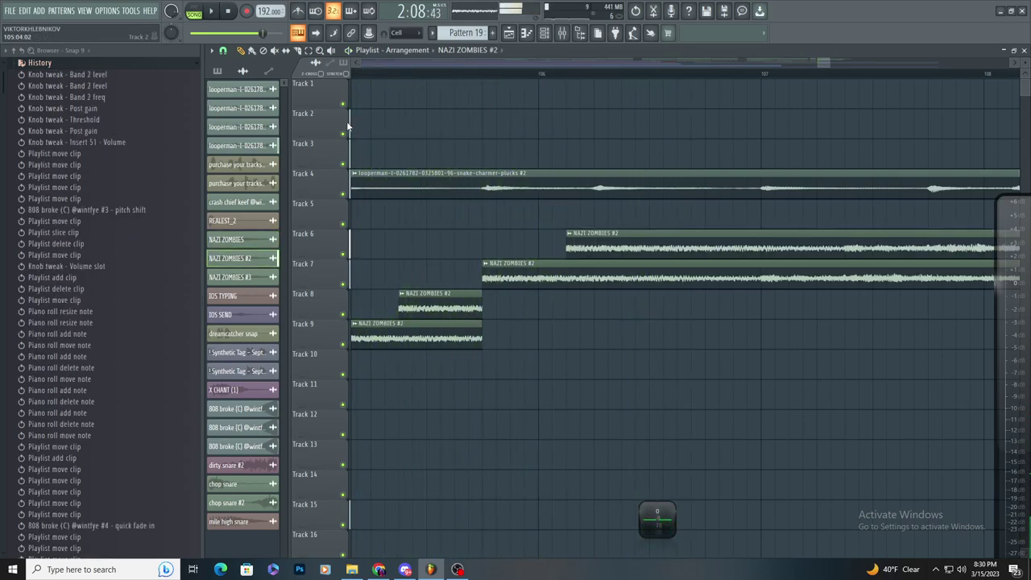
left_click_drag(599, 264, 598, 266)
left_click(241, 50)
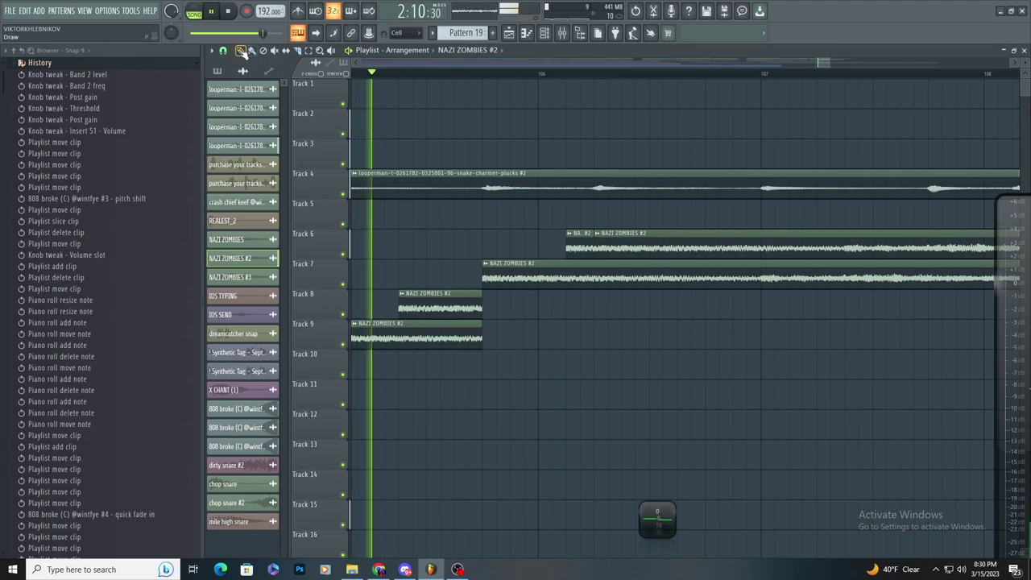
right_click(603, 248)
left_click(584, 248)
left_click(600, 247)
key("space")
key("space")
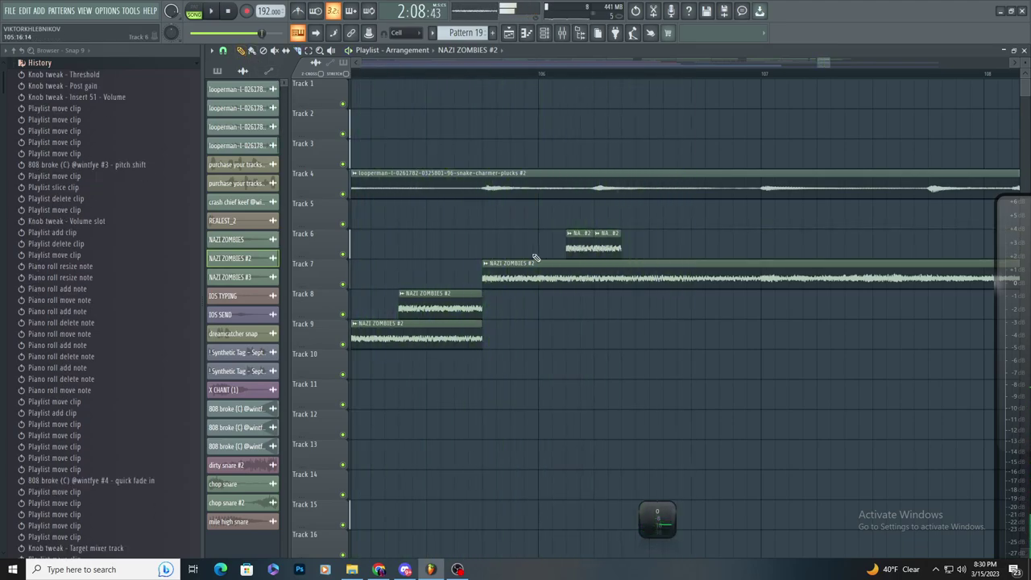
- Extend the second Track 6 NAZI ZOMBIES #2 slice to nine steps and make it unique
scroll(591, 247, "up", 2)
left_click_drag(510, 244, 624, 253)
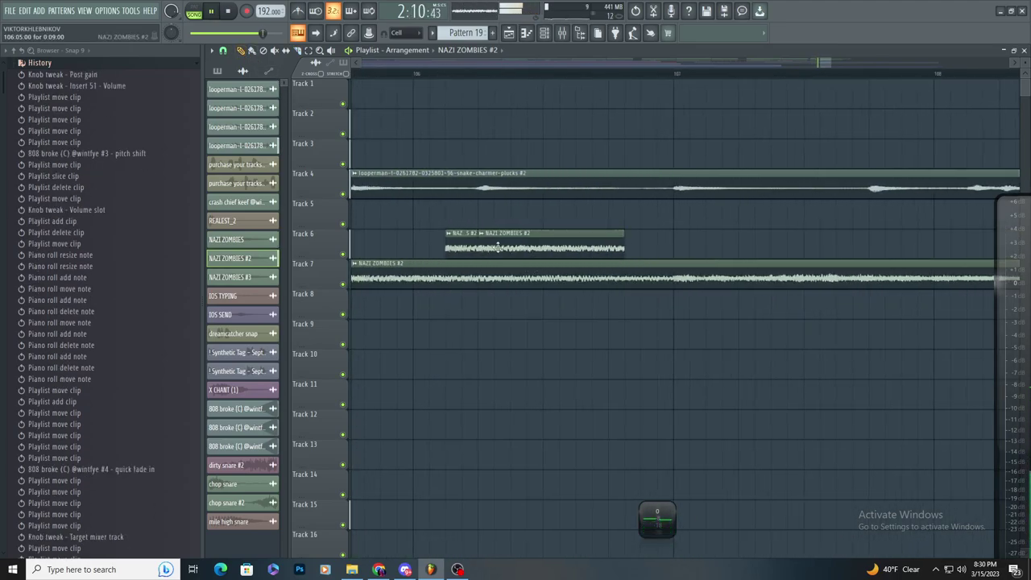
left_click(480, 227)
right_click(481, 226)
left_click(482, 235)
left_click(506, 314)
key("space")
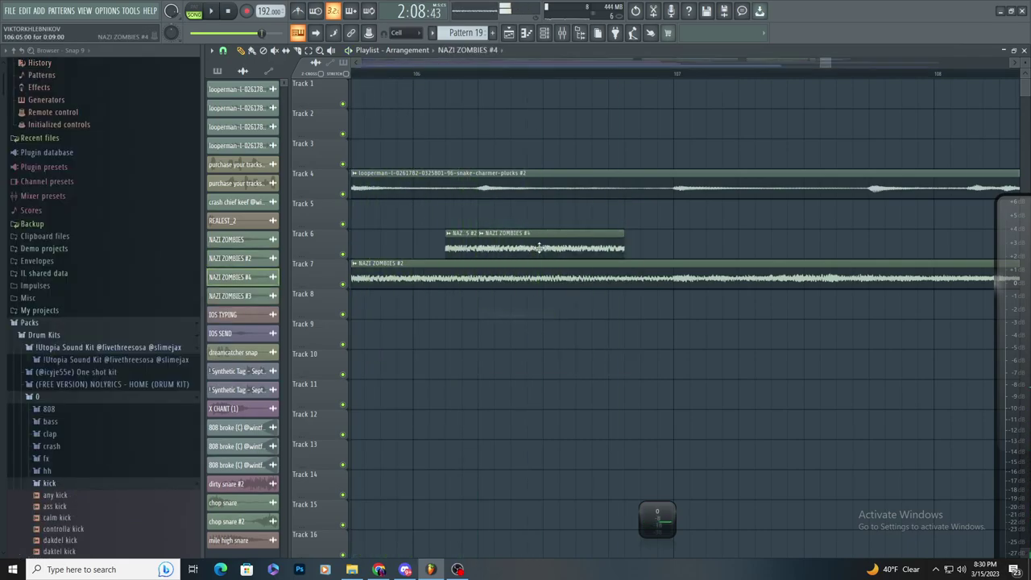
- Route the NAZI ZOMBIES #4 channel to mixer Insert 44 and load Fruity Parametric EQ 2 in its first effect slot
double_click(541, 246)
double_click(542, 160)
left_click(937, 83)
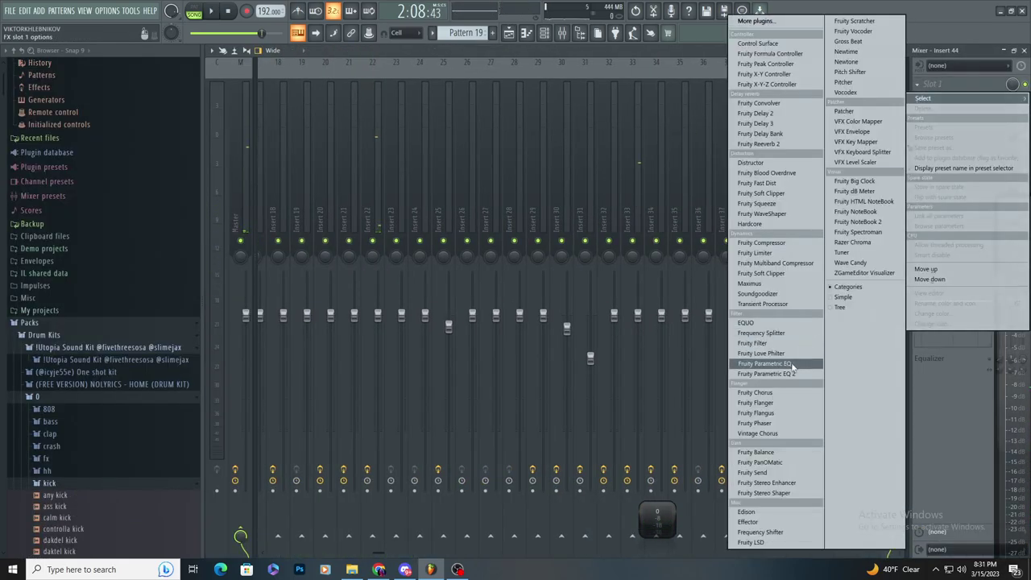
left_click(793, 373)
- Pull the outer EQ bands down to minimum and boost band 5 into a 20% wide peak at about 139 Hz, 16.6 dB
key("space")
left_click_drag(288, 219, 311, 285)
left_click_drag(348, 219, 280, 285)
left_click_drag(467, 219, 500, 285)
left_click_drag(407, 219, 389, 285)
key("space")
scroll(361, 178, "down", 6)
left_click_drag(361, 178, 319, 159)
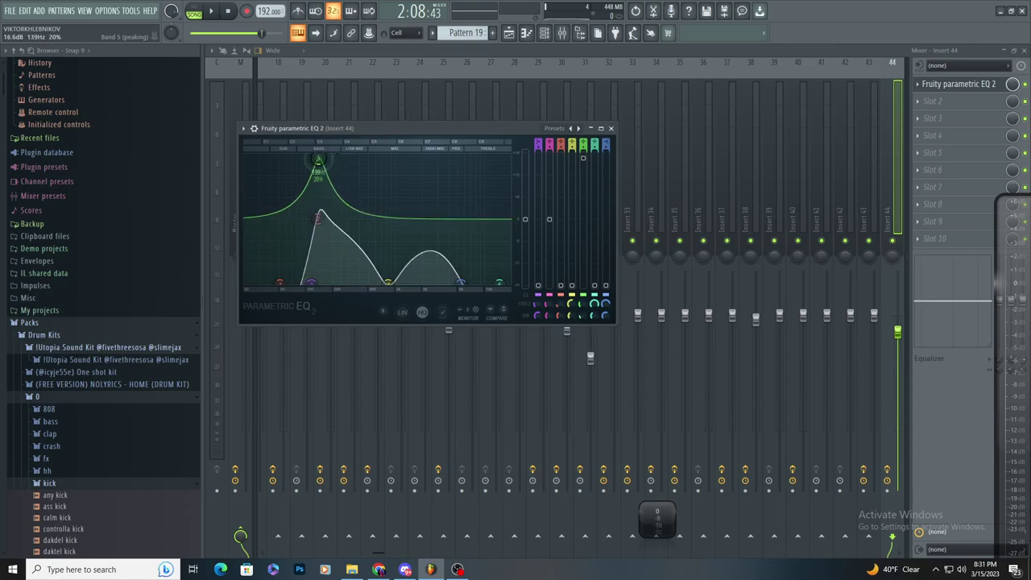
- Create an automation clip for the Insert 44 EQ's band 5 frequency and move it up to Track 12 in the playlist
right_click(585, 306)
left_click(613, 399)
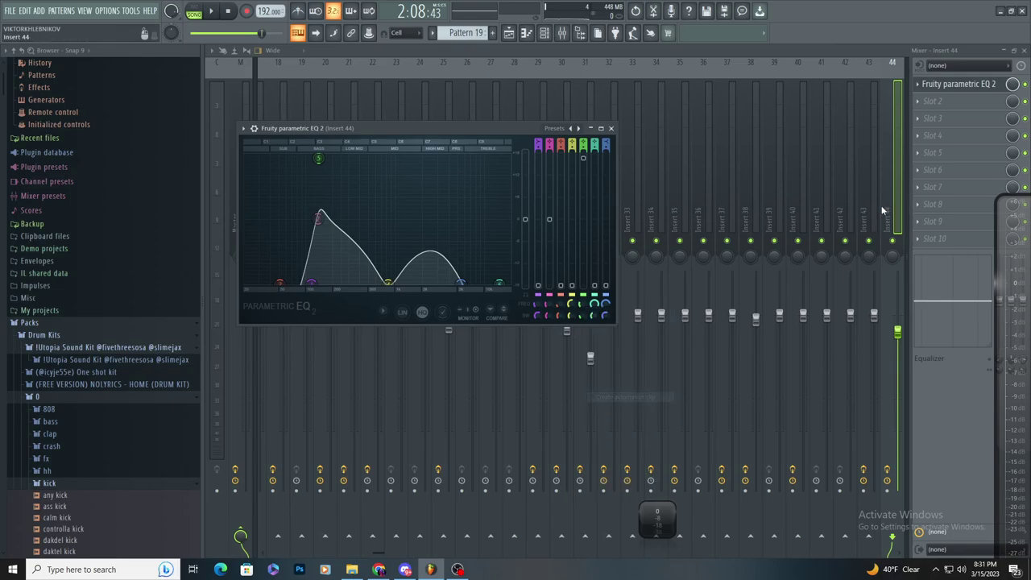
left_click(896, 331)
left_click(508, 32)
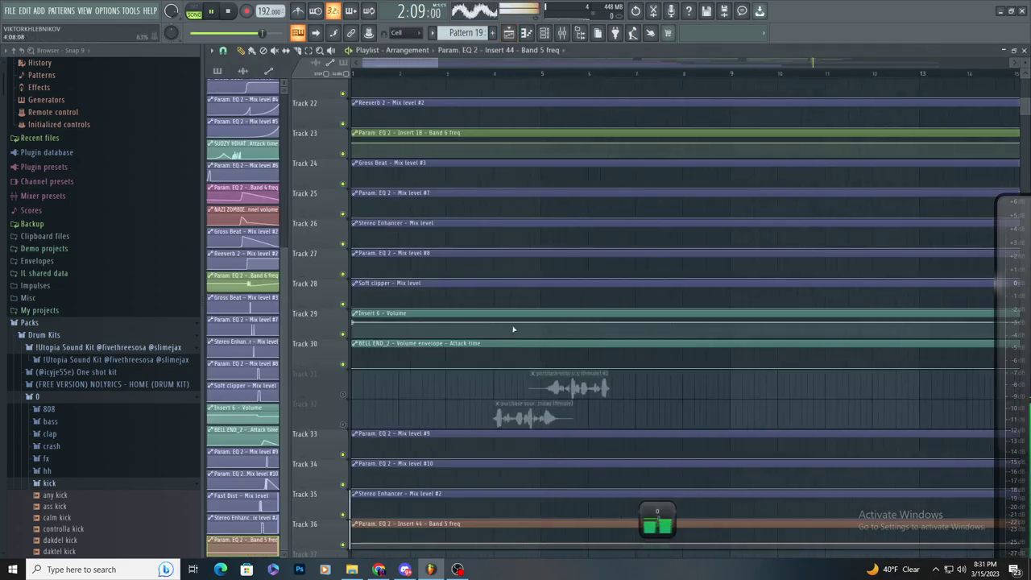
scroll(838, 439, "down", 4)
key("space")
key("space")
scroll(894, 416, "up", 6)
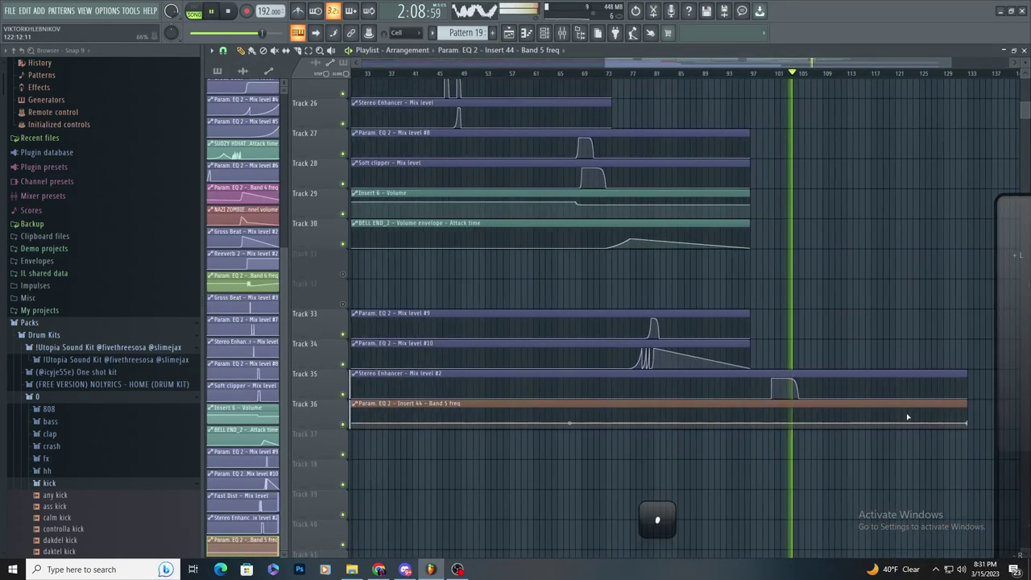
key("space")
left_click_drag(714, 399, 575, 387)
- Try extending the NAZI ZOMBIES #4 clip on Track 6, and undo the resize
scroll(577, 385, "up", 3)
left_click_drag(506, 203, 698, 202)
key("ctrl+z")
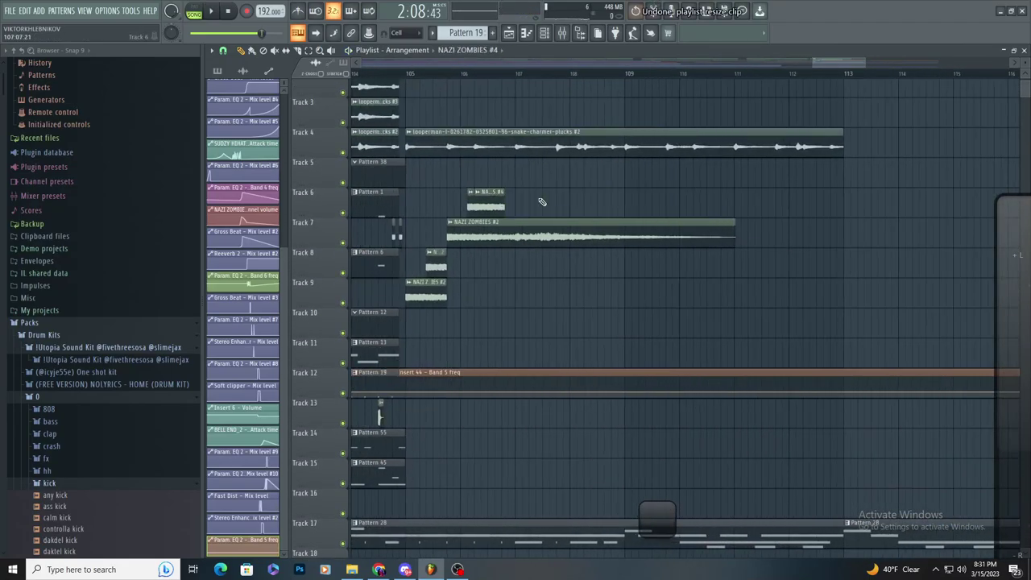
- Shorten the Track 6 NAZI ZOMBIES #4 clip to eight steps and raise the fade-out in its channel settings
scroll(519, 203, "up", 4)
left_click_drag(486, 194, 481, 216)
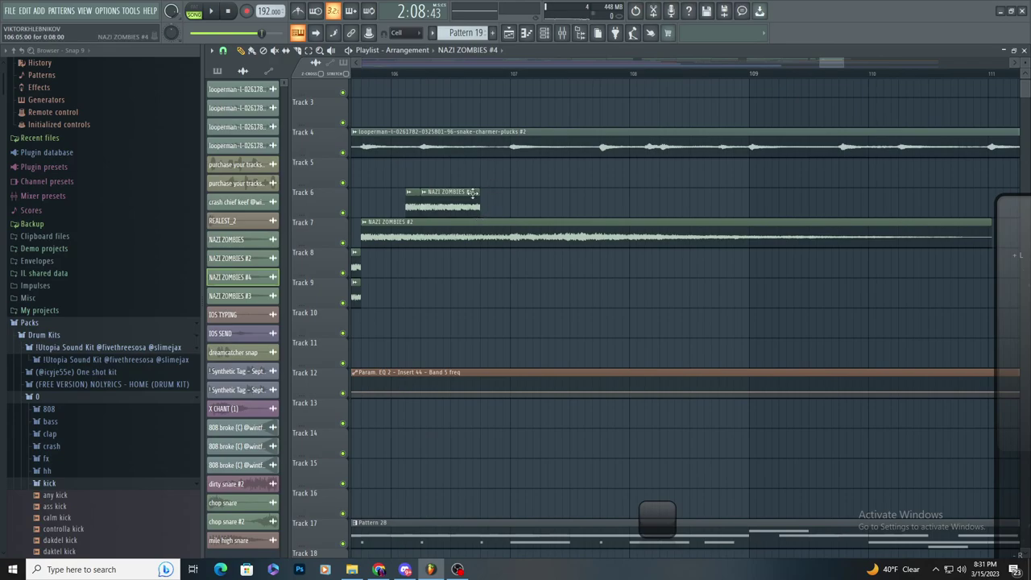
double_click(472, 193)
left_click_drag(488, 295, 488, 241)
left_click(699, 352)
right_click(699, 352)
key("space")
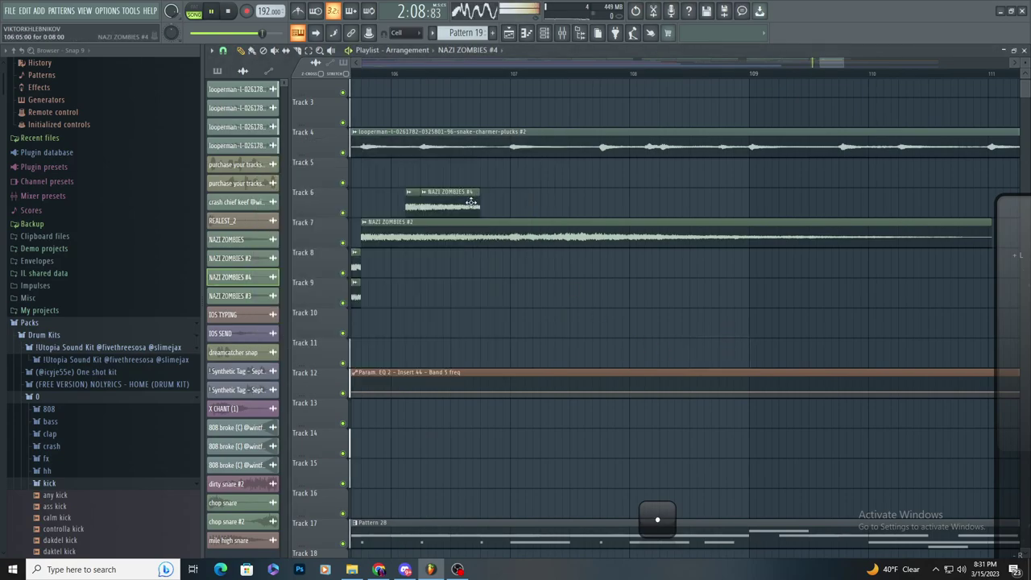
double_click(471, 202)
left_click_drag(386, 148, 472, 361)
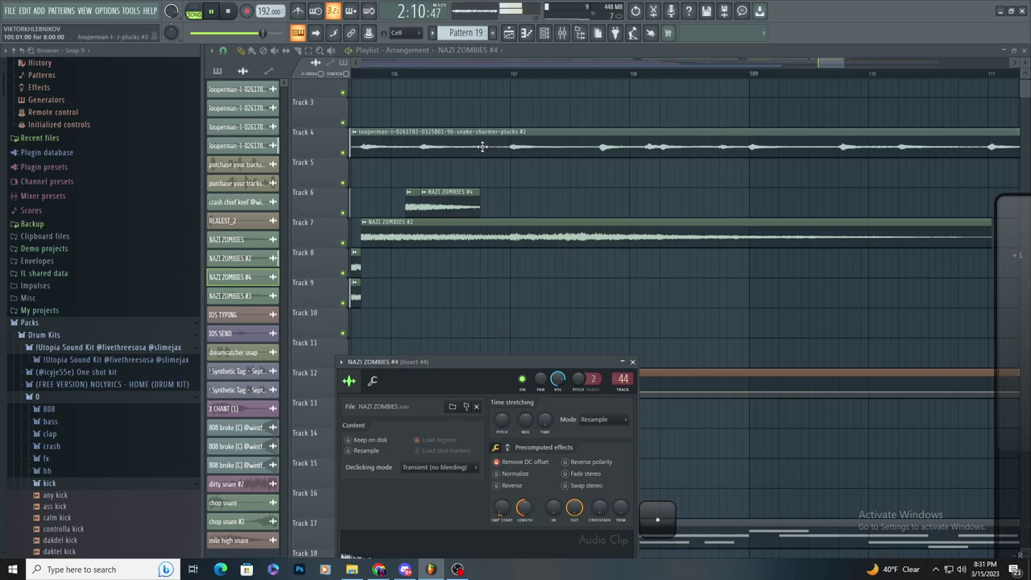
- Try two eight-step copies of NAZI ZOMBIES #4 behind the original on Track 6, and delete them
left_click(481, 211)
left_click(553, 207)
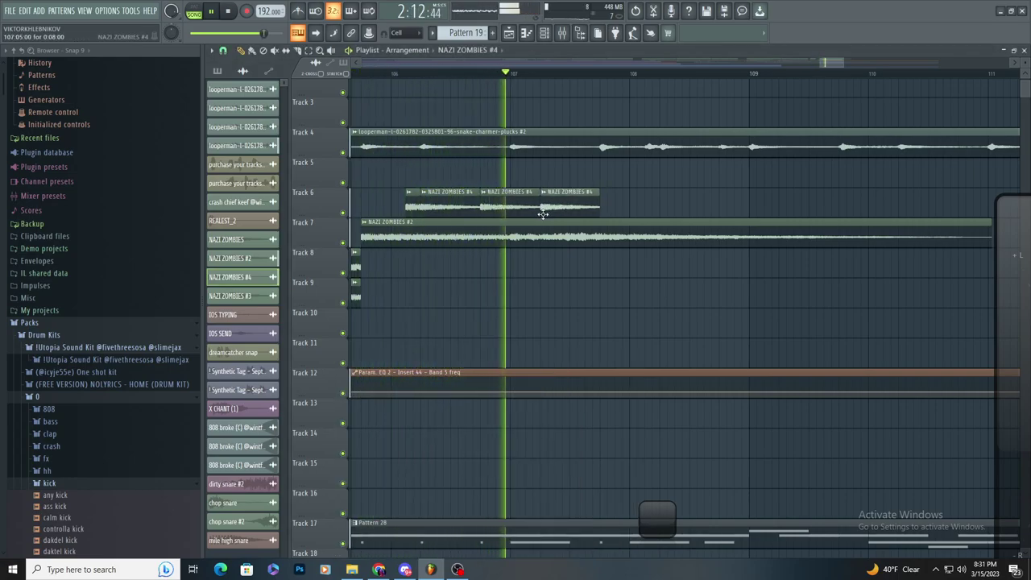
right_click(543, 208)
key("ctrl+z")
right_click(543, 206)
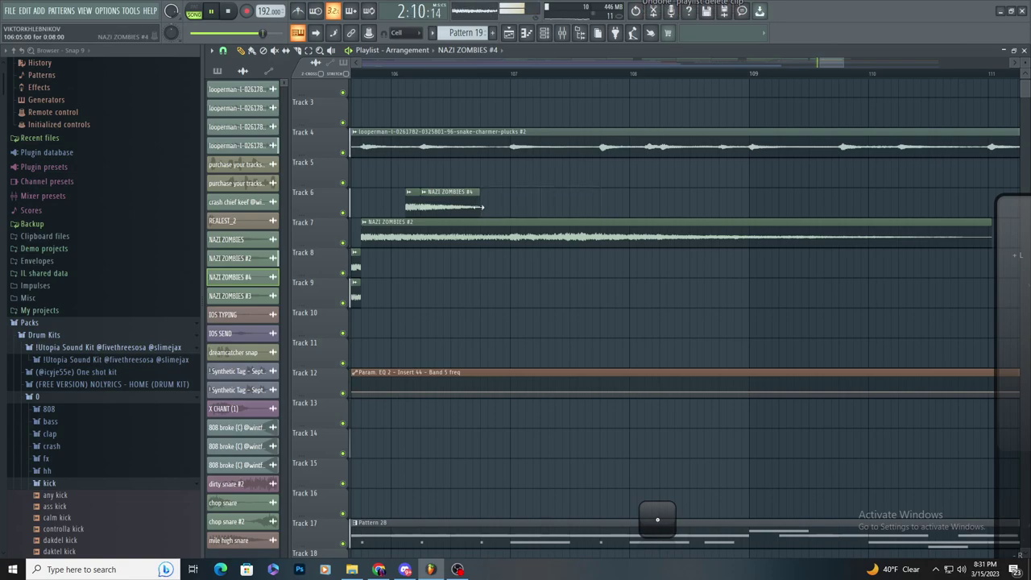
- Shorten the NAZI ZOMBIES #4 clip to six steps, add a copy behind it, and delete the leading NAZI ZOMBIES #2 slice on Track 6
double_click(484, 205)
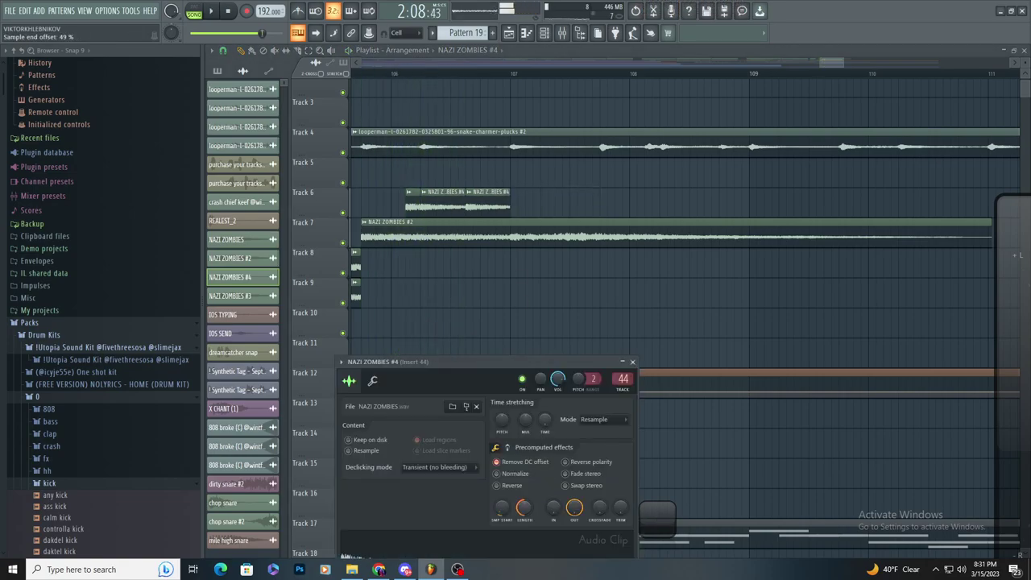
scroll(418, 147, "down", 5)
scroll(387, 154, "up", 5)
right_click(452, 206)
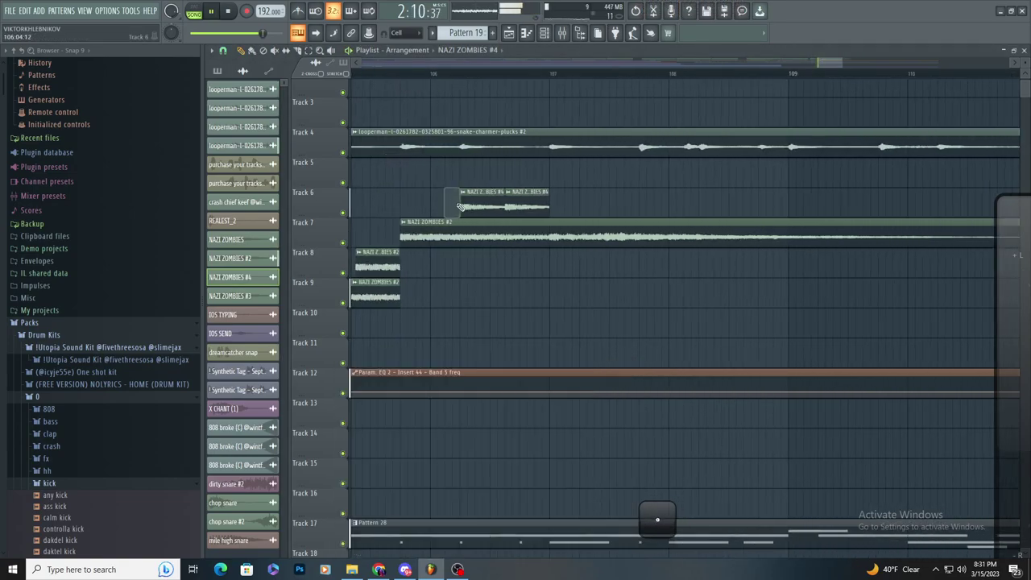
mouse_move(492, 208)
left_mouse_down()
mouse_move(483, 212)
mouse_move(493, 210)
left_mouse_up()
- Repeat the six-step NAZI ZOMBIES #4 clip along Track 6 until seven clips run back to back from 106:05
left_click(583, 210)
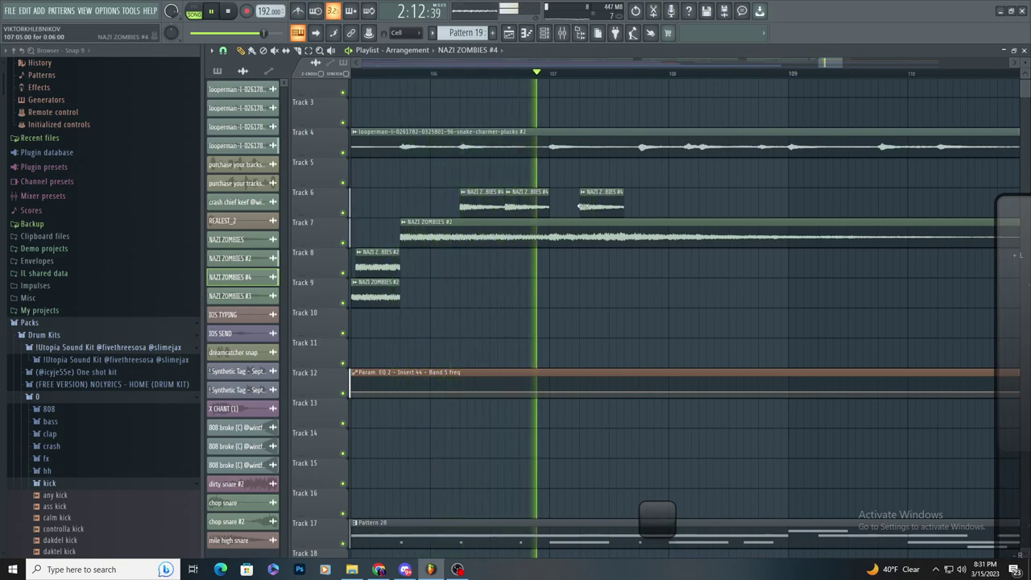
left_click_drag(607, 211, 578, 214)
left_click(602, 210)
left_click(648, 208)
left_click(694, 208)
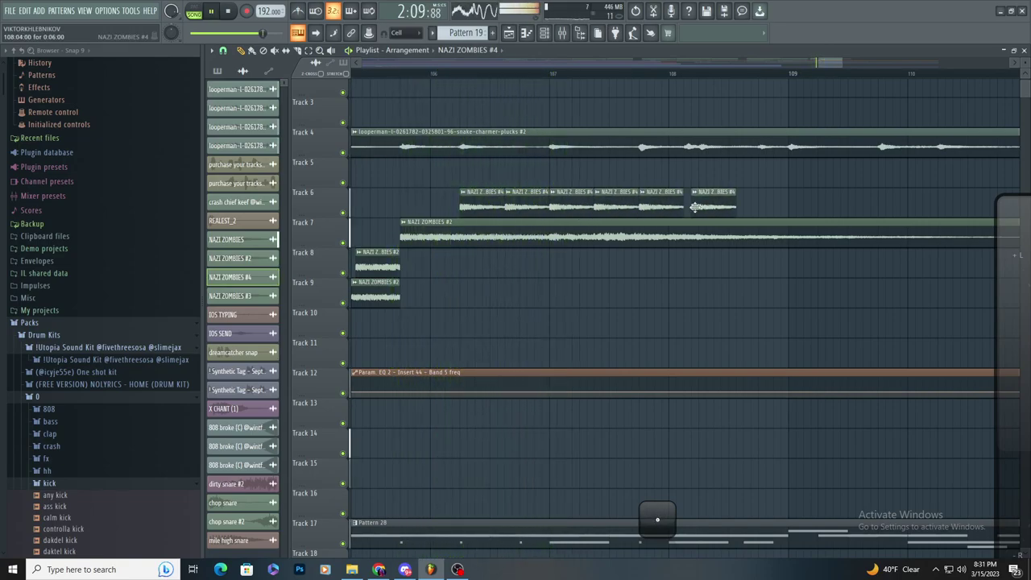
left_click(737, 201)
left_click_drag(737, 201, 729, 203)
- Play back the repeated NAZI ZOMBIES clips on Tracks 6 and 7 together with the transition before bar 105
scroll(690, 216, "down", 2)
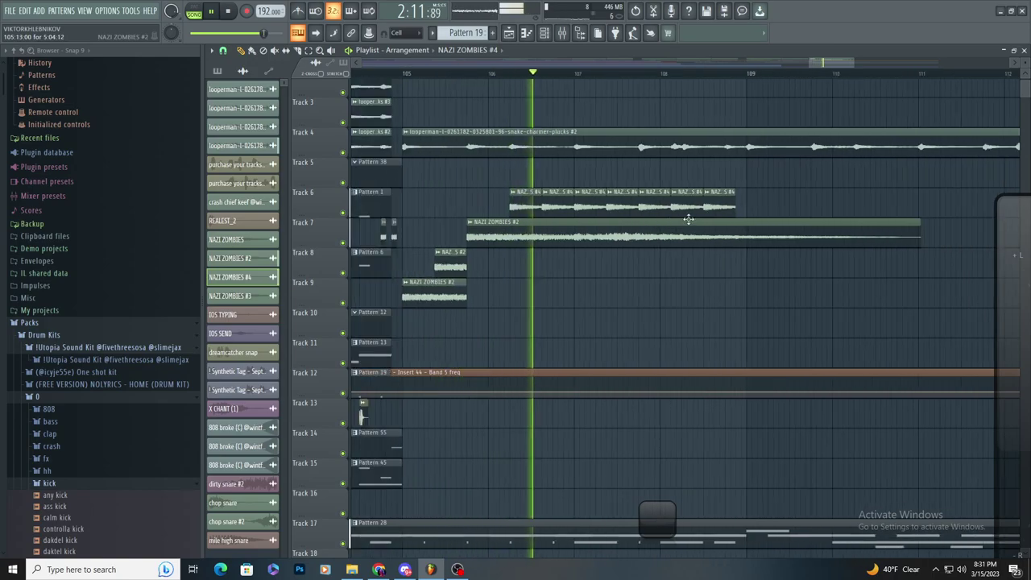
scroll(685, 233, "up", 1)
left_click(650, 295)
right_click(649, 296)
scroll(618, 302, "down", 3)
scroll(617, 297, "down", 1)
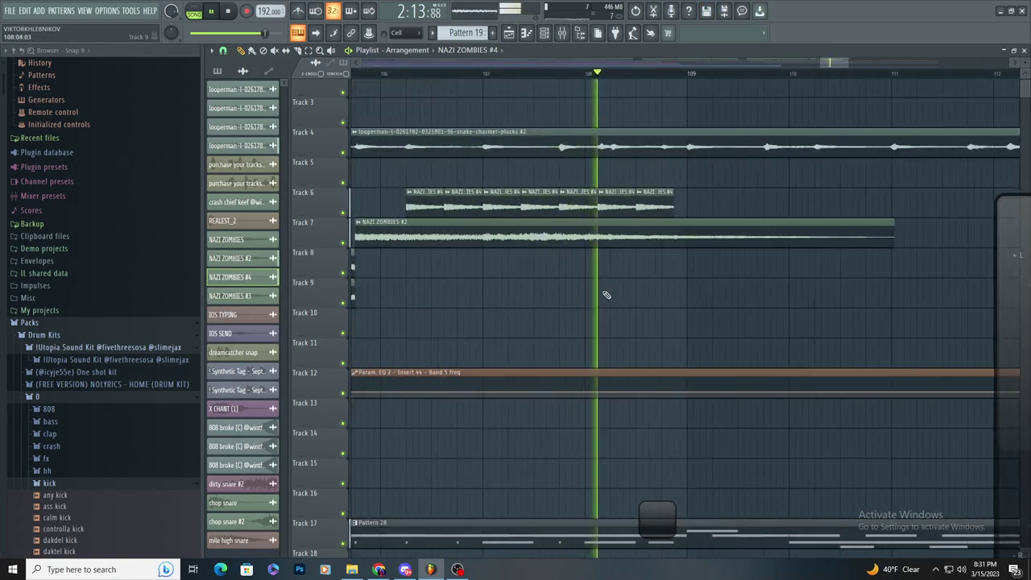
scroll(552, 300, "down", 2)
key("space")
key("space")
scroll(556, 330, "down", 5)
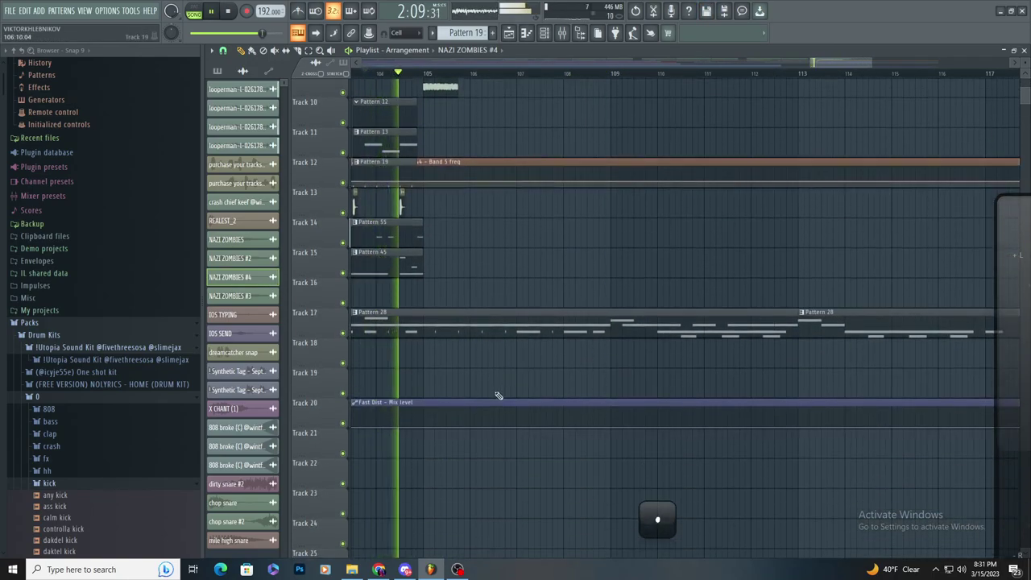
- Examine the pattern and automation clips across the arrangement while playback continues from bar 105 past bar 113
left_click(486, 405)
scroll(510, 357, "down", 2)
scroll(520, 341, "down", 2)
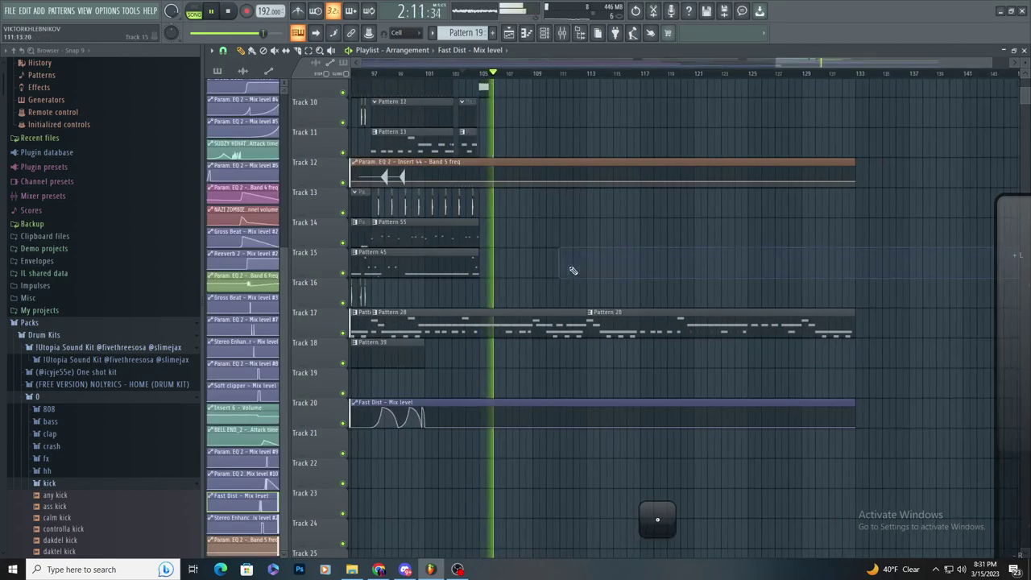
scroll(524, 239, "up", 3)
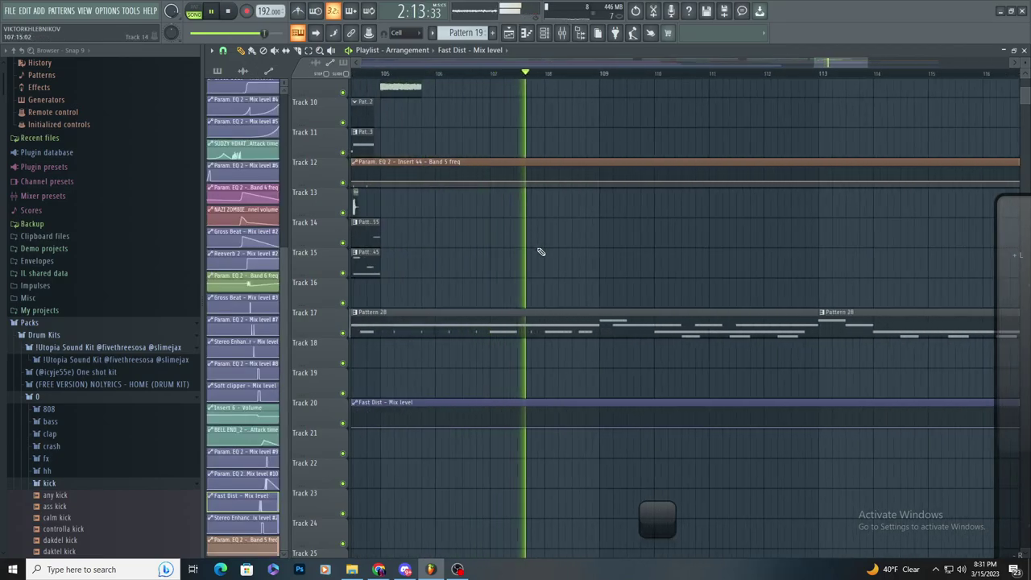
scroll(616, 265, "down", 2)
scroll(616, 265, "up", 3)
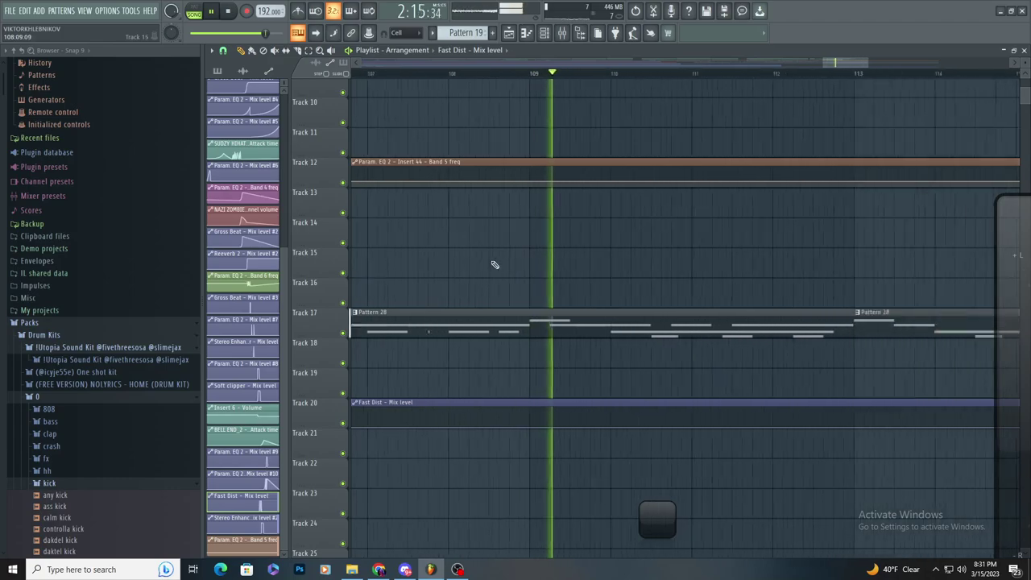
scroll(539, 245, "down", 2)
scroll(595, 252, "up", 2)
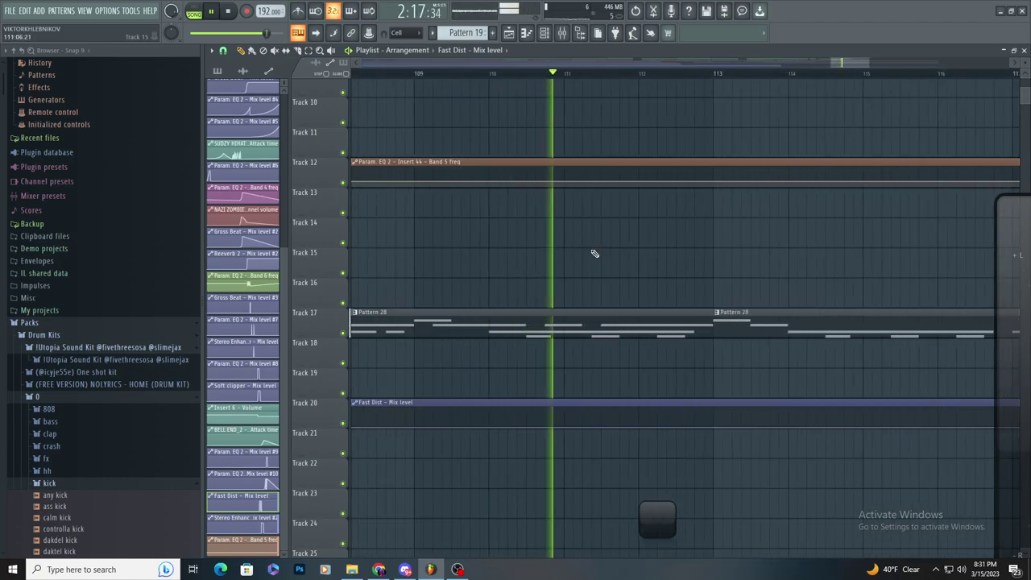
scroll(572, 283, "down", 1)
scroll(605, 257, "up", 1)
left_click(607, 255)
right_click(632, 251)
scroll(645, 290, "down", 4)
scroll(798, 260, "up", 4)
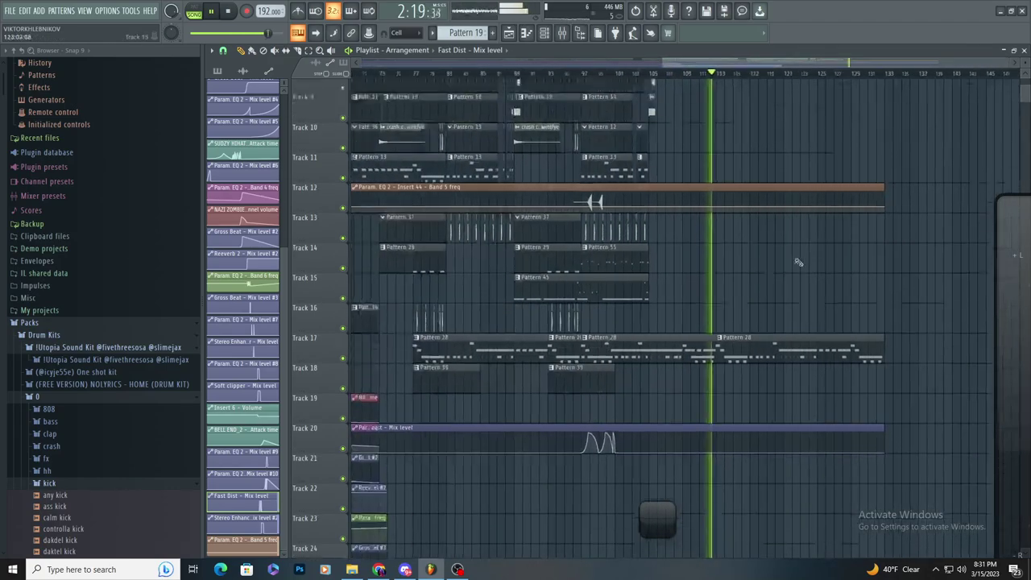
scroll(803, 276, "up", 2)
scroll(746, 336, "down", 1)
scroll(743, 354, "down", 1)
left_click(736, 411)
right_click(740, 420)
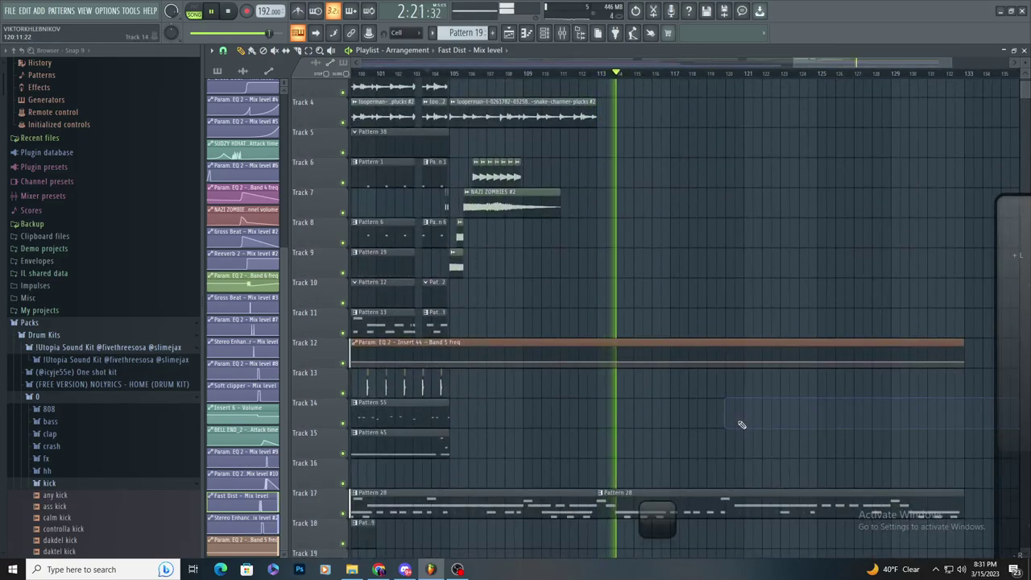
scroll(814, 371, "down", 3)
scroll(860, 340, "up", 3)
left_click(817, 291)
right_click(840, 278)
scroll(717, 306, "down", 1)
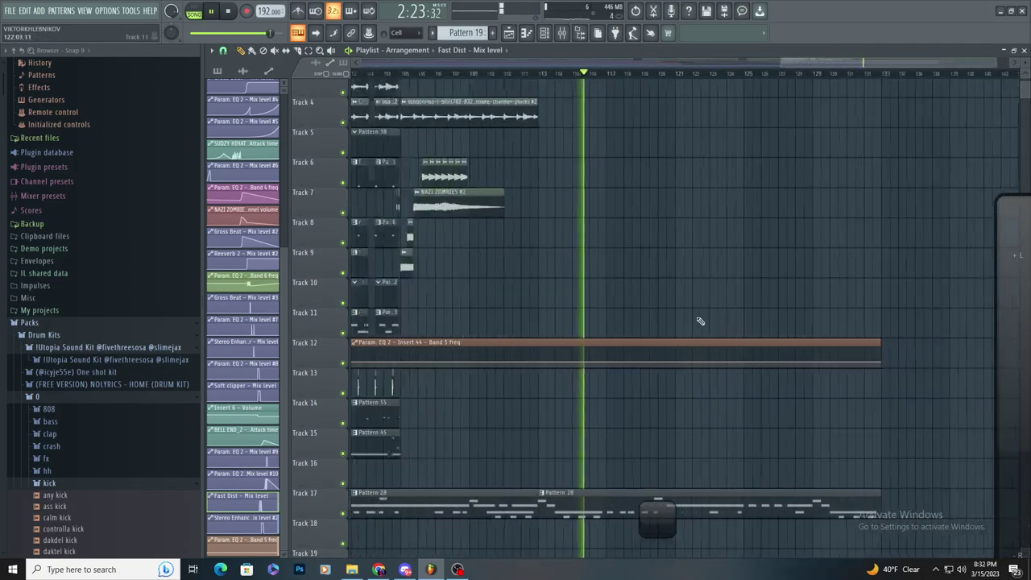
scroll(684, 294, "up", 2)
left_click(683, 256)
right_click(684, 256)
scroll(451, 109, "left", 1)
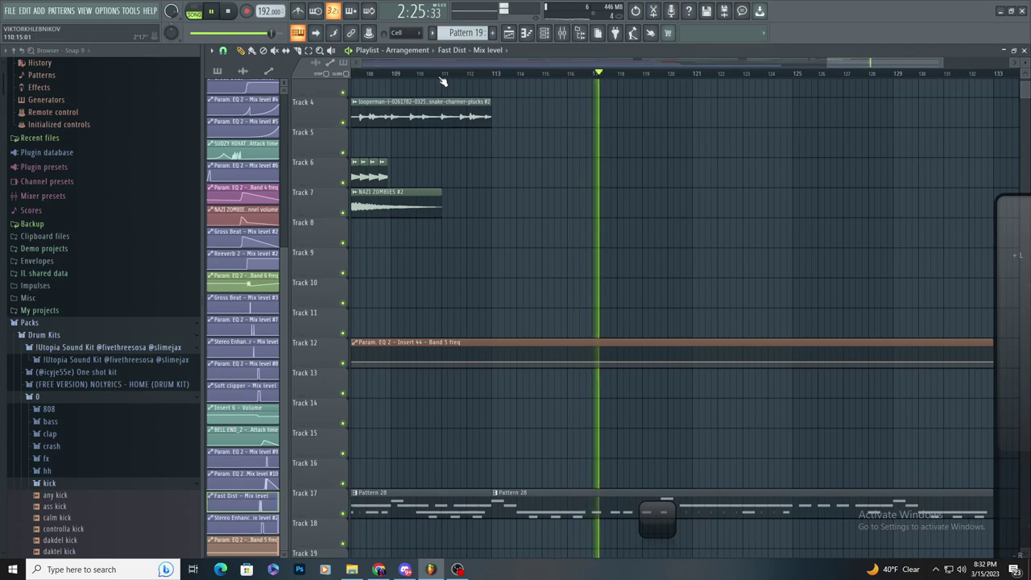
left_click(390, 74)
left_click(577, 203)
right_click(604, 211)
left_click(459, 116)
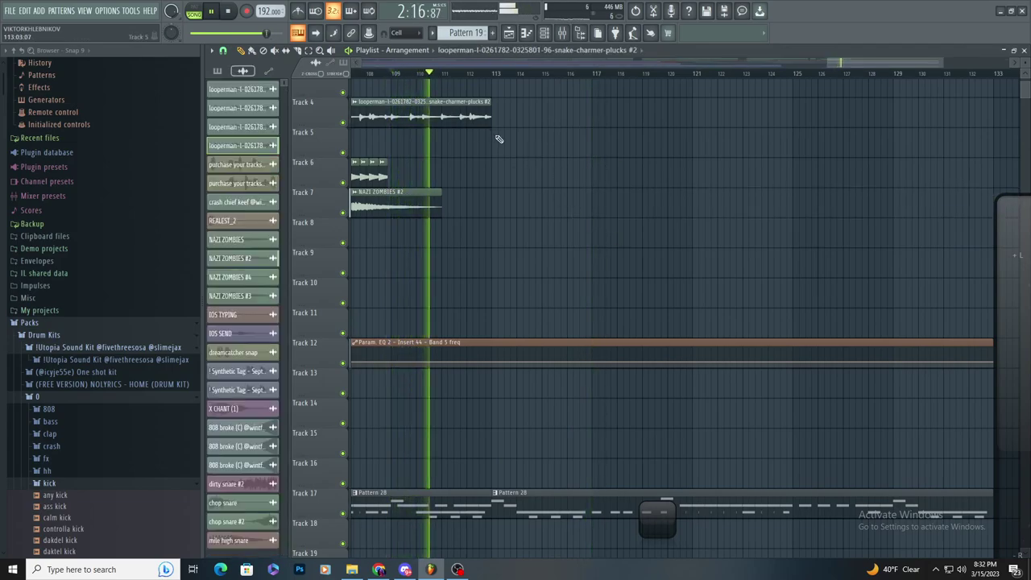
left_click(498, 138)
right_click(541, 142)
- Create the new pattern Pattern 23 and place it on Track 7 from bar 113 to bar 121
scroll(541, 137, "up", 4)
left_click(493, 34)
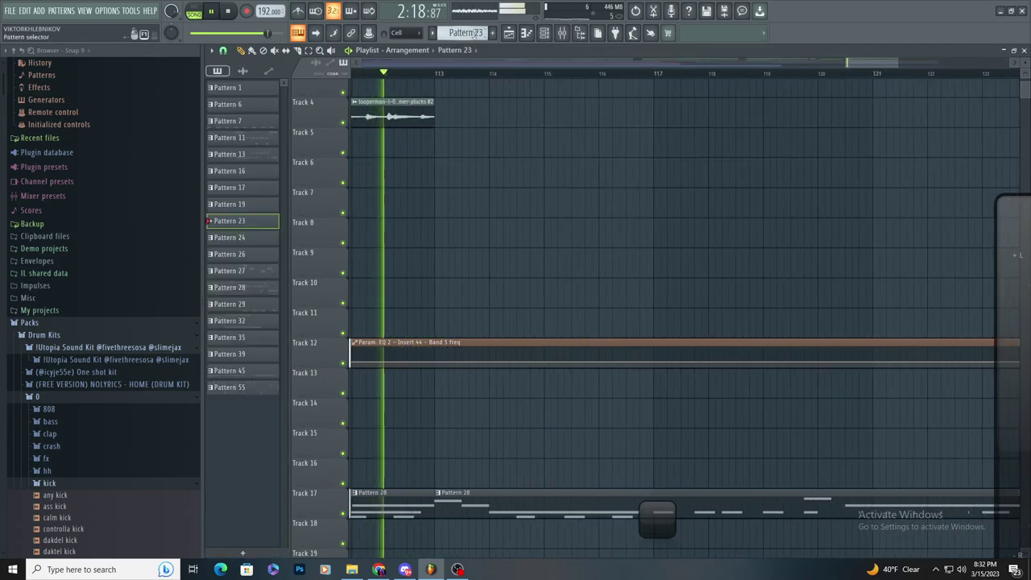
left_click(441, 211)
scroll(440, 218, "down", 3)
left_click_drag(474, 208, 672, 228)
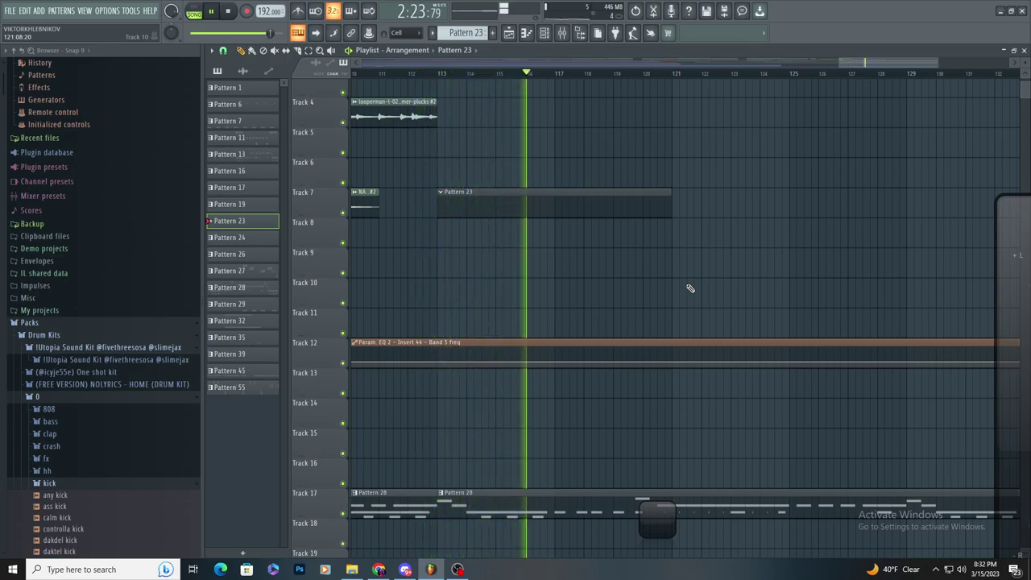
- Replay the passage leading into Pattern 23 and look through the sample packs for new sounds
key("space")
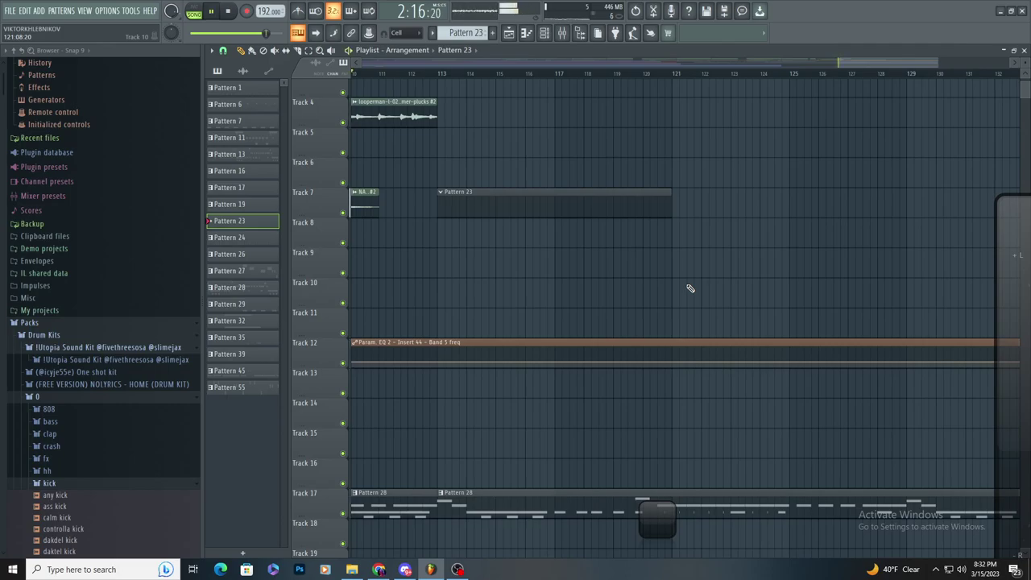
key("space")
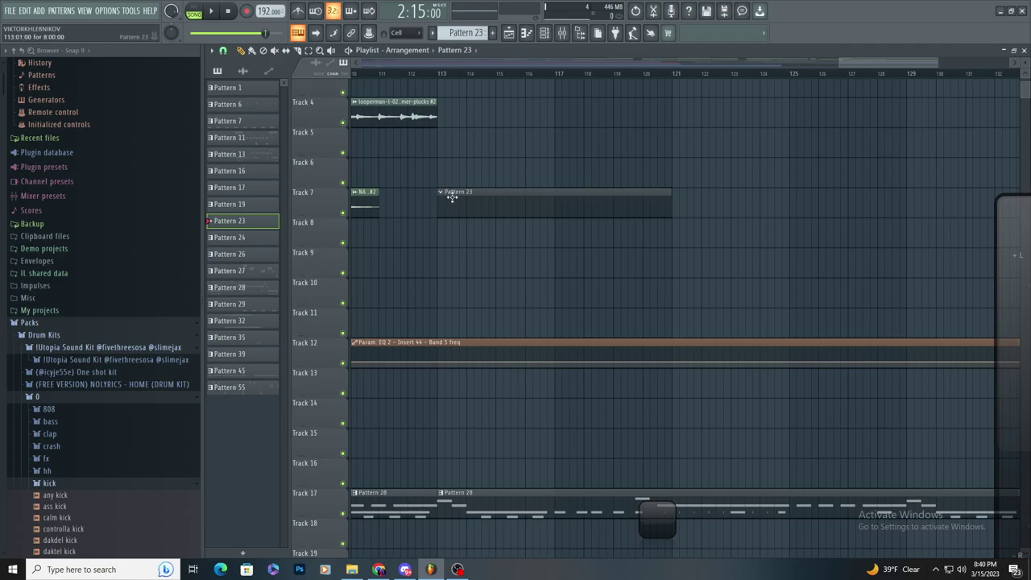
scroll(76, 339, "down", 10)
scroll(103, 338, "down", 15)
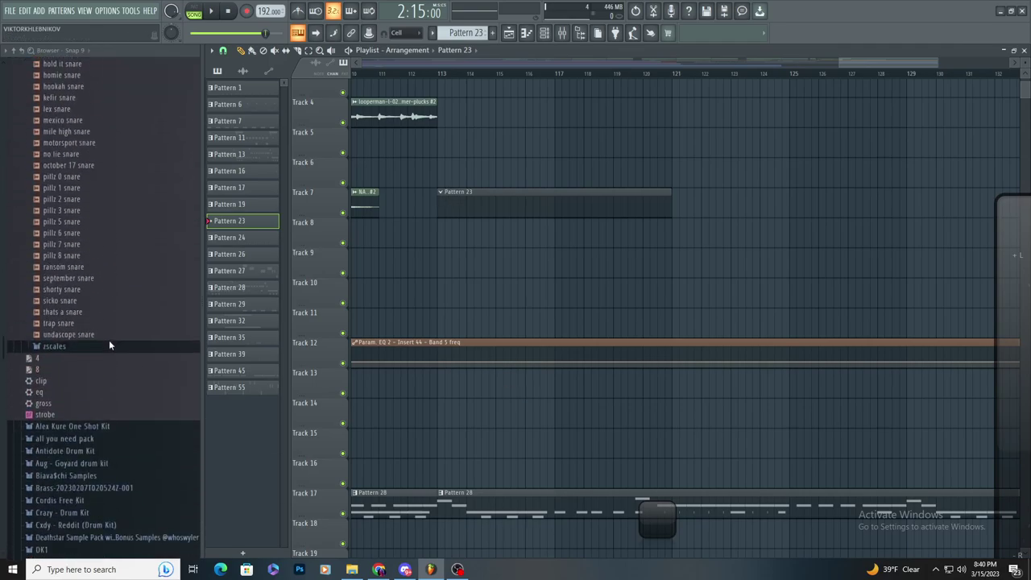
scroll(117, 347, "down", 8)
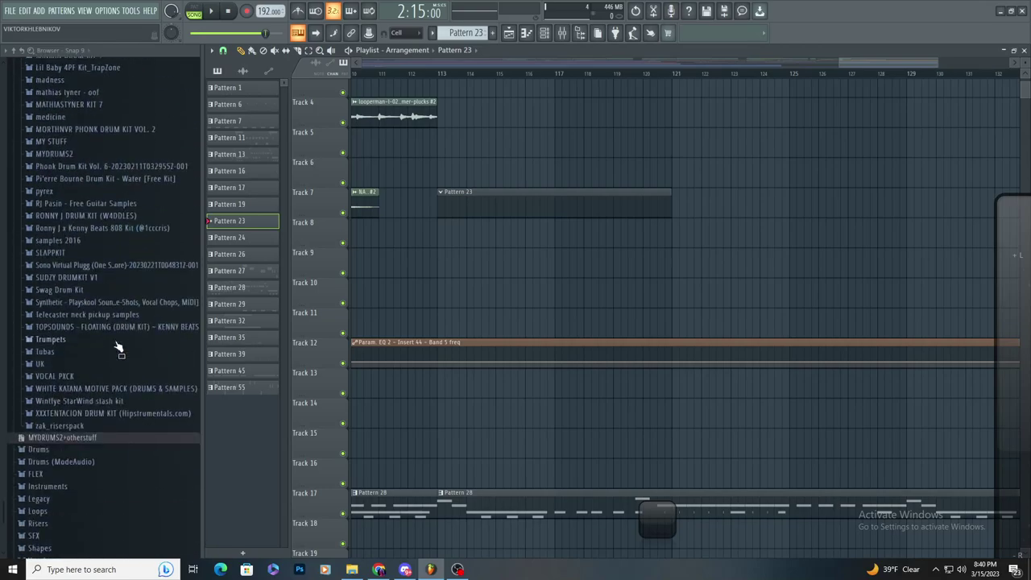
scroll(118, 339, "up", 9)
scroll(121, 342, "down", 11)
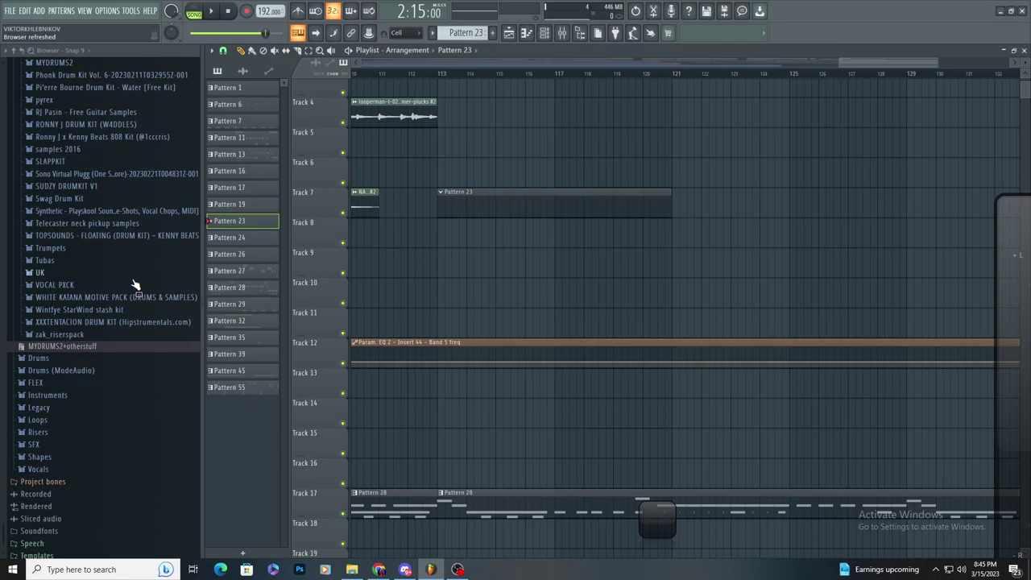
- Play back the passage before bar 113 and open the piano roll for Pattern 23
key("space")
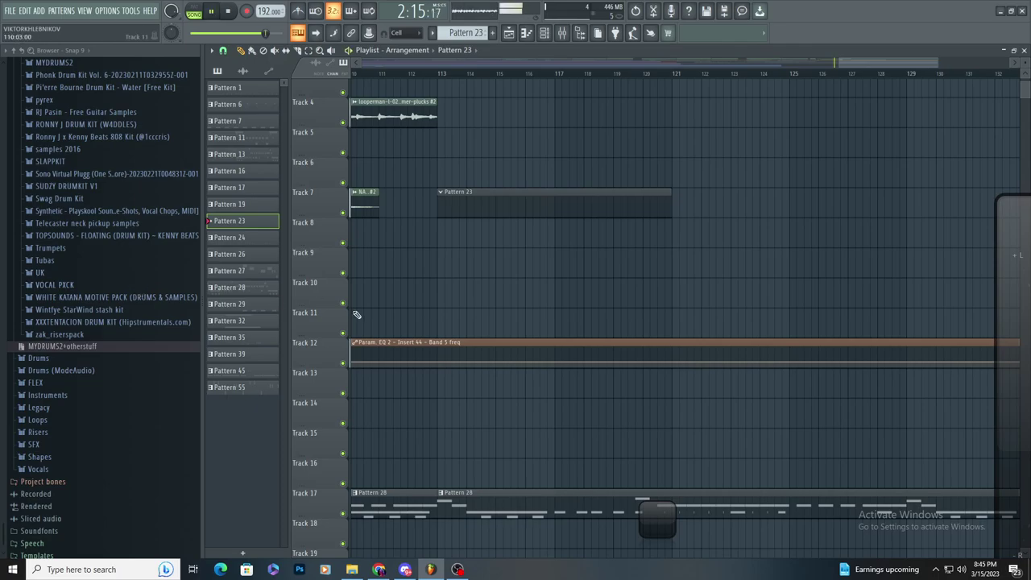
scroll(377, 332, "down", 4)
scroll(631, 345, "up", 3)
scroll(876, 331, "up", 2)
scroll(776, 295, "down", 2)
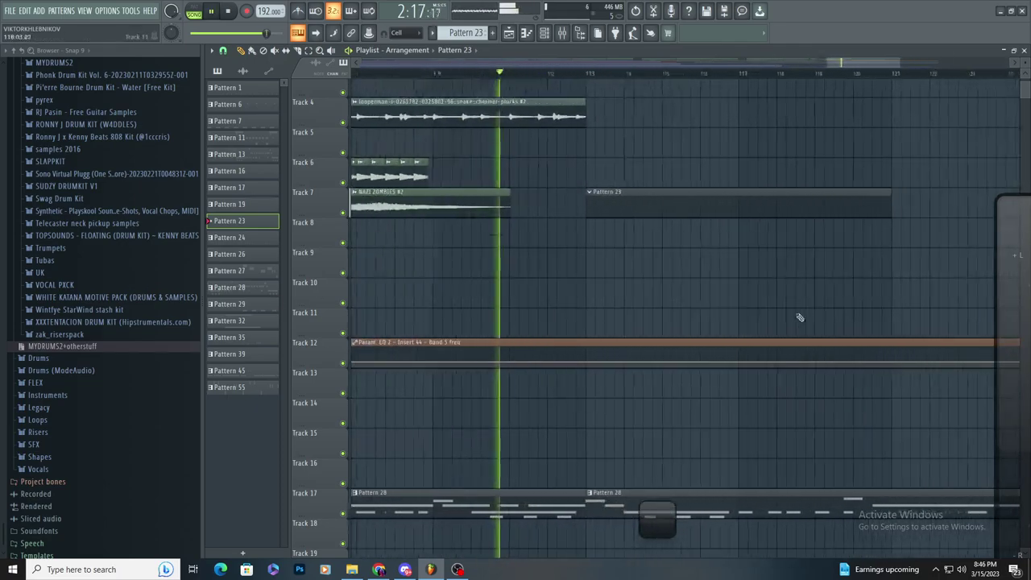
left_click(527, 33)
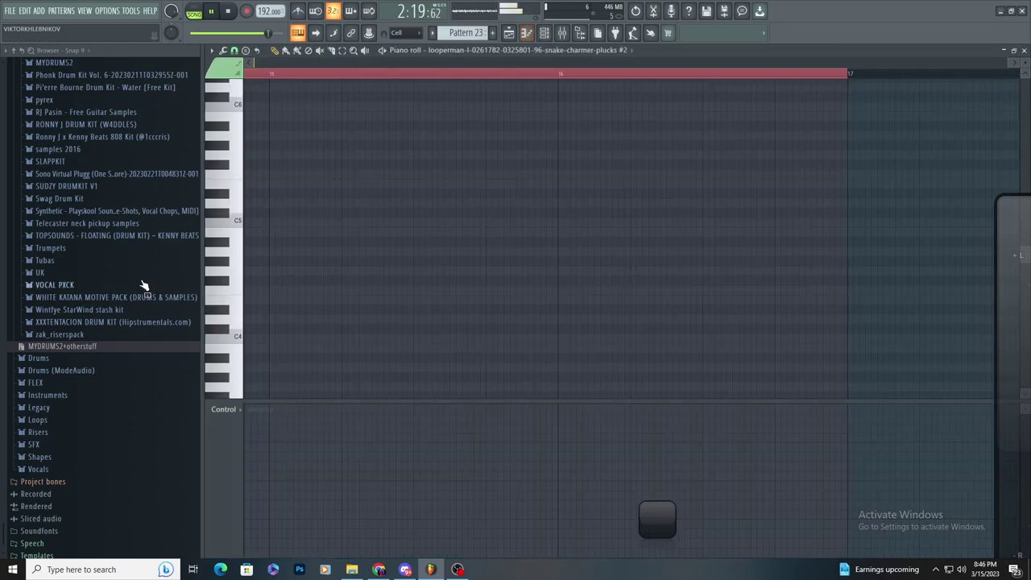
- Open the arps n accents n stuff one-shots of the Synthetic Playskool kit and audition the elusive and holographic accents
left_click(113, 211)
key("space")
left_click(112, 224)
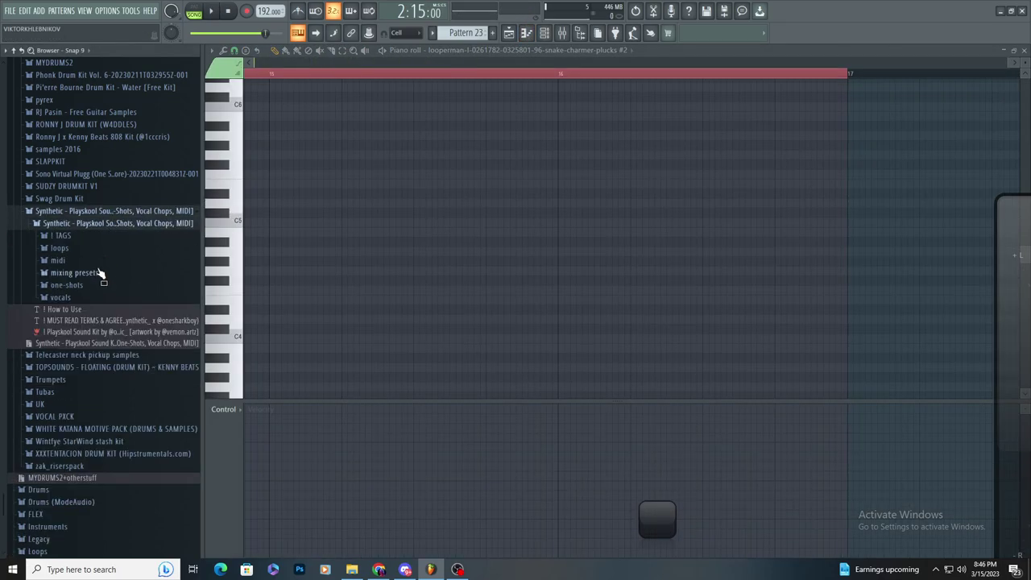
left_click(96, 287)
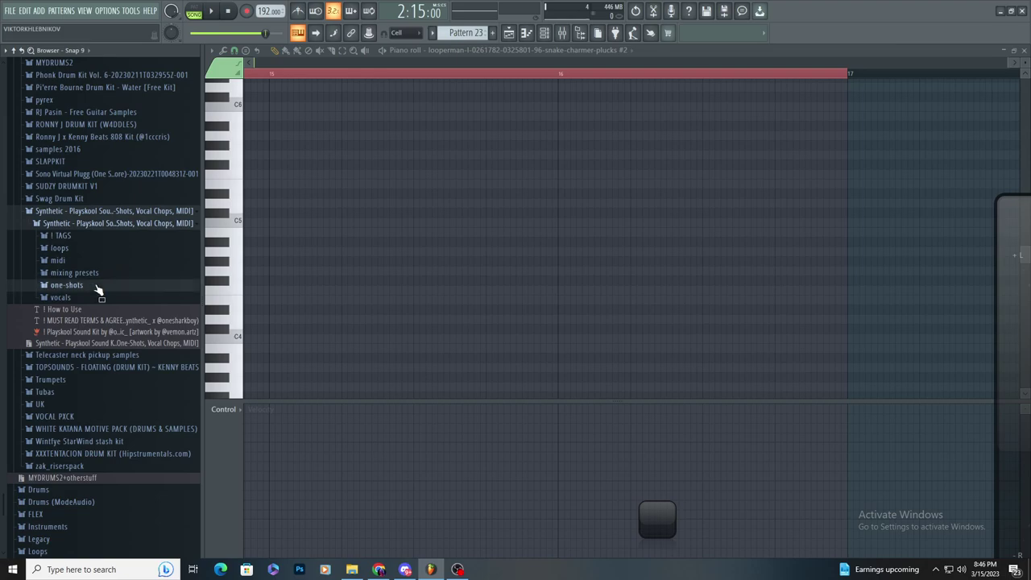
left_click(117, 298)
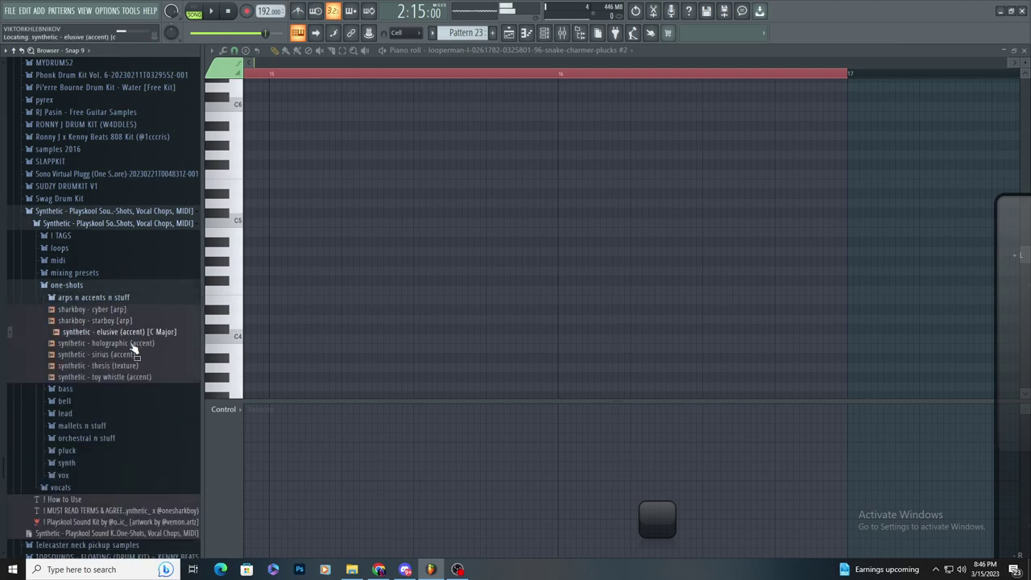
left_click(135, 343)
- Set the song position to bar 113 and open the channel rack
left_click(512, 34)
left_click(587, 79)
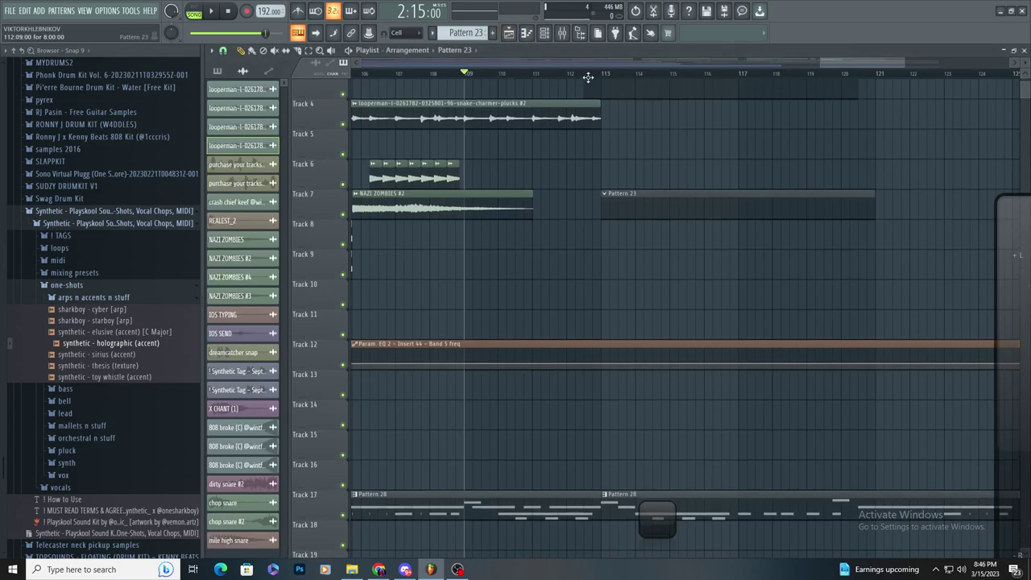
key("ctrl+z")
left_click(602, 74)
left_click(546, 35)
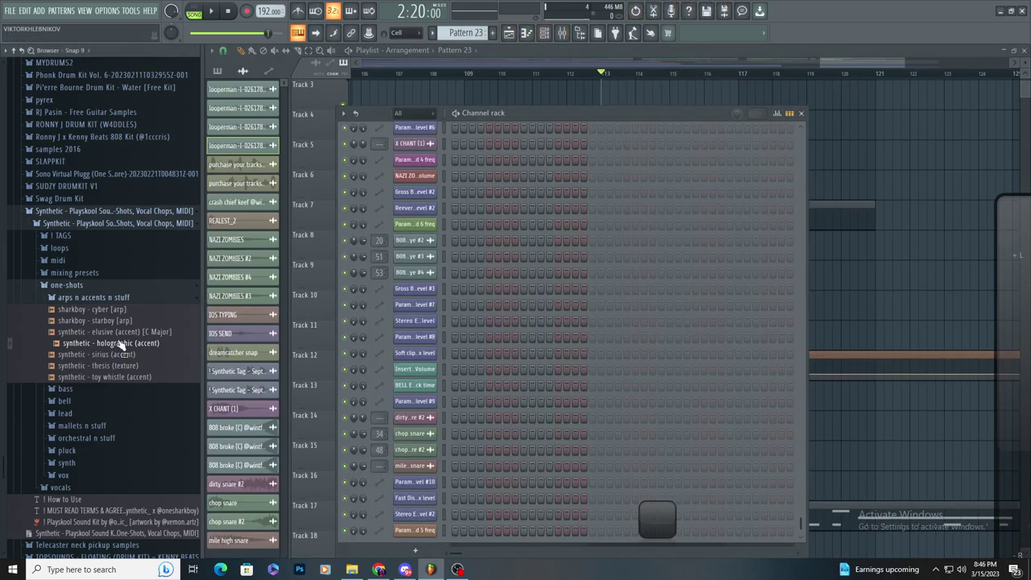
- Audition the starboy arp and close the arps n accents n stuff folder
key("Up")
key("Up")
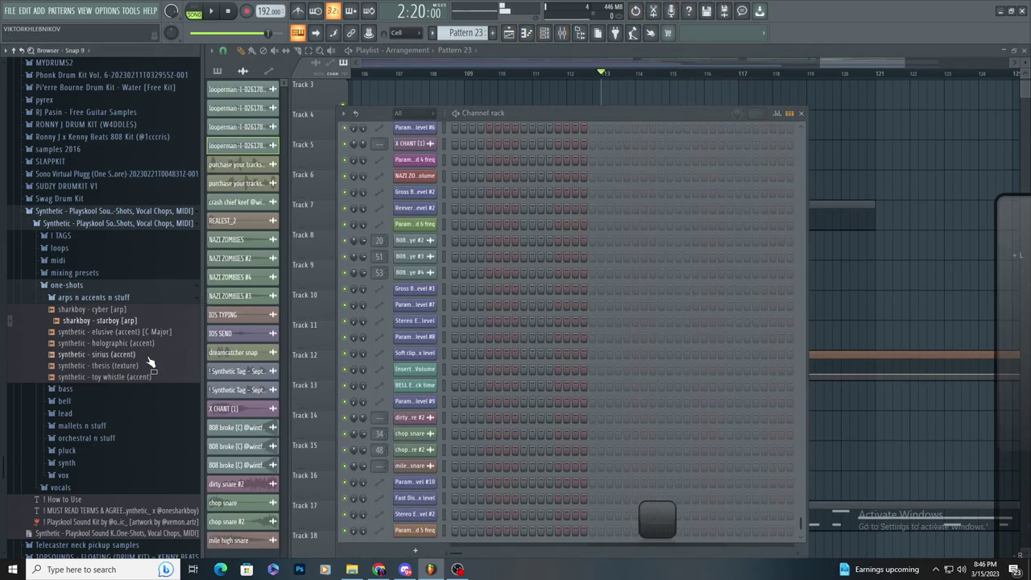
left_click(139, 299)
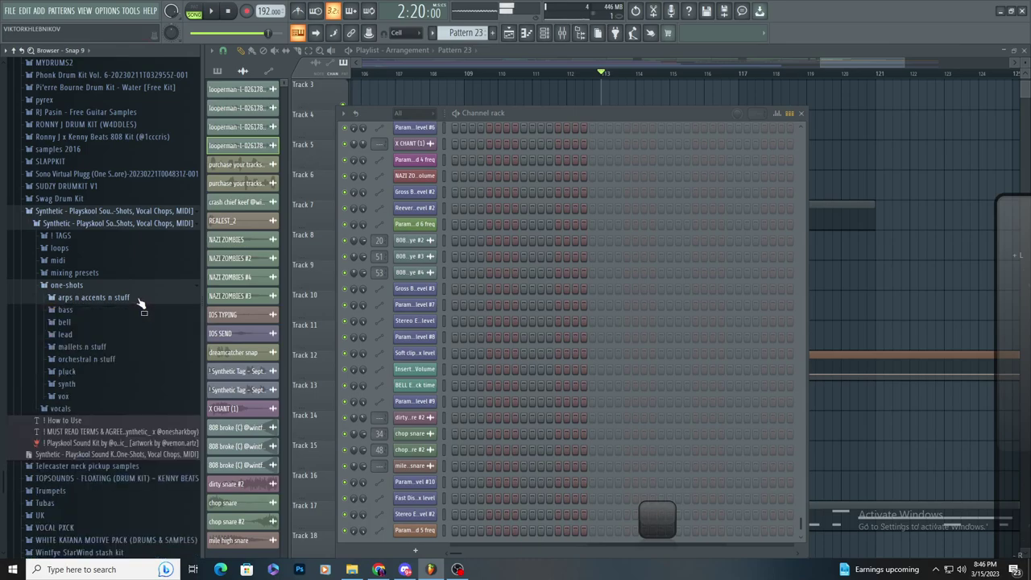
- Audition the pure, anabelle and ringtone one-shots in the bell folder, and close the folder
left_click(126, 322)
key("space")
left_click(125, 358)
key("space")
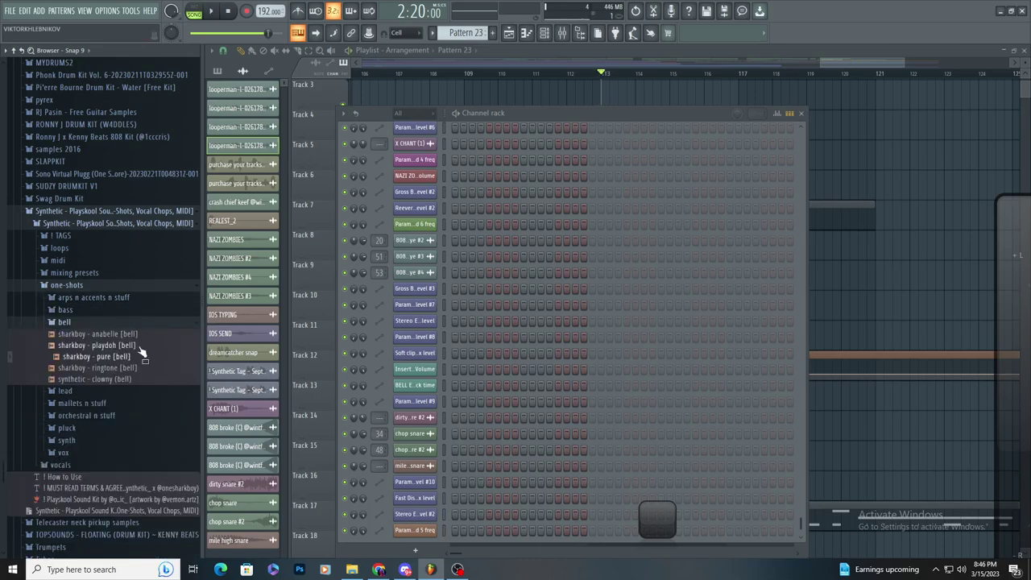
left_click(144, 337)
left_click(132, 368)
left_click(136, 323)
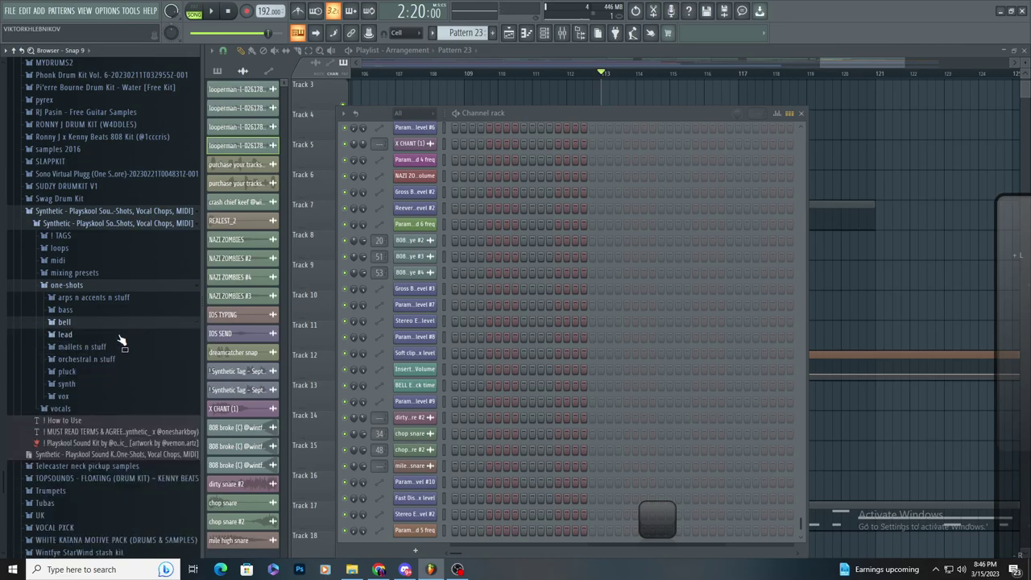
- Open the lead folder and audition the crowl, aqua, all bad, lightskin and teeenx one-shots
left_click(127, 334)
left_click(127, 371)
left_click(129, 358)
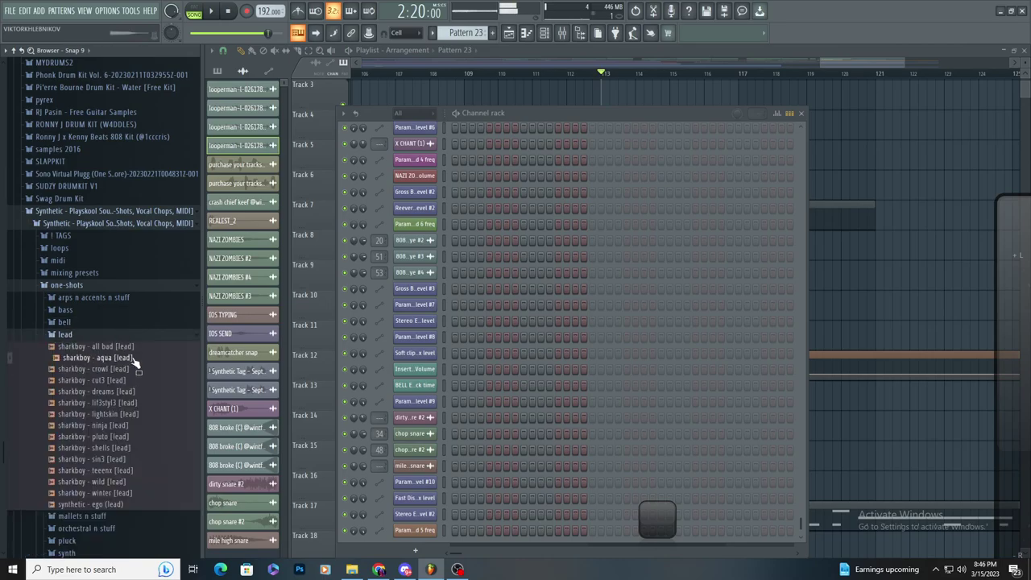
left_click(129, 347)
left_click(130, 415)
left_click(135, 471)
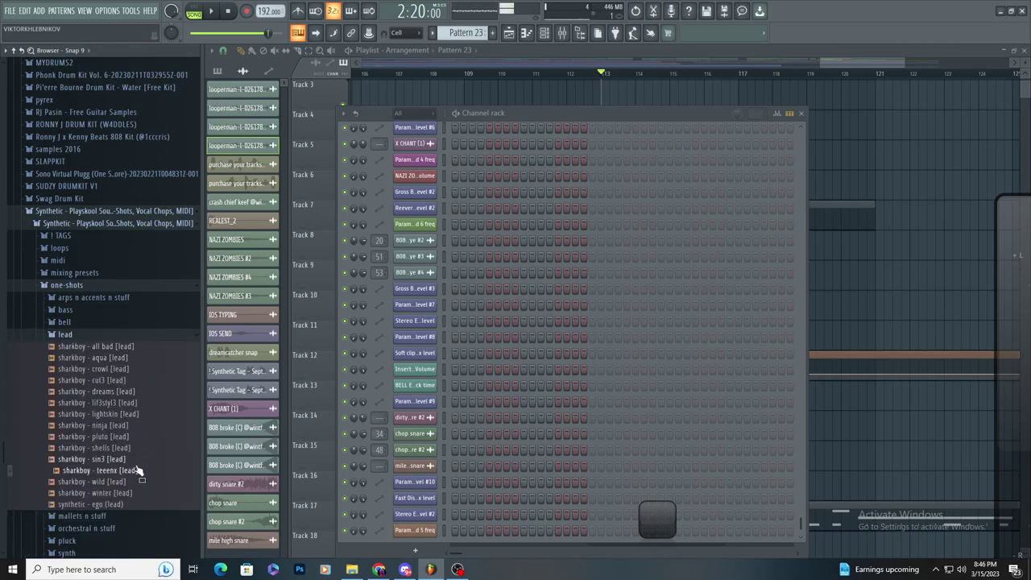
- Compare the winter, wild, teeenx and ego leads, including against song playback from bar 113, and close the lead folder
left_click(135, 493)
key("space")
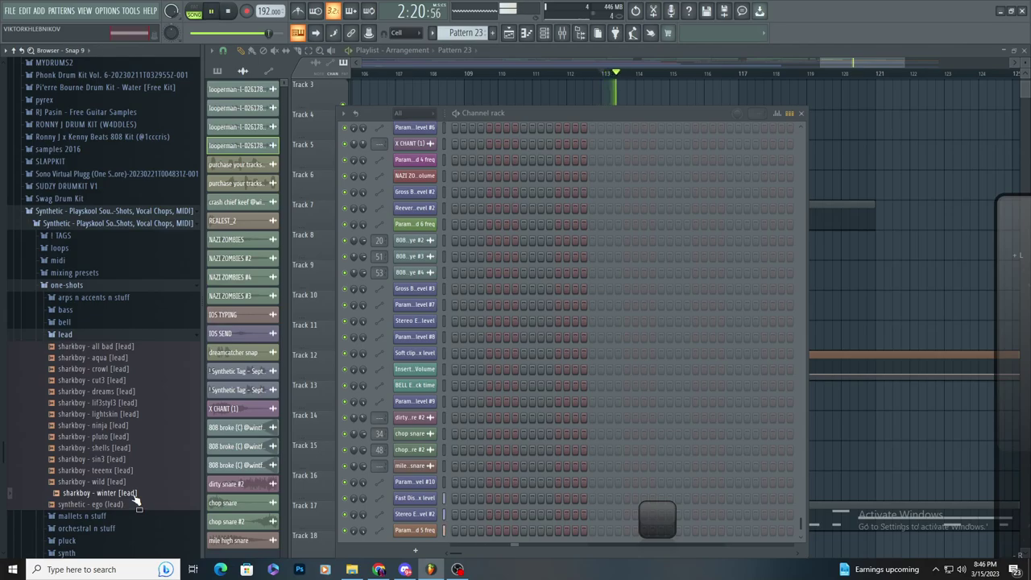
key("Up")
key("space")
left_click(137, 493)
left_click(139, 472)
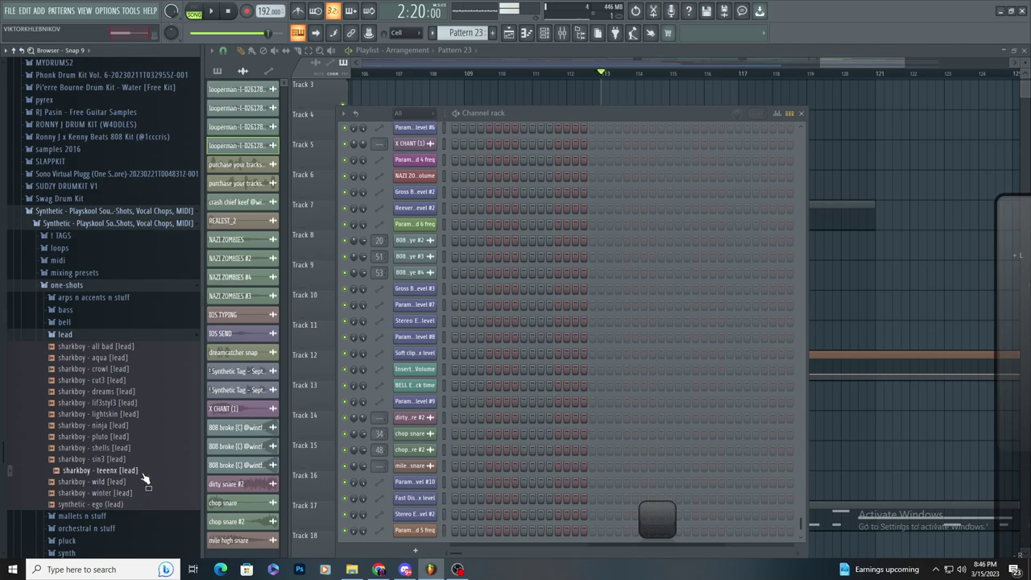
scroll(131, 472, "down", 4)
left_click(115, 301)
left_click(136, 271)
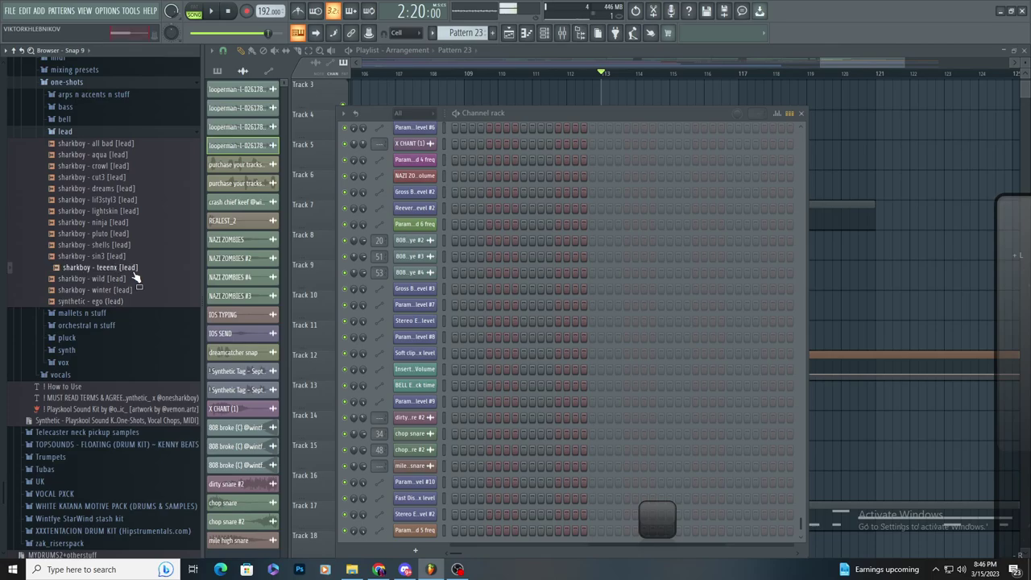
left_click(101, 133)
- Audition the friend, crank dat, dunkaroo, highness and kirby one-shots in the mallets n stuff folder, partly against song playback
left_click(129, 143)
left_click(120, 179)
left_click(121, 280)
left_click(122, 291)
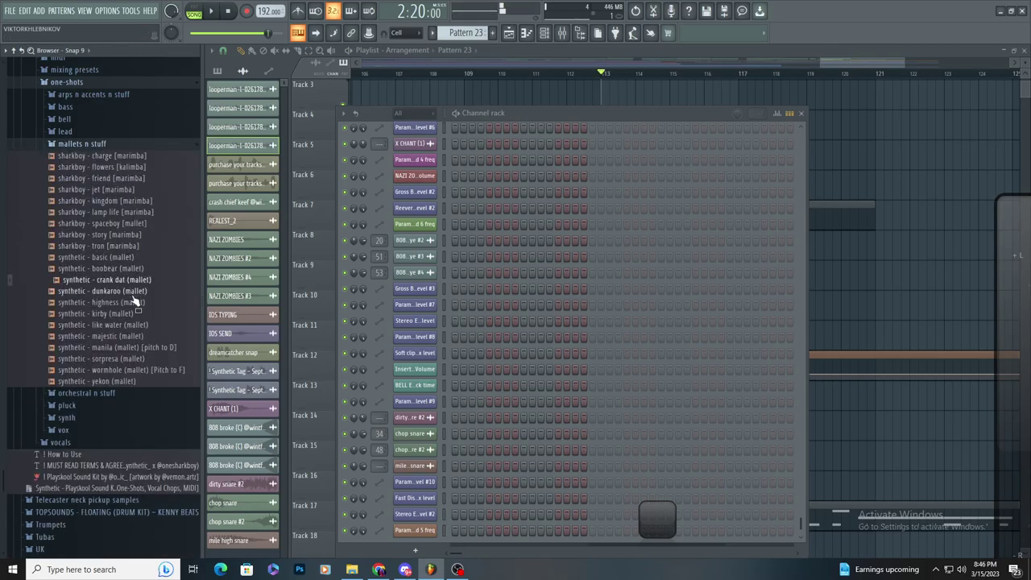
left_click(129, 303)
key("space")
left_click(129, 314)
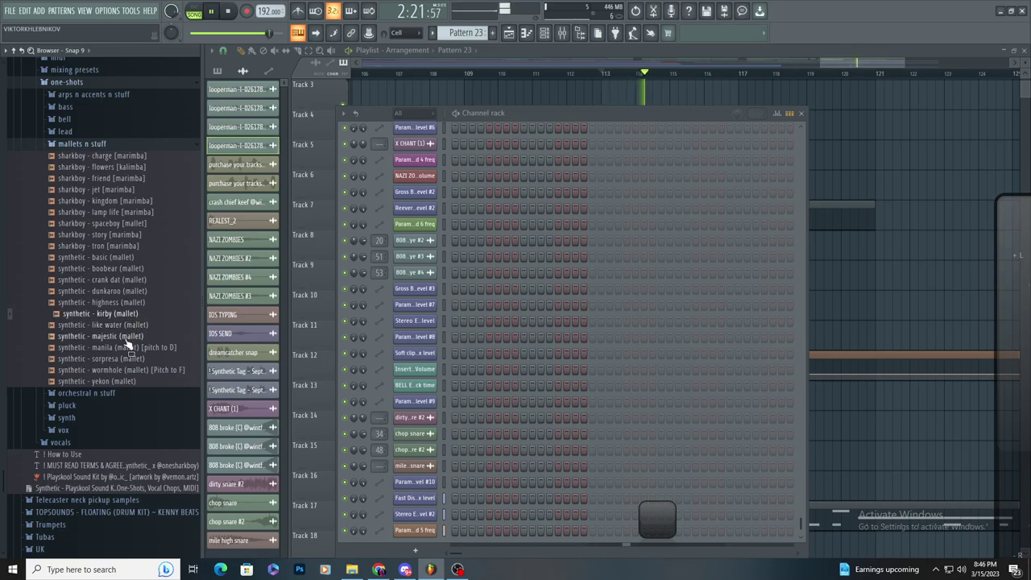
left_click(100, 144)
key("space")
- Audition the chaos flute from the orchestral n stuff folder over the song and add it to the channel rack below the mile high snare
left_click(109, 156)
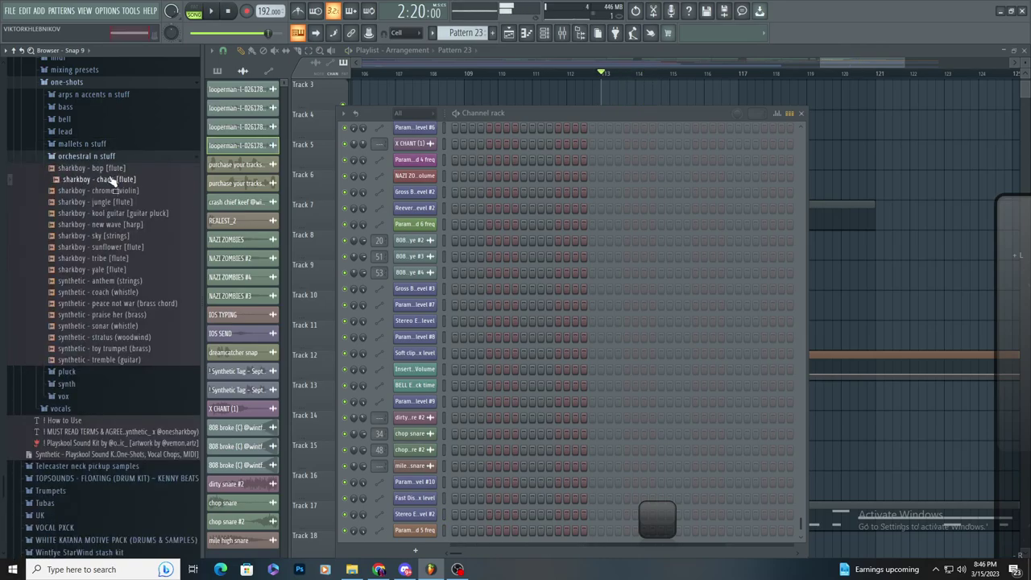
key("space")
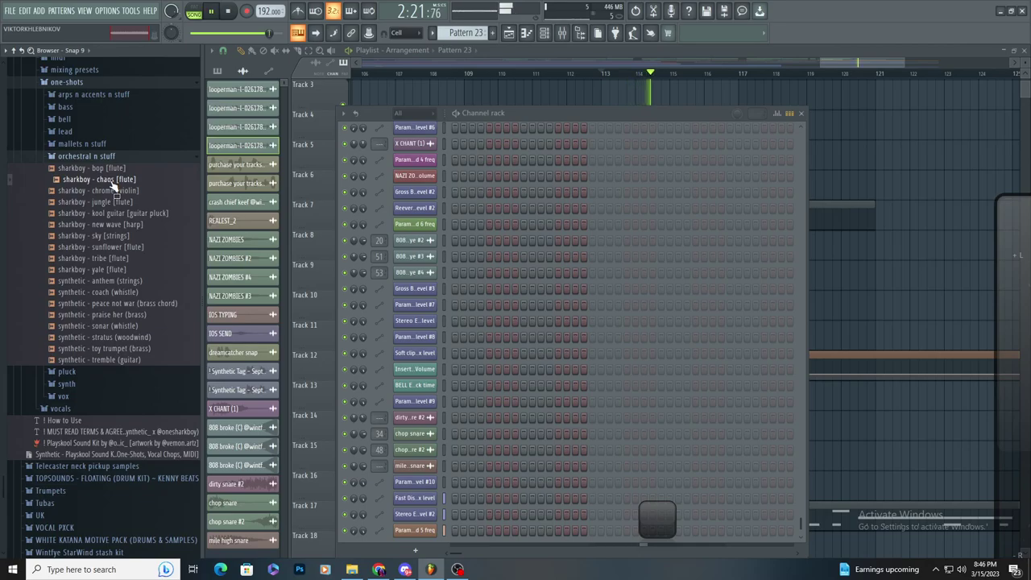
left_click_drag(112, 185, 386, 483)
key("space")
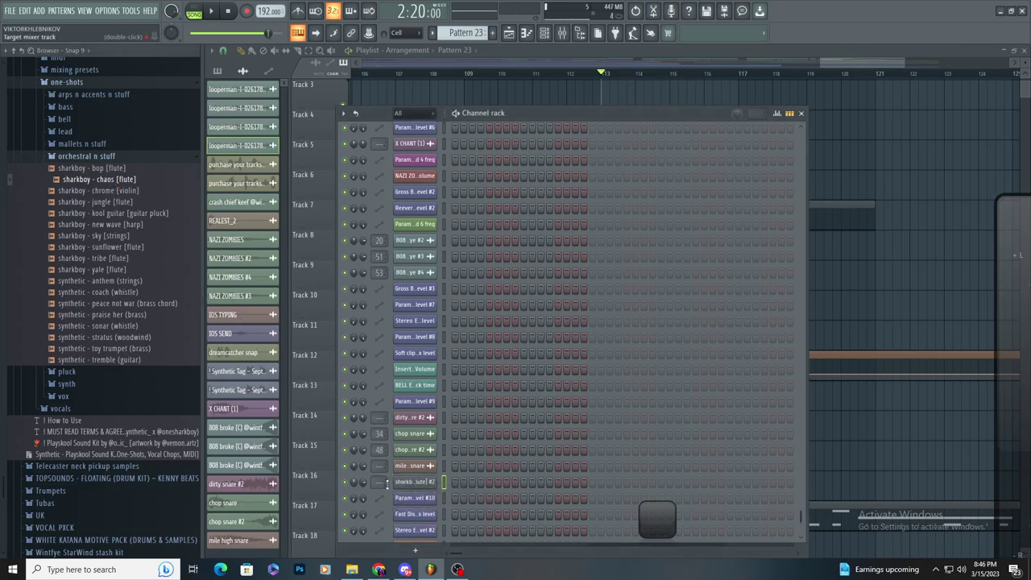
- Audition the tribe, chrome, chaos, yale and anthem one-shots in the orchestral n stuff folder
left_click(155, 261)
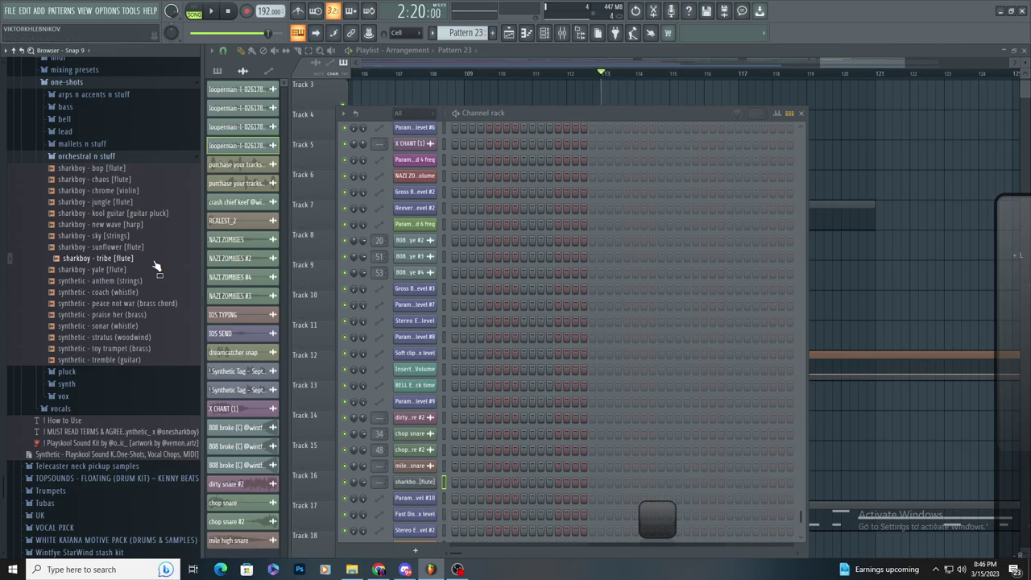
left_click(145, 191)
left_click(145, 182)
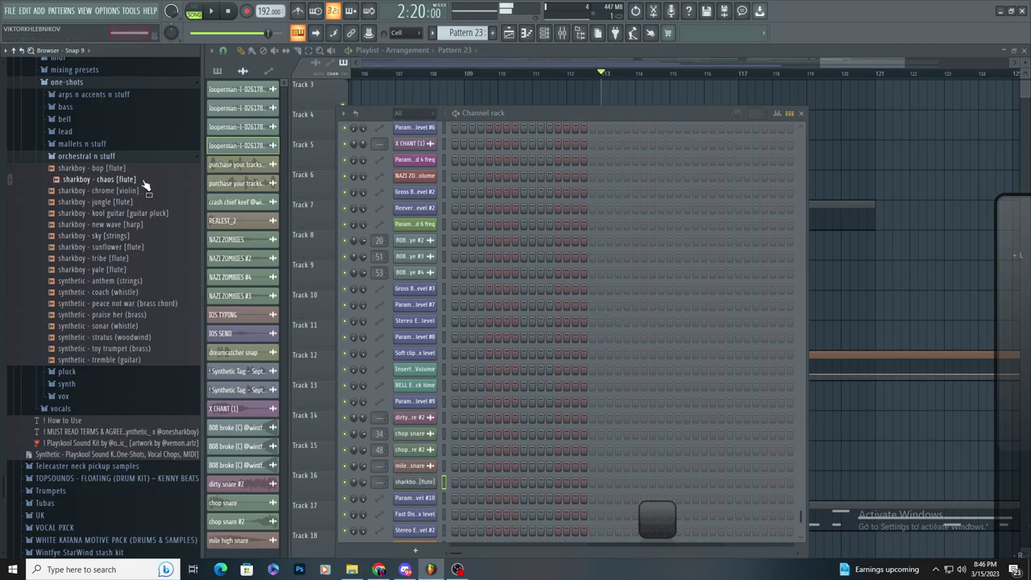
left_click(152, 270)
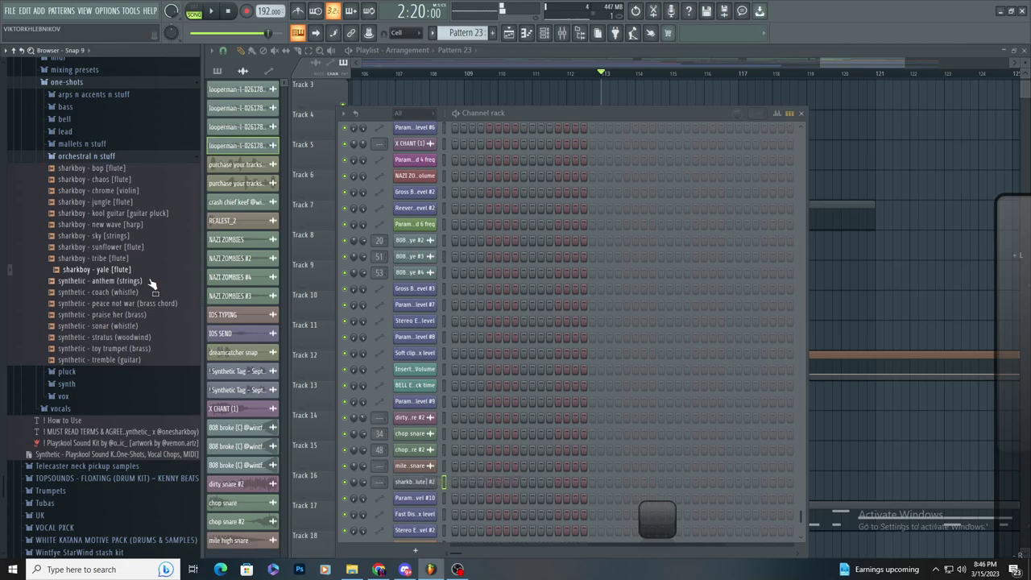
left_click(152, 282)
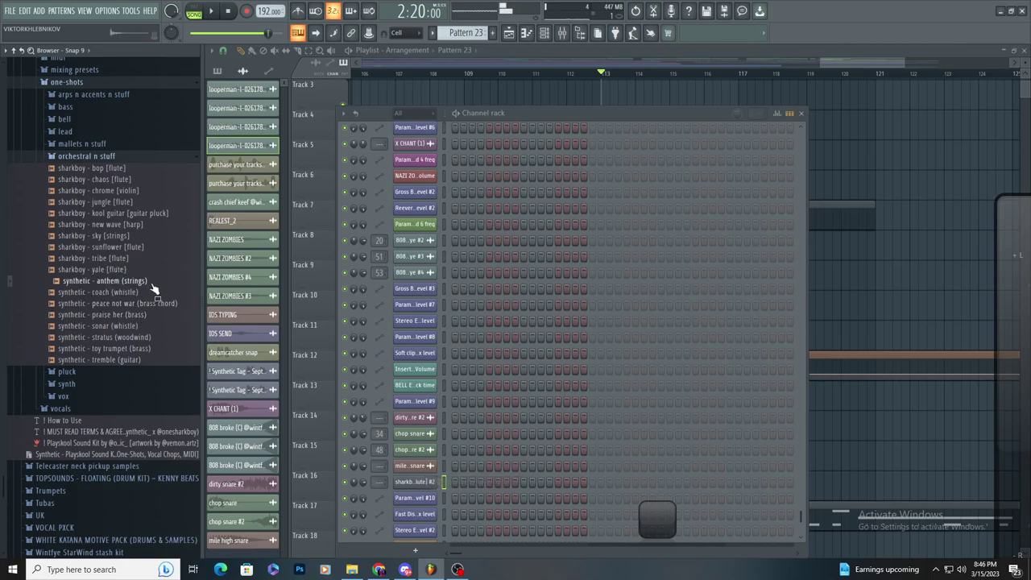
- Expand the pluck folder and audition the stratus, sonar, praise her, peace not war and coach one-shots above it
left_click(142, 370)
left_click(165, 328)
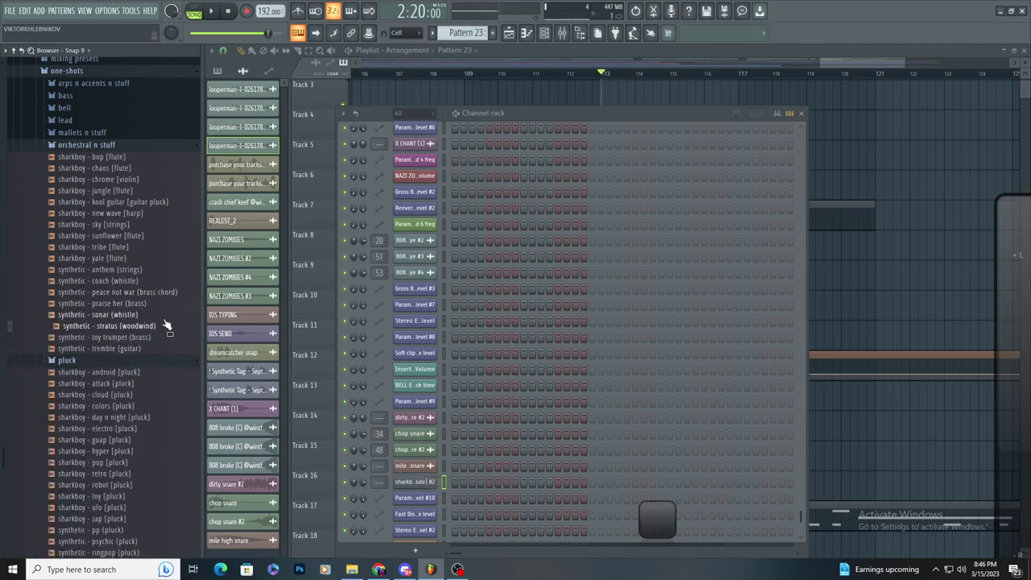
left_click(166, 314)
left_click(169, 303)
left_click(170, 292)
left_click(169, 281)
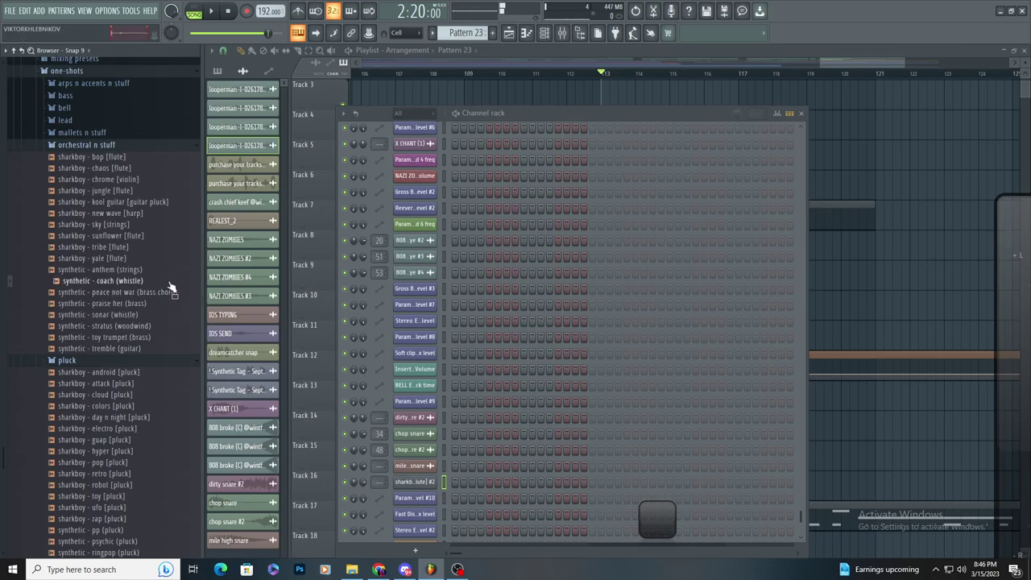
- Audition the remaining strings, flutes, harp and guitar, and add the sky strings and chrome violin to the channel rack
left_click(167, 269)
left_click(166, 258)
left_click(166, 247)
left_click(166, 224)
left_click(166, 213)
left_click(163, 201)
left_click(153, 213)
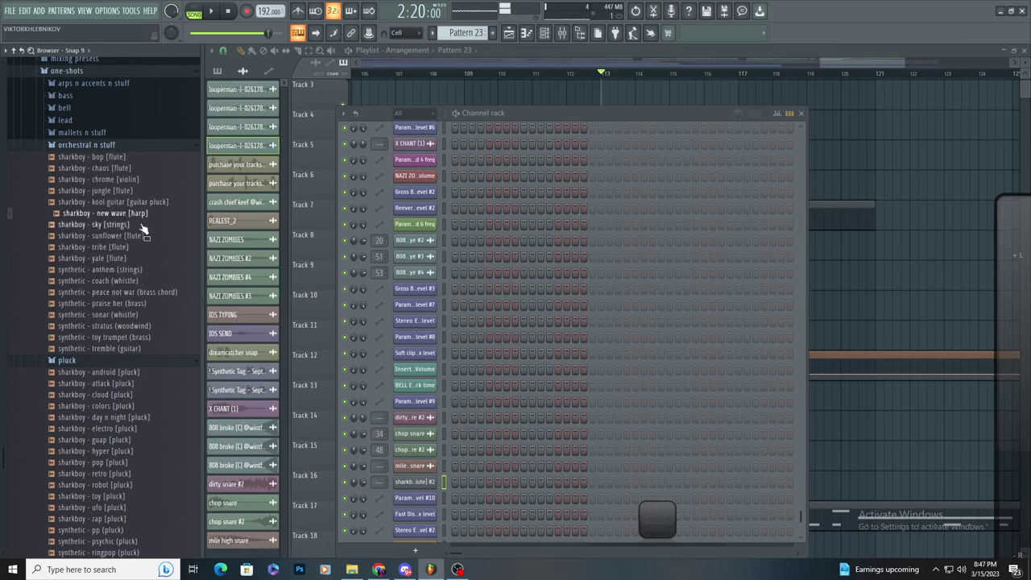
left_click(141, 225)
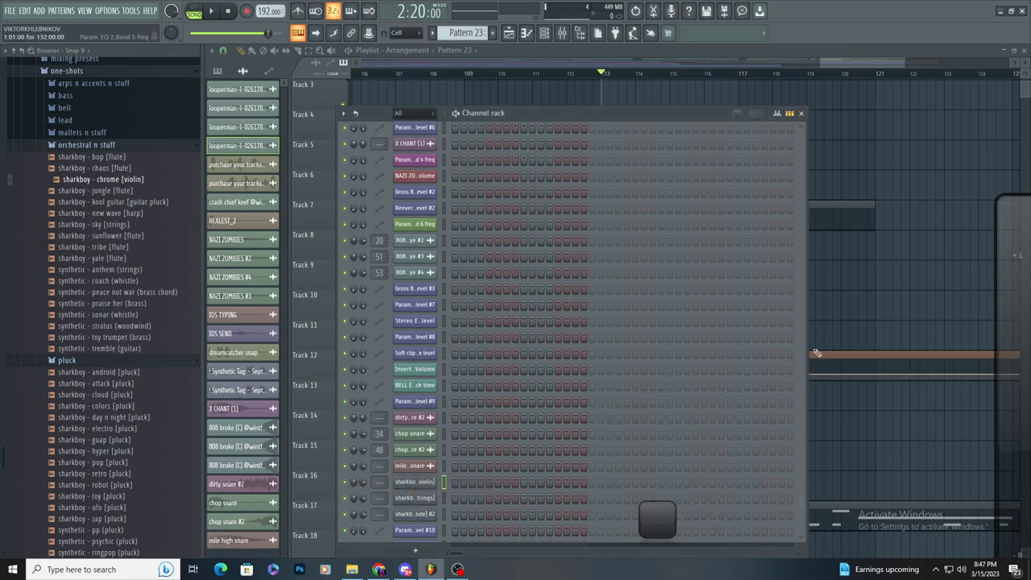
- Enable the chrome violin channel's volume envelope and give the sample a quick fade-in of about 19%
key("F6")
left_click(527, 34)
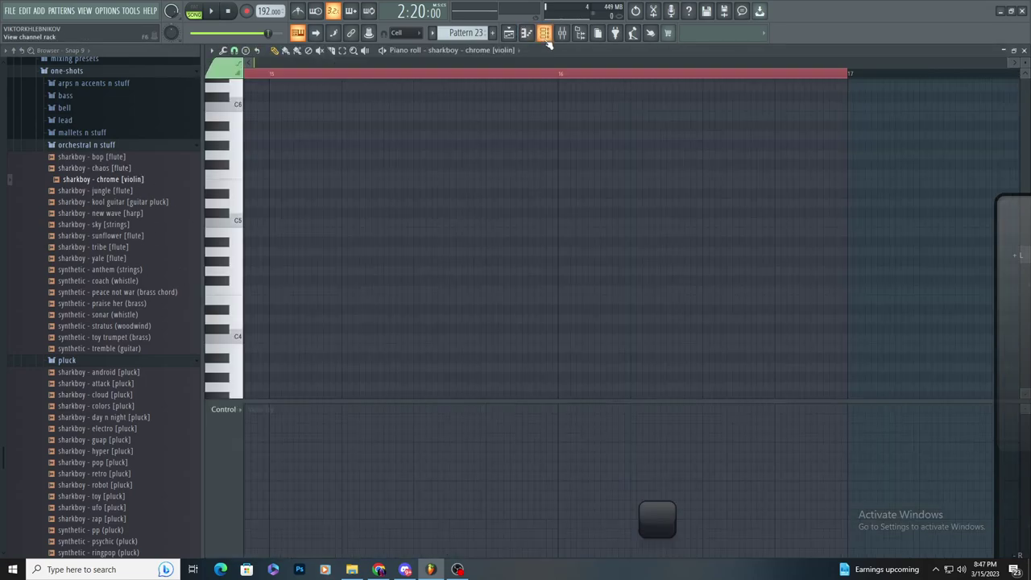
left_click(545, 37)
left_click(420, 482)
left_click(344, 217)
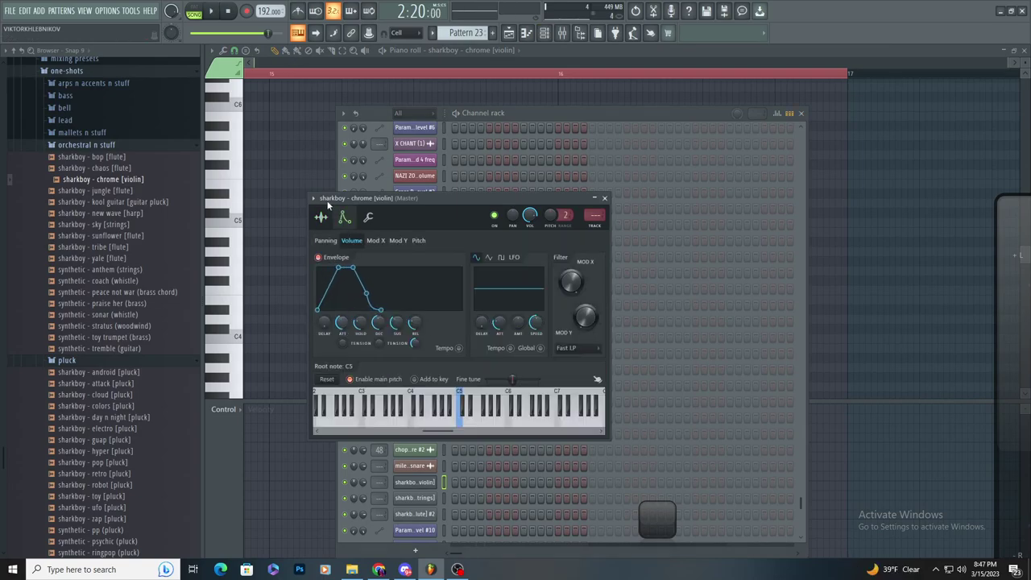
left_click(322, 216)
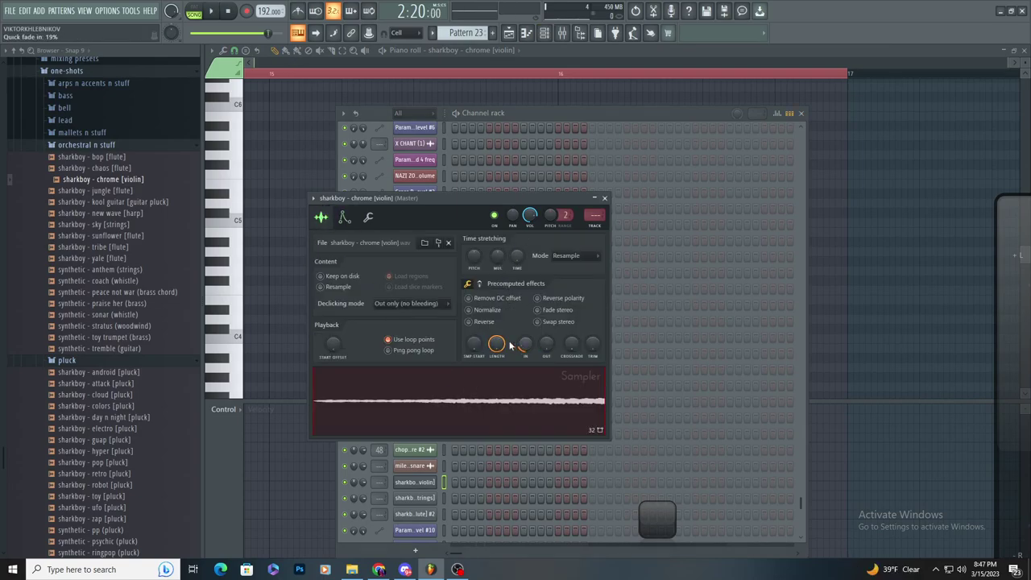
- Route the chrome violin to mixer Insert 50 and load Fruity Reeverb 2 in its first effect slot
left_click(601, 213)
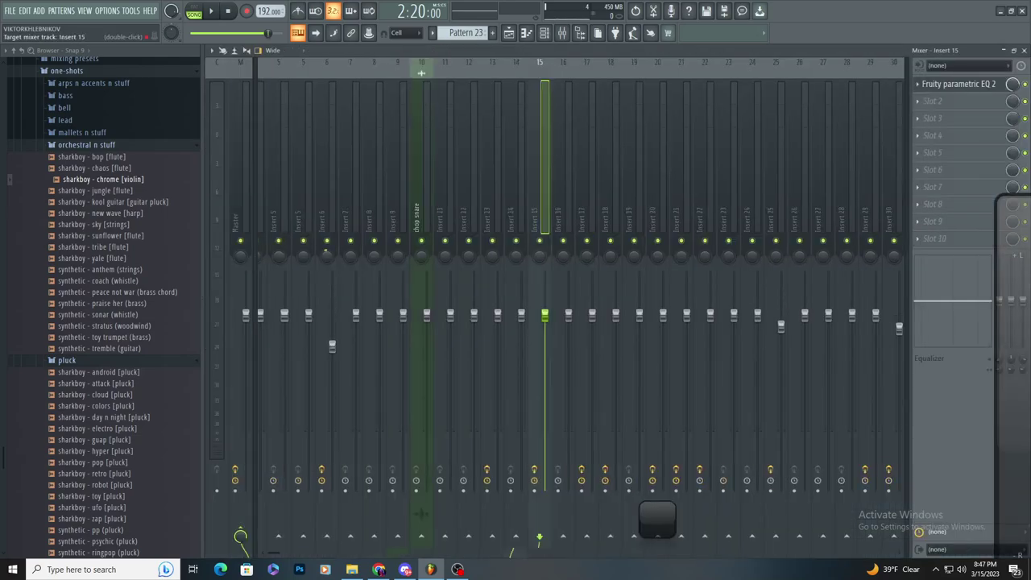
left_click(989, 93)
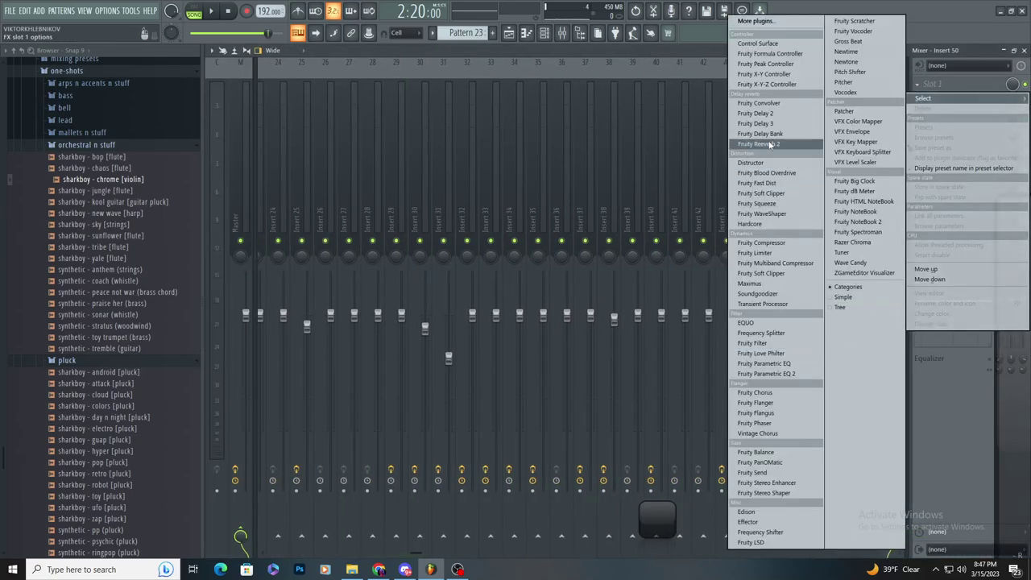
left_click(762, 144)
left_click(984, 87)
left_click(982, 87)
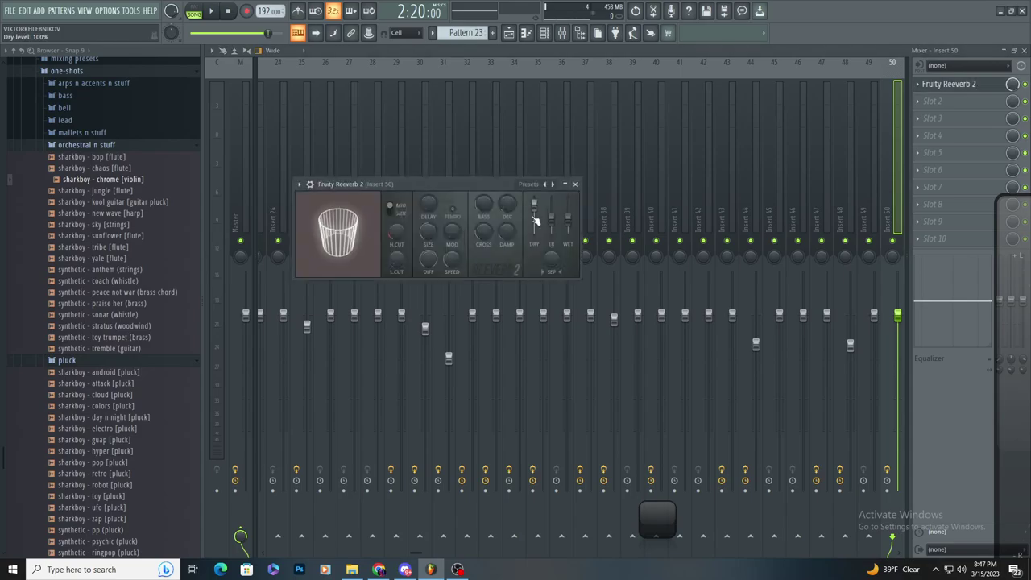
key("Escape")
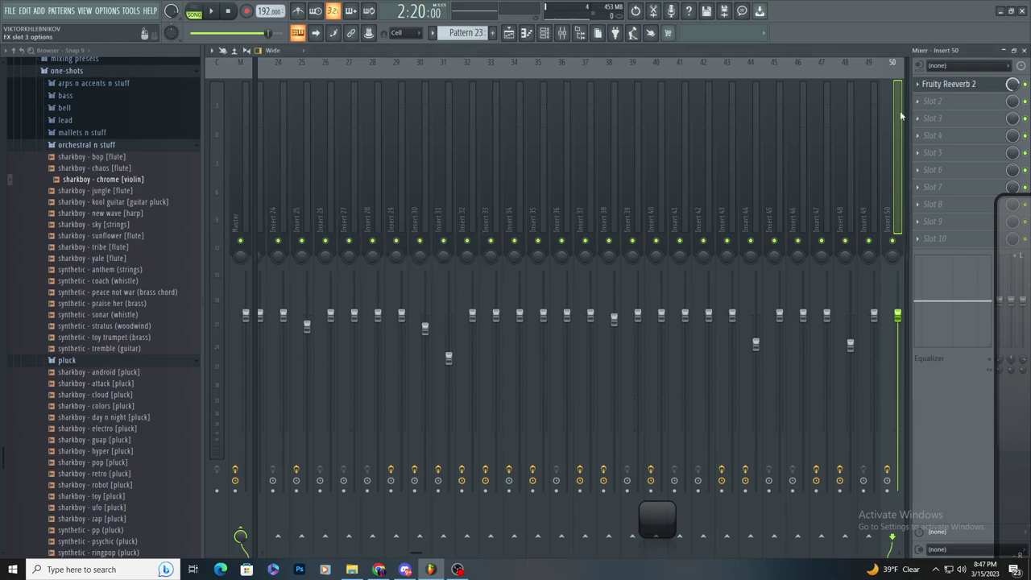
- Place a C5 violin note about one and a half bars long at the start of Pattern 23 and preview it
left_click(508, 36)
left_click(524, 32)
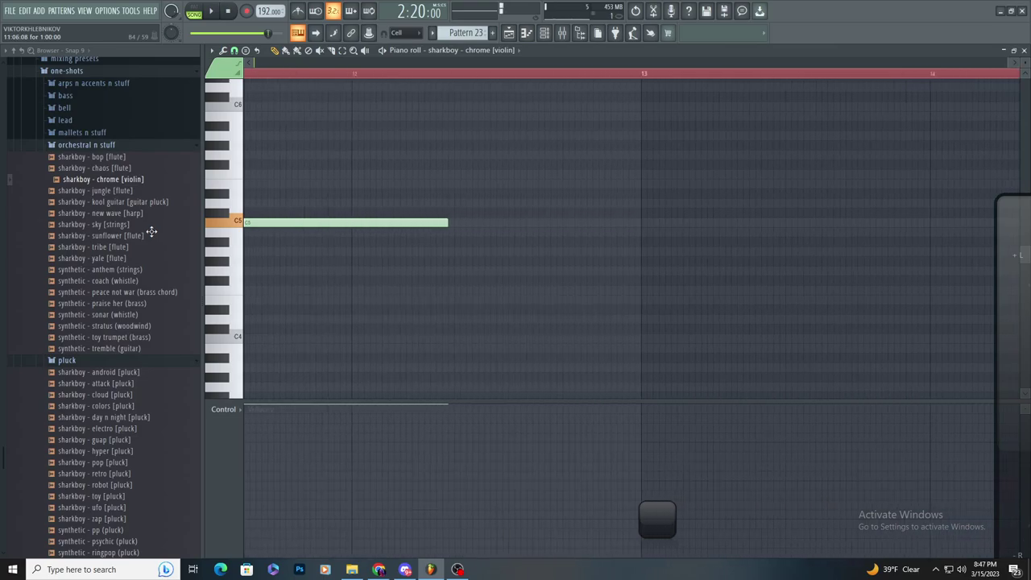
left_click_drag(152, 232, 161, 232)
scroll(539, 398, "down", 6)
left_click_drag(673, 224, 201, 211)
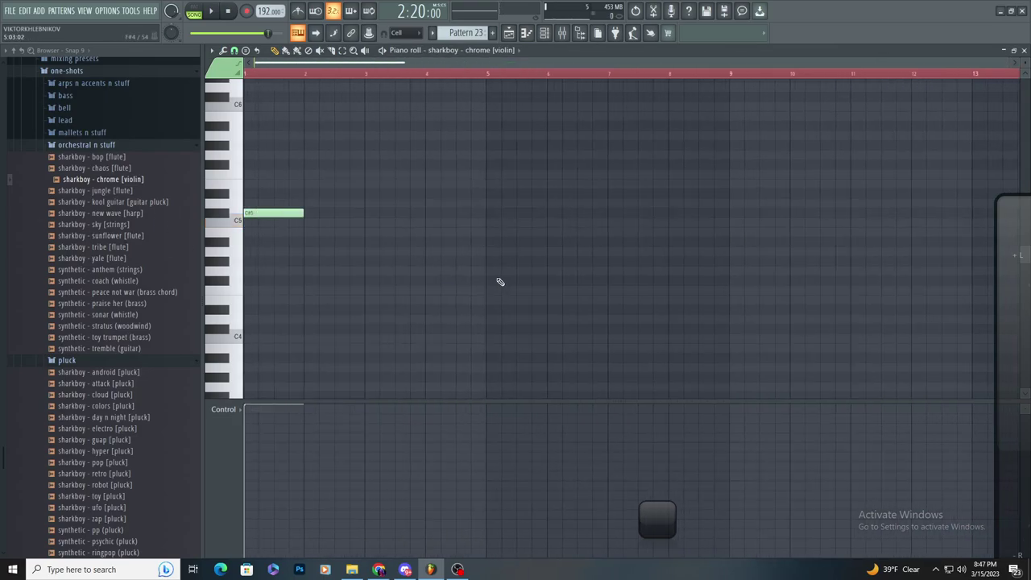
scroll(363, 245, "up", 3)
scroll(250, 257, "up", 2)
key("space")
scroll(382, 302, "down", 2)
key("space")
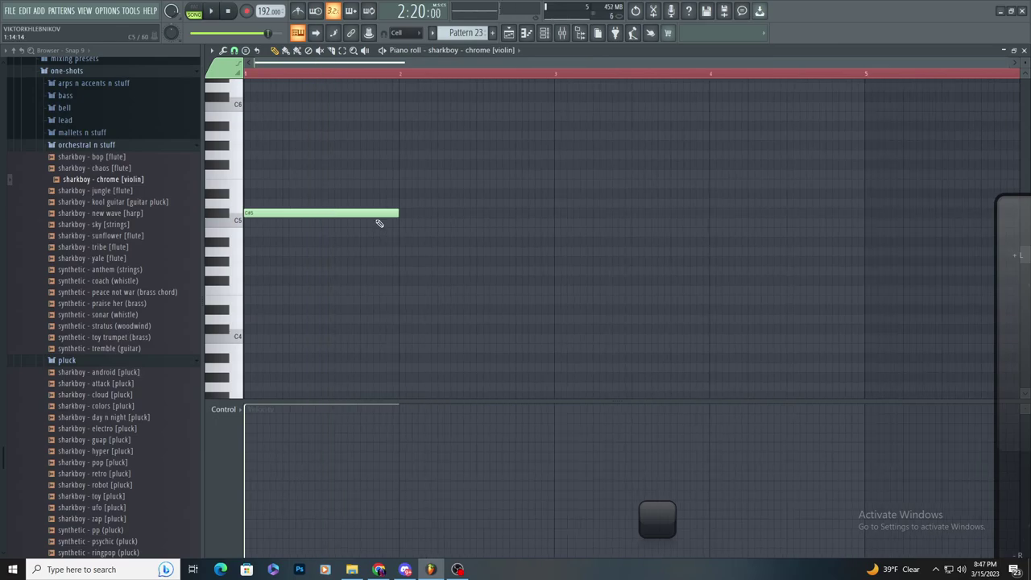
left_click_drag(396, 224, 474, 245)
key("space")
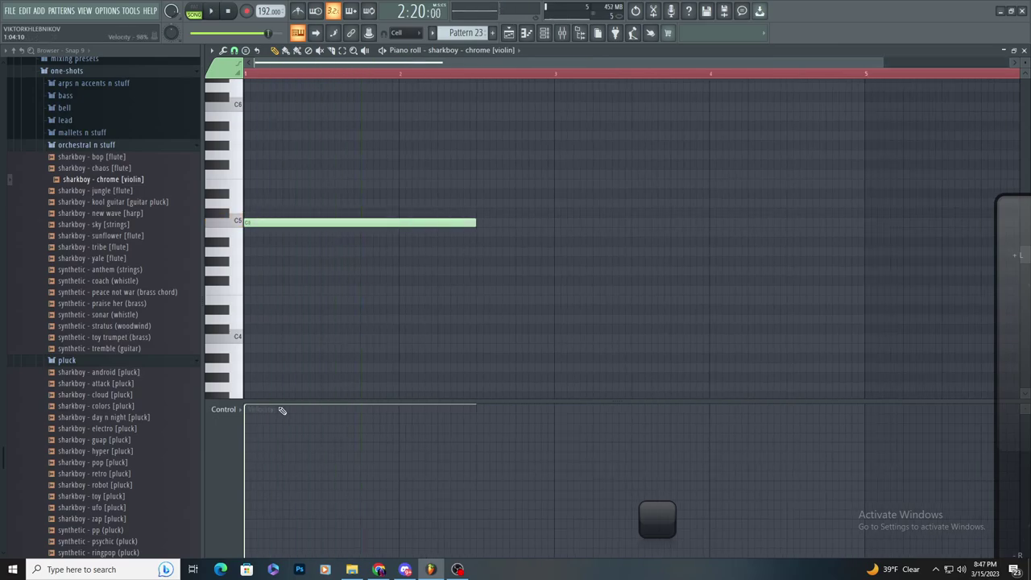
- Create an automation clip for Insert 50's volume and move it up to Track 19 in the playlist
left_click(563, 35)
right_click(902, 339)
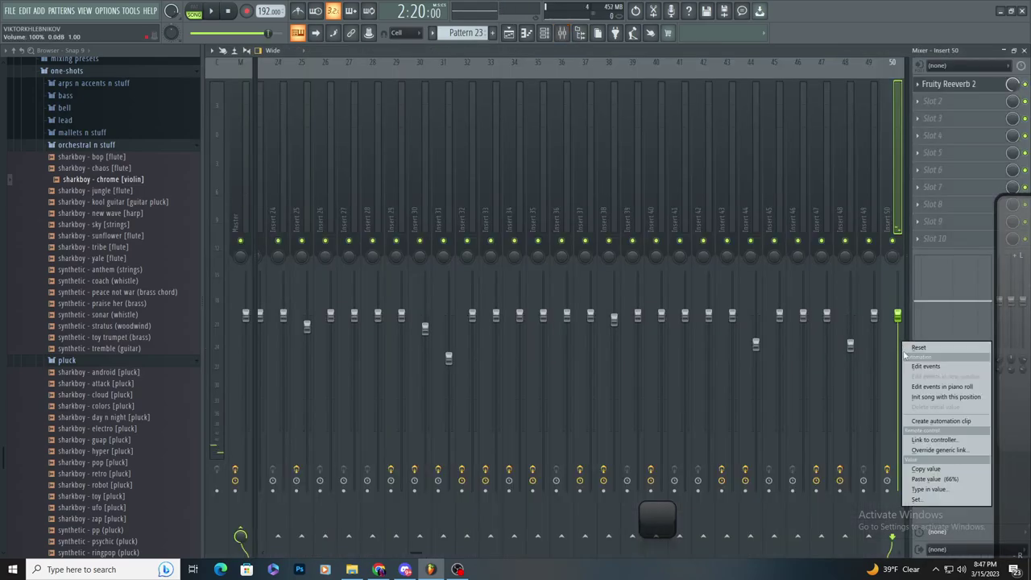
left_click(942, 421)
left_click(513, 38)
scroll(511, 478, "down", 5)
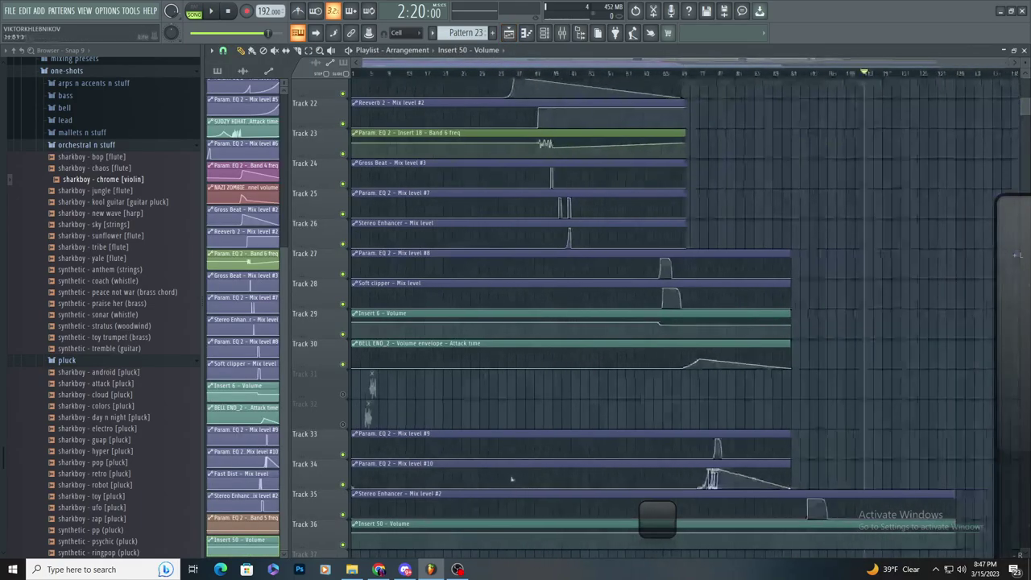
scroll(858, 467, "down", 3)
scroll(846, 399, "up", 5)
left_click_drag(848, 405, 846, 235)
- Add a point at bar 113 on the Insert 50 volume automation and pull its level down near the minimum
scroll(855, 258, "up", 6)
right_click(552, 267)
key("ctrl+z")
right_click(546, 265, "ctrl")
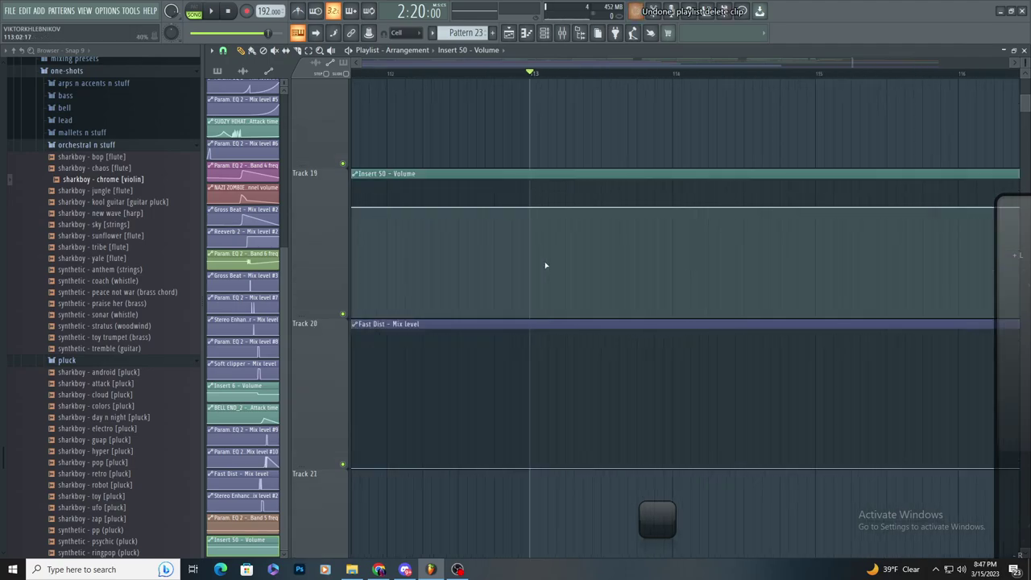
right_click(583, 159, "ctrl")
scroll(954, 289, "up", 8)
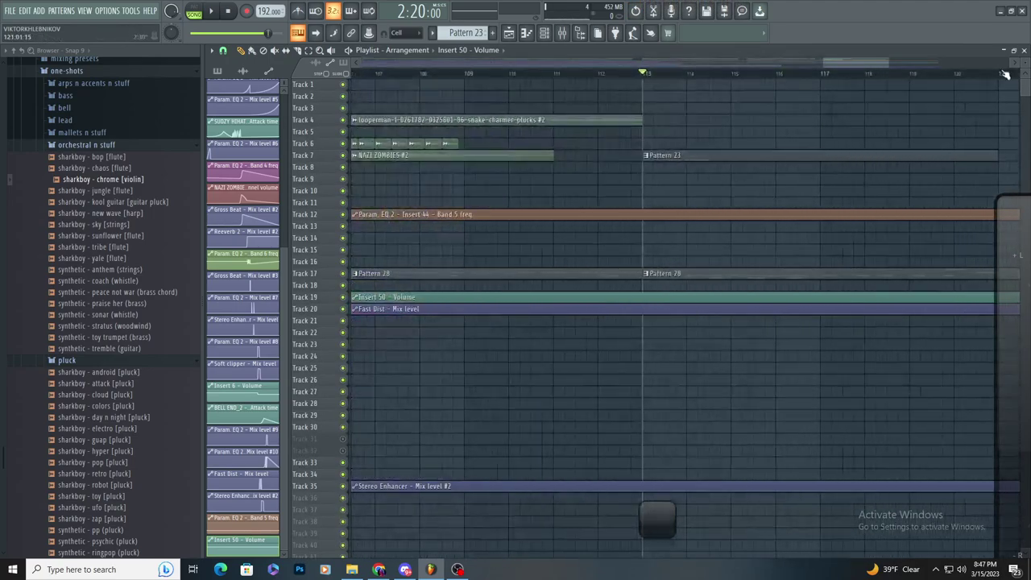
left_click_drag(1025, 62, 1029, 60)
scroll(809, 473, "up", 3)
right_click(508, 487)
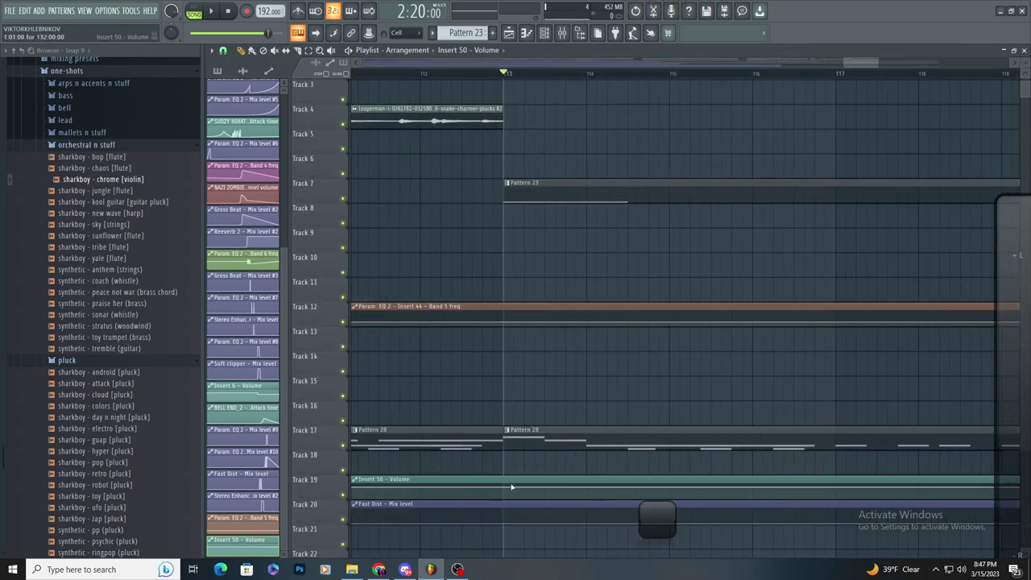
left_click_drag(509, 487, 506, 503)
- Shape the Insert 50 volume automation as a straight rise from bar 113 to about 64% at bar 115, checking playback
key("space")
scroll(524, 528, "down", 5)
key("space")
scroll(600, 382, "up", 2)
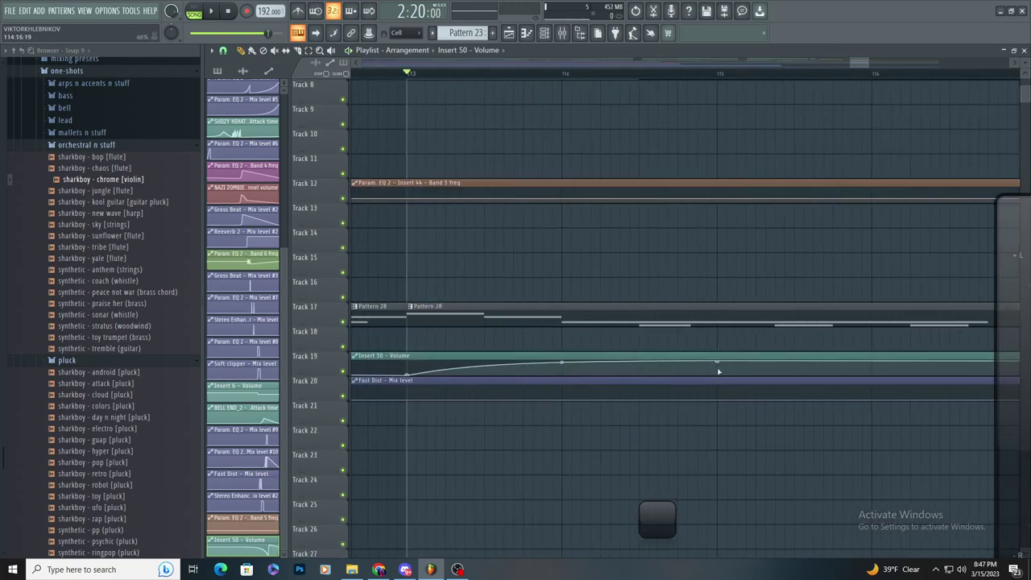
key("space")
left_click_drag(710, 366, 717, 367)
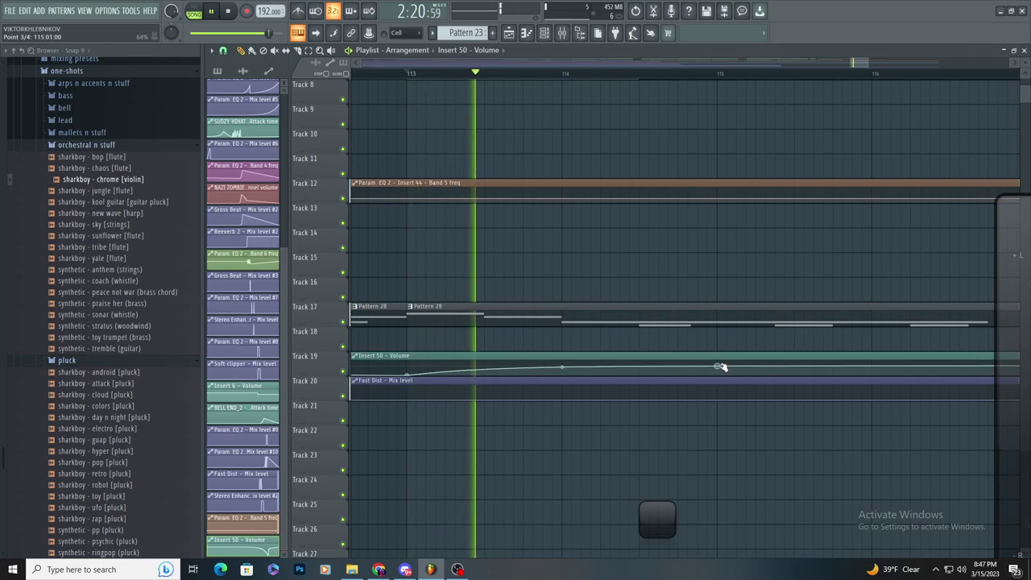
key("space")
key("space")
scroll(635, 451, "down", 3)
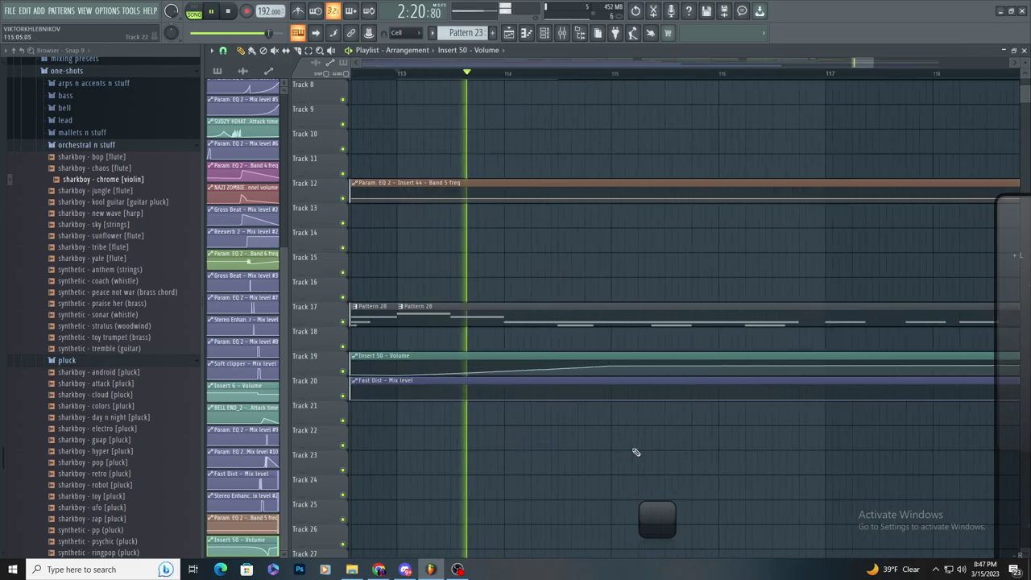
scroll(684, 282, "up", 5)
key("space")
key("space")
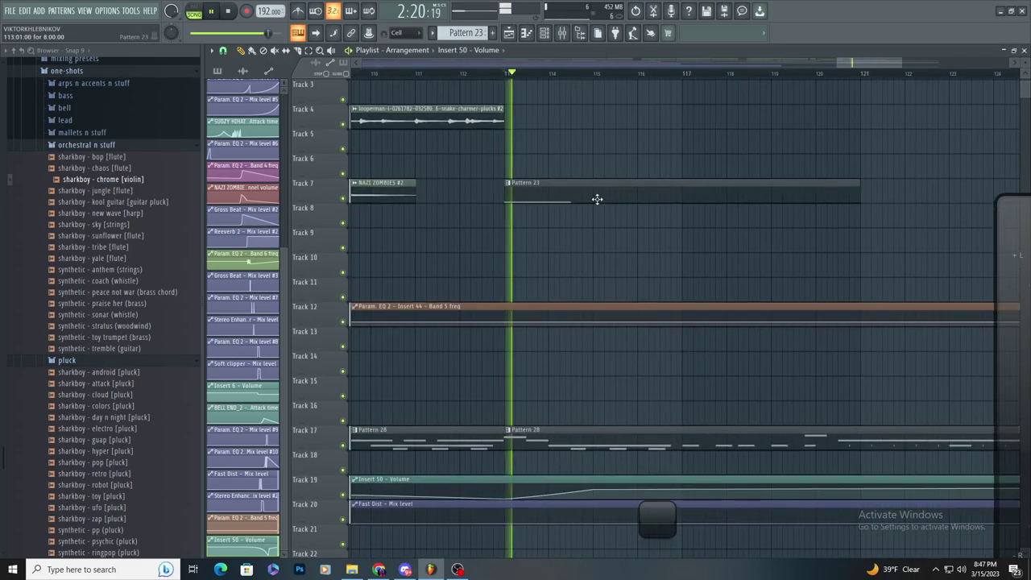
- Extend Pattern 23's C5 violin note to two bars and add a second two-bar C5 at bar 3, testing other pitches
double_click(597, 199)
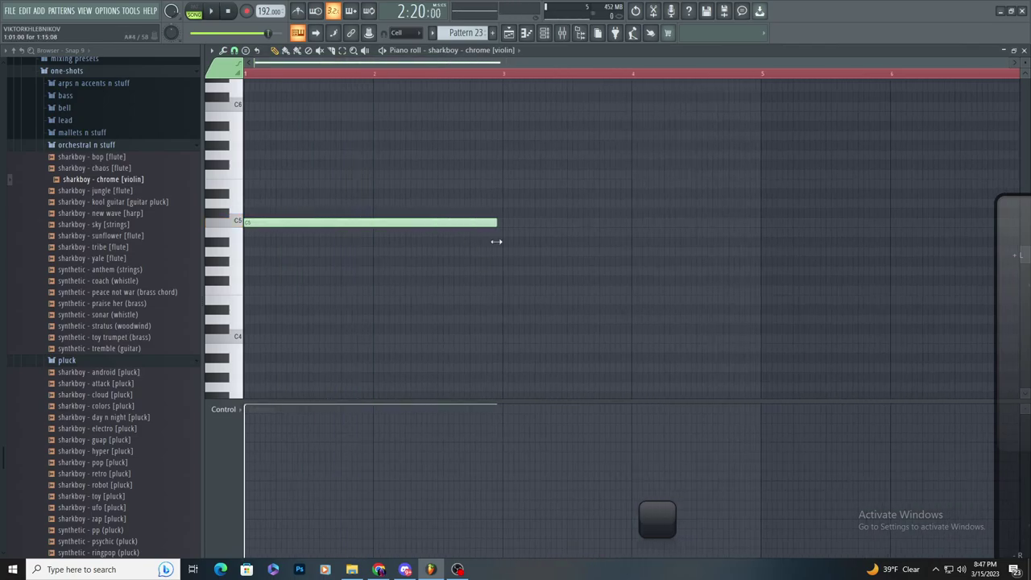
scroll(500, 247, "up", 3)
left_click(515, 242)
left_click_drag(552, 243, 548, 233)
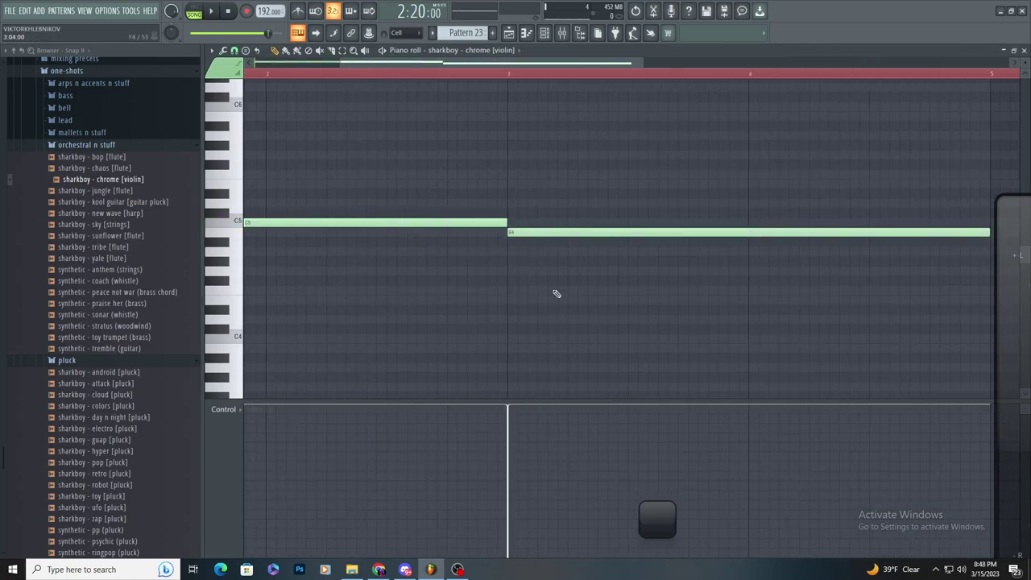
scroll(556, 293, "down", 3)
key("space")
mouse_move(472, 232)
left_mouse_down()
mouse_move(483, 222)
mouse_move(467, 222)
left_mouse_up()
left_click(492, 193)
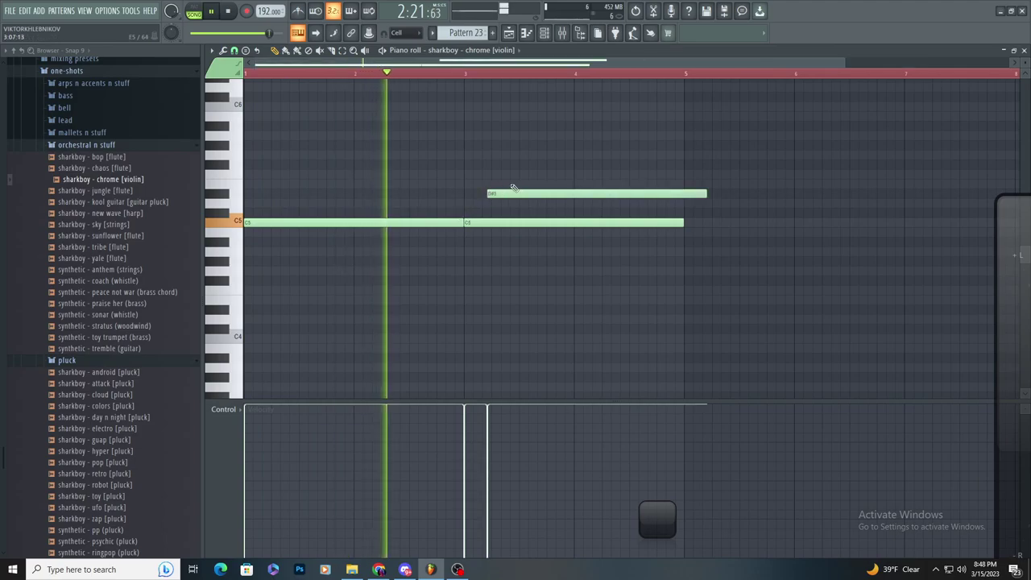
right_click(509, 194)
scroll(492, 208, "up", 3)
key("space")
- Try the snake-charmer-plucks #2 loop on Track 5 from bar 113 against song playback
left_click(509, 33)
key("space")
scroll(626, 277, "down", 3)
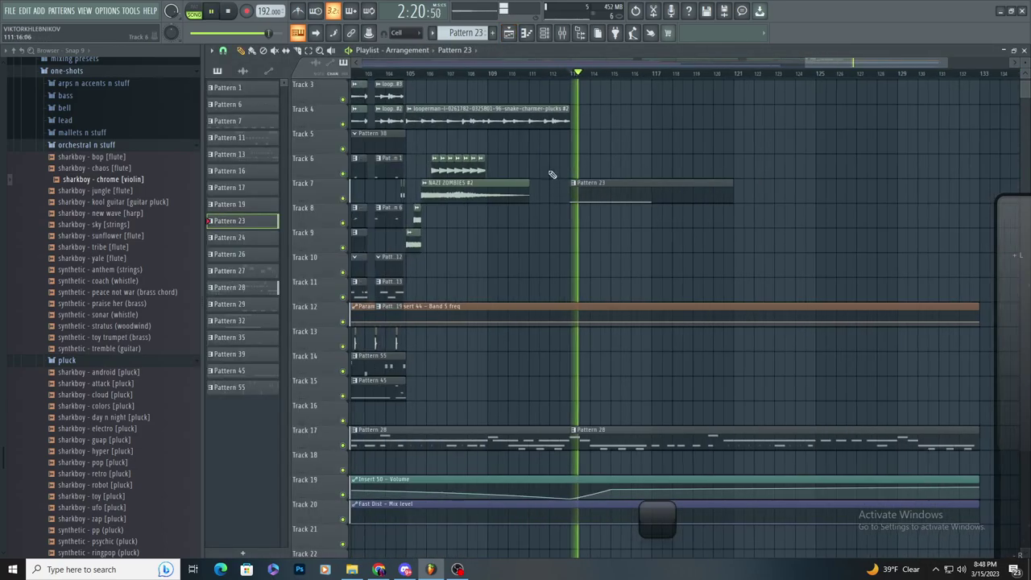
left_click(558, 120)
left_click_drag(578, 145, 570, 145)
scroll(570, 143, "up", 4)
left_click(569, 134)
left_click(787, 277)
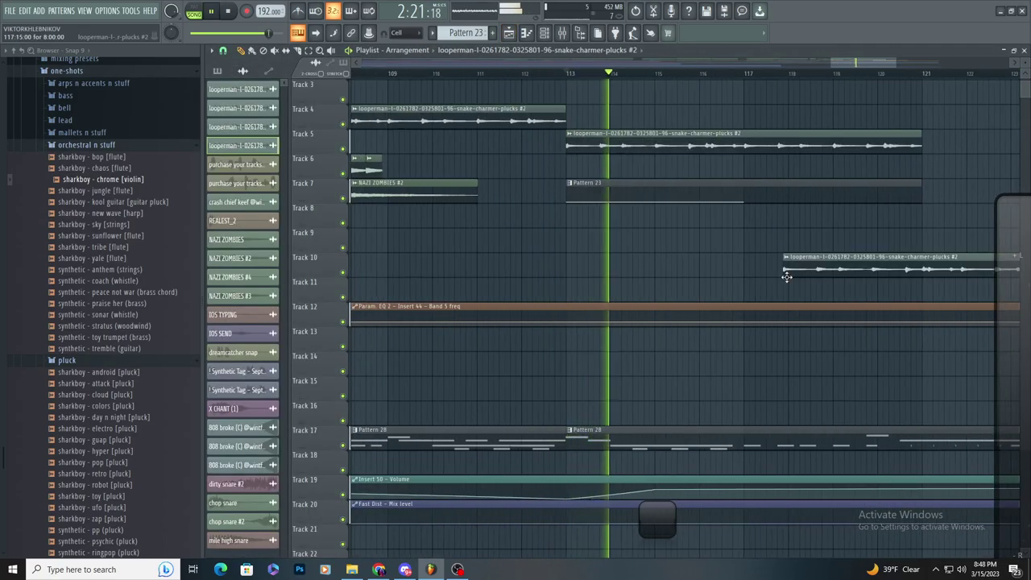
right_click(787, 277)
key("space")
key("space")
- Review the violin notes in Pattern 23 and play the arrangement from bar 113
double_click(645, 197)
scroll(591, 218, "down", 3)
scroll(249, 193, "up", 3)
key("space")
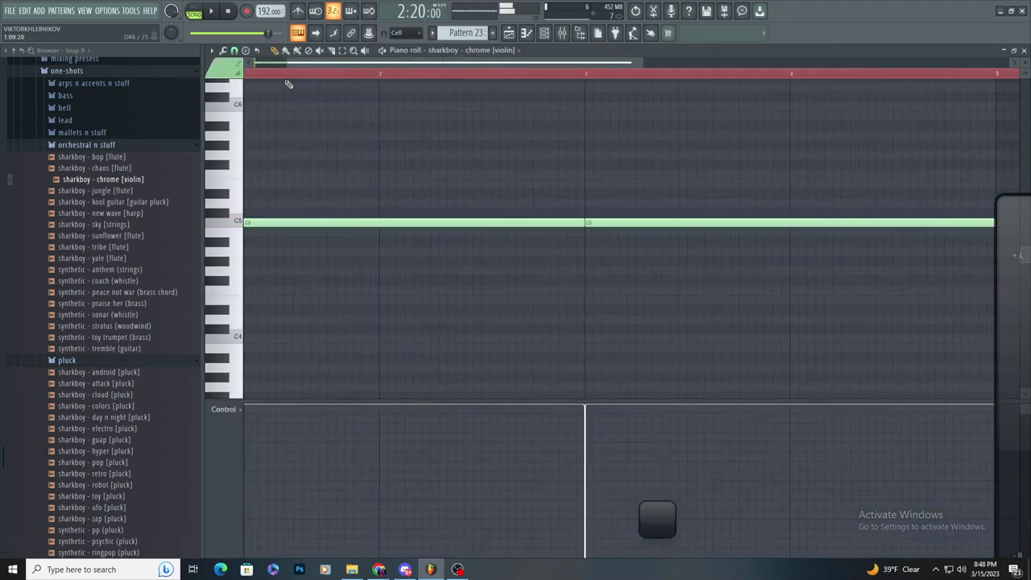
left_click(508, 35)
key("space")
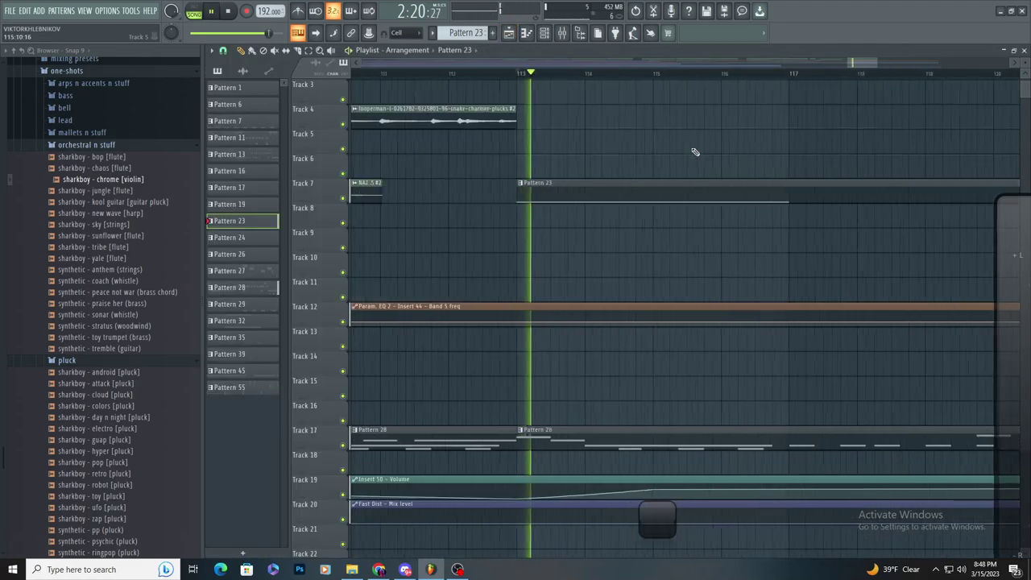
- Open Pattern 23's violin notes and add a short C#5 slide note at step 13 of bar 1, above the held C5
double_click(671, 208)
right_click(767, 214)
key("space")
key("space")
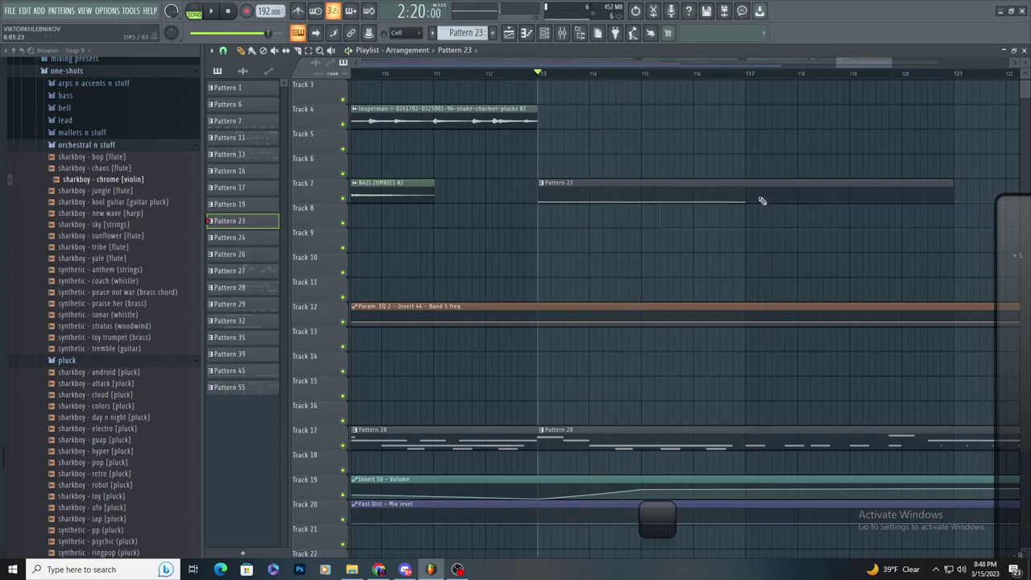
double_click(762, 200)
scroll(376, 253, "up", 6)
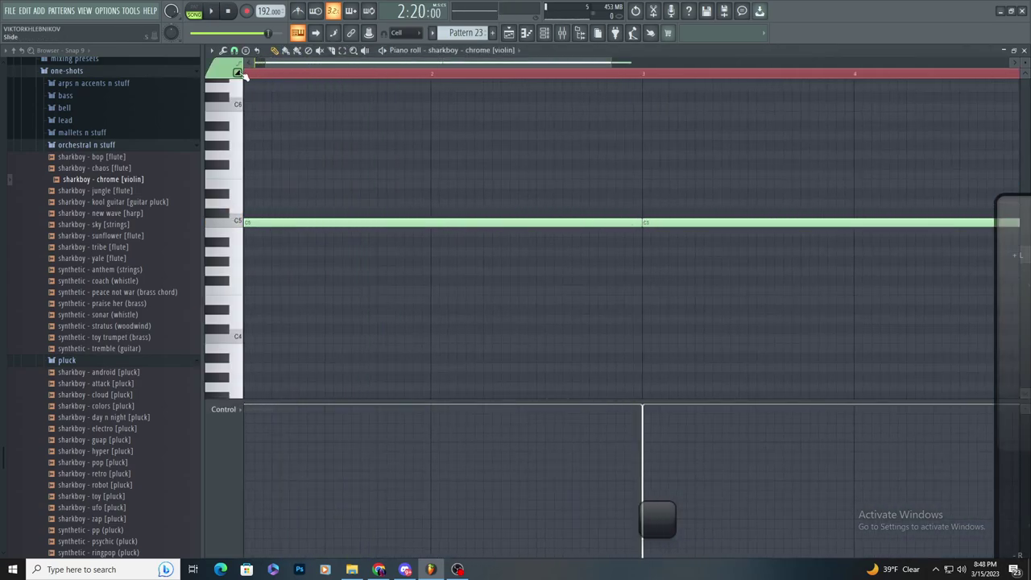
left_click_drag(371, 212, 385, 214)
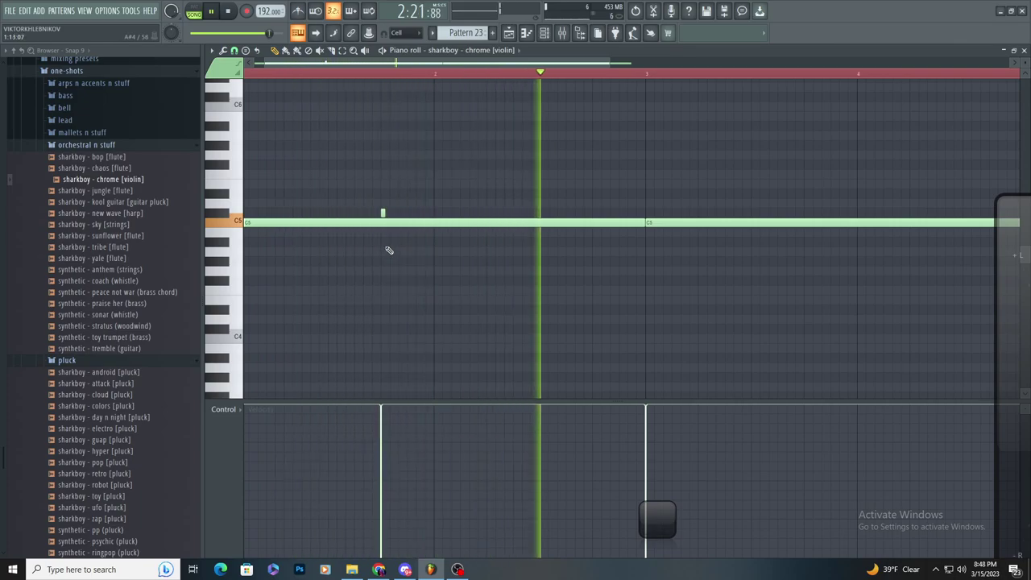
- Add a short C5 slide note at step 5 of bar 2 in the violin part and play it back
key("space")
scroll(417, 201, "up", 2)
left_click(236, 72)
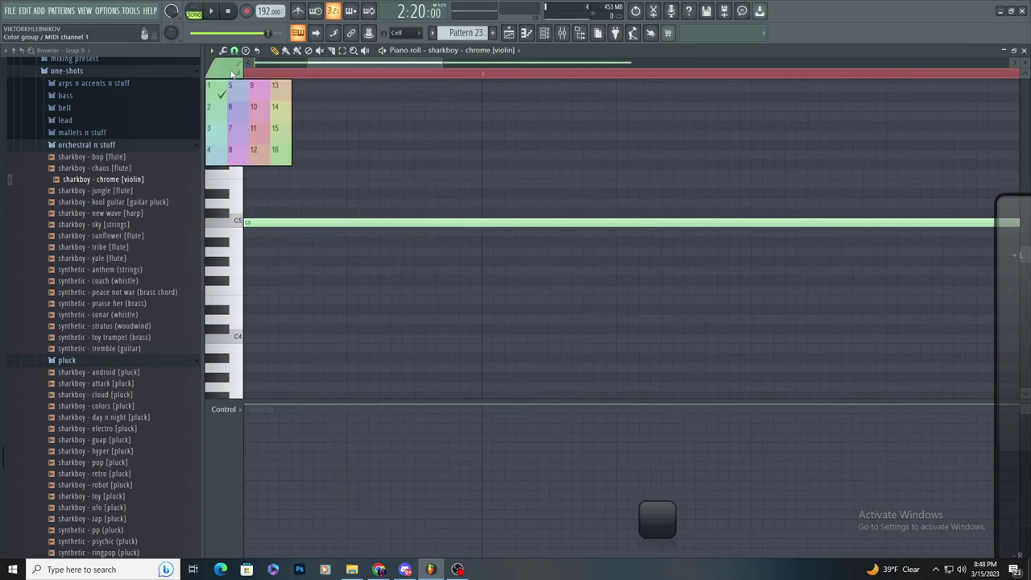
left_click(262, 87)
left_click(509, 219)
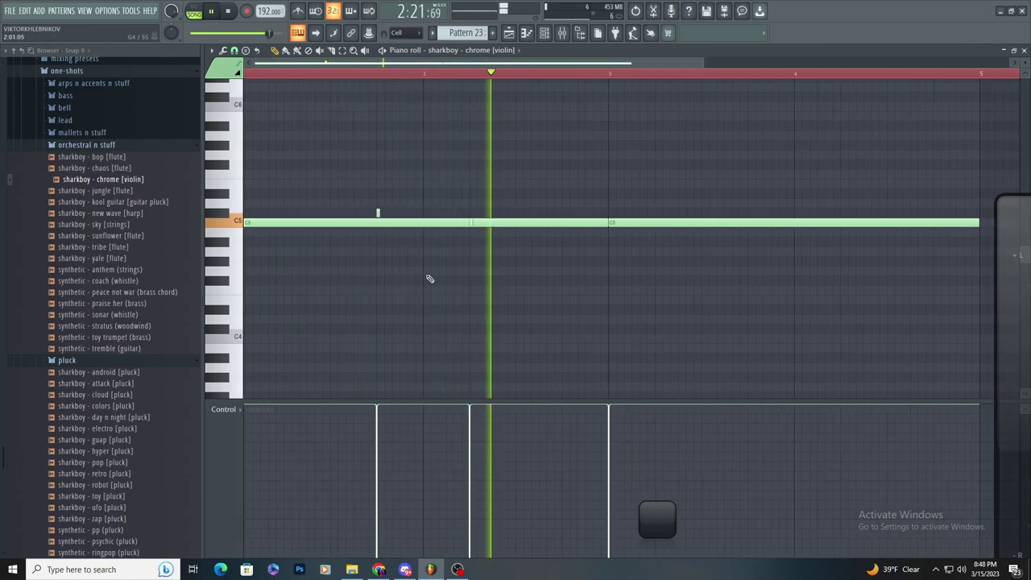
scroll(563, 273, "down", 3)
scroll(541, 269, "up", 3)
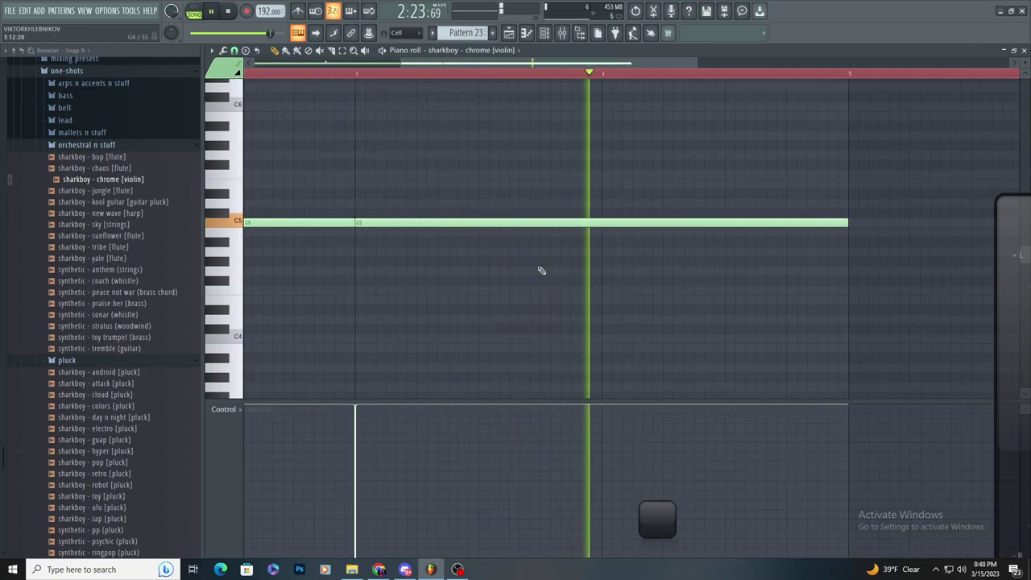
key("space")
key("space")
- Place another snake-charmer-plucks #2 clip on Track 4 at bar 113 and make it unique
scroll(633, 267, "down", 3)
left_click(508, 33)
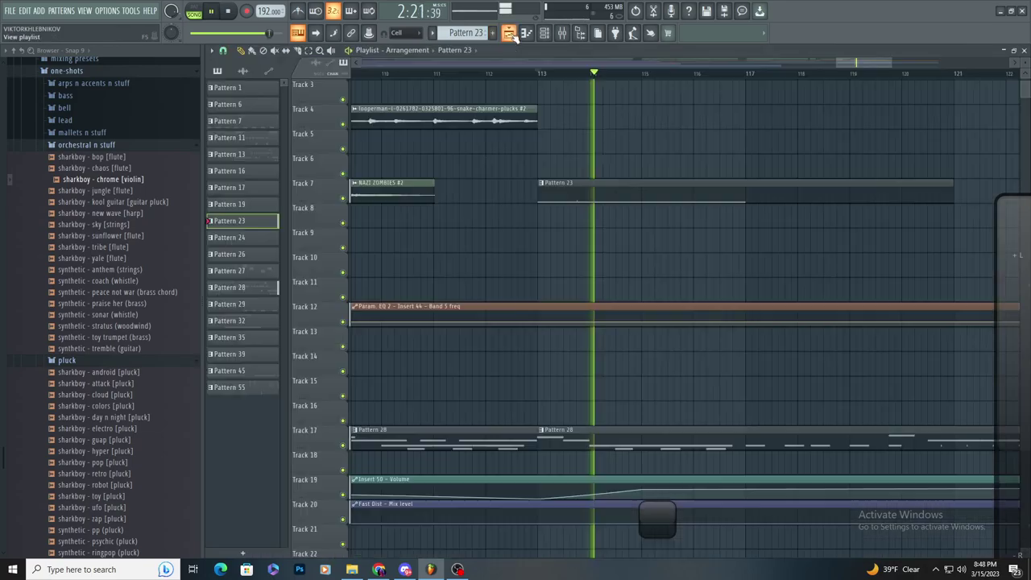
left_click(488, 112)
key("space")
left_click(541, 115)
key("space")
scroll(567, 123, "up", 3)
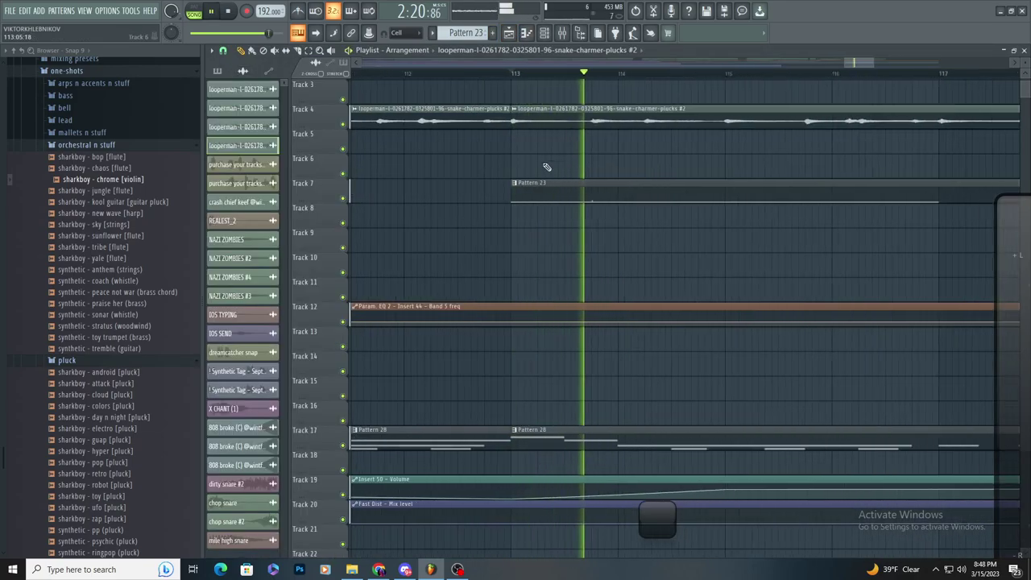
scroll(534, 154, "up", 1)
key("space")
left_click(395, 108)
left_click(451, 145)
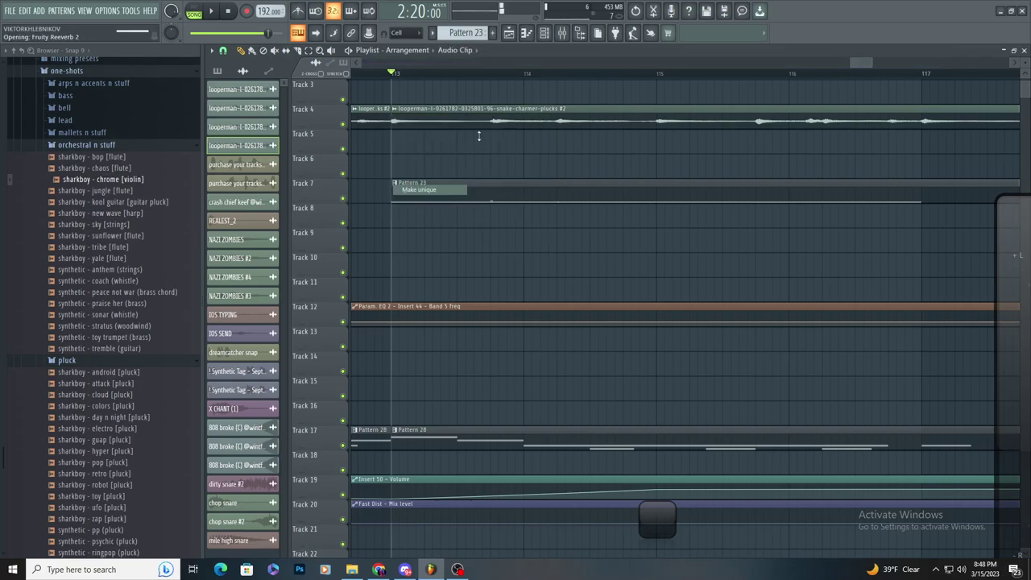
- Route the unique snake-charmer-plucks clip to Insert 61 and load Fruity parametric EQ 2 in its first effect slot
double_click(495, 118)
double_click(512, 131)
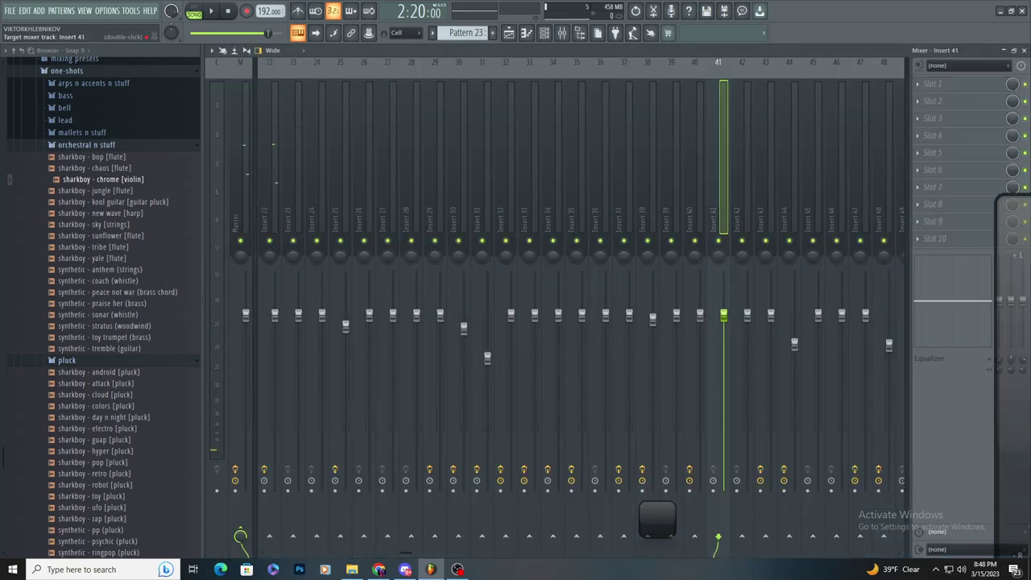
left_click_drag(511, 131, 512, 99)
left_click(969, 89)
left_click(761, 392)
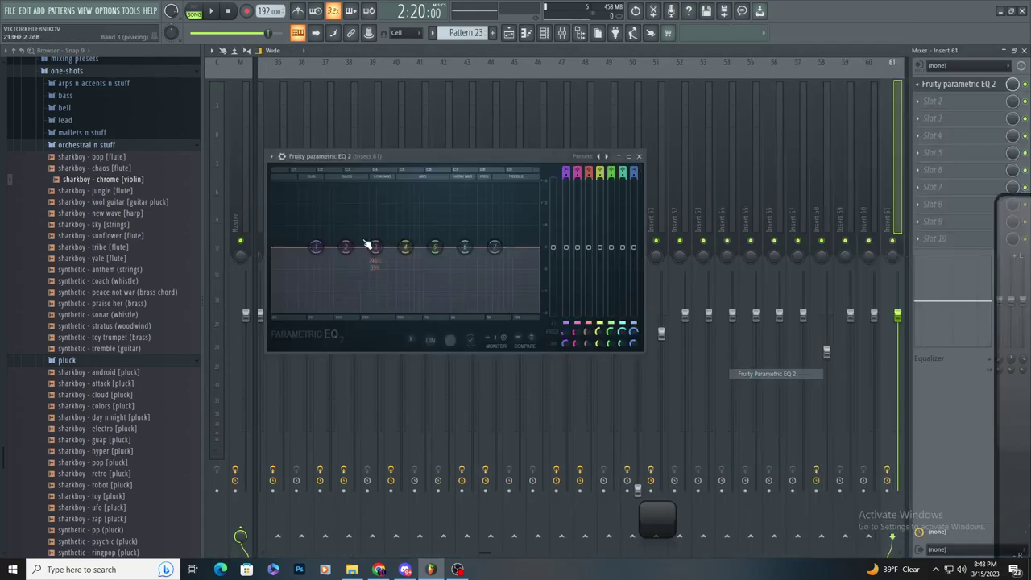
- Cut the plucks' low end and lower the EQ's output level, then set Insert 61's volume to about 86%, checking playback
key("space")
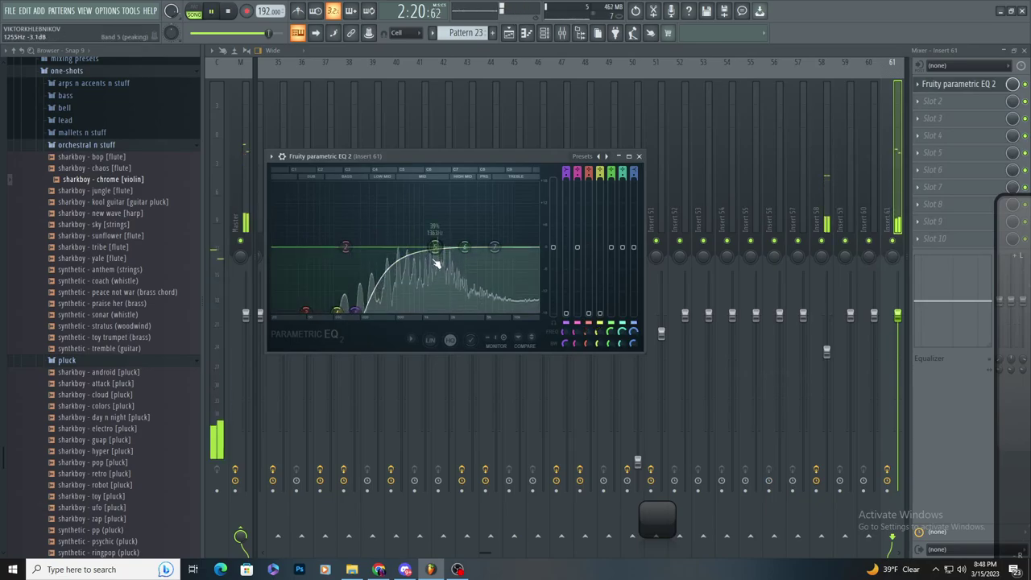
left_click_drag(449, 260, 429, 264)
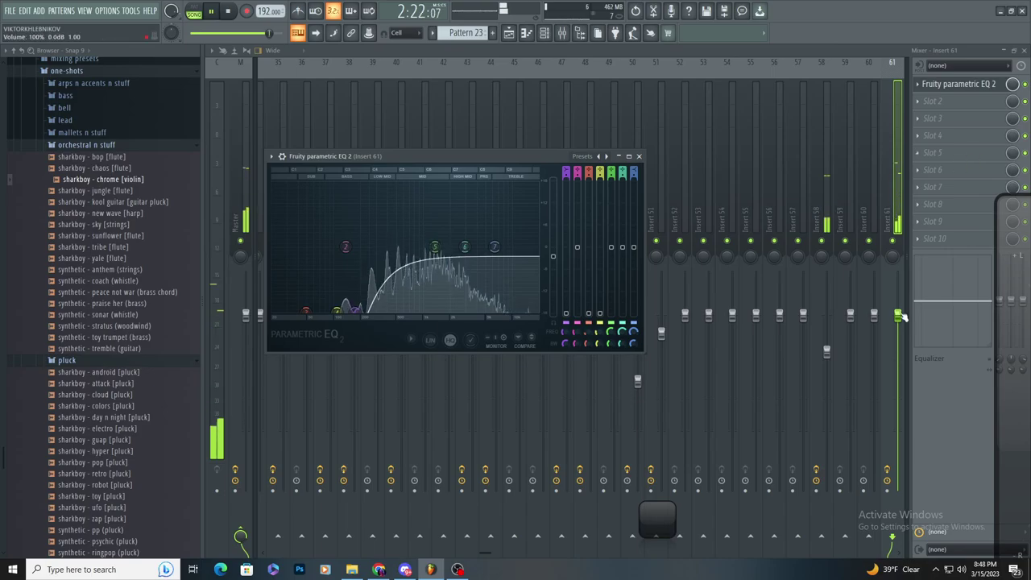
left_click_drag(899, 315, 898, 342)
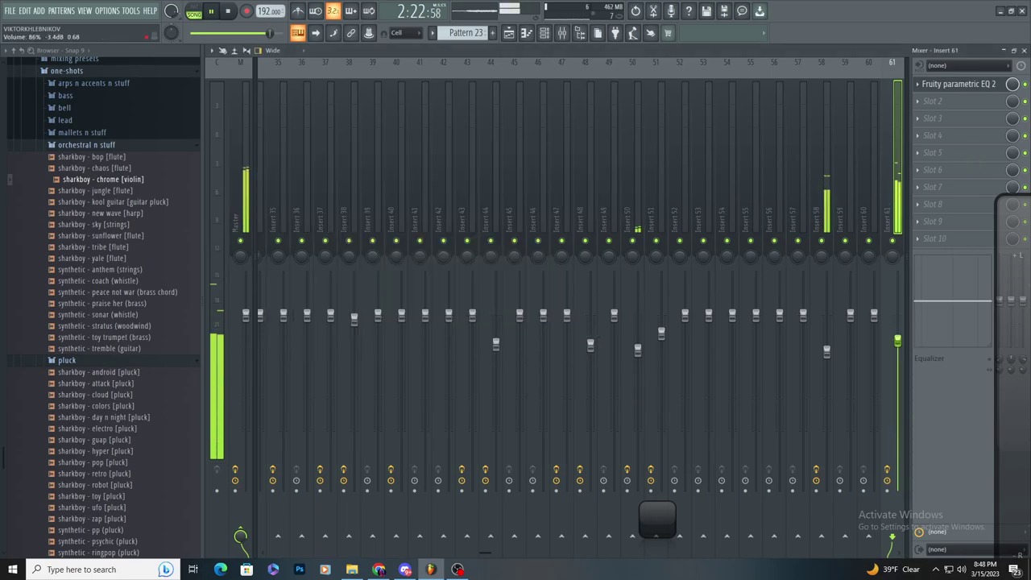
left_click(519, 32)
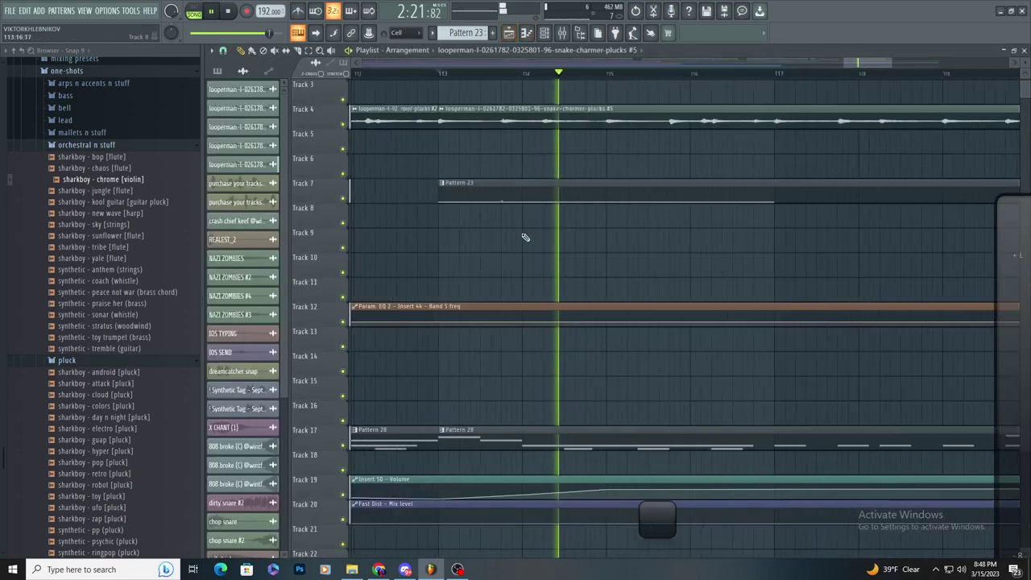
scroll(582, 237, "down", 4)
scroll(623, 231, "up", 2)
left_click(624, 237)
right_click(654, 252)
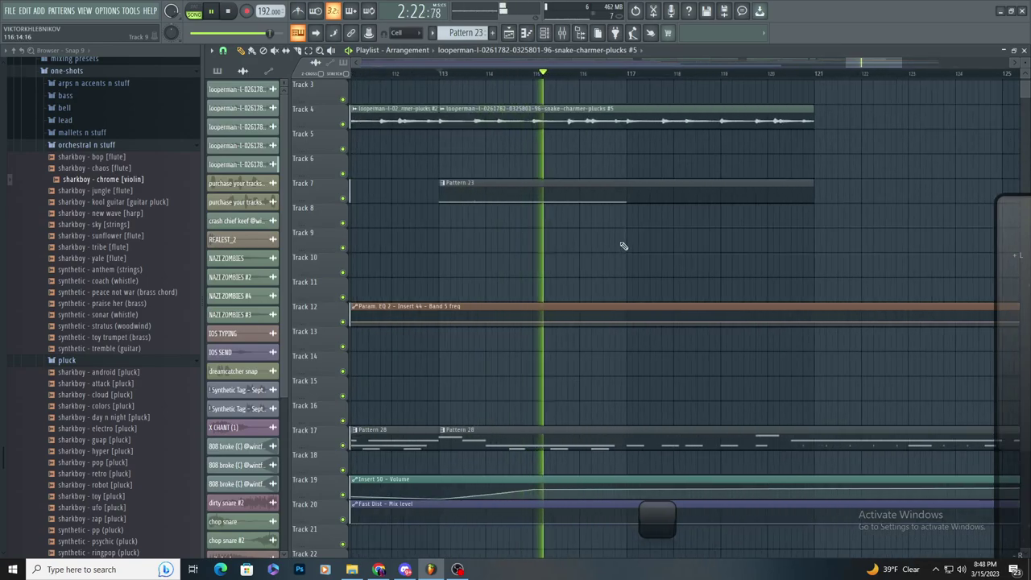
scroll(623, 245, "down", 2)
- Duplicate all of Pattern 23's violin notes from bars 1–4 into bars 5–8
double_click(616, 199)
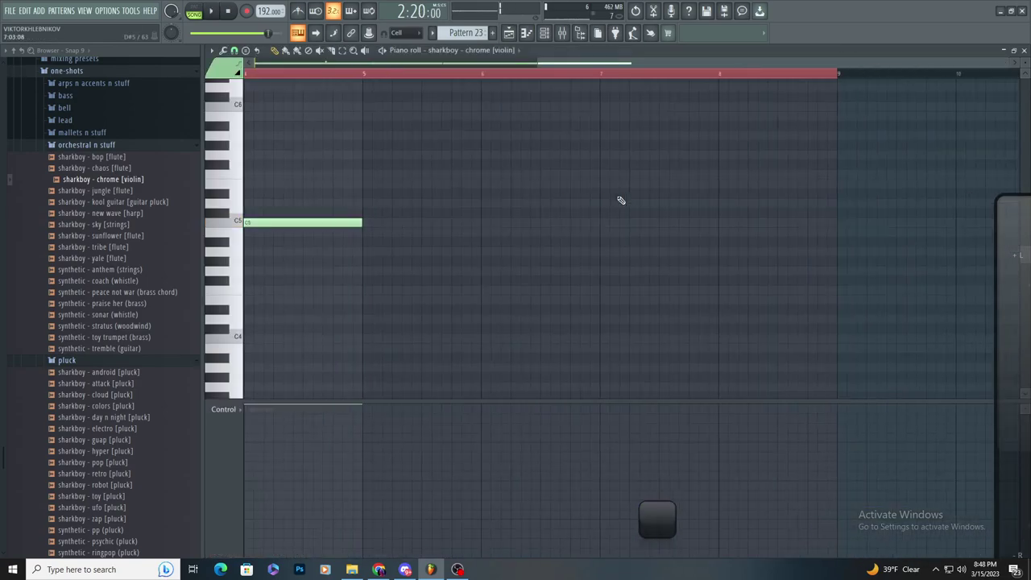
left_click(342, 52)
left_click_drag(708, 303, 247, 170)
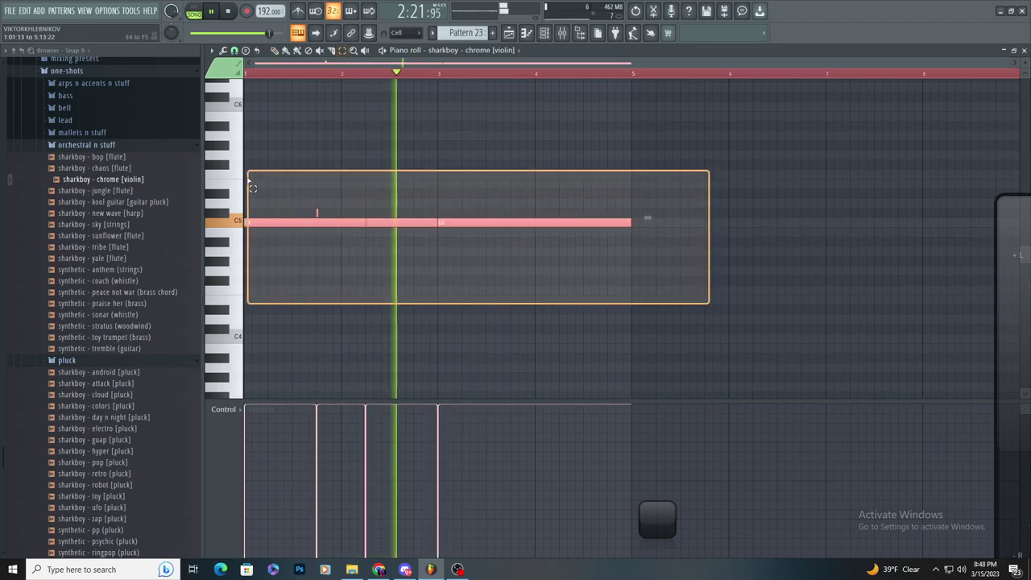
scroll(801, 298, "up", 2)
key("ctrl+b")
scroll(667, 309, "down", 2)
scroll(418, 229, "up", 2)
scroll(418, 230, "up", 1)
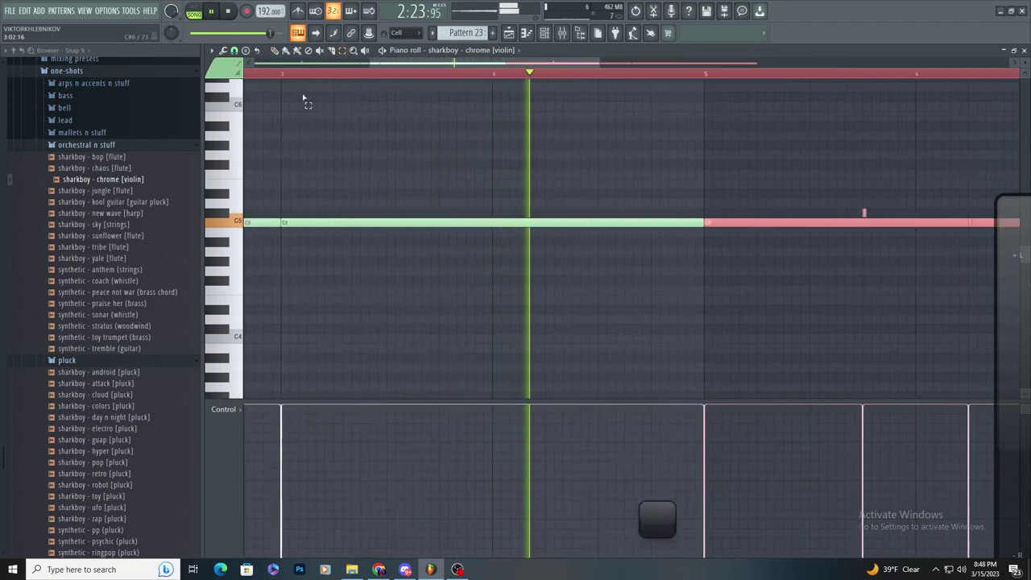
left_click(906, 201)
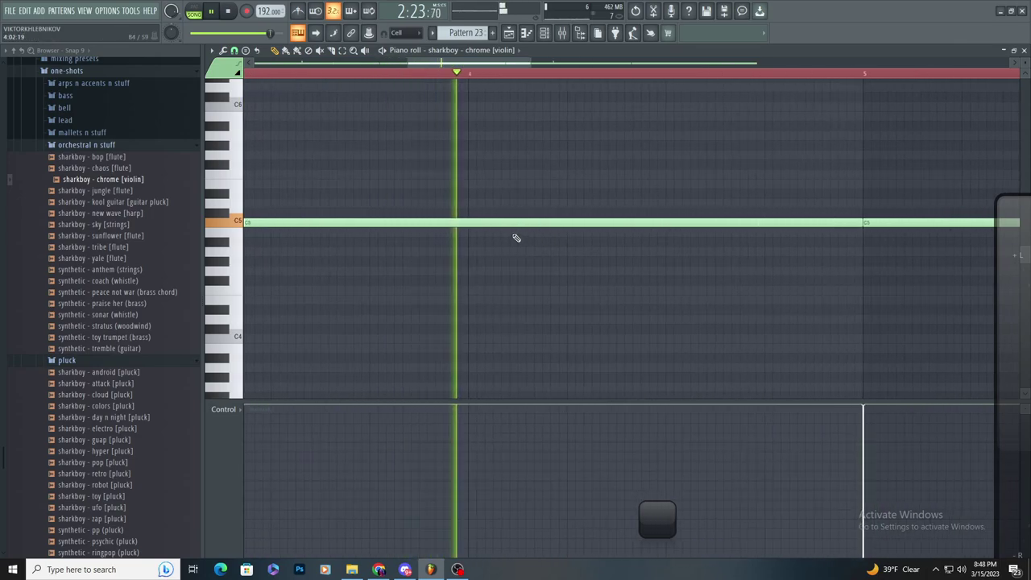
- Add a short C#5 slide note at step 13 of bar 3 in the violin part, checking it in playback
scroll(519, 237, "up", 6)
key("space")
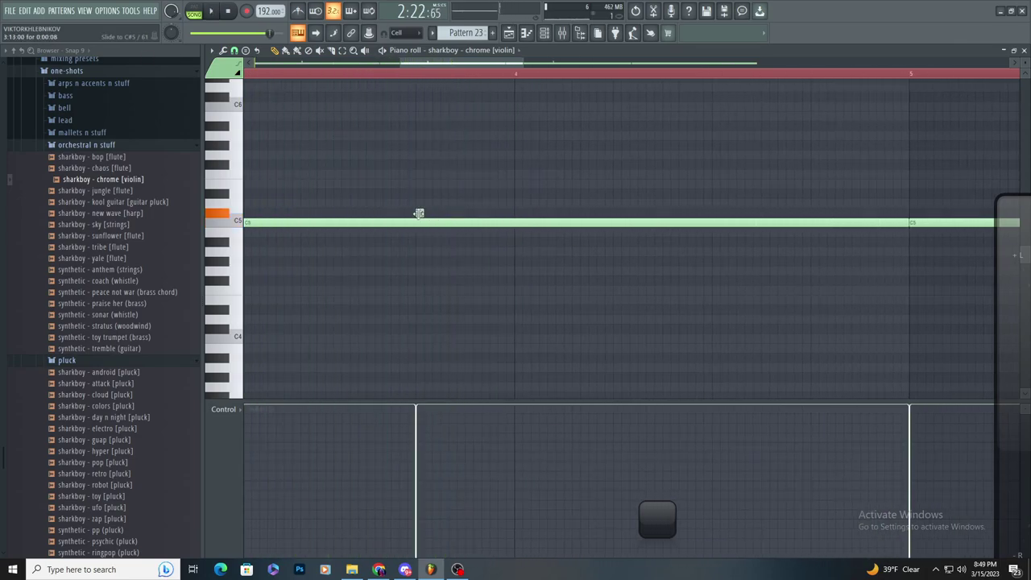
key("space")
scroll(450, 220, "down", 4)
scroll(537, 221, "up", 3)
key("space")
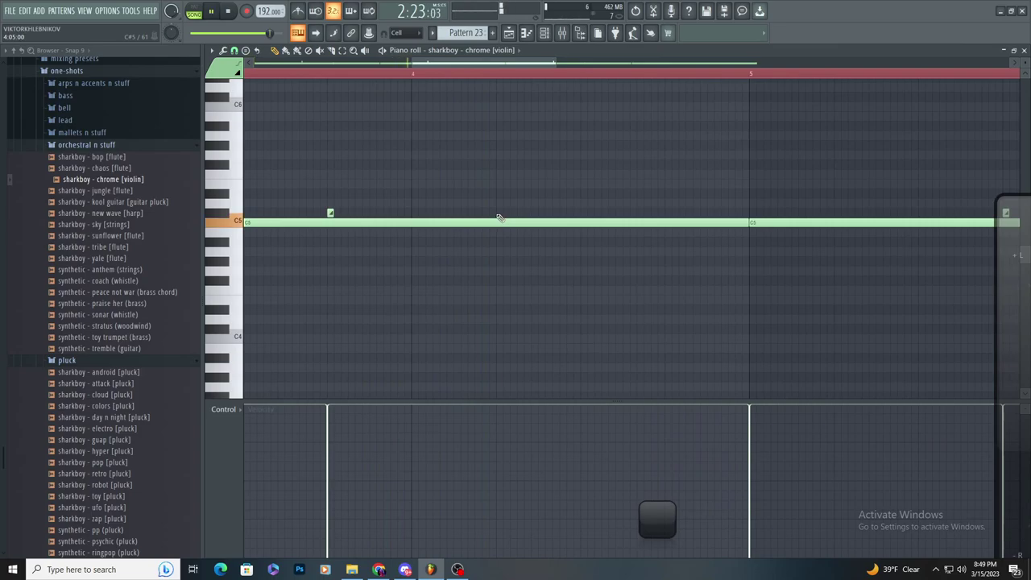
- Add a D5 slide note at step 3 of bar 4 and a C5 slide note at step 5 of that bar
key("space")
scroll(465, 204, "up", 3)
key("space")
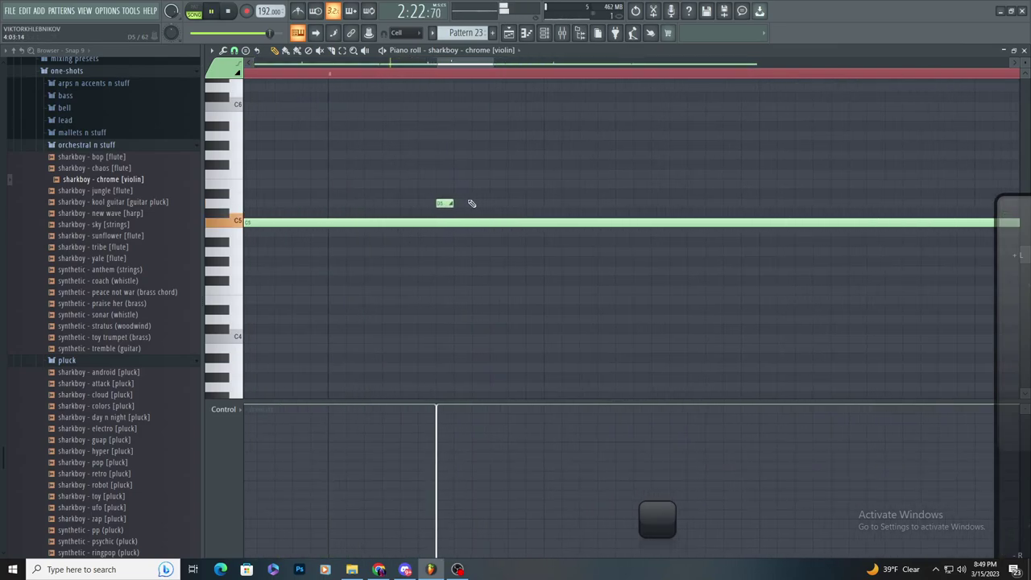
scroll(500, 215, "down", 4)
scroll(571, 230, "up", 3)
key("space")
left_click(458, 221)
key("space")
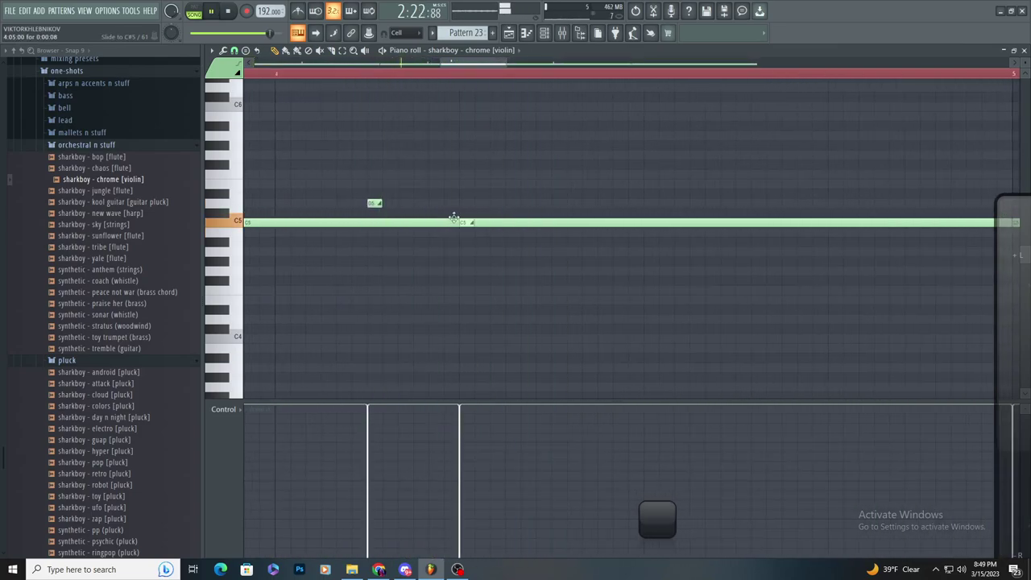
- Play Pattern 23's violin line around bars 3–5 repeatedly to check the timing of the slide notes
scroll(452, 218, "down", 3)
scroll(430, 216, "up", 2)
scroll(401, 203, "down", 3)
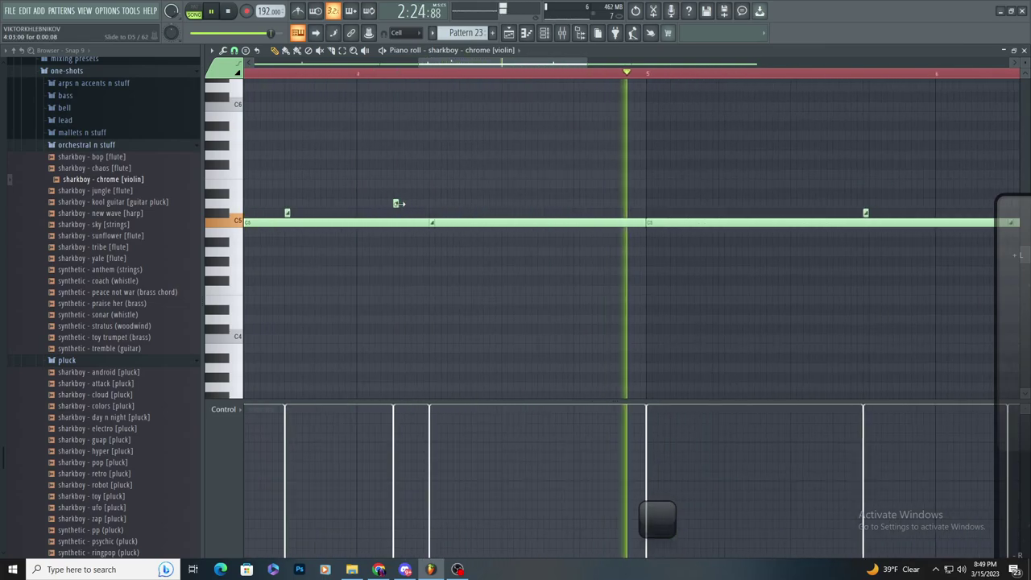
key("space")
key("space")
scroll(406, 203, "up", 2)
scroll(467, 207, "down", 3)
scroll(496, 210, "up", 3)
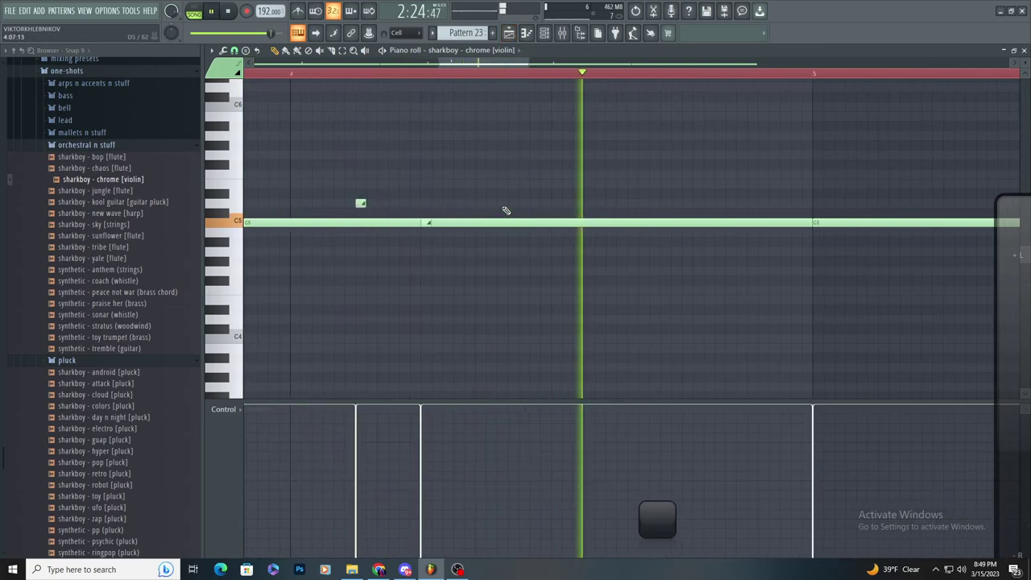
key("space")
left_click(513, 33)
left_click(525, 35)
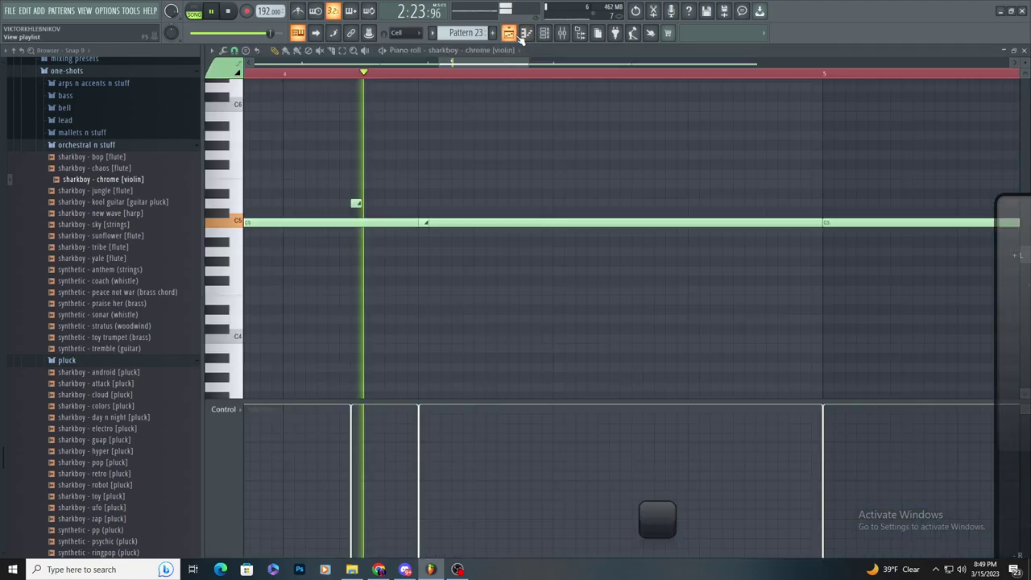
scroll(567, 152, "up", 1)
scroll(566, 157, "down", 3)
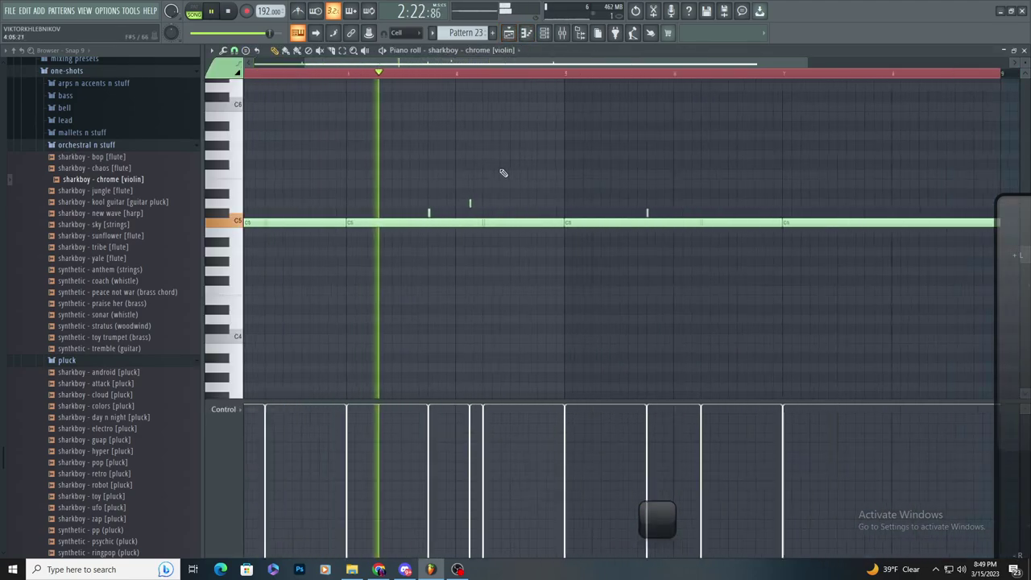
- Replace the violin notes in bars 5–8 with a copy of the bars 1–4 phrase, aligned to start at bar 5
scroll(477, 197, "down", 3)
left_click_drag(851, 150, 488, 293)
key("Delete")
left_click_drag(585, 282, 241, 129)
key("ctrl+b")
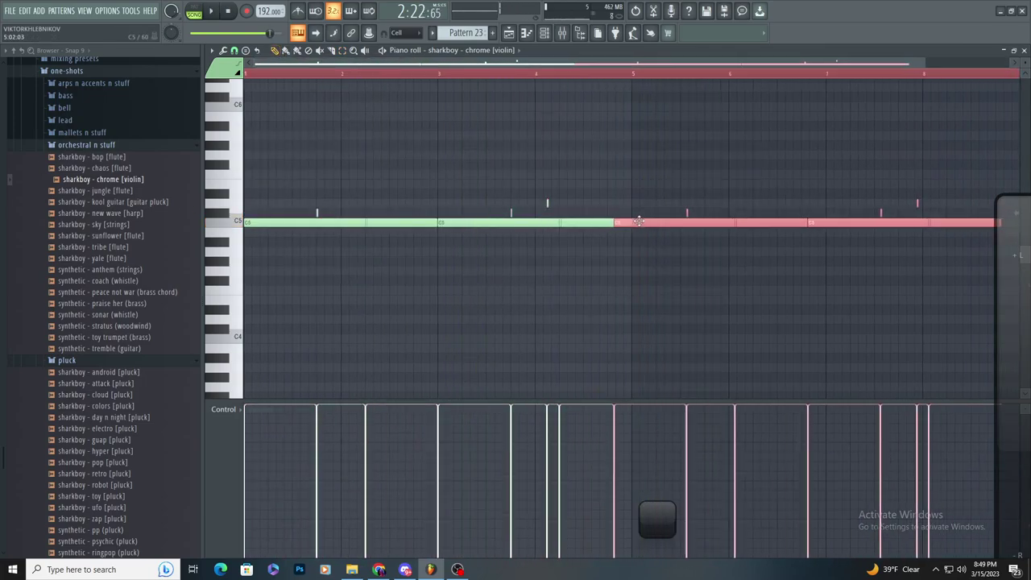
key("ctrl+v")
left_click(656, 213)
key("ctrl+z")
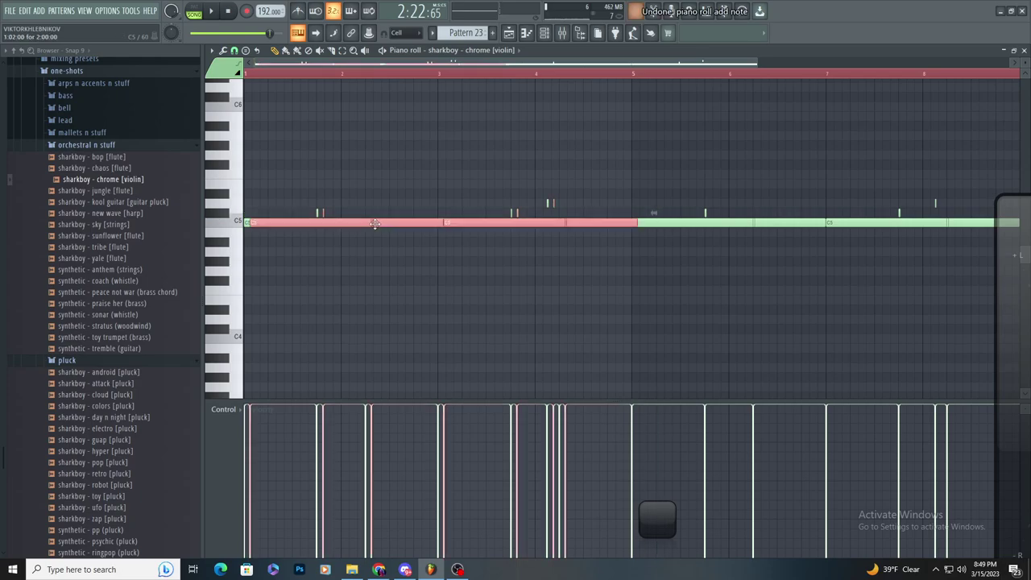
left_click_drag(375, 224, 729, 225)
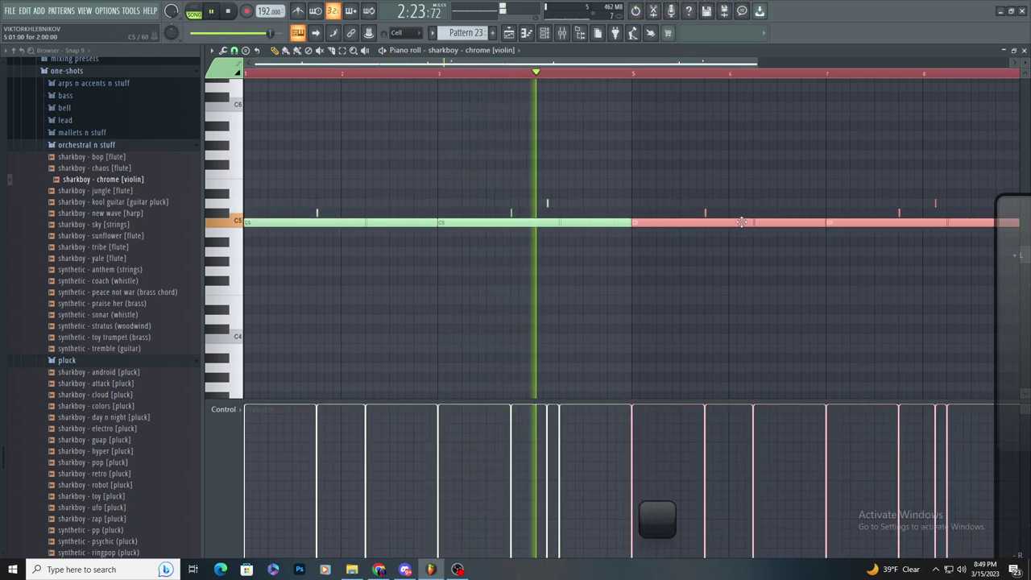
- Layer a copy of the bars 5–8 violin phrase one octave higher at C6, keeping the C5 notes, and play it
key("ctrl+Up")
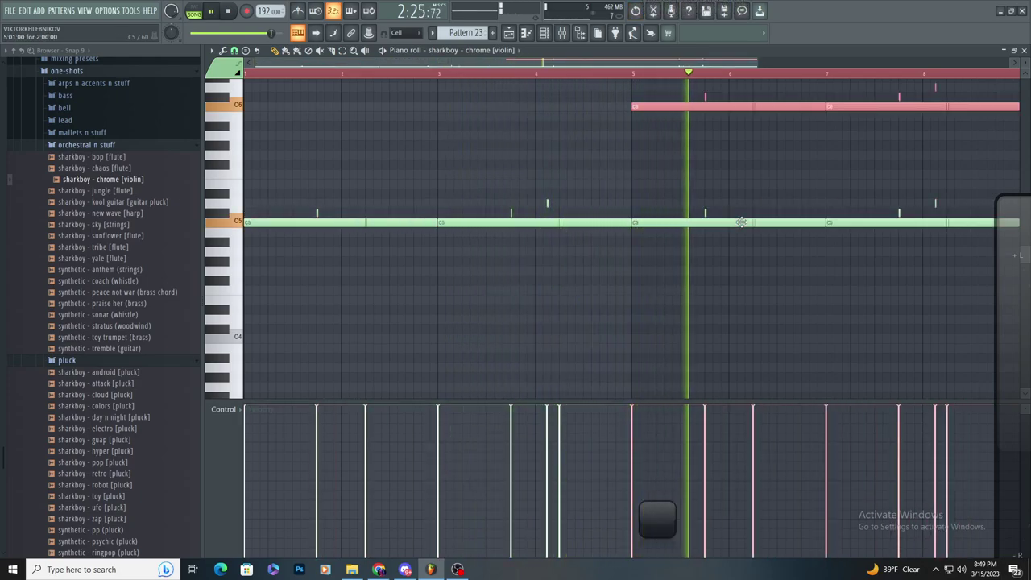
right_click(742, 222, "ctrl")
left_click(794, 271, "ctrl")
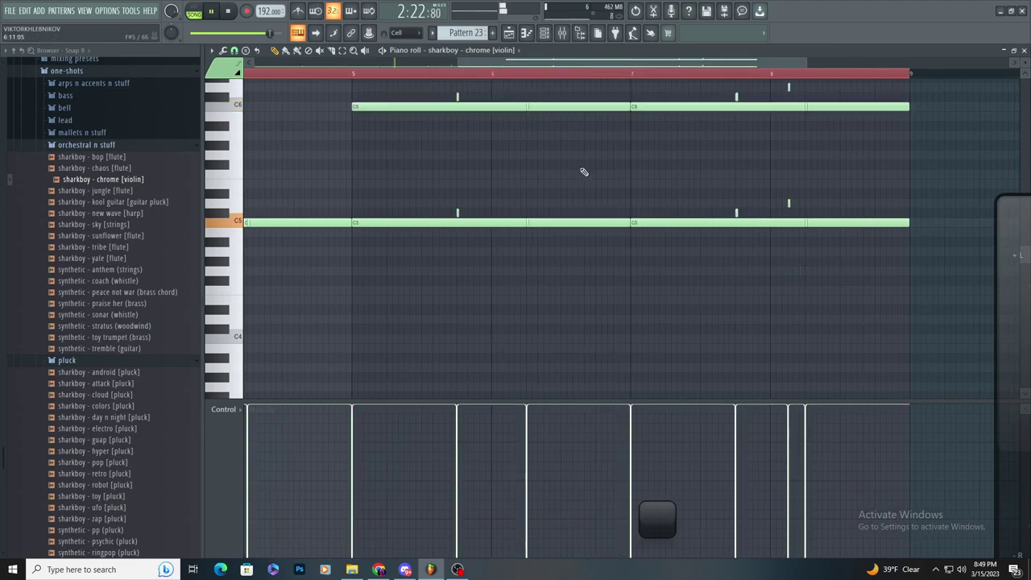
scroll(581, 172, "up", 3)
scroll(517, 182, "up", 3)
scroll(403, 169, "down", 3)
scroll(427, 171, "up", 3)
- Undo the latest note edits in bars 5–8 and restore the C6 octave layer above the C5 phrase
key("ctrl+z")
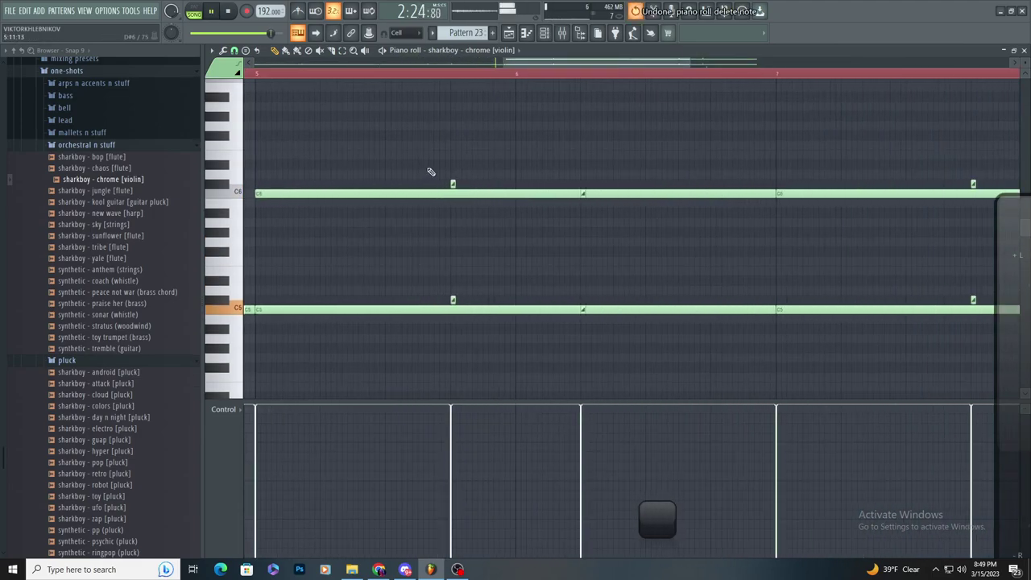
key("ctrl+z")
key("ctrl+z")
scroll(530, 169, "down", 3)
key("ctrl+v")
key("ctrl+Up")
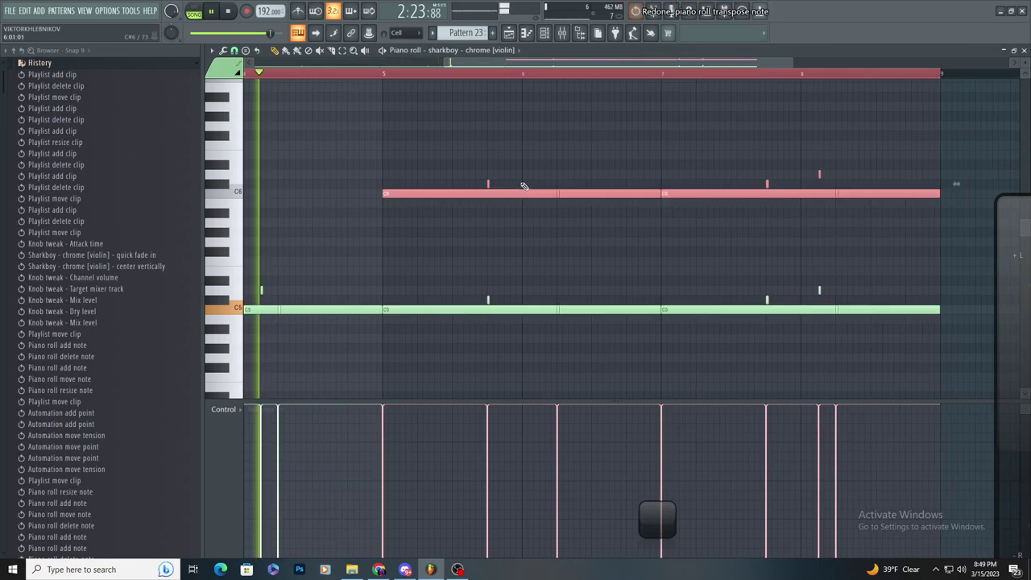
- Remove the C6 octave layer from bars 5–8 of Pattern 23 and return to the arrangement
key("Delete")
left_click(512, 34)
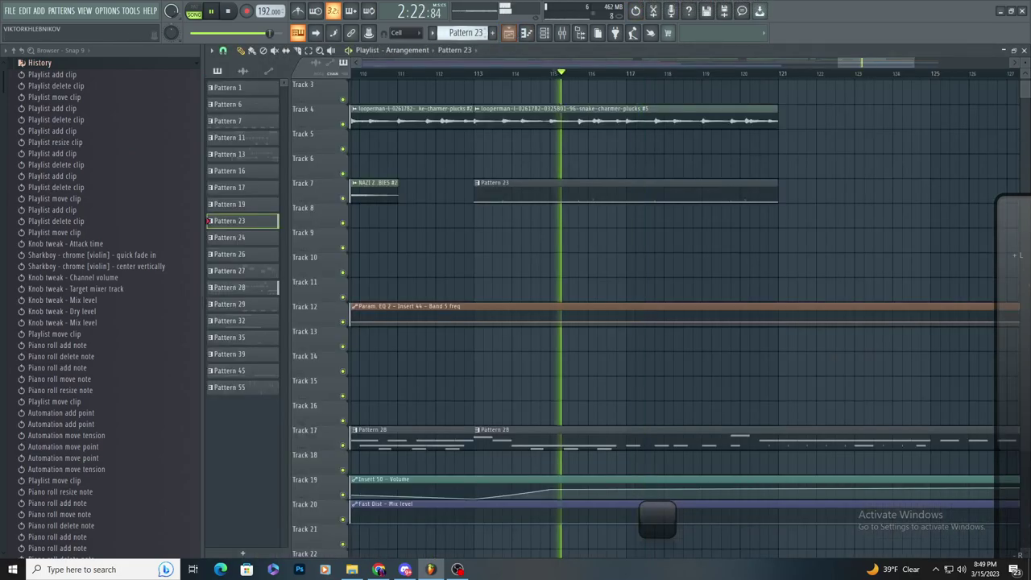
scroll(469, 33, "up", 1)
- Create Pattern 25 and place its clip on Track 8 from bar 117 to bar 121
left_click_drag(647, 239, 645, 209)
right_click(644, 209)
key("F4")
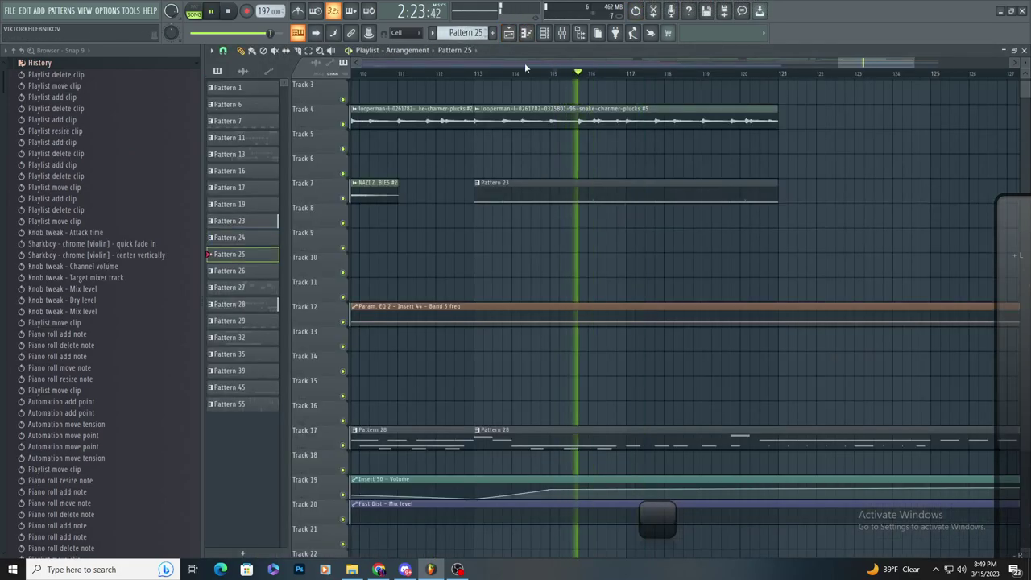
left_click(626, 211)
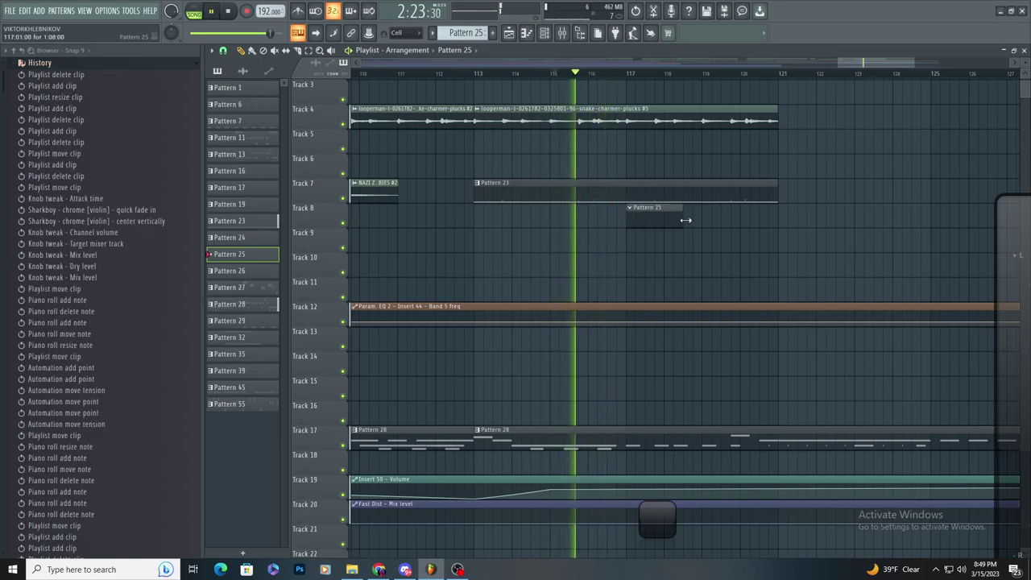
left_click_drag(664, 215, 776, 216)
- Paste the violin phrase into Pattern 25, shift it to bar 1 at C6, and take it back out of the plucks channel
key("space")
left_click(526, 34)
key("ctrl+v")
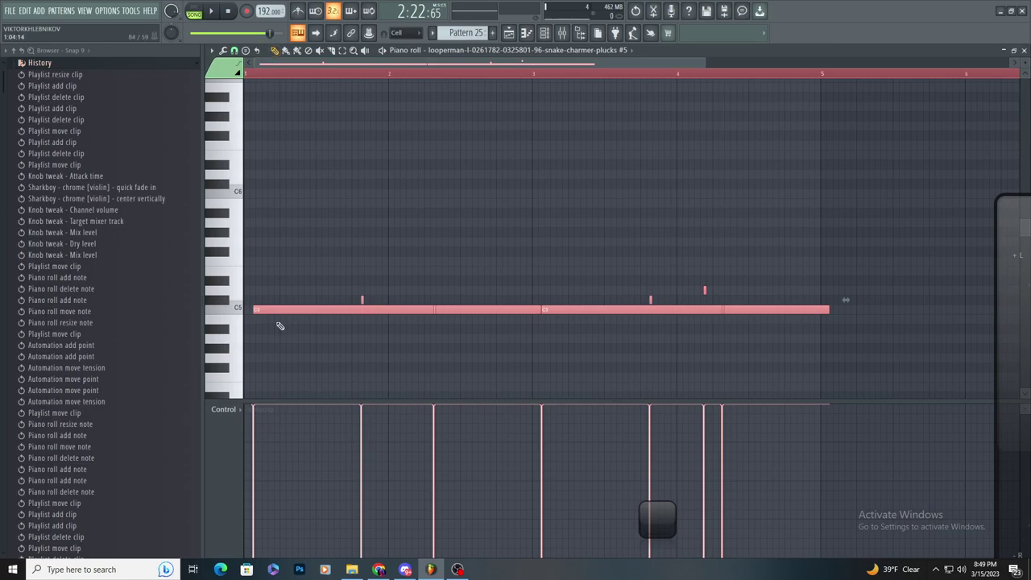
left_click_drag(285, 307, 276, 192)
key("space")
key("ctrl+d")
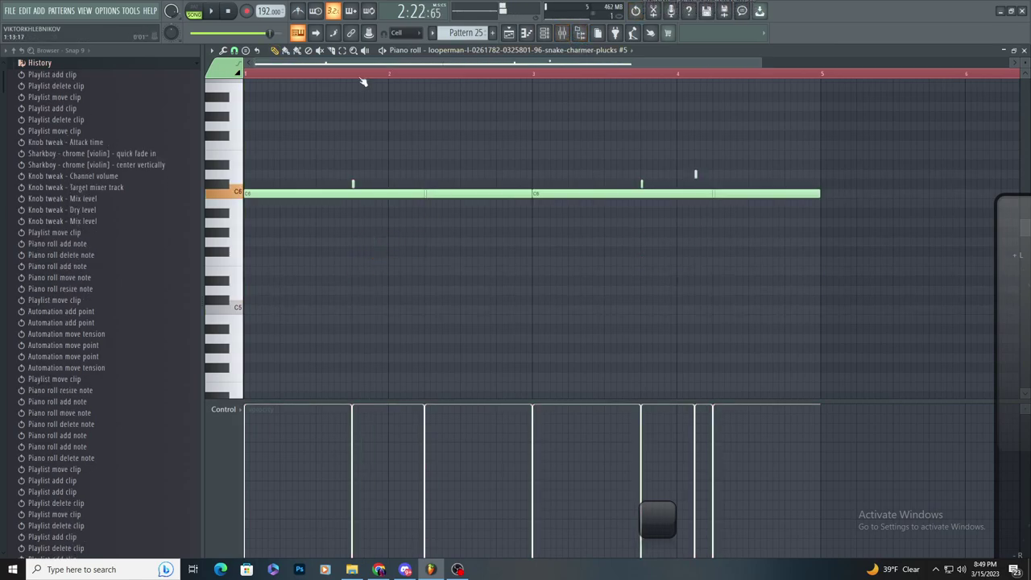
double_click(345, 50)
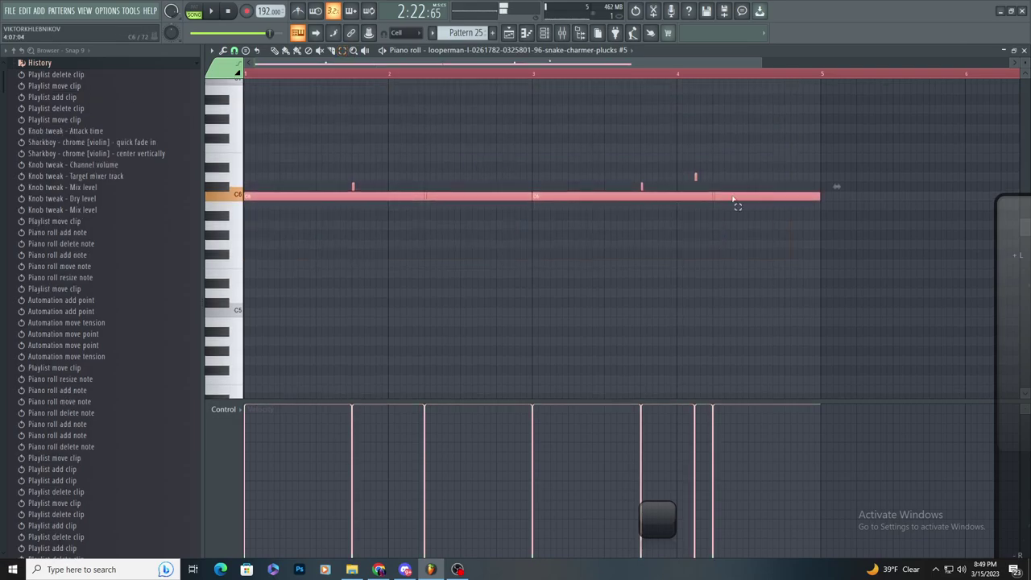
key("Delete")
- Clone the sharkboy chrome [violin] channel and route the copy to mixer Insert 71
left_click(542, 33)
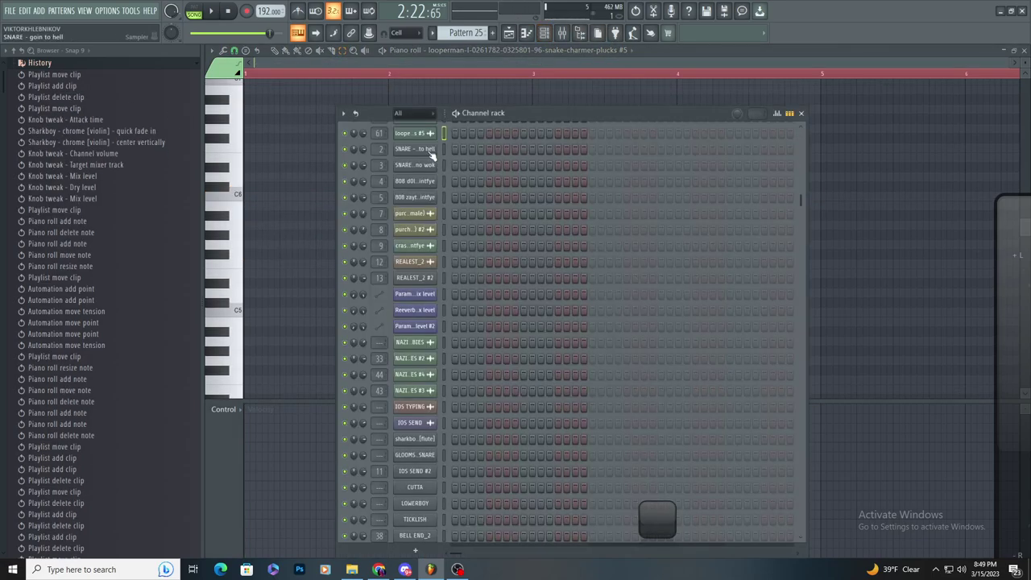
scroll(430, 455, "down", 15)
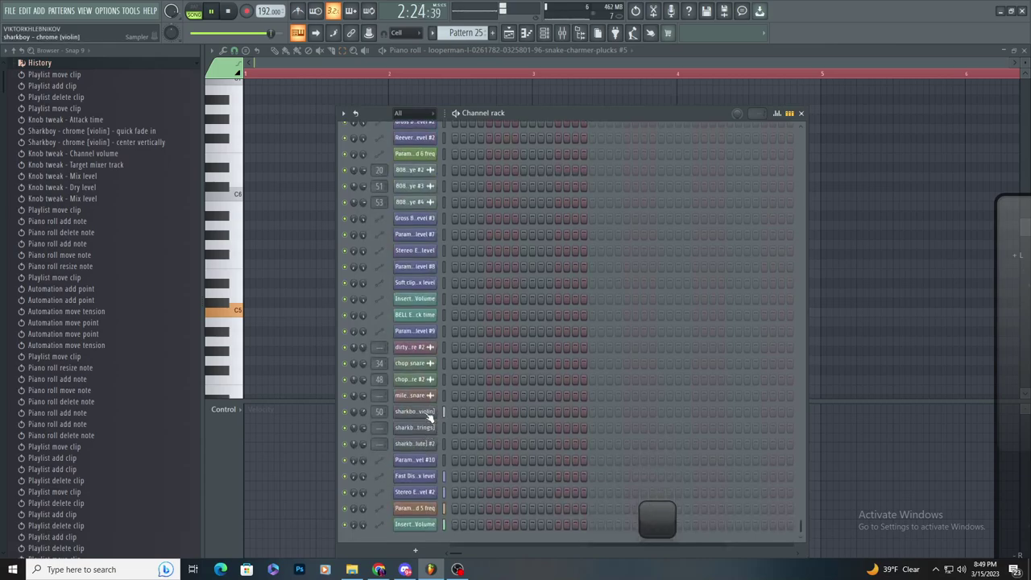
right_click(427, 415)
left_click(463, 511)
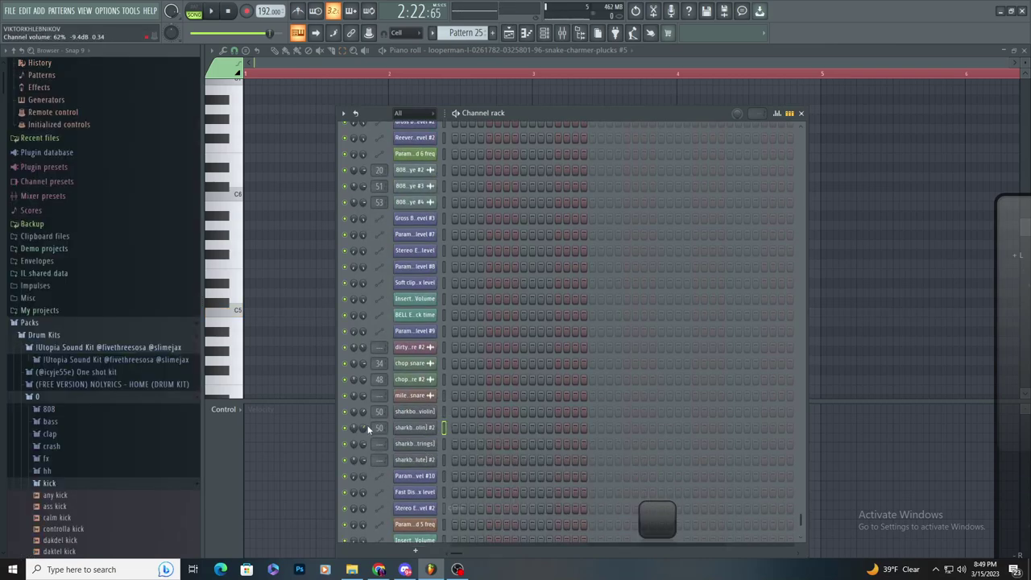
double_click(379, 427)
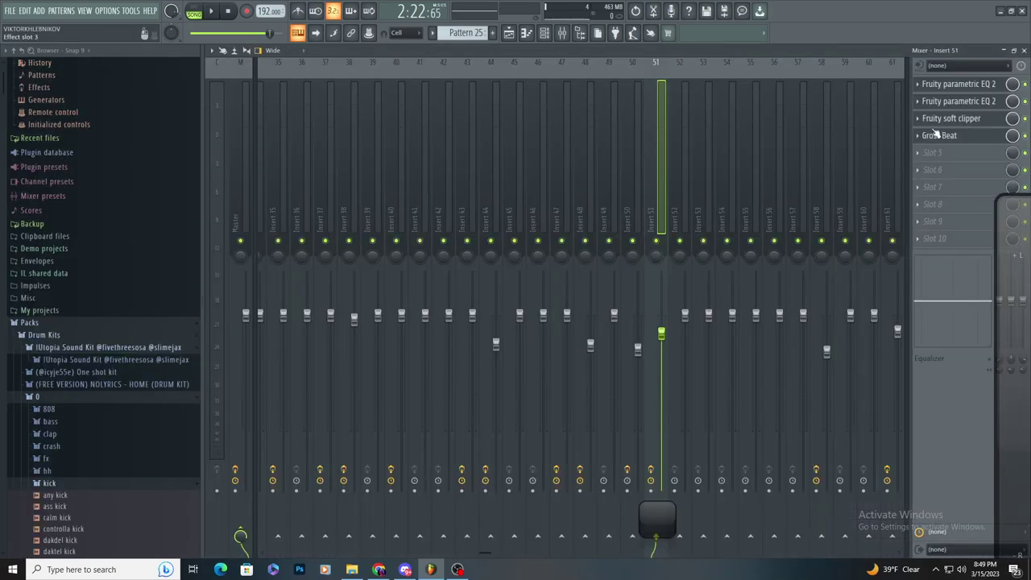
left_click(544, 32)
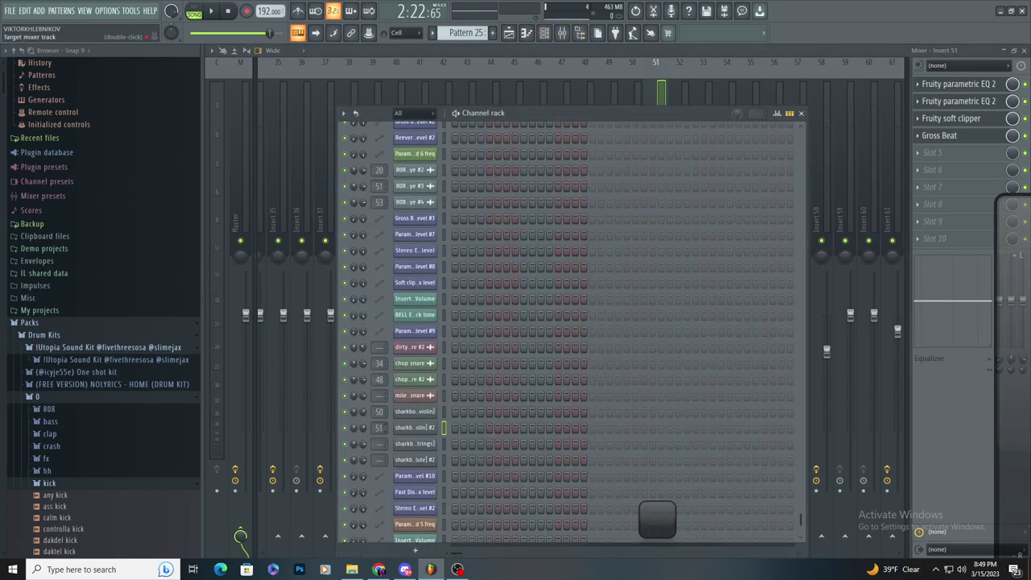
left_click_drag(379, 427, 378, 403)
- Add Fruity Parametric EQ 2 to Insert 71 and pull its lowest band down
left_click(917, 84)
mouse_move(923, 100)
left_click(793, 374)
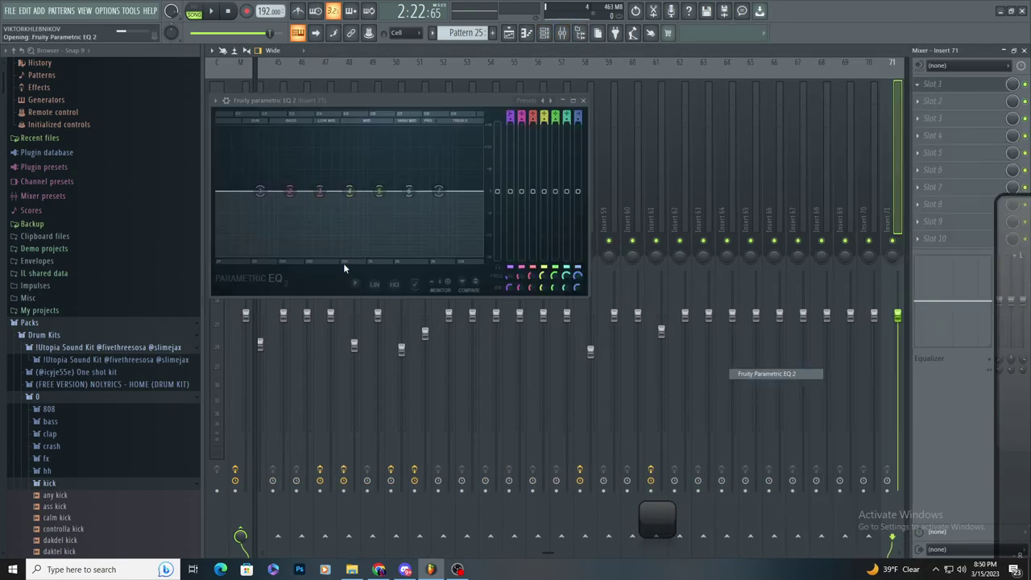
left_click_drag(259, 191, 304, 254)
left_click_drag(357, 216, 403, 242)
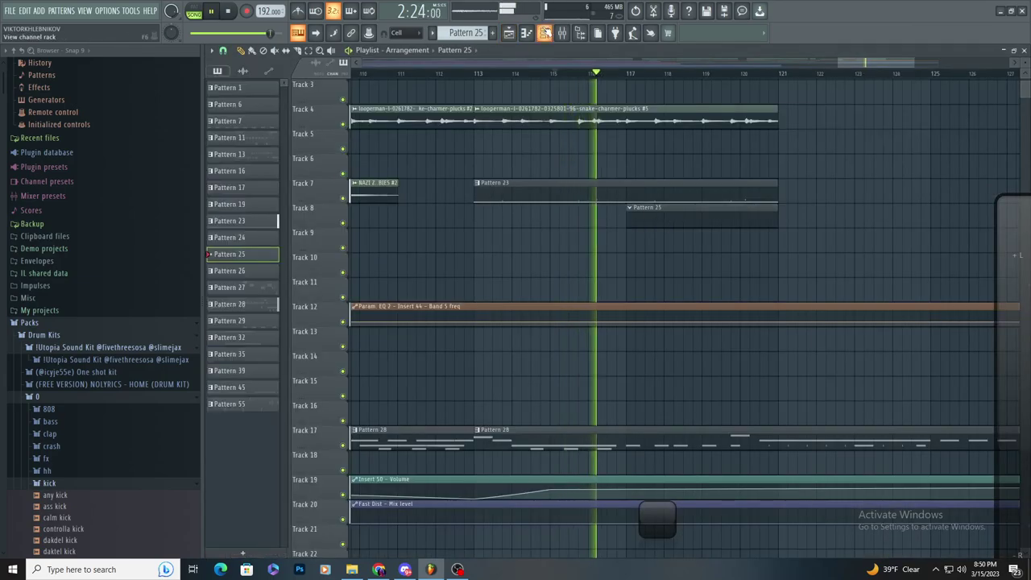
- Place the C6 phrase in the cloned violin channel of Pattern 25, starting at bar 1
left_click(544, 32)
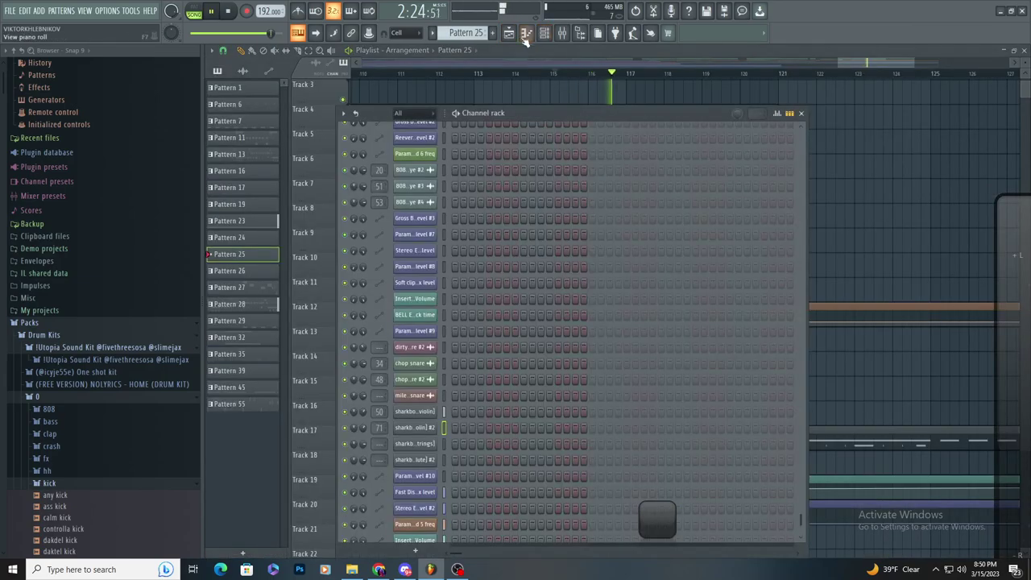
left_click(526, 32)
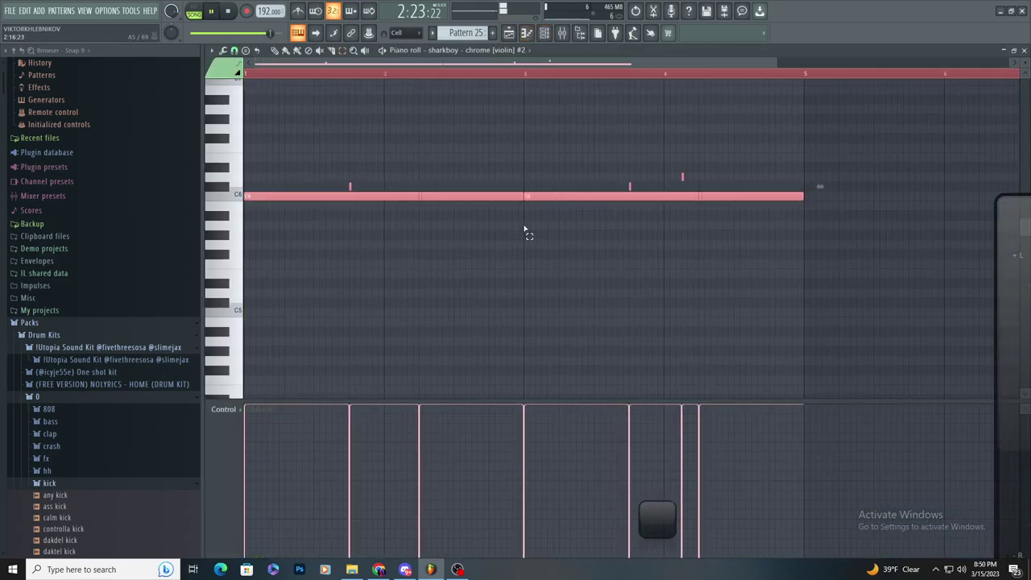
- Try the Pattern 25 phrase an octave higher at C7 and bring it back down to C6
key("ctrl+Up")
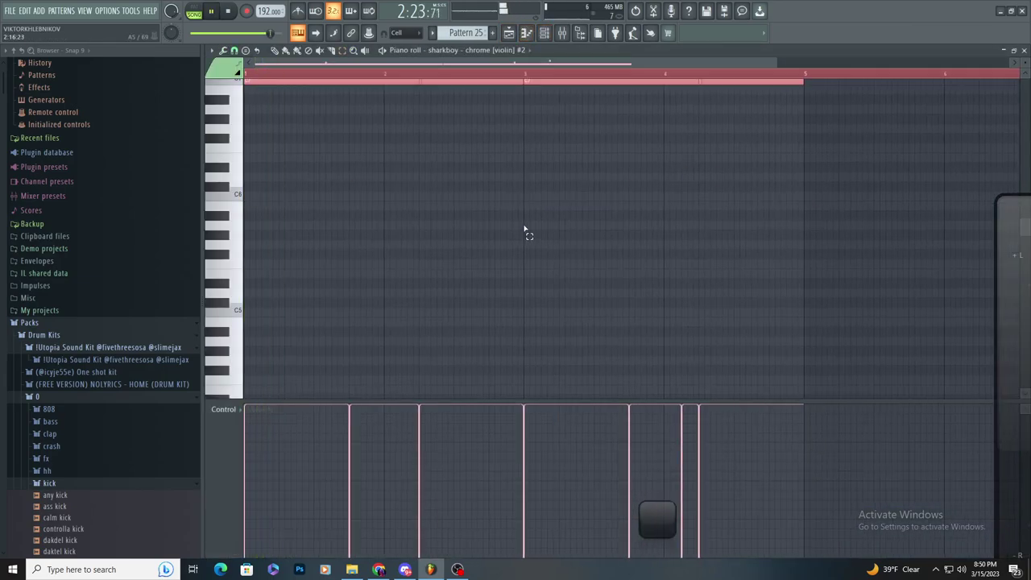
scroll(523, 229, "down", 2)
scroll(527, 193, "up", 4)
scroll(285, 145, "up", 3)
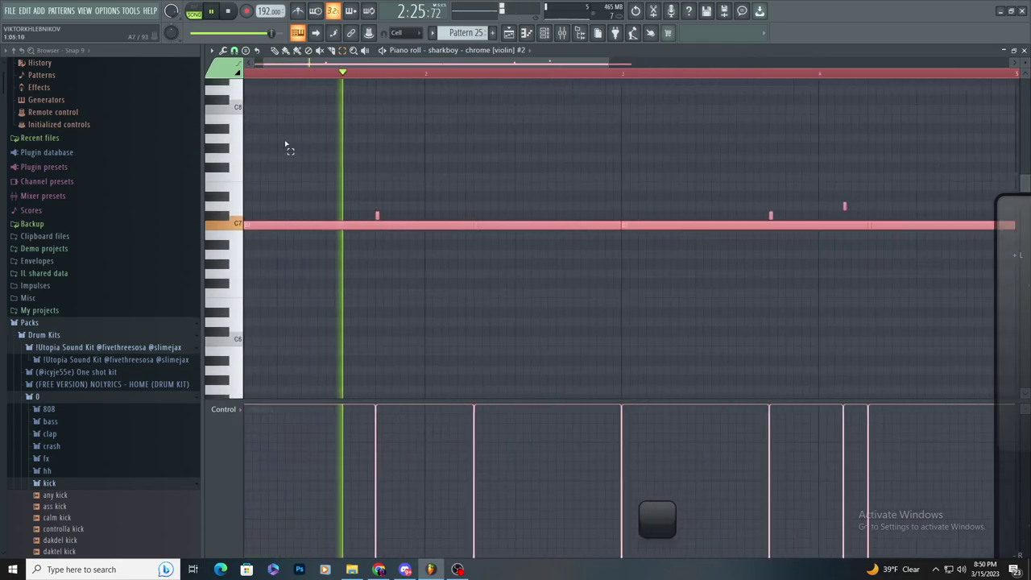
scroll(439, 168, "down", 3)
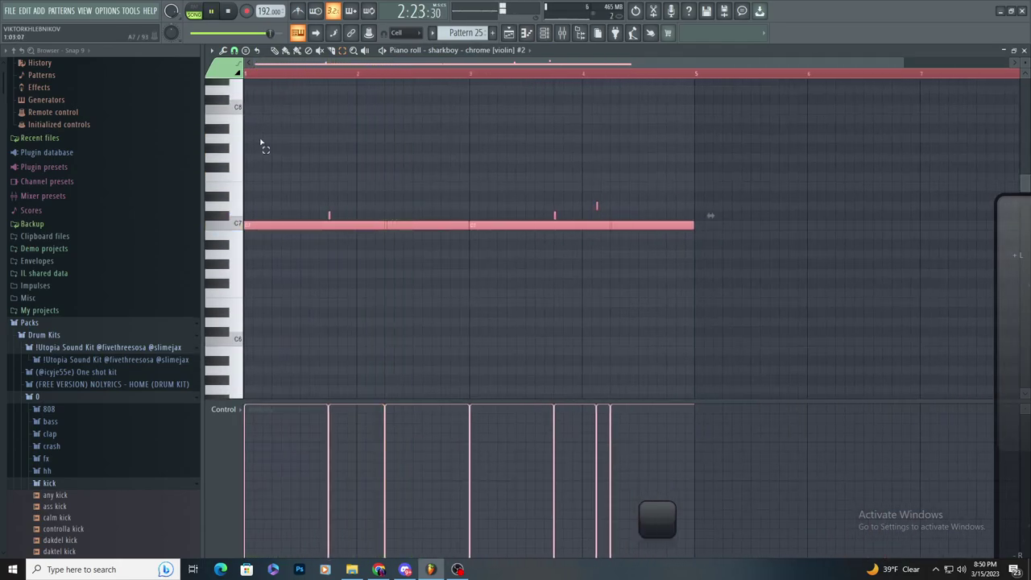
key("ctrl+Down")
scroll(237, 145, "down", 1)
scroll(247, 192, "up", 3)
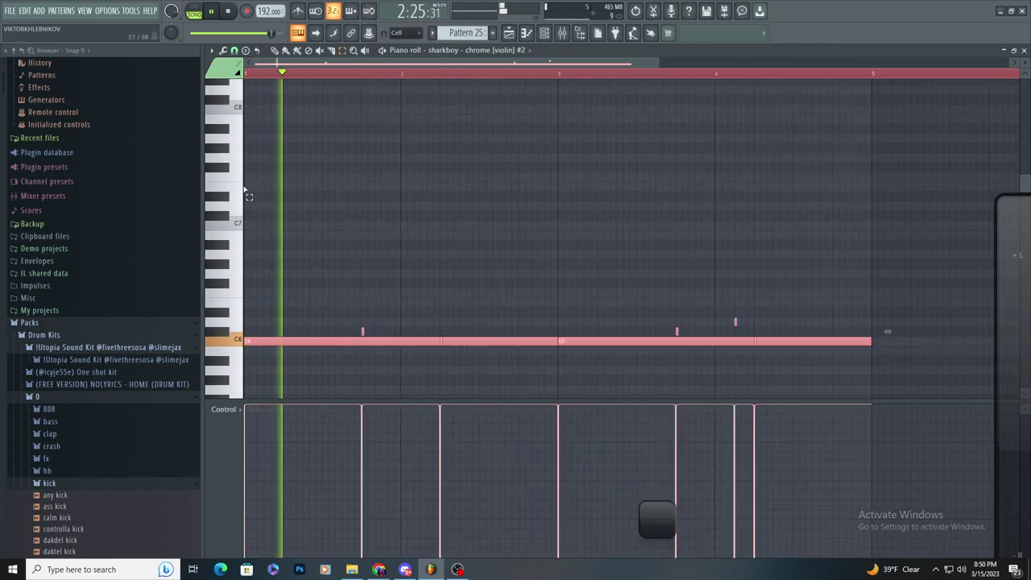
scroll(249, 193, "down", 3)
- Lengthen the C6 slide note in bar 2 to 0:04:00 and move its start earlier to 2:03:00
left_click(427, 181)
scroll(415, 255, "down", 2)
scroll(415, 250, "up", 4, "ctrl")
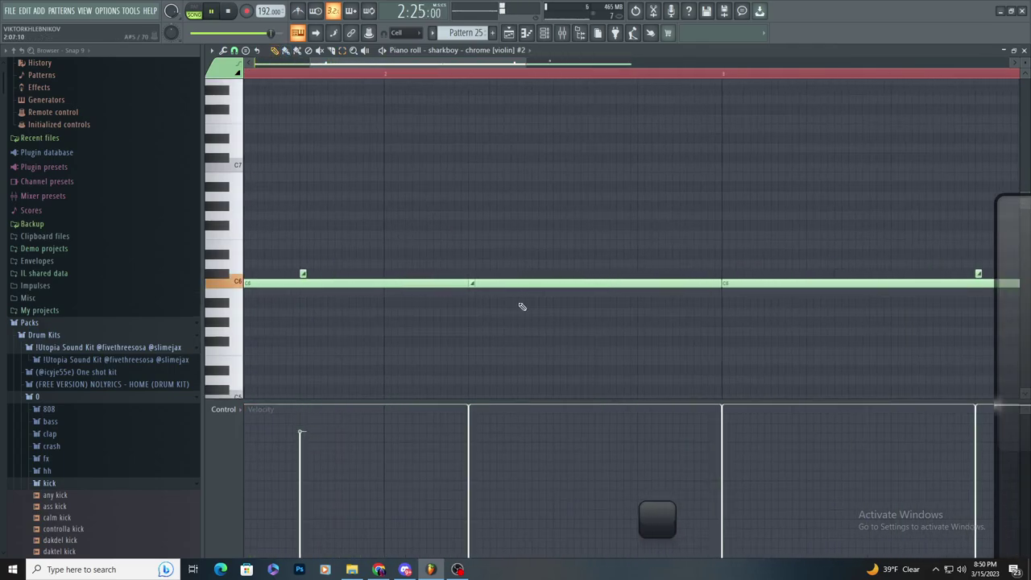
left_click_drag(475, 284, 524, 286)
left_click_drag(500, 287, 479, 289)
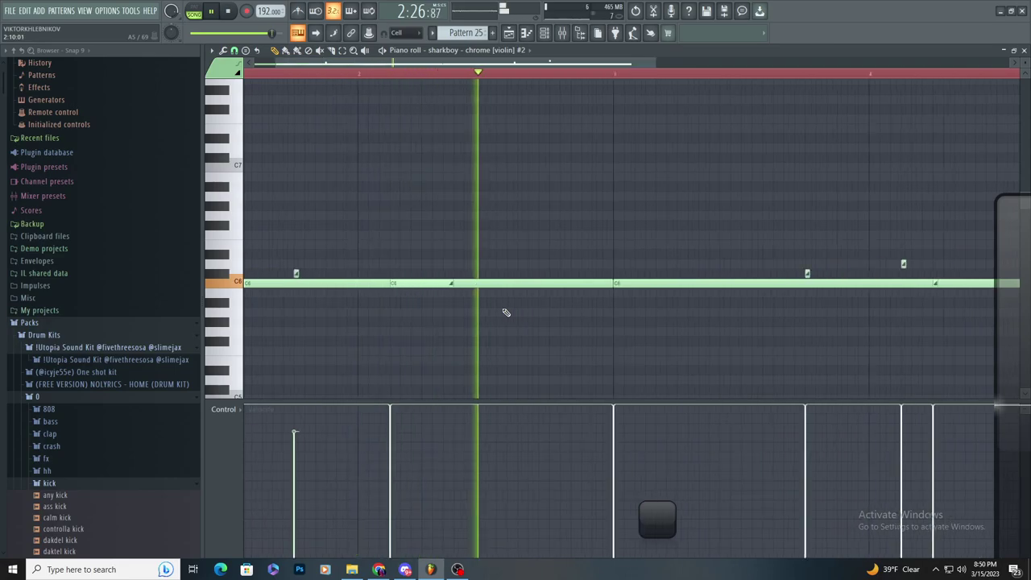
- Play Pattern 25 together with Pattern 23 from bar 117 to check the timing of the bar 2 slide note
scroll(405, 302, "down", 2)
scroll(424, 215, "up", 2)
left_click(518, 34)
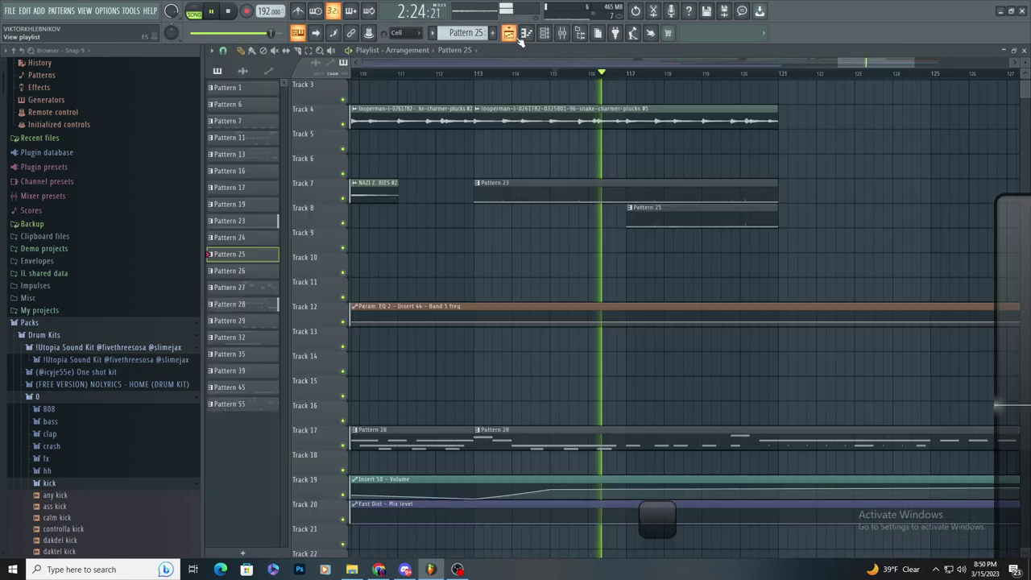
left_click(518, 35)
scroll(541, 149, "up", 2)
scroll(523, 173, "down", 3)
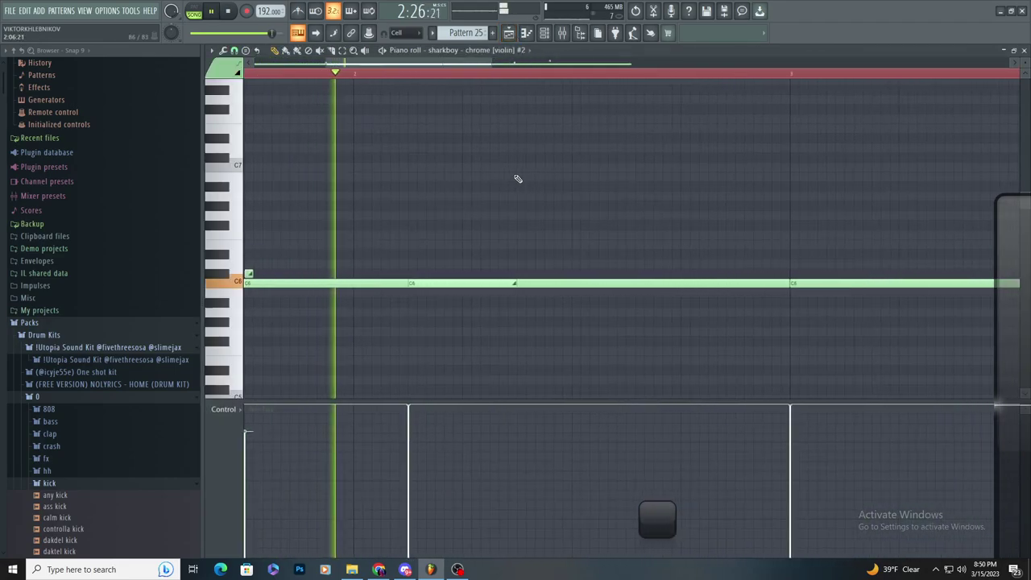
left_click_drag(479, 279, 478, 310)
key("space")
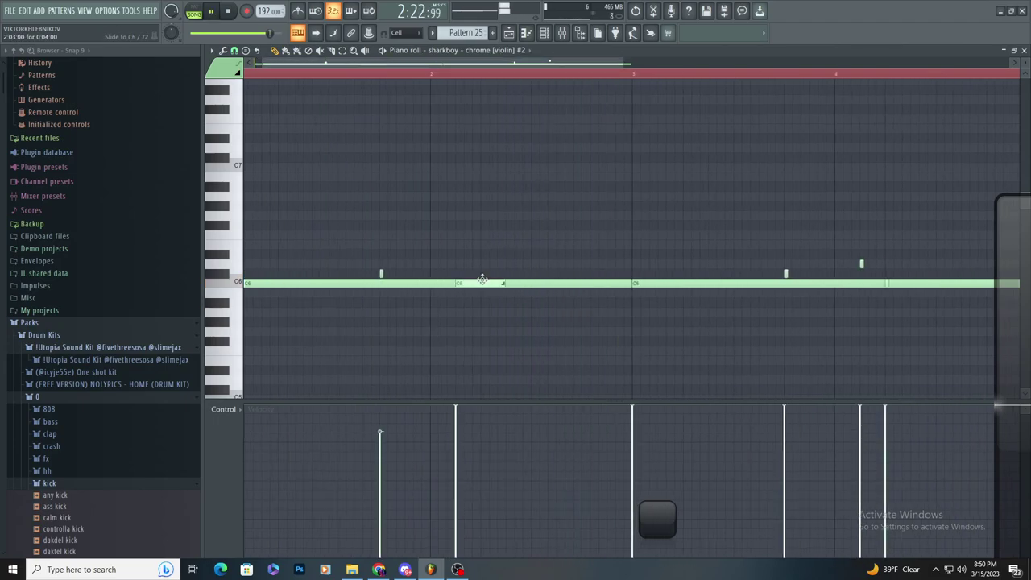
left_click(509, 33)
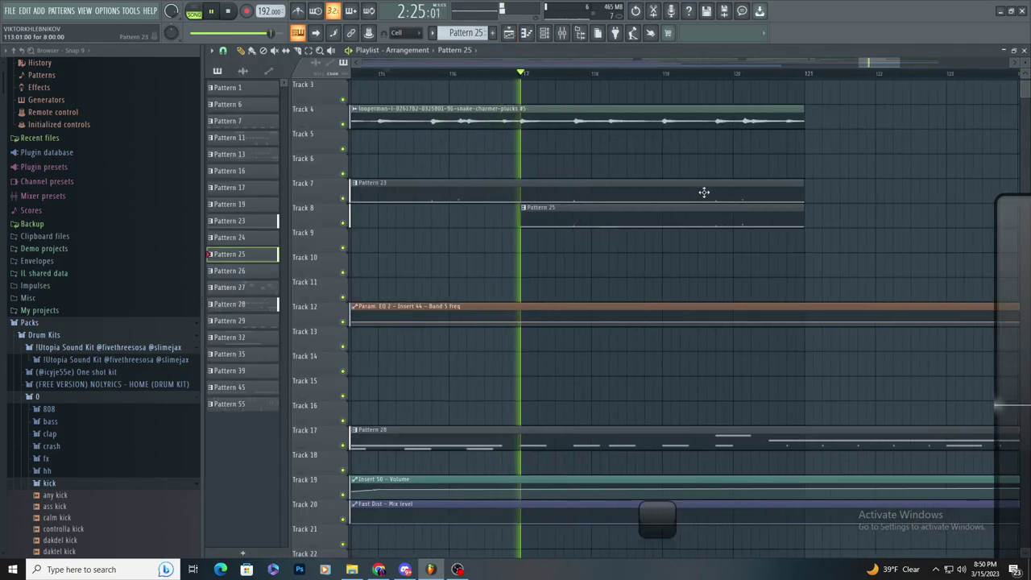
scroll(701, 182, "up", 2)
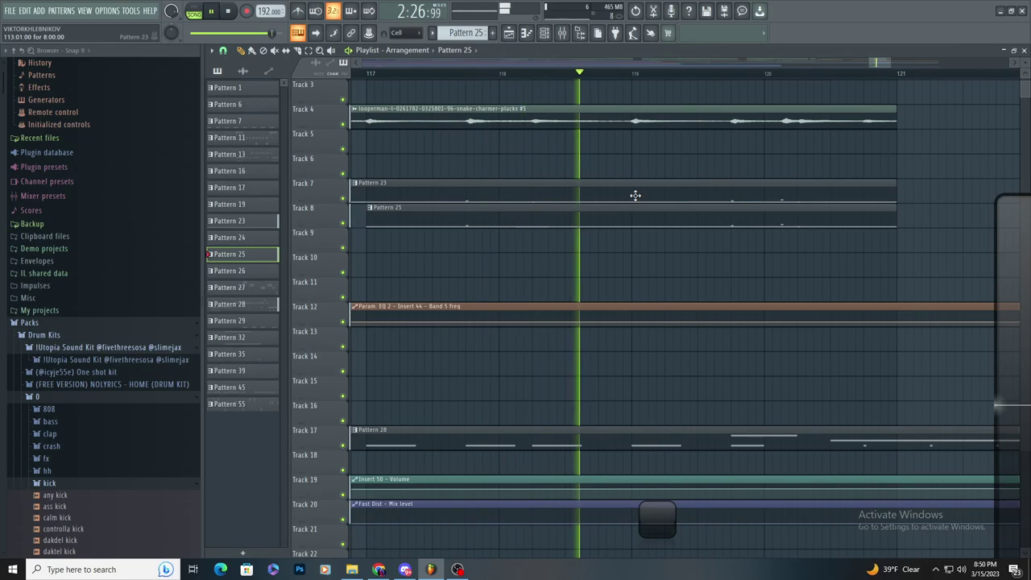
- Try a lower velocity and a shorter length on Pattern 25's bar 2 slide note, and undo both changes
double_click(586, 217)
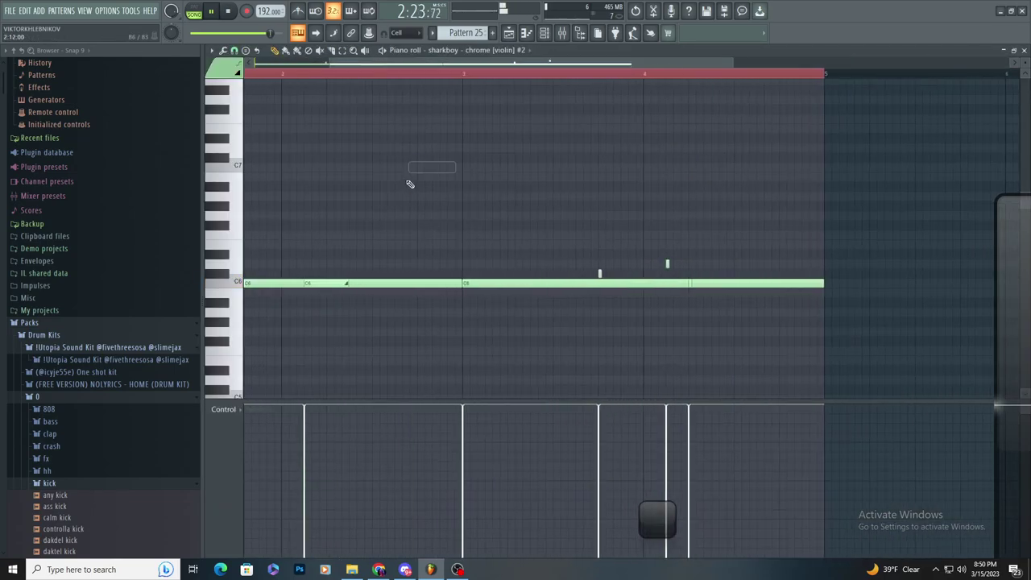
scroll(338, 355, "up", 2)
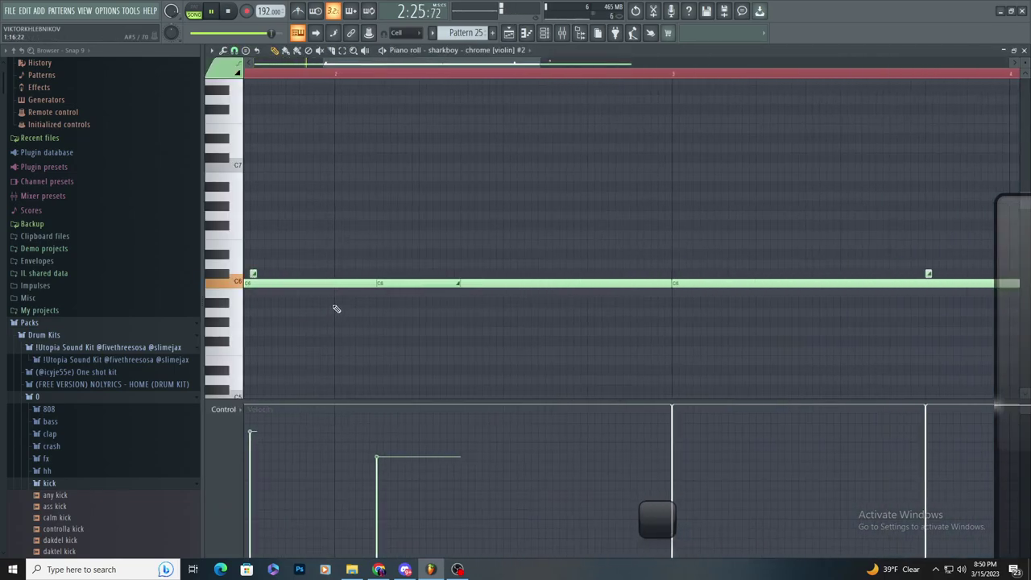
key("ctrl+z")
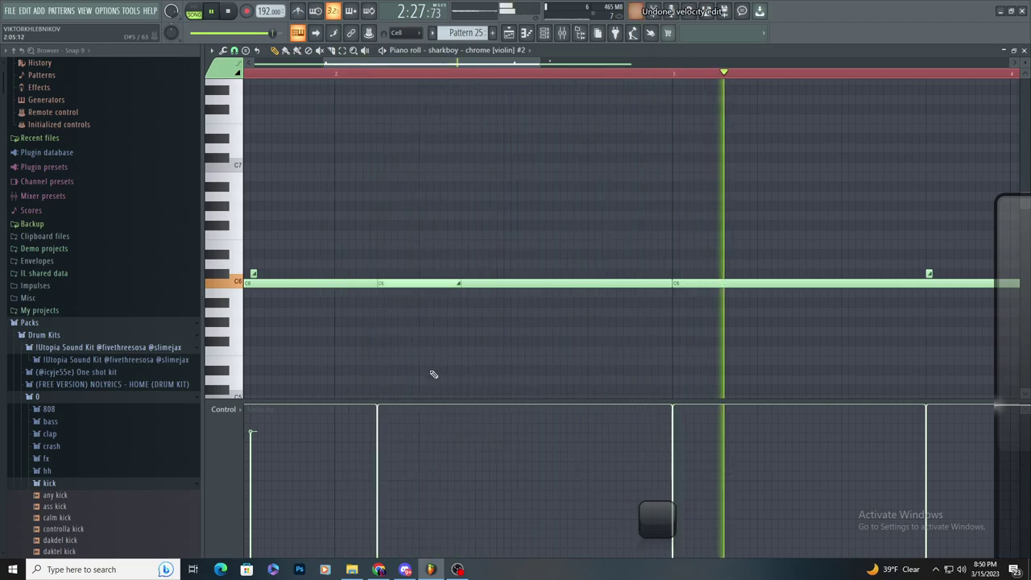
scroll(415, 328, "up", 1)
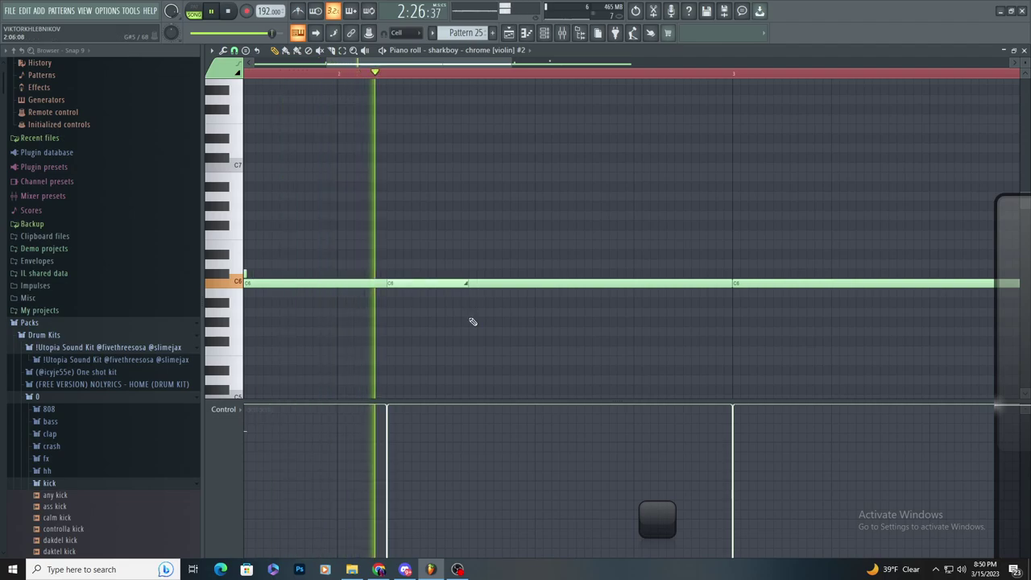
key("ctrl+z")
scroll(490, 313, "down", 3)
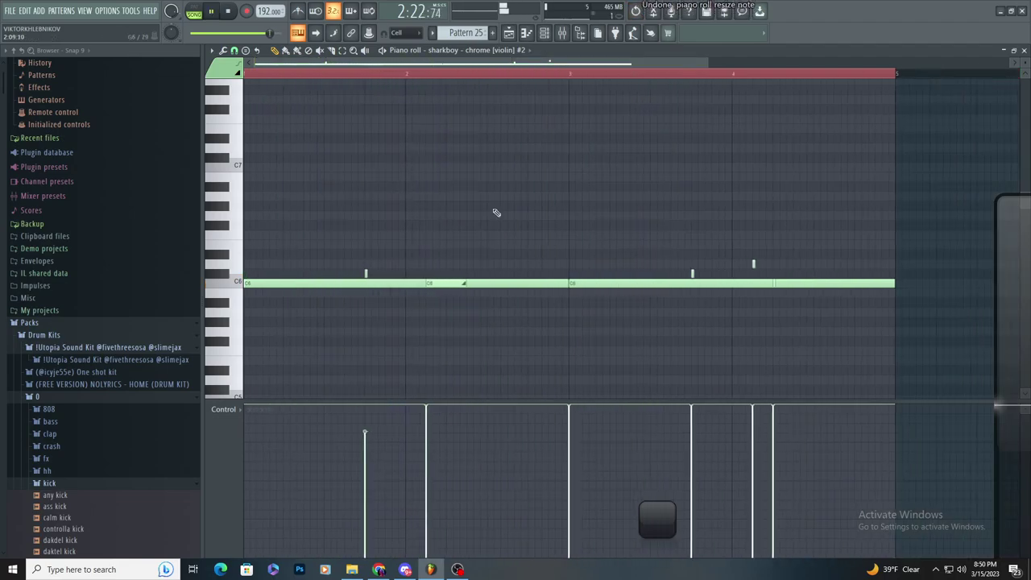
- Play bars 117–121 of the arrangement and check the level of Insert 71 in the mixer
left_click(511, 35)
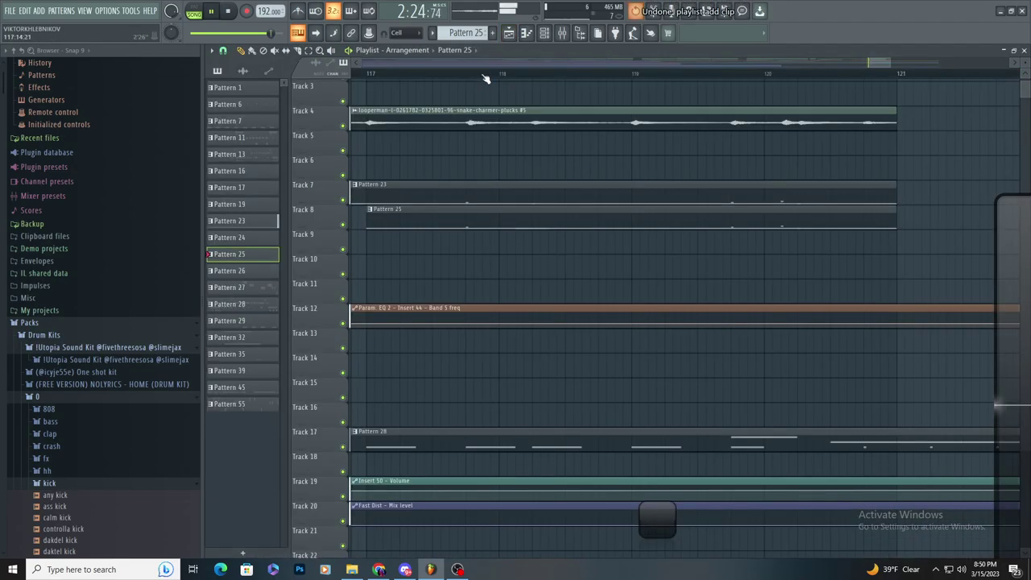
scroll(486, 78, "up", 1)
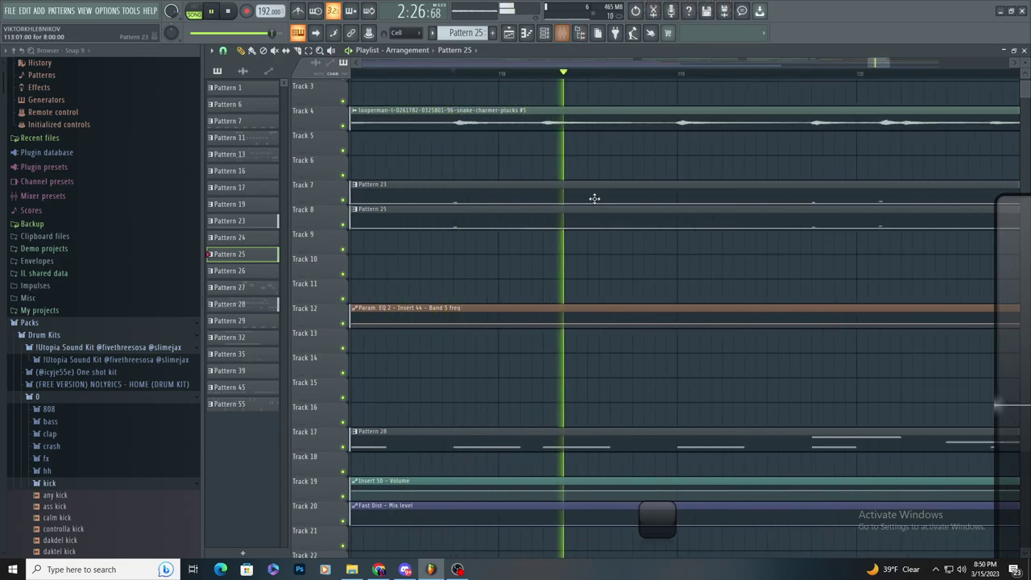
scroll(407, 78, "down", 1)
key("space")
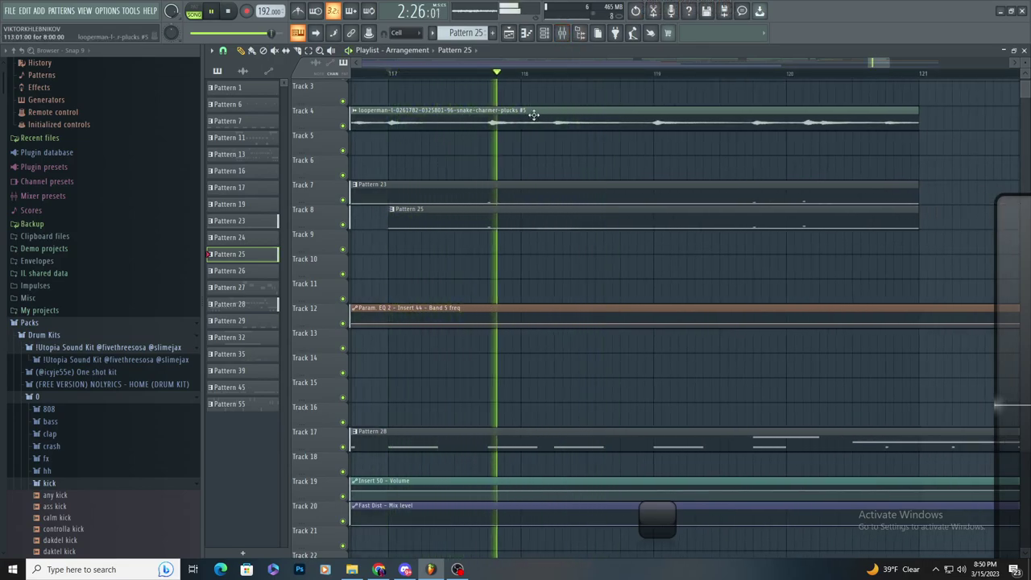
left_click(561, 33)
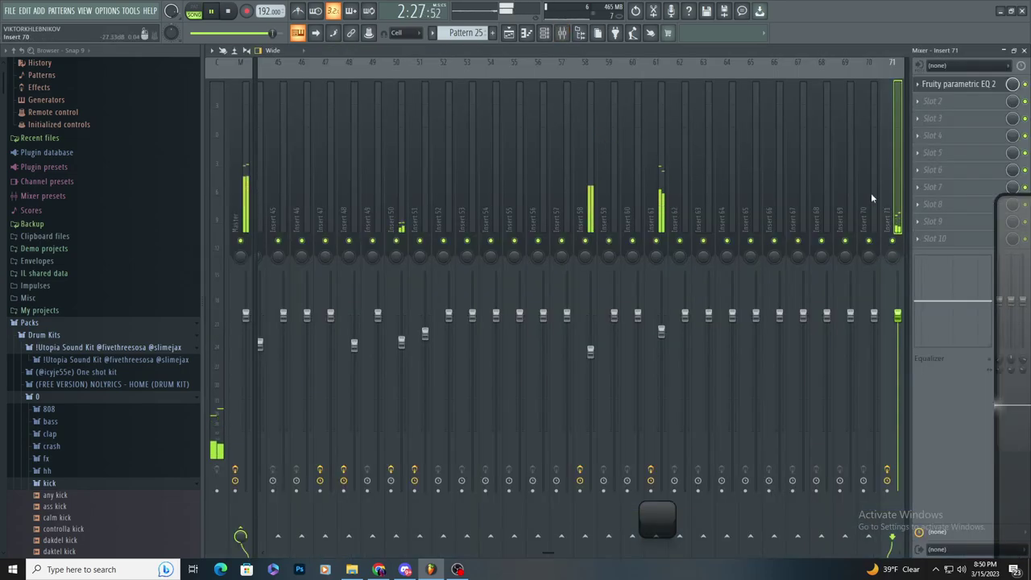
- Play Pattern 25 with its piano roll open and examine the C6 slide notes in bars 2–4, and return to the arrangement
left_click(508, 33)
double_click(630, 202)
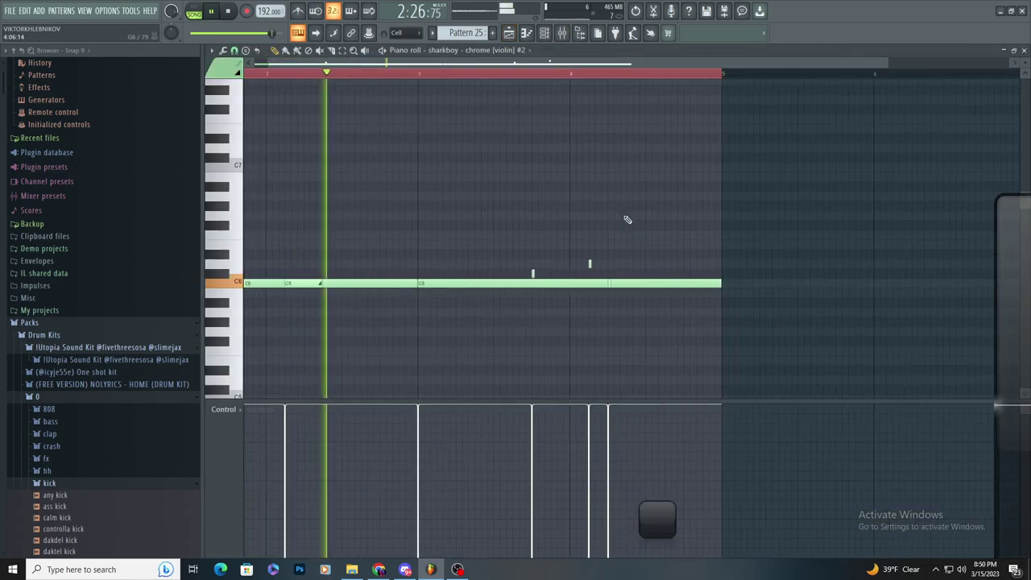
scroll(396, 277, "up", 3)
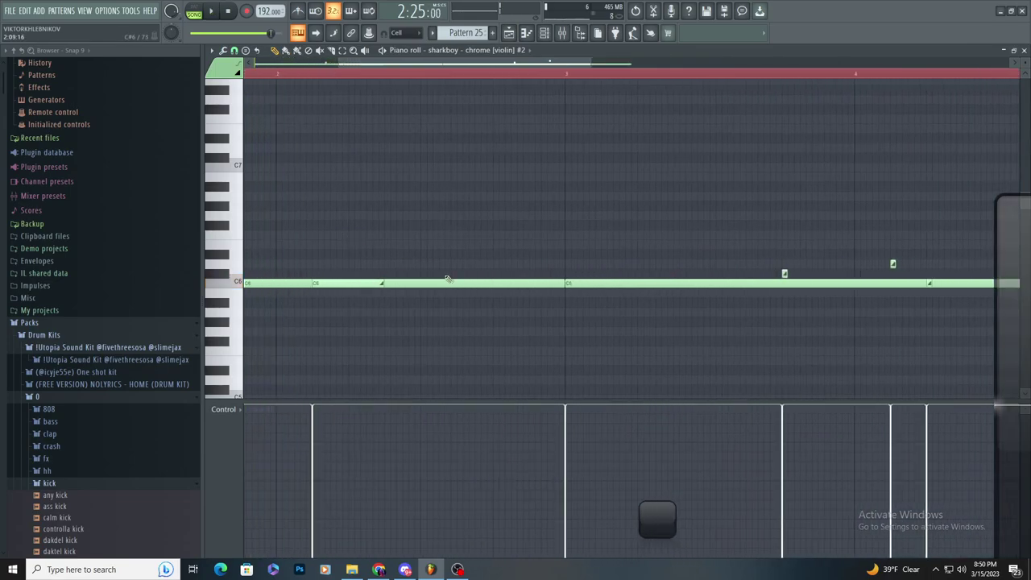
scroll(493, 277, "down", 4)
scroll(583, 268, "up", 3)
scroll(564, 273, "down", 2)
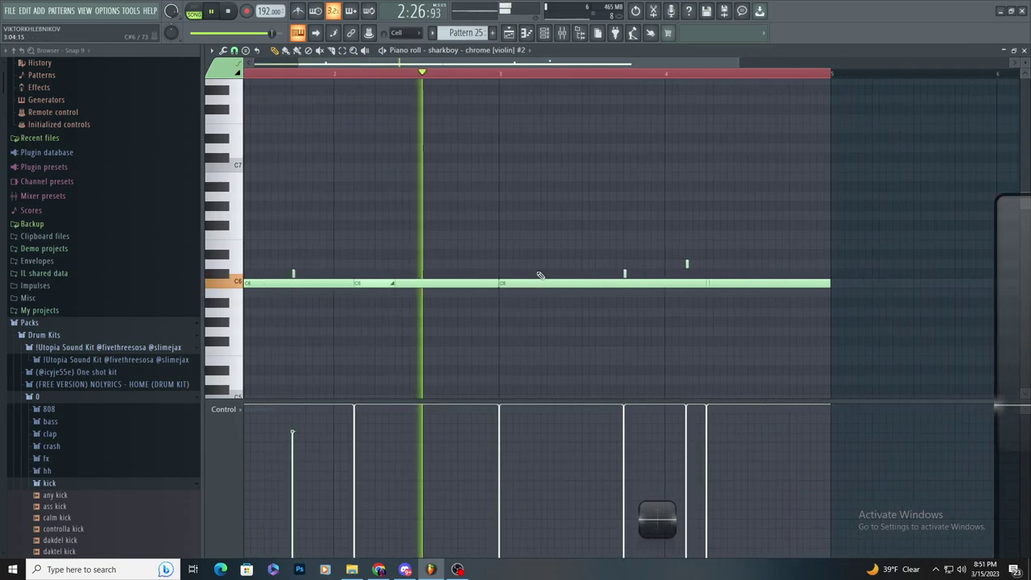
scroll(624, 270, "up", 4)
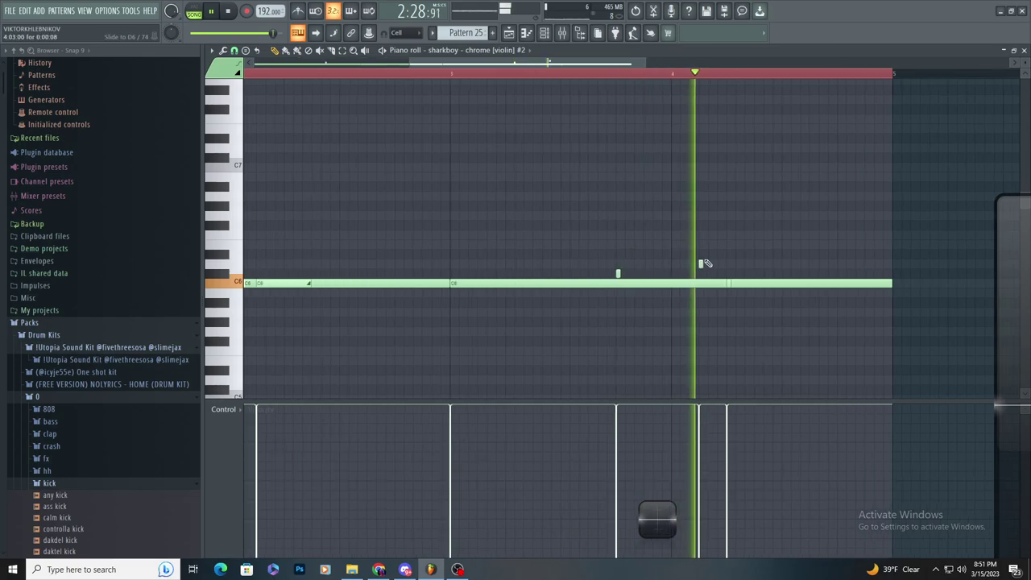
scroll(594, 278, "up", 3)
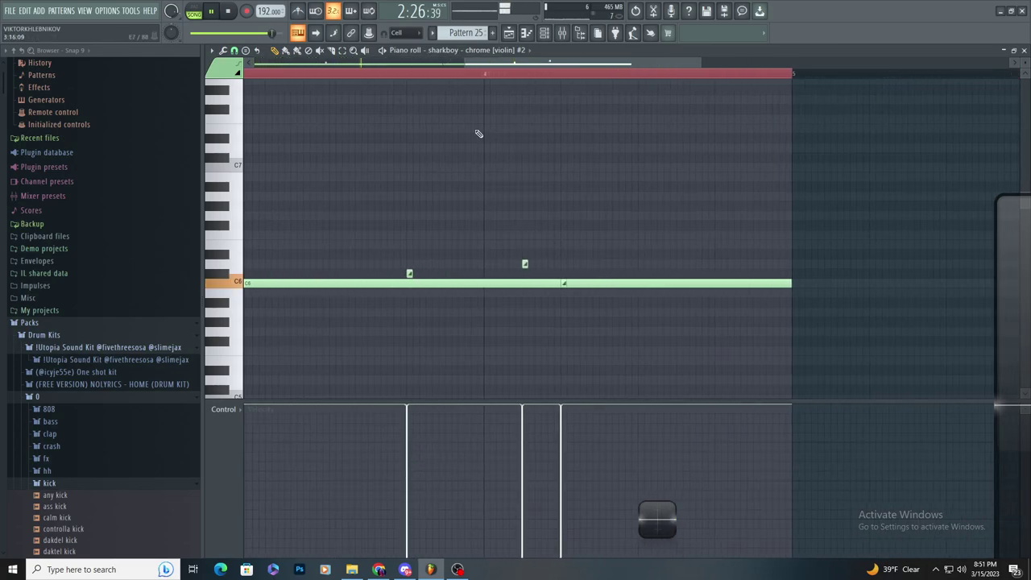
left_click(532, 36)
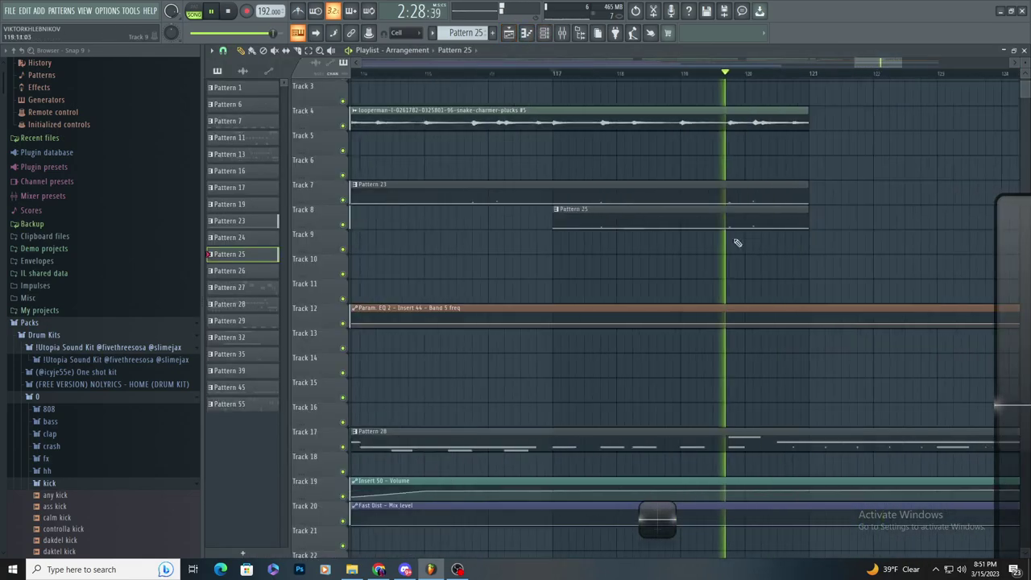
- Try repeating Pattern 23 on Track 7 from bar 121 and Pattern 25 on Track 8 from bars 121 and 125
scroll(773, 258, "down", 2)
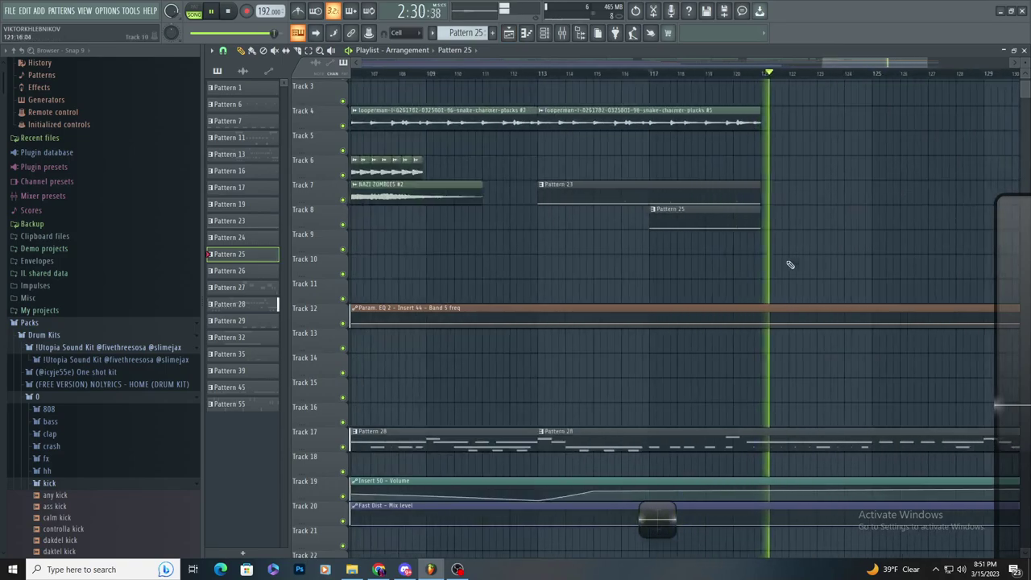
scroll(725, 226, "down", 4)
key("space")
key("space")
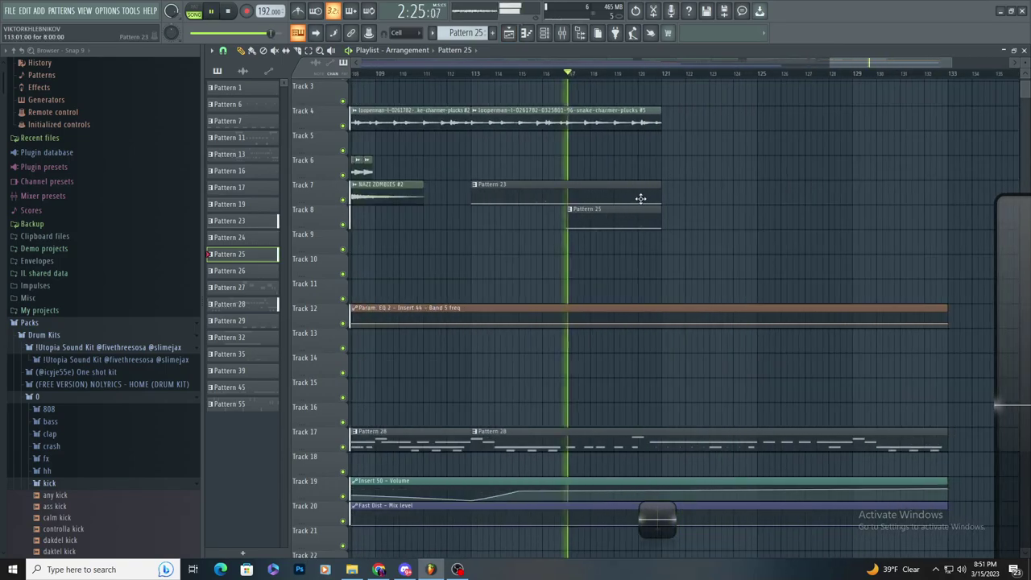
left_click(642, 199)
left_click(670, 196)
left_click(646, 210)
left_click(667, 216)
left_click(765, 215)
- Play the repeated section and delete the Pattern 23 and Pattern 25 copies after bar 121
scroll(748, 229, "up", 2)
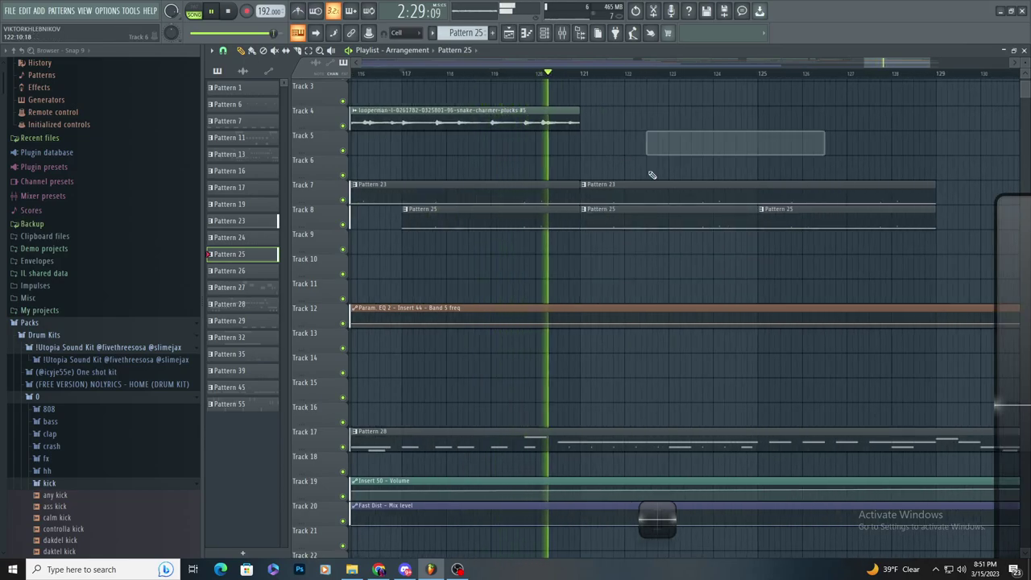
scroll(654, 185, "up", 3)
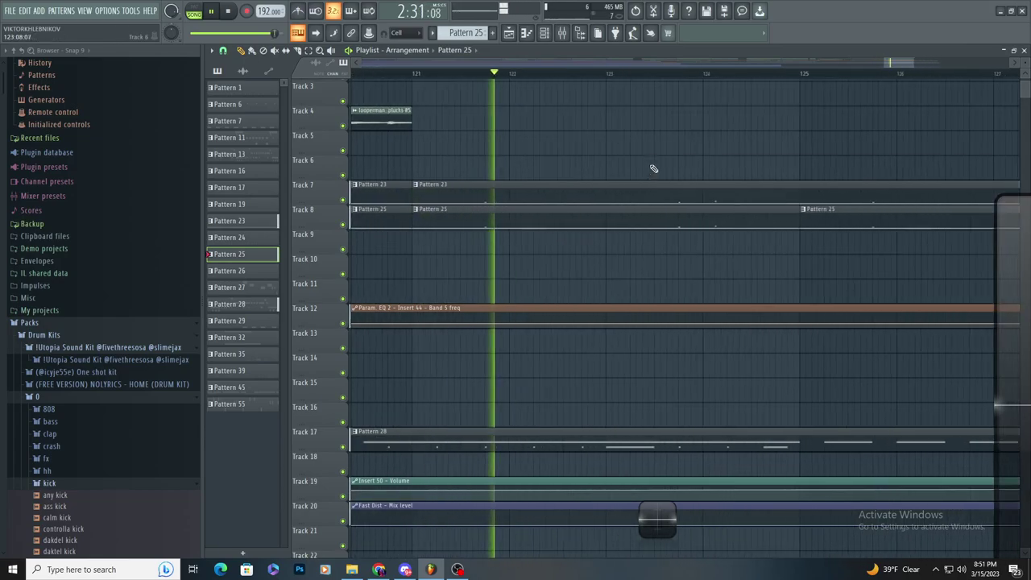
scroll(618, 192, "down", 2)
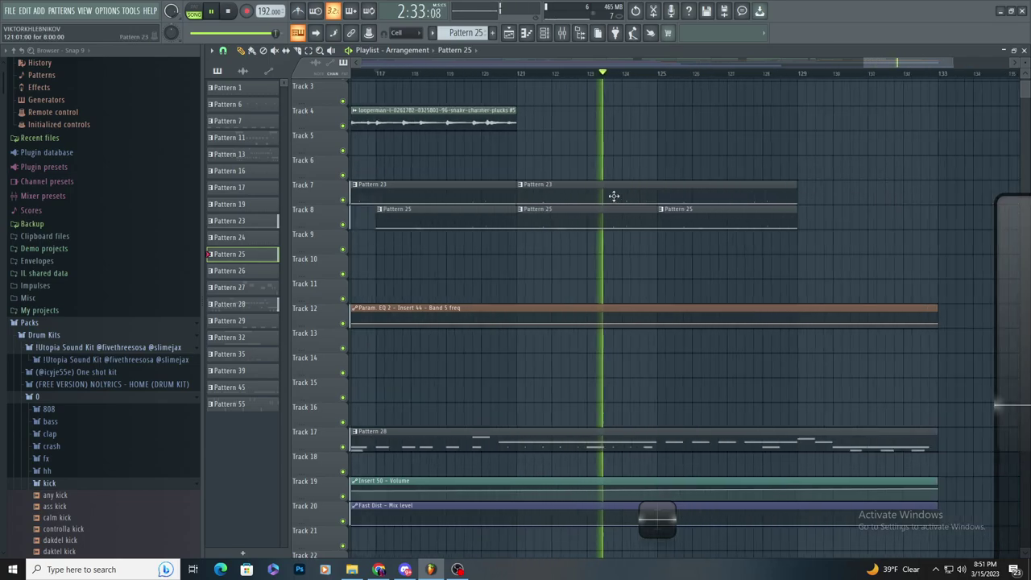
scroll(698, 170, "down", 2)
scroll(683, 180, "up", 3)
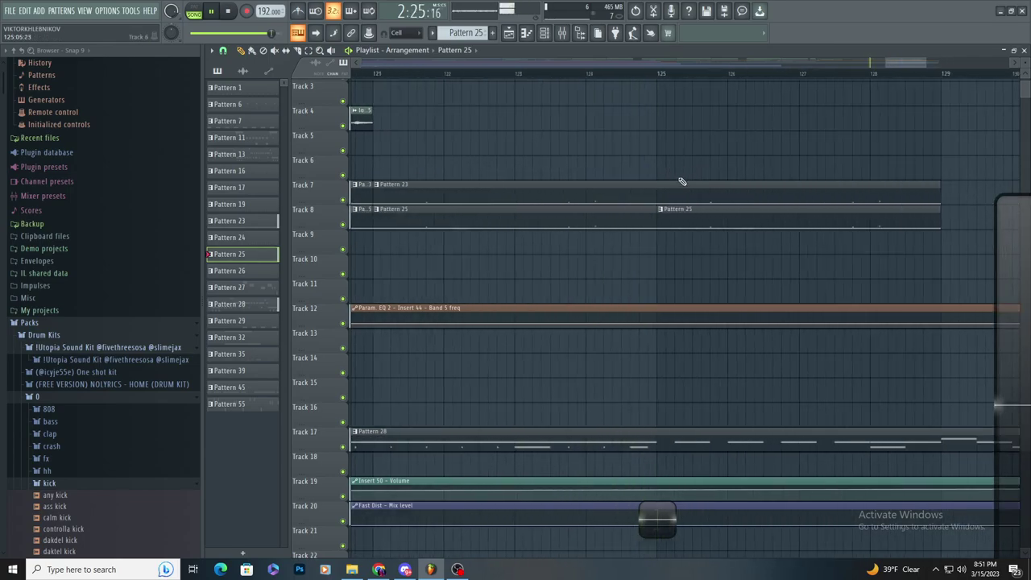
scroll(677, 177, "down", 3)
scroll(672, 173, "up", 2)
scroll(672, 226, "down", 4)
right_click(674, 221)
right_click(669, 195)
right_click(656, 220)
- Create the new empty Pattern 37 and place it on Track 8 from bar 121 to bar 133
scroll(647, 229, "up", 2)
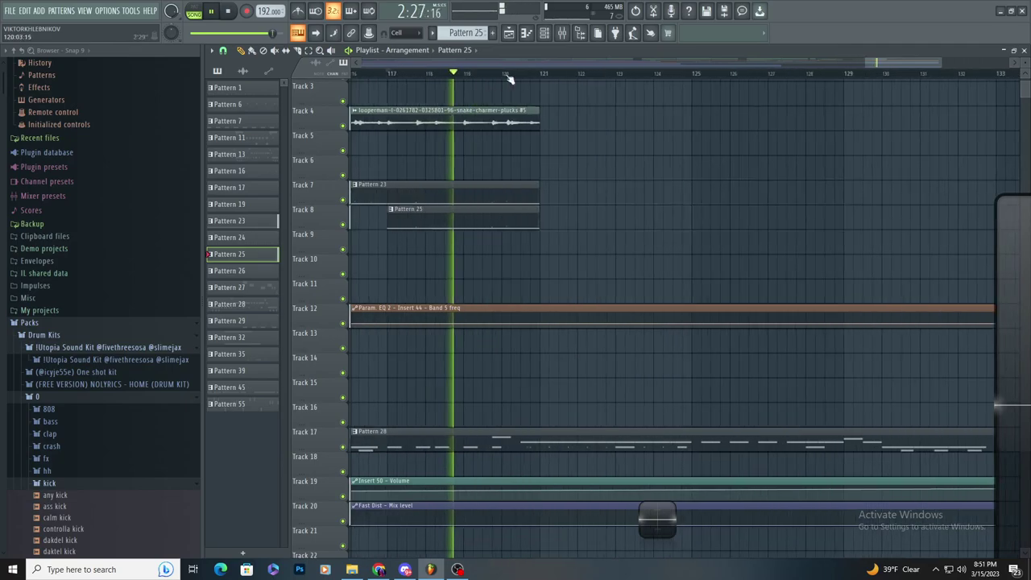
scroll(670, 286, "down", 3)
scroll(682, 292, "up", 3)
left_click_drag(583, 263, 966, 250)
right_click(522, 210)
left_click(492, 33)
left_click(521, 226)
- Shorten the last Pattern 28 clip on Track 17 so that it ends at bar 129
scroll(675, 318, "down", 3)
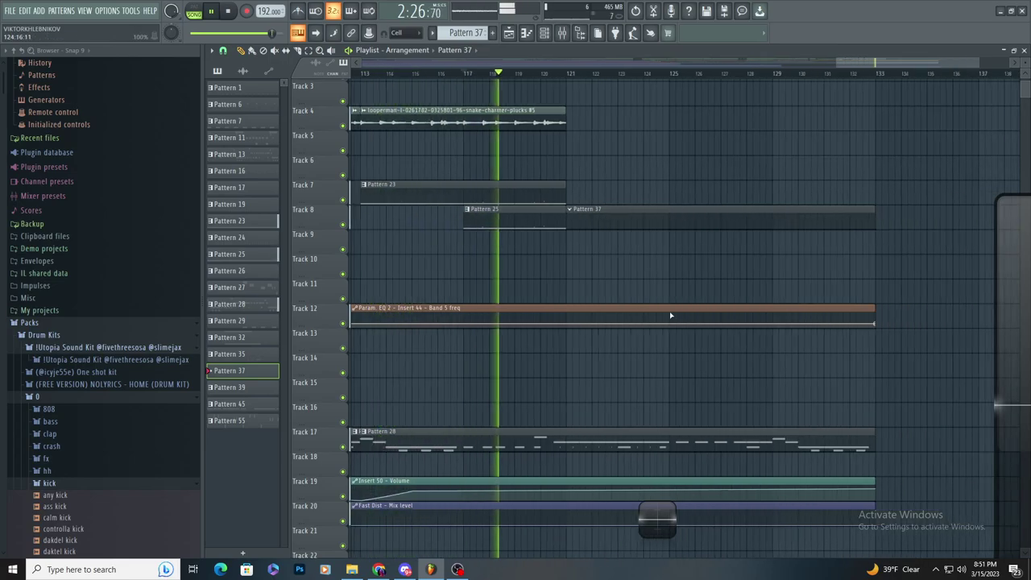
scroll(675, 318, "up", 2)
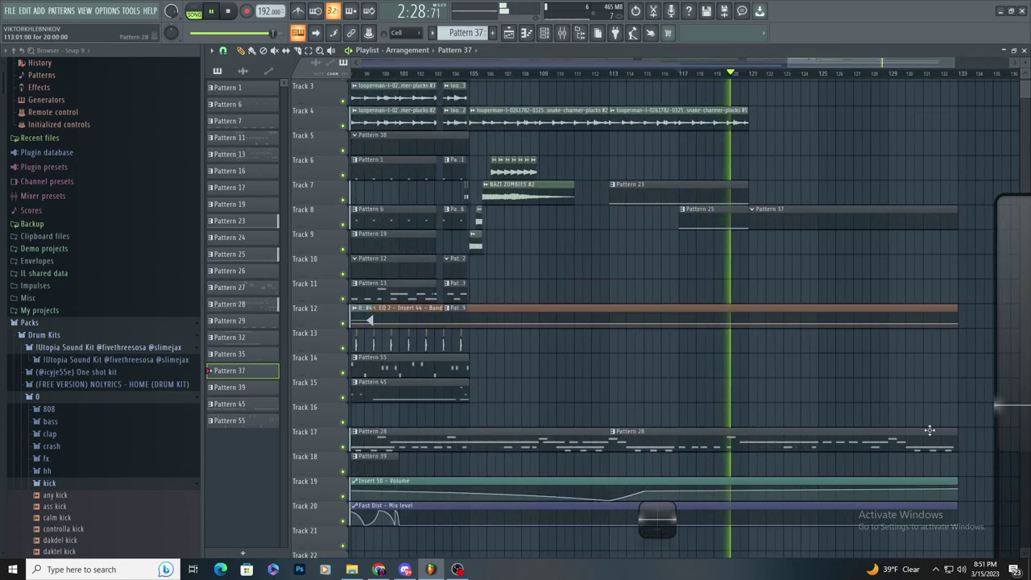
left_click_drag(955, 434, 889, 436)
scroll(935, 411, "up", 3)
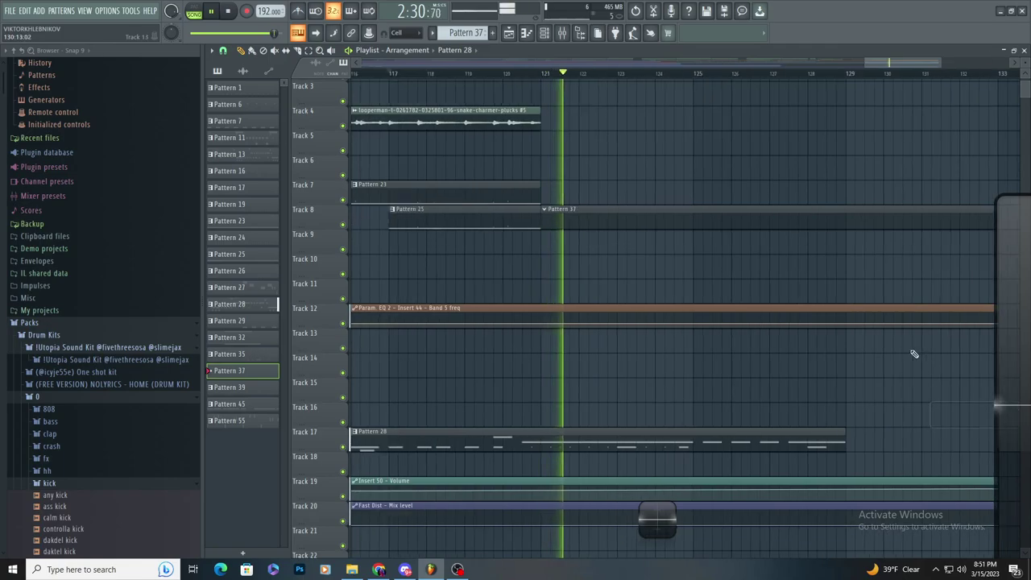
scroll(814, 308, "down", 1)
scroll(811, 306, "up", 1)
- Restart playback and shorten the Pattern 37 clip on Track 8 to end at bar 129, leaving no stray copy on Track 10
key("space")
key("space")
left_click_drag(983, 220, 831, 288)
left_click(816, 261)
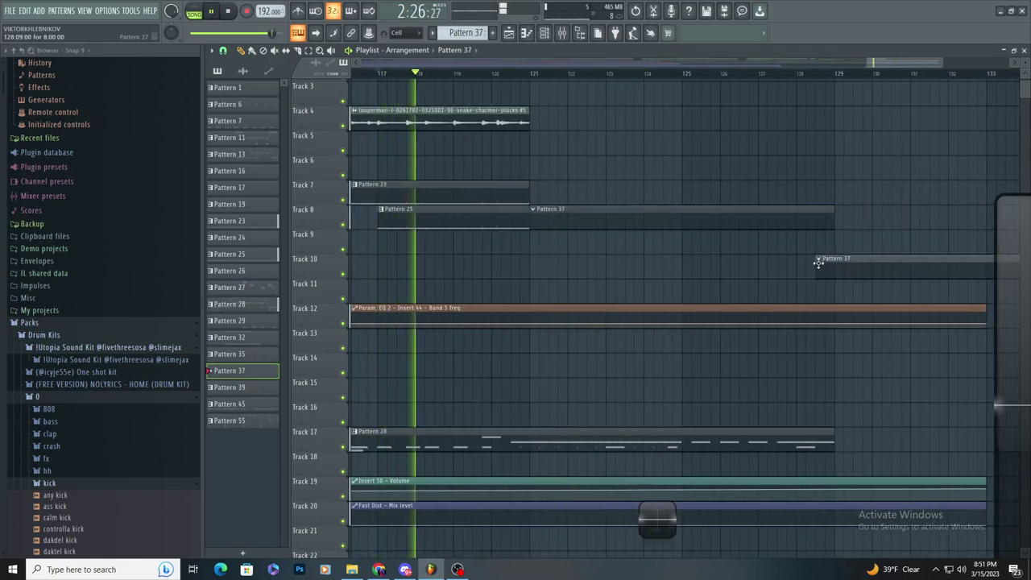
right_click(817, 261)
- Open the Channel rack for Pattern 37
key("F6")
key("F6")
key("F6")
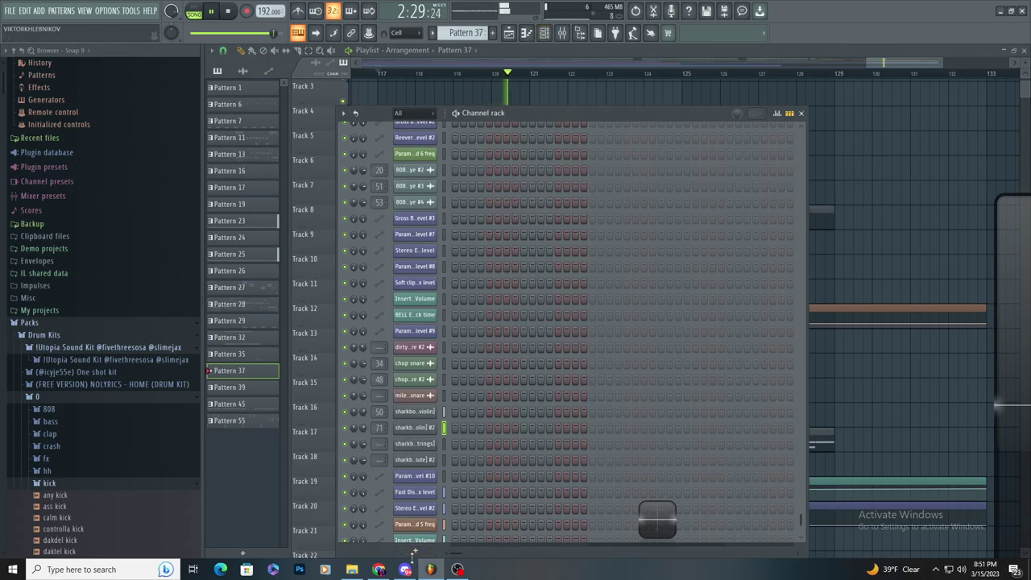
left_click(413, 552)
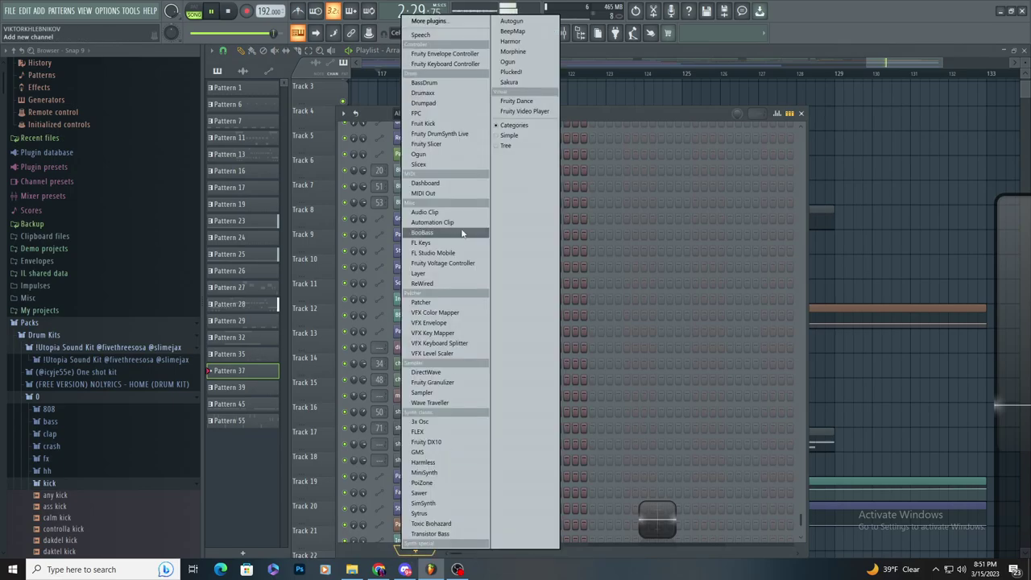
left_click(442, 21)
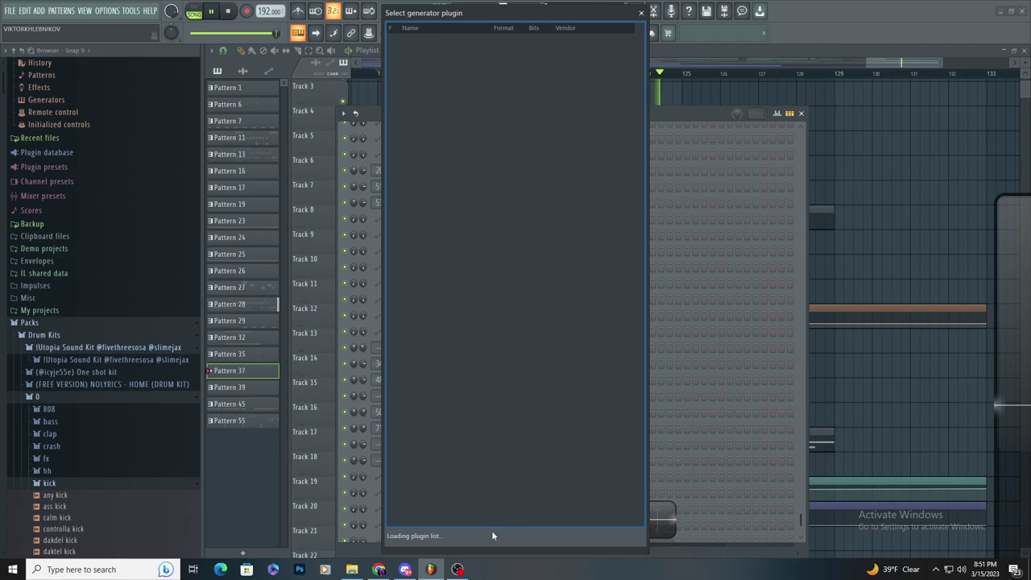
left_click(878, 216)
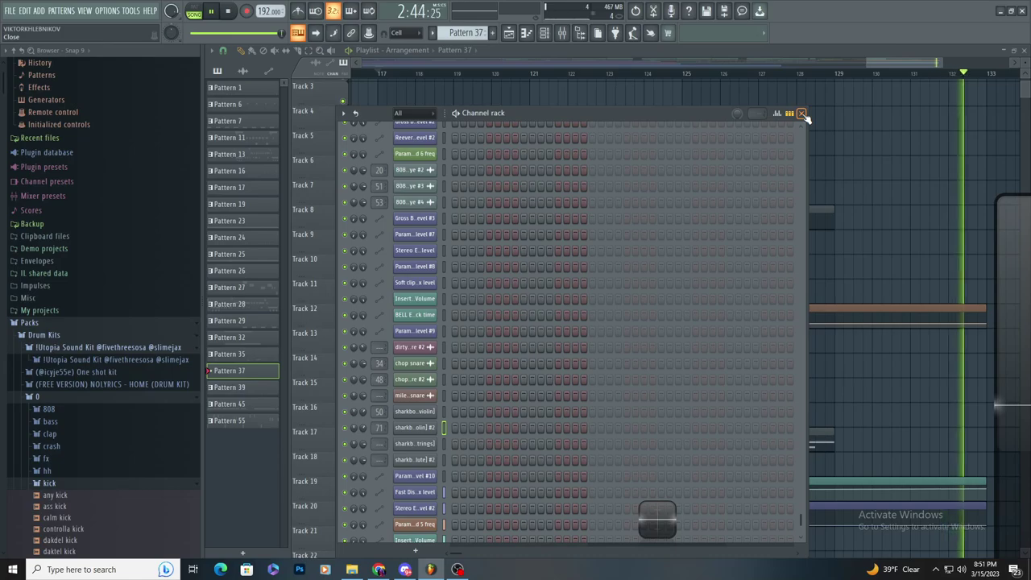
- Close the channel rack, replay the song's ending from about bar 118 to review it, and stop playback
left_click(801, 113)
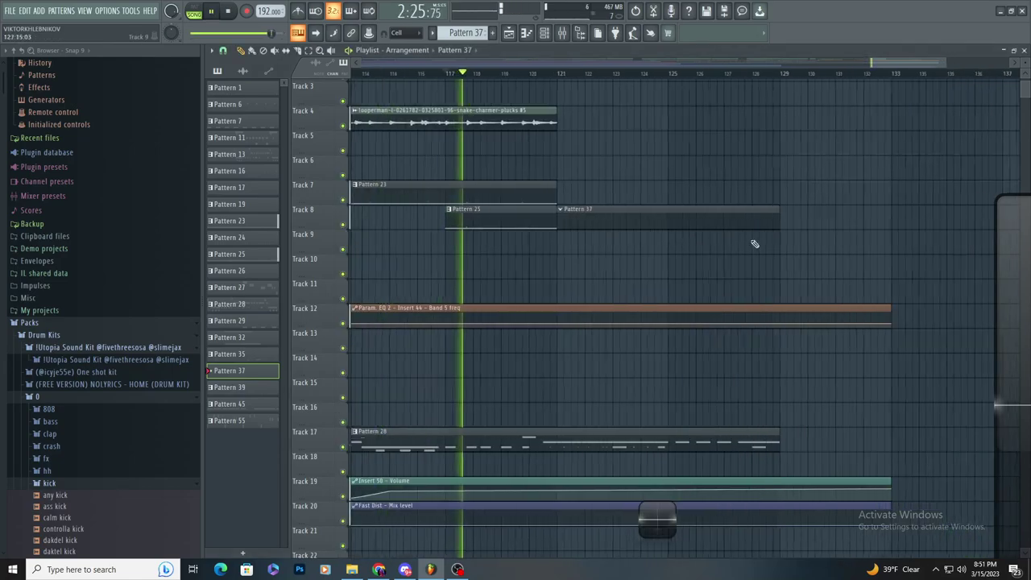
scroll(738, 263, "up", 3)
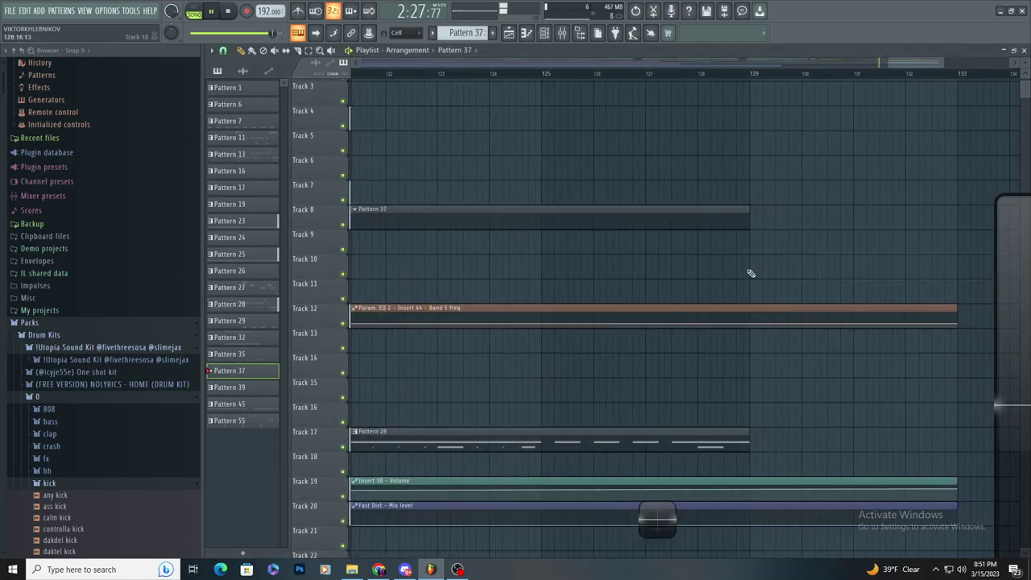
scroll(451, 289, "down", 3)
scroll(460, 288, "up", 3)
scroll(499, 300, "down", 5)
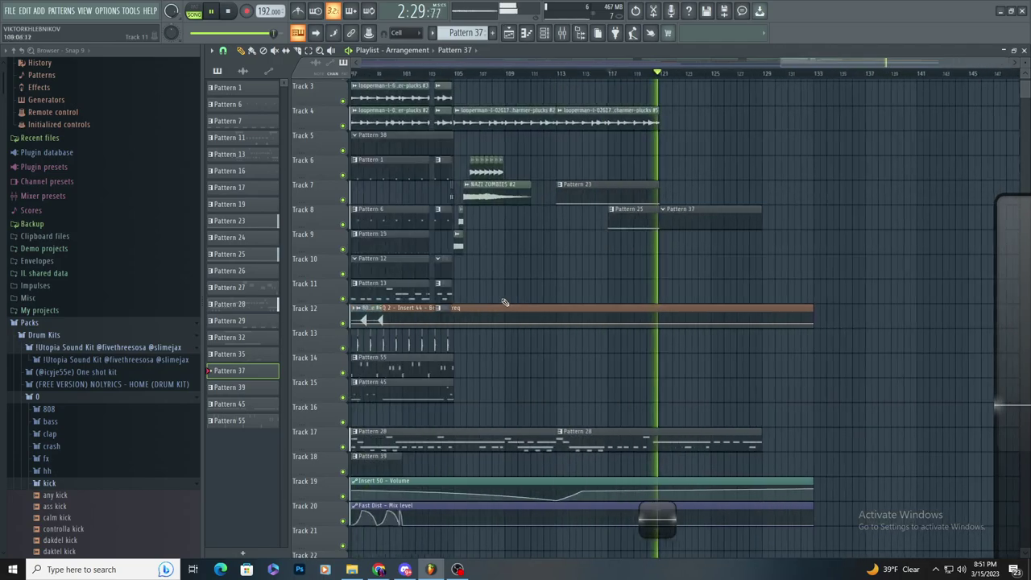
scroll(707, 303, "up", 3)
left_click(431, 73)
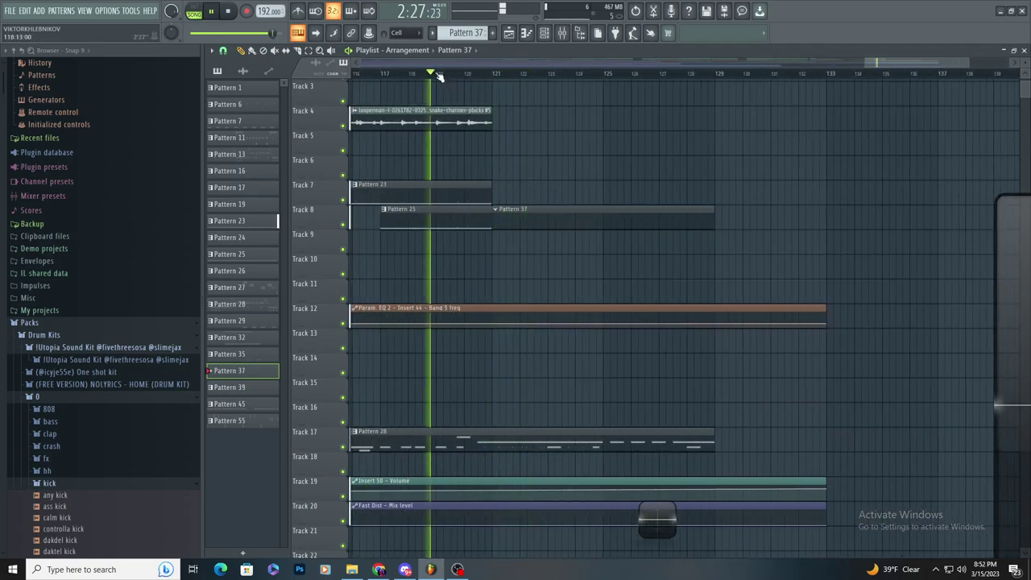
left_click(518, 261)
right_click(518, 261)
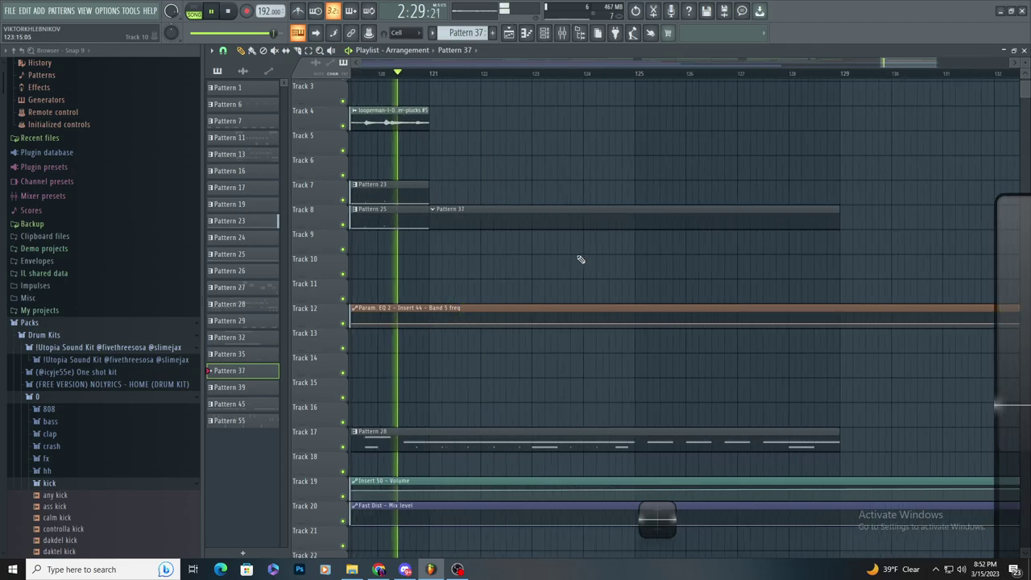
scroll(580, 258, "up", 2)
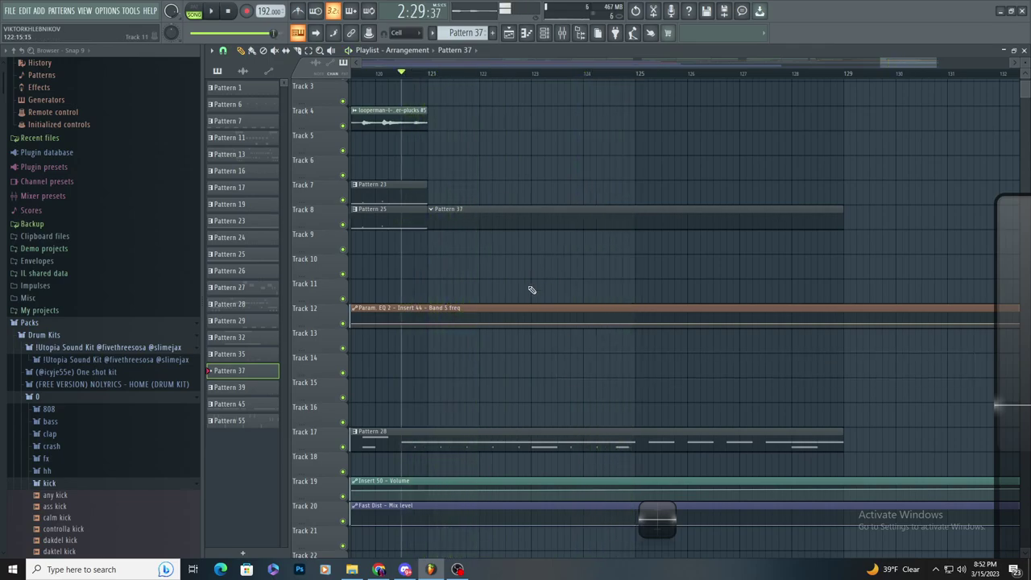
left_click(649, 408)
right_click(650, 408)
key("space")
- Shorten the last Pattern 28 clip on Track 17 so it ends at bar 121
scroll(656, 412, "down", 3)
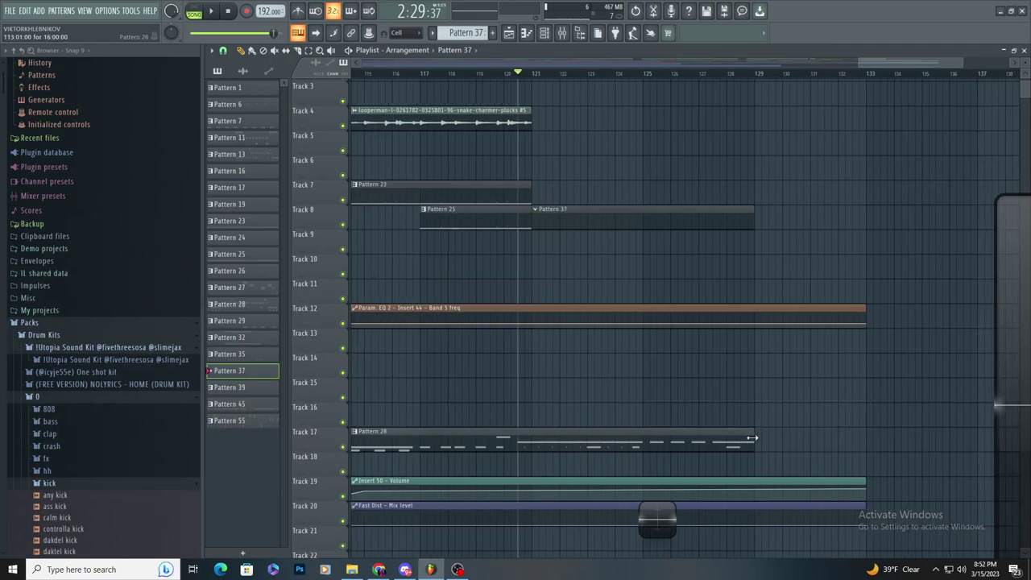
scroll(572, 442, "down", 4)
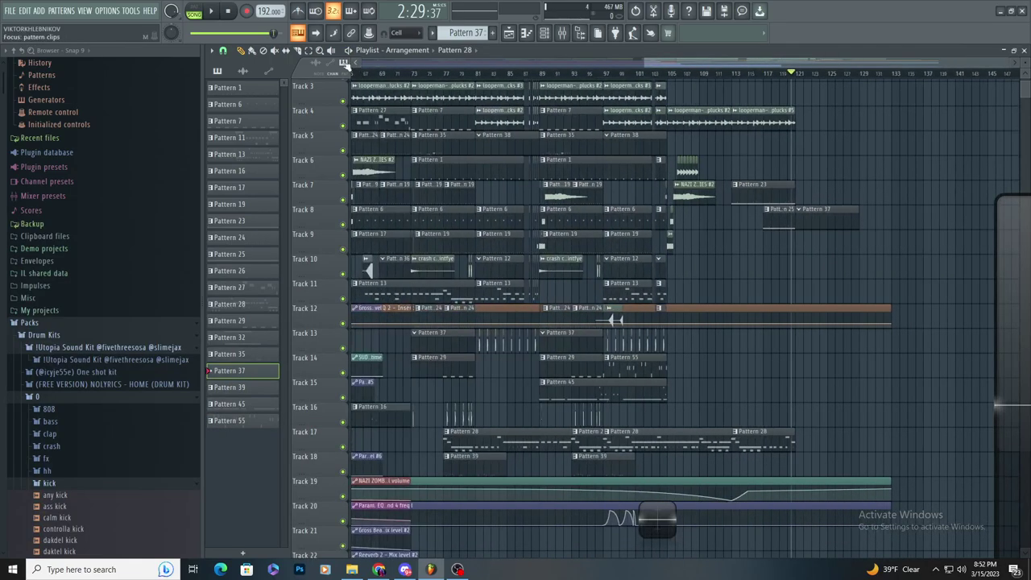
- Select the playlist's time range from the start of the song to bar 121
scroll(871, 269, "up", 3)
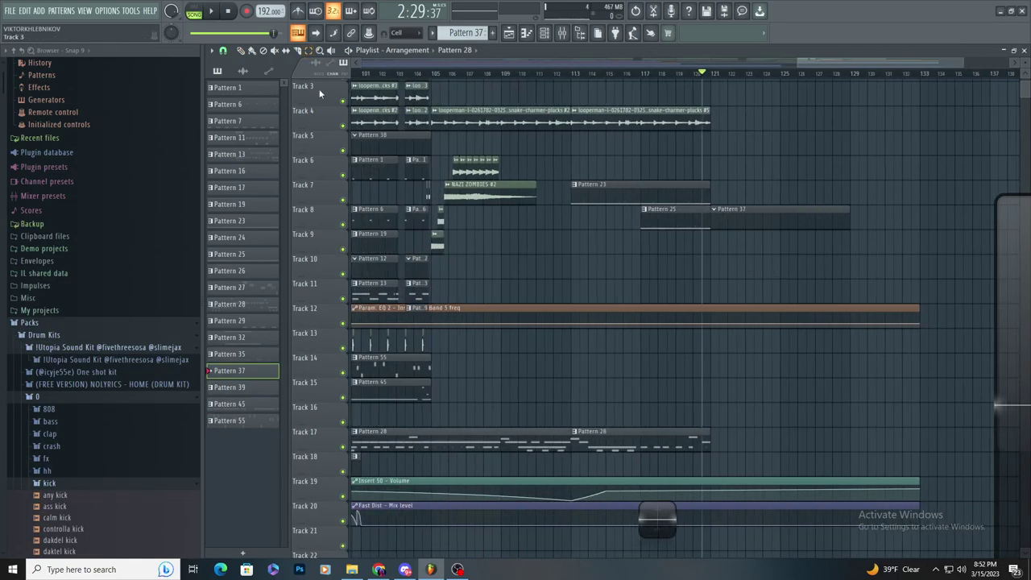
scroll(309, 62, "down", 3)
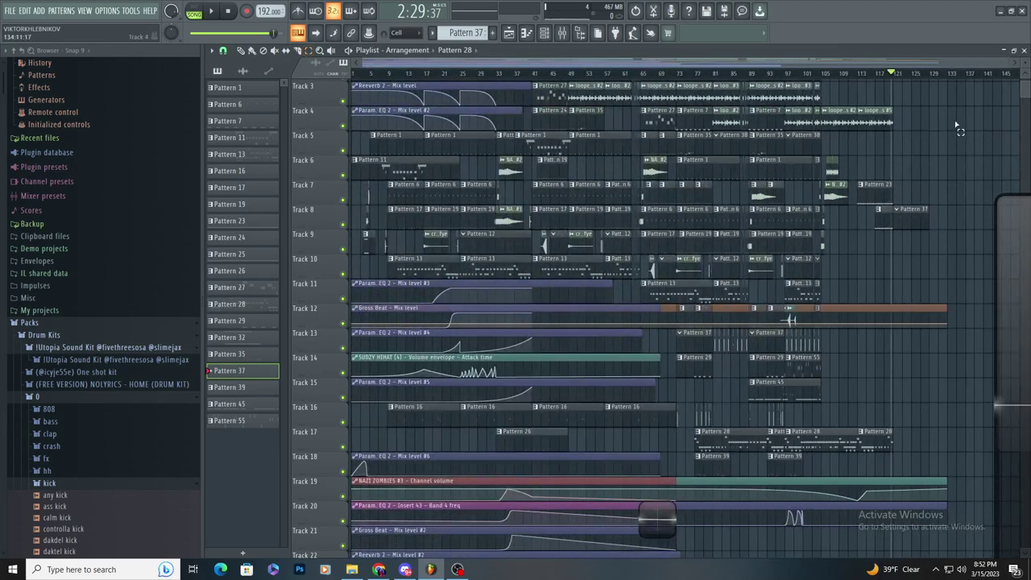
key("ctrl+a")
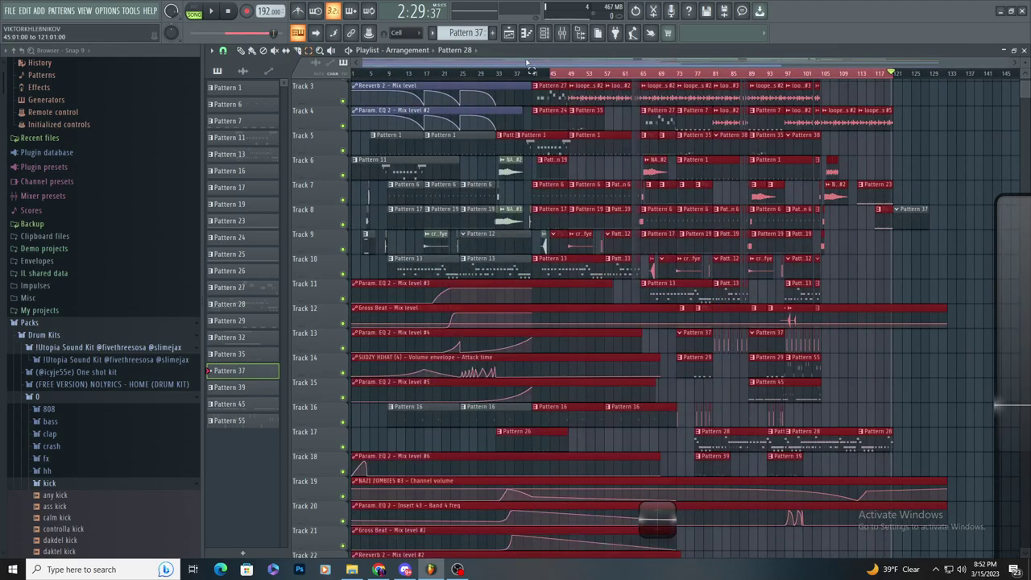
- Save the project in the UNTAGGED folder as SYNTHETIK
left_click(11, 10)
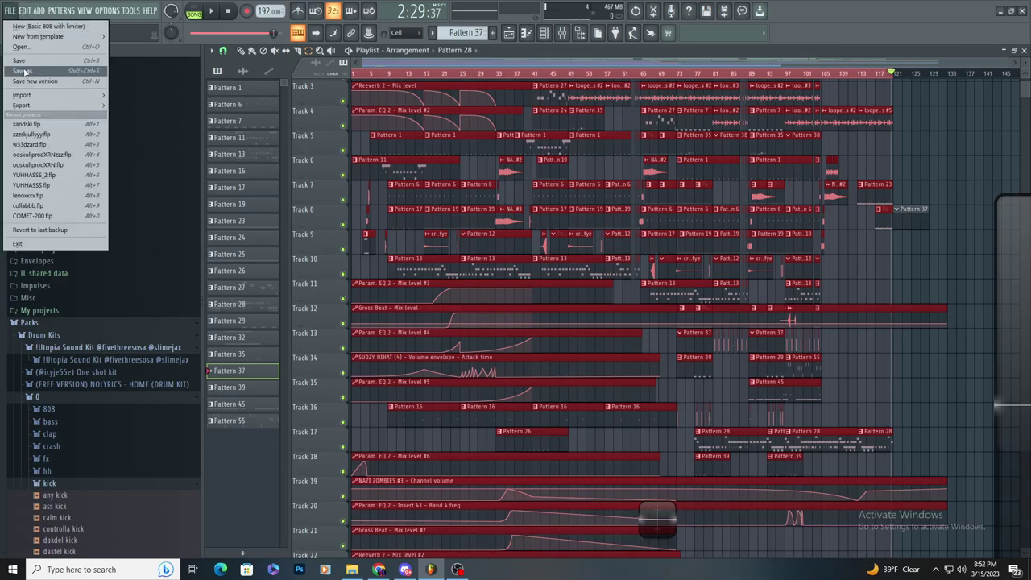
left_click(32, 63)
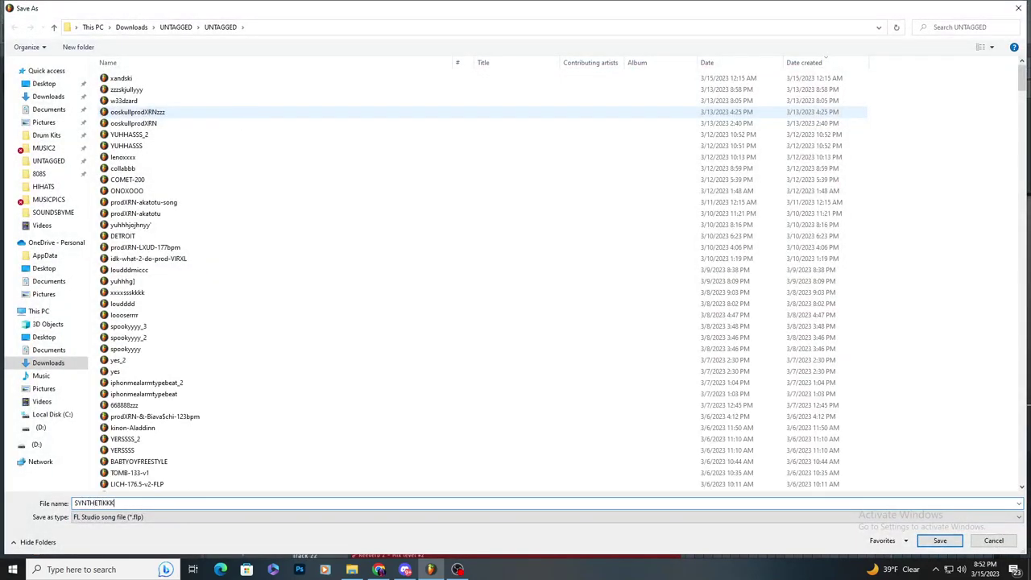
type("SYNTHETIK")
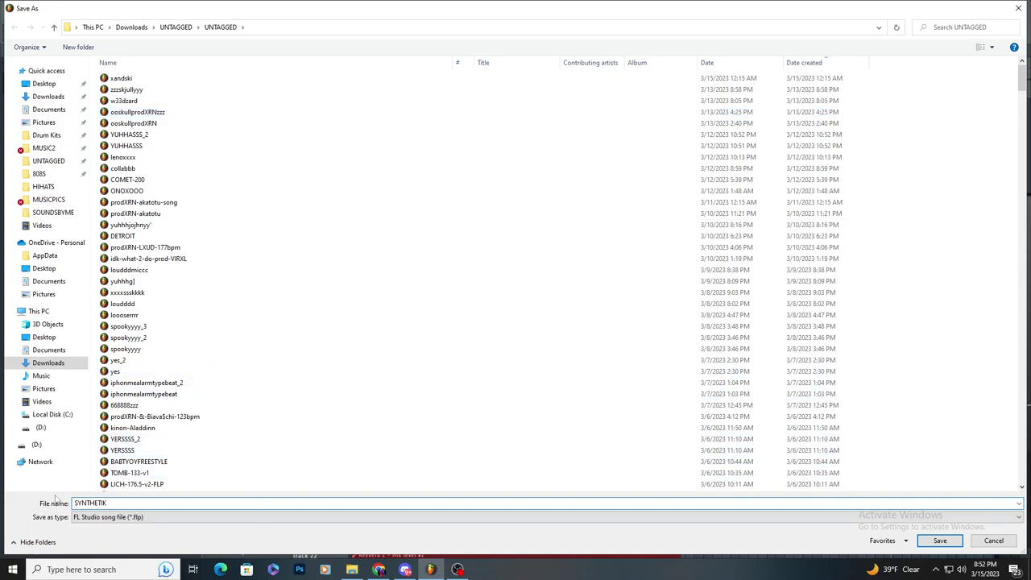
key("Return")
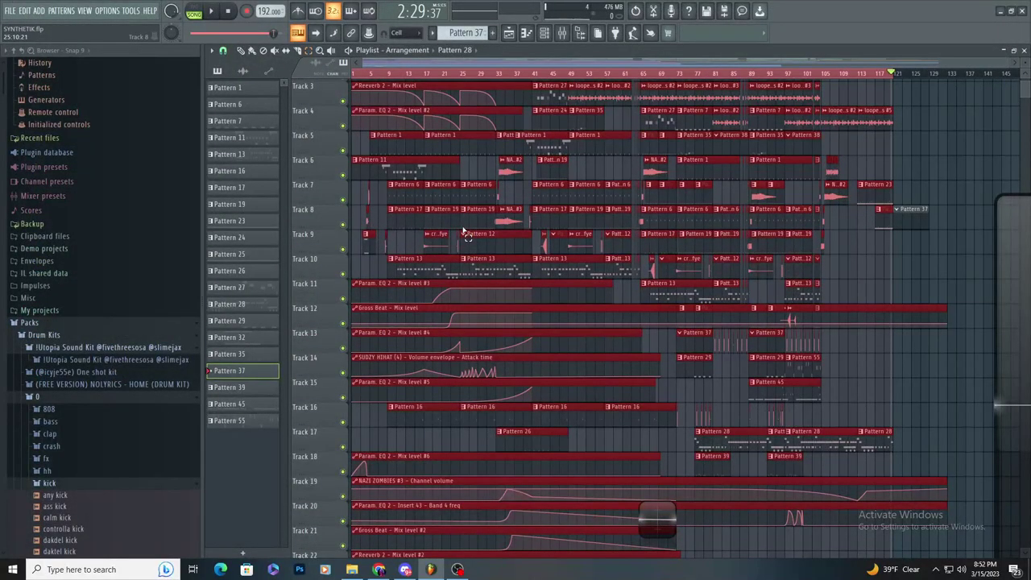
left_click(10, 11)
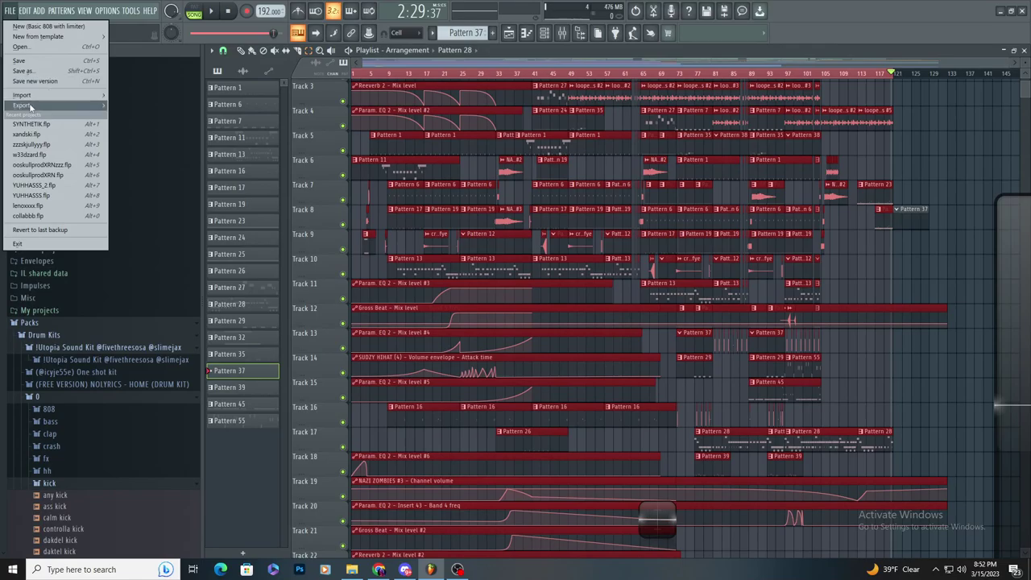
mouse_move(30, 106)
left_click(137, 110)
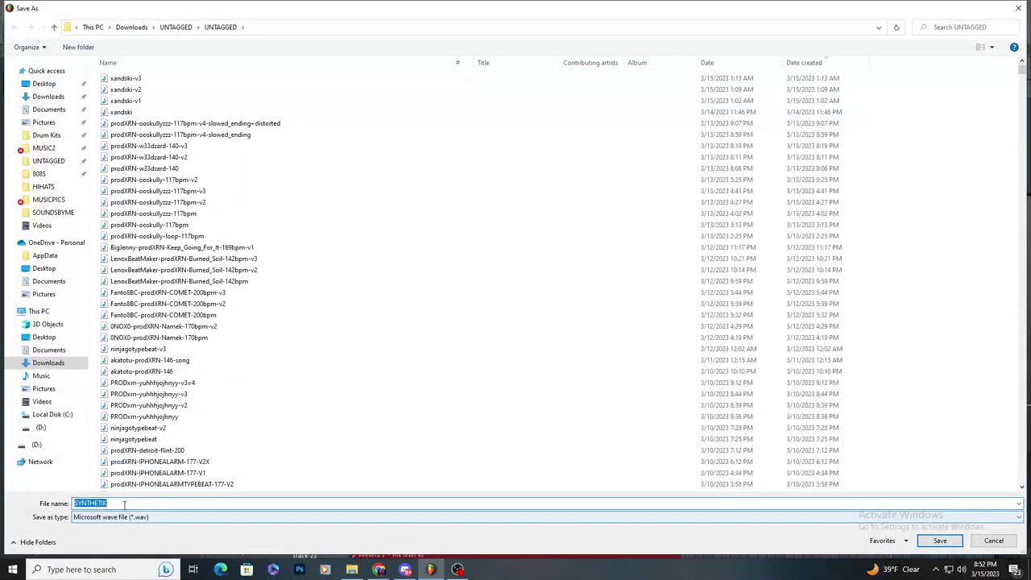
key("Return")
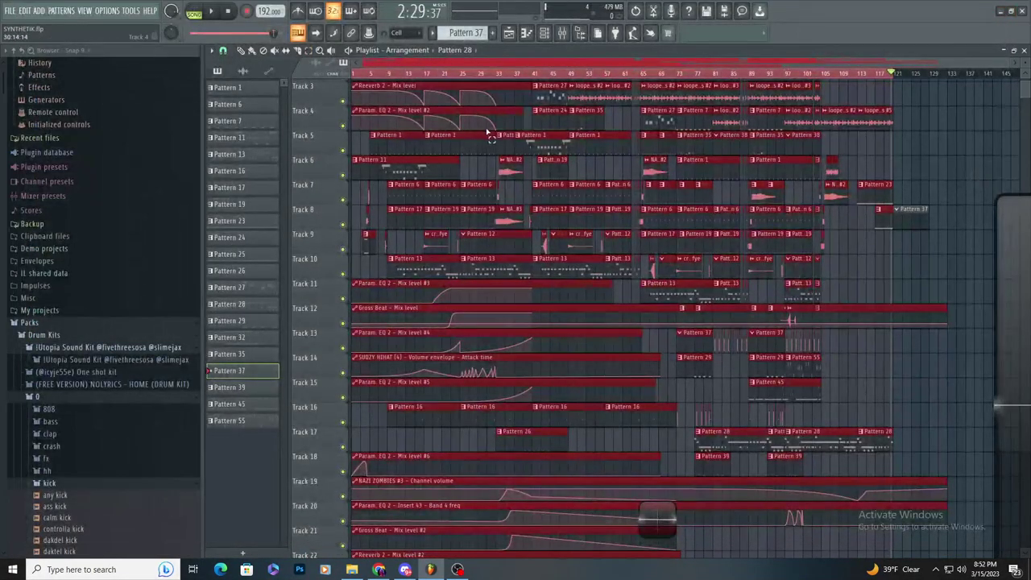
scroll(628, 143, "up", 5)
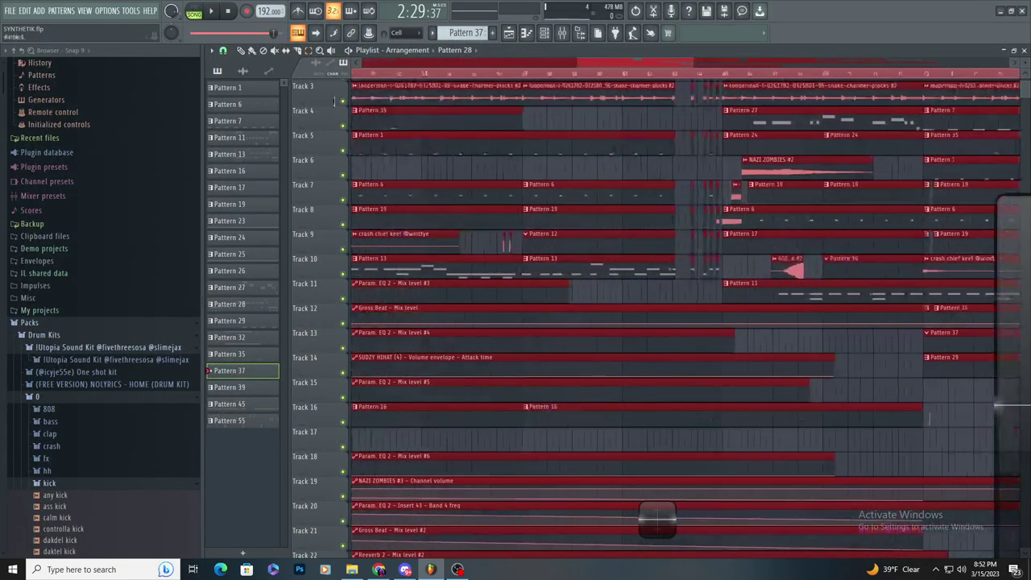
- Start a WAV export of the selected song range and begin its file name with "prodXRN - "
left_click(10, 11)
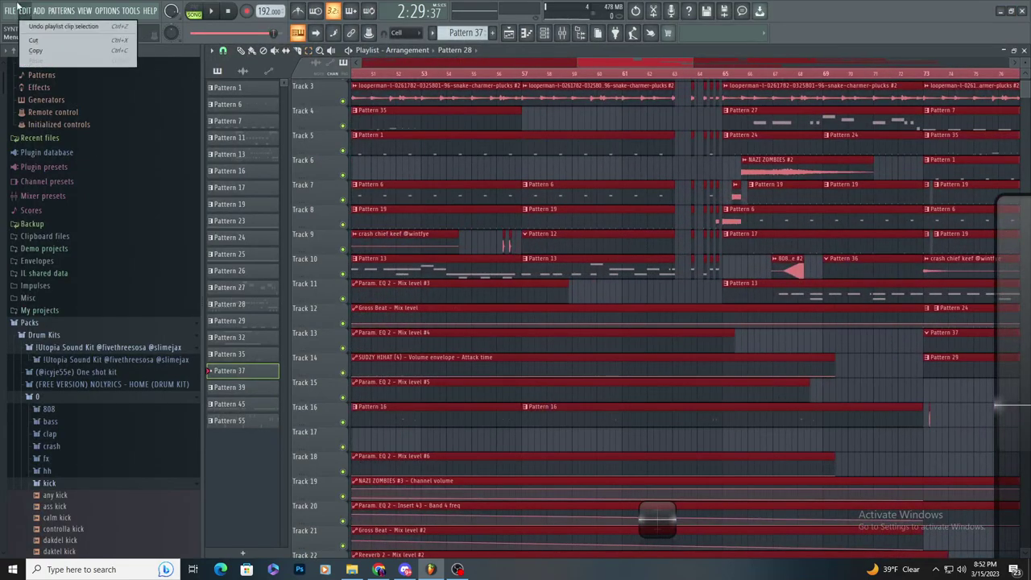
mouse_move(22, 105)
left_click(141, 111)
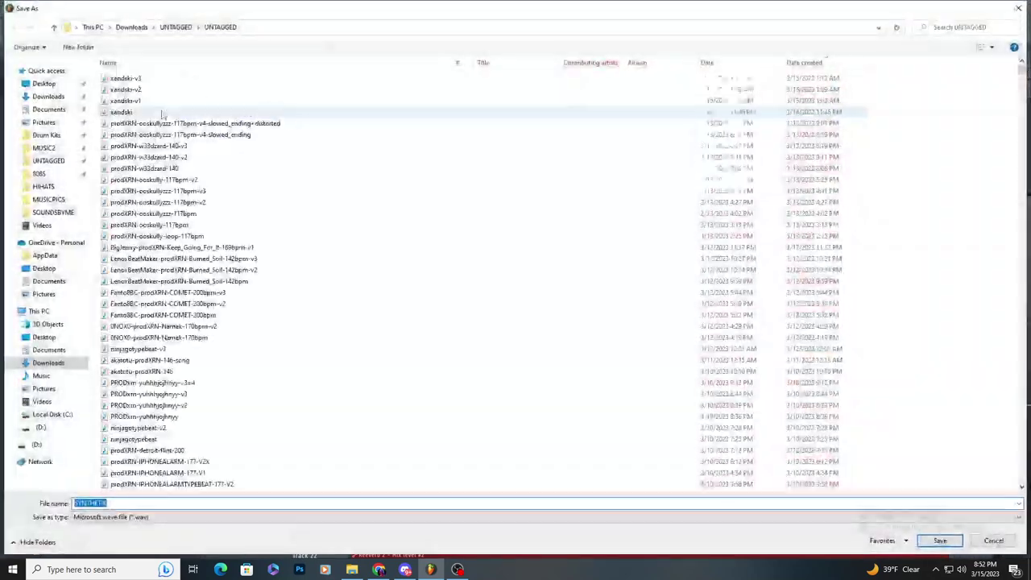
type("P")
key("BackSpace")
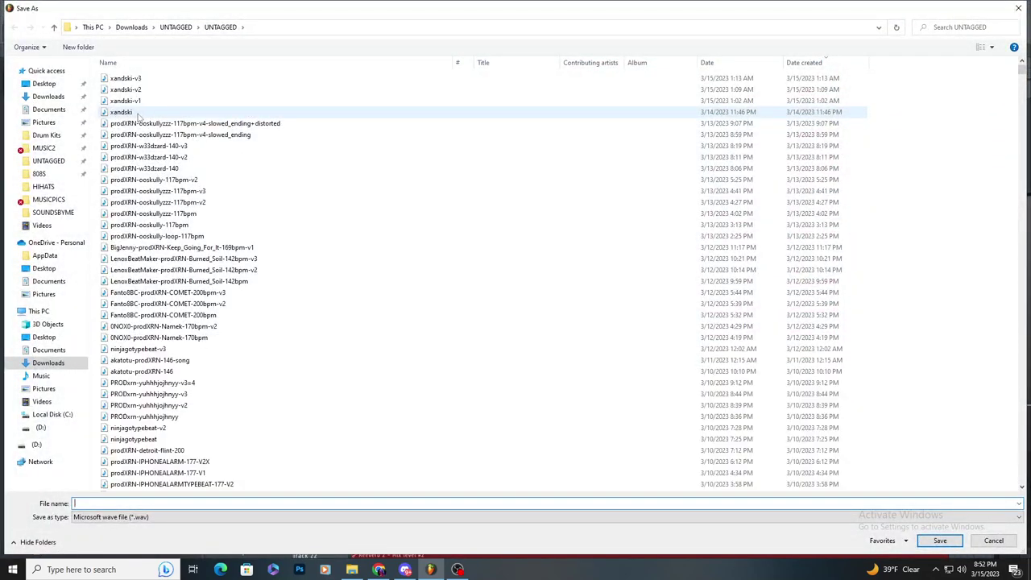
type("prod")
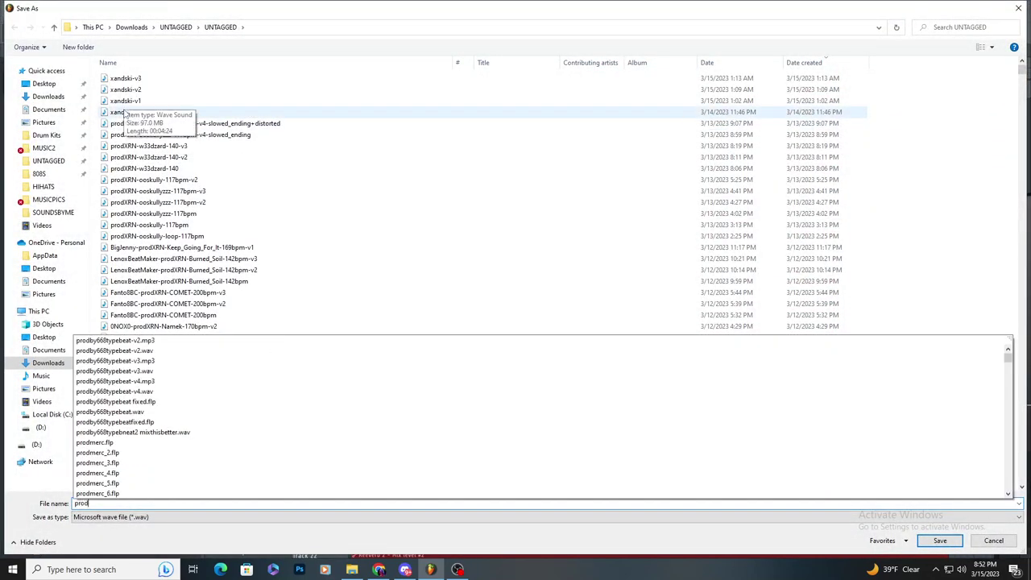
type("XRN -")
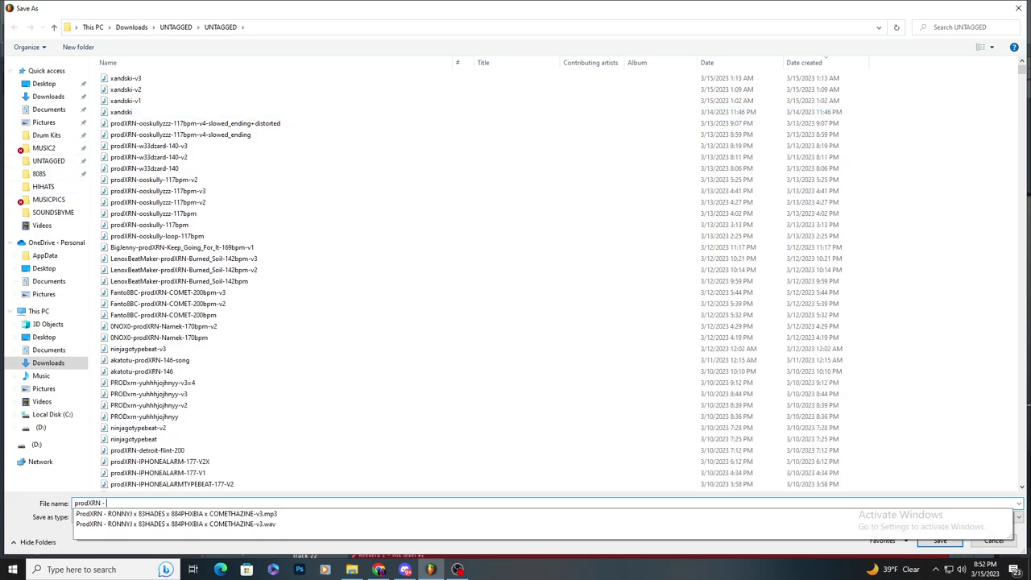
- Check the loop creator's username on the Looperman page in Chrome and add it to the WAV file name
left_click(380, 570)
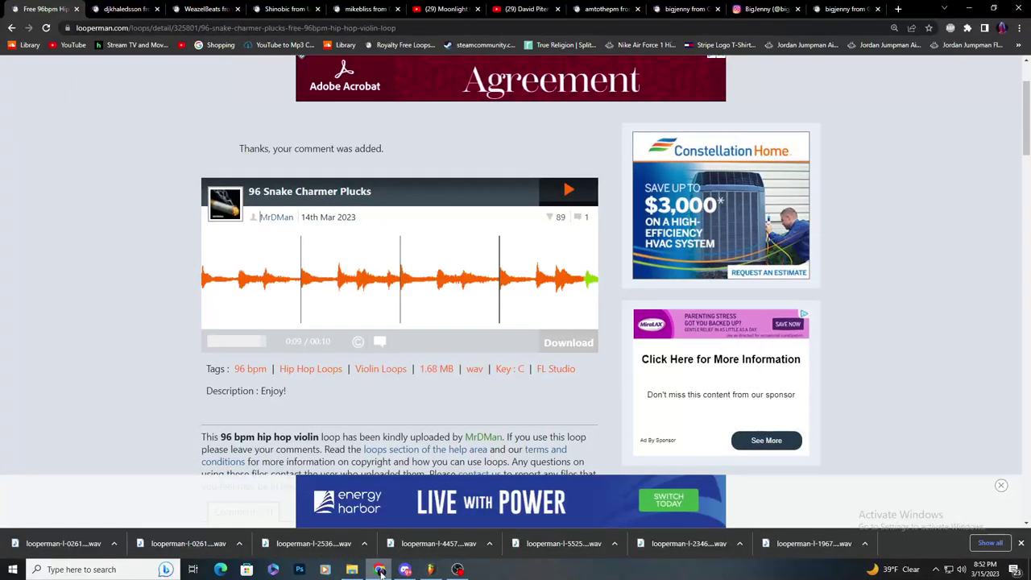
left_click(381, 572)
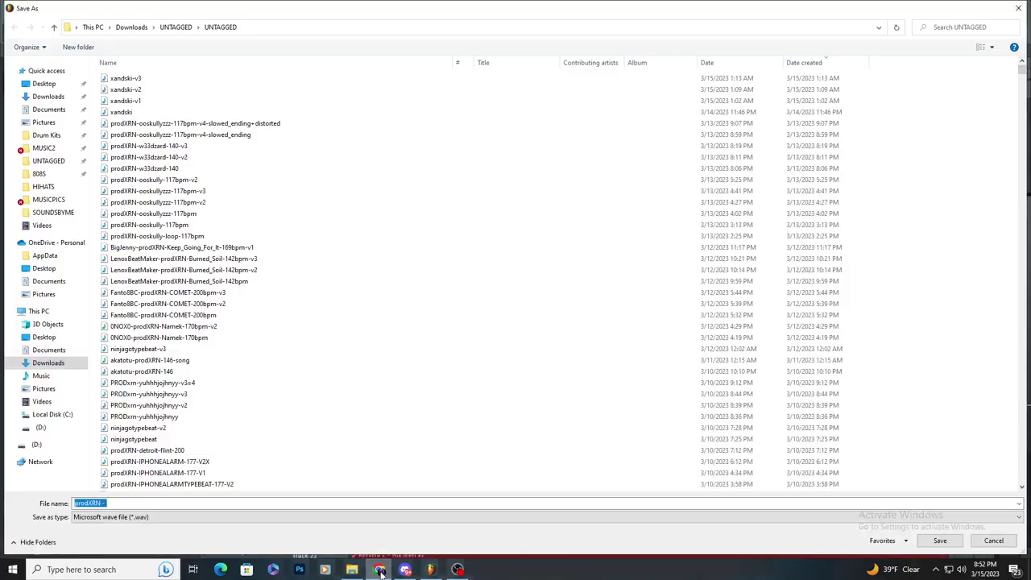
left_click(132, 505)
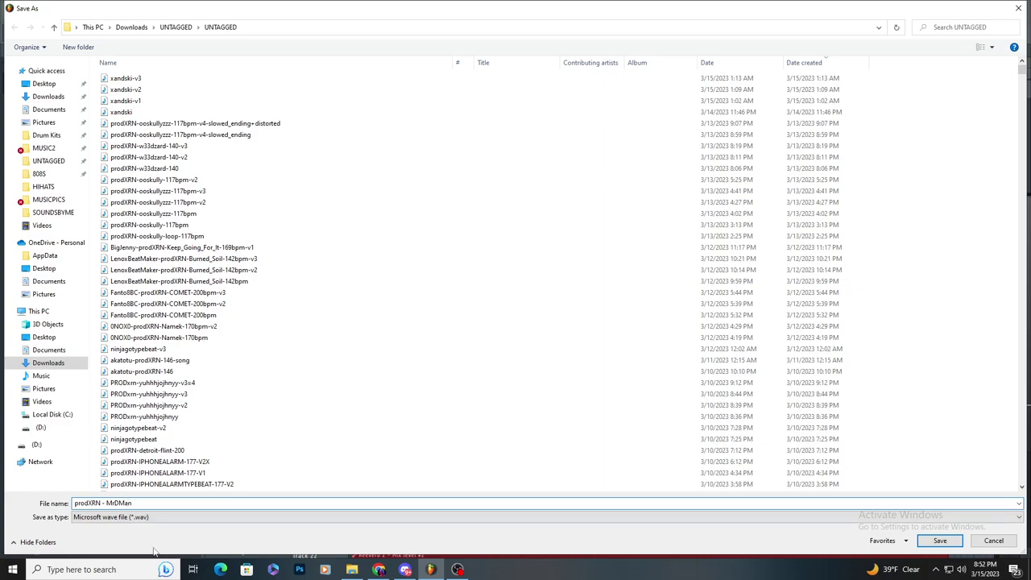
- Check the loop's title on the Looperman page in Chrome and add "Synthetic - Snake_Charmer" to the WAV file name
left_click(394, 570)
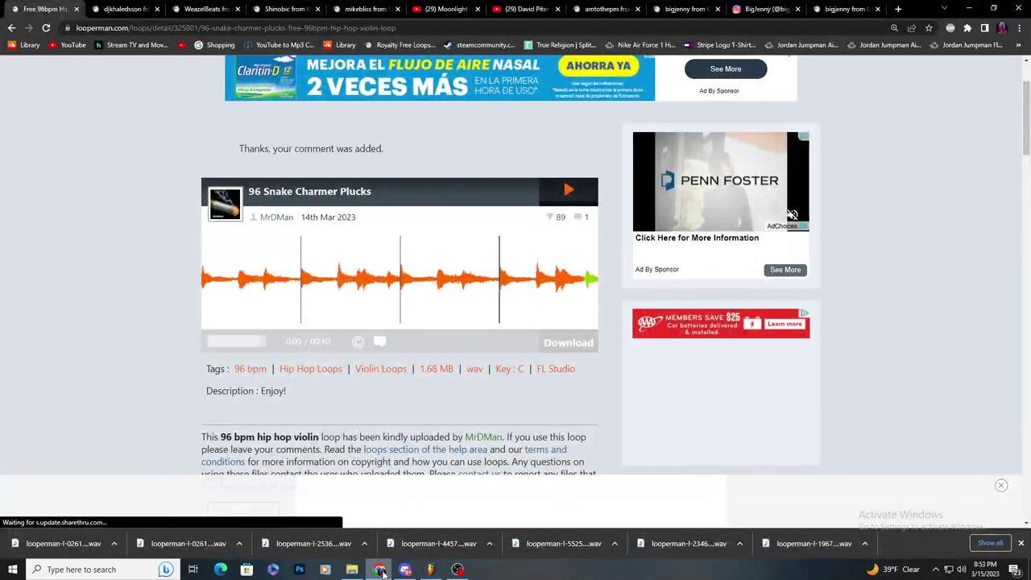
left_click(430, 569)
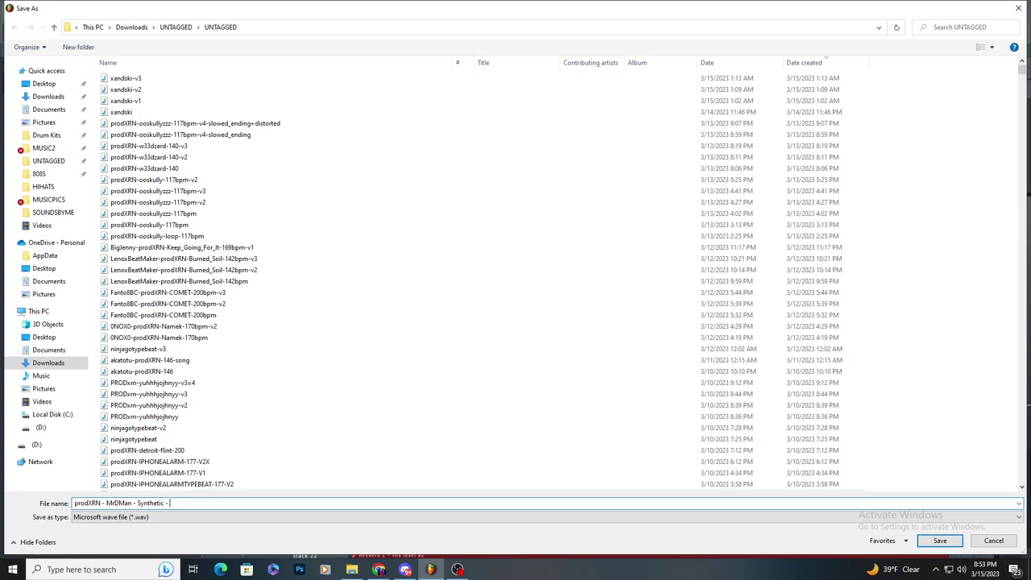
type("Snake")
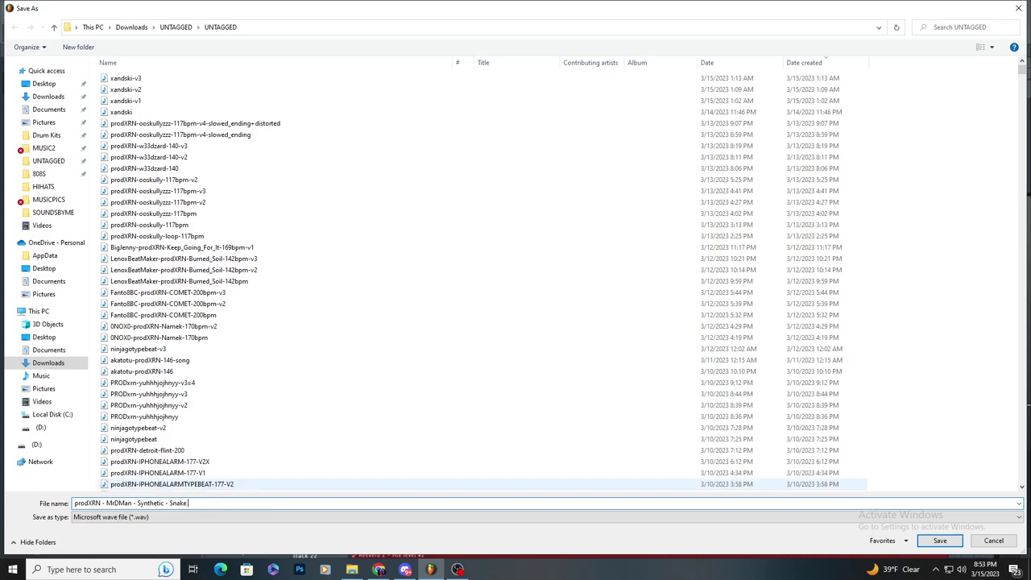
type(" Charm")
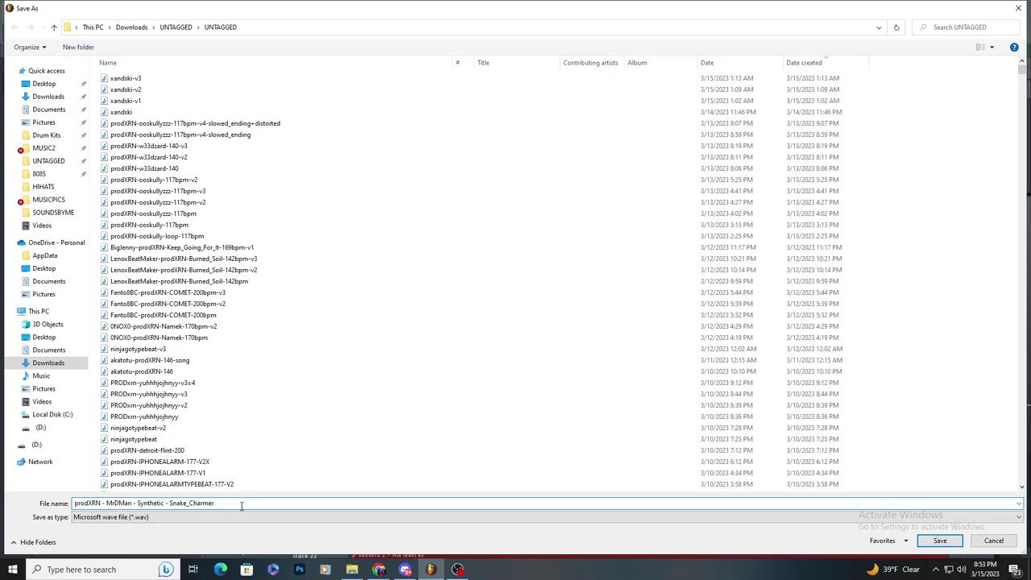
left_click(378, 568)
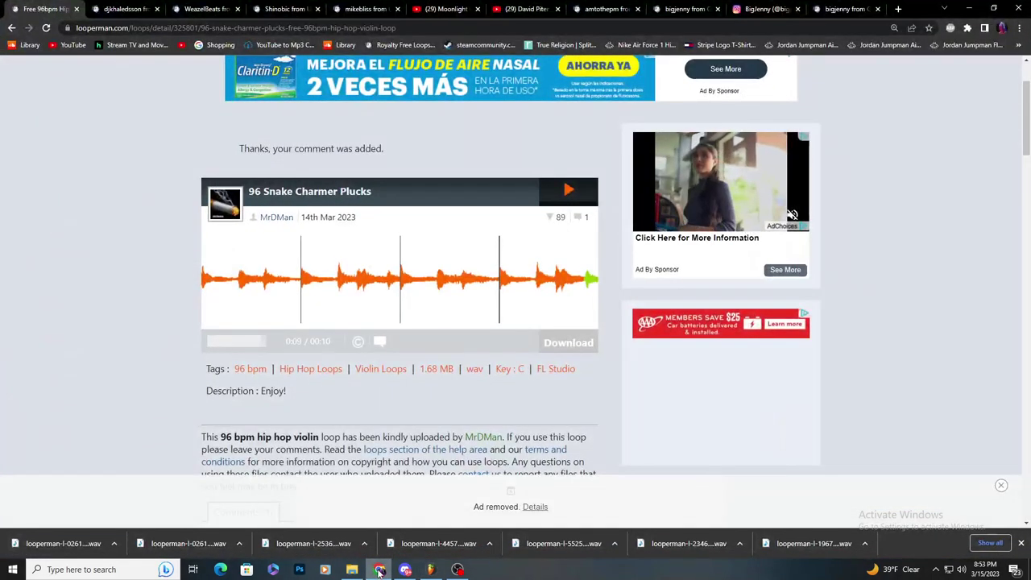
left_click(378, 569)
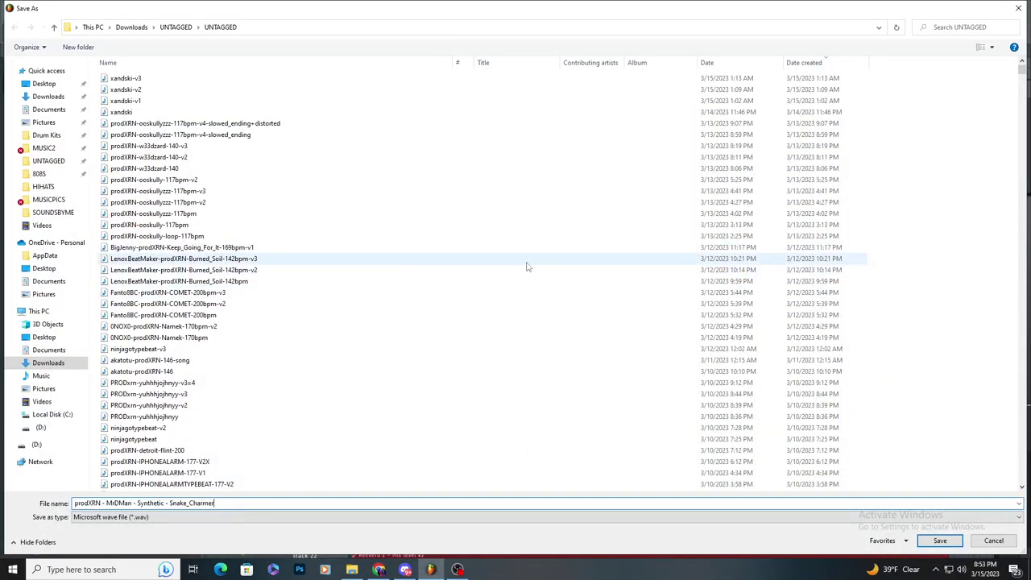
left_click(217, 503)
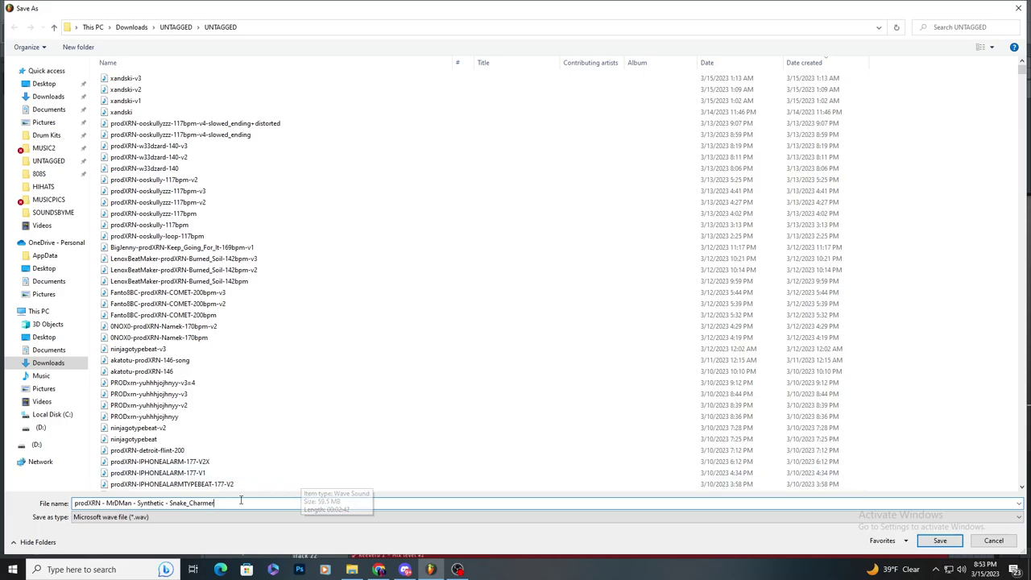
- Leave the export to check the project tempo, restart the WAV export, and save the same file name with "-192" appended
left_click(1019, 8)
left_click(10, 13)
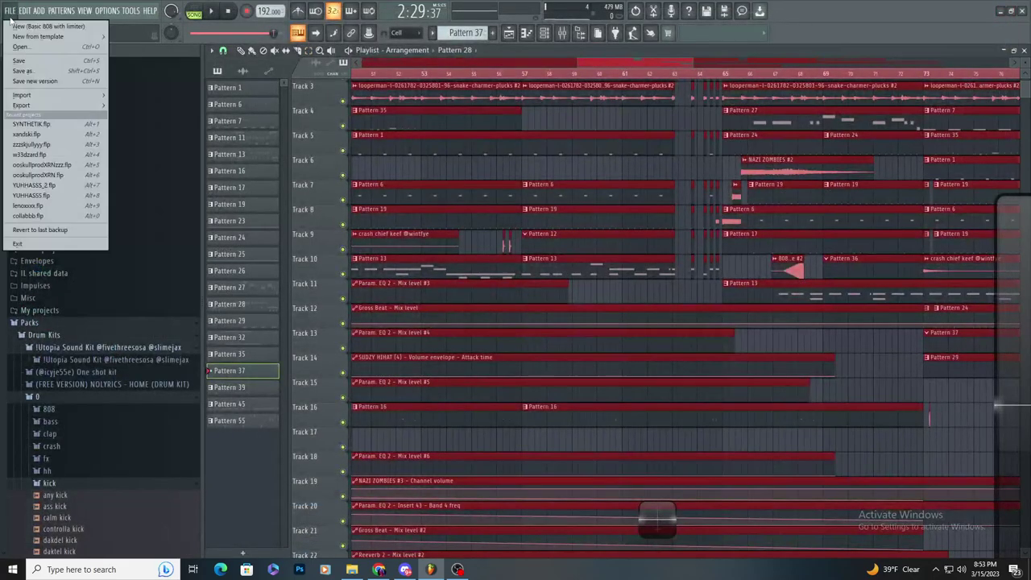
mouse_move(97, 105)
left_click(129, 114)
left_click(239, 504)
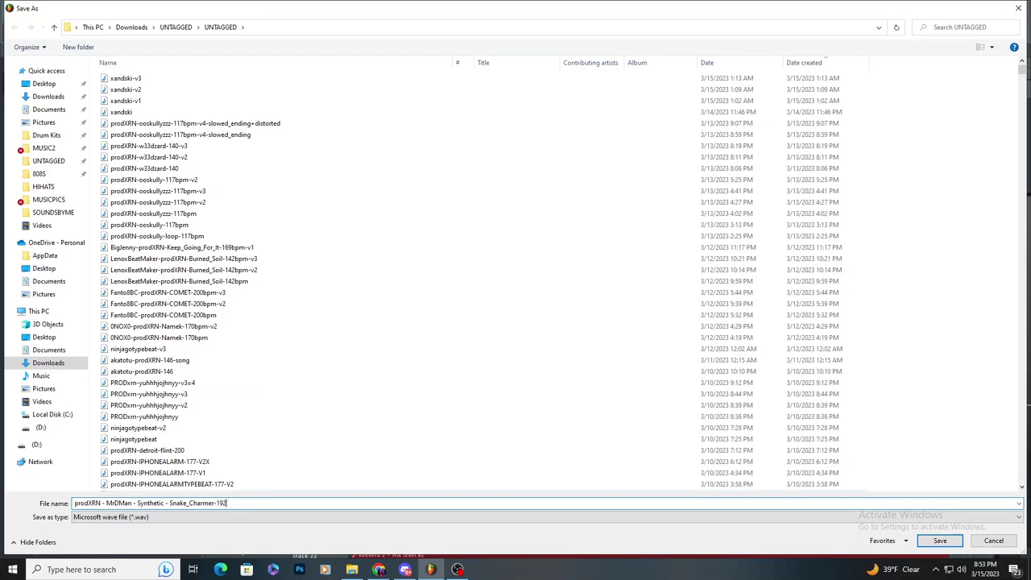
key("Return")
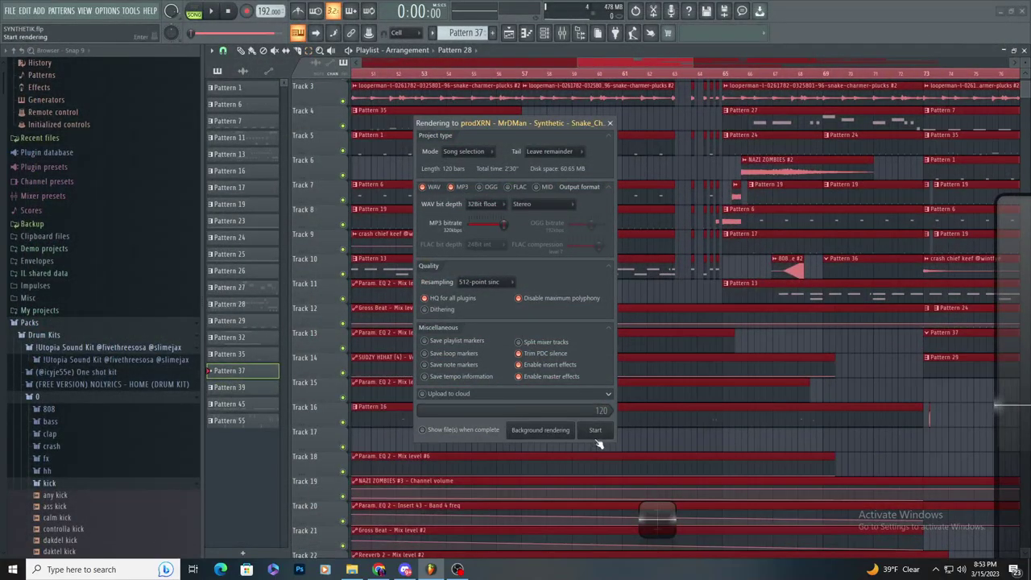
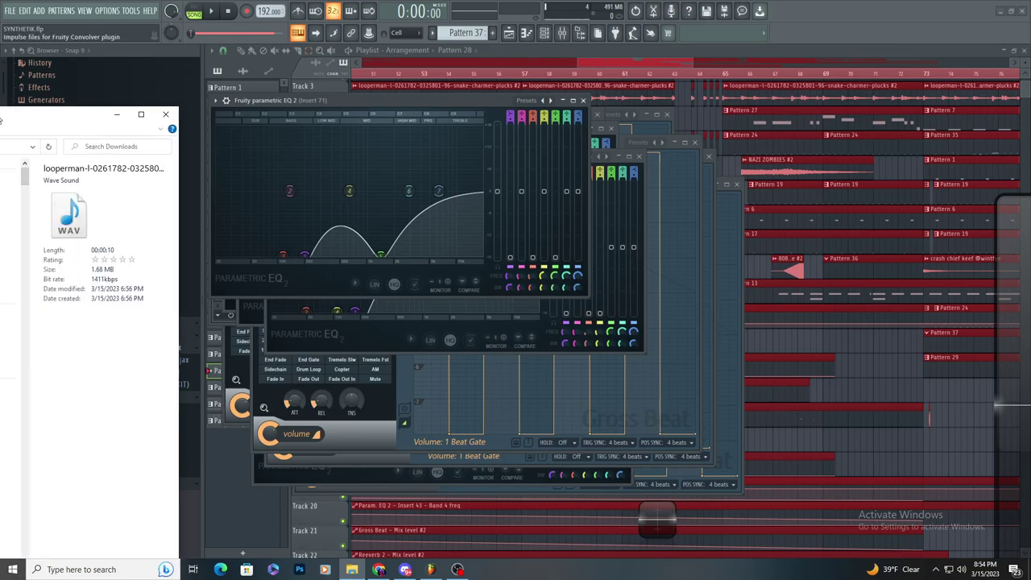
- Open the UNTAGGED folder in File Explorer and place the rendered Snake_Charmer-192 audio file on Track 5 beyond the song's end in the playlist
left_click_drag(0, 121, 501, 34)
left_click(5, 108)
left_click(5, 107)
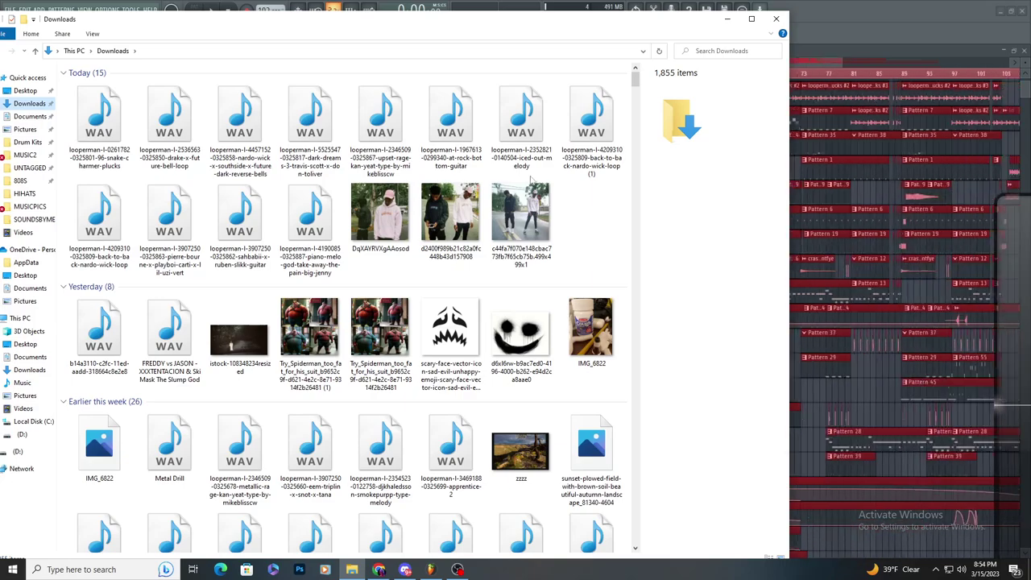
left_click(30, 168)
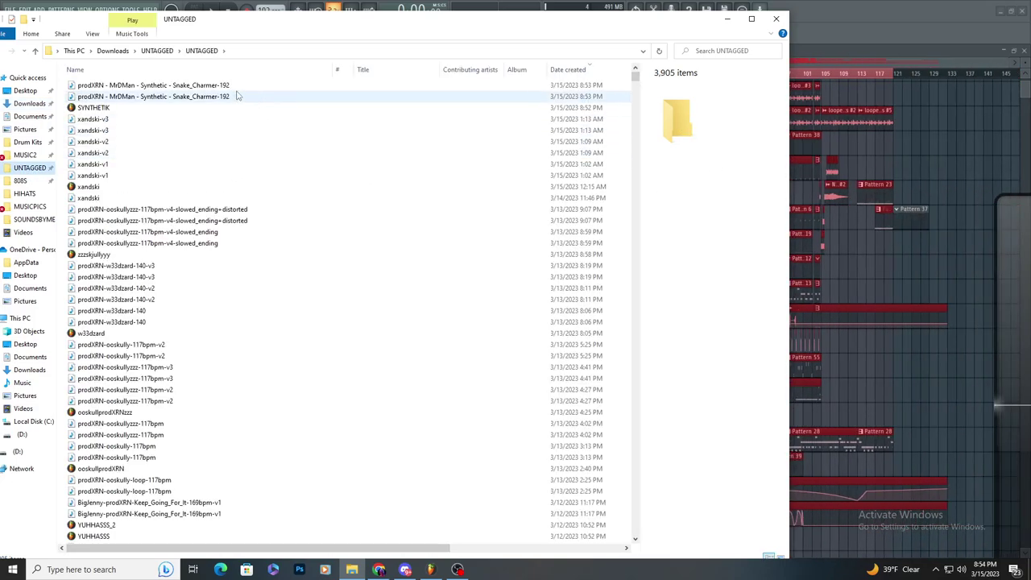
left_click(153, 96)
left_click(959, 147)
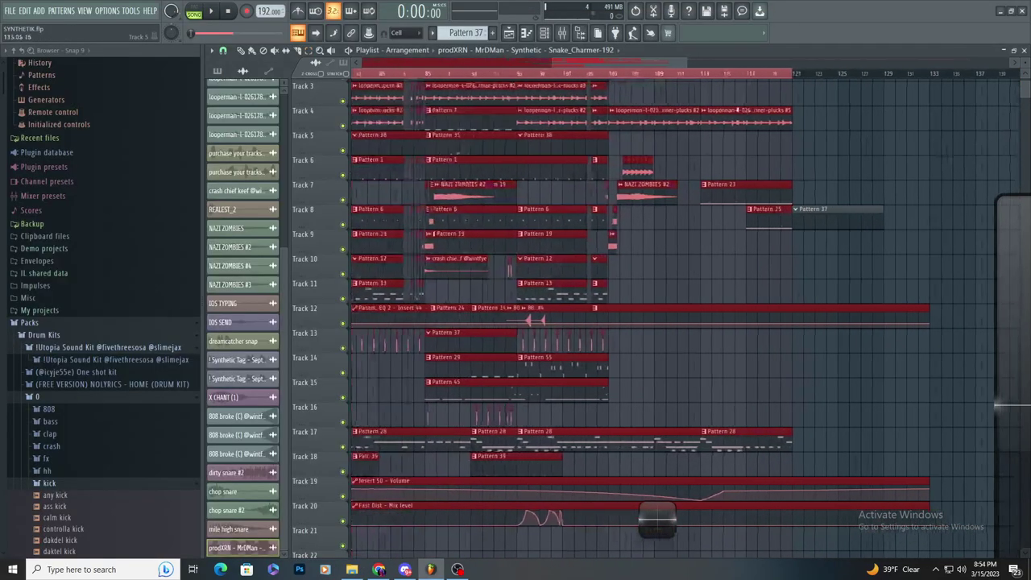
- Play the song from about bar 104, remove the rendered clip from Track 5, and place it at bar 1 on Track 23
left_click(600, 73)
key("space")
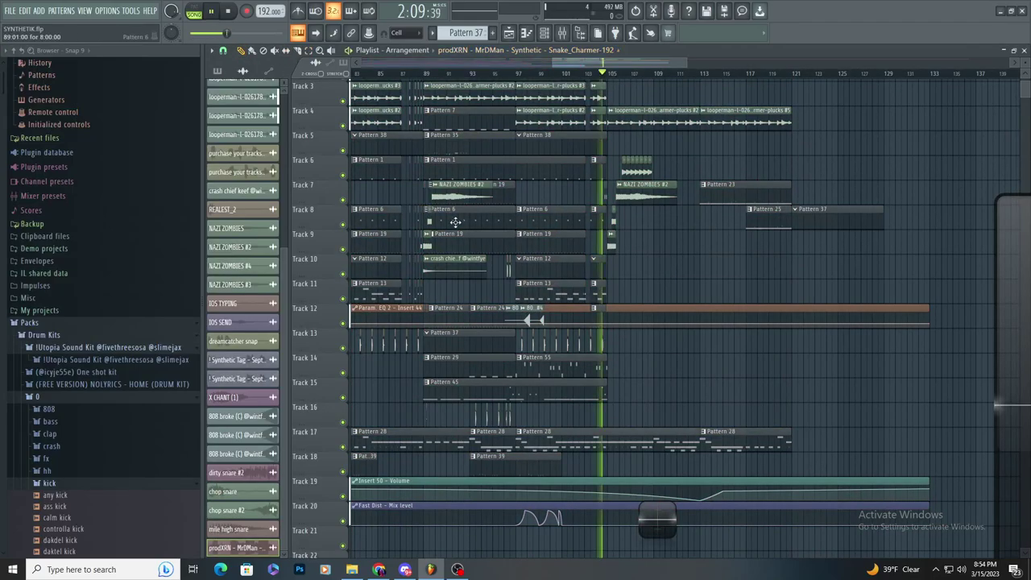
scroll(506, 214, "down", 3)
scroll(673, 193, "up", 3)
scroll(656, 189, "down", 4)
scroll(754, 179, "down", 3)
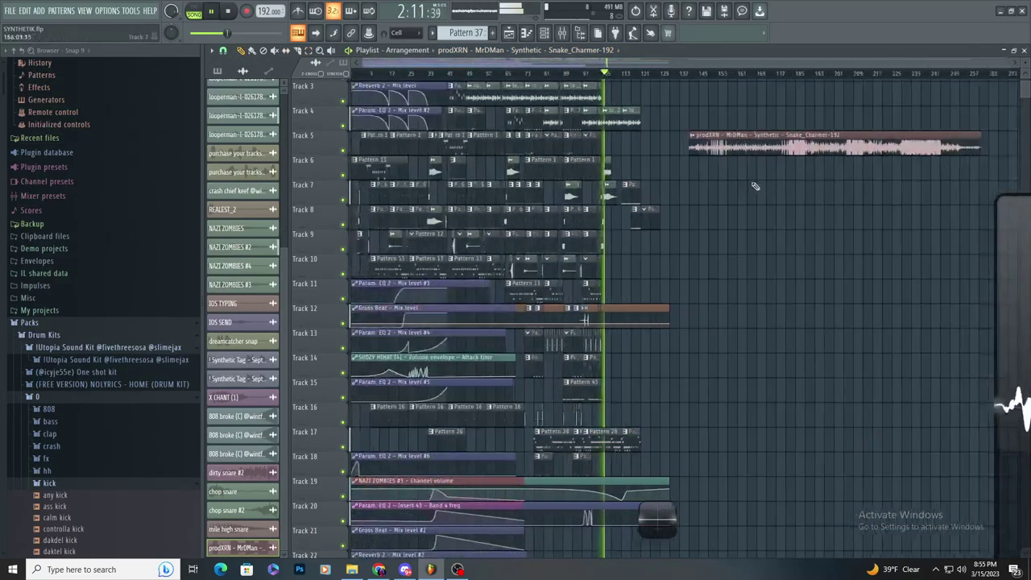
left_click_drag(786, 153, 777, 153)
right_click(769, 153)
scroll(721, 189, "up", 3)
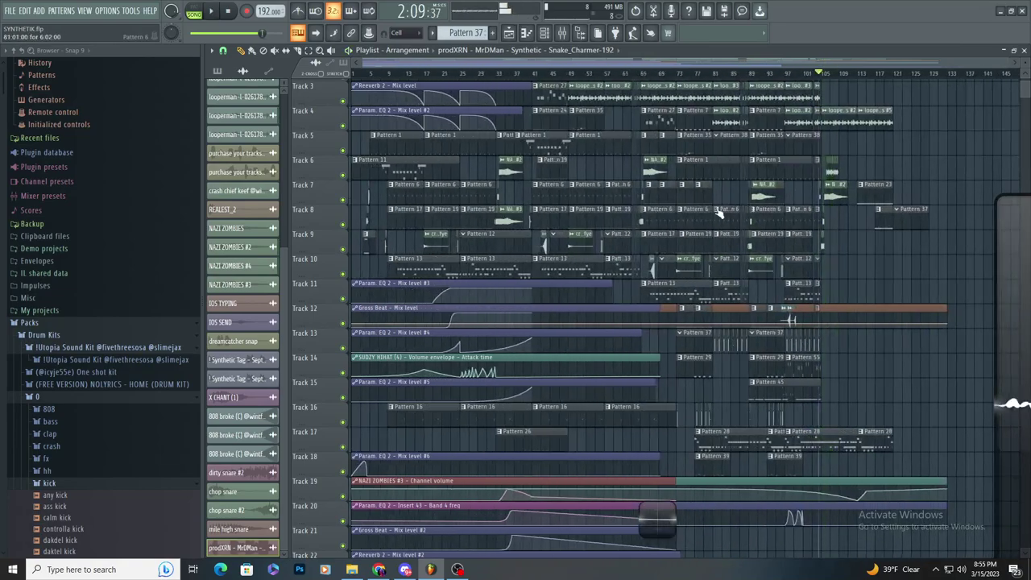
scroll(847, 348, "down", 5)
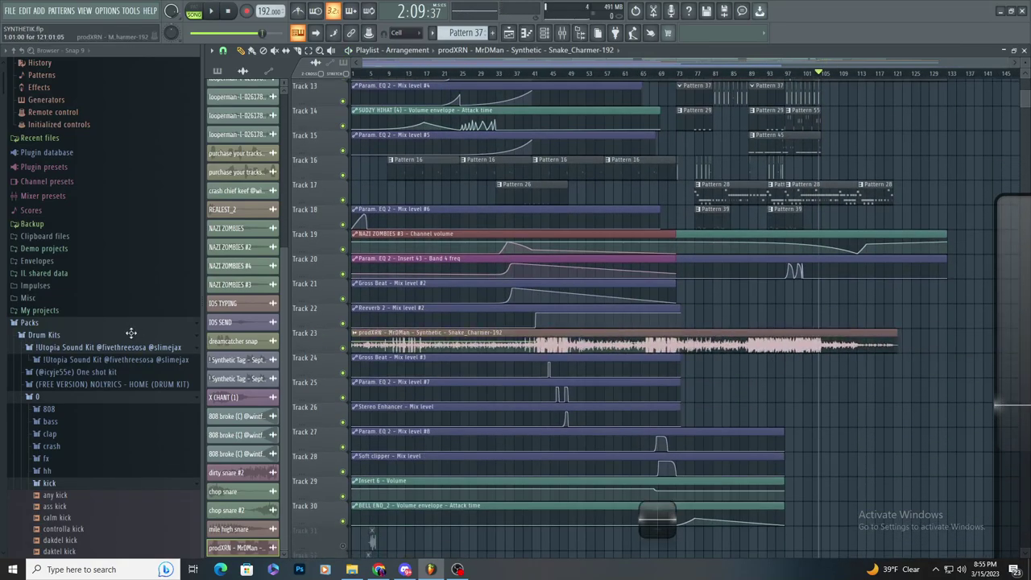
- Trim off the earlier part of the rendered song clip and move the remainder to bar 121 on Track 13
left_click_drag(372, 341, 983, 225)
key("space")
key("space")
key("space")
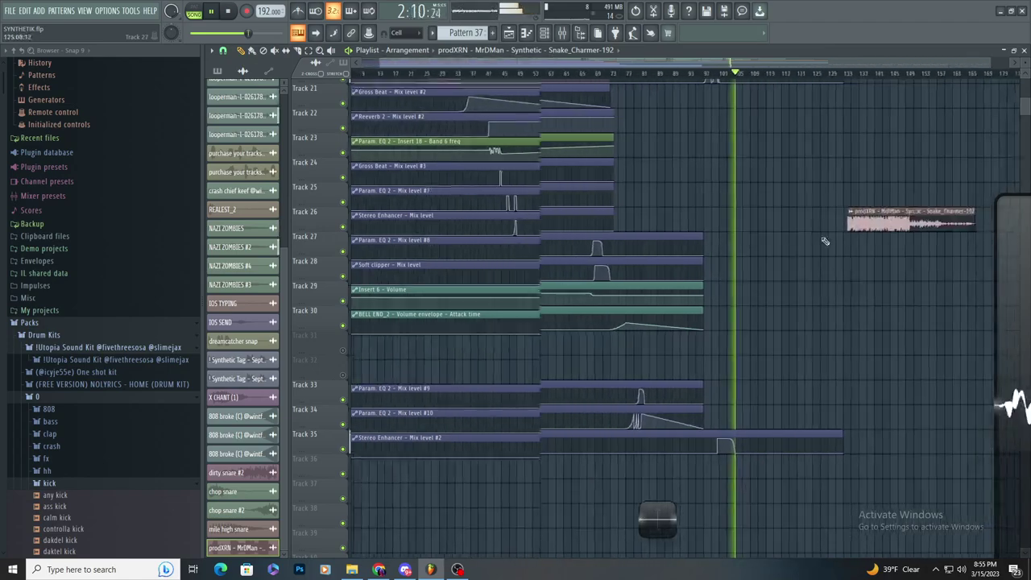
scroll(846, 274, "up", 3)
scroll(882, 159, "up", 3)
left_click_drag(893, 358, 749, 303)
scroll(750, 303, "up", 4)
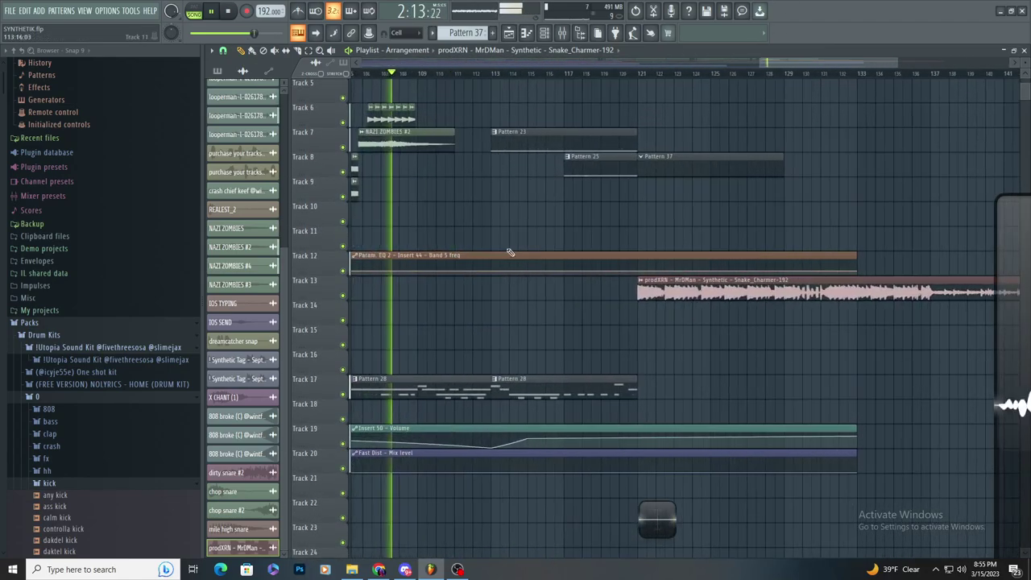
- Slice Pattern 28 and the Insert 50 Volume, Fast Dist, Stereo Enhancer and Insert 44 EQ automation clips at bar 105
left_click(297, 52)
scroll(592, 153, "down", 4)
scroll(386, 157, "up", 4)
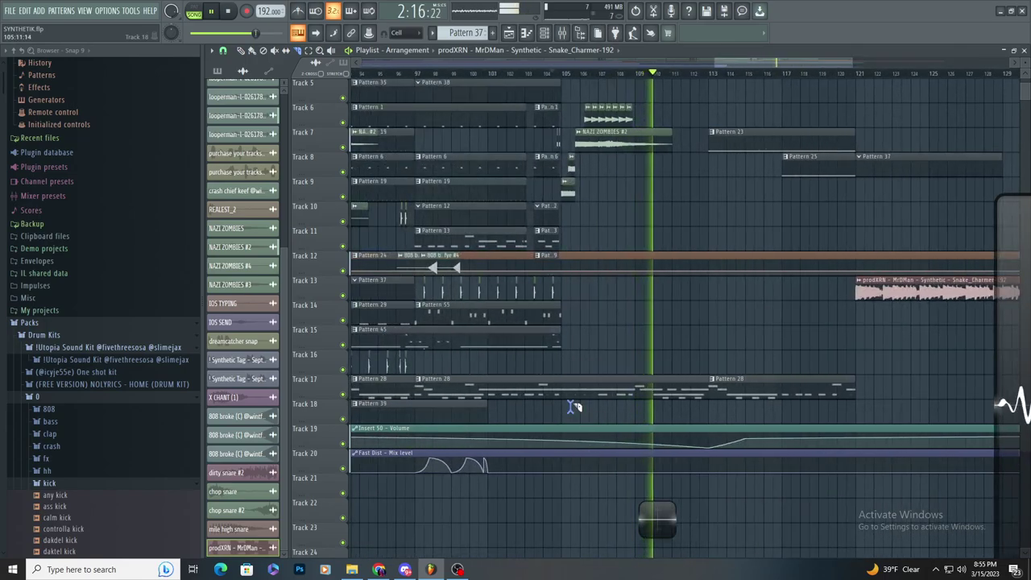
key("ctrl+z")
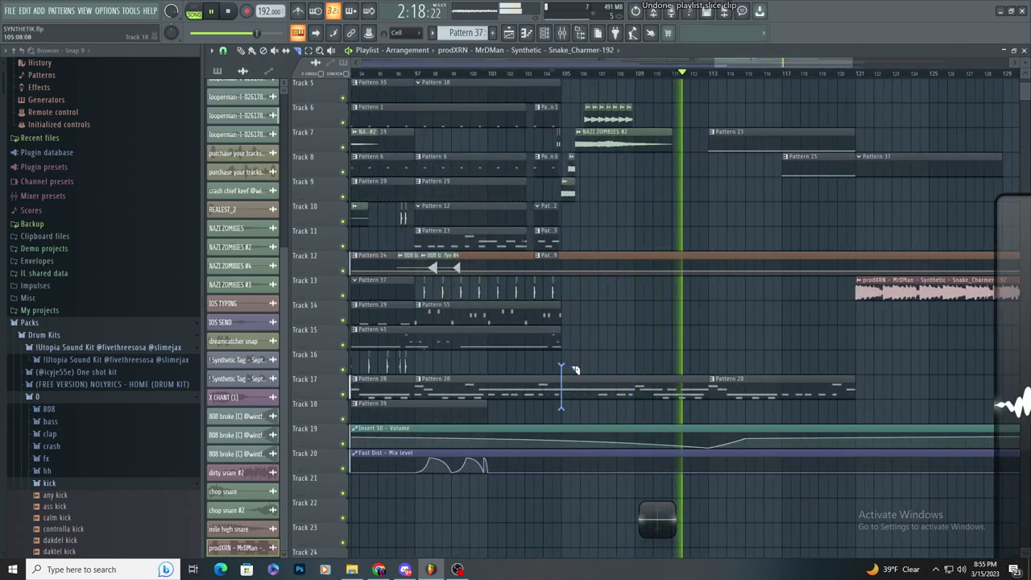
scroll(615, 421, "down", 6)
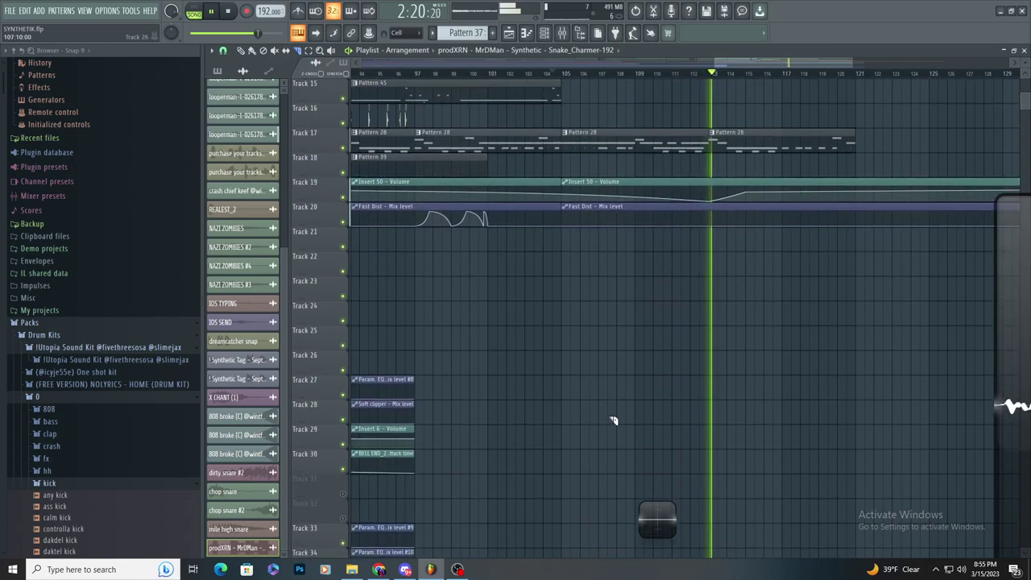
scroll(564, 415, "down", 3)
scroll(773, 426, "up", 6)
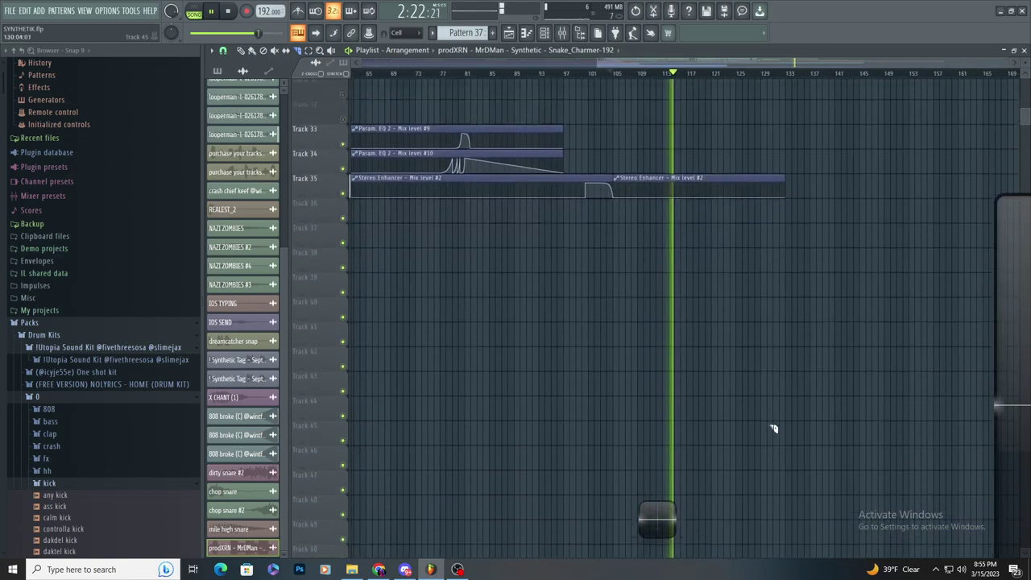
scroll(814, 231, "up", 2)
scroll(668, 299, "up", 3)
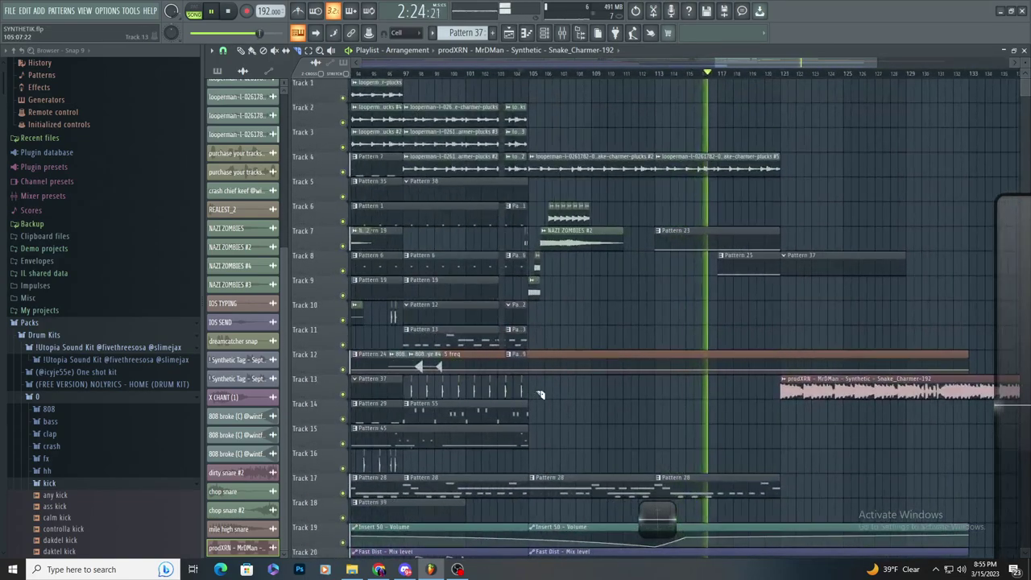
- Select the ending clips from bar 105 onward, duplicate them, and move the copies to start at bar 121
left_click(309, 56)
key("space")
key("space")
scroll(819, 230, "down", 3)
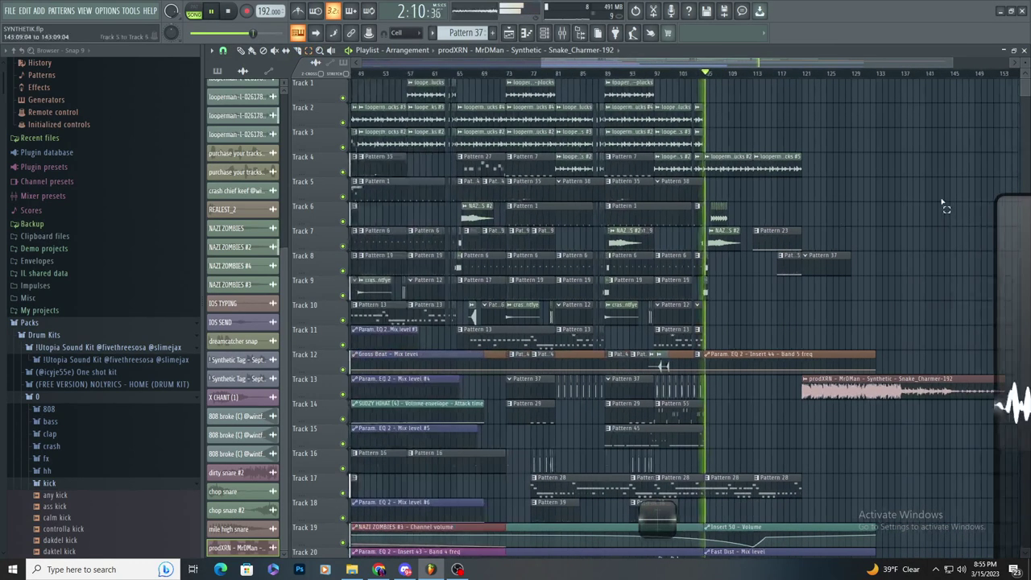
left_click_drag(940, 200, 712, 546)
scroll(886, 358, "up", 4)
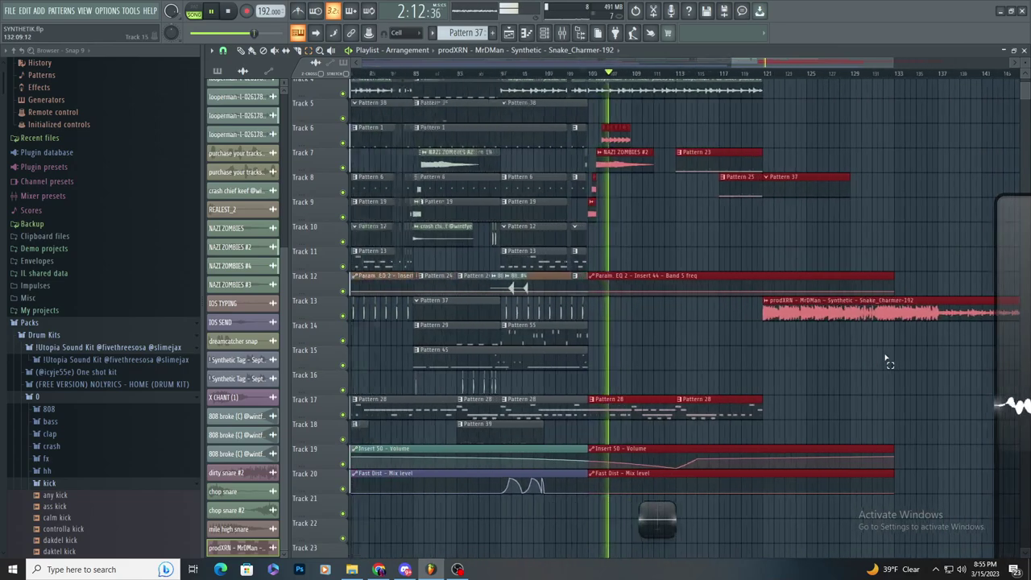
scroll(897, 378, "down", 5)
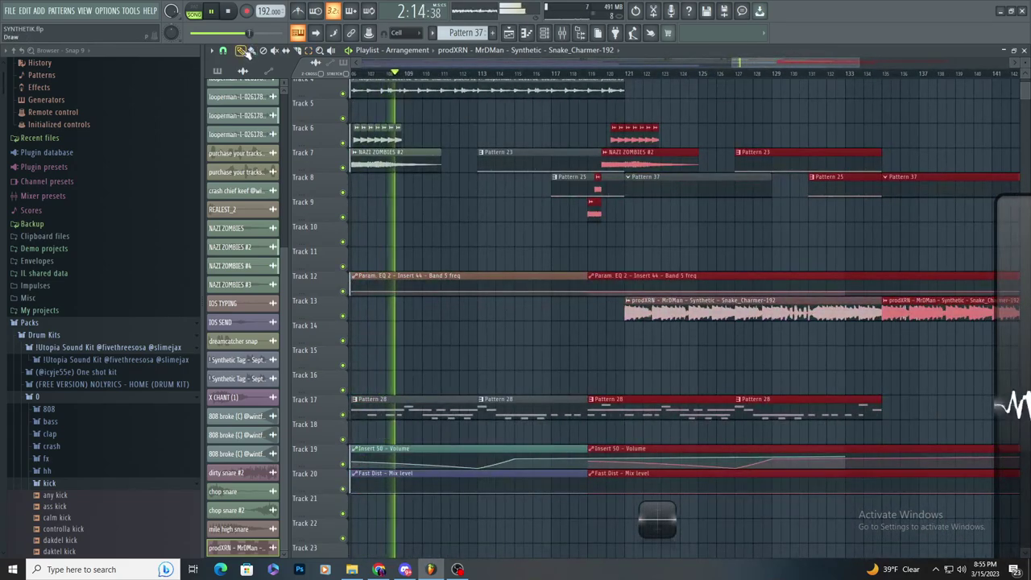
left_click_drag(635, 406, 673, 404)
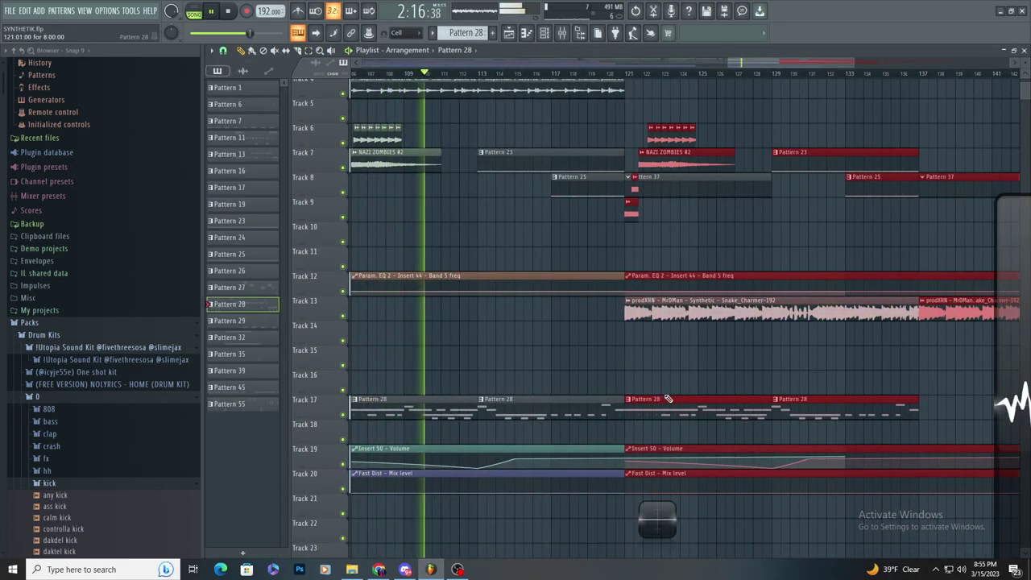
- Delete the Pattern 28 copy at bar 121 and move the bar 105 Insert 50 Volume clip to Track 18, ending it at bar 121
left_click(661, 385)
right_click(661, 392)
scroll(626, 422, "down", 4)
left_click_drag(582, 448, 583, 426)
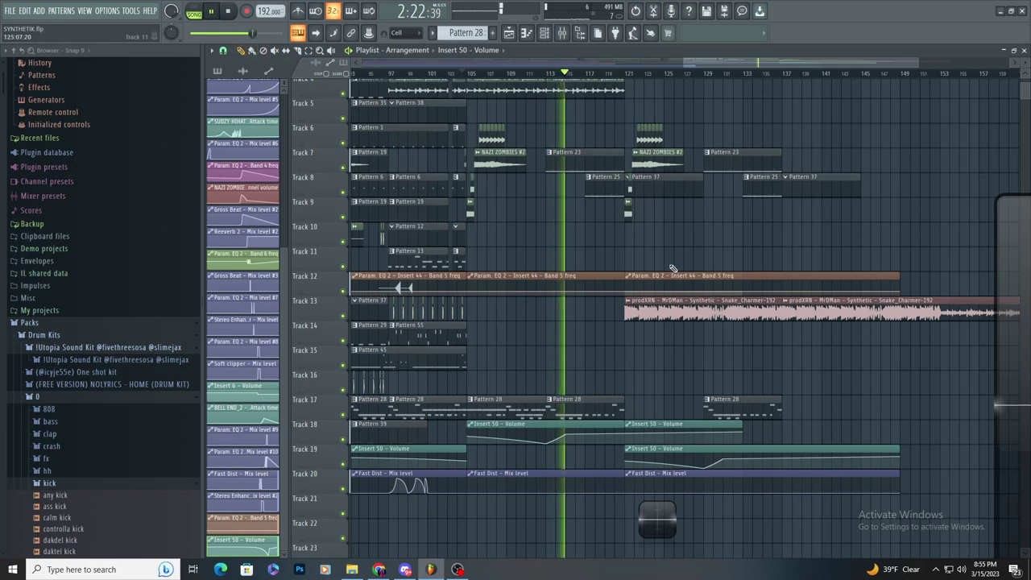
scroll(672, 322, "up", 3)
right_click(645, 476)
scroll(649, 427, "up", 2)
scroll(654, 417, "down", 3)
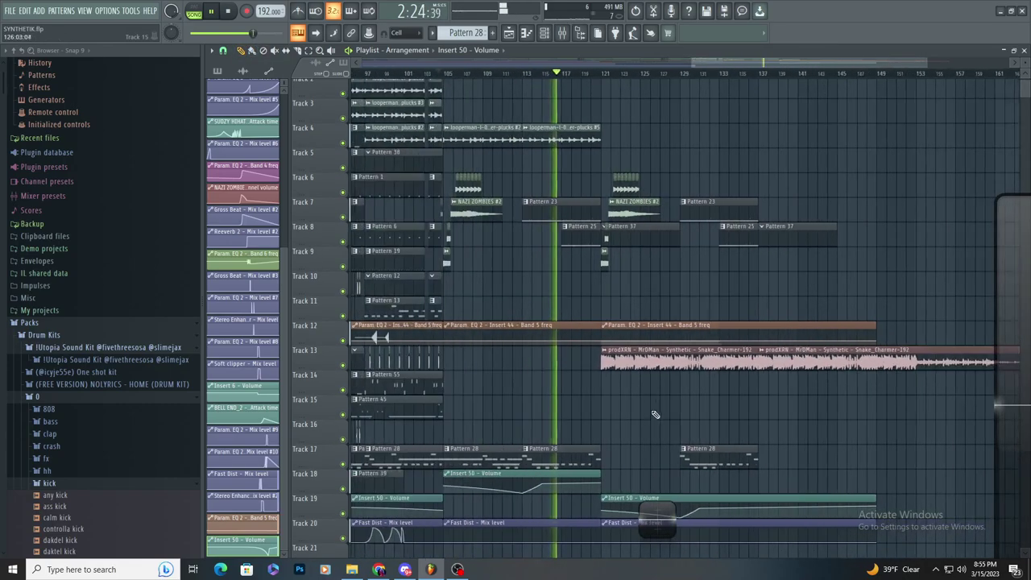
scroll(653, 414, "up", 2)
left_click(647, 408)
right_click(643, 402)
scroll(636, 385, "up", 1)
scroll(635, 394, "down", 3)
scroll(631, 397, "up", 3)
left_click(625, 397)
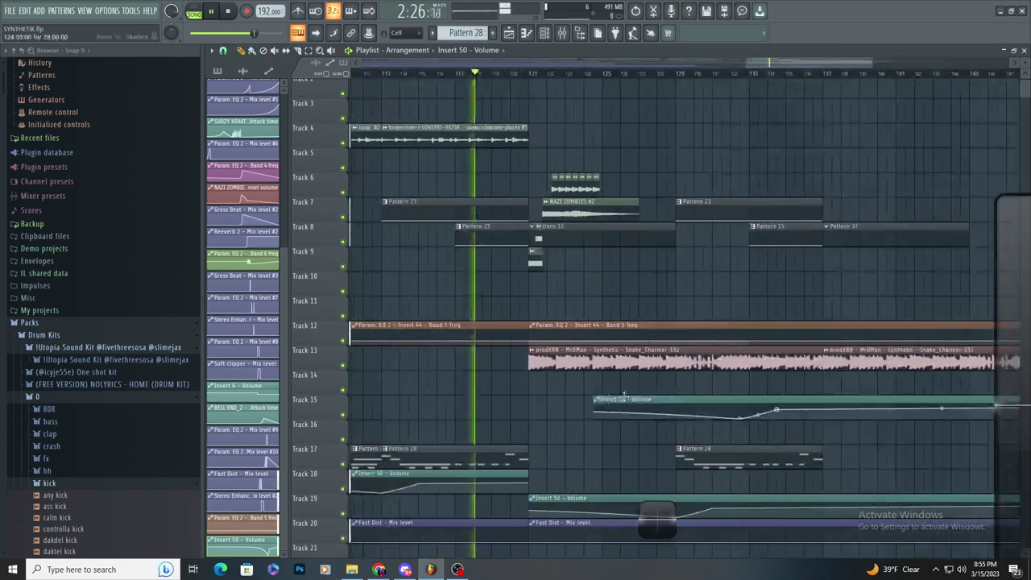
right_click(620, 398)
scroll(574, 396, "up", 3)
scroll(525, 354, "down", 3)
scroll(483, 282, "up", 3)
- Add Pattern 23 at bar 121 on Track 10 and Pattern 25 at bar 125 on Track 11
left_click(470, 212)
left_click(556, 300)
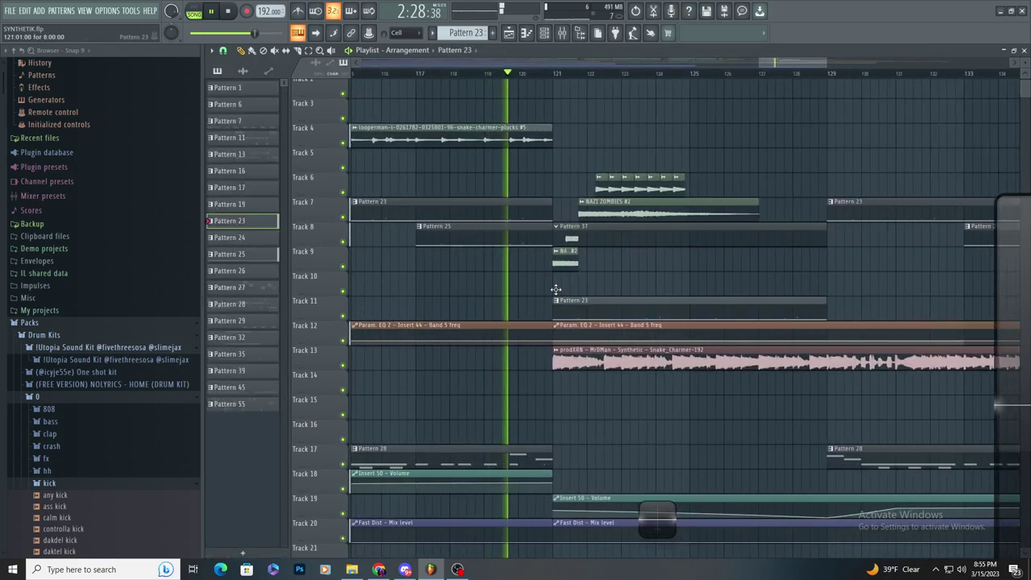
left_click_drag(556, 289, 555, 284)
left_click(523, 241)
left_click(703, 309)
scroll(690, 362, "down", 2)
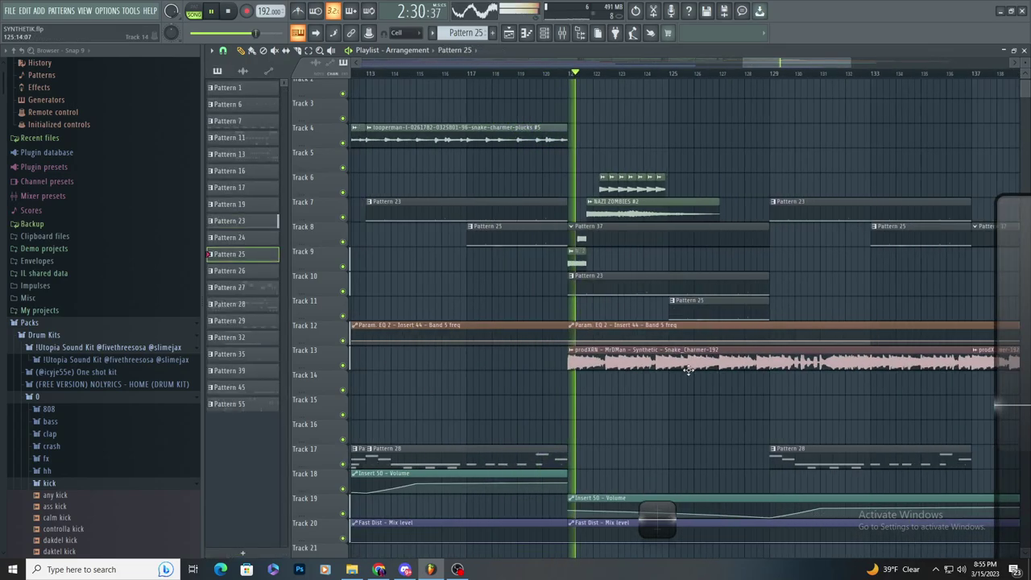
scroll(689, 370, "up", 2)
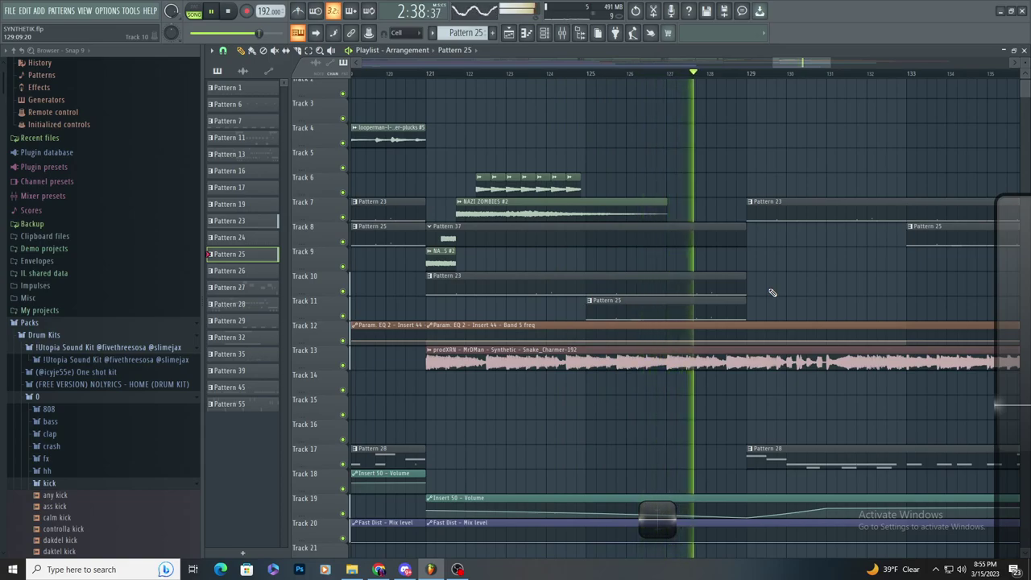
- Play the extended ending from around bar 121 and review the clip arrangement through bar 137
scroll(797, 292, "down", 3)
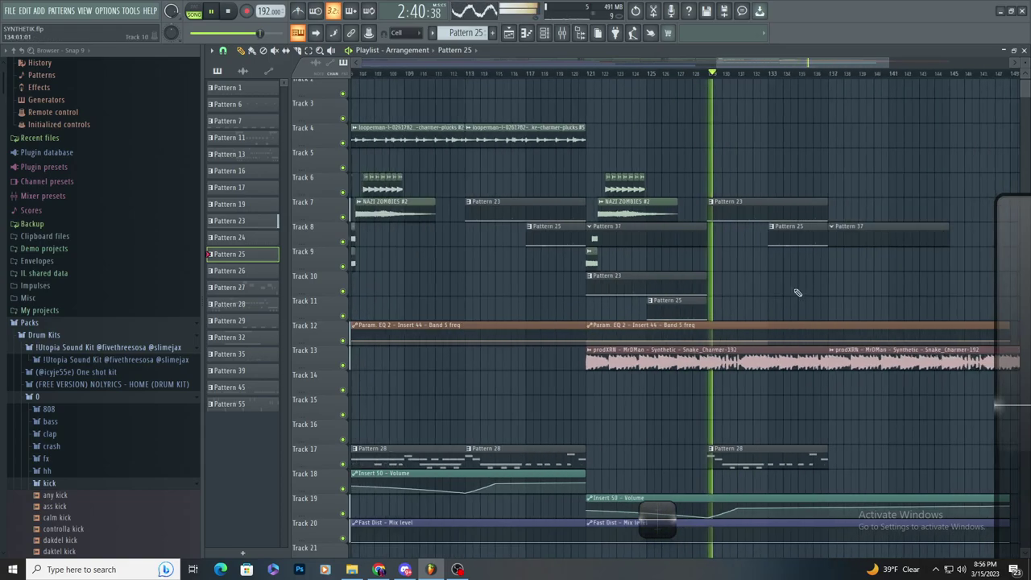
scroll(797, 292, "up", 4)
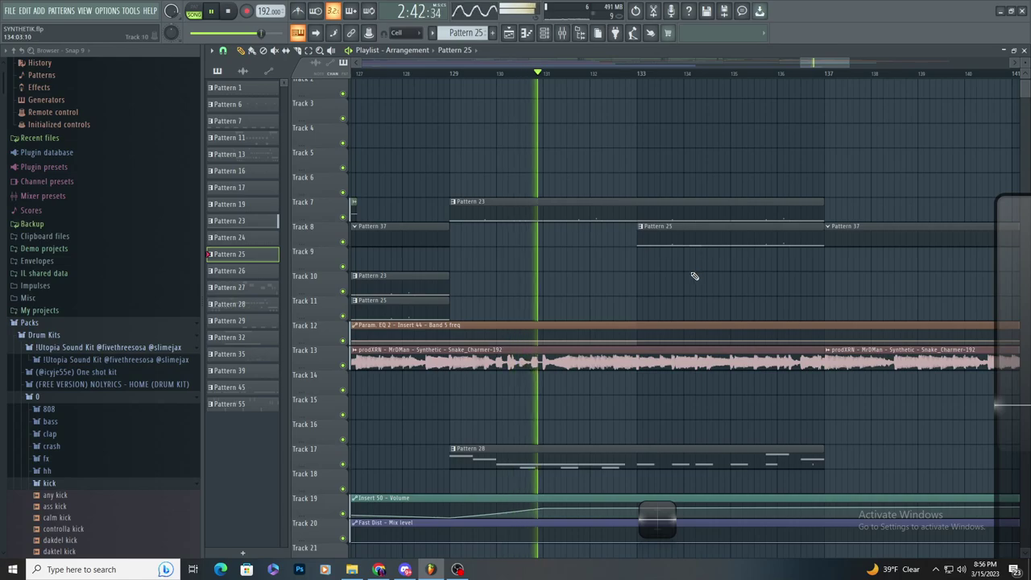
scroll(688, 286, "down", 2)
left_click(384, 74)
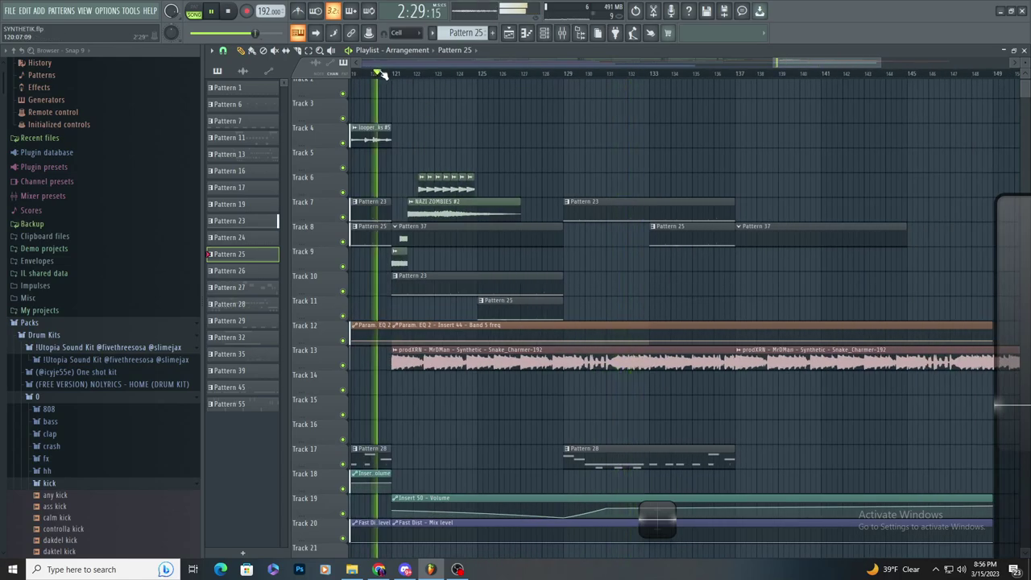
scroll(628, 387, "down", 2)
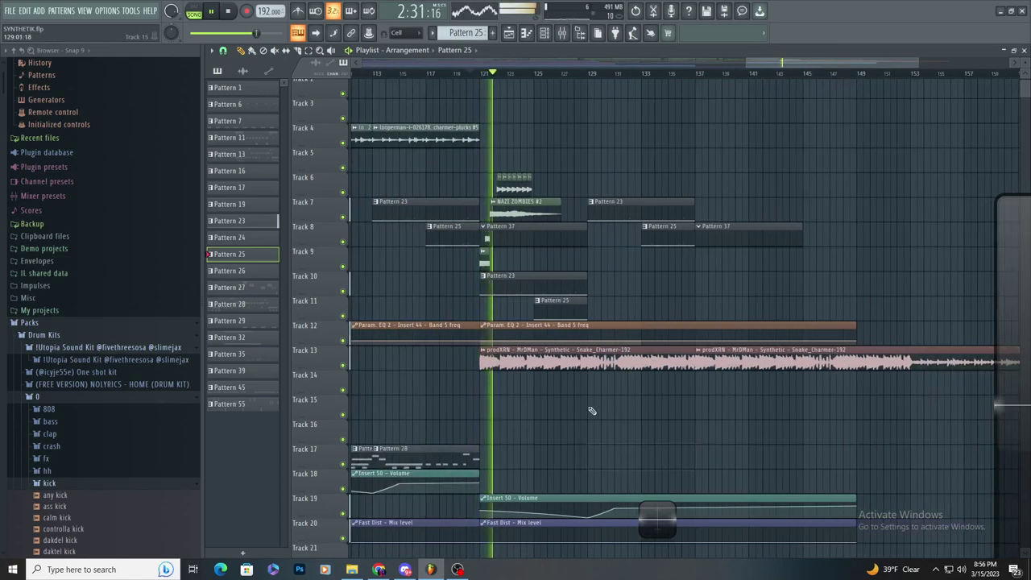
scroll(592, 407, "up", 2)
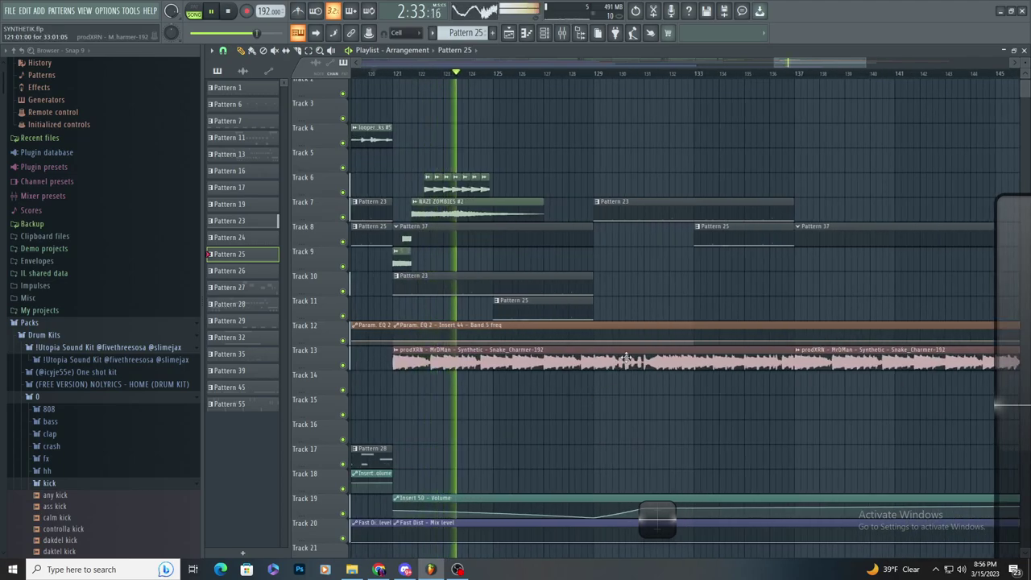
scroll(596, 359, "up", 2)
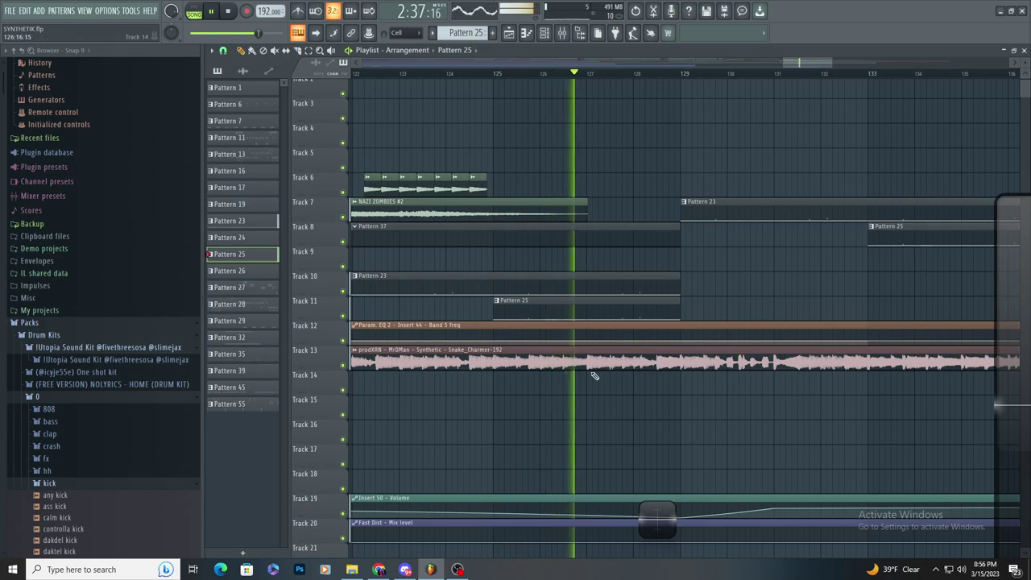
scroll(547, 414, "down", 2)
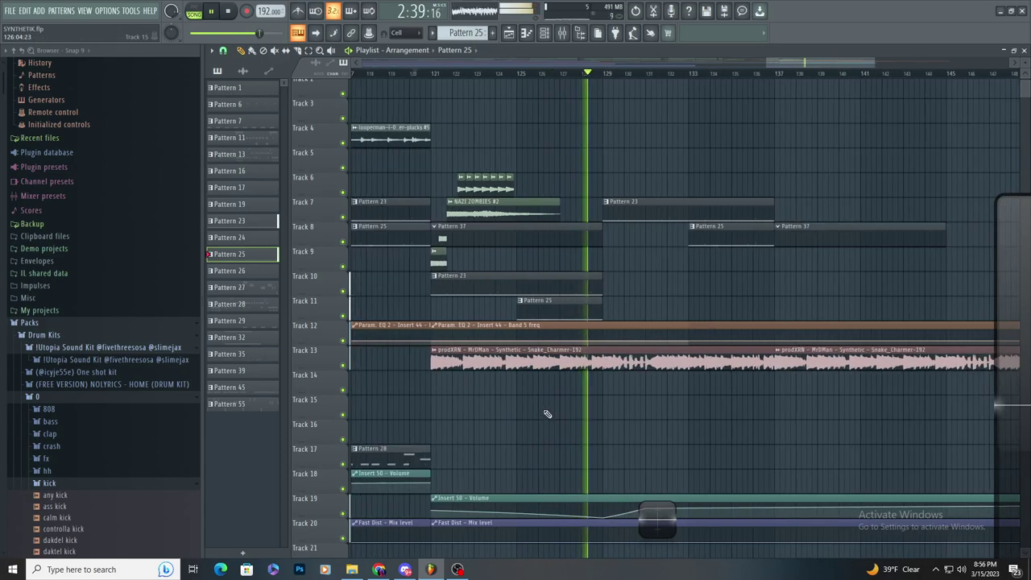
scroll(587, 379, "up", 2)
- Inspect the levels of Insert 50 in the mixer during playback, and return to the playlist
left_click(567, 35)
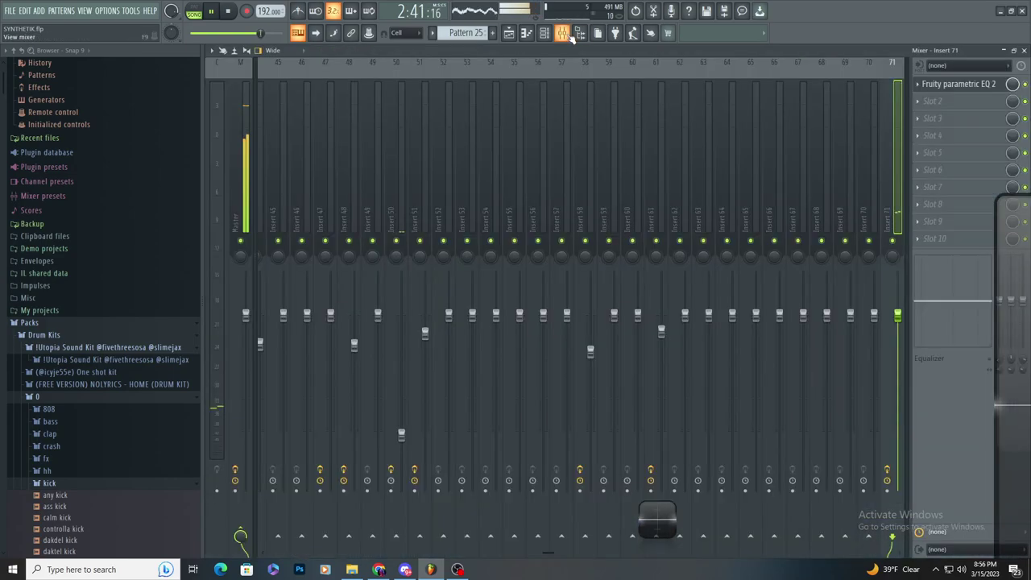
scroll(641, 157, "up", 6)
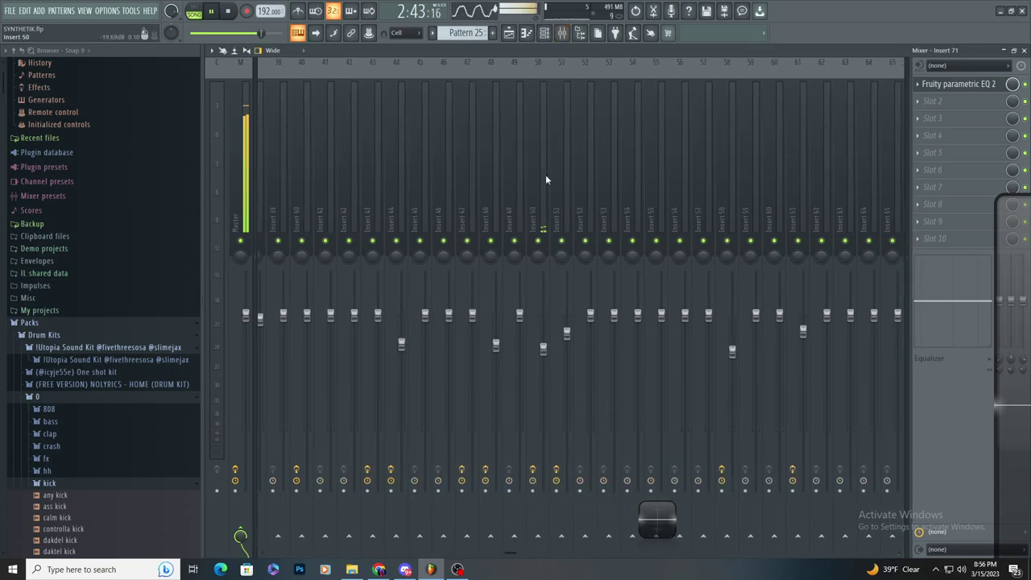
left_click(544, 207)
left_click(509, 33)
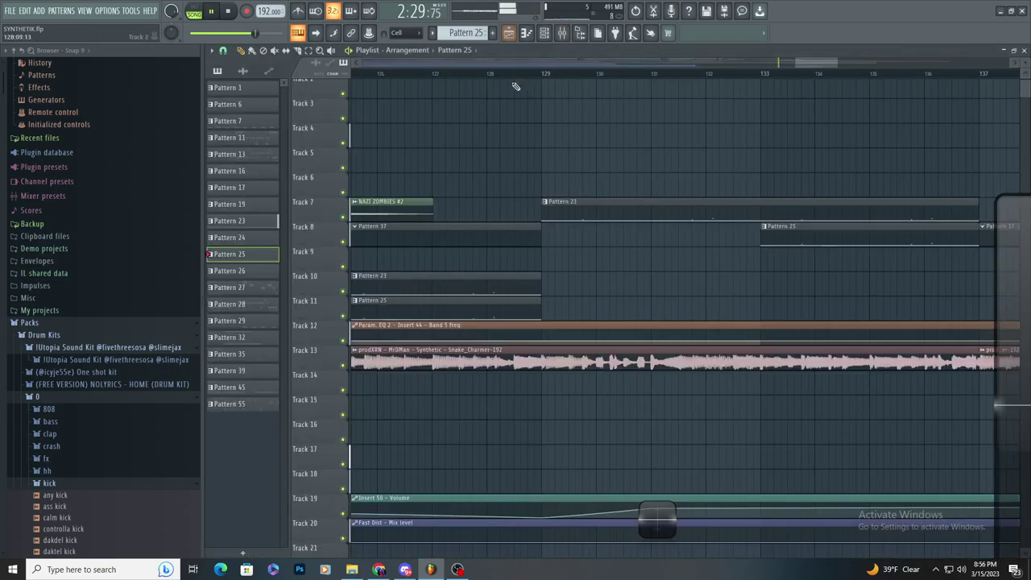
left_click(562, 33)
left_click(509, 33)
- Try bending the Insert 50 Volume curve on Track 19 between bars 121 and 129, playing it back from bar 125
scroll(612, 260, "down", 4)
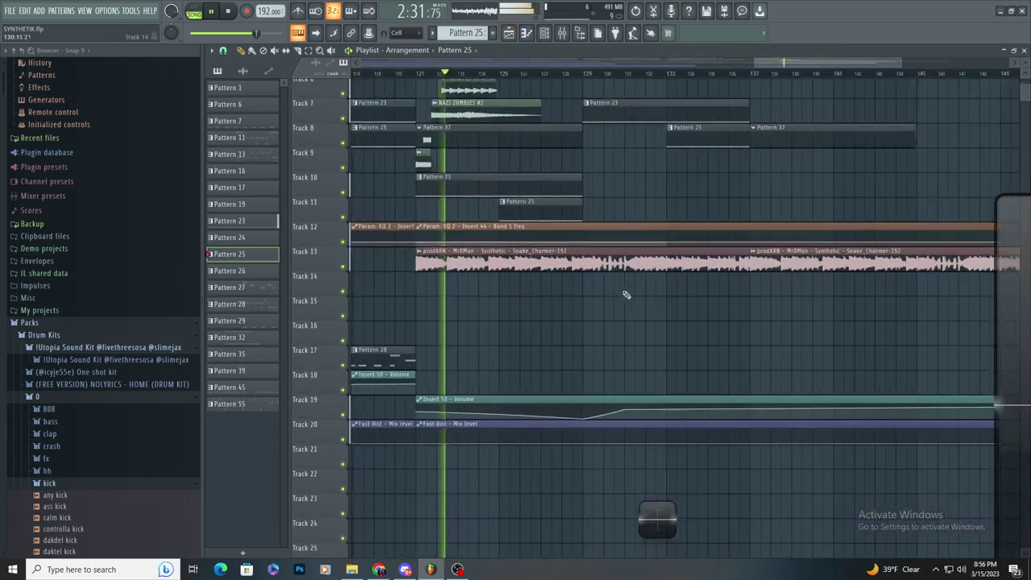
scroll(600, 282, "left", 2)
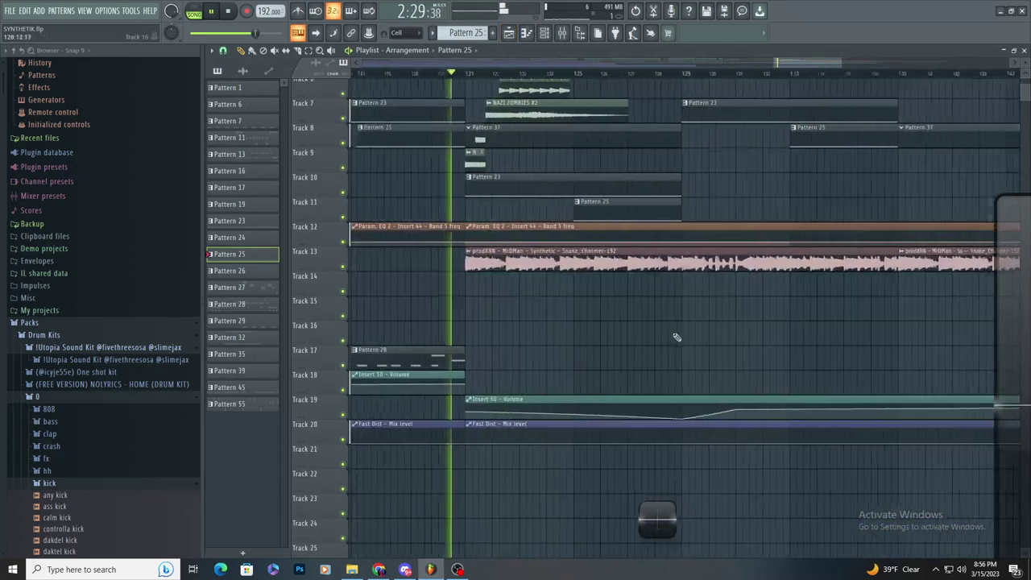
scroll(661, 335, "down", 4)
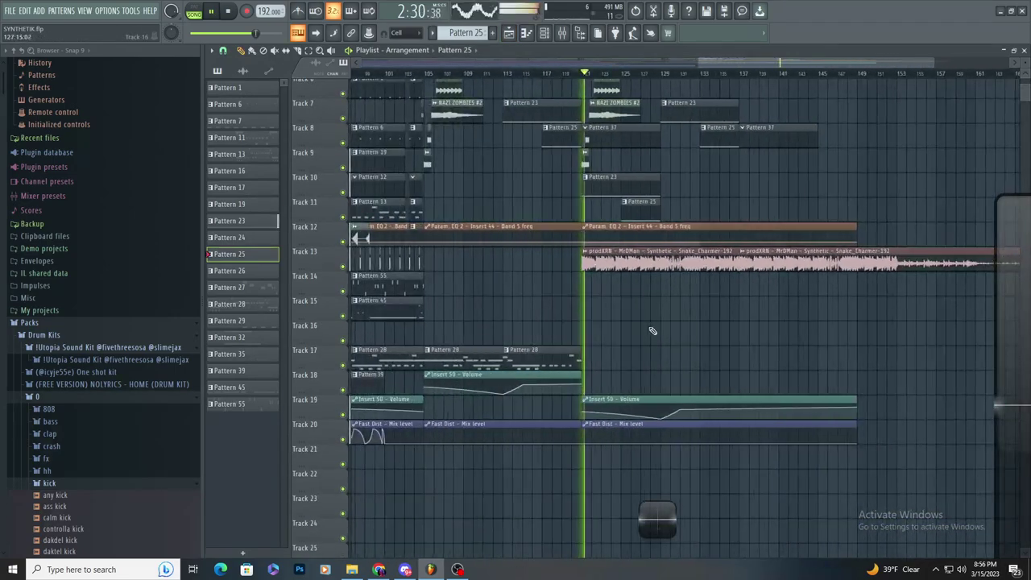
scroll(673, 338, "up", 2)
scroll(689, 346, "up", 3)
scroll(556, 336, "down", 3)
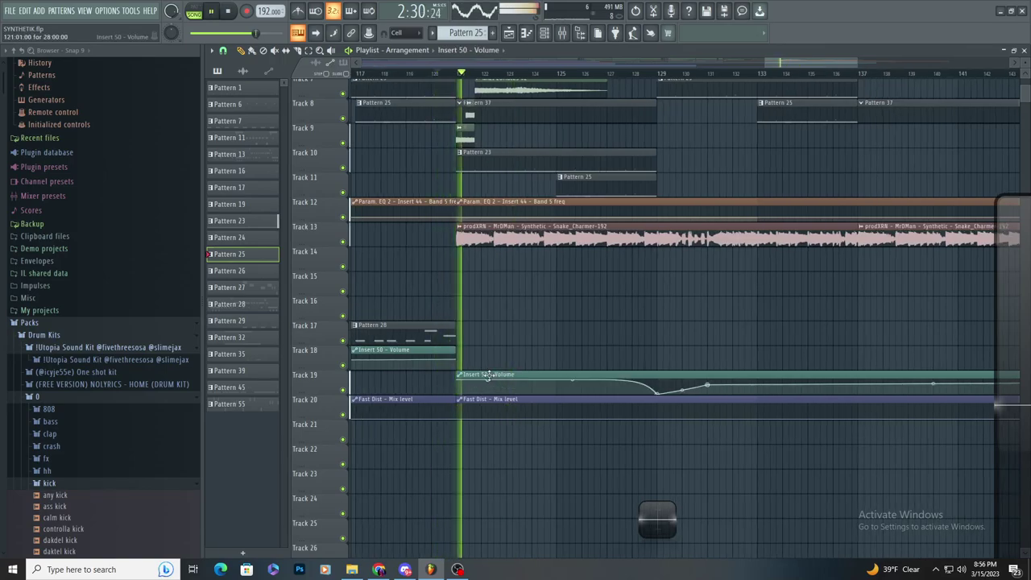
scroll(500, 364, "up", 2)
scroll(499, 364, "up", 2)
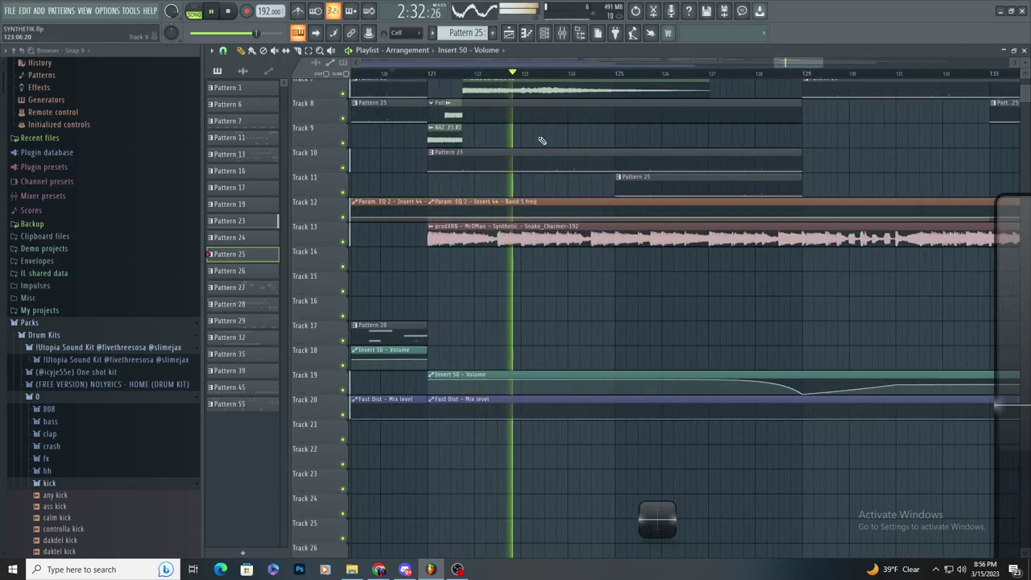
left_click(617, 75)
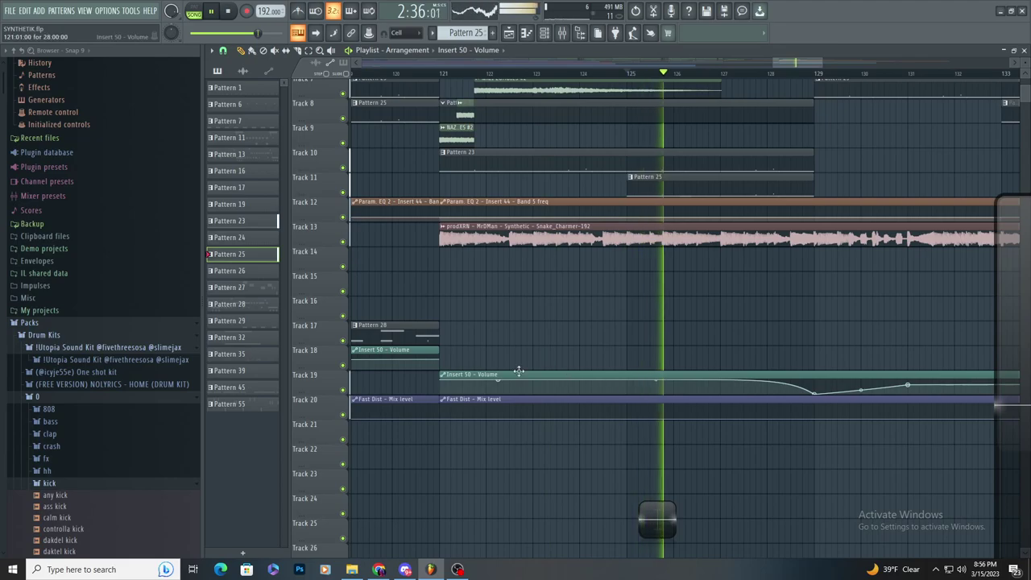
- Undo the last curve change on the Track 19 Insert 50 Volume clip
key("ctrl+z")
key("space")
scroll(555, 358, "down", 2)
scroll(637, 344, "up", 2)
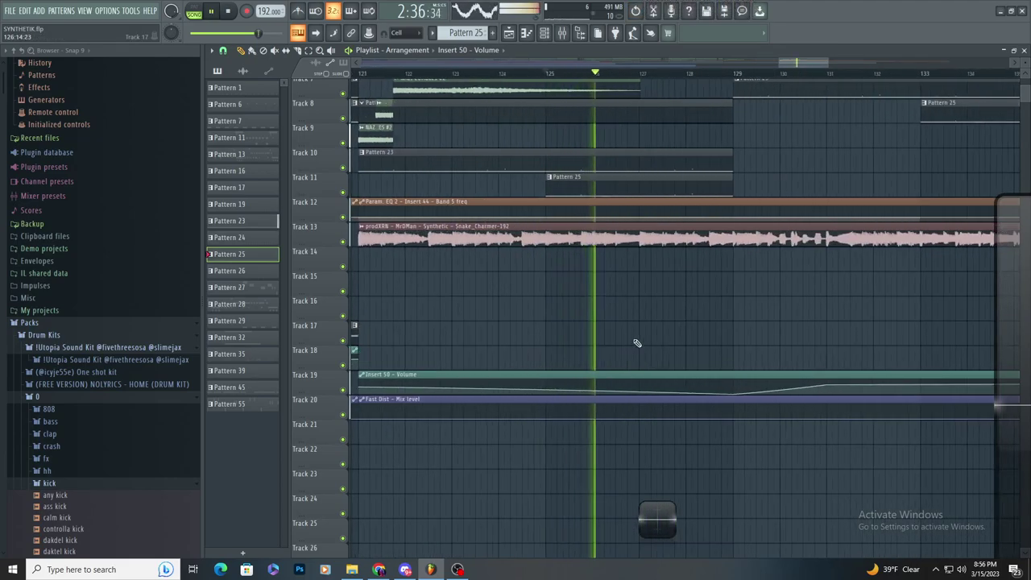
- Add a Fruity Parametric EQ 2 in slot 3 of Insert 71 and boost band 4 to maximum in the high mids
left_click(563, 34)
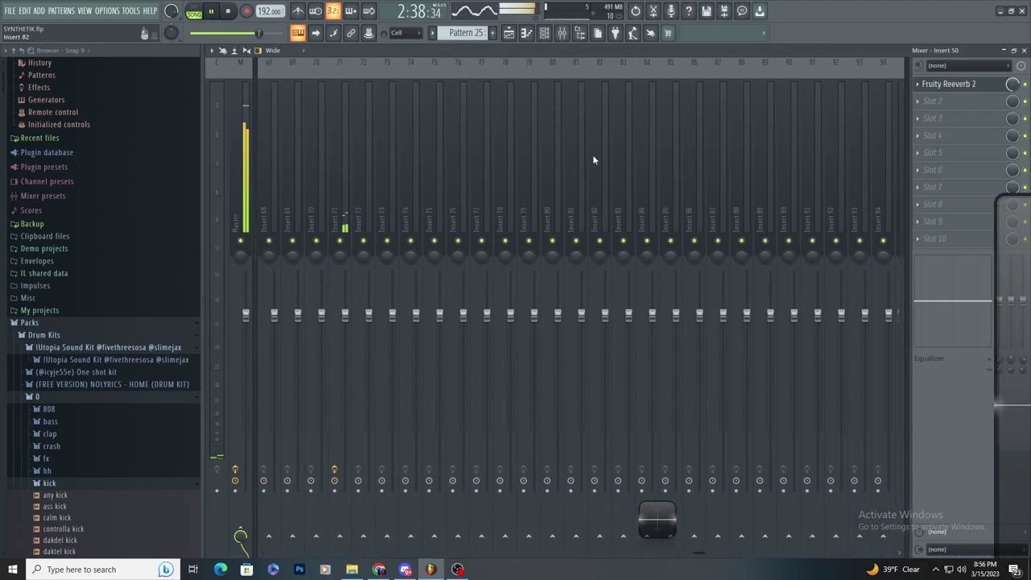
scroll(402, 169, "up", 3)
left_click(609, 191)
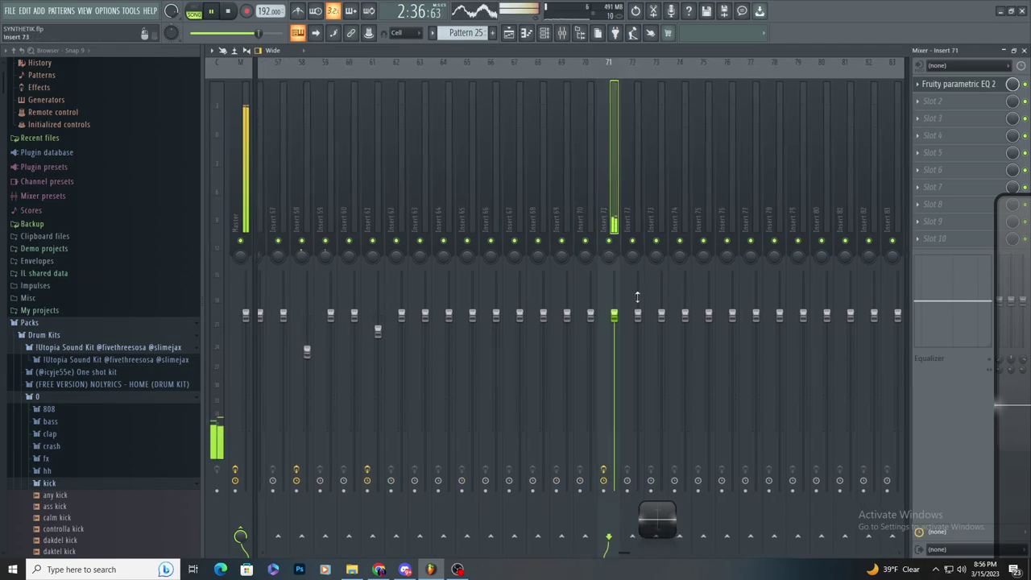
left_click(934, 118)
left_click(775, 374)
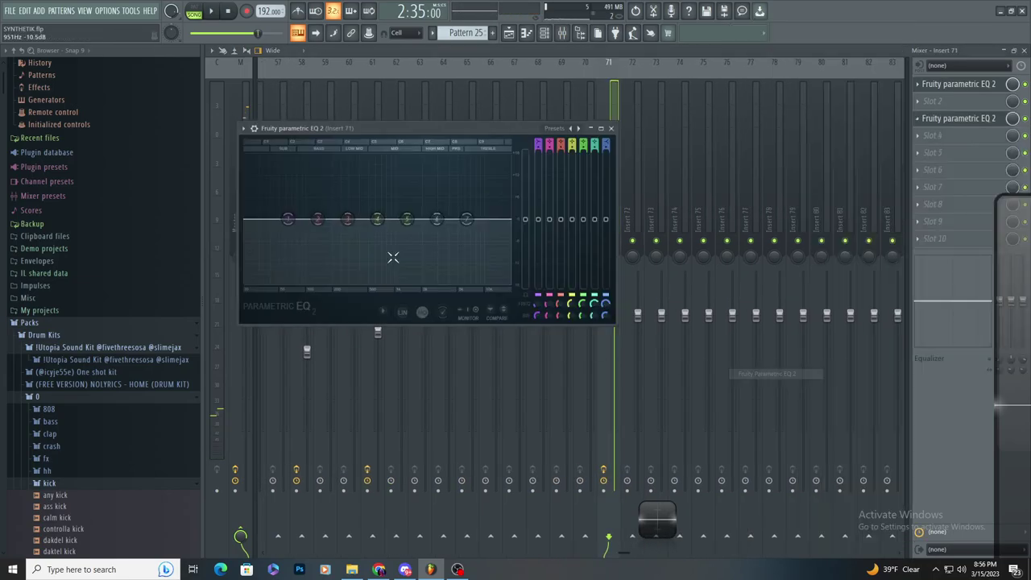
left_click_drag(351, 179, 444, 157)
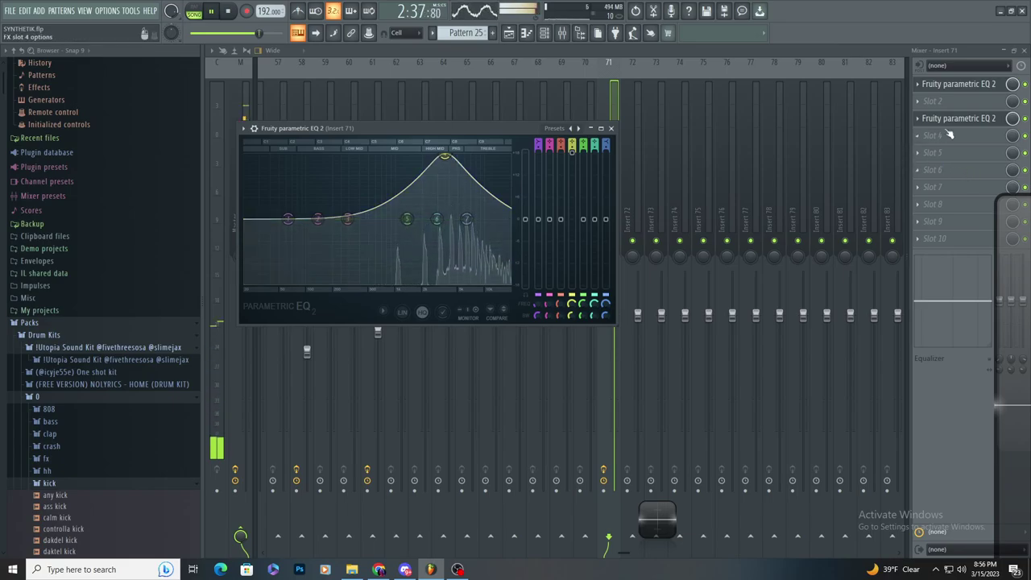
- Turn the slot 3 EQ's mix level on Insert 71 all the way down and create an automation clip for it
left_click(1015, 121)
key("space")
right_click(1014, 120)
left_click(979, 202)
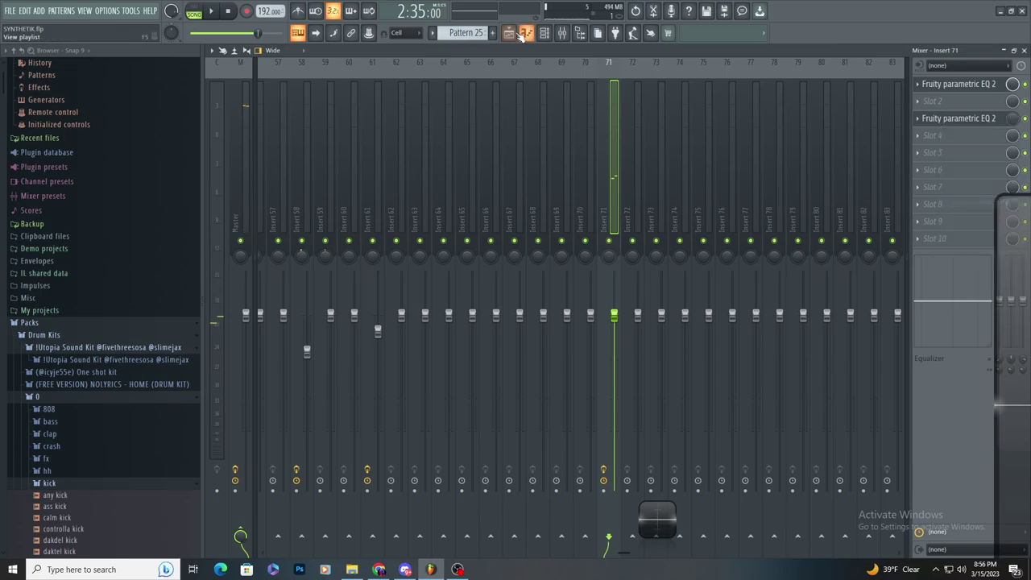
- Move the Param. EQ 2 - Mix level #11 automation clip from Track 36 up to Track 24
left_click(510, 34)
key("space")
scroll(762, 324, "down", 9)
scroll(806, 334, "down", 4)
key("space")
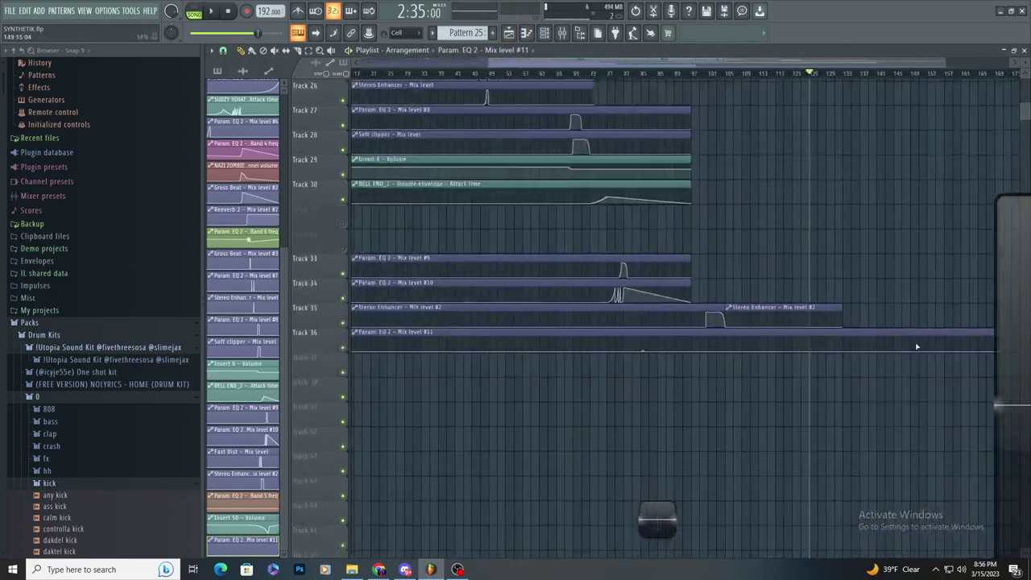
scroll(805, 330, "up", 4)
left_click_drag(804, 328, 624, 368)
scroll(795, 384, "up", 5)
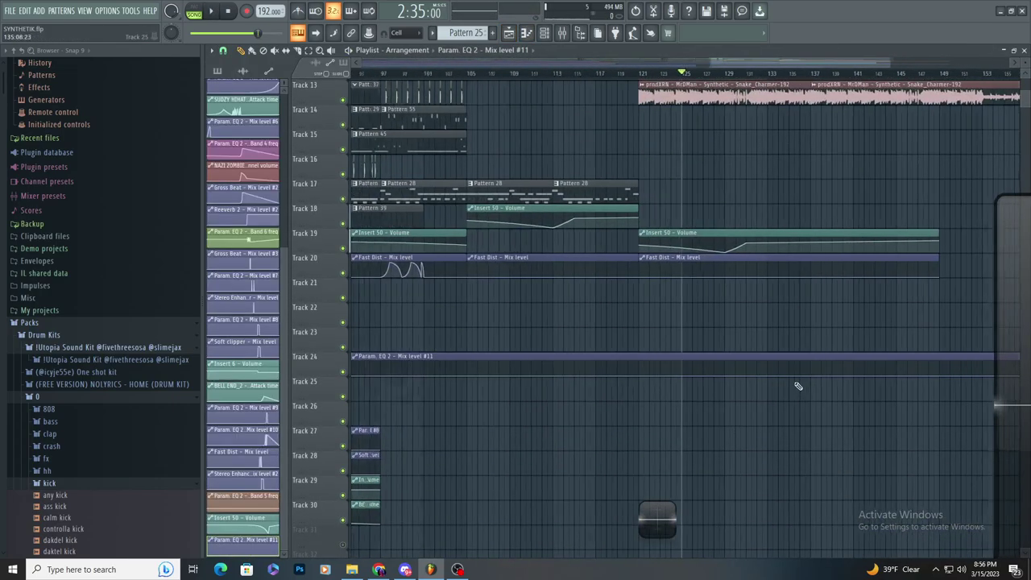
- Add automation points at bars 125 and 127 on the Mix level #11 clip, rising from zero at bar 125
key("space")
scroll(564, 370, "up", 2)
key("space")
right_click(547, 374)
right_click(638, 359)
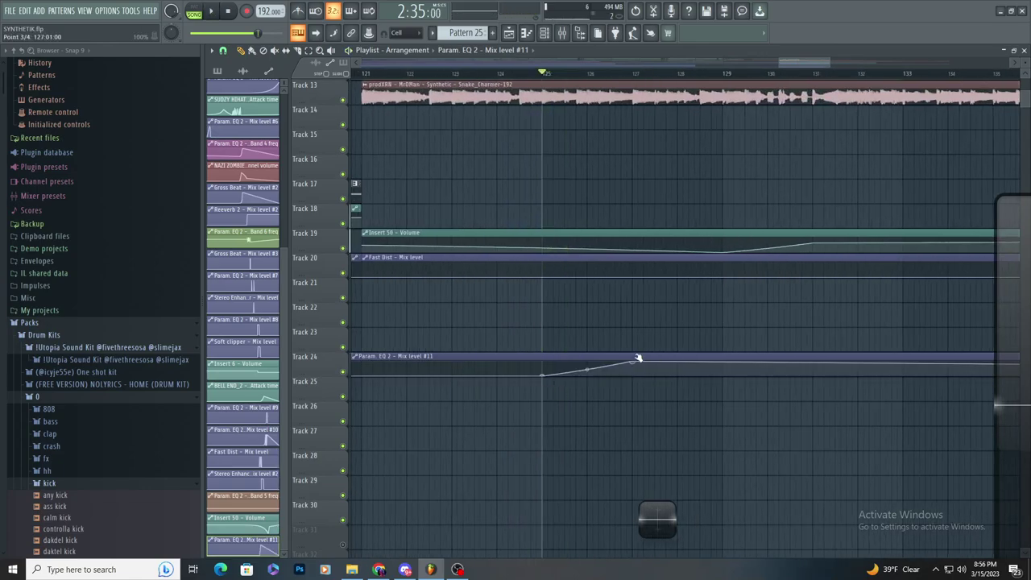
- Bend the rise of the Mix level #11 curve into an arc and move its peak to bar 129
key("space")
left_click_drag(586, 368, 700, 347)
scroll(589, 392, "down", 2)
scroll(589, 390, "up", 2)
key("space")
key("space")
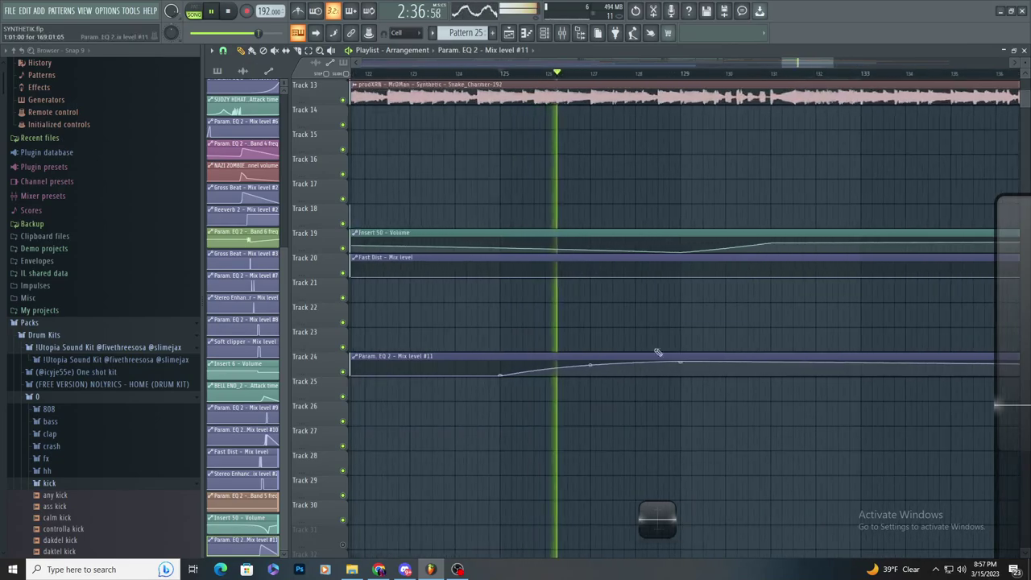
- Add a curved fall on the Mix level #11 clip from the bar 129 peak to zero at bar 133
scroll(685, 349, "down", 3)
scroll(638, 378, "up", 3)
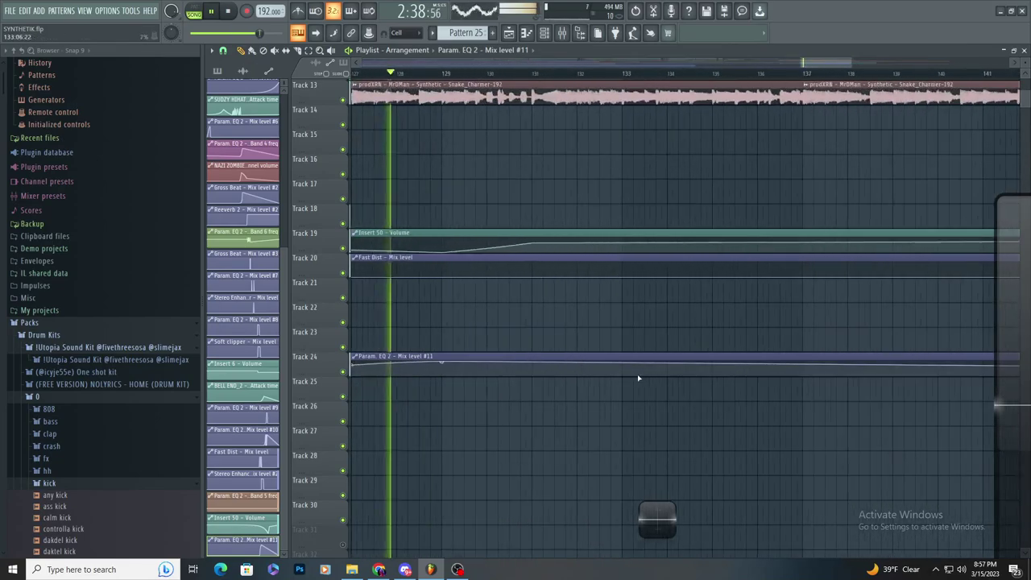
scroll(543, 427, "down", 4)
scroll(506, 387, "up", 3)
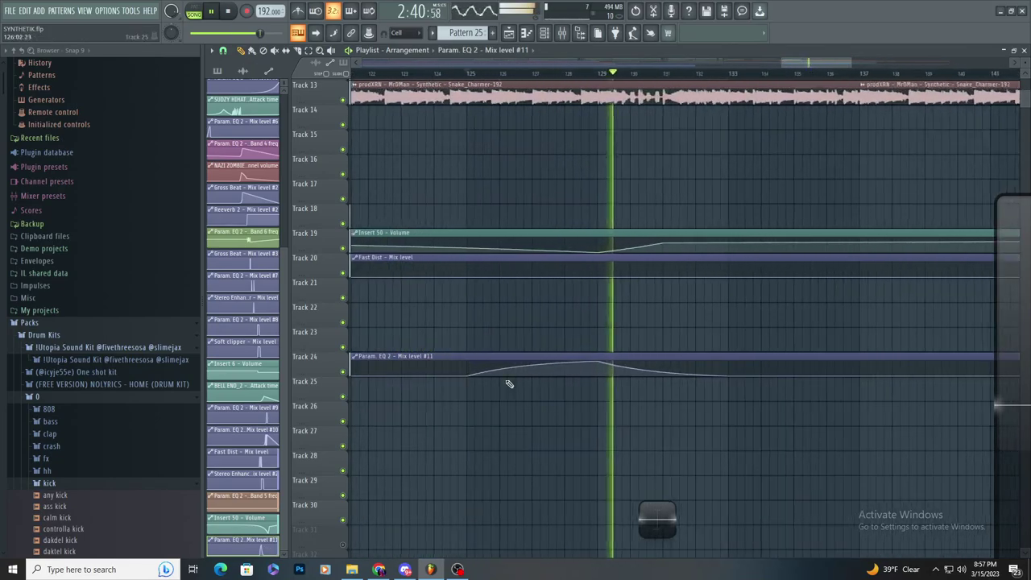
- Shorten the Mix level #11 hump to peak at bar 127 and end at bar 129, rounding its fall
key("KP_Divide")
scroll(578, 356, "up", 1)
scroll(583, 356, "up", 2)
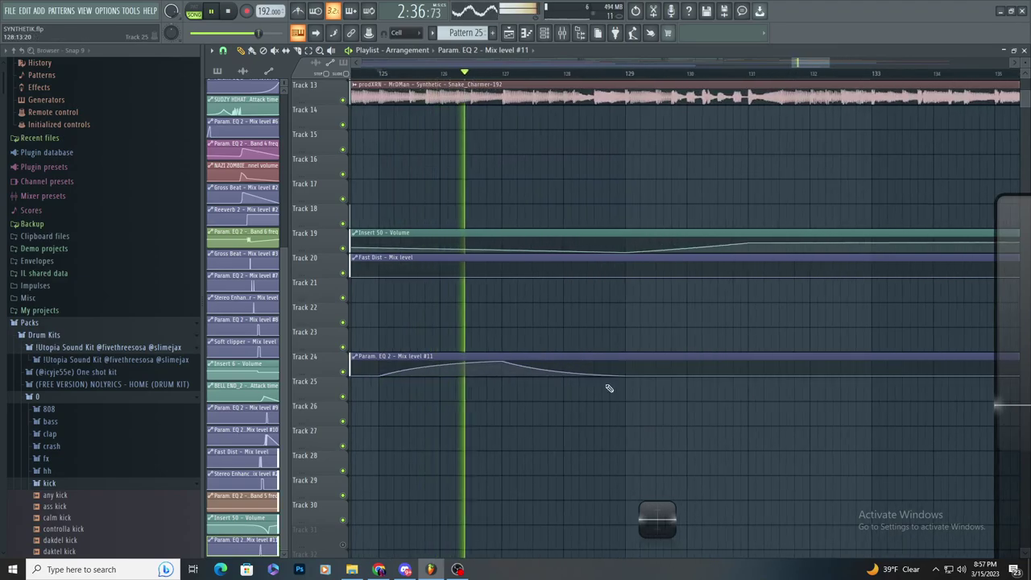
scroll(564, 416, "down", 3)
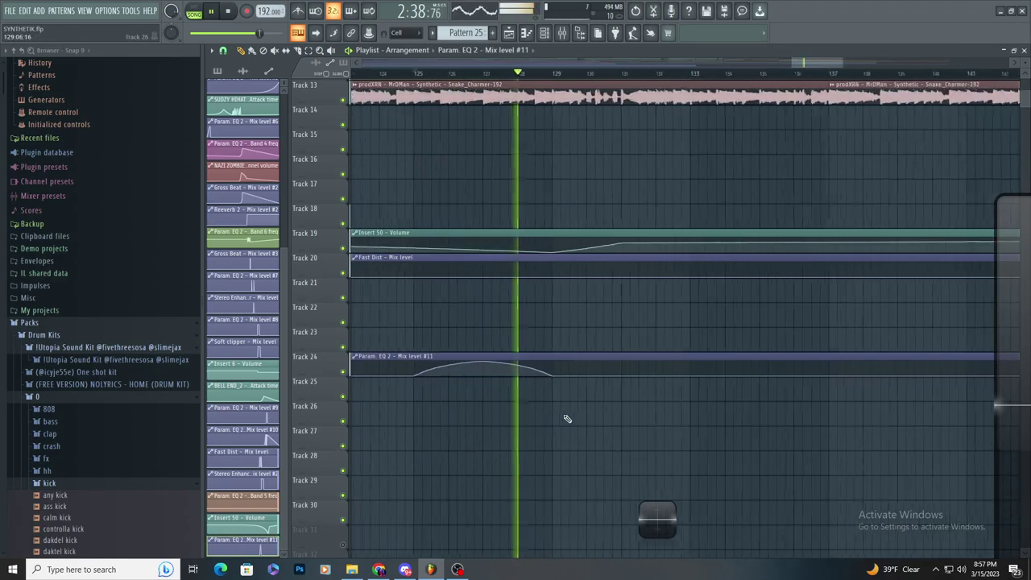
- Add a second hump to the Mix level #11 curve from bar 129, peaking at bar 131 and ending at bar 133
scroll(578, 418, "up", 2)
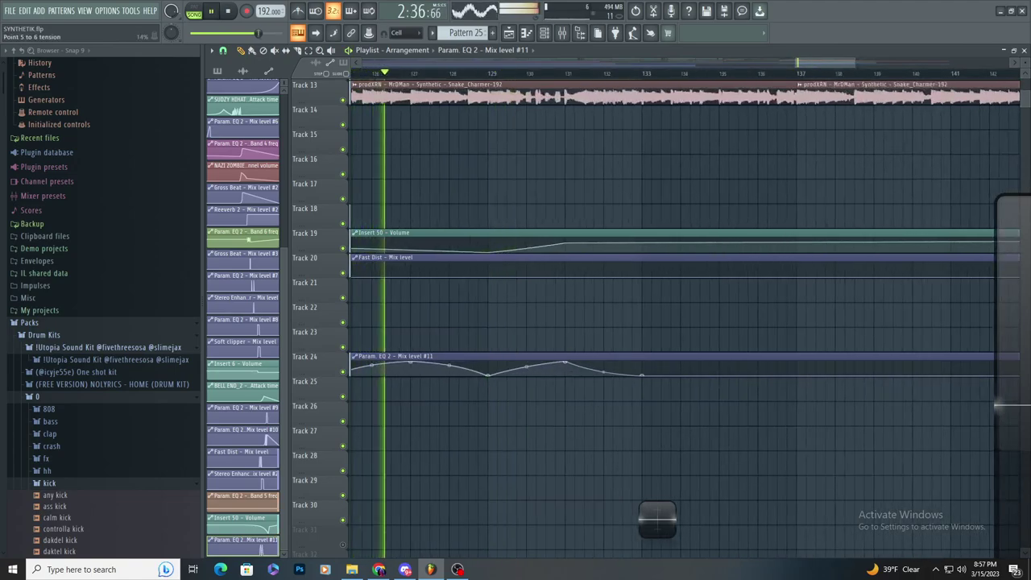
scroll(613, 374, "down", 1)
- Review the clips above the automation from bar 127 onward, and select Insert 50 in the mixer
scroll(612, 373, "up", 4)
scroll(611, 354, "down", 2)
scroll(632, 324, "up", 3)
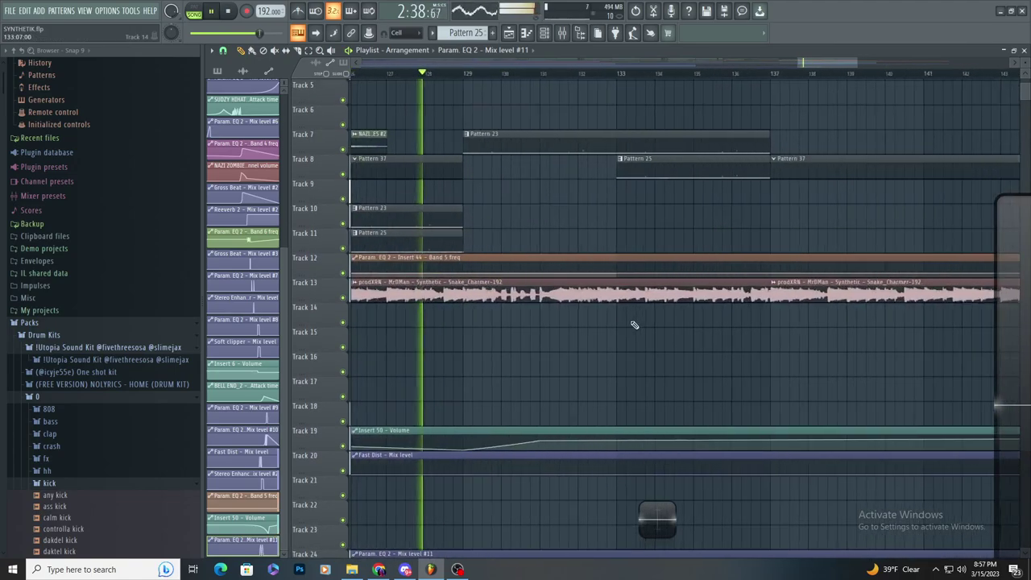
scroll(595, 281, "down", 2)
left_click(562, 33)
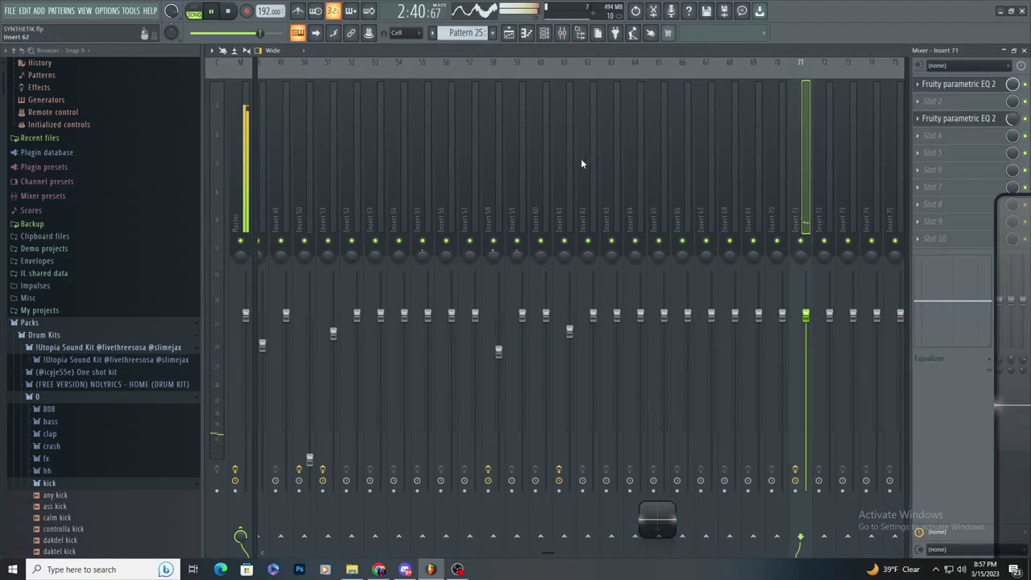
scroll(564, 161, "up", 3)
left_click(544, 177)
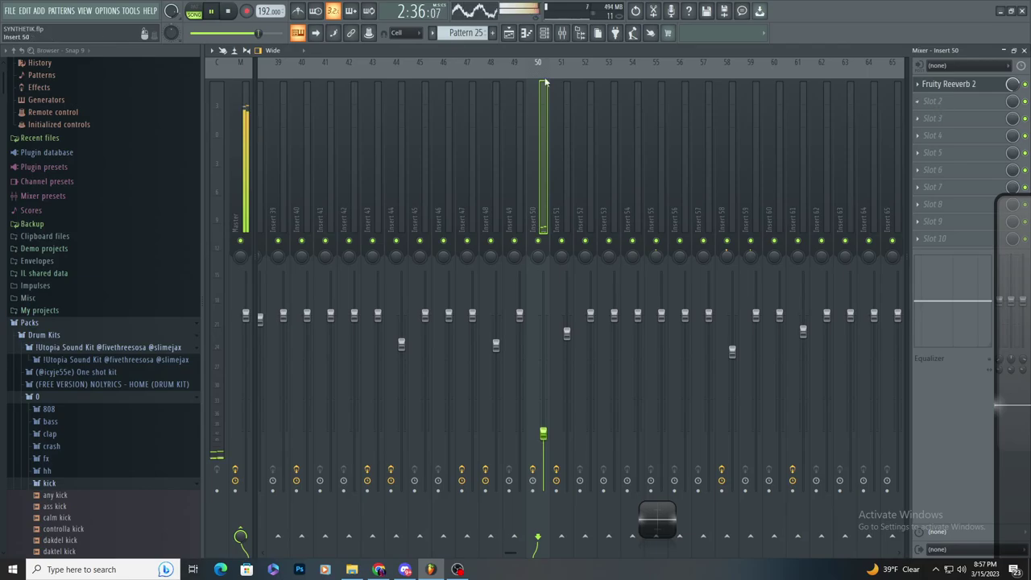
- Open the Pattern 25 clip at bar 133 on Track 8 in the piano roll
left_click(544, 33)
left_click(510, 33)
double_click(627, 171)
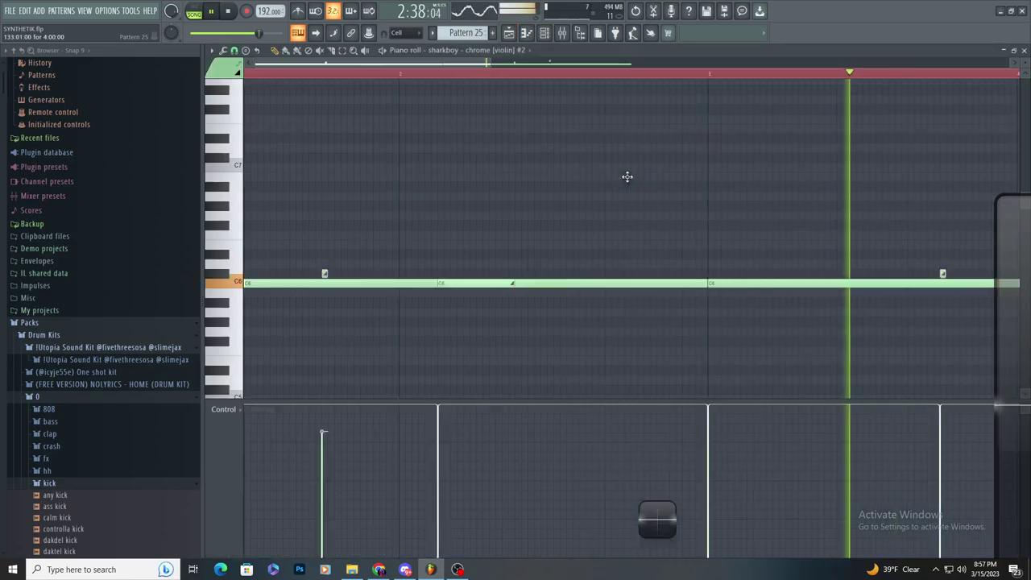
- Select and copy all the sharkboy - chrome [violin] #2 notes in Pattern 25
scroll(322, 125, "down", 5)
scroll(306, 117, "down", 2)
left_click(344, 51)
left_click_drag(732, 307, 108, 136)
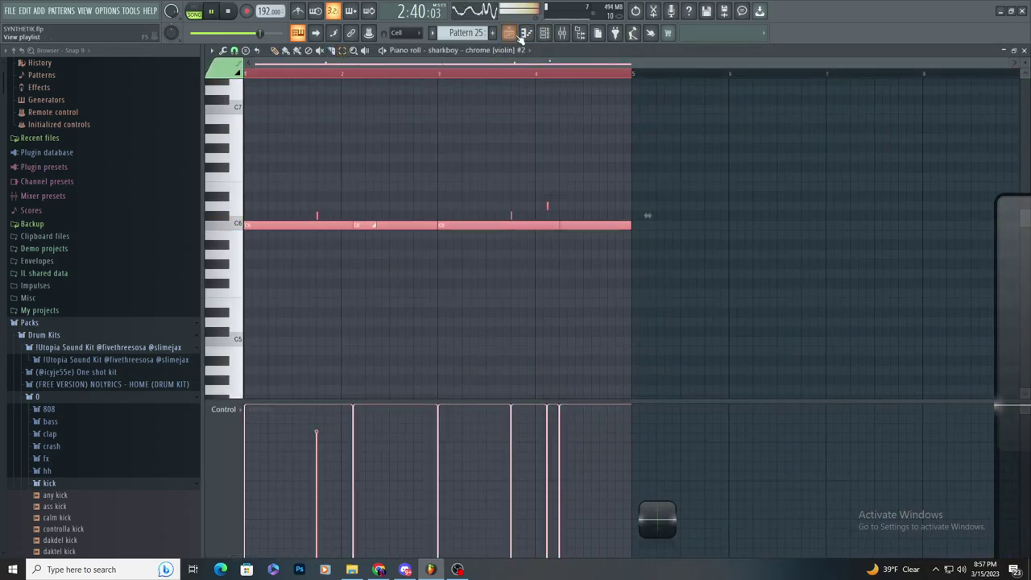
- Create the new empty Pattern 40 and place its clip at bar 129 on Track 11
left_click(512, 34)
left_click(231, 304)
left_click(547, 219)
right_click(571, 225)
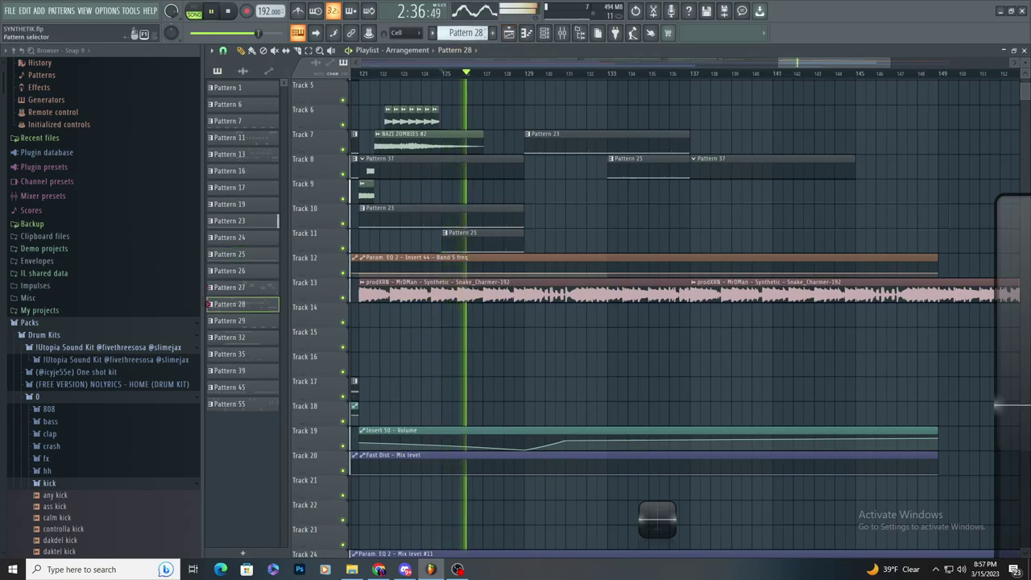
left_click(493, 33)
left_click(539, 245)
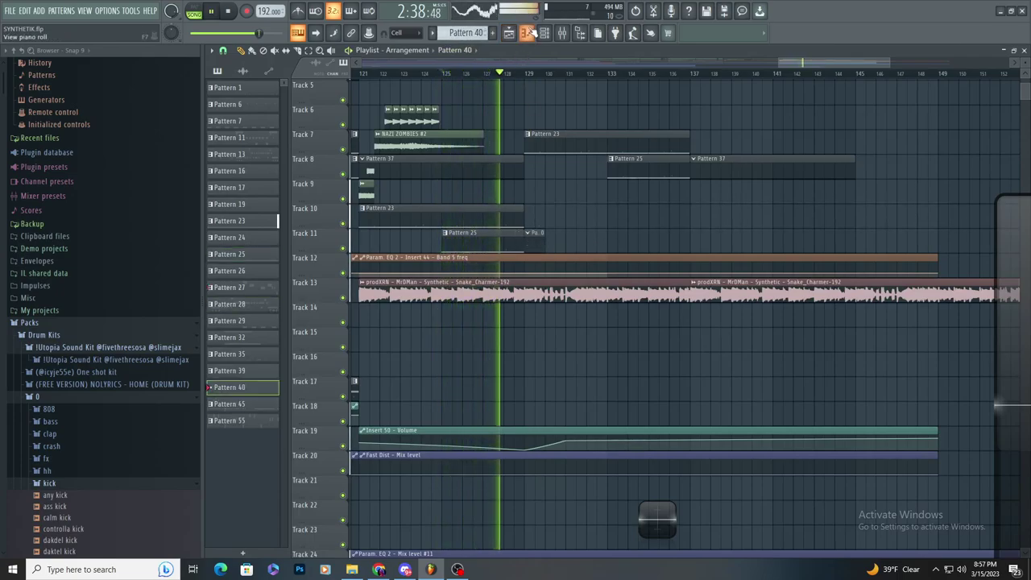
- Paste the copied notes into Pattern 40 on the sharkboy - chrome [violin] #2 channel
left_click(532, 33)
key("ctrl+v")
key("ctrl+z")
left_click(438, 51)
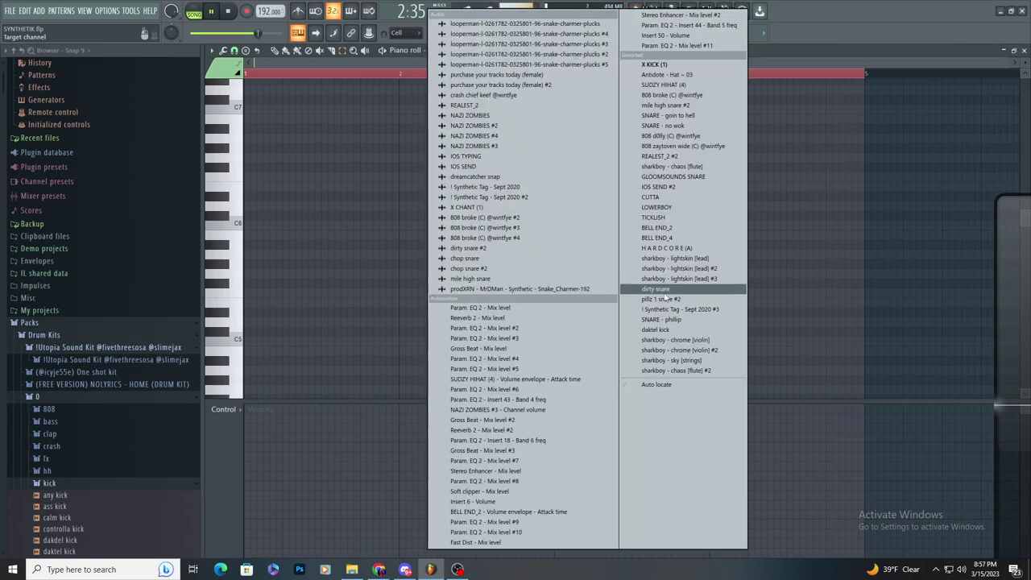
left_click(715, 351)
key("ctrl+v")
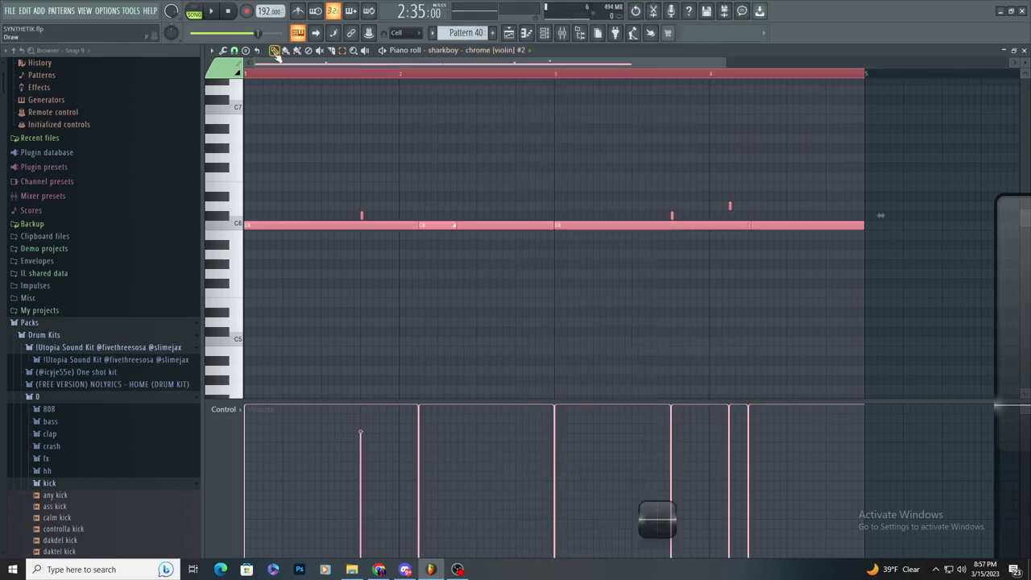
- Transpose the pasted Pattern 40 notes down one octave so the long notes sit on C5
left_click_drag(276, 227, 277, 342)
left_click_drag(360, 269, 394, 282)
scroll(284, 276, "down", 2)
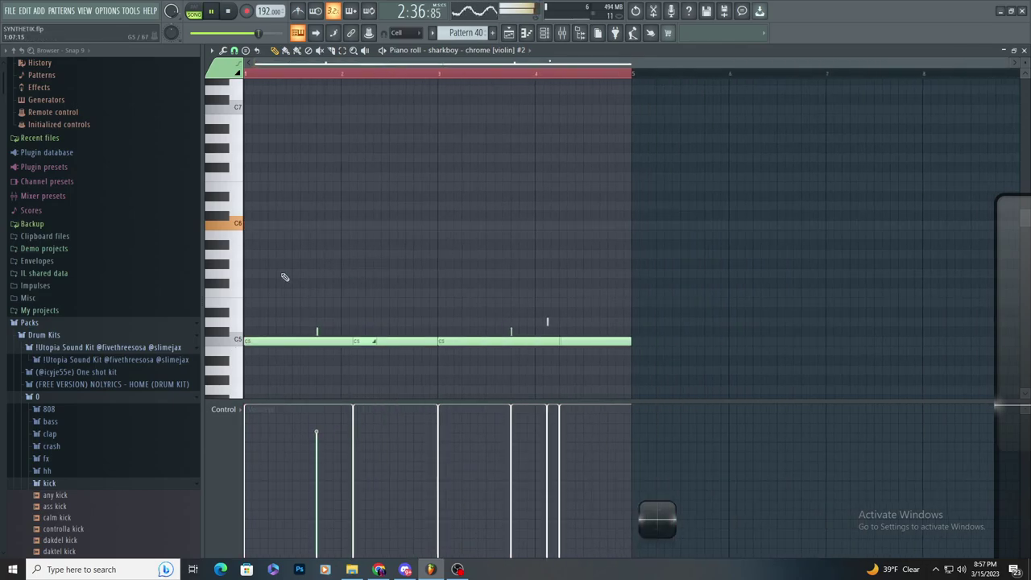
scroll(403, 286, "up", 3)
scroll(499, 202, "down", 2)
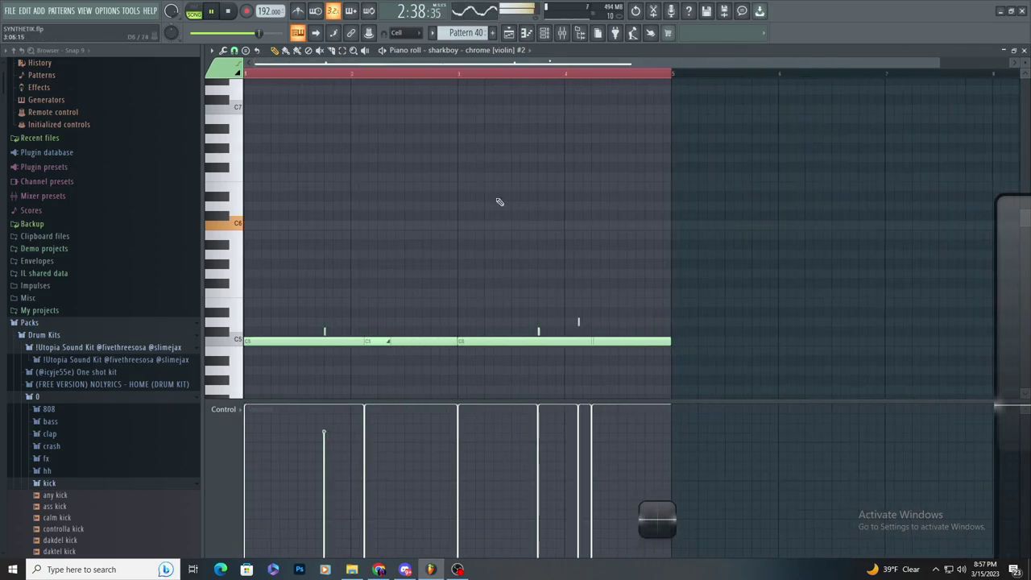
- Place another Pattern 40 clip at bar 133 on Track 11 of the playlist
left_click(516, 35)
scroll(581, 153, "up", 3)
left_click(566, 198)
right_click(566, 198)
left_click(634, 250)
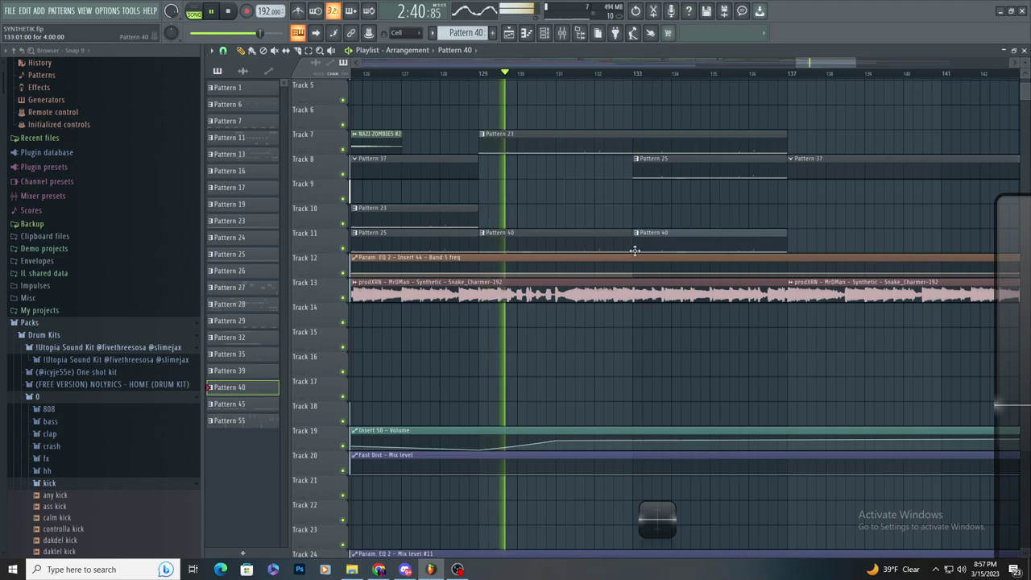
- Review the playing arrangement from bar 129 to bar 141, following the new Pattern 40 clips and the rendered song
scroll(540, 231, "up", 3)
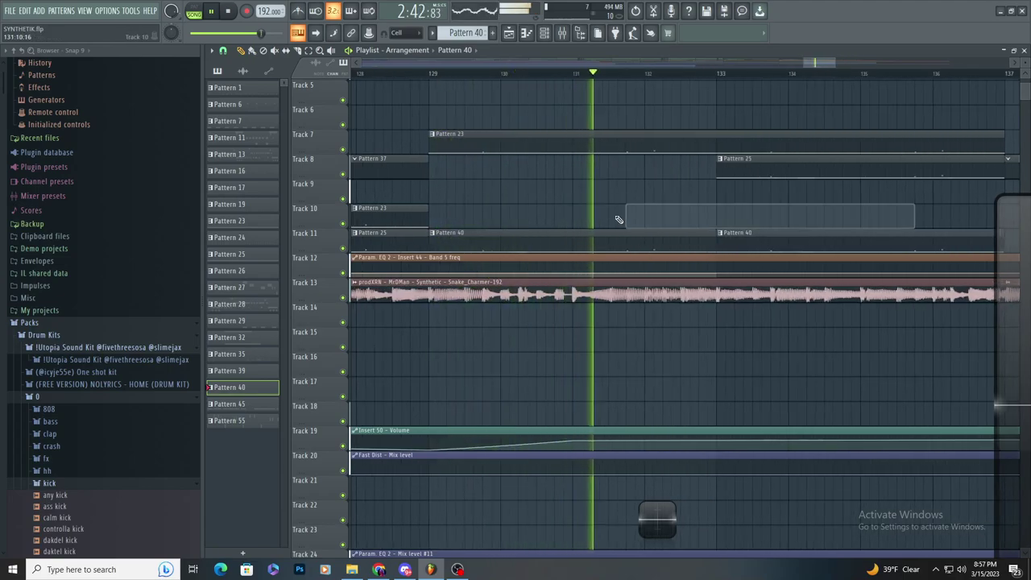
scroll(617, 219, "up", 2)
scroll(628, 242, "down", 4)
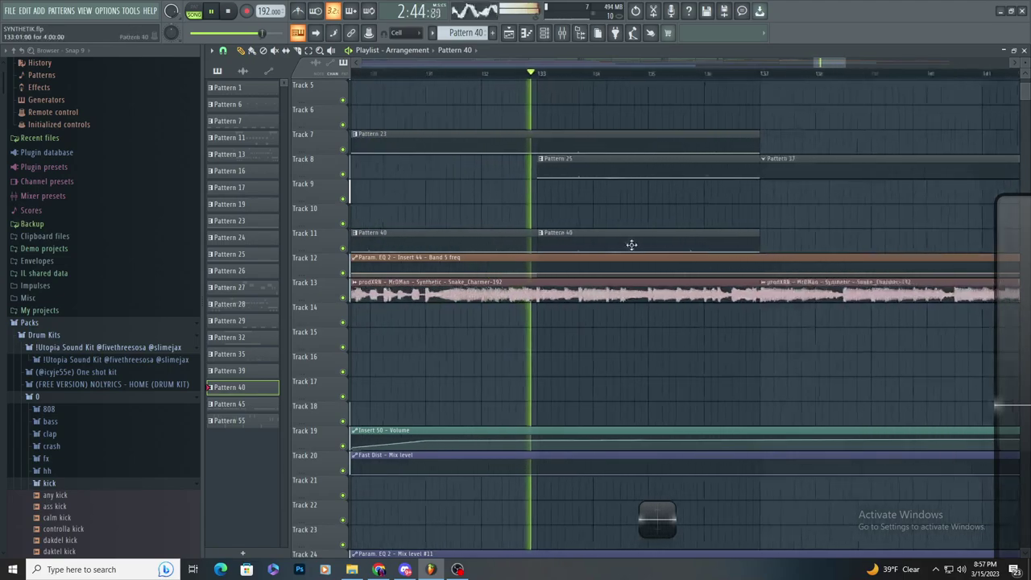
scroll(485, 235, "up", 2)
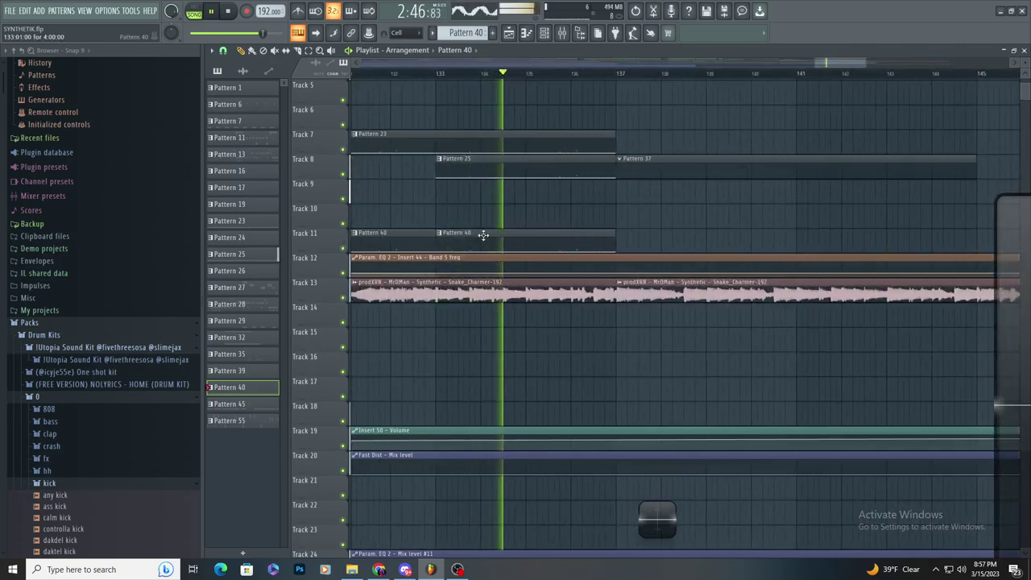
scroll(501, 236, "down", 4)
scroll(492, 235, "up", 3)
scroll(499, 238, "down", 2)
scroll(500, 237, "up", 2)
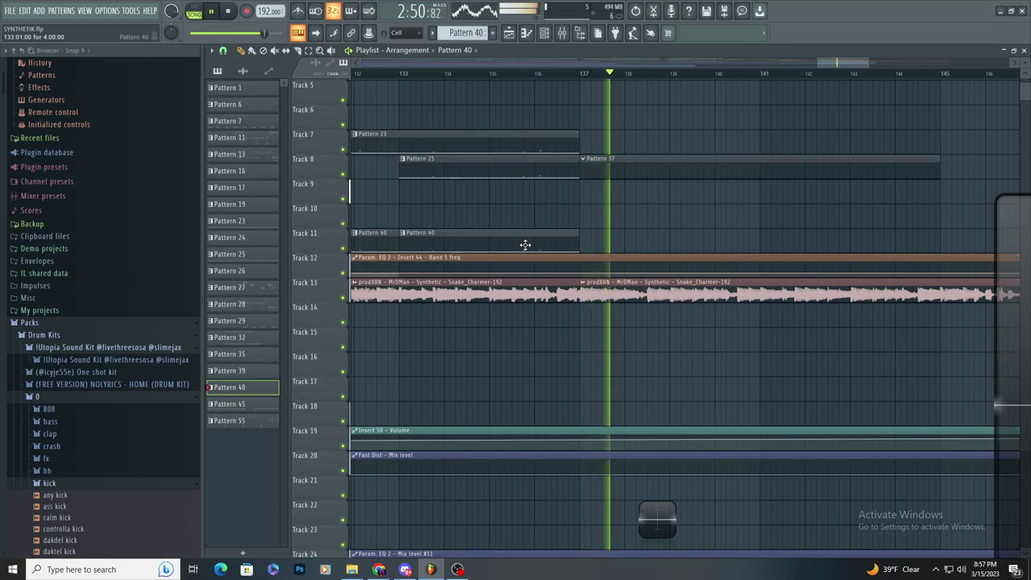
scroll(525, 244, "down", 3)
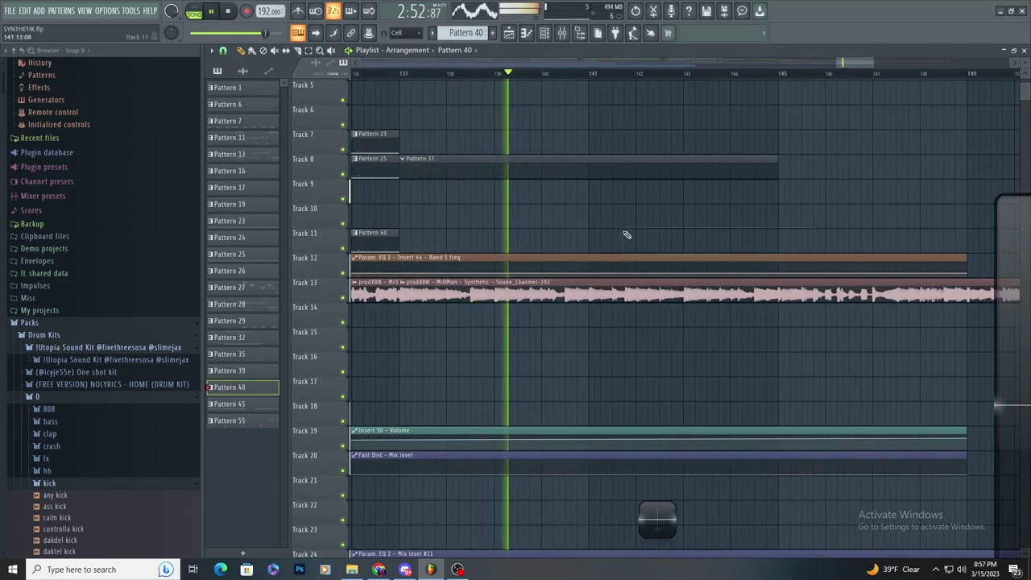
scroll(624, 258, "down", 3)
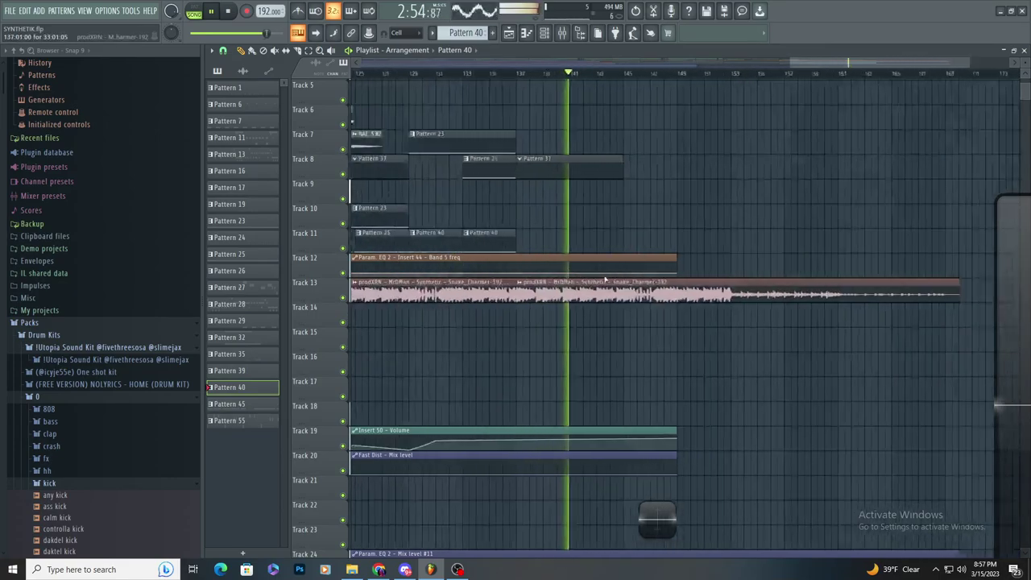
- Move the playback position to bar 137 and undo the stray clip added to the playlist
scroll(643, 276, "up", 2)
left_click(457, 82)
left_click(462, 74)
scroll(528, 149, "up", 3)
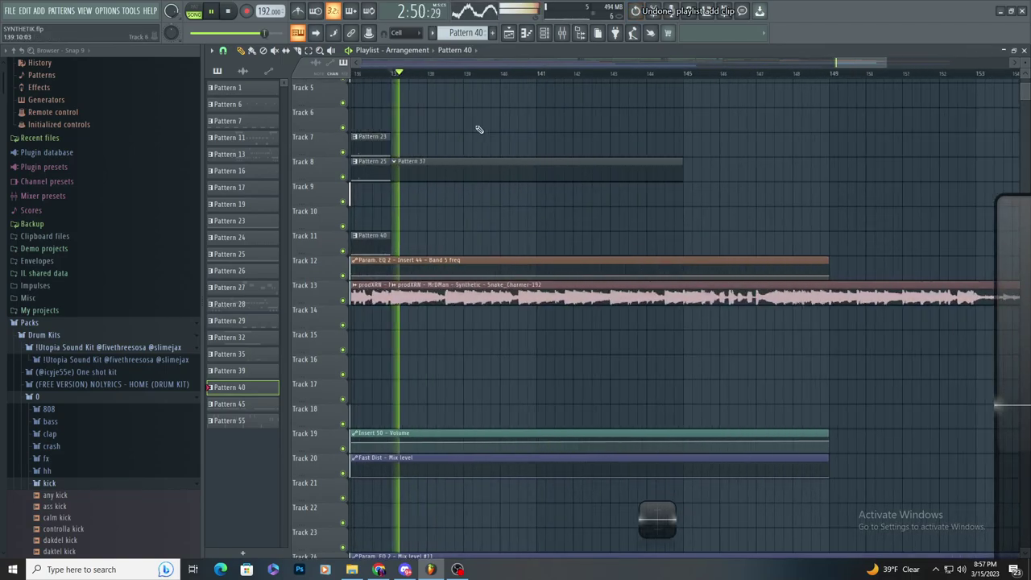
key("ctrl+z")
- Slice the rendered Snake_Charmer-192 audio on Track 13 at bar 141
left_click(298, 53)
scroll(493, 298, "up", 4)
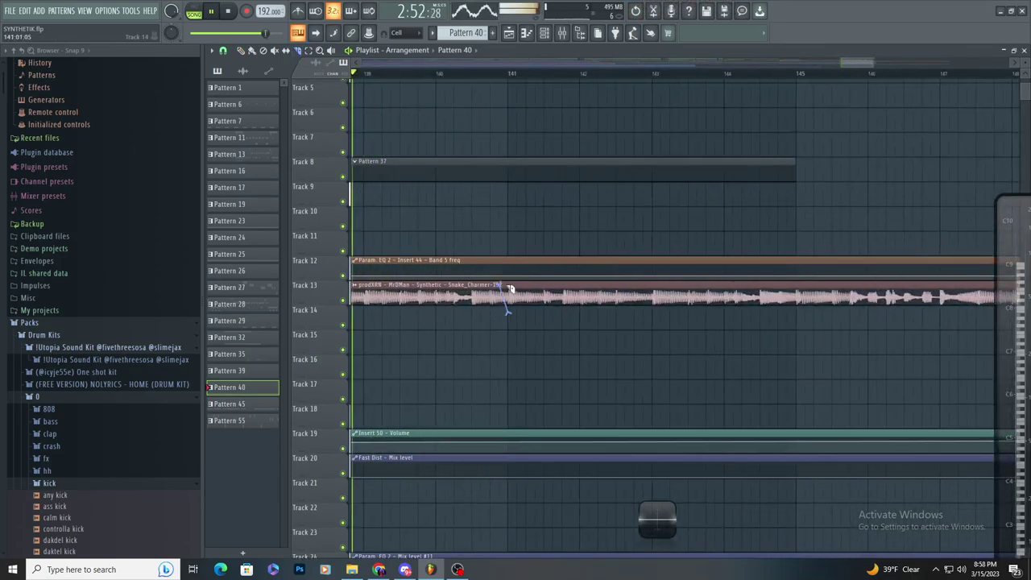
left_click_drag(512, 282, 511, 276)
left_click(242, 51)
scroll(544, 288, "up", 5)
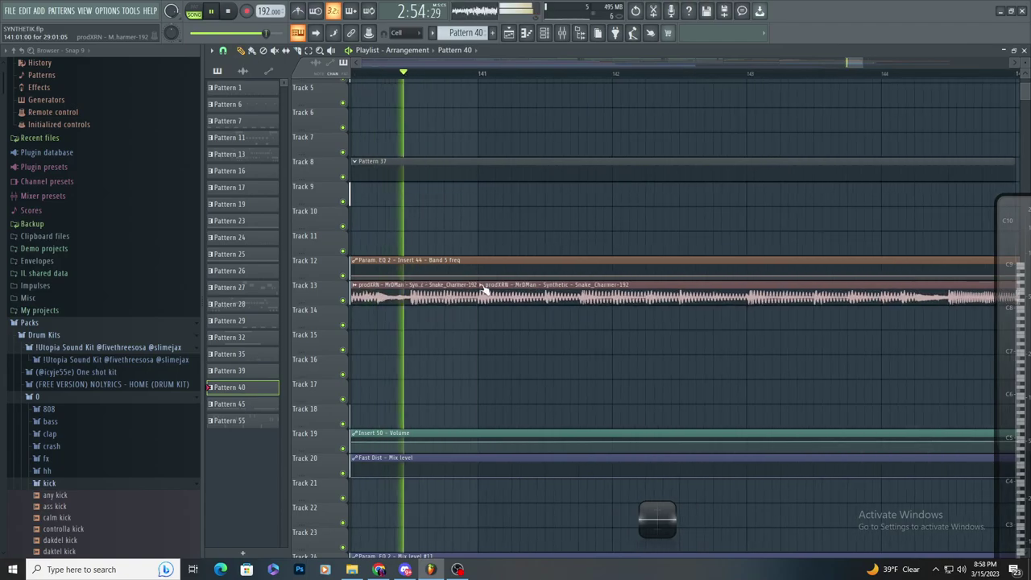
- Make the sliced audio clip at bar 141 unique, and move the overlapping tail of the earlier clip to Track 14
left_click(482, 285)
left_click(505, 366)
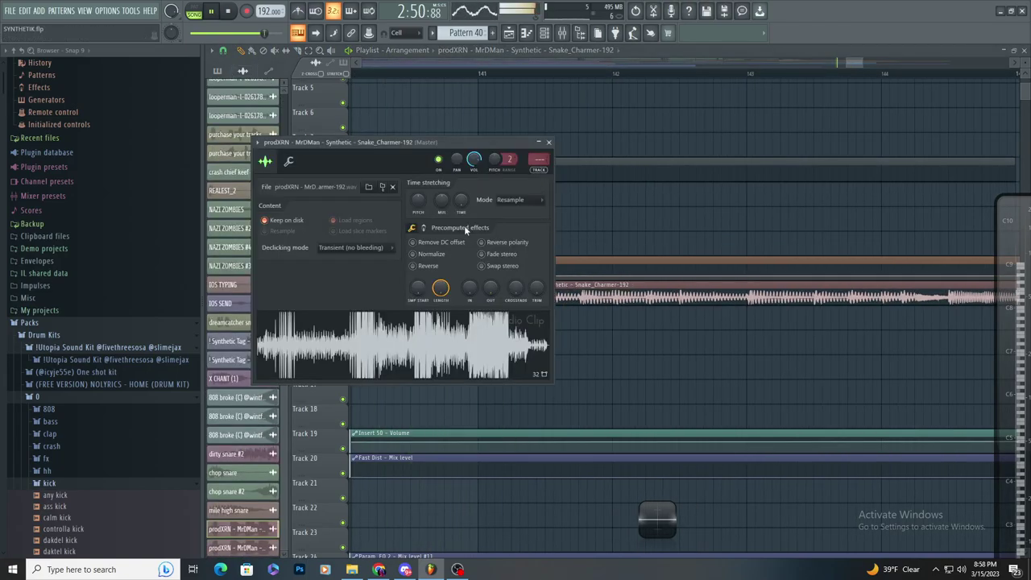
left_click(550, 142)
double_click(559, 287)
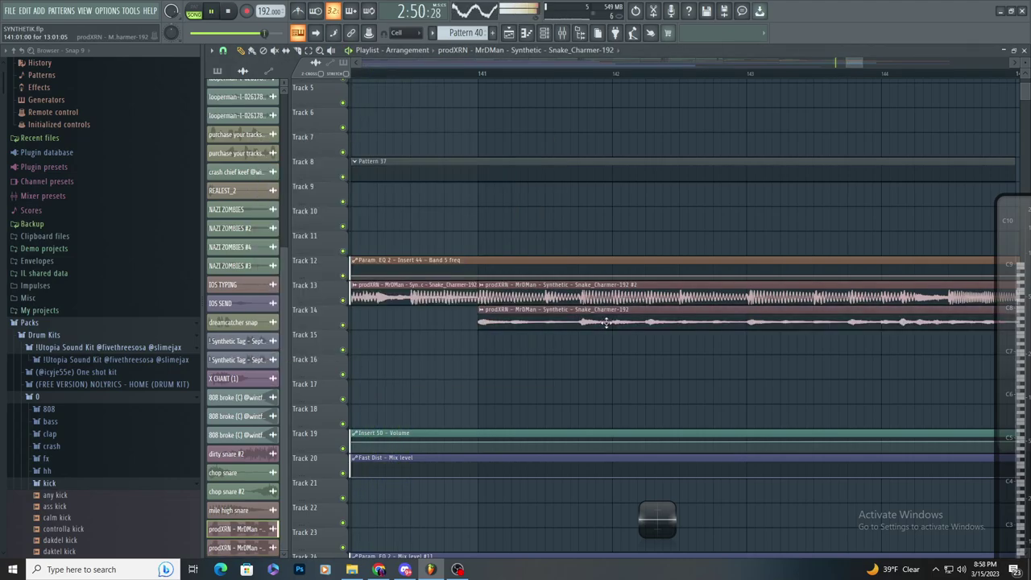
scroll(584, 305, "down", 3)
right_click(584, 299)
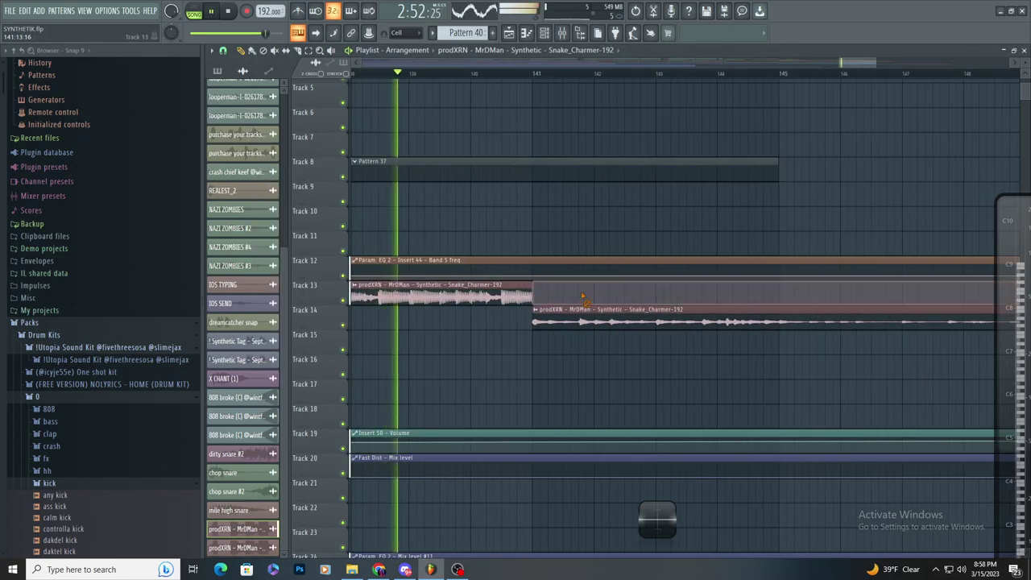
key("ctrl+z")
- Move the song slice at bar 137 down to Track 14 and trim the preceding Track 13 clip to end at bar 137
scroll(507, 291, "down", 3)
key("space")
left_click_drag(485, 298, 489, 329)
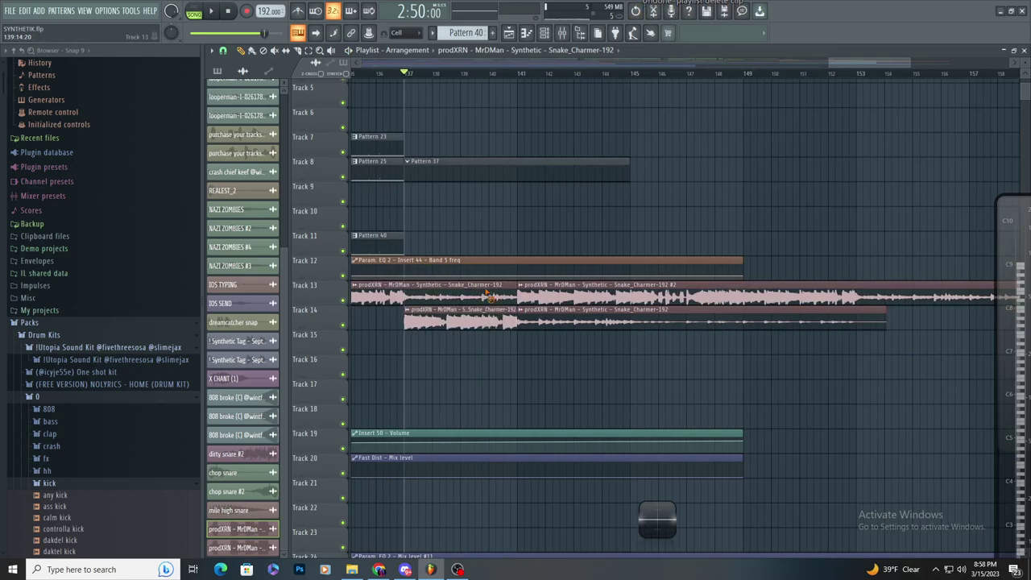
scroll(490, 299, "down", 2)
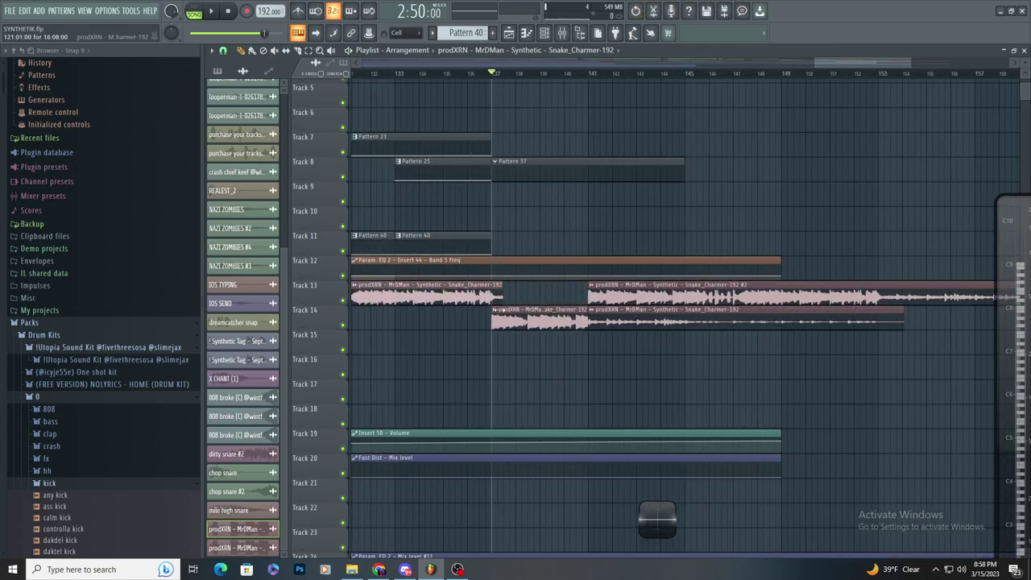
left_click_drag(502, 298, 493, 299)
- Remove the leftover song tail from bar 141 on Track 14 and move the Snake_Charmer-192 #2 clip into its place
scroll(495, 306, "down", 4)
scroll(694, 309, "up", 4)
key("space")
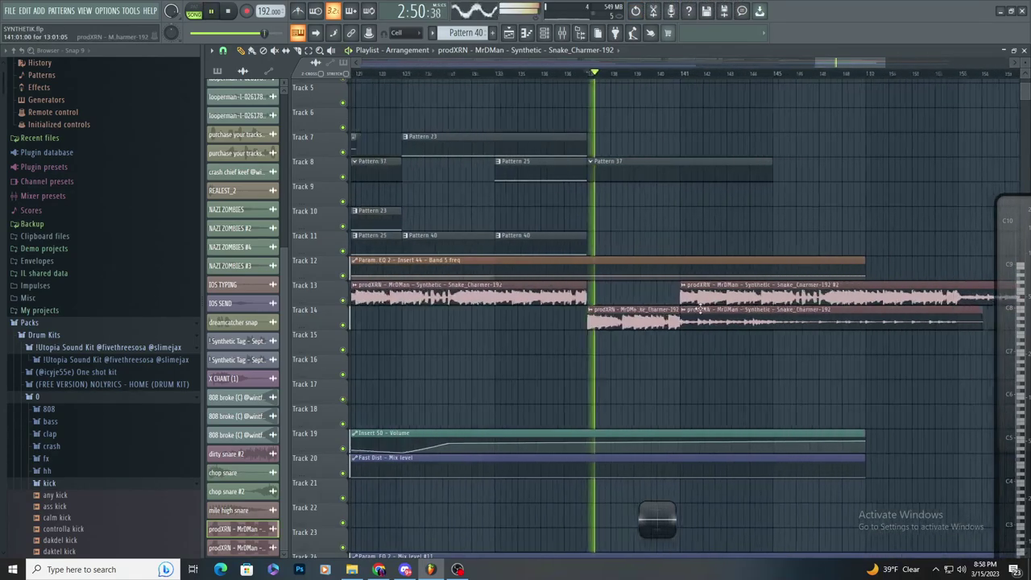
scroll(689, 321, "up", 3)
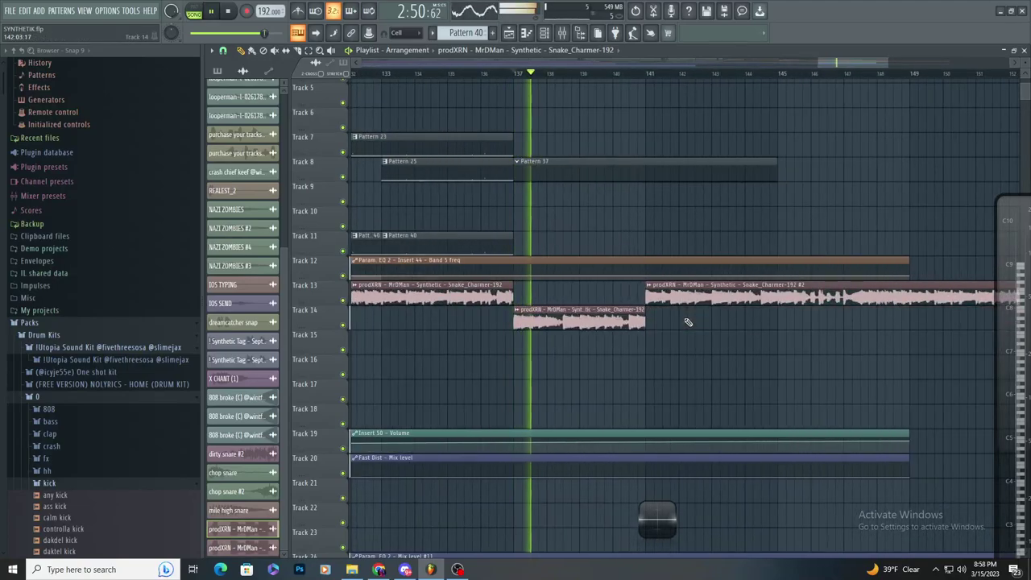
left_click_drag(682, 298, 668, 324)
- Open the channel settings of the Snake_Charmer-192 #2 clip and route it to mixer Insert 49
double_click(668, 324)
double_click(567, 189)
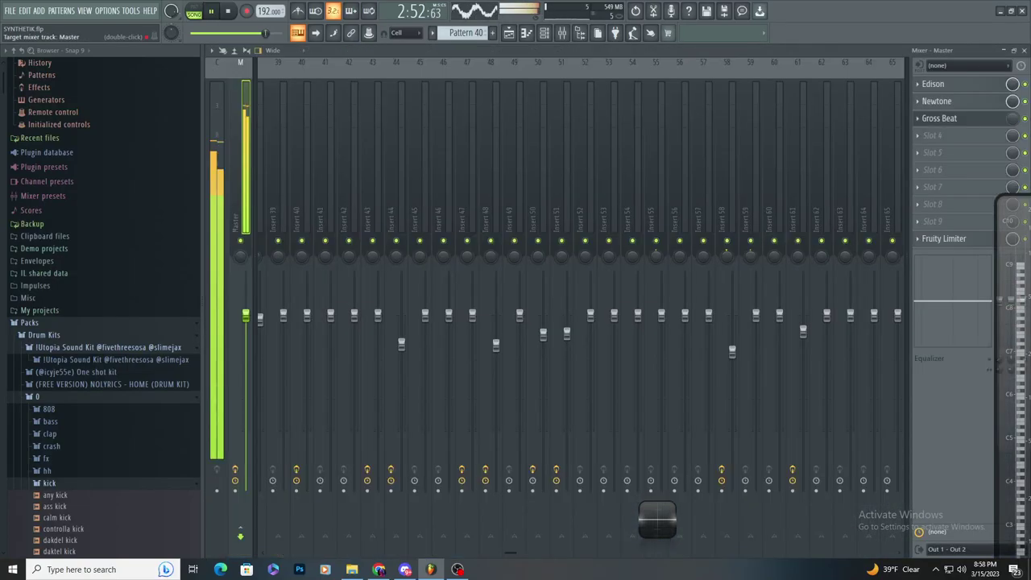
left_click_drag(567, 189, 567, 149)
- Load Fruity Parametric EQ 2 in the first effect slot of Insert 49 and roll off the low and high ends
left_click(918, 84)
mouse_move(923, 99)
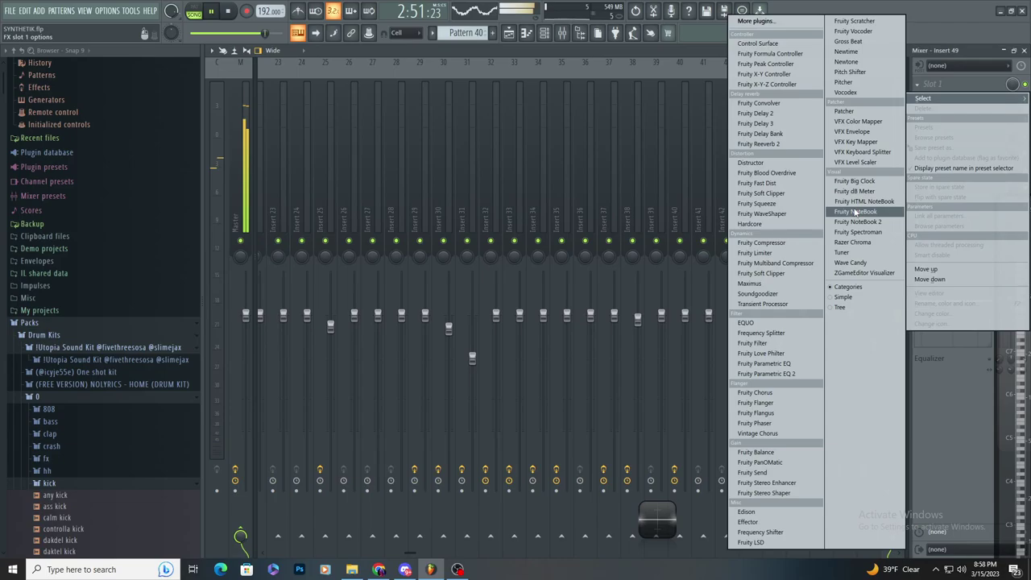
left_click(796, 374)
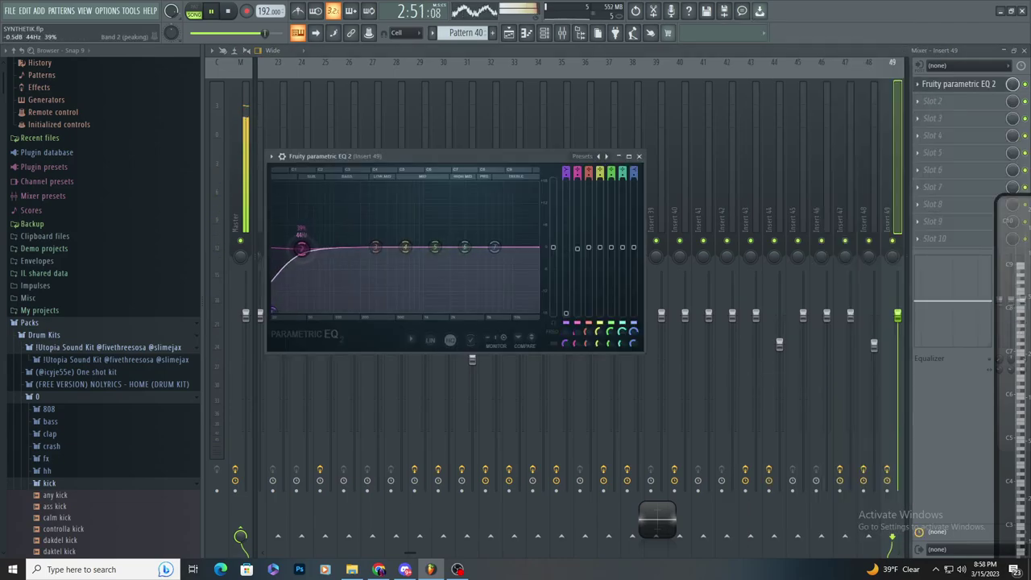
left_click_drag(465, 246, 522, 252)
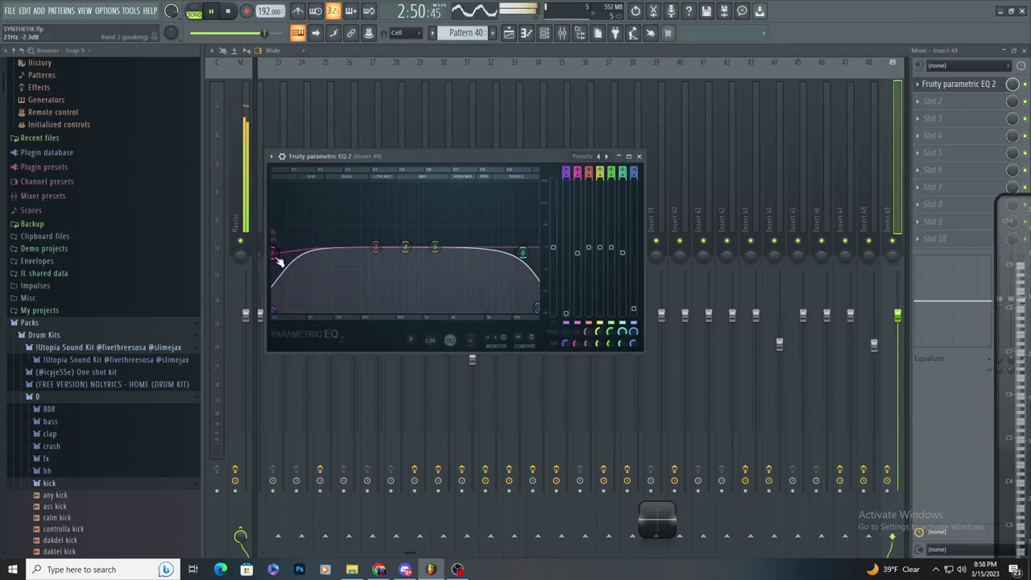
- Load Fruity Stereo Enhancer in the second effect slot of Insert 49 and invert the left channel
left_click(934, 102)
left_click(770, 483)
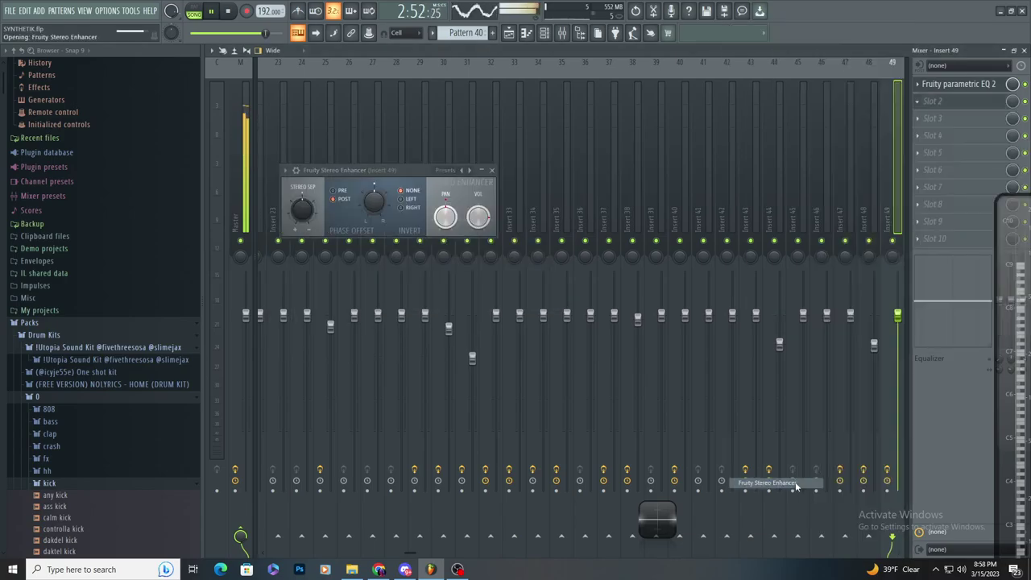
left_click(959, 121)
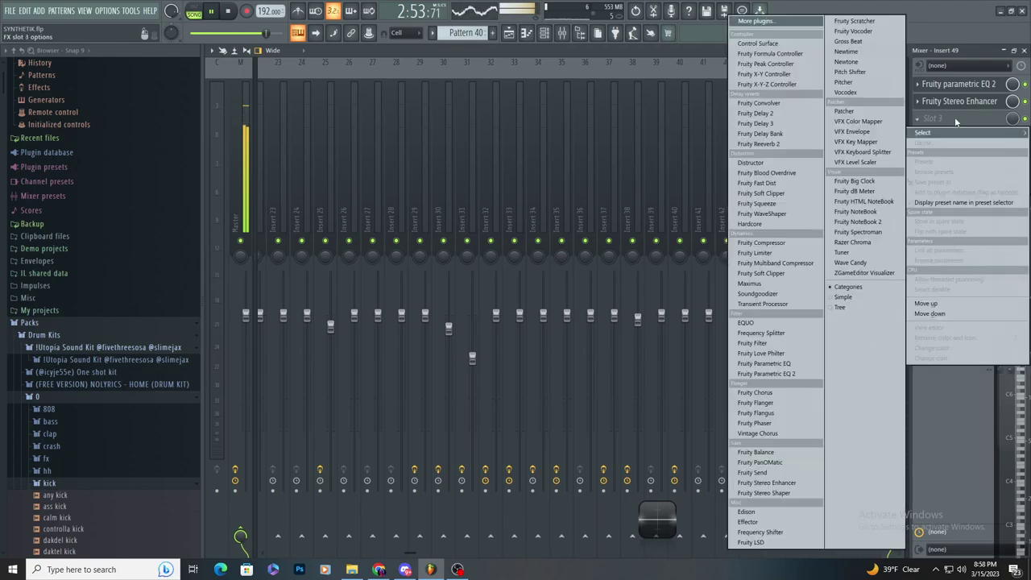
left_click(966, 105)
key("space")
left_click(955, 107)
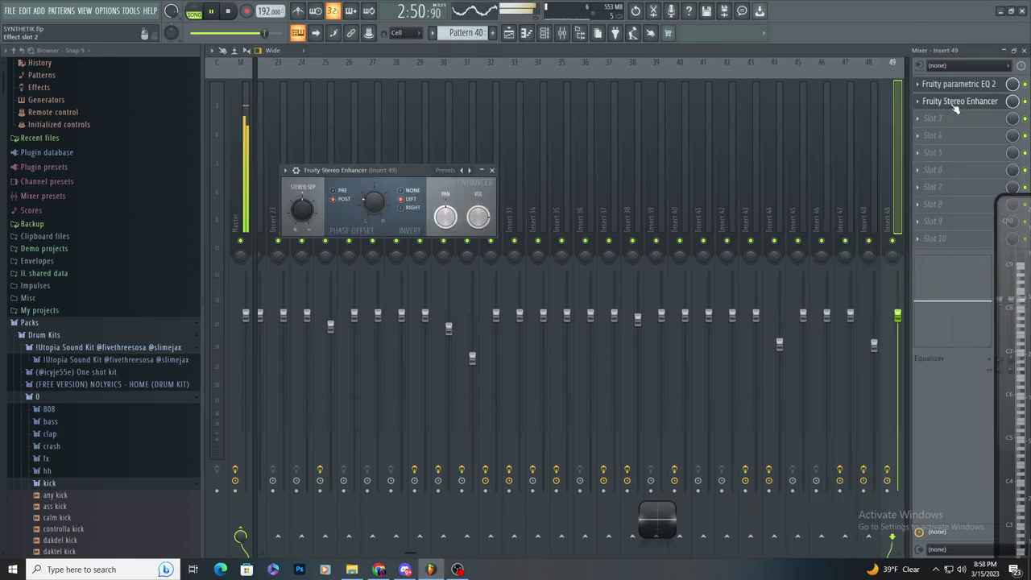
- Load Fruity Love Philter in the third effect slot of Insert 49 and return to the playlist
left_click(930, 119)
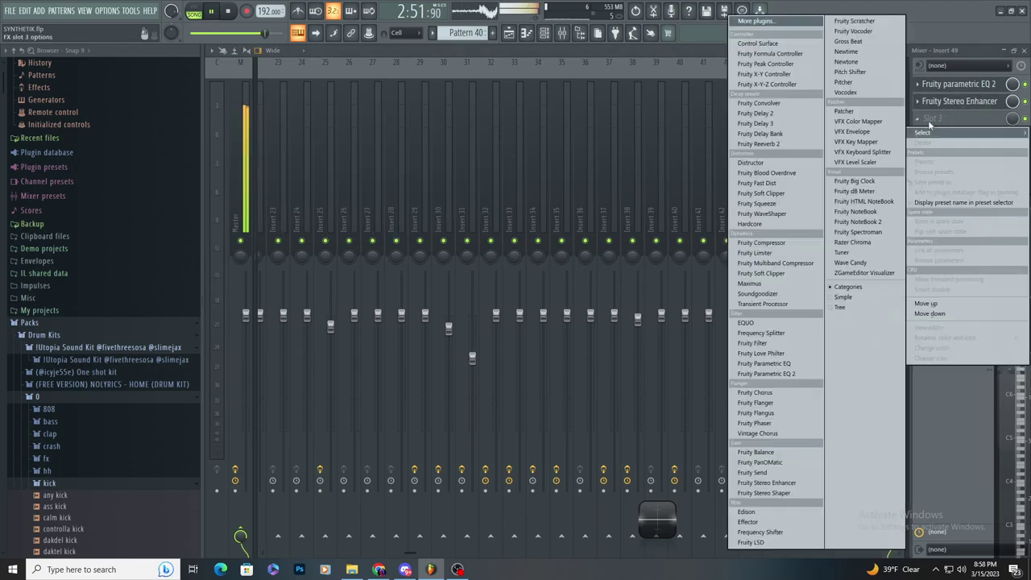
left_click(786, 354)
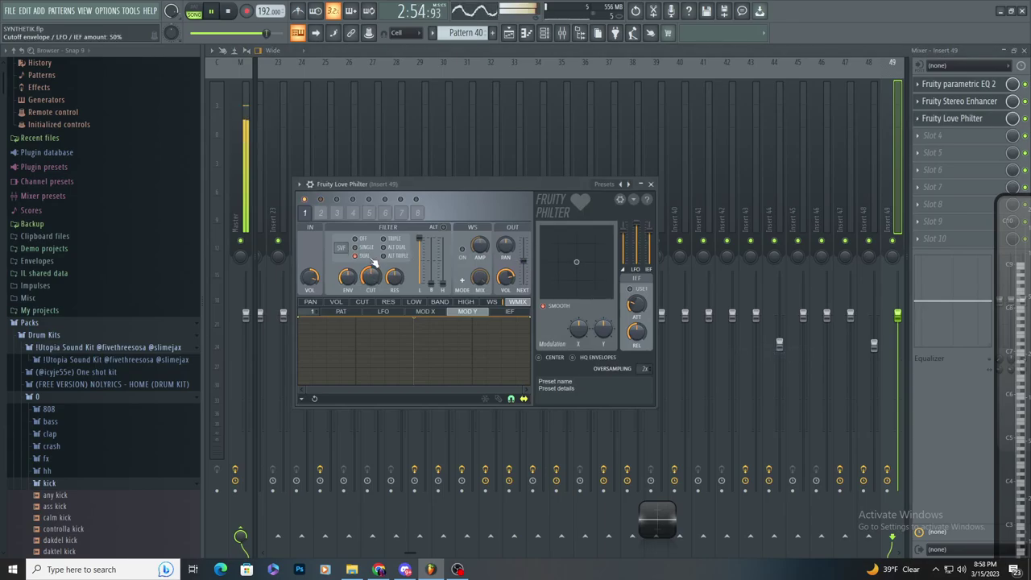
key("F5")
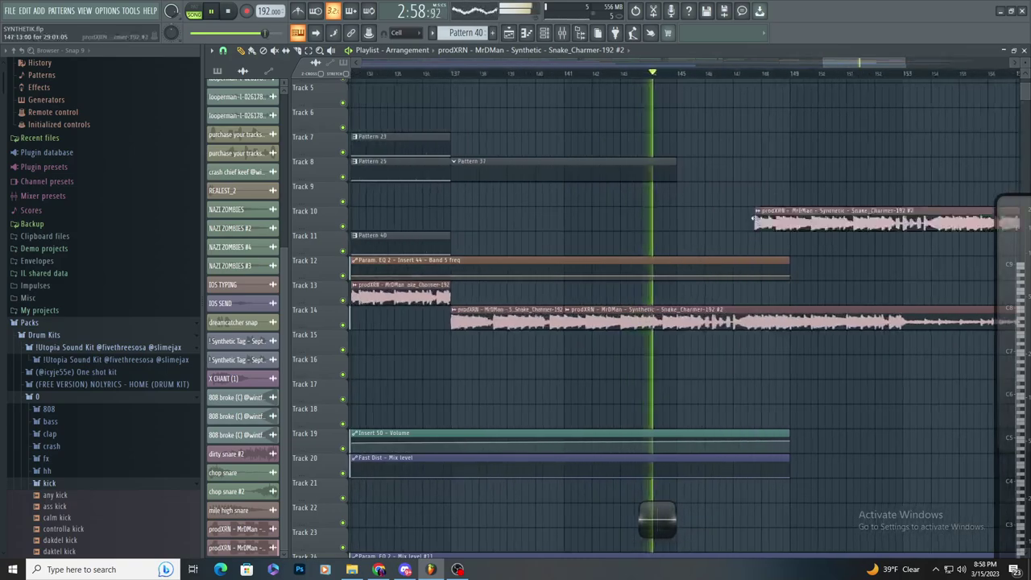
- Place a copy of the Snake_Charmer-192 #2 audio clip near bar 149 on Track 11
scroll(757, 248, "up", 3)
scroll(709, 245, "down", 3)
scroll(693, 244, "up", 4)
left_click(735, 246)
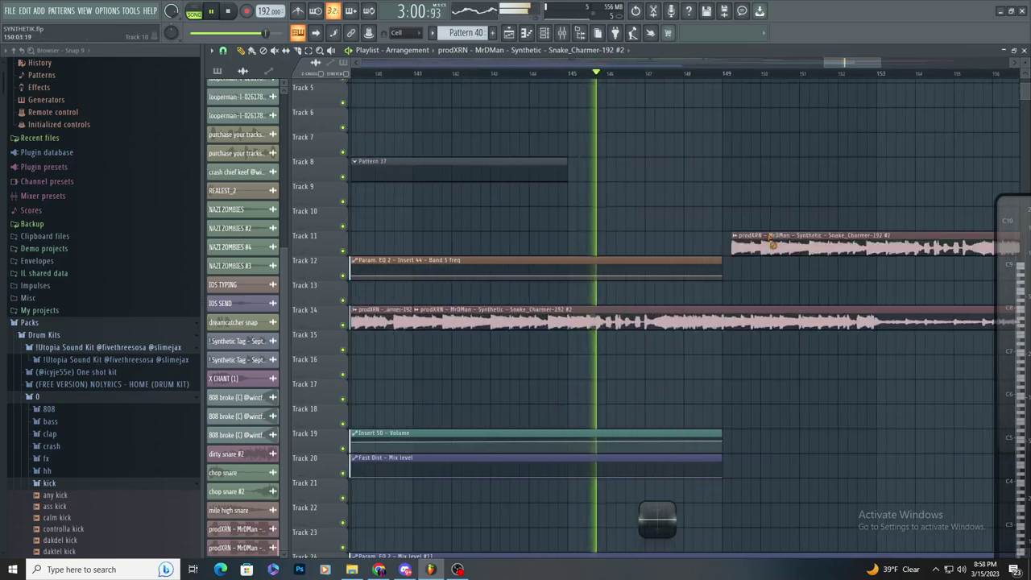
- Delete the Snake_Charmer-192 #2 copy placed on Track 11
right_click(736, 247)
scroll(697, 257, "down", 2)
scroll(660, 262, "up", 3)
scroll(617, 270, "down", 2)
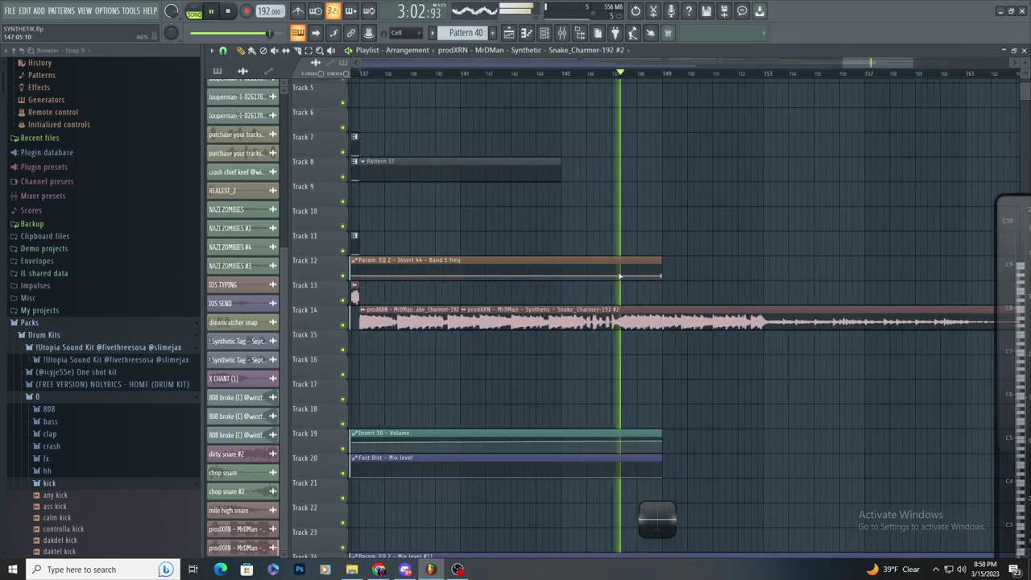
scroll(524, 290, "down", 2)
scroll(685, 296, "up", 3)
scroll(601, 301, "down", 3)
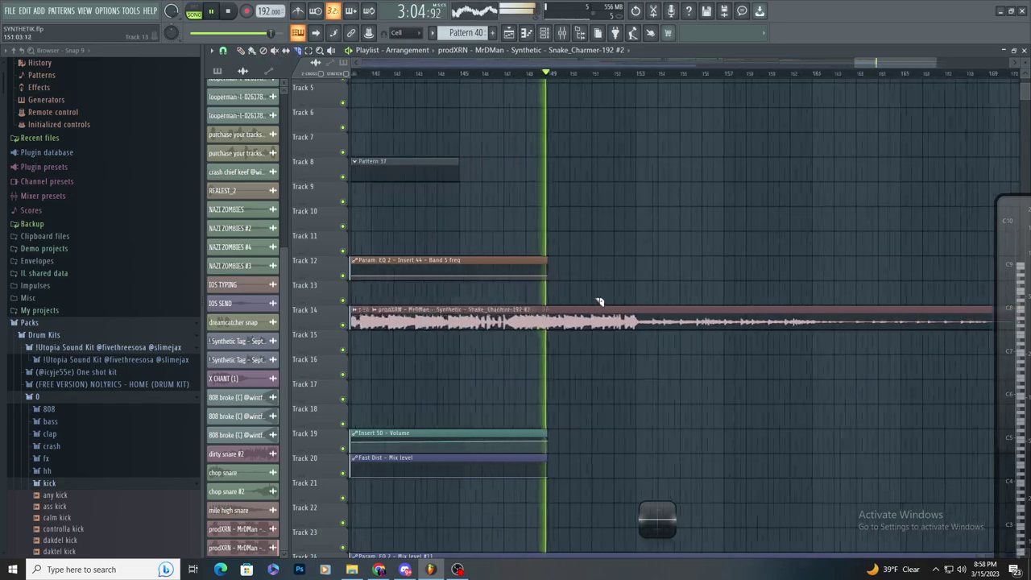
- Slice the Snake_Charmer-192 #2 clip on Track 14 at bar 153, delete the tail after the cut, and stop playback
scroll(596, 299, "up", 3)
scroll(669, 289, "up", 4)
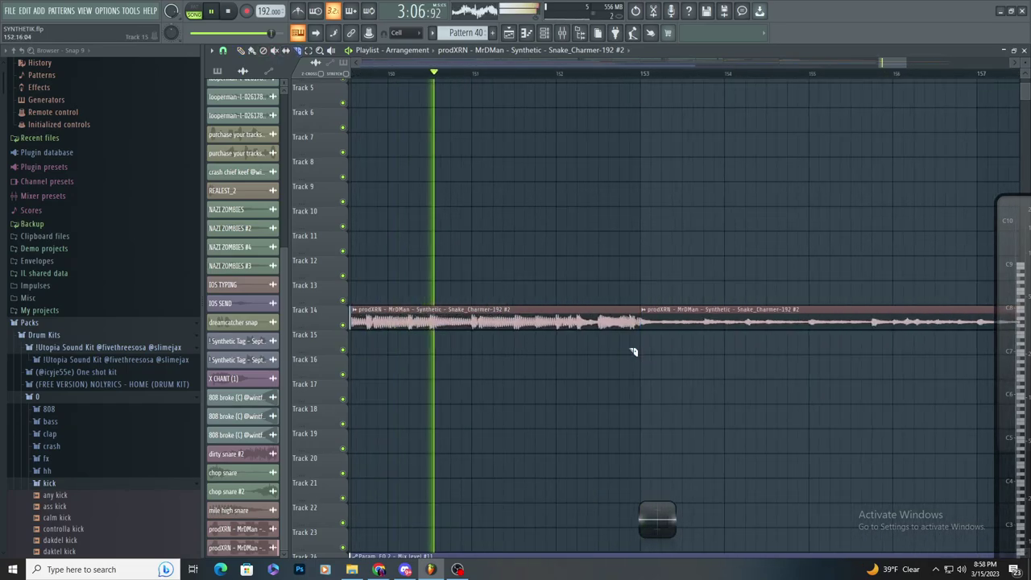
right_click(713, 316)
scroll(723, 313, "down", 3)
scroll(741, 306, "up", 2)
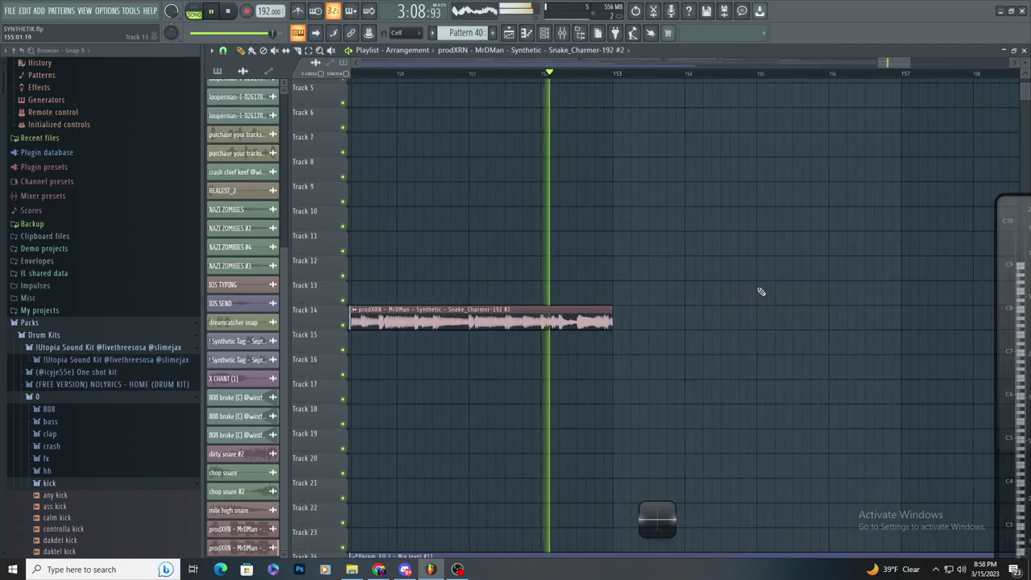
scroll(645, 285, "down", 3)
scroll(645, 284, "up", 4)
key("space")
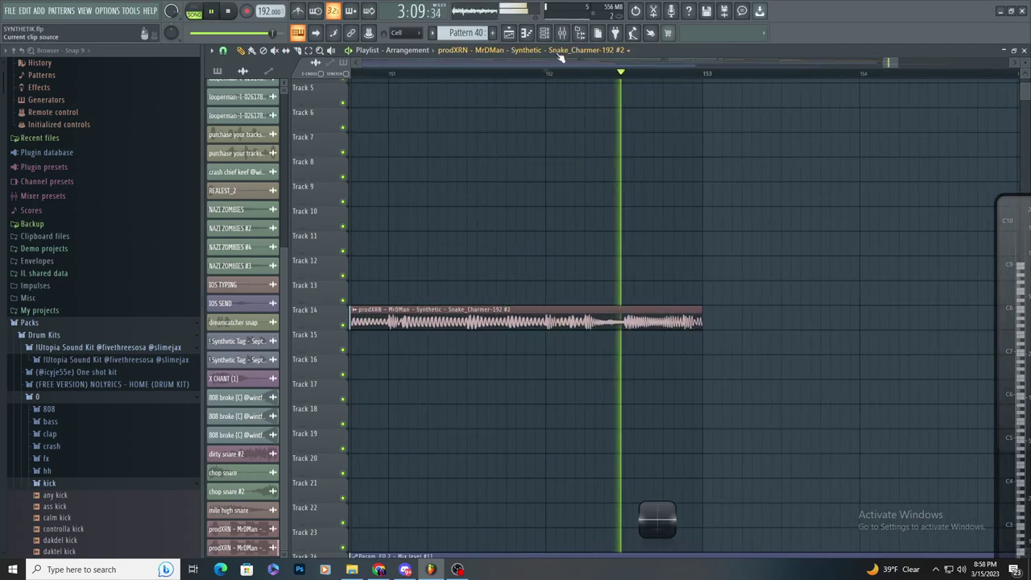
left_click(563, 34)
left_click(934, 137)
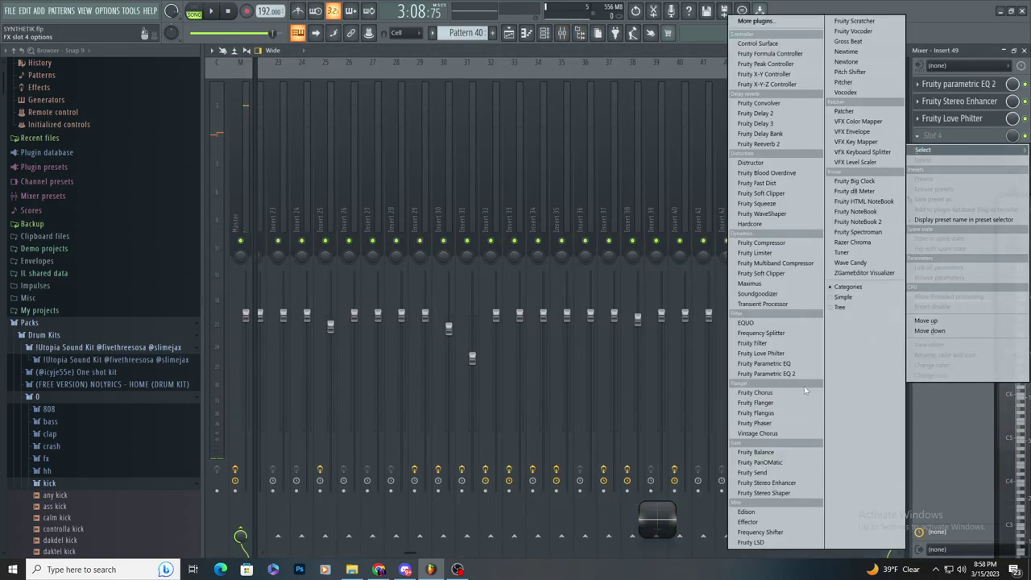
left_click(509, 34)
- Move the playback position to about bar 149 and play the trimmed ending
scroll(166, 324, "down", 6)
scroll(608, 228, "down", 4)
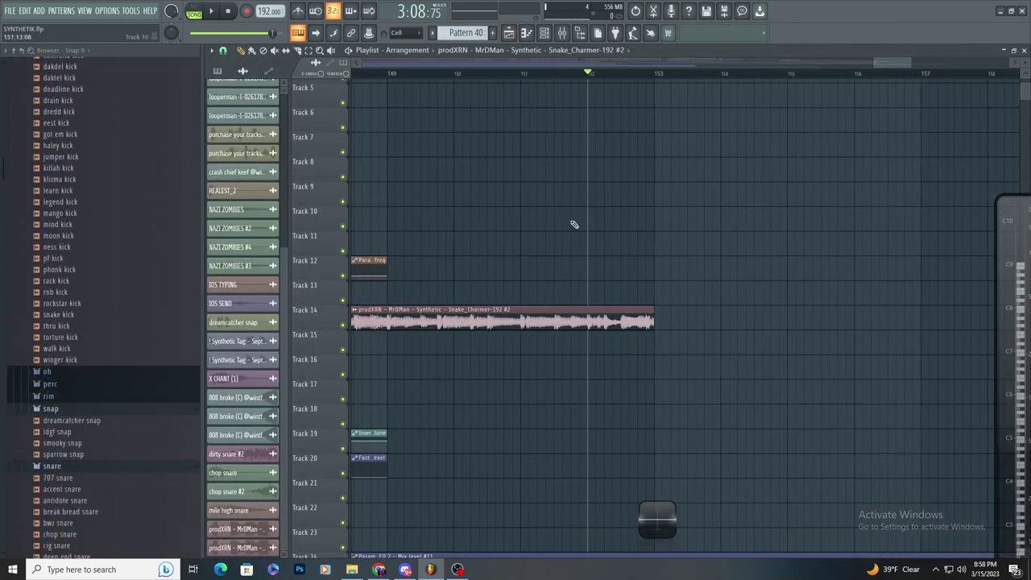
scroll(439, 80, "up", 1)
right_click(441, 82)
left_click(414, 73)
scroll(66, 315, "down", 12)
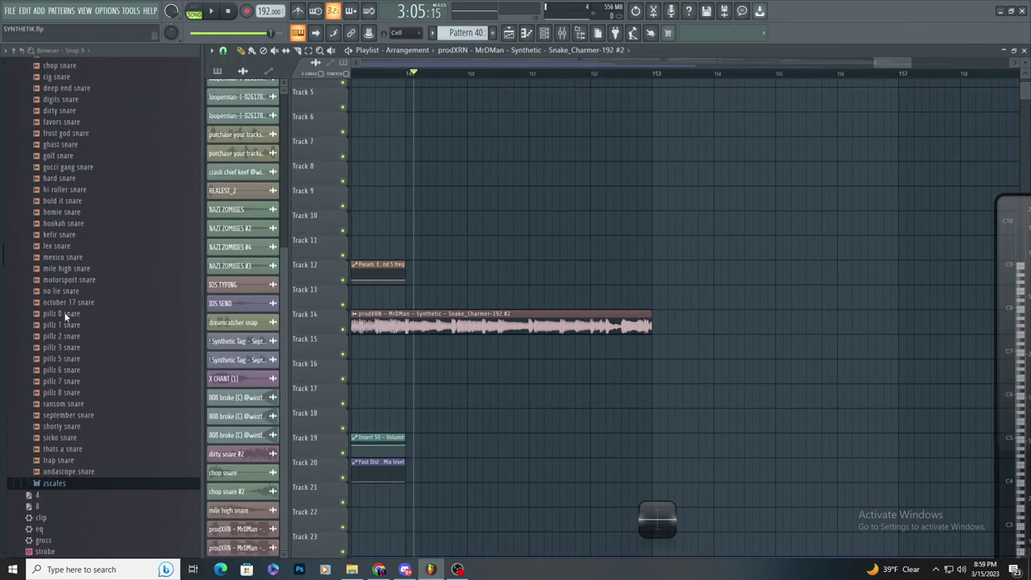
key("space")
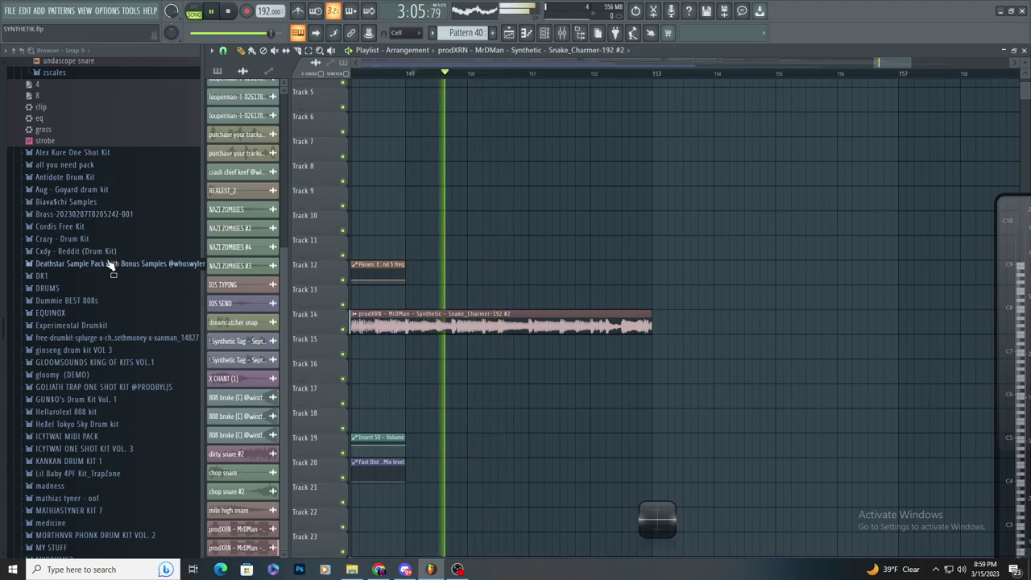
- Stop playback and open the crashes_cymbals folder of ginseng drum kit VOL 3 in the browser
left_click(89, 349)
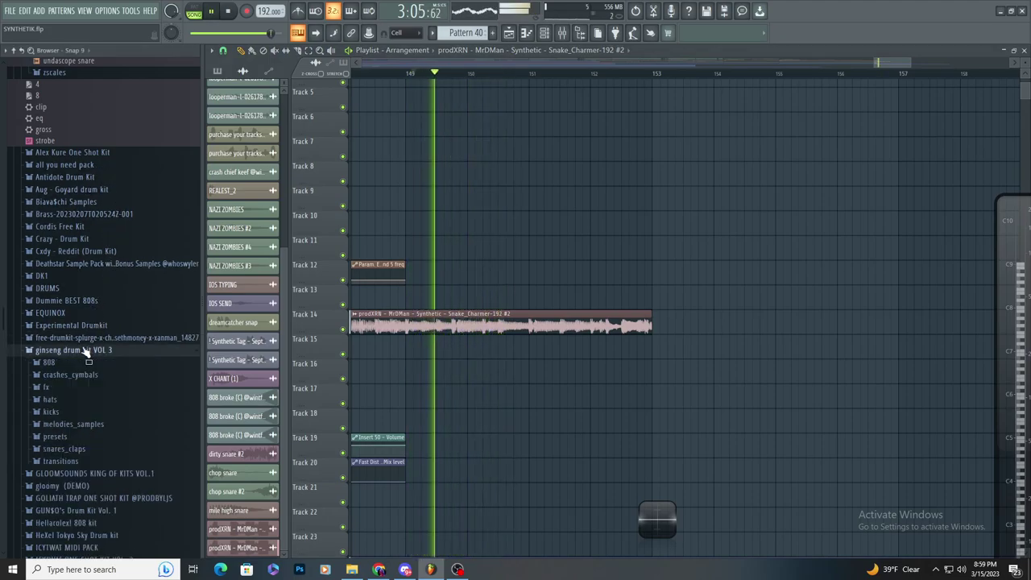
left_click(112, 377)
left_click(115, 377)
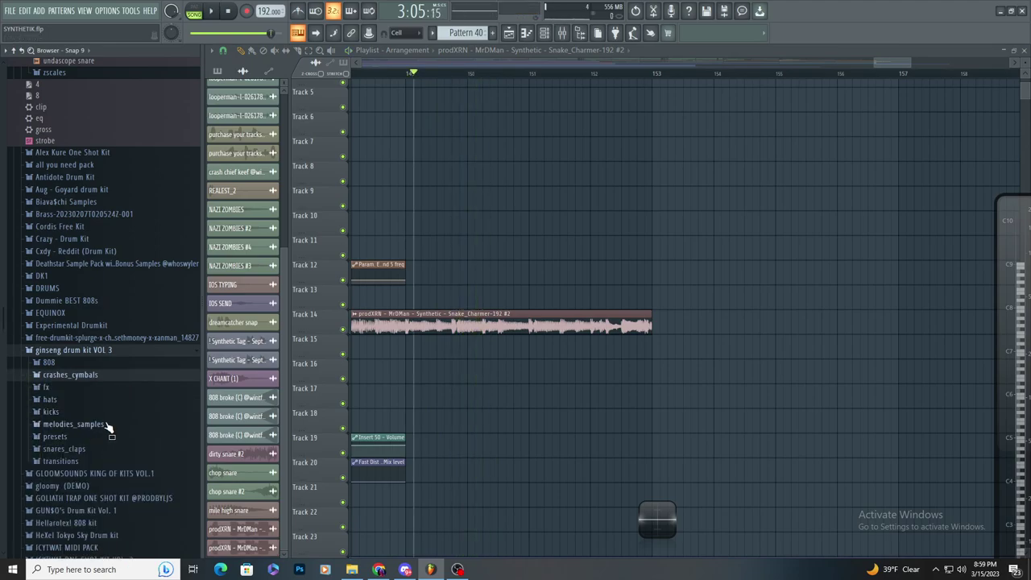
left_click(115, 375)
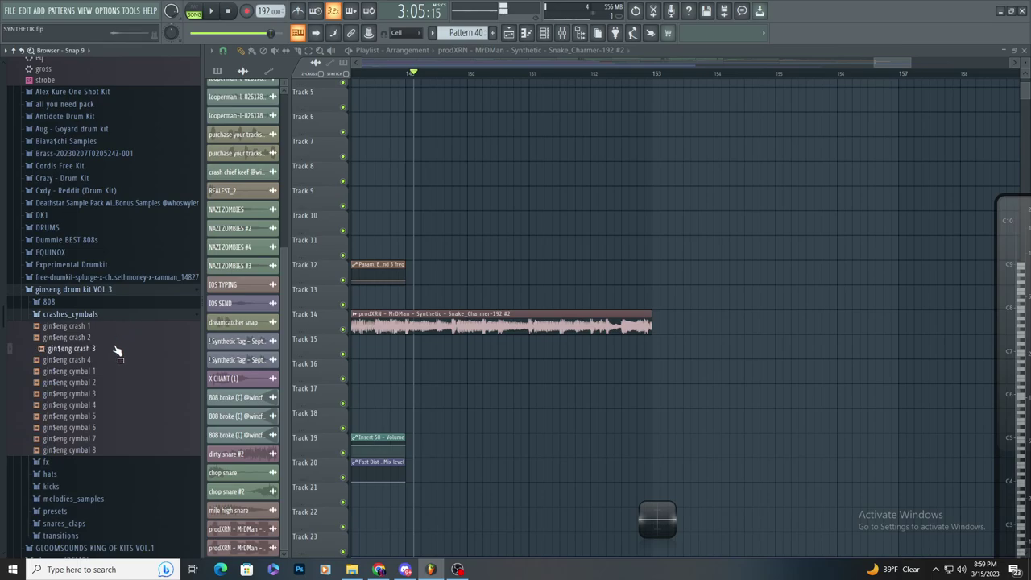
- Add gin$eng crash 3 to Track 13, reverse it, and move it earlier so it swells towards bar 153
left_click_drag(116, 352, 702, 307)
double_click(702, 308)
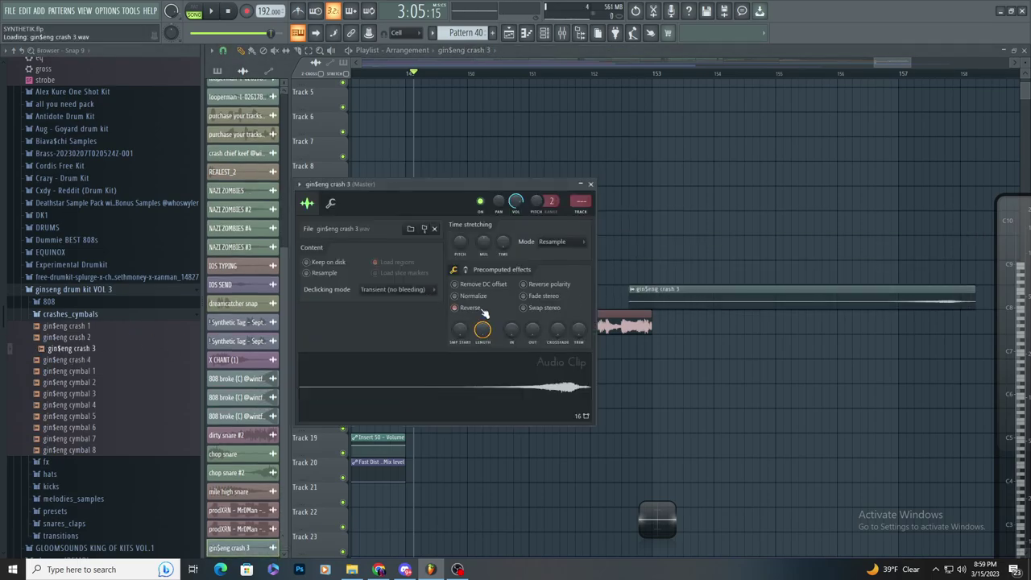
left_click_drag(771, 305, 509, 309)
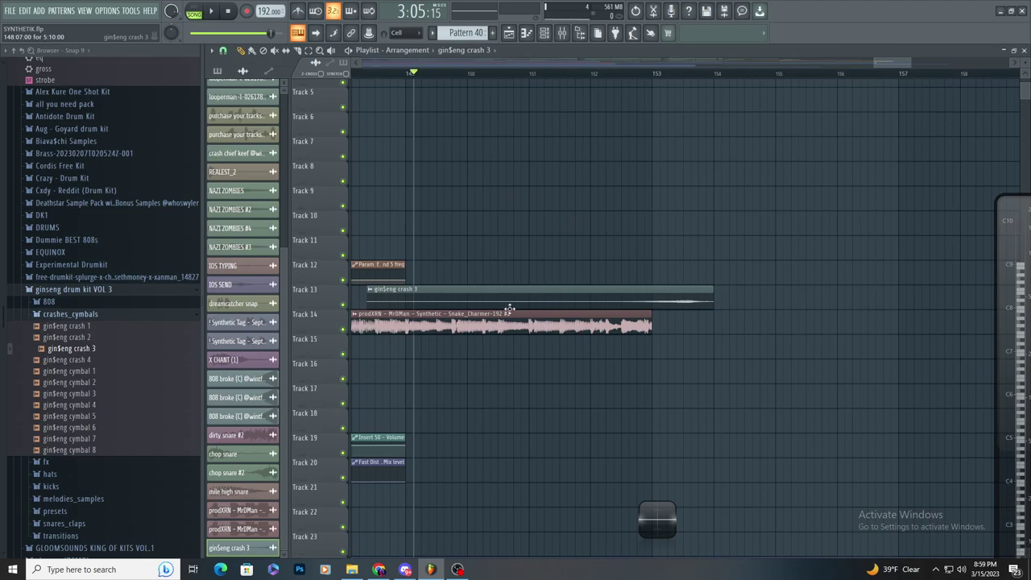
- Route gin$eng crash 3 to Insert 62 and load Fruity Parametric EQ 2 there with the low and high ends rolled off
double_click(579, 302)
left_click(581, 202)
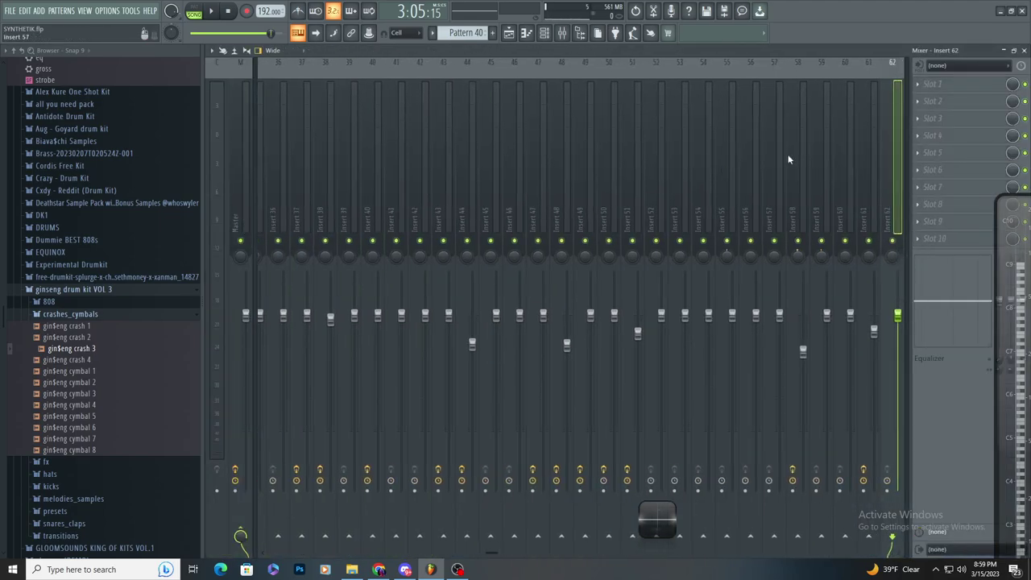
left_click(935, 83)
left_click(792, 375)
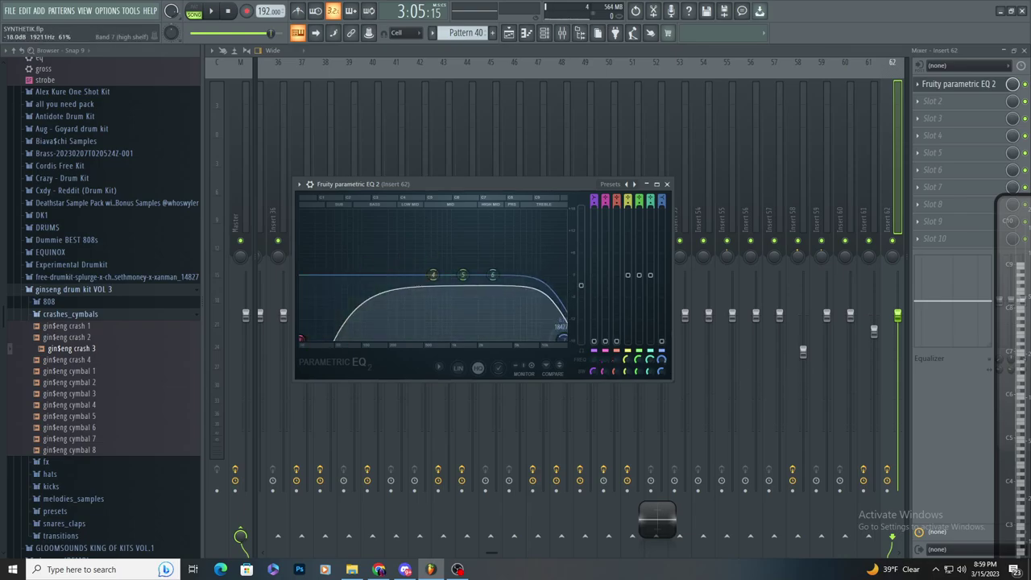
left_click(508, 32)
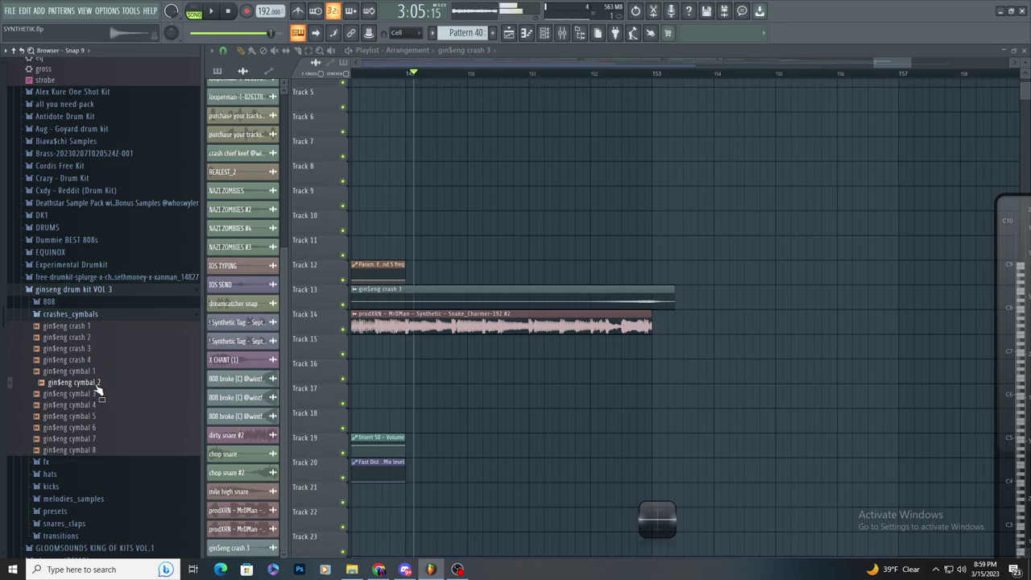
- Place gin$eng cymbal 3 at bar 153 on Track 12 and realign the reversed gin$eng crash 3 on Track 13
left_click_drag(526, 255, 104, 376)
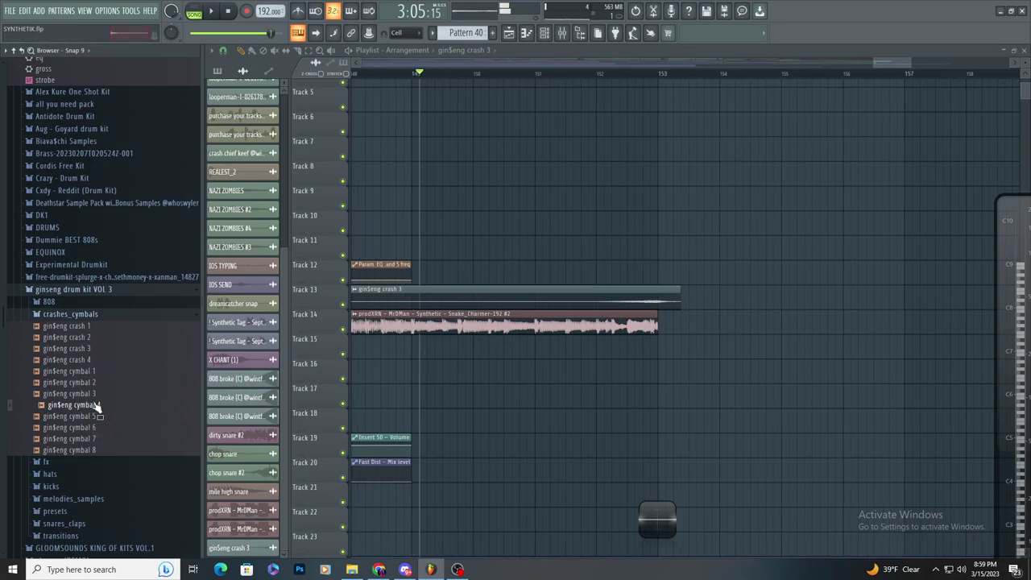
left_click_drag(711, 282, 679, 284)
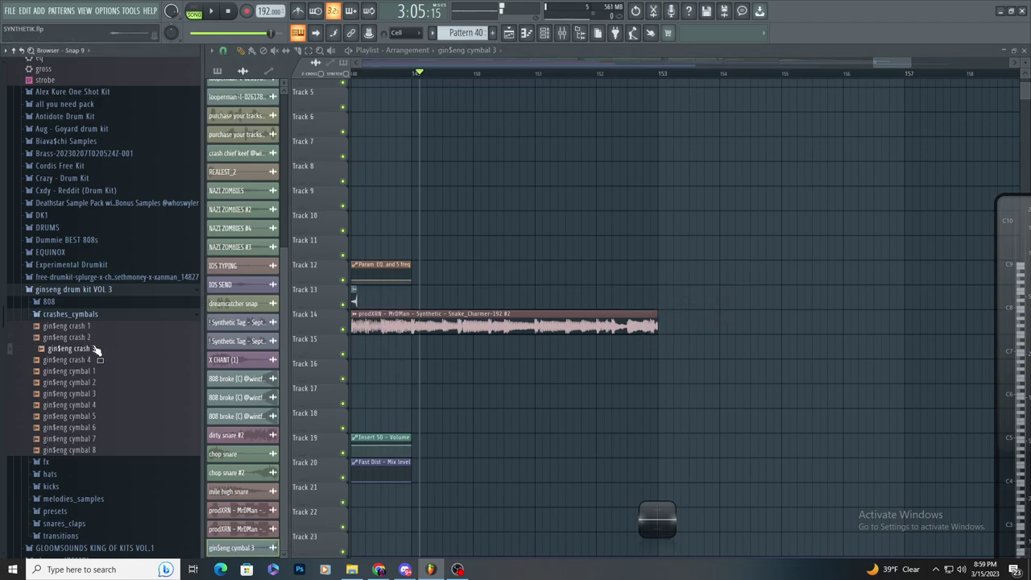
left_click_drag(95, 349, 85, 385)
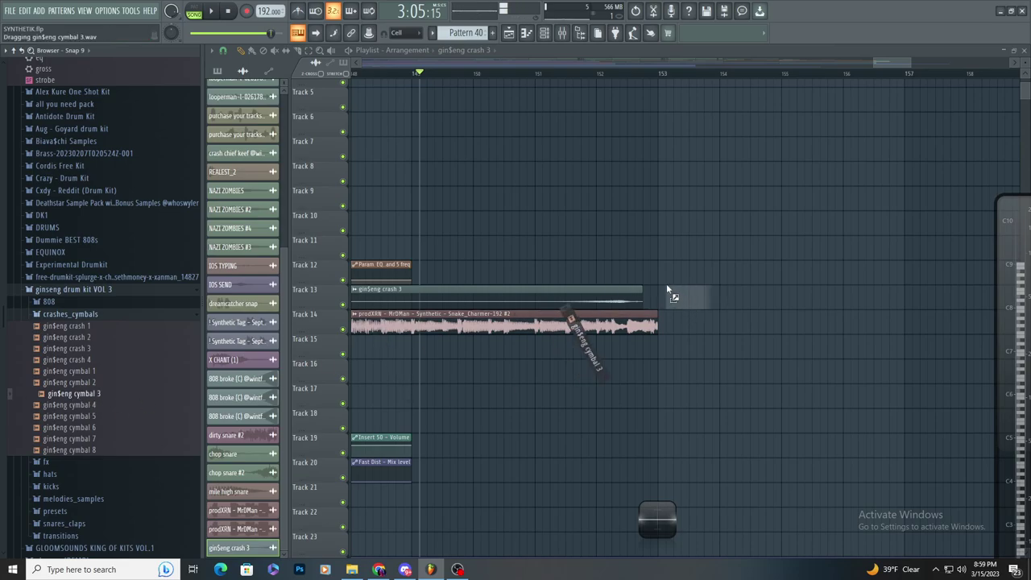
double_click(623, 299)
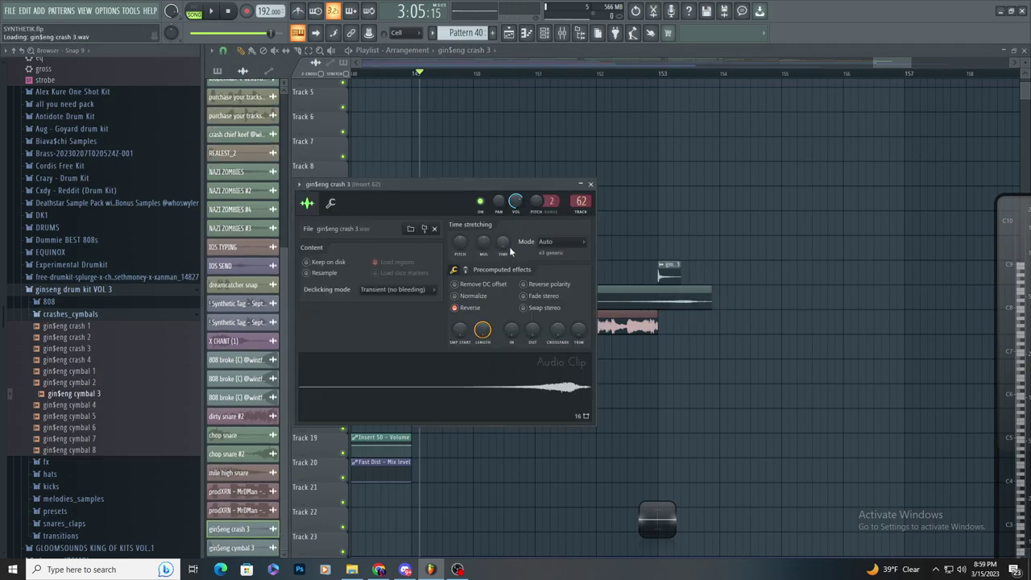
key("Escape")
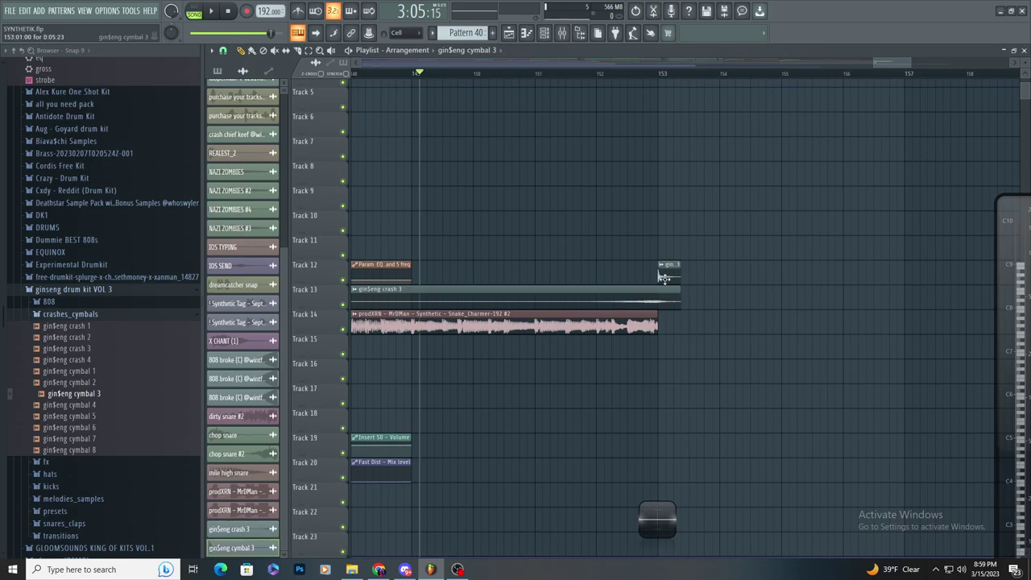
- Route gin$eng cymbal 3 to Insert 55 and load Fruity Reeverb 2 in its second effect slot
double_click(664, 277)
key("ctrl+l")
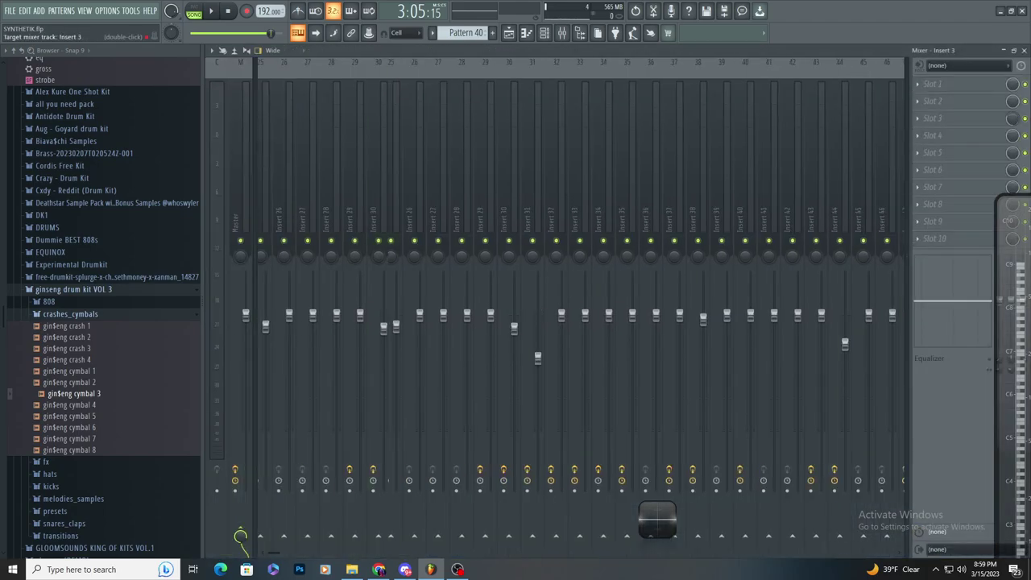
left_click(917, 103)
left_click(785, 149)
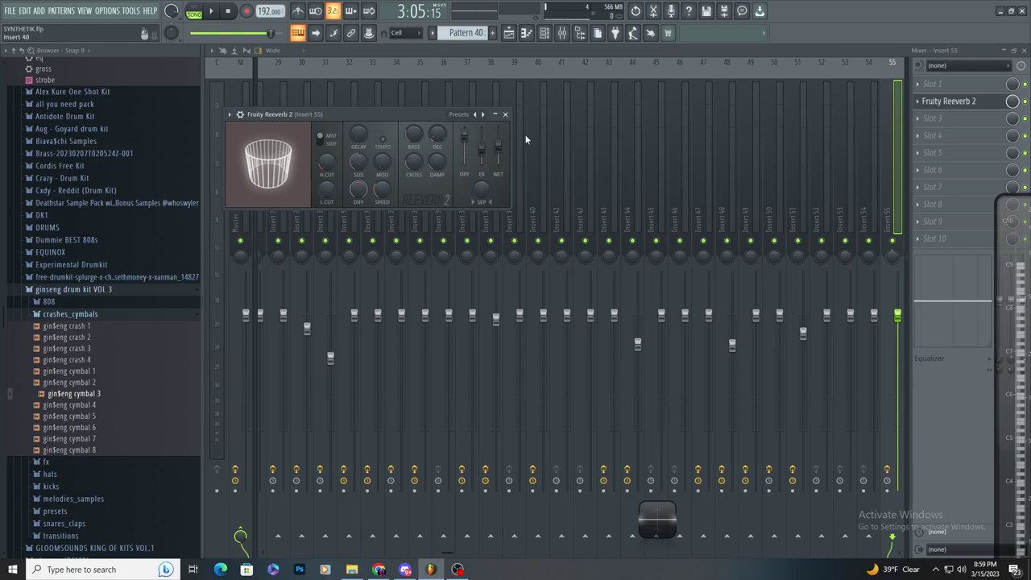
- Load Fruity Delay 3 in the third effect slot of Insert 55 with a time of 6:0 and return to the playlist
left_click(946, 123)
left_click(774, 123)
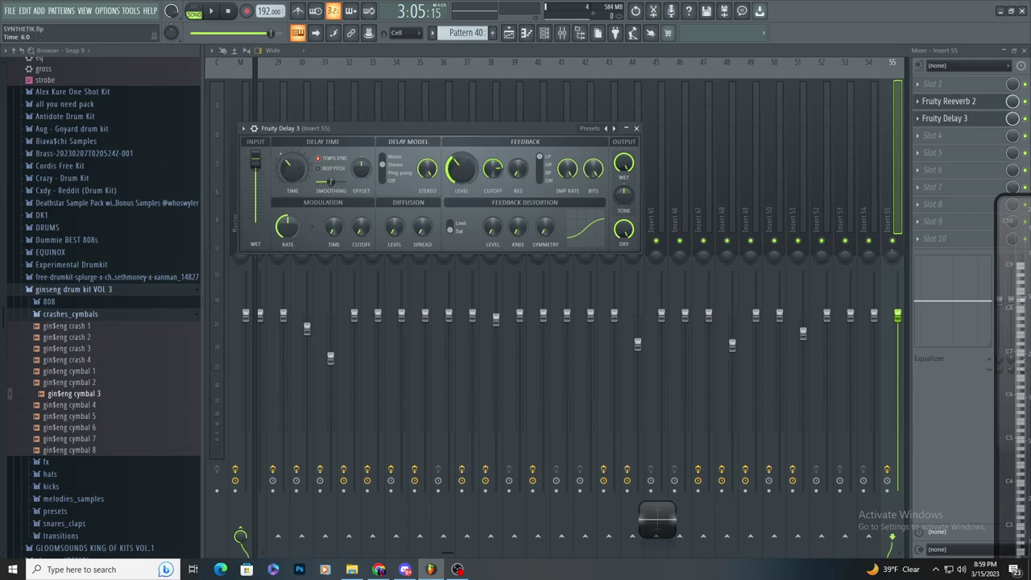
left_click(509, 33)
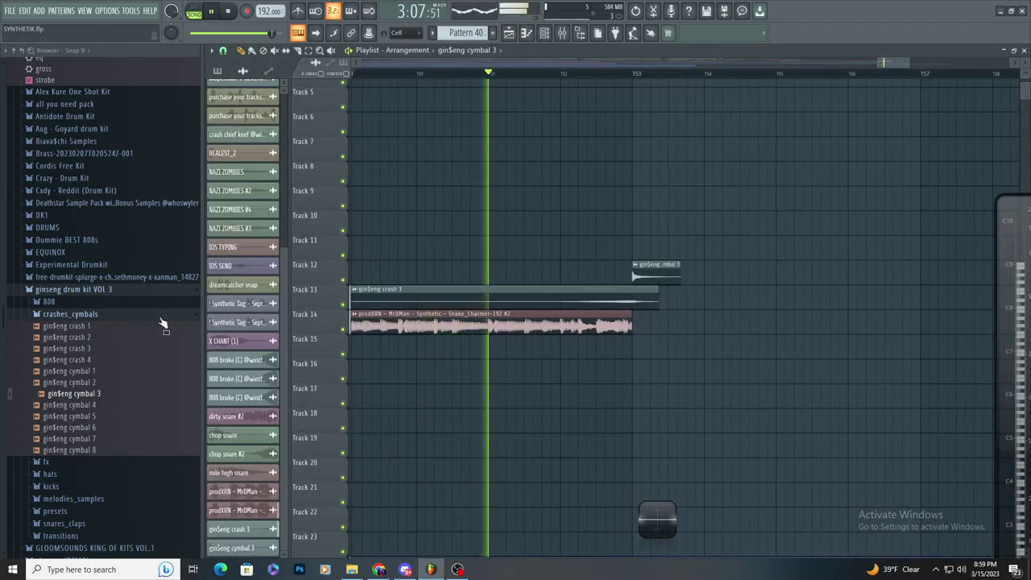
- Give the reversed gin$eng crash 3 clip a quick fade-in of about 14%
key("space")
double_click(489, 300)
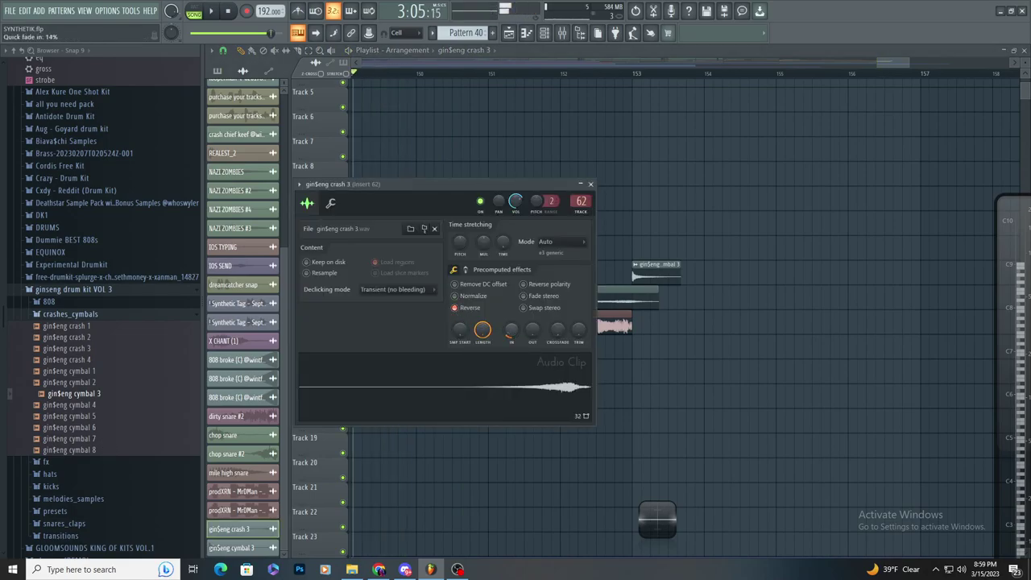
left_click(590, 185)
- Play back the transition around bar 153 and undo the last playlist clip deletion
scroll(612, 385, "down", 3)
scroll(82, 415, "down", 6)
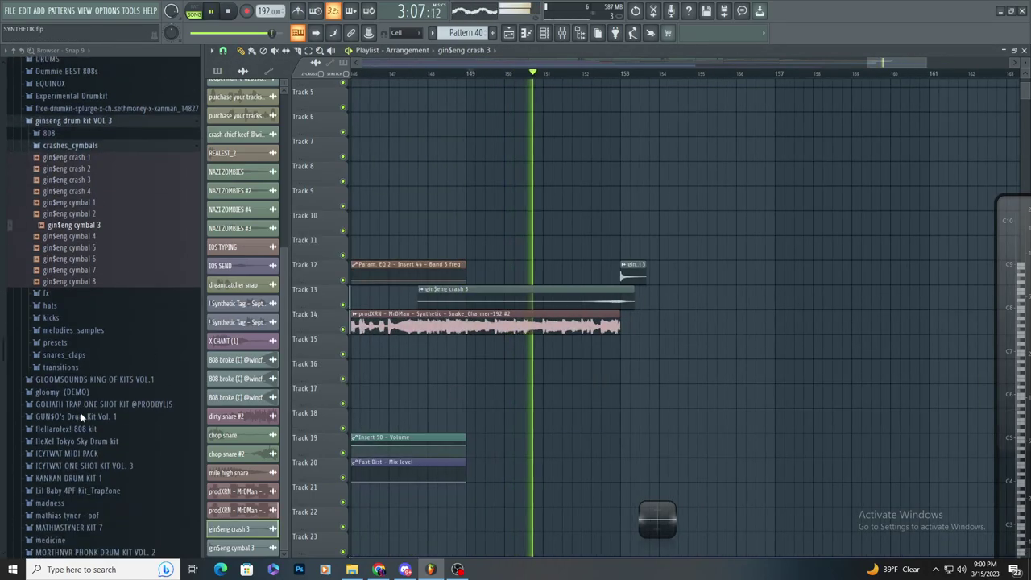
scroll(621, 391, "up", 2)
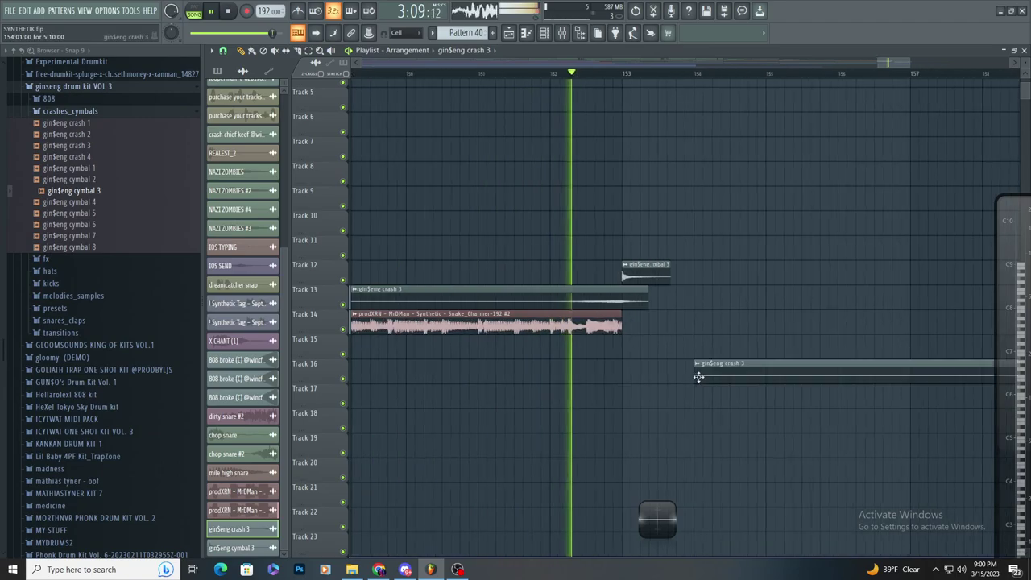
scroll(542, 406, "down", 4)
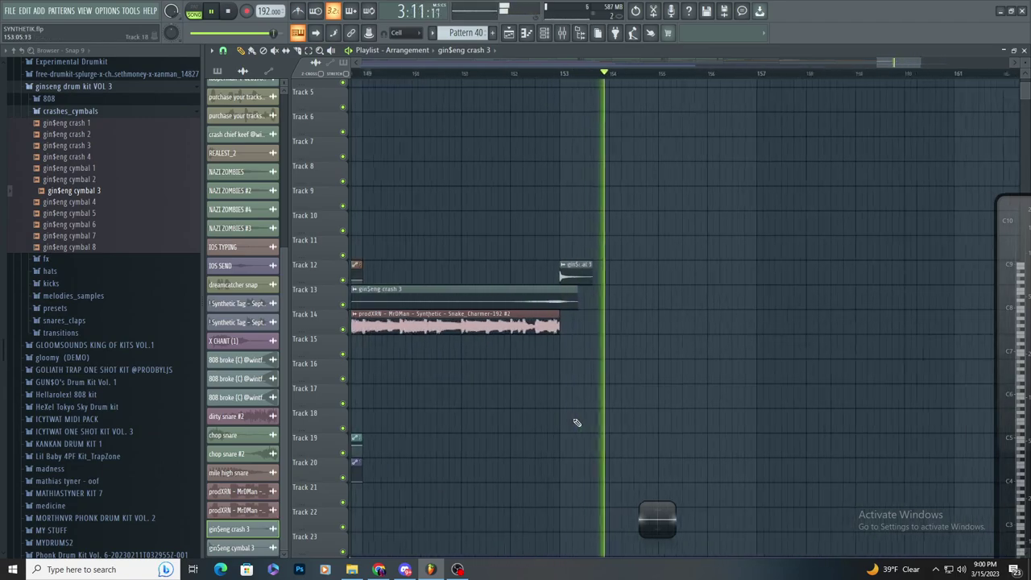
scroll(643, 263, "up", 3)
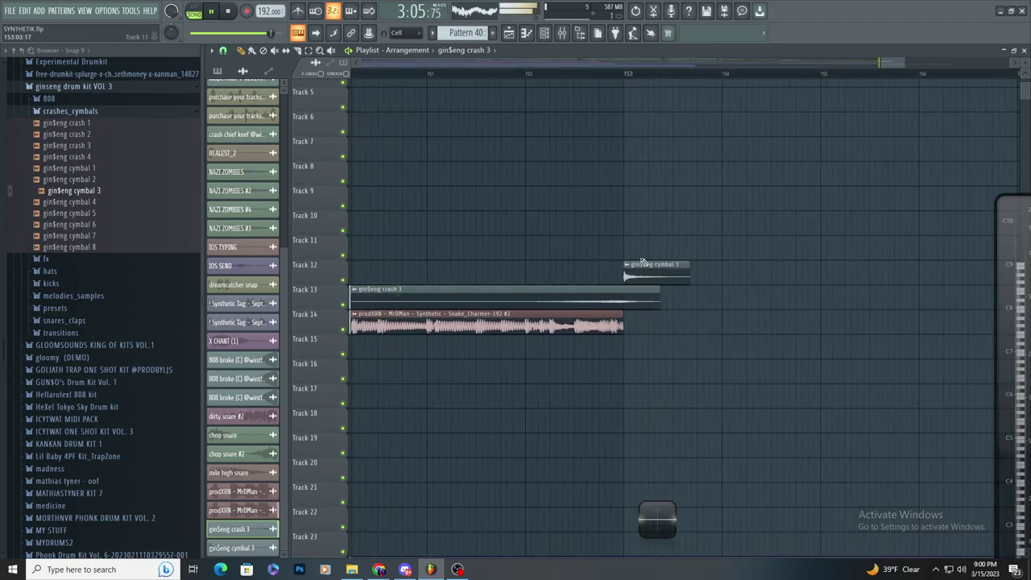
double_click(645, 271)
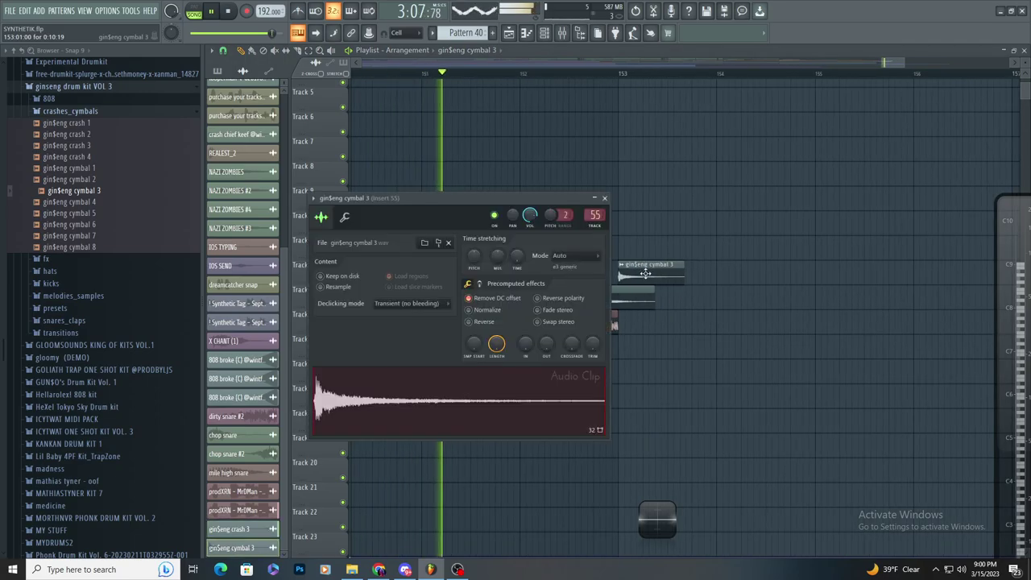
key("ctrl+z")
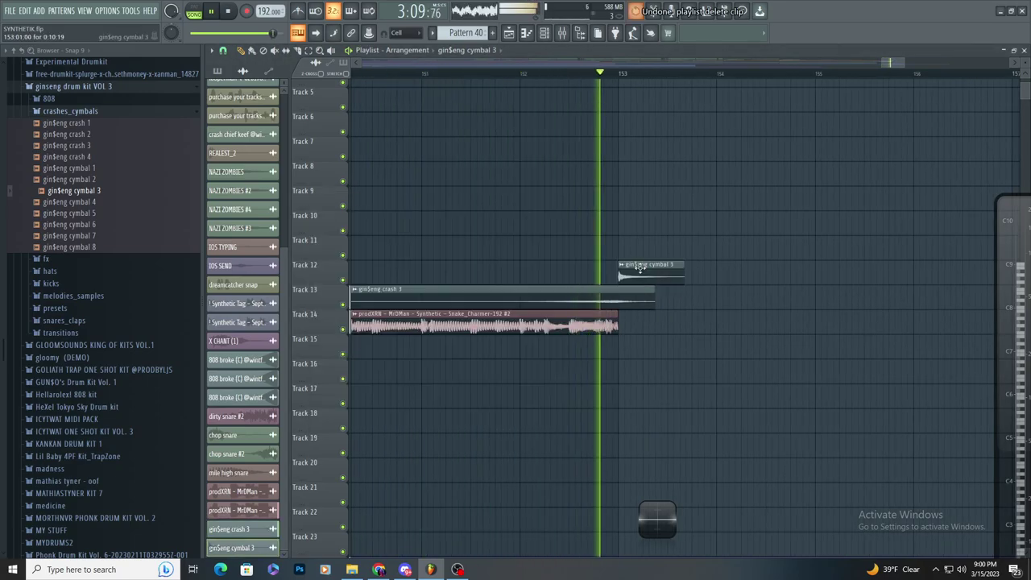
- Replace gin$eng cymbal 3 on Track 12 with a time-stretched gin$eng cymbal 5 and place a copy at bar 154 on Track 9
left_click_drag(95, 225, 652, 275)
double_click(652, 276)
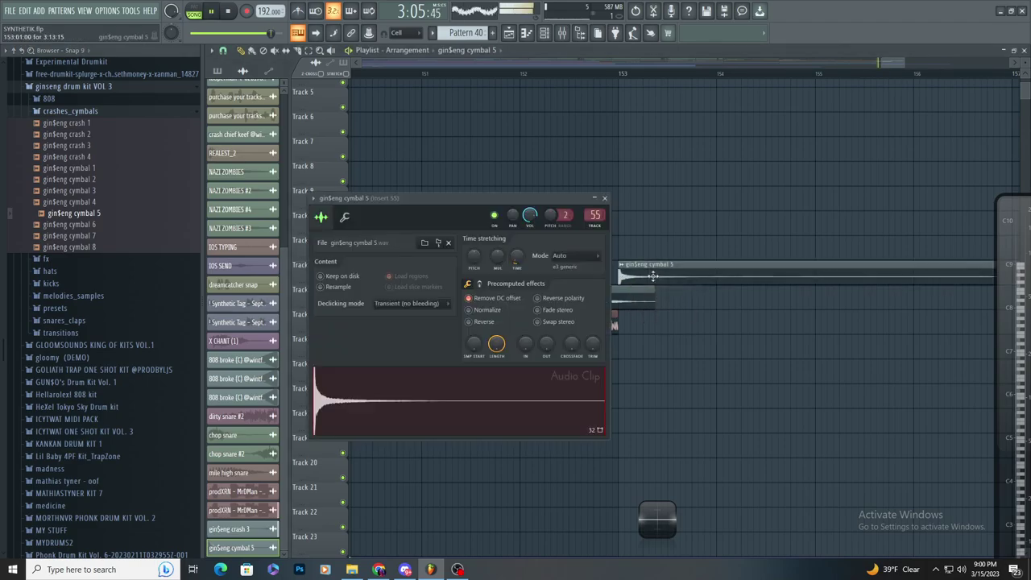
left_click(720, 201)
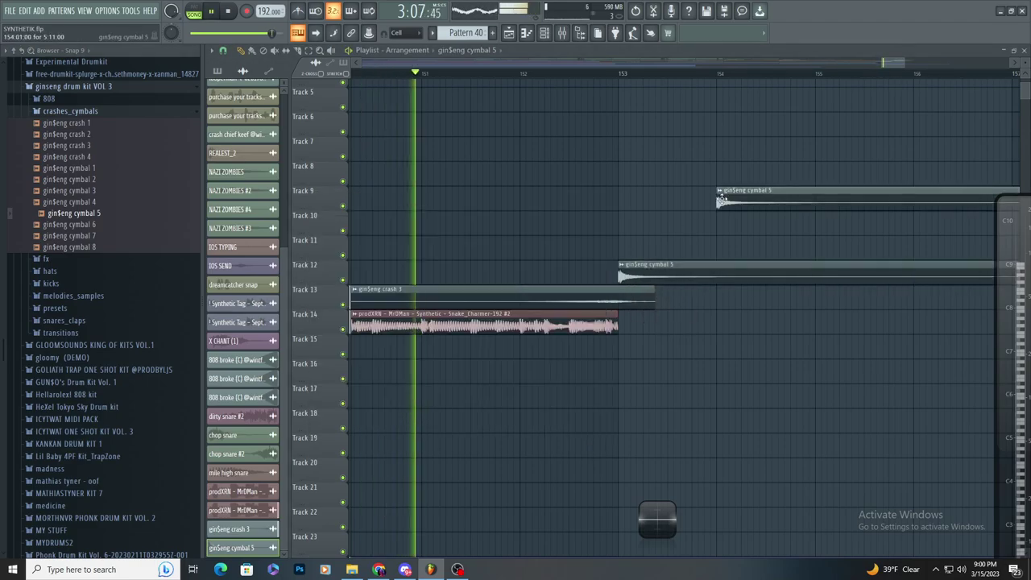
- Replace the Track 9 gin$eng cymbal 5 copy with one on Track 11 starting halfway through bar 152
right_click(720, 203)
scroll(612, 225, "up", 2)
left_click(472, 257)
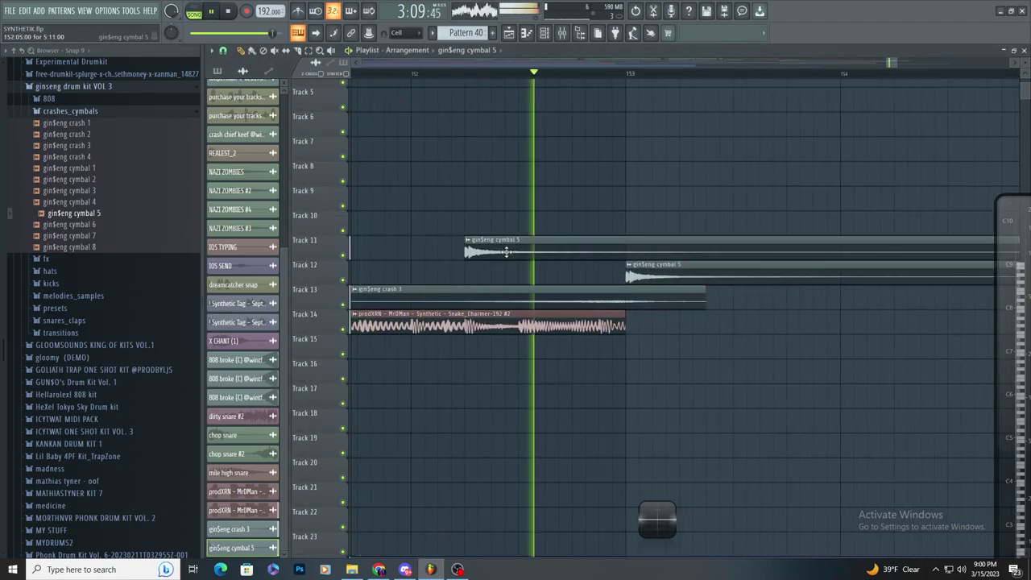
left_click(526, 224)
right_click(531, 215)
key("space")
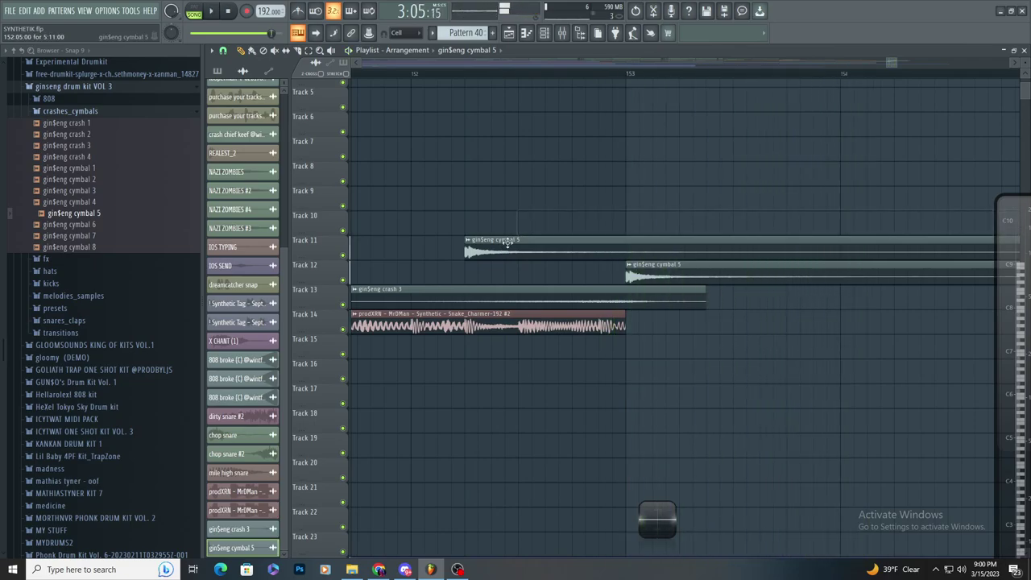
scroll(537, 250, "down", 2)
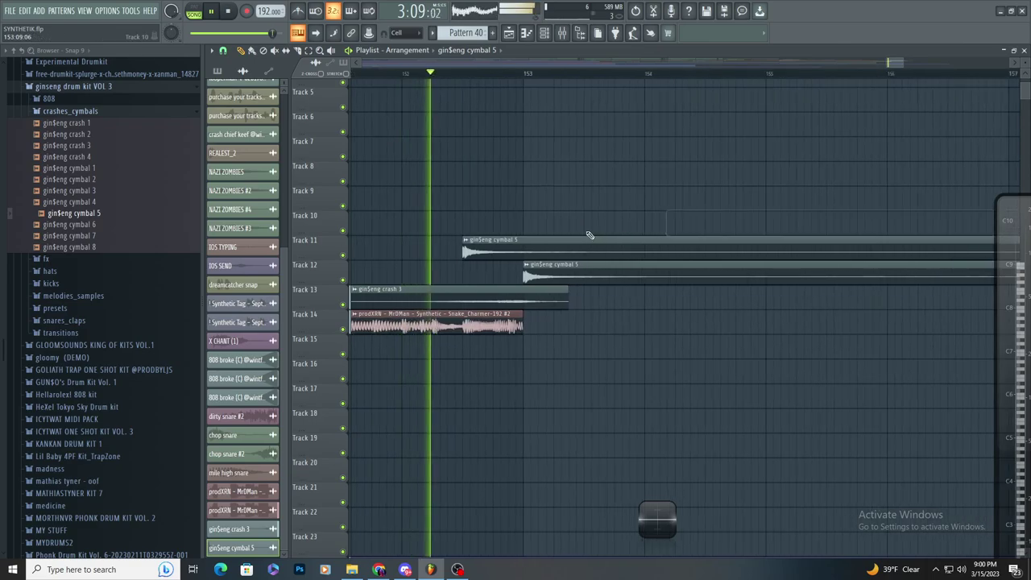
scroll(564, 234, "up", 1)
left_click(753, 202)
right_click(752, 202)
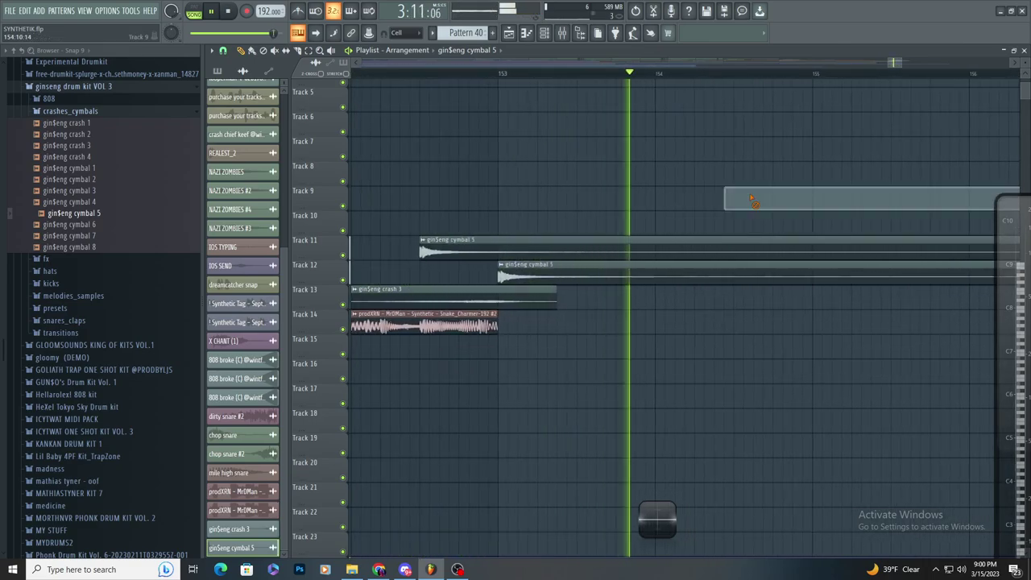
- Play back the transition into bar 153 with the two staggered cymbals
scroll(603, 219, "down", 2)
scroll(603, 219, "up", 1)
key("space")
key("space")
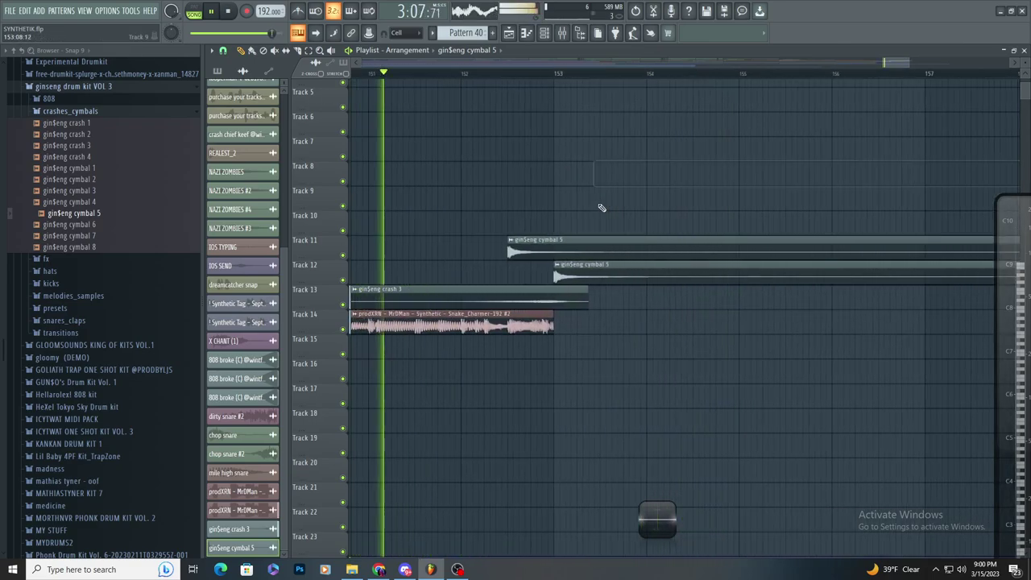
- Audition gin$eng transition 14 from the drum kit's transitions folder, then collapse the folder and stop playback
scroll(602, 207, "down", 2)
scroll(78, 265, "down", 5)
scroll(79, 265, "up", 5)
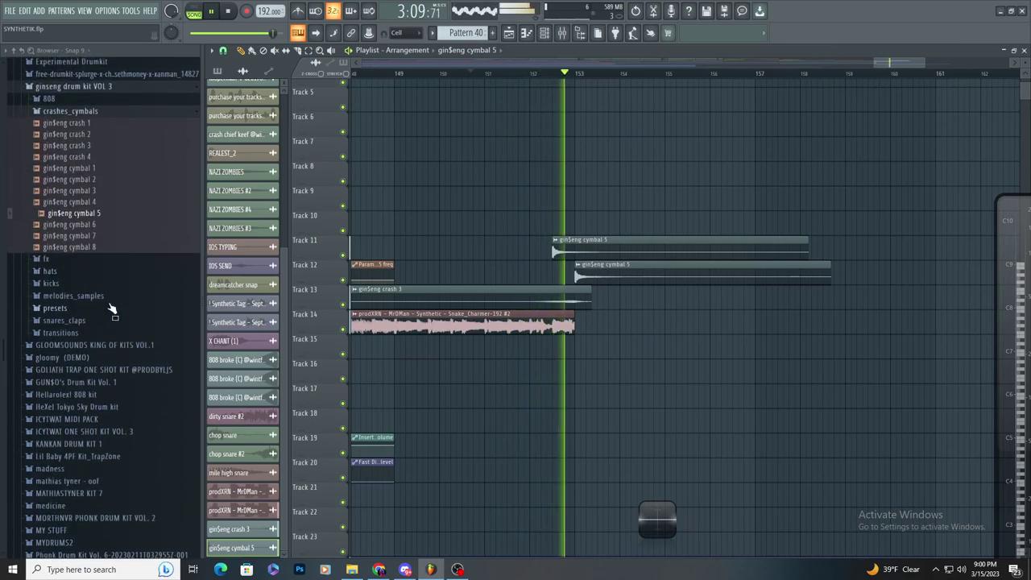
left_click(91, 333)
scroll(91, 333, "down", 6)
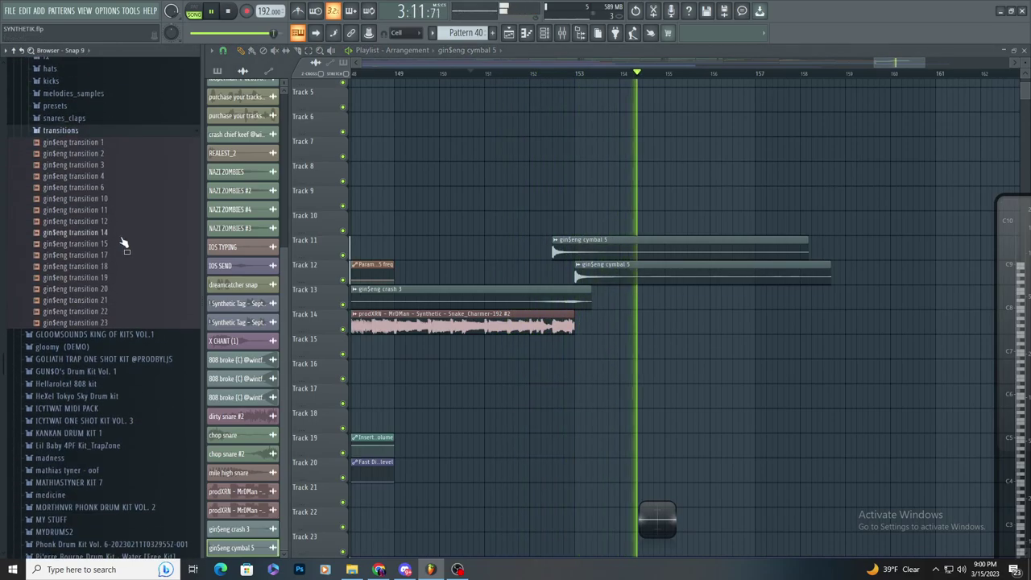
left_click(112, 232)
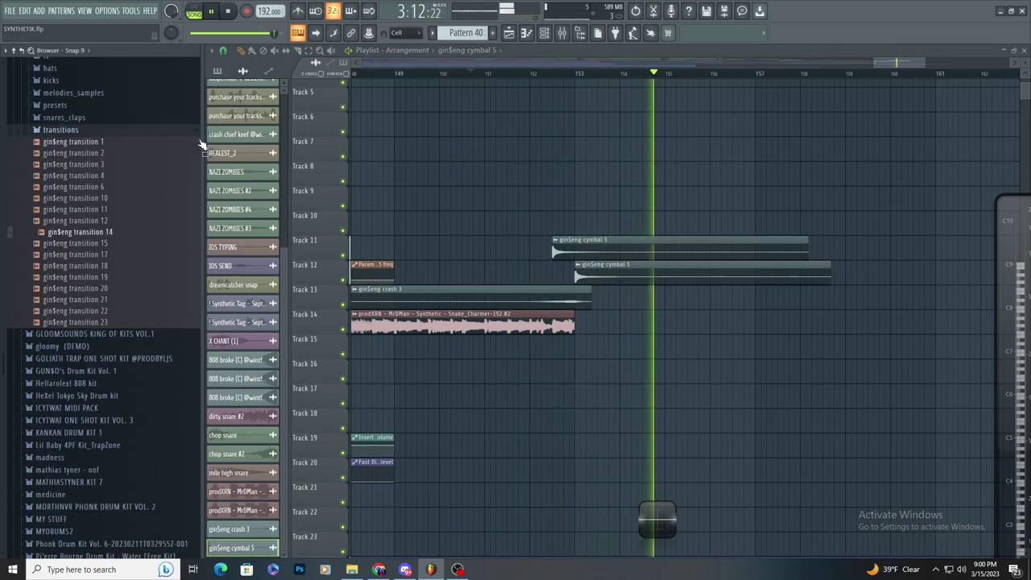
left_click(103, 132)
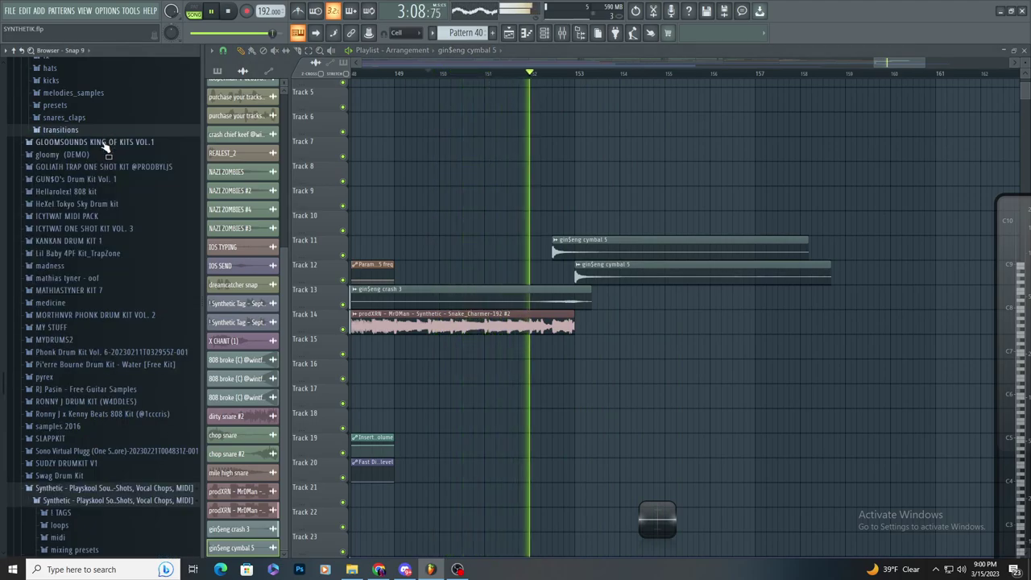
key("space")
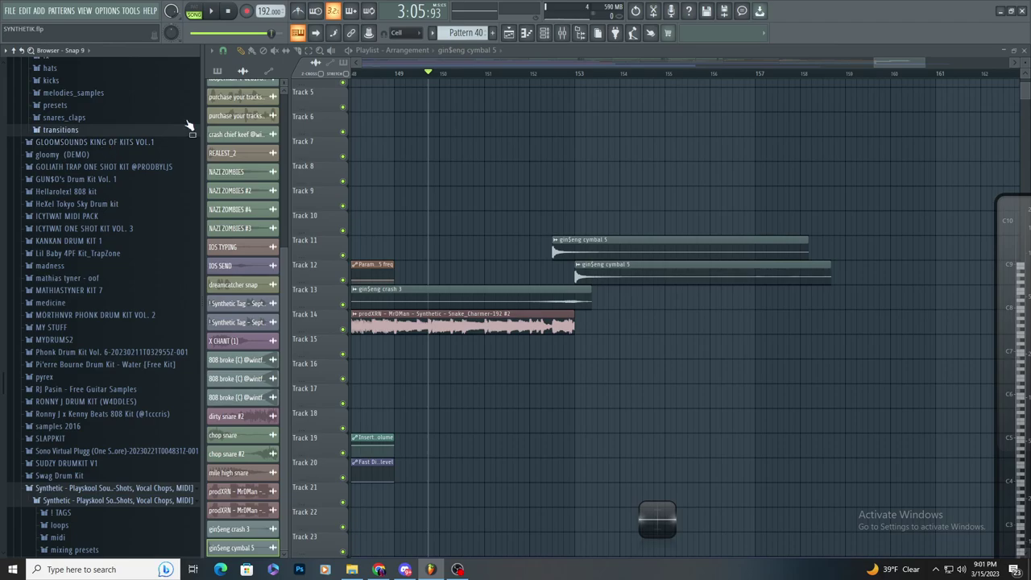
- Play back the ending from bar 149, then again from about bar 150
left_click(393, 74)
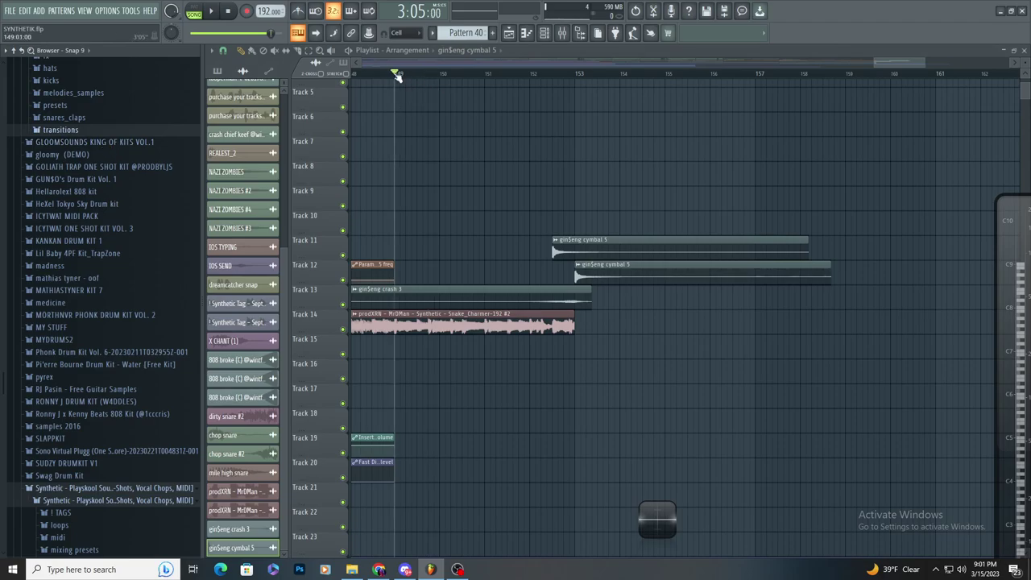
left_click(212, 12)
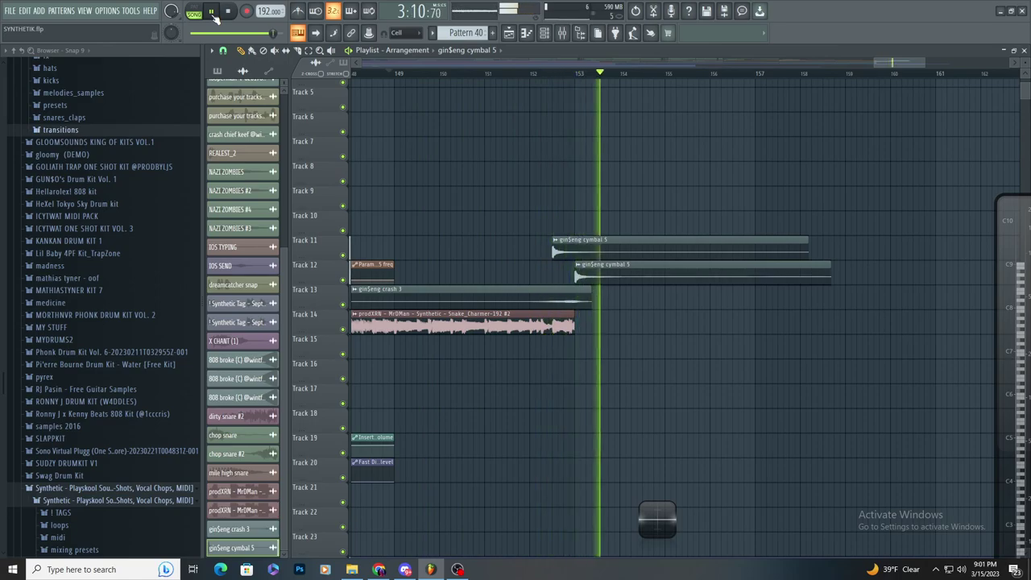
left_click(447, 75)
- Load Fruity Love Philter in the fourth effect slot of the Master mixer track and stop playback
left_click(580, 33)
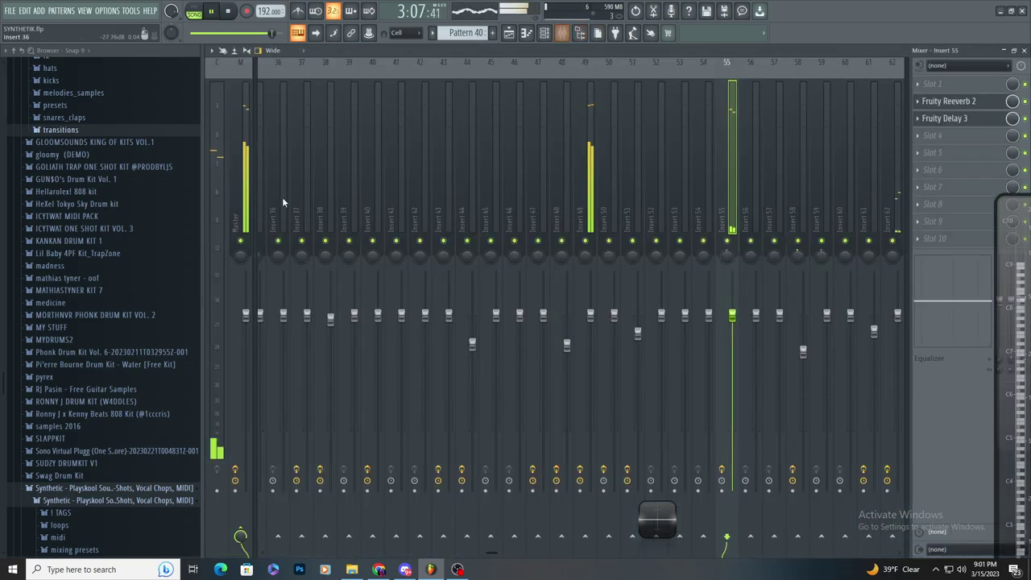
left_click(244, 161)
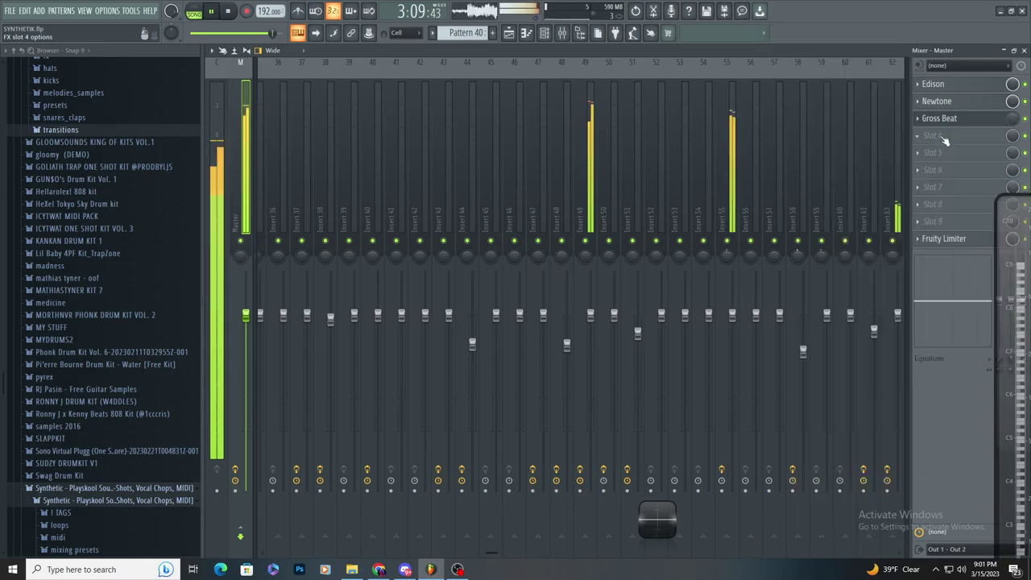
left_click(940, 137)
left_click(785, 353)
key("space")
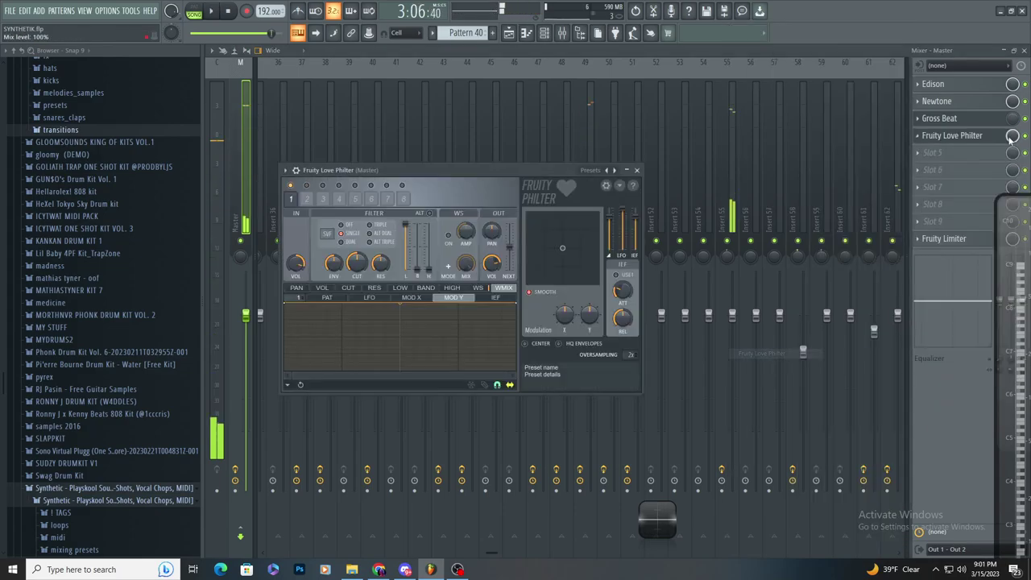
- Set the Master's Fruity Love Philter mix level to 0% and create an automation clip for it
key("Escape")
right_click(1013, 136)
left_click(999, 185)
left_click_drag(1013, 136, 1012, 186)
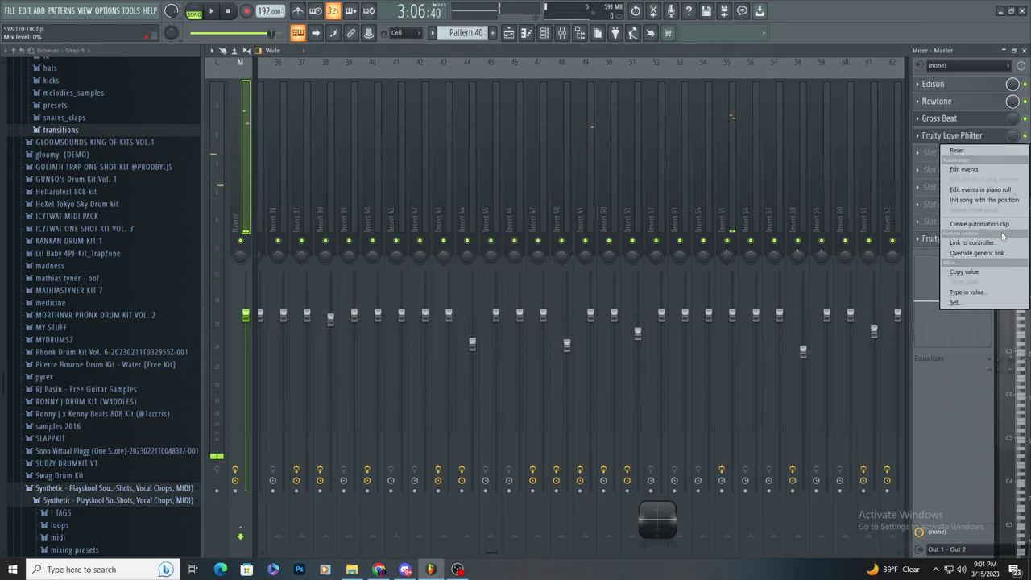
- Set Love Philter's filter 1 to Dual with minimum cutoff, create a cutoff automation clip and return to the playlist
left_click(943, 135)
left_click_drag(362, 264, 362, 302)
left_click(351, 242)
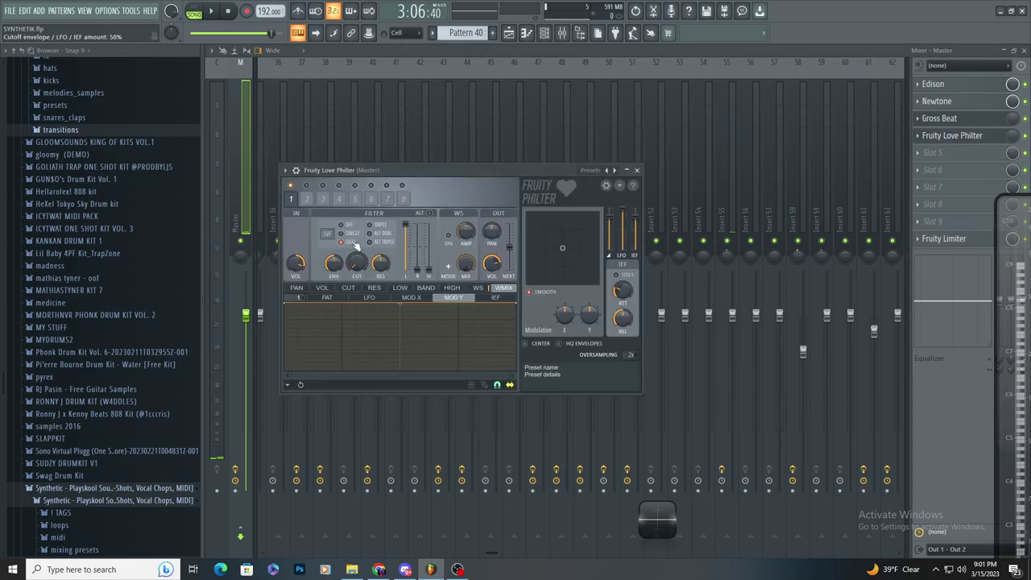
right_click(360, 266)
left_click(396, 345)
left_click(519, 32)
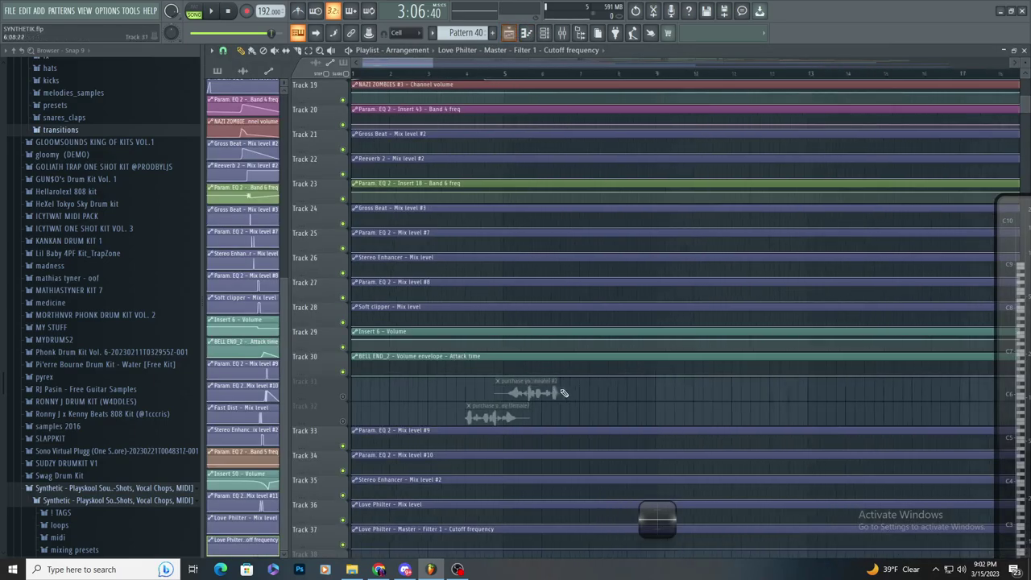
- Shape the Love Philter mix level automation on Track 36 to curve up from bar 145 to 100% at bar 153
key("space")
scroll(912, 396, "up", 5)
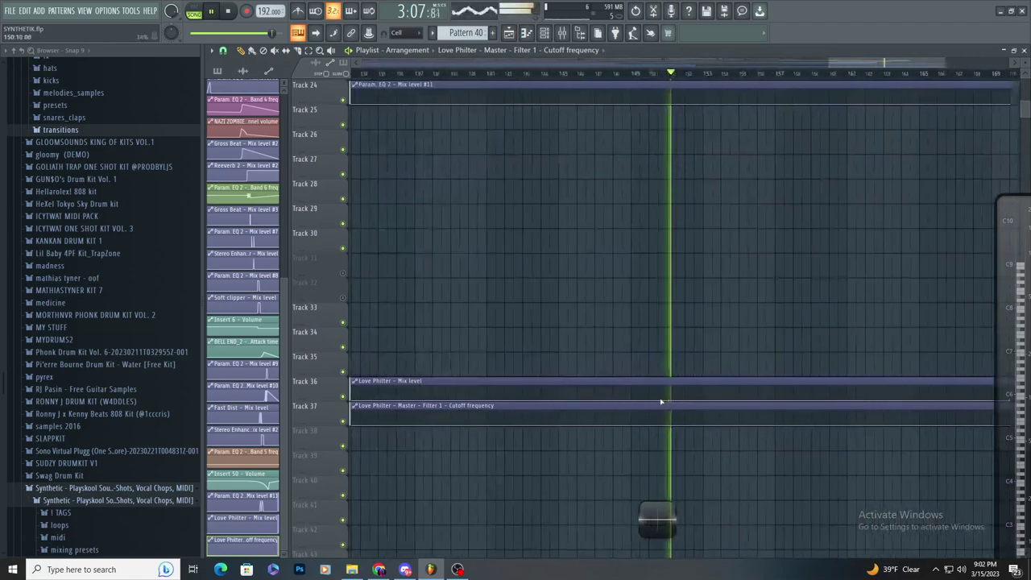
right_click(482, 398)
key("space")
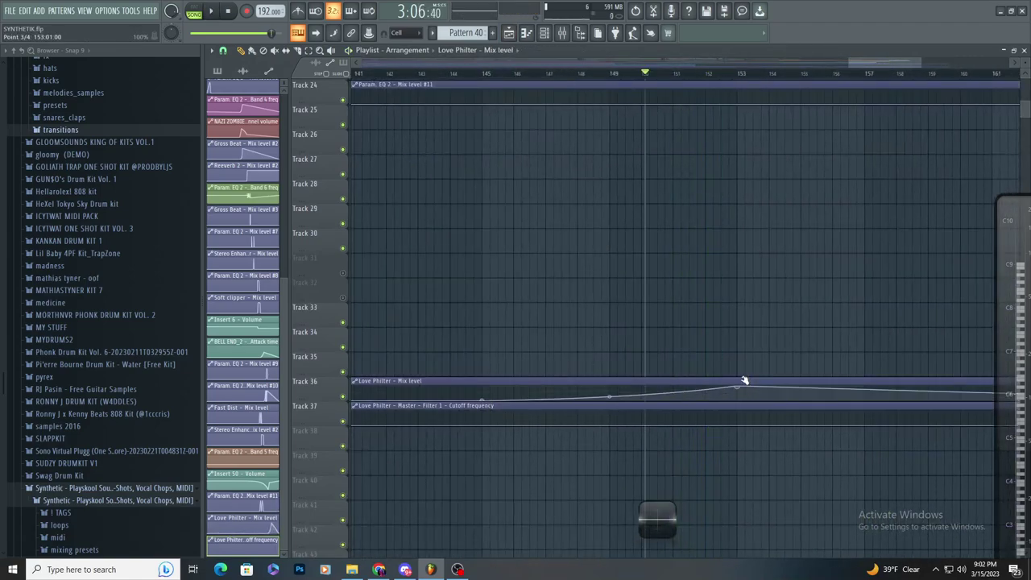
- Shape the cutoff frequency automation on Track 37 to curve up from bar 152 to 100% at bar 153
scroll(725, 431, "up", 3)
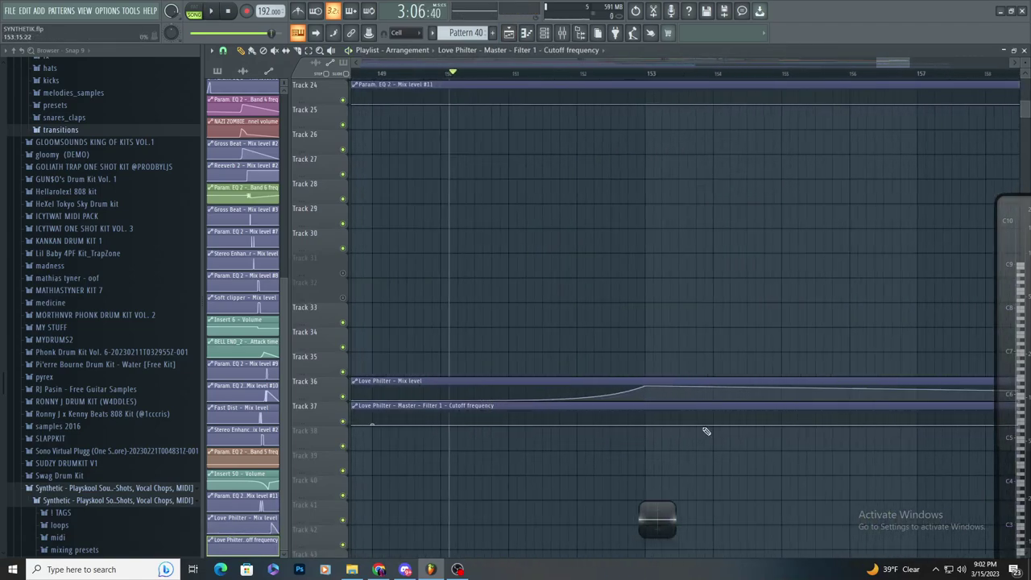
right_click(643, 412)
right_click(573, 426)
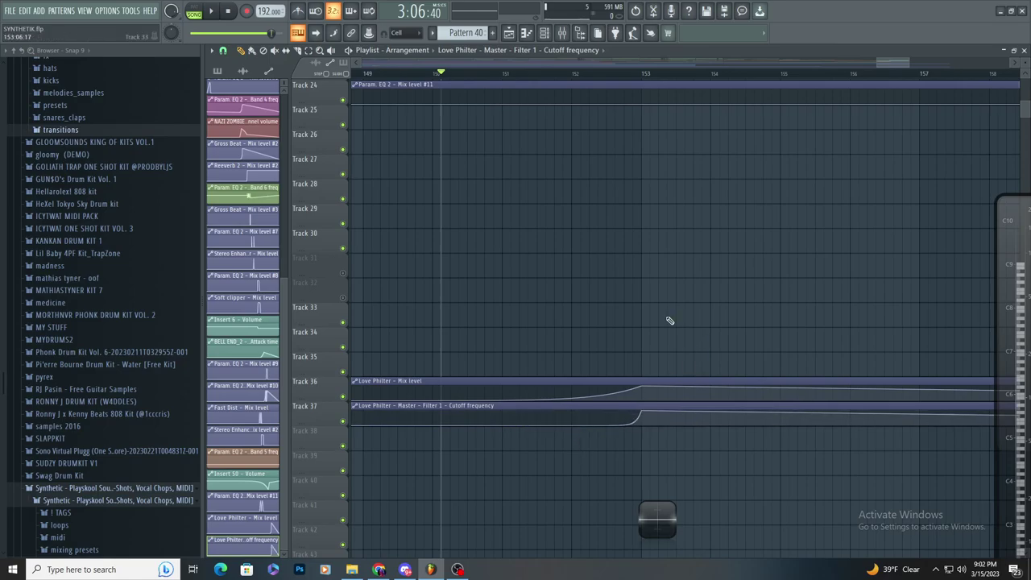
- Play back the filtered transition around bar 153 to check the Love Philter automation
key("space")
scroll(575, 195, "up", 1)
scroll(614, 368, "up", 3)
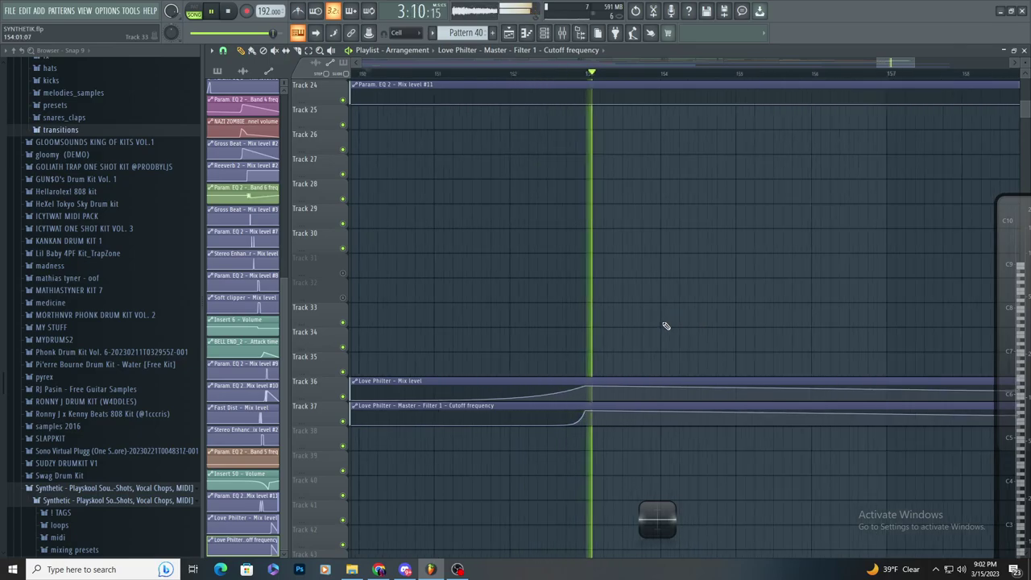
scroll(671, 323, "up", 2)
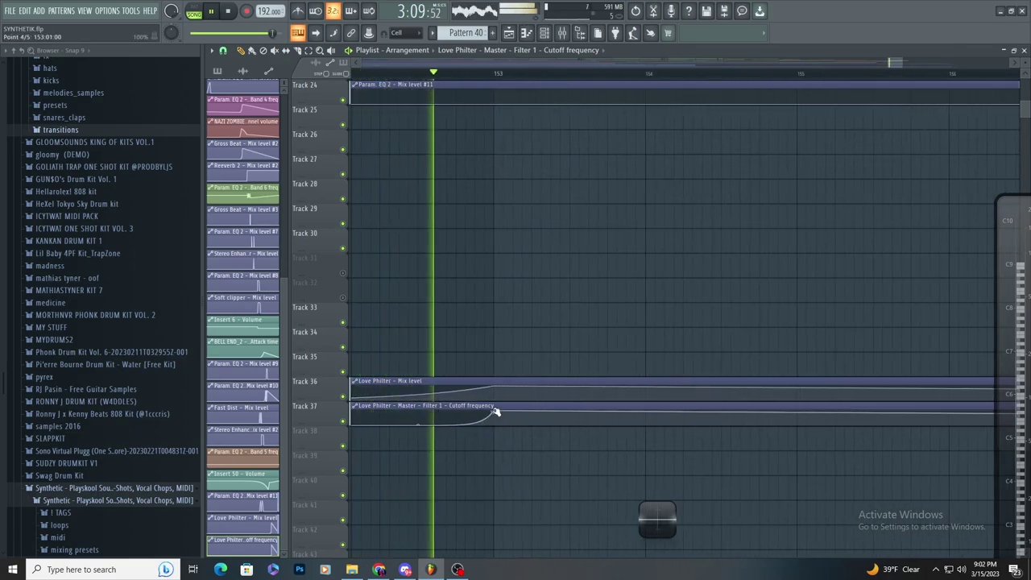
- Reshape the Track 37 cutoff automation to a lower peak at bar 153 that curves down to its minimum at bar 157
left_click_drag(495, 412, 646, 411)
key("space")
key("space")
left_click_drag(495, 423, 544, 420)
scroll(497, 425, "down", 4)
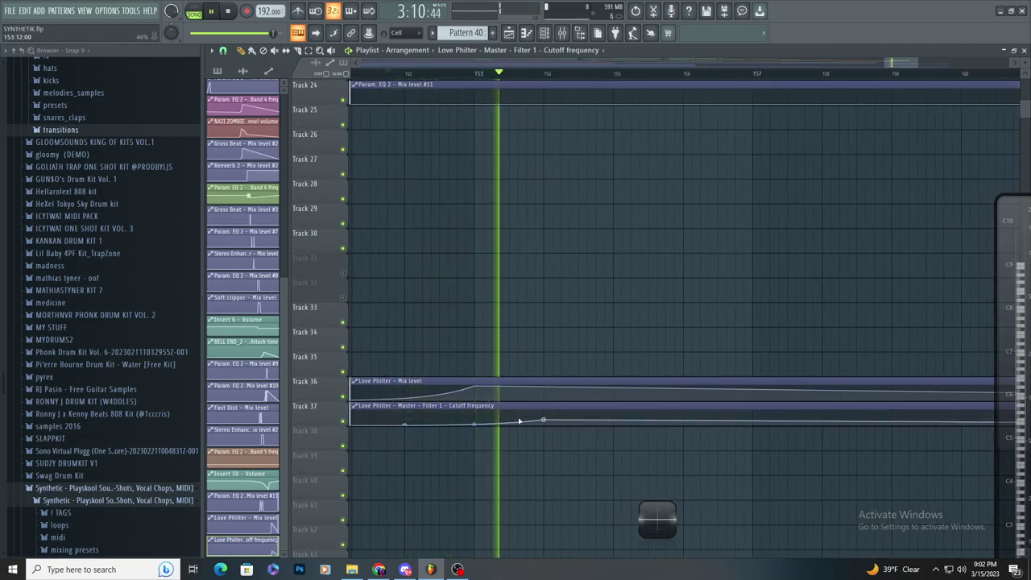
scroll(540, 421, "down", 1)
left_click_drag(547, 420, 483, 418)
scroll(492, 443, "down", 1)
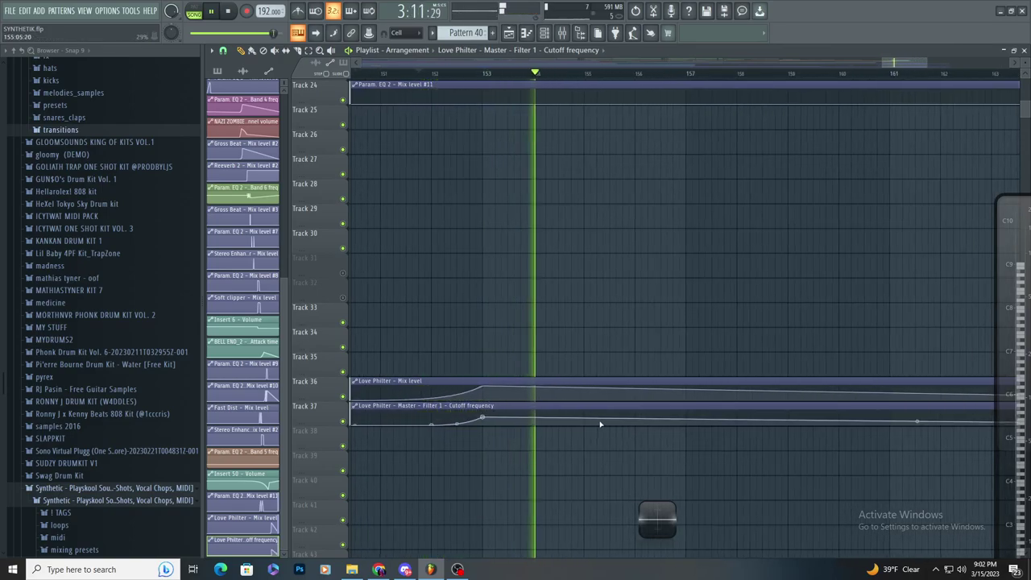
right_click(684, 424)
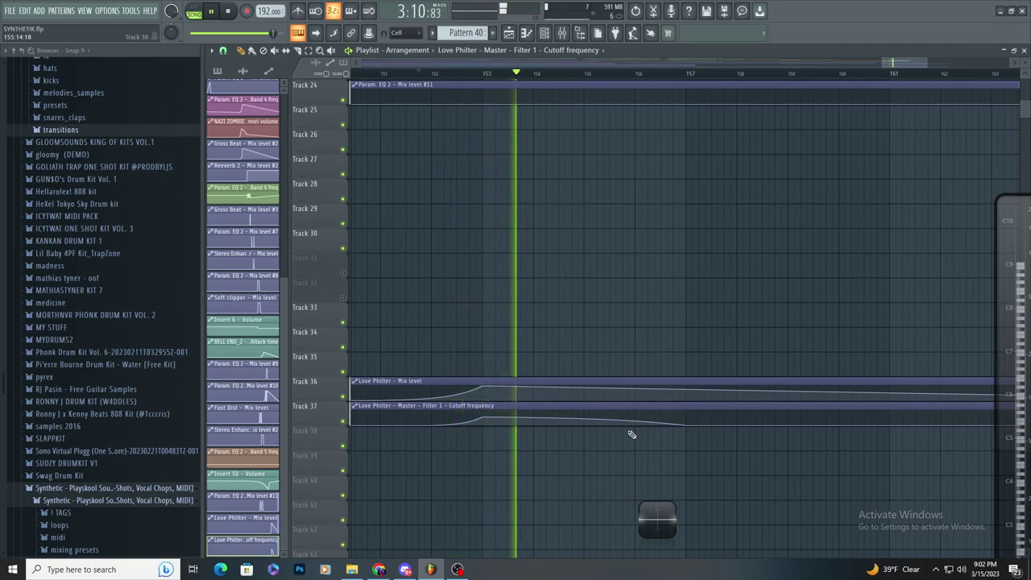
- Play back the ending beyond bar 153 and review the arrangement's final clips
scroll(631, 432, "down", 2)
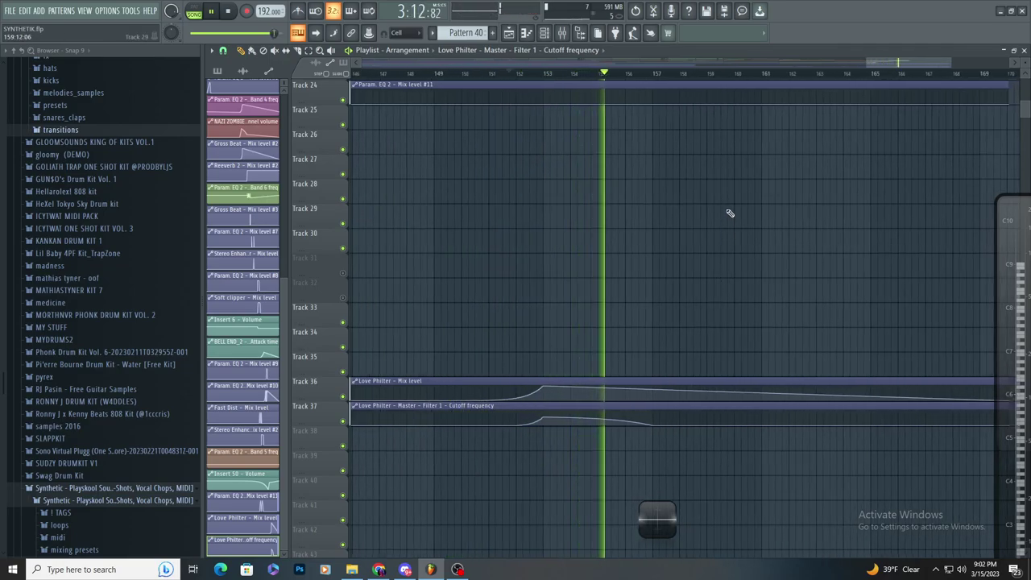
scroll(732, 172, "up", 3)
scroll(732, 171, "up", 6)
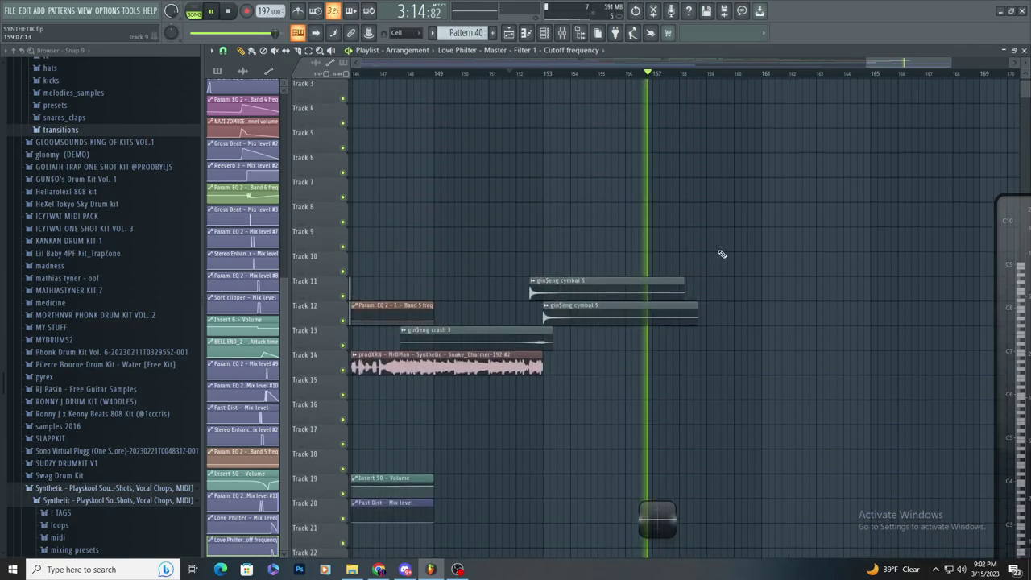
left_click(309, 53)
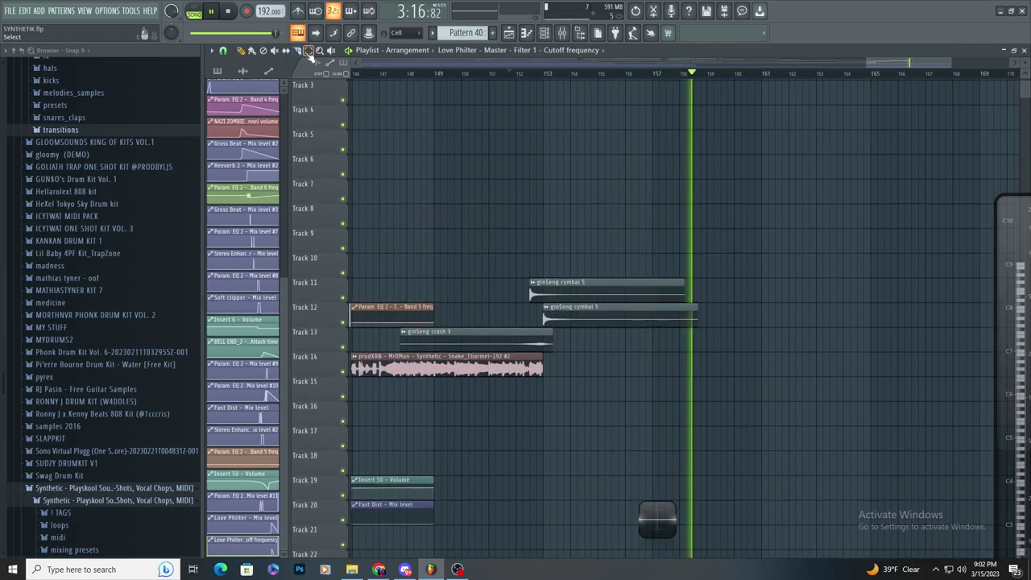
scroll(645, 311, "down", 5)
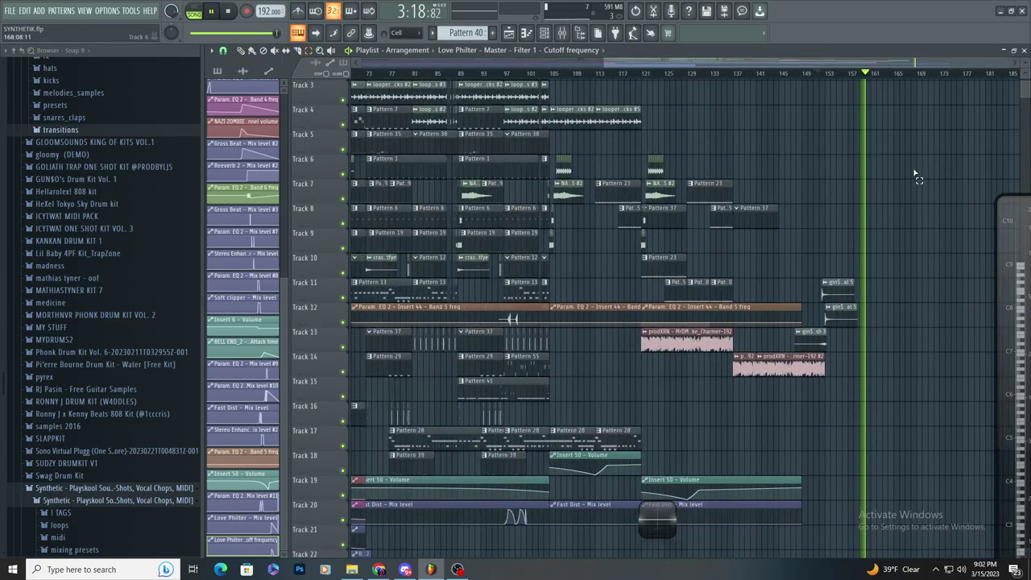
scroll(813, 274, "up", 6)
scroll(706, 283, "down", 2)
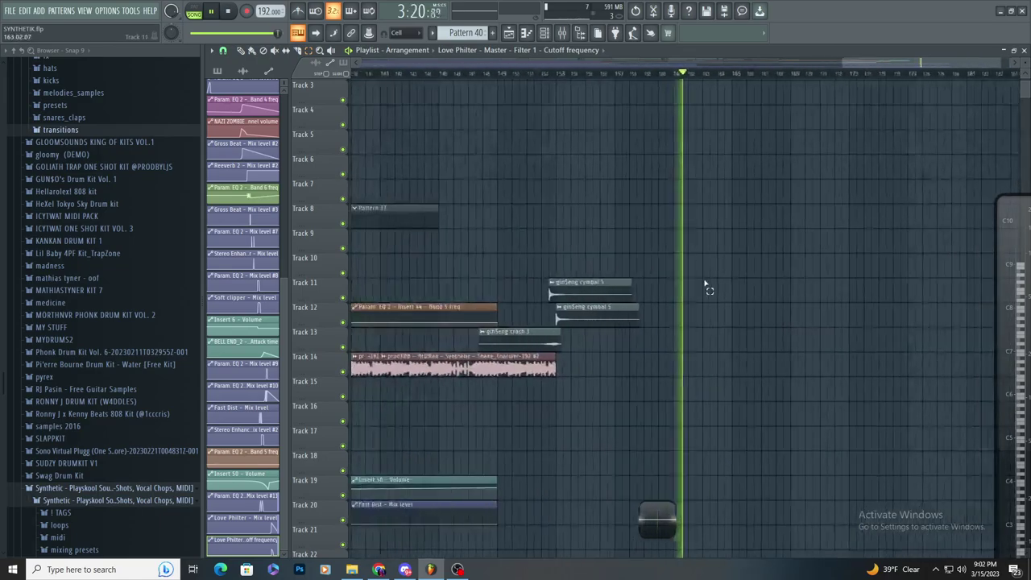
scroll(773, 270, "up", 2)
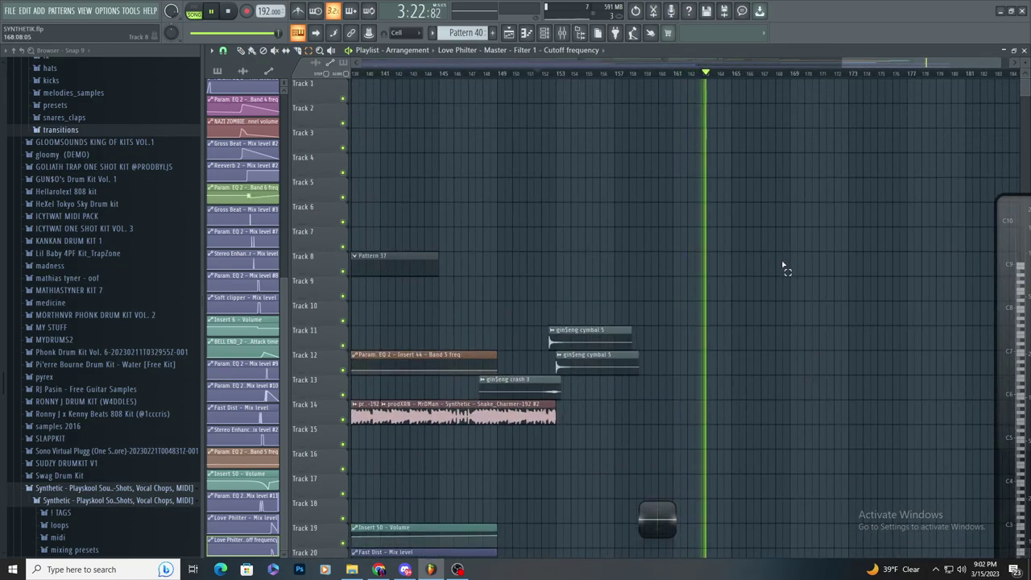
scroll(791, 262, "down", 3)
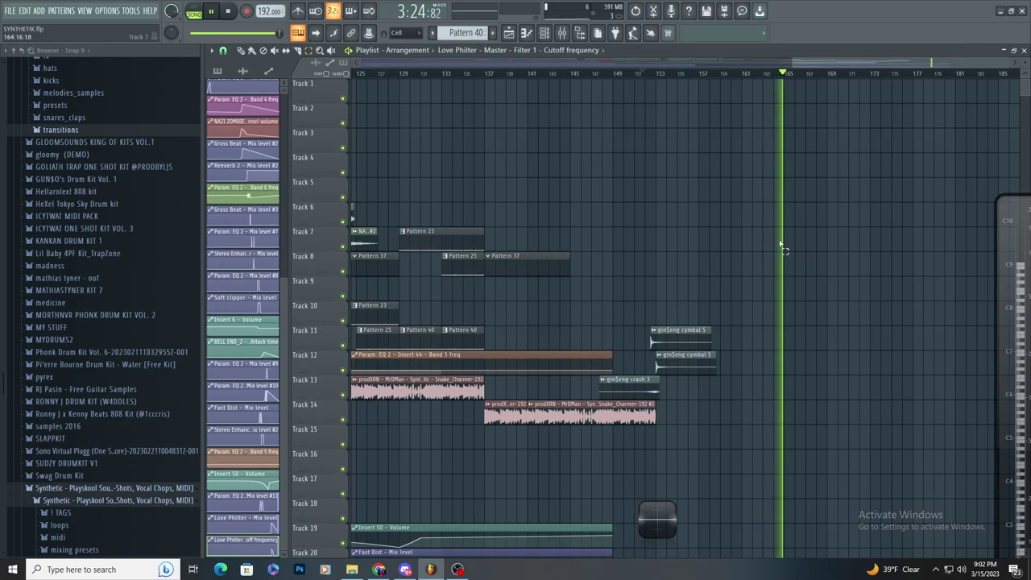
left_click(691, 72)
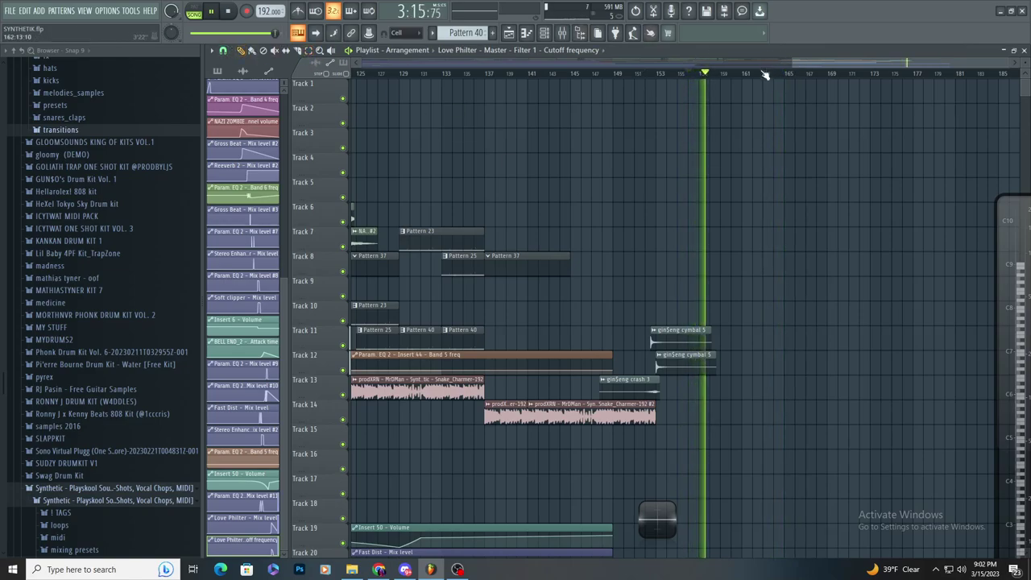
- Play back the empty bars after bar 165 at the end of the arrangement
left_click_drag(776, 73, 800, 73)
left_click(307, 51)
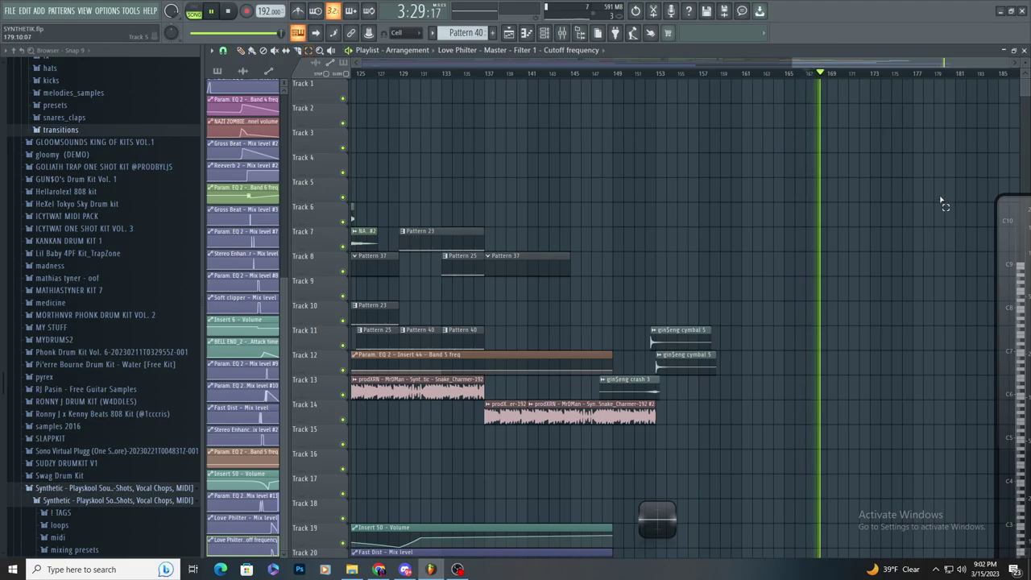
scroll(865, 98, "up", 5)
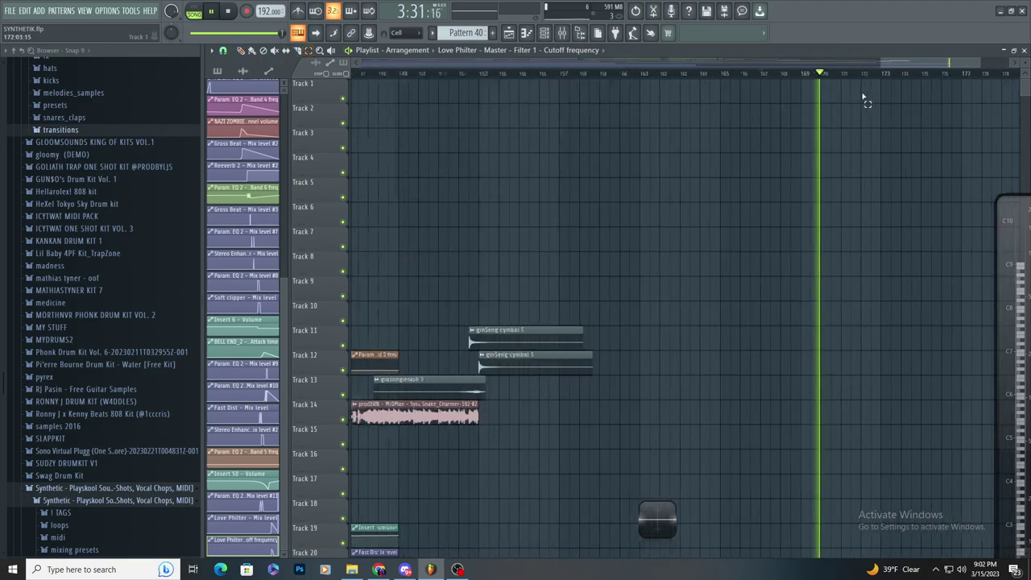
left_click(242, 52)
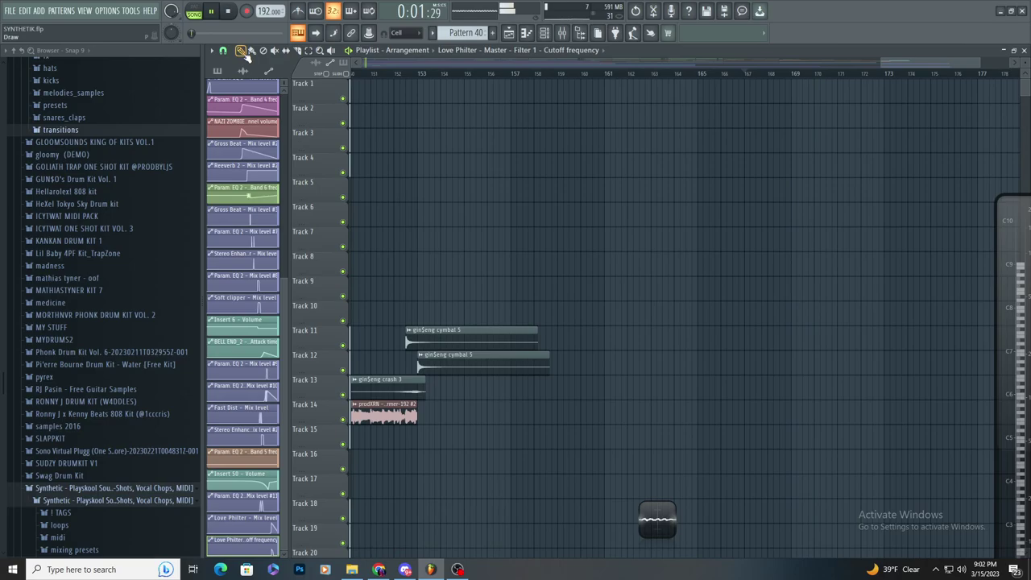
- Extend the Param. EQ 2 - Mix level #11 clip on Track 24 to just past bar 171 and play back the tail
left_click(803, 72)
scroll(829, 370, "down", 3)
scroll(829, 378, "down", 5)
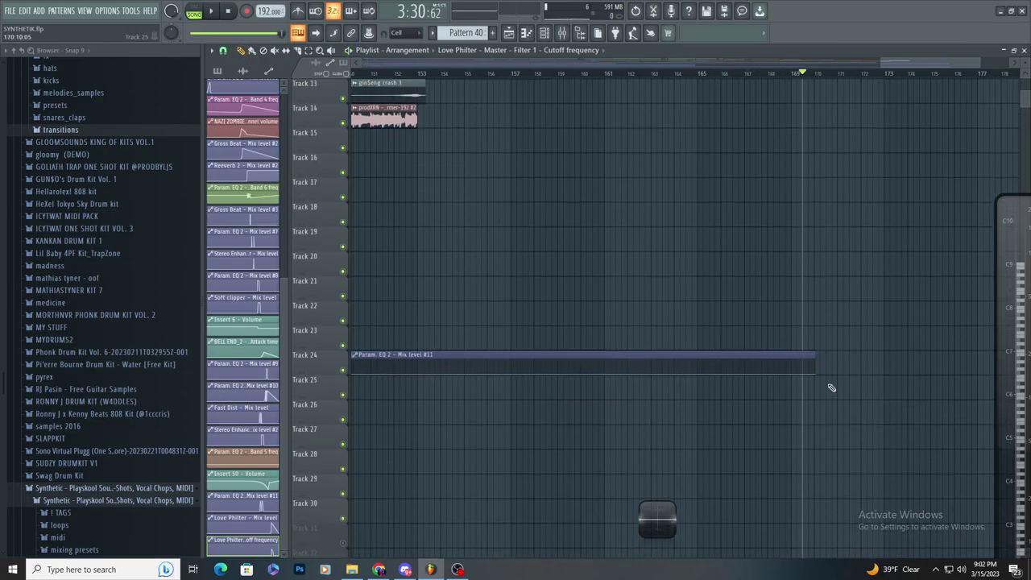
left_click_drag(815, 355, 840, 353)
key("space")
scroll(912, 336, "up", 1)
scroll(910, 336, "up", 3)
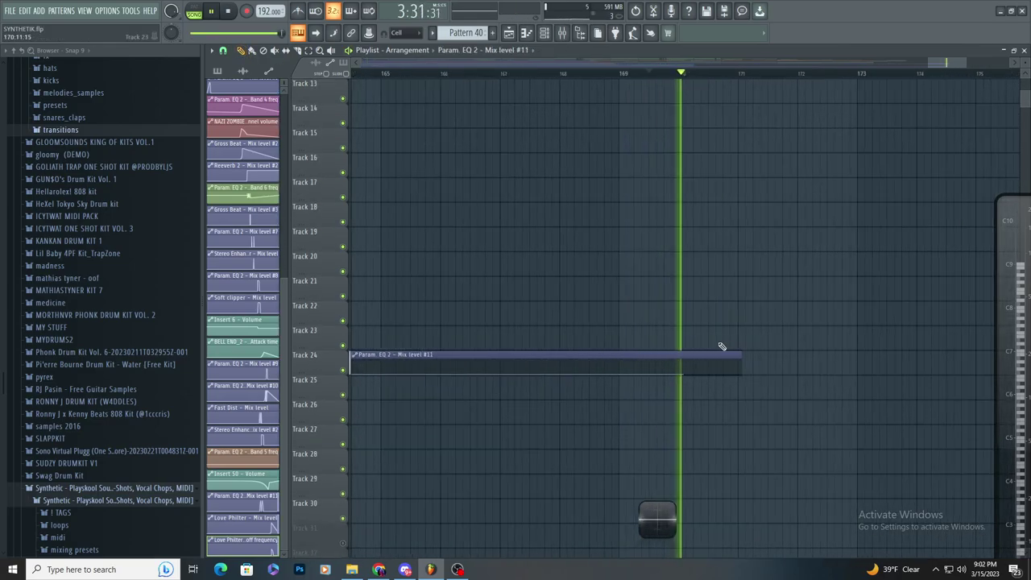
left_click_drag(737, 355, 708, 351)
scroll(816, 352, "up", 3)
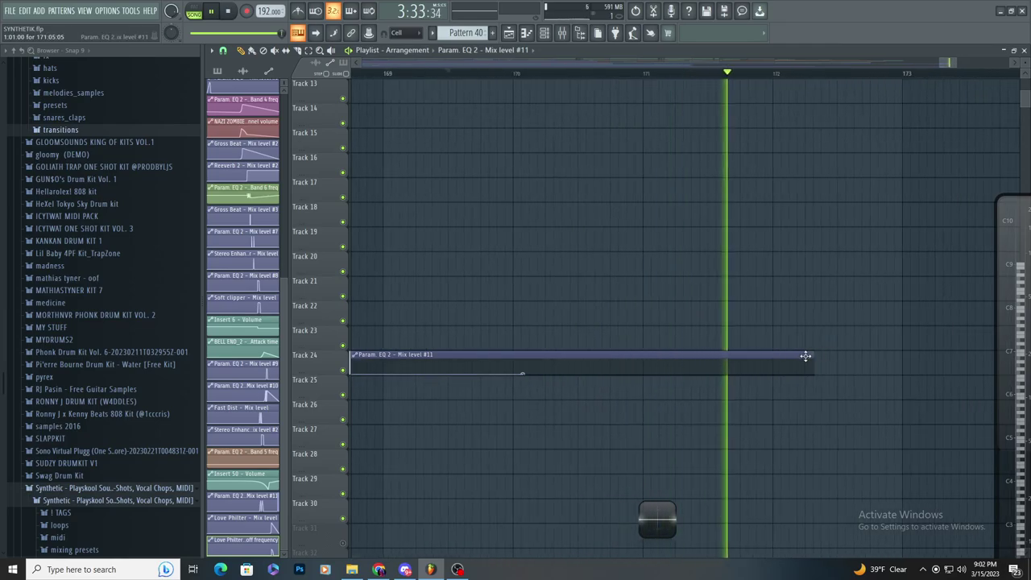
key("space")
- Select the playlist time range from the song's start to just past bar 171 and play back its ending
scroll(713, 392, "down", 2)
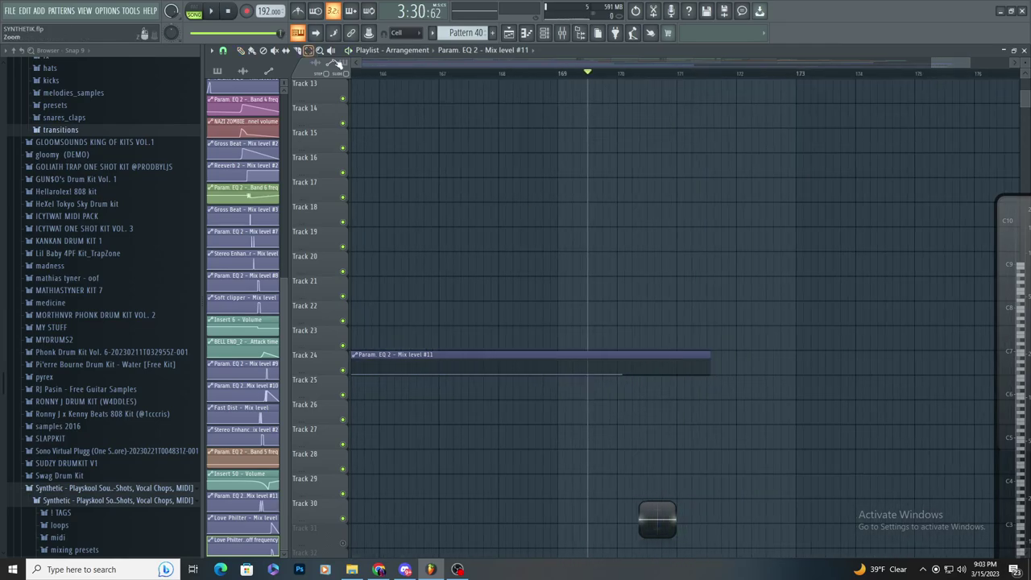
scroll(771, 218, "down", 3)
scroll(837, 178, "up", 9)
scroll(893, 123, "up", 2)
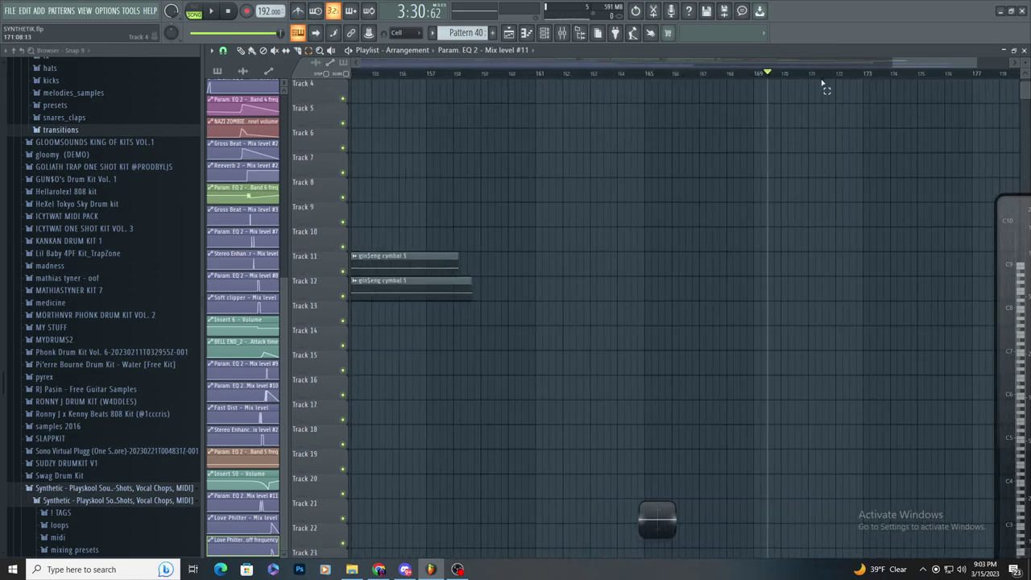
left_click_drag(817, 75, 2, 78)
left_click_drag(355, 500, 354, 499)
key("space")
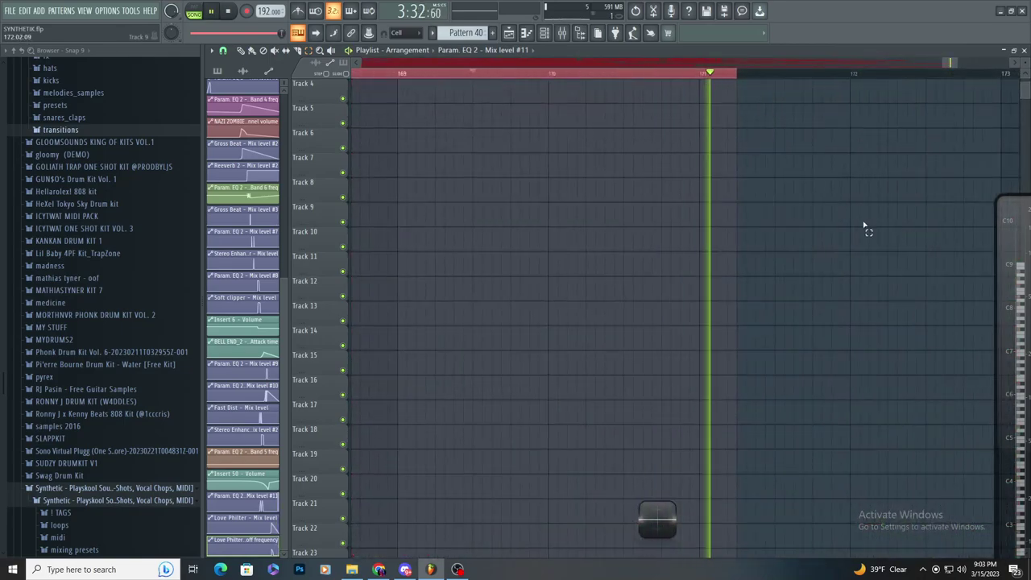
key("space")
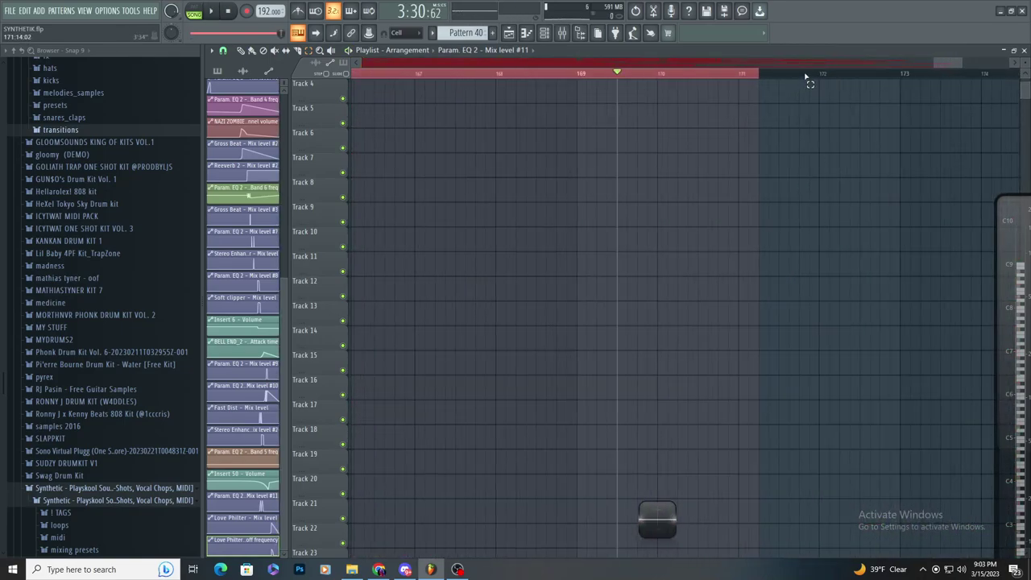
- Reselect the playlist time range so it spans from 1:01:00 to 171:13:00
left_click(803, 76, "ctrl")
left_click_drag(801, 74, 354, 74)
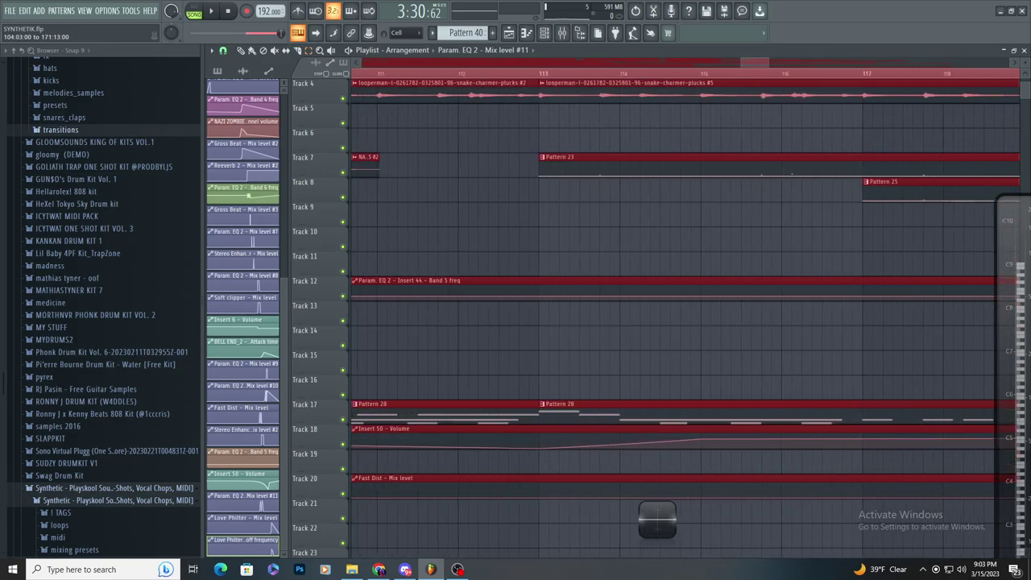
scroll(411, 314, "left", 4)
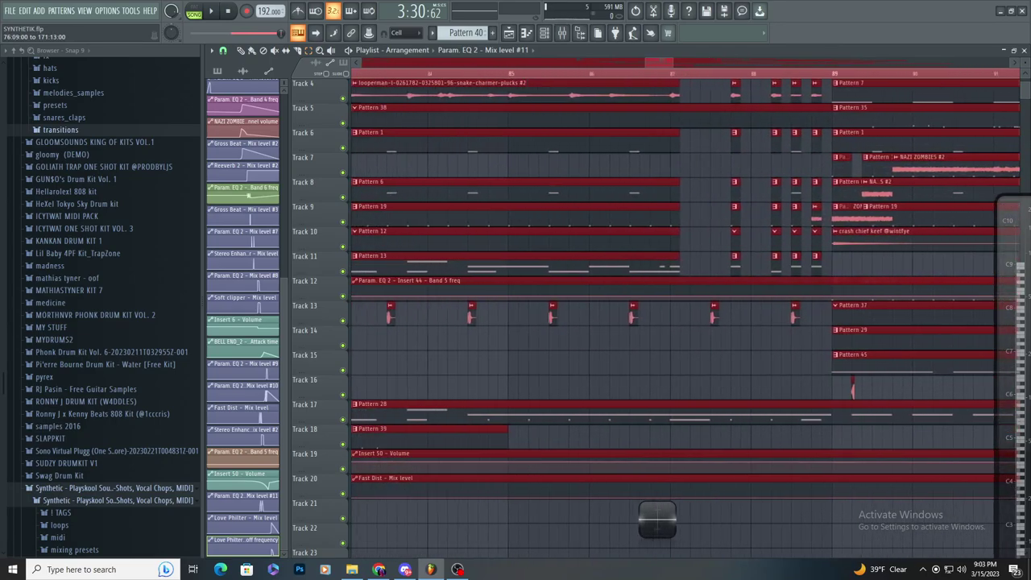
scroll(685, 314, "left", 4)
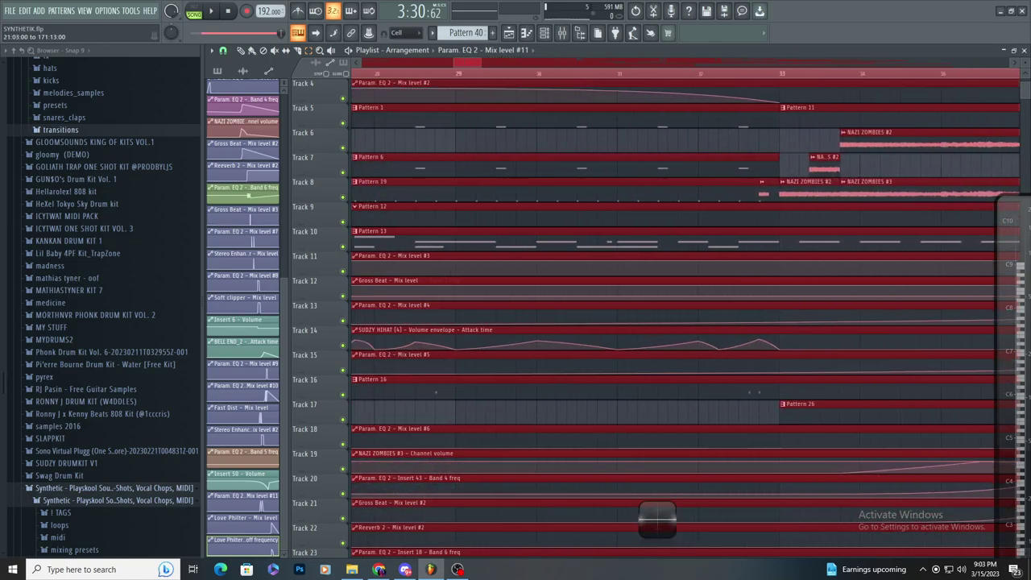
scroll(685, 314, "left", 3)
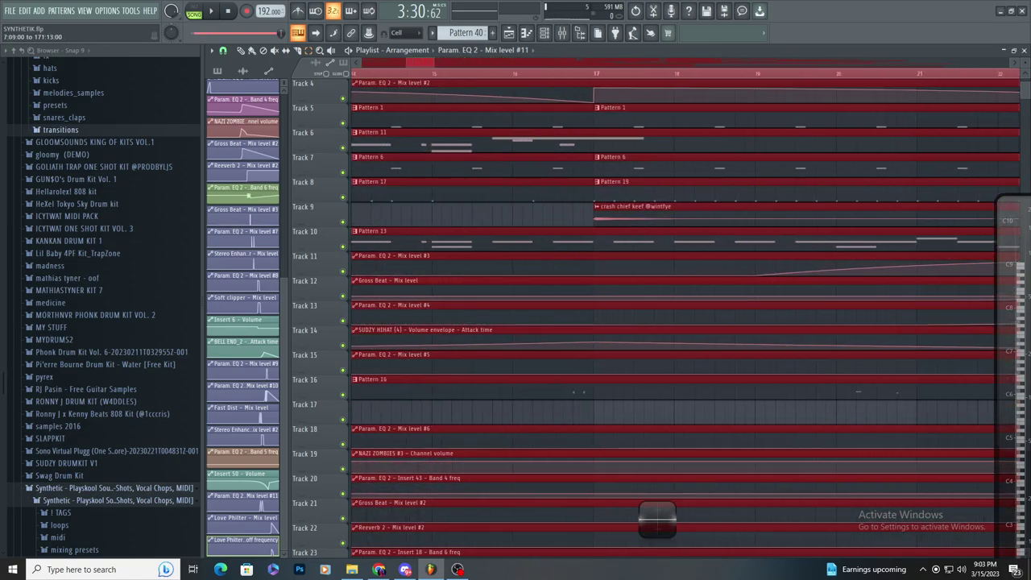
scroll(684, 314, "left", 3)
scroll(685, 314, "left", 3)
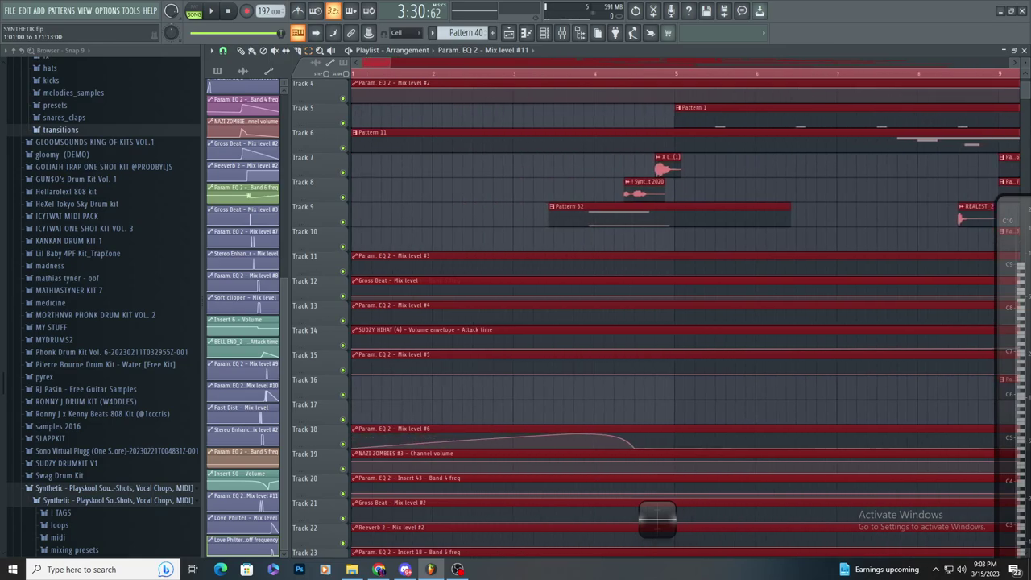
- Render the selected range as both WAV and MP3 under the name "prodXRN - MrDMan - Synthetic - Snake_Charmer-192-v2"
left_click(9, 10)
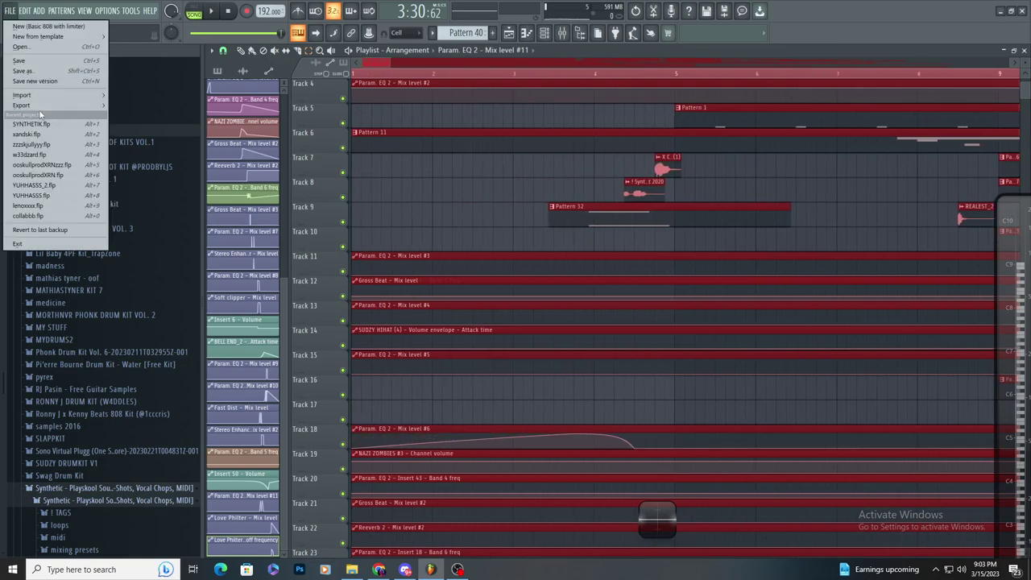
mouse_move(48, 106)
left_click(130, 111)
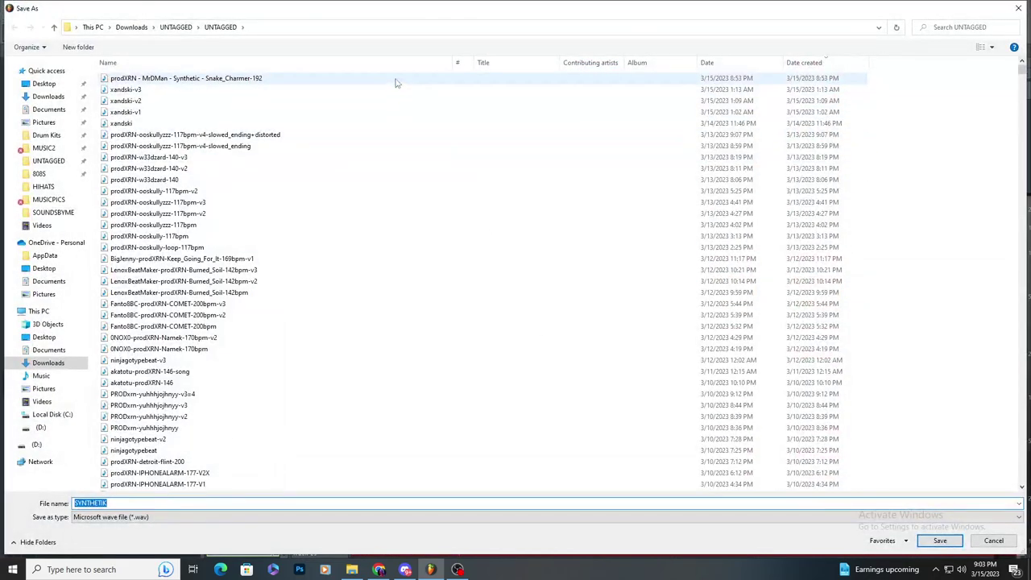
left_click(395, 79)
left_click(270, 502)
left_click(269, 502)
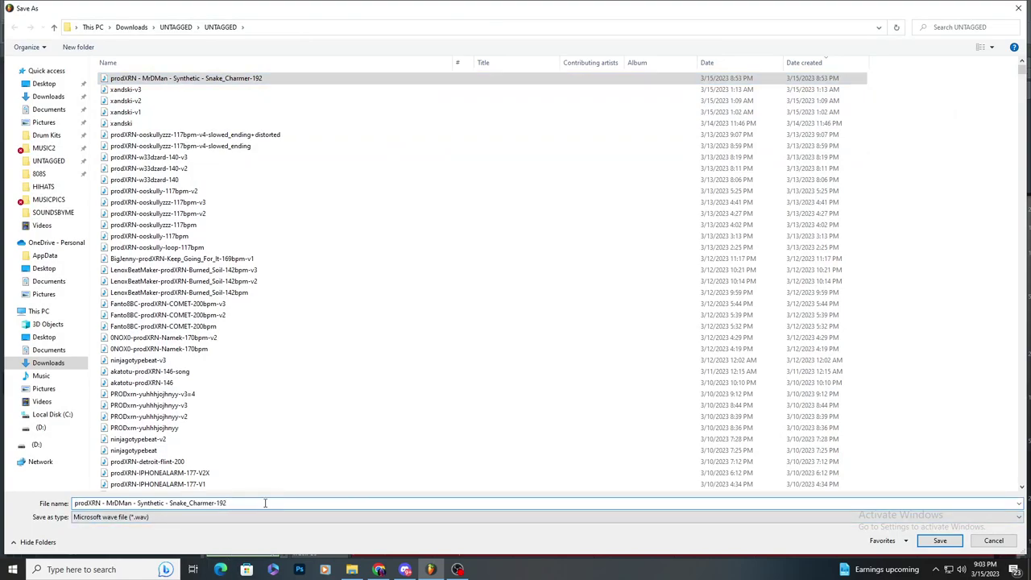
type("-v")
type("2")
key("Return")
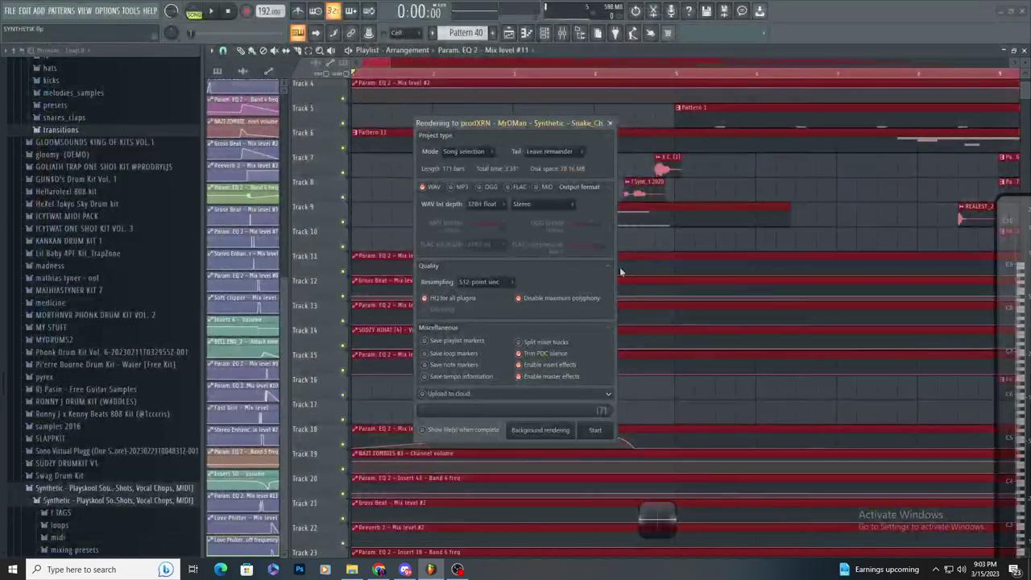
left_click(462, 187)
left_click(595, 429)
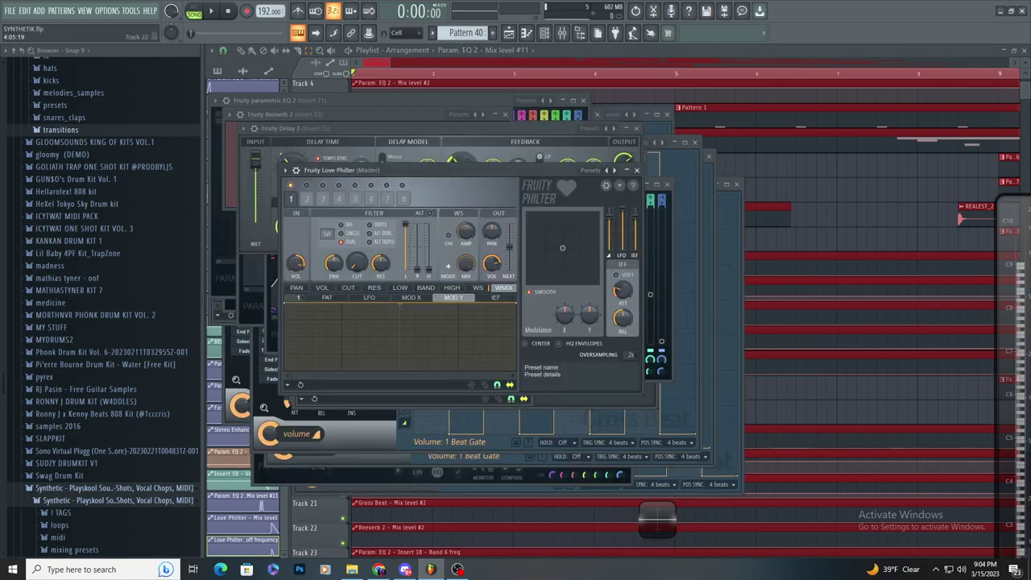
- Switch to Chrome, search for "g drive" in a new tab and open Google Drive
left_click(380, 569)
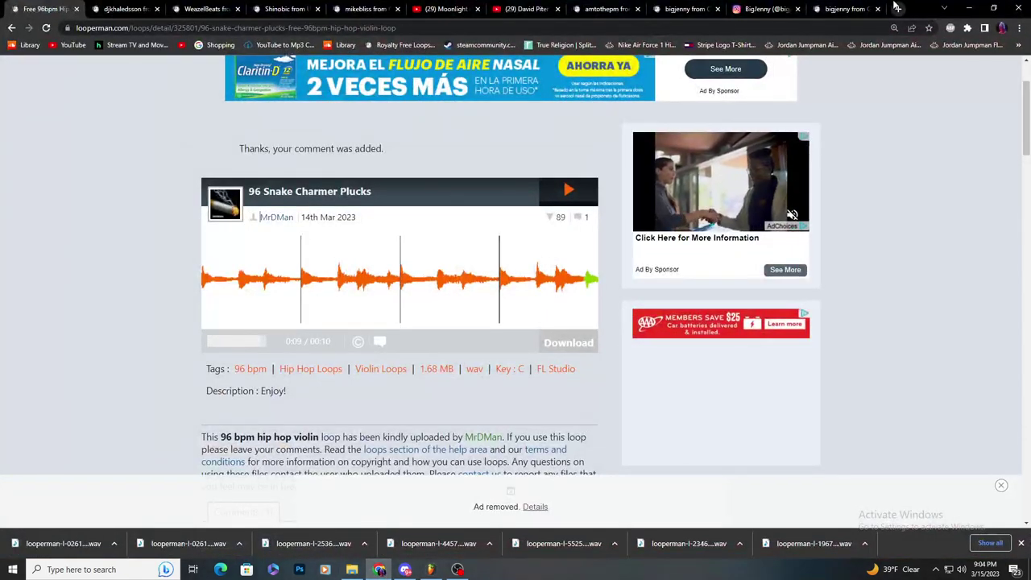
left_click(899, 9)
type("fdr")
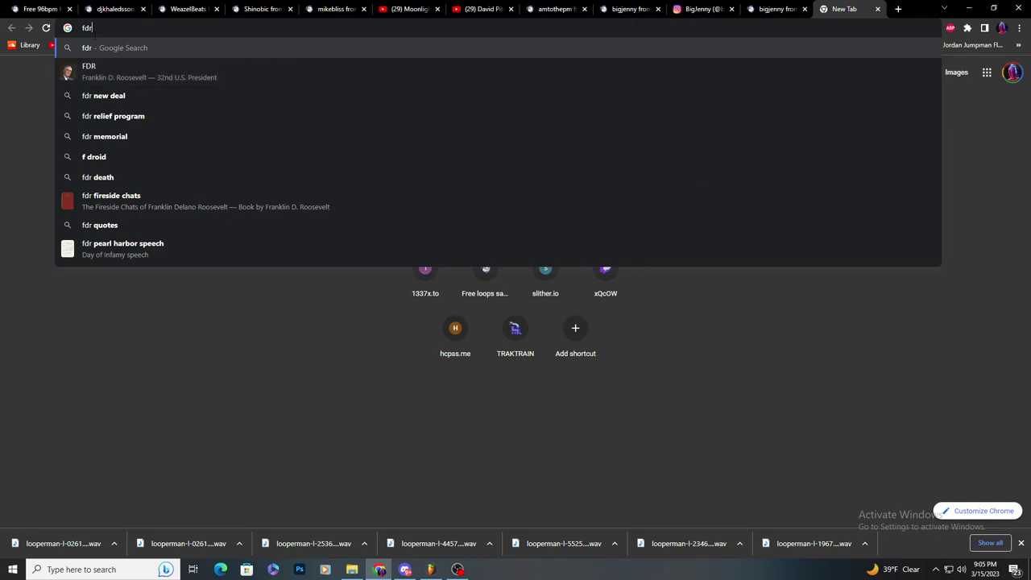
key("ctrl+a")
type("g drive")
key("Return")
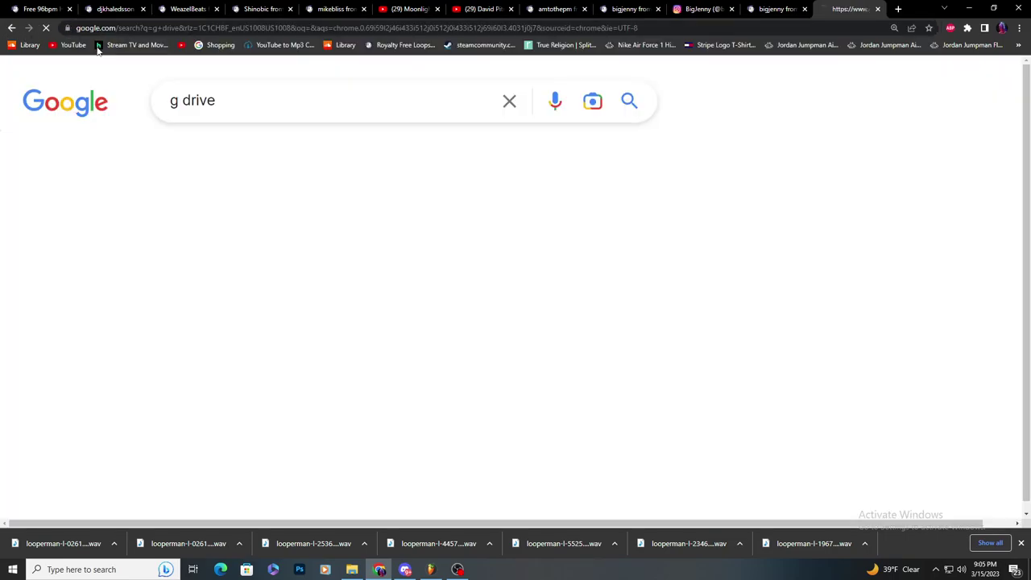
left_click(161, 290)
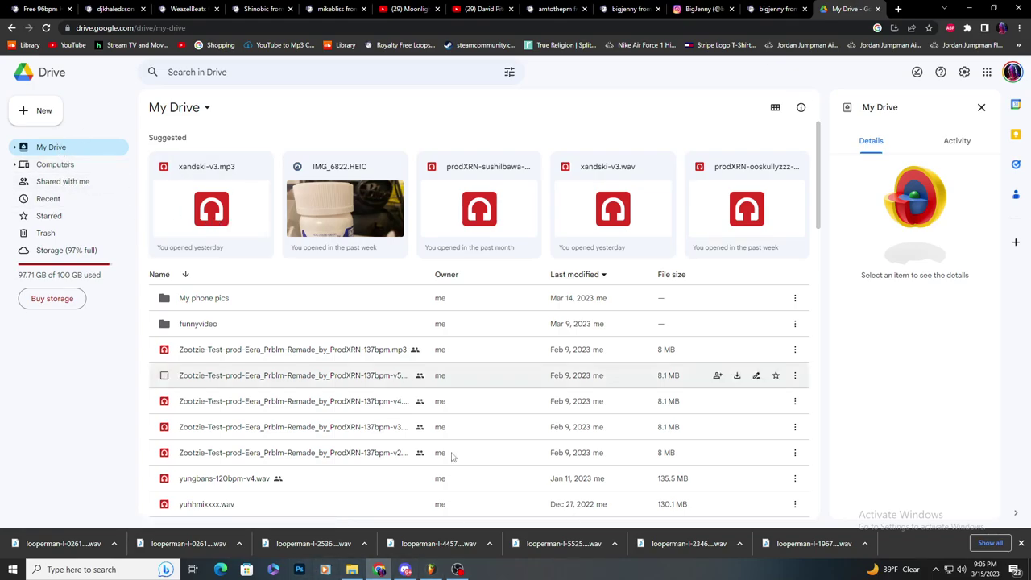
- Upload both "prodXRN - MrDMan - Synthetic - Snake_Charmer-192-v2" audio files from the UNTAGGED folder to My Drive
left_click(354, 570)
left_click_drag(270, 25, 716, 187)
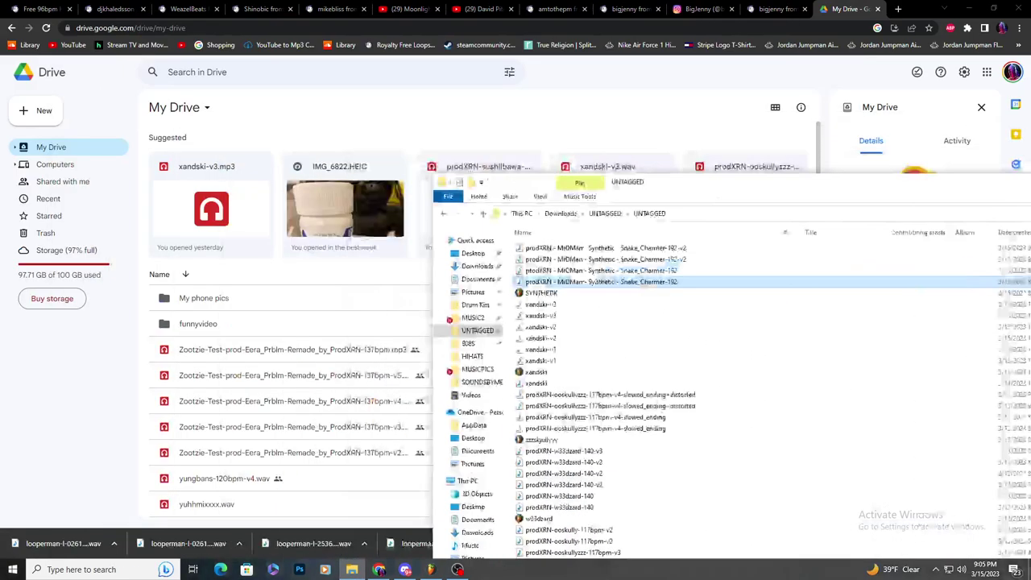
left_click(660, 261)
left_click(662, 248, "ctrl")
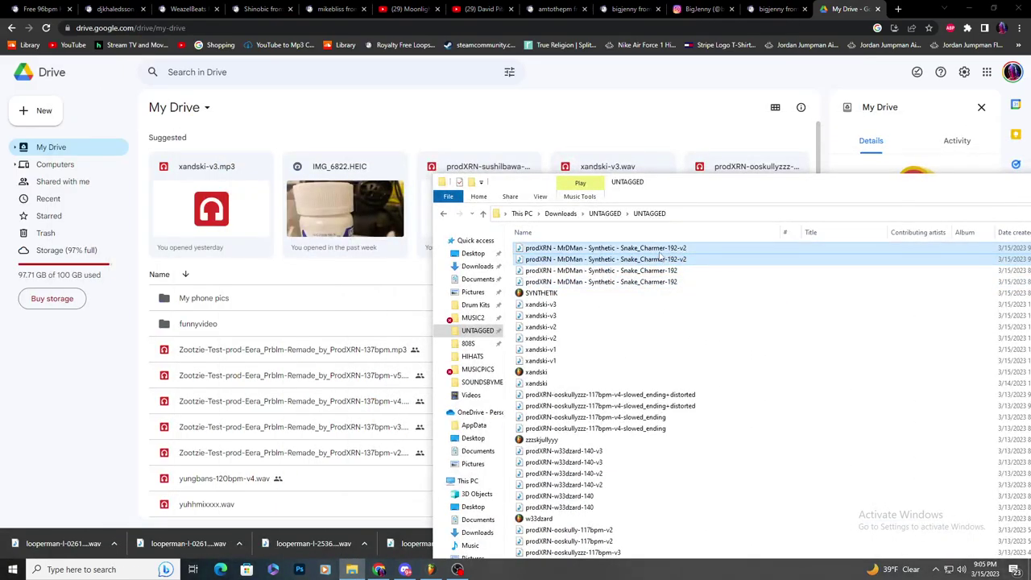
left_click_drag(662, 256, 286, 283)
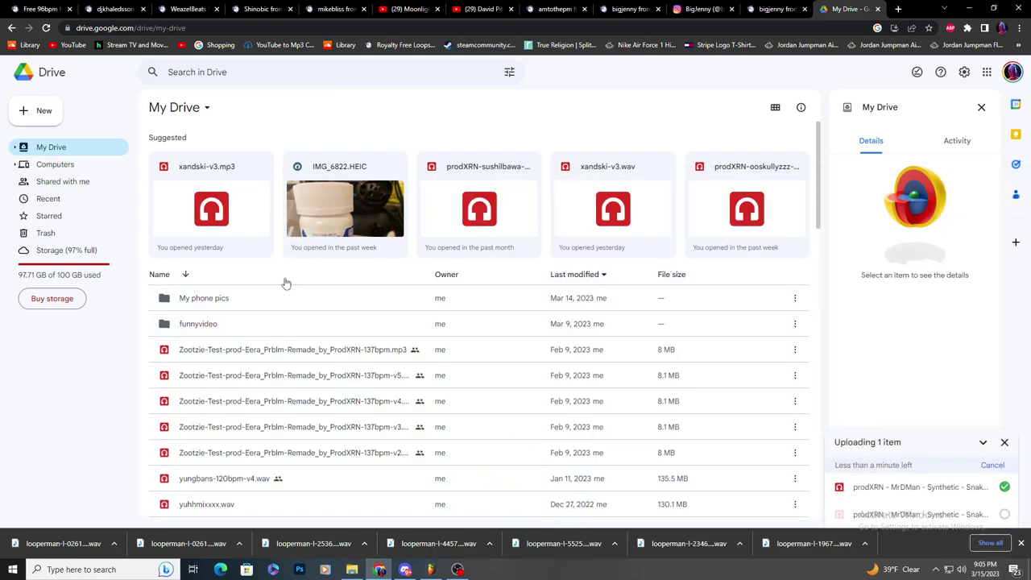
right_click(284, 280)
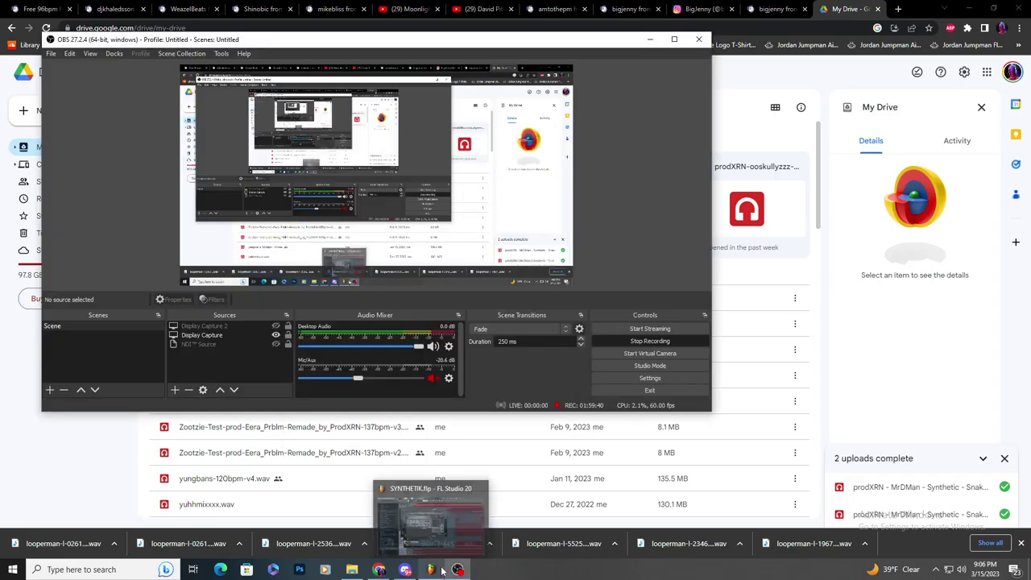
- Switch back to FL Studio, bring the playlist in front of the plugin windows and deselect its clips
left_click(431, 570)
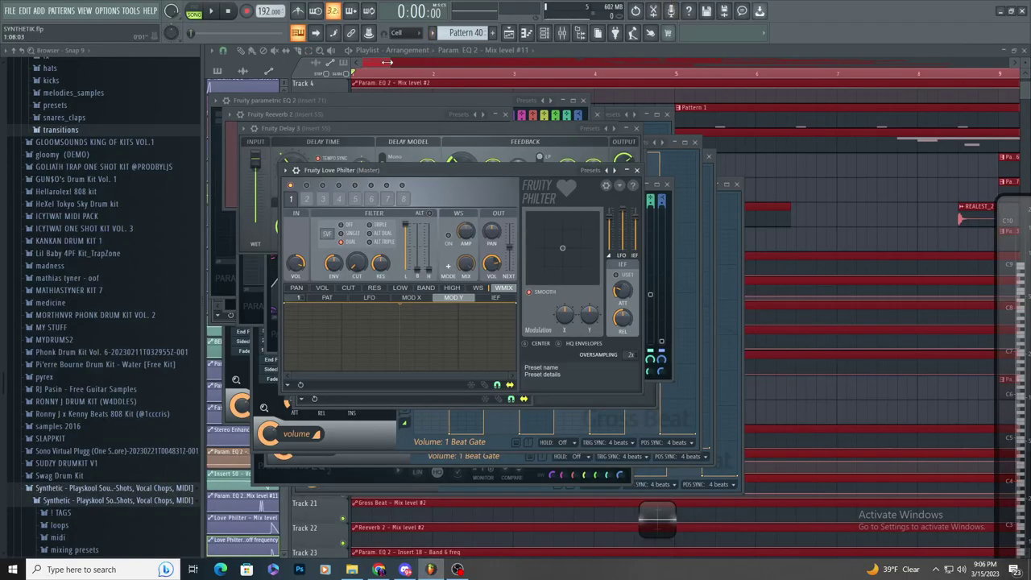
left_click_drag(388, 62, 476, 71)
left_click(242, 51)
left_click(485, 196)
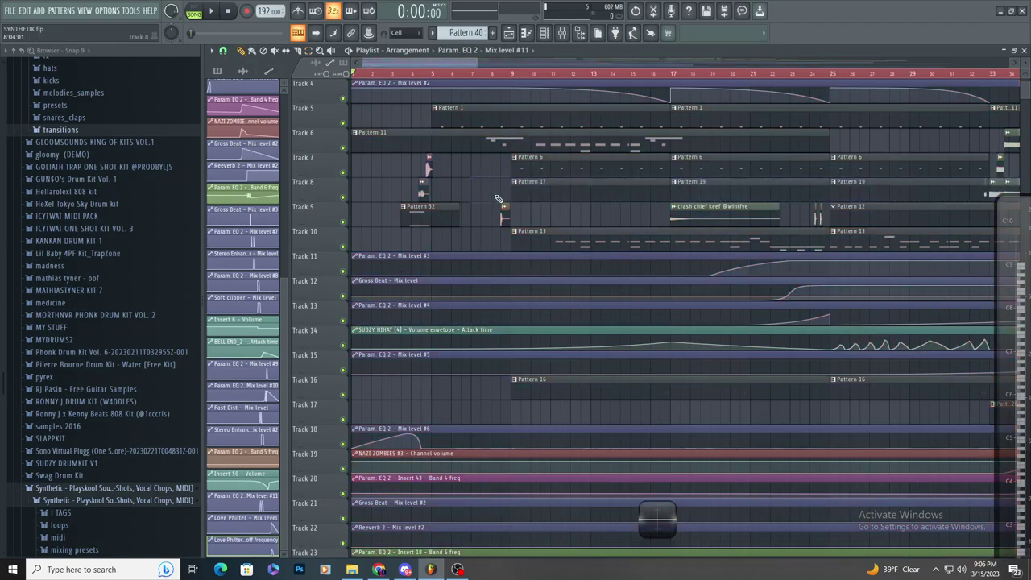
left_click_drag(488, 70, 588, 73)
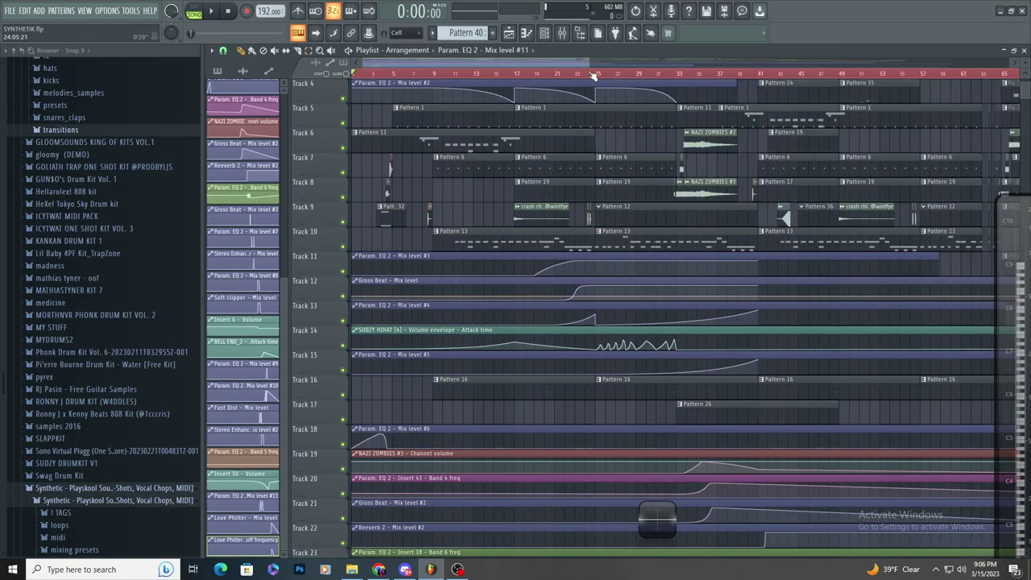
left_click(9, 11)
mouse_move(32, 107)
left_click(133, 108)
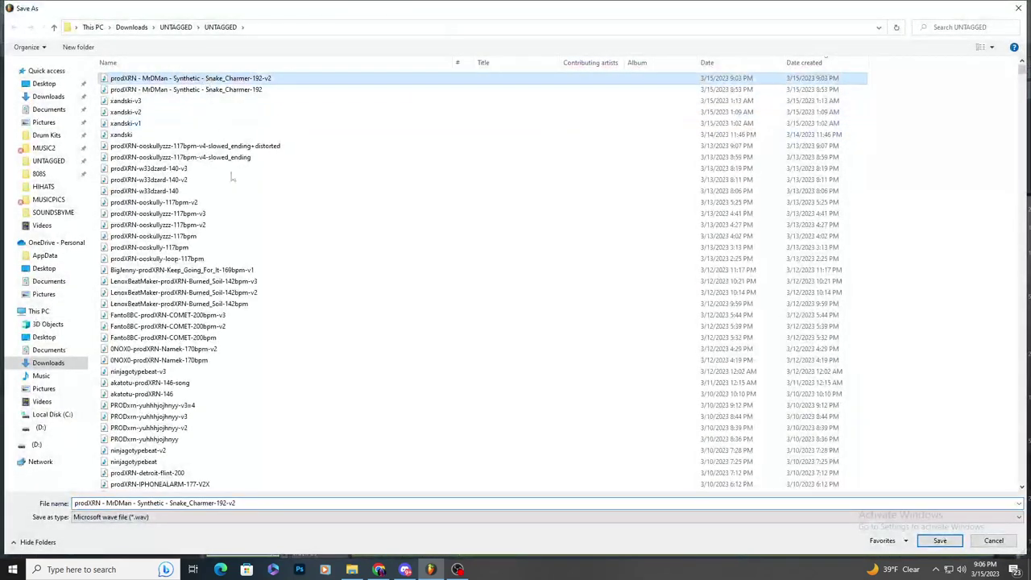
left_click(260, 502)
key("BackSpace")
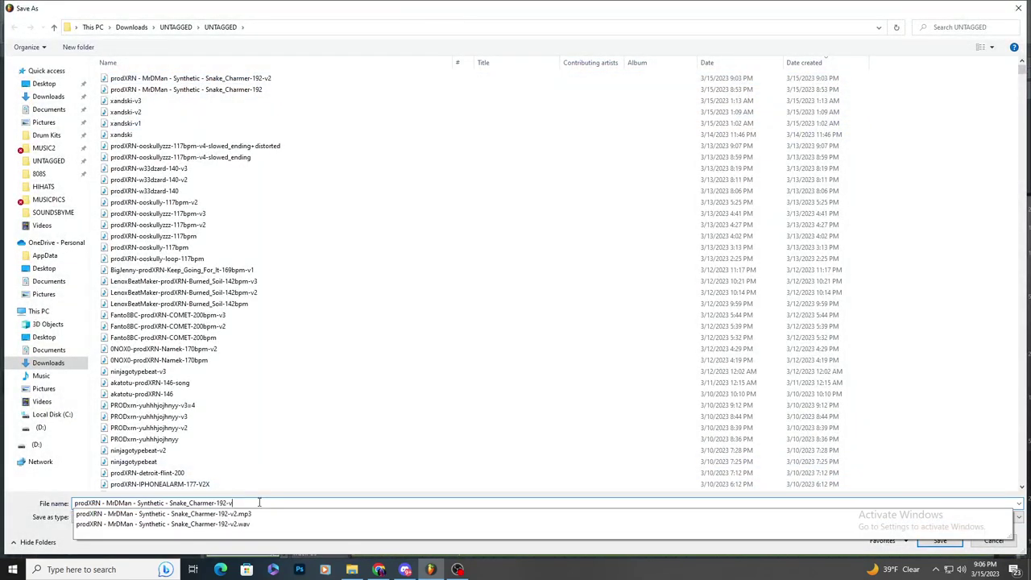
type("3")
key("Return")
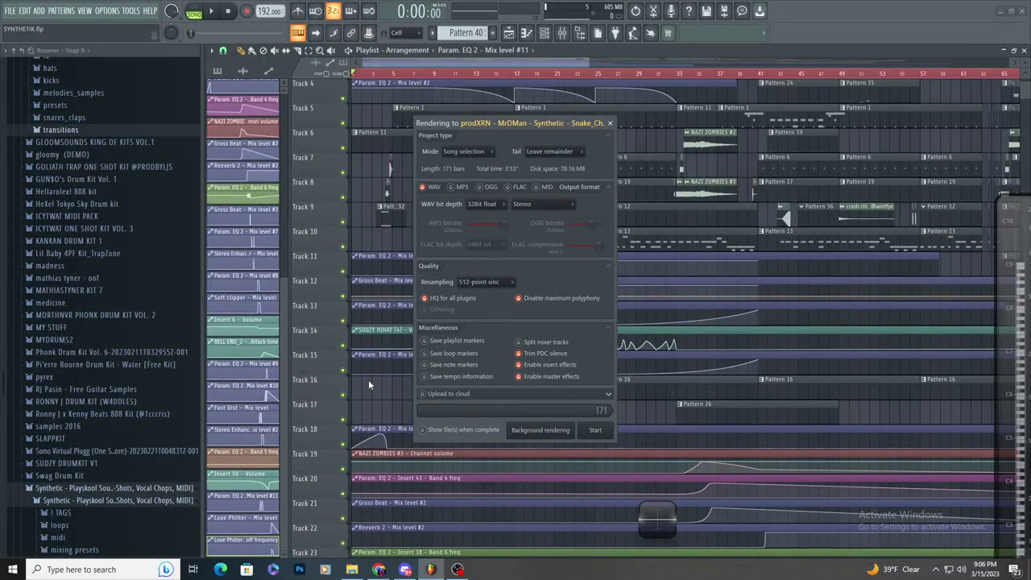
left_click(456, 187)
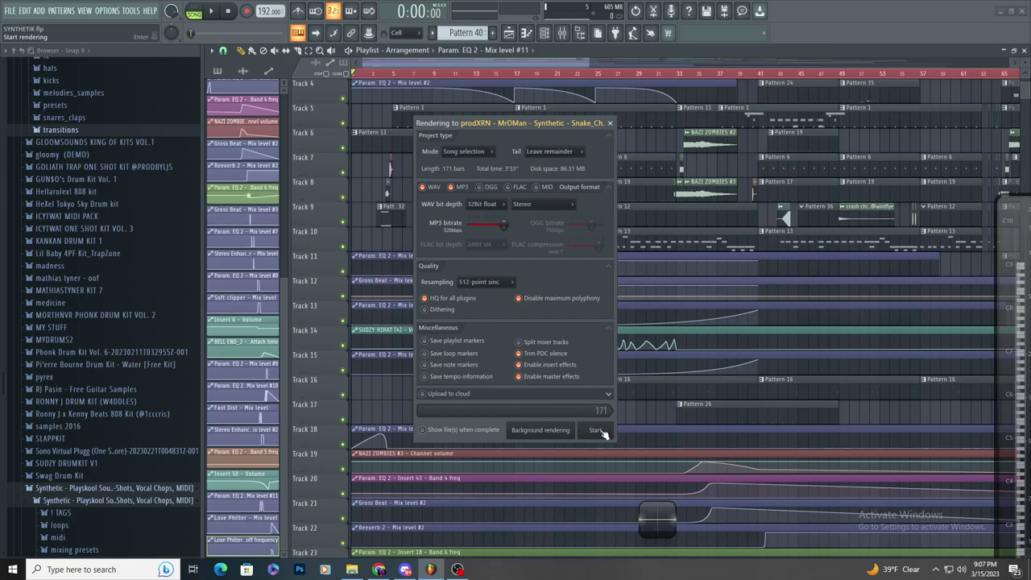
left_click(611, 124)
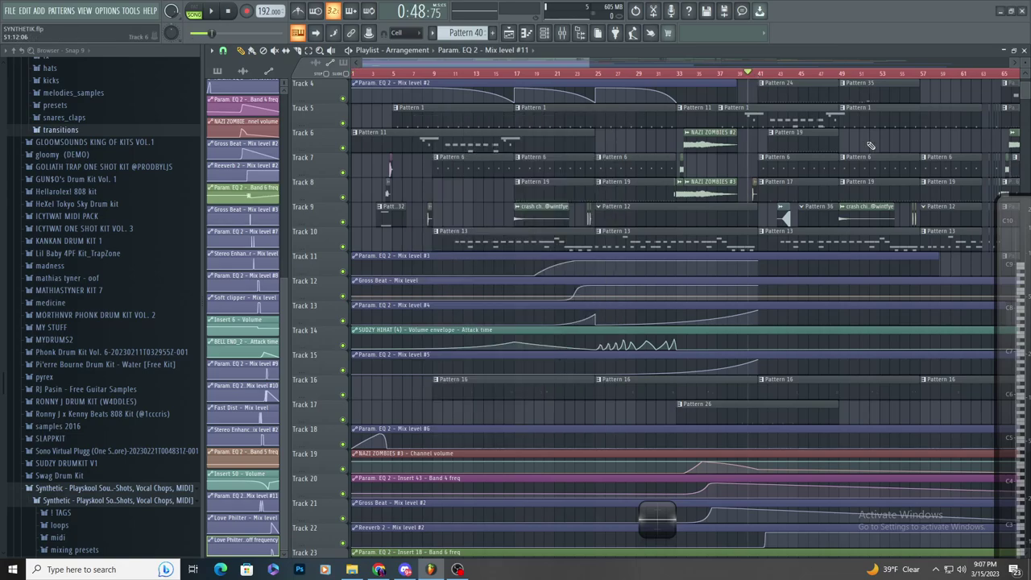
- In the Parametric EQ 2 on the Track 9 reversed 808 clip's mixer track, boost band 5 to 18 dB and lower the frequencies of bands 4 and 5
scroll(871, 146, "up", 5)
key("space")
scroll(636, 192, "up", 5)
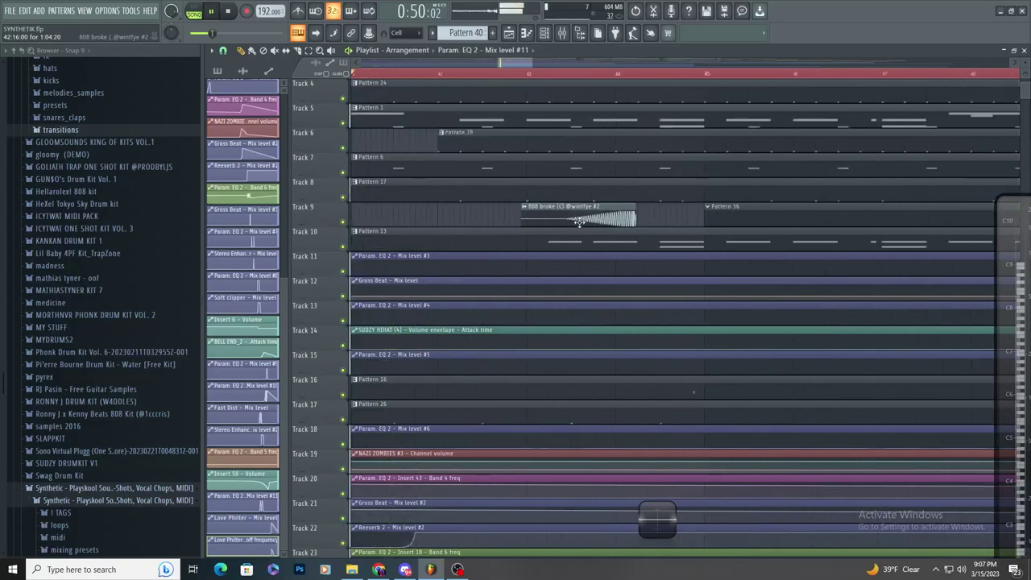
scroll(580, 222, "down", 2)
scroll(626, 215, "up", 3)
double_click(596, 218)
key("F9")
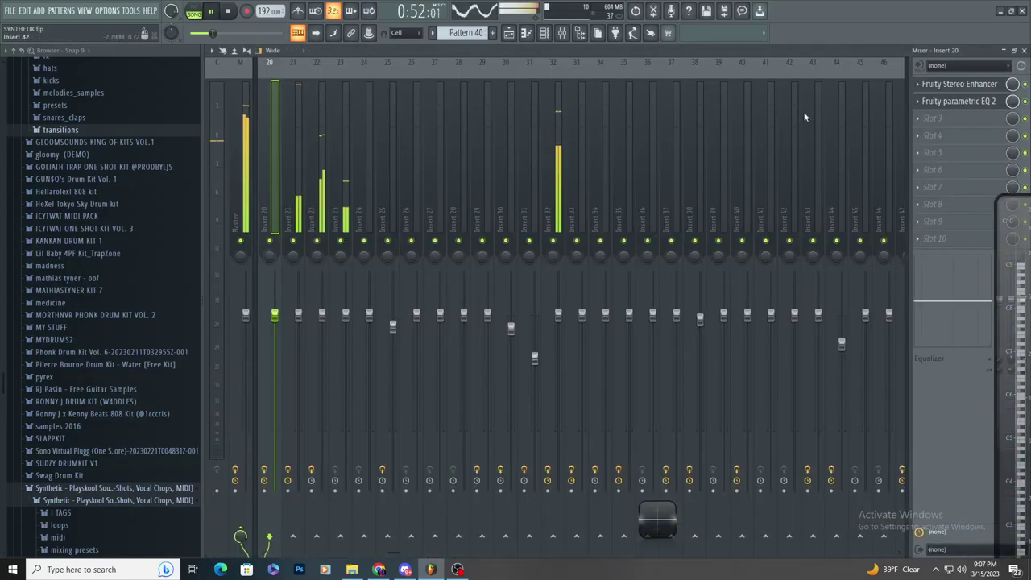
left_click(970, 100)
left_click_drag(428, 187, 395, 173)
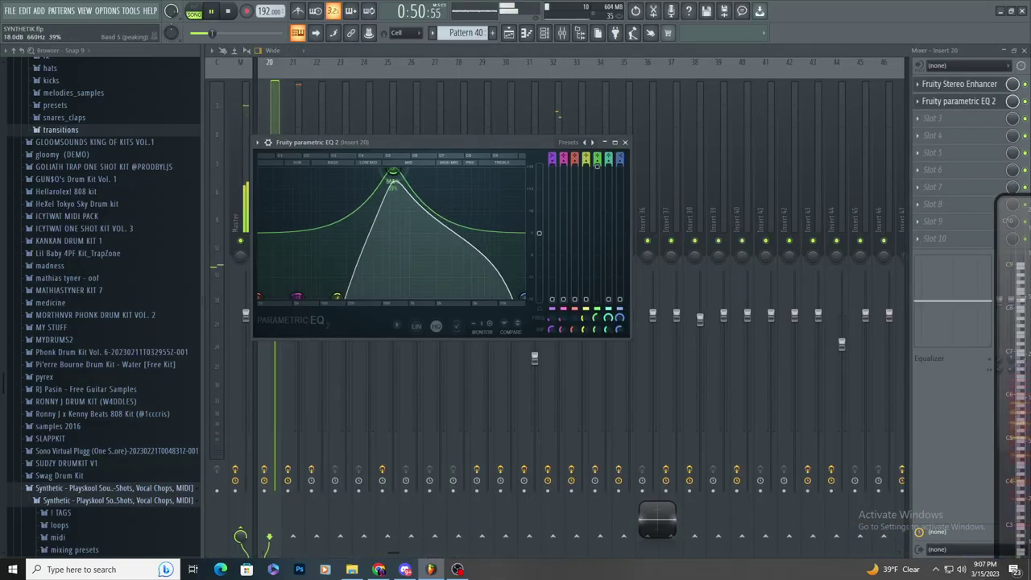
left_click_drag(337, 297, 302, 301)
left_click_drag(393, 171, 368, 174)
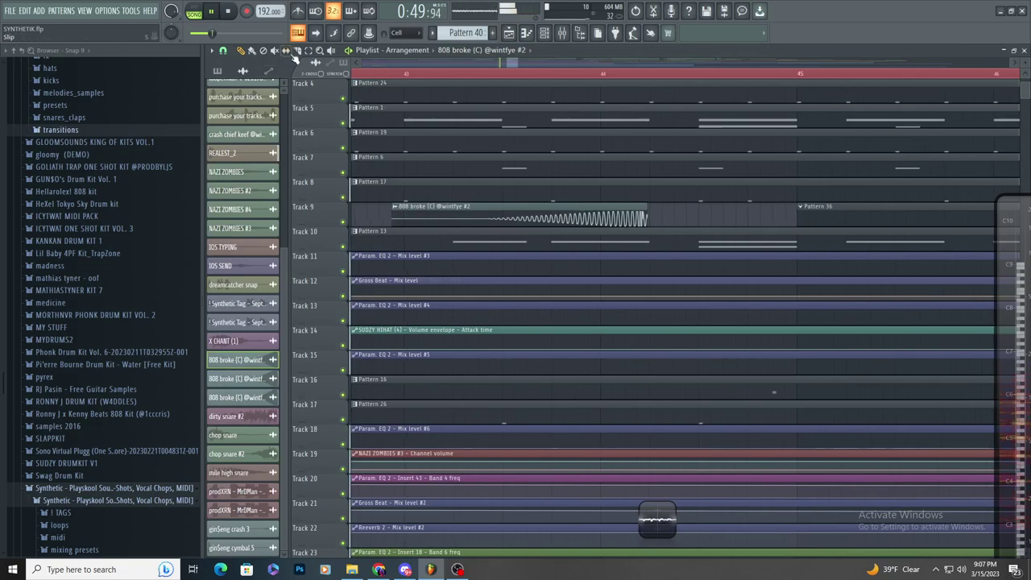
- Slice the end of the reversed 808 clip on Track 9 around bar 44, leaving a gap before a short final slice
scroll(627, 173, "up", 2)
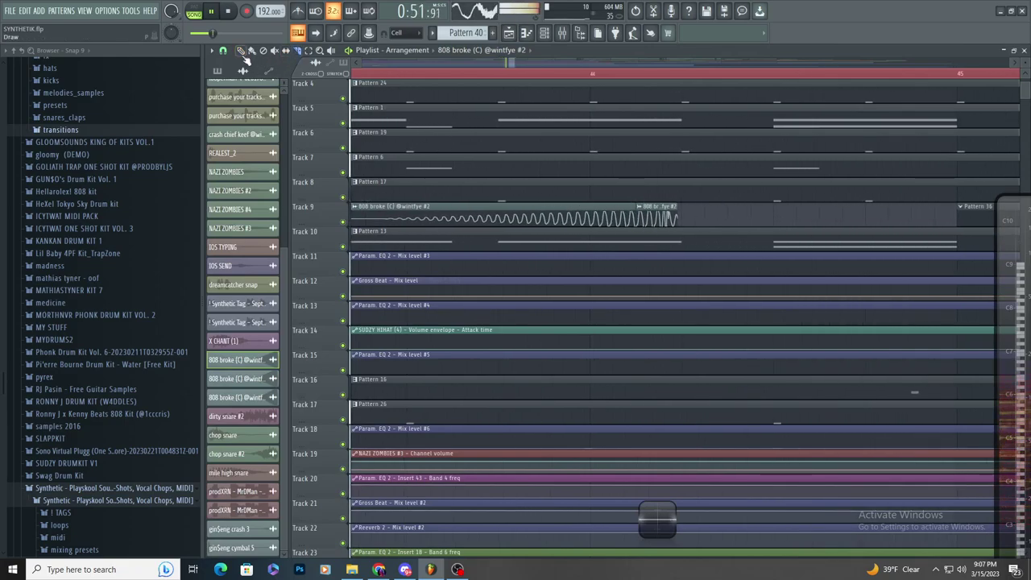
key("space")
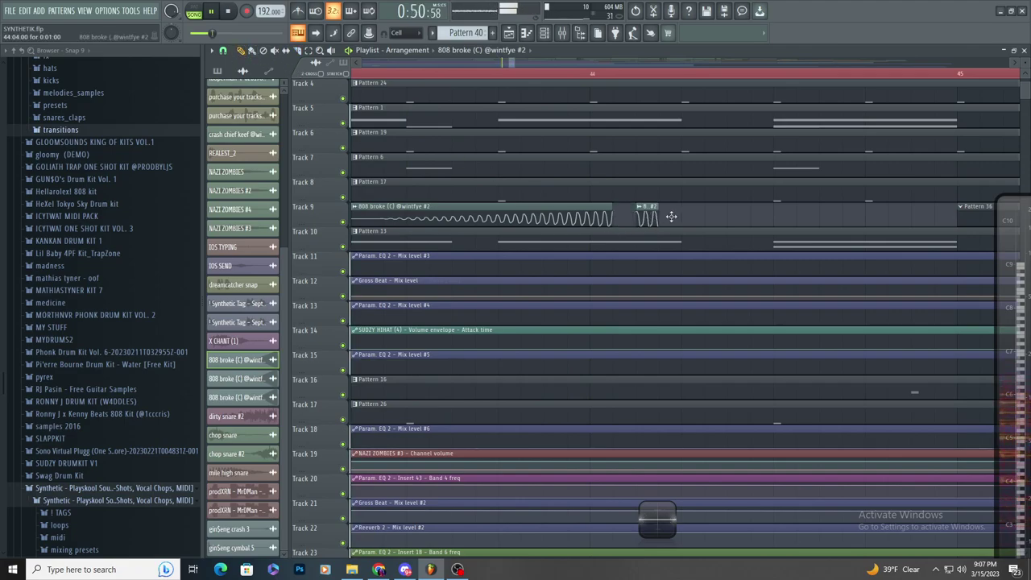
scroll(672, 216, "down", 2)
scroll(762, 175, "up", 3)
scroll(762, 175, "up", 2)
scroll(672, 208, "down", 2)
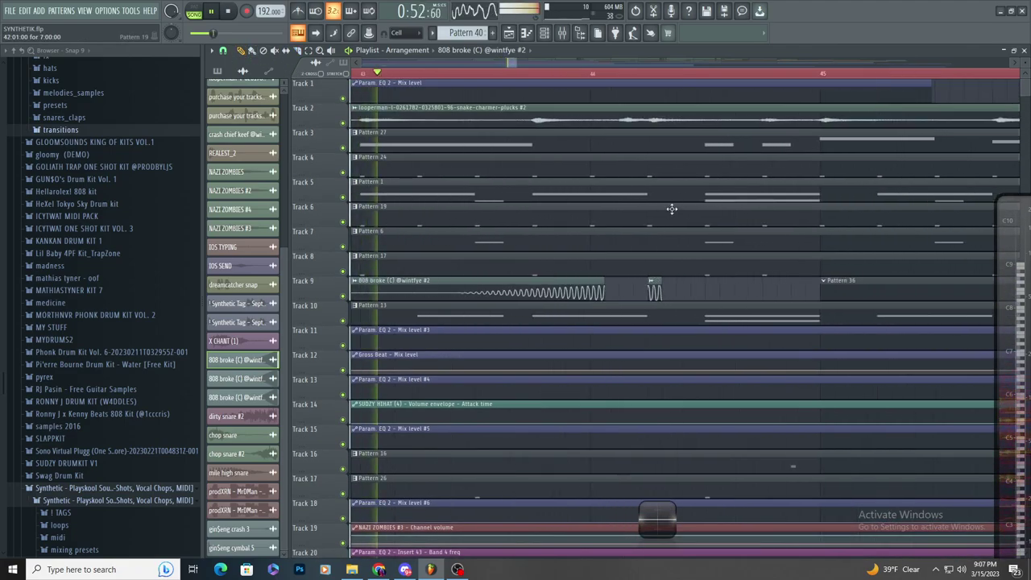
- Listen through the arrangement from about bar 43 to bar 68, following the clips along the playlist
scroll(602, 239, "down", 1)
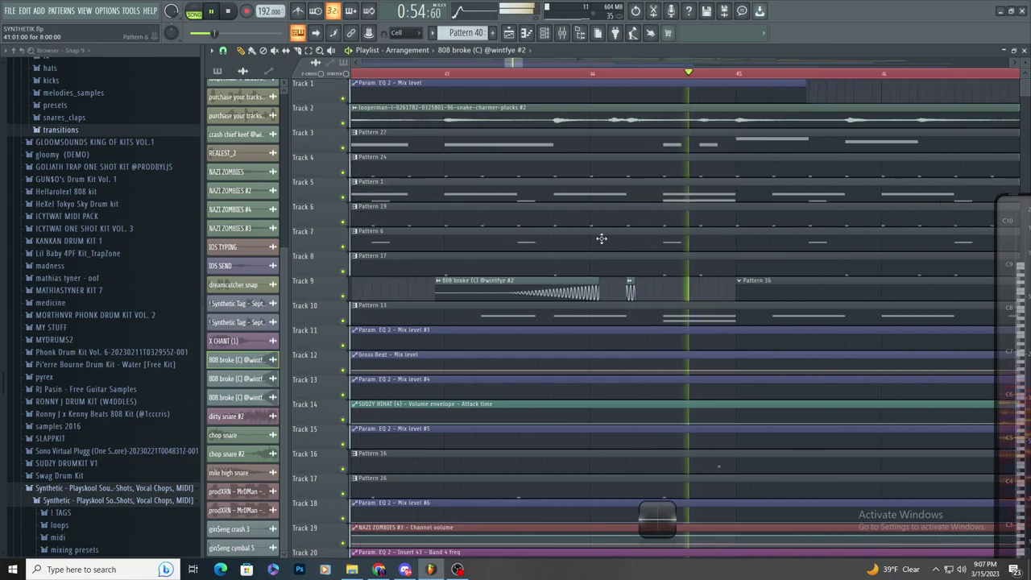
scroll(573, 233, "down", 2)
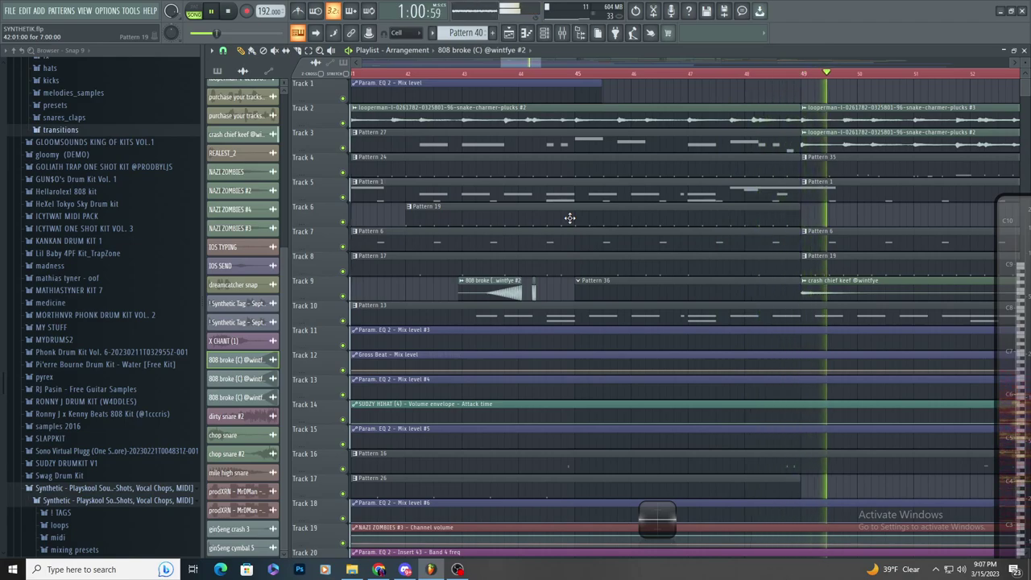
scroll(591, 249, "down", 3)
scroll(776, 221, "up", 2)
scroll(753, 211, "up", 1)
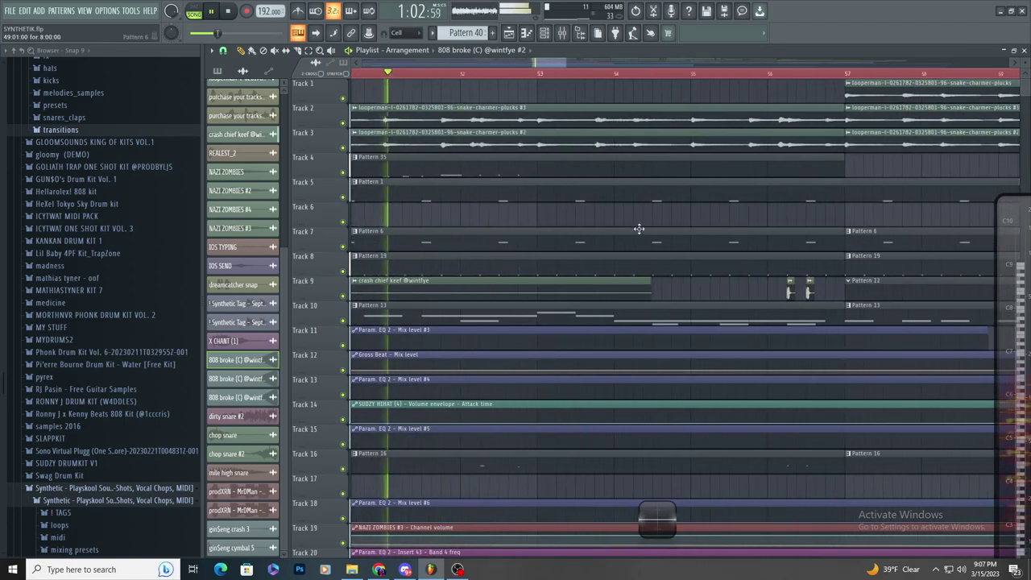
scroll(639, 229, "down", 2)
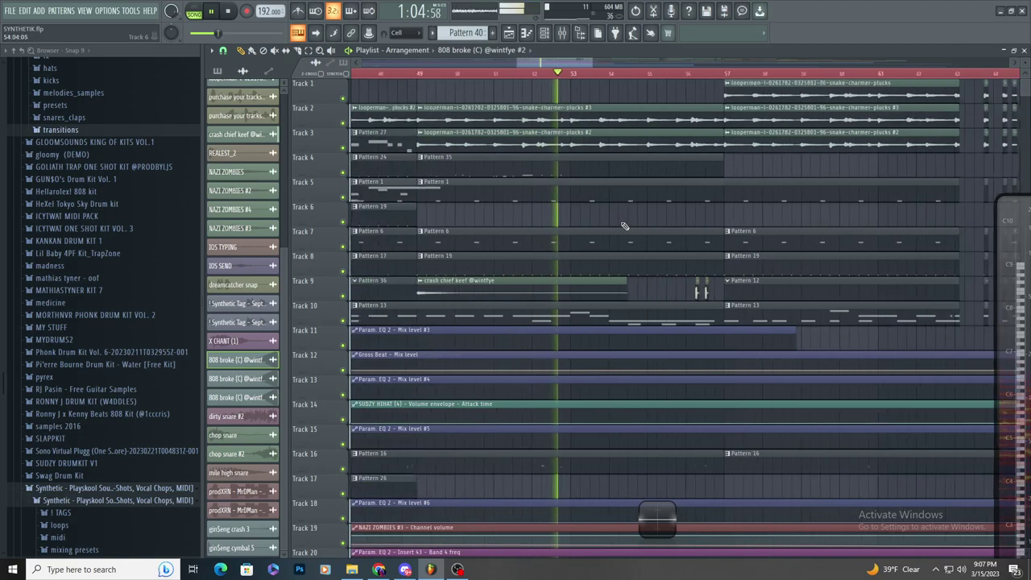
scroll(636, 221, "up", 1)
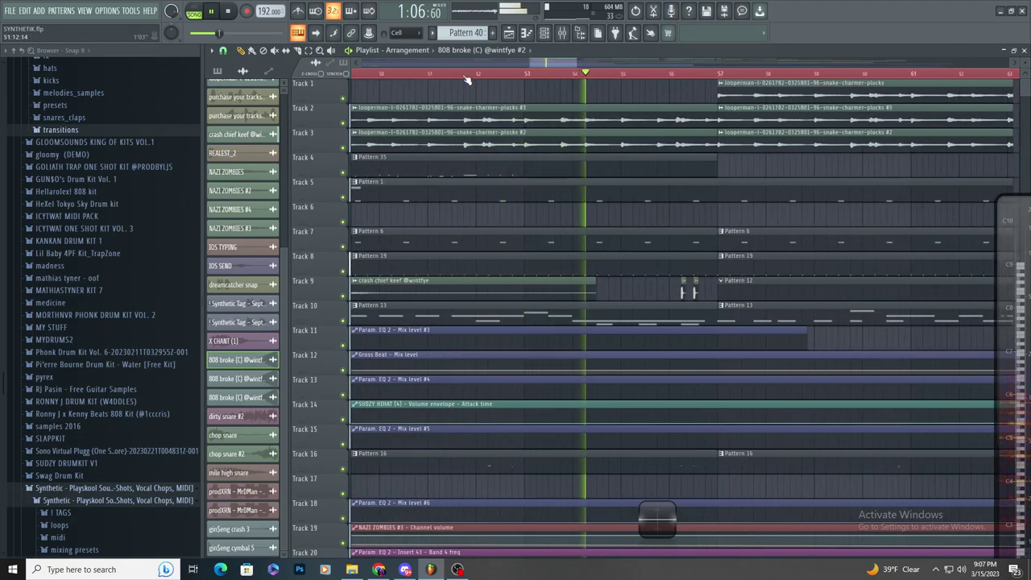
scroll(623, 181, "up", 3)
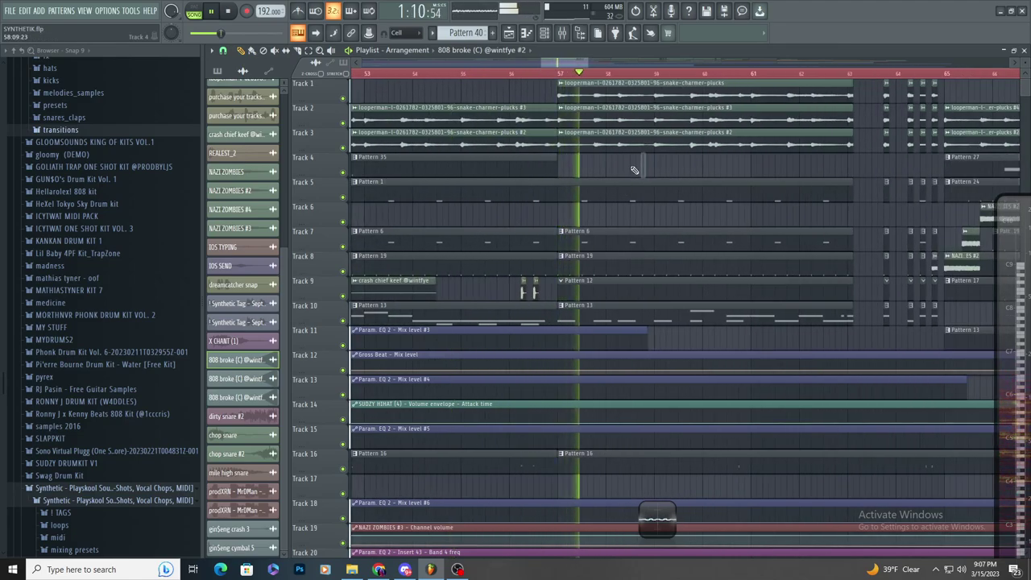
scroll(636, 178, "down", 2)
scroll(633, 180, "down", 2)
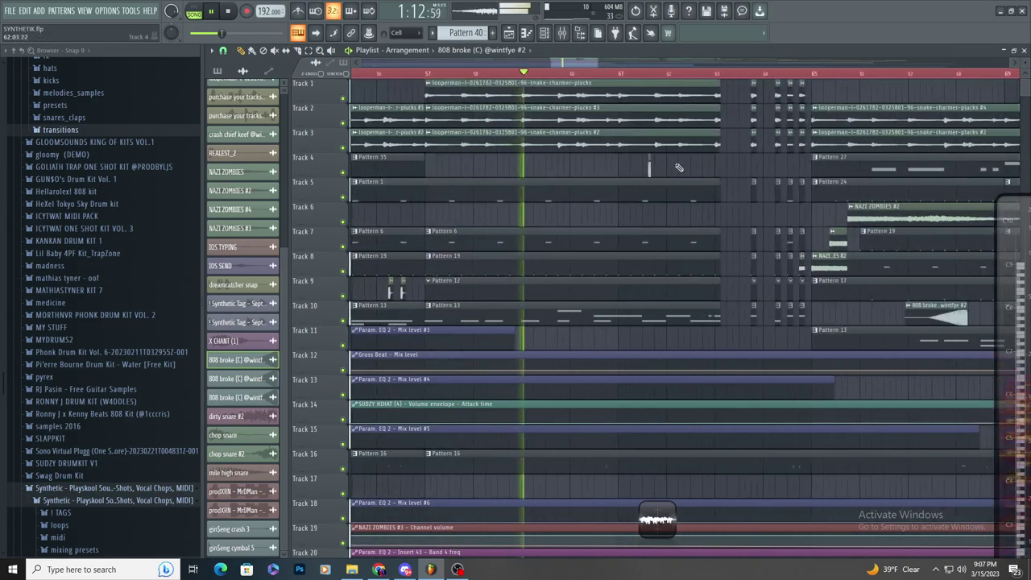
scroll(631, 184, "down", 1)
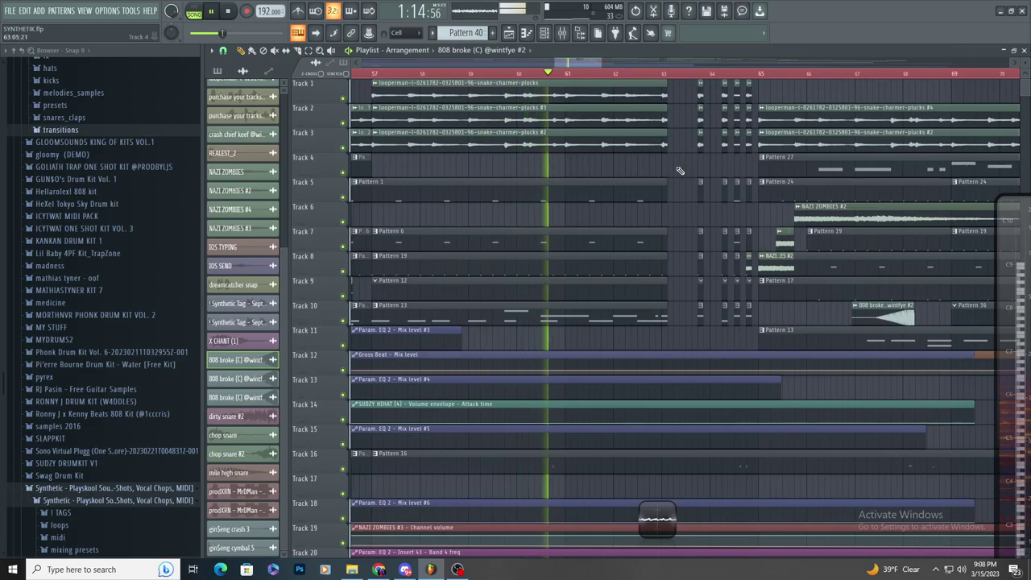
scroll(706, 182, "down", 2)
scroll(580, 210, "down", 3)
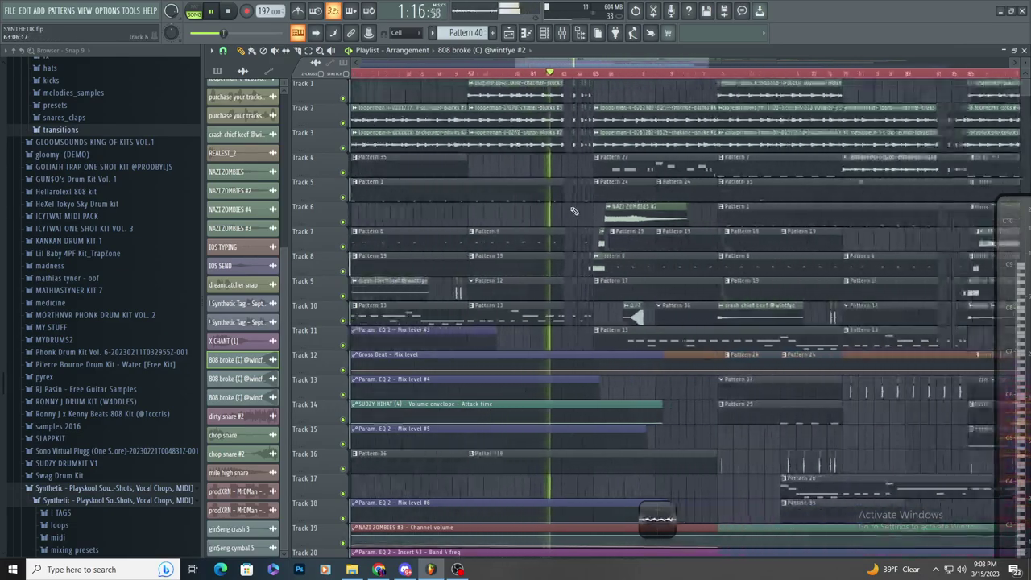
scroll(556, 212, "down", 2)
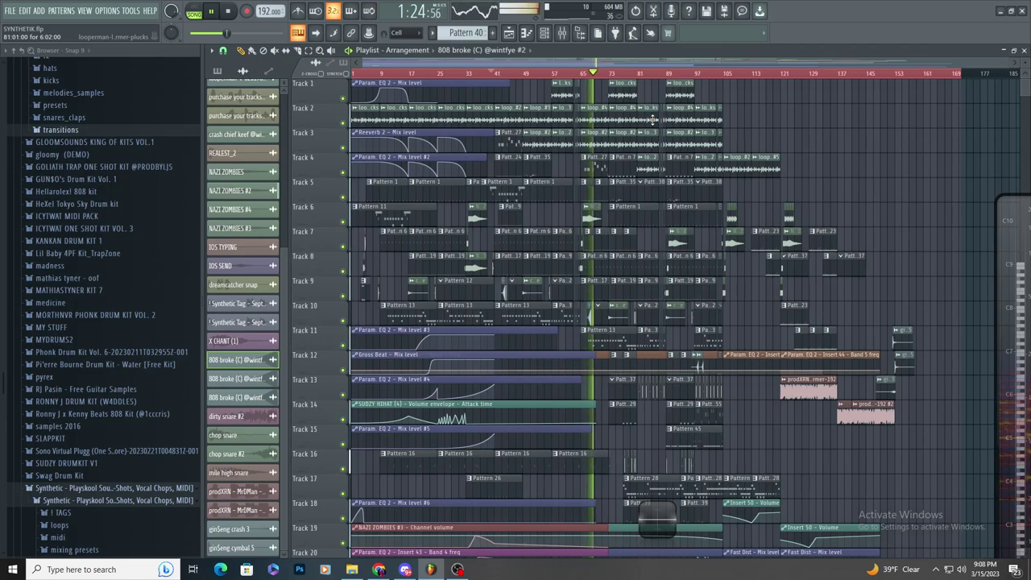
- Make the reversed 808 clip on Track 10 near bar 67 unique and route its channel to free mixer track 63
left_click(589, 73)
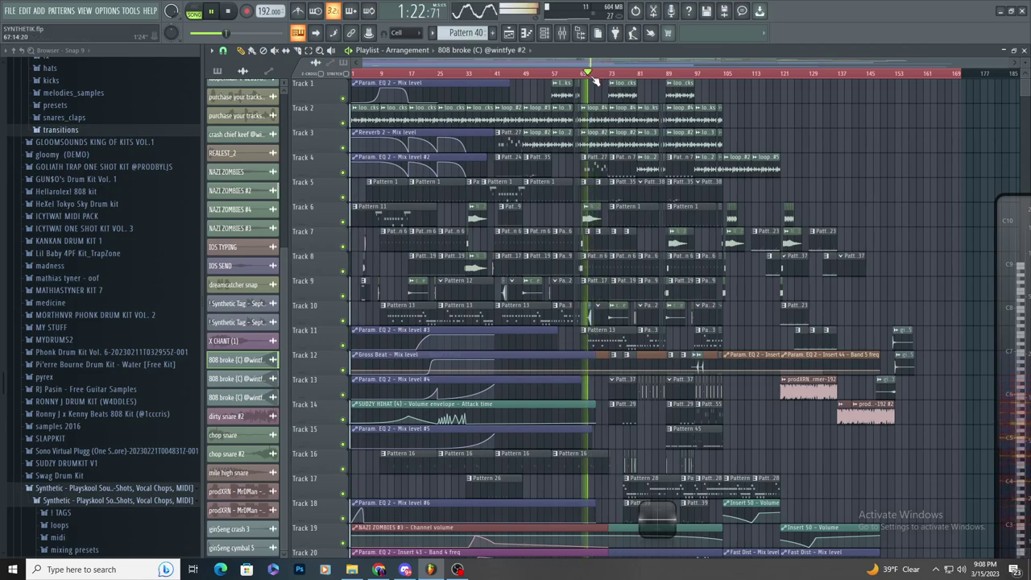
scroll(594, 120, "up", 9)
key("space")
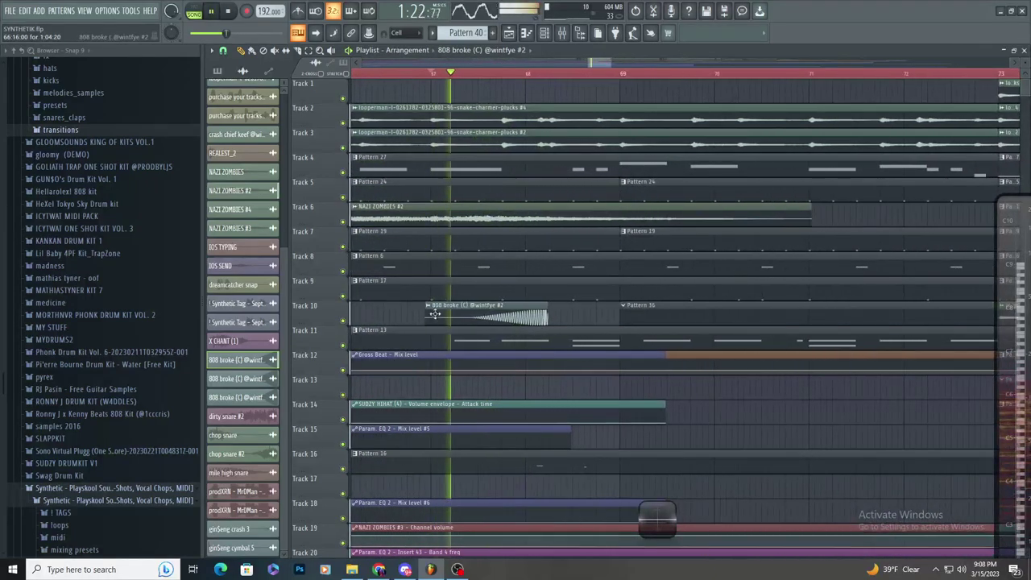
left_click(442, 306)
left_click(451, 378)
scroll(475, 322, "up", 3)
double_click(497, 313)
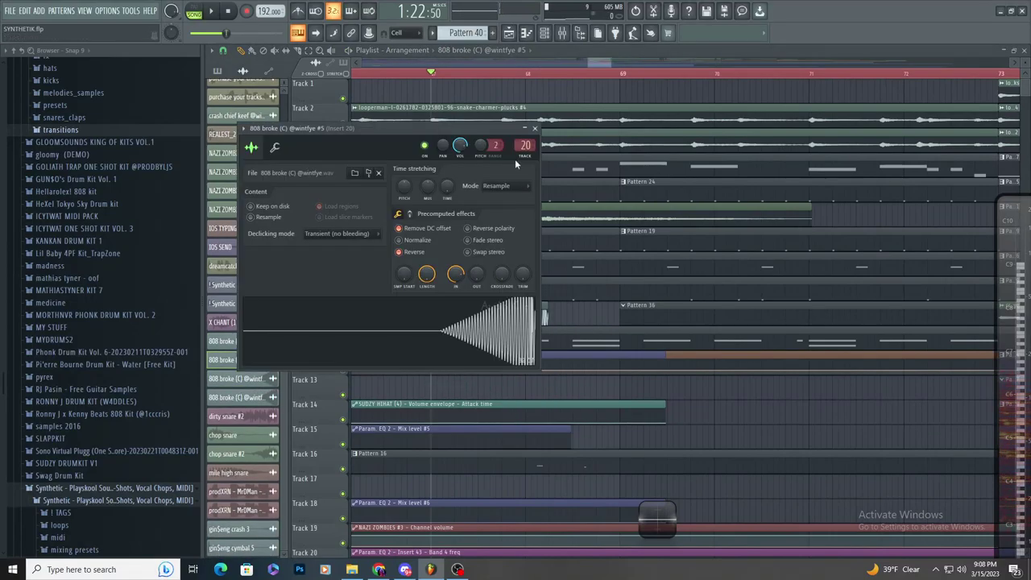
double_click(524, 147)
- Load Fruity Parametric EQ 2 into the first effect slot of Insert 63
scroll(524, 147, "down", 12)
left_click(894, 91)
left_click(918, 85)
mouse_move(922, 99)
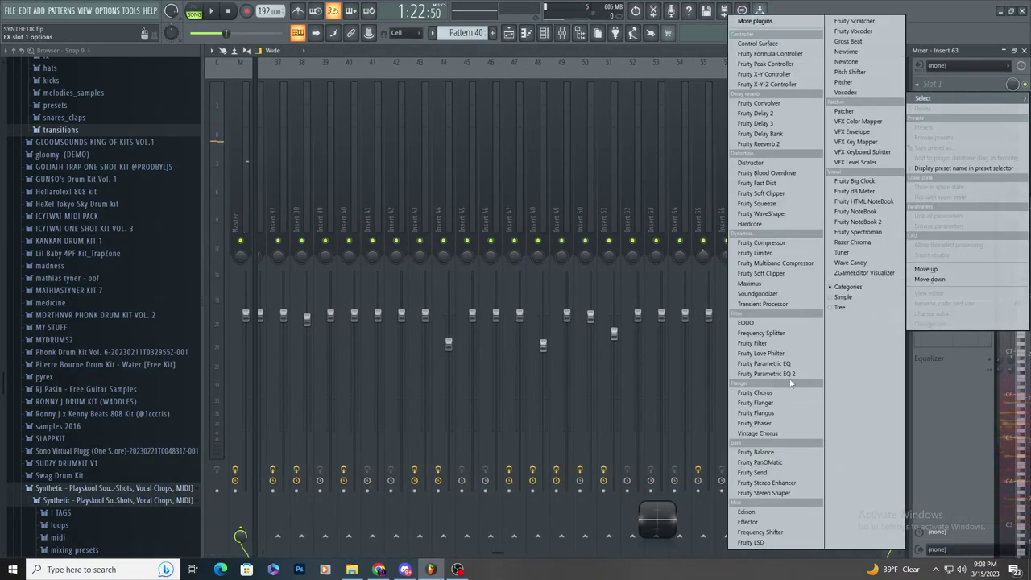
left_click(793, 374)
- Shape Insert 63's EQ by pulling the high bands fully down, boosting band 2 about 12 dB near 517 Hz and cutting band 1
left_click_drag(439, 191, 444, 256)
left_click_drag(379, 192, 399, 255)
key("space")
left_click_drag(320, 192, 344, 147)
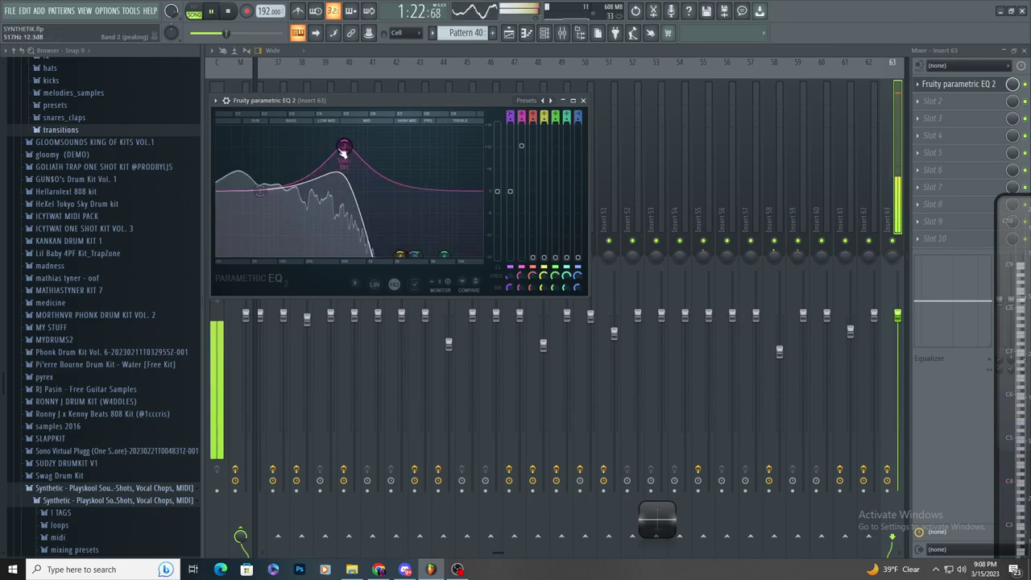
left_click_drag(260, 192, 272, 239)
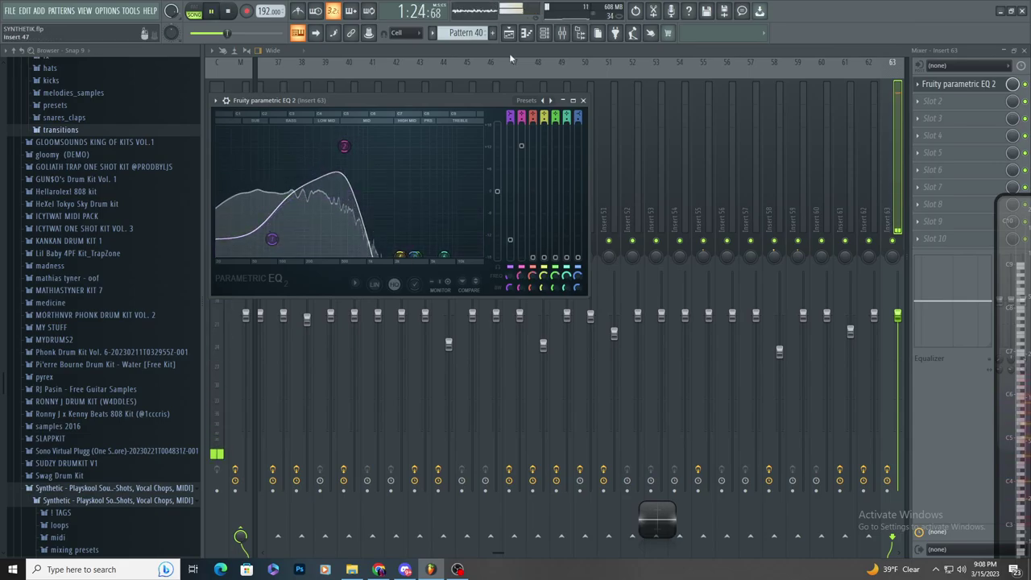
- Slice the end of the reversed 808 clip on Track 10, delete its tail and place a copy of the last slice at 68:05
left_click(508, 33)
scroll(576, 200, "up", 3)
left_click(299, 50)
key("space")
key("space")
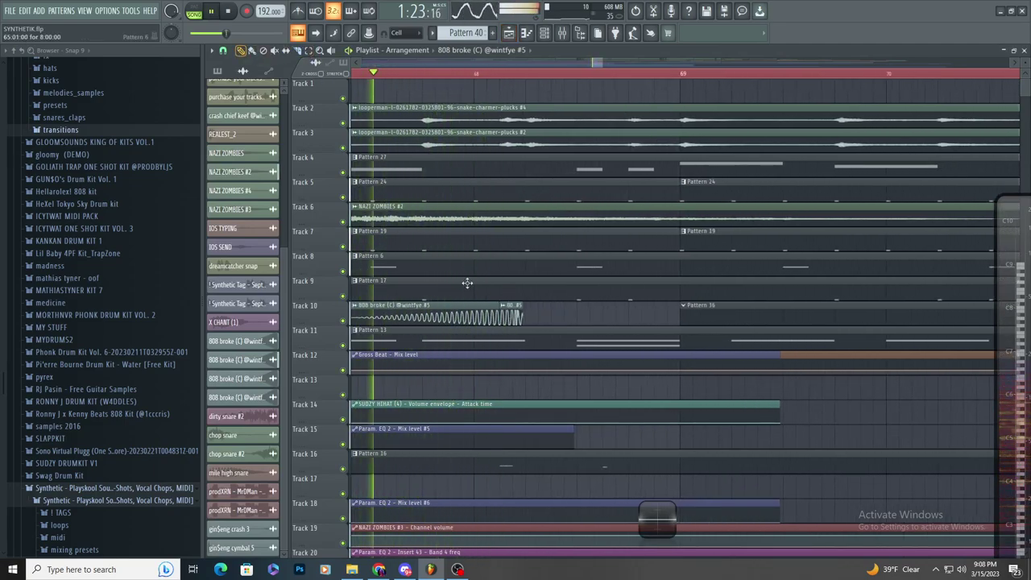
right_click(511, 315)
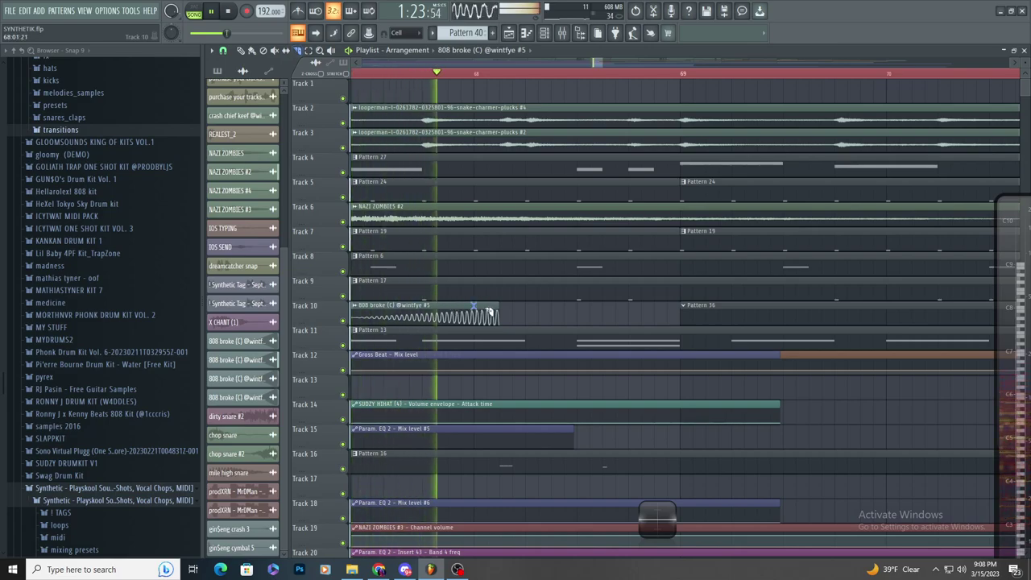
left_click(531, 318)
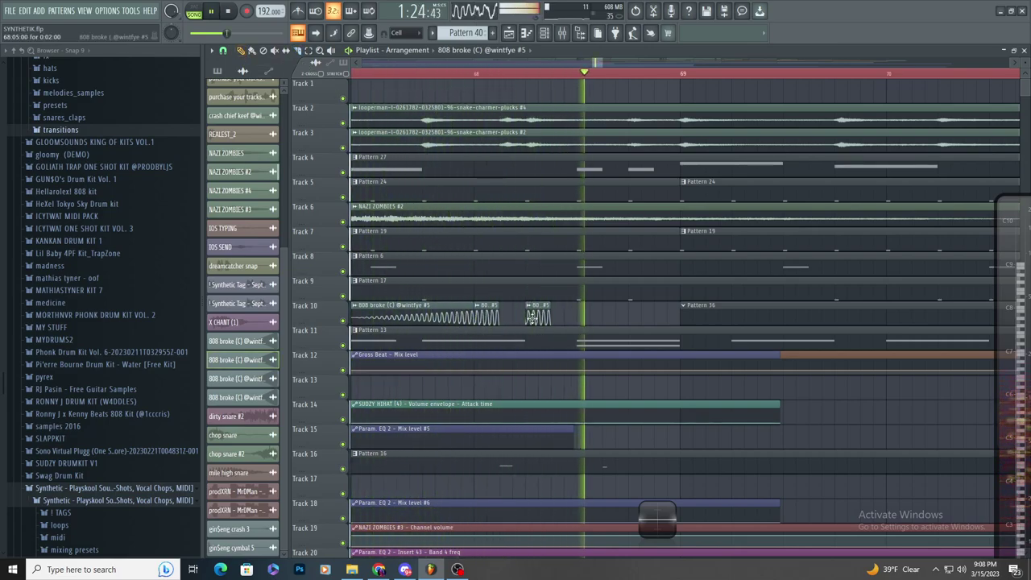
scroll(465, 263, "down", 3)
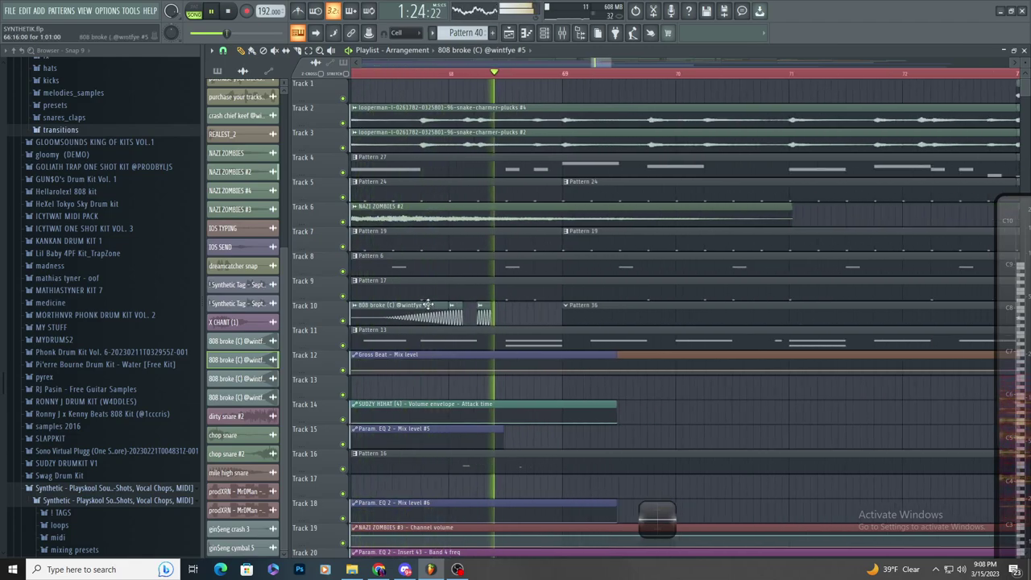
- Slice the Pattern 27 clip on Track 4 at bar 69 and at 69:11, and delete the section in between
scroll(466, 263, "down", 5)
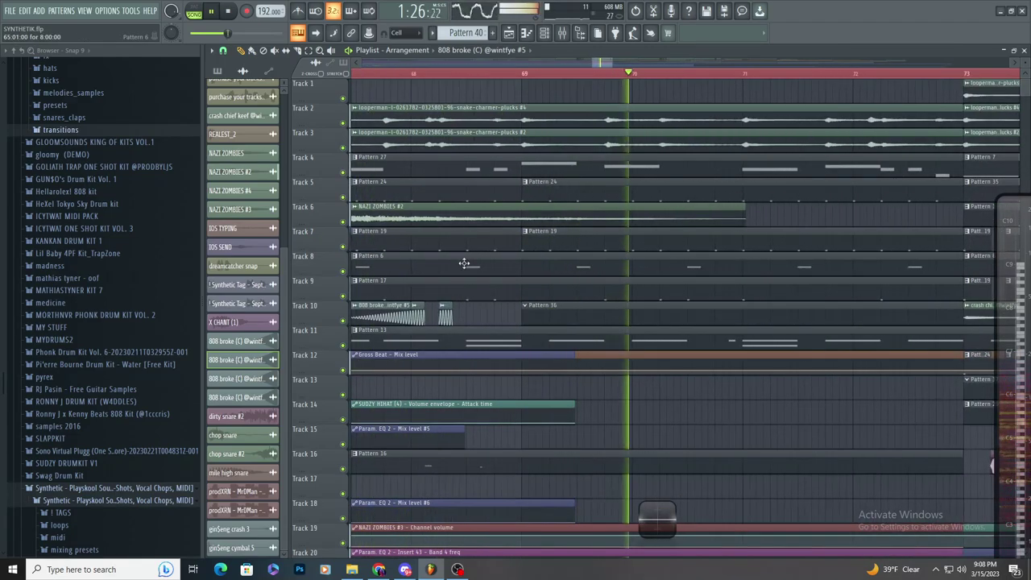
double_click(510, 167)
scroll(556, 193, "down", 2)
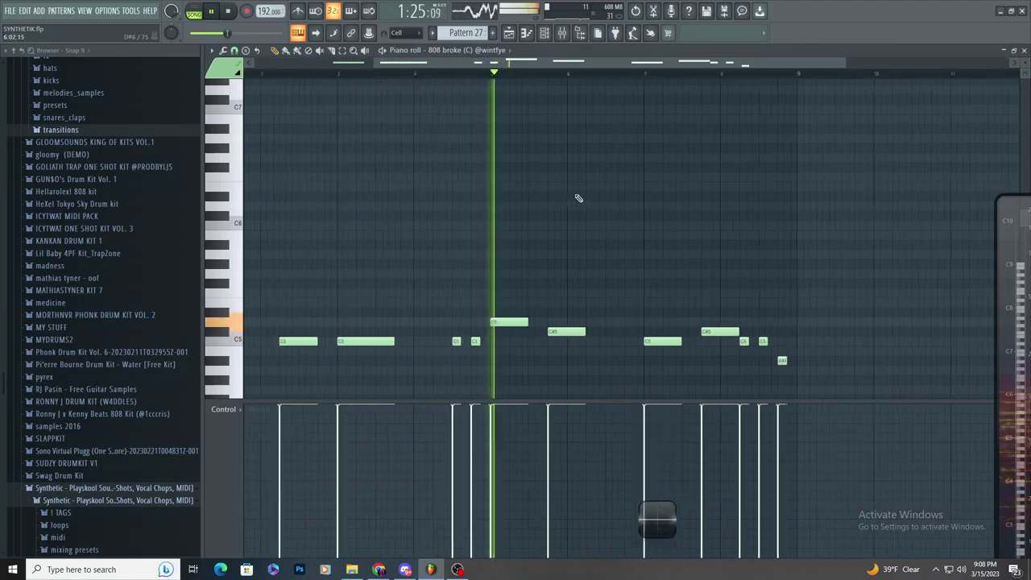
scroll(577, 198, "up", 2)
left_click(509, 34)
scroll(513, 121, "up", 4)
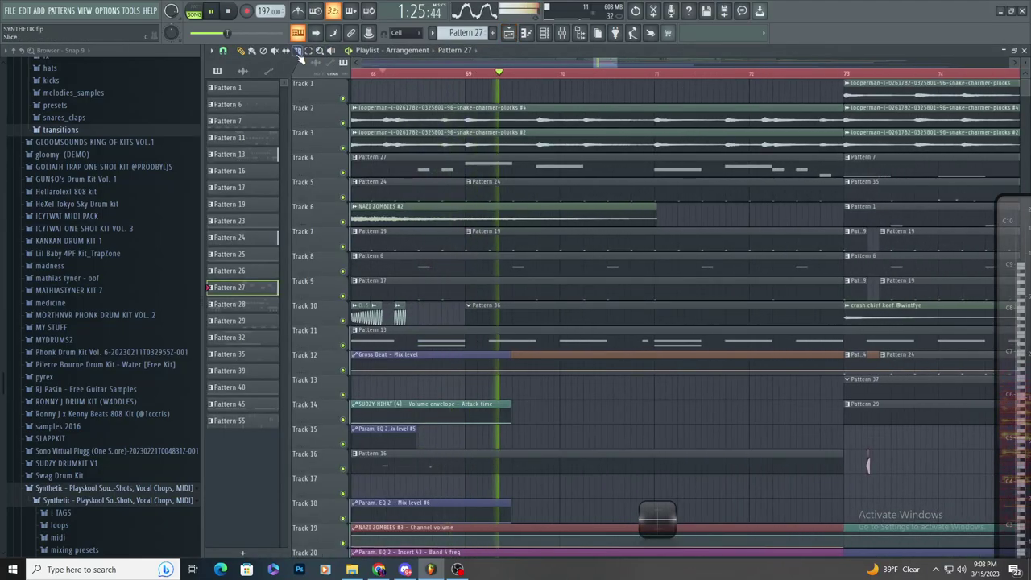
left_click_drag(471, 178, 471, 182)
mouse_move(516, 155)
left_mouse_down()
mouse_move(516, 180)
mouse_move(535, 168)
left_mouse_up()
left_click(242, 51)
right_click(506, 166)
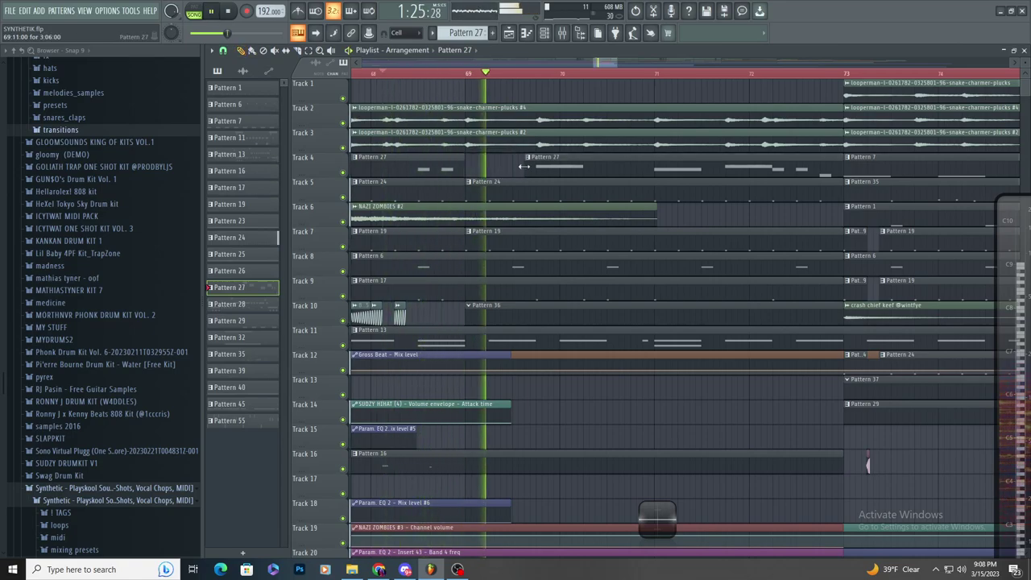
- Try placing a copy of the reversed 808 clip on Track 13 at bar 69
key("space")
scroll(549, 362, "down", 4)
key("space")
left_click(423, 322)
scroll(504, 387, "up", 4)
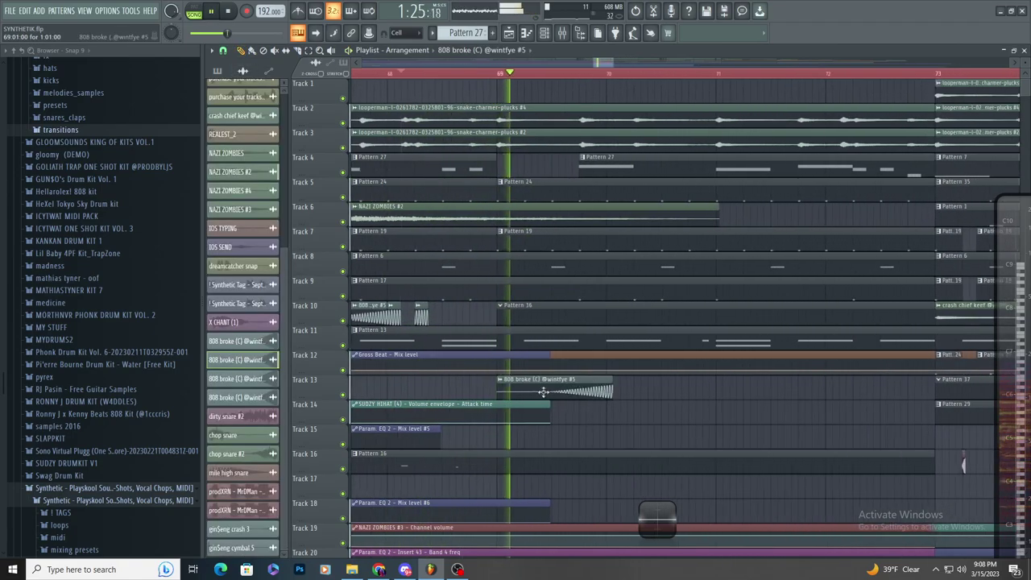
- Place a copy of the remaining Pattern 27 slice on Track 13 at bar 69 and cut away everything after its first note
left_click(606, 164)
left_click(500, 385)
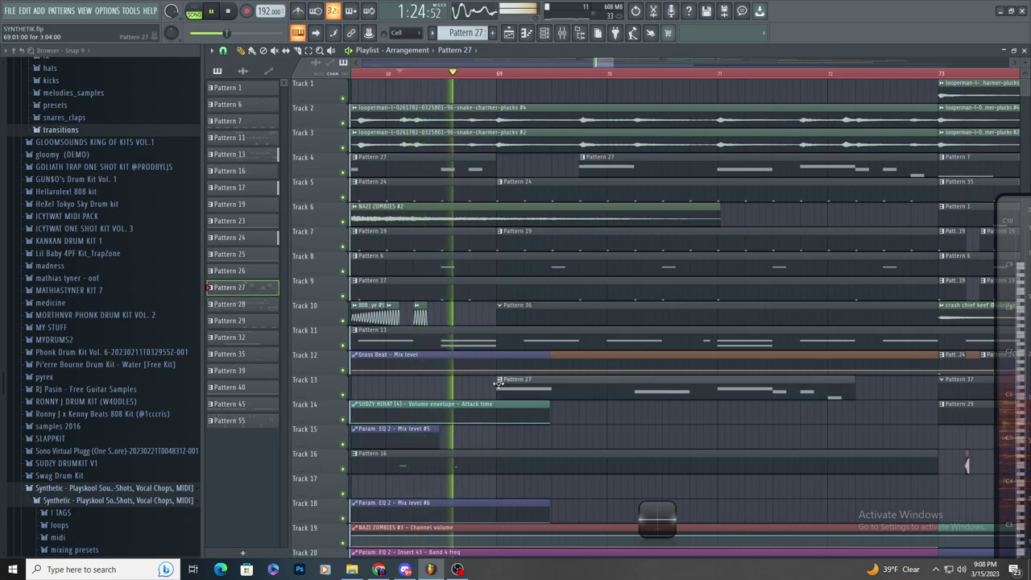
left_click(636, 385)
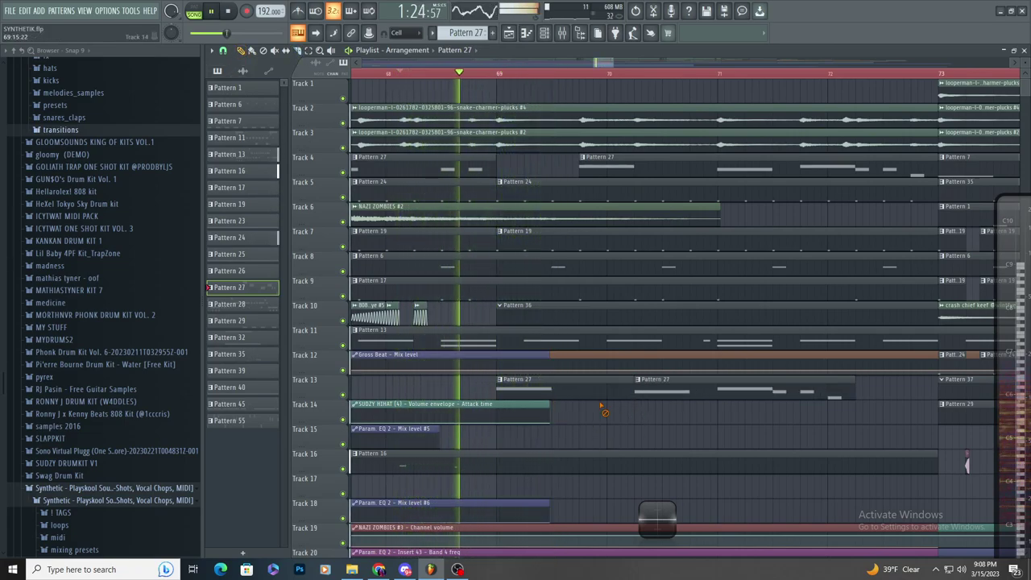
key("space")
right_click(563, 394)
key("space")
mouse_move(660, 393)
left_mouse_down()
mouse_move(515, 396)
mouse_move(523, 390)
left_mouse_up()
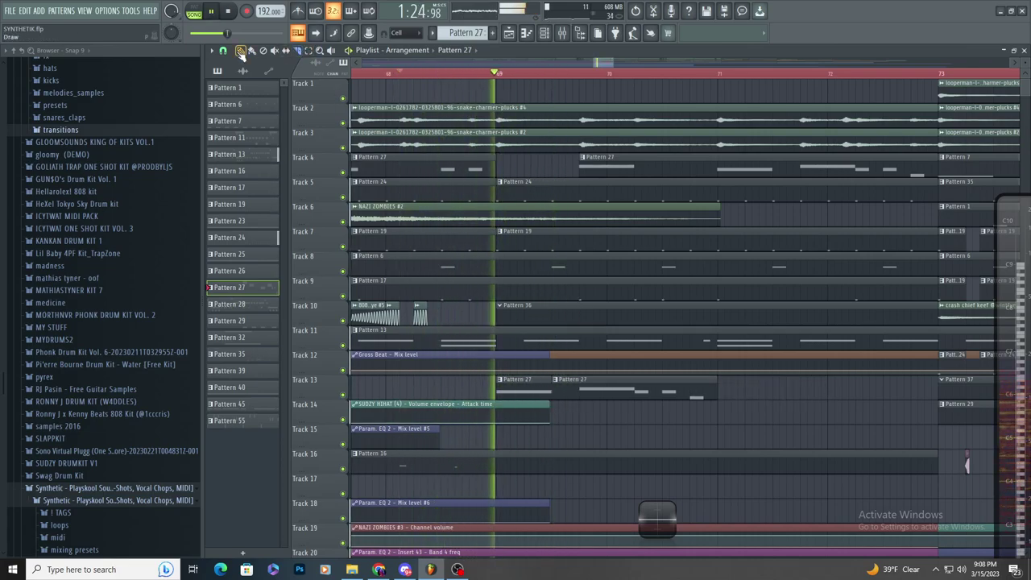
right_click(605, 397)
- Play the arrangement onward from bar 69 and review how the edited transition and the following sections flow
scroll(644, 390, "down", 2)
scroll(667, 394, "up", 3)
left_click(654, 435)
right_click(654, 436)
scroll(592, 427, "down", 3)
scroll(587, 411, "up", 3)
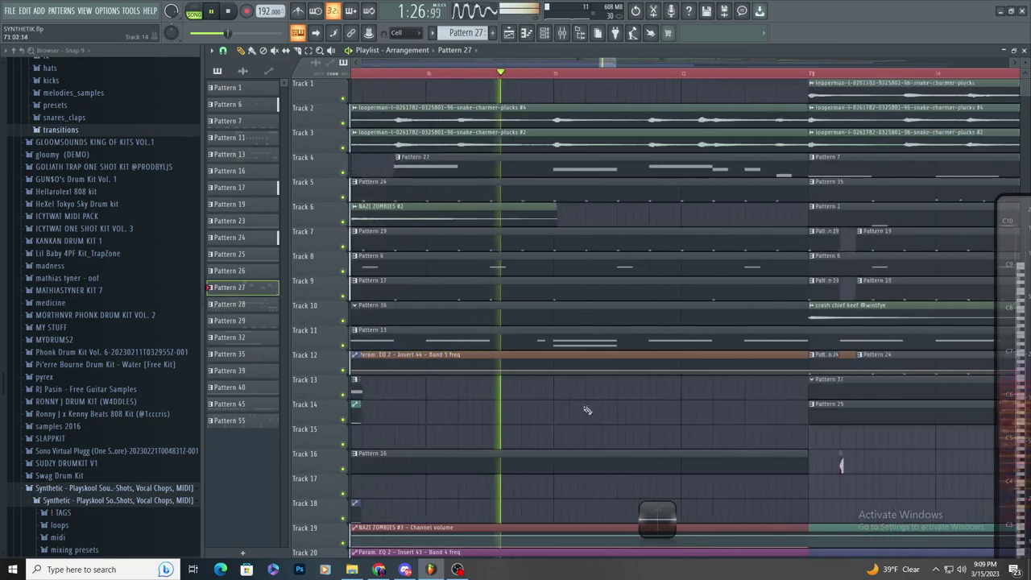
scroll(564, 424, "down", 3)
scroll(595, 415, "up", 3)
left_click(627, 416)
right_click(626, 416)
scroll(645, 402, "down", 3)
scroll(663, 399, "up", 2)
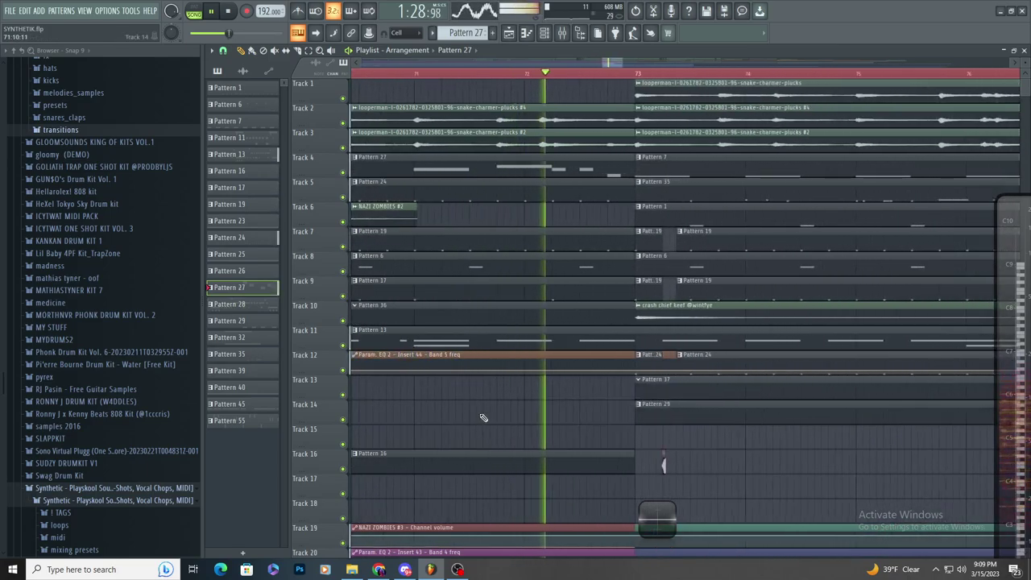
scroll(499, 451, "down", 3)
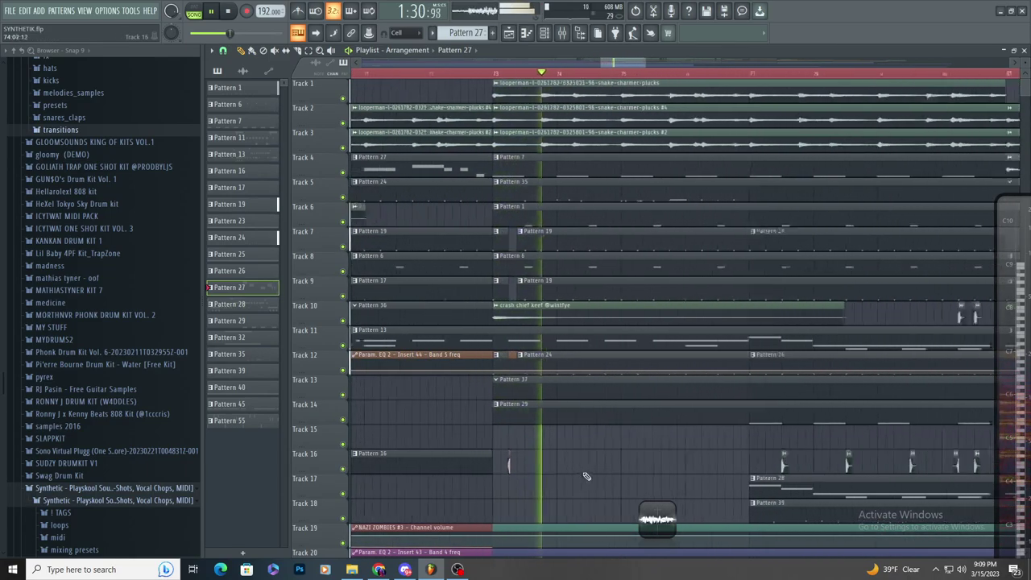
scroll(592, 463, "up", 1)
scroll(593, 451, "up", 1)
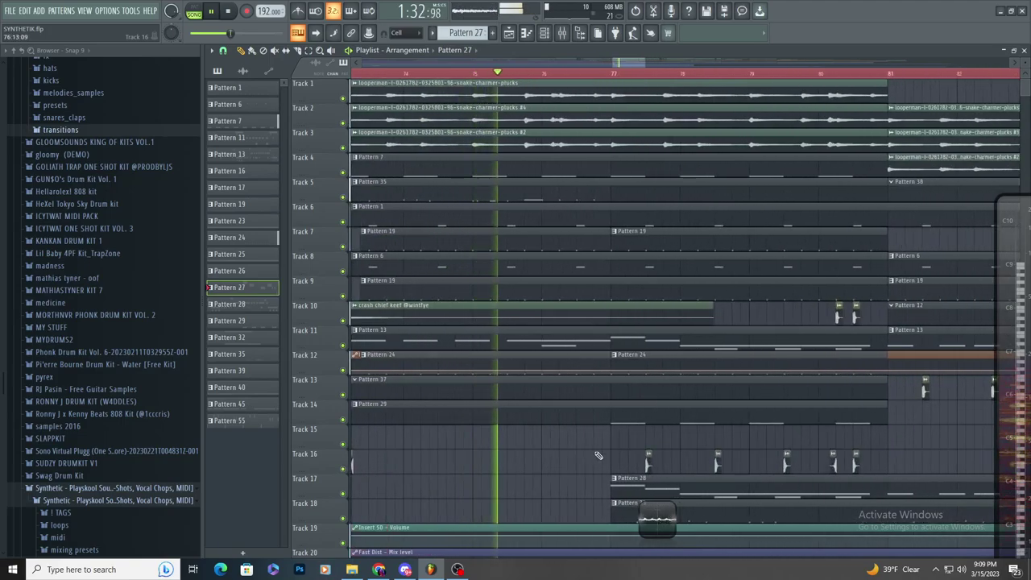
scroll(612, 459, "down", 1)
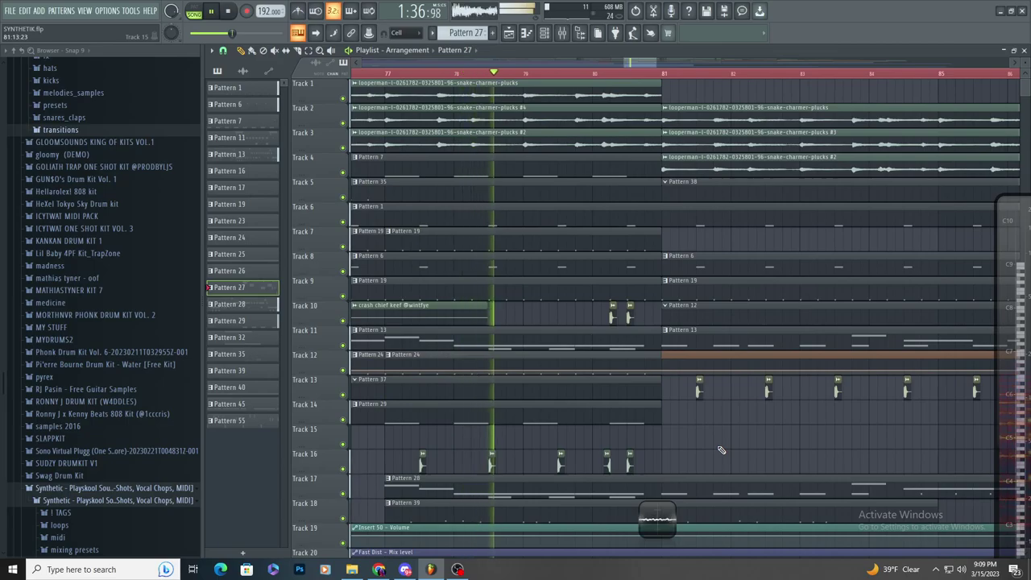
scroll(697, 435, "down", 3)
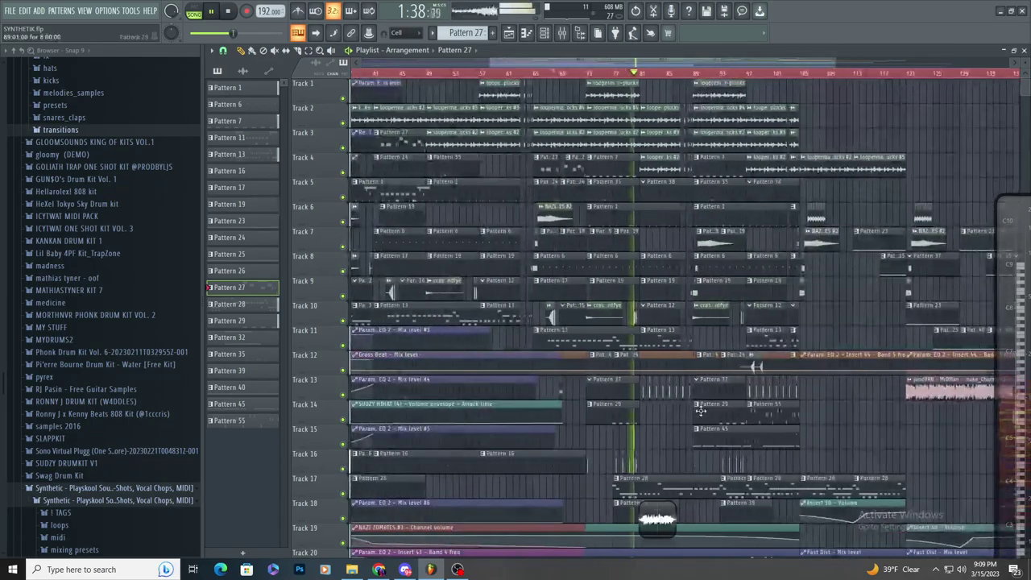
scroll(636, 426, "up", 2)
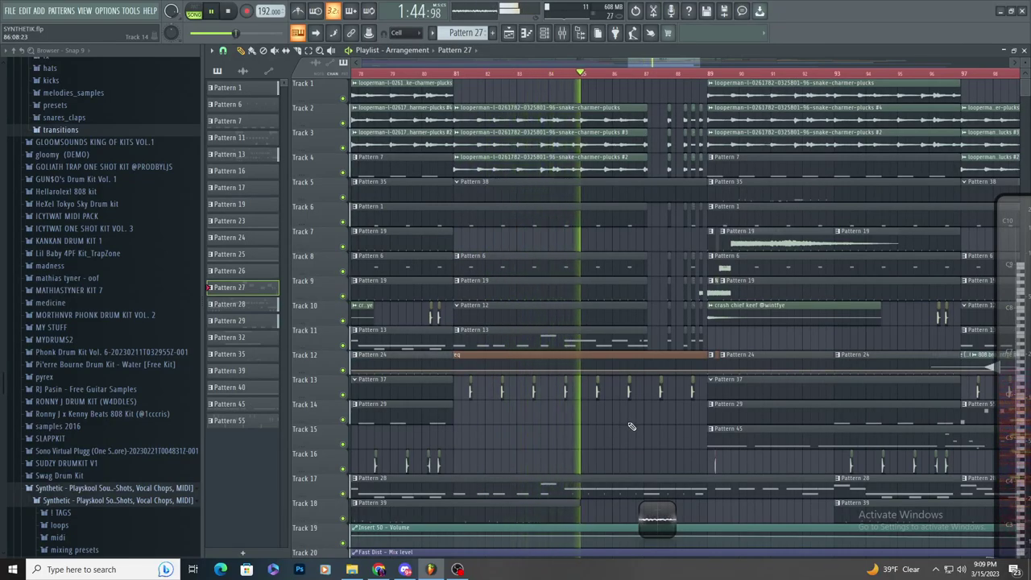
scroll(615, 436, "down", 2)
scroll(725, 414, "up", 3)
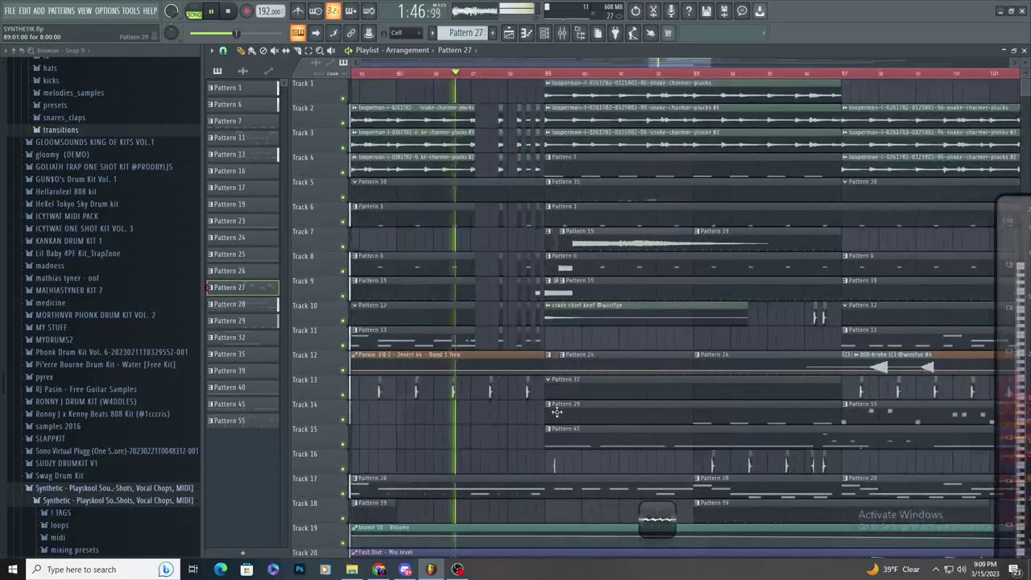
scroll(563, 423, "down", 1)
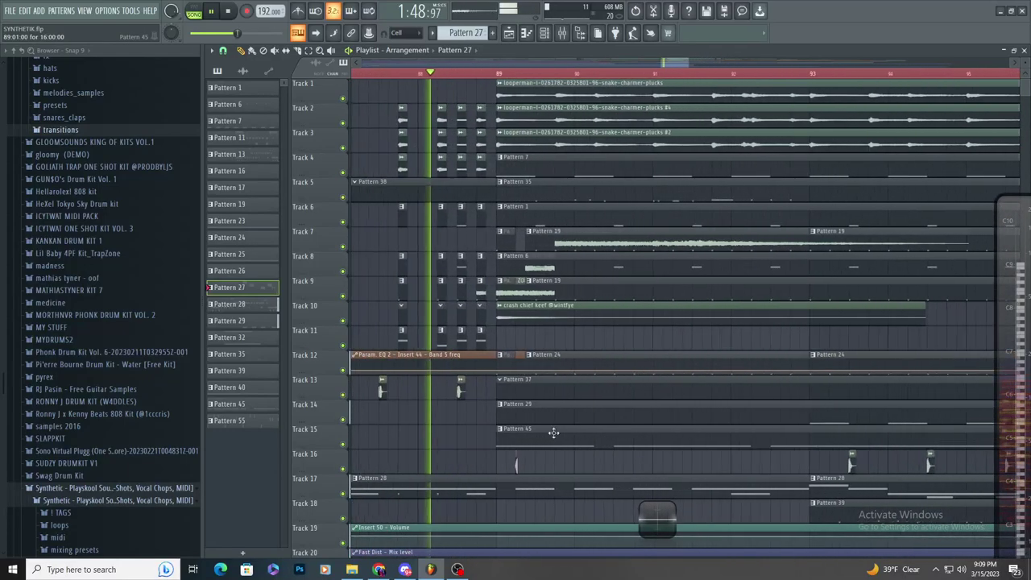
scroll(618, 402, "down", 3)
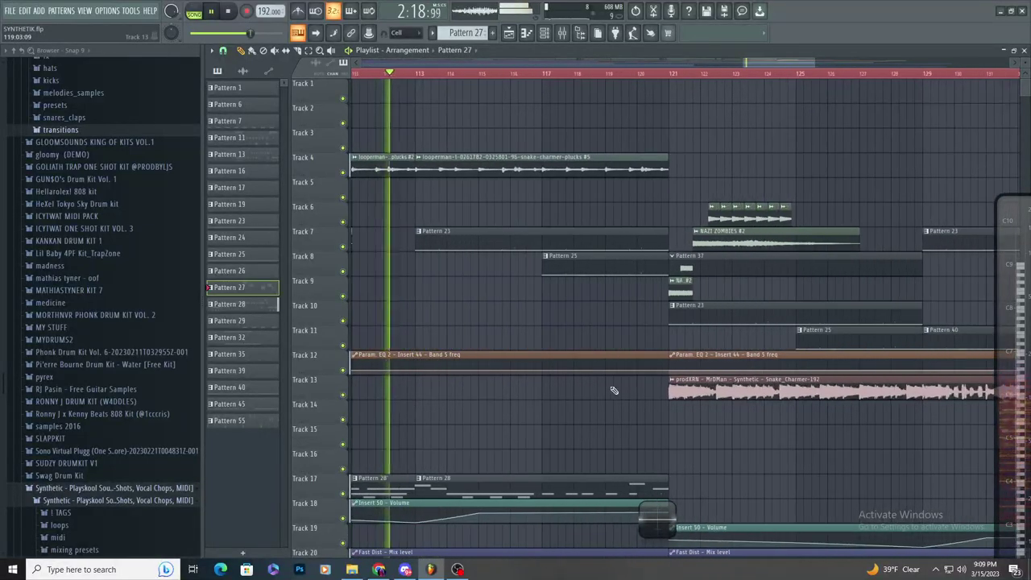
- Delete the snake-charmer plucks #5 clip on Track 4 between bars 113 and 121, and replay the section from bar 113
scroll(587, 396, "down", 2)
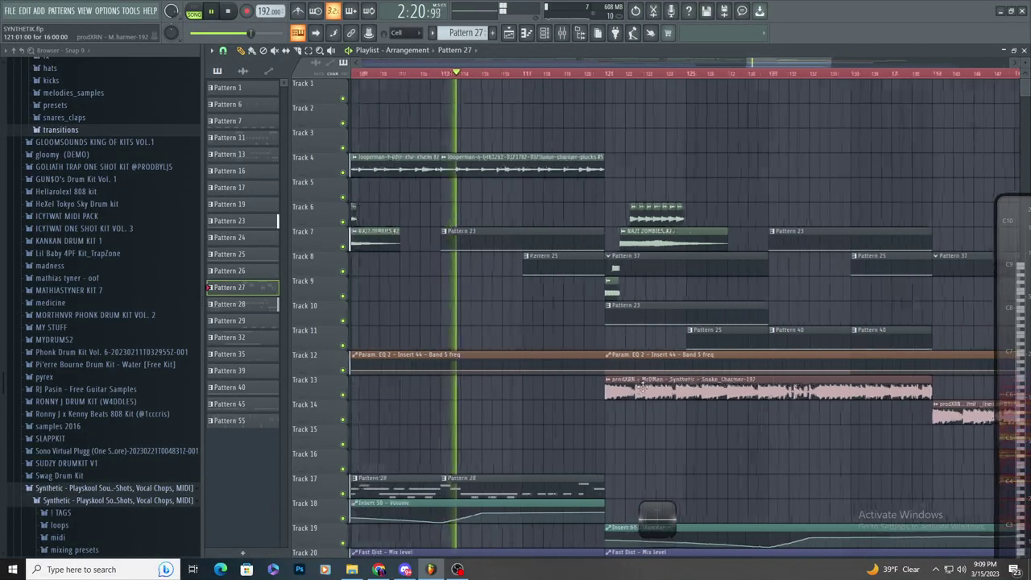
scroll(538, 339, "up", 2)
scroll(499, 310, "down", 3)
scroll(422, 242, "up", 2)
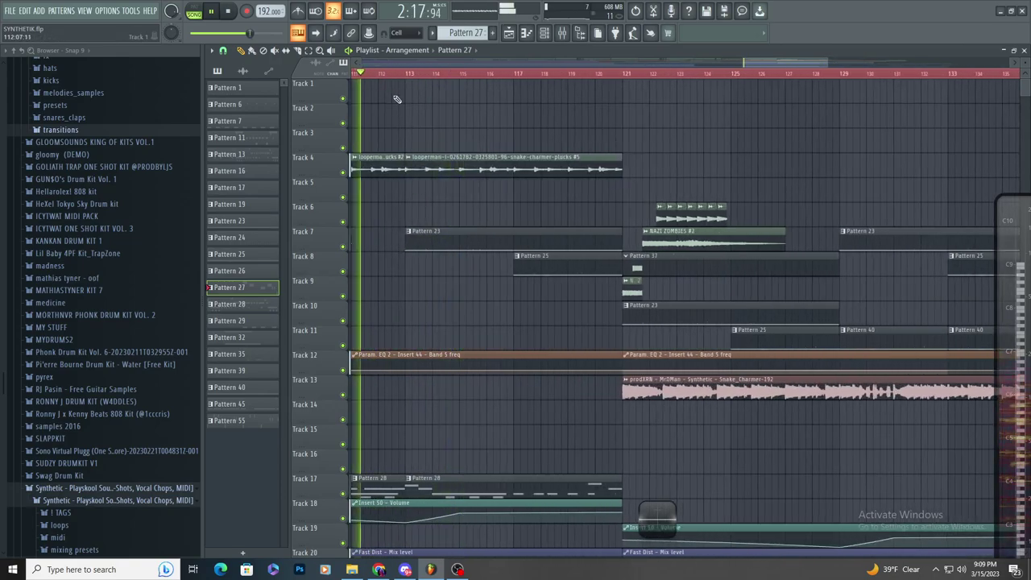
scroll(443, 167, "up", 4)
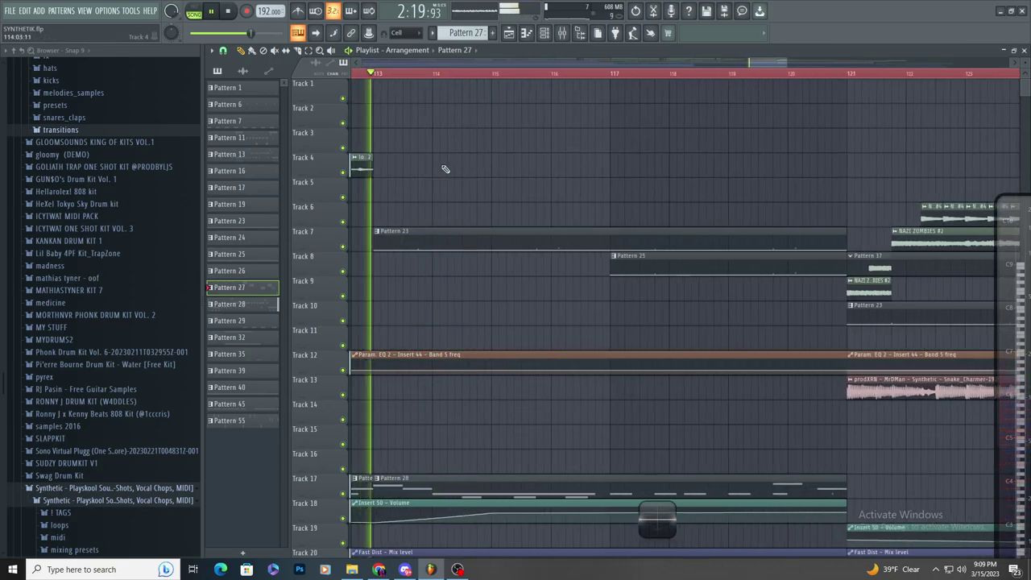
scroll(446, 170, "down", 4)
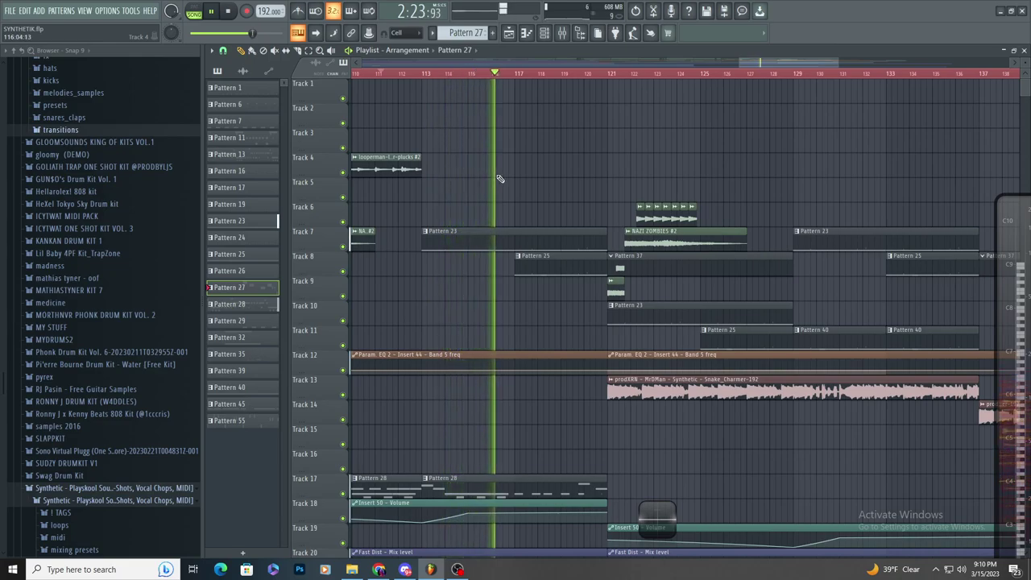
scroll(499, 179, "up", 3)
left_click(368, 73)
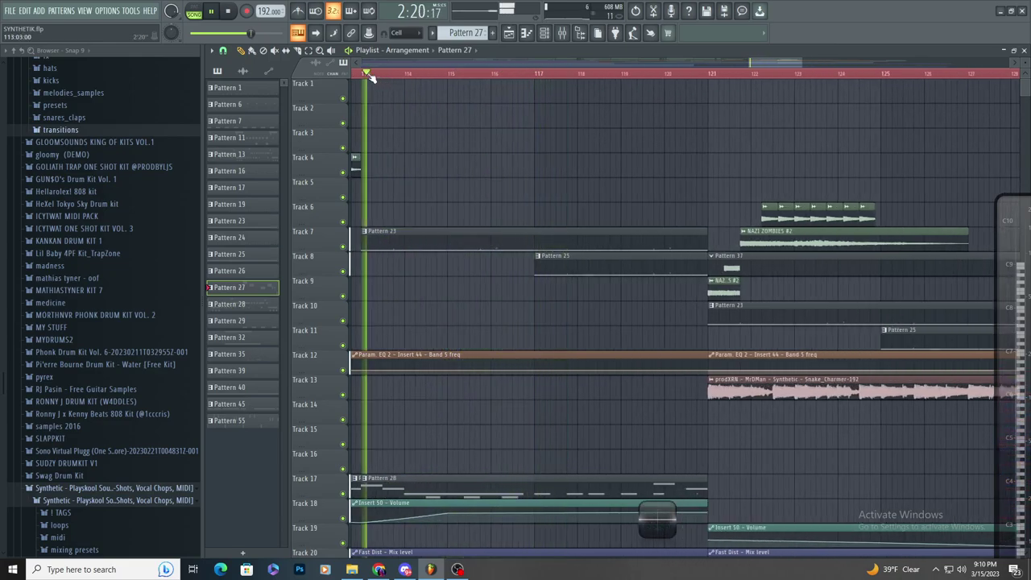
scroll(457, 187, "up", 3)
scroll(515, 216, "down", 4)
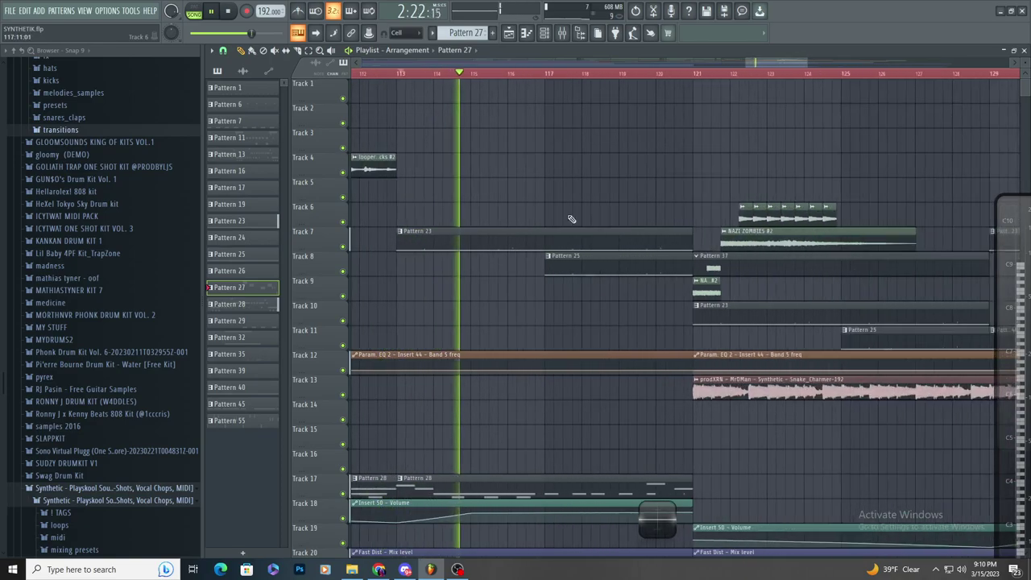
- Examine Pattern 23's violin notes in the piano roll and replay its section in the arrangement
left_click(558, 238)
double_click(558, 238)
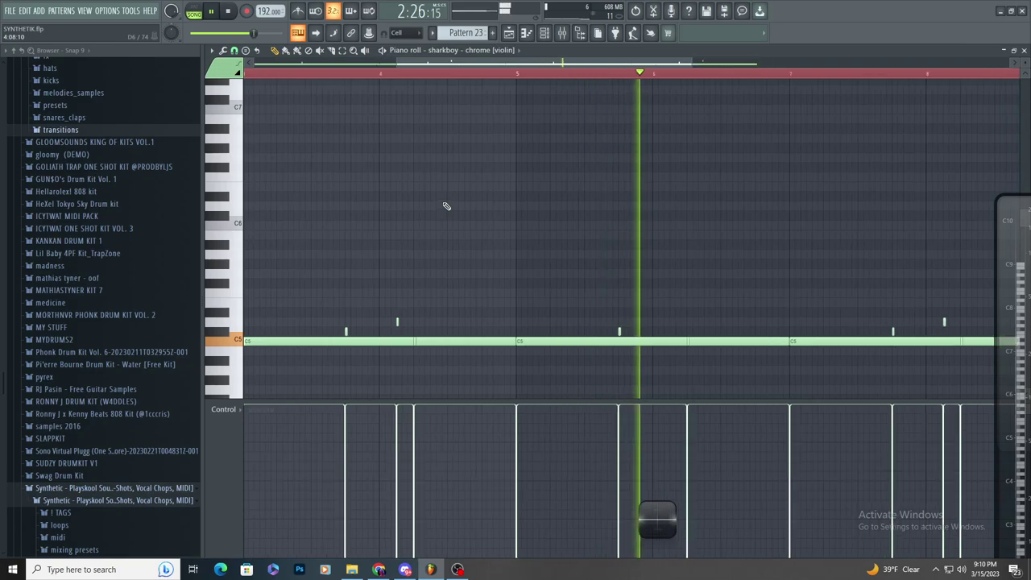
scroll(341, 249, "down", 3)
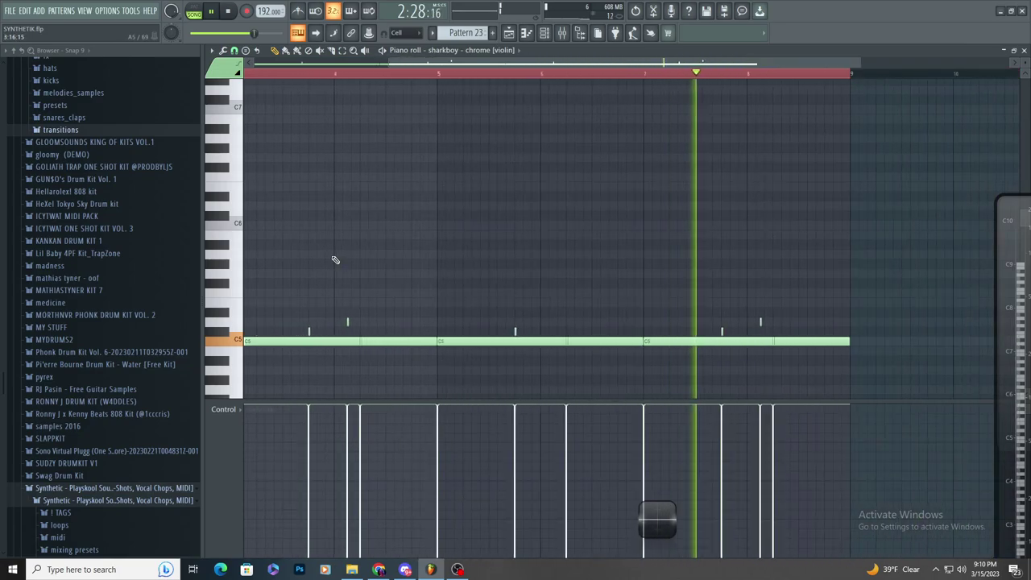
scroll(338, 268, "down", 2)
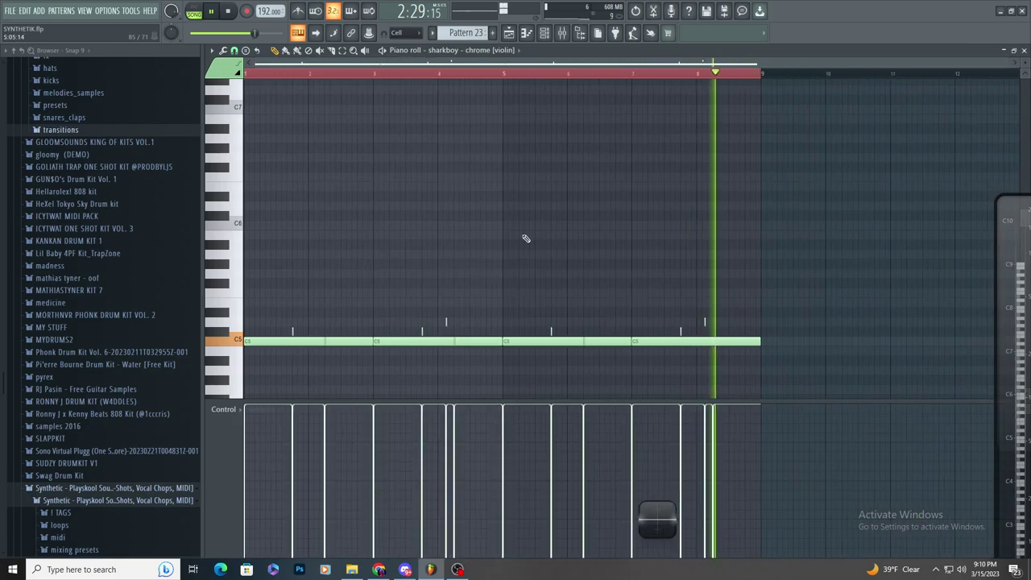
left_click(510, 33)
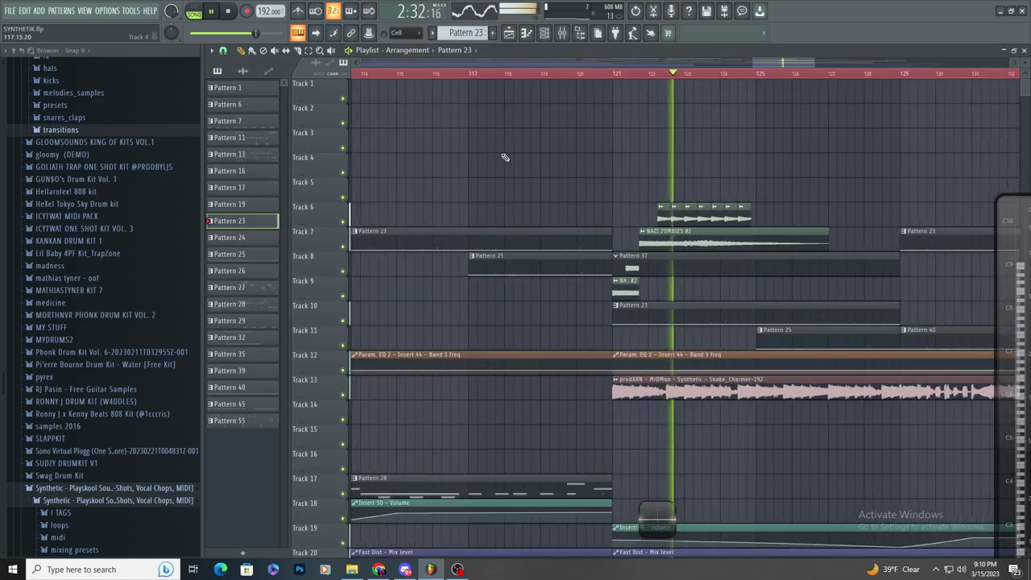
scroll(493, 225, "down", 3)
key("space")
key("space")
scroll(490, 226, "up", 2)
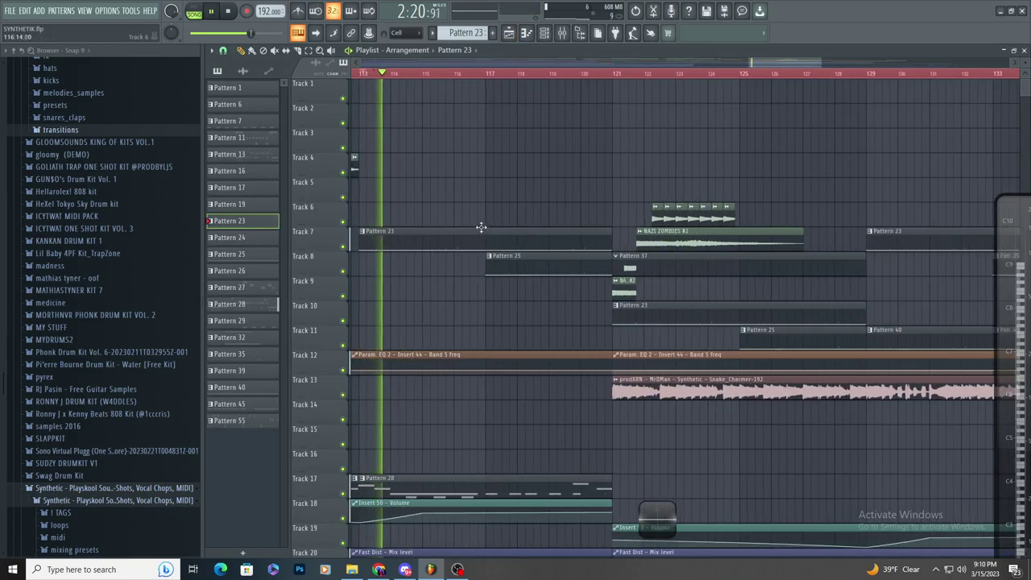
- Delete the two short D5 notes in Pattern 23, just after the starts of bars 4 and 8
double_click(479, 229)
scroll(538, 321, "up", 3)
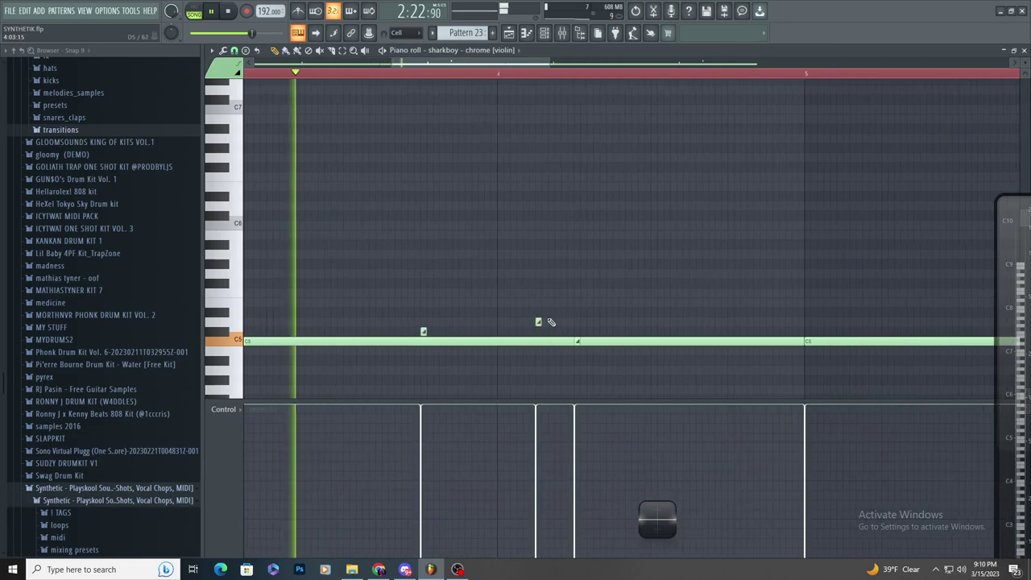
right_click(538, 322)
scroll(479, 307, "down", 3)
scroll(773, 290, "down", 4)
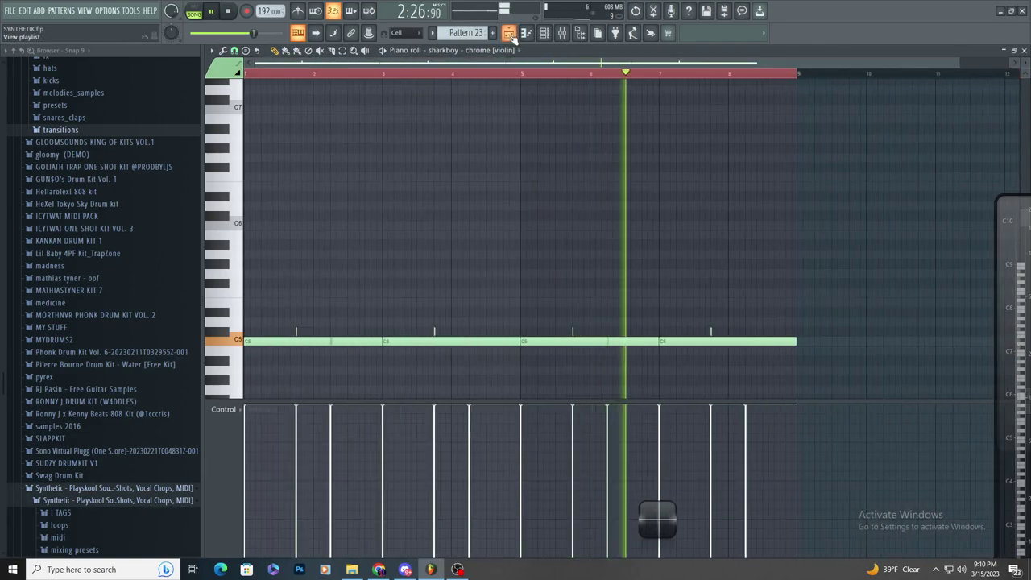
- Check the violin notes of Pattern 25 and Pattern 40 in the piano roll, and return to the arrangement
key("F5")
key("F7")
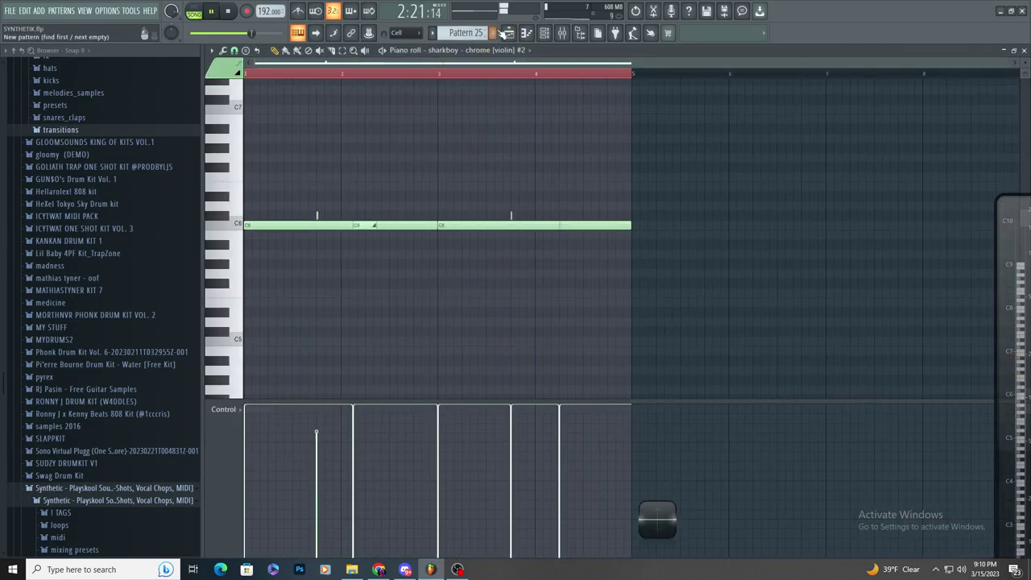
key("F5")
key("F7")
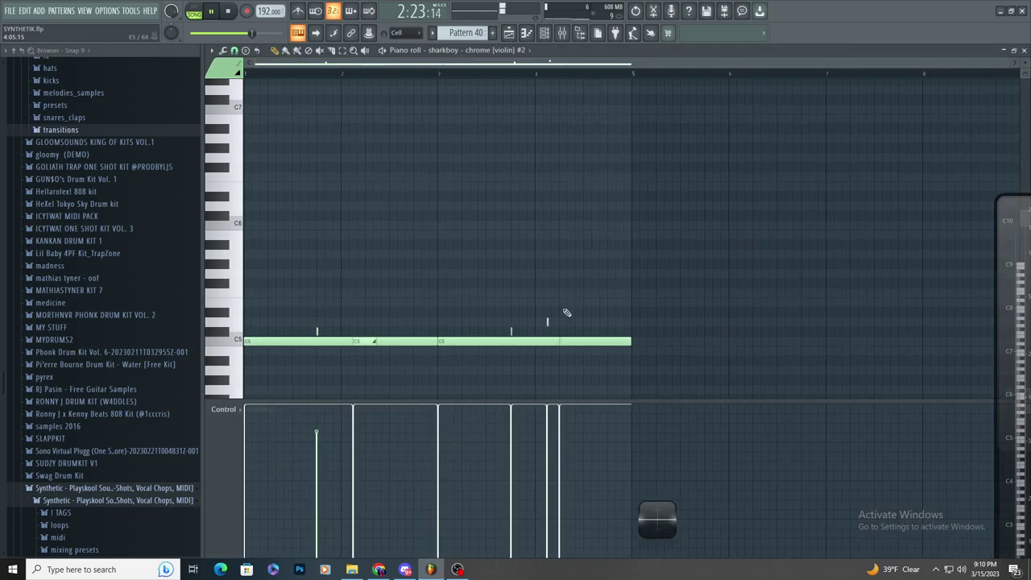
key("F5")
scroll(636, 133, "down", 5)
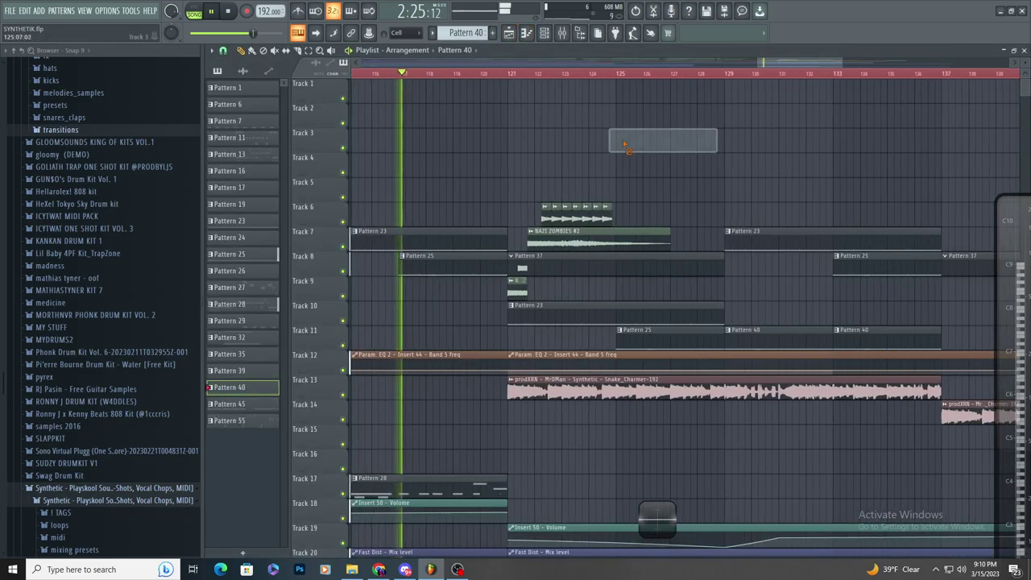
- Export the full song as a WAV file named prodXRN - MrDMan - Synthetic - Snake_Charmer-192-v3 in the UNTAGGED folder
left_click(10, 11)
mouse_move(48, 106)
left_click(145, 105)
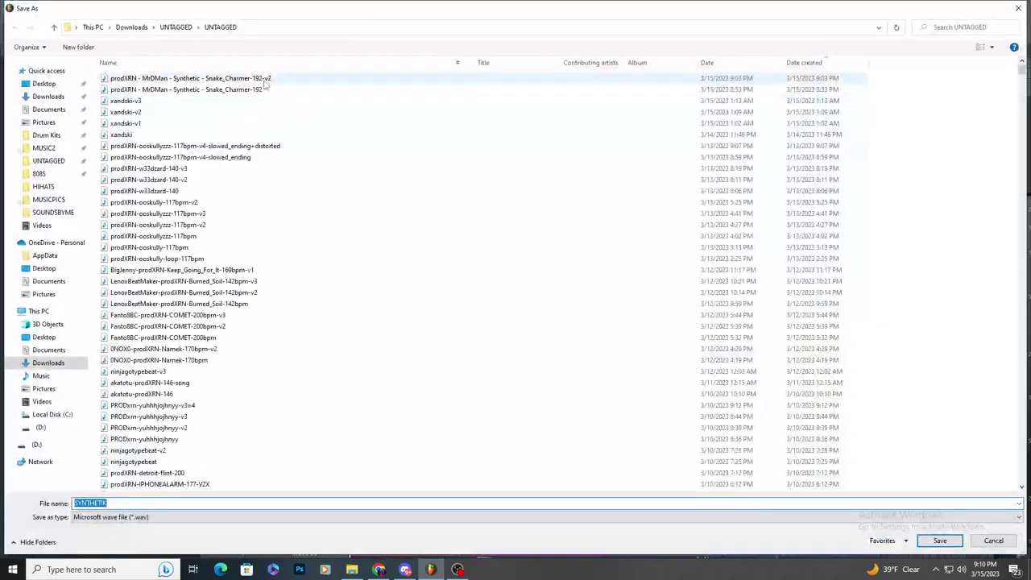
left_click(264, 79)
left_click(245, 504)
left_click(247, 505)
key("BackSpace")
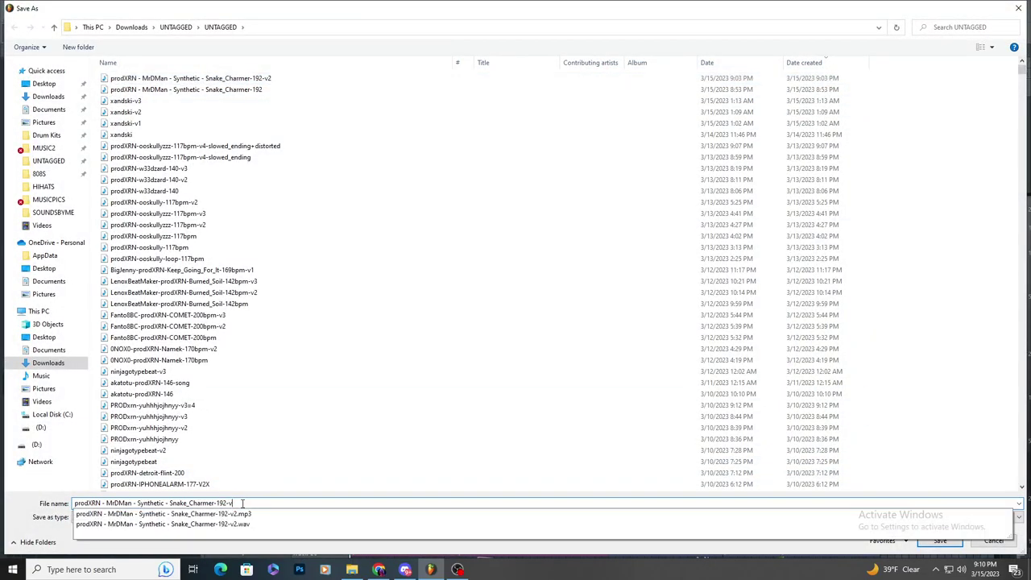
type("3")
key("Return")
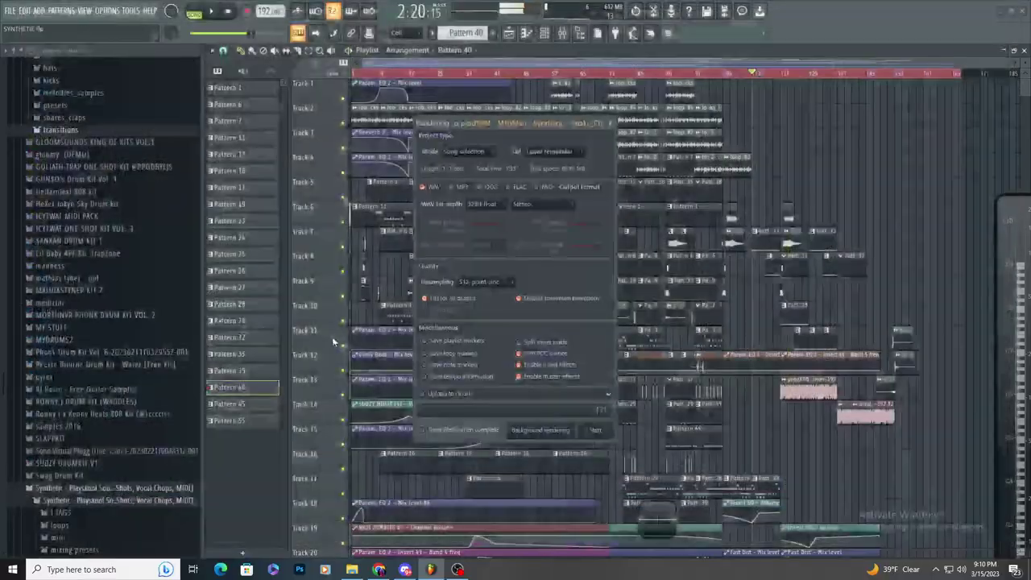
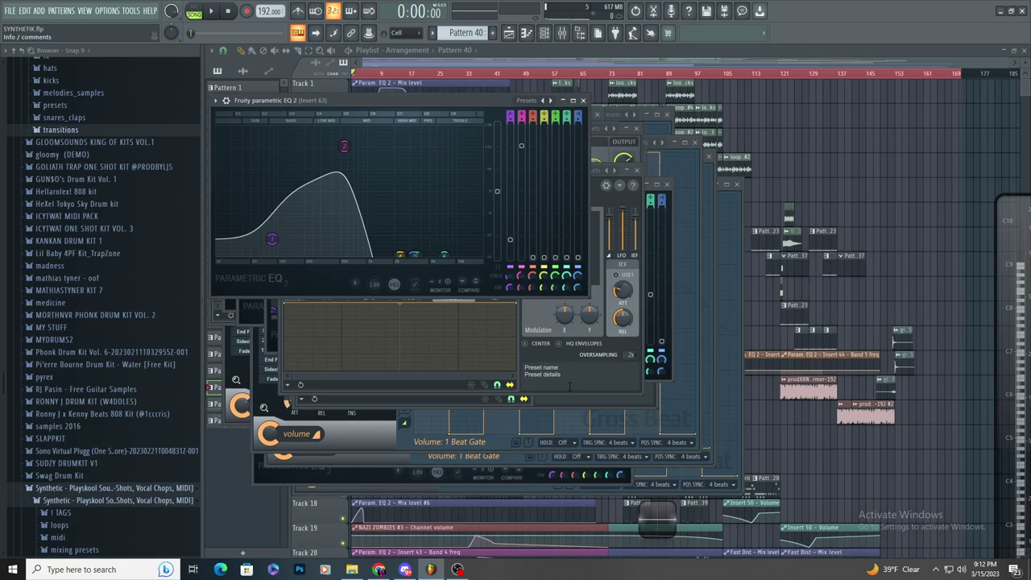
- Play the rendered Snake_Charmer-192-v3 file from the UNTAGGED folder, and return to the folder
left_click(352, 569)
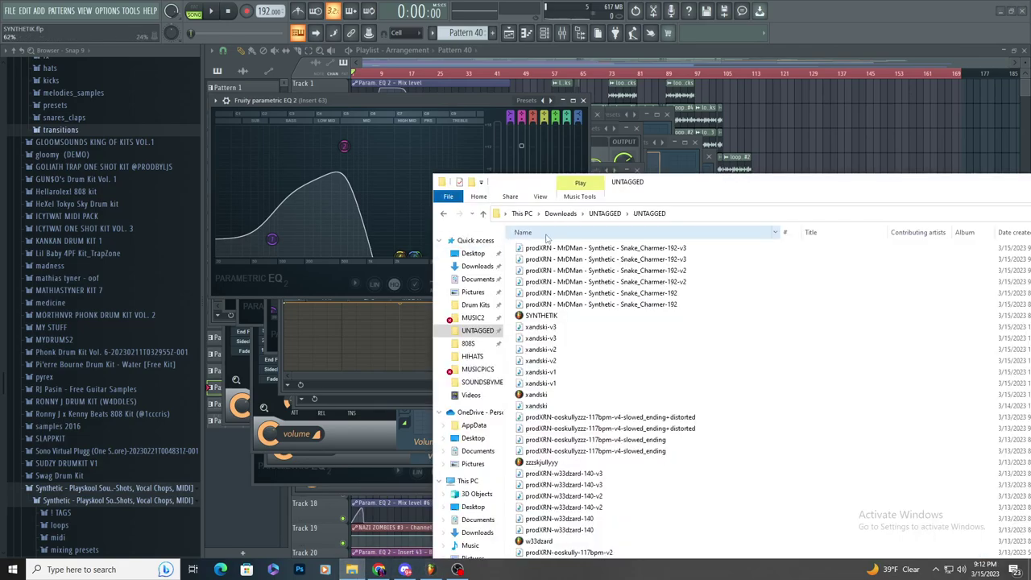
left_click(555, 260)
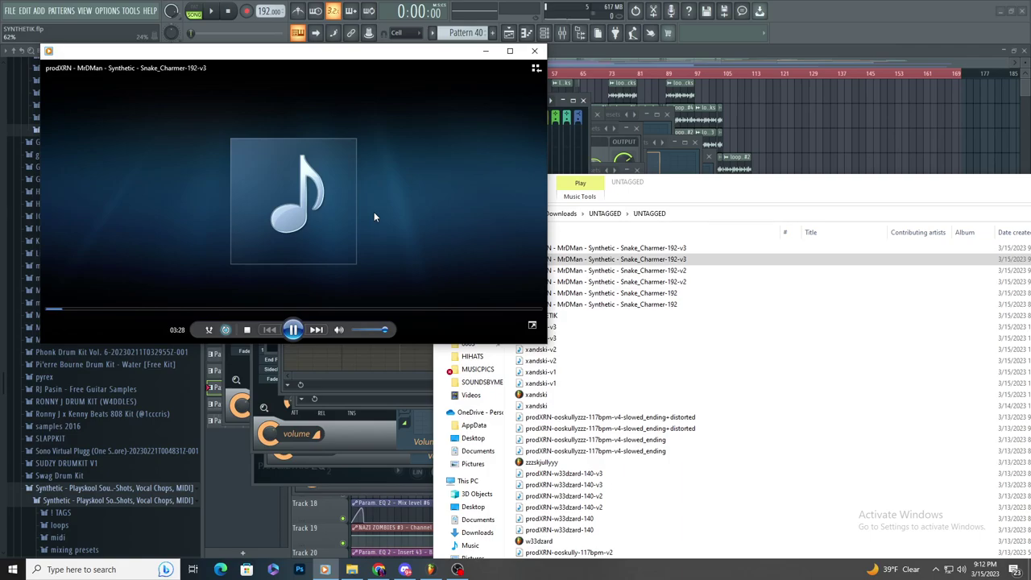
left_click(352, 570)
mouse_move(457, 569)
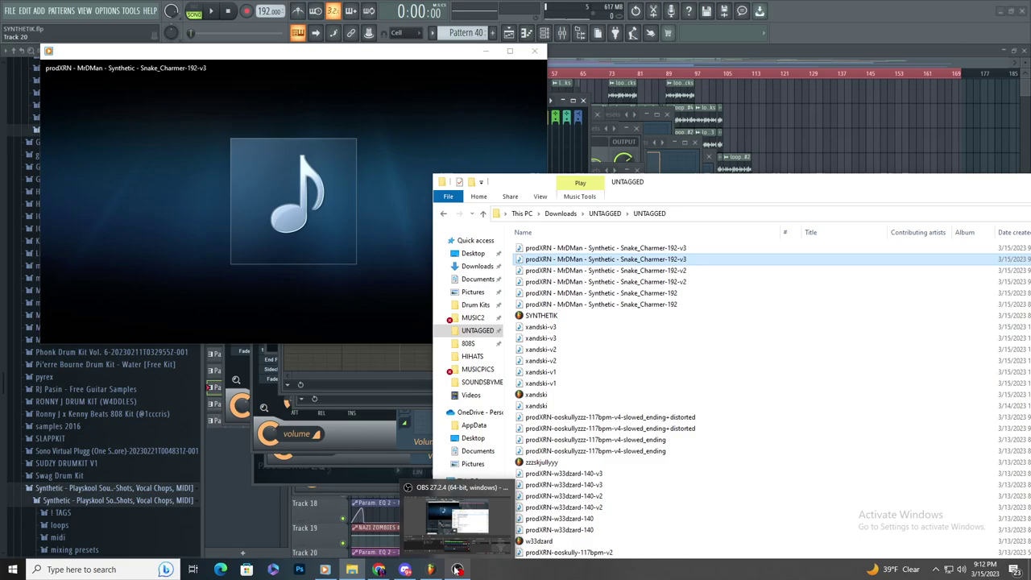
- Switch to Google Drive and upload both Snake_Charmer-192-v3 files from the UNTAGGED folder to My Drive
left_click(379, 570)
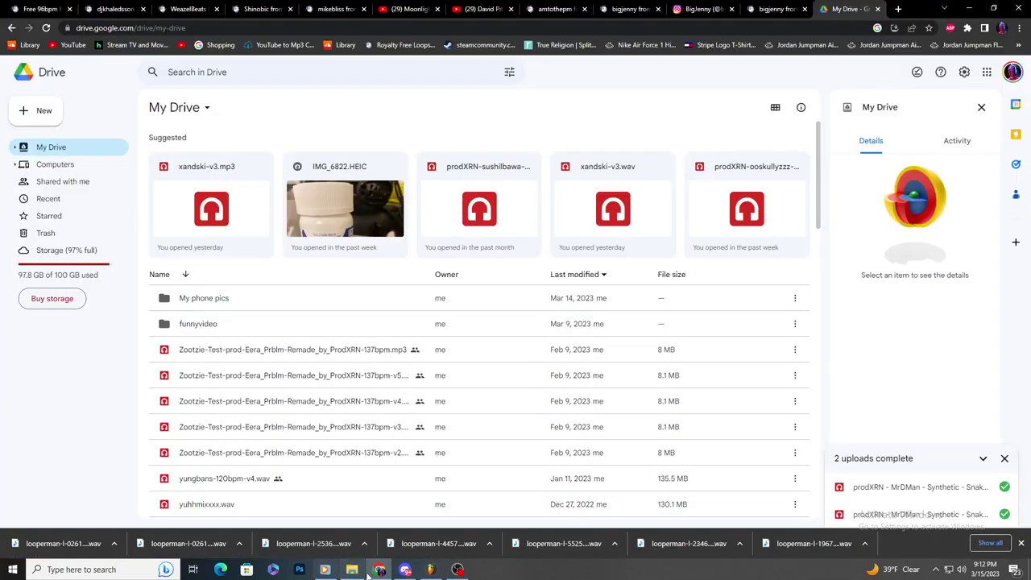
left_click(352, 570)
mouse_move(626, 265)
left_mouse_down()
mouse_move(307, 265)
mouse_move(658, 249)
mouse_move(639, 271)
left_mouse_up()
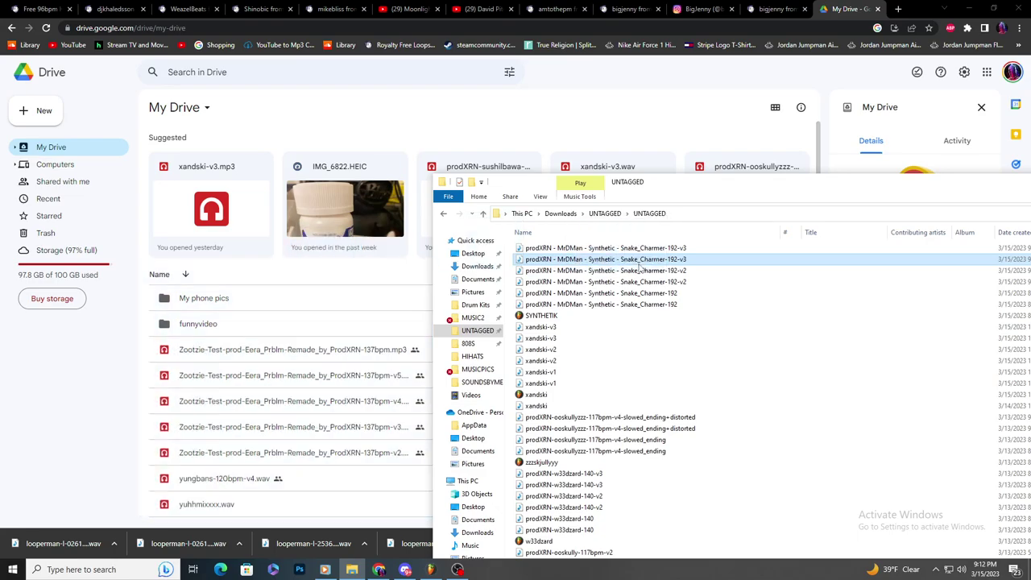
left_click(640, 249, "ctrl")
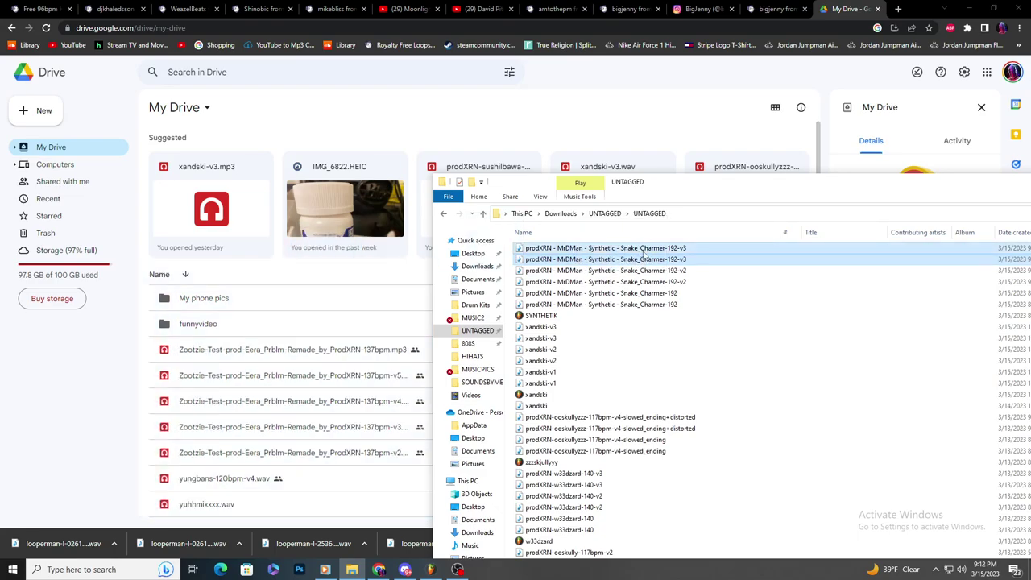
left_click_drag(640, 250, 330, 276)
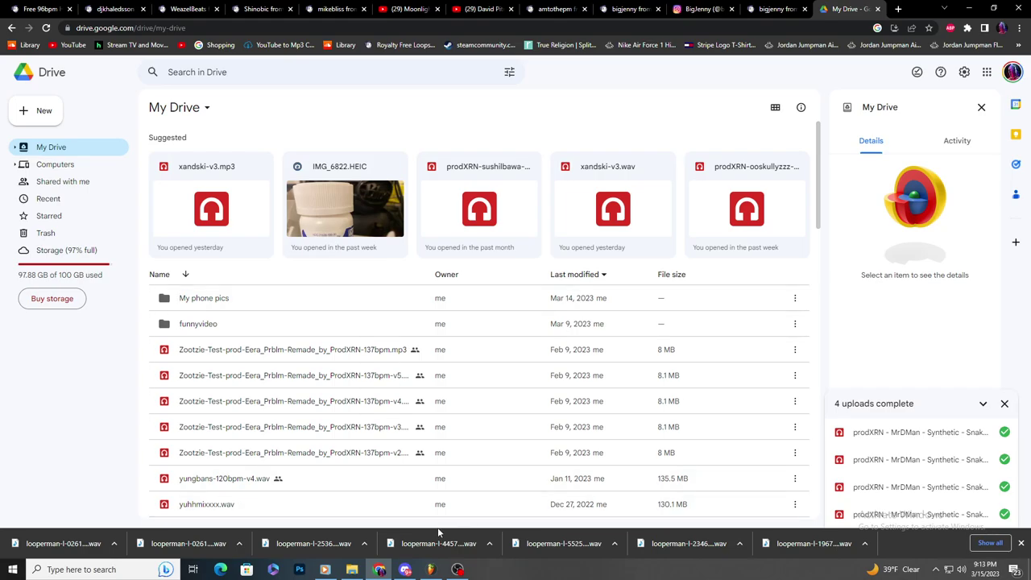
- Pause the v3 file's playback, switch back to FL Studio, and set the arrangement's playback position near bar 29
left_click(325, 570)
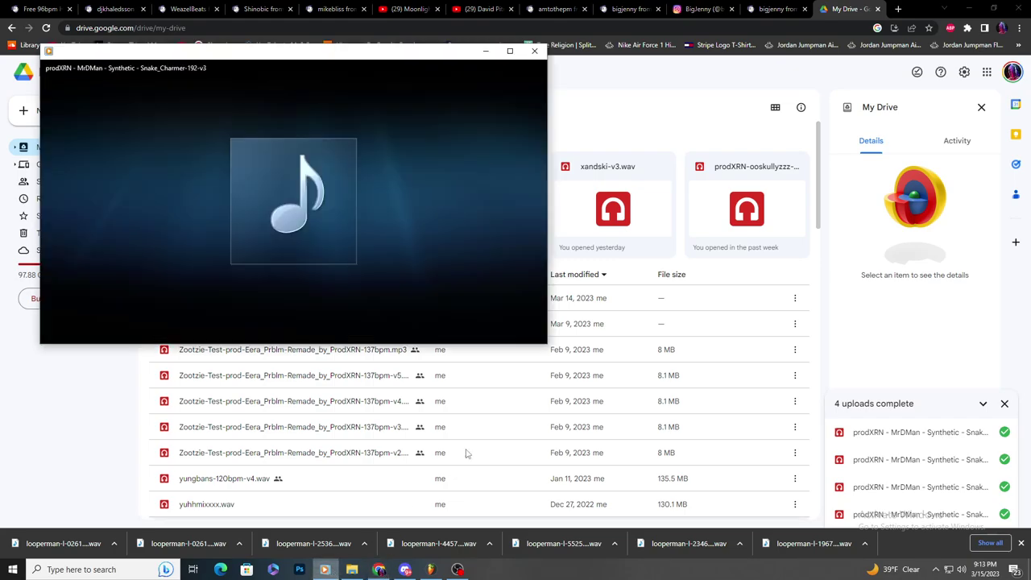
left_click(294, 330)
left_click(970, 8)
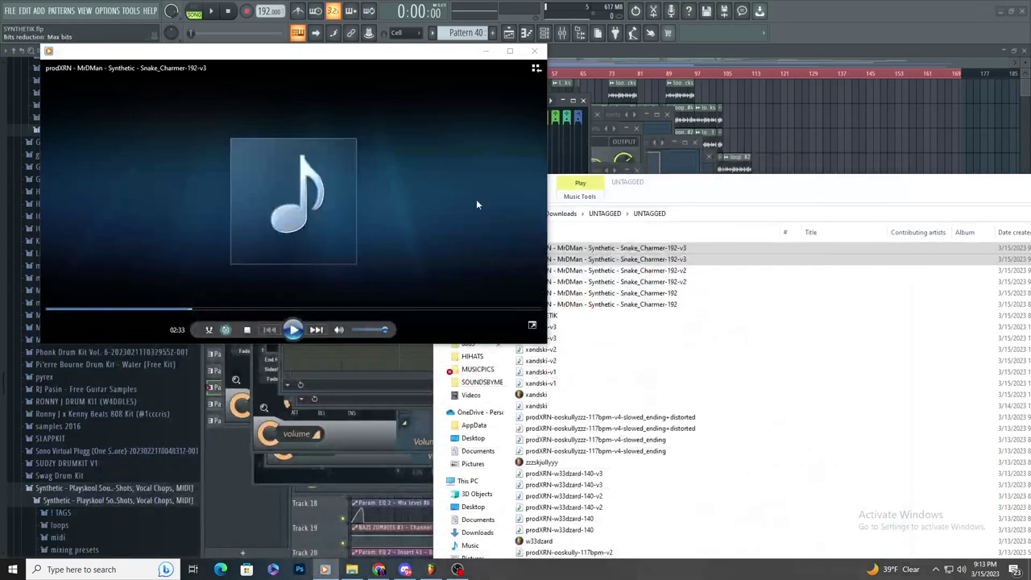
left_click(644, 57)
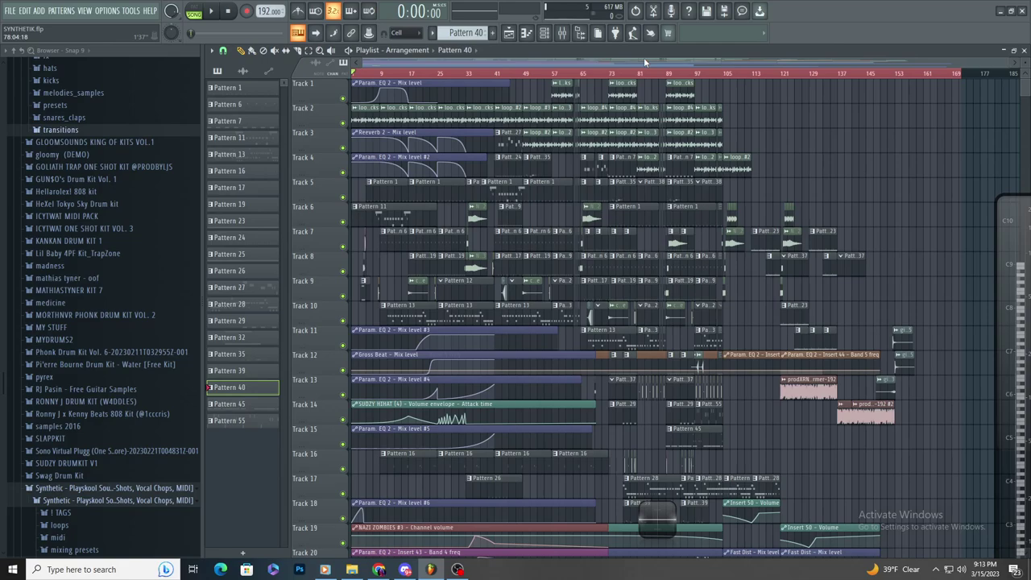
left_click(452, 74)
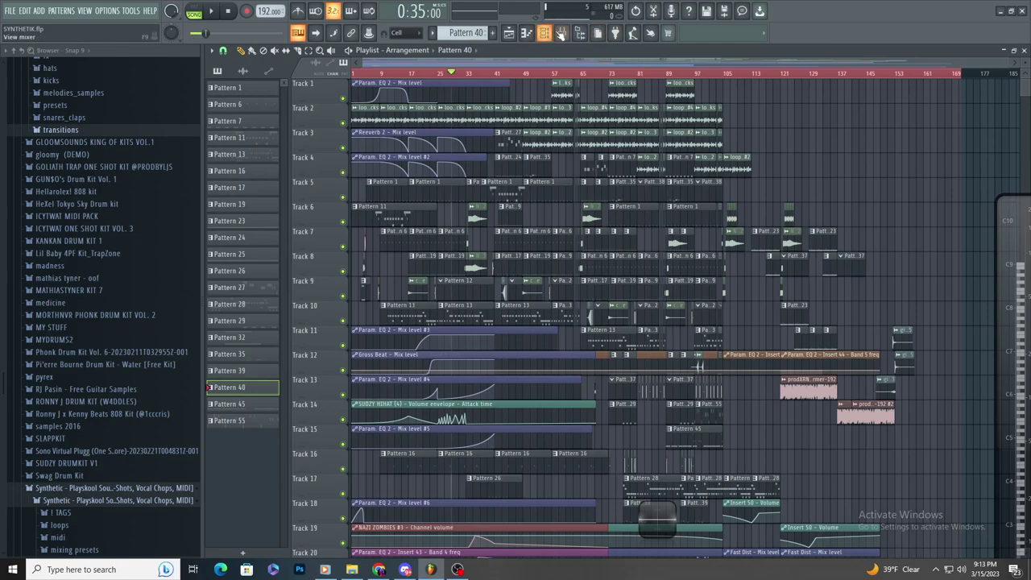
- Check the mixer levels during playback, select Insert 6, and add a Fruity parametric EQ 2 to its sixth effect slot
left_click(561, 33)
left_click(561, 33)
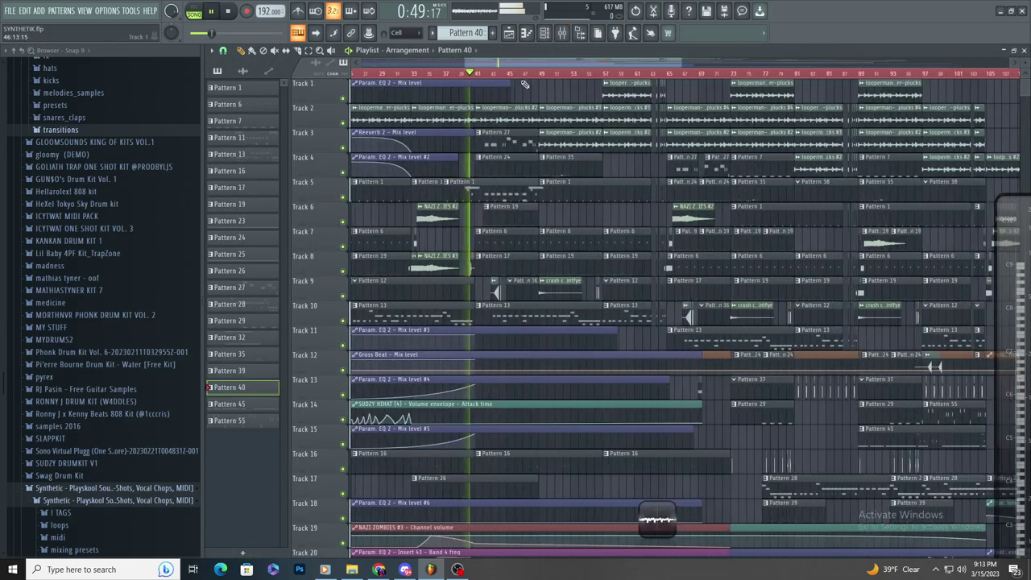
left_click(561, 33)
scroll(570, 113, "up", 10)
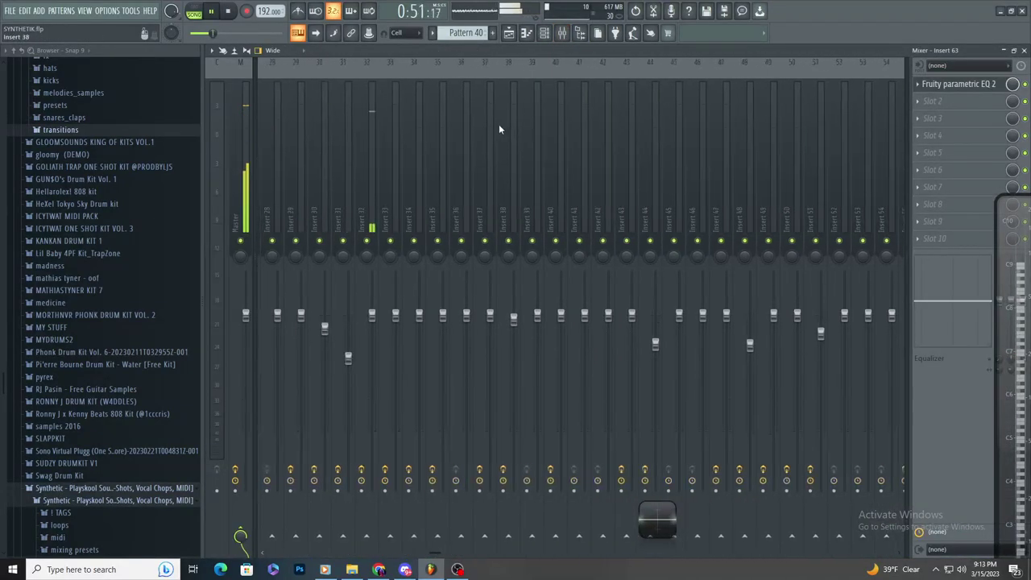
scroll(403, 166, "up", 15)
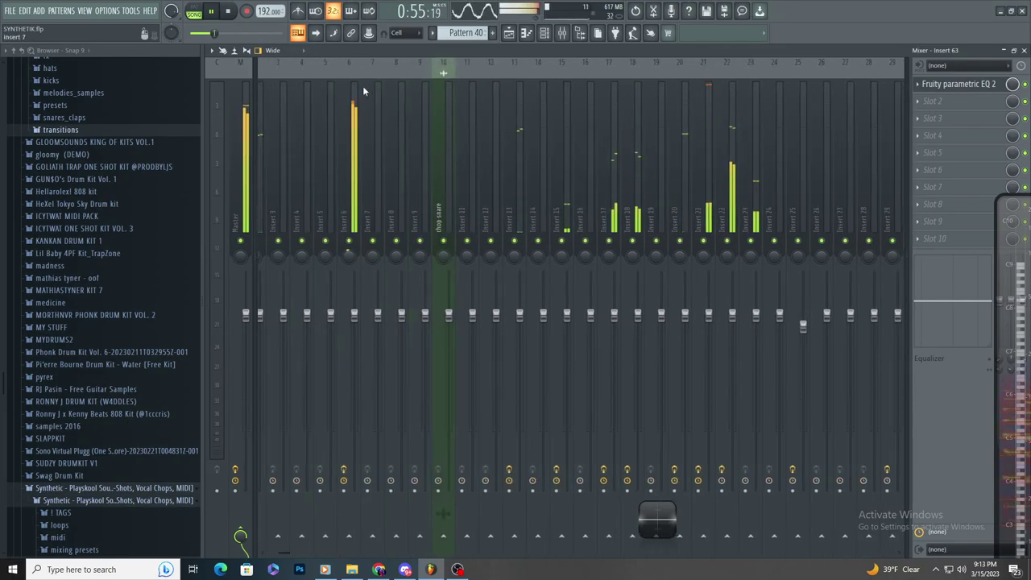
left_click(361, 87)
left_click_drag(349, 263, 349, 253)
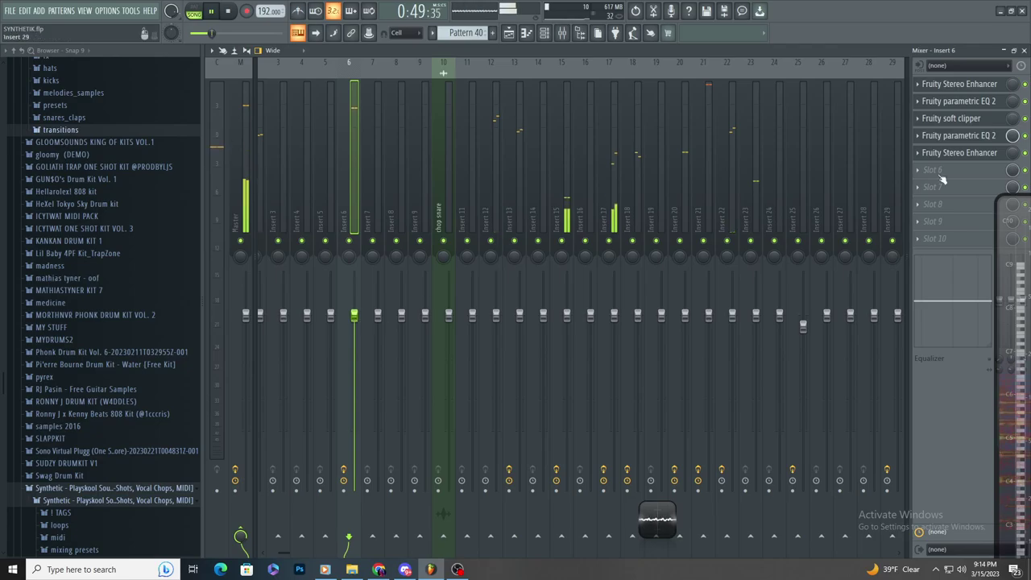
left_click(934, 170)
left_click(777, 362)
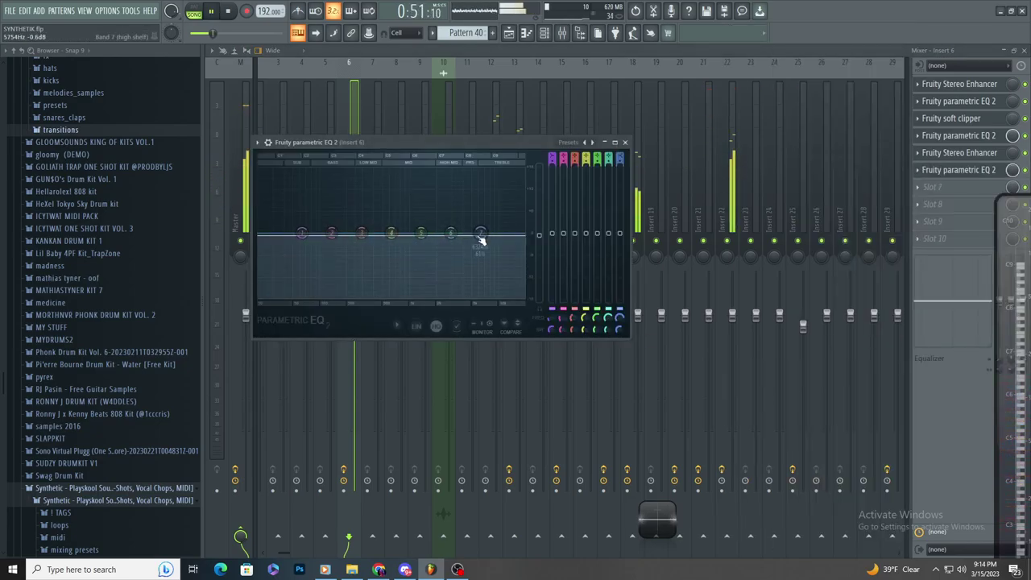
- In Insert 6's new EQ, pull bands 3 to 7 down to -18 dB as a low-pass curve and lower band 1
left_click_drag(481, 240, 484, 294)
left_click_drag(380, 143, 460, 188)
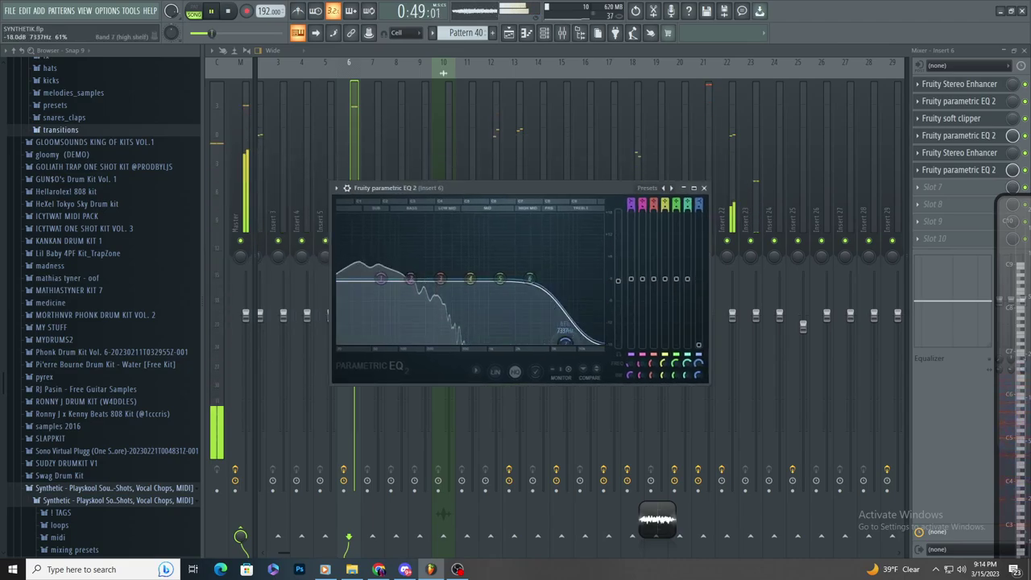
left_click_drag(530, 279, 564, 345)
left_click_drag(471, 279, 527, 343)
left_click_drag(441, 279, 480, 343)
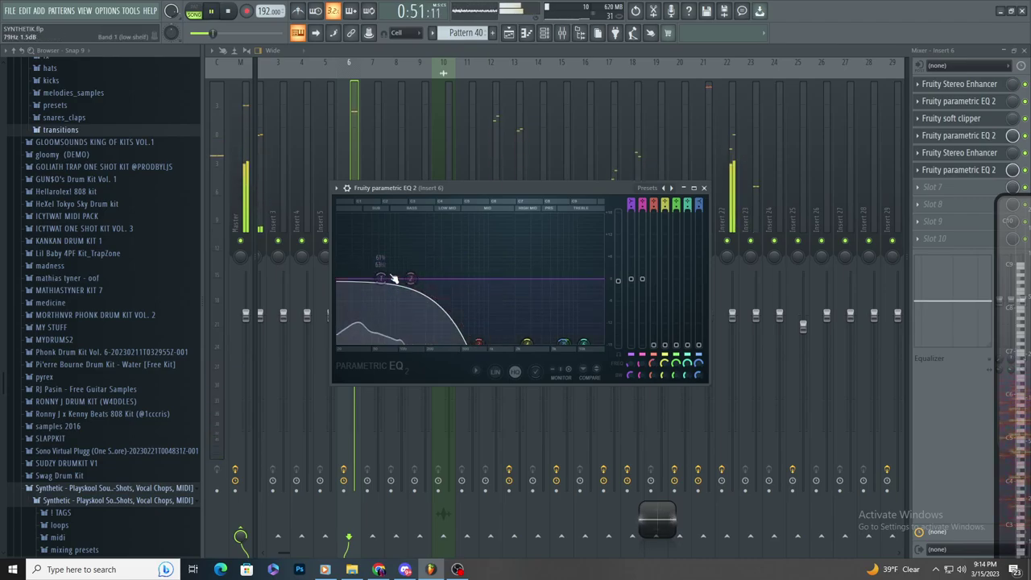
left_click_drag(382, 279, 338, 315)
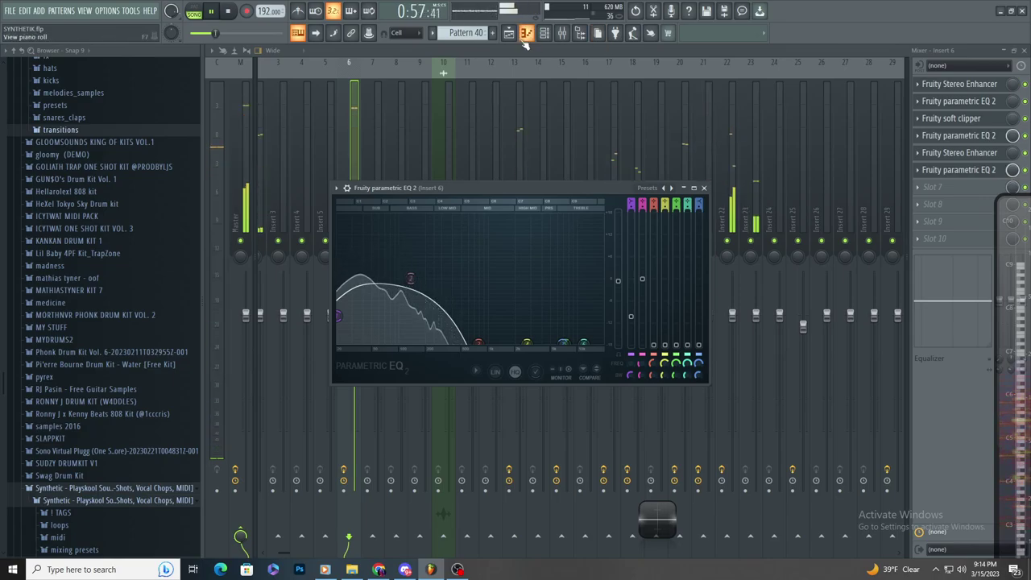
- Return to the playlist and replay the section from about bar 45 at close range
key("F5")
left_click(486, 81)
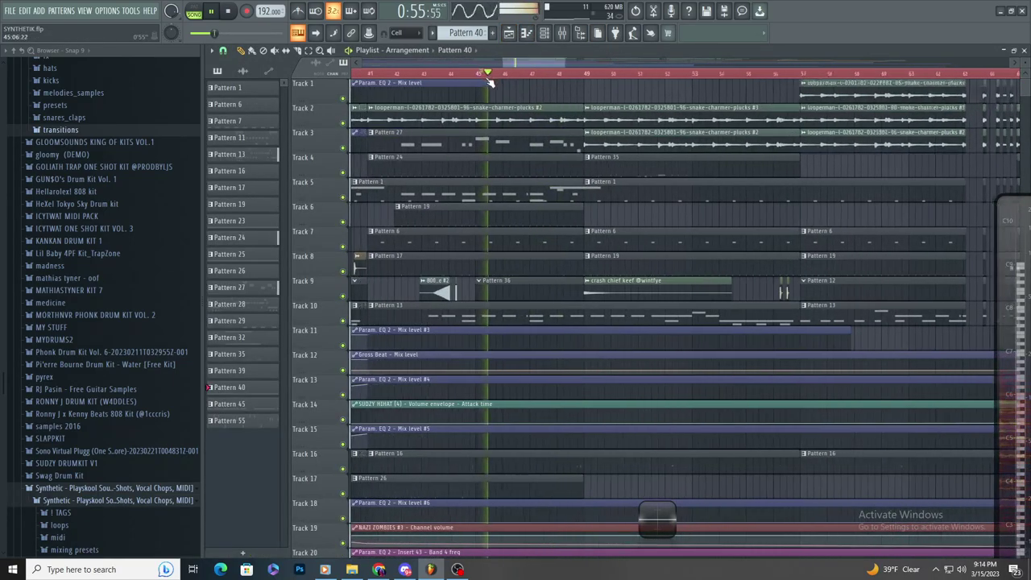
scroll(515, 81, "up", 5)
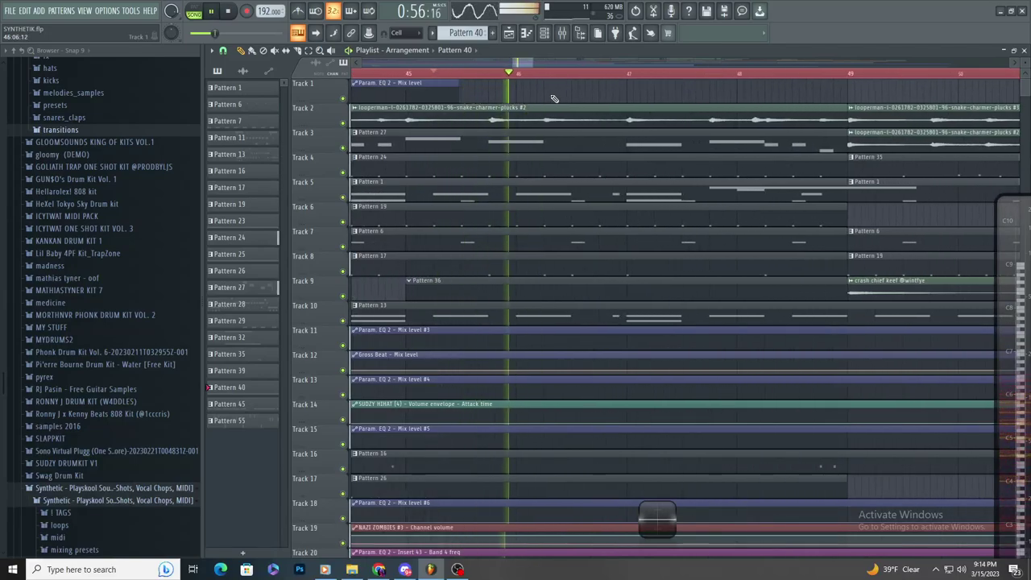
key("space")
scroll(553, 97, "up", 3)
left_click(300, 52)
key("space")
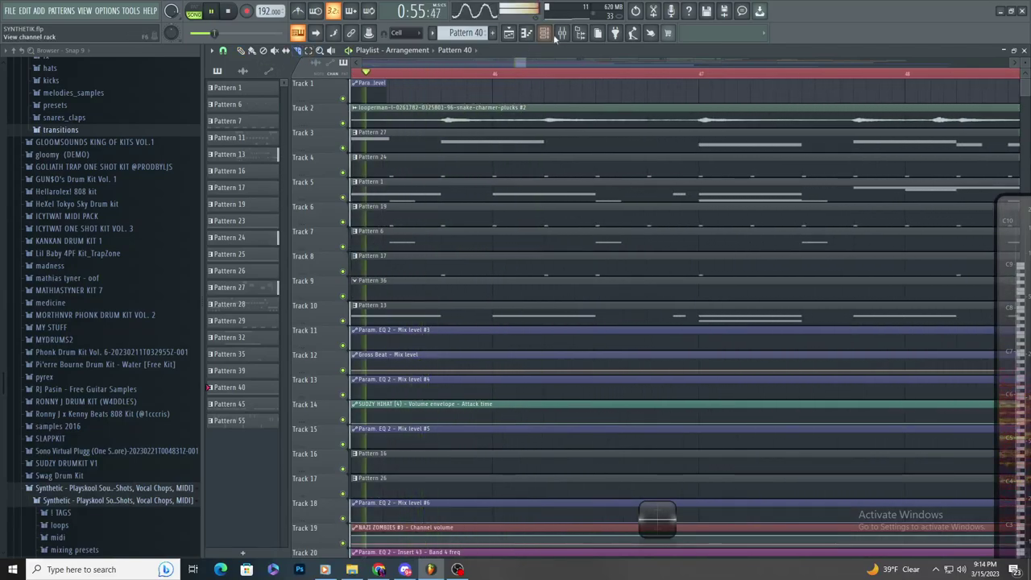
- Check the mixer and the channel rack during playback, and return to the playlist
key("F9")
left_click(547, 37)
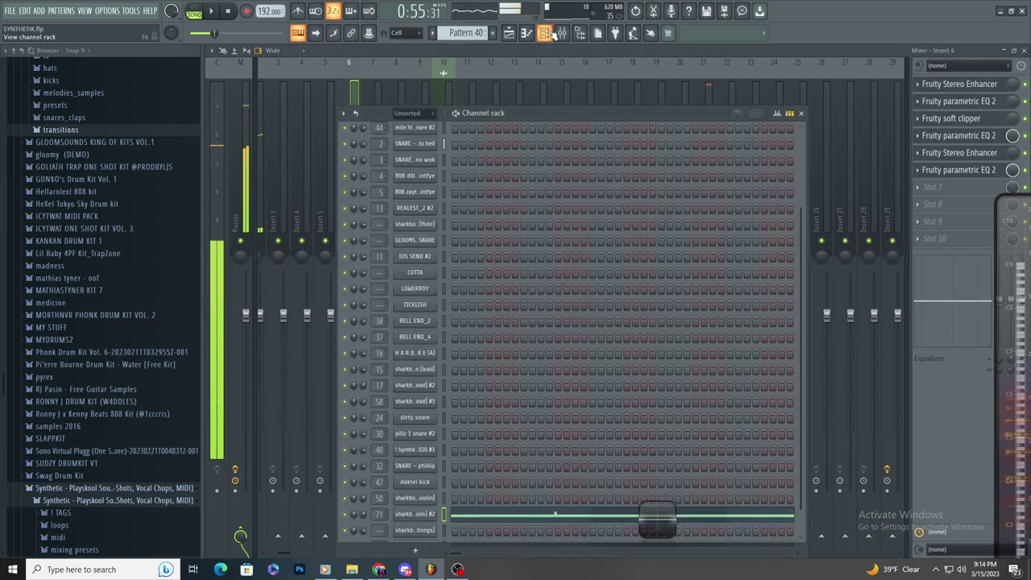
key("F6")
key("space")
key("F5")
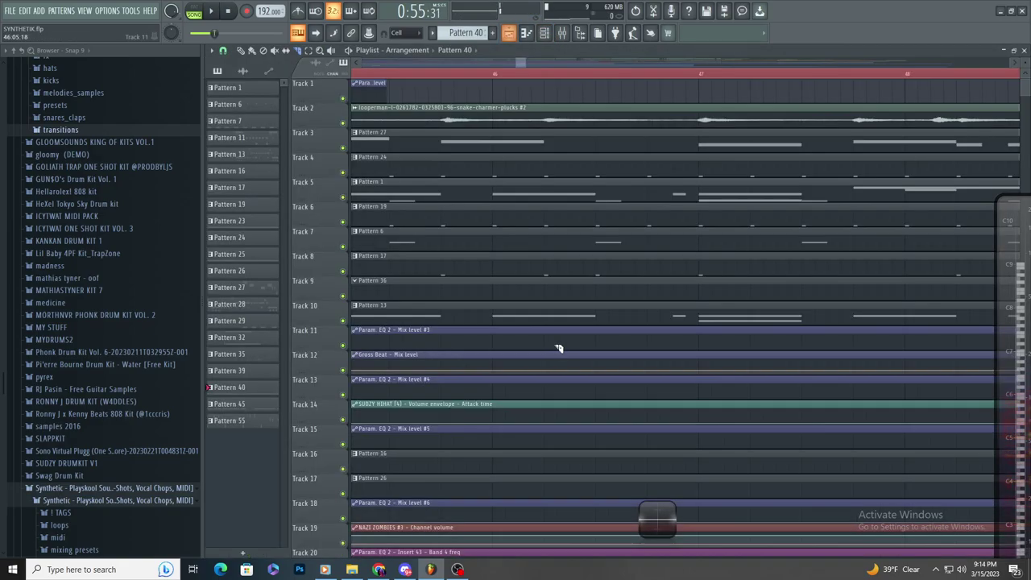
key("space")
- Examine the automation clips on Tracks 16 to 35 around bar 45 while replaying that section
scroll(556, 438, "down", 4)
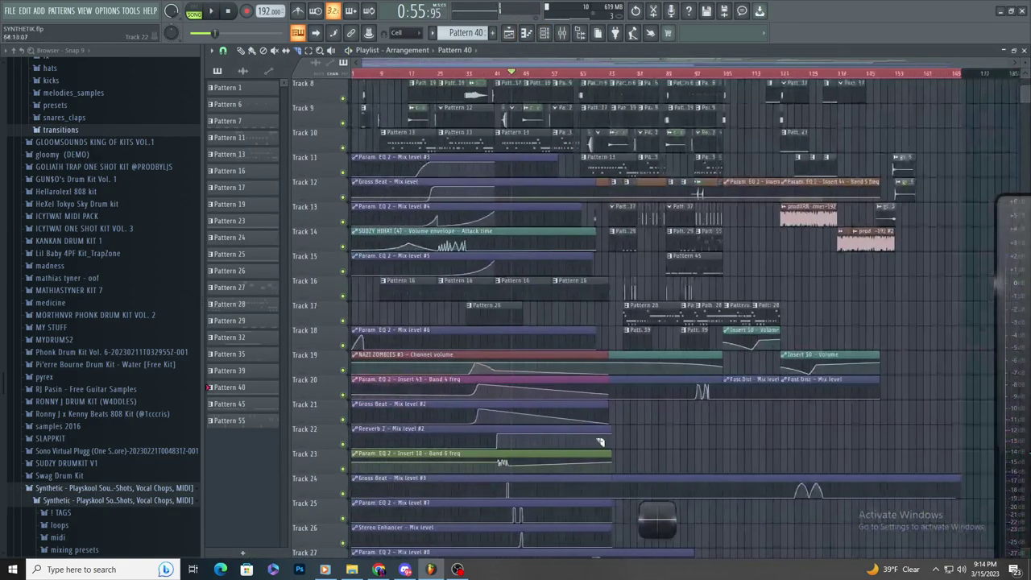
scroll(620, 395, "down", 4)
scroll(662, 378, "down", 2)
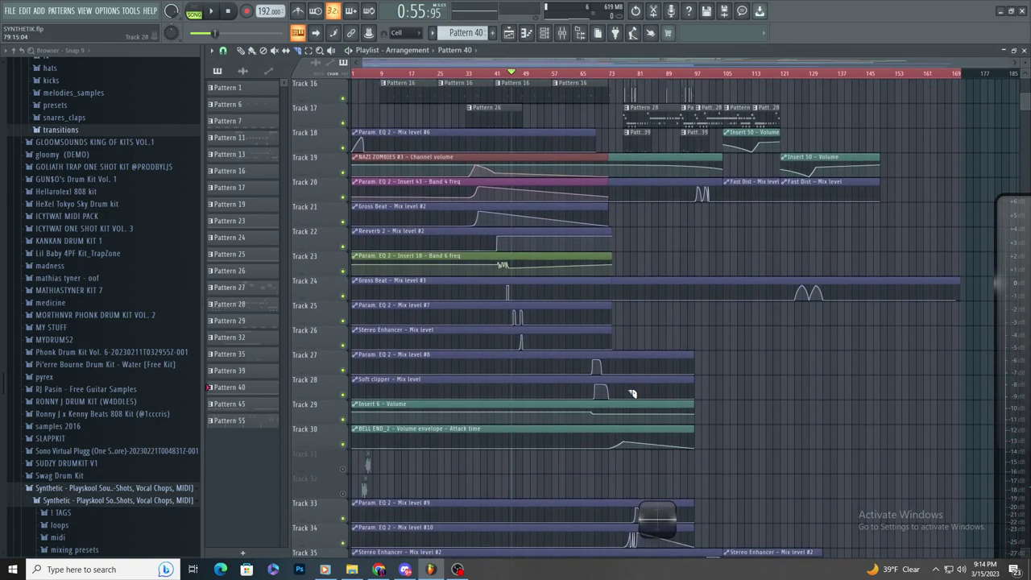
scroll(523, 387, "up", 2, "ctrl")
scroll(522, 381, "down", 2, "ctrl")
scroll(535, 382, "up", 5, "ctrl")
key("space")
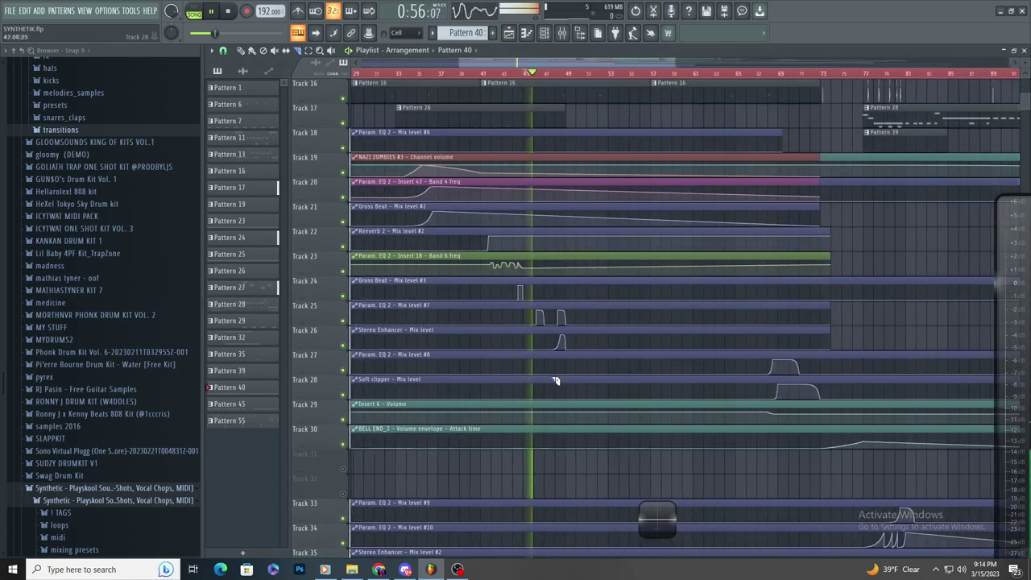
scroll(556, 385, "down", 2, "ctrl")
scroll(588, 392, "down", 1, "ctrl")
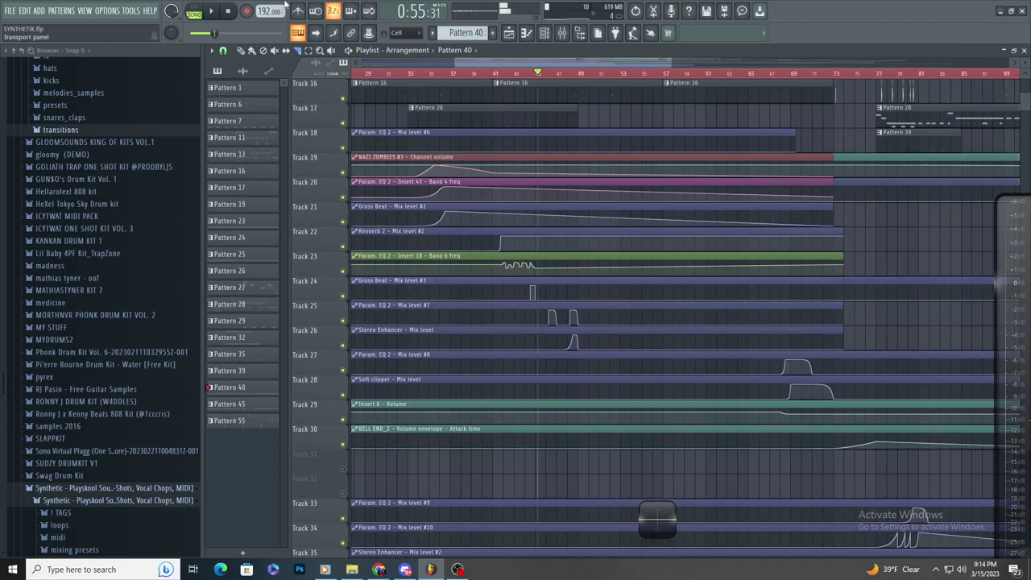
scroll(477, 357, "down", 3, "ctrl")
- In Track 29's Insert 6 - Volume clip, add control points just before bar 46 and drop the volume sharply there
right_click(351, 418)
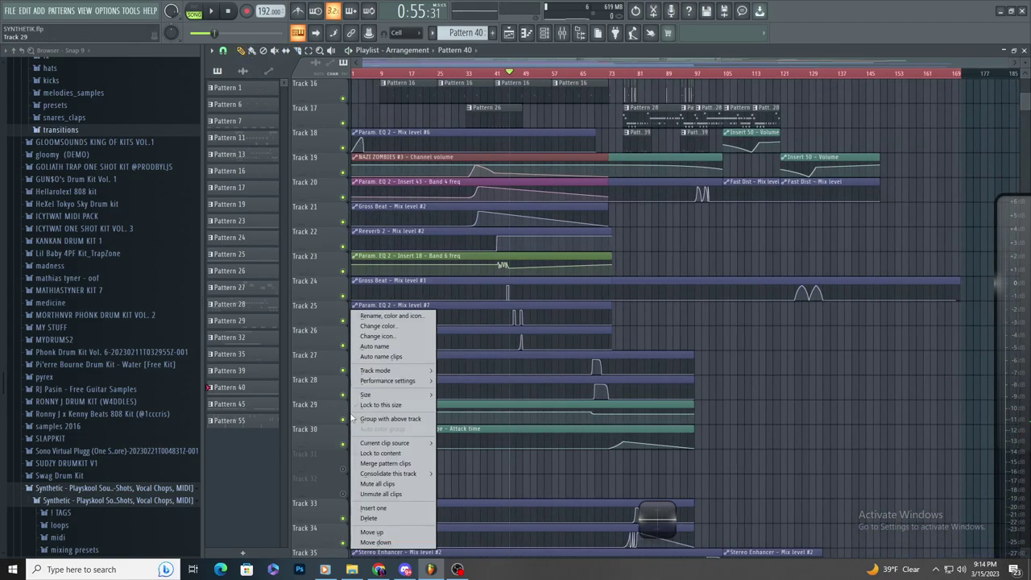
left_click(348, 418)
right_click(355, 412)
left_click(384, 524)
key("space")
scroll(559, 320, "up", 6, "ctrl")
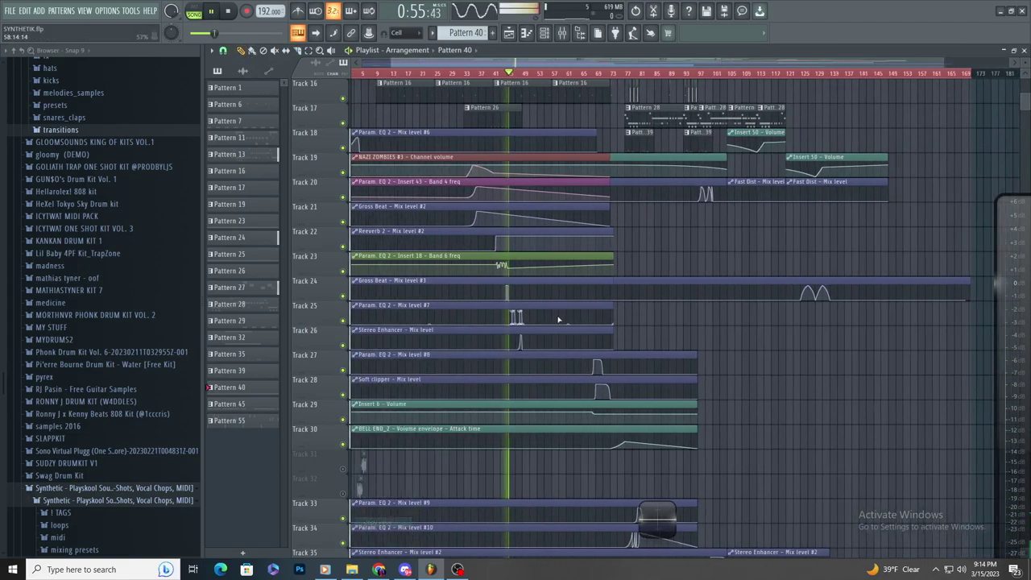
scroll(447, 322, "up", 3, "ctrl")
key("space")
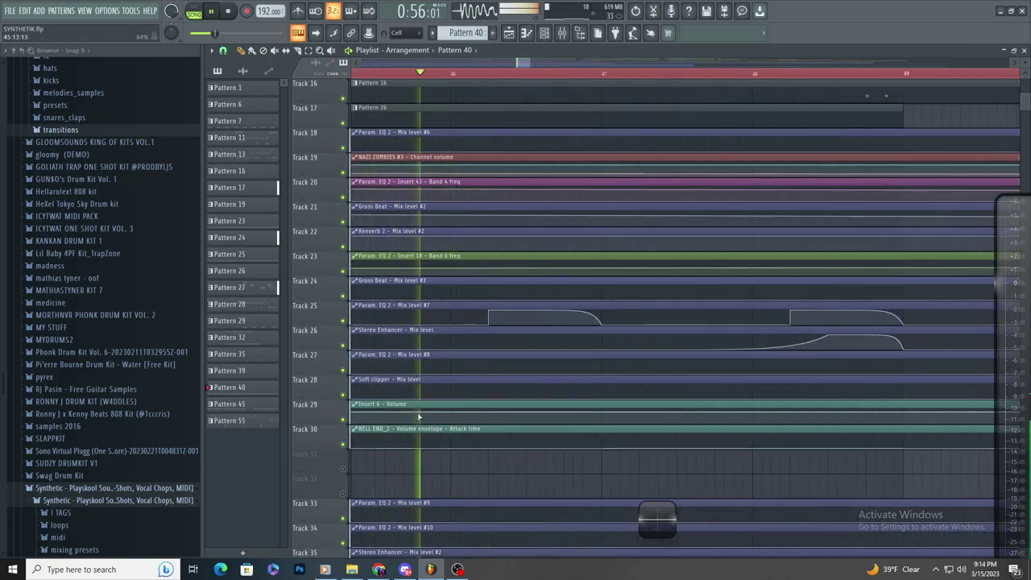
right_click(414, 408)
left_click(457, 532)
key("space")
right_click(417, 424)
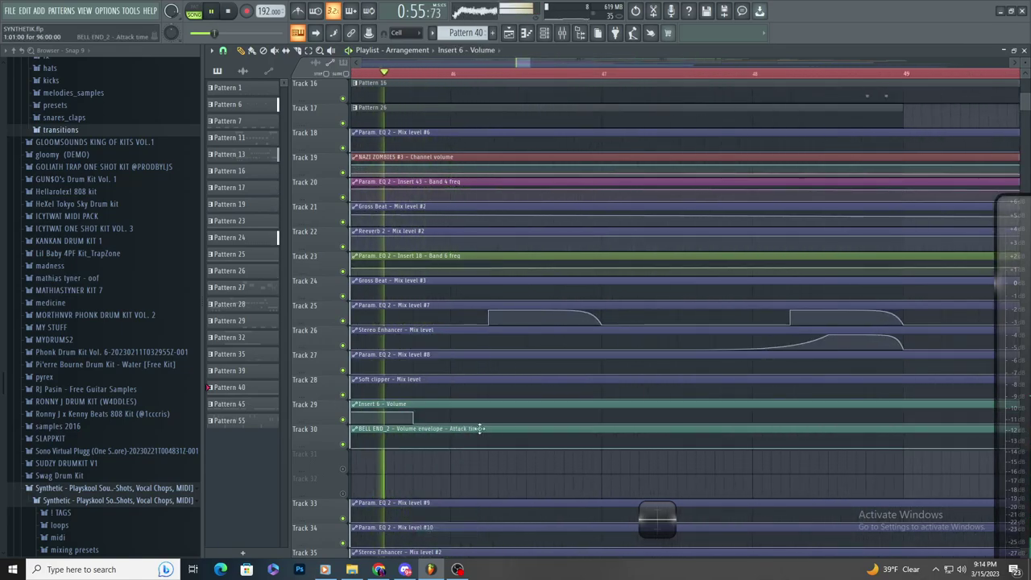
- Add a control point at 46:05:00 in the Insert 6 volume clip, raise it to 75%, and curve the rise leading into it
right_click(481, 427)
right_click(481, 415)
left_click(509, 532)
key("space")
left_click_drag(480, 412, 489, 414)
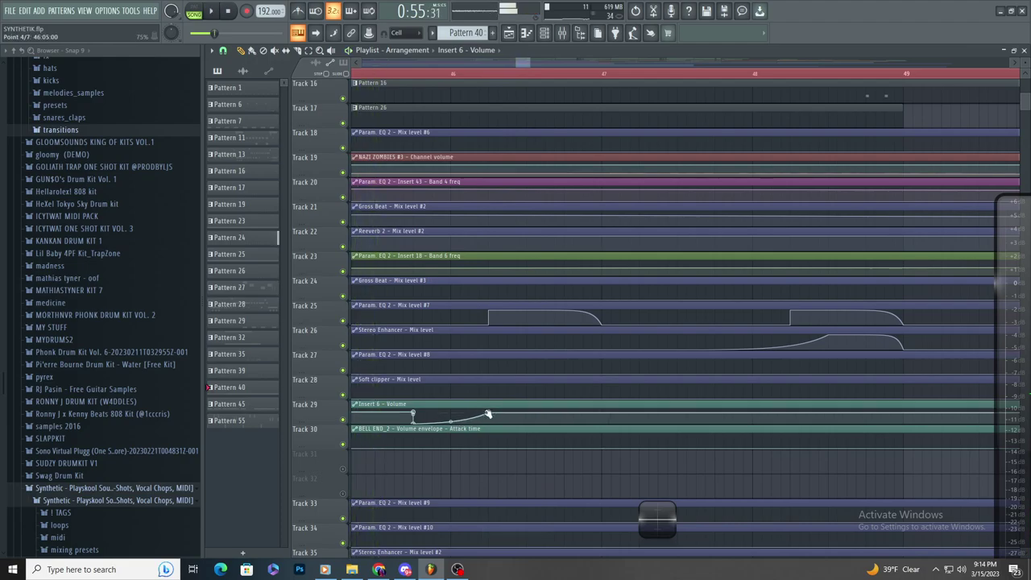
right_click(490, 414)
left_click(516, 531)
key("space")
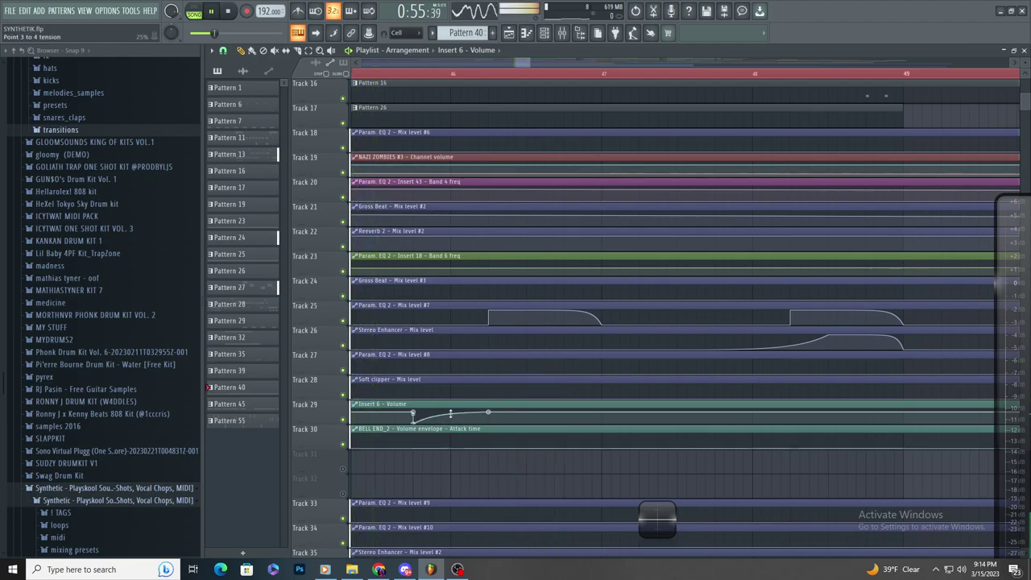
- Replay bars 45 to 47 to check the volume dip, looking over the upper tracks of the arrangement
scroll(450, 413, "down", 4)
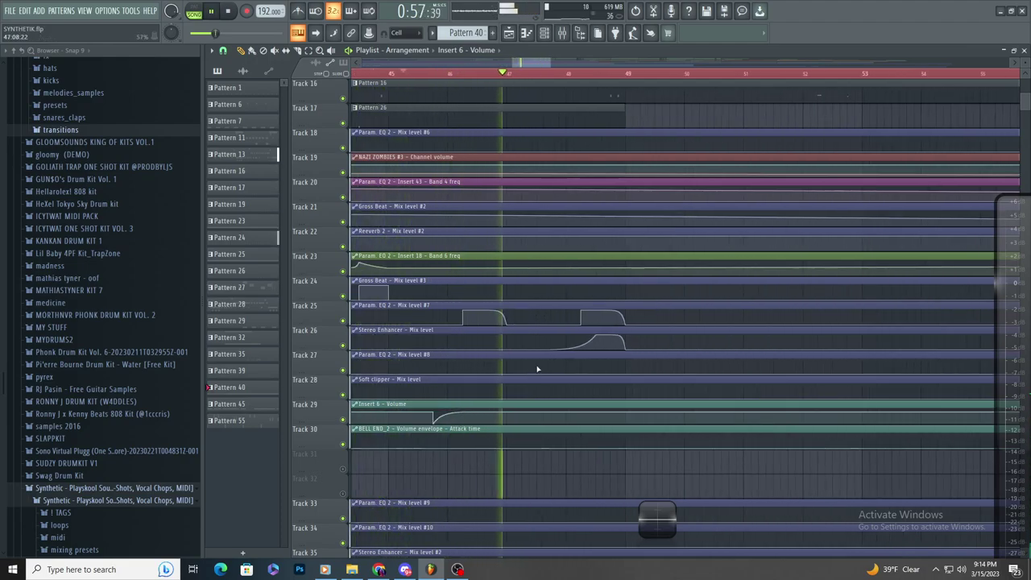
scroll(565, 269, "up", 3)
key("space")
key("space")
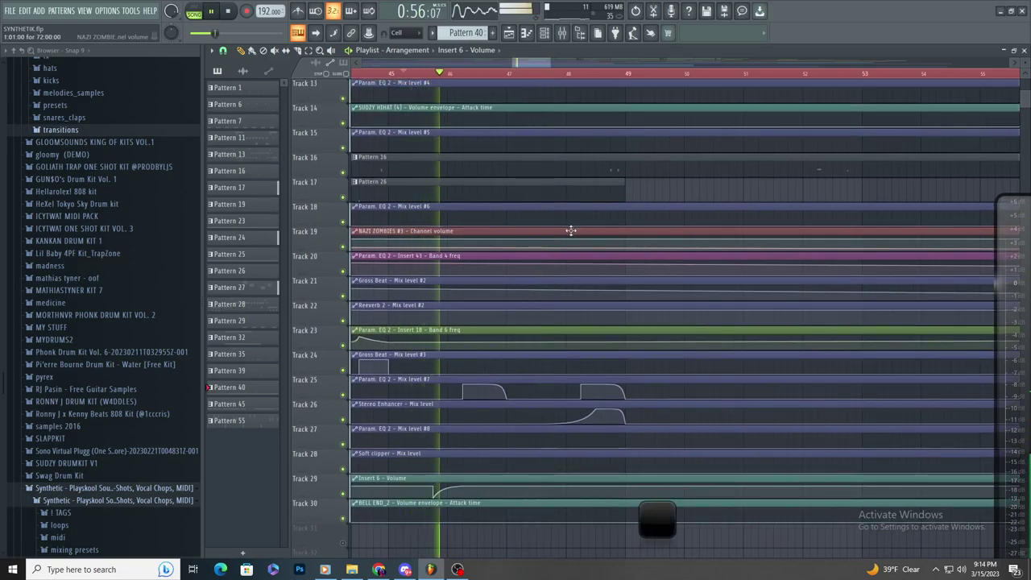
scroll(571, 231, "up", 12)
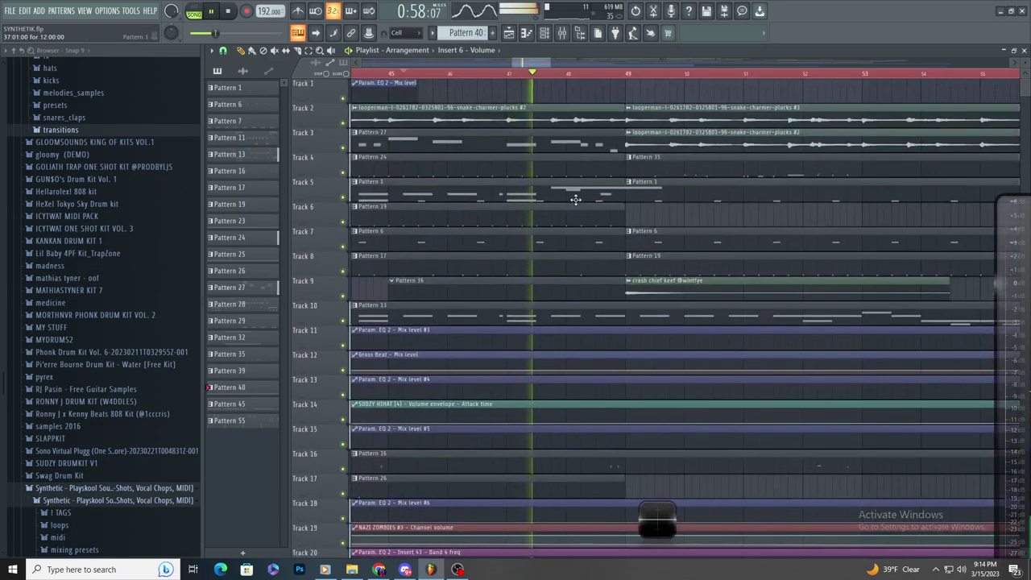
left_click(512, 77)
- Add another Fruity parametric EQ 2 in slot 7 of Insert 6, pull bands 5 to 7 down to -18 dB, and audition it
key("F9")
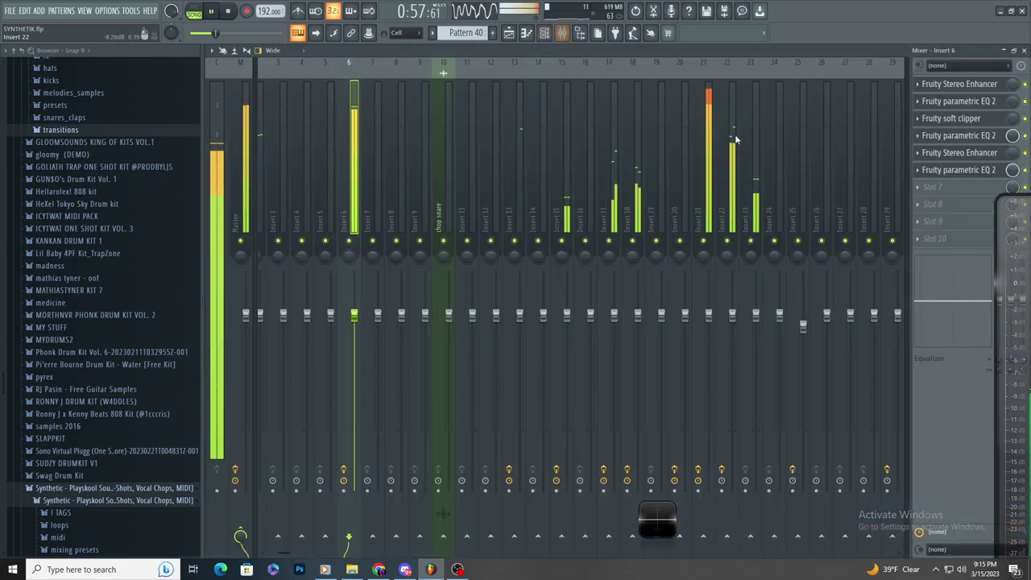
left_click(934, 186)
left_click(765, 373)
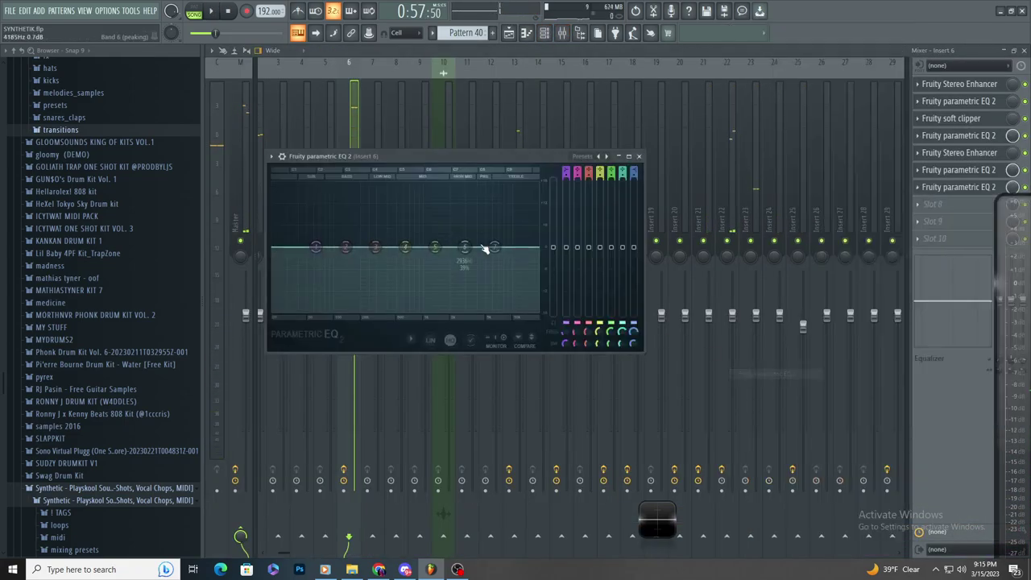
left_click_drag(495, 247, 459, 303)
left_click_drag(465, 246, 477, 306)
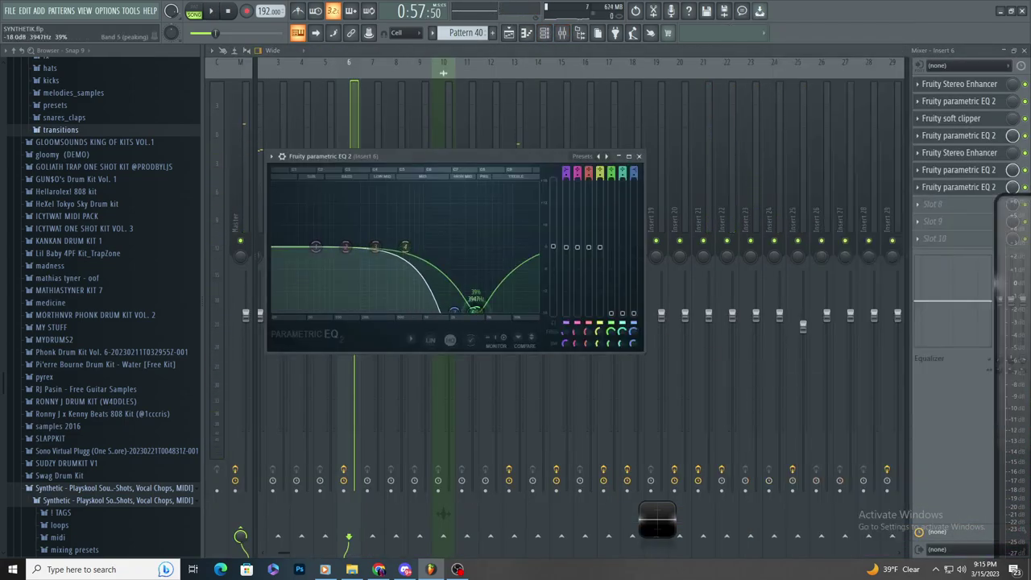
key("space")
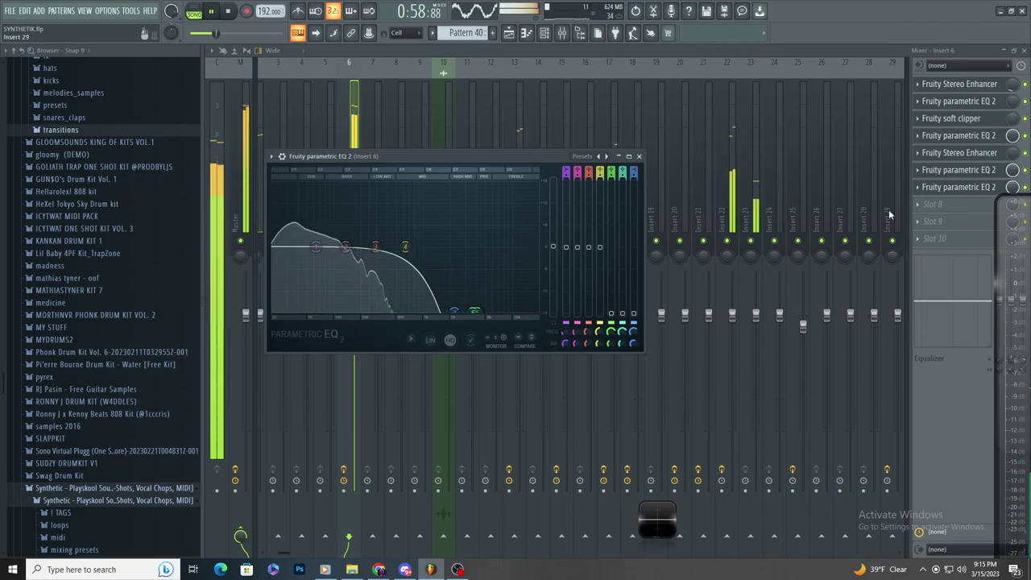
- Set the mix level of Insert 6's slot 7 EQ to 0% and create an automation clip for it
right_click(1012, 187)
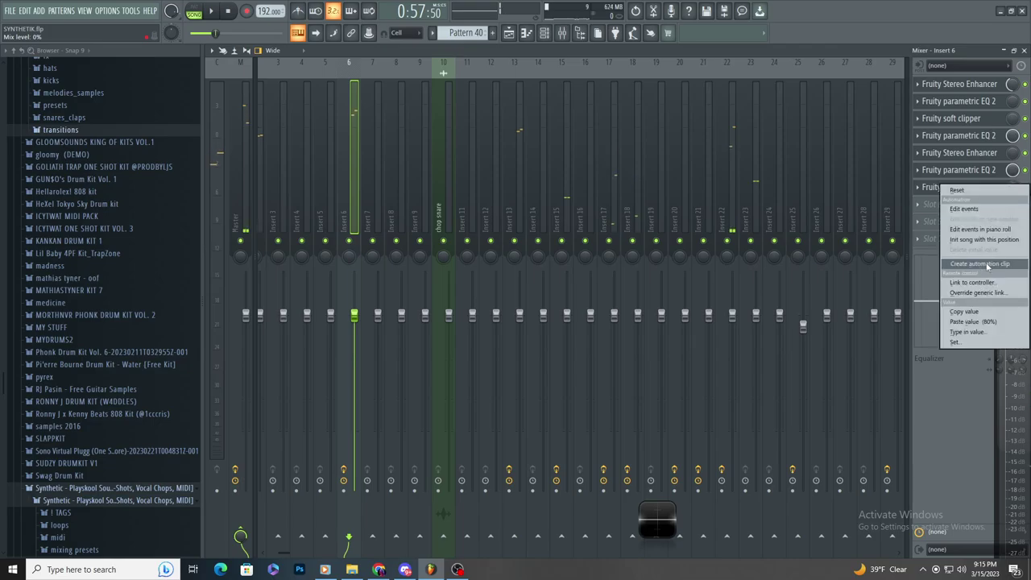
left_click(979, 264)
scroll(628, 362, "down", 3)
scroll(605, 370, "up", 6)
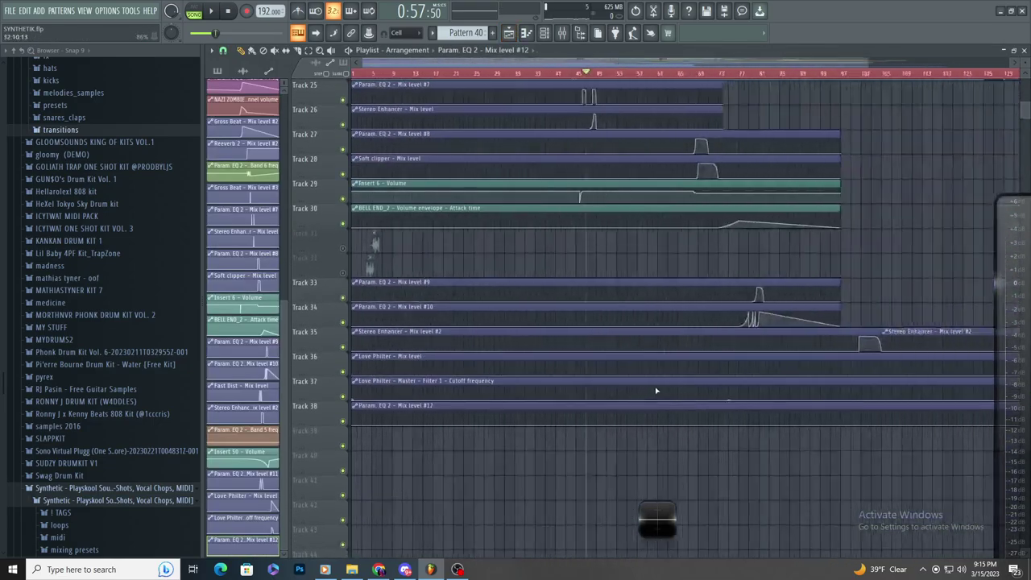
- Replay the song from about bar 45 while viewing the automation on Tracks 25 to 38, and stop playback in the mixer
scroll(526, 392, "up", 4)
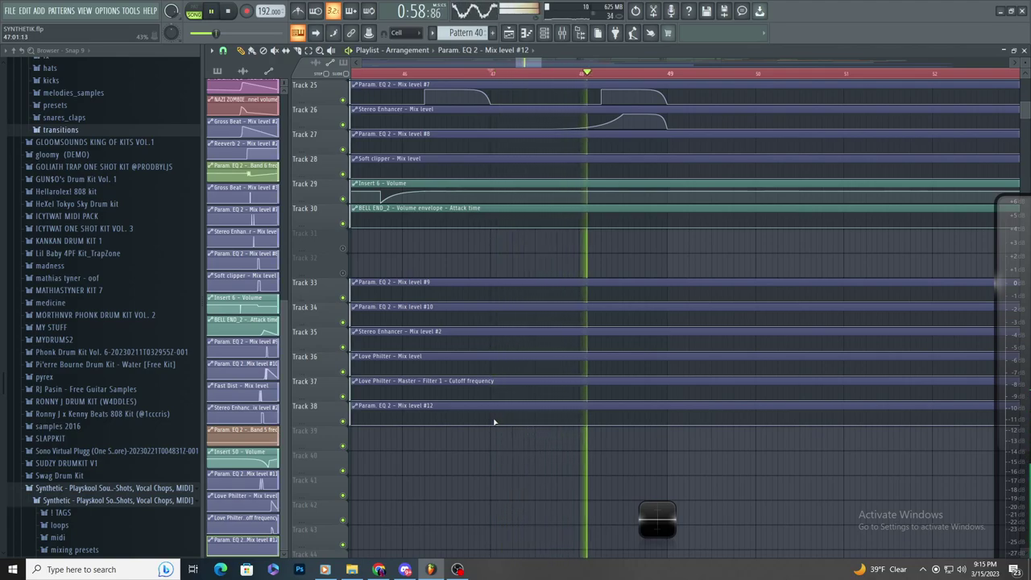
scroll(495, 422, "down", 2)
left_click(403, 75)
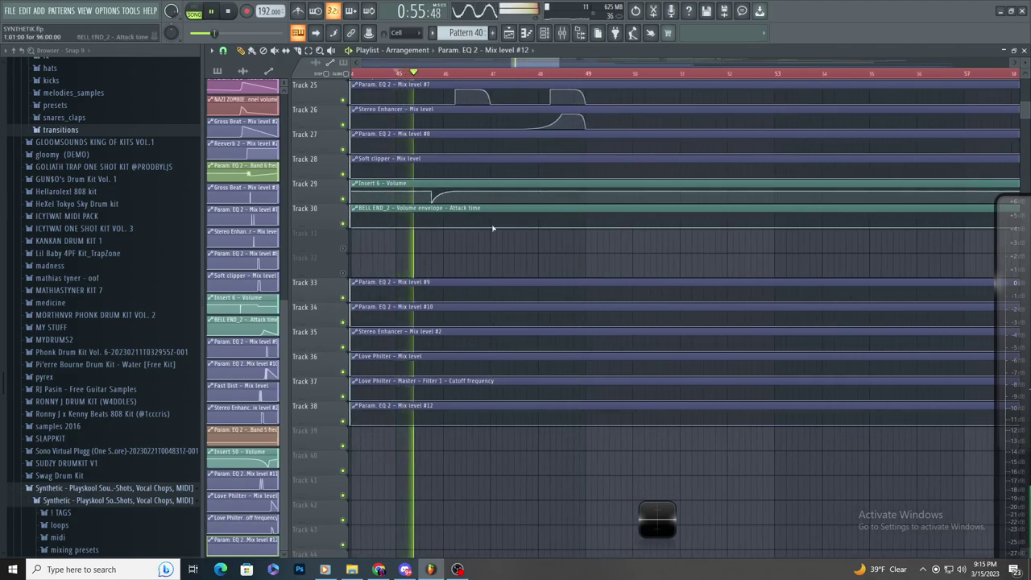
scroll(486, 266, "up", 3)
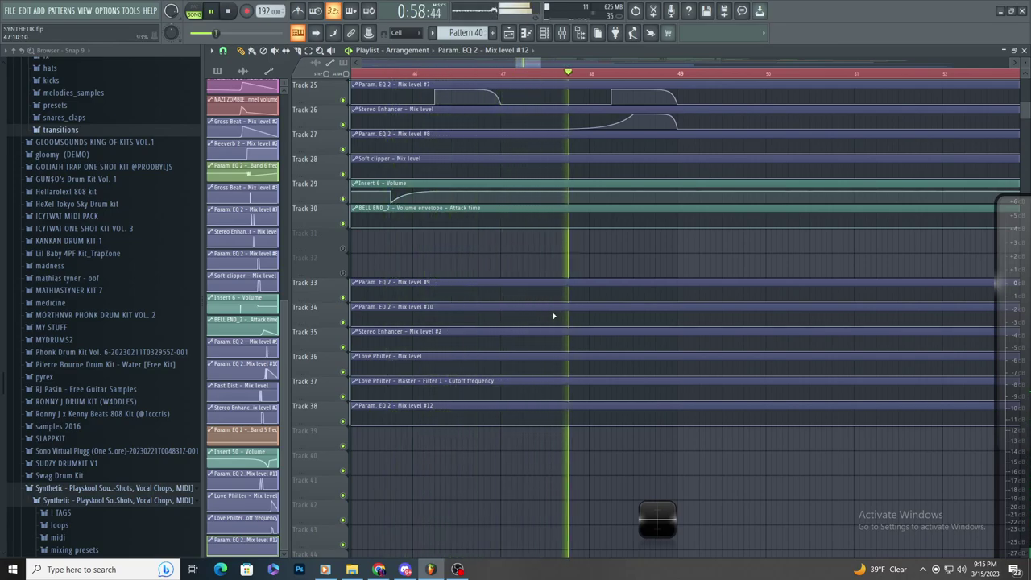
scroll(620, 255, "down", 5)
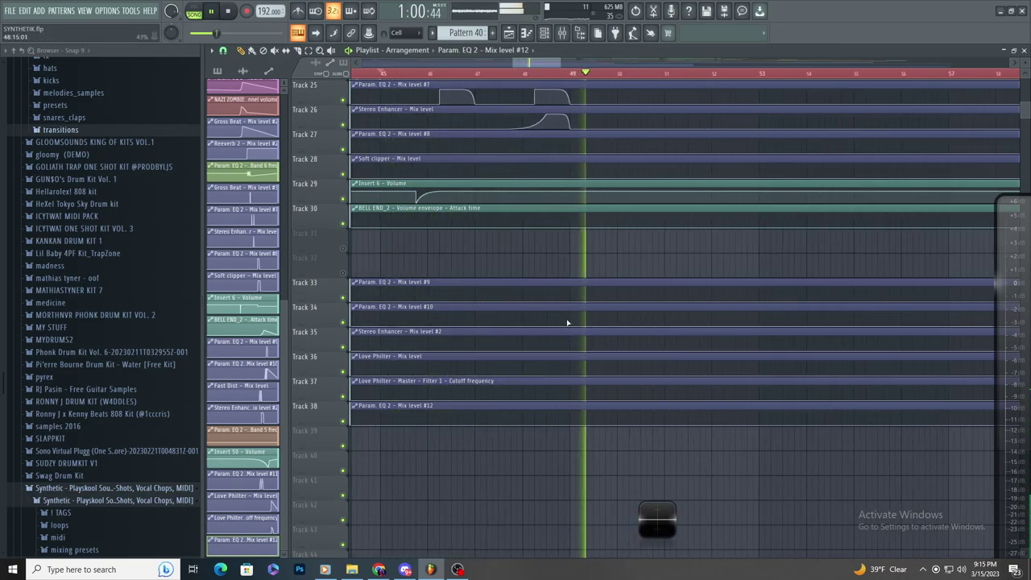
scroll(596, 255, "down", 5)
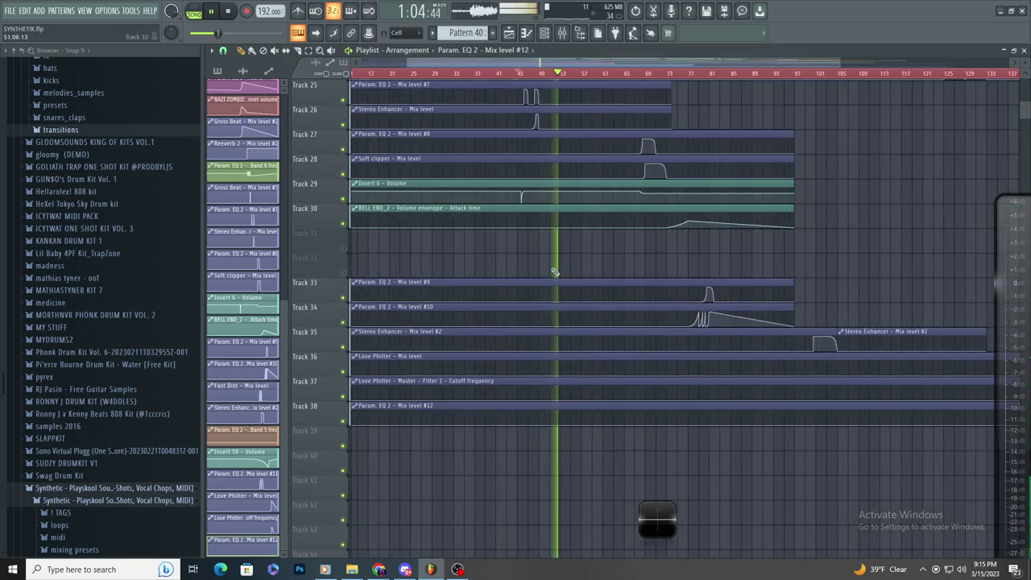
left_click(562, 32)
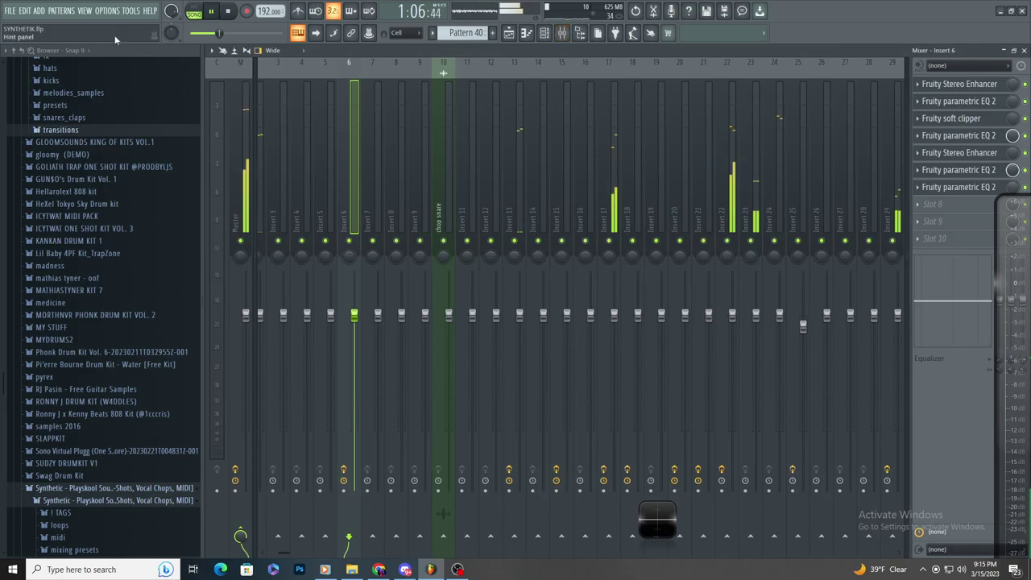
key("space")
- Export the song as WAV and MP3 under the name "prodXRN - MrDMan - Synthetic - Snake_Charmer-192-v4"
left_click(9, 11)
mouse_move(86, 106)
left_click(152, 118)
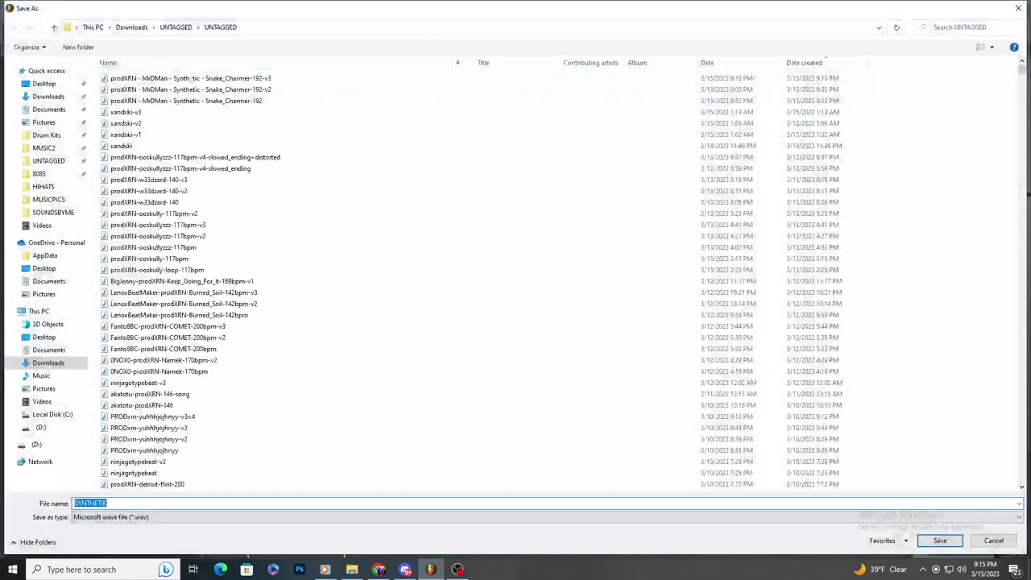
left_click(186, 78)
left_click(247, 504)
left_click(248, 503)
key("BackSpace")
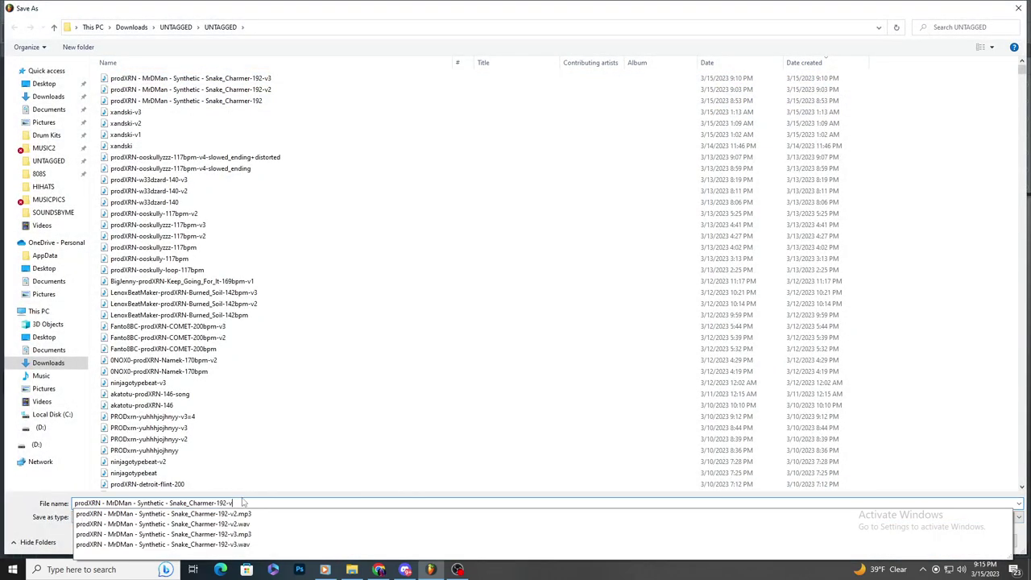
type("4")
key("Return")
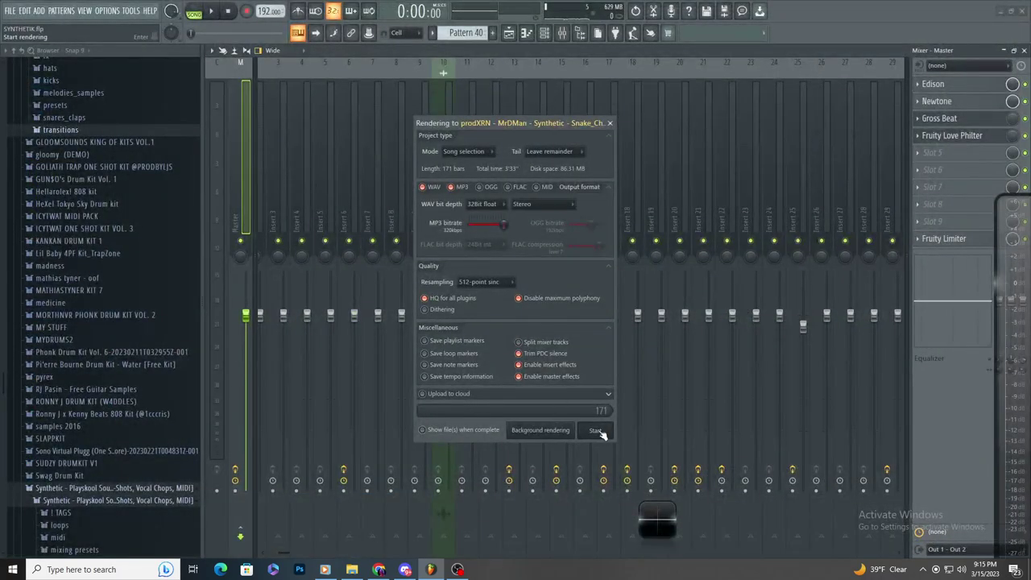
left_click(598, 431)
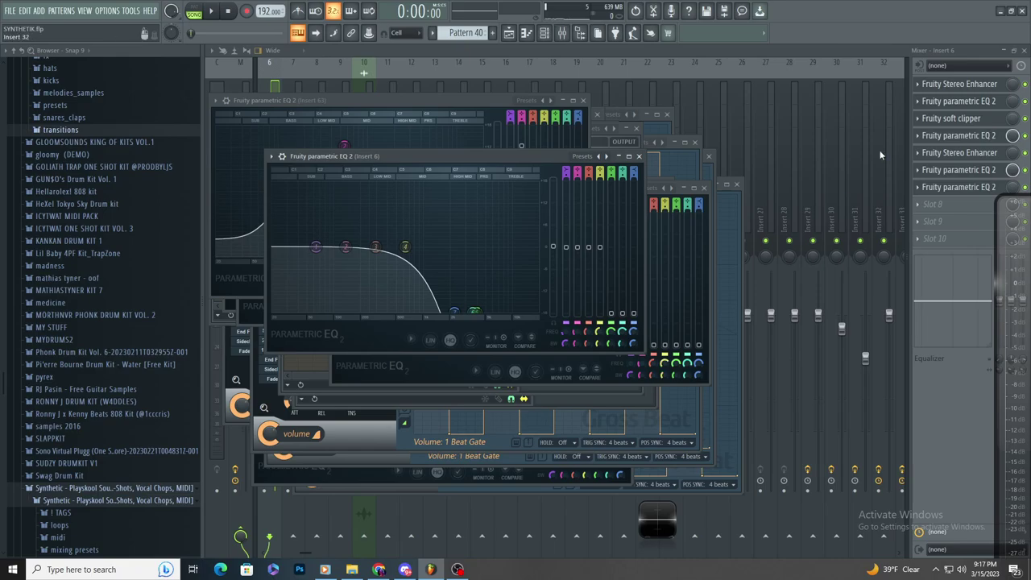
- Return to the playlist, switch to File Explorer's UNTAGGED folder, and play the exported v4 file
left_click(514, 45)
left_click(511, 35)
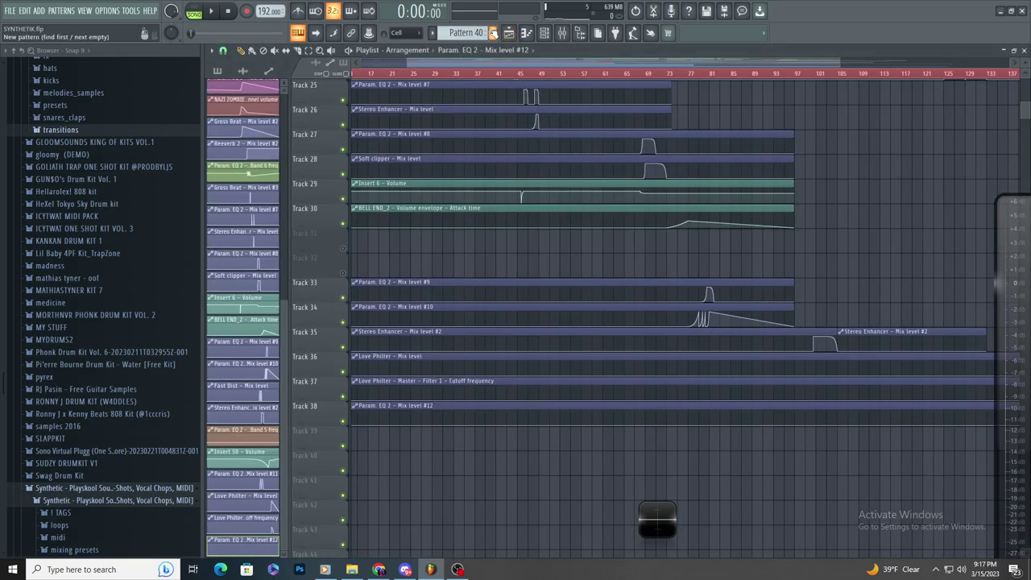
left_click(352, 569)
double_click(612, 258)
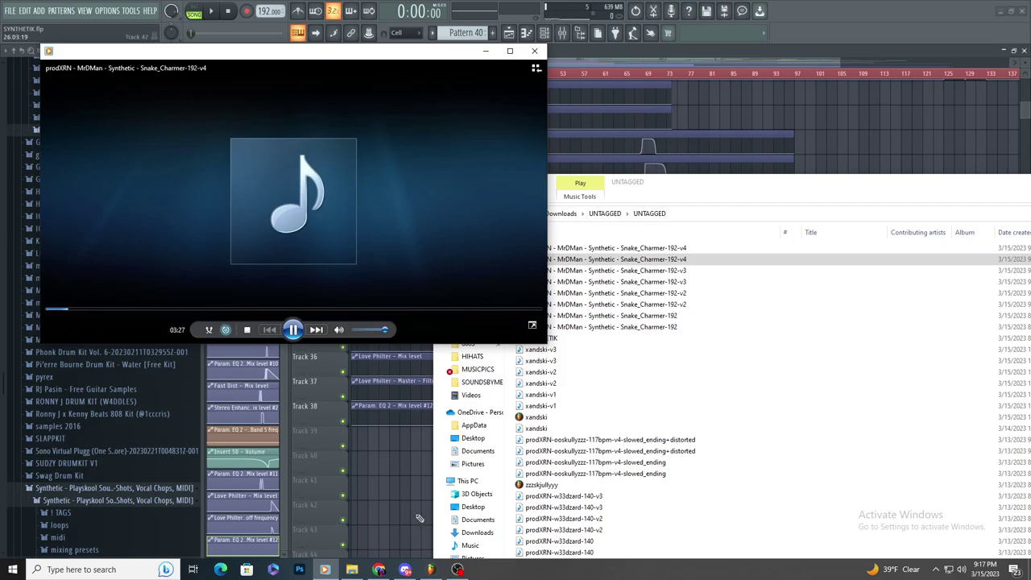
- Upload both v4 audio files from the UNTAGGED folder to My Drive in Google Drive
left_click(379, 570)
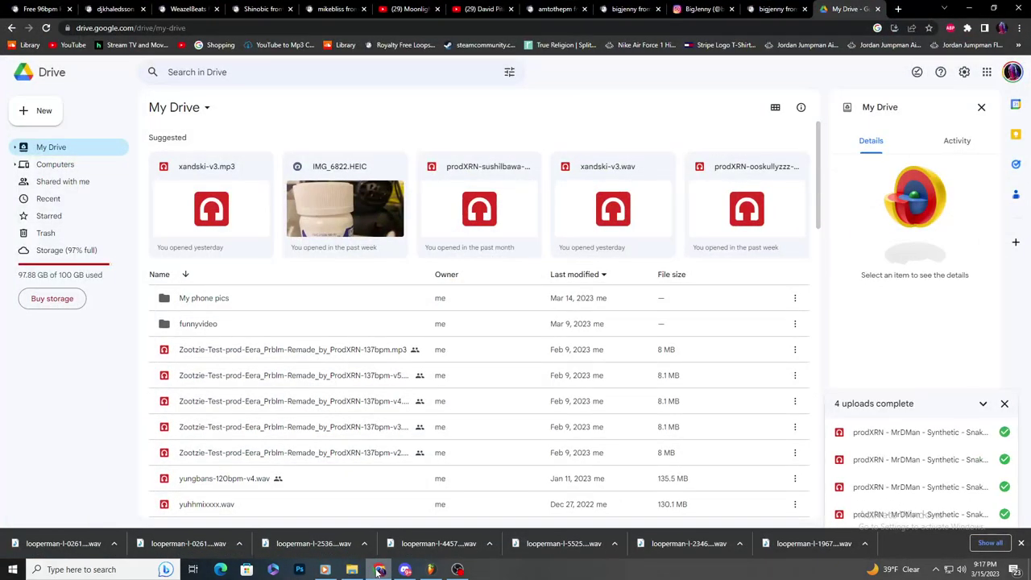
left_click(352, 570)
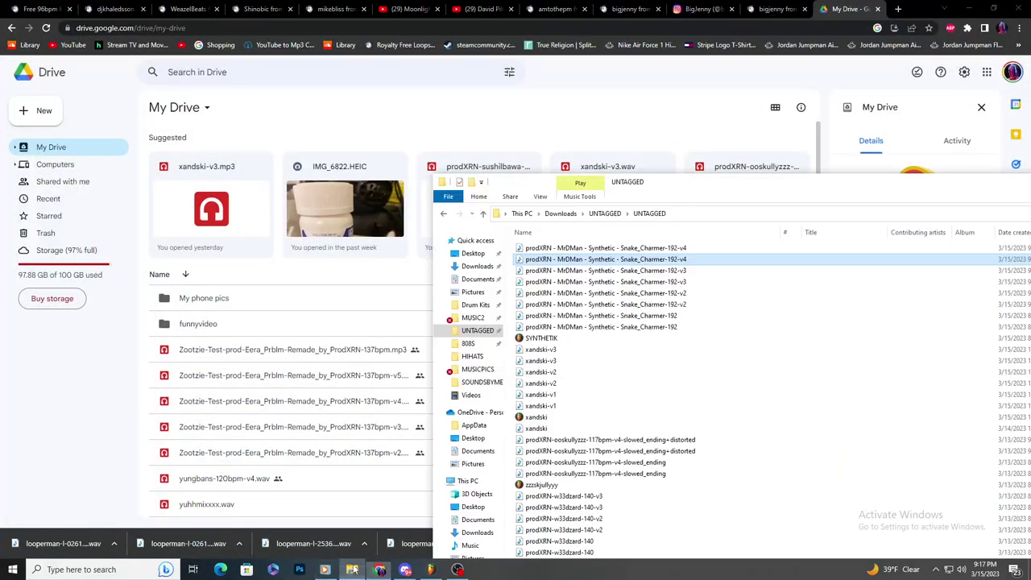
left_click(612, 250, "ctrl")
left_click_drag(612, 250, 320, 276)
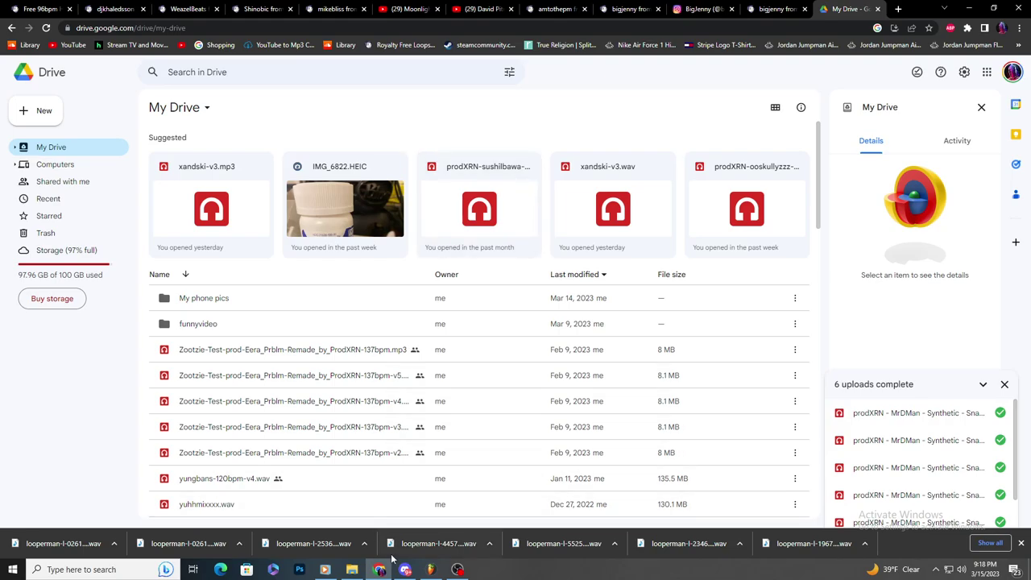
- Switch to the media player, listen to the v4 export, and restart it from the beginning
left_click(325, 570)
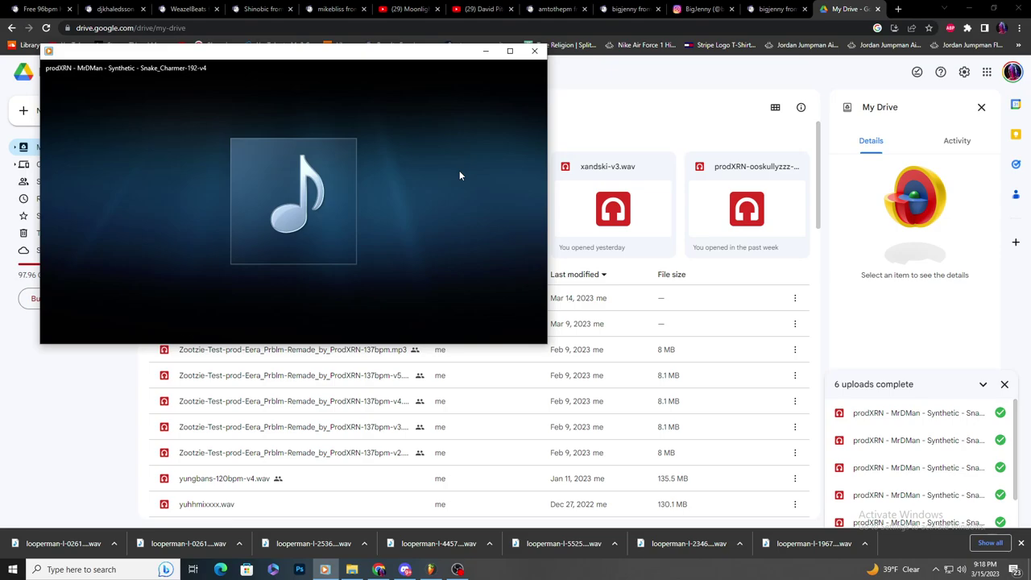
mouse_move(426, 182)
mouse_move(377, 214)
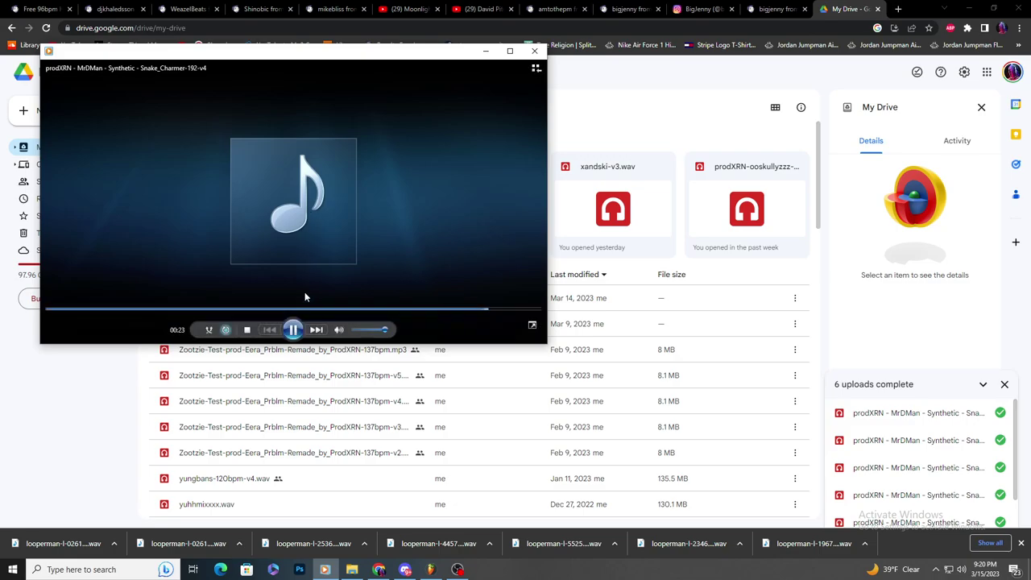
left_click(47, 310)
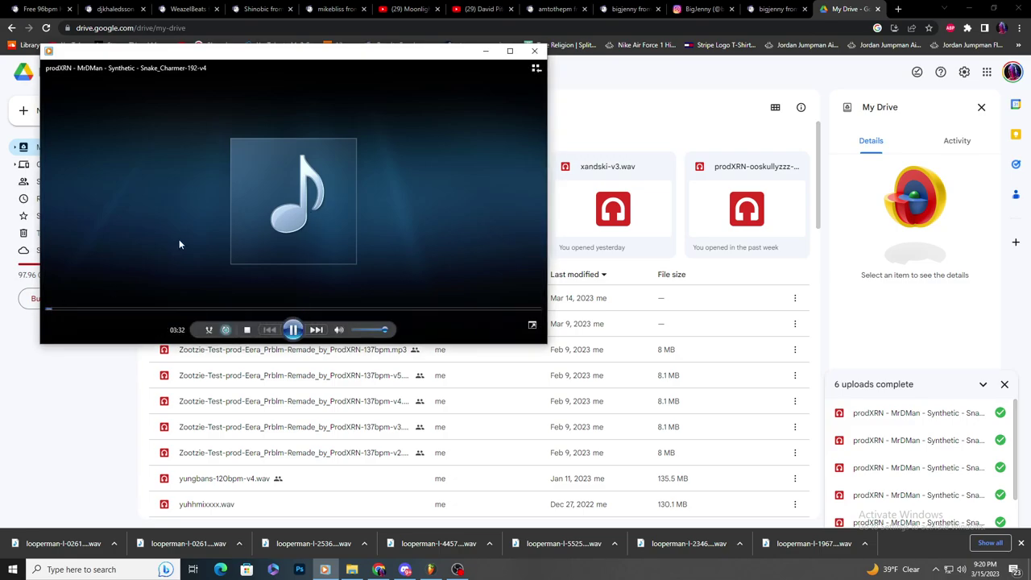
left_click_drag(169, 69, 416, 102)
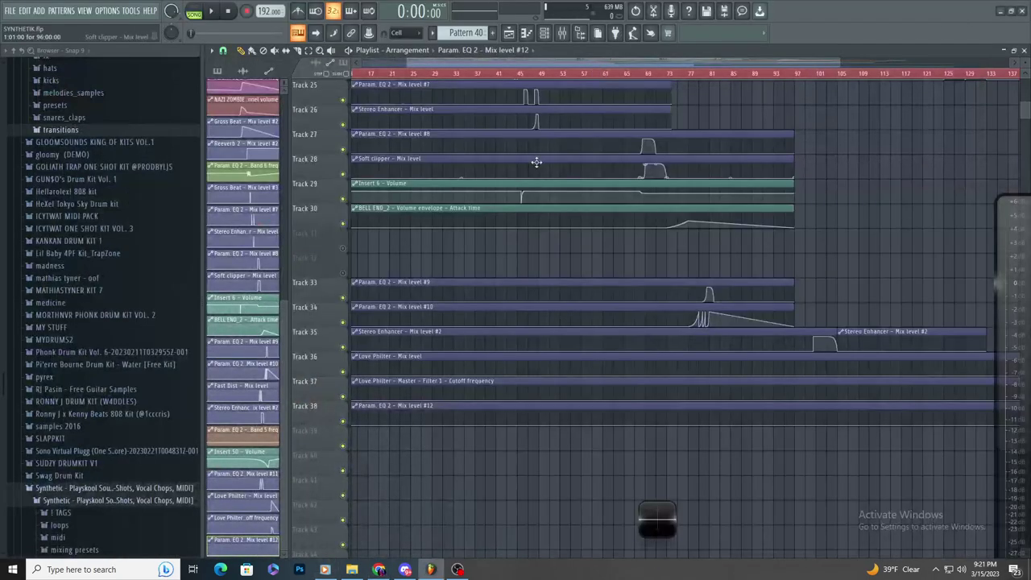
- Play the arrangement from bar 65
scroll(527, 225, "up", 1)
scroll(532, 234, "down", 3)
scroll(555, 137, "up", 11)
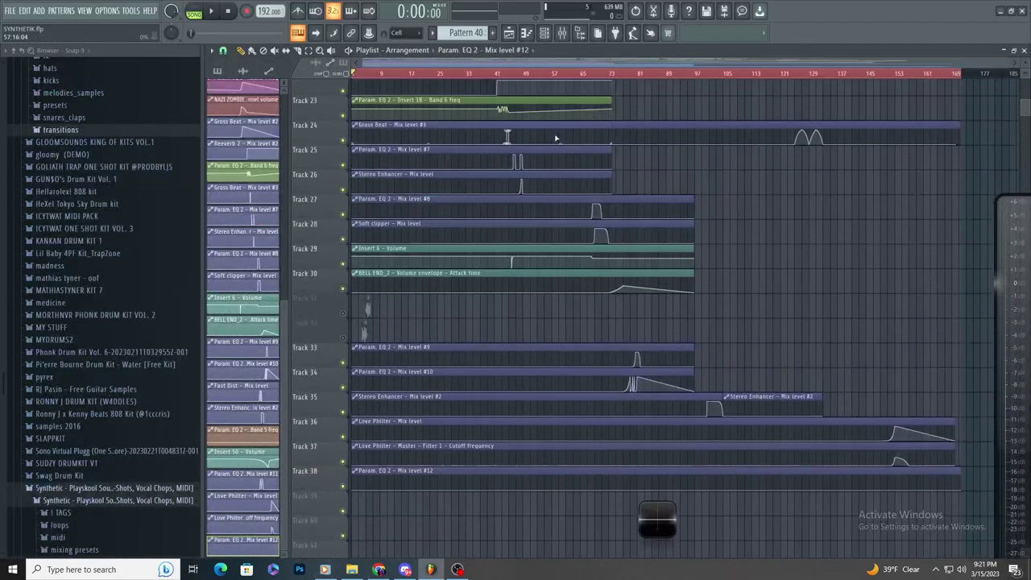
scroll(665, 93, "up", 6)
scroll(665, 93, "up", 3)
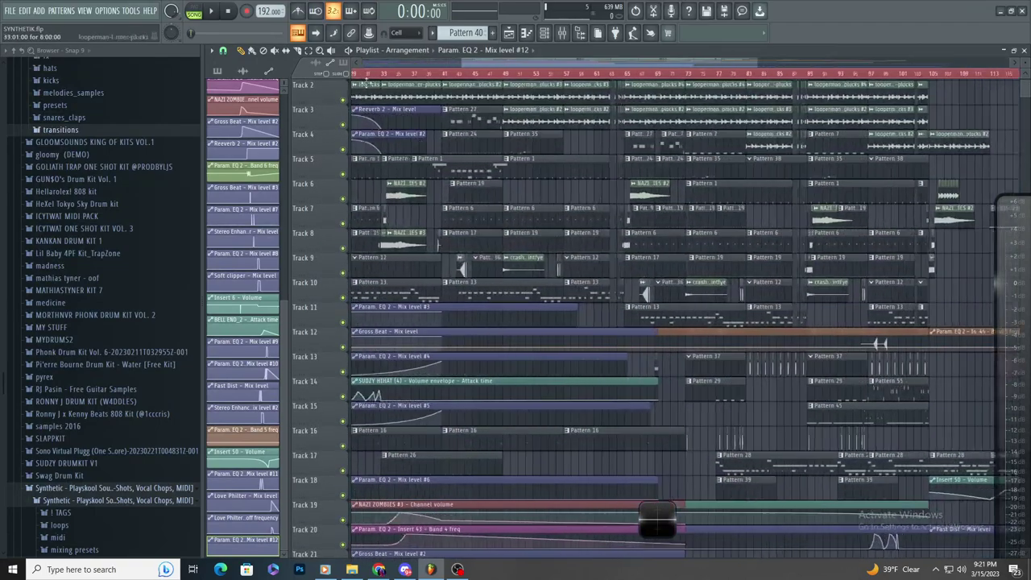
right_click(478, 84)
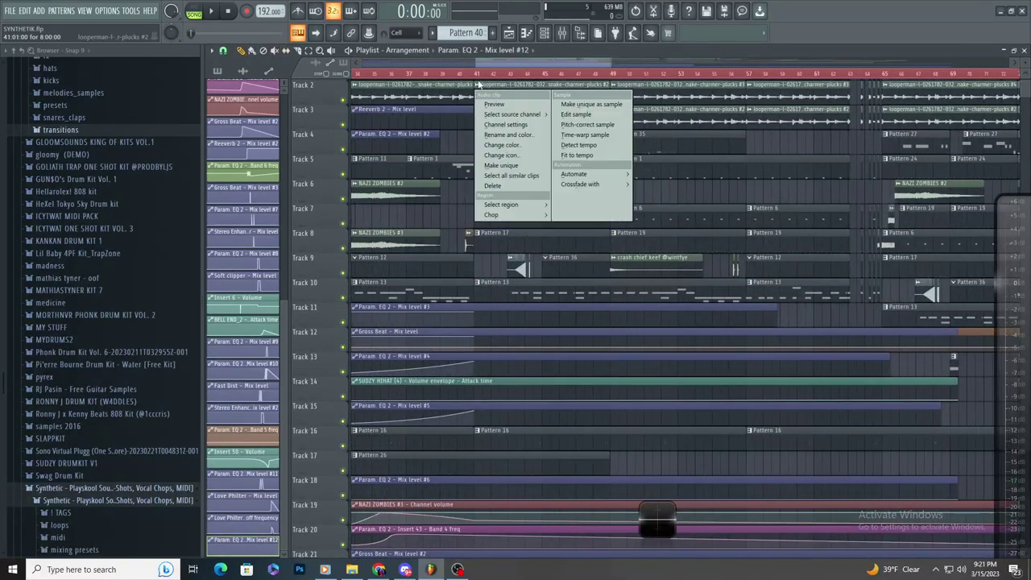
left_click(475, 74)
scroll(503, 97, "down", 4)
scroll(691, 117, "up", 5)
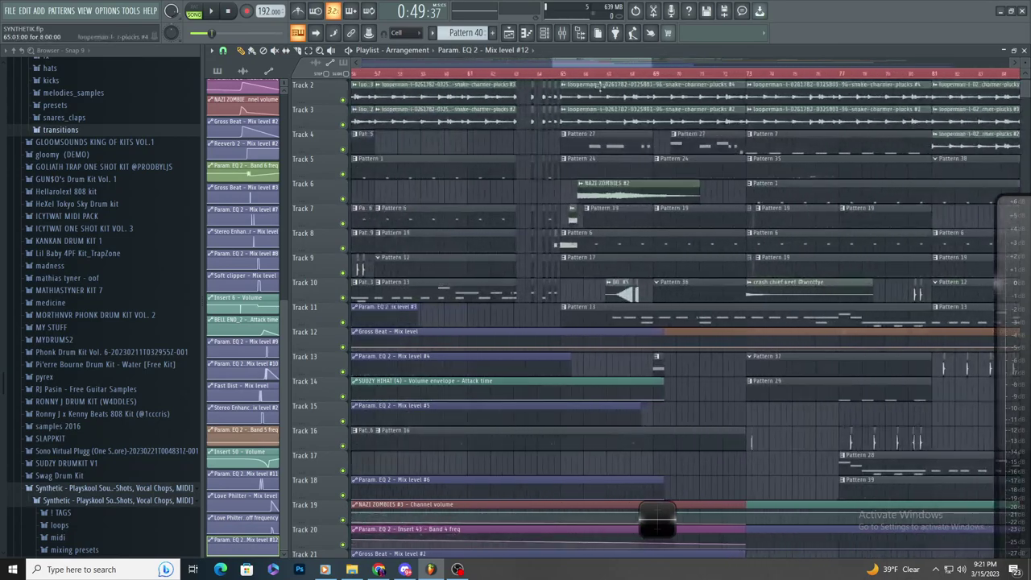
left_click(561, 73)
key("space")
scroll(689, 119, "up", 3)
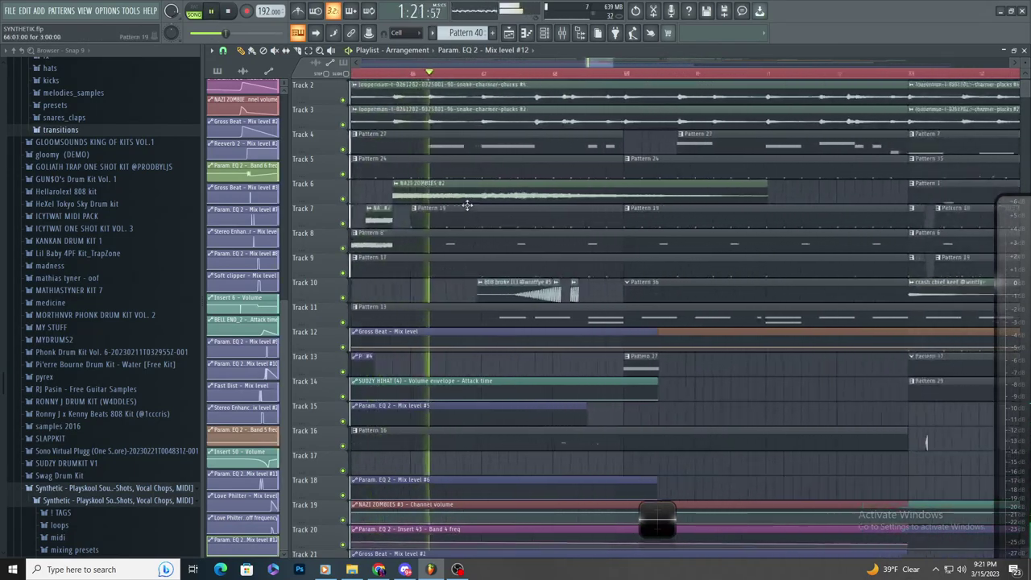
scroll(531, 233, "up", 3)
scroll(531, 248, "down", 1)
scroll(534, 248, "up", 3)
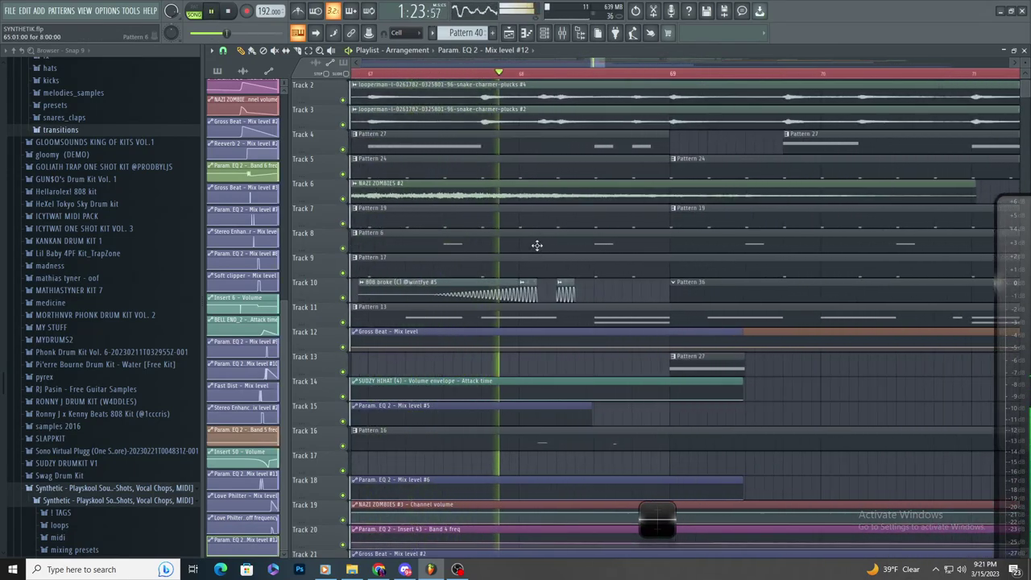
double_click(518, 146)
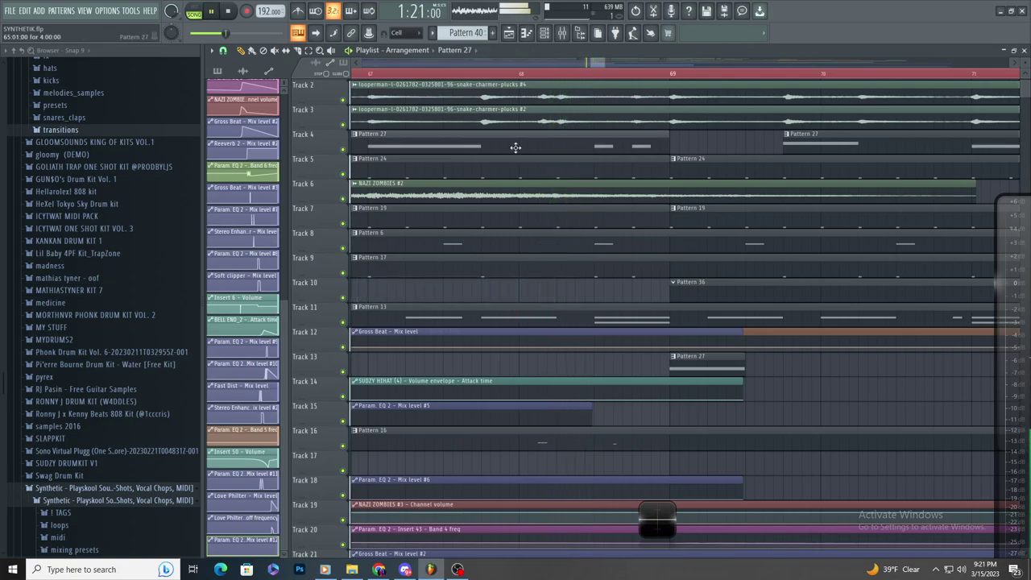
scroll(531, 262, "up", 3)
left_click(510, 34)
scroll(542, 130, "up", 2)
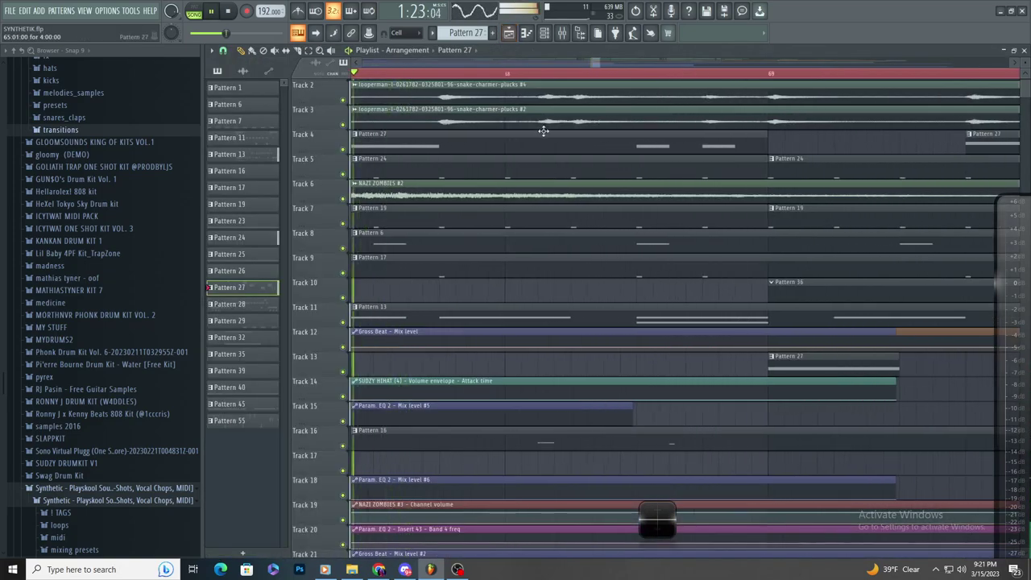
- Slice the Pattern 27 clip on Track 4 just before bar 68, and trim the second piece to start halfway through bar 68
scroll(525, 139, "down", 2)
scroll(475, 159, "up", 1)
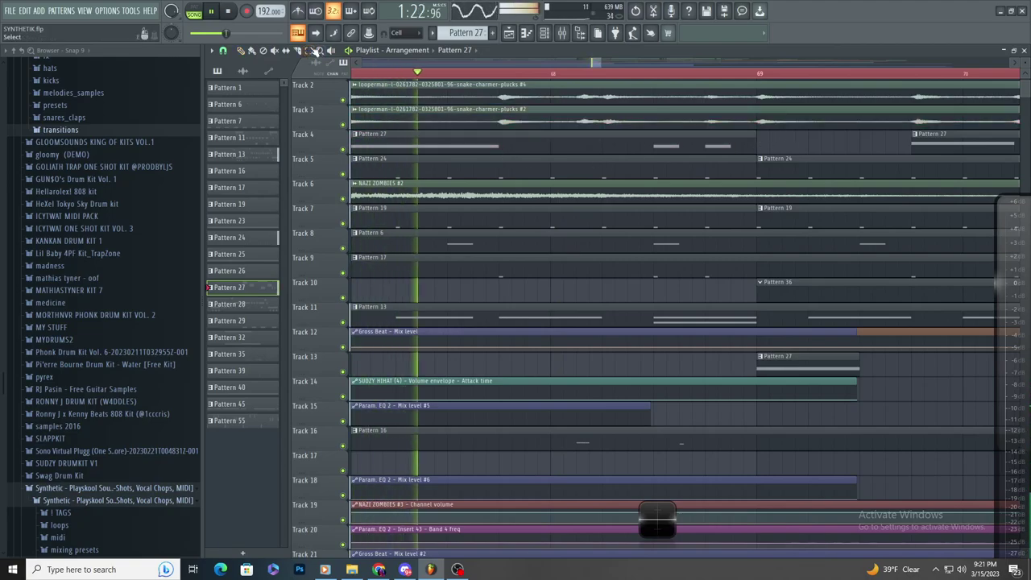
left_click(496, 135)
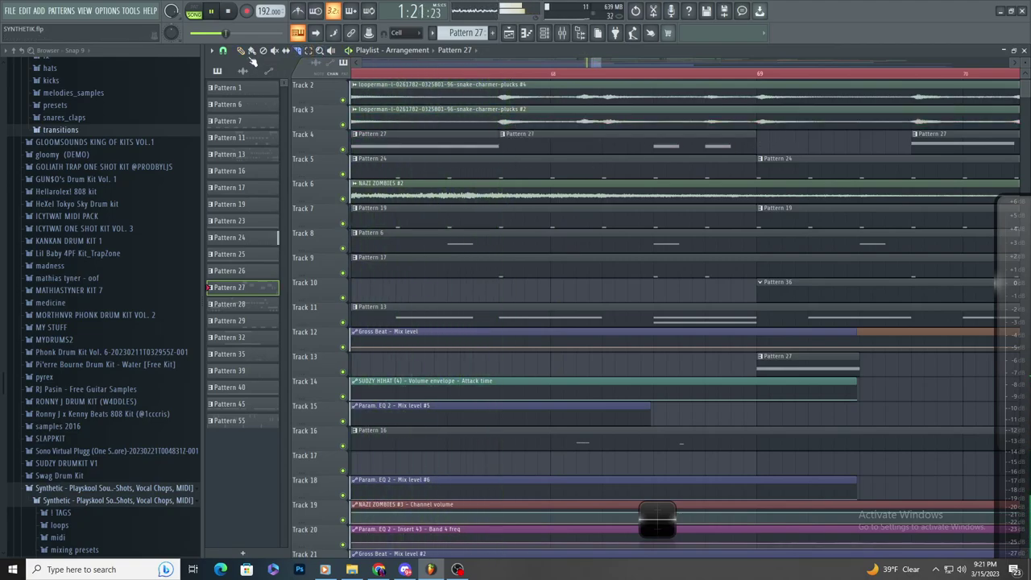
left_click_drag(493, 135, 648, 136)
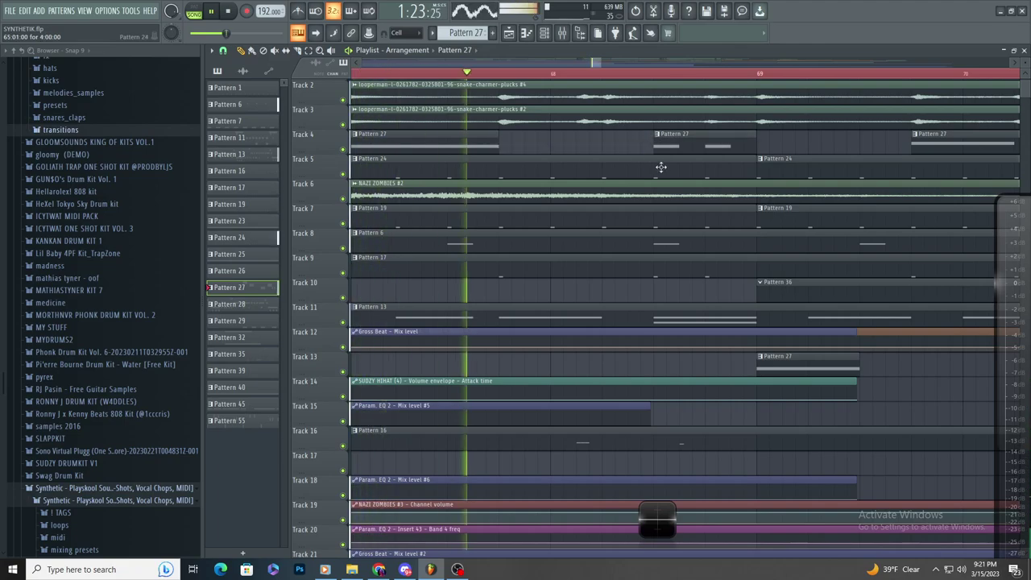
- Place a new empty pattern clip on Track 10 at 67:13 and shorten it to end halfway through bar 68
scroll(481, 33, "up", 7)
left_click(504, 291)
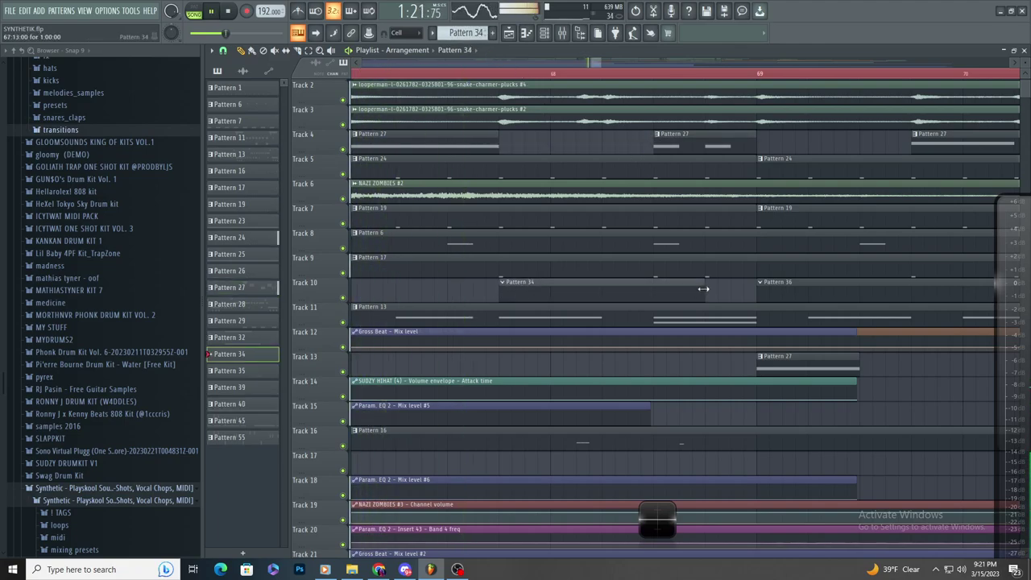
left_click_drag(704, 288, 654, 292)
- Open the new pattern's piano roll for the HARDCORE (A) channel
left_click(532, 34)
left_click(500, 51)
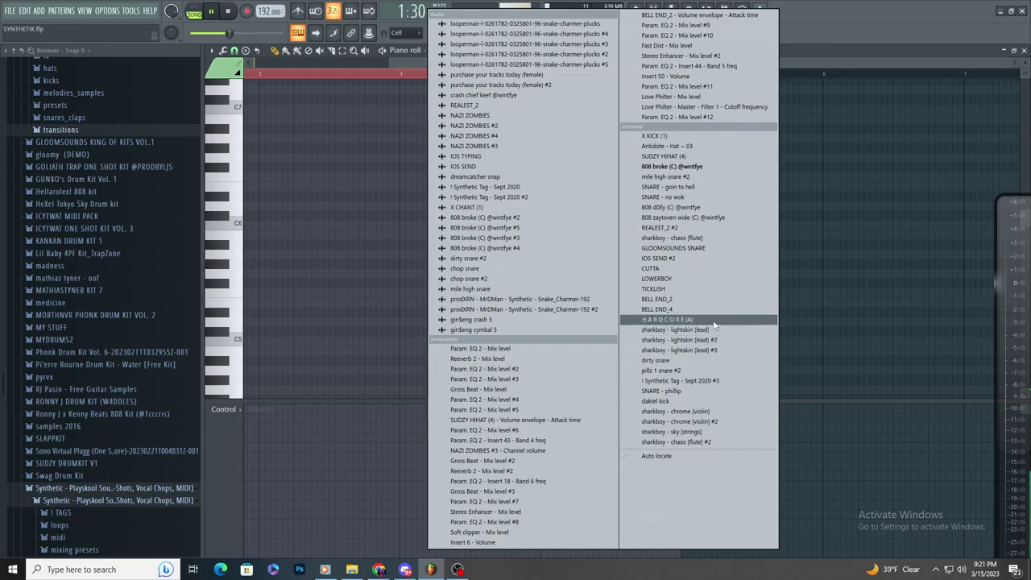
left_click(685, 320)
scroll(321, 277, "up", 2)
left_click(430, 267)
scroll(511, 278, "down", 3)
key("ctrl+z")
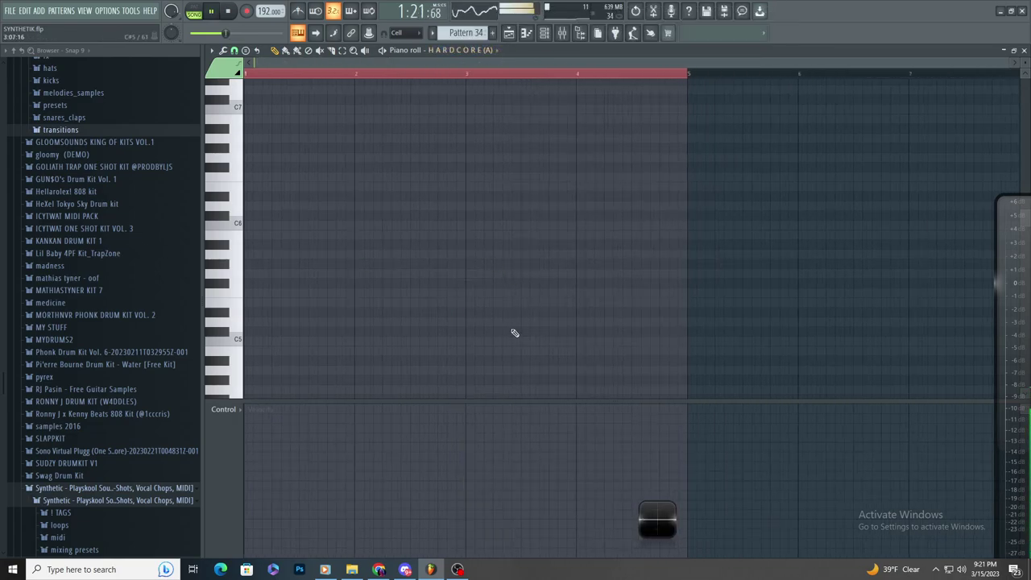
- Add a HARDCORE (A) note on C5 starting at 1:09, lengthen it to the end of bar 1, and return to the playlist
scroll(279, 320, "up", 3)
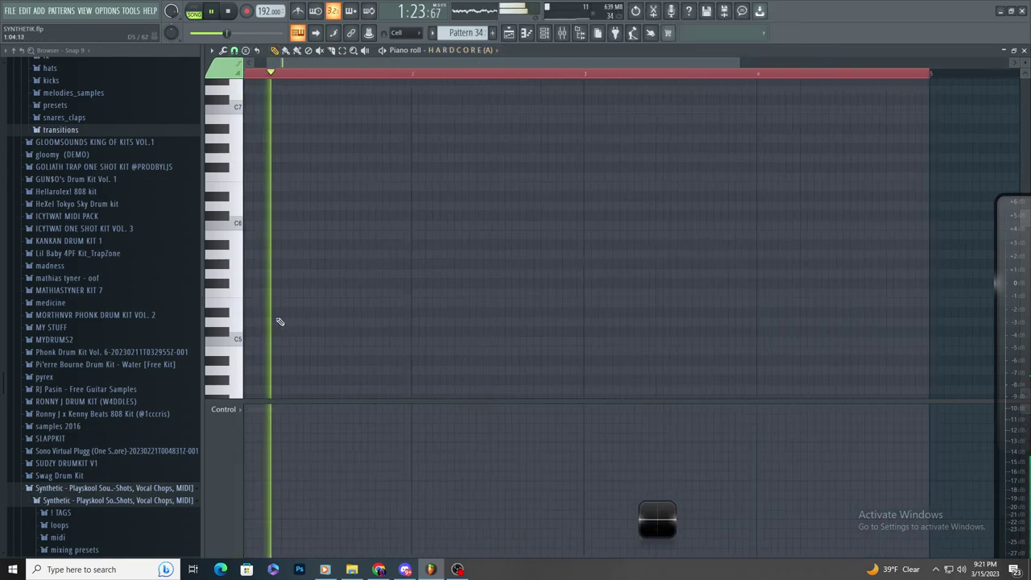
left_click(346, 341)
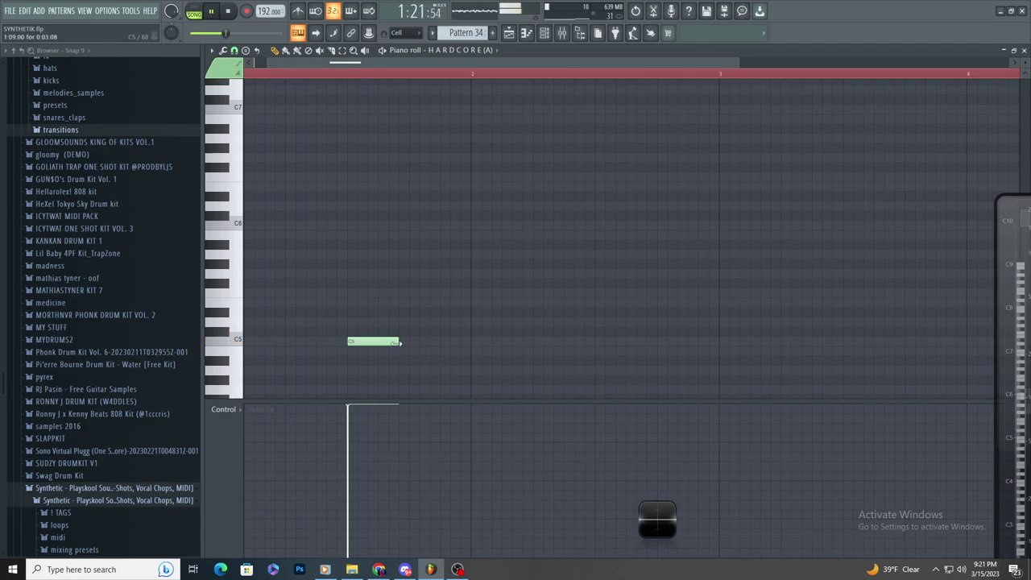
left_click_drag(397, 344, 474, 362)
key("F5")
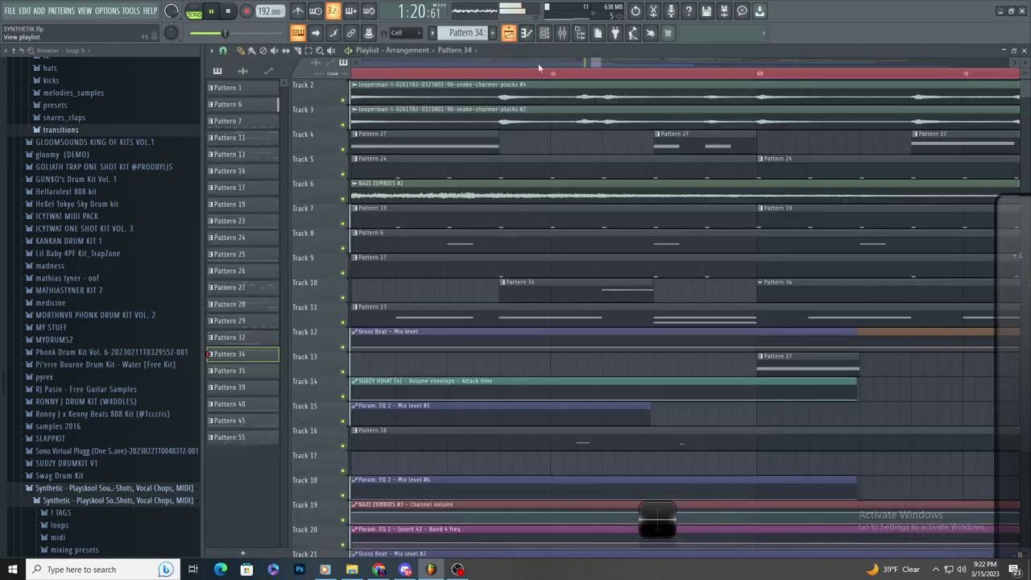
- Listen to the edited section around bars 67 to 69 and the arrangement that follows it
scroll(619, 163, "up", 2)
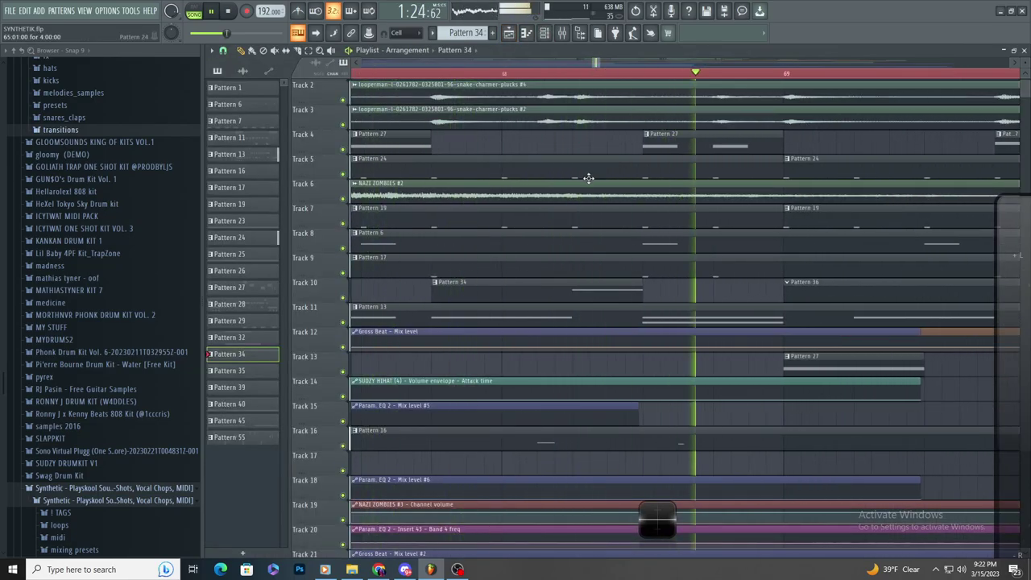
scroll(487, 272, "down", 2)
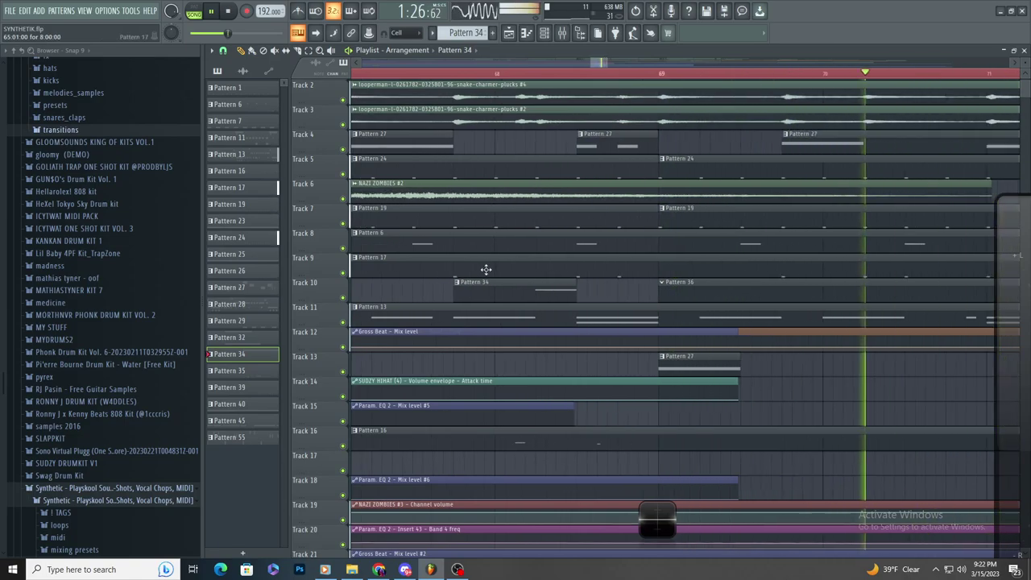
scroll(483, 286, "down", 3)
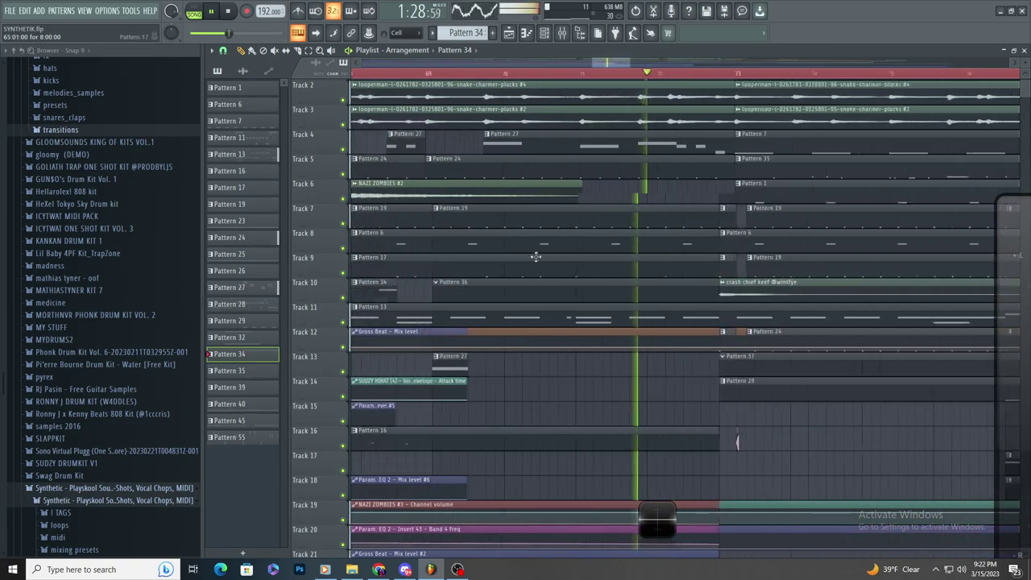
scroll(507, 243, "up", 2)
scroll(481, 233, "down", 2)
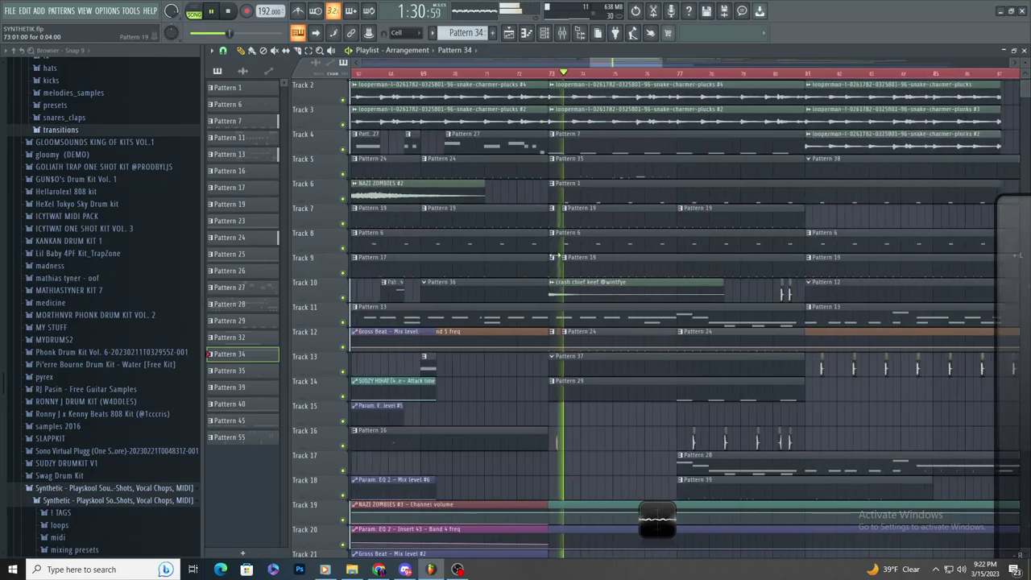
scroll(547, 252, "down", 2)
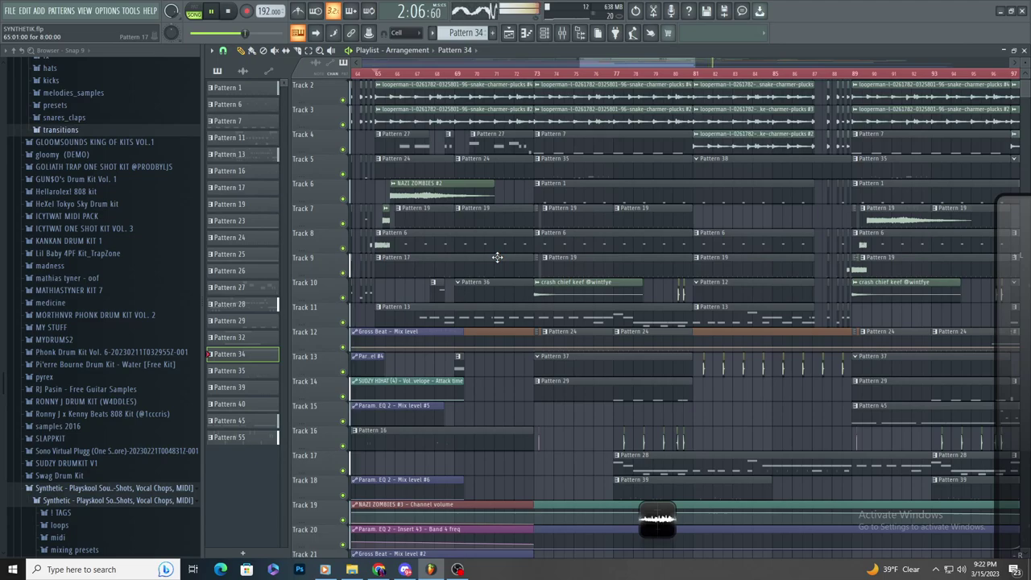
- Export the song as WAV and MP3 under the name "prodXRN - MrDMan - Synthetic - Snake_Charmer-192-v5"
left_click(10, 12)
mouse_move(32, 105)
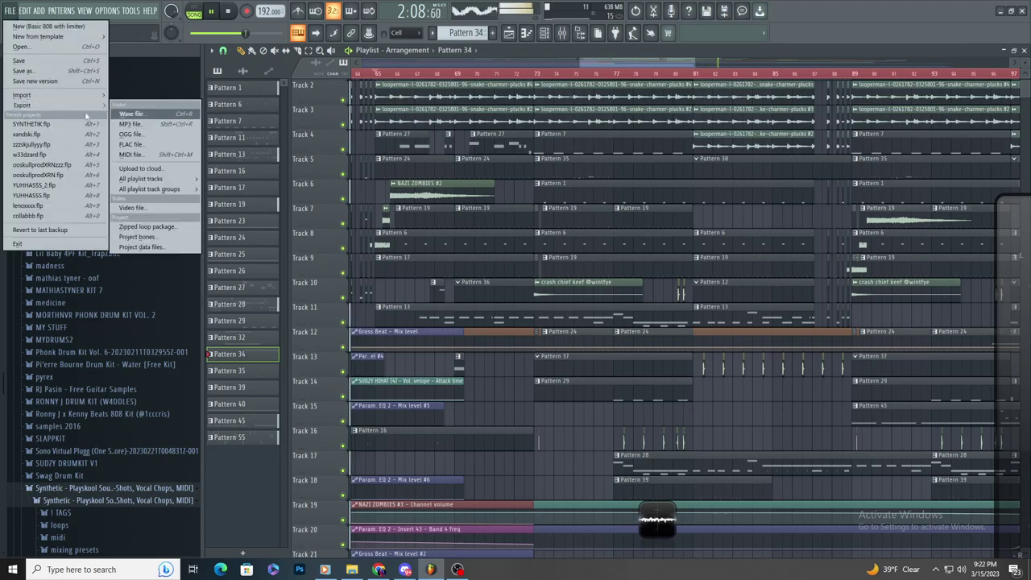
left_click(145, 114)
left_click(217, 79)
left_click(246, 501)
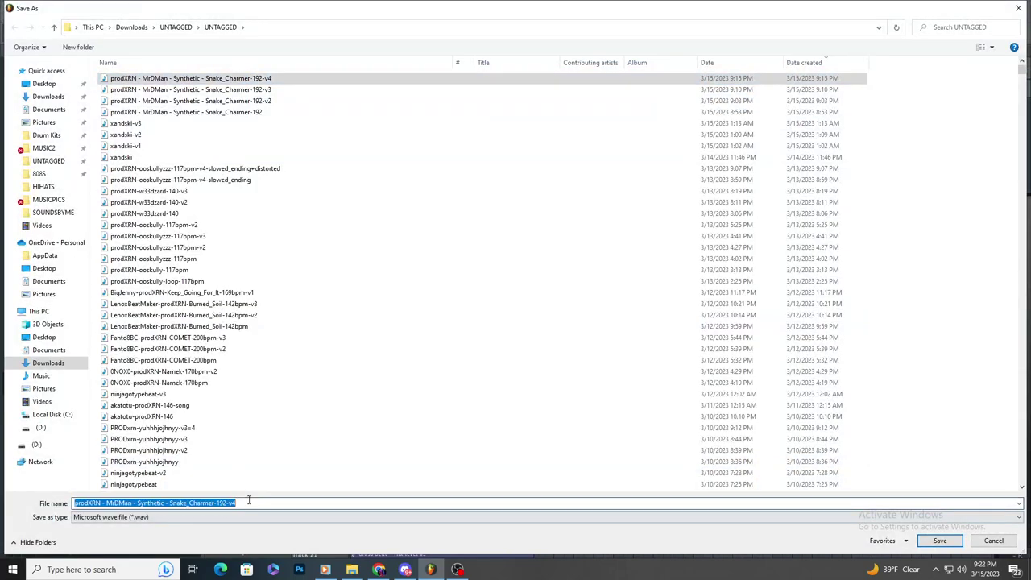
left_click(243, 501)
key("BackSpace")
type("5")
key("Return")
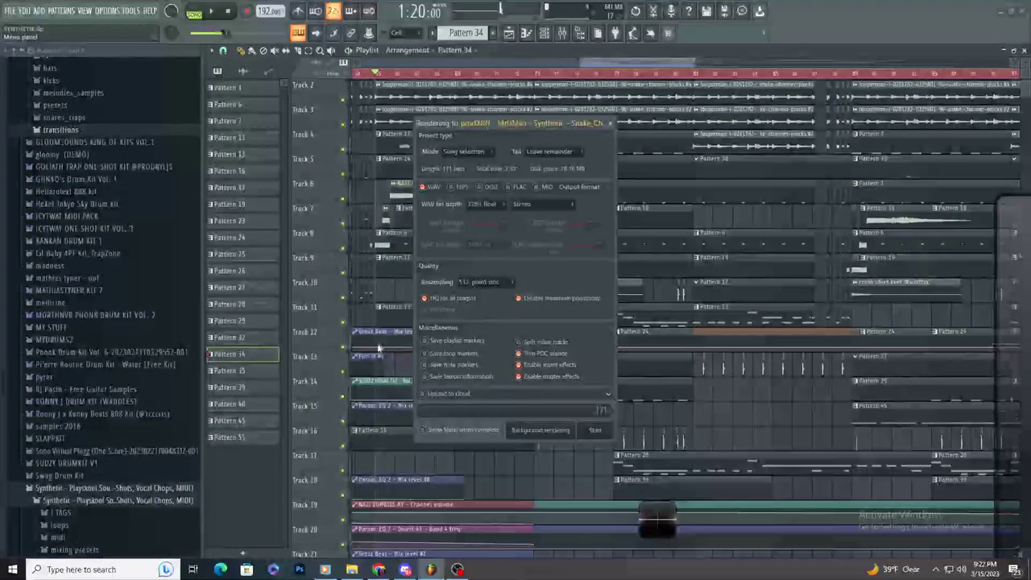
left_click(453, 188)
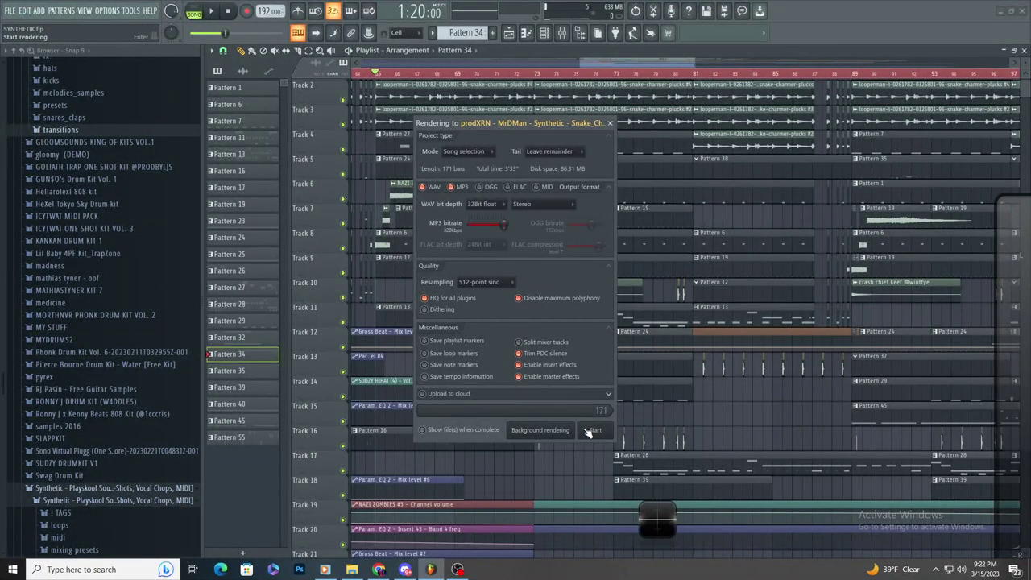
left_click(592, 430)
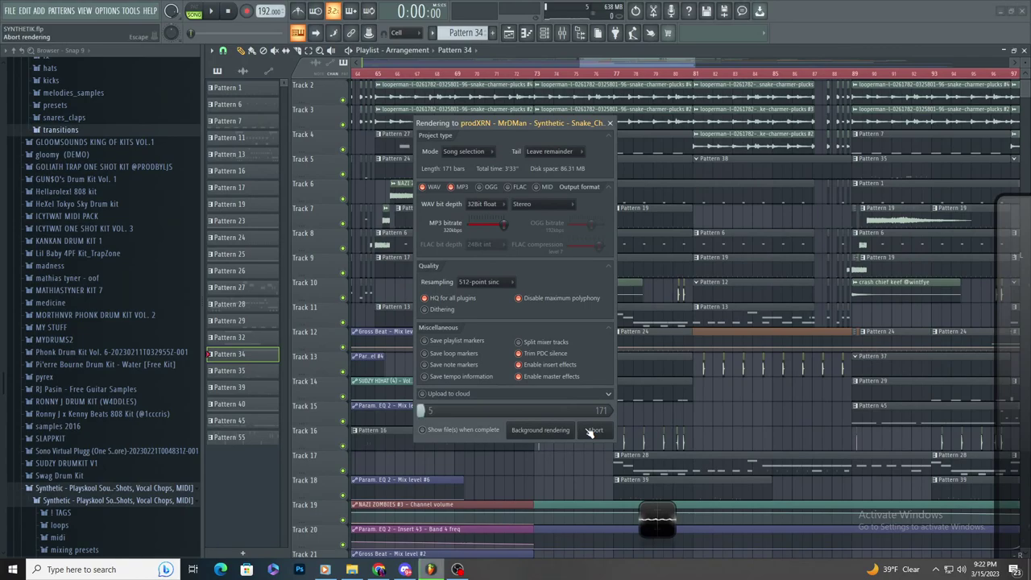